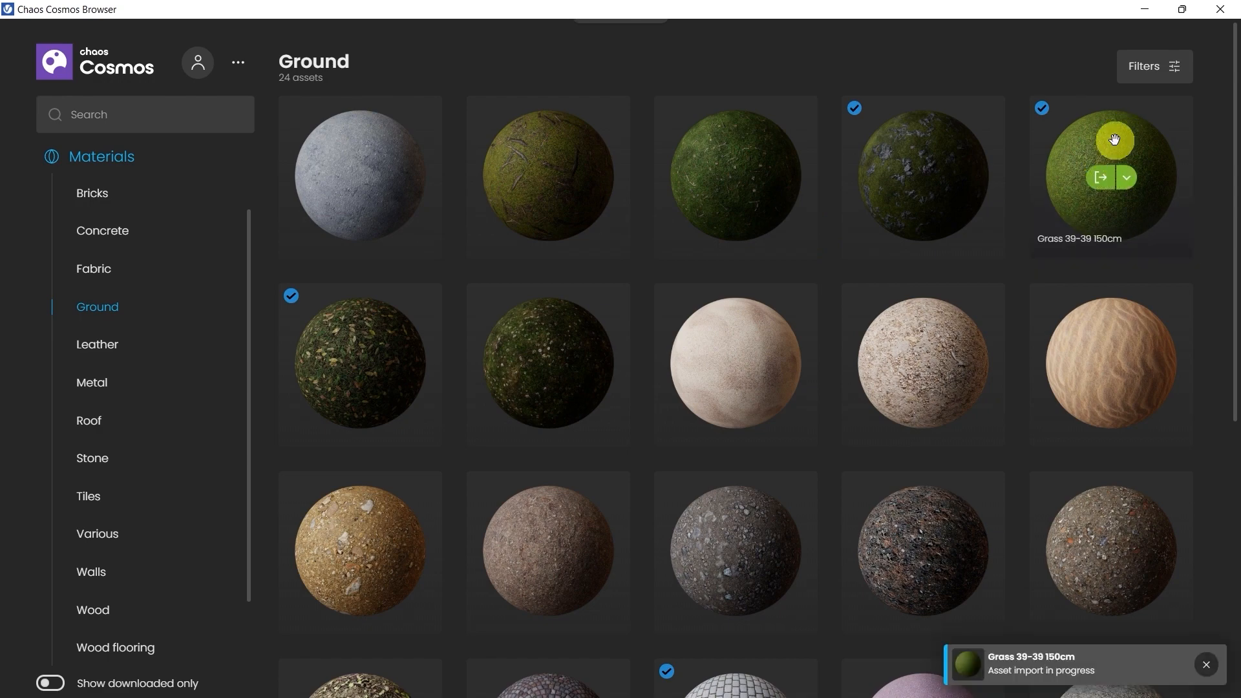
Leave the Chaos Cosmos browser and toggle the Day 34, Sunset 05 and Sun 38 lights in the LightMix
{"action": "left_click", "coordinate": [1145, 9]}
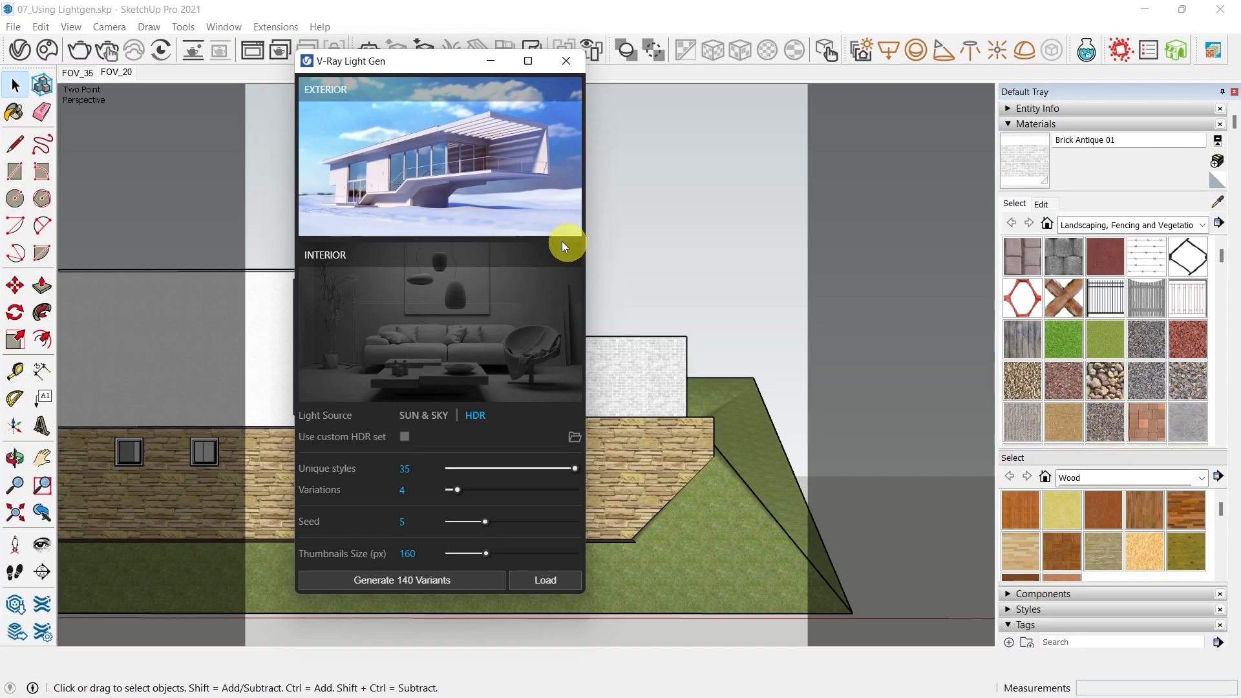
{"action": "left_click", "coordinate": [1003, 415]}
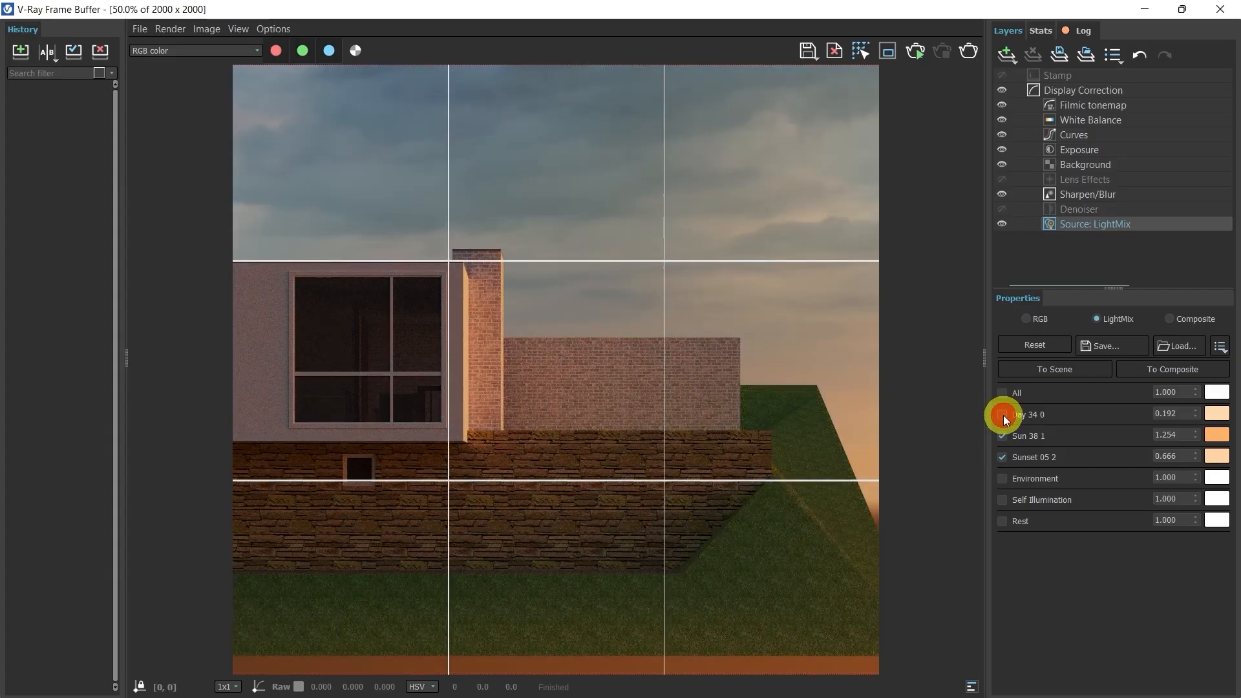
{"action": "left_click", "coordinate": [1006, 456]}
{"action": "left_click", "coordinate": [1004, 436]}
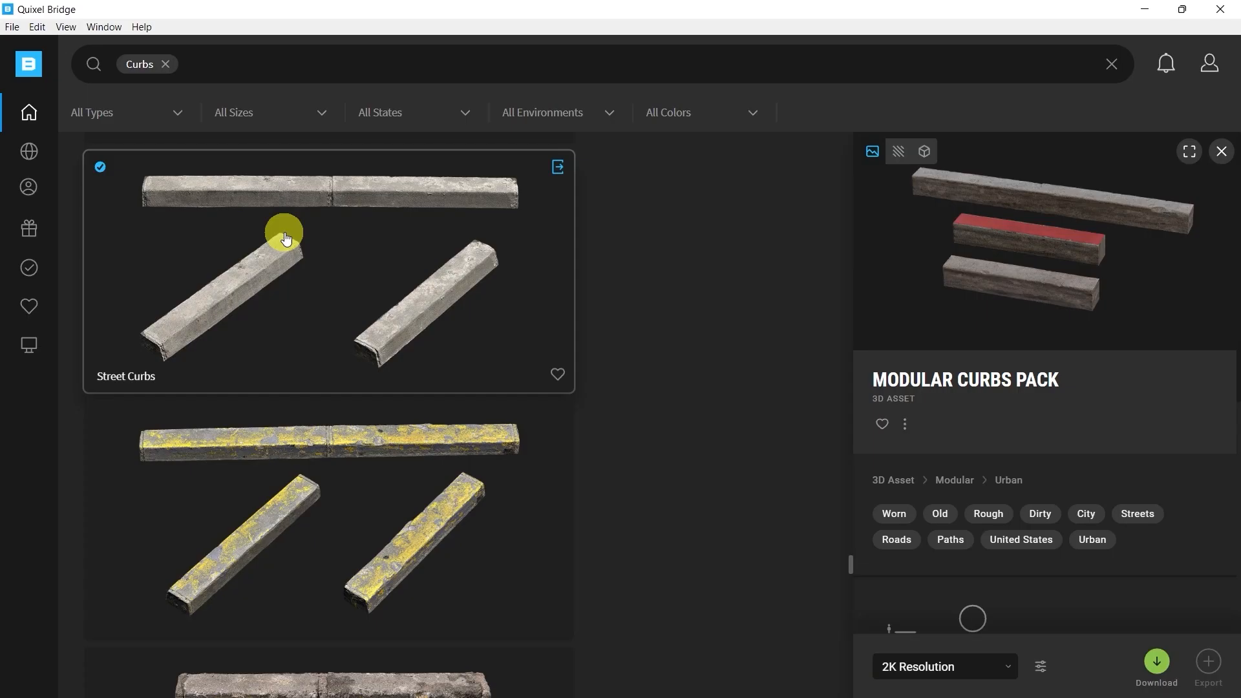
Select the Street Curbs asset in Quixel Bridge, then simplify its mesh and transmute it in Transmutr Artist
{"action": "left_click", "coordinate": [331, 206]}
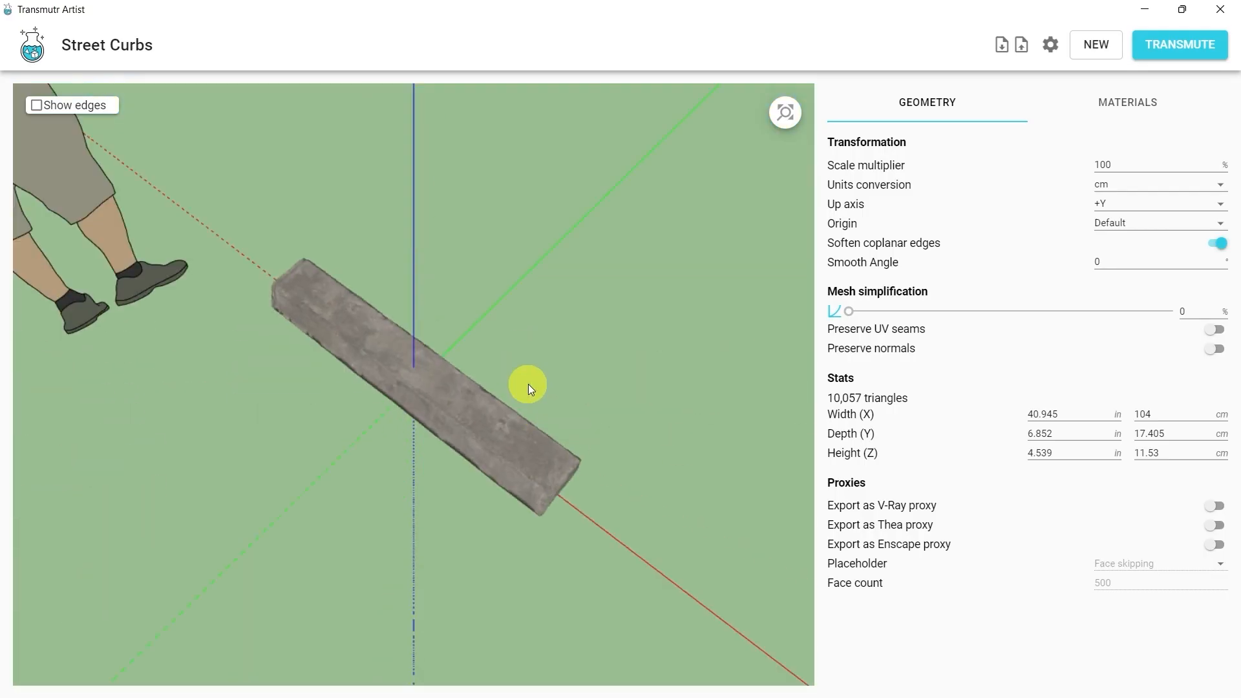
{"action": "left_click_drag", "start_coordinate": [848, 315], "coordinate": [1024, 312]}
{"action": "left_click", "coordinate": [1162, 53]}
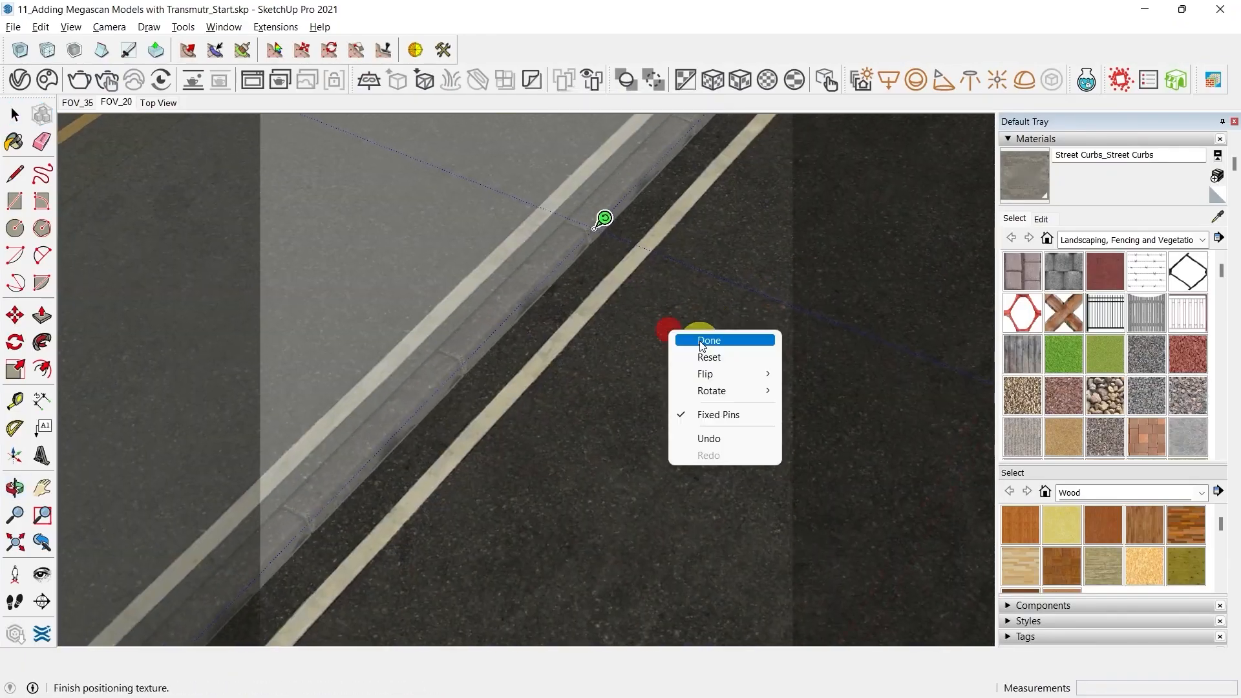
Switch to SketchUp and finish positioning the texture beside the curb
{"action": "key", "text": "Escape"}
{"action": "key", "text": "Escape"}
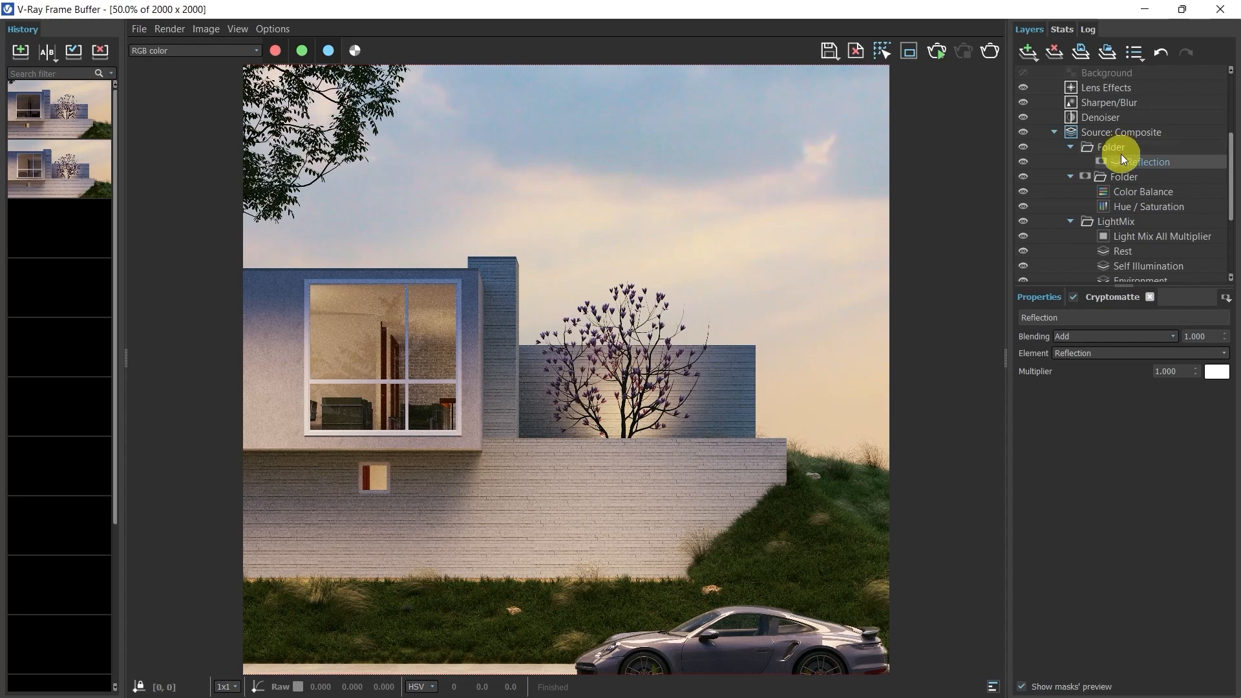
In the V-Ray Frame Buffer, add a render element layer to the folder holding Reflection and set its element to Refraction
{"action": "right_click", "coordinate": [1108, 148]}
{"action": "mouse_move", "coordinate": [1132, 240]}
{"action": "left_click", "coordinate": [1067, 401]}
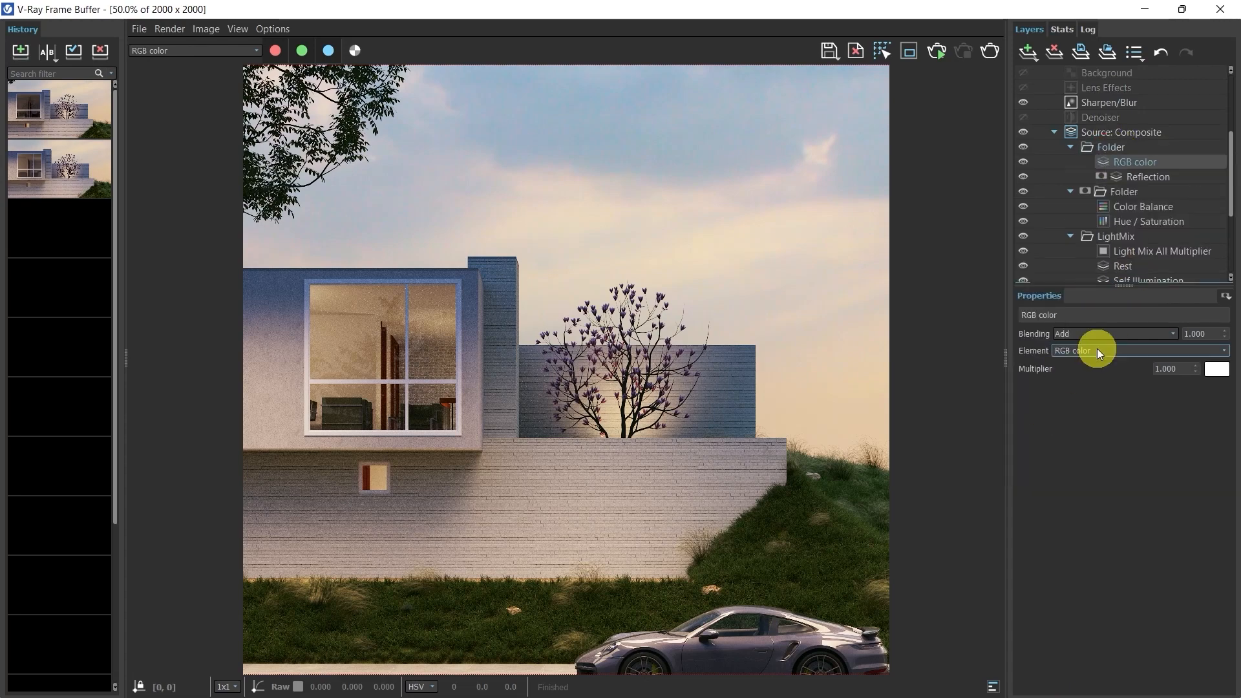
{"action": "left_click", "coordinate": [1097, 350]}
{"action": "left_click", "coordinate": [1092, 399]}
Add a Cryptomatte mask to the Refraction layer and pick the large window's Translucent Glass Gray material
{"action": "right_click", "coordinate": [1123, 161]}
{"action": "left_click", "coordinate": [1067, 494]}
{"action": "left_click", "coordinate": [1034, 401]}
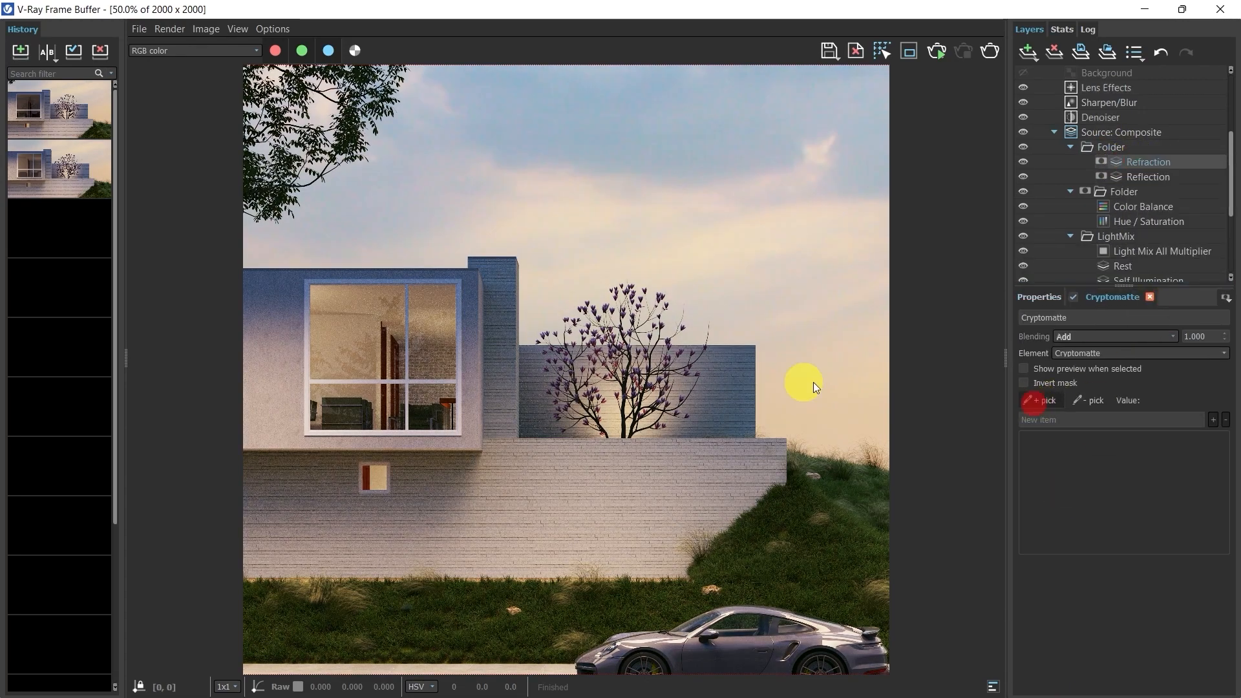
{"action": "left_click", "coordinate": [401, 336]}
{"action": "scroll", "coordinate": [501, 364], "scroll_direction": "up", "scroll_amount": 1}
{"action": "scroll", "coordinate": [501, 339], "scroll_direction": "down", "scroll_amount": 1}
Compare the render with the reflection and refraction folder hidden and shown, and collapse the folder
{"action": "left_click", "coordinate": [1022, 147]}
{"action": "left_click", "coordinate": [1022, 148]}
{"action": "left_click", "coordinate": [1070, 147]}
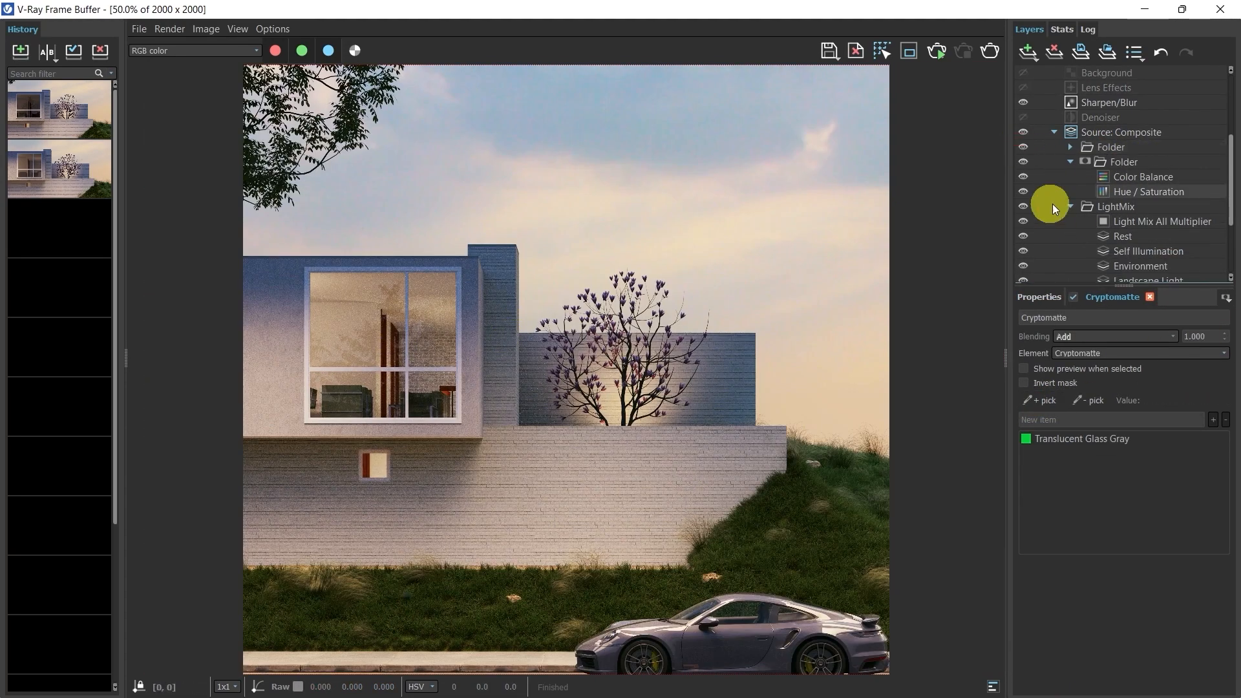
Add an Exposure layer above the masked Curves layer and mask it with a Cryptomatte pick of the grass, skatter2_grass_01
{"action": "middle_click_drag", "start_coordinate": [530, 395], "coordinate": [555, 386]}
{"action": "left_click", "coordinate": [1058, 174]}
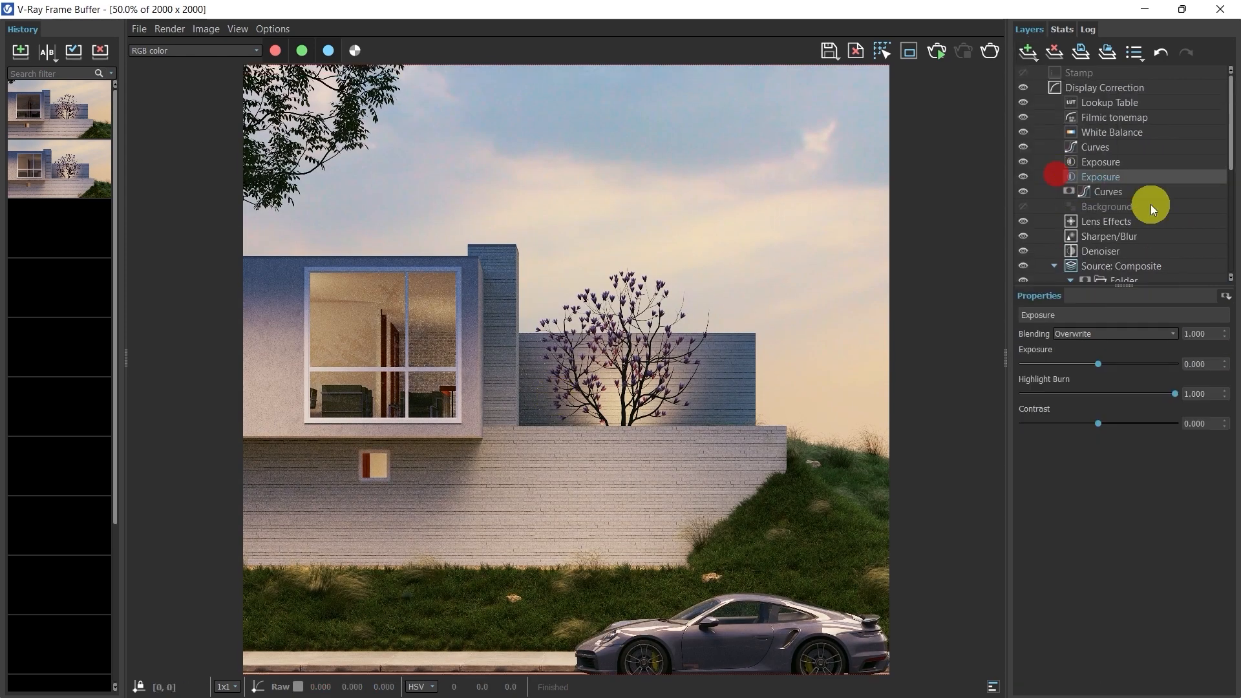
{"action": "right_click", "coordinate": [1097, 177]}
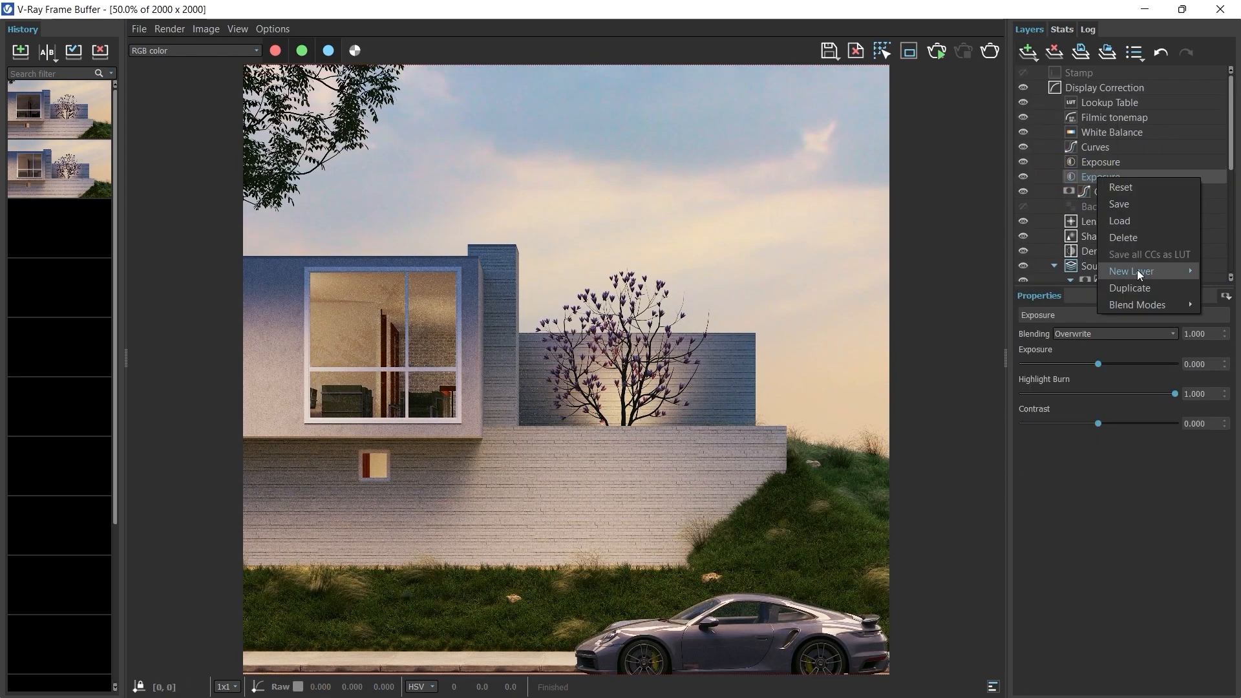
{"action": "mouse_move", "coordinate": [1138, 274]}
{"action": "left_click", "coordinate": [1057, 505]}
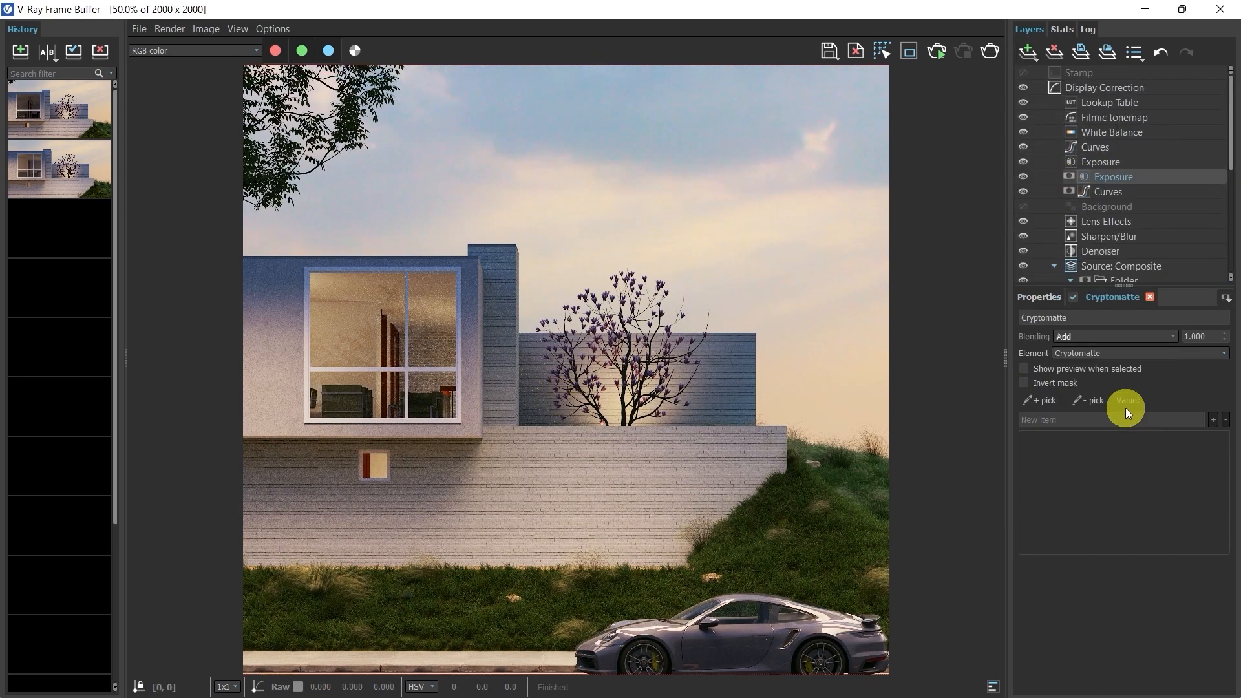
{"action": "left_click", "coordinate": [1033, 400]}
{"action": "left_click", "coordinate": [808, 541]}
Check the grass mask preview and slightly lower the exposure of the masked Exposure layer
{"action": "left_click", "coordinate": [1025, 368]}
{"action": "left_click", "coordinate": [1024, 367]}
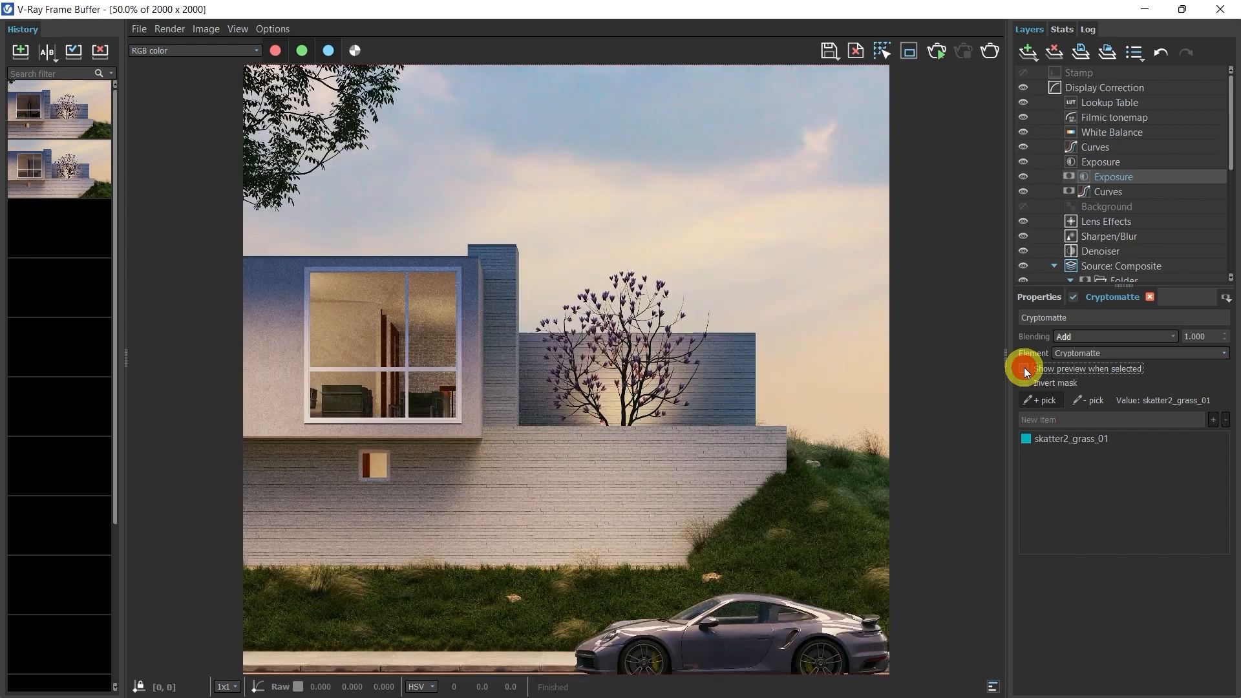
{"action": "left_click", "coordinate": [1111, 177]}
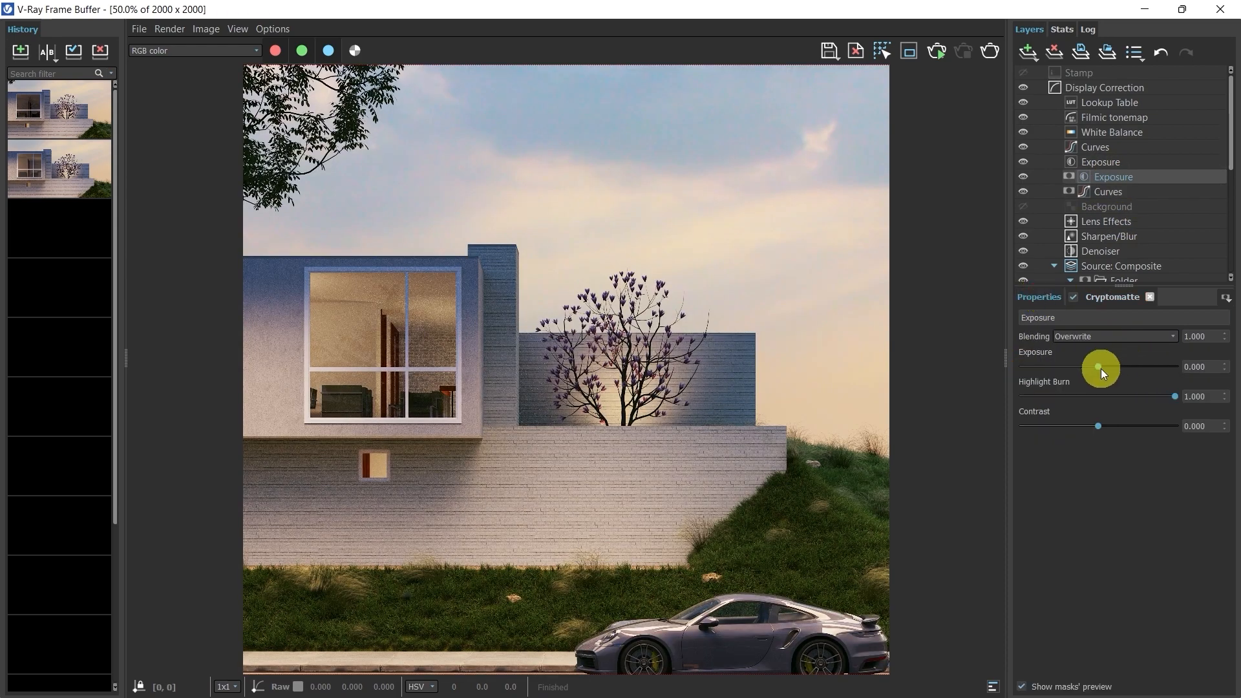
{"action": "left_click_drag", "start_coordinate": [1096, 370], "coordinate": [1092, 368]}
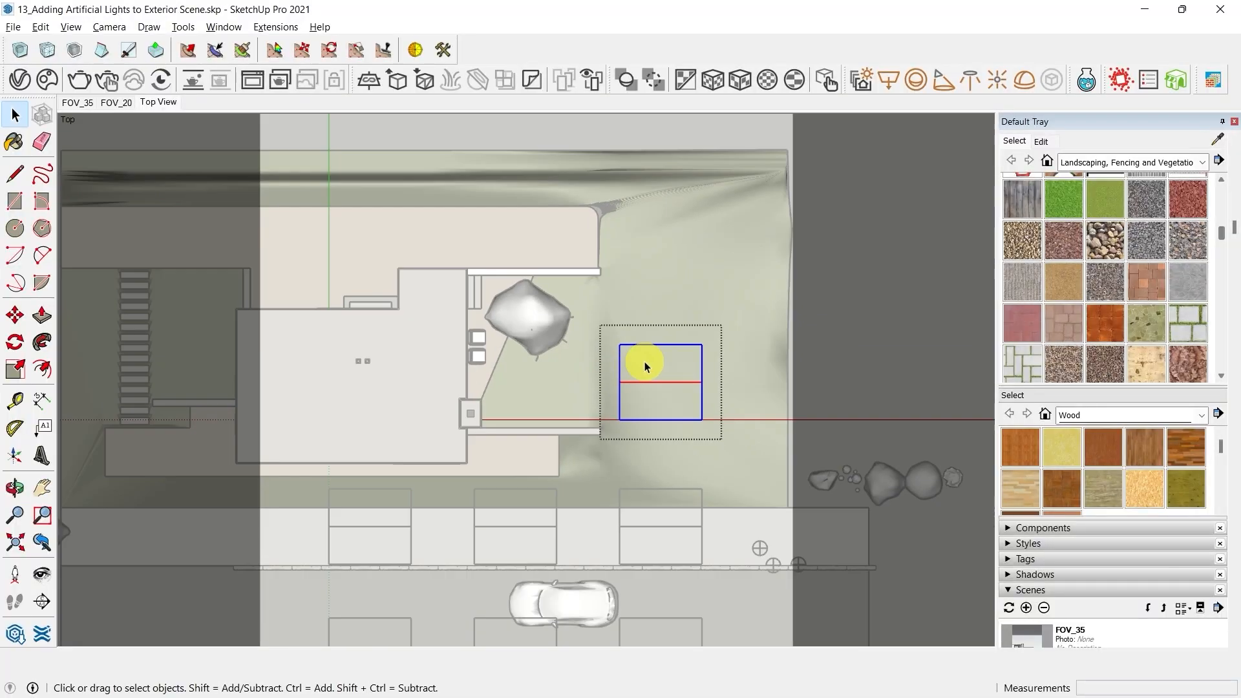
In SketchUp's top view, copy the selected rectangle light along the green axis
{"action": "key", "text": "m"}
{"action": "left_click", "coordinate": [643, 360]}
{"action": "key", "text": "ctrl"}
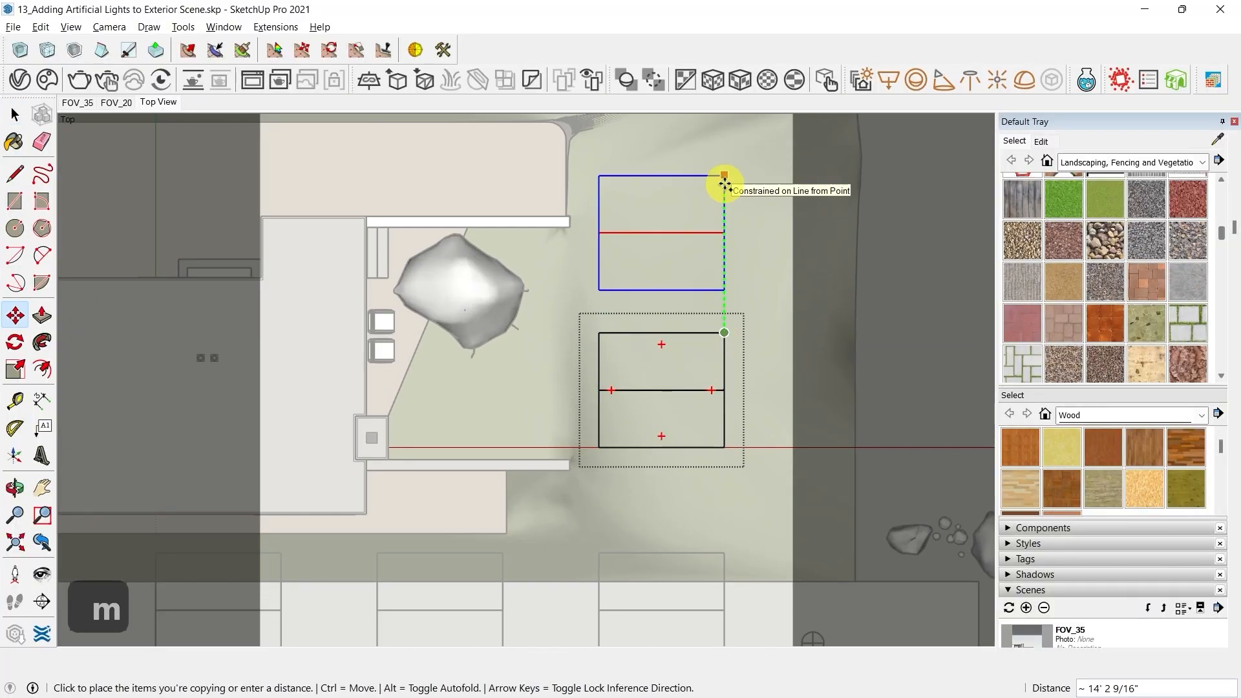
{"action": "mouse_move", "coordinate": [720, 183]}
{"action": "middle_mouse_down"}
{"action": "mouse_move", "coordinate": [712, 323]}
{"action": "mouse_move", "coordinate": [723, 407]}
{"action": "middle_mouse_up"}
{"action": "key", "text": "space"}
{"action": "key", "text": "Escape"}
{"action": "key", "text": "Escape"}
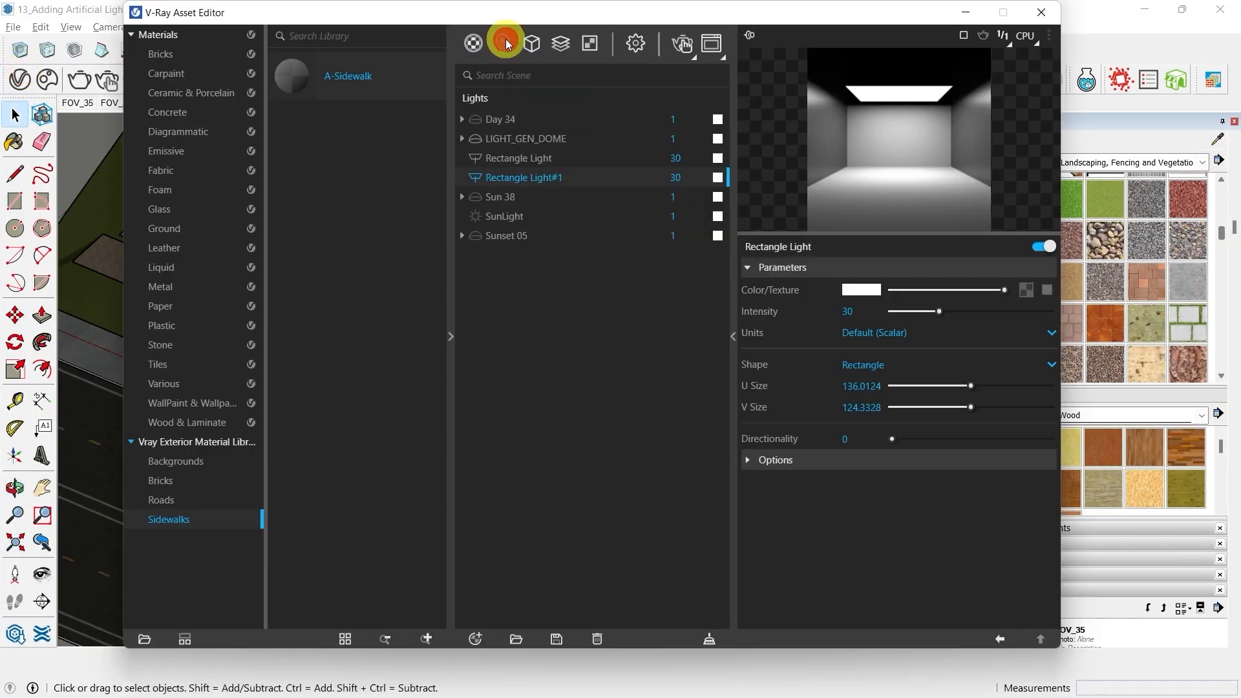
Rename the Rectangle Light in the V-Ray Asset Editor as Street Light
{"action": "double_click", "coordinate": [509, 158]}
{"action": "key", "text": "ctrl+a"}
{"action": "type", "text": "Street Light"}
{"action": "key", "text": "Return"}
Show the Street Light's options, increase its directionality, and select Rectangle Light#1
{"action": "left_click", "coordinate": [821, 460]}
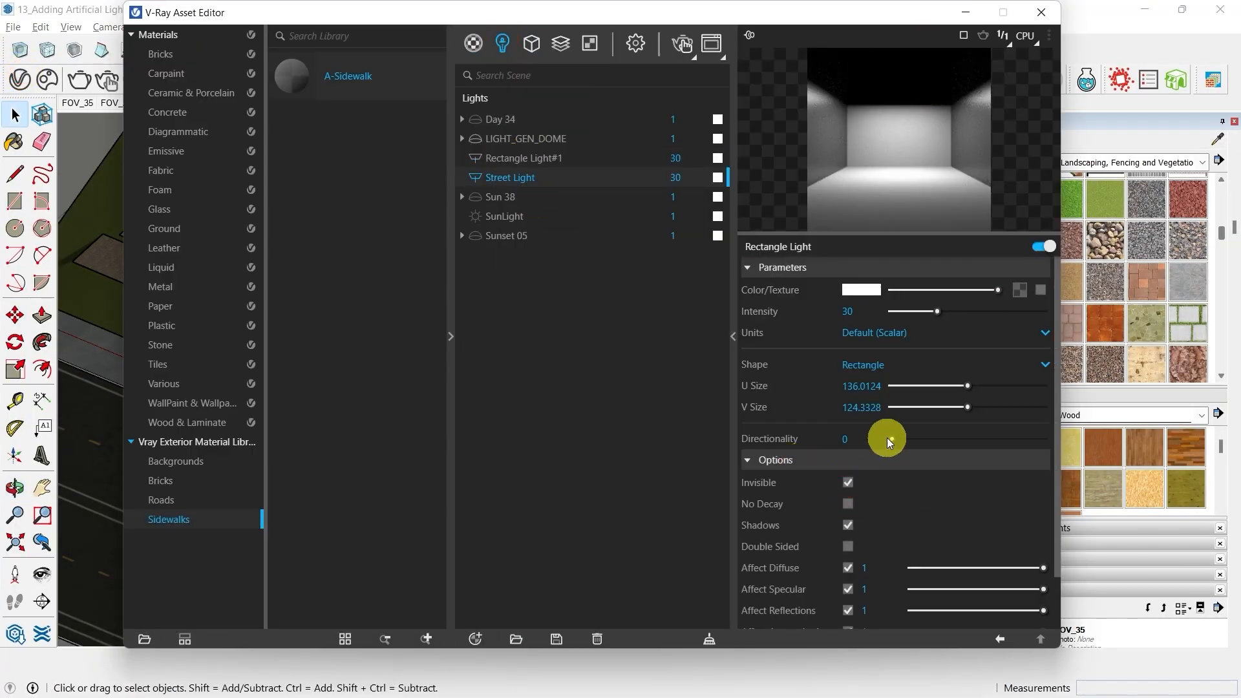
{"action": "left_click_drag", "start_coordinate": [896, 440], "coordinate": [963, 439]}
{"action": "left_click", "coordinate": [525, 161]}
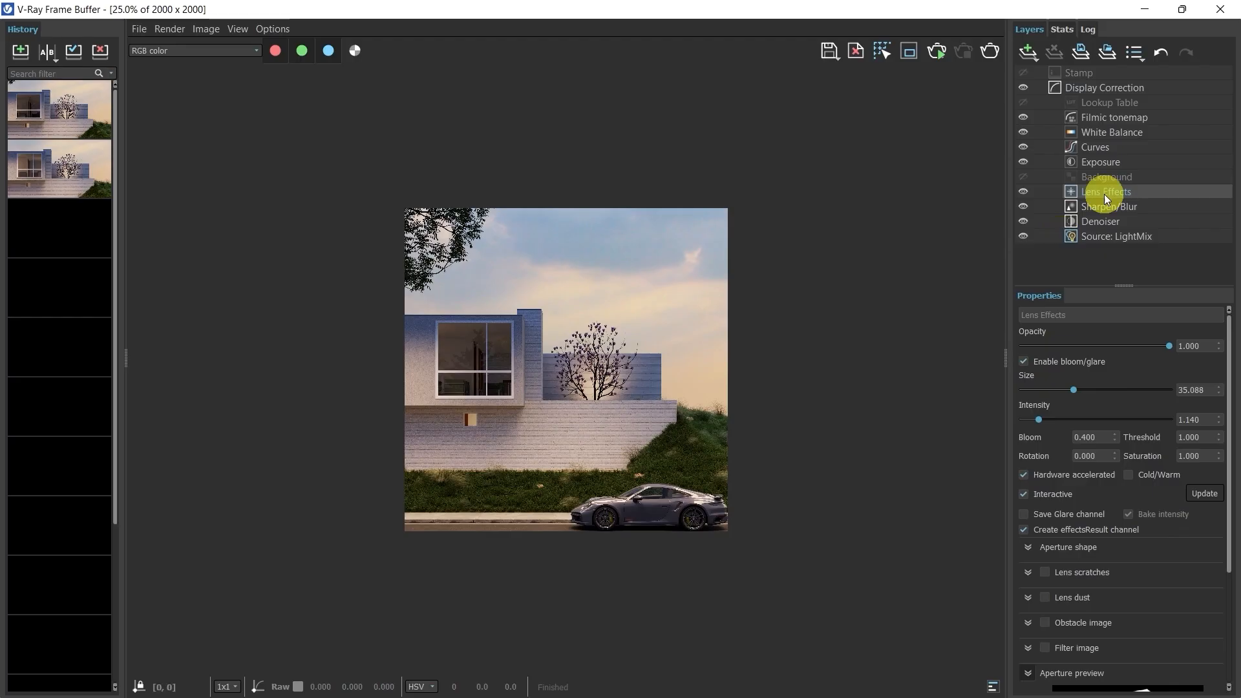
Turn on the Lookup Table layer in the V-Ray Frame Buffer
{"action": "scroll", "coordinate": [754, 370], "scroll_direction": "up", "scroll_amount": 1}
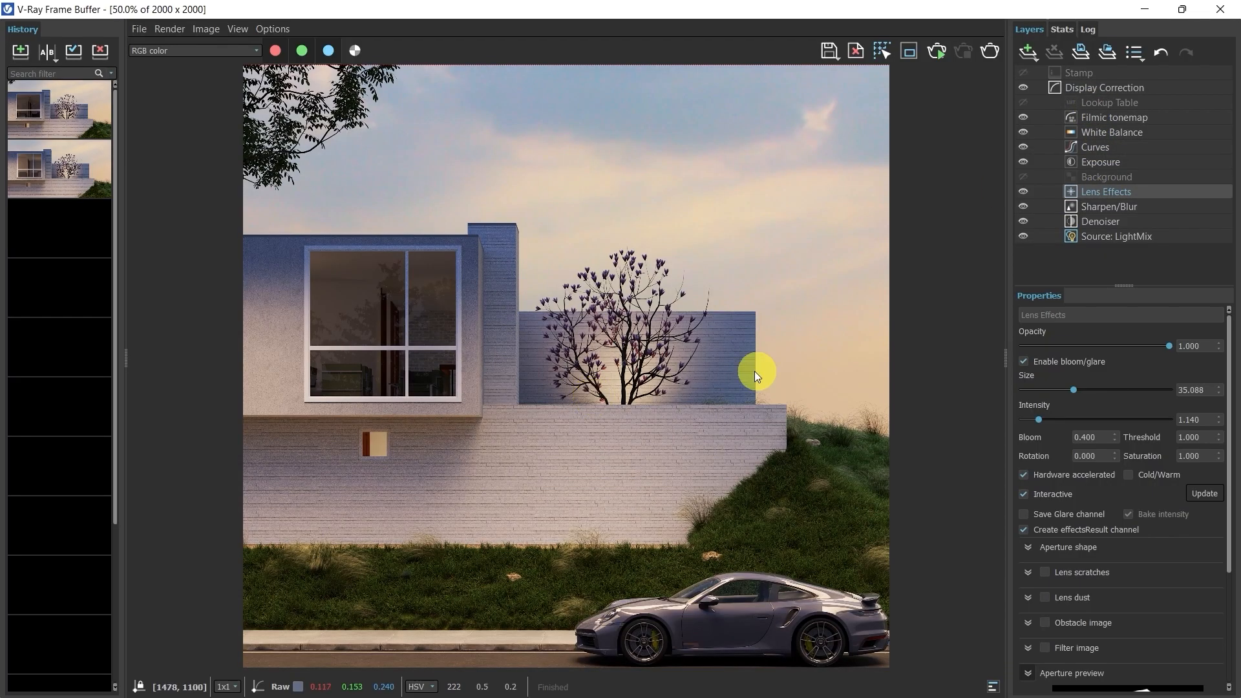
{"action": "left_click", "coordinate": [1023, 102]}
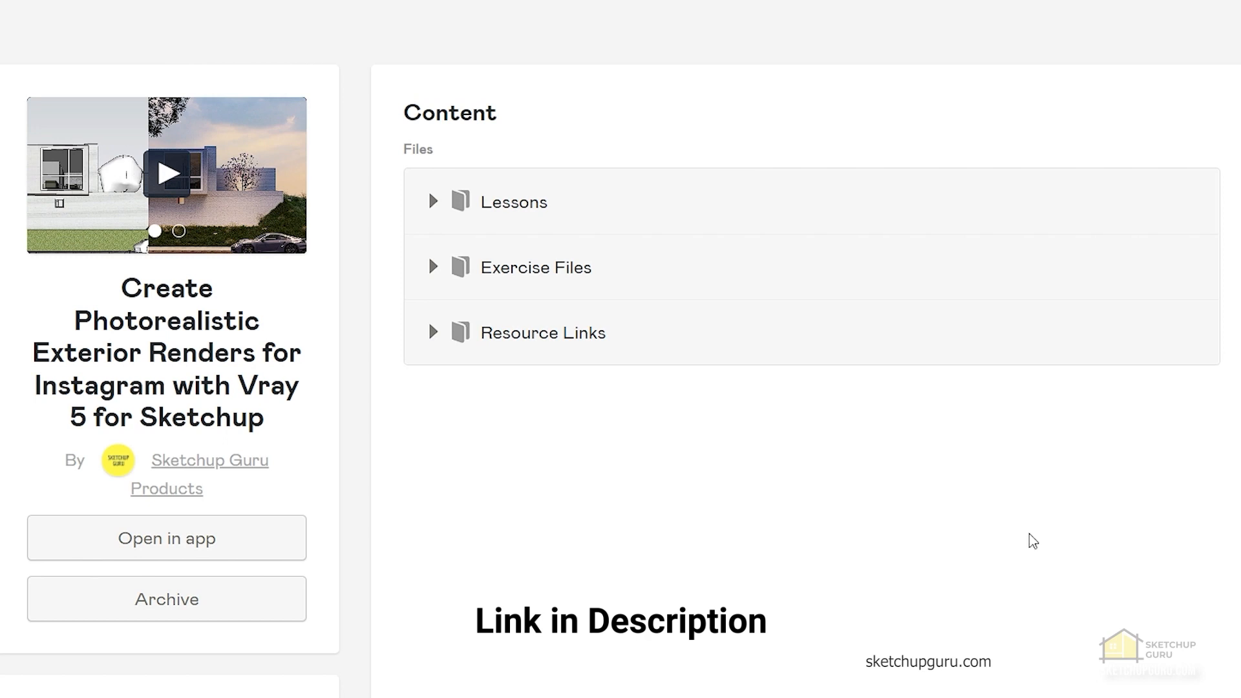
Open the Resource Sheet from the course's Resource Links and switch to the browser window showing it read-only
{"action": "left_click", "coordinate": [433, 333]}
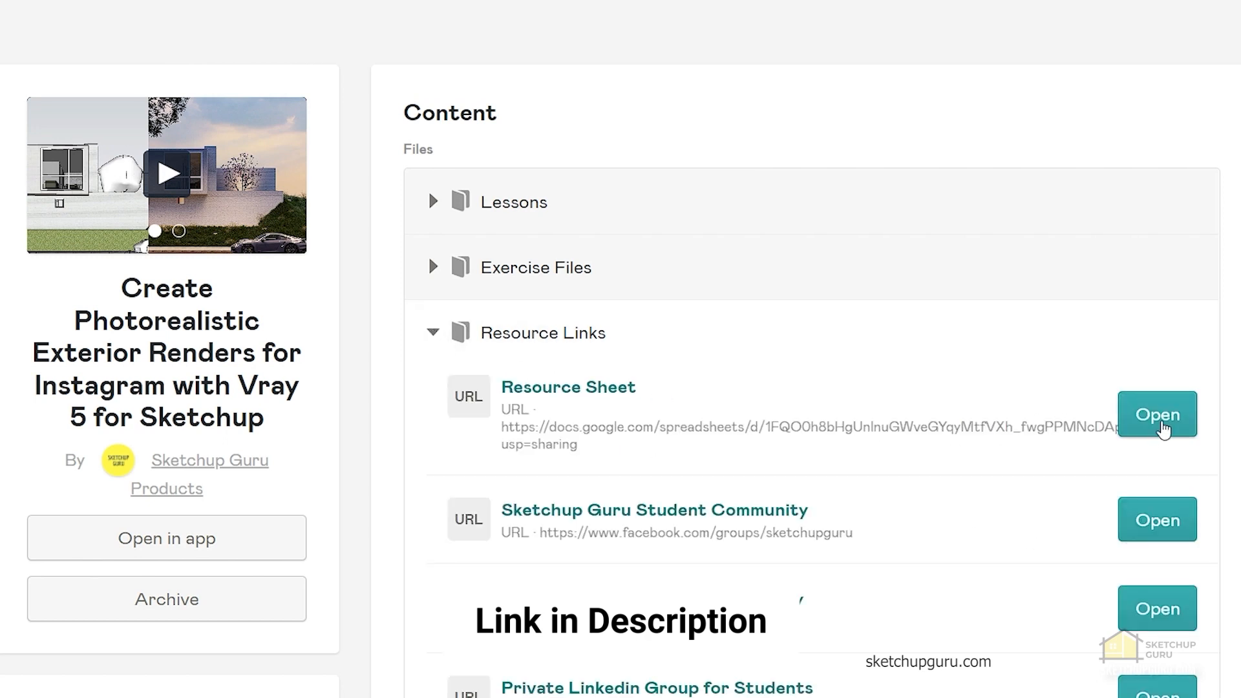
{"action": "left_click", "coordinate": [1161, 427]}
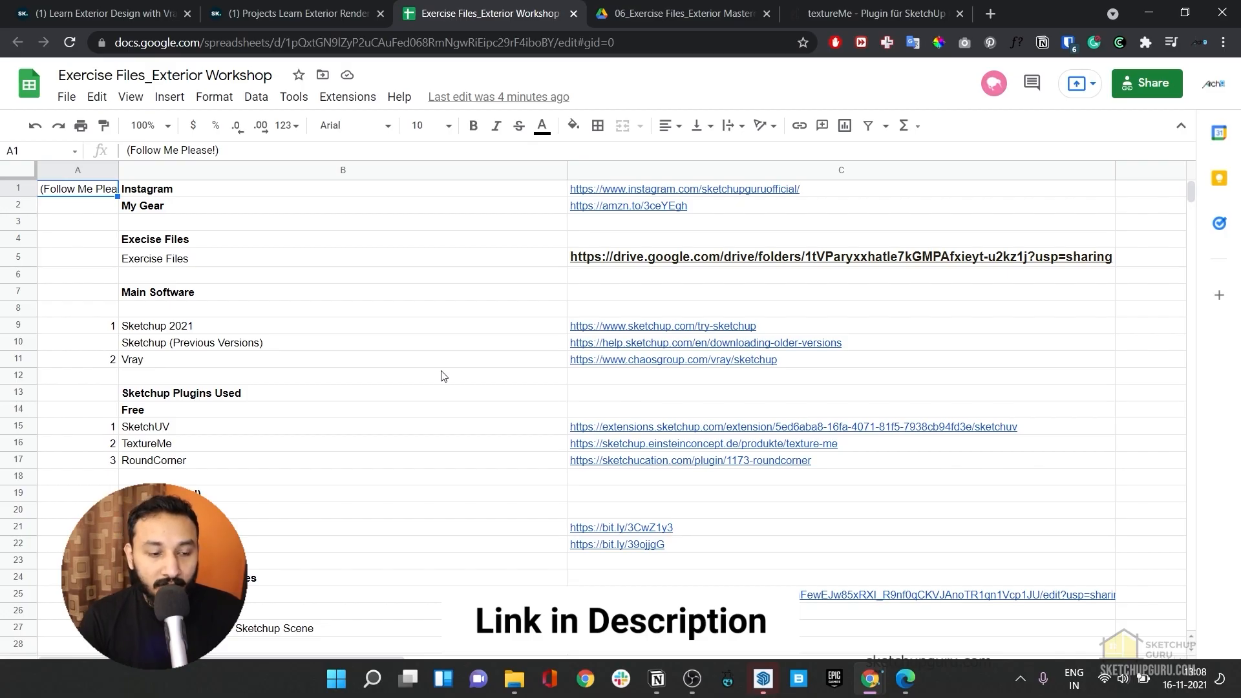
{"action": "key", "text": "alt+Tab"}
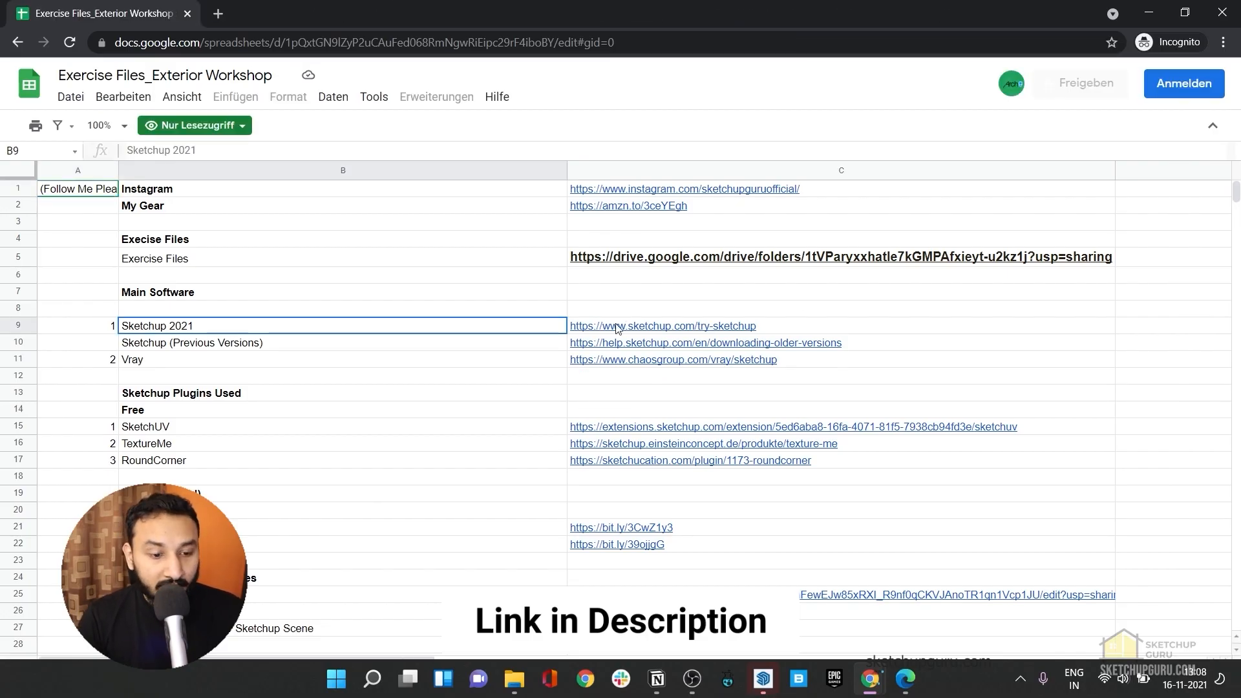
Open the Sketchup 2021 trial link from the sheet and review the offer for professional projects
{"action": "left_click", "coordinate": [619, 326]}
{"action": "left_click", "coordinate": [647, 356]}
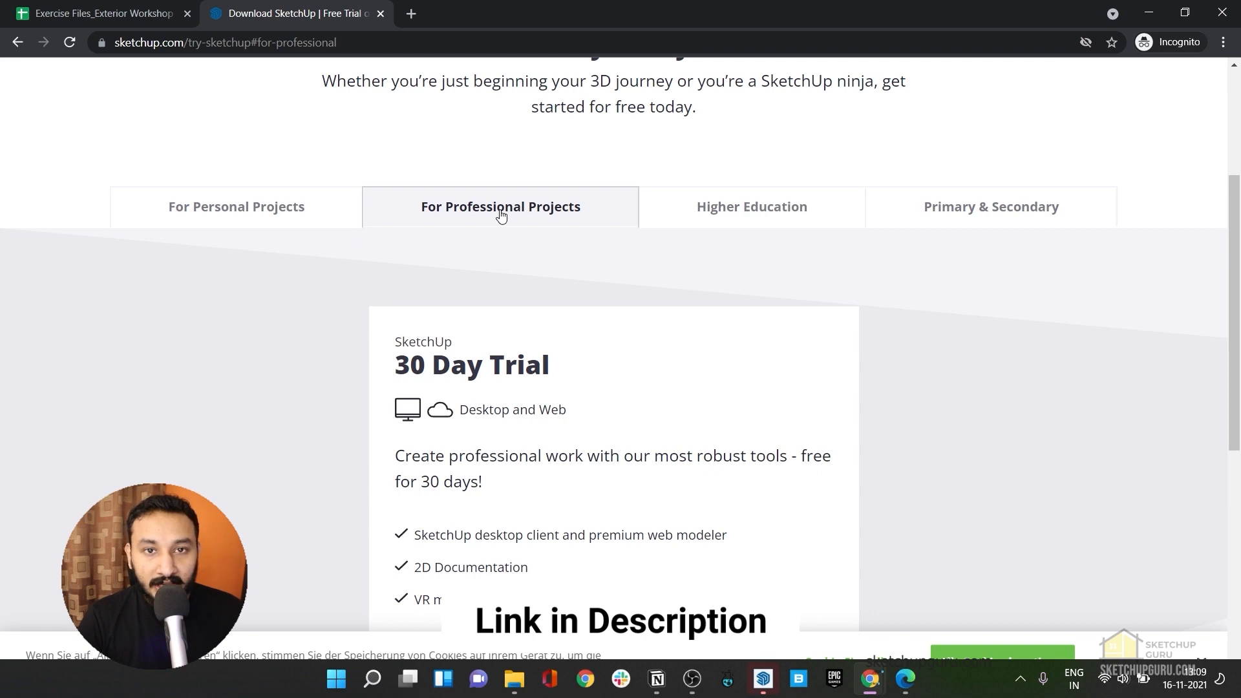
{"action": "scroll", "coordinate": [507, 244], "scroll_direction": "down", "scroll_amount": 1}
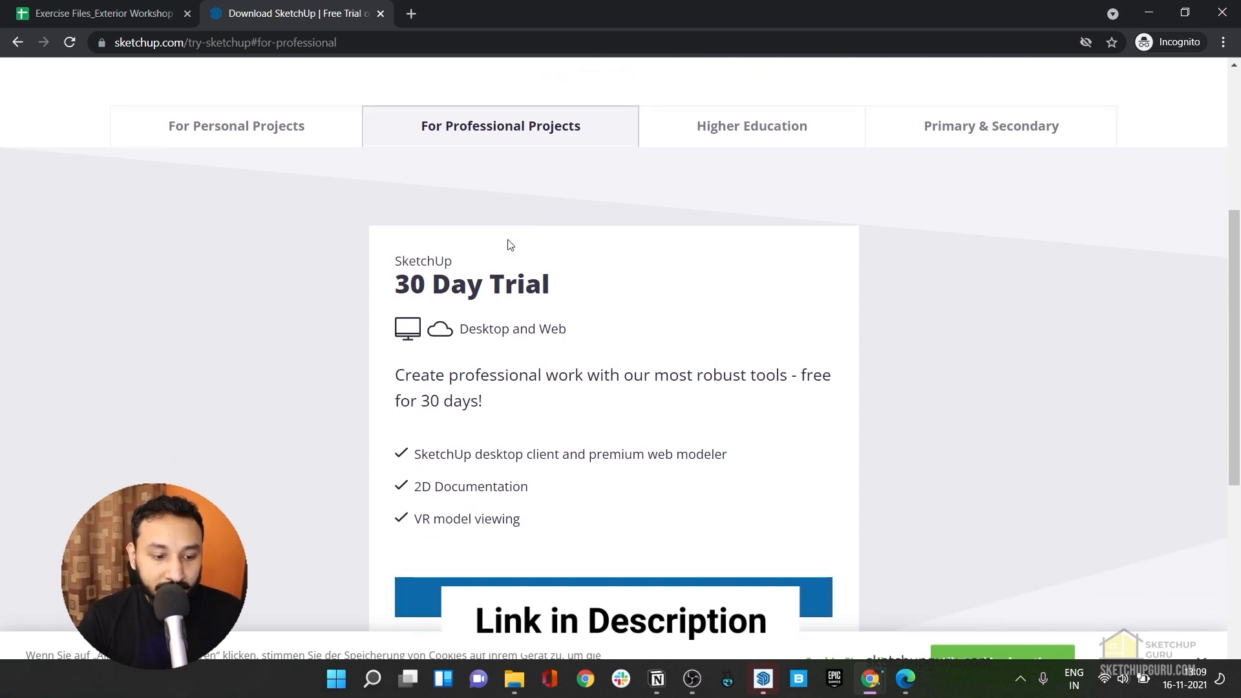
Start the SketchUp 30 Day Trial offered for personal projects
{"action": "left_click", "coordinate": [284, 135]}
{"action": "scroll", "coordinate": [682, 245], "scroll_direction": "down", "scroll_amount": 1}
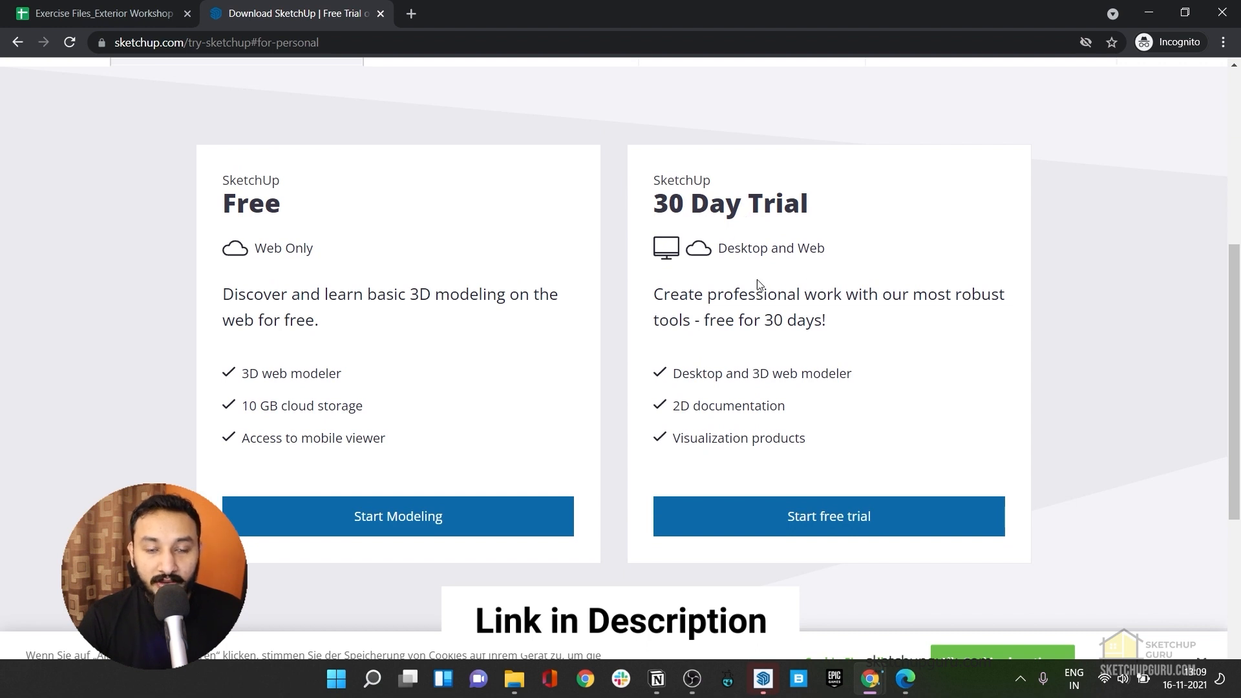
{"action": "left_click", "coordinate": [825, 516]}
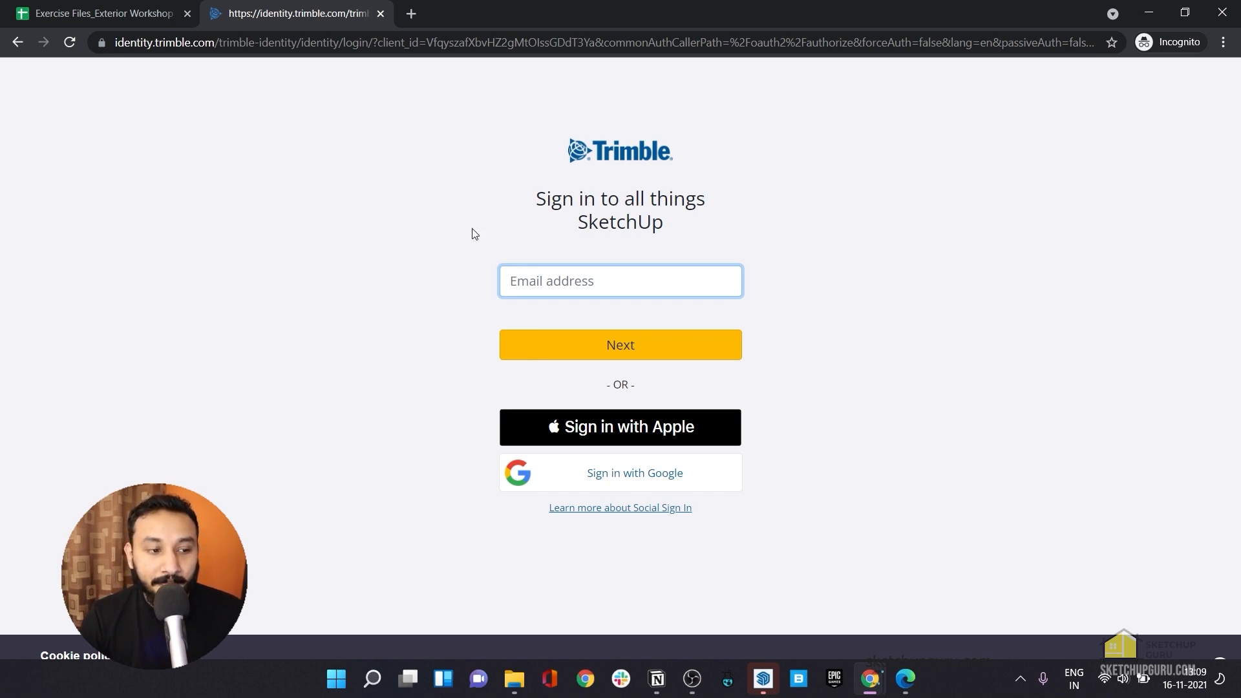
Return to the Exercise Files_Exterior Workshop sheet and open the Vray link to the V-Ray for SketchUp page
{"action": "left_click", "coordinate": [86, 5]}
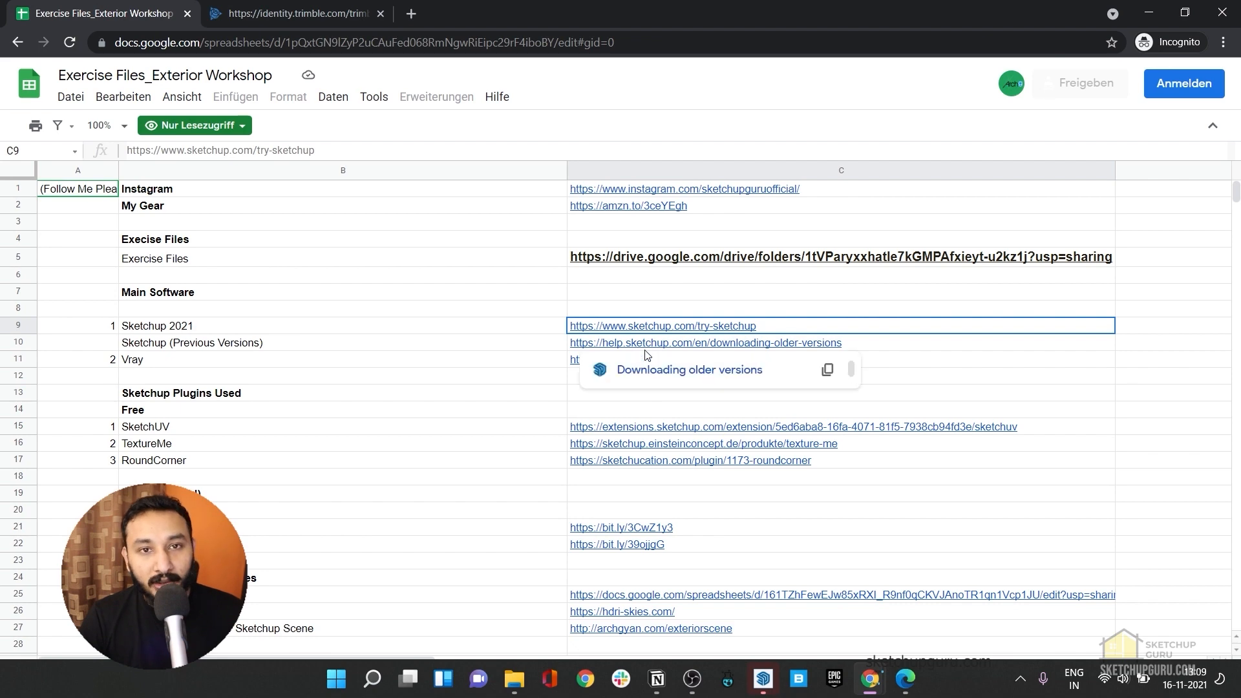
{"action": "left_click", "coordinate": [564, 365]}
{"action": "left_click", "coordinate": [619, 366]}
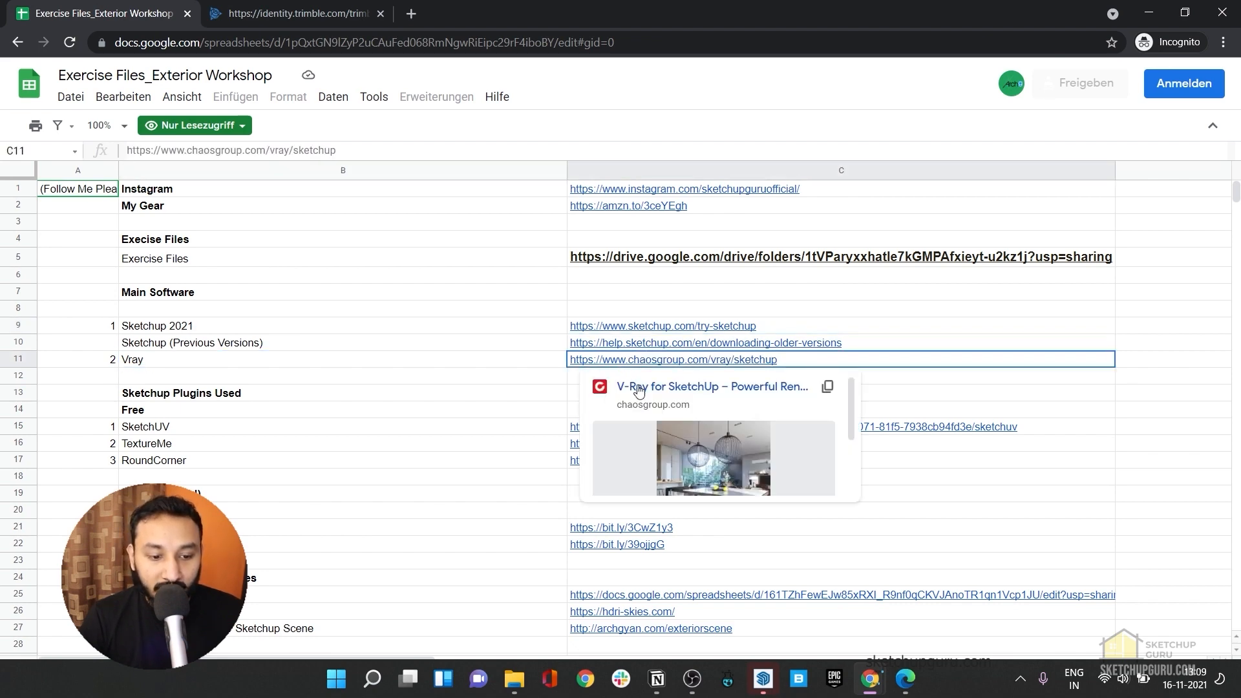
{"action": "left_click", "coordinate": [638, 386]}
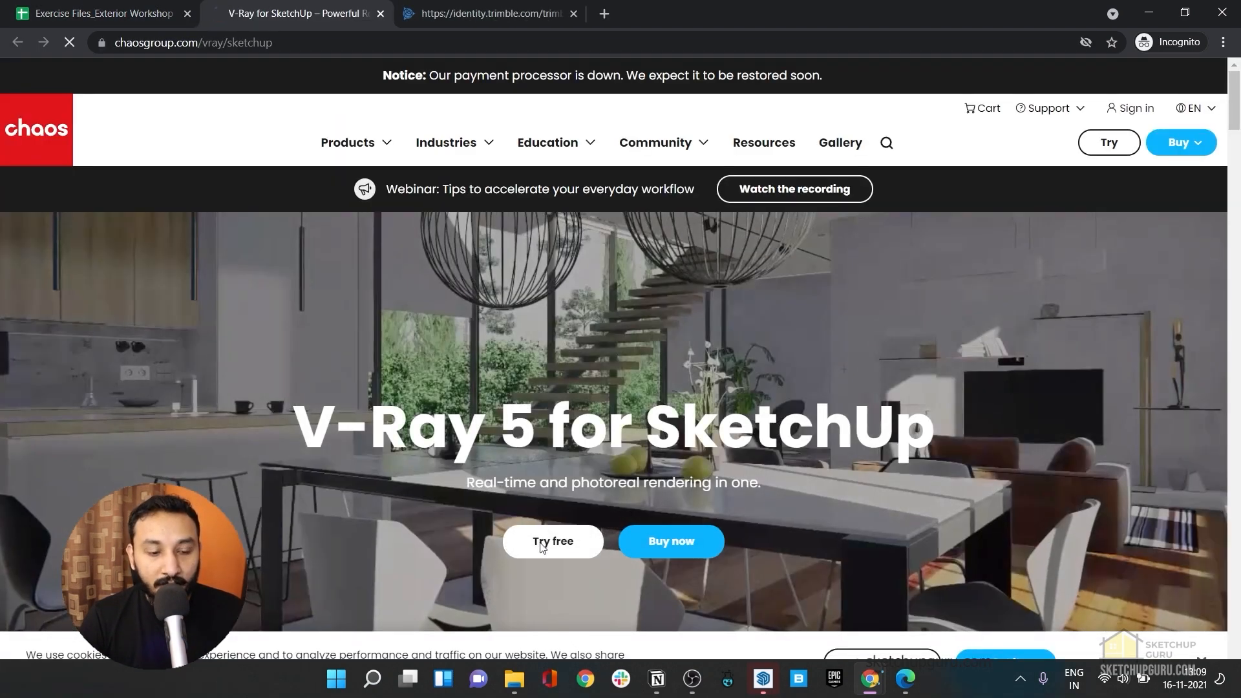
Request the free V-Ray trial and start it from the page listing the included products
{"action": "left_click", "coordinate": [543, 546]}
{"action": "scroll", "coordinate": [544, 549], "scroll_direction": "down", "scroll_amount": 4}
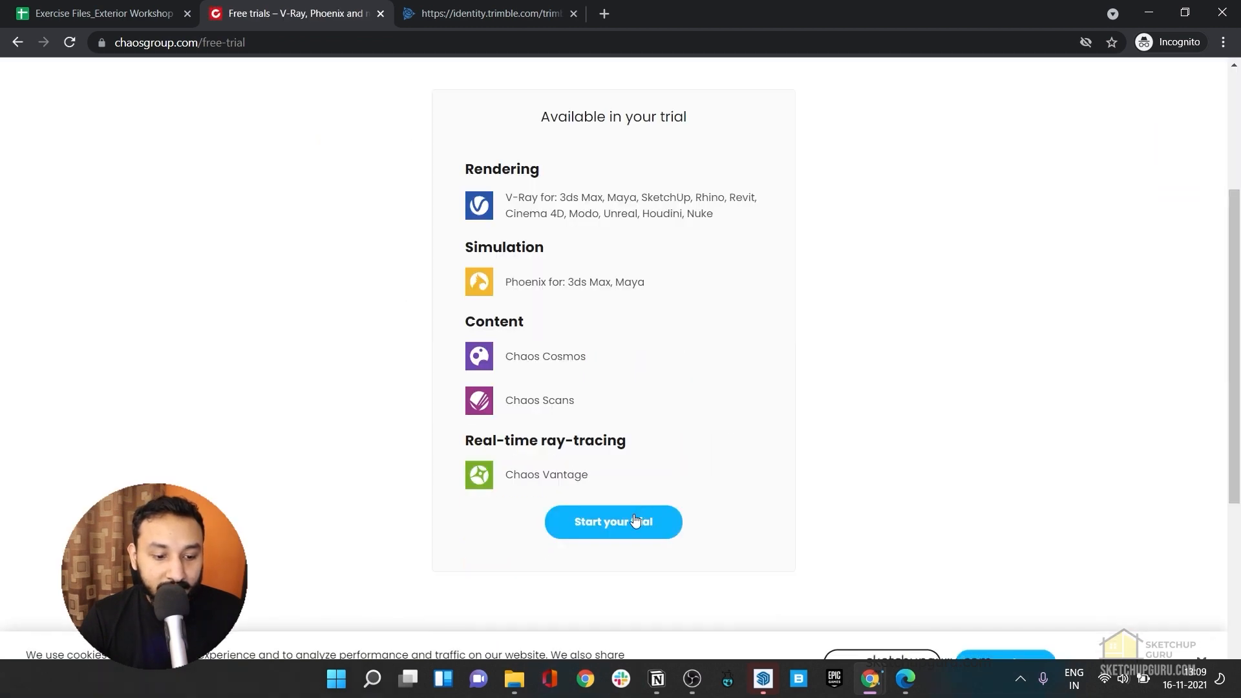
{"action": "left_click", "coordinate": [633, 522]}
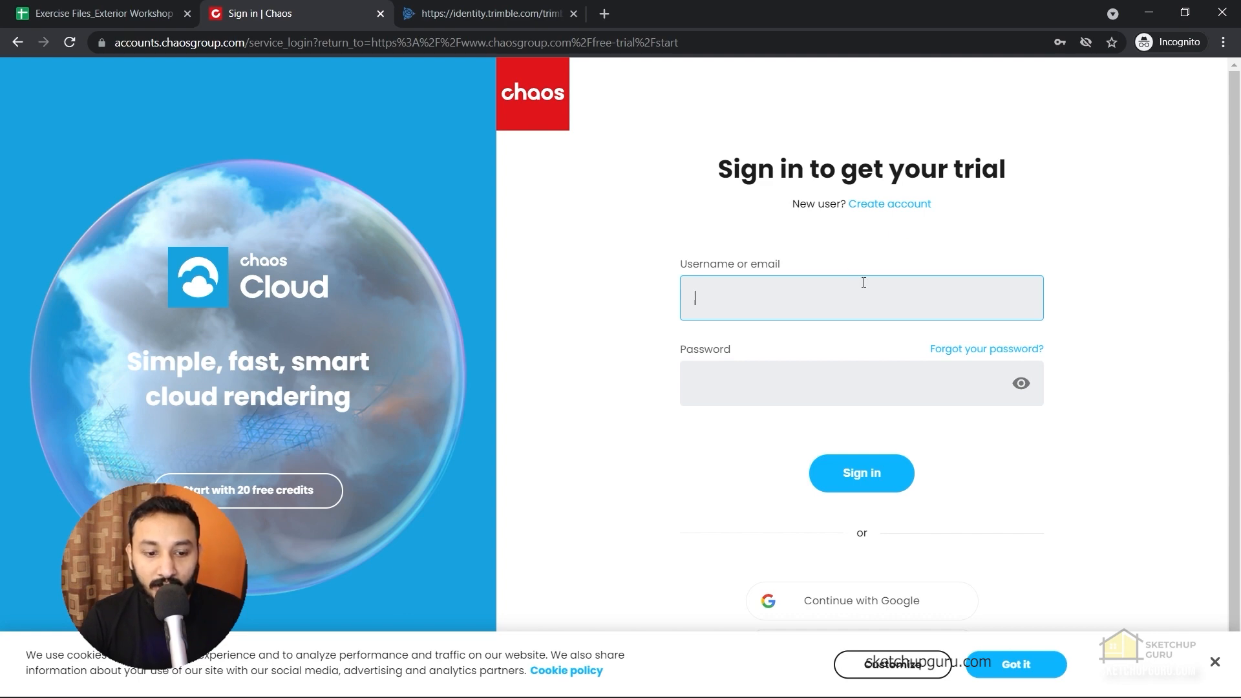
Register a new Chaos account by entering the email, username and account password, and continue to the profile details
{"action": "left_click", "coordinate": [887, 204]}
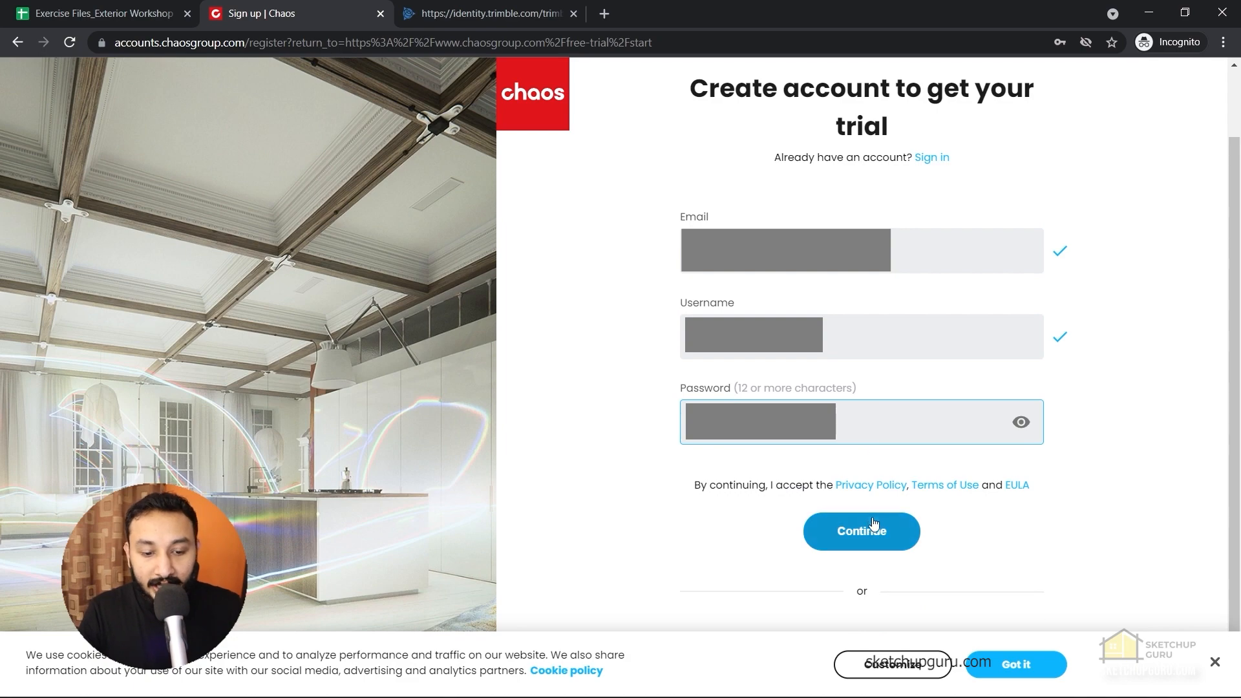
{"action": "left_click", "coordinate": [875, 536]}
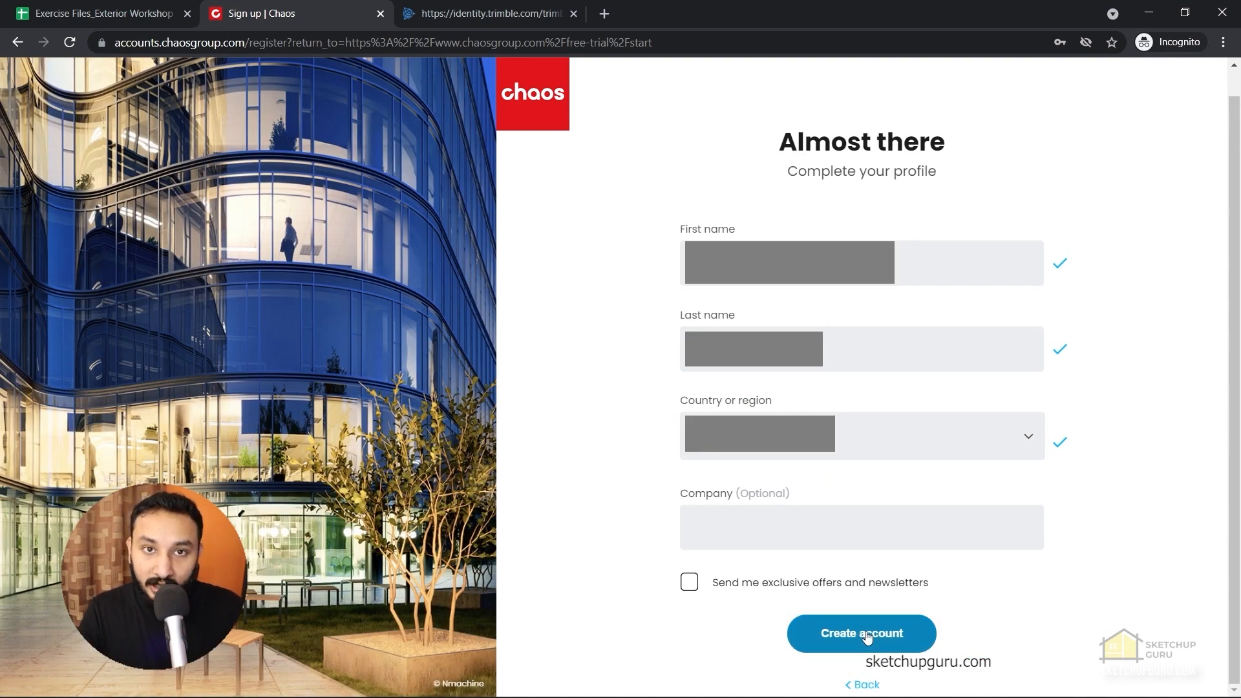
Create the Chaos account and activate it from the activation email in the Gmail inbox
{"action": "left_click", "coordinate": [867, 637]}
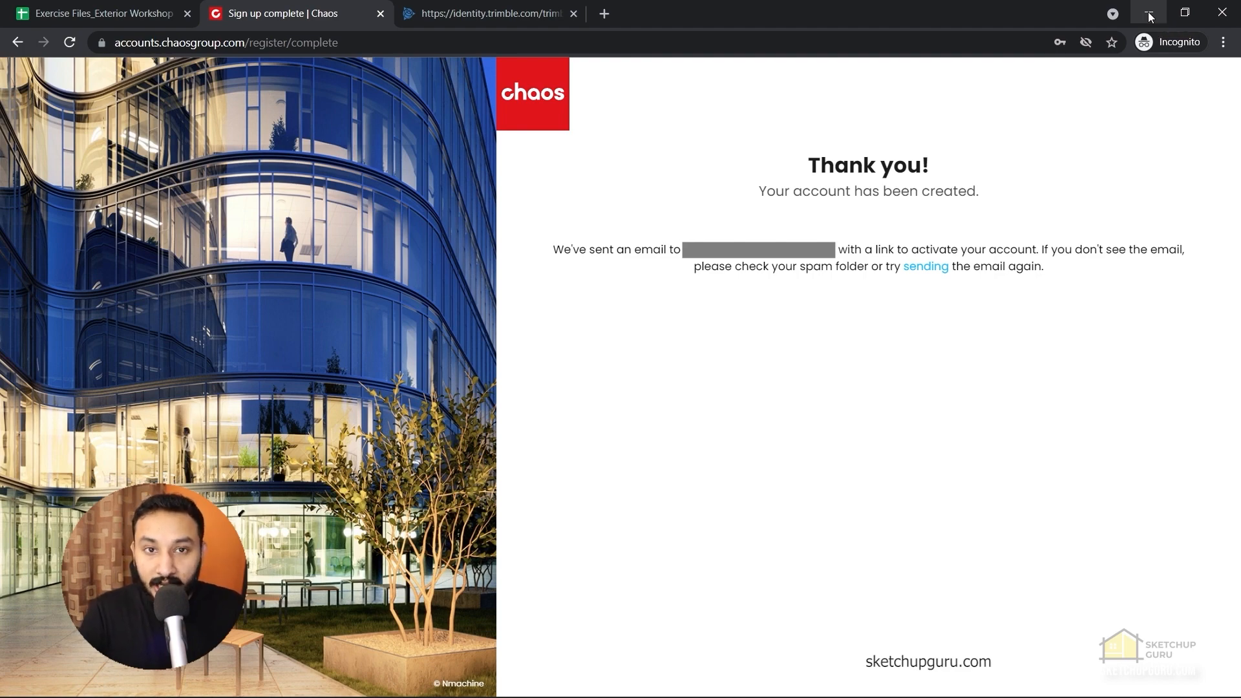
{"action": "left_click", "coordinate": [1148, 11]}
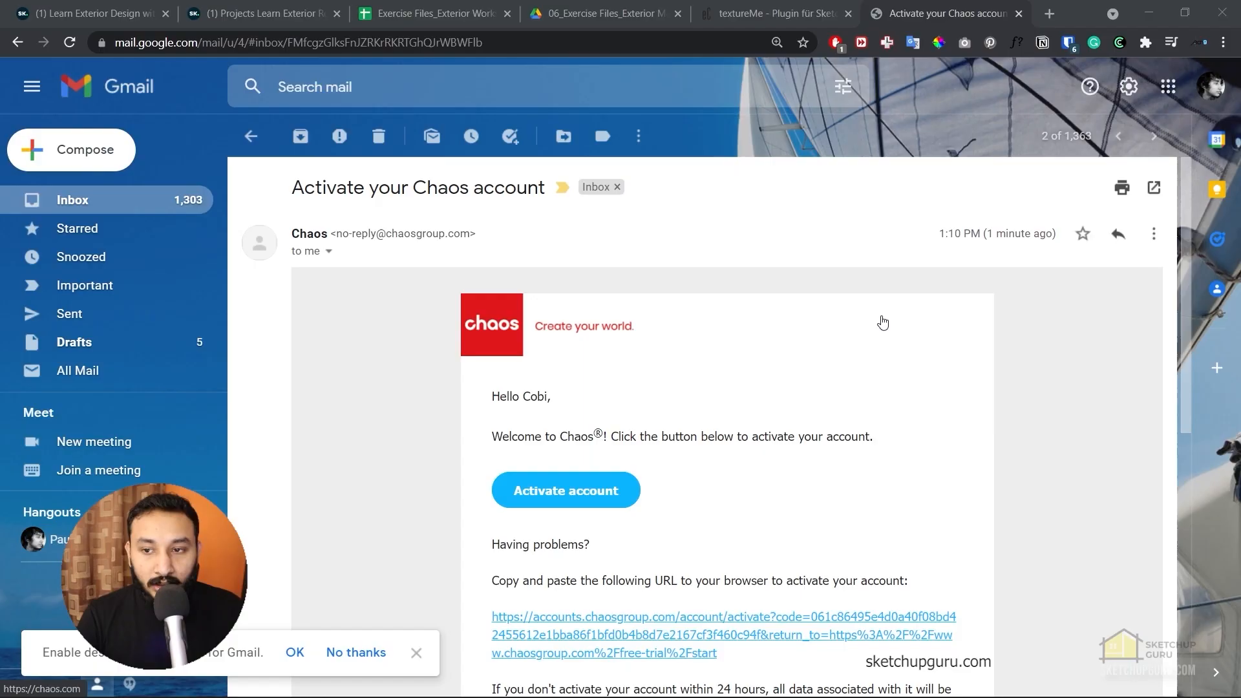
{"action": "left_click", "coordinate": [603, 499]}
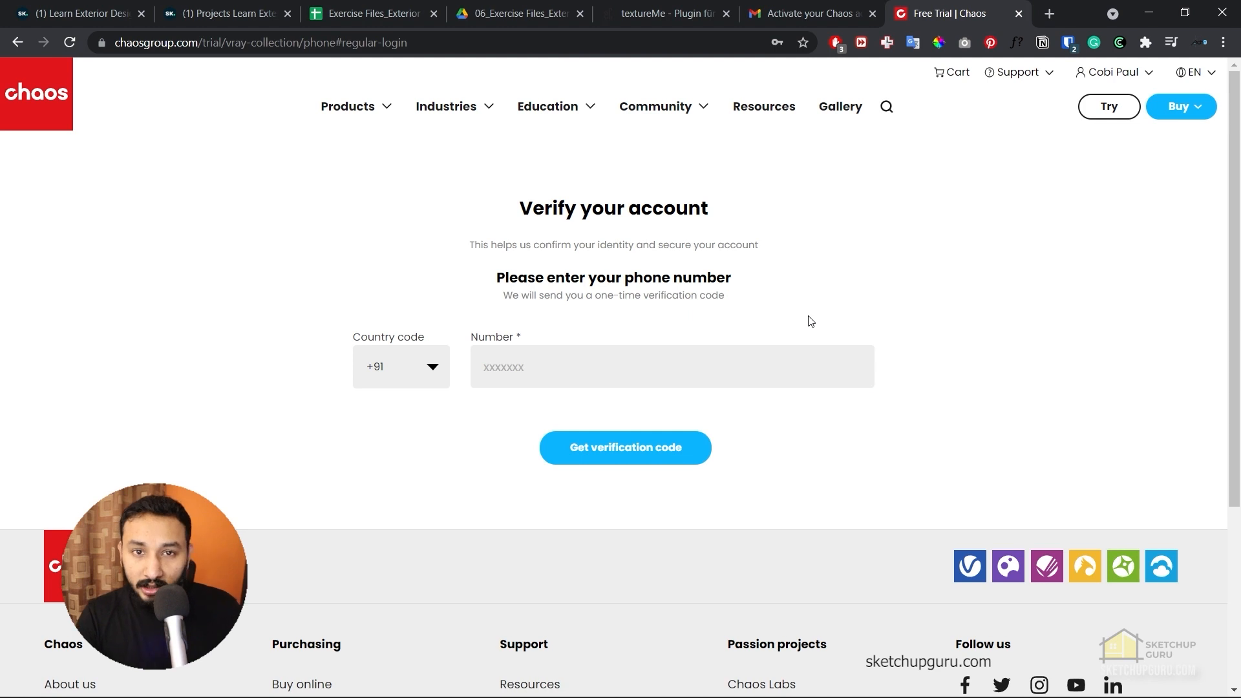
Enter the phone number on the Verify your account page to confirm the Chaos account
{"action": "left_click", "coordinate": [531, 360]}
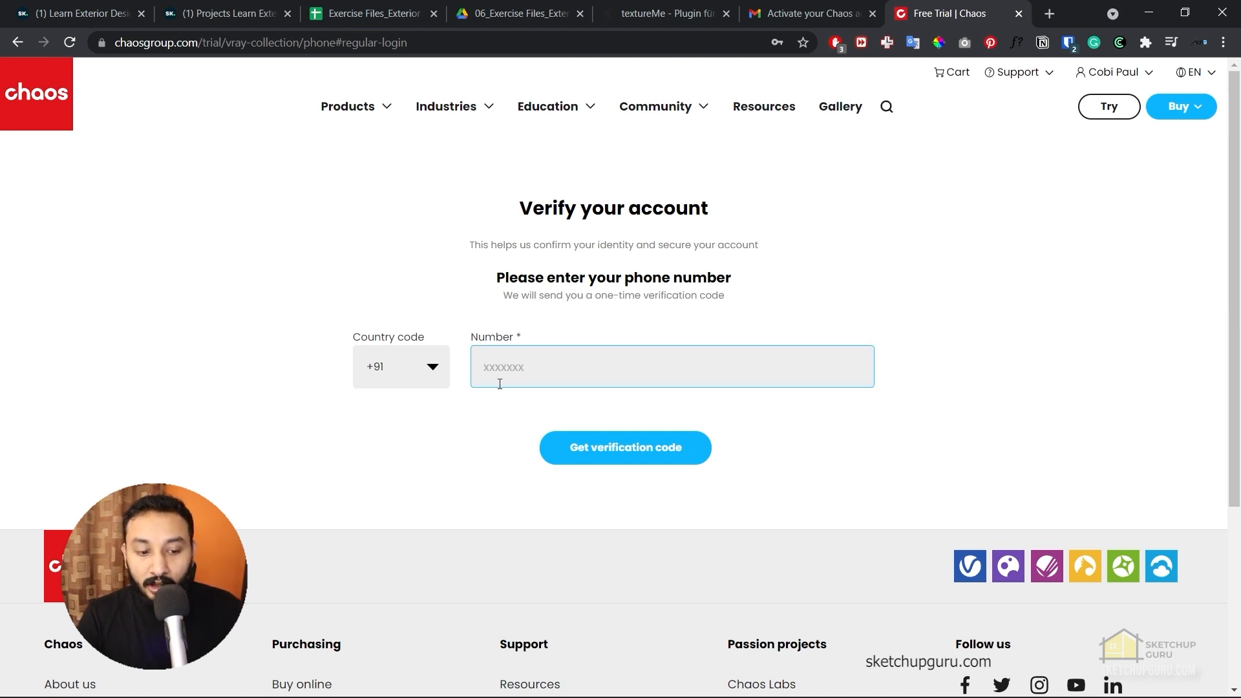
{"action": "left_click", "coordinate": [522, 380]}
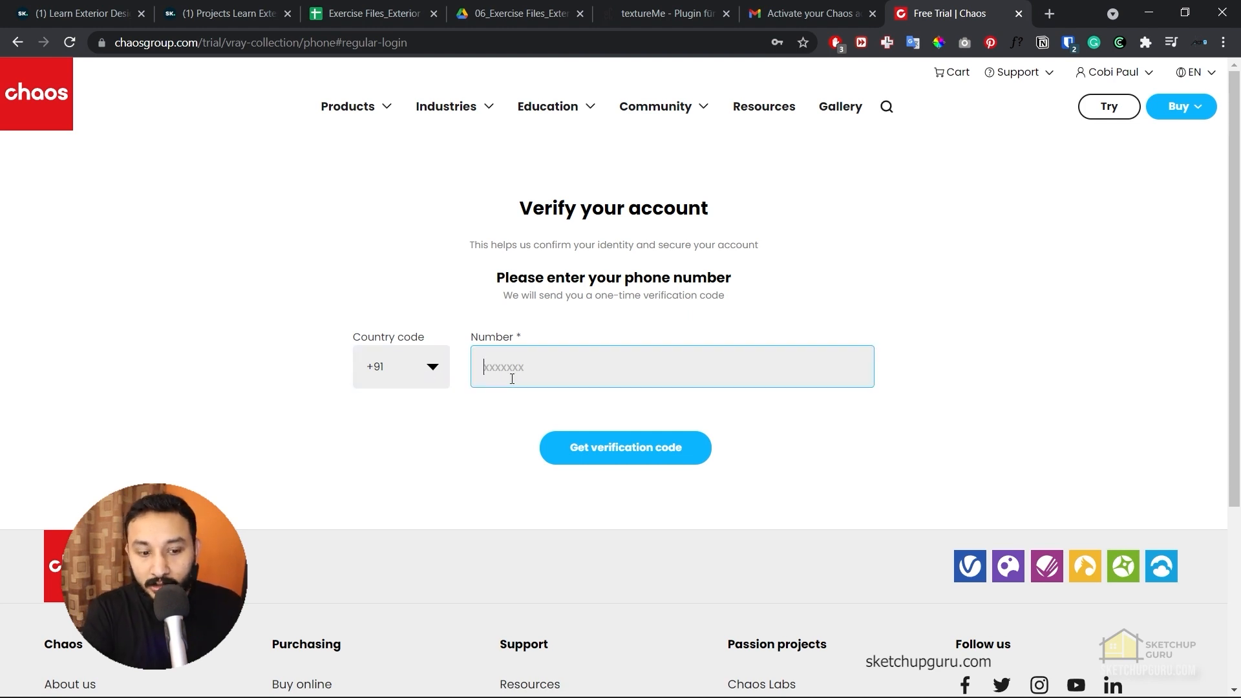
{"action": "type", "text": "6"}
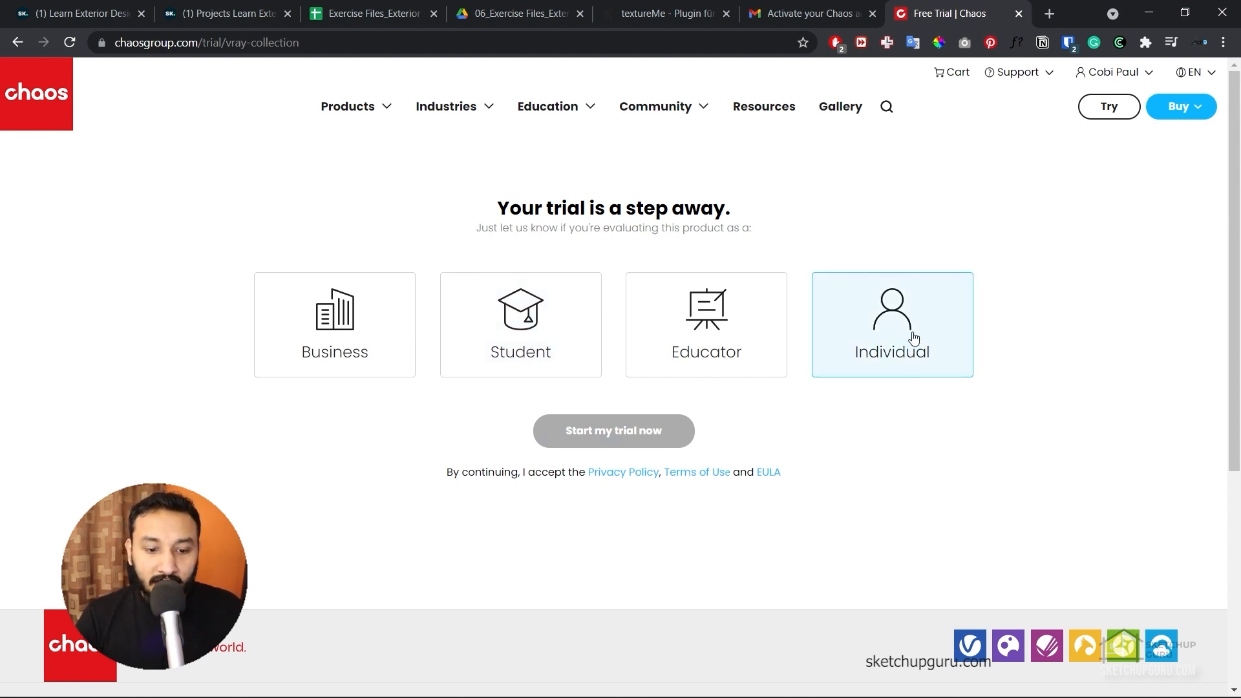
Start the V-Ray trial as an Individual and continue to the trial download
{"action": "left_click", "coordinate": [918, 355]}
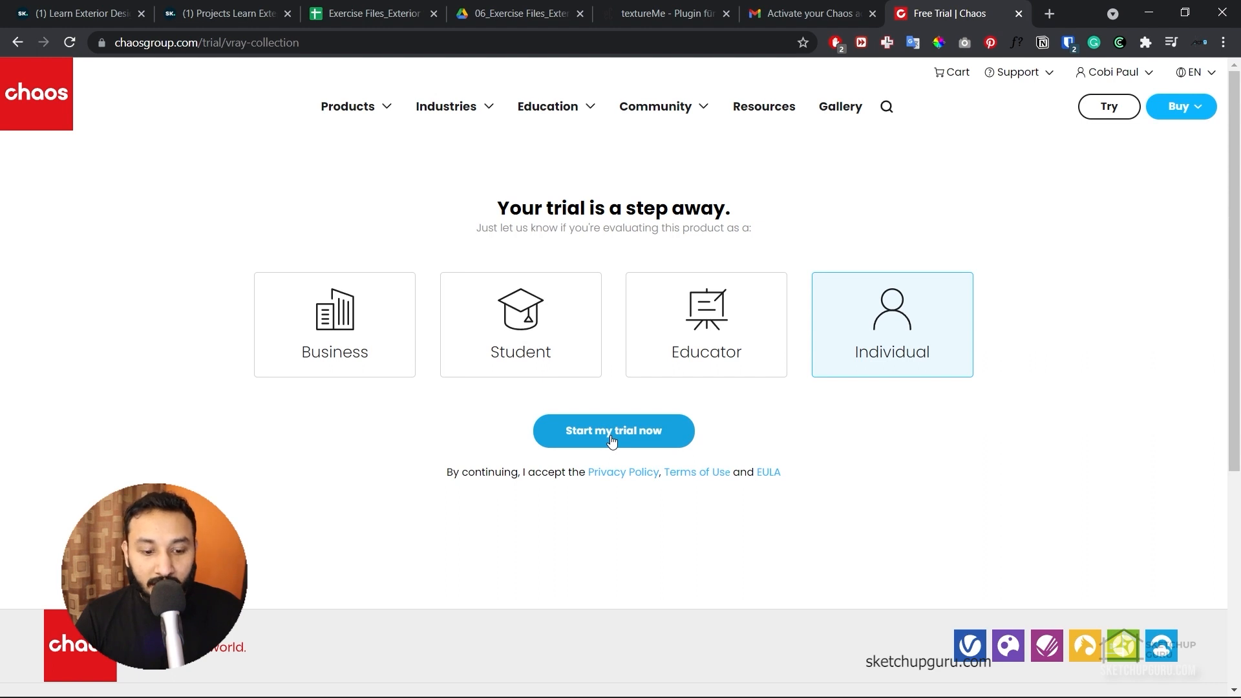
{"action": "left_click", "coordinate": [611, 440]}
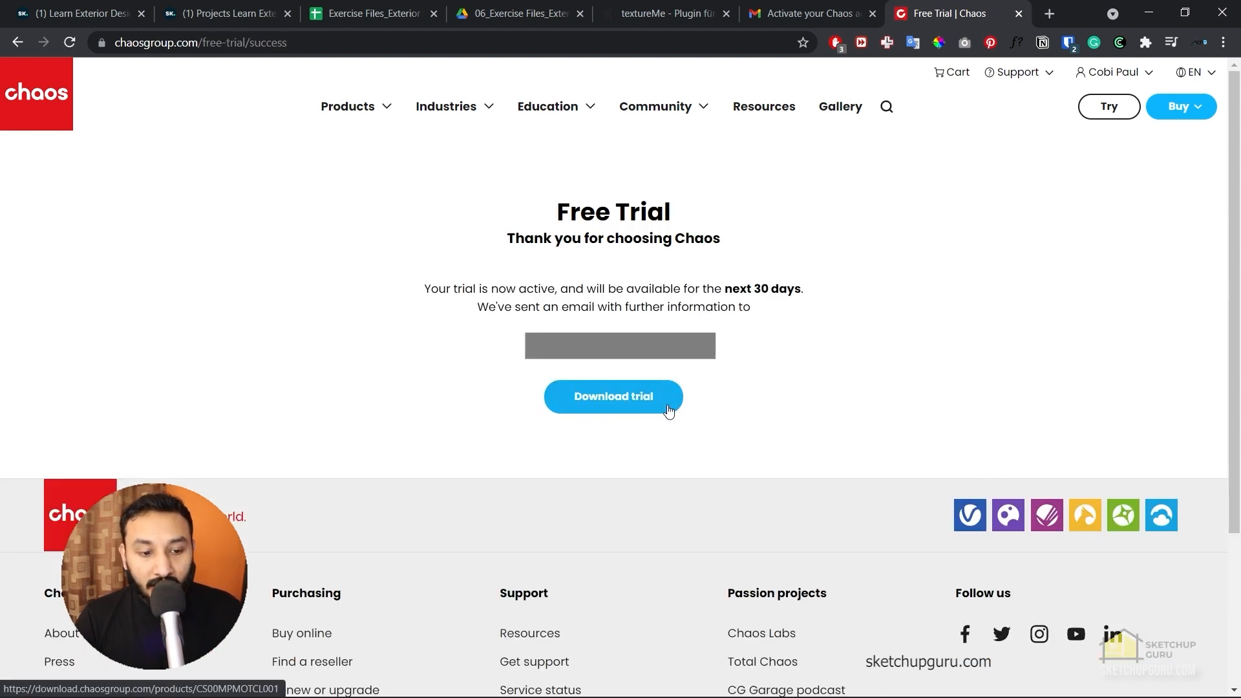
{"action": "left_click", "coordinate": [634, 403]}
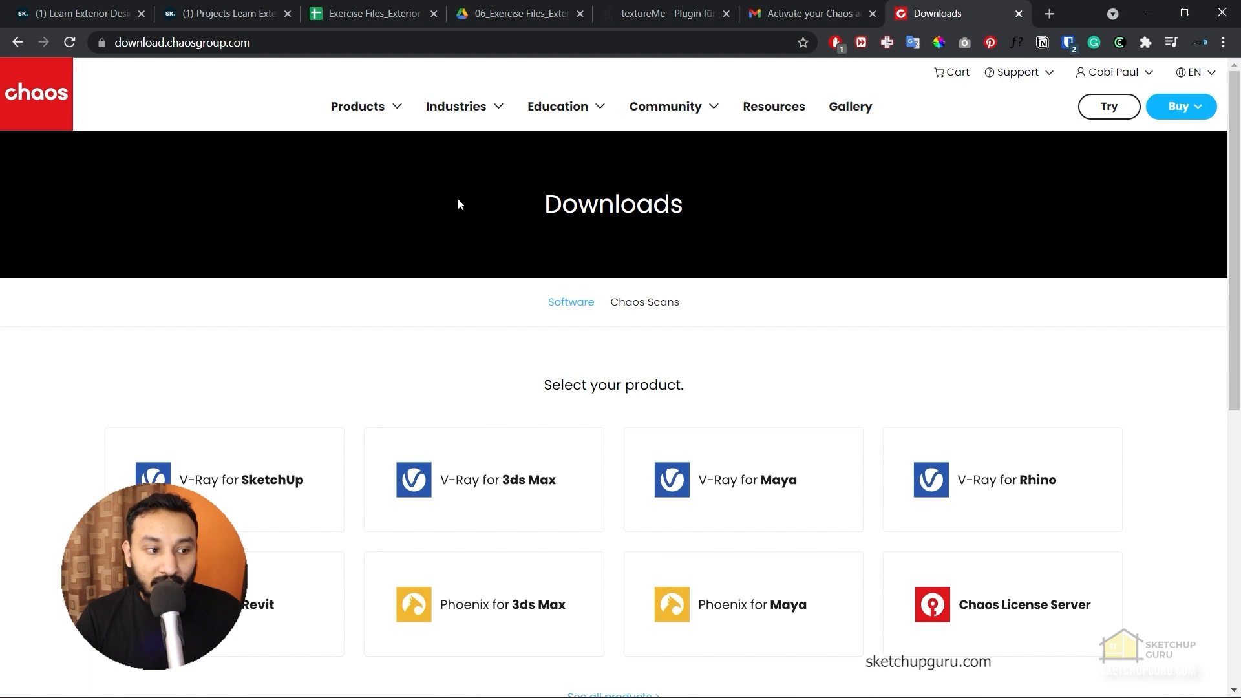
Choose V-Ray for SketchUp with host version 2021 and download V-Ray 5 for SketchUp, update 2
{"action": "scroll", "coordinate": [388, 291], "scroll_direction": "down", "scroll_amount": 1}
{"action": "left_click", "coordinate": [266, 413]}
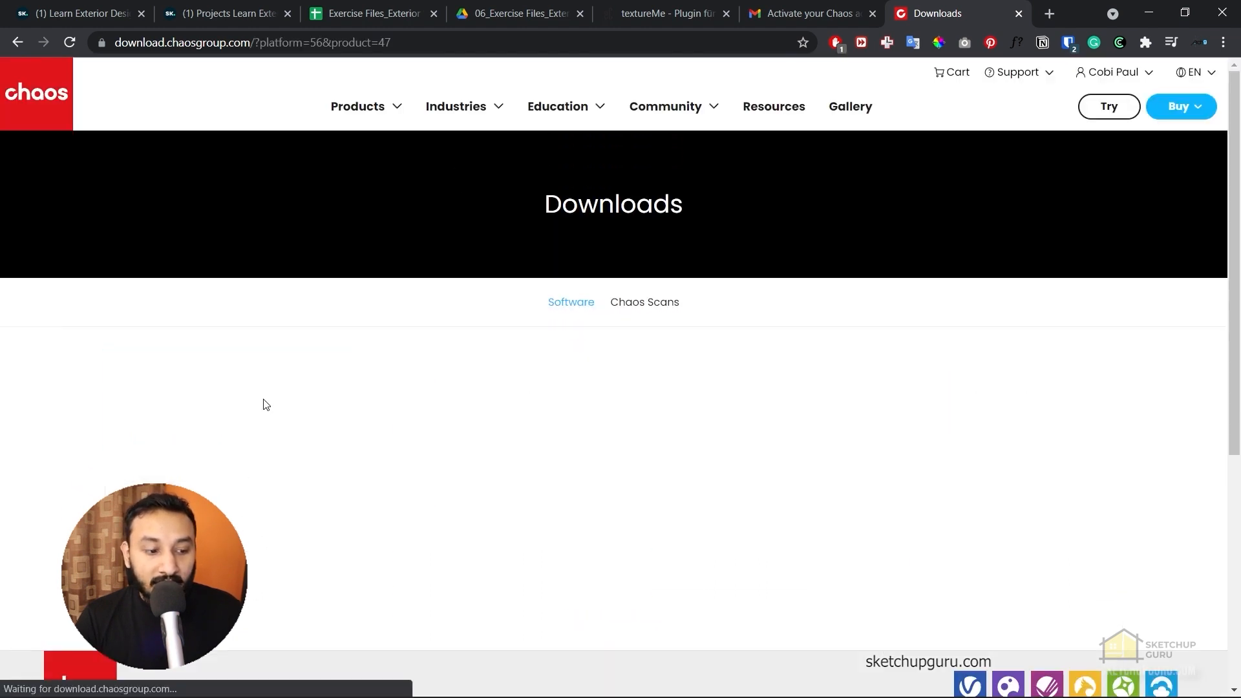
{"action": "scroll", "coordinate": [252, 452], "scroll_direction": "down", "scroll_amount": 3}
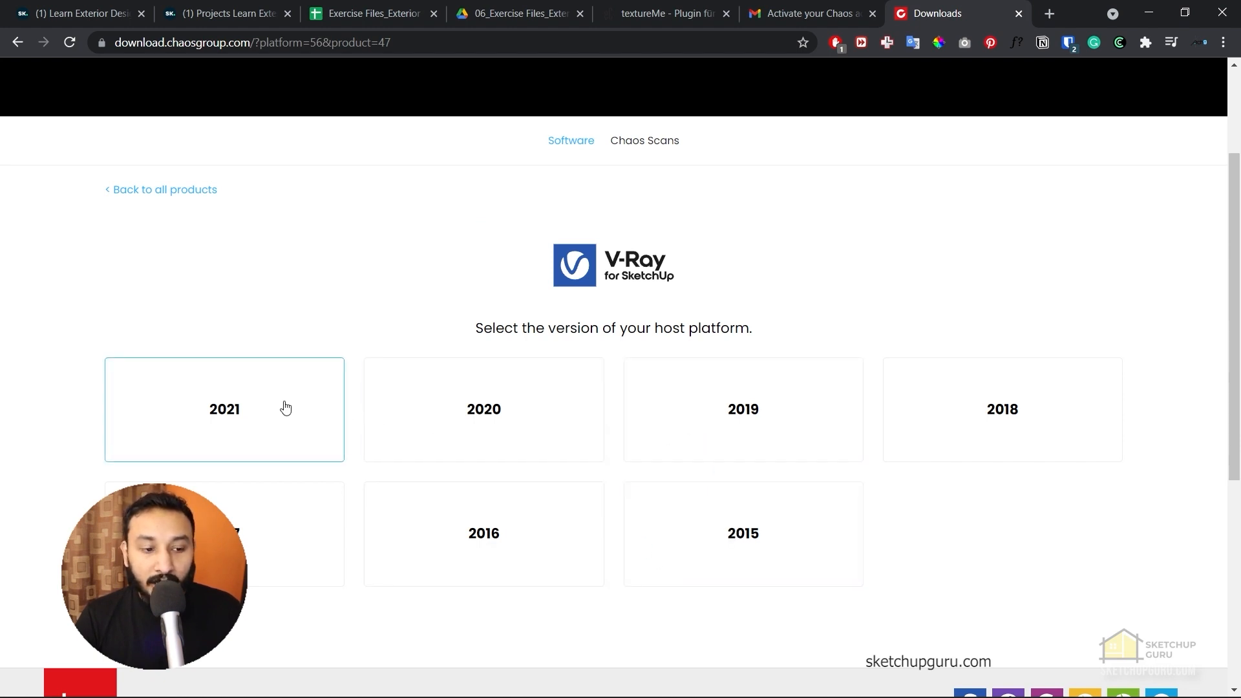
{"action": "left_click", "coordinate": [256, 400]}
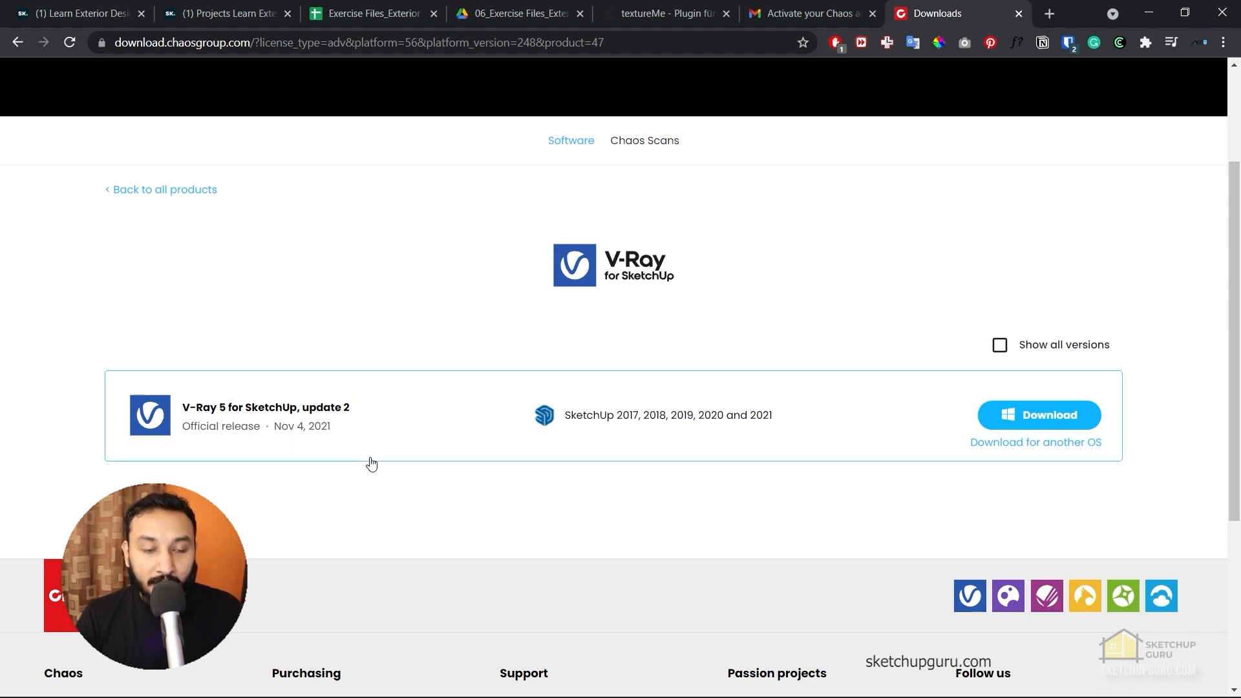
{"action": "left_click", "coordinate": [1021, 419]}
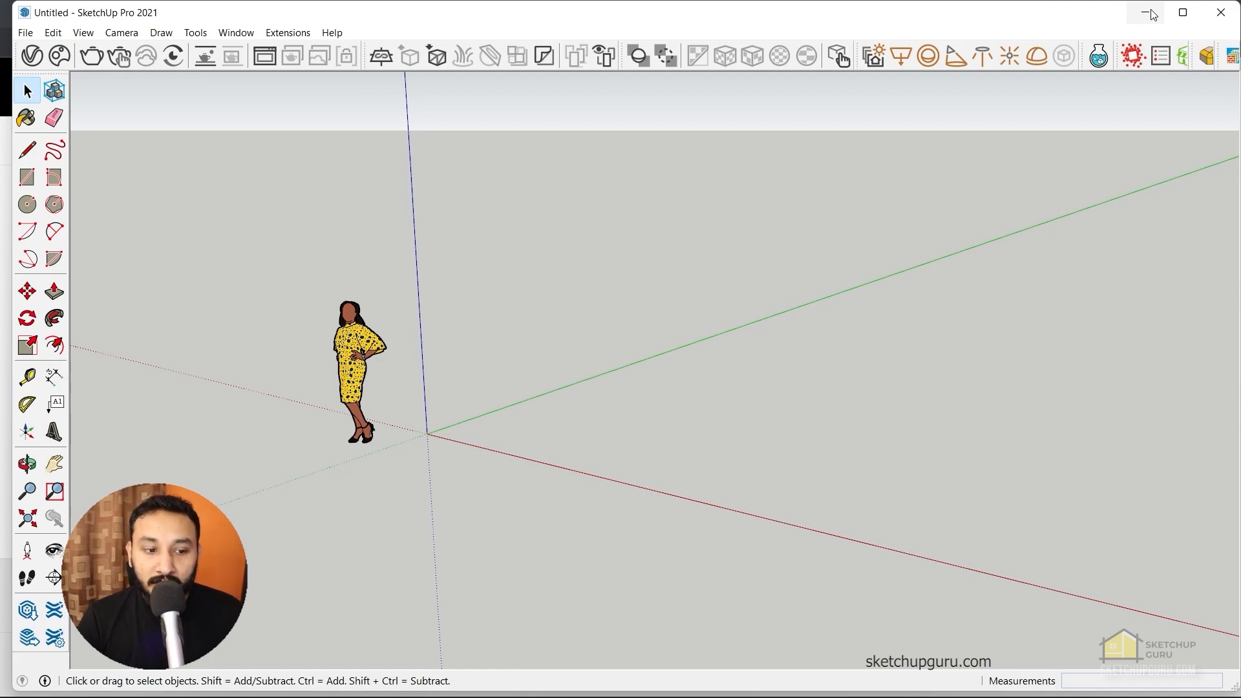
Go back from SketchUp to the Chaos License Server page and check its online licensing
{"action": "left_click", "coordinate": [1147, 13]}
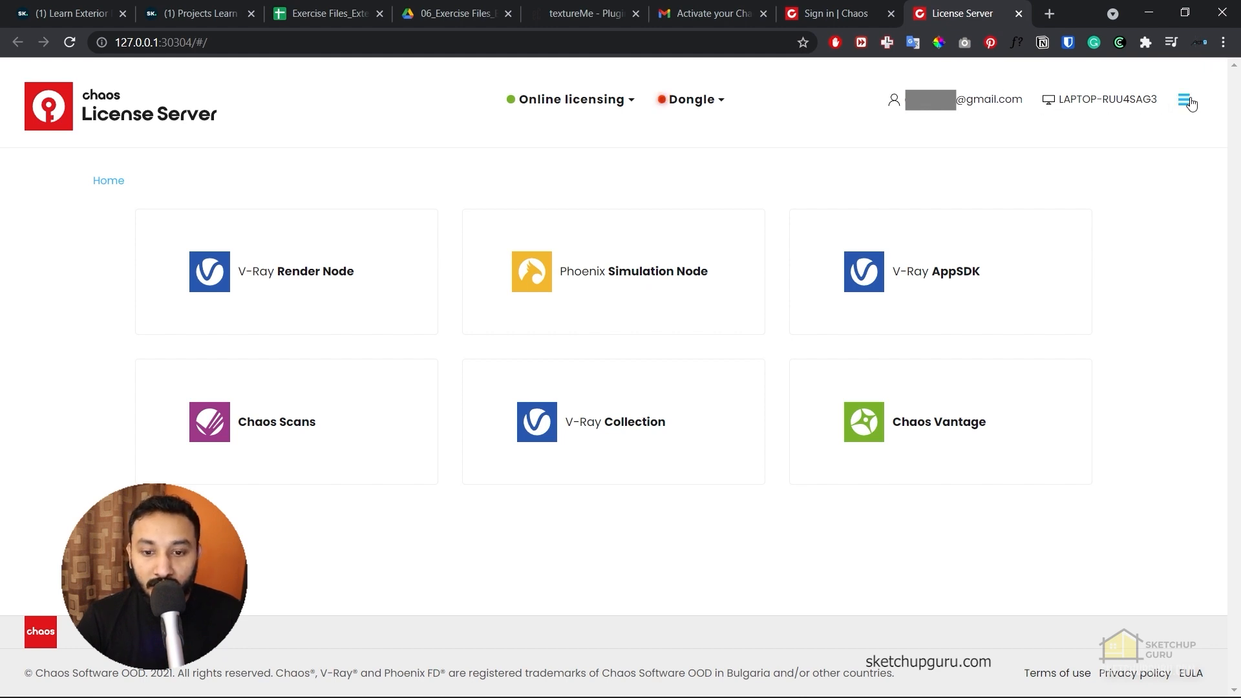
{"action": "left_click", "coordinate": [608, 103]}
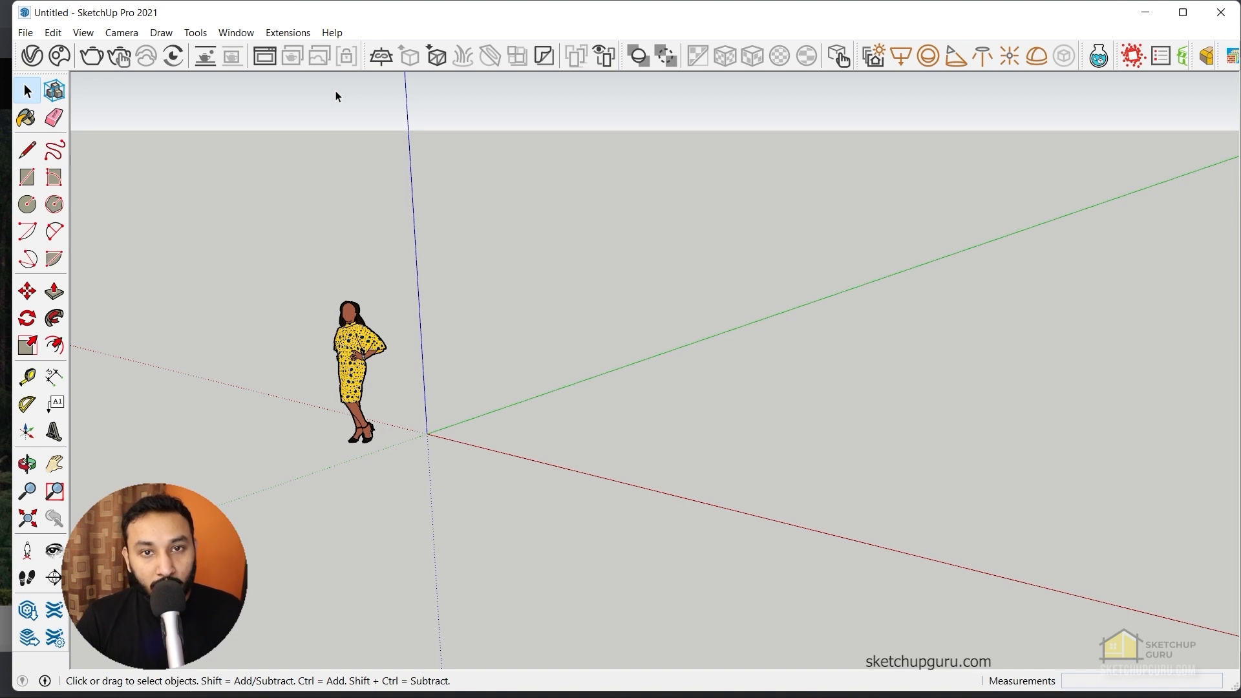
Find the V-Ray entries in SketchUp's toolbar list and toggle the V-Ray for SketchUp toolbar off and on
{"action": "left_click", "coordinate": [83, 33]}
{"action": "left_click", "coordinate": [99, 50]}
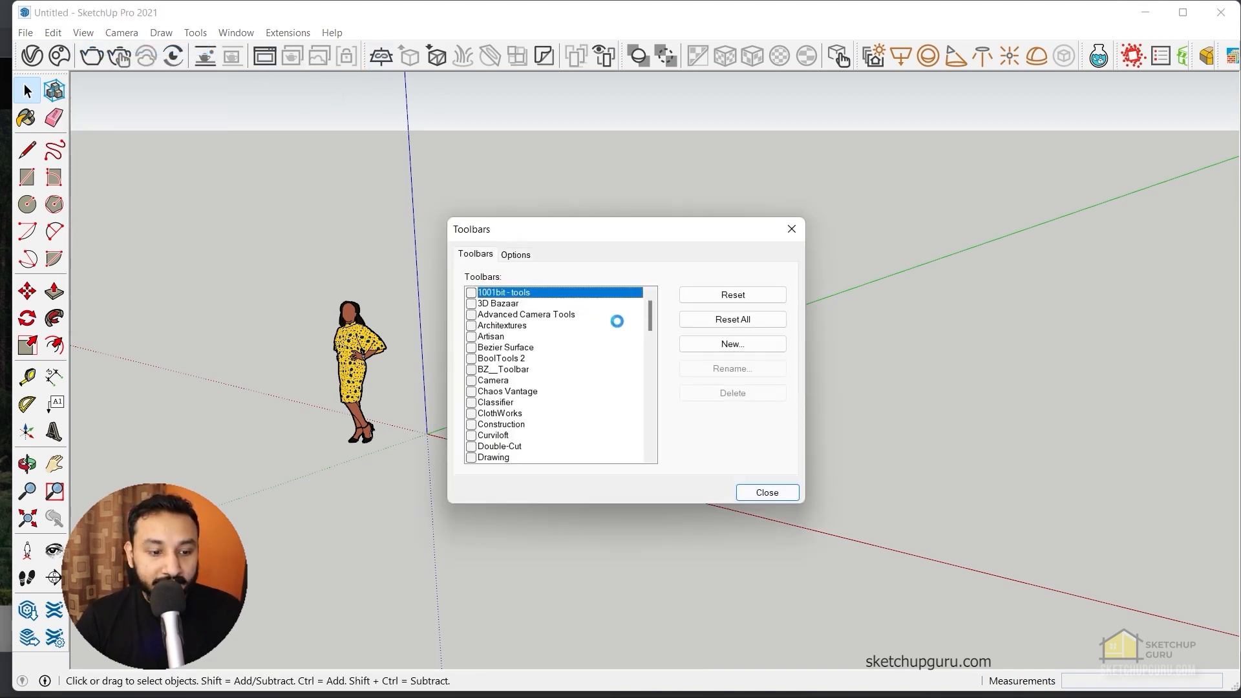
{"action": "left_click_drag", "start_coordinate": [650, 321], "coordinate": [653, 442]}
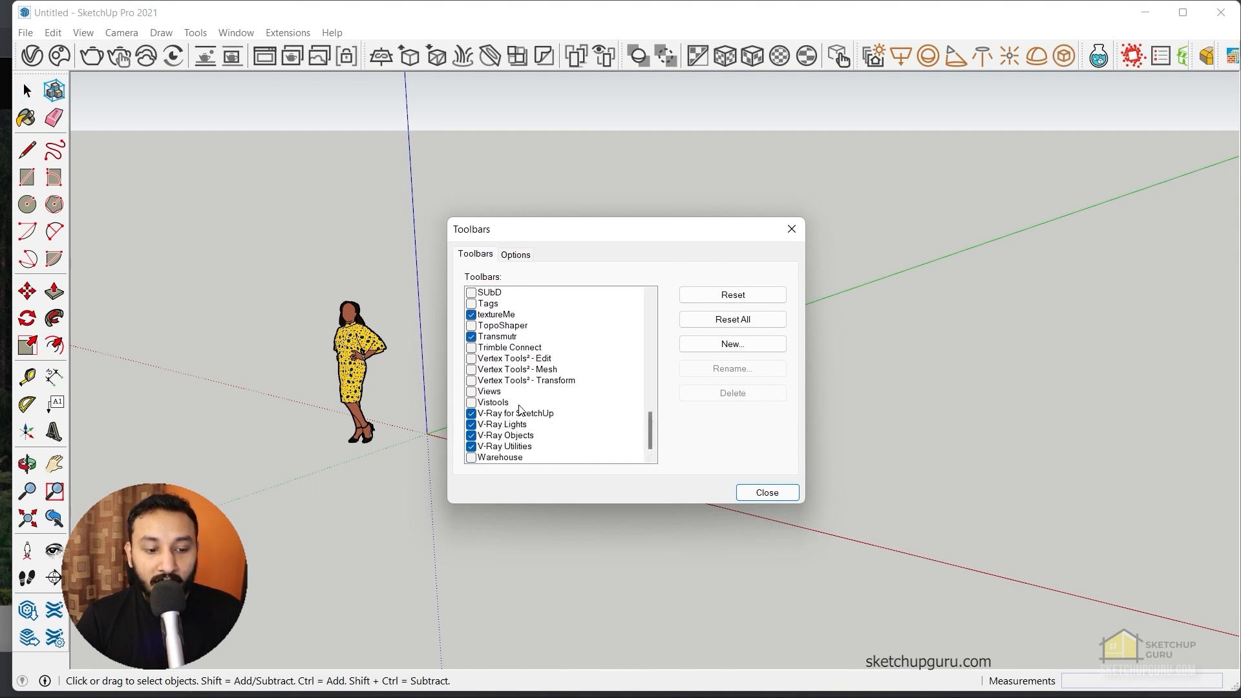
{"action": "left_click", "coordinate": [472, 414]}
{"action": "left_click", "coordinate": [471, 414]}
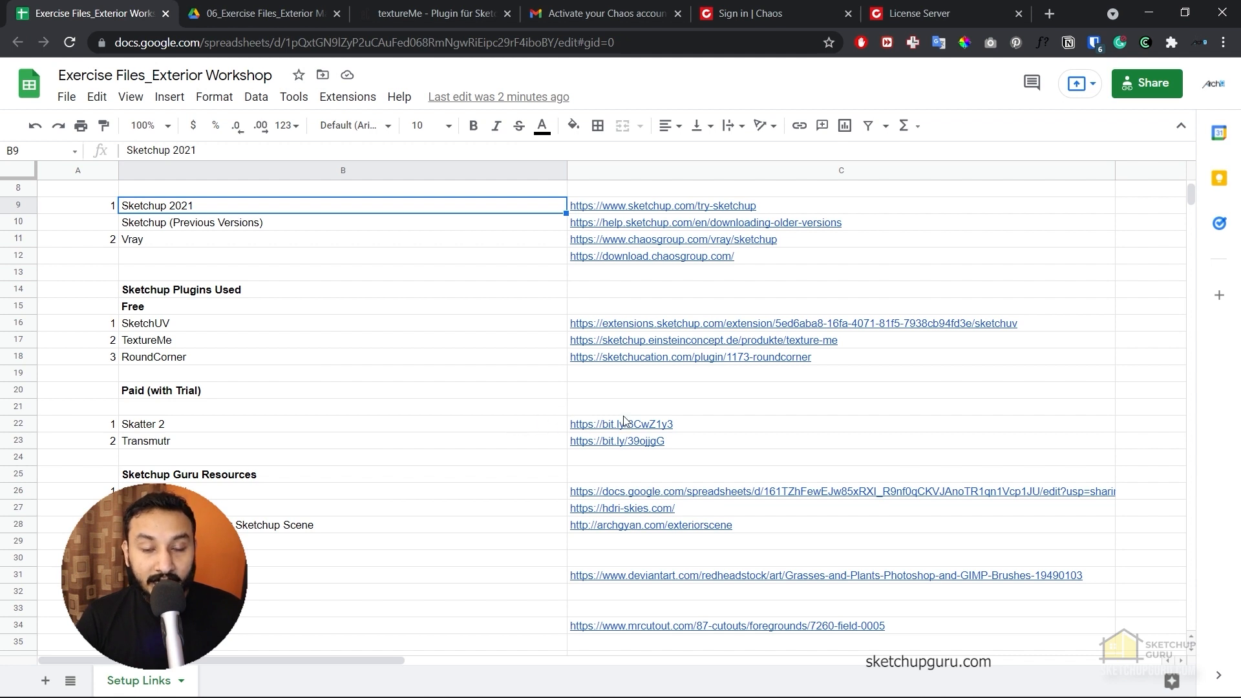
Open the Skatter 2 link from the Exercise Files_Exterior Workshop sheet and download the Skatter trial installer
{"action": "mouse_move", "coordinate": [625, 426]}
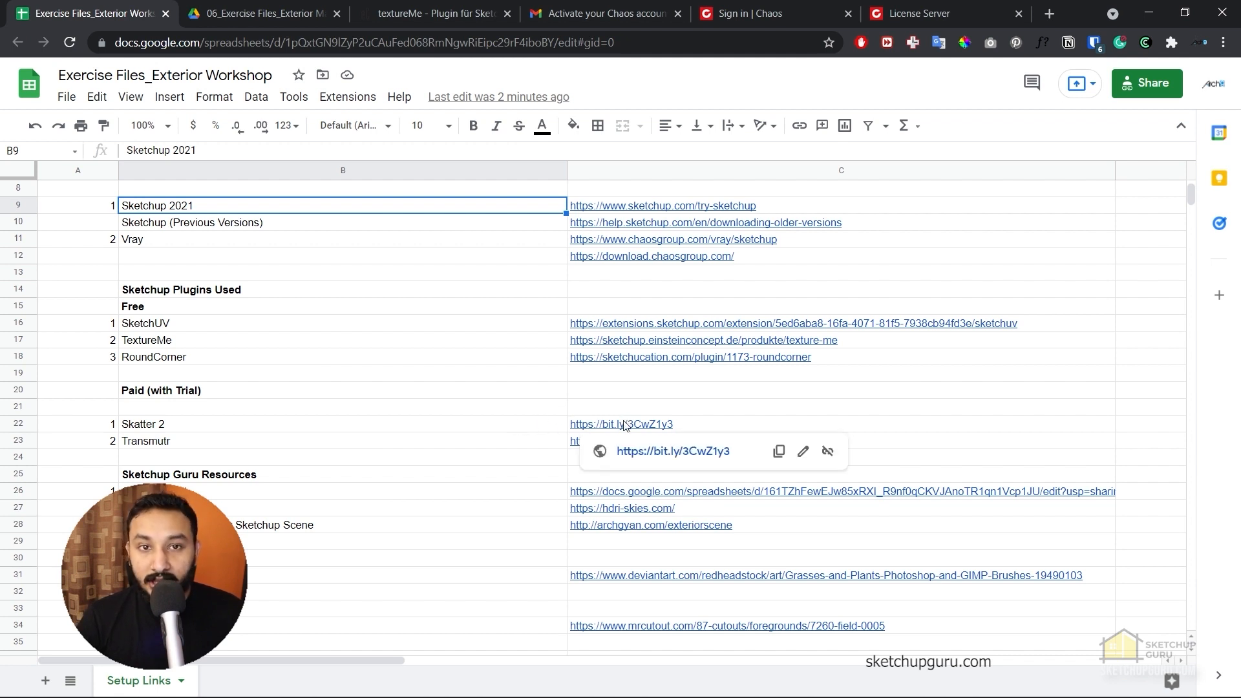
{"action": "left_click", "coordinate": [542, 428]}
{"action": "left_click", "coordinate": [611, 428]}
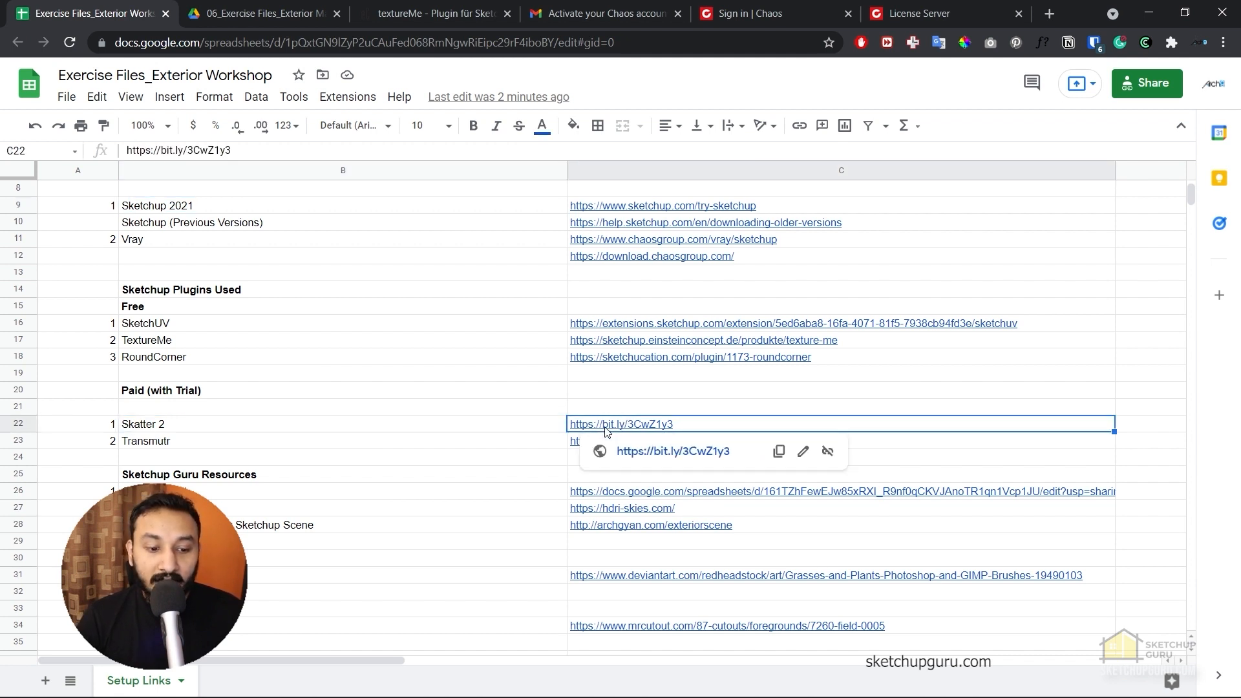
{"action": "left_click", "coordinate": [657, 453]}
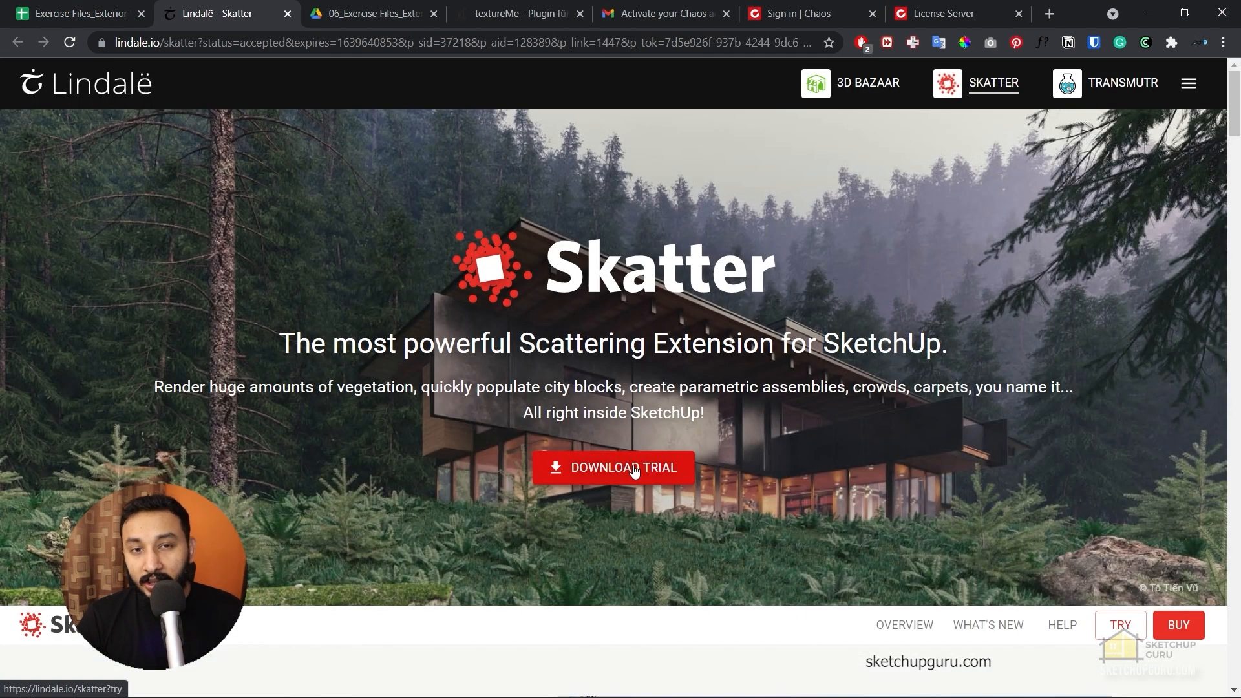
{"action": "left_click", "coordinate": [635, 469]}
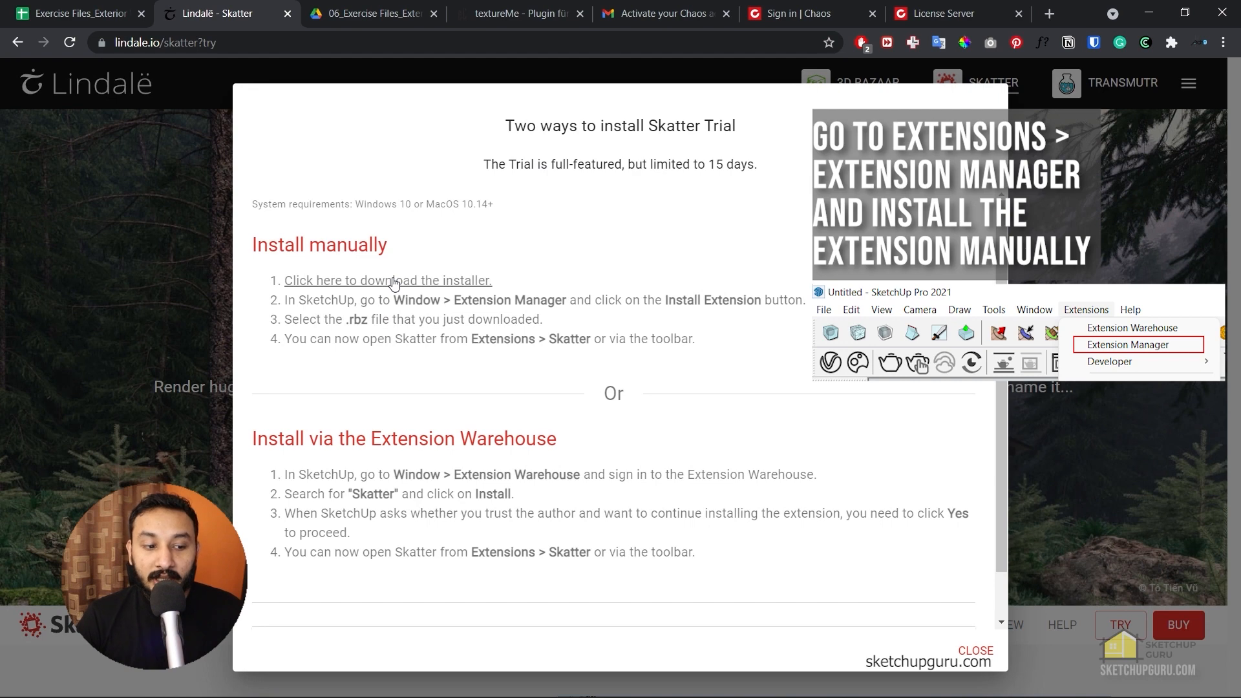
{"action": "left_click", "coordinate": [395, 280]}
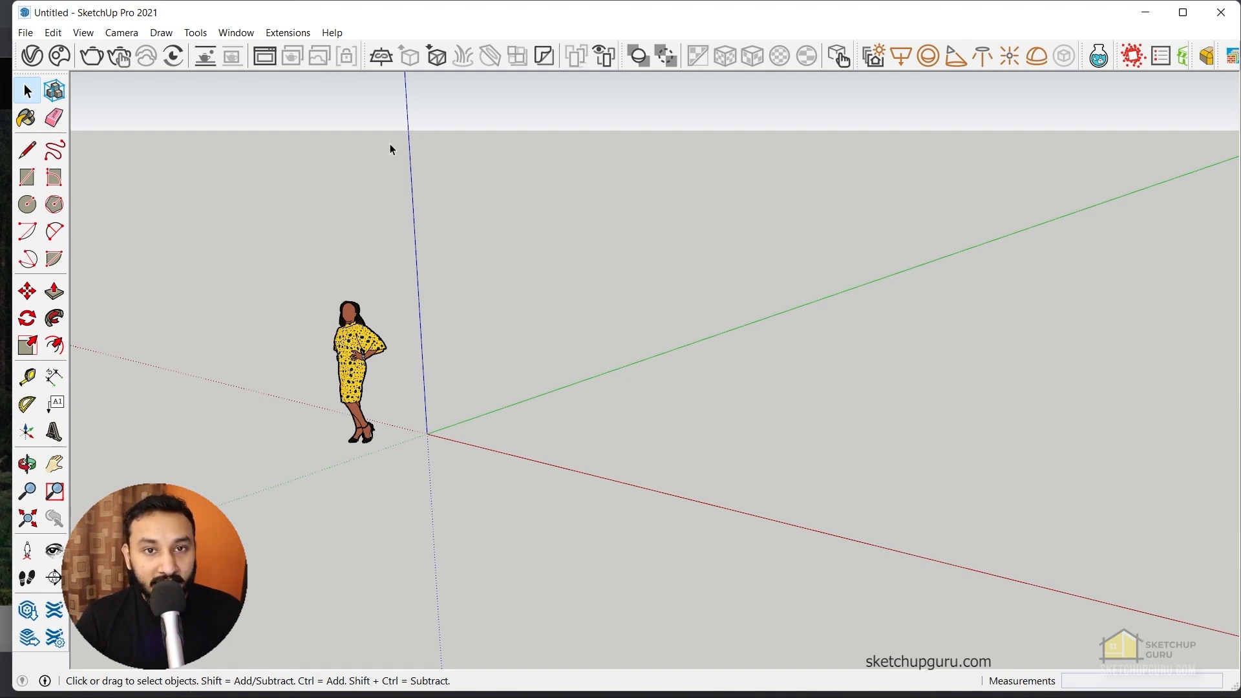
Open the Extension Warehouse in SketchUp and search it for skatter
{"action": "left_click", "coordinate": [296, 34]}
{"action": "left_click", "coordinate": [314, 53]}
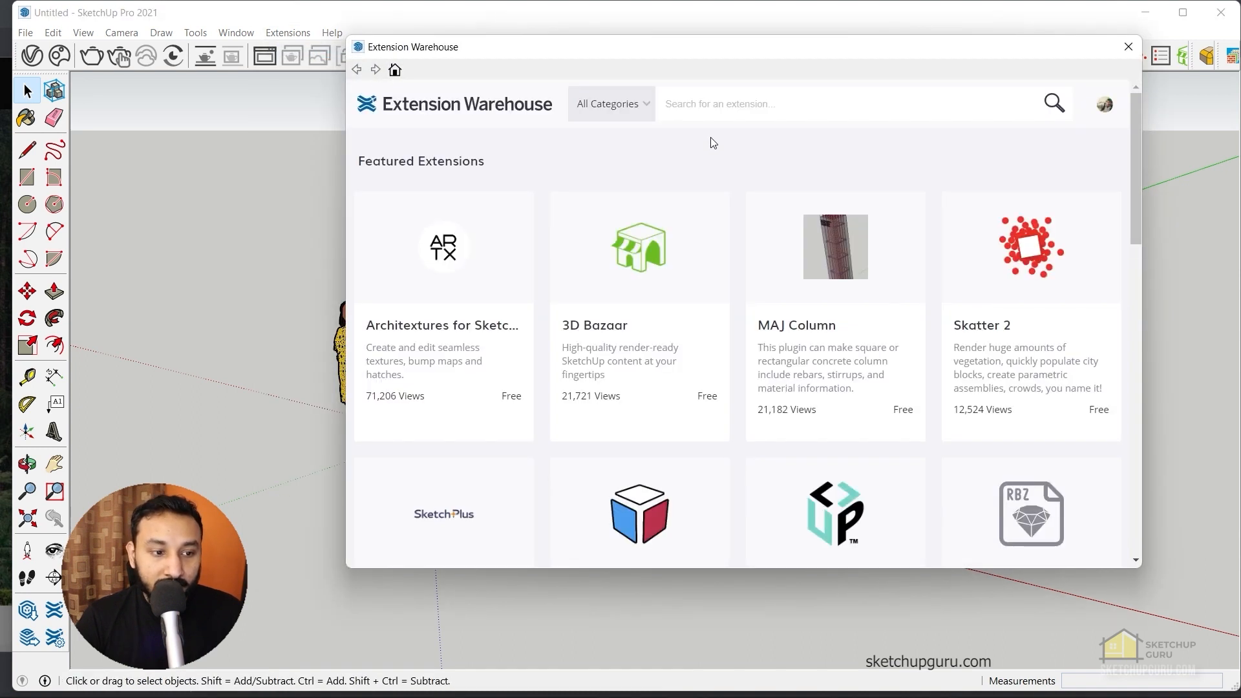
{"action": "scroll", "coordinate": [1028, 252], "scroll_direction": "down", "scroll_amount": 1}
{"action": "scroll", "coordinate": [1037, 242], "scroll_direction": "up", "scroll_amount": 1}
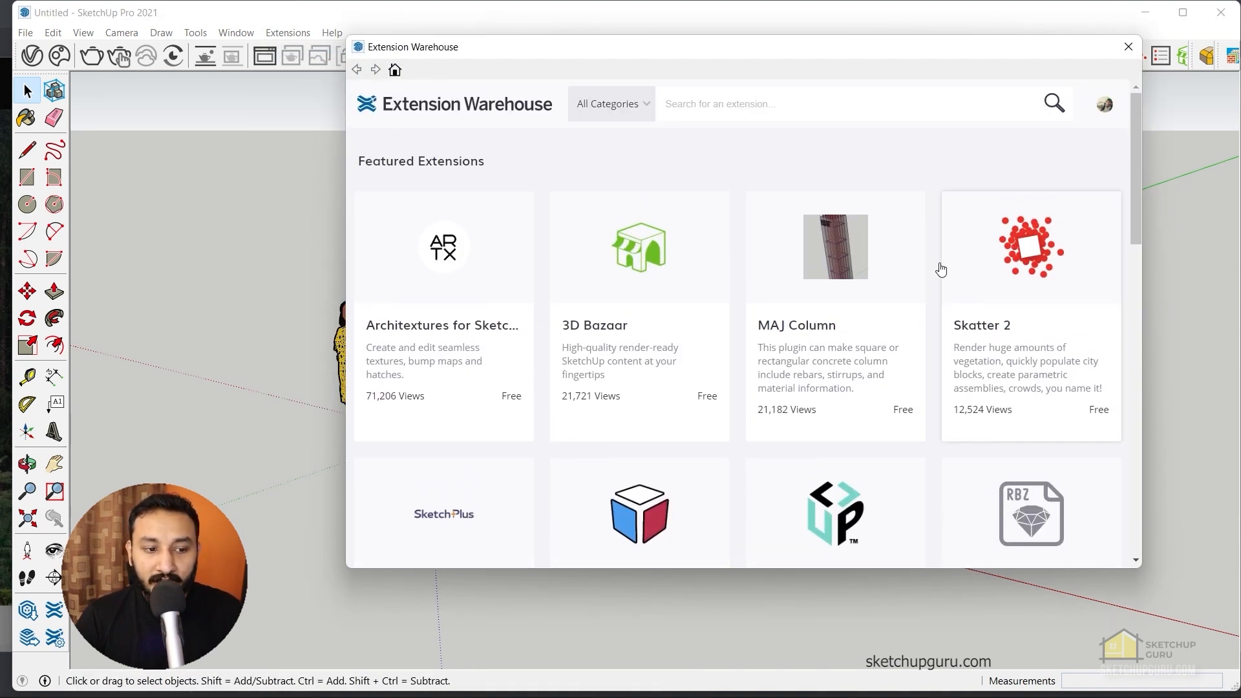
{"action": "left_click", "coordinate": [699, 107]}
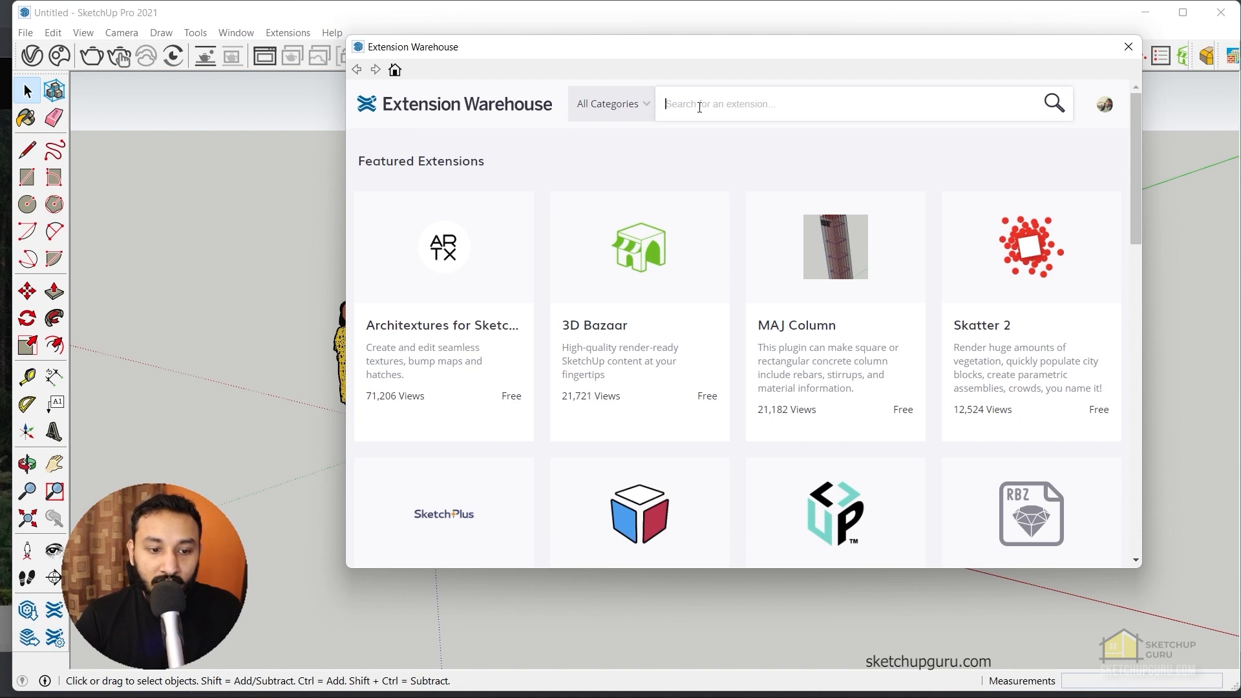
{"action": "type", "text": "skatter"}
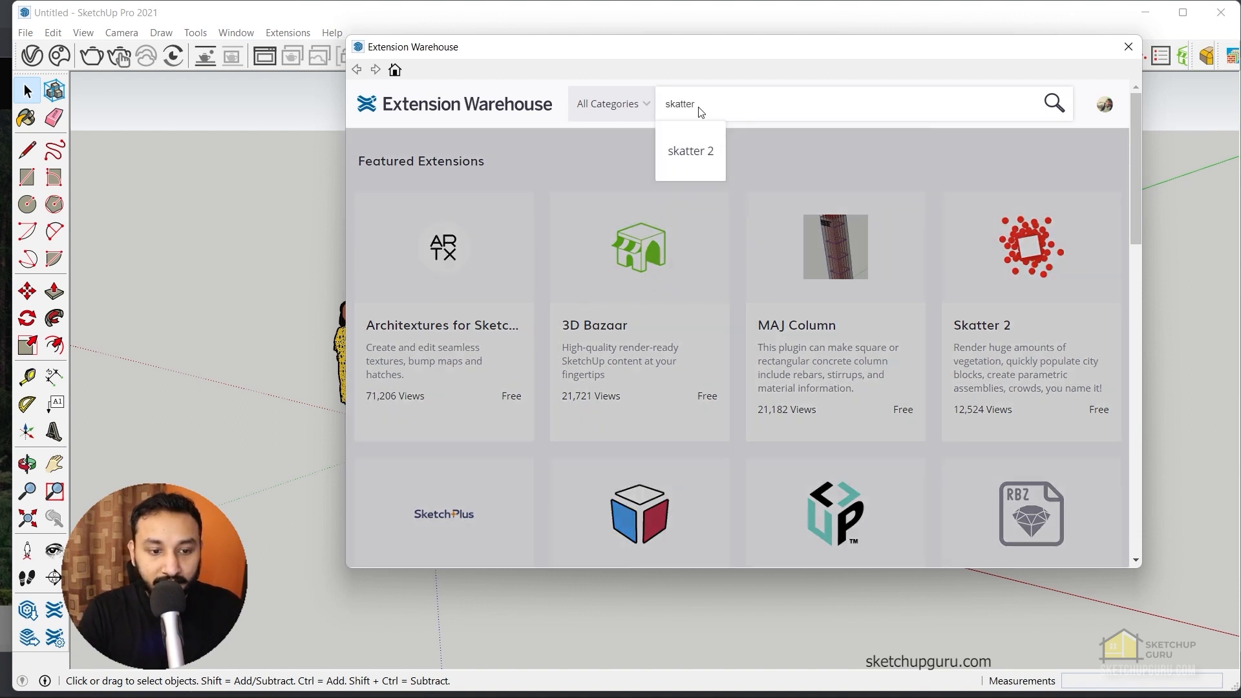
{"action": "left_click", "coordinate": [704, 154]}
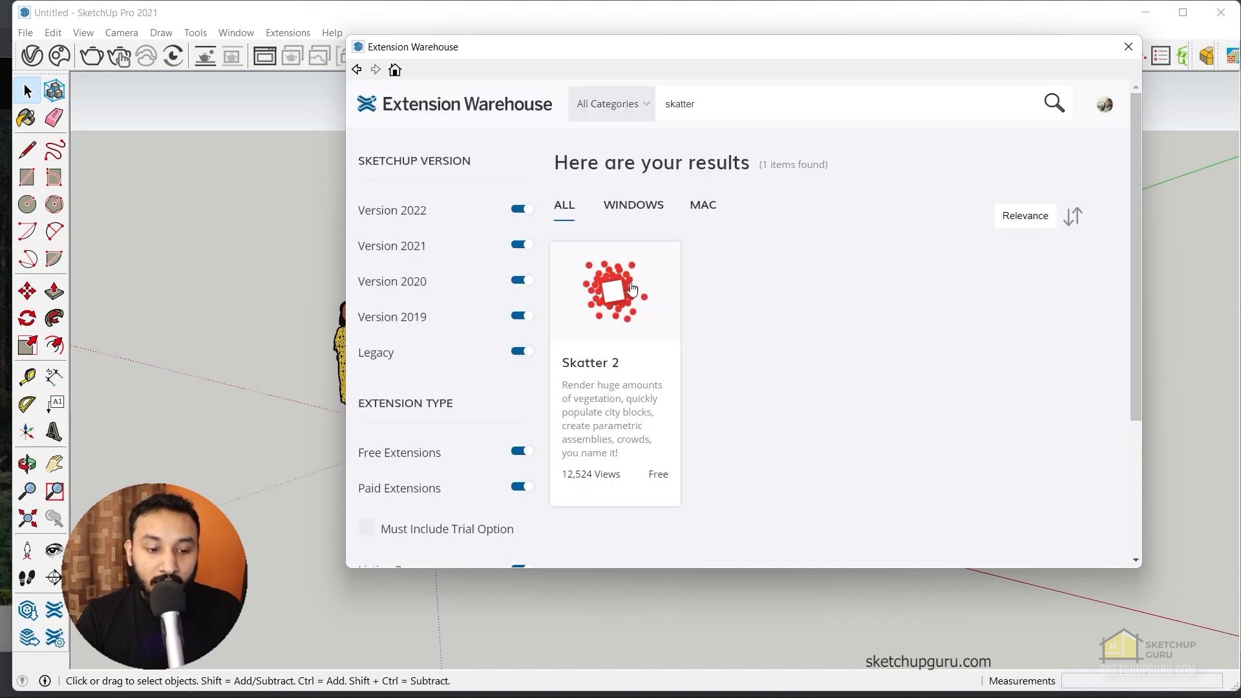
Start installing Skatter 2 from its Extension Warehouse page and decline the installation
{"action": "left_click", "coordinate": [632, 289]}
{"action": "left_click", "coordinate": [862, 338]}
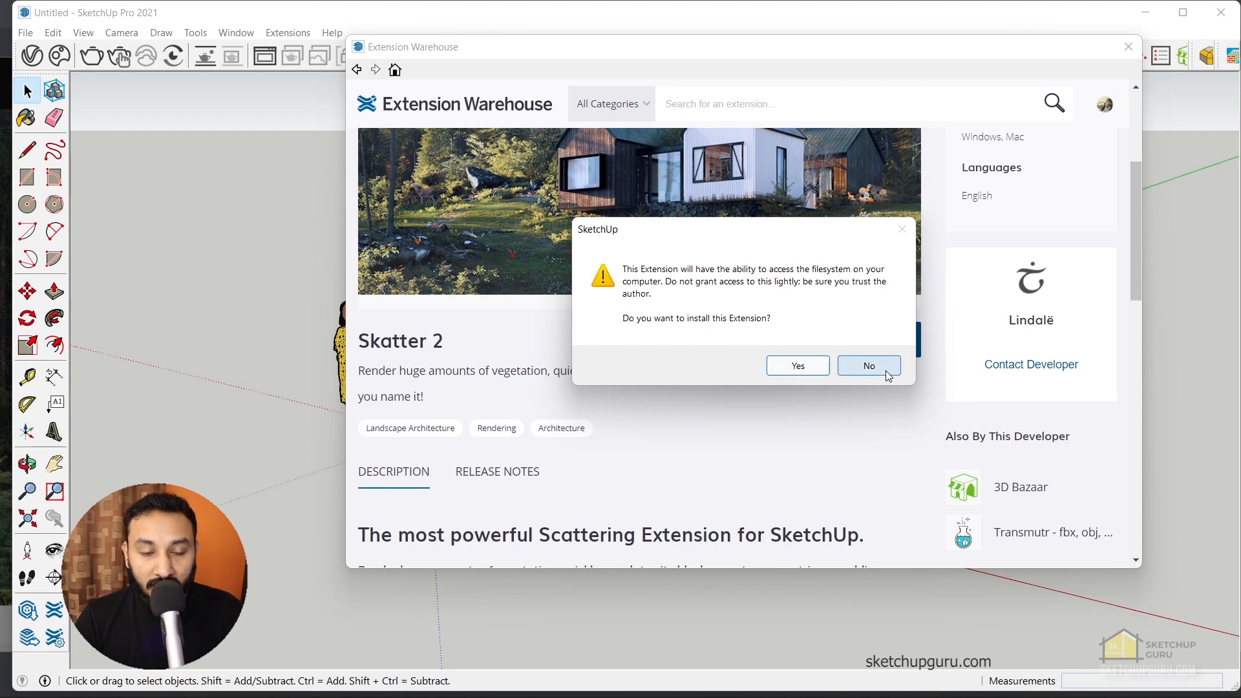
{"action": "left_click", "coordinate": [869, 366]}
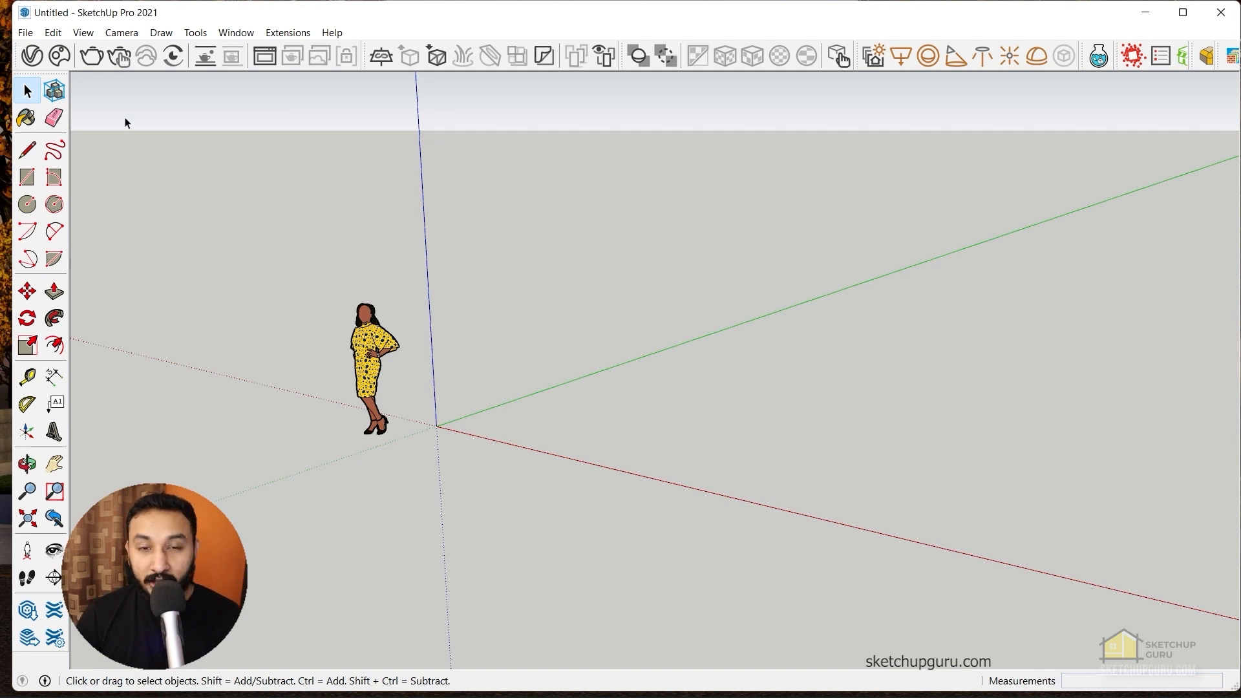
Enable the Skatter 2 toolbar in SketchUp's toolbar list and close the list
{"action": "left_click", "coordinate": [84, 32]}
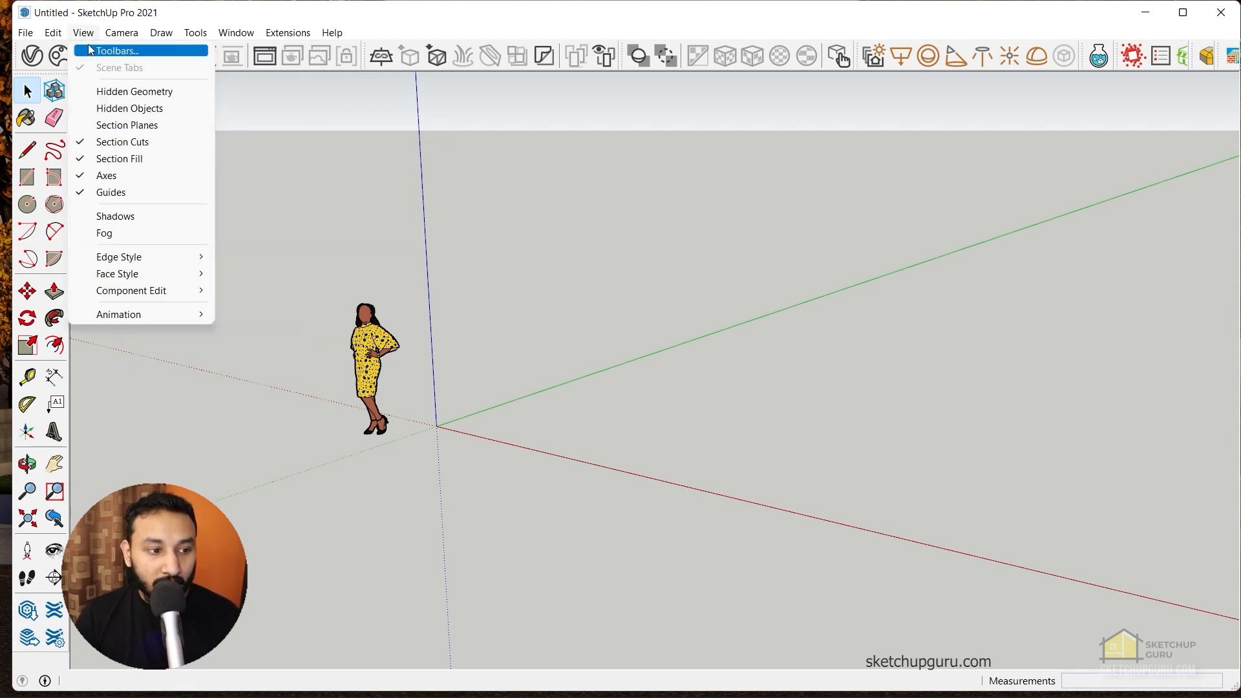
{"action": "left_click", "coordinate": [116, 47]}
{"action": "scroll", "coordinate": [651, 414], "scroll_direction": "down", "scroll_amount": 3}
{"action": "scroll", "coordinate": [549, 347], "scroll_direction": "up", "scroll_amount": 3}
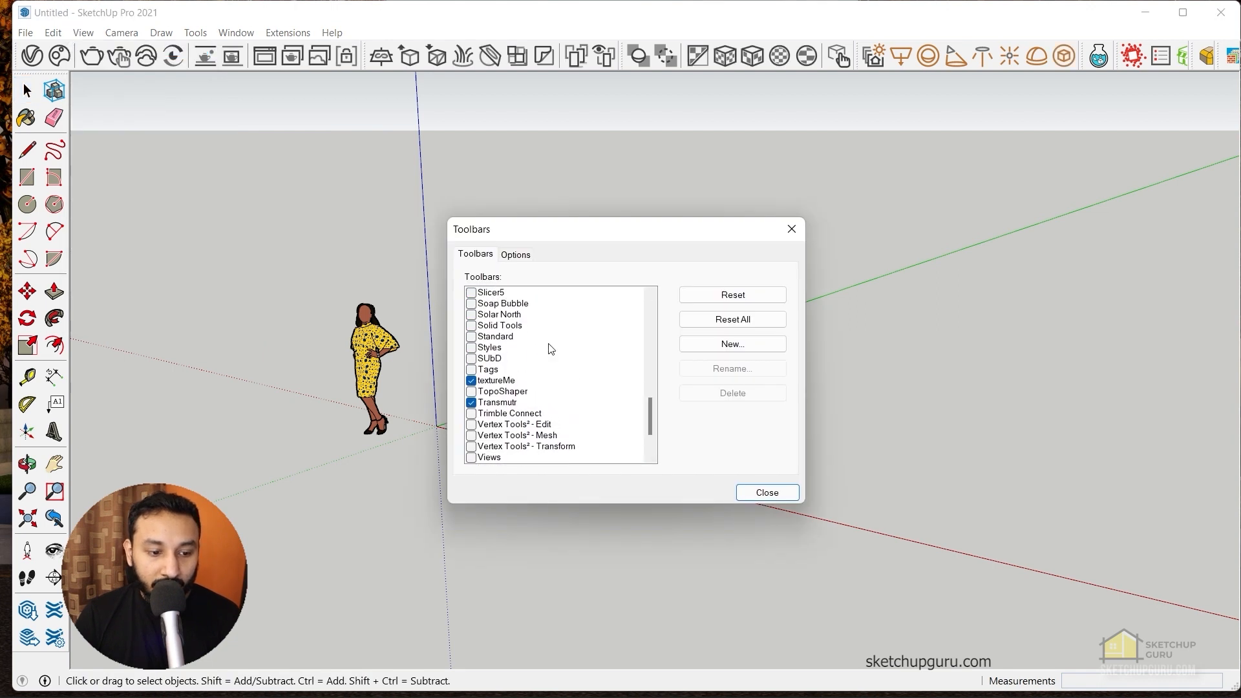
{"action": "left_click", "coordinate": [473, 294]}
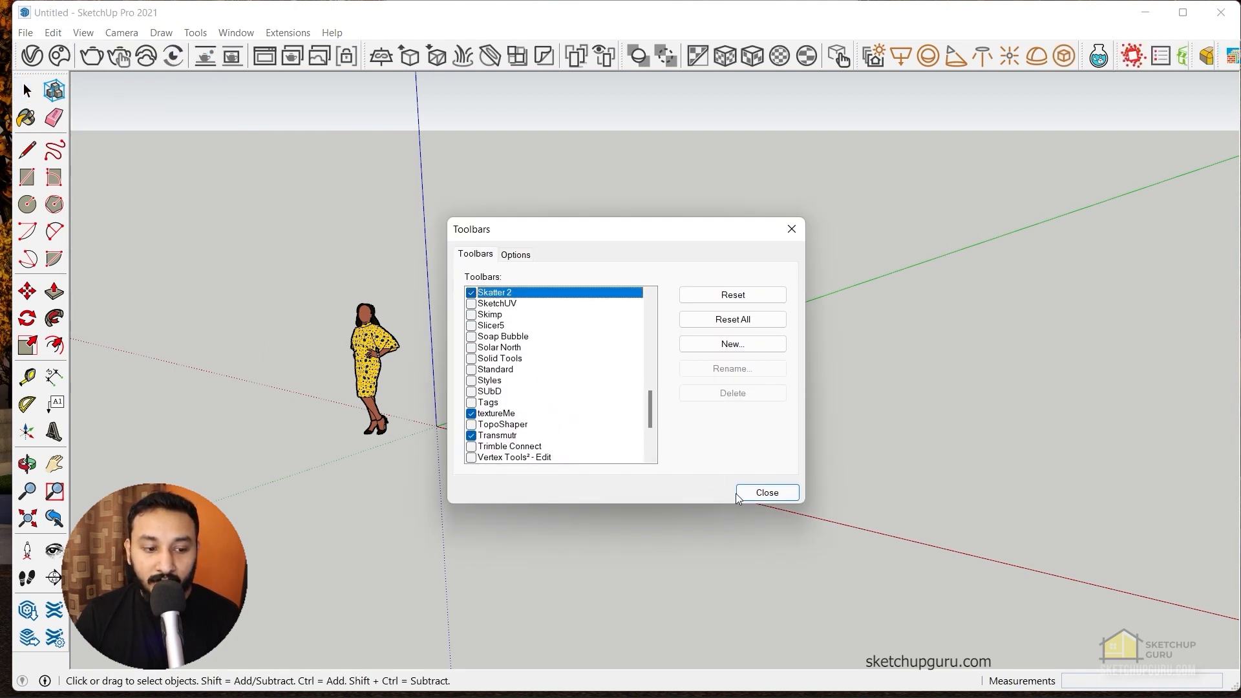
{"action": "left_click", "coordinate": [756, 493]}
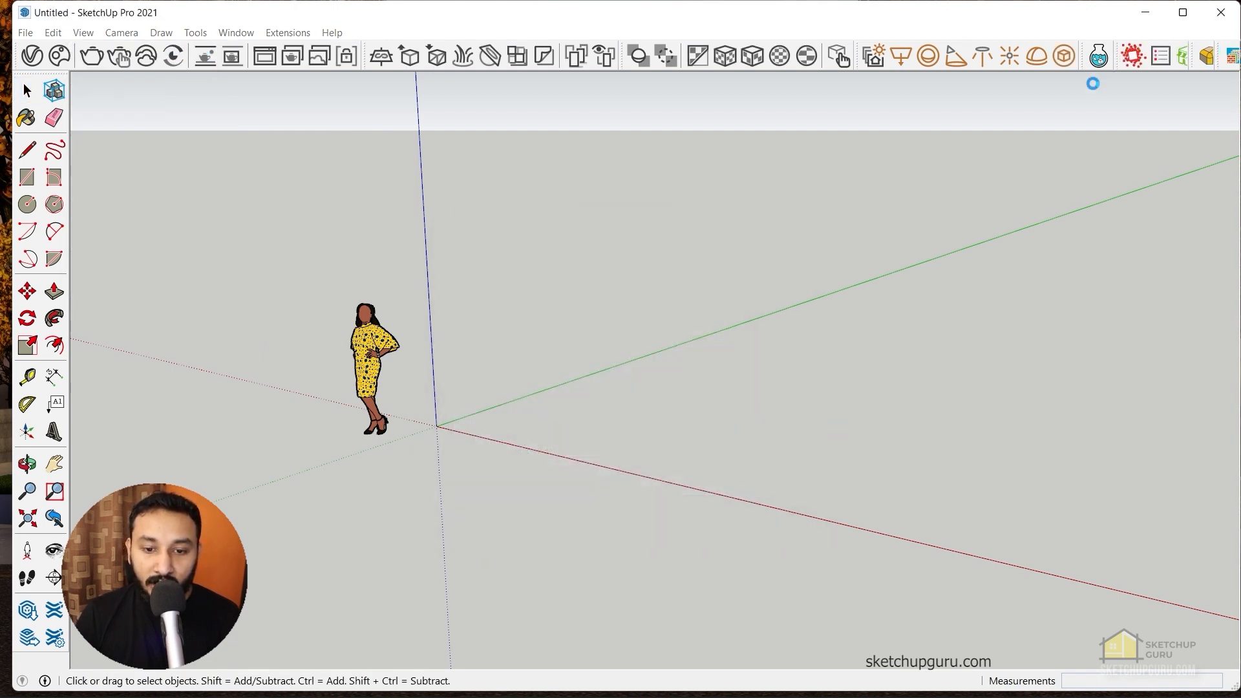
Register and verify a Lindalë account with an email, username and password, and start Skatter's 15-day trial in SketchUp
{"action": "left_click", "coordinate": [1133, 56]}
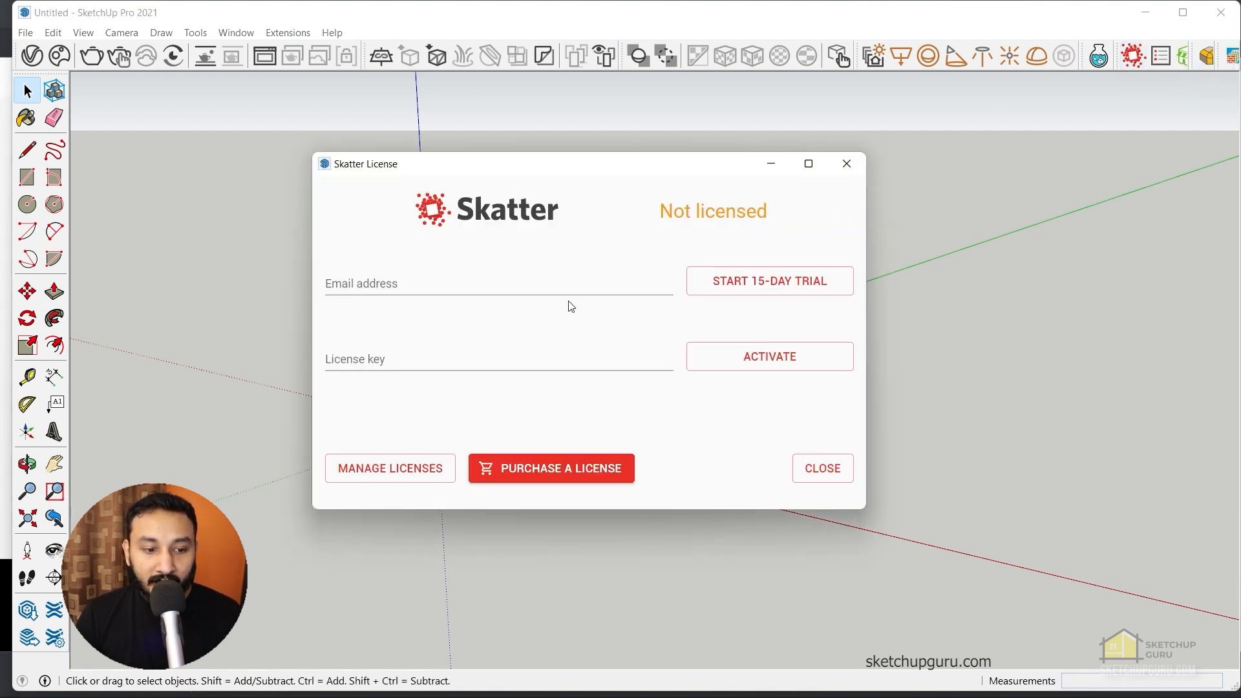
{"action": "left_click", "coordinate": [523, 291]}
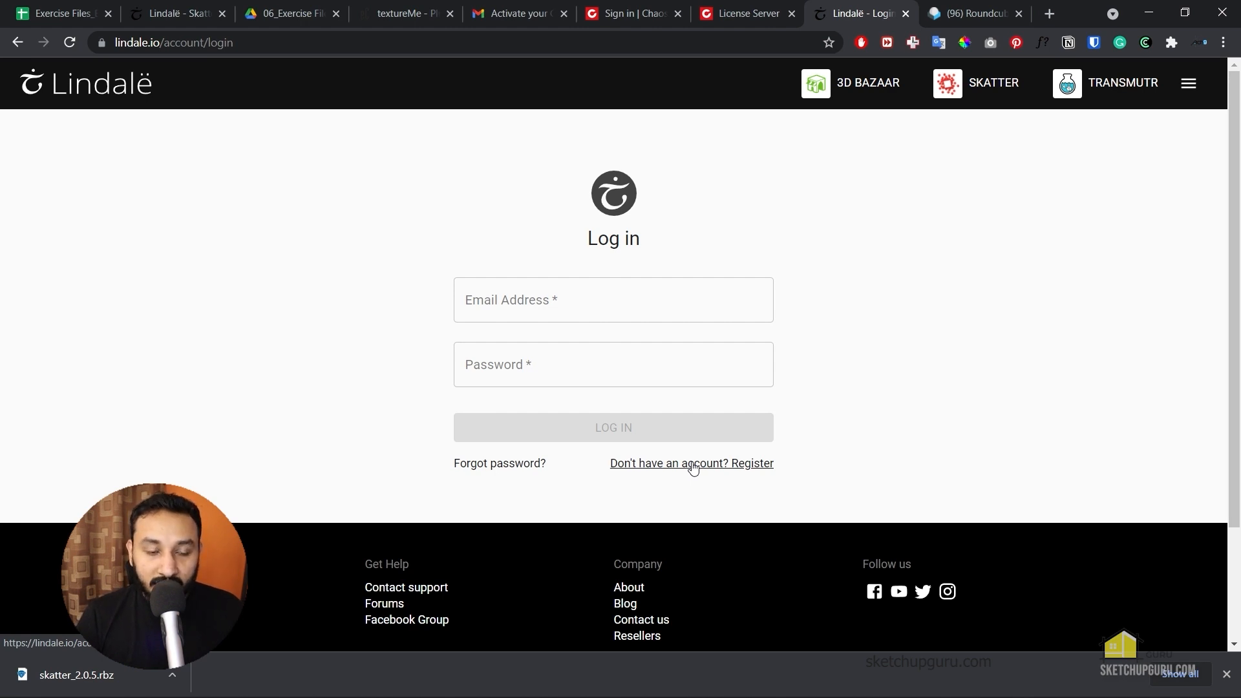
{"action": "left_click", "coordinate": [693, 464]}
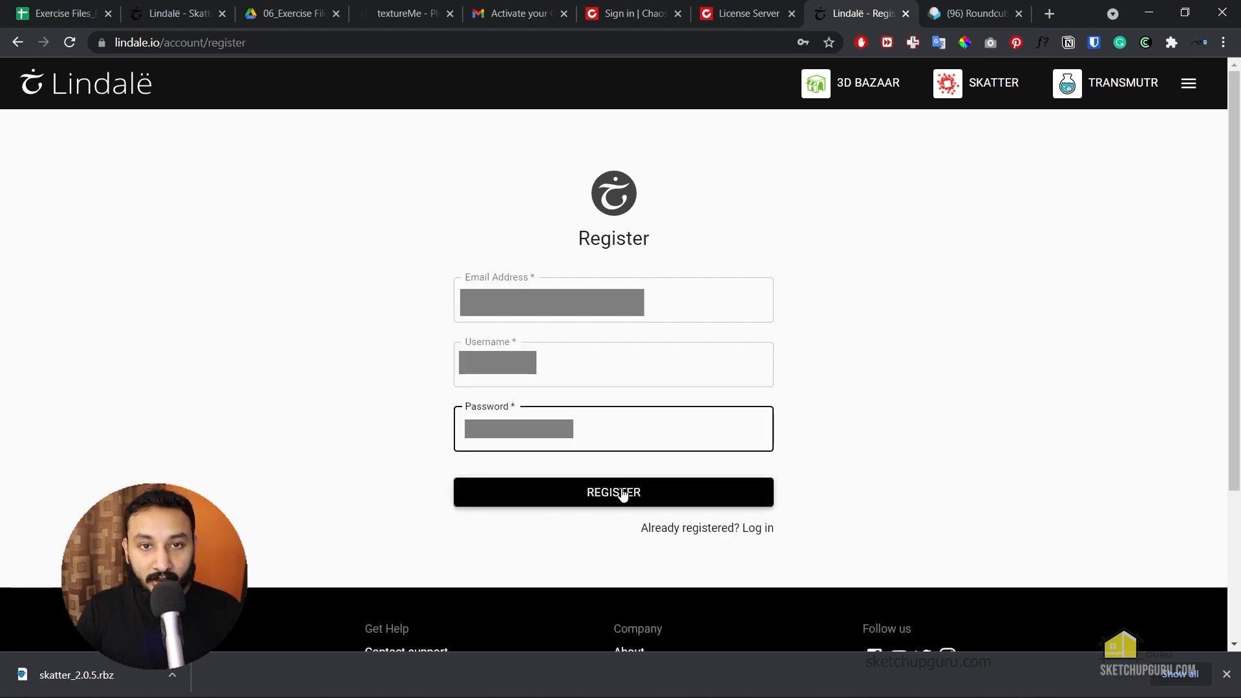
{"action": "left_click", "coordinate": [622, 494]}
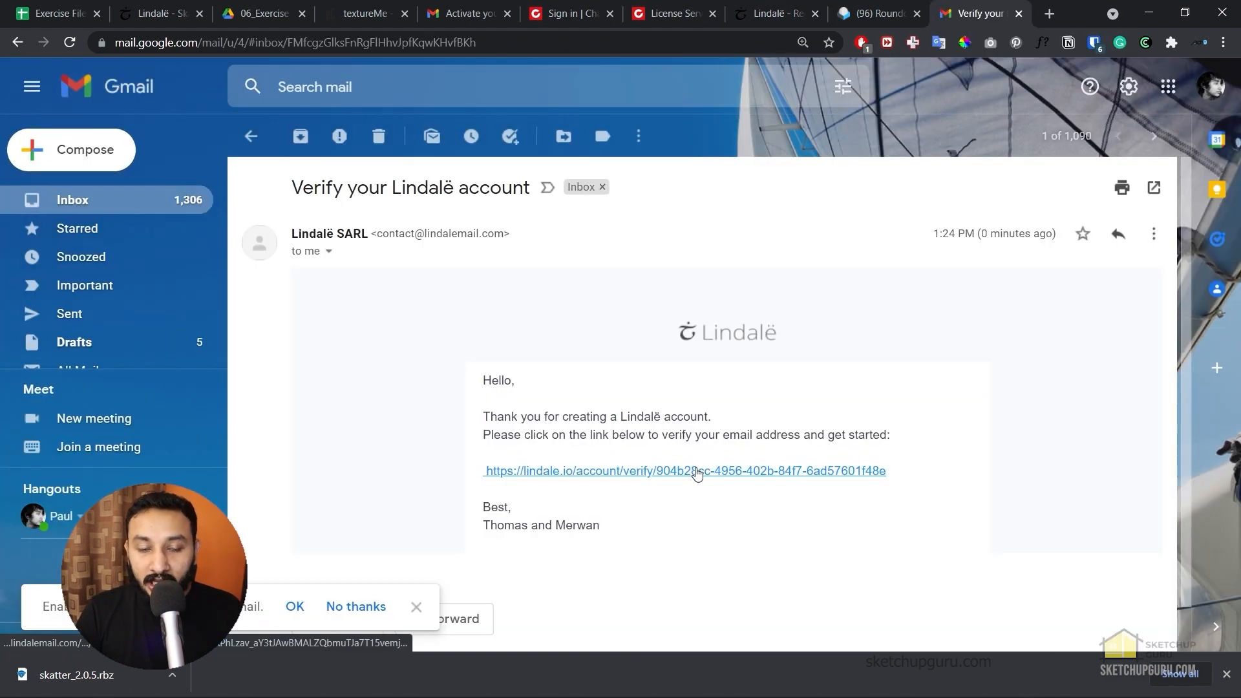
{"action": "left_click", "coordinate": [694, 470]}
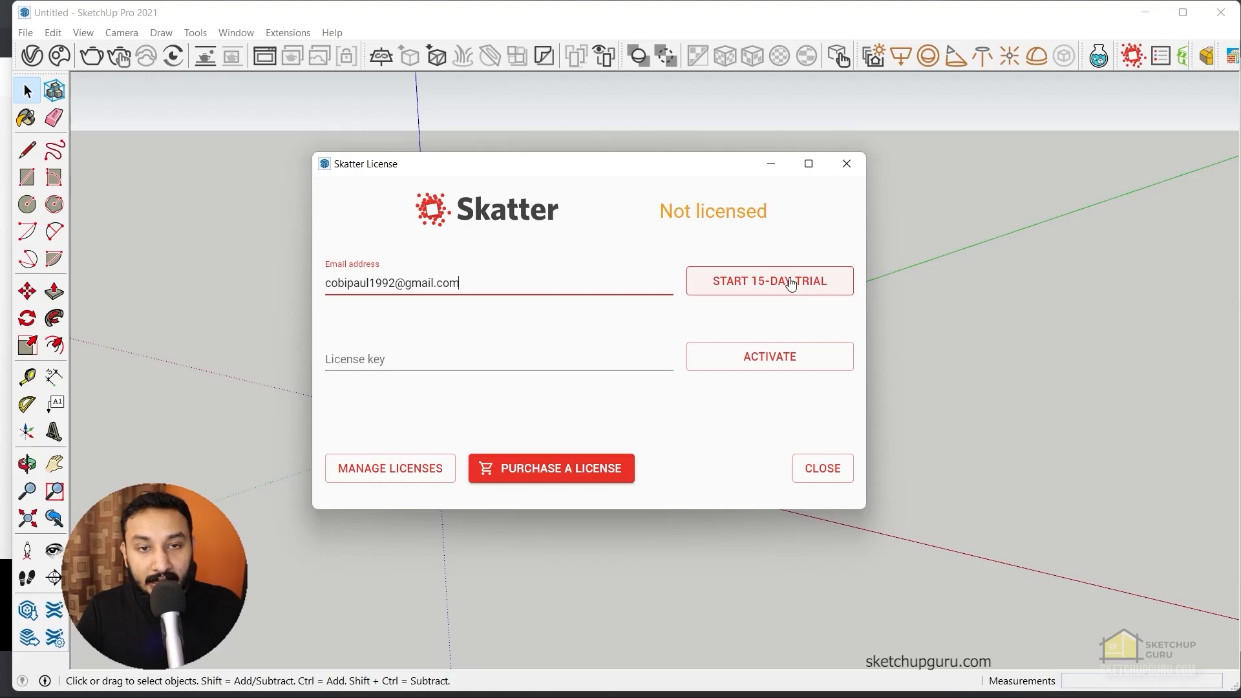
{"action": "left_click", "coordinate": [724, 281]}
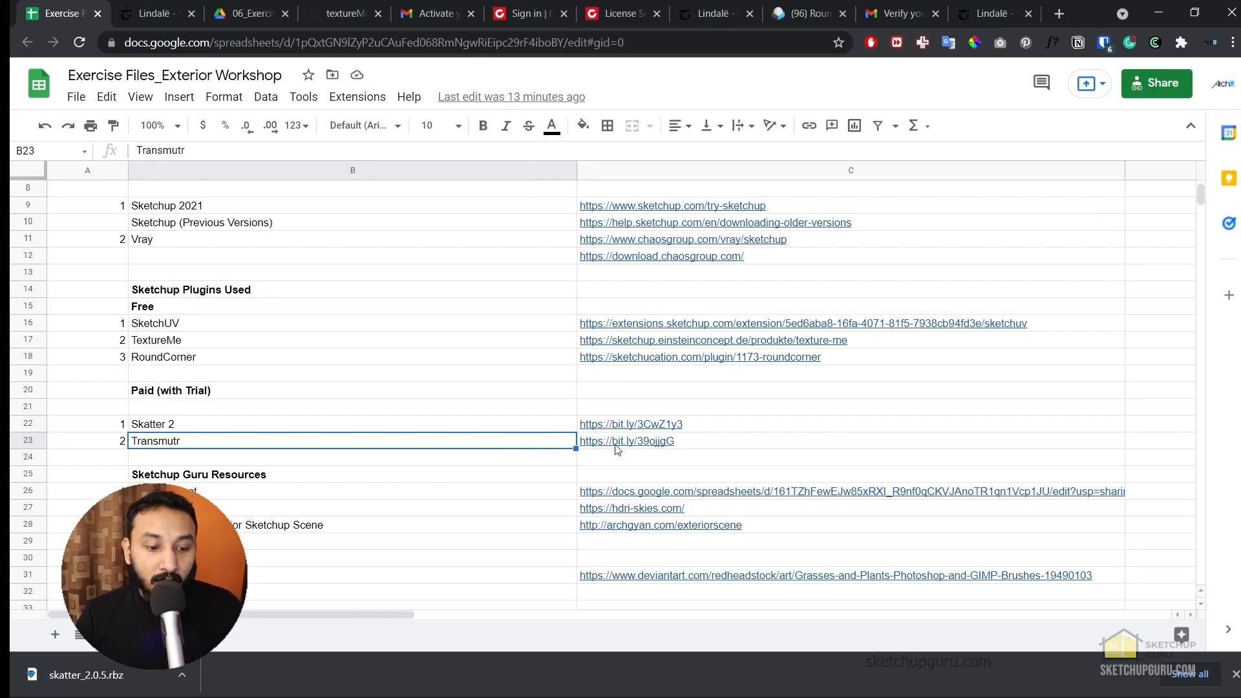
Open the Transmutr link from the Exercise Files_Exterior Workshop sheet and download the Windows version of the Transmutr trial
{"action": "mouse_move", "coordinate": [628, 445]}
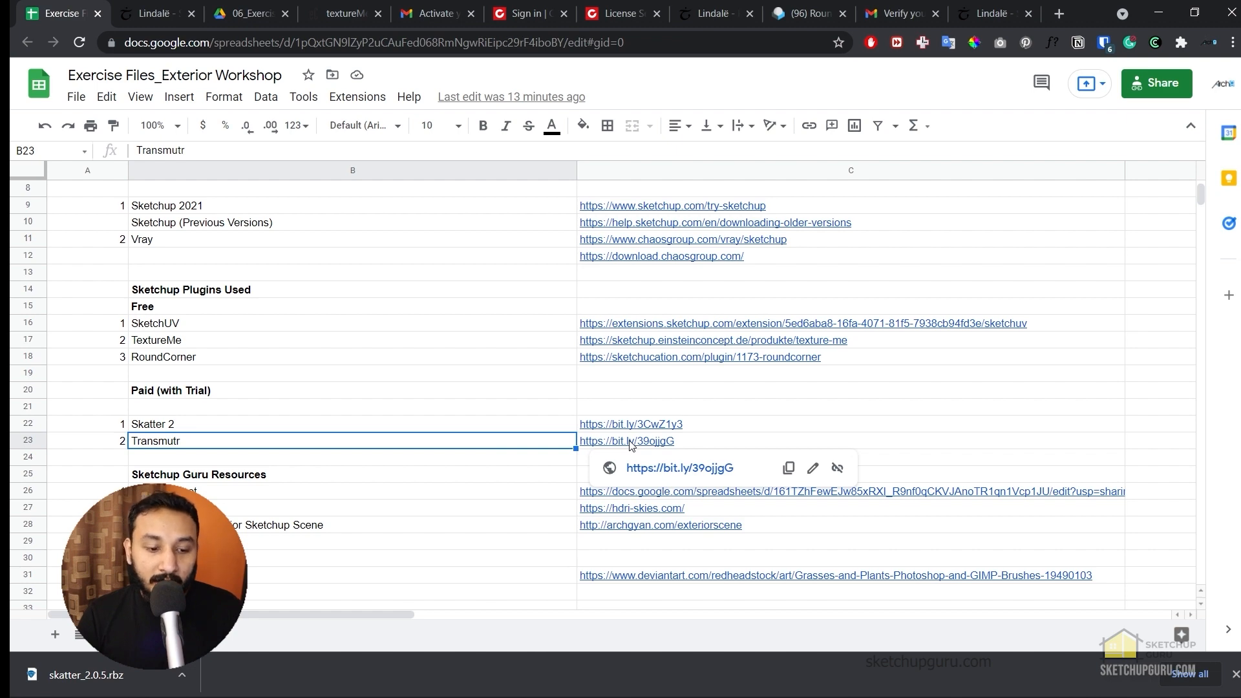
{"action": "left_click", "coordinate": [631, 445]}
{"action": "left_click", "coordinate": [666, 468]}
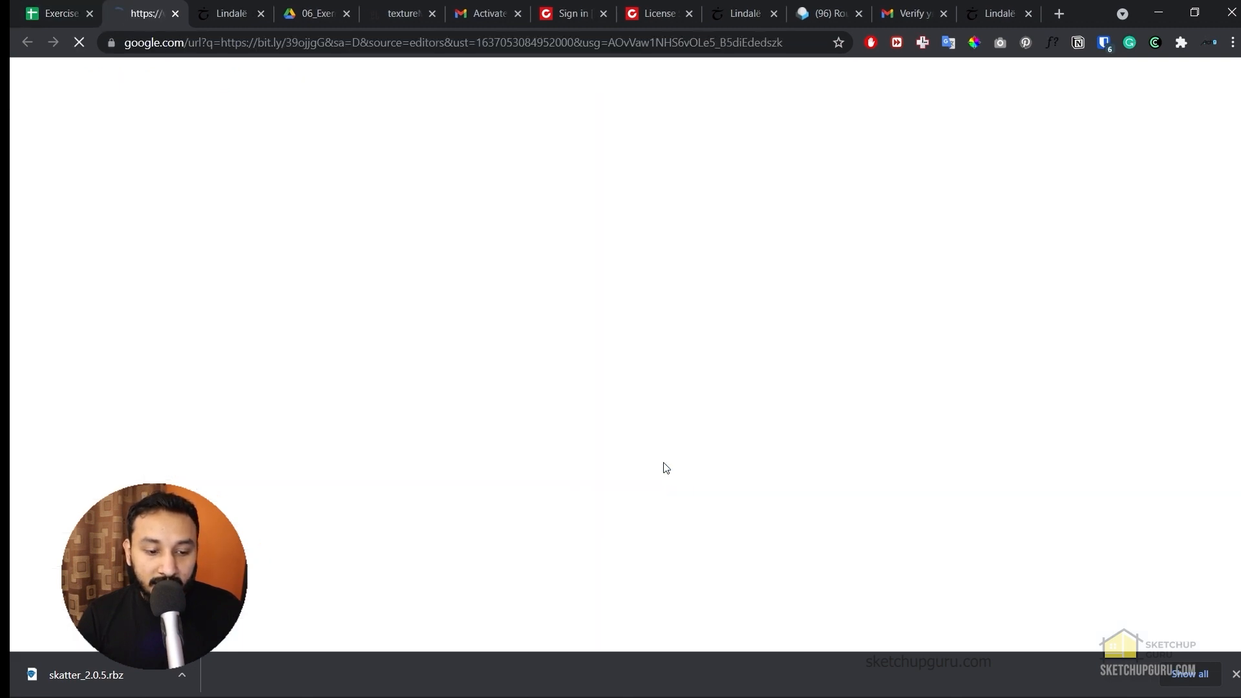
{"action": "key", "text": "F11"}
{"action": "left_click", "coordinate": [582, 356]}
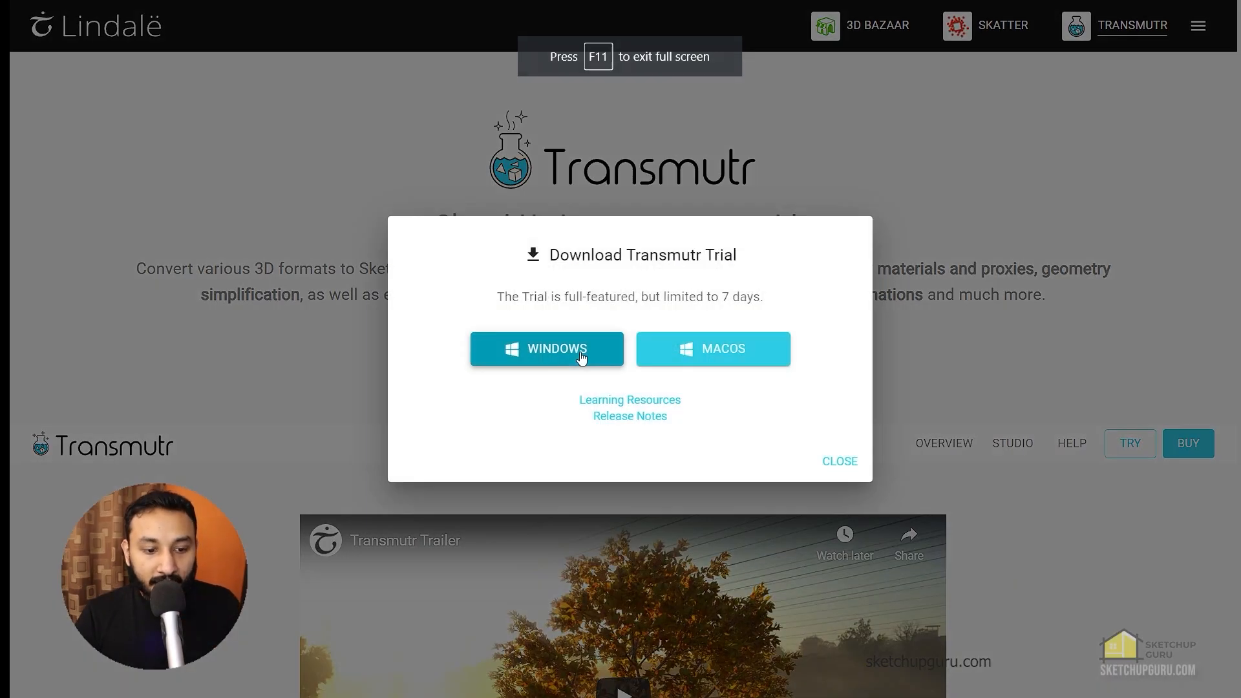
{"action": "left_click", "coordinate": [535, 356]}
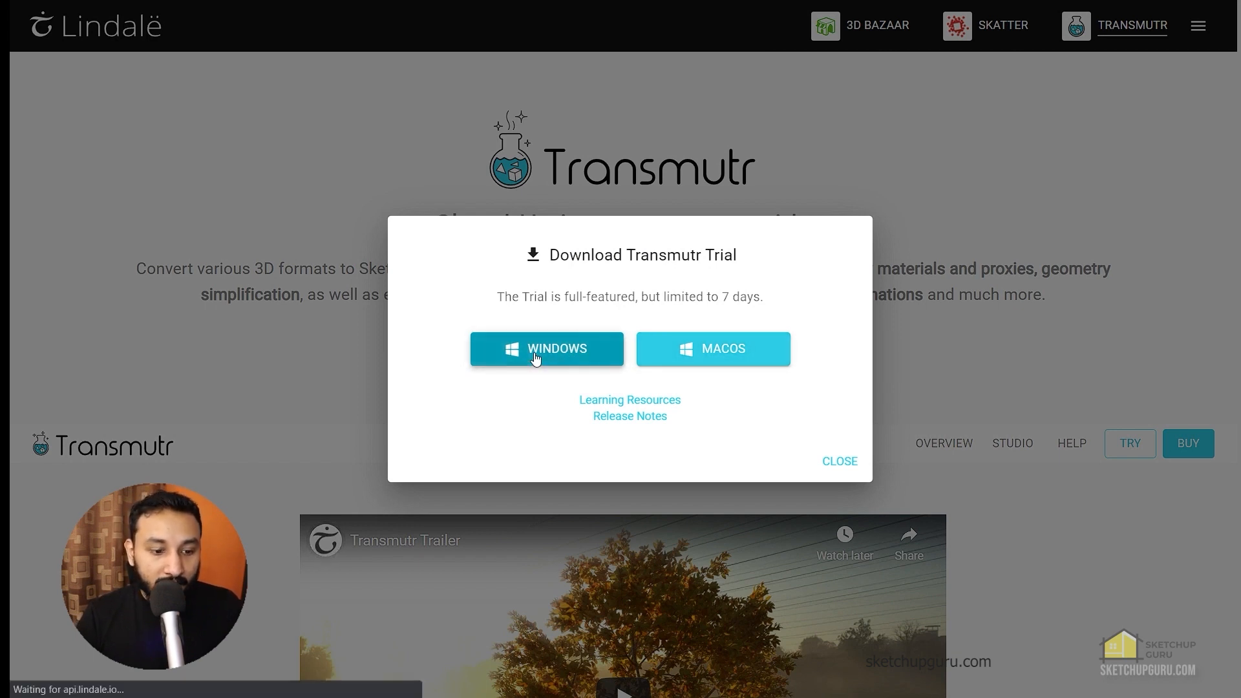
{"action": "left_click", "coordinate": [310, 674]}
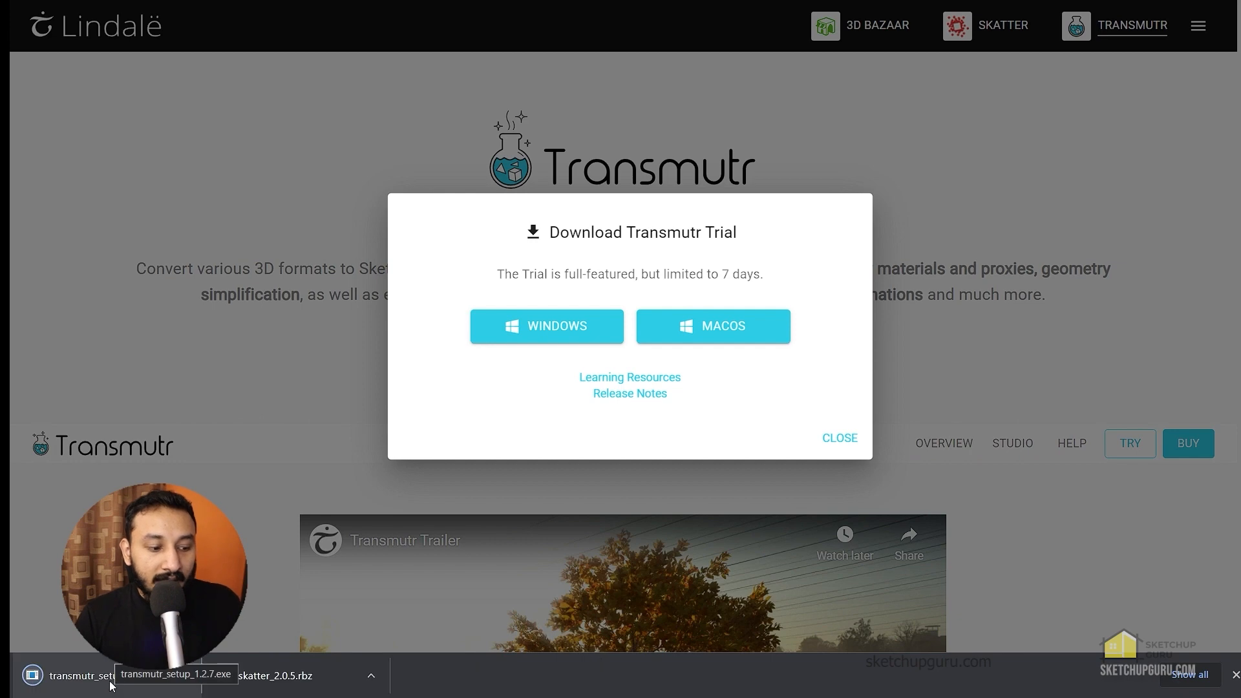
{"action": "left_click", "coordinate": [113, 678]}
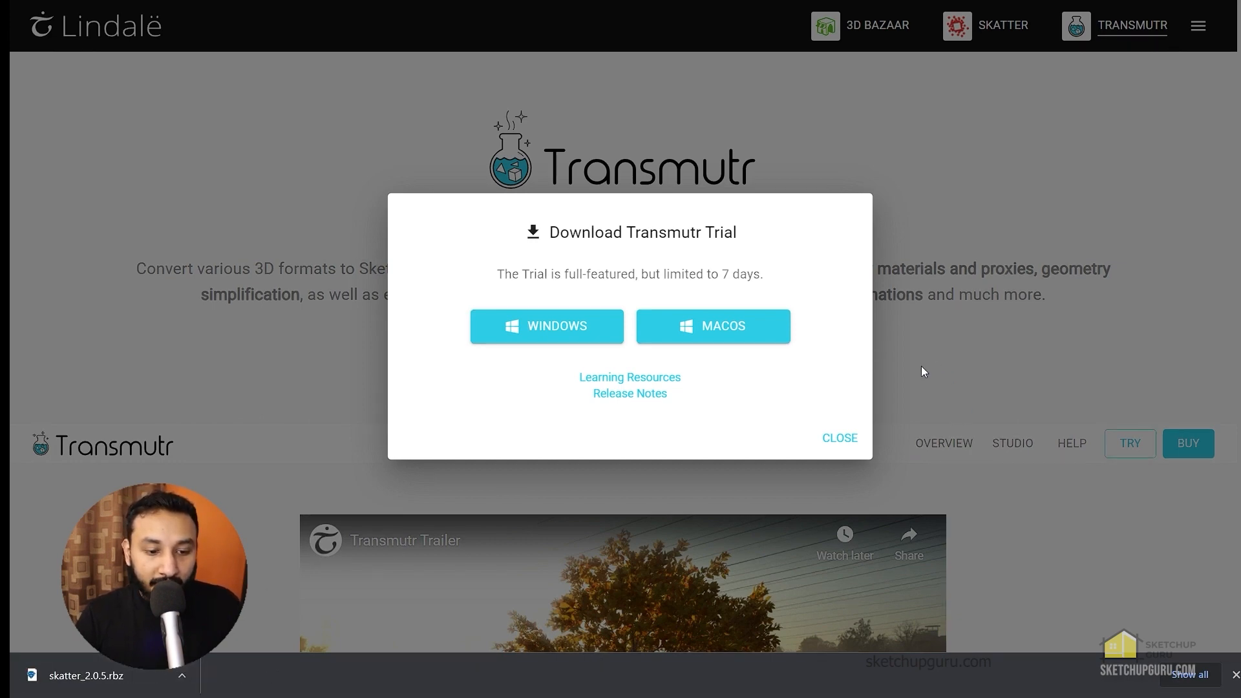
{"action": "left_click", "coordinate": [710, 493]}
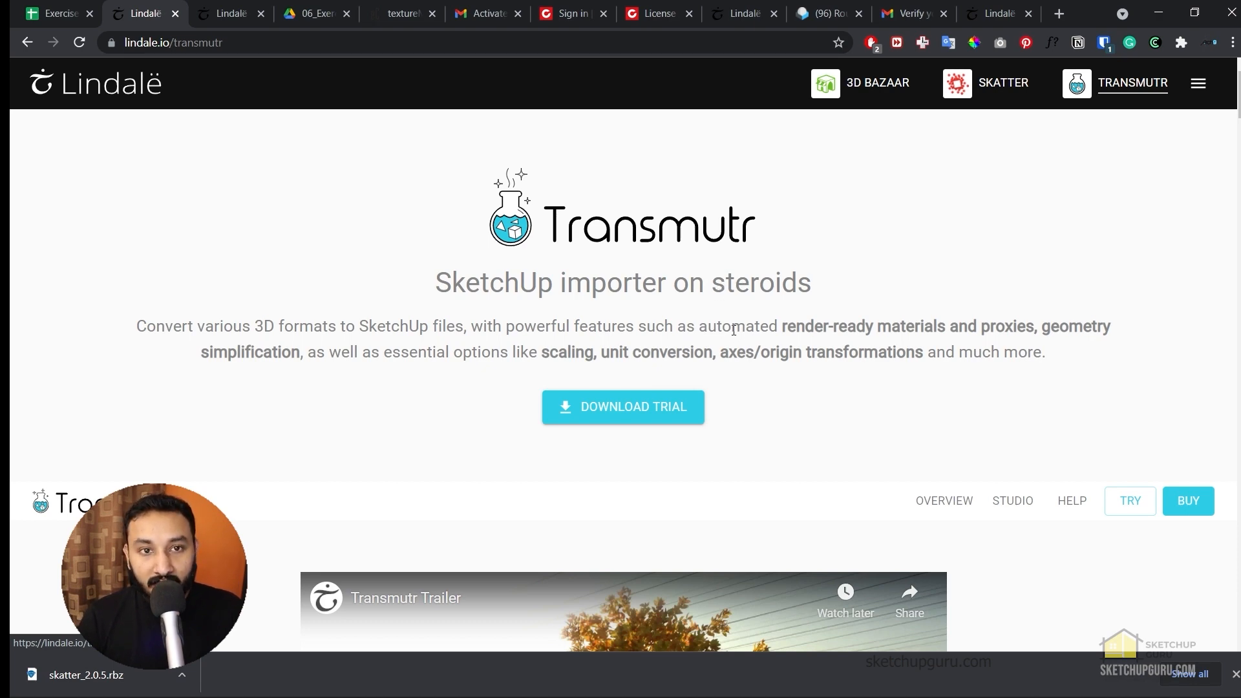
Open the Artisan Tools link from the Exercise Files_Exterior Instagram Masterclass_Skillshare sheet and find the free 15-day trial offer
{"action": "key", "text": "ctrl+1"}
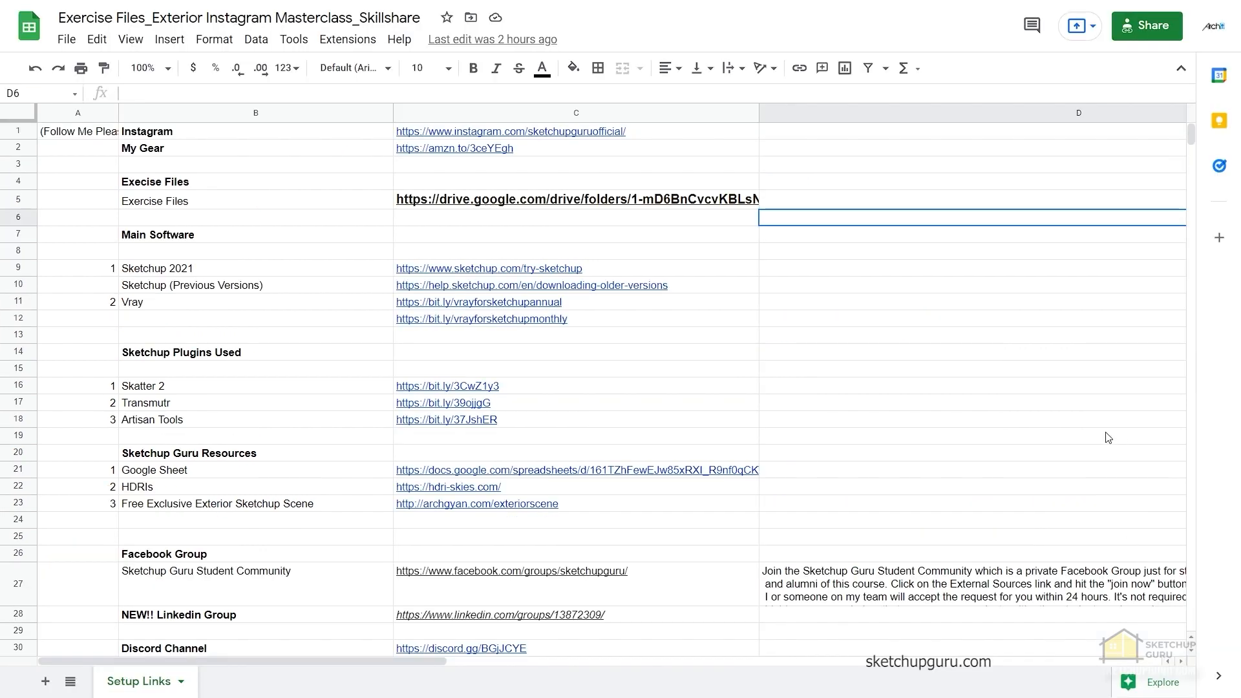
{"action": "left_click", "coordinate": [453, 422]}
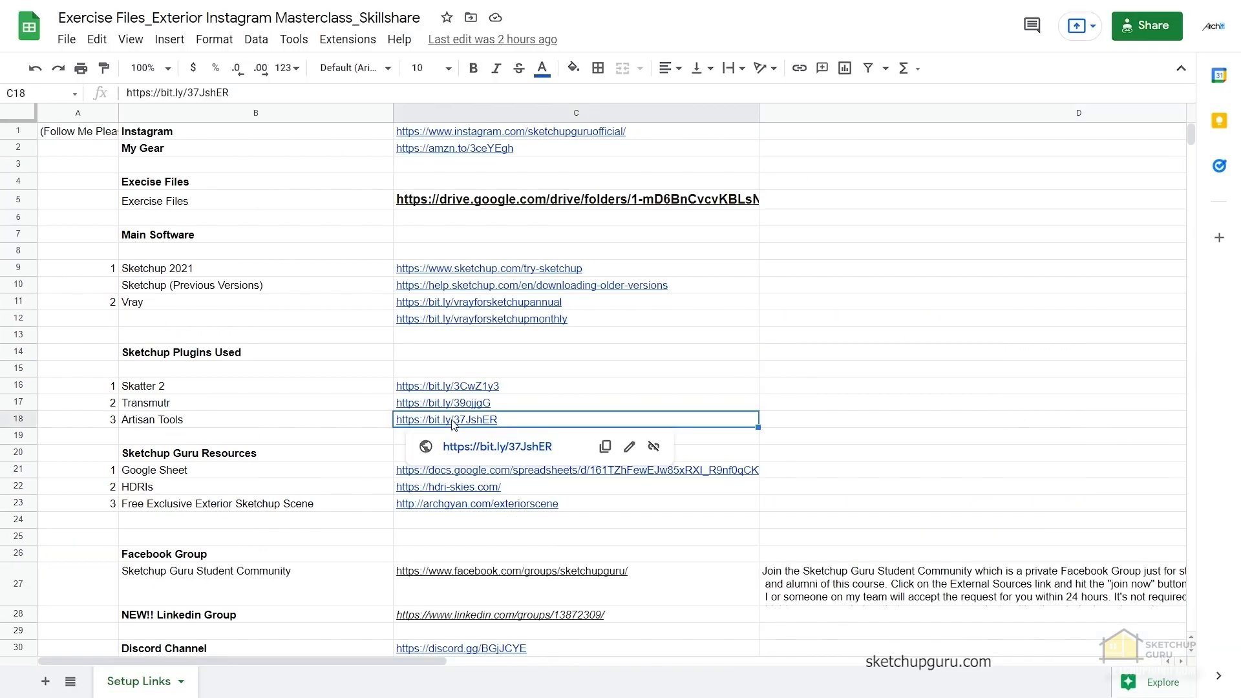
{"action": "left_click", "coordinate": [494, 447]}
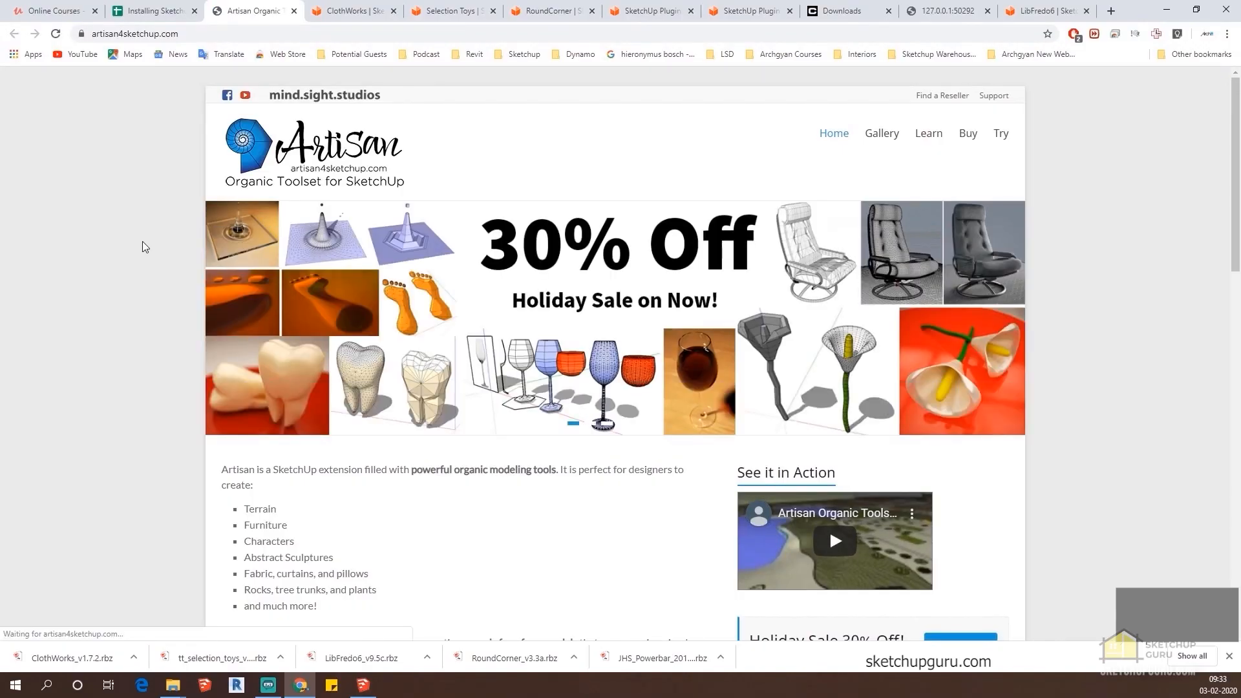
{"action": "scroll", "coordinate": [143, 245], "scroll_direction": "down", "scroll_amount": 5}
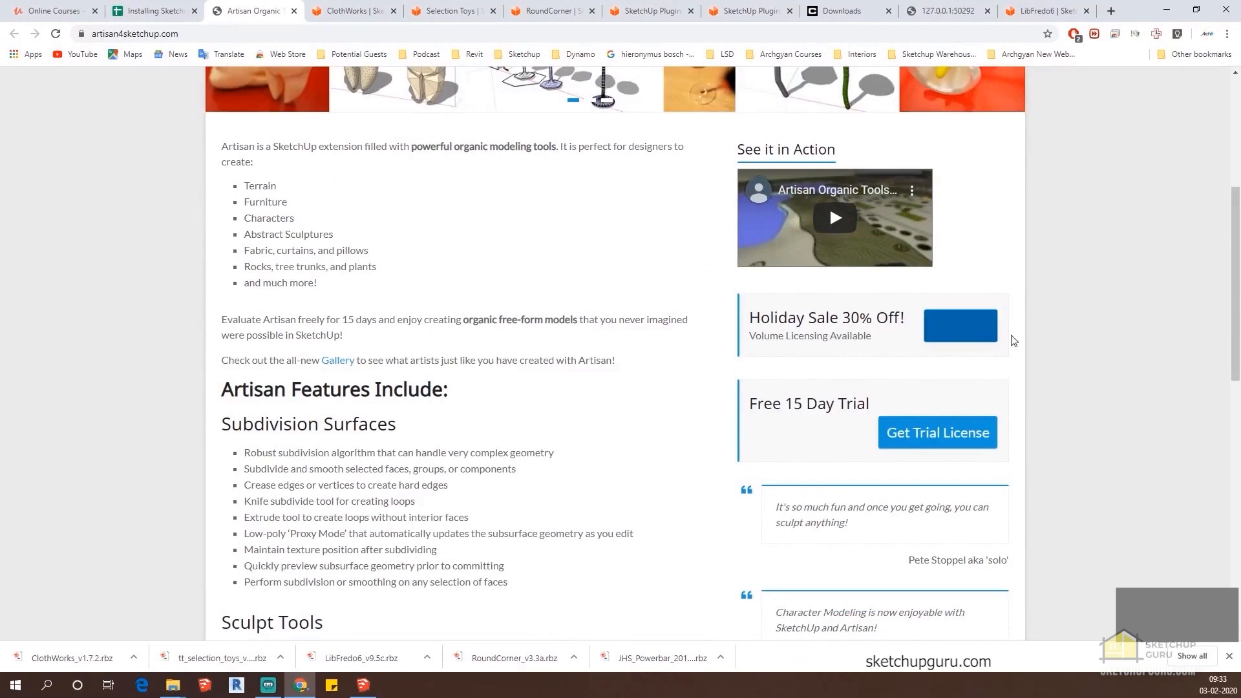
Order the 15-day Artisan trial license, accepting the end-user license agreement and submitting the customer's name and email details
{"action": "left_click", "coordinate": [956, 437]}
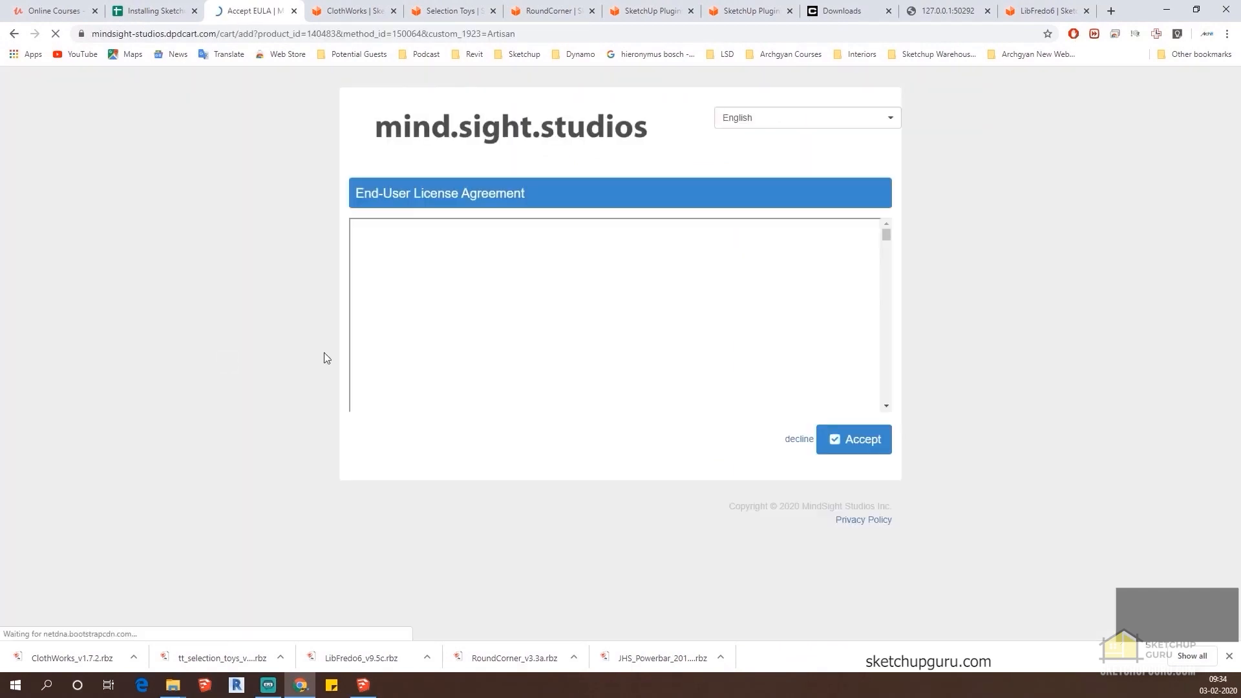
{"action": "key", "text": "alt+Left"}
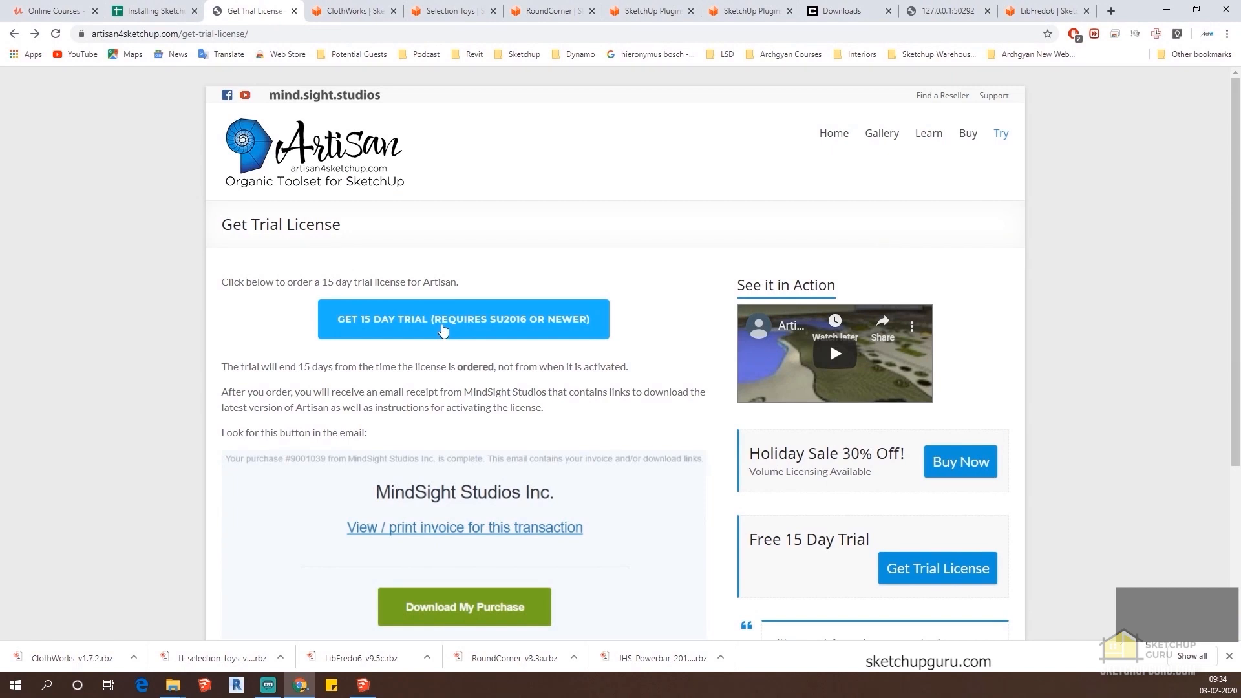
{"action": "left_click", "coordinate": [443, 331]}
{"action": "left_click", "coordinate": [857, 441]}
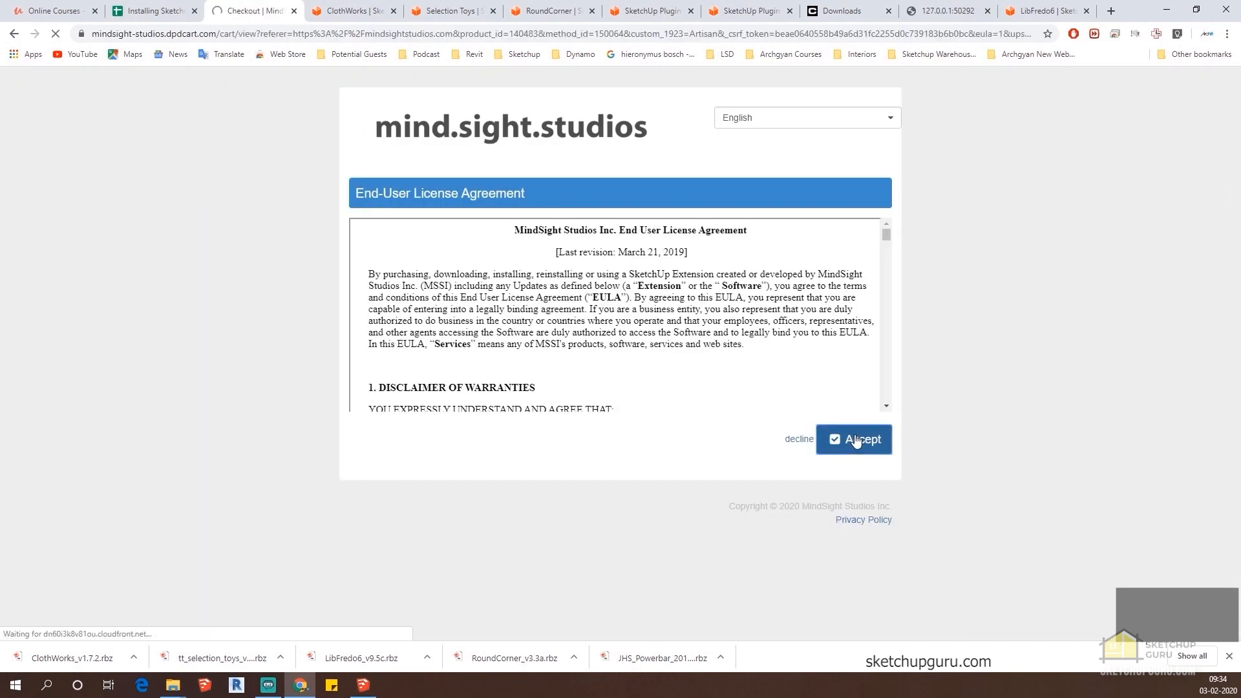
{"action": "left_click", "coordinate": [863, 376]}
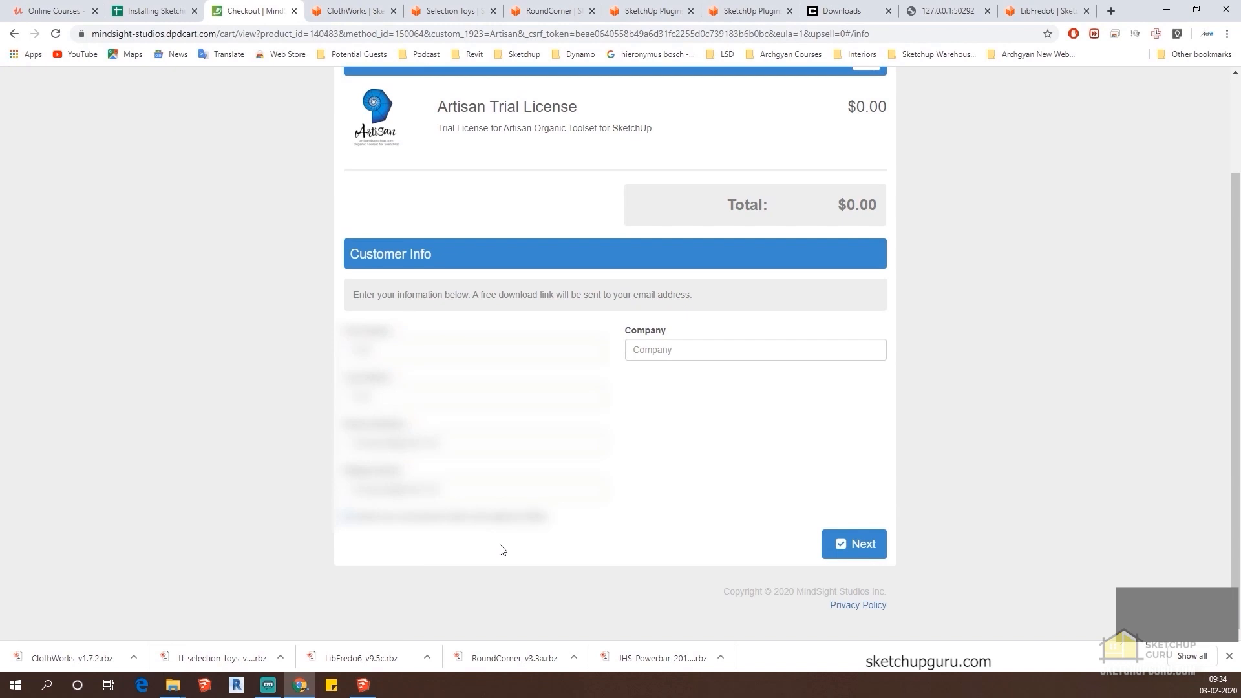
{"action": "left_click", "coordinate": [862, 545]}
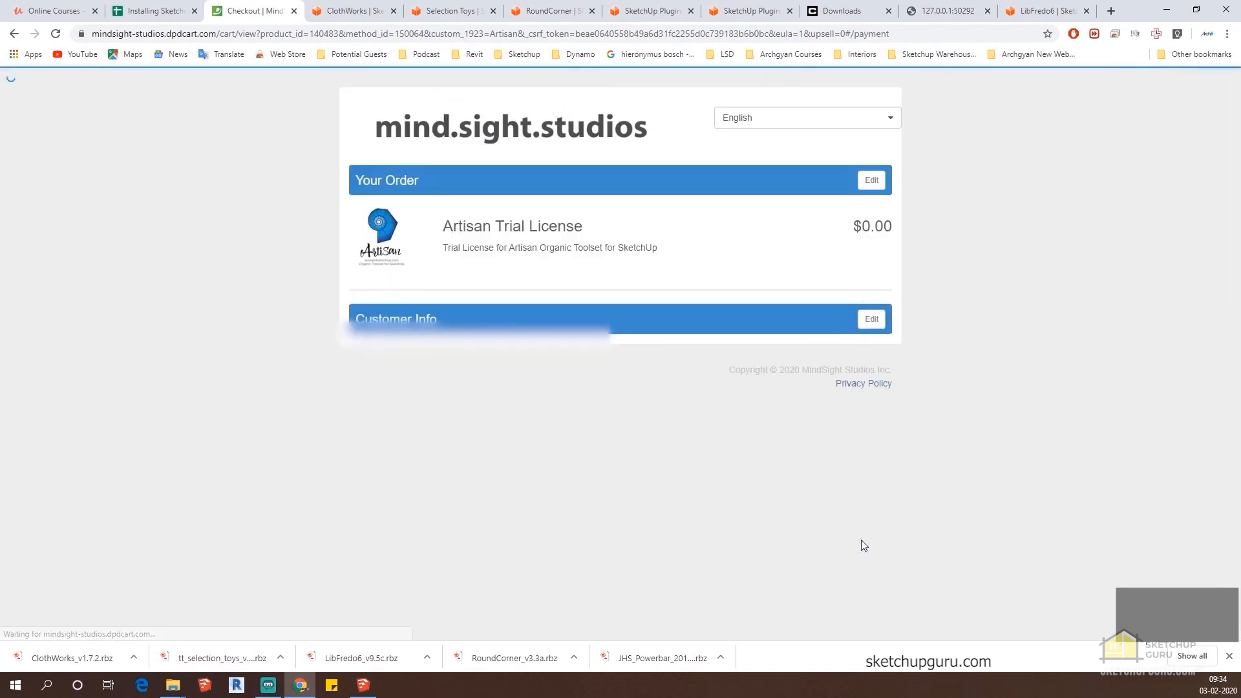
{"action": "left_click", "coordinate": [850, 543]}
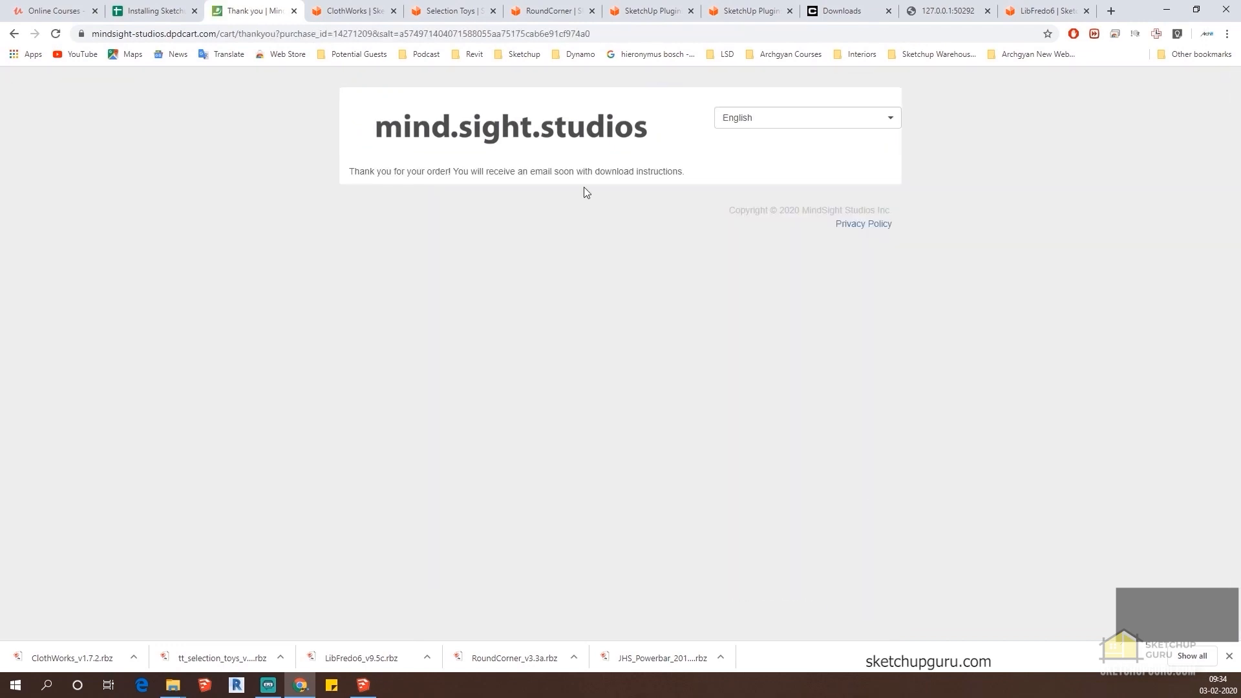
Open the Artisan license information email in Gmail and download the Artisan RBZ file through its download link
{"action": "key", "text": "ctrl+t"}
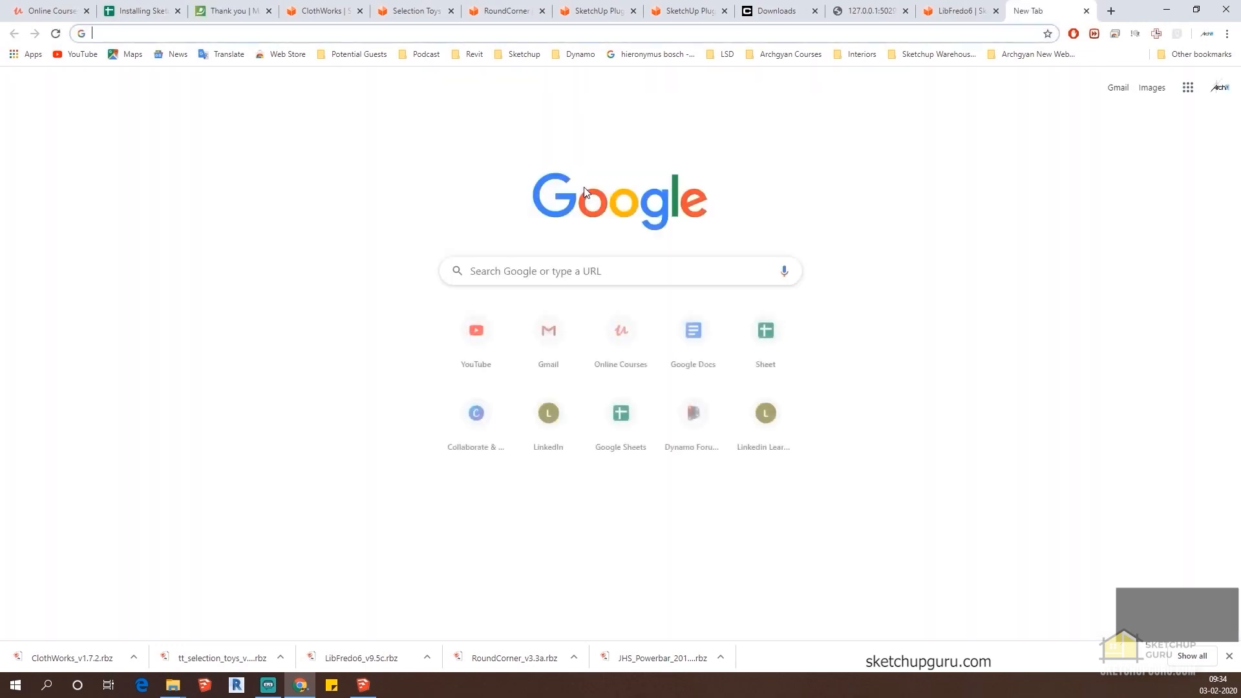
{"action": "type", "text": "gmail.com"}
{"action": "key", "text": "Return"}
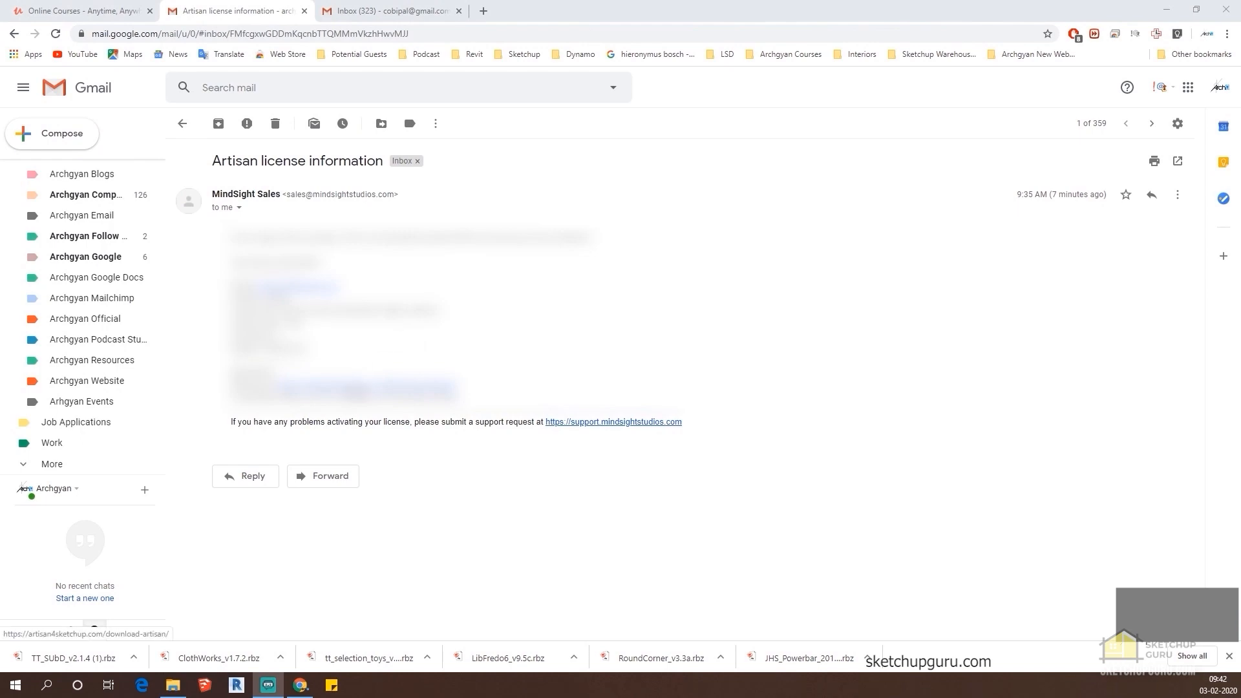
{"action": "left_click", "coordinate": [346, 390]}
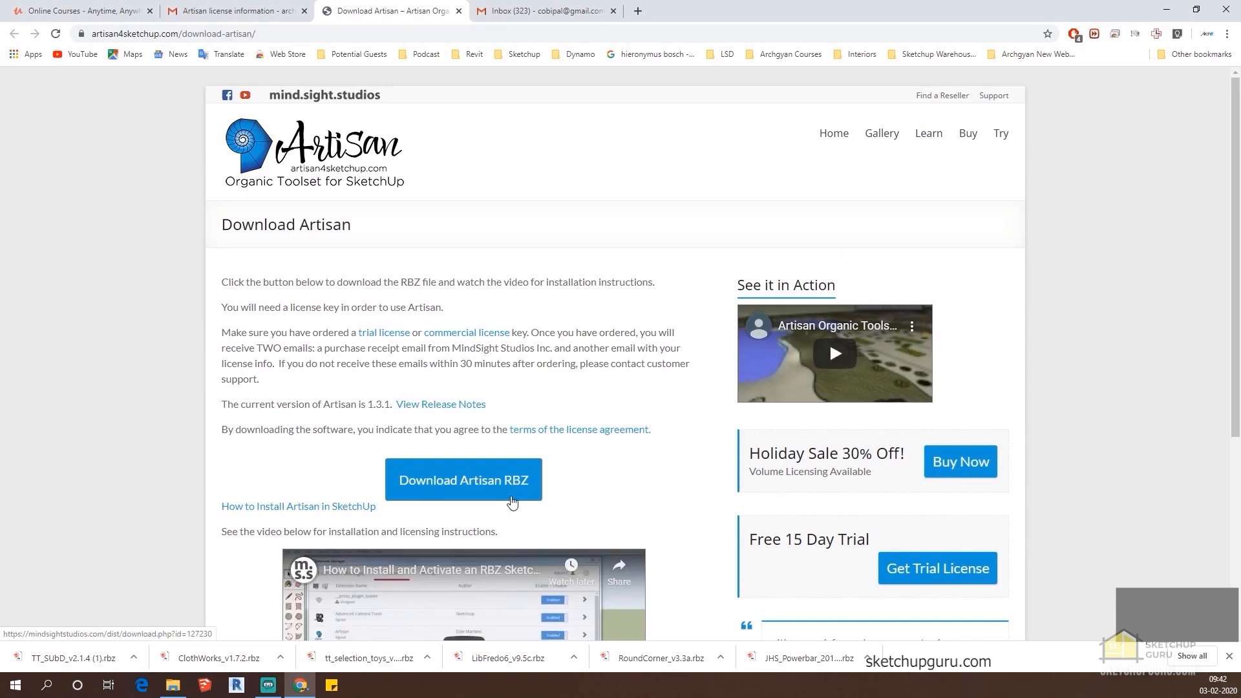
{"action": "left_click", "coordinate": [501, 488]}
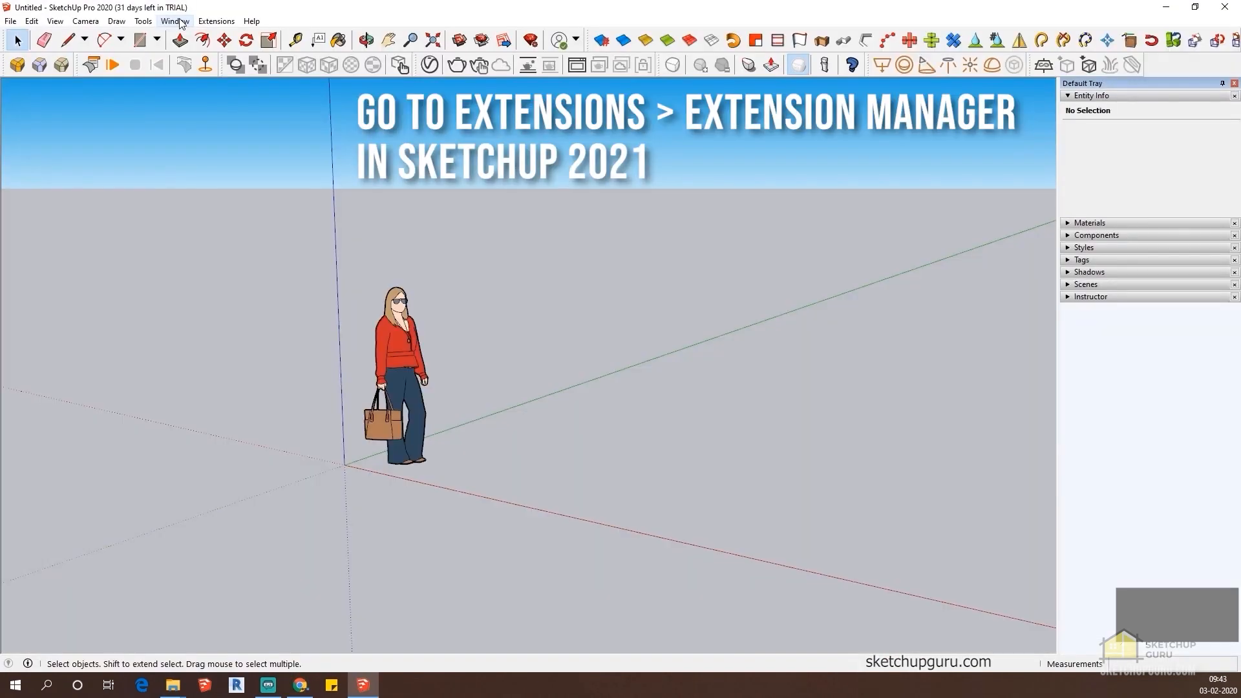
Switch to SketchUp, install DM_artisan_v1.3.1 with the Extension Manager and place the Artisan toolbar above the model
{"action": "left_click", "coordinate": [175, 20]}
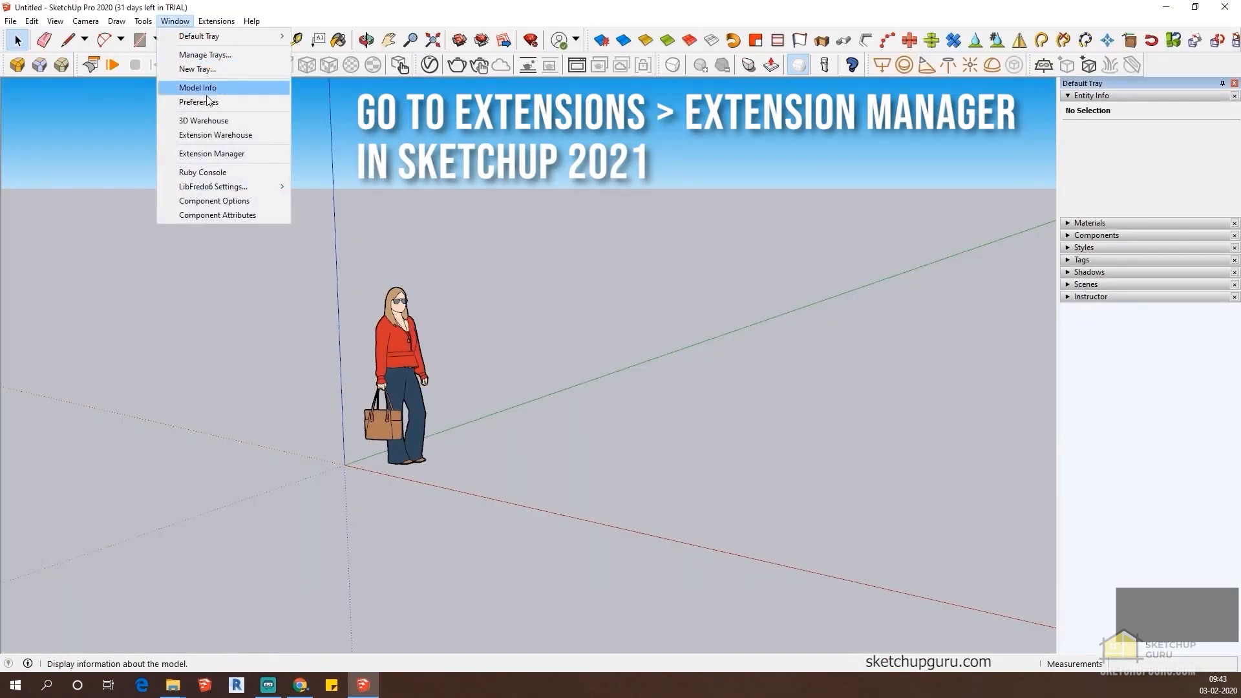
{"action": "left_click", "coordinate": [209, 153]}
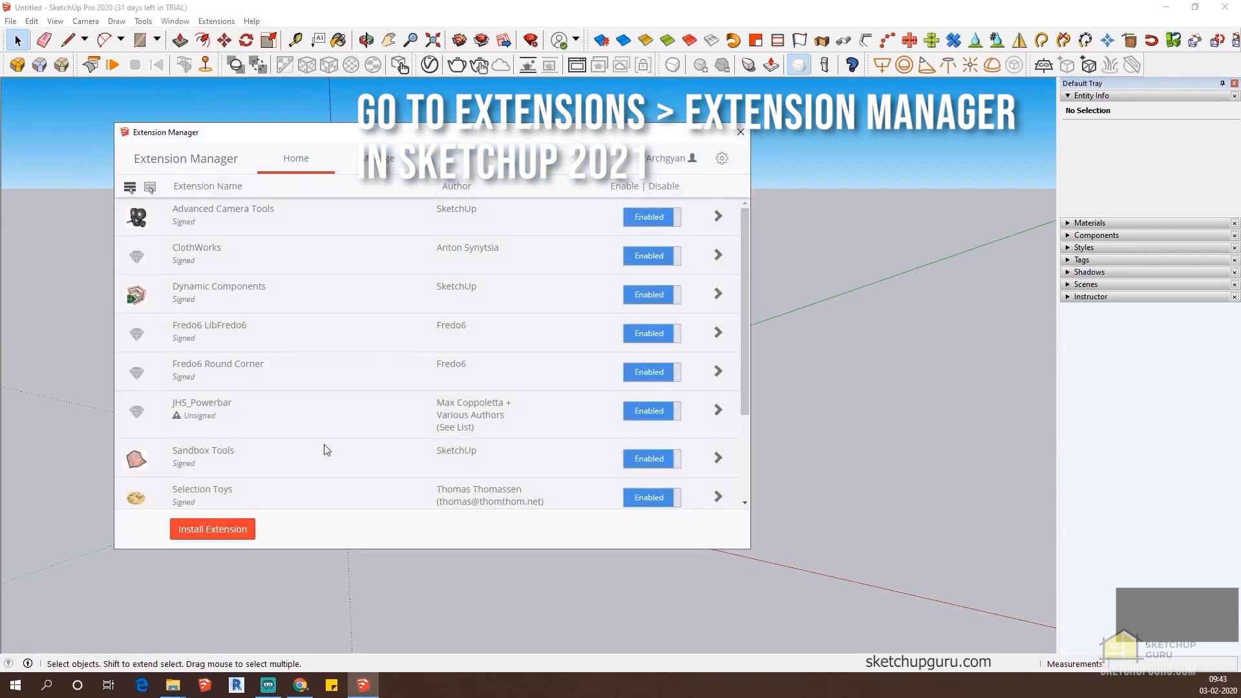
{"action": "left_click", "coordinate": [199, 529]}
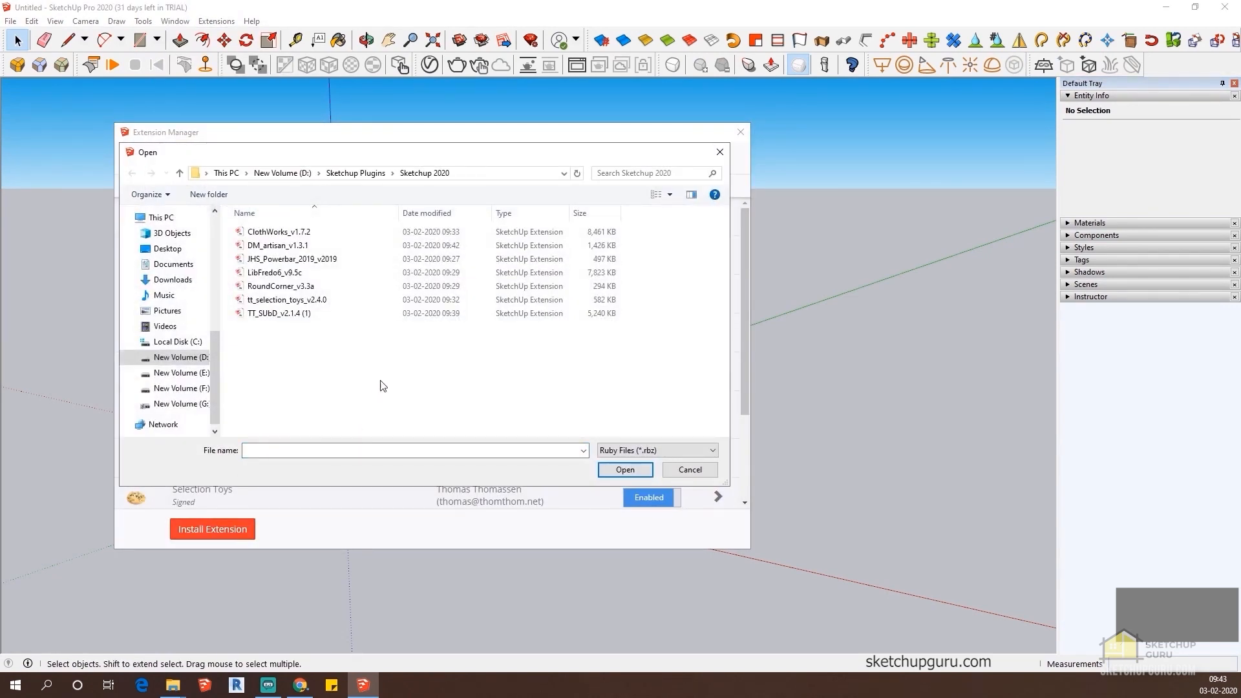
{"action": "left_click", "coordinate": [278, 246]}
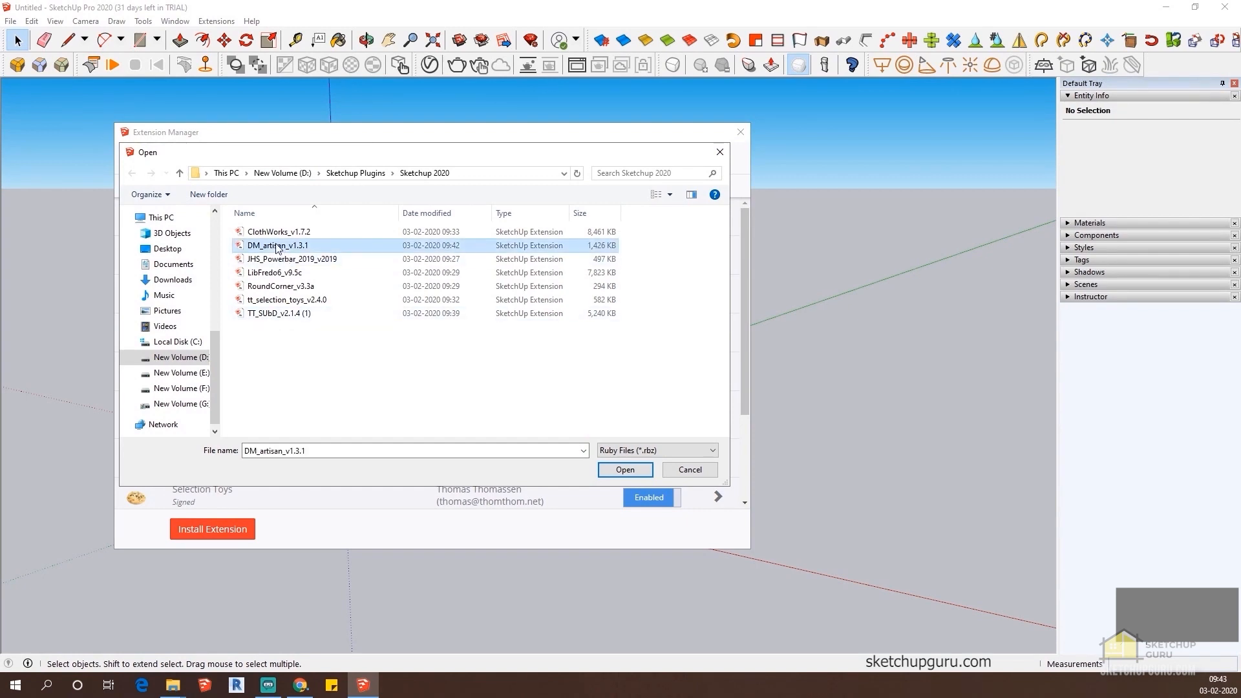
{"action": "left_click", "coordinate": [625, 470]}
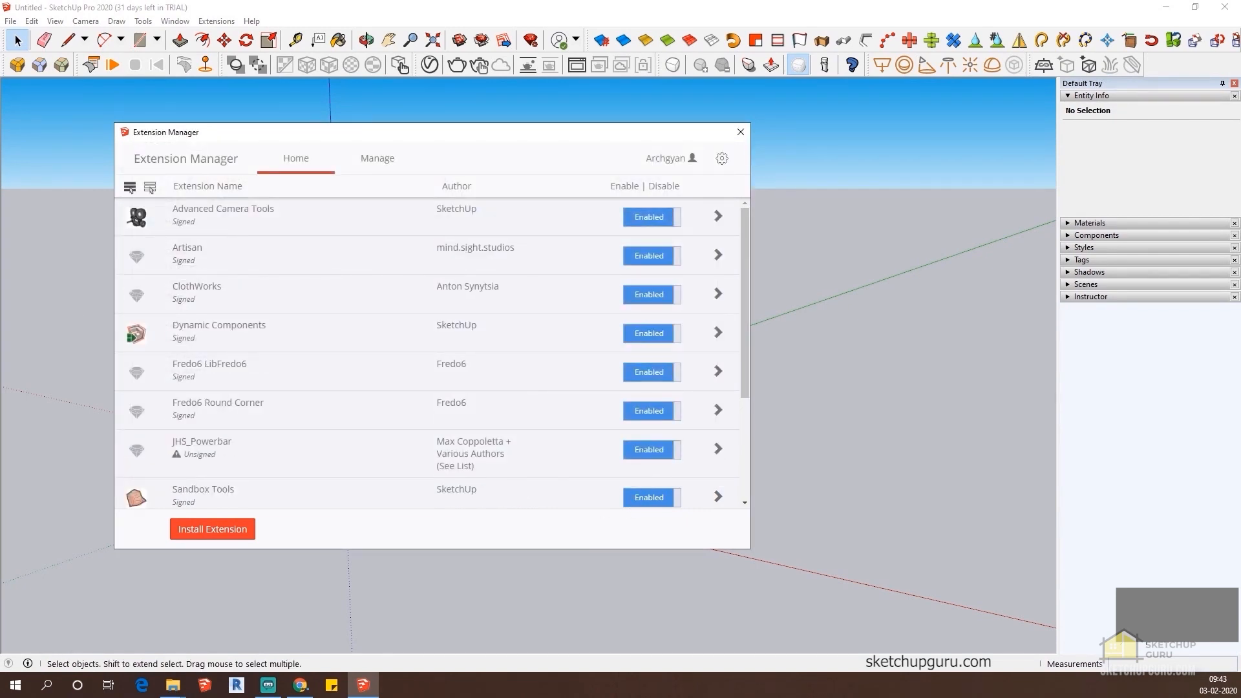
{"action": "left_click_drag", "start_coordinate": [325, 101], "coordinate": [277, 89]}
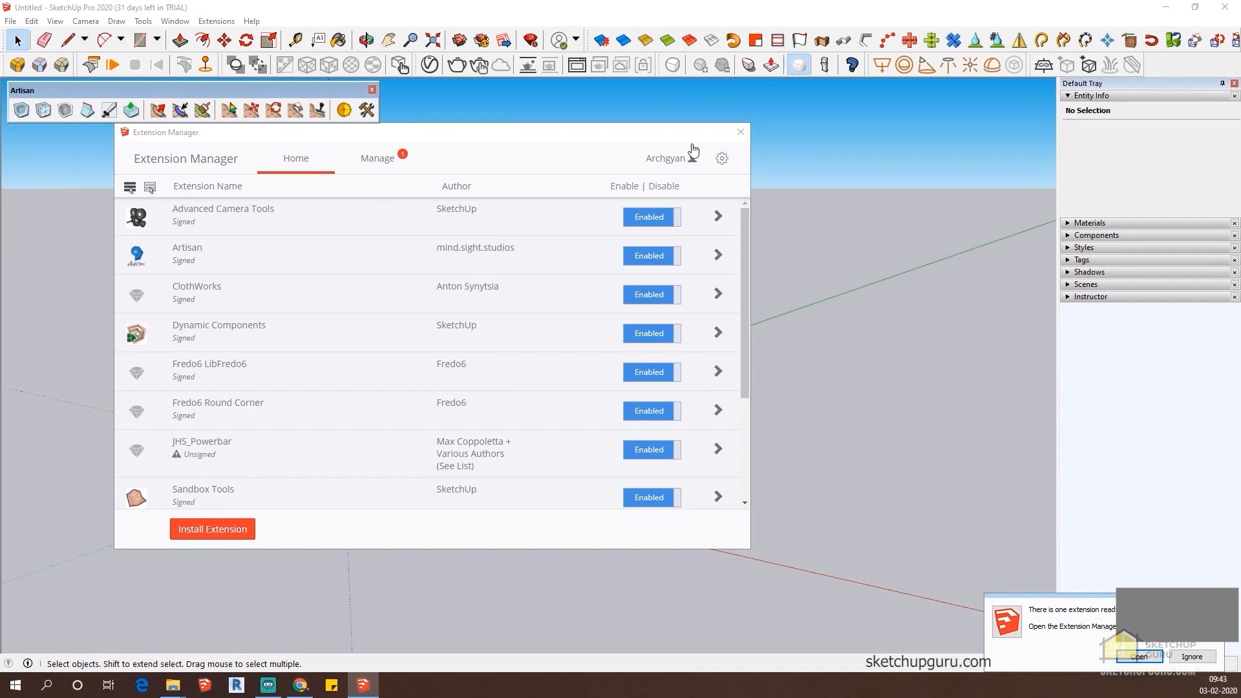
{"action": "left_click", "coordinate": [741, 132]}
Activate the Artisan trial with the license e-mail address and license key, and close the License Manager
{"action": "left_click", "coordinate": [21, 110]}
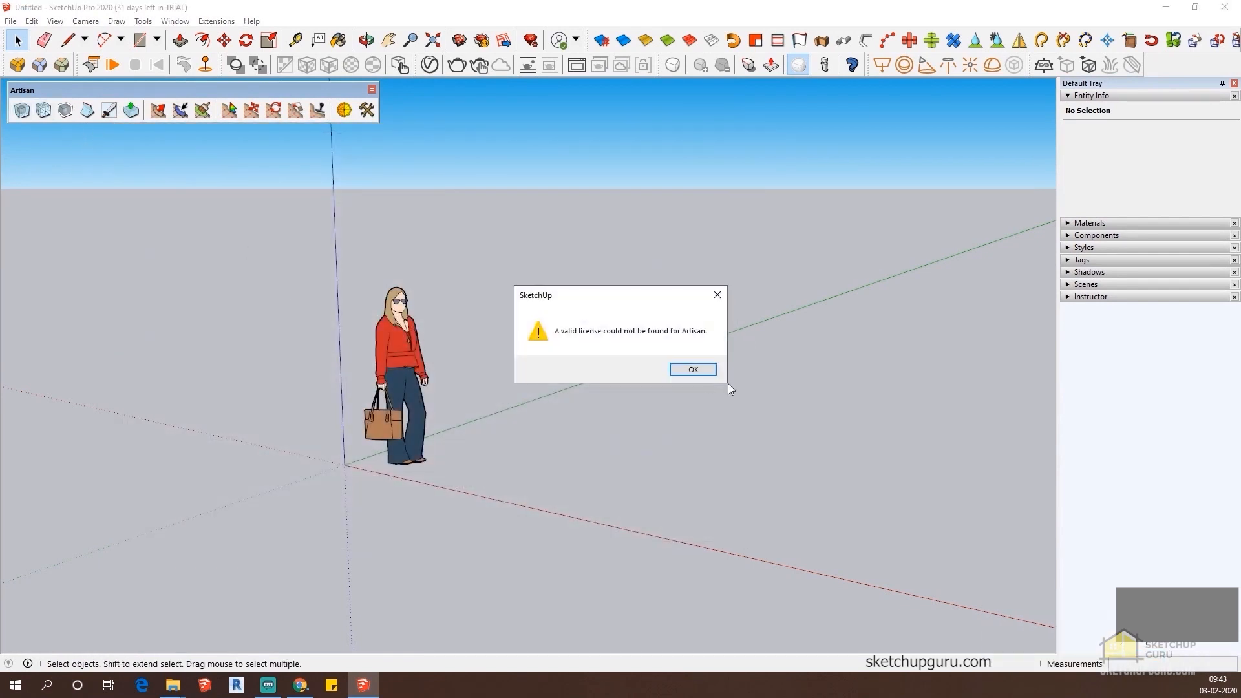
{"action": "left_click", "coordinate": [692, 369]}
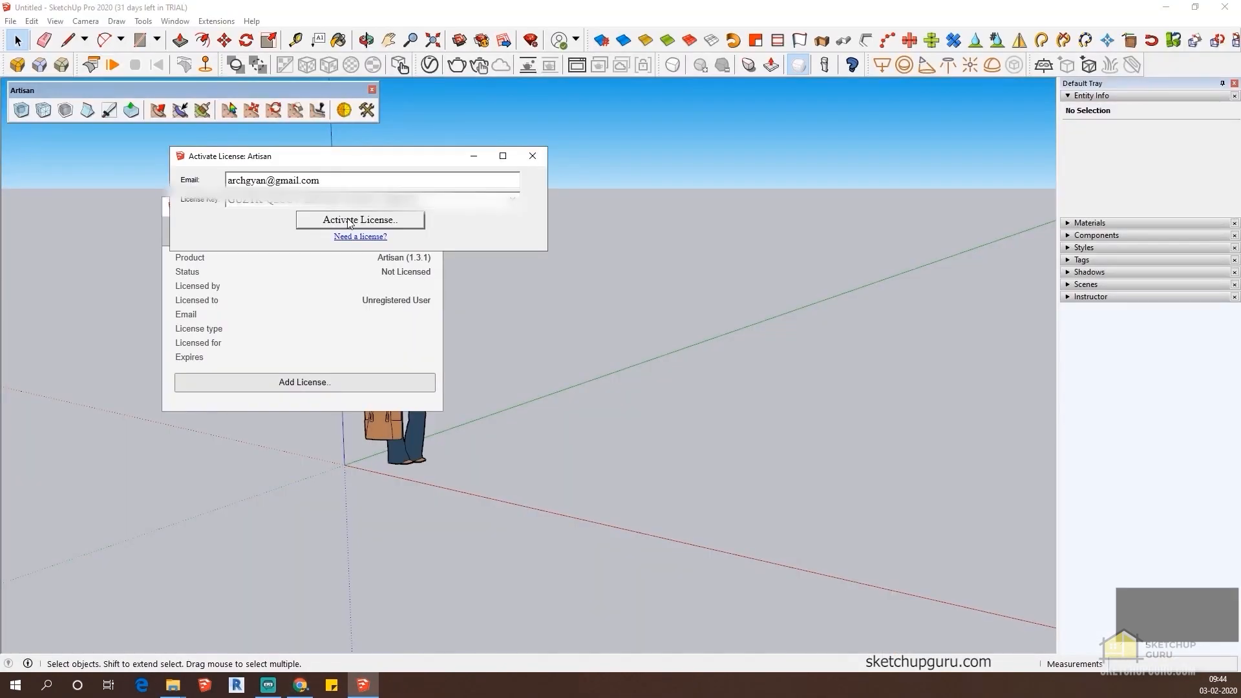
{"action": "left_click", "coordinate": [350, 220]}
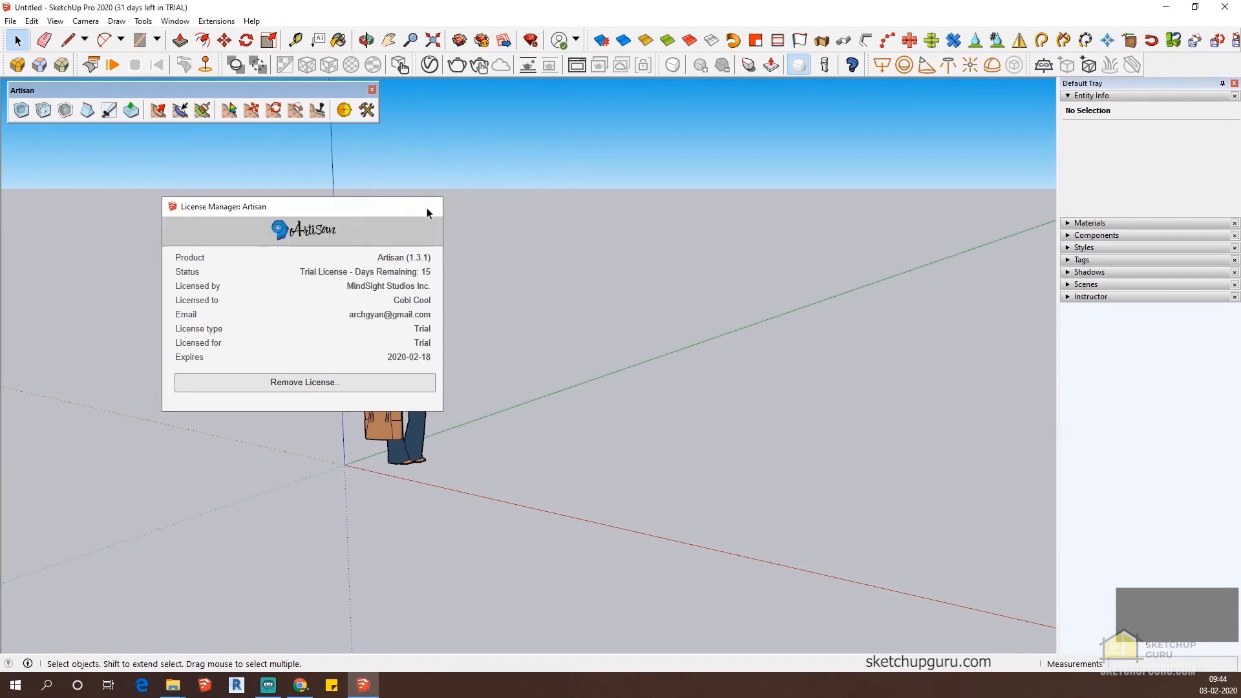
{"action": "left_click", "coordinate": [432, 206]}
{"action": "left_click_drag", "start_coordinate": [63, 91], "coordinate": [78, 94]}
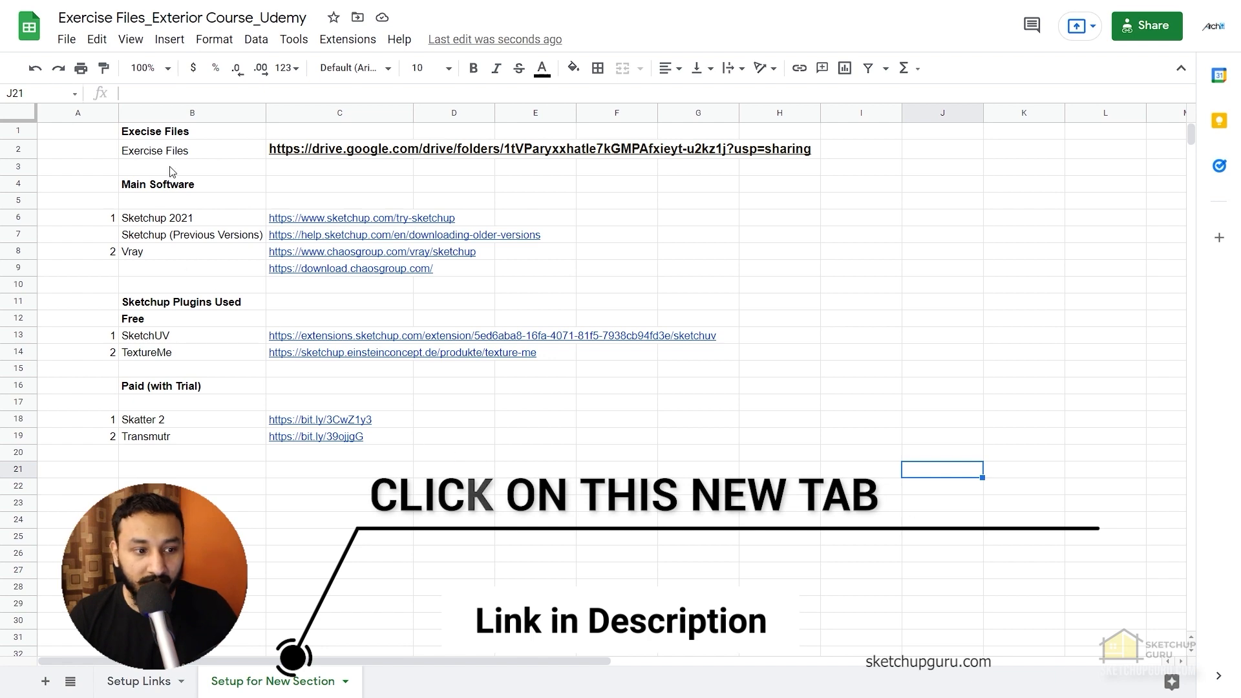
Open the Exercise Files Drive link from the Setup for New Section sheet, look into 04_Before We Start and locate the 06_Exercise Files_Exterior Masterclass.rar archive
{"action": "left_click", "coordinate": [240, 150]}
{"action": "left_click", "coordinate": [315, 149]}
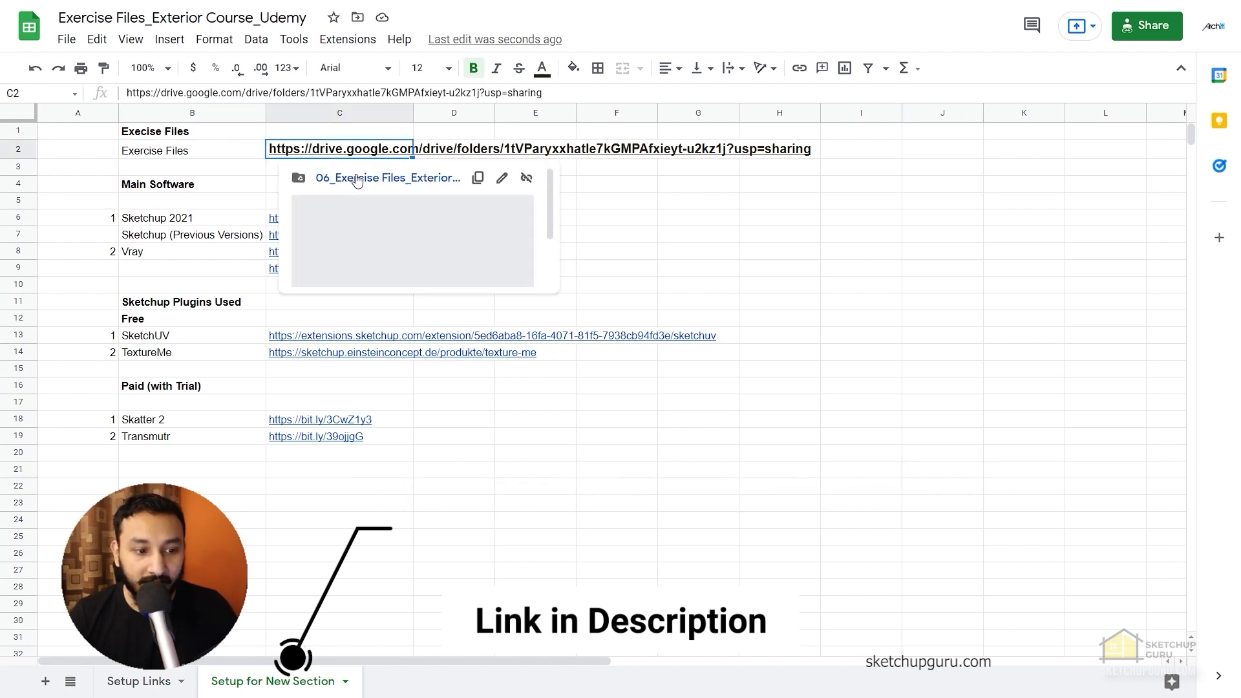
{"action": "left_click", "coordinate": [355, 177]}
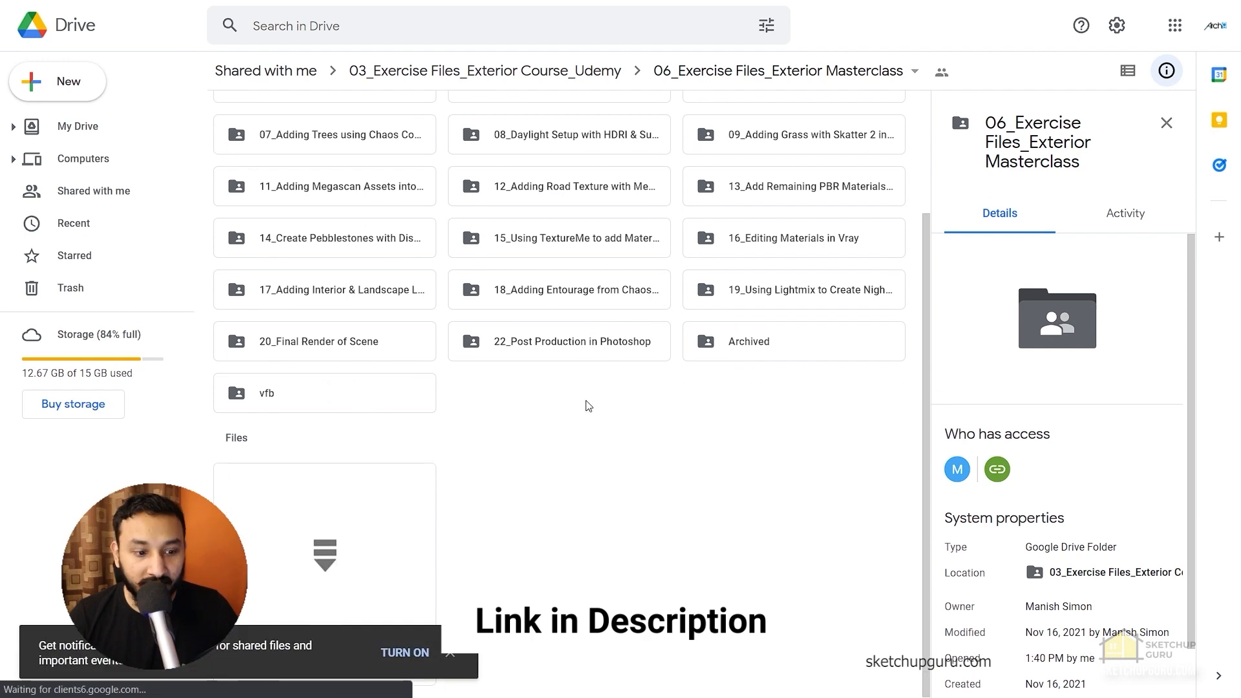
{"action": "double_click", "coordinate": [325, 232]}
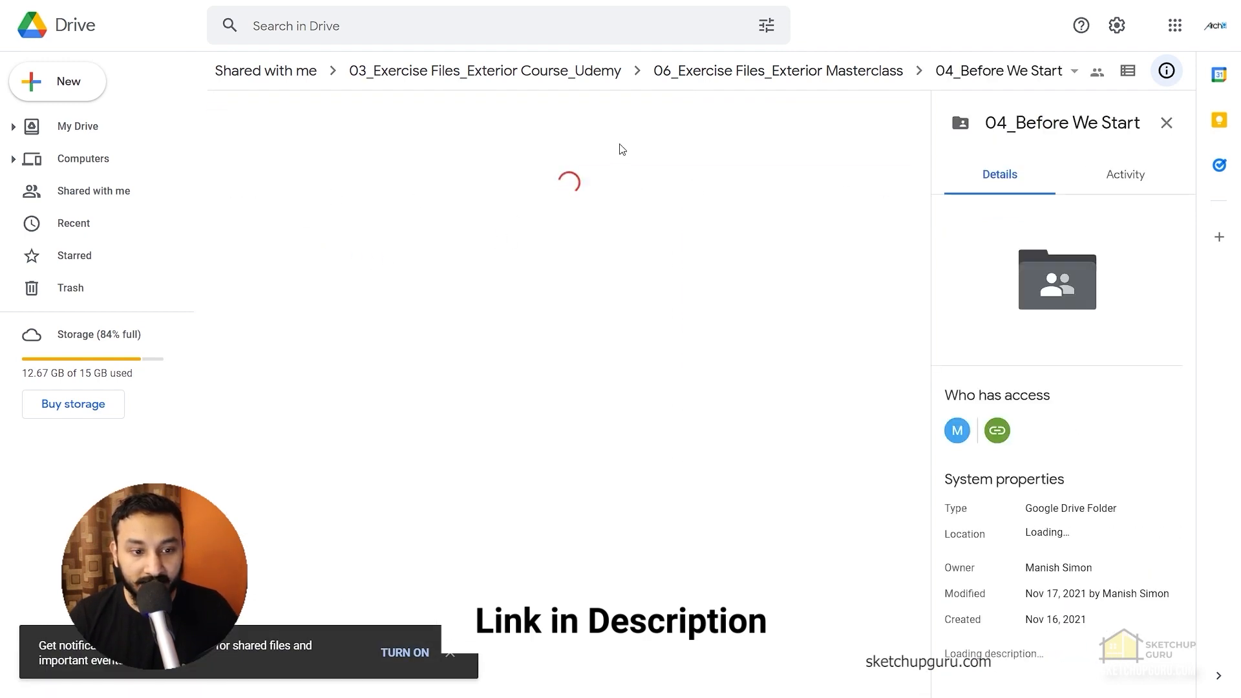
{"action": "left_click", "coordinate": [596, 71]}
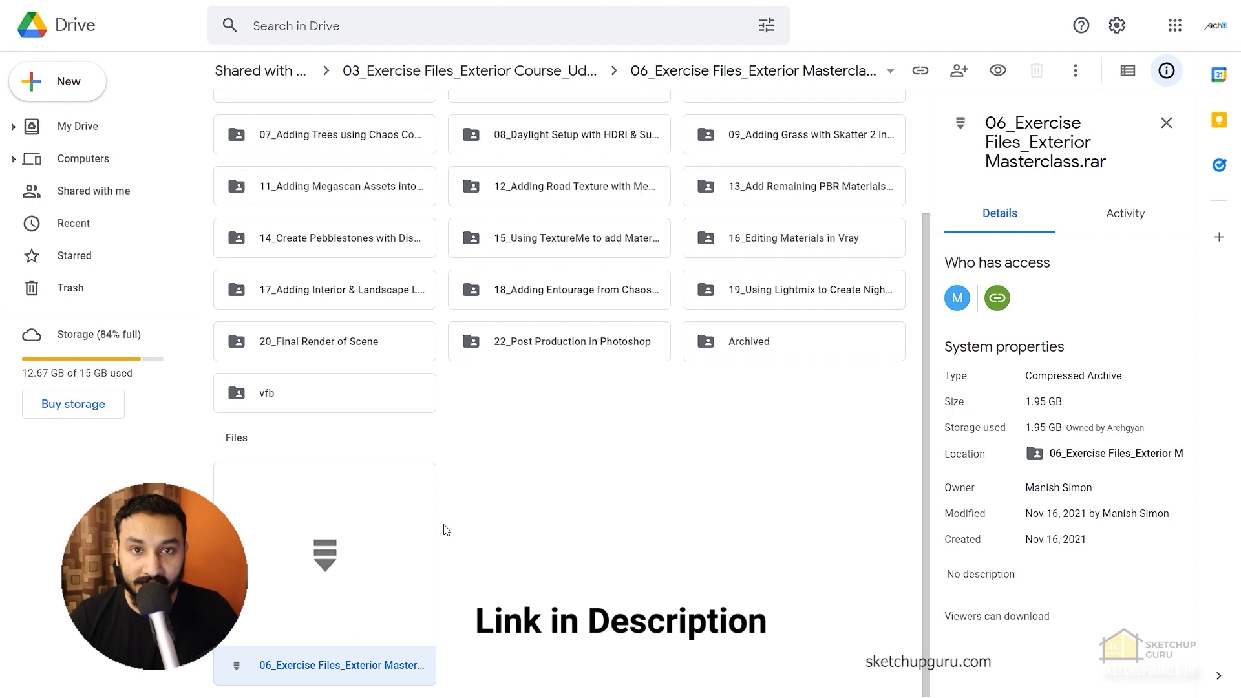
{"action": "scroll", "coordinate": [453, 388], "scroll_direction": "up", "scroll_amount": 1}
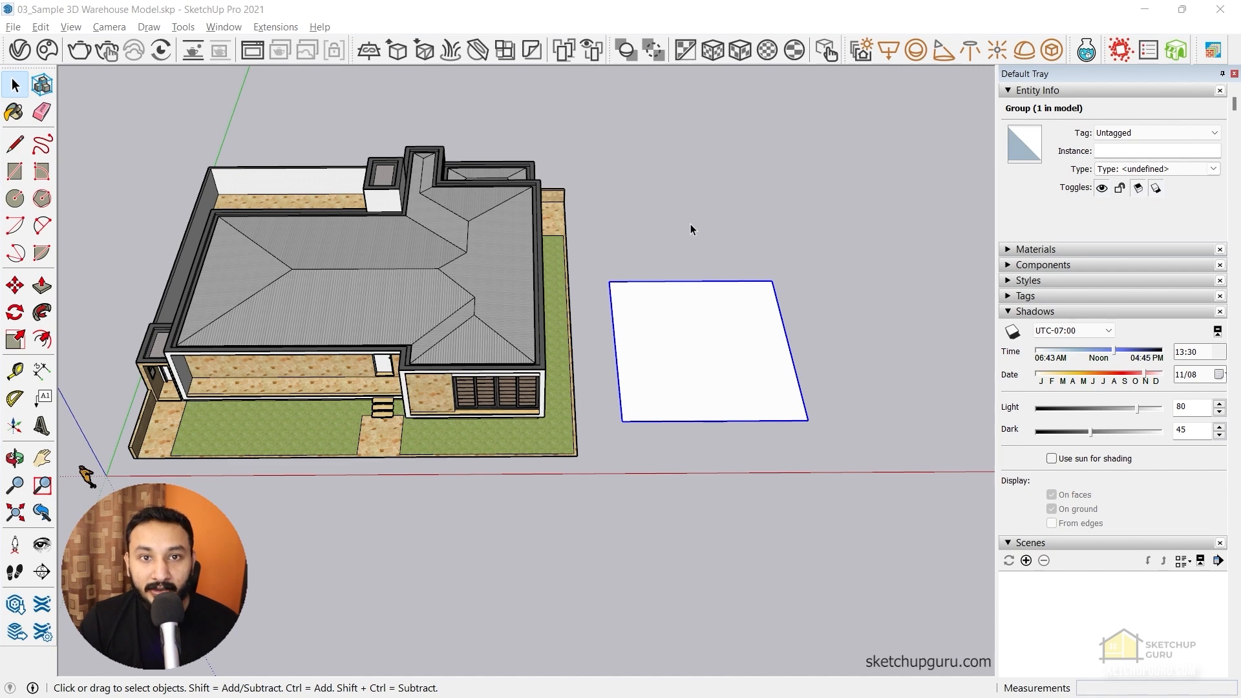
Switch to the 03_Sample 3D Warehouse Model file in SketchUp and delete the white rectangle group beside the house
{"action": "key", "text": "Delete"}
{"action": "key", "text": "shift+z"}
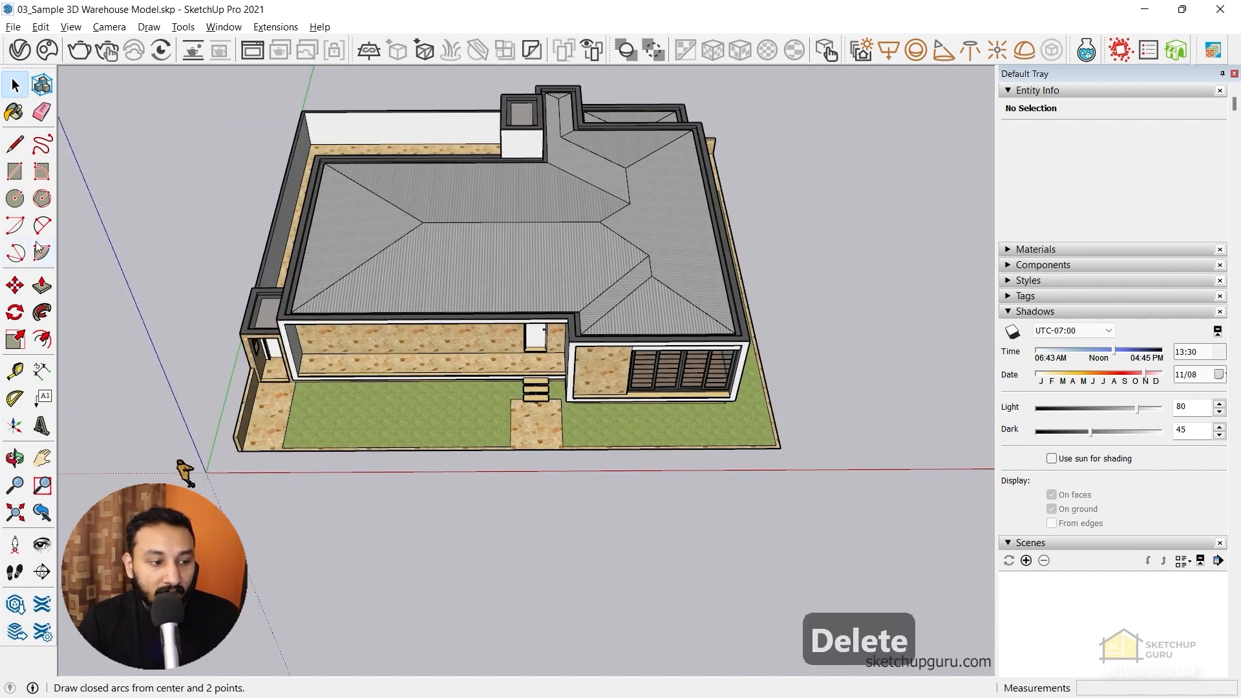
Hide the Large Tool Set toolbar and show it again, and close the toolbar list
{"action": "left_click", "coordinate": [70, 26]}
{"action": "left_click", "coordinate": [86, 44]}
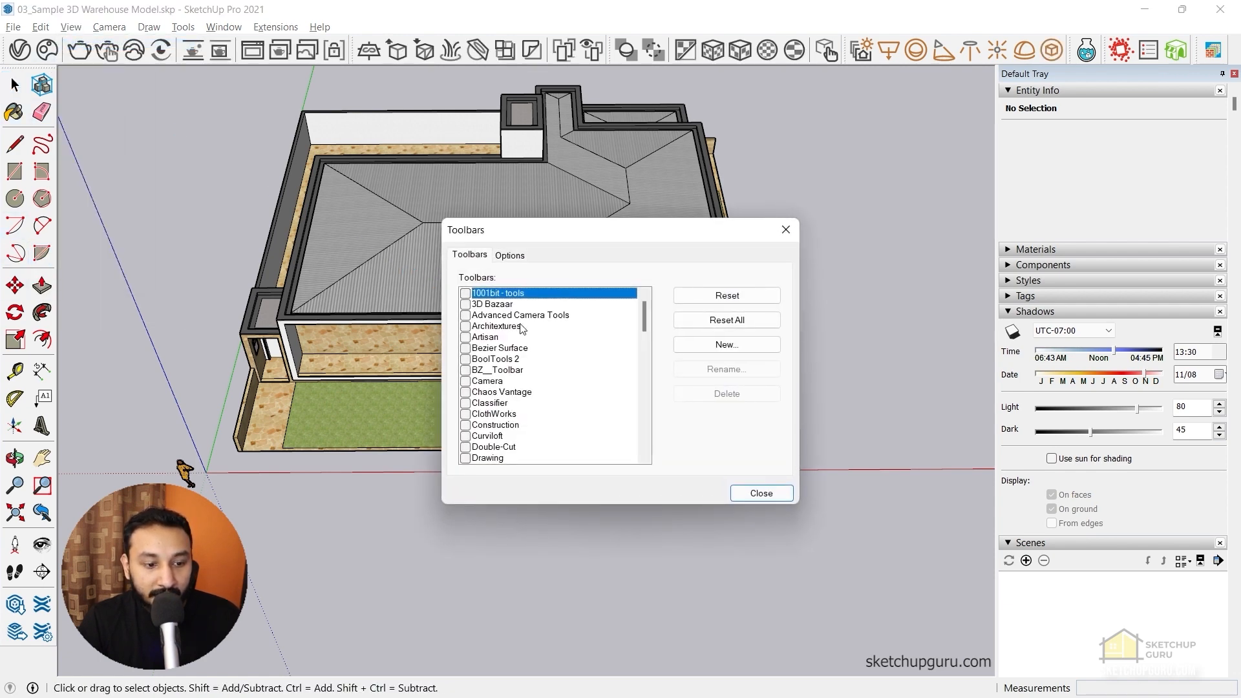
{"action": "scroll", "coordinate": [523, 330], "scroll_direction": "down", "scroll_amount": 7}
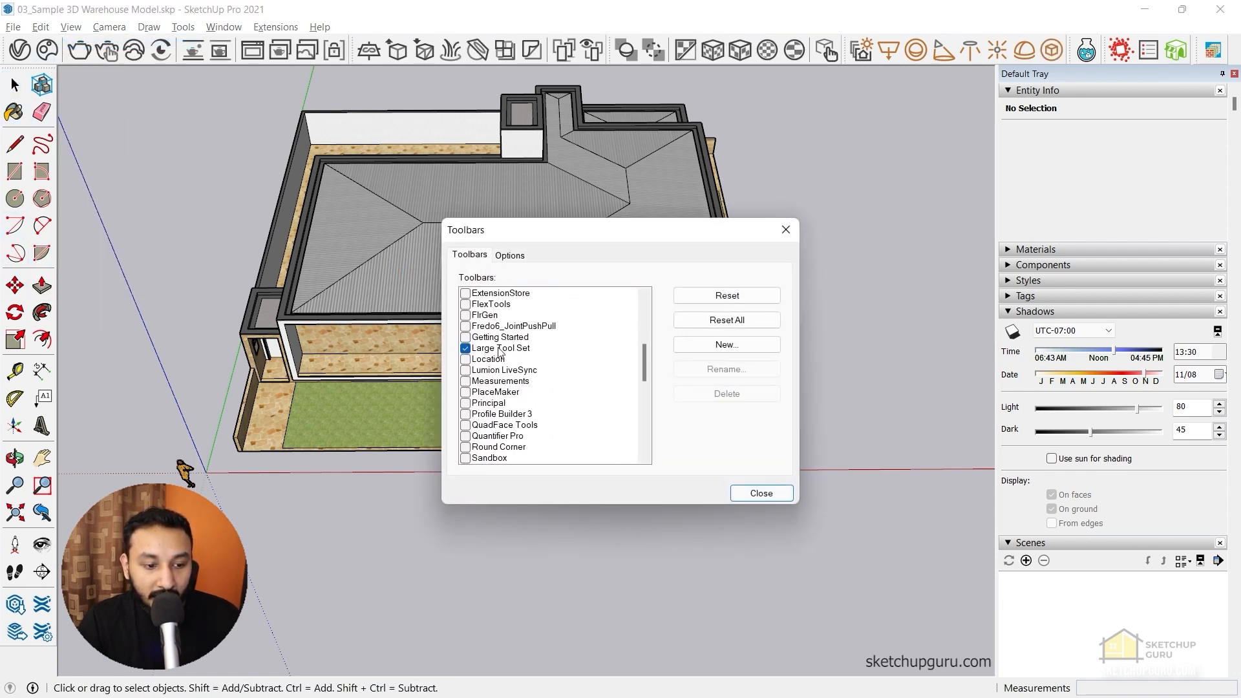
{"action": "left_click", "coordinate": [465, 349]}
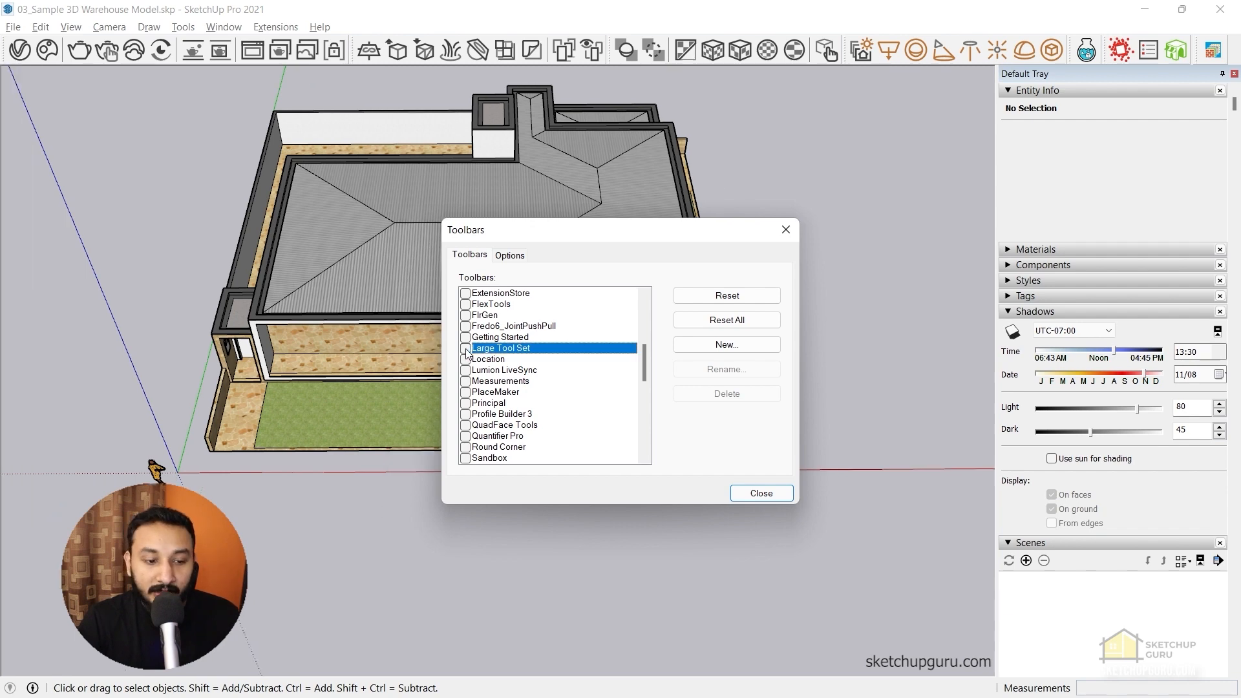
{"action": "left_click", "coordinate": [465, 349]}
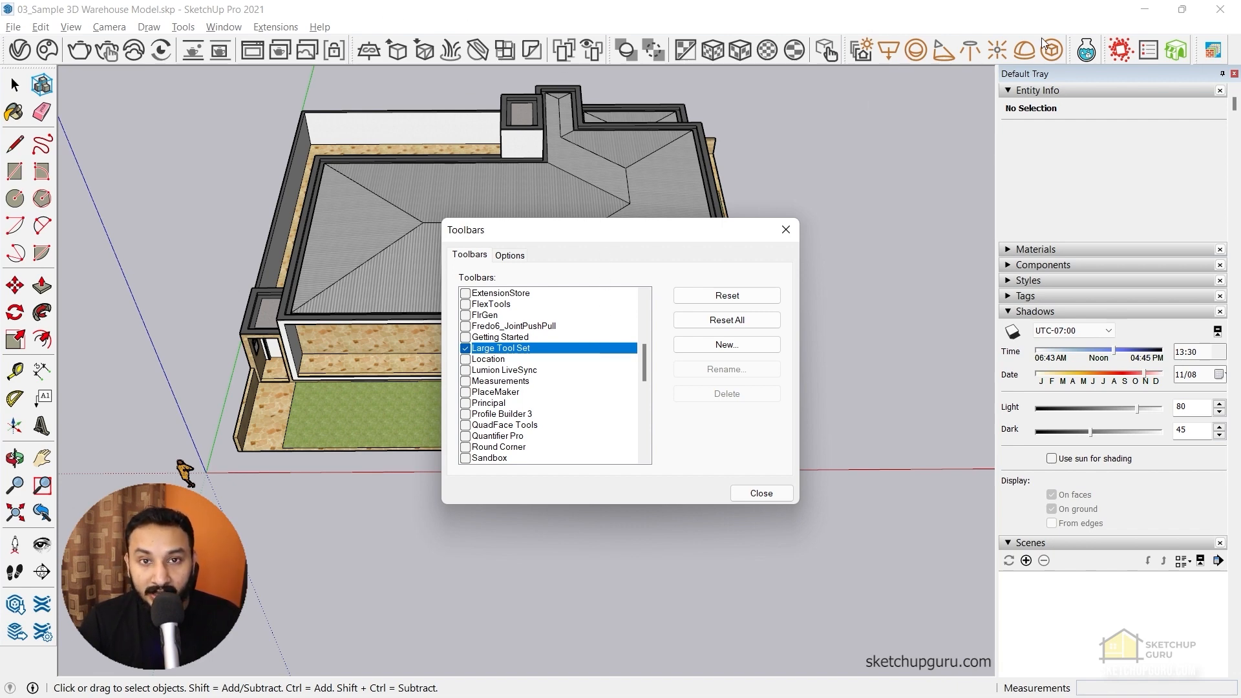
{"action": "key", "text": "alt+Tab"}
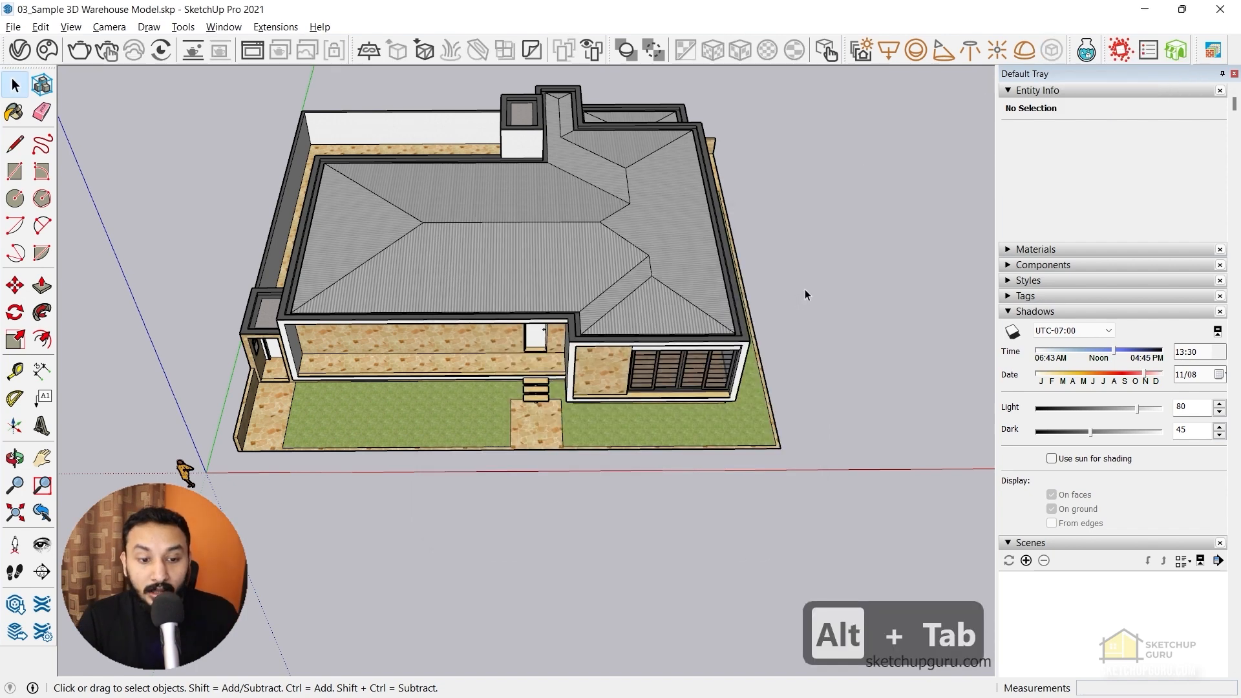
Inspect the house from several angles and examine all the geometry inside its group, leaving the group without editing
{"action": "scroll", "coordinate": [506, 215], "scroll_direction": "down", "scroll_amount": 6}
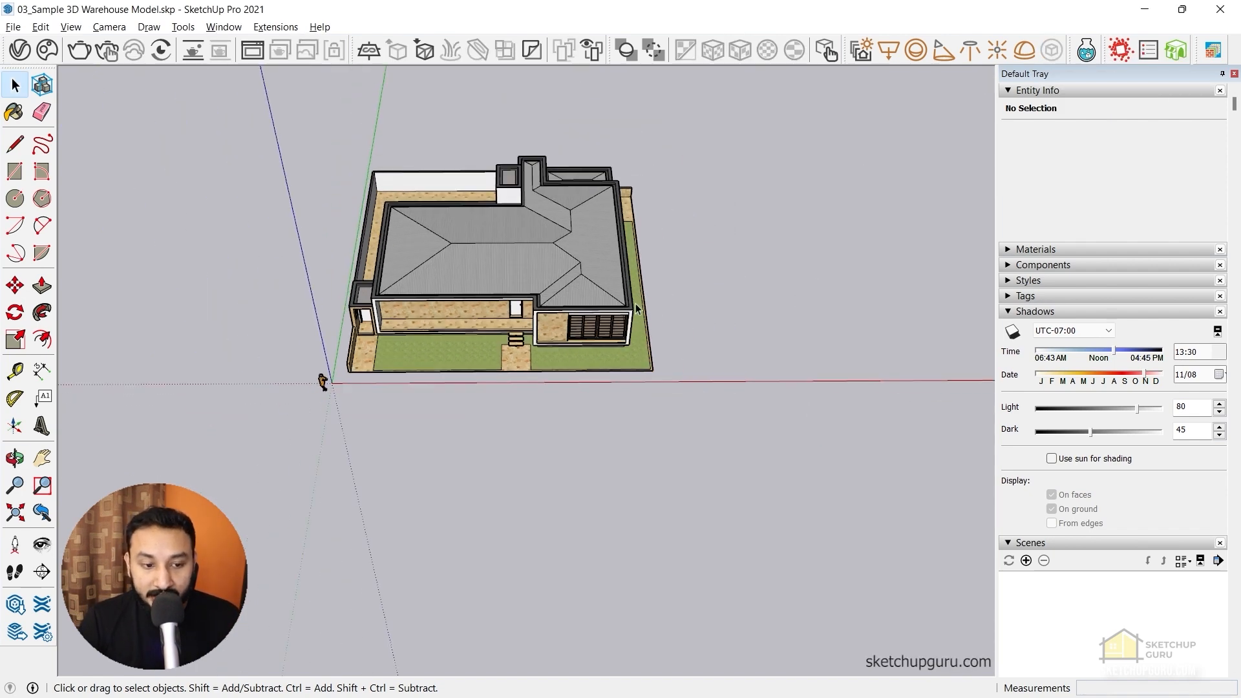
{"action": "middle_click_drag", "start_coordinate": [743, 343], "coordinate": [659, 351]}
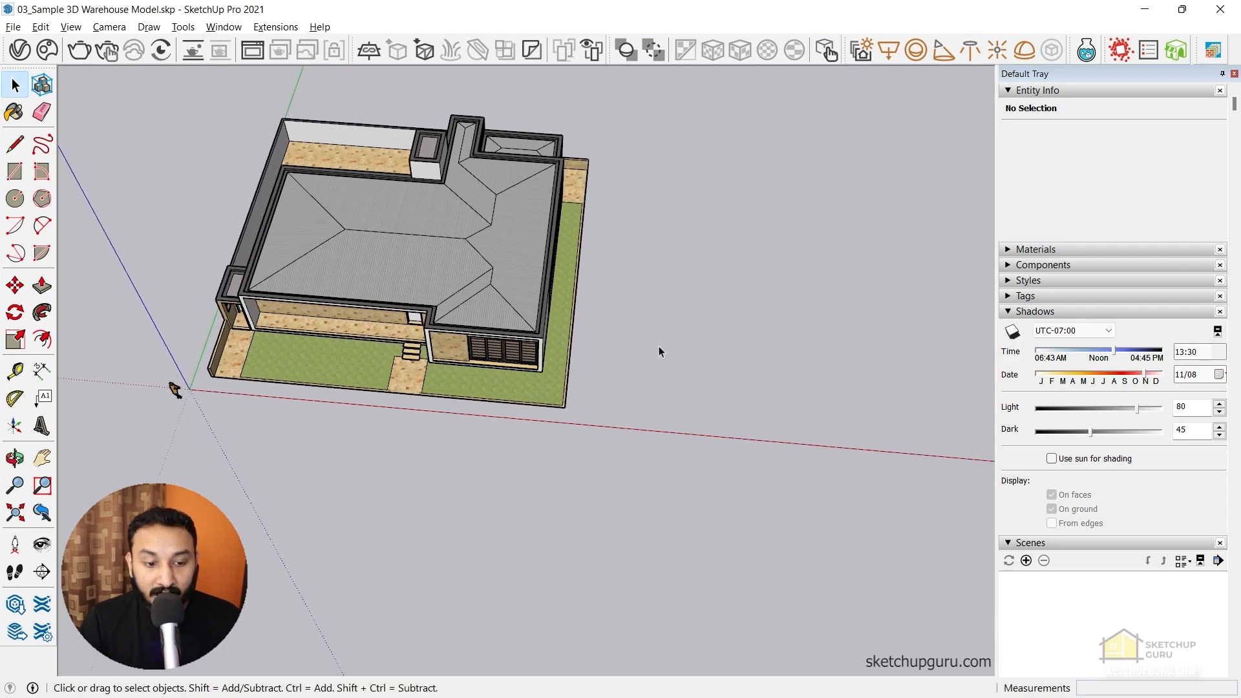
{"action": "middle_click_drag", "start_coordinate": [597, 323], "coordinate": [491, 247]}
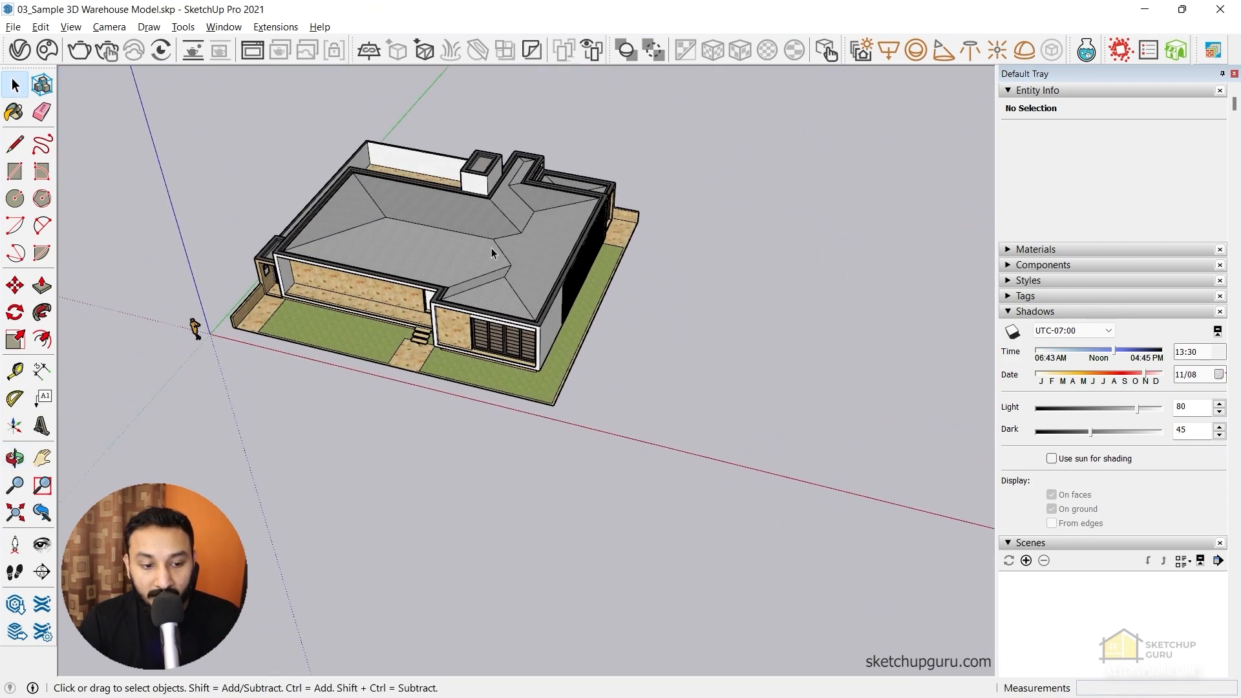
{"action": "scroll", "coordinate": [519, 278], "scroll_direction": "up", "scroll_amount": 3}
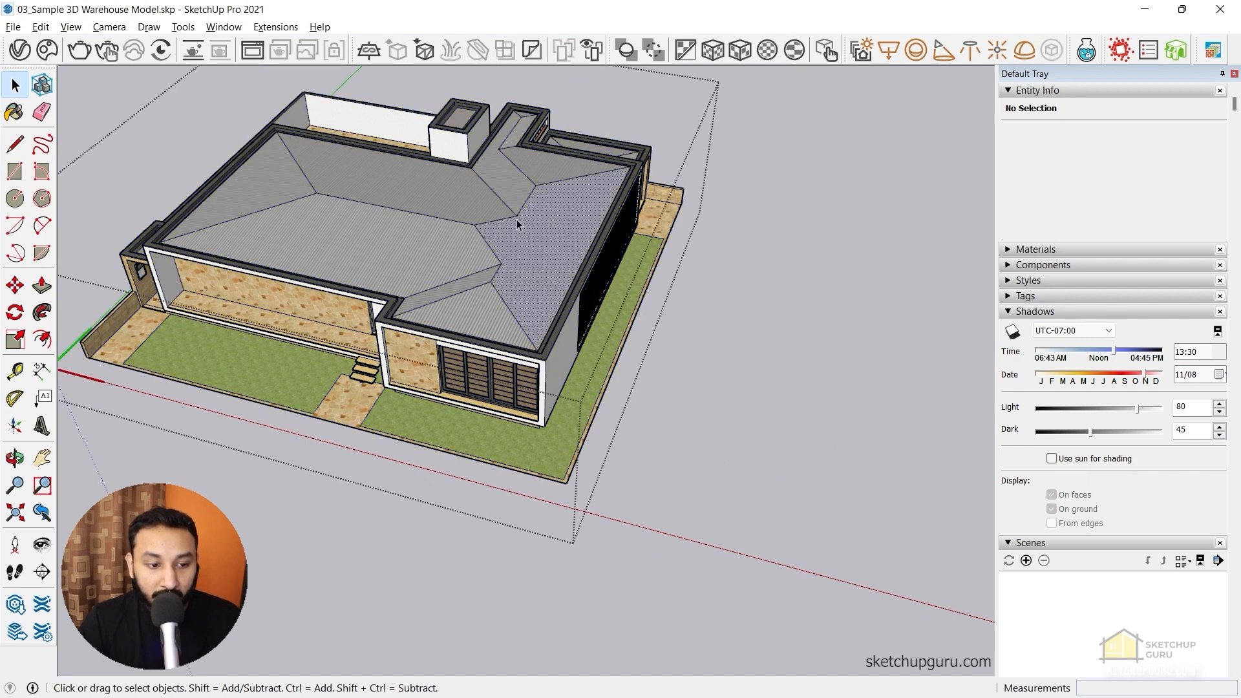
{"action": "key", "text": "ctrl+a"}
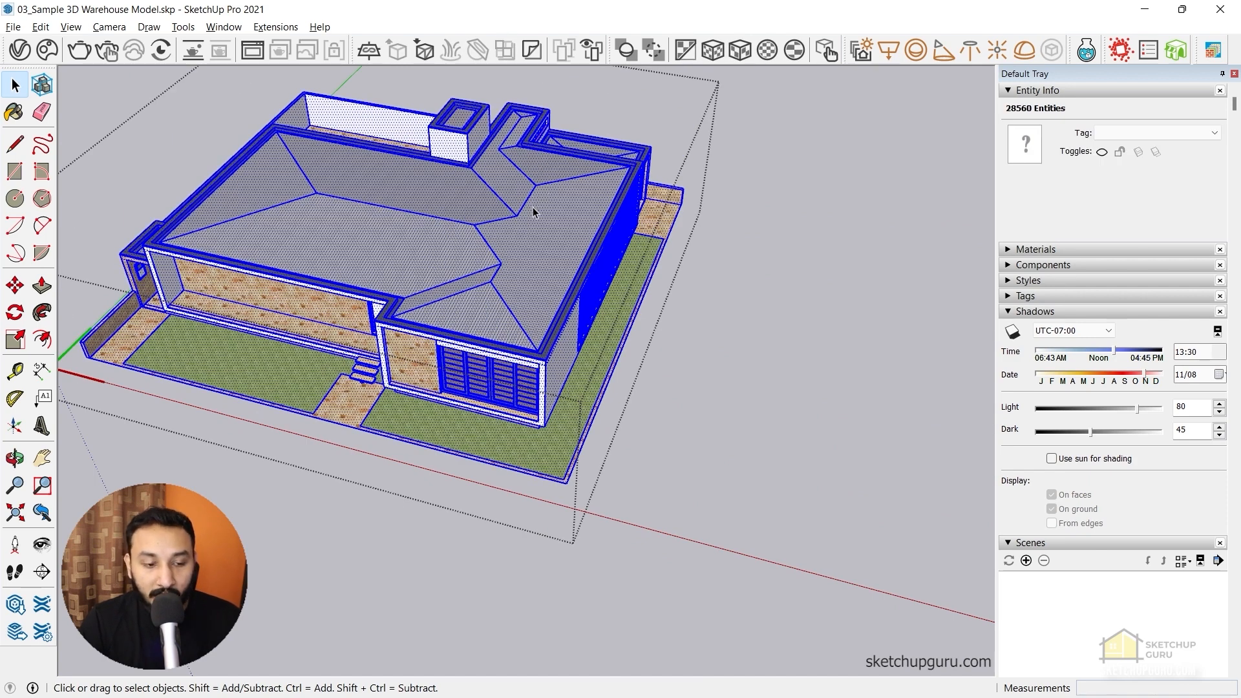
{"action": "right_click", "coordinate": [533, 209]}
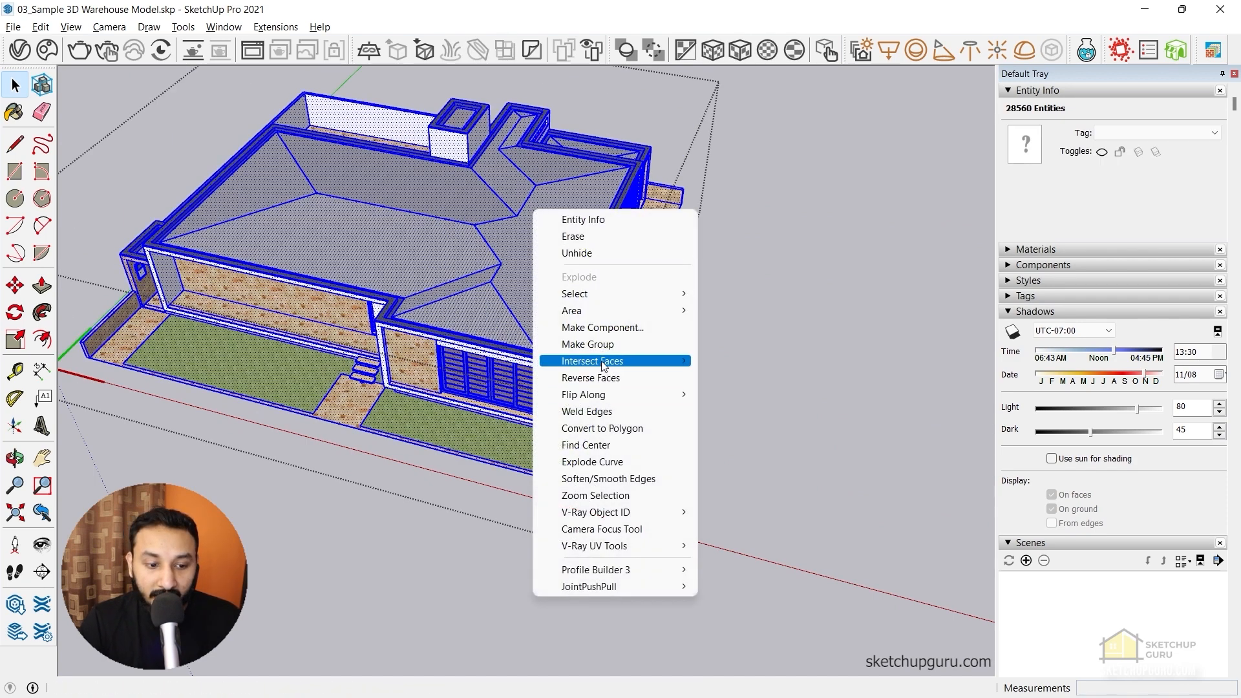
{"action": "left_click", "coordinate": [866, 344]}
{"action": "left_click", "coordinate": [794, 326]}
{"action": "scroll", "coordinate": [720, 324], "scroll_direction": "down", "scroll_amount": 4}
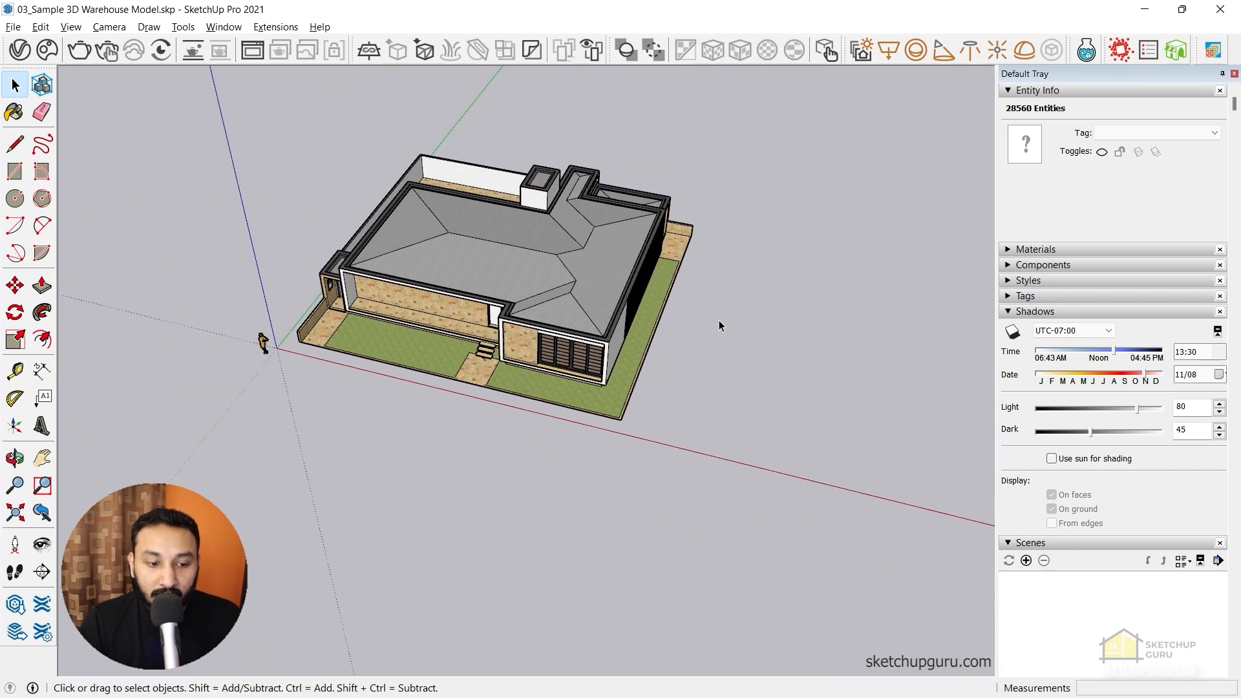
Draw a rectangle on the ground beside the house and make its face and edges a group
{"action": "middle_click_drag", "start_coordinate": [592, 327], "coordinate": [655, 303]}
{"action": "scroll", "coordinate": [670, 244], "scroll_direction": "up", "scroll_amount": 2}
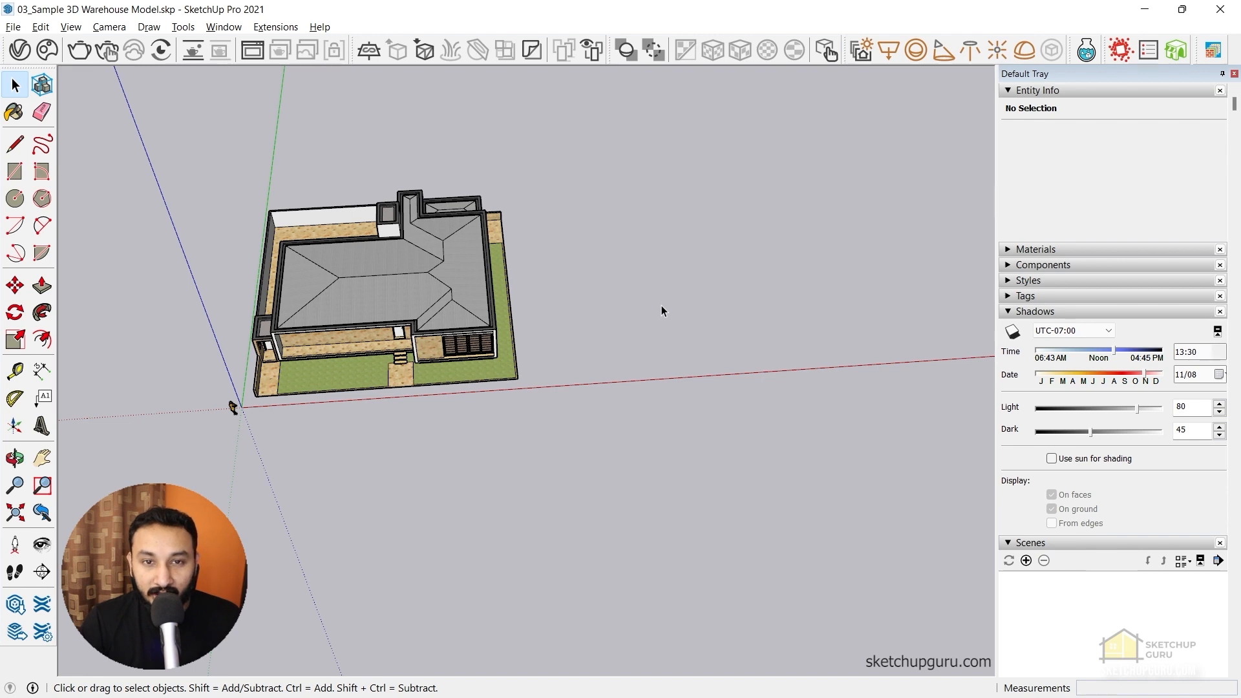
{"action": "middle_click_drag", "start_coordinate": [661, 305], "coordinate": [588, 258]}
{"action": "key", "text": "r"}
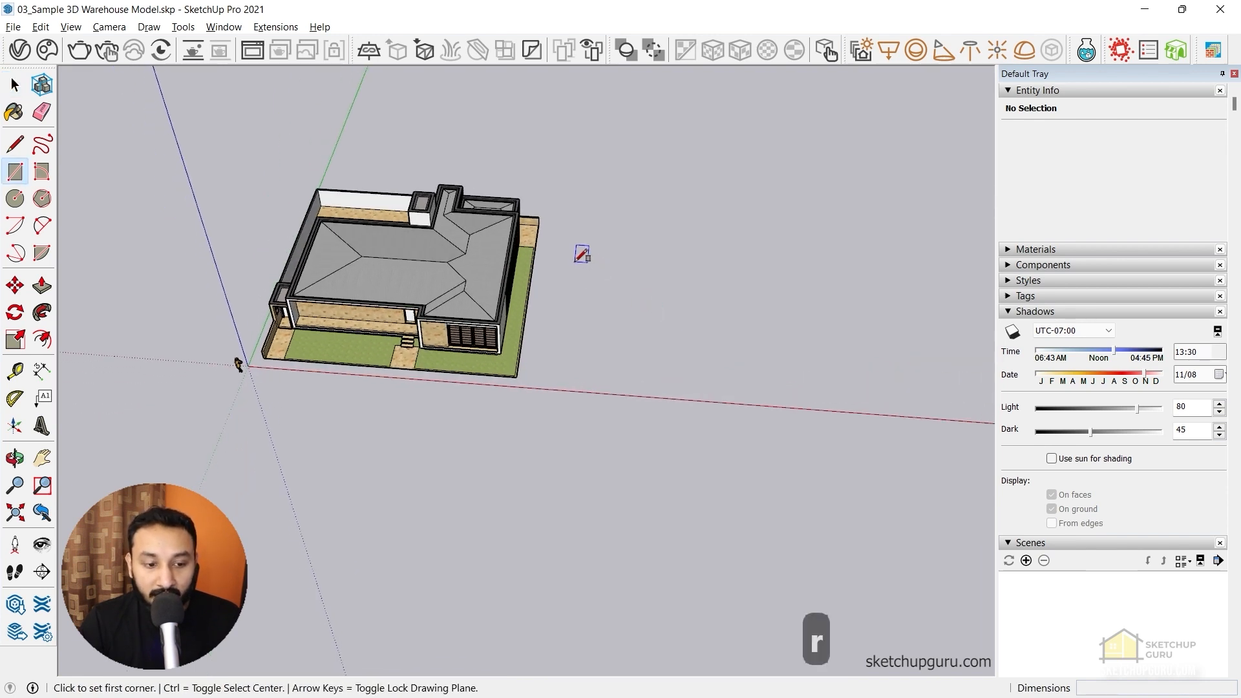
{"action": "left_click", "coordinate": [565, 260]}
{"action": "left_click", "coordinate": [676, 353]}
{"action": "key", "text": "space"}
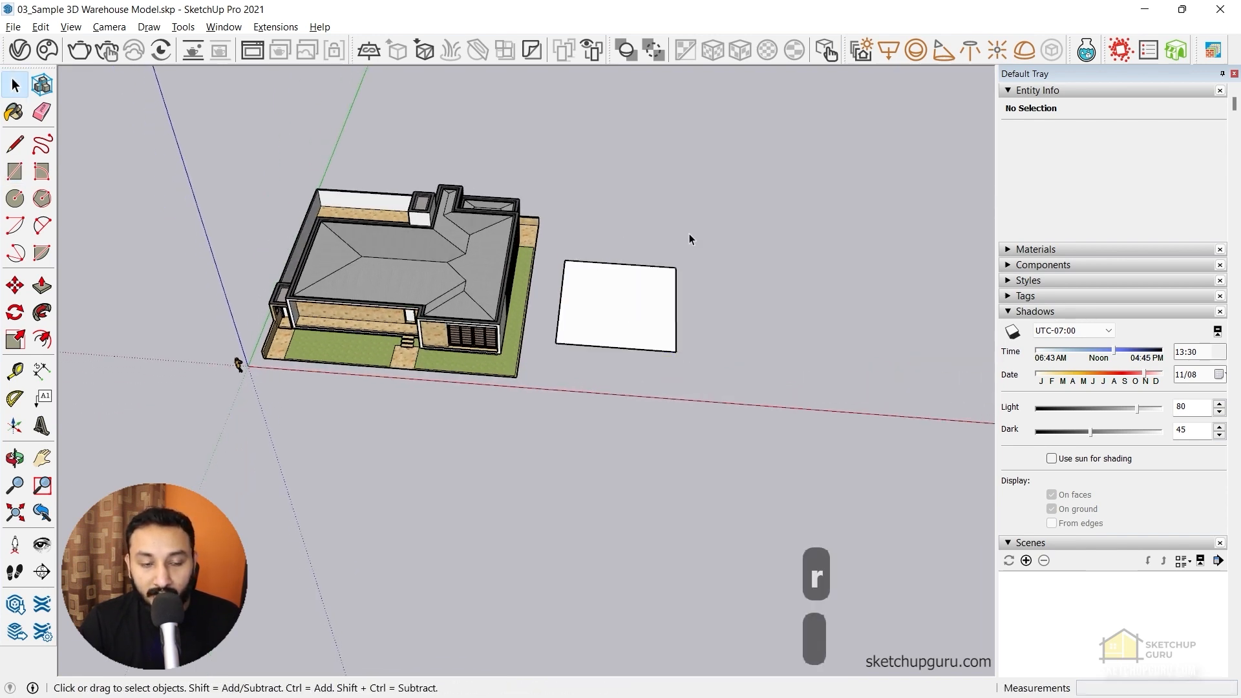
{"action": "double_click", "coordinate": [615, 282]}
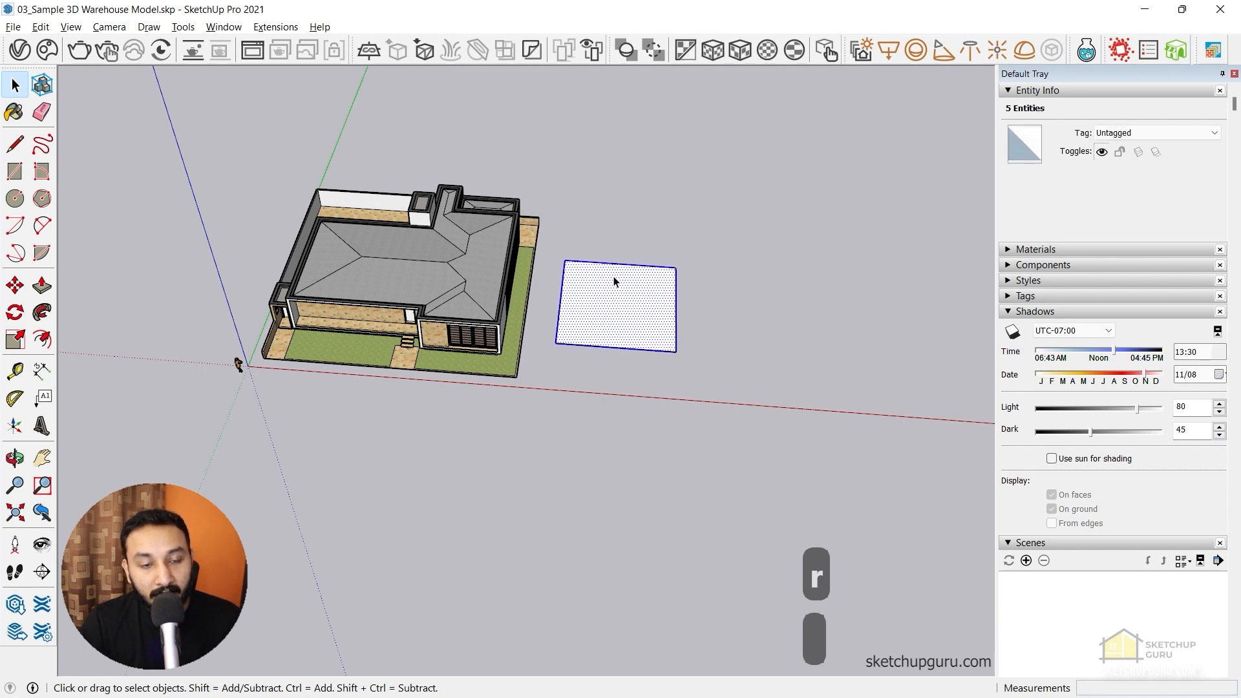
{"action": "key", "text": "g"}
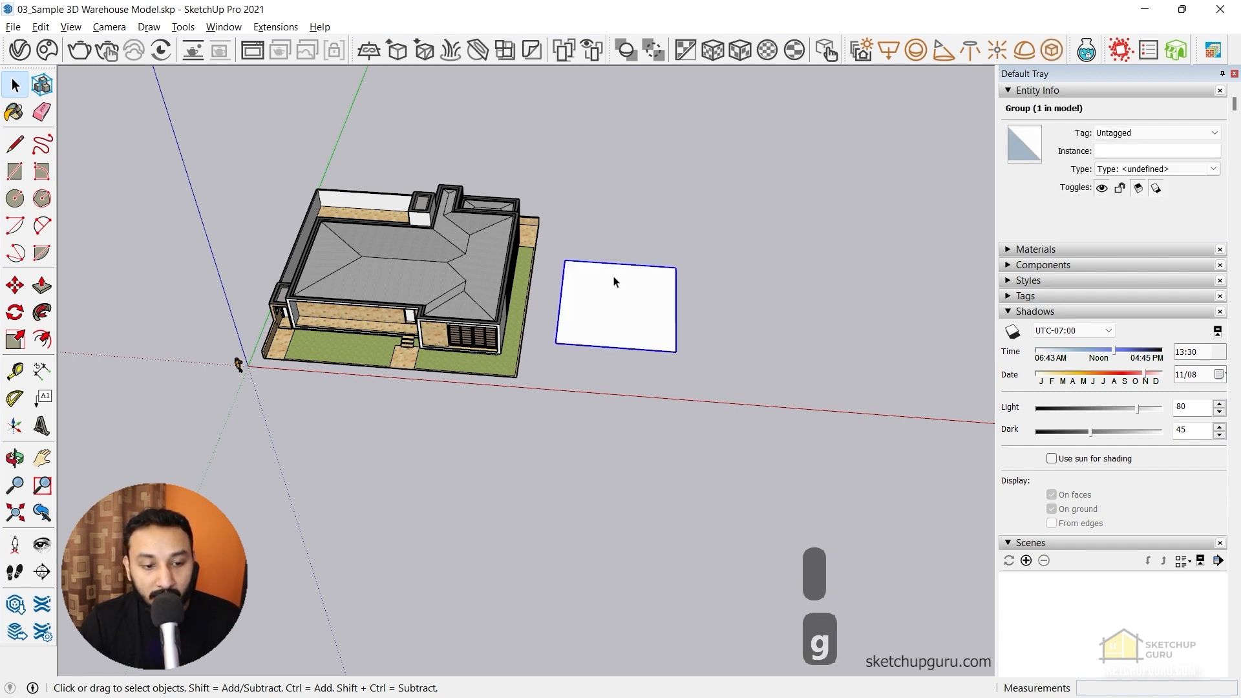
{"action": "scroll", "coordinate": [774, 280], "scroll_direction": "down", "scroll_amount": 2}
{"action": "scroll", "coordinate": [654, 281], "scroll_direction": "up", "scroll_amount": 2}
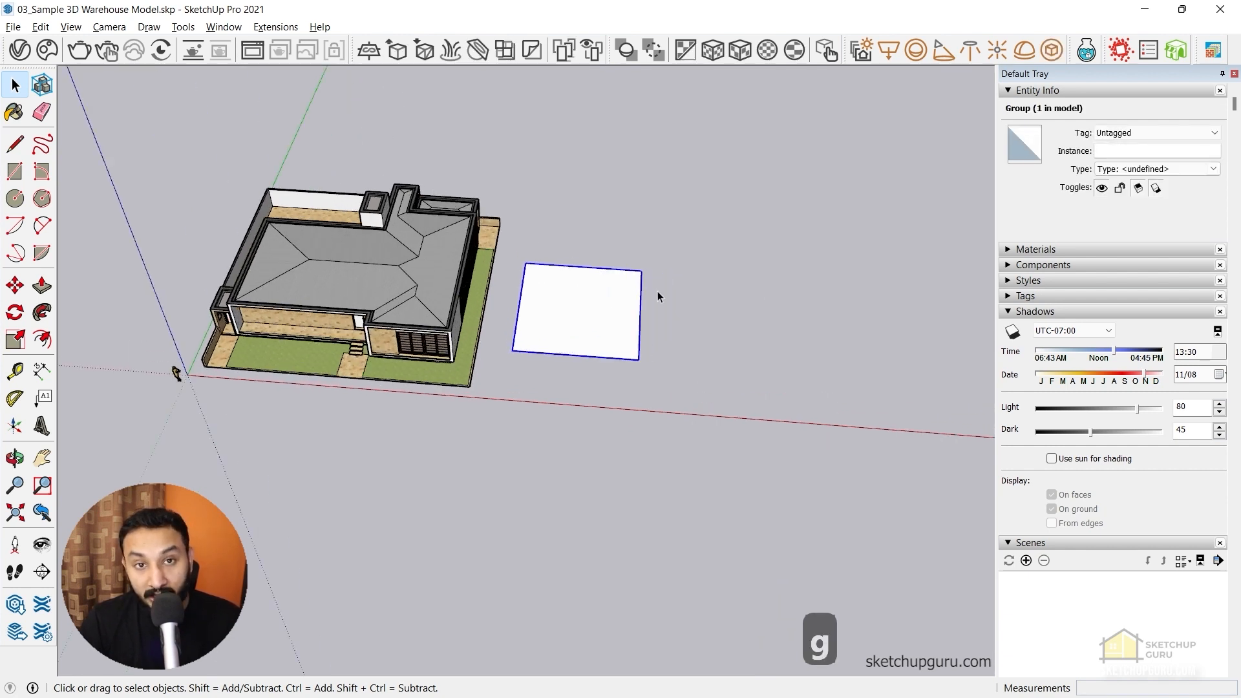
{"action": "middle_click_drag", "start_coordinate": [643, 332], "coordinate": [731, 312]}
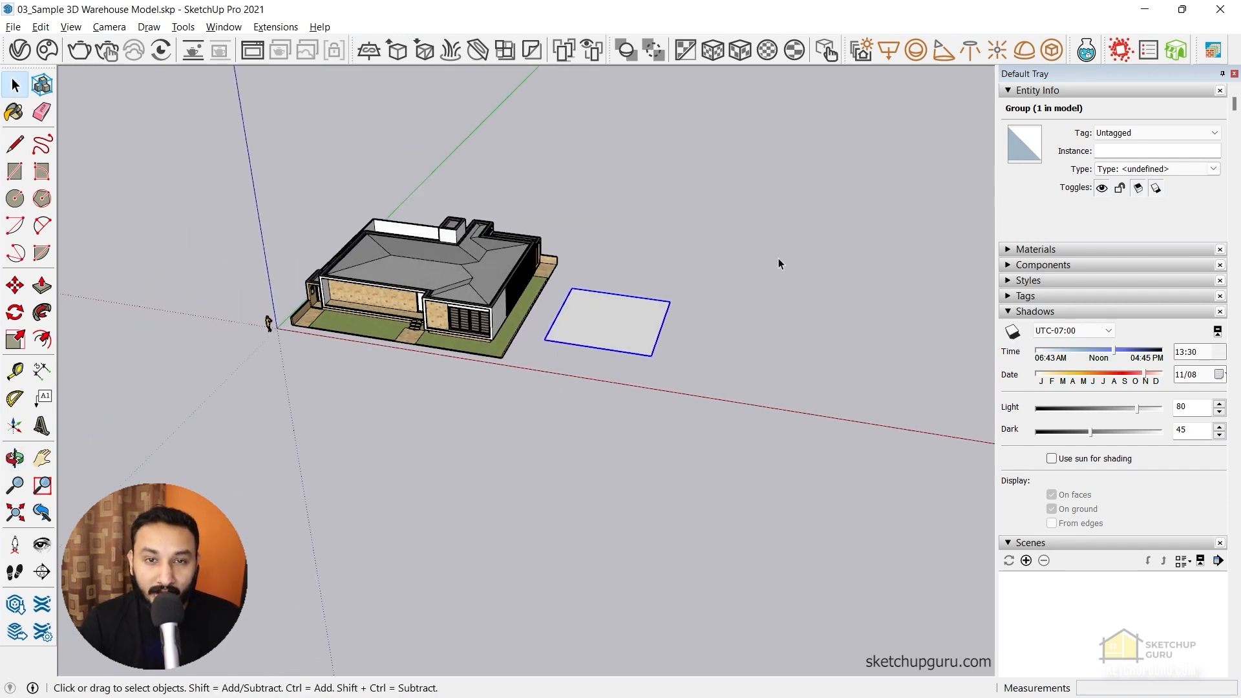
{"action": "middle_click_drag", "start_coordinate": [577, 351], "coordinate": [608, 371]}
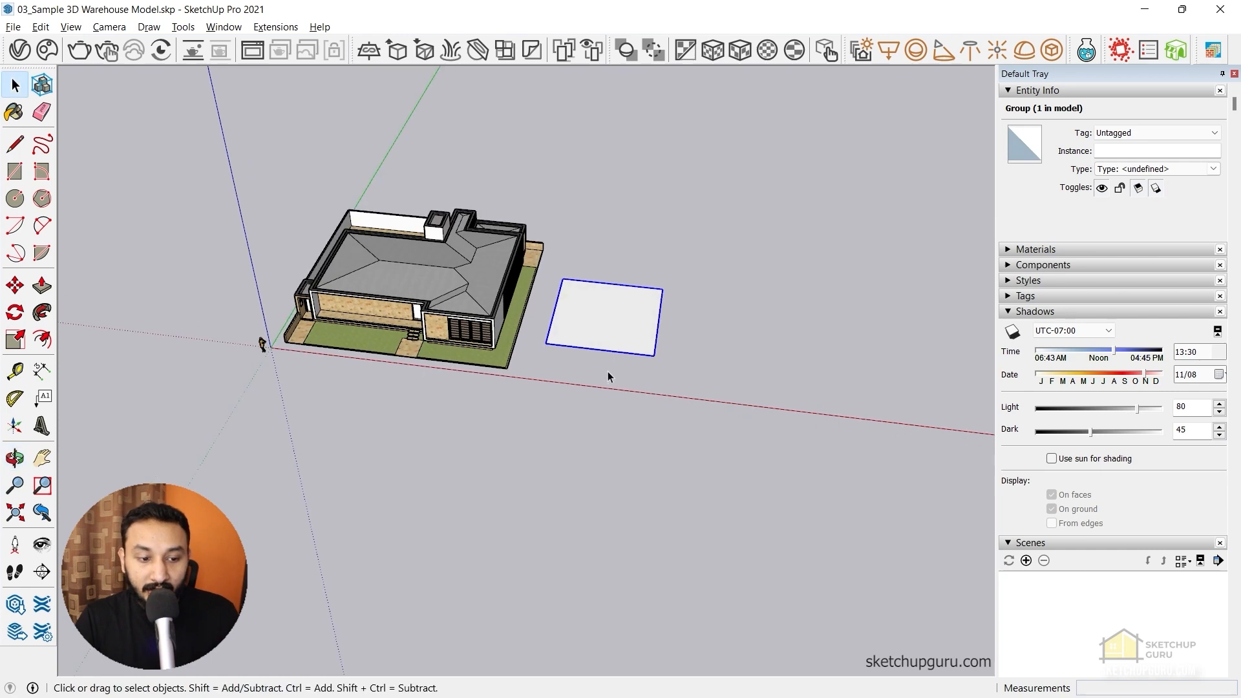
{"action": "scroll", "coordinate": [767, 316], "scroll_direction": "down", "scroll_amount": 2}
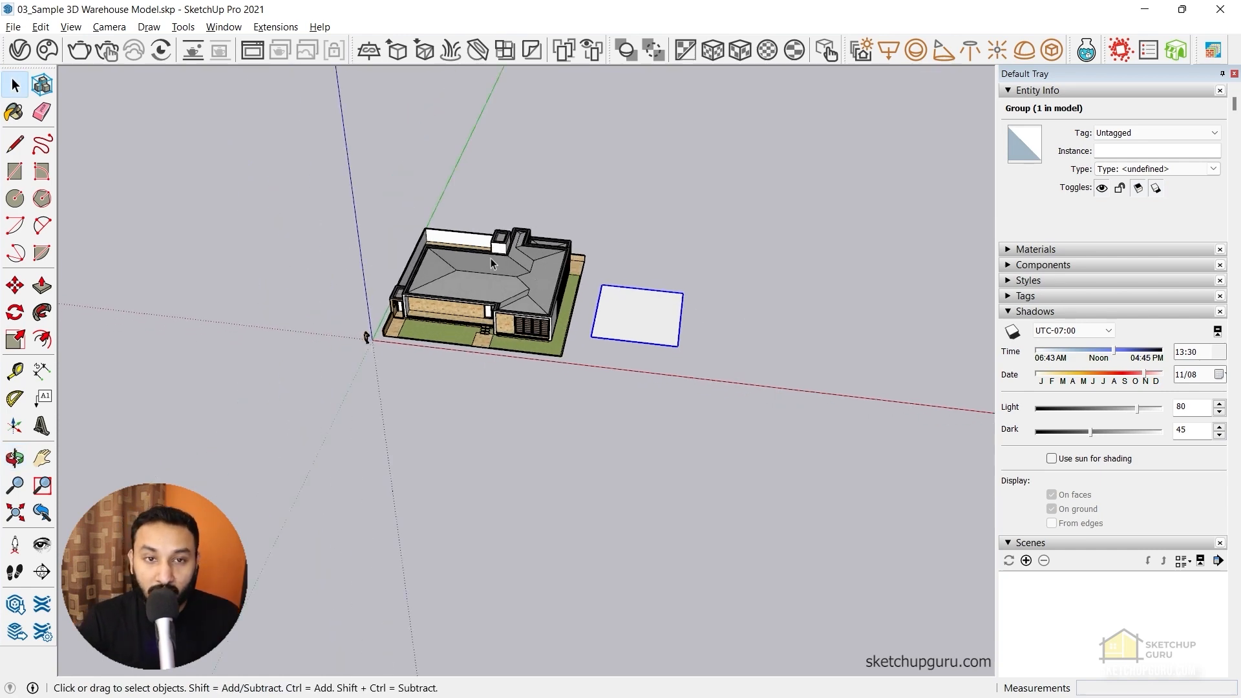
{"action": "scroll", "coordinate": [491, 258], "scroll_direction": "up", "scroll_amount": 2}
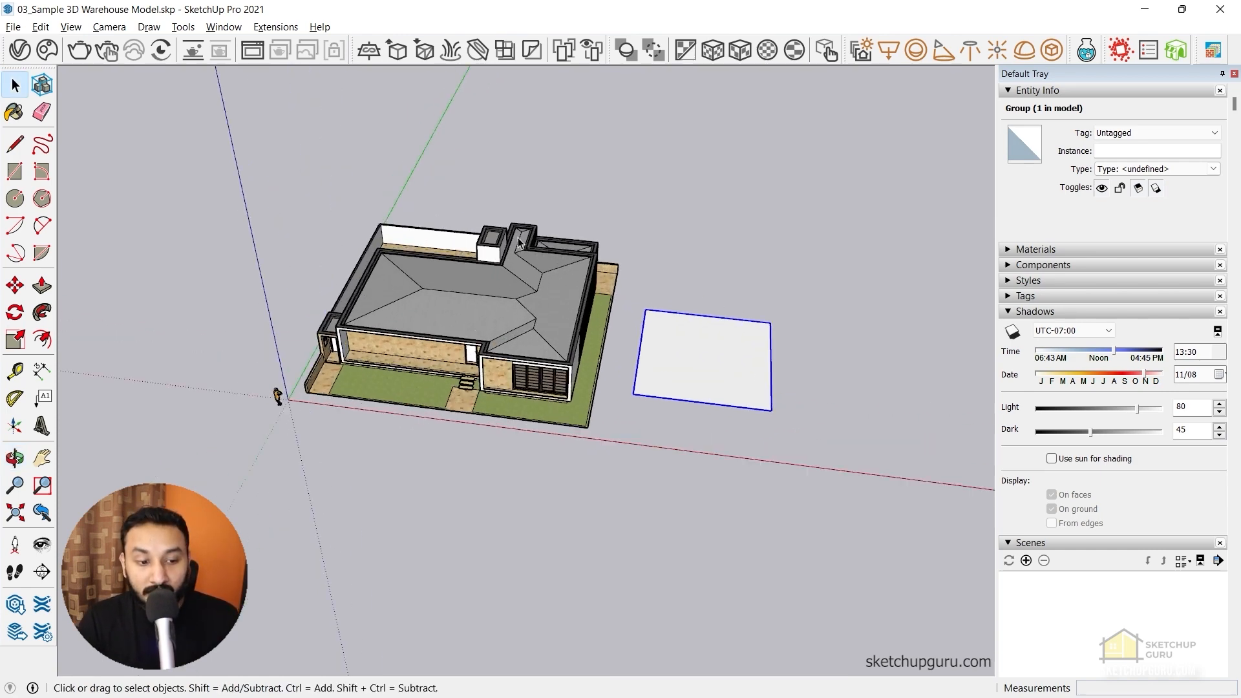
Compare parallel projection with perspective on the model, and set the camera to the Top view in parallel projection
{"action": "key", "text": "alt+w"}
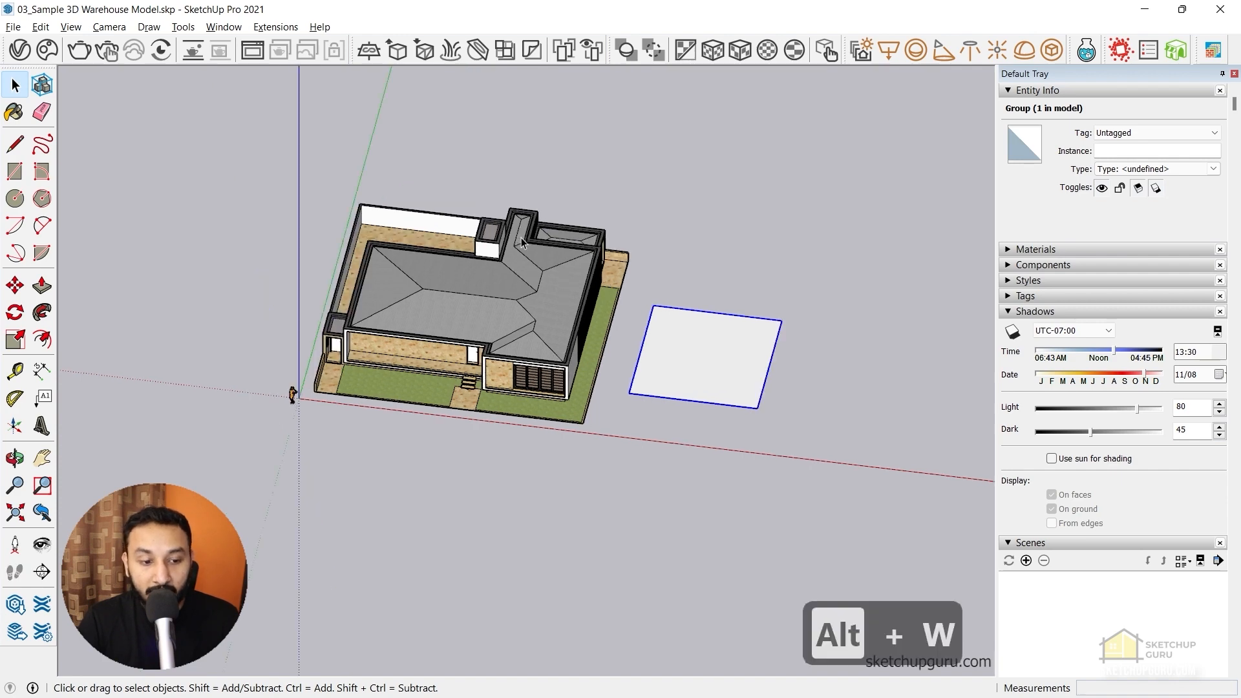
{"action": "middle_click_drag", "start_coordinate": [545, 326], "coordinate": [549, 285]}
{"action": "key", "text": "alt+w"}
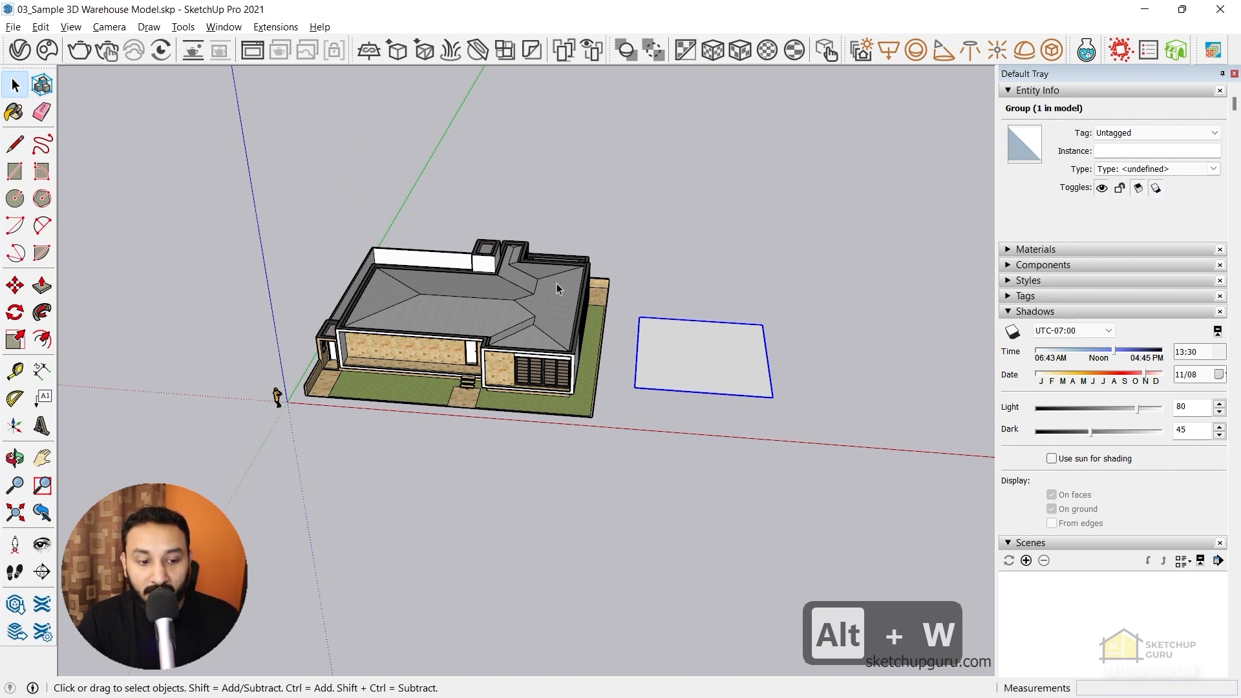
{"action": "key", "text": "alt+t"}
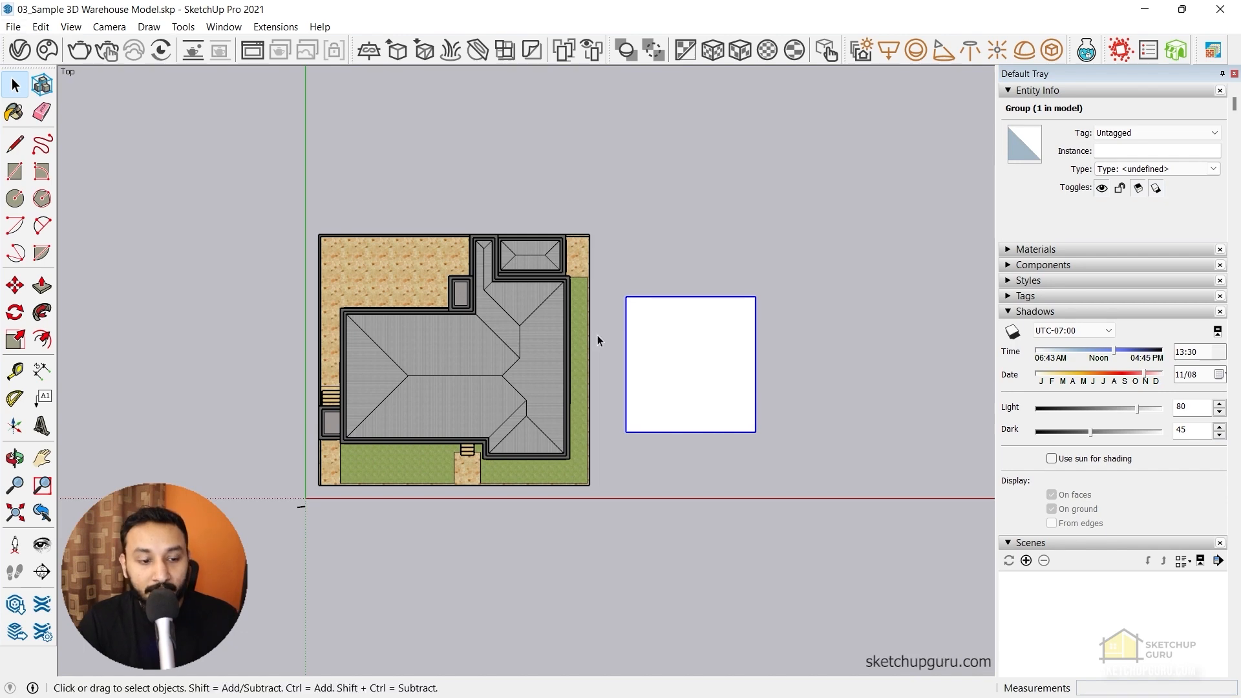
Set the camera to the Front view, compare perspective with parallel projection, and return to an angled view of the house from above
{"action": "key", "text": "alt+f"}
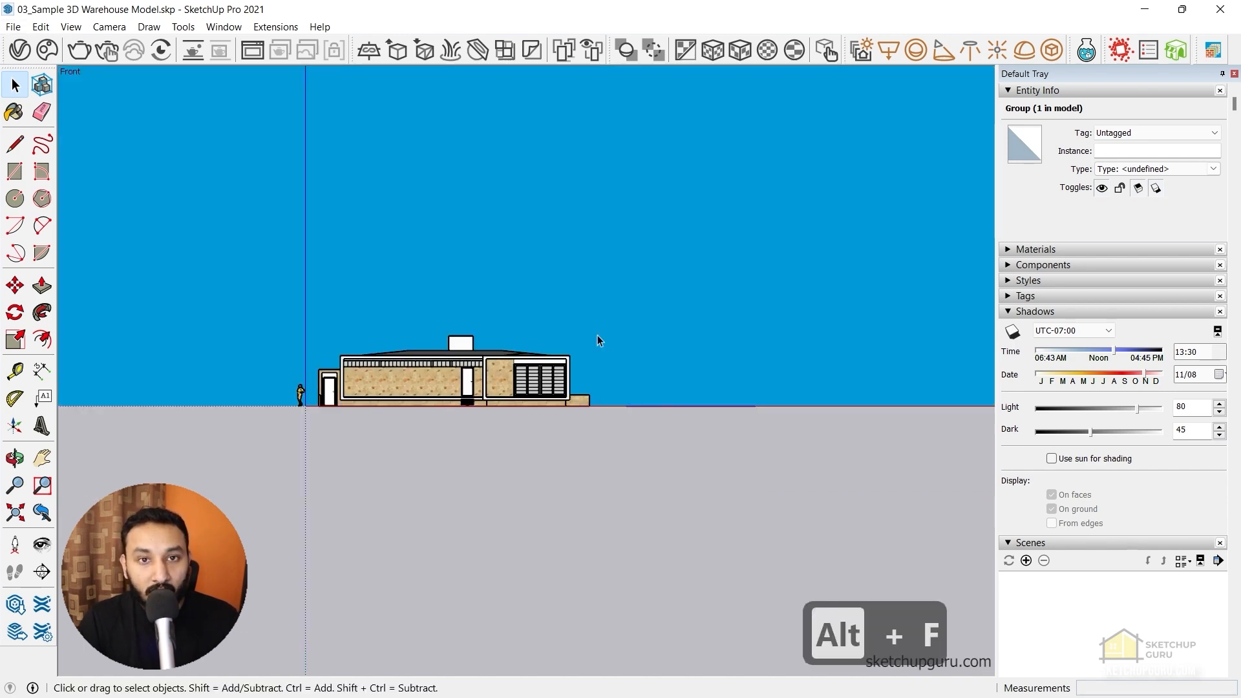
{"action": "scroll", "coordinate": [427, 377], "scroll_direction": "up", "scroll_amount": 5}
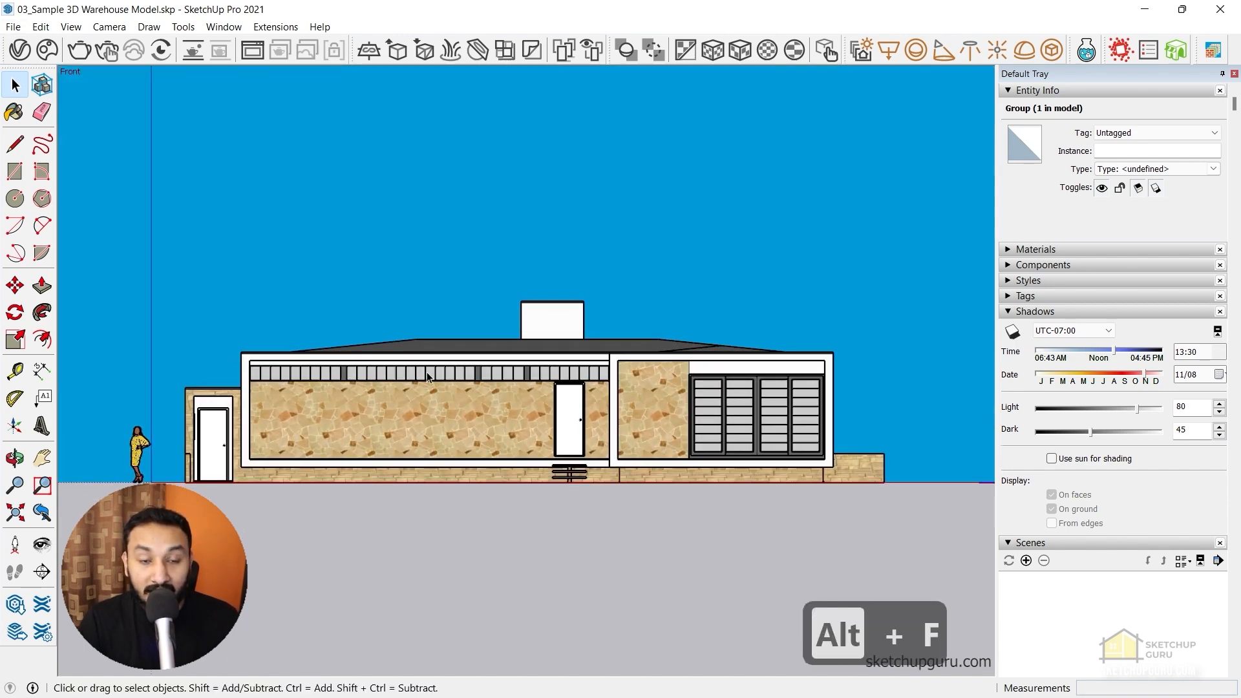
{"action": "key", "text": "alt+w"}
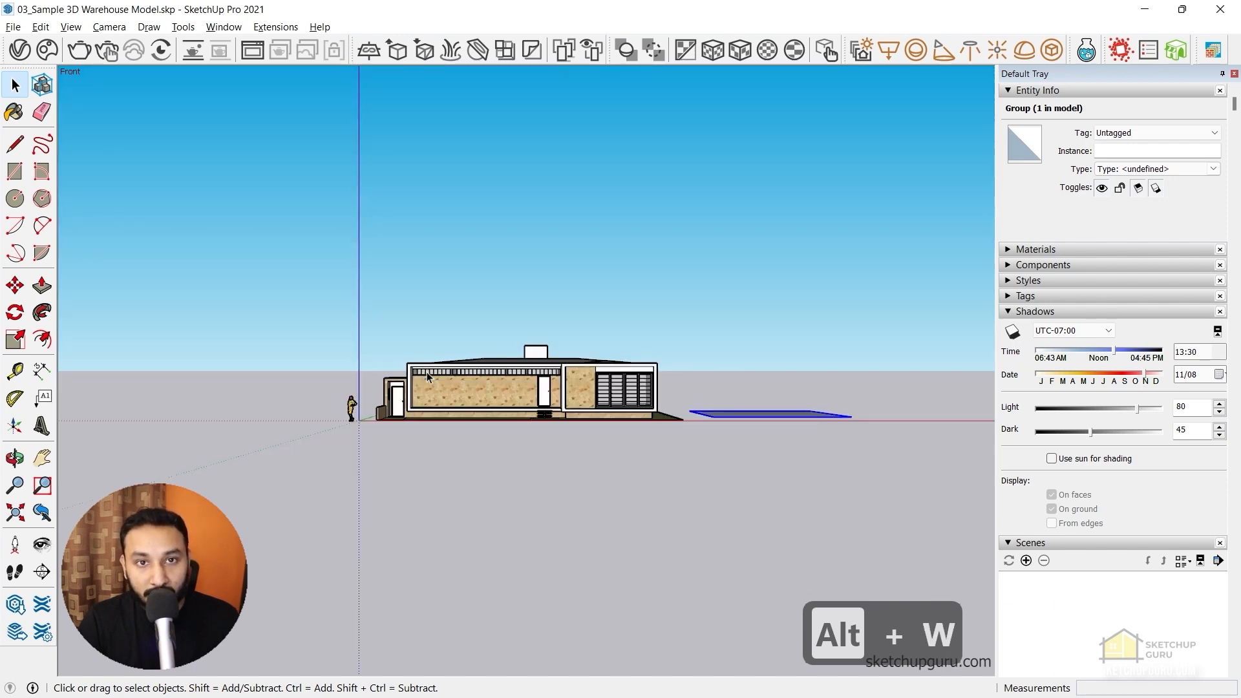
{"action": "key", "text": "alt+w"}
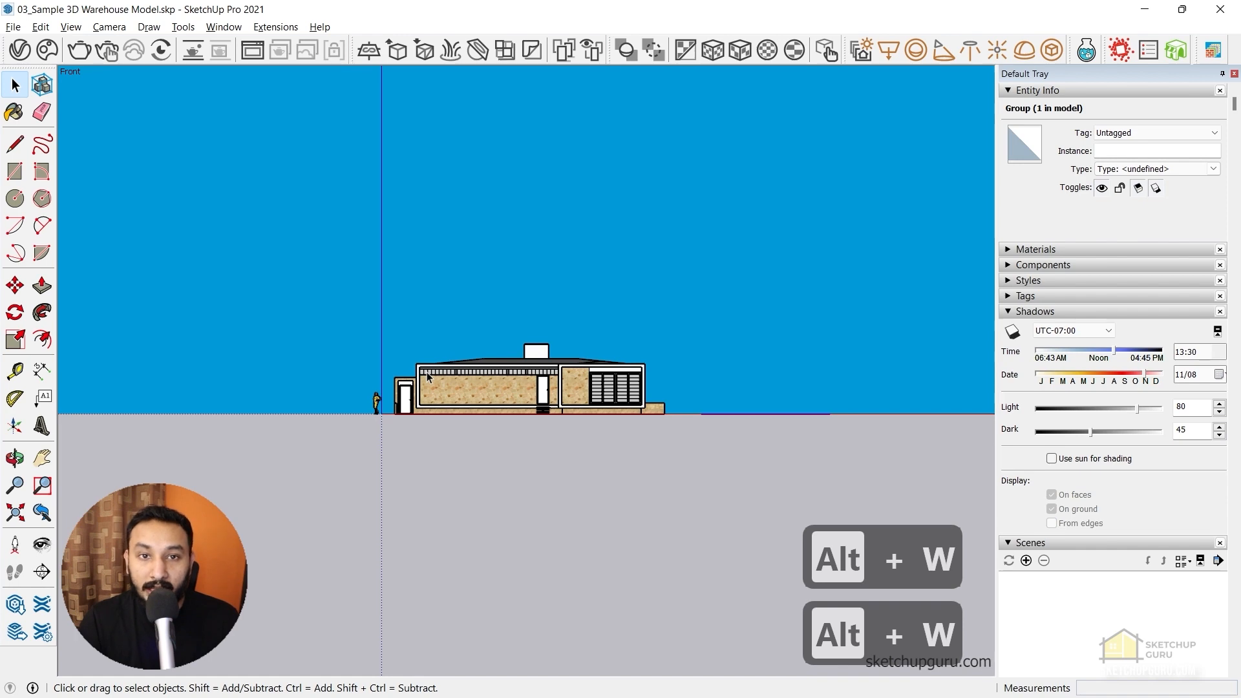
{"action": "middle_click_drag", "start_coordinate": [448, 382], "coordinate": [581, 453]}
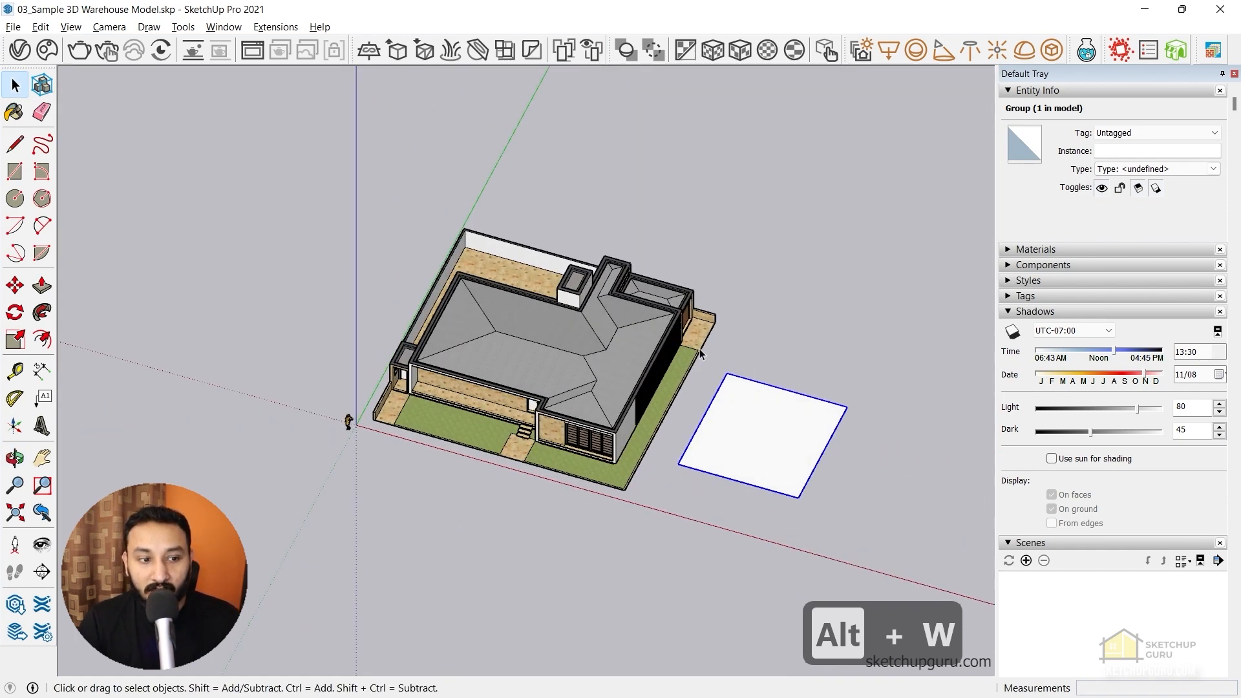
Filter the shortcut preferences for "group", assign G to Edit/Make Group, and accept the preferences
{"action": "left_click", "coordinate": [220, 28]}
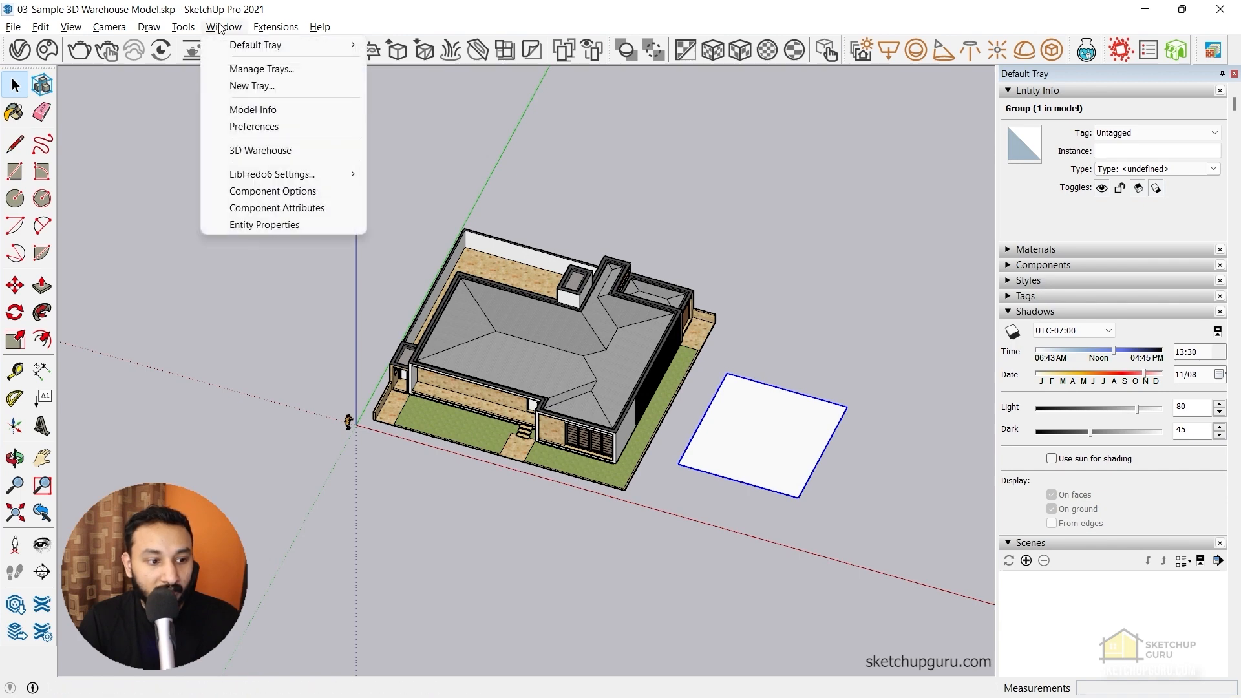
{"action": "left_click", "coordinate": [262, 127]}
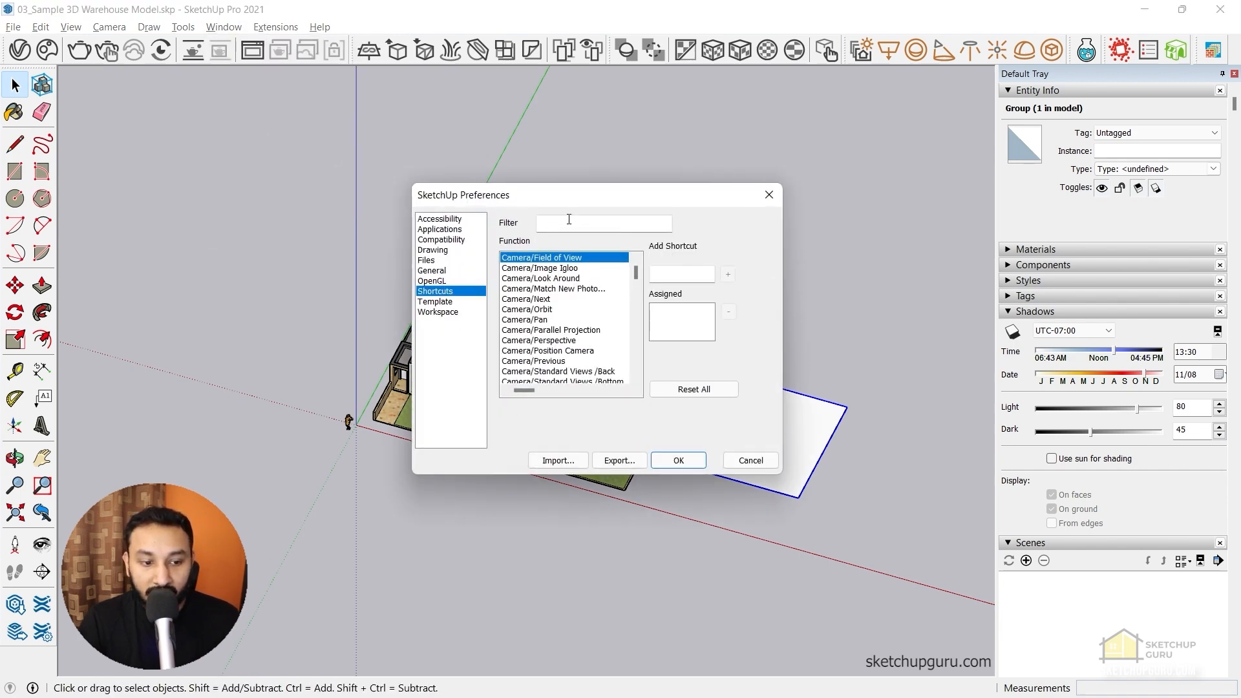
{"action": "left_click", "coordinate": [569, 220]}
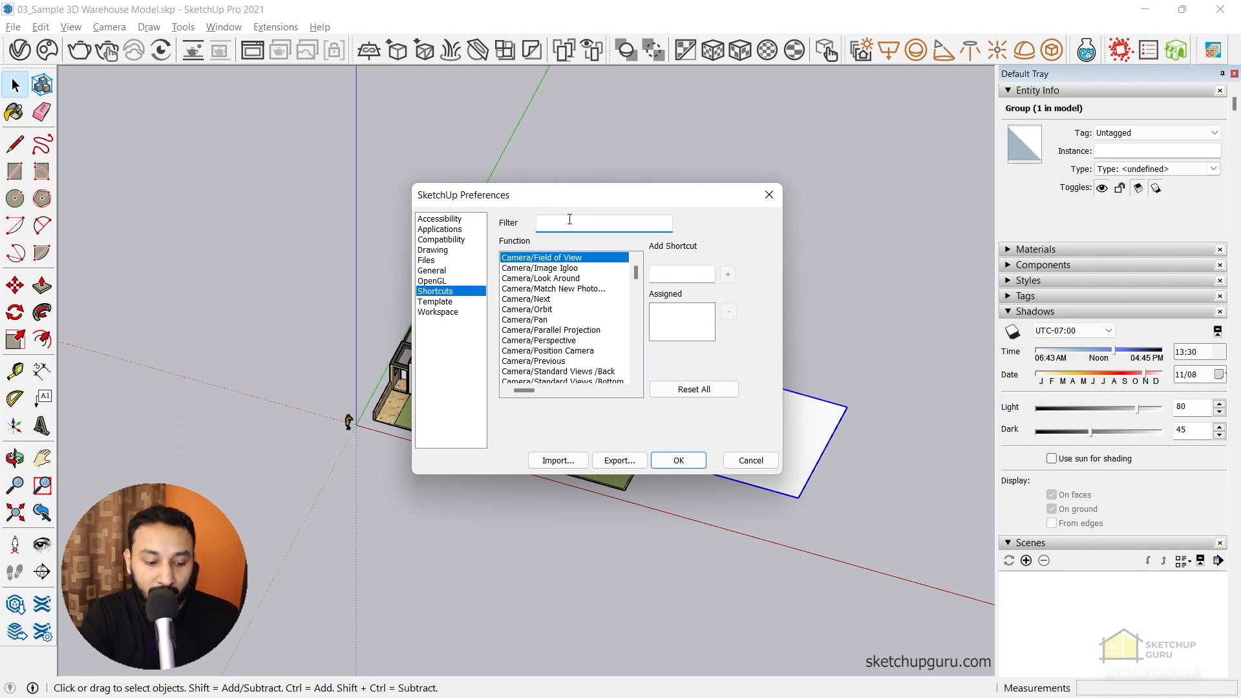
{"action": "type", "text": "group"}
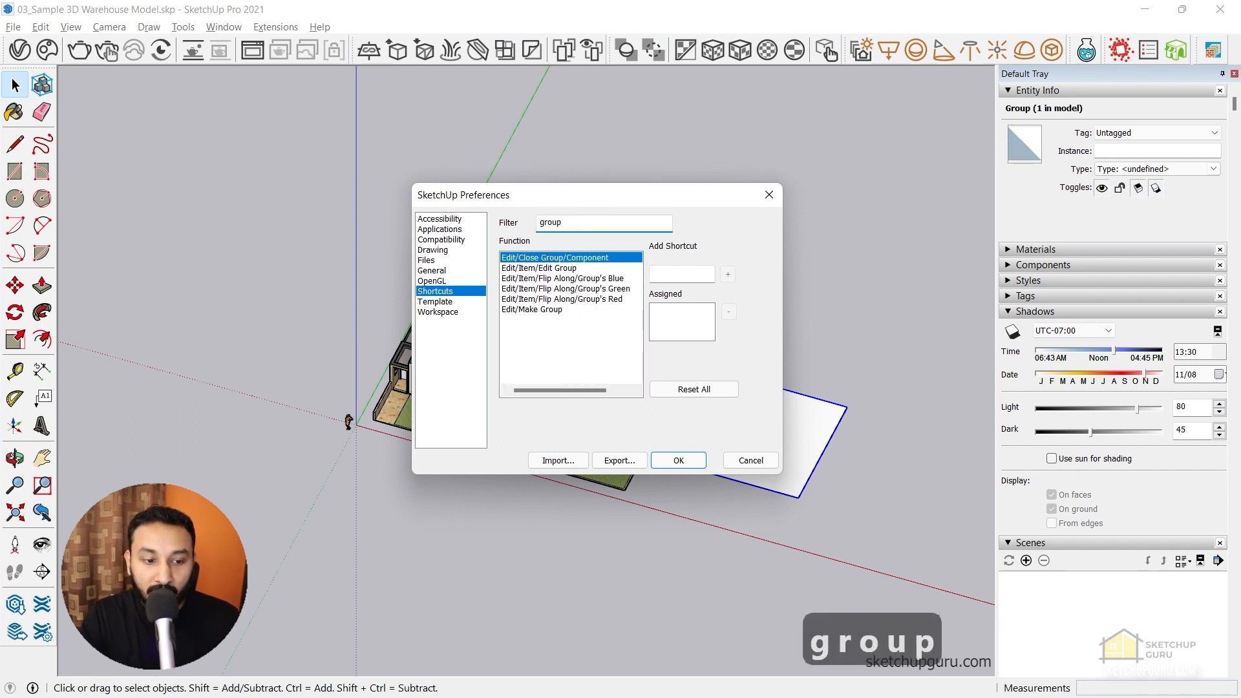
{"action": "left_click", "coordinate": [543, 268]}
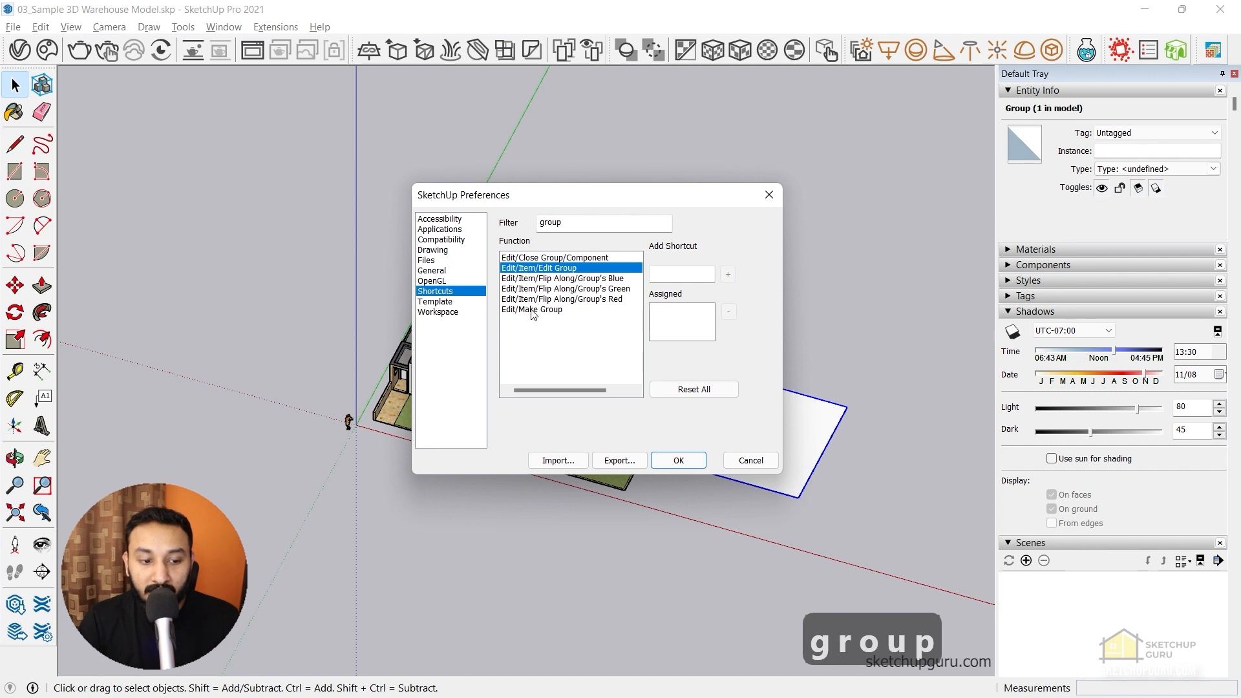
{"action": "left_click", "coordinate": [531, 310]}
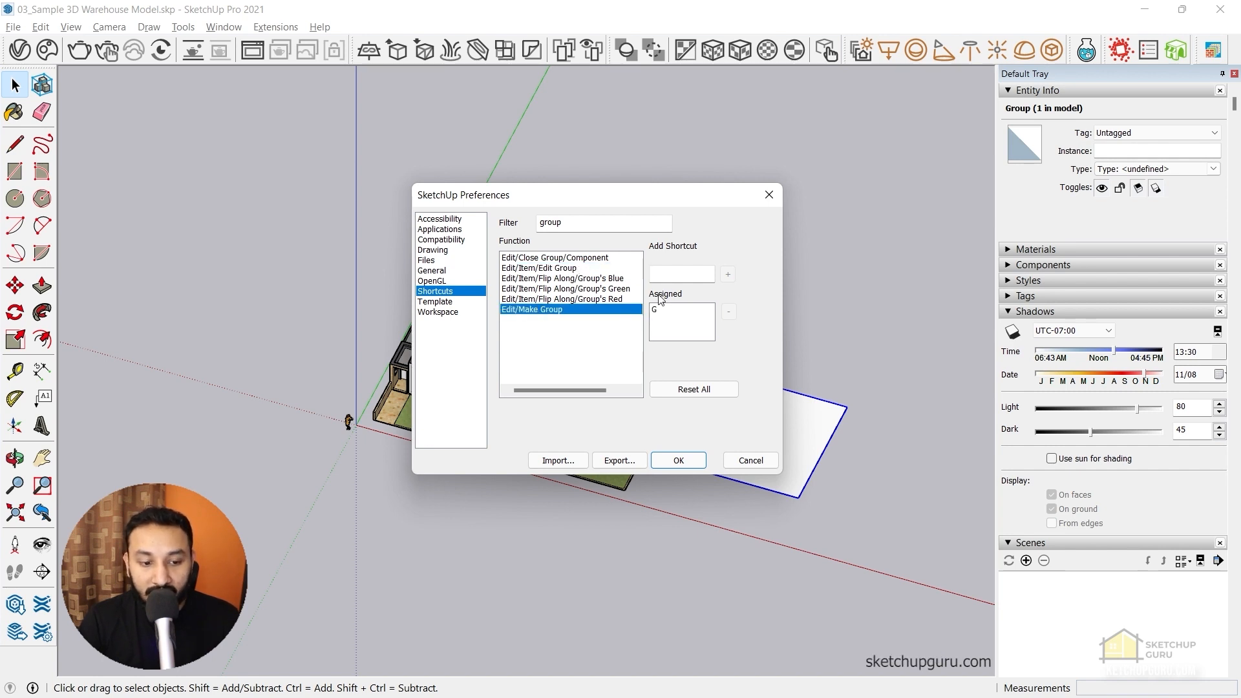
{"action": "left_click", "coordinate": [672, 270]}
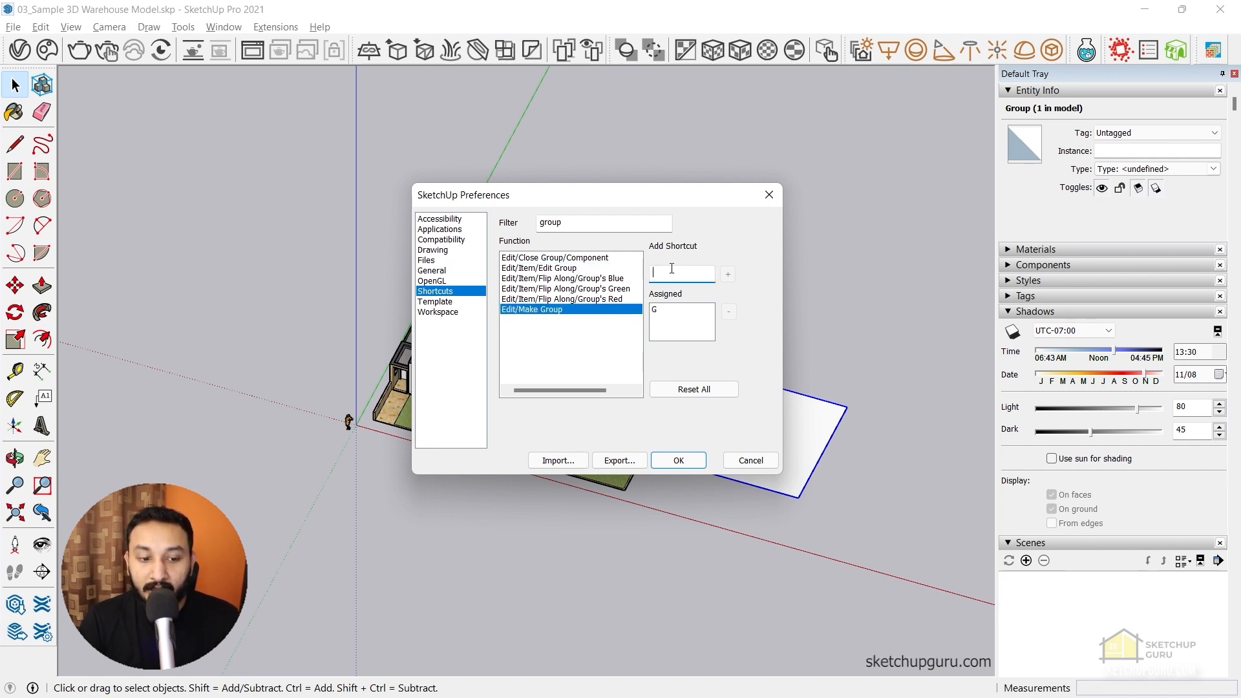
{"action": "key", "text": "g"}
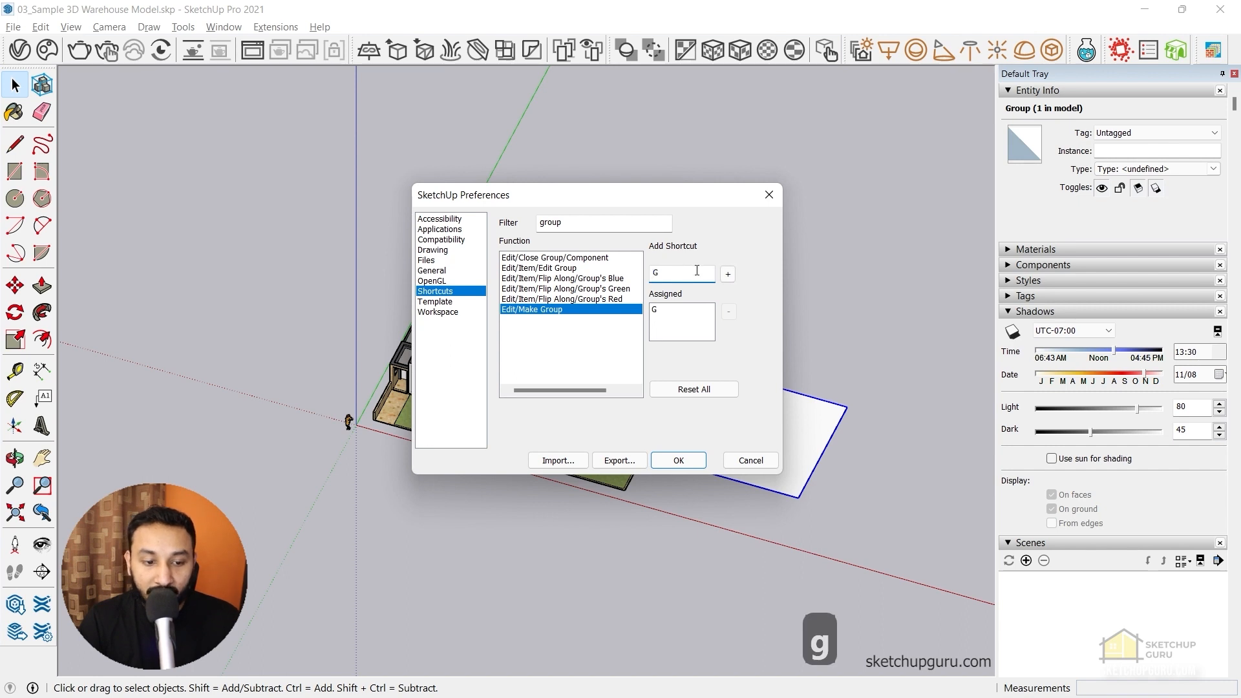
{"action": "left_click", "coordinate": [728, 275]}
{"action": "left_click", "coordinate": [685, 379]}
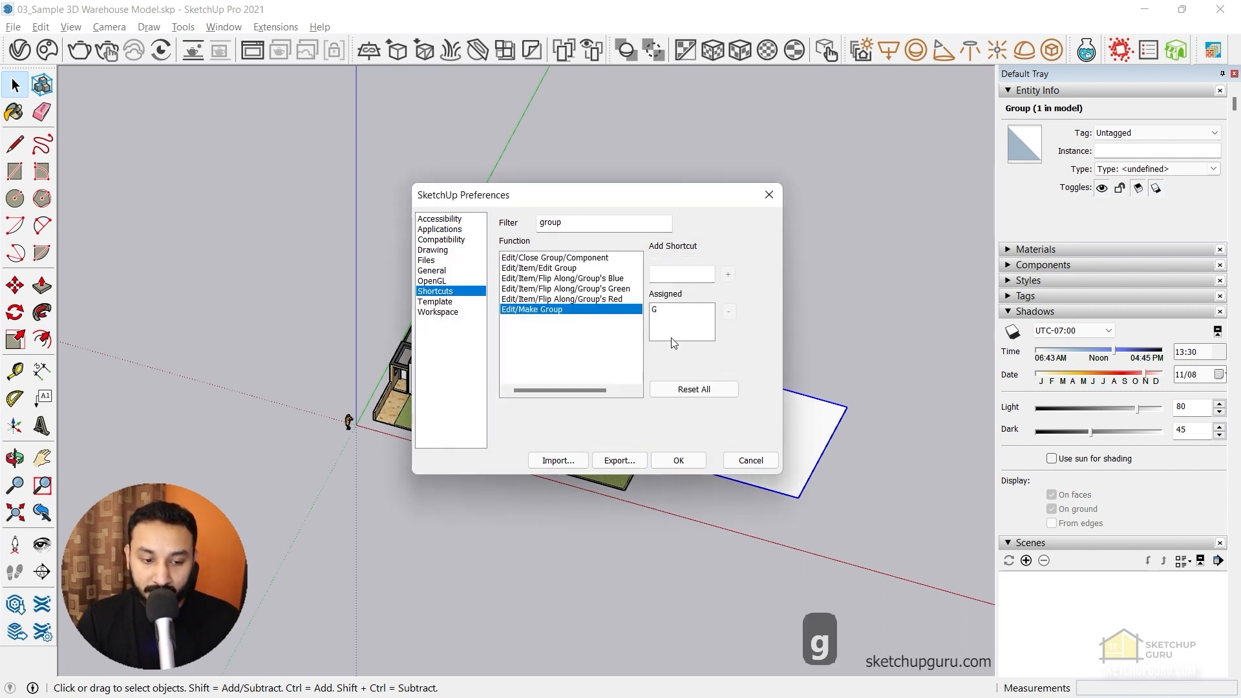
{"action": "left_click", "coordinate": [679, 460]}
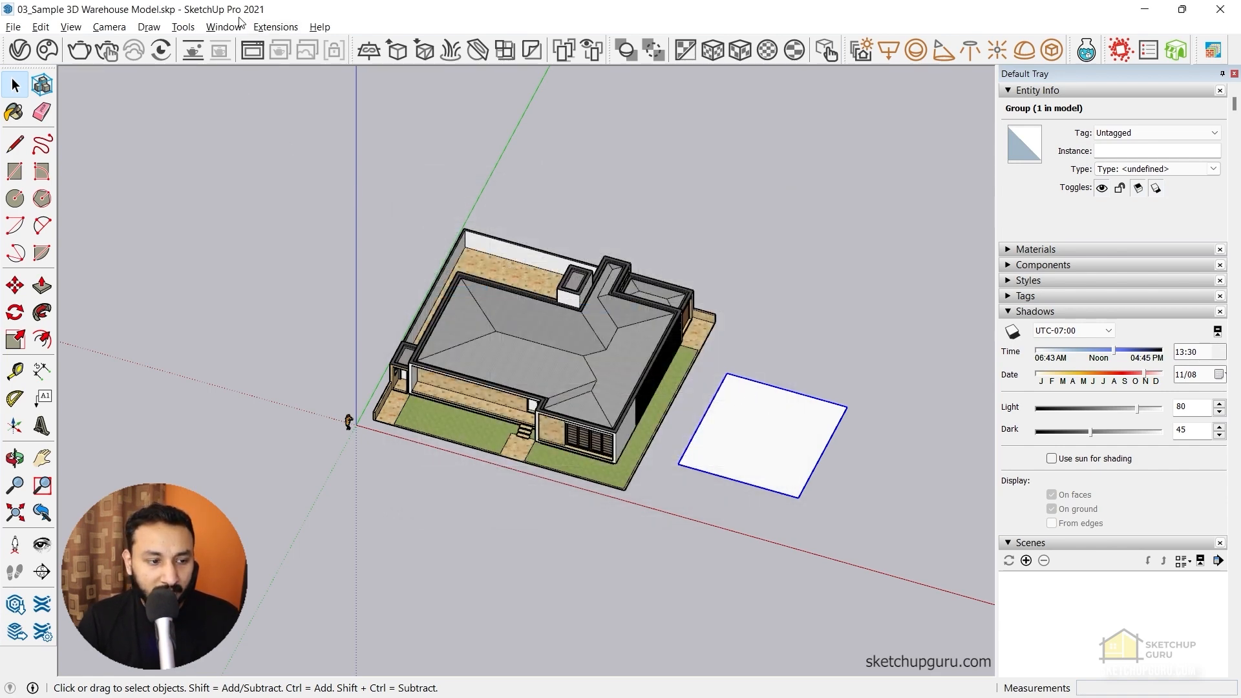
Filter the shortcut preferences for "came" and assign Alt+W to Camera/Parallel Projection
{"action": "left_click", "coordinate": [239, 26]}
{"action": "left_click", "coordinate": [259, 126]}
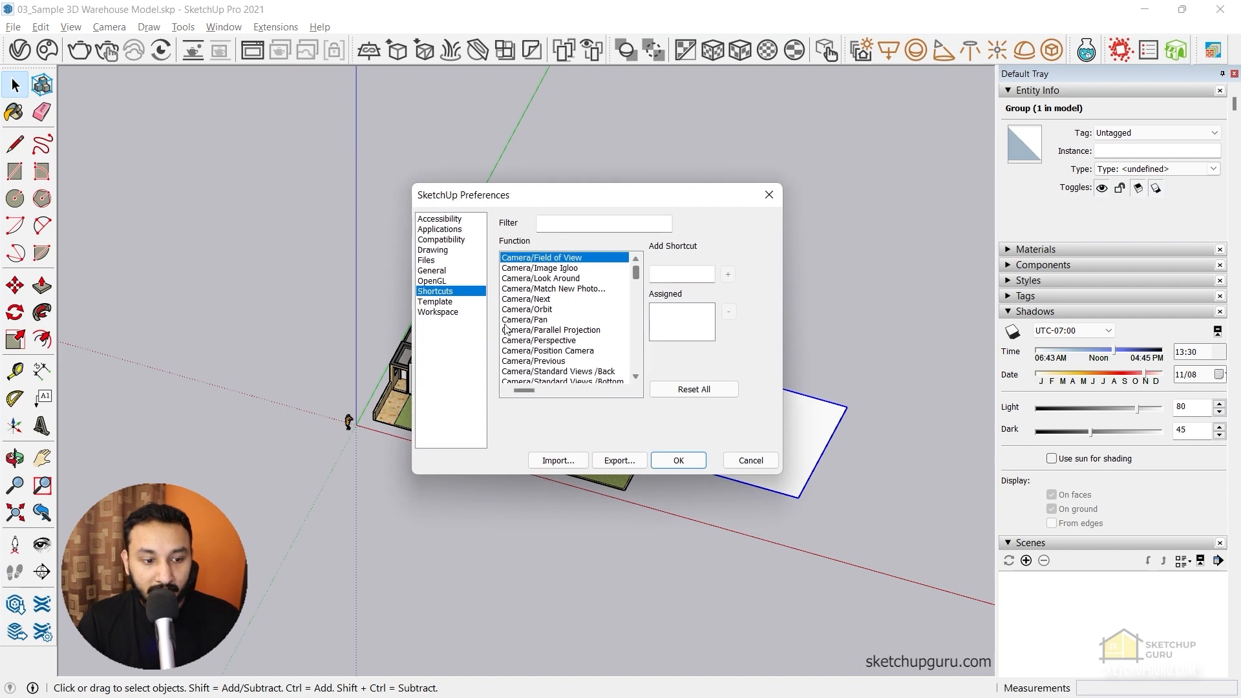
{"action": "left_click", "coordinate": [598, 224]}
{"action": "type", "text": "top"}
{"action": "left_click_drag", "start_coordinate": [597, 225], "coordinate": [436, 222]}
{"action": "type", "text": "came"}
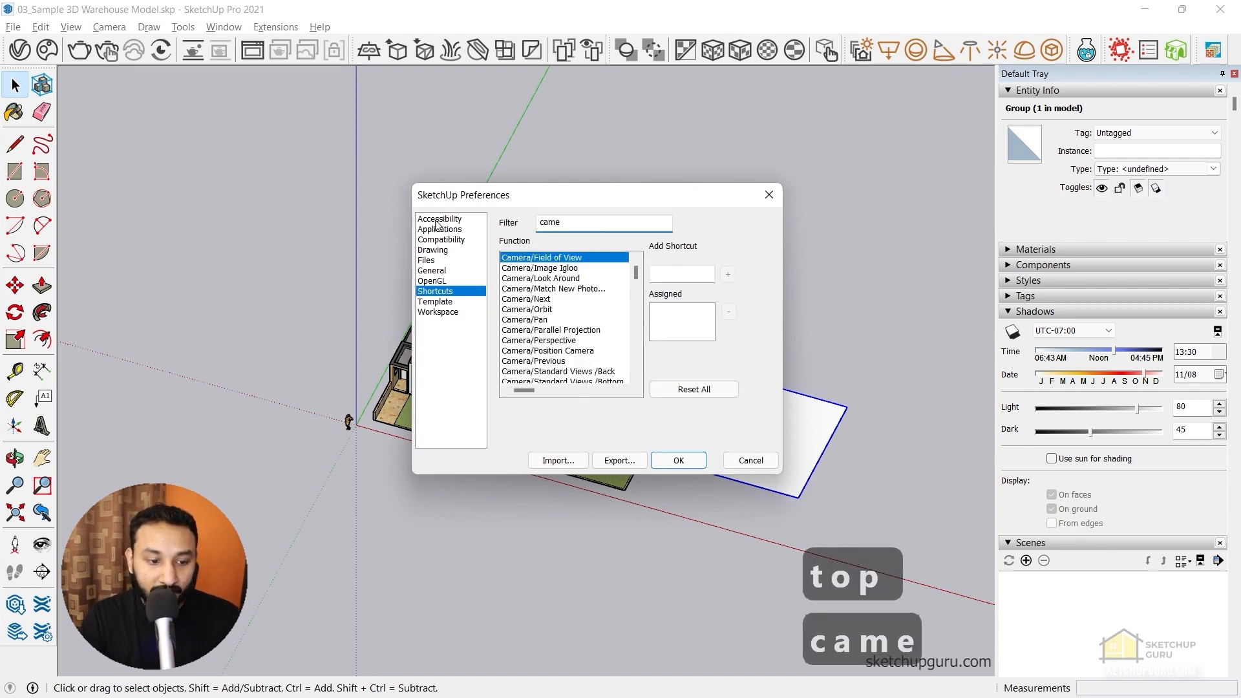
{"action": "scroll", "coordinate": [588, 313], "scroll_direction": "down", "scroll_amount": 1}
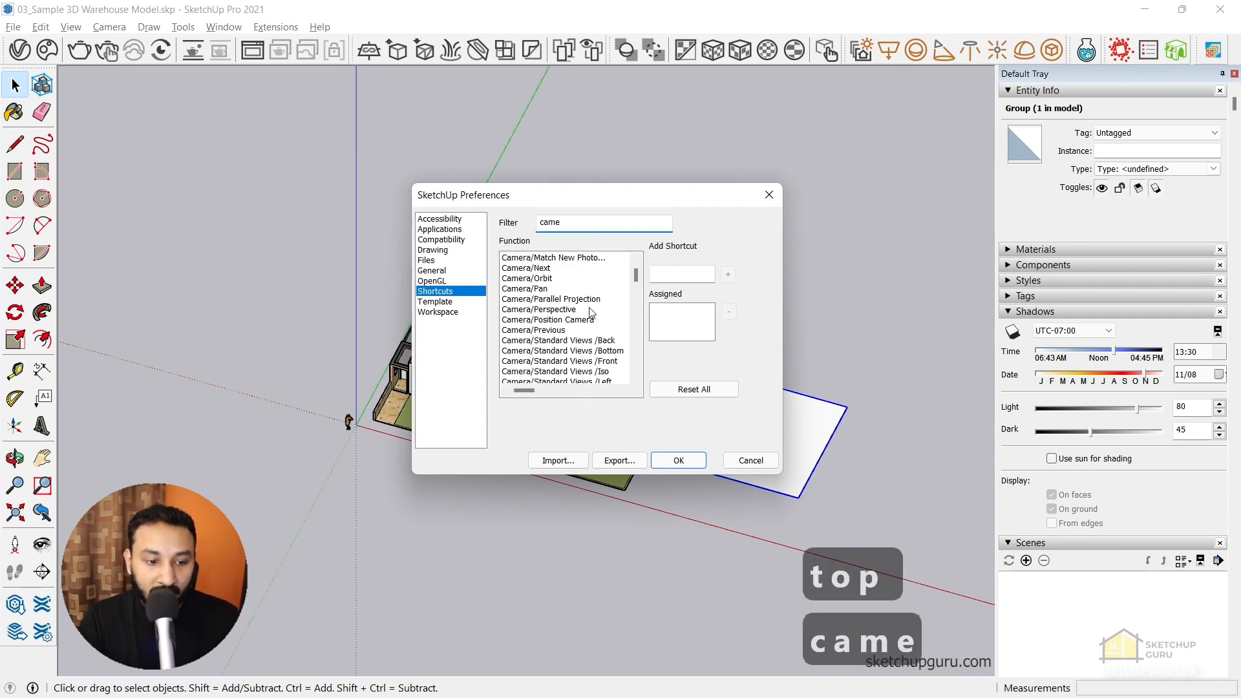
{"action": "left_click", "coordinate": [572, 299]}
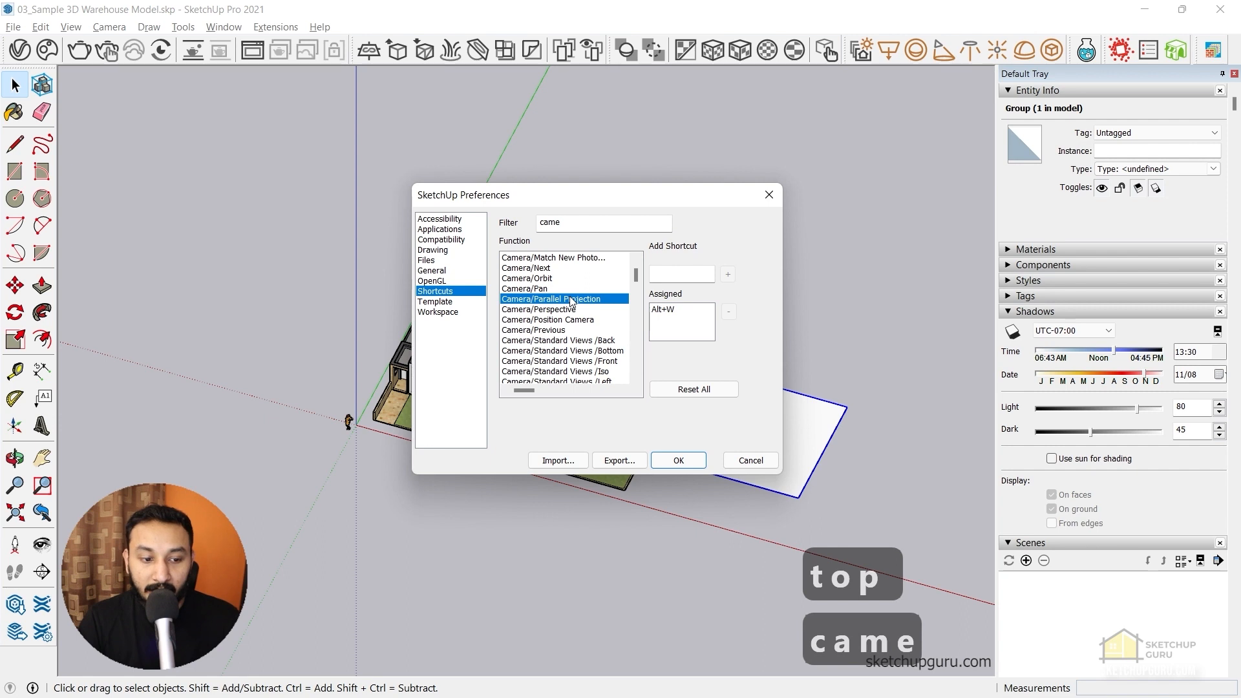
{"action": "left_click", "coordinate": [678, 270]}
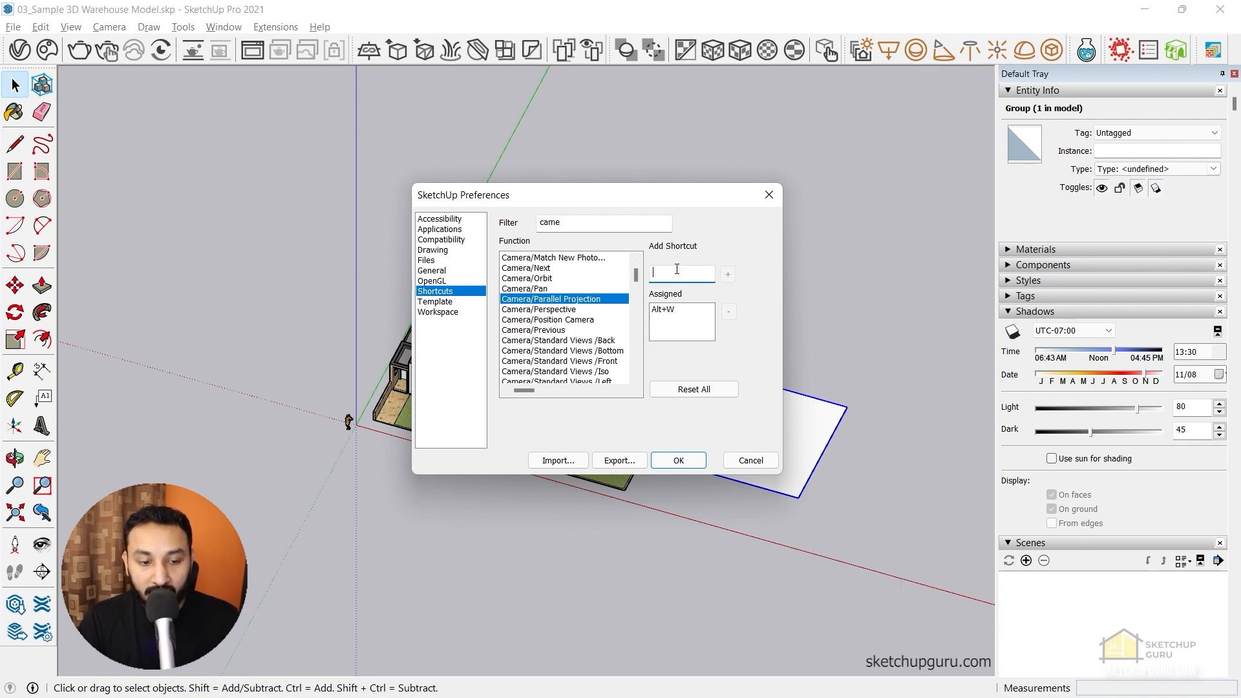
{"action": "key", "text": "alt+w"}
{"action": "left_click", "coordinate": [728, 274]}
{"action": "left_click", "coordinate": [642, 379]}
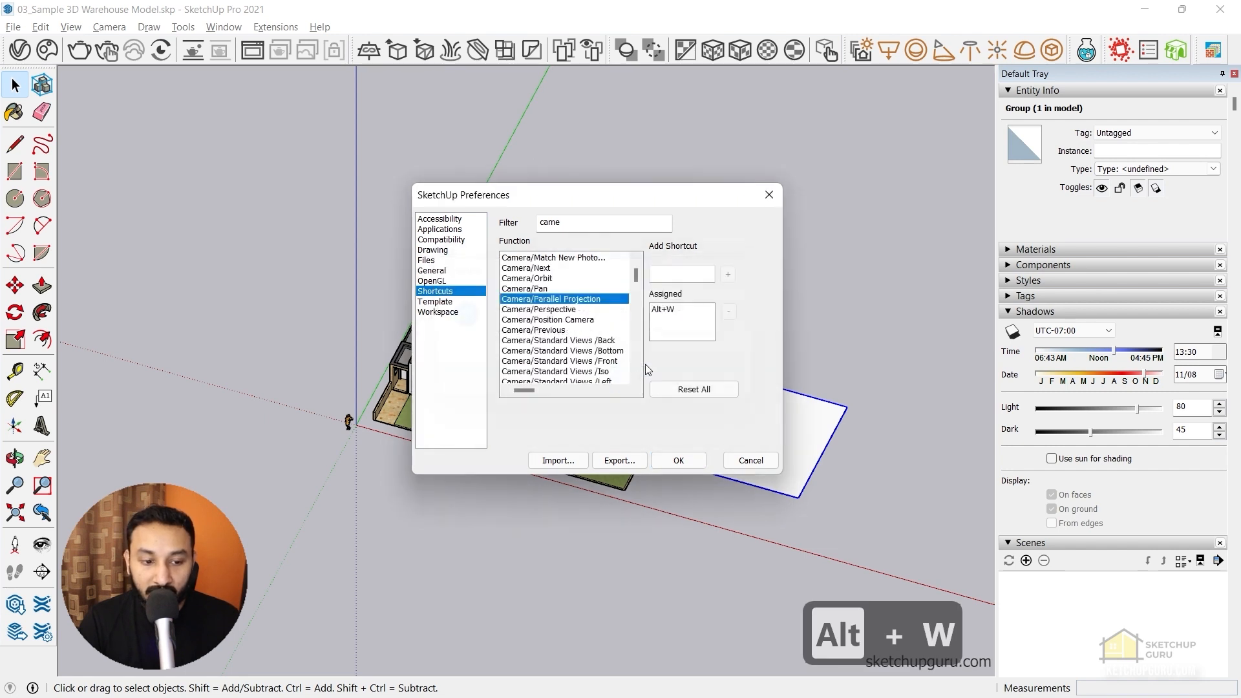
Check which shortcuts are assigned to the Top and Front standard camera views
{"action": "scroll", "coordinate": [575, 326], "scroll_direction": "down", "scroll_amount": 1}
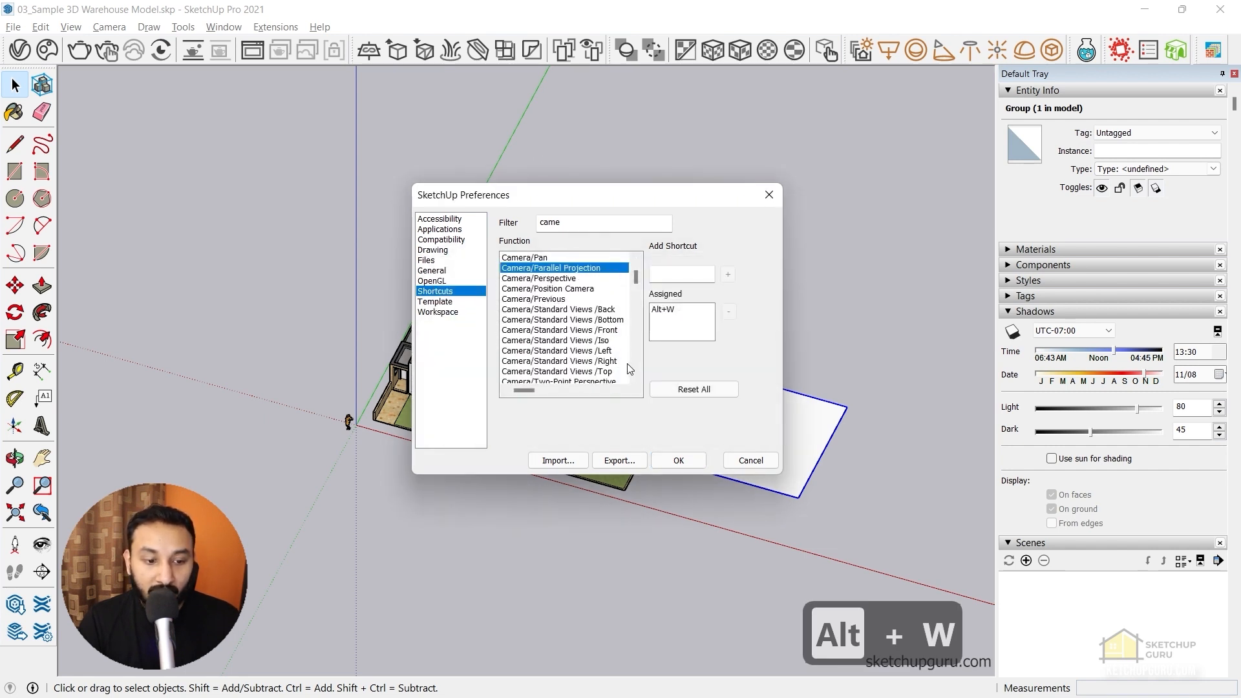
{"action": "left_click", "coordinate": [600, 373]}
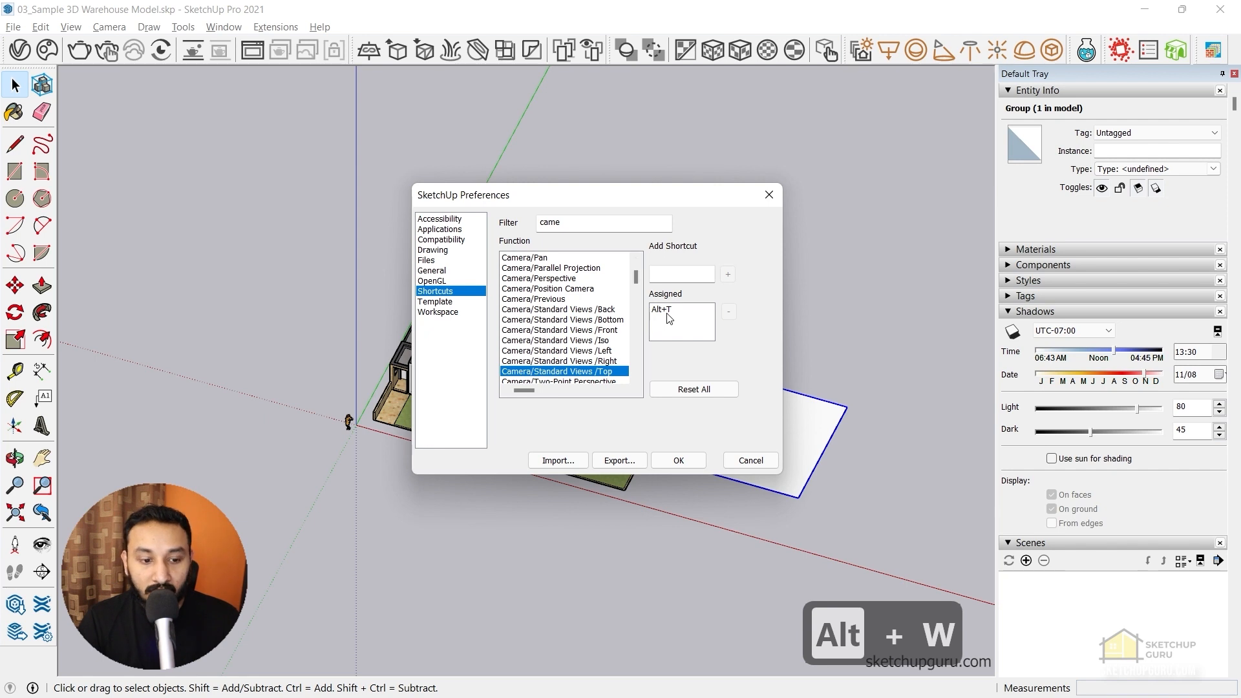
{"action": "left_click", "coordinate": [600, 330]}
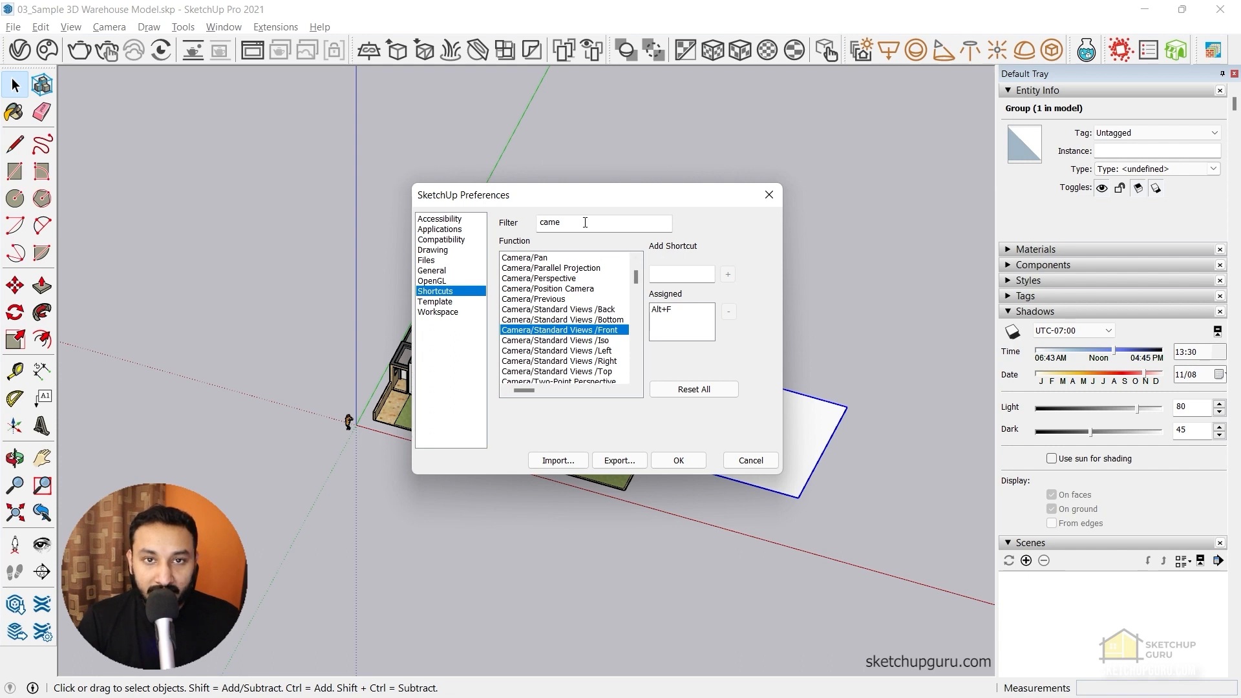
Filter the shortcut functions for "hide" and check those assigned to Hide, Unhide All, Unhide Last and Hide Rest Of Model, then accept the preferences
{"action": "left_click_drag", "start_coordinate": [585, 222], "coordinate": [509, 219]}
{"action": "type", "text": "hide"}
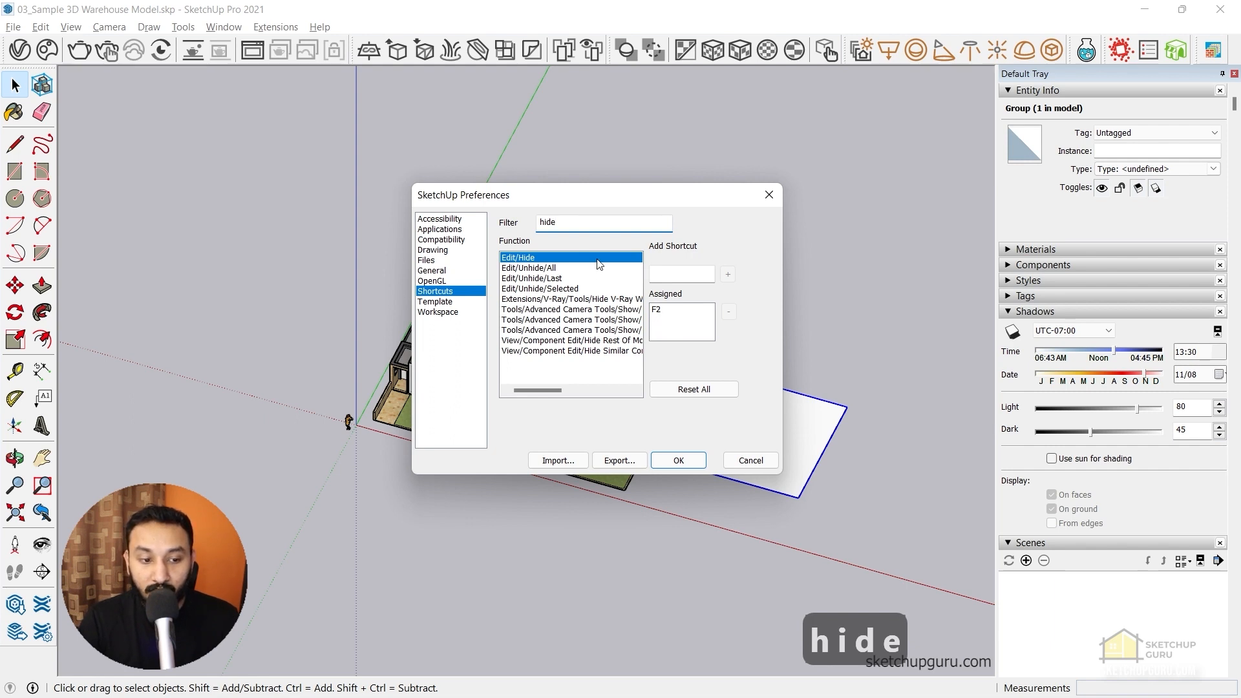
{"action": "left_click", "coordinate": [539, 271]}
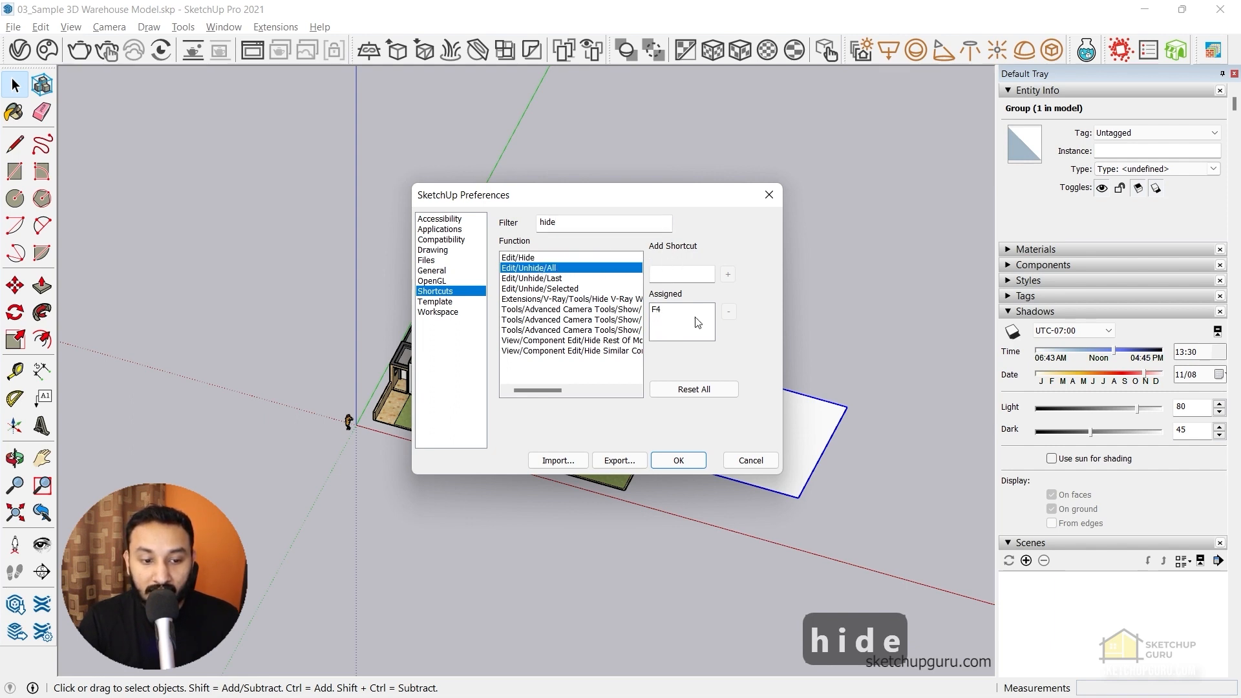
{"action": "left_click", "coordinate": [553, 278]}
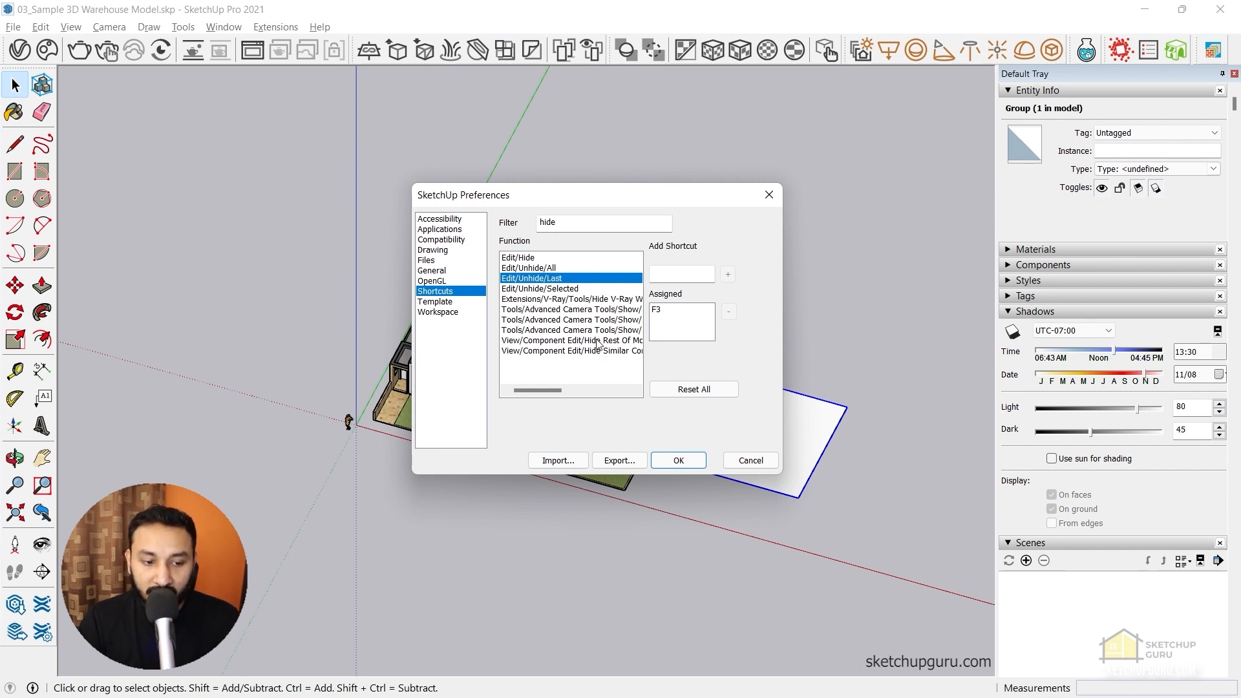
{"action": "left_click", "coordinate": [534, 342]}
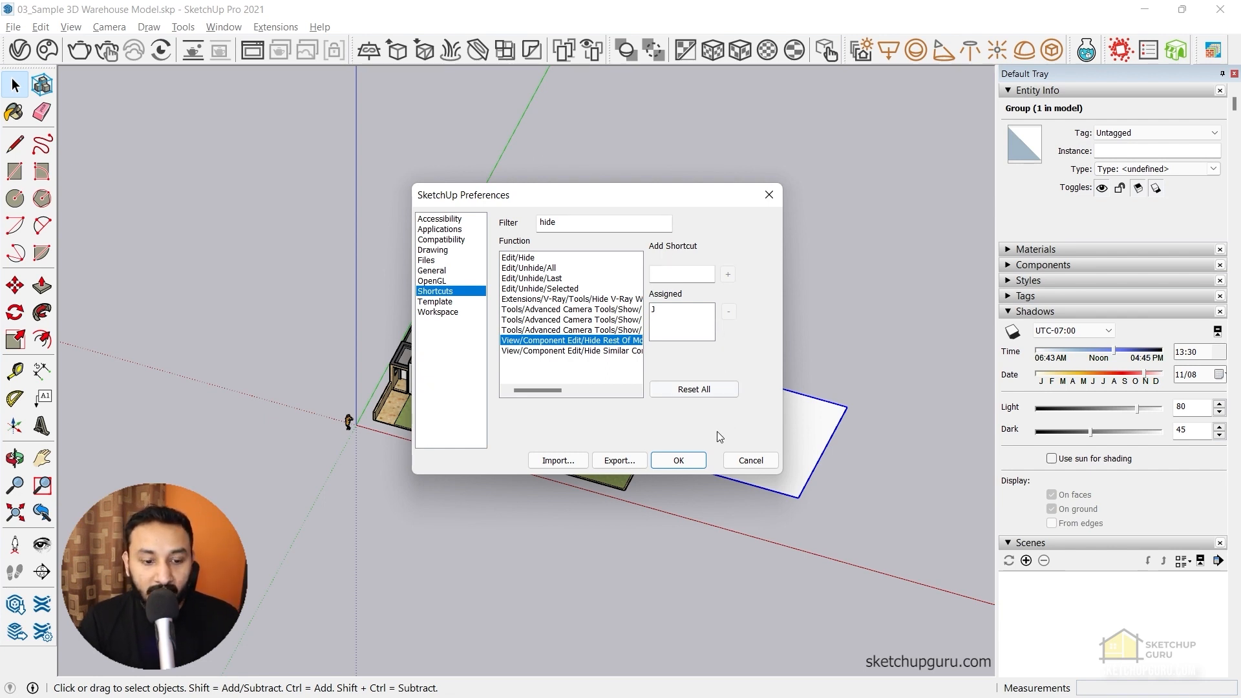
{"action": "left_click", "coordinate": [681, 461]}
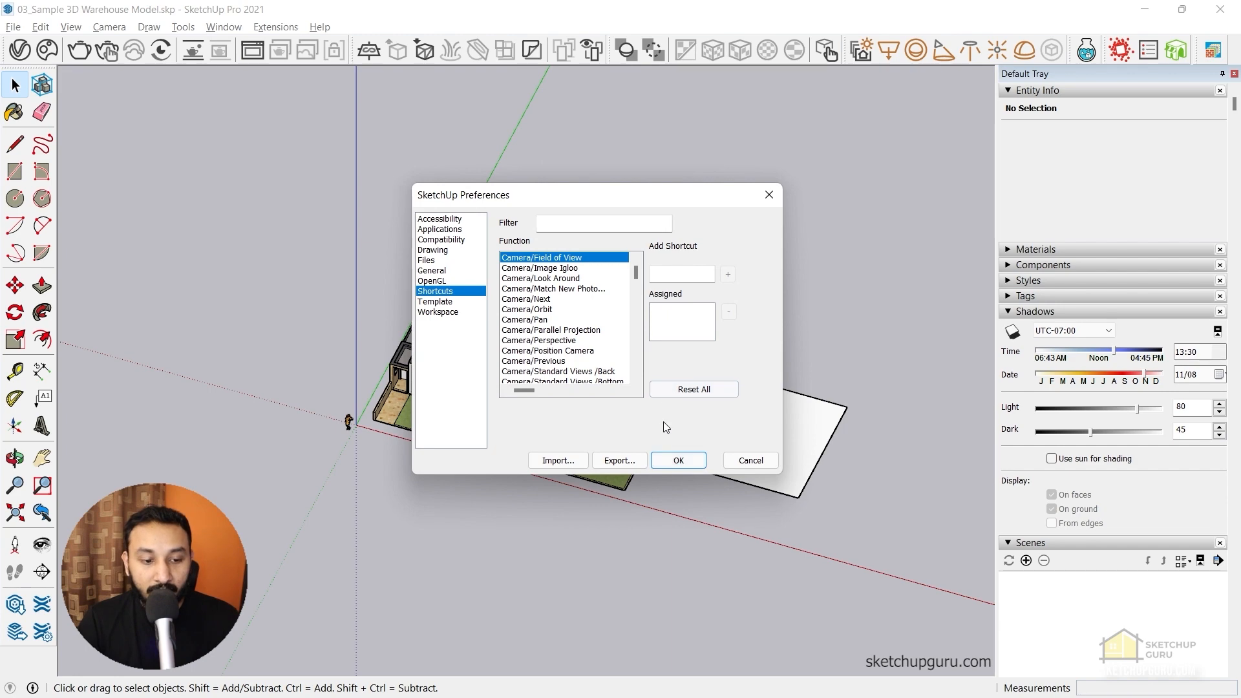
Close the preferences and check the shortcut listed beside Parallel Projection among the camera commands
{"action": "left_click", "coordinate": [678, 460]}
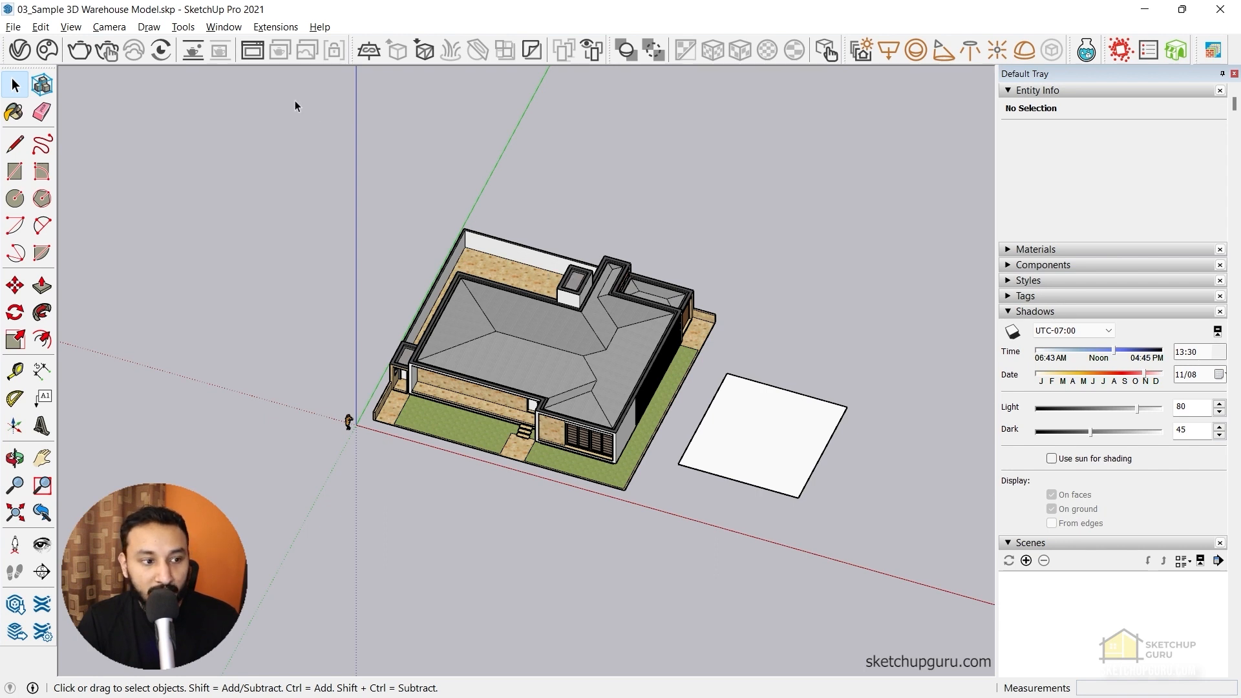
{"action": "left_click", "coordinate": [109, 27]}
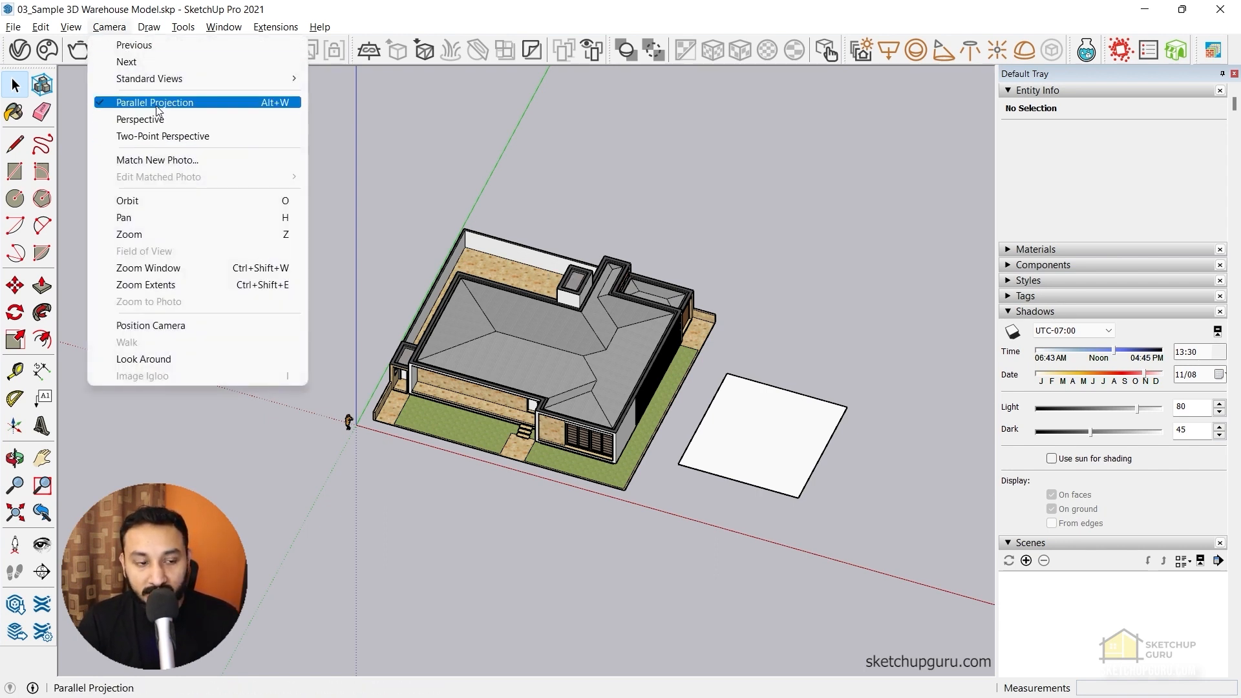
{"action": "left_click", "coordinate": [283, 104]}
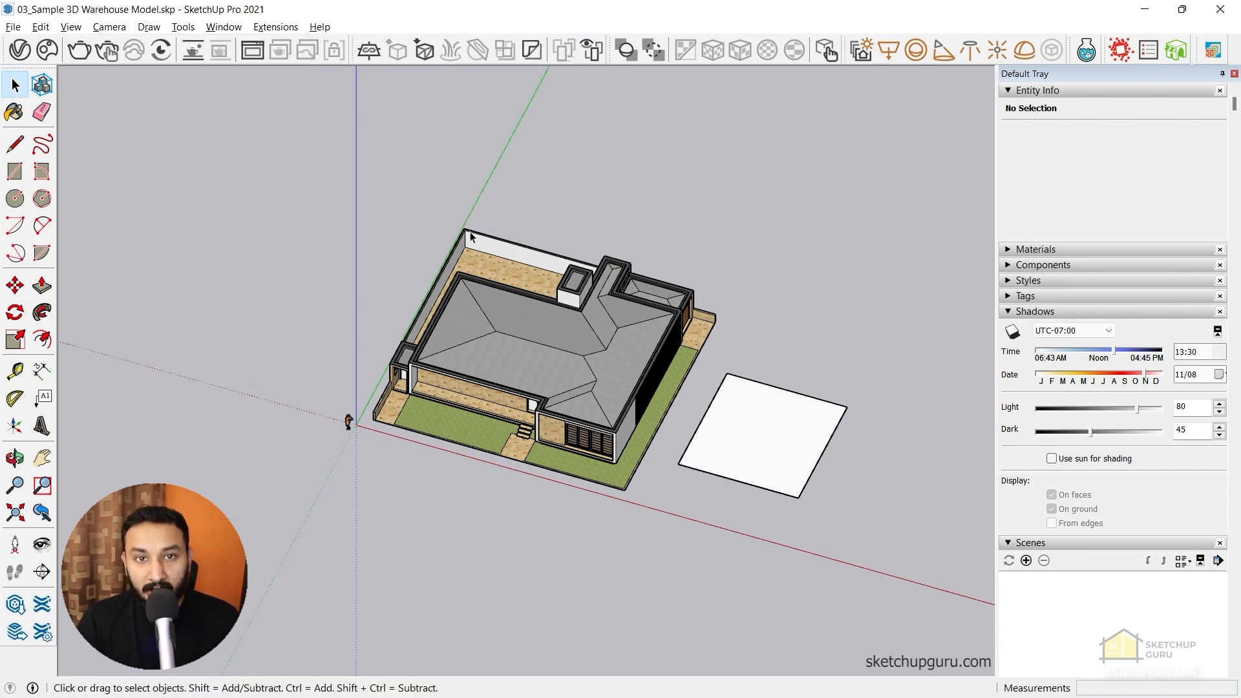
Select the rectangle group on the ground beside the house and hide it
{"action": "scroll", "coordinate": [615, 333], "scroll_direction": "up", "scroll_amount": 2}
{"action": "scroll", "coordinate": [526, 264], "scroll_direction": "down", "scroll_amount": 2}
{"action": "left_click", "coordinate": [687, 373]}
{"action": "scroll", "coordinate": [699, 392], "scroll_direction": "up", "scroll_amount": 2}
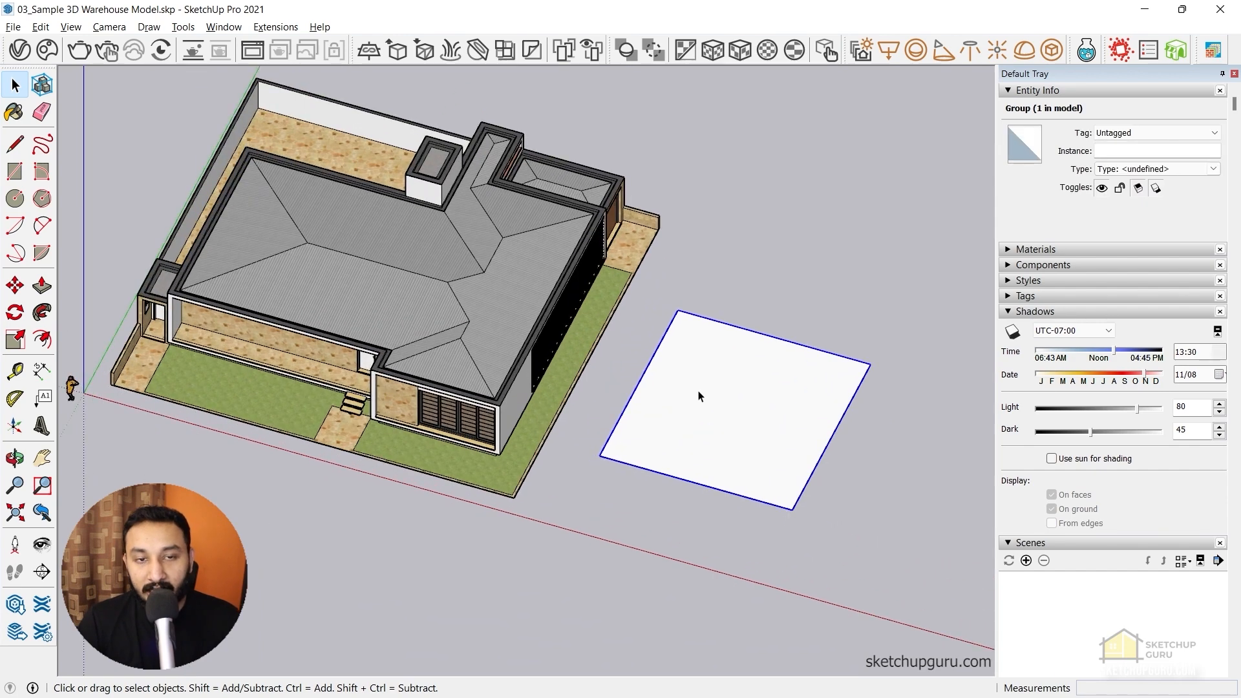
{"action": "left_click", "coordinate": [801, 278]}
{"action": "left_click", "coordinate": [742, 408]}
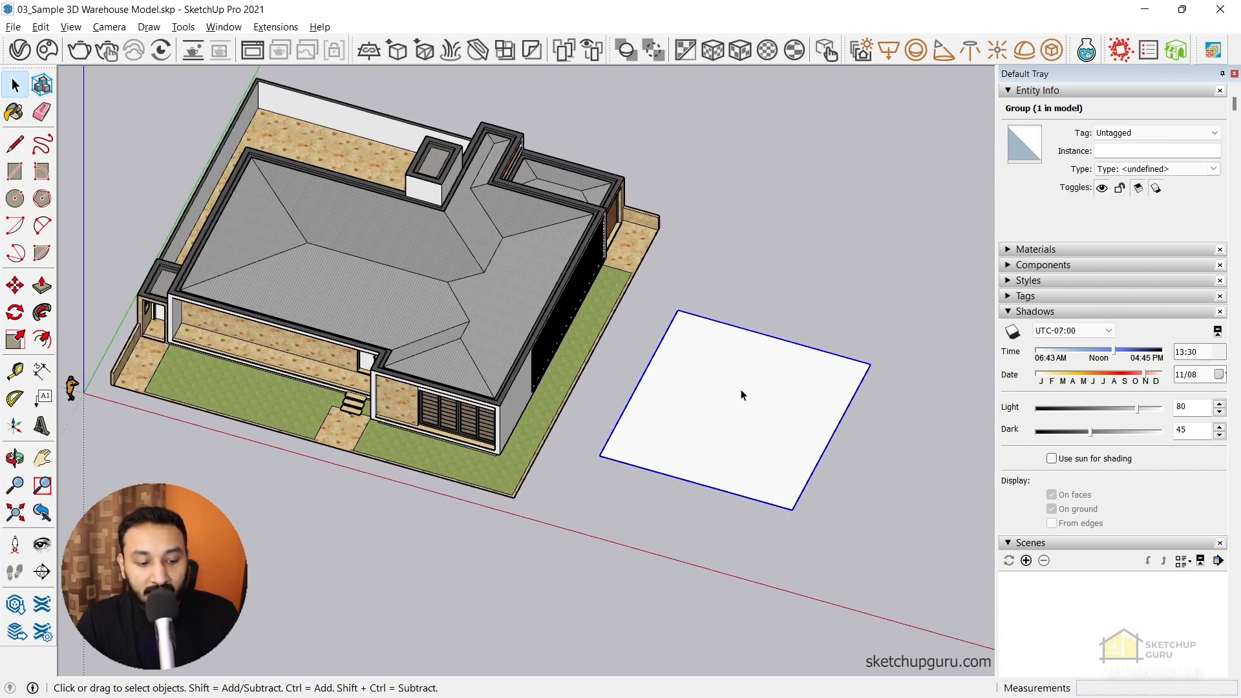
{"action": "key", "text": "F2"}
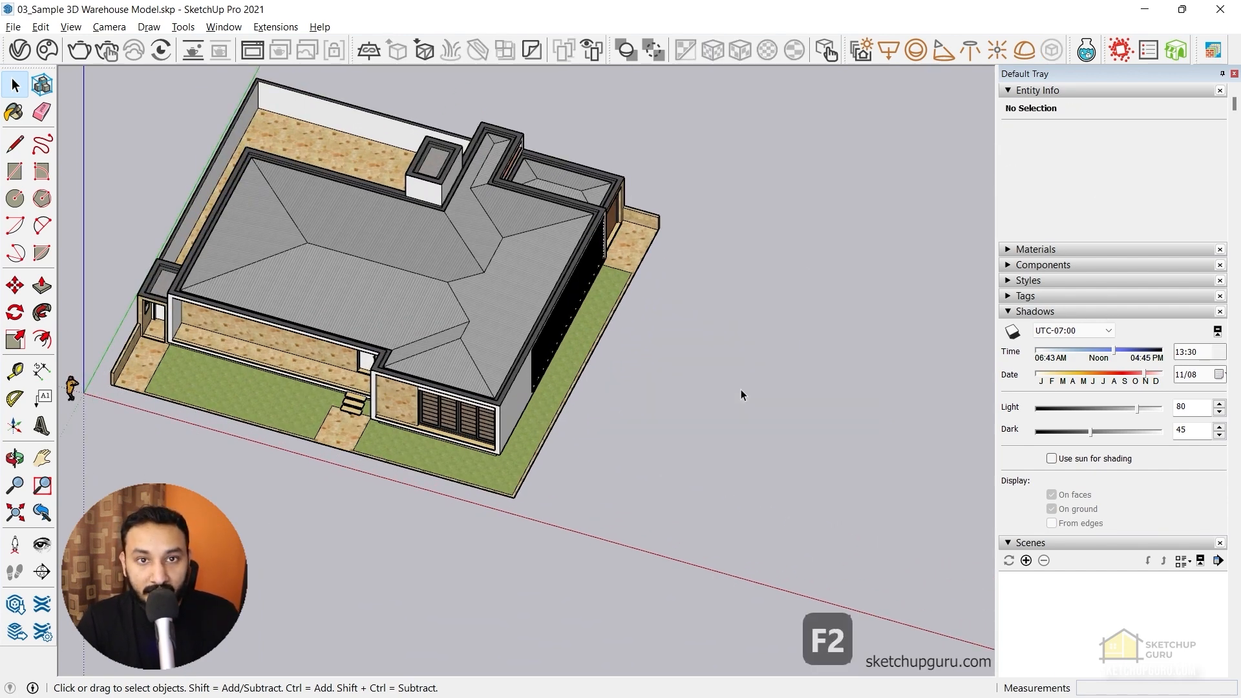
Unhide the last hidden item to bring back the rectangle group beside the house
{"action": "key", "text": "F3"}
{"action": "scroll", "coordinate": [699, 343], "scroll_direction": "down", "scroll_amount": 2}
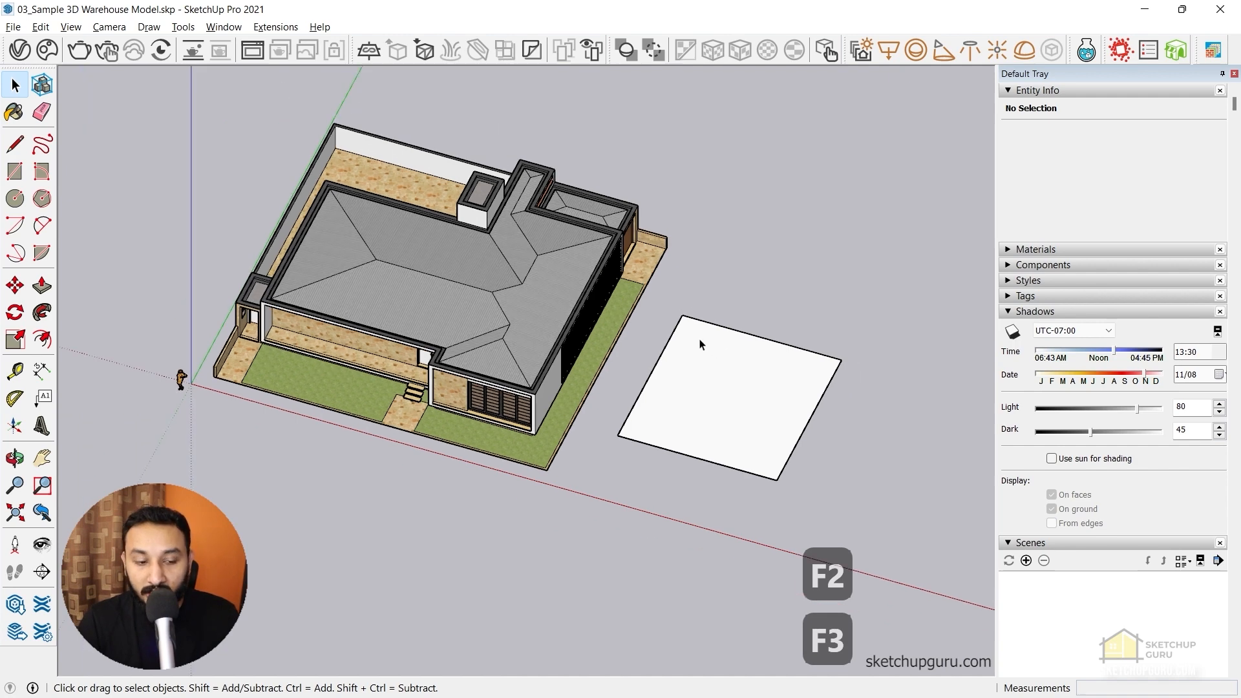
Hide the Modern House component and the rectangle group one after the other, and unhide everything again
{"action": "left_click", "coordinate": [549, 301]}
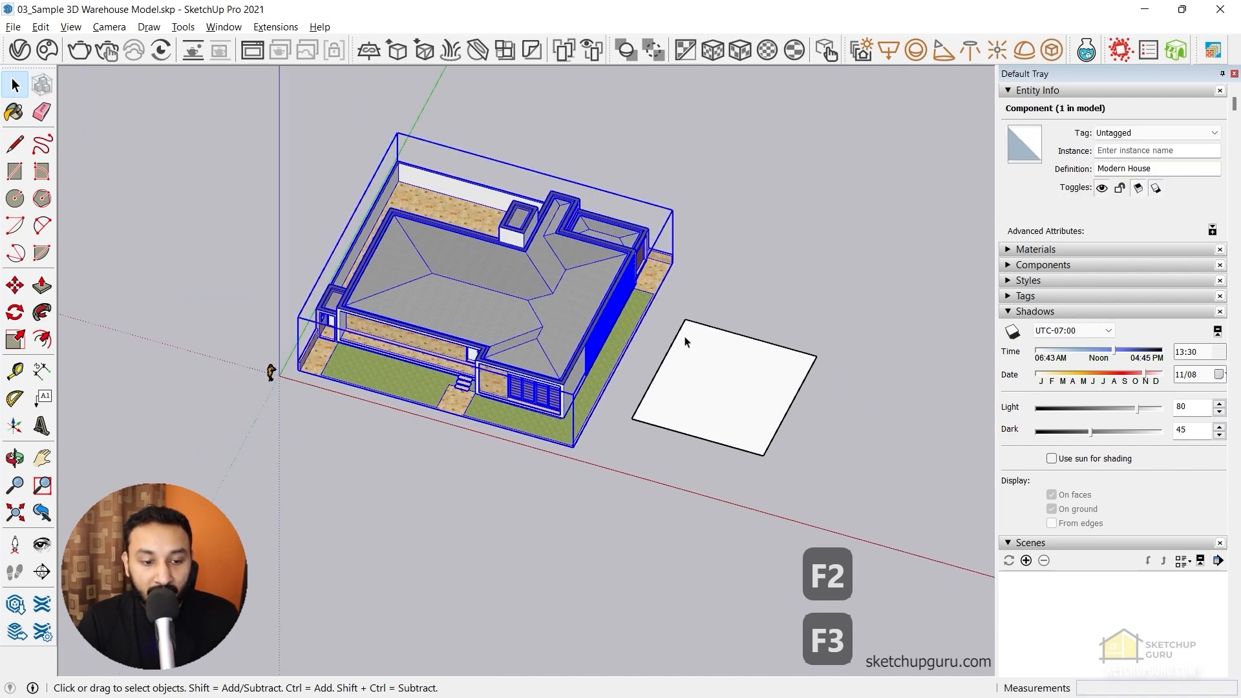
{"action": "key", "text": "F2"}
{"action": "left_click", "coordinate": [733, 369]}
{"action": "key", "text": "F2"}
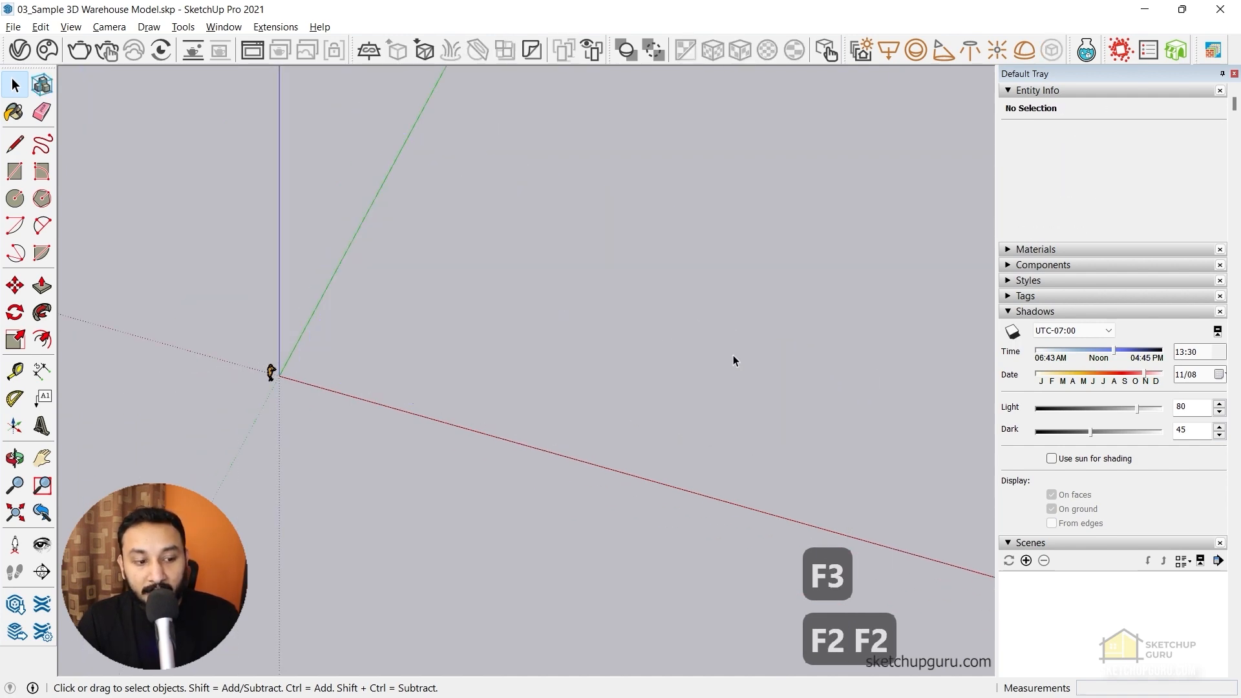
{"action": "key", "text": "F4"}
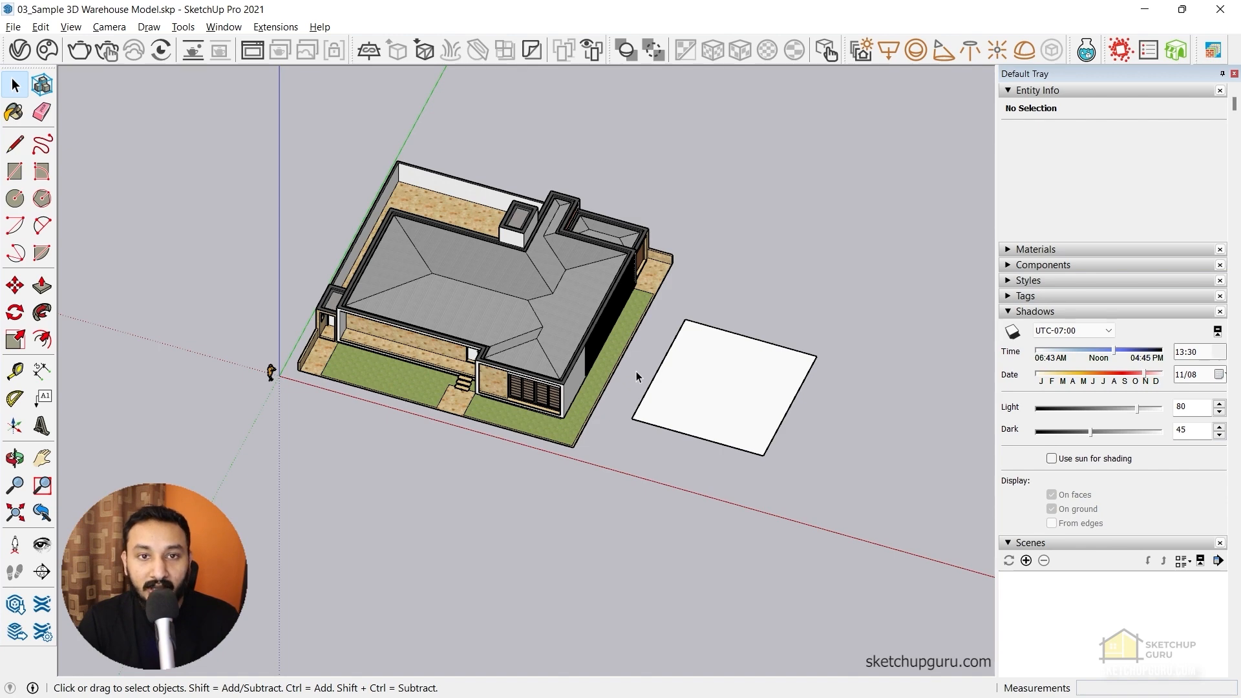
Open the Modern House component for editing and hide the rest of the model
{"action": "scroll", "coordinate": [575, 334], "scroll_direction": "up", "scroll_amount": 2}
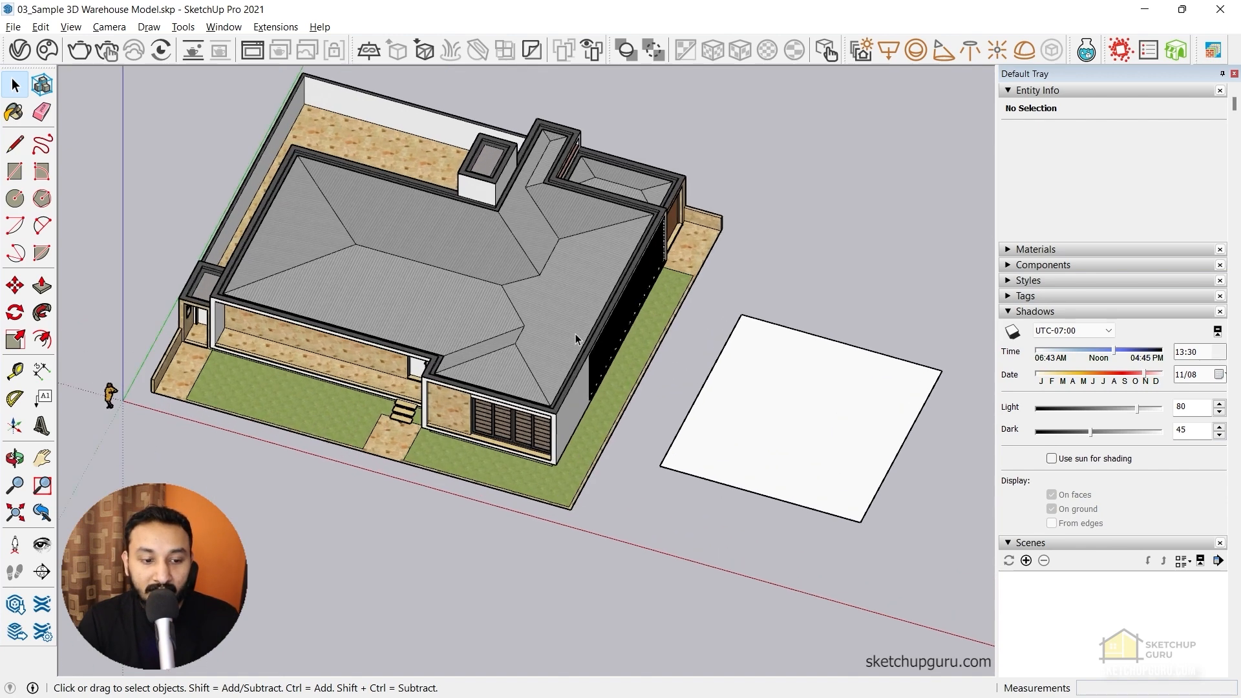
{"action": "scroll", "coordinate": [749, 377], "scroll_direction": "down", "scroll_amount": 3}
{"action": "scroll", "coordinate": [621, 420], "scroll_direction": "up", "scroll_amount": 3}
{"action": "double_click", "coordinate": [599, 421]}
{"action": "scroll", "coordinate": [636, 321], "scroll_direction": "down", "scroll_amount": 4}
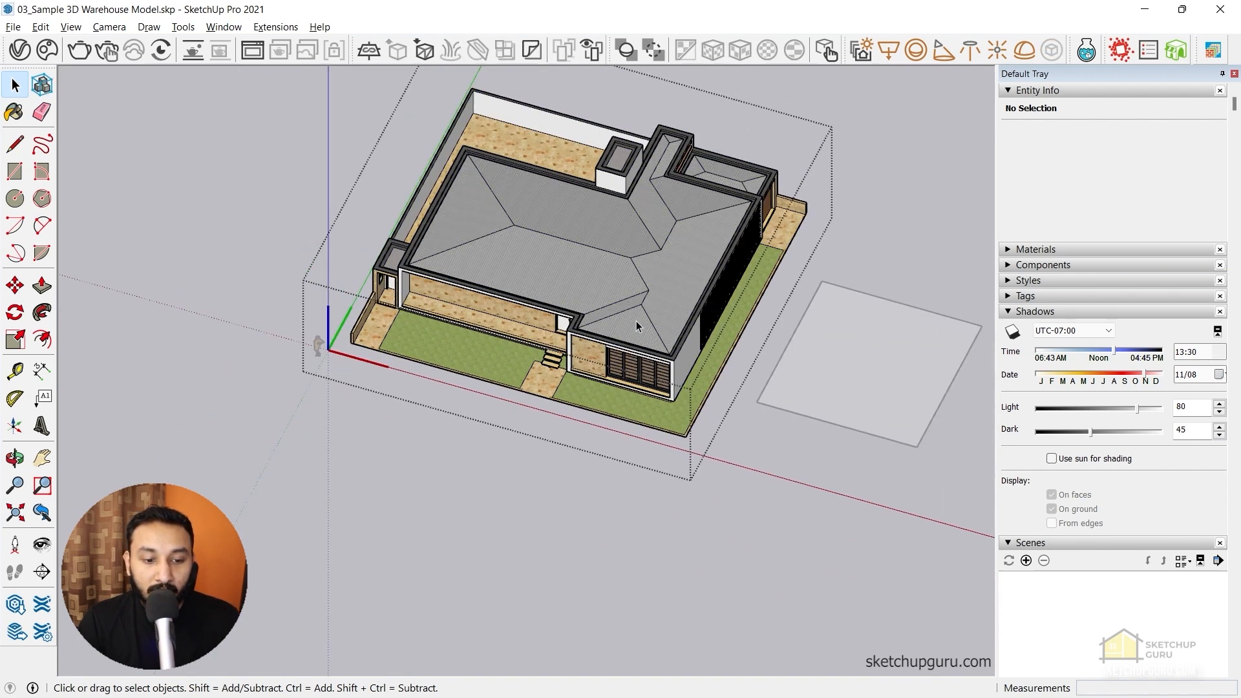
{"action": "middle_click_drag", "start_coordinate": [494, 315], "coordinate": [476, 181]}
{"action": "scroll", "coordinate": [631, 266], "scroll_direction": "up", "scroll_amount": 2}
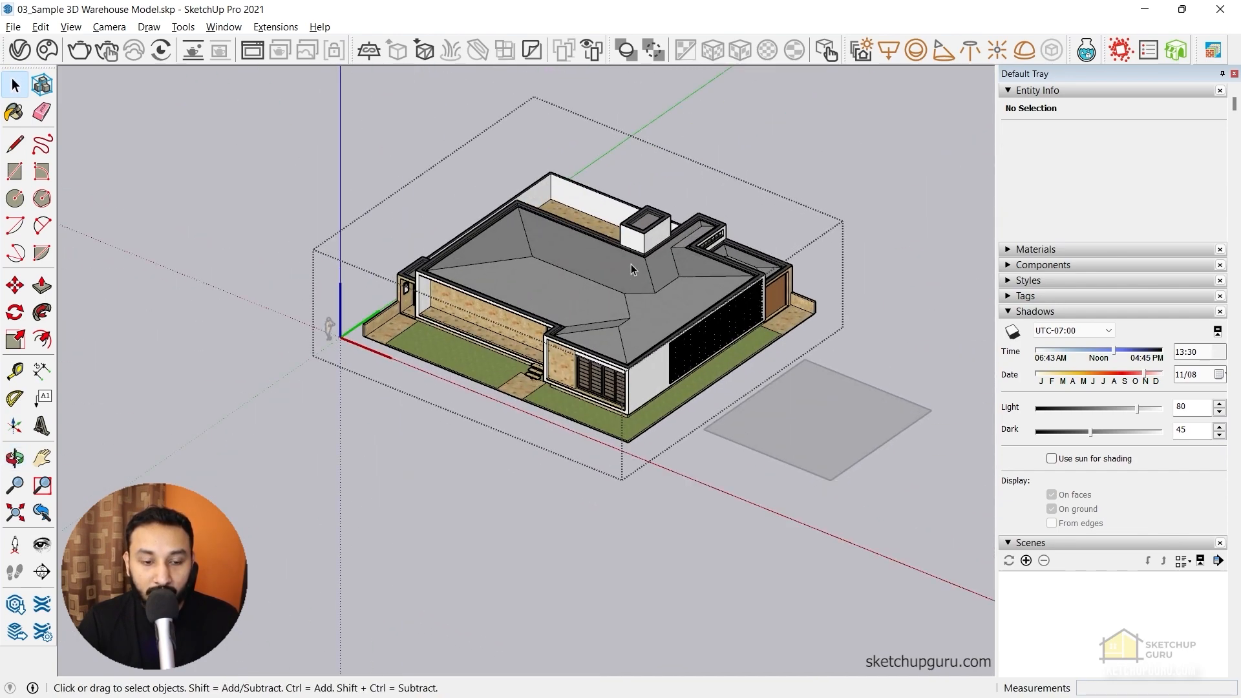
{"action": "scroll", "coordinate": [568, 254], "scroll_direction": "down", "scroll_amount": 2}
{"action": "key", "text": "j"}
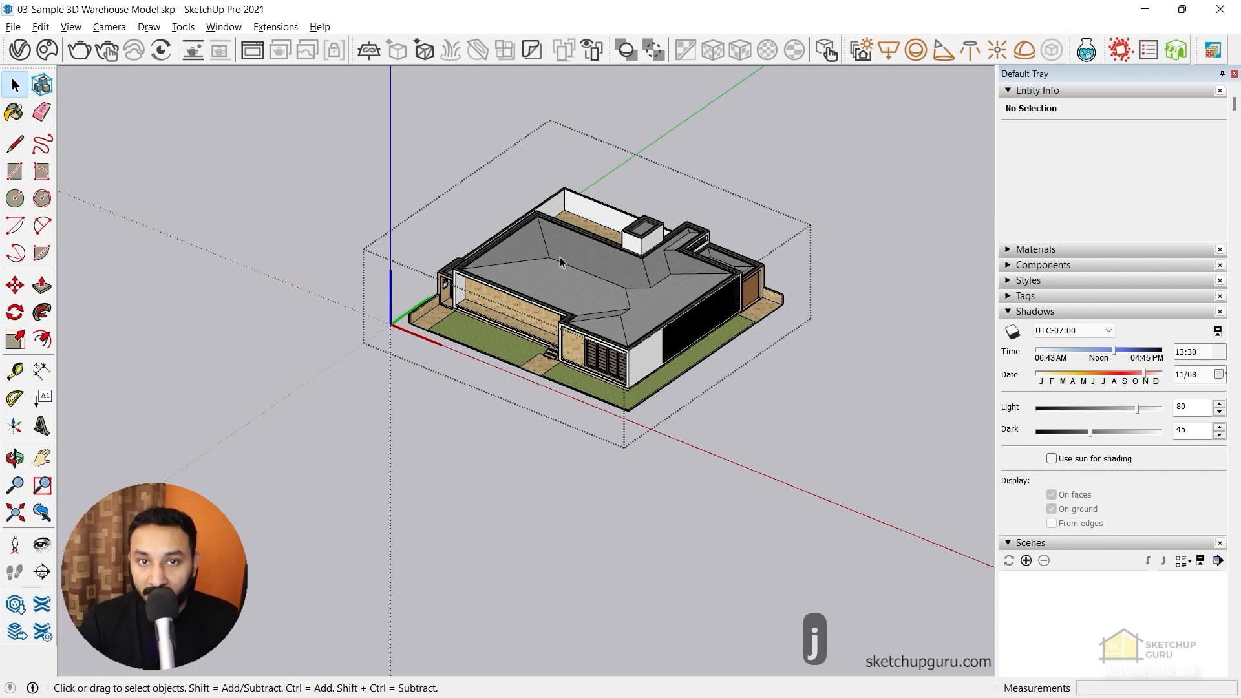
Examine the isolated house from several angles, picking individual roof and wall faces, and leave the component
{"action": "middle_click_drag", "start_coordinate": [513, 269], "coordinate": [762, 435]}
{"action": "scroll", "coordinate": [573, 274], "scroll_direction": "up", "scroll_amount": 4}
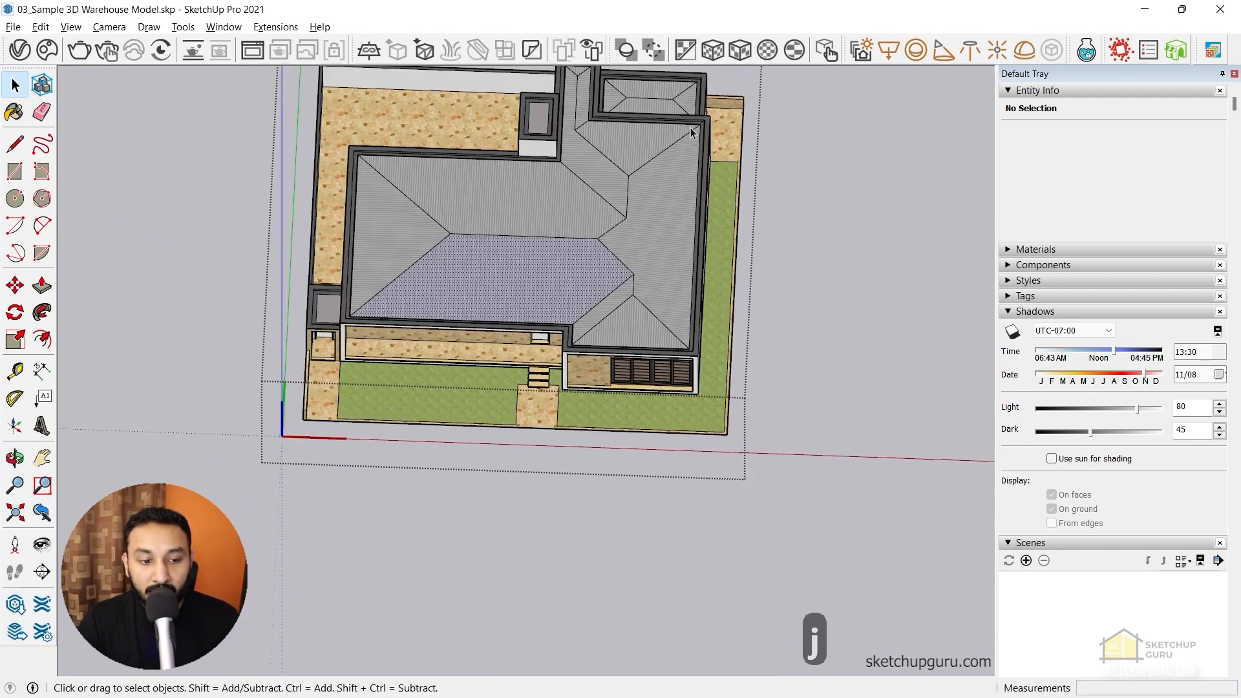
{"action": "left_click", "coordinate": [562, 260]}
{"action": "middle_click_drag", "start_coordinate": [563, 260], "coordinate": [795, 259]}
{"action": "scroll", "coordinate": [799, 261], "scroll_direction": "up", "scroll_amount": 2}
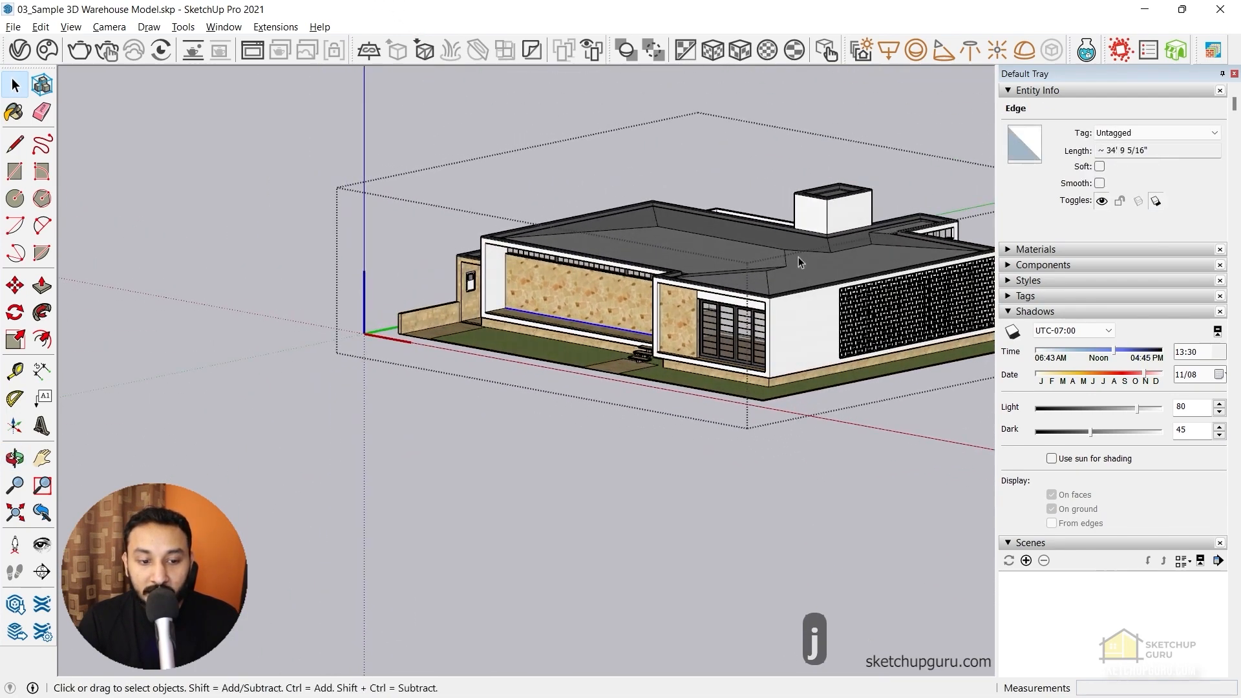
{"action": "middle_click_drag", "start_coordinate": [794, 325], "coordinate": [633, 244]}
{"action": "scroll", "coordinate": [631, 224], "scroll_direction": "down", "scroll_amount": 2}
{"action": "left_click", "coordinate": [631, 223]}
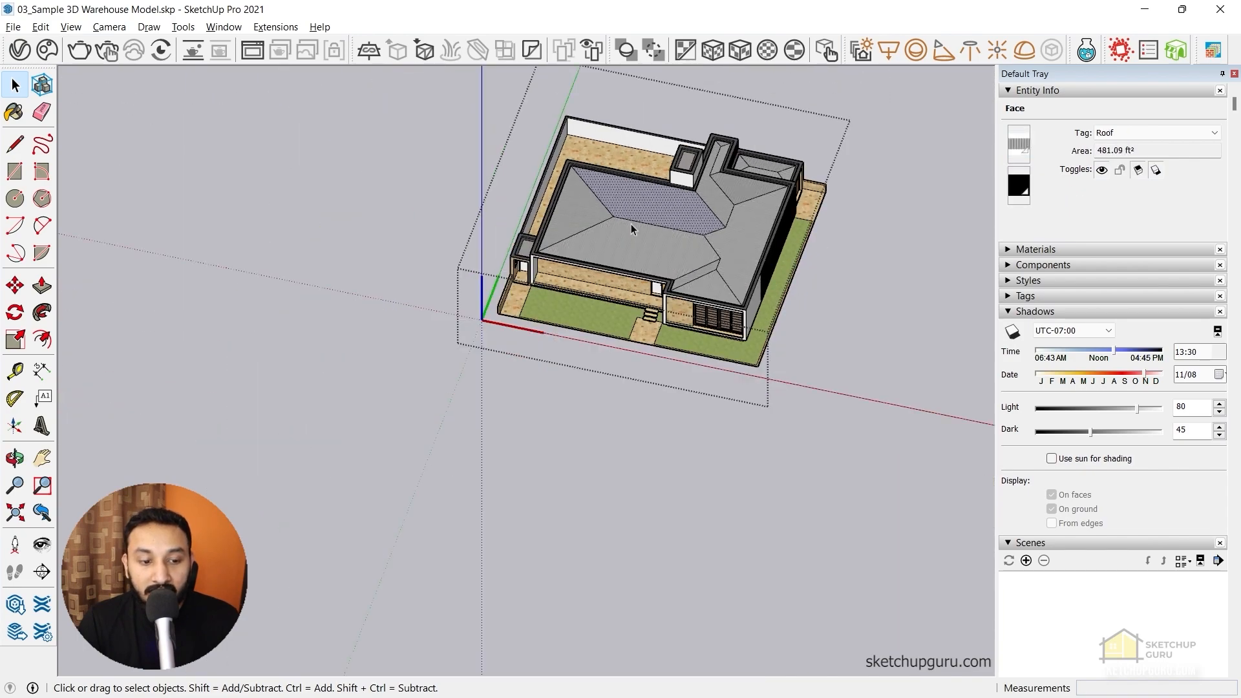
{"action": "scroll", "coordinate": [502, 213], "scroll_direction": "up", "scroll_amount": 3}
{"action": "scroll", "coordinate": [513, 223], "scroll_direction": "down", "scroll_amount": 2}
{"action": "scroll", "coordinate": [513, 222], "scroll_direction": "up", "scroll_amount": 3}
{"action": "left_click", "coordinate": [510, 227]}
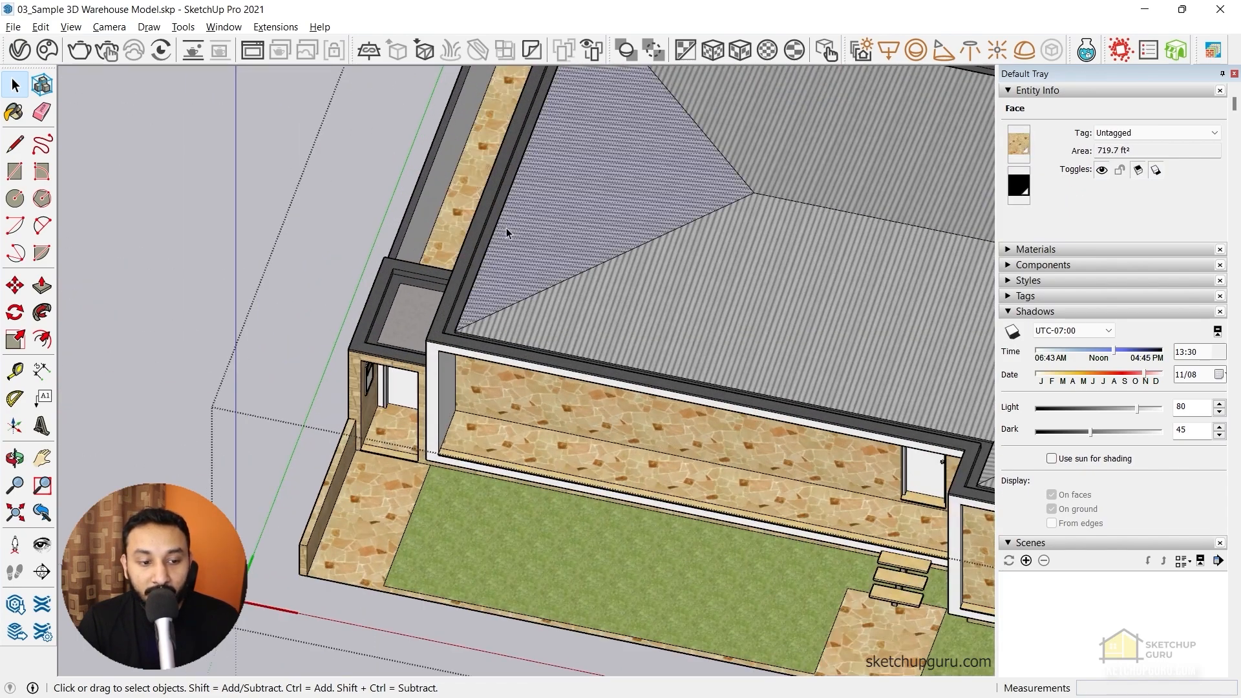
{"action": "scroll", "coordinate": [506, 228], "scroll_direction": "down", "scroll_amount": 2}
{"action": "left_click", "coordinate": [485, 233]}
{"action": "scroll", "coordinate": [486, 234], "scroll_direction": "down", "scroll_amount": 2}
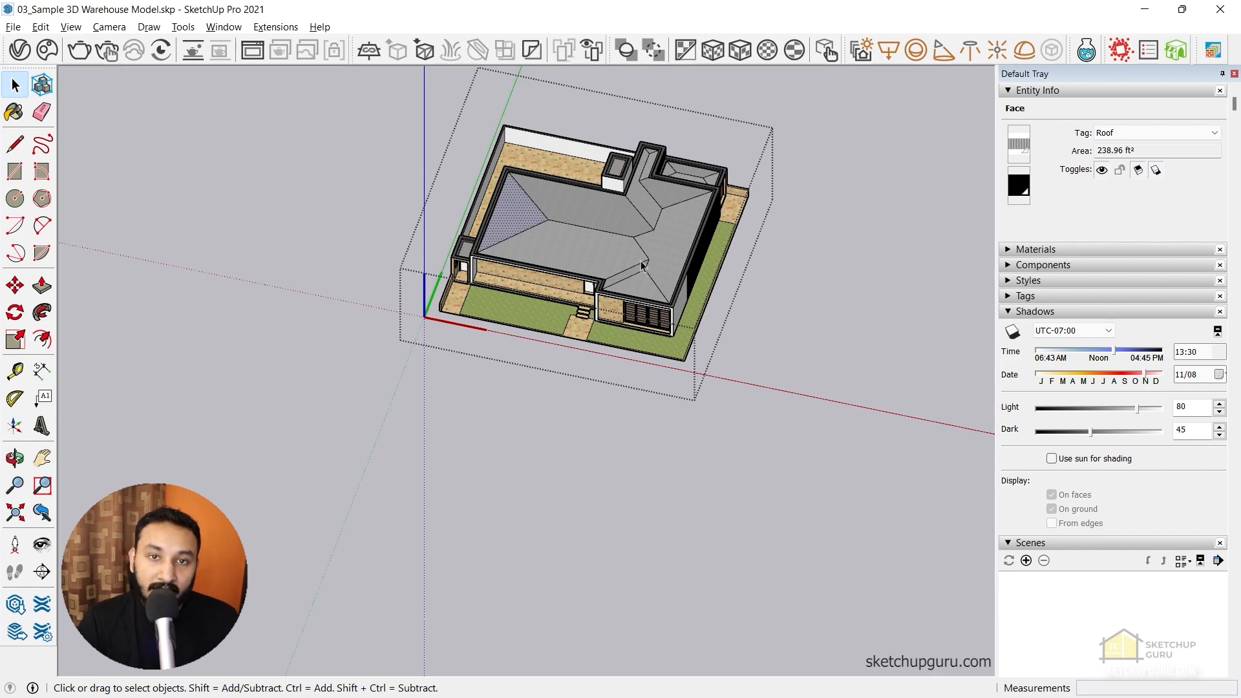
{"action": "scroll", "coordinate": [642, 265], "scroll_direction": "down", "scroll_amount": 2}
{"action": "scroll", "coordinate": [724, 313], "scroll_direction": "up", "scroll_amount": 2}
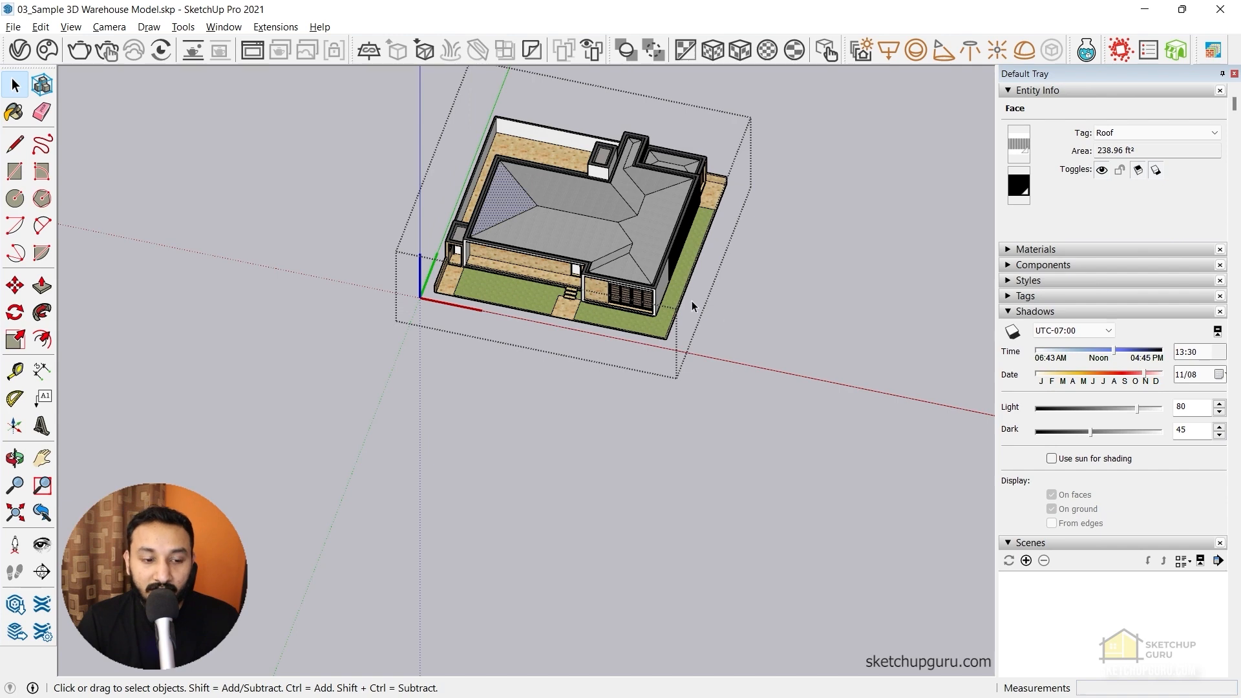
{"action": "key", "text": "Escape"}
{"action": "key", "text": "Escape"}
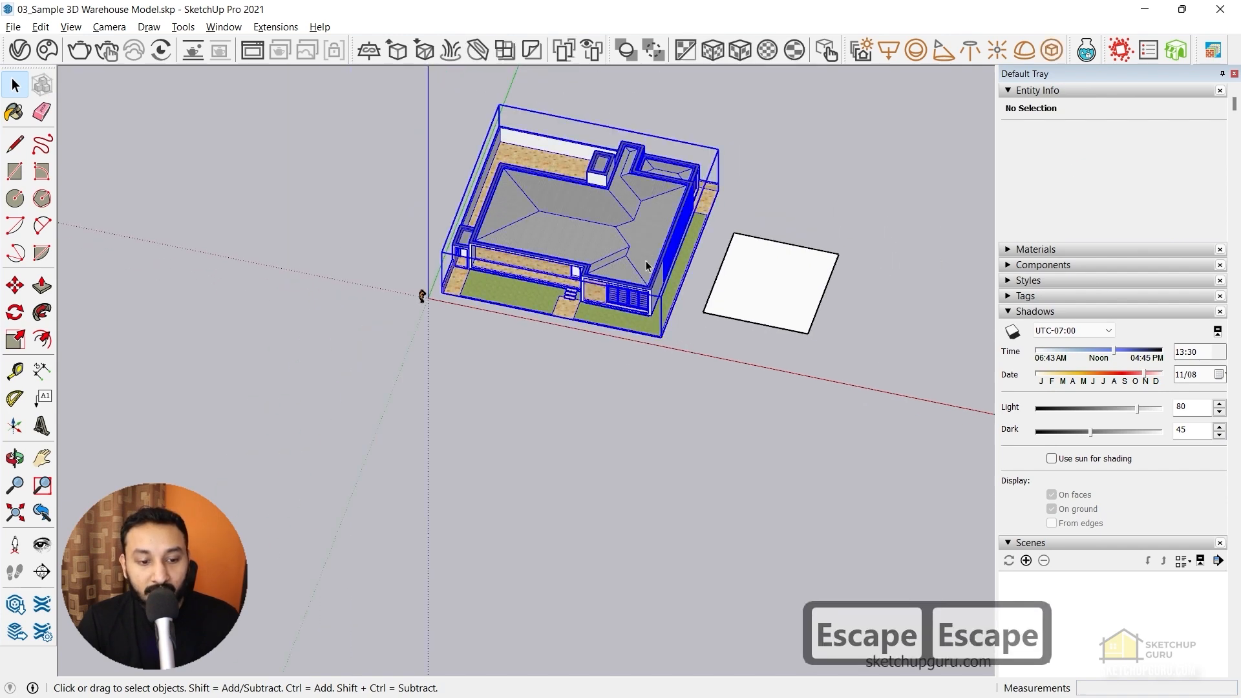
Reopen the house component, switch the hiding of the rest of the model off and on, and close the component
{"action": "double_click", "coordinate": [666, 287]}
{"action": "key", "text": "j"}
{"action": "key", "text": "j"}
{"action": "key", "text": "Escape"}
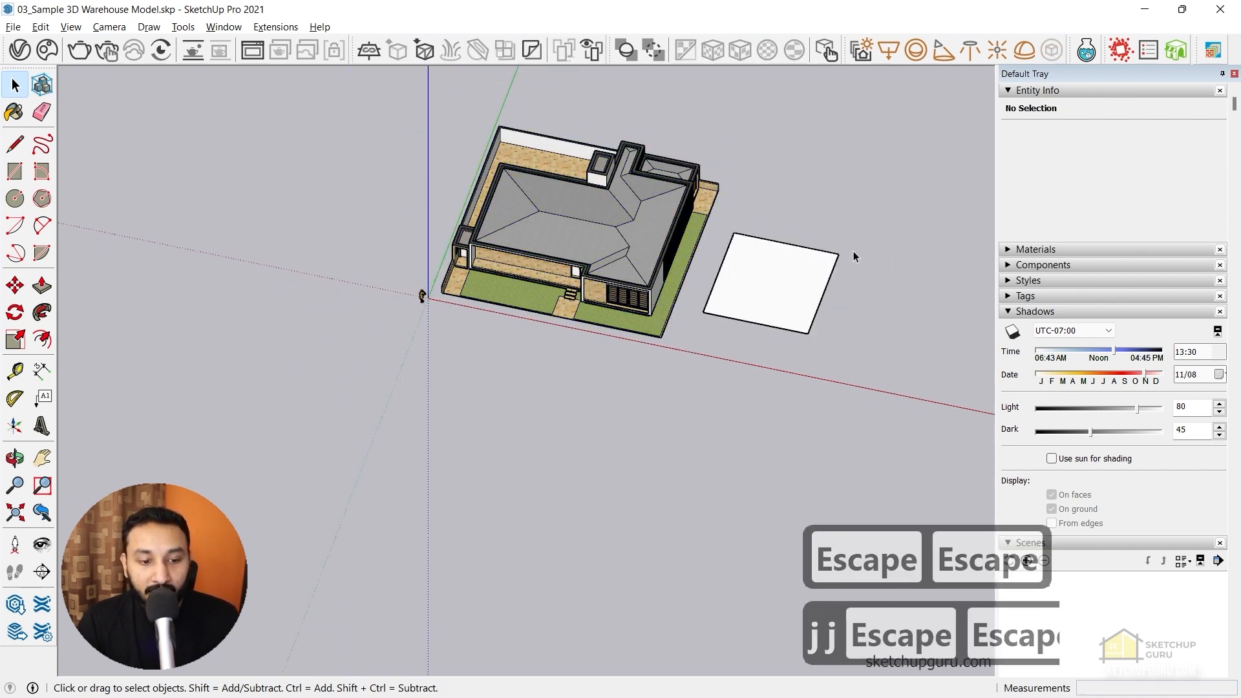
Open the rectangle group for editing, toggle Hide Rest Of Model repeatedly to compare, and exit the group
{"action": "scroll", "coordinate": [723, 310], "scroll_direction": "up", "scroll_amount": 2}
{"action": "double_click", "coordinate": [724, 310]}
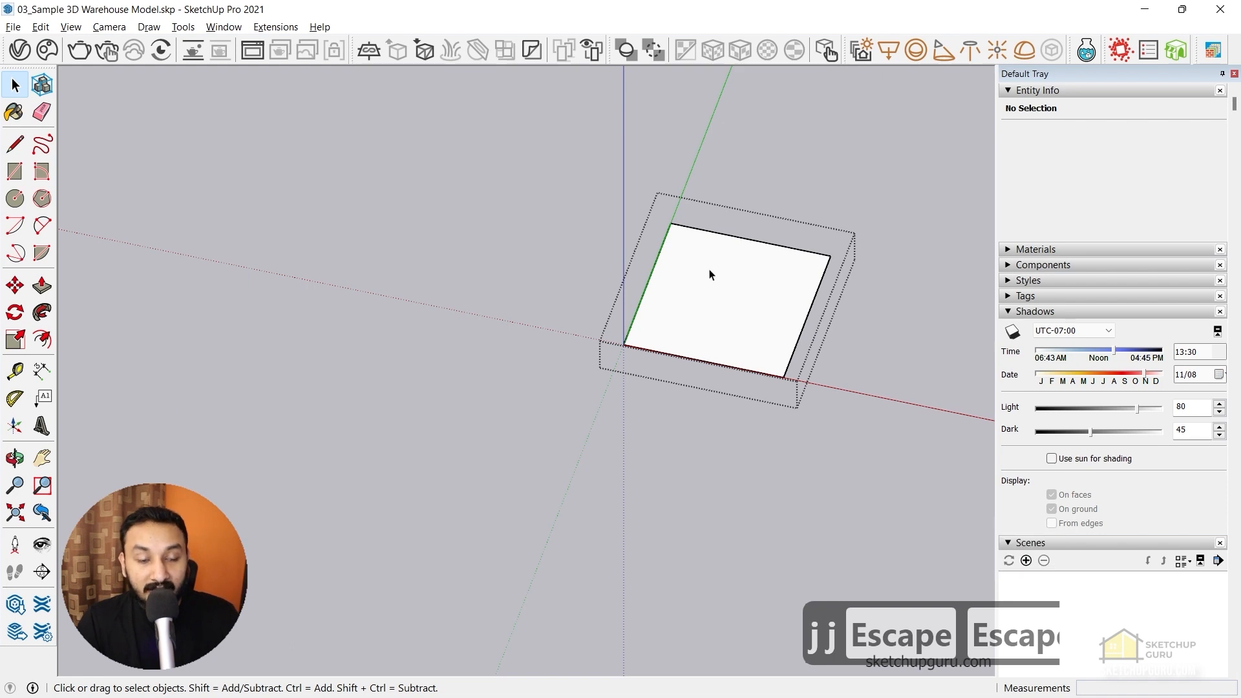
{"action": "key", "text": "j"}
{"action": "key", "text": "j"}
{"action": "key", "text": "j"}
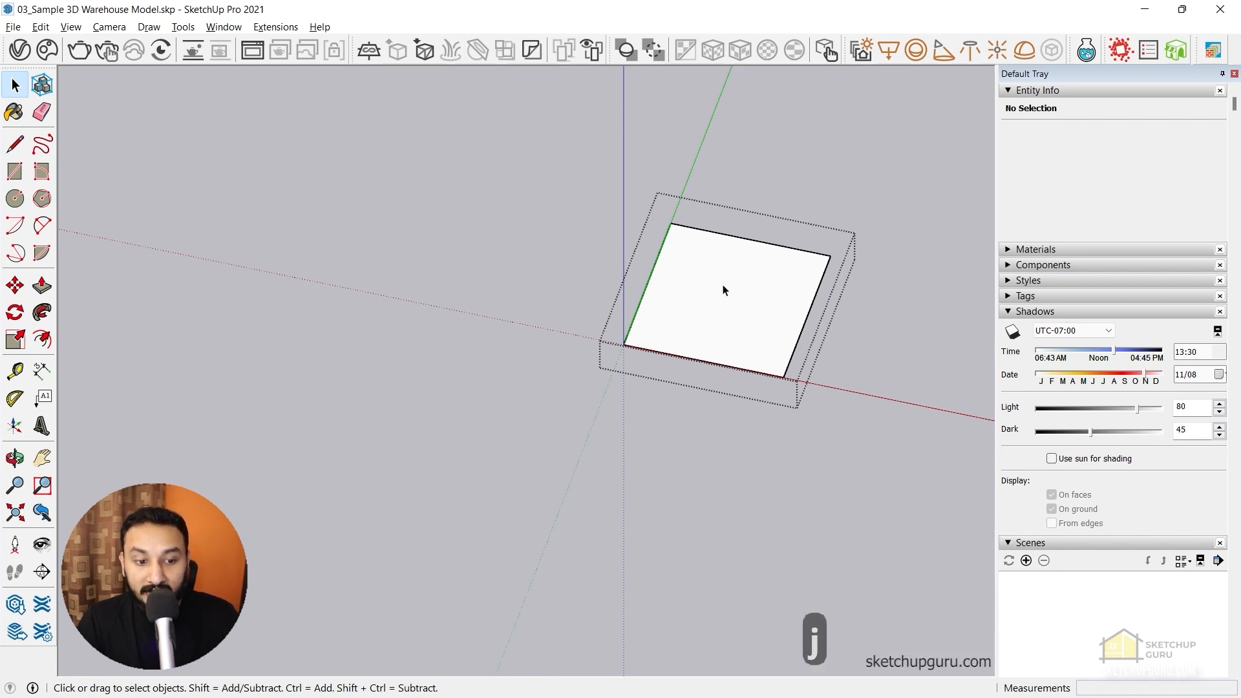
{"action": "key", "text": "j"}
{"action": "key", "text": "j"}
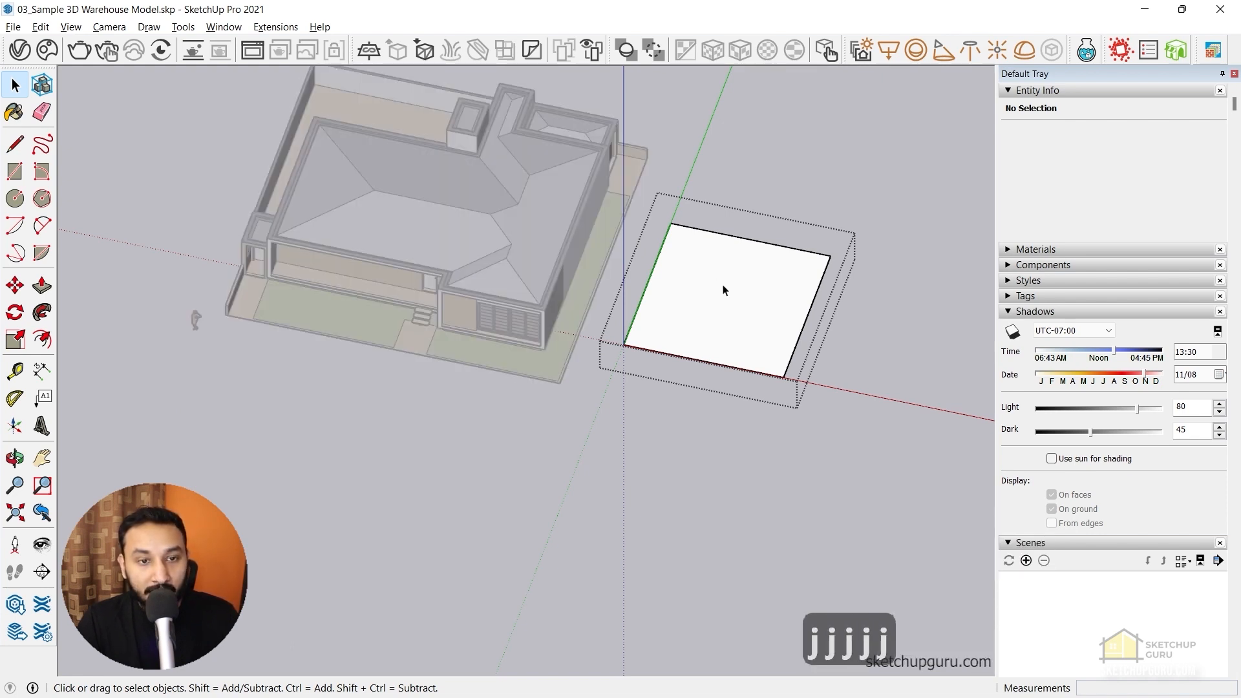
{"action": "key", "text": "j"}
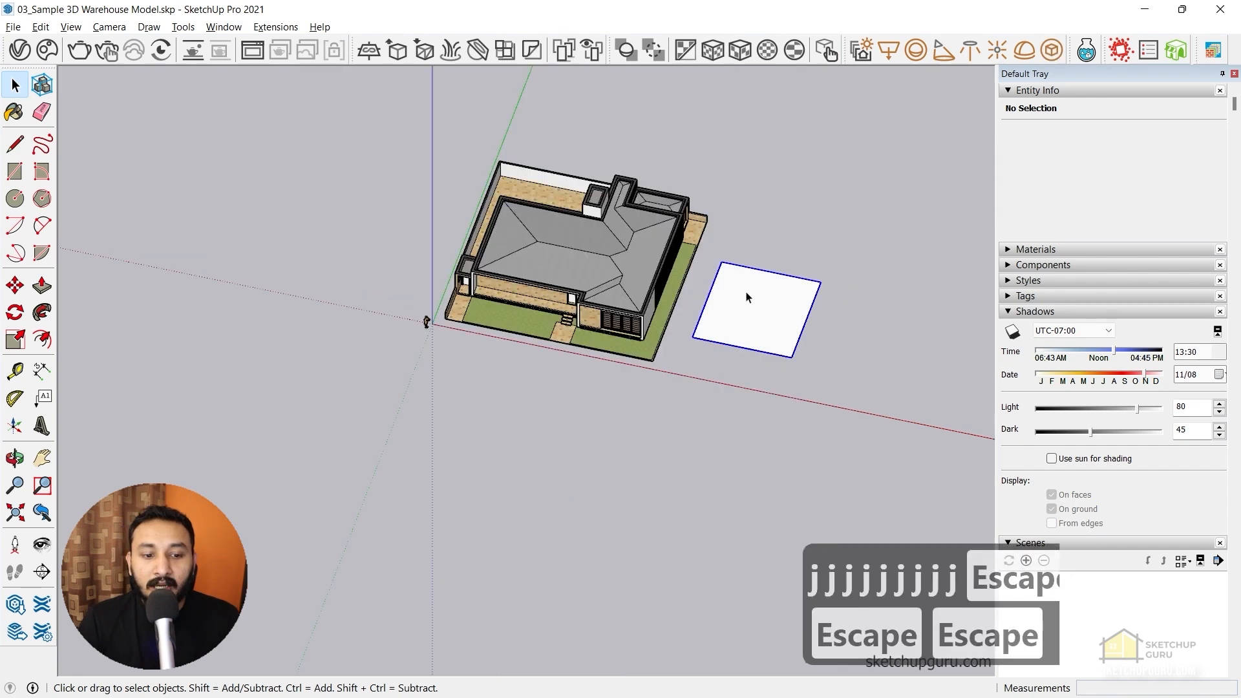
Copy the selected rectangle group about 45' 9" away, behind the original, using the Move tool in copy mode
{"action": "scroll", "coordinate": [744, 286], "scroll_direction": "up", "scroll_amount": 2}
{"action": "middle_click_drag", "start_coordinate": [737, 284], "coordinate": [693, 279], "text": "shift"}
{"action": "scroll", "coordinate": [679, 263], "scroll_direction": "down", "scroll_amount": 2}
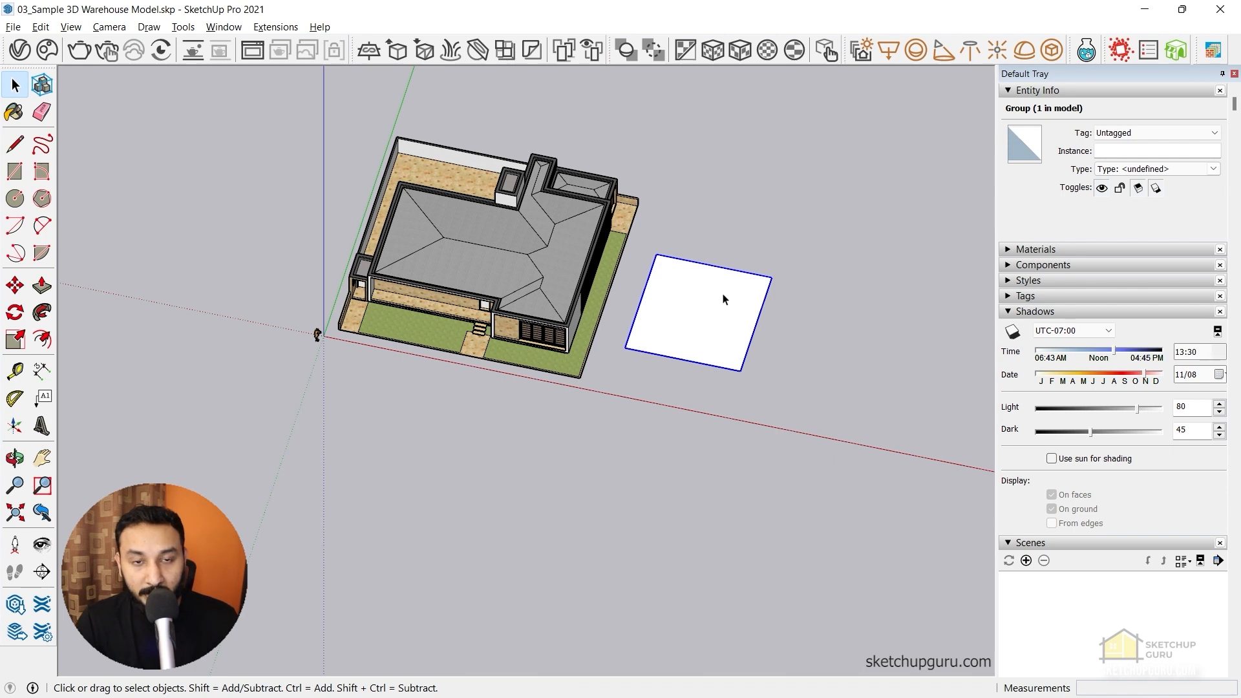
{"action": "key", "text": "m"}
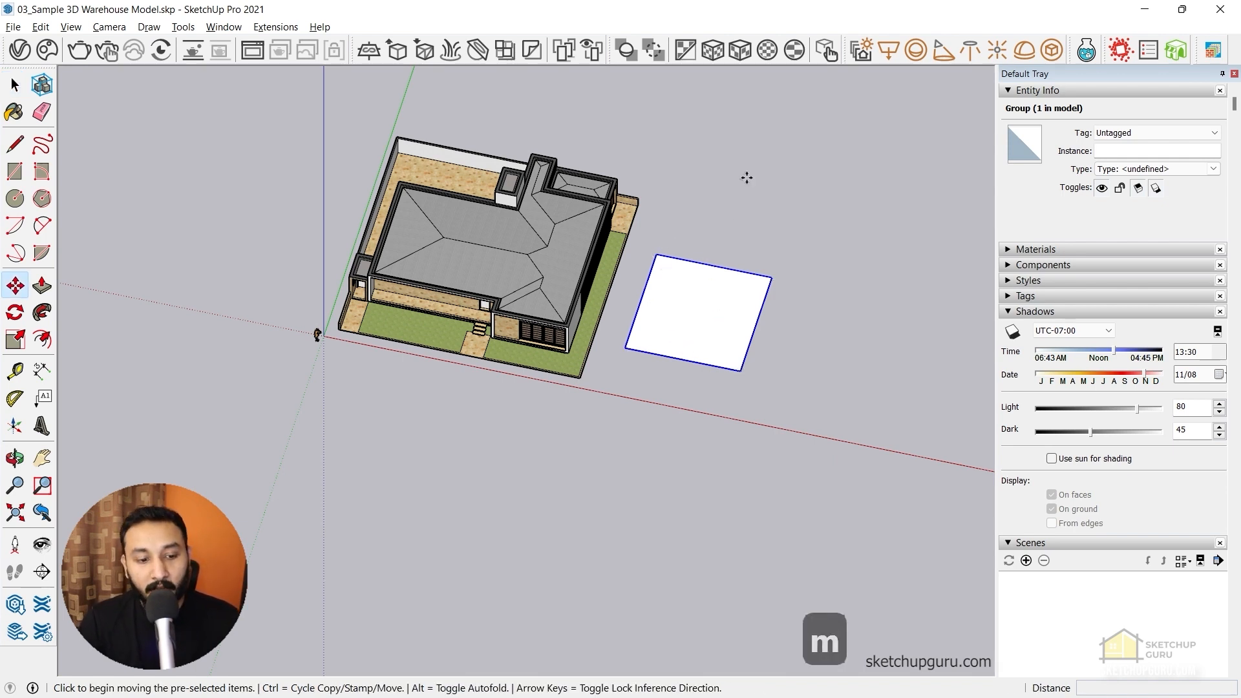
{"action": "key", "text": "ctrl"}
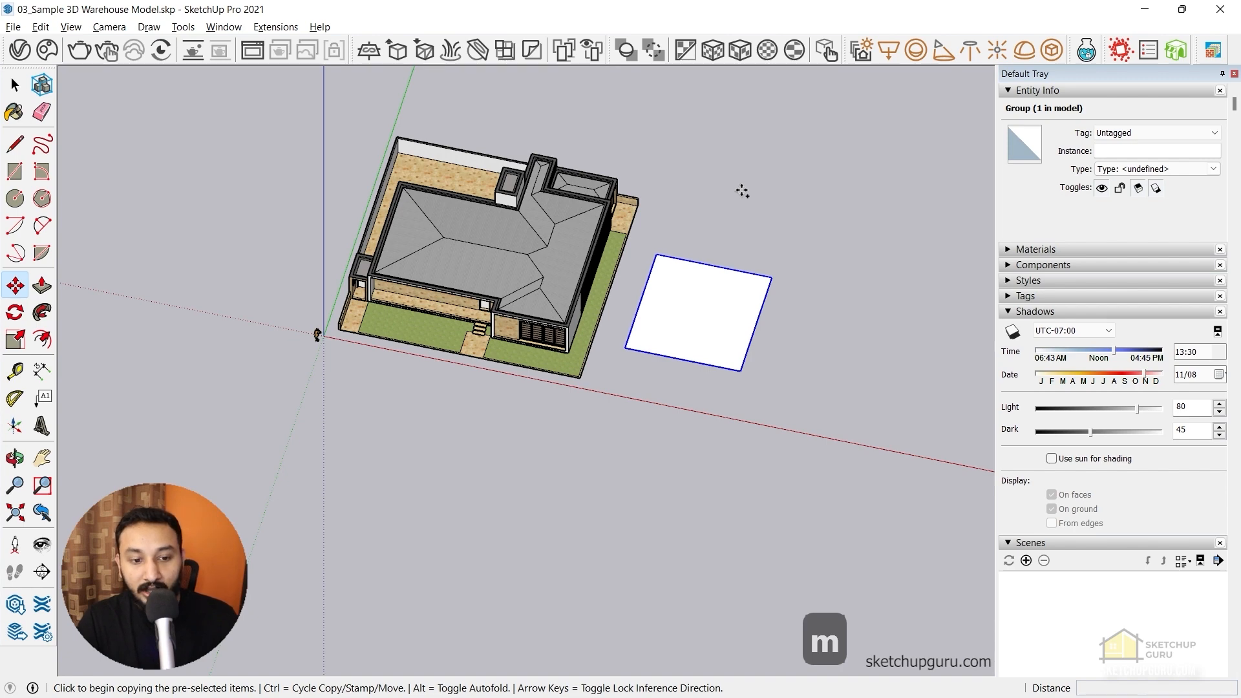
{"action": "scroll", "coordinate": [731, 192], "scroll_direction": "up", "scroll_amount": 2}
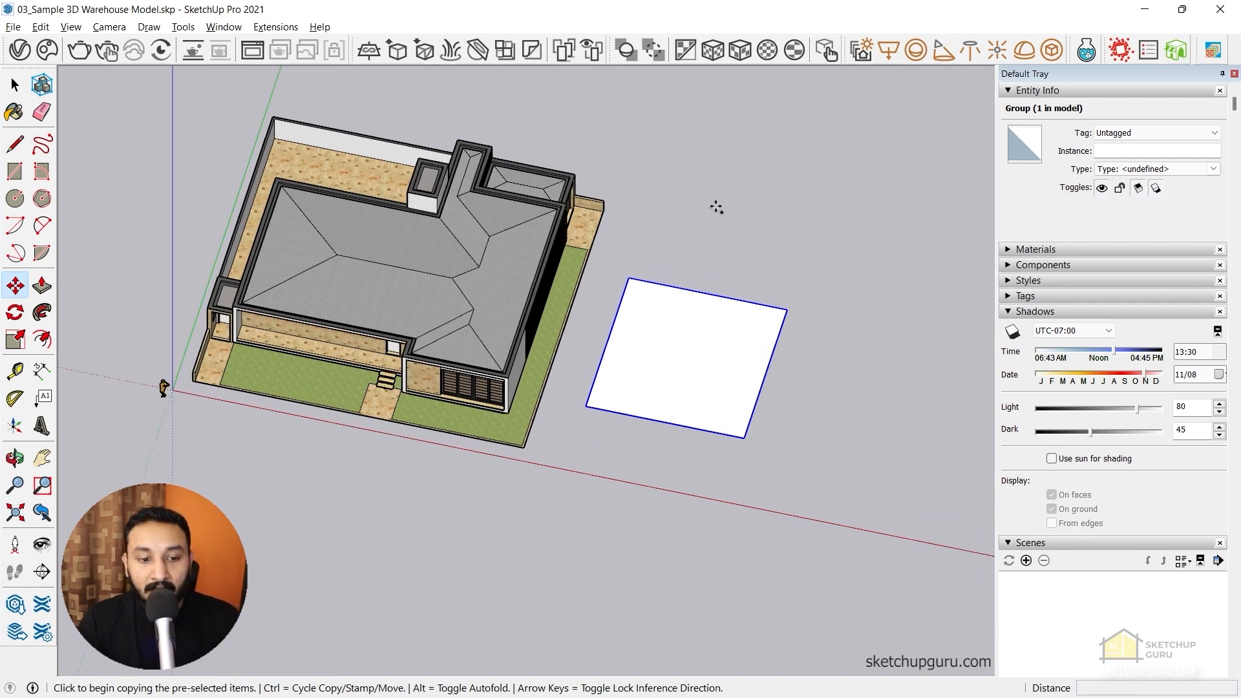
{"action": "left_click", "coordinate": [586, 404]}
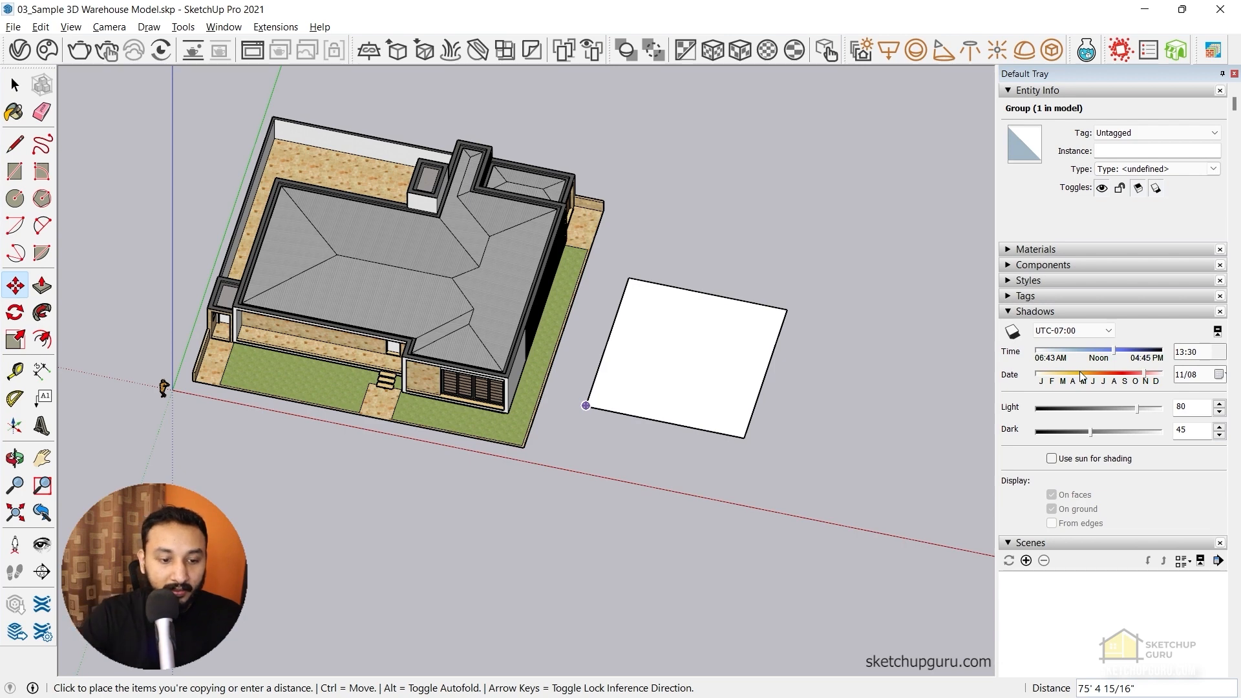
{"action": "left_click", "coordinate": [650, 234]}
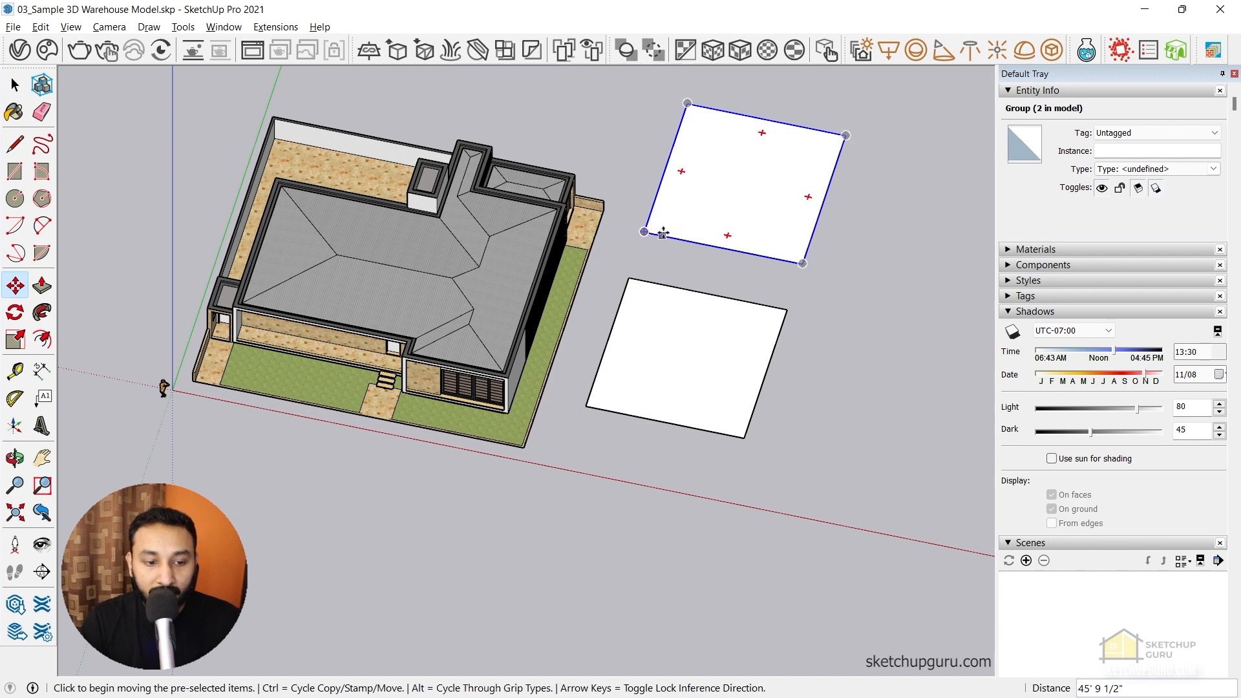
Copy the new rectangle group again, placing the third rectangle about 62' 8" away on the side farther from the house
{"action": "scroll", "coordinate": [647, 246], "scroll_direction": "down", "scroll_amount": 4}
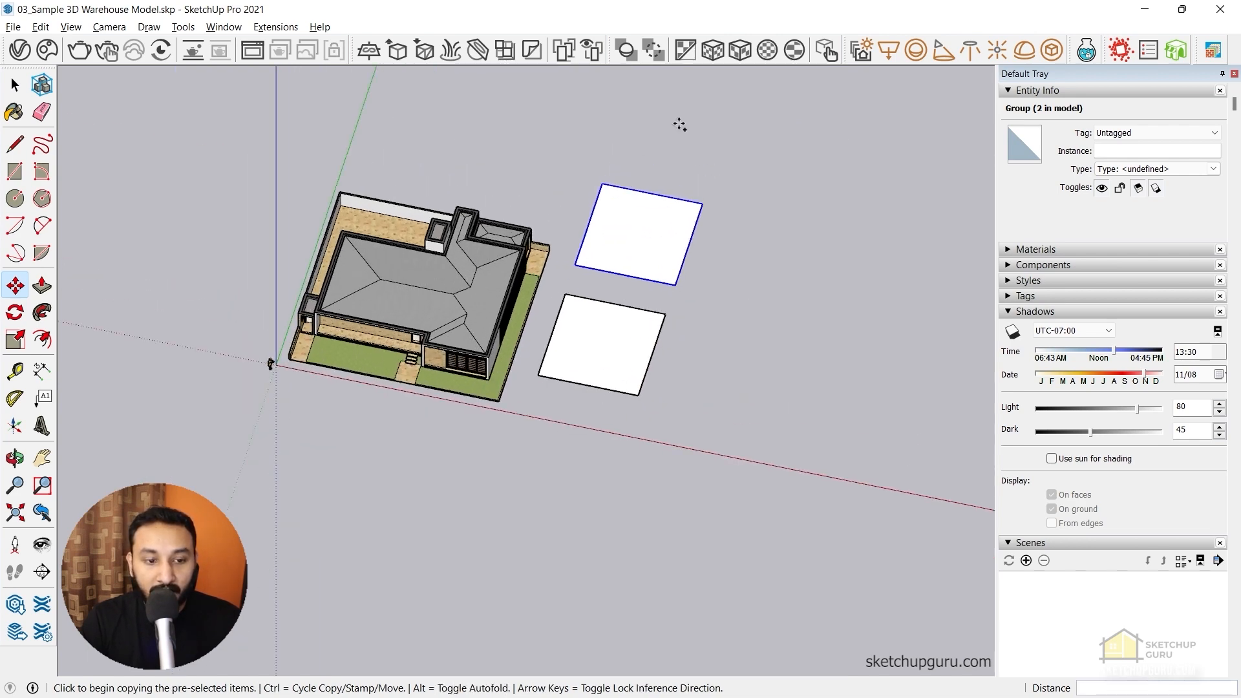
{"action": "key", "text": "m"}
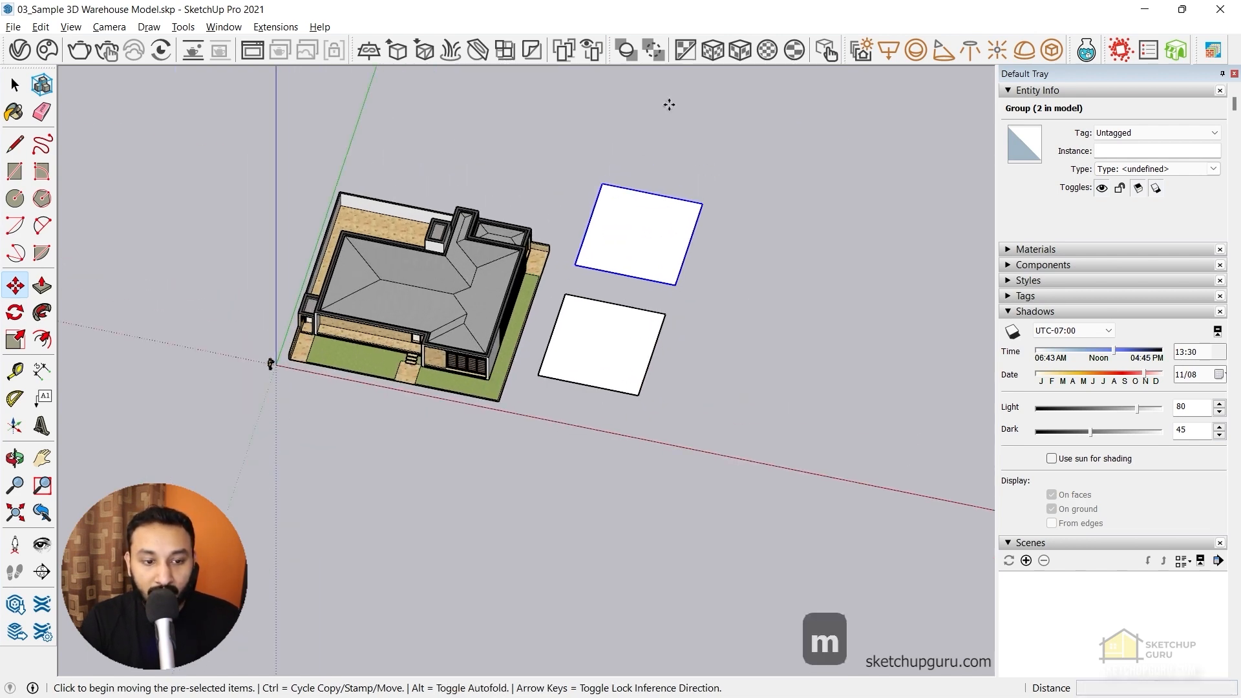
{"action": "key", "text": "ctrl"}
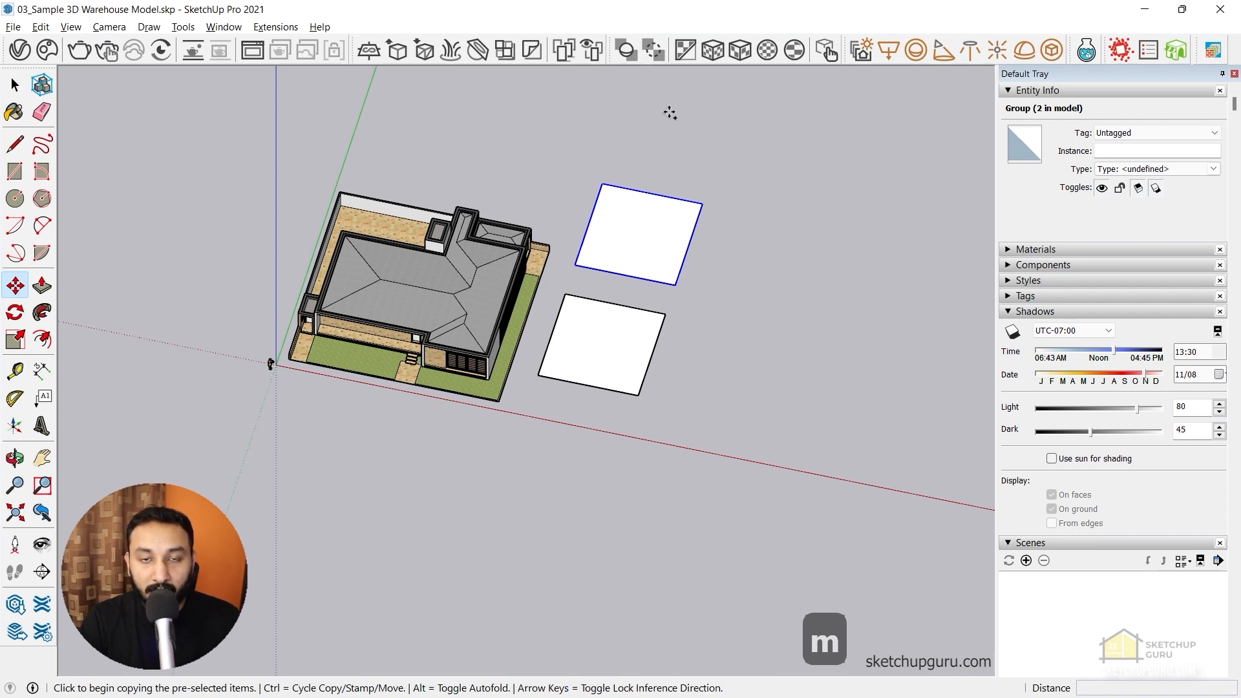
{"action": "left_click", "coordinate": [575, 264]}
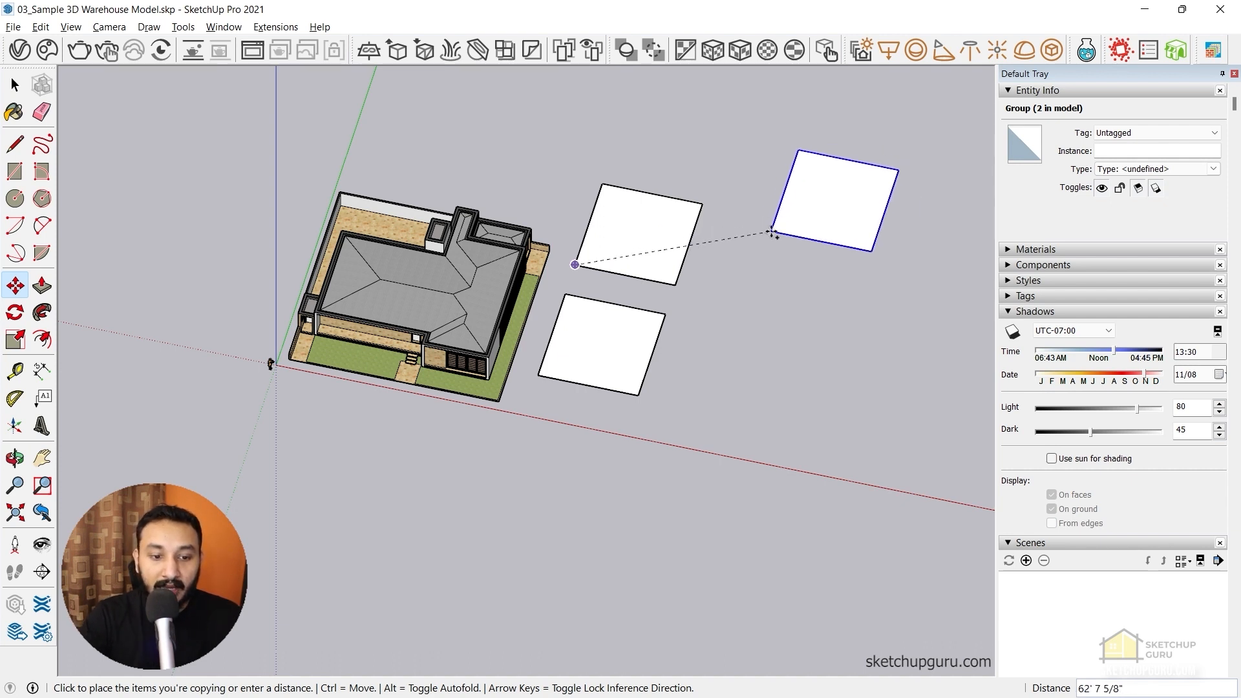
{"action": "left_click", "coordinate": [771, 232]}
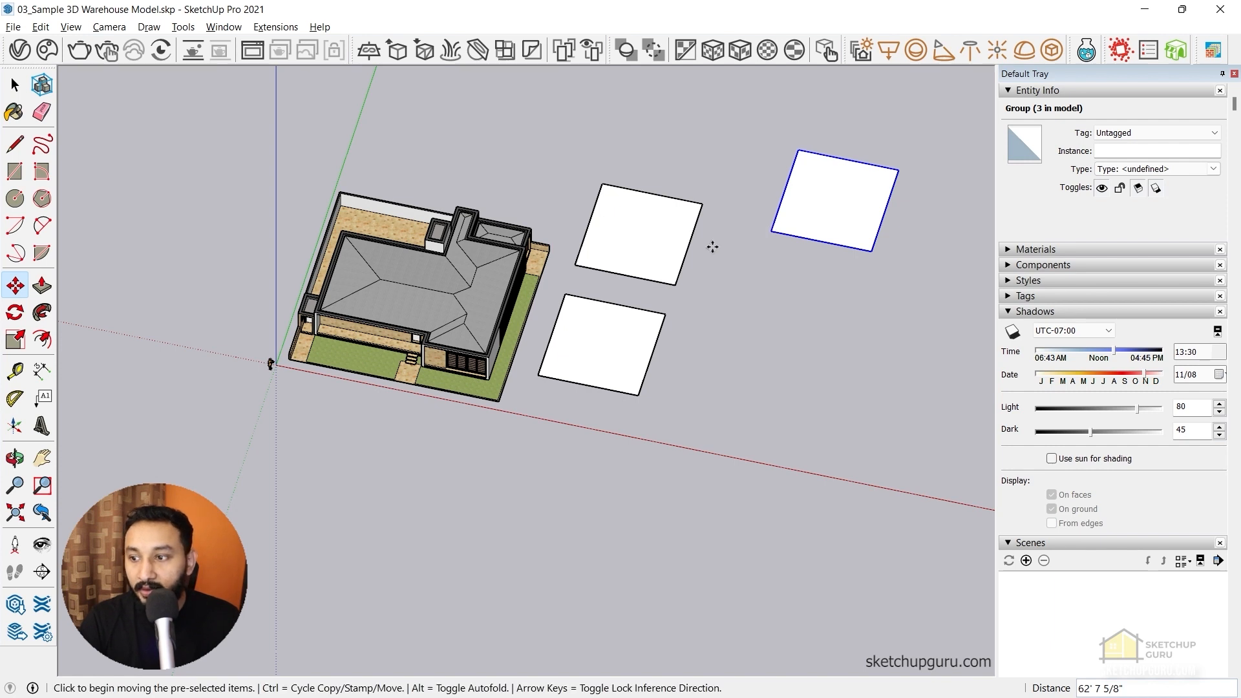
Copy the middle rectangle group farther behind the house, using the matching corners of the first two rectangles as the copy distance
{"action": "scroll", "coordinate": [678, 239], "scroll_direction": "down", "scroll_amount": 5}
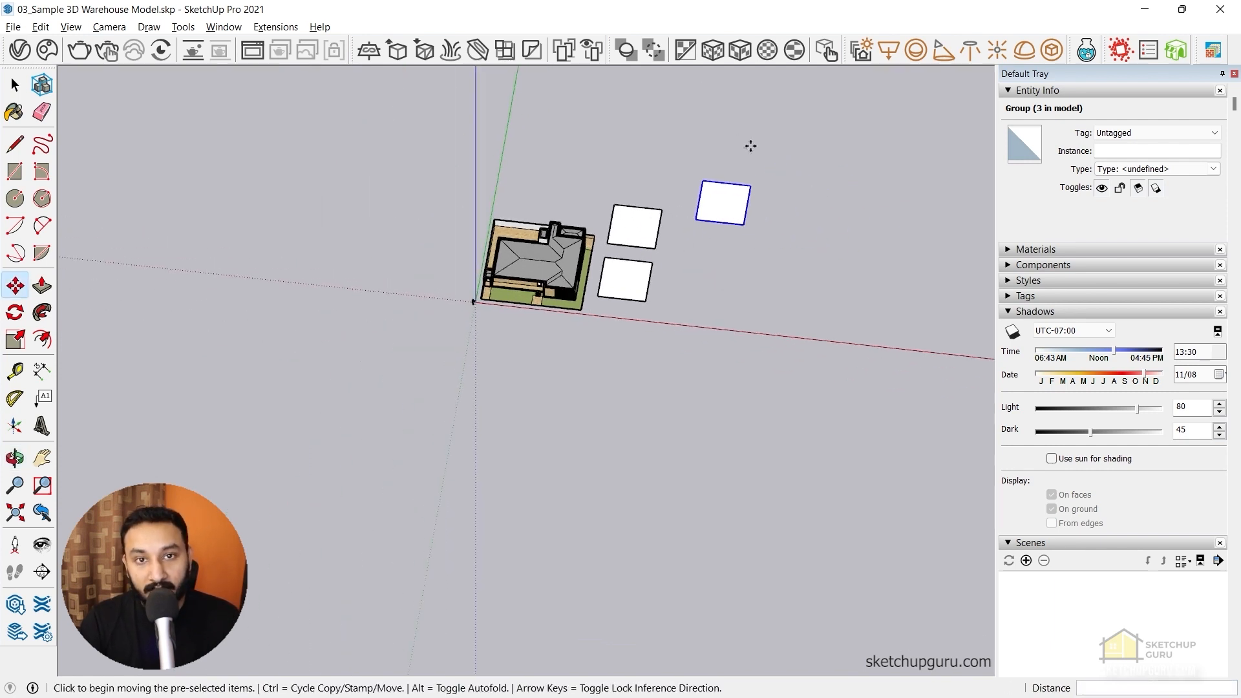
{"action": "middle_click_drag", "start_coordinate": [750, 146], "coordinate": [731, 288], "text": "shift"}
{"action": "key", "text": "space"}
{"action": "left_click", "coordinate": [627, 377]}
{"action": "middle_click_drag", "start_coordinate": [672, 386], "coordinate": [579, 264]}
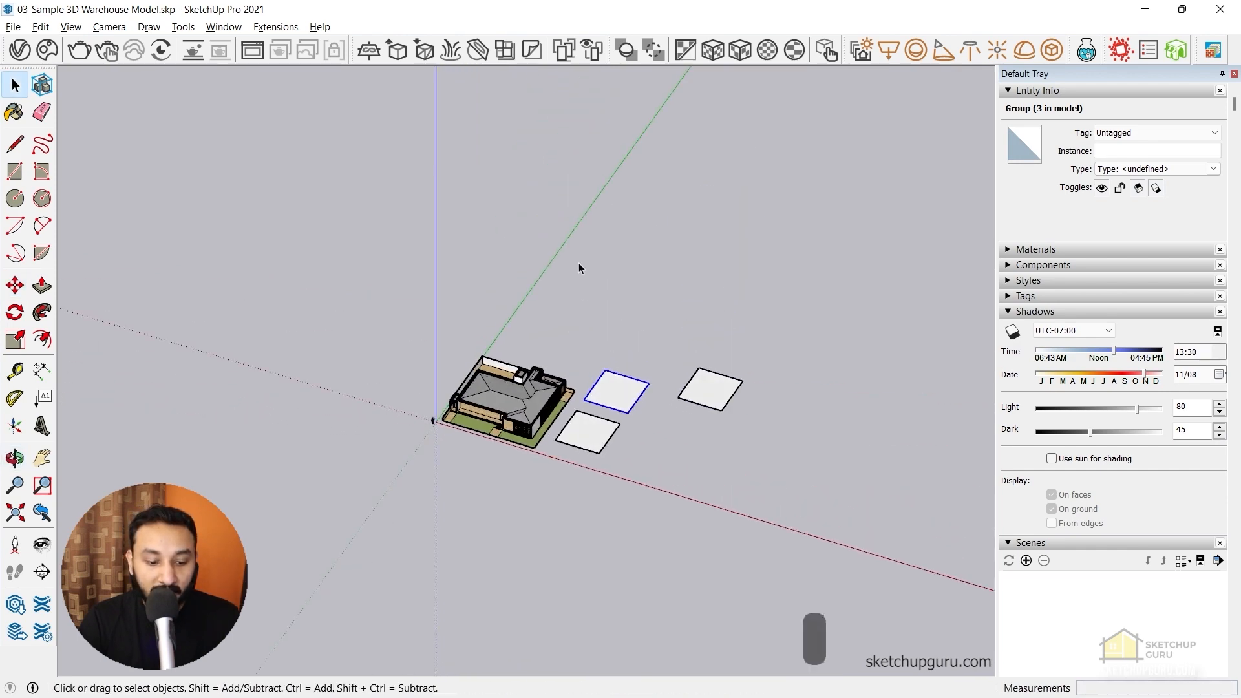
{"action": "key", "text": "m"}
{"action": "key", "text": "ctrl"}
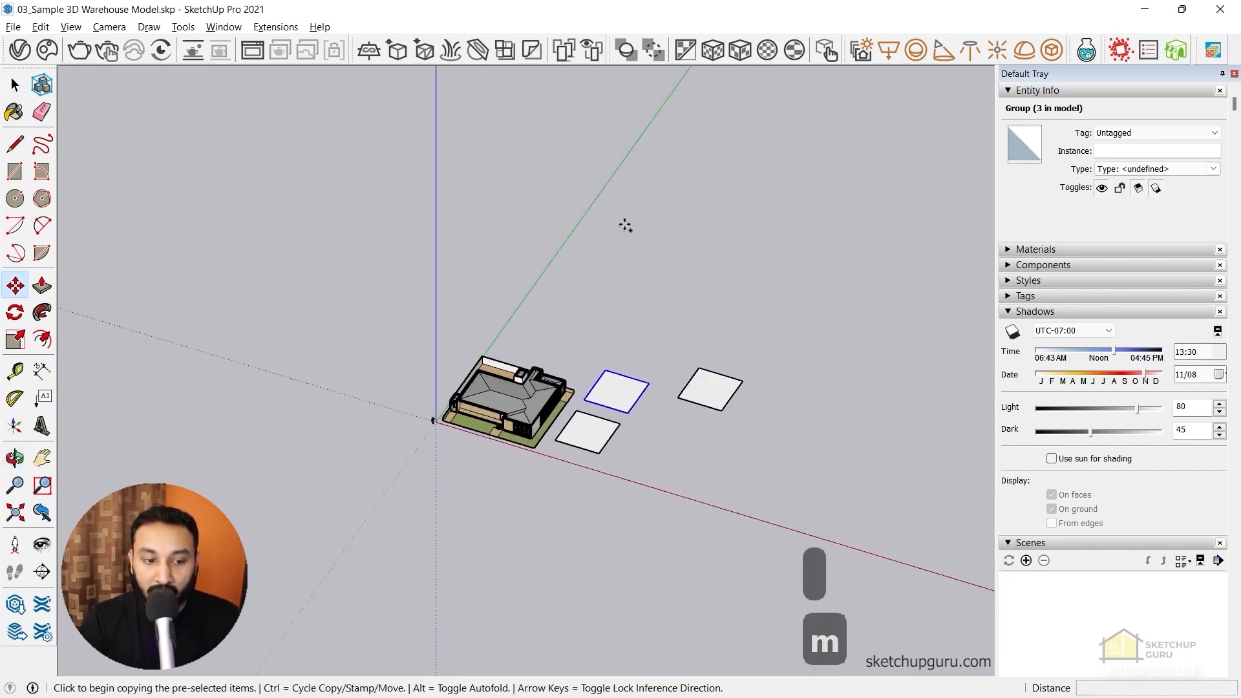
{"action": "scroll", "coordinate": [625, 459], "scroll_direction": "up", "scroll_amount": 6}
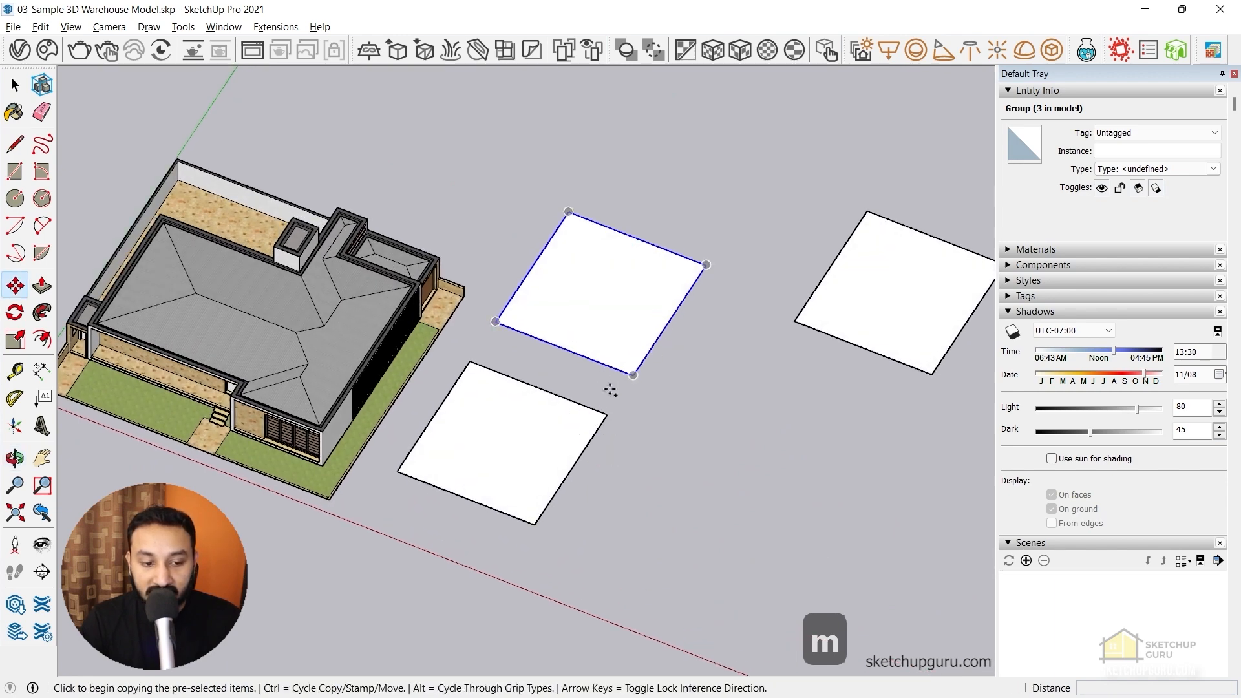
{"action": "left_click", "coordinate": [606, 415]}
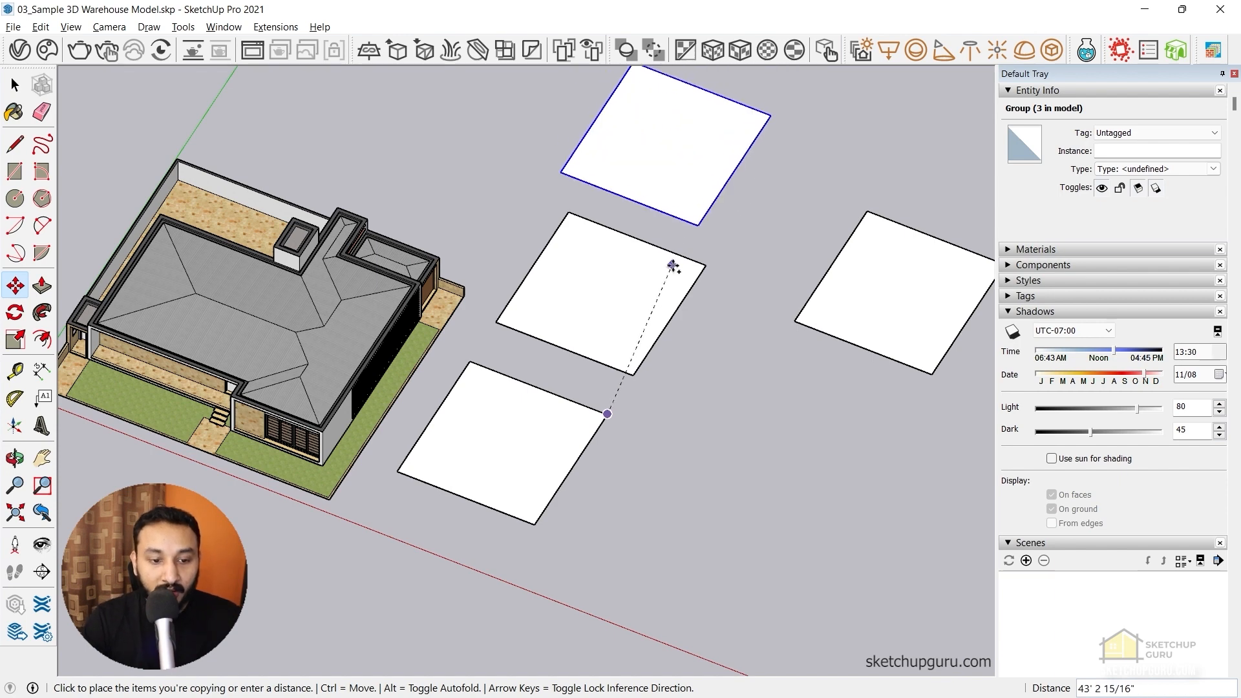
{"action": "left_click", "coordinate": [706, 265]}
{"action": "scroll", "coordinate": [660, 333], "scroll_direction": "down", "scroll_amount": 2}
{"action": "scroll", "coordinate": [662, 333], "scroll_direction": "down", "scroll_amount": 2}
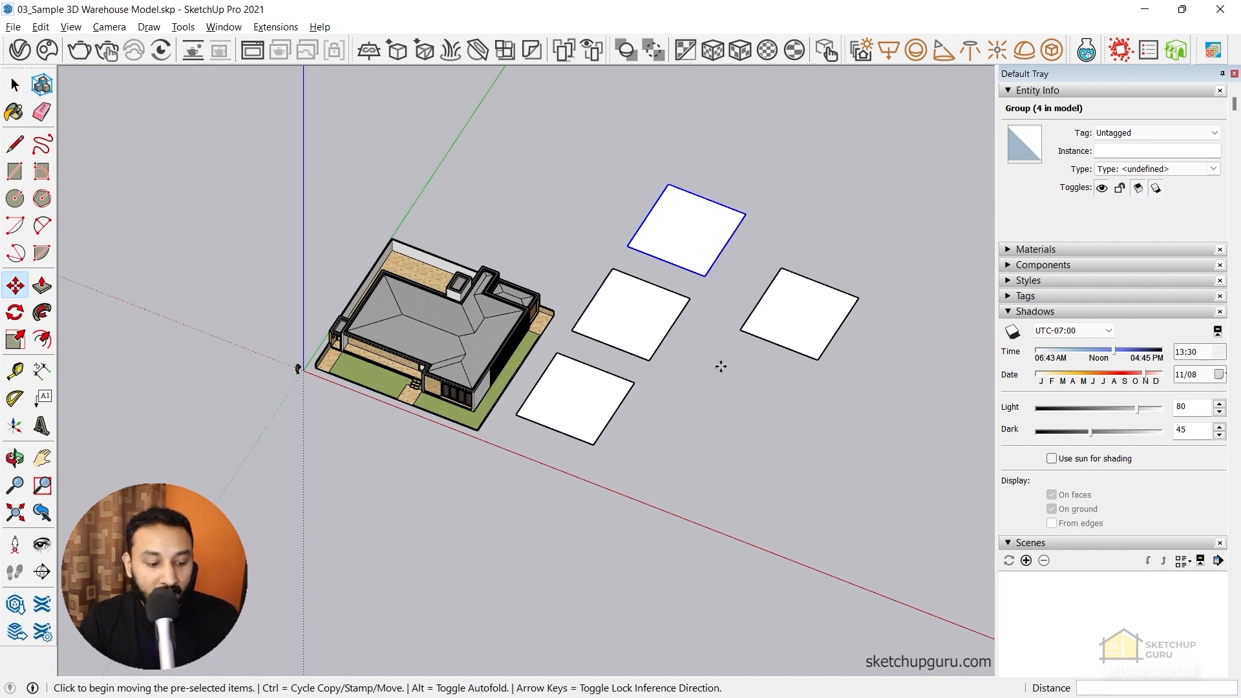
Multiply the last rectangle copy into an evenly spaced row with x10
{"action": "type", "text": "x10"}
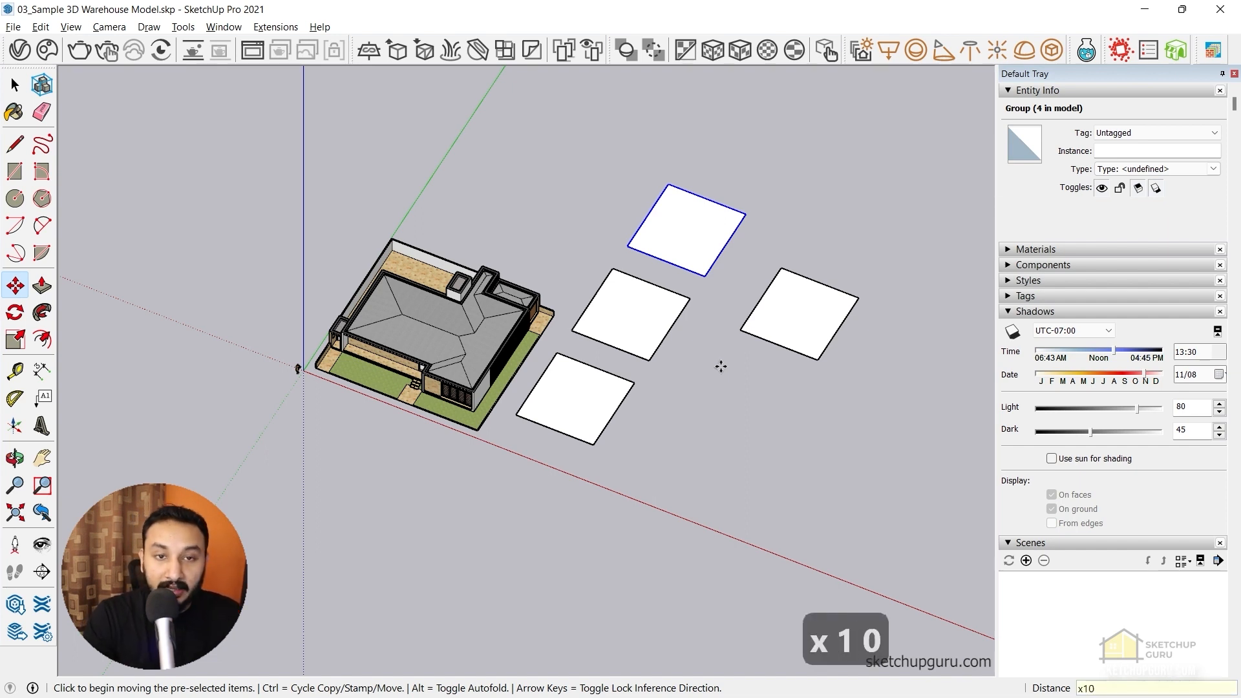
{"action": "key", "text": "Return"}
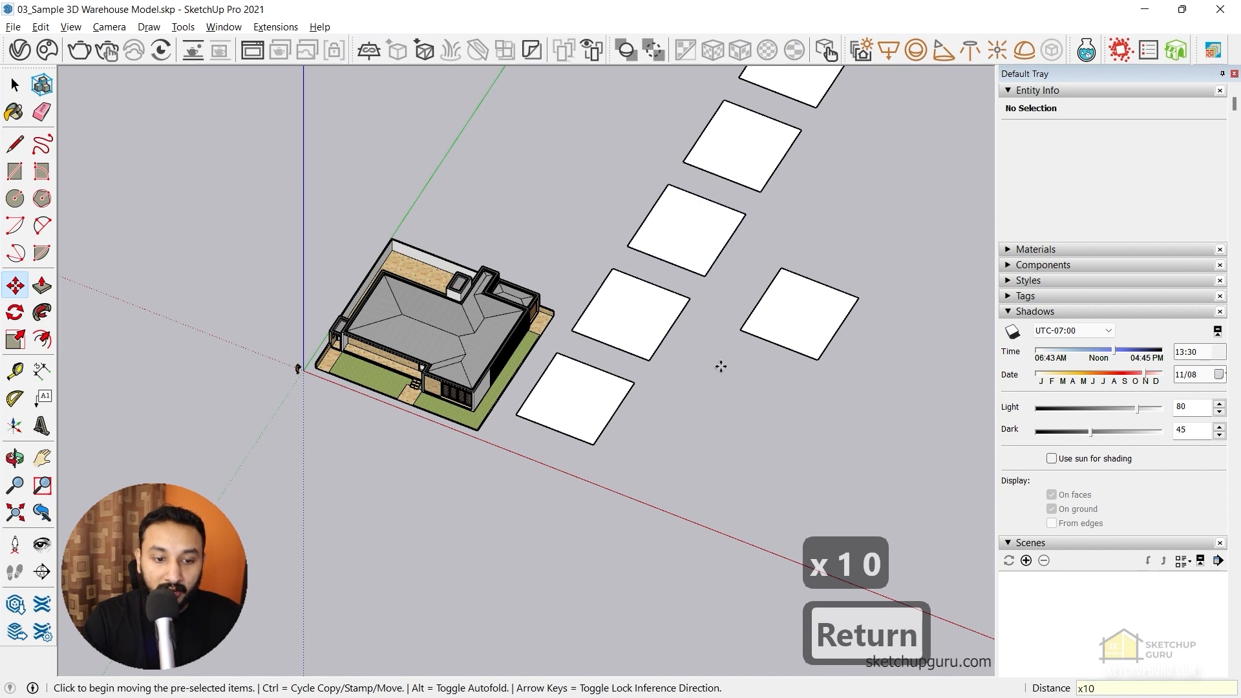
{"action": "scroll", "coordinate": [627, 366], "scroll_direction": "down", "scroll_amount": 2}
{"action": "scroll", "coordinate": [628, 365], "scroll_direction": "down", "scroll_amount": 3}
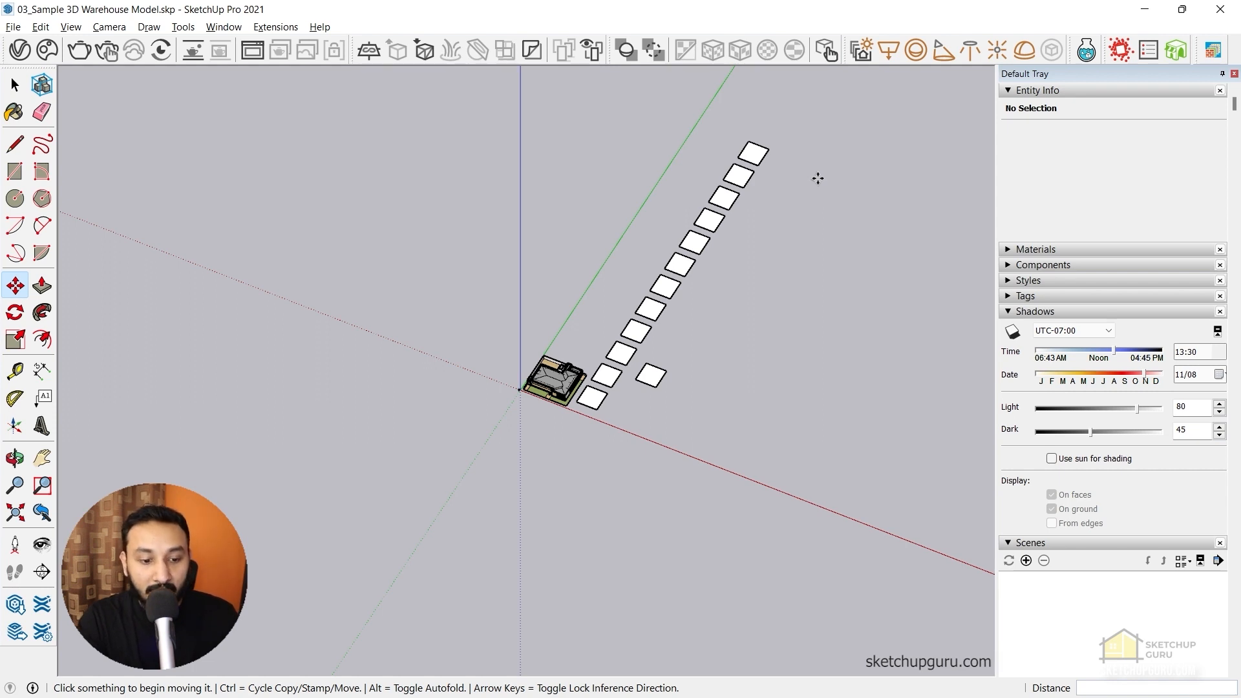
Change the row's copy multiplier to x6 and then to x2
{"action": "type", "text": "x6"}
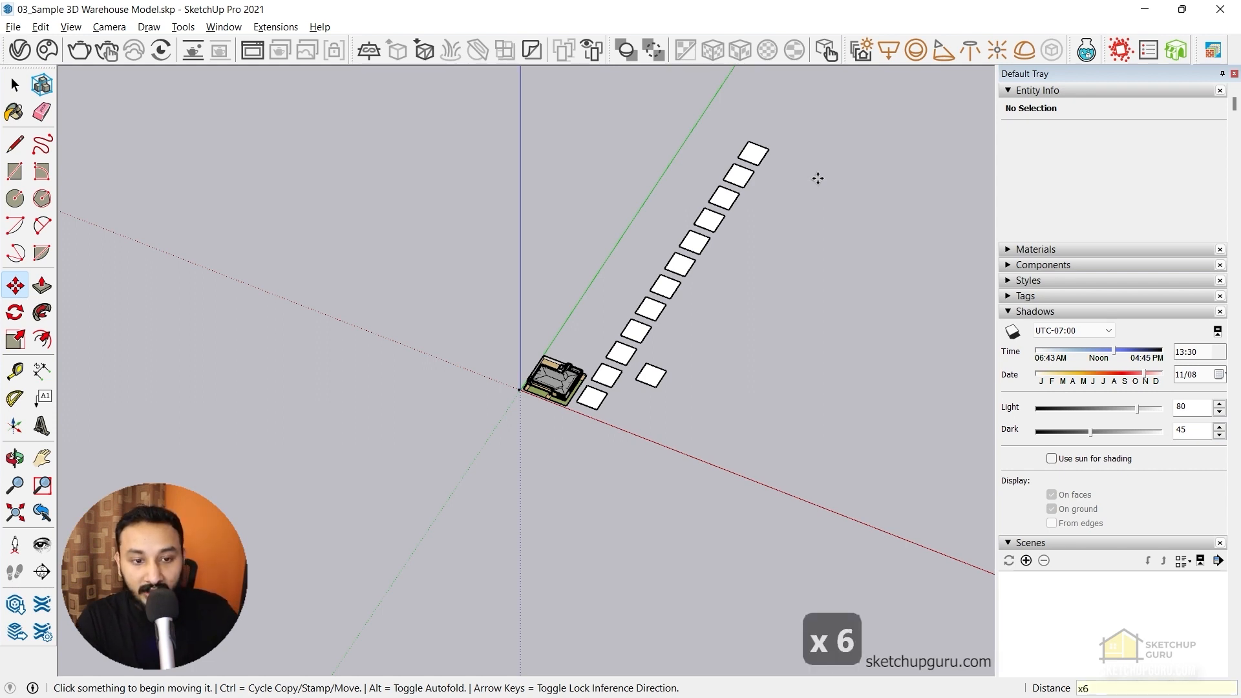
{"action": "key", "text": "Return"}
{"action": "type", "text": "x2"}
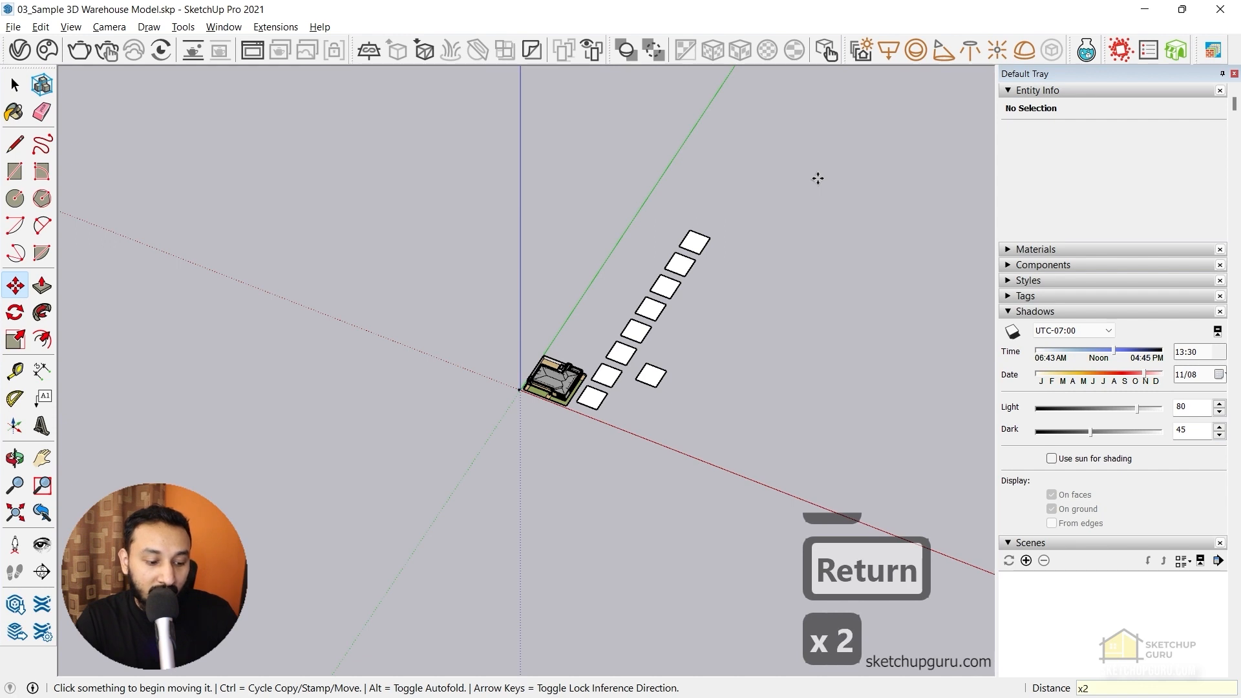
{"action": "key", "text": "Return"}
Set the row's copy multiplier to x15 and leave the Move tool
{"action": "type", "text": "x15"}
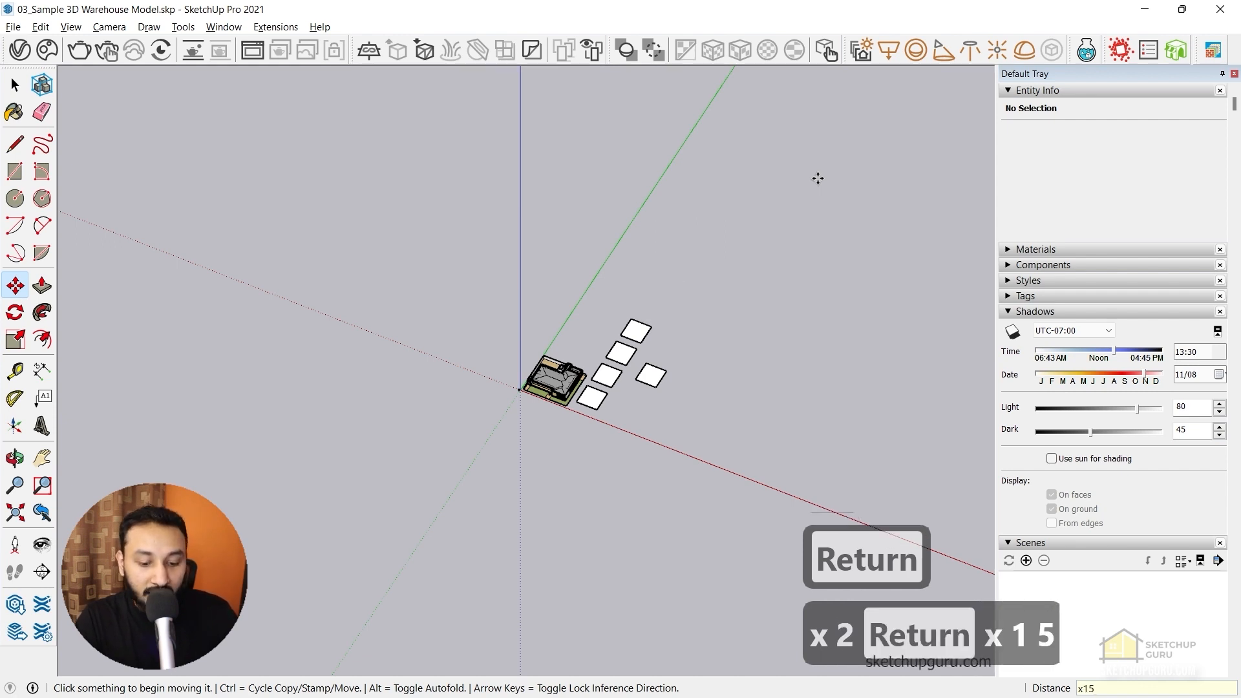
{"action": "key", "text": "Return"}
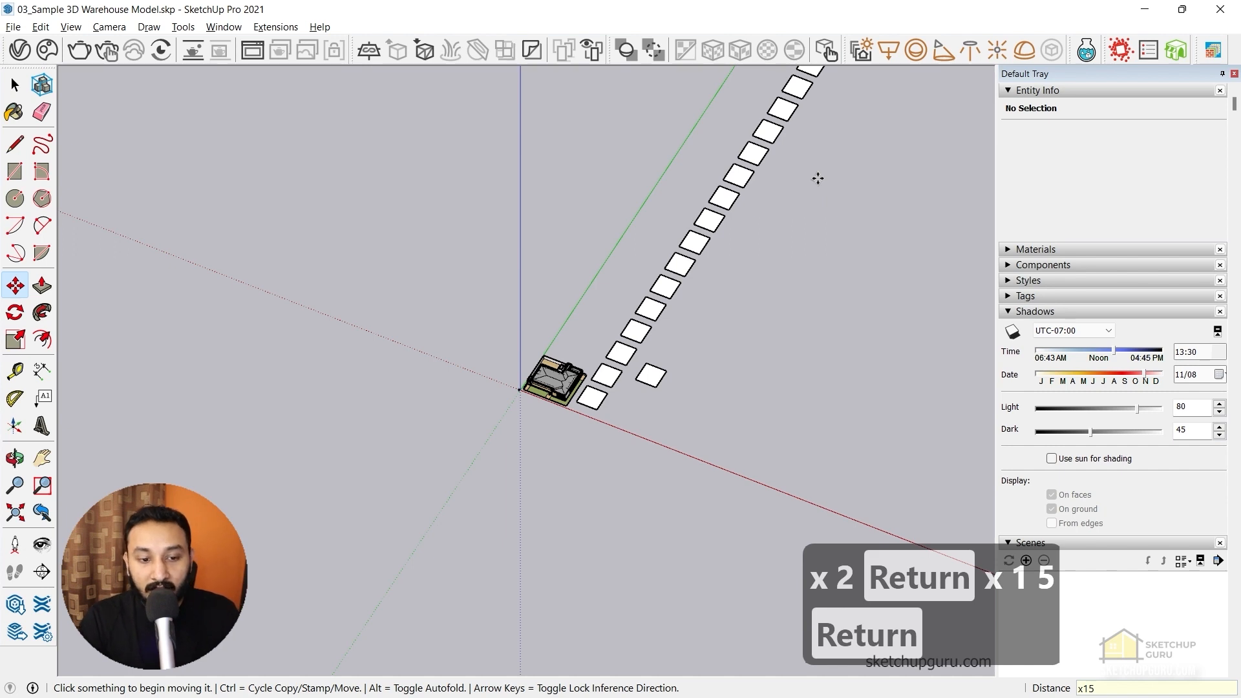
{"action": "key", "text": "Escape"}
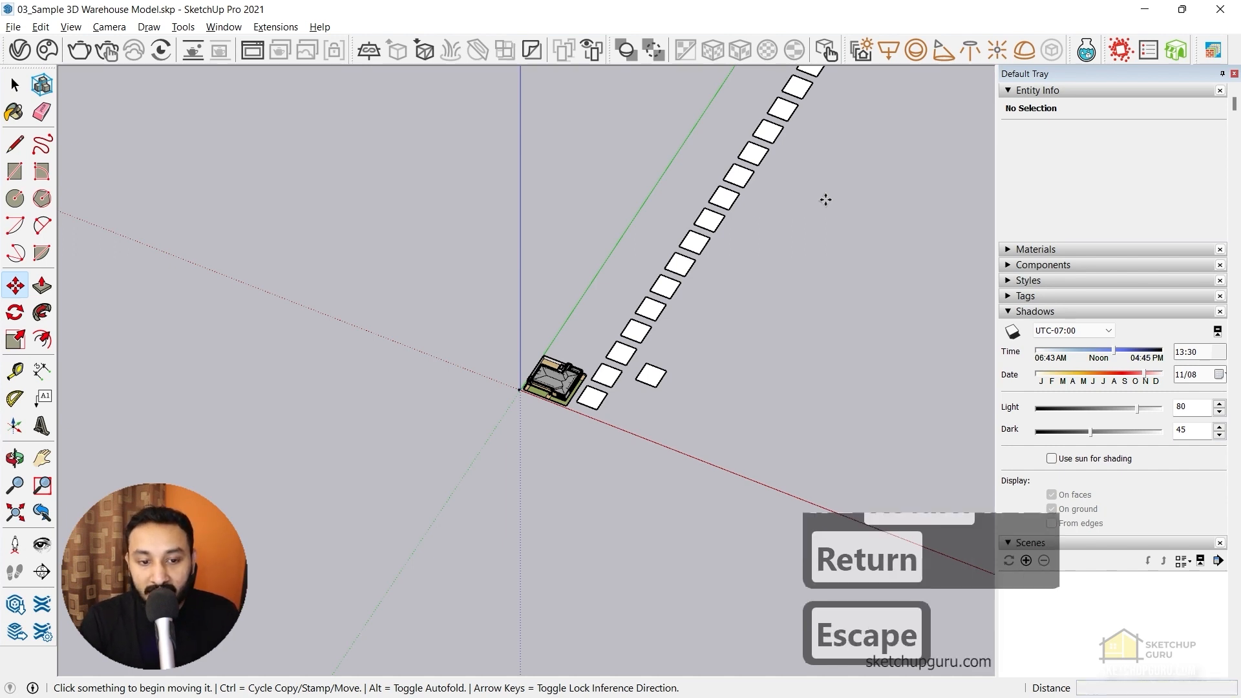
{"action": "key", "text": "space"}
{"action": "scroll", "coordinate": [795, 194], "scroll_direction": "down", "scroll_amount": 3}
{"action": "scroll", "coordinate": [762, 204], "scroll_direction": "up", "scroll_amount": 2}
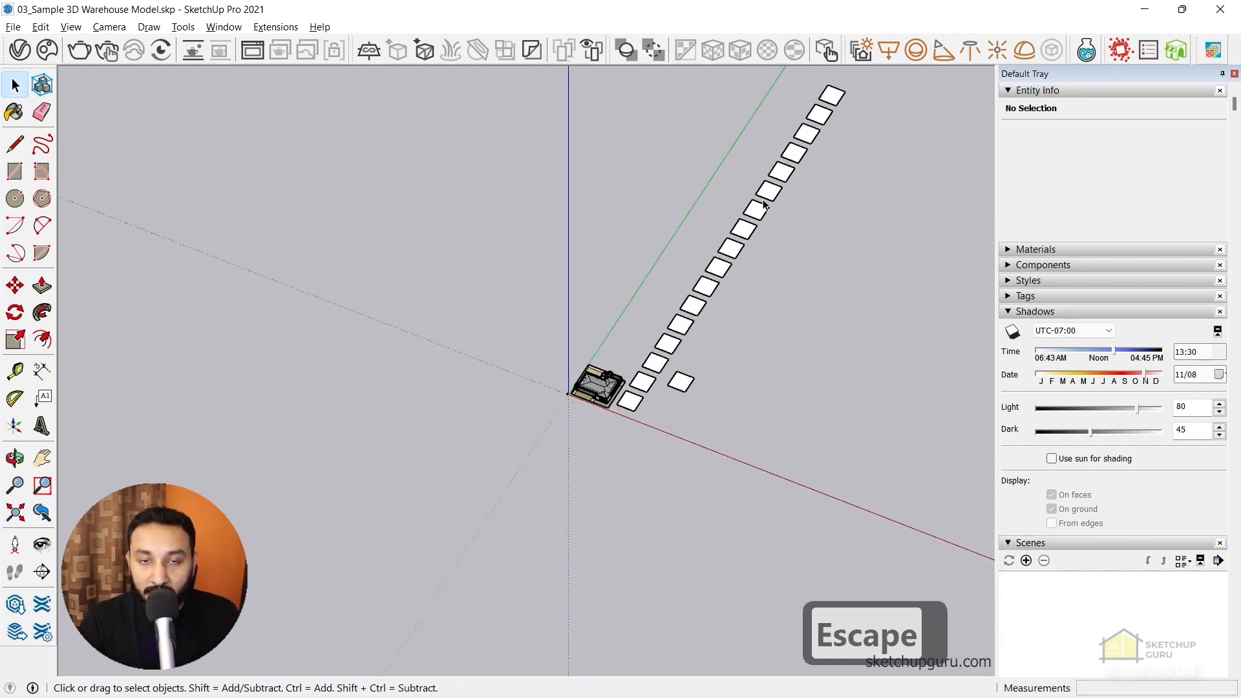
{"action": "scroll", "coordinate": [704, 370], "scroll_direction": "up", "scroll_amount": 3}
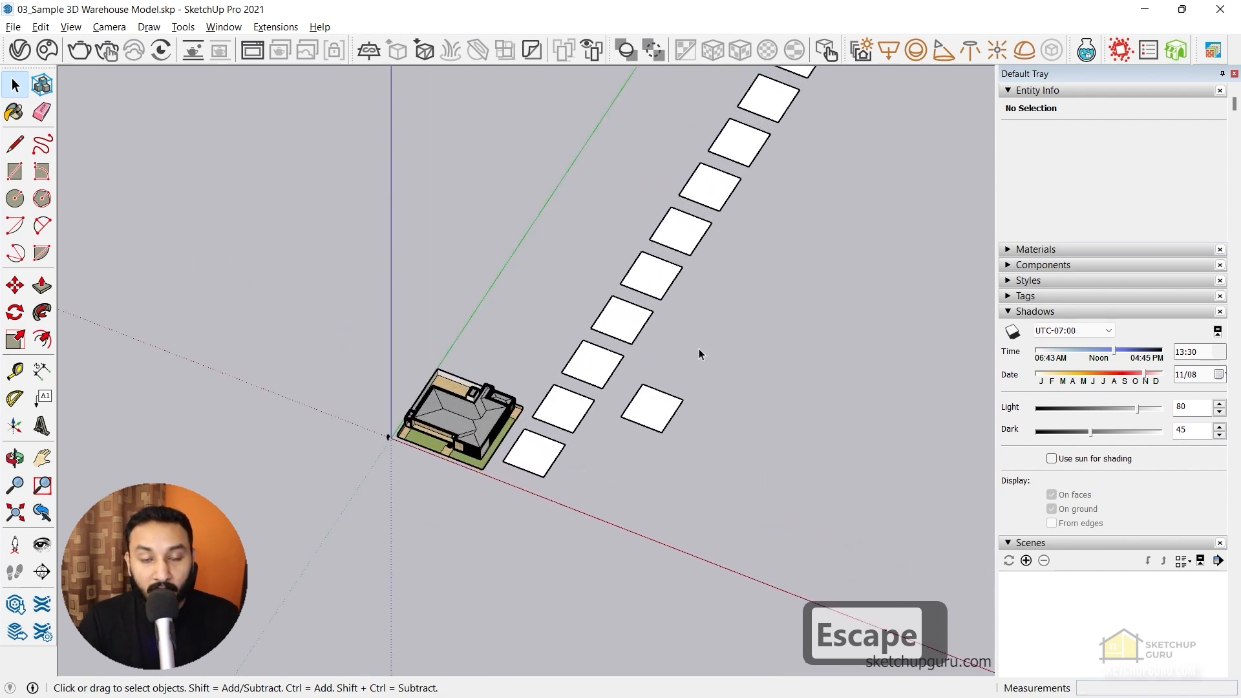
{"action": "scroll", "coordinate": [711, 335], "scroll_direction": "down", "scroll_amount": 1}
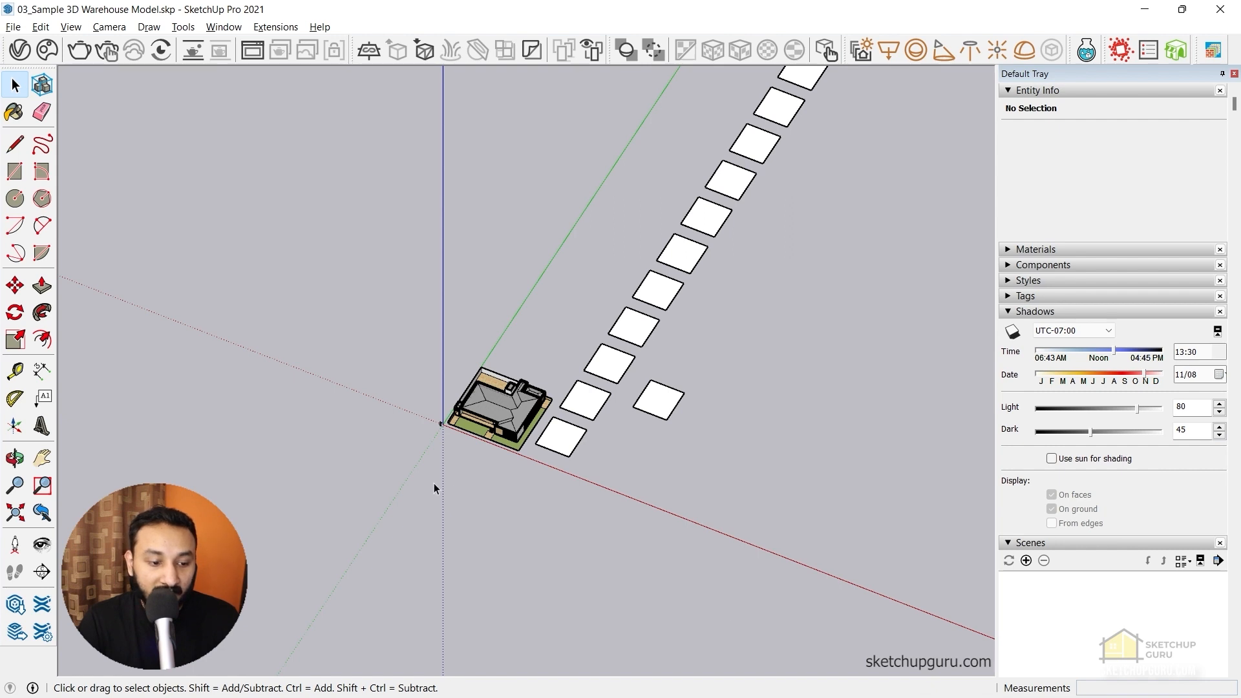
Copy the standalone rectangle beside the row about 84' 2" away from the house, locked to the red axis
{"action": "middle_click_drag", "start_coordinate": [452, 304], "coordinate": [642, 309]}
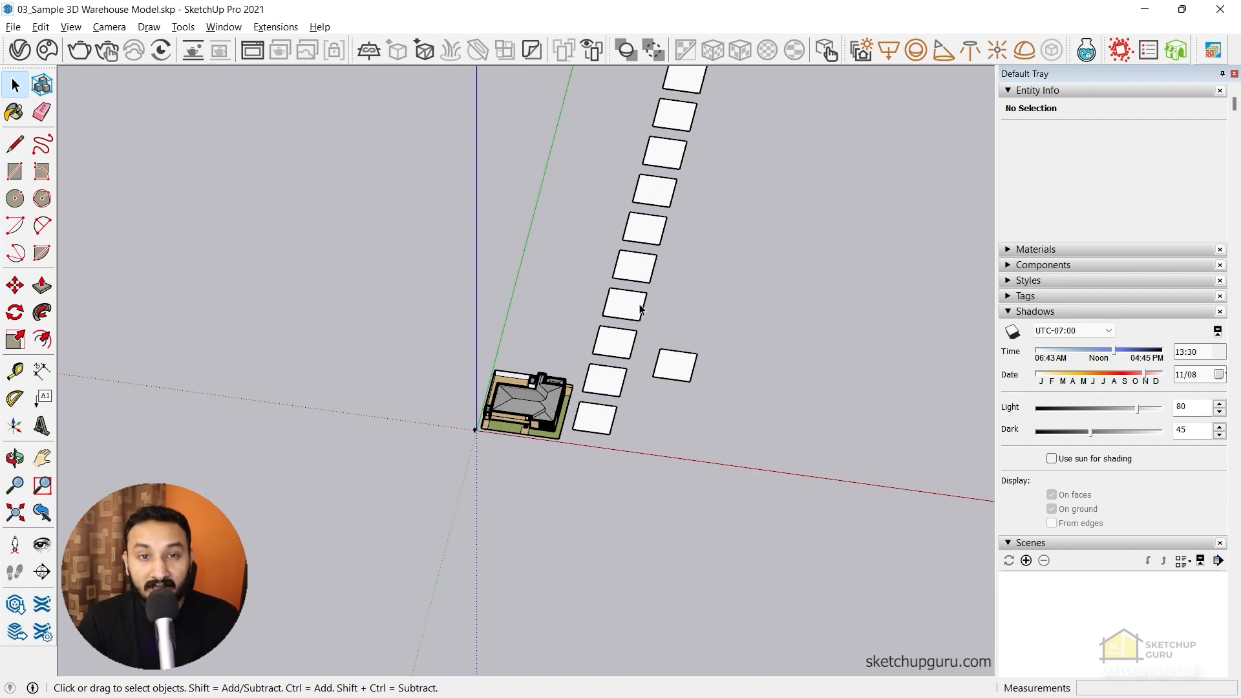
{"action": "left_click", "coordinate": [675, 366]}
{"action": "middle_click_drag", "start_coordinate": [644, 368], "coordinate": [503, 344], "text": "shift"}
{"action": "scroll", "coordinate": [503, 345], "scroll_direction": "up", "scroll_amount": 1}
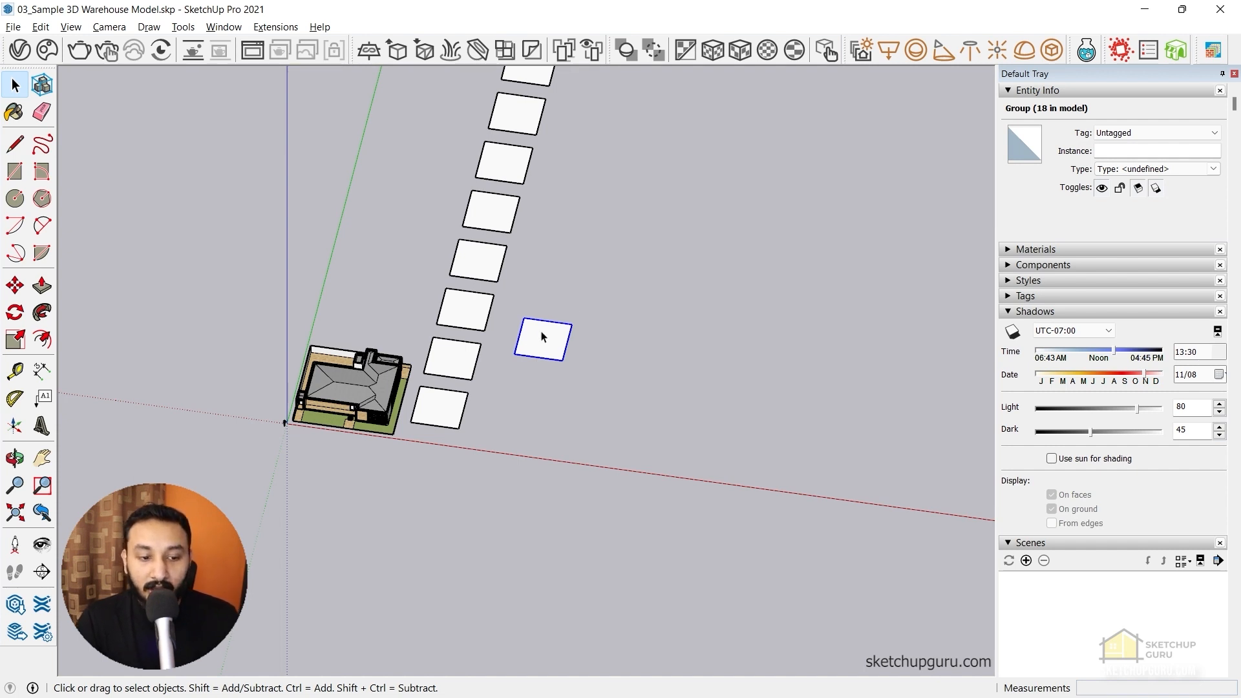
{"action": "key", "text": "m"}
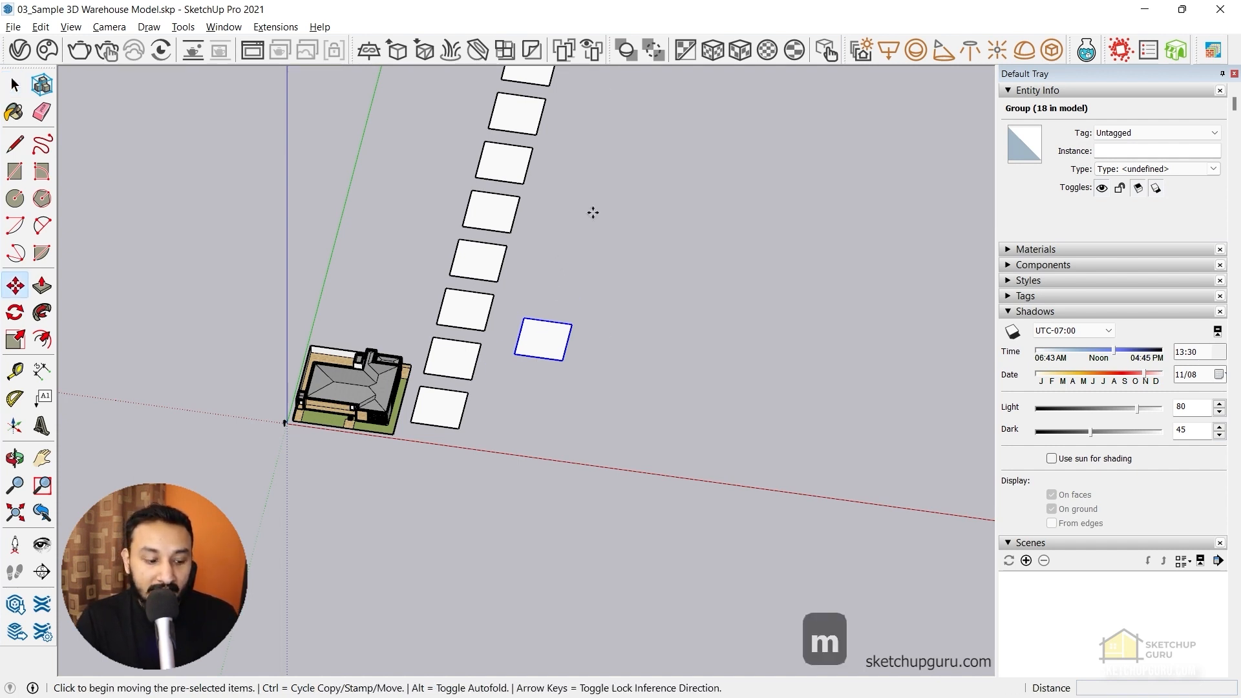
{"action": "key", "text": "ctrl"}
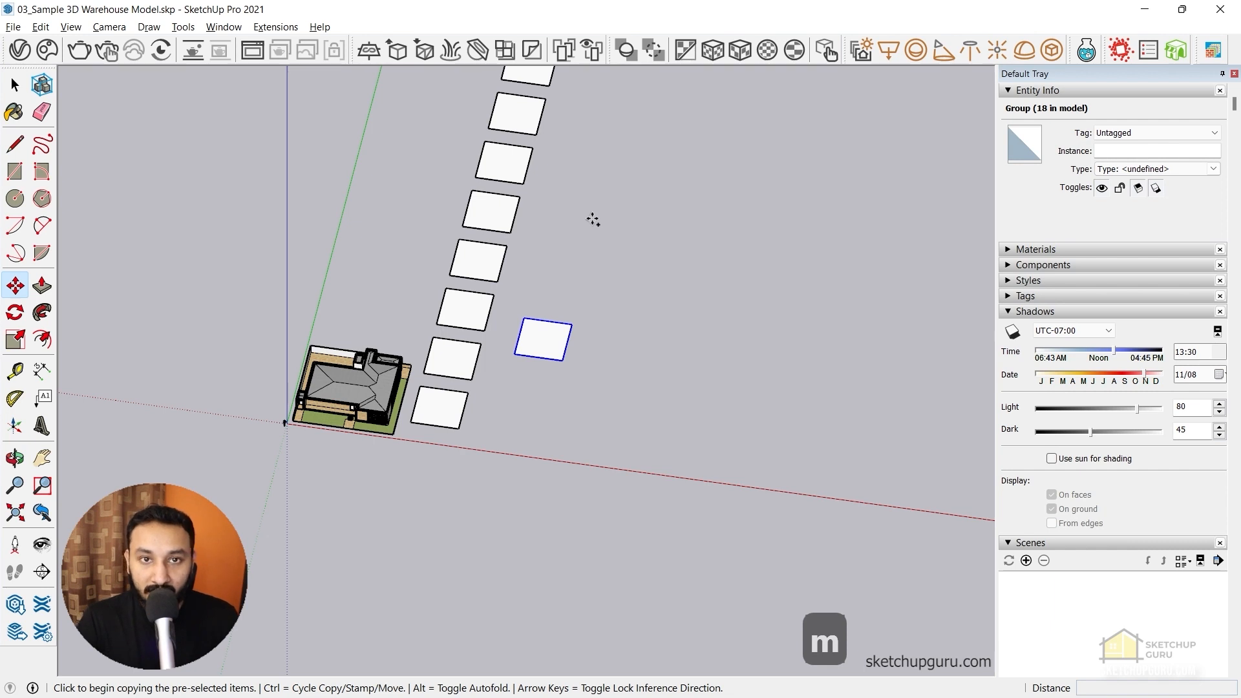
{"action": "left_click", "coordinate": [514, 352]}
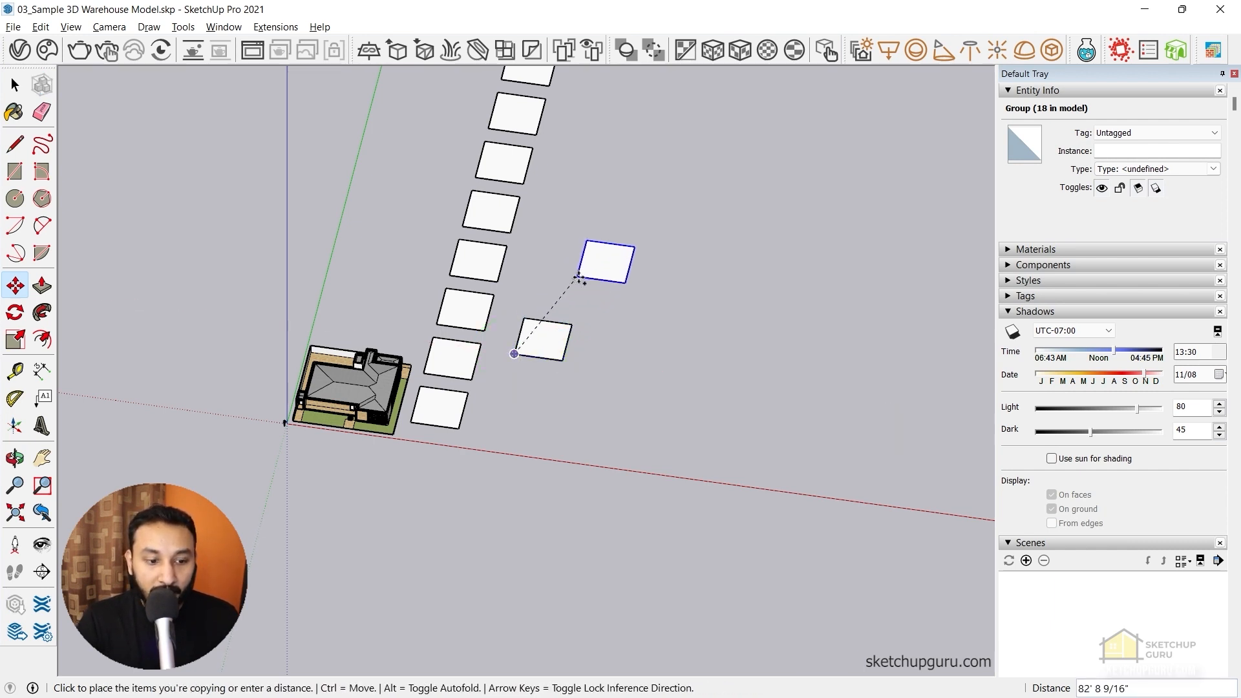
{"action": "scroll", "coordinate": [601, 259], "scroll_direction": "up", "scroll_amount": 1}
{"action": "scroll", "coordinate": [556, 236], "scroll_direction": "down", "scroll_amount": 1}
{"action": "scroll", "coordinate": [653, 141], "scroll_direction": "down", "scroll_amount": 1}
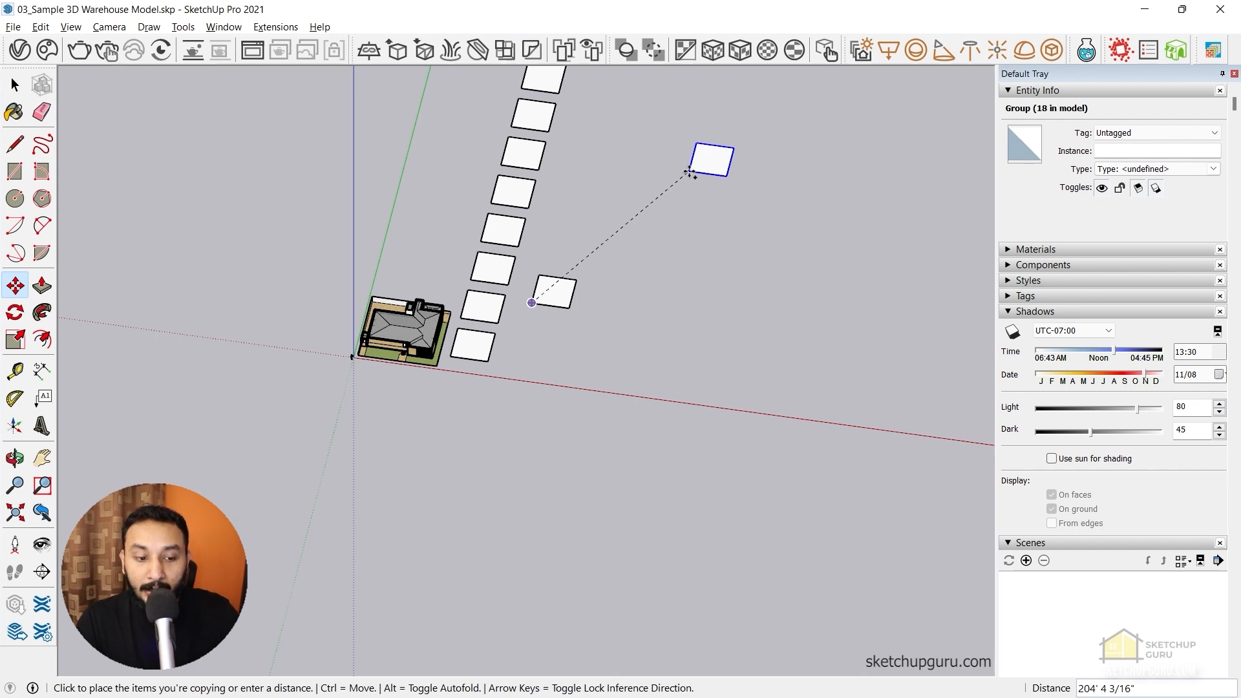
{"action": "key", "text": "Right"}
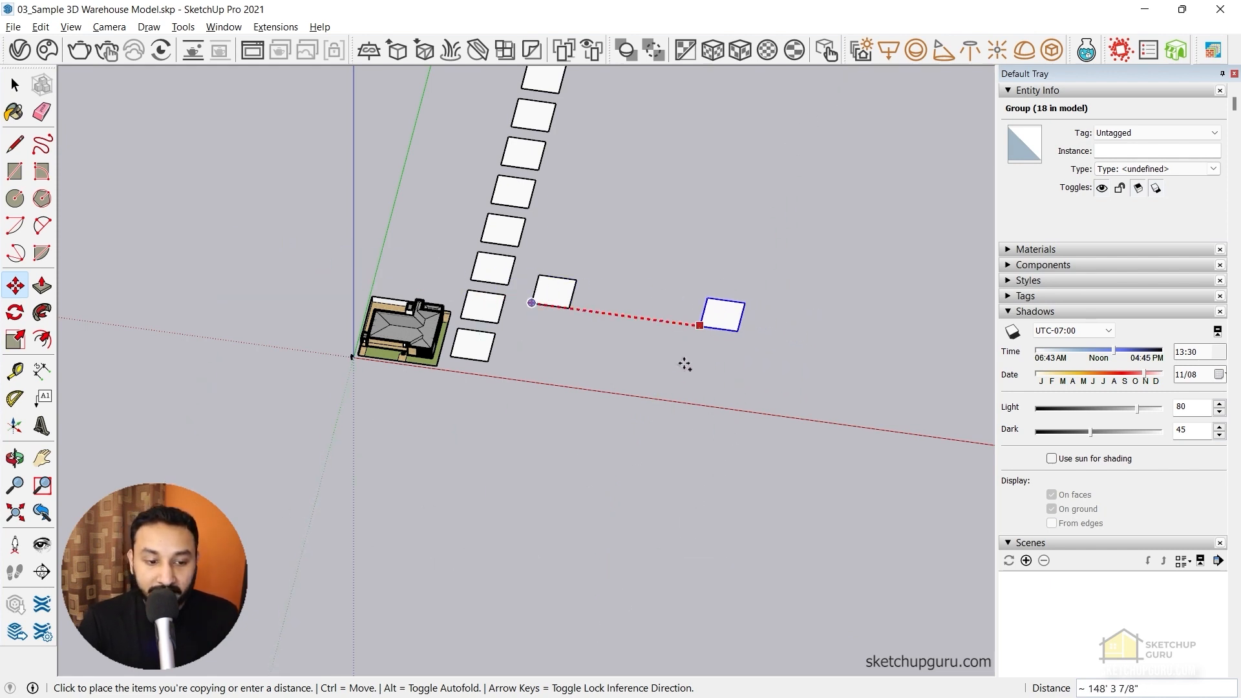
{"action": "left_click", "coordinate": [648, 313]}
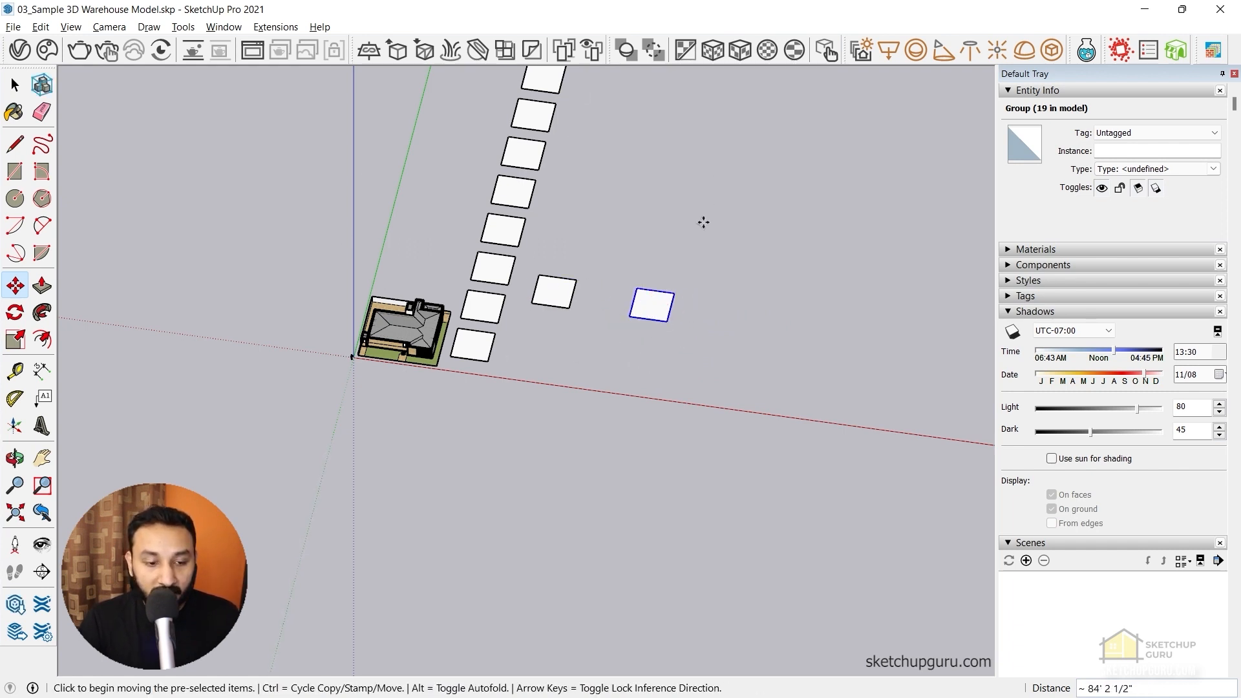
Move the new rectangle copy about 147' 5" toward the back, locked to the green axis
{"action": "left_click", "coordinate": [631, 317]}
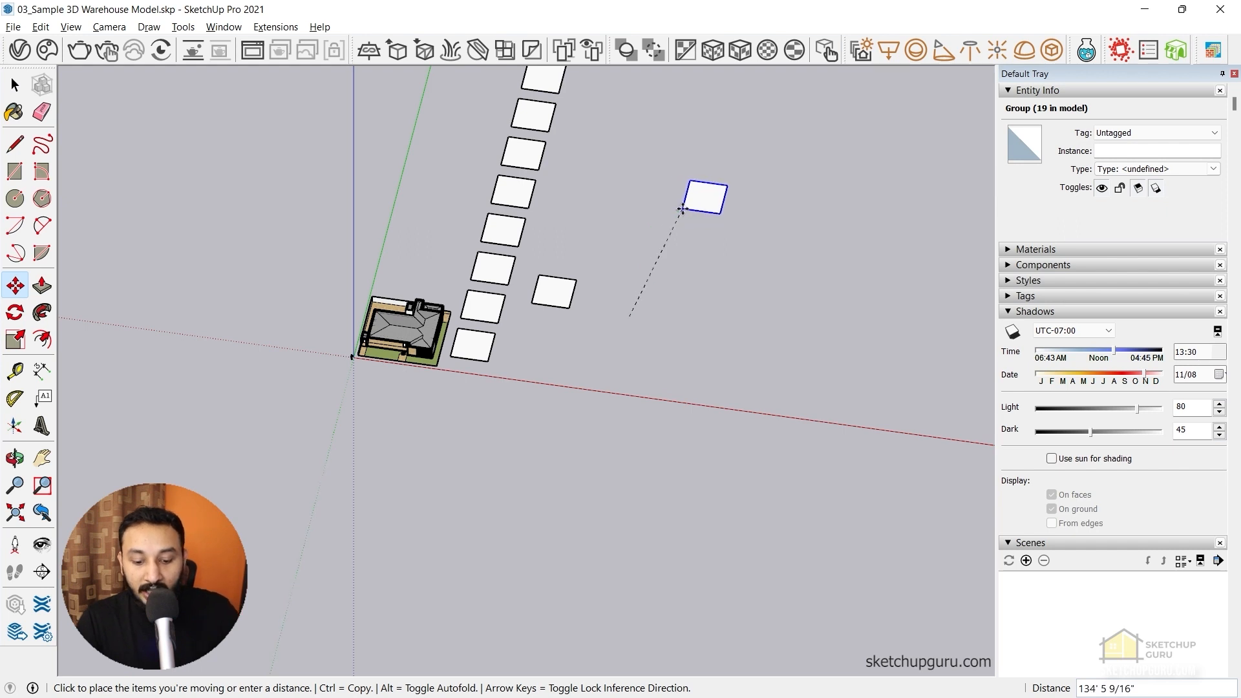
{"action": "key", "text": "Left"}
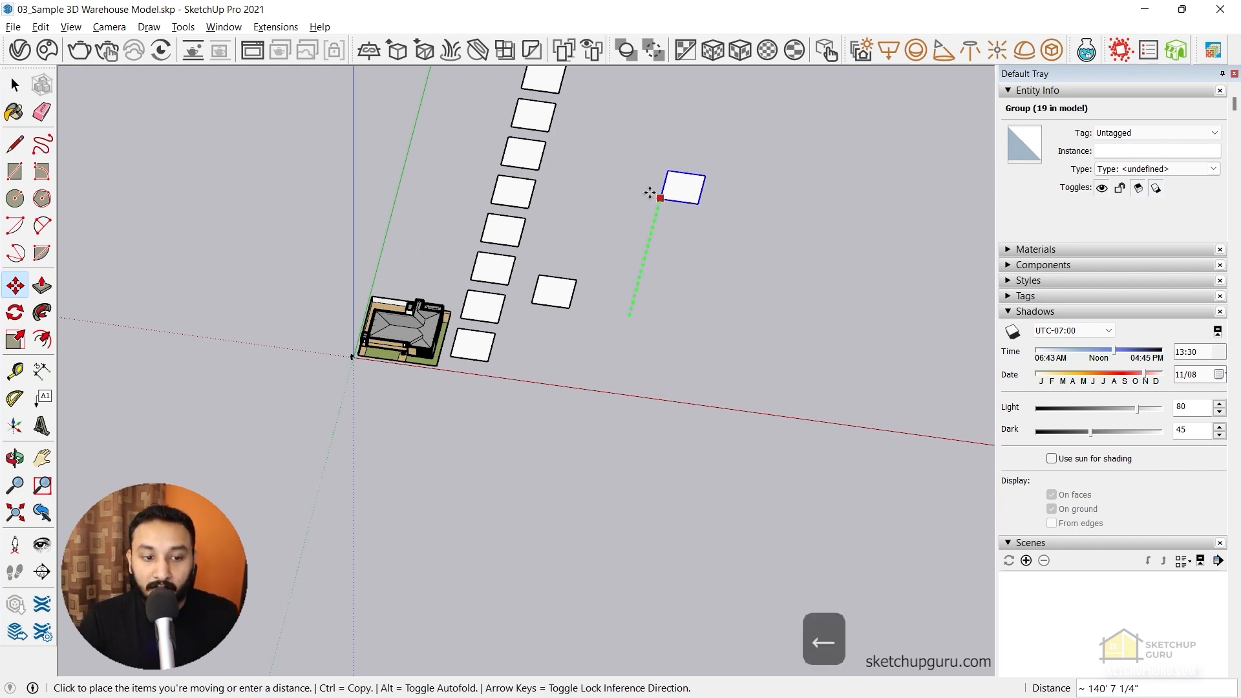
{"action": "left_click", "coordinate": [662, 188]}
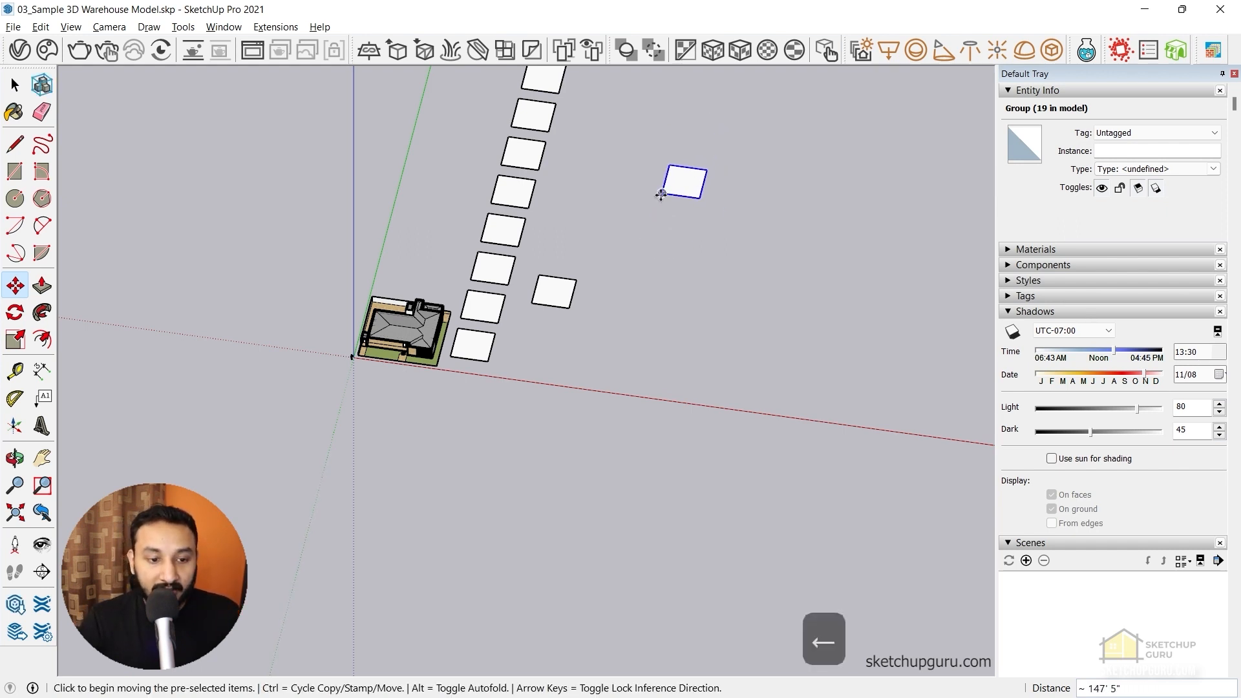
Try to move the same rectangle copy vertically with the movement locked to the blue axis
{"action": "left_click", "coordinate": [663, 191]}
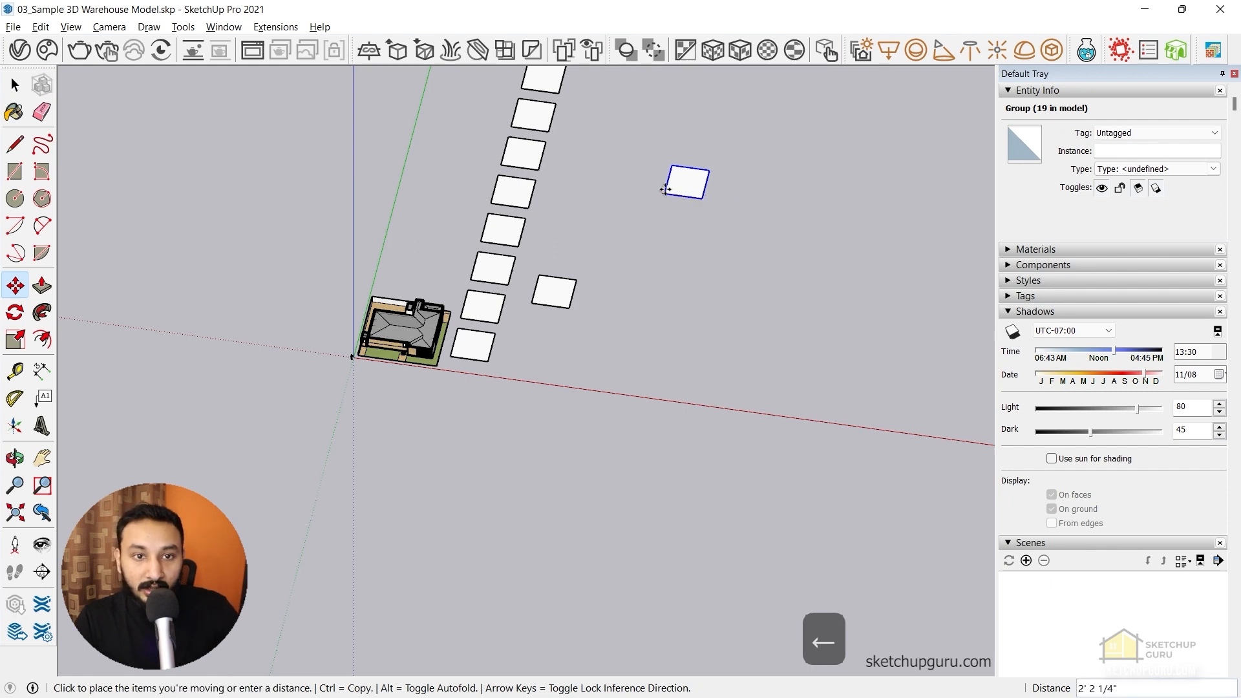
{"action": "key", "text": "Up"}
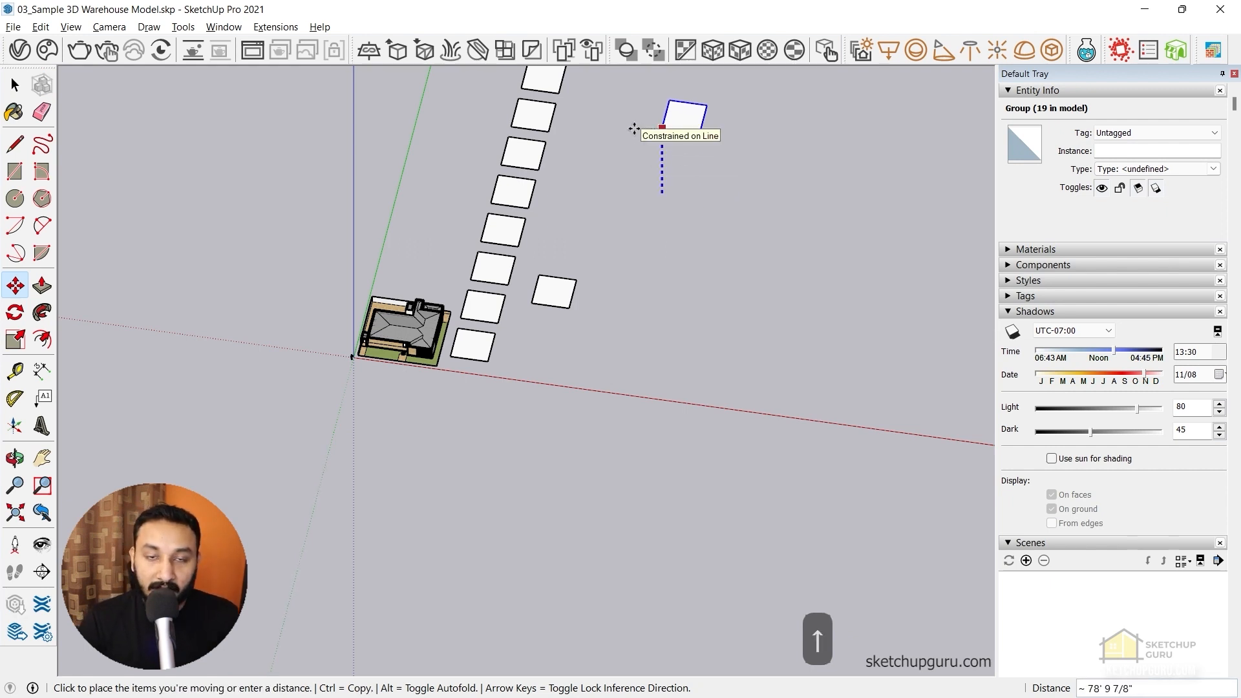
{"action": "key", "text": "space"}
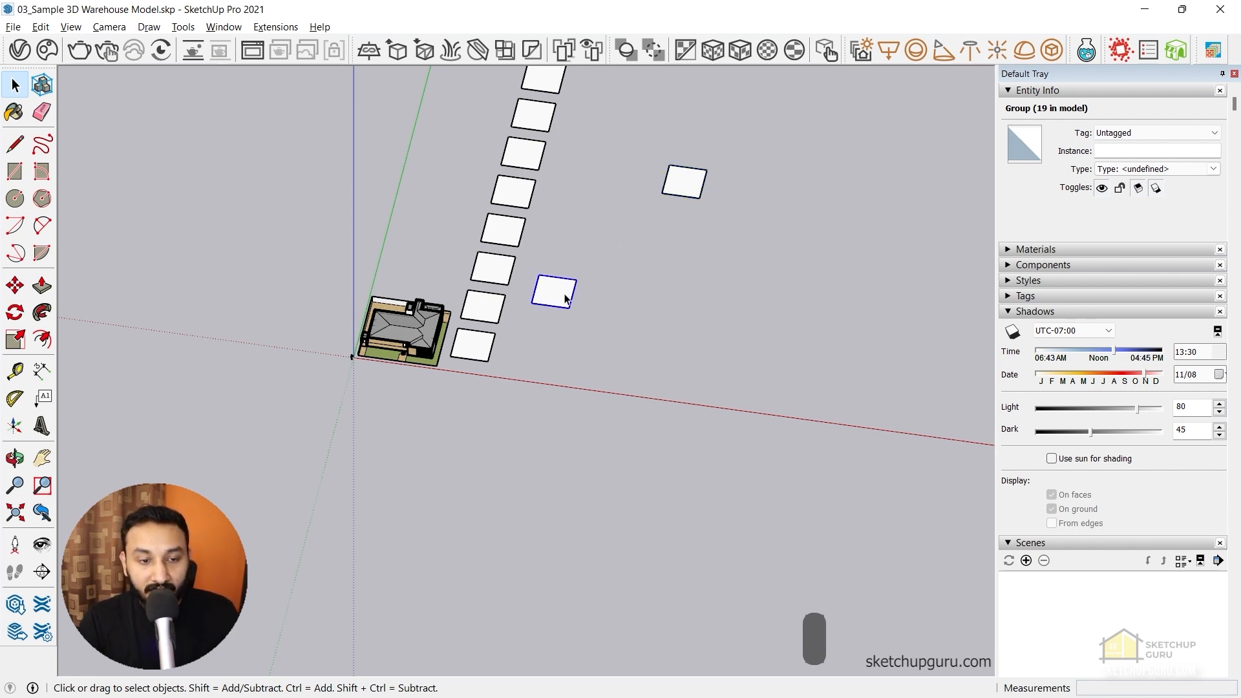
Try moving the standalone rectangle nearest the row by a corner without an axis lock, and clear the selection
{"action": "key", "text": "m"}
{"action": "left_click", "coordinate": [531, 303]}
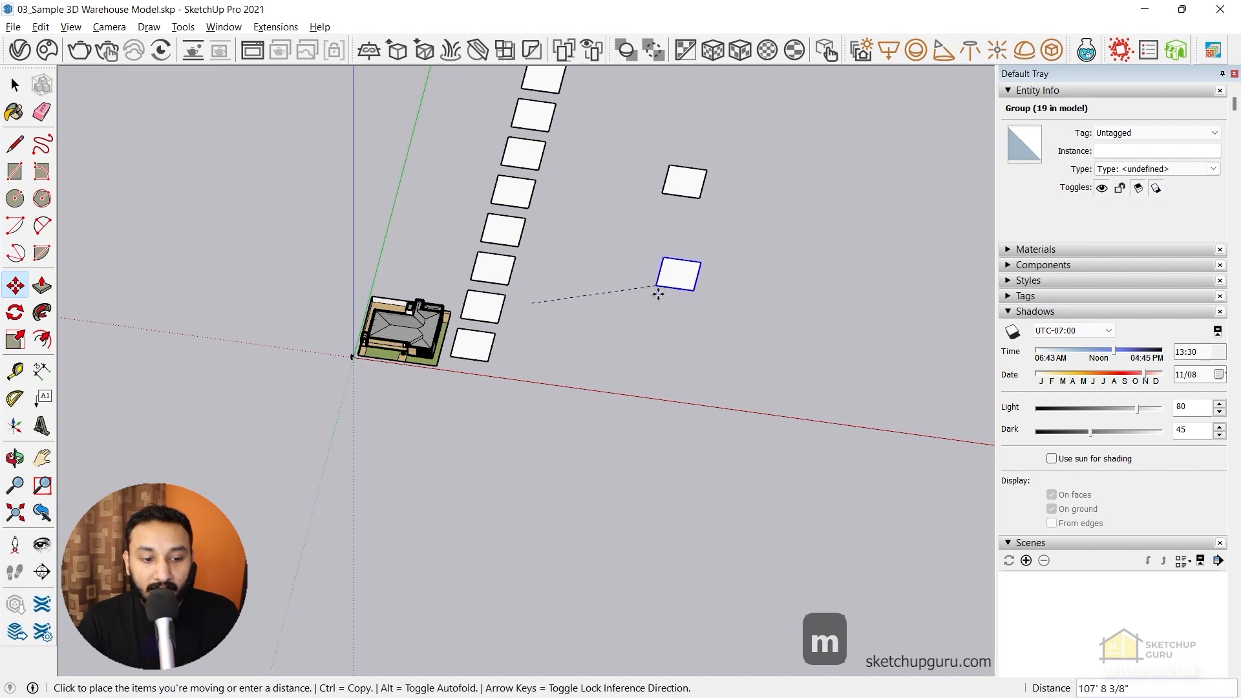
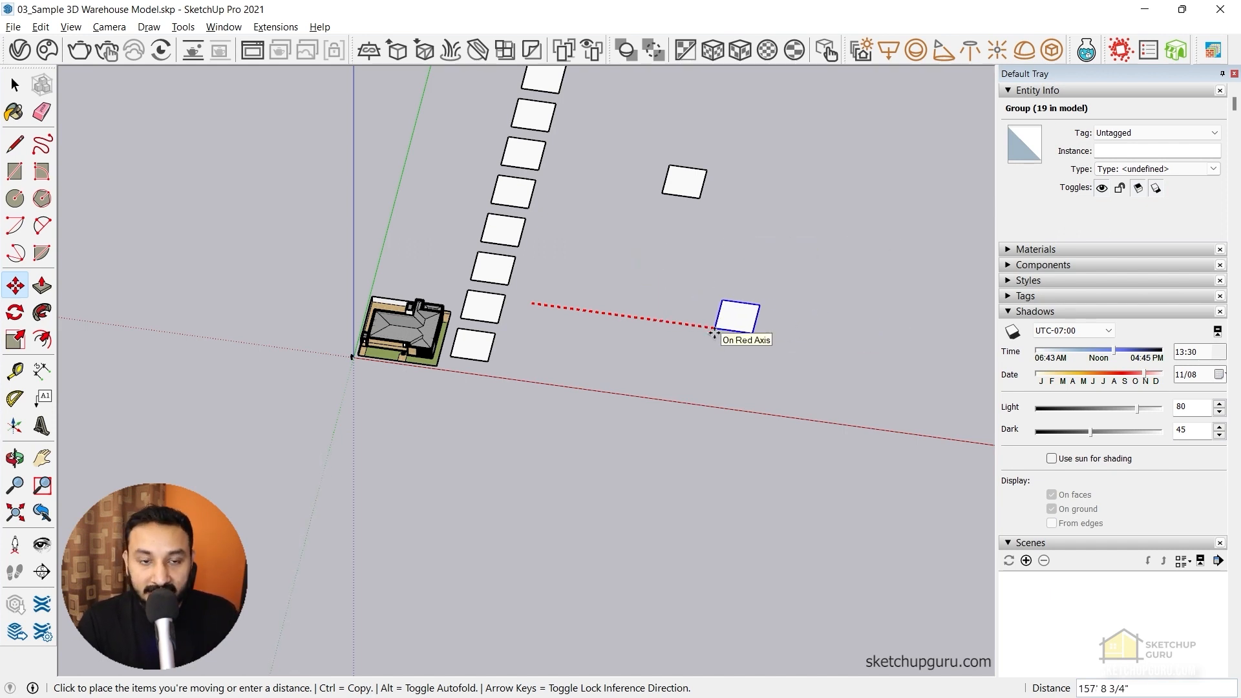
{"action": "left_click", "coordinate": [537, 303]}
{"action": "key", "text": "space"}
{"action": "scroll", "coordinate": [599, 328], "scroll_direction": "down", "scroll_amount": 2}
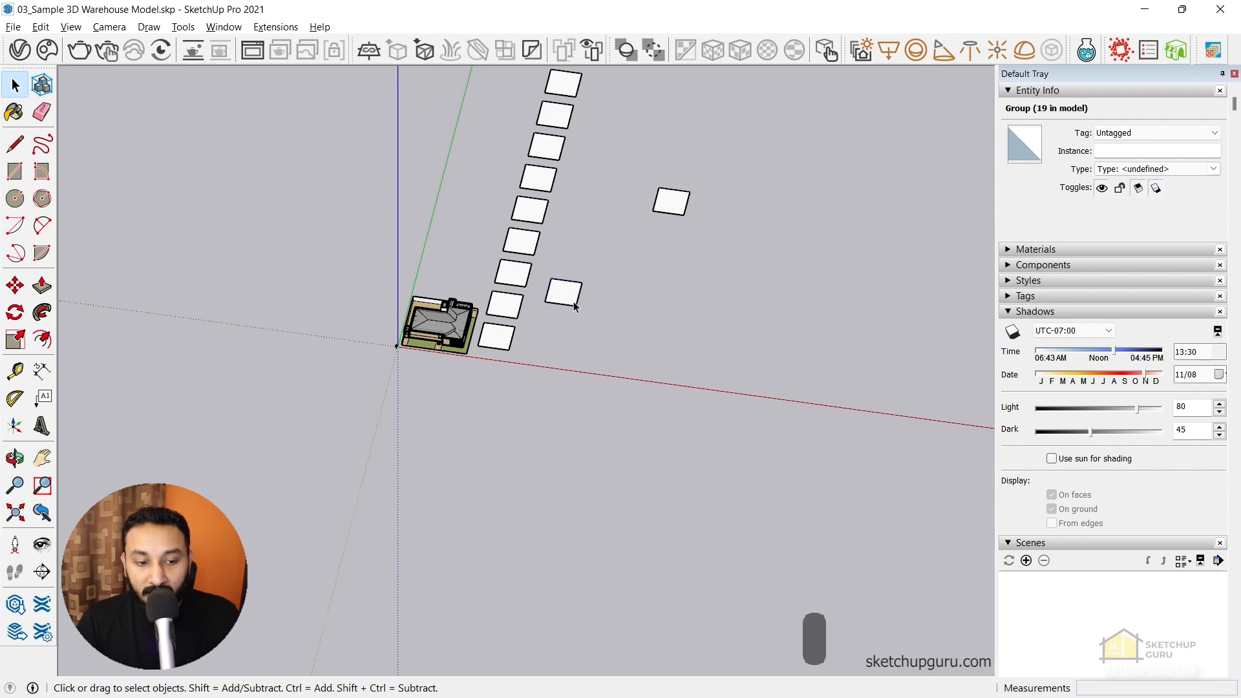
{"action": "left_click", "coordinate": [606, 297]}
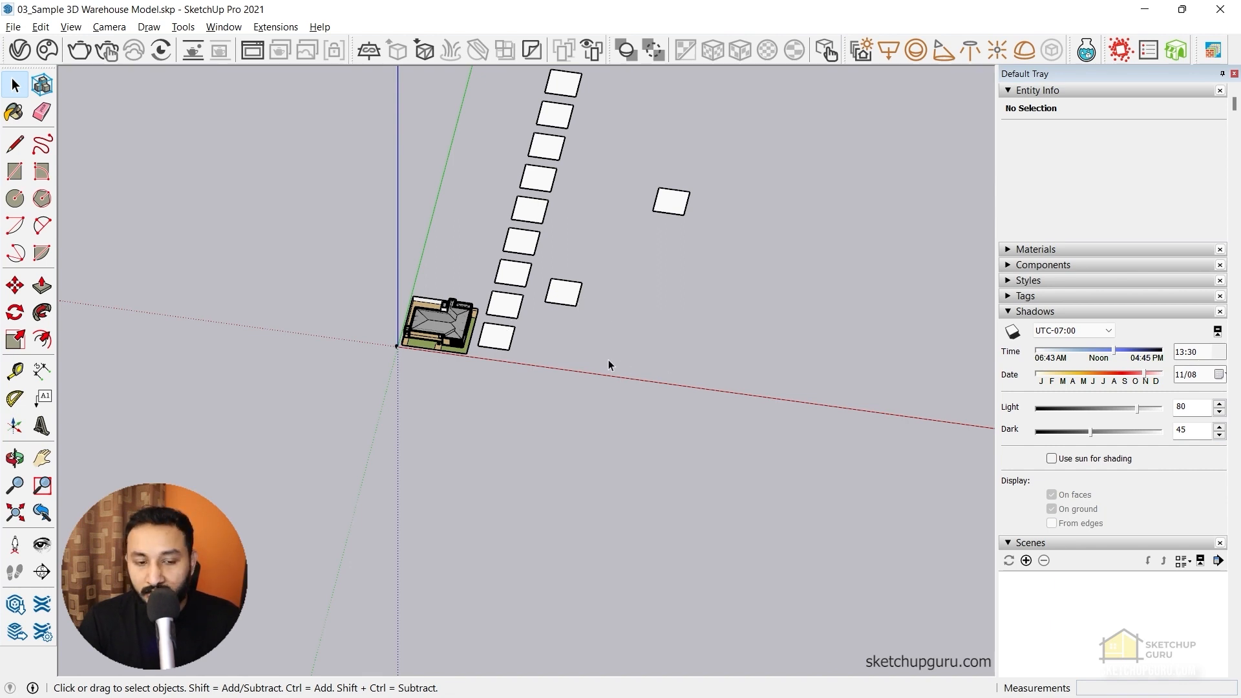
Sample the grass material from the lawn beside the house with the Paint Bucket's material sampler
{"action": "middle_click_drag", "start_coordinate": [607, 359], "coordinate": [452, 278]}
{"action": "scroll", "coordinate": [419, 270], "scroll_direction": "up", "scroll_amount": 3}
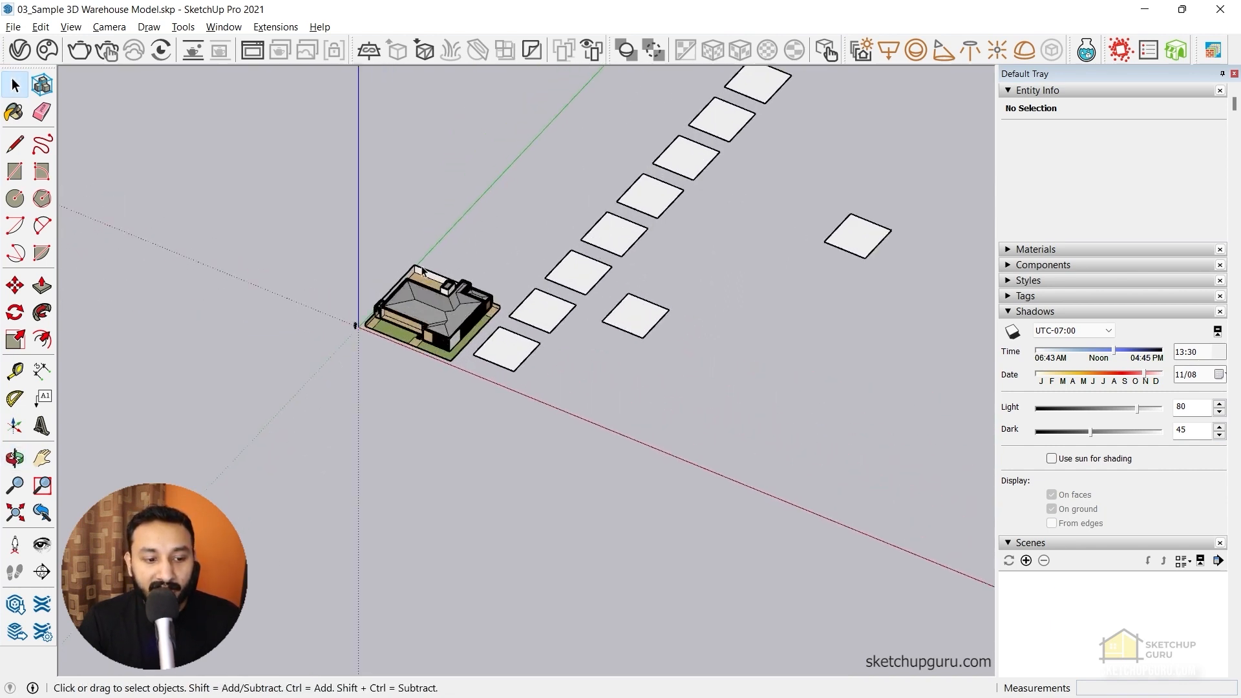
{"action": "scroll", "coordinate": [419, 270], "scroll_direction": "up", "scroll_amount": 2}
{"action": "middle_click_drag", "start_coordinate": [402, 310], "coordinate": [663, 282]}
{"action": "middle_click_drag", "start_coordinate": [805, 251], "coordinate": [746, 349], "text": "shift"}
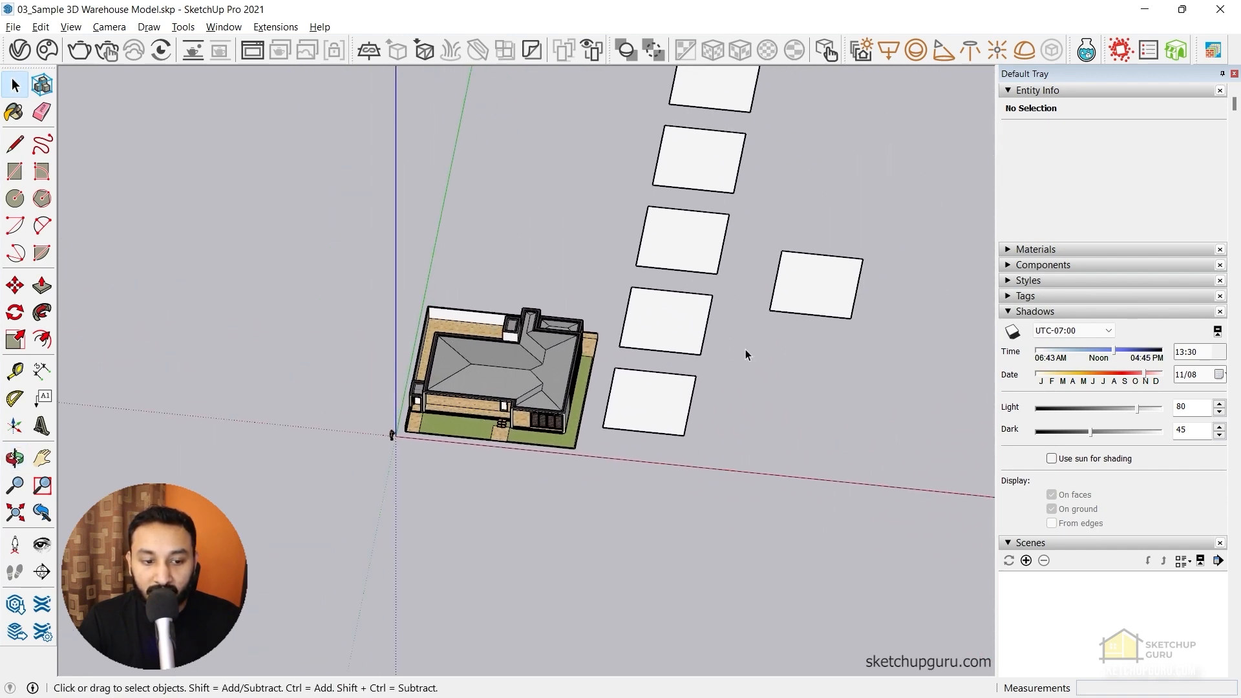
{"action": "key", "text": "b"}
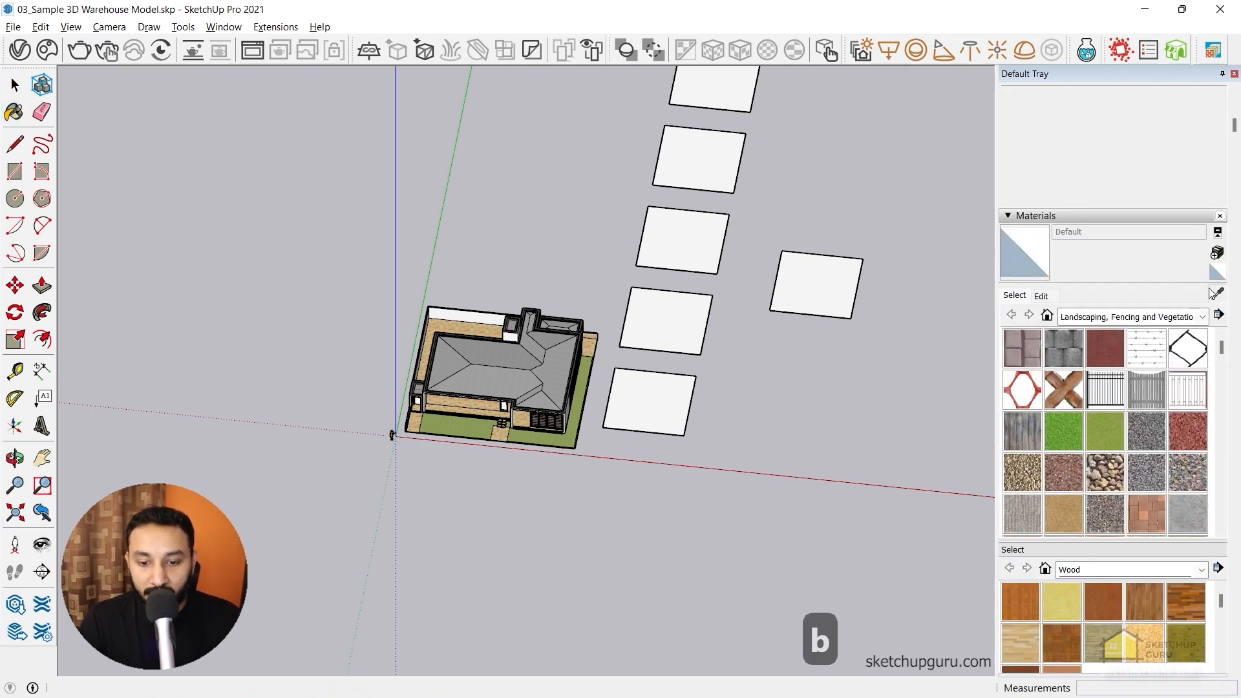
{"action": "left_click", "coordinate": [1218, 296]}
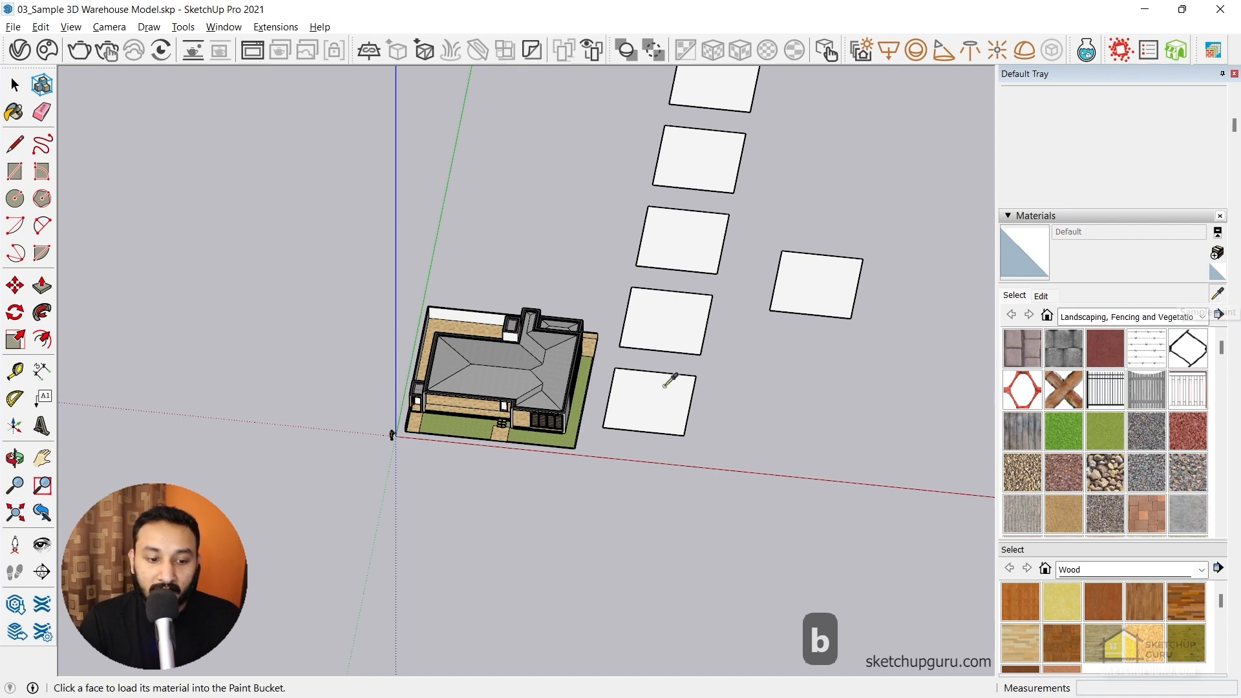
{"action": "scroll", "coordinate": [582, 362], "scroll_direction": "up", "scroll_amount": 5}
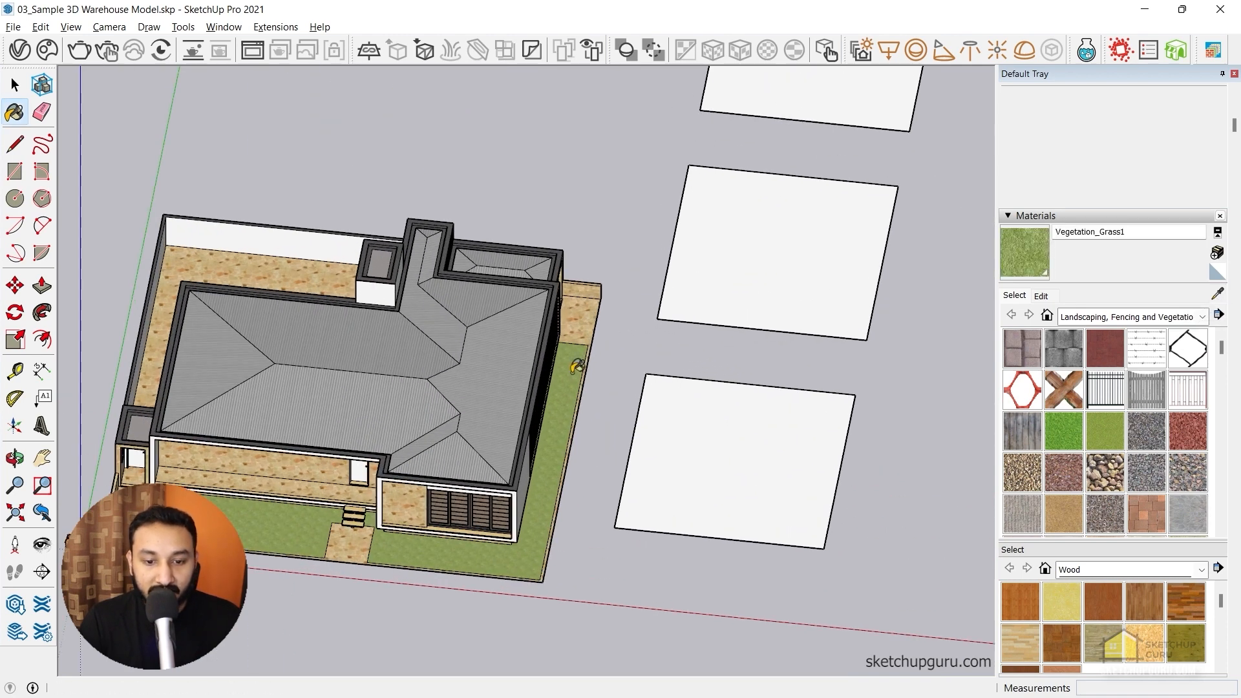
Paint the two rectangles of the row nearest the house front with the Vegetation_Grass1 material
{"action": "left_click", "coordinate": [679, 421]}
{"action": "scroll", "coordinate": [638, 390], "scroll_direction": "down", "scroll_amount": 5}
{"action": "left_click", "coordinate": [740, 279]}
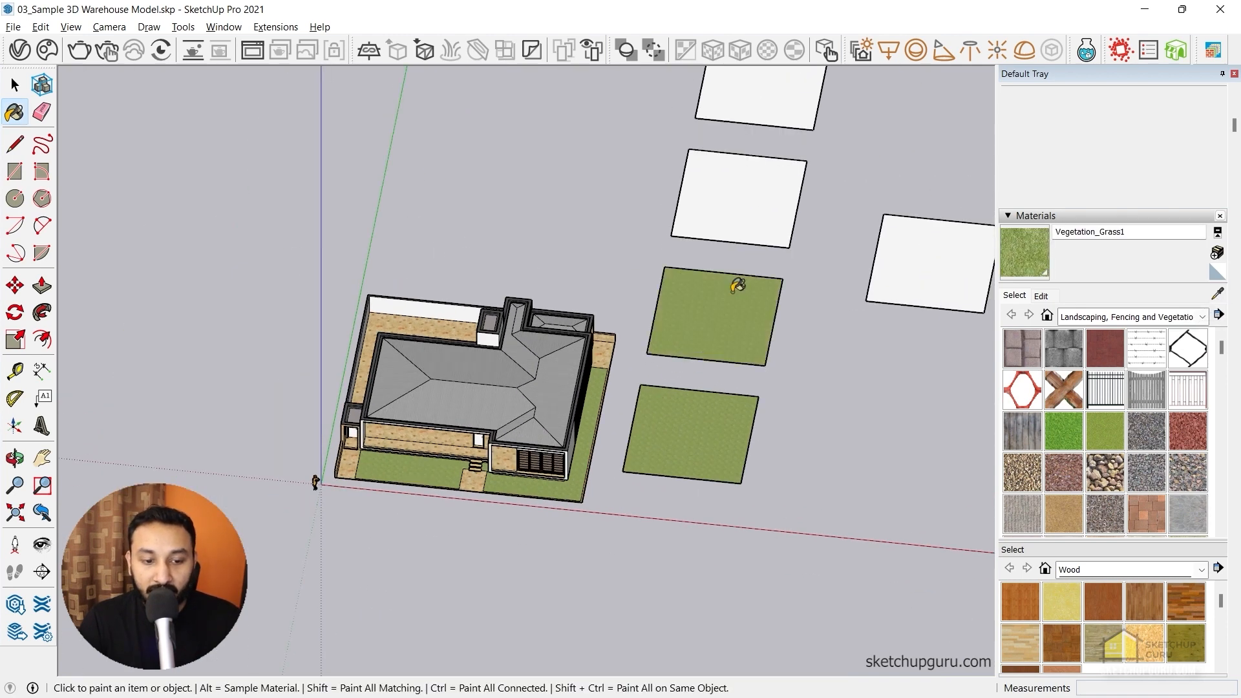
{"action": "scroll", "coordinate": [646, 308], "scroll_direction": "down", "scroll_amount": 3}
{"action": "key", "text": "space"}
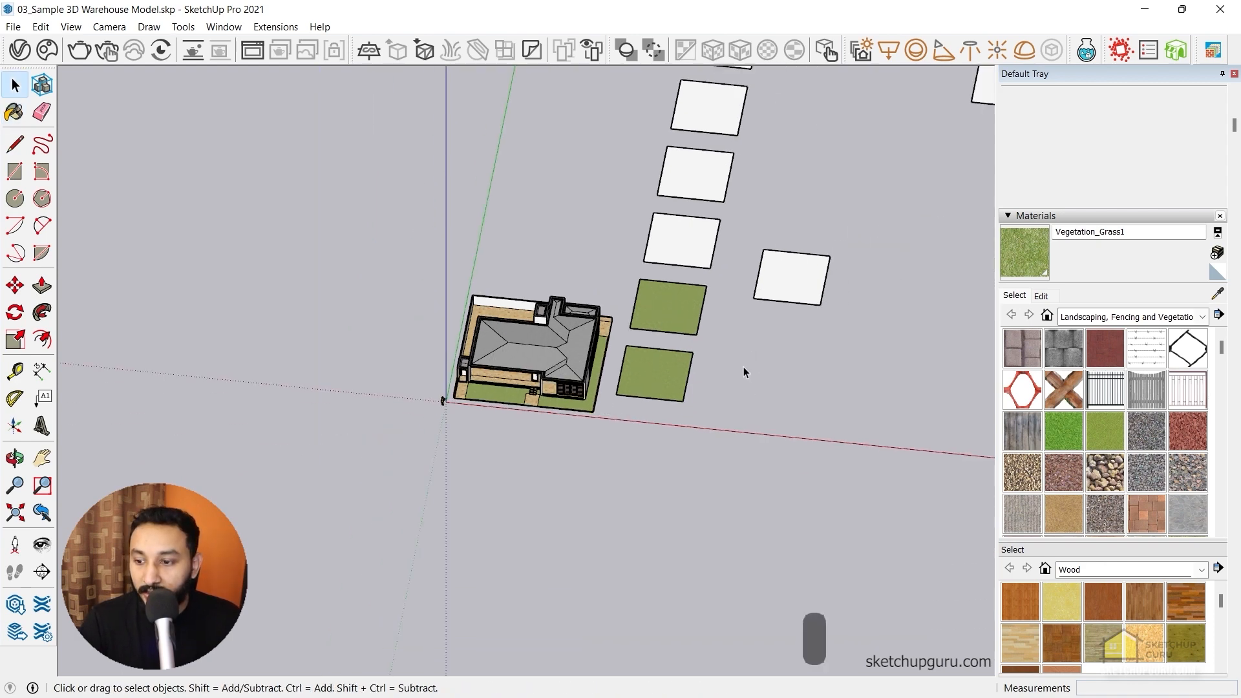
Start Rotate and lock its rotation plane to the red, green and blue axes in turn, ending with the green lock
{"action": "middle_click_drag", "start_coordinate": [829, 373], "coordinate": [734, 410]}
{"action": "scroll", "coordinate": [724, 326], "scroll_direction": "down", "scroll_amount": 2}
{"action": "scroll", "coordinate": [723, 327], "scroll_direction": "up", "scroll_amount": 5}
{"action": "scroll", "coordinate": [691, 329], "scroll_direction": "down", "scroll_amount": 2}
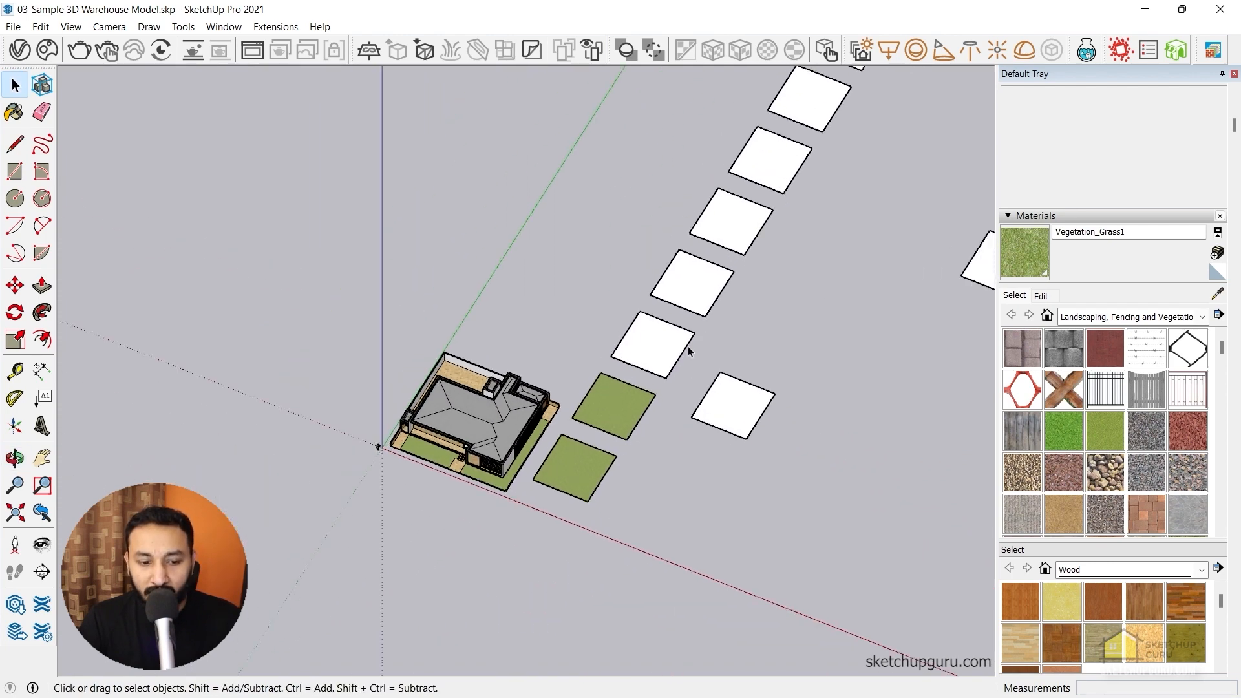
{"action": "scroll", "coordinate": [678, 395], "scroll_direction": "up", "scroll_amount": 3}
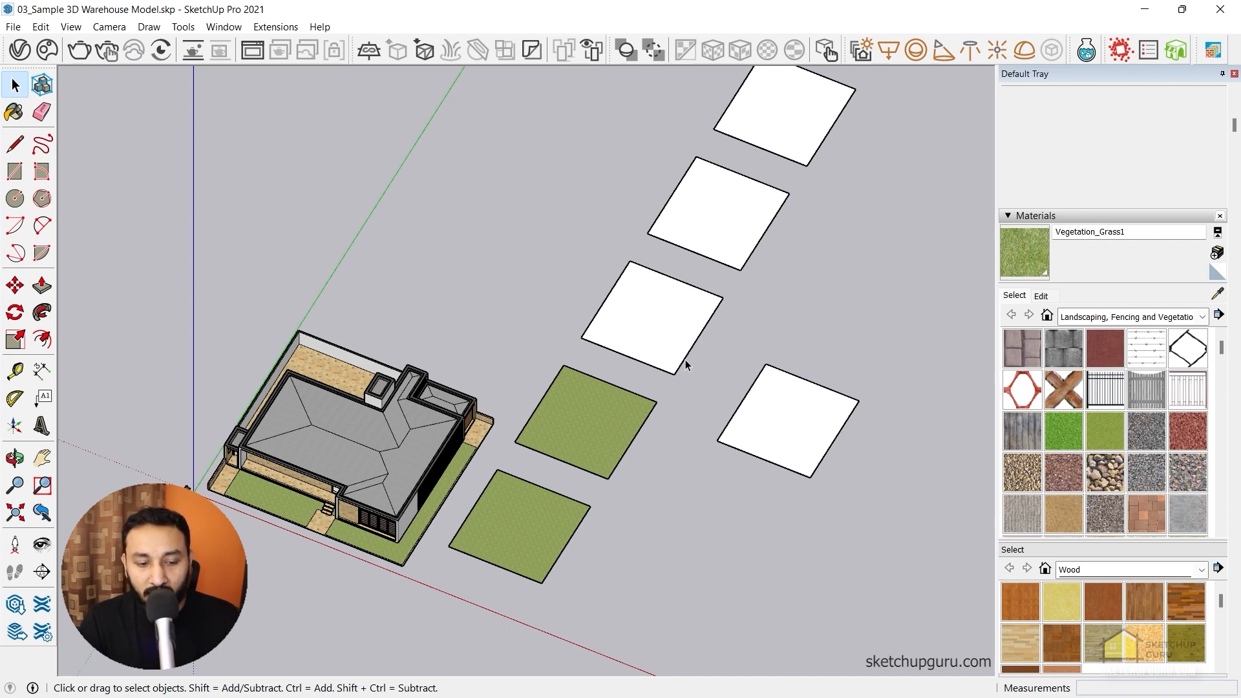
{"action": "key", "text": "q"}
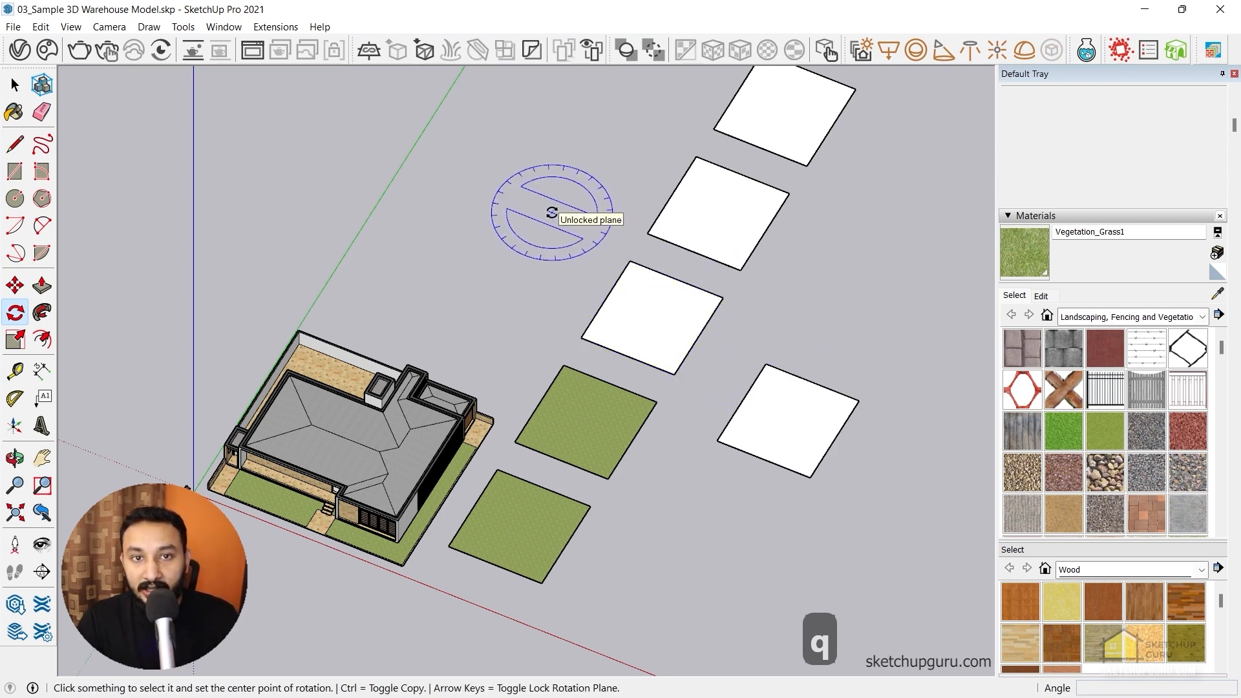
{"action": "key", "text": "Right"}
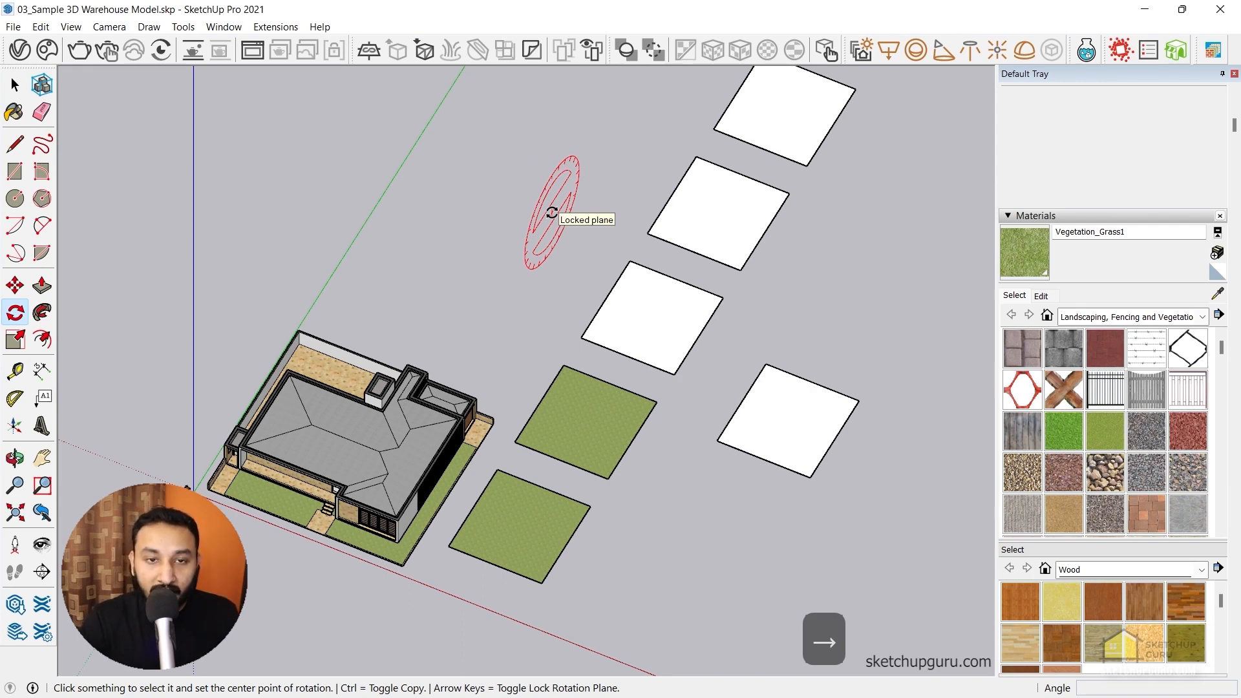
{"action": "key", "text": "Left"}
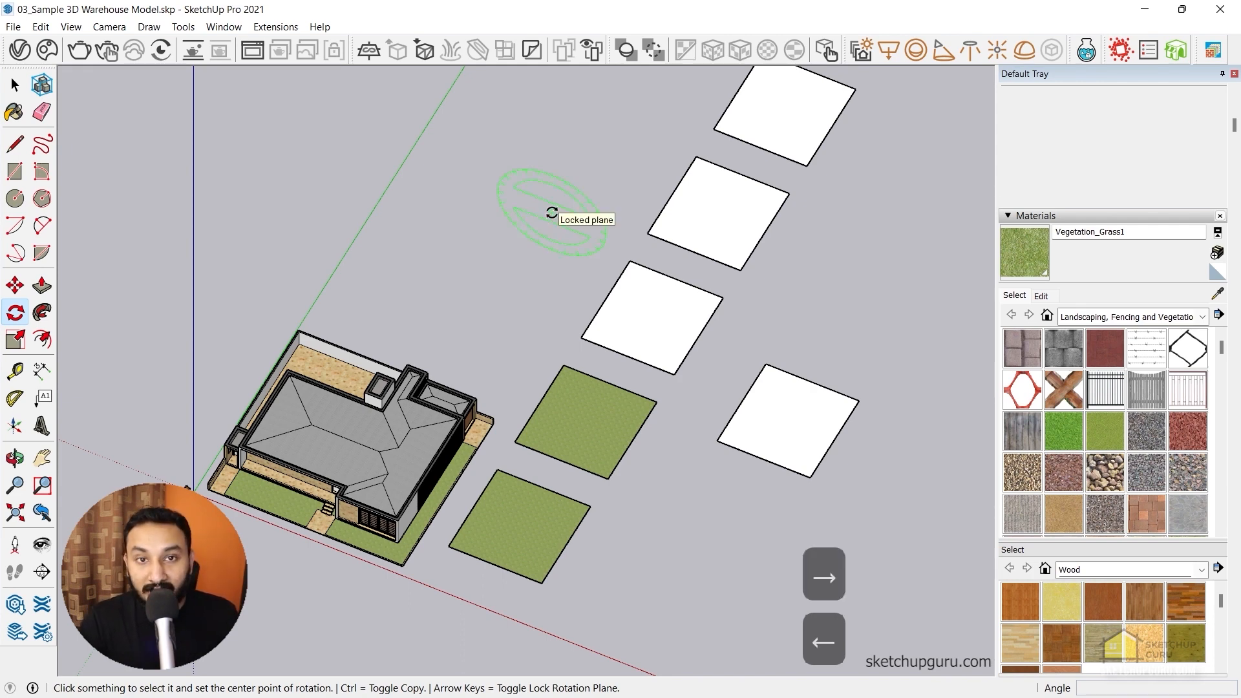
{"action": "key", "text": "Up"}
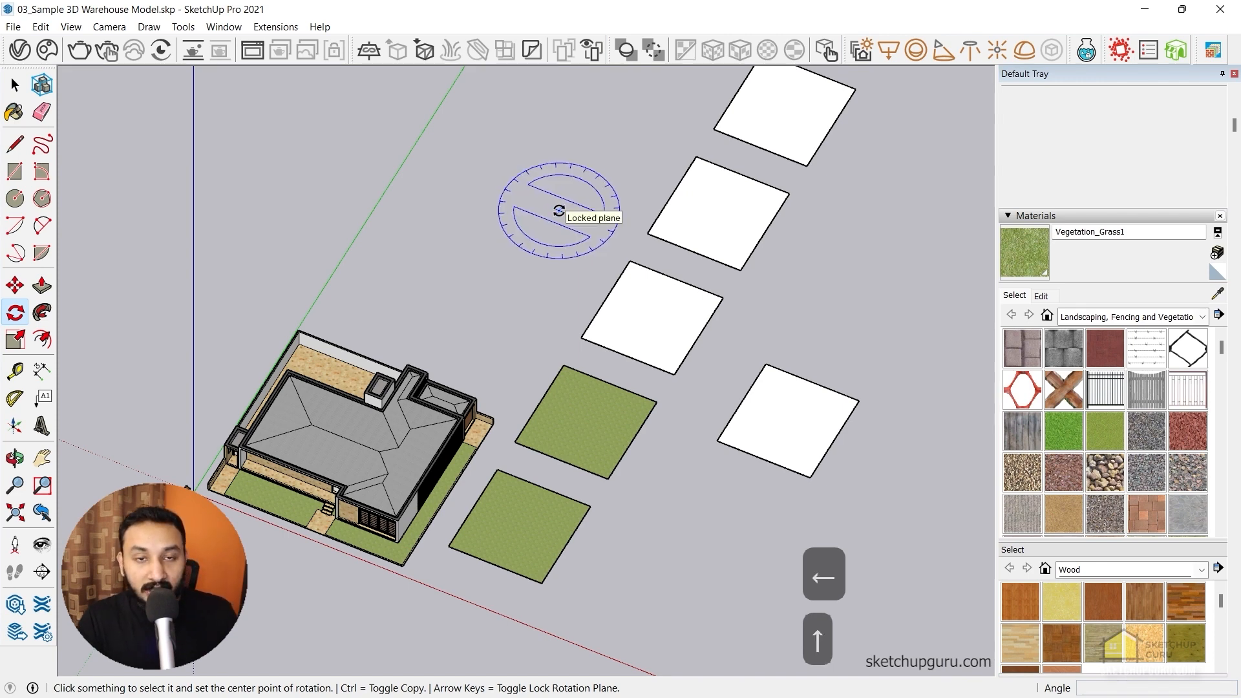
{"action": "key", "text": "Left"}
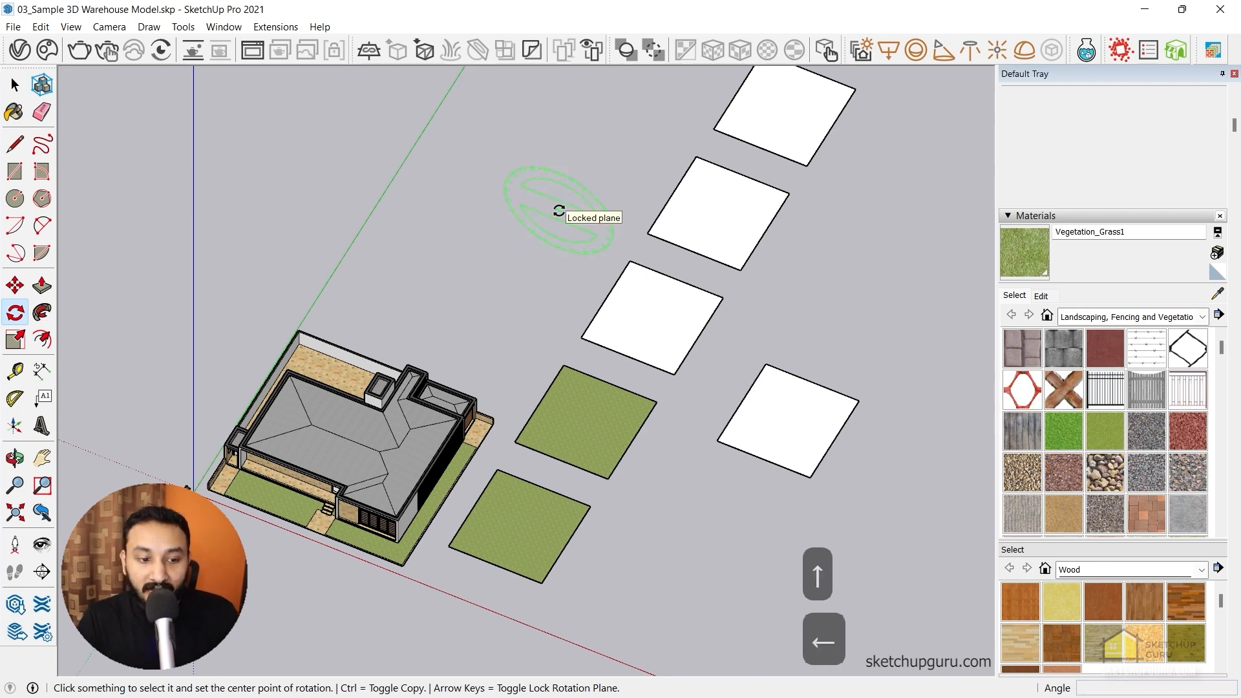
Rotate the row's third rectangle 30 degrees about its outer front corner, with the rotation plane locked to the green axis
{"action": "left_click", "coordinate": [674, 374]}
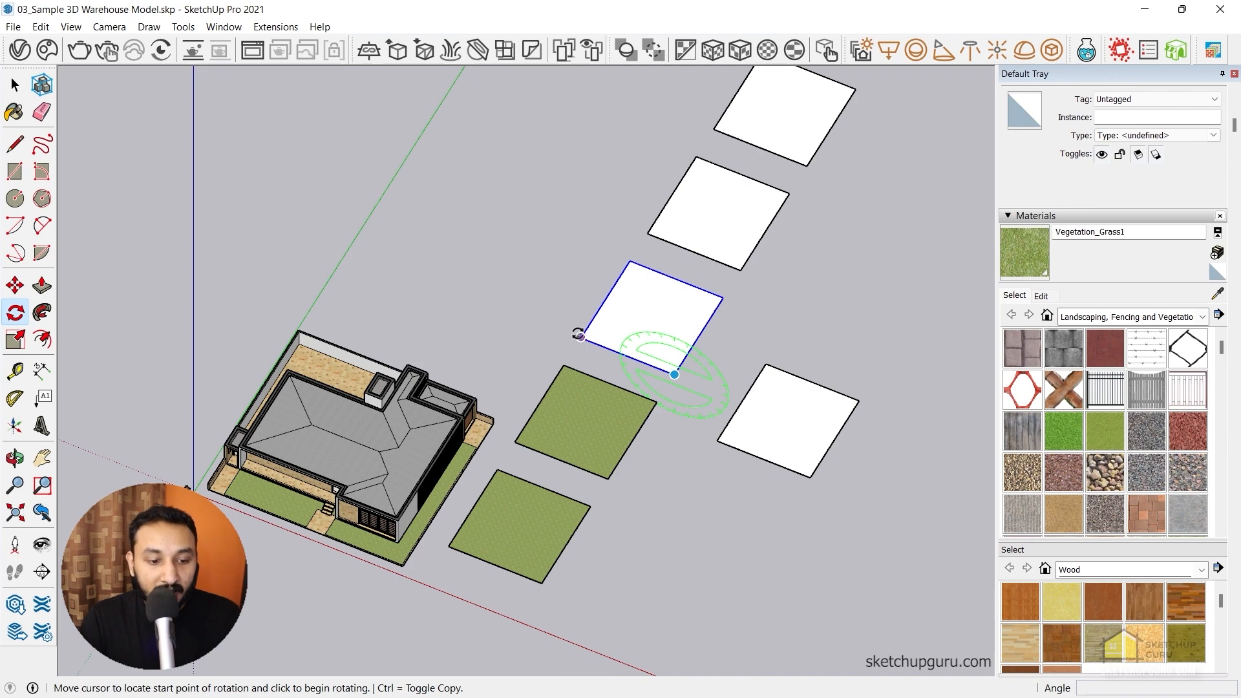
{"action": "left_click", "coordinate": [579, 335]}
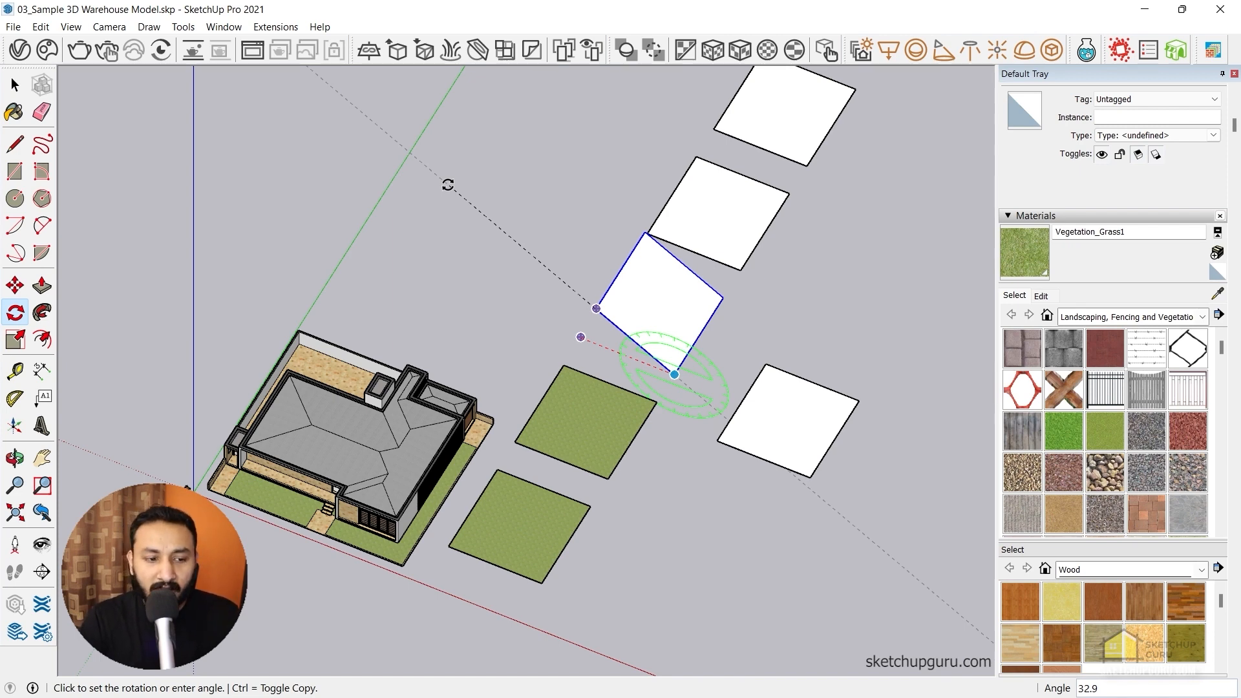
{"action": "type", "text": "30"}
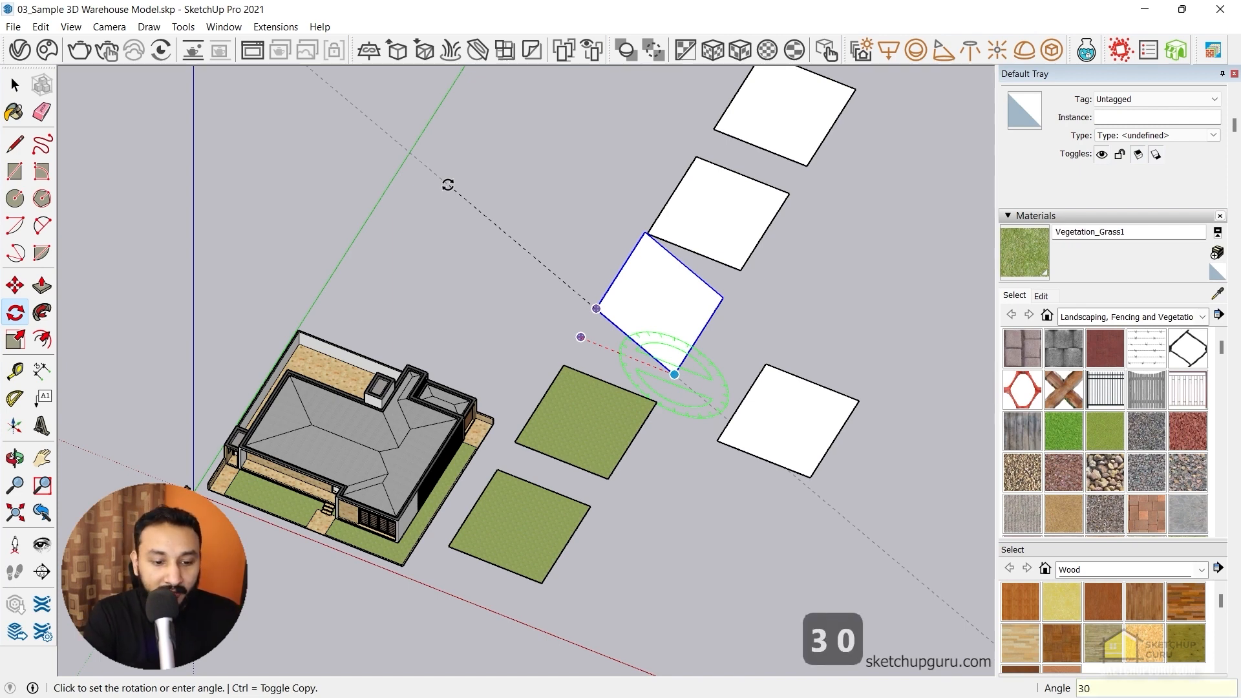
{"action": "key", "text": "Return"}
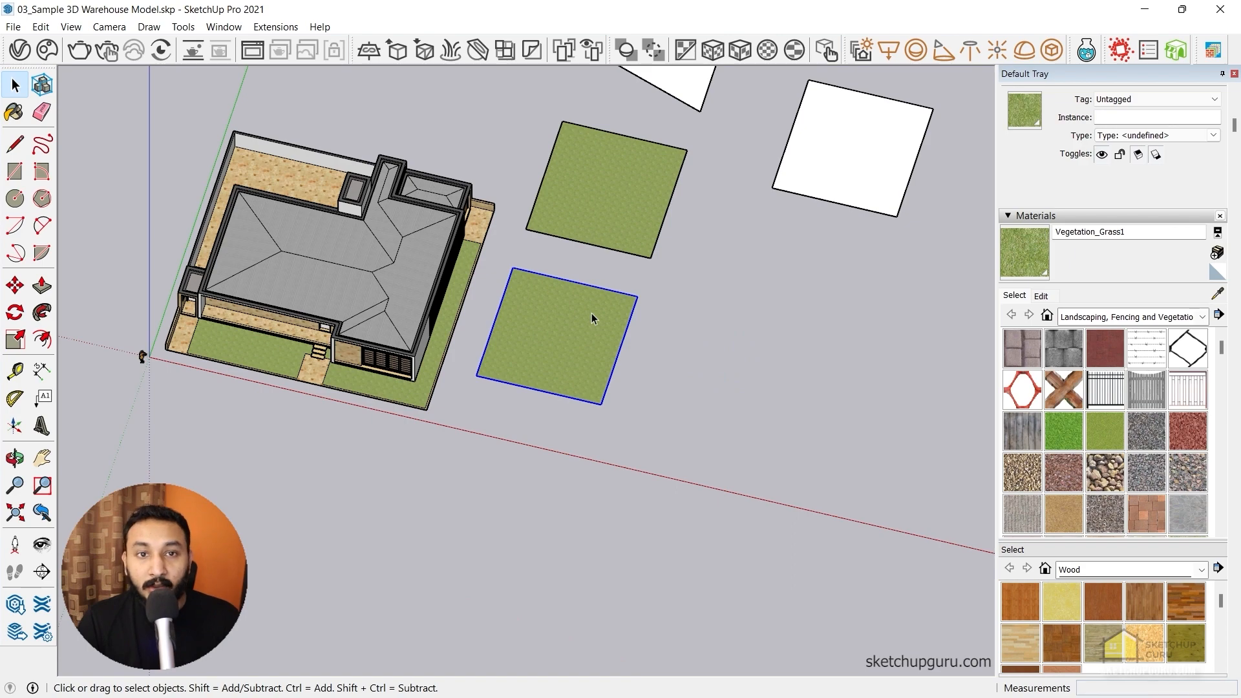
Open the first grass rectangle of the row for editing and select its edge farthest from the house
{"action": "scroll", "coordinate": [631, 299], "scroll_direction": "up", "scroll_amount": 2}
{"action": "scroll", "coordinate": [870, 299], "scroll_direction": "down", "scroll_amount": 2}
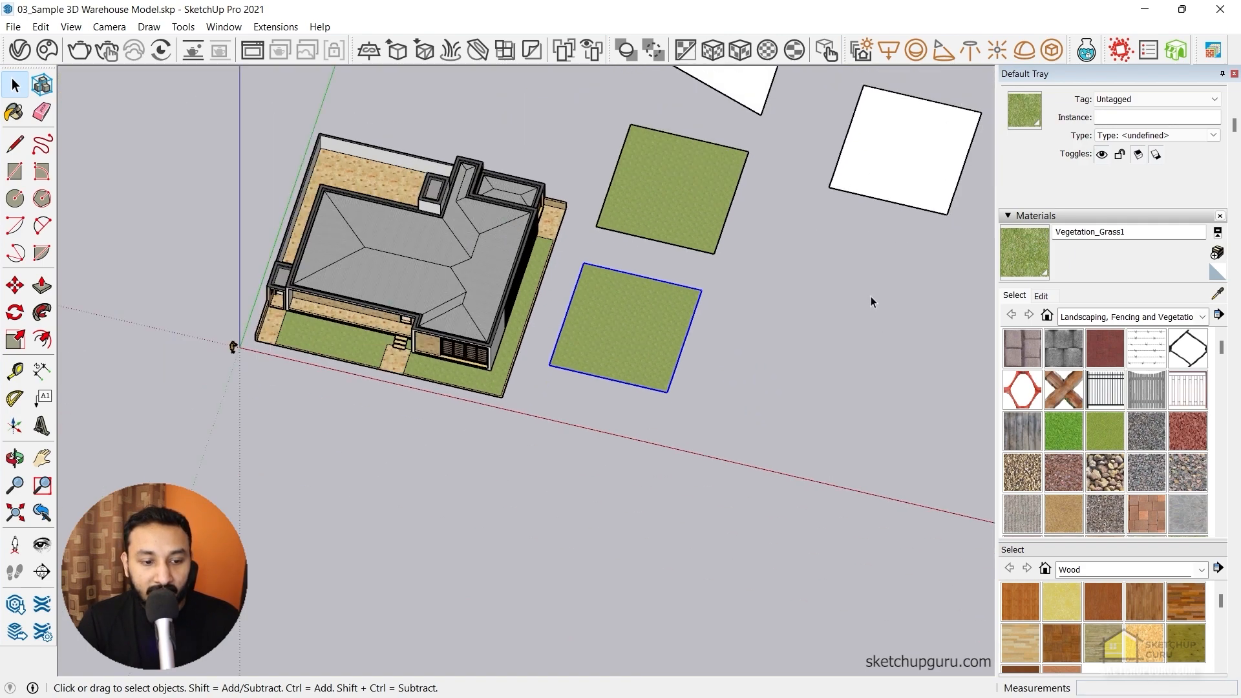
{"action": "scroll", "coordinate": [515, 360], "scroll_direction": "up", "scroll_amount": 4}
{"action": "scroll", "coordinate": [495, 378], "scroll_direction": "down", "scroll_amount": 3}
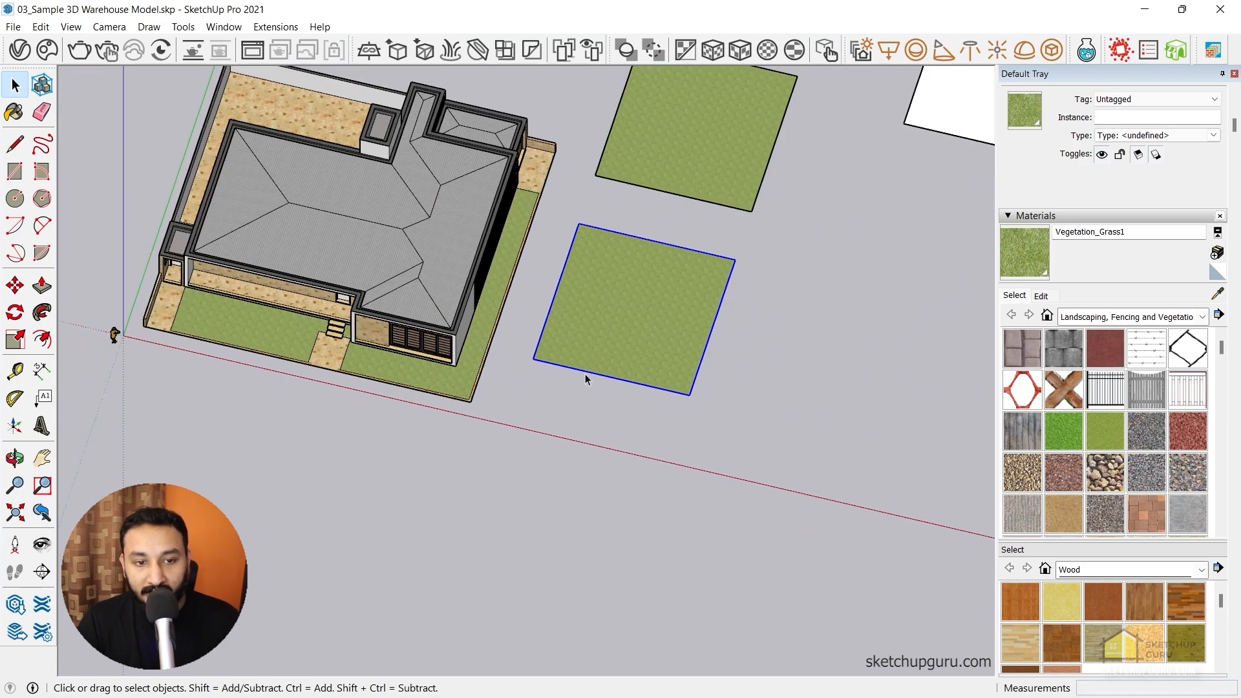
{"action": "scroll", "coordinate": [677, 242], "scroll_direction": "down", "scroll_amount": 2}
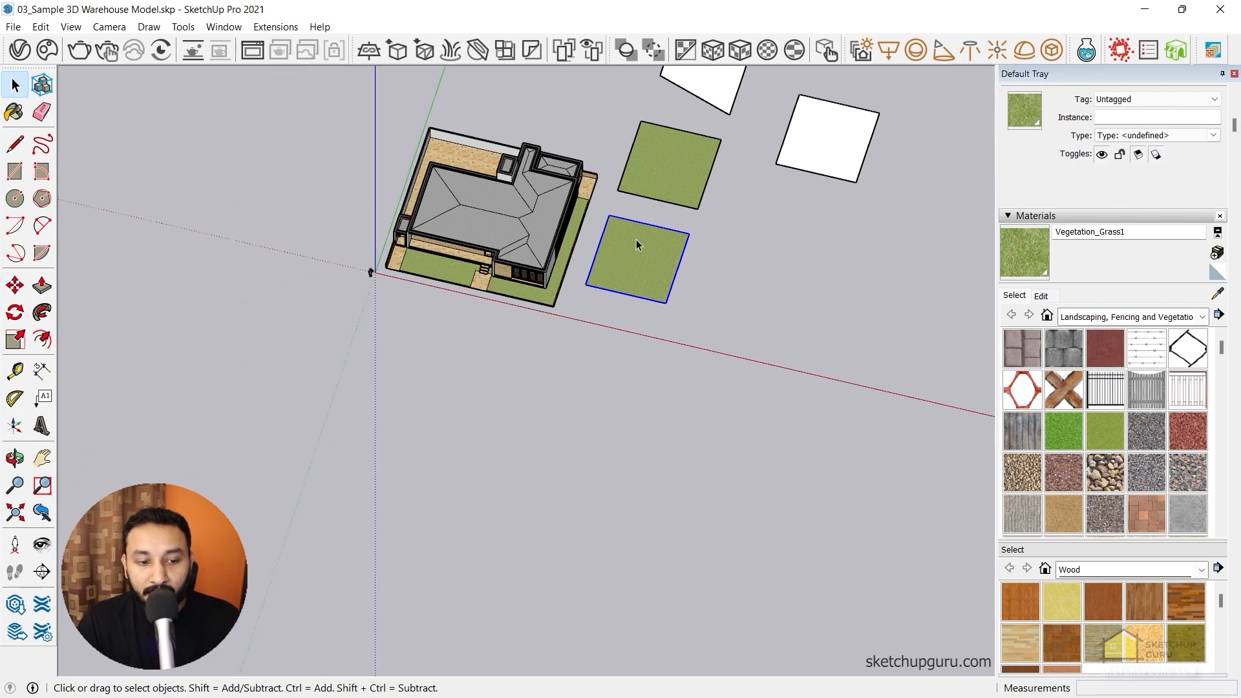
{"action": "scroll", "coordinate": [630, 253], "scroll_direction": "up", "scroll_amount": 4}
{"action": "double_click", "coordinate": [630, 254]}
{"action": "middle_click_drag", "start_coordinate": [630, 253], "coordinate": [735, 254]}
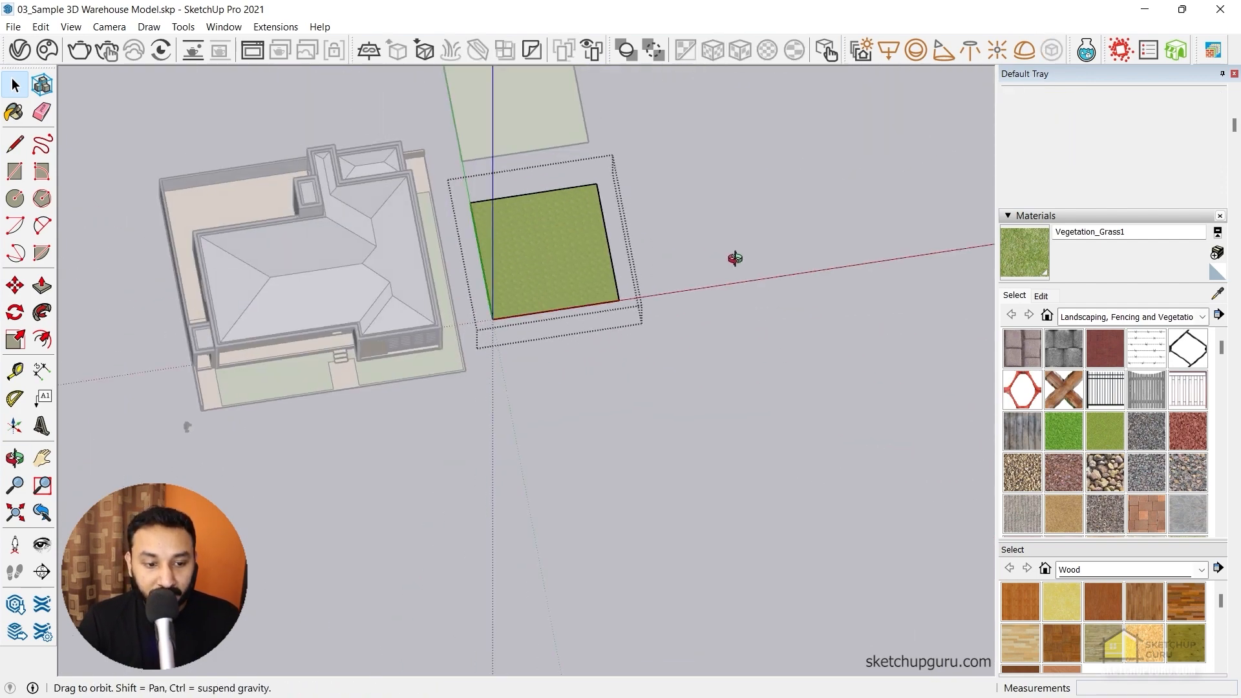
{"action": "scroll", "coordinate": [573, 205], "scroll_direction": "up", "scroll_amount": 3}
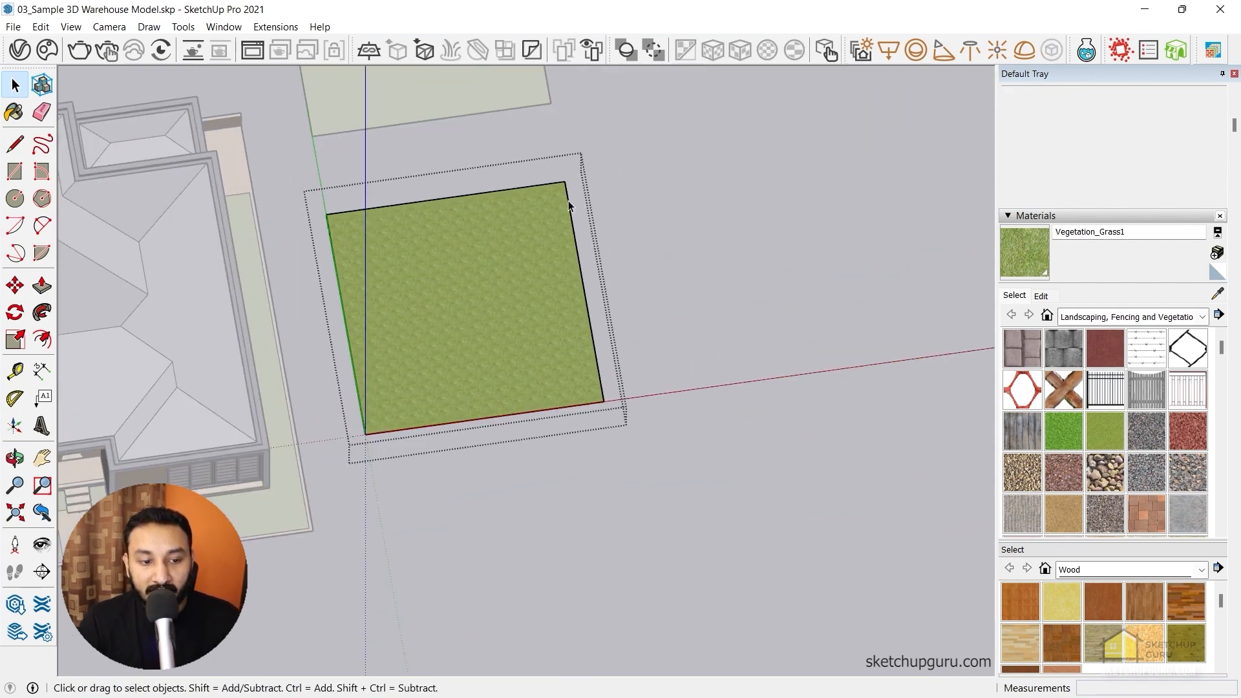
{"action": "left_click", "coordinate": [570, 201]}
{"action": "middle_click_drag", "start_coordinate": [568, 255], "coordinate": [583, 274]}
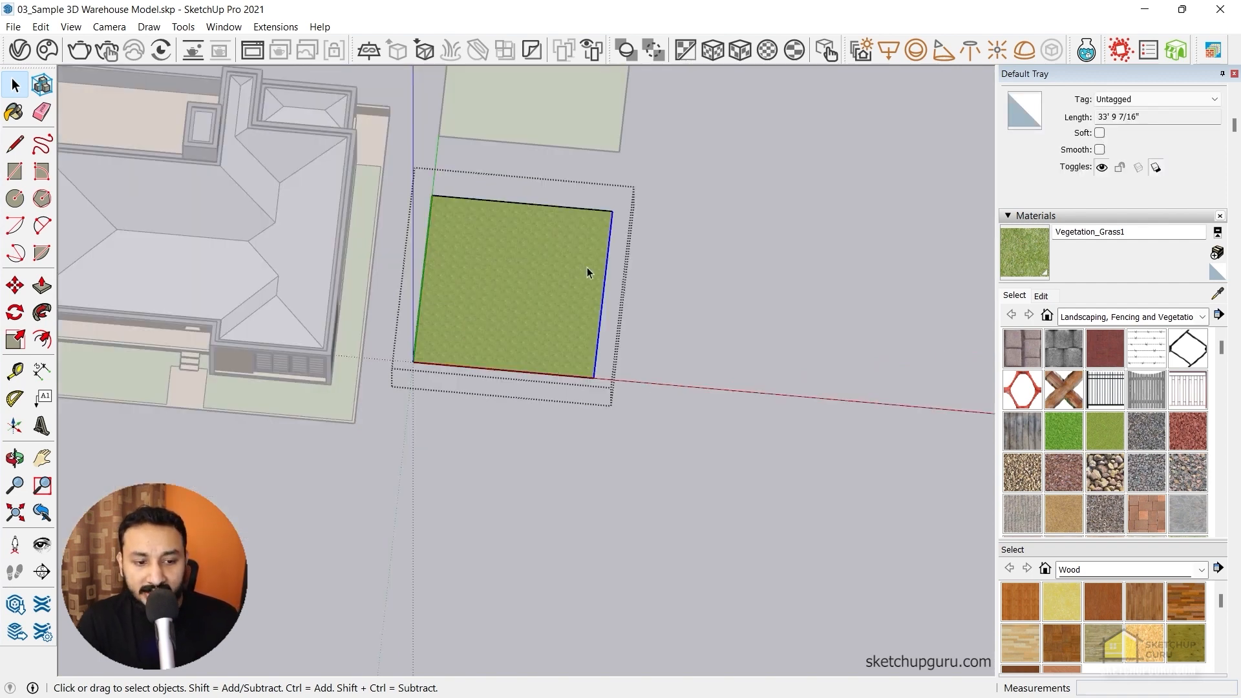
Try to stretch the grass rectangle by moving the selected edge outward, first locked to the red axis and again without a lock
{"action": "key", "text": "m"}
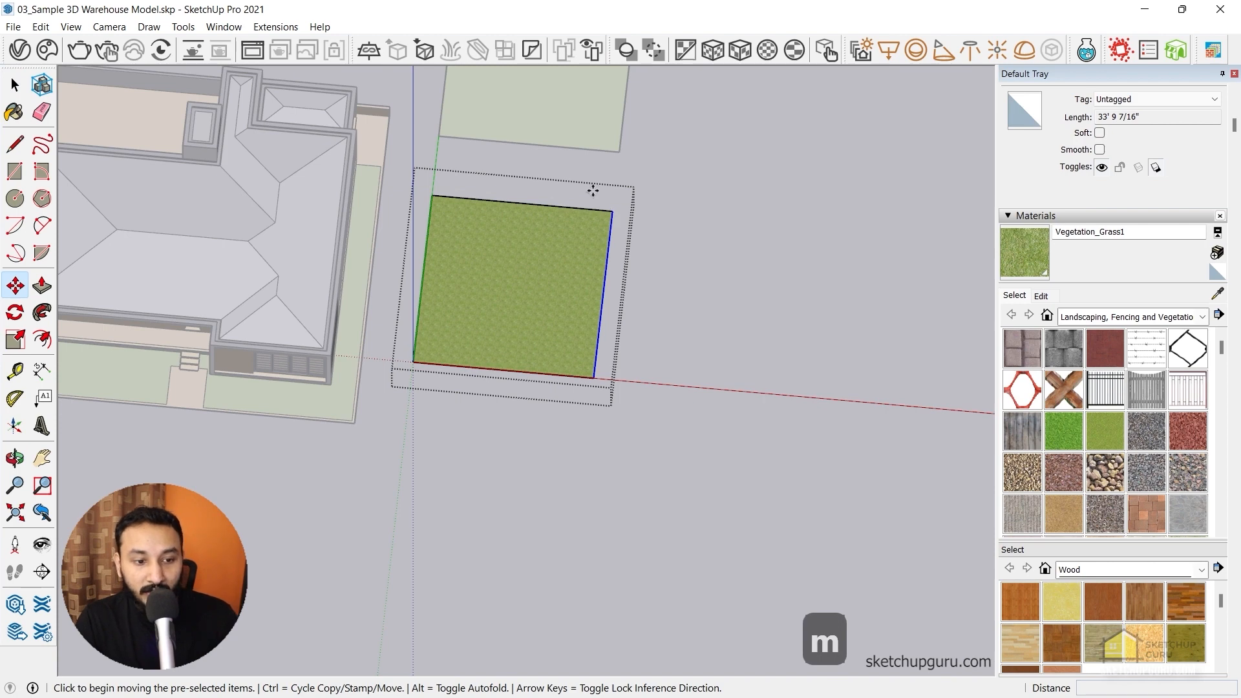
{"action": "left_click", "coordinate": [593, 190]}
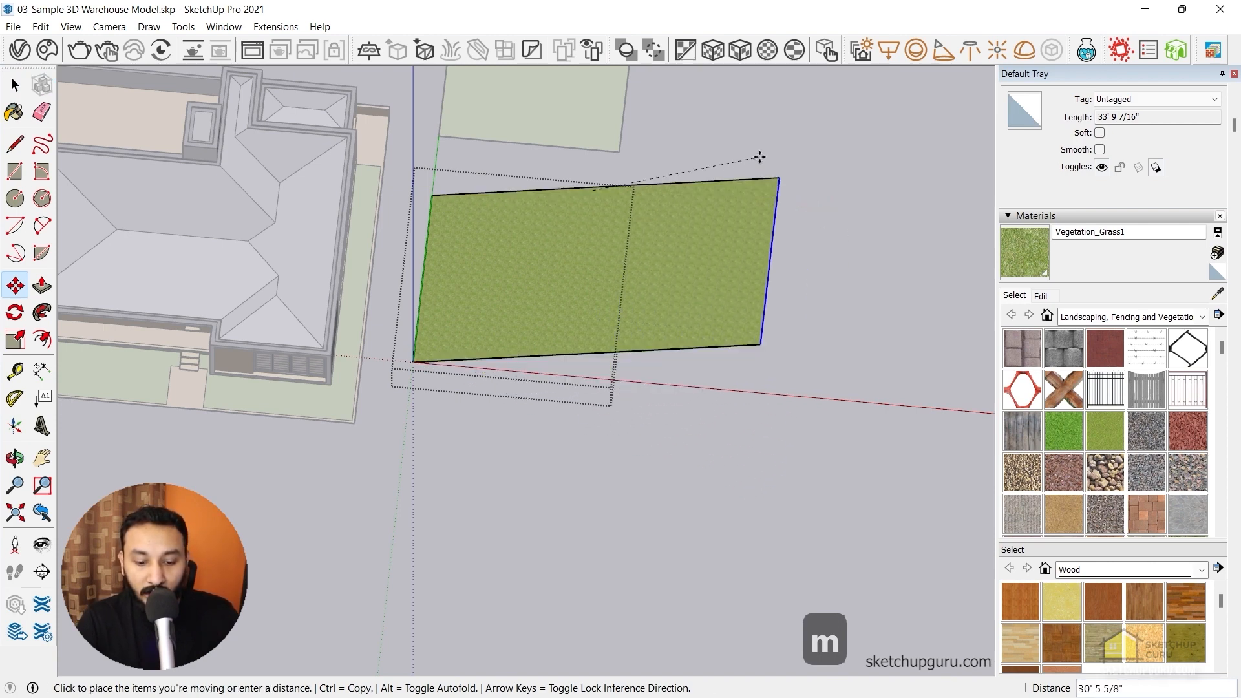
{"action": "key", "text": "Right"}
{"action": "key", "text": "space"}
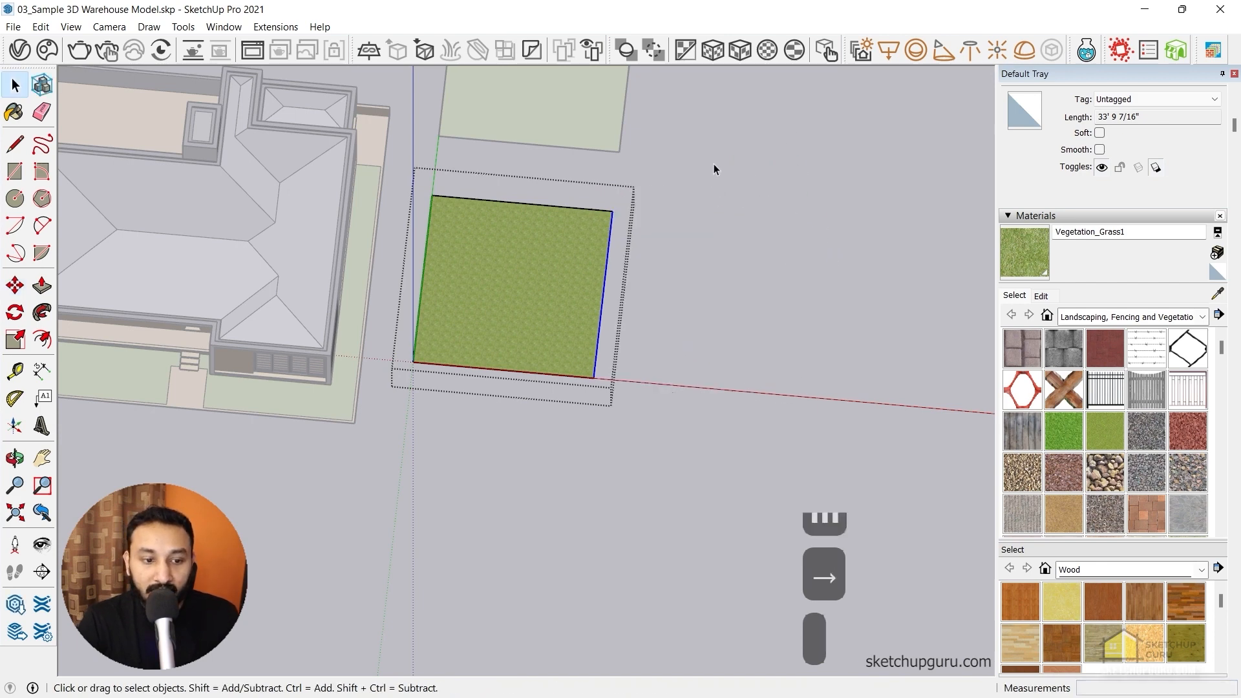
{"action": "key", "text": "m"}
{"action": "left_click", "coordinate": [646, 197]}
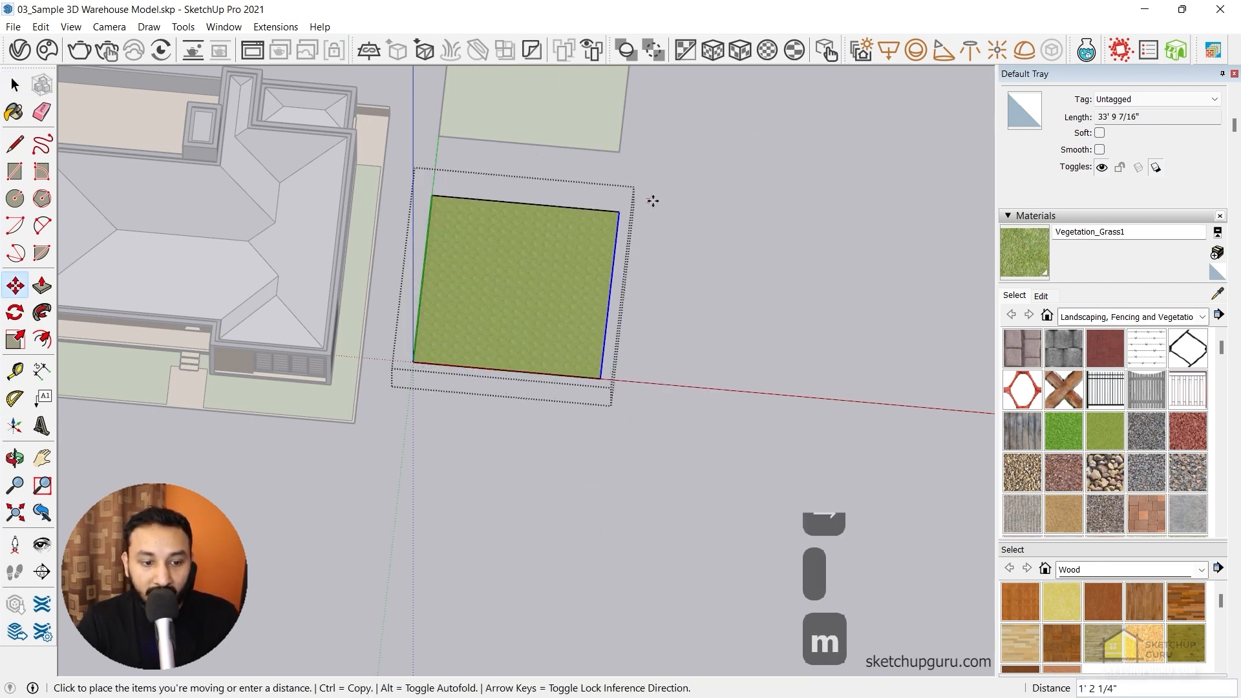
{"action": "key", "text": "space"}
Try to copy the selected edge of the grass rectangle with the Move tool in copy mode
{"action": "scroll", "coordinate": [651, 200], "scroll_direction": "up", "scroll_amount": 1}
{"action": "scroll", "coordinate": [614, 194], "scroll_direction": "down", "scroll_amount": 1}
{"action": "key", "text": "m"}
{"action": "key", "text": "ctrl"}
{"action": "left_click", "coordinate": [607, 201]}
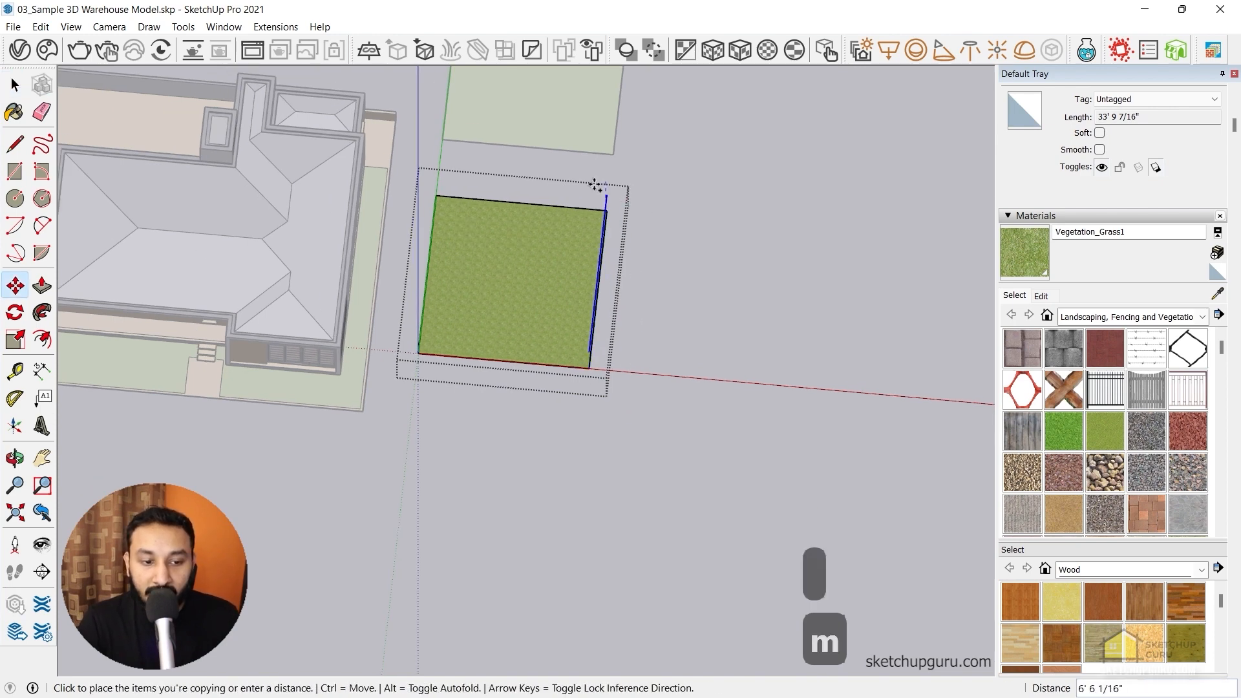
{"action": "key", "text": "space"}
{"action": "scroll", "coordinate": [605, 207], "scroll_direction": "up", "scroll_amount": 2}
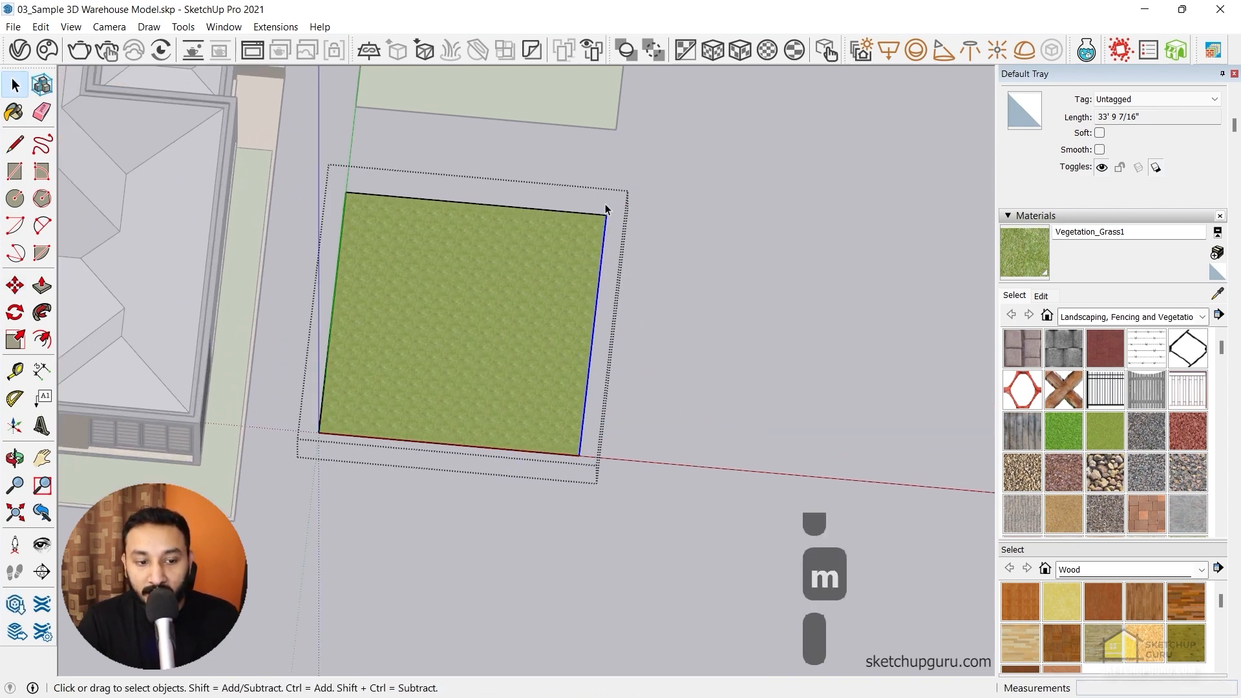
{"action": "scroll", "coordinate": [709, 208], "scroll_direction": "down", "scroll_amount": 2}
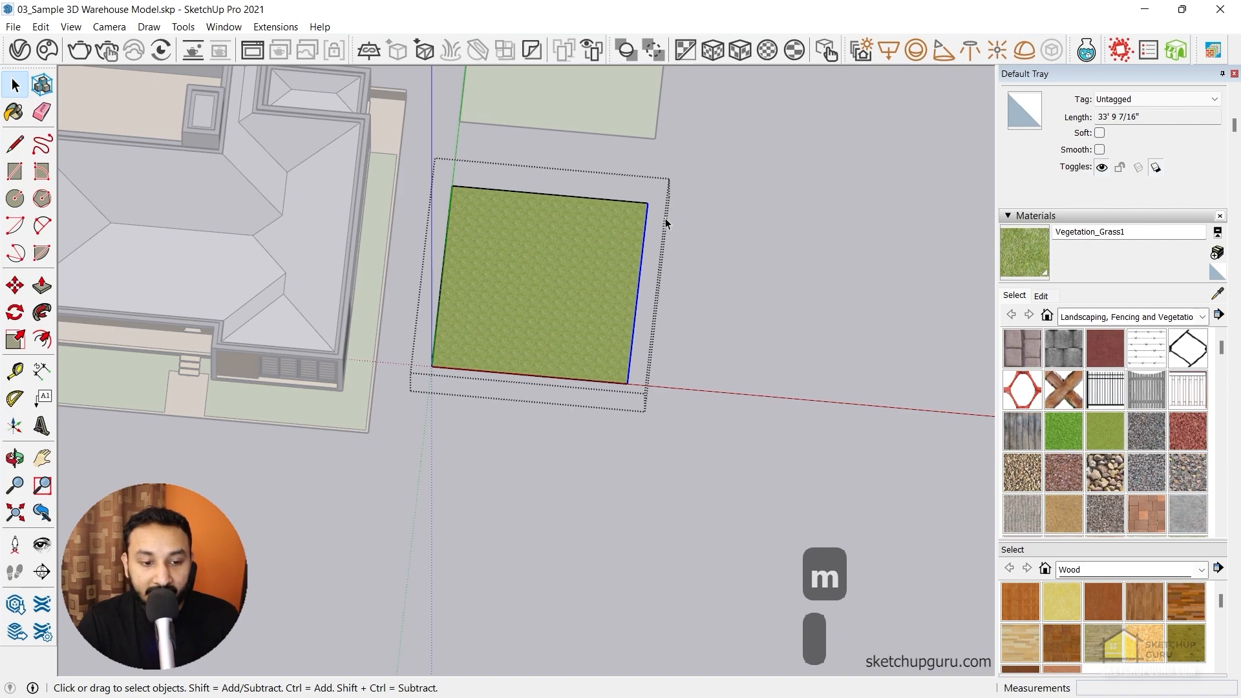
Clear the selection, return to editing the same grass rectangle and reselect its edge farthest from the house
{"action": "scroll", "coordinate": [681, 234], "scroll_direction": "up", "scroll_amount": 1}
{"action": "left_click", "coordinate": [678, 235]}
{"action": "scroll", "coordinate": [627, 214], "scroll_direction": "down", "scroll_amount": 2}
{"action": "double_click", "coordinate": [610, 232]}
{"action": "scroll", "coordinate": [599, 232], "scroll_direction": "up", "scroll_amount": 1}
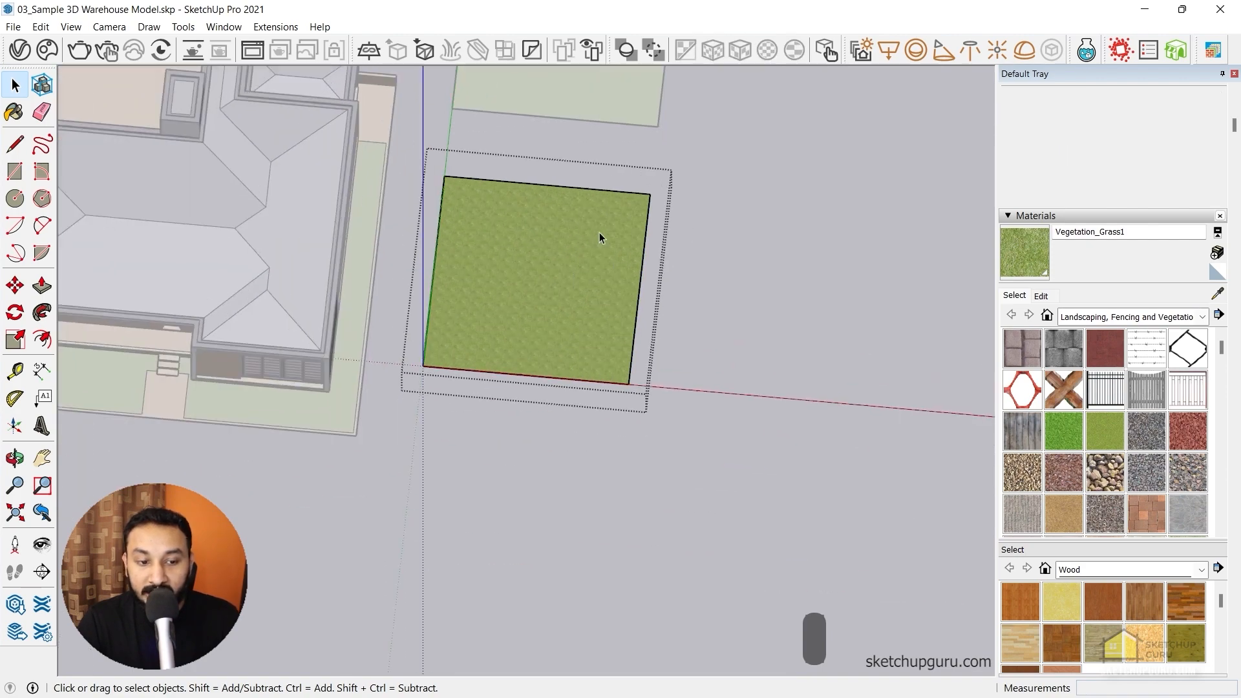
{"action": "scroll", "coordinate": [599, 232], "scroll_direction": "up", "scroll_amount": 1}
{"action": "left_click", "coordinate": [650, 241]}
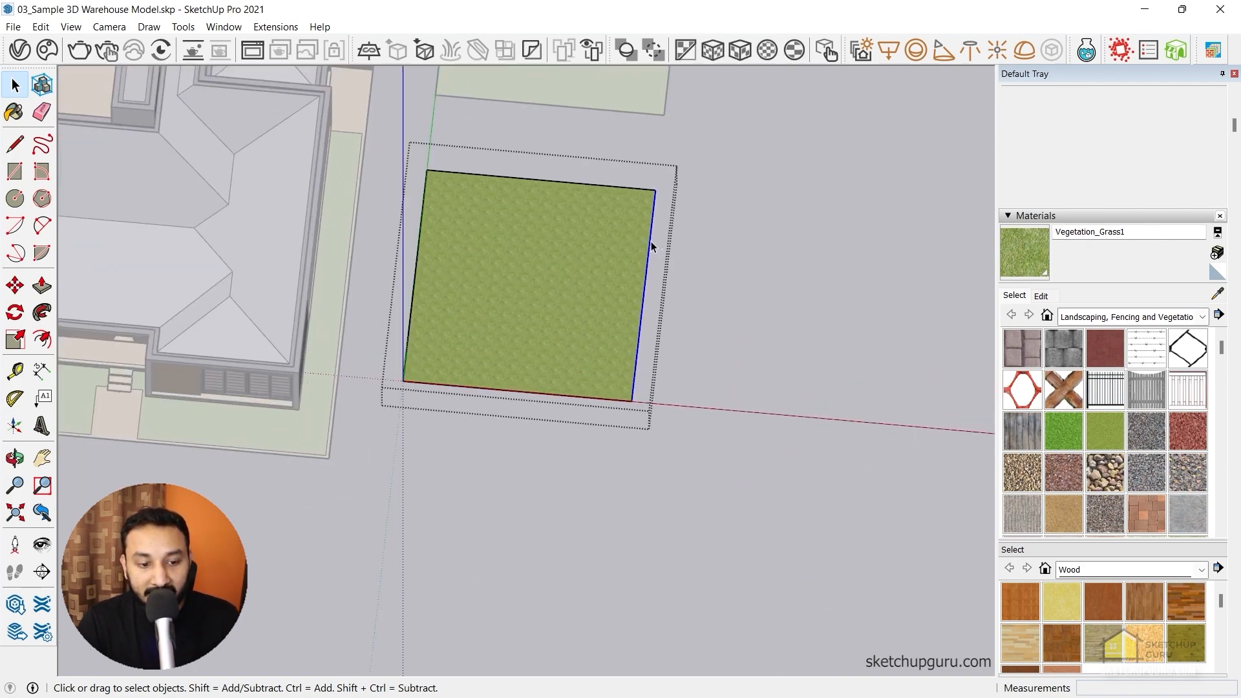
Select the grass rectangle's face and edges with a crossing selection and try to move them by the far corner
{"action": "scroll", "coordinate": [684, 174], "scroll_direction": "down", "scroll_amount": 2}
{"action": "scroll", "coordinate": [684, 174], "scroll_direction": "up", "scroll_amount": 1}
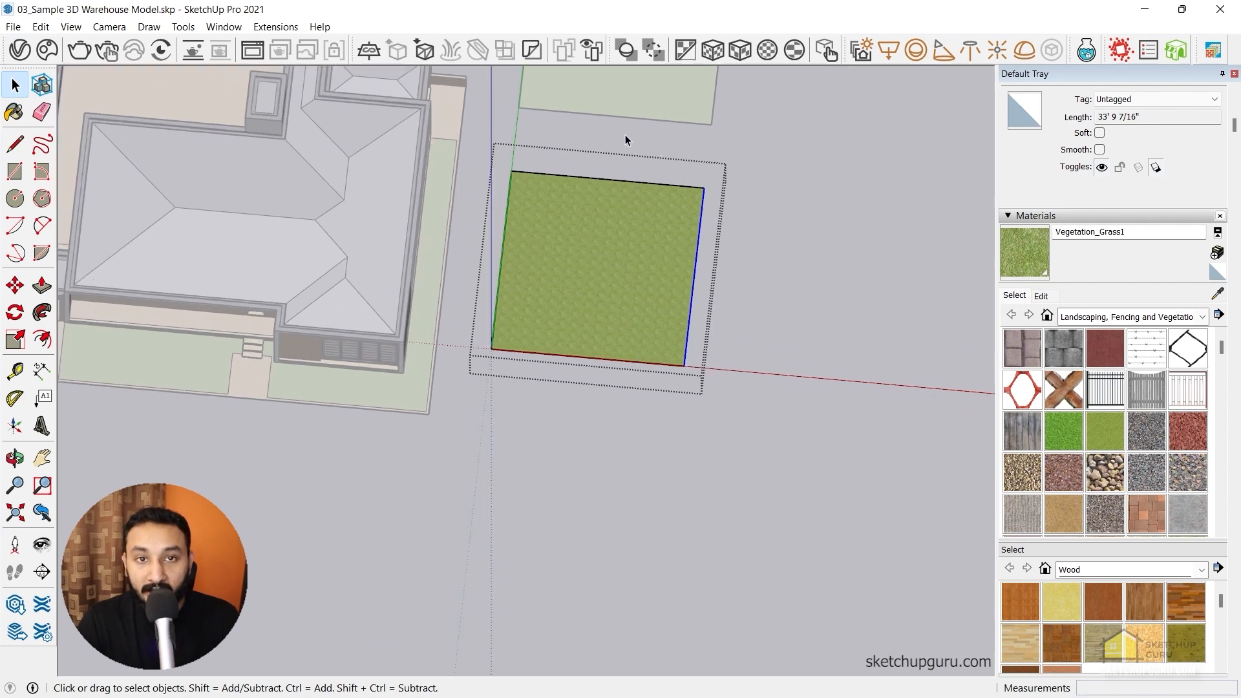
{"action": "left_click_drag", "start_coordinate": [624, 129], "coordinate": [722, 351]}
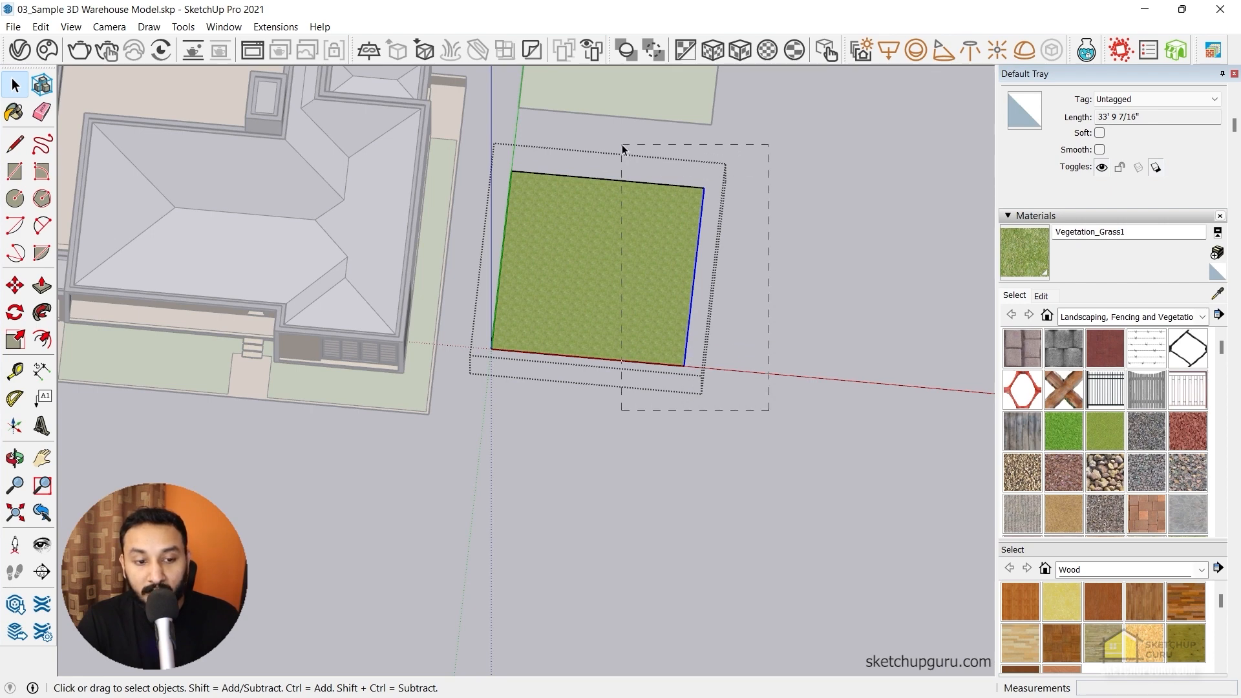
{"action": "left_click_drag", "start_coordinate": [620, 146], "coordinate": [620, 146]}
{"action": "key", "text": "m"}
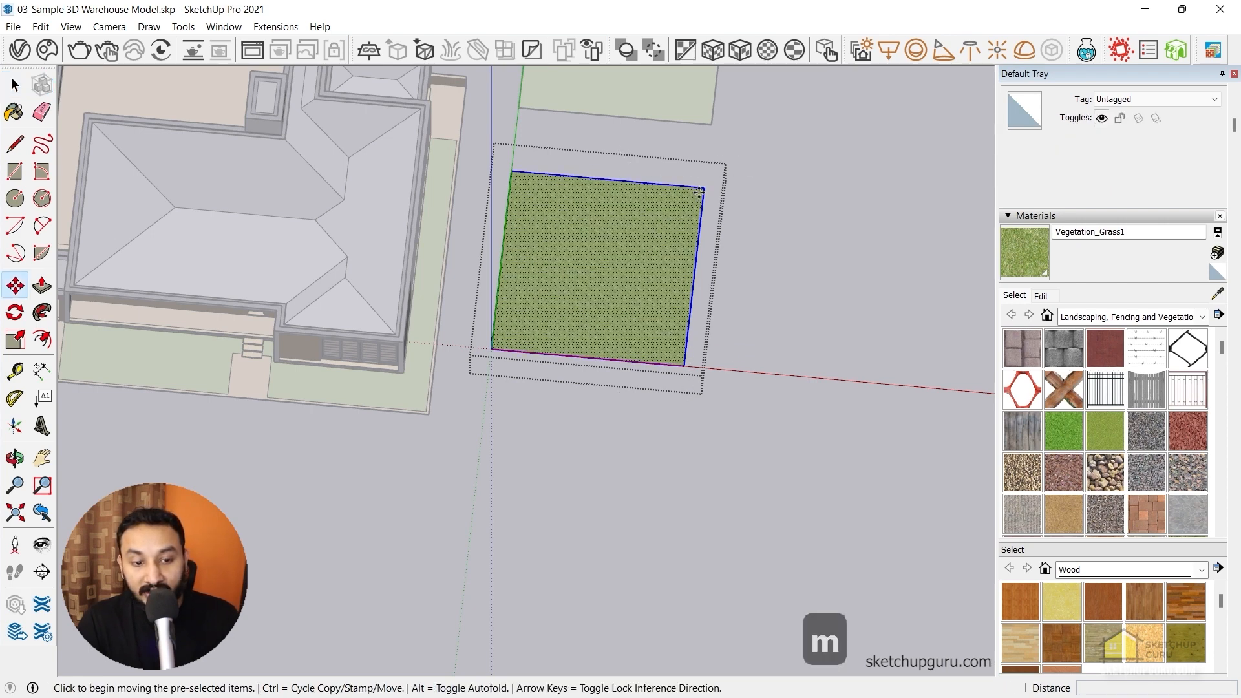
{"action": "left_click", "coordinate": [702, 192]}
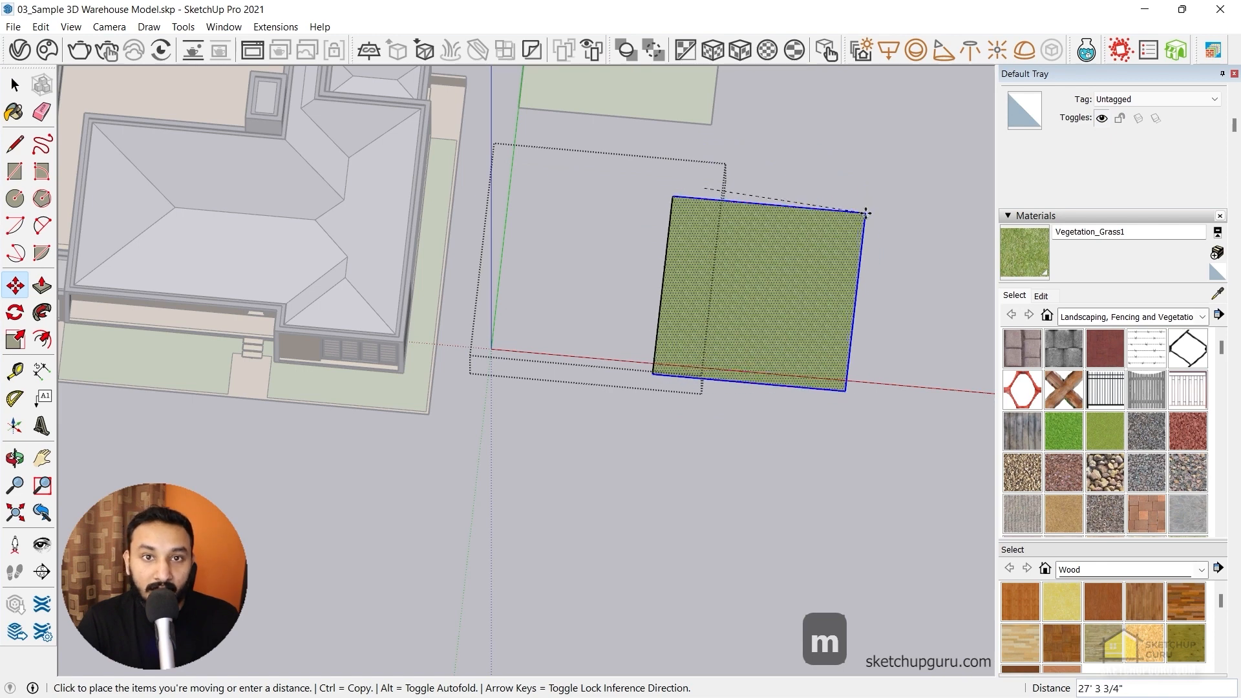
{"action": "key", "text": "space"}
Select only the grass rectangle's edge farthest from the house with a window selection and try to start moving it
{"action": "left_click", "coordinate": [681, 160]}
{"action": "left_click_drag", "start_coordinate": [668, 139], "coordinate": [810, 455]}
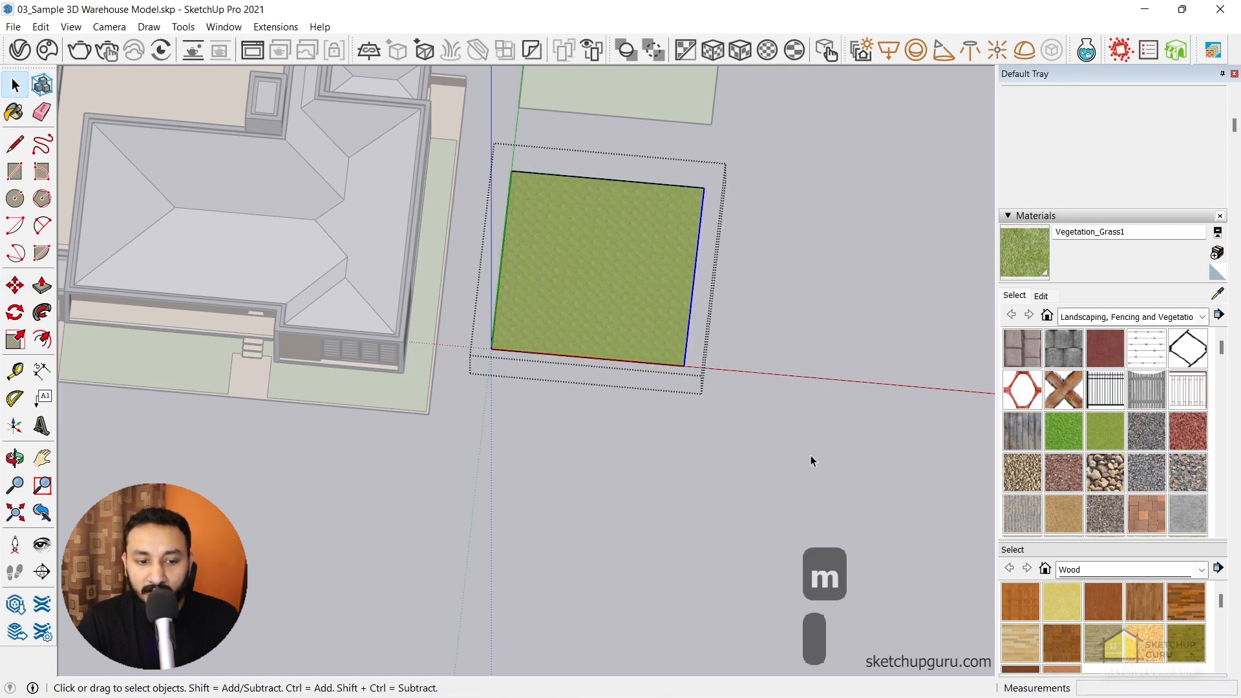
{"action": "key", "text": "m"}
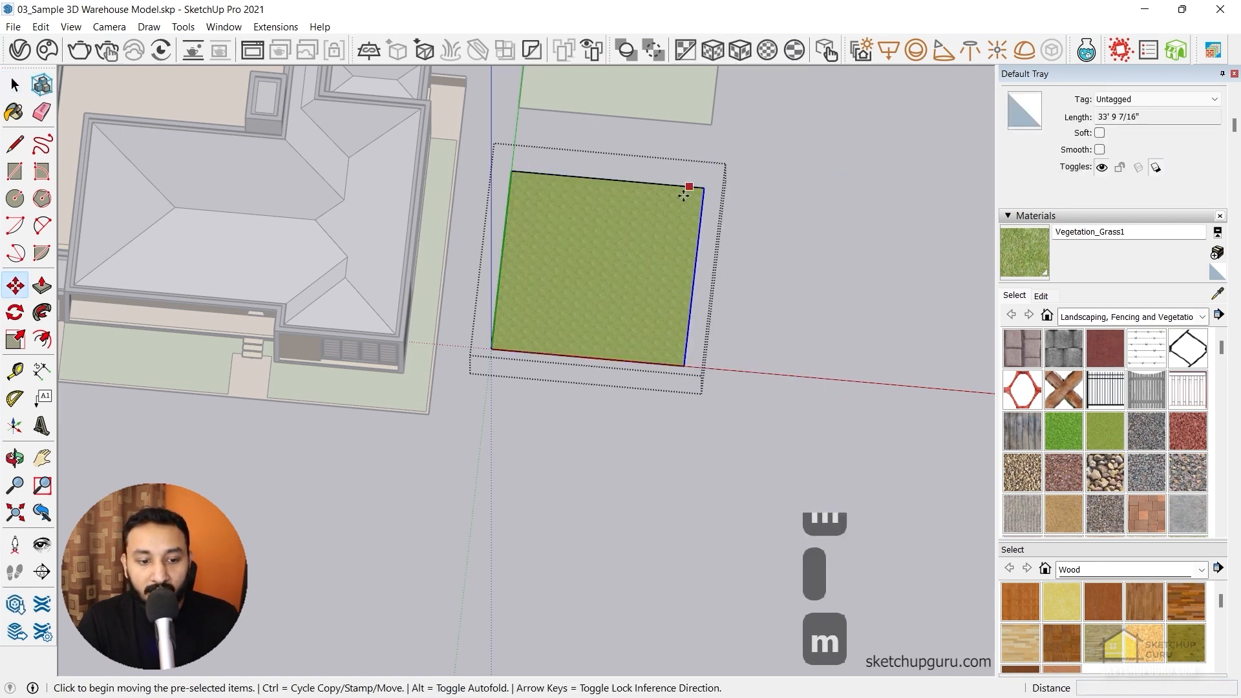
{"action": "key", "text": "space"}
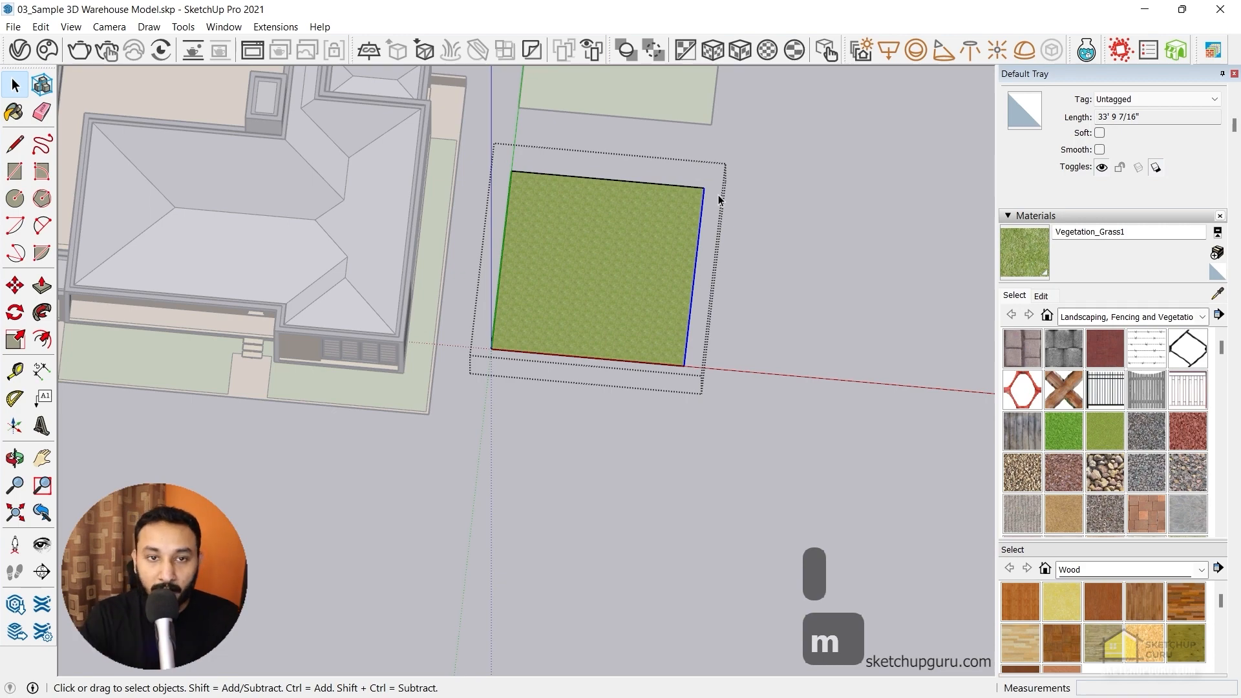
{"action": "key", "text": "m"}
{"action": "left_click", "coordinate": [681, 148]}
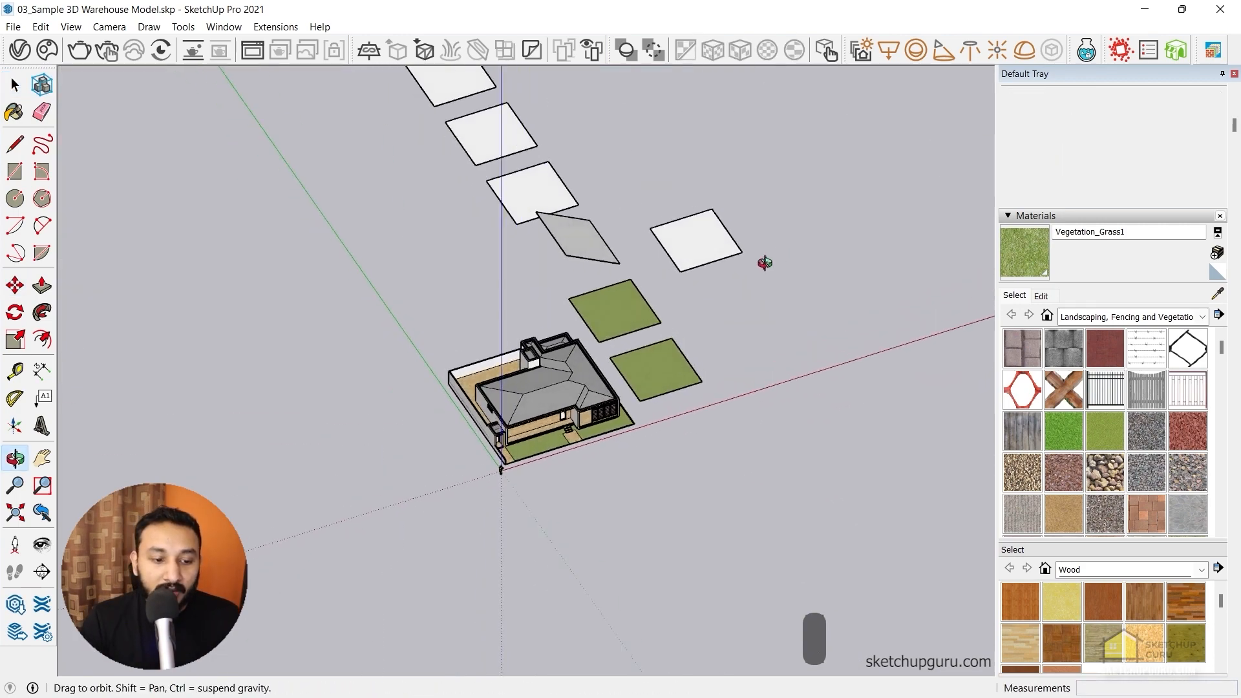
{"action": "mouse_move", "coordinate": [765, 263]}
{"action": "middle_mouse_down"}
{"action": "mouse_move", "coordinate": [389, 294]}
{"action": "mouse_move", "coordinate": [355, 163]}
{"action": "mouse_move", "coordinate": [611, 280]}
{"action": "middle_mouse_up"}
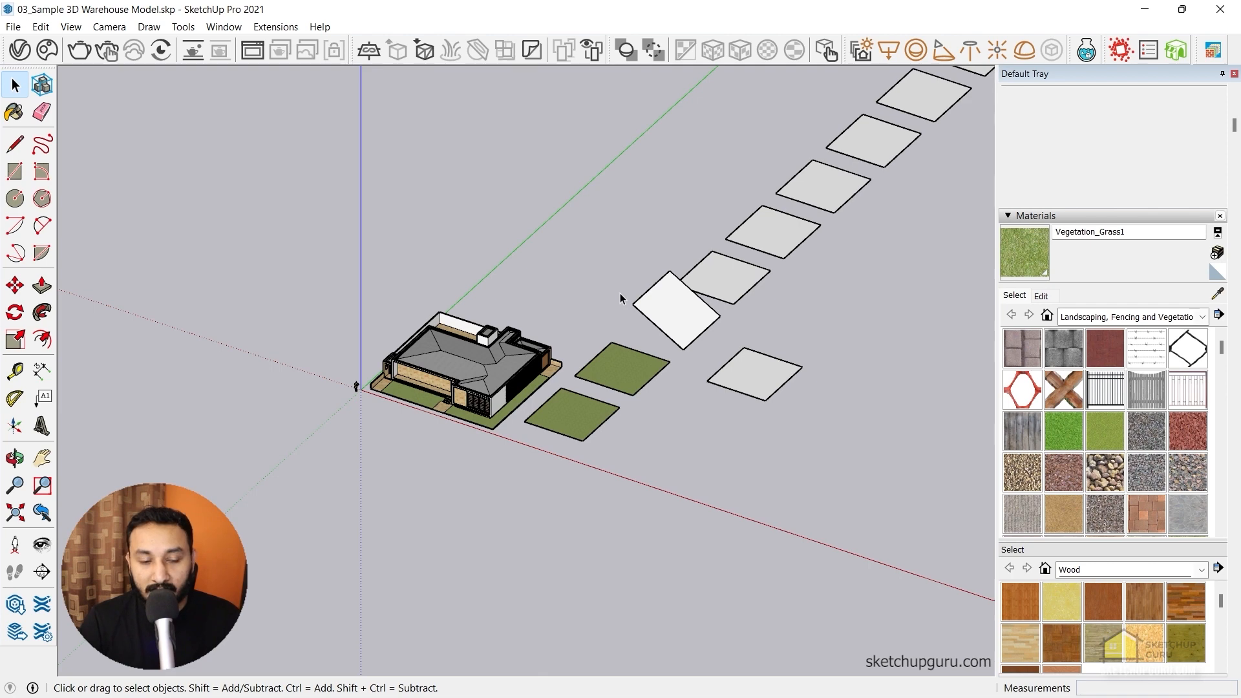
{"action": "middle_click_drag", "start_coordinate": [619, 293], "coordinate": [637, 399]}
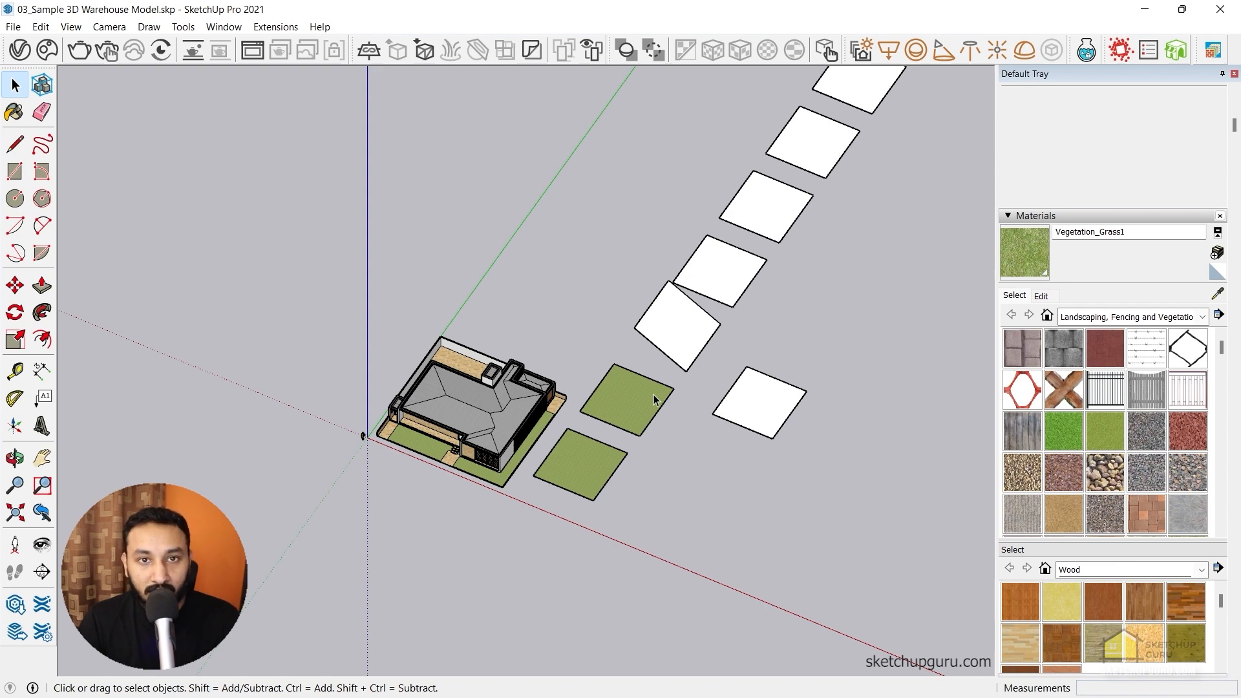
{"action": "middle_click_drag", "start_coordinate": [655, 399], "coordinate": [808, 303]}
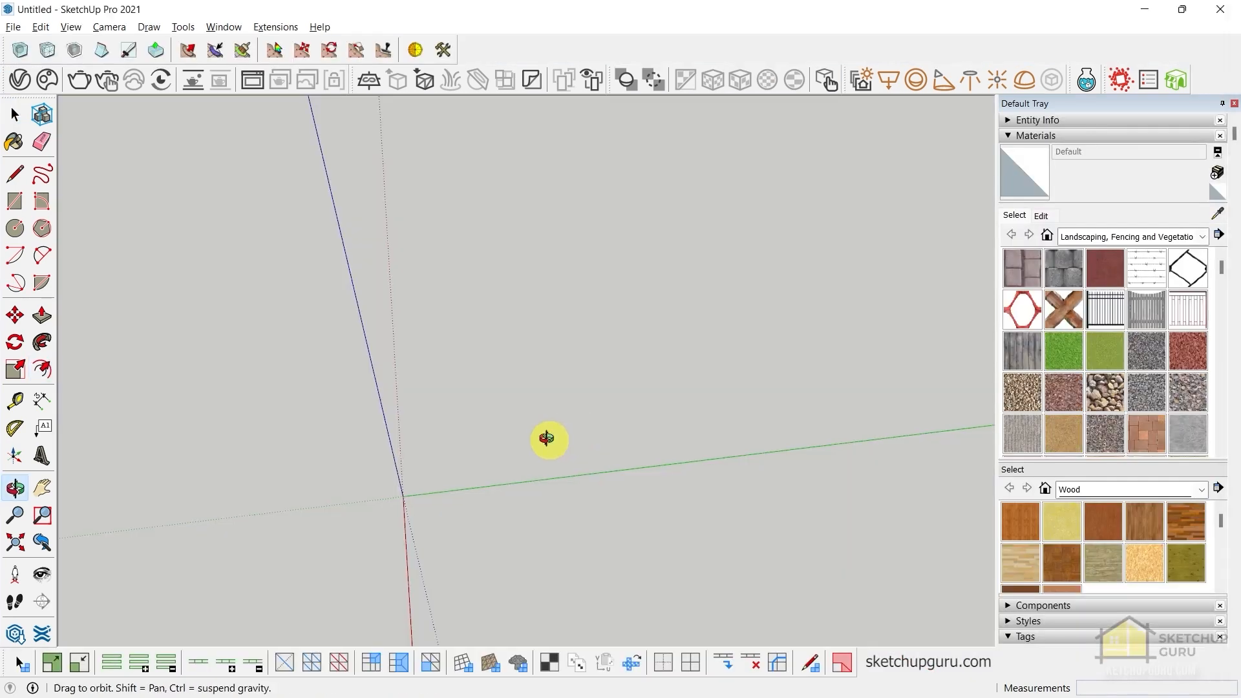
Open 3D Warehouse, search for "modern house" and limit the results to models
{"action": "middle_click_drag", "start_coordinate": [549, 437], "coordinate": [551, 360]}
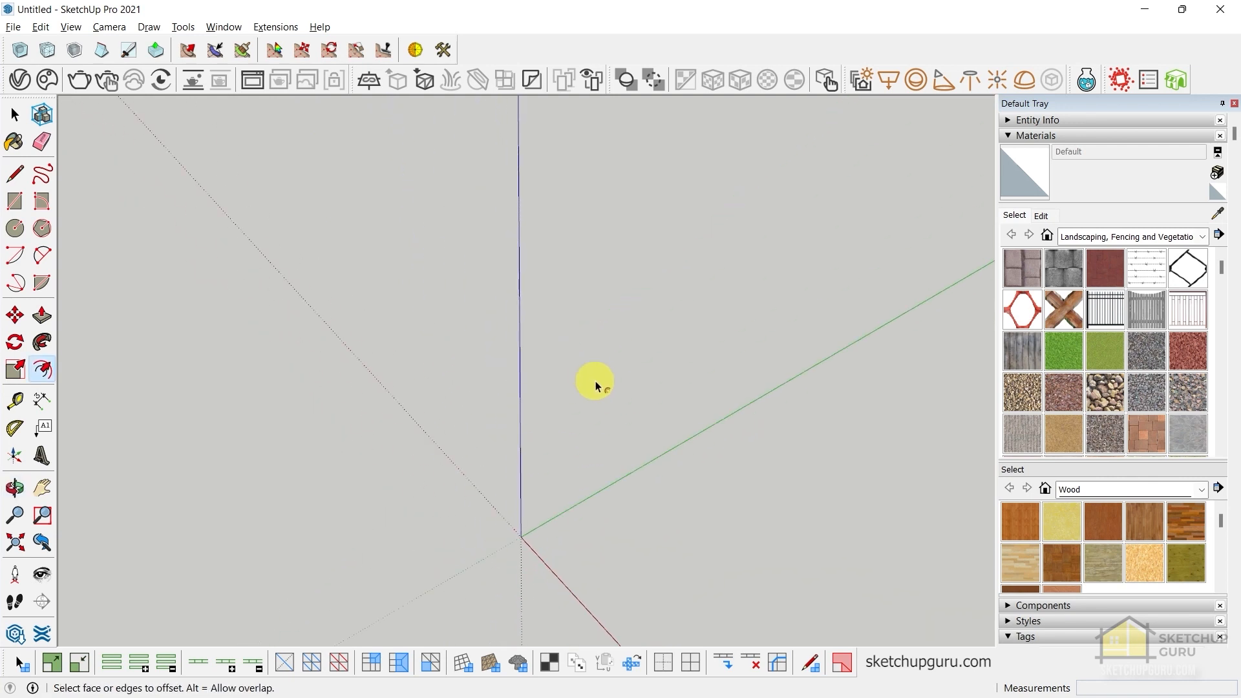
{"action": "left_click", "coordinate": [227, 27]}
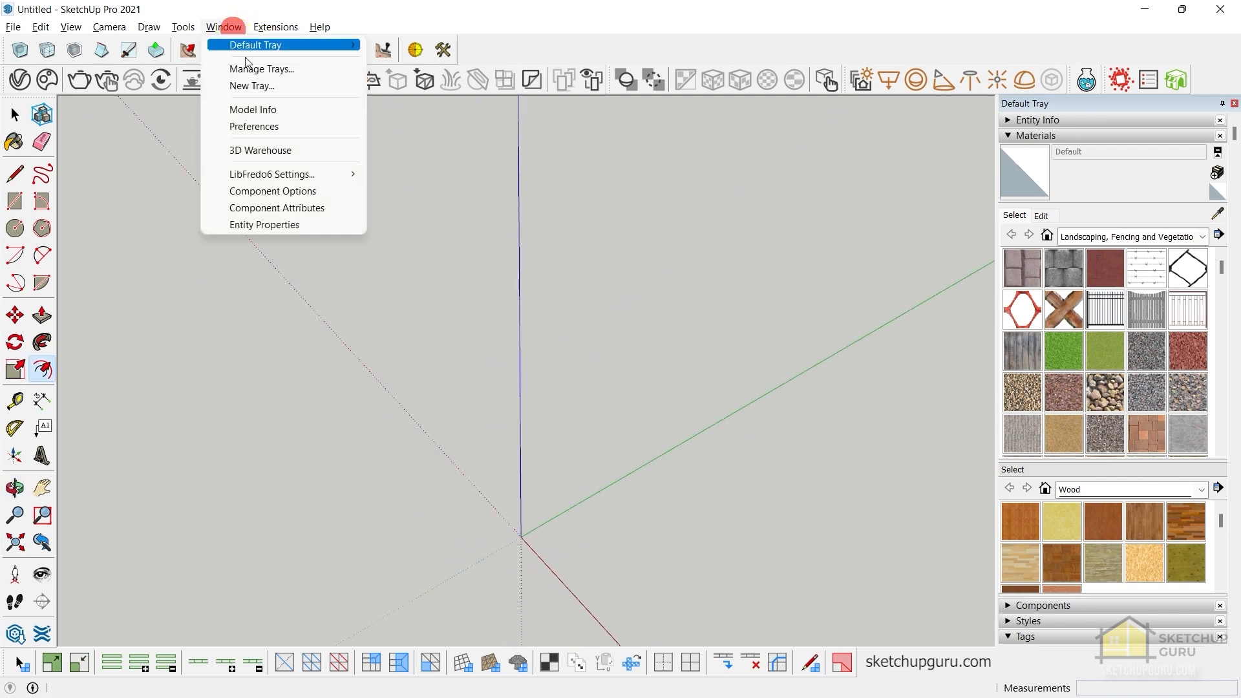
{"action": "left_click", "coordinate": [265, 149]}
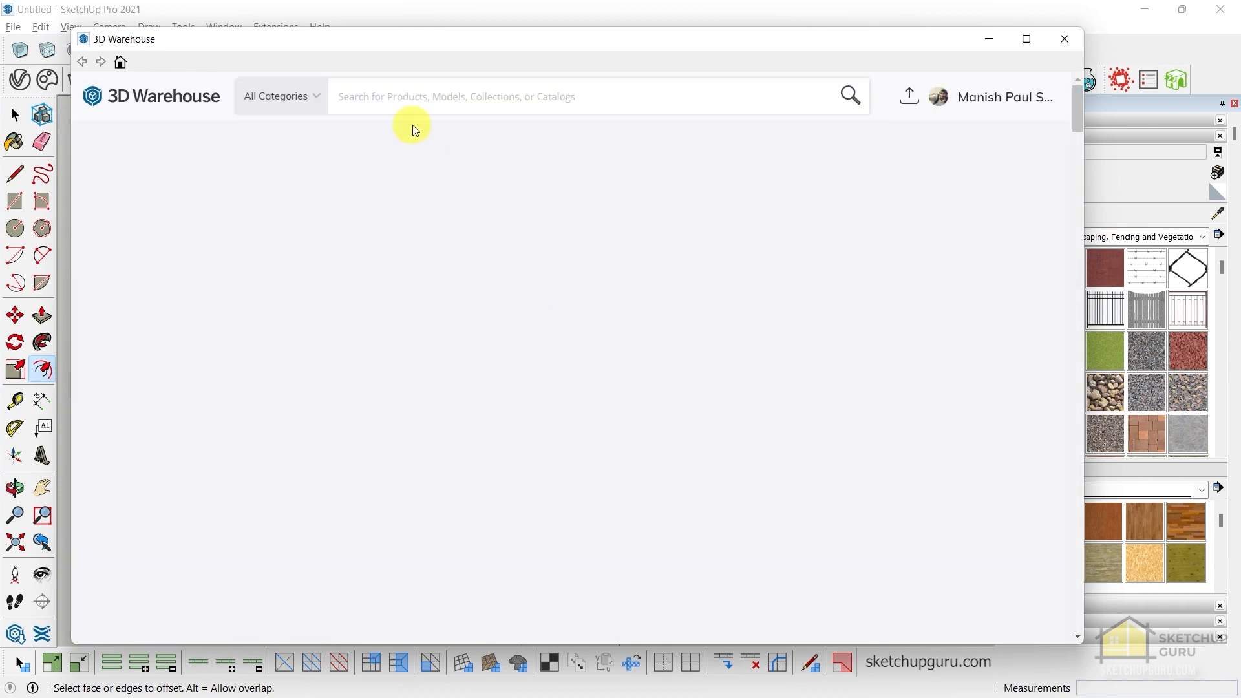
{"action": "left_click", "coordinate": [414, 103]}
{"action": "type", "text": "modern house"}
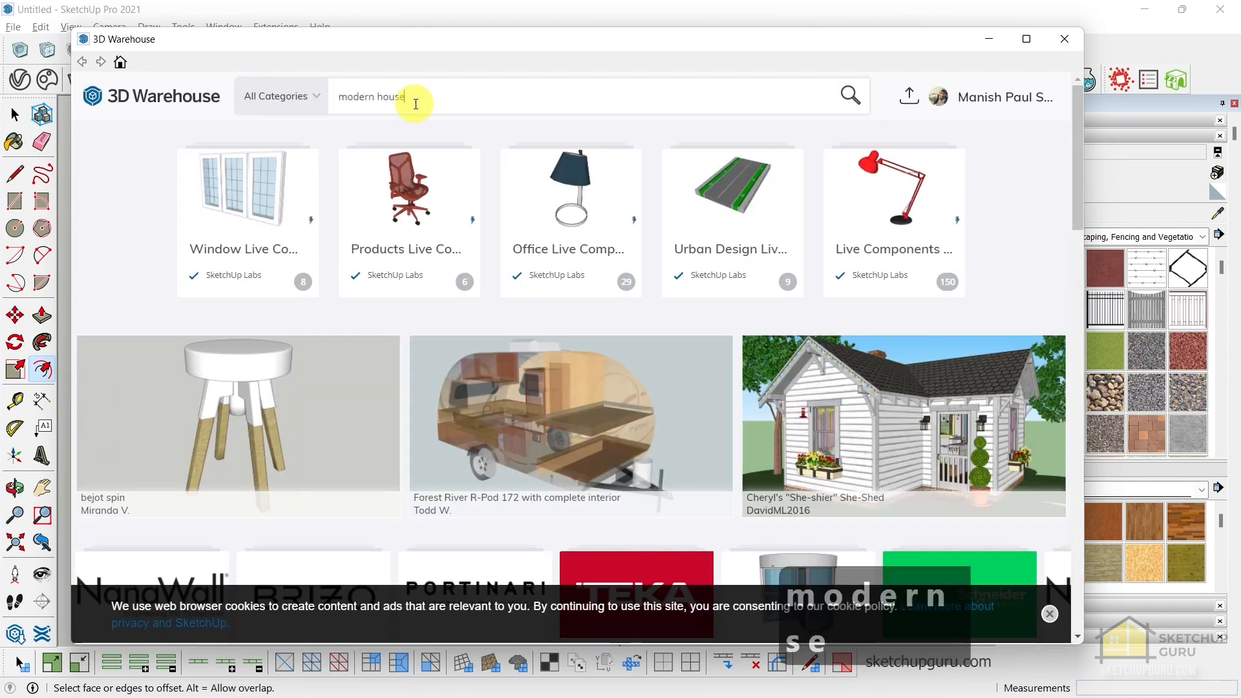
{"action": "key", "text": "Return"}
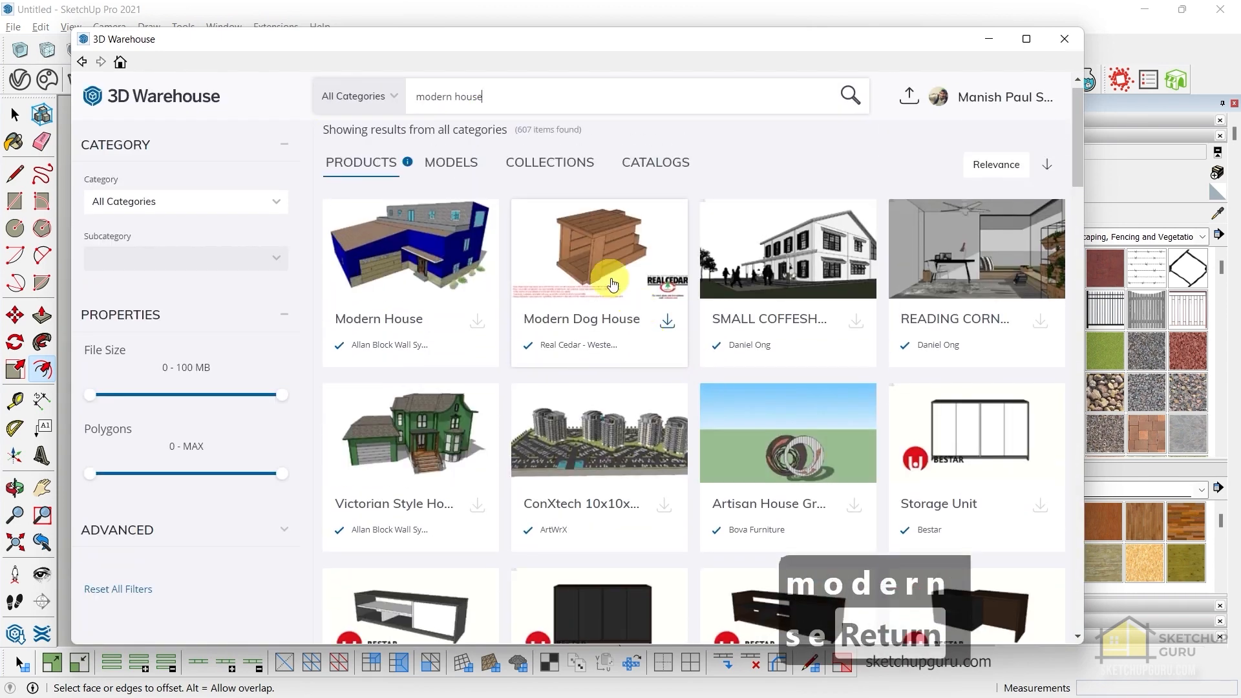
{"action": "left_click", "coordinate": [446, 179]}
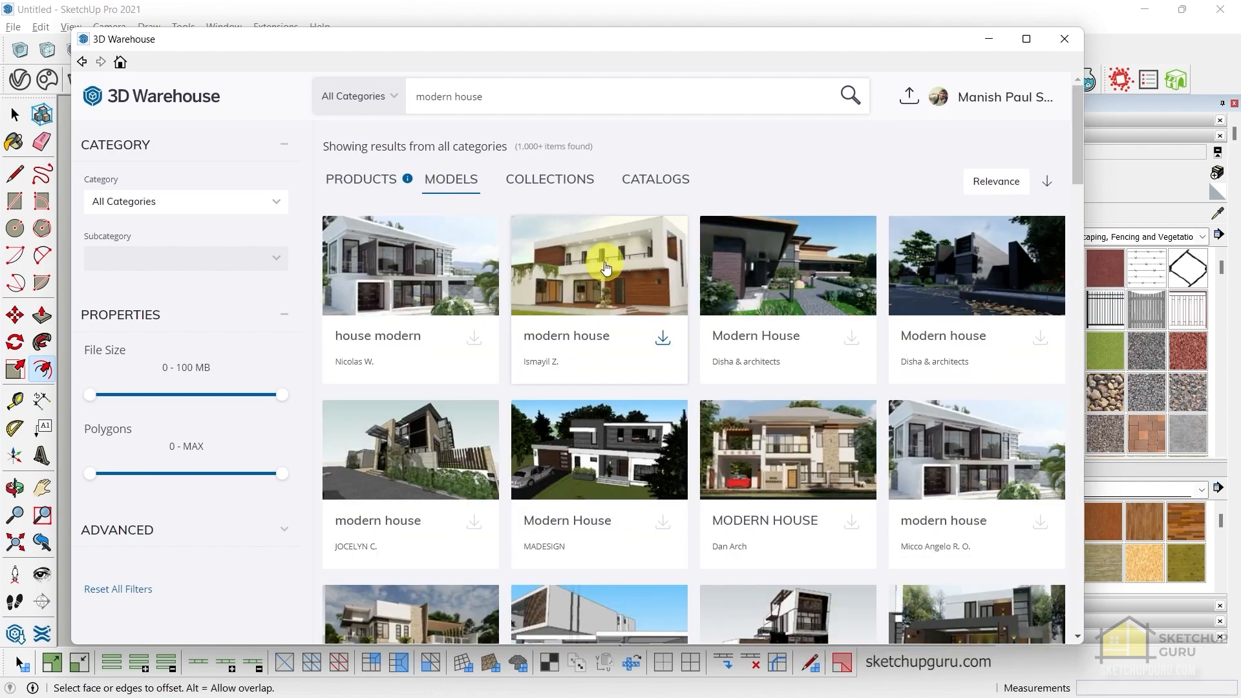
Open the full details of the single-storey white Modern House with the perforated block wall and go to its creator's profile
{"action": "scroll", "coordinate": [711, 324], "scroll_direction": "down", "scroll_amount": 5}
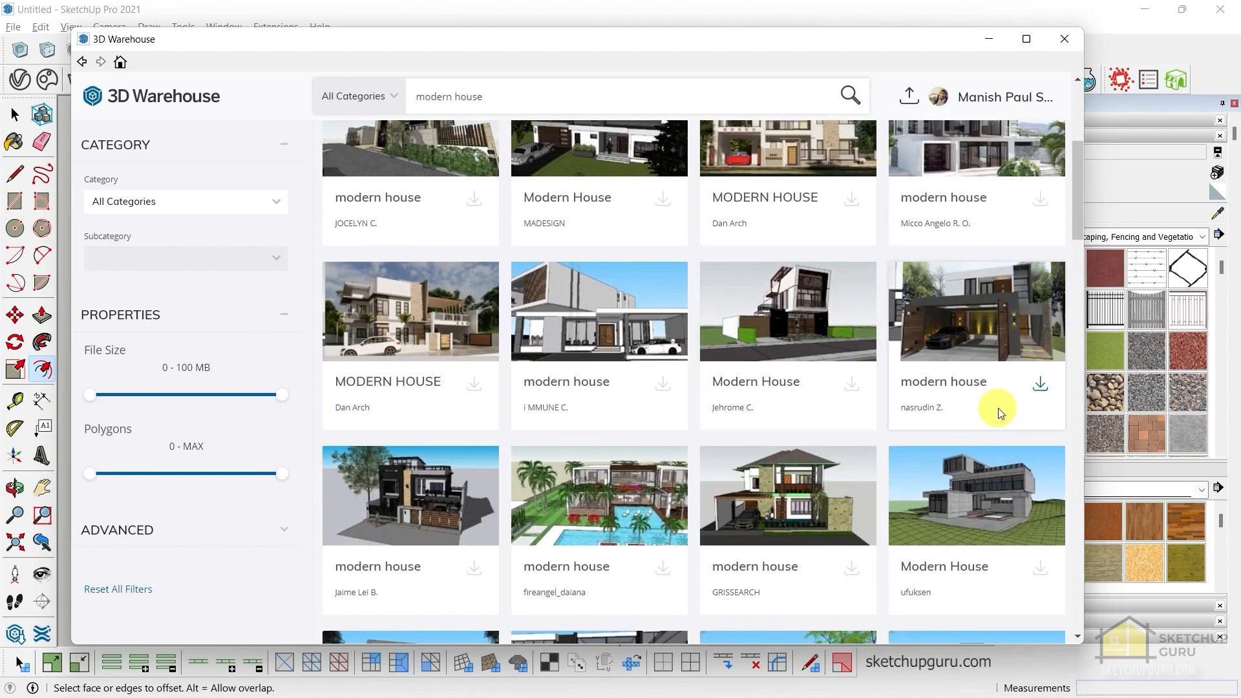
{"action": "scroll", "coordinate": [1000, 411], "scroll_direction": "down", "scroll_amount": 10}
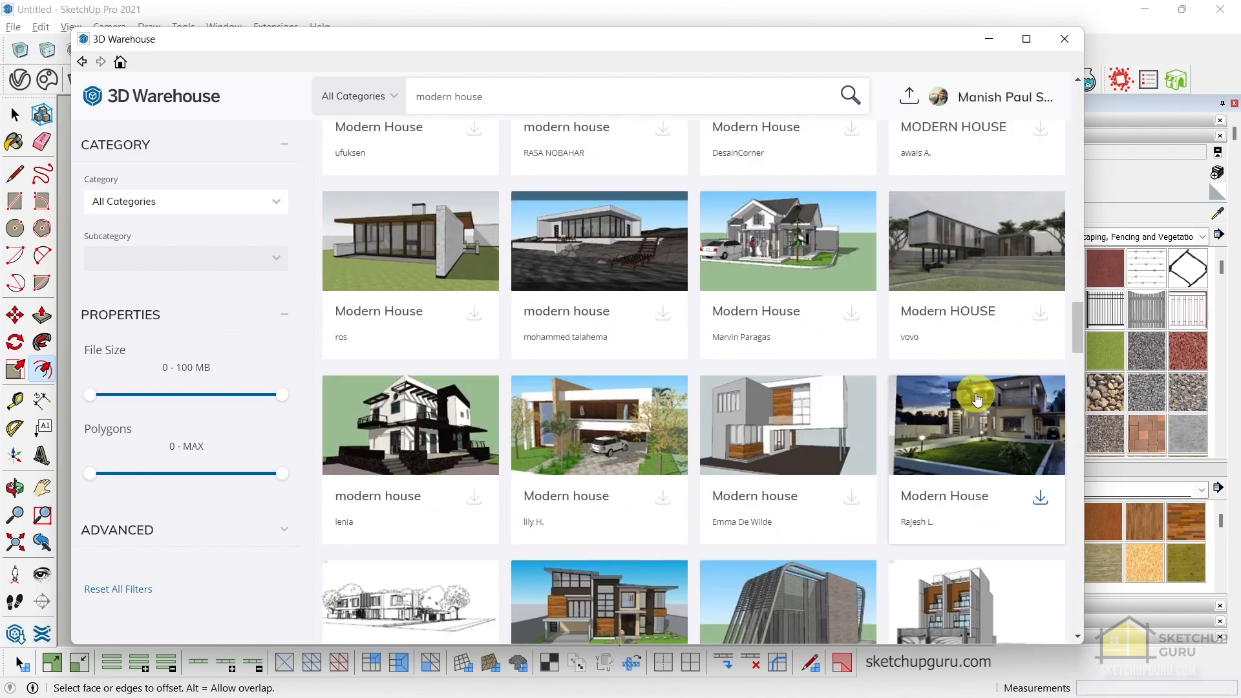
{"action": "scroll", "coordinate": [976, 399], "scroll_direction": "down", "scroll_amount": 10}
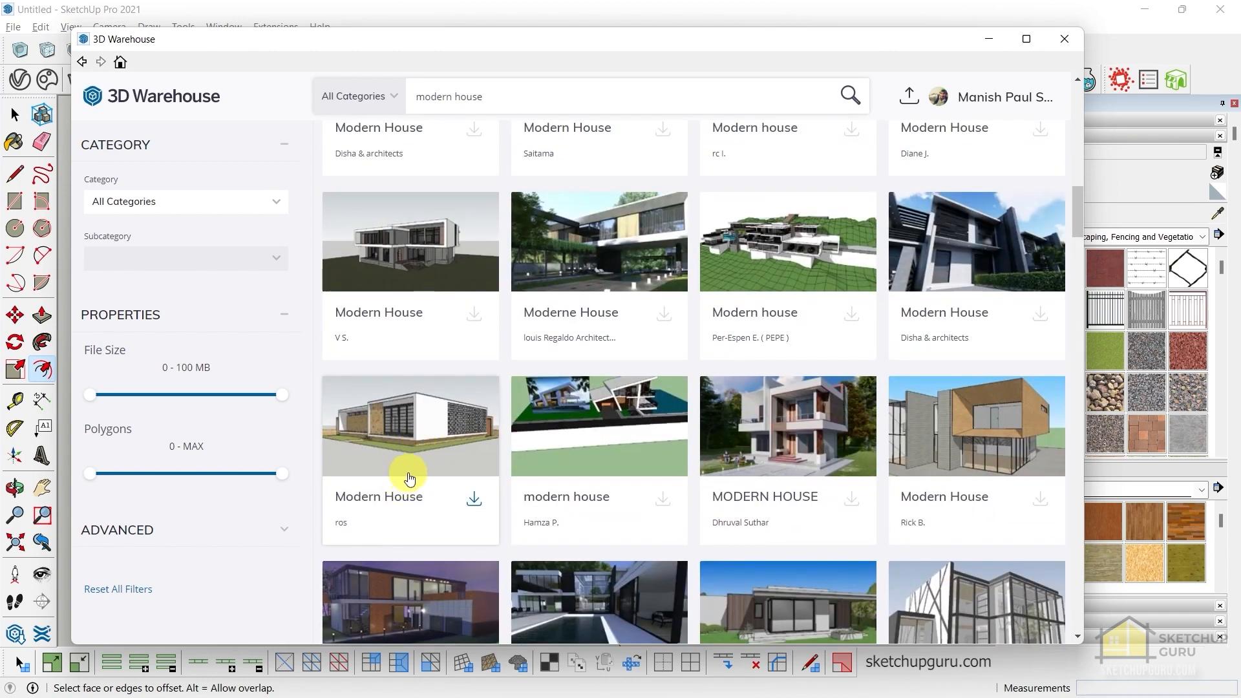
{"action": "left_click", "coordinate": [365, 459]}
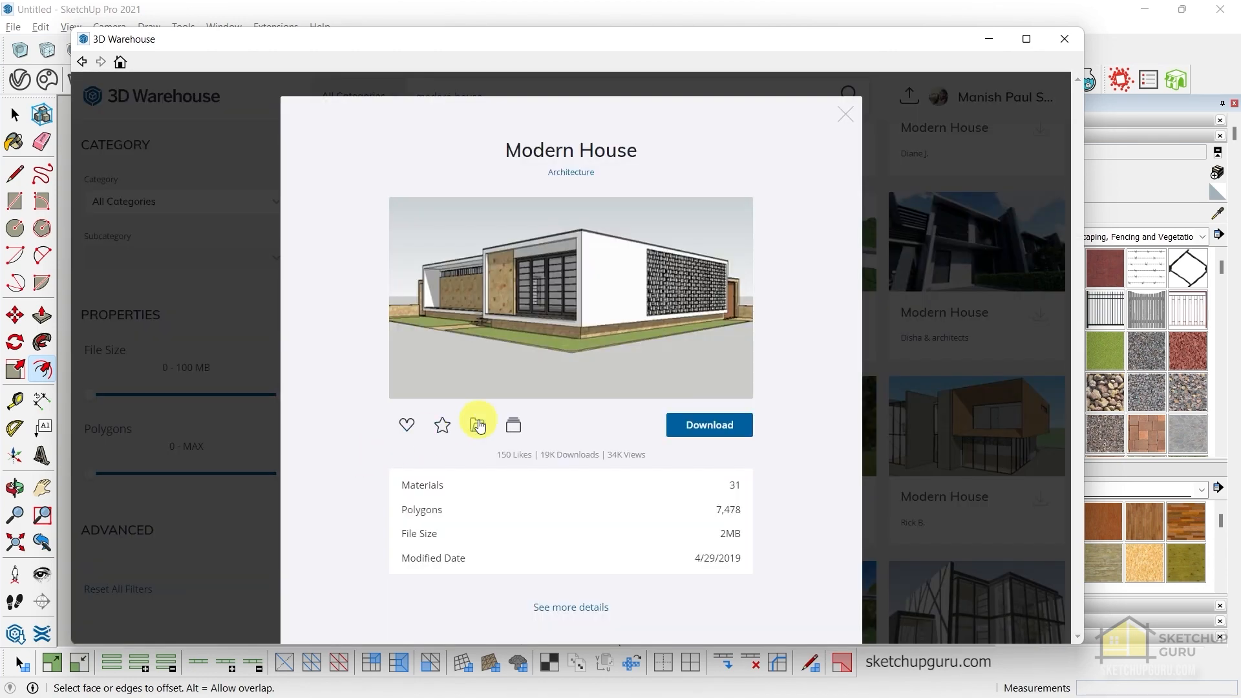
{"action": "left_click", "coordinate": [574, 605]}
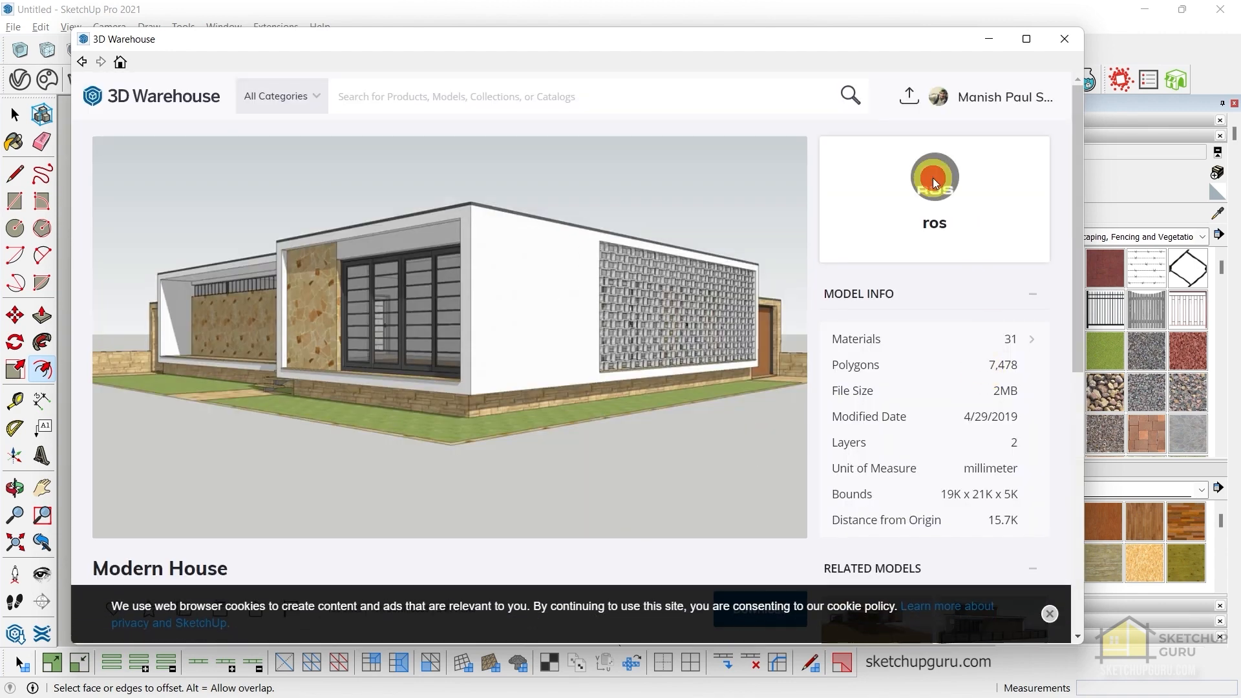
{"action": "left_click", "coordinate": [933, 177]}
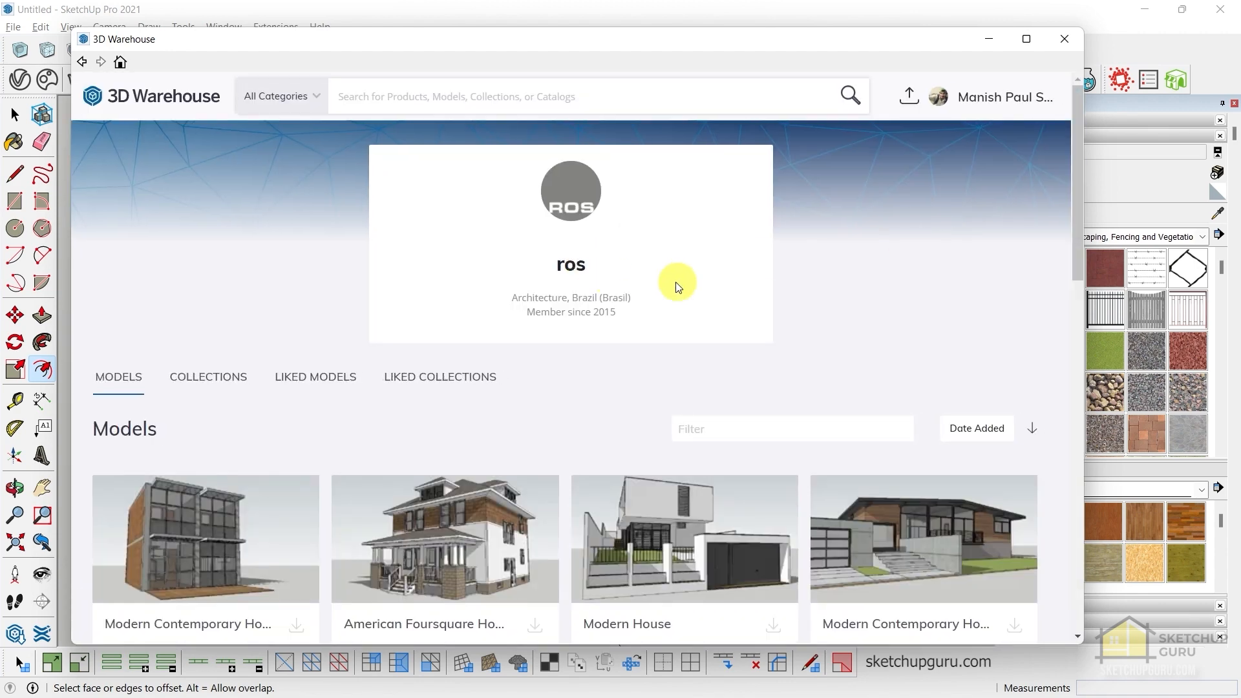
Browse the creator's models and open the Modern House with the stone base on a grassy slope
{"action": "scroll", "coordinate": [640, 343], "scroll_direction": "down", "scroll_amount": 3}
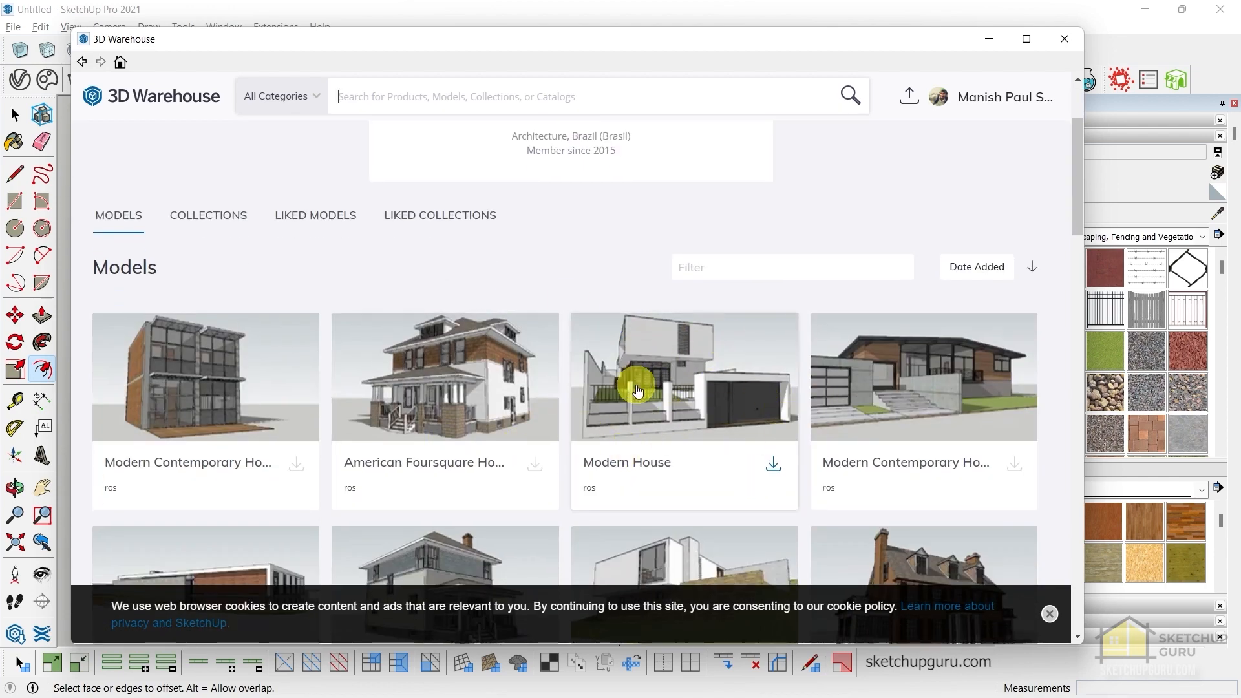
{"action": "scroll", "coordinate": [685, 367], "scroll_direction": "down", "scroll_amount": 3}
{"action": "scroll", "coordinate": [679, 355], "scroll_direction": "up", "scroll_amount": 2}
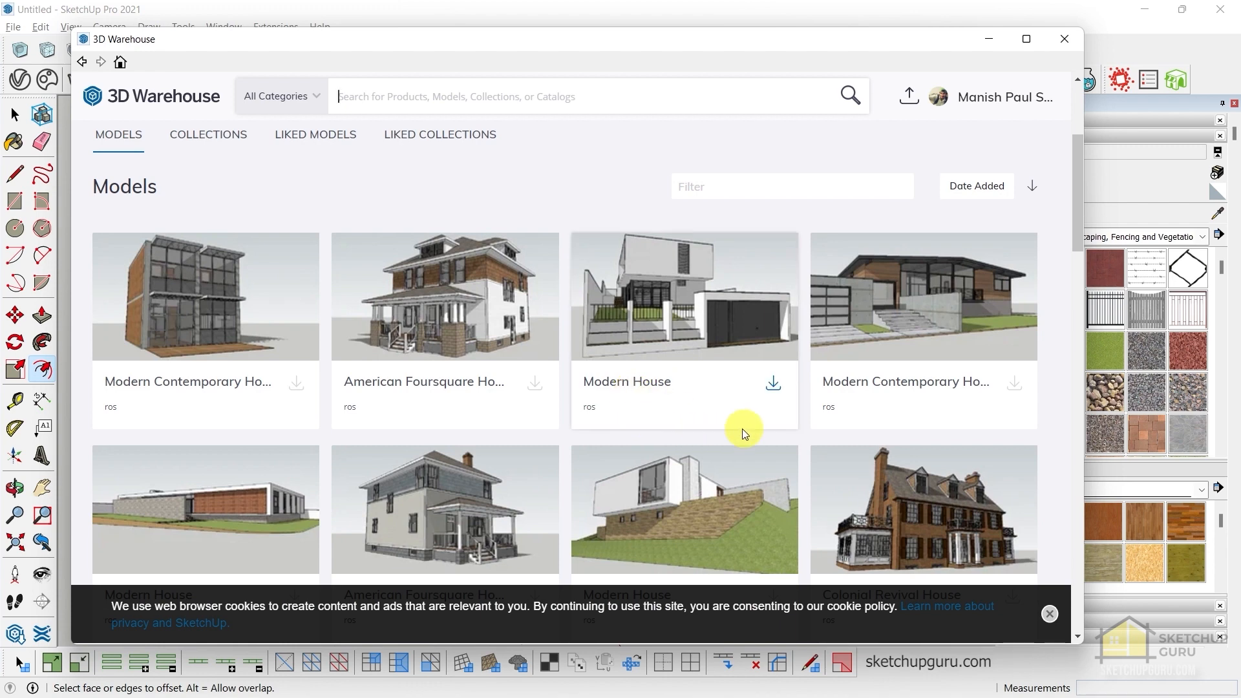
{"action": "scroll", "coordinate": [653, 482], "scroll_direction": "down", "scroll_amount": 3}
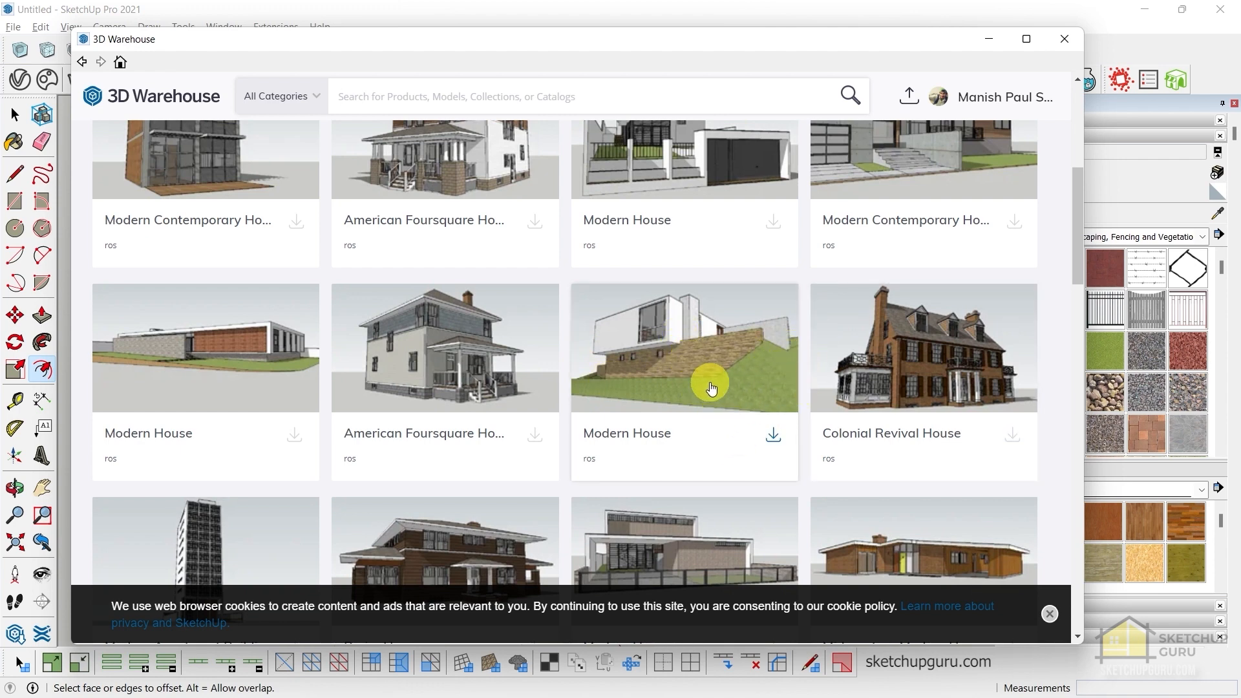
{"action": "left_click", "coordinate": [673, 352]}
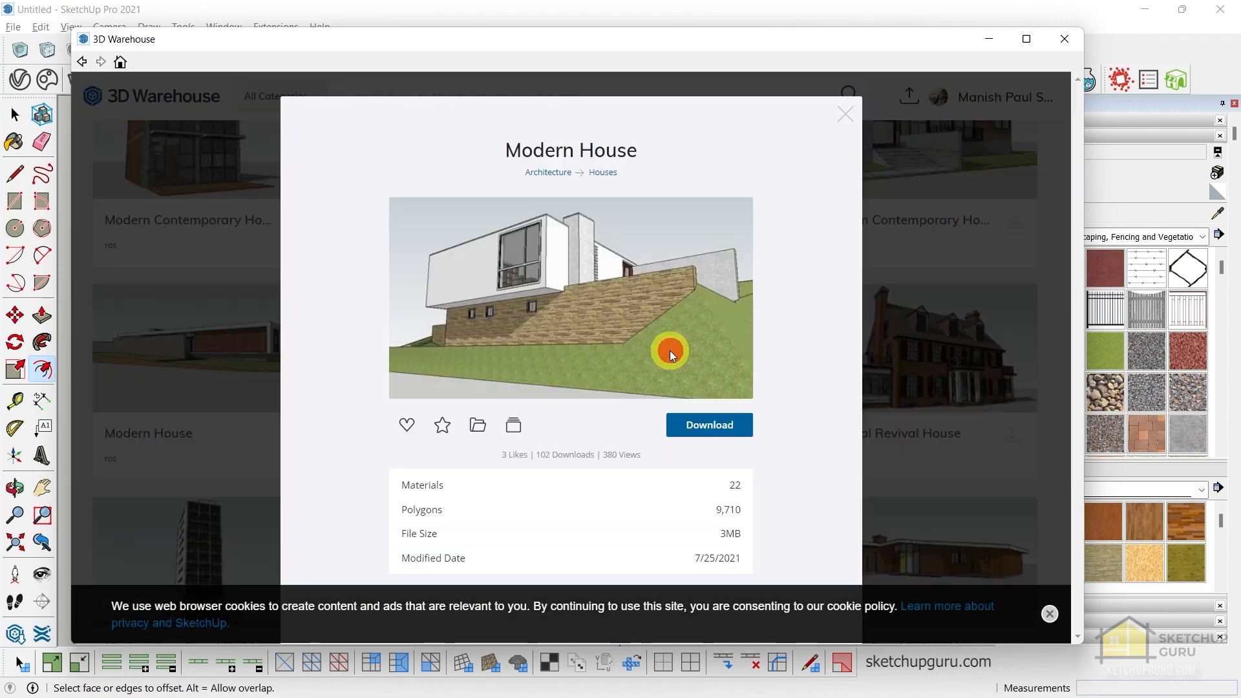
Download the Modern House directly into the current model and place it at the origin
{"action": "left_click", "coordinate": [702, 432]}
{"action": "left_click", "coordinate": [518, 380]}
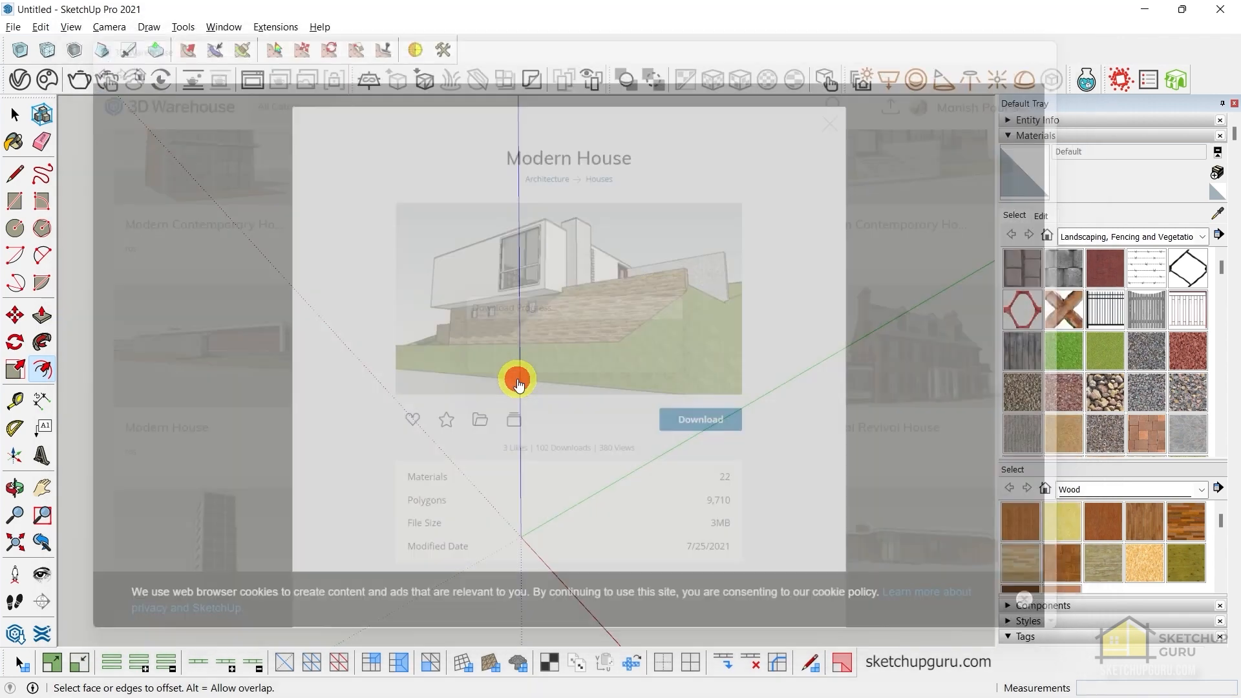
{"action": "left_click", "coordinate": [523, 533]}
{"action": "scroll", "coordinate": [522, 535], "scroll_direction": "up", "scroll_amount": 5}
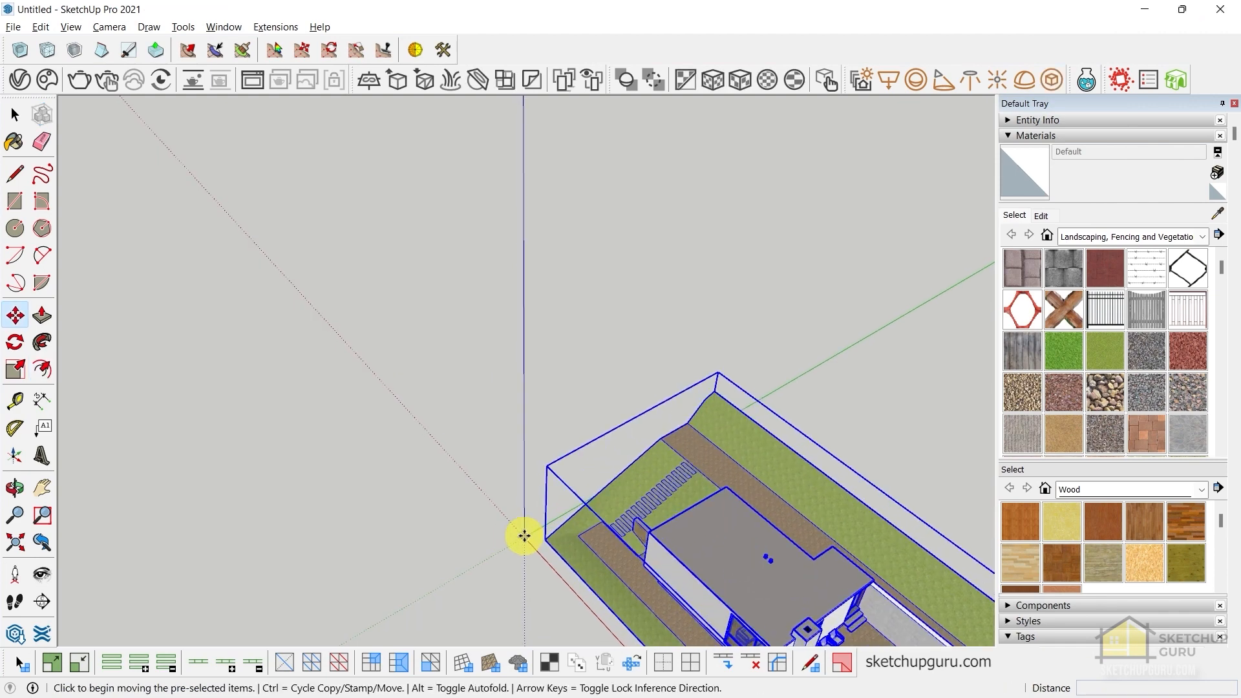
{"action": "middle_click_drag", "start_coordinate": [522, 536], "coordinate": [634, 438]}
{"action": "key", "text": "space"}
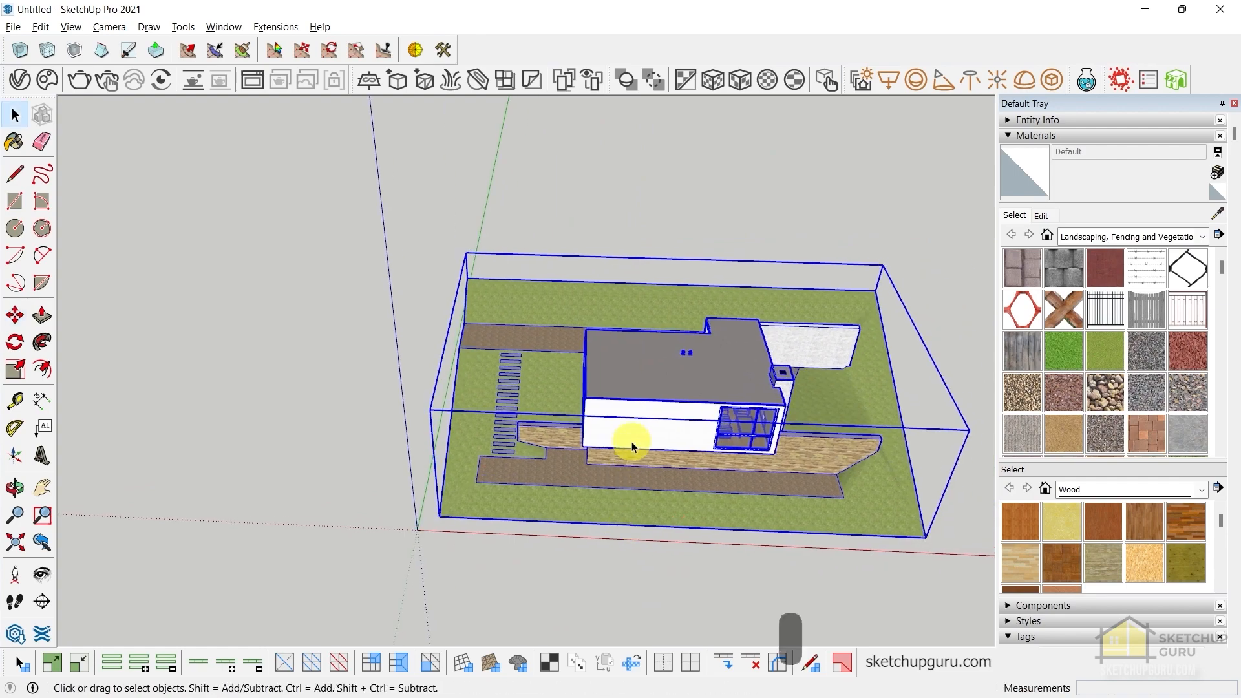
Measure the height of the placed house's white front wall with the Tape Measure tool to check its scale
{"action": "scroll", "coordinate": [659, 478], "scroll_direction": "up", "scroll_amount": 3}
{"action": "scroll", "coordinate": [646, 453], "scroll_direction": "down", "scroll_amount": 2}
{"action": "scroll", "coordinate": [662, 417], "scroll_direction": "up", "scroll_amount": 6}
{"action": "key", "text": "t"}
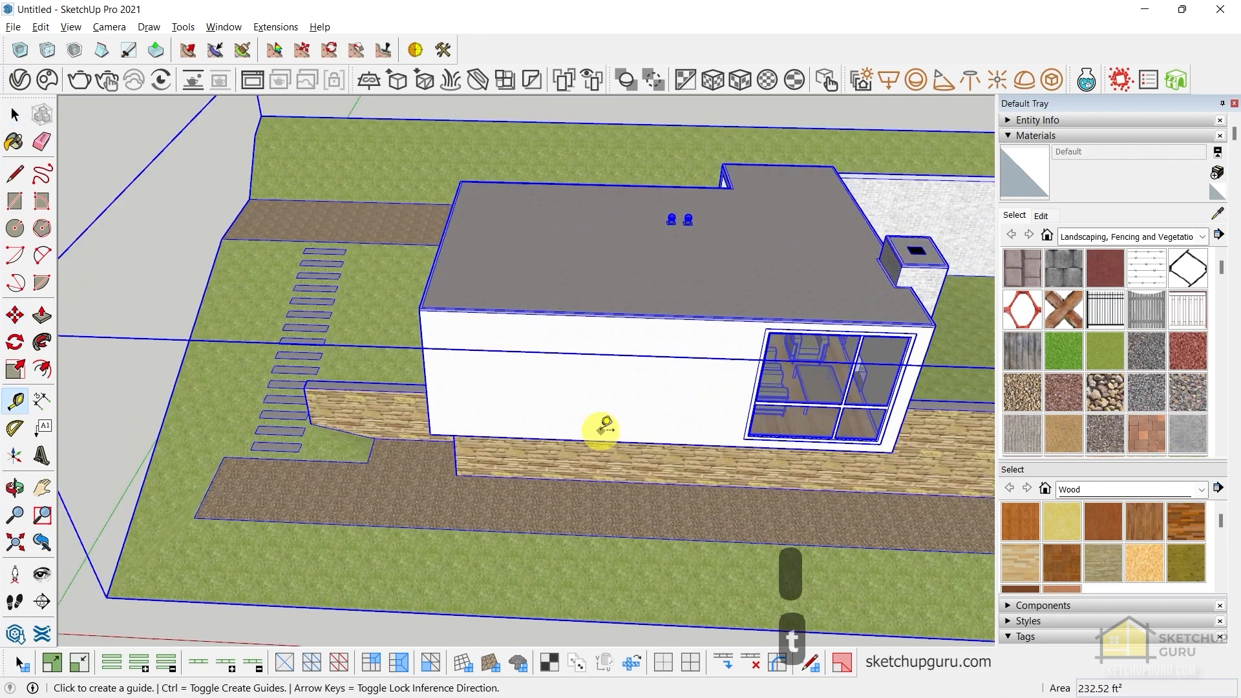
{"action": "scroll", "coordinate": [533, 427], "scroll_direction": "down", "scroll_amount": 5}
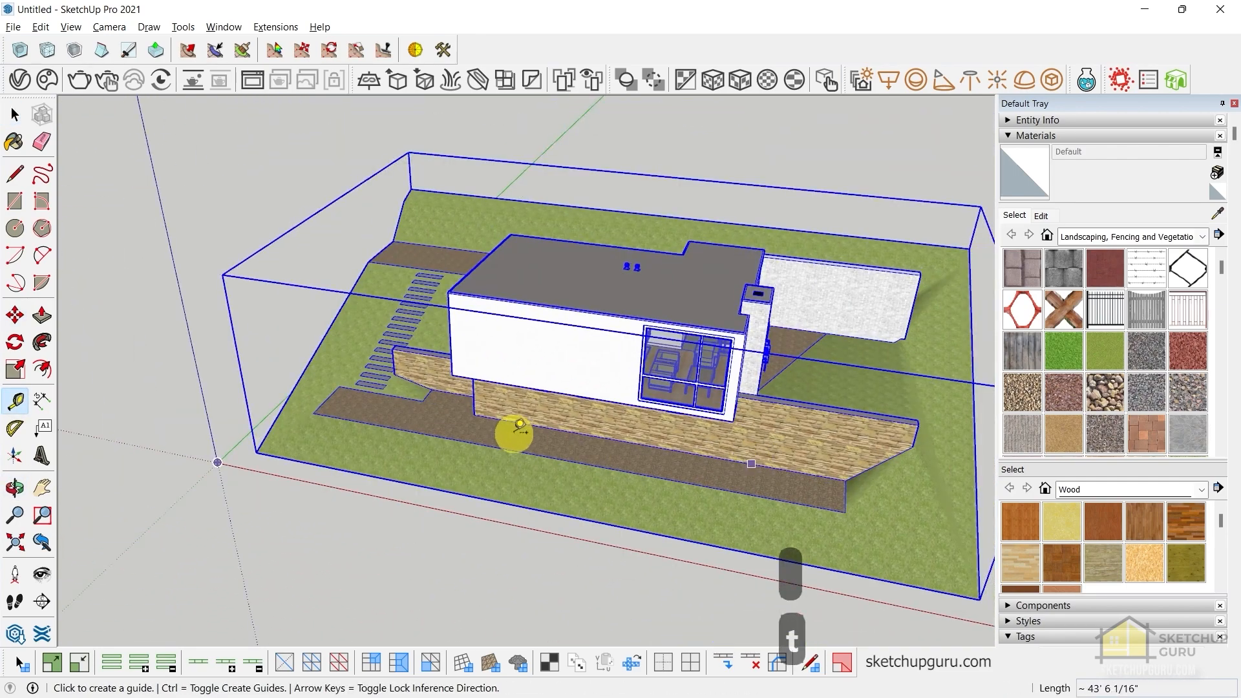
{"action": "scroll", "coordinate": [508, 376], "scroll_direction": "up", "scroll_amount": 3}
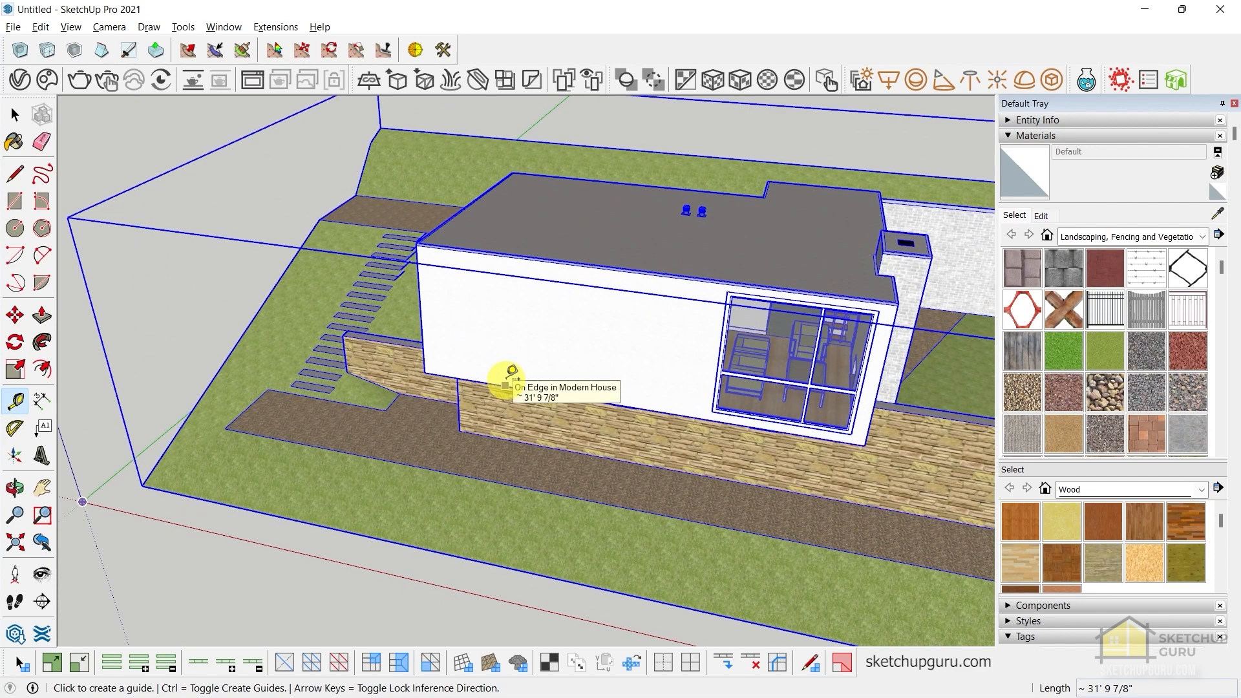
{"action": "left_click", "coordinate": [507, 381]}
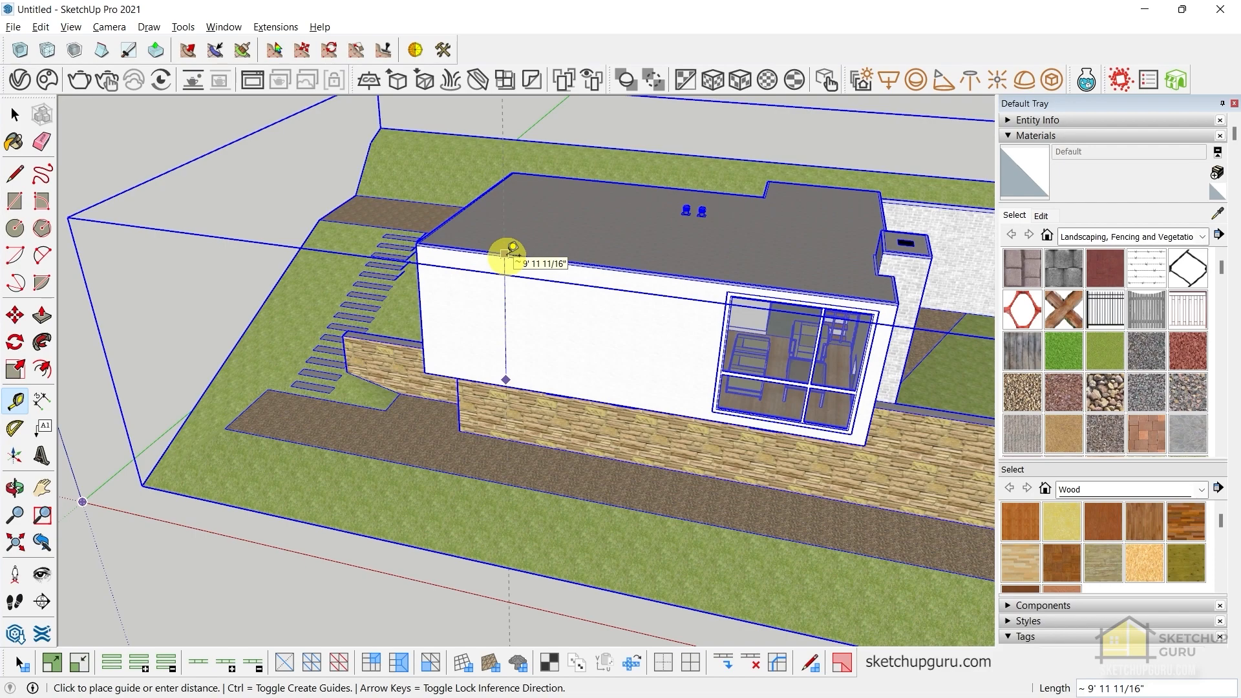
{"action": "key", "text": "space"}
{"action": "middle_click_drag", "start_coordinate": [506, 253], "coordinate": [625, 338]}
{"action": "middle_click_drag", "start_coordinate": [689, 373], "coordinate": [596, 396]}
{"action": "scroll", "coordinate": [595, 396], "scroll_direction": "down", "scroll_amount": 3}
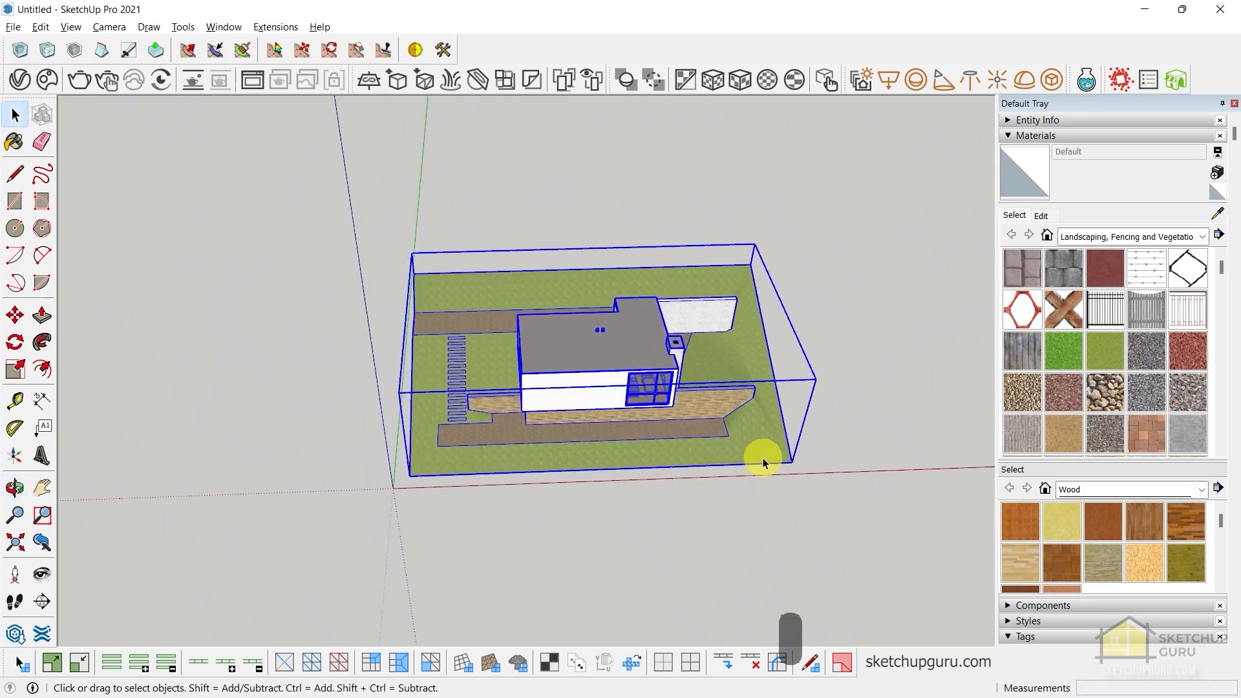
Examine the placed Modern House and its grounds from raised front views, near and far
{"action": "scroll", "coordinate": [688, 465], "scroll_direction": "up", "scroll_amount": 2}
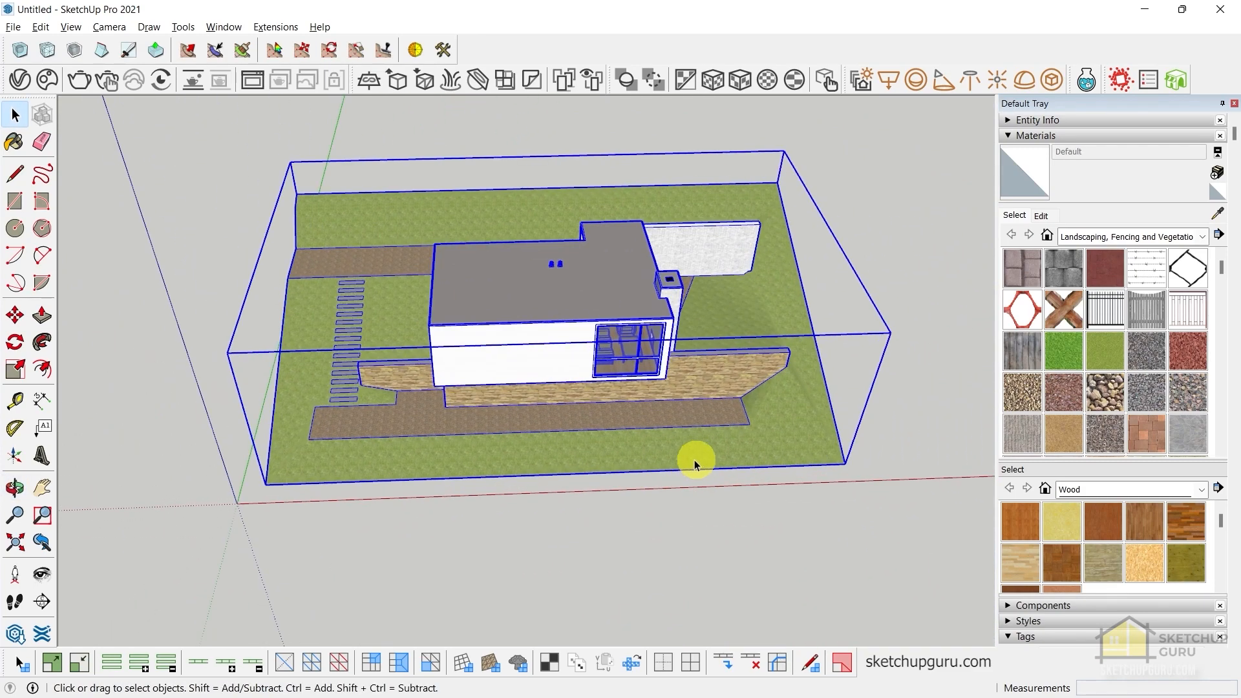
{"action": "middle_click_drag", "start_coordinate": [693, 457], "coordinate": [625, 476]}
{"action": "scroll", "coordinate": [752, 406], "scroll_direction": "up", "scroll_amount": 3}
{"action": "scroll", "coordinate": [620, 405], "scroll_direction": "down", "scroll_amount": 3}
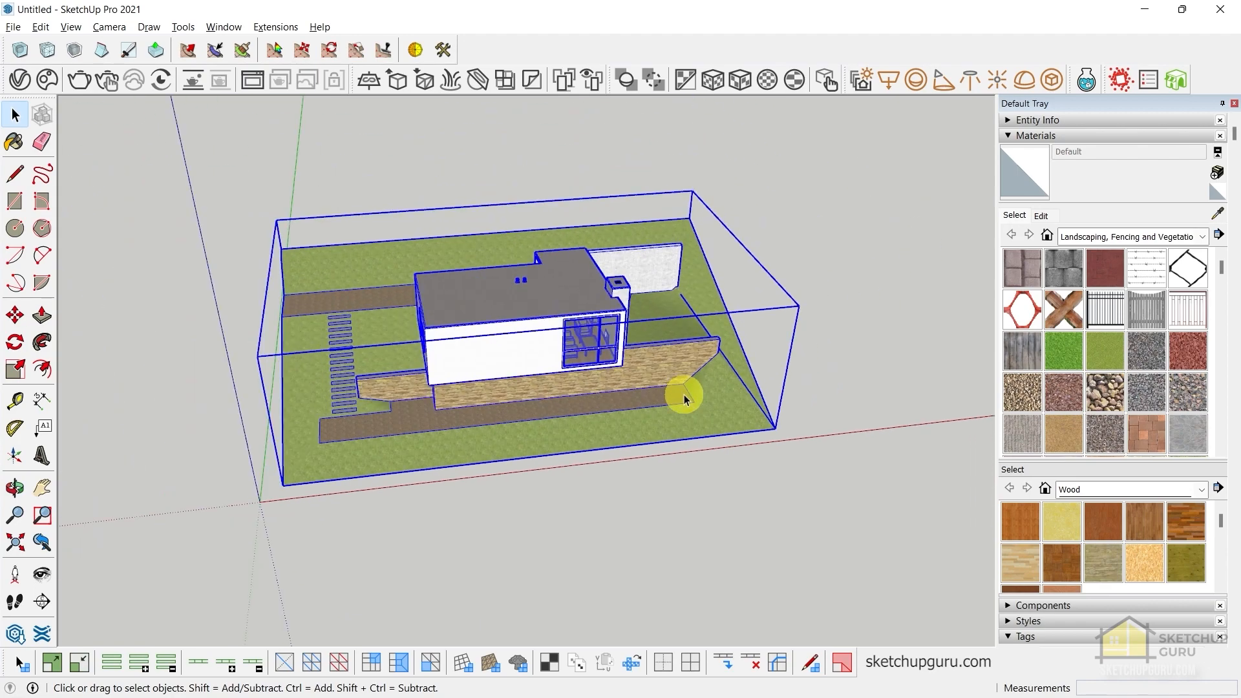
{"action": "scroll", "coordinate": [762, 360], "scroll_direction": "up", "scroll_amount": 2}
{"action": "scroll", "coordinate": [646, 349], "scroll_direction": "down", "scroll_amount": 2}
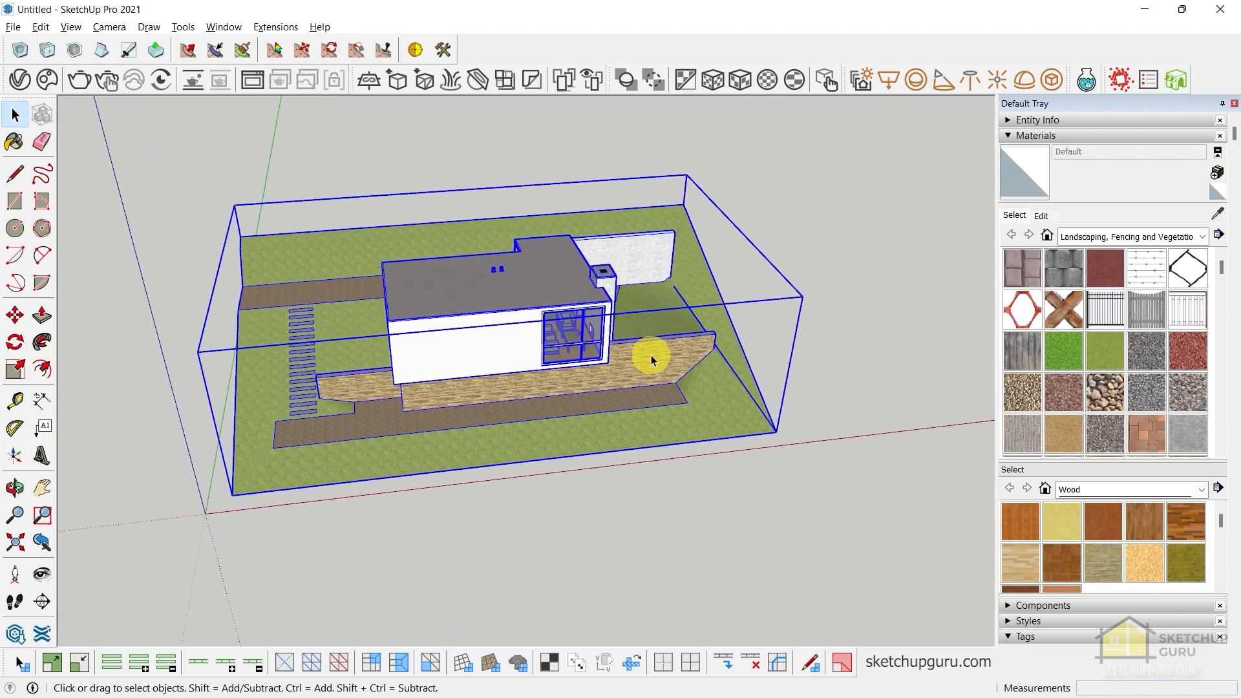
{"action": "scroll", "coordinate": [673, 352], "scroll_direction": "up", "scroll_amount": 1}
{"action": "middle_click_drag", "start_coordinate": [673, 352], "coordinate": [666, 399]}
{"action": "scroll", "coordinate": [628, 317], "scroll_direction": "up", "scroll_amount": 4}
{"action": "scroll", "coordinate": [668, 357], "scroll_direction": "down", "scroll_amount": 3}
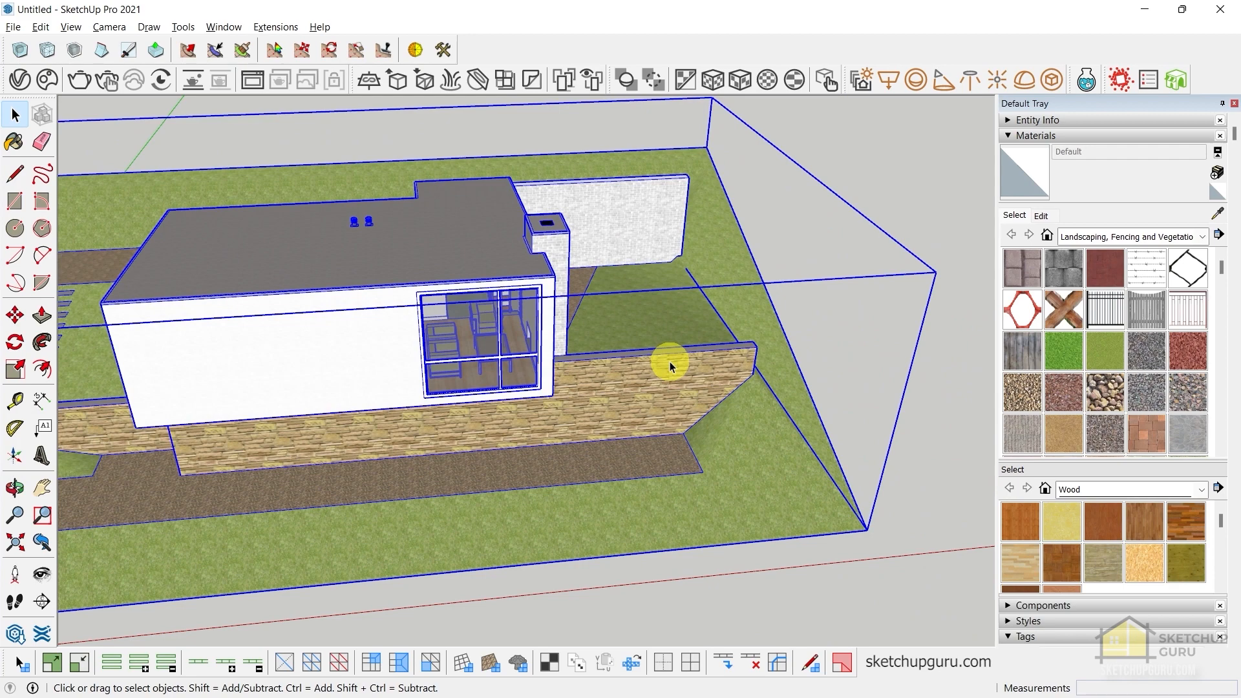
{"action": "scroll", "coordinate": [676, 363], "scroll_direction": "down", "scroll_amount": 4}
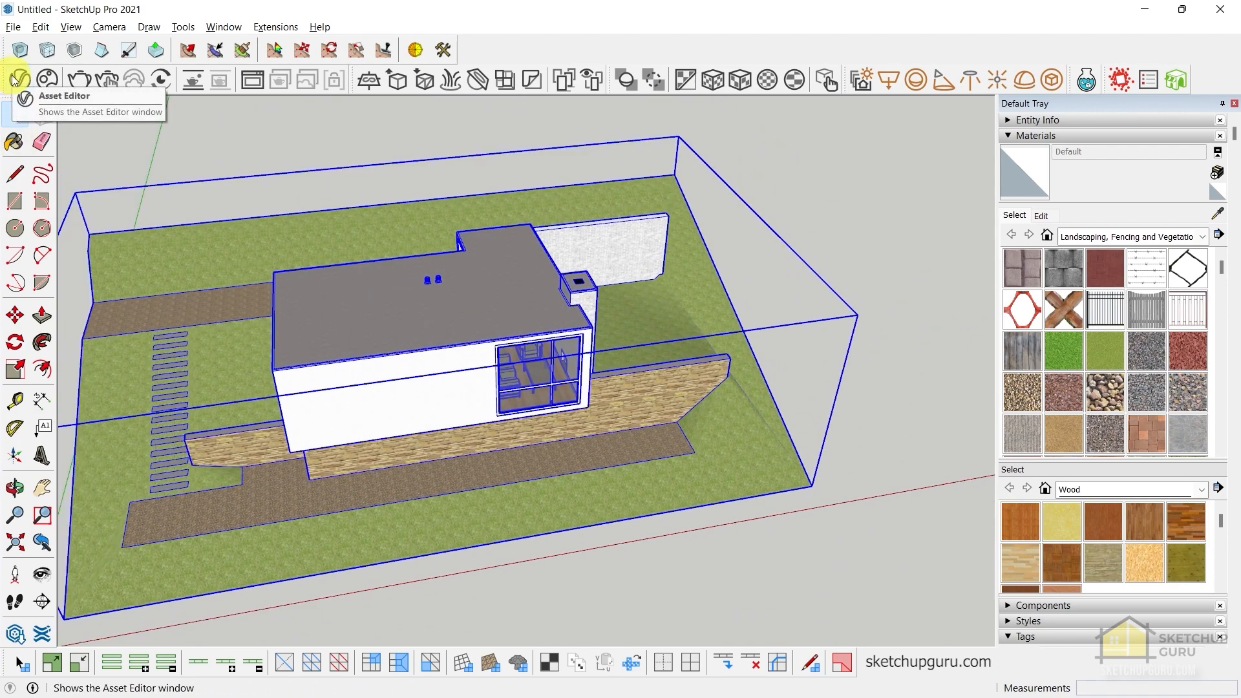
Open the V-Ray Asset Editor's render settings and set the render output aspect ratio to 1:1 - Square
{"action": "left_click", "coordinate": [15, 80]}
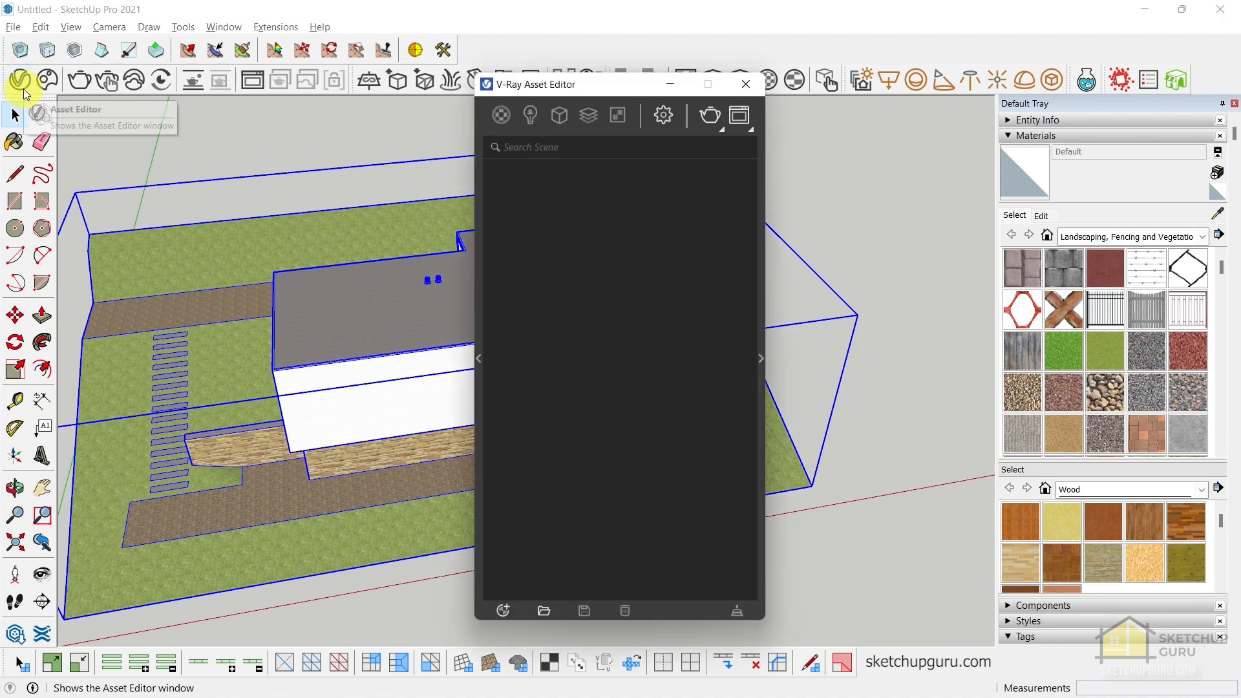
{"action": "left_click", "coordinate": [666, 115]}
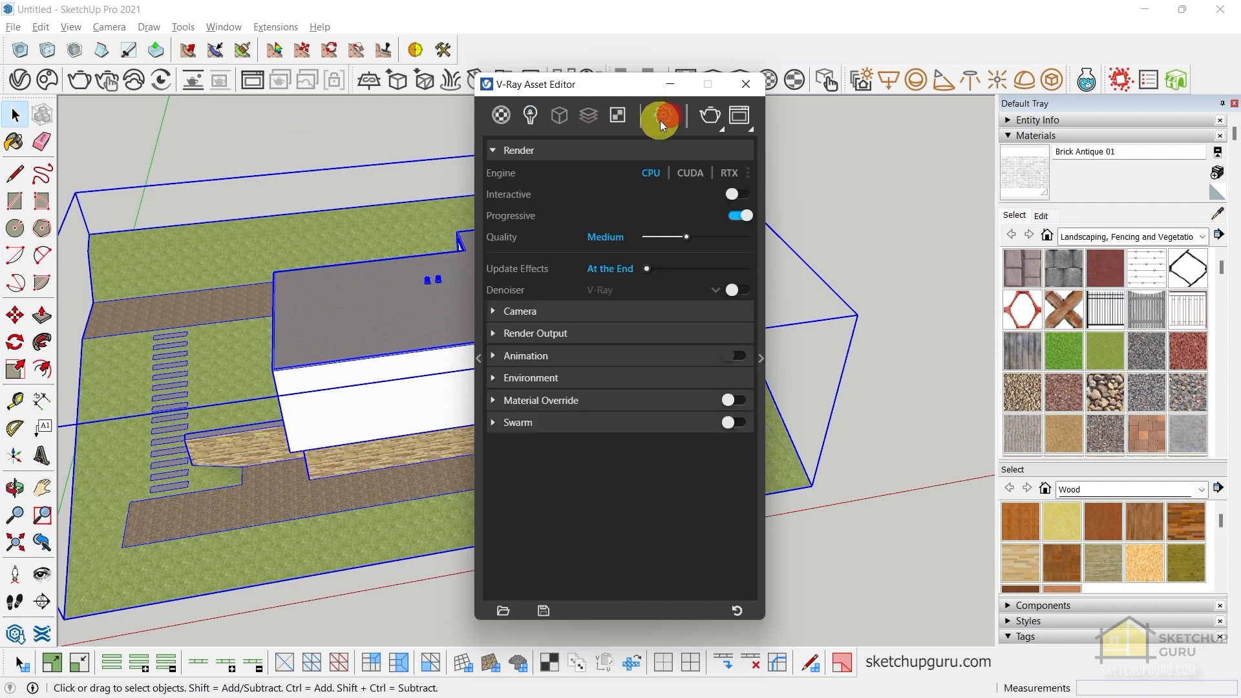
{"action": "left_click", "coordinate": [509, 331]}
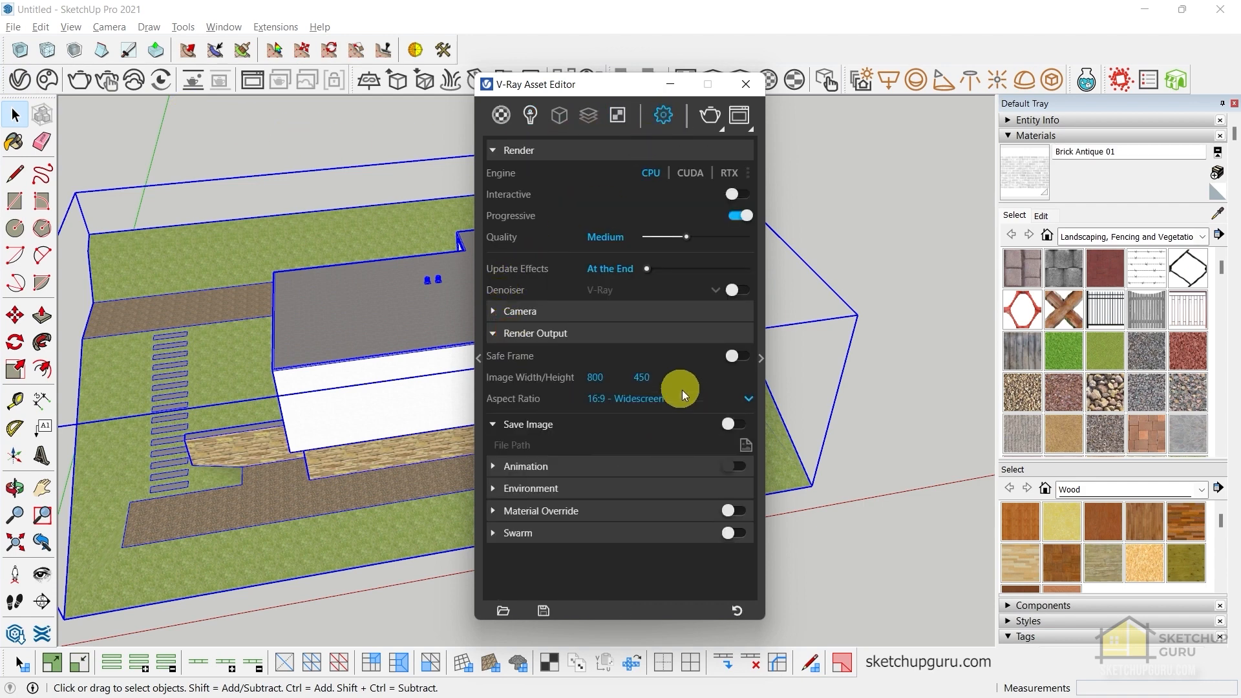
{"action": "left_click", "coordinate": [614, 399]}
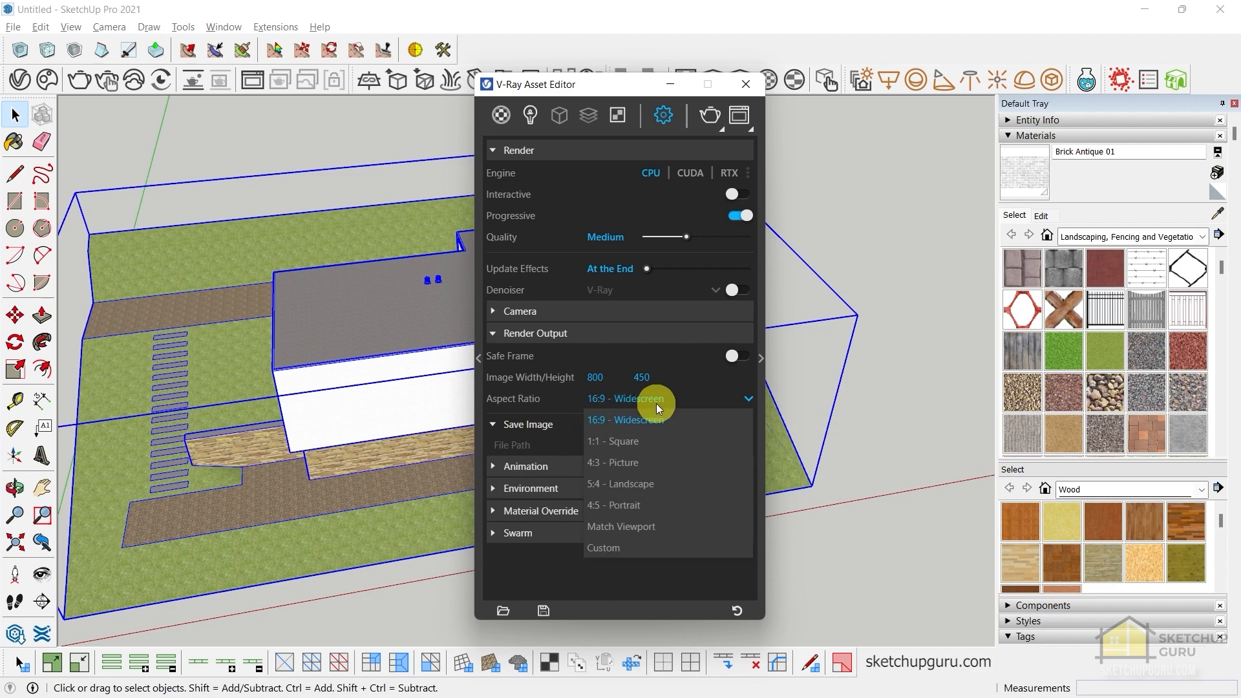
{"action": "left_click", "coordinate": [625, 441]}
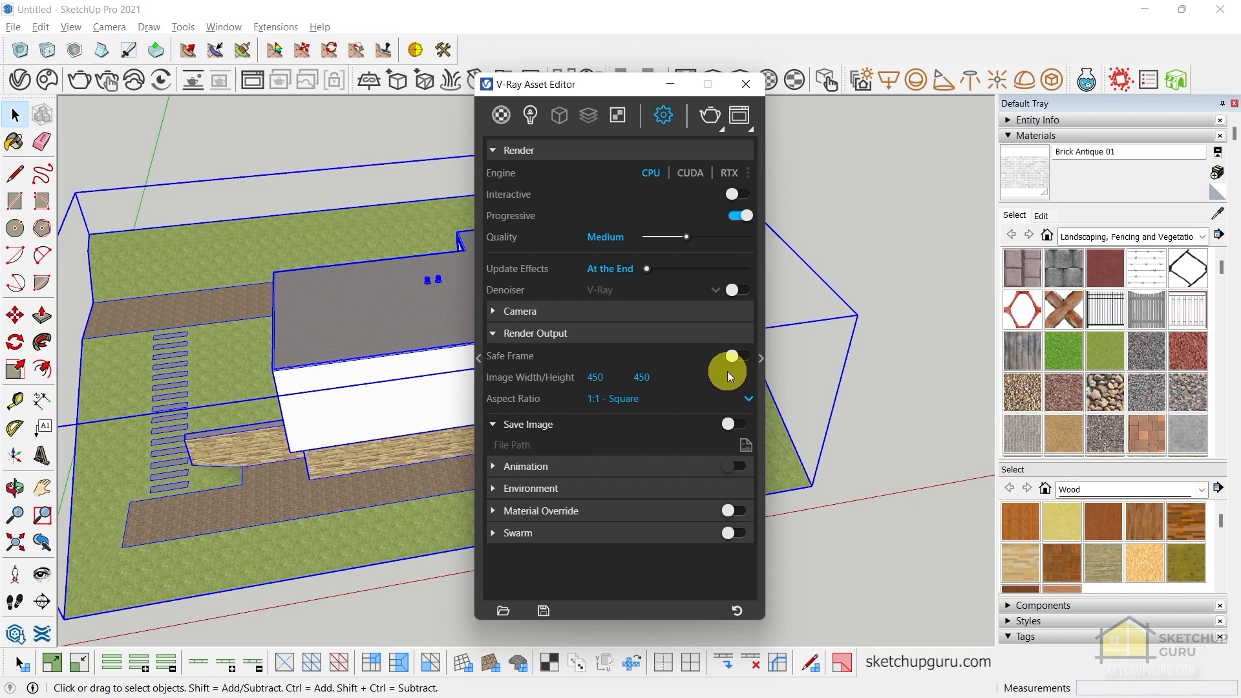
Set the render output image width to 2000 and turn on Safe Frame
{"action": "left_click", "coordinate": [606, 379]}
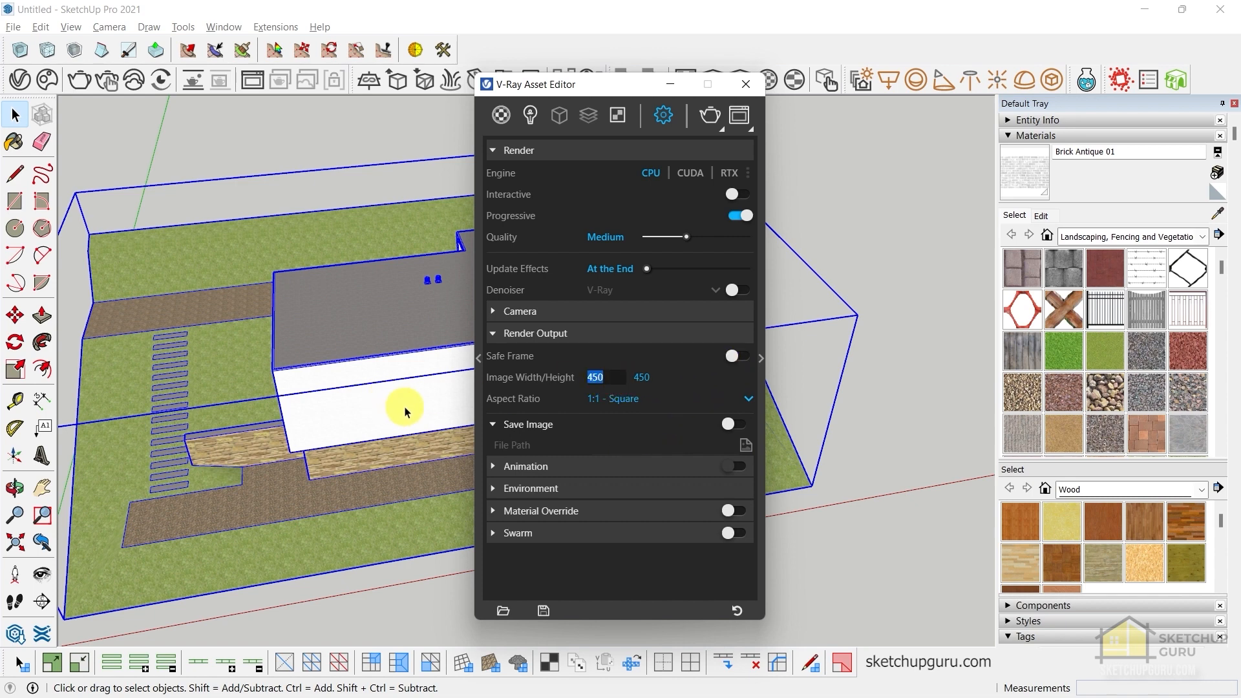
{"action": "type", "text": "2000"}
{"action": "key", "text": "Return"}
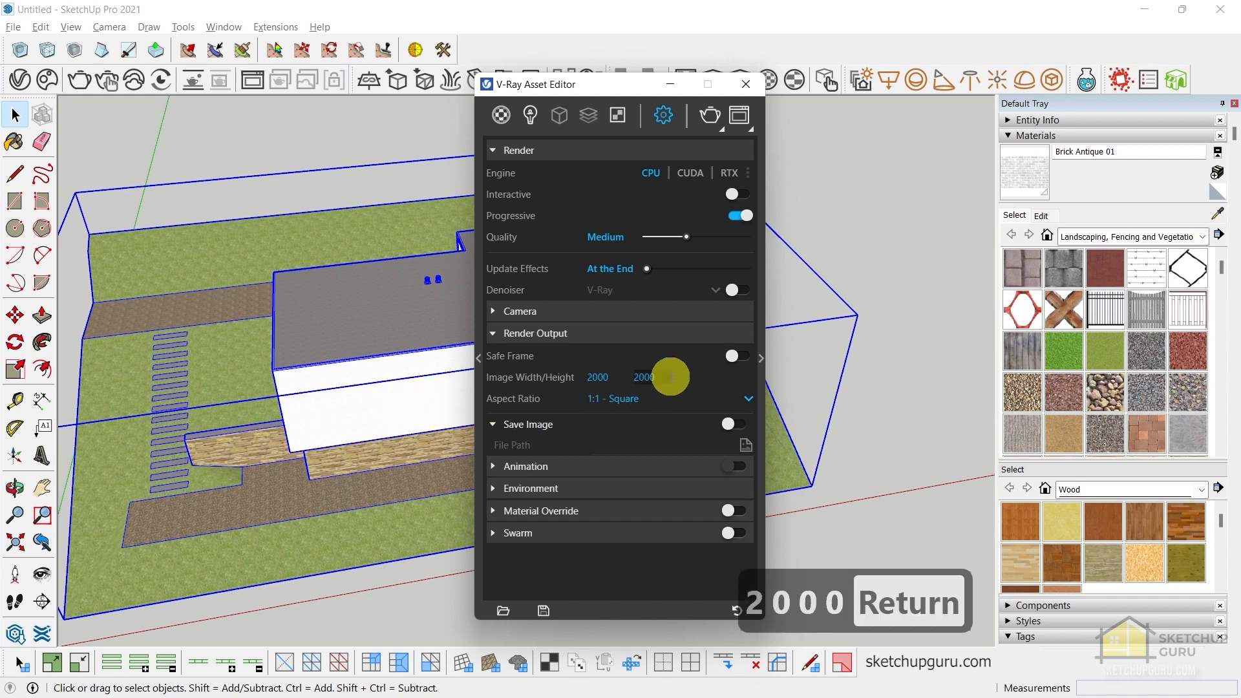
{"action": "left_click", "coordinate": [739, 359]}
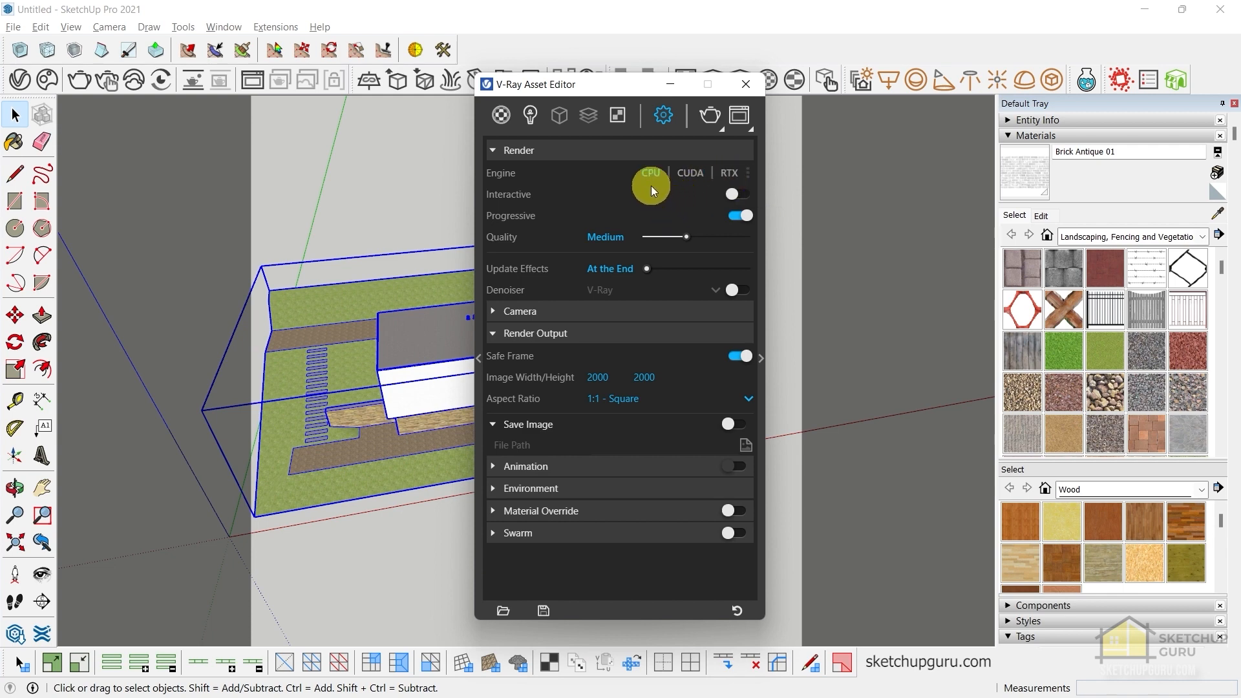
Configure V-Ray for interactive rendering on the RTX engine, with Update Effects set to Rapid and the NVIDIA AI denoiser enabled
{"action": "left_click", "coordinate": [736, 172]}
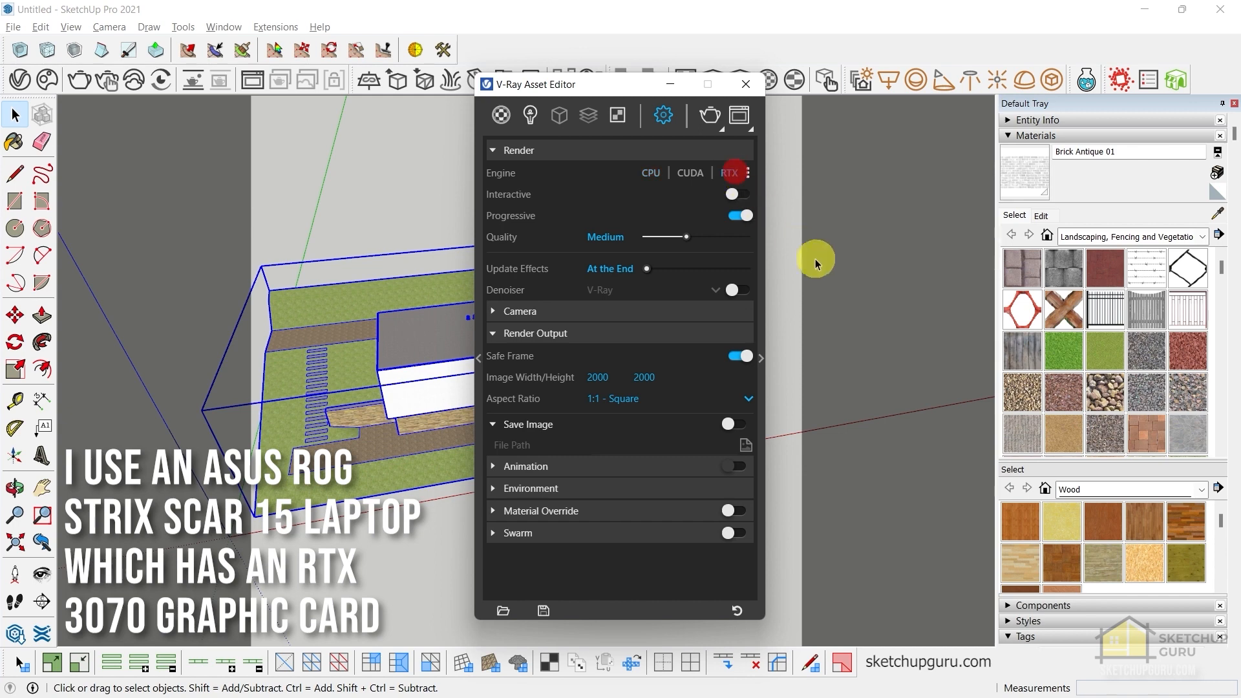
{"action": "left_click", "coordinate": [735, 195]}
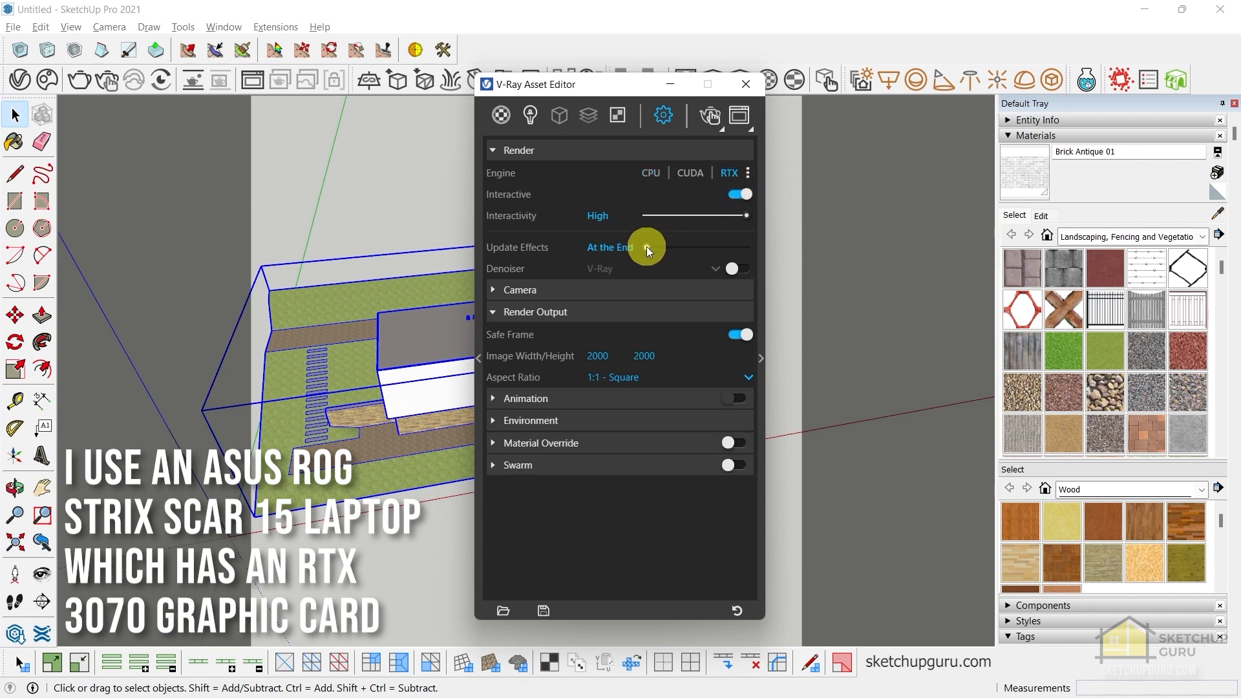
{"action": "left_click", "coordinate": [739, 268]}
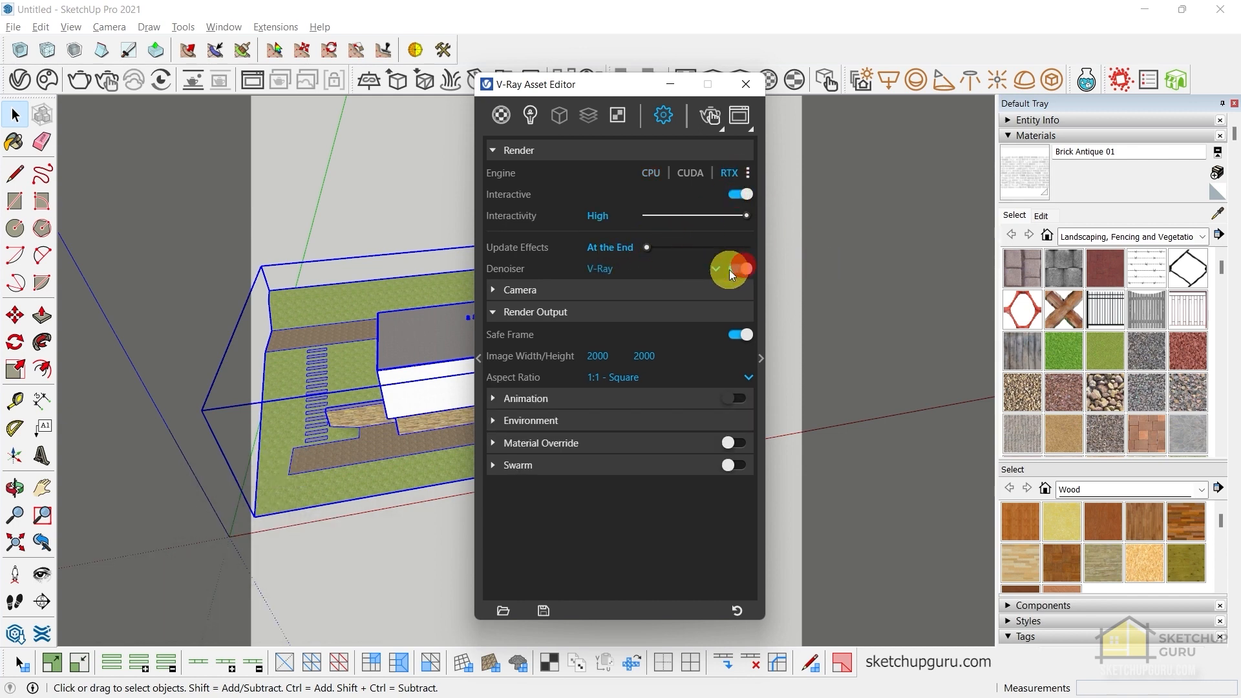
{"action": "left_click", "coordinate": [648, 268]}
{"action": "left_click", "coordinate": [623, 310]}
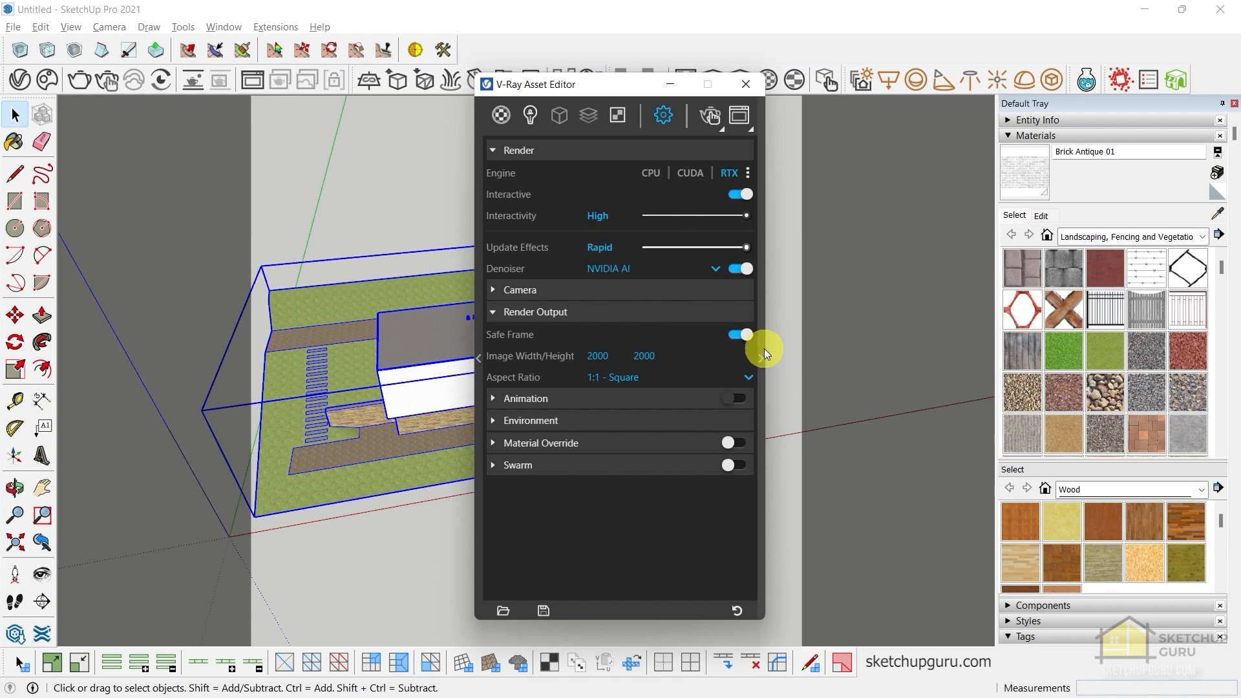
Examine the V-Ray camera settings and the Advanced Camera Parameters for ISO, aperture and shutter speed
{"action": "left_click", "coordinate": [517, 292]}
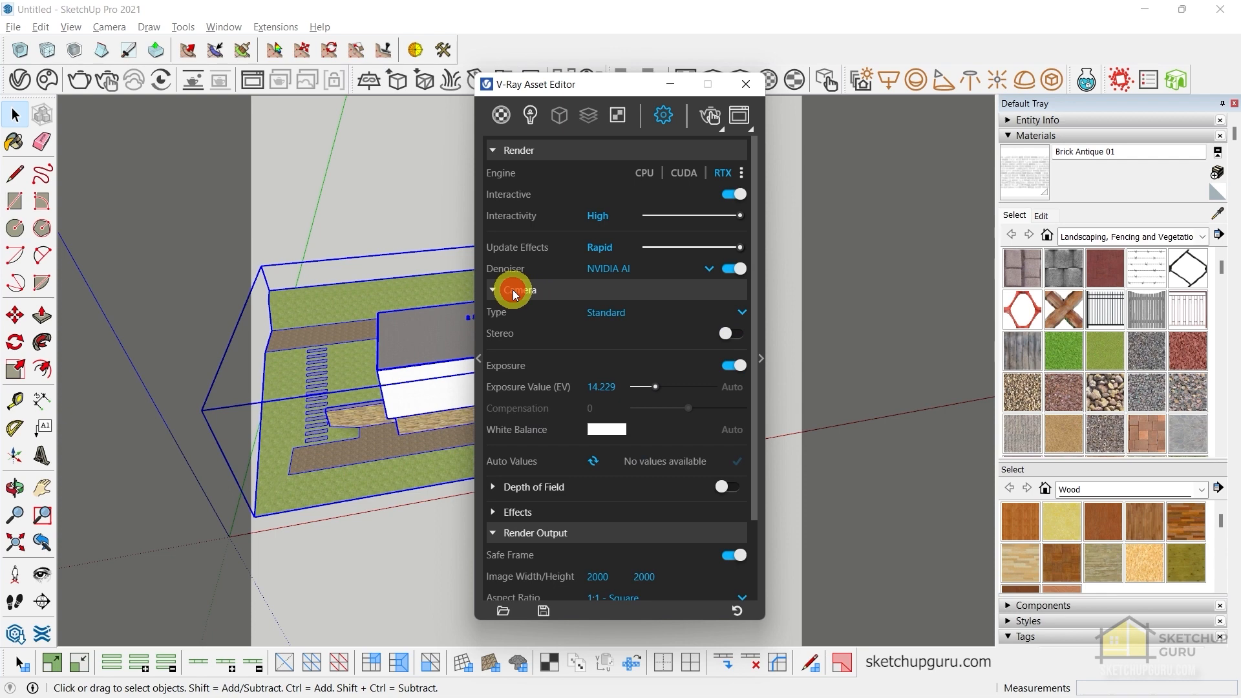
{"action": "left_click", "coordinate": [761, 358]}
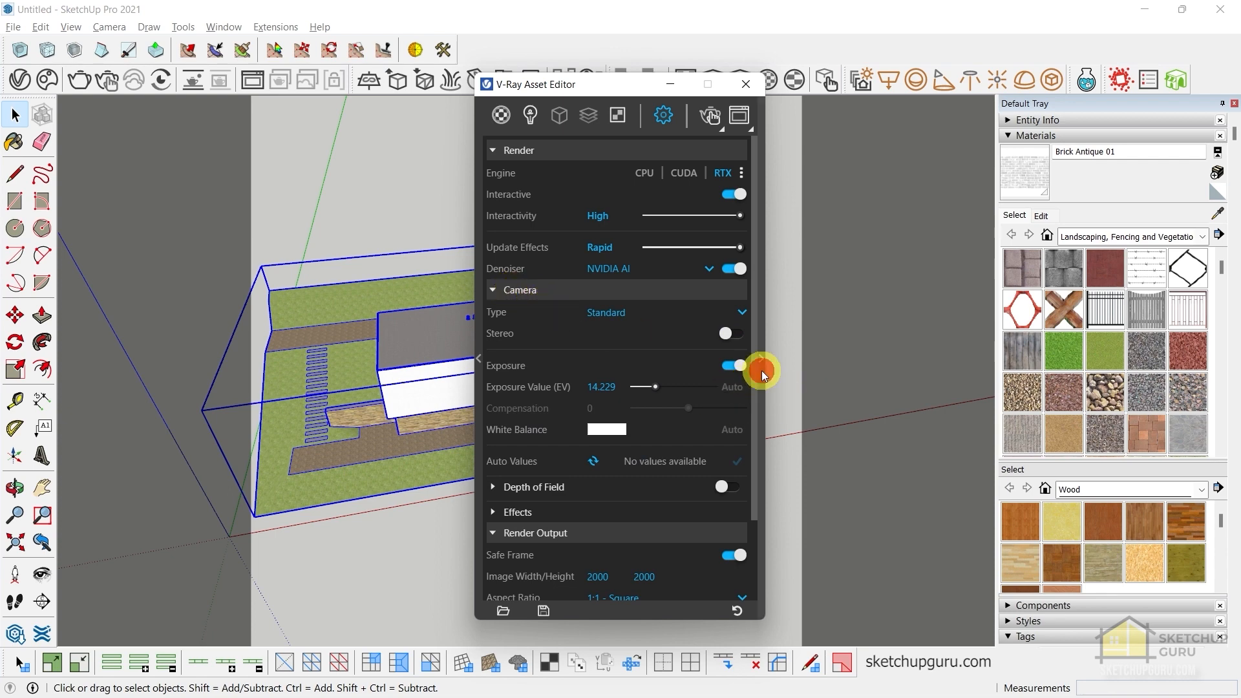
{"action": "left_click_drag", "start_coordinate": [717, 95], "coordinate": [624, 81]}
{"action": "left_click", "coordinate": [737, 266]}
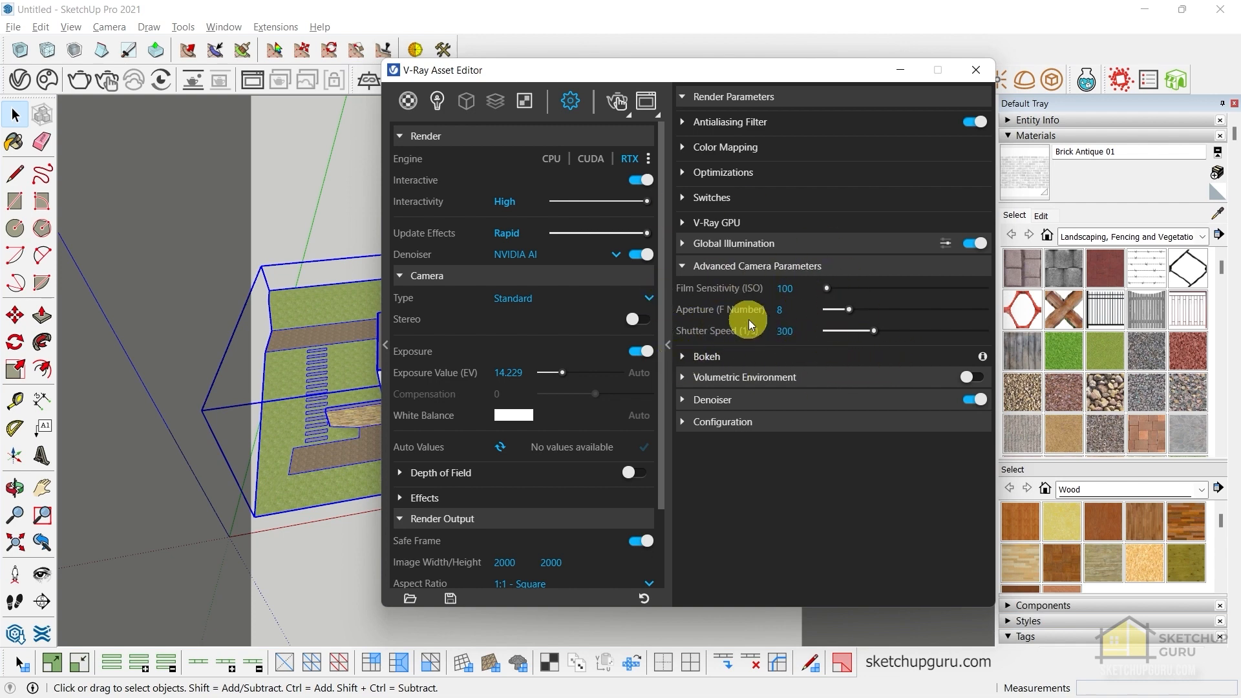
{"action": "left_click", "coordinate": [671, 316]}
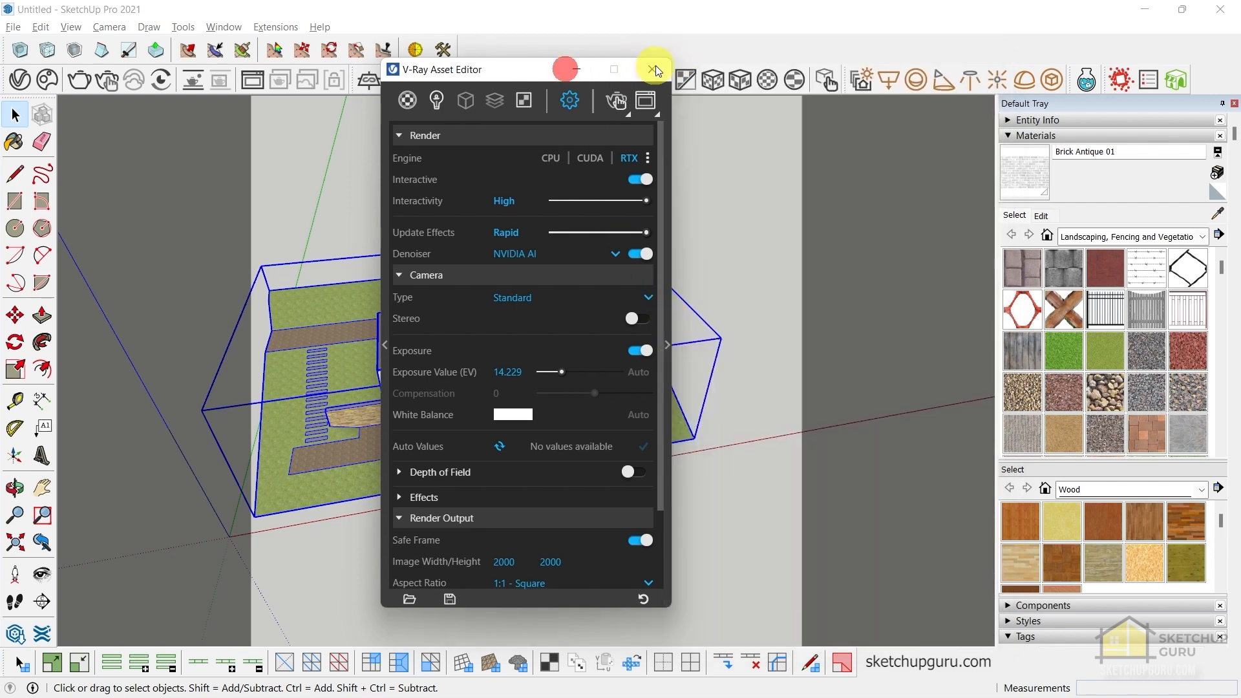
{"action": "left_click_drag", "start_coordinate": [508, 69], "coordinate": [653, 50]}
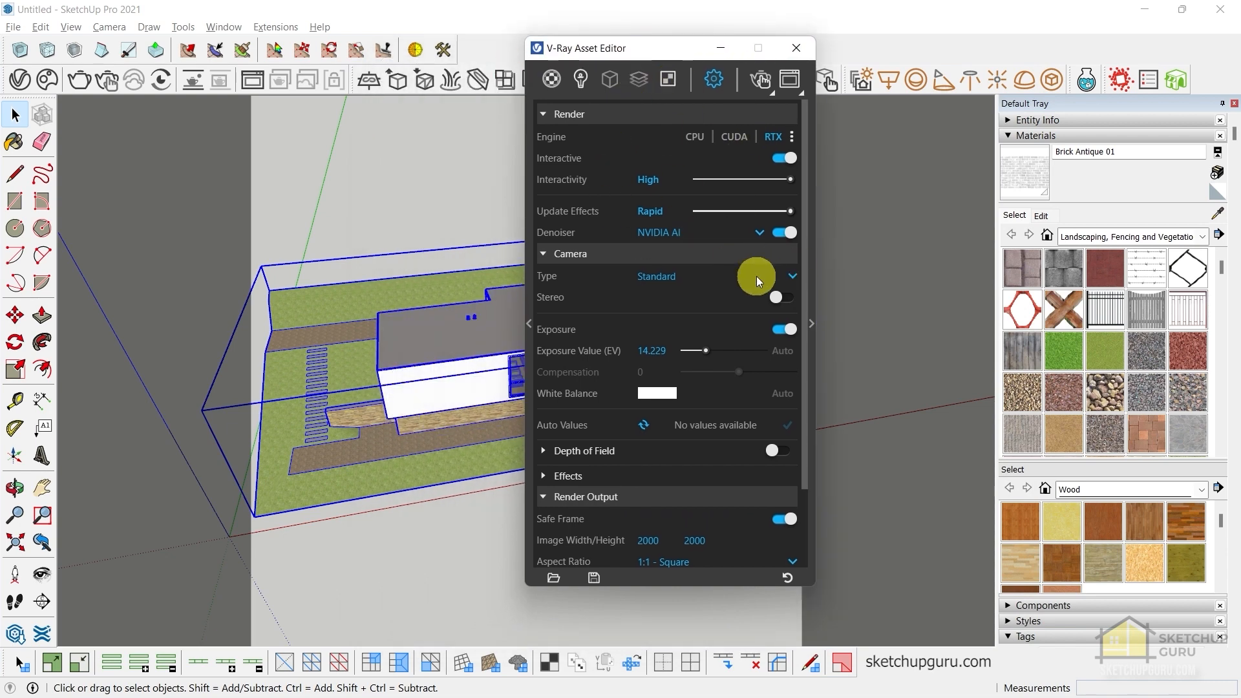
Save the V-Ray render settings as Interactive Settings.vropt in the 04_Position the Camera exercise folder
{"action": "left_click", "coordinate": [590, 575]}
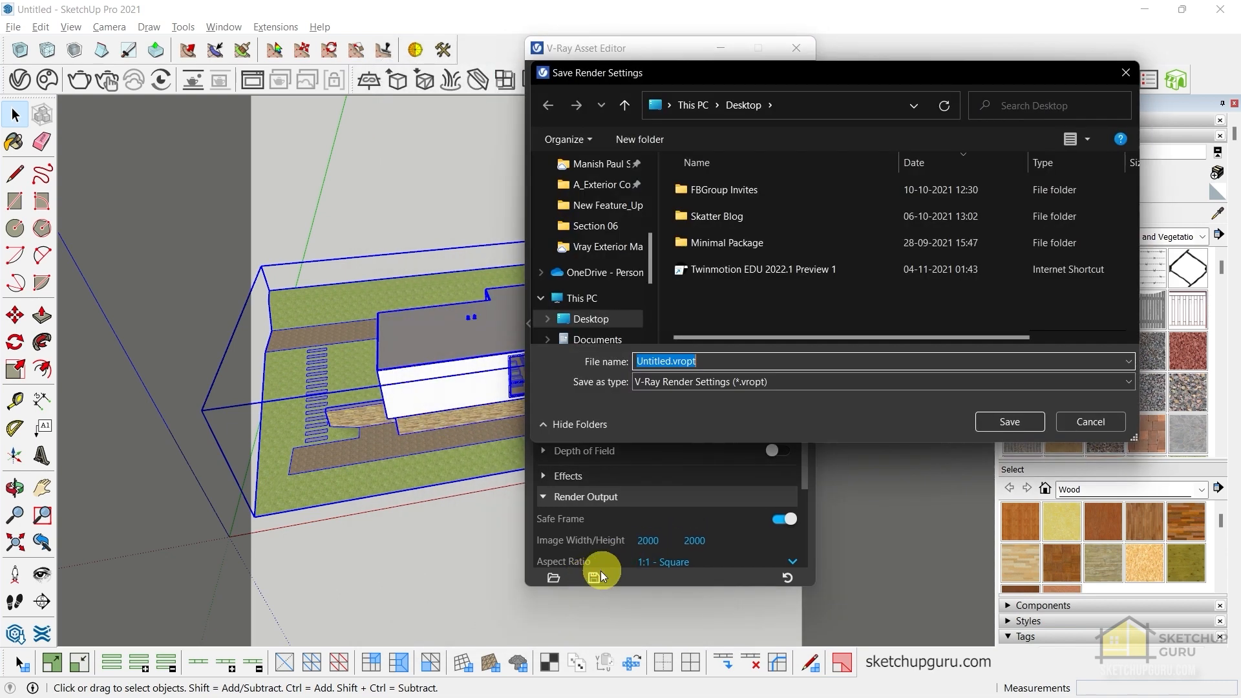
{"action": "left_click", "coordinate": [669, 362]}
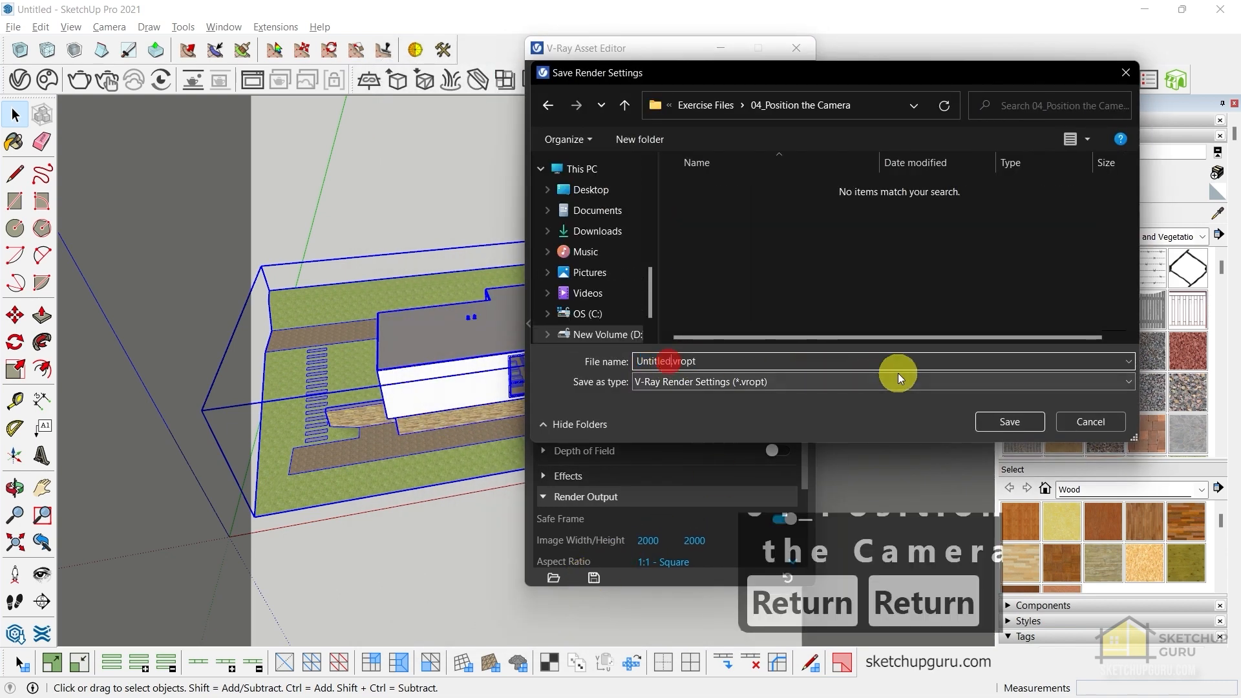
{"action": "key", "text": "BackSpace"}
{"action": "key", "text": "BackSpace"}
{"action": "key", "text": "BackSpace"}
{"action": "key", "text": "BackSpace"}
{"action": "key", "text": "BackSpace"}
{"action": "key", "text": "BackSpace"}
{"action": "key", "text": "BackSpace"}
{"action": "key", "text": "BackSpace"}
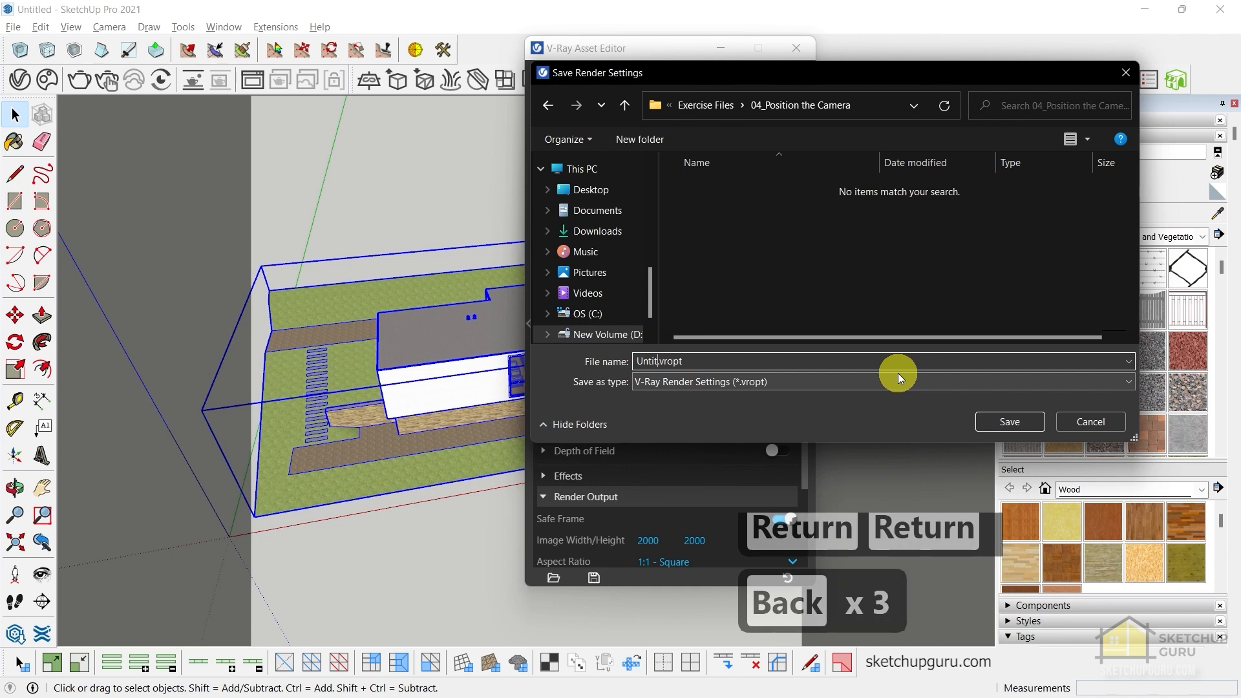
{"action": "type", "text": "Interactive S"}
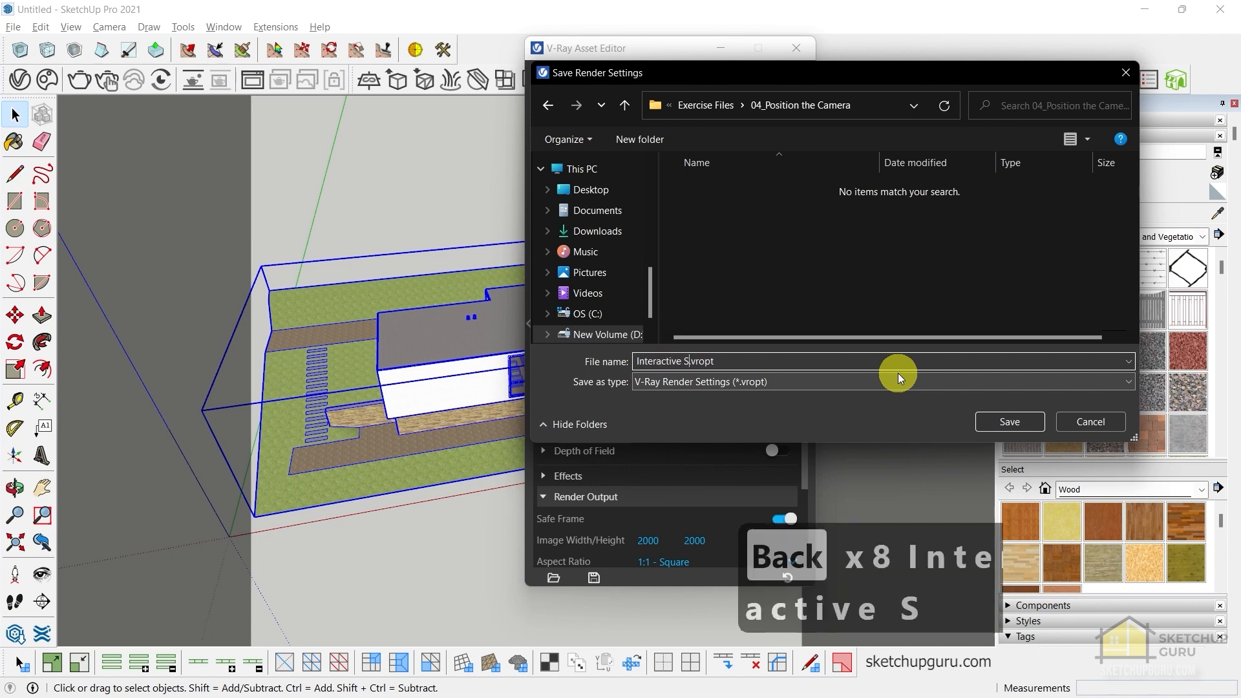
{"action": "type", "text": "ettings"}
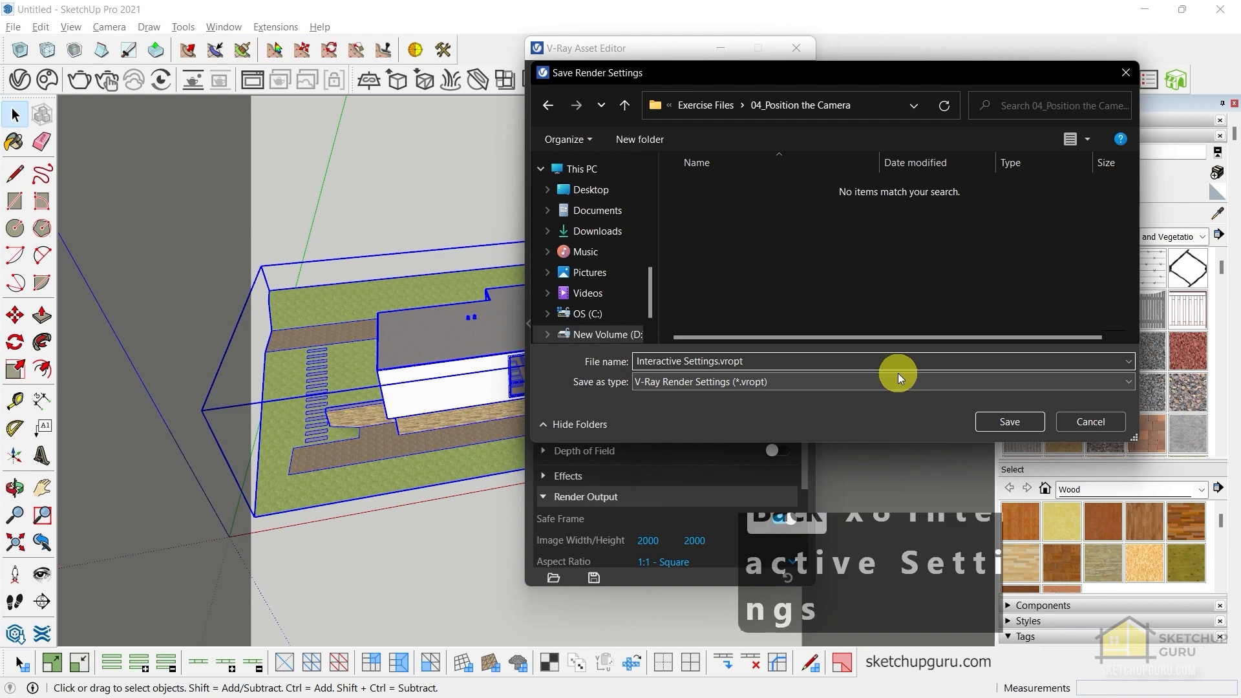
{"action": "left_click", "coordinate": [995, 421]}
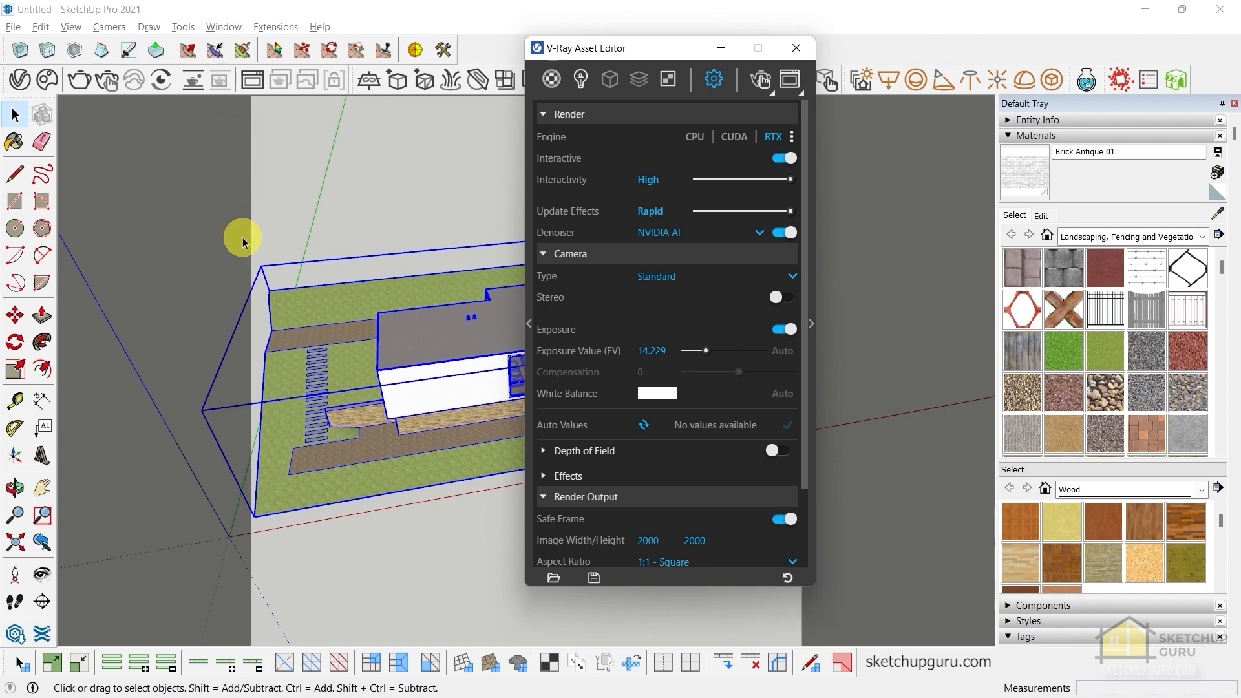
Move the Asset Editor clear of the house, and switch Safe Frame off and on again to compare the viewport framing
{"action": "left_click_drag", "start_coordinate": [682, 50], "coordinate": [978, 120]}
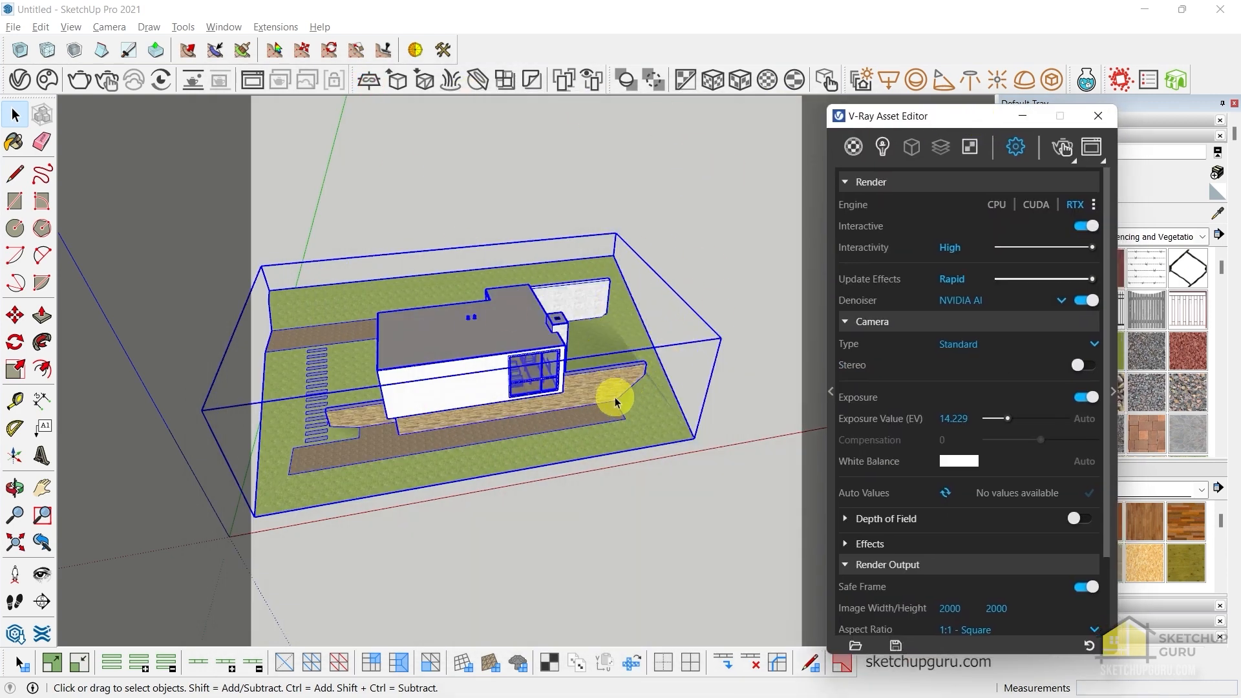
{"action": "left_click_drag", "start_coordinate": [857, 120], "coordinate": [766, 110]}
{"action": "scroll", "coordinate": [976, 573], "scroll_direction": "down", "scroll_amount": 2}
{"action": "left_click", "coordinate": [995, 495]}
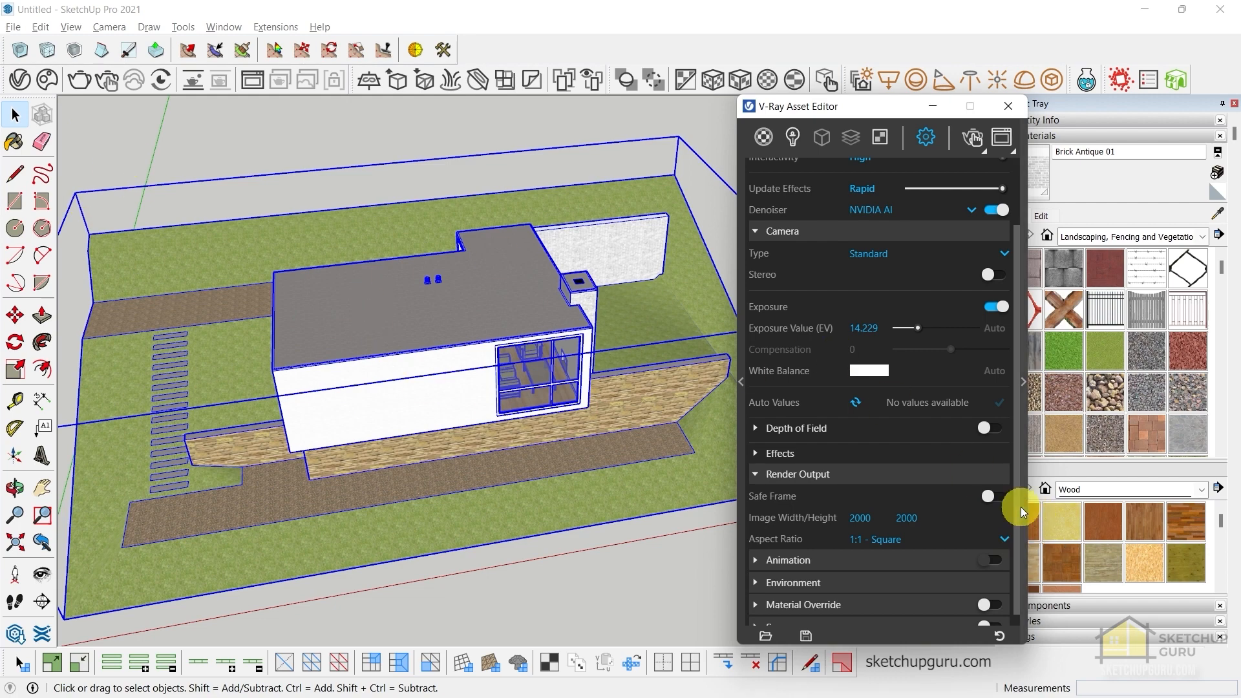
{"action": "left_click", "coordinate": [994, 496]}
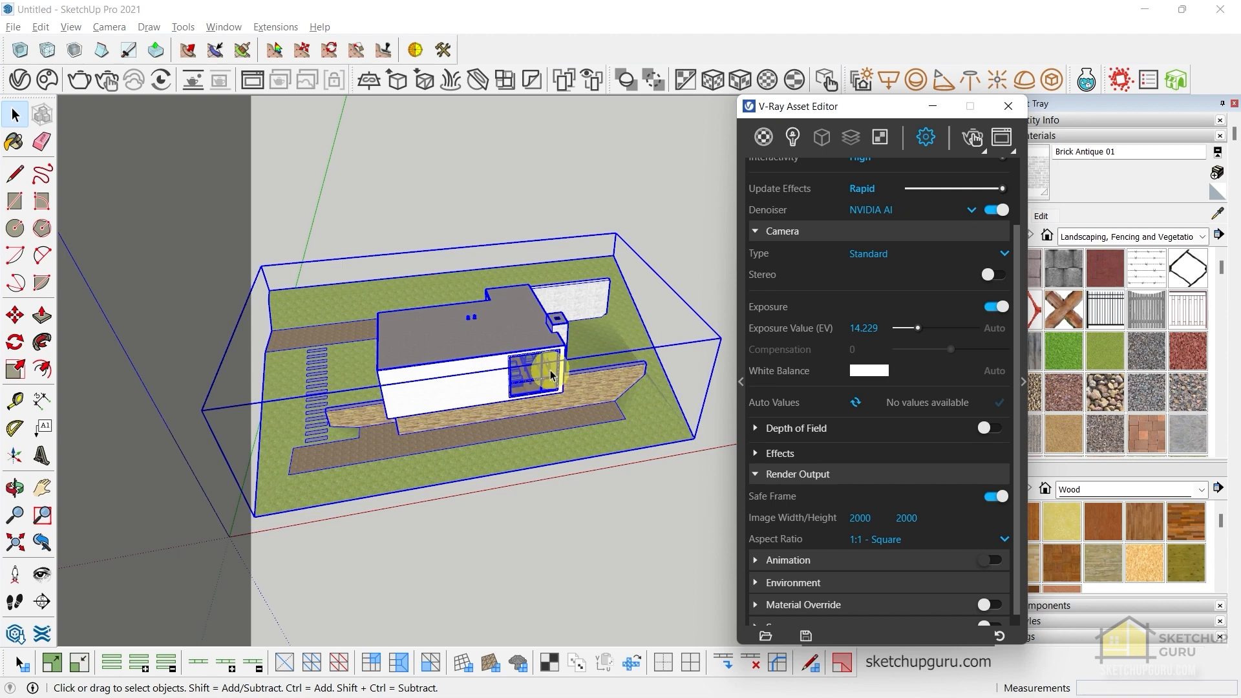
Start an interactive V-Ray render of the house model
{"action": "middle_click_drag", "start_coordinate": [726, 327], "coordinate": [604, 477]}
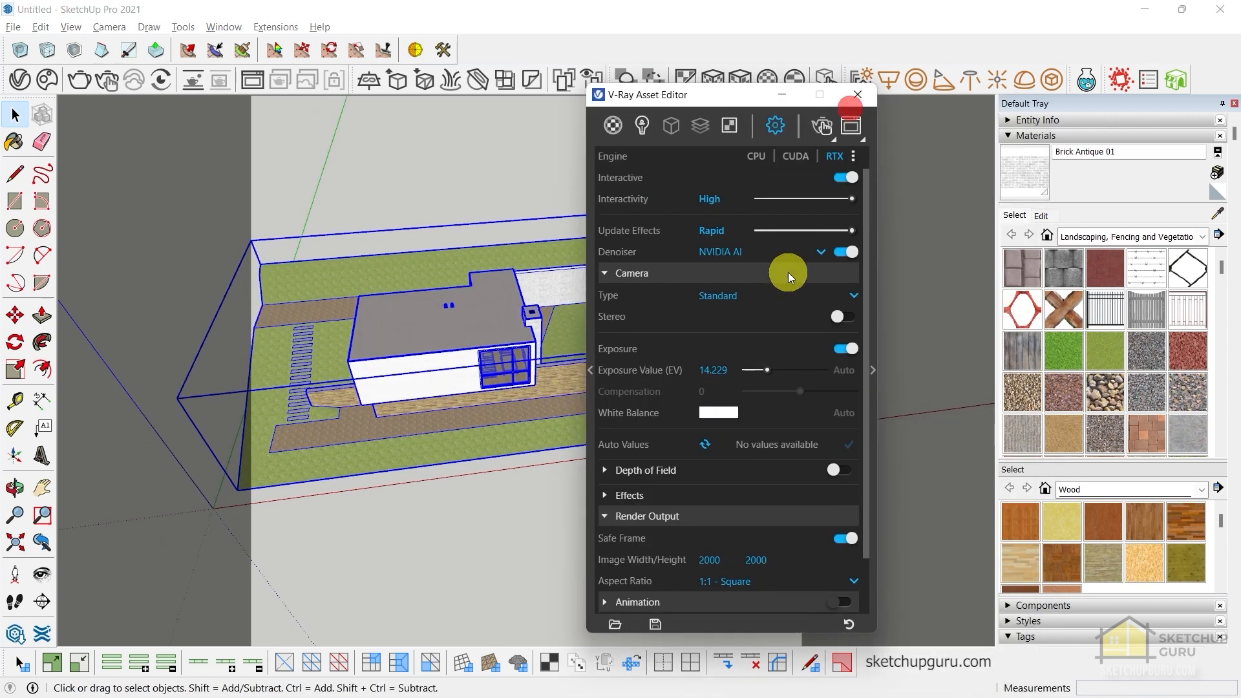
{"action": "scroll", "coordinate": [789, 273], "scroll_direction": "up", "scroll_amount": 1}
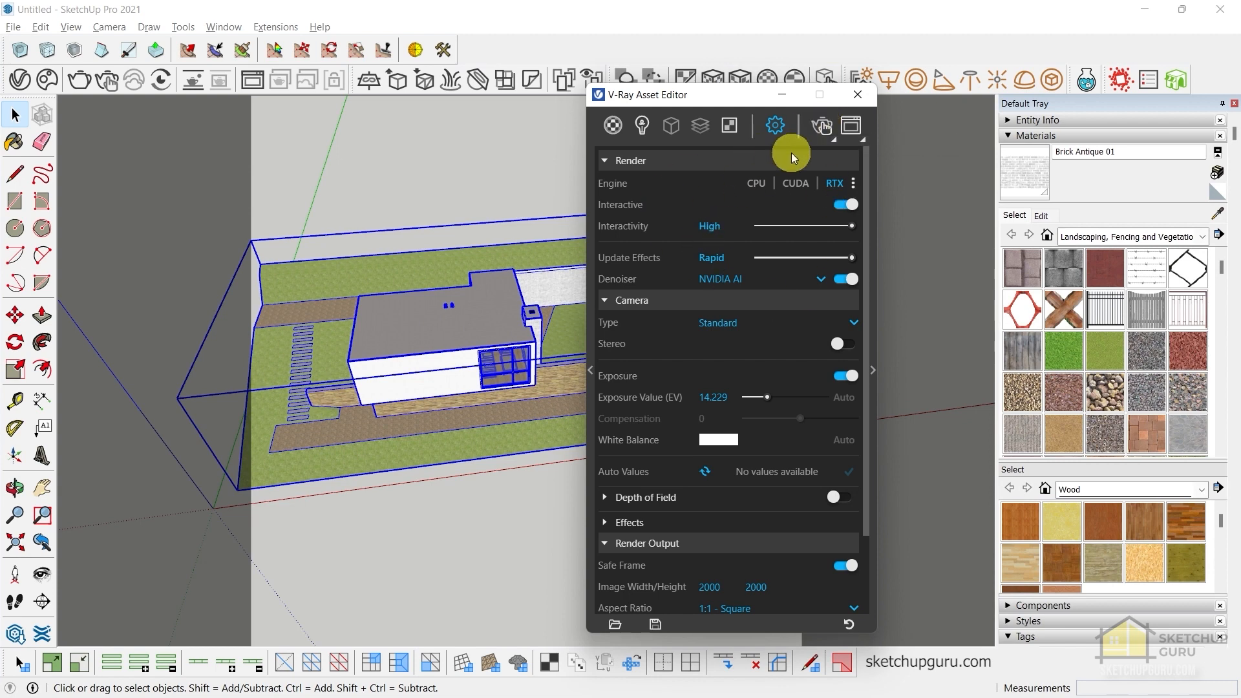
{"action": "left_click", "coordinate": [821, 129]}
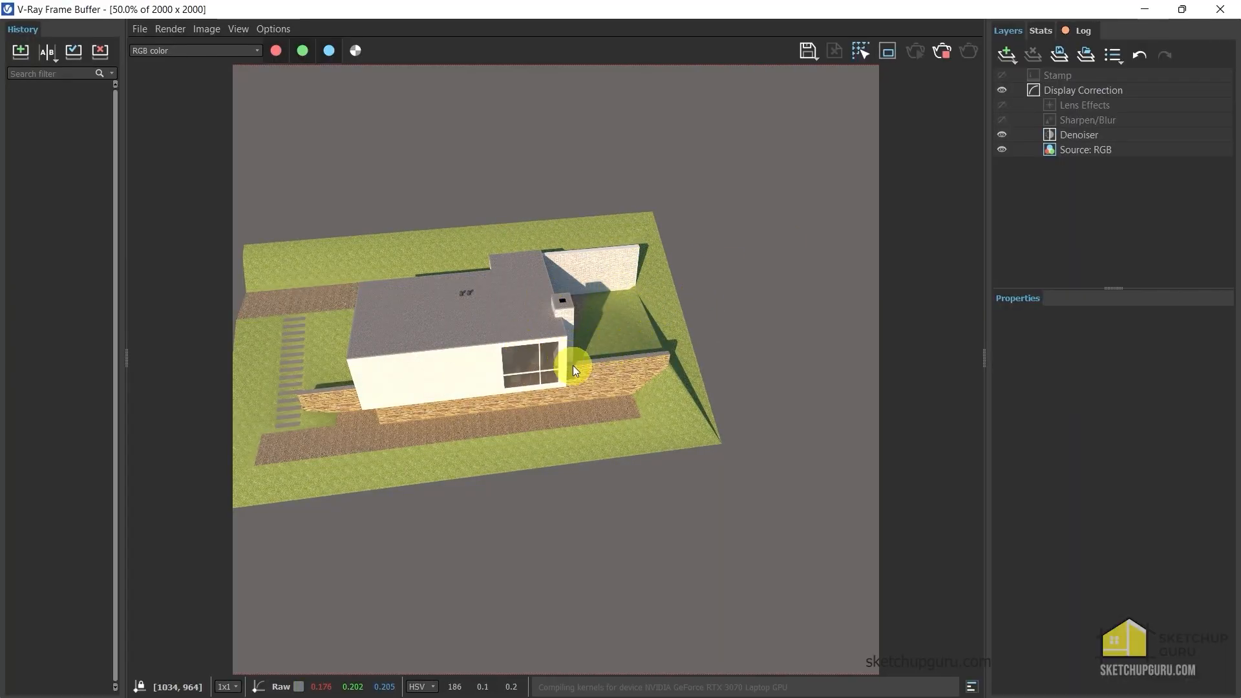
Arrange the V-Ray Frame Buffer and SketchUp windows side by side, each filling half of the screen
{"action": "double_click", "coordinate": [506, 11]}
{"action": "left_click_drag", "start_coordinate": [727, 234], "coordinate": [1237, 252]}
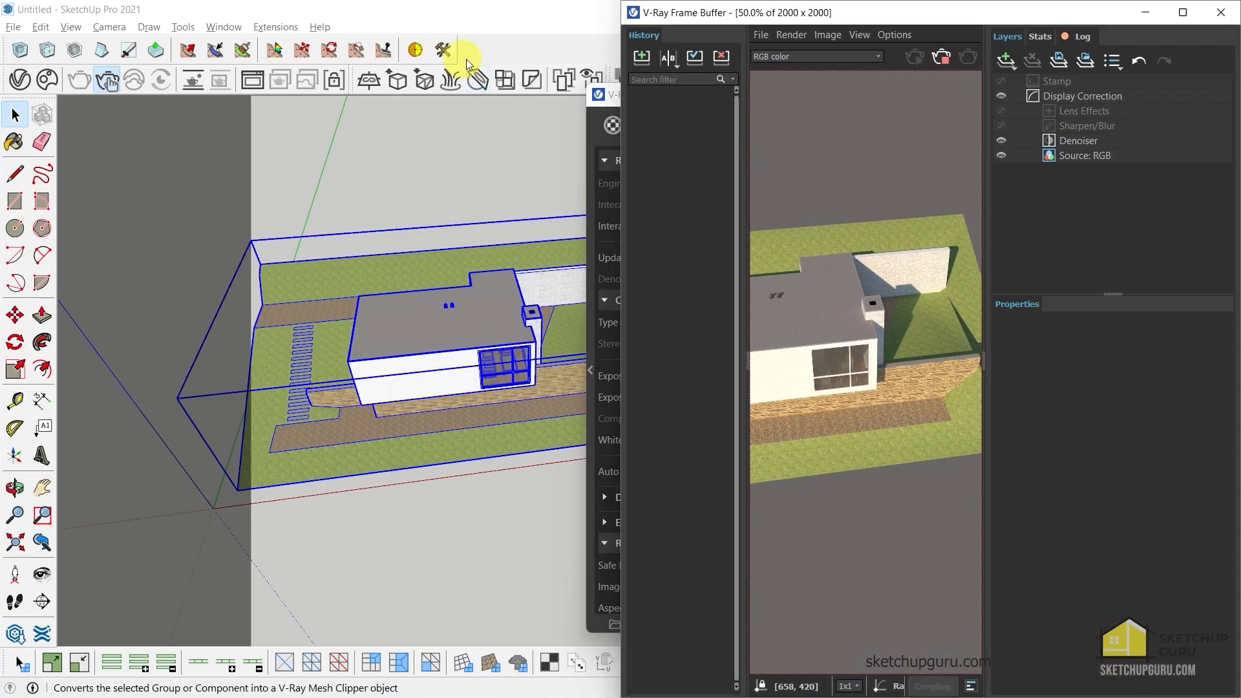
{"action": "left_click", "coordinate": [432, 10]}
{"action": "mouse_move", "coordinate": [416, 24]}
{"action": "left_mouse_down"}
{"action": "mouse_move", "coordinate": [14, 116]}
{"action": "mouse_move", "coordinate": [3, 194]}
{"action": "left_mouse_up"}
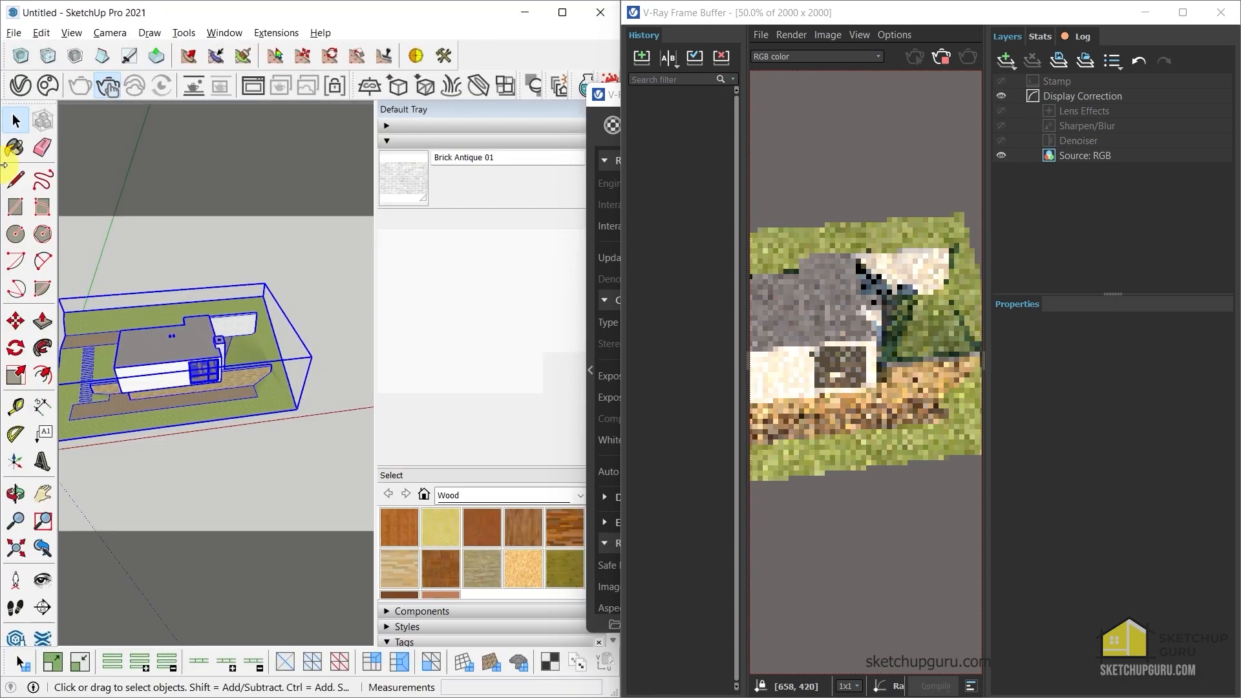
Hide the frame buffer's history and layers sections and close SketchUp's Default Tray to enlarge both views
{"action": "left_click_drag", "start_coordinate": [743, 327], "coordinate": [612, 313]}
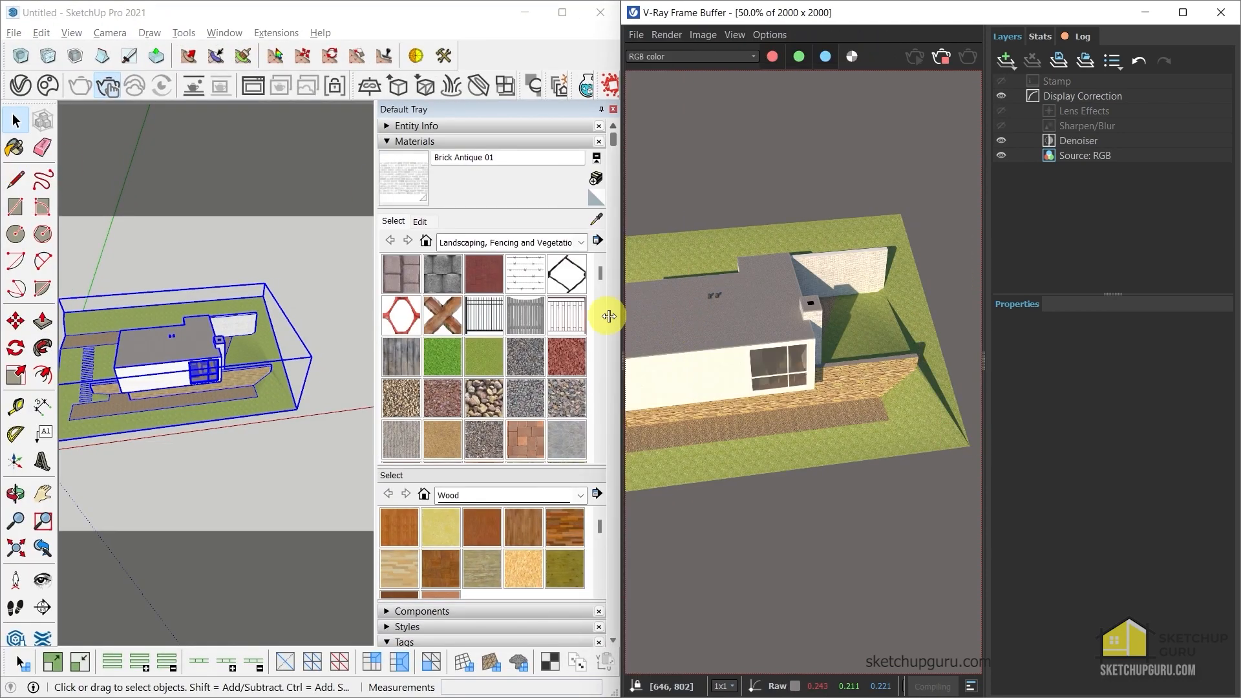
{"action": "left_click_drag", "start_coordinate": [983, 343], "coordinate": [1181, 352]}
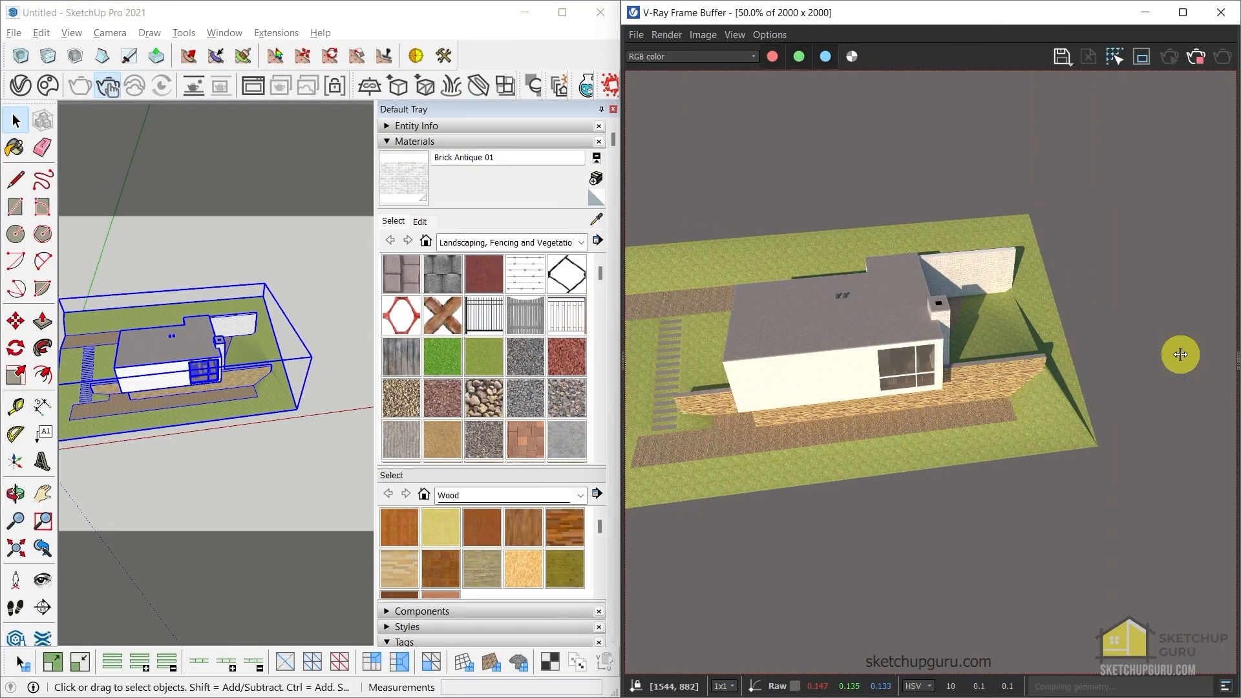
{"action": "scroll", "coordinate": [1088, 301], "scroll_direction": "down", "scroll_amount": 3}
{"action": "scroll", "coordinate": [885, 331], "scroll_direction": "up", "scroll_amount": 3}
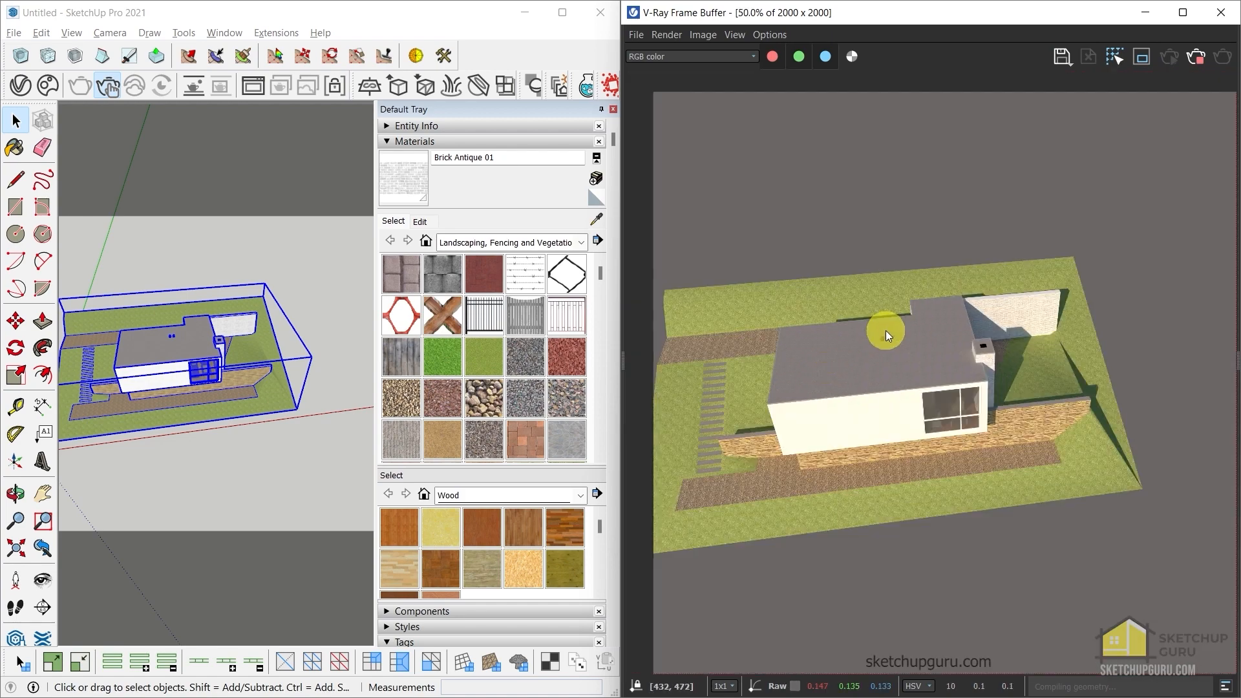
{"action": "left_click", "coordinate": [615, 109]}
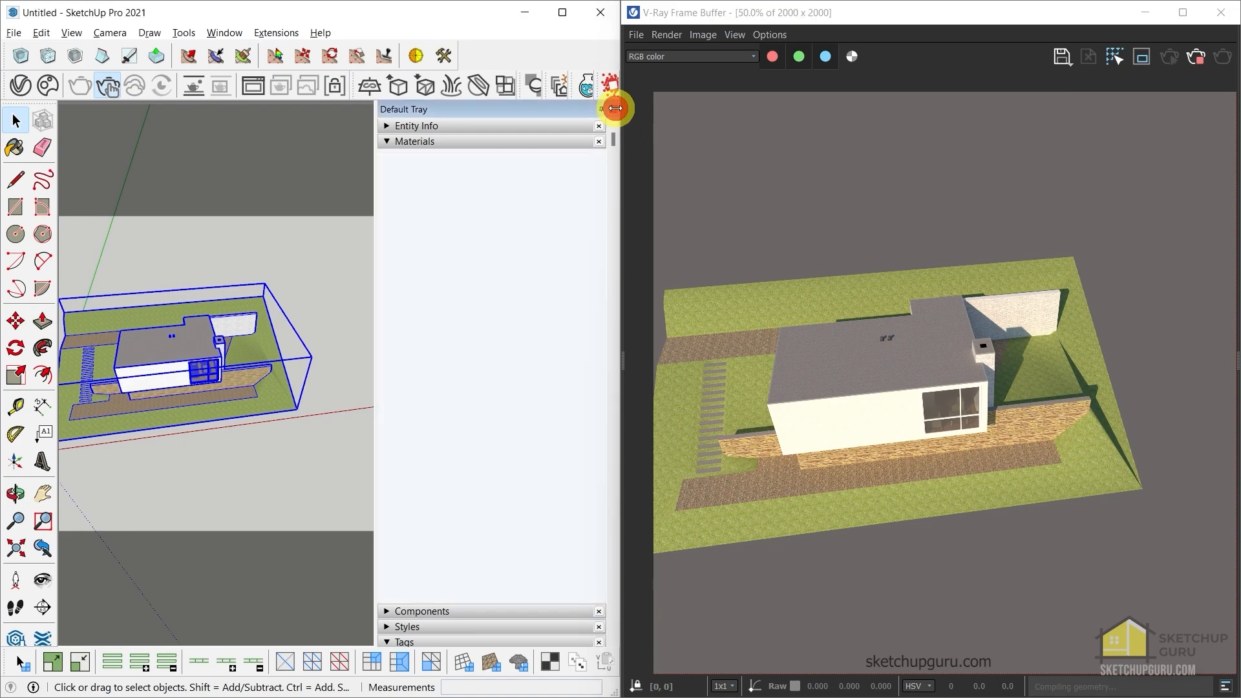
Bring the camera down to a low front view framing the large window, the chimney and the stone wall
{"action": "middle_click_drag", "start_coordinate": [422, 352], "coordinate": [320, 245]}
{"action": "scroll", "coordinate": [324, 296], "scroll_direction": "up", "scroll_amount": 5}
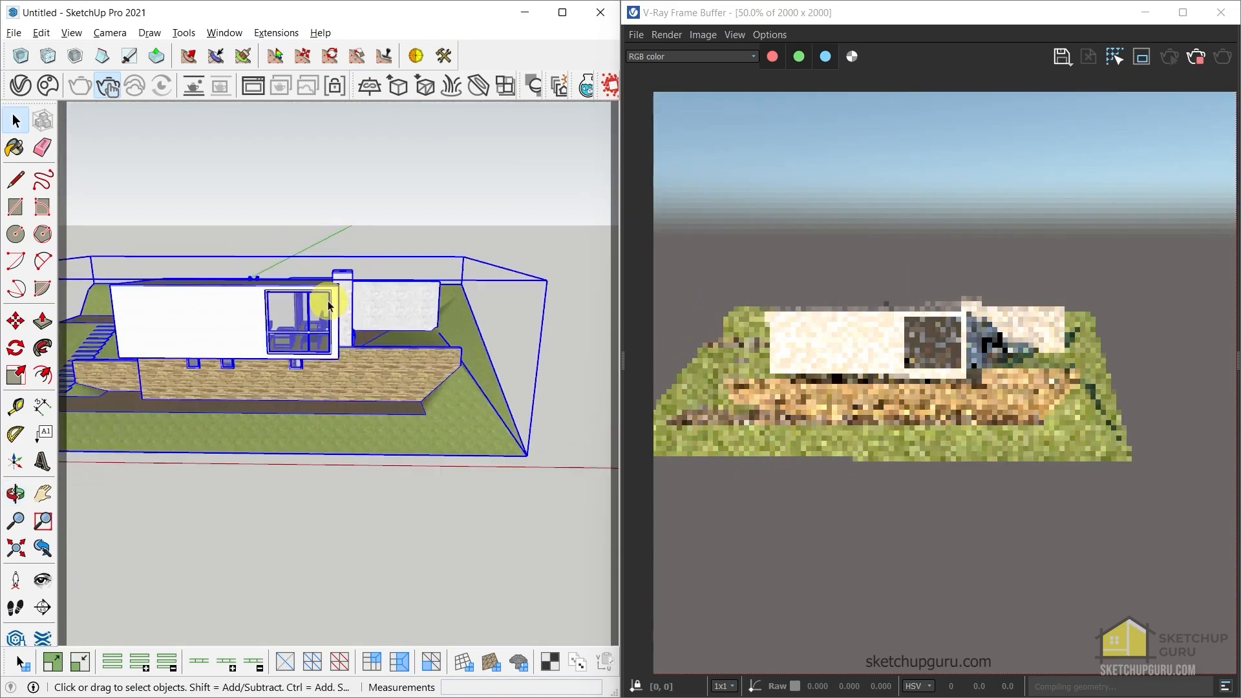
{"action": "mouse_move", "coordinate": [369, 346]}
{"action": "middle_mouse_down"}
{"action": "mouse_move", "coordinate": [396, 298]}
{"action": "mouse_move", "coordinate": [333, 312]}
{"action": "middle_mouse_up"}
{"action": "key", "text": "space"}
{"action": "scroll", "coordinate": [979, 370], "scroll_direction": "down", "scroll_amount": 1}
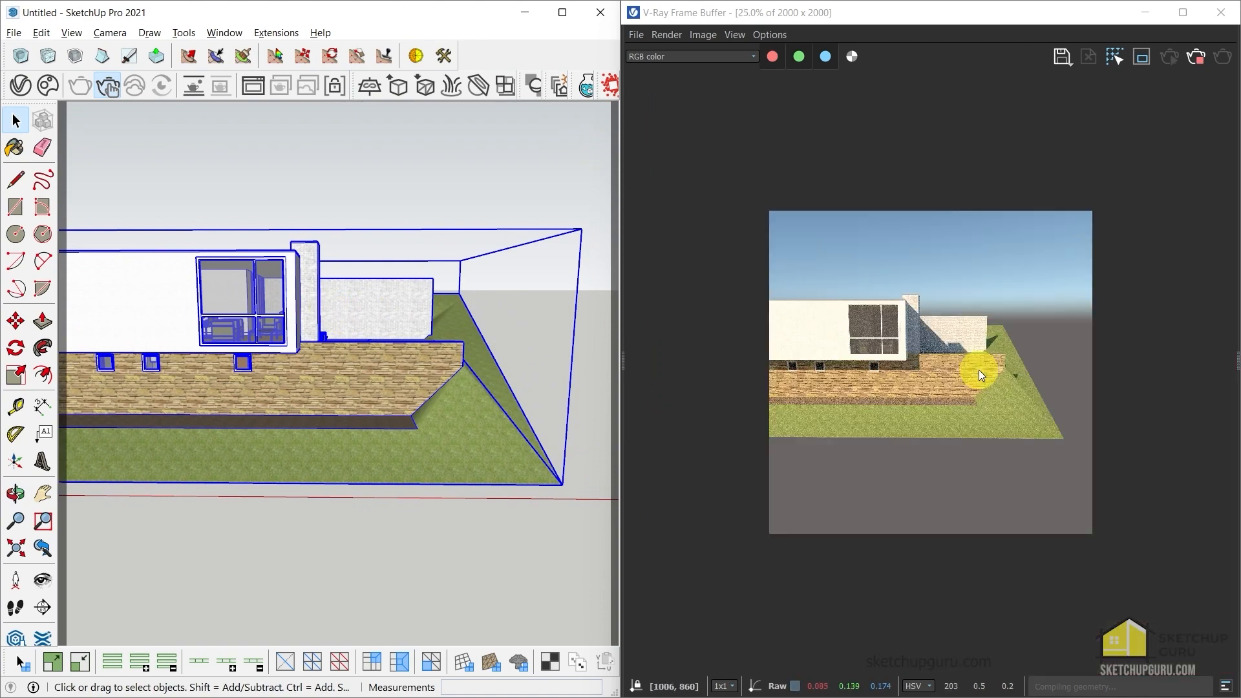
{"action": "scroll", "coordinate": [969, 341], "scroll_direction": "up", "scroll_amount": 1}
{"action": "scroll", "coordinate": [913, 239], "scroll_direction": "down", "scroll_amount": 1}
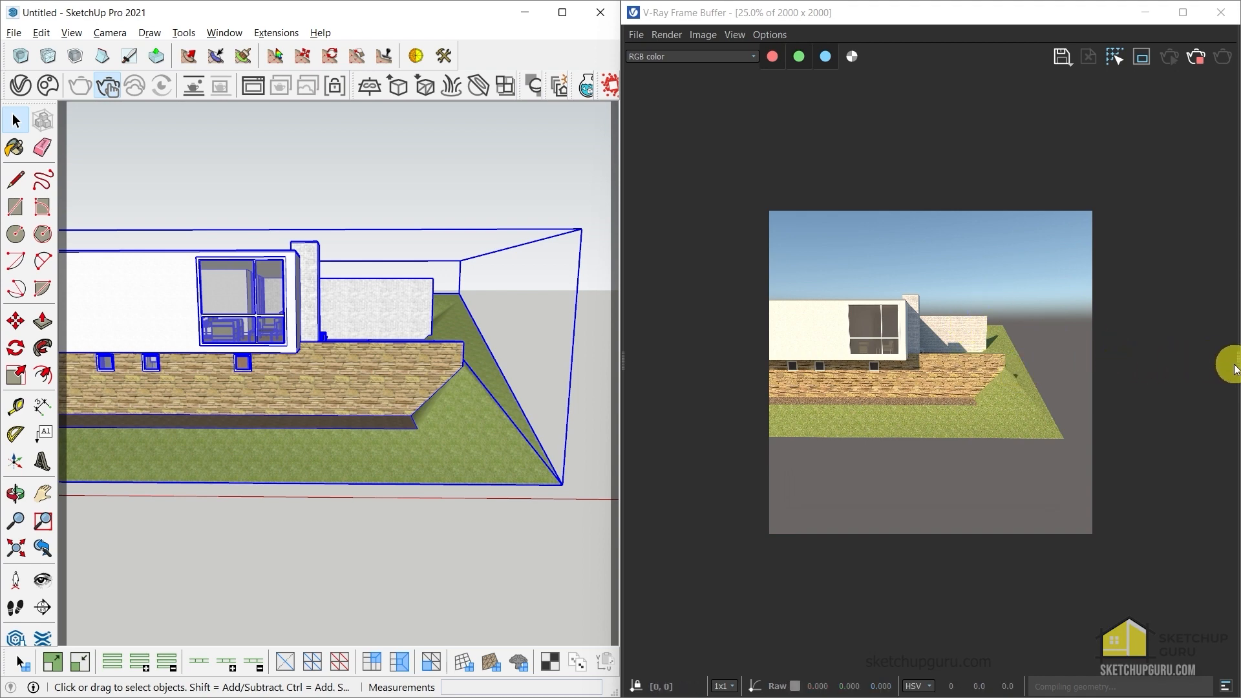
Add a Background layer in the frame buffer and load Rule of Thirds_Grid_1920x1080.exr as its image
{"action": "left_click_drag", "start_coordinate": [1228, 365], "coordinate": [1028, 366]}
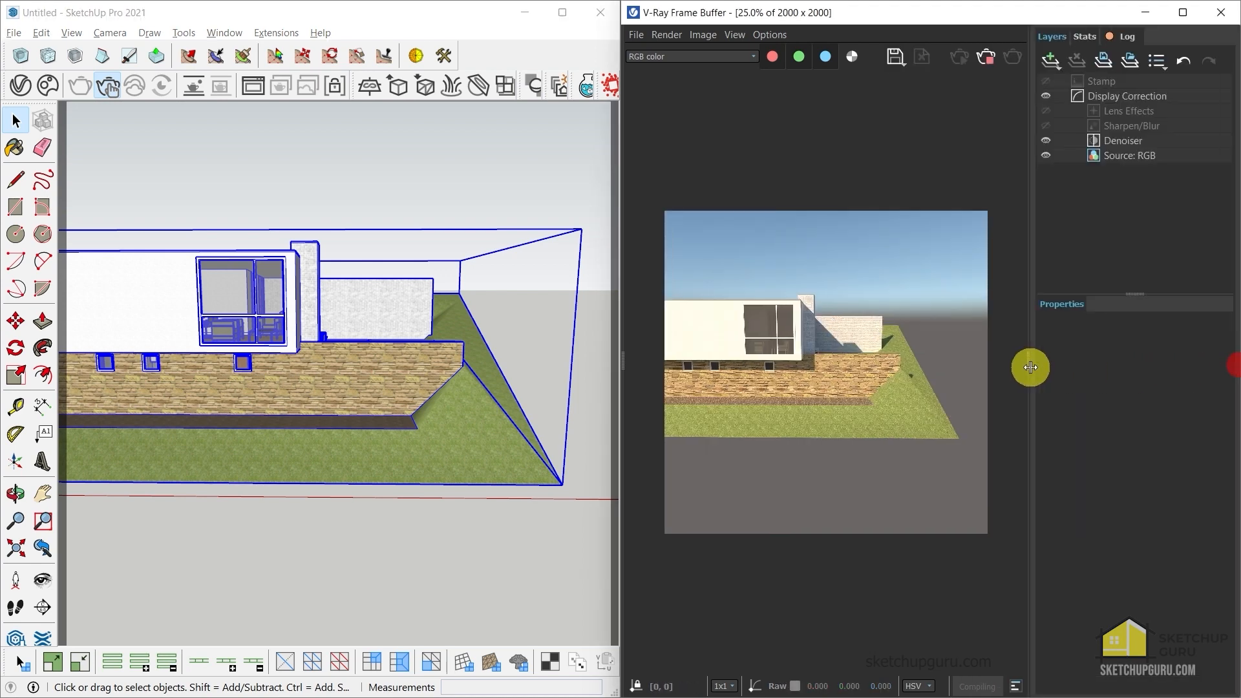
{"action": "left_click", "coordinate": [1050, 60]}
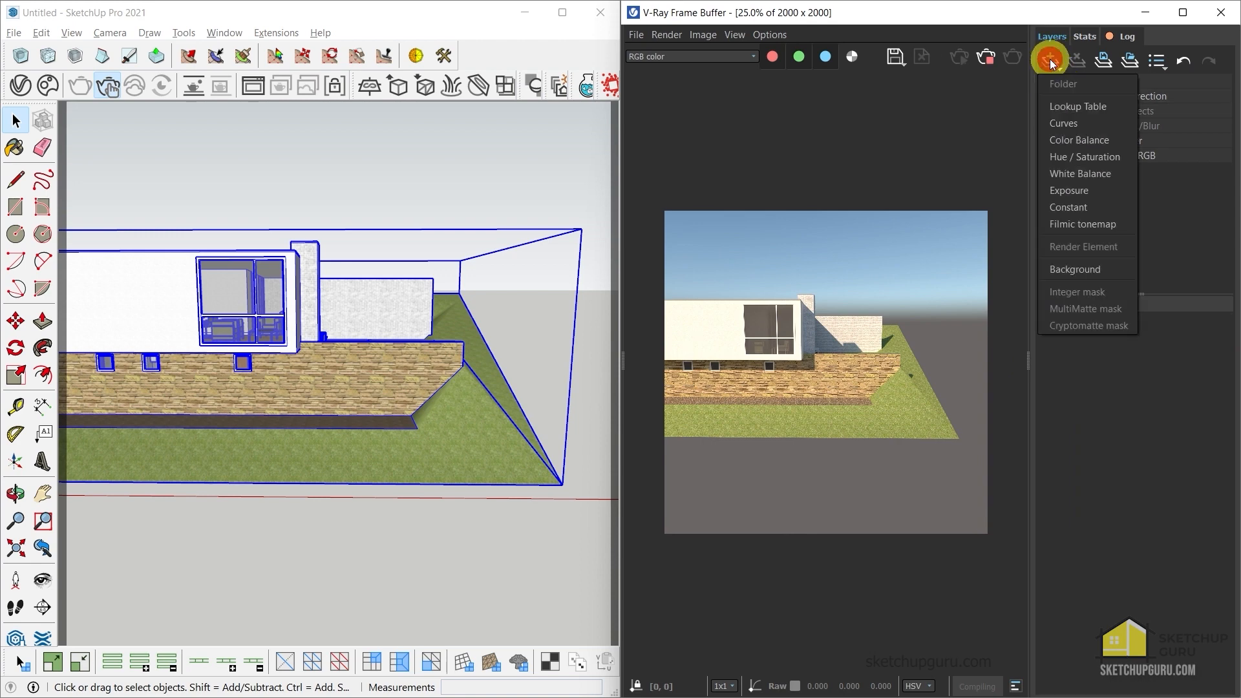
{"action": "left_click", "coordinate": [1070, 271]}
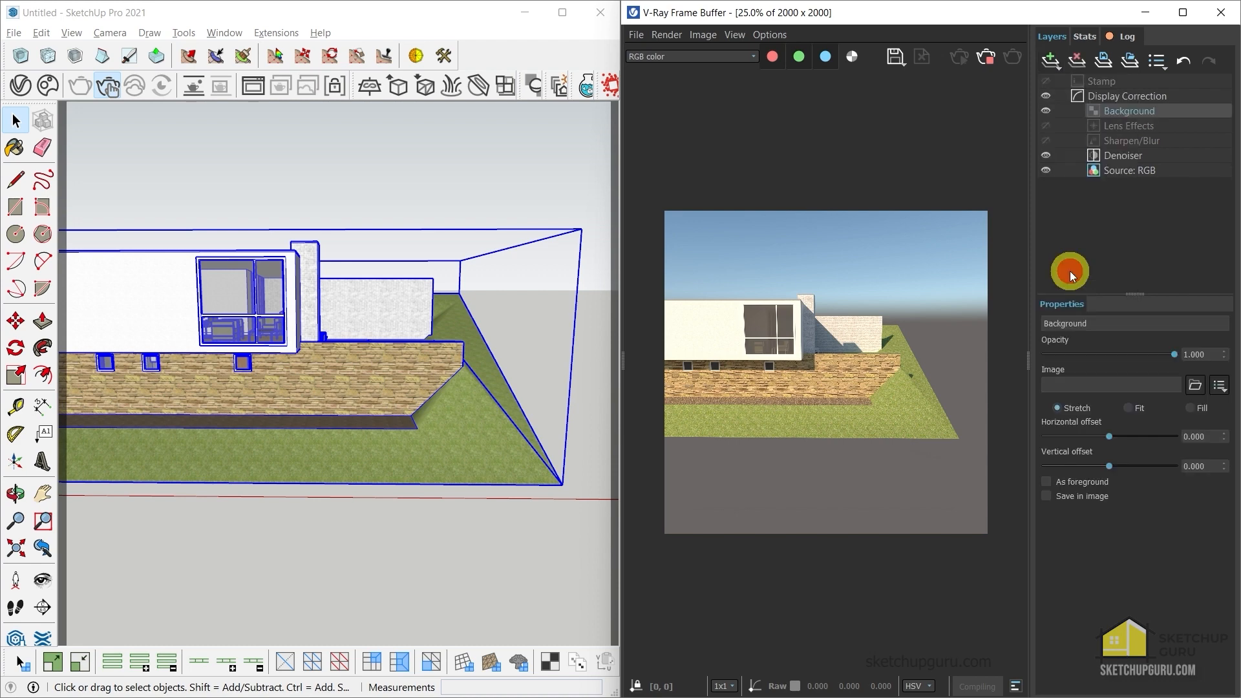
{"action": "left_click", "coordinate": [1196, 389]}
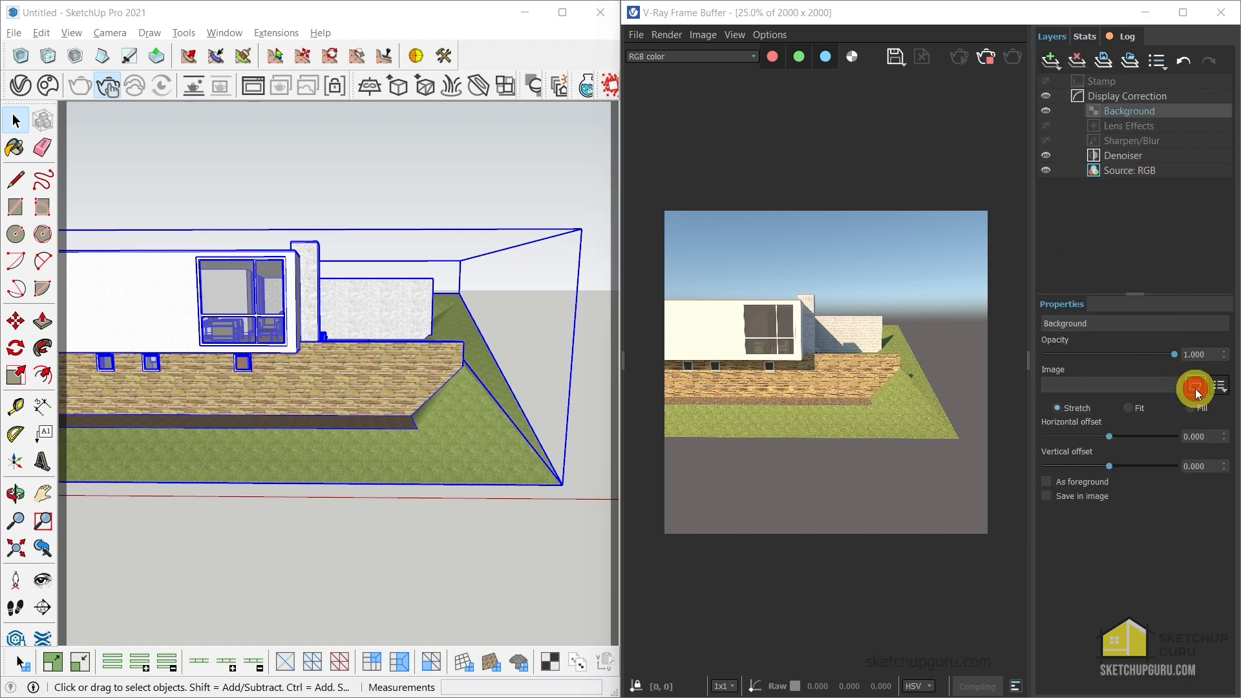
{"action": "key", "text": "ctrl+v"}
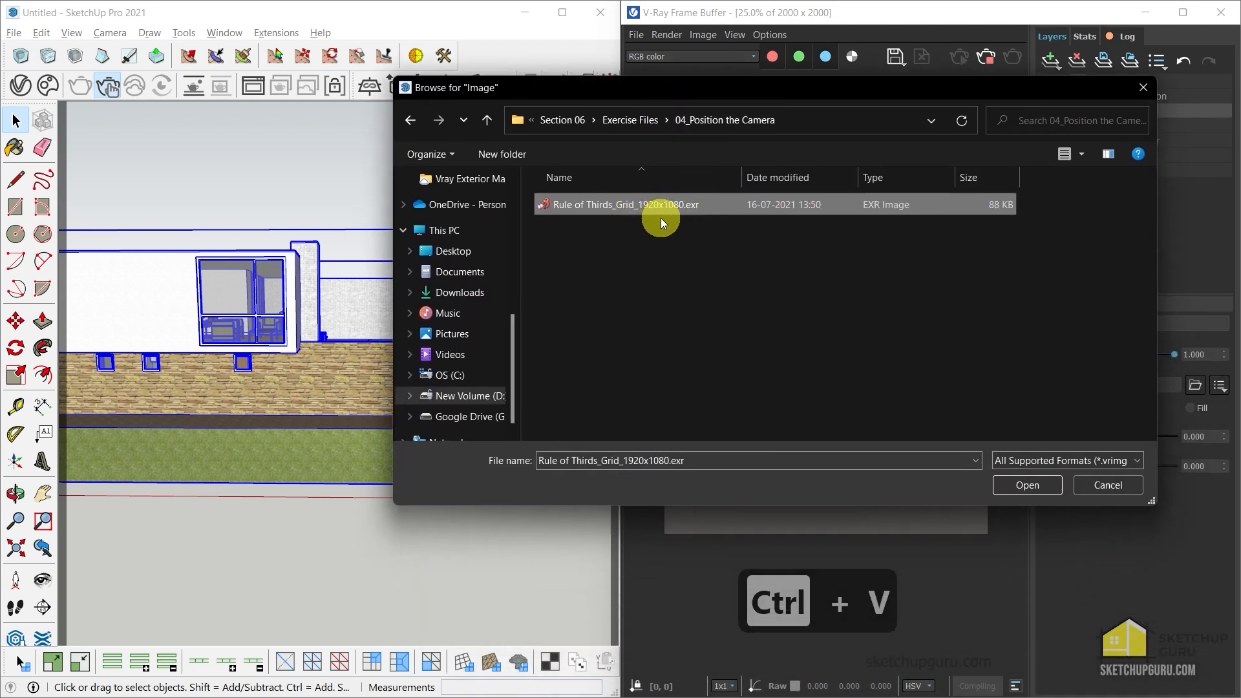
{"action": "left_click", "coordinate": [1028, 485]}
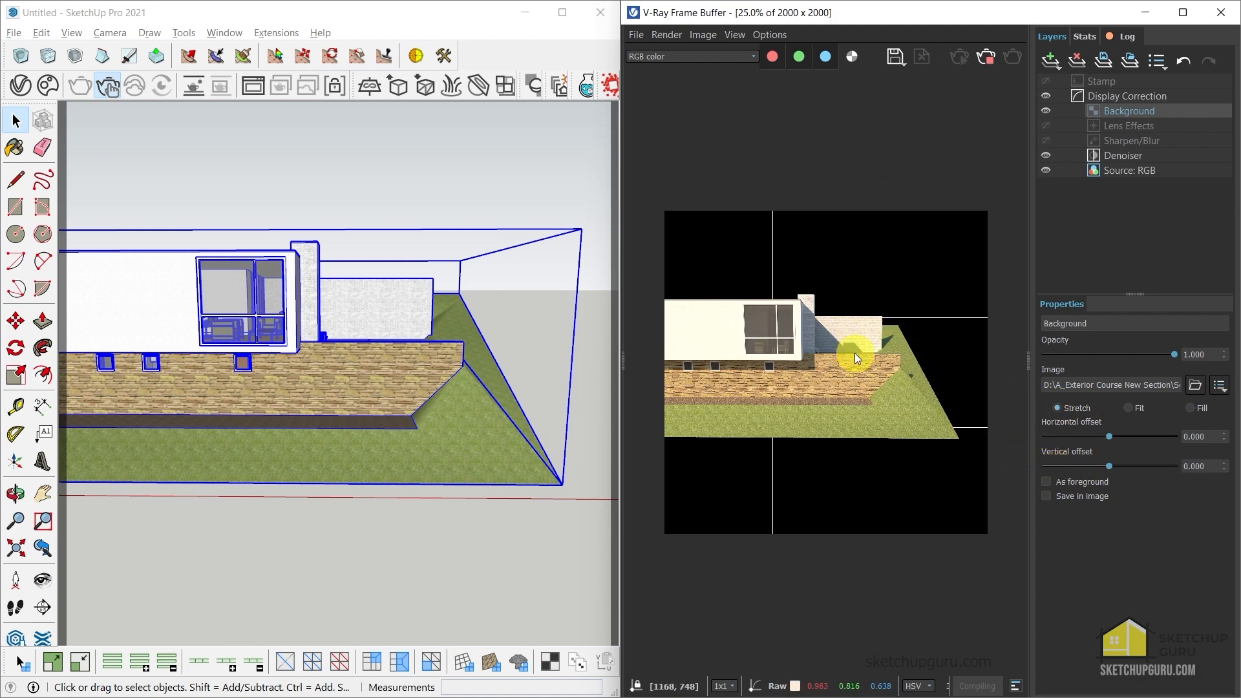
Set the Background layer as foreground and inspect the rule-of-thirds grid over the render
{"action": "left_click", "coordinate": [1046, 482]}
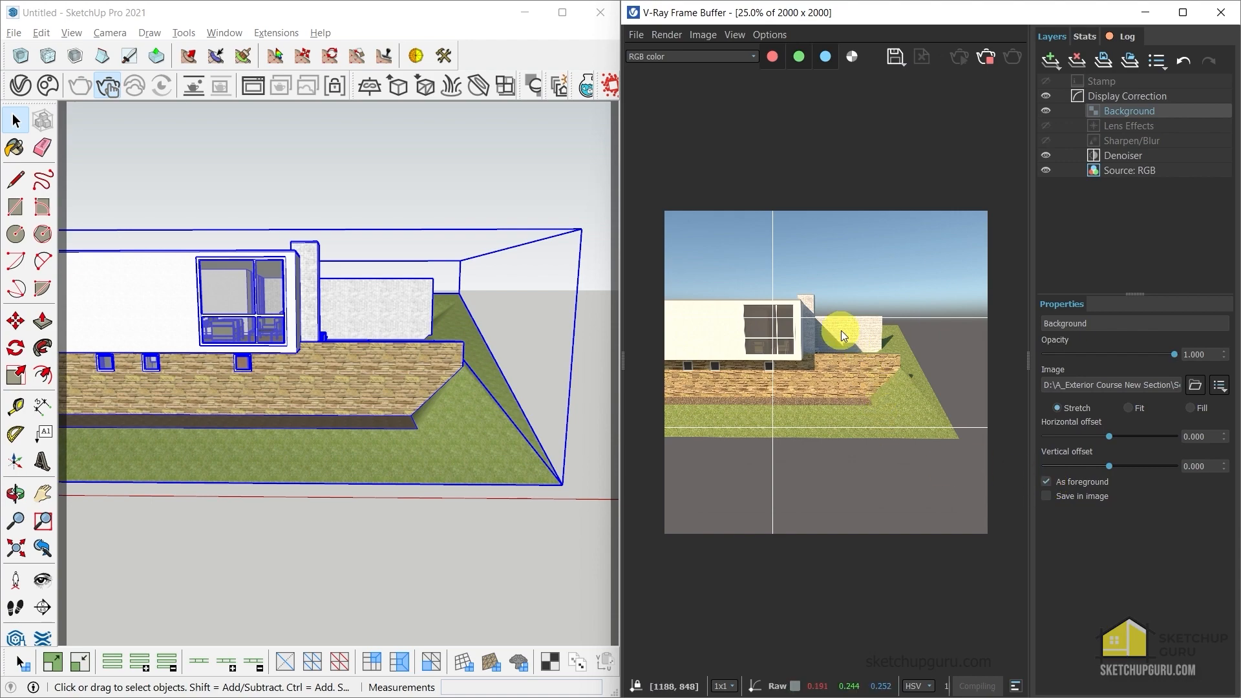
{"action": "scroll", "coordinate": [828, 370], "scroll_direction": "down", "scroll_amount": 2}
{"action": "scroll", "coordinate": [828, 368], "scroll_direction": "up", "scroll_amount": 4}
{"action": "scroll", "coordinate": [821, 346], "scroll_direction": "down", "scroll_amount": 2}
{"action": "scroll", "coordinate": [853, 305], "scroll_direction": "up", "scroll_amount": 1}
{"action": "scroll", "coordinate": [865, 326], "scroll_direction": "up", "scroll_amount": 1}
{"action": "scroll", "coordinate": [936, 335], "scroll_direction": "down", "scroll_amount": 1}
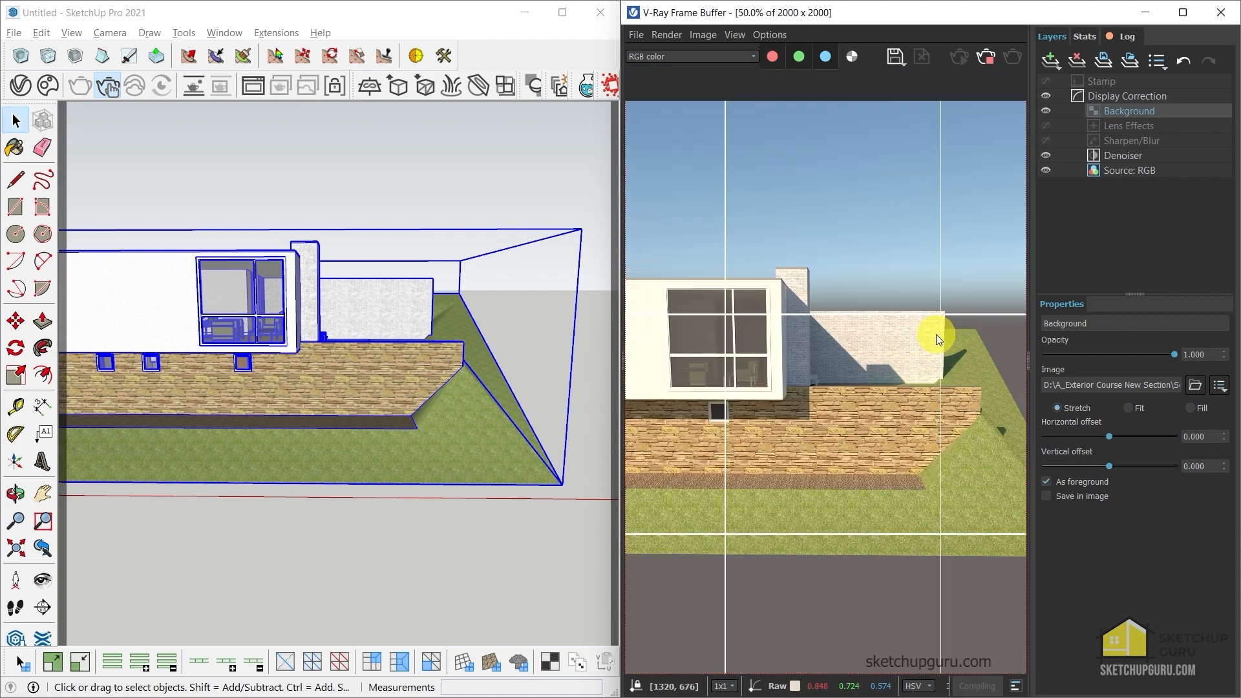
{"action": "scroll", "coordinate": [899, 323], "scroll_direction": "down", "scroll_amount": 1}
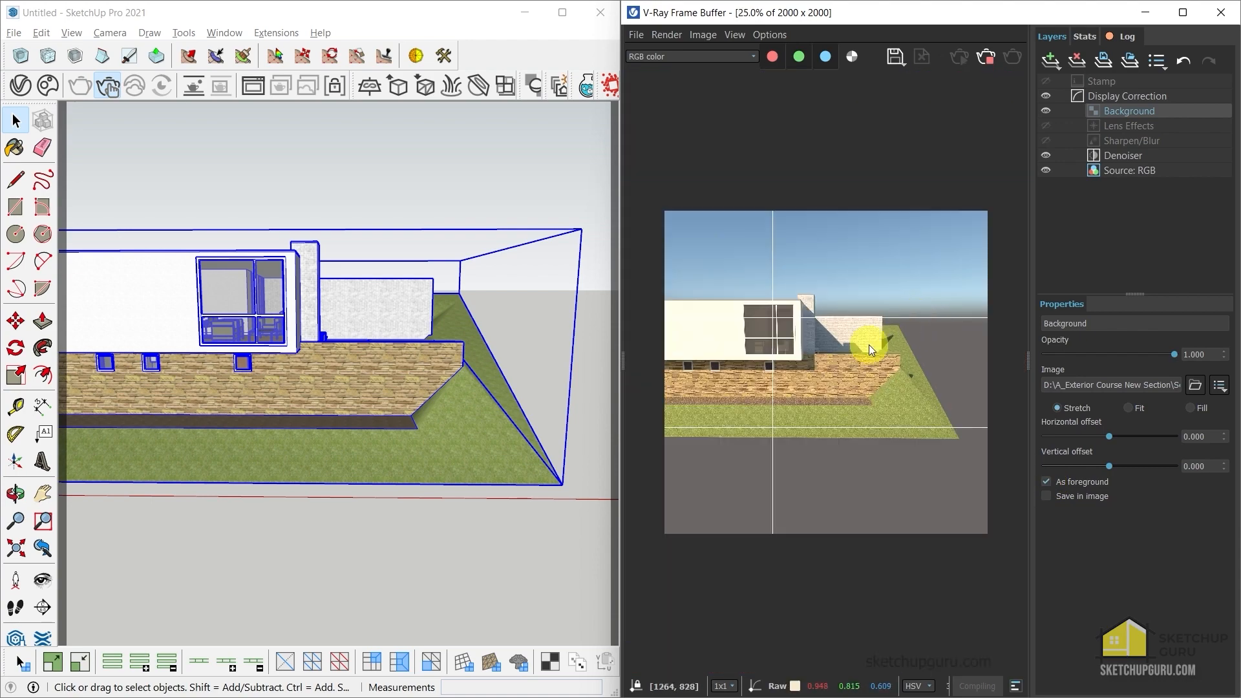
{"action": "scroll", "coordinate": [868, 345], "scroll_direction": "up", "scroll_amount": 1}
{"action": "scroll", "coordinate": [929, 331], "scroll_direction": "down", "scroll_amount": 1}
Reposition the camera so the house sits lower in the frame against the rule-of-thirds grid
{"action": "mouse_move", "coordinate": [405, 315]}
{"action": "middle_mouse_down"}
{"action": "mouse_move", "coordinate": [397, 265]}
{"action": "mouse_move", "coordinate": [360, 291]}
{"action": "mouse_move", "coordinate": [377, 341]}
{"action": "mouse_move", "coordinate": [347, 333]}
{"action": "middle_mouse_up"}
{"action": "key", "text": "space"}
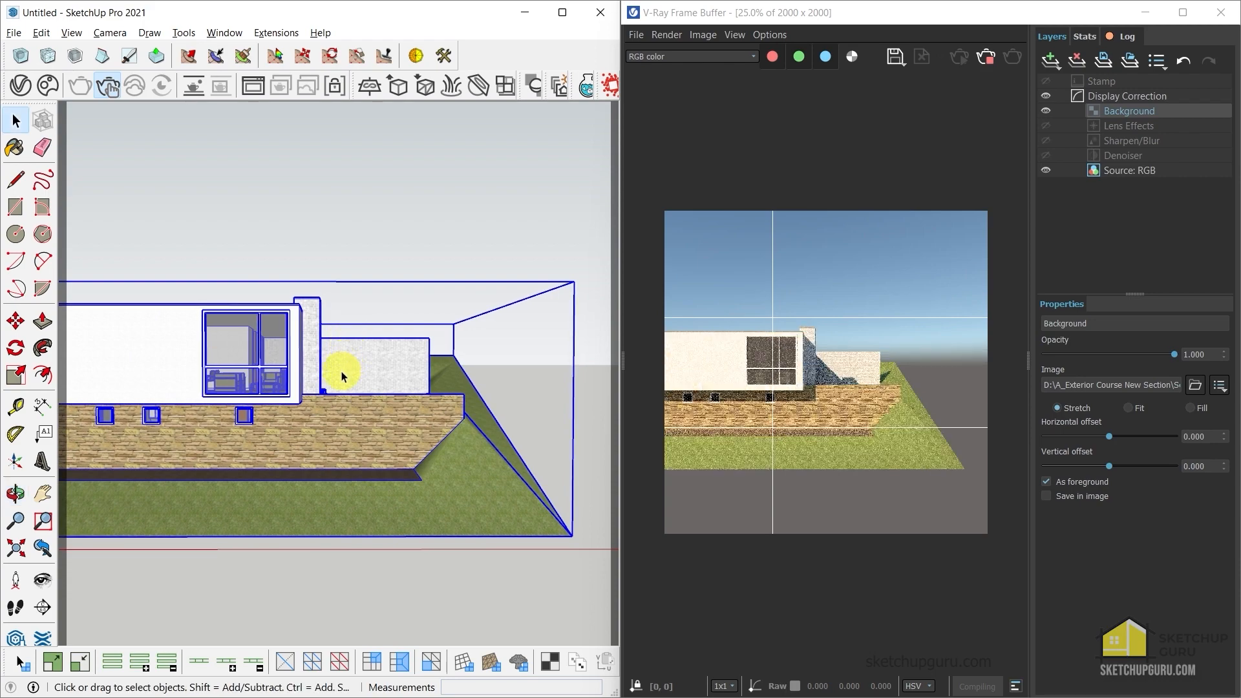
{"action": "mouse_move", "coordinate": [342, 377]}
{"action": "middle_mouse_down"}
{"action": "mouse_move", "coordinate": [299, 344]}
{"action": "mouse_move", "coordinate": [348, 363]}
{"action": "middle_mouse_up"}
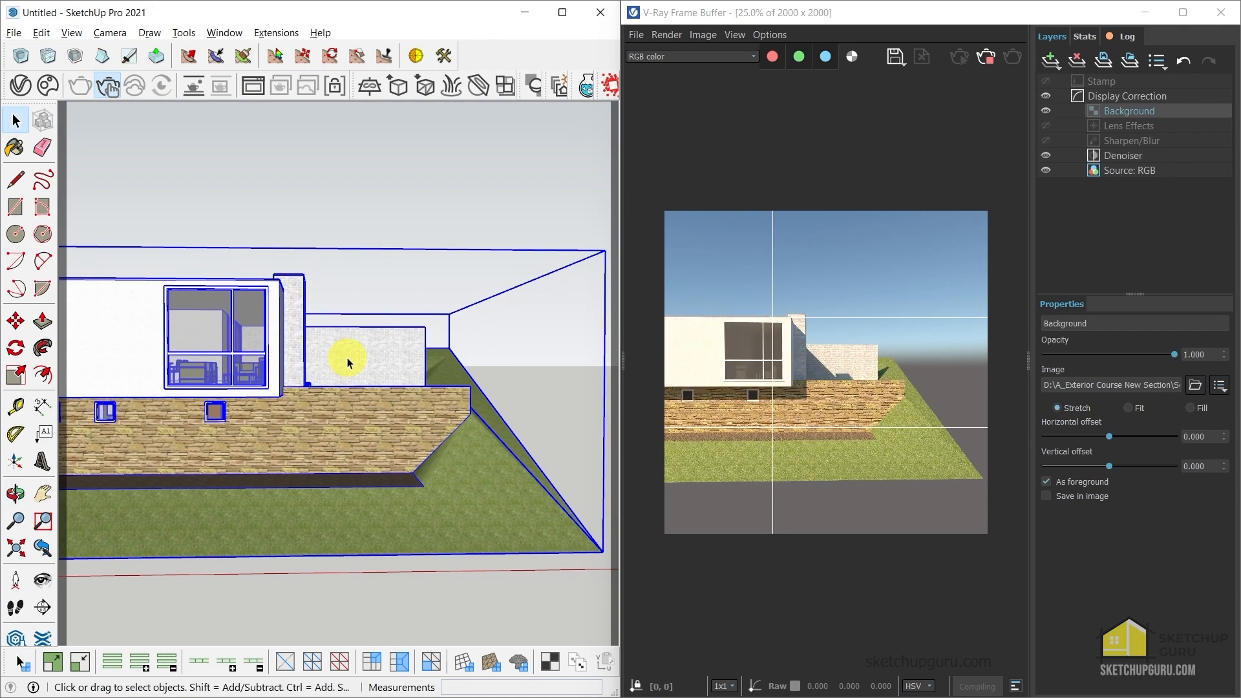
Set the camera's field of view to 35 degrees
{"action": "key", "text": "z"}
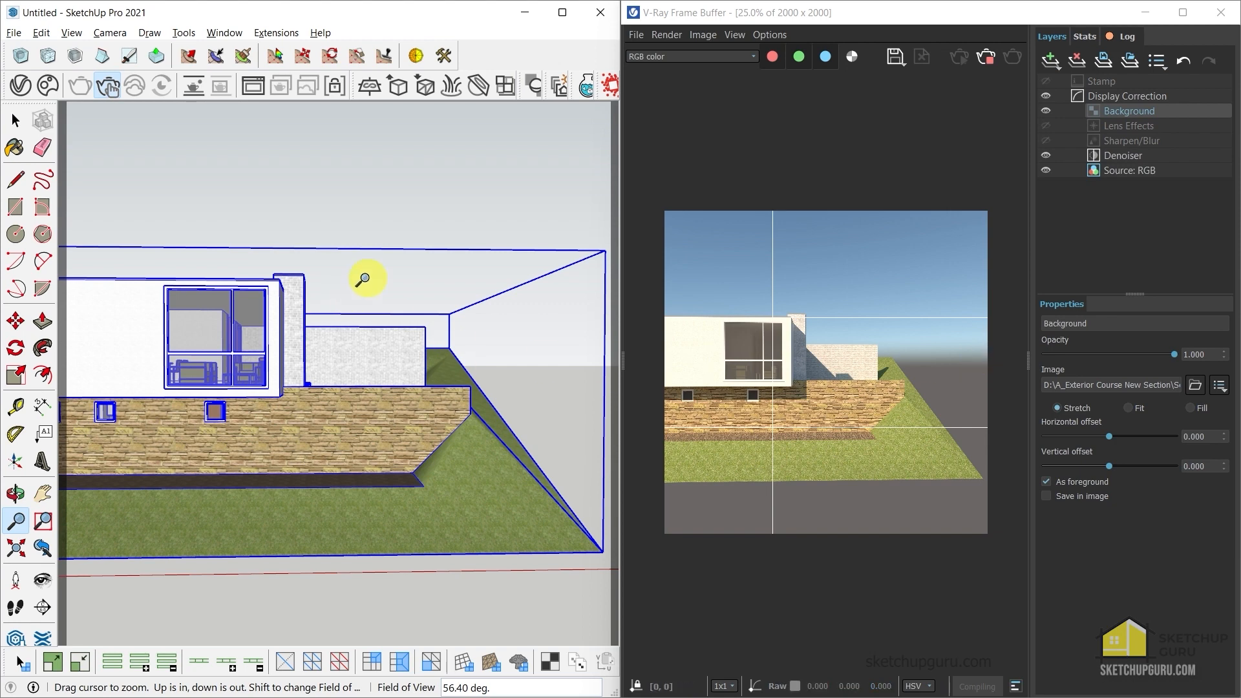
{"action": "type", "text": "35"}
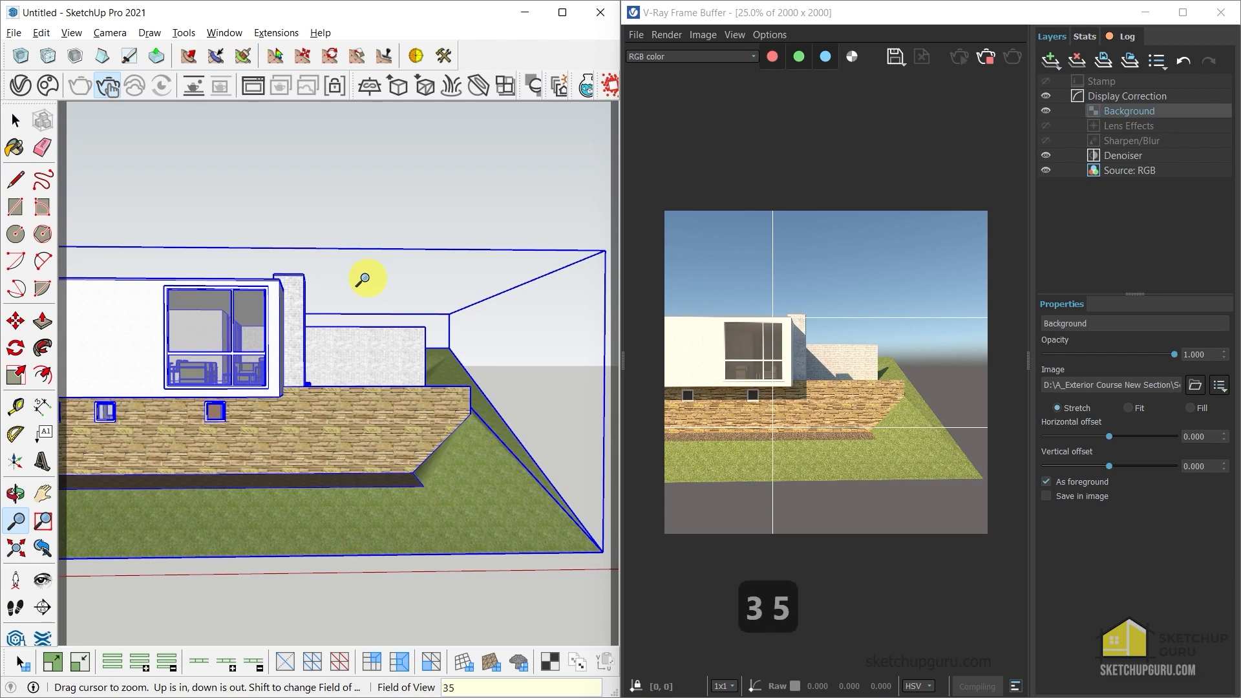
{"action": "key", "text": "Return"}
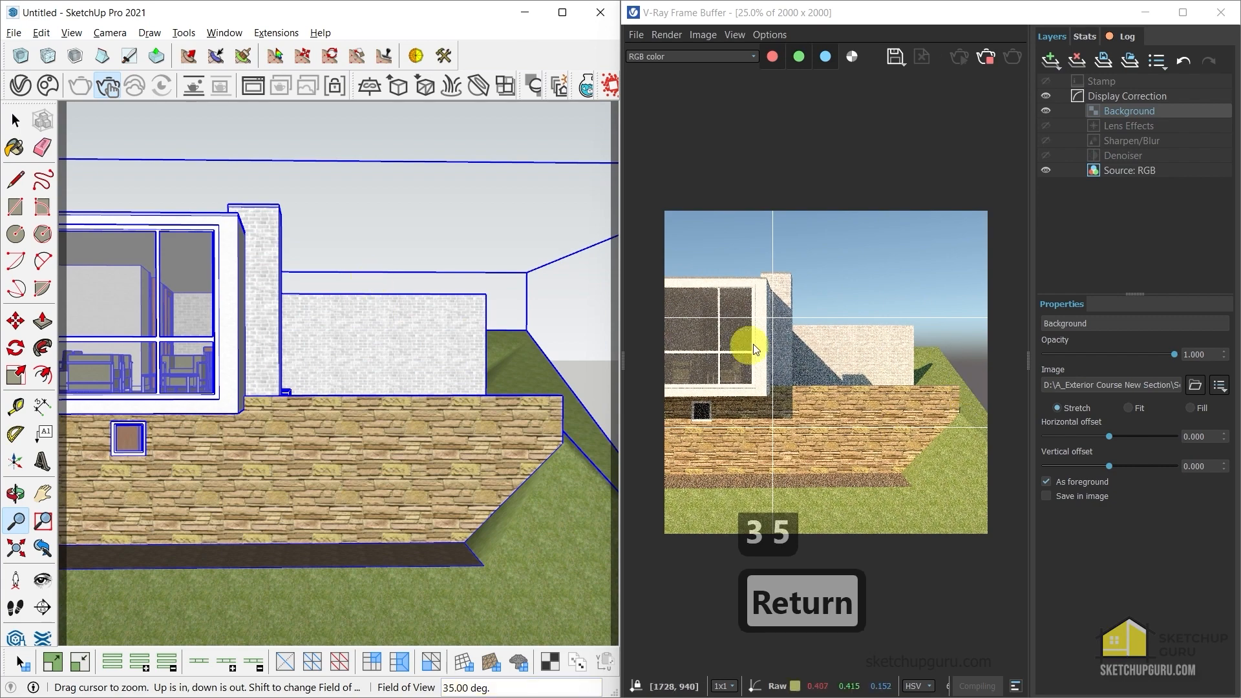
Pull the camera back to frame the window, chimney and whole end of the stone wall within the grid
{"action": "scroll", "coordinate": [887, 317], "scroll_direction": "down", "scroll_amount": 1}
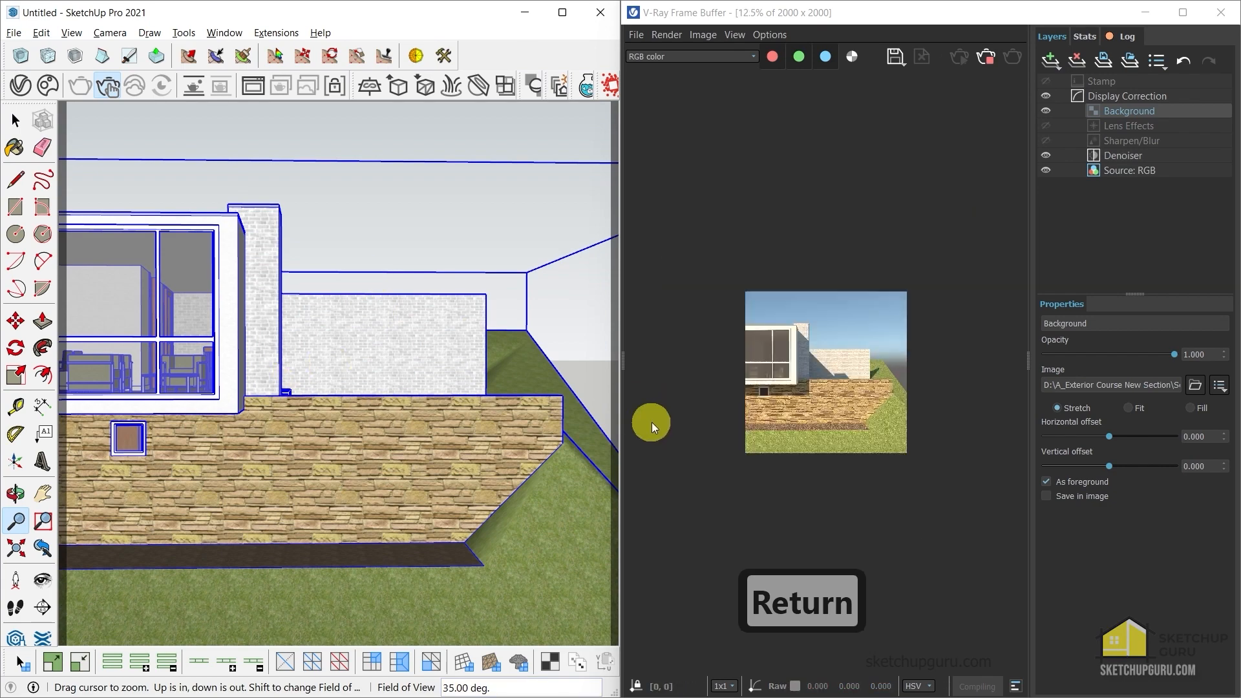
{"action": "scroll", "coordinate": [368, 402], "scroll_direction": "down", "scroll_amount": 4}
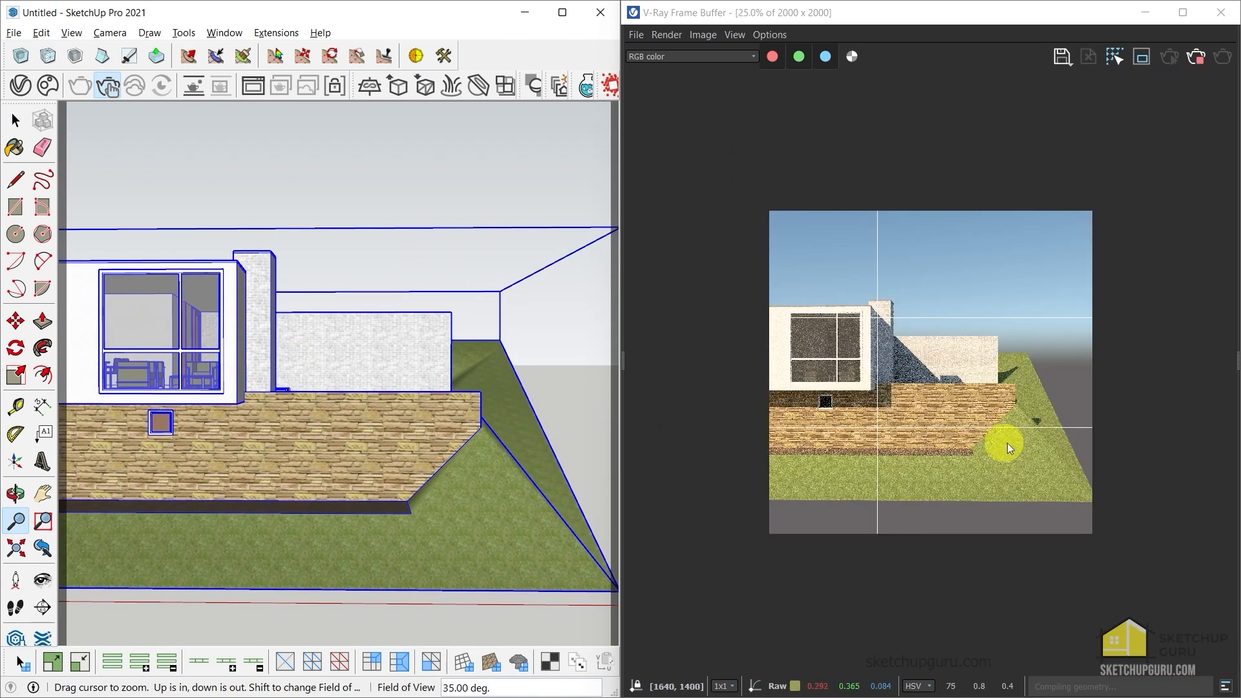
{"action": "scroll", "coordinate": [296, 374], "scroll_direction": "up", "scroll_amount": 1}
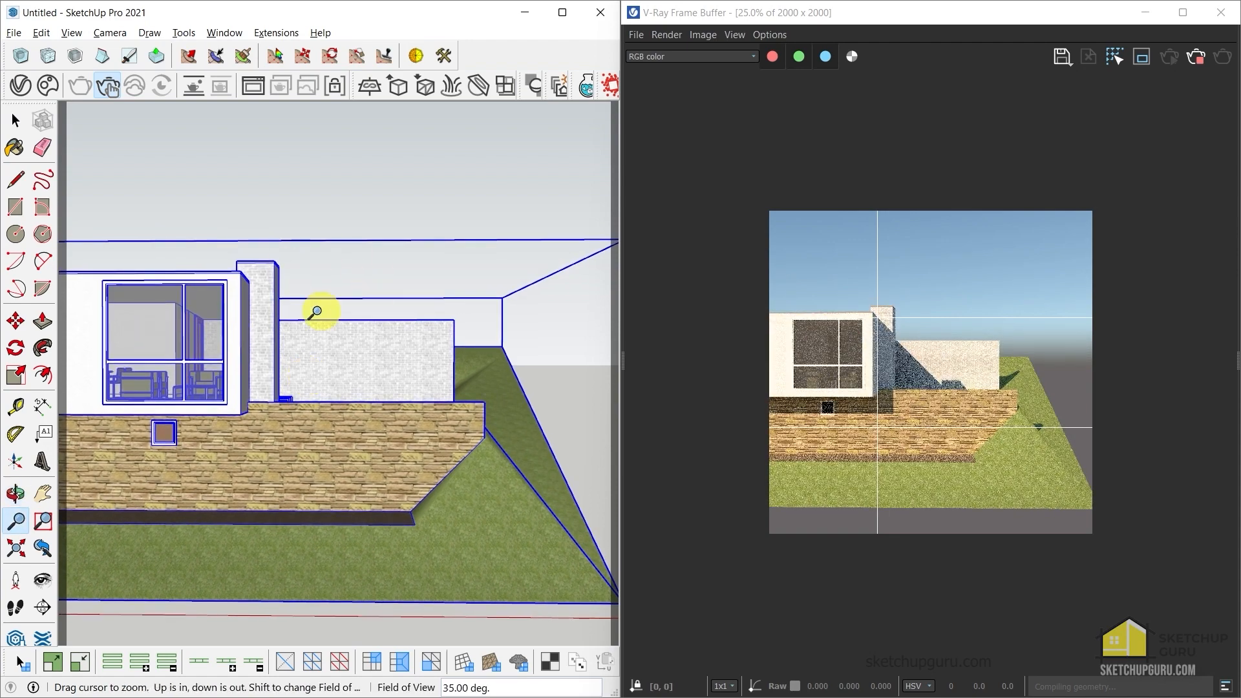
{"action": "left_click_drag", "start_coordinate": [612, 351], "coordinate": [619, 359]}
Bring back the Default Tray and save the current camera view as a new scene
{"action": "left_click", "coordinate": [236, 33]}
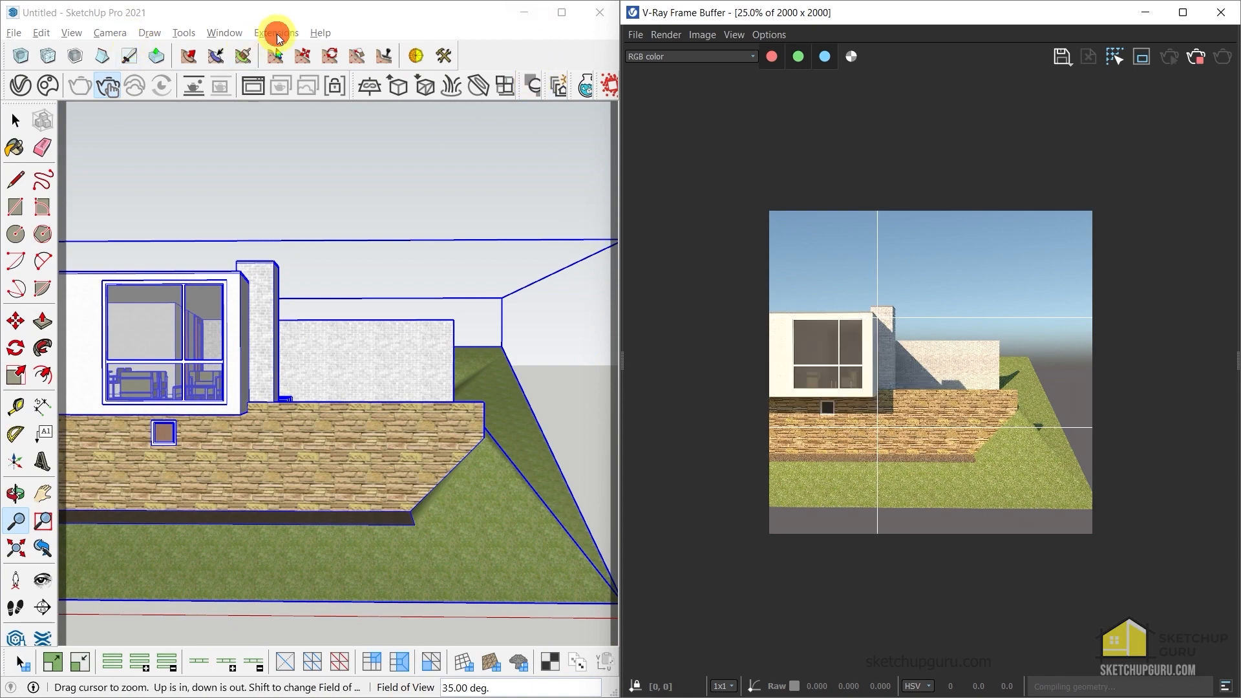
{"action": "mouse_move", "coordinate": [258, 47]}
{"action": "left_click", "coordinate": [411, 50]}
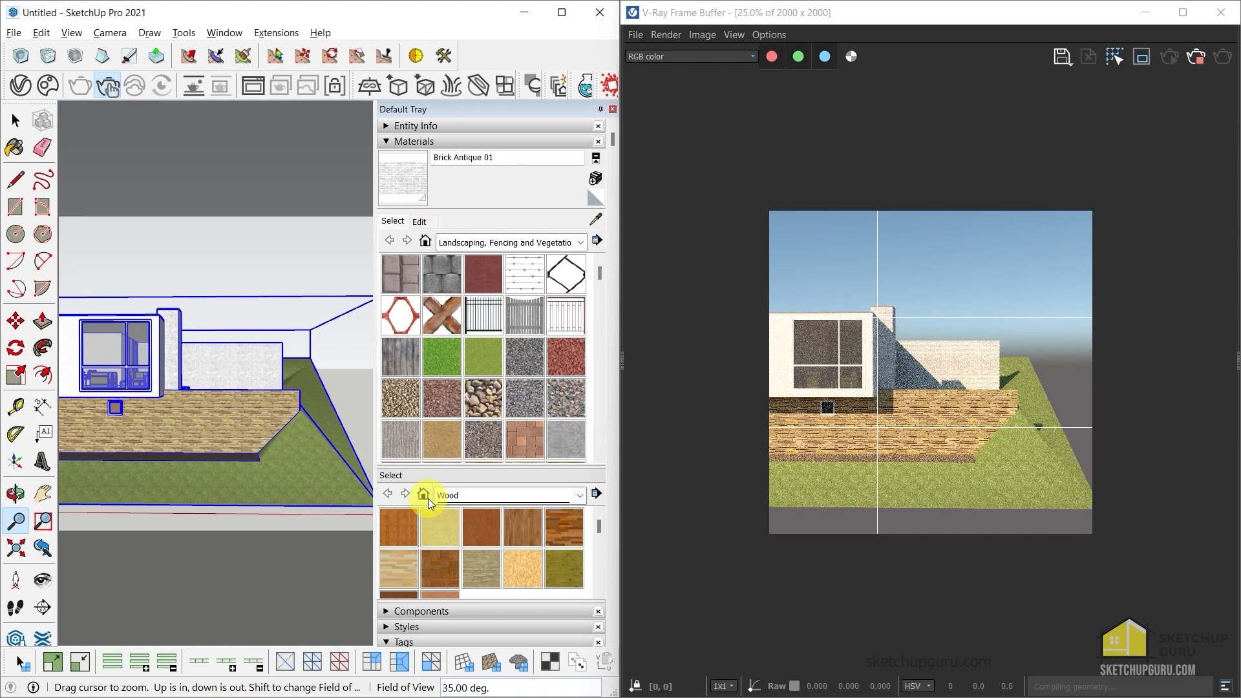
{"action": "left_click", "coordinate": [471, 140]}
{"action": "left_click", "coordinate": [420, 193]}
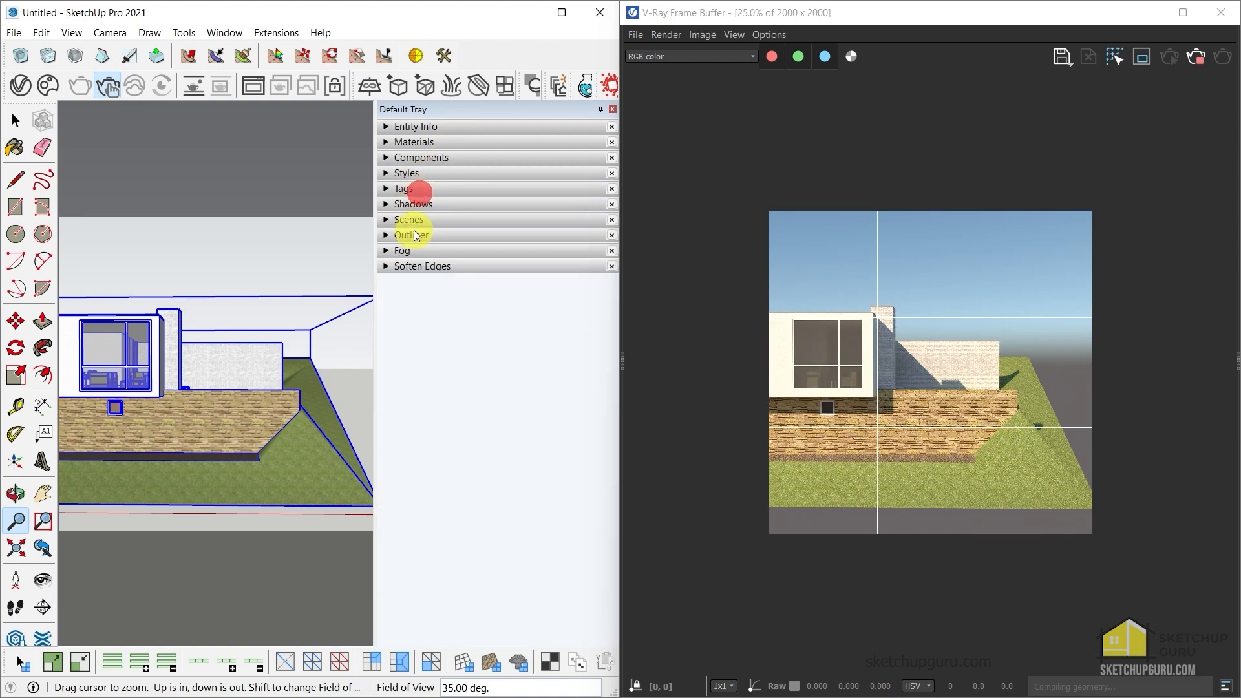
{"action": "left_click", "coordinate": [414, 230]}
{"action": "left_click", "coordinate": [404, 255]}
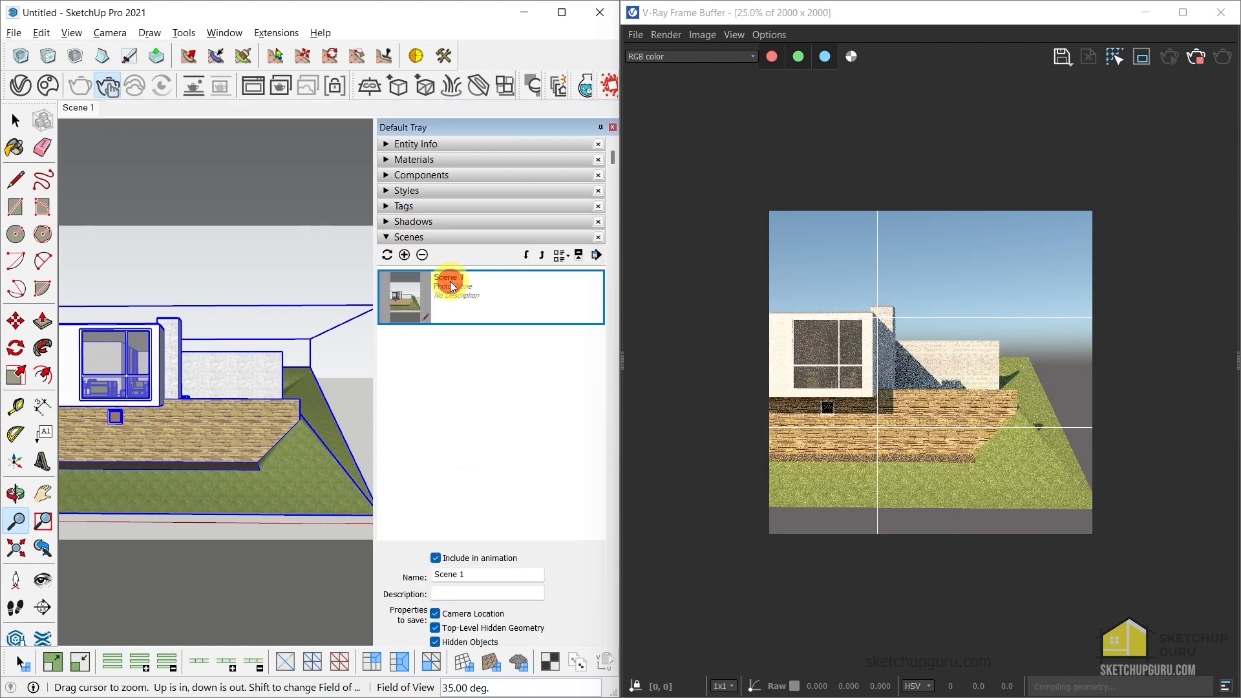
Rename the saved scene to FOV_35 and close the Default Tray
{"action": "right_click", "coordinate": [456, 280]}
{"action": "left_click", "coordinate": [482, 326]}
{"action": "key", "text": "ctrl+a"}
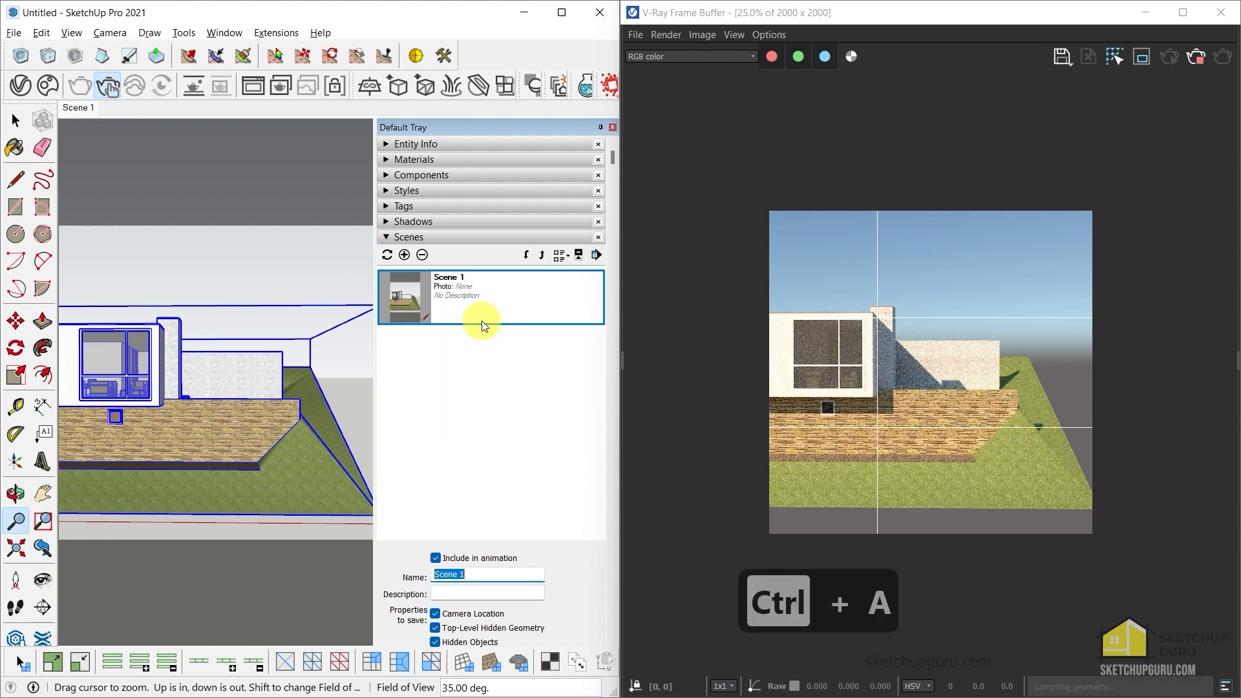
{"action": "type", "text": "Fie"}
{"action": "key", "text": "BackSpace"}
{"action": "key", "text": "BackSpace"}
{"action": "type", "text": "OV"}
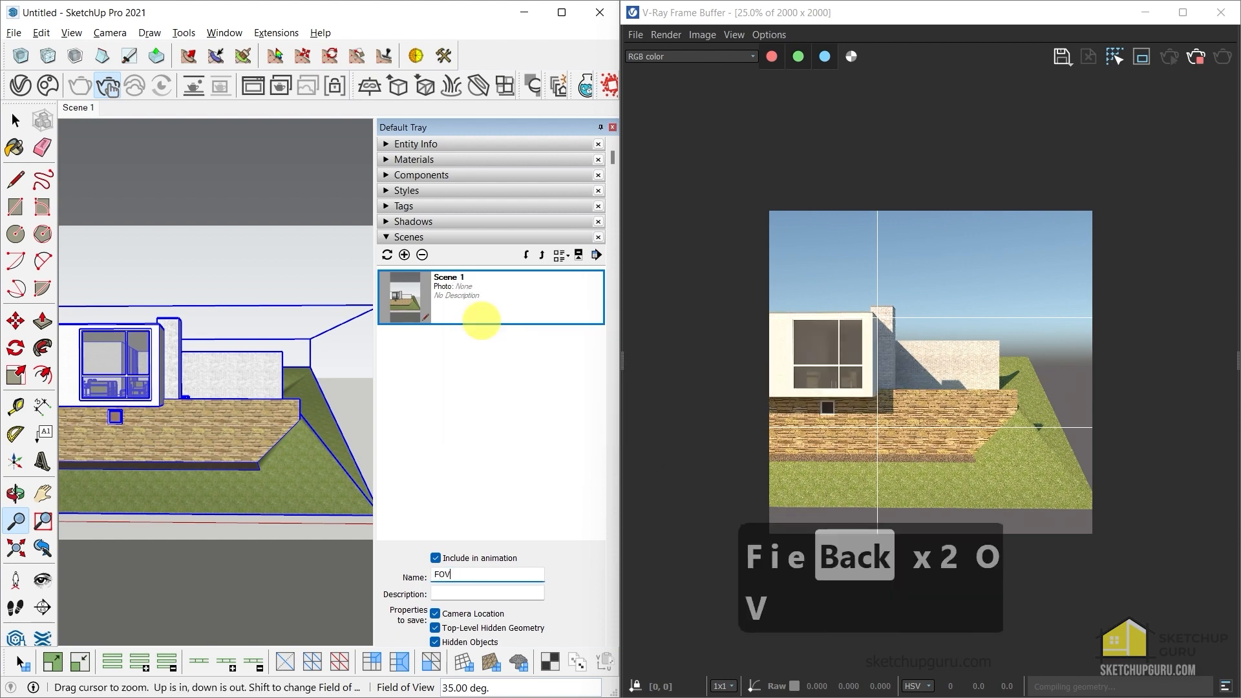
{"action": "type", "text": "_35"}
{"action": "key", "text": "Return"}
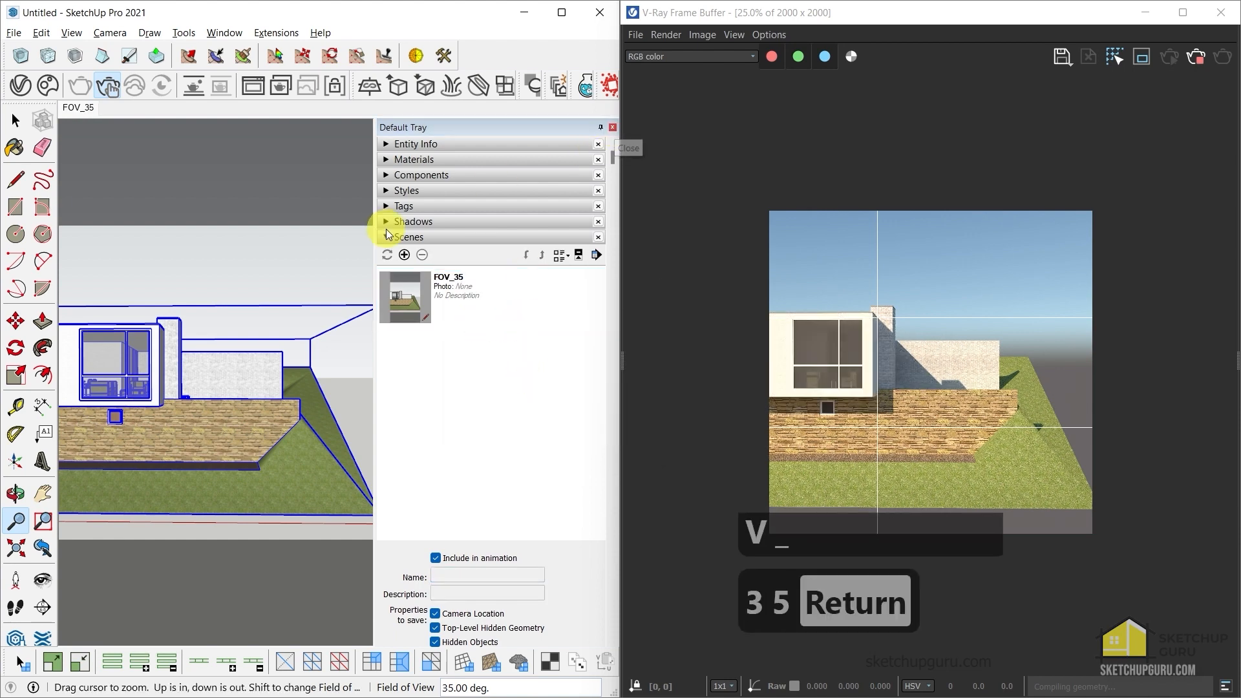
{"action": "left_click", "coordinate": [613, 128]}
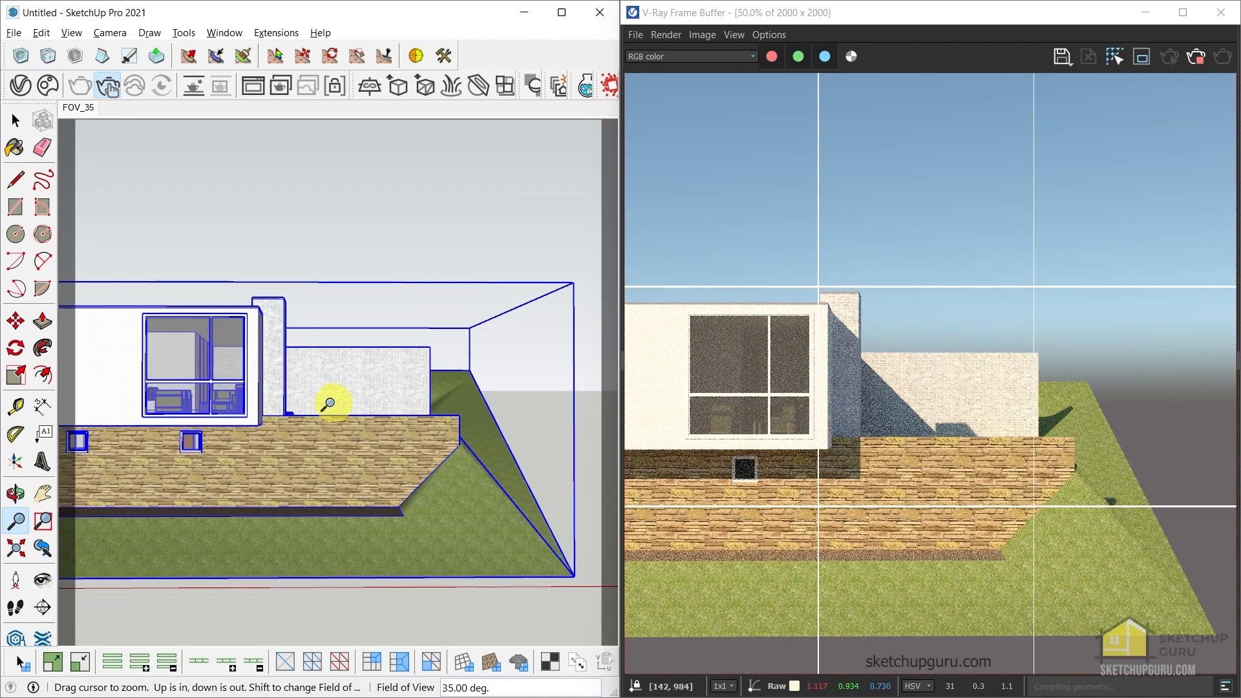
Examine the rendered house against the rule-of-thirds grid, checking the window, chimney, stone wall and sky around the grid lines
{"action": "scroll", "coordinate": [851, 433], "scroll_direction": "down", "scroll_amount": 2}
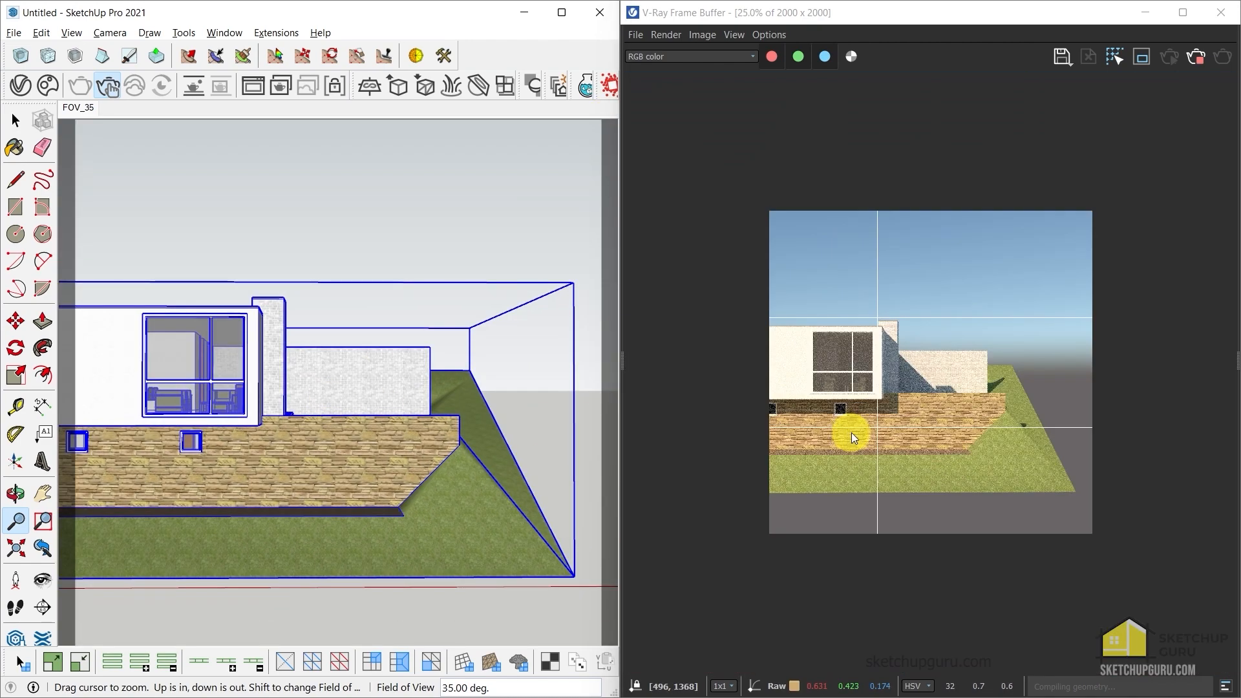
{"action": "scroll", "coordinate": [852, 433], "scroll_direction": "up", "scroll_amount": 1}
{"action": "scroll", "coordinate": [847, 424], "scroll_direction": "down", "scroll_amount": 1}
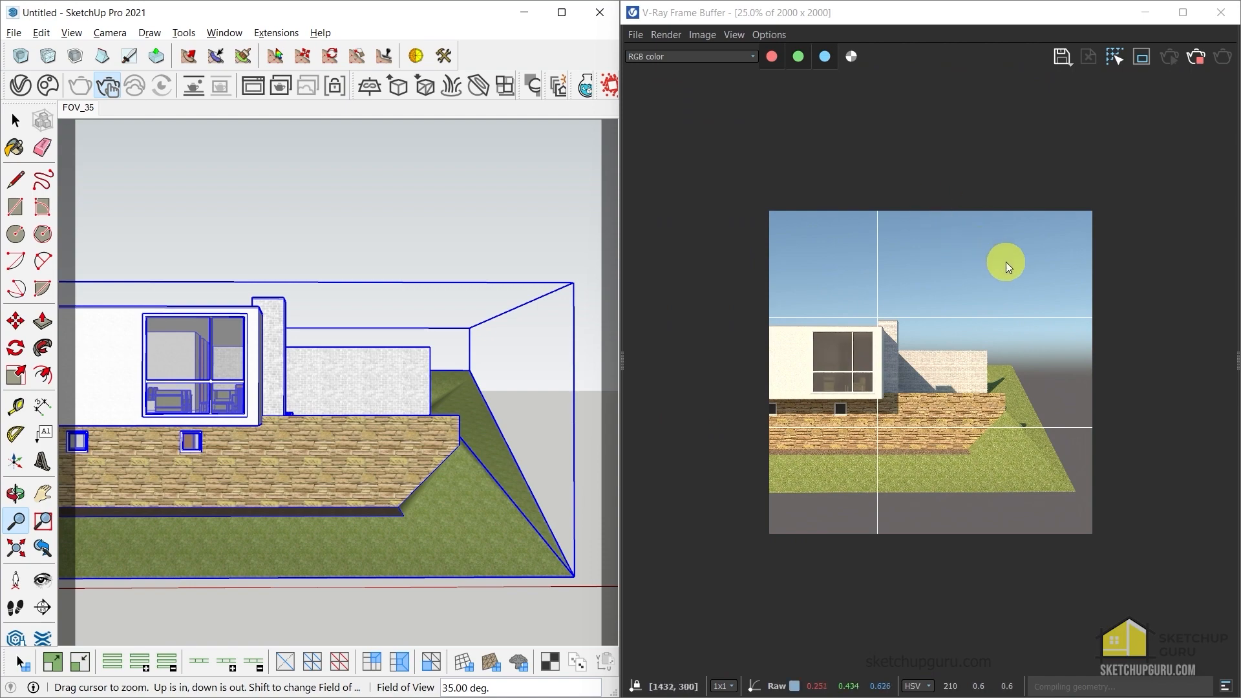
{"action": "scroll", "coordinate": [979, 391], "scroll_direction": "up", "scroll_amount": 1}
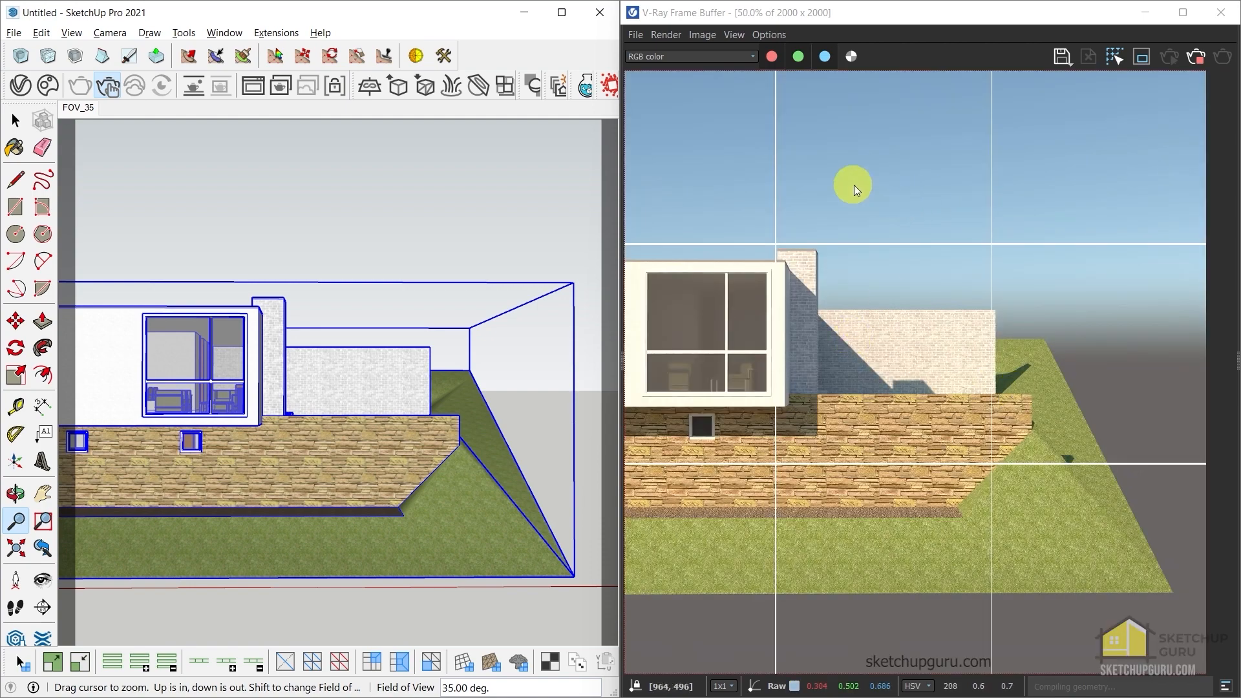
{"action": "middle_click_drag", "start_coordinate": [772, 215], "coordinate": [799, 285]}
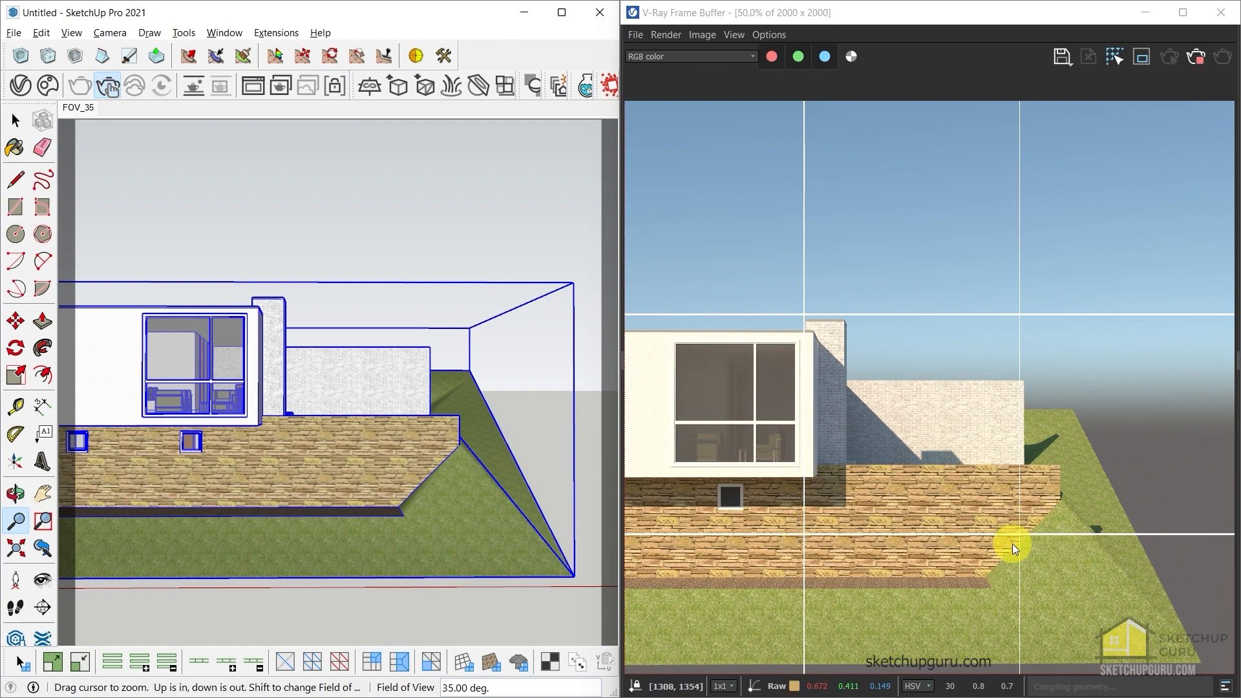
{"action": "scroll", "coordinate": [883, 336], "scroll_direction": "down", "scroll_amount": 1}
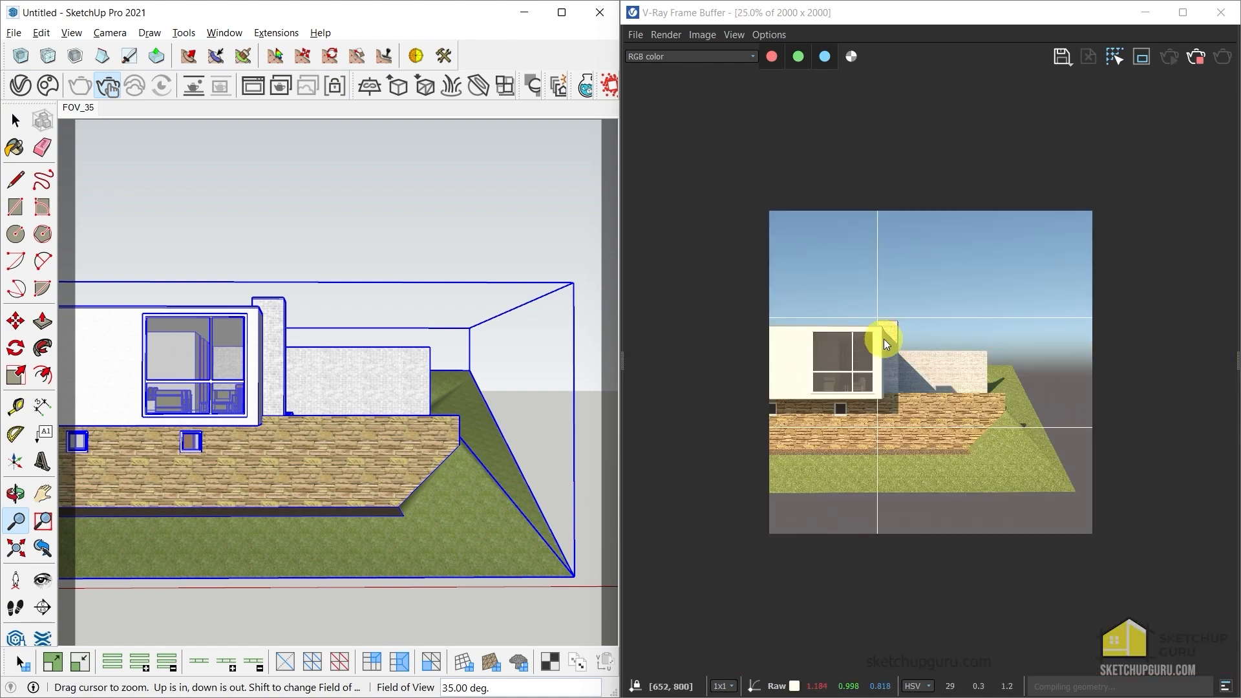
{"action": "scroll", "coordinate": [986, 333], "scroll_direction": "up", "scroll_amount": 1}
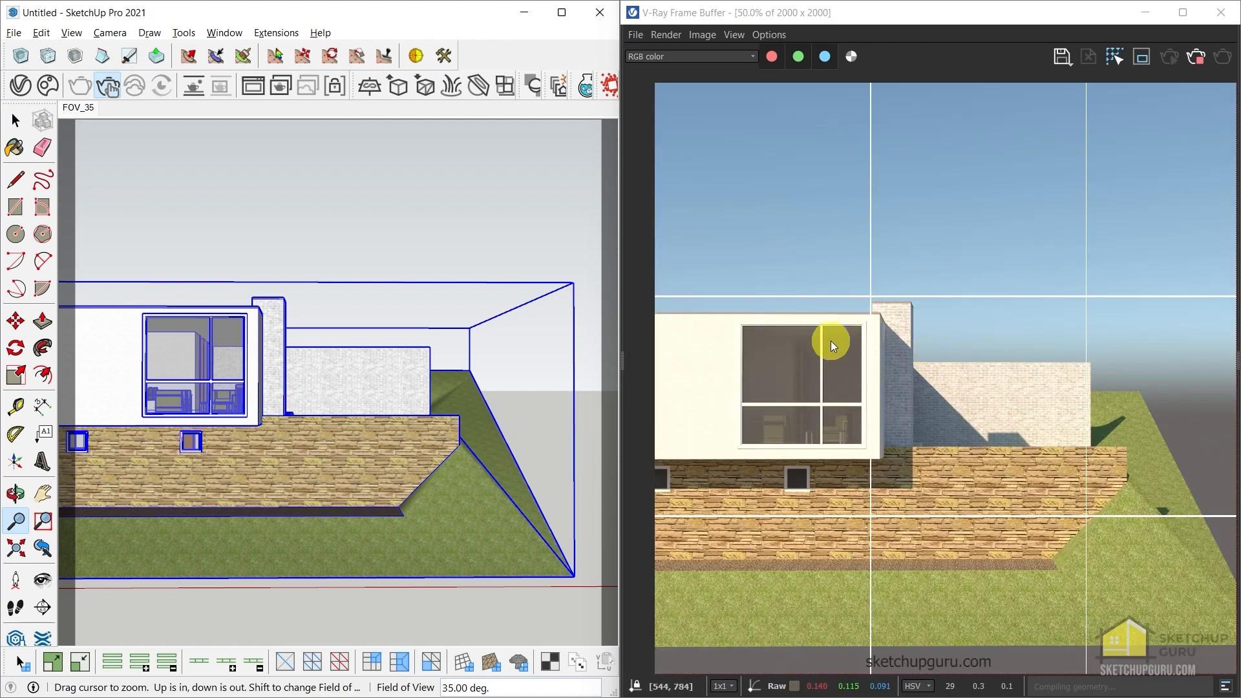
{"action": "scroll", "coordinate": [816, 359], "scroll_direction": "down", "scroll_amount": 1}
{"action": "scroll", "coordinate": [976, 367], "scroll_direction": "up", "scroll_amount": 1}
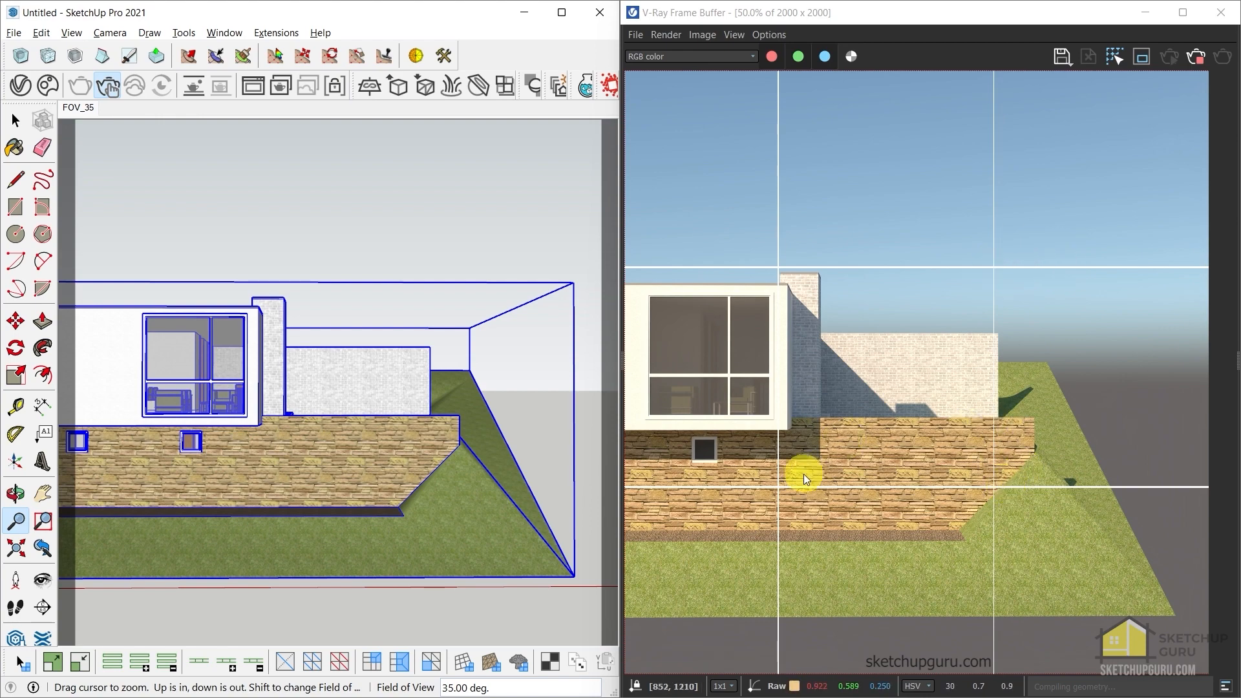
{"action": "scroll", "coordinate": [817, 475], "scroll_direction": "down", "scroll_amount": 1}
{"action": "scroll", "coordinate": [906, 422], "scroll_direction": "up", "scroll_amount": 1}
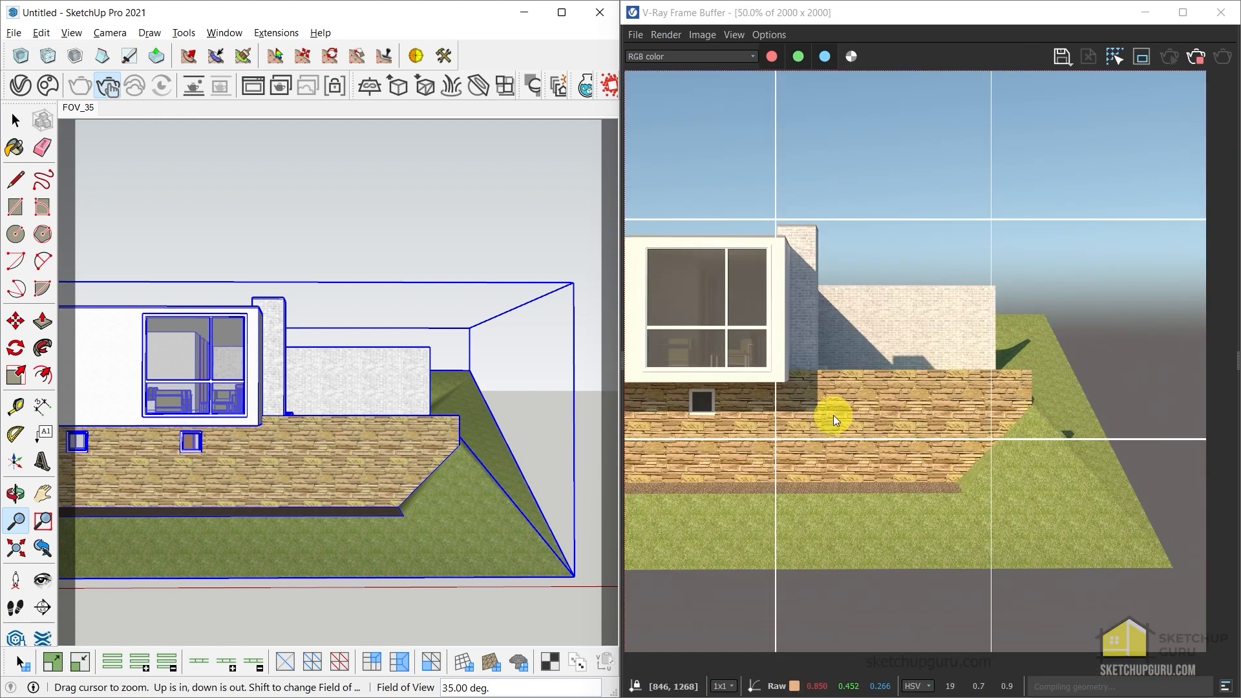
{"action": "scroll", "coordinate": [832, 415], "scroll_direction": "down", "scroll_amount": 1}
{"action": "scroll", "coordinate": [834, 306], "scroll_direction": "up", "scroll_amount": 1}
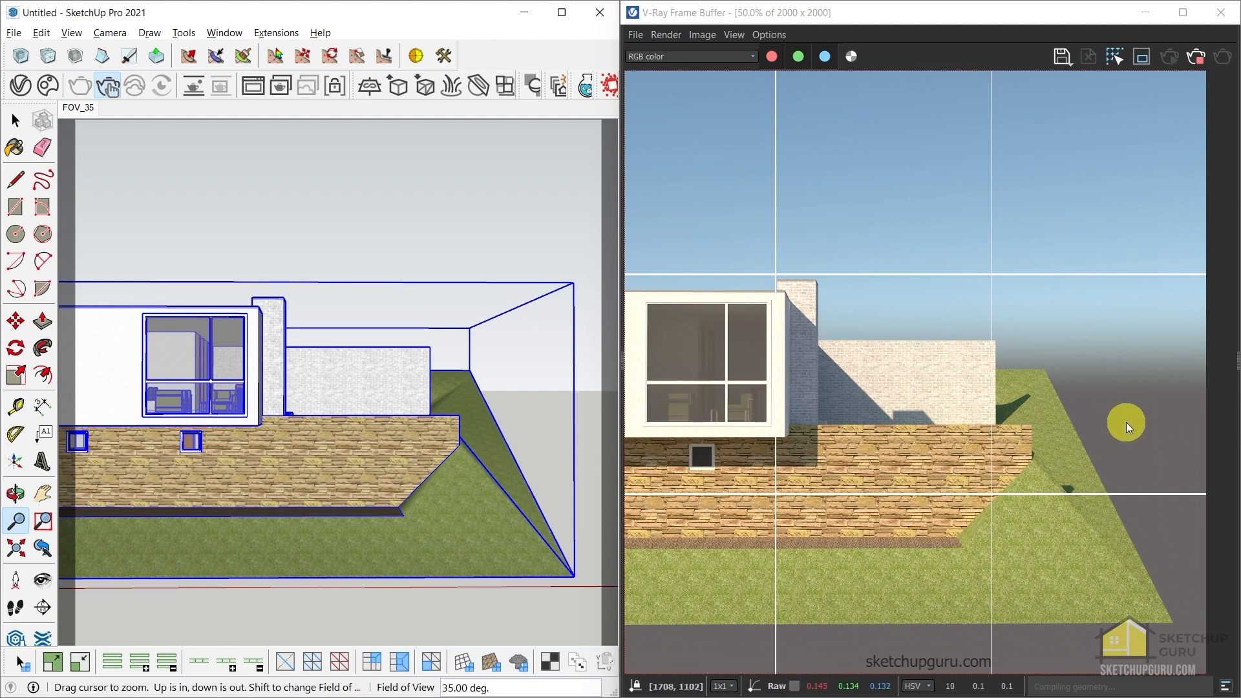
{"action": "scroll", "coordinate": [782, 305], "scroll_direction": "down", "scroll_amount": 1}
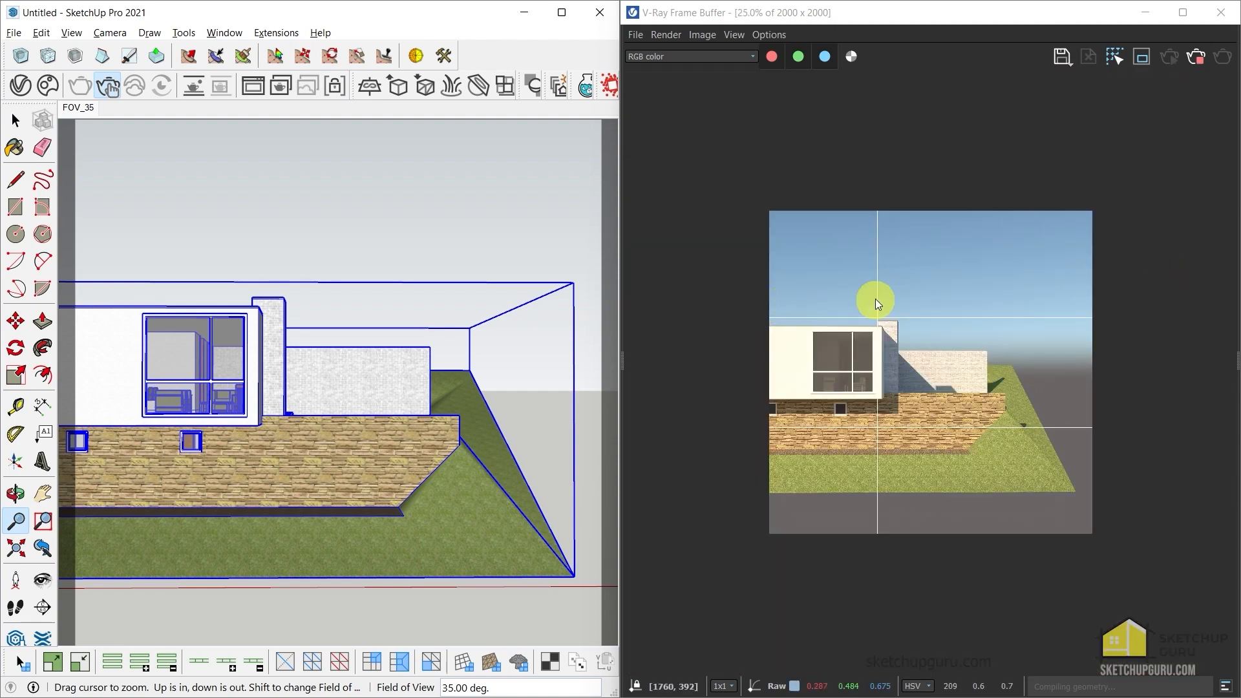
{"action": "scroll", "coordinate": [964, 386], "scroll_direction": "up", "scroll_amount": 1}
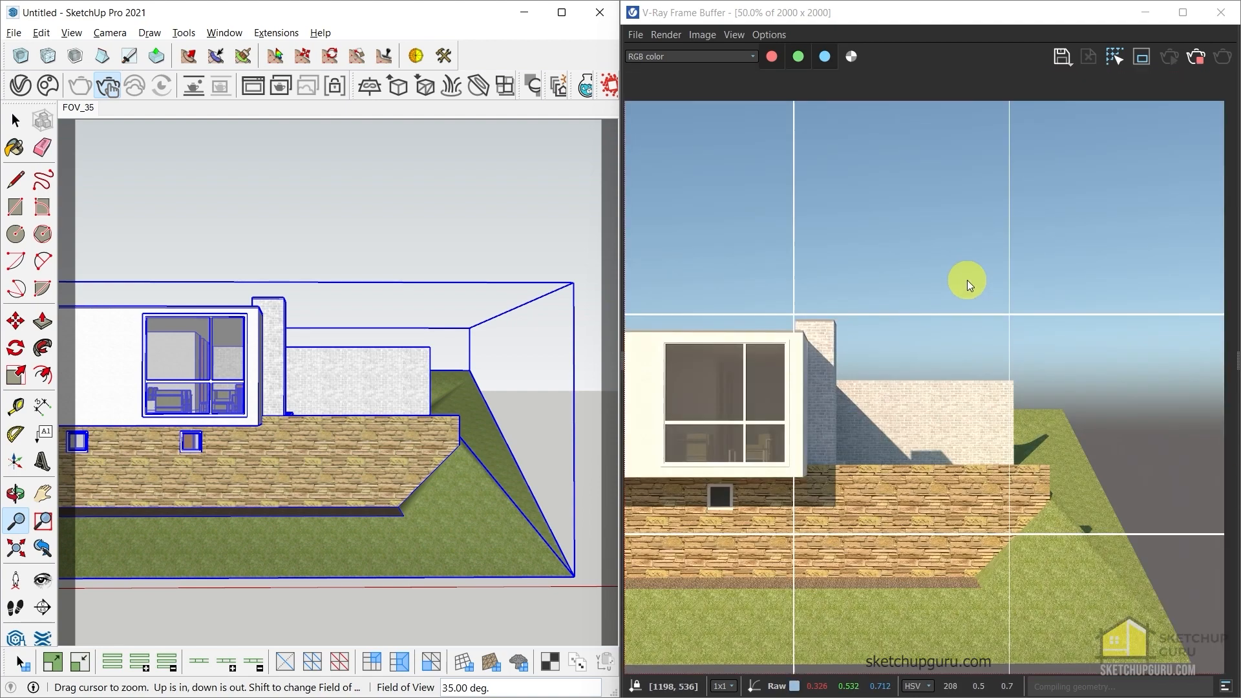
{"action": "scroll", "coordinate": [937, 382], "scroll_direction": "down", "scroll_amount": 1}
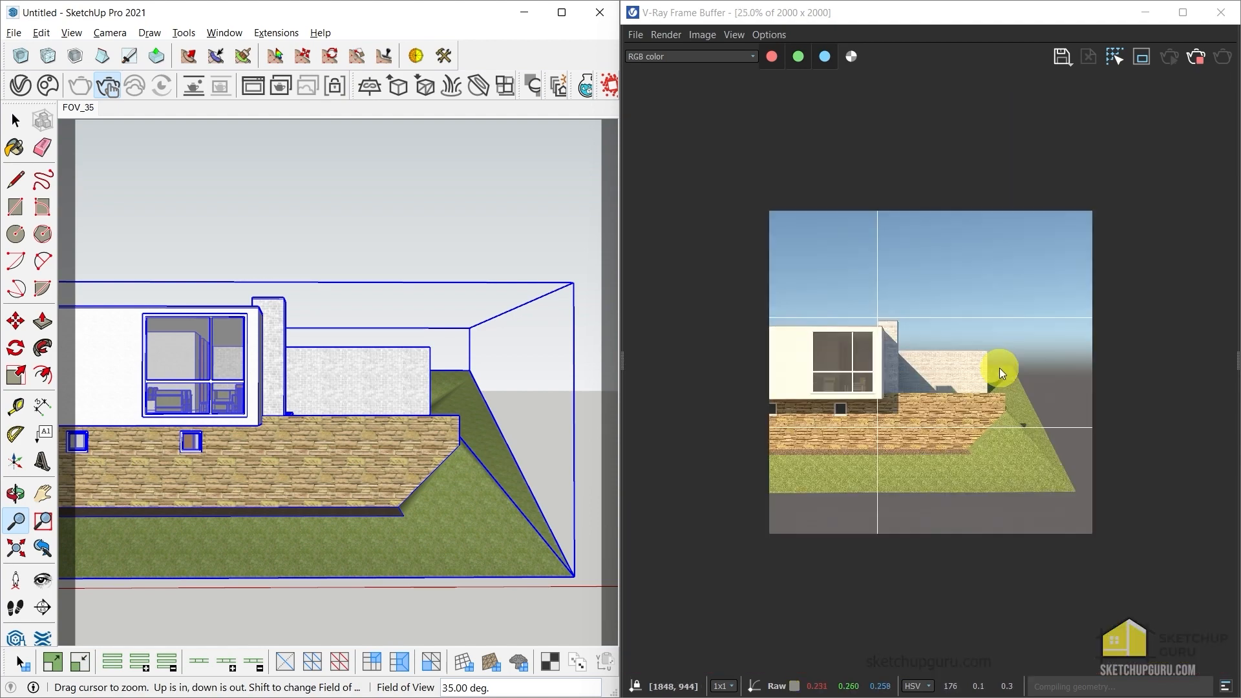
{"action": "scroll", "coordinate": [1020, 337], "scroll_direction": "up", "scroll_amount": 1}
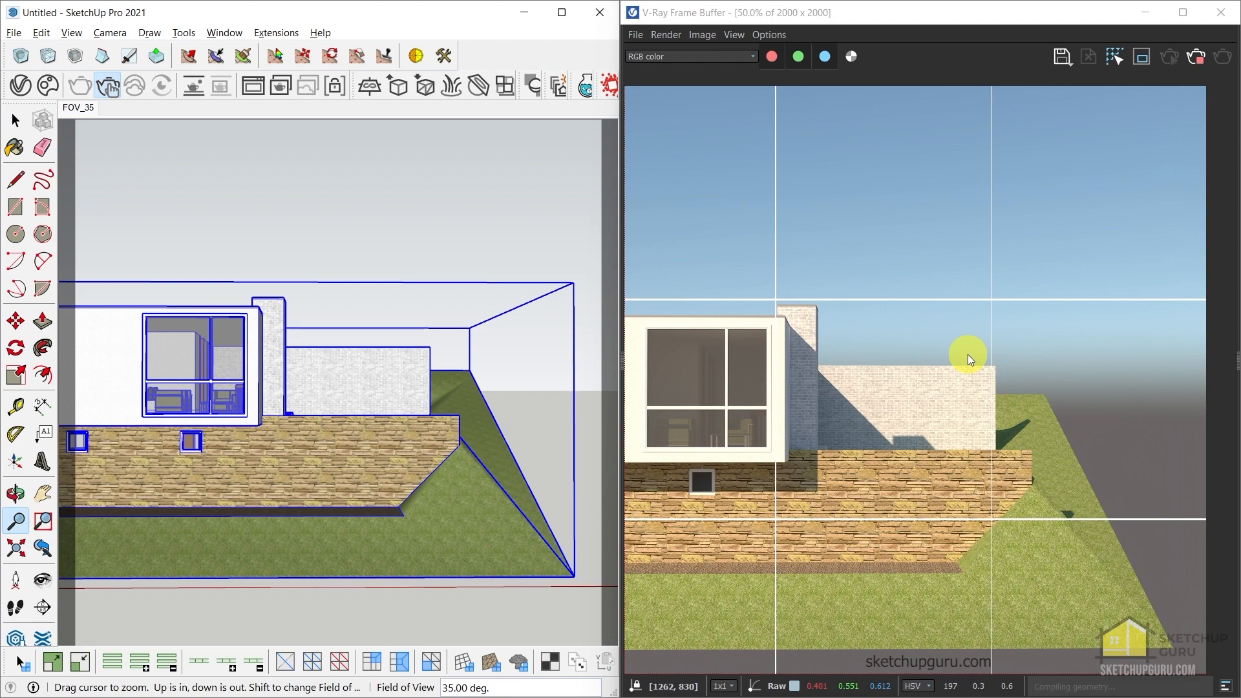
{"action": "scroll", "coordinate": [968, 354], "scroll_direction": "down", "scroll_amount": 1}
{"action": "scroll", "coordinate": [957, 378], "scroll_direction": "up", "scroll_amount": 1}
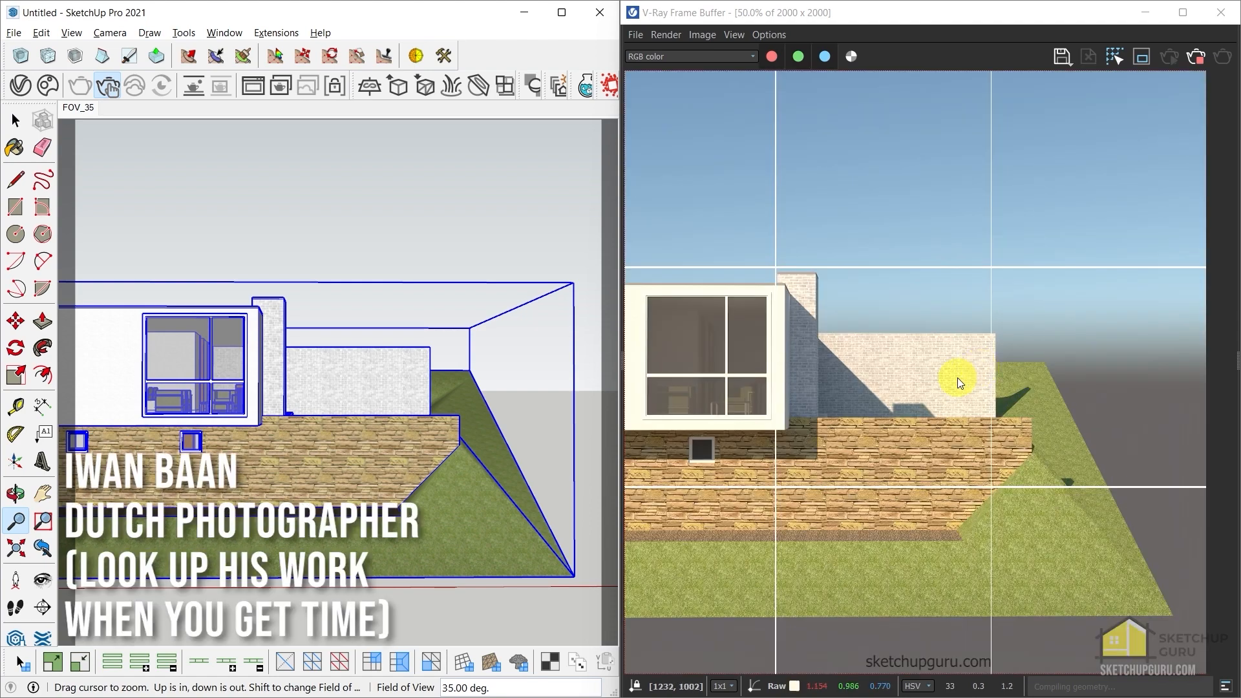
{"action": "scroll", "coordinate": [957, 378], "scroll_direction": "down", "scroll_amount": 1}
{"action": "scroll", "coordinate": [957, 379], "scroll_direction": "up", "scroll_amount": 1}
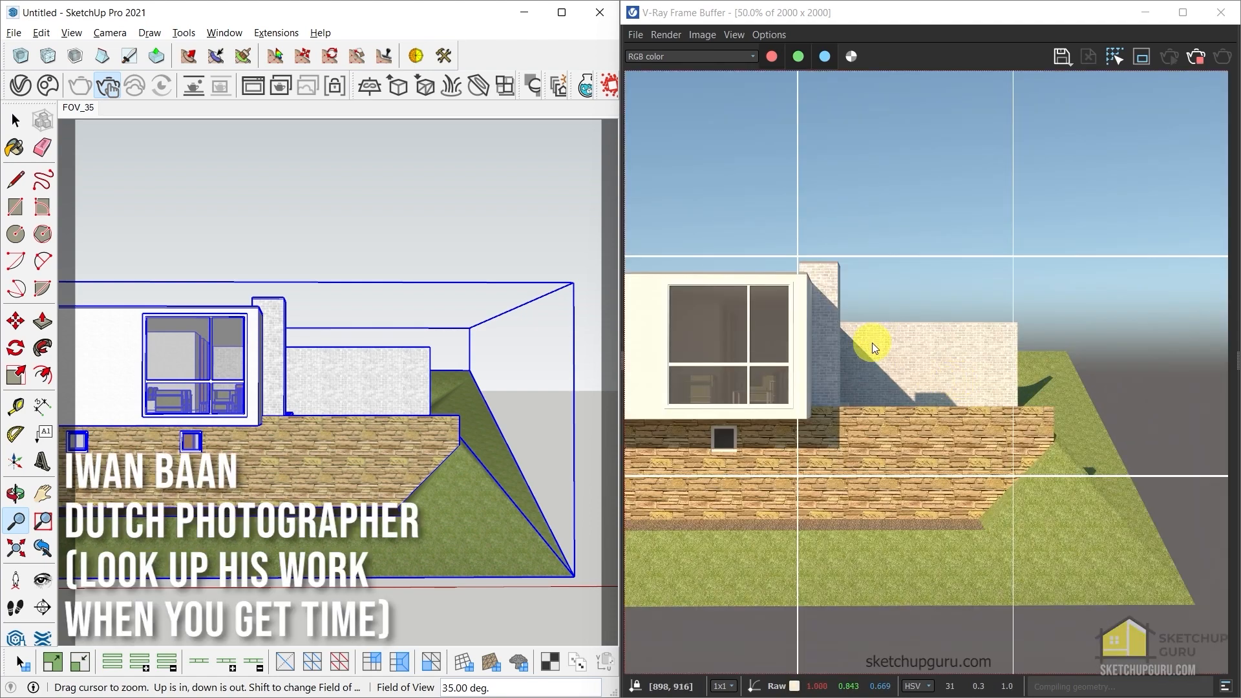
{"action": "scroll", "coordinate": [883, 316], "scroll_direction": "down", "scroll_amount": 1}
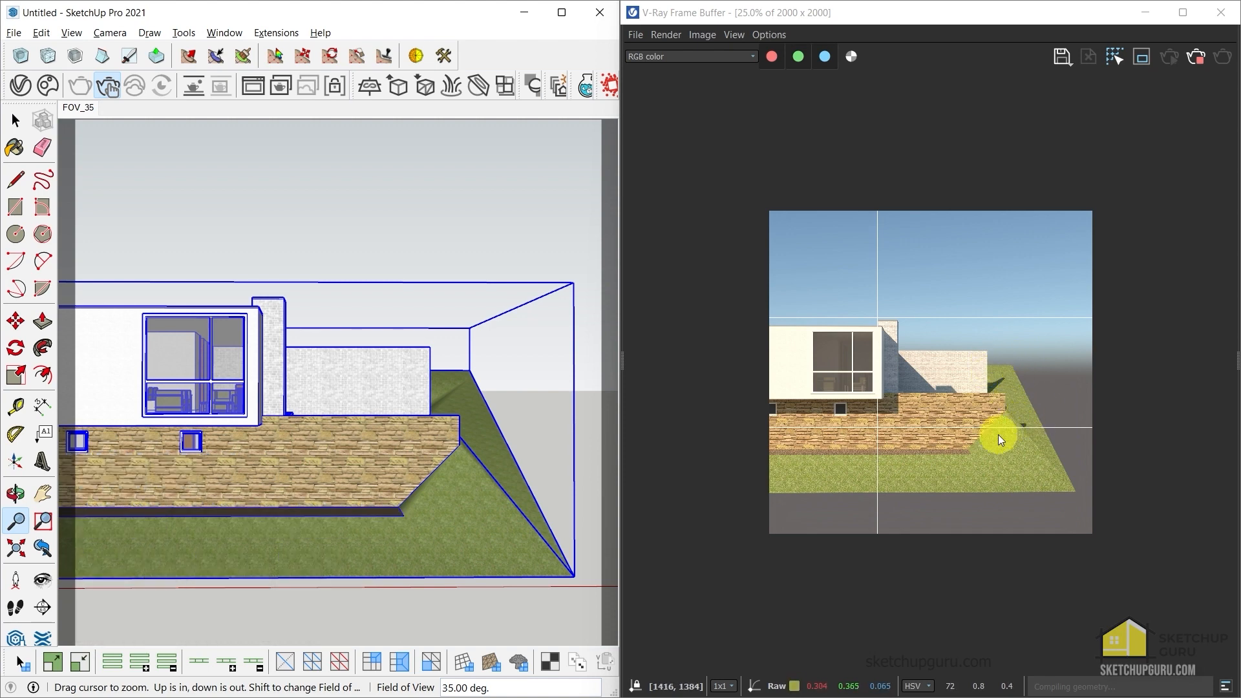
{"action": "scroll", "coordinate": [982, 425], "scroll_direction": "up", "scroll_amount": 1}
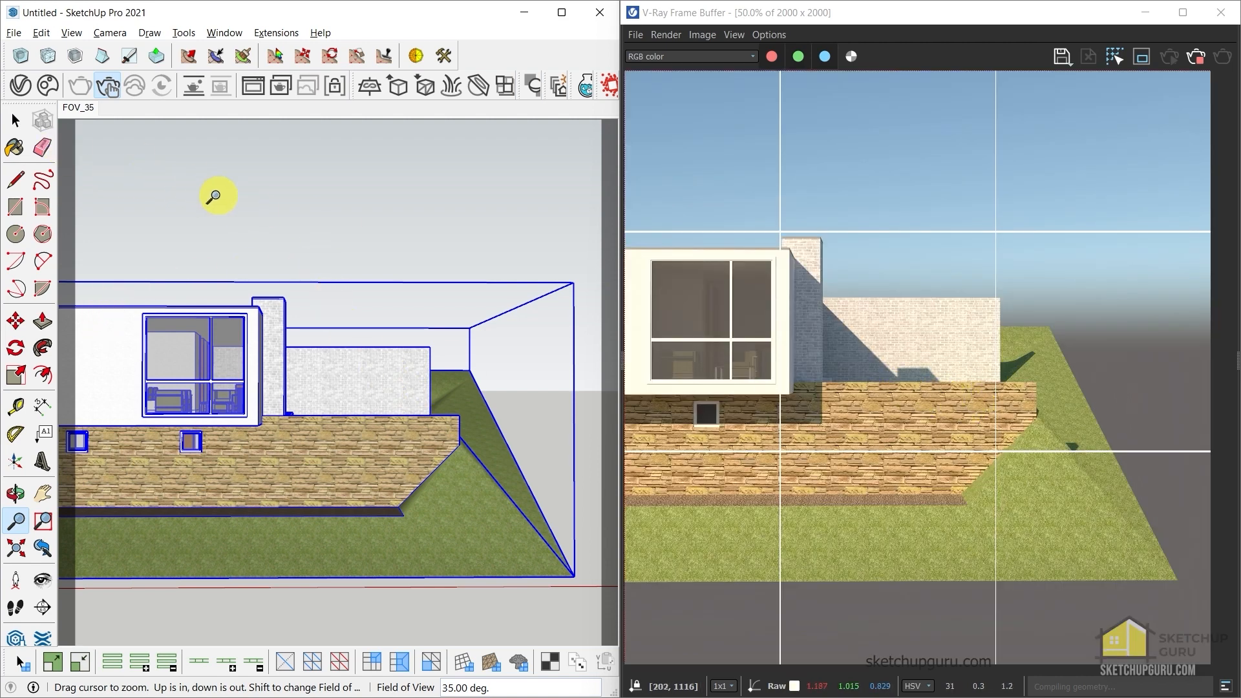
Set the camera's field of view to 25 degrees and pull the camera back to fit the end of the stone wall
{"action": "key", "text": "z"}
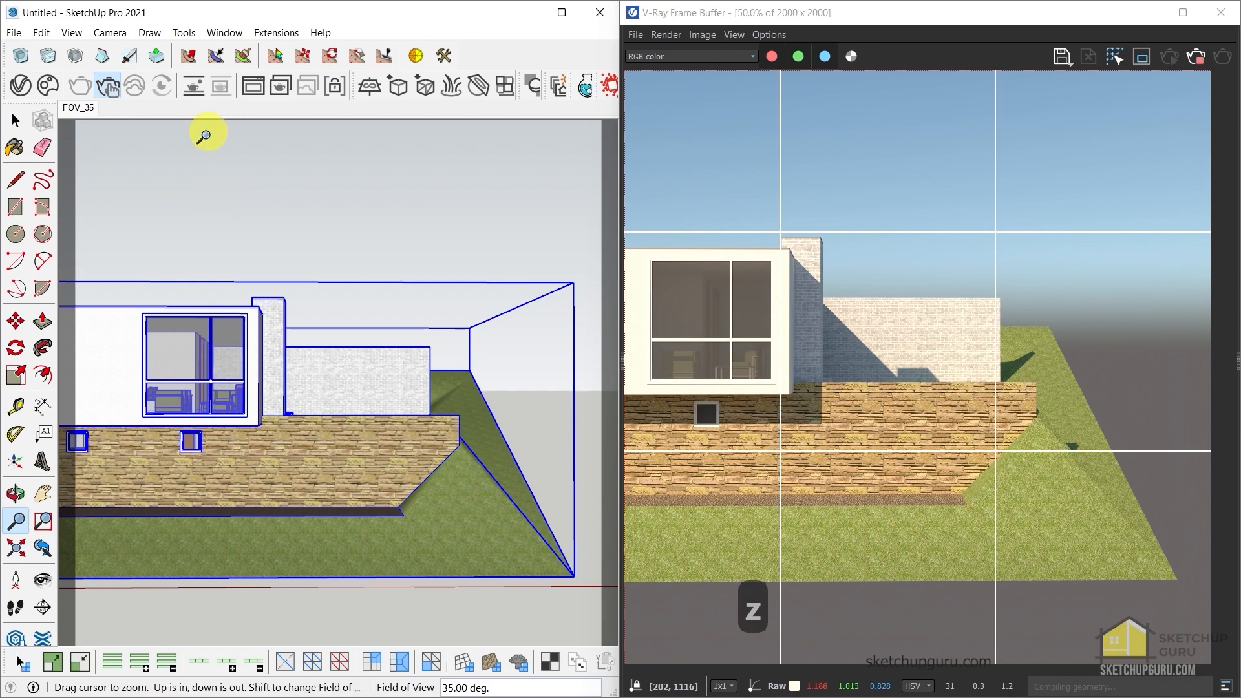
{"action": "left_click", "coordinate": [191, 8]}
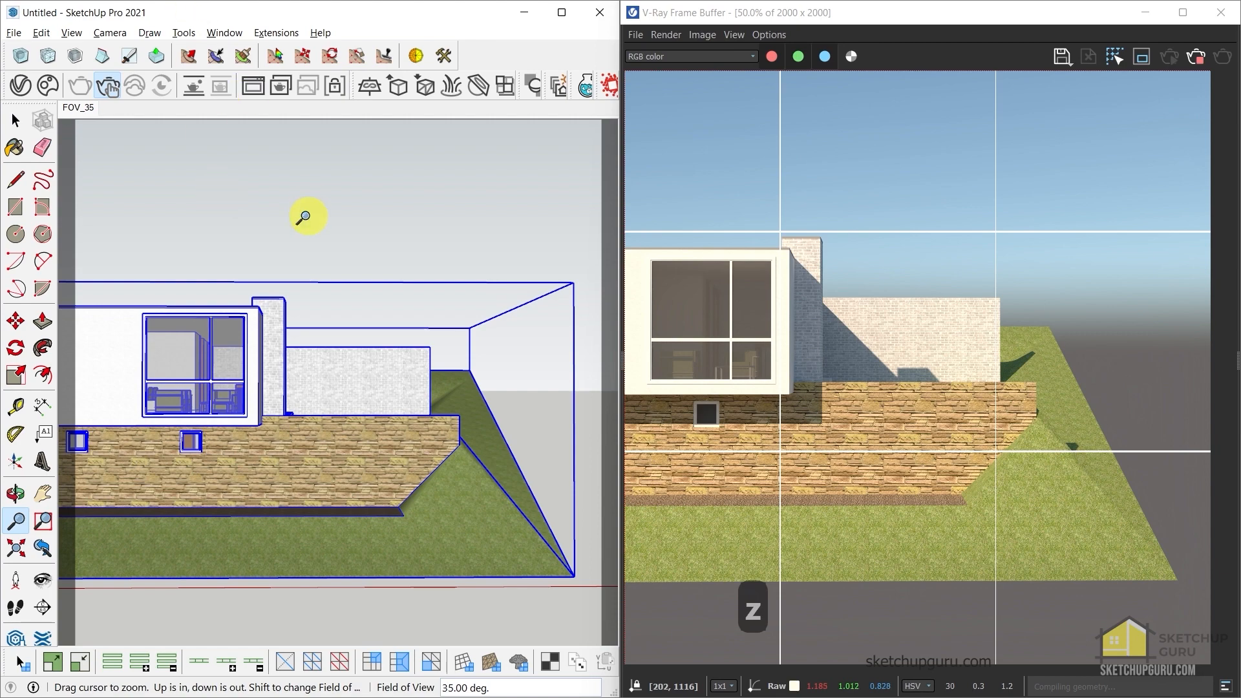
{"action": "type", "text": "25"}
{"action": "key", "text": "Return"}
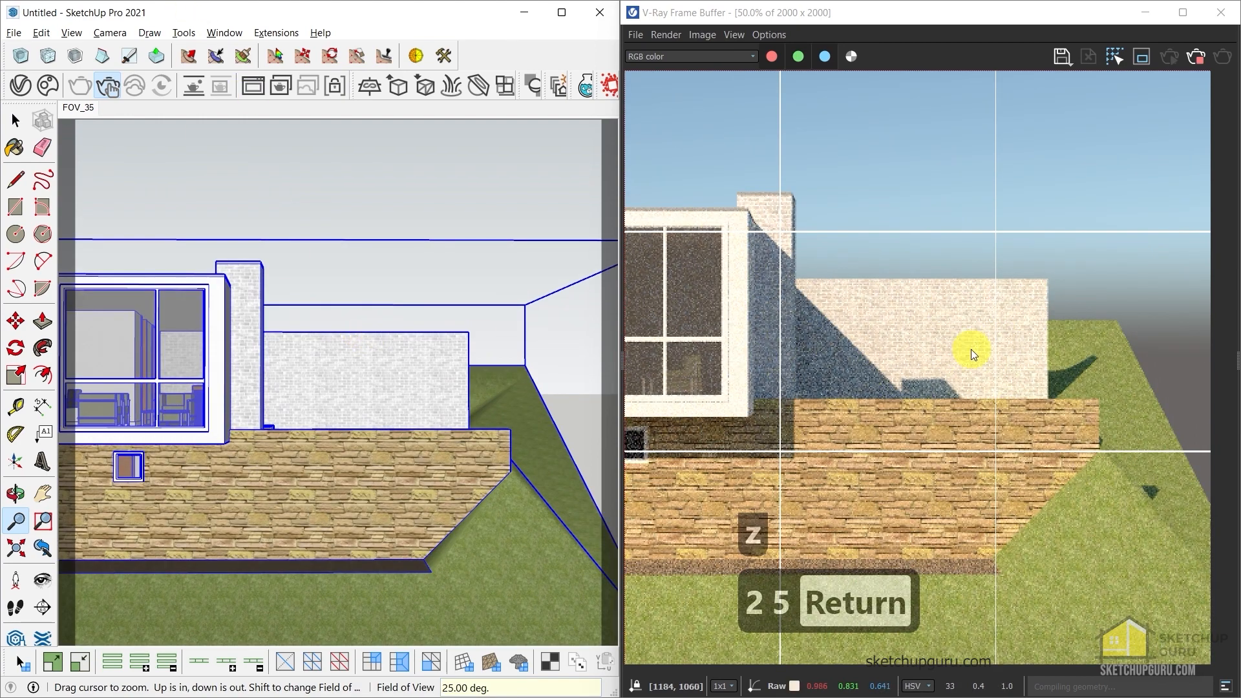
{"action": "scroll", "coordinate": [970, 348], "scroll_direction": "down", "scroll_amount": 1}
{"action": "scroll", "coordinate": [285, 358], "scroll_direction": "down", "scroll_amount": 1}
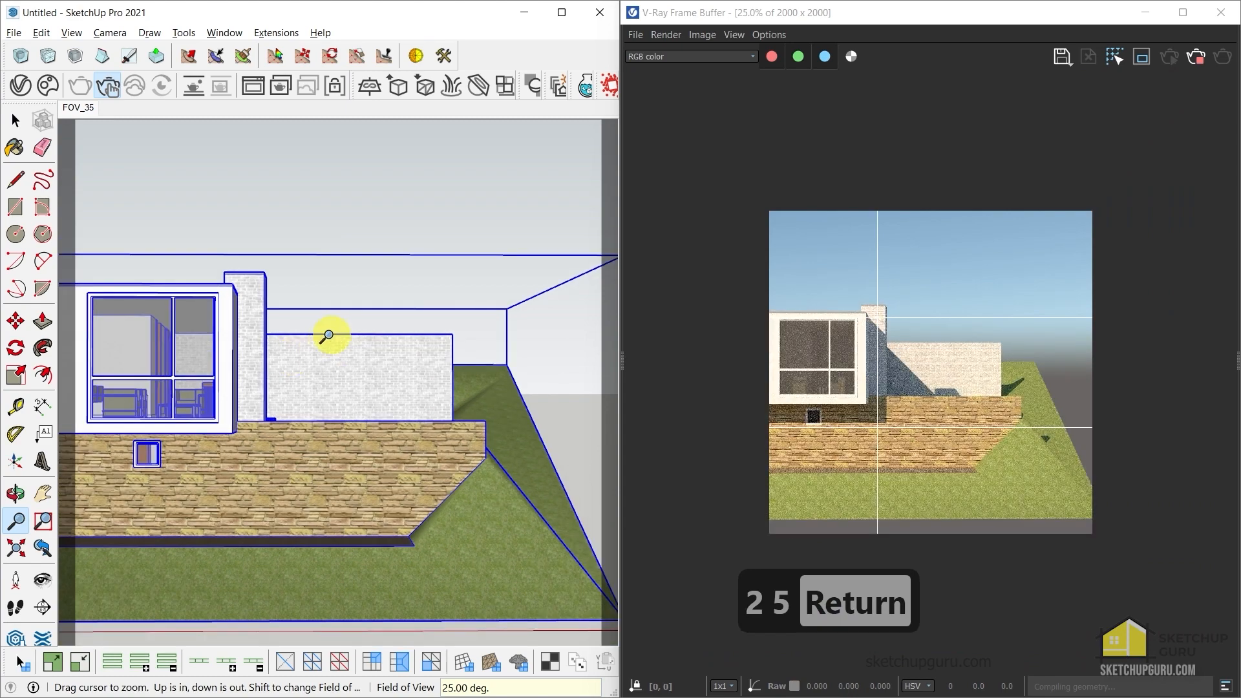
{"action": "scroll", "coordinate": [334, 331], "scroll_direction": "down", "scroll_amount": 1}
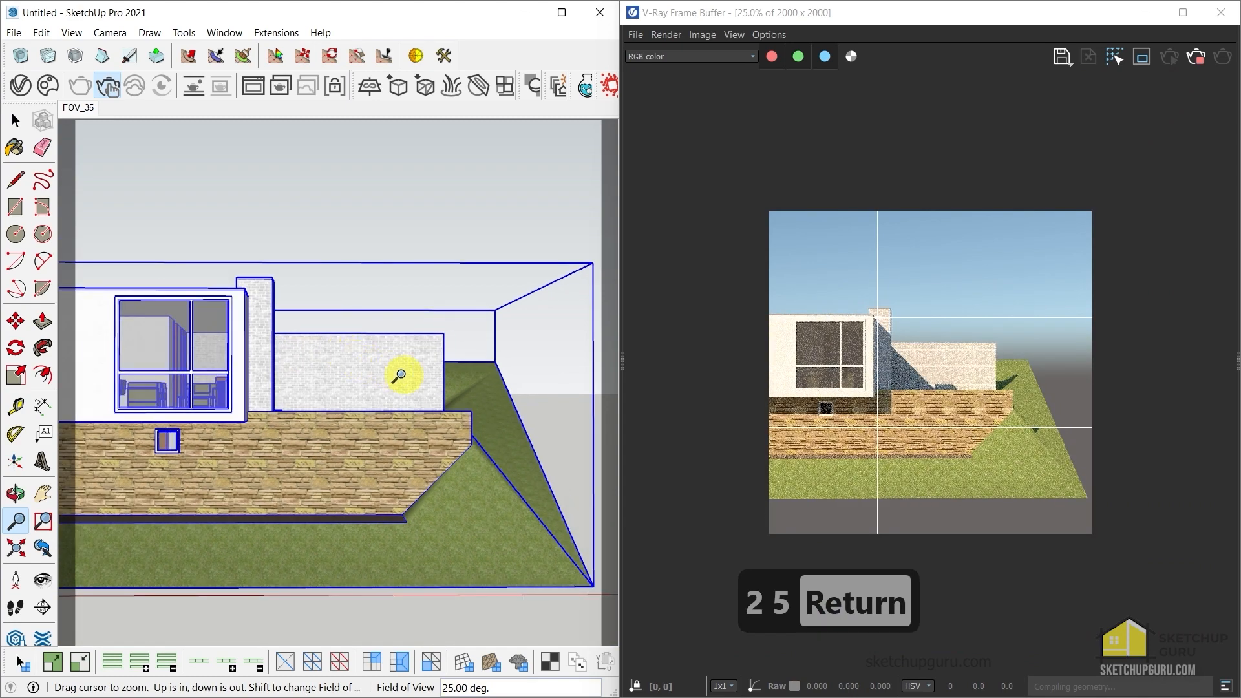
Switch the camera to two-point perspective, and orbit and pan the view to realign the chimney and stone wall with the grid
{"action": "mouse_move", "coordinate": [368, 375]}
{"action": "middle_mouse_down"}
{"action": "mouse_move", "coordinate": [391, 368]}
{"action": "mouse_move", "coordinate": [381, 373]}
{"action": "middle_mouse_up"}
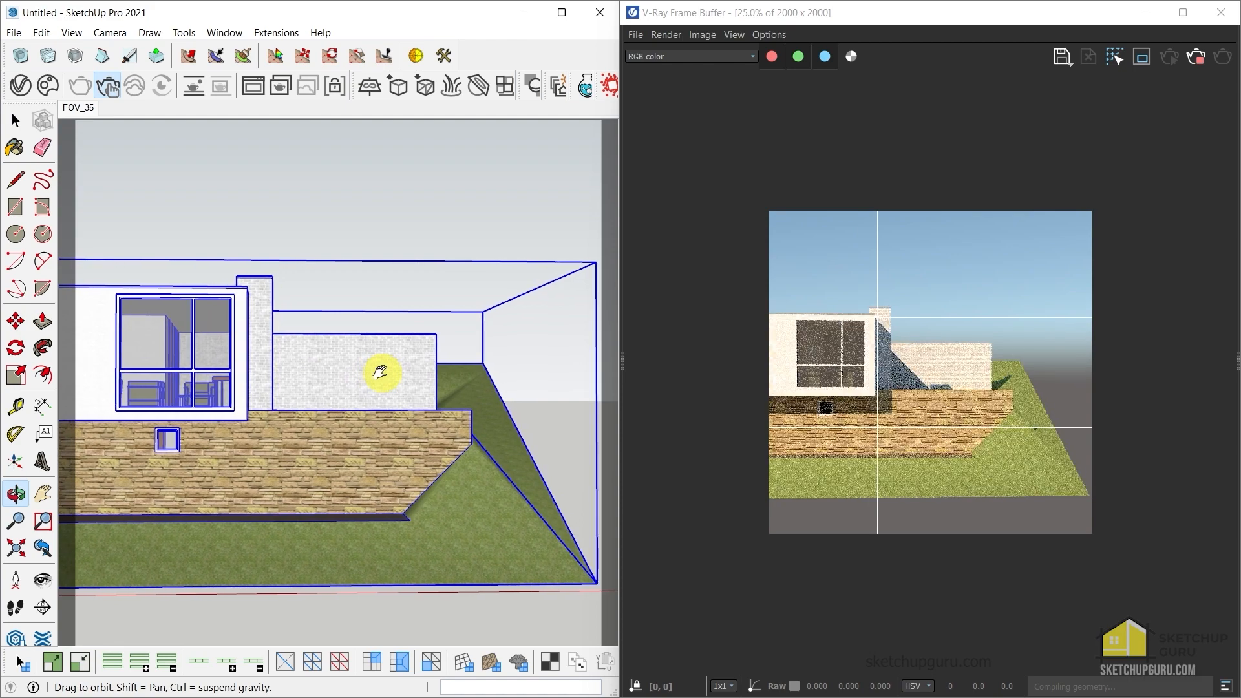
{"action": "left_click", "coordinate": [110, 32]}
{"action": "left_click", "coordinate": [142, 143]}
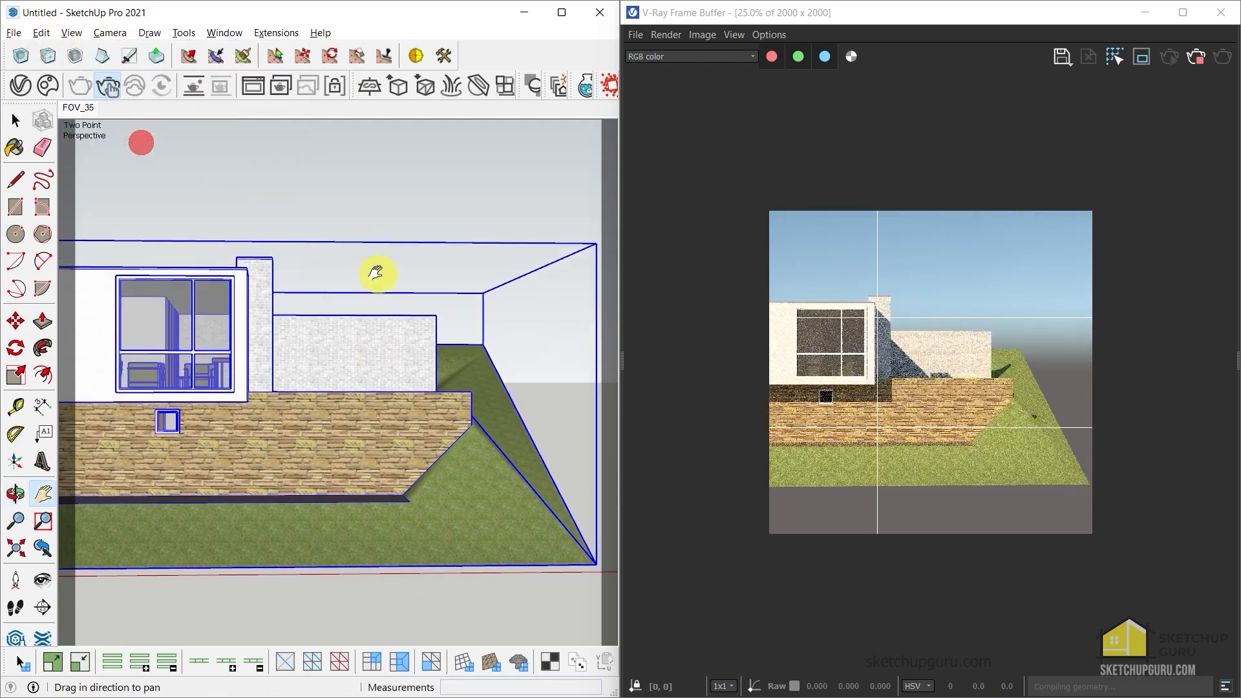
{"action": "mouse_move", "coordinate": [370, 282]}
{"action": "left_mouse_down"}
{"action": "mouse_move", "coordinate": [363, 309]}
{"action": "mouse_move", "coordinate": [362, 297]}
{"action": "left_mouse_up"}
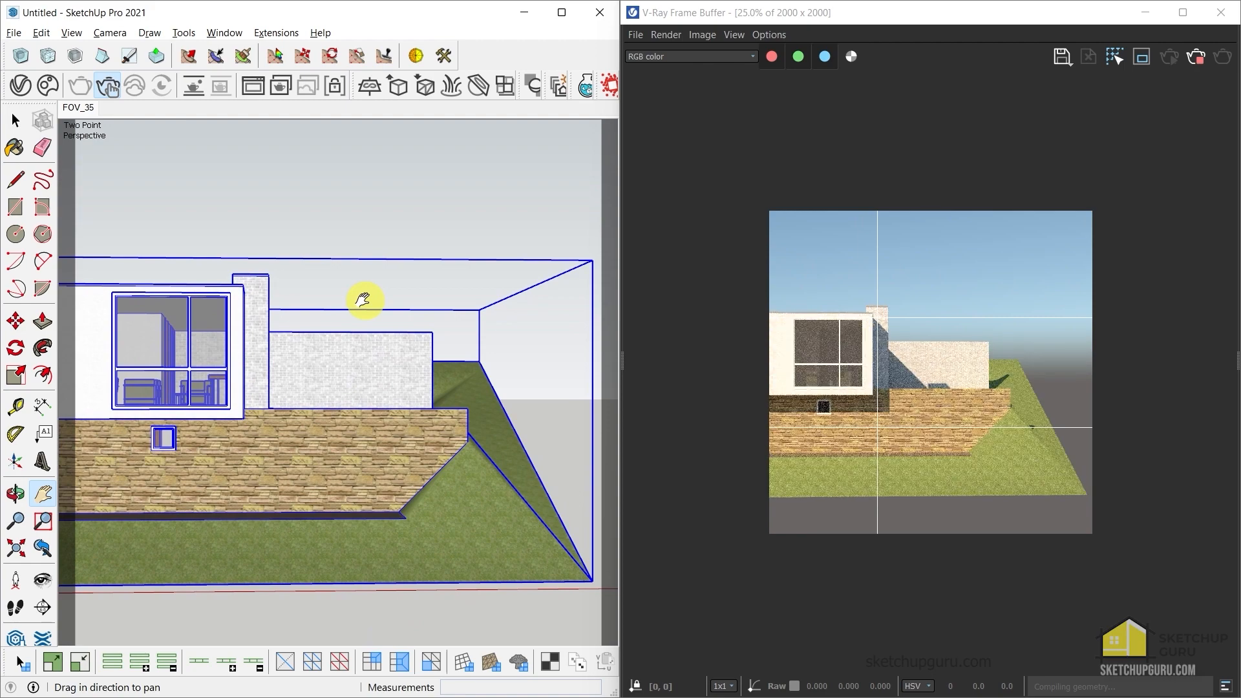
{"action": "middle_click_drag", "start_coordinate": [343, 385], "coordinate": [345, 369]}
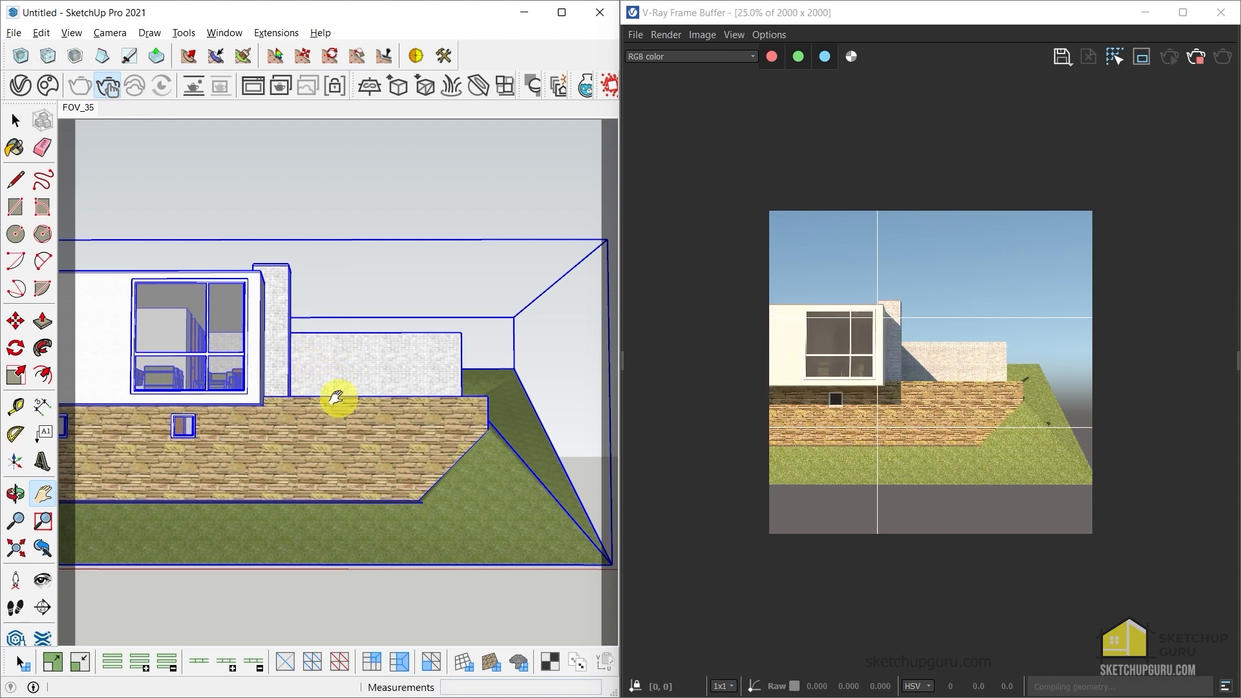
Set the camera's field of view to 20 degrees and move the camera back to reframe the house and stone wall
{"action": "type", "text": "z20"}
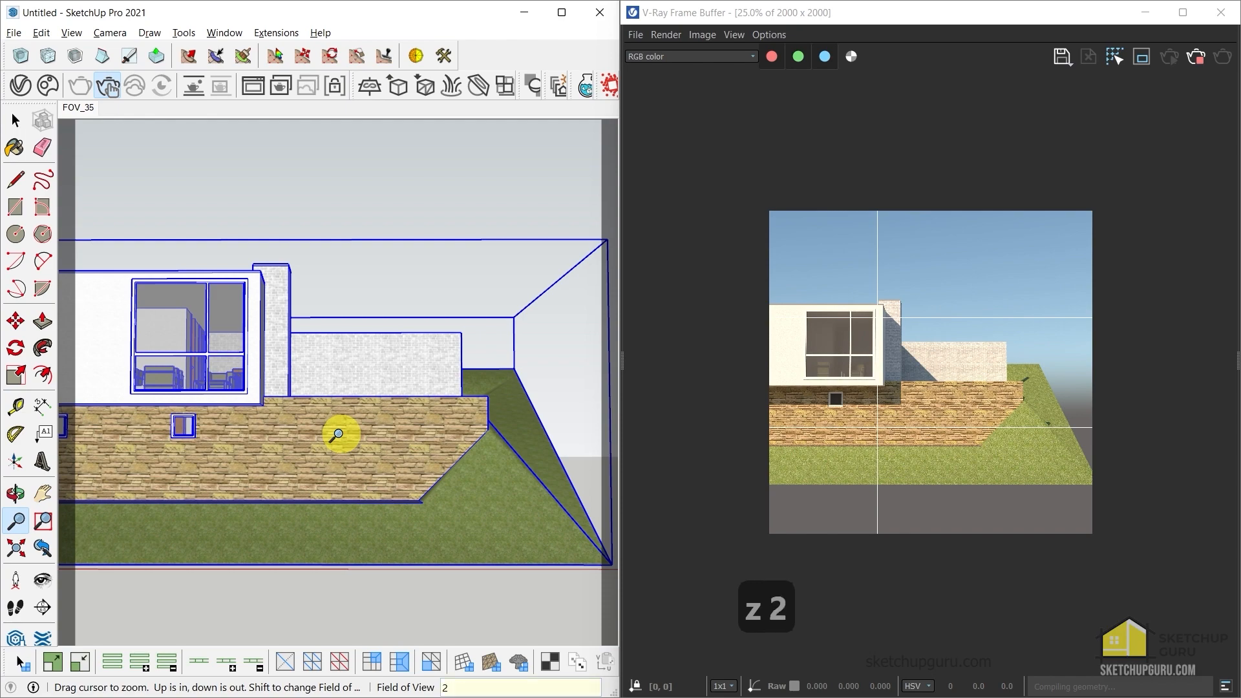
{"action": "key", "text": "BackSpace"}
{"action": "key", "text": "BackSpace"}
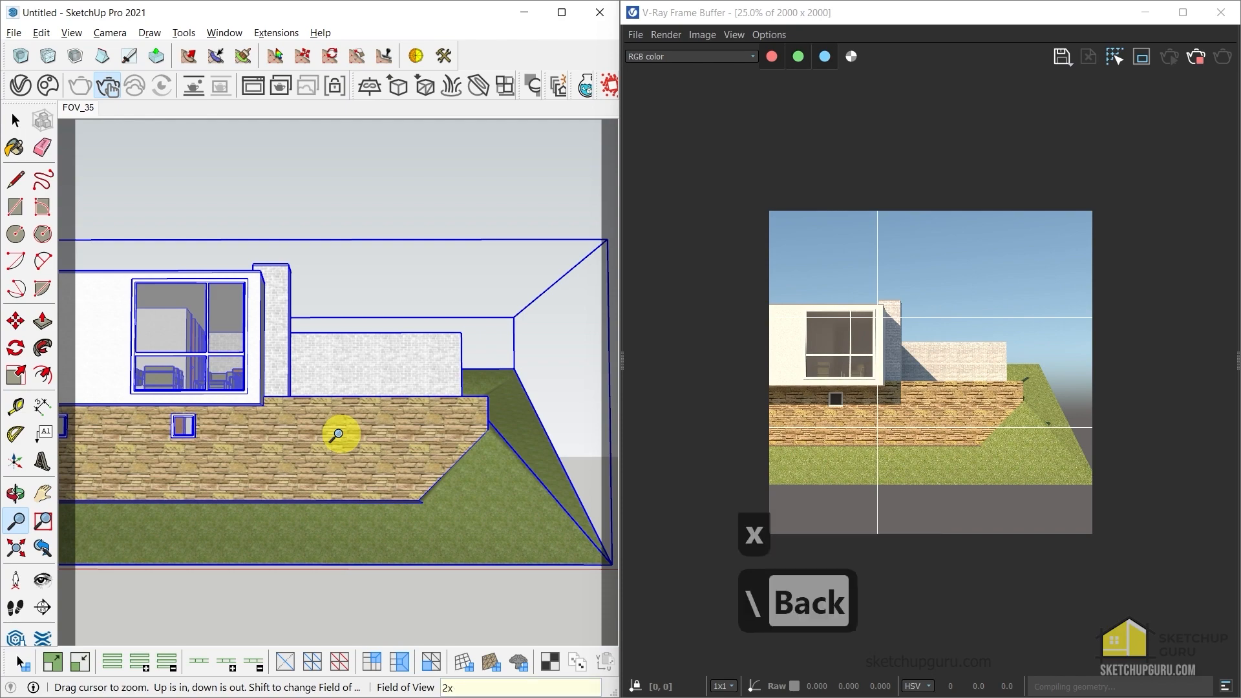
{"action": "type", "text": "20"}
{"action": "key", "text": "Return"}
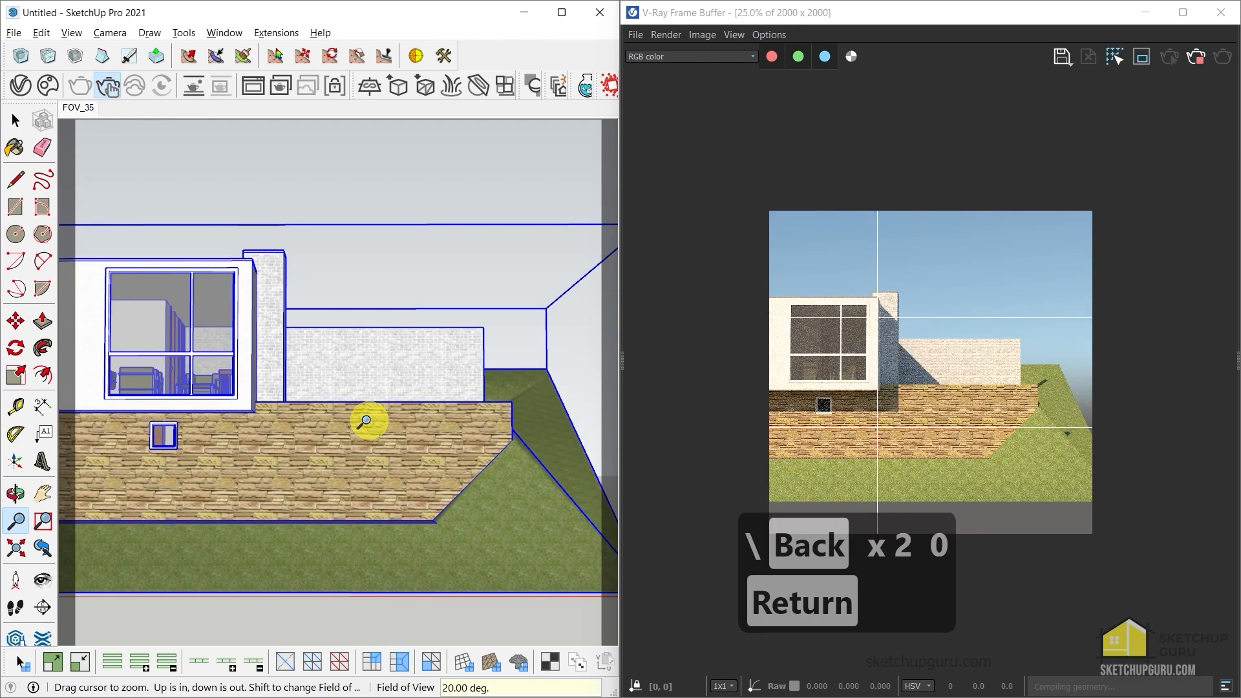
{"action": "mouse_move", "coordinate": [438, 425]}
{"action": "left_mouse_down"}
{"action": "mouse_move", "coordinate": [380, 443]}
{"action": "mouse_move", "coordinate": [435, 443]}
{"action": "mouse_move", "coordinate": [375, 427]}
{"action": "mouse_move", "coordinate": [380, 444]}
{"action": "left_mouse_up"}
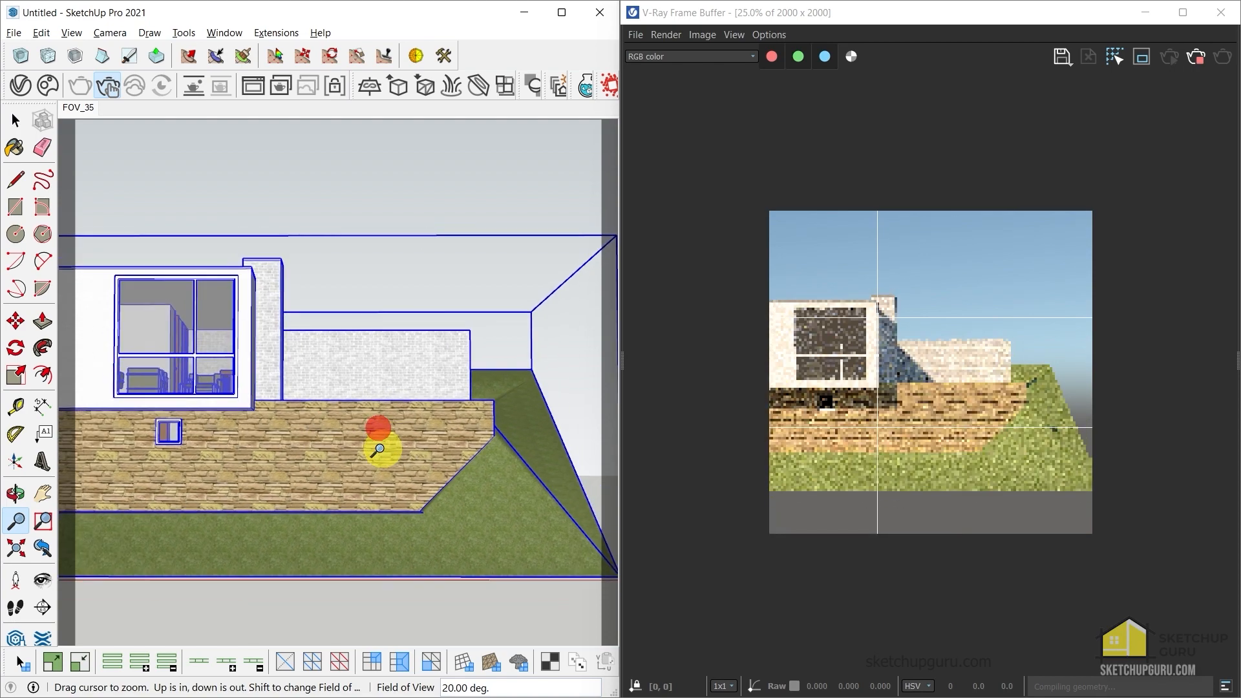
Re-enter a 20-degree field of view and move the camera slightly closer to the house
{"action": "type", "text": "z20"}
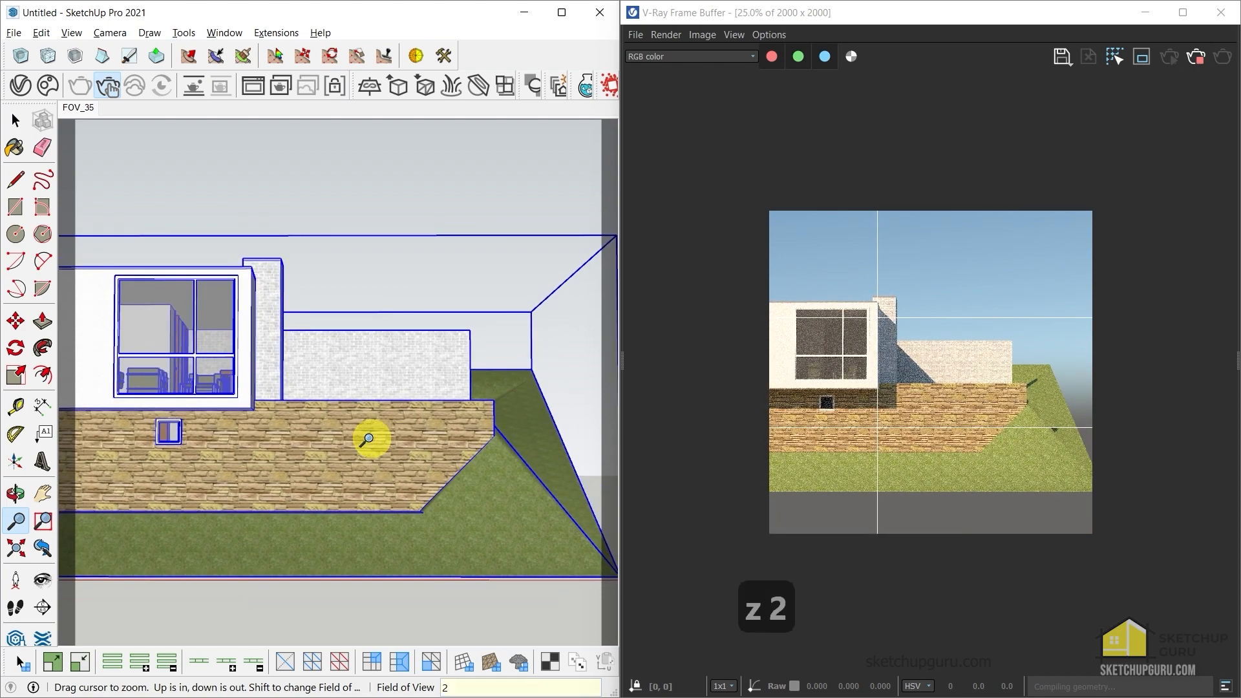
{"action": "key", "text": "Return"}
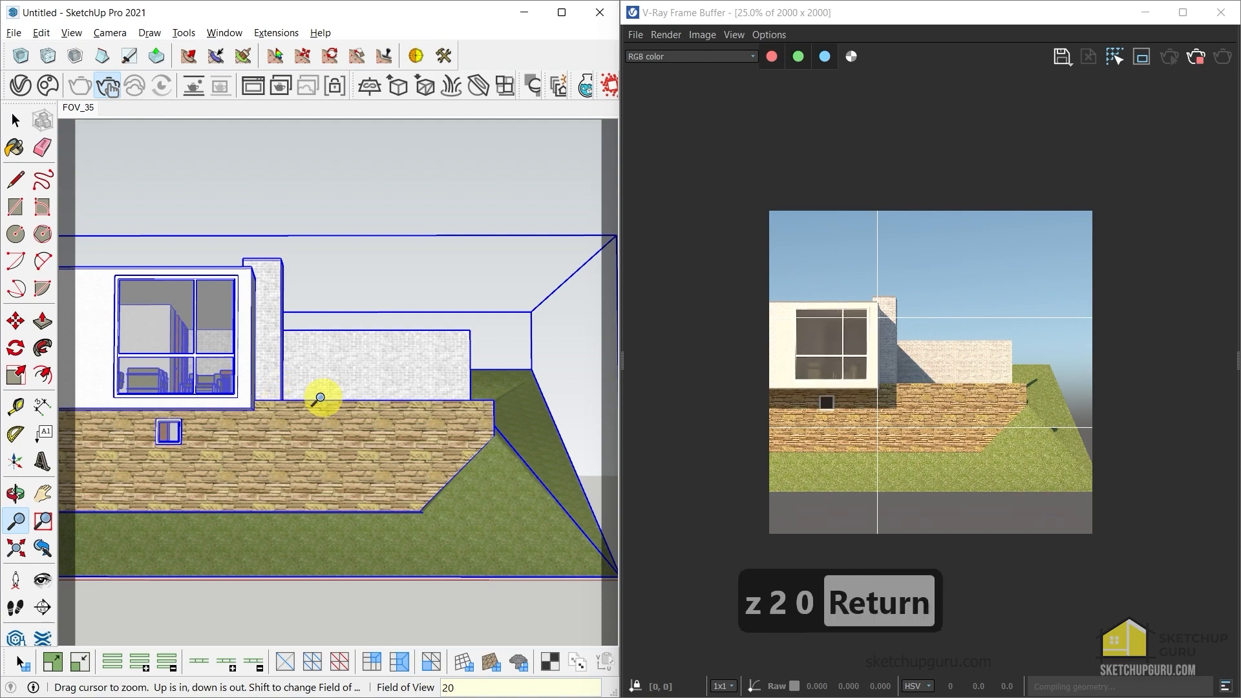
{"action": "mouse_move", "coordinate": [340, 414]}
{"action": "left_mouse_down"}
{"action": "mouse_move", "coordinate": [355, 396]}
{"action": "mouse_move", "coordinate": [424, 407]}
{"action": "mouse_move", "coordinate": [348, 406]}
{"action": "left_mouse_up"}
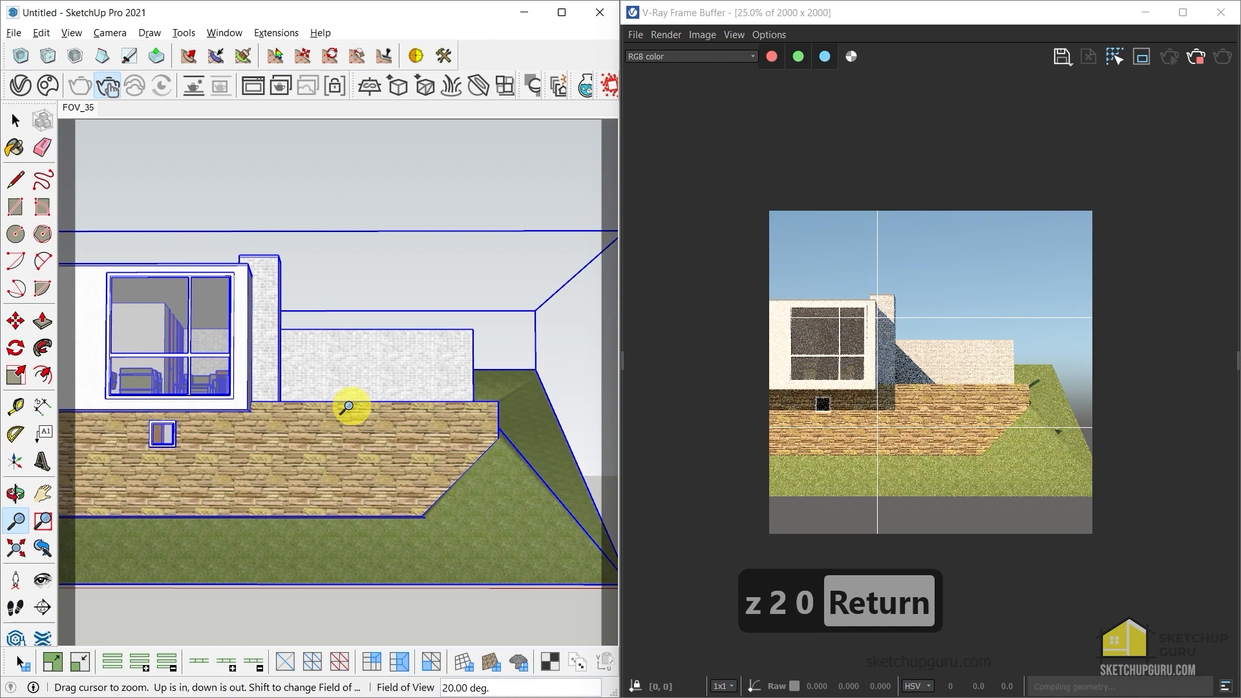
Orbit slightly, switch to two-point perspective and pan the view to align the chimney and stone wall with the rendered thirds grid
{"action": "middle_click_drag", "start_coordinate": [348, 406], "coordinate": [352, 424]}
{"action": "left_click", "coordinate": [109, 33]}
{"action": "left_click", "coordinate": [164, 142]}
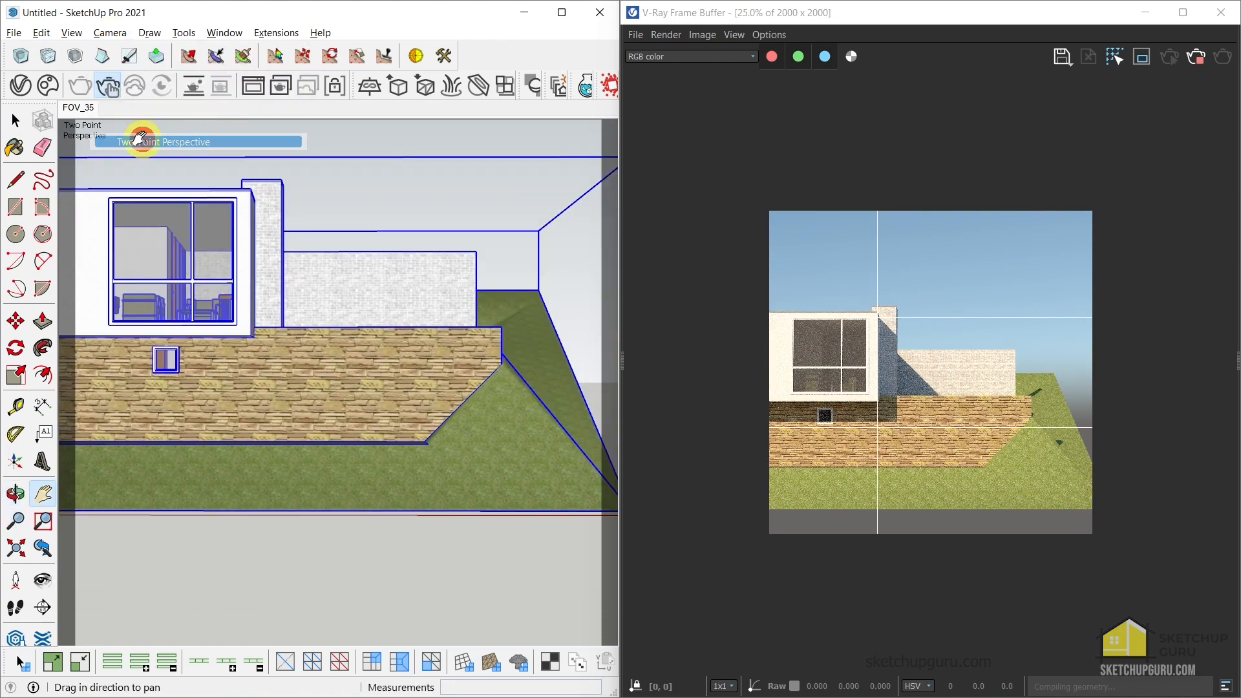
{"action": "left_click_drag", "start_coordinate": [324, 258], "coordinate": [325, 361]}
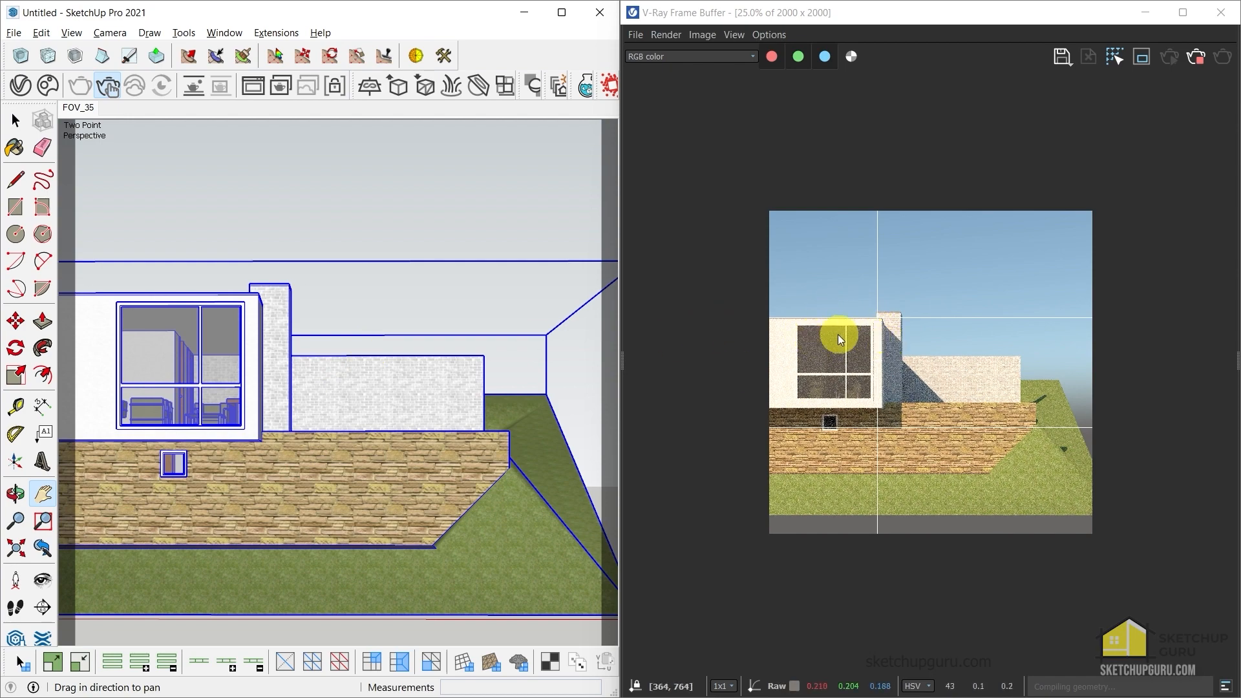
{"action": "scroll", "coordinate": [950, 356], "scroll_direction": "up", "scroll_amount": 1}
{"action": "scroll", "coordinate": [939, 356], "scroll_direction": "down", "scroll_amount": 1}
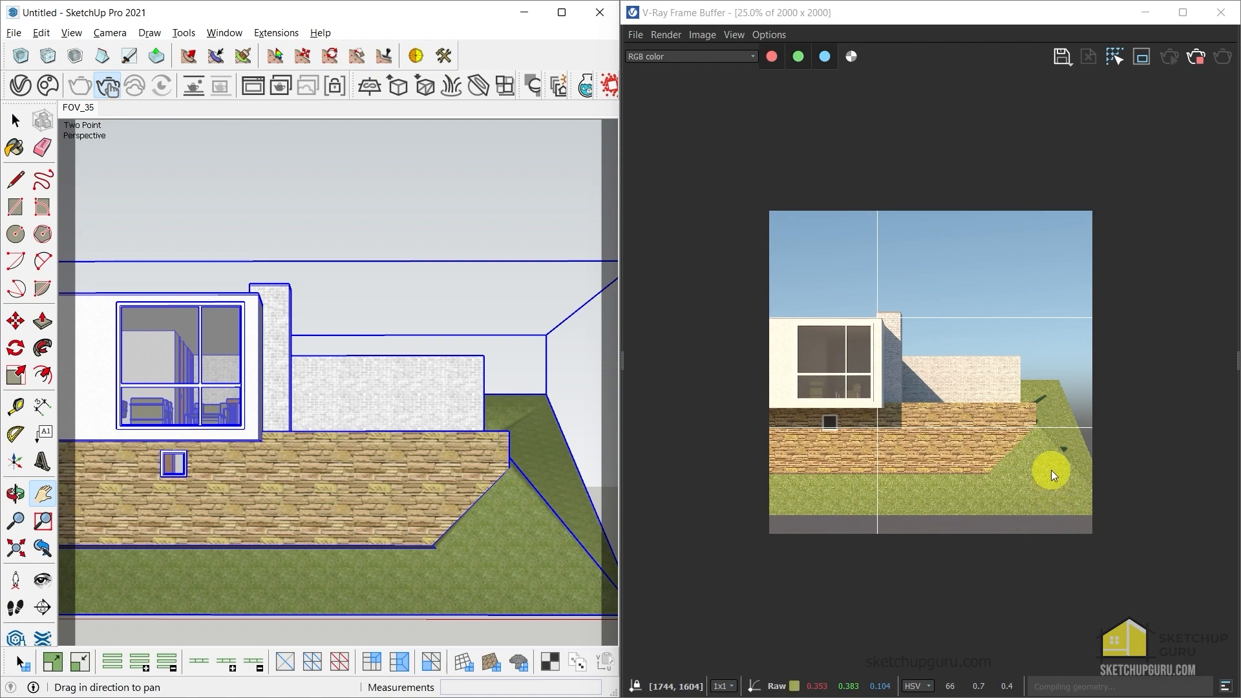
{"action": "scroll", "coordinate": [917, 415], "scroll_direction": "up", "scroll_amount": 1}
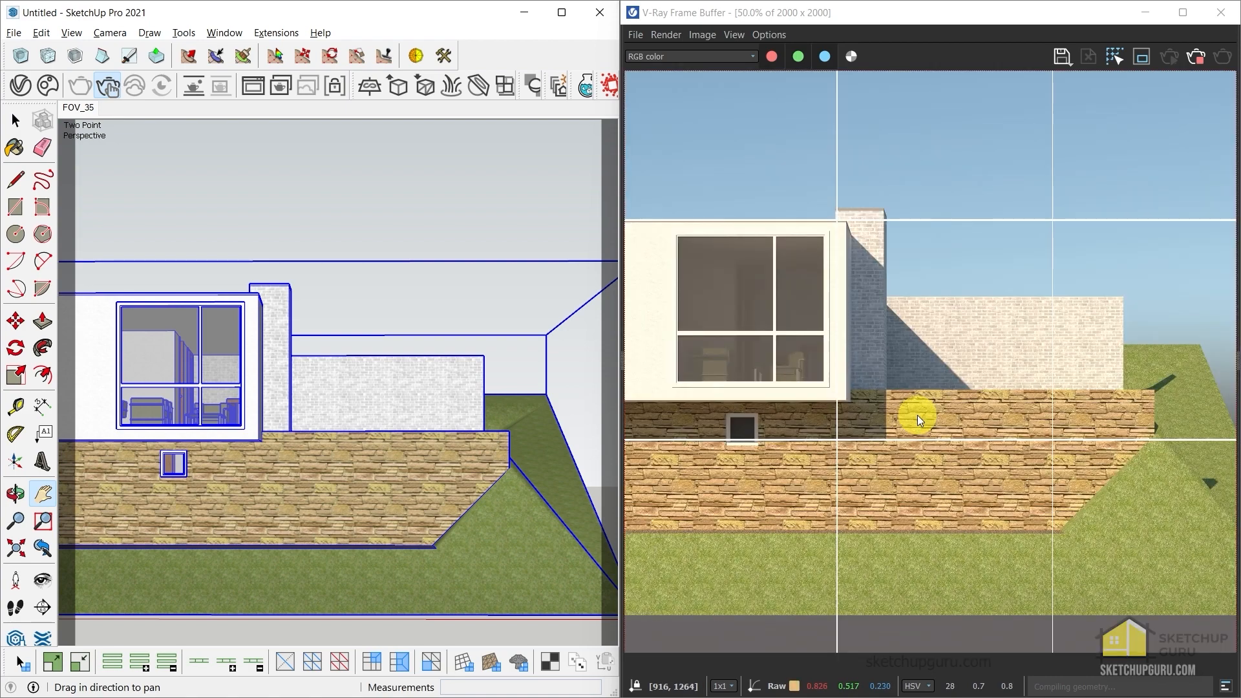
{"action": "scroll", "coordinate": [899, 397], "scroll_direction": "down", "scroll_amount": 1}
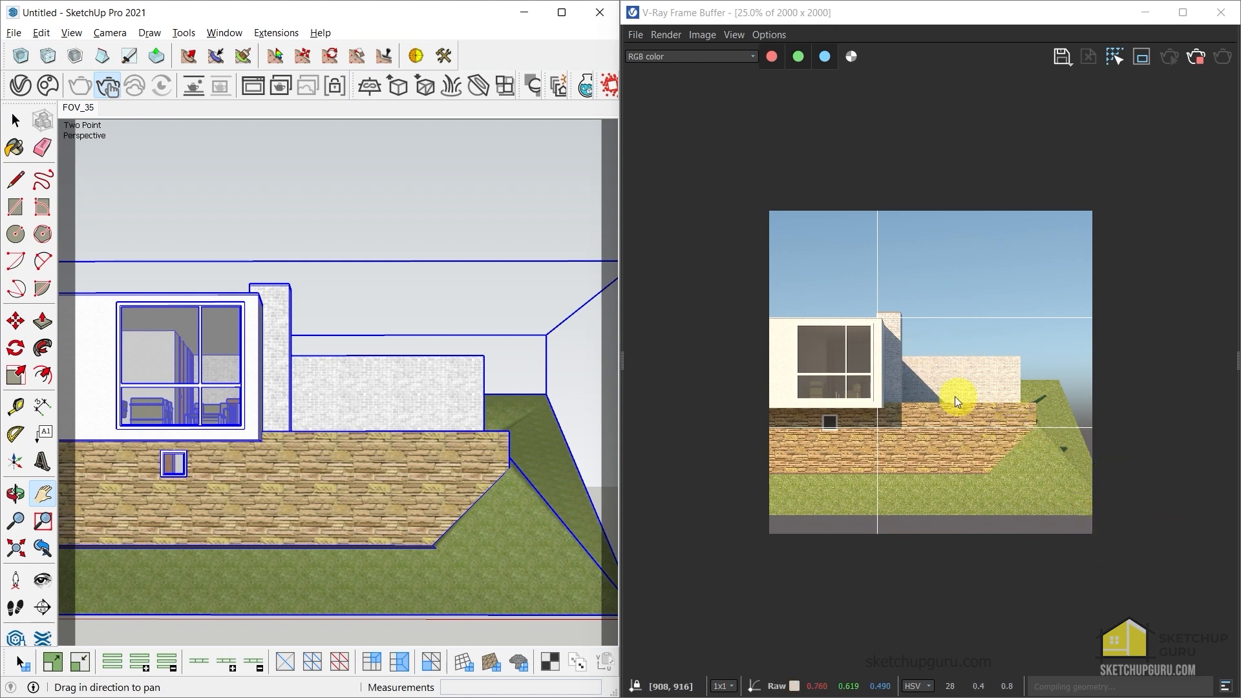
{"action": "scroll", "coordinate": [976, 355], "scroll_direction": "up", "scroll_amount": 1}
{"action": "scroll", "coordinate": [971, 358], "scroll_direction": "down", "scroll_amount": 1}
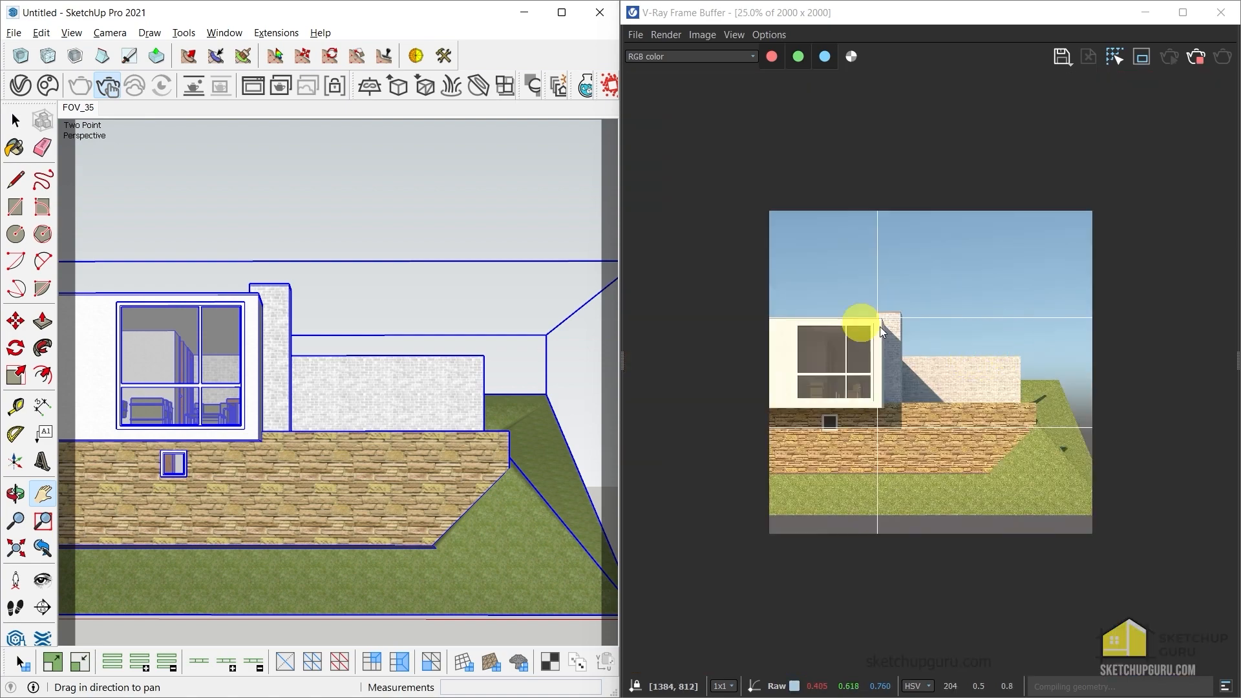
Save the current 20-degree camera view as a new scene named FOV_20
{"action": "right_click", "coordinate": [73, 105]}
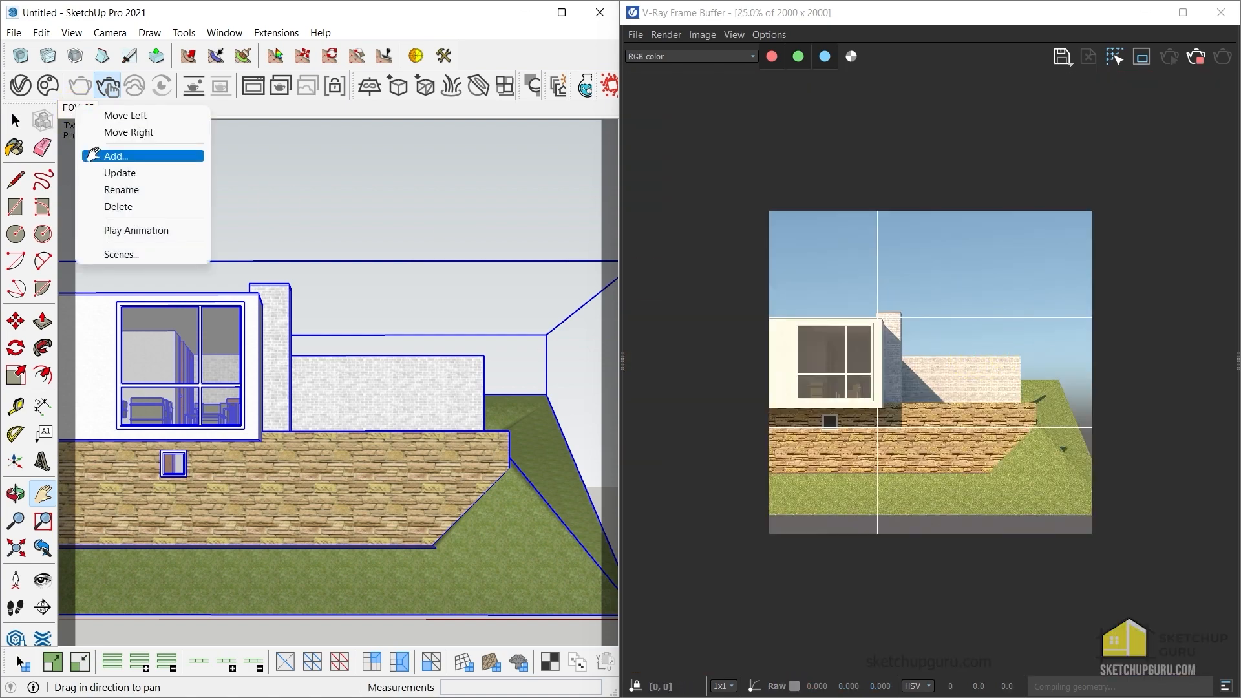
{"action": "left_click", "coordinate": [117, 156]}
{"action": "right_click", "coordinate": [112, 107]}
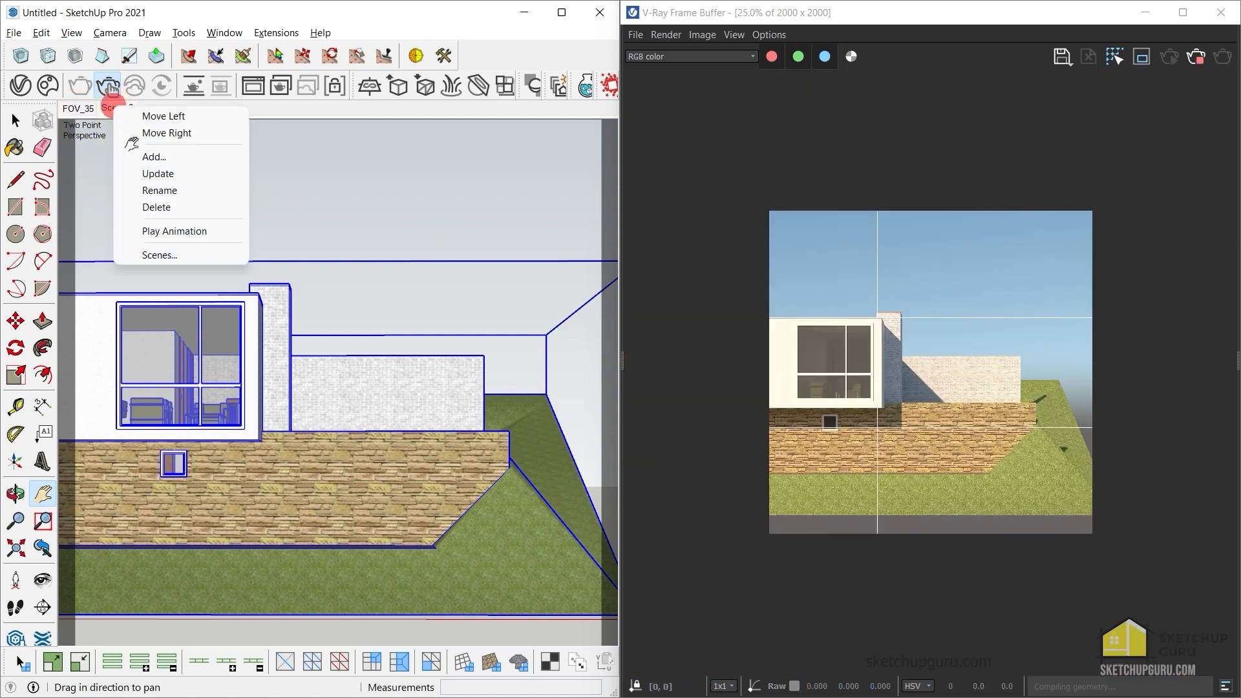
{"action": "left_click", "coordinate": [154, 188]}
{"action": "type", "text": "FOV_20"}
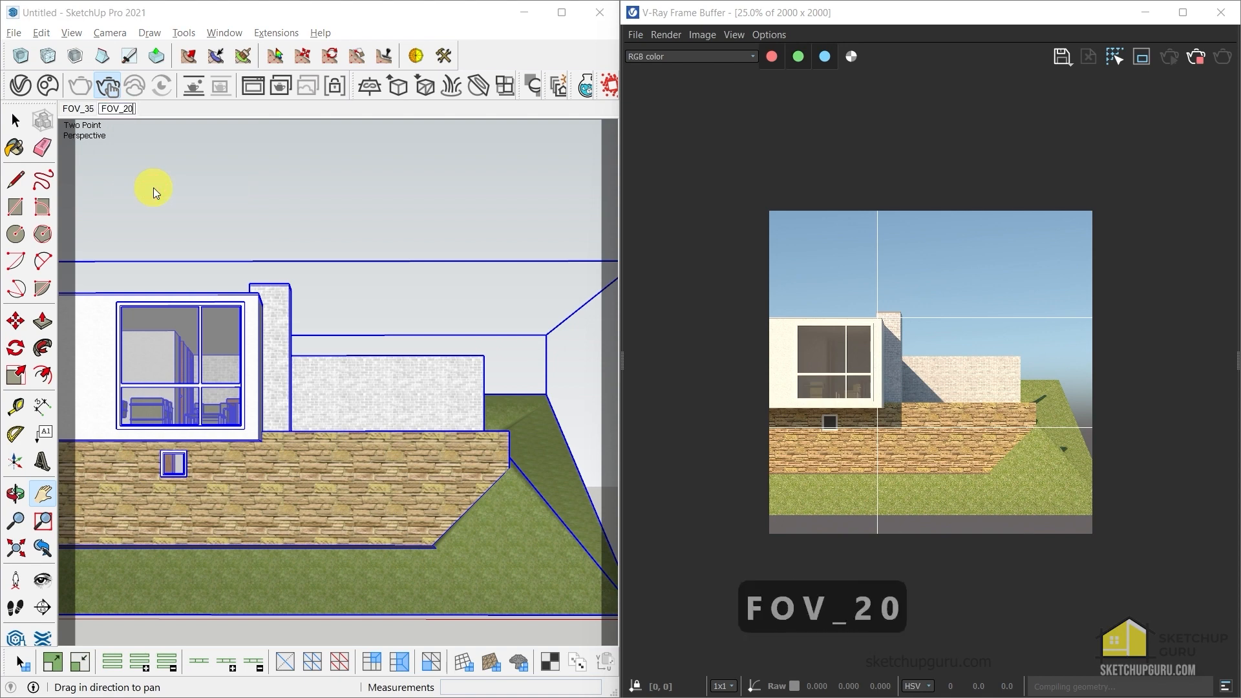
{"action": "key", "text": "Return"}
Check the field-of-view value and compare the FOV_35 and FOV_20 scenes in the render, ending on FOV_20
{"action": "key", "text": "z"}
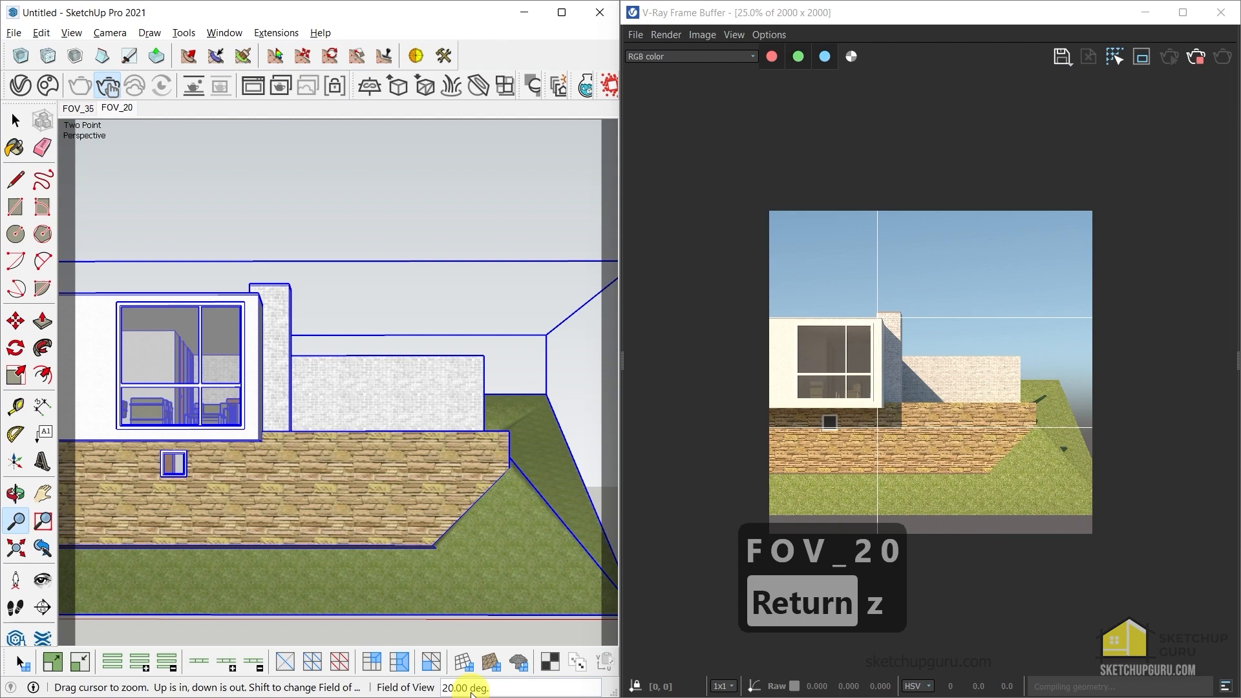
{"action": "left_click", "coordinate": [16, 120]}
{"action": "scroll", "coordinate": [983, 394], "scroll_direction": "down", "scroll_amount": 1}
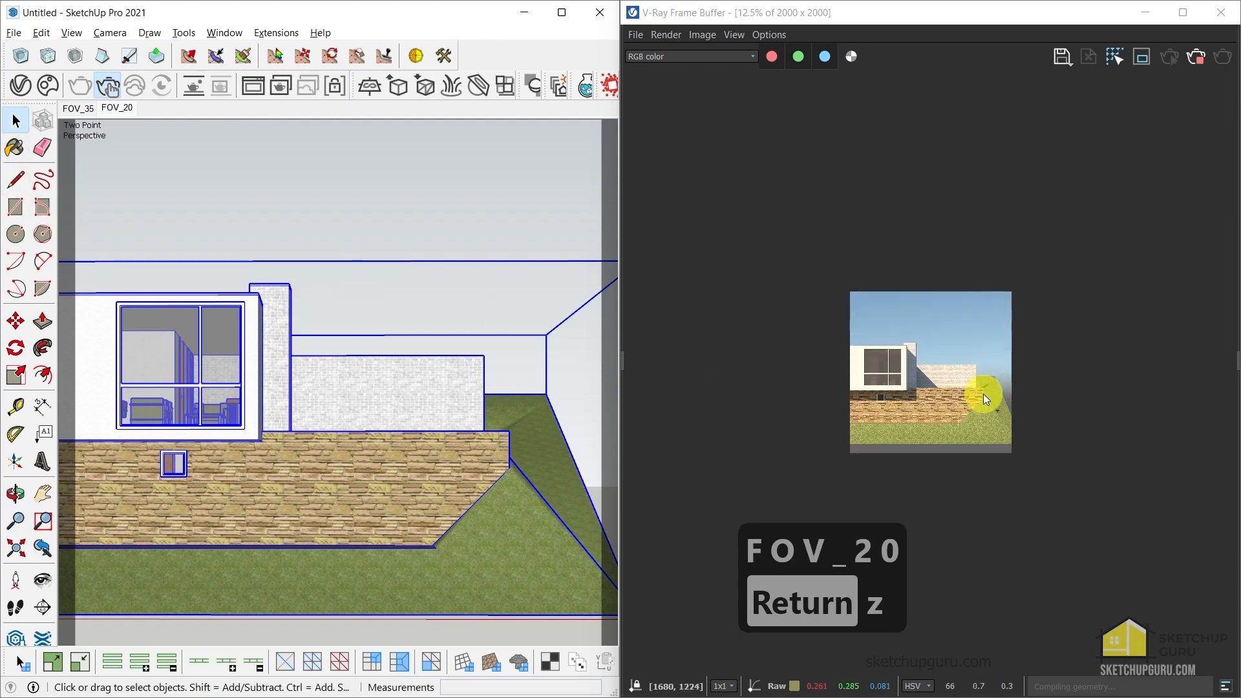
{"action": "scroll", "coordinate": [971, 394], "scroll_direction": "up", "scroll_amount": 2}
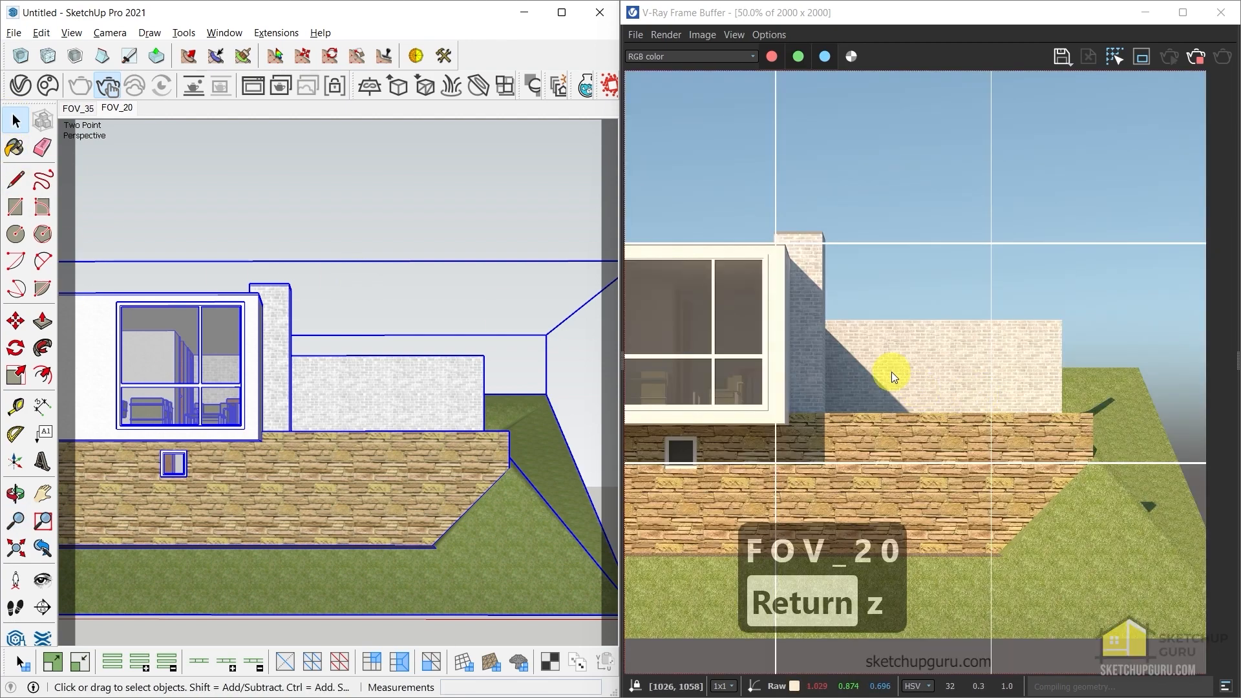
{"action": "scroll", "coordinate": [891, 371], "scroll_direction": "down", "scroll_amount": 1}
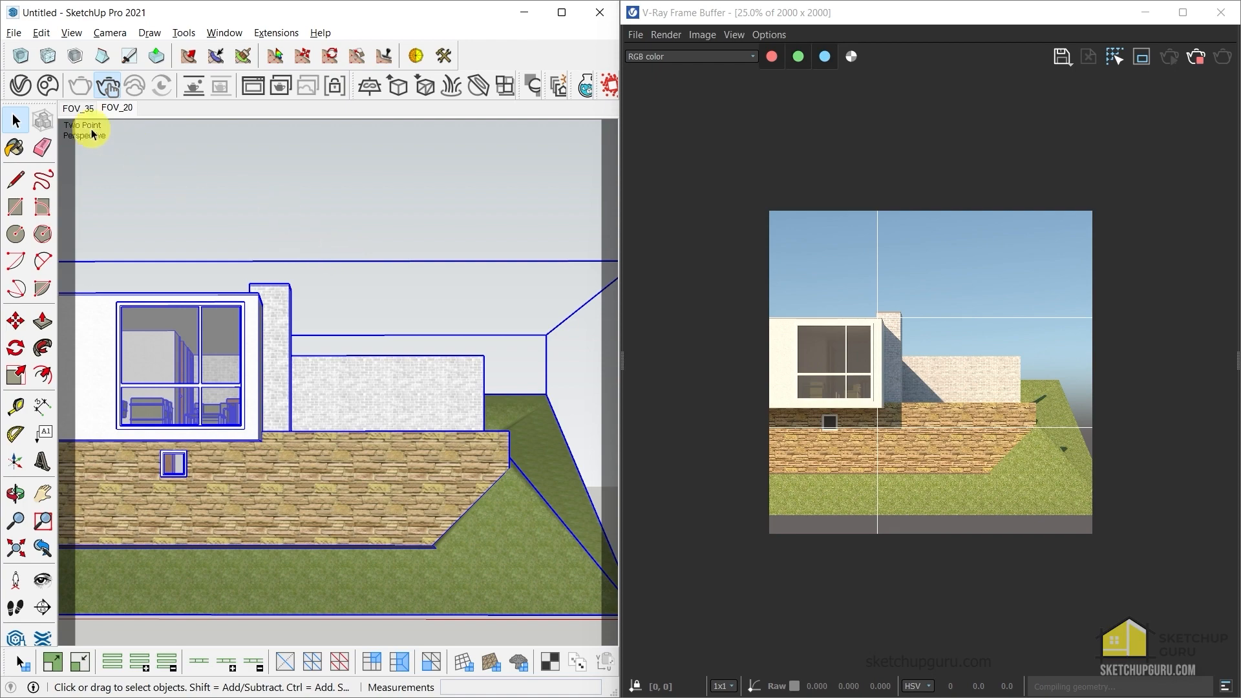
{"action": "left_click", "coordinate": [80, 109]}
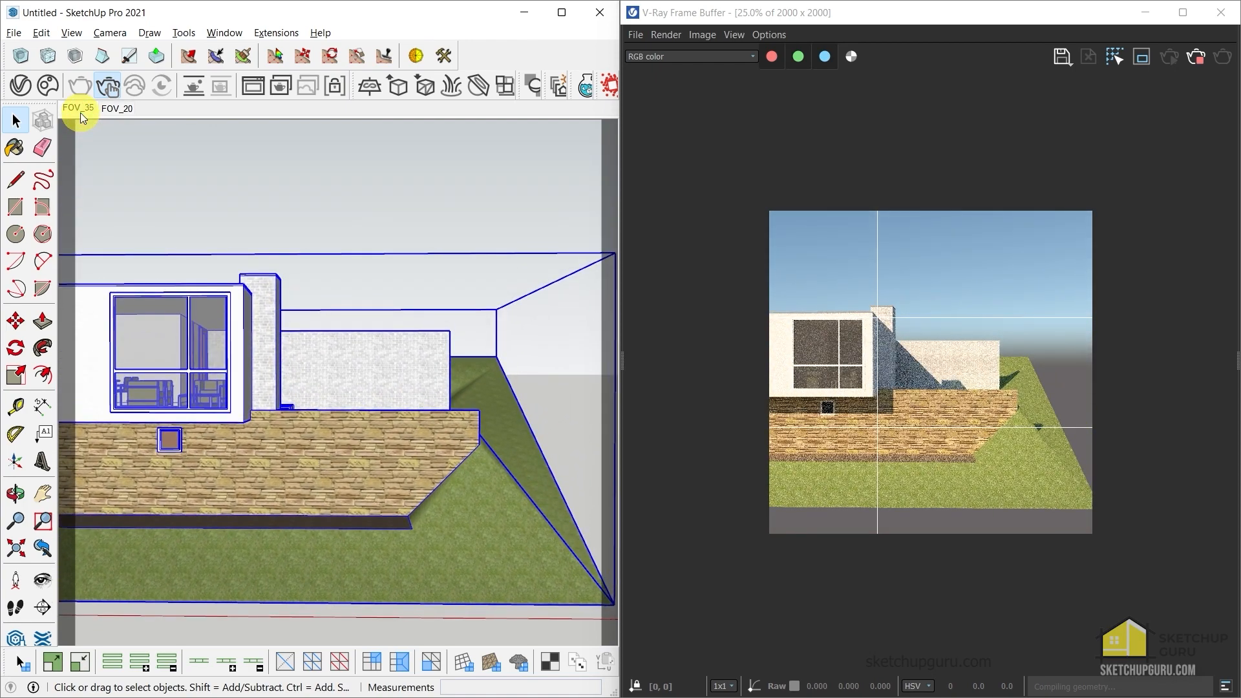
{"action": "key", "text": "h"}
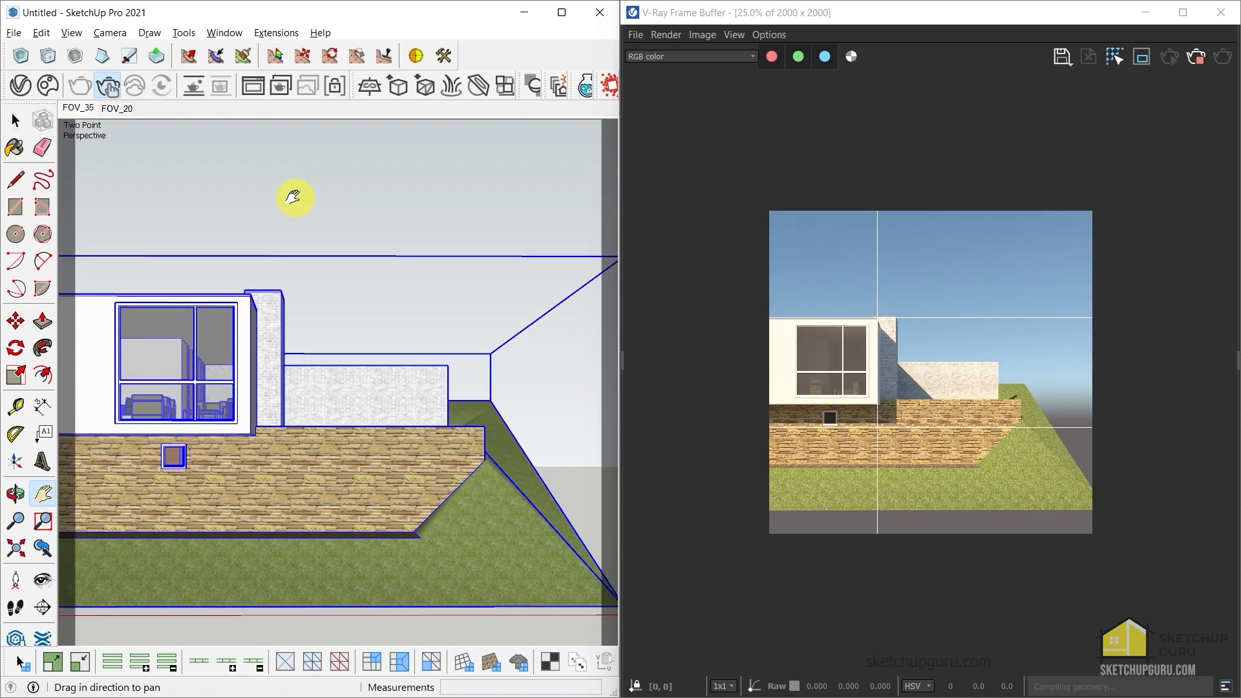
{"action": "left_click", "coordinate": [15, 120]}
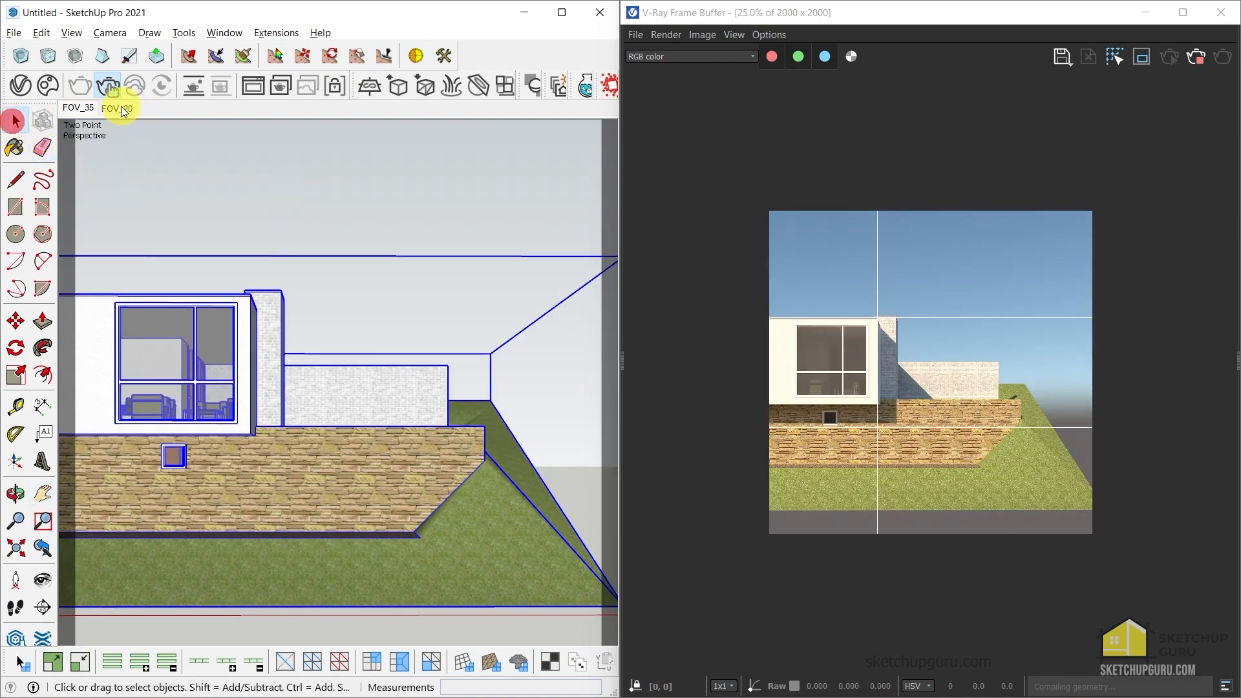
{"action": "left_click", "coordinate": [117, 109]}
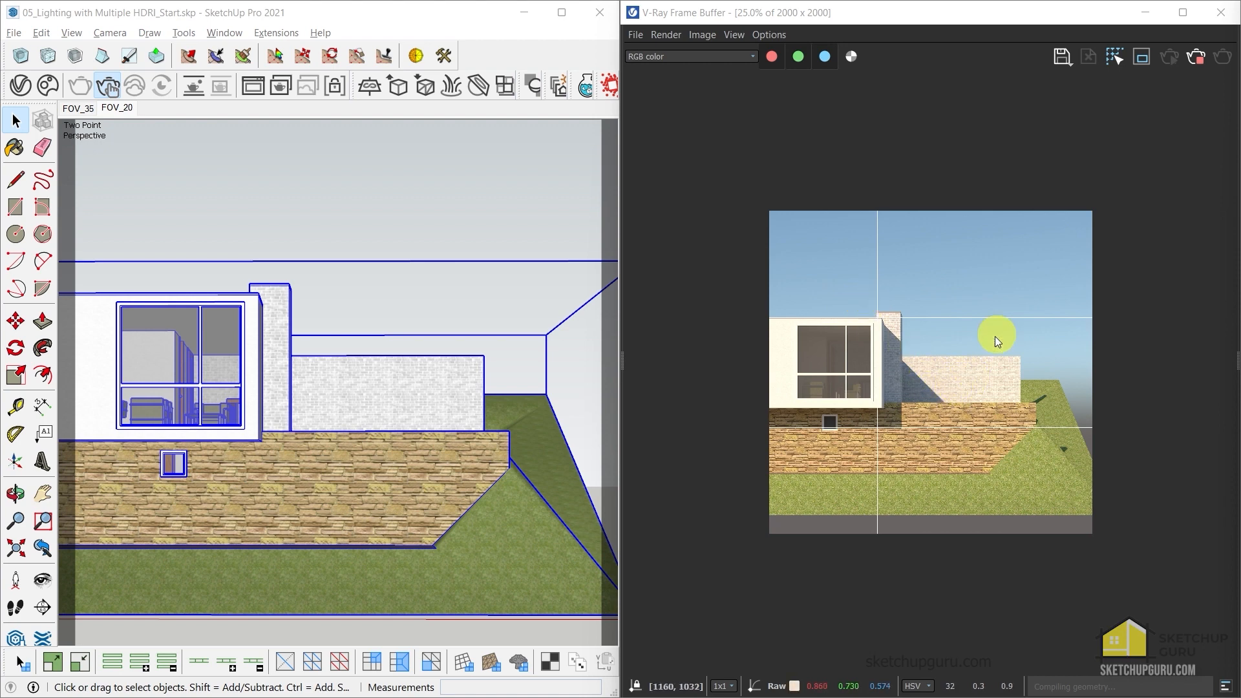
Stop the interactive render, maximize the V-Ray Frame Buffer and reveal its render history
{"action": "left_click", "coordinate": [1196, 57]}
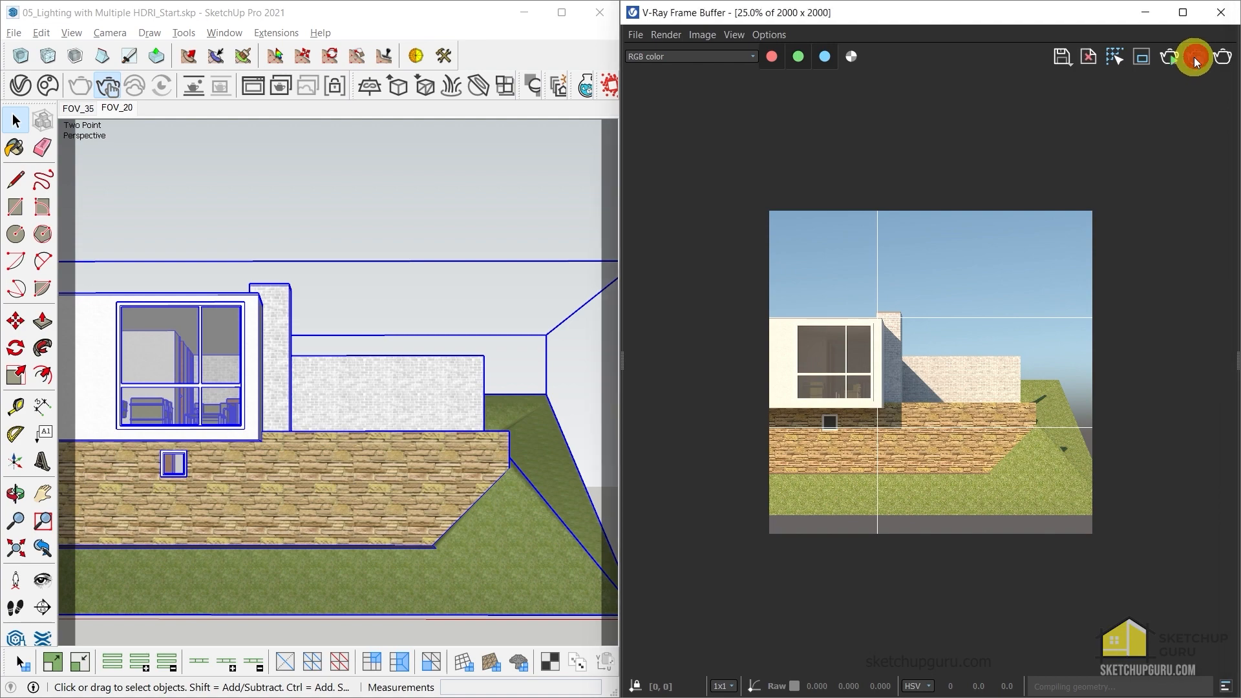
{"action": "left_click", "coordinate": [1182, 13]}
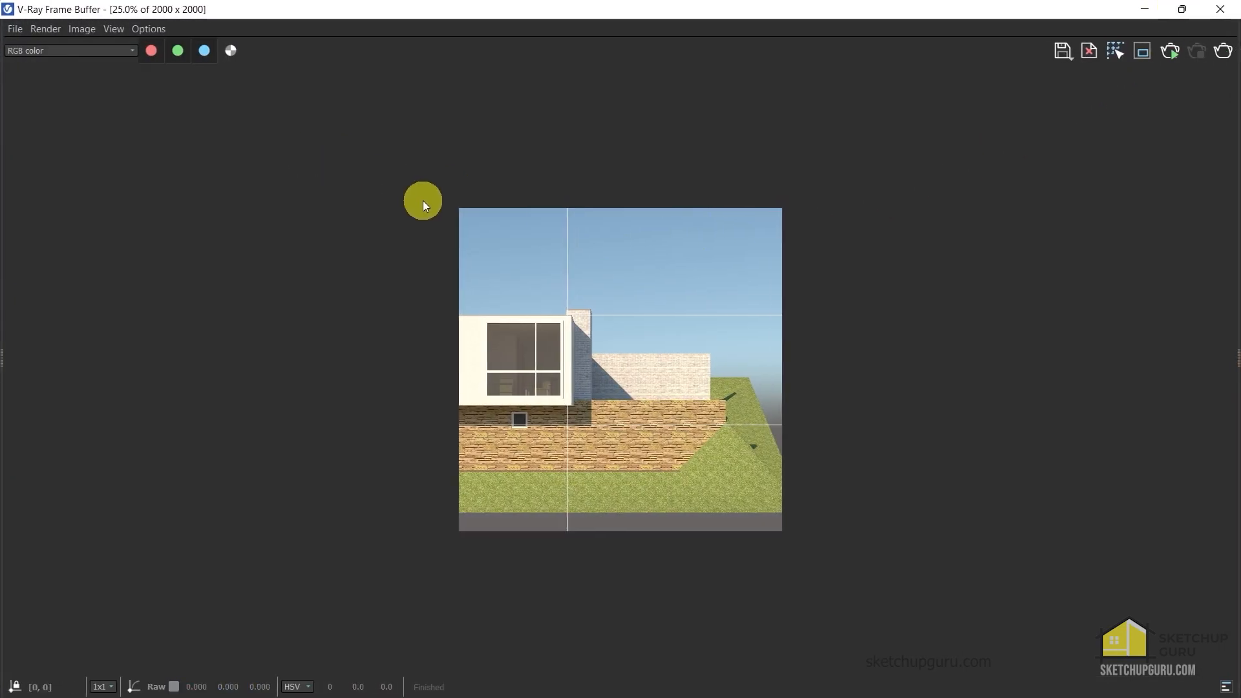
{"action": "left_click_drag", "start_coordinate": [7, 355], "coordinate": [192, 354]}
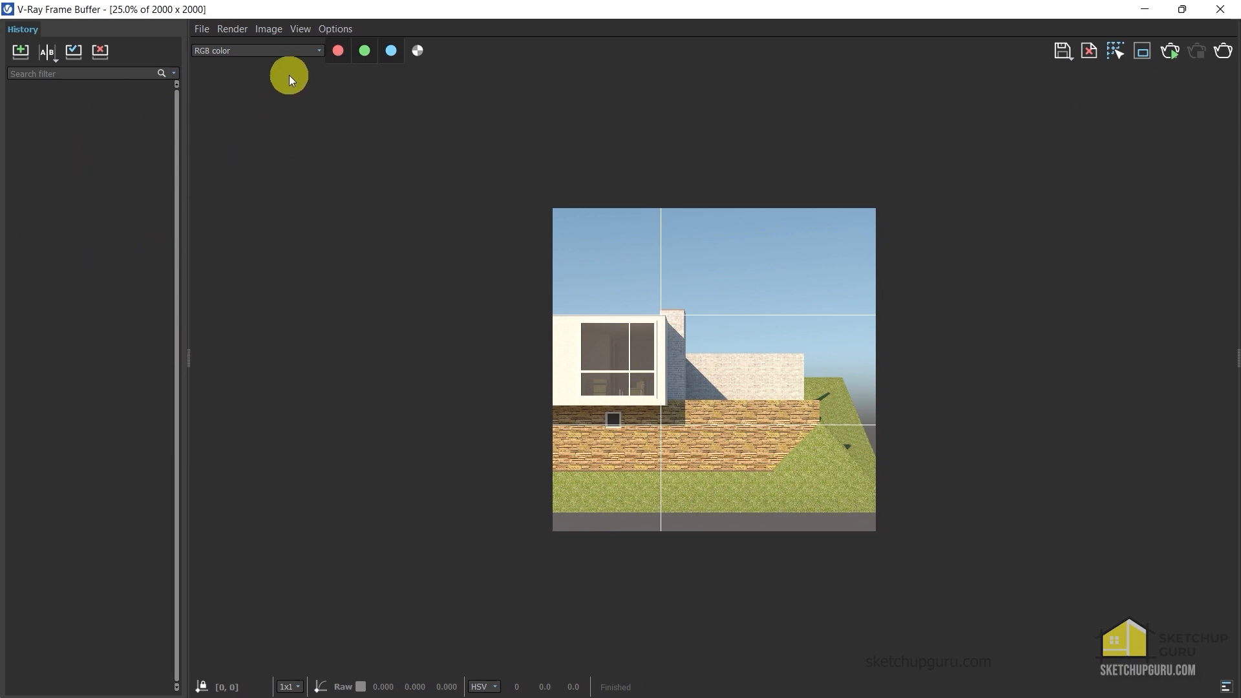
Enable render history in the frame buffer settings
{"action": "left_click", "coordinate": [326, 33]}
{"action": "left_click", "coordinate": [340, 49]}
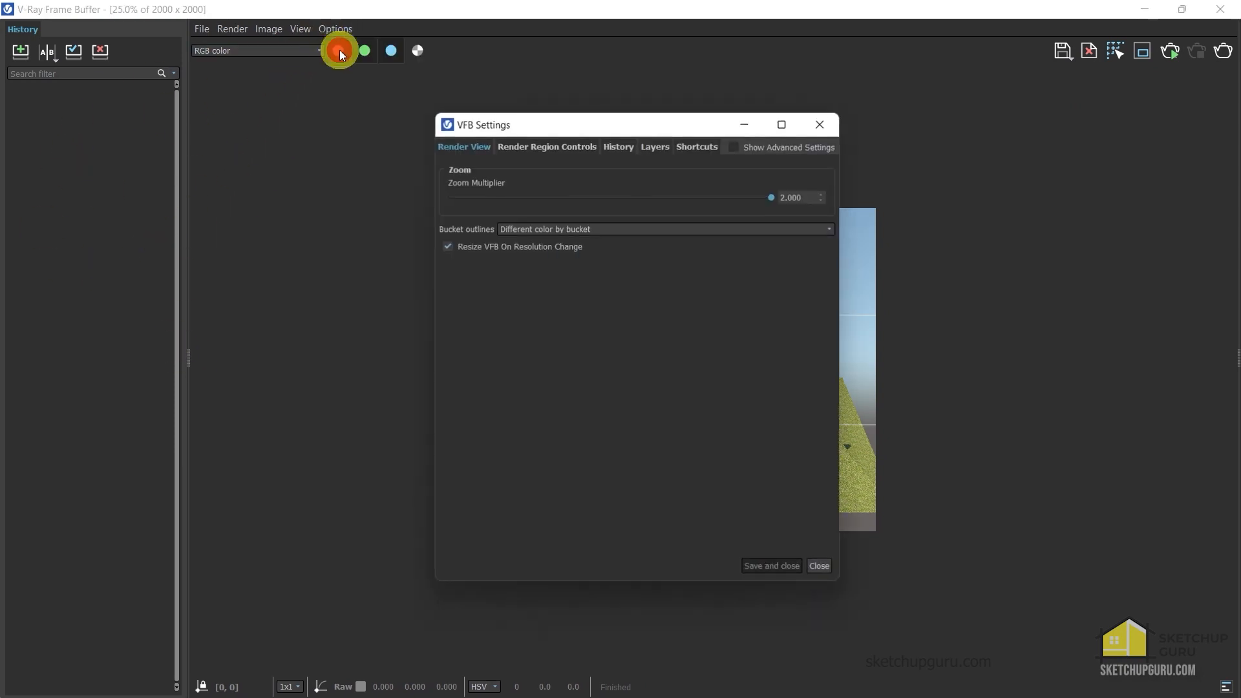
{"action": "left_click", "coordinate": [622, 148]}
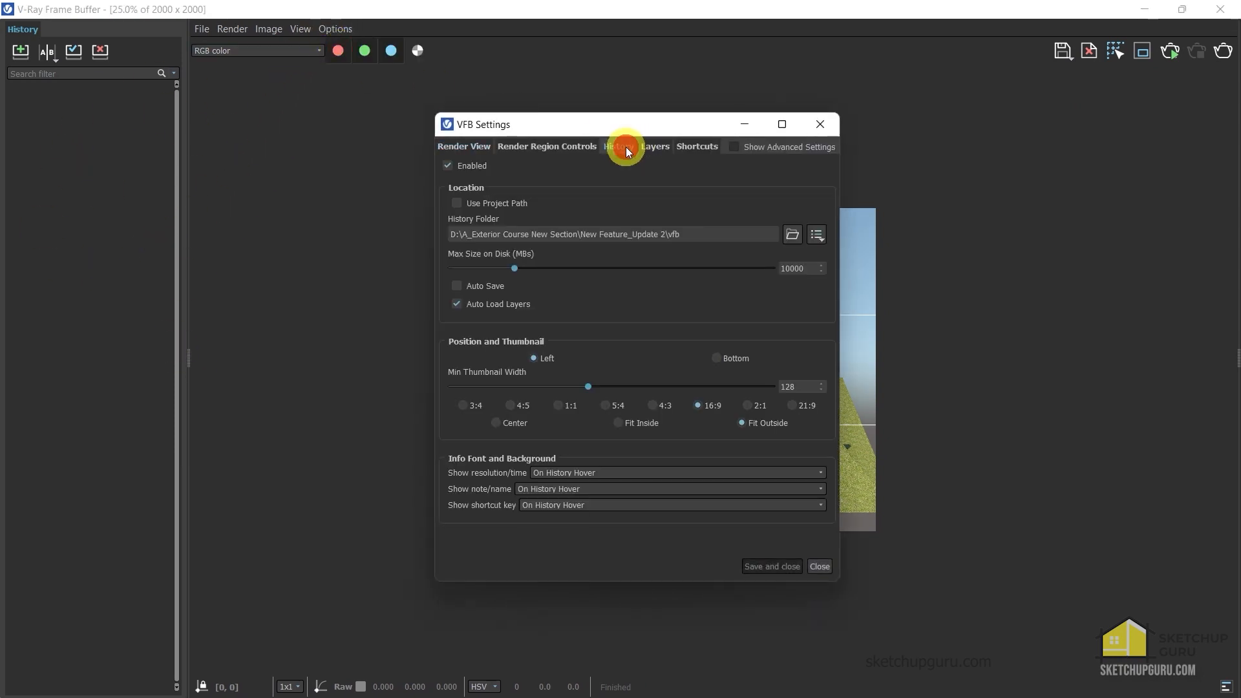
{"action": "left_click", "coordinate": [448, 166]}
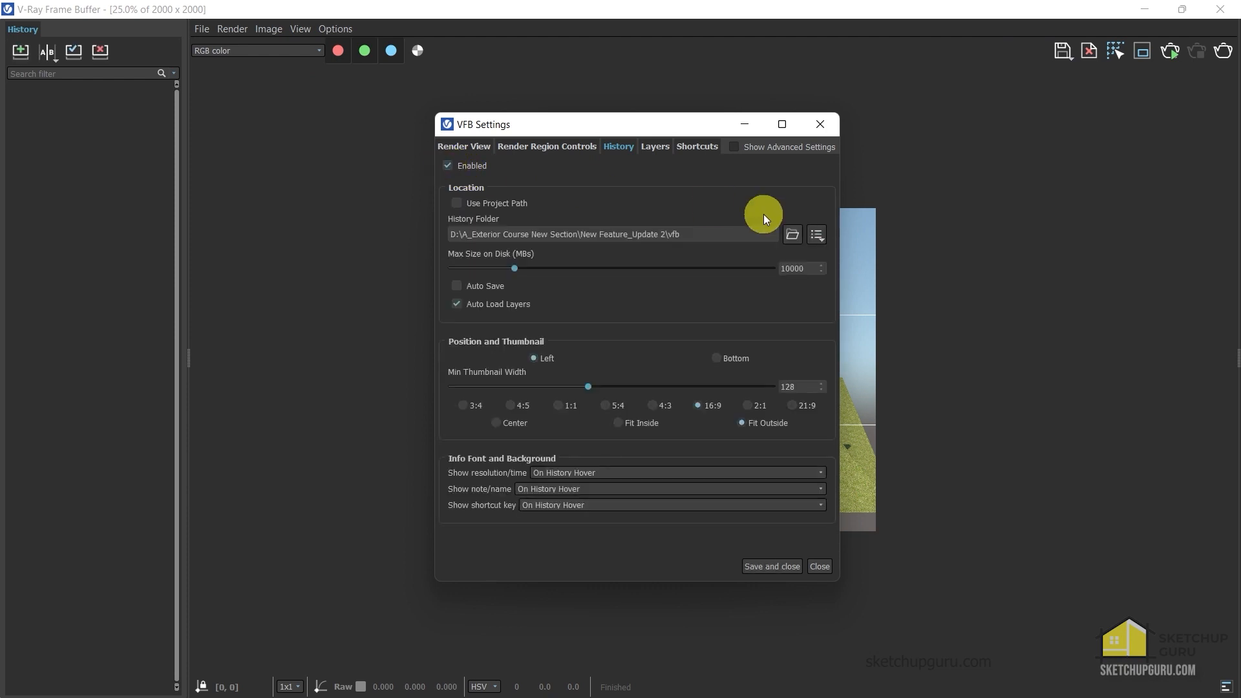
Create a folder named vfb inside Exercise Files, choose it as the history folder and save the settings
{"action": "left_click", "coordinate": [793, 234]}
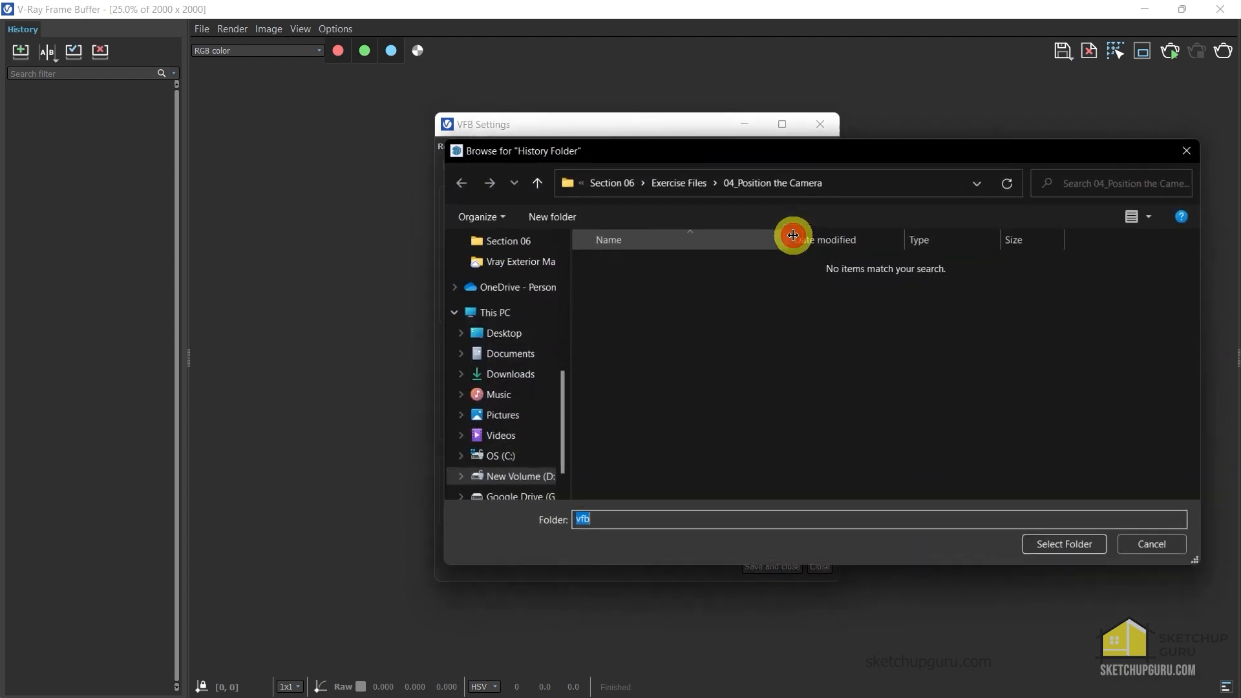
{"action": "left_click", "coordinate": [684, 189]}
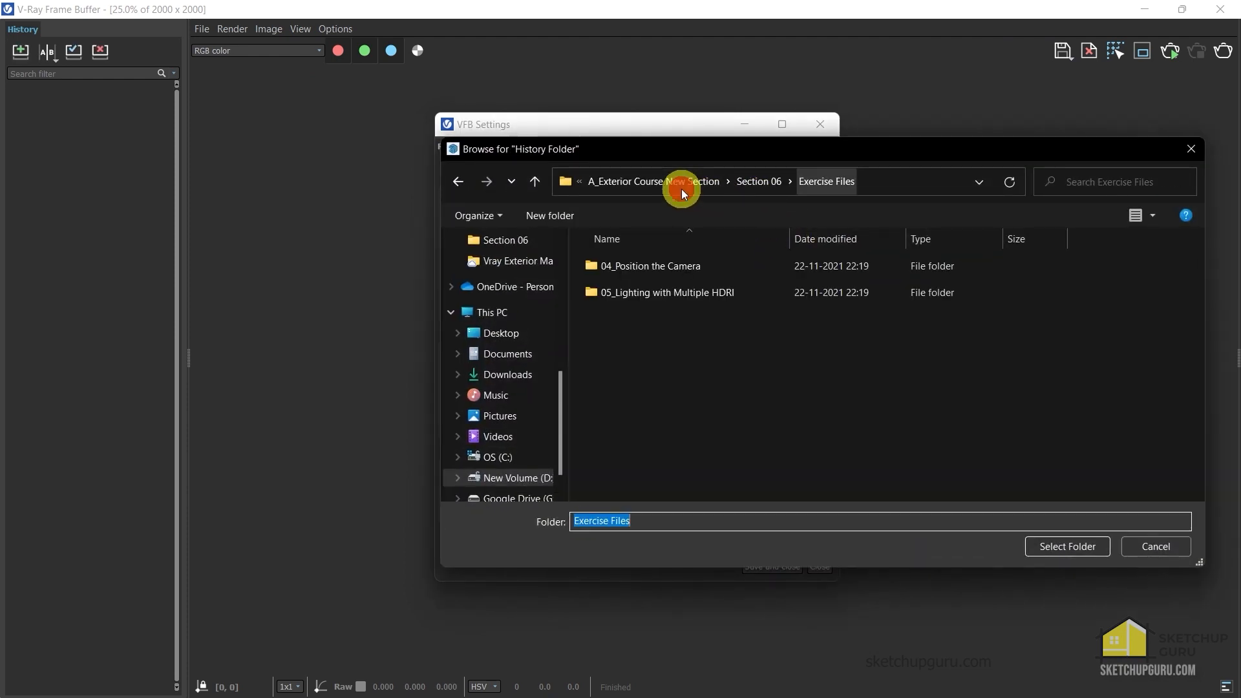
{"action": "left_click", "coordinate": [562, 225]}
{"action": "type", "text": "vfb"}
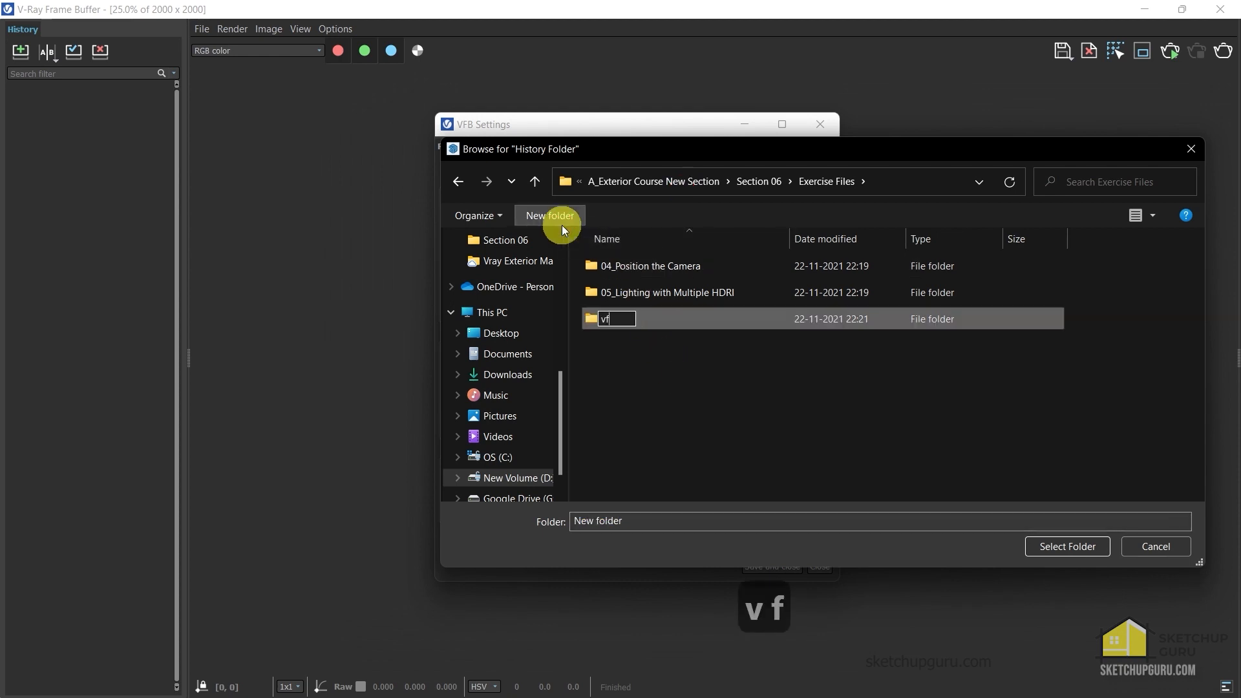
{"action": "key", "text": "Return"}
{"action": "key", "text": "Return"}
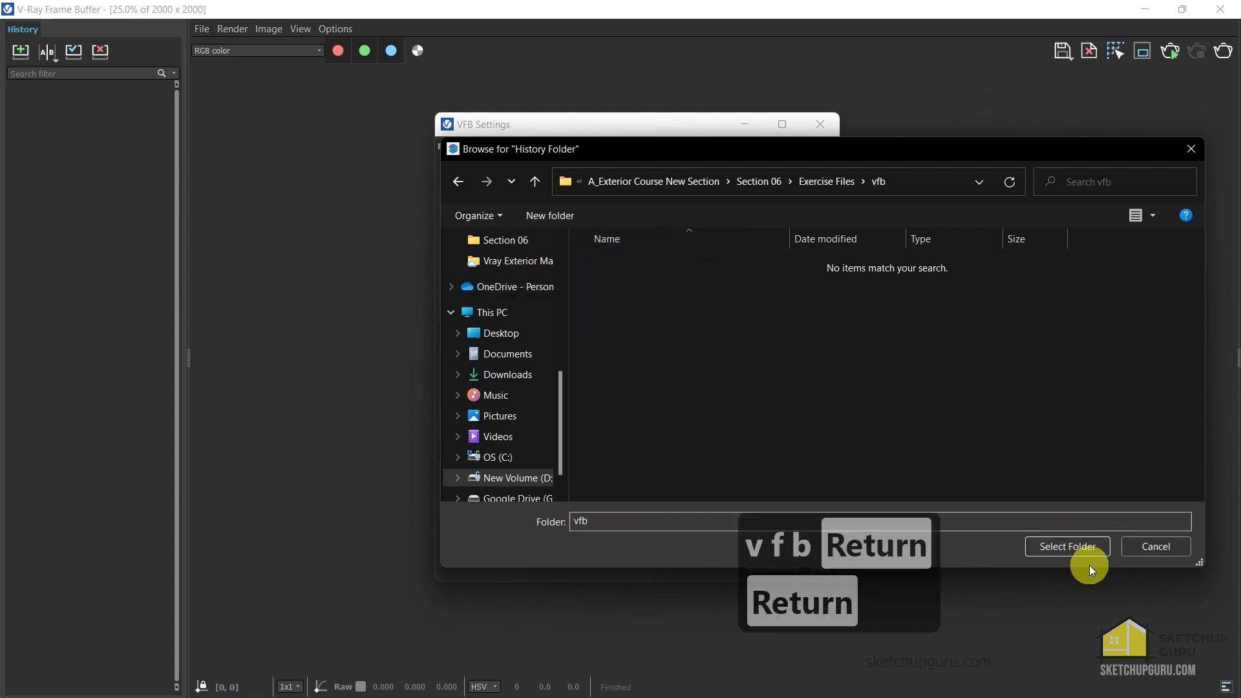
{"action": "left_click", "coordinate": [1074, 548]}
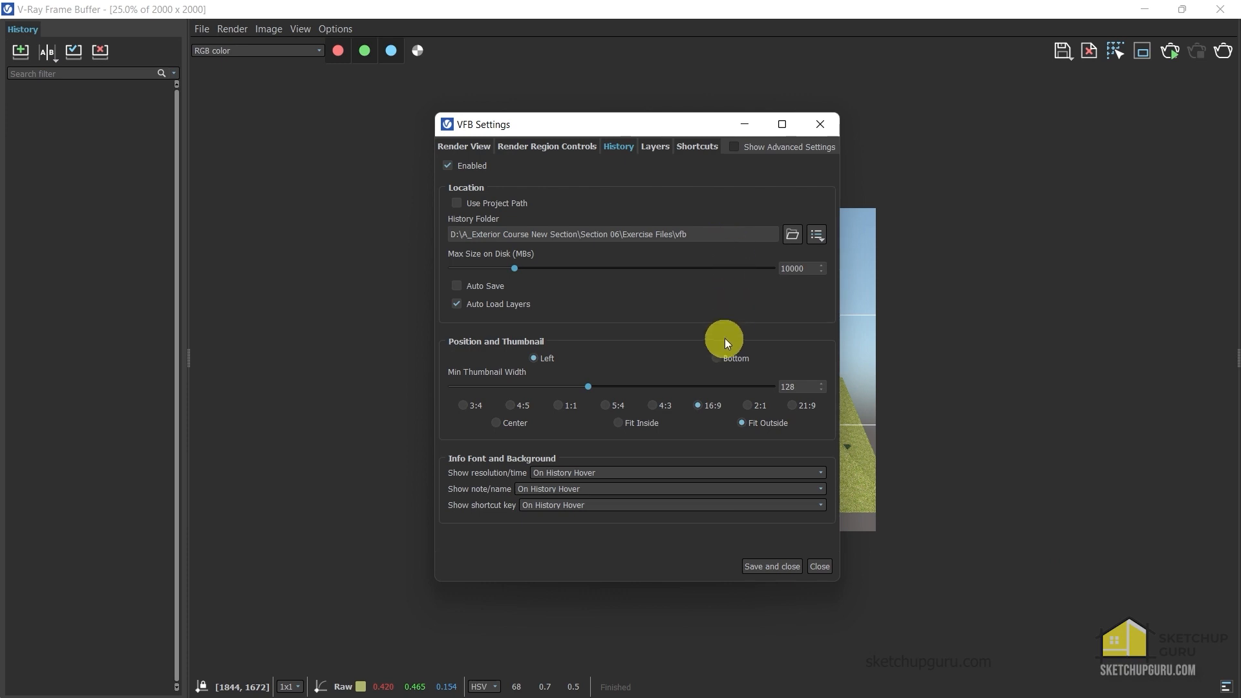
{"action": "left_click", "coordinate": [778, 568]}
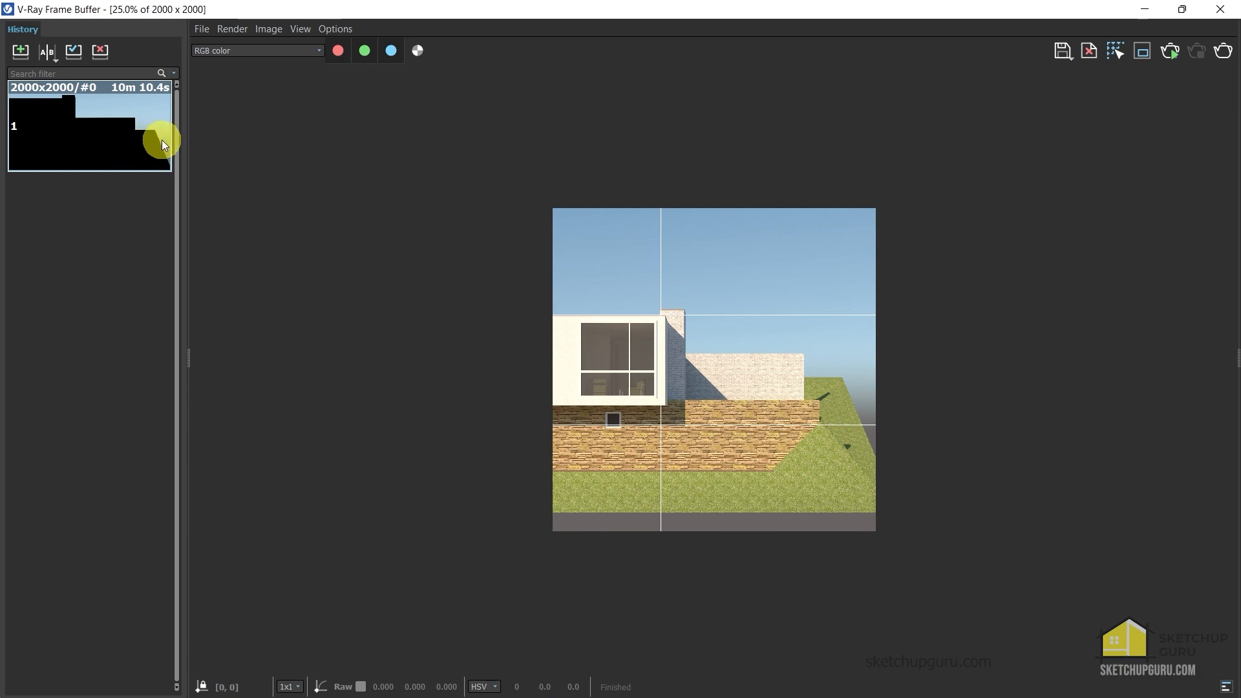
Reveal the frame buffer's layer stack beside the render and enable the Sharpen/Blur calculation
{"action": "left_click", "coordinate": [104, 106]}
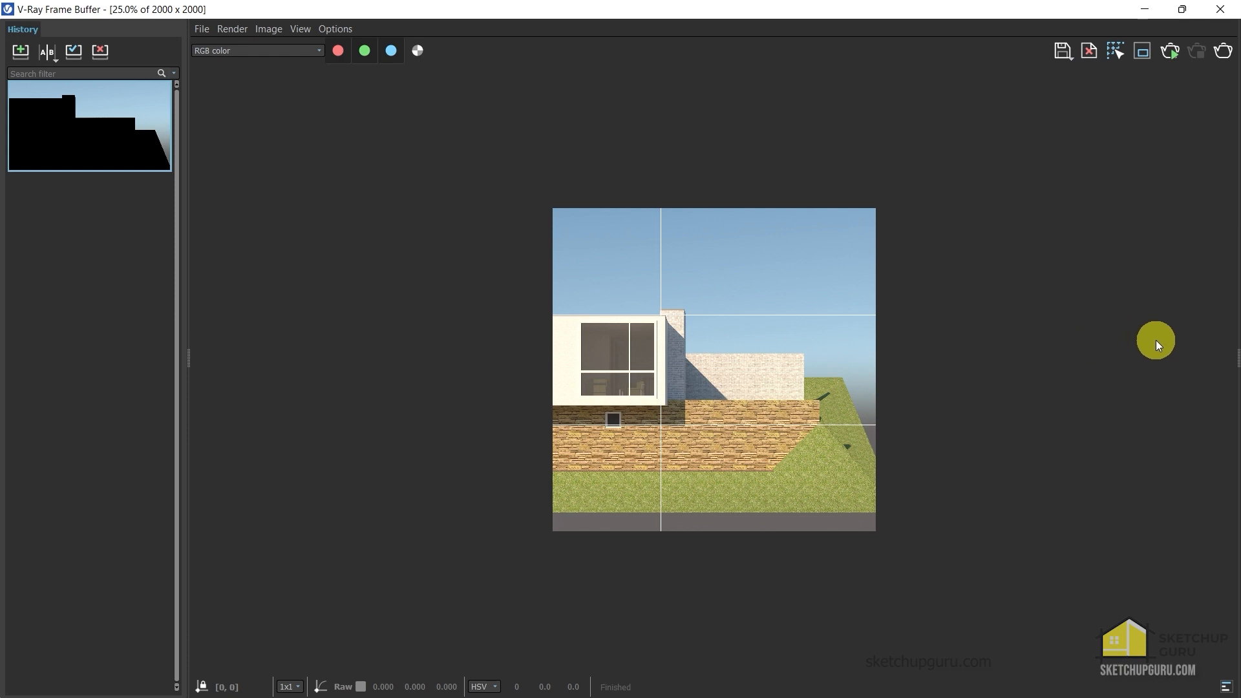
{"action": "left_click_drag", "start_coordinate": [1236, 360], "coordinate": [1038, 370]}
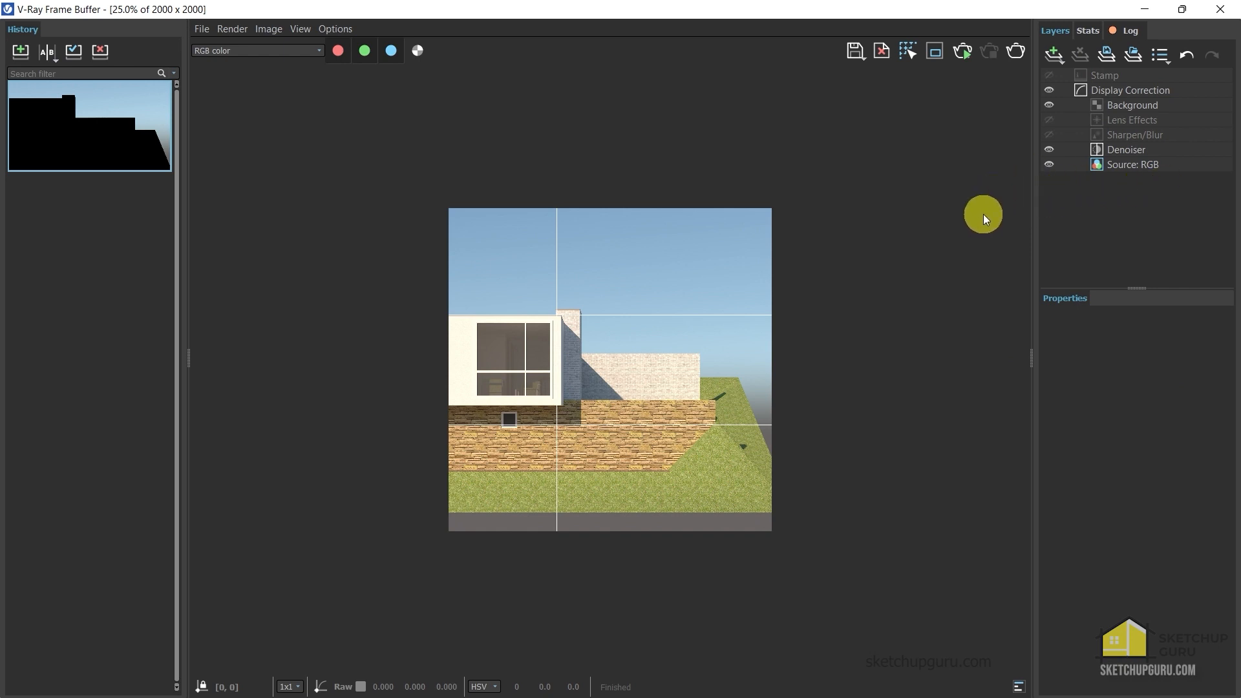
{"action": "left_click", "coordinate": [1137, 137]}
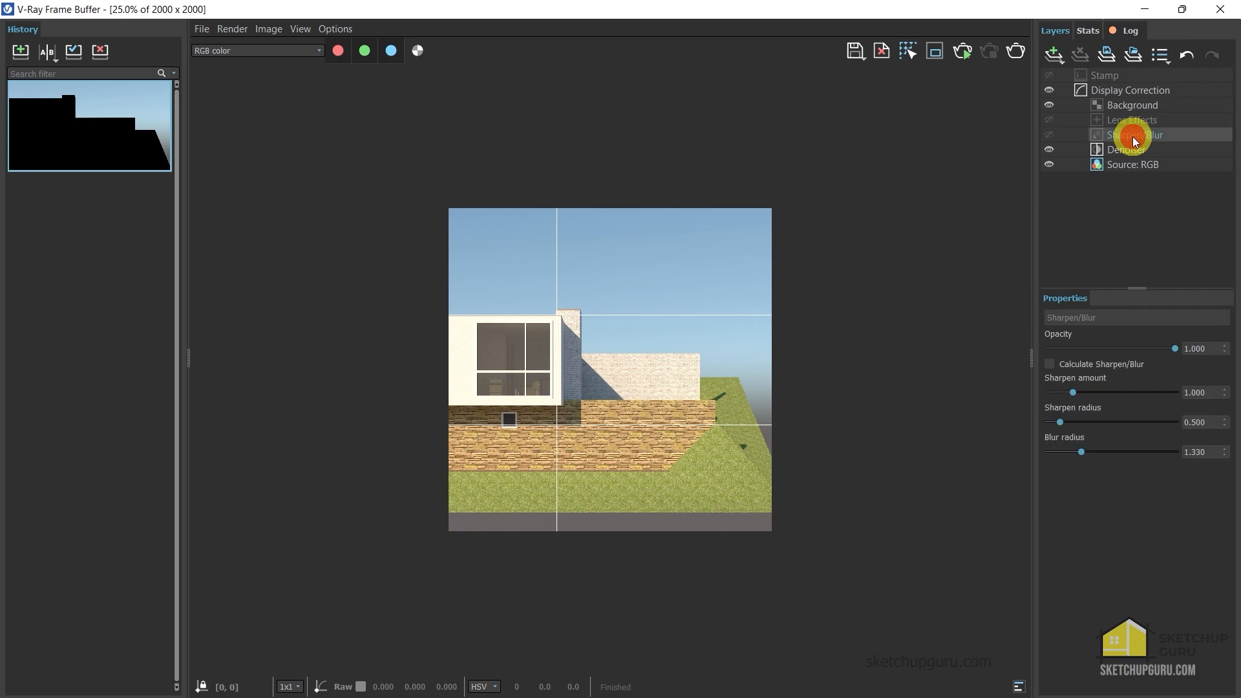
{"action": "left_click", "coordinate": [1050, 364]}
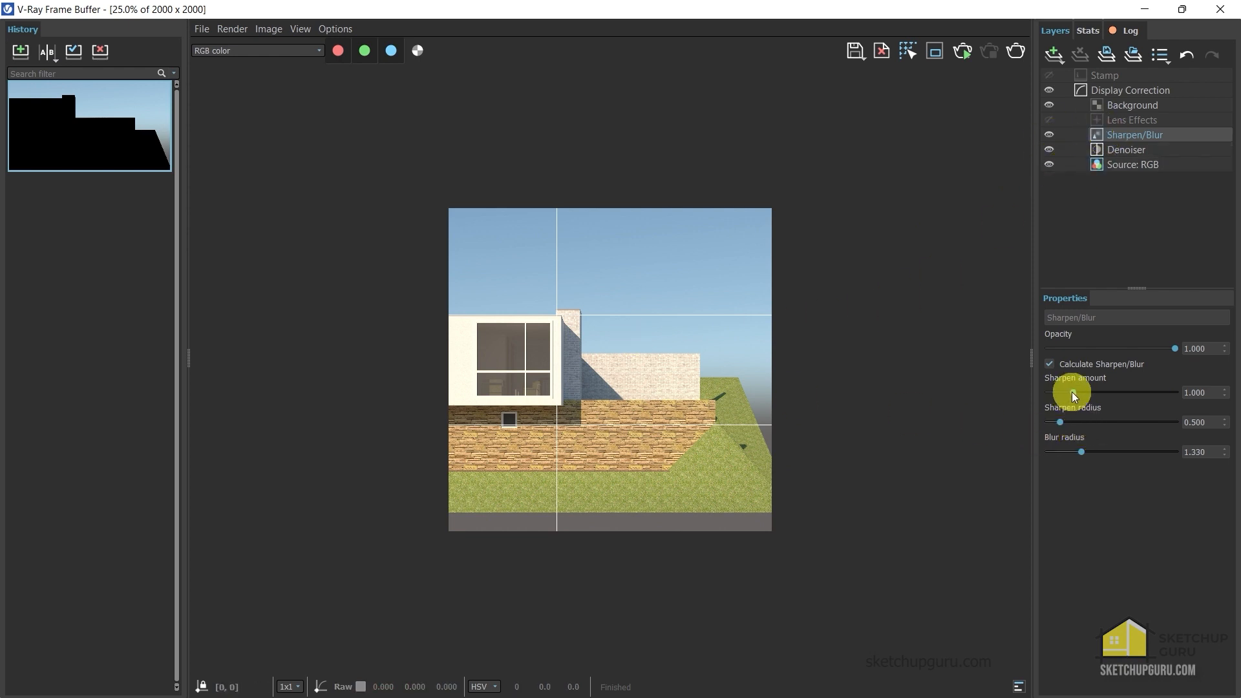
Adjust the Sharpen/Blur layer to a sharpen amount of about 2.487 and a sharpen radius of about 0.66
{"action": "left_click_drag", "start_coordinate": [1072, 392], "coordinate": [1131, 392]}
{"action": "left_click_drag", "start_coordinate": [1058, 424], "coordinate": [1127, 424]}
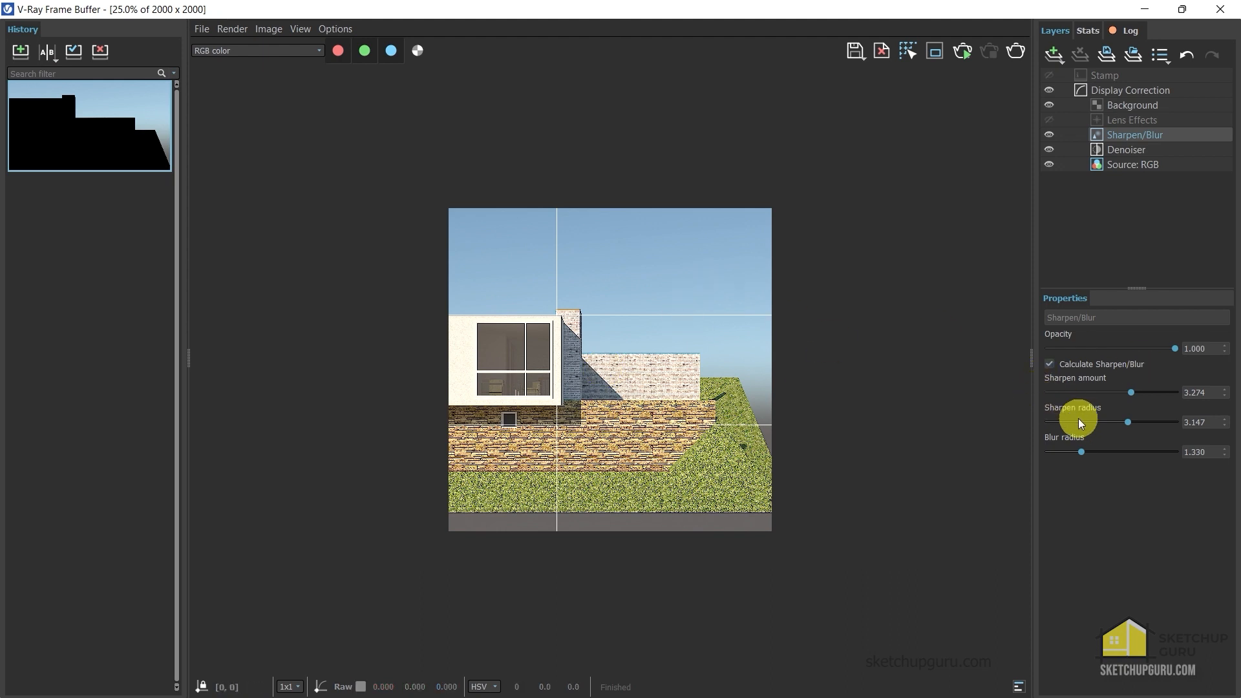
{"action": "left_click", "coordinate": [1126, 425]}
{"action": "left_click_drag", "start_coordinate": [1126, 424], "coordinate": [1112, 395]}
{"action": "left_click", "coordinate": [1130, 396]}
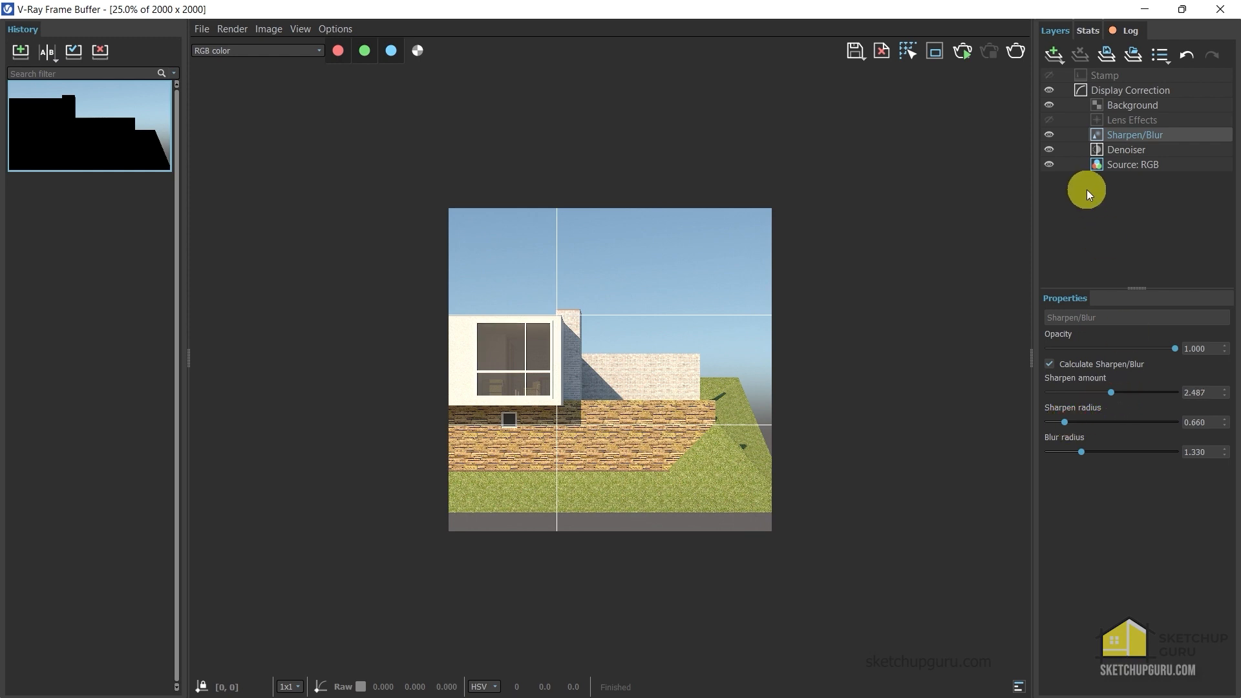
Add an Exposure correction layer and raise its exposure to about 0.431, checking the brick wall up close
{"action": "left_click", "coordinate": [1059, 51]}
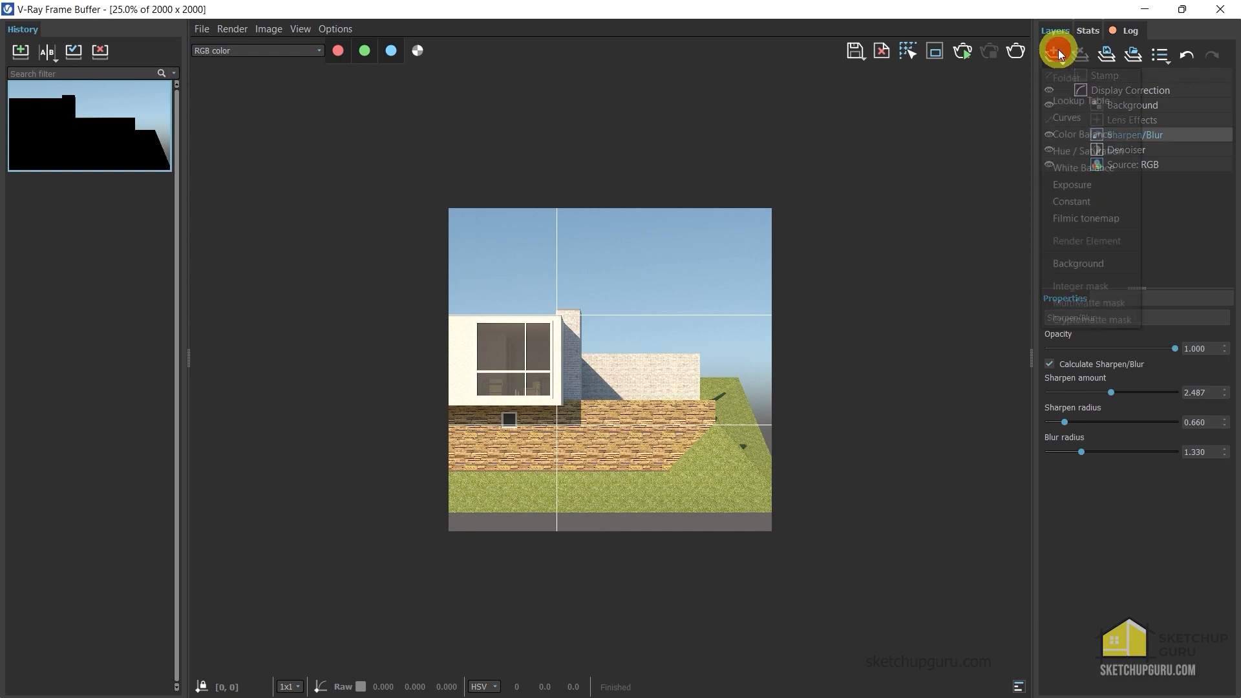
{"action": "left_click", "coordinate": [1071, 186]}
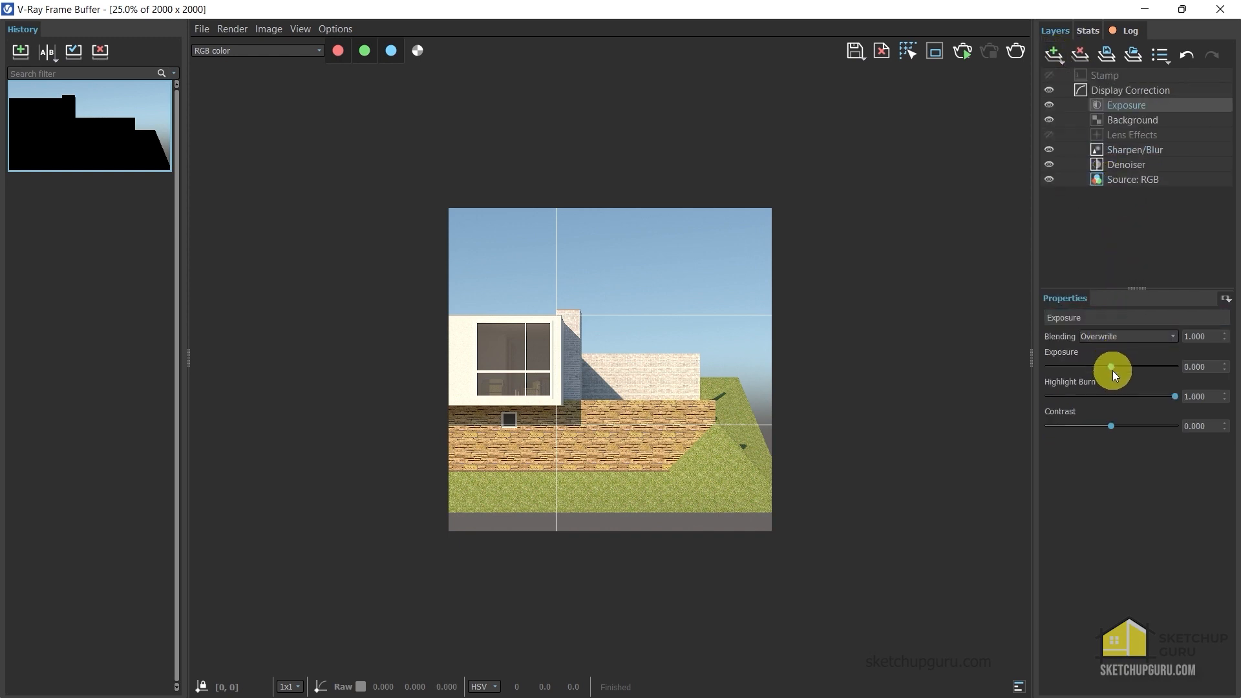
{"action": "left_click_drag", "start_coordinate": [1112, 370], "coordinate": [1119, 367]}
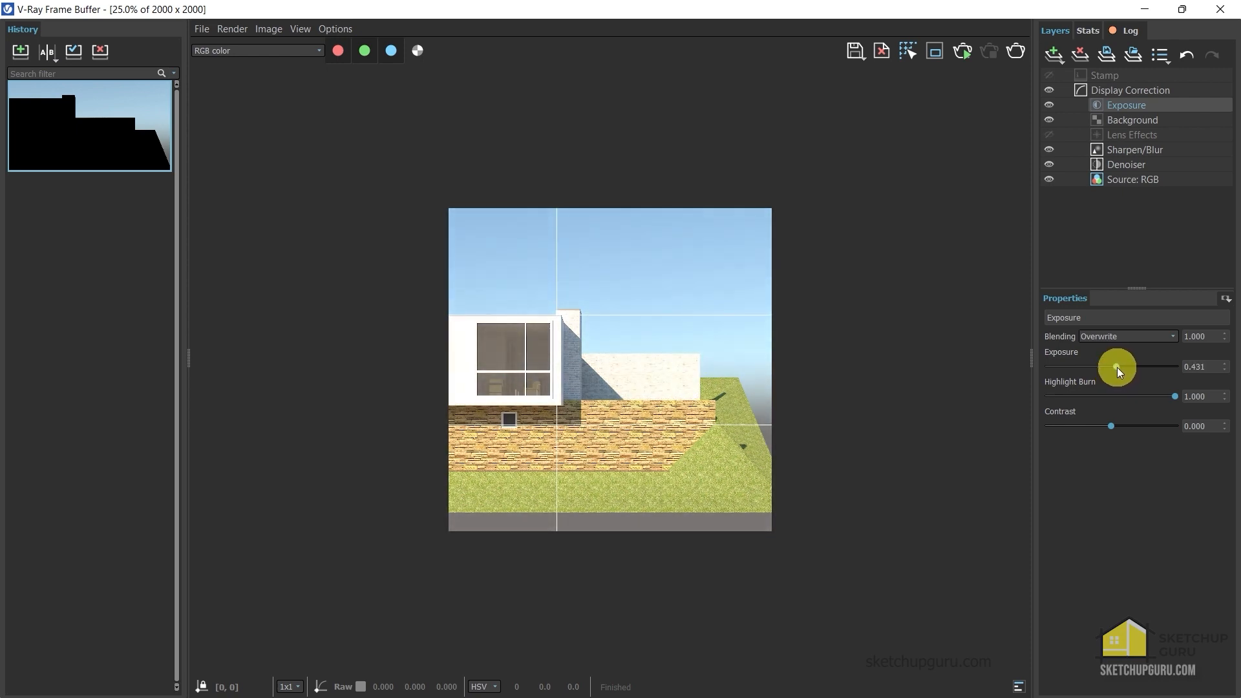
{"action": "scroll", "coordinate": [648, 371], "scroll_direction": "up", "scroll_amount": 2}
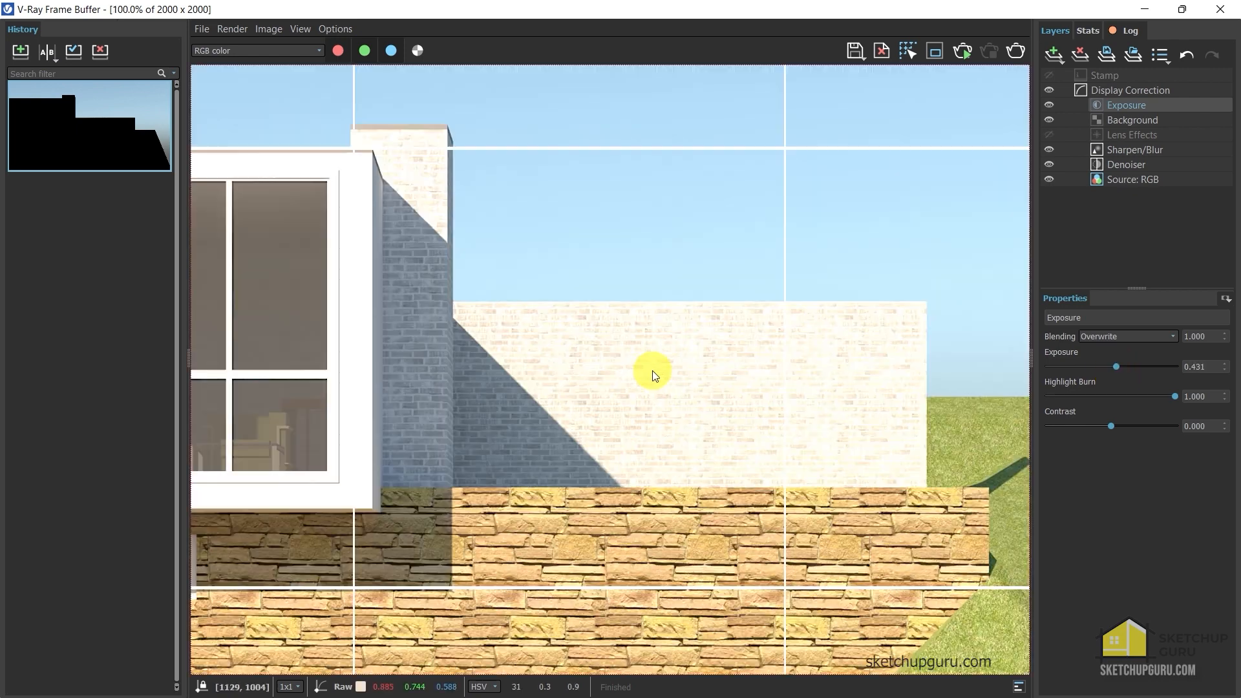
{"action": "scroll", "coordinate": [642, 362], "scroll_direction": "down", "scroll_amount": 1}
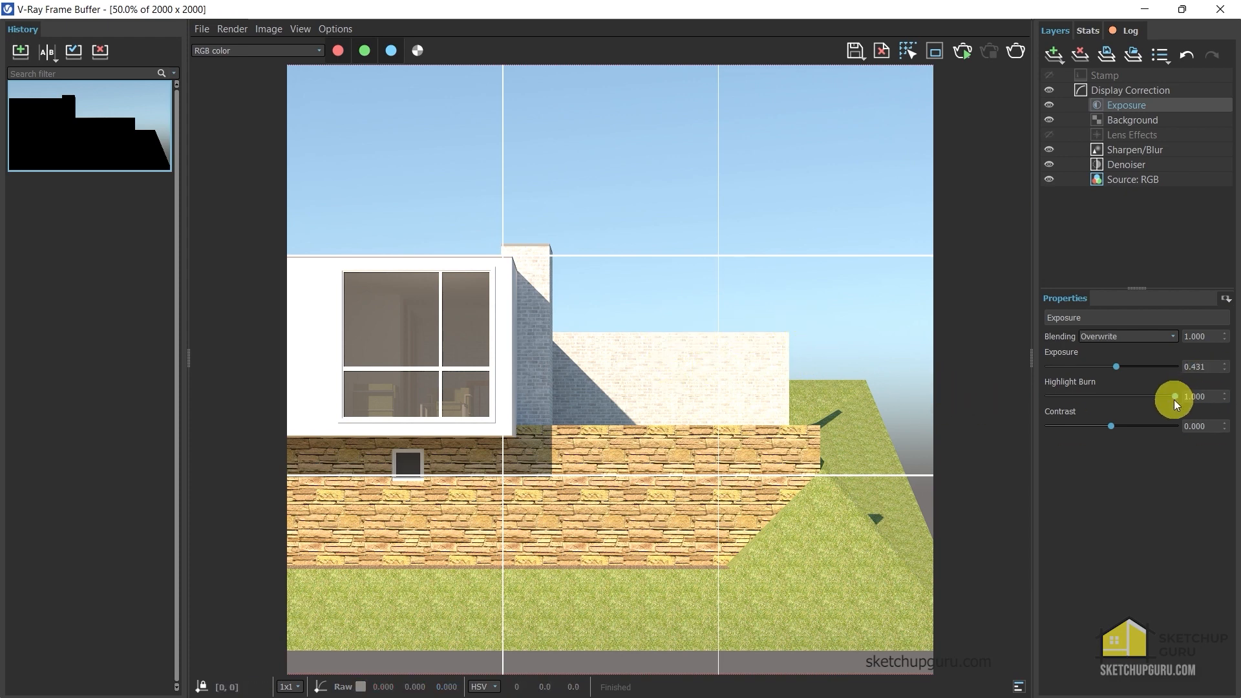
Lower the Exposure layer's highlight burn to about 0.264 and raise its contrast to about 0.086
{"action": "left_click_drag", "start_coordinate": [1175, 396], "coordinate": [1081, 397]}
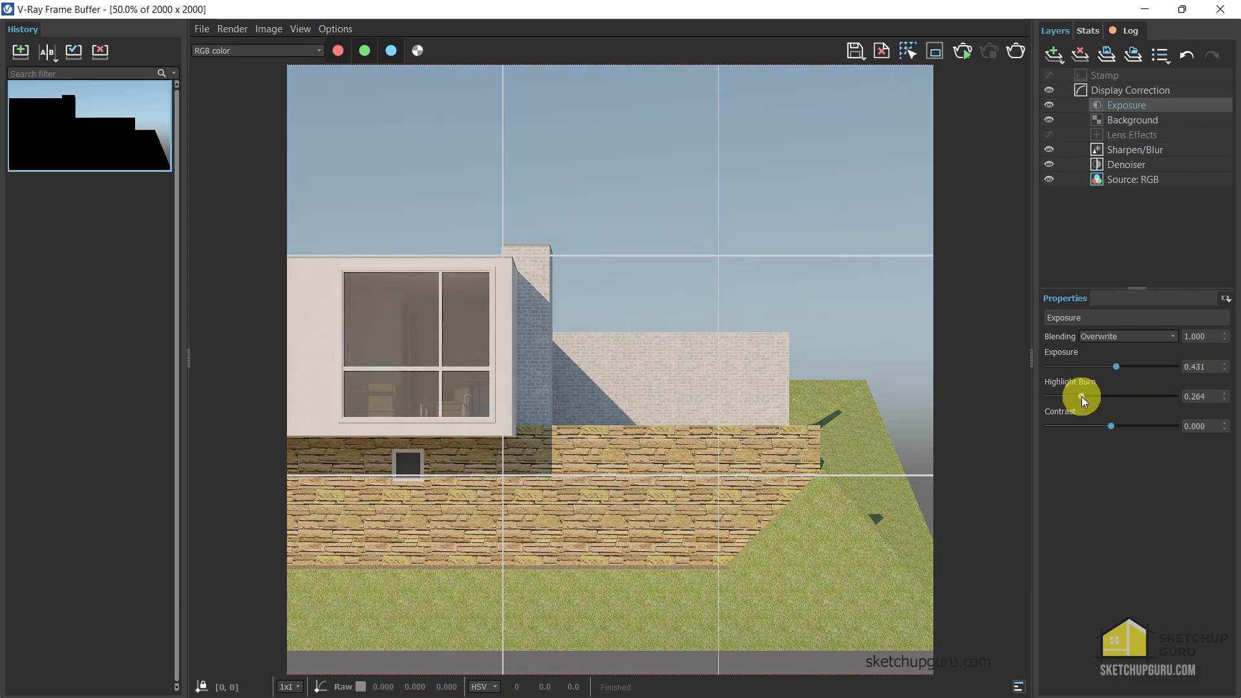
{"action": "scroll", "coordinate": [726, 374], "scroll_direction": "up", "scroll_amount": 3}
{"action": "scroll", "coordinate": [719, 330], "scroll_direction": "down", "scroll_amount": 3}
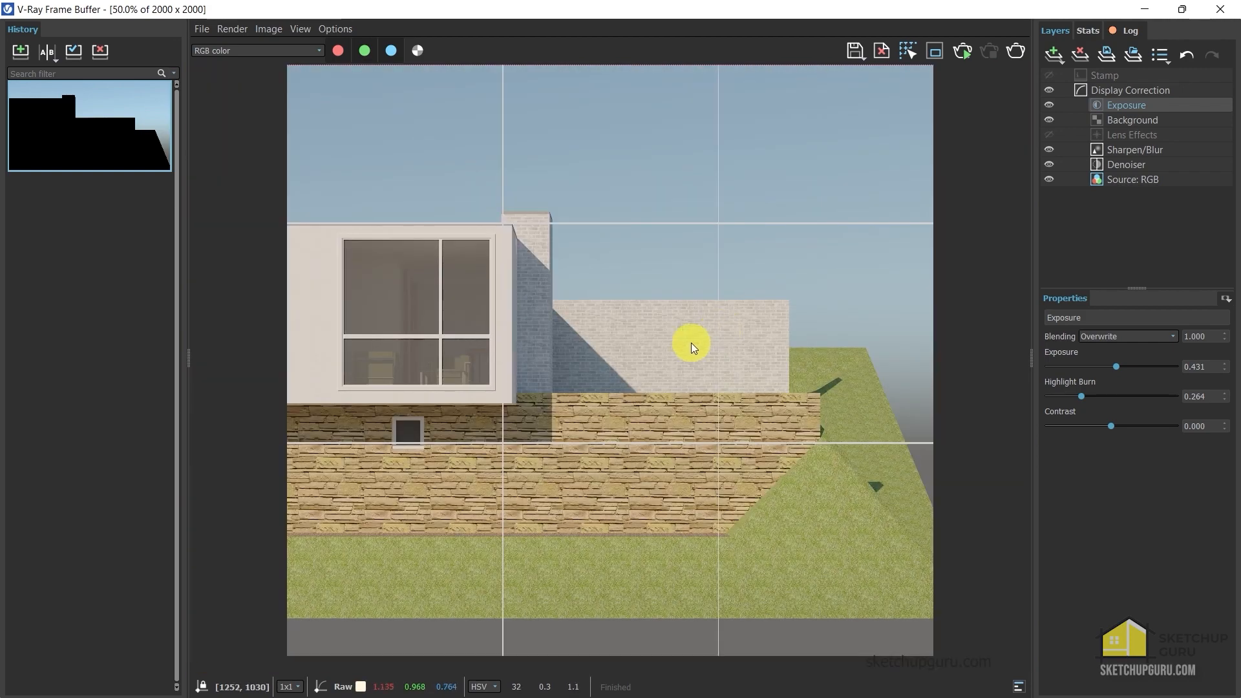
{"action": "scroll", "coordinate": [696, 285], "scroll_direction": "down", "scroll_amount": 1}
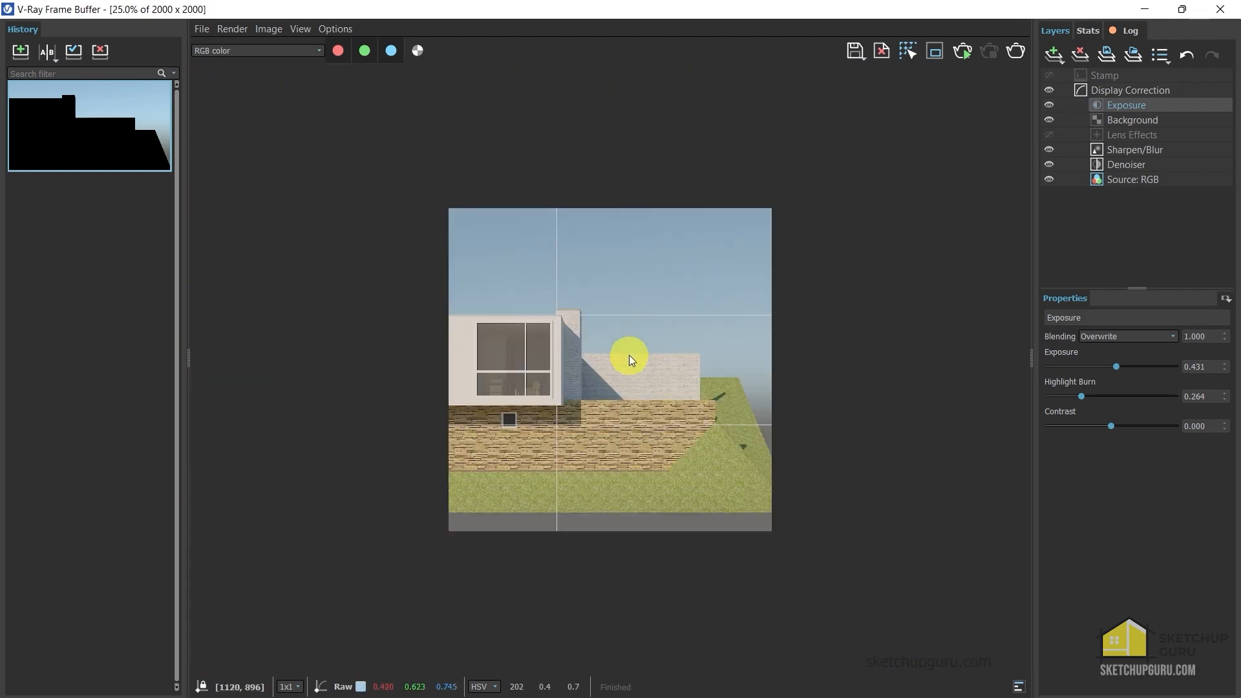
{"action": "scroll", "coordinate": [628, 368], "scroll_direction": "up", "scroll_amount": 2}
{"action": "scroll", "coordinate": [627, 378], "scroll_direction": "down", "scroll_amount": 1}
{"action": "left_click_drag", "start_coordinate": [1118, 430], "coordinate": [1118, 428]}
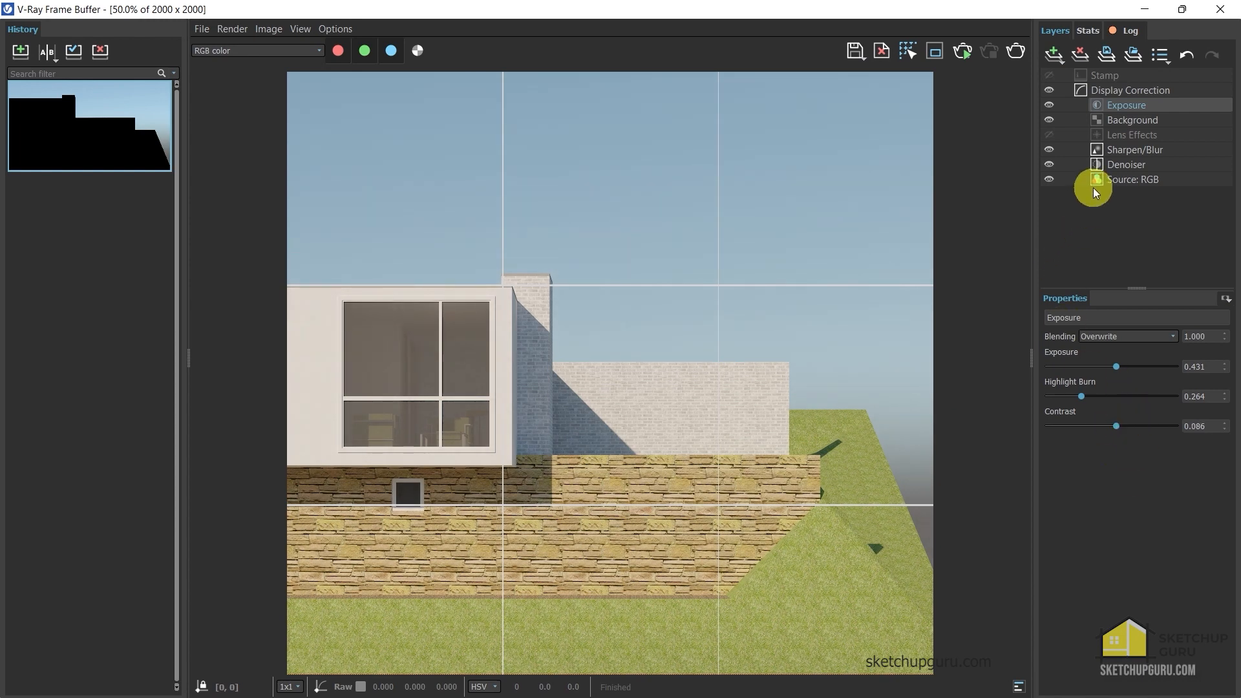
Add a Curves correction layer and shape the master curve into an S, lowering the shadows and lifting the highlights
{"action": "left_click", "coordinate": [1064, 62]}
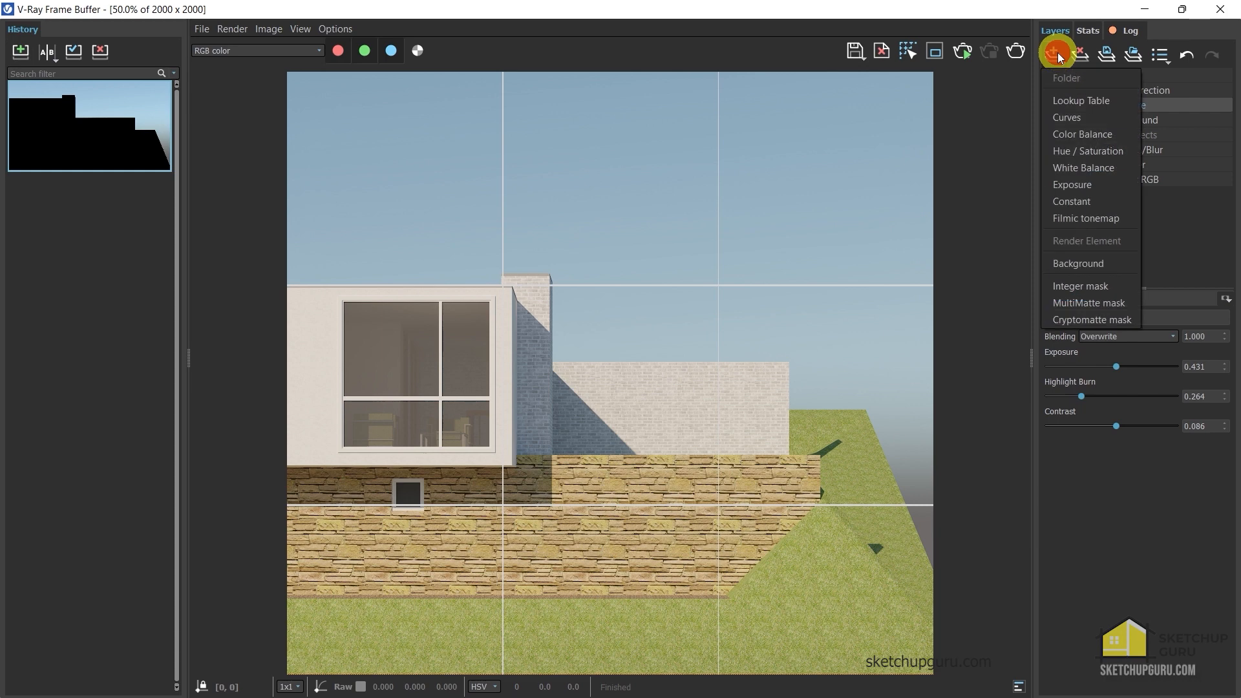
{"action": "left_click", "coordinate": [1080, 120]}
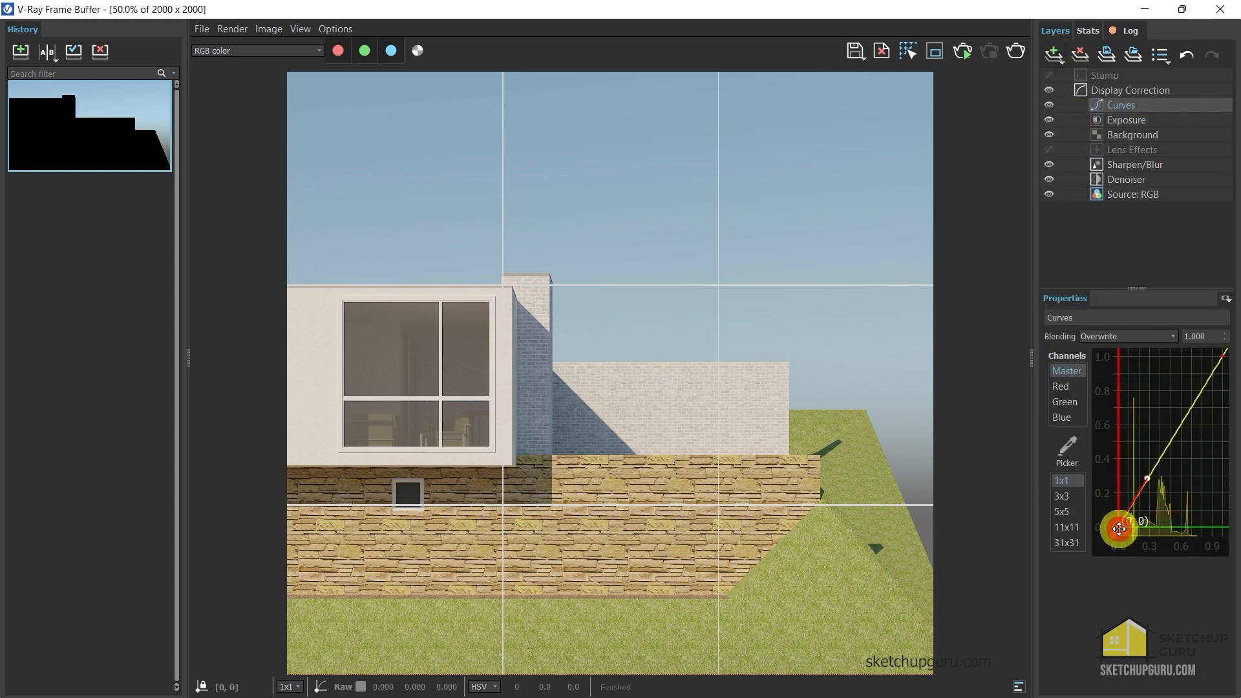
{"action": "left_click_drag", "start_coordinate": [1145, 476], "coordinate": [1164, 498]}
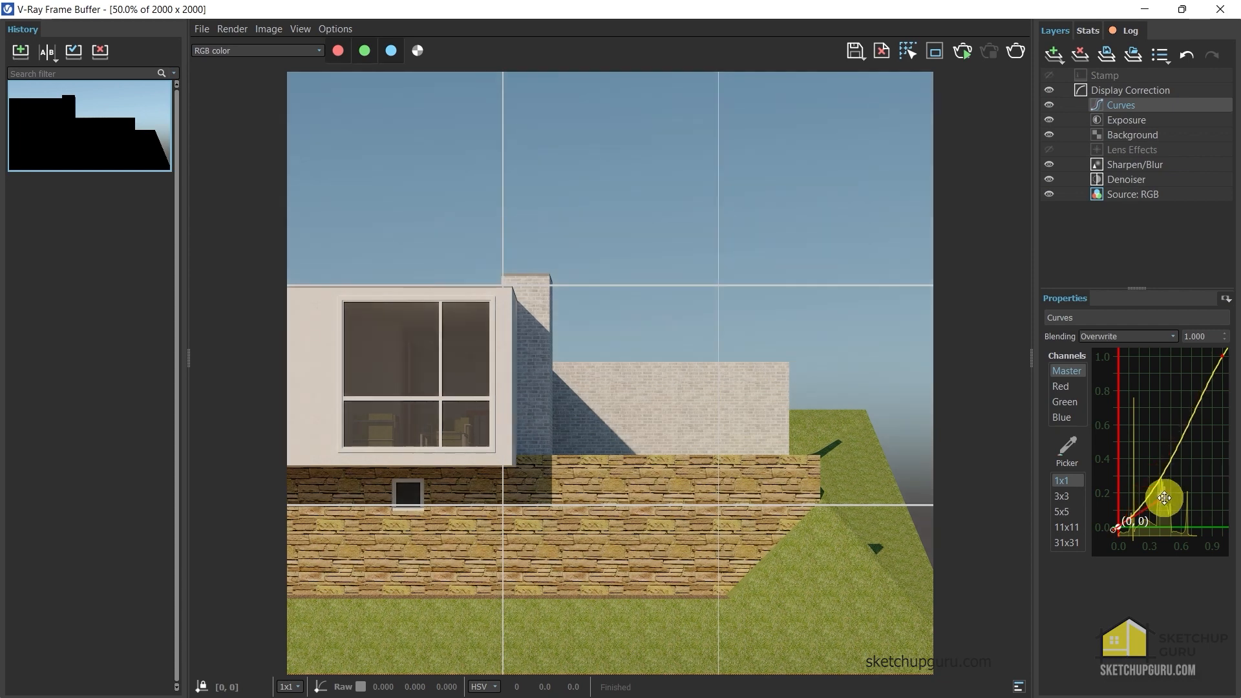
{"action": "left_click", "coordinate": [1222, 356]}
{"action": "left_click_drag", "start_coordinate": [1190, 411], "coordinate": [1164, 383]}
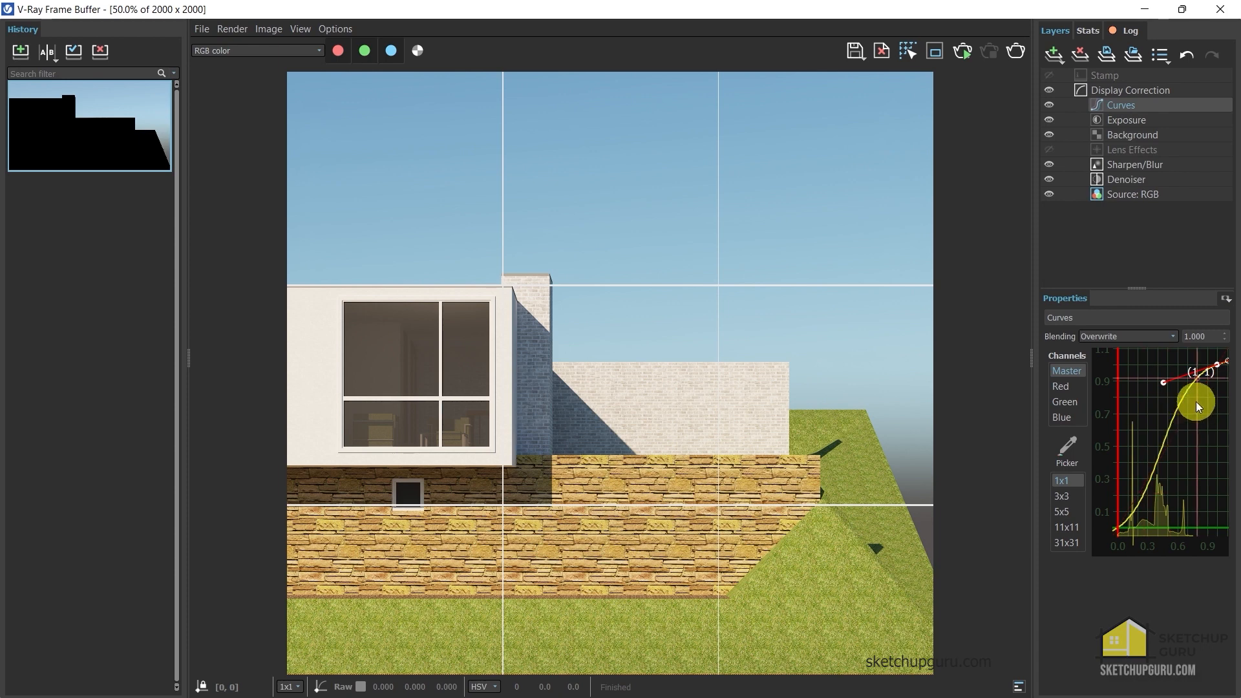
Compare the render with and without the Curves layer, leaving the layer visible
{"action": "scroll", "coordinate": [728, 287], "scroll_direction": "down", "scroll_amount": 2}
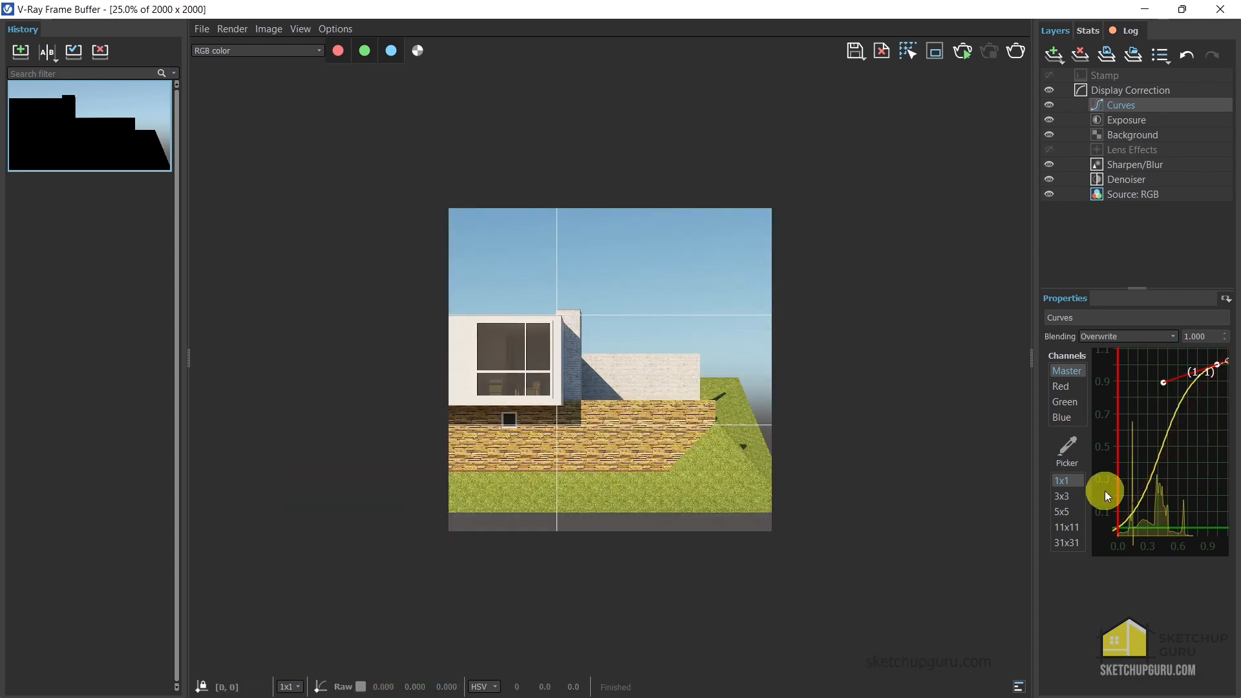
{"action": "scroll", "coordinate": [1126, 532], "scroll_direction": "up", "scroll_amount": 3}
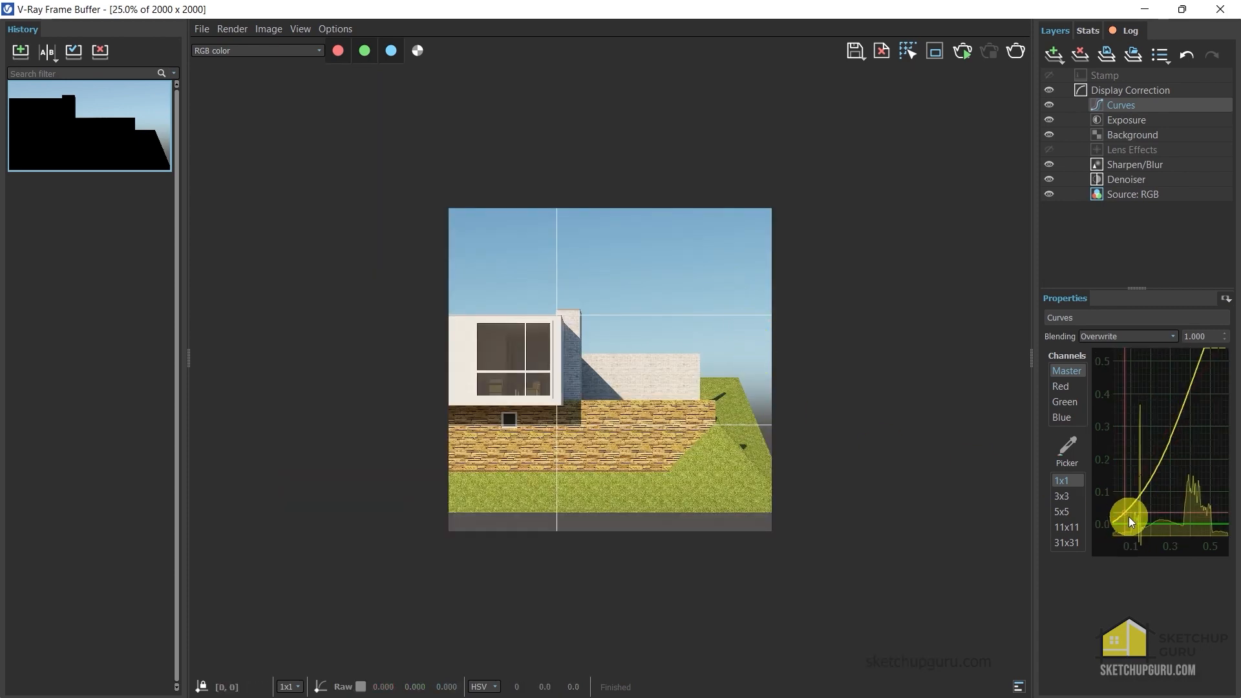
{"action": "scroll", "coordinate": [1161, 459], "scroll_direction": "down", "scroll_amount": 2}
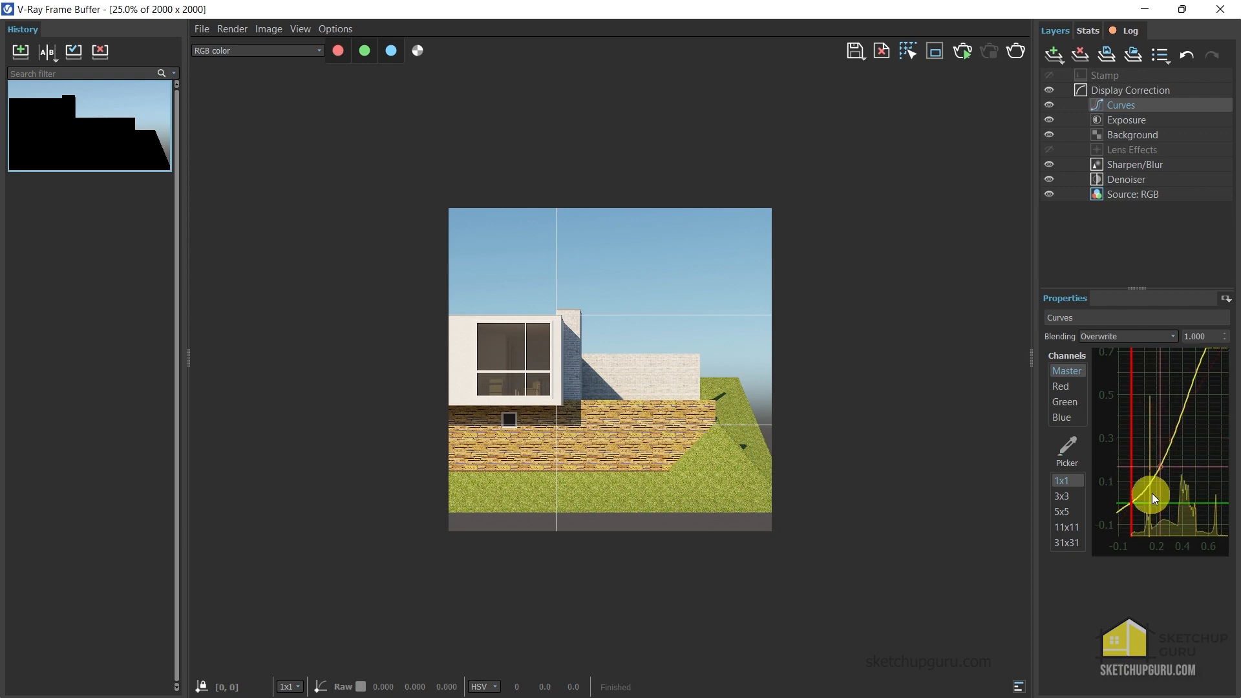
{"action": "left_click", "coordinate": [1049, 105]}
{"action": "left_click", "coordinate": [1049, 105]}
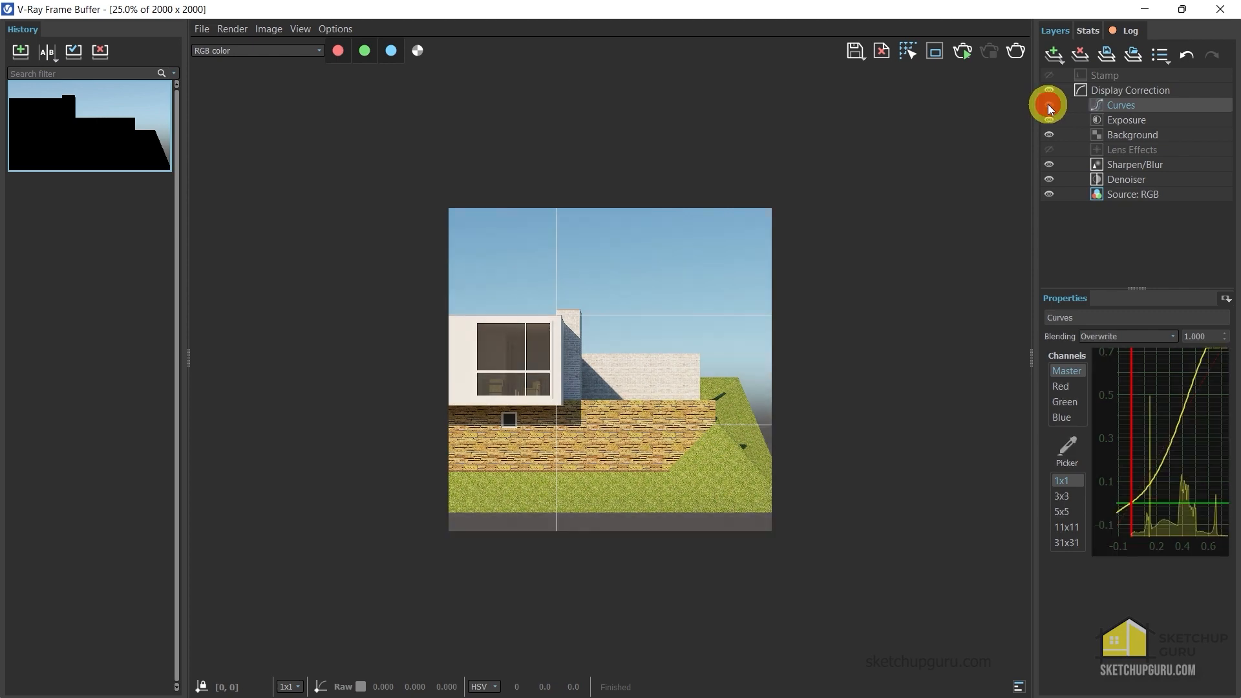
{"action": "left_click", "coordinate": [1049, 105]}
{"action": "left_click", "coordinate": [1049, 105]}
Examine the master curve up close and the red, green and blue channel curves, ending on the Master channel
{"action": "scroll", "coordinate": [631, 338], "scroll_direction": "up", "scroll_amount": 1}
{"action": "scroll", "coordinate": [661, 327], "scroll_direction": "down", "scroll_amount": 1}
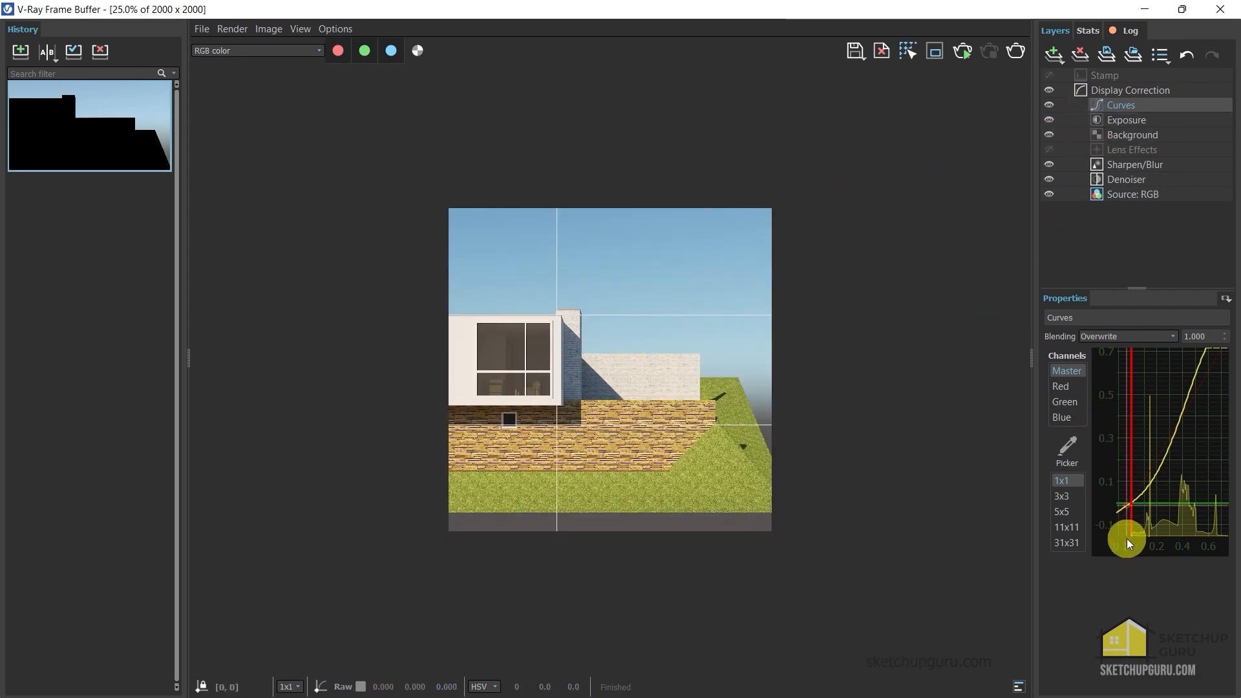
{"action": "scroll", "coordinate": [1186, 405], "scroll_direction": "up", "scroll_amount": 1}
{"action": "scroll", "coordinate": [1180, 407], "scroll_direction": "up", "scroll_amount": 1}
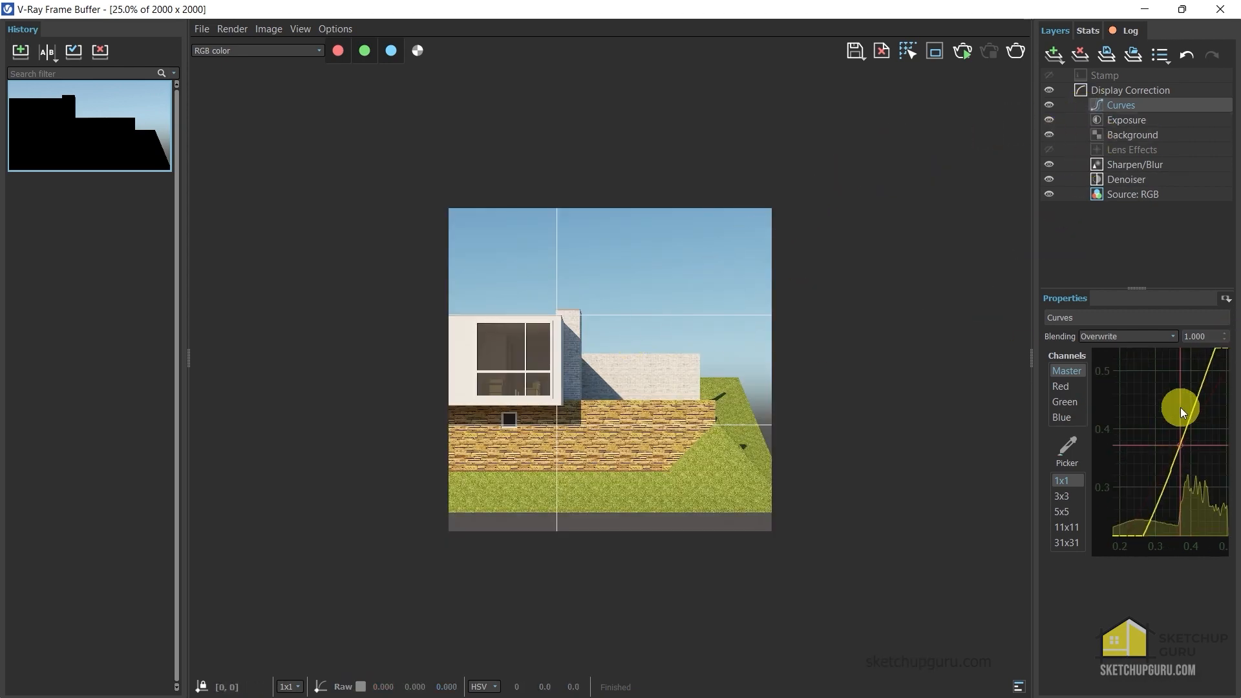
{"action": "scroll", "coordinate": [1169, 454], "scroll_direction": "down", "scroll_amount": 1}
{"action": "scroll", "coordinate": [1169, 453], "scroll_direction": "down", "scroll_amount": 1}
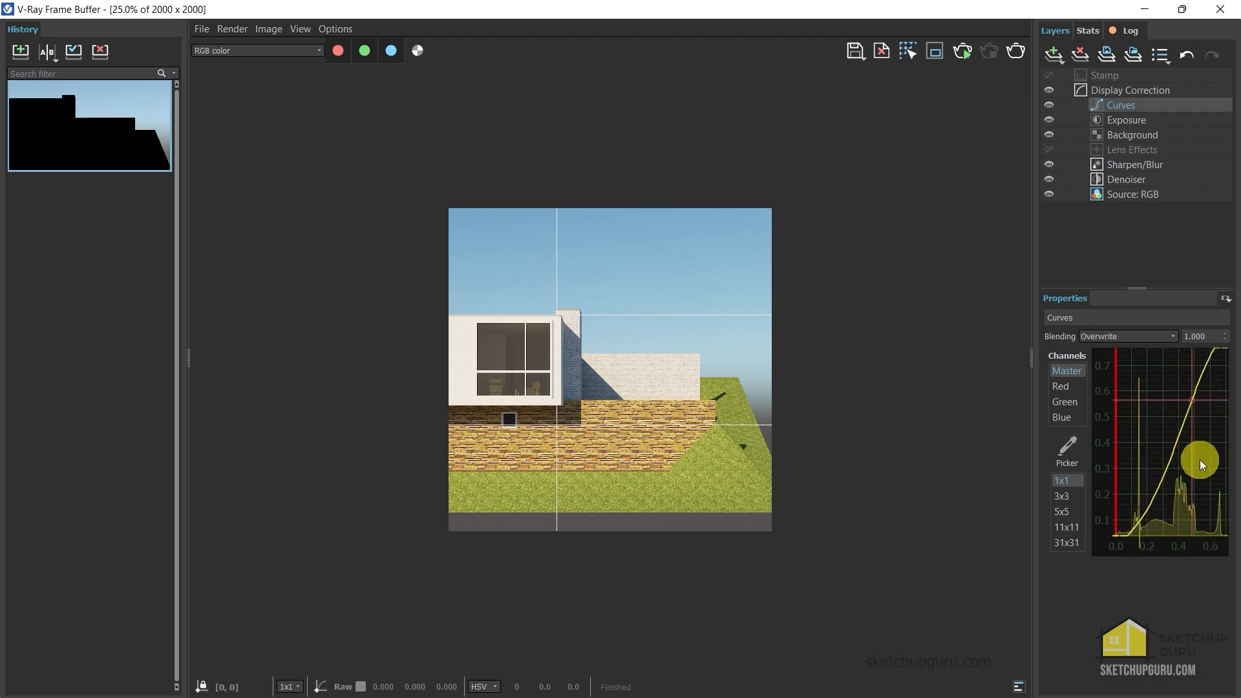
{"action": "scroll", "coordinate": [1200, 460], "scroll_direction": "down", "scroll_amount": 1}
{"action": "scroll", "coordinate": [1135, 495], "scroll_direction": "down", "scroll_amount": 1}
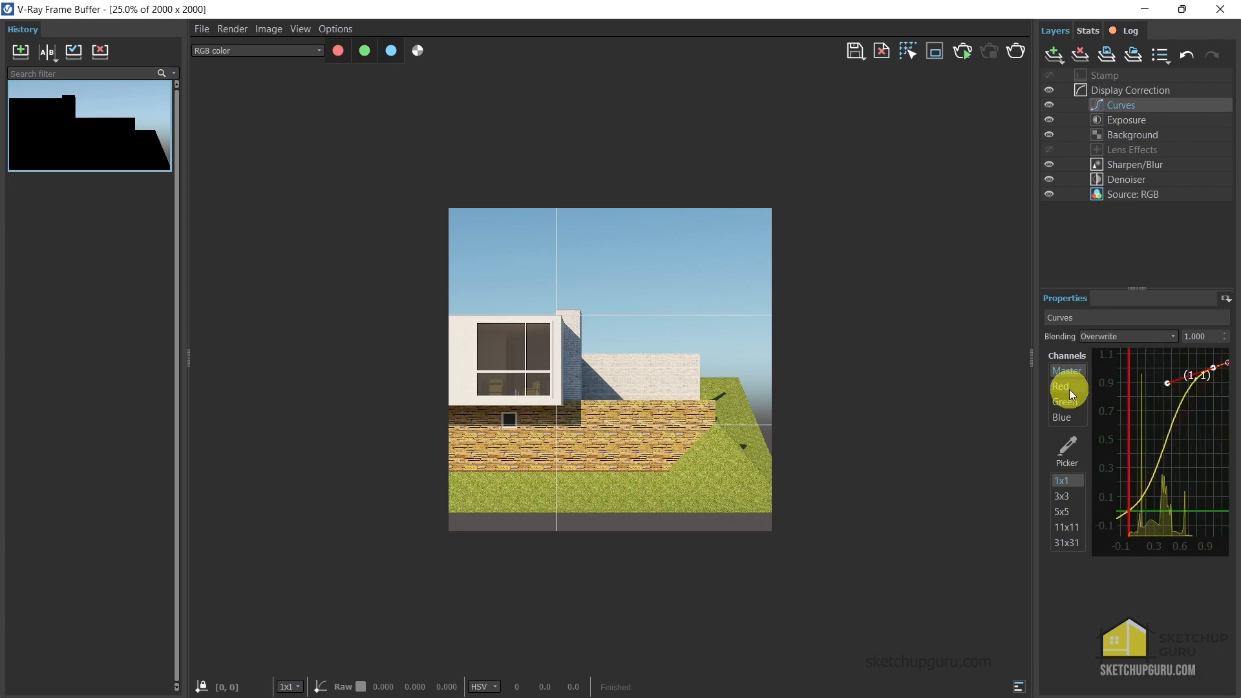
{"action": "left_click", "coordinate": [1070, 389]}
{"action": "left_click", "coordinate": [1069, 402]}
{"action": "left_click", "coordinate": [1068, 415]}
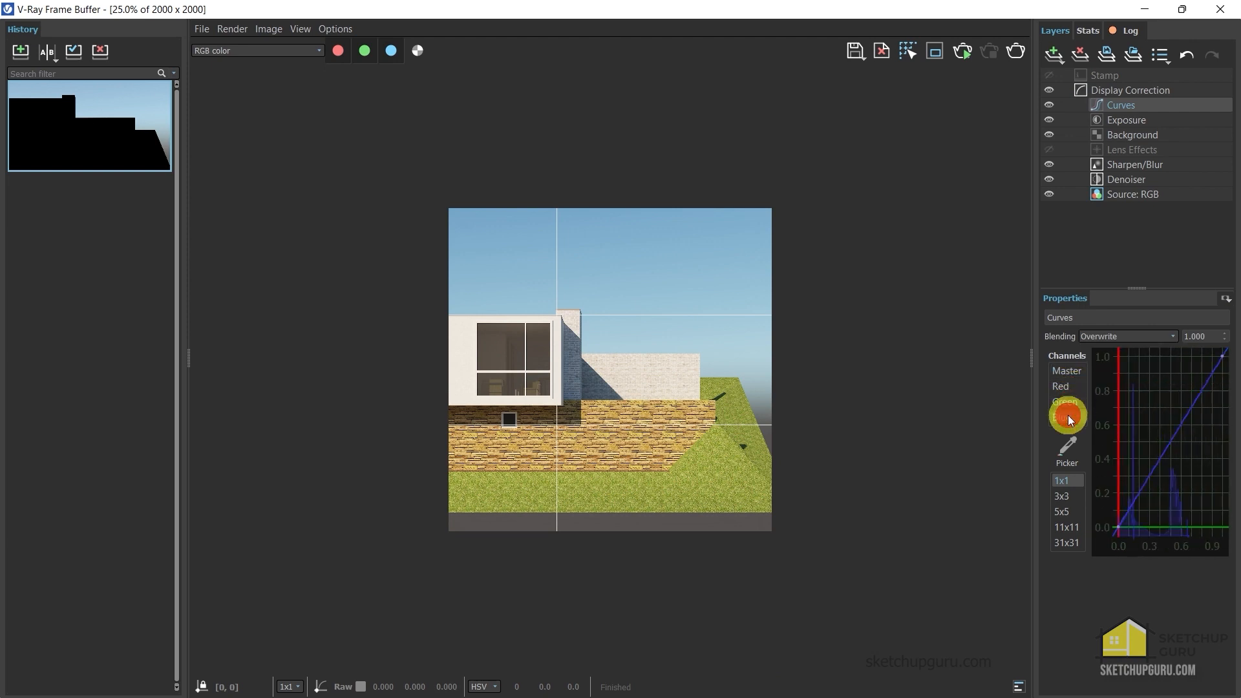
{"action": "left_click", "coordinate": [1065, 372]}
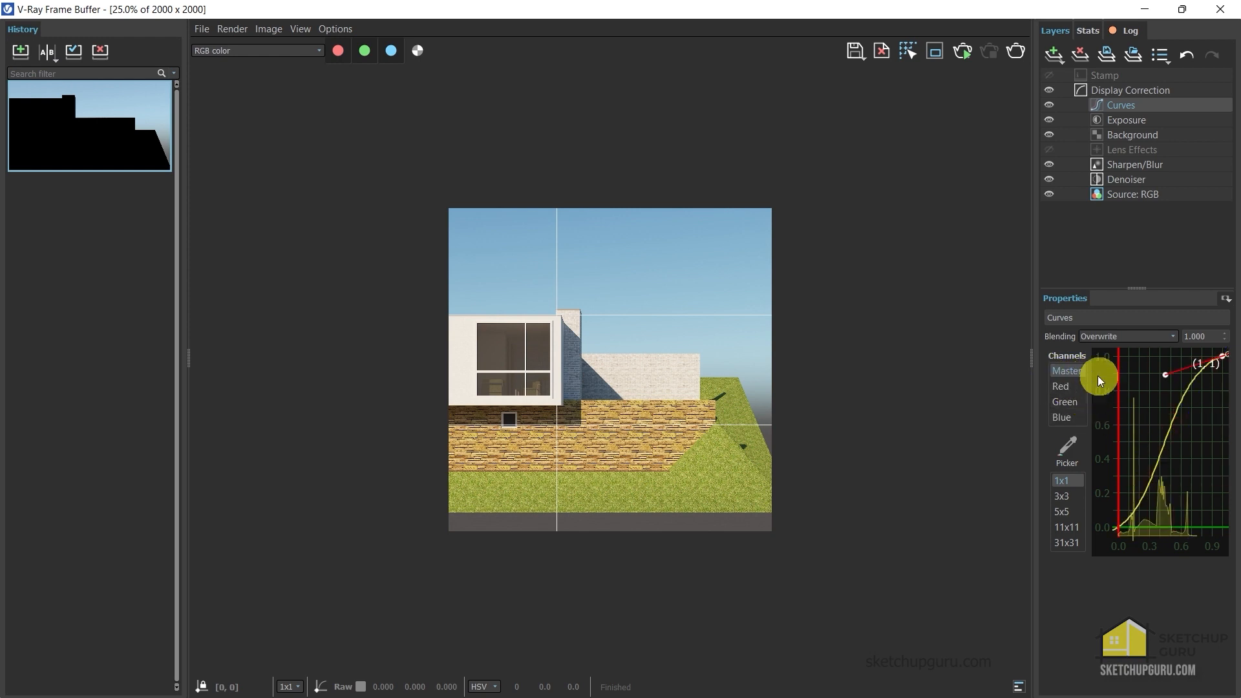
Add a White Balance correction layer and set its temperature to about 6340
{"action": "left_click", "coordinate": [1060, 56]}
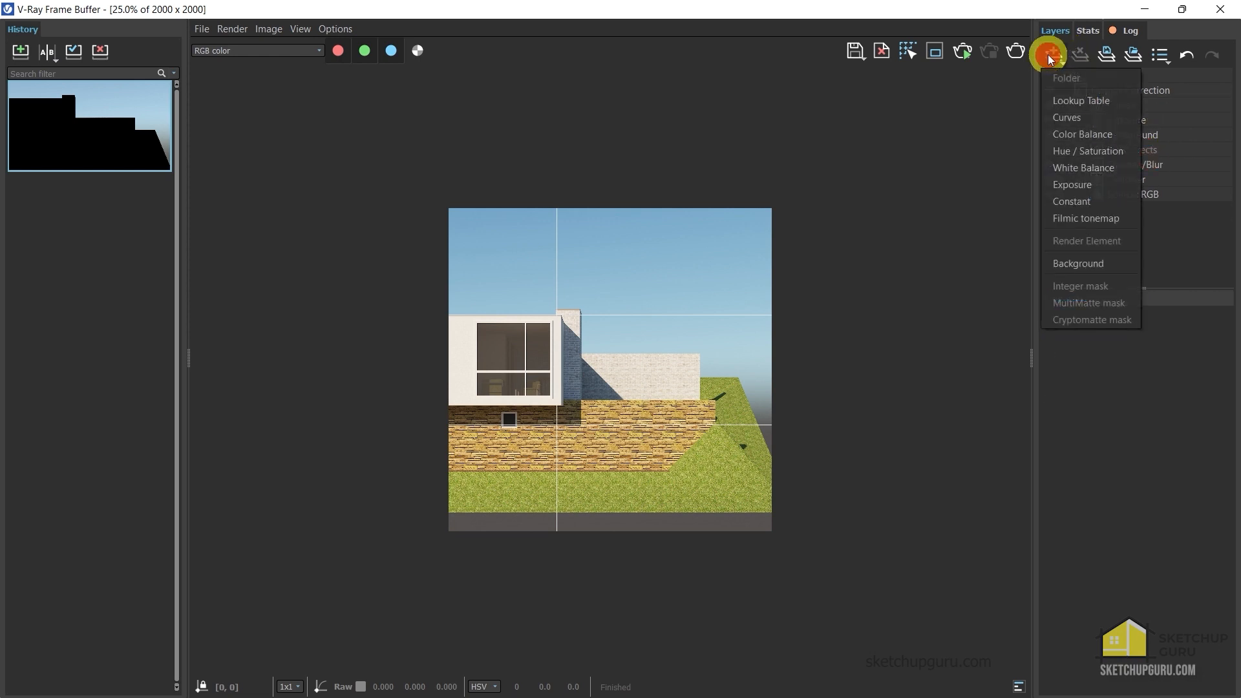
{"action": "left_click", "coordinate": [1078, 168]}
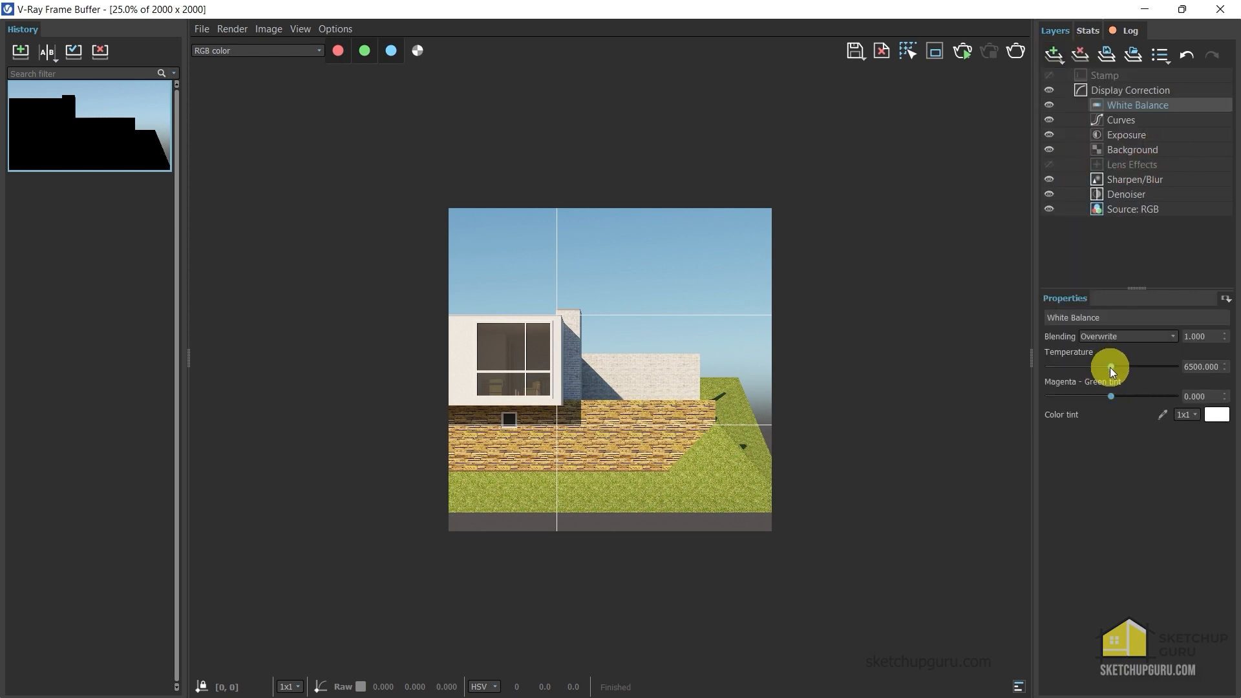
{"action": "mouse_move", "coordinate": [1111, 367]}
{"action": "left_mouse_down"}
{"action": "mouse_move", "coordinate": [1125, 368]}
{"action": "mouse_move", "coordinate": [1108, 371]}
{"action": "left_mouse_up"}
Add a Filmic tonemap layer and widen the layer properties area so all of its settings fit
{"action": "left_click", "coordinate": [1054, 51]}
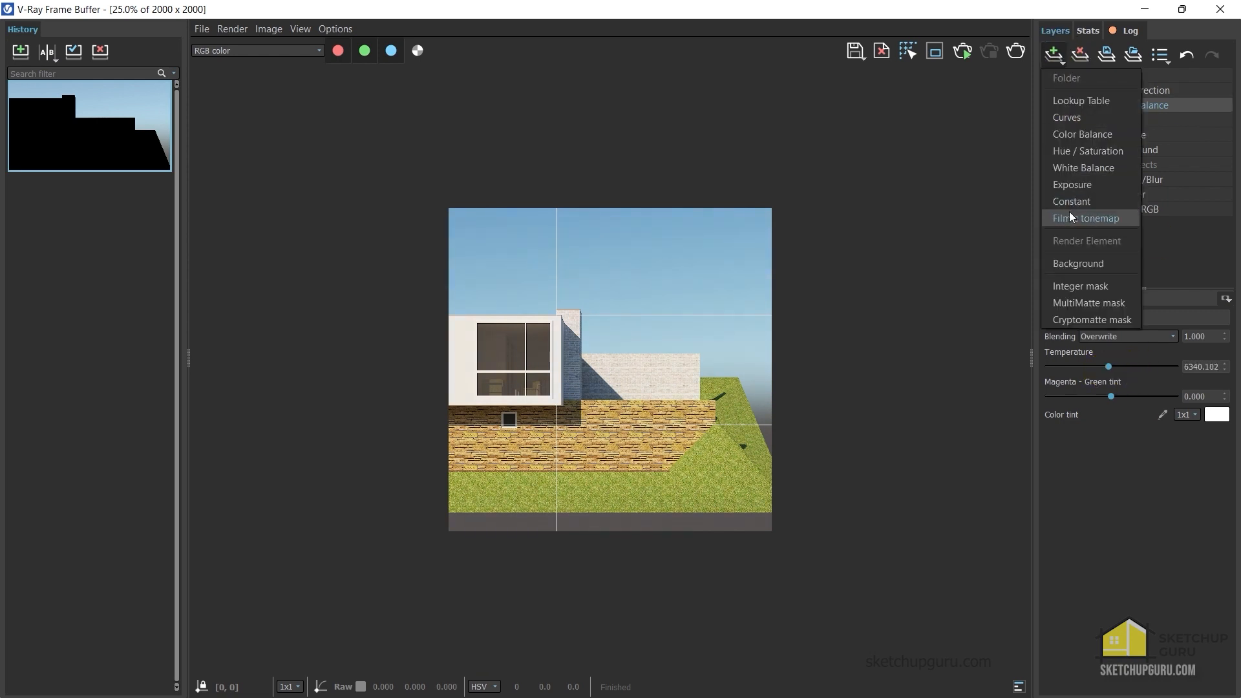
{"action": "left_click", "coordinate": [1070, 219]}
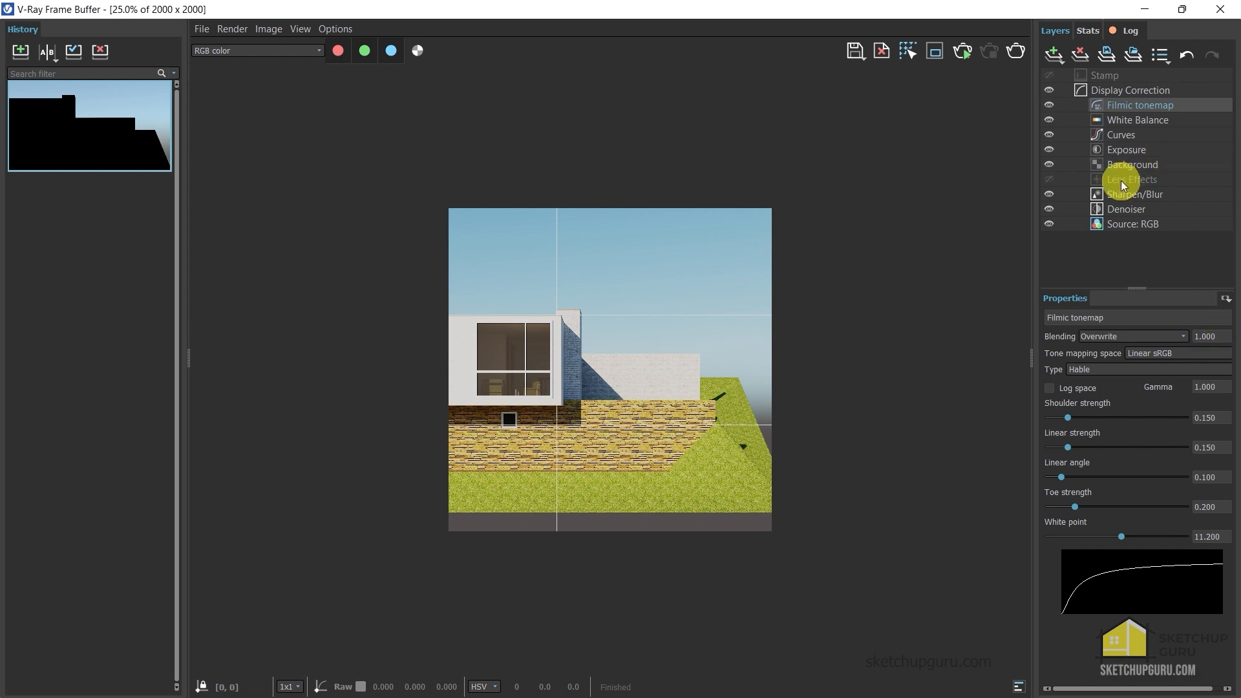
{"action": "mouse_move", "coordinate": [1033, 319]}
{"action": "left_mouse_down"}
{"action": "mouse_move", "coordinate": [995, 313]}
{"action": "mouse_move", "coordinate": [1041, 317]}
{"action": "left_mouse_up"}
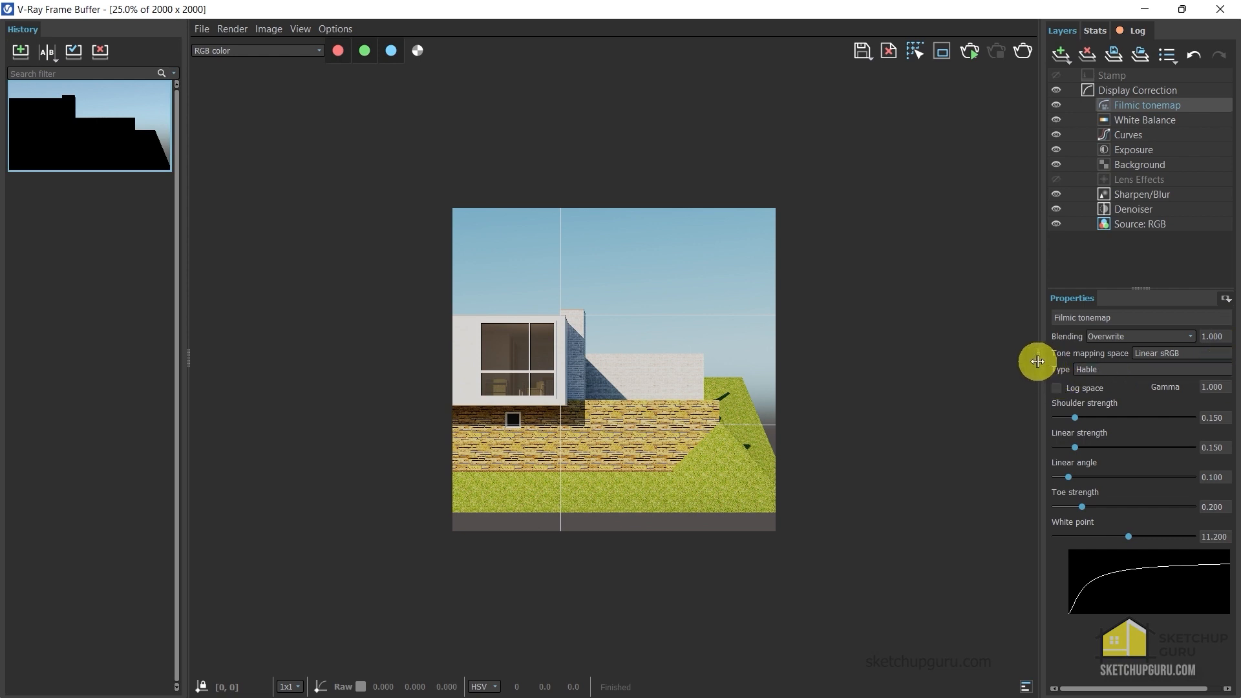
{"action": "left_click_drag", "start_coordinate": [1038, 360], "coordinate": [991, 360]}
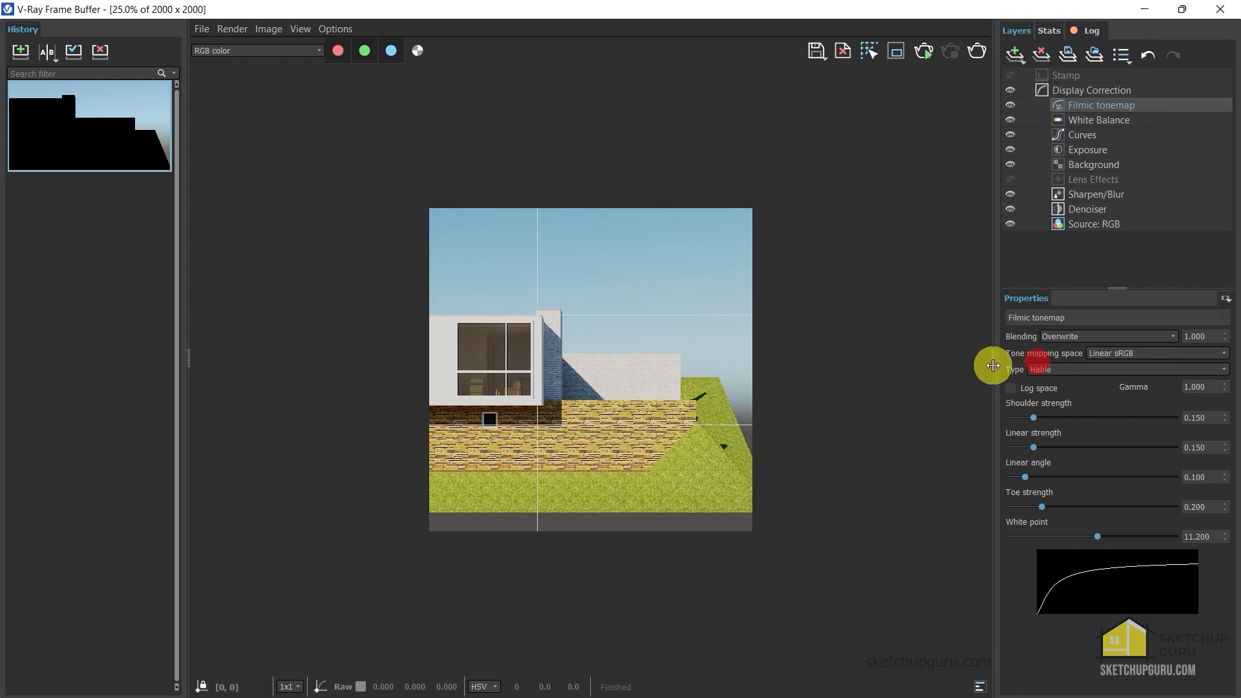
Set the Filmic tonemap layer's blending amount to about 0.206 and compare the render with and without the layer, leaving it visible
{"action": "left_click", "coordinate": [1225, 339]}
{"action": "left_click_drag", "start_coordinate": [1226, 339], "coordinate": [1219, 453]}
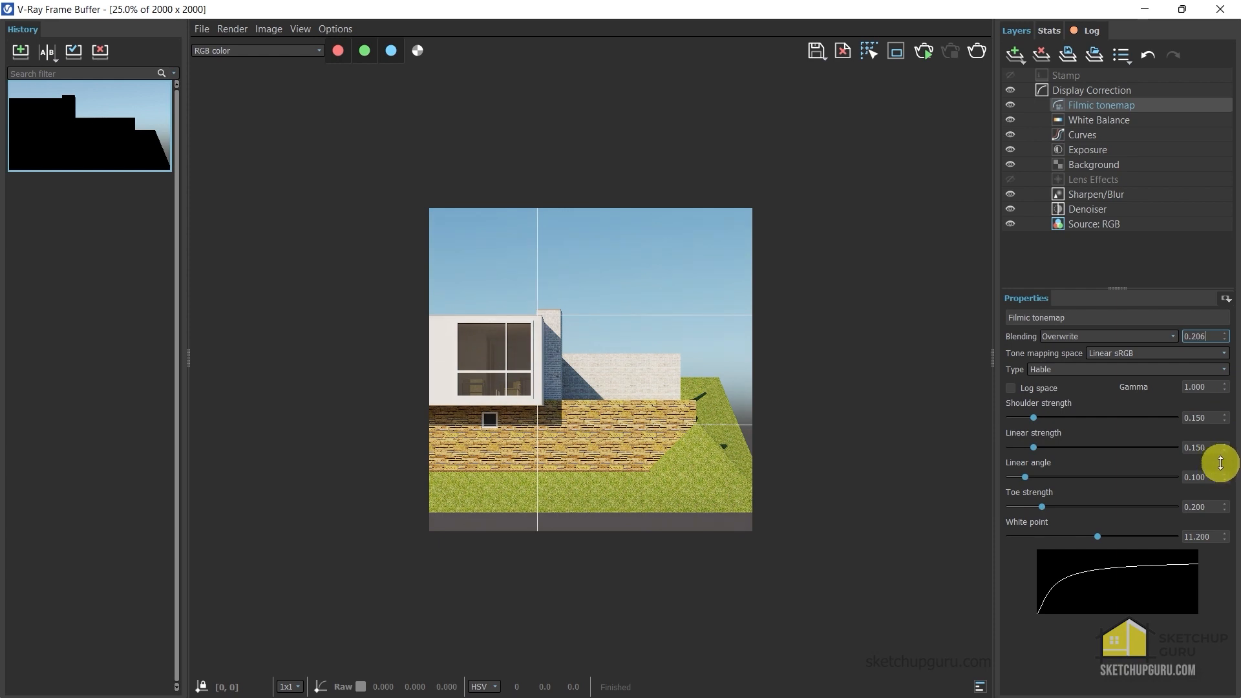
{"action": "left_click", "coordinate": [1010, 104]}
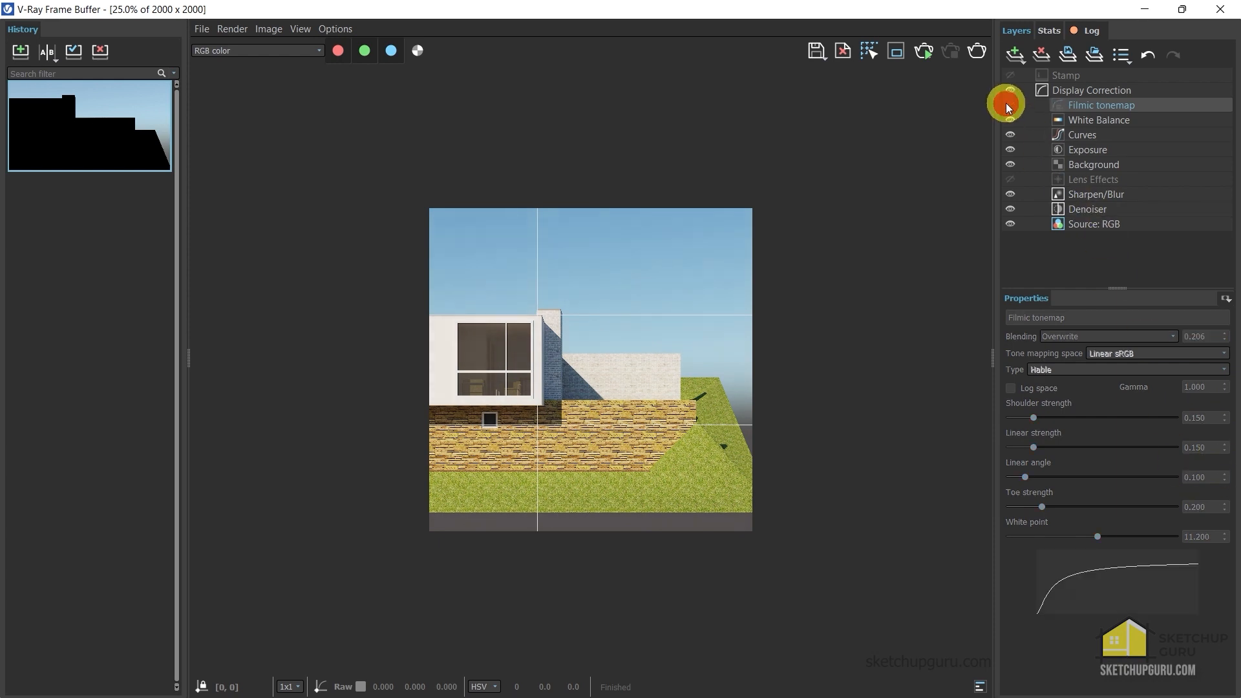
{"action": "left_click", "coordinate": [1012, 105]}
{"action": "left_click", "coordinate": [1011, 104]}
{"action": "left_click", "coordinate": [1011, 104]}
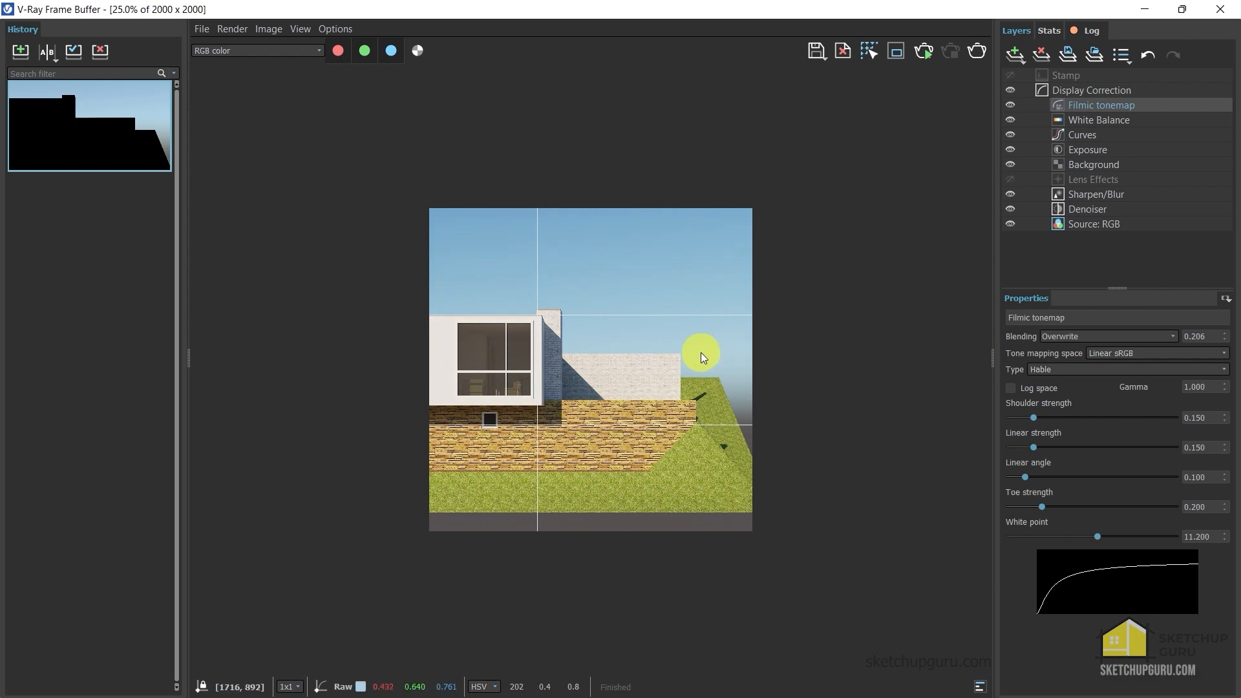
{"action": "left_click", "coordinate": [1045, 265]}
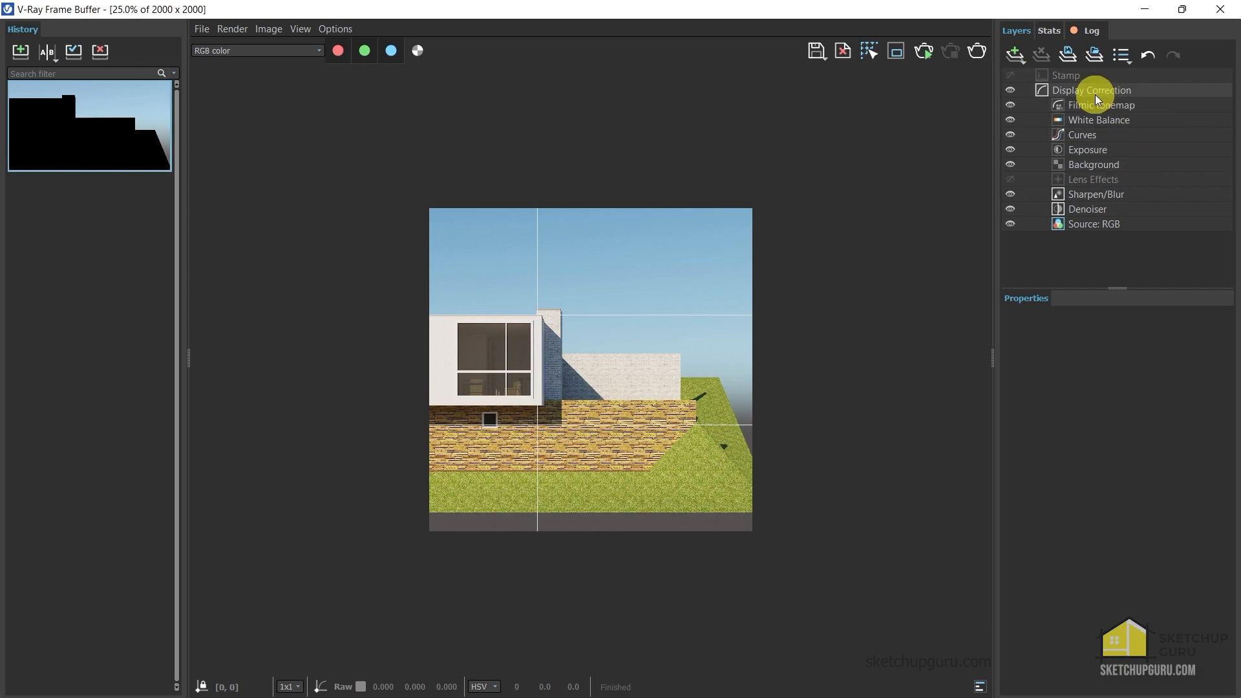
Save the correction layers as a VFB layers file named Initial Color Correction in the 05_Lighting with Multiple HDRI folder
{"action": "left_click", "coordinate": [1066, 54]}
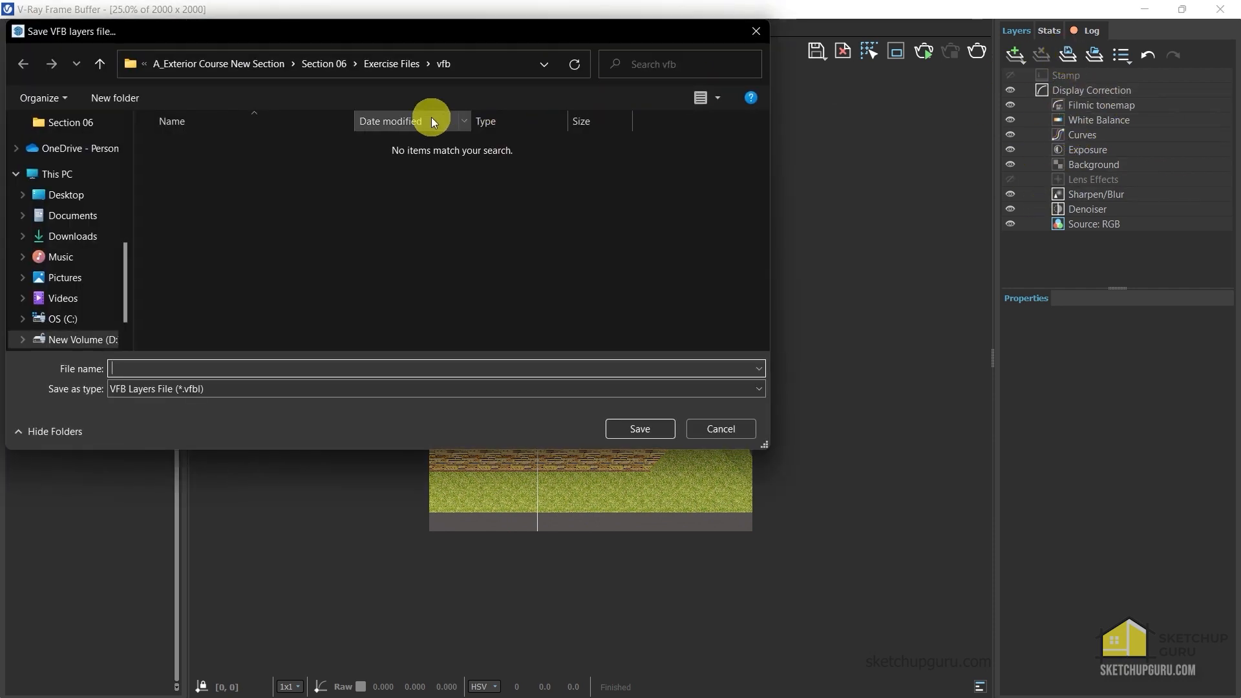
{"action": "left_click", "coordinate": [394, 65]}
{"action": "left_click", "coordinate": [248, 178]}
{"action": "double_click", "coordinate": [248, 179]}
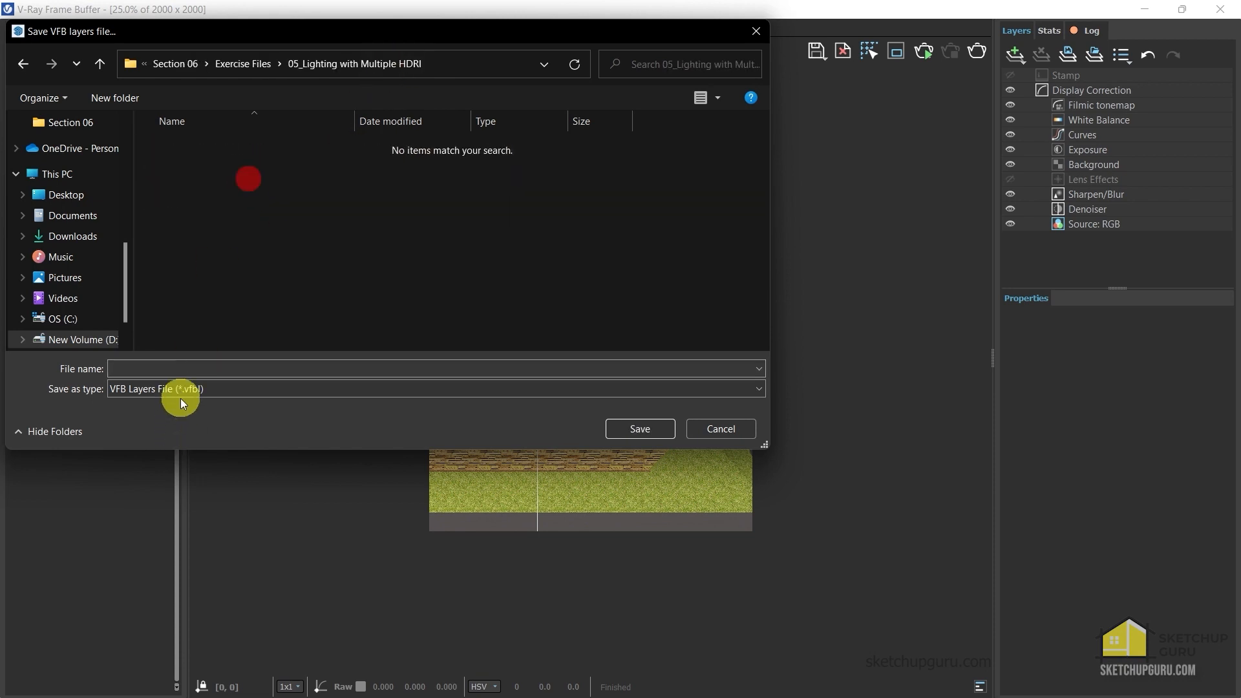
{"action": "left_click", "coordinate": [185, 375]}
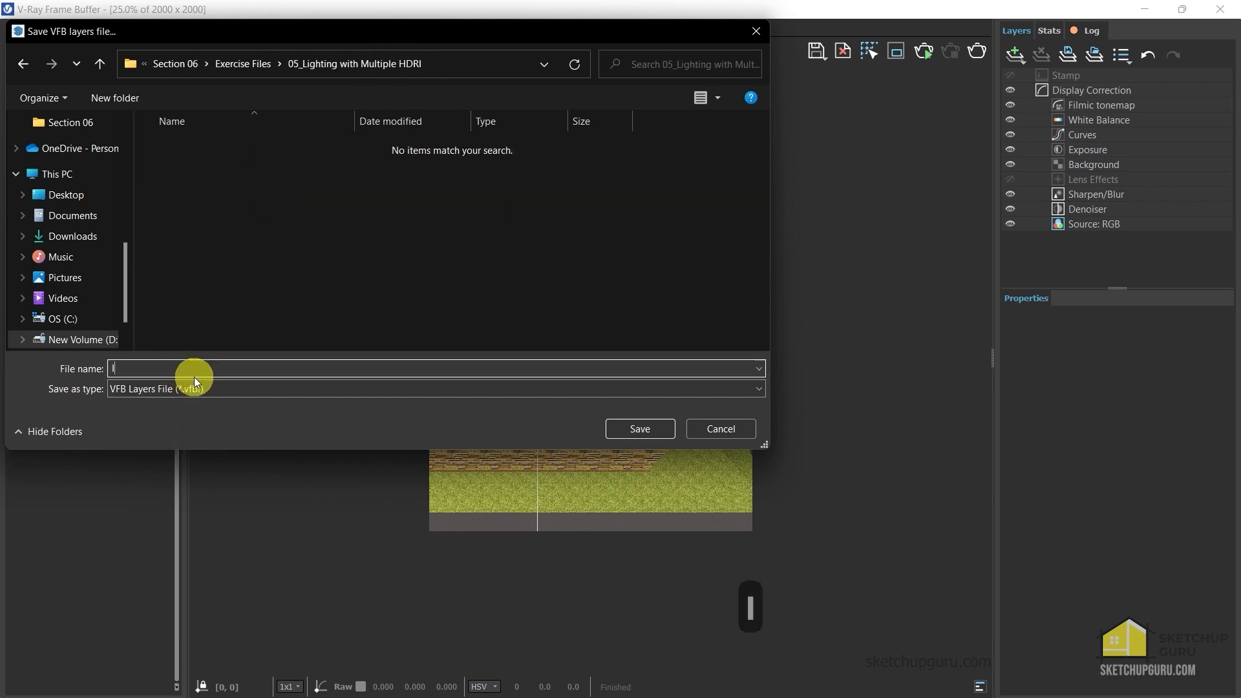
{"action": "type", "text": "Initial Col"}
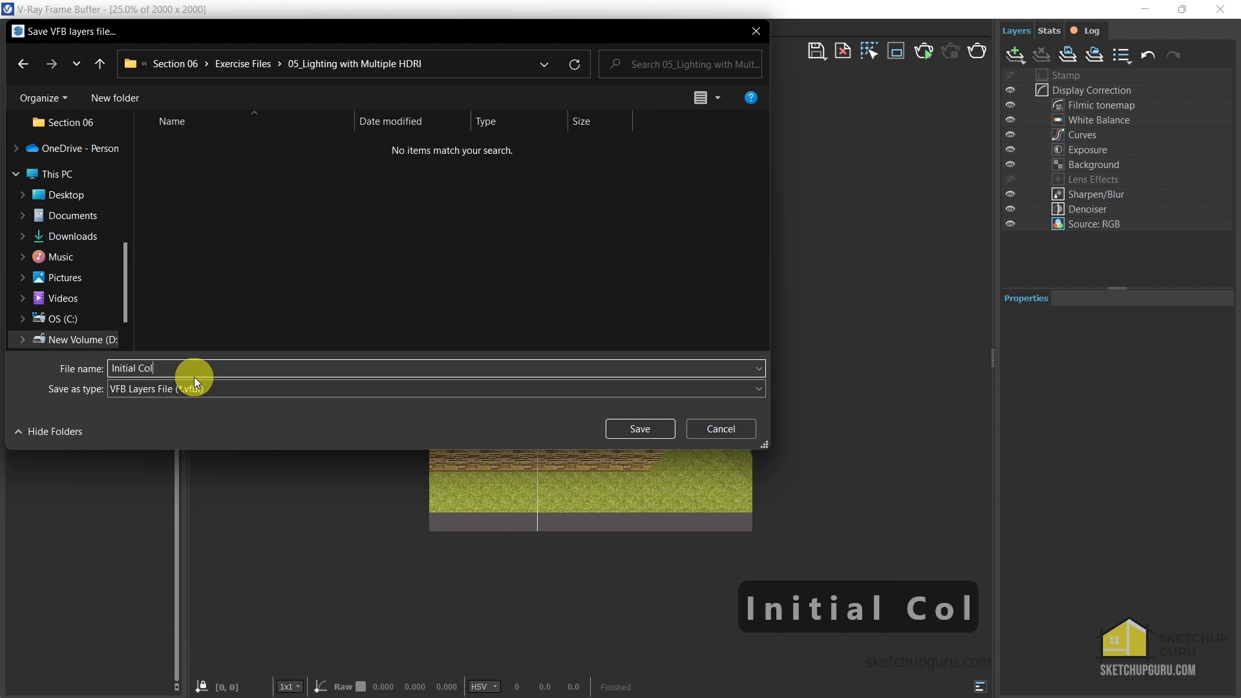
{"action": "type", "text": "or Correction"}
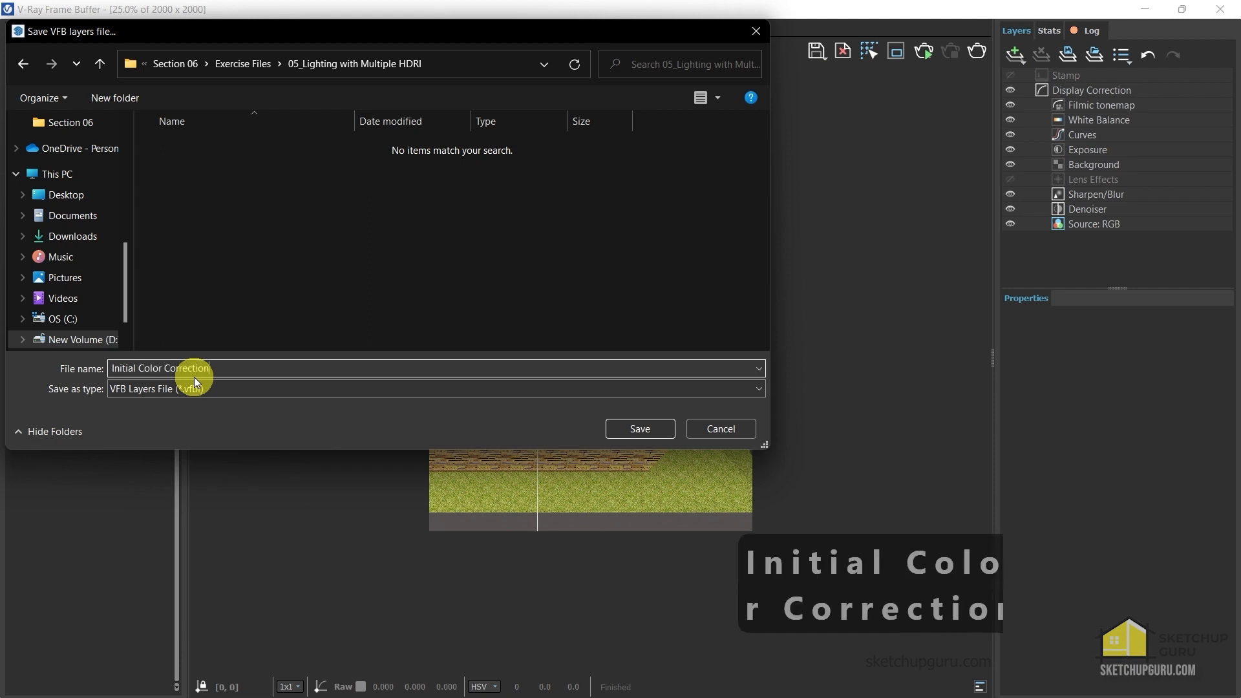
{"action": "left_click", "coordinate": [631, 434]}
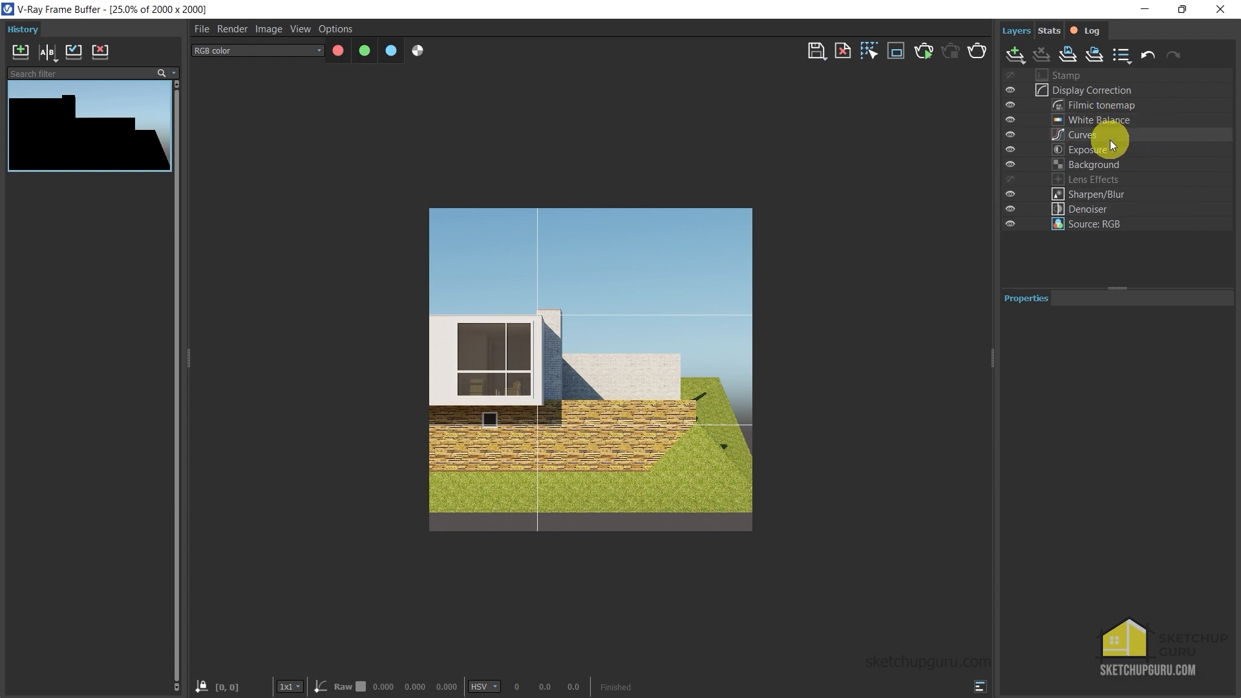
Load the Initial Color Correction.vfbl layers file from the 05_Lighting with Multiple HDRI folder
{"action": "left_click", "coordinate": [1097, 55]}
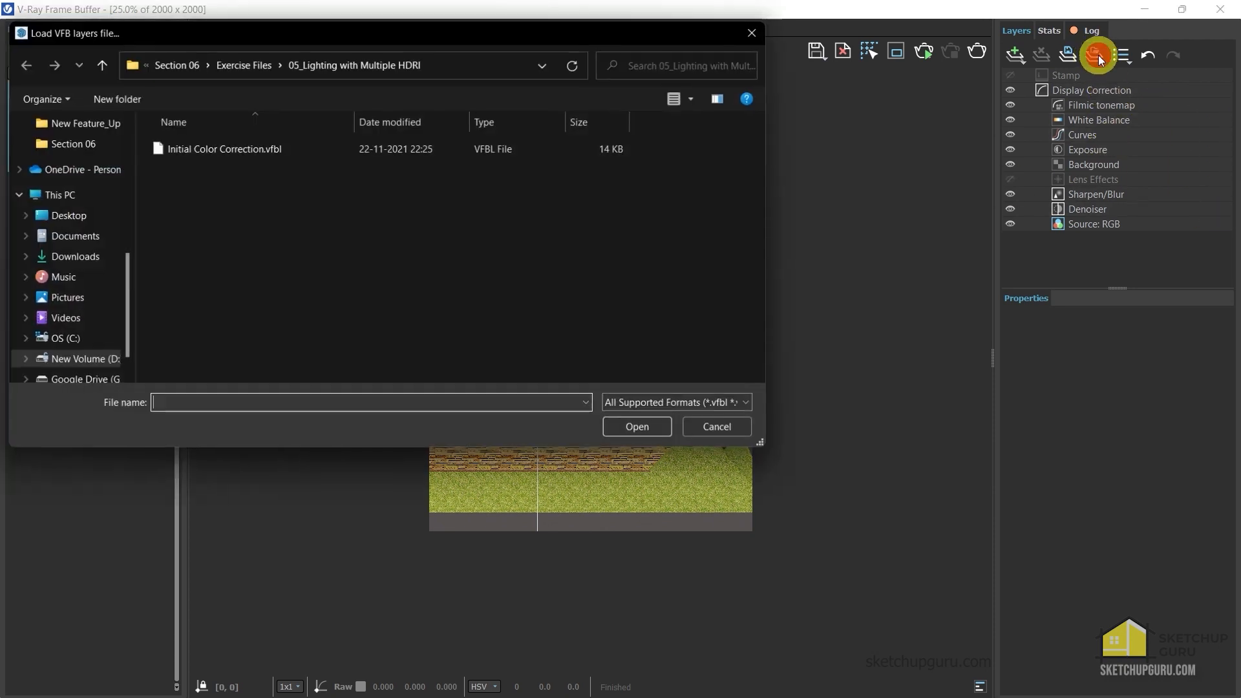
{"action": "left_click", "coordinate": [254, 150]}
{"action": "left_click", "coordinate": [646, 428]}
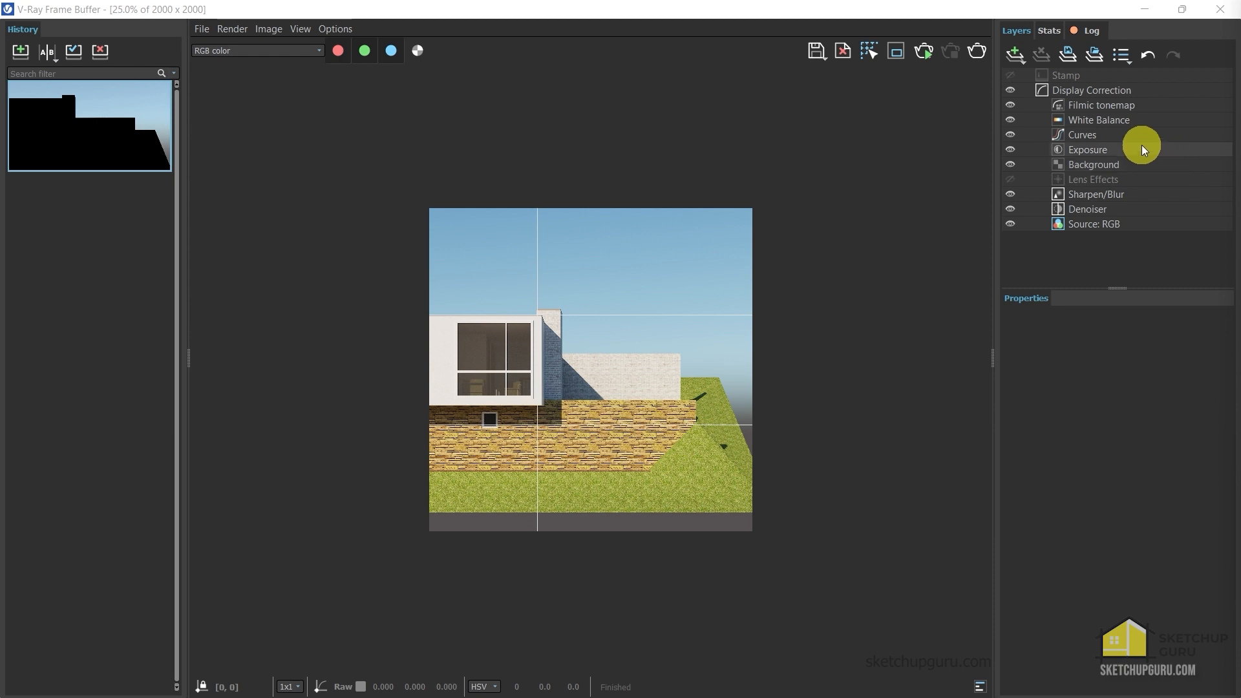
Check the layer presets list, set the presets path in the VFB settings to the Exercise Files presets folder, and save the settings
{"action": "left_click", "coordinate": [1123, 56]}
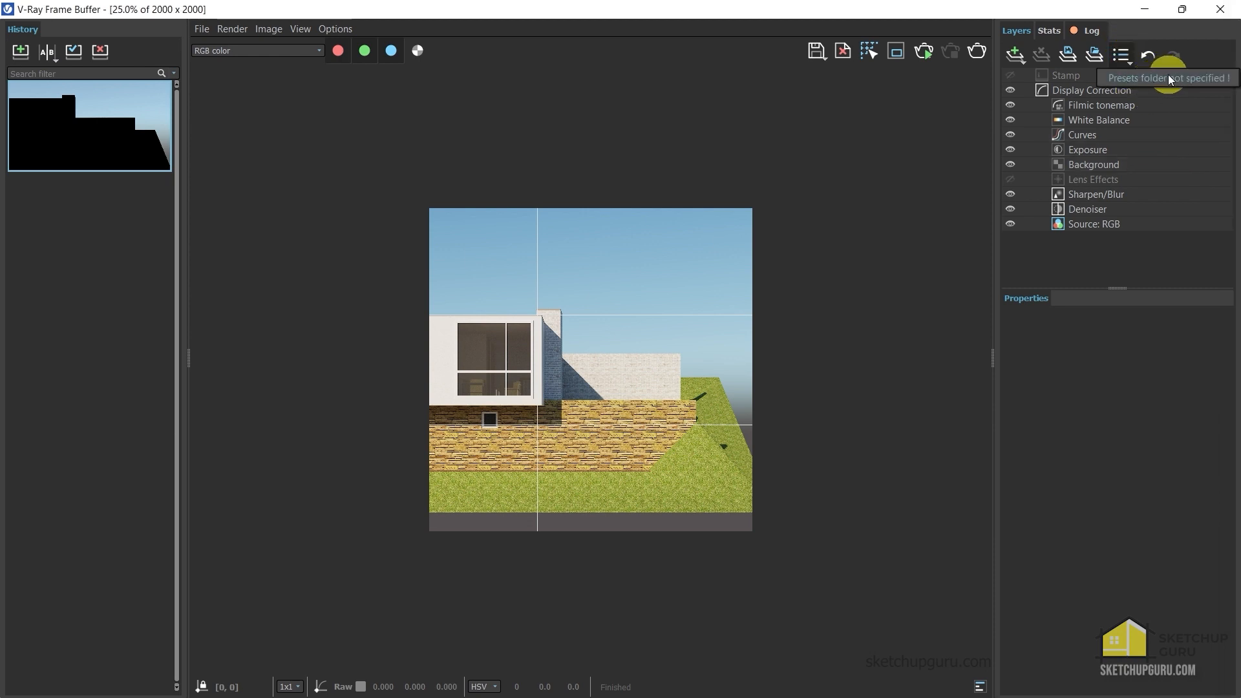
{"action": "left_click", "coordinate": [852, 162]}
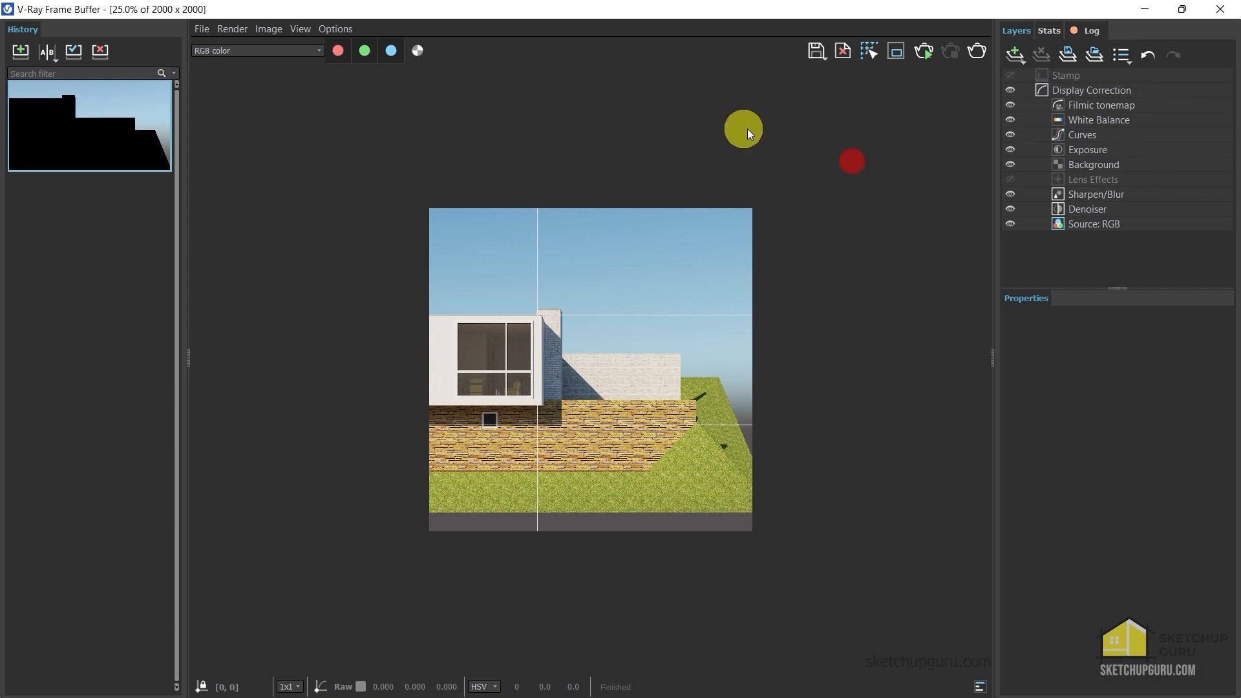
{"action": "left_click", "coordinate": [331, 28]}
{"action": "left_click", "coordinate": [343, 47]}
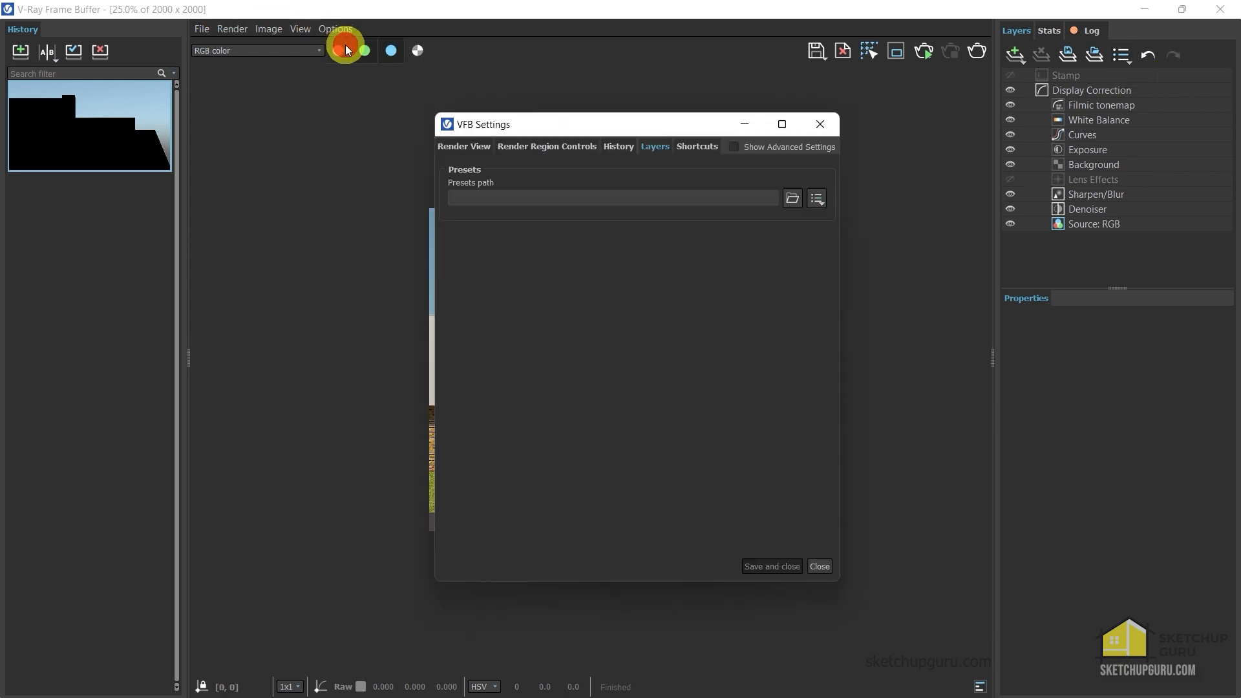
{"action": "left_click", "coordinate": [662, 147]}
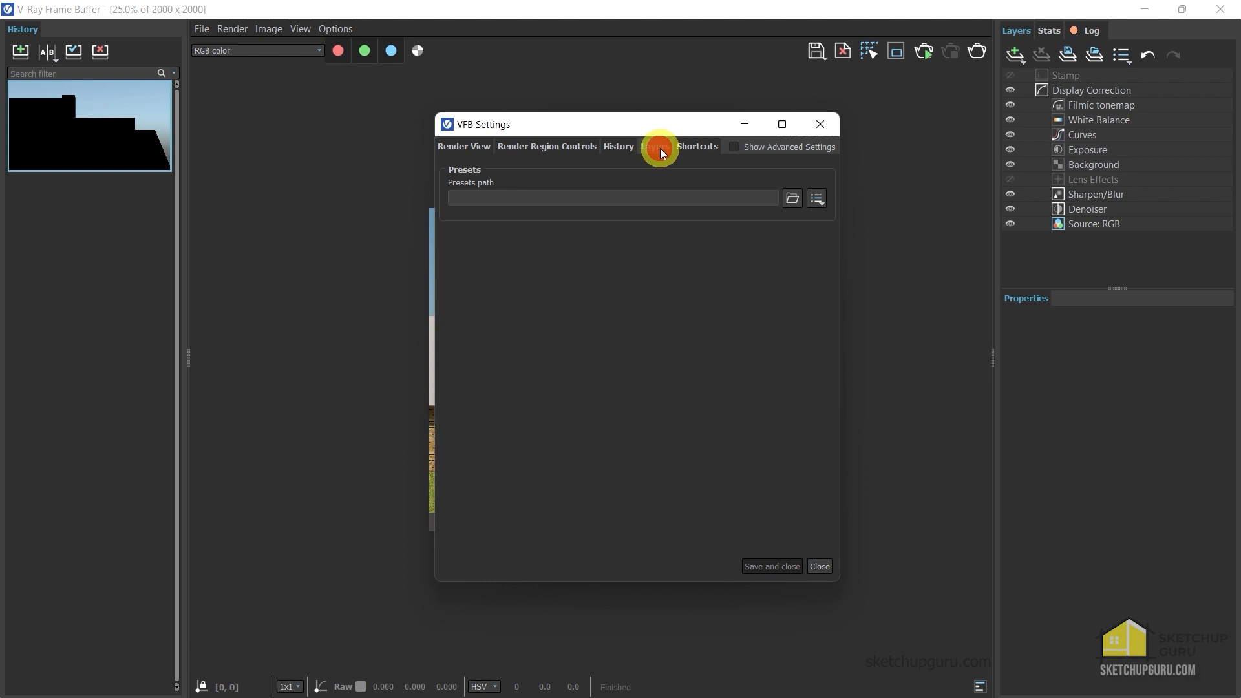
{"action": "left_click", "coordinate": [793, 198]}
{"action": "double_click", "coordinate": [642, 320]}
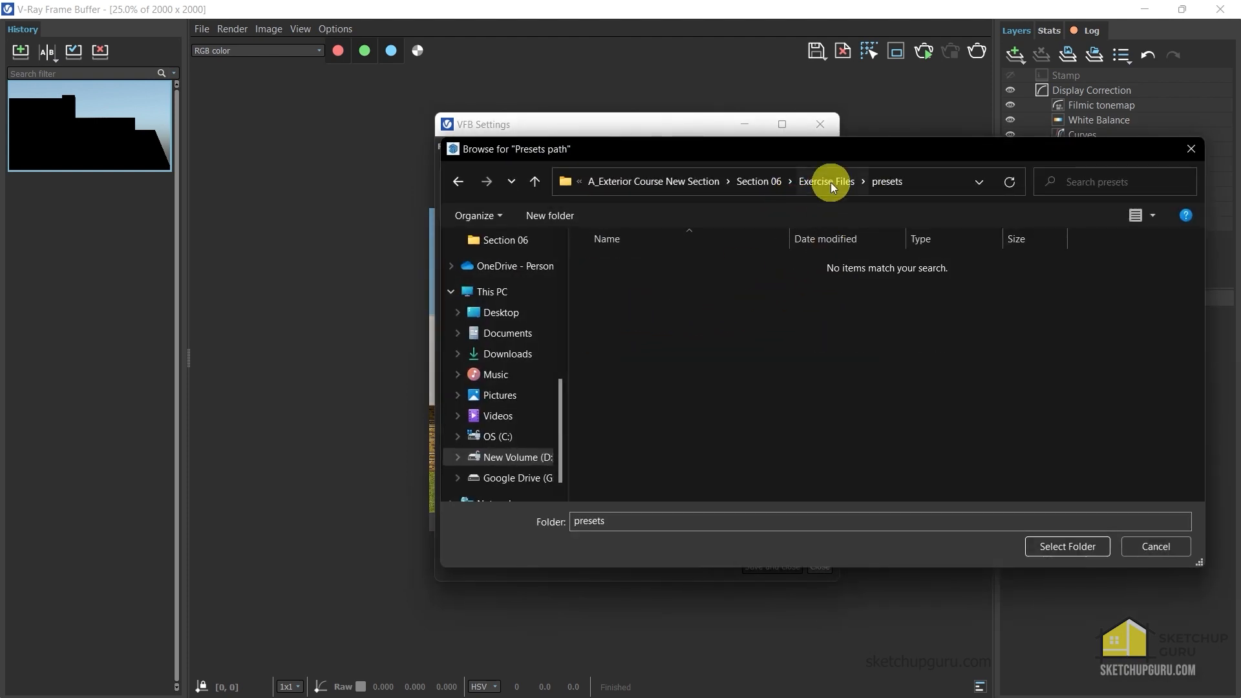
{"action": "left_click", "coordinate": [832, 182]}
{"action": "double_click", "coordinate": [638, 320]}
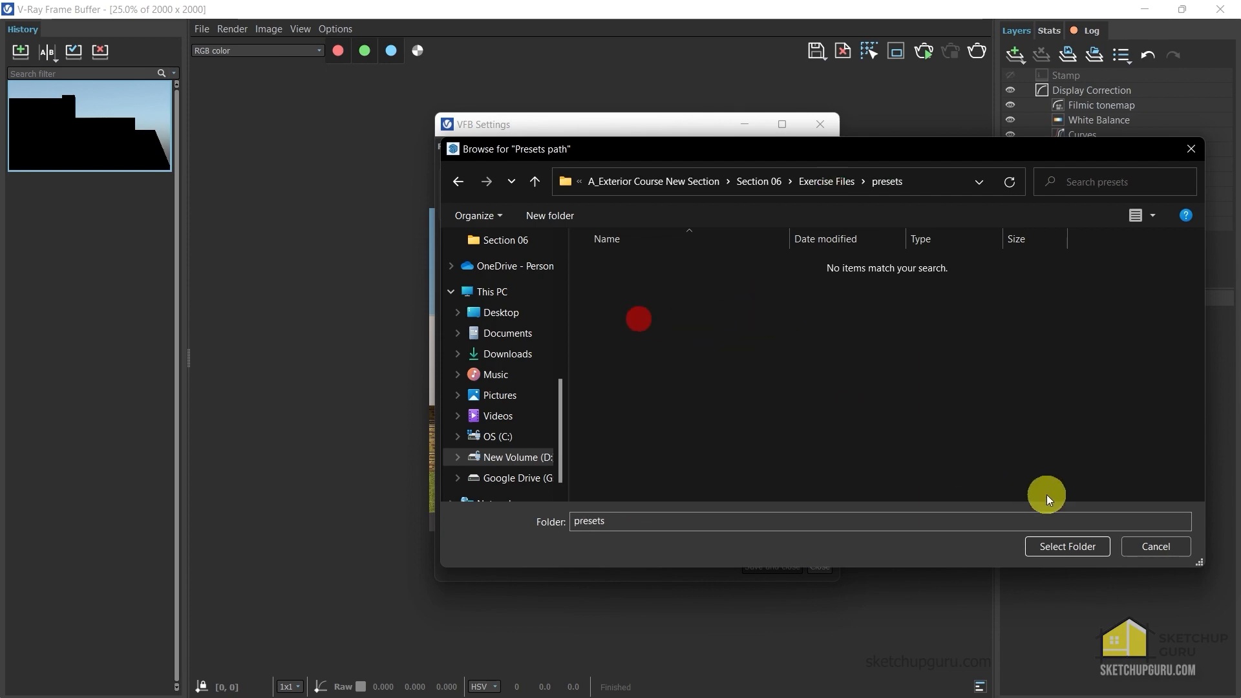
{"action": "left_click", "coordinate": [1072, 543]}
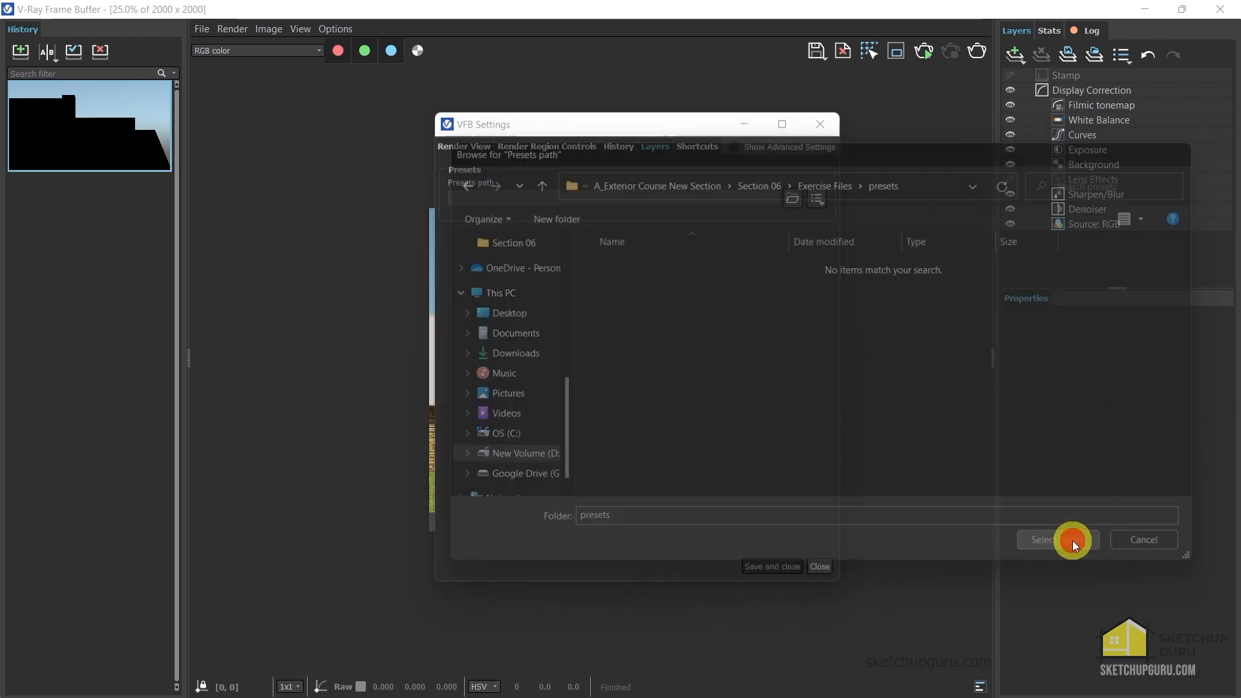
{"action": "left_click", "coordinate": [776, 568]}
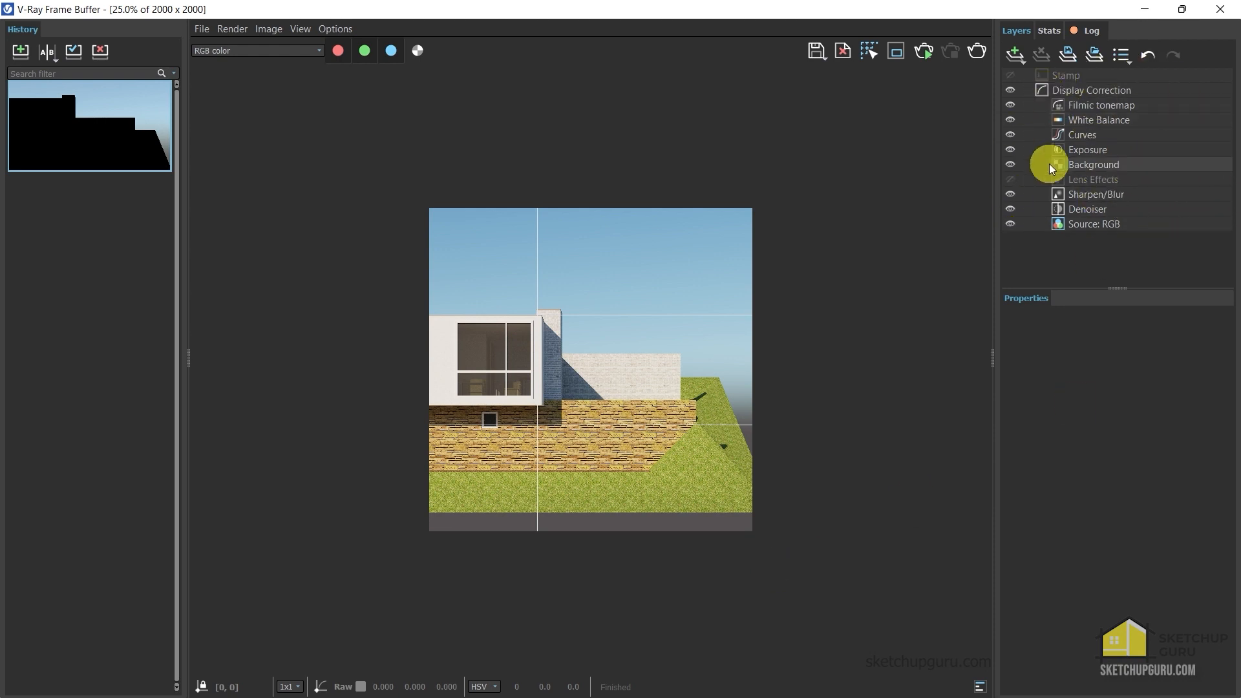
Save the layers as Initial Color Correction.vfbl in the presets folder and check the layer presets list
{"action": "left_click", "coordinate": [1069, 54]}
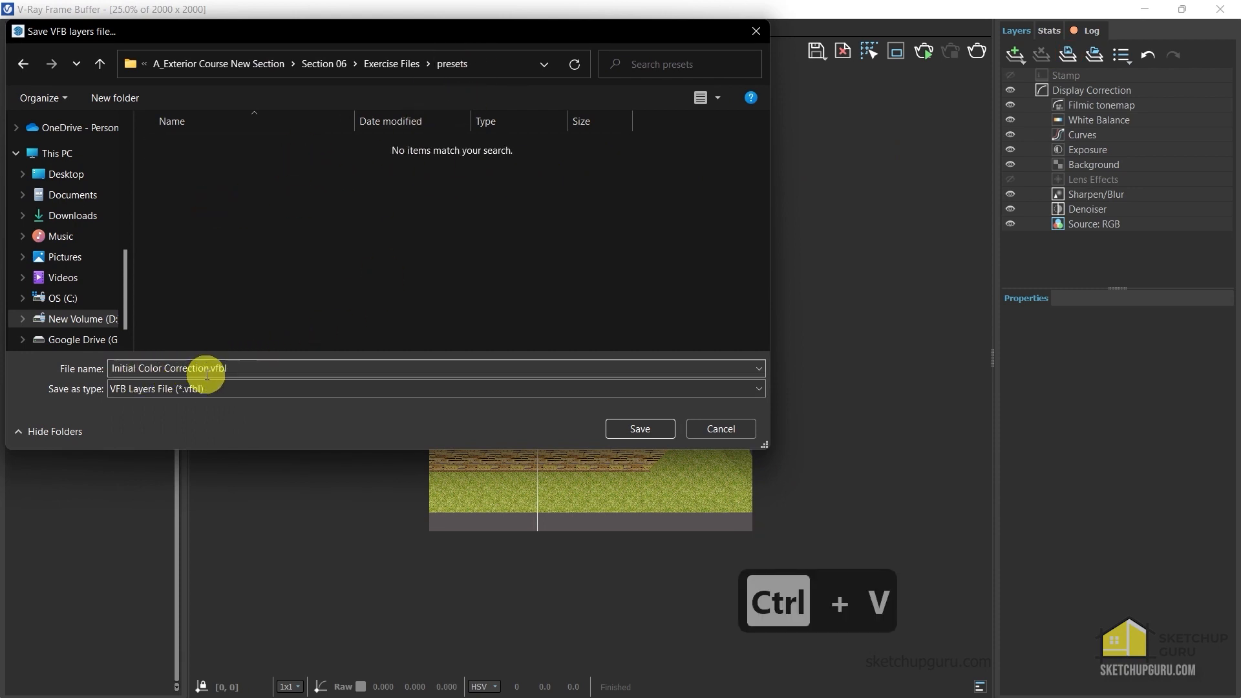
{"action": "left_click", "coordinate": [646, 427]}
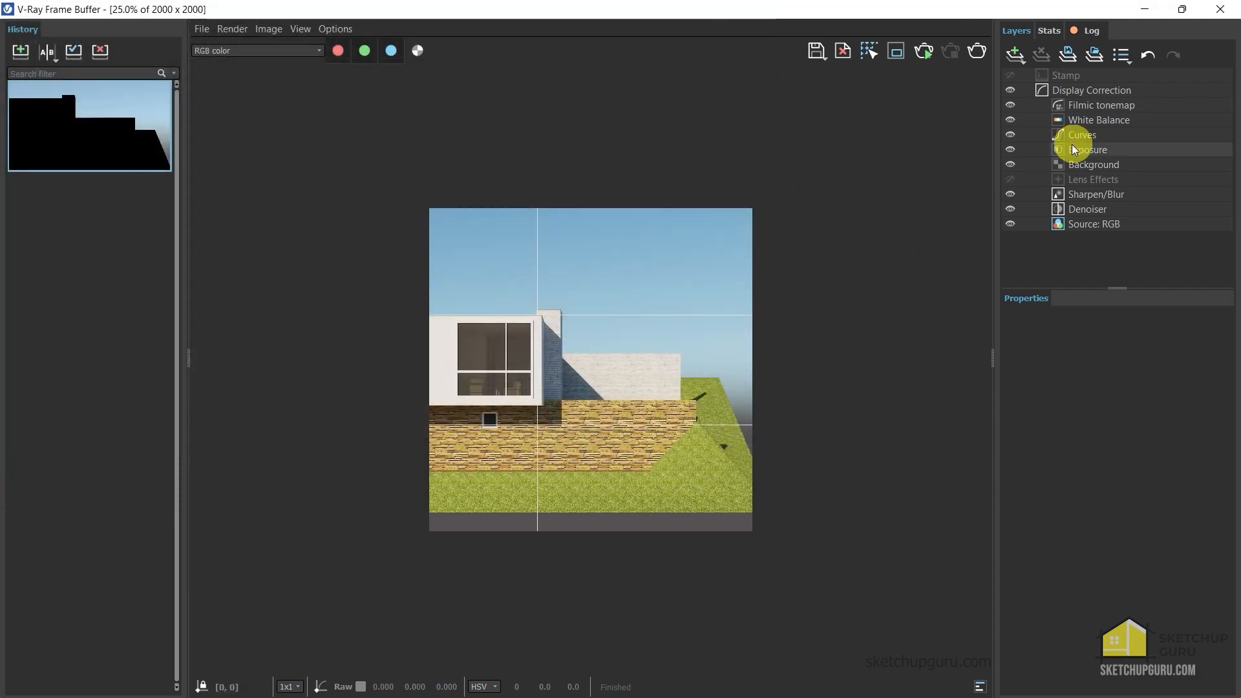
{"action": "left_click", "coordinate": [1119, 57]}
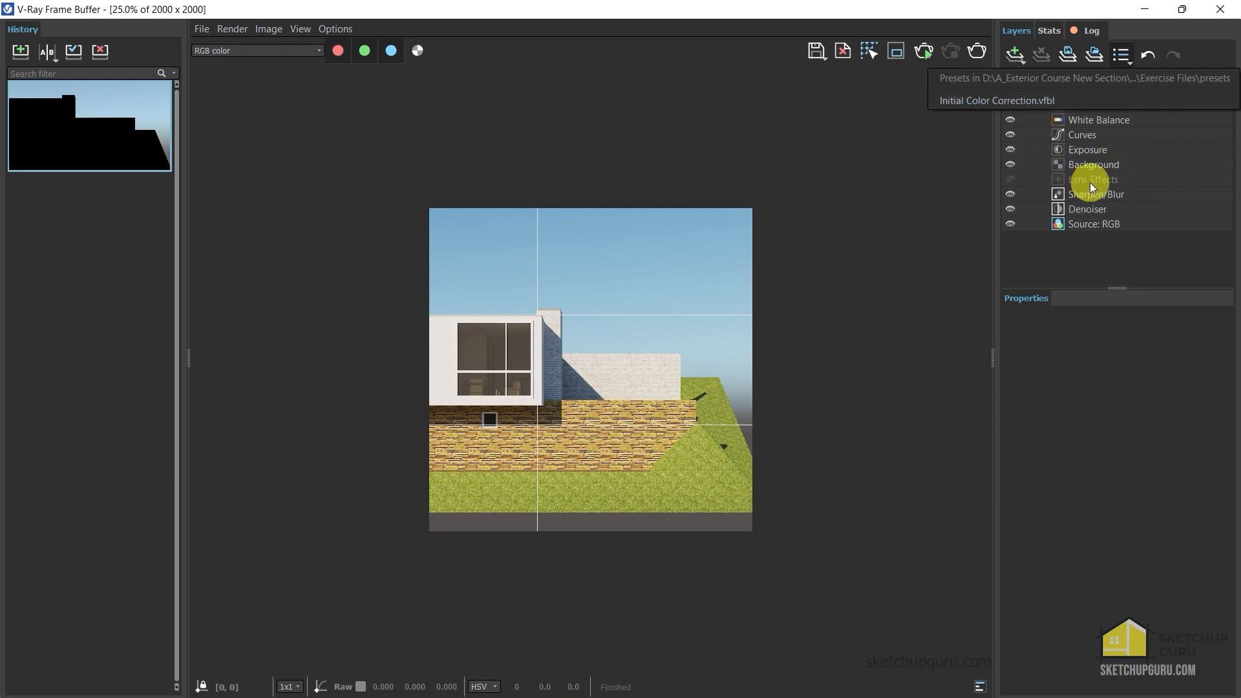
{"action": "left_click", "coordinate": [955, 163]}
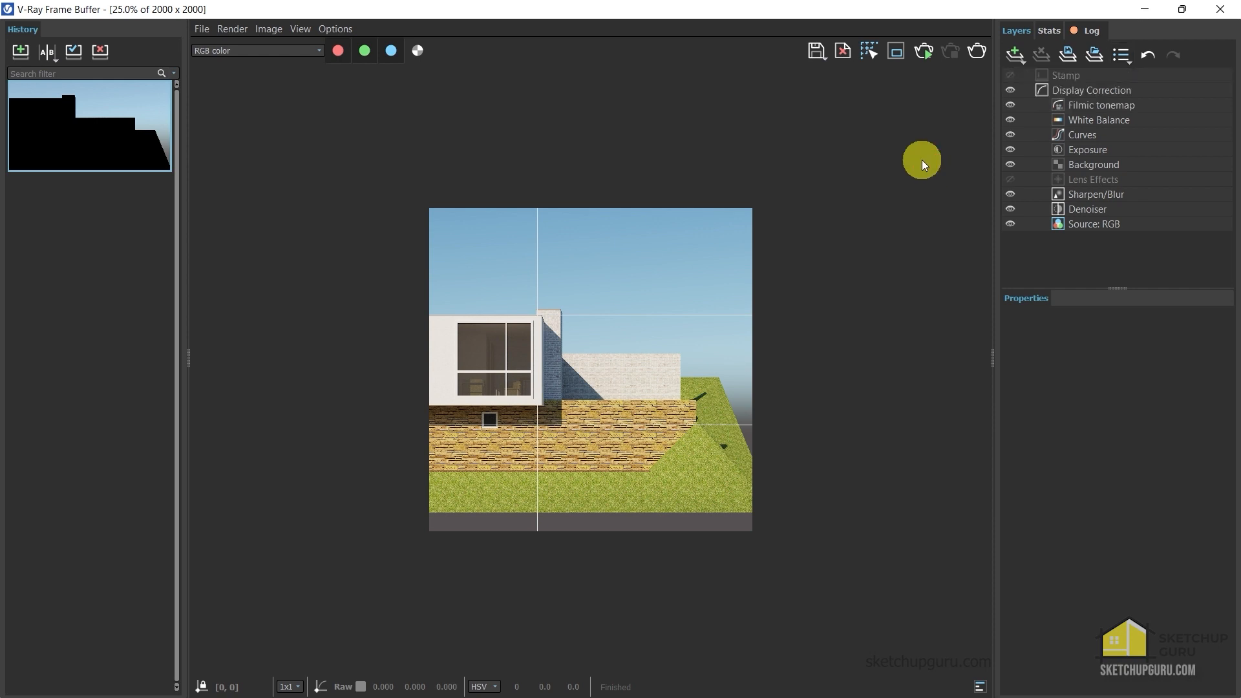
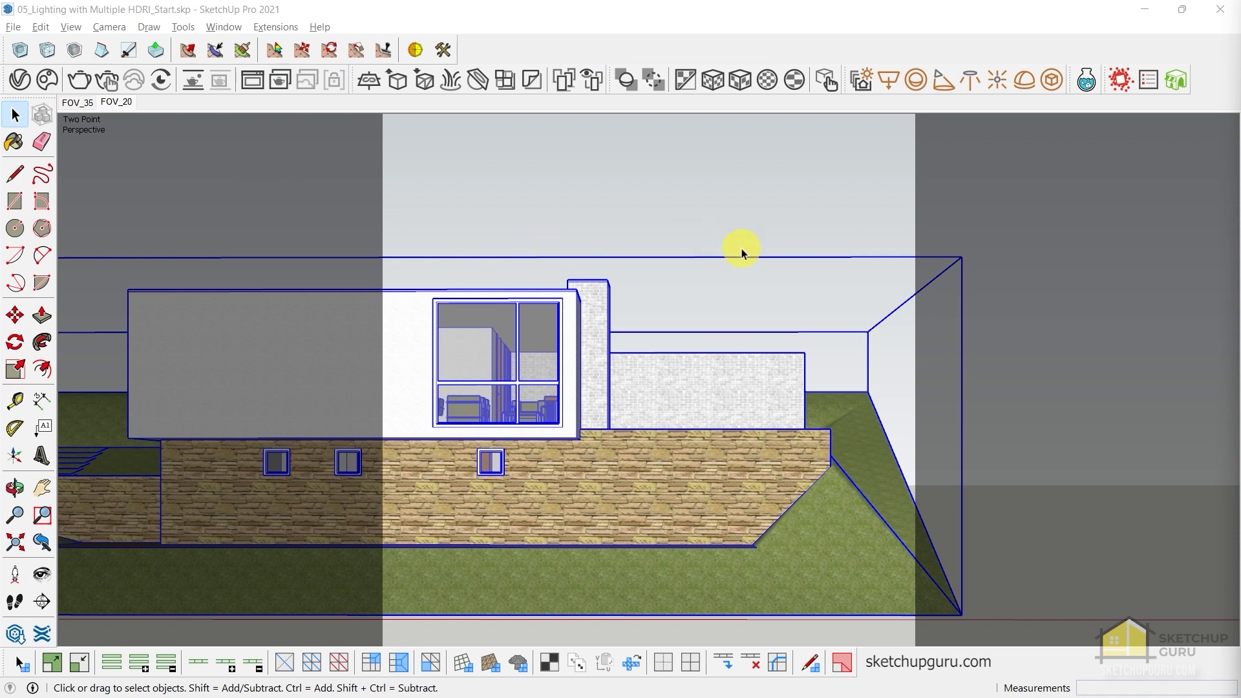
Switch to SketchUp and examine the V-Ray render settings, collapsing the Camera section and expanding the Environment section
{"action": "left_click", "coordinate": [17, 82]}
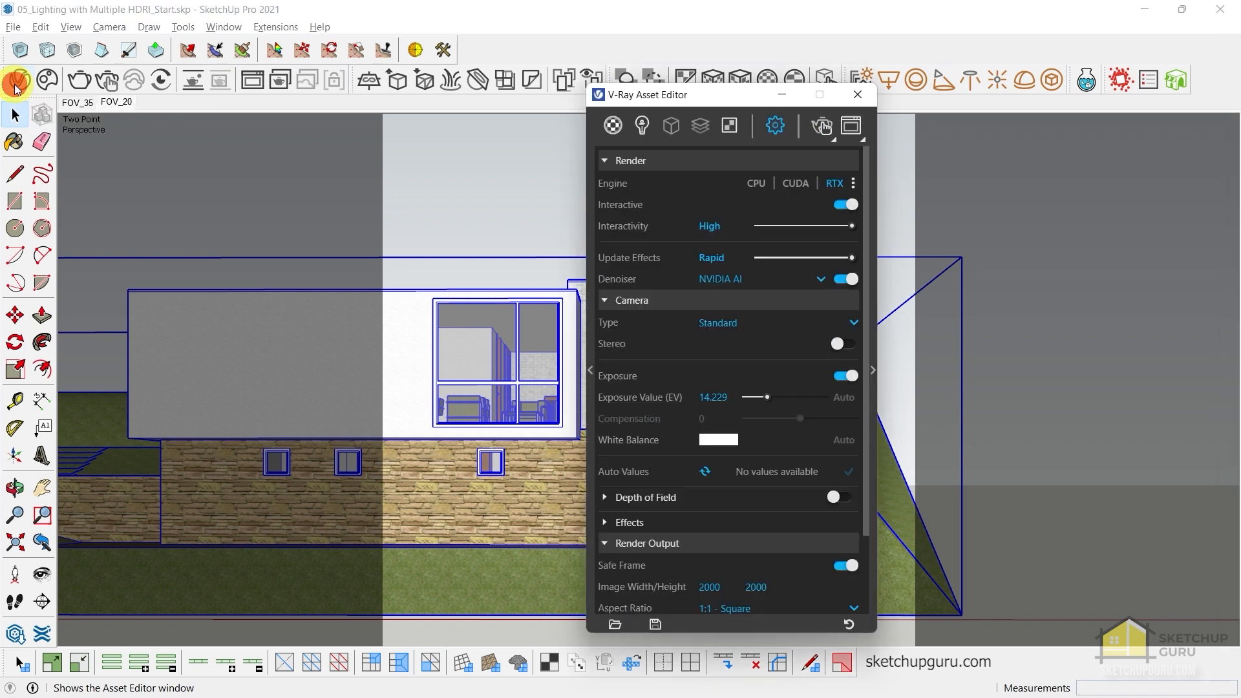
{"action": "left_click_drag", "start_coordinate": [652, 97], "coordinate": [517, 61]}
{"action": "left_click", "coordinate": [639, 89]}
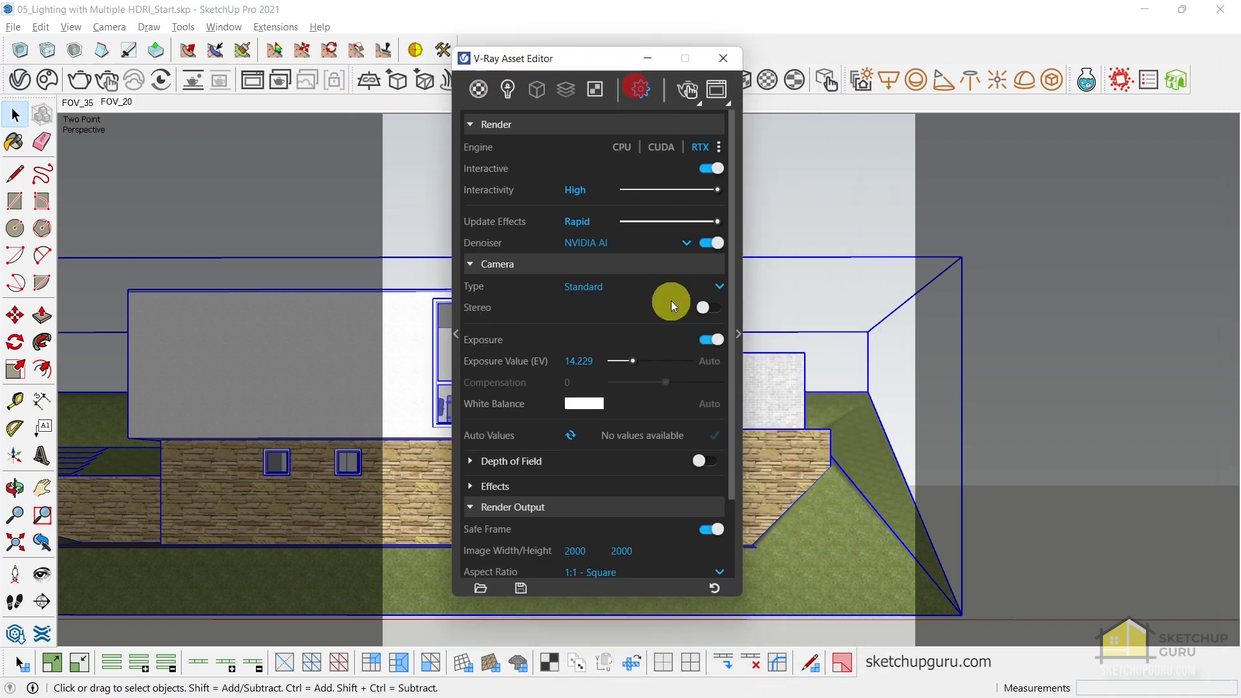
{"action": "left_click", "coordinate": [495, 265]}
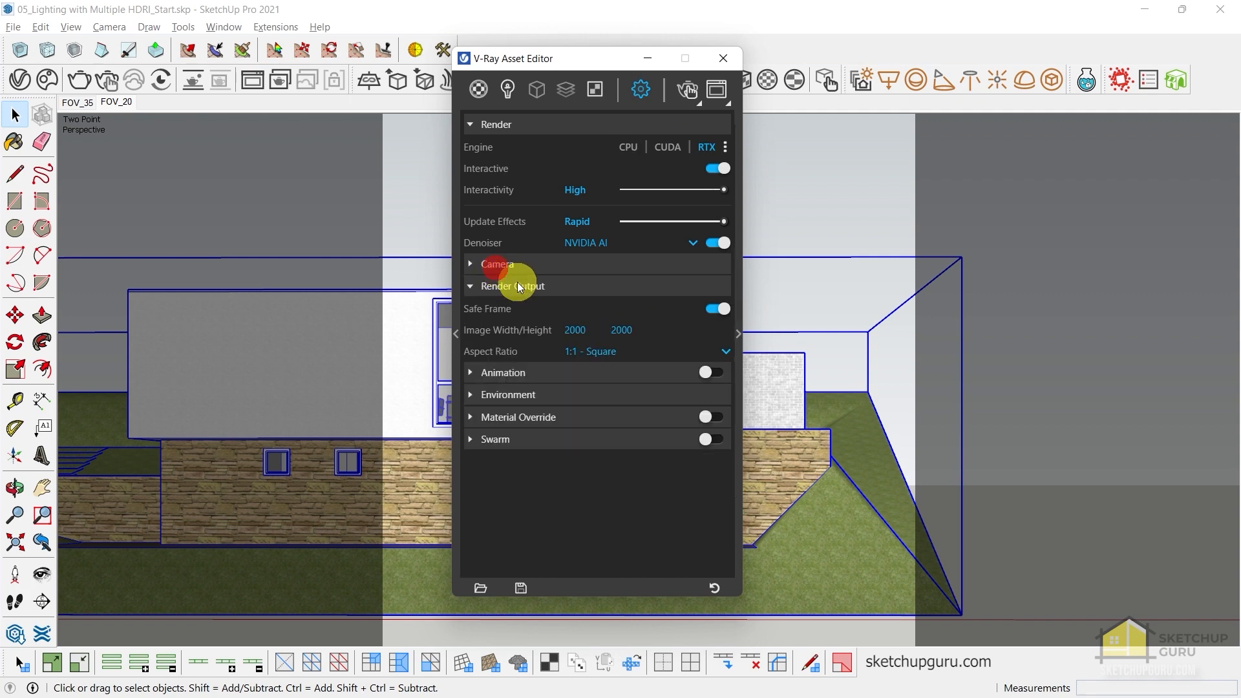
{"action": "left_click", "coordinate": [507, 395]}
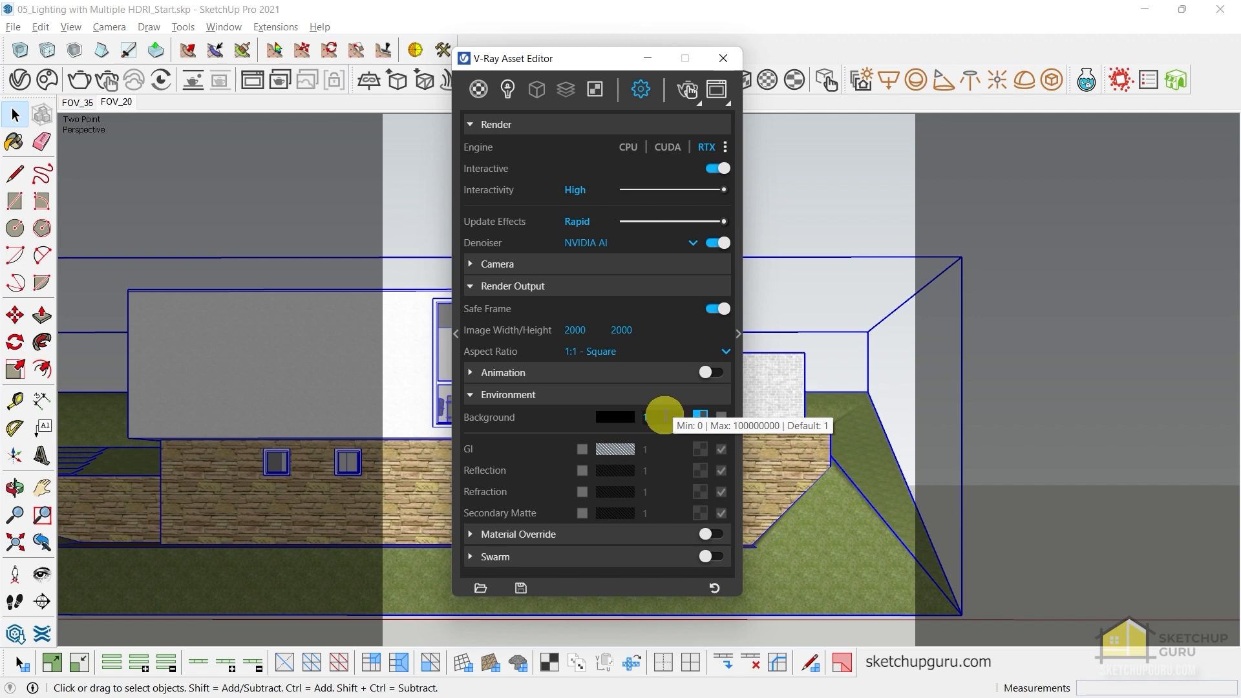
Turn off the scene's SunLight in its light parameters and close the V-Ray Asset Editor
{"action": "left_click", "coordinate": [508, 88]}
{"action": "left_click", "coordinate": [507, 166]}
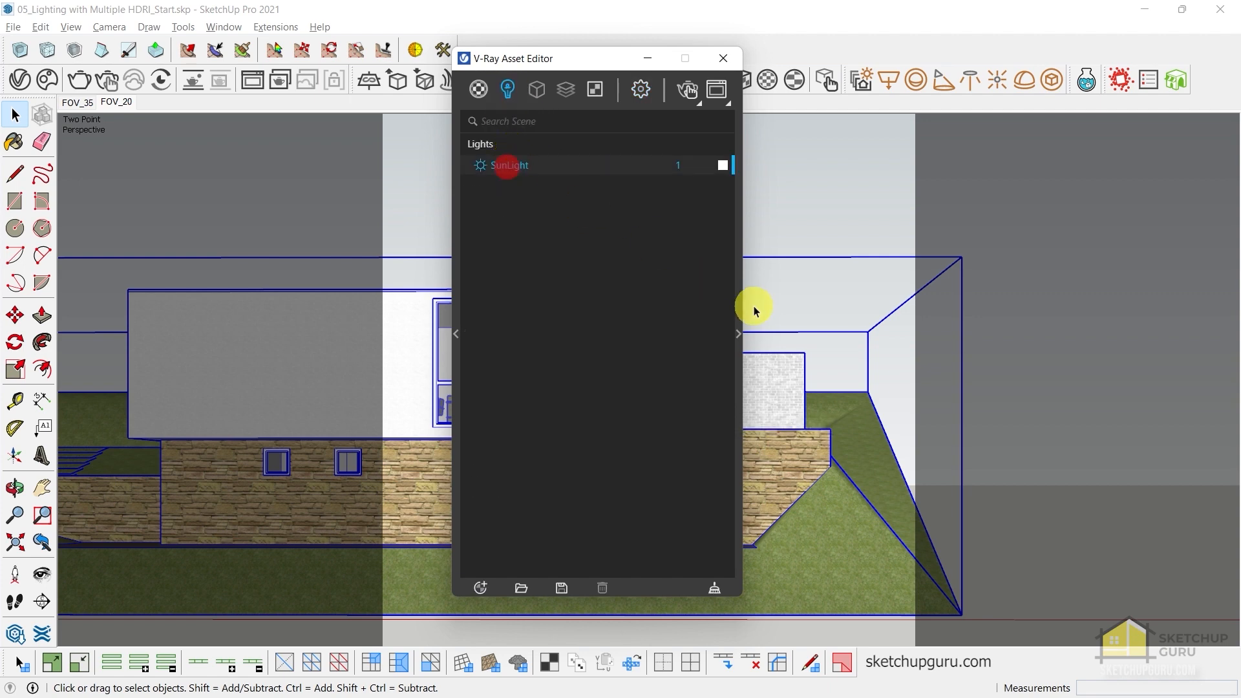
{"action": "left_click", "coordinate": [737, 317]}
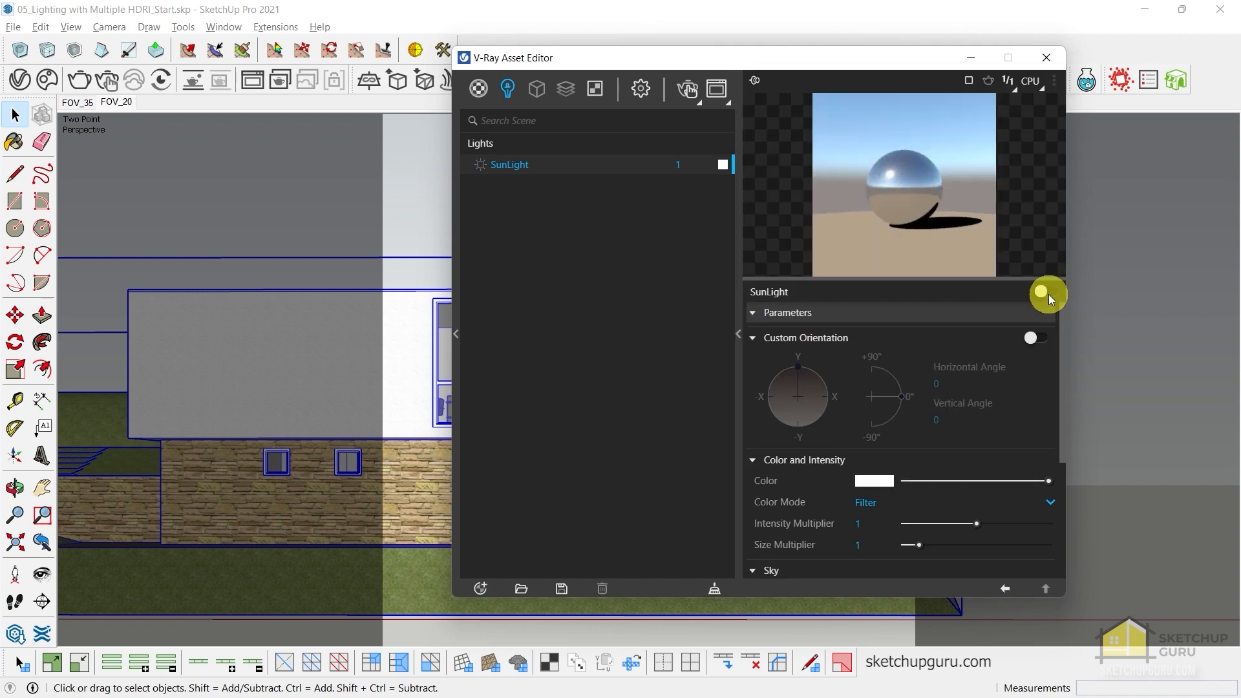
{"action": "left_click", "coordinate": [1046, 58]}
Place a V-Ray dome light on the ground just outside the front corner of the house plot
{"action": "mouse_move", "coordinate": [551, 477]}
{"action": "middle_mouse_down"}
{"action": "mouse_move", "coordinate": [623, 463]}
{"action": "mouse_move", "coordinate": [602, 367]}
{"action": "middle_mouse_up"}
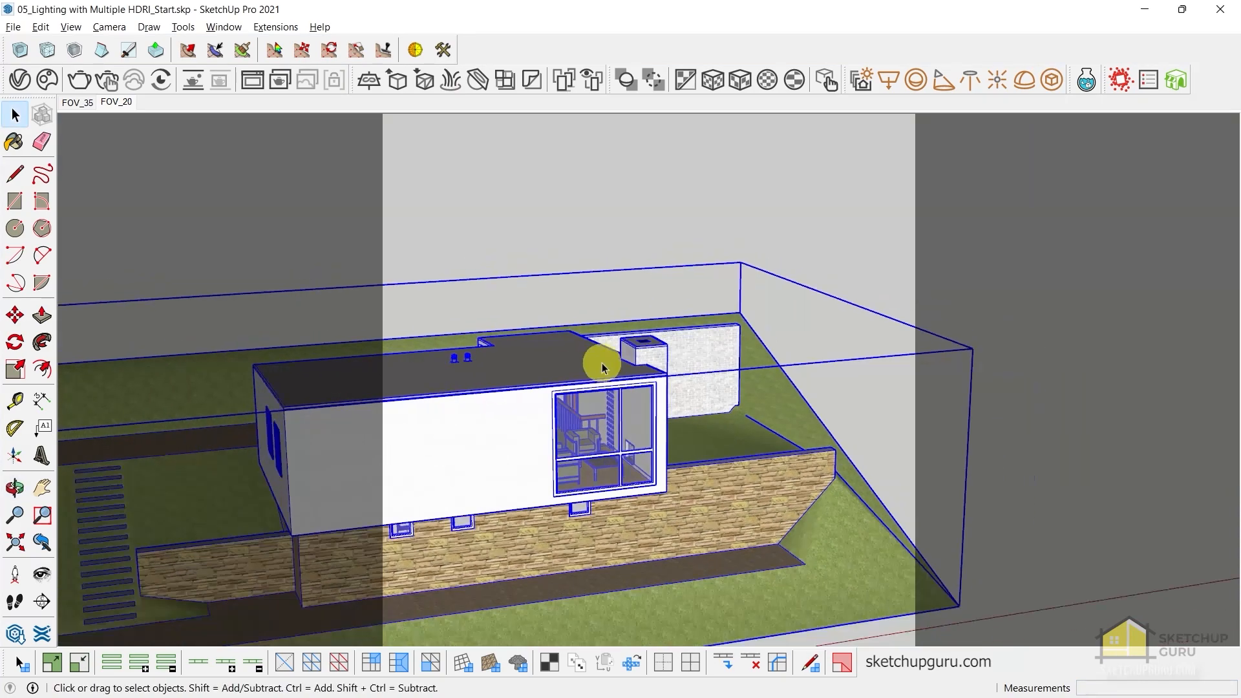
{"action": "scroll", "coordinate": [602, 367], "scroll_direction": "down", "scroll_amount": 5}
{"action": "middle_click_drag", "start_coordinate": [682, 405], "coordinate": [272, 156]}
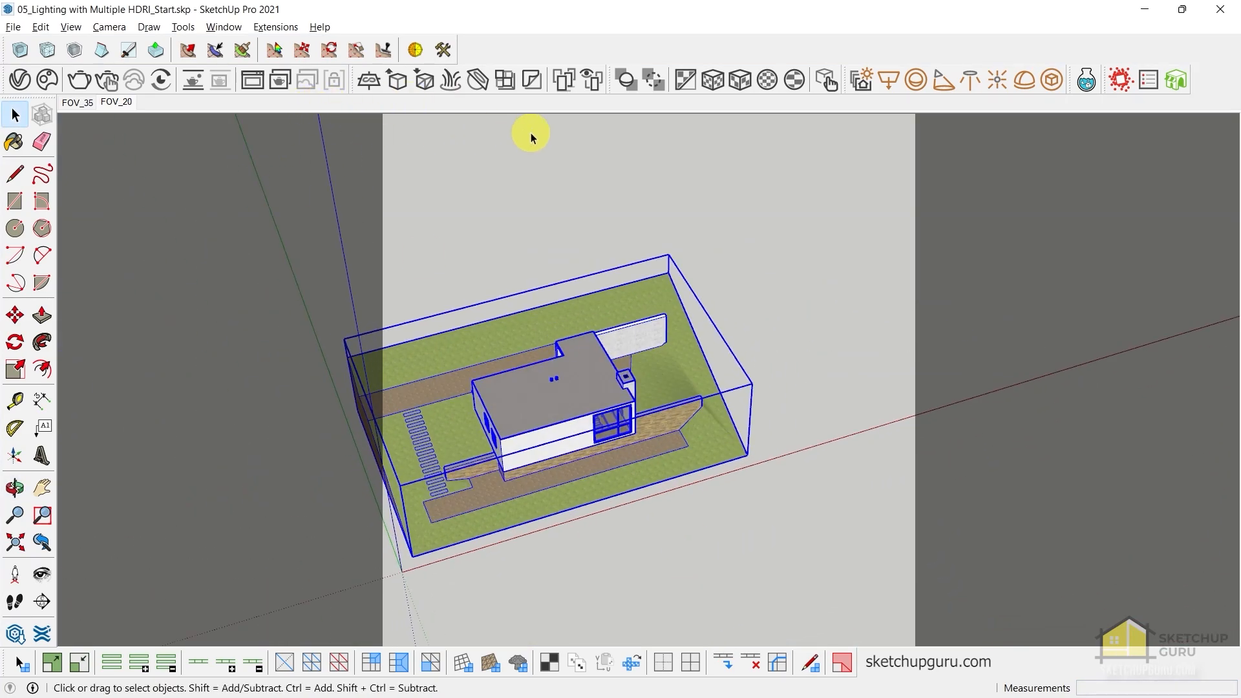
{"action": "left_click", "coordinate": [1031, 84]}
{"action": "scroll", "coordinate": [751, 476], "scroll_direction": "up", "scroll_amount": 2}
{"action": "scroll", "coordinate": [747, 485], "scroll_direction": "up", "scroll_amount": 1}
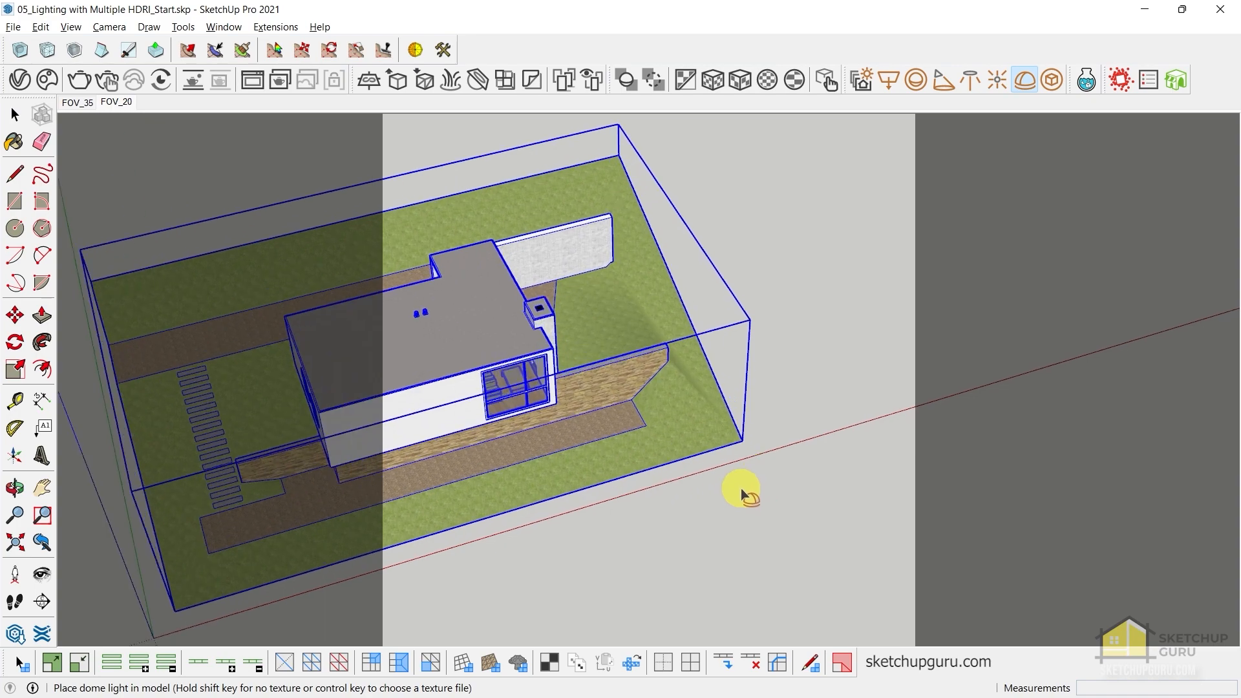
{"action": "left_click", "coordinate": [743, 489]}
{"action": "scroll", "coordinate": [737, 485], "scroll_direction": "up", "scroll_amount": 3}
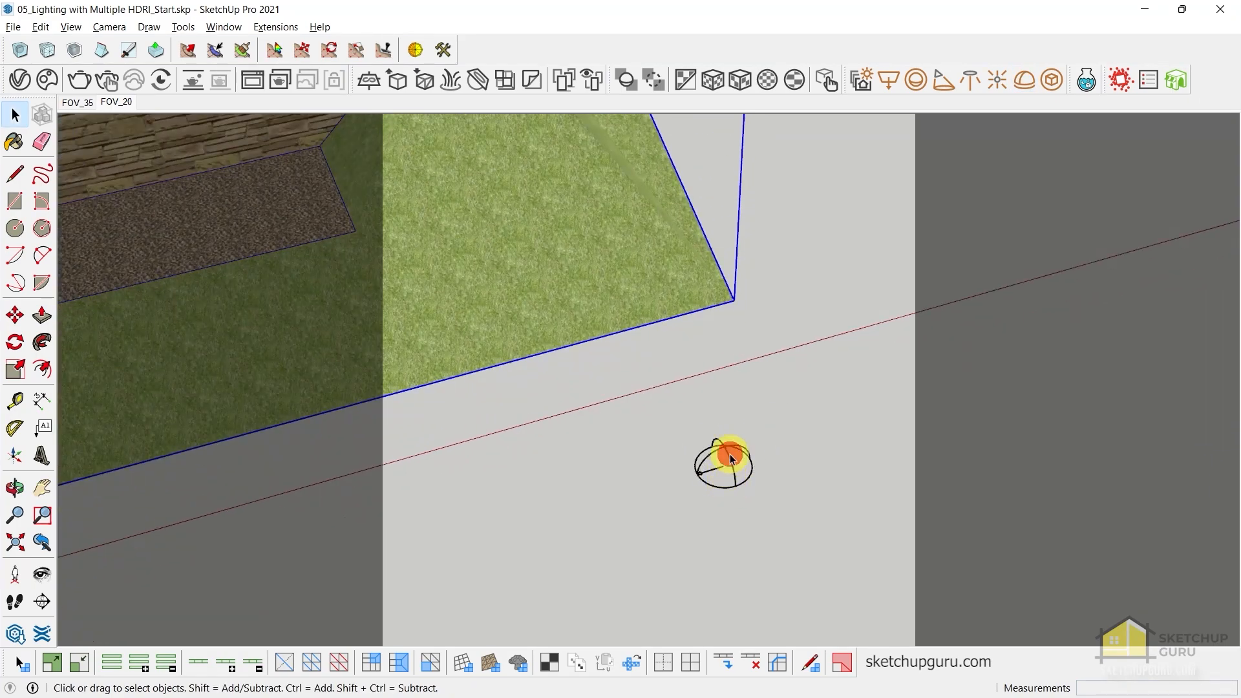
Place two more V-Ray dome lights on the ground beside the existing dome light, outside the plot's front corner
{"action": "left_click", "coordinate": [727, 469]}
{"action": "scroll", "coordinate": [731, 466], "scroll_direction": "down", "scroll_amount": 2}
{"action": "scroll", "coordinate": [734, 466], "scroll_direction": "up", "scroll_amount": 2}
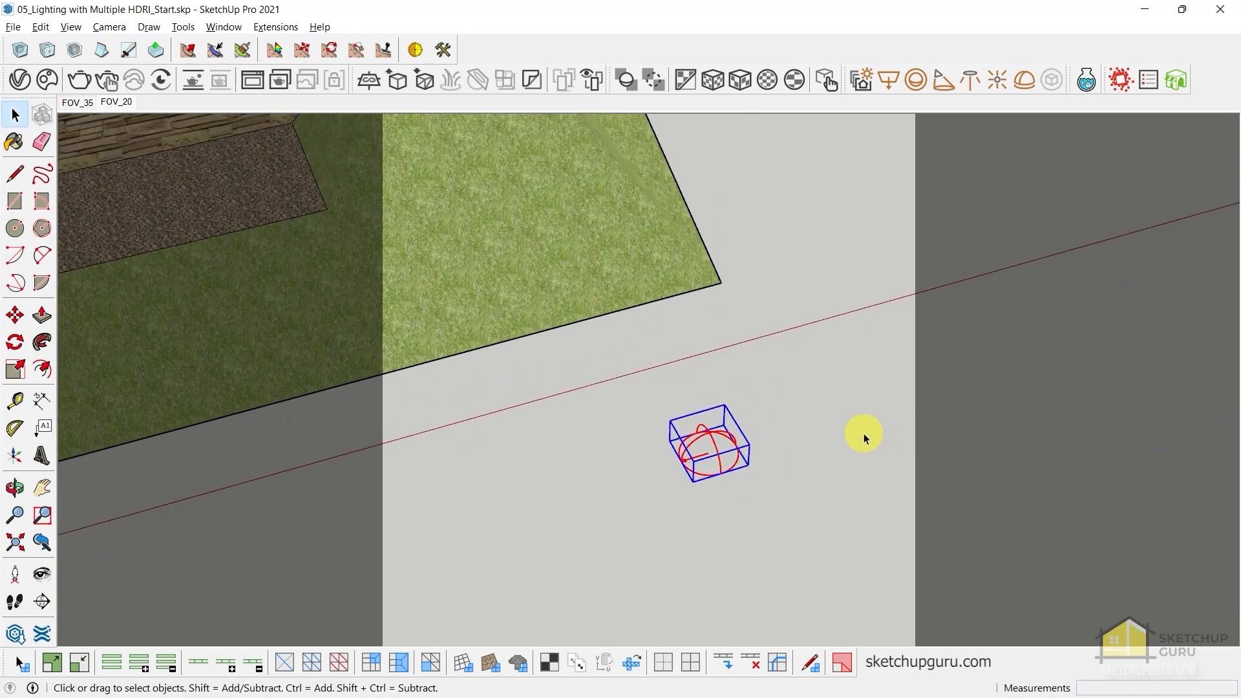
{"action": "left_click", "coordinate": [1026, 84]}
{"action": "left_click", "coordinate": [614, 485]}
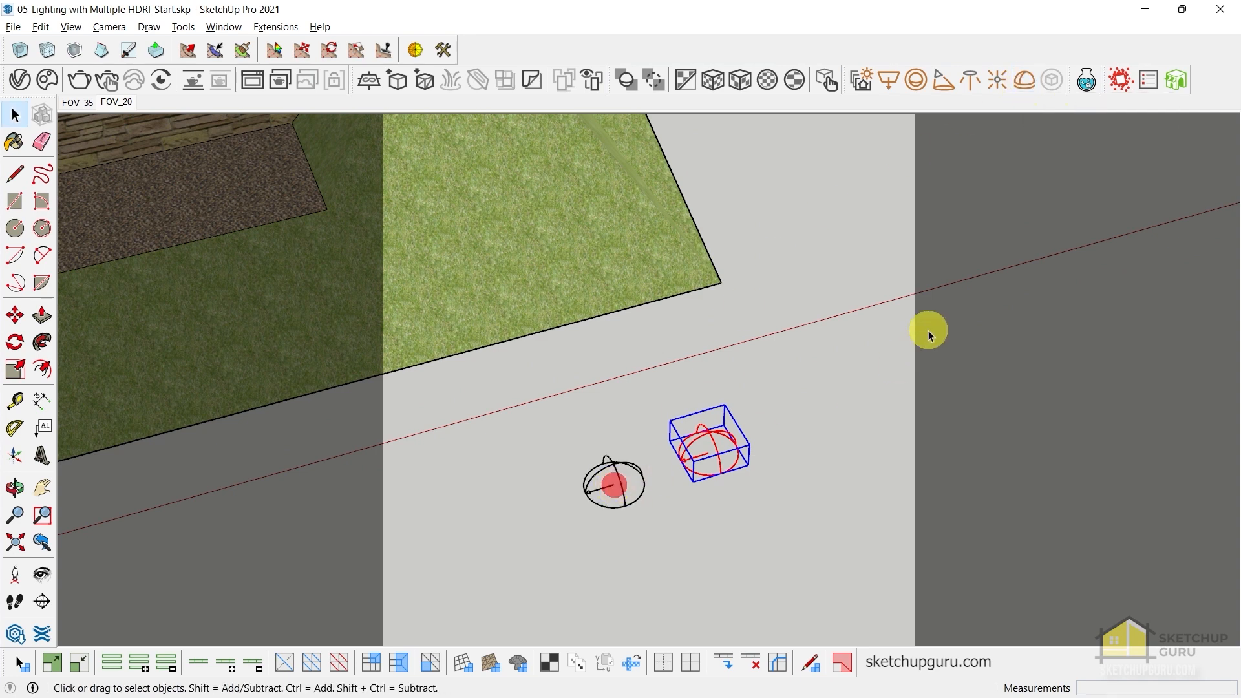
{"action": "left_click", "coordinate": [1024, 81]}
{"action": "left_click", "coordinate": [538, 453]}
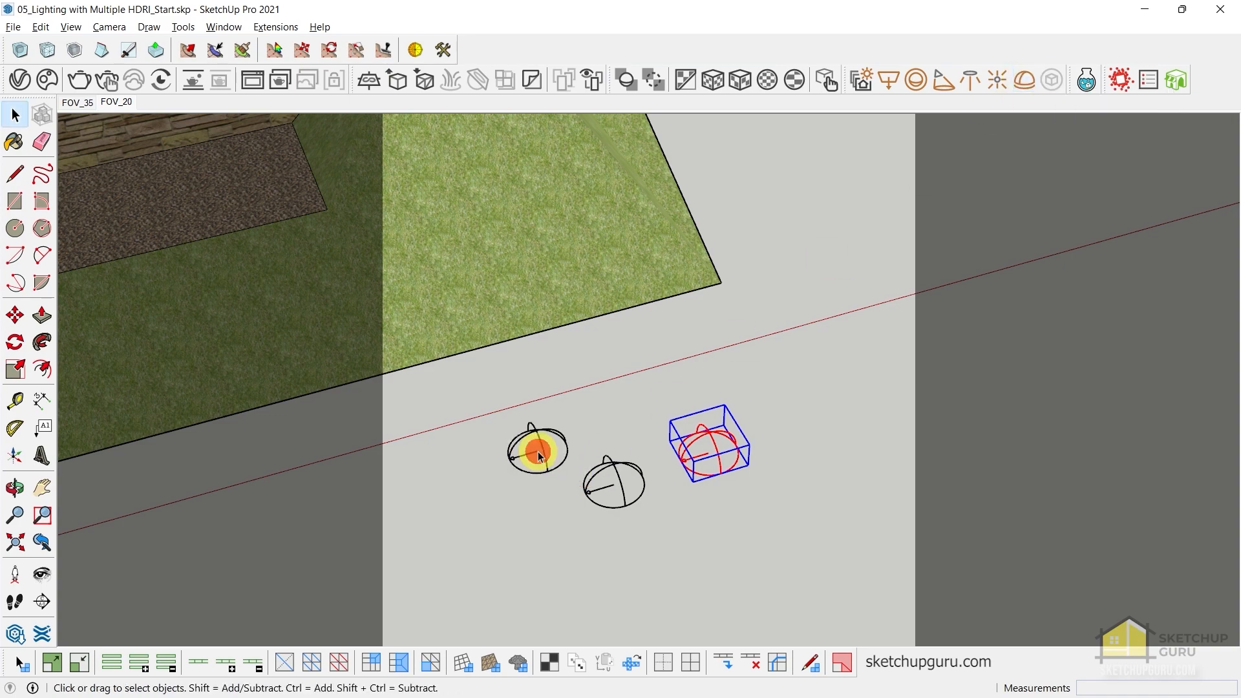
{"action": "middle_click_drag", "start_coordinate": [692, 438], "coordinate": [692, 438]}
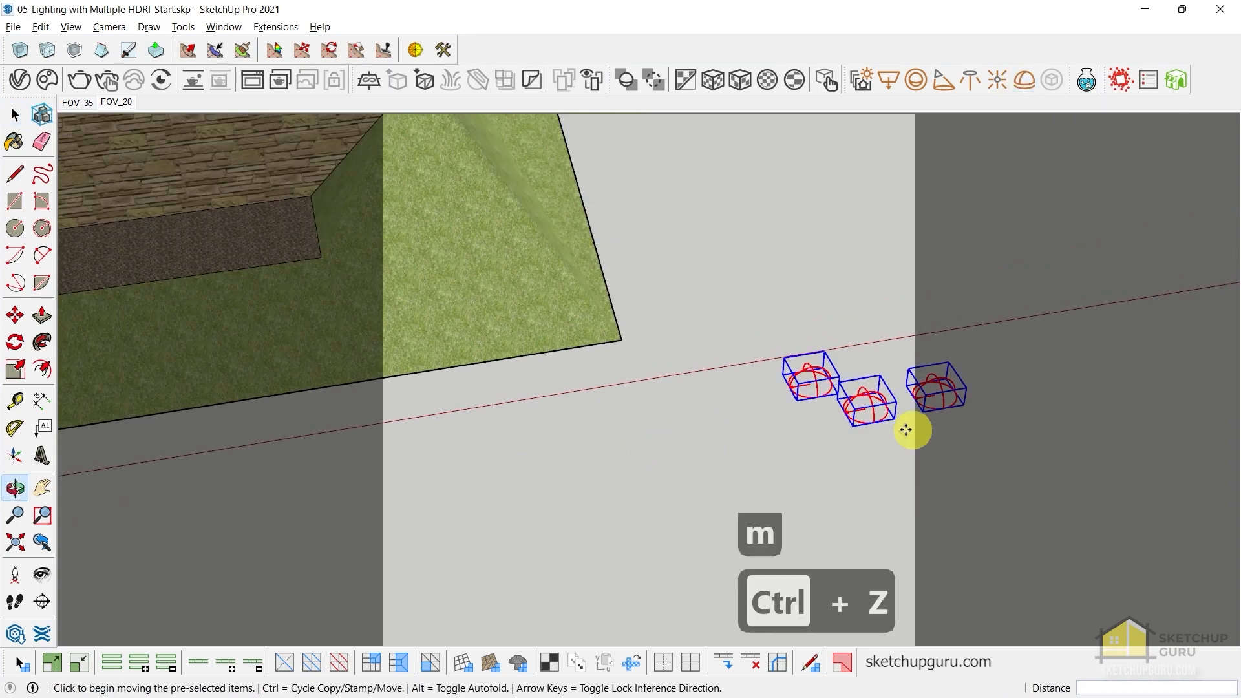
{"action": "key", "text": "ctrl+z"}
{"action": "key", "text": "space"}
{"action": "scroll", "coordinate": [595, 456], "scroll_direction": "down", "scroll_amount": 2}
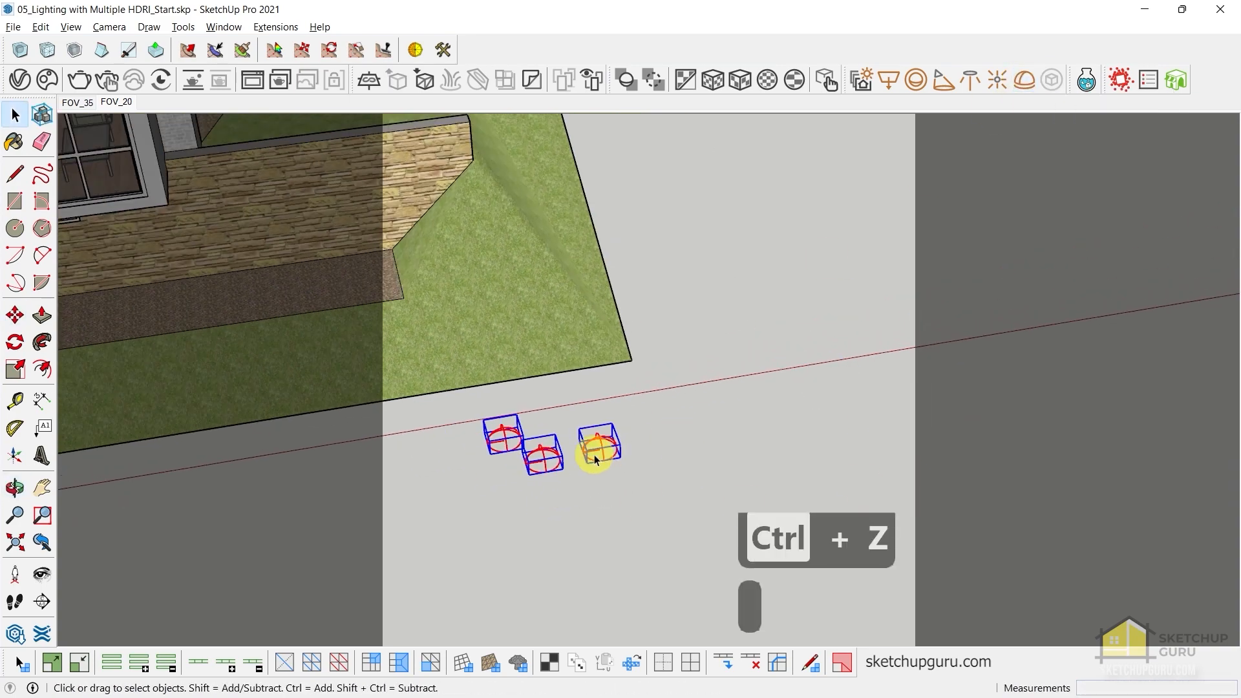
Move the three selected dome lights together farther away from the plot's front corner, roughly parallel to the red axis, and deselect them
{"action": "scroll", "coordinate": [595, 455], "scroll_direction": "down", "scroll_amount": 6}
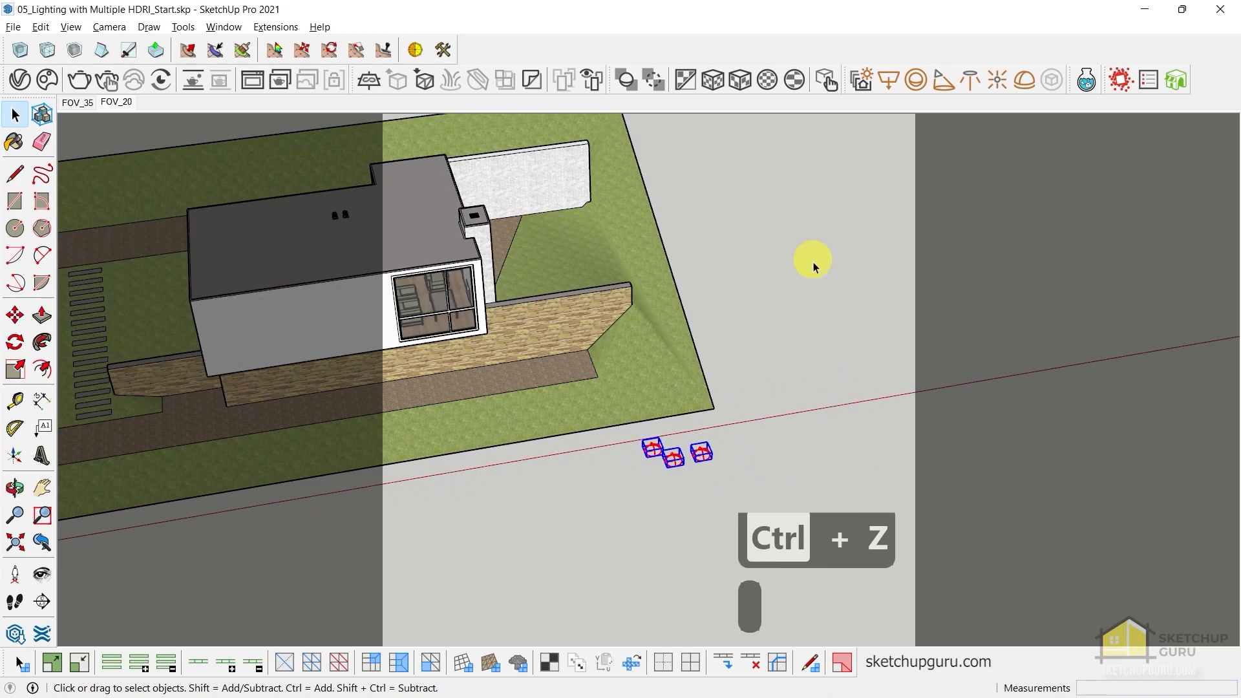
{"action": "middle_click_drag", "start_coordinate": [807, 402], "coordinate": [730, 285]}
{"action": "scroll", "coordinate": [688, 437], "scroll_direction": "up", "scroll_amount": 5}
{"action": "middle_click_drag", "start_coordinate": [526, 388], "coordinate": [570, 246]}
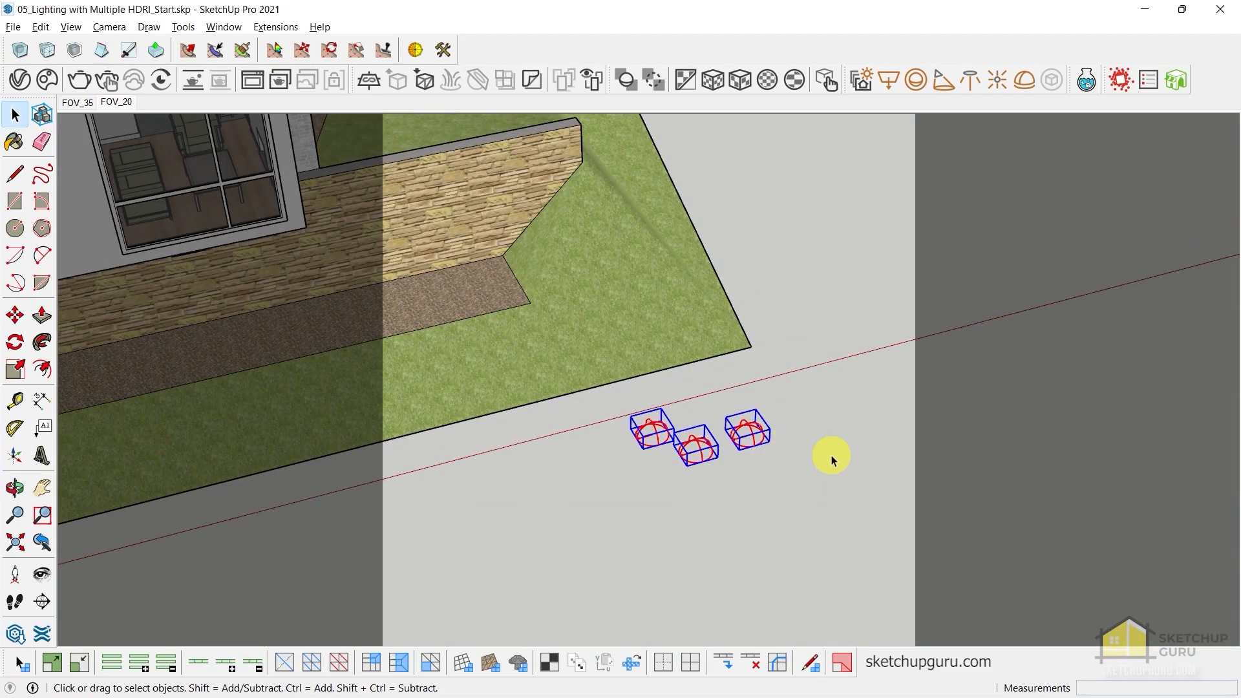
{"action": "middle_click_drag", "start_coordinate": [831, 455], "coordinate": [630, 345]}
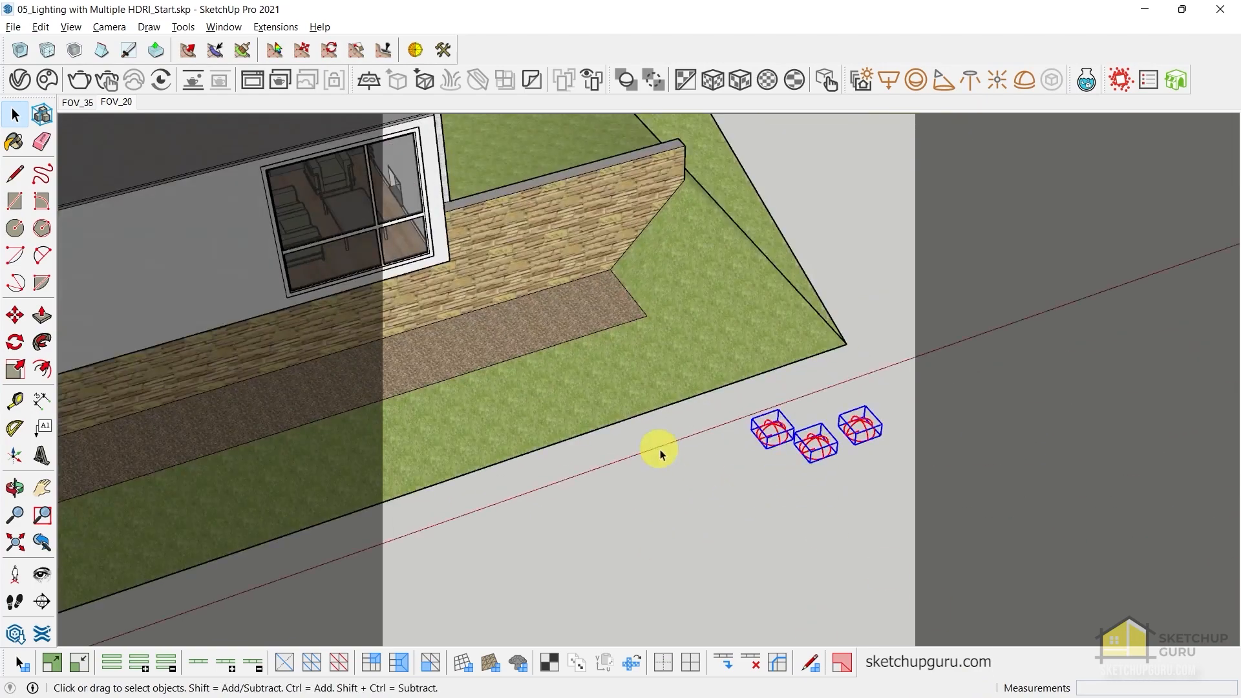
{"action": "middle_click_drag", "start_coordinate": [657, 449], "coordinate": [673, 506]}
{"action": "key", "text": "m"}
{"action": "left_click", "coordinate": [643, 510]}
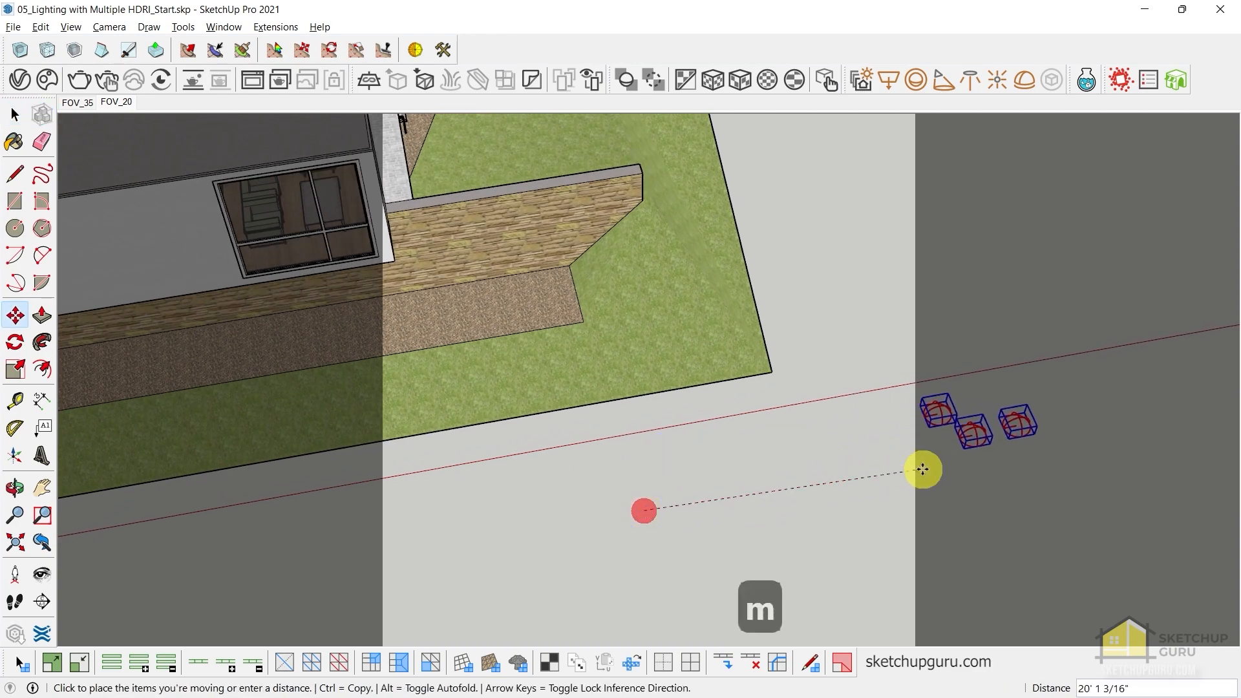
{"action": "left_click", "coordinate": [959, 445]}
{"action": "key", "text": "space"}
{"action": "middle_click_drag", "start_coordinate": [724, 446], "coordinate": [693, 422], "text": "shift"}
{"action": "left_click", "coordinate": [814, 380]}
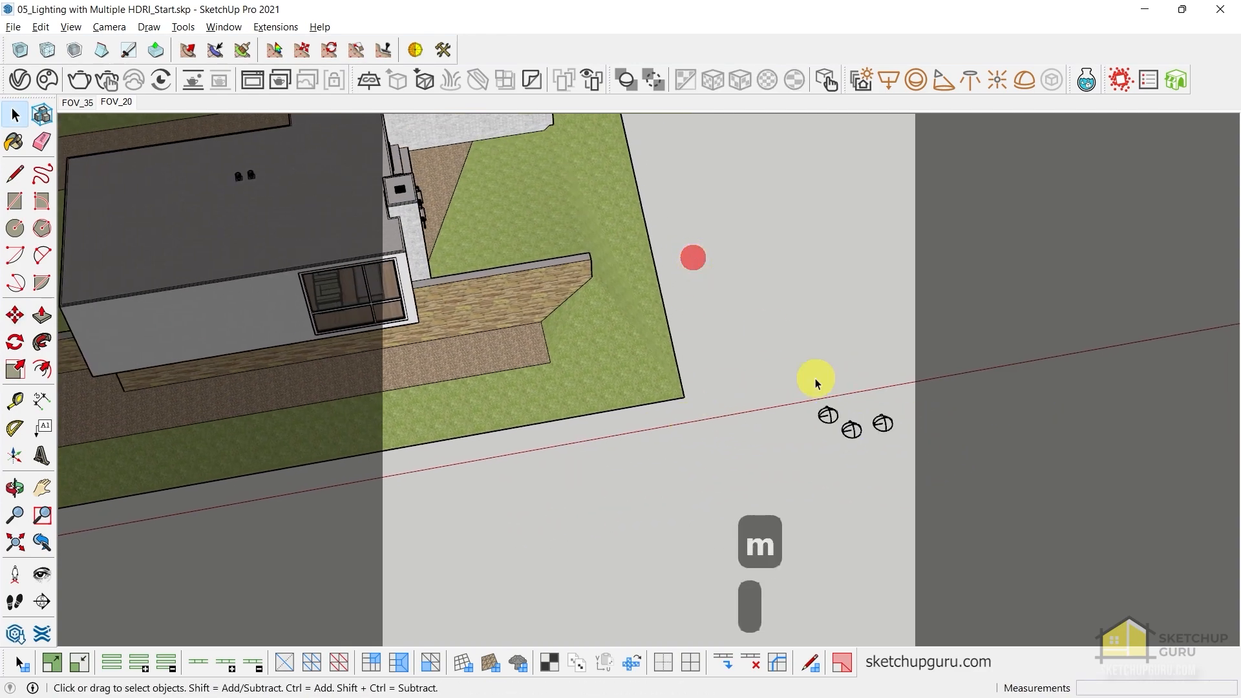
{"action": "scroll", "coordinate": [841, 395], "scroll_direction": "up", "scroll_amount": 3}
{"action": "scroll", "coordinate": [817, 417], "scroll_direction": "down", "scroll_amount": 1}
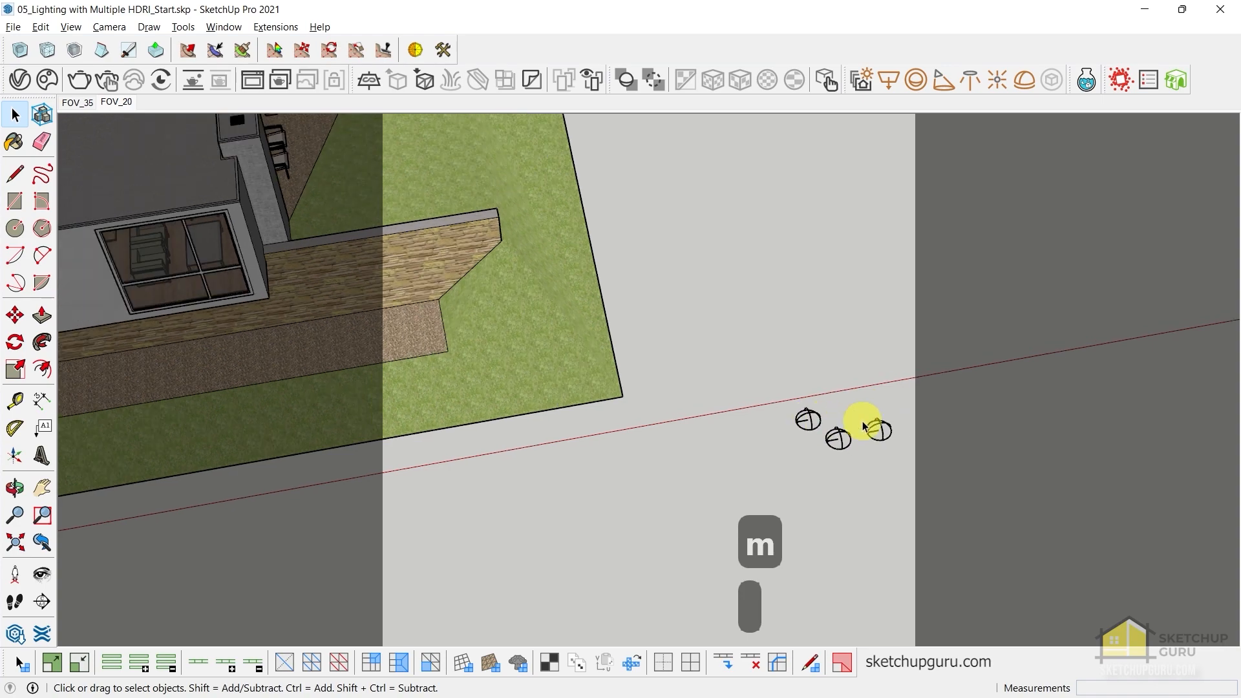
{"action": "scroll", "coordinate": [885, 428], "scroll_direction": "up", "scroll_amount": 2}
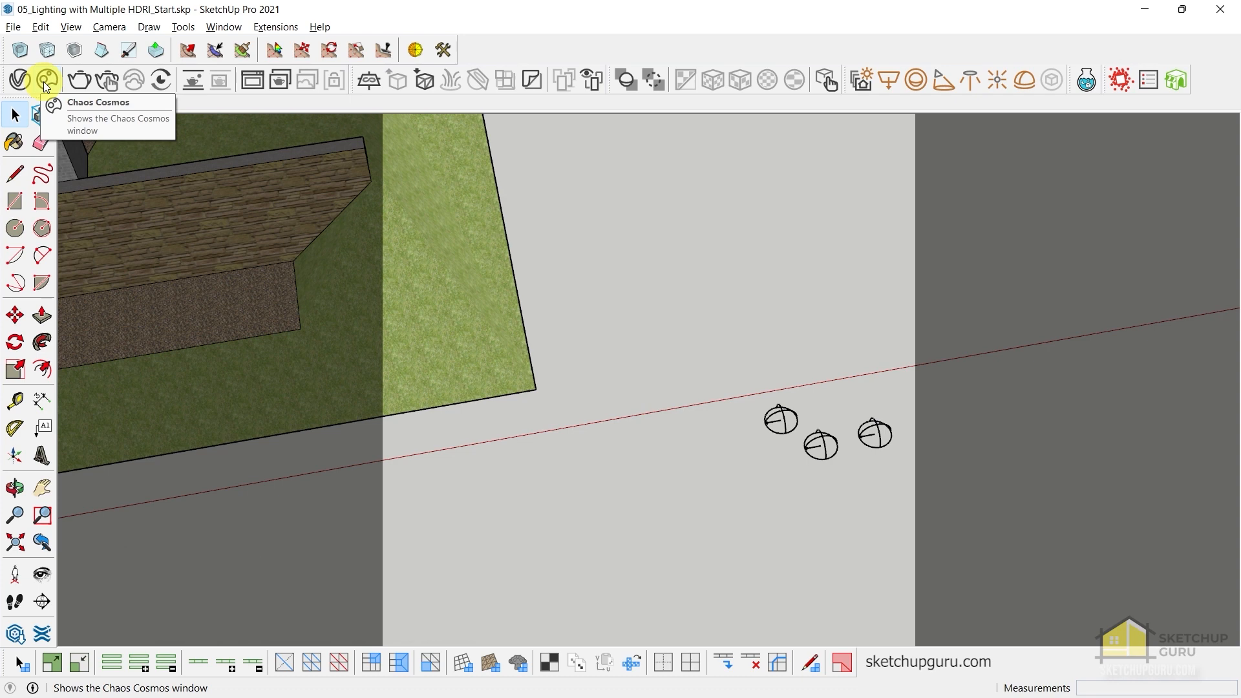
Open the Chaos Cosmos Browser at full size and import the Day 034 HDRI from the Day category
{"action": "left_click", "coordinate": [44, 82]}
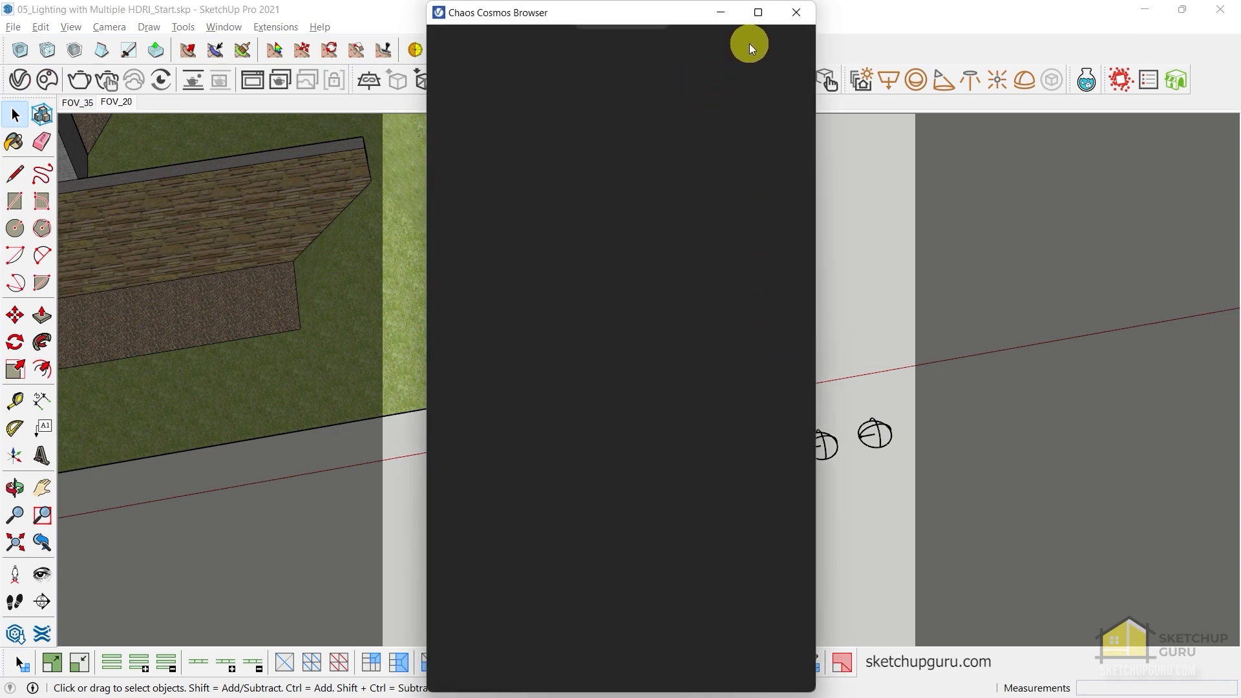
{"action": "mouse_move", "coordinate": [757, 20]}
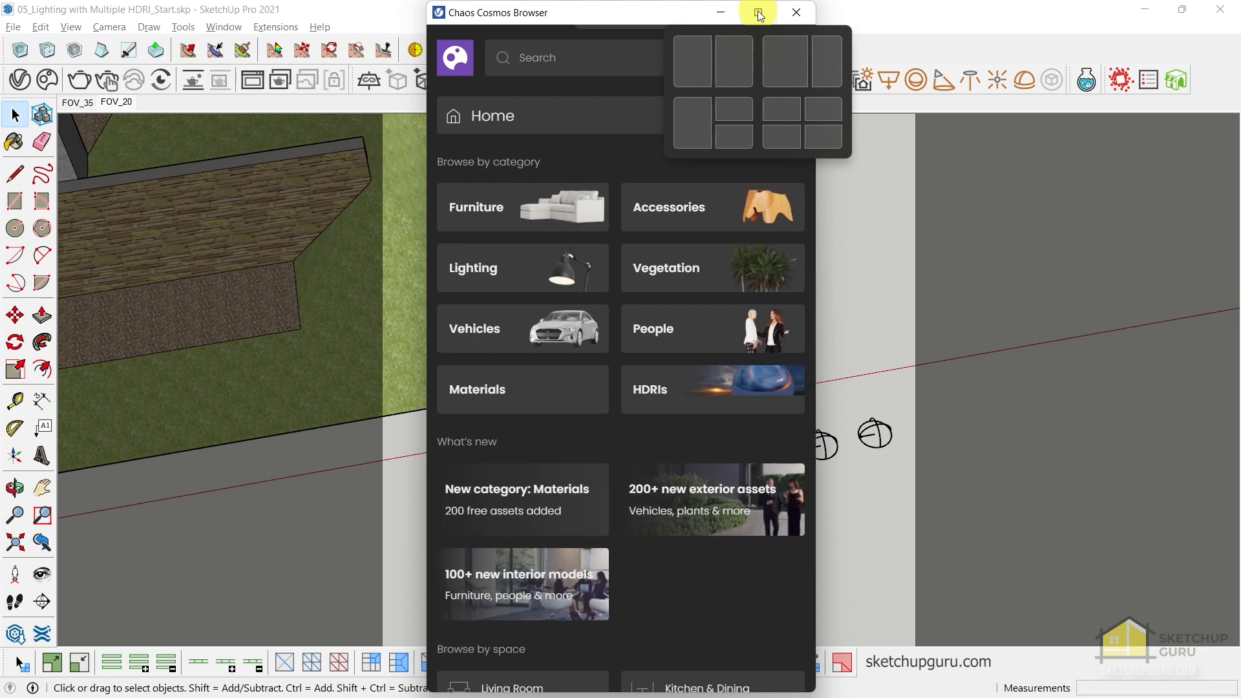
{"action": "left_click", "coordinate": [759, 14]}
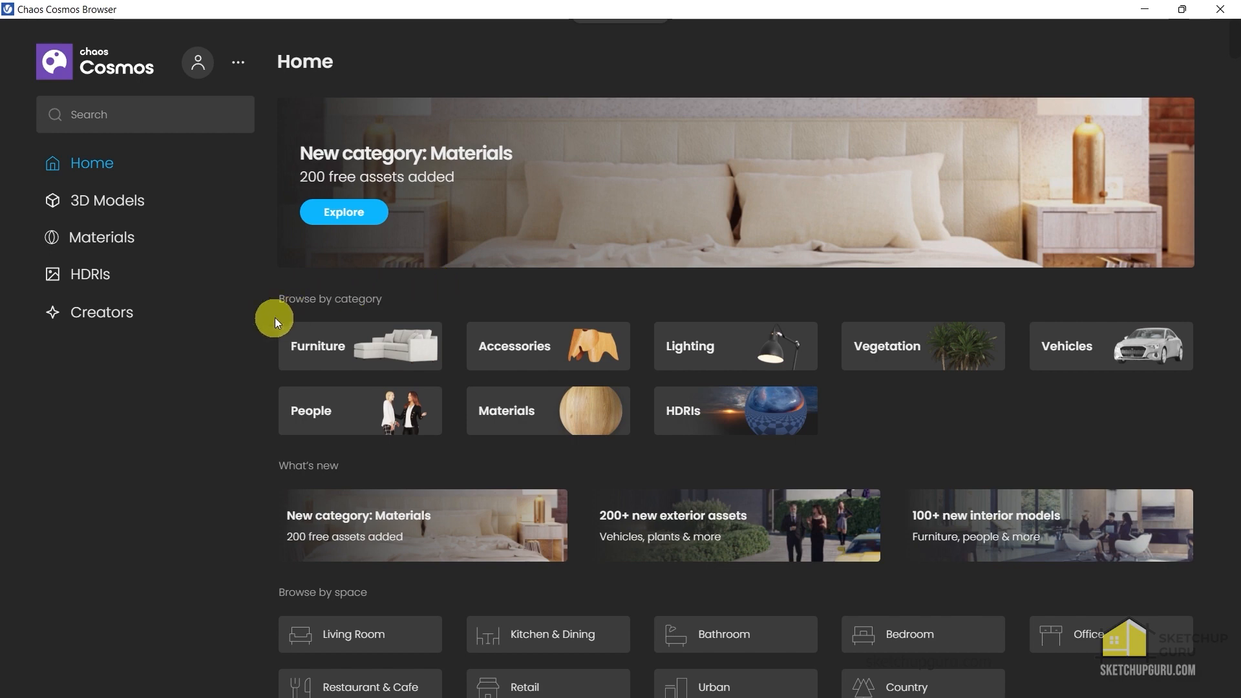
{"action": "left_click", "coordinate": [89, 283]}
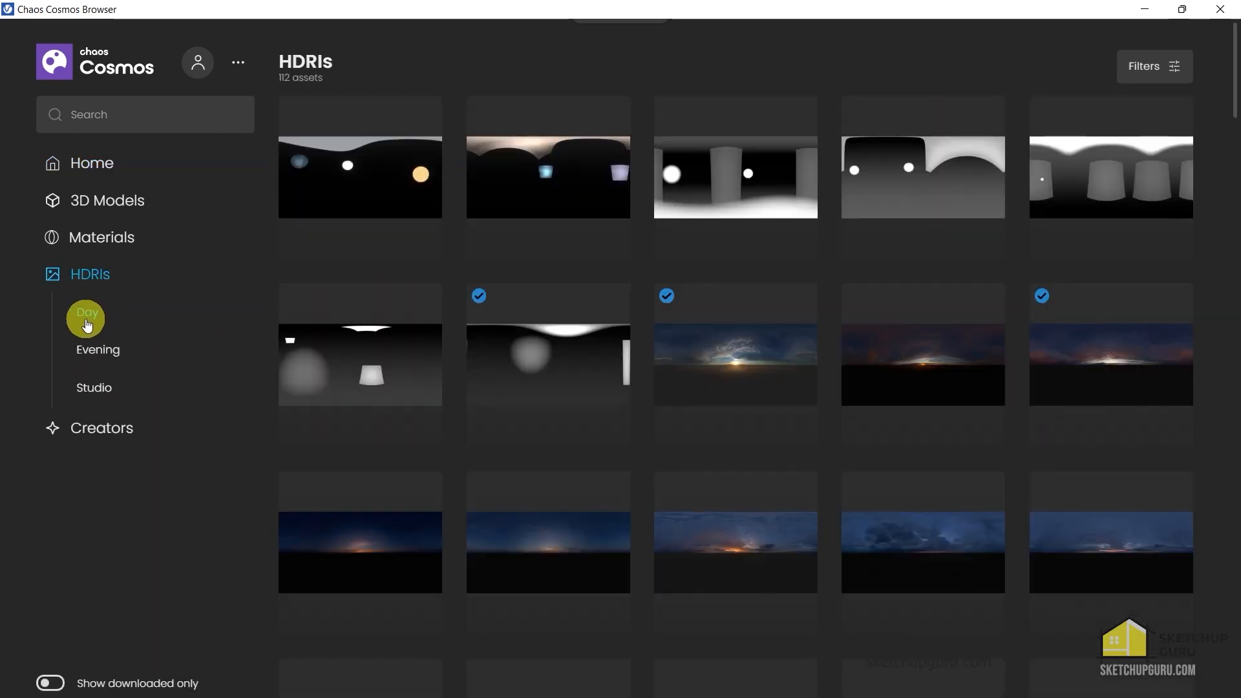
{"action": "left_click", "coordinate": [87, 322]}
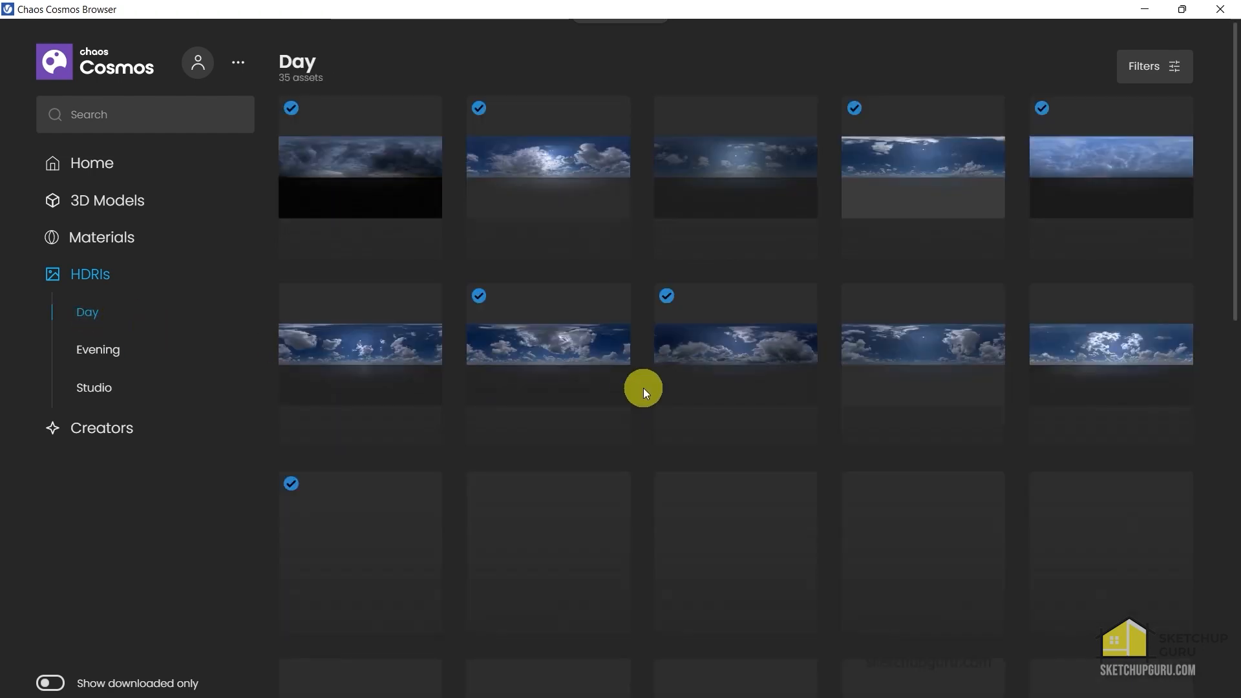
{"action": "scroll", "coordinate": [646, 394], "scroll_direction": "down", "scroll_amount": 5}
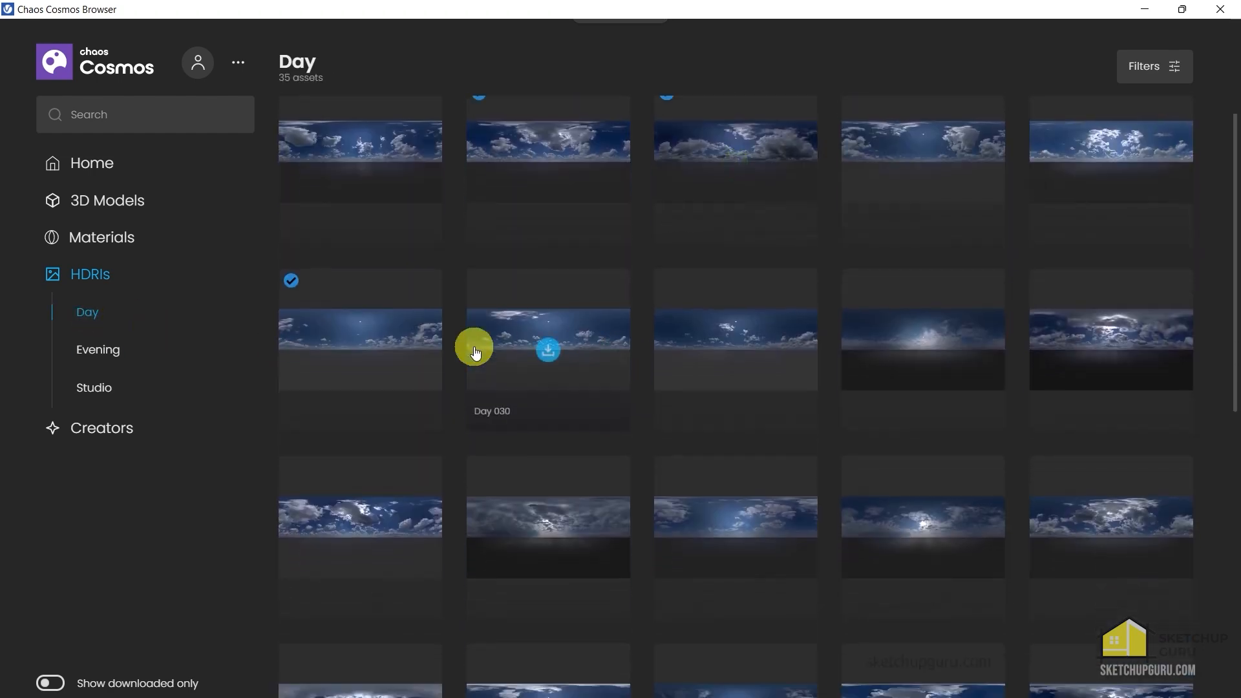
{"action": "scroll", "coordinate": [458, 358], "scroll_direction": "down", "scroll_amount": 6}
{"action": "scroll", "coordinate": [455, 367], "scroll_direction": "up", "scroll_amount": 12}
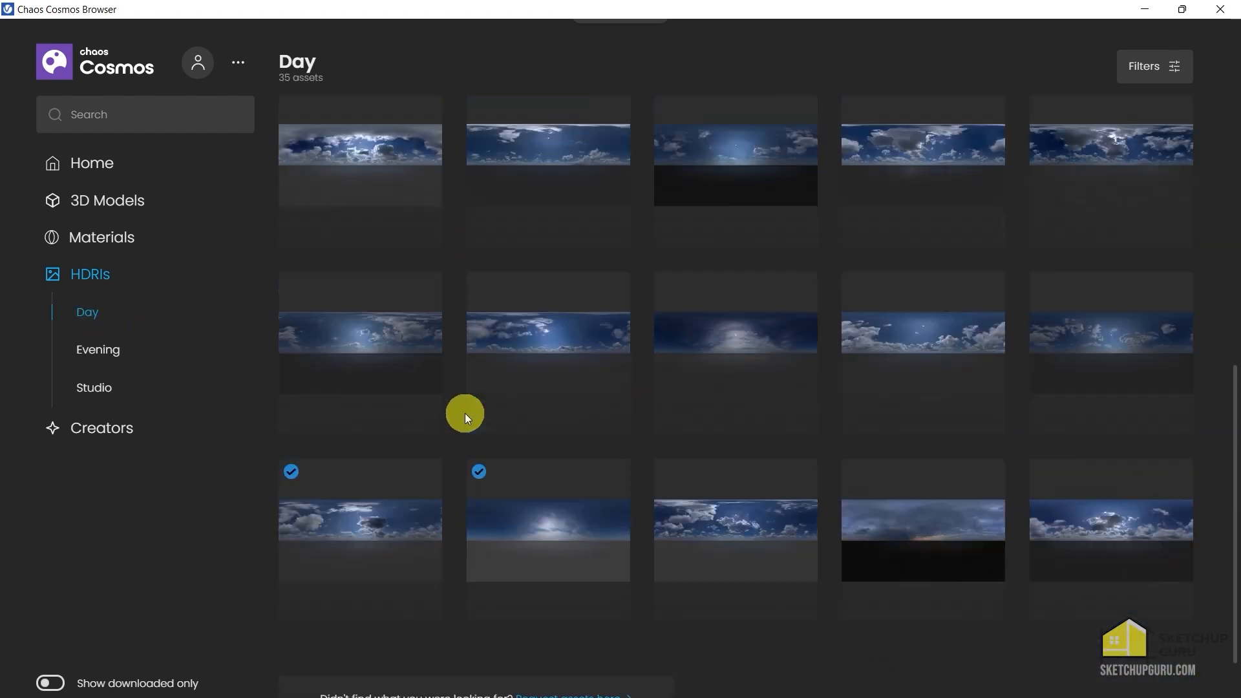
{"action": "mouse_move", "coordinate": [527, 170]}
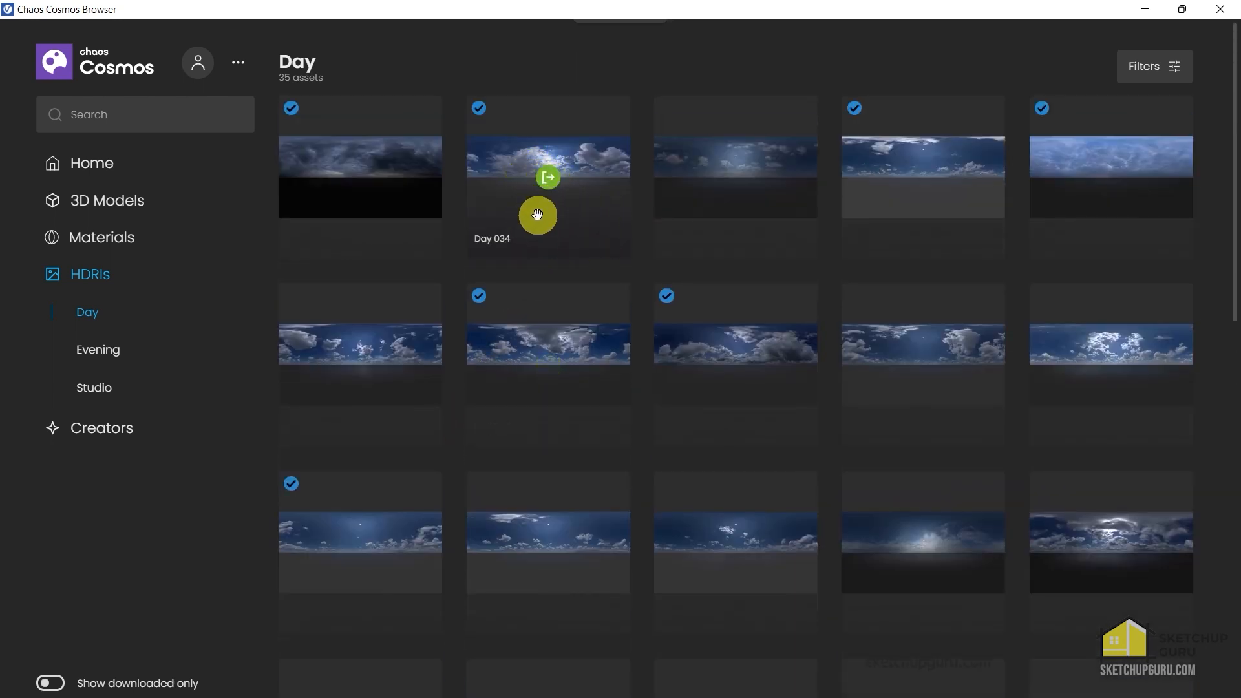
{"action": "left_click", "coordinate": [548, 183]}
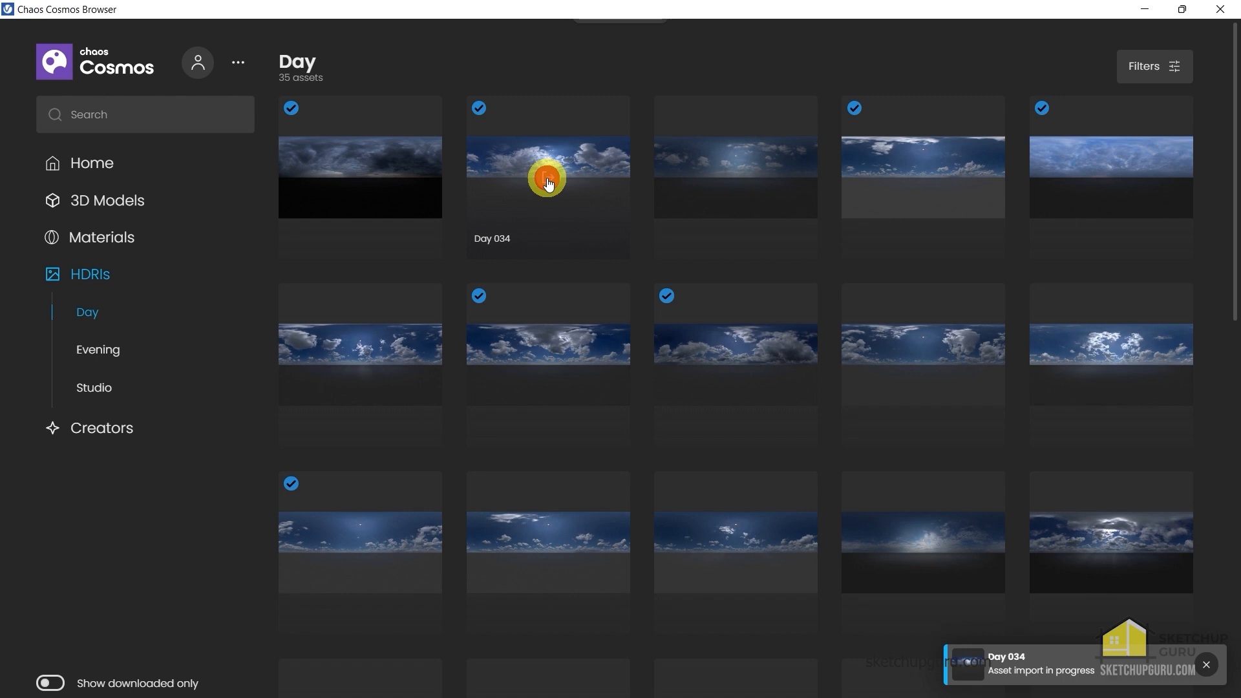
Import the Sunset 005 HDRI from the Evening category of the Cosmos HDRIs
{"action": "left_click", "coordinate": [108, 344]}
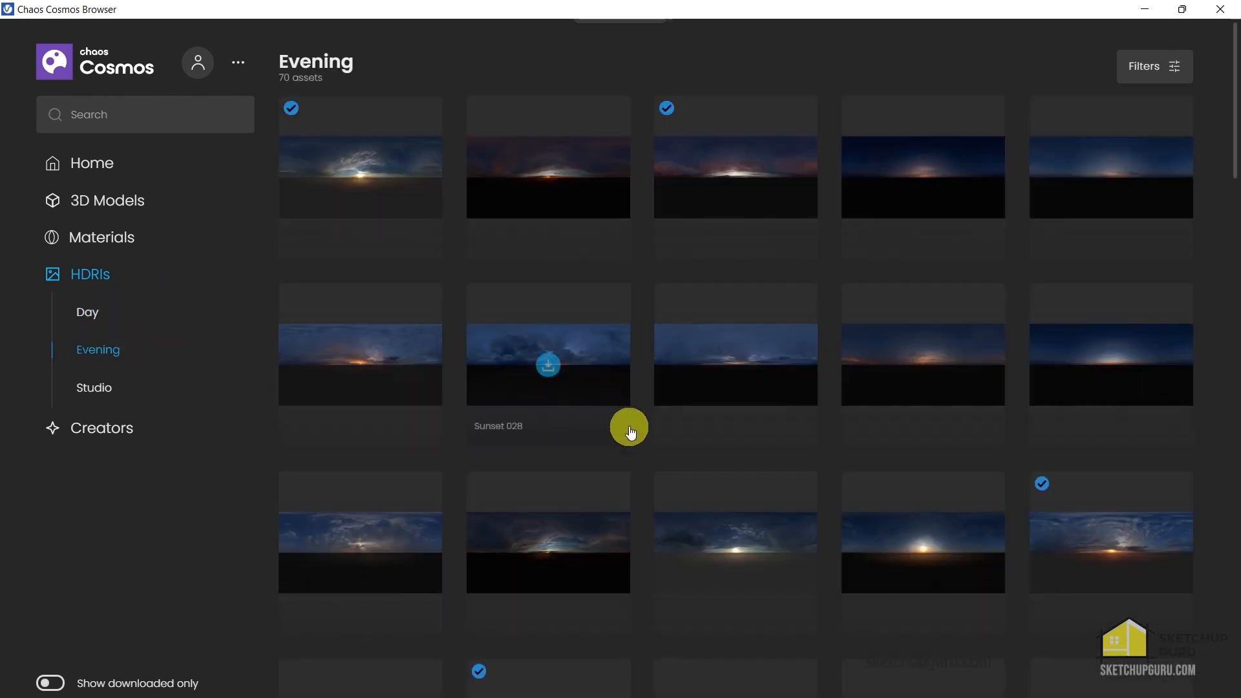
{"action": "scroll", "coordinate": [620, 439], "scroll_direction": "down", "scroll_amount": 2}
{"action": "scroll", "coordinate": [608, 426], "scroll_direction": "down", "scroll_amount": 2}
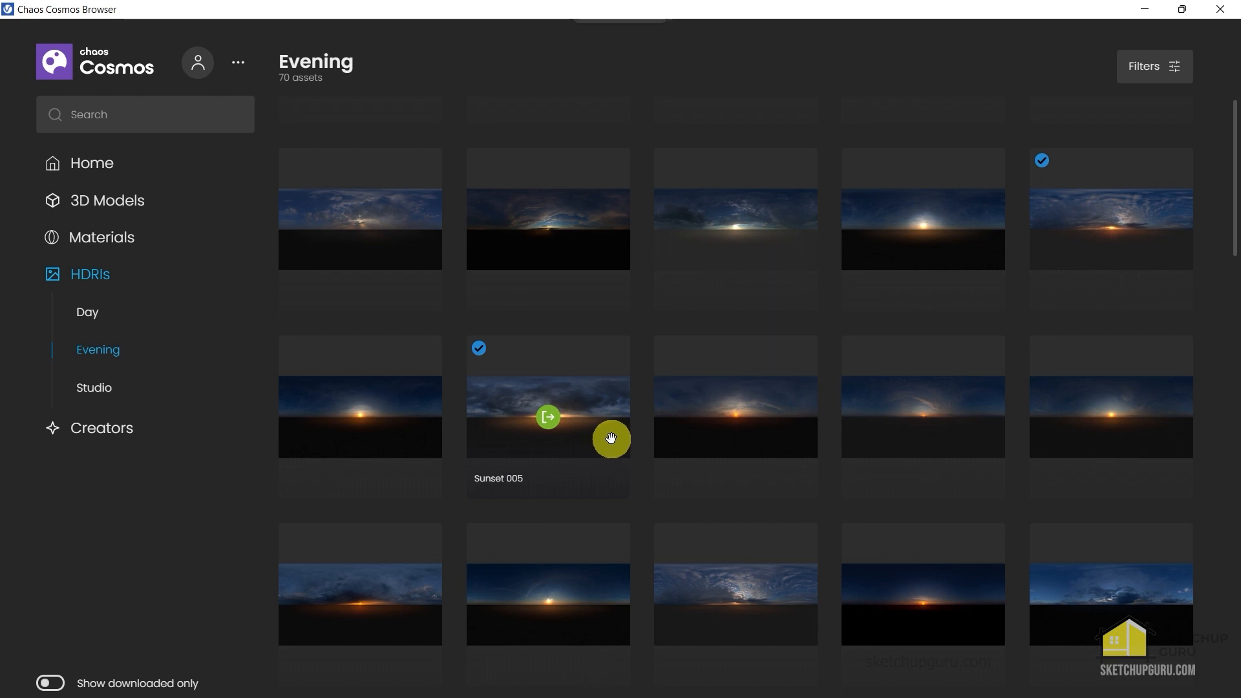
{"action": "left_click", "coordinate": [546, 428]}
Preview the Sun 038 evening HDRI, download it and import it into the scene
{"action": "scroll", "coordinate": [589, 424], "scroll_direction": "down", "scroll_amount": 4}
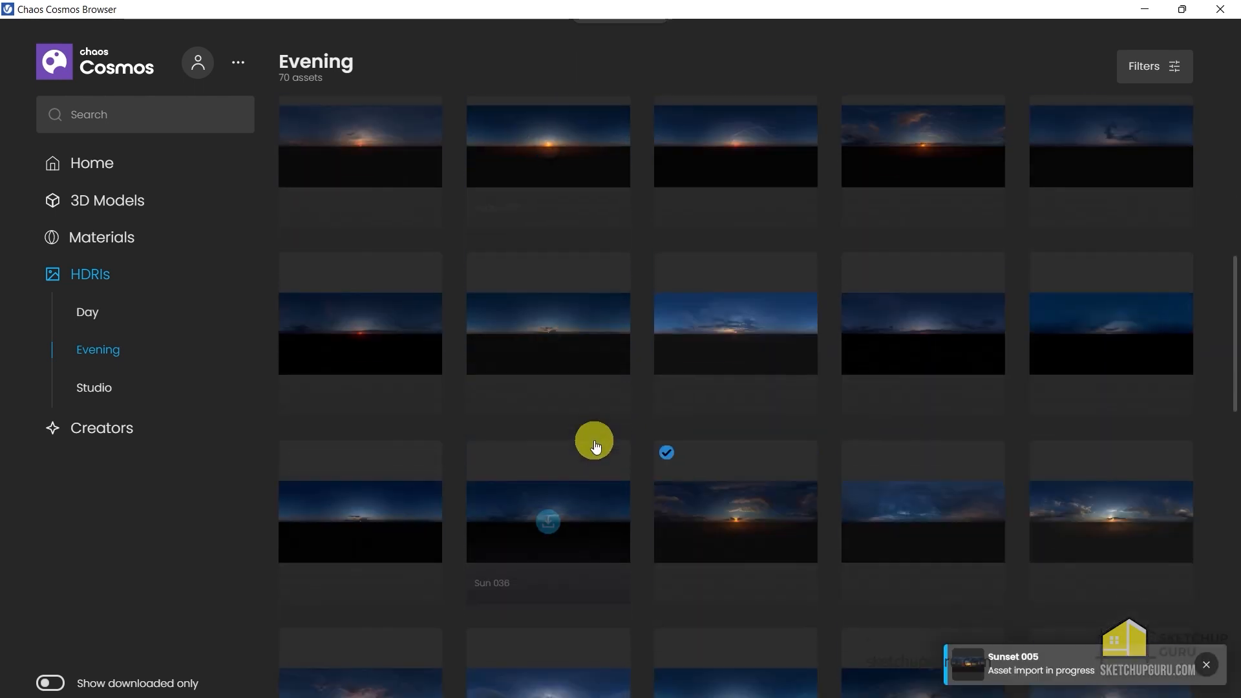
{"action": "left_click", "coordinate": [399, 351]}
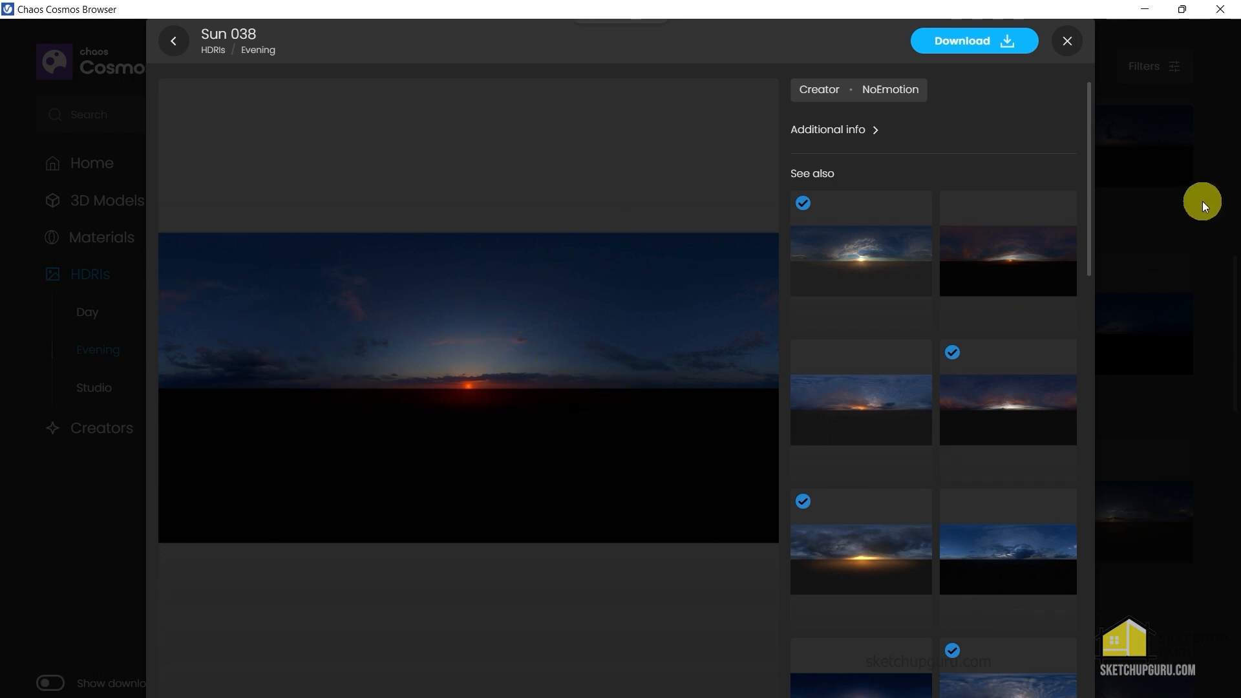
{"action": "left_click", "coordinate": [1067, 41]}
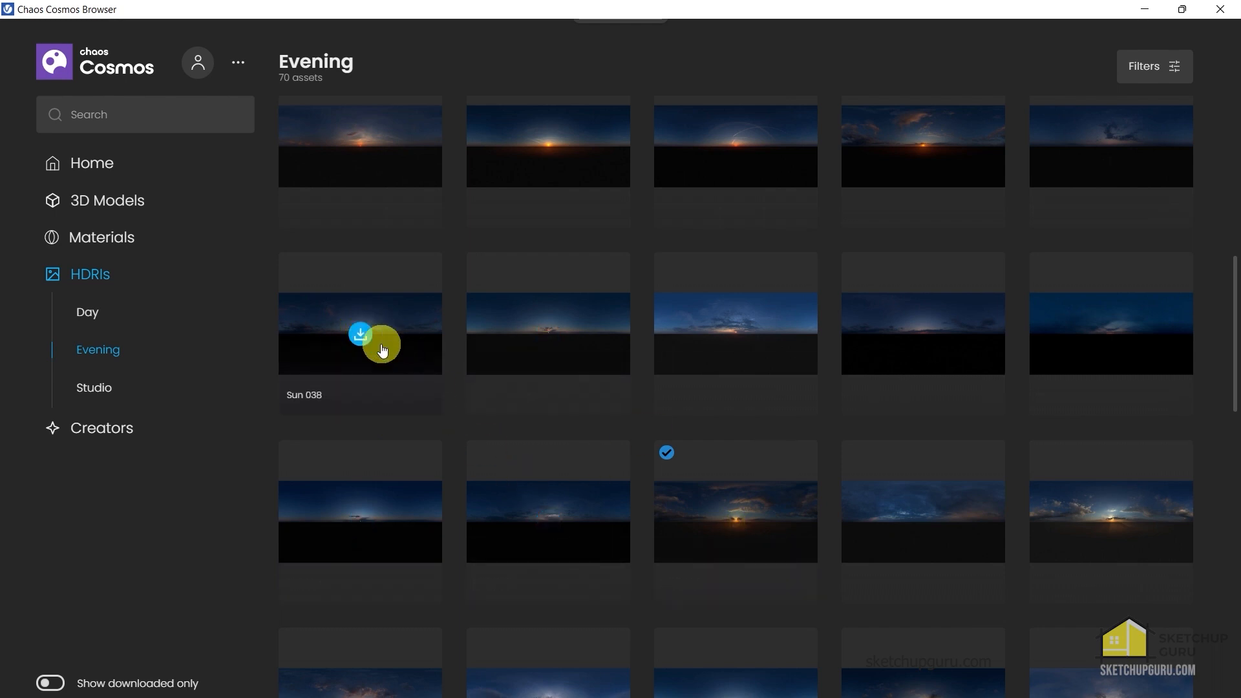
{"action": "left_click", "coordinate": [356, 338]}
{"action": "scroll", "coordinate": [429, 388], "scroll_direction": "down", "scroll_amount": 5}
{"action": "scroll", "coordinate": [428, 398], "scroll_direction": "up", "scroll_amount": 10}
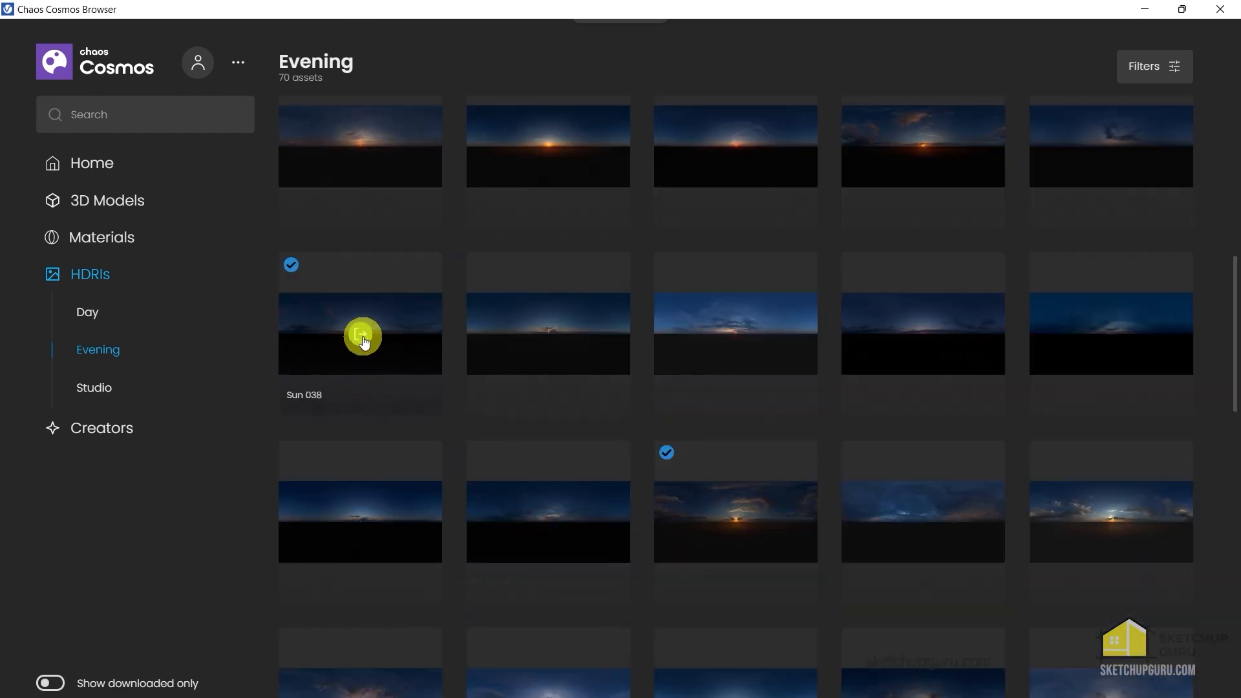
{"action": "left_click", "coordinate": [360, 336]}
Browse the remaining Evening HDRIs for further sky options and preview Sunset 030
{"action": "scroll", "coordinate": [736, 374], "scroll_direction": "down", "scroll_amount": 5}
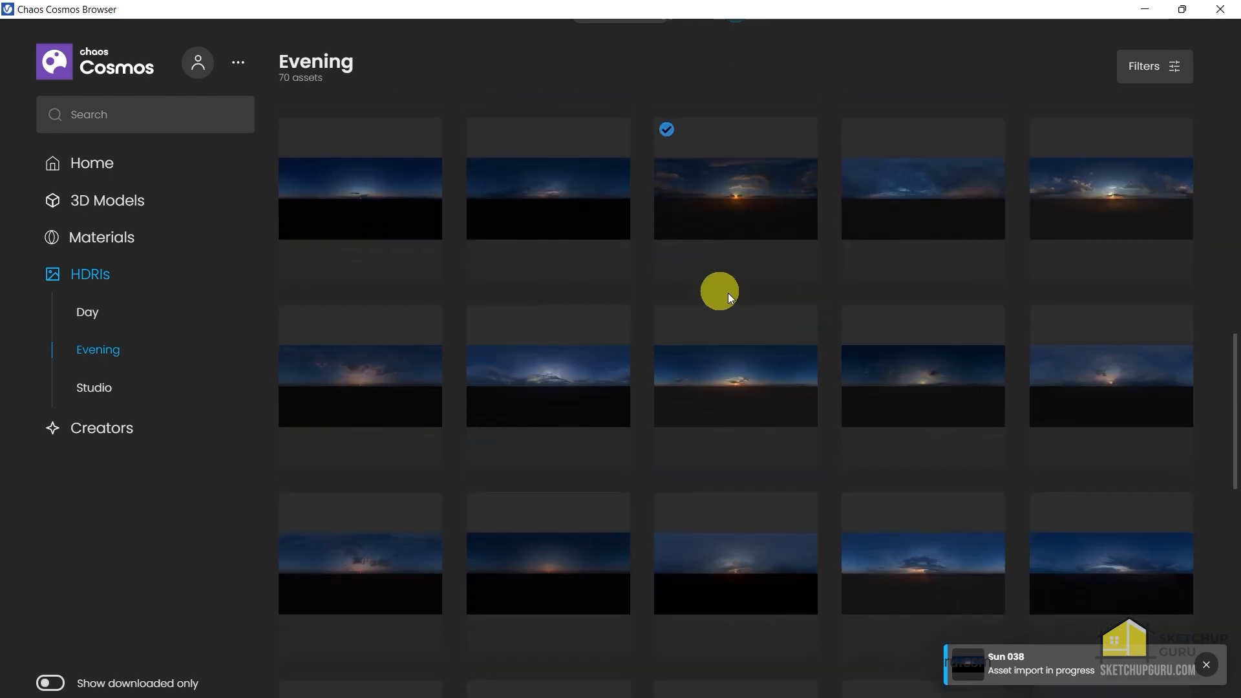
{"action": "scroll", "coordinate": [933, 359], "scroll_direction": "down", "scroll_amount": 7}
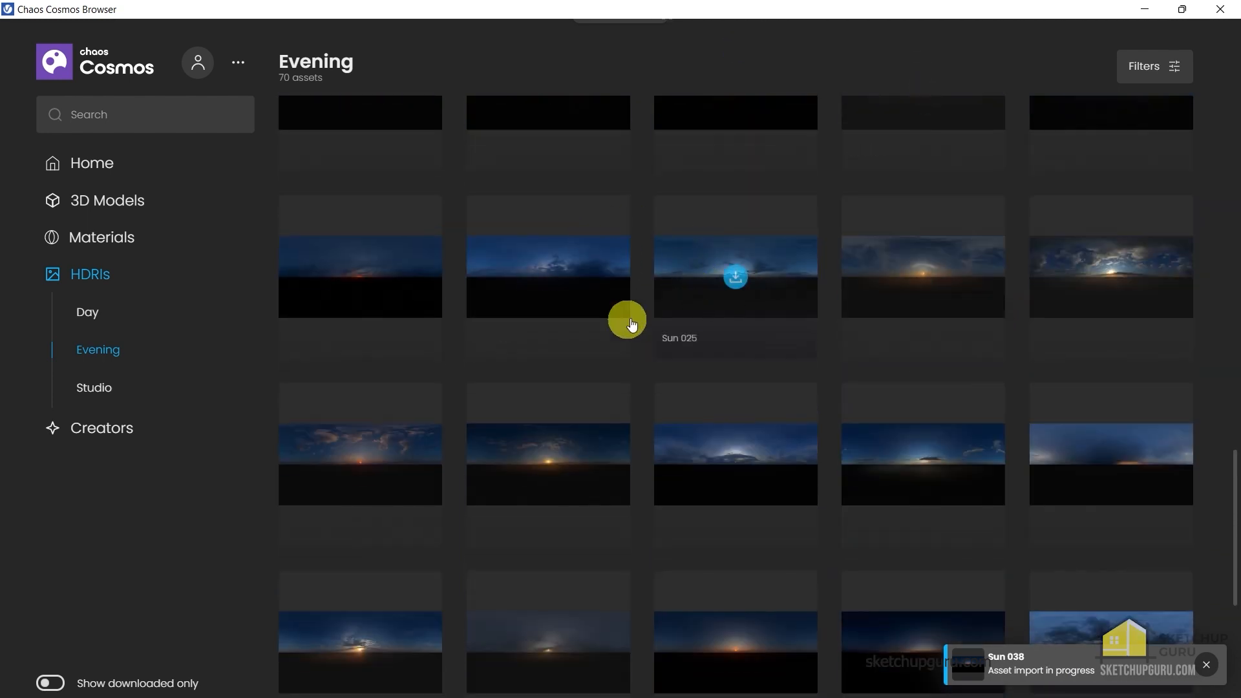
{"action": "left_click", "coordinate": [700, 267]}
{"action": "left_click", "coordinate": [1201, 271]}
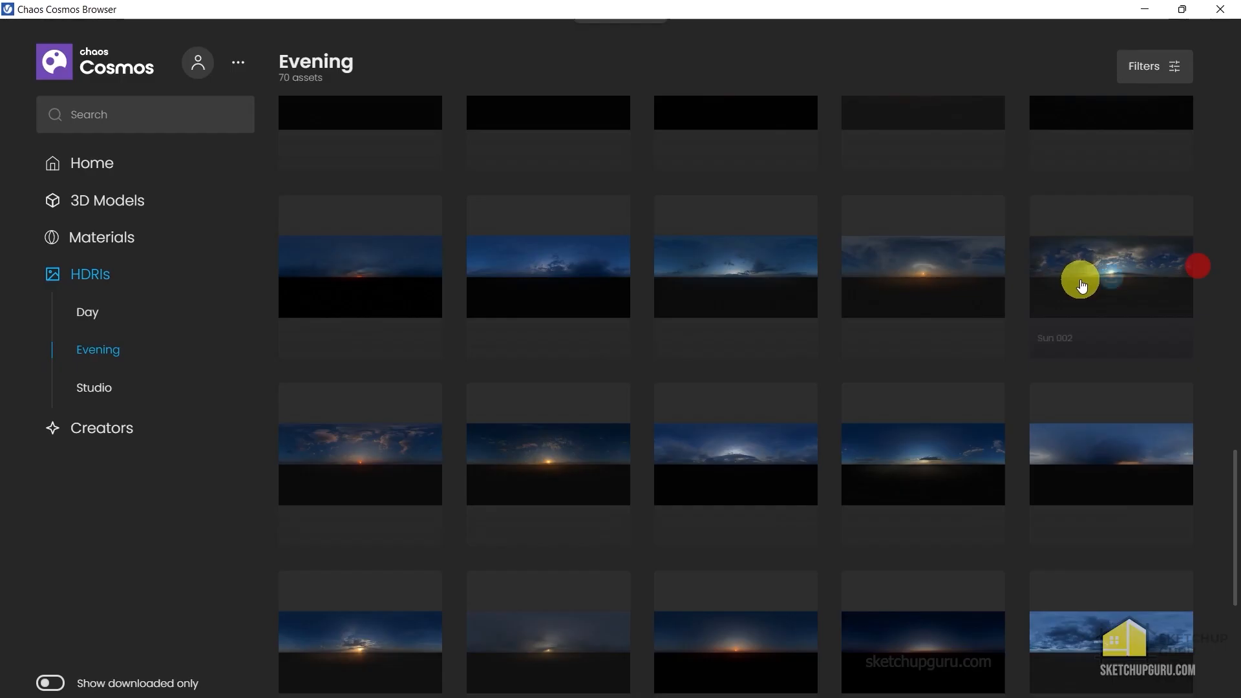
{"action": "left_click", "coordinate": [670, 322]}
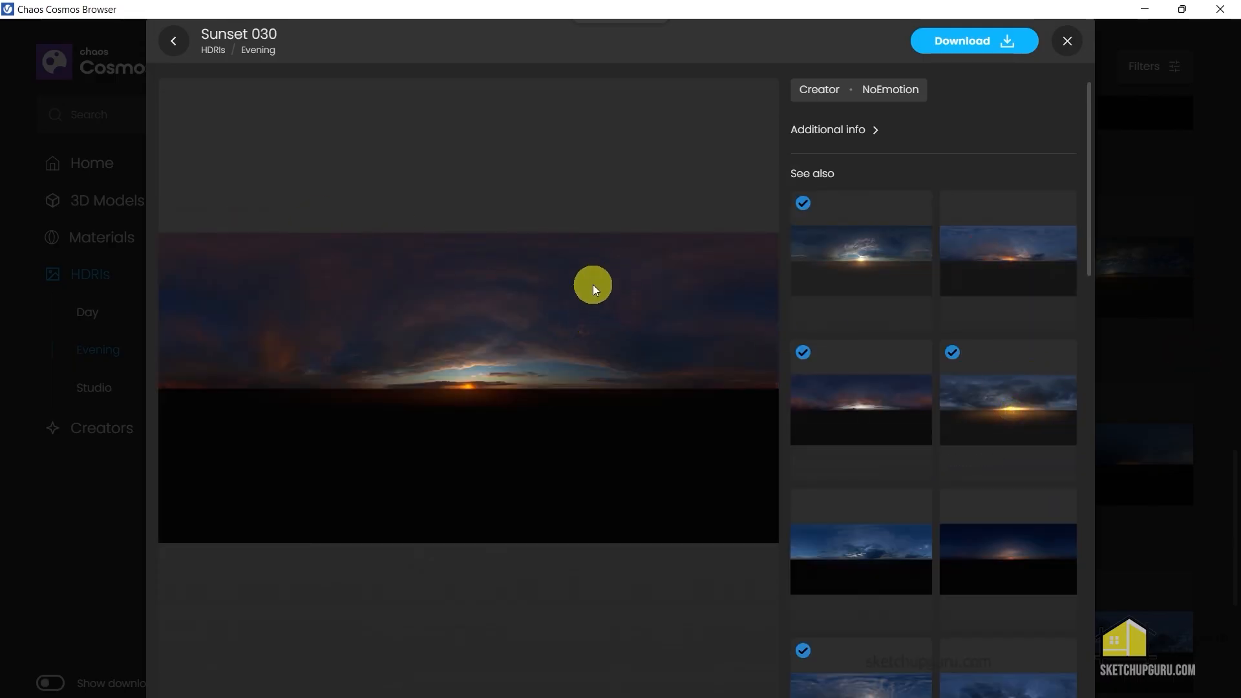
{"action": "left_click", "coordinate": [1162, 276]}
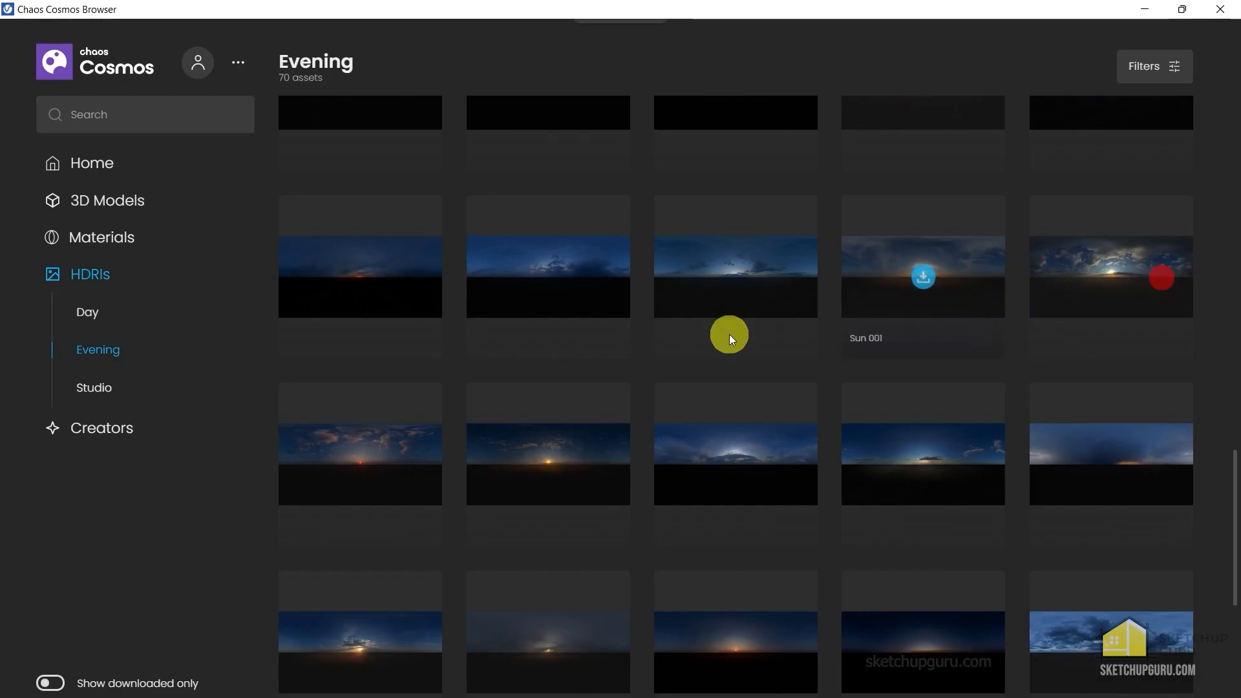
{"action": "scroll", "coordinate": [730, 335], "scroll_direction": "down", "scroll_amount": 5}
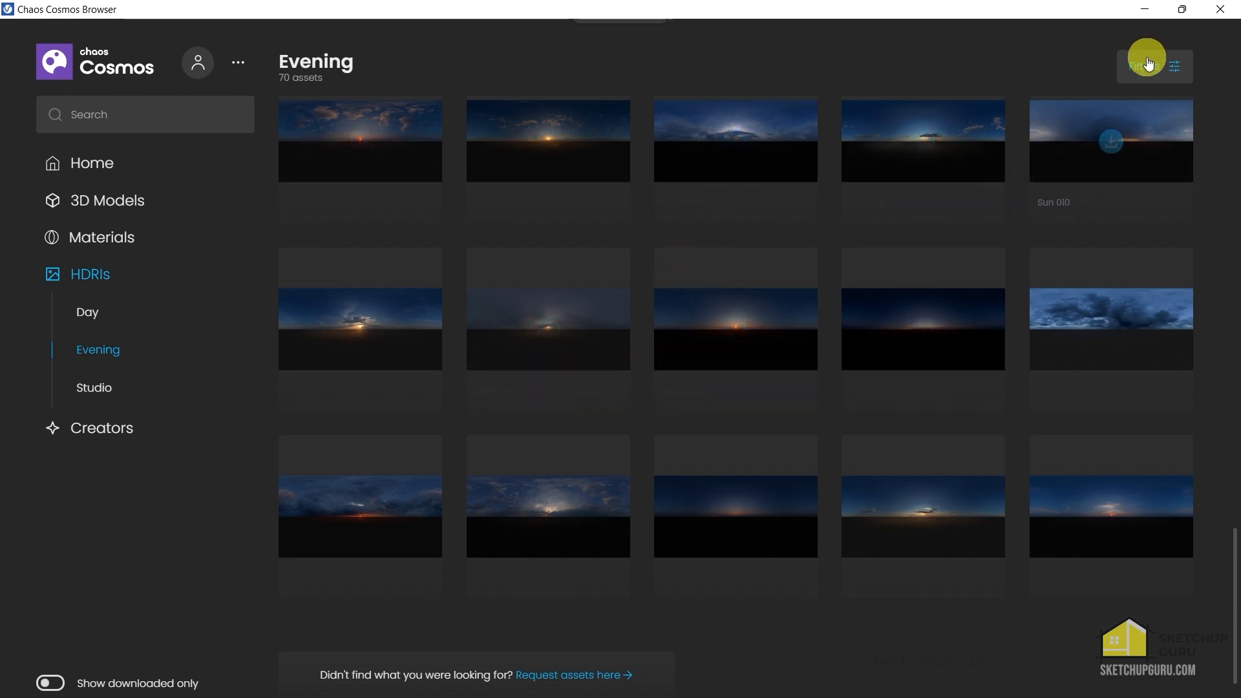
Close the Chaos Cosmos Browser and open the V-Ray Asset Editor on the scene's lights
{"action": "left_click", "coordinate": [1221, 10]}
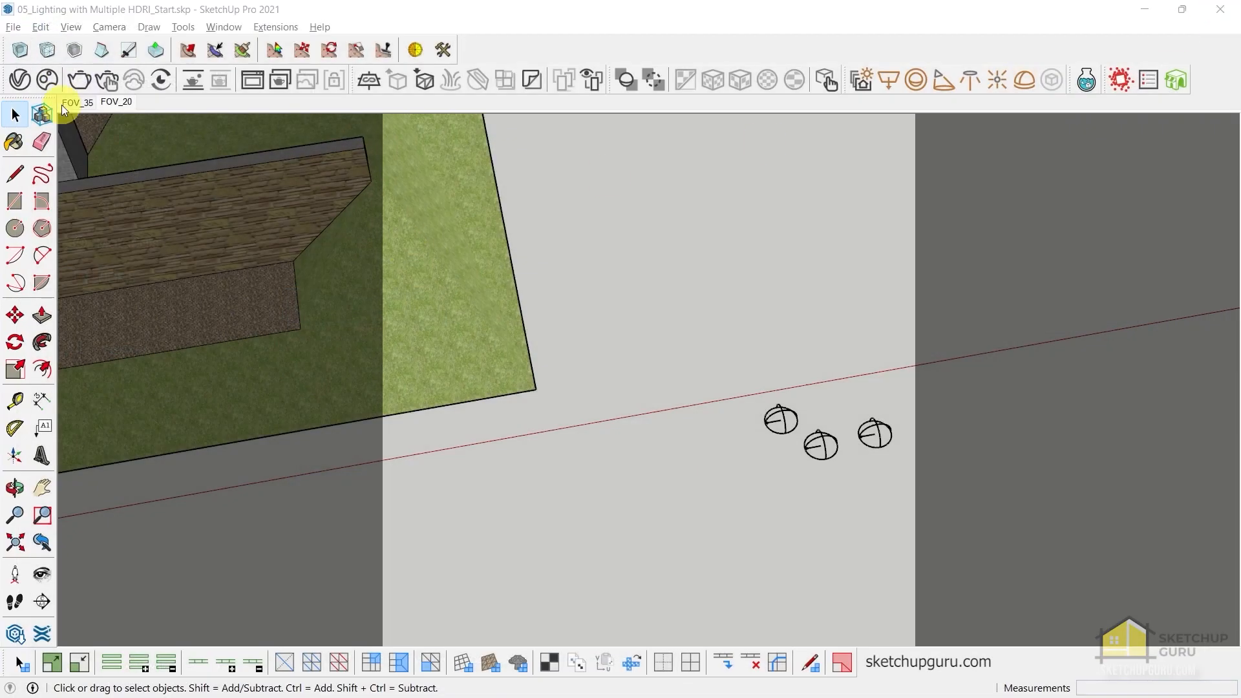
{"action": "left_click", "coordinate": [23, 80]}
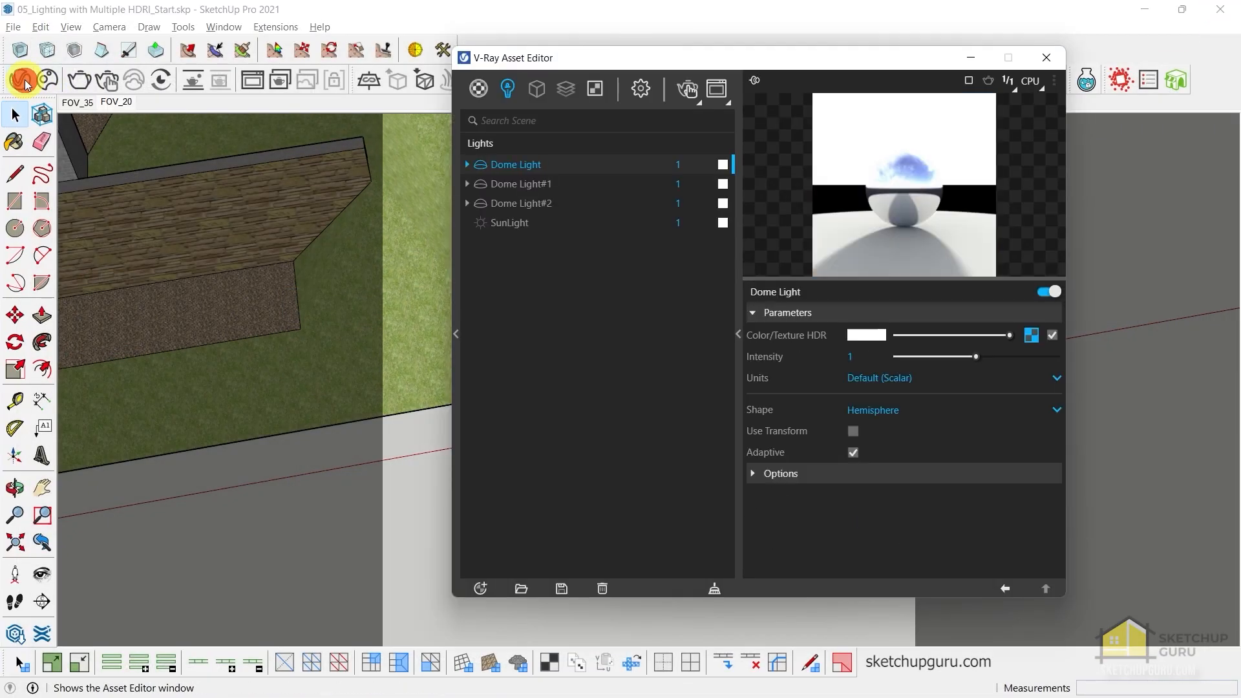
Preview the imported HDRI textures in the scene's texture list and copy the Day 034 texture
{"action": "left_click", "coordinate": [595, 90]}
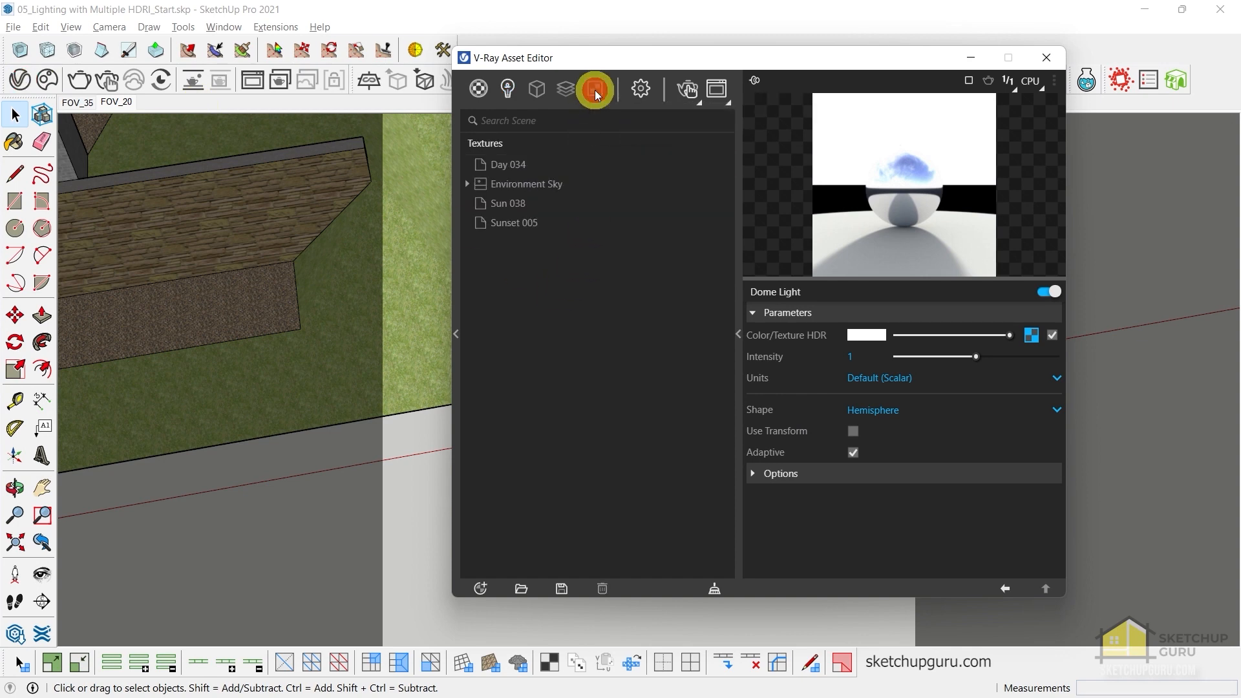
{"action": "left_click", "coordinate": [510, 167]}
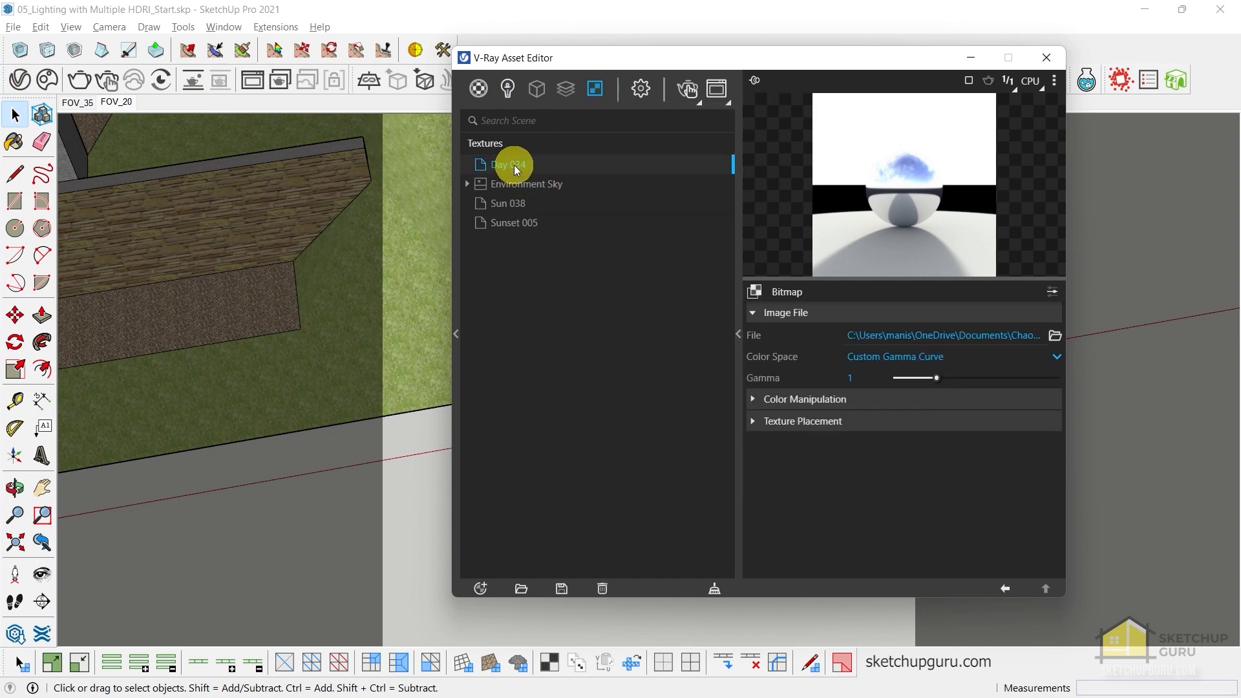
{"action": "left_click", "coordinate": [513, 206]}
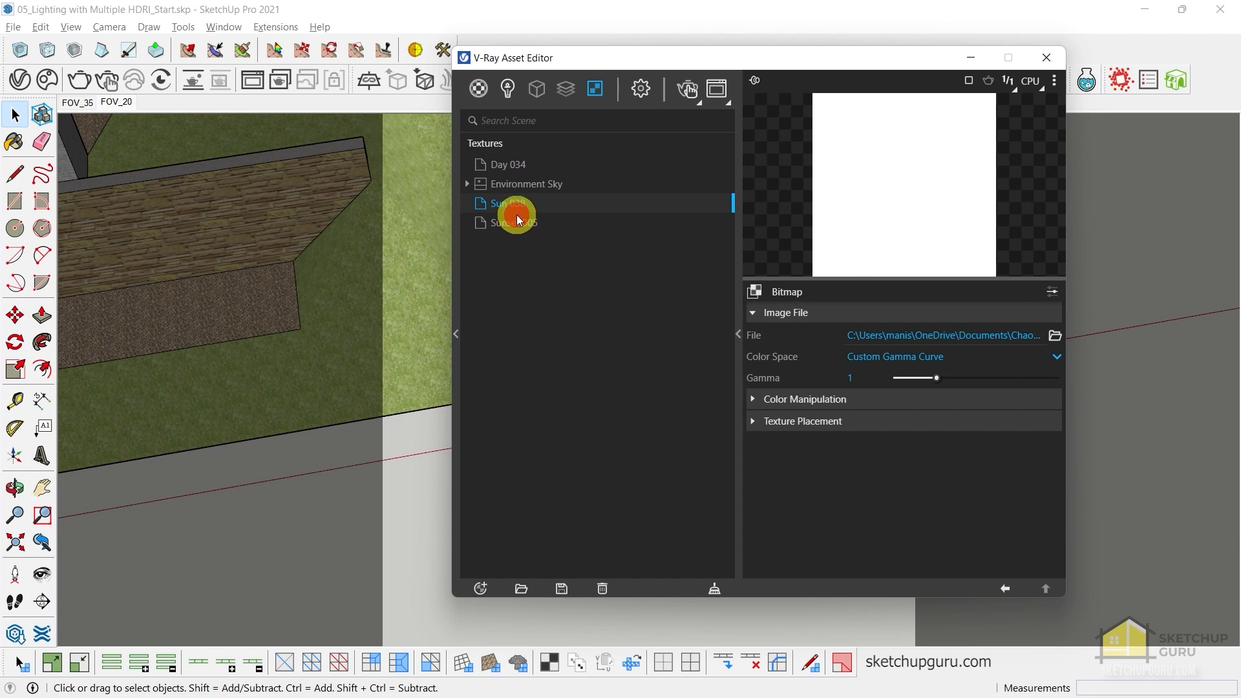
{"action": "left_click", "coordinate": [517, 216]}
{"action": "left_click", "coordinate": [516, 164]}
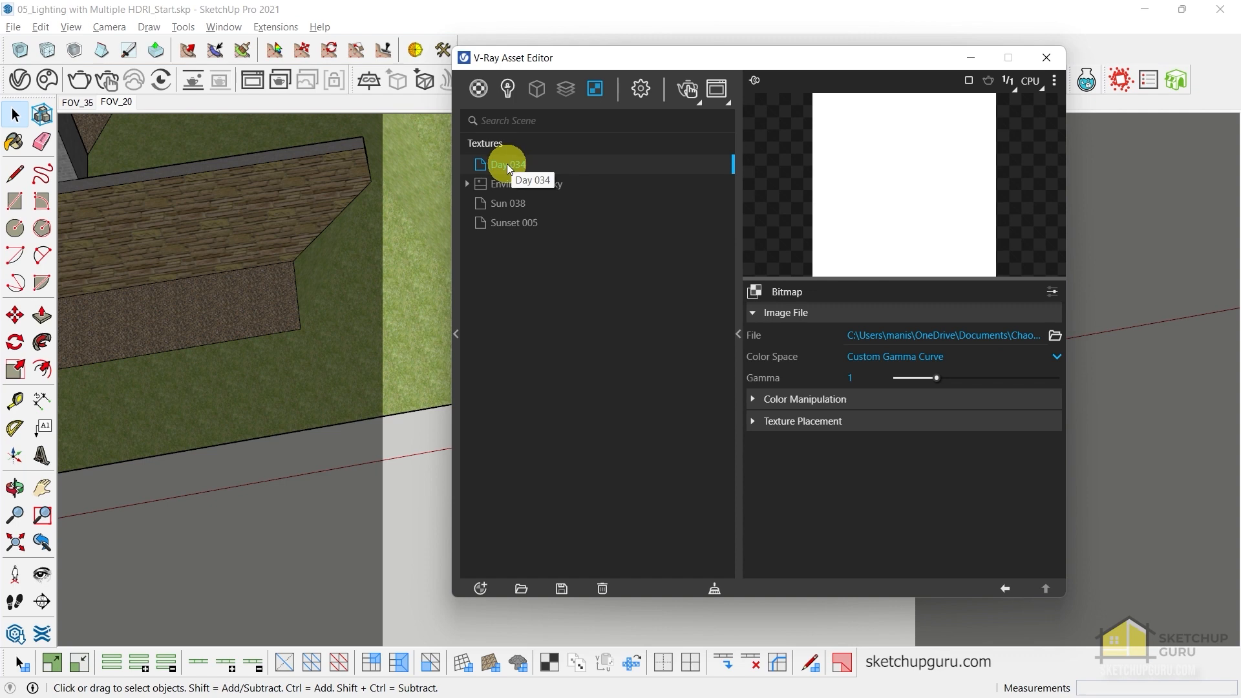
{"action": "right_click", "coordinate": [507, 164]}
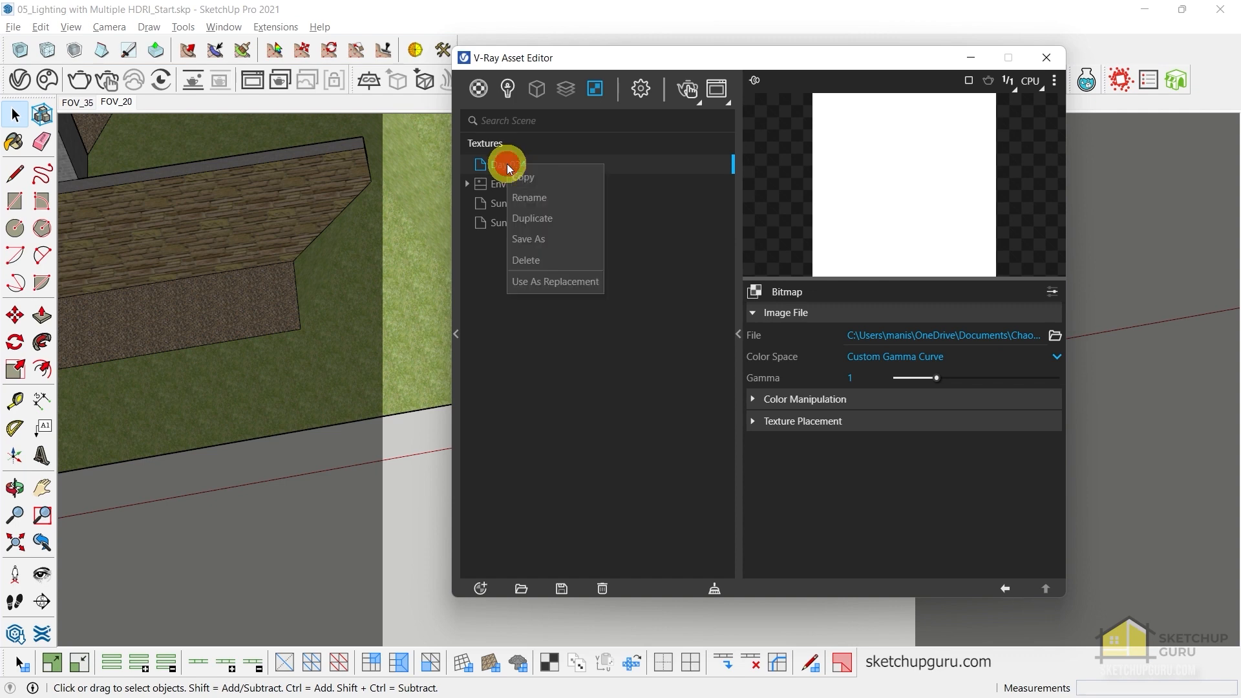
{"action": "left_click", "coordinate": [546, 176]}
Paste the copied Day 034 texture as an instance into the first Dome Light's HDR slot and set its shape to Sphere
{"action": "left_click", "coordinate": [508, 88]}
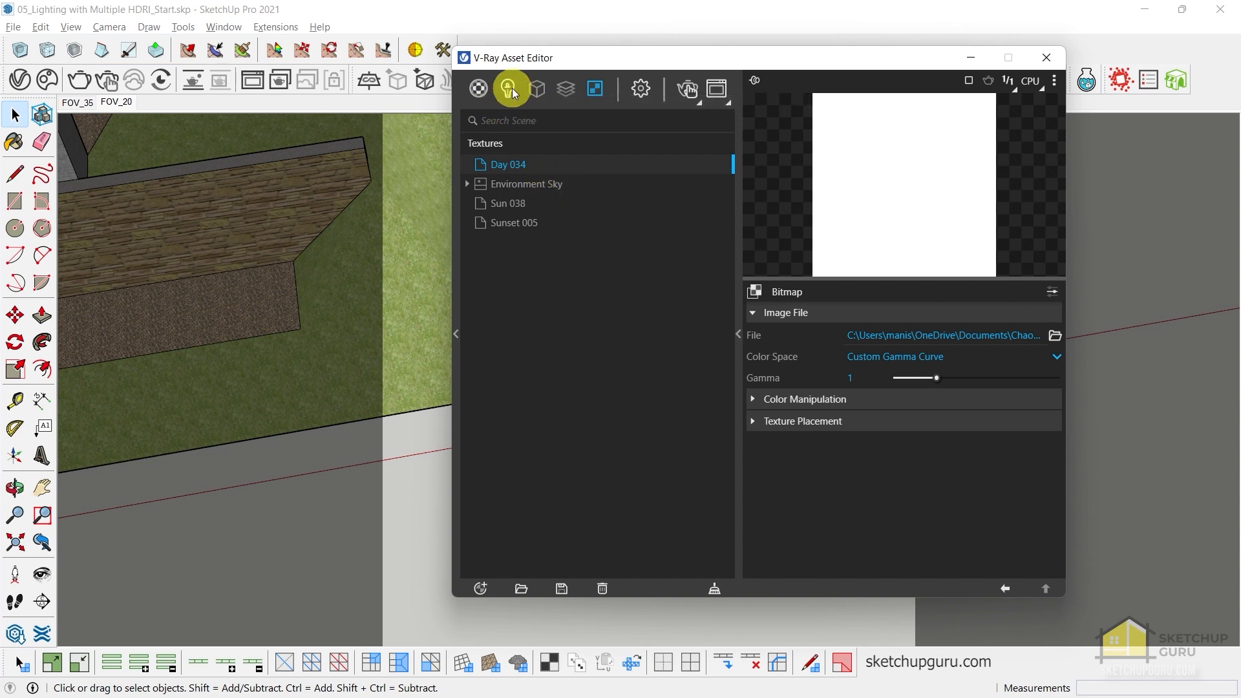
{"action": "left_click", "coordinate": [520, 169]}
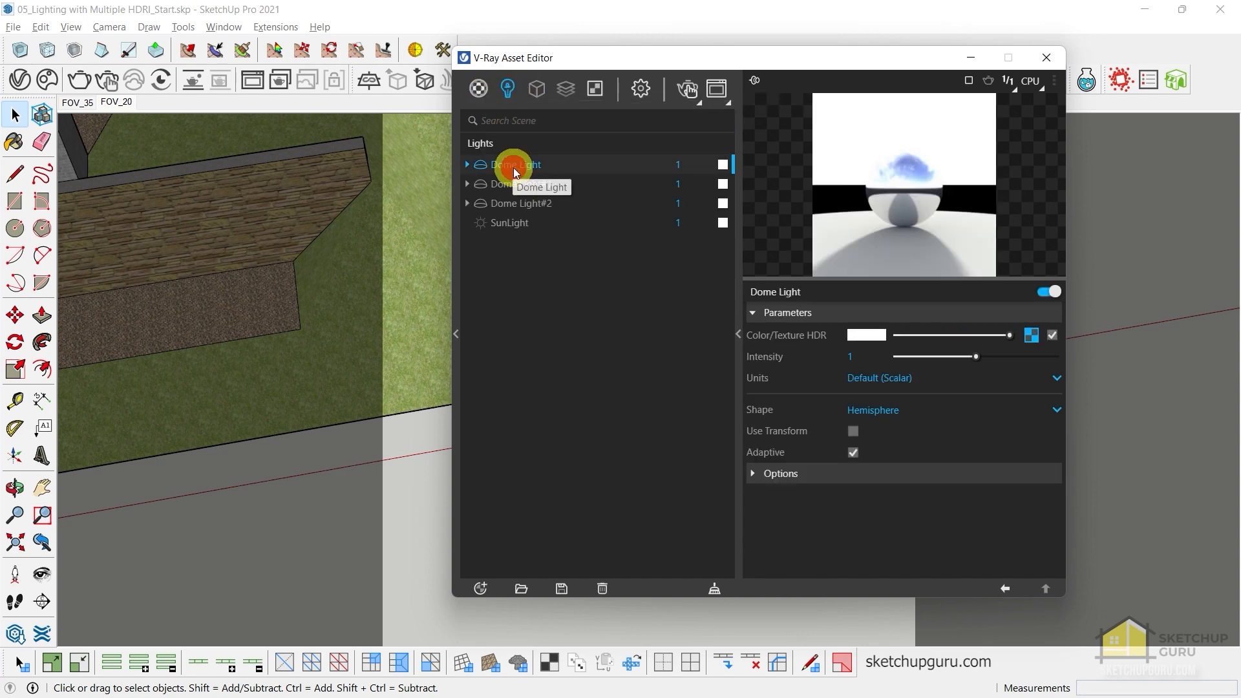
{"action": "left_click_drag", "start_coordinate": [687, 58], "coordinate": [534, 39]}
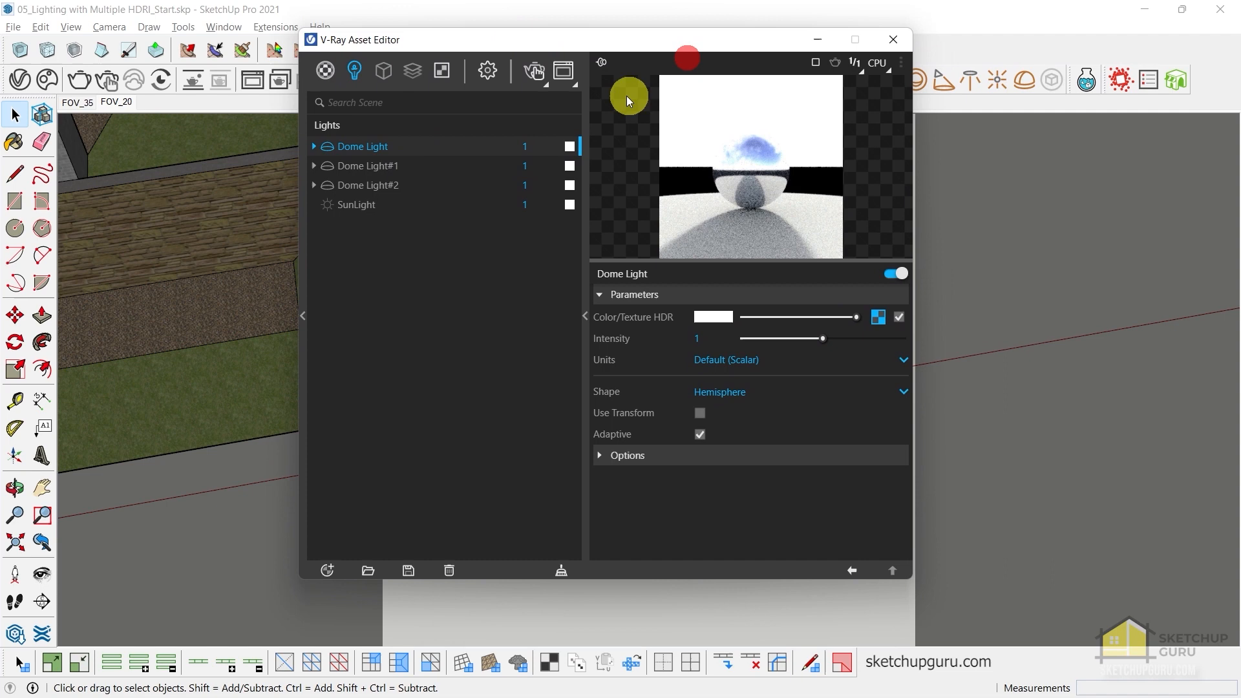
{"action": "right_click", "coordinate": [878, 317]}
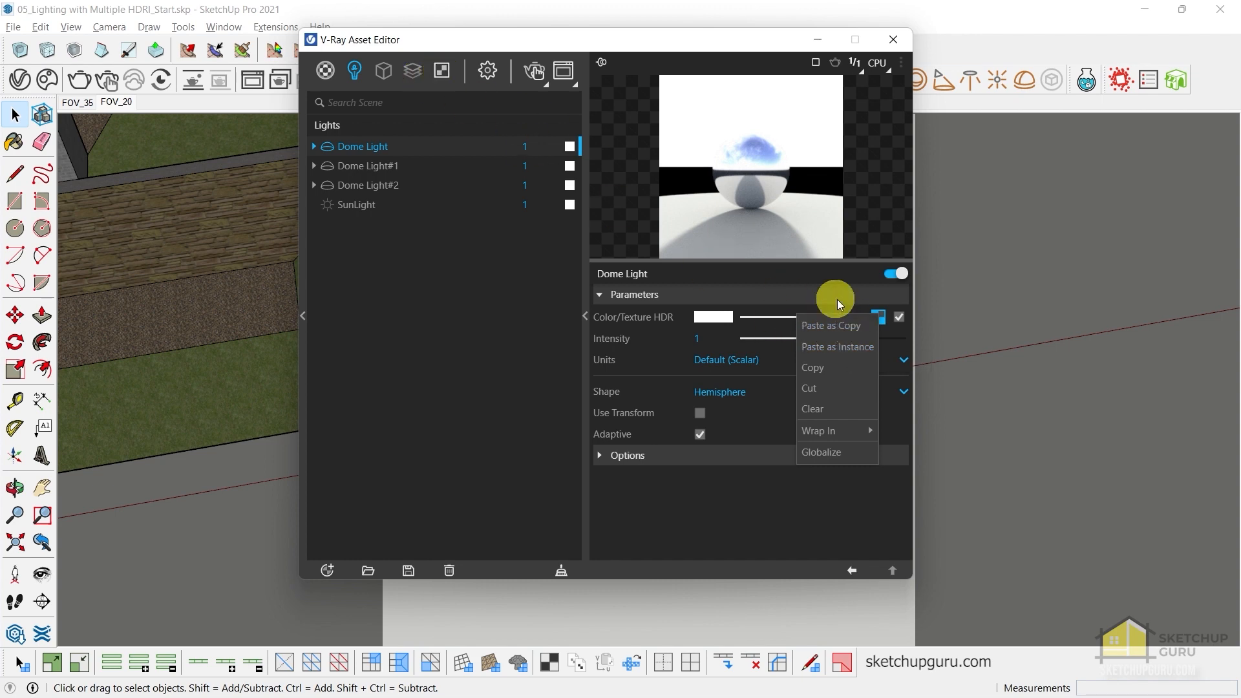
{"action": "left_click", "coordinate": [838, 347]}
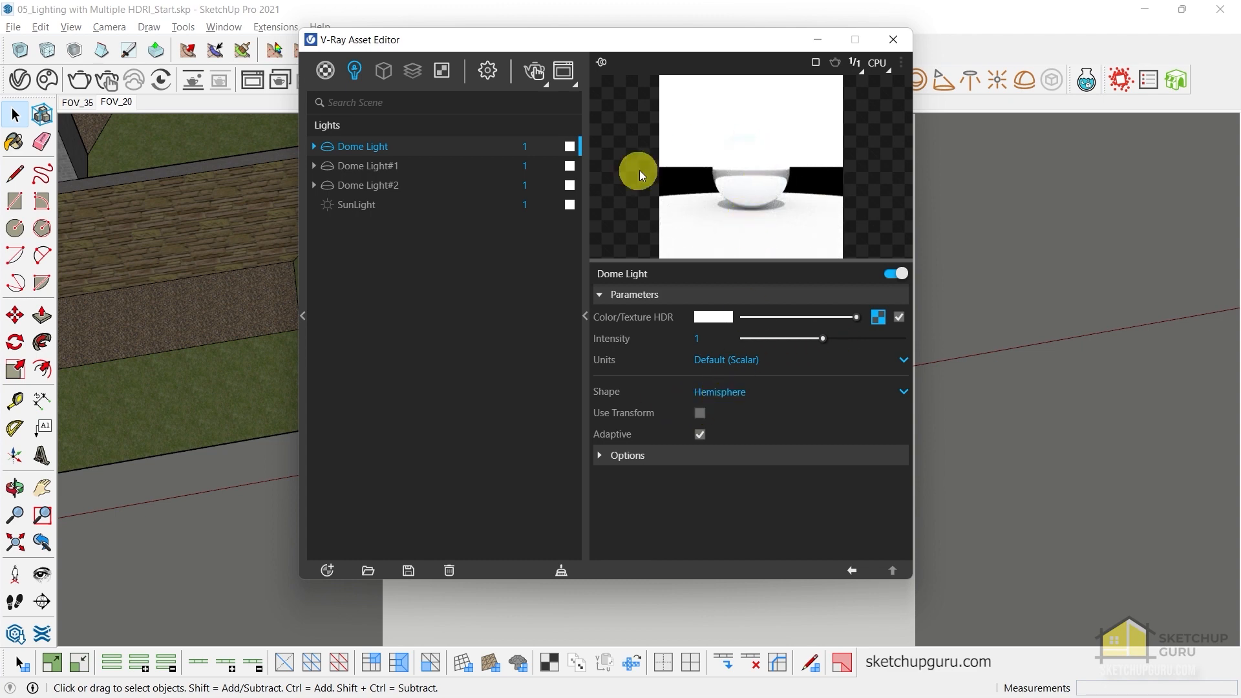
{"action": "left_click", "coordinate": [729, 394]}
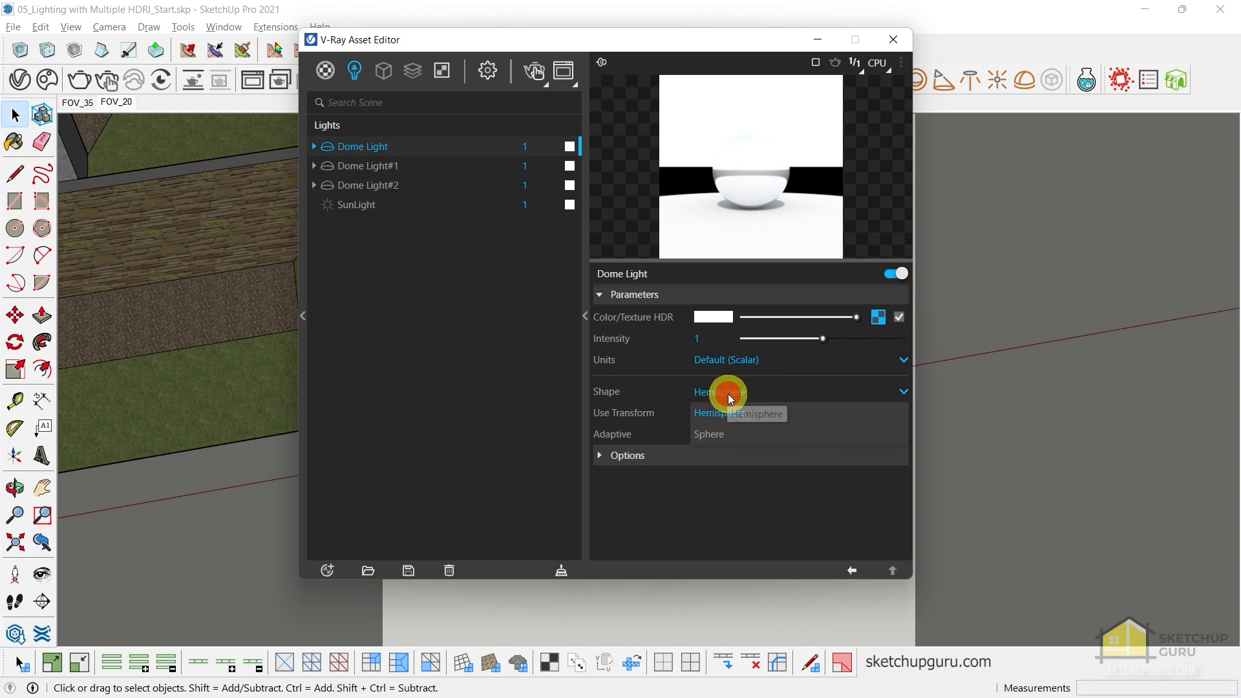
{"action": "left_click", "coordinate": [729, 431]}
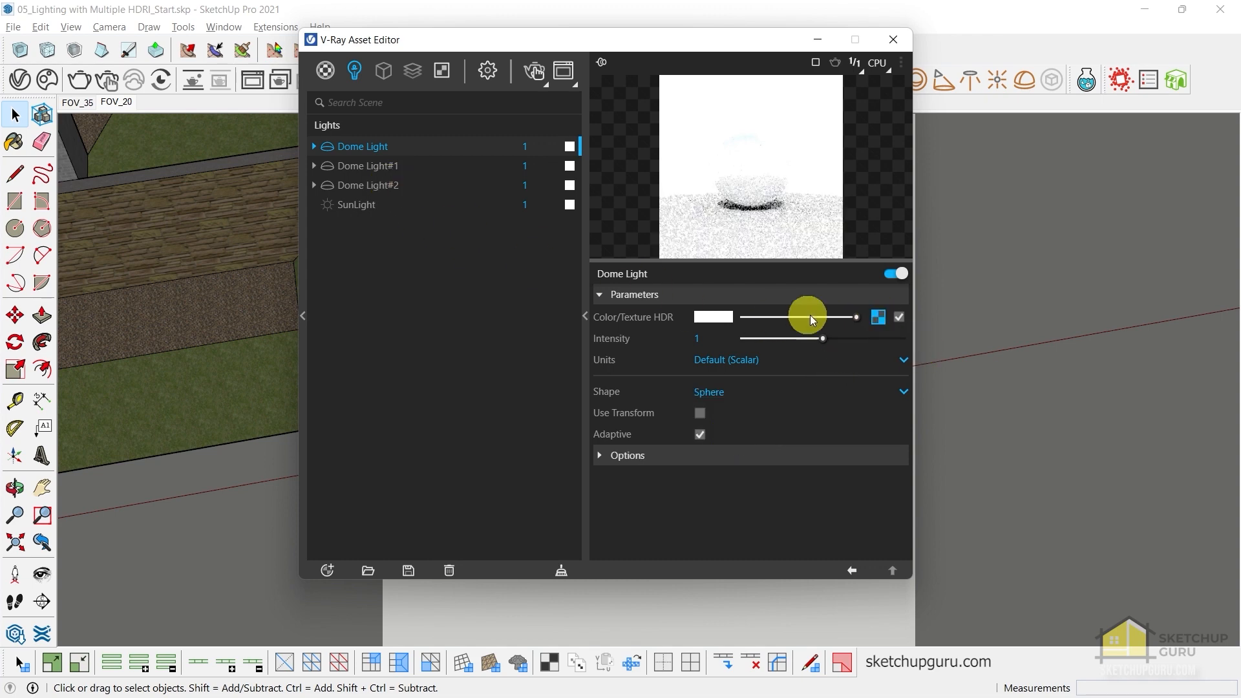
Copy the Sun 038 texture and select Dome Light#1 among the scene's lights
{"action": "left_click", "coordinate": [442, 70]}
{"action": "left_click", "coordinate": [352, 185]}
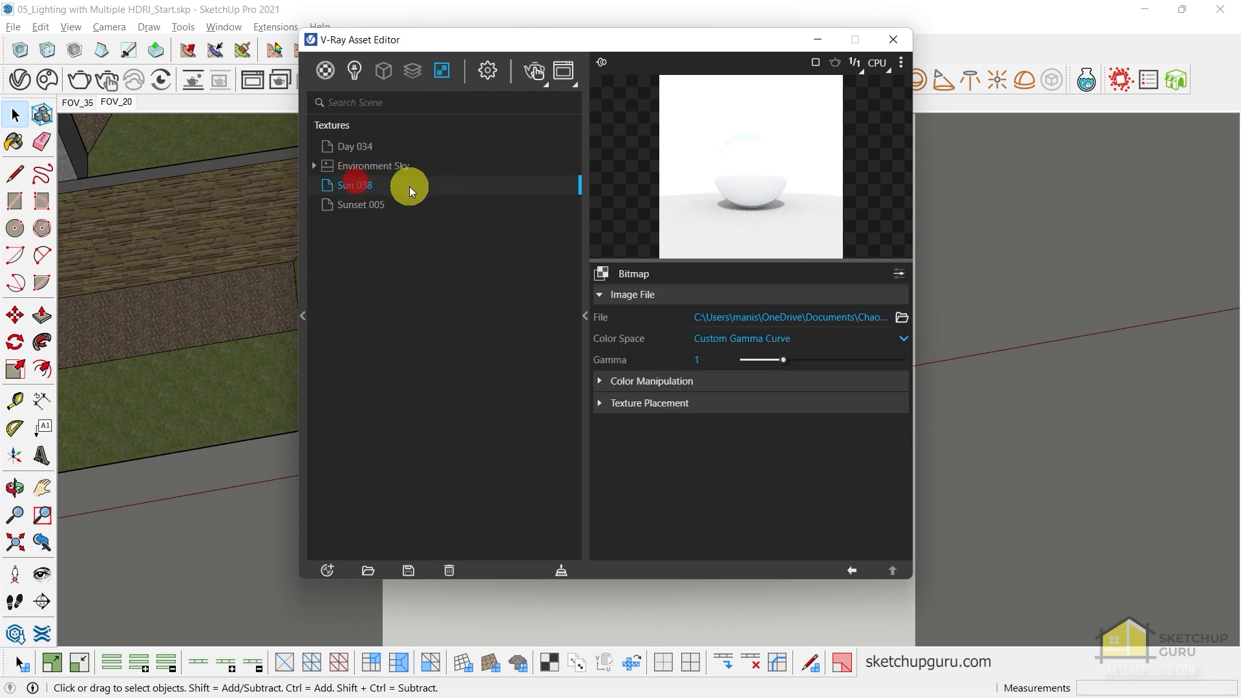
{"action": "right_click", "coordinate": [368, 185]}
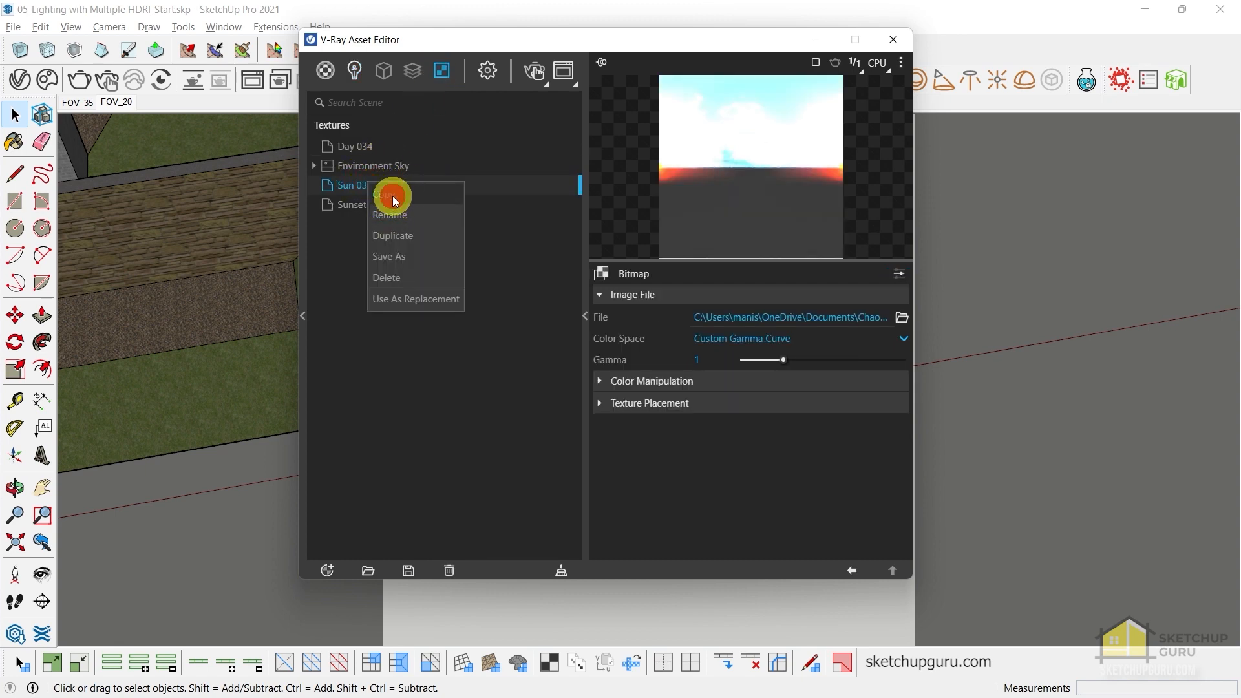
{"action": "left_click", "coordinate": [392, 195]}
{"action": "left_click", "coordinate": [354, 71]}
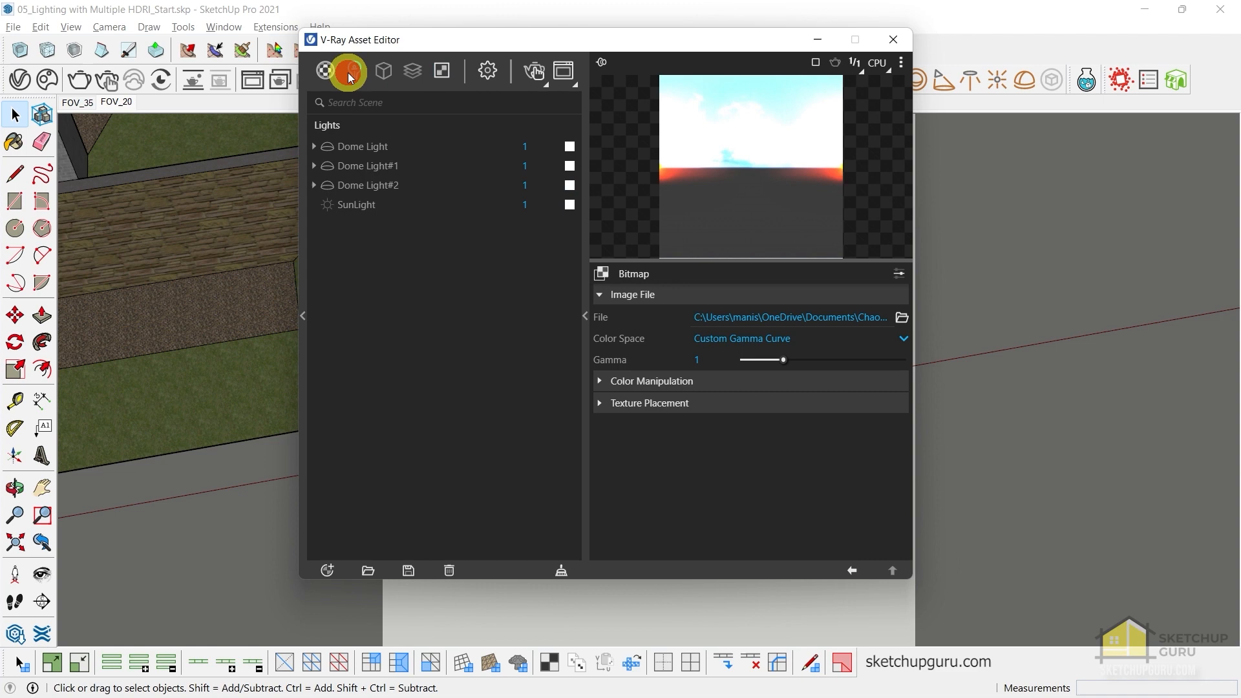
{"action": "left_click", "coordinate": [372, 168]}
Rename the first Dome Light as Day 34 after its HDRI texture
{"action": "left_click", "coordinate": [442, 70]}
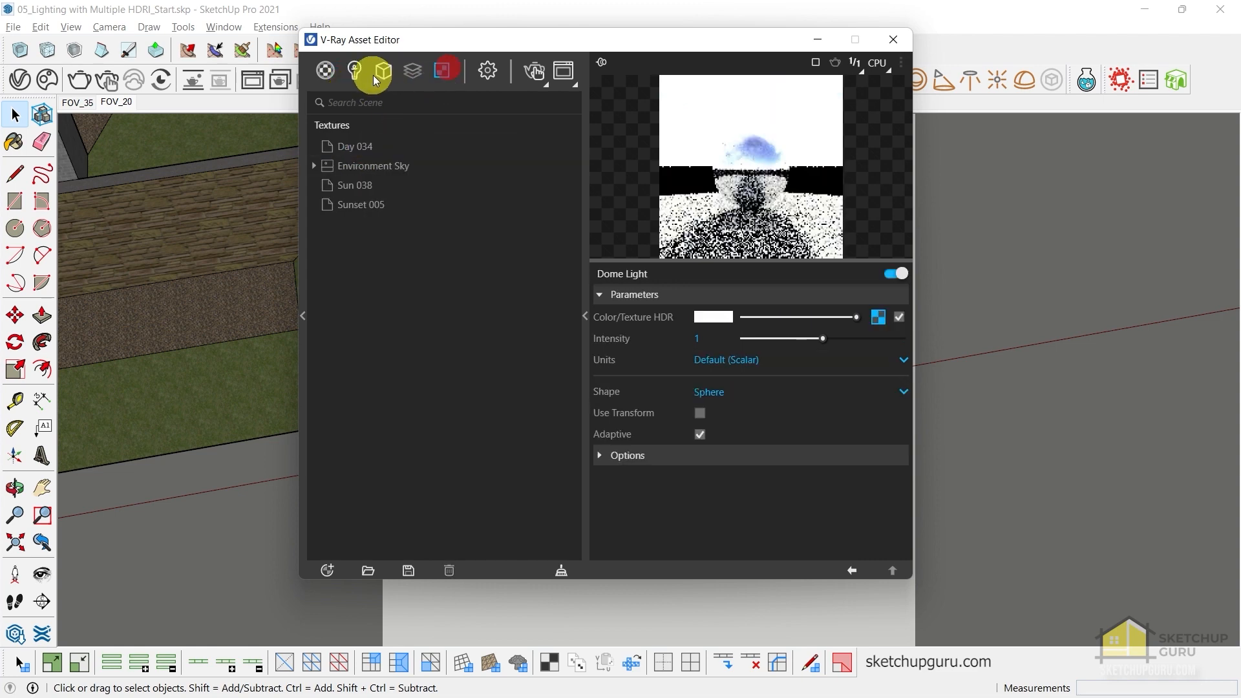
{"action": "left_click", "coordinate": [357, 71]}
{"action": "right_click", "coordinate": [366, 152]}
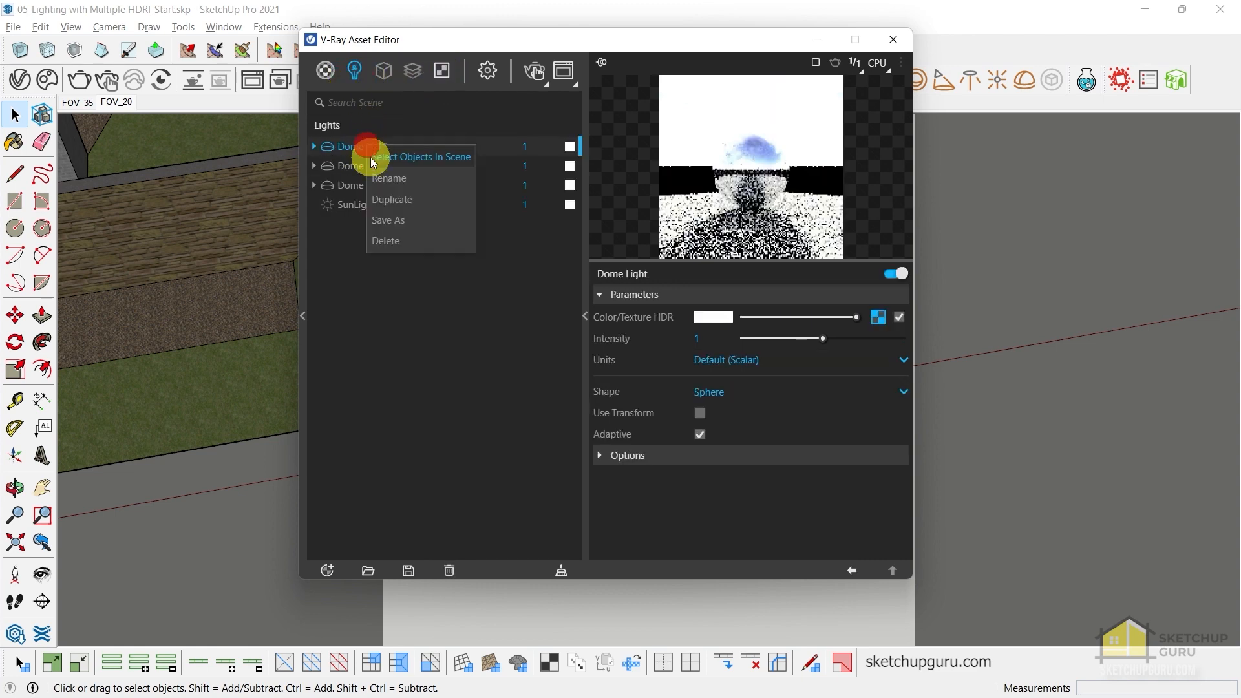
{"action": "left_click", "coordinate": [401, 182]}
{"action": "key", "text": "ctrl+a"}
{"action": "type", "text": "Day 34"}
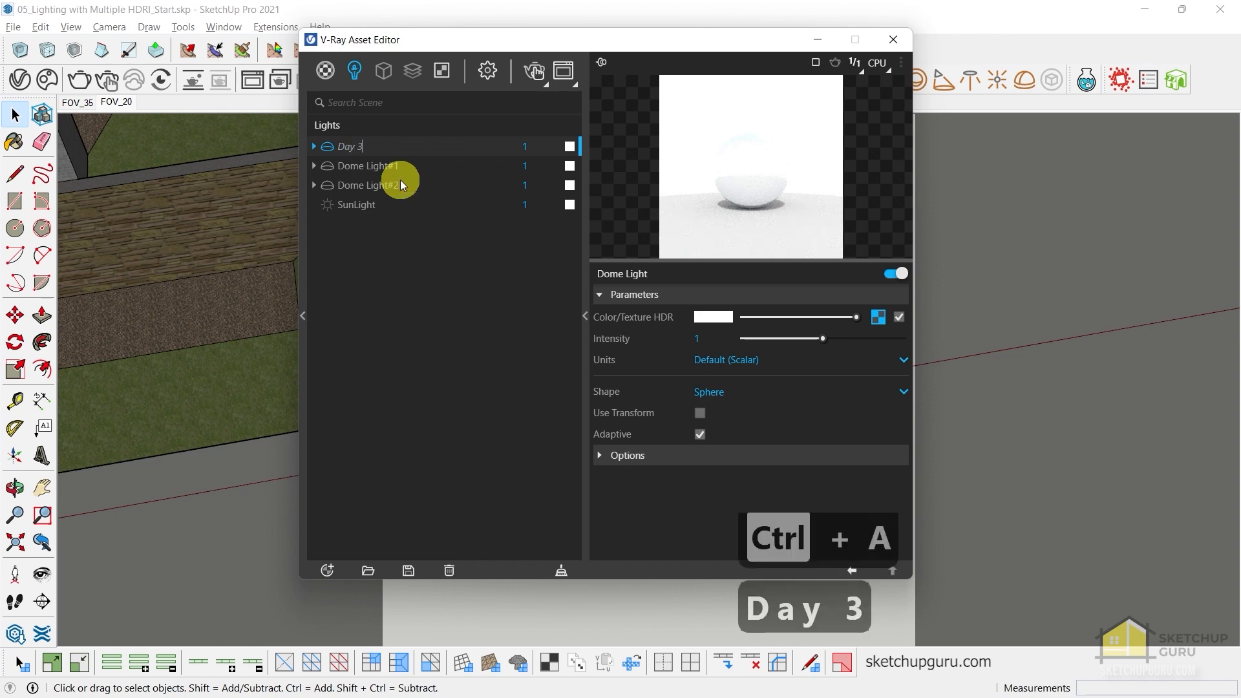
{"action": "key", "text": "Return"}
Paste the copied Sun 038 texture as an instance into Dome Light#1's HDR slot and set its shape to Sphere
{"action": "left_click", "coordinate": [442, 73]}
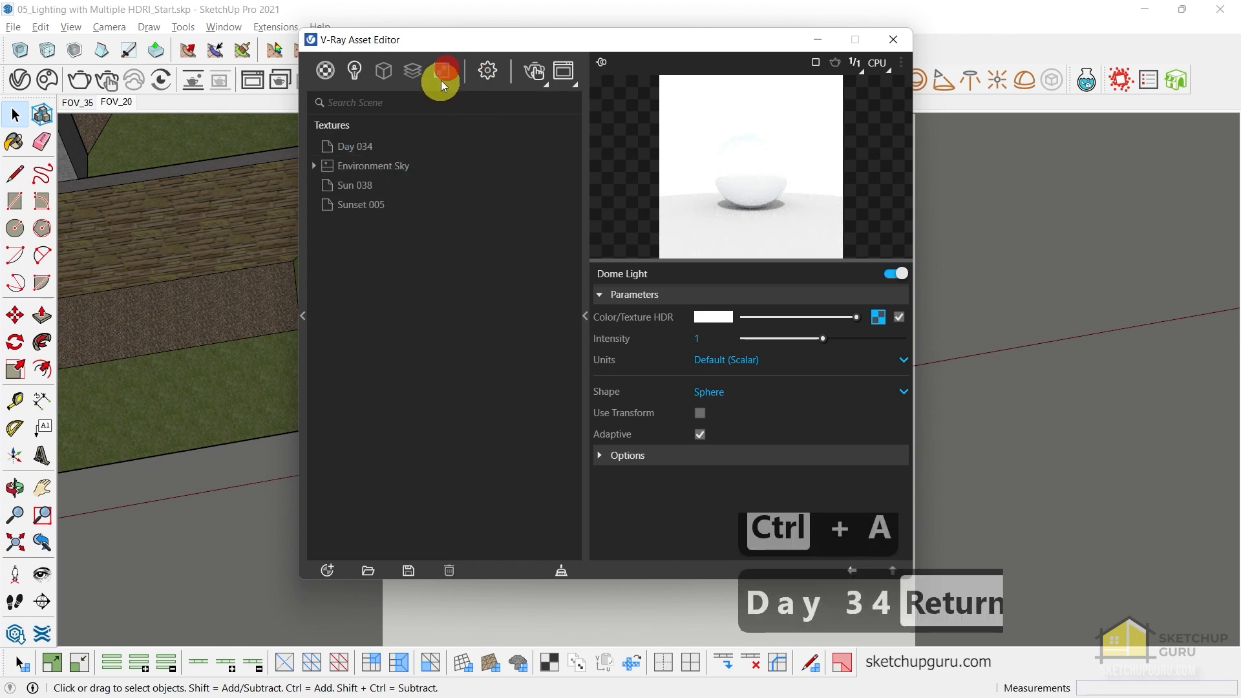
{"action": "left_click", "coordinate": [354, 69]}
{"action": "left_click", "coordinate": [357, 170]}
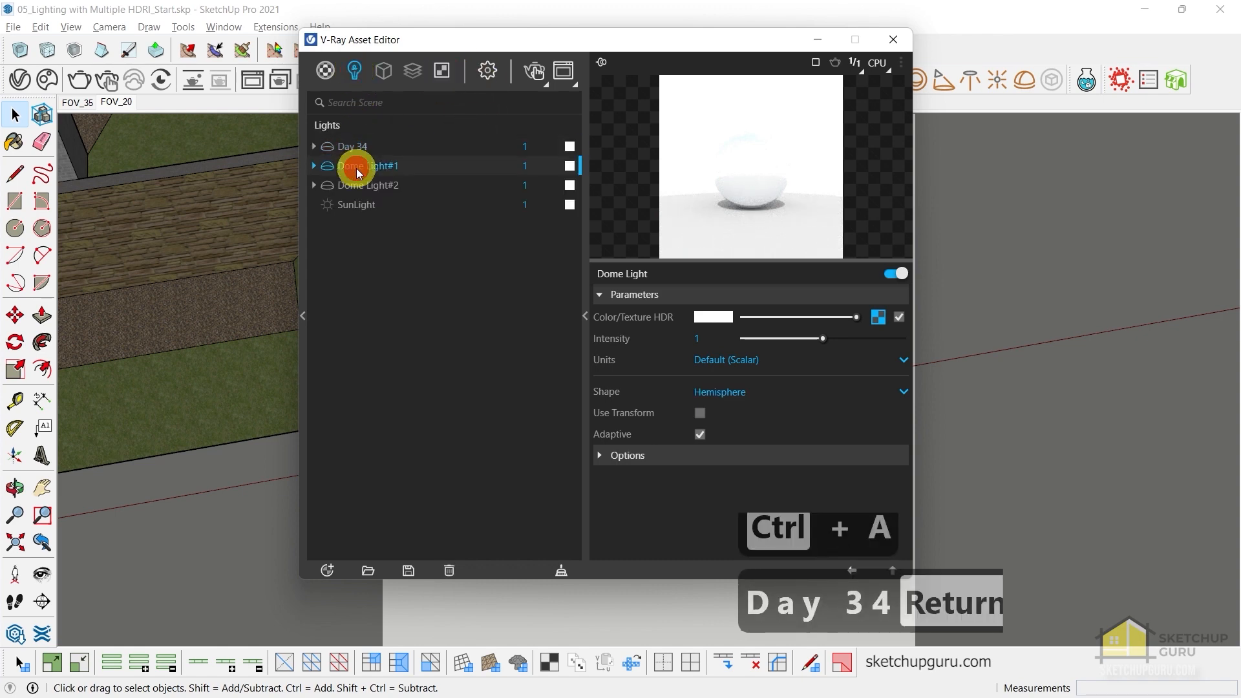
{"action": "left_click", "coordinate": [878, 317]}
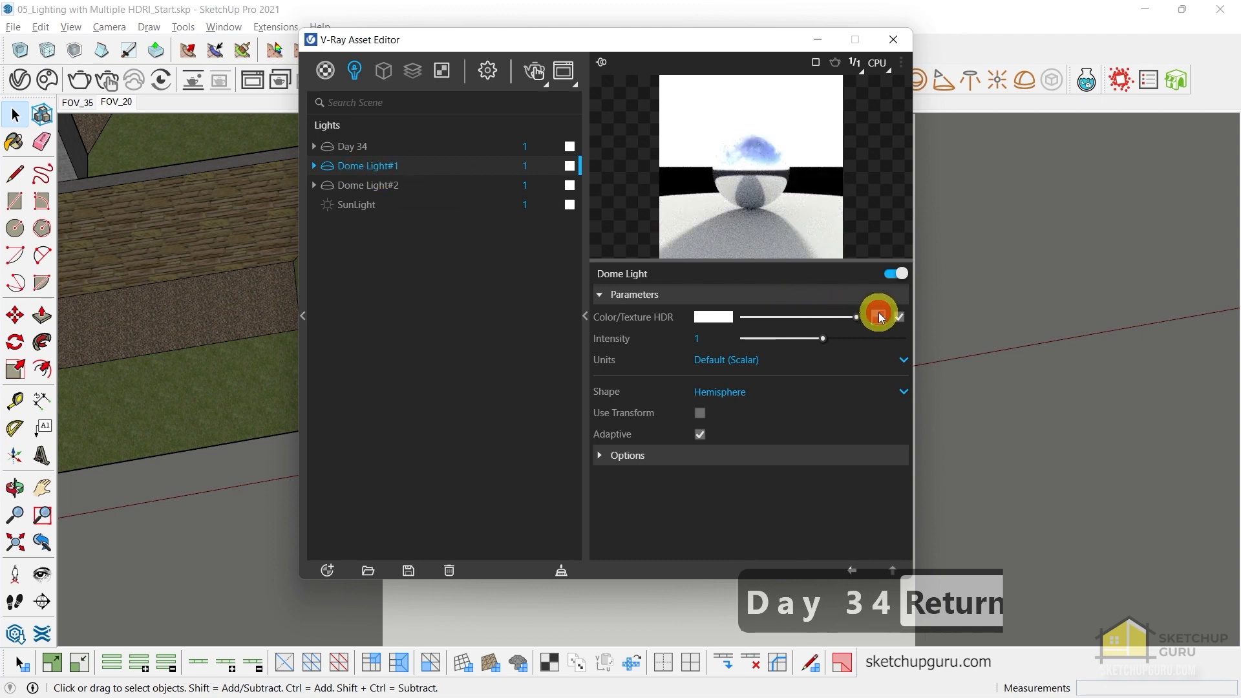
{"action": "left_click", "coordinate": [839, 343]}
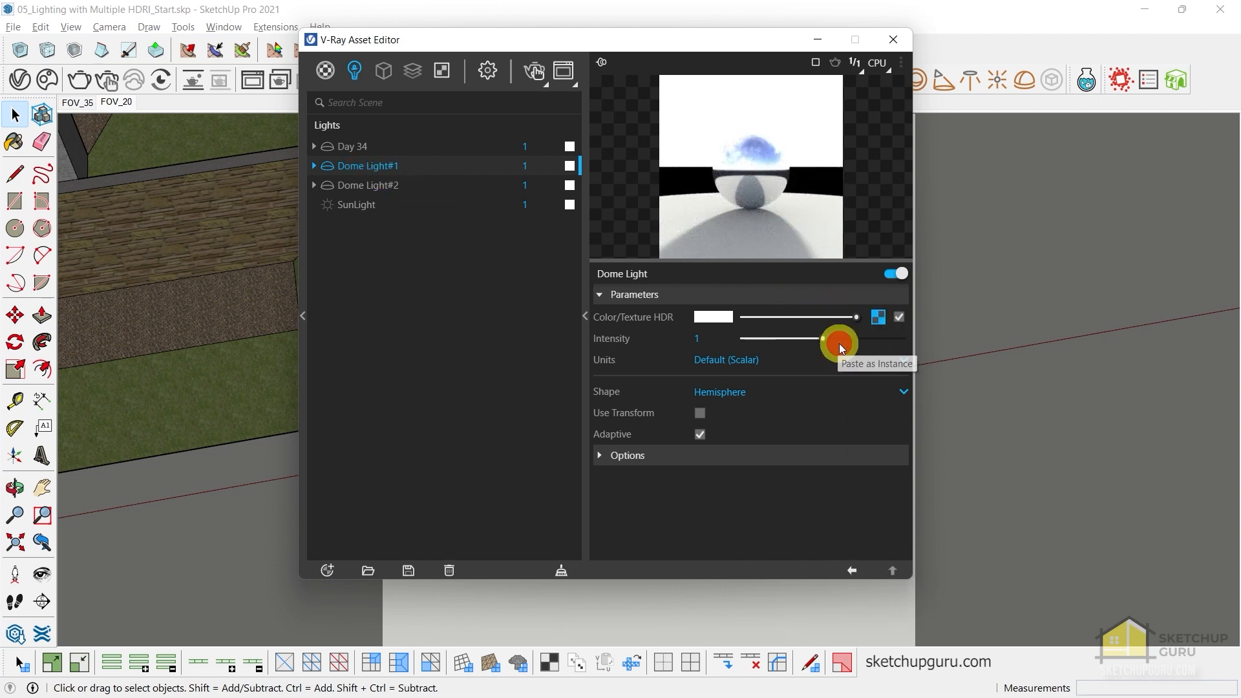
{"action": "left_click", "coordinate": [721, 392]}
{"action": "left_click", "coordinate": [711, 432]}
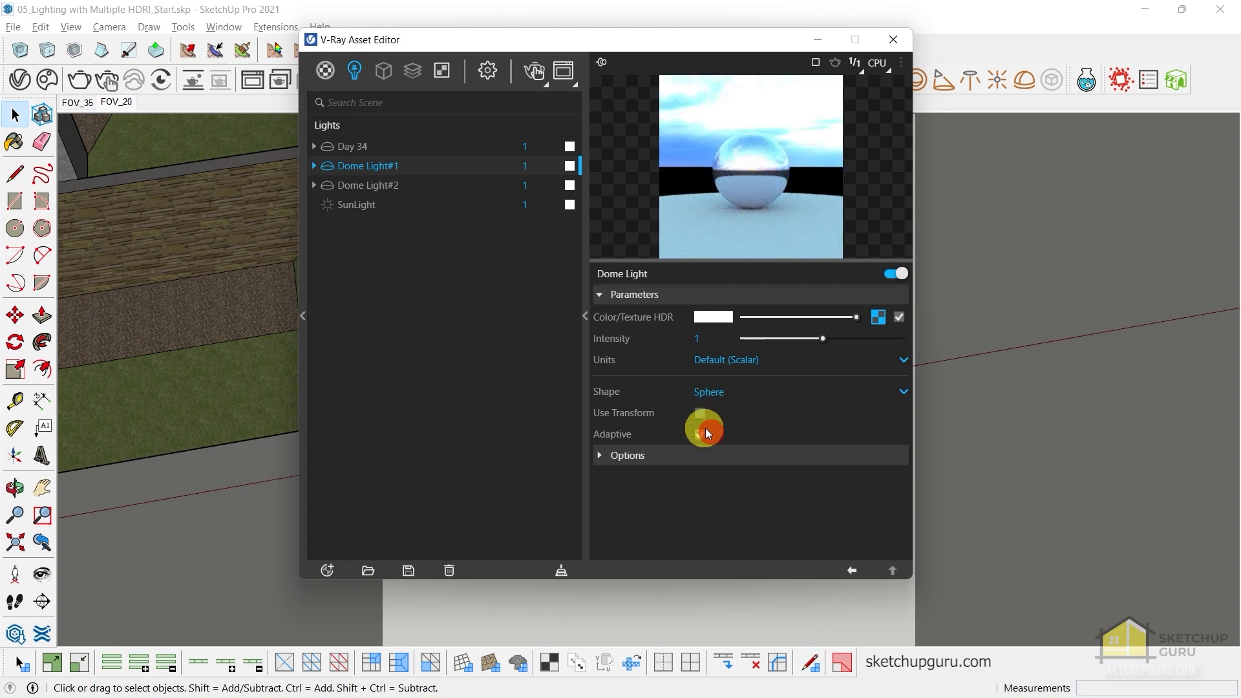
Rename Dome Light#1 as Sun 38
{"action": "right_click", "coordinate": [365, 167]}
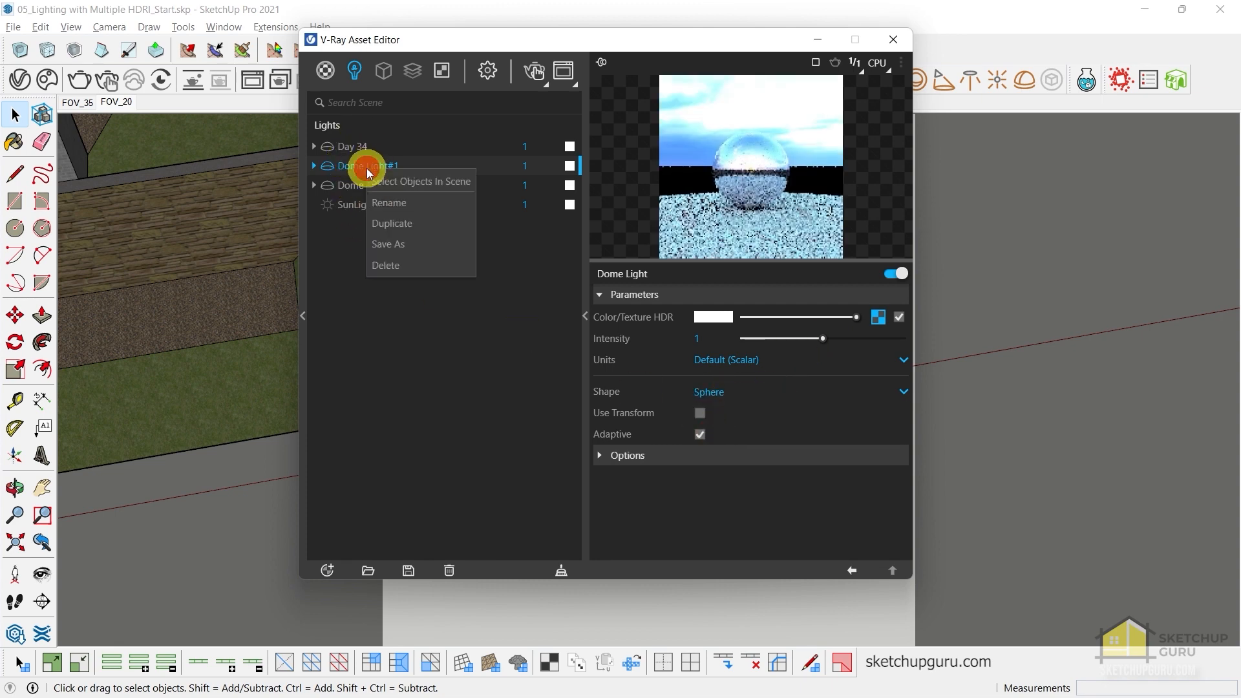
{"action": "left_click", "coordinate": [447, 68]}
{"action": "left_click", "coordinate": [355, 71]}
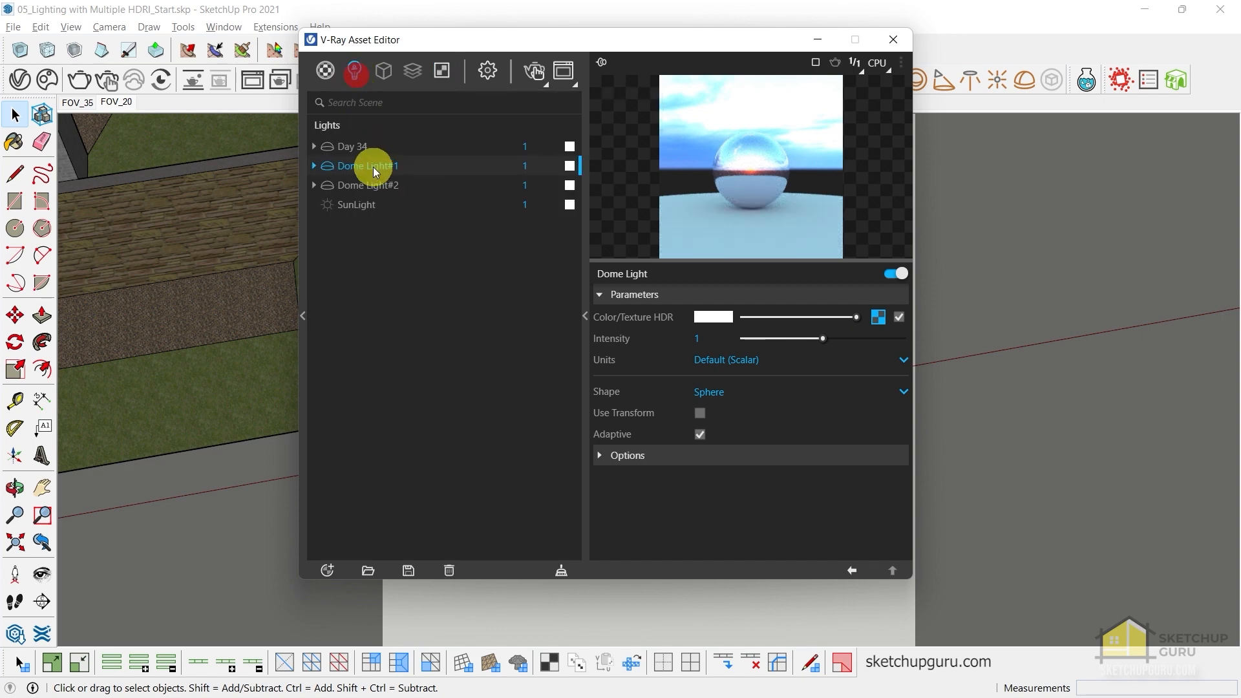
{"action": "right_click", "coordinate": [374, 168]}
{"action": "left_click", "coordinate": [402, 206]}
{"action": "key", "text": "ctrl+z"}
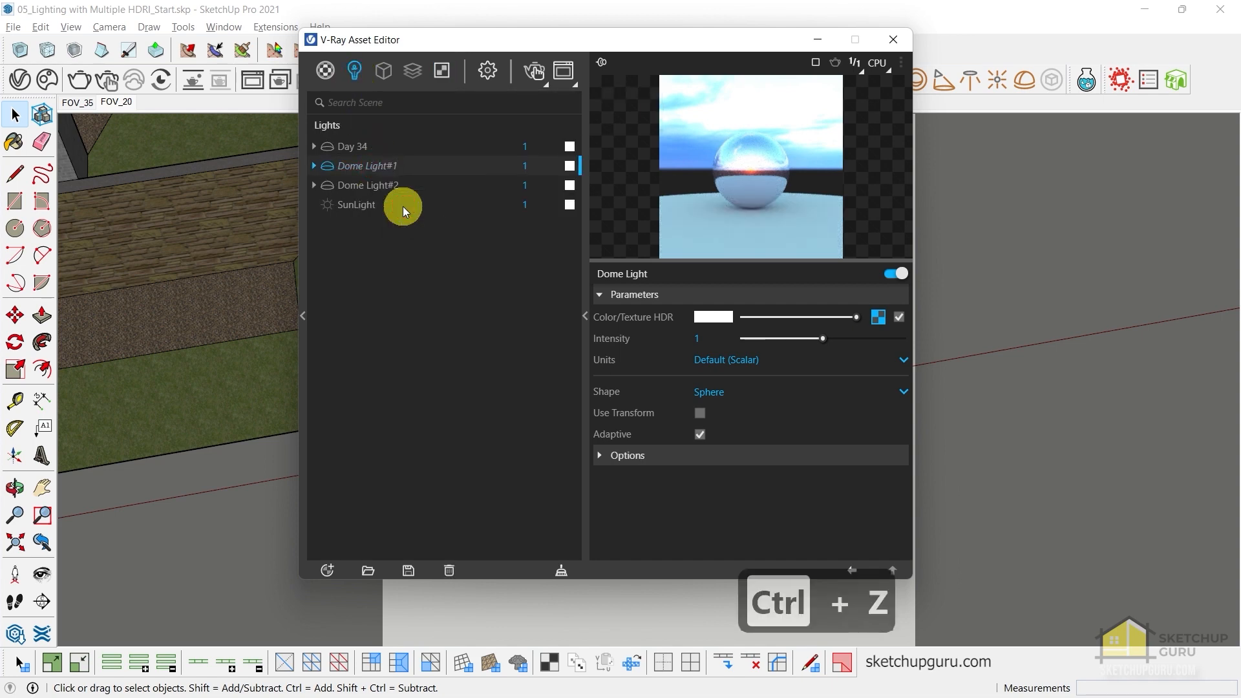
{"action": "key", "text": "ctrl+a"}
{"action": "type", "text": "Sun 38"}
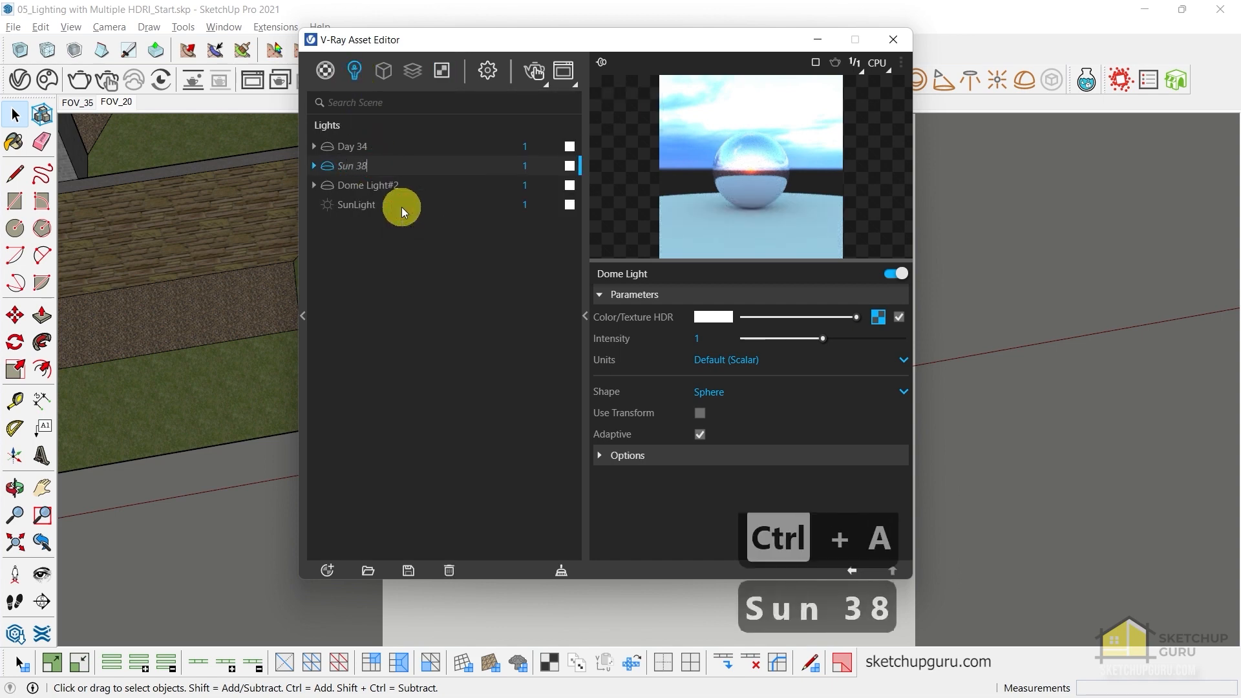
{"action": "key", "text": "Return"}
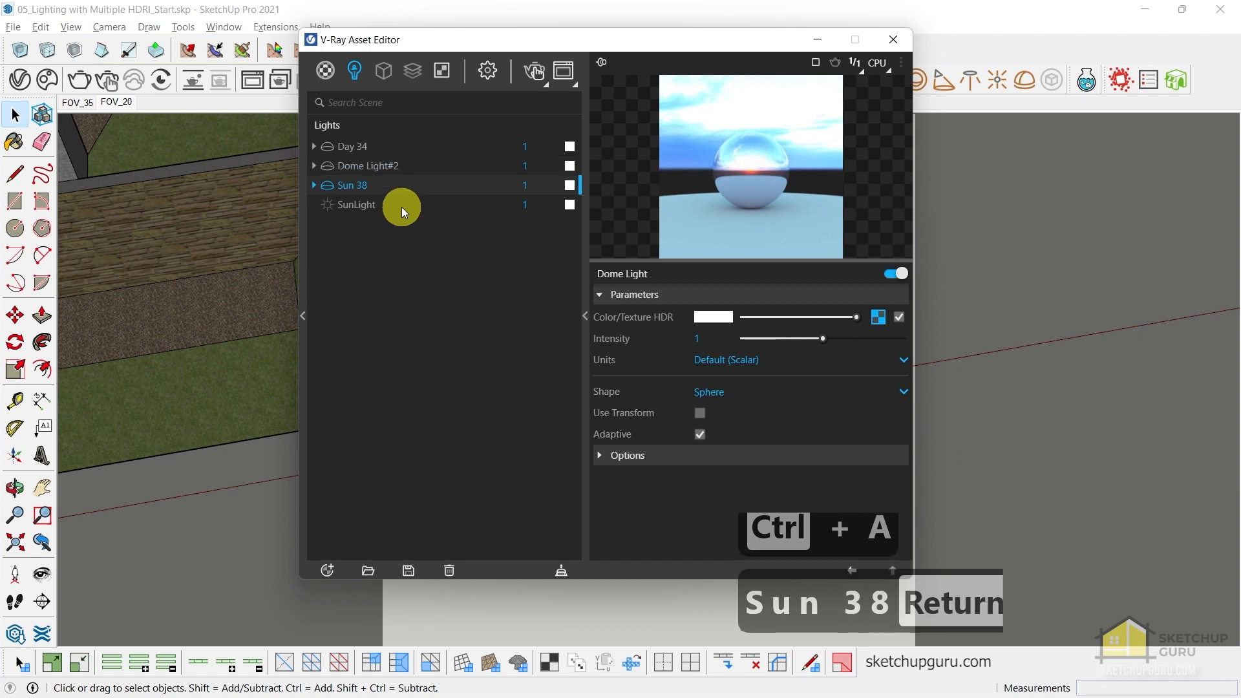
Copy the Sunset 005 texture and paste it as an instance into Dome Light#2's HDR slot
{"action": "left_click", "coordinate": [449, 70]}
{"action": "left_click", "coordinate": [369, 206]}
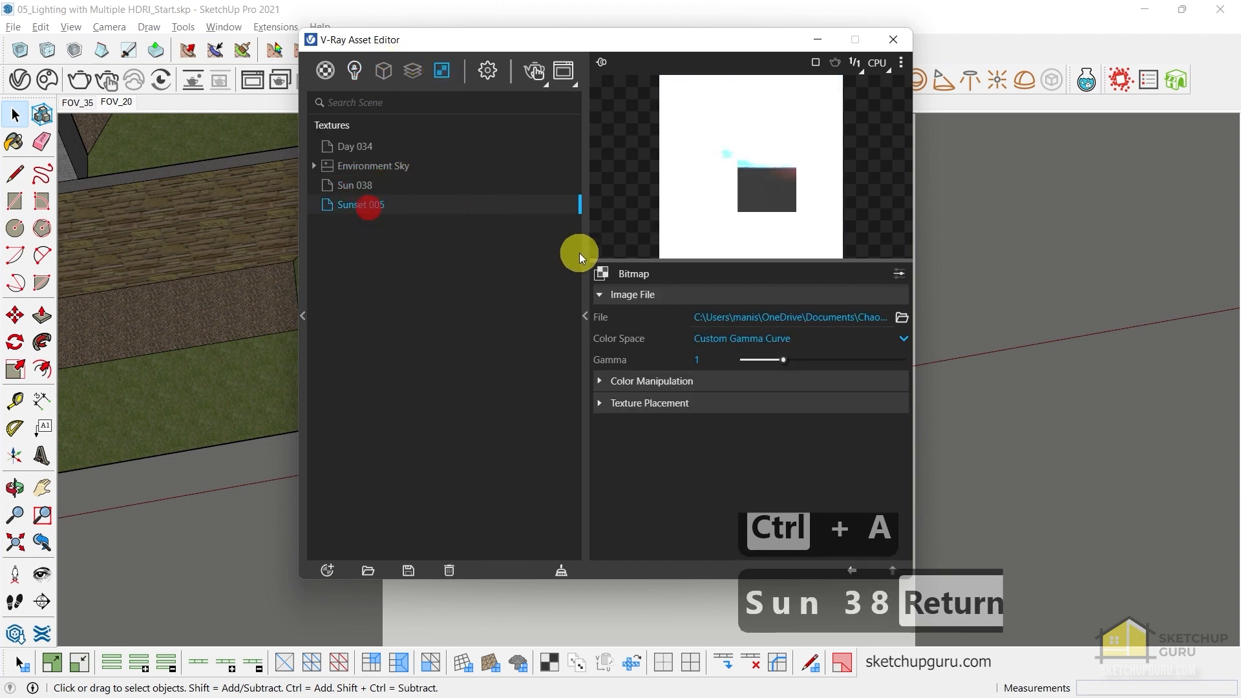
{"action": "right_click", "coordinate": [360, 203]}
{"action": "left_click", "coordinate": [370, 212]}
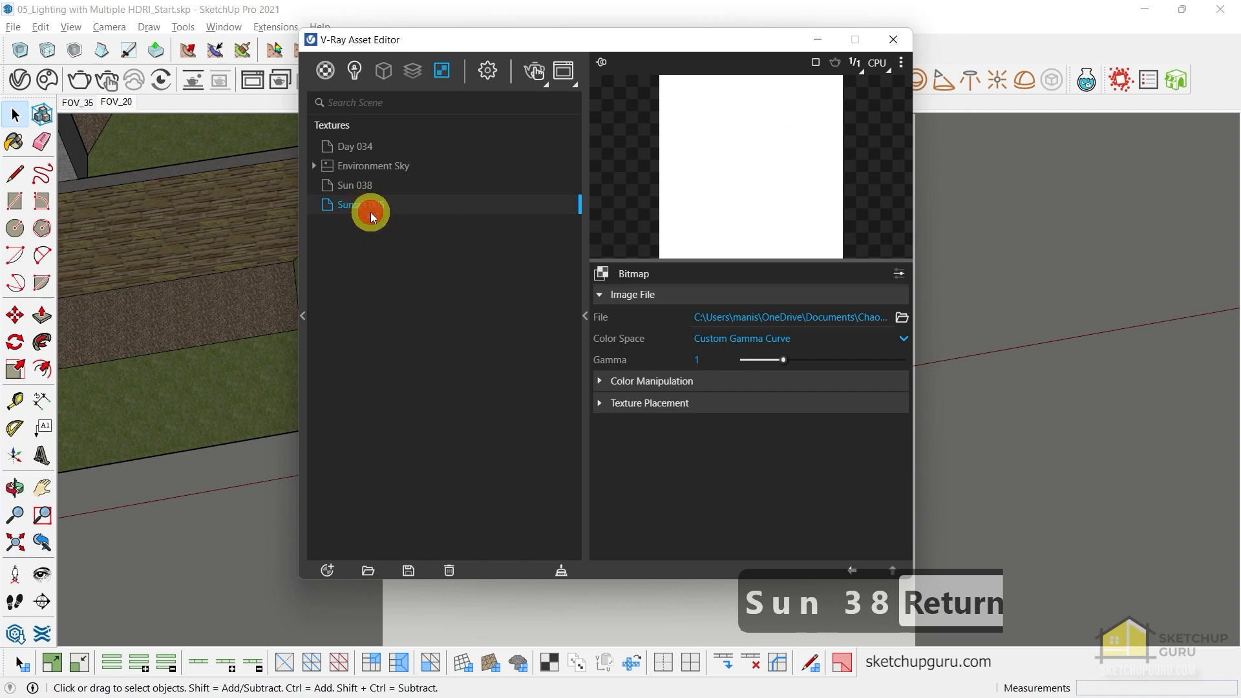
{"action": "left_click", "coordinate": [358, 72]}
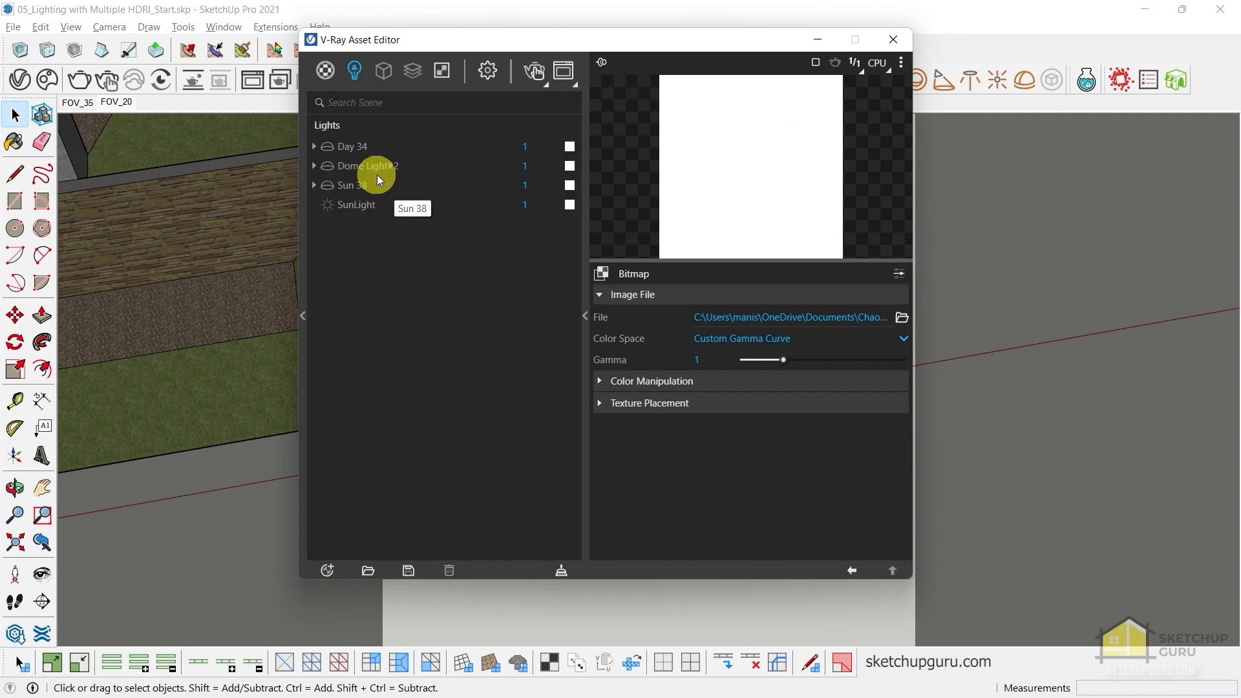
{"action": "left_click", "coordinate": [368, 166]}
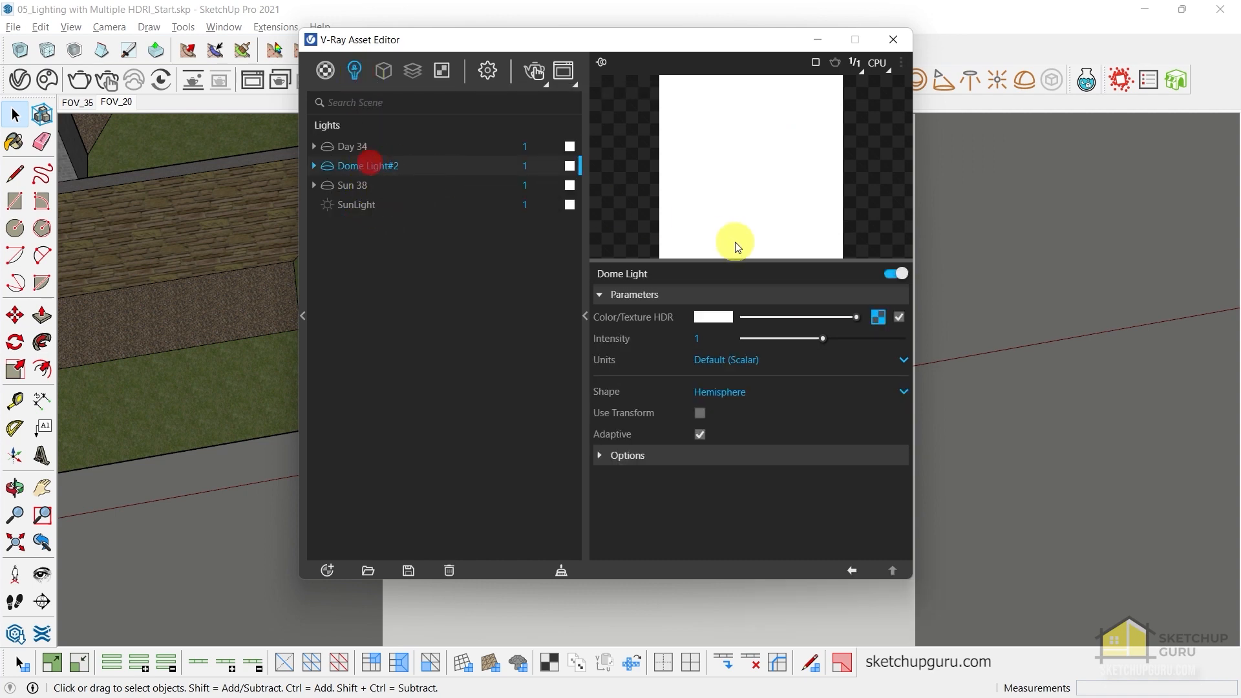
{"action": "right_click", "coordinate": [875, 323]}
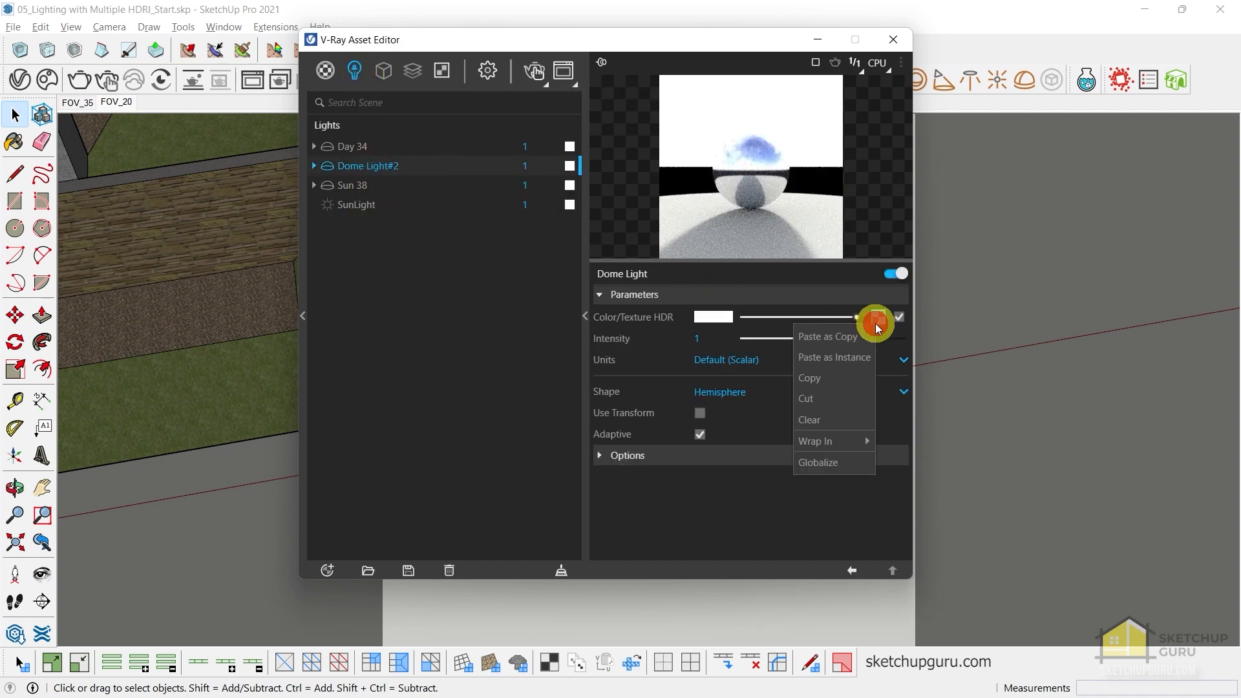
{"action": "left_click", "coordinate": [850, 358]}
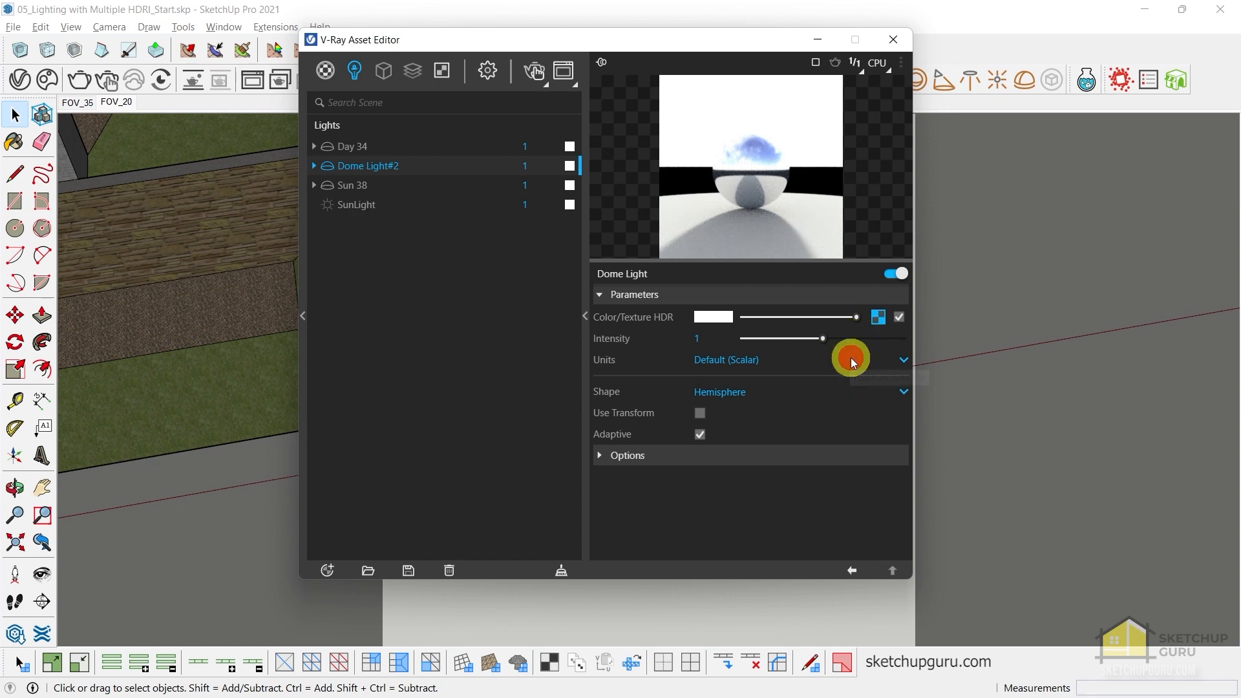
Try to rename Dome Light#2 as Sunset 005
{"action": "right_click", "coordinate": [382, 164]}
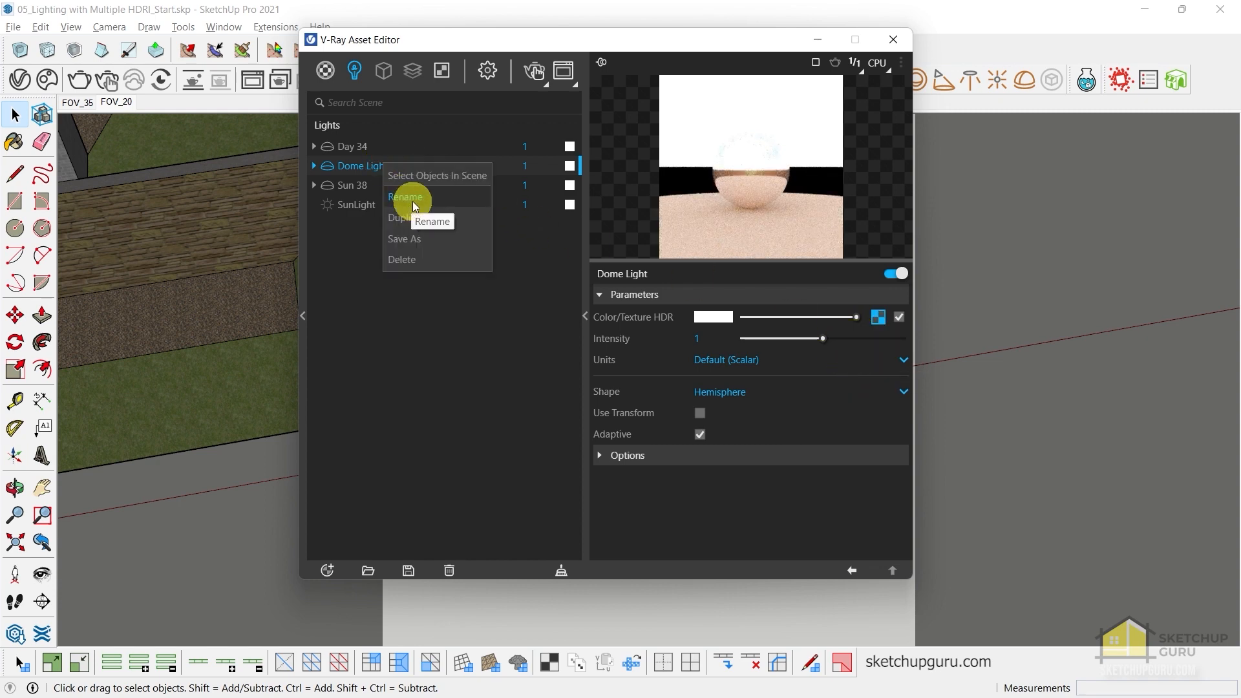
{"action": "left_click", "coordinate": [413, 200]}
{"action": "key", "text": "ctrl+a"}
{"action": "key", "text": "ctrl+v"}
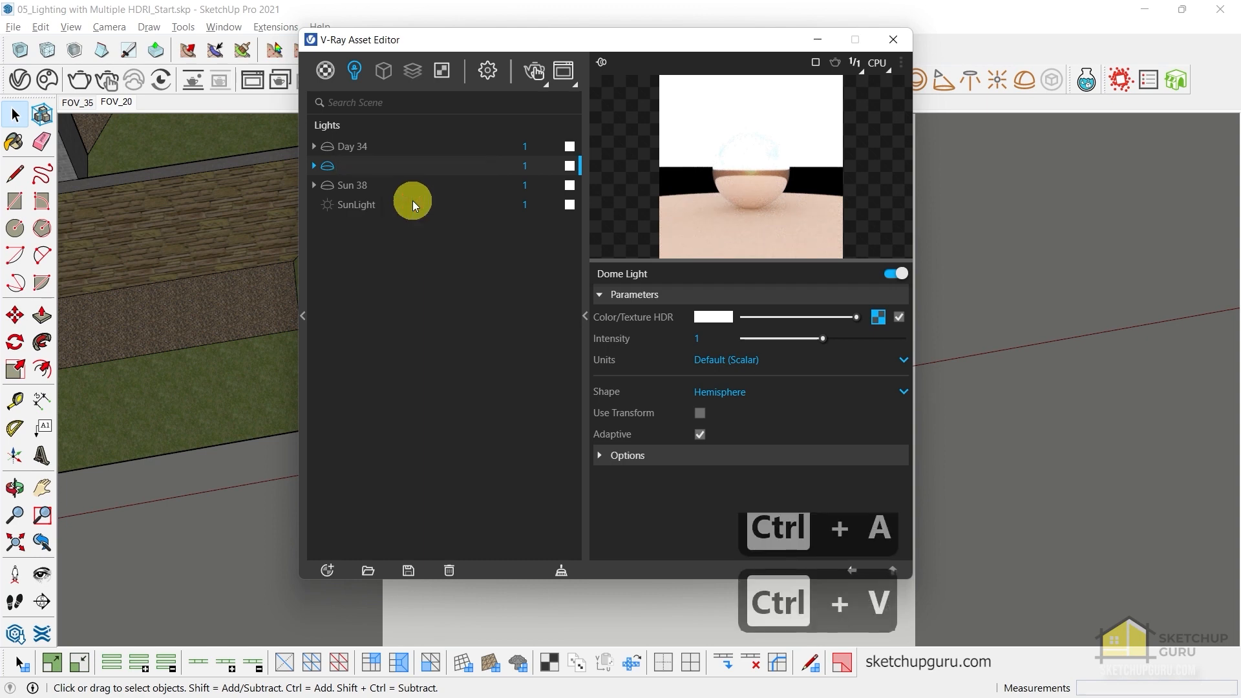
{"action": "type", "text": "Sunset 005"}
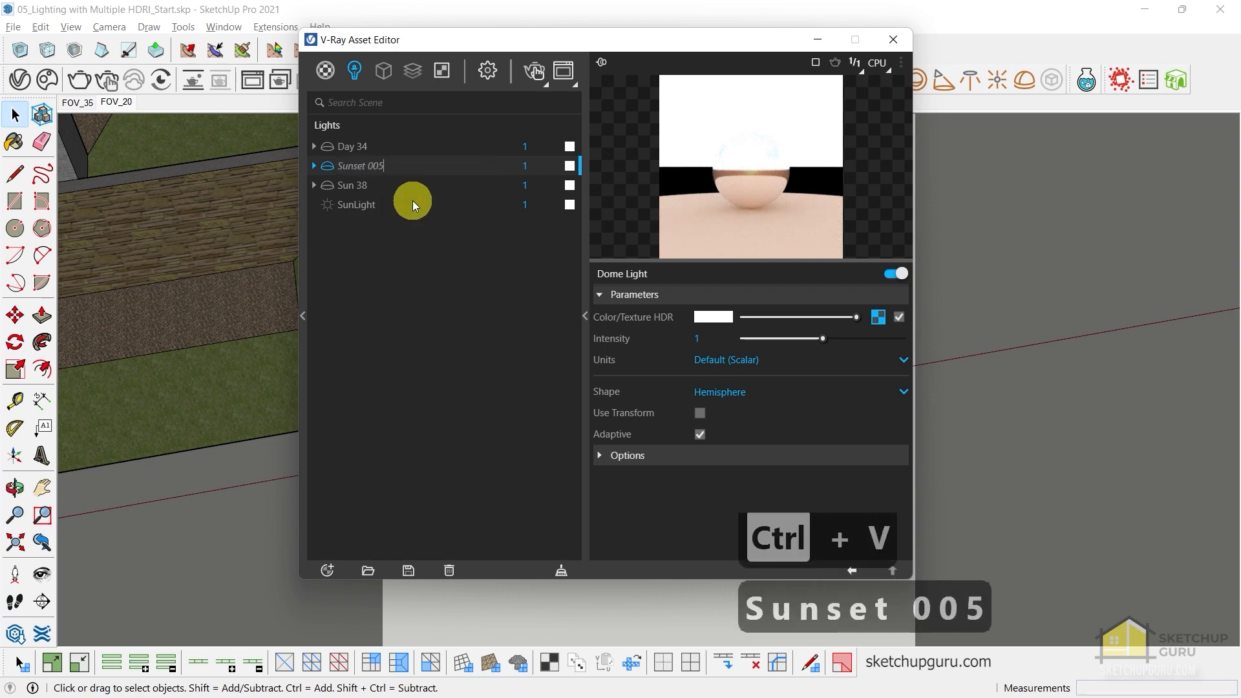
{"action": "key", "text": "Return"}
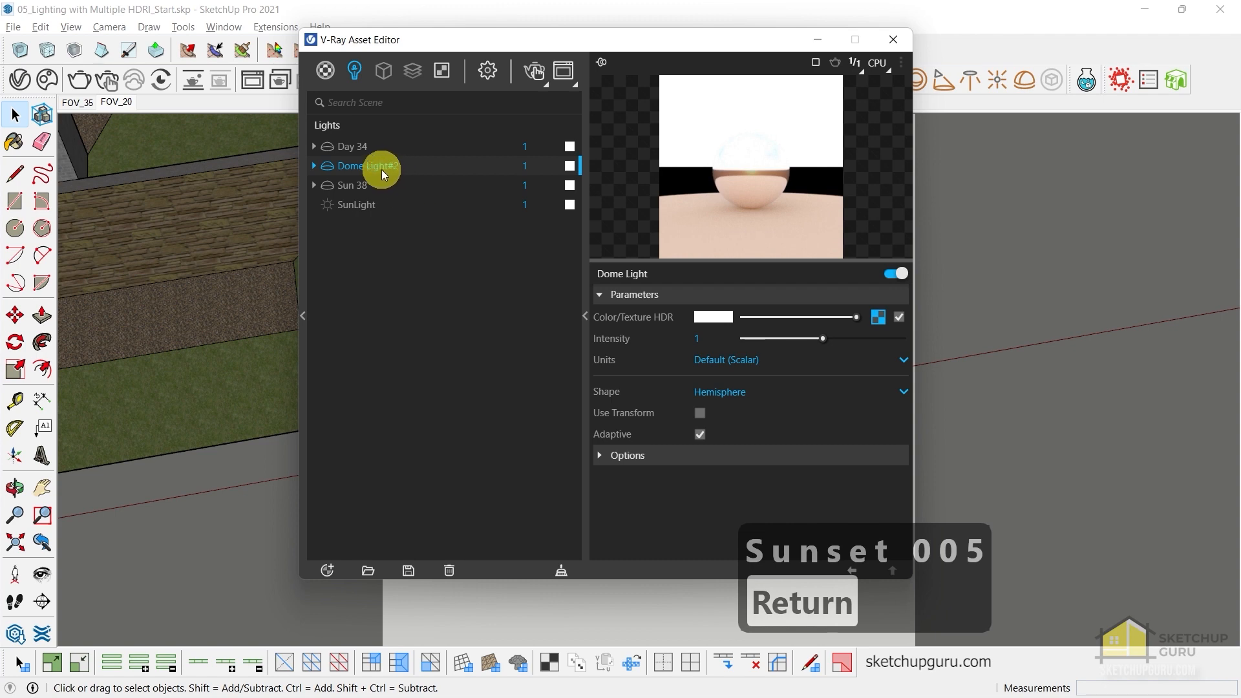
Rename Dome Light#2 as Sunset 05 and set its dome shape to Sphere
{"action": "right_click", "coordinate": [381, 166]}
{"action": "left_click", "coordinate": [418, 204]}
{"action": "key", "text": "ctrl+a"}
{"action": "type", "text": "S"}
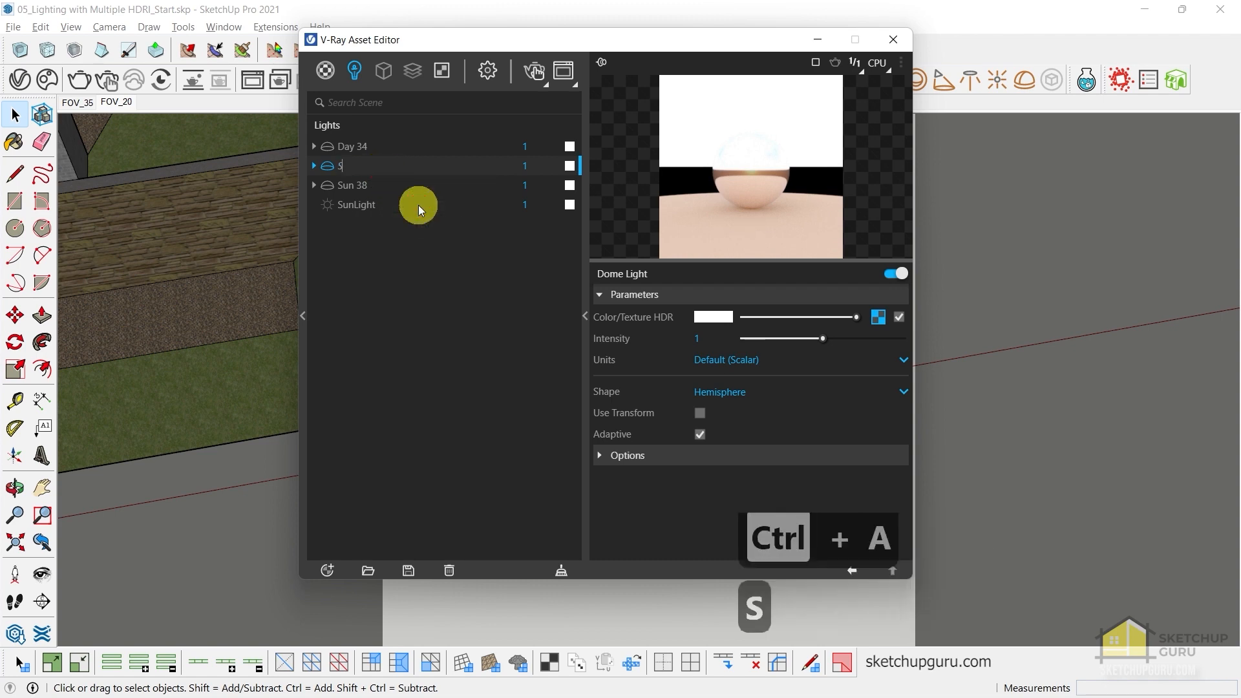
{"action": "type", "text": "unset 05"}
{"action": "key", "text": "Return"}
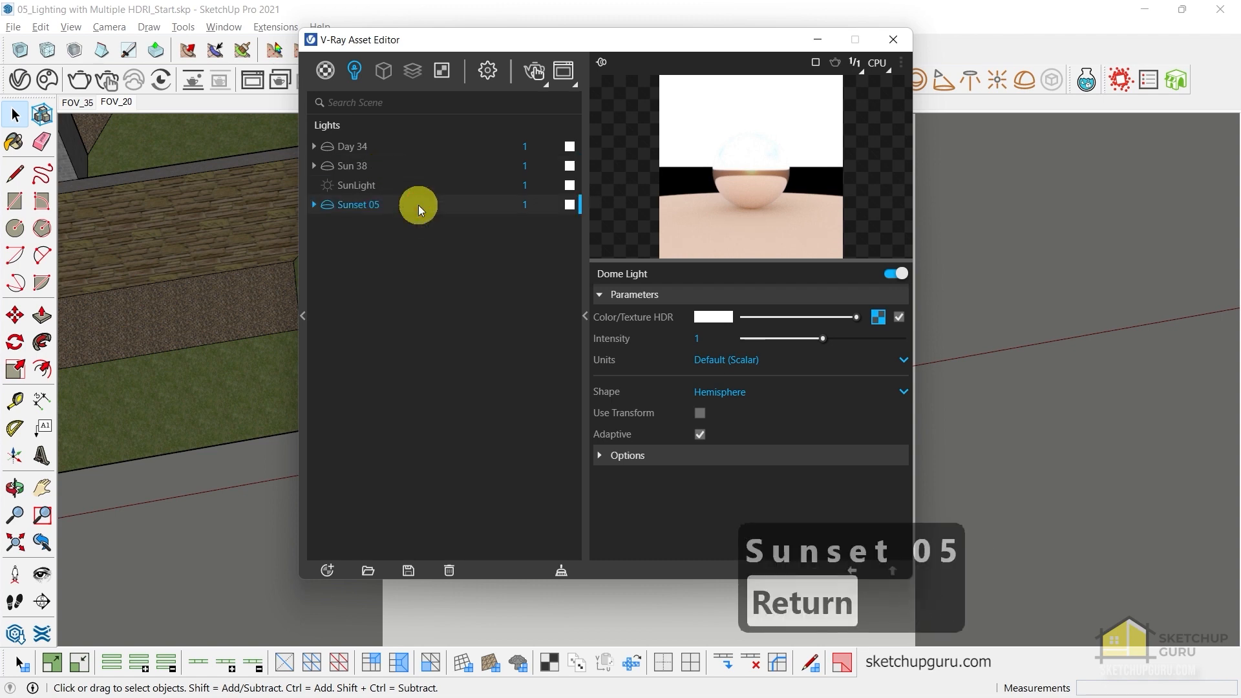
{"action": "left_click", "coordinate": [720, 393]}
{"action": "left_click", "coordinate": [714, 433]}
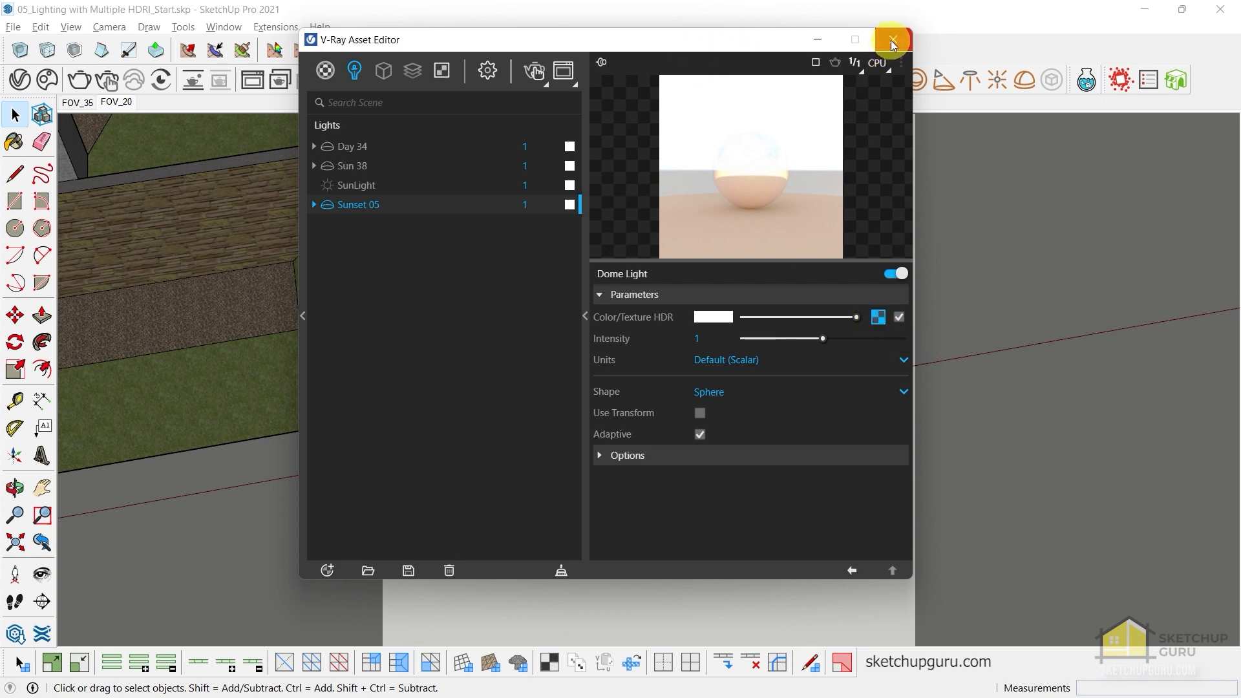
Add a Light Mix render element grouped by individual lights
{"action": "left_click", "coordinate": [487, 69]}
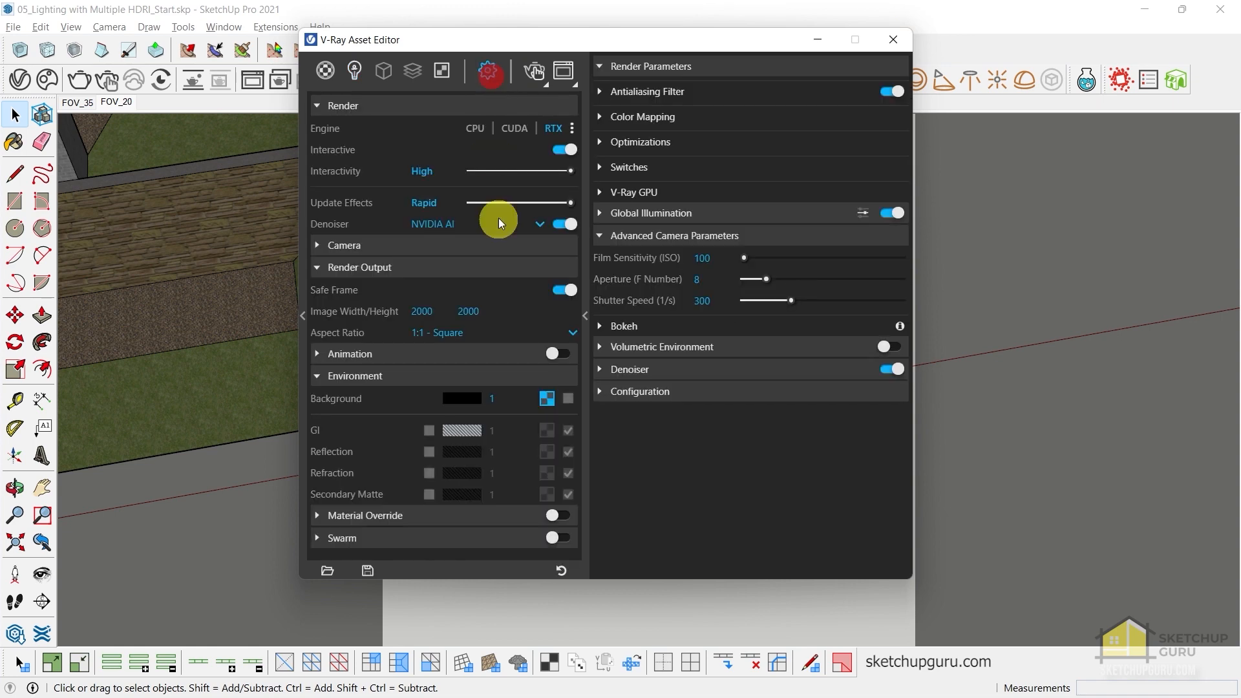
{"action": "left_click", "coordinate": [356, 71]}
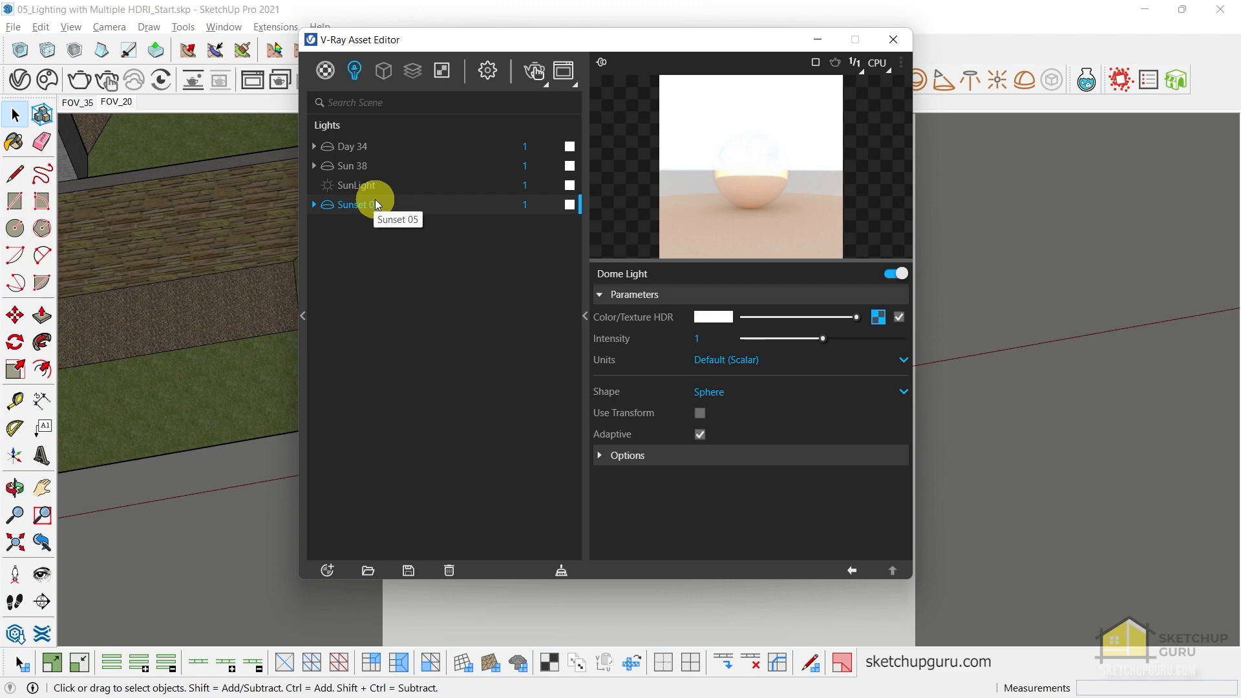
{"action": "right_click", "coordinate": [413, 73]}
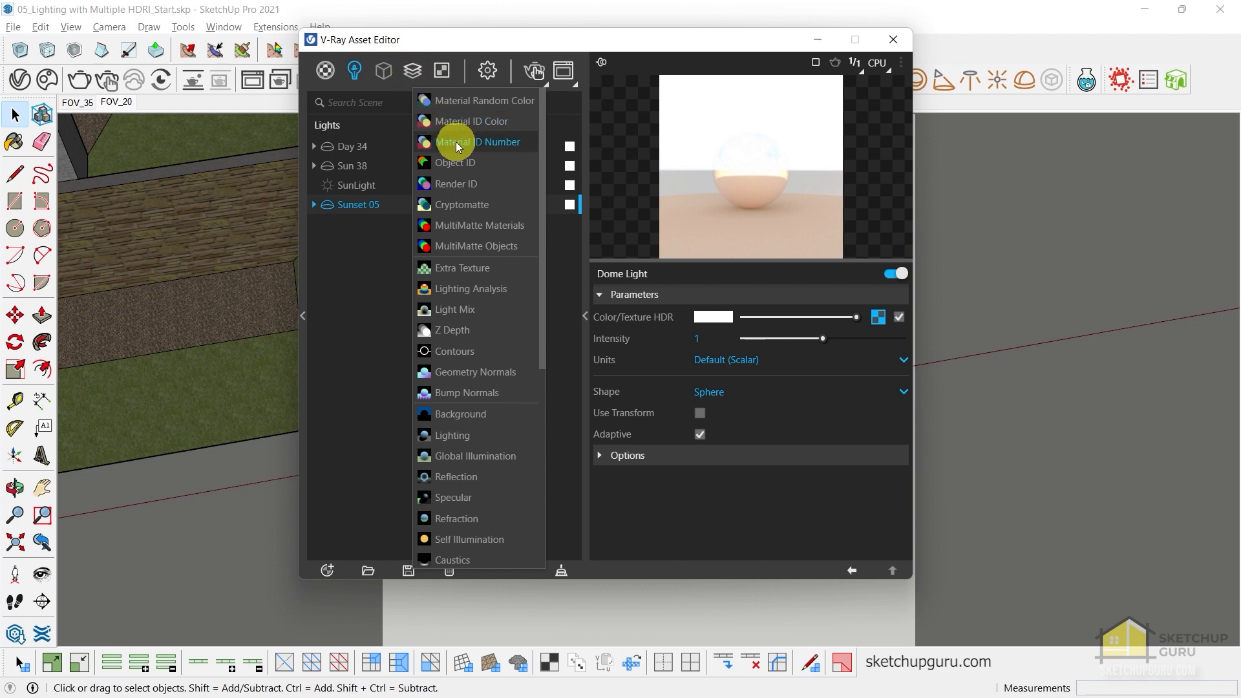
{"action": "left_click", "coordinate": [463, 312]}
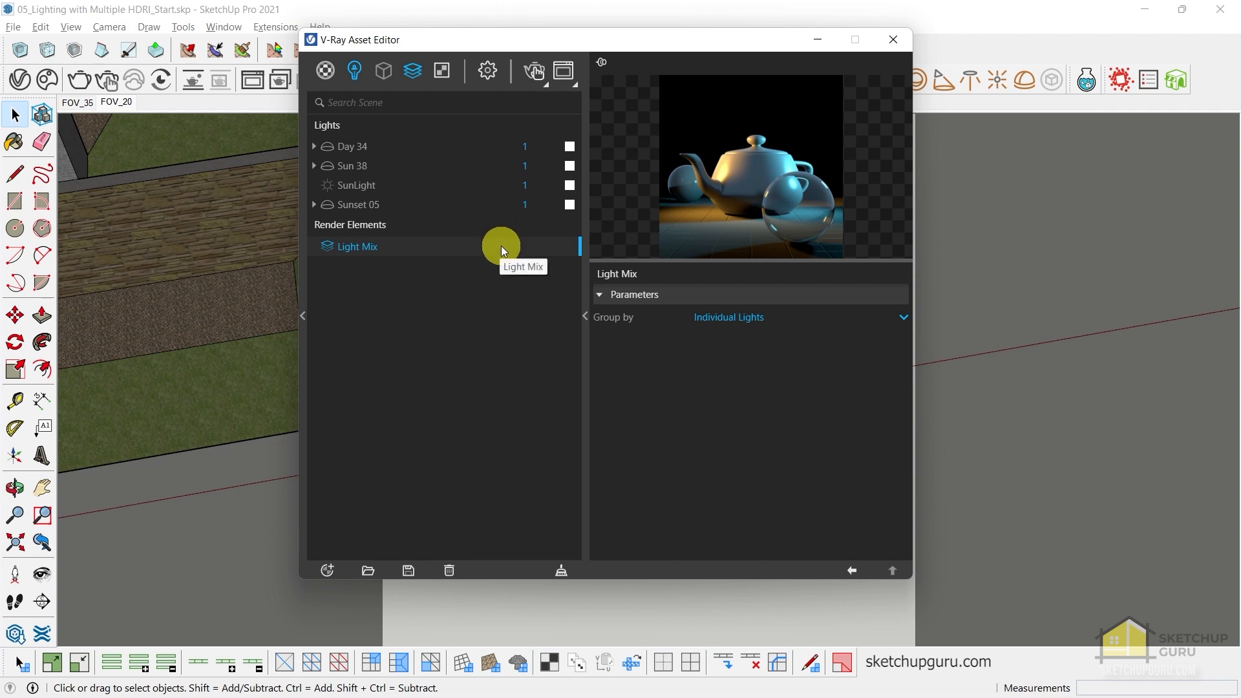
Switch to the FOV_20 scene view and start an interactive V-Ray render of it
{"action": "left_click", "coordinate": [494, 73]}
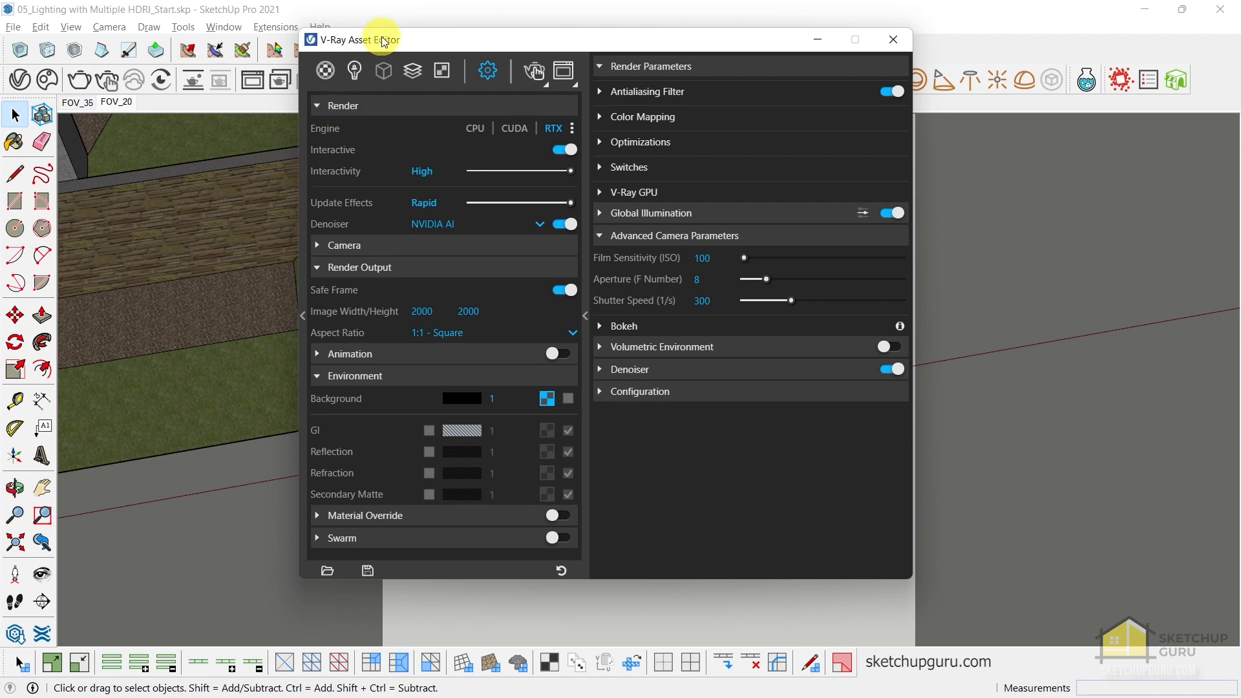
{"action": "left_click_drag", "start_coordinate": [383, 40], "coordinate": [613, 136]}
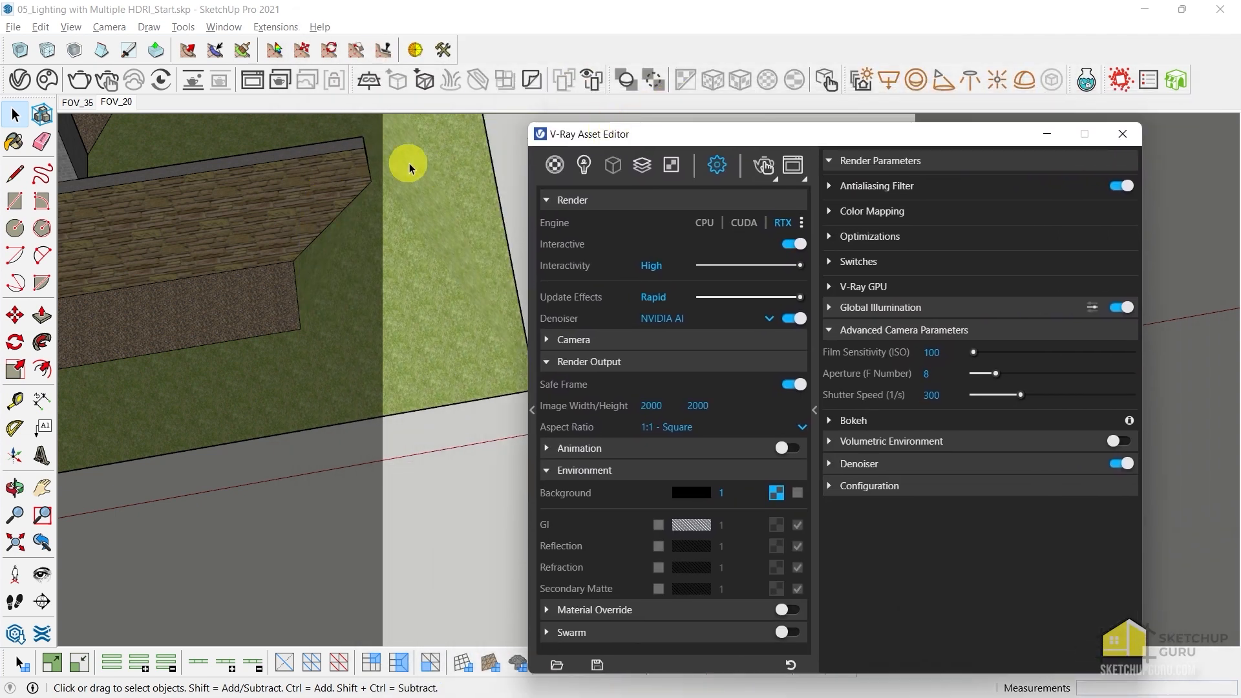
{"action": "left_click", "coordinate": [116, 104]}
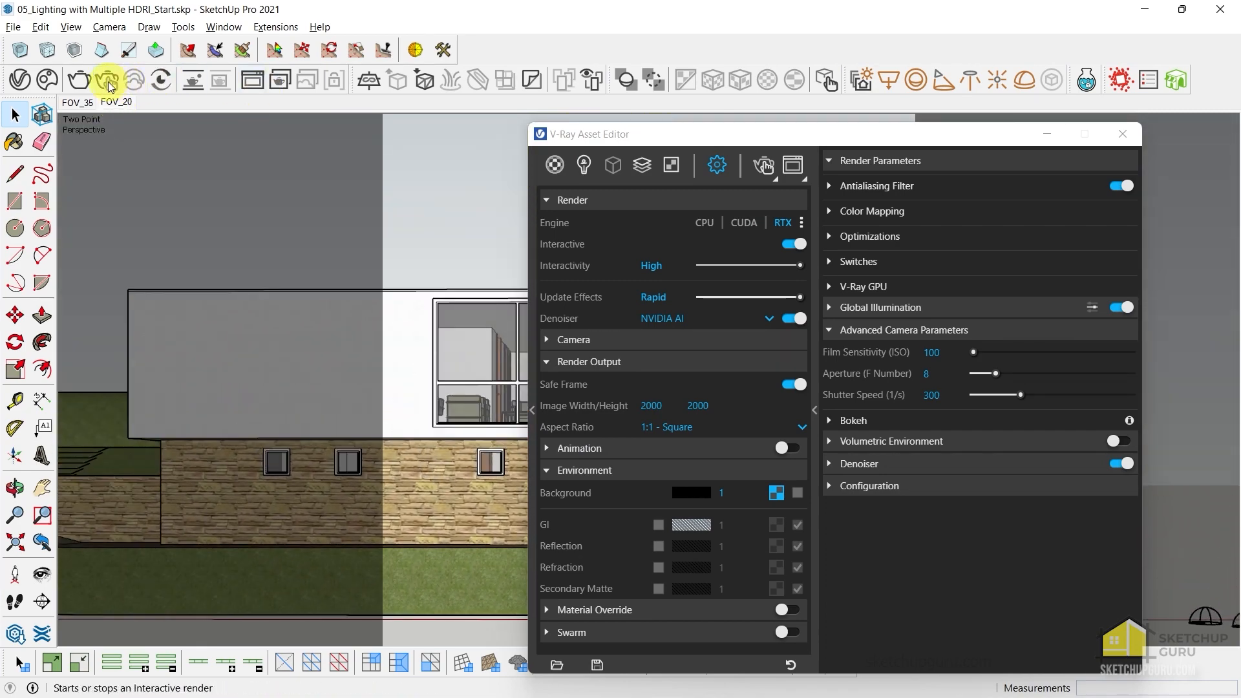
{"action": "left_click", "coordinate": [107, 80]}
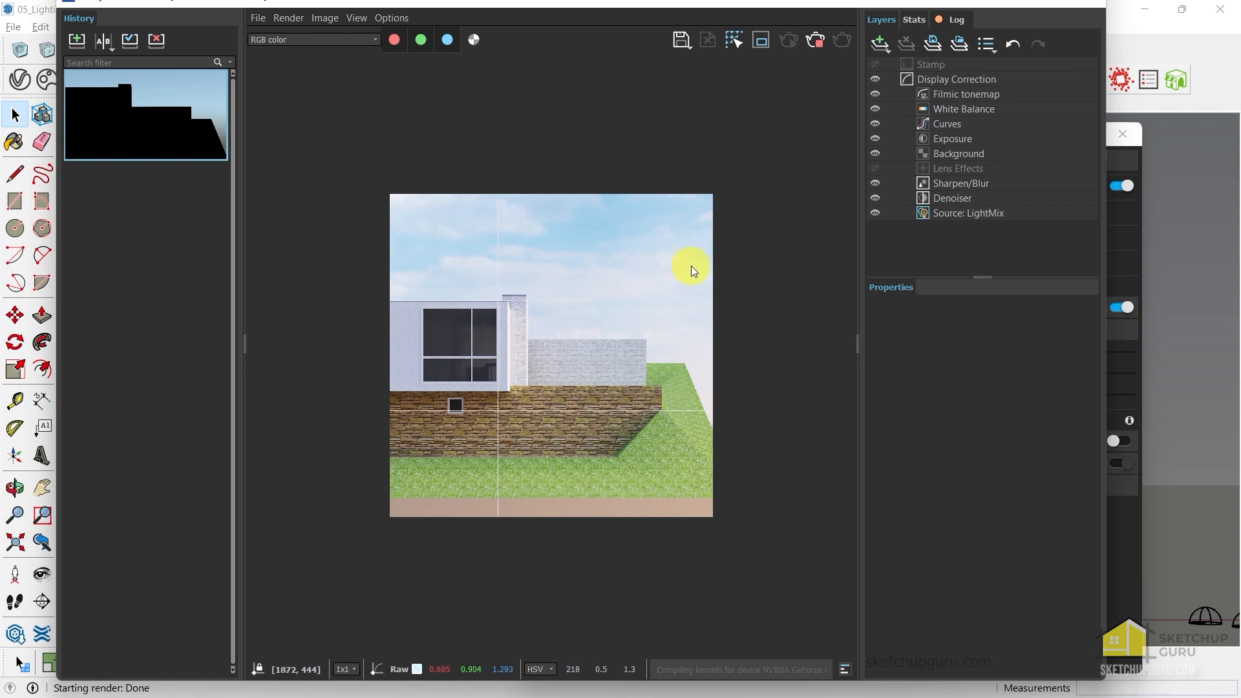
Examine the house walls, window and sky in the interactive render up close
{"action": "scroll", "coordinate": [689, 266], "scroll_direction": "up", "scroll_amount": 3}
{"action": "scroll", "coordinate": [653, 258], "scroll_direction": "down", "scroll_amount": 3}
{"action": "scroll", "coordinate": [517, 362], "scroll_direction": "up", "scroll_amount": 3}
{"action": "scroll", "coordinate": [505, 371], "scroll_direction": "up", "scroll_amount": 2}
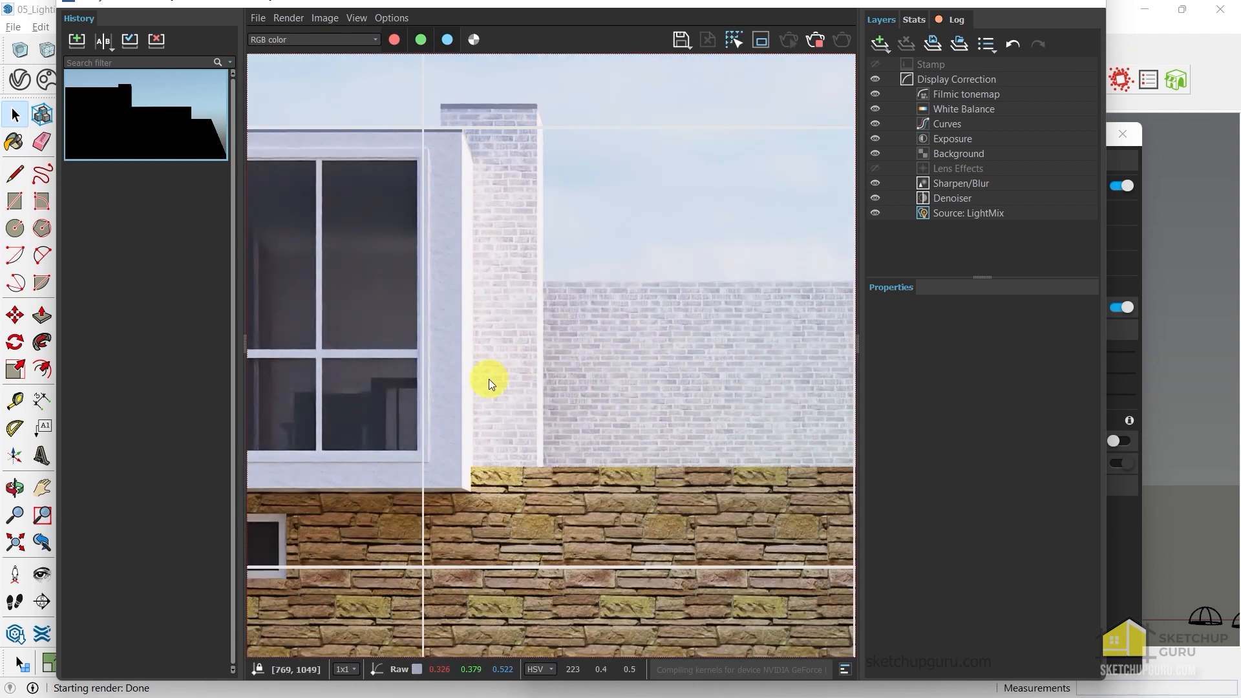
{"action": "scroll", "coordinate": [620, 370], "scroll_direction": "down", "scroll_amount": 3}
{"action": "scroll", "coordinate": [583, 386], "scroll_direction": "up", "scroll_amount": 3}
{"action": "scroll", "coordinate": [580, 393], "scroll_direction": "down", "scroll_amount": 3}
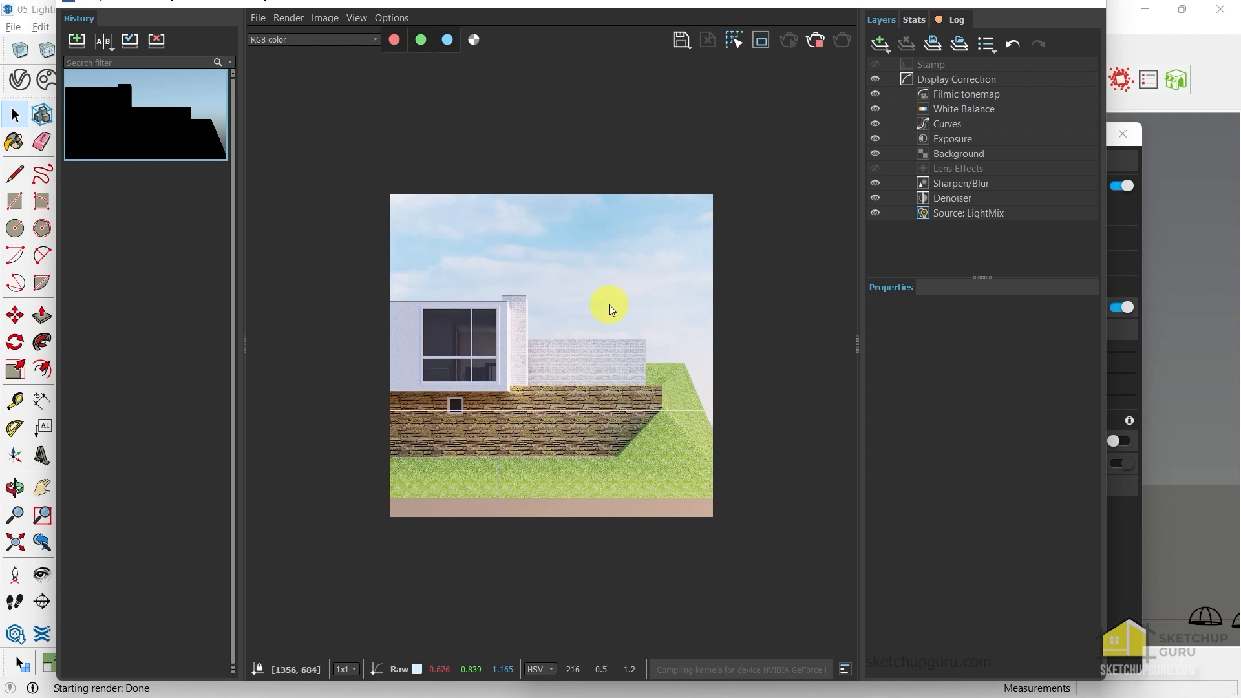
In the LightMix source, turn all lights off, enable only Day 34 and lower its multiplier to about 0.414
{"action": "left_click", "coordinate": [959, 215]}
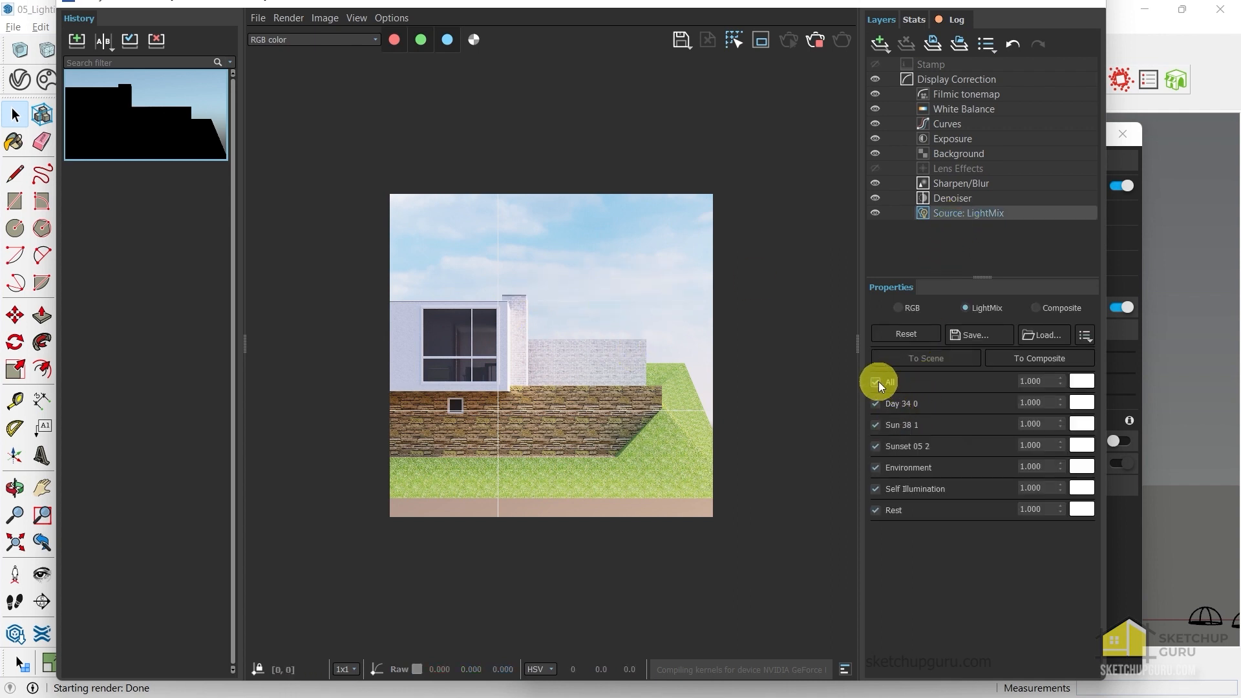
{"action": "left_click", "coordinate": [877, 382]}
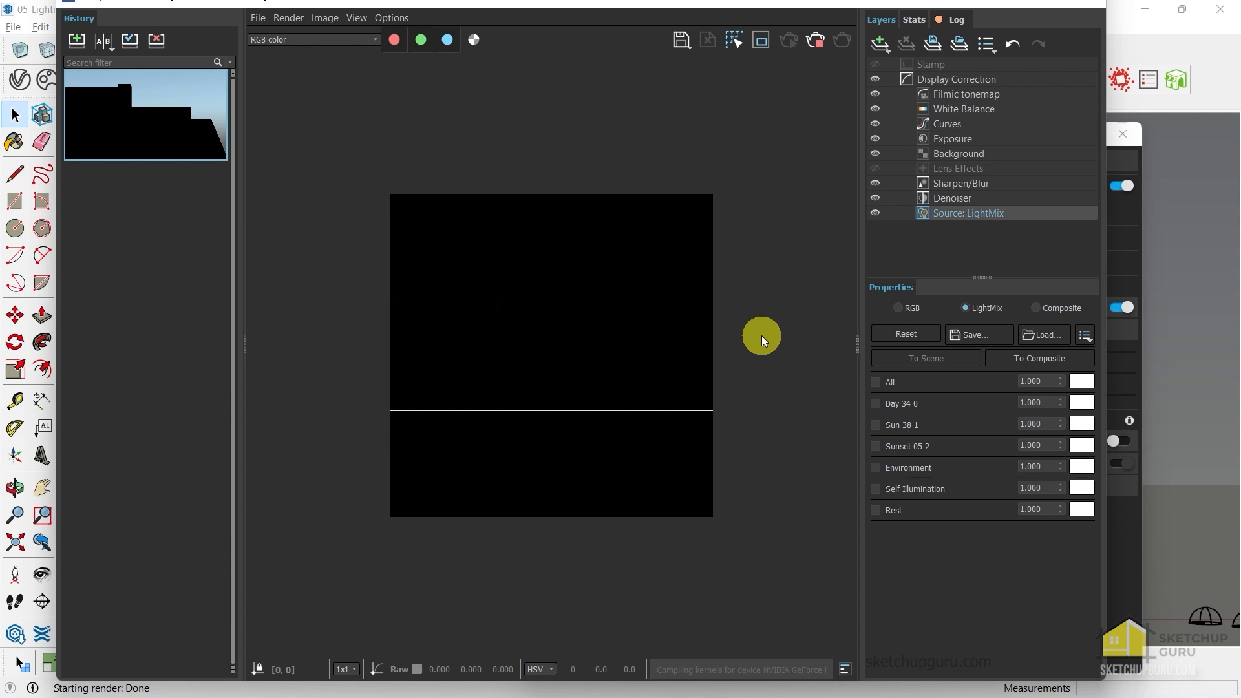
{"action": "left_click", "coordinate": [875, 405]}
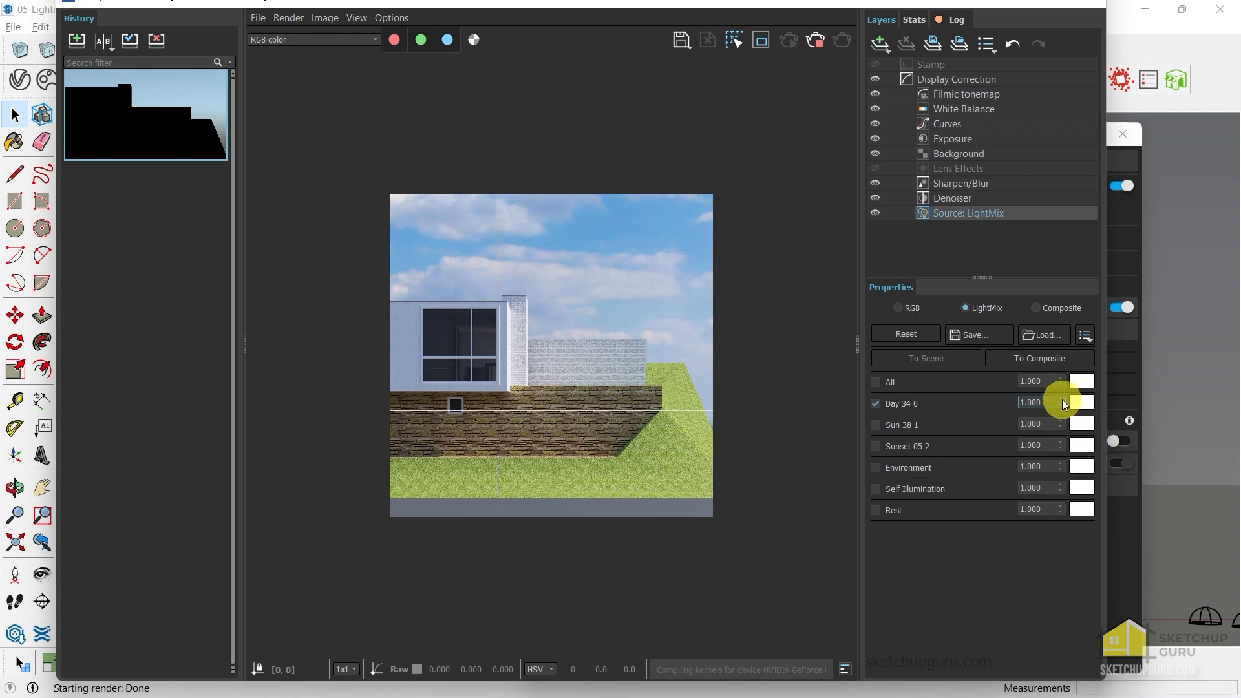
{"action": "left_click_drag", "start_coordinate": [1063, 401], "coordinate": [1035, 448]}
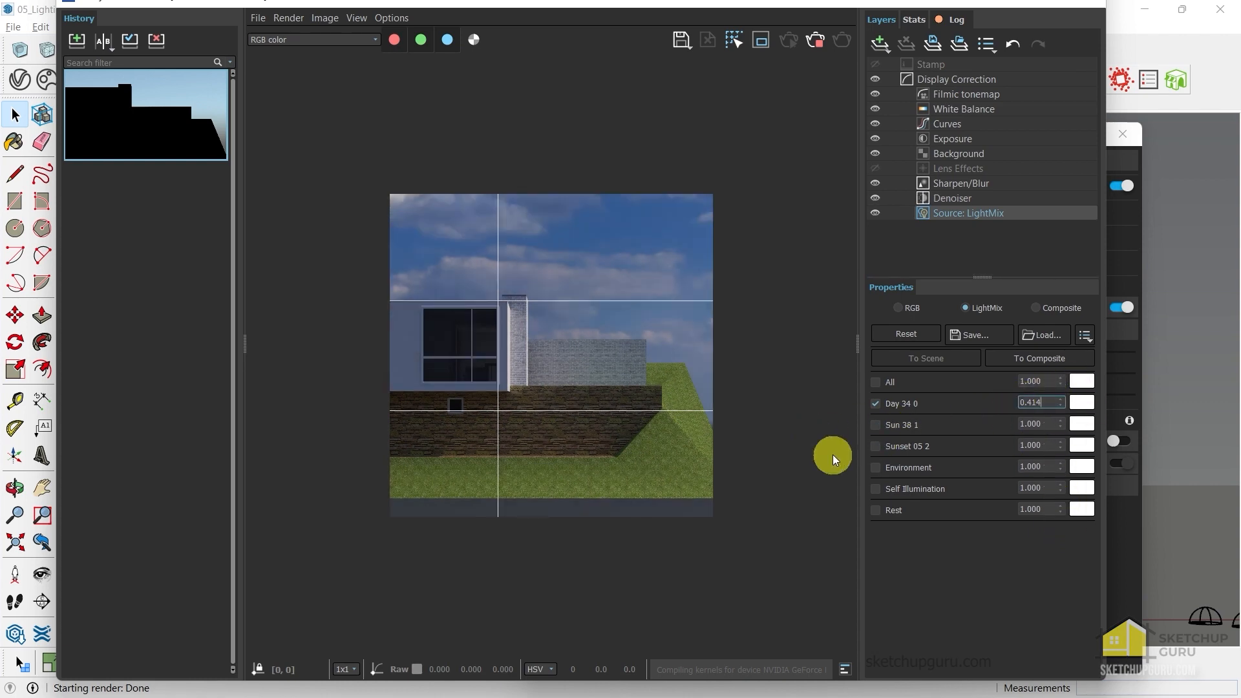
Enable the Sun 38 light in the LightMix and raise its multiplier to about 1.254
{"action": "left_click", "coordinate": [878, 428]}
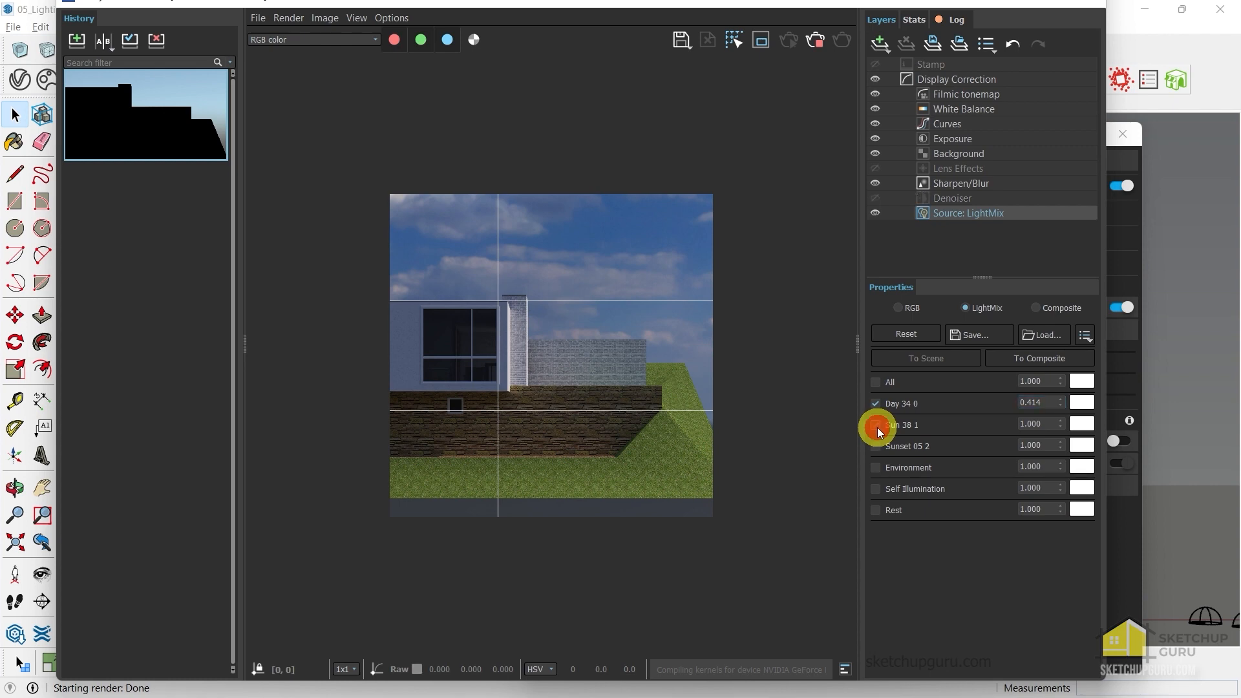
{"action": "left_click", "coordinate": [878, 428]}
{"action": "left_click", "coordinate": [875, 428]}
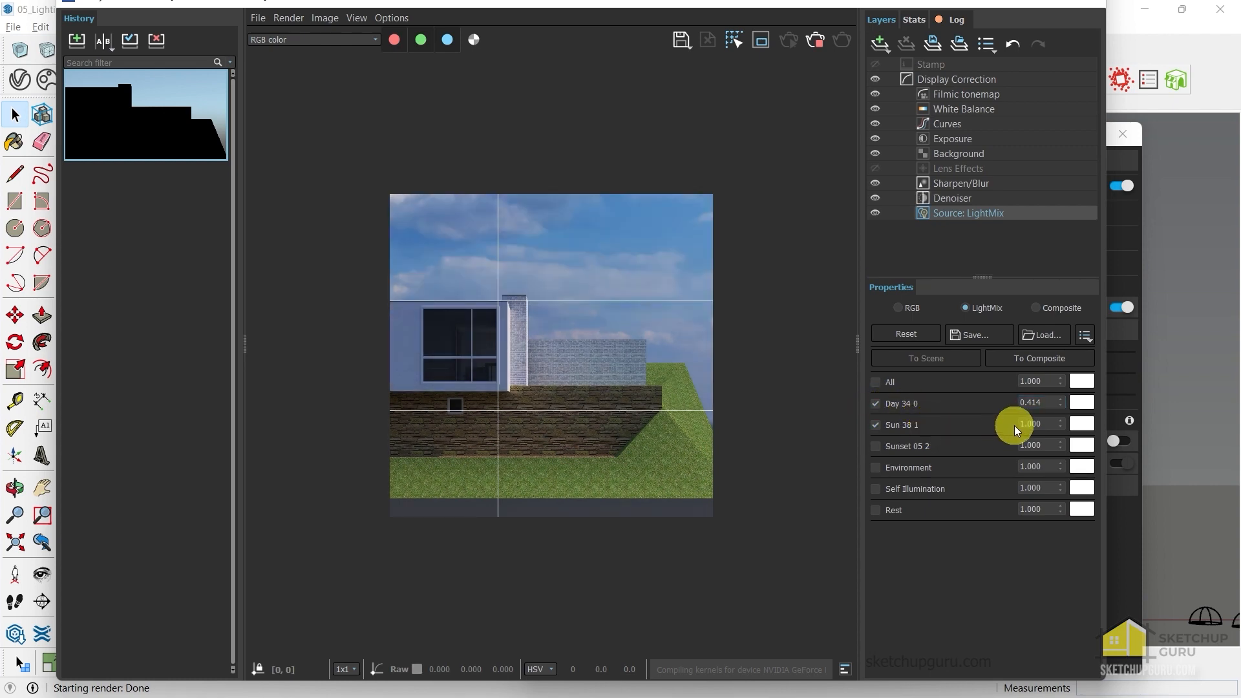
{"action": "left_click_drag", "start_coordinate": [1060, 425], "coordinate": [1064, 387]}
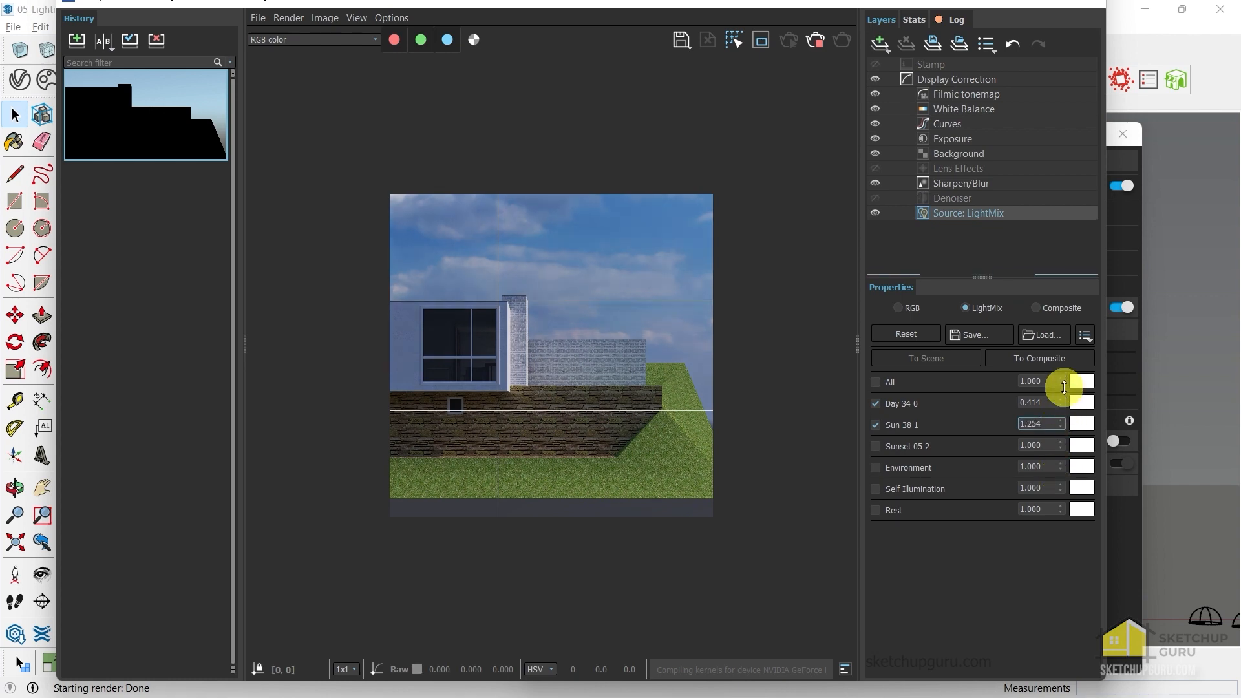
Enable the Sunset 05 light in the LightMix and set its multiplier to about 0.666
{"action": "left_click", "coordinate": [876, 446]}
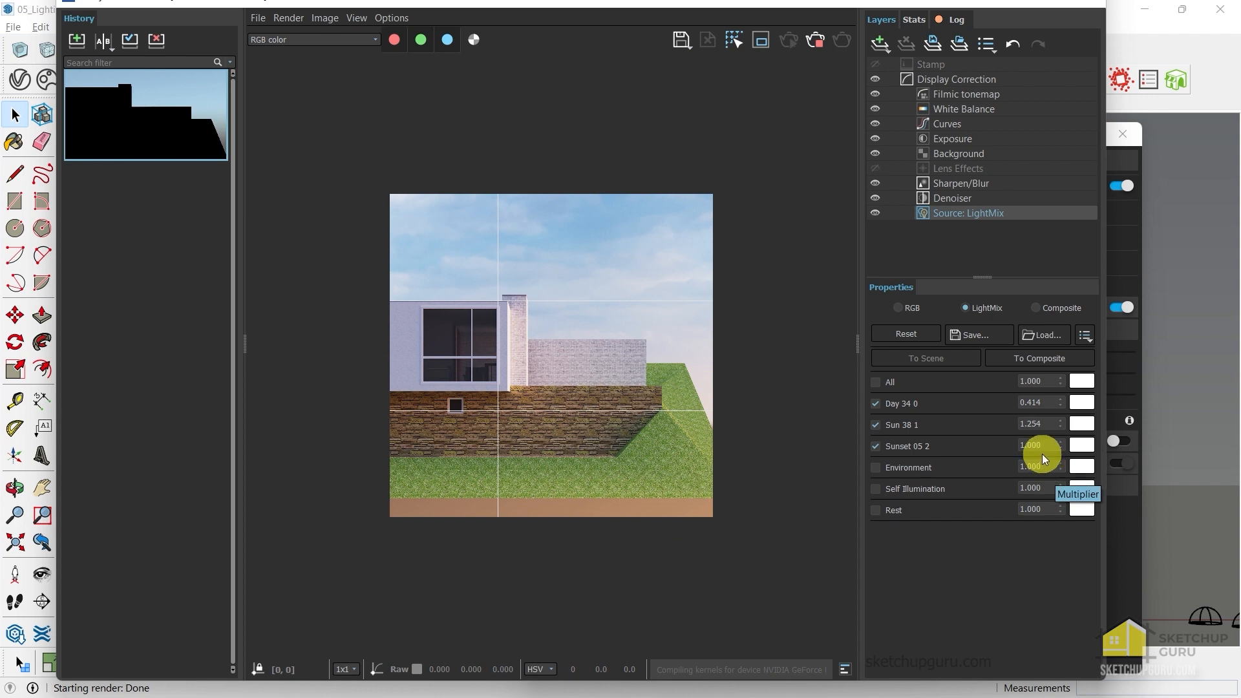
{"action": "left_click_drag", "start_coordinate": [1058, 443], "coordinate": [1060, 554]}
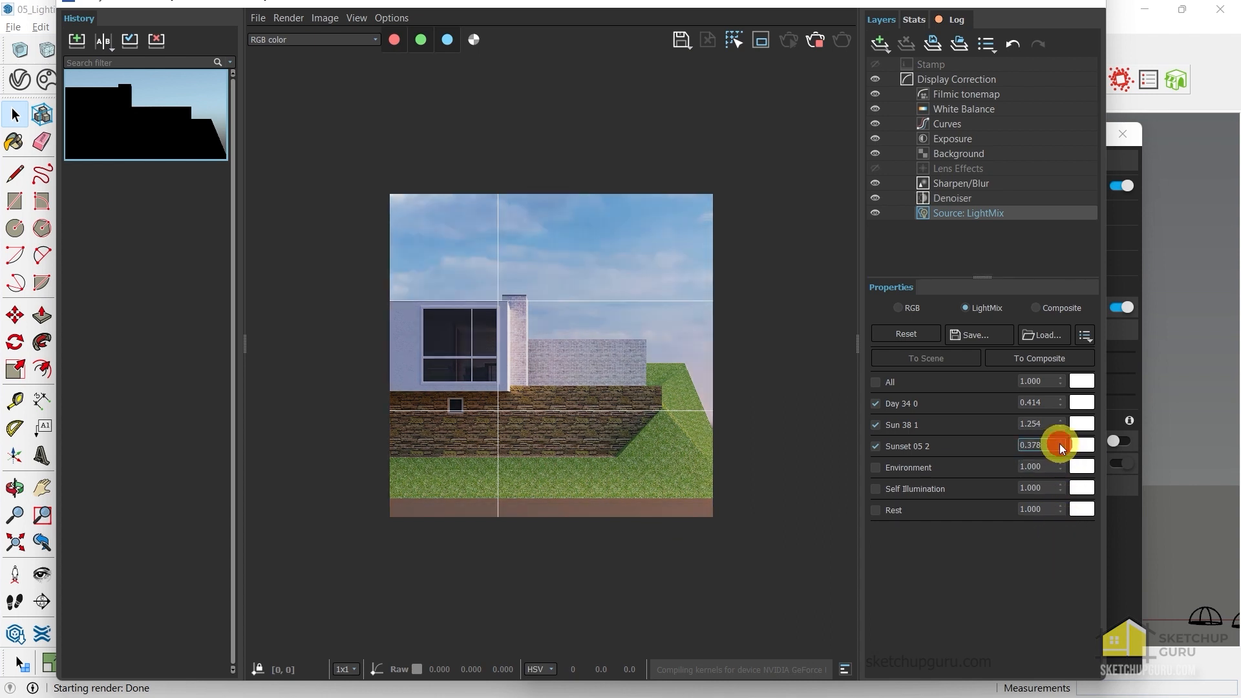
{"action": "left_click_drag", "start_coordinate": [1061, 444], "coordinate": [1066, 394]}
{"action": "left_click", "coordinate": [1028, 555]}
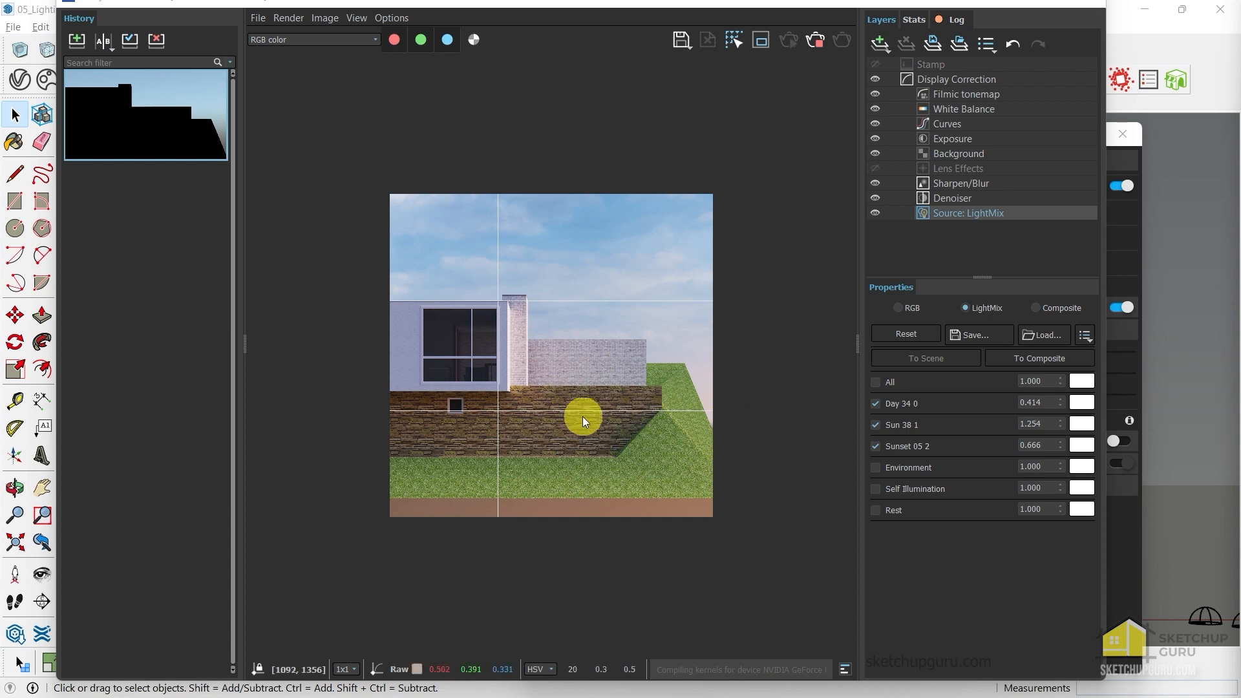
Tint the Sun 38 light warm orange with a colour temperature of about 4127 K and check the render
{"action": "left_click", "coordinate": [1081, 424]}
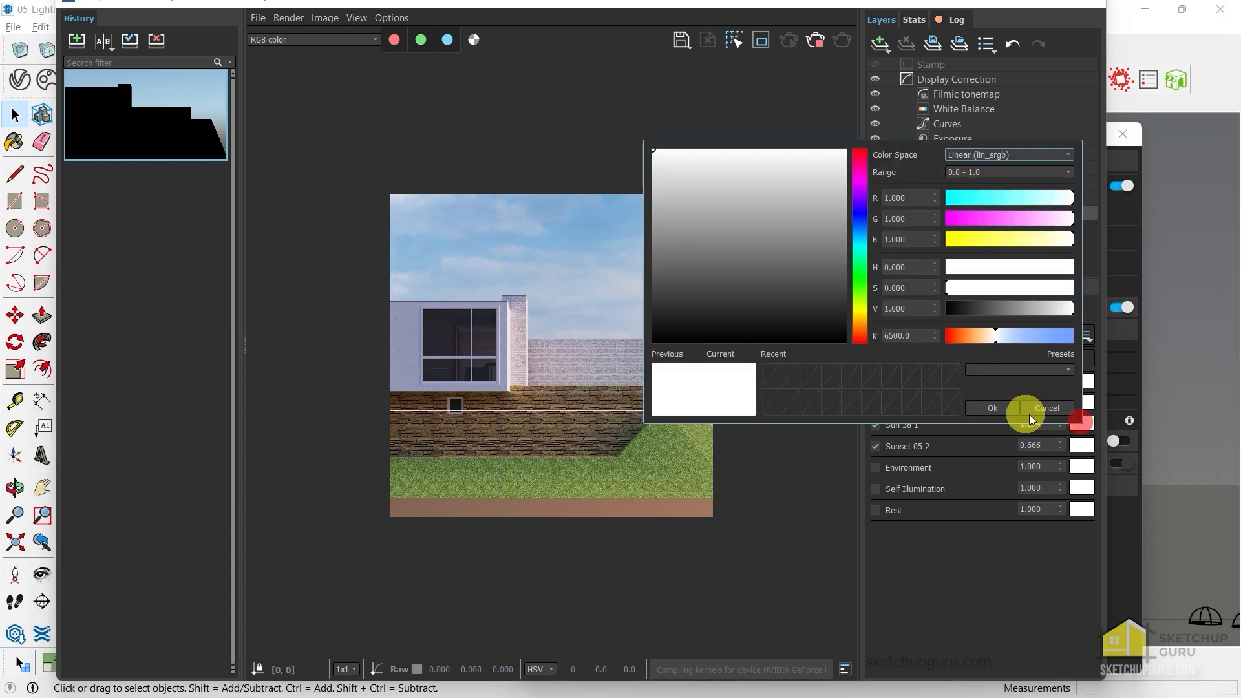
{"action": "mouse_move", "coordinate": [992, 336]}
{"action": "left_mouse_down"}
{"action": "mouse_move", "coordinate": [956, 336]}
{"action": "mouse_move", "coordinate": [974, 336]}
{"action": "left_mouse_up"}
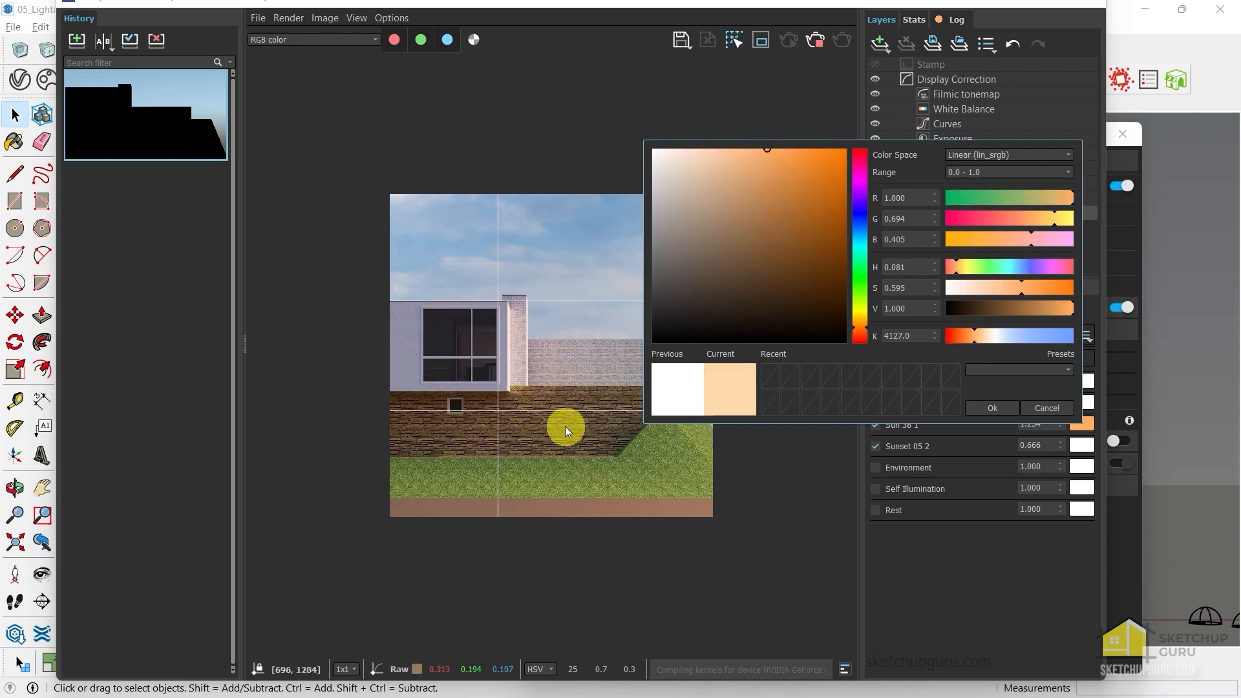
{"action": "left_click", "coordinate": [988, 408]}
{"action": "scroll", "coordinate": [545, 327], "scroll_direction": "up", "scroll_amount": 1}
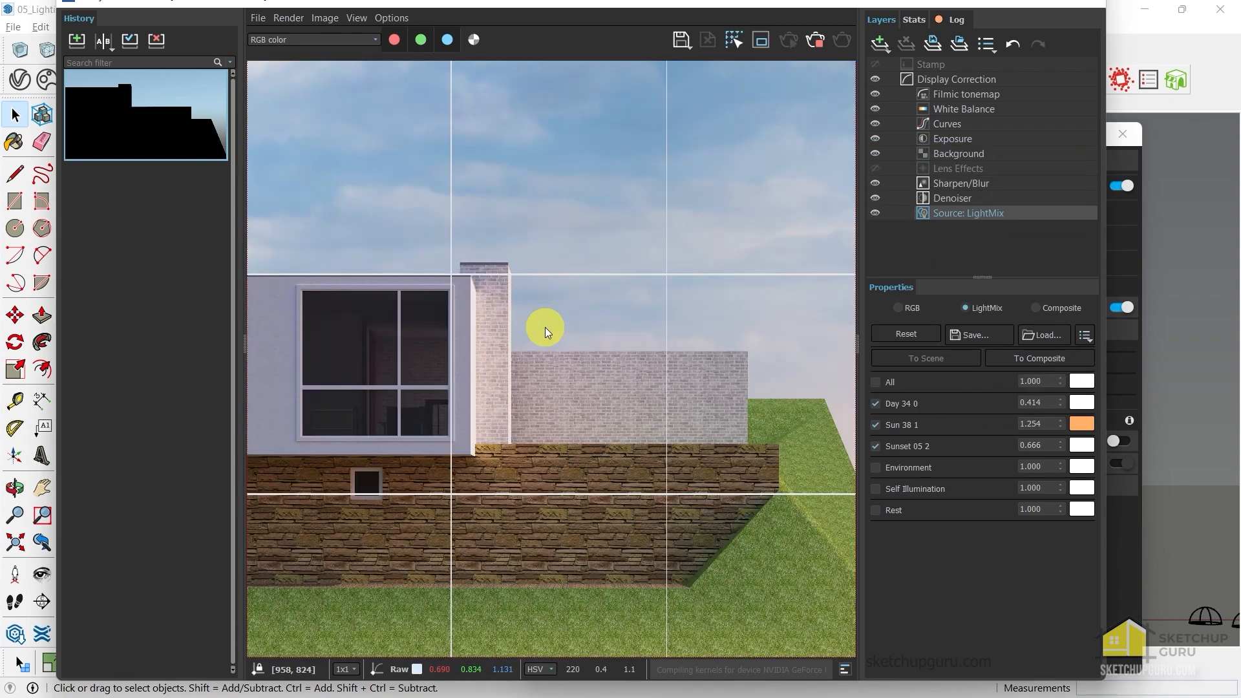
{"action": "scroll", "coordinate": [545, 327], "scroll_direction": "down", "scroll_amount": 1}
Give the Sunset 05 light a warm orange tint and the Day 34 light a colour temperature of about 5548 K
{"action": "left_click", "coordinate": [1081, 445]}
{"action": "left_click_drag", "start_coordinate": [971, 357], "coordinate": [982, 357]}
{"action": "left_click", "coordinate": [988, 423]}
{"action": "left_click", "coordinate": [1082, 402]}
{"action": "mouse_move", "coordinate": [999, 598]}
{"action": "left_mouse_down"}
{"action": "mouse_move", "coordinate": [940, 602]}
{"action": "mouse_move", "coordinate": [988, 605]}
{"action": "left_mouse_up"}
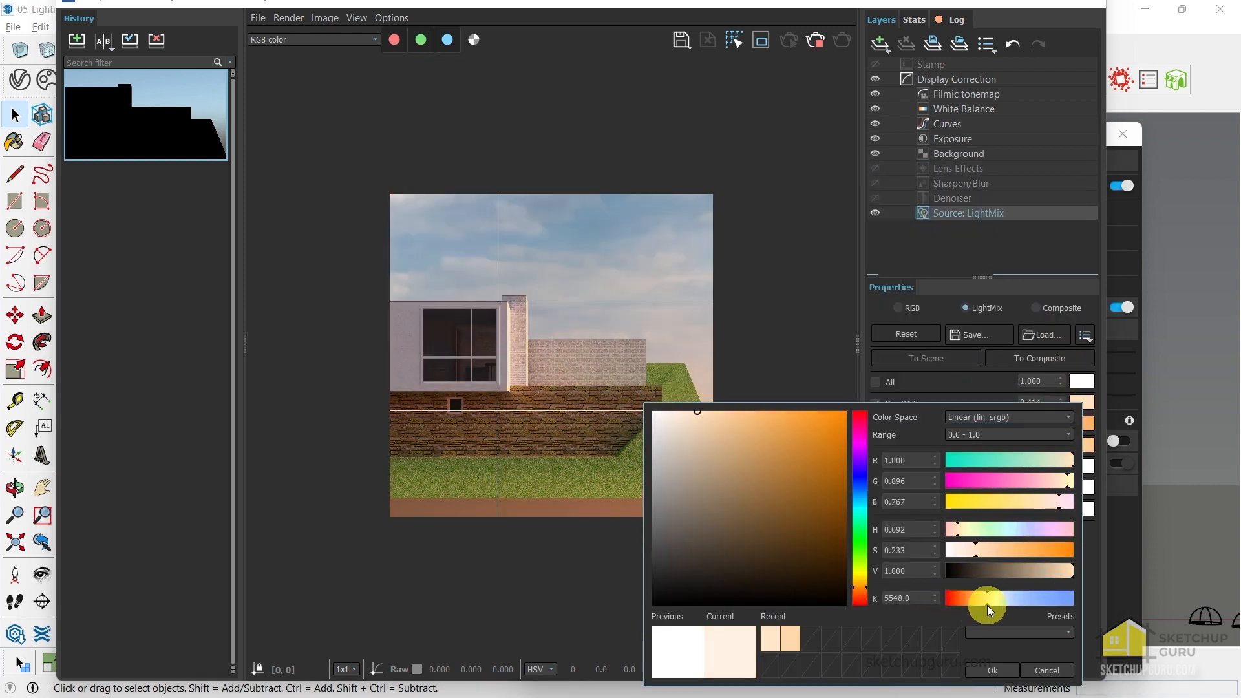
{"action": "left_click", "coordinate": [995, 669]}
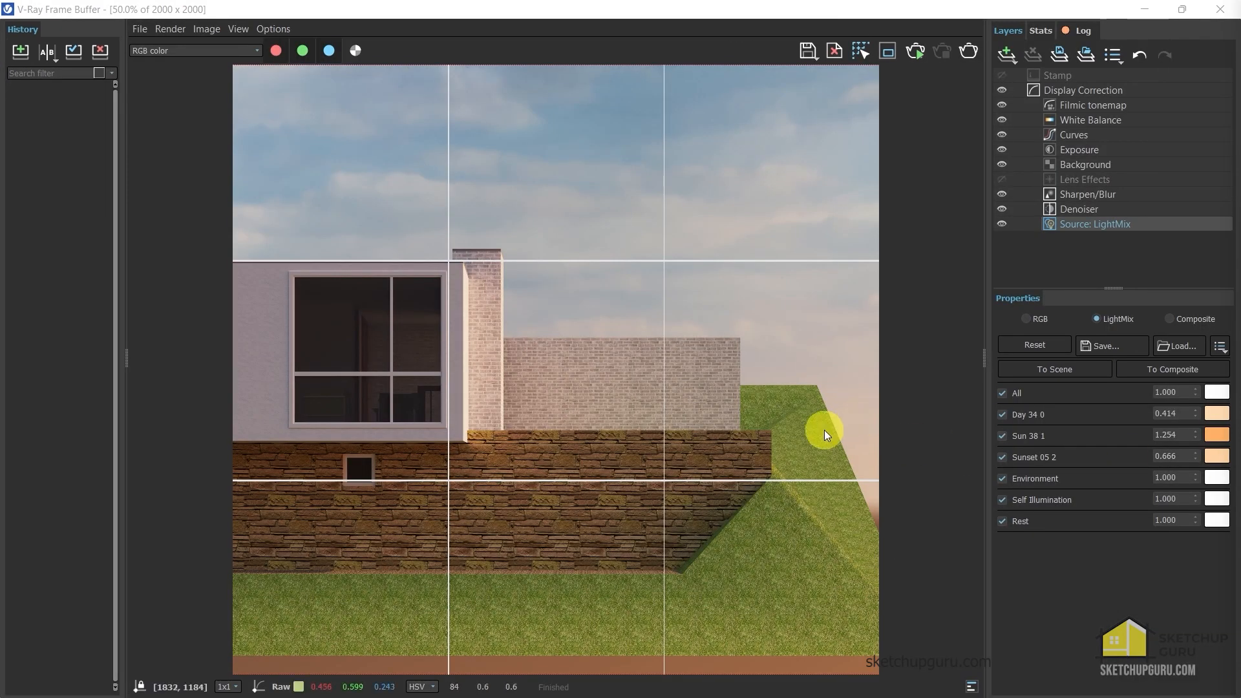
Turn off every light in the LightMix except Sunset 05 to isolate its lighting
{"action": "left_click", "coordinate": [1003, 417]}
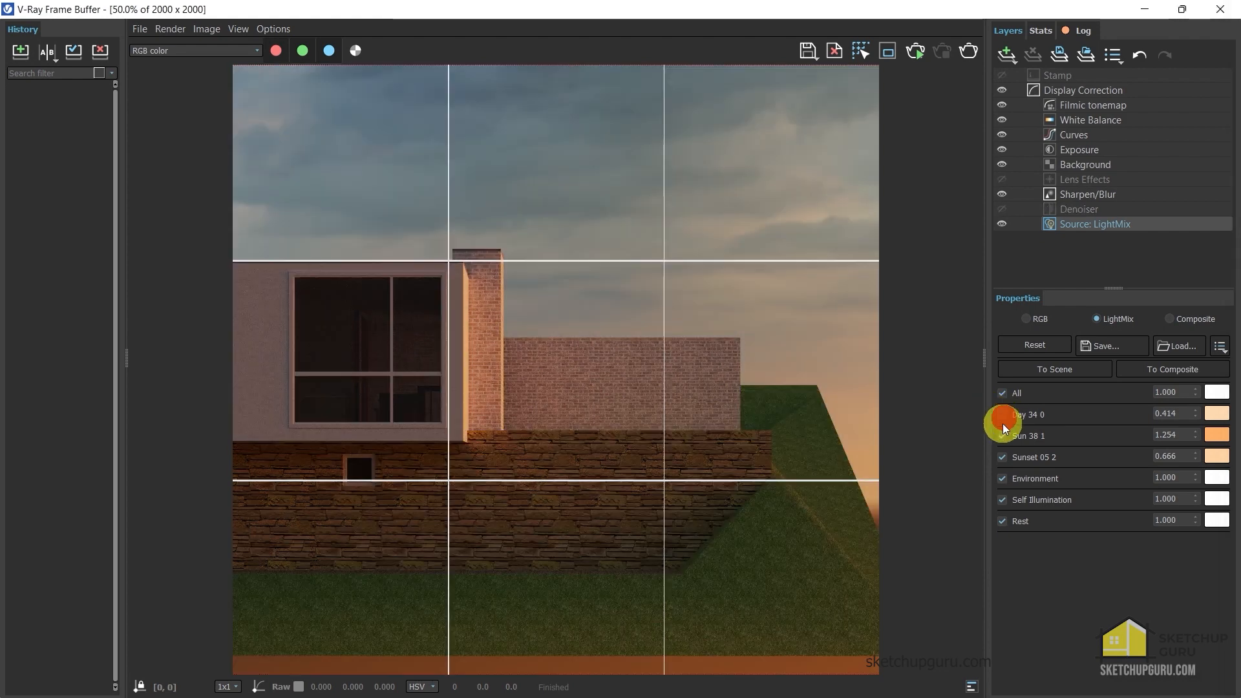
{"action": "left_click", "coordinate": [1002, 436]}
{"action": "left_click", "coordinate": [1003, 393]}
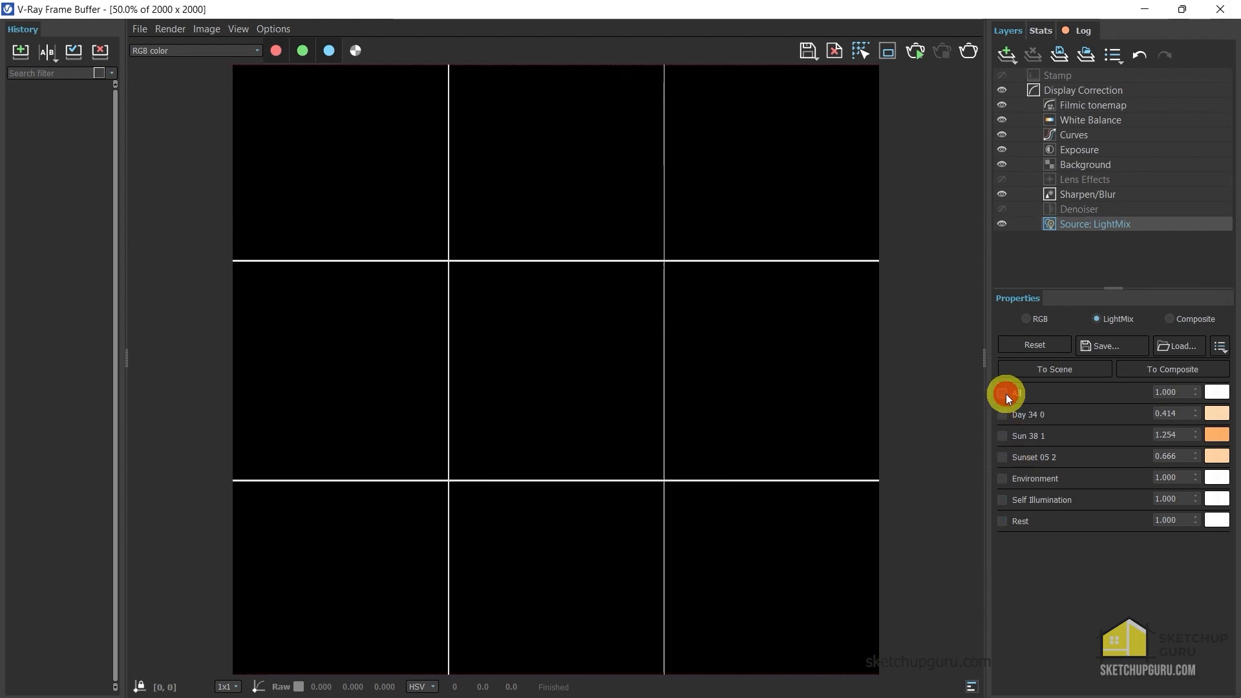
{"action": "left_click", "coordinate": [1002, 457]}
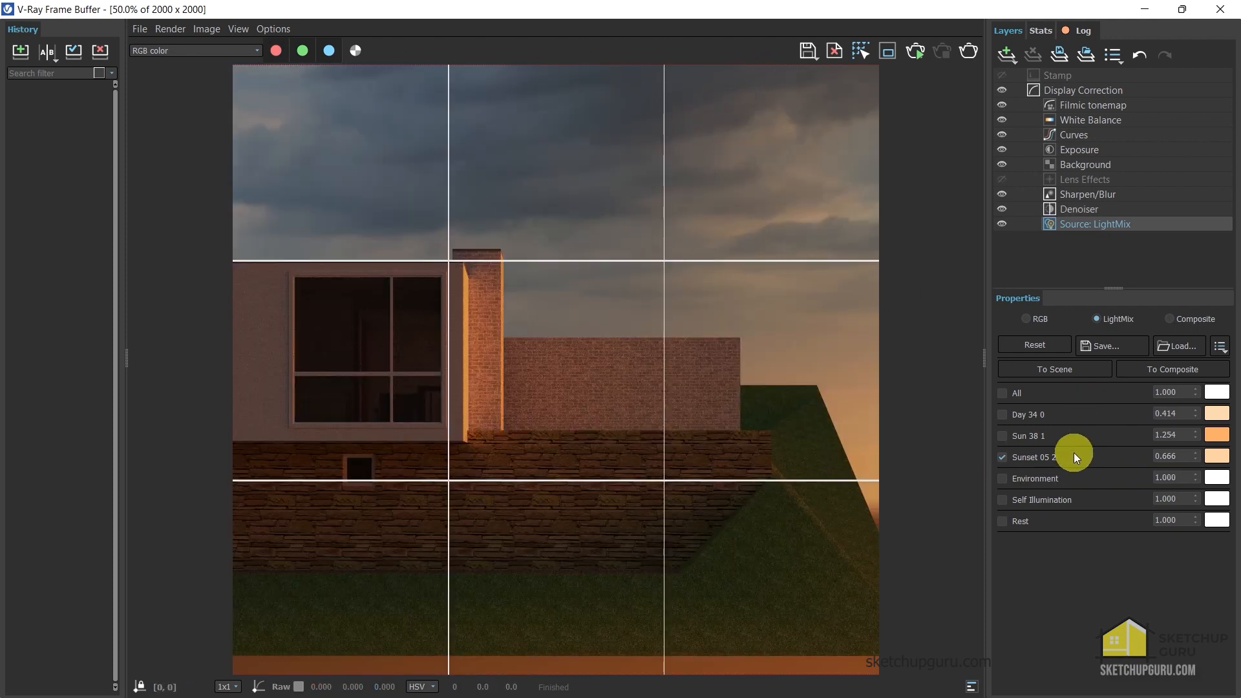
Enable the Sun 38 and Day 34 lights in the LightMix alongside Sunset 05
{"action": "left_click", "coordinate": [1002, 436]}
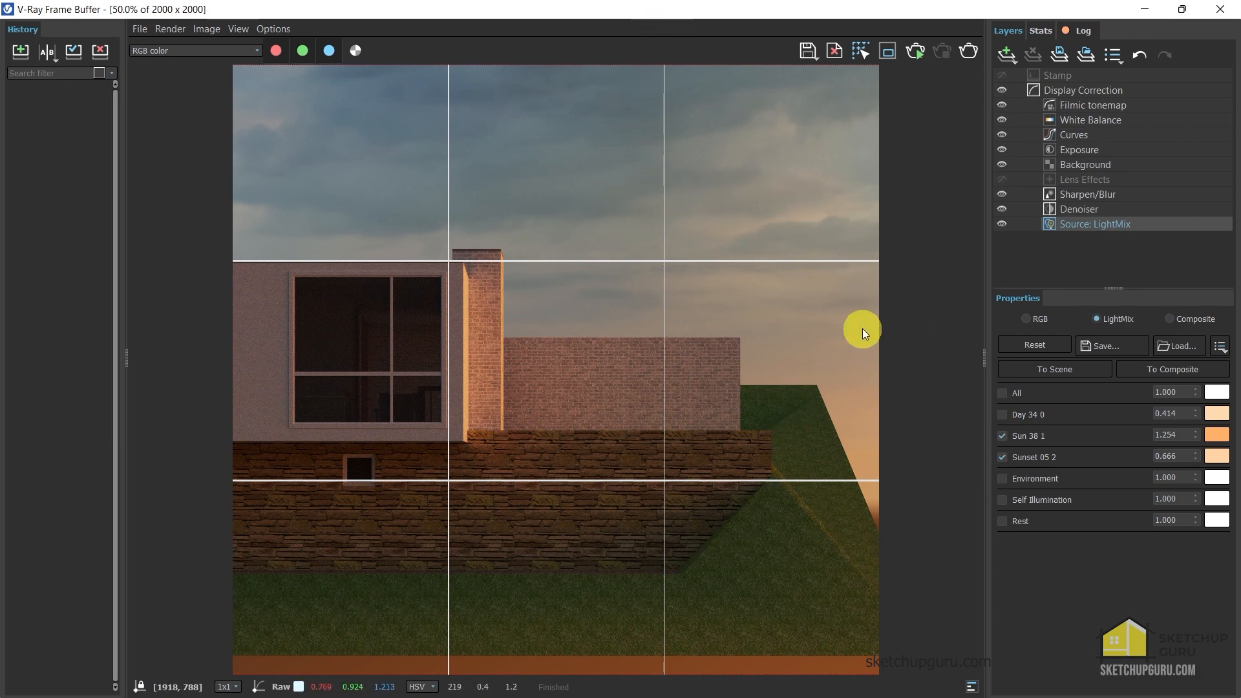
{"action": "left_click", "coordinate": [1002, 415]}
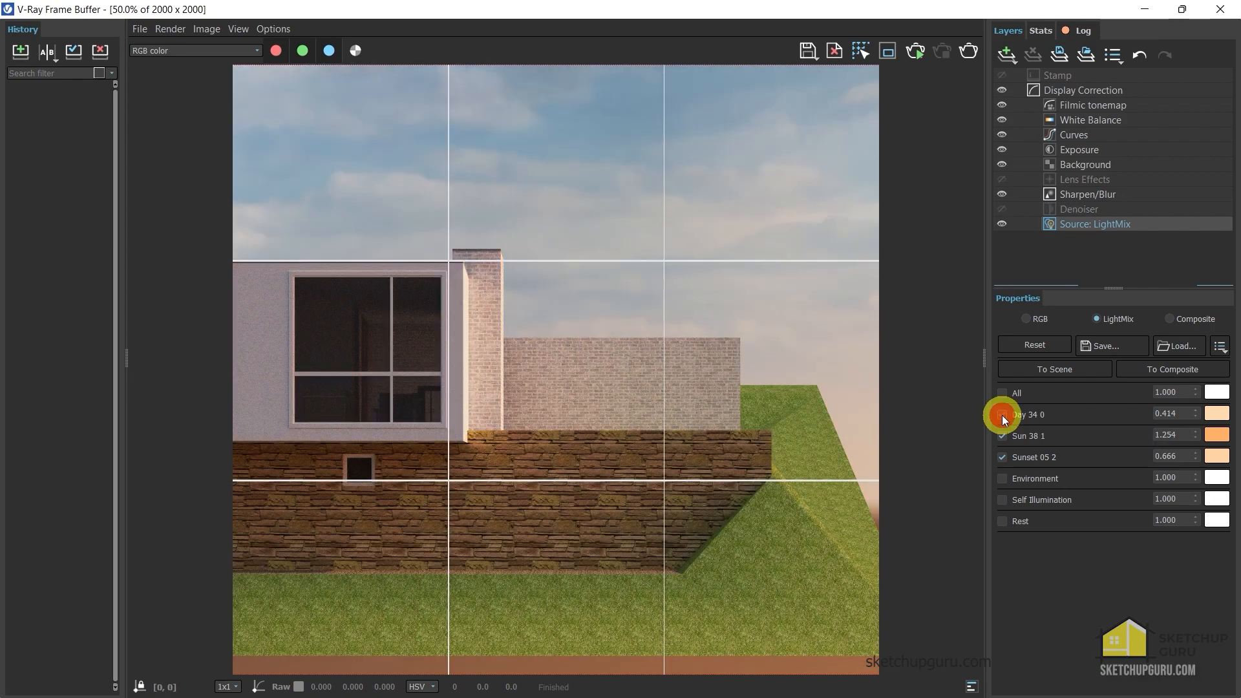
{"action": "left_click", "coordinate": [1003, 415]}
{"action": "left_click", "coordinate": [1002, 415]}
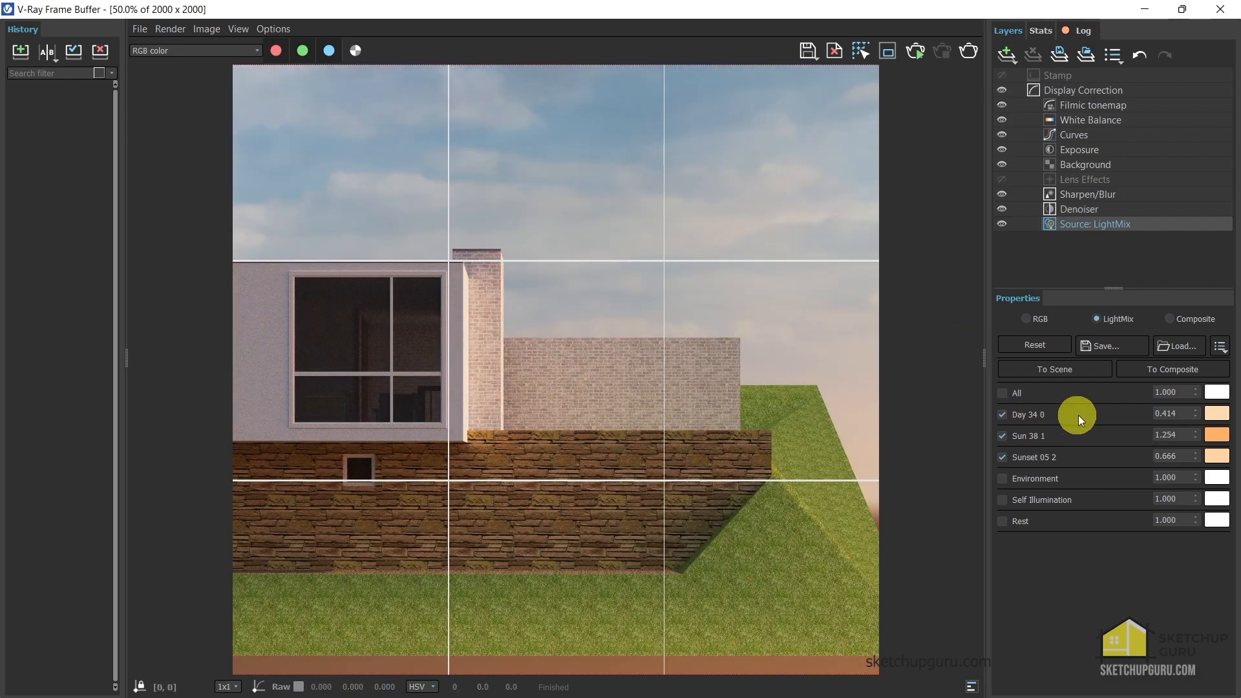
Set the Day 34 light's LightMix multiplier to about 0.192 and toggle the light to compare its effect
{"action": "left_click", "coordinate": [1188, 415]}
{"action": "type", "text": "0.192"}
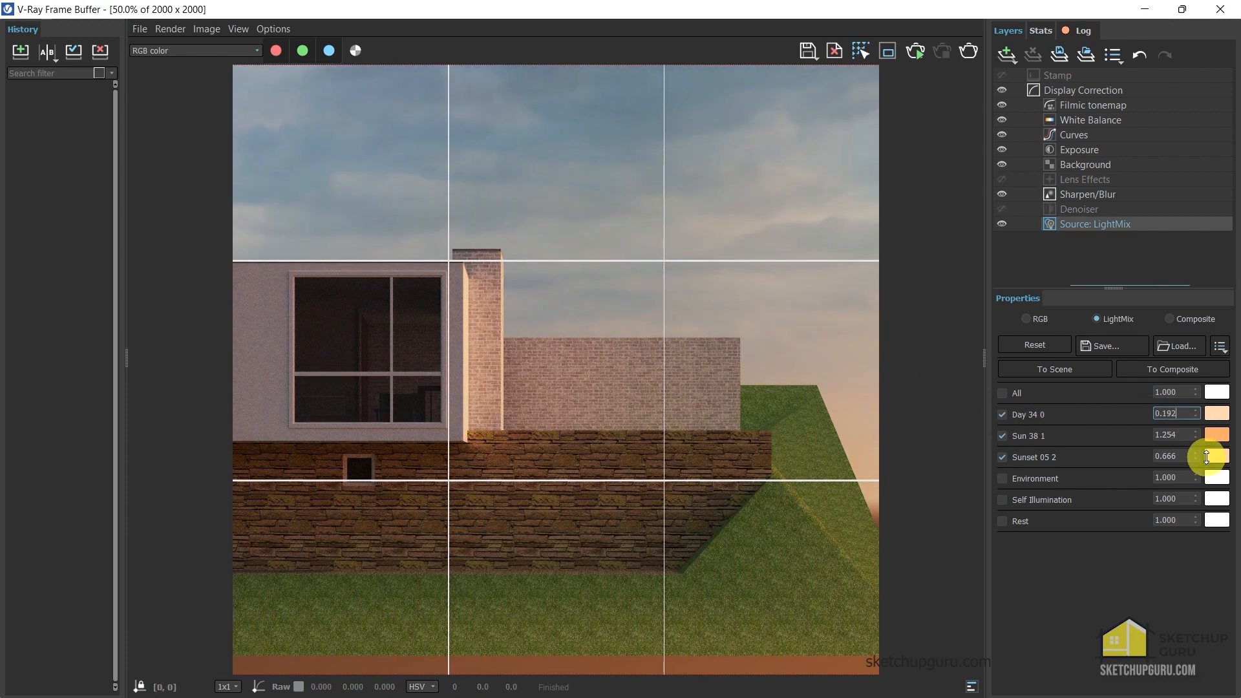
{"action": "left_click_drag", "start_coordinate": [1207, 457], "coordinate": [1208, 454]}
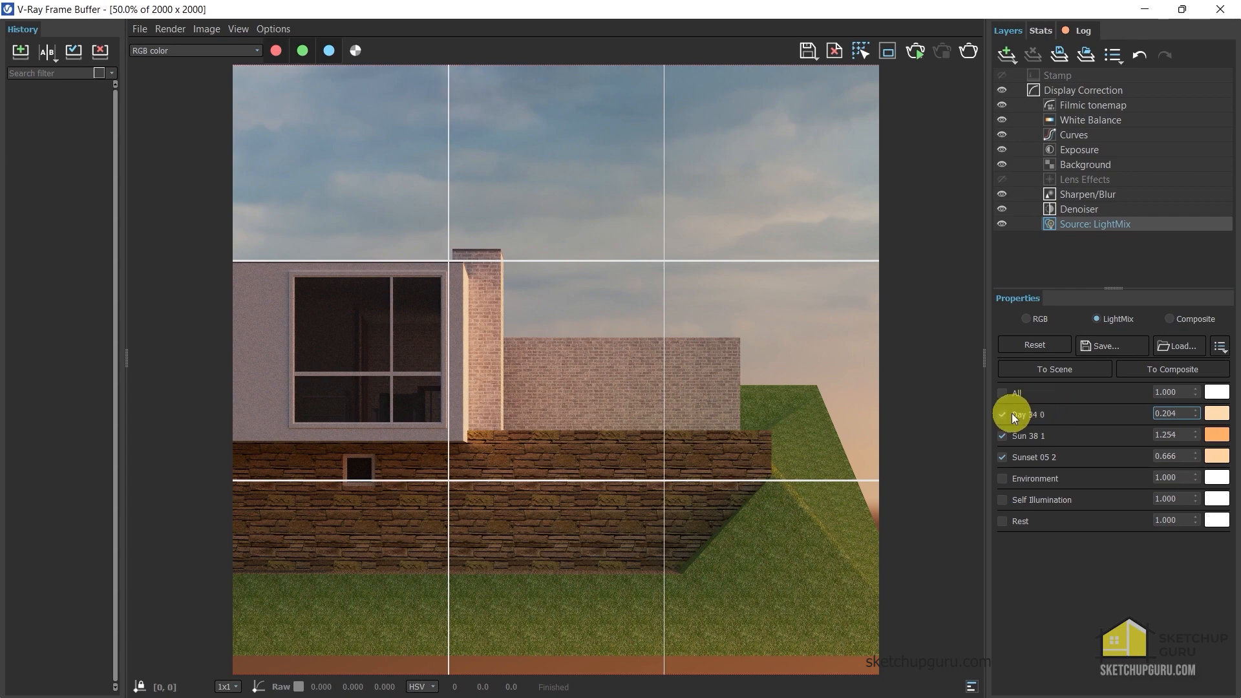
{"action": "left_click", "coordinate": [1003, 415]}
{"action": "left_click", "coordinate": [1003, 414]}
{"action": "left_click", "coordinate": [1003, 415]}
{"action": "left_click", "coordinate": [1003, 415]}
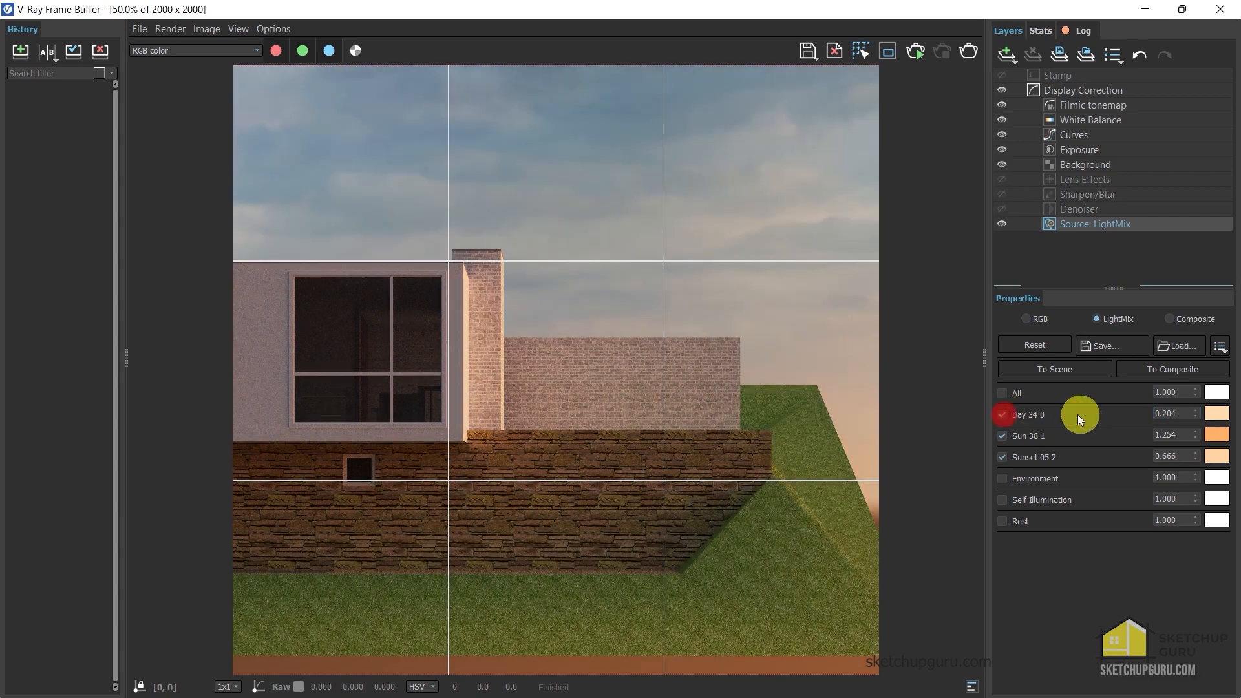
{"action": "left_click_drag", "start_coordinate": [1197, 407], "coordinate": [1198, 420]}
{"action": "left_click", "coordinate": [1003, 415]}
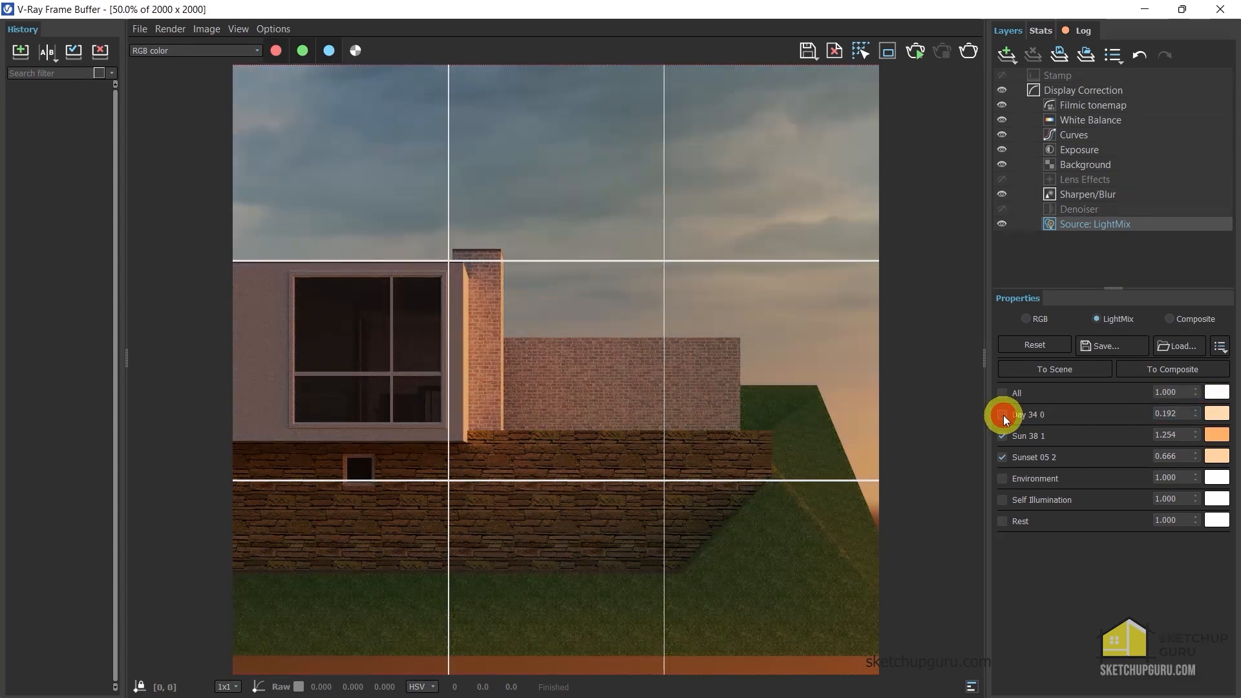
{"action": "left_click", "coordinate": [1002, 414]}
Compare the render with the Sunset 05 and Sun 38 lights each switched off and on
{"action": "left_click", "coordinate": [1004, 457]}
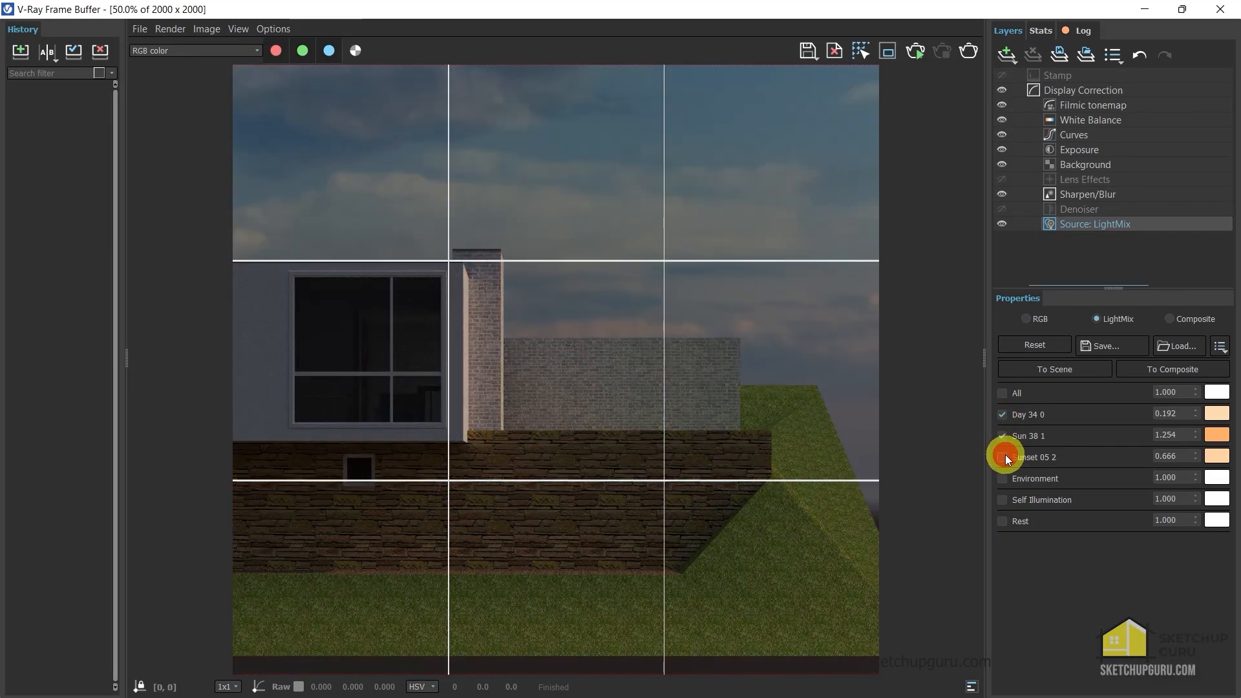
{"action": "left_click", "coordinate": [1004, 456]}
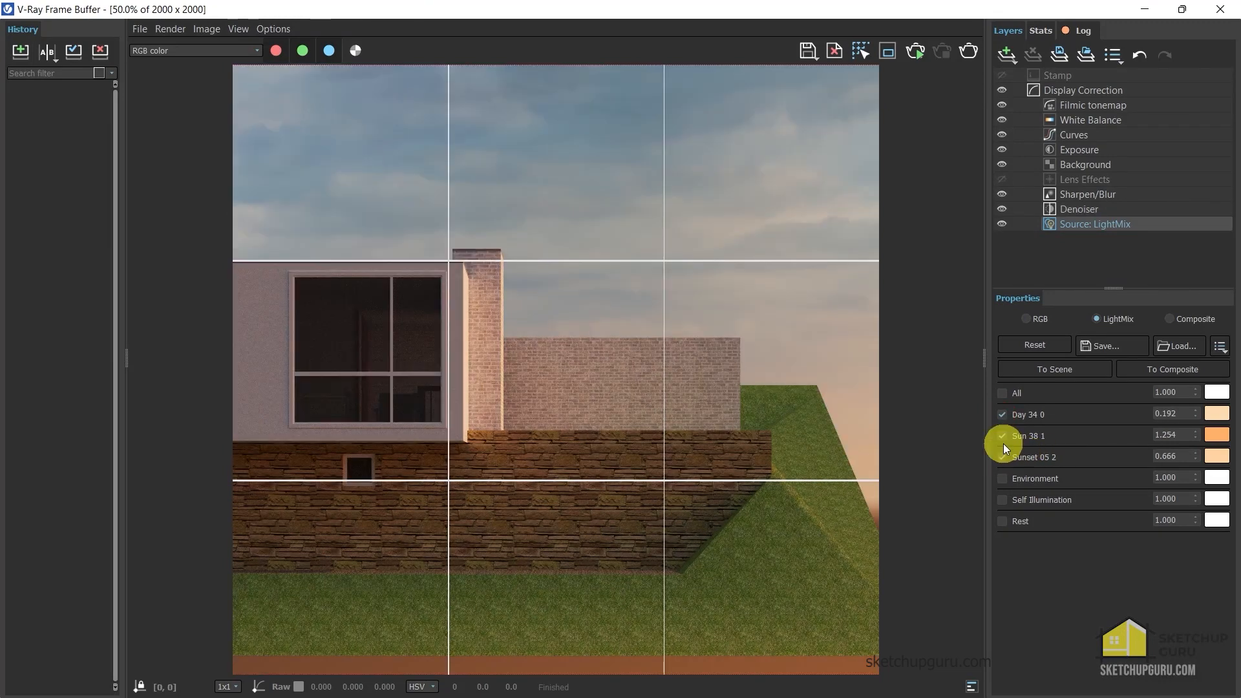
{"action": "left_click", "coordinate": [1002, 437]}
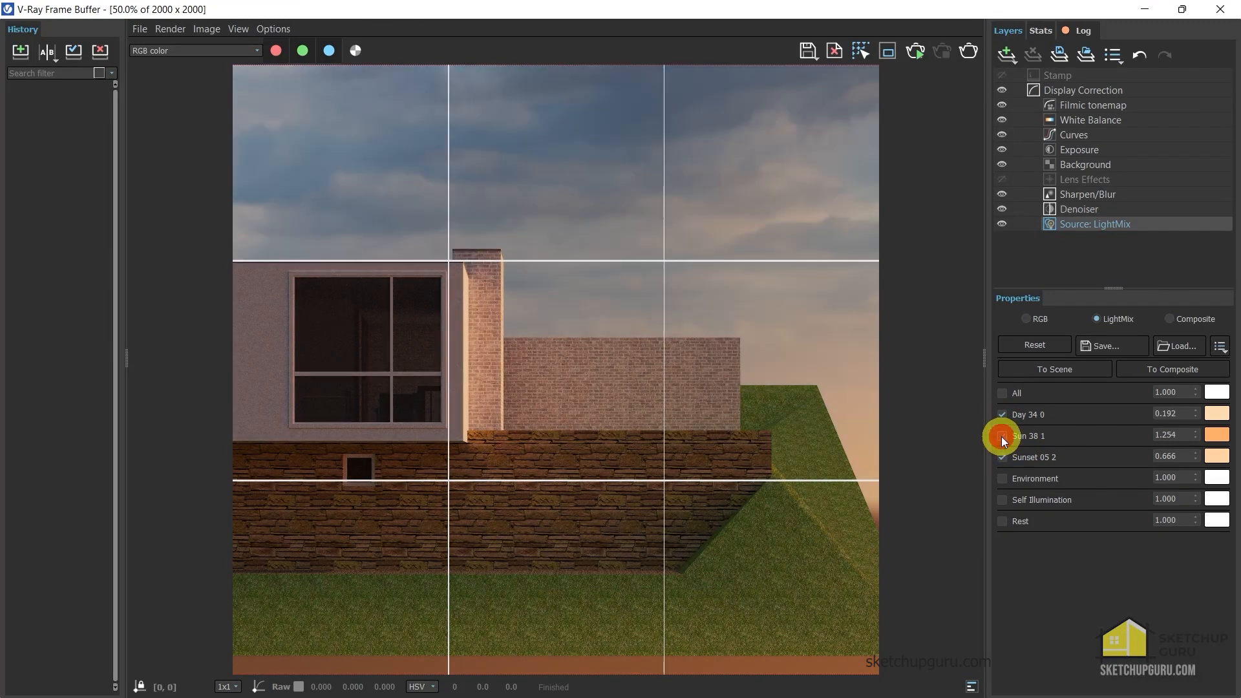
{"action": "left_click", "coordinate": [1002, 437]}
{"action": "left_click", "coordinate": [1002, 437]}
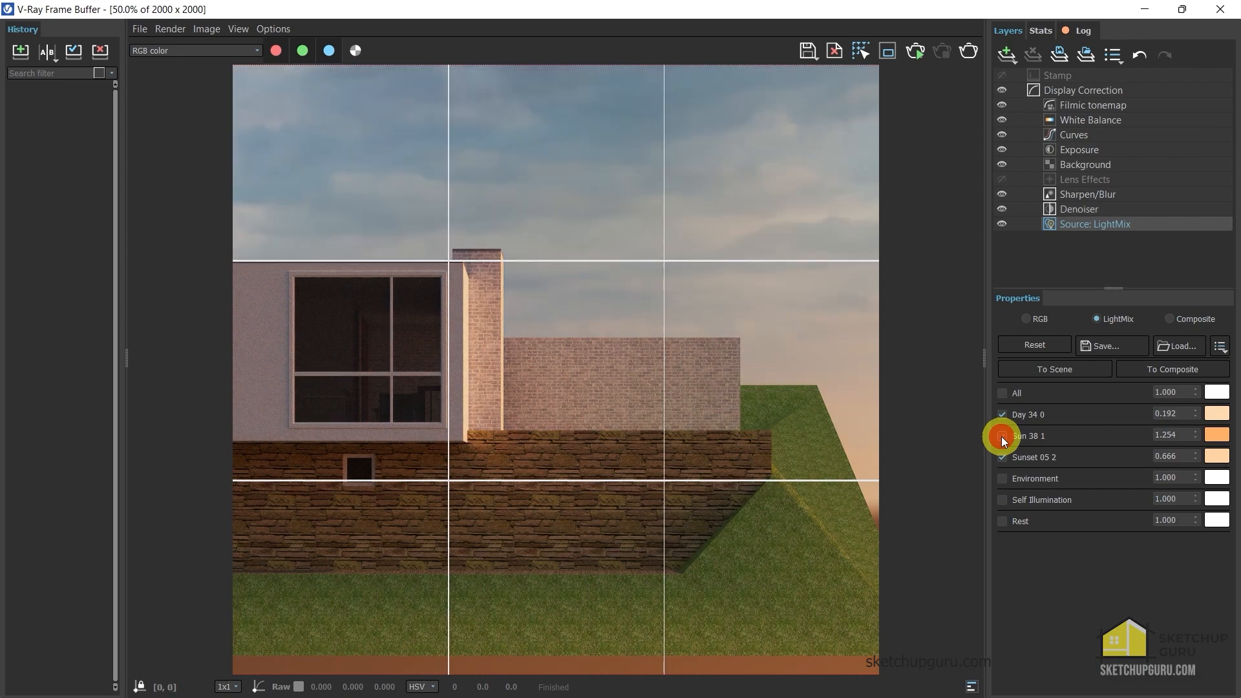
Isolate the Day 34, Sun 38 and Sunset 05 contributions in turn and re-enable all three lights
{"action": "left_click", "coordinate": [1002, 437]}
{"action": "left_click", "coordinate": [1003, 415]}
{"action": "left_click", "coordinate": [1003, 460]}
{"action": "left_click", "coordinate": [1003, 417]}
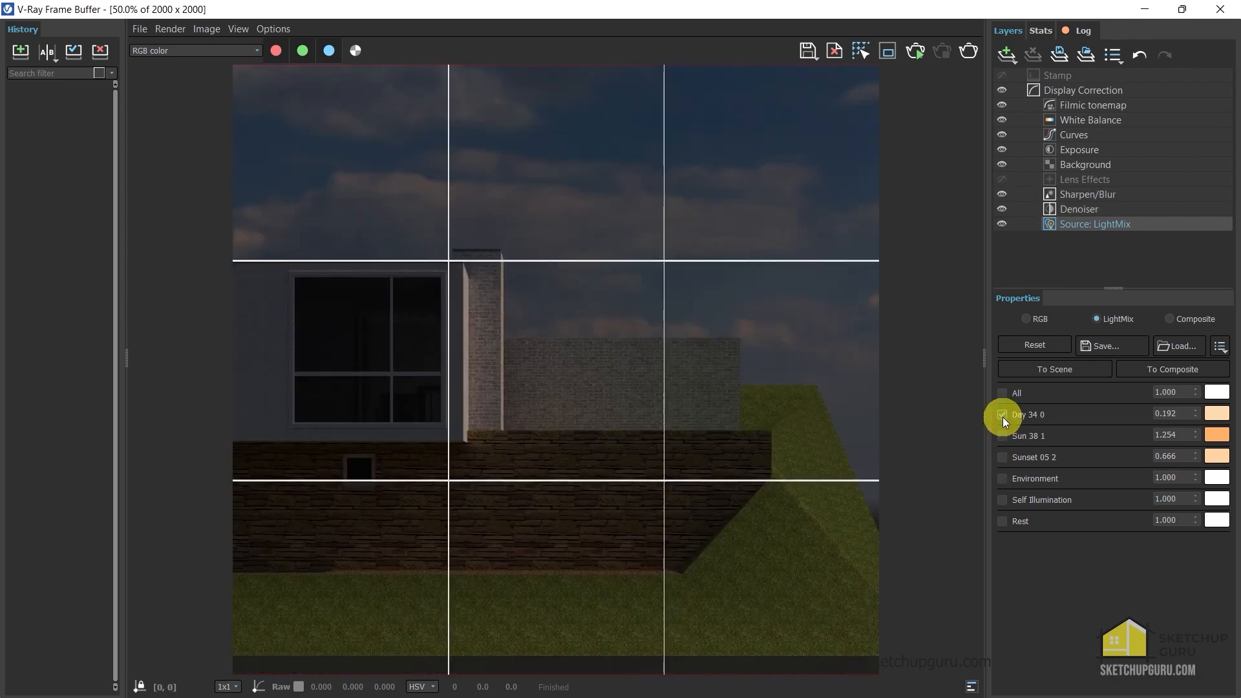
{"action": "left_click", "coordinate": [1003, 415]}
{"action": "left_click", "coordinate": [1003, 434]}
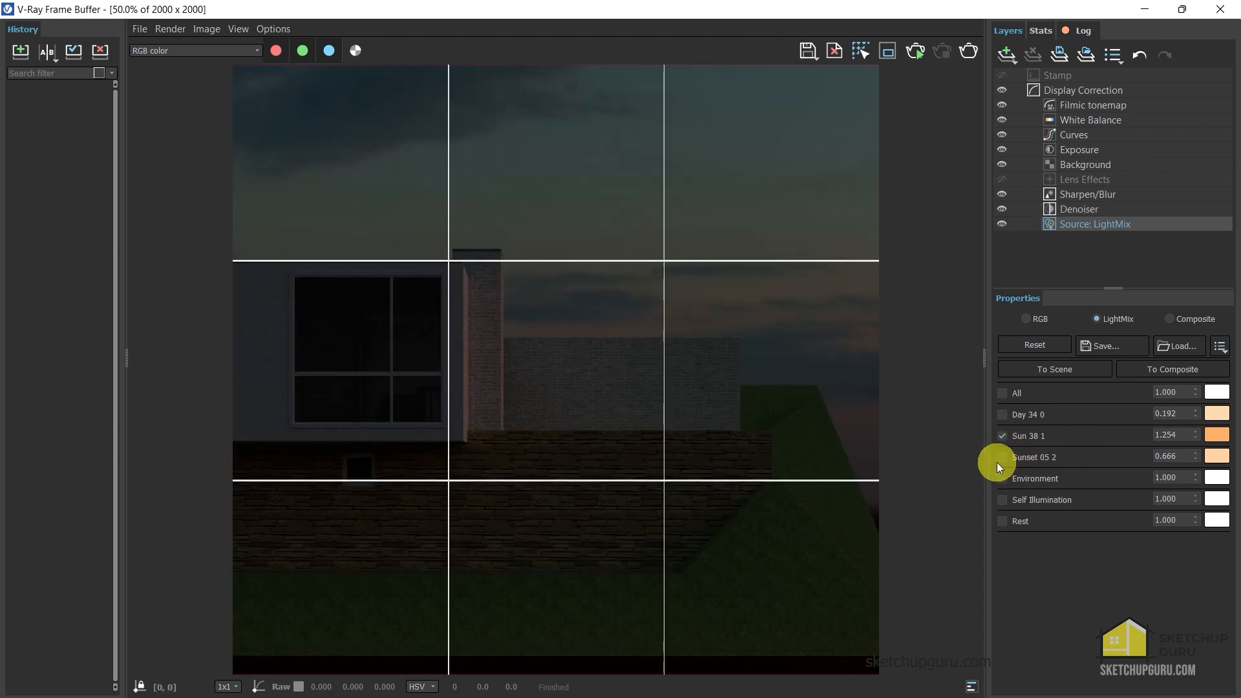
{"action": "left_click", "coordinate": [1002, 457]}
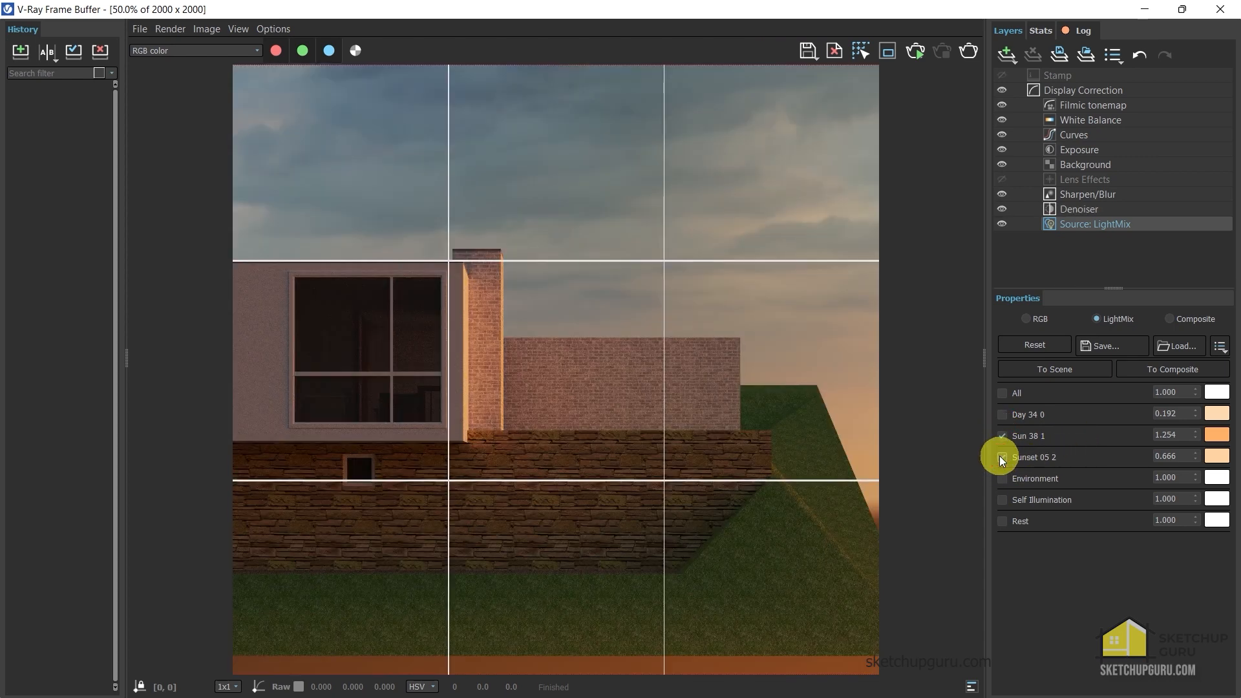
{"action": "left_click", "coordinate": [1003, 434]}
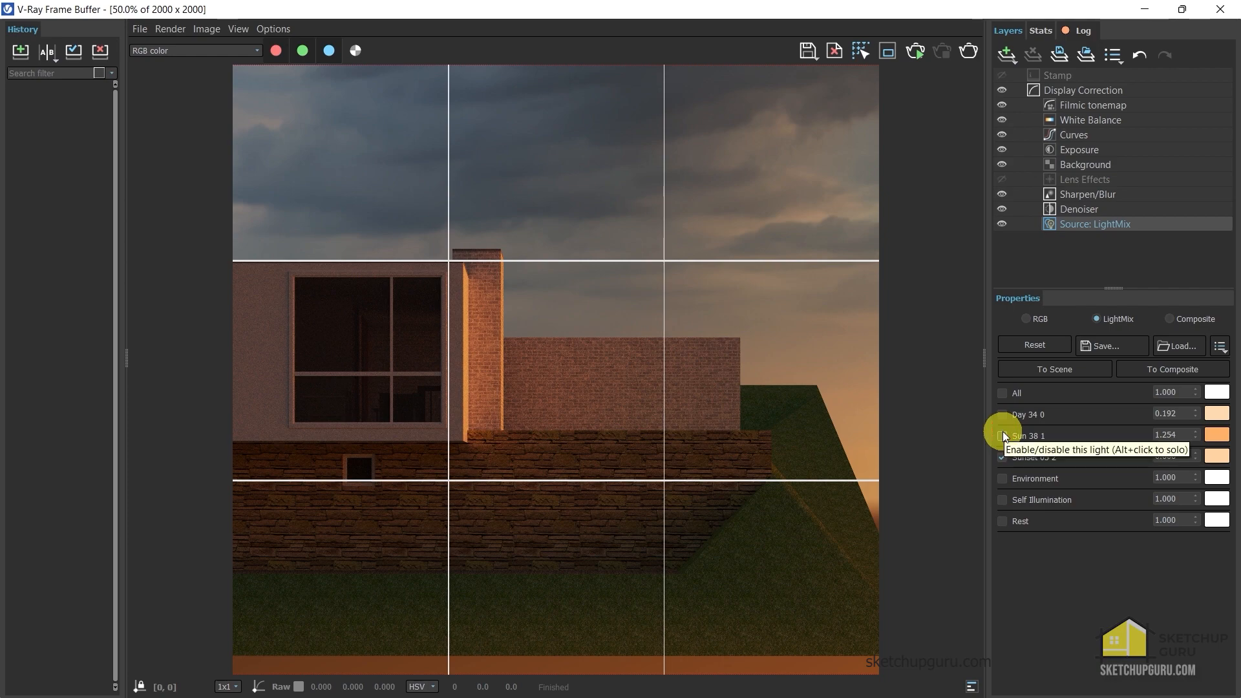
{"action": "left_click", "coordinate": [1003, 435]}
{"action": "left_click", "coordinate": [1004, 414]}
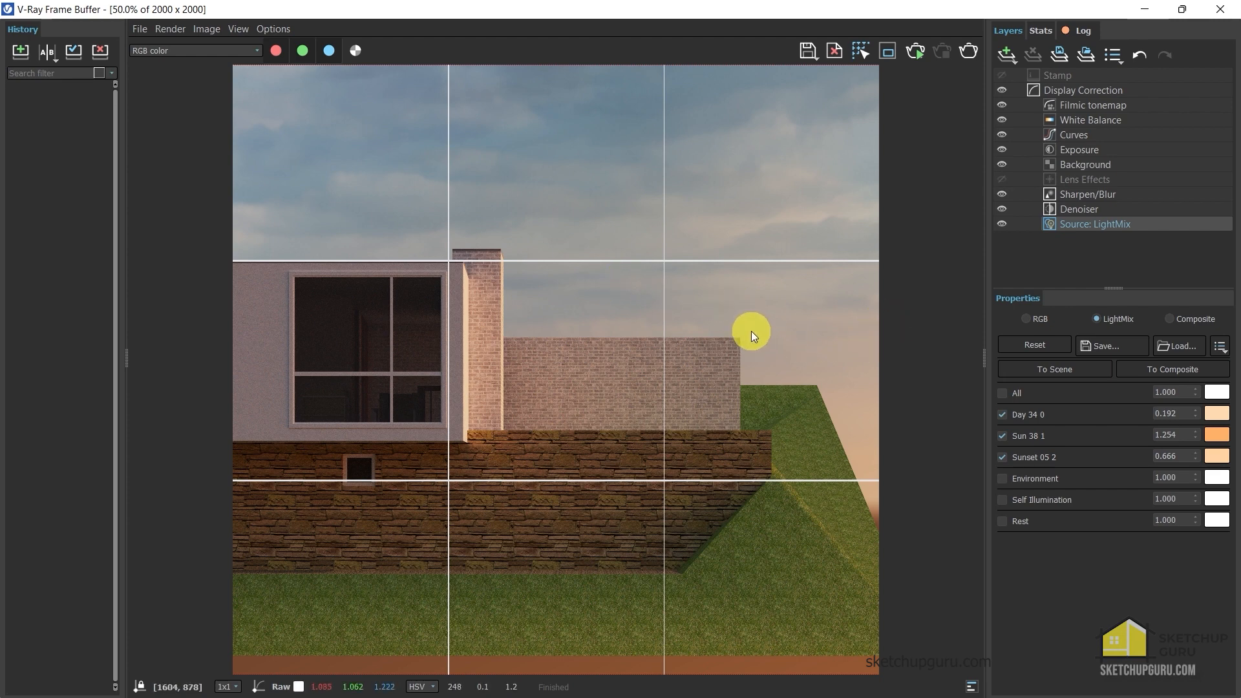
Start an interactive render and bring up the V-Ray Asset Editor over the SketchUp model
{"action": "left_click", "coordinate": [916, 48]}
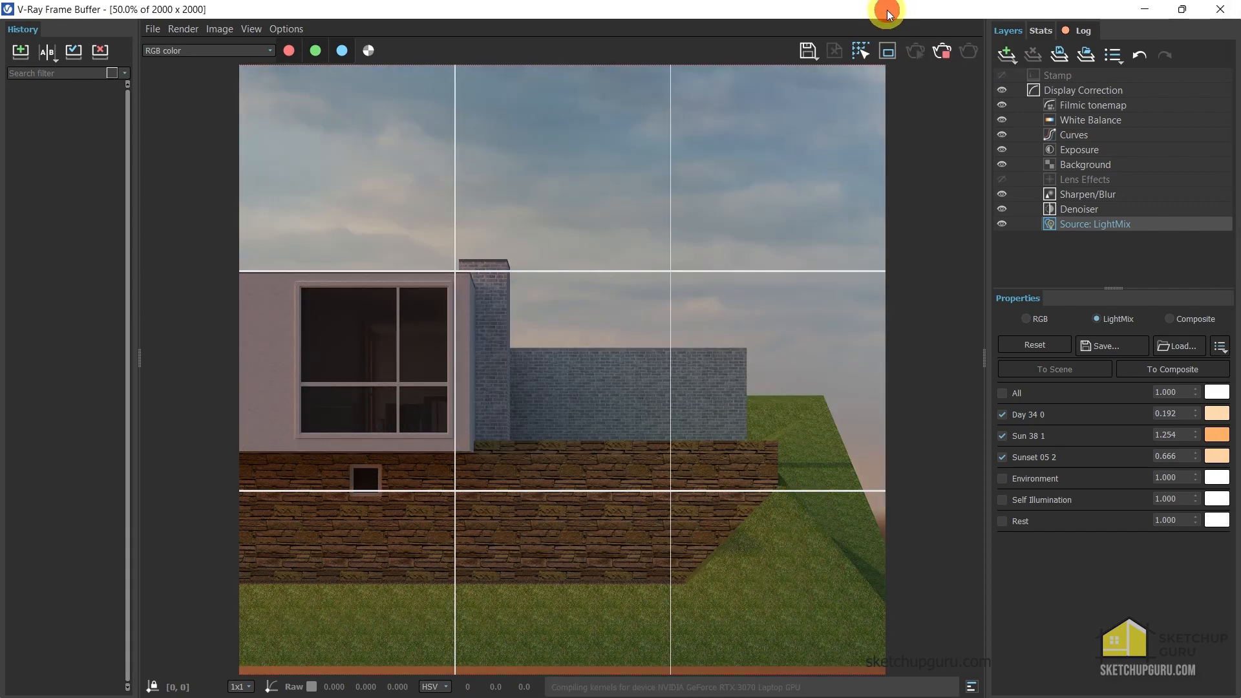
{"action": "mouse_move", "coordinate": [887, 13]}
{"action": "left_mouse_down"}
{"action": "mouse_move", "coordinate": [771, 208]}
{"action": "mouse_move", "coordinate": [368, 298]}
{"action": "left_mouse_up"}
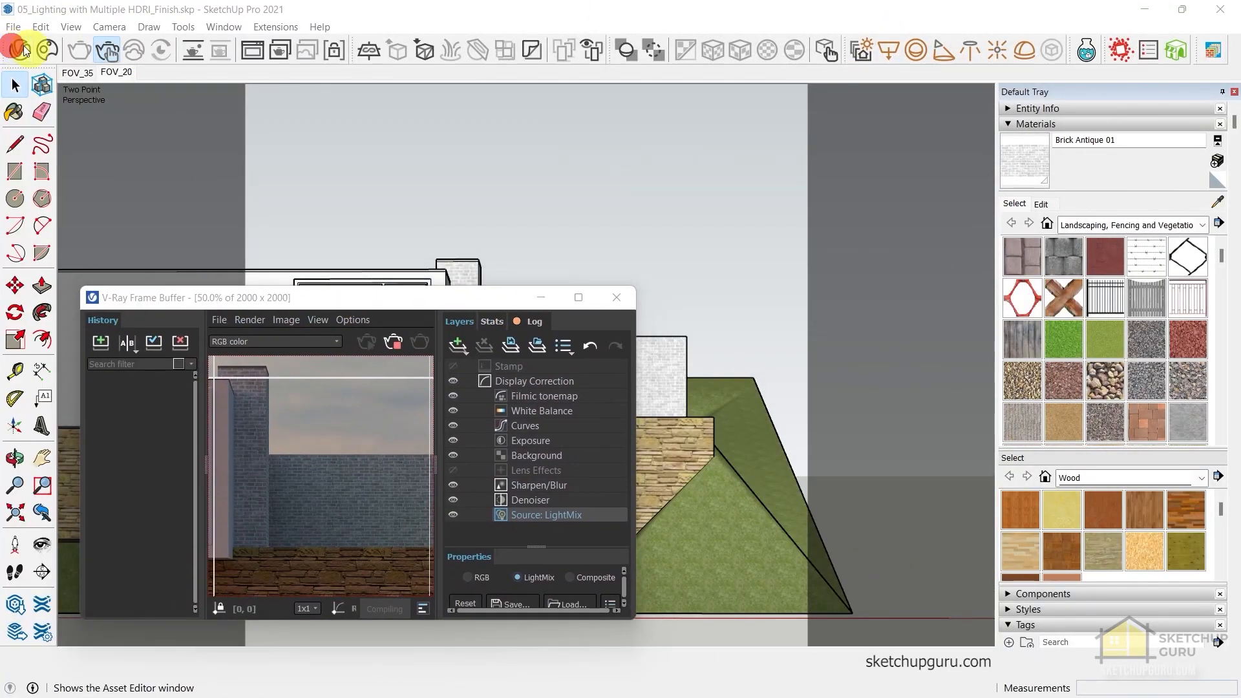
{"action": "left_click_drag", "start_coordinate": [820, 217], "coordinate": [529, 15]}
Set the horizontal rotation of the Day 34 dome light's HDRI texture to about -175
{"action": "left_click", "coordinate": [343, 122]}
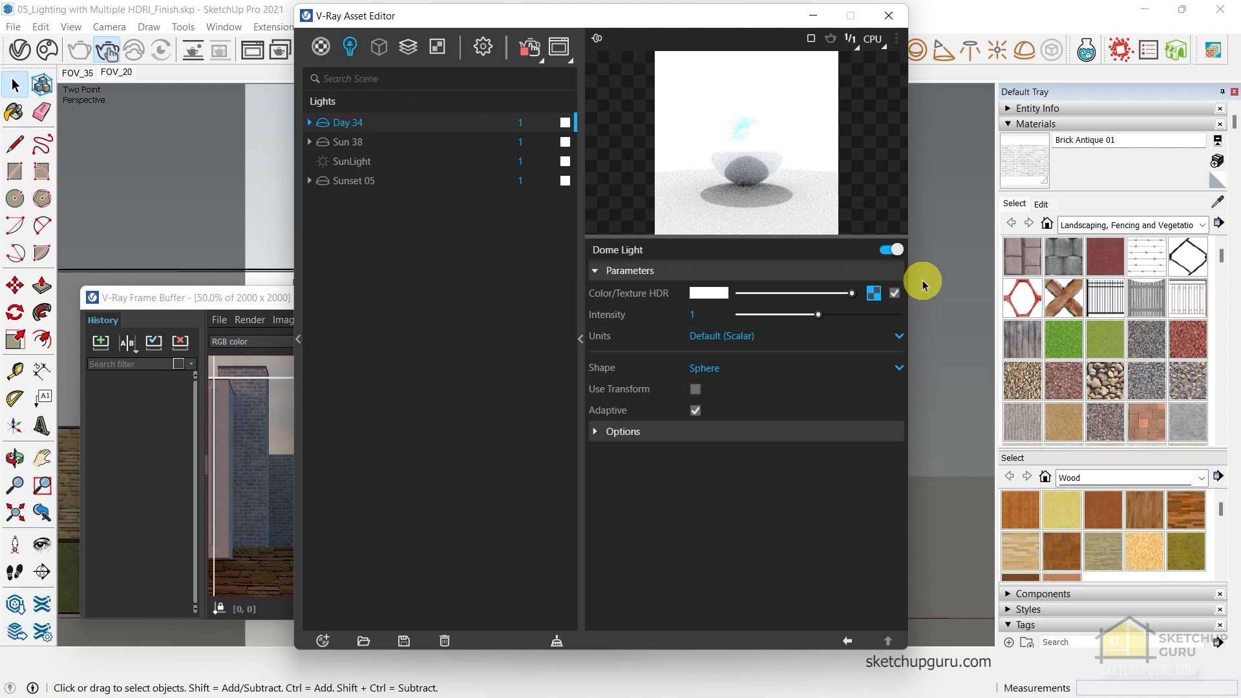
{"action": "left_click", "coordinate": [874, 295]}
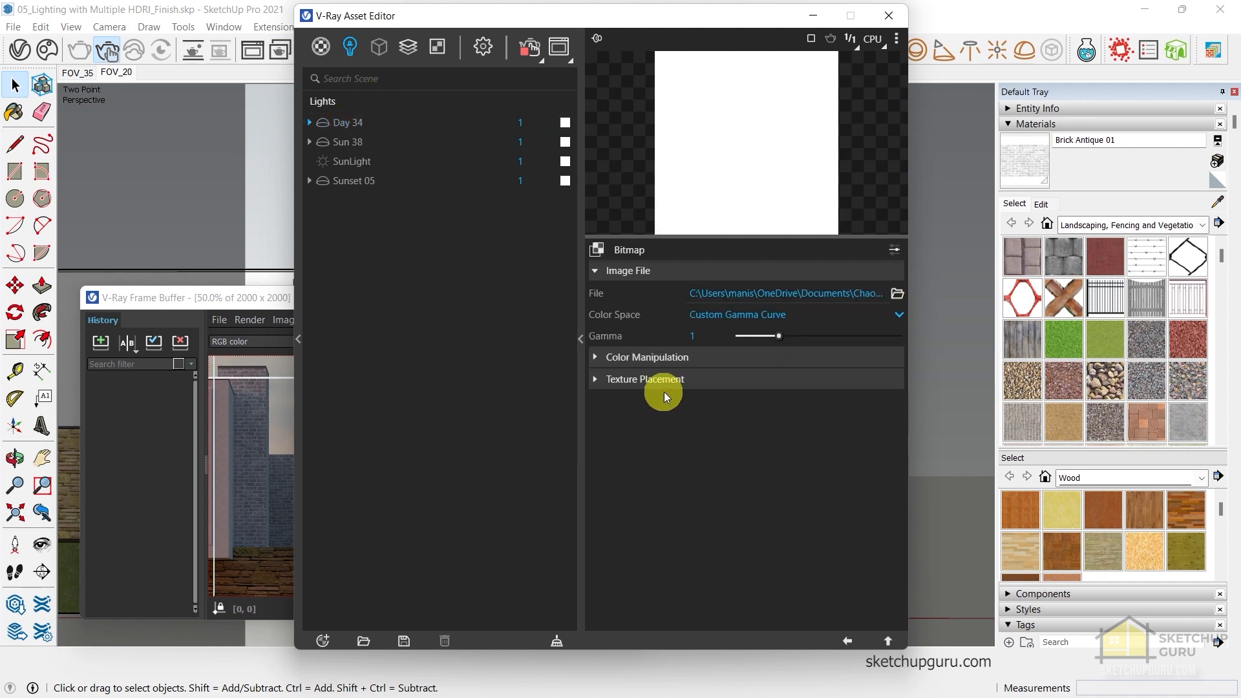
{"action": "left_click", "coordinate": [626, 385]}
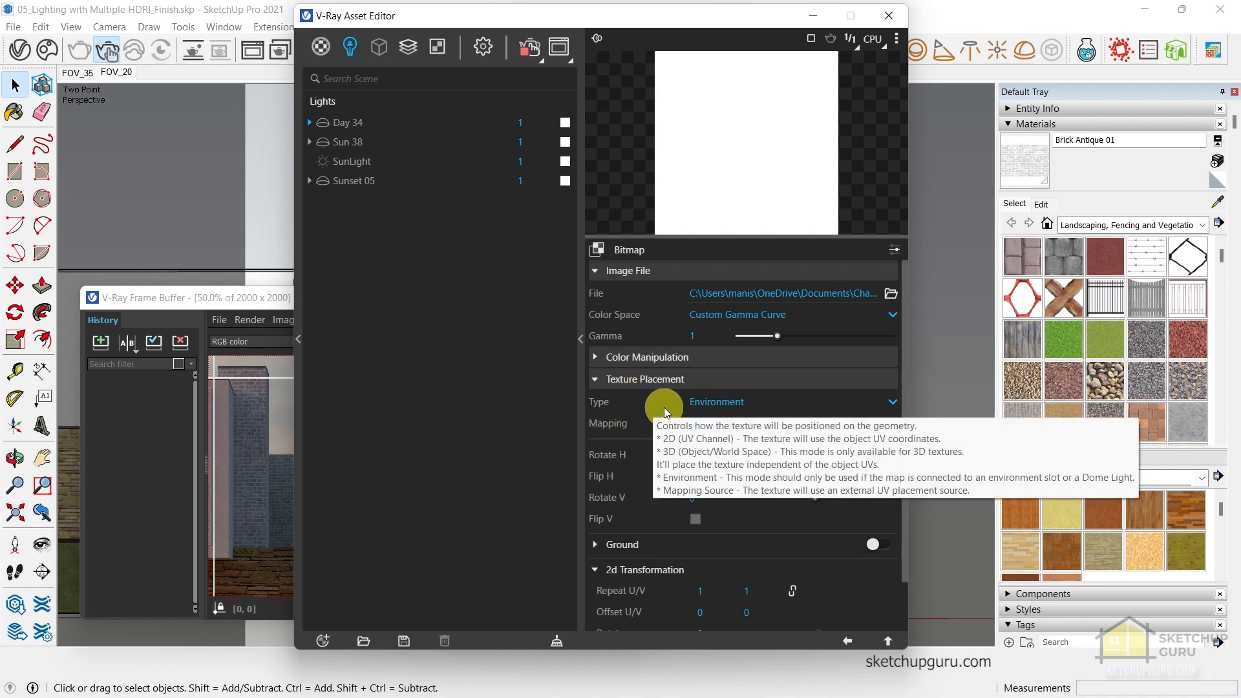
{"action": "left_click", "coordinate": [701, 421]}
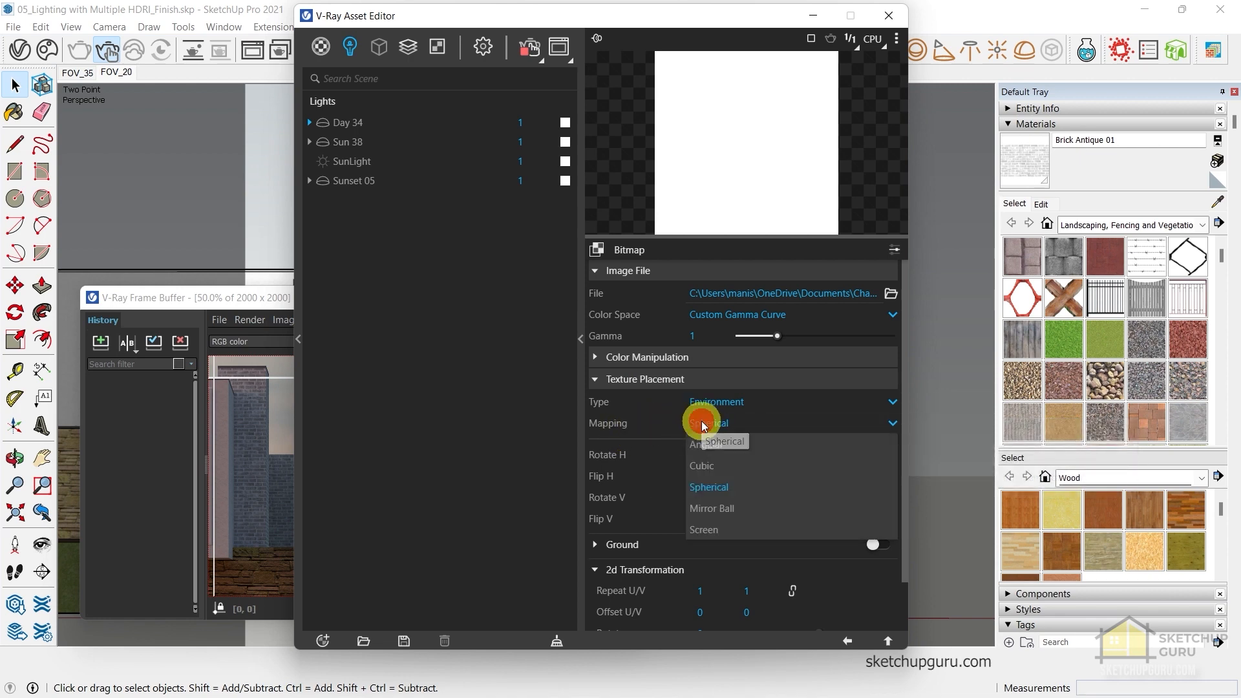
{"action": "left_click", "coordinate": [668, 421]}
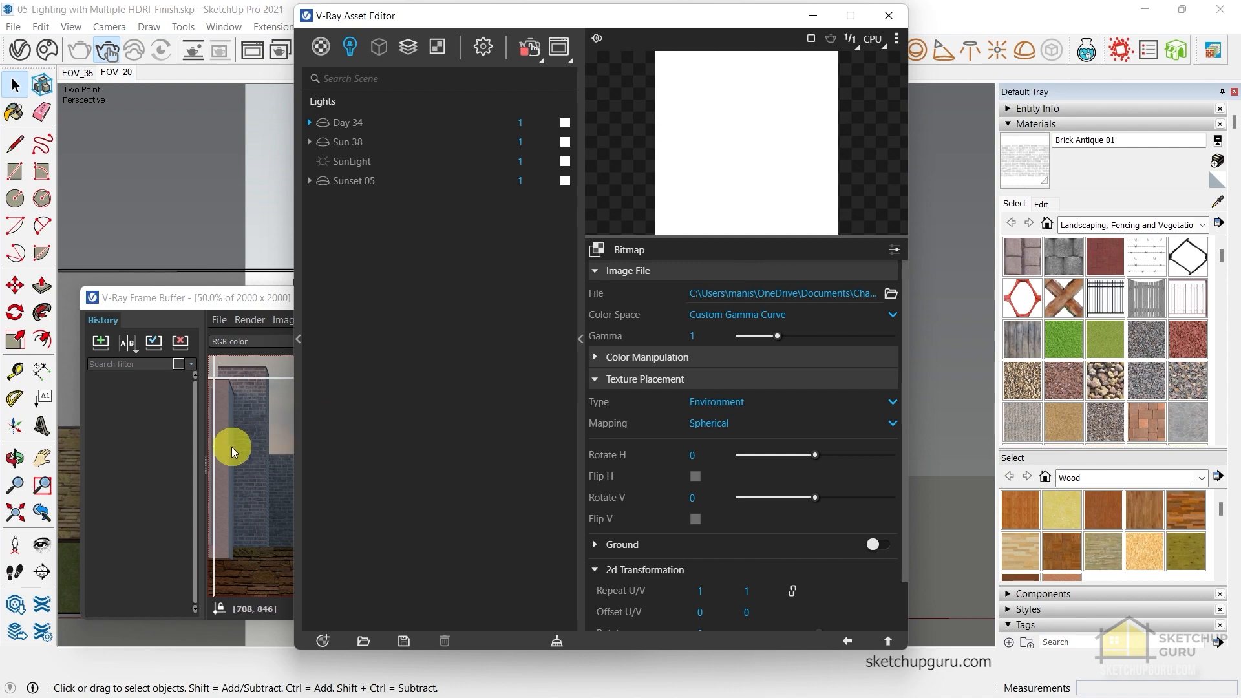
{"action": "left_click", "coordinate": [561, 60]}
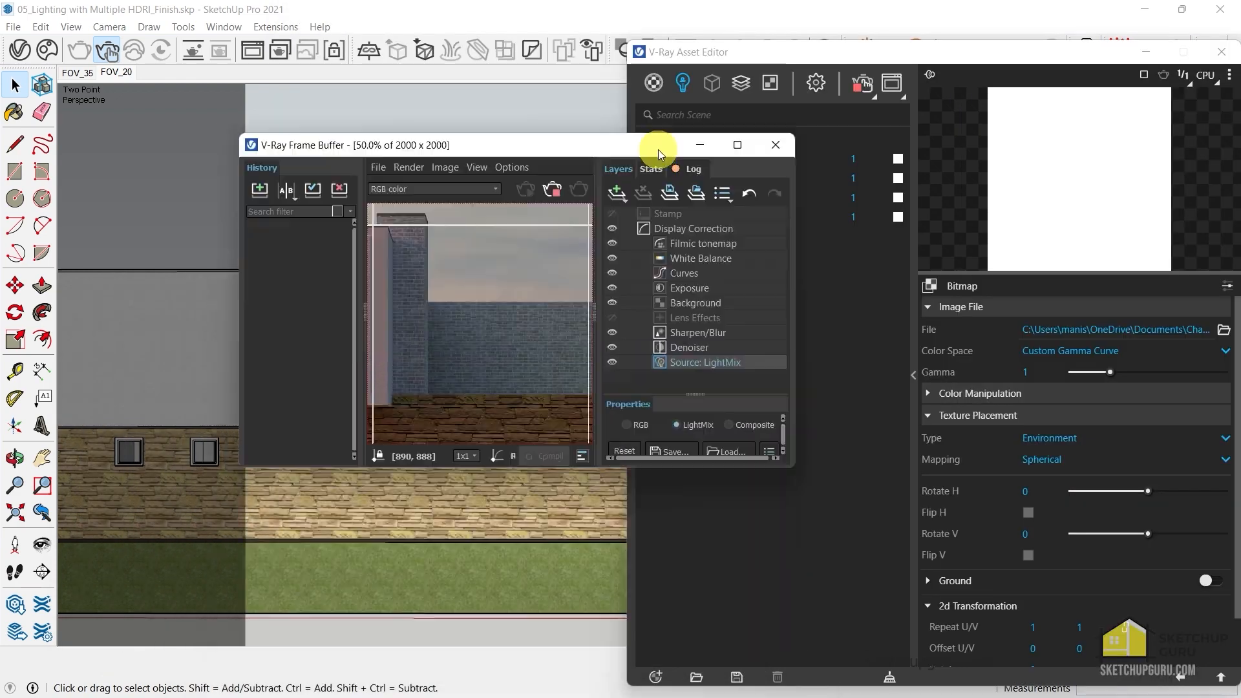
{"action": "double_click", "coordinate": [658, 138]}
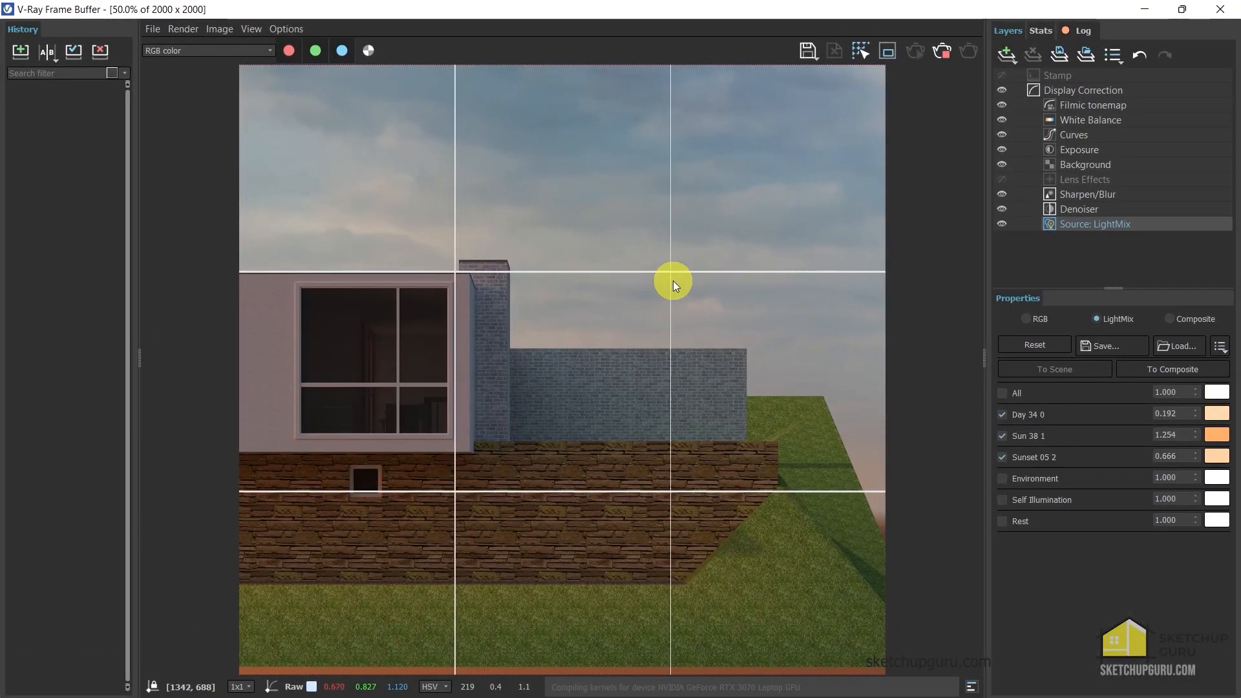
{"action": "key", "text": "alt+Tab"}
{"action": "left_click_drag", "start_coordinate": [997, 297], "coordinate": [903, 141]}
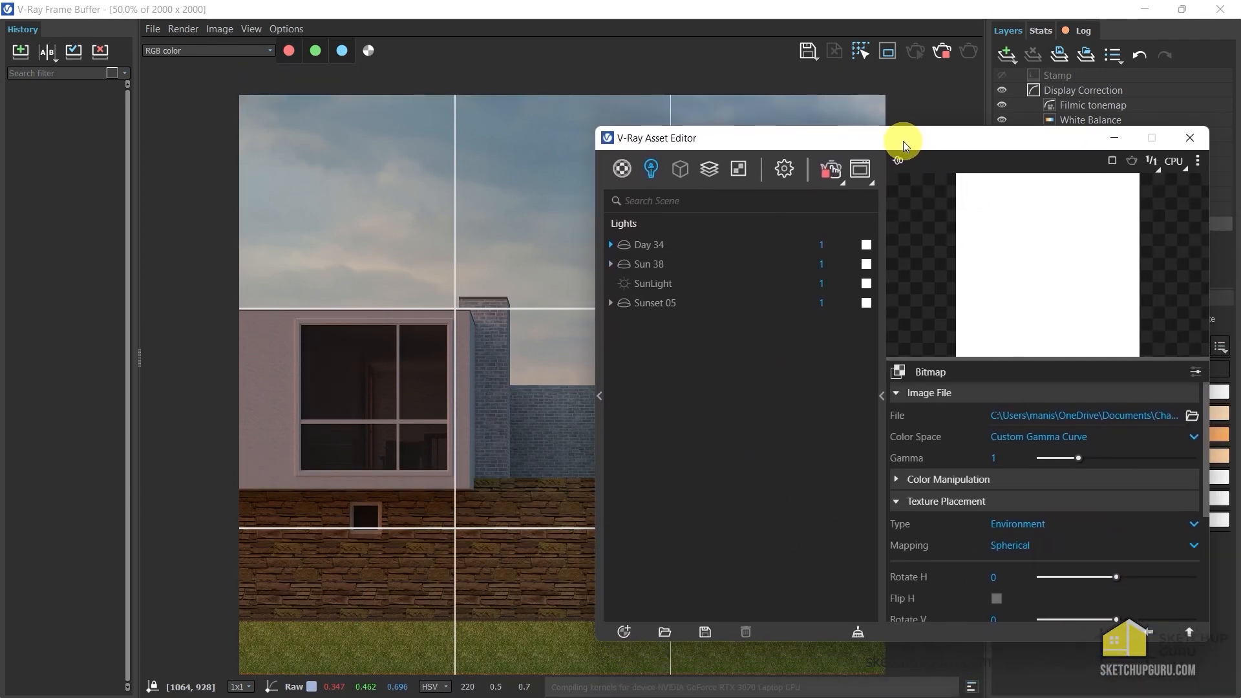
{"action": "left_click", "coordinate": [1079, 577]}
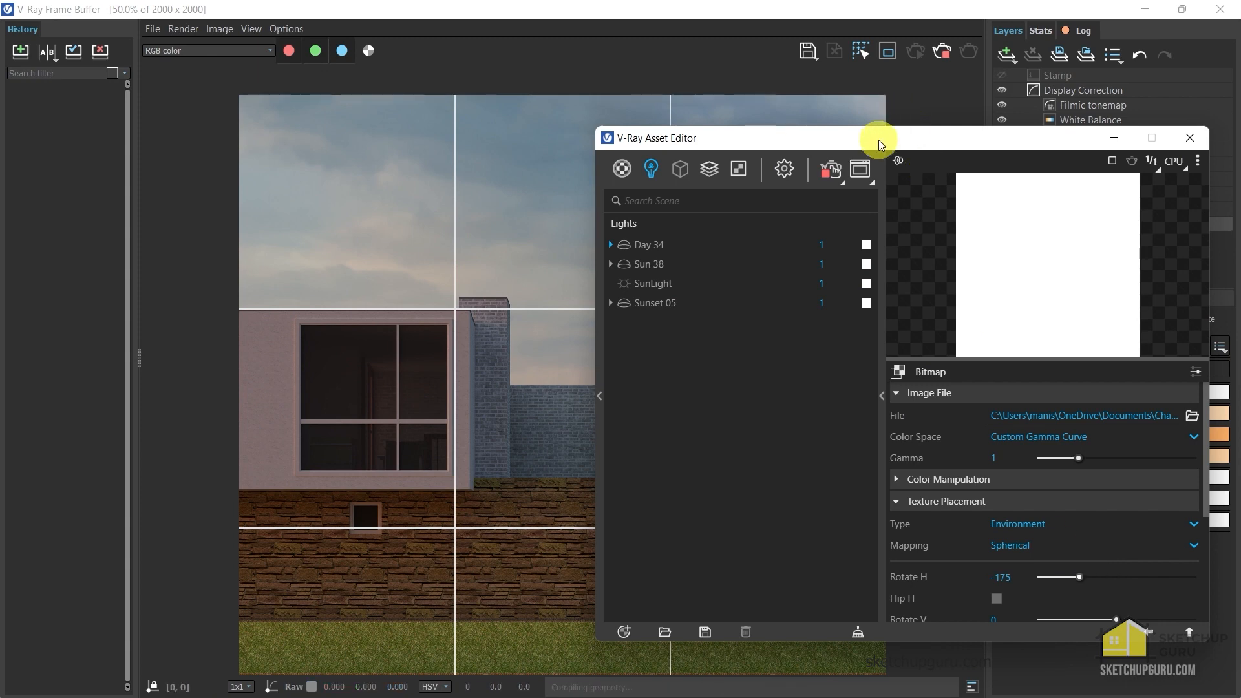
{"action": "left_click_drag", "start_coordinate": [879, 140], "coordinate": [870, 288]}
{"action": "left_click_drag", "start_coordinate": [747, 300], "coordinate": [764, 68]}
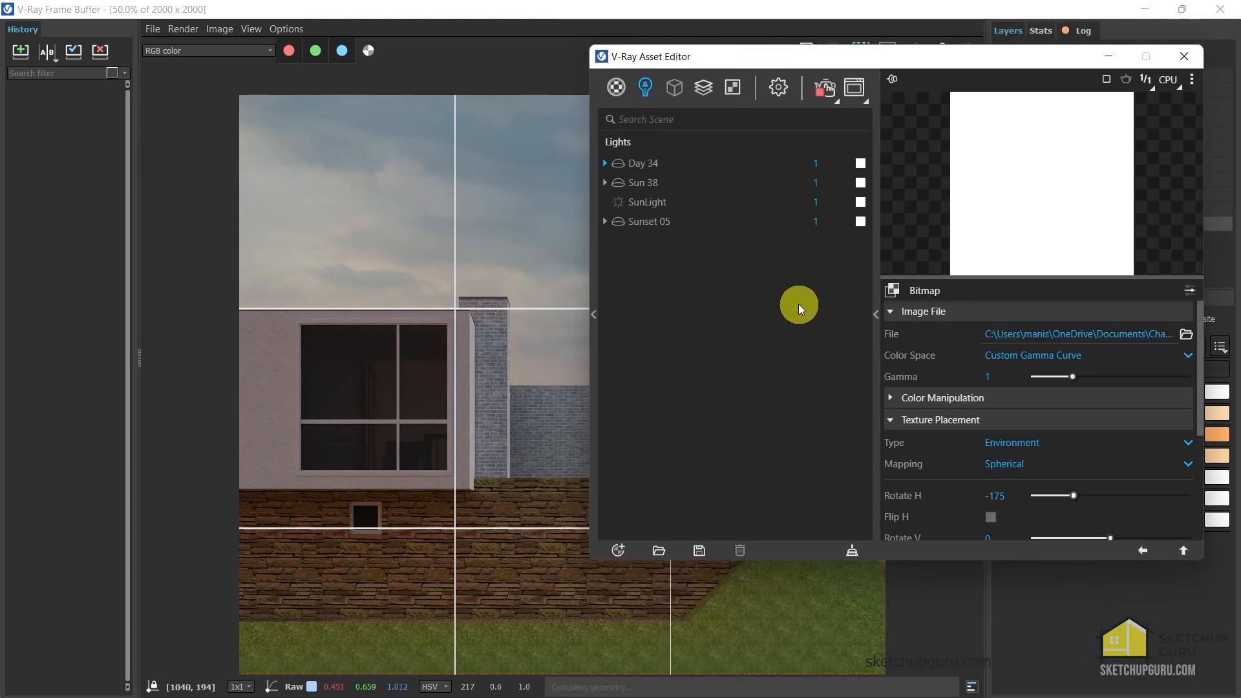
Disable Use Transform on the Sun 38 dome light and set its HDRI's horizontal rotation to about 101.3
{"action": "left_click", "coordinate": [637, 186]}
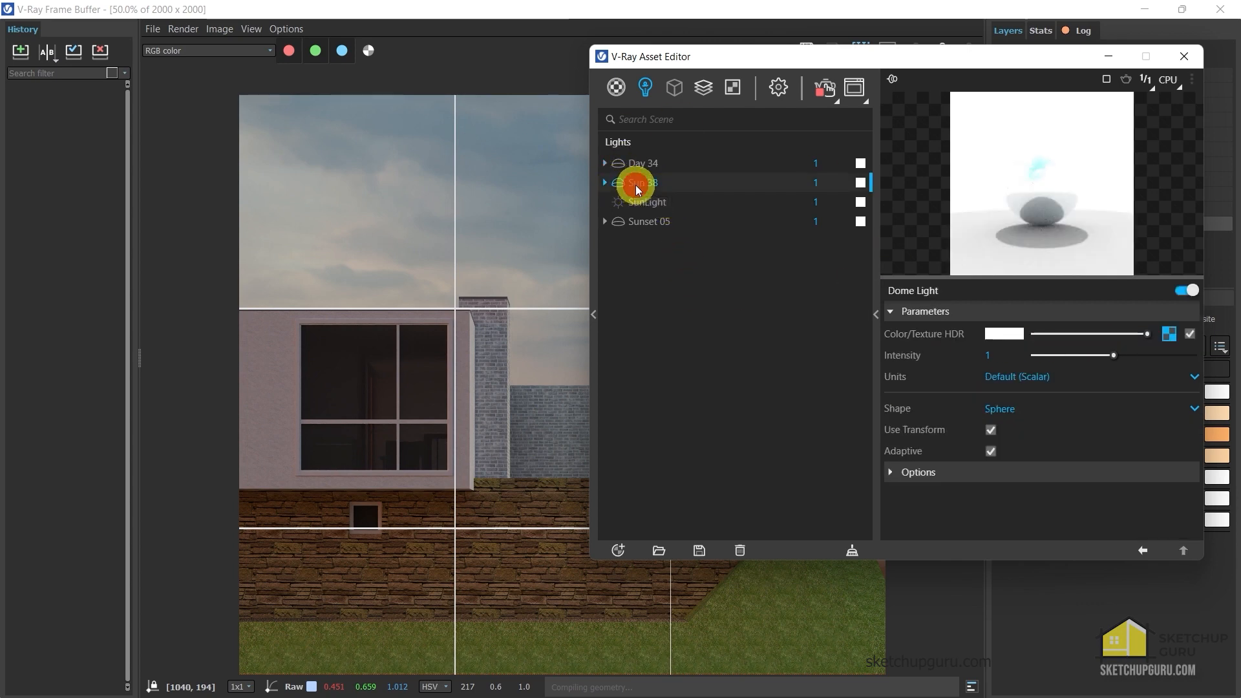
{"action": "left_click", "coordinate": [993, 429]}
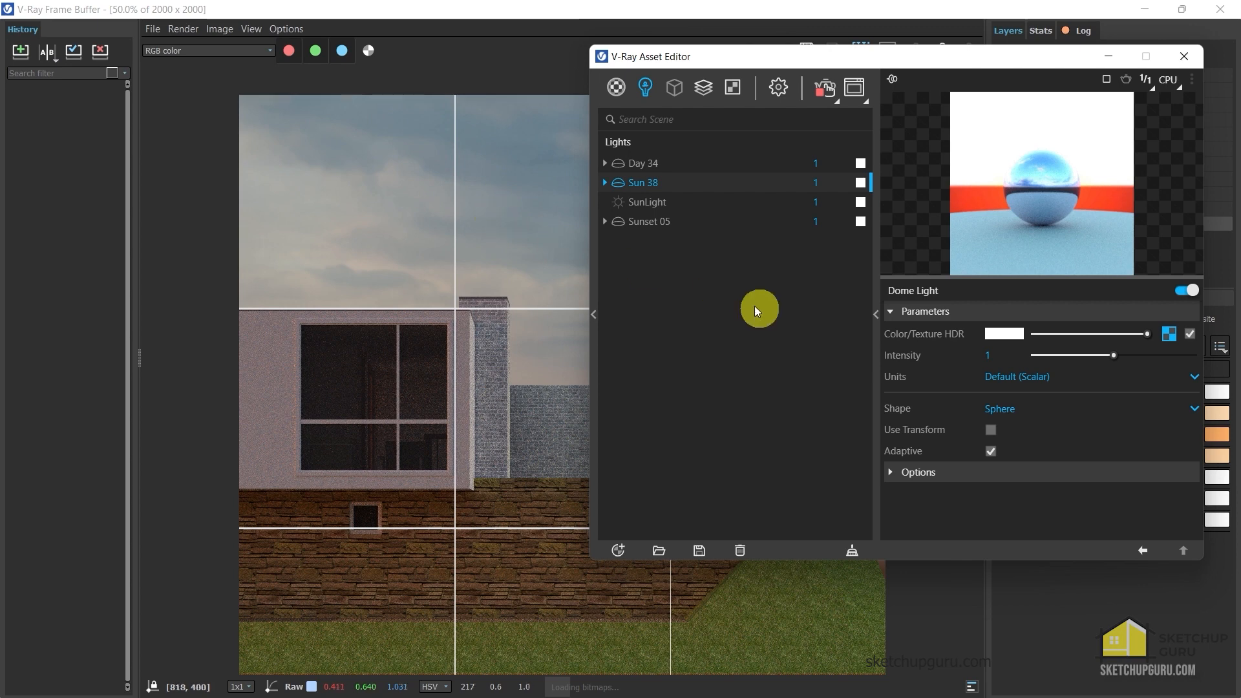
{"action": "left_click", "coordinate": [1165, 337]}
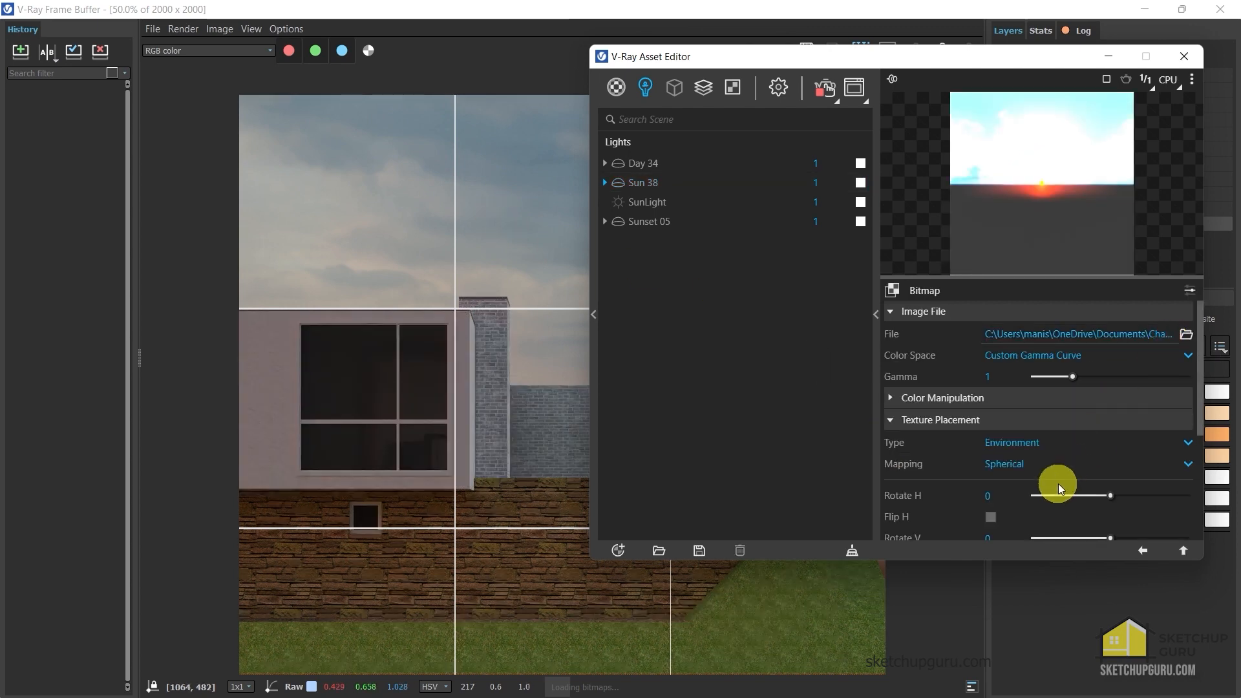
{"action": "left_click_drag", "start_coordinate": [1072, 493], "coordinate": [1078, 495]}
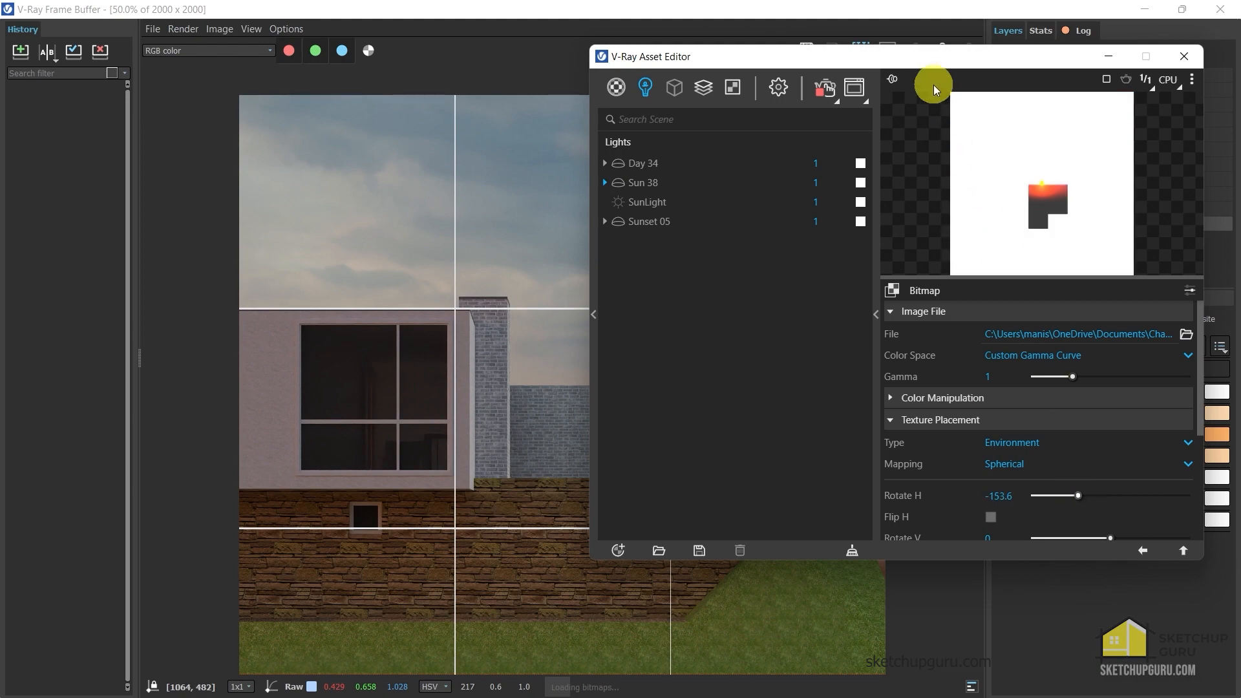
{"action": "left_click_drag", "start_coordinate": [917, 57], "coordinate": [63, 44]}
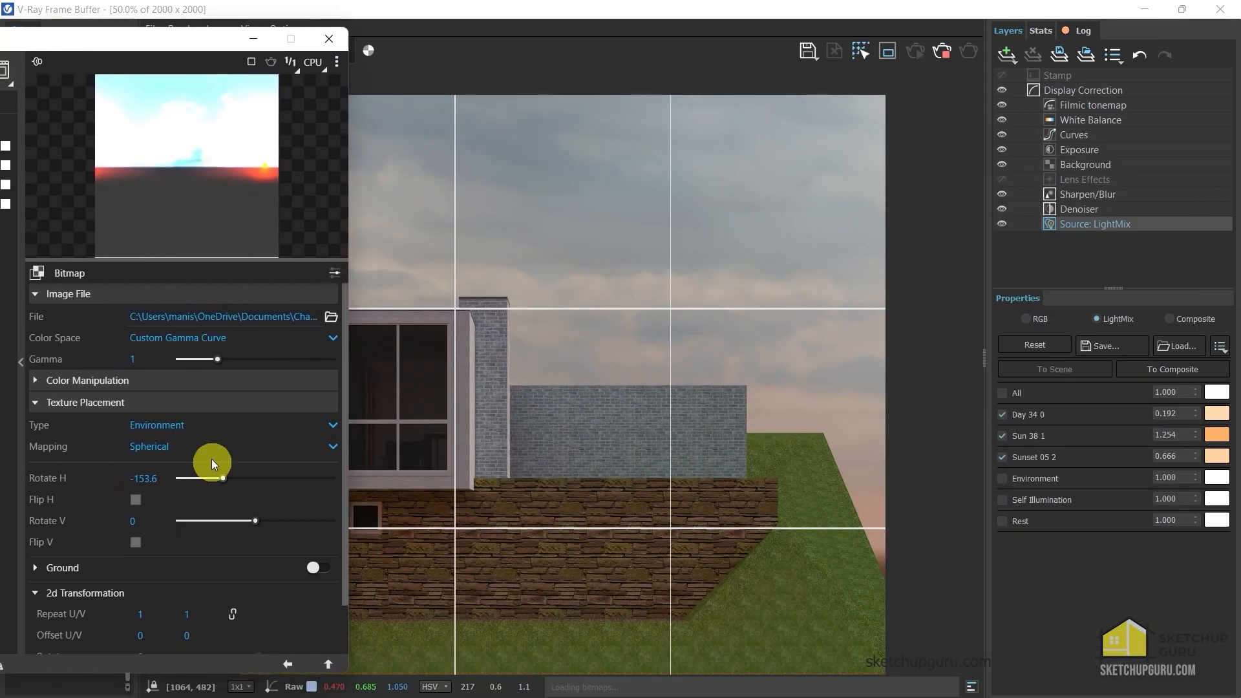
{"action": "left_click_drag", "start_coordinate": [223, 479], "coordinate": [276, 479]}
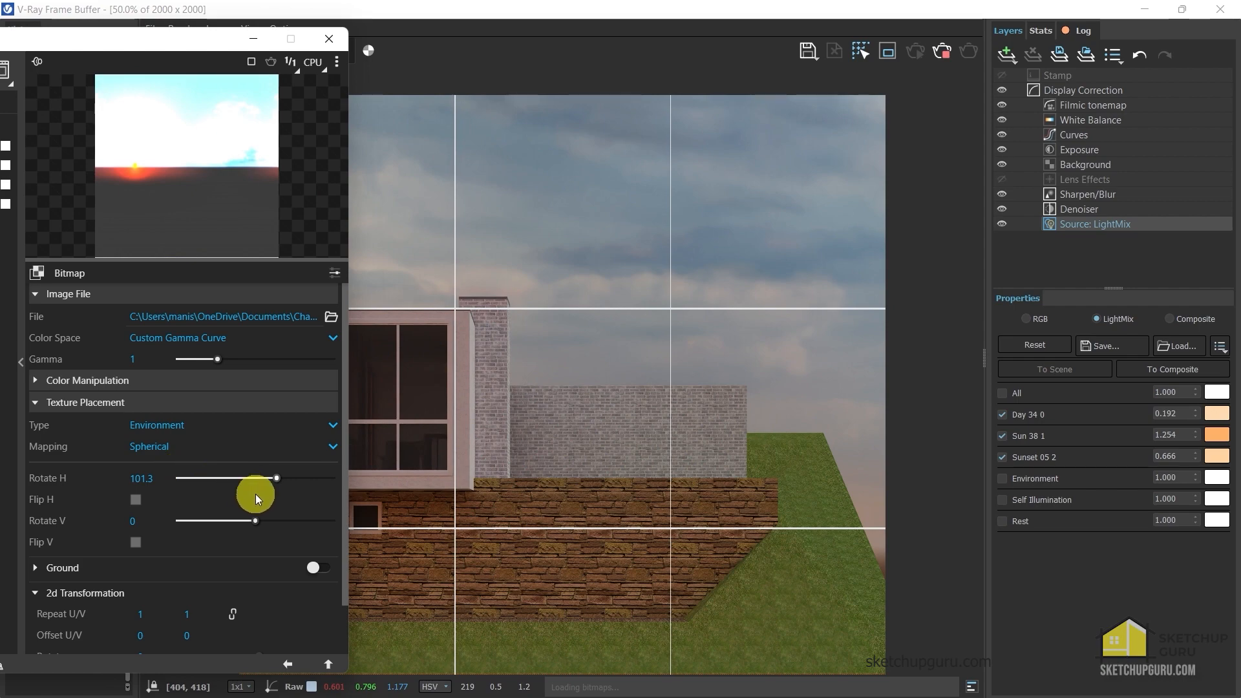
{"action": "left_click_drag", "start_coordinate": [159, 44], "coordinate": [830, 37]}
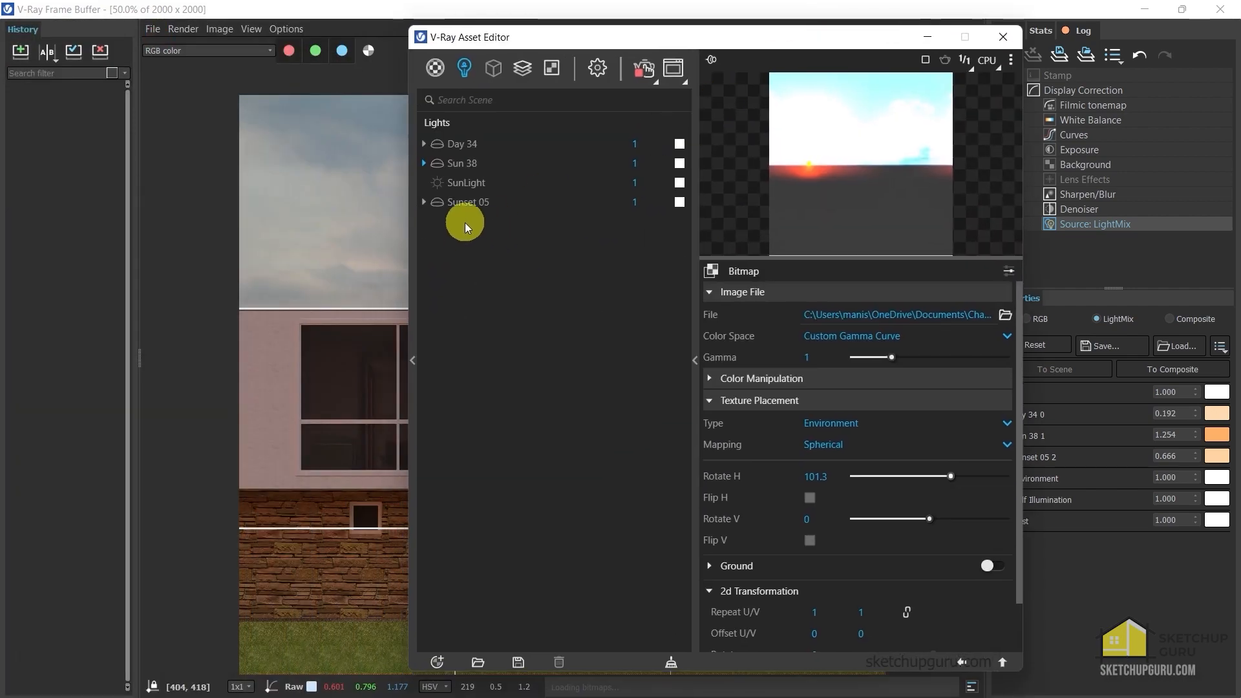
Disable Use Transform on the Sunset 05 dome light and set its HDRI's horizontal rotation to about -153.6
{"action": "left_click", "coordinate": [471, 203]}
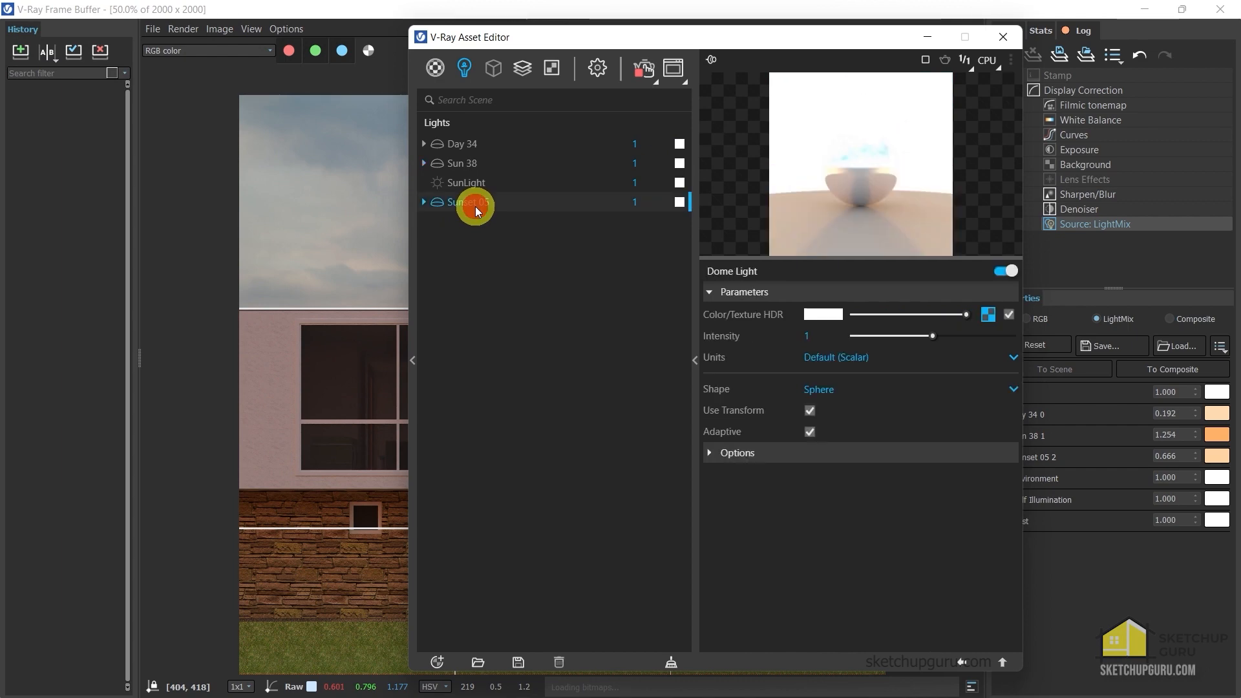
{"action": "left_click", "coordinate": [810, 411]}
{"action": "left_click", "coordinate": [989, 320]}
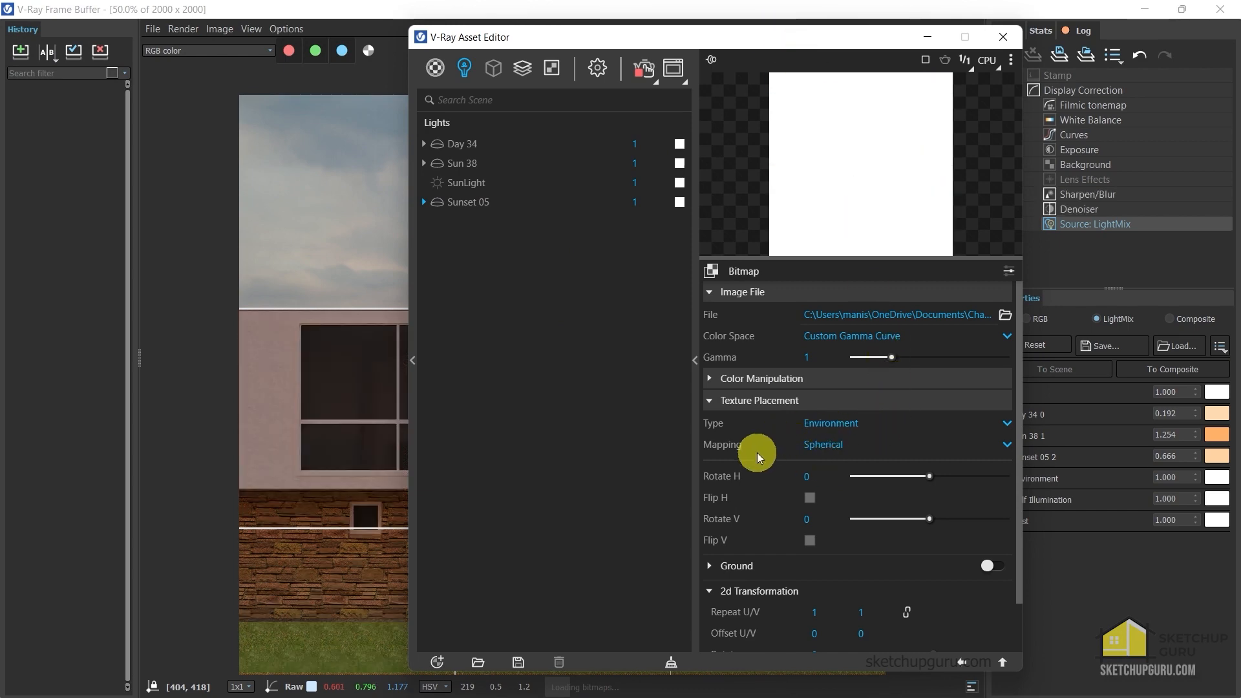
{"action": "left_click", "coordinate": [899, 476]}
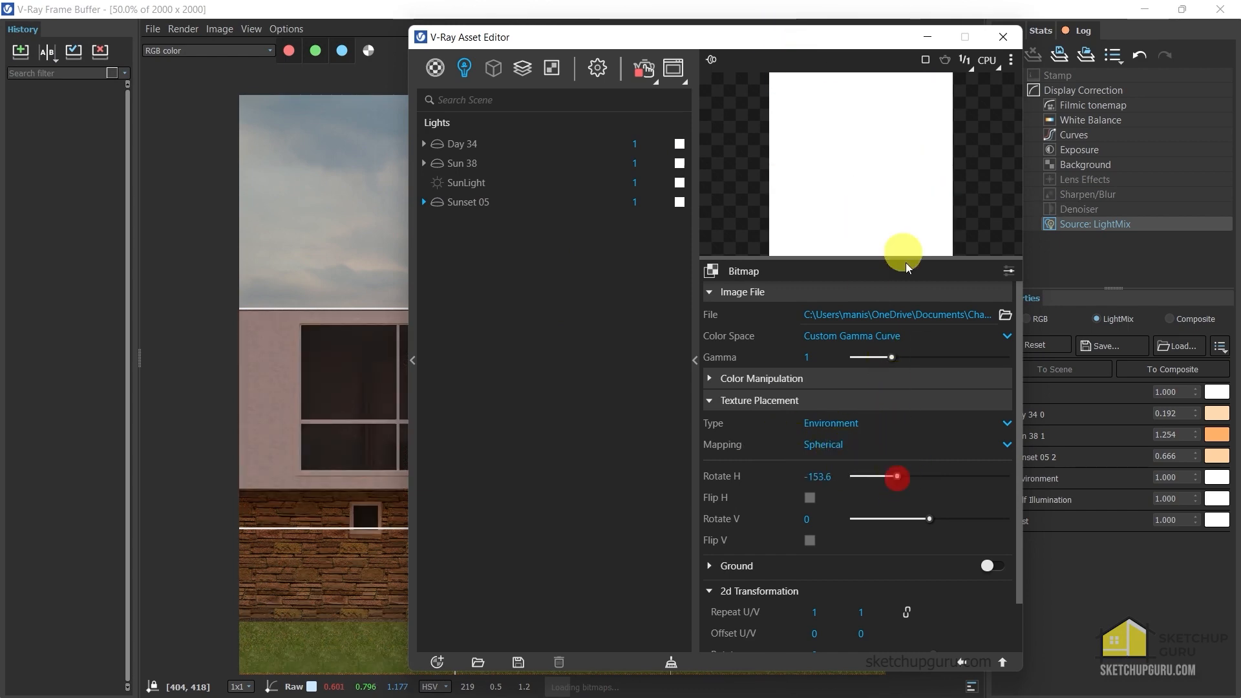
{"action": "left_click_drag", "start_coordinate": [744, 30], "coordinate": [787, 79]}
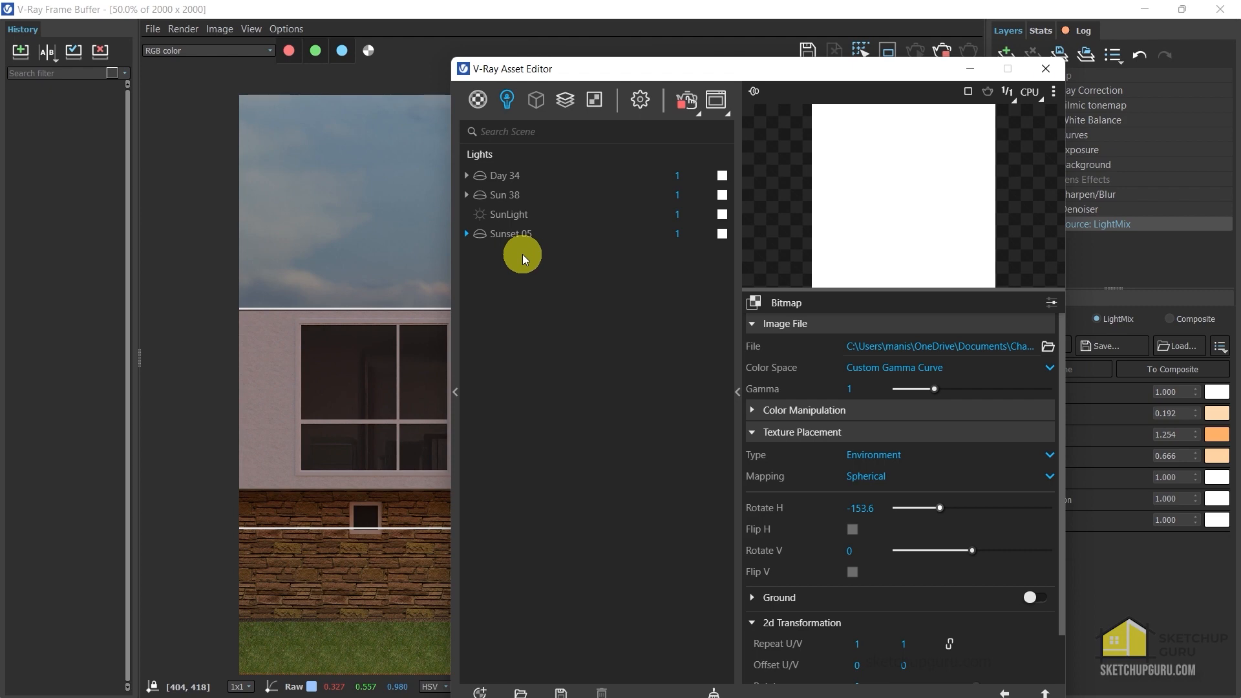
Reset the horizontal rotation of the Sunset 05 HDRI texture to 0
{"action": "left_click_drag", "start_coordinate": [558, 71], "coordinate": [146, 24]}
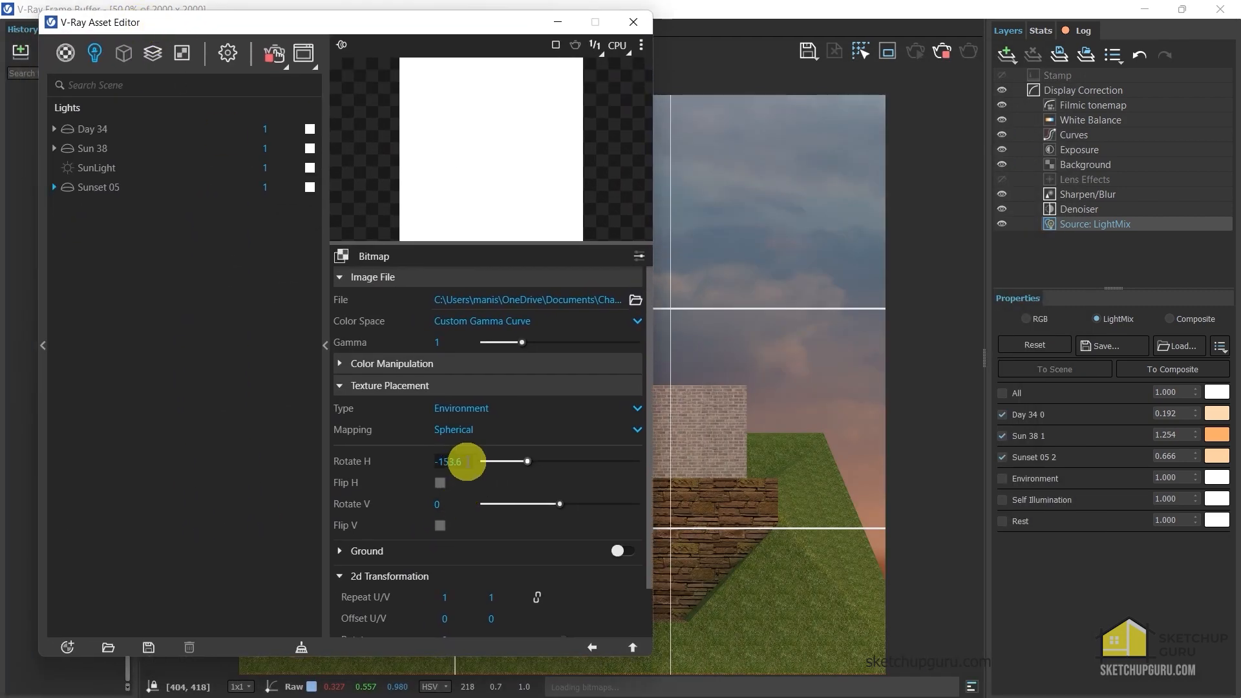
{"action": "left_click", "coordinate": [462, 461]}
{"action": "type", "text": "0"}
{"action": "key", "text": "Return"}
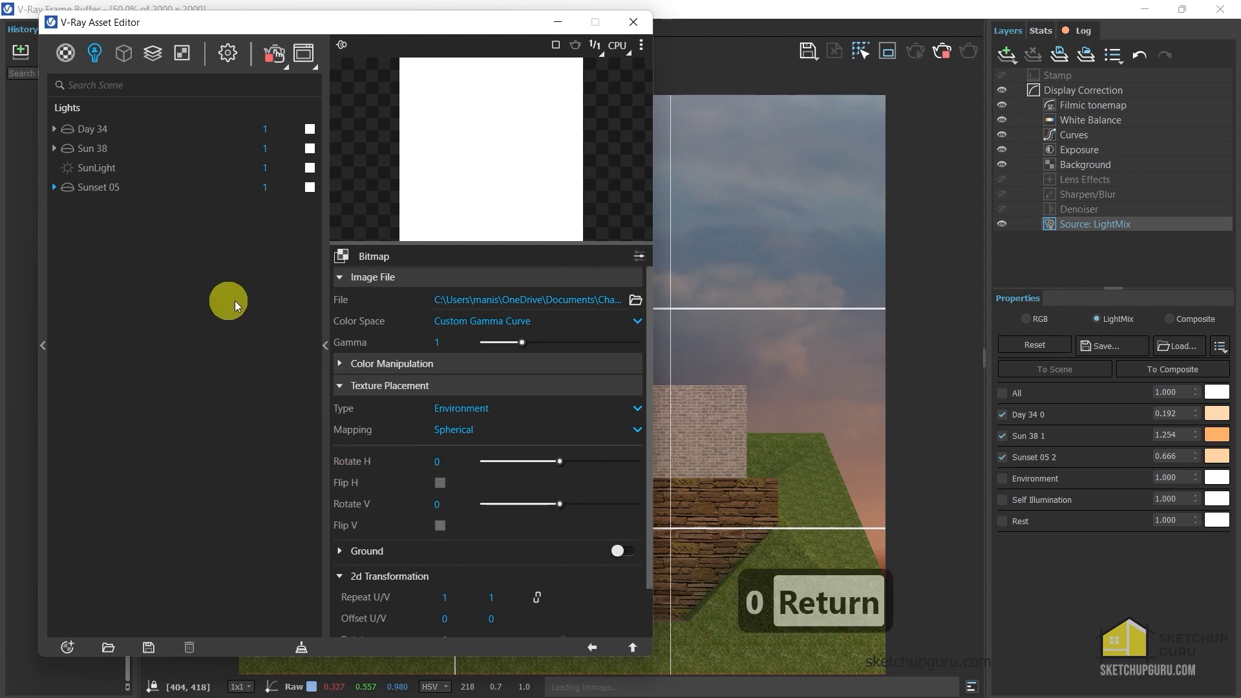
Set the horizontal rotation of the Sun 38 dome light's HDRI texture to 0
{"action": "left_click", "coordinate": [84, 148]}
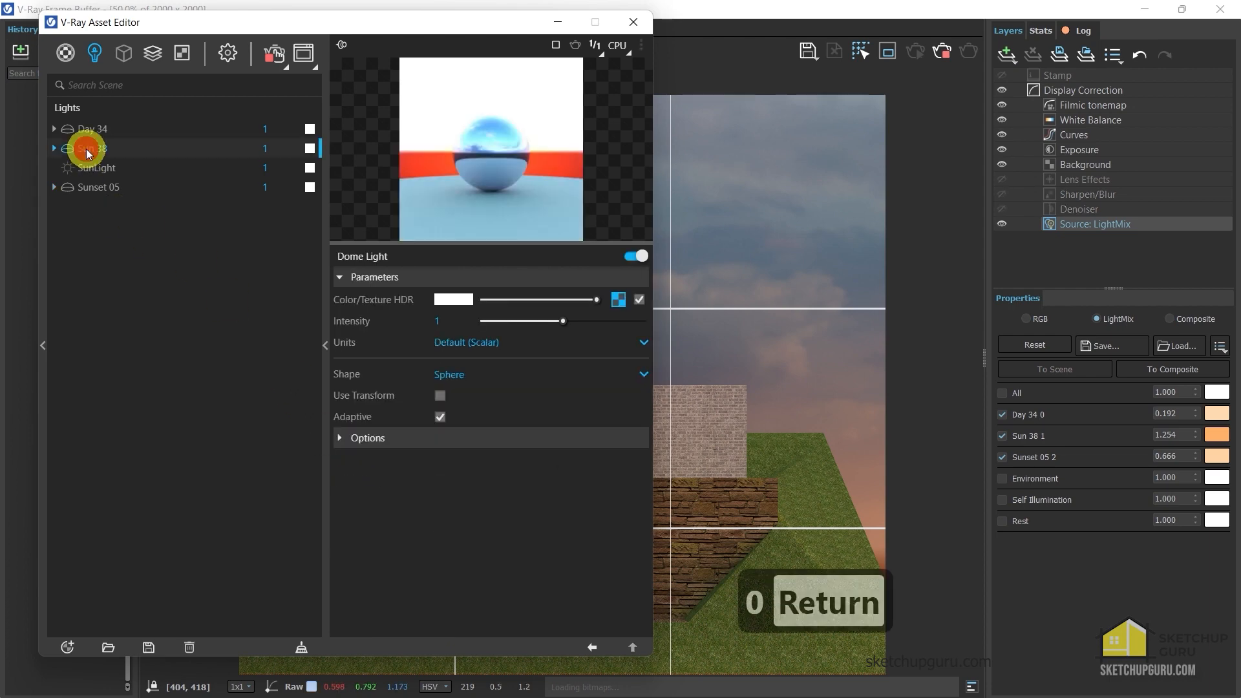
{"action": "left_click", "coordinate": [618, 299]}
{"action": "left_click", "coordinate": [464, 462]}
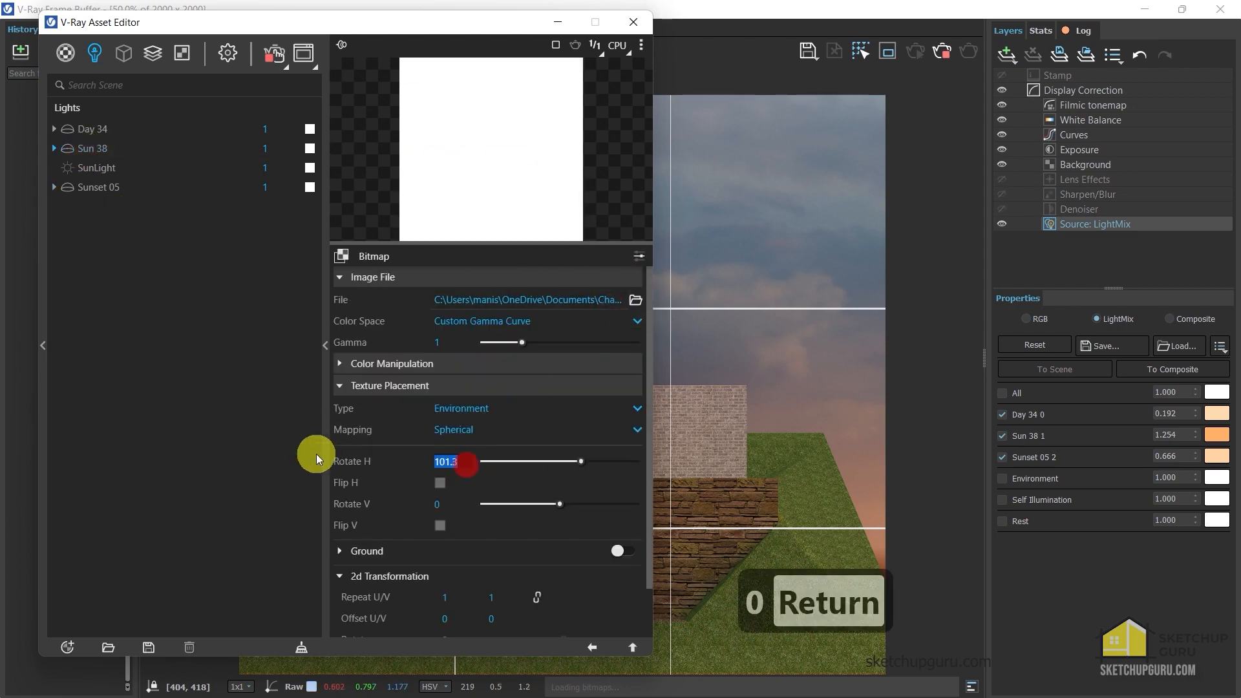
{"action": "type", "text": "0.1"}
{"action": "key", "text": "BackSpace"}
{"action": "key", "text": "BackSpace"}
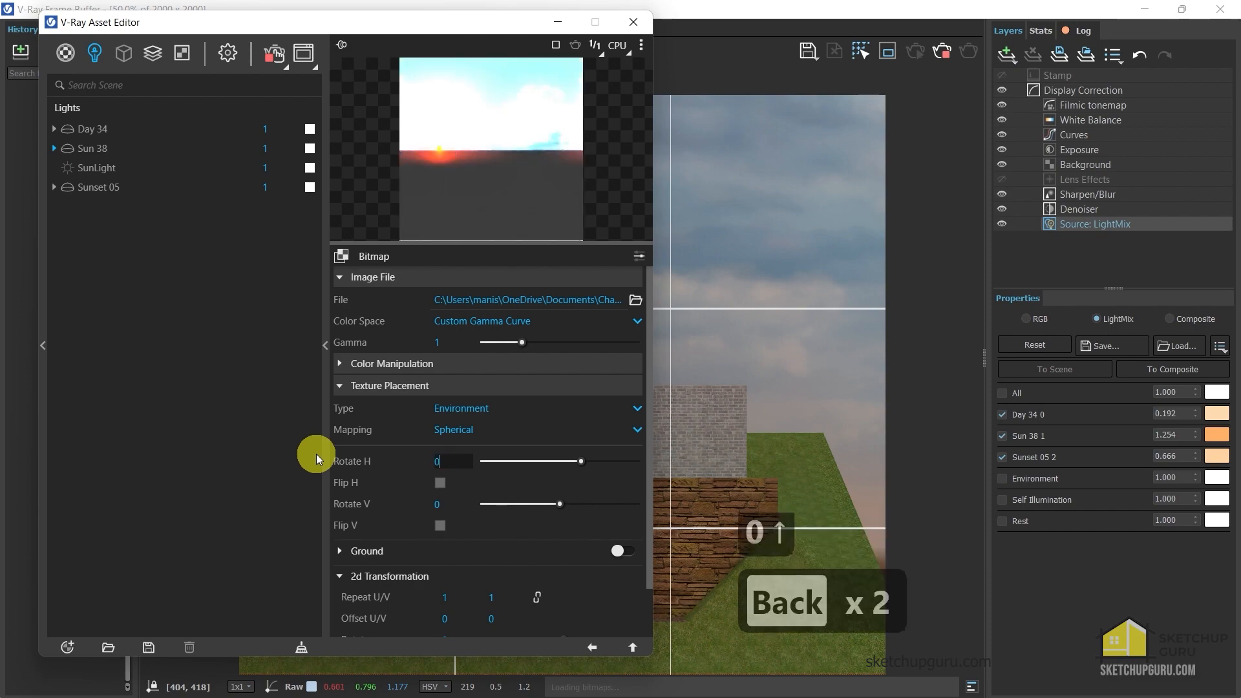
{"action": "key", "text": "Return"}
Set the Day 34 HDRI's horizontal rotation to 0 and close the V-Ray Asset Editor
{"action": "left_click", "coordinate": [71, 129]}
{"action": "left_click", "coordinate": [615, 299]}
{"action": "type", "text": "0"}
{"action": "key", "text": "Return"}
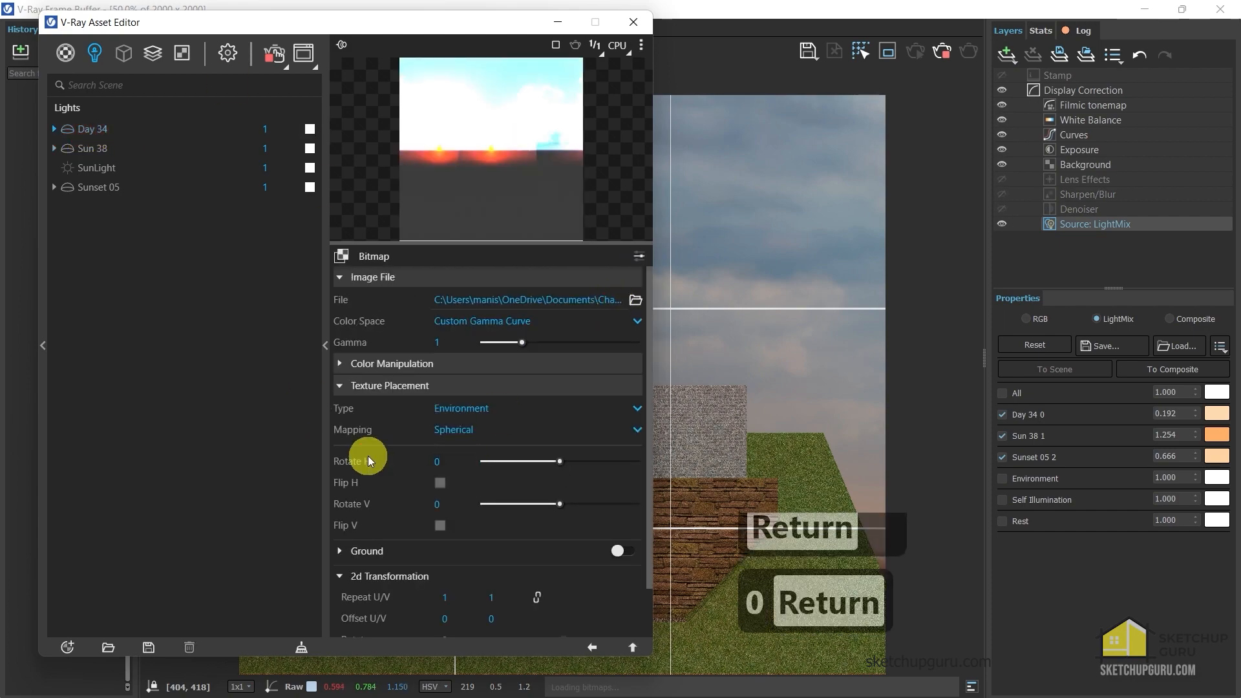
{"action": "left_click_drag", "start_coordinate": [405, 22], "coordinate": [719, 77]}
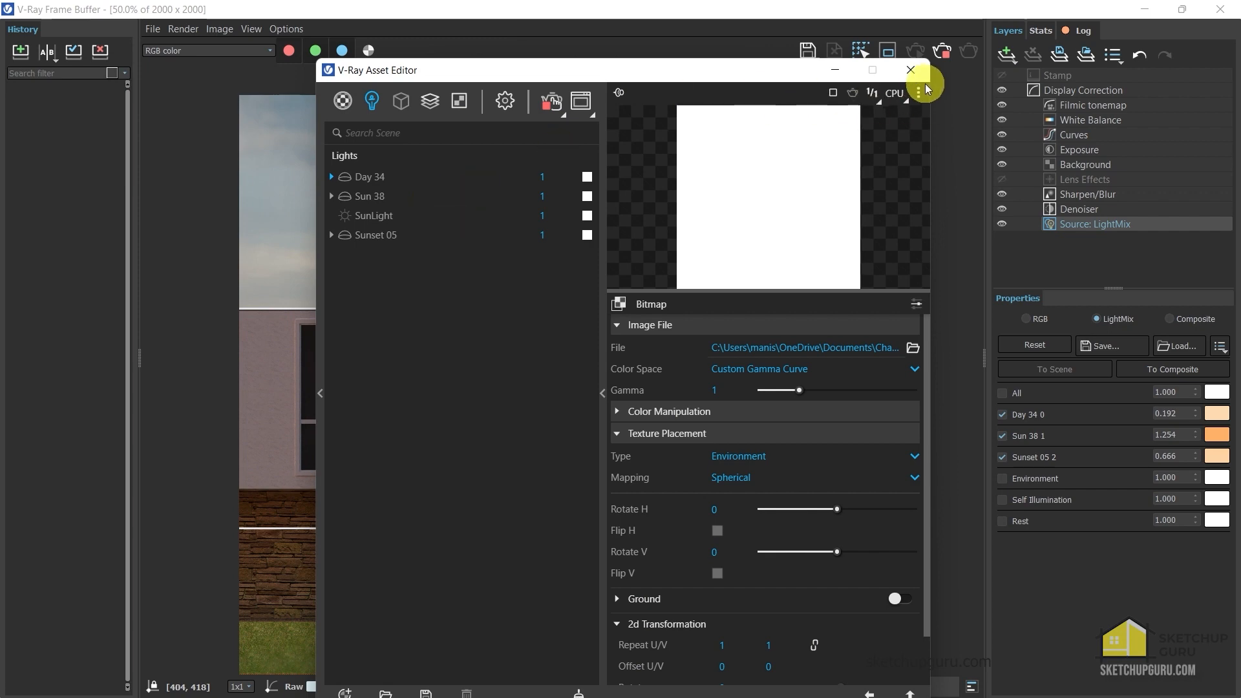
{"action": "left_click", "coordinate": [912, 71]}
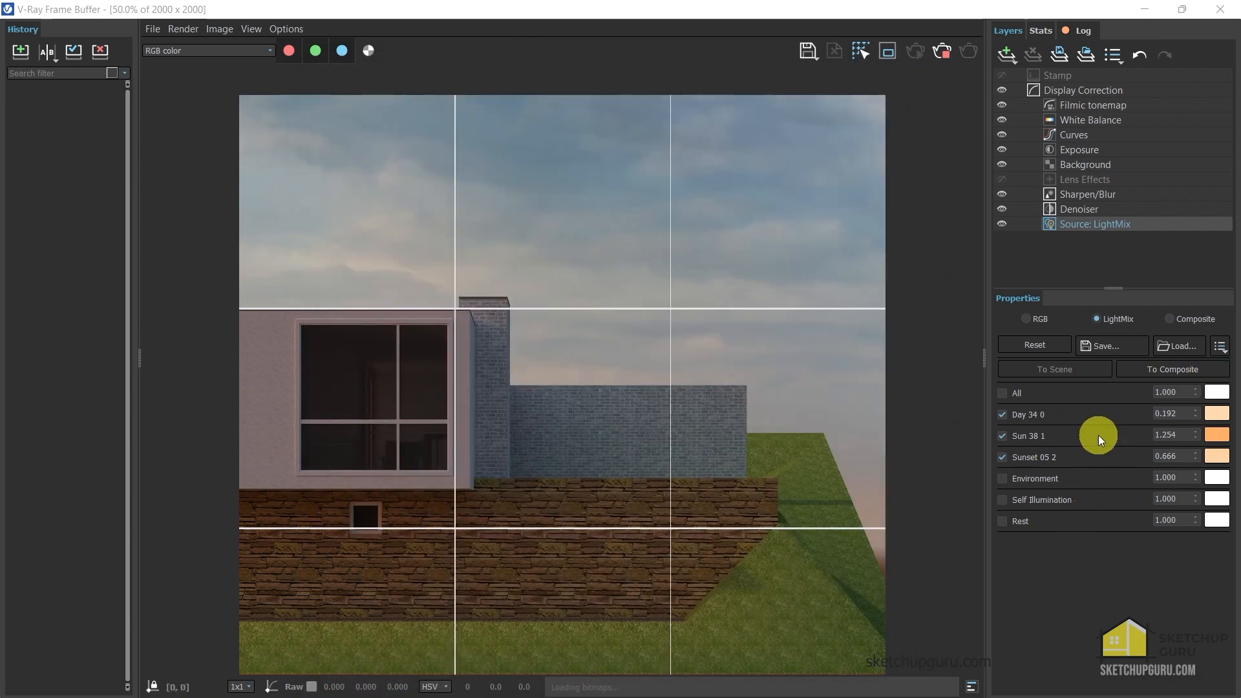
Save the current Light Mix settings as a LightMix preset named "Lighting with Multiple HDRI"
{"action": "left_click", "coordinate": [1105, 349]}
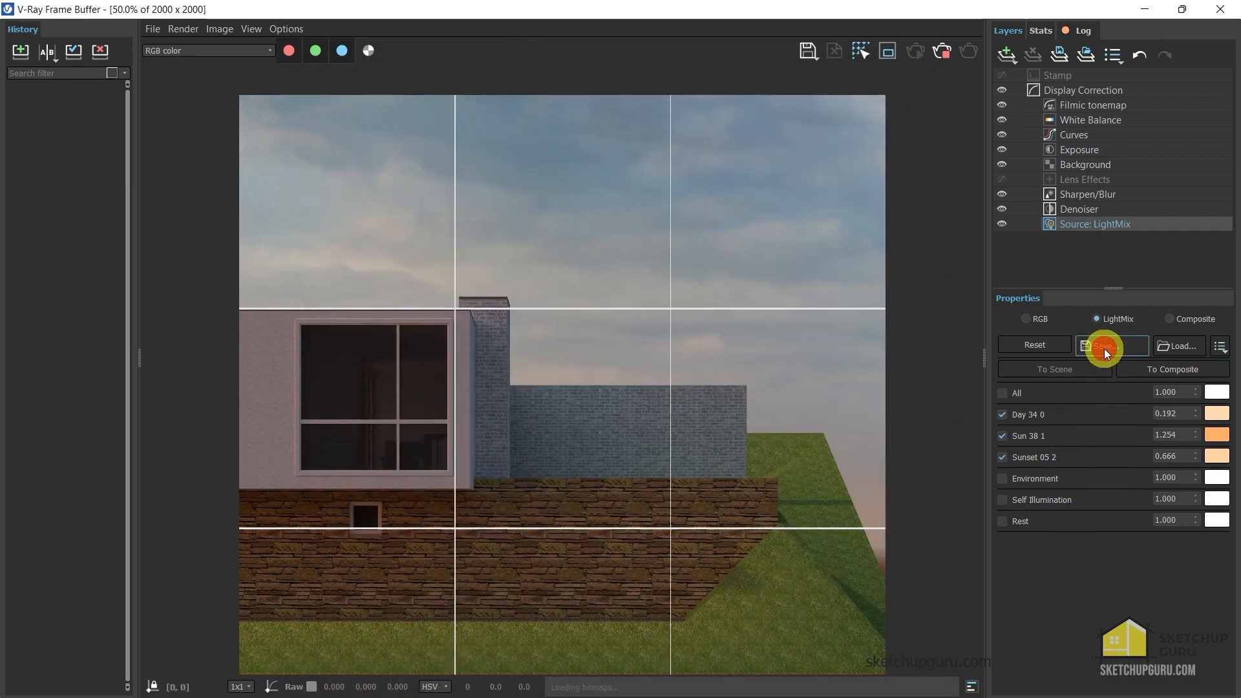
{"action": "type", "text": "L"}
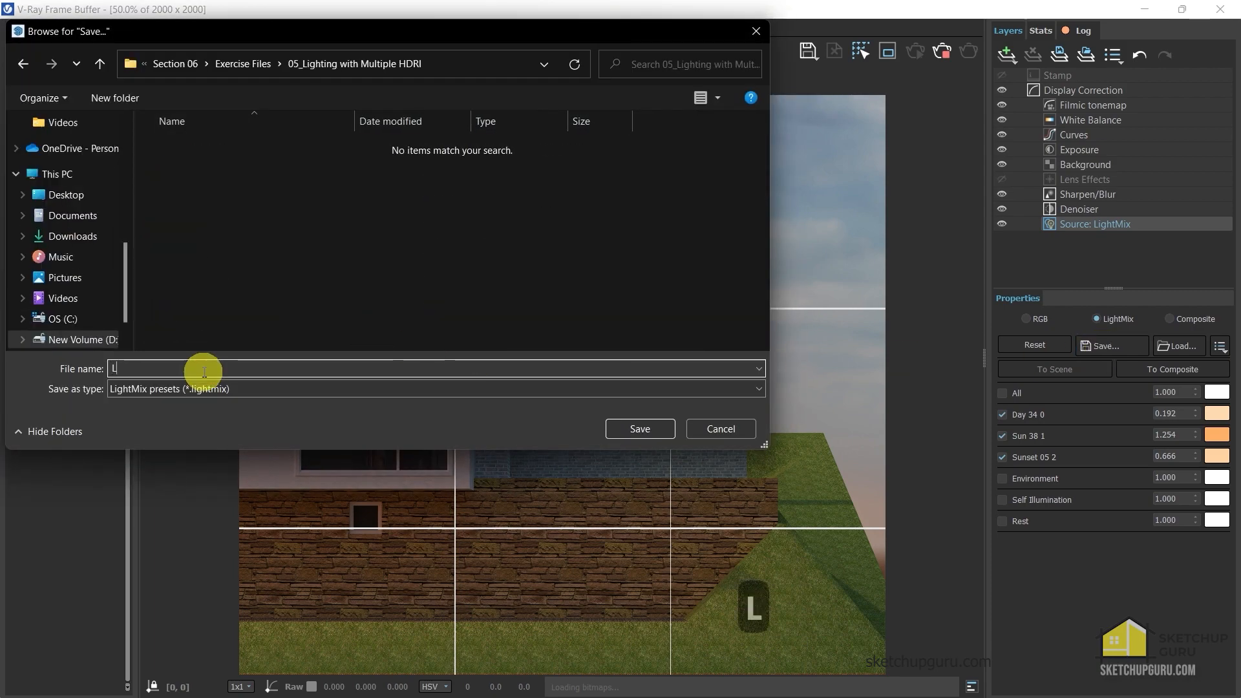
{"action": "type", "text": "ighting with M"}
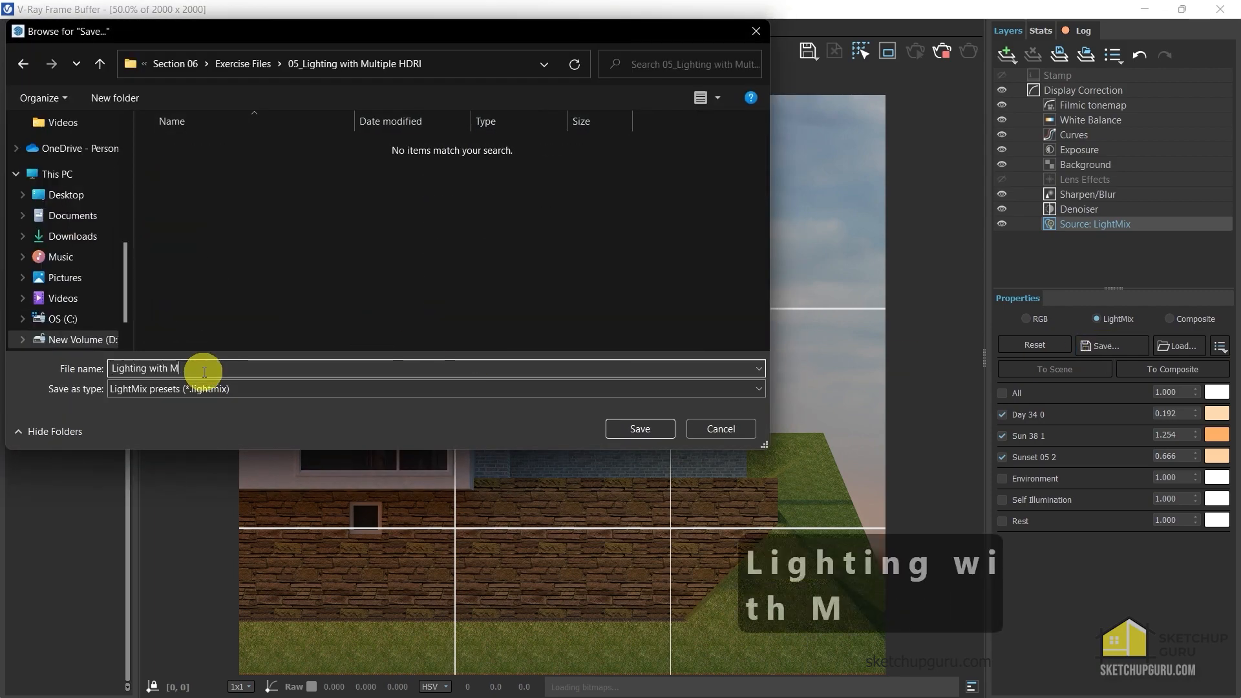
{"action": "type", "text": "ultiple HDRI"}
{"action": "key", "text": "Return"}
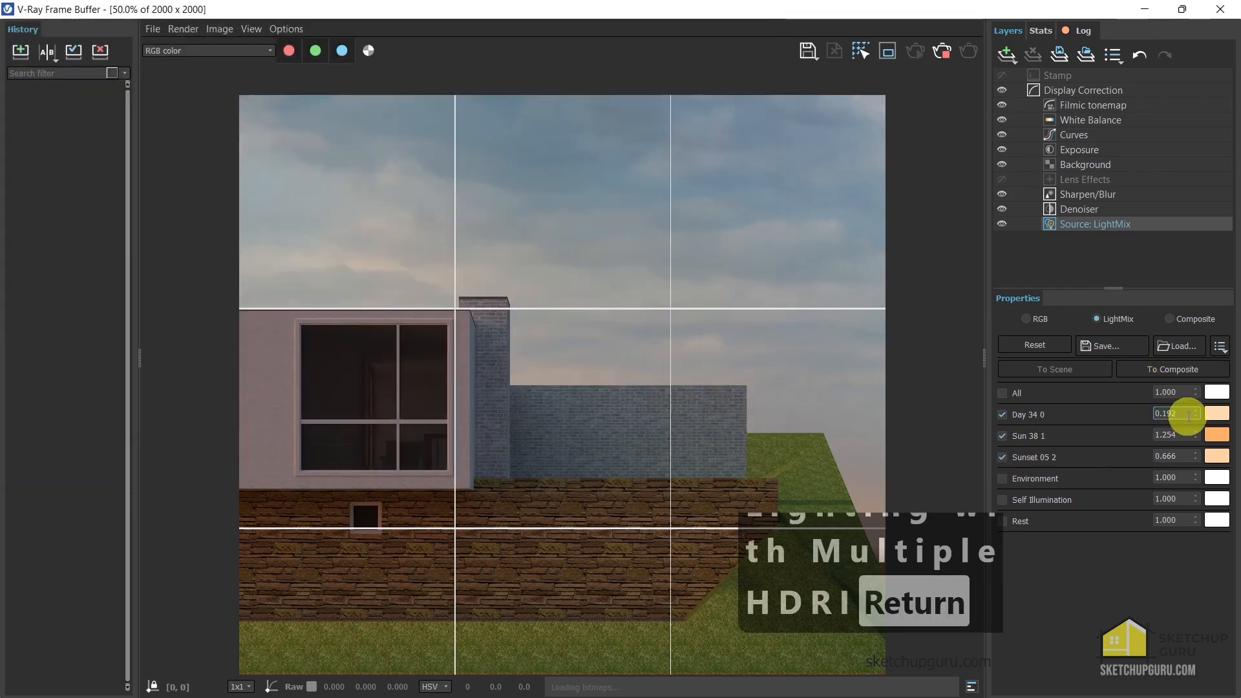
View the saved LightMix preset in the load dialog and cancel without loading it
{"action": "left_click", "coordinate": [1185, 345]}
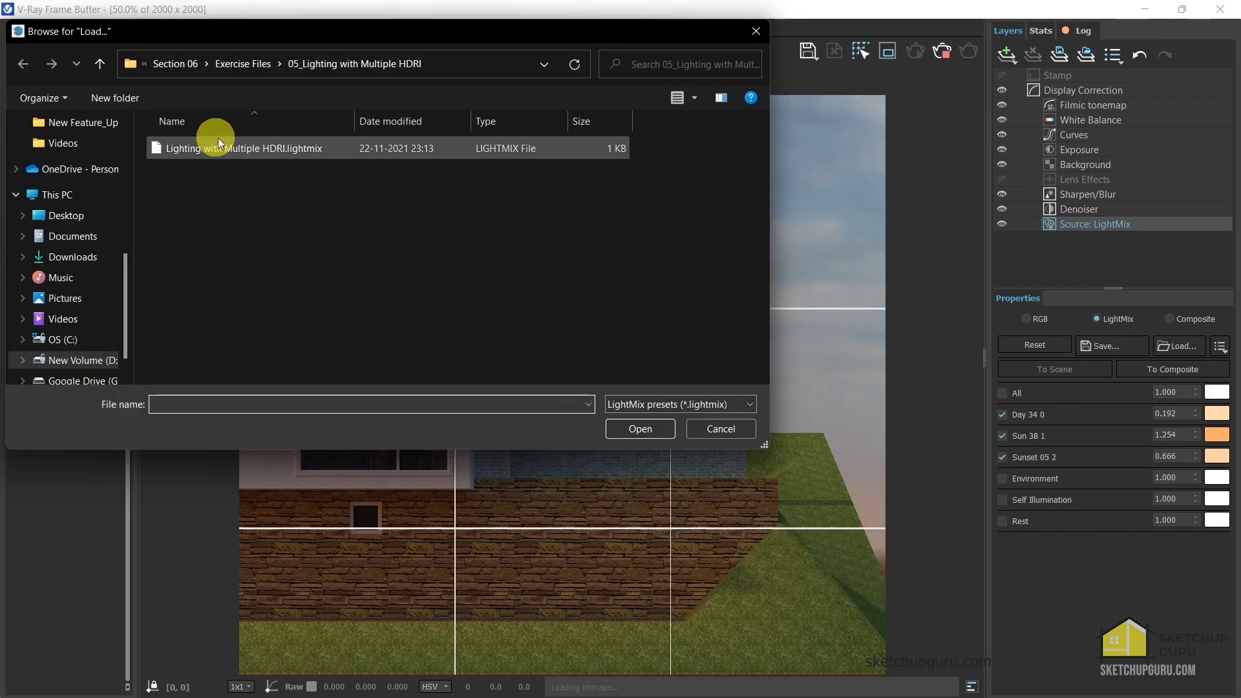
{"action": "left_click", "coordinate": [713, 436]}
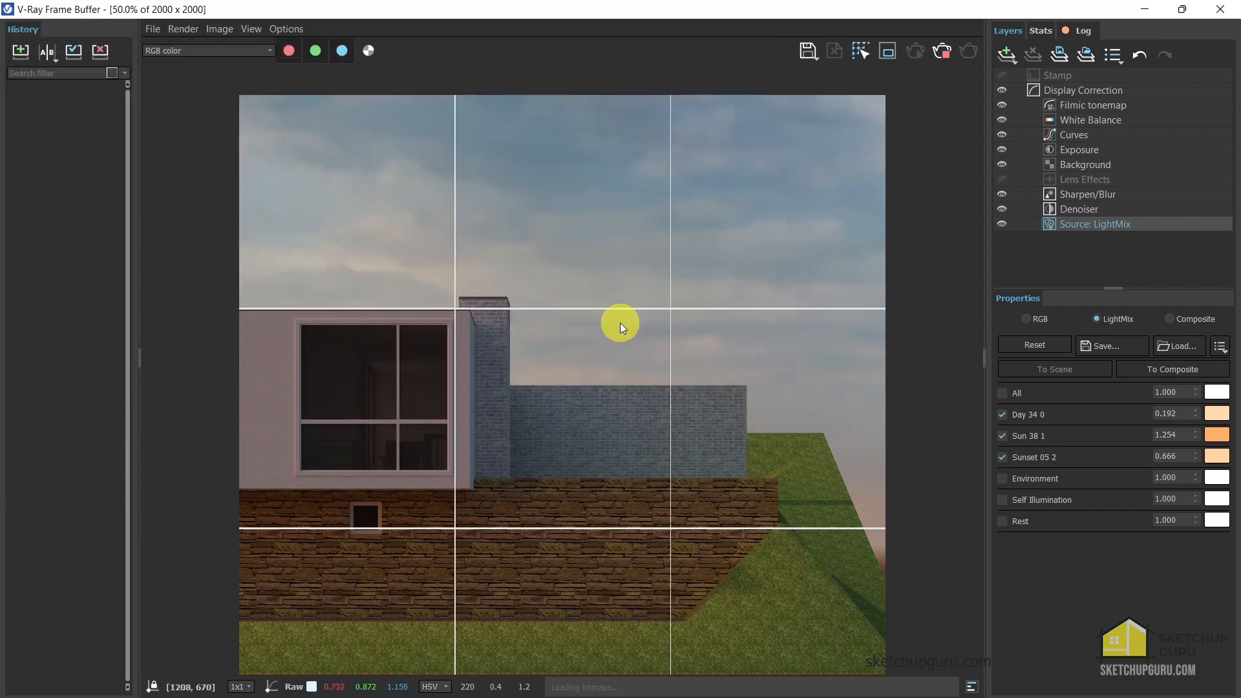
{"action": "scroll", "coordinate": [619, 323], "scroll_direction": "down", "scroll_amount": 1}
{"action": "scroll", "coordinate": [623, 344], "scroll_direction": "up", "scroll_amount": 1}
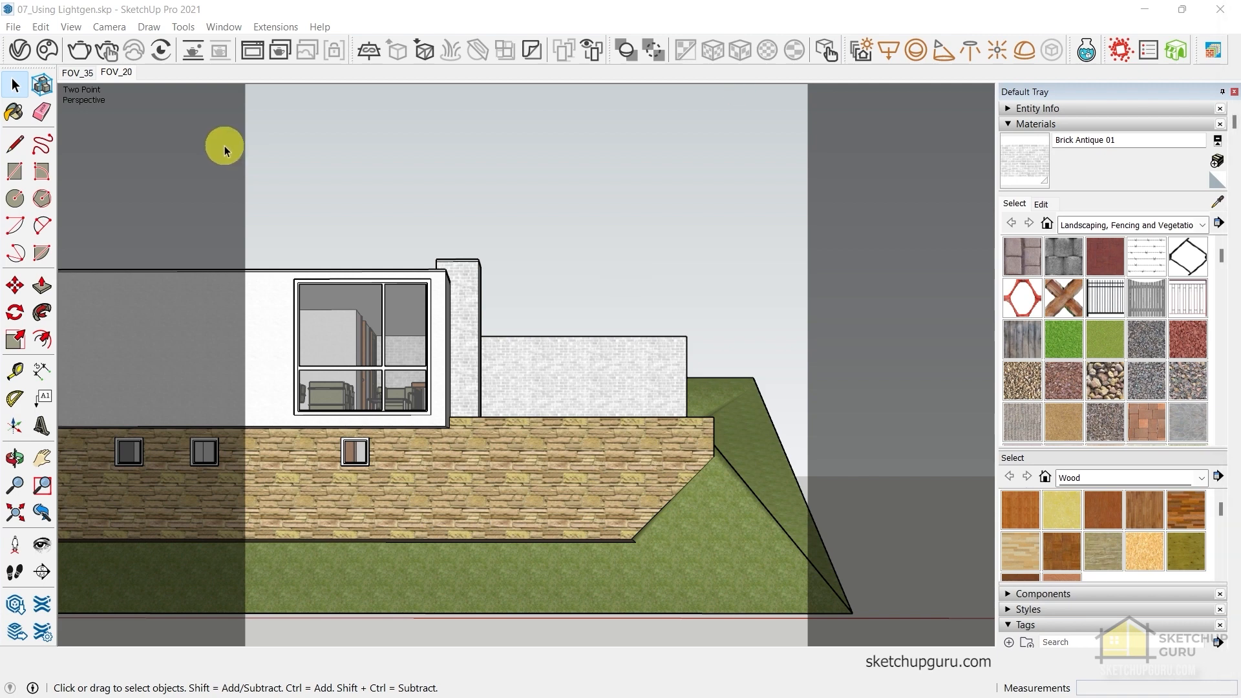
Check the lights of the 07_Using Lightgen model in the V-Ray Asset Editor, and open V-Ray Light Gen with HDR as the light source
{"action": "left_click", "coordinate": [17, 49]}
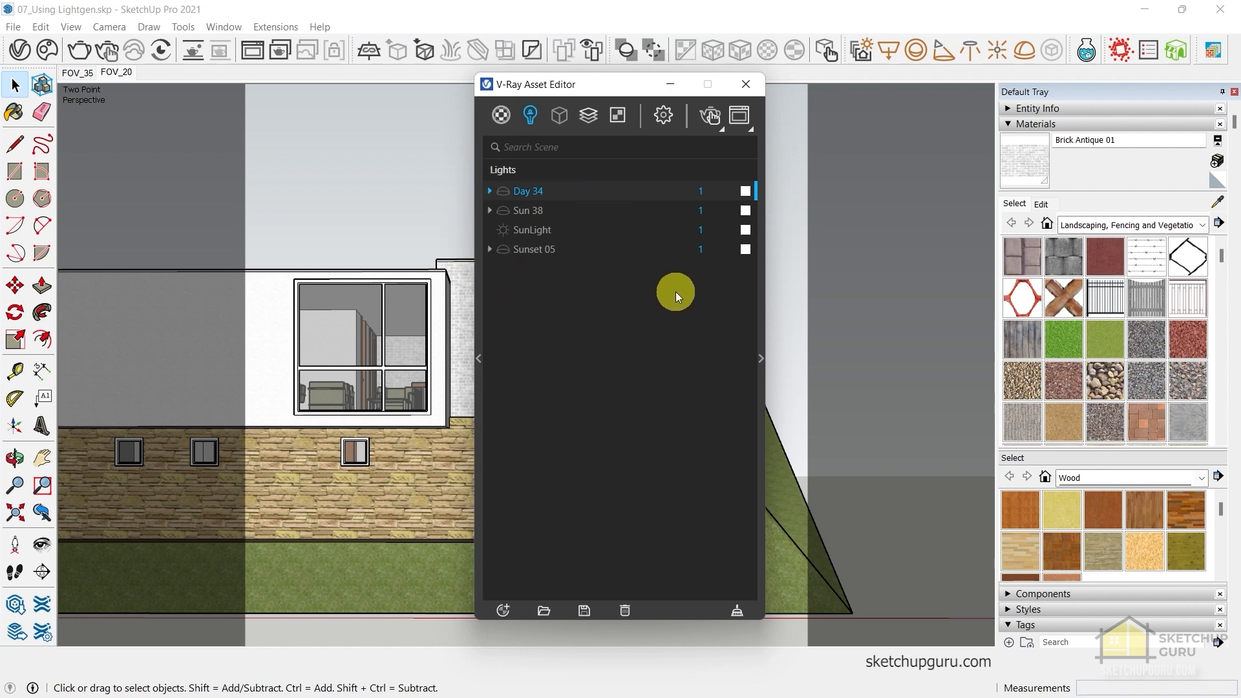
{"action": "left_click", "coordinate": [750, 88]}
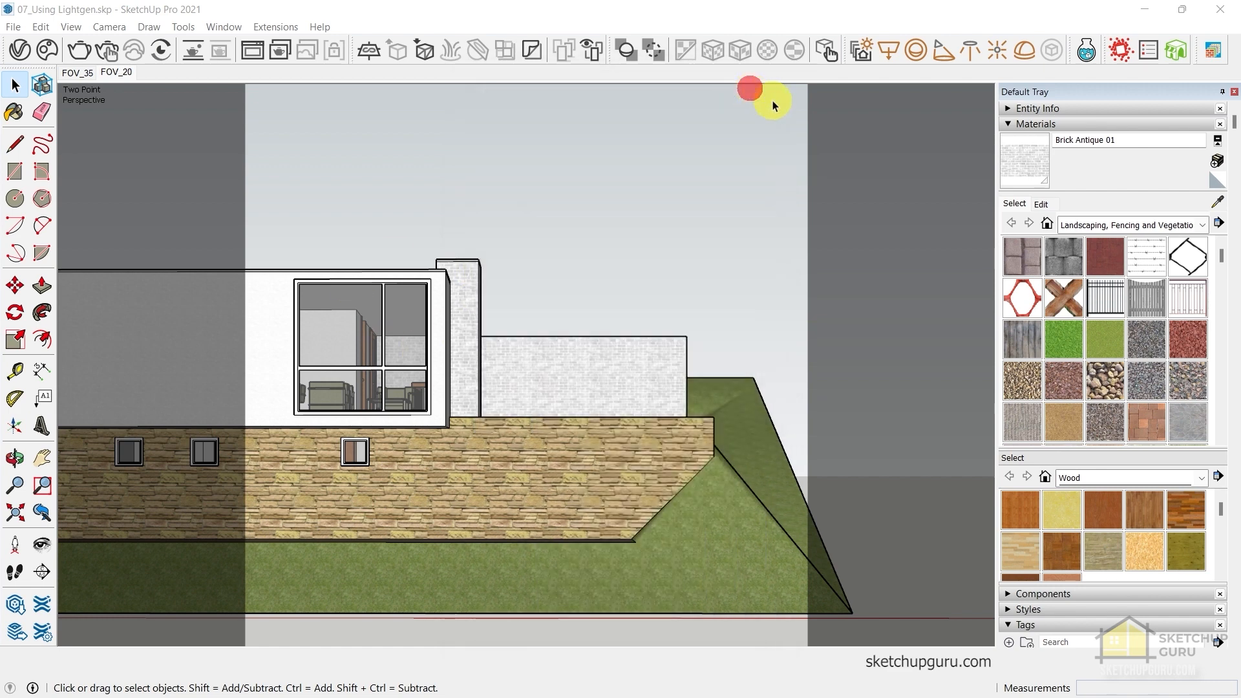
{"action": "left_click", "coordinate": [861, 54]}
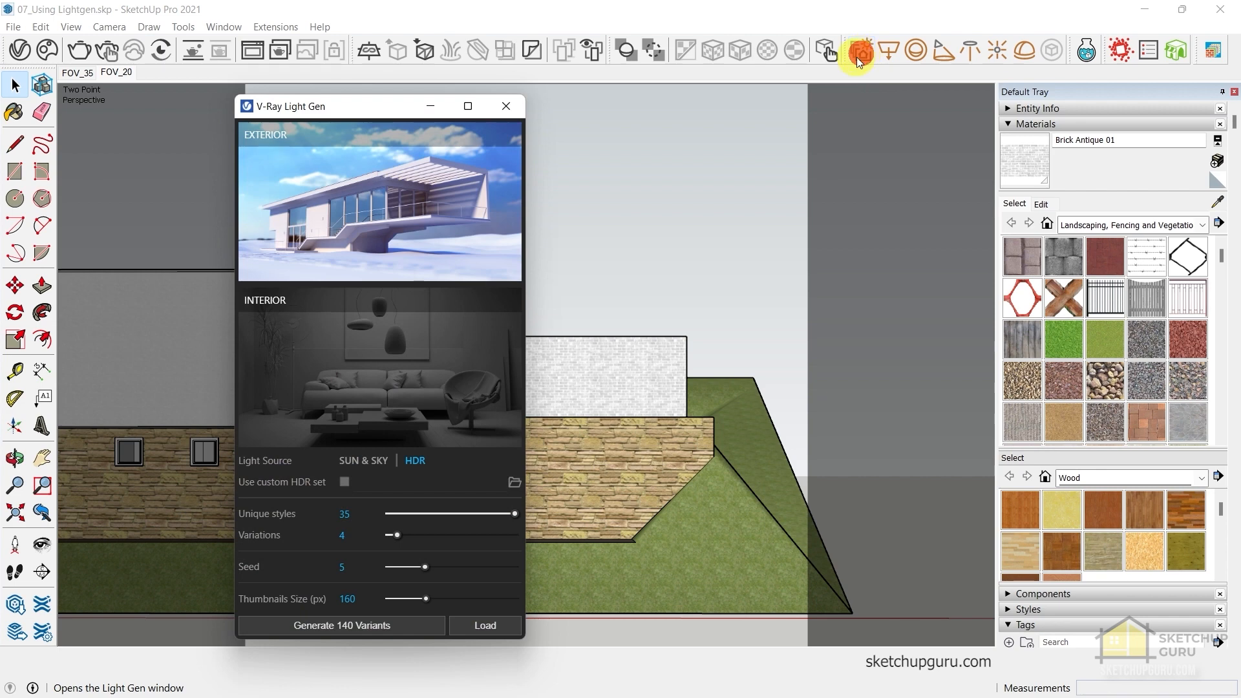
{"action": "left_click_drag", "start_coordinate": [350, 106], "coordinate": [409, 60]}
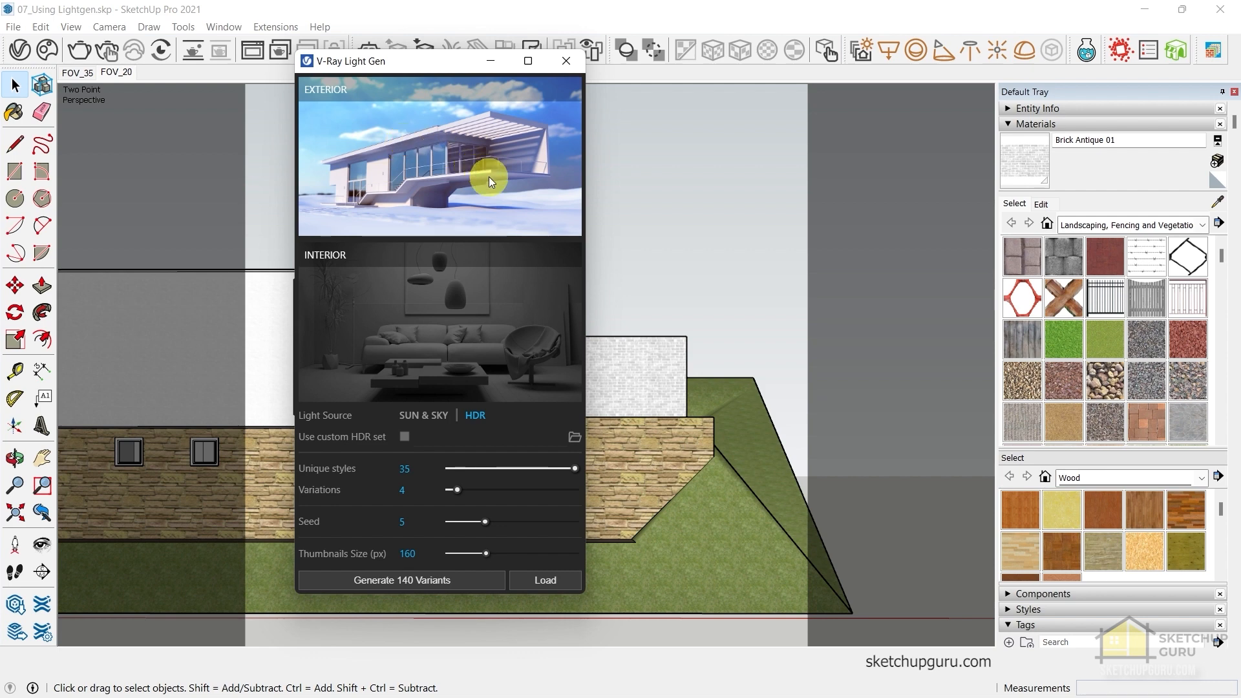
{"action": "left_click", "coordinate": [475, 416]}
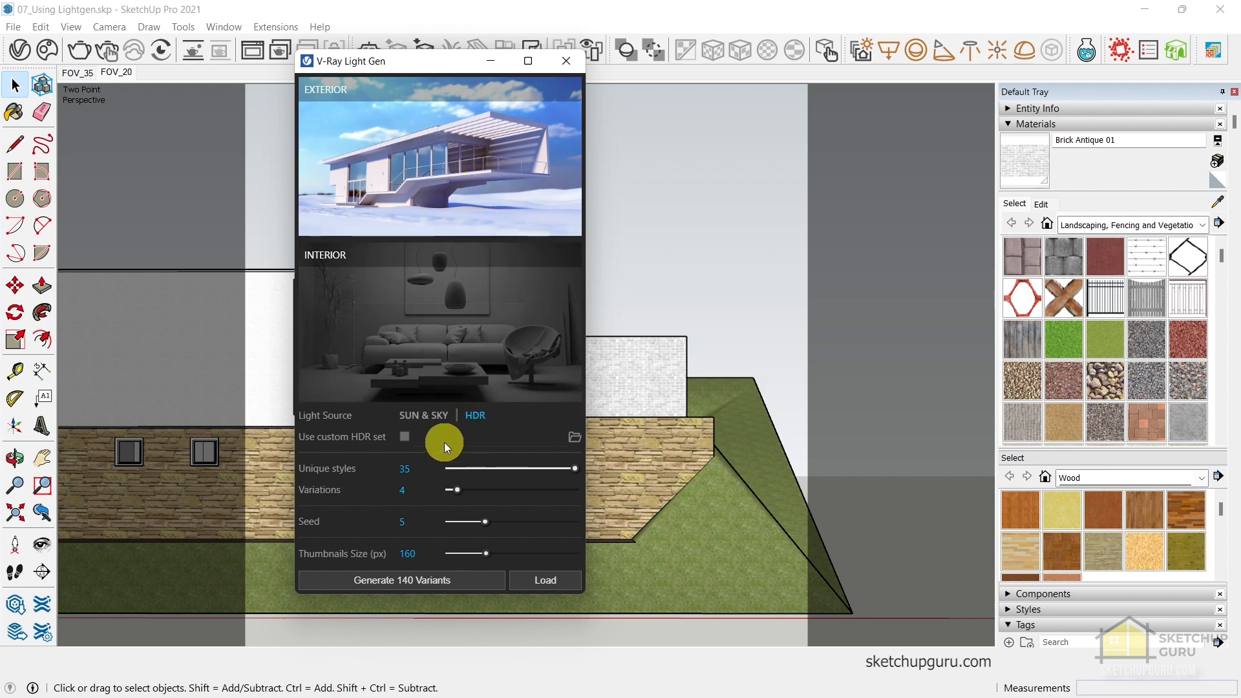
Enable the custom HDR set, open its folder selection, cancel it and disable the option again
{"action": "left_click", "coordinate": [401, 436]}
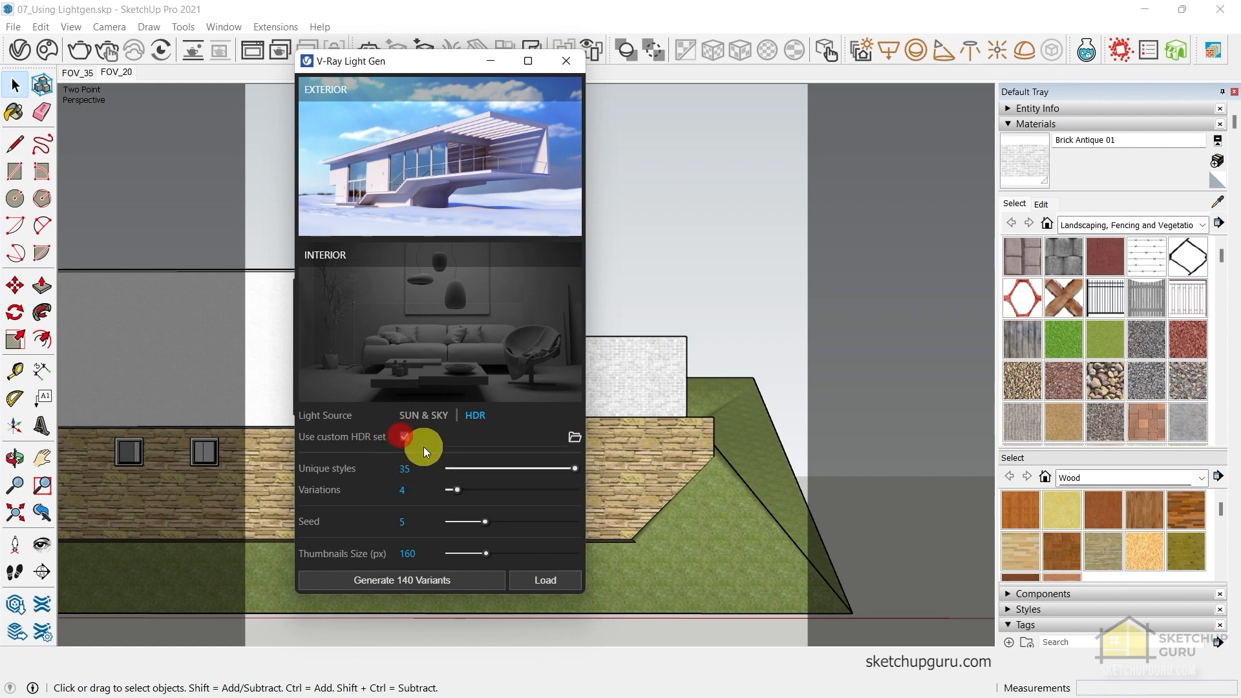
{"action": "left_click", "coordinate": [574, 440]}
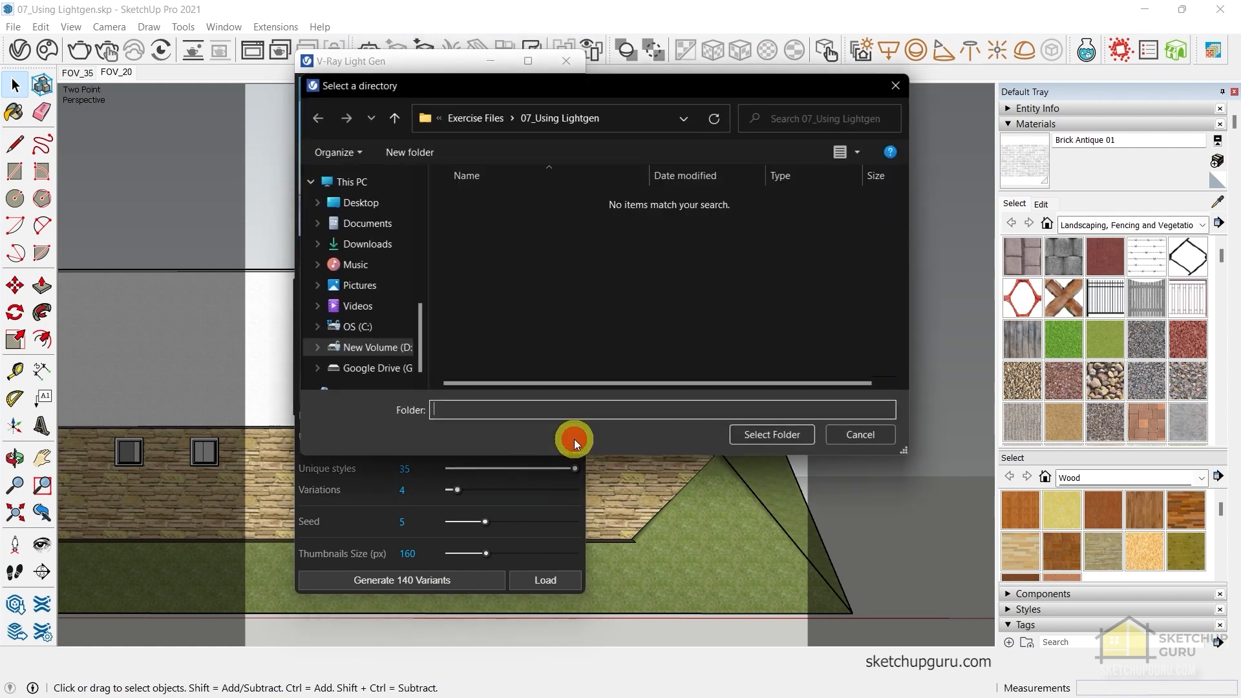
{"action": "left_click", "coordinate": [852, 437]}
{"action": "left_click", "coordinate": [405, 436]}
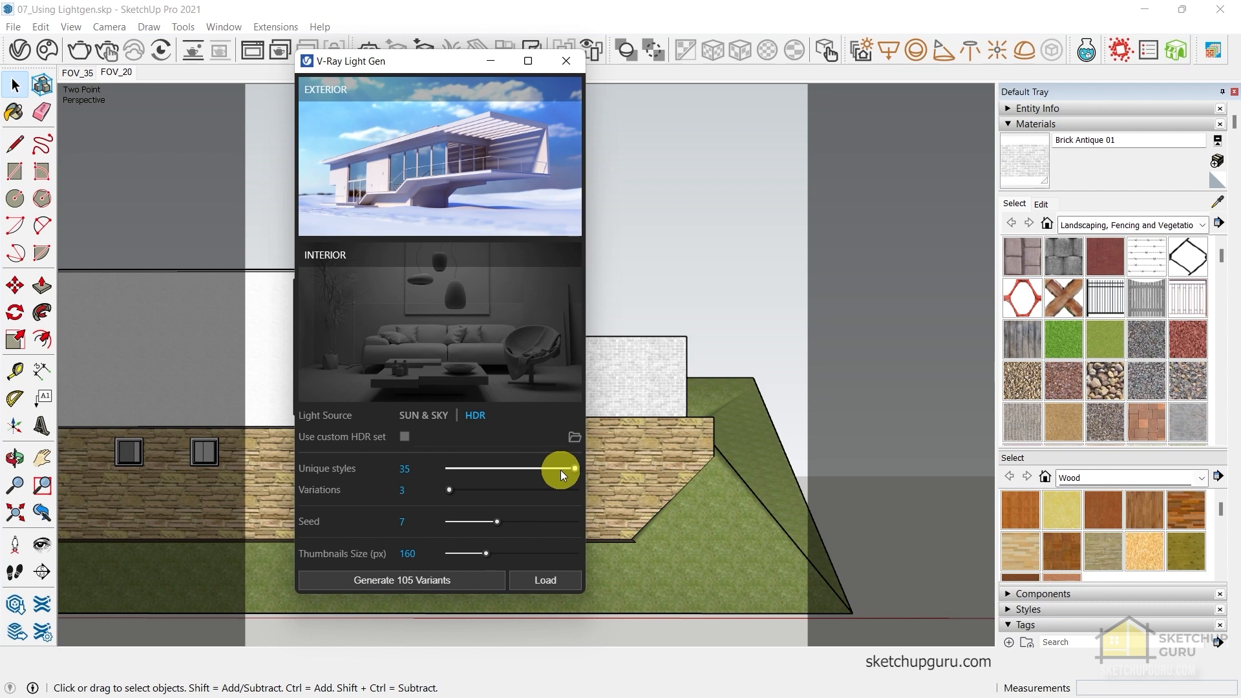
Generate 70 exterior HDR light variants using 14 unique styles, 5 variations and seed 6
{"action": "left_click_drag", "start_coordinate": [561, 471], "coordinate": [506, 467]}
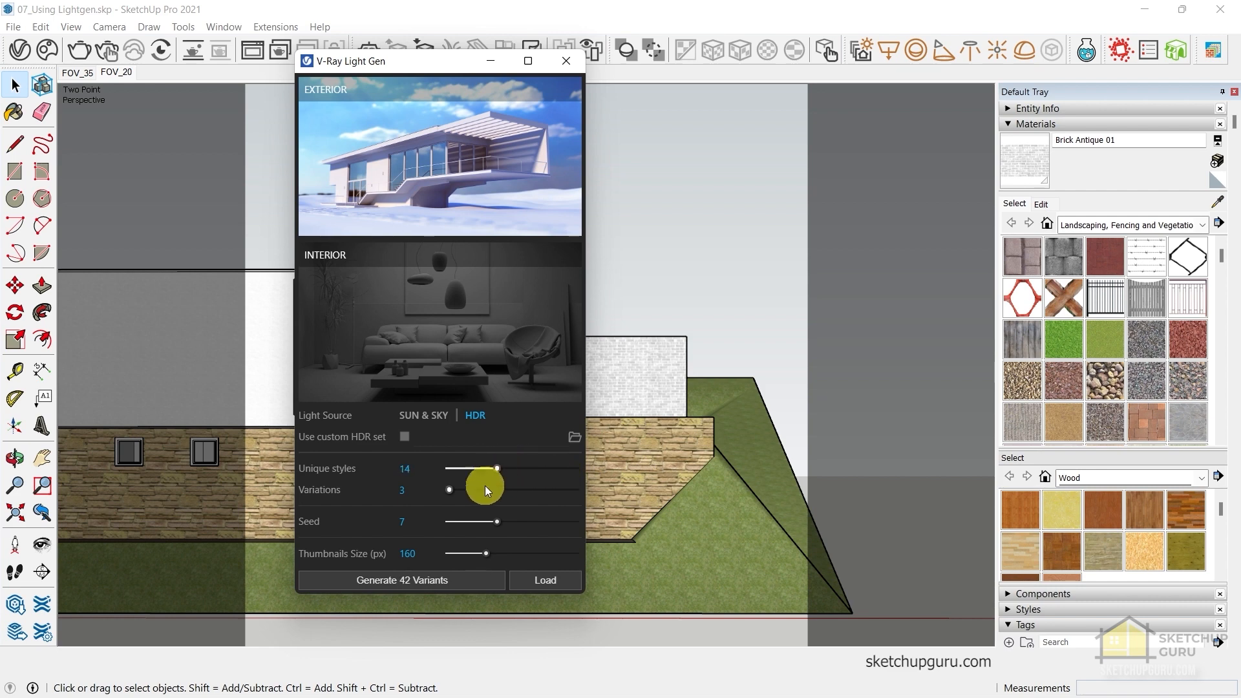
{"action": "left_click_drag", "start_coordinate": [455, 494], "coordinate": [467, 493]}
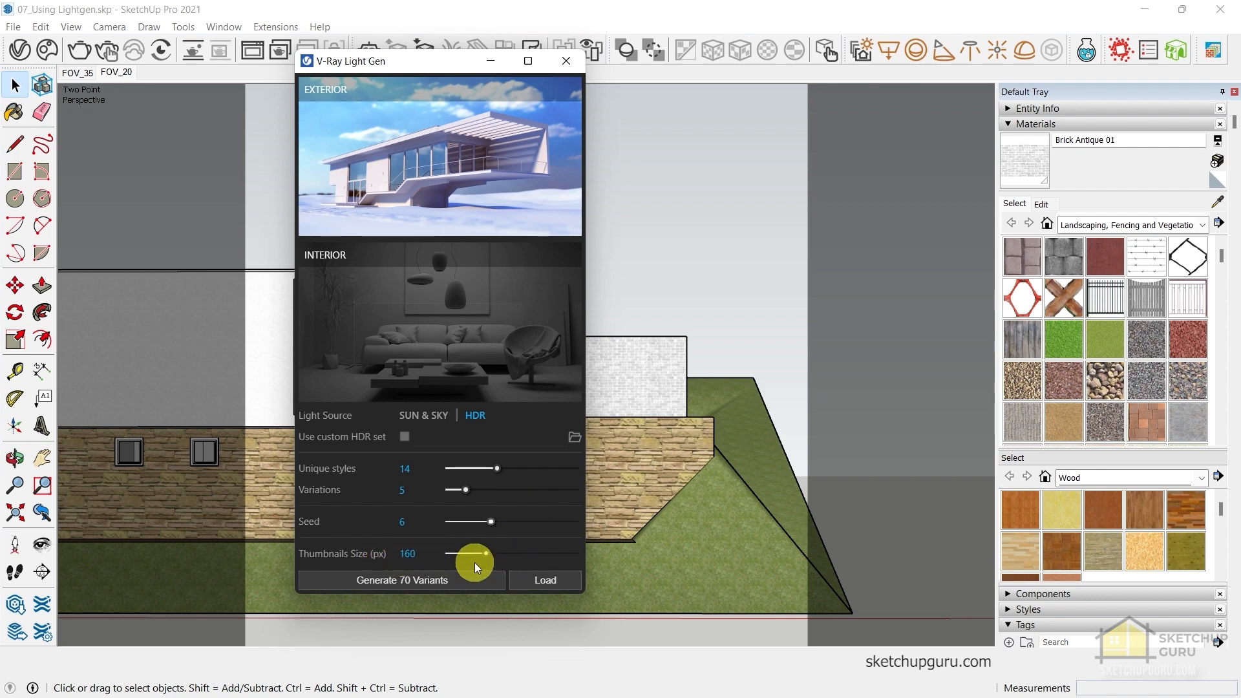
{"action": "left_click", "coordinate": [393, 580]}
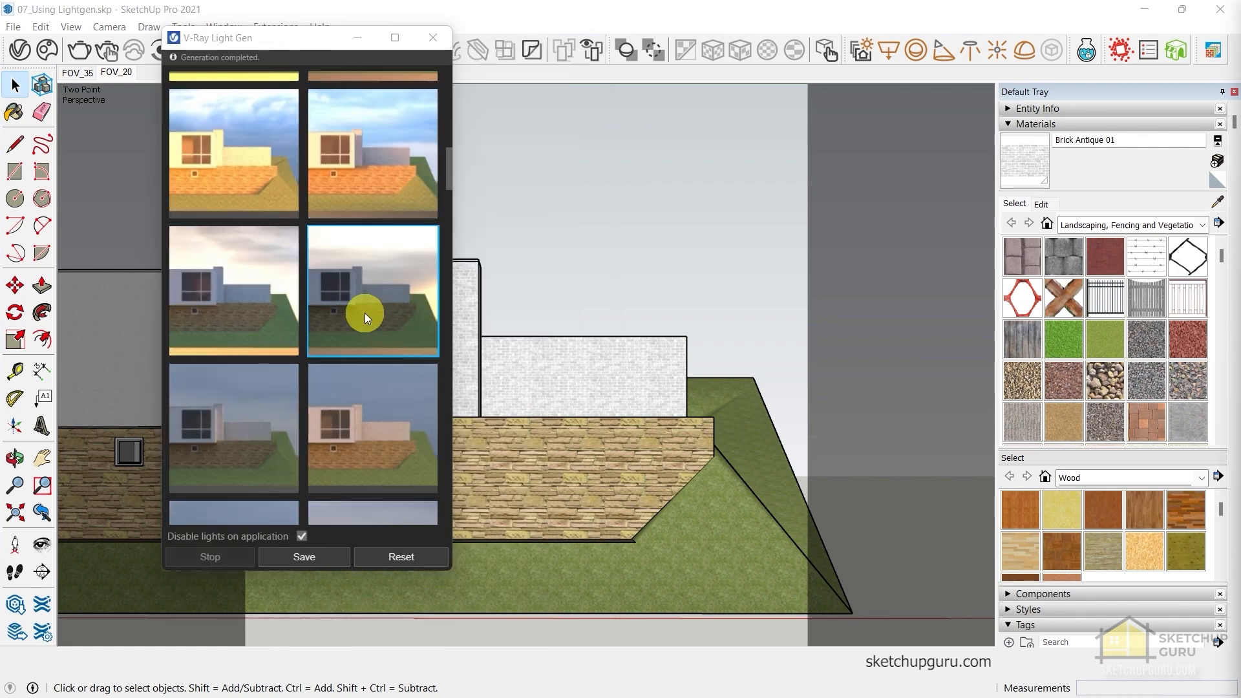
Examine the generated lighting scenario thumbnails and the option to disable lights on application
{"action": "scroll", "coordinate": [364, 312], "scroll_direction": "down", "scroll_amount": 5}
{"action": "scroll", "coordinate": [351, 313], "scroll_direction": "down", "scroll_amount": 2}
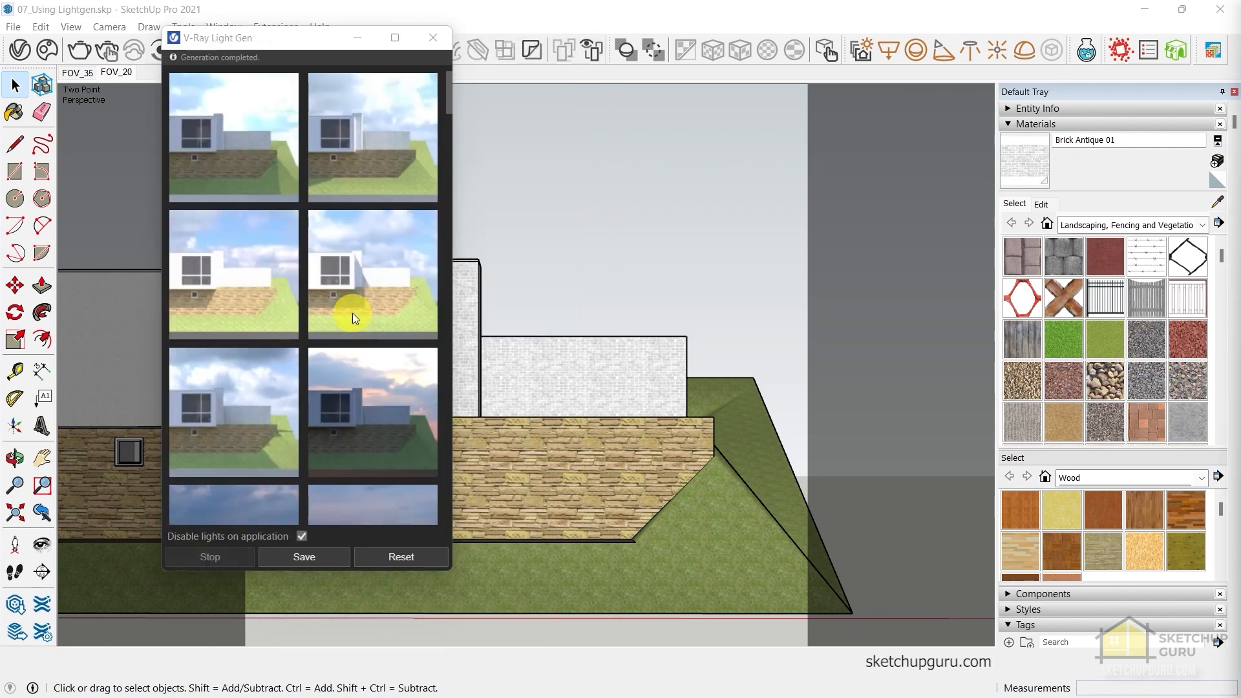
{"action": "scroll", "coordinate": [354, 316], "scroll_direction": "down", "scroll_amount": 3}
{"action": "scroll", "coordinate": [360, 318], "scroll_direction": "down", "scroll_amount": 2}
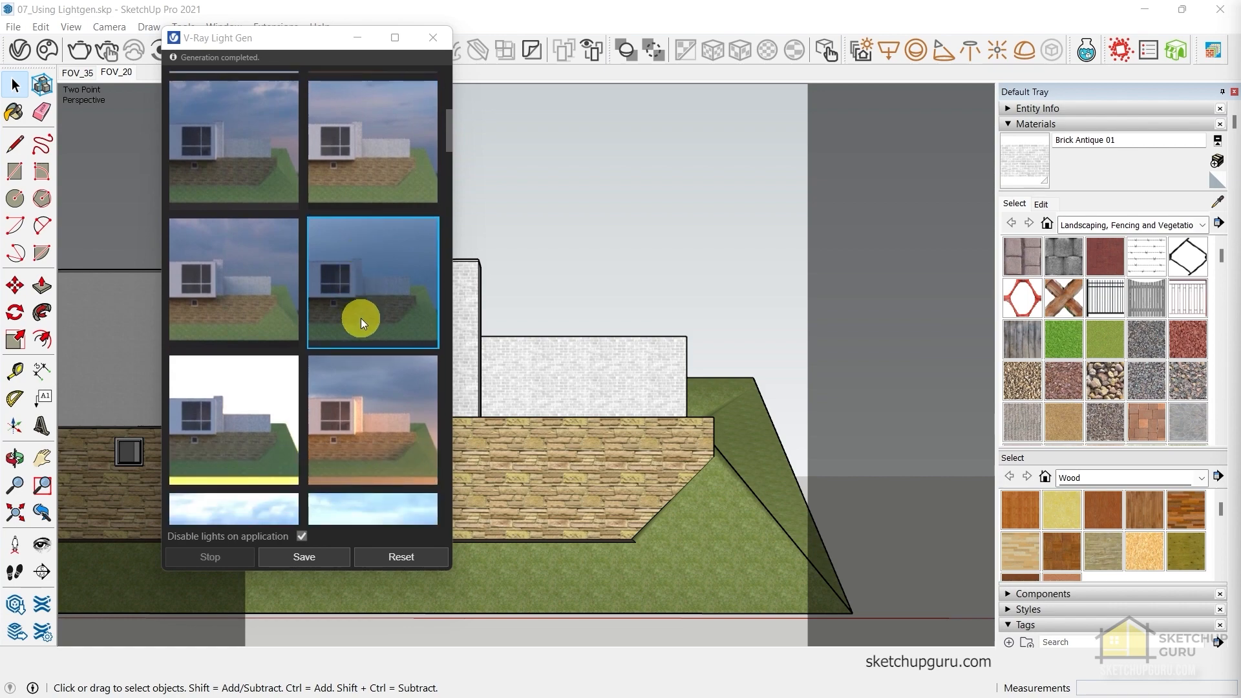
{"action": "scroll", "coordinate": [360, 318], "scroll_direction": "down", "scroll_amount": 4}
{"action": "scroll", "coordinate": [360, 319], "scroll_direction": "down", "scroll_amount": 8}
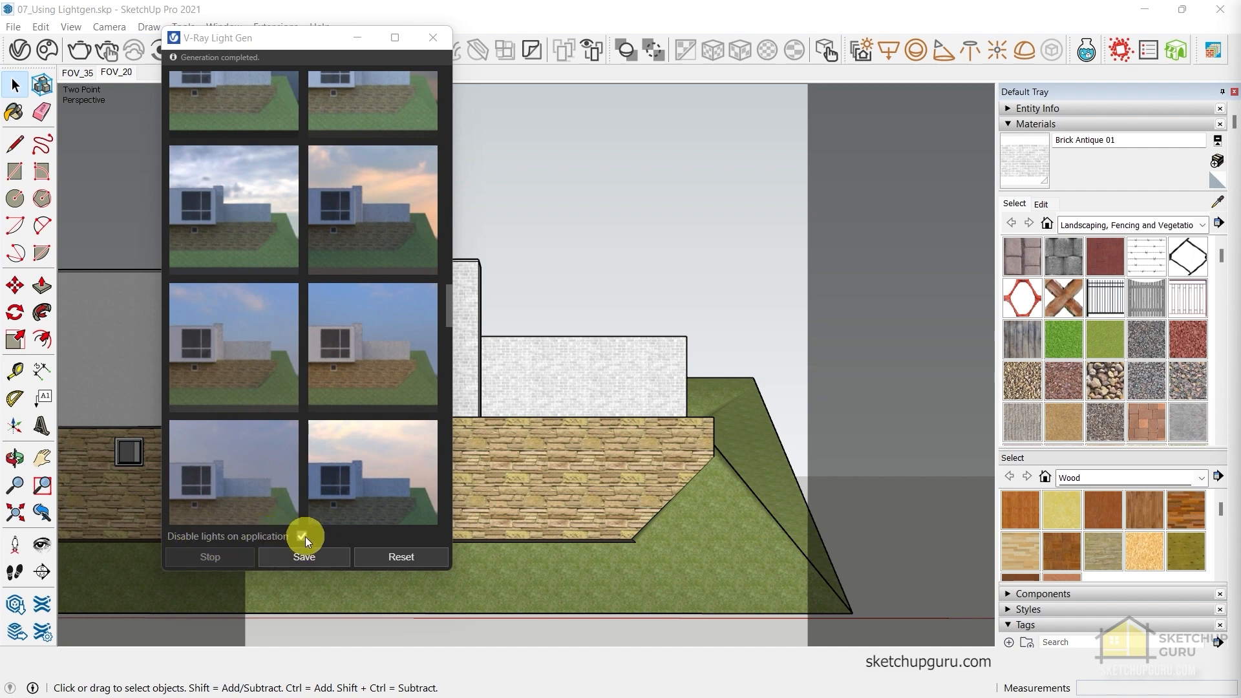
{"action": "mouse_move", "coordinate": [308, 538]}
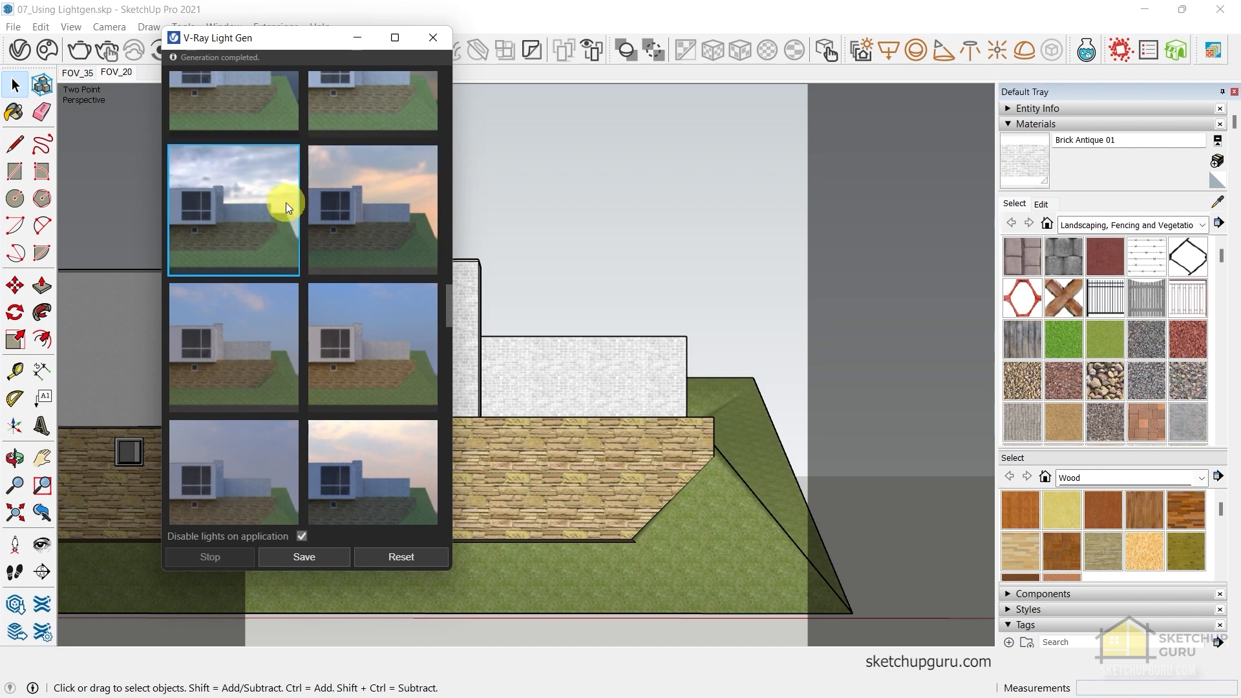
Start an interactive render and arrange the V-Ray Frame Buffer and Light Gen windows so both can be reached
{"action": "left_click", "coordinate": [291, 133]}
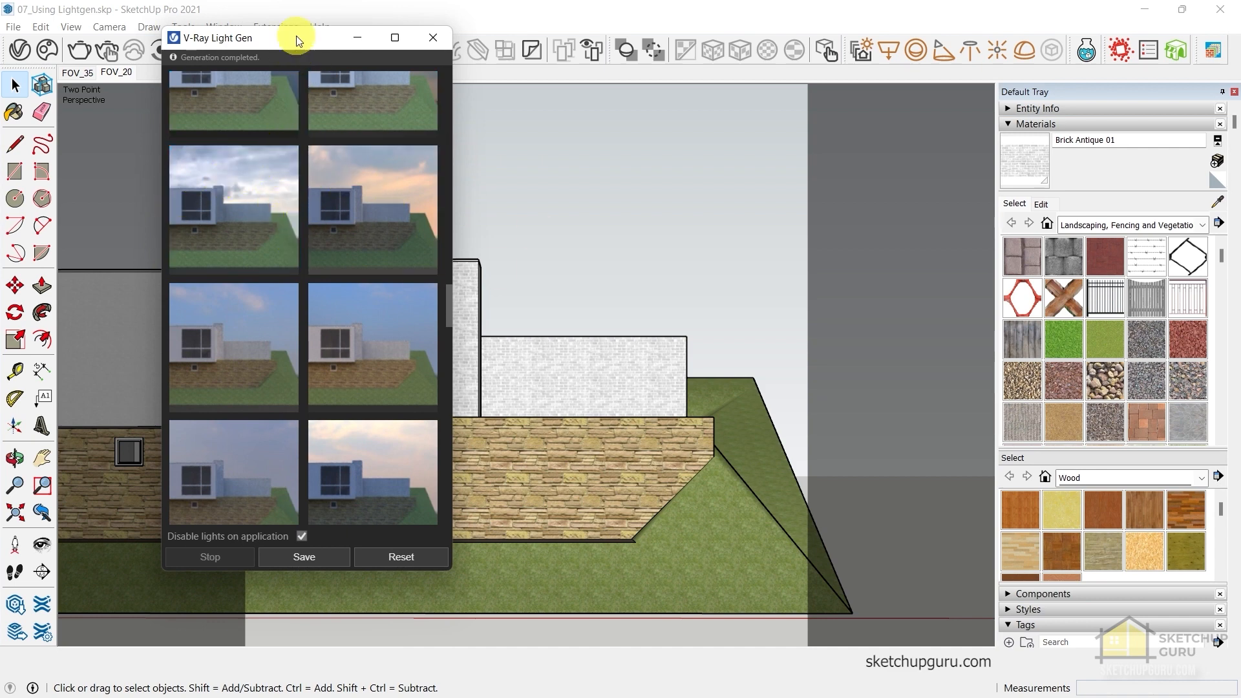
{"action": "left_click_drag", "start_coordinate": [300, 41], "coordinate": [192, 80]}
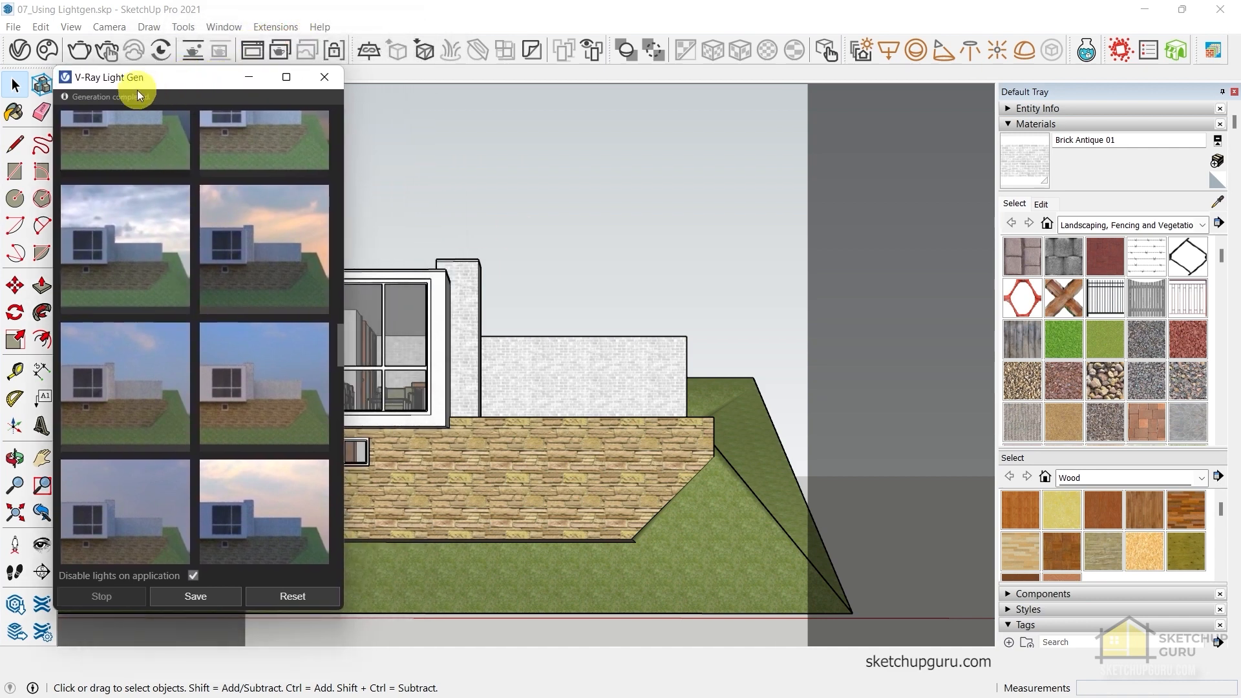
{"action": "left_click", "coordinate": [106, 50]}
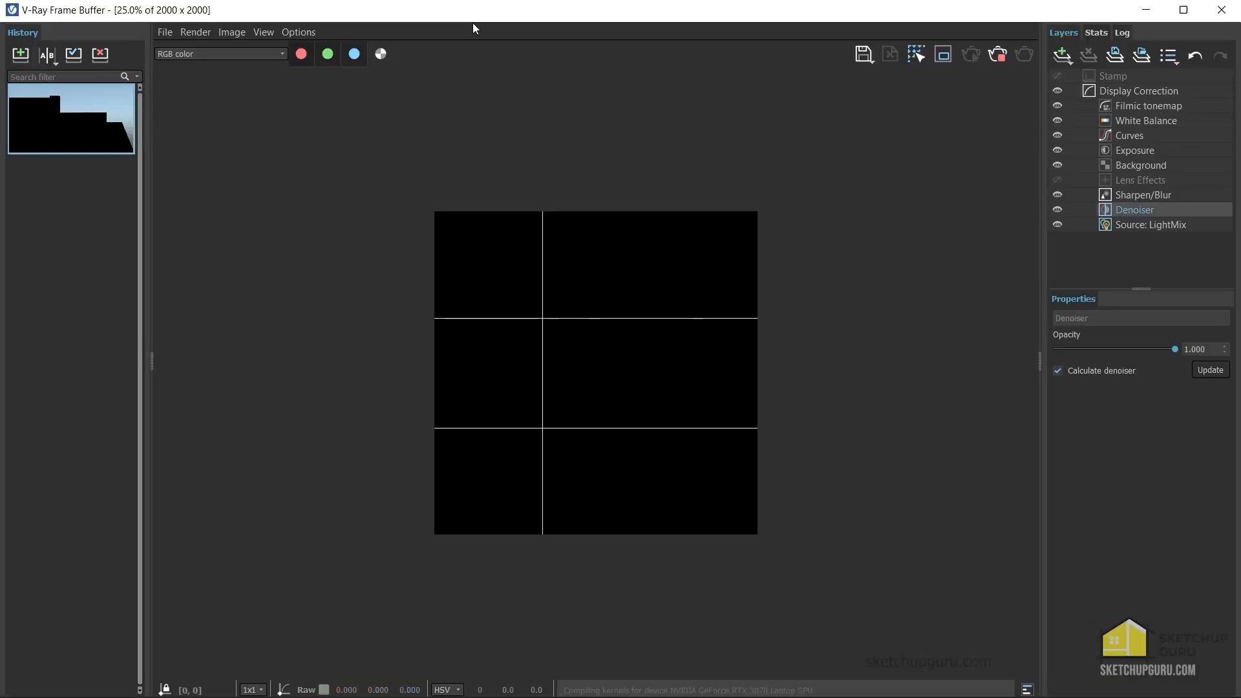
{"action": "mouse_move", "coordinate": [472, 22]}
{"action": "left_mouse_down"}
{"action": "mouse_move", "coordinate": [483, 110]}
{"action": "mouse_move", "coordinate": [402, 51]}
{"action": "left_mouse_up"}
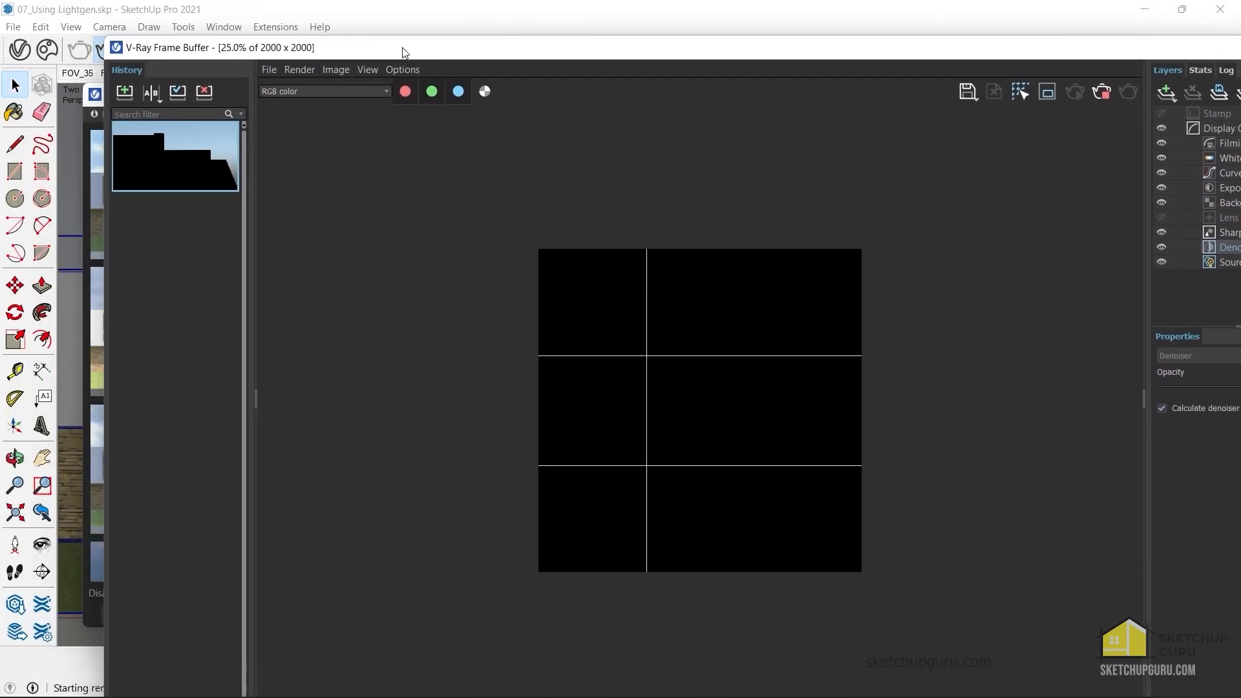
{"action": "left_click", "coordinate": [92, 98]}
{"action": "left_click", "coordinate": [143, 97]}
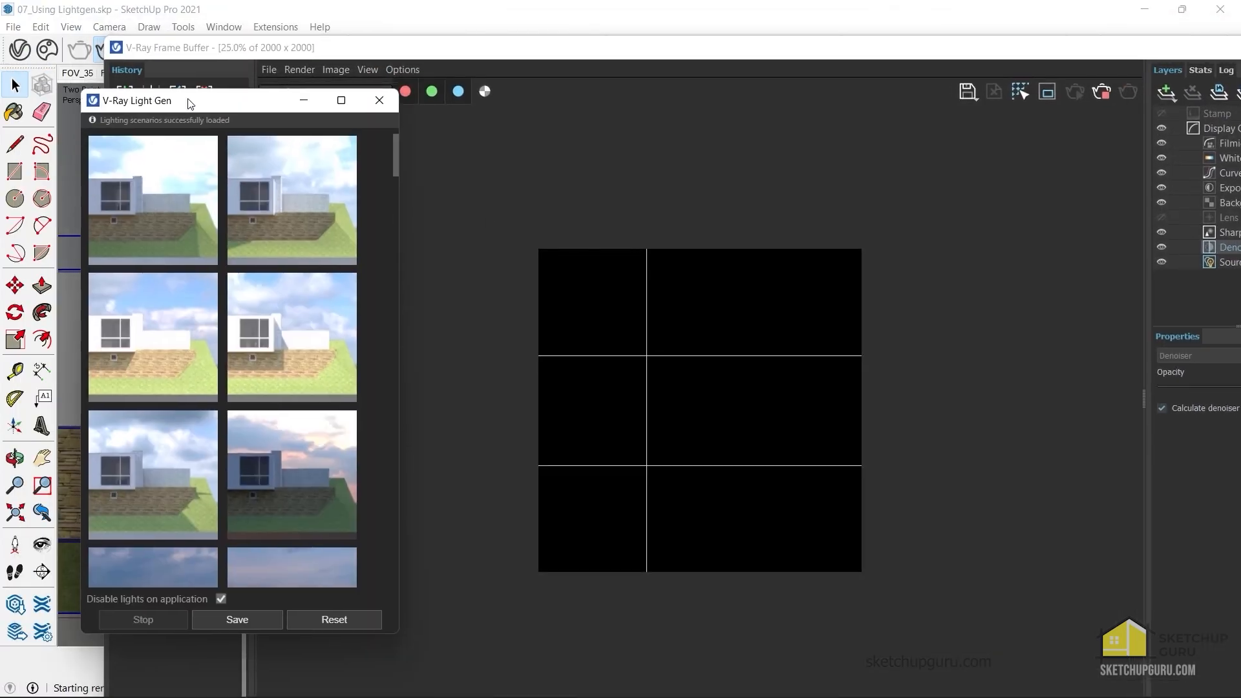
{"action": "left_click_drag", "start_coordinate": [193, 98], "coordinate": [219, 47]}
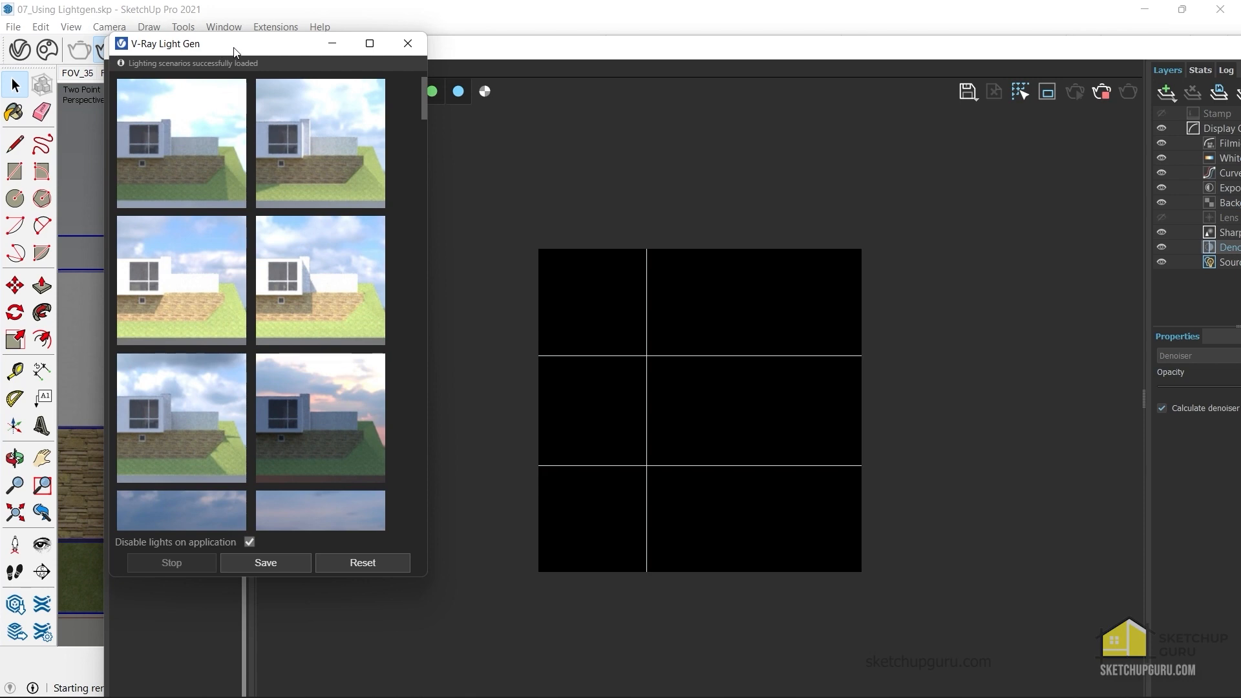
Apply the purple-blue dusk scenario with lit brickwork and enable LIGHT_GEN_DOME 0 in the frame buffer's LightMix
{"action": "scroll", "coordinate": [331, 224], "scroll_direction": "down", "scroll_amount": 3}
{"action": "left_click", "coordinate": [343, 394]}
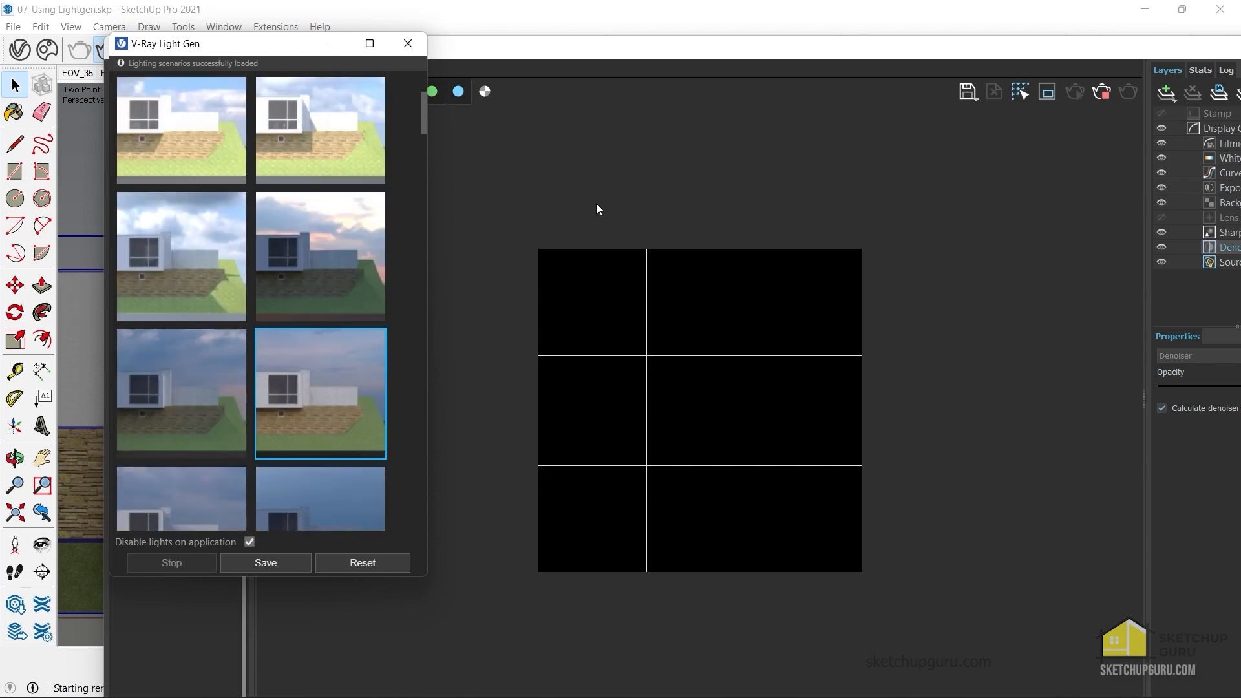
{"action": "left_click_drag", "start_coordinate": [692, 58], "coordinate": [585, 33]}
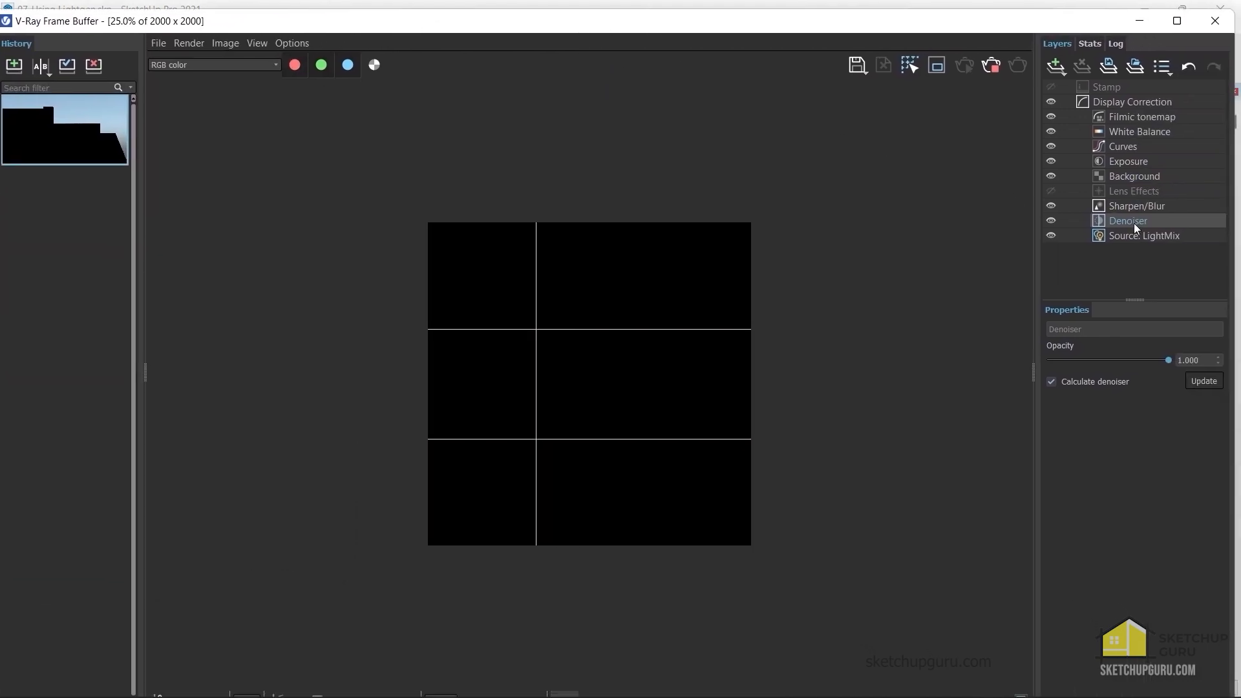
{"action": "left_click", "coordinate": [1133, 239]}
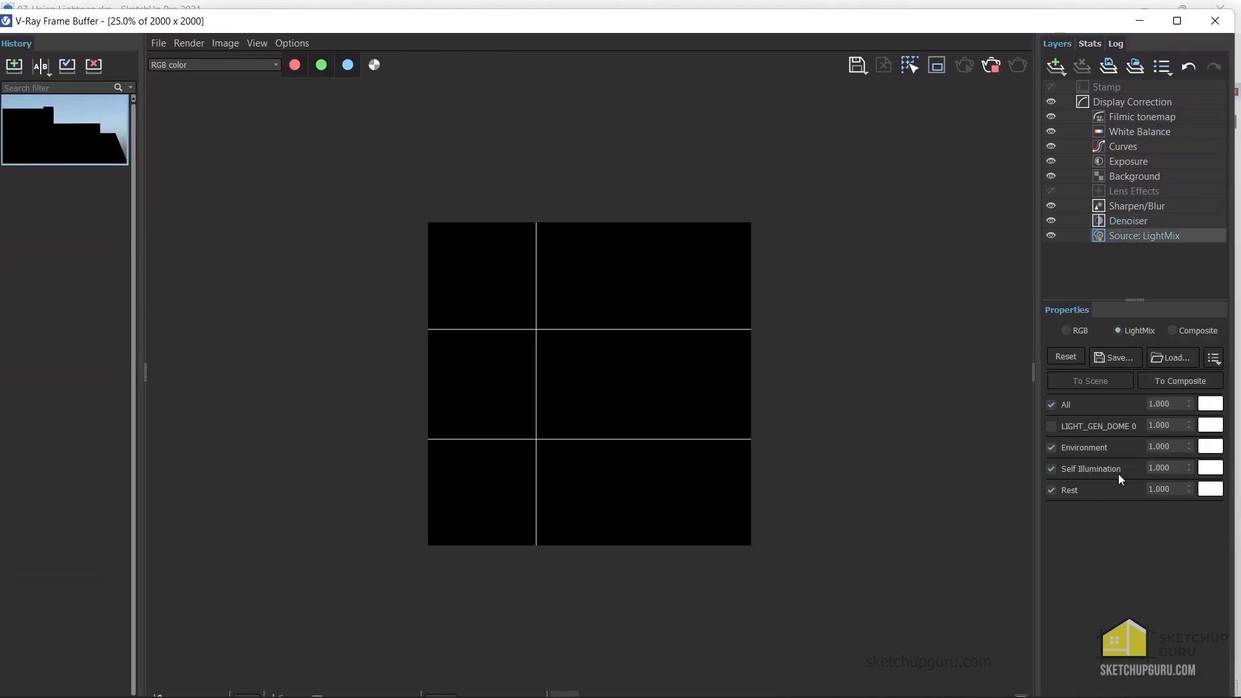
{"action": "left_click", "coordinate": [1052, 427]}
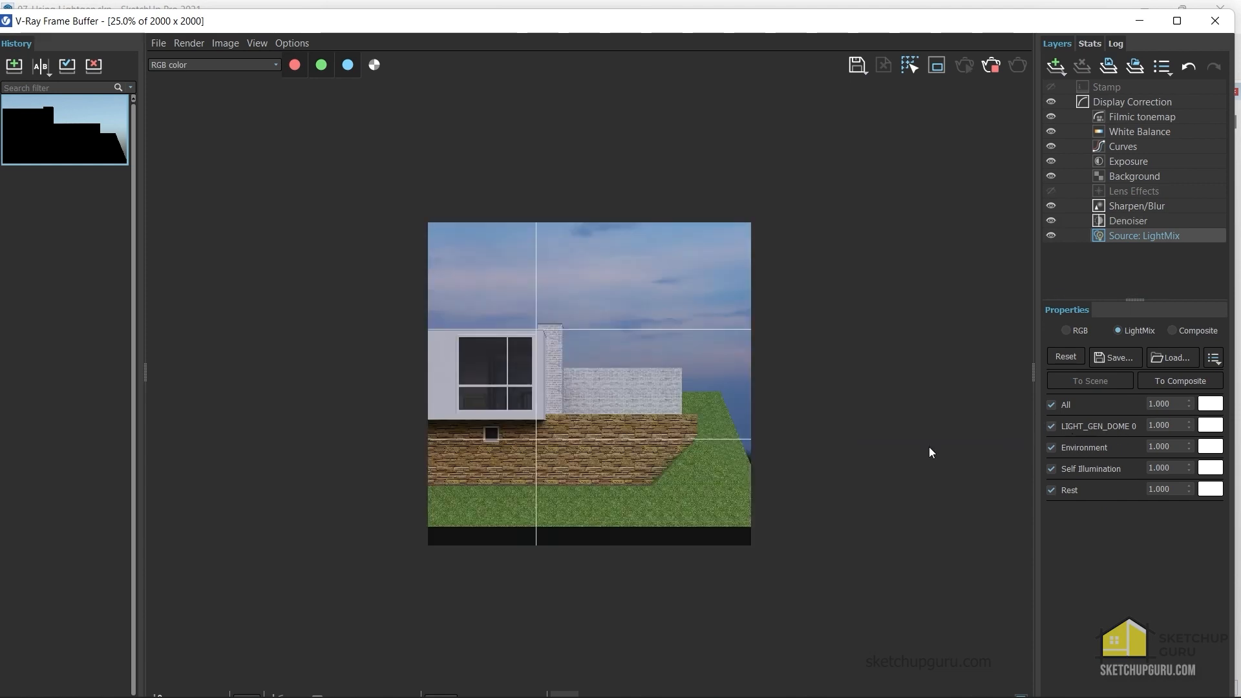
Place Light Gen beside the render and try the bright pink sunset and dark blue cloudy dusk scenarios
{"action": "left_click_drag", "start_coordinate": [611, 24], "coordinate": [880, 24]}
{"action": "left_click_drag", "start_coordinate": [204, 50], "coordinate": [187, 68]}
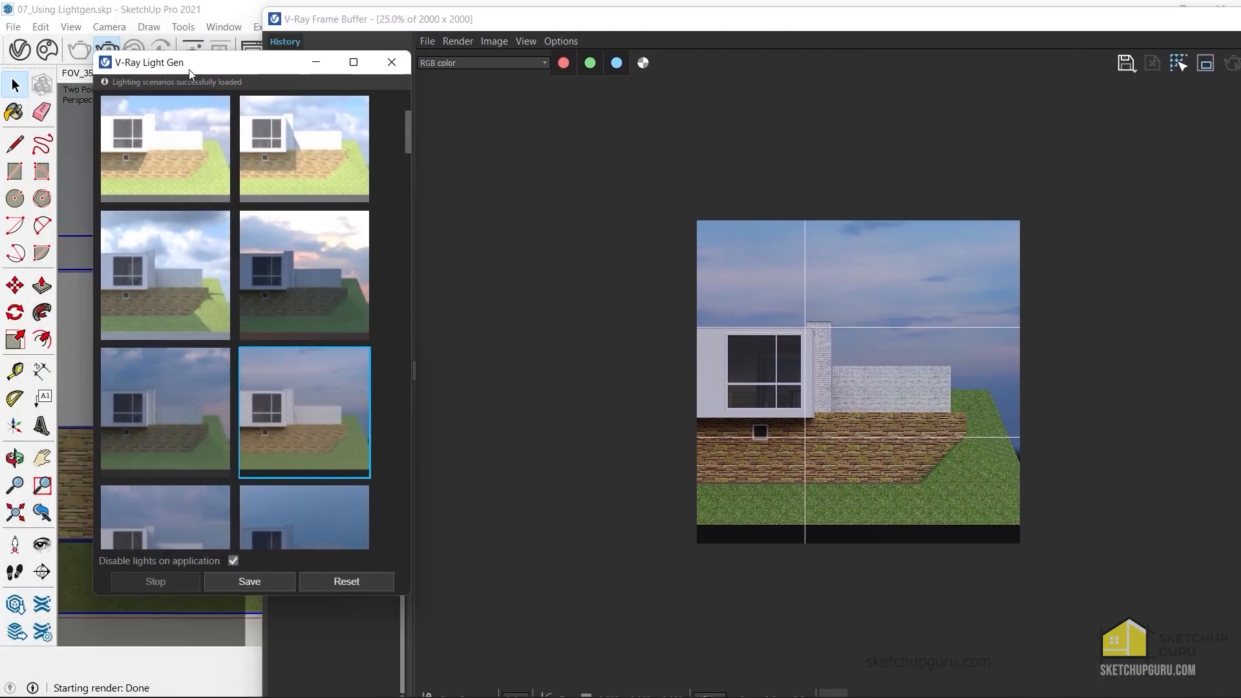
{"action": "left_click", "coordinate": [318, 240]}
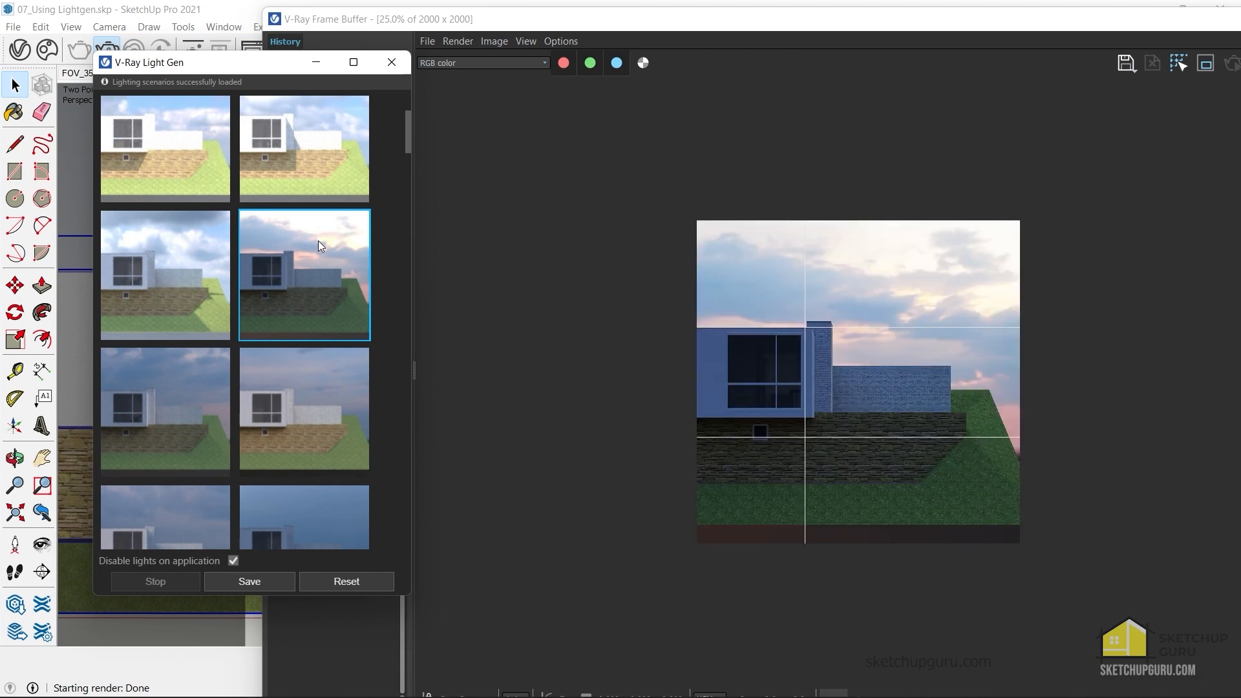
{"action": "left_click", "coordinate": [196, 388]}
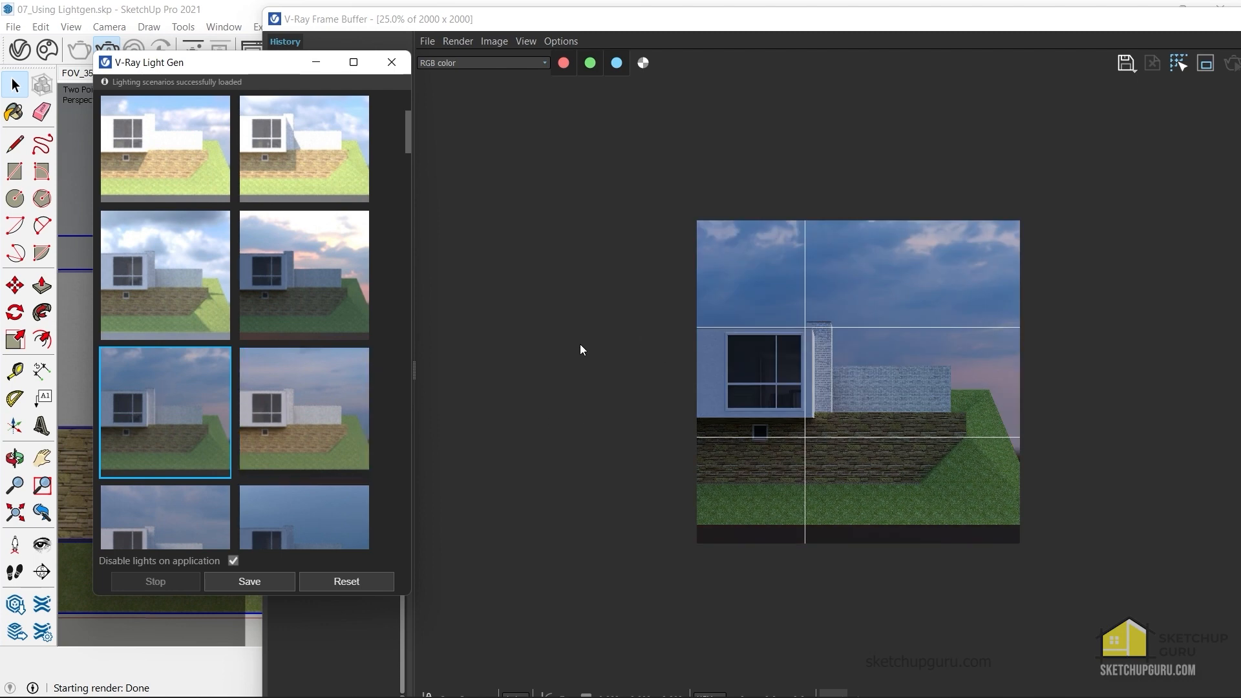
Try the pale overcast scenario with a warm yellow ground strip and view its render in the maximized frame buffer
{"action": "scroll", "coordinate": [285, 366], "scroll_direction": "up", "scroll_amount": 3}
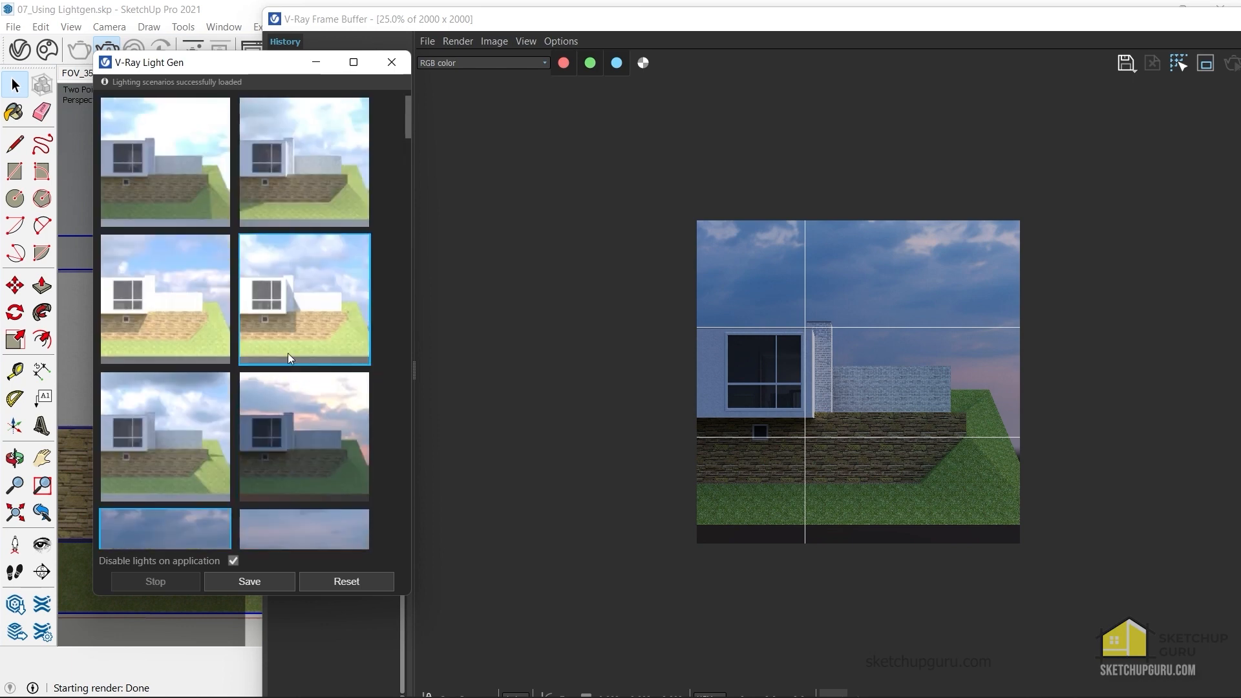
{"action": "scroll", "coordinate": [291, 352], "scroll_direction": "down", "scroll_amount": 5}
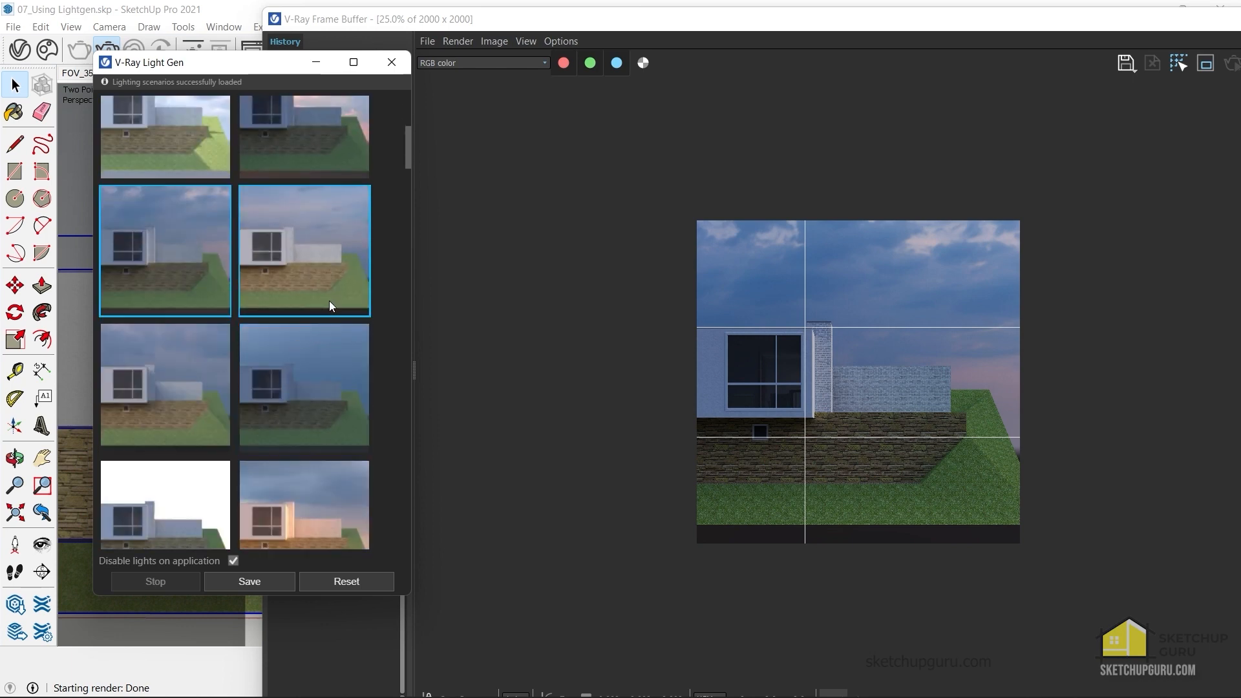
{"action": "scroll", "coordinate": [310, 314], "scroll_direction": "down", "scroll_amount": 1}
{"action": "scroll", "coordinate": [300, 323], "scroll_direction": "down", "scroll_amount": 1}
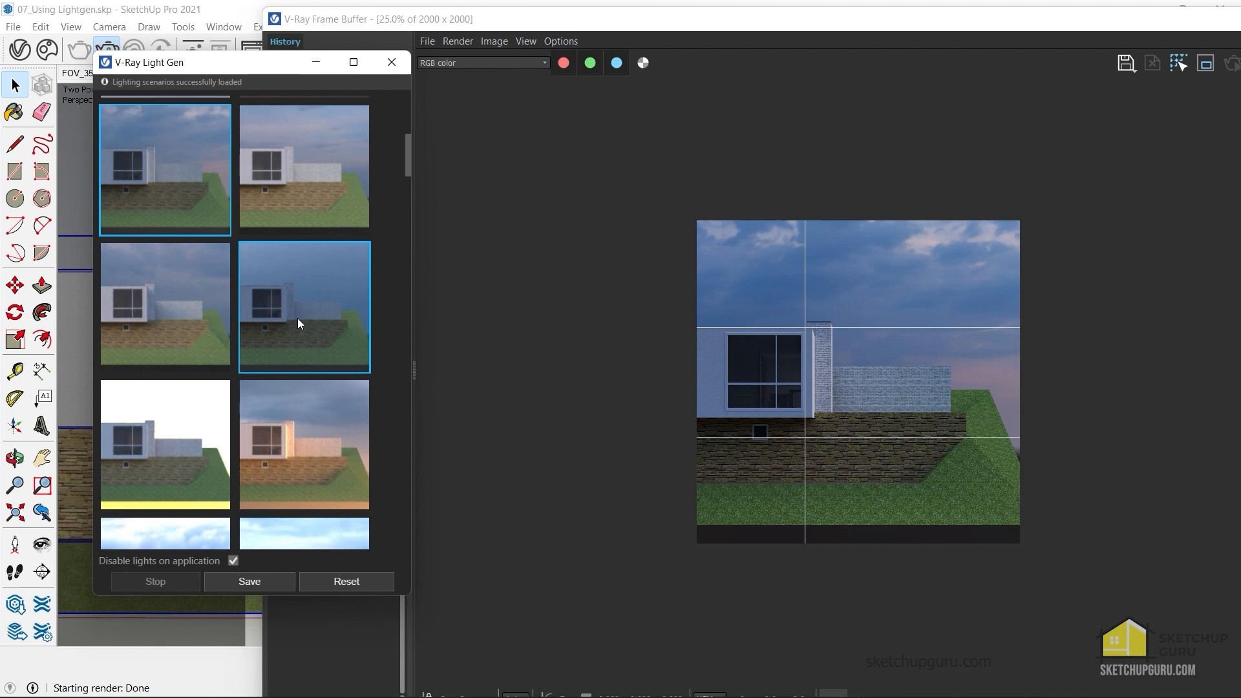
{"action": "scroll", "coordinate": [303, 291], "scroll_direction": "down", "scroll_amount": 6}
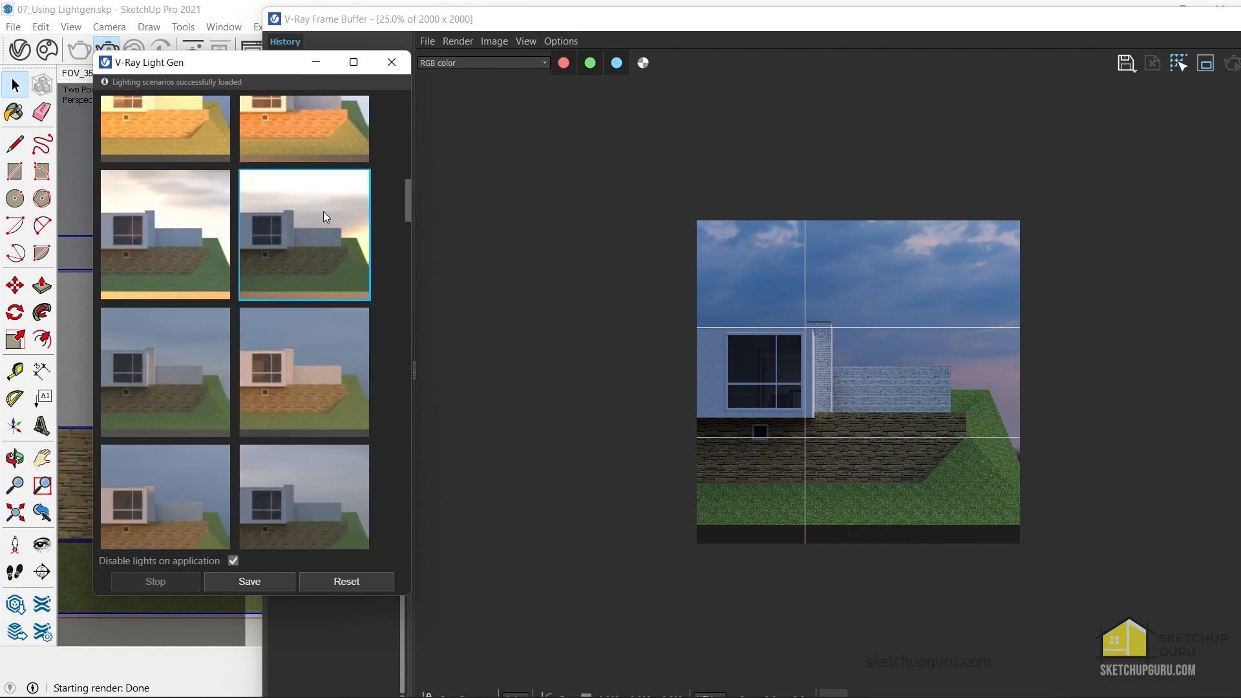
{"action": "left_click", "coordinate": [179, 215]}
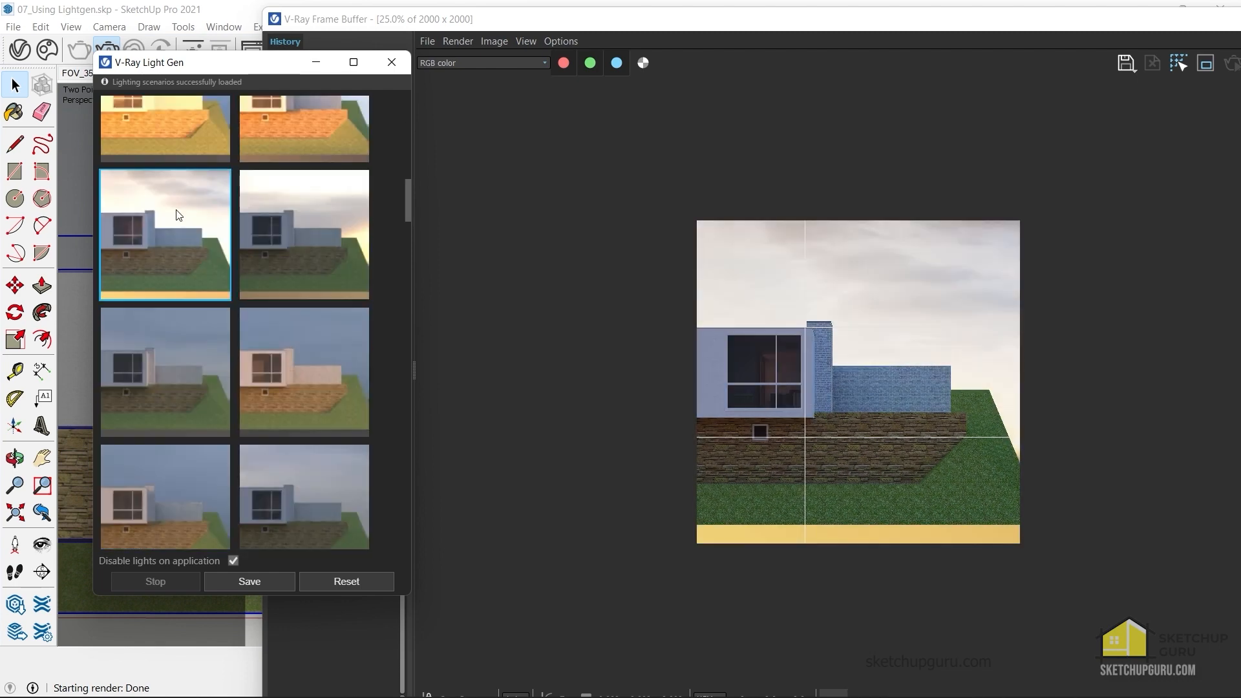
{"action": "double_click", "coordinate": [866, 26]}
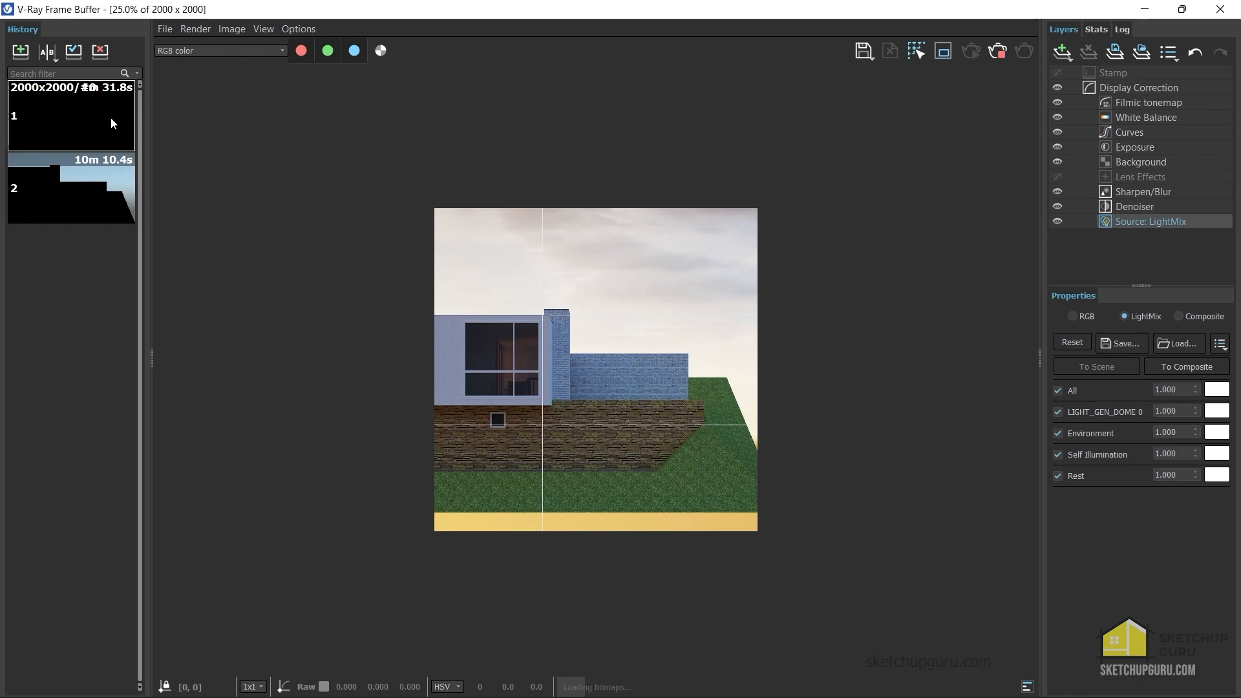
Apply the sunset scenario with orange clouds over a blue sky and view its render in the maximized frame buffer
{"action": "mouse_move", "coordinate": [344, 10]}
{"action": "left_mouse_down"}
{"action": "mouse_move", "coordinate": [406, 37]}
{"action": "mouse_move", "coordinate": [700, 50]}
{"action": "left_mouse_up"}
{"action": "scroll", "coordinate": [225, 309], "scroll_direction": "down", "scroll_amount": 2}
{"action": "scroll", "coordinate": [262, 342], "scroll_direction": "up", "scroll_amount": 3}
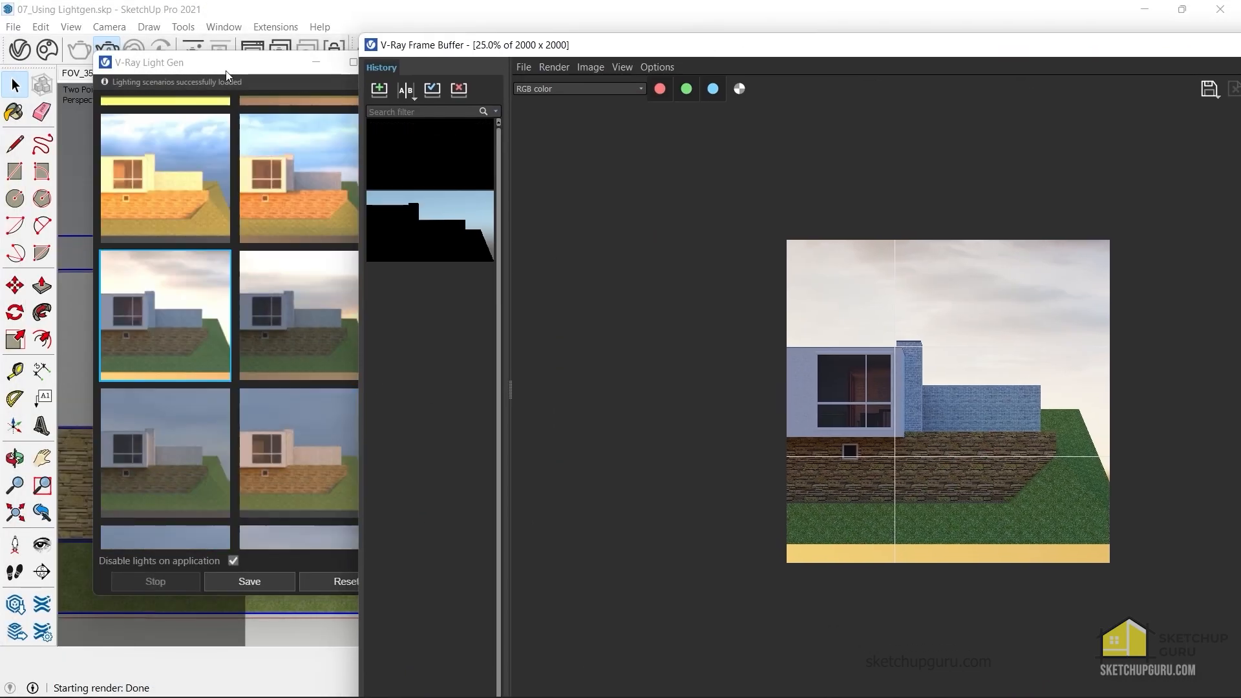
{"action": "left_click", "coordinate": [227, 69]}
{"action": "scroll", "coordinate": [285, 335], "scroll_direction": "down", "scroll_amount": 5}
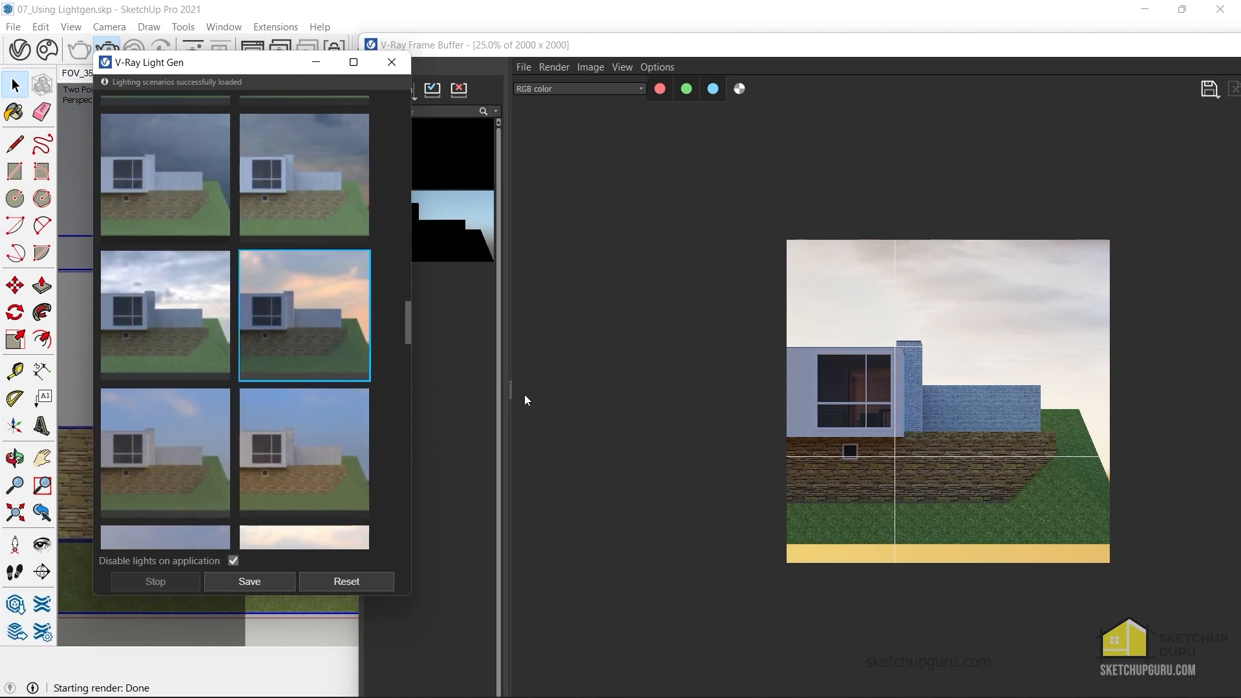
{"action": "double_click", "coordinate": [528, 45]}
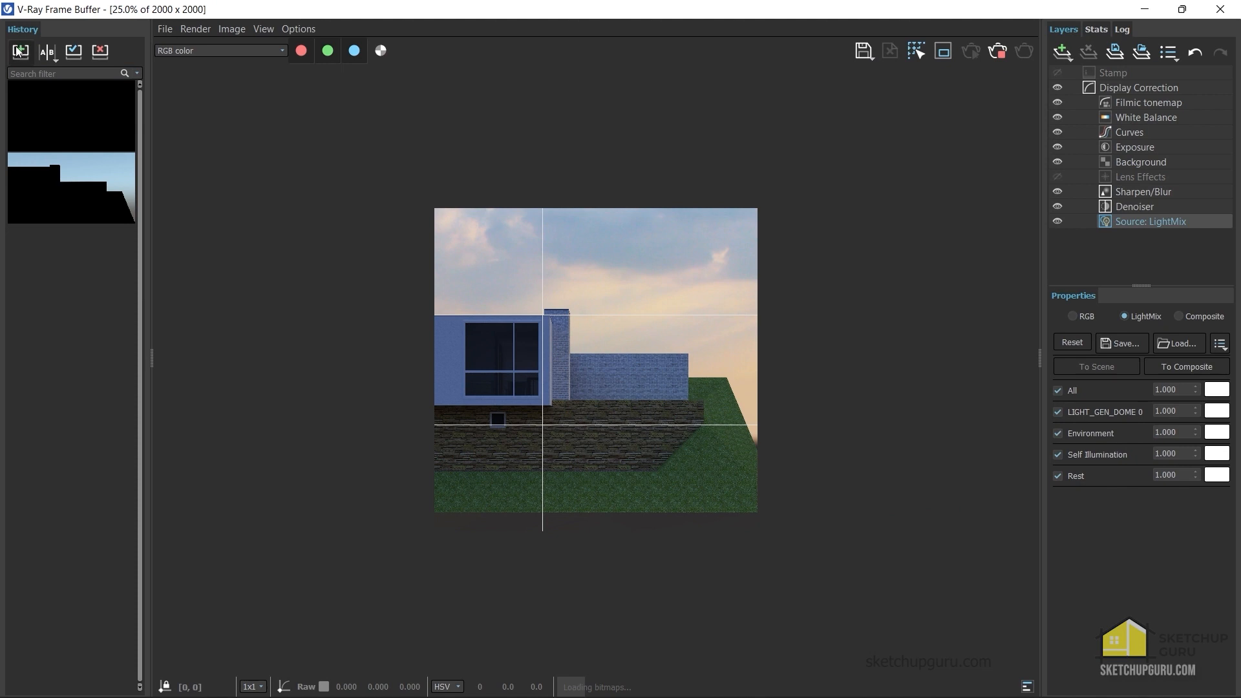
Save the current render to the frame buffer history and compare it with a saved history image set as B
{"action": "left_click", "coordinate": [20, 50]}
{"action": "left_click", "coordinate": [39, 116]}
{"action": "left_click", "coordinate": [92, 174]}
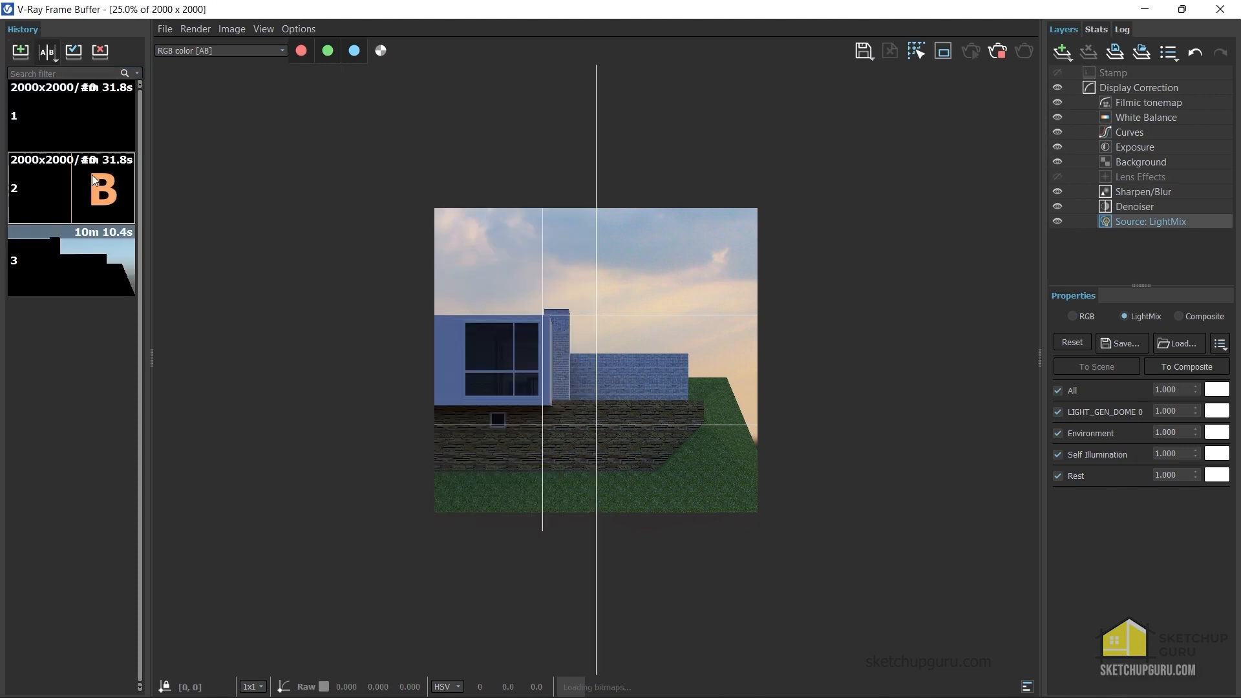
{"action": "left_click_drag", "start_coordinate": [620, 324], "coordinate": [917, 360]}
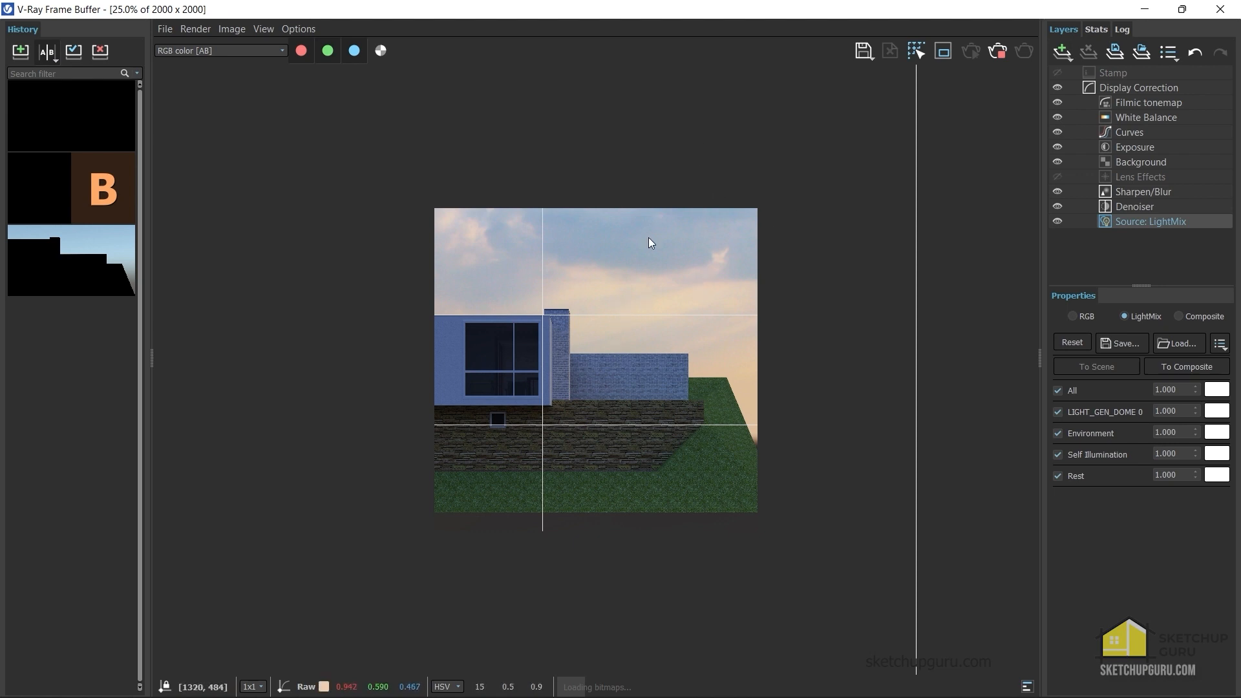
Stop the interactive render and toggle LIGHT_GEN_DOME 0 off and back on in the LightMix
{"action": "left_click", "coordinate": [1001, 57]}
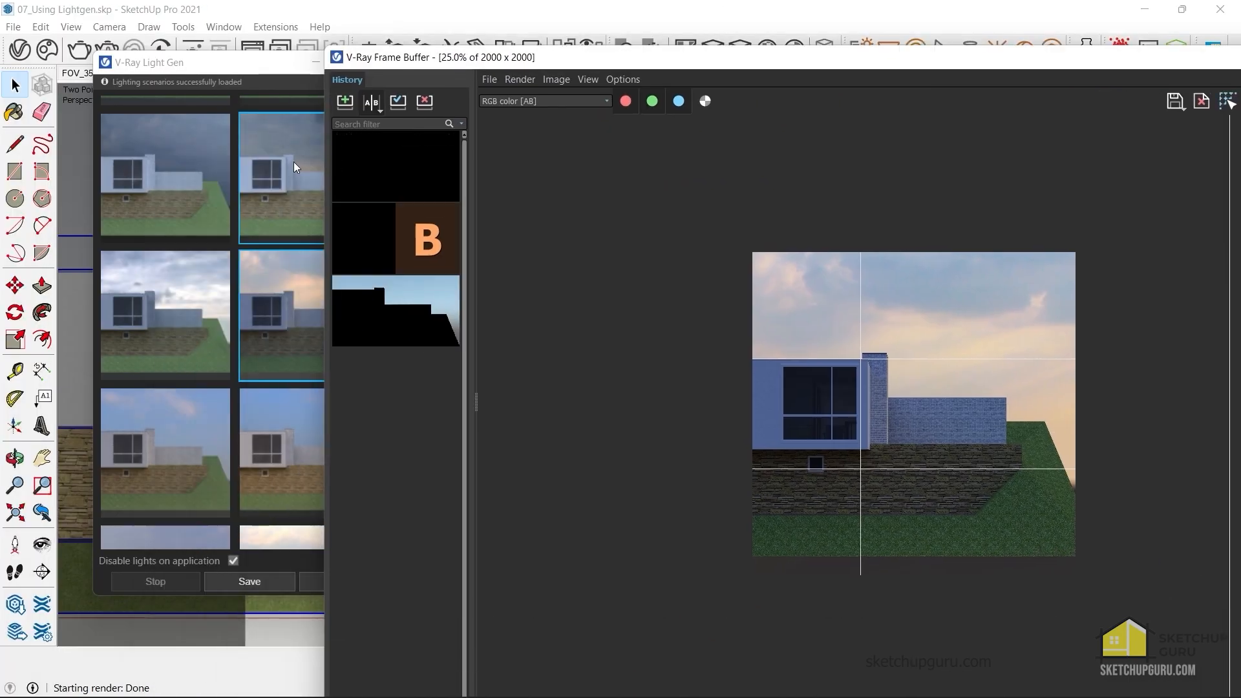
{"action": "left_click_drag", "start_coordinate": [226, 62], "coordinate": [173, 77]}
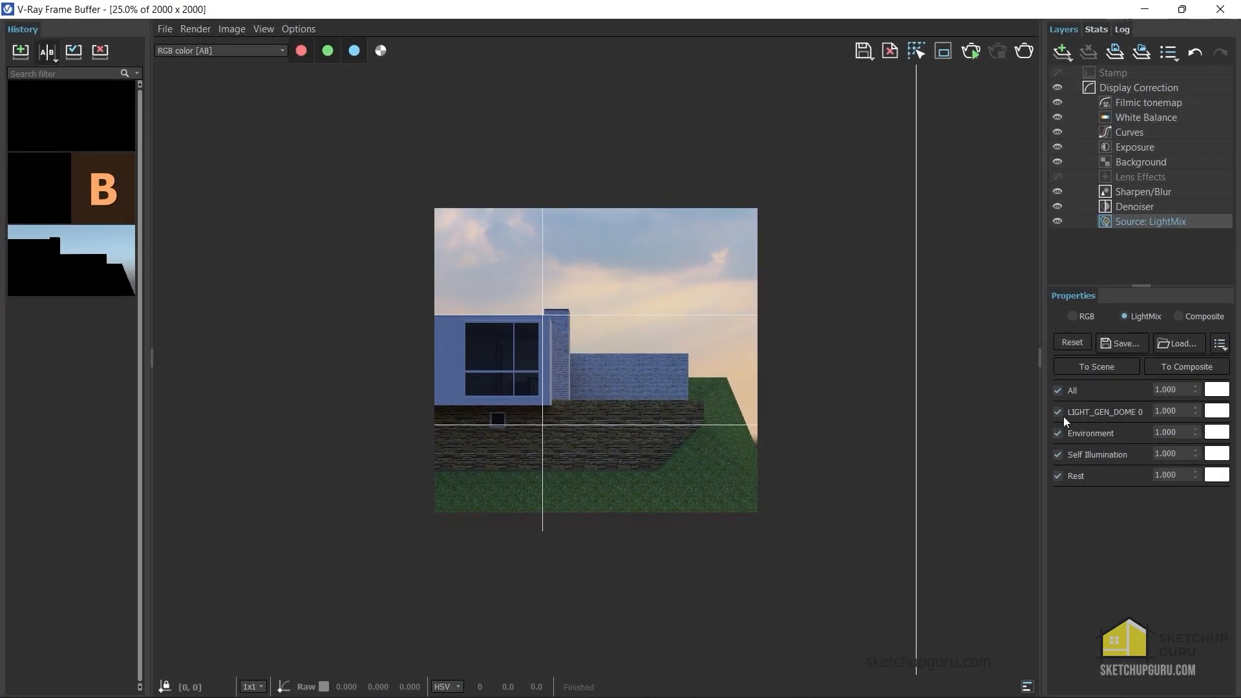
{"action": "left_click", "coordinate": [1061, 417]}
{"action": "left_click", "coordinate": [1061, 416]}
Try lowering the LIGHT_GEN_DOME 0 intensity to about 0.574 and set it back to 1
{"action": "left_click_drag", "start_coordinate": [1197, 417], "coordinate": [1197, 484]}
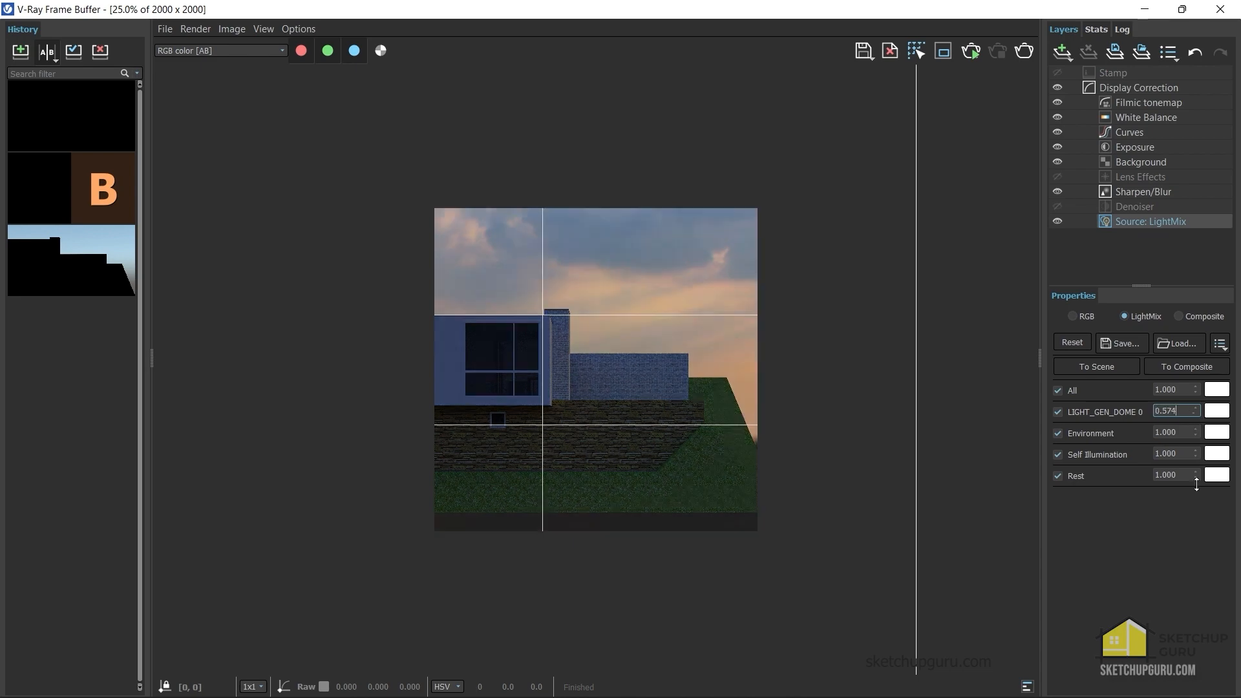
{"action": "left_click_drag", "start_coordinate": [1194, 423], "coordinate": [1193, 416]}
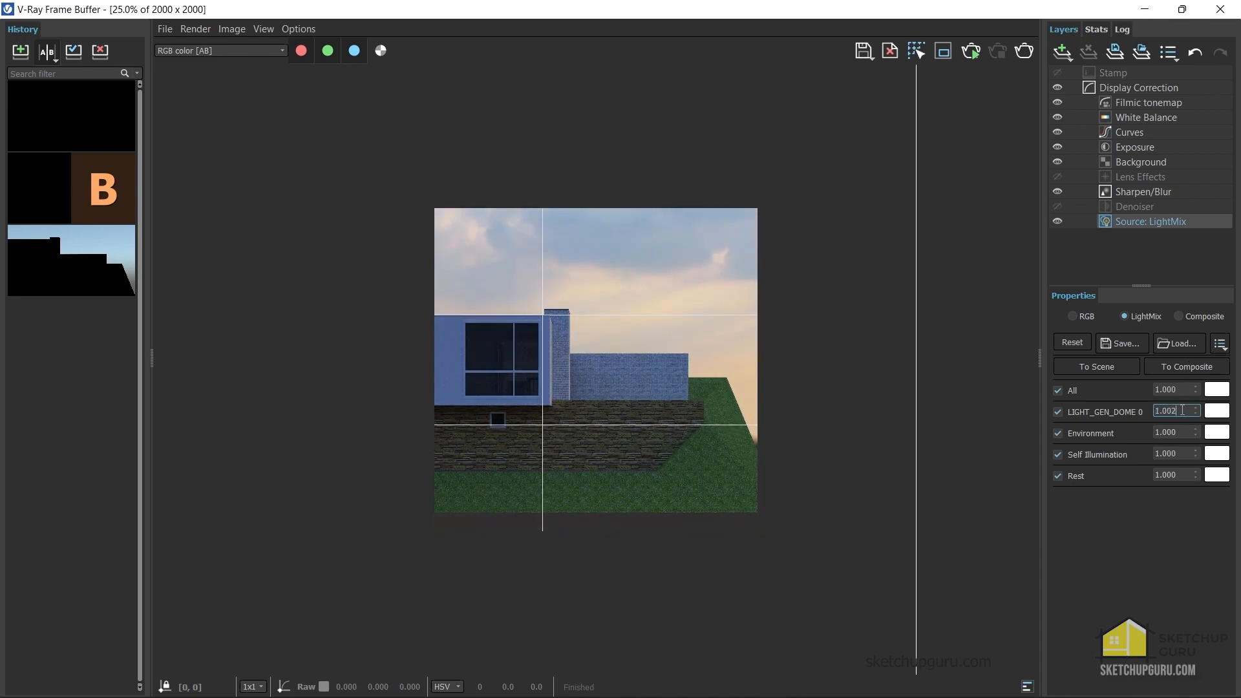
{"action": "type", "text": "1"}
{"action": "key", "text": "Return"}
Open the save dialog for the V-Ray Light Gen scenario set and cancel it without saving
{"action": "double_click", "coordinate": [672, 19]}
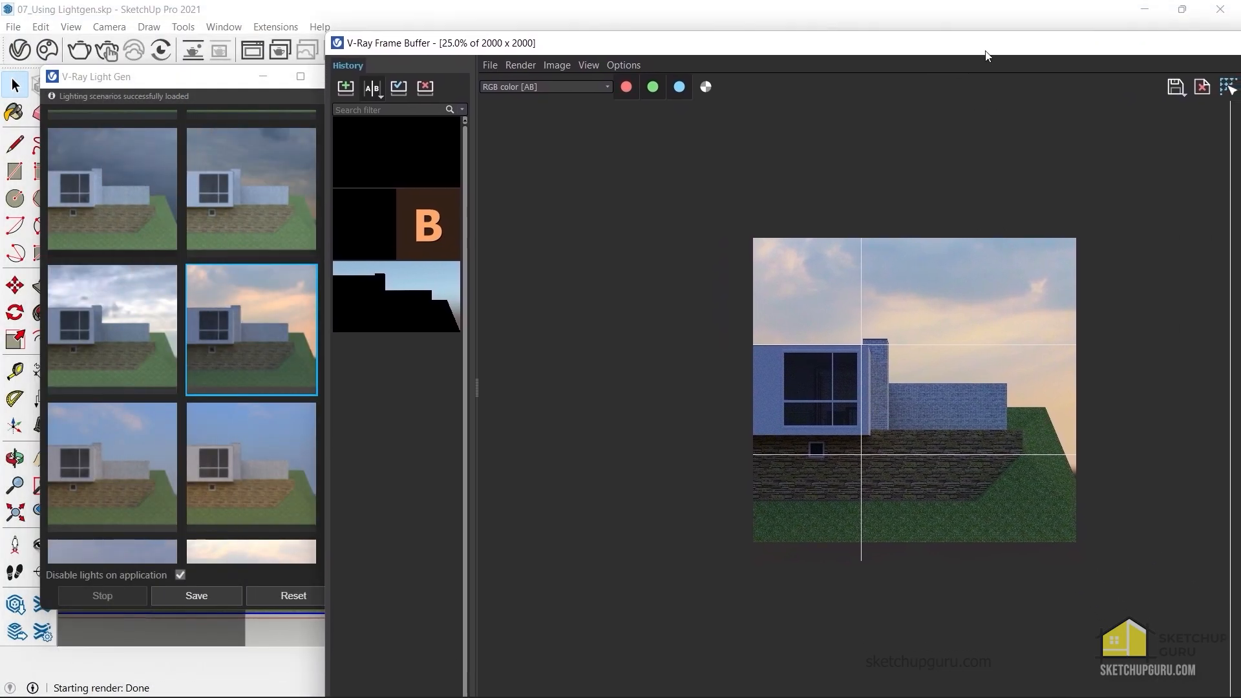
{"action": "left_click_drag", "start_coordinate": [176, 80], "coordinate": [509, 43]}
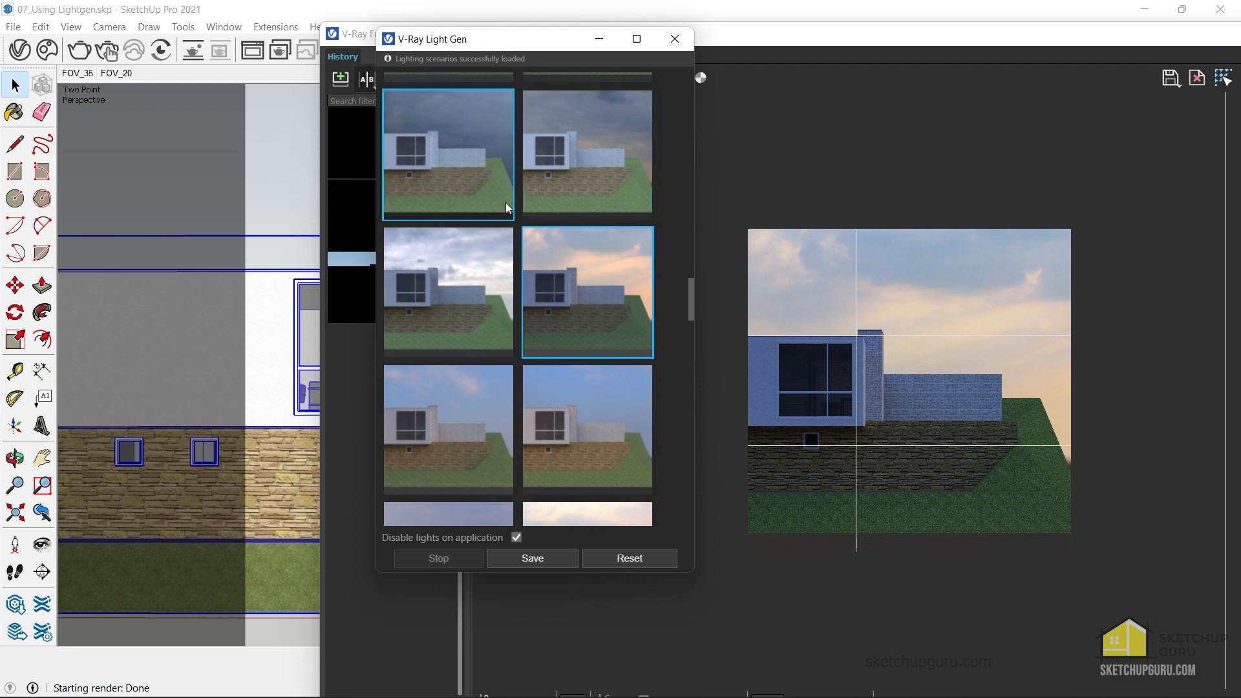
{"action": "left_click", "coordinate": [551, 561]}
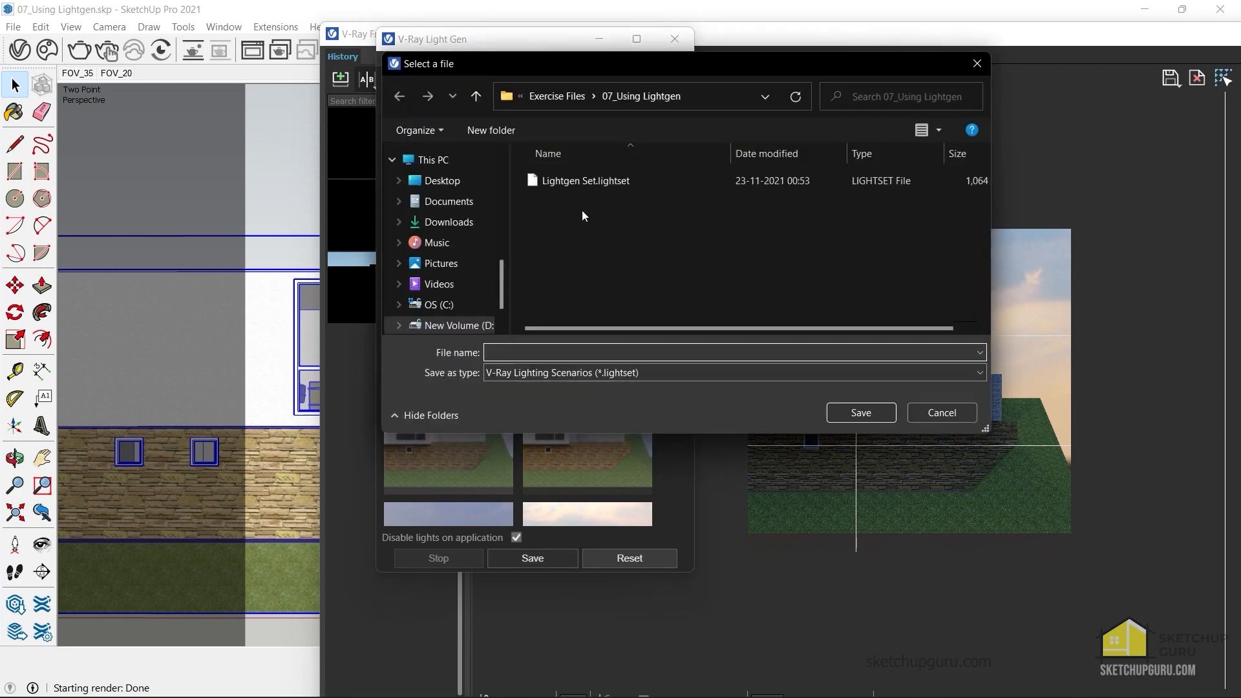
{"action": "left_click", "coordinate": [942, 413]}
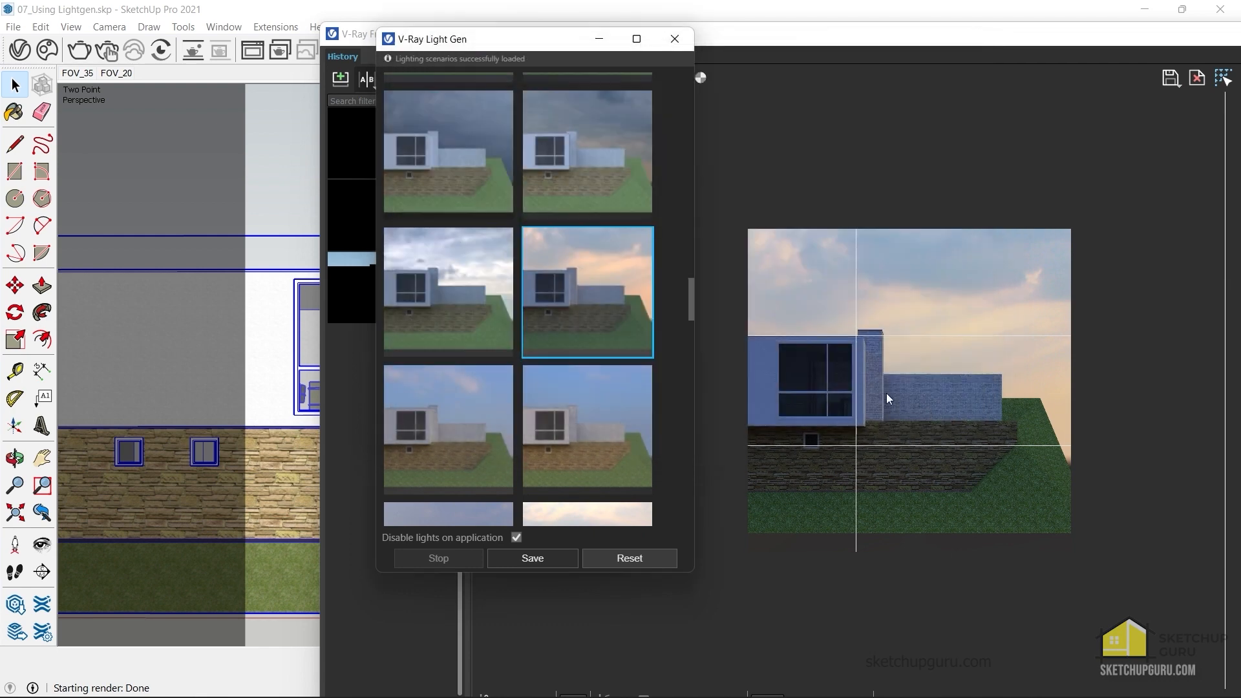
Reopen V-Ray Light Gen, reset it and load the scenario set from the file Lightgen Set.lightset
{"action": "left_click_drag", "start_coordinate": [609, 48], "coordinate": [522, 56]}
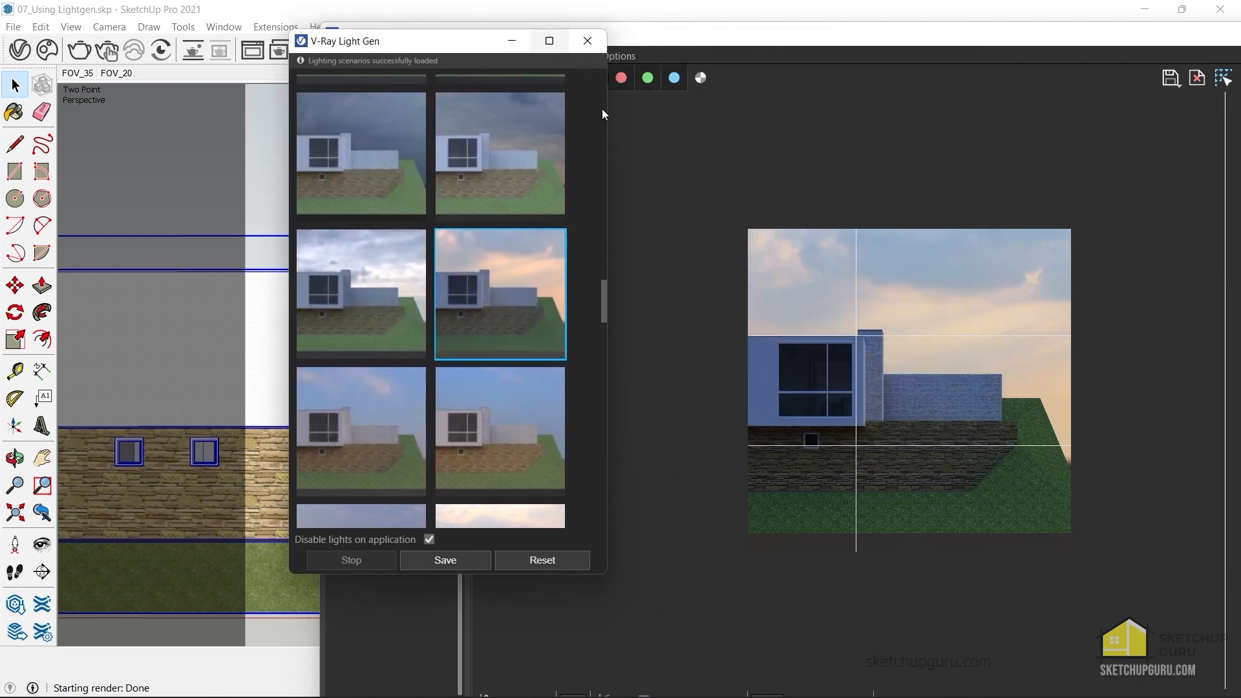
{"action": "left_click", "coordinate": [588, 42]}
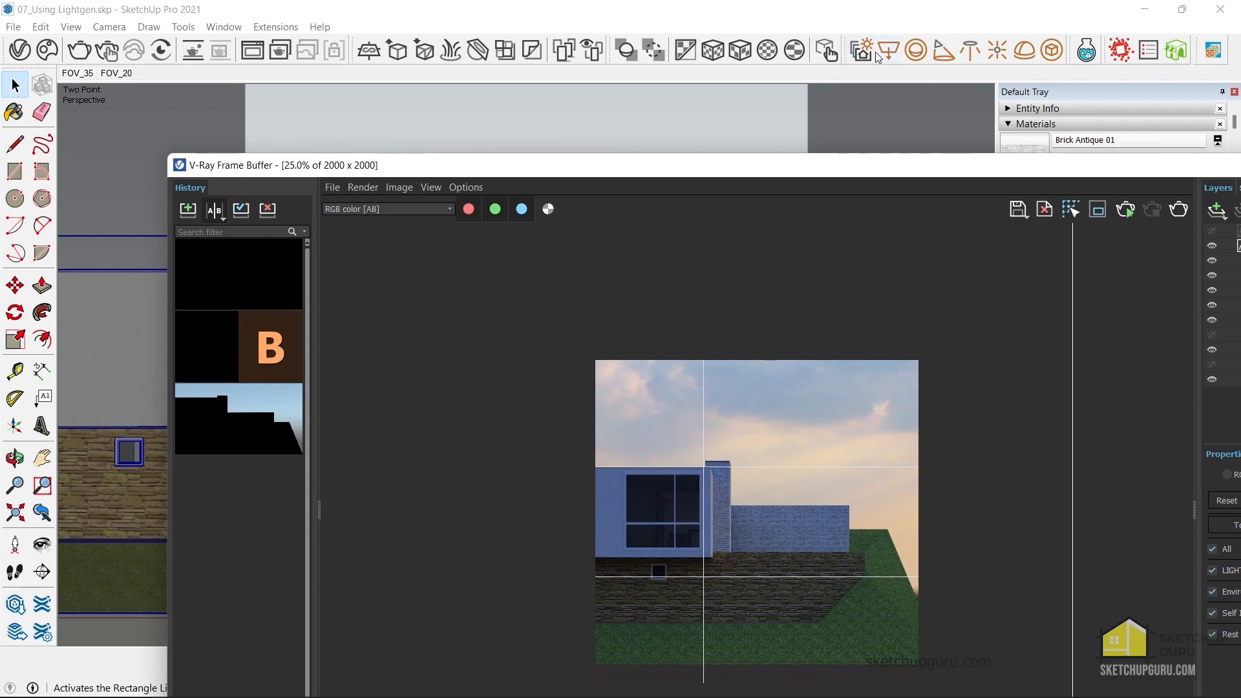
{"action": "left_click", "coordinate": [862, 52]}
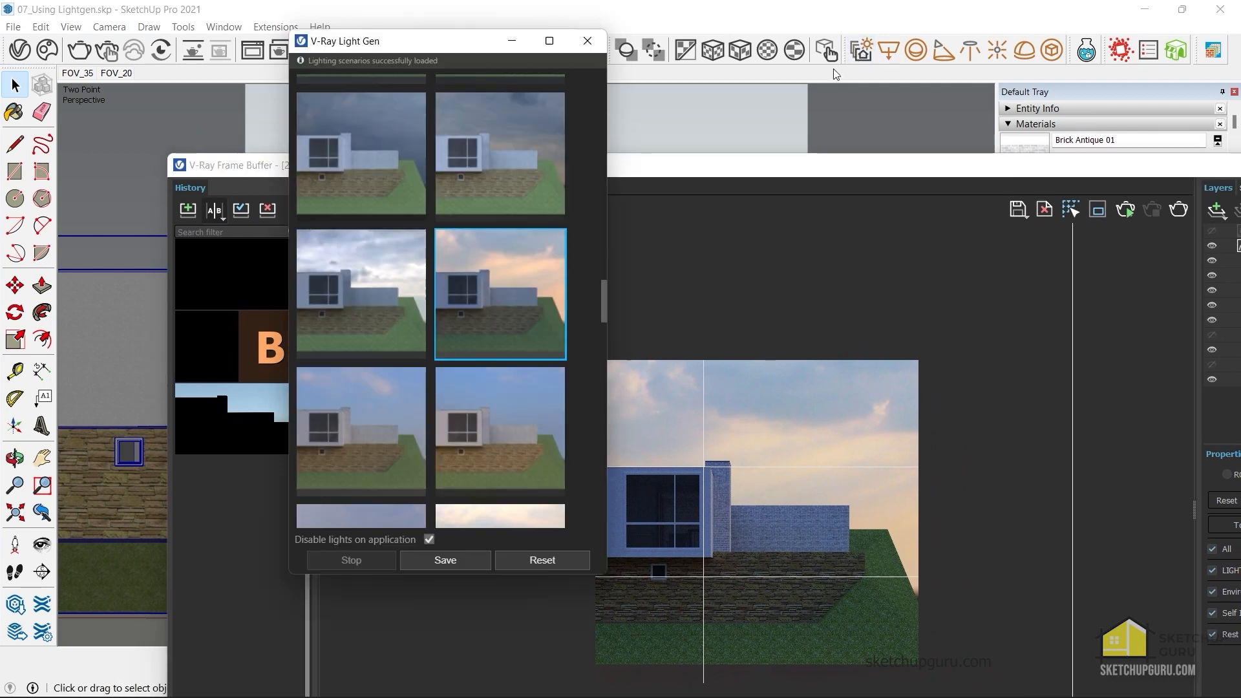
{"action": "left_click", "coordinate": [552, 560]}
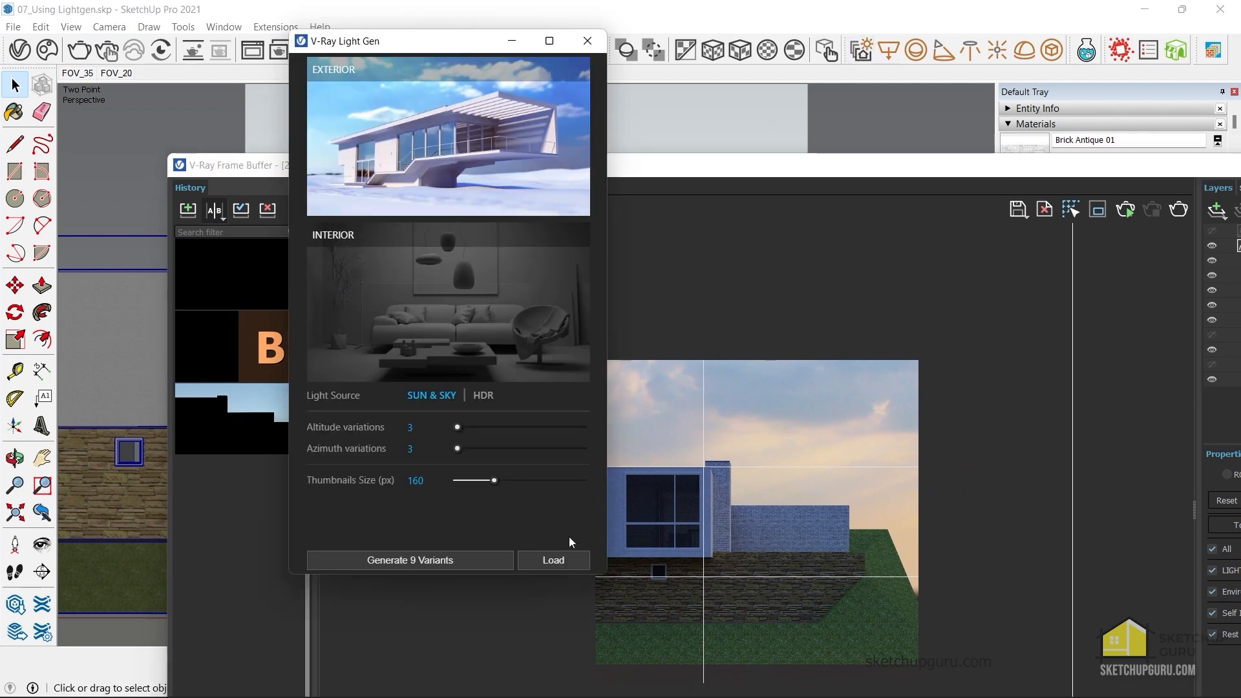
{"action": "left_click", "coordinate": [552, 560]}
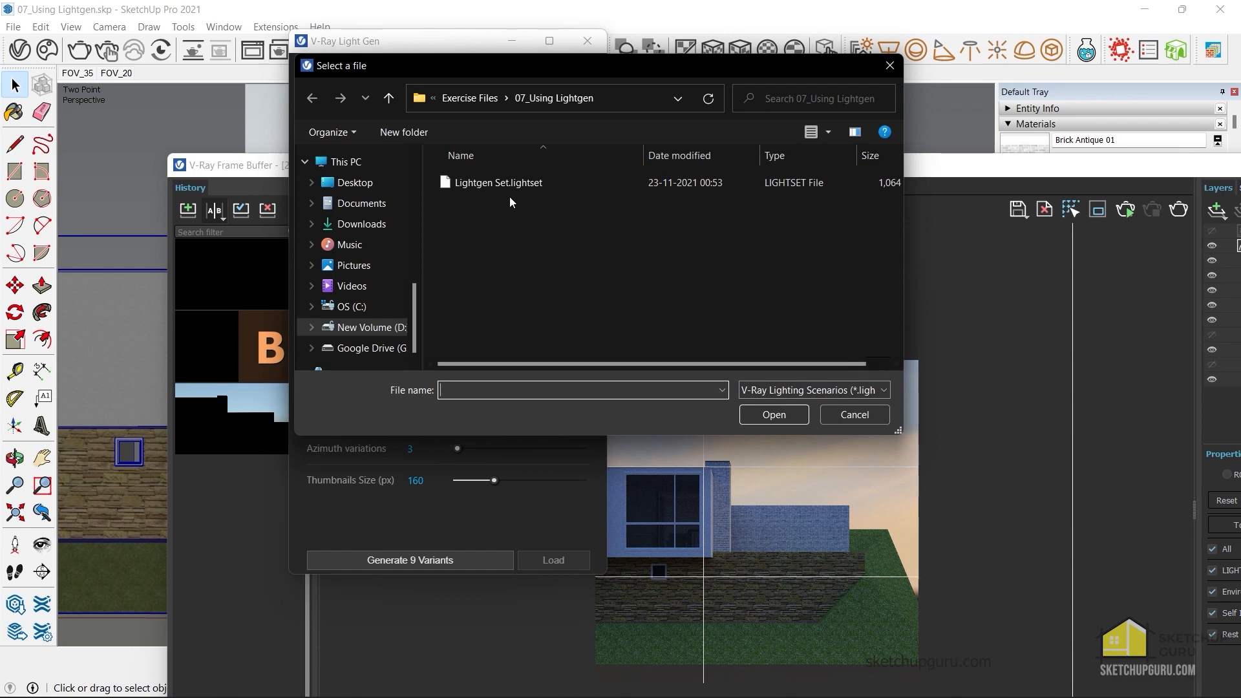
{"action": "double_click", "coordinate": [499, 179]}
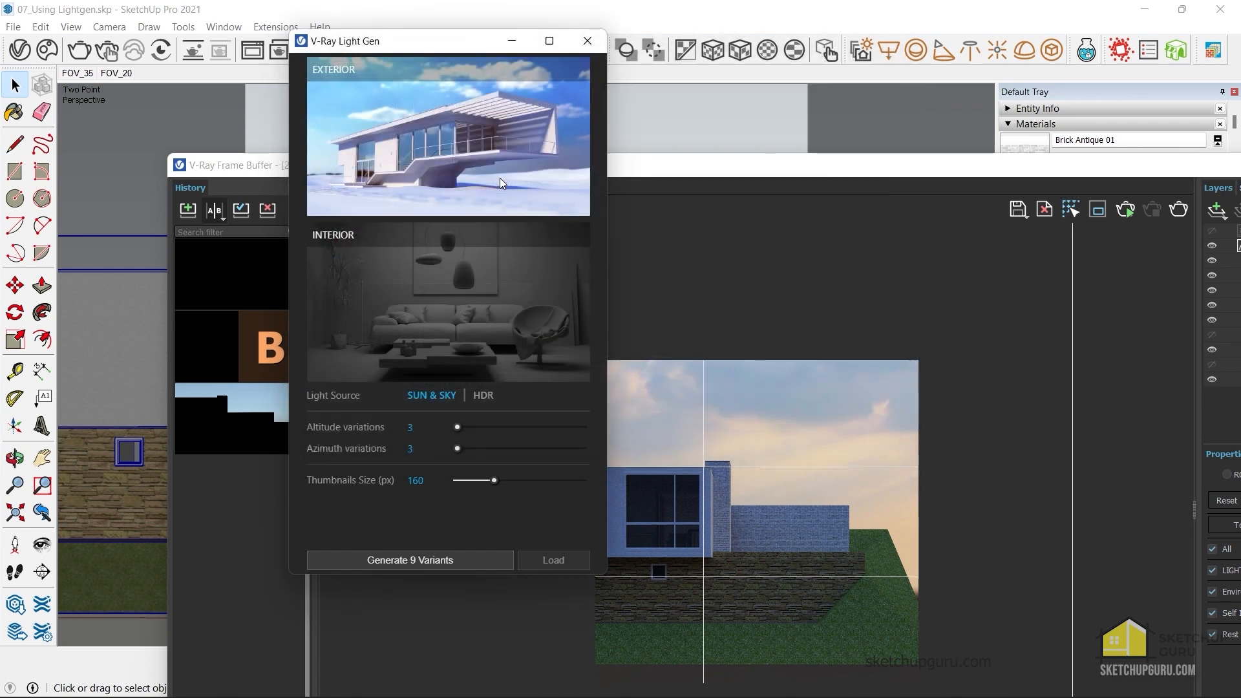
Browse the loaded lighting scenario thumbnails and inspect the sunset render up close in the frame buffer
{"action": "scroll", "coordinate": [456, 227], "scroll_direction": "down", "scroll_amount": 2}
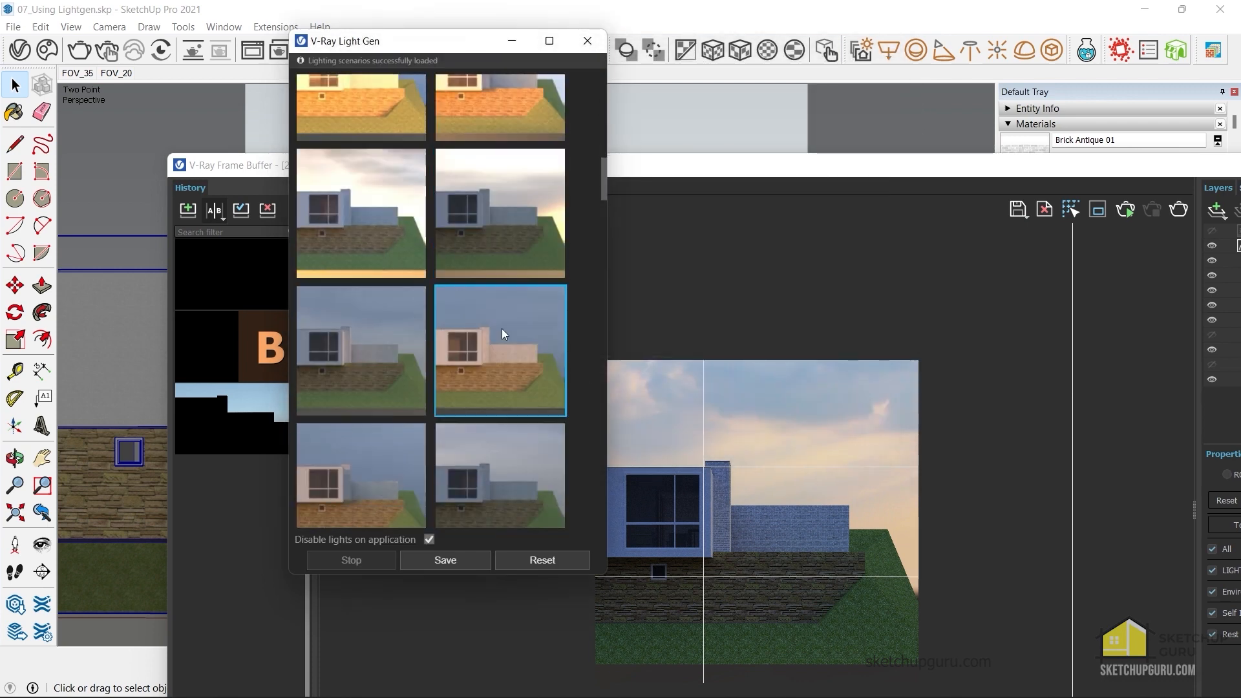
{"action": "scroll", "coordinate": [536, 302], "scroll_direction": "down", "scroll_amount": 4}
{"action": "scroll", "coordinate": [526, 297], "scroll_direction": "up", "scroll_amount": 5}
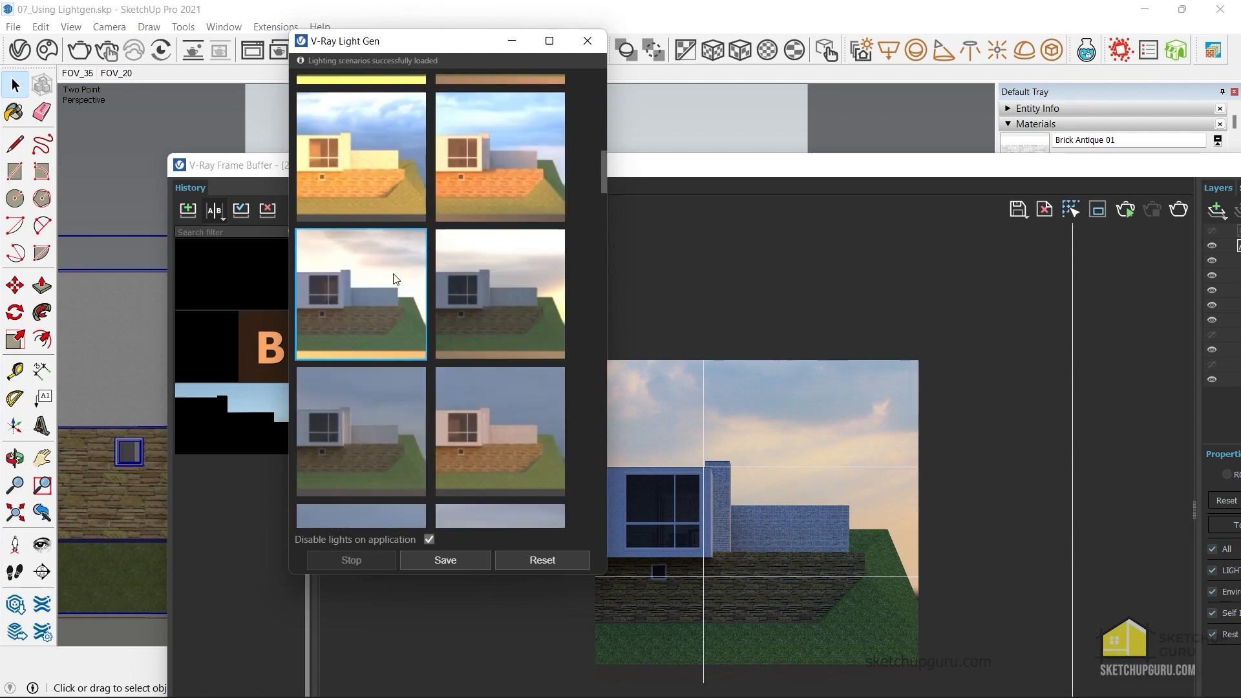
{"action": "scroll", "coordinate": [451, 292], "scroll_direction": "down", "scroll_amount": 4}
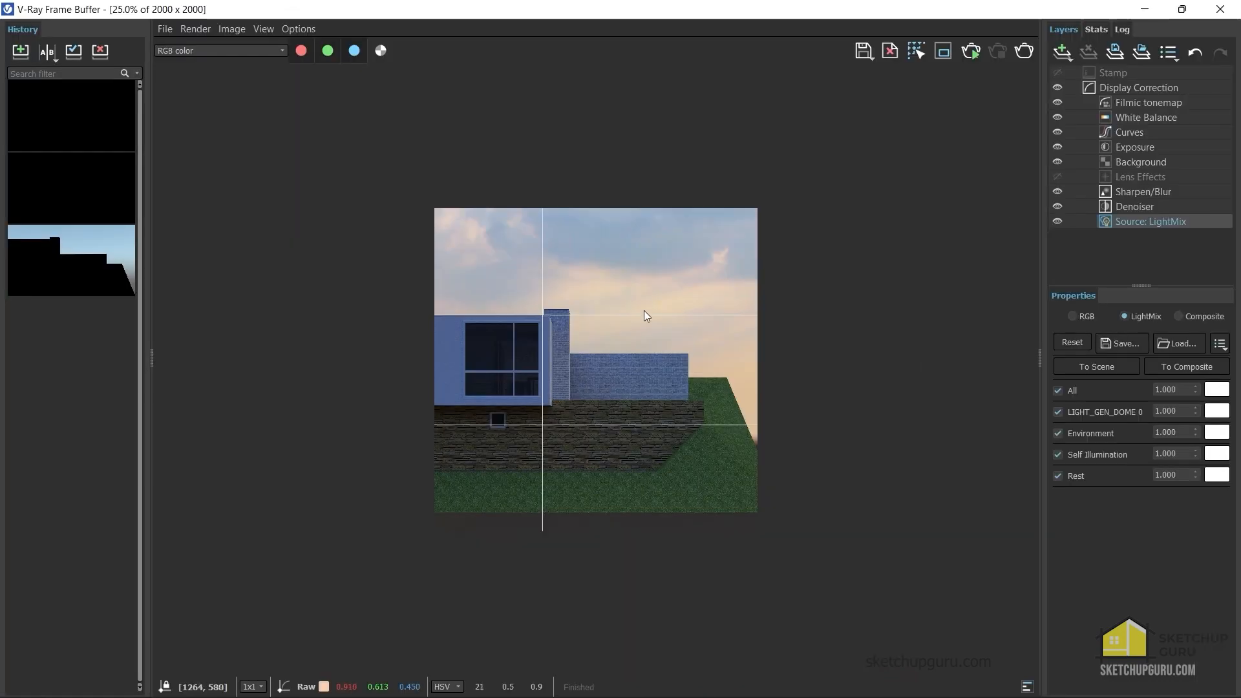
{"action": "scroll", "coordinate": [653, 320], "scroll_direction": "up", "scroll_amount": 1}
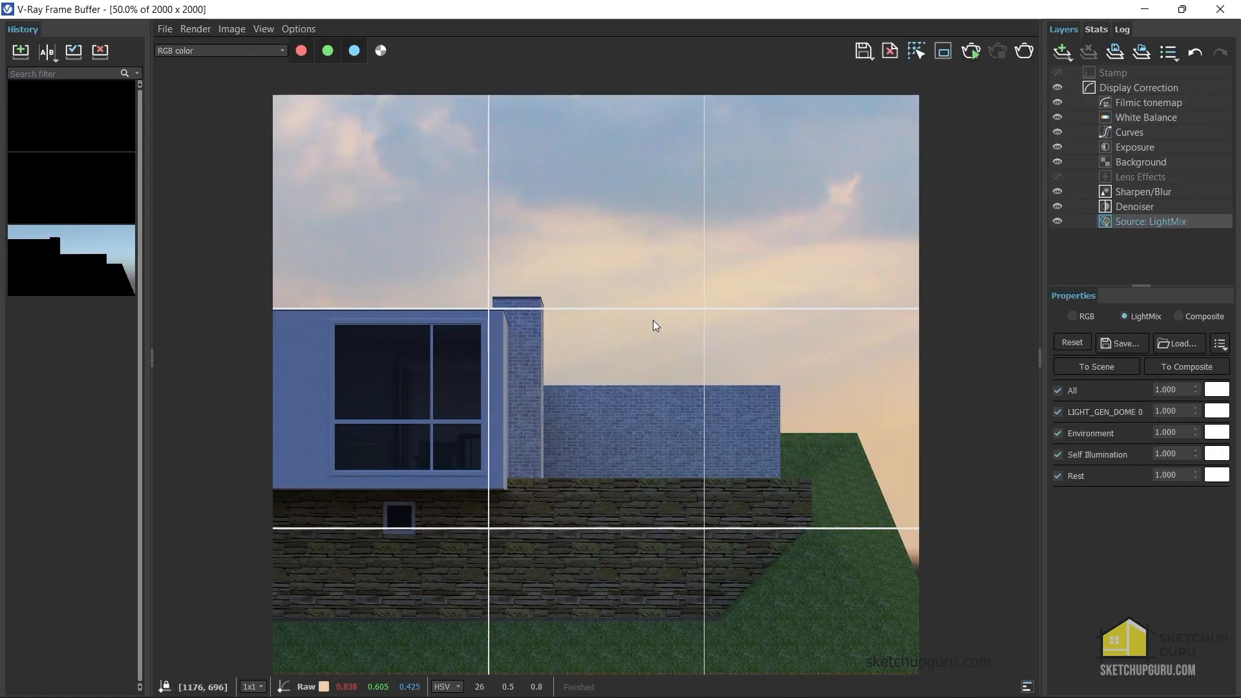
{"action": "scroll", "coordinate": [653, 320], "scroll_direction": "down", "scroll_amount": 1}
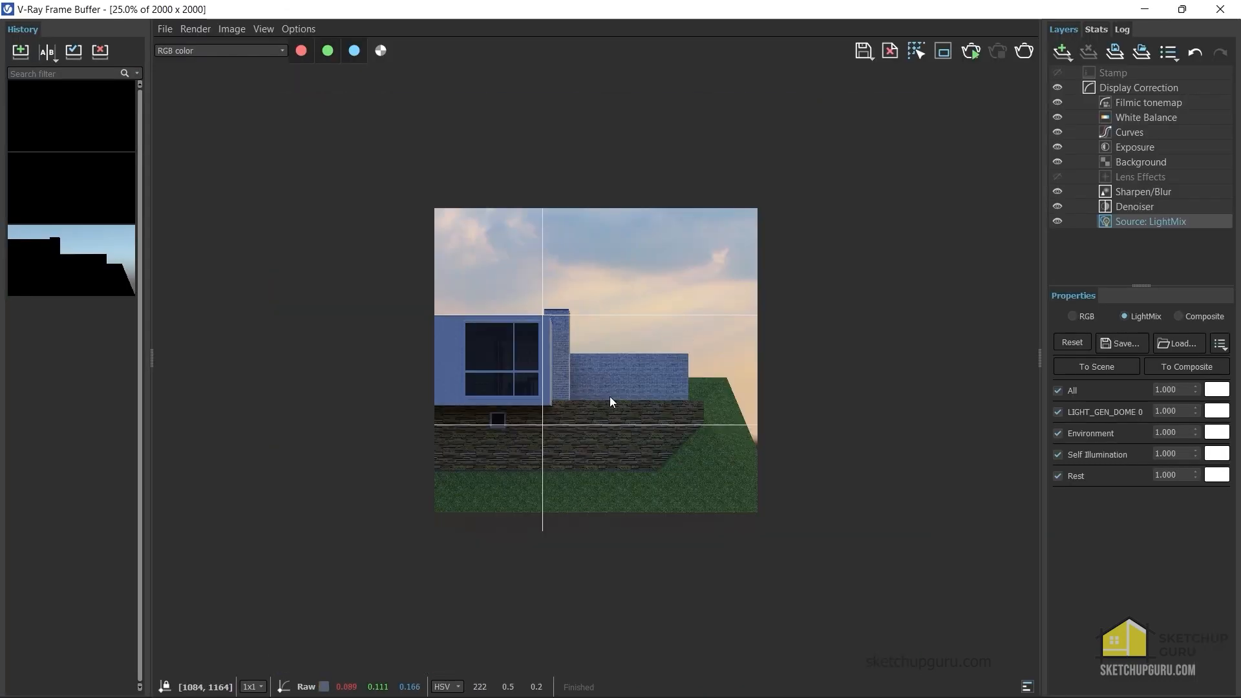
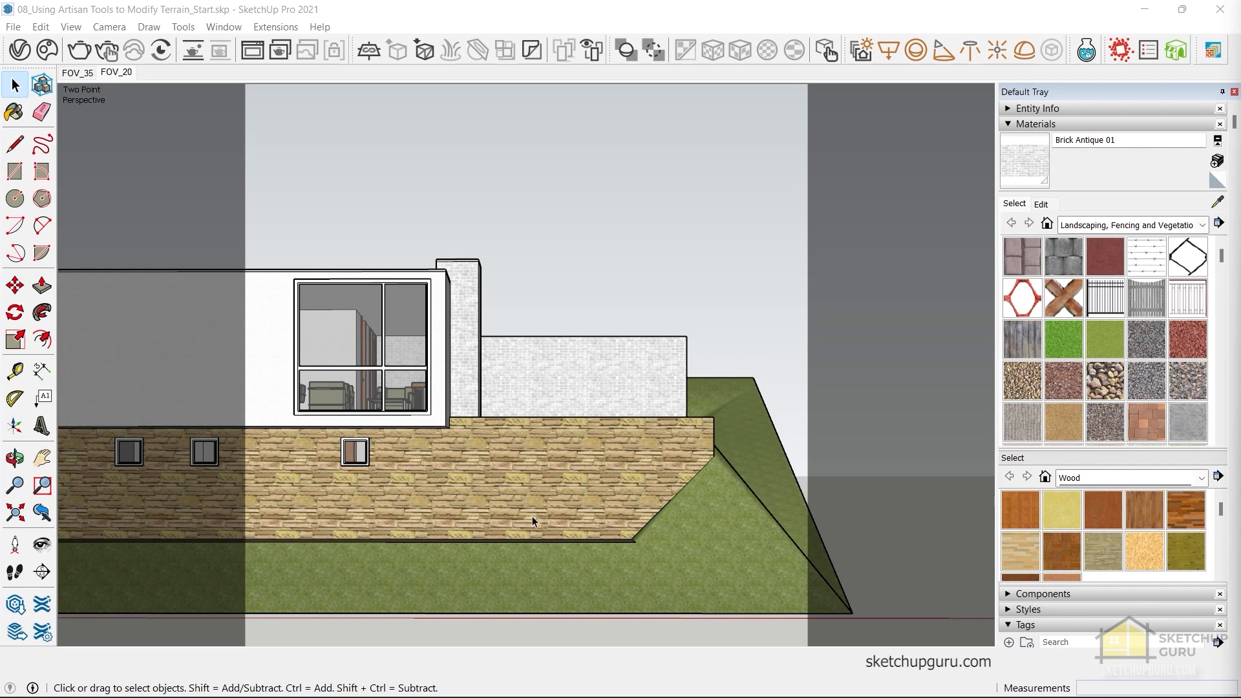
Examine the house and its surrounding terrain in the 08_Using Artisan Tools to Modify Terrain_Start model from an elevated angle
{"action": "middle_click_drag", "start_coordinate": [695, 320], "coordinate": [673, 465]}
{"action": "scroll", "coordinate": [622, 332], "scroll_direction": "down", "scroll_amount": 4}
{"action": "scroll", "coordinate": [699, 352], "scroll_direction": "up", "scroll_amount": 3}
{"action": "middle_click_drag", "start_coordinate": [734, 392], "coordinate": [592, 402]}
{"action": "scroll", "coordinate": [709, 390], "scroll_direction": "up", "scroll_amount": 3}
{"action": "scroll", "coordinate": [593, 400], "scroll_direction": "down", "scroll_amount": 3}
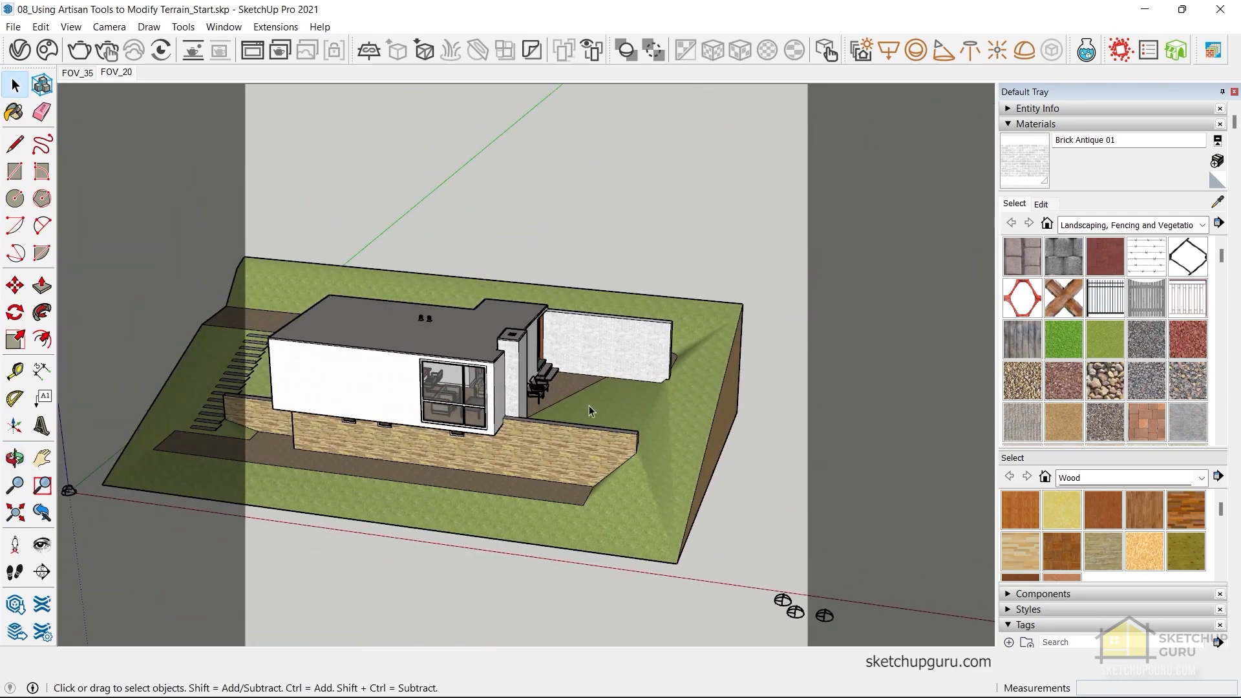
{"action": "scroll", "coordinate": [630, 390], "scroll_direction": "up", "scroll_amount": 3}
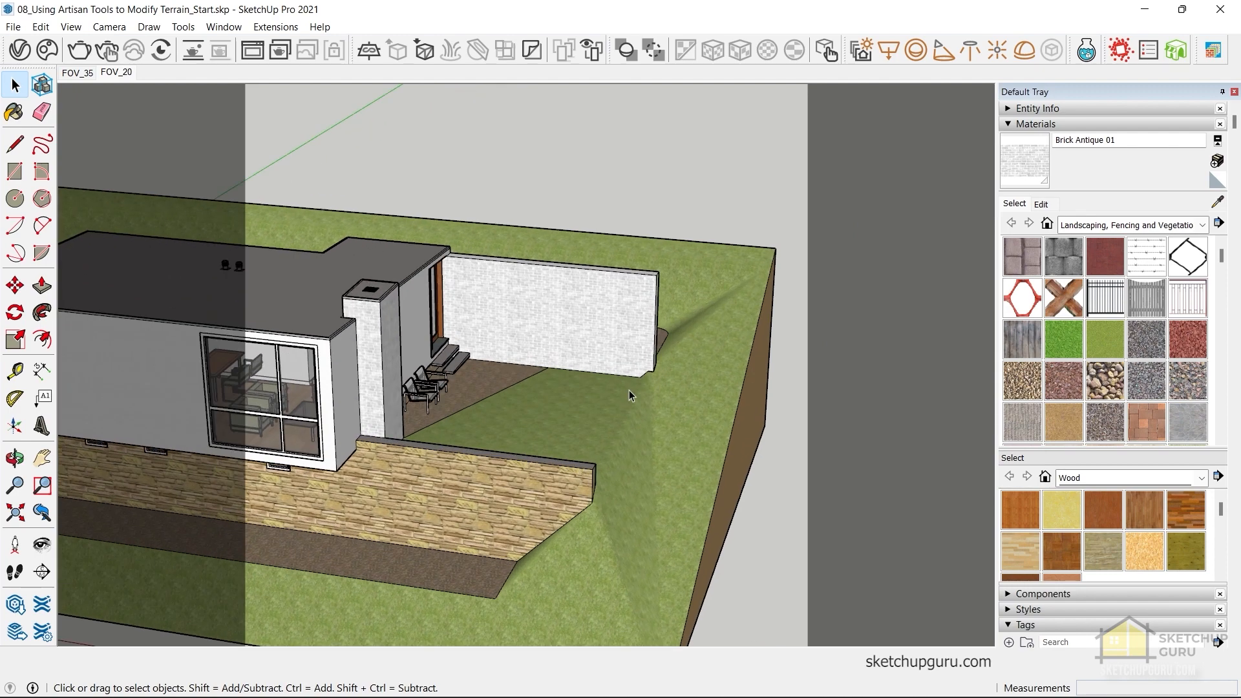
Show the Artisan toolbar in the SketchUp workspace
{"action": "left_click", "coordinate": [71, 27]}
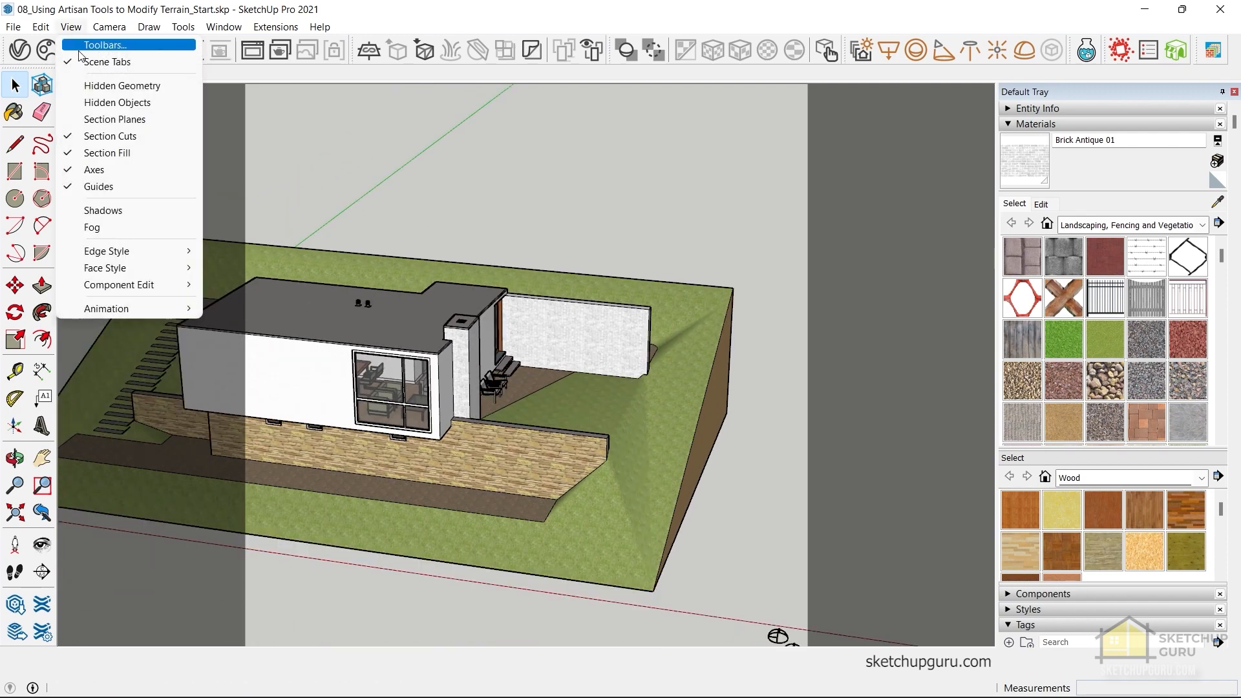
{"action": "left_click", "coordinate": [97, 45]}
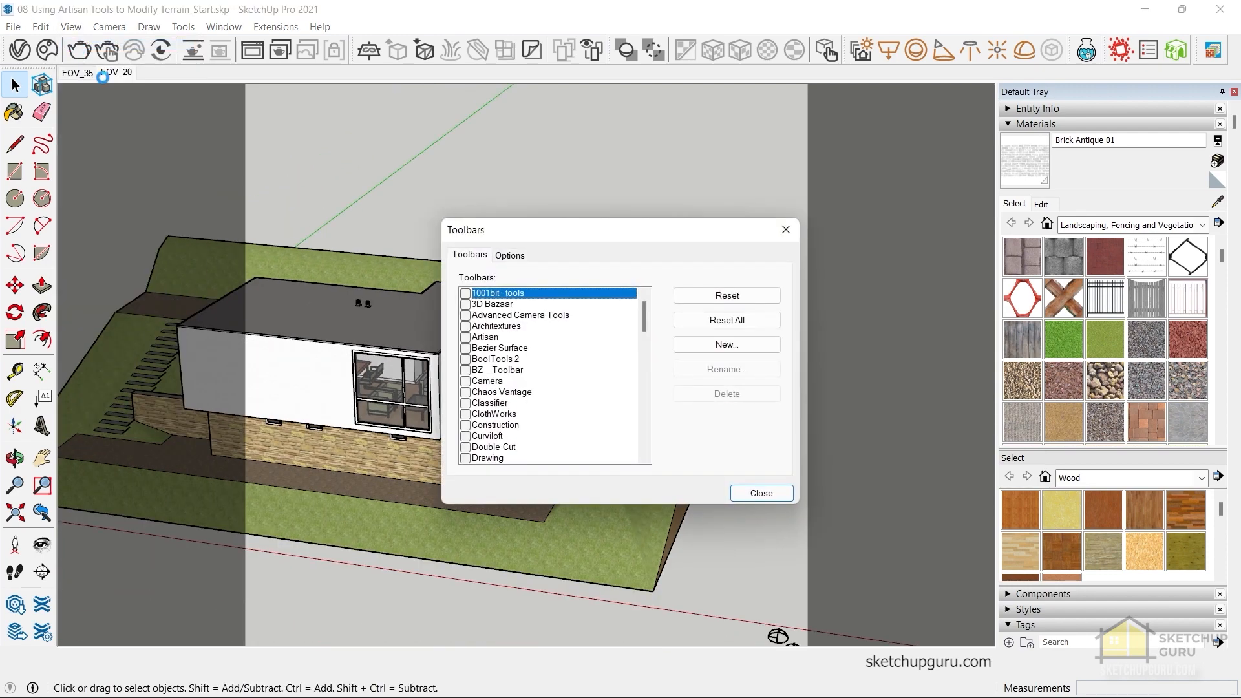
{"action": "left_click", "coordinate": [465, 337]}
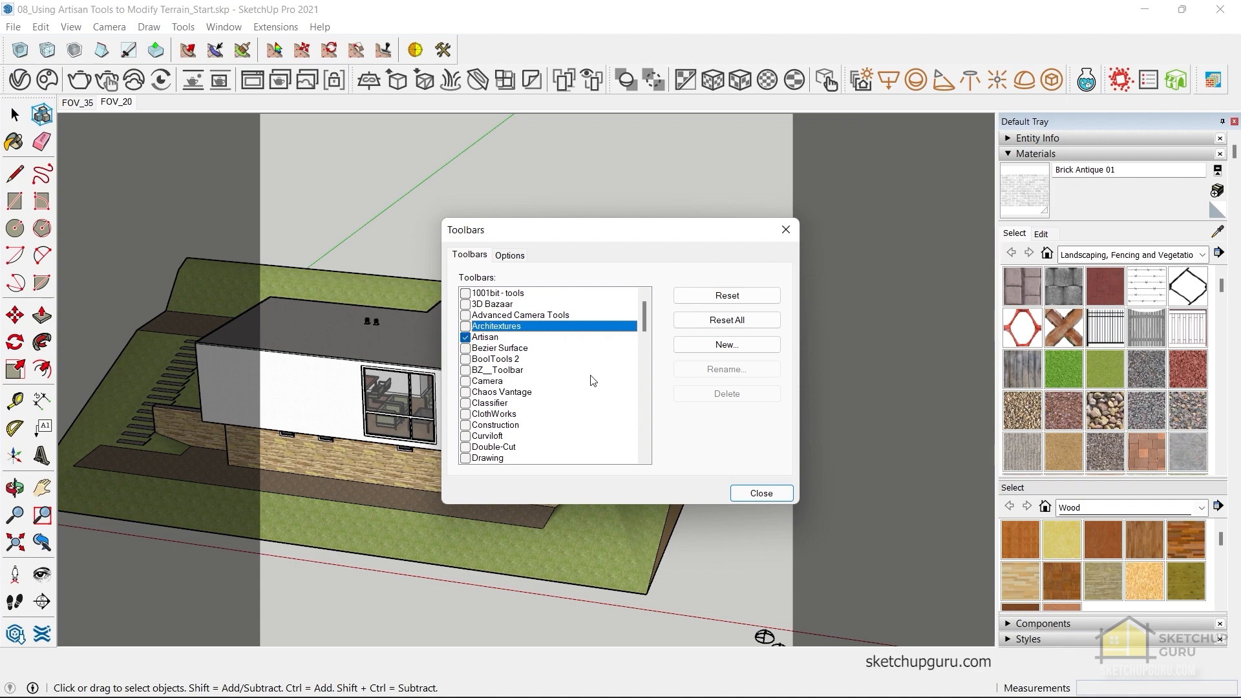
{"action": "left_click", "coordinate": [753, 489]}
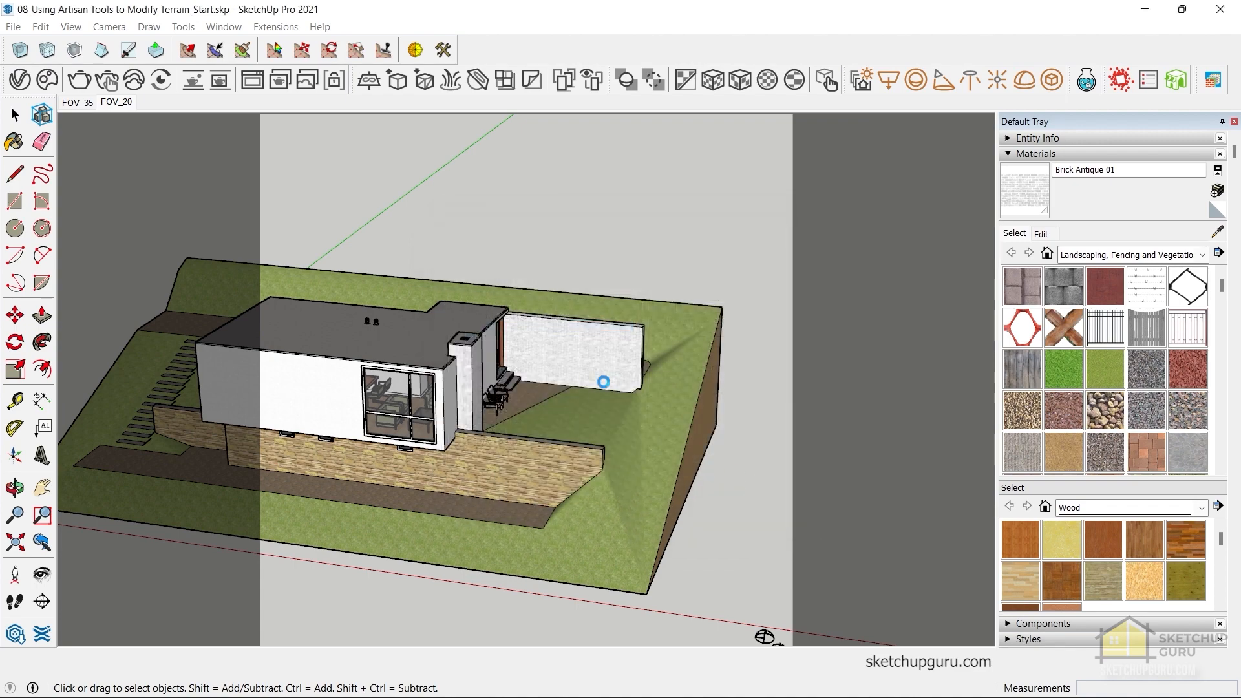
Open the terrain group under the house for editing
{"action": "key", "text": "alt+Tab"}
{"action": "middle_click_drag", "start_coordinate": [721, 511], "coordinate": [643, 368]}
{"action": "scroll", "coordinate": [657, 360], "scroll_direction": "up", "scroll_amount": 2}
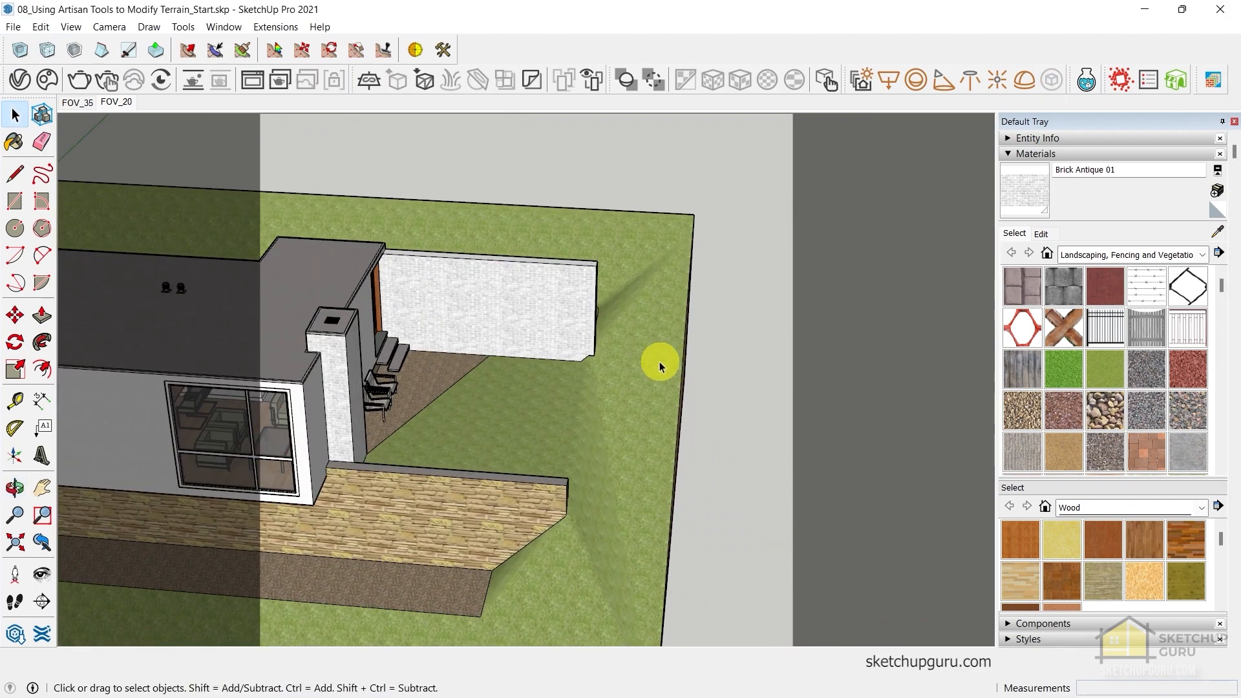
{"action": "scroll", "coordinate": [682, 364], "scroll_direction": "down", "scroll_amount": 2}
{"action": "left_click", "coordinate": [682, 364]}
{"action": "double_click", "coordinate": [679, 351]}
{"action": "scroll", "coordinate": [563, 448], "scroll_direction": "up", "scroll_amount": 3}
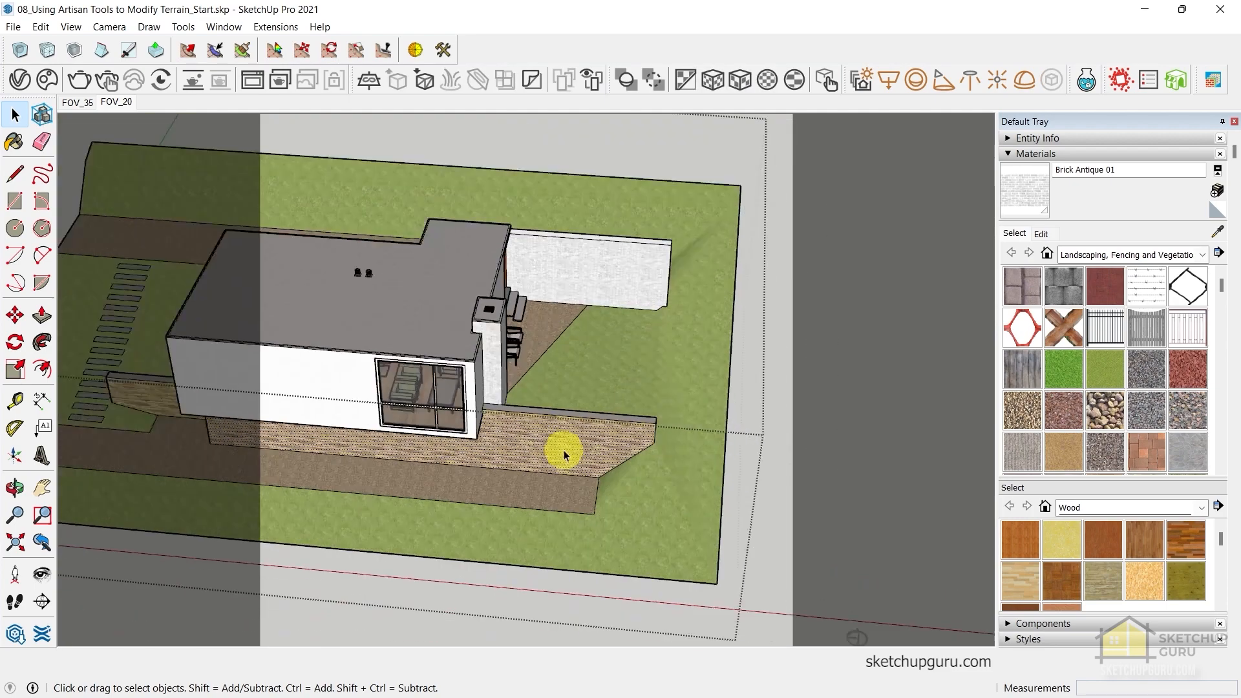
{"action": "scroll", "coordinate": [606, 364], "scroll_direction": "down", "scroll_amount": 3}
Select the grass surfaces on all parts of the terrain and make them into their own group
{"action": "triple_click", "coordinate": [606, 364]}
{"action": "scroll", "coordinate": [598, 343], "scroll_direction": "up", "scroll_amount": 3}
{"action": "scroll", "coordinate": [626, 313], "scroll_direction": "down", "scroll_amount": 2}
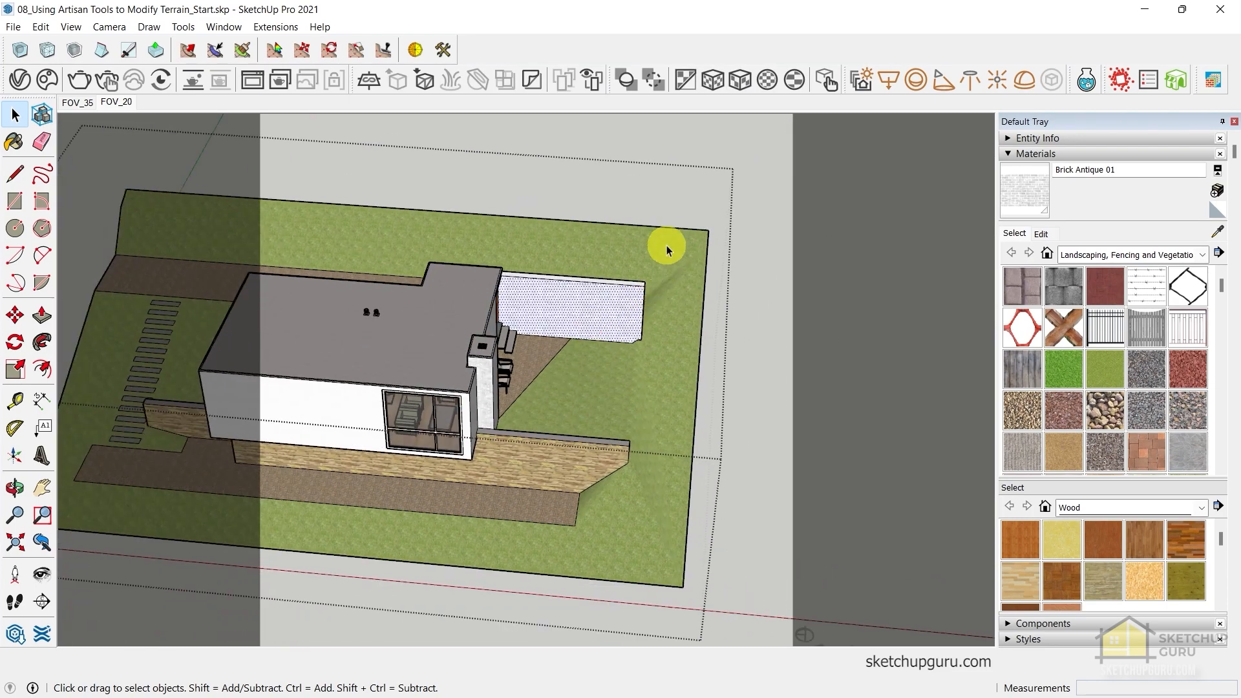
{"action": "middle_click_drag", "start_coordinate": [668, 250], "coordinate": [601, 421]}
{"action": "left_click", "coordinate": [623, 395]}
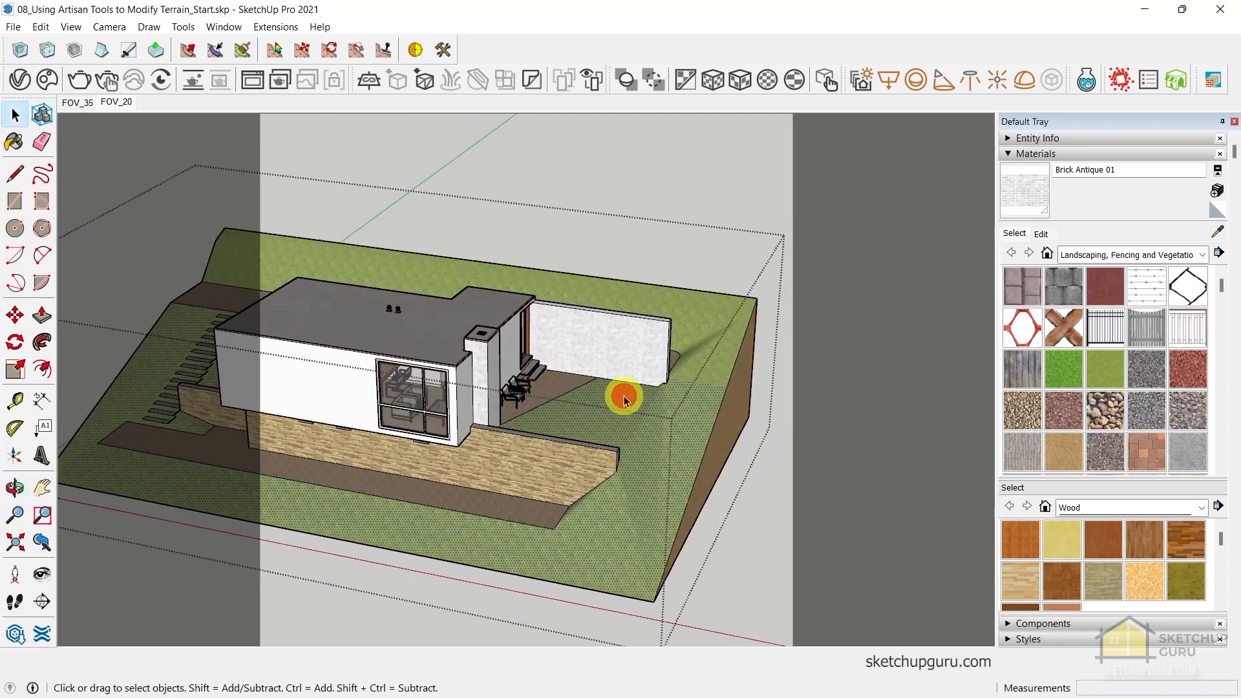
{"action": "middle_click_drag", "start_coordinate": [747, 373], "coordinate": [731, 338]}
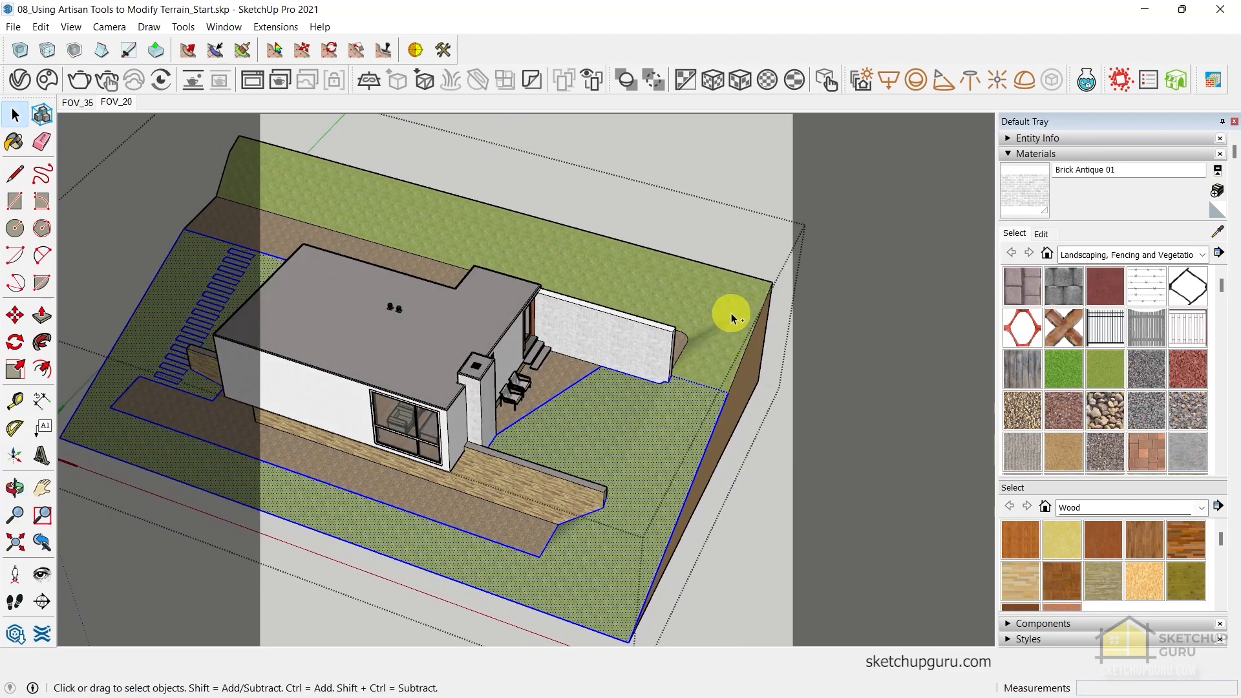
{"action": "middle_click_drag", "start_coordinate": [719, 295], "coordinate": [778, 380]}
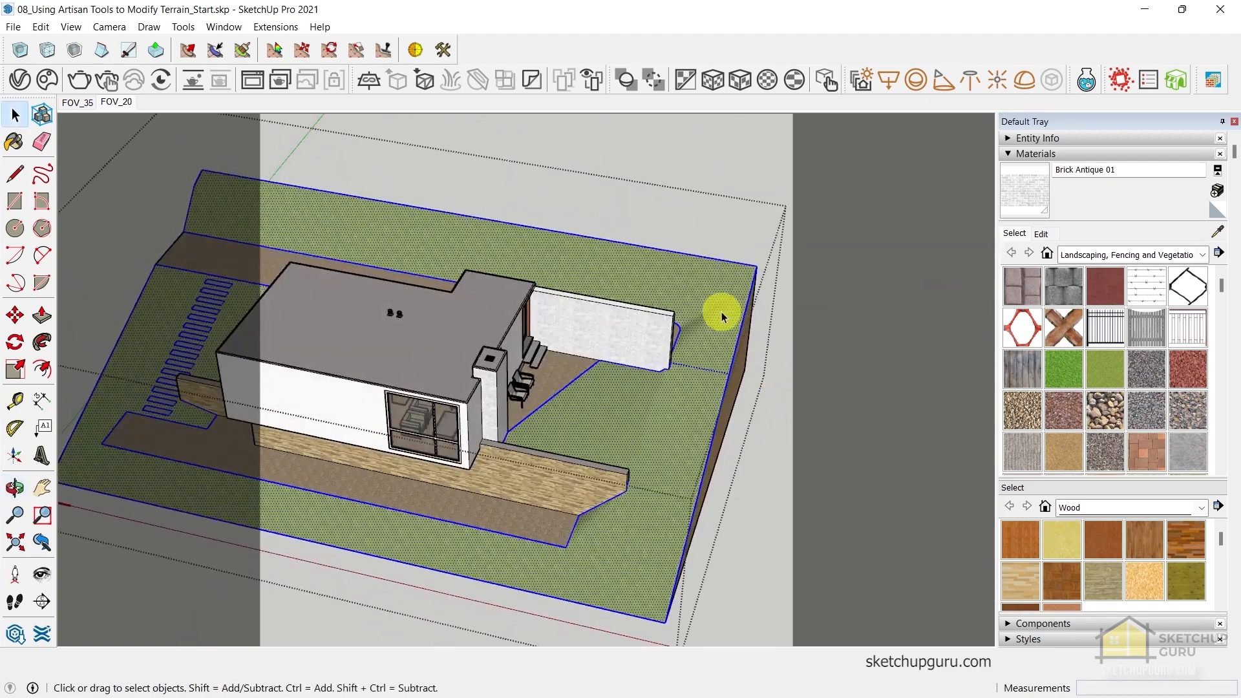
{"action": "key", "text": "g"}
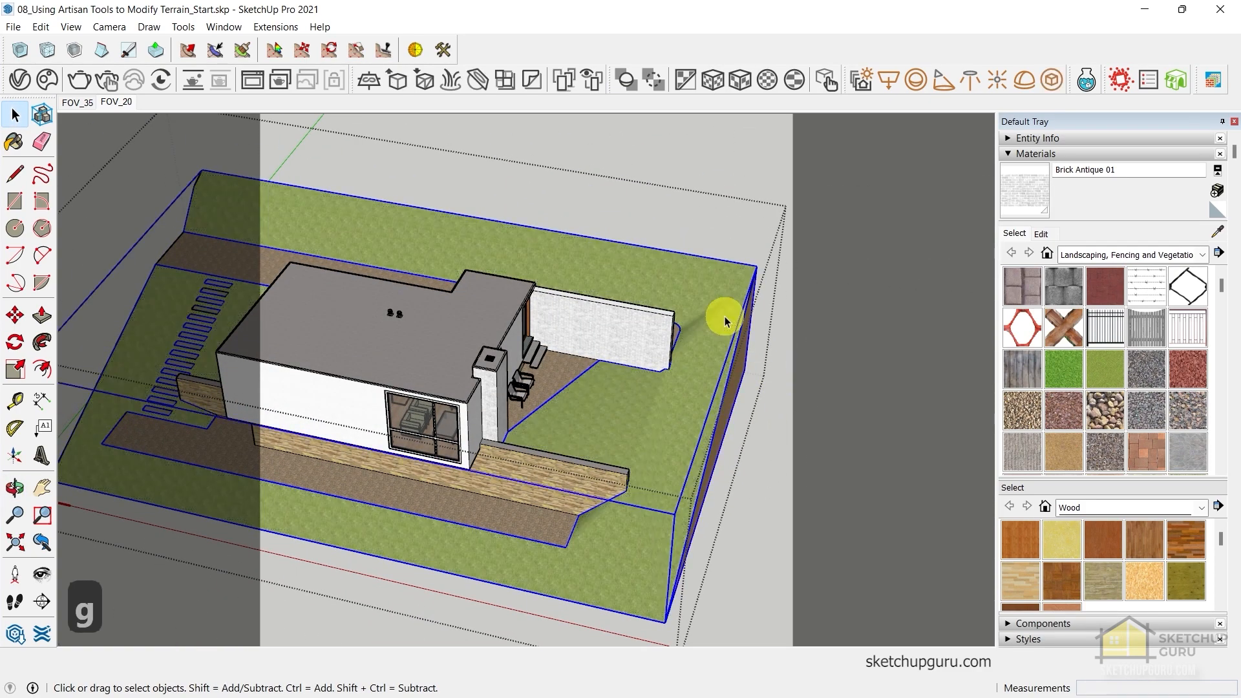
Open the new grass group, inspect it with the rest of the model hidden, and exit all groups
{"action": "double_click", "coordinate": [710, 382]}
{"action": "key", "text": "j"}
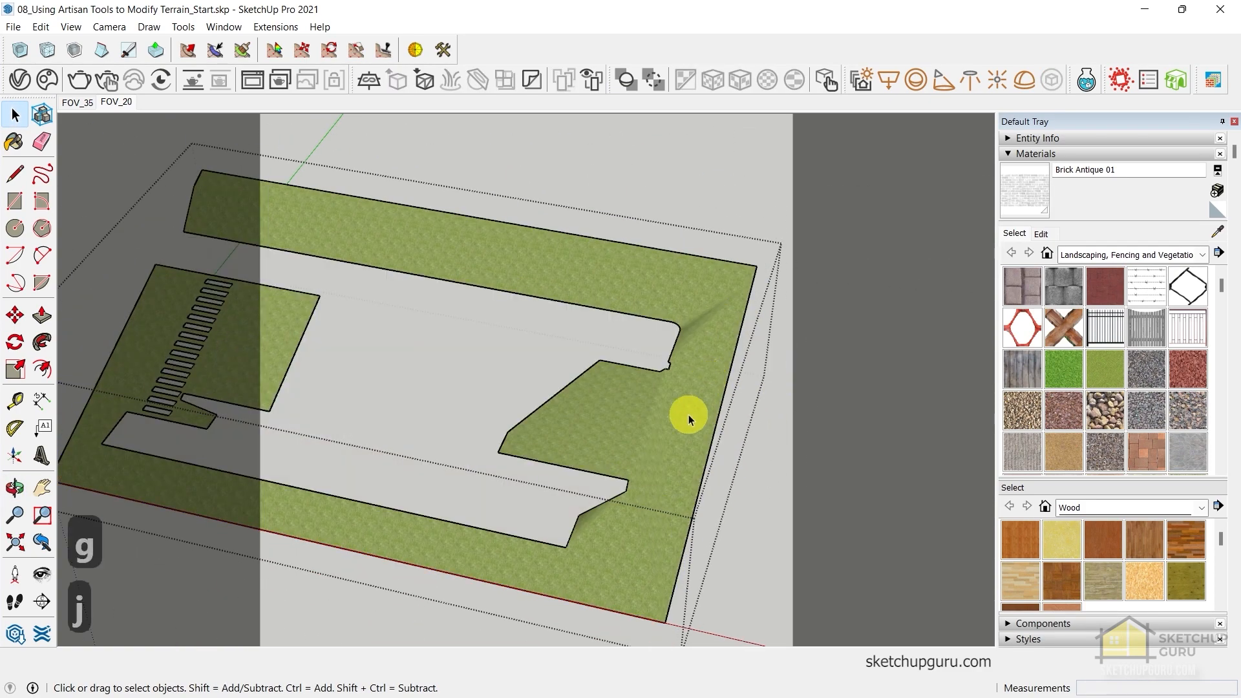
{"action": "middle_click_drag", "start_coordinate": [684, 416], "coordinate": [421, 321]}
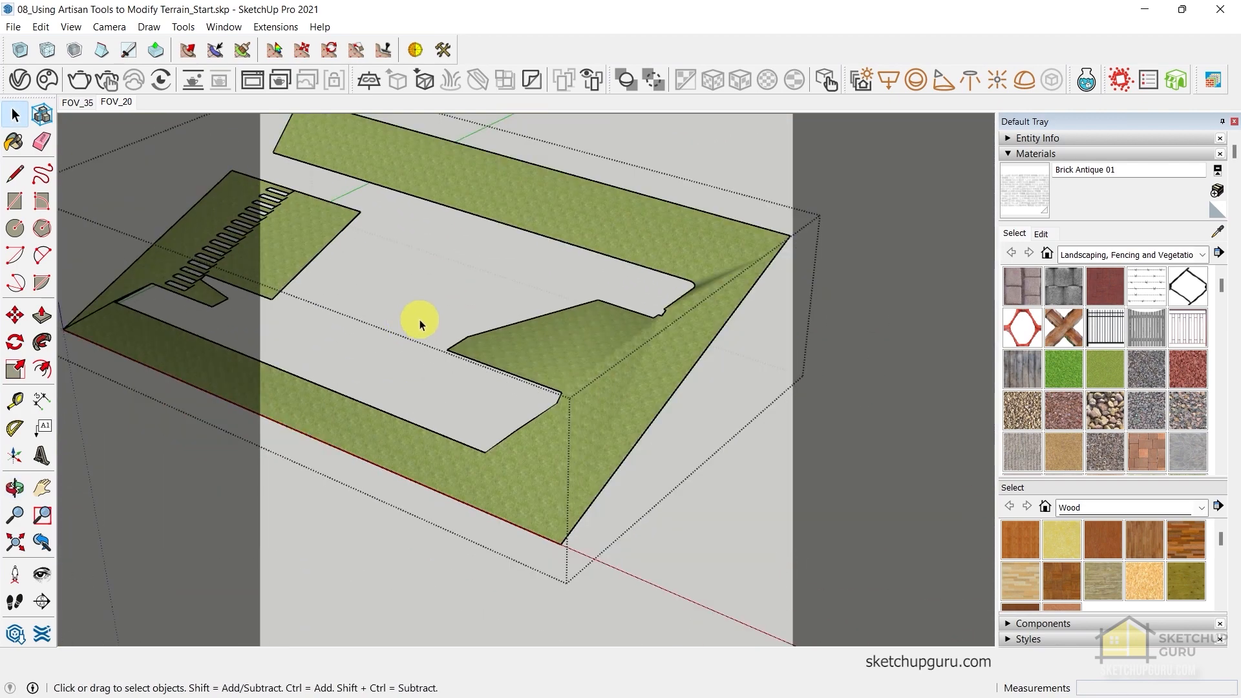
{"action": "middle_click_drag", "start_coordinate": [660, 358], "coordinate": [701, 435]}
{"action": "key", "text": "Escape"}
{"action": "key", "text": "Escape"}
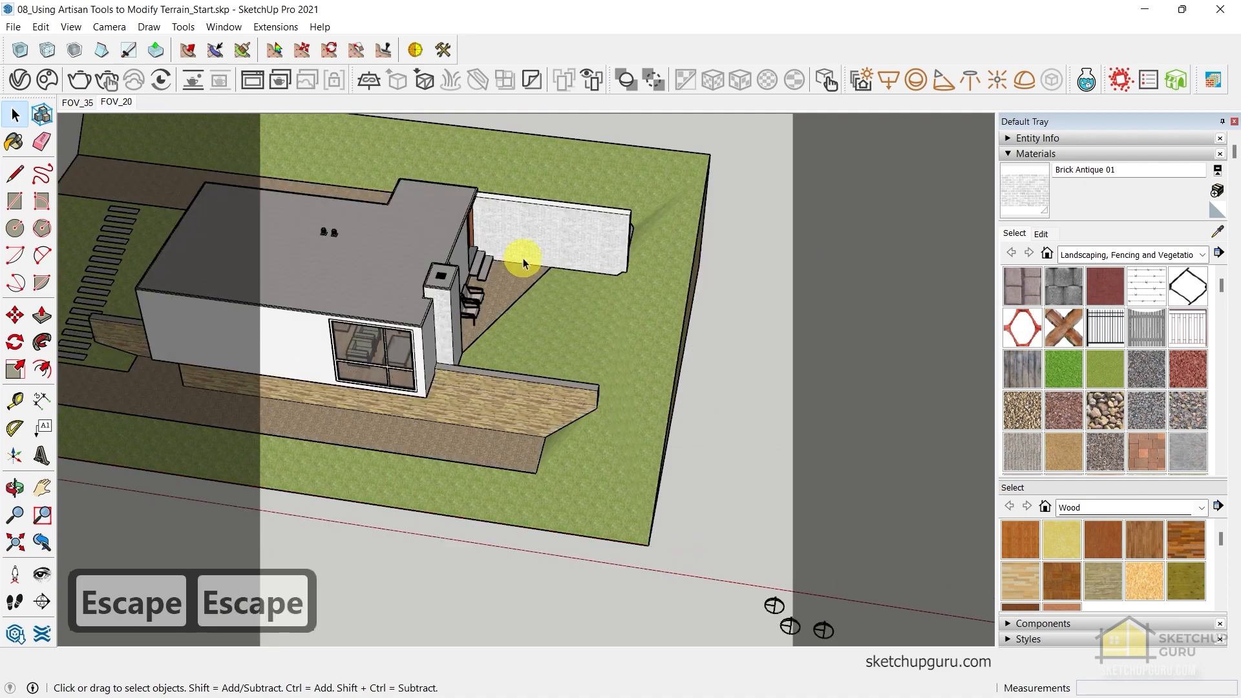
{"action": "key", "text": "Escape"}
Show the FOV_20 scene, view the brown side of the terrain, and open the terrain group for editing
{"action": "left_click", "coordinate": [102, 102]}
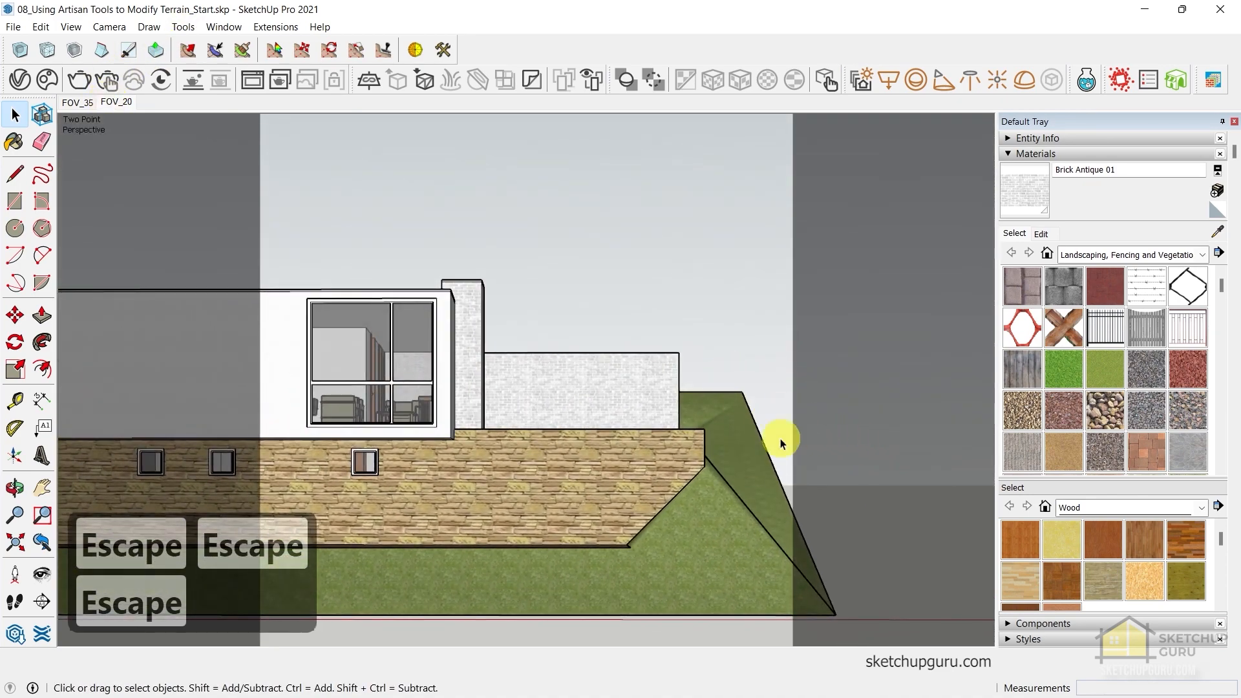
{"action": "middle_click_drag", "start_coordinate": [760, 414], "coordinate": [657, 337]}
{"action": "middle_click_drag", "start_coordinate": [690, 311], "coordinate": [671, 457]}
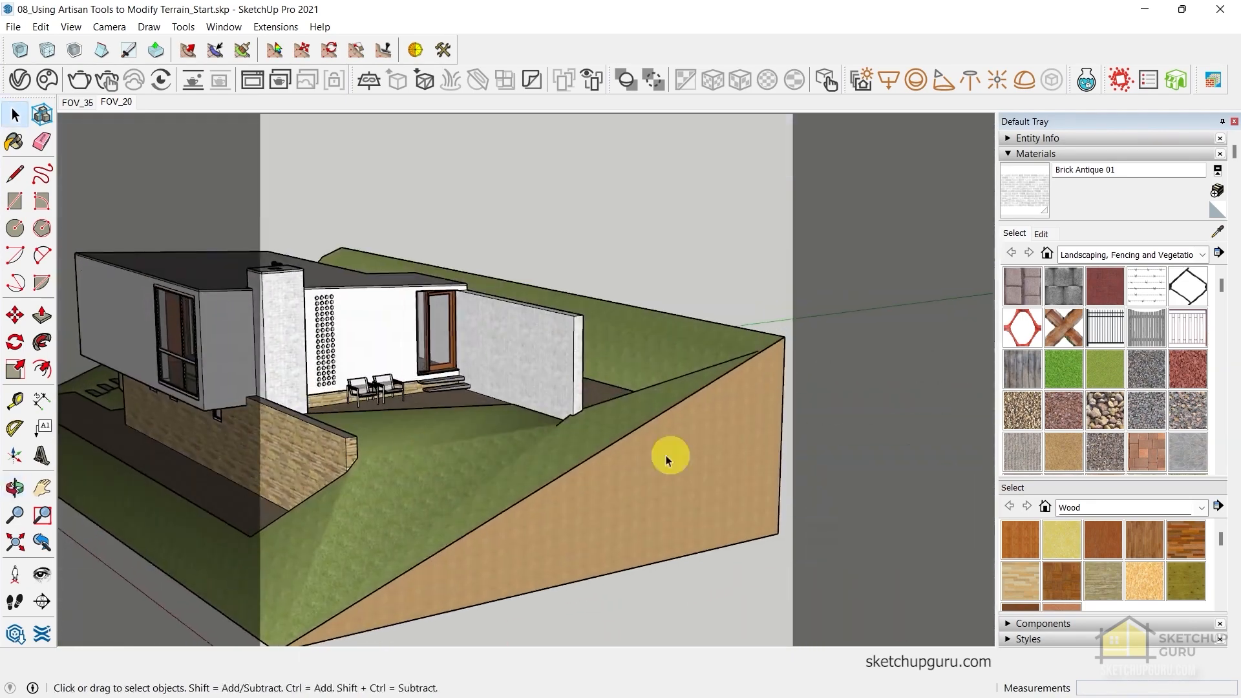
{"action": "left_click", "coordinate": [744, 415]}
{"action": "double_click", "coordinate": [745, 414]}
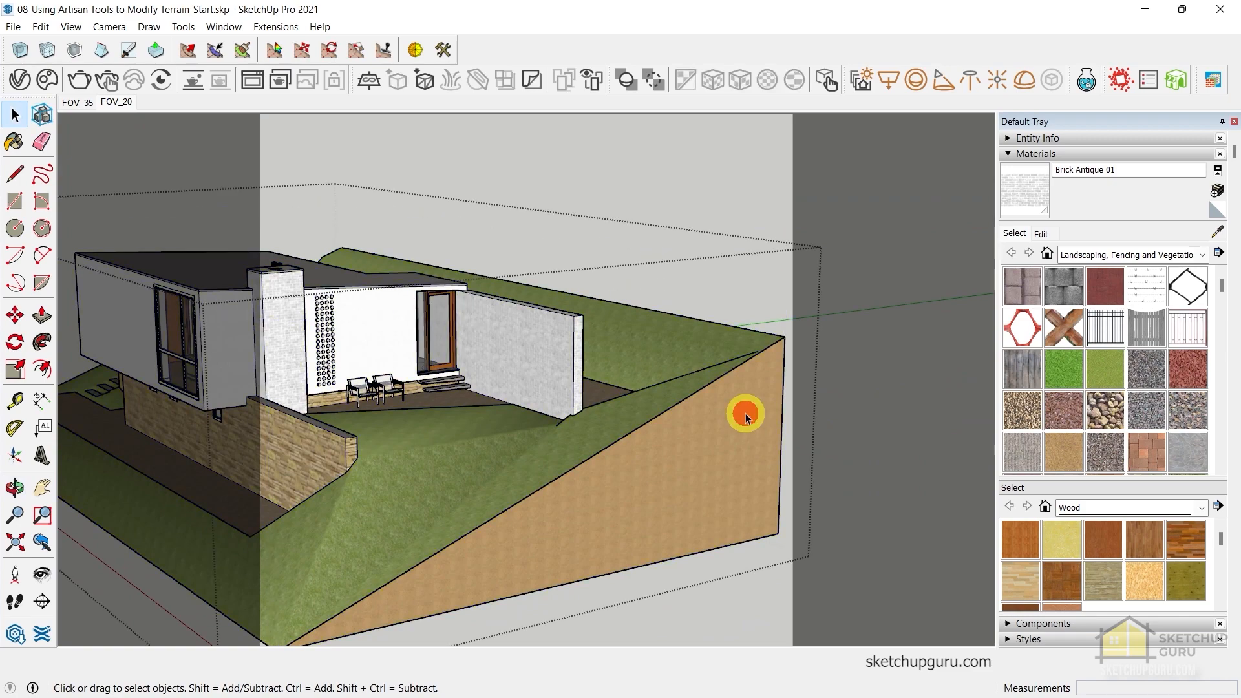
Select both brown side faces at the terrain's end beyond the patio, group them and delete the group
{"action": "left_click", "coordinate": [746, 415]}
{"action": "middle_click_drag", "start_coordinate": [746, 415], "coordinate": [719, 479]}
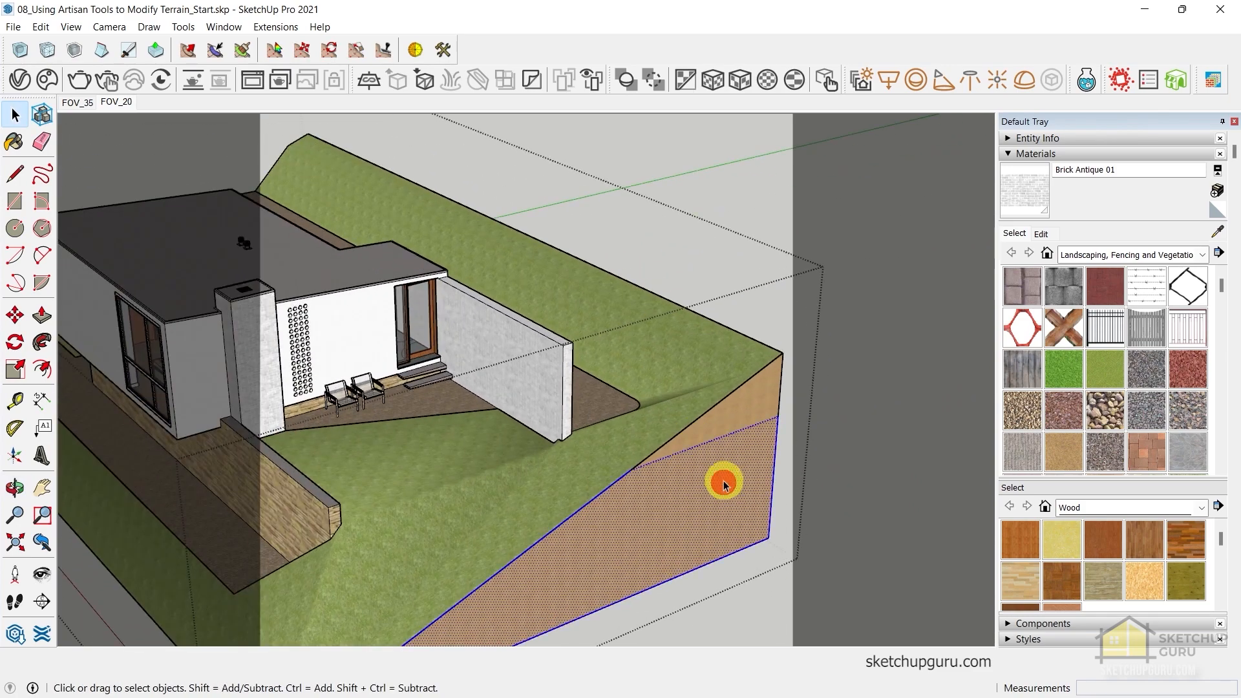
{"action": "double_click", "coordinate": [737, 465]}
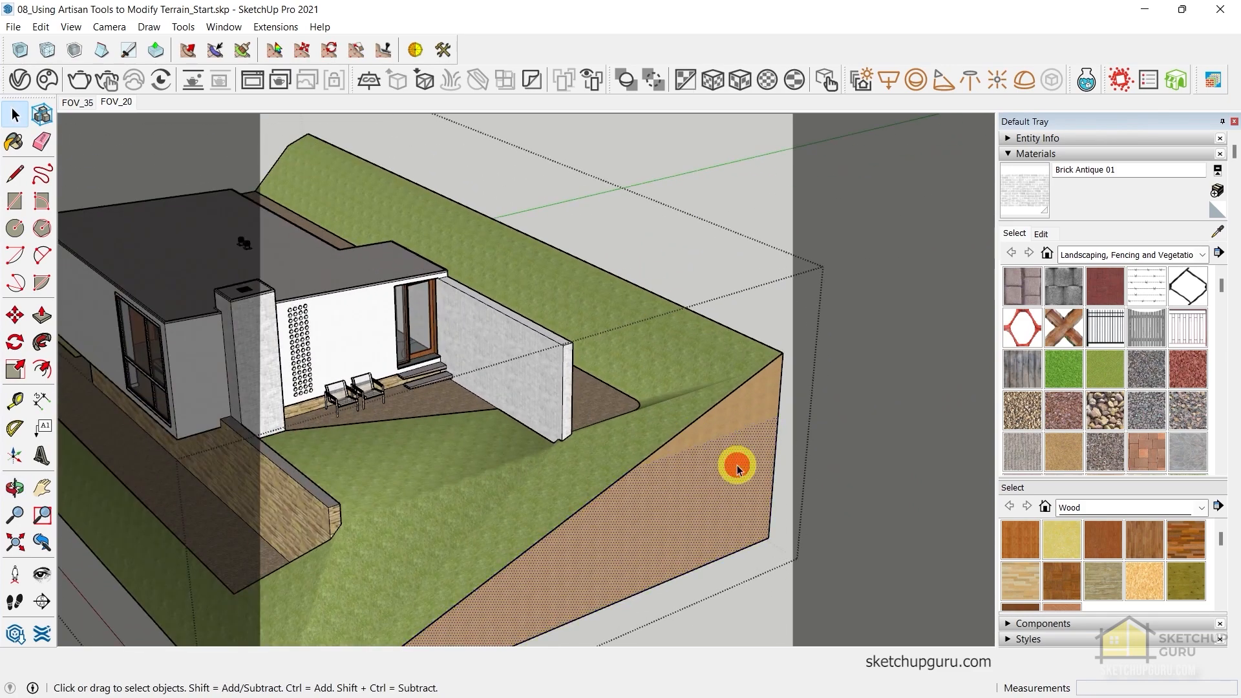
{"action": "left_click", "coordinate": [753, 409], "text": "ctrl"}
{"action": "scroll", "coordinate": [656, 518], "scroll_direction": "down", "scroll_amount": 4}
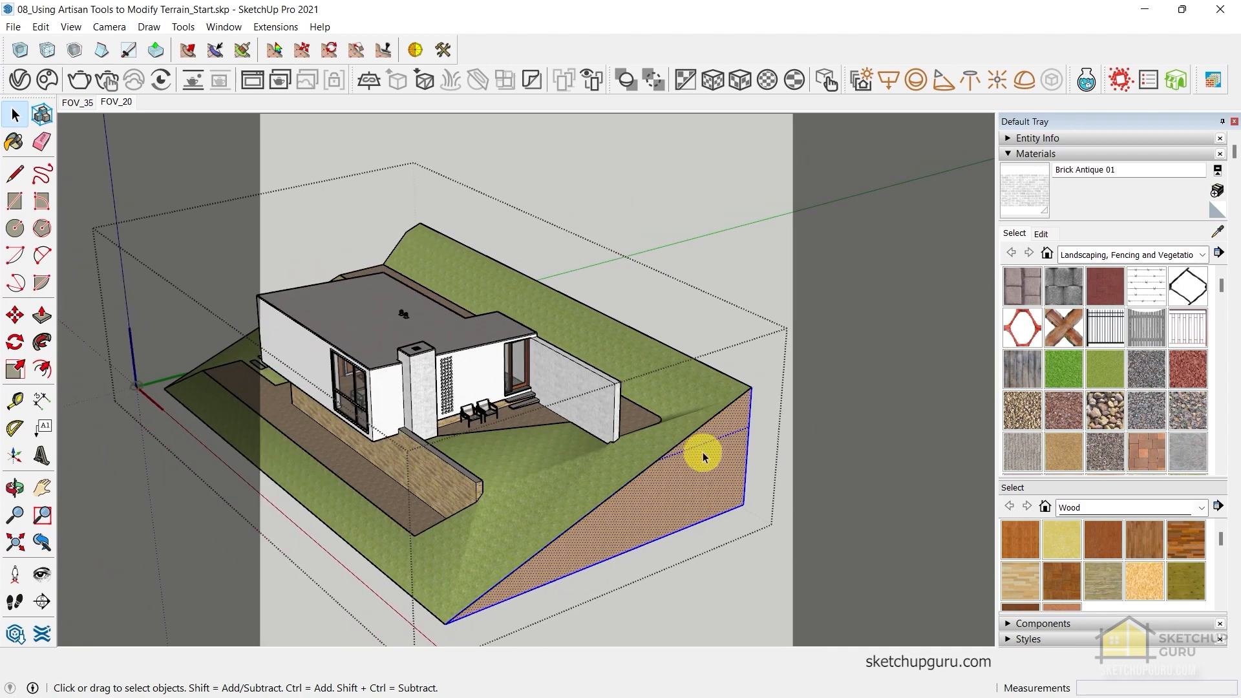
{"action": "scroll", "coordinate": [743, 500], "scroll_direction": "up", "scroll_amount": 4}
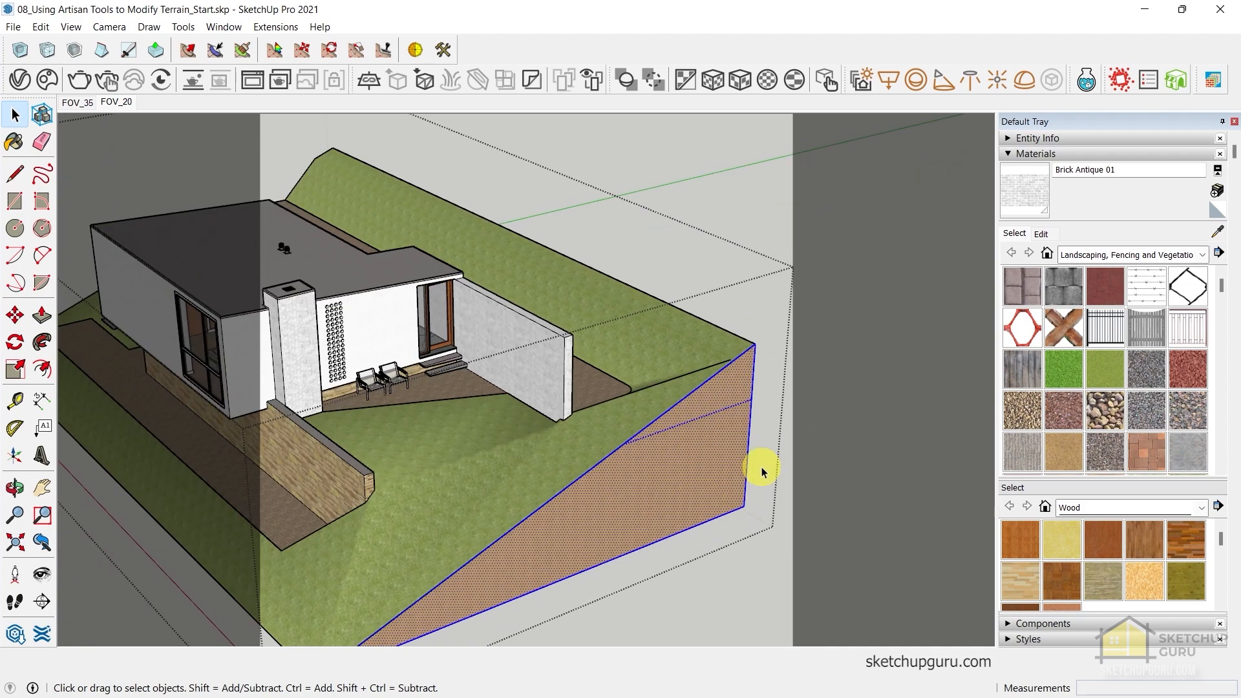
{"action": "key", "text": "g"}
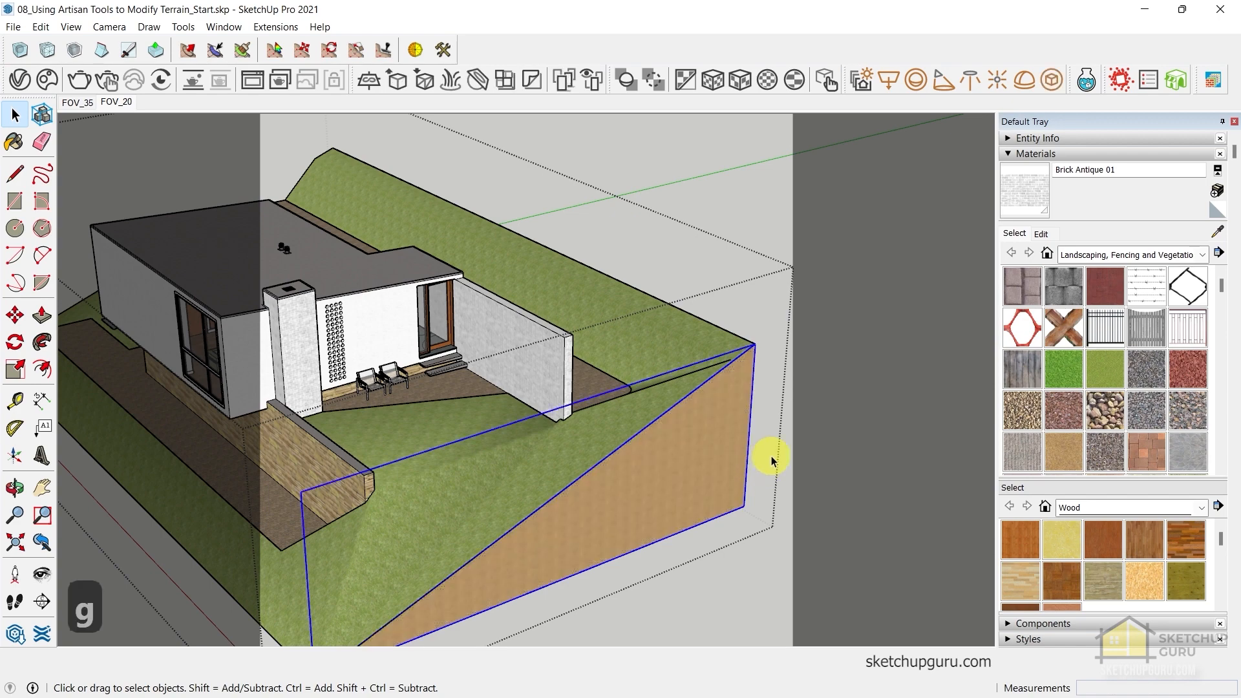
{"action": "key", "text": "Delete"}
Open the nested grass group inside the terrain and select all of its connected surfaces
{"action": "middle_click_drag", "start_coordinate": [741, 443], "coordinate": [721, 363]}
{"action": "double_click", "coordinate": [721, 357]}
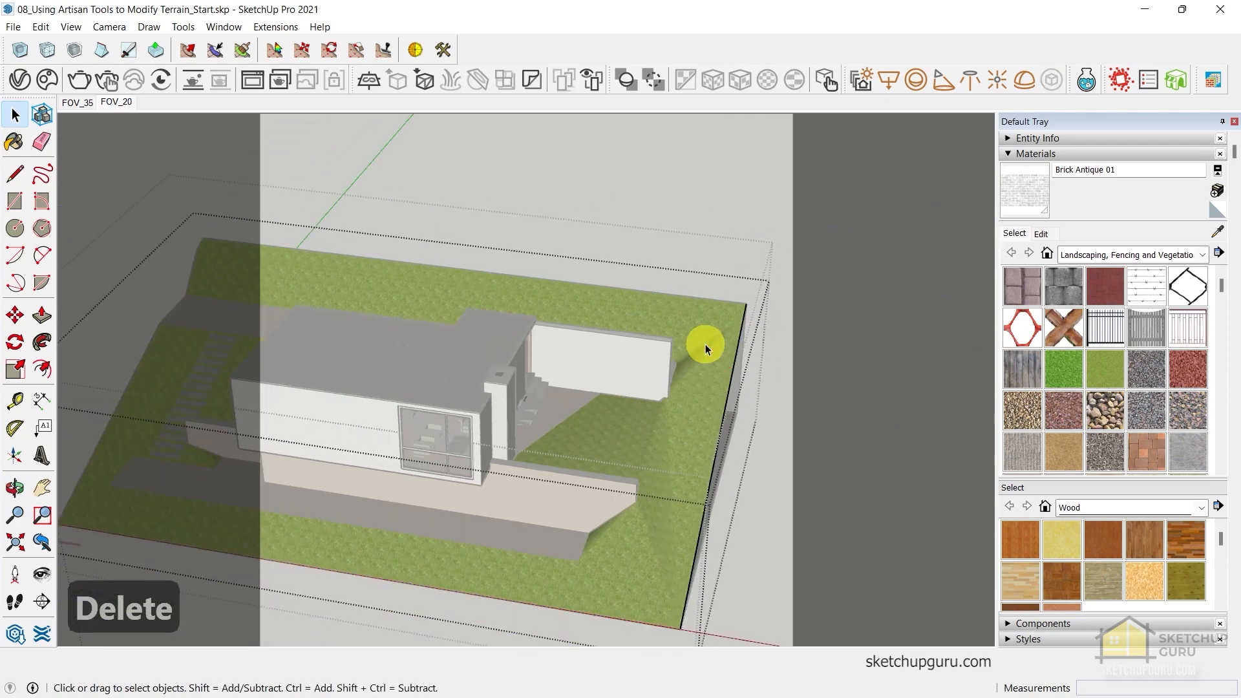
{"action": "mouse_move", "coordinate": [700, 390]}
{"action": "middle_mouse_down"}
{"action": "mouse_move", "coordinate": [776, 447]}
{"action": "mouse_move", "coordinate": [709, 390]}
{"action": "middle_mouse_up"}
{"action": "left_click", "coordinate": [704, 381]}
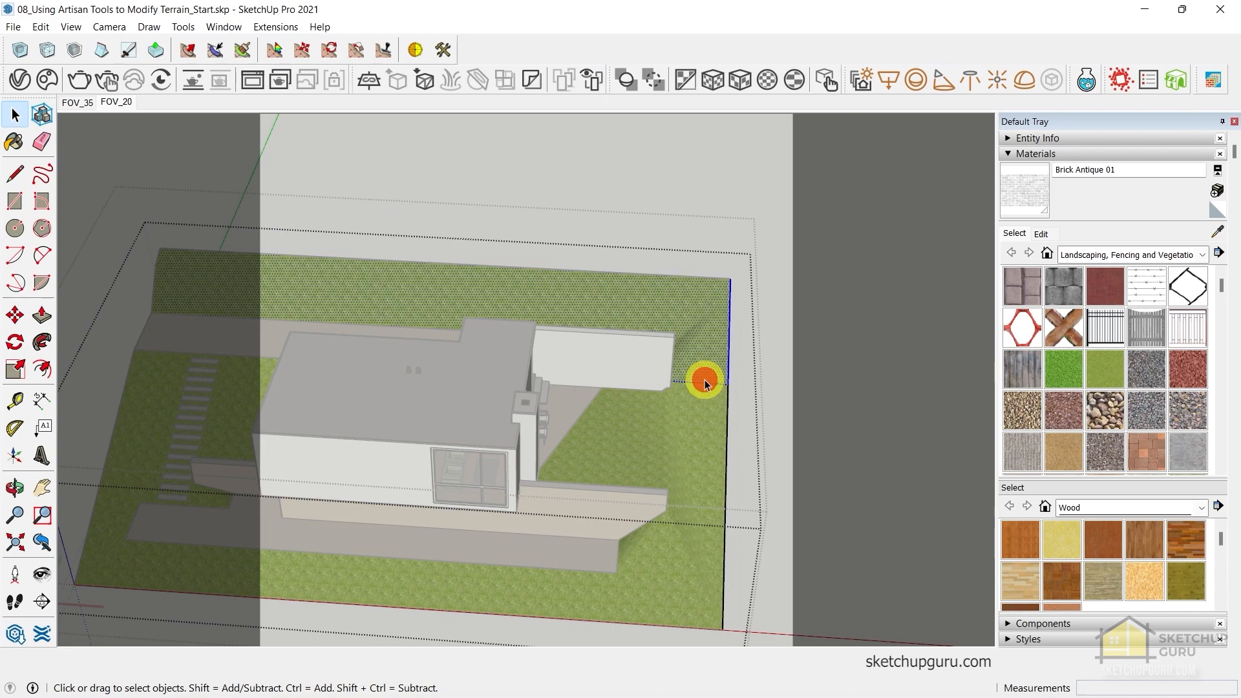
{"action": "middle_click_drag", "start_coordinate": [716, 407], "coordinate": [728, 352]}
{"action": "scroll", "coordinate": [728, 349], "scroll_direction": "up", "scroll_amount": 6}
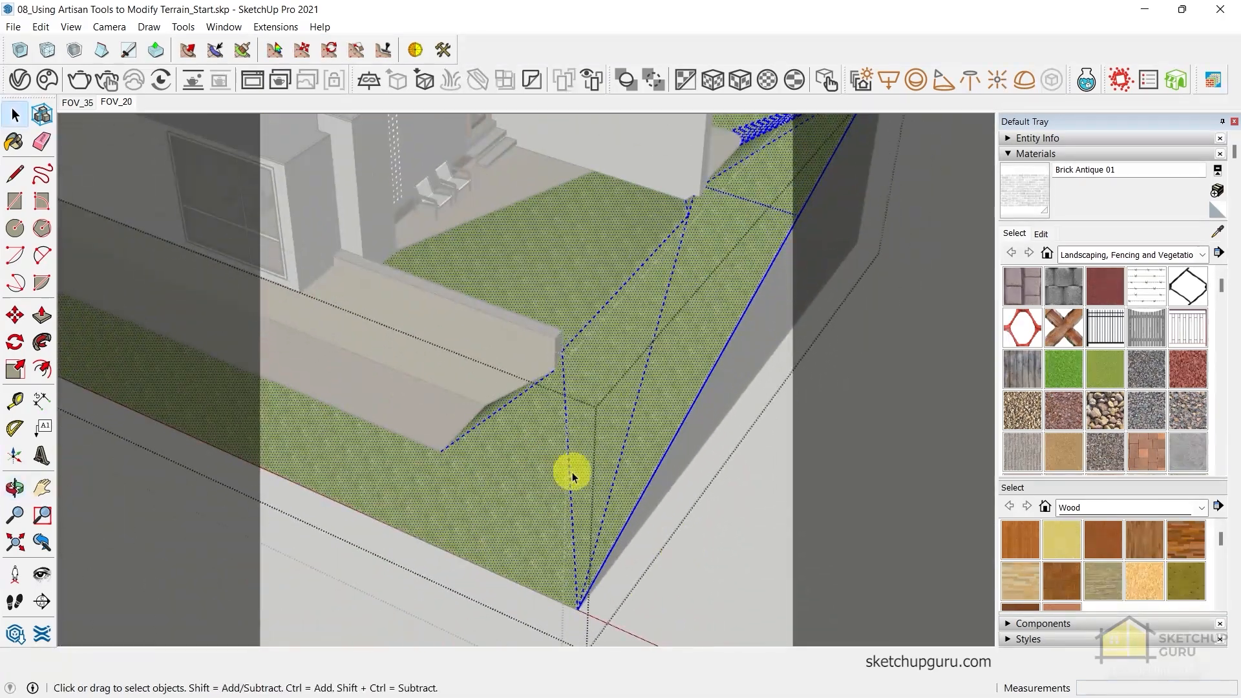
Subdivide the selected grass surfaces repeatedly with Artisan's Subdivide Selection to get a dense triangular mesh
{"action": "scroll", "coordinate": [656, 325], "scroll_direction": "down", "scroll_amount": 2}
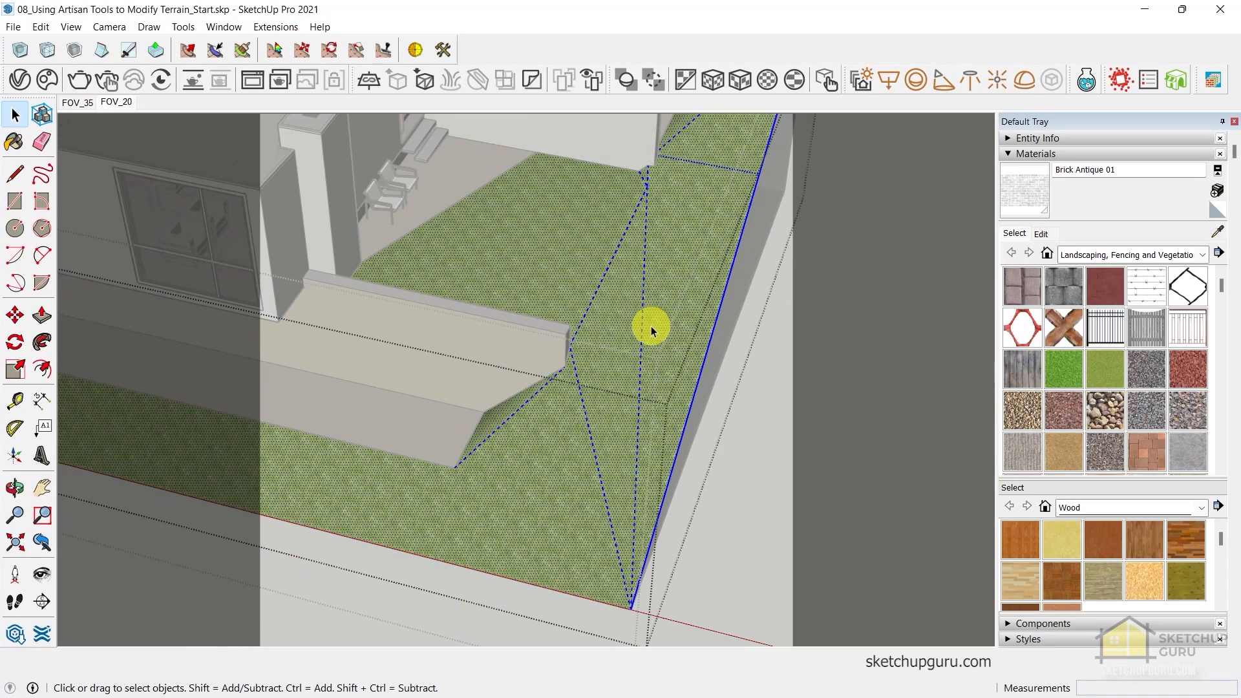
{"action": "scroll", "coordinate": [653, 291], "scroll_direction": "down", "scroll_amount": 3}
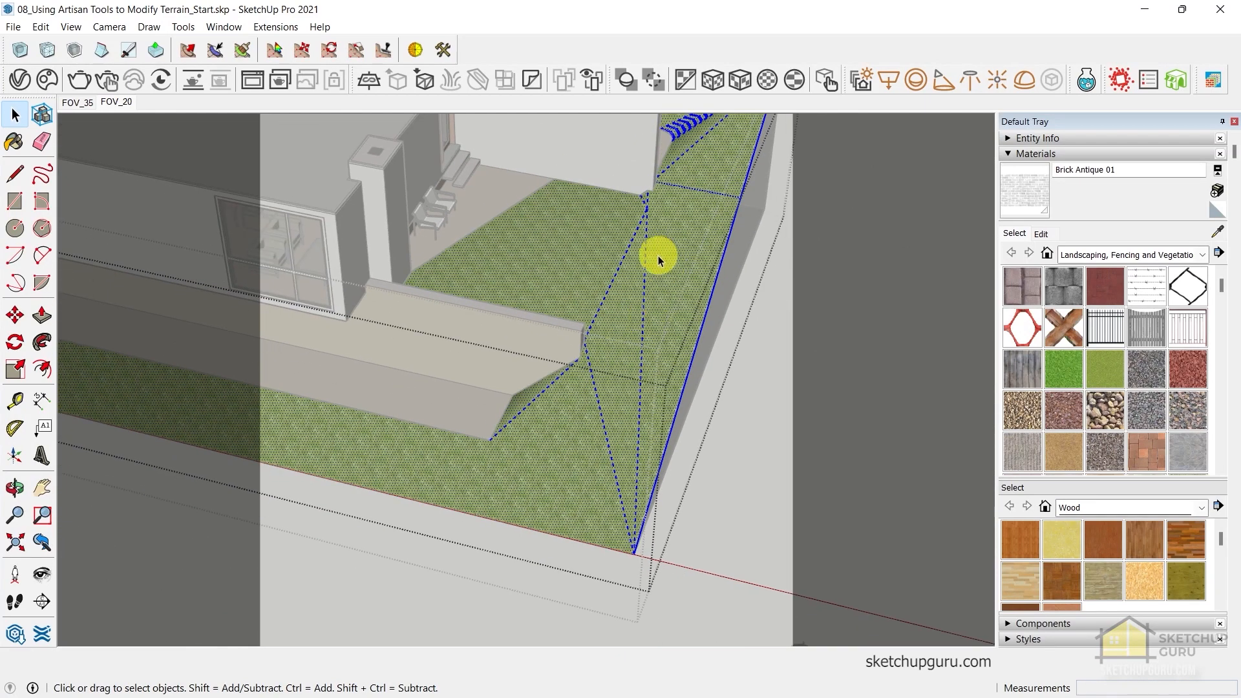
{"action": "scroll", "coordinate": [664, 273], "scroll_direction": "down", "scroll_amount": 3}
{"action": "middle_click_drag", "start_coordinate": [665, 277], "coordinate": [668, 369], "text": "shift"}
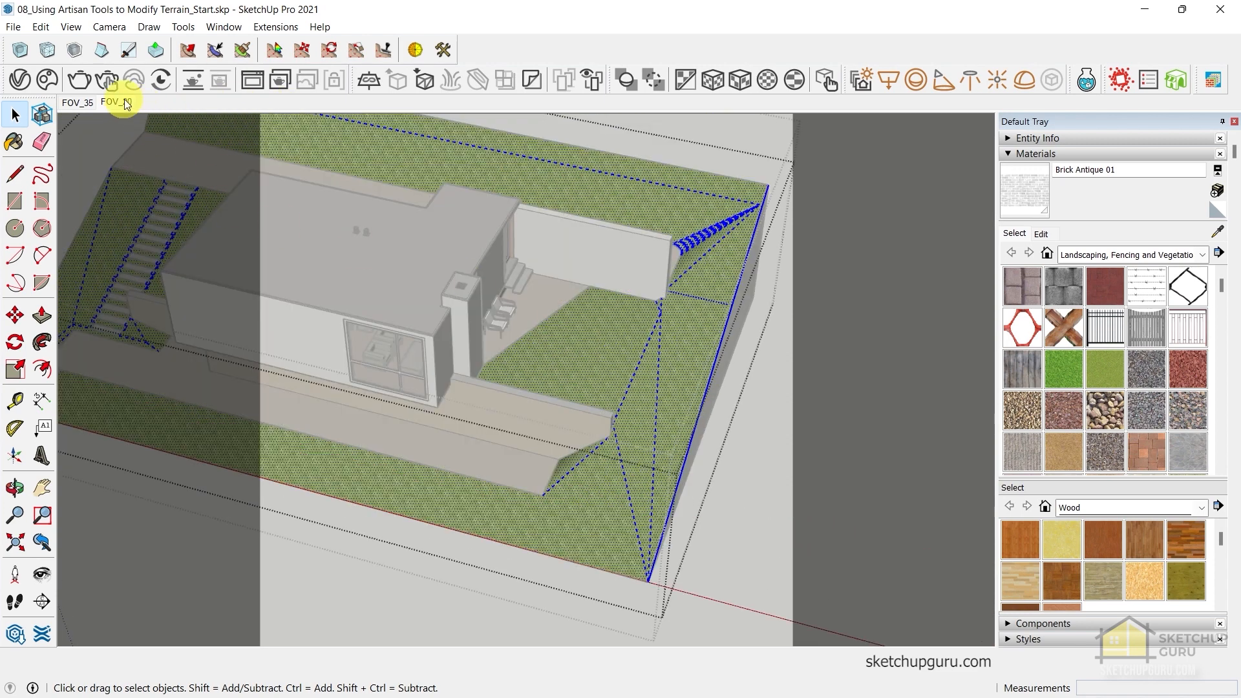
{"action": "left_click", "coordinate": [49, 52]}
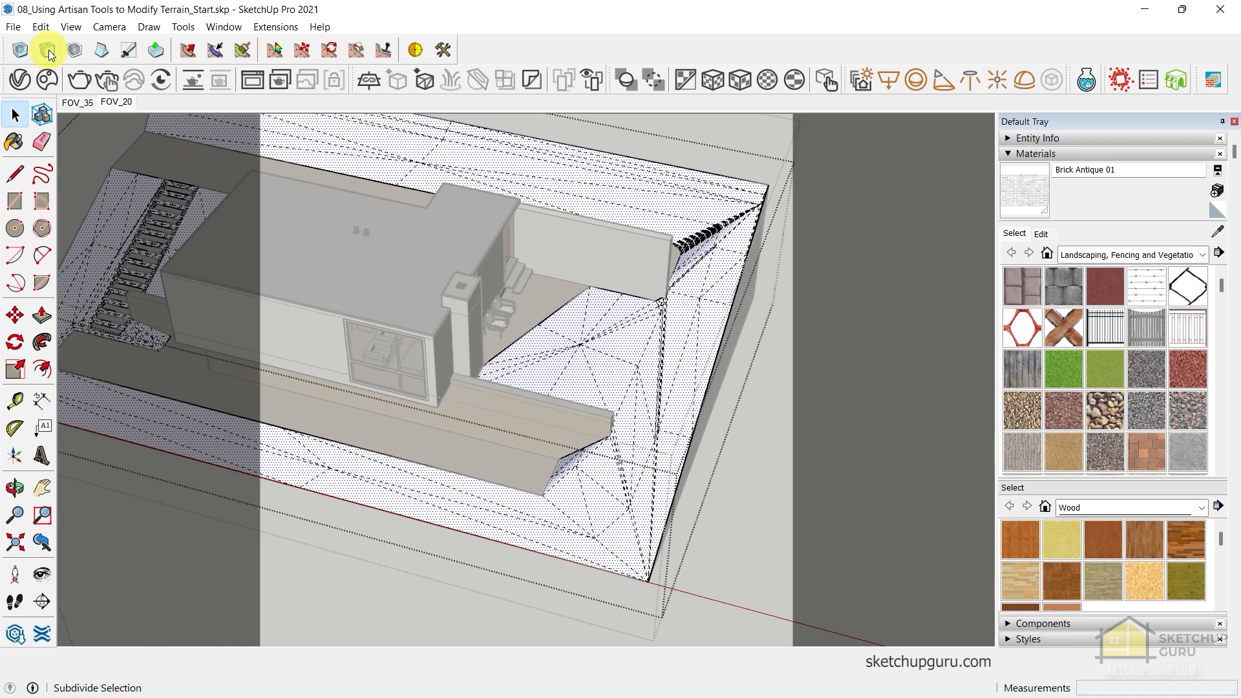
{"action": "left_click", "coordinate": [49, 50]}
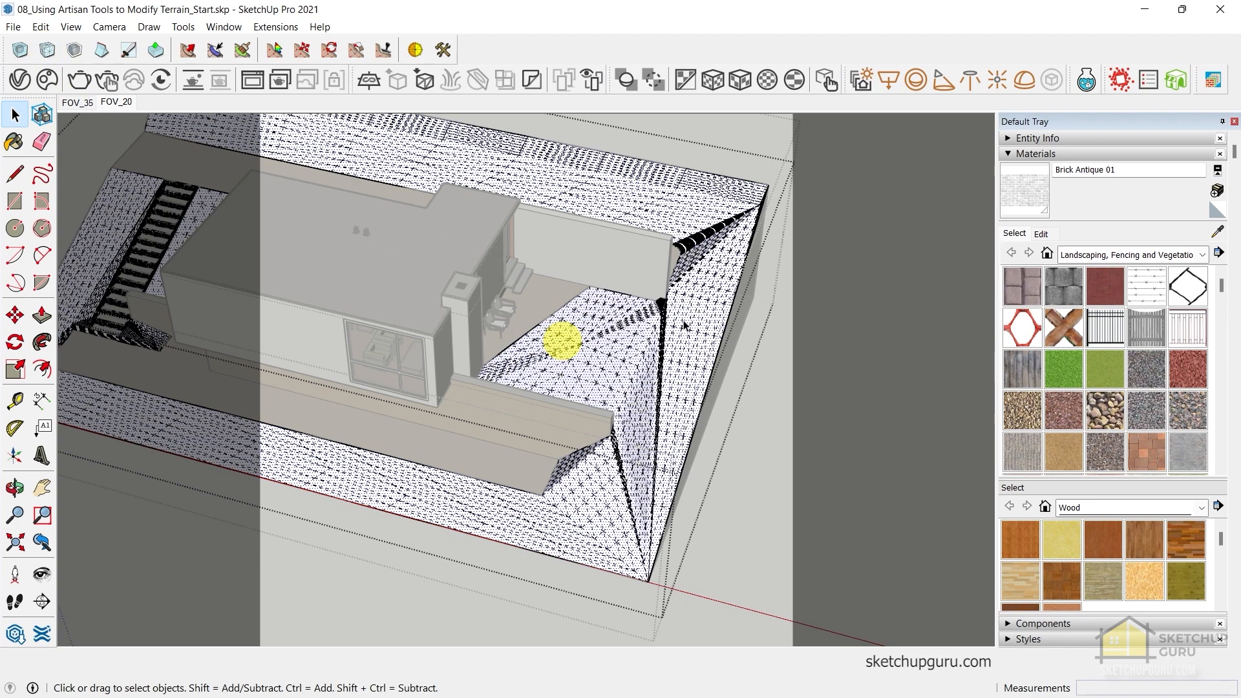
Examine the subdivided terrain mesh around the patio wall, retaining wall and outer edge from several angles
{"action": "scroll", "coordinate": [698, 327], "scroll_direction": "up", "scroll_amount": 5}
{"action": "middle_click_drag", "start_coordinate": [635, 352], "coordinate": [693, 258]}
{"action": "scroll", "coordinate": [507, 297], "scroll_direction": "up", "scroll_amount": 3}
{"action": "scroll", "coordinate": [650, 313], "scroll_direction": "down", "scroll_amount": 6}
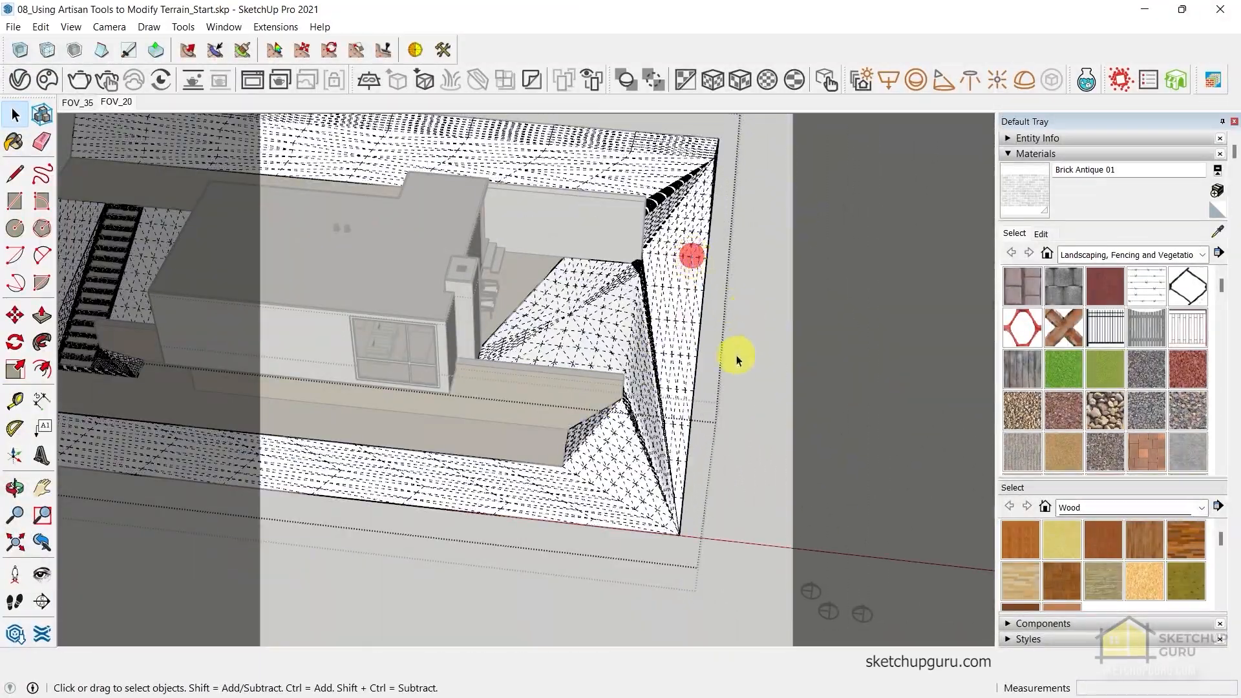
{"action": "middle_click_drag", "start_coordinate": [737, 358], "coordinate": [646, 388]}
{"action": "scroll", "coordinate": [490, 363], "scroll_direction": "down", "scroll_amount": 5}
{"action": "scroll", "coordinate": [665, 255], "scroll_direction": "up", "scroll_amount": 3}
{"action": "scroll", "coordinate": [644, 404], "scroll_direction": "down", "scroll_amount": 2}
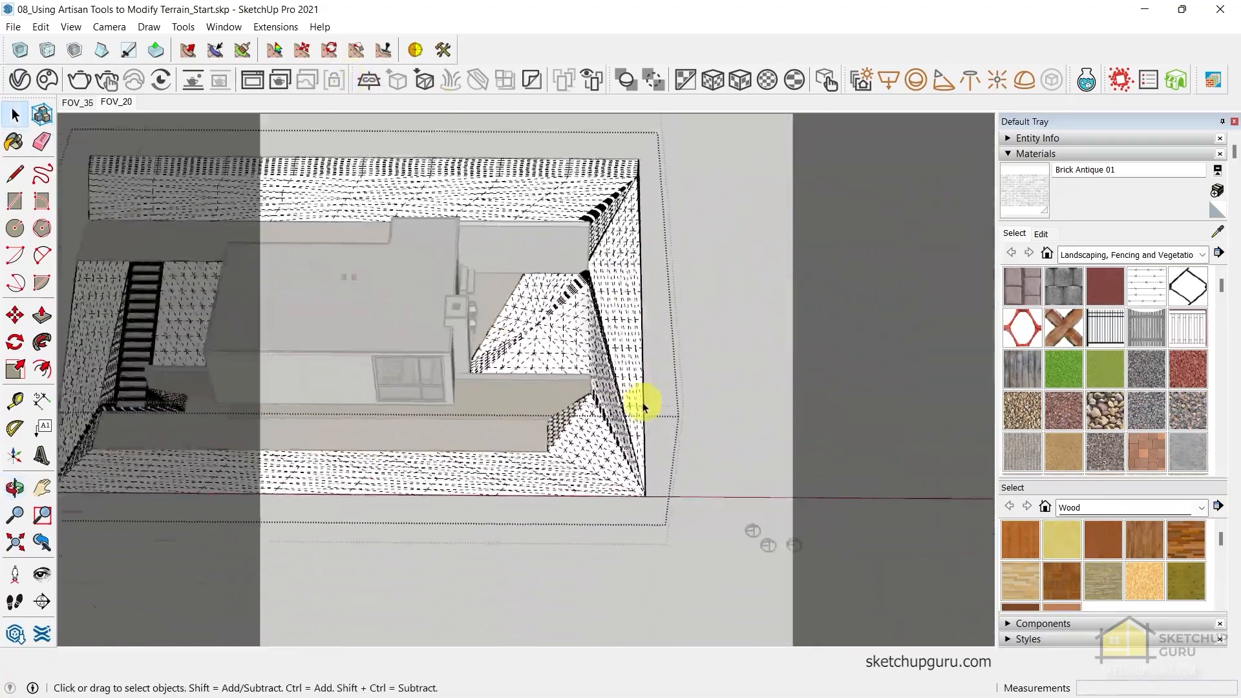
{"action": "middle_click_drag", "start_coordinate": [640, 324], "coordinate": [630, 259]}
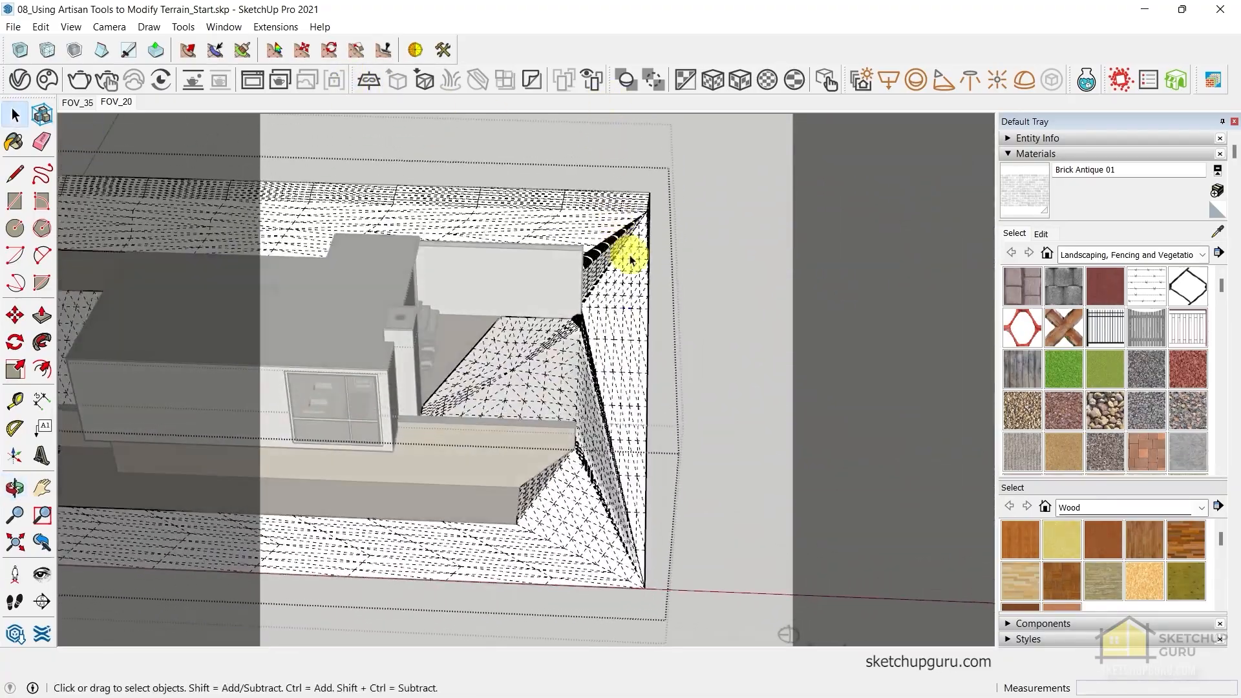
Recall the FOV_20 scene, and switch the camera to a top view showing the whole site
{"action": "left_click", "coordinate": [111, 100]}
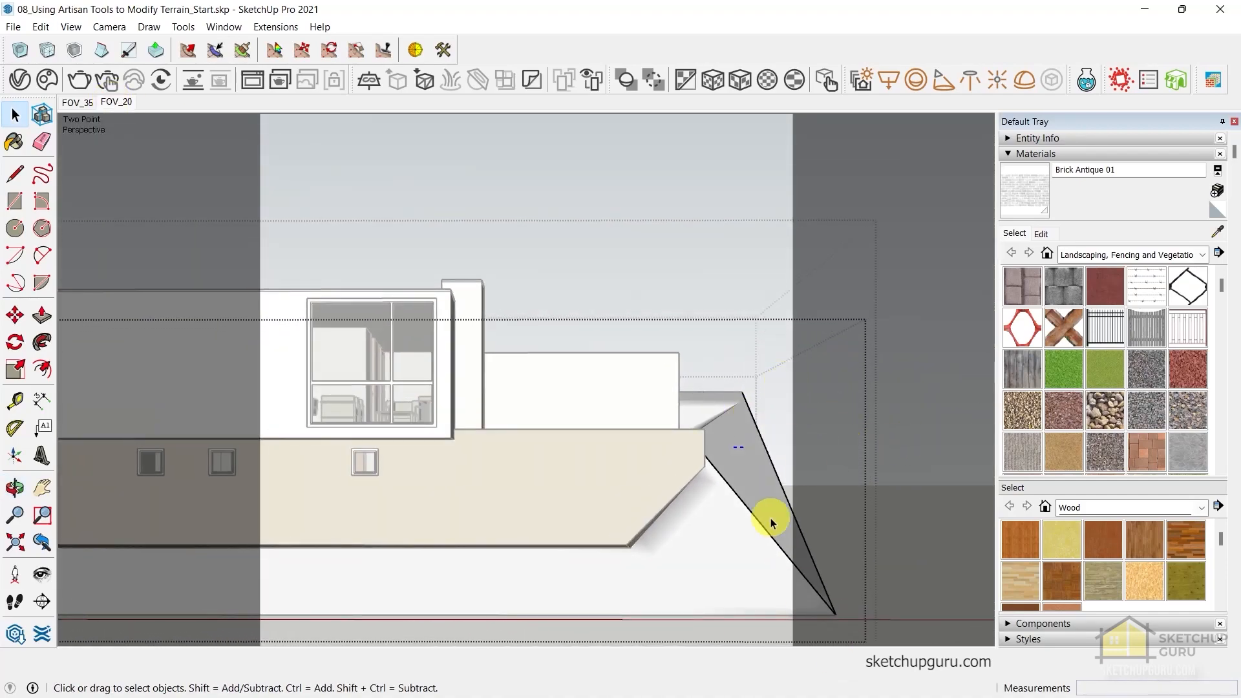
{"action": "middle_click_drag", "start_coordinate": [771, 522], "coordinate": [632, 487]}
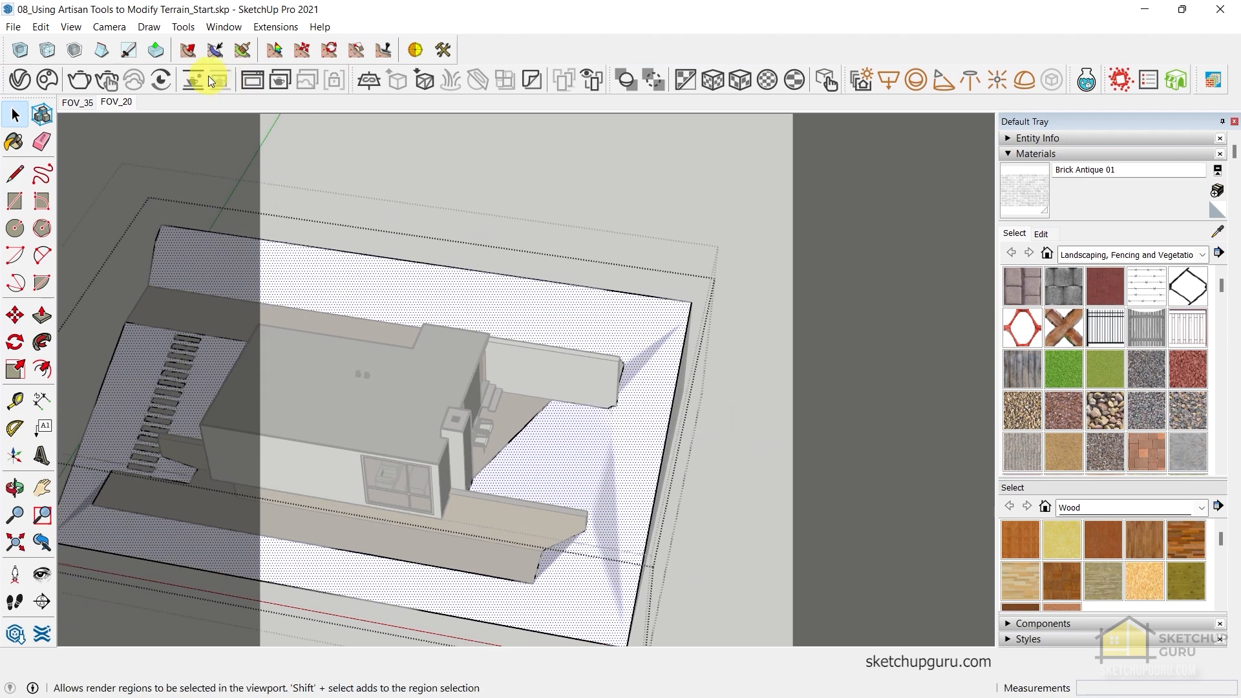
{"action": "scroll", "coordinate": [749, 309], "scroll_direction": "down", "scroll_amount": 3}
{"action": "key", "text": "alt+w"}
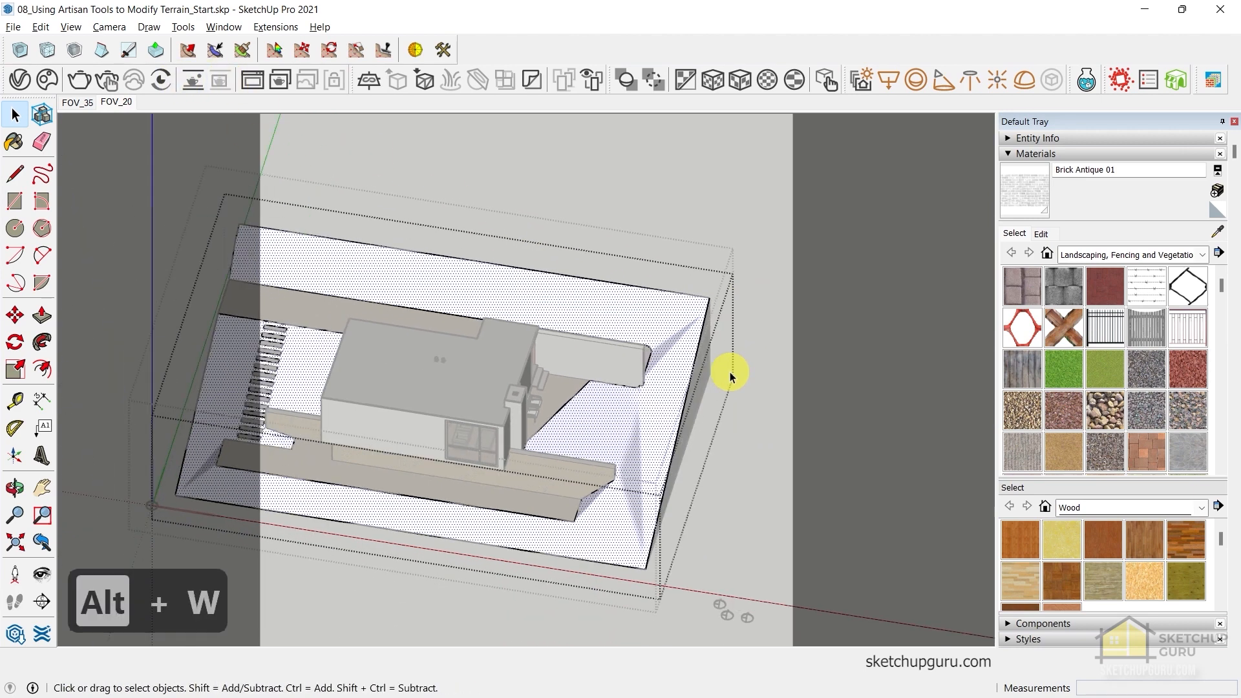
{"action": "key", "text": "alt+t"}
{"action": "scroll", "coordinate": [786, 393], "scroll_direction": "down", "scroll_amount": 2}
{"action": "scroll", "coordinate": [632, 296], "scroll_direction": "up", "scroll_amount": 3}
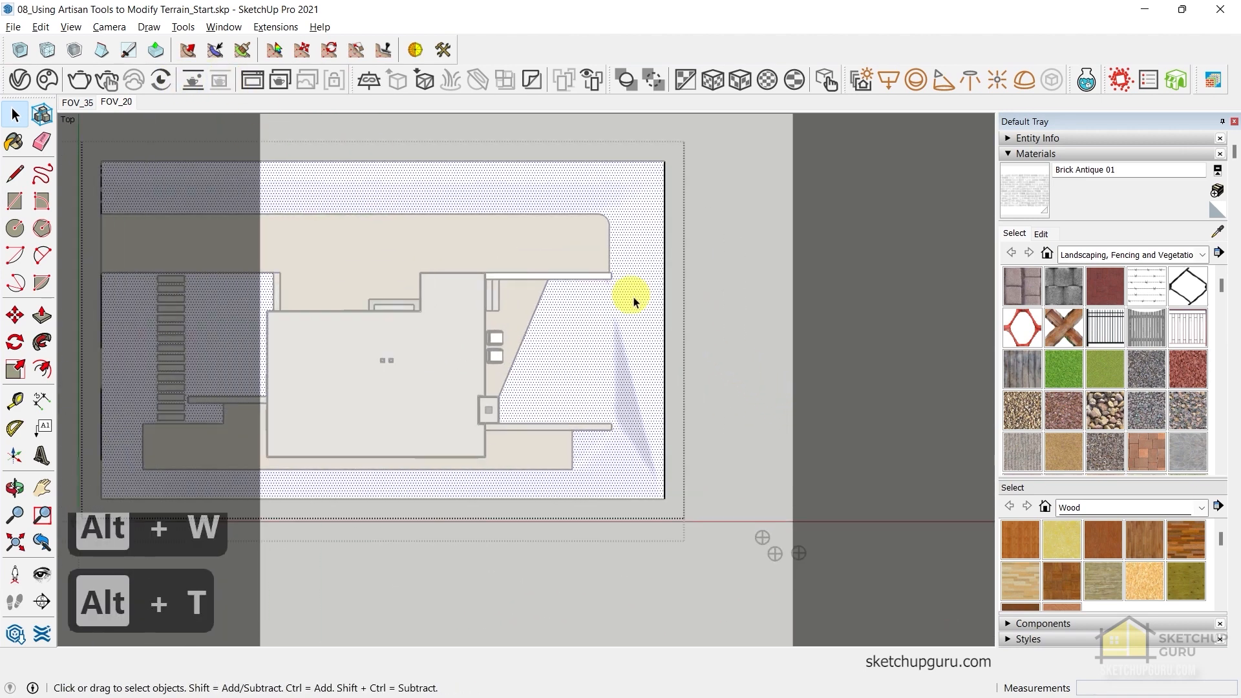
{"action": "scroll", "coordinate": [700, 299], "scroll_direction": "down", "scroll_amount": 1}
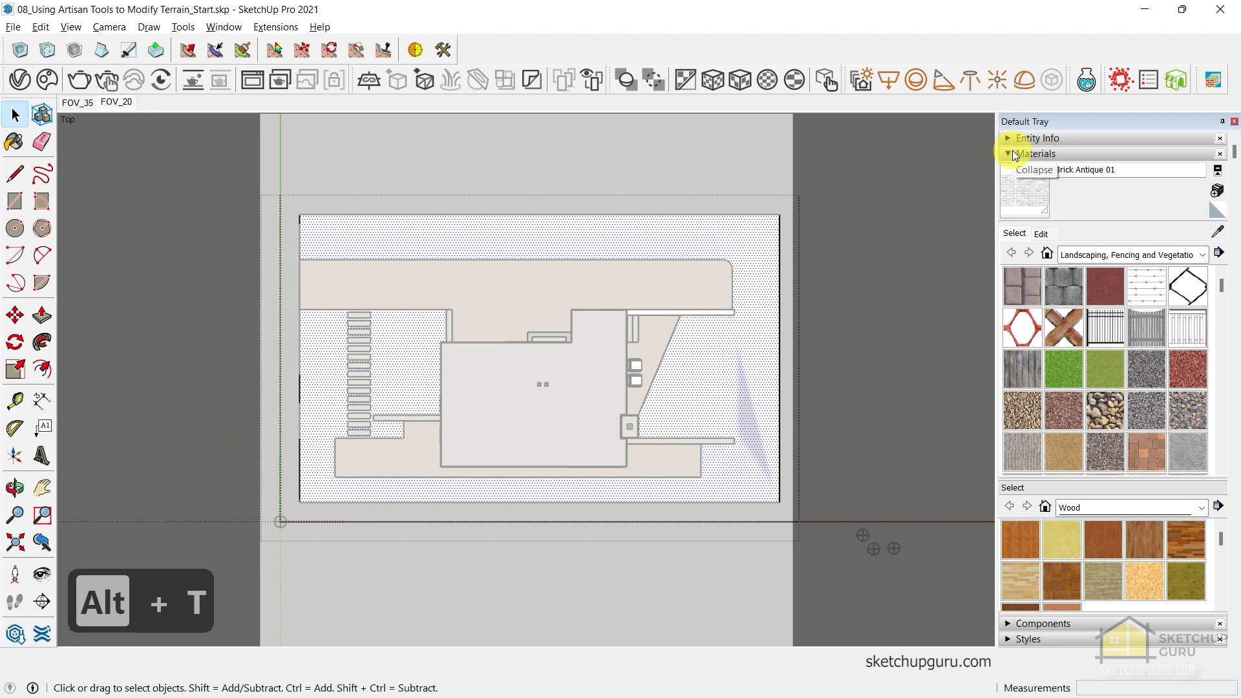
Add a new scene from the current plan view and rename it "Top View"
{"action": "left_click", "coordinate": [1014, 155]}
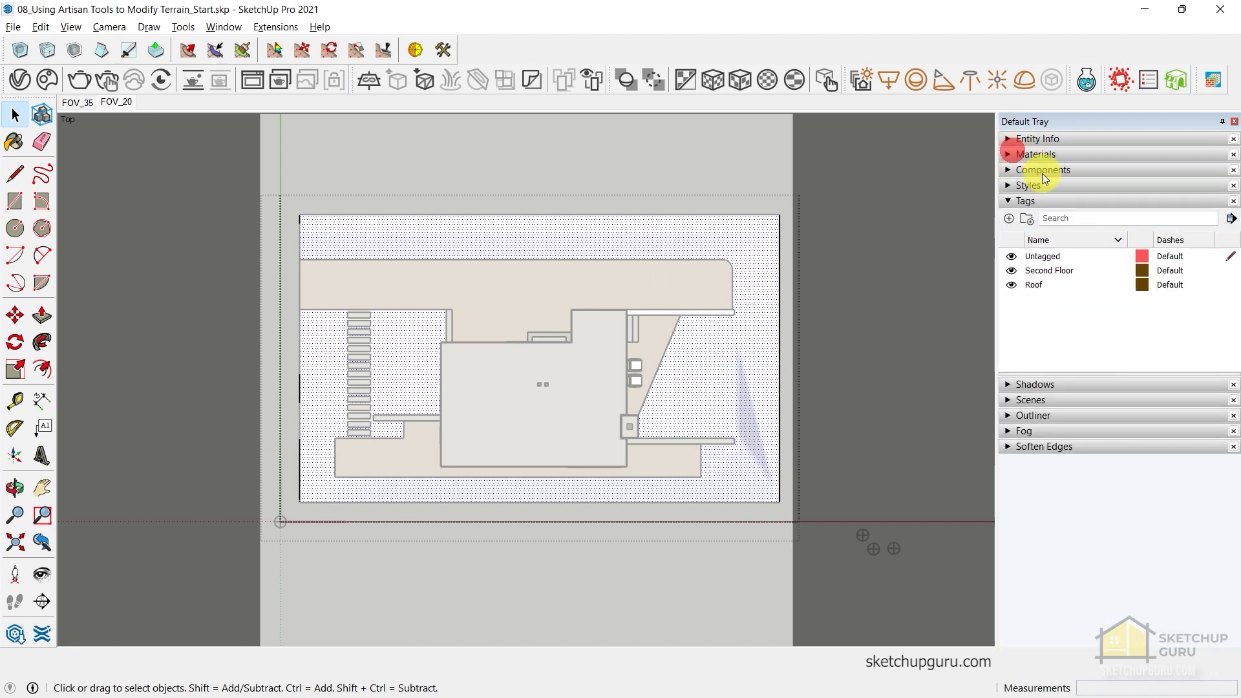
{"action": "left_click", "coordinate": [1036, 201]}
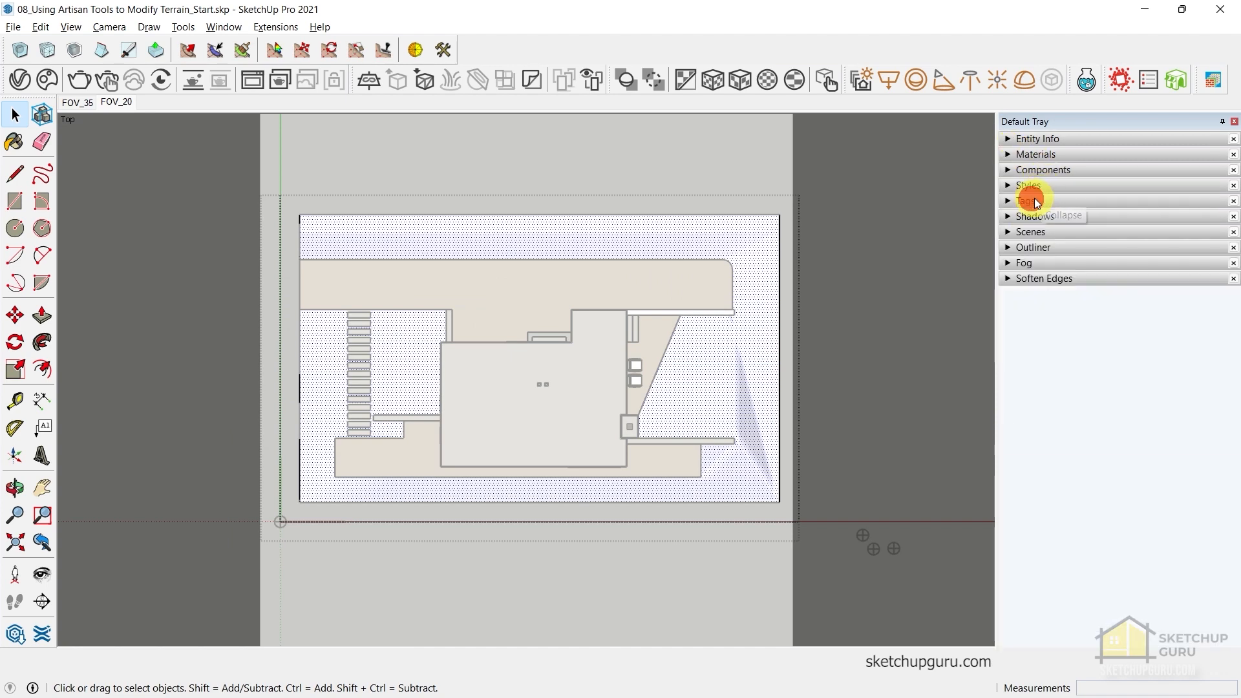
{"action": "left_click", "coordinate": [1033, 231]}
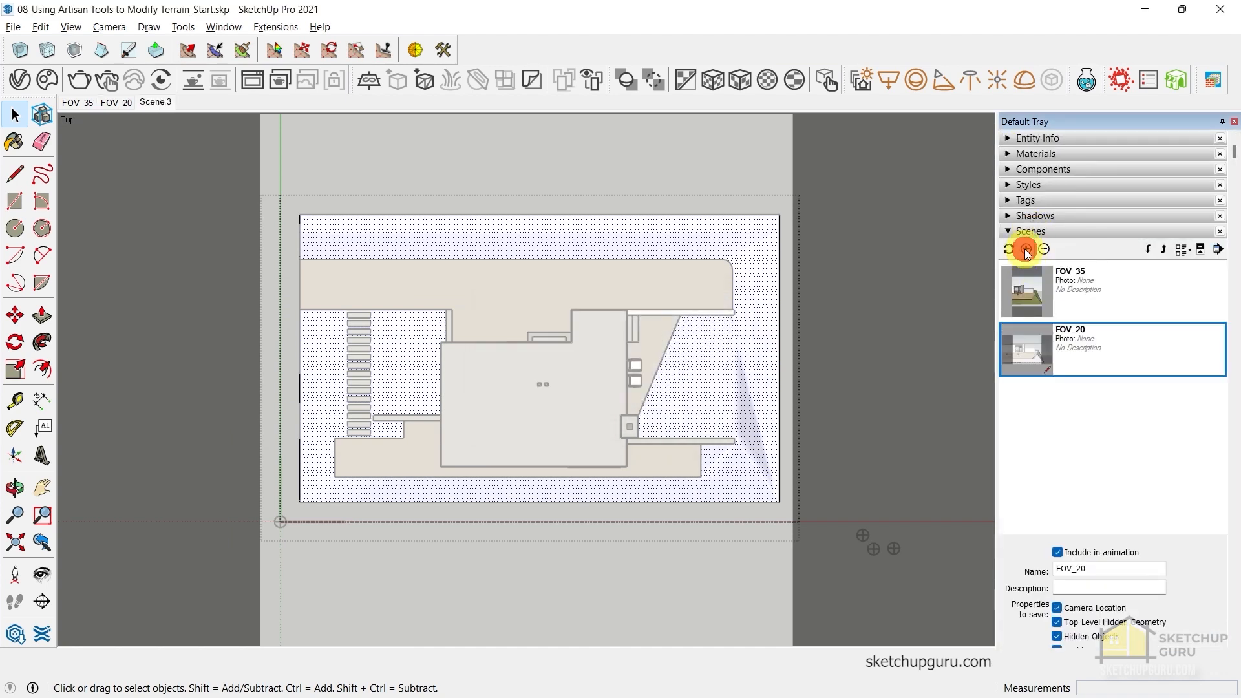
{"action": "right_click", "coordinate": [1028, 392]}
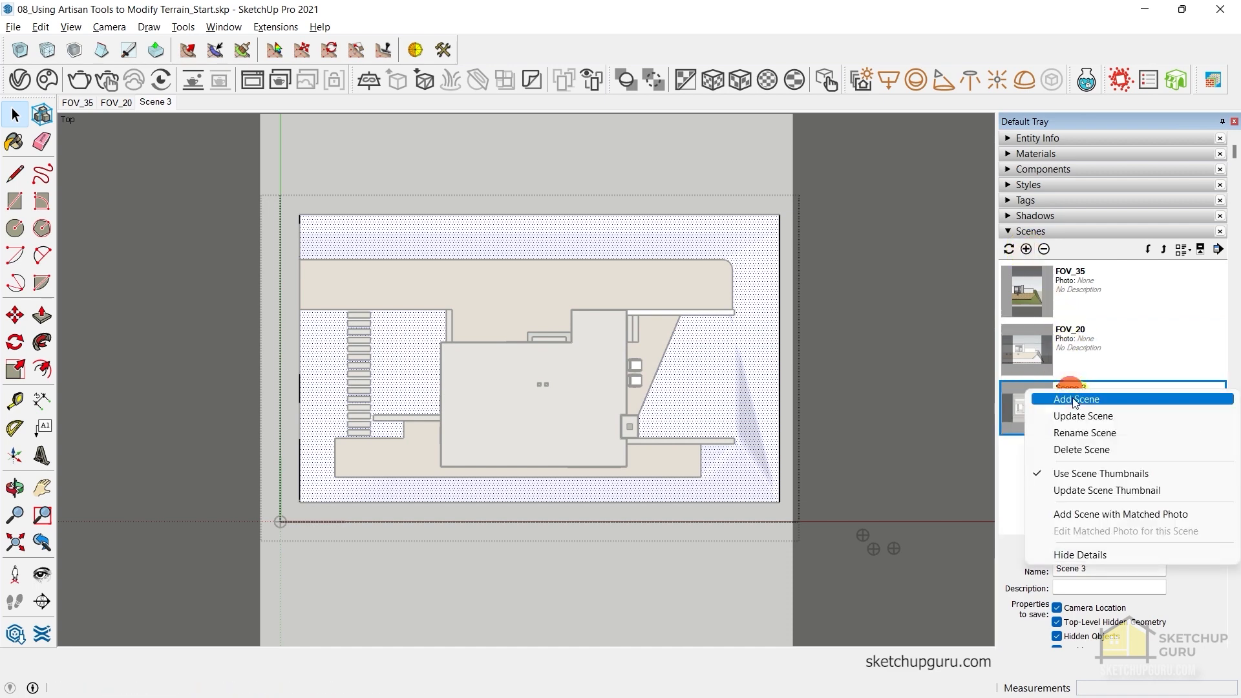
{"action": "left_click", "coordinate": [1079, 432]}
{"action": "key", "text": "ctrl+a"}
{"action": "type", "text": "Top View"}
{"action": "key", "text": "Return"}
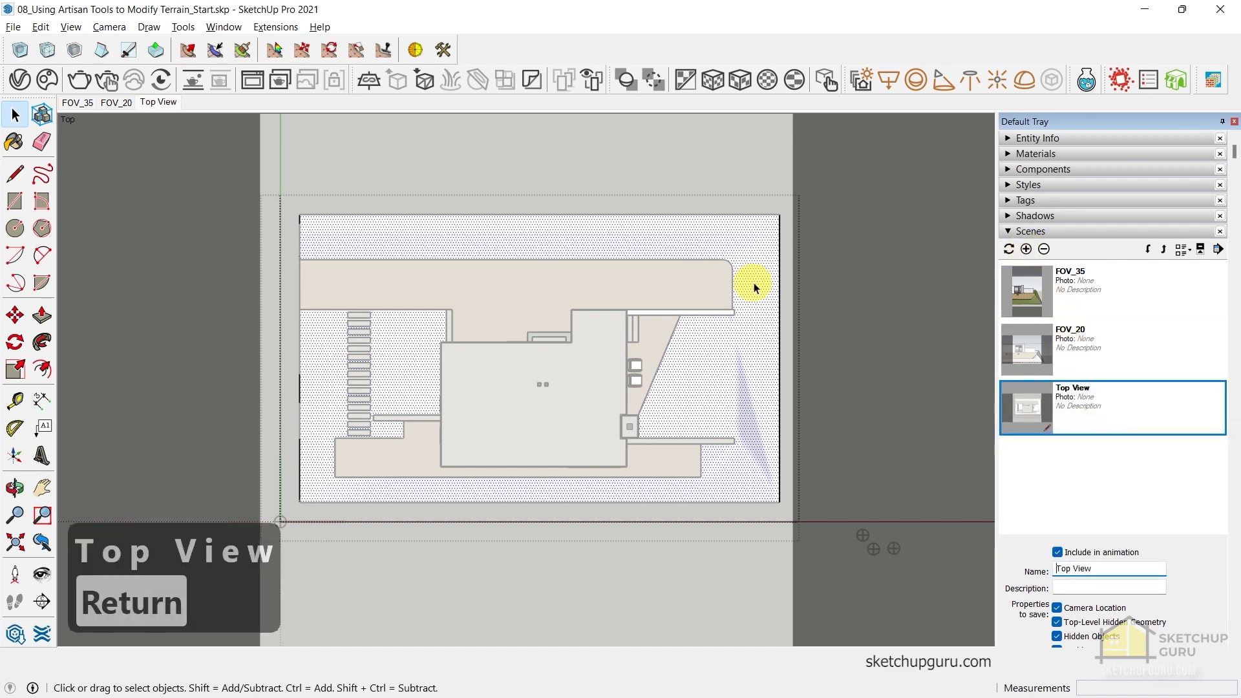
Soft-select the grass mesh vertices along the terrain's outer edge beyond the patio with Artisan's vertex selection tool
{"action": "middle_click_drag", "start_coordinate": [754, 284], "coordinate": [670, 265], "text": "shift"}
{"action": "scroll", "coordinate": [675, 258], "scroll_direction": "up", "scroll_amount": 4}
{"action": "scroll", "coordinate": [680, 206], "scroll_direction": "down", "scroll_amount": 2}
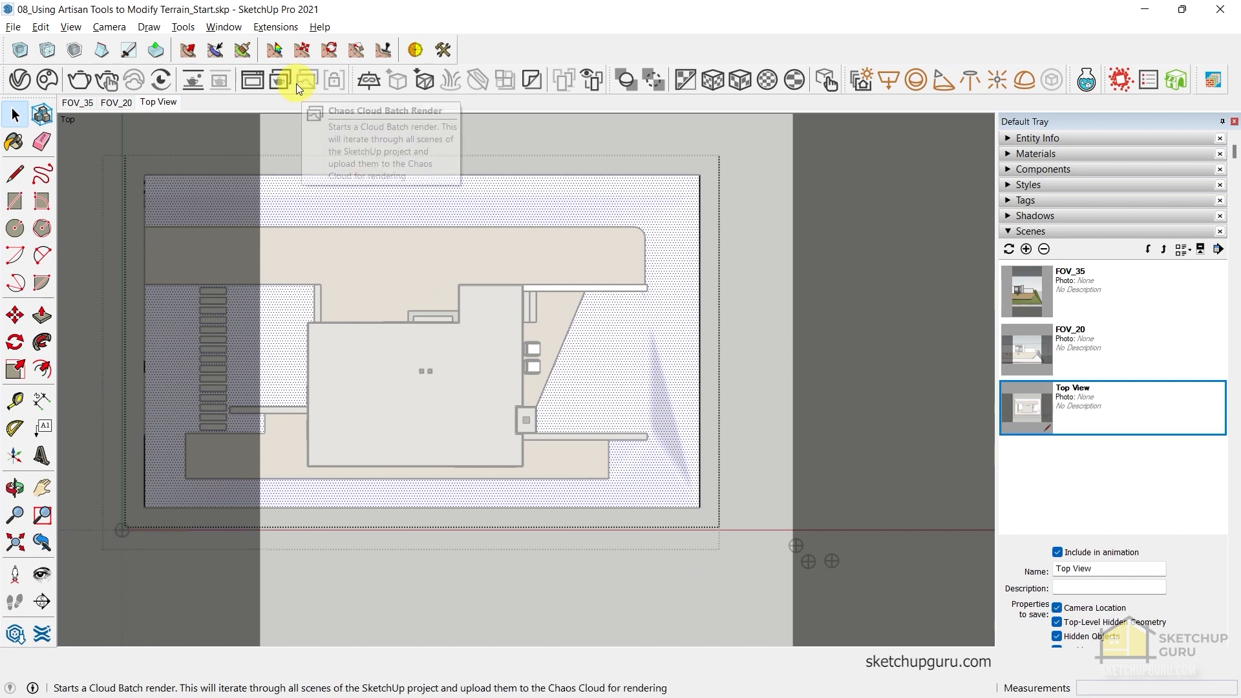
{"action": "left_click", "coordinate": [275, 51]}
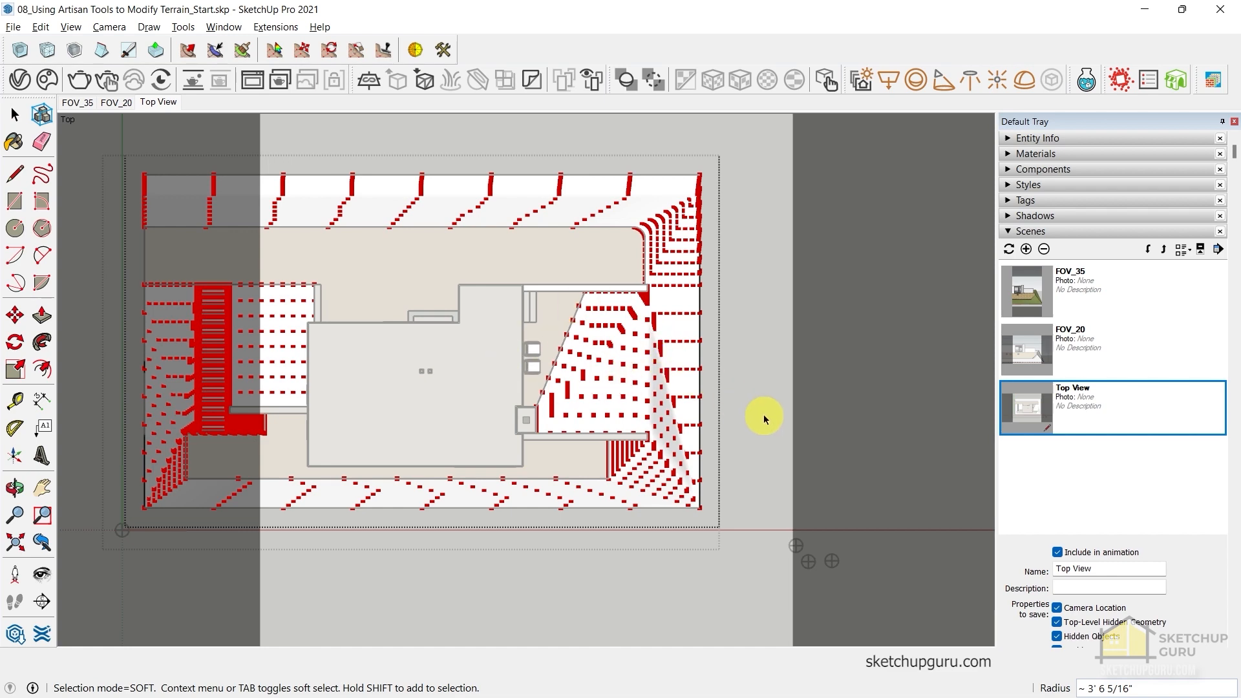
{"action": "scroll", "coordinate": [763, 419], "scroll_direction": "up", "scroll_amount": 1}
{"action": "scroll", "coordinate": [701, 408], "scroll_direction": "down", "scroll_amount": 1}
{"action": "scroll", "coordinate": [651, 393], "scroll_direction": "up", "scroll_amount": 2}
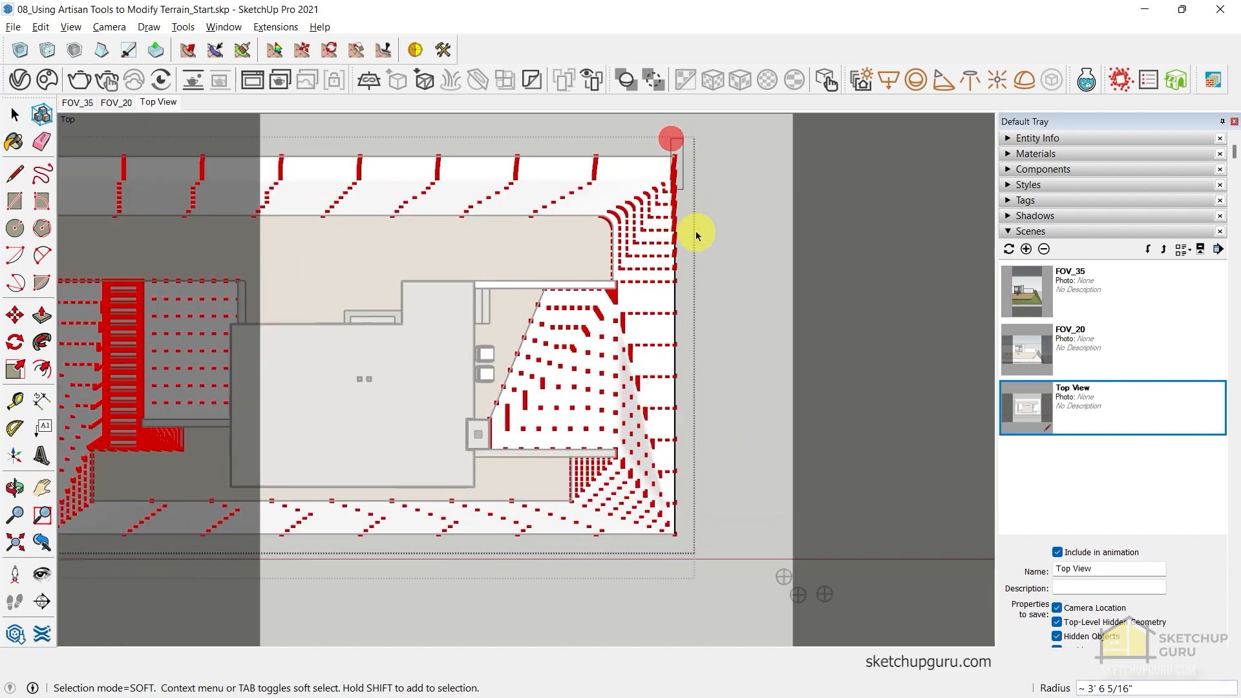
{"action": "left_click_drag", "start_coordinate": [696, 231], "coordinate": [735, 538]}
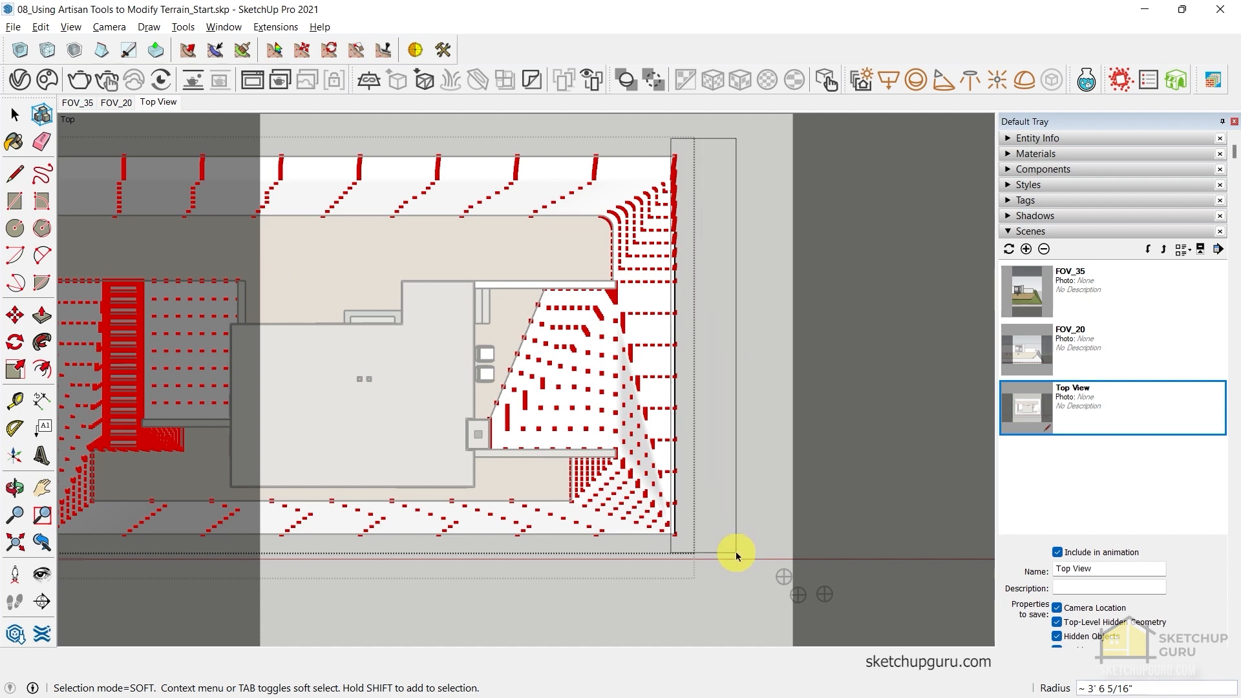
{"action": "left_click_drag", "start_coordinate": [736, 552], "coordinate": [736, 552]}
{"action": "scroll", "coordinate": [652, 192], "scroll_direction": "up", "scroll_amount": 5}
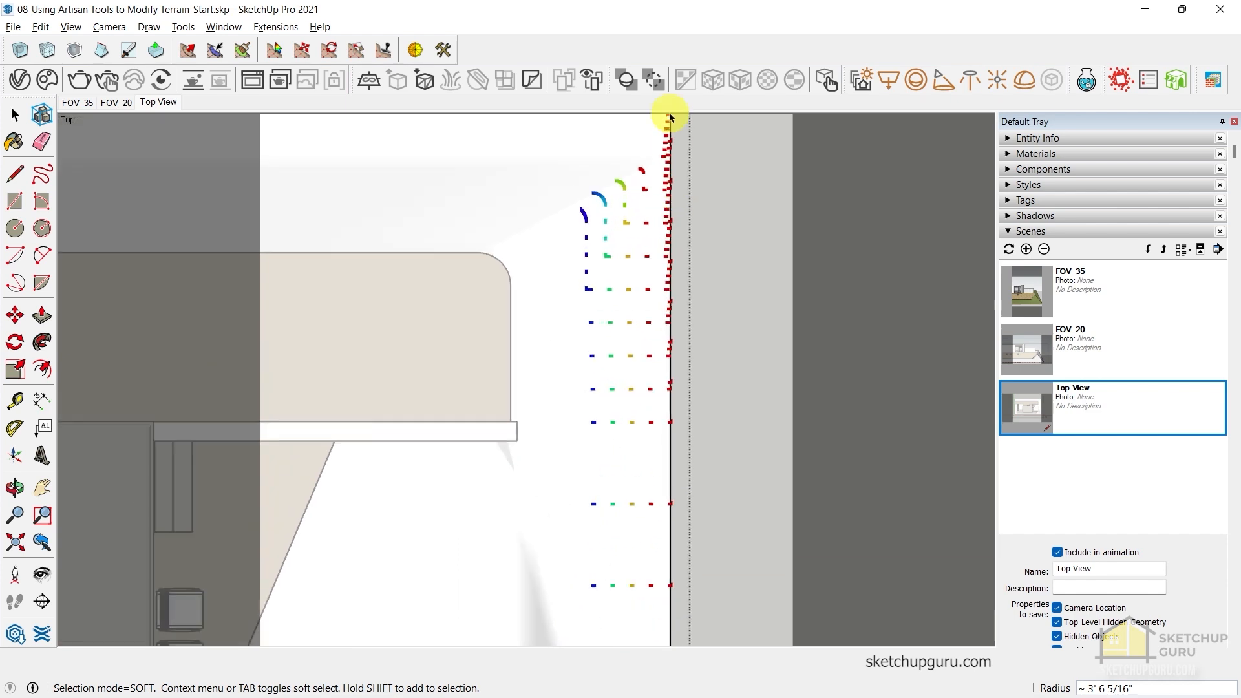
{"action": "scroll", "coordinate": [667, 204], "scroll_direction": "up", "scroll_amount": 3}
{"action": "scroll", "coordinate": [666, 224], "scroll_direction": "down", "scroll_amount": 8}
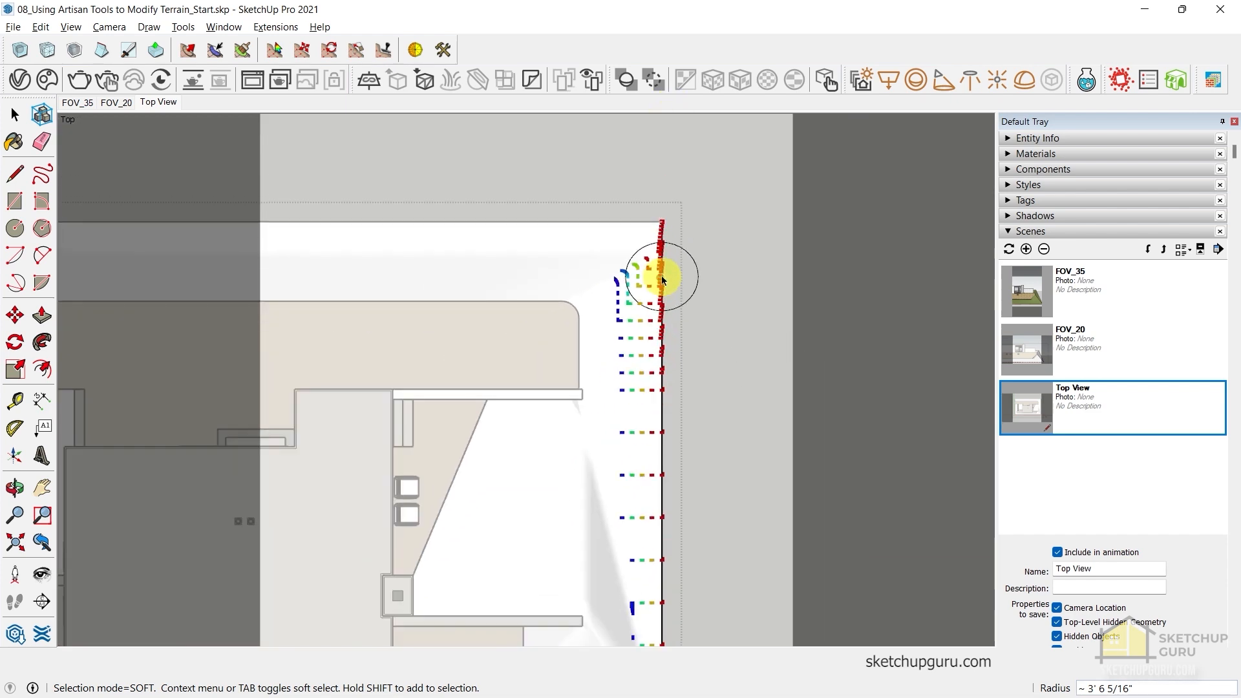
Show the hidden geometry so the terrain mesh lines are displayed in the top view
{"action": "left_click", "coordinate": [71, 26]}
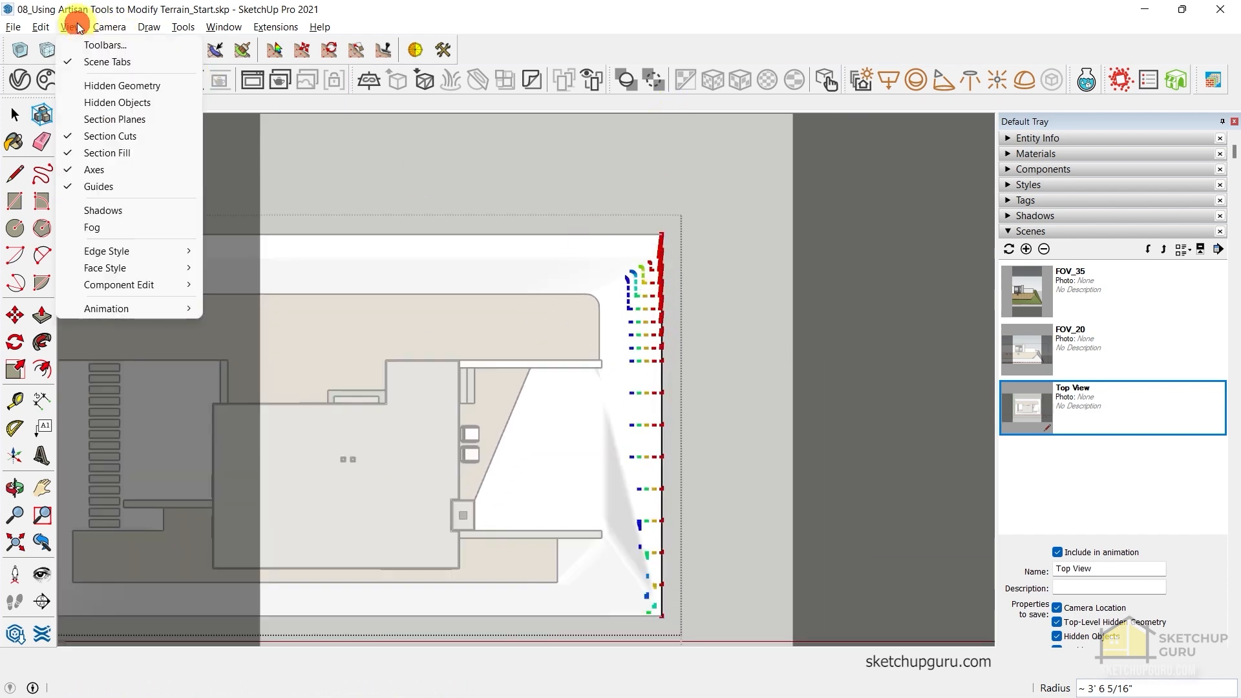
{"action": "left_click", "coordinate": [109, 89]}
{"action": "scroll", "coordinate": [671, 302], "scroll_direction": "up", "scroll_amount": 2}
{"action": "scroll", "coordinate": [666, 298], "scroll_direction": "down", "scroll_amount": 3}
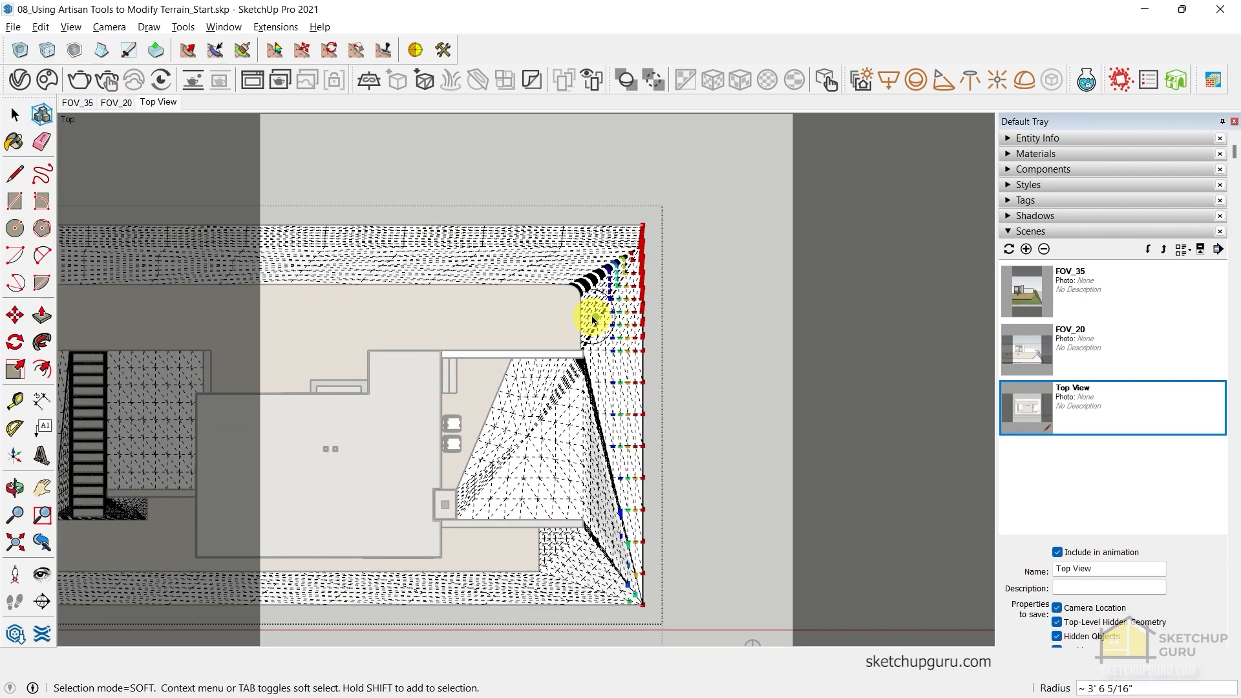
Move the soft-selected edge vertices outward along the red axis with Artisan's vertex move tool to extend the terrain beyond the patio
{"action": "left_click", "coordinate": [302, 51]}
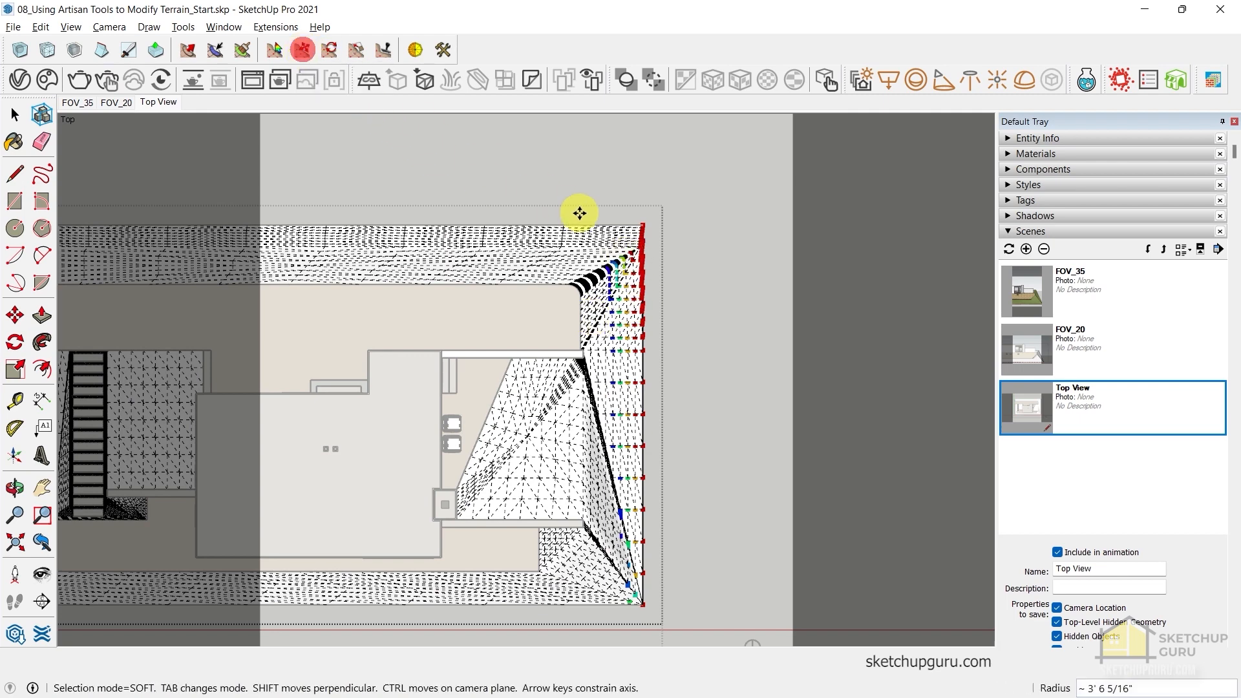
{"action": "left_click_drag", "start_coordinate": [644, 226], "coordinate": [785, 225]}
{"action": "middle_click_drag", "start_coordinate": [770, 399], "coordinate": [594, 30]}
{"action": "middle_click_drag", "start_coordinate": [685, 390], "coordinate": [718, 514]}
{"action": "key", "text": "space"}
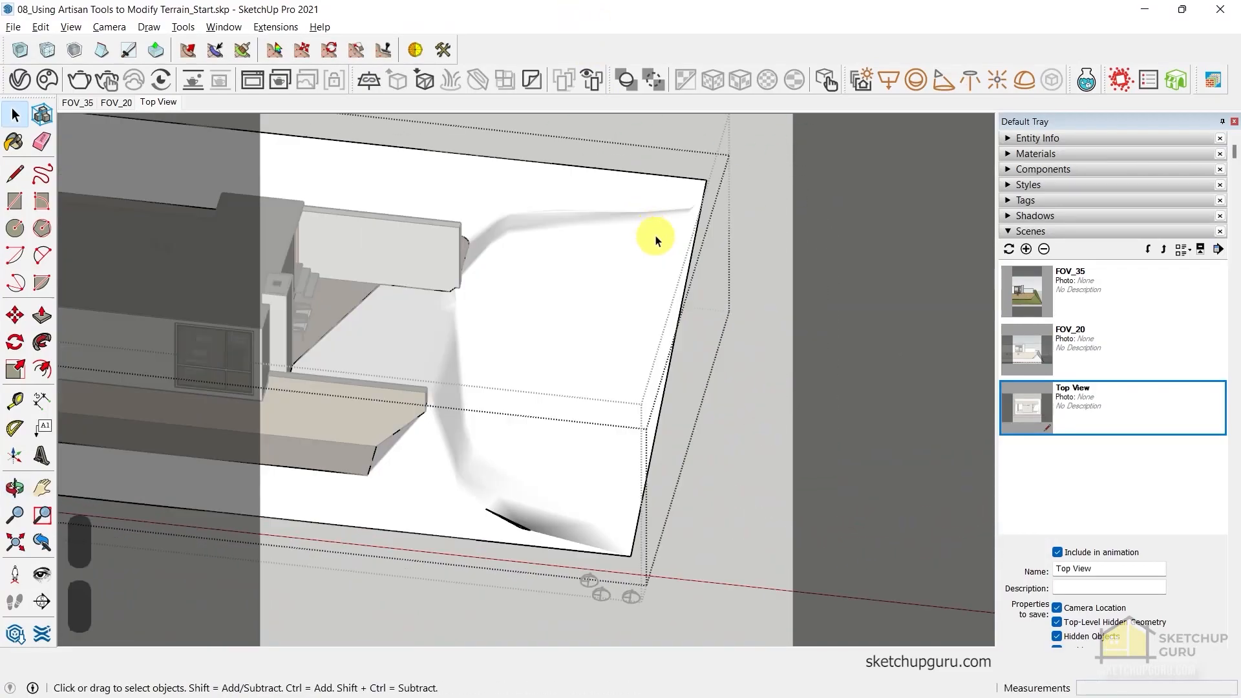
Select the entire connected terrain surface and inspect the stretched mesh beyond the patio
{"action": "scroll", "coordinate": [691, 324], "scroll_direction": "up", "scroll_amount": 2}
{"action": "middle_click_drag", "start_coordinate": [691, 325], "coordinate": [653, 324]}
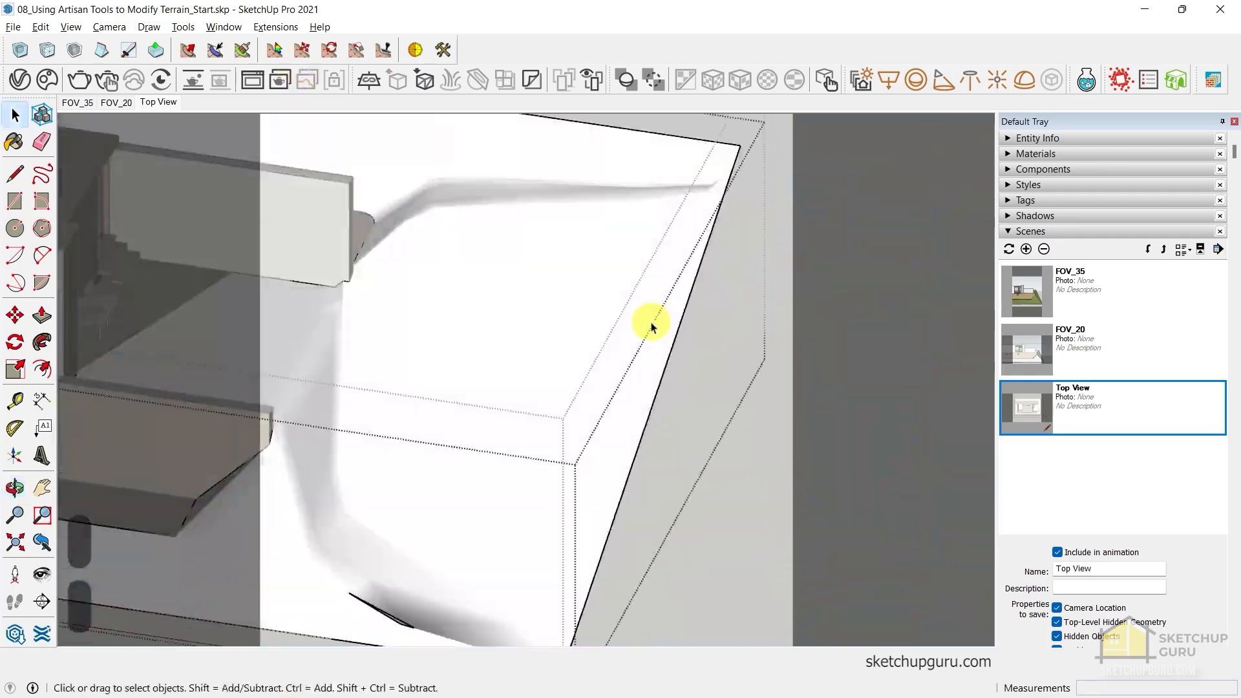
{"action": "left_click", "coordinate": [507, 331]}
{"action": "triple_click", "coordinate": [507, 327]}
{"action": "scroll", "coordinate": [715, 330], "scroll_direction": "down", "scroll_amount": 2}
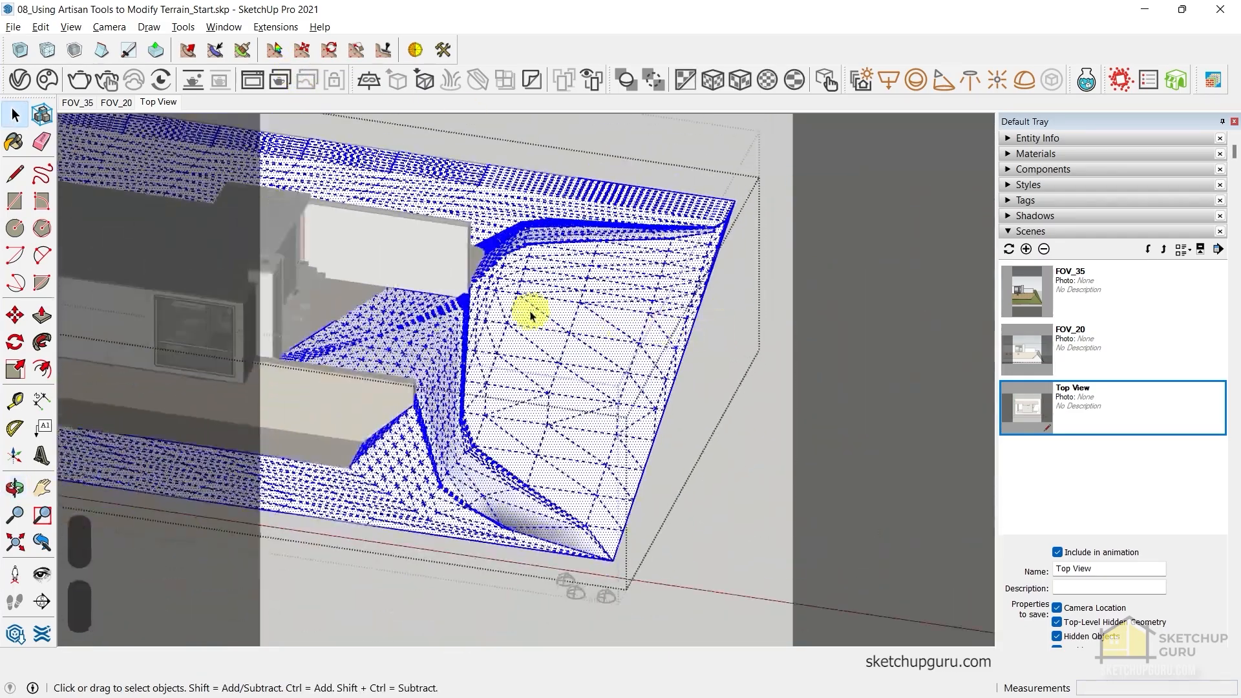
{"action": "scroll", "coordinate": [585, 346], "scroll_direction": "down", "scroll_amount": 2}
{"action": "scroll", "coordinate": [582, 337], "scroll_direction": "up", "scroll_amount": 2}
{"action": "middle_click_drag", "start_coordinate": [573, 324], "coordinate": [673, 402]}
{"action": "scroll", "coordinate": [673, 402], "scroll_direction": "down", "scroll_amount": 2}
{"action": "scroll", "coordinate": [632, 386], "scroll_direction": "up", "scroll_amount": 3}
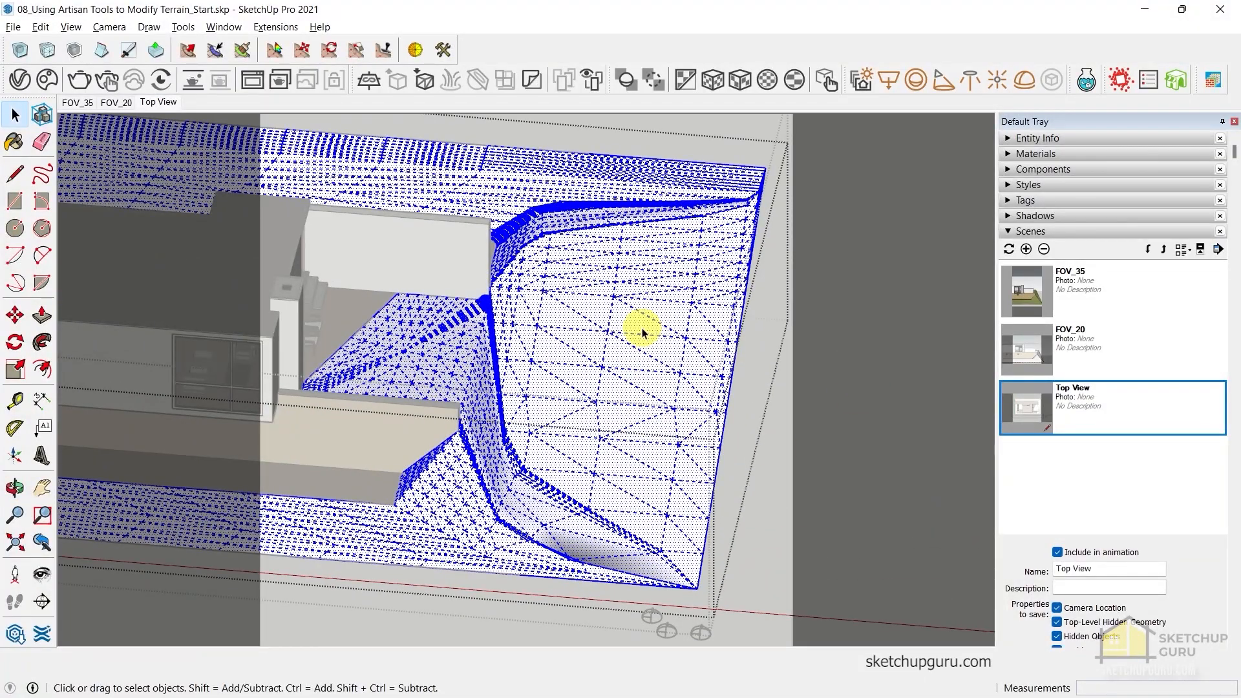
{"action": "scroll", "coordinate": [645, 404], "scroll_direction": "down", "scroll_amount": 1}
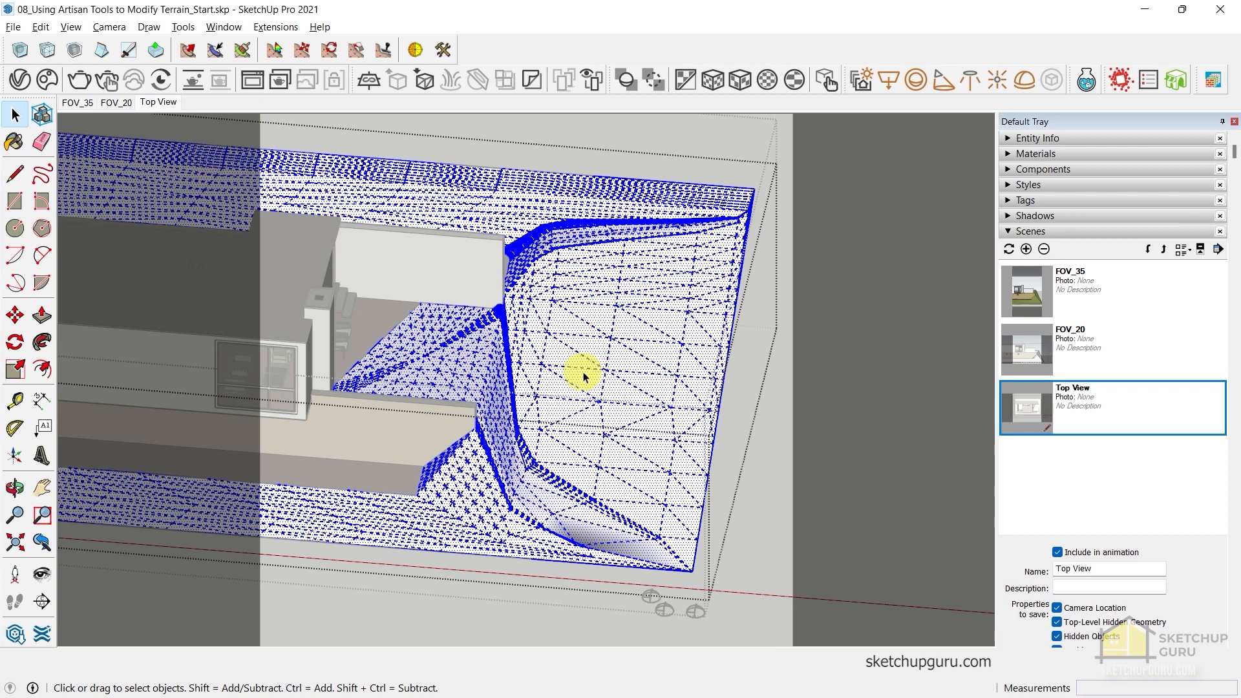
Start Artisan's Sculpt brush on the selected terrain and set the brush radius to about 12' 3 3/4"
{"action": "left_click", "coordinate": [188, 52]}
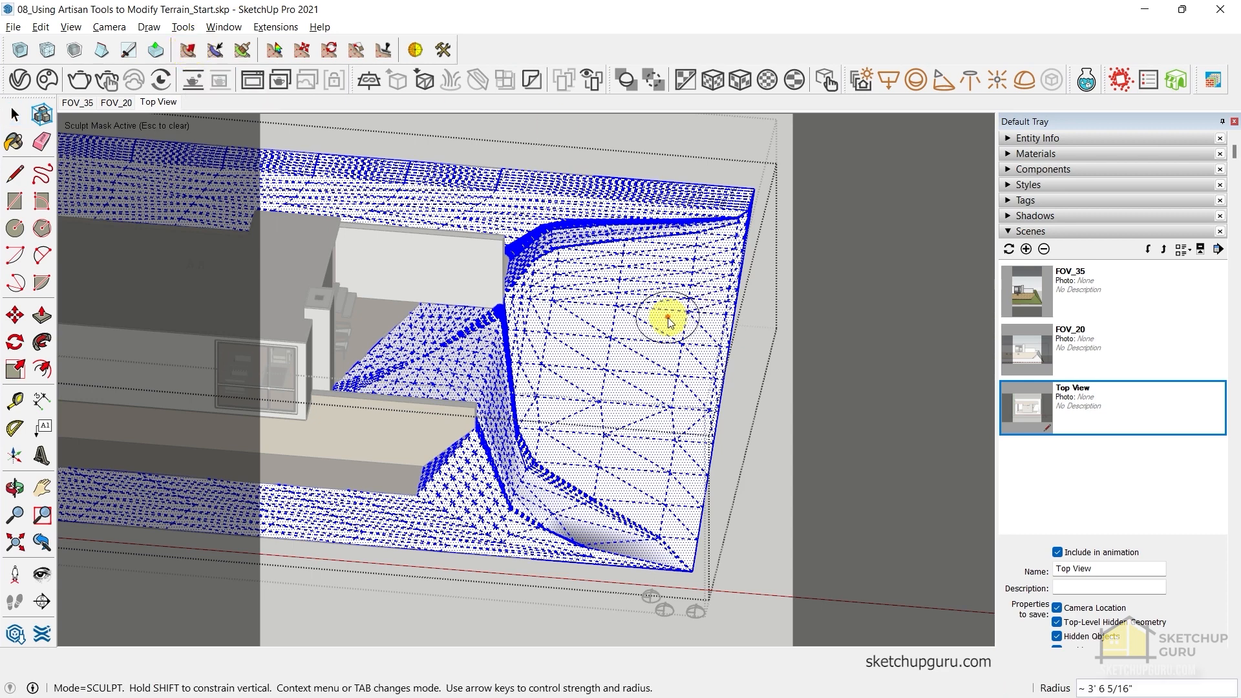
{"action": "scroll", "coordinate": [668, 321], "scroll_direction": "up", "scroll_amount": 2}
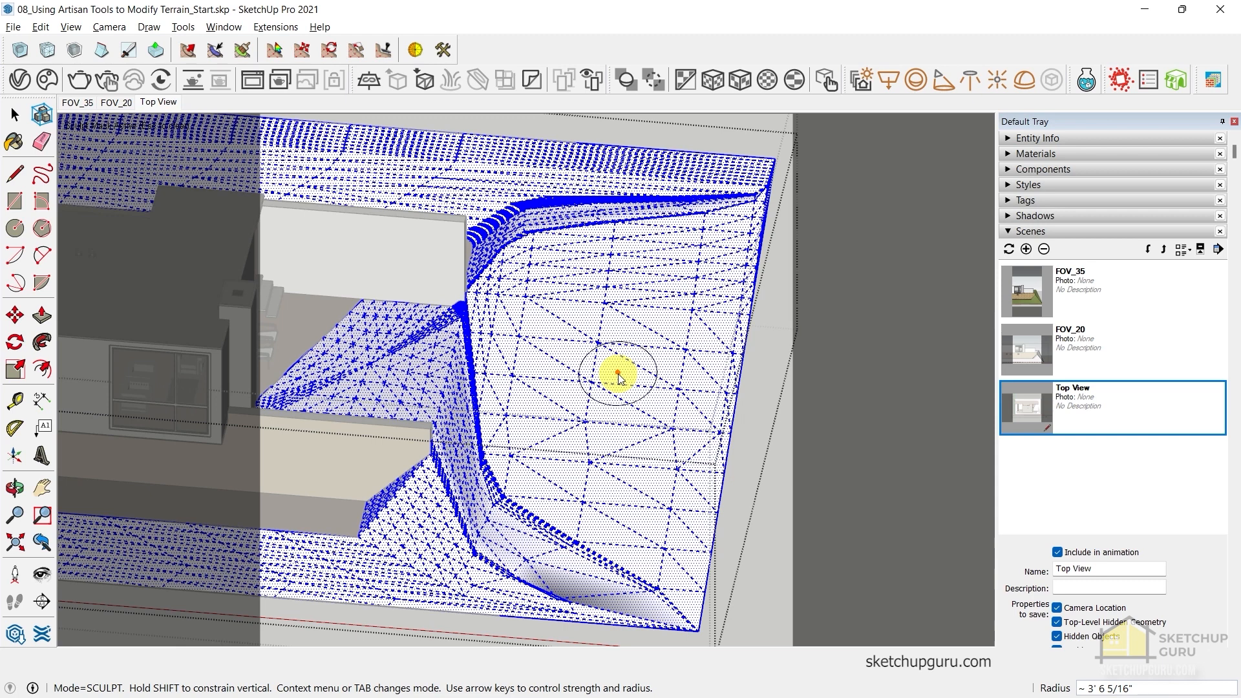
{"action": "key", "text": "Left"}
{"action": "key", "text": "Left"}
{"action": "key", "text": "Left"}
{"action": "key", "text": "Left"}
{"action": "key", "text": "Left"}
{"action": "key", "text": "Left"}
{"action": "key", "text": "Left"}
{"action": "key", "text": "Left"}
{"action": "key", "text": "Left"}
{"action": "key", "text": "Left"}
{"action": "key", "text": "Left"}
{"action": "key", "text": "Left"}
{"action": "key", "text": "Left"}
{"action": "key", "text": "Left"}
{"action": "key", "text": "Left"}
{"action": "key", "text": "Left"}
{"action": "key", "text": "Left"}
{"action": "key", "text": "Left"}
{"action": "key", "text": "Left"}
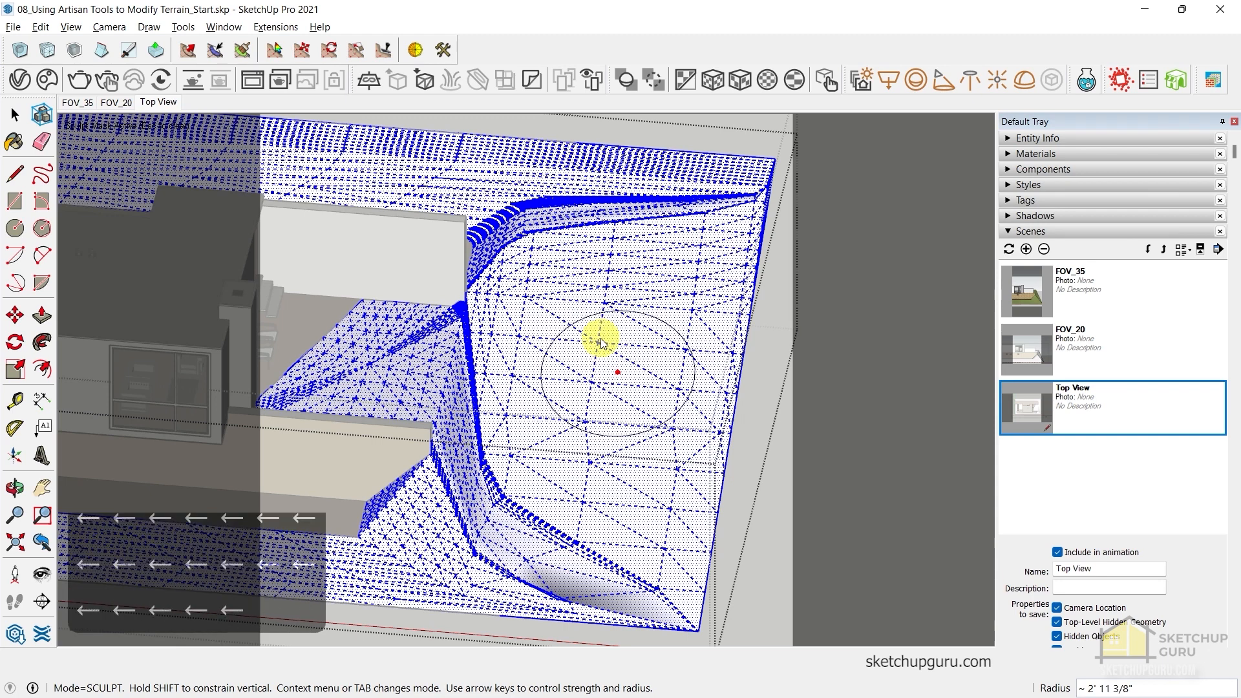
{"action": "key", "text": "Left"}
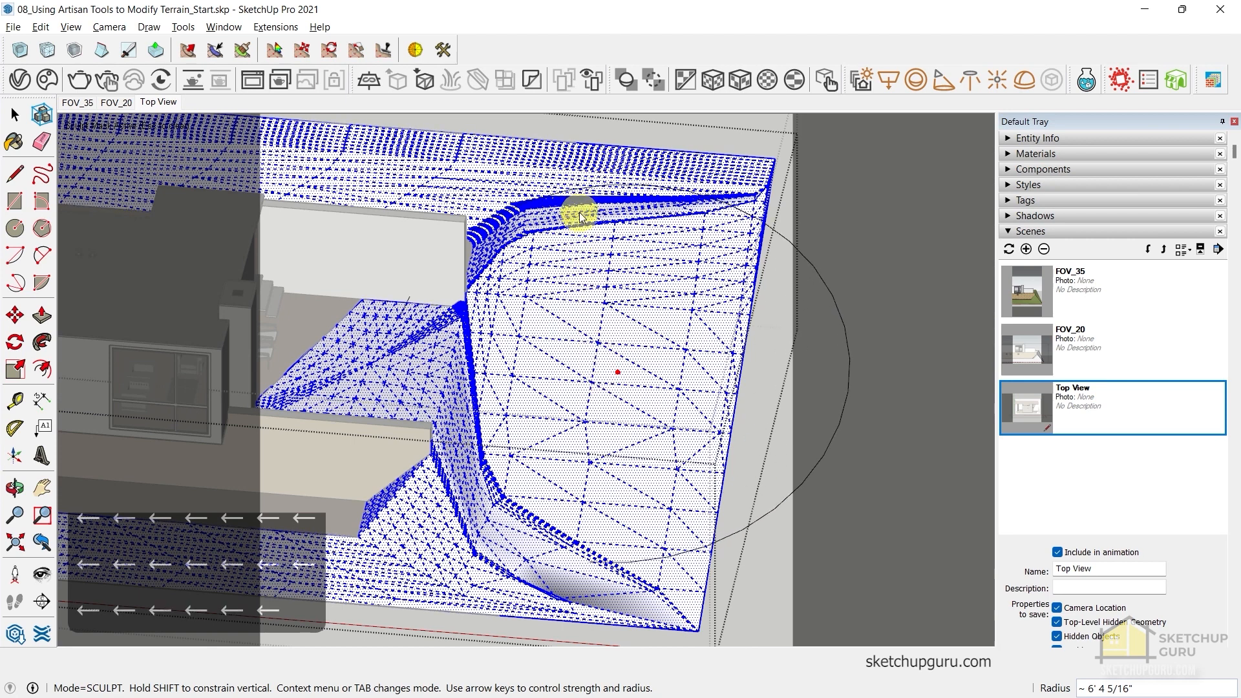
{"action": "key", "text": "Right"}
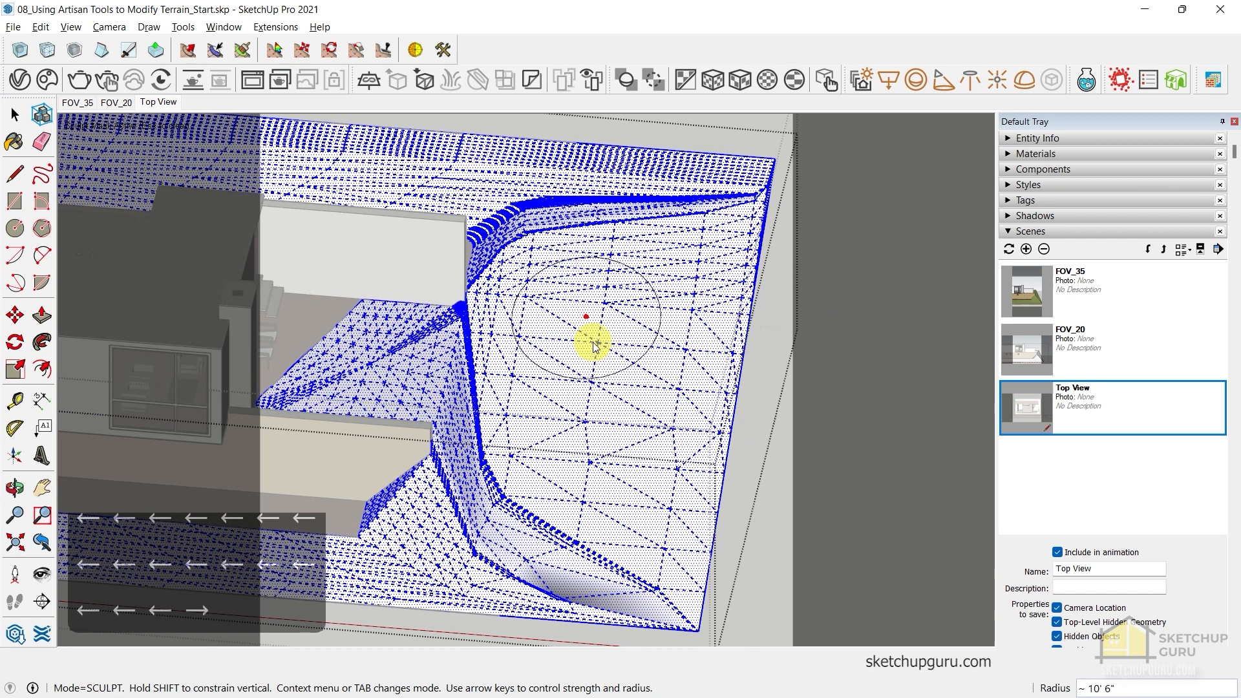
{"action": "key", "text": "Right"}
{"action": "key", "text": "Right"}
{"action": "key", "text": "Right"}
{"action": "key", "text": "Right"}
{"action": "key", "text": "Right"}
{"action": "key", "text": "Right"}
{"action": "key", "text": "Right"}
{"action": "key", "text": "Right"}
{"action": "key", "text": "Right"}
{"action": "key", "text": "Right"}
{"action": "key", "text": "Right"}
{"action": "key", "text": "Right"}
{"action": "key", "text": "Right"}
{"action": "key", "text": "Right"}
{"action": "key", "text": "Right"}
{"action": "key", "text": "Right"}
{"action": "key", "text": "Right"}
{"action": "key", "text": "Right"}
{"action": "key", "text": "Right"}
{"action": "key", "text": "Right"}
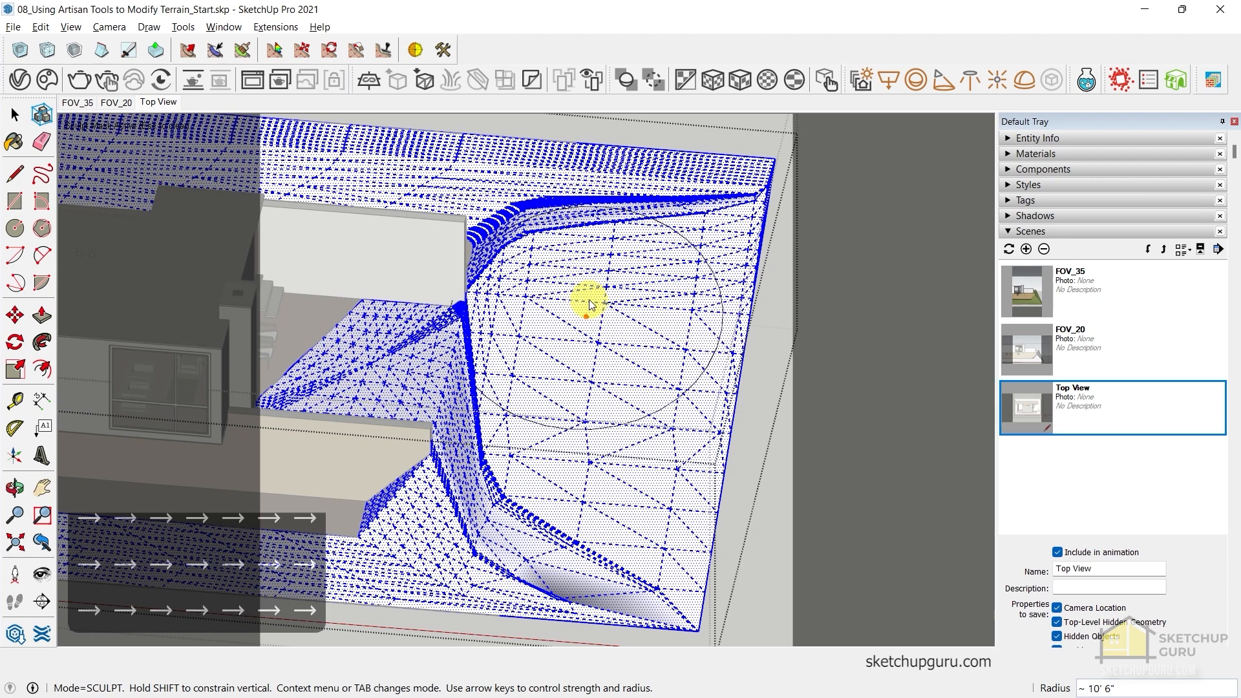
Increase the Sculpt brush's strength over the grass slope beyond the patio
{"action": "scroll", "coordinate": [634, 383], "scroll_direction": "up", "scroll_amount": 2}
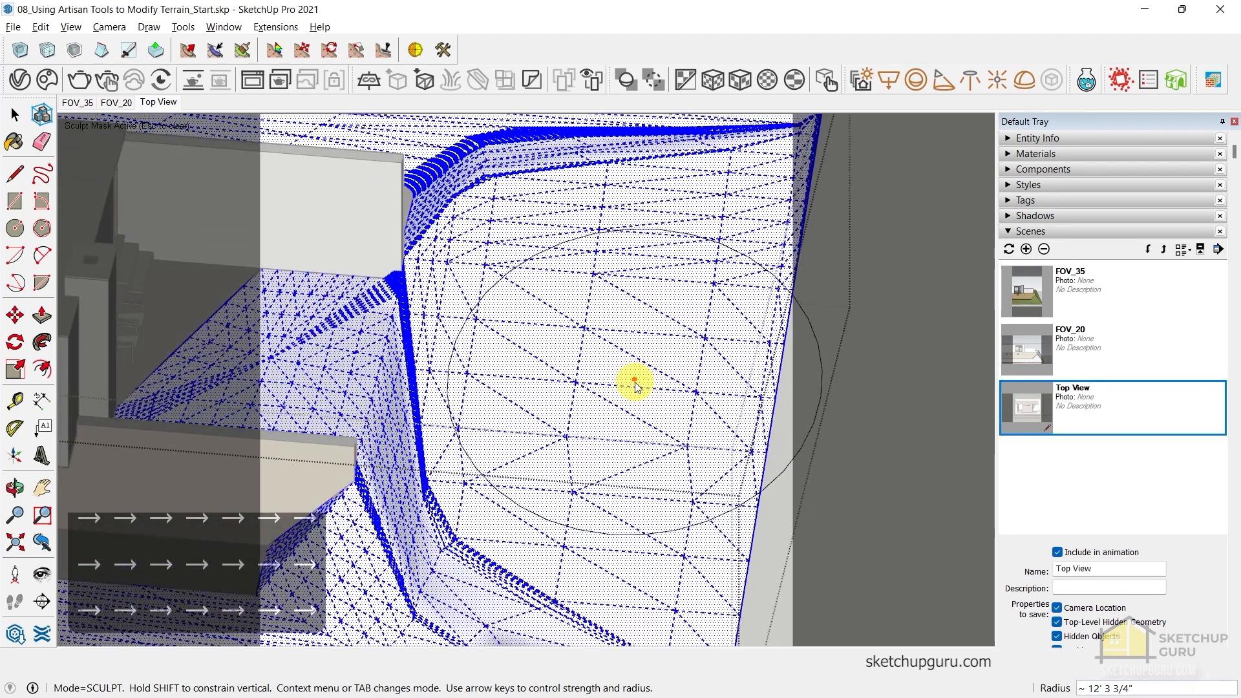
{"action": "key", "text": "Up"}
{"action": "key", "text": "Up"}
{"action": "key", "text": "Up"}
{"action": "key", "text": "Up"}
{"action": "key", "text": "Up"}
{"action": "key", "text": "Up"}
{"action": "key", "text": "Up"}
{"action": "key", "text": "Up"}
{"action": "key", "text": "Up"}
{"action": "key", "text": "Up"}
{"action": "key", "text": "Up"}
{"action": "key", "text": "Up"}
{"action": "key", "text": "Up"}
{"action": "key", "text": "Up"}
{"action": "key", "text": "Up"}
{"action": "key", "text": "Up"}
{"action": "key", "text": "Up"}
{"action": "key", "text": "Up"}
{"action": "key", "text": "Up"}
{"action": "key", "text": "Up"}
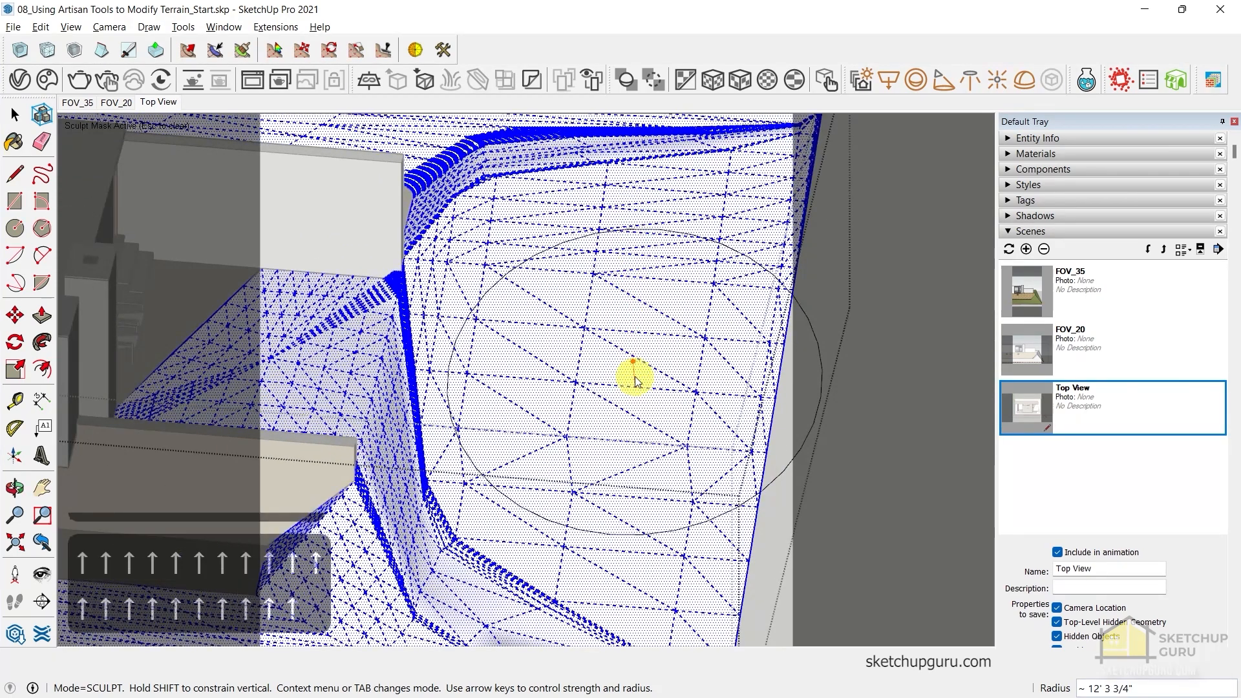
{"action": "key", "text": "Up"}
{"action": "key", "text": "Up"}
{"action": "key", "text": "Up"}
{"action": "key", "text": "Up"}
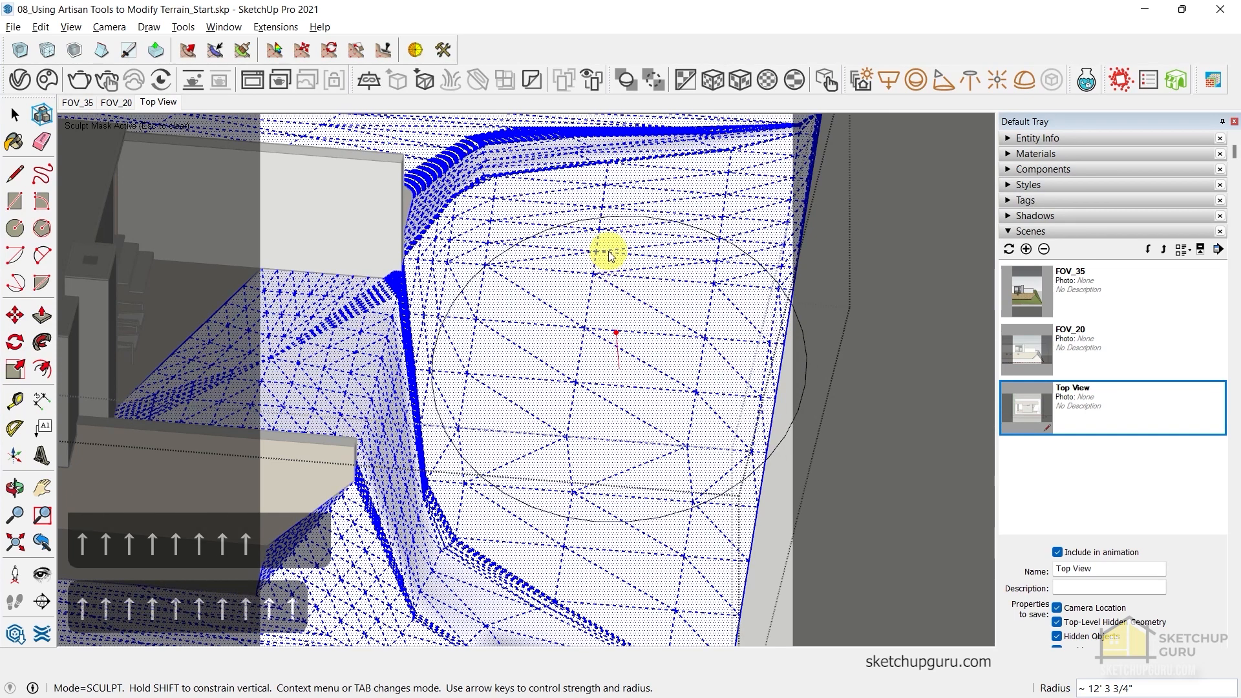
{"action": "key", "text": "Up"}
{"action": "key", "text": "Up"}
{"action": "key", "text": "Up"}
{"action": "key", "text": "Up"}
{"action": "key", "text": "Up"}
{"action": "key", "text": "Up"}
{"action": "key", "text": "Up"}
{"action": "key", "text": "Up"}
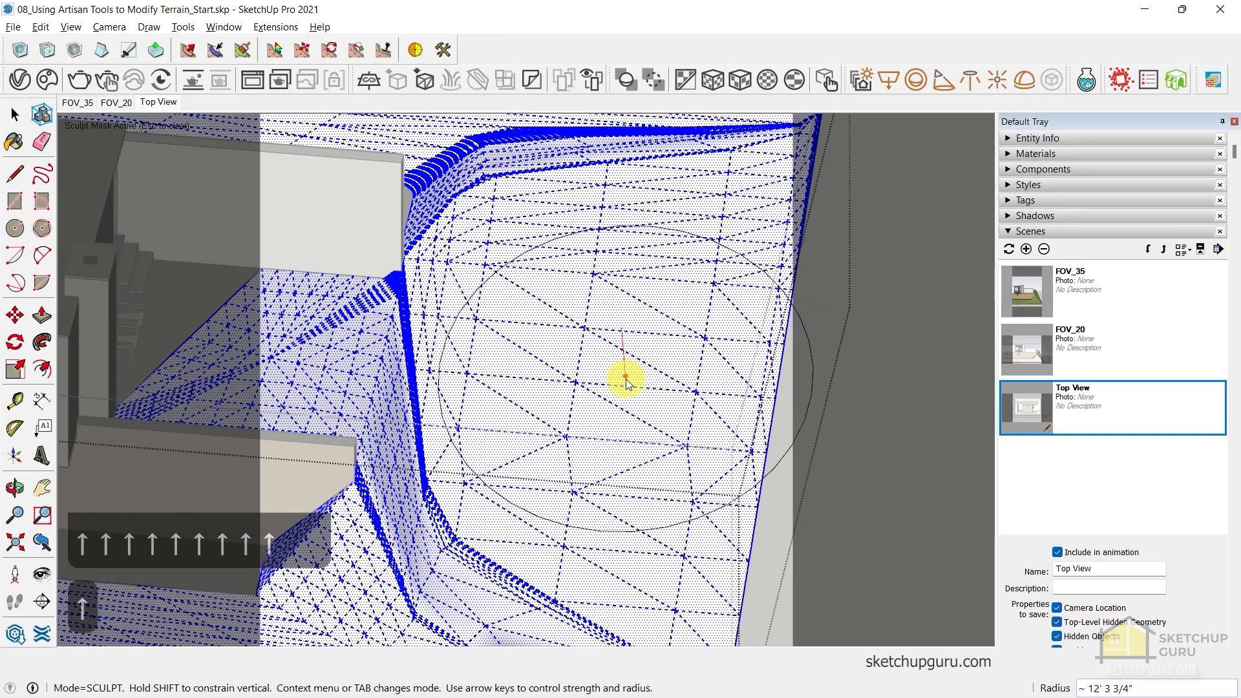
{"action": "key", "text": "Up"}
{"action": "key", "text": "Up"}
{"action": "key", "text": "Up"}
{"action": "key", "text": "Up"}
{"action": "key", "text": "Up"}
{"action": "key", "text": "Up"}
{"action": "key", "text": "Up"}
{"action": "key", "text": "Up"}
{"action": "key", "text": "Up"}
{"action": "key", "text": "Up"}
{"action": "key", "text": "Up"}
{"action": "key", "text": "Up"}
{"action": "key", "text": "Up"}
{"action": "key", "text": "Up"}
{"action": "key", "text": "Up"}
{"action": "key", "text": "Up"}
{"action": "key", "text": "Up"}
{"action": "key", "text": "Up"}
{"action": "key", "text": "Up"}
{"action": "key", "text": "Up"}
{"action": "key", "text": "Up"}
{"action": "key", "text": "Up"}
{"action": "key", "text": "Up"}
{"action": "key", "text": "Up"}
{"action": "key", "text": "Up"}
{"action": "key", "text": "Up"}
{"action": "key", "text": "Up"}
{"action": "key", "text": "Up"}
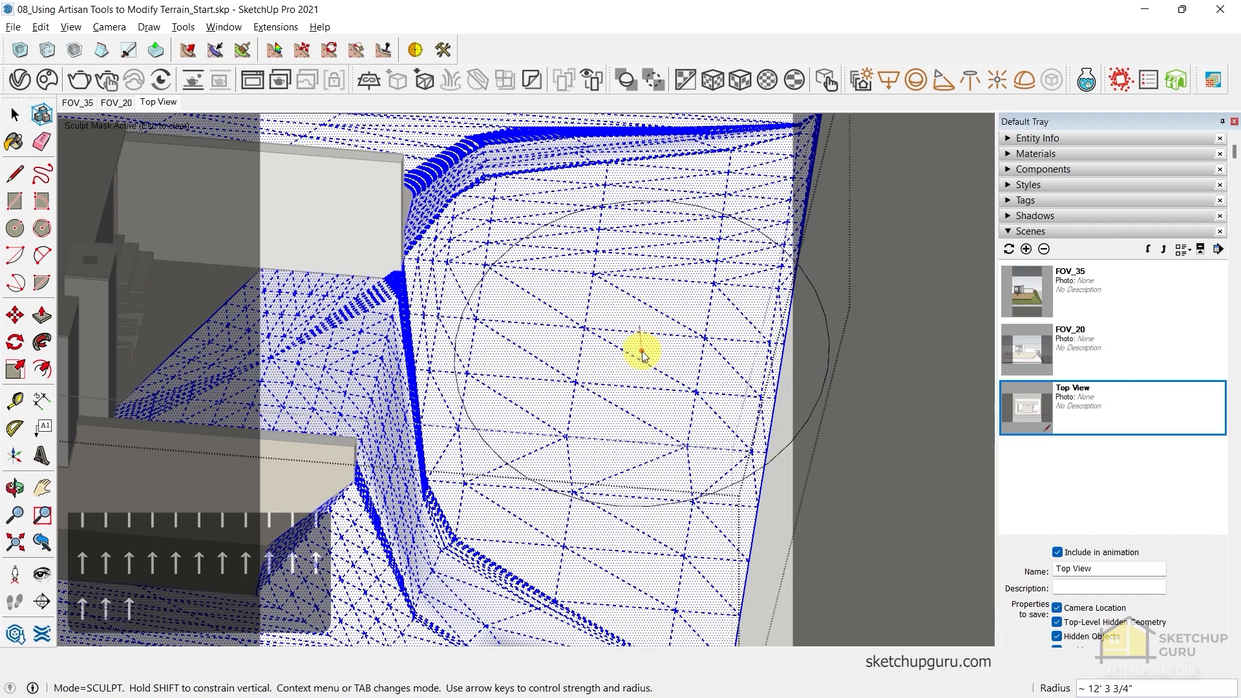
Reduce the Sculpt brush radius to about 6' 3 3/8" and sculpt the grass slope near the terrain's outer edge
{"action": "middle_click_drag", "start_coordinate": [640, 352], "coordinate": [630, 354]}
{"action": "key", "text": "Left"}
{"action": "key", "text": "Left"}
{"action": "key", "text": "Left"}
{"action": "key", "text": "Left"}
{"action": "key", "text": "Left"}
{"action": "key", "text": "Left"}
{"action": "key", "text": "Left"}
{"action": "key", "text": "Left"}
{"action": "key", "text": "Left"}
{"action": "key", "text": "Left"}
{"action": "key", "text": "Left"}
{"action": "key", "text": "Left"}
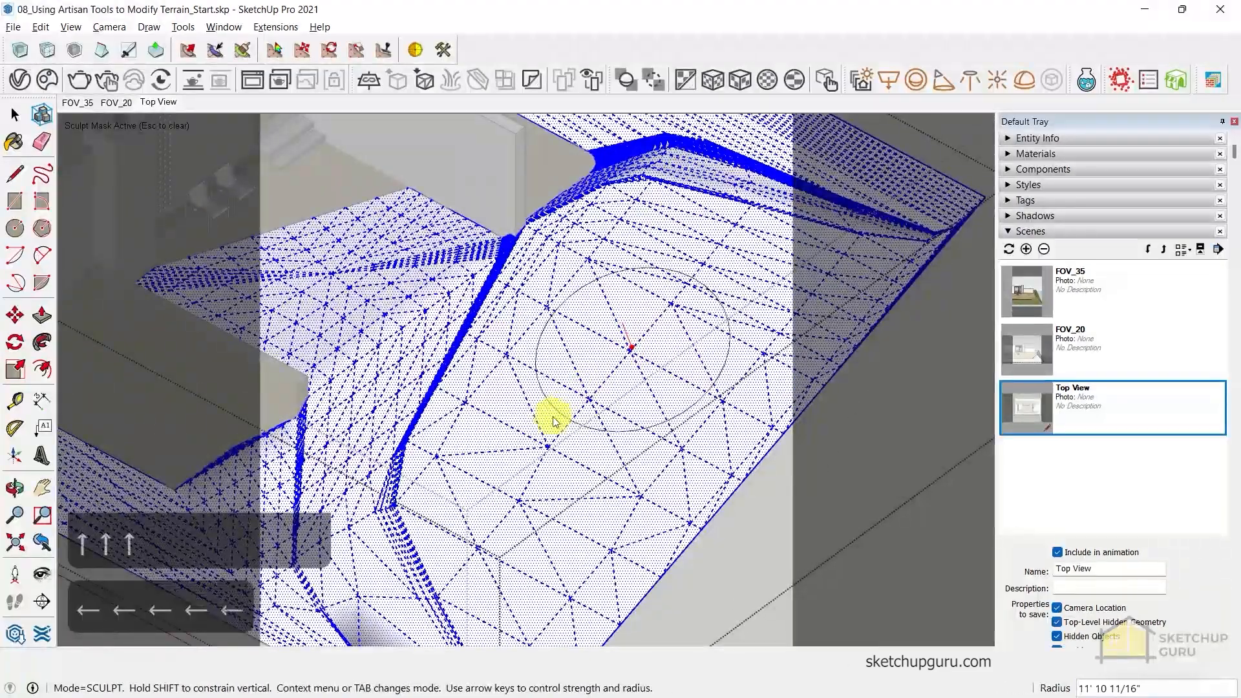
{"action": "scroll", "coordinate": [665, 355], "scroll_direction": "down", "scroll_amount": 3}
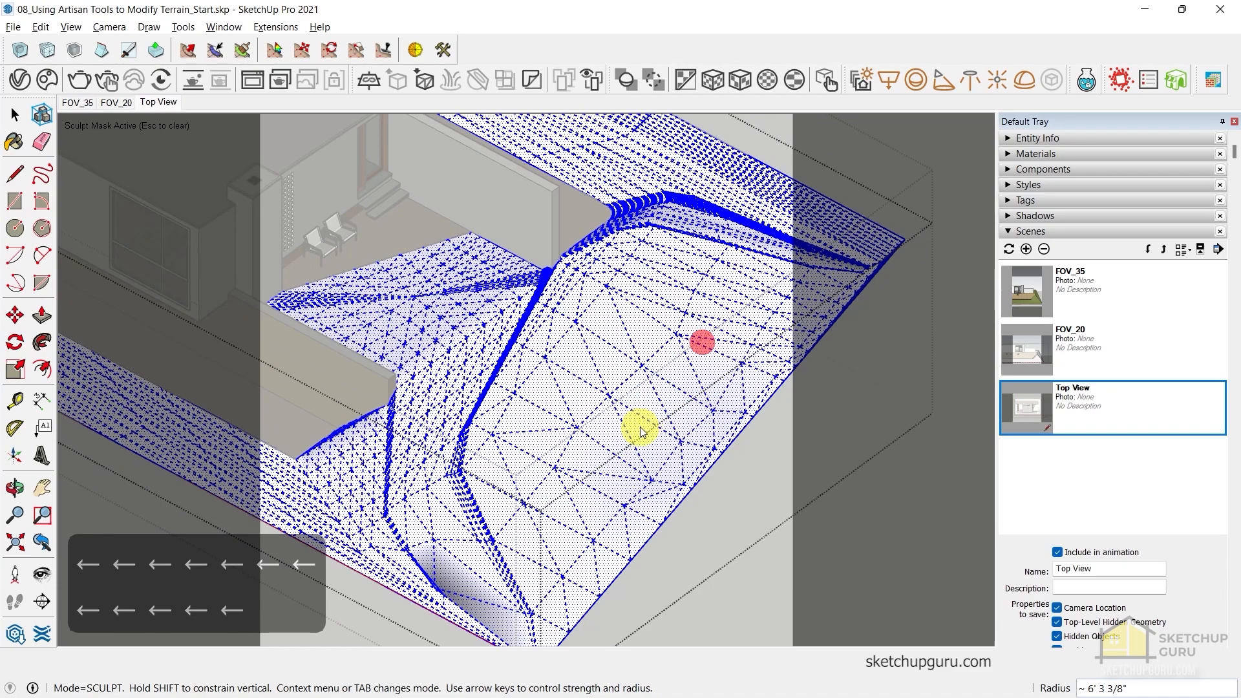
{"action": "middle_click_drag", "start_coordinate": [640, 427], "coordinate": [769, 323]}
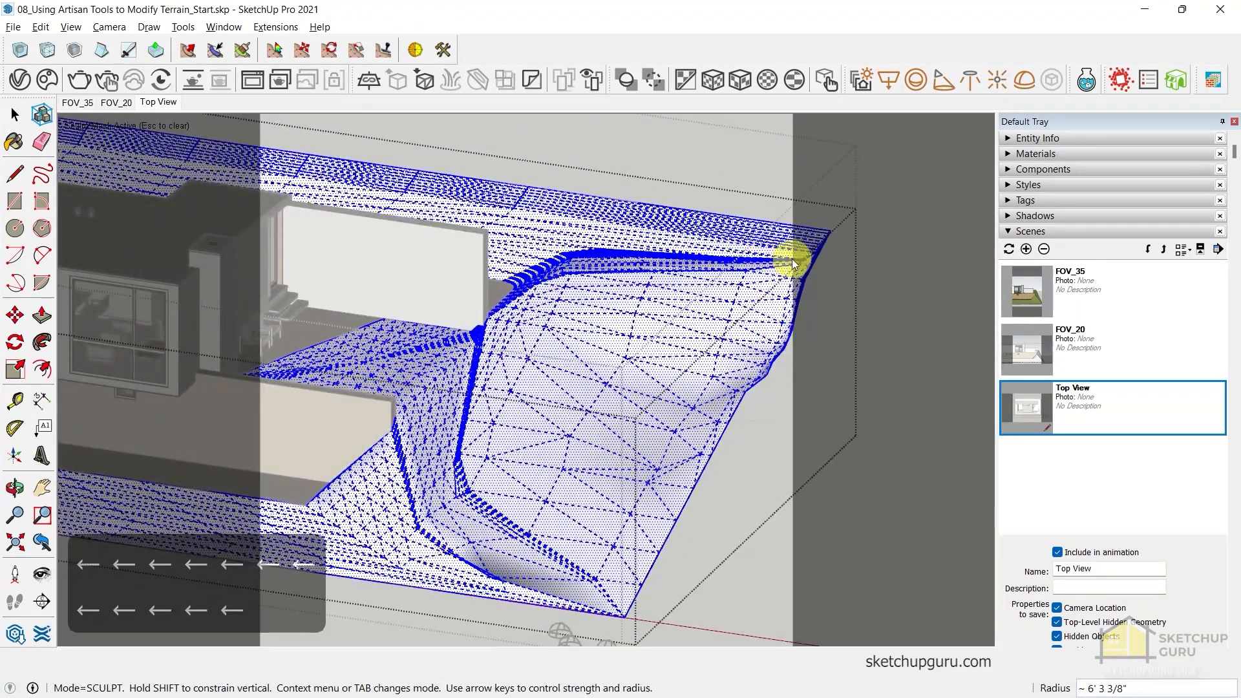
Sculpt the terrain's far corner and outer edge into uneven mounds and dips
{"action": "left_click_drag", "start_coordinate": [795, 258], "coordinate": [813, 261]}
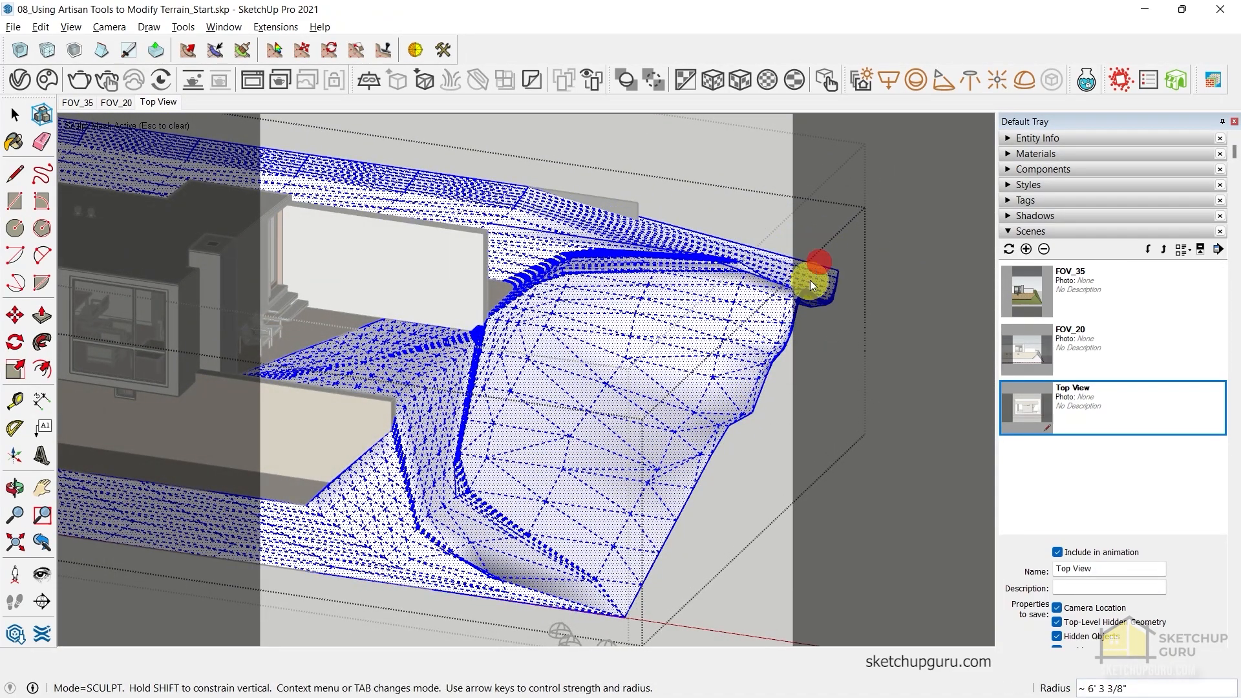
{"action": "mouse_move", "coordinate": [812, 280]}
{"action": "middle_mouse_down"}
{"action": "mouse_move", "coordinate": [765, 313]}
{"action": "mouse_move", "coordinate": [633, 240]}
{"action": "middle_mouse_up"}
{"action": "left_click", "coordinate": [826, 432]}
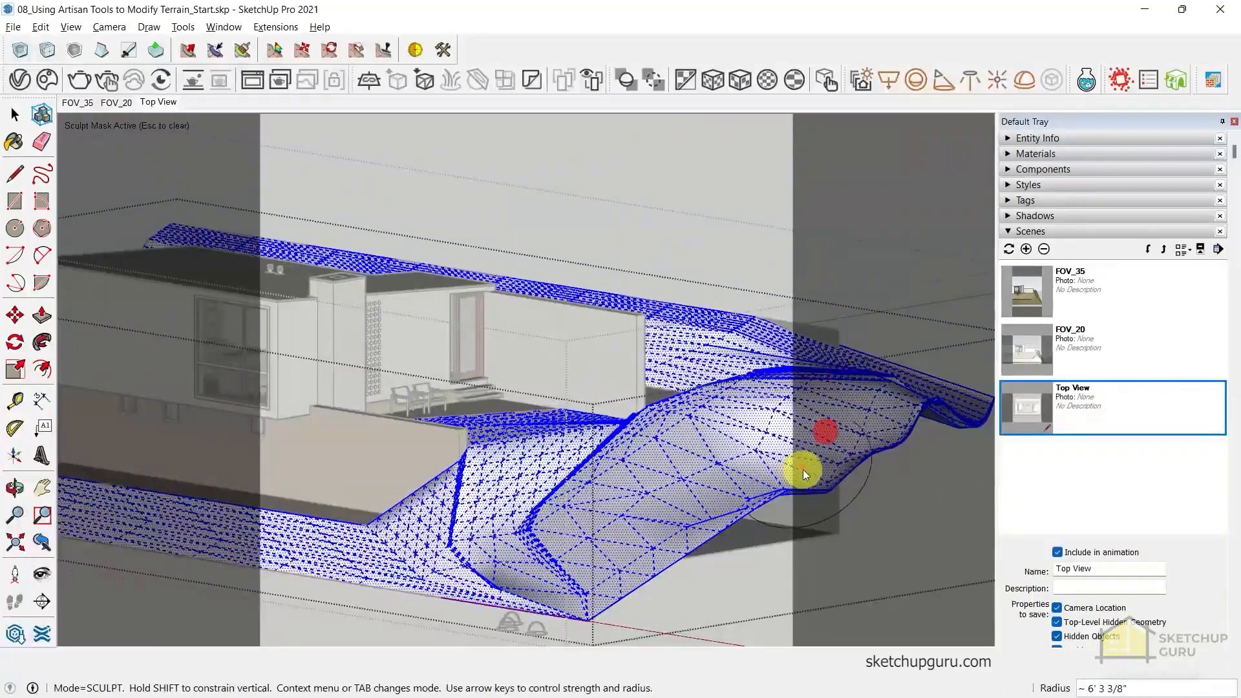
{"action": "left_click", "coordinate": [785, 473]}
{"action": "mouse_move", "coordinate": [762, 499]}
{"action": "middle_mouse_down"}
{"action": "mouse_move", "coordinate": [1003, 540]}
{"action": "mouse_move", "coordinate": [931, 524]}
{"action": "middle_mouse_up"}
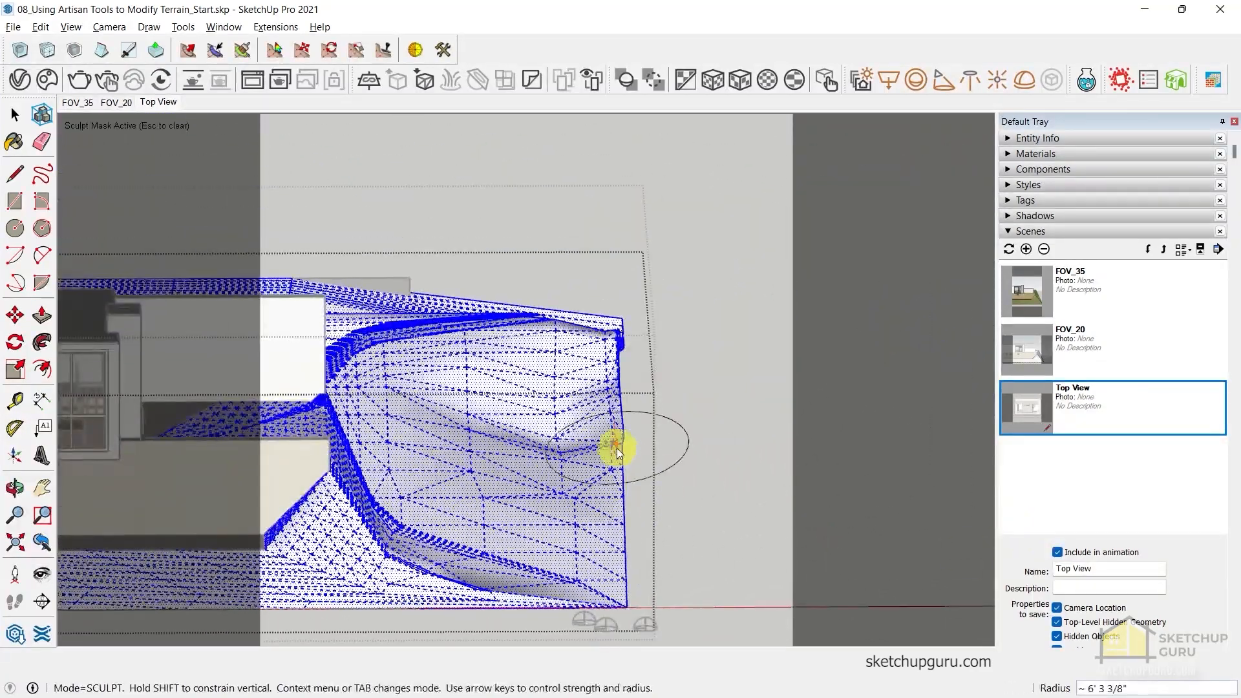
{"action": "left_click", "coordinate": [615, 448]}
{"action": "left_click", "coordinate": [615, 519]}
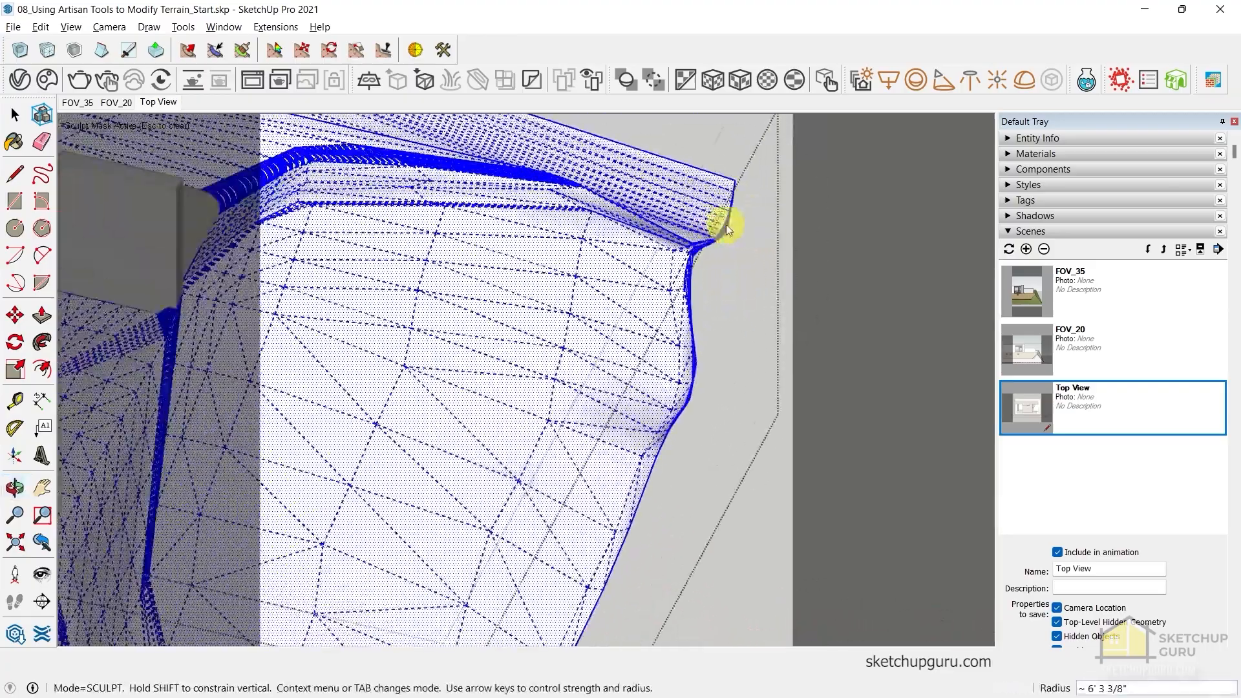
{"action": "mouse_move", "coordinate": [726, 222]}
{"action": "left_mouse_down"}
{"action": "mouse_move", "coordinate": [668, 310]}
{"action": "mouse_move", "coordinate": [692, 327]}
{"action": "left_mouse_up"}
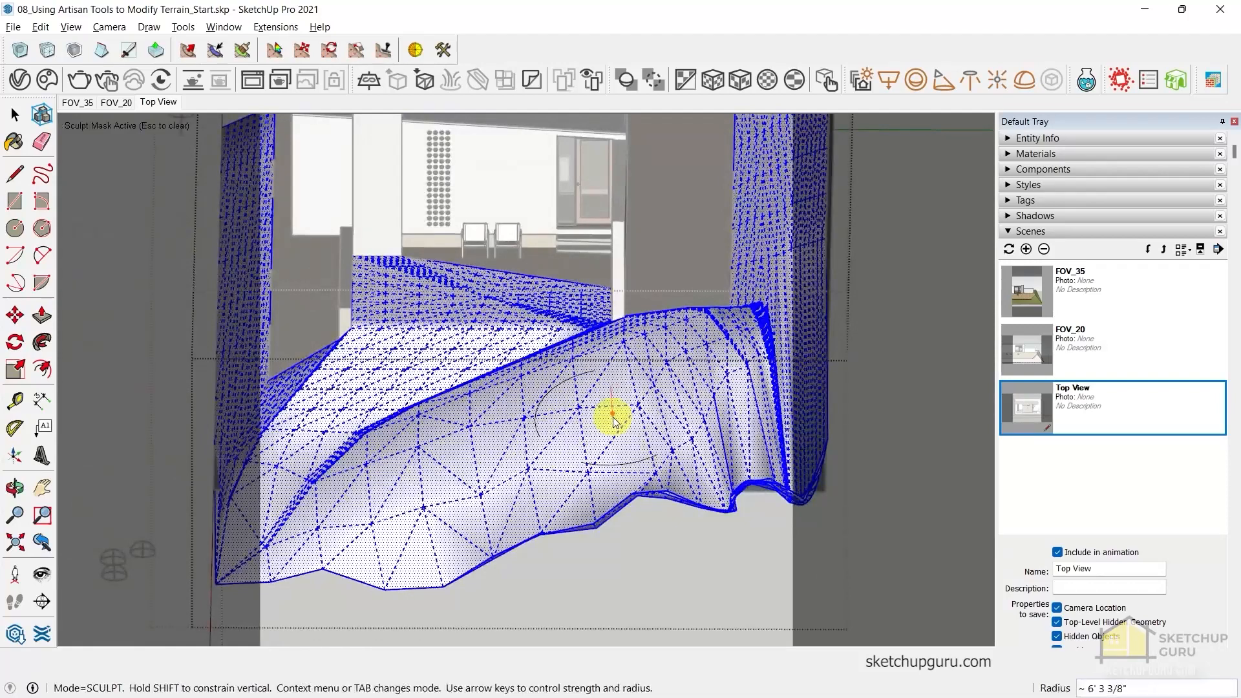
Undo the latest sculpt strokes along the terrain's outer edge and far corner
{"action": "key", "text": "ctrl+z"}
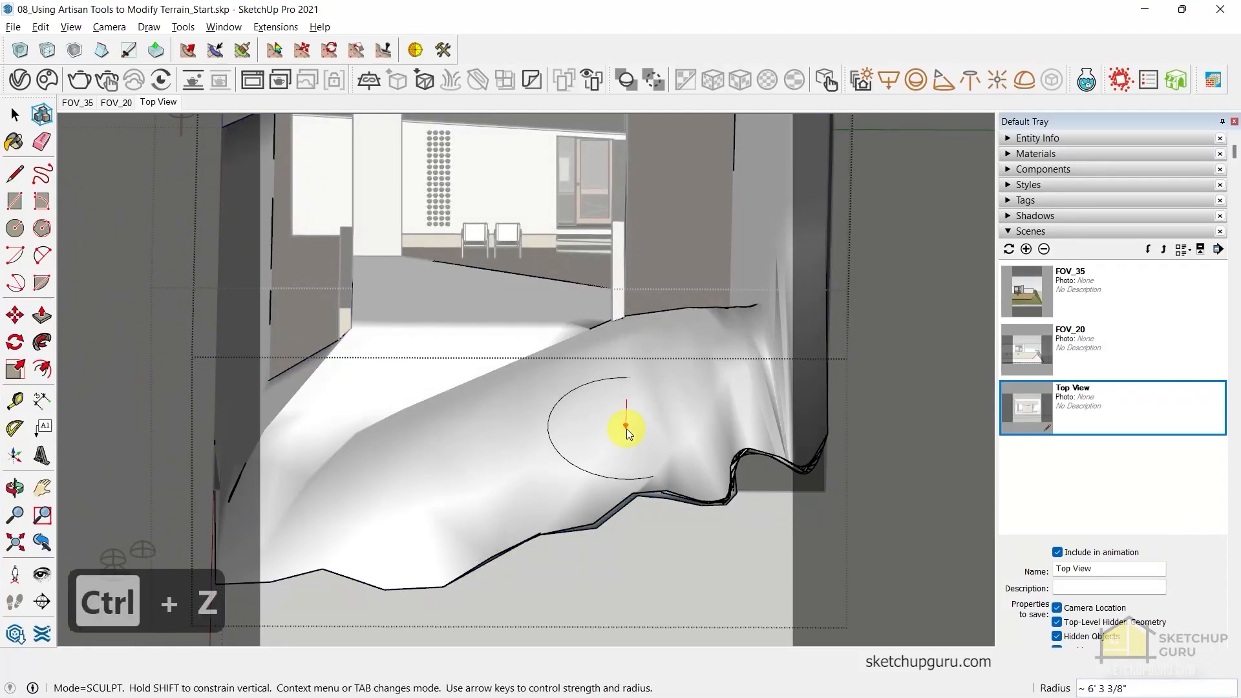
{"action": "middle_click_drag", "start_coordinate": [627, 430], "coordinate": [993, 485]}
{"action": "middle_click_drag", "start_coordinate": [689, 391], "coordinate": [620, 501]}
{"action": "key", "text": "ctrl+z"}
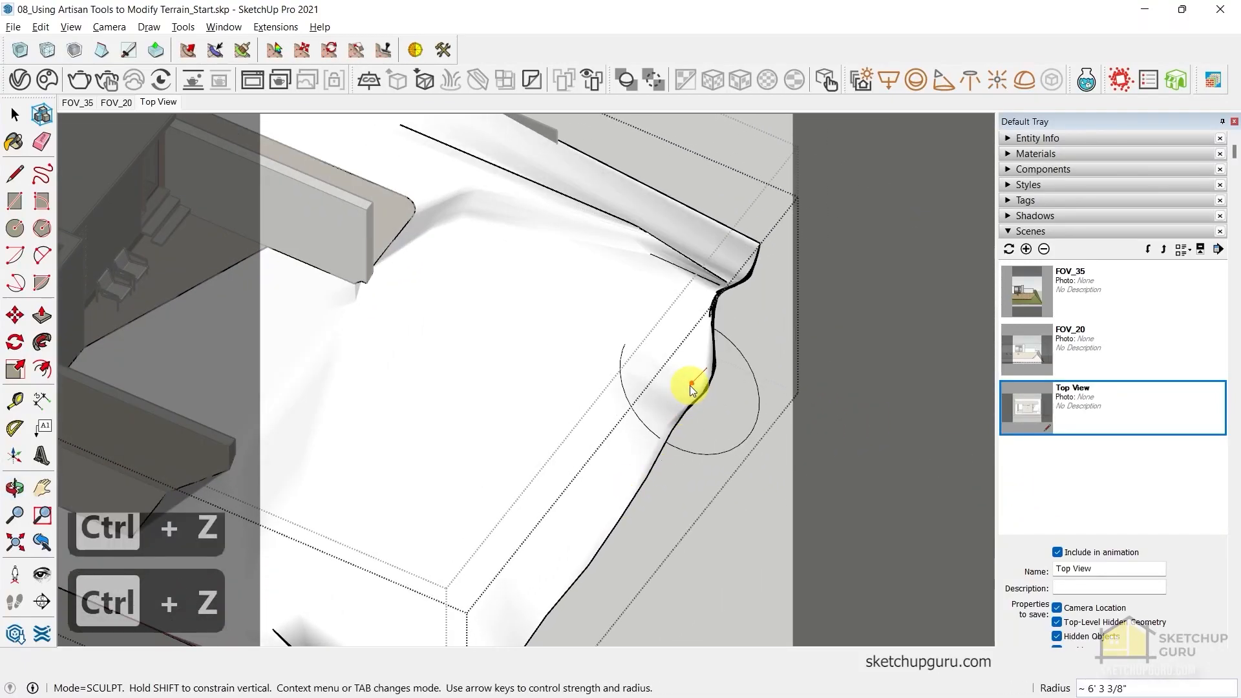
{"action": "mouse_move", "coordinate": [689, 385]}
{"action": "middle_mouse_down"}
{"action": "mouse_move", "coordinate": [595, 300]}
{"action": "mouse_move", "coordinate": [824, 366]}
{"action": "mouse_move", "coordinate": [817, 385]}
{"action": "mouse_move", "coordinate": [762, 415]}
{"action": "mouse_move", "coordinate": [577, 341]}
{"action": "mouse_move", "coordinate": [625, 366]}
{"action": "middle_mouse_up"}
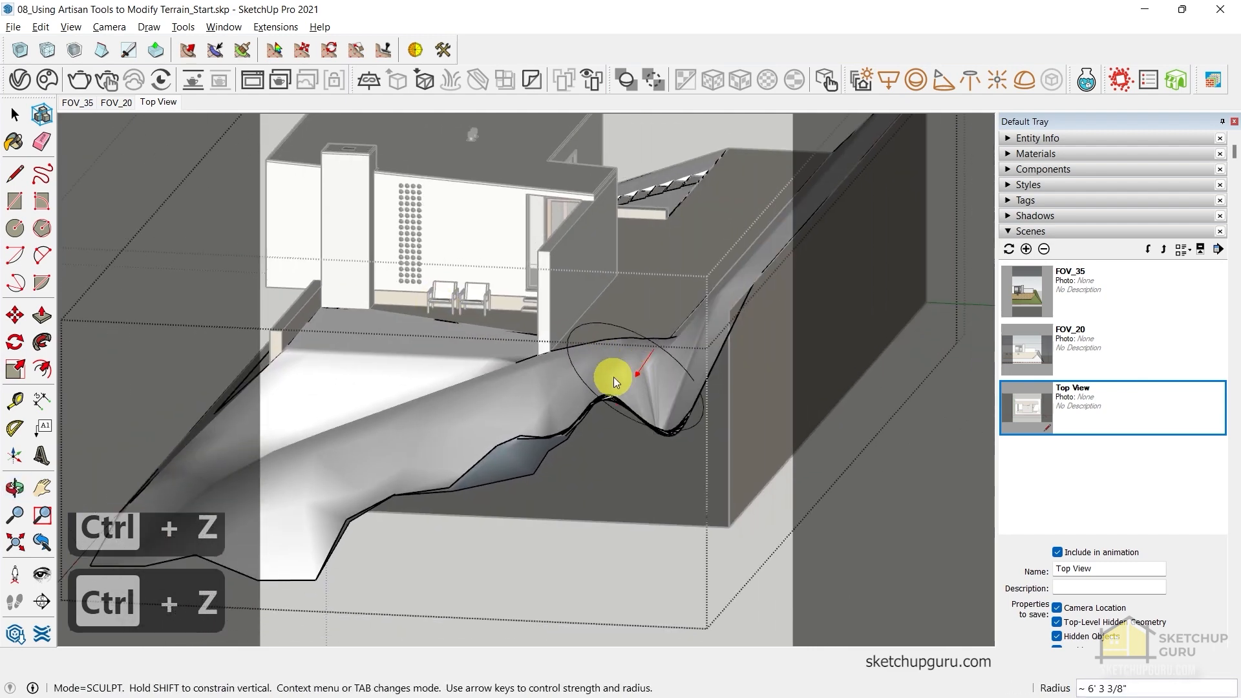
{"action": "key", "text": "ctrl+z"}
{"action": "key", "text": "ctrl+z"}
{"action": "key", "text": "ctrl+z"}
{"action": "key", "text": "ctrl+z"}
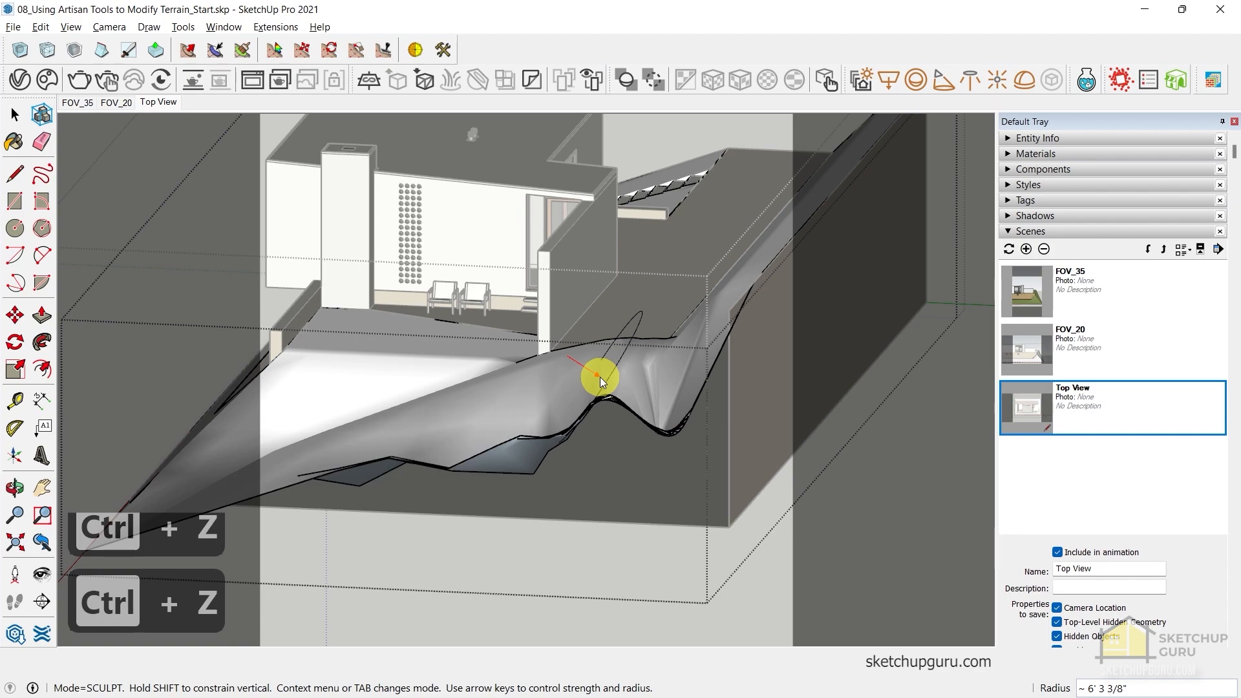
{"action": "key", "text": "ctrl+z"}
{"action": "key", "text": "ctrl+z"}
{"action": "key", "text": "ctrl+z"}
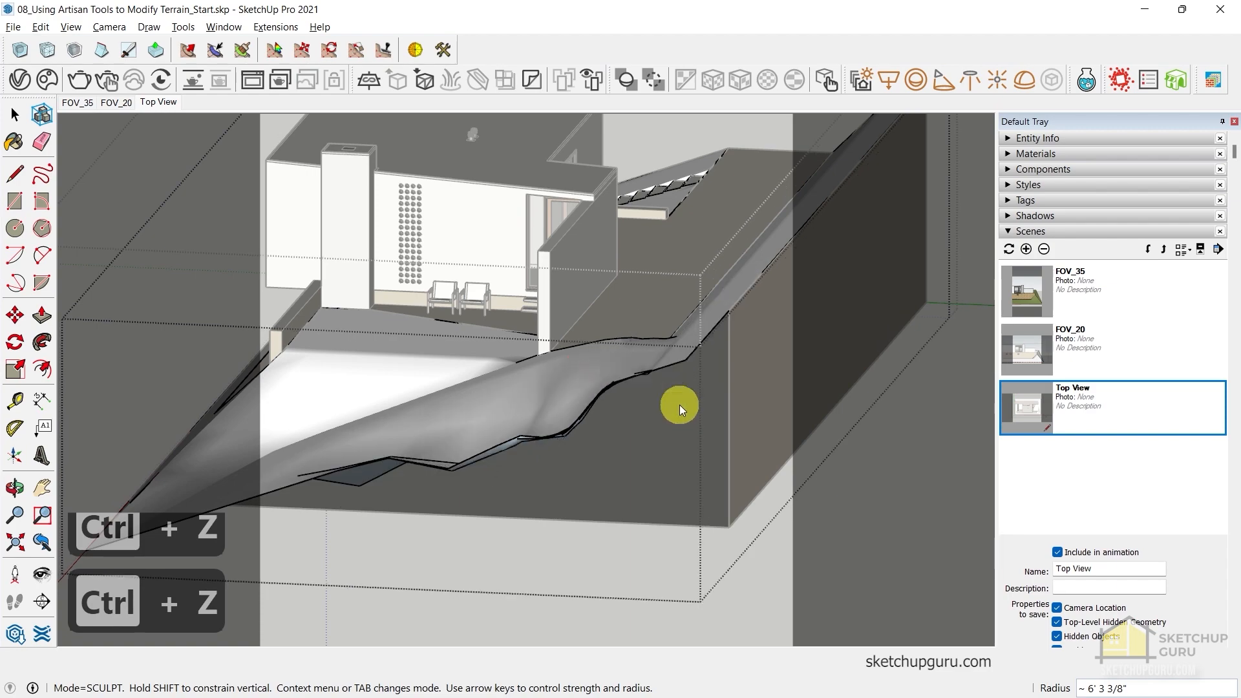
Undo the last sculpt stroke and resculpt the grass slope along the terrain's outer edge with the Sculpt brush
{"action": "mouse_move", "coordinate": [680, 405]}
{"action": "middle_mouse_down"}
{"action": "mouse_move", "coordinate": [750, 456]}
{"action": "mouse_move", "coordinate": [488, 327]}
{"action": "mouse_move", "coordinate": [388, 304]}
{"action": "middle_mouse_up"}
{"action": "mouse_move", "coordinate": [607, 362]}
{"action": "middle_mouse_down"}
{"action": "mouse_move", "coordinate": [726, 368]}
{"action": "mouse_move", "coordinate": [844, 351]}
{"action": "middle_mouse_up"}
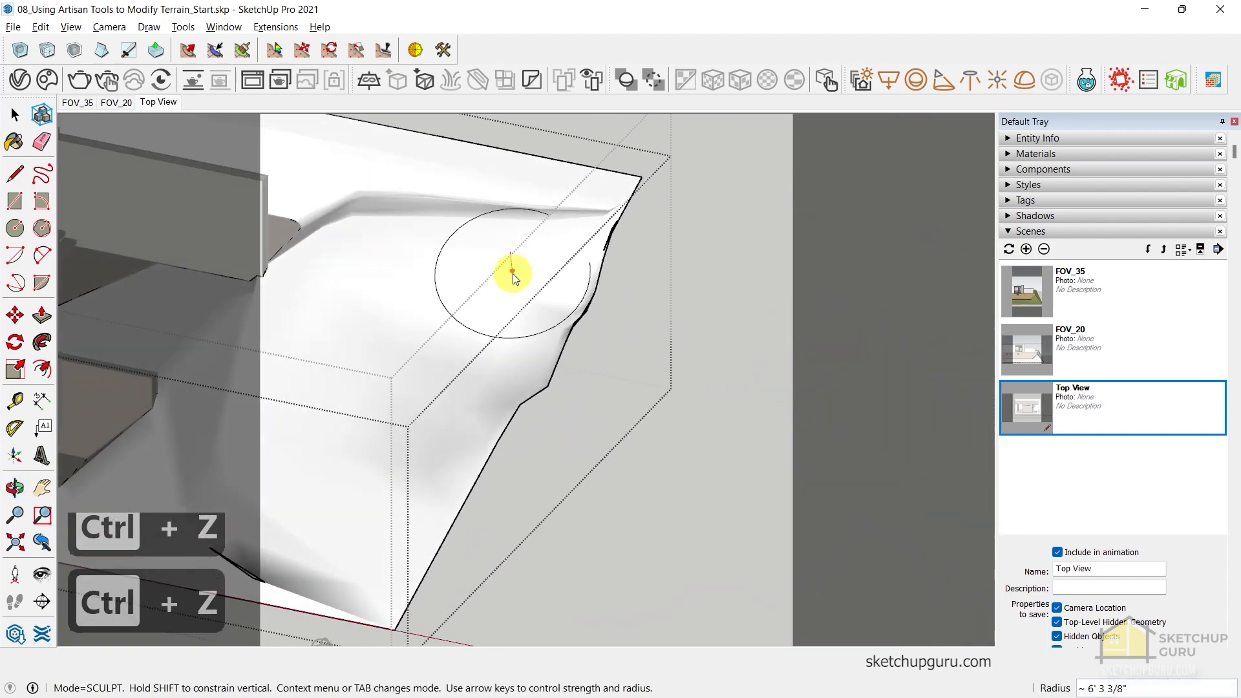
{"action": "mouse_move", "coordinate": [639, 186]}
{"action": "middle_mouse_down"}
{"action": "mouse_move", "coordinate": [554, 249]}
{"action": "mouse_move", "coordinate": [424, 407]}
{"action": "mouse_move", "coordinate": [110, 272]}
{"action": "mouse_move", "coordinate": [130, 296]}
{"action": "mouse_move", "coordinate": [566, 331]}
{"action": "middle_mouse_up"}
{"action": "key", "text": "ctrl+z"}
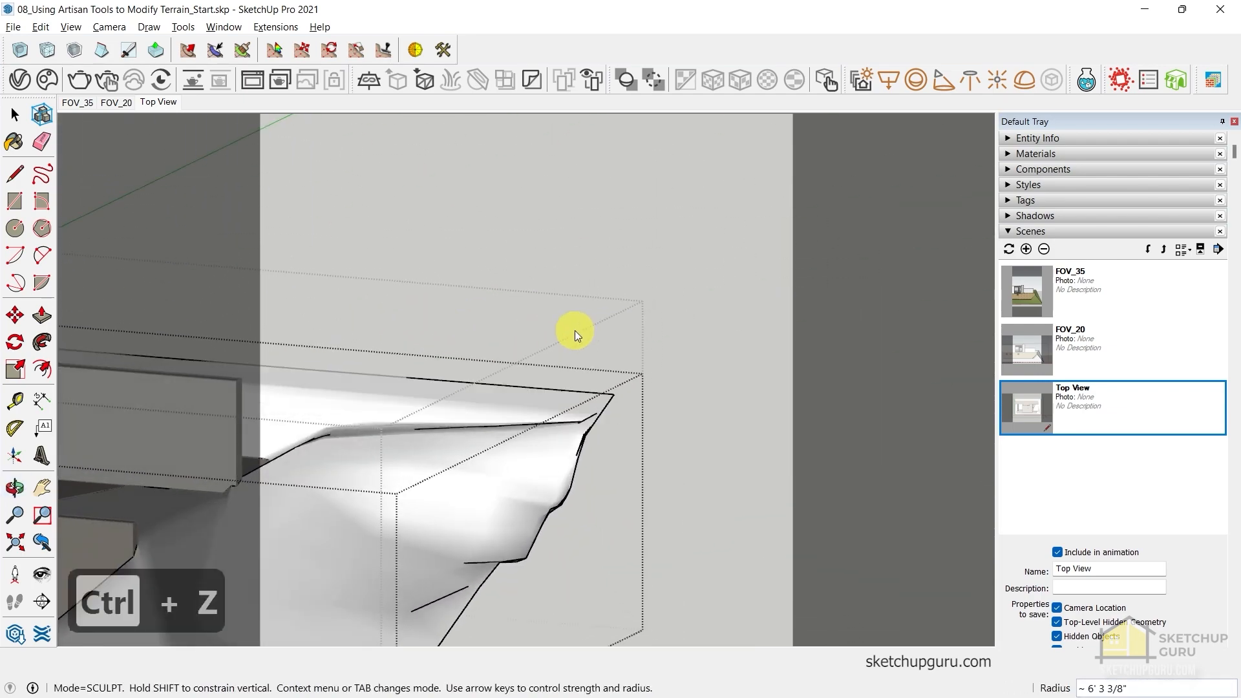
{"action": "mouse_move", "coordinate": [535, 432]}
{"action": "middle_mouse_down"}
{"action": "mouse_move", "coordinate": [632, 330]}
{"action": "mouse_move", "coordinate": [549, 243]}
{"action": "middle_mouse_up"}
{"action": "left_click_drag", "start_coordinate": [548, 243], "coordinate": [523, 306]}
{"action": "left_click_drag", "start_coordinate": [506, 370], "coordinate": [488, 445]}
{"action": "mouse_move", "coordinate": [487, 445]}
{"action": "middle_mouse_down"}
{"action": "mouse_move", "coordinate": [493, 407]}
{"action": "mouse_move", "coordinate": [638, 280]}
{"action": "middle_mouse_up"}
{"action": "left_click_drag", "start_coordinate": [632, 305], "coordinate": [618, 308]}
Try to smooth the crease near the terrain's far corner with the brush in Smooth mode
{"action": "right_click", "coordinate": [608, 304]}
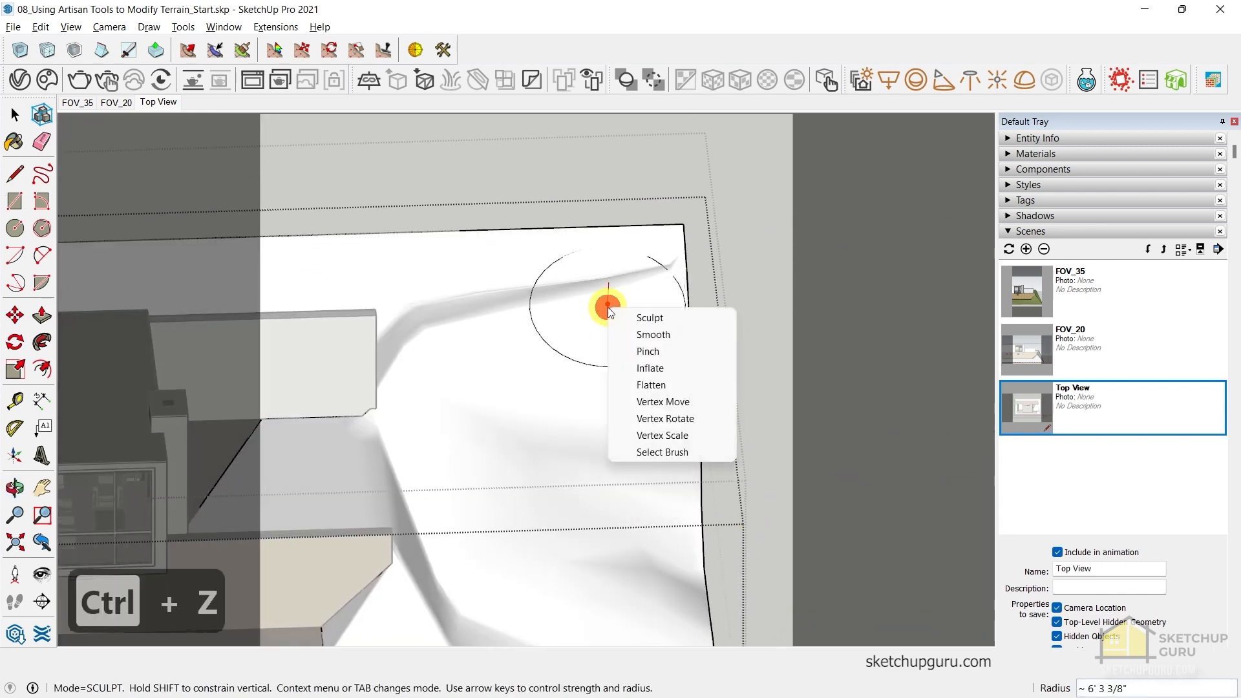
{"action": "left_click", "coordinate": [640, 335]}
{"action": "mouse_move", "coordinate": [625, 287]}
{"action": "left_mouse_down"}
{"action": "mouse_move", "coordinate": [626, 332]}
{"action": "mouse_move", "coordinate": [601, 328]}
{"action": "left_mouse_up"}
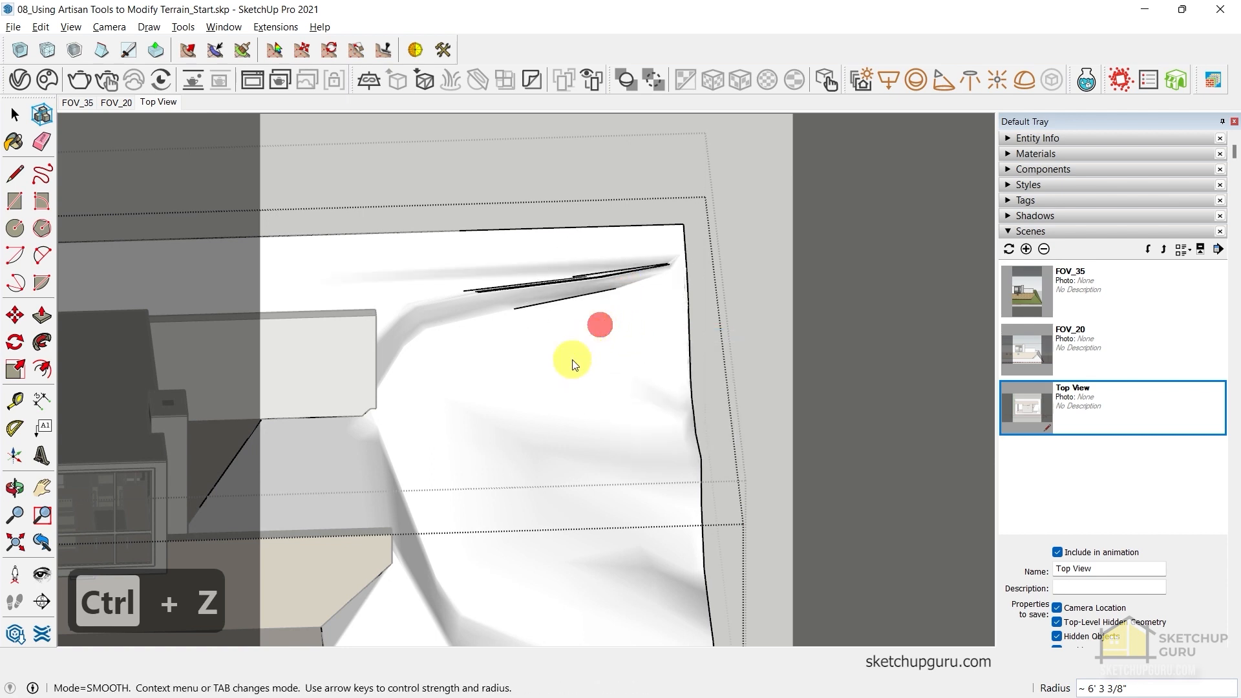
{"action": "key", "text": "ctrl+z"}
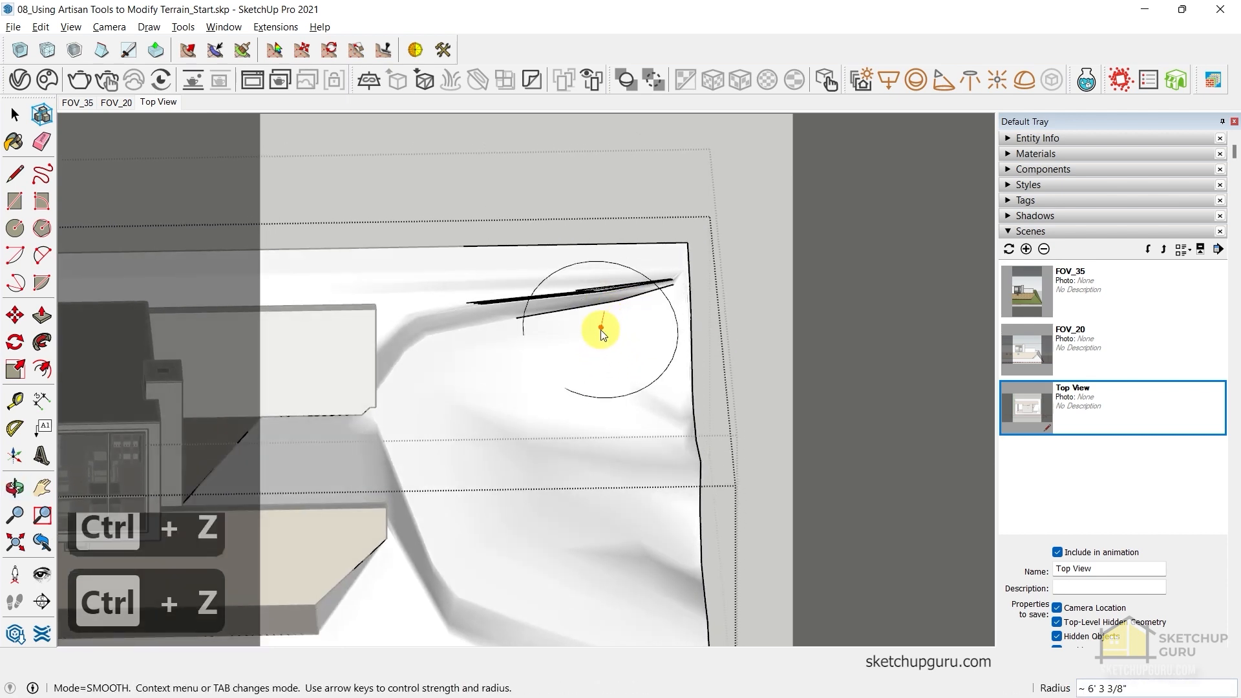
Increase the Smooth brush's strength and reduce its radius to about 3' 5 13/16"
{"action": "key", "text": "Up"}
{"action": "key", "text": "Up"}
{"action": "key", "text": "Up"}
{"action": "key", "text": "Up"}
{"action": "key", "text": "Up"}
{"action": "key", "text": "Up"}
{"action": "key", "text": "Up"}
{"action": "key", "text": "Up"}
{"action": "key", "text": "Up"}
{"action": "key", "text": "Up"}
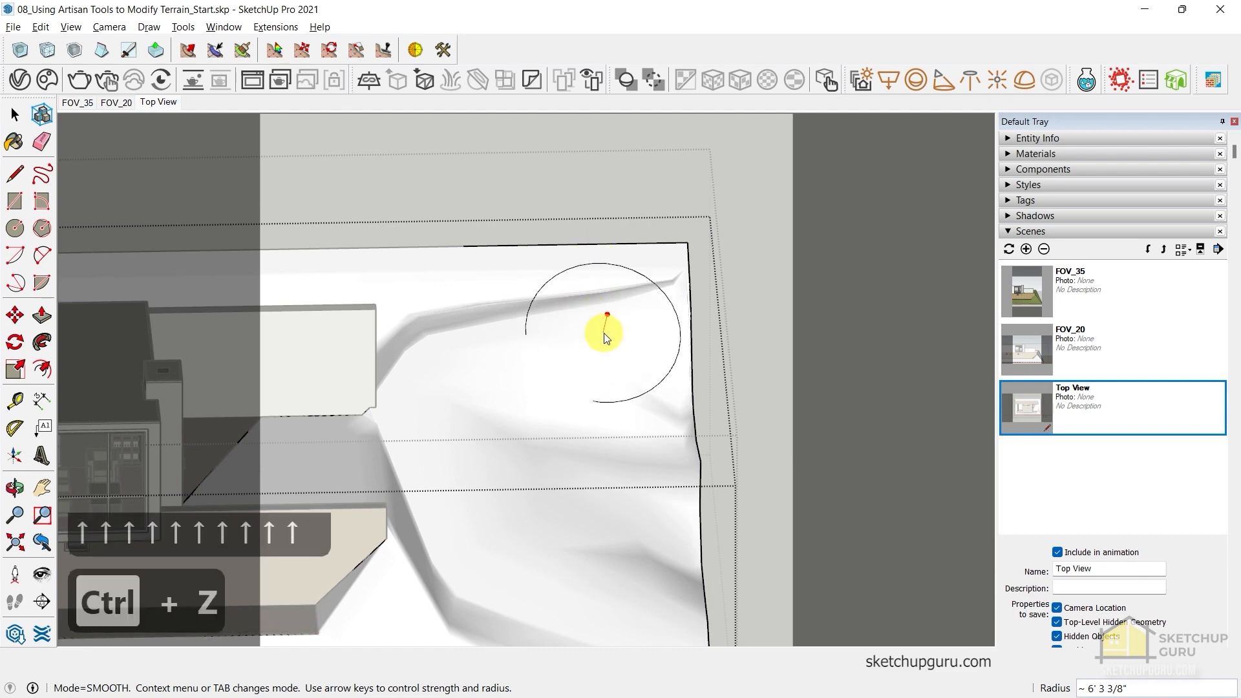
{"action": "key", "text": "Up"}
{"action": "key", "text": "Up"}
{"action": "key", "text": "Up"}
{"action": "key", "text": "Up"}
{"action": "key", "text": "Up"}
{"action": "key", "text": "Up"}
{"action": "key", "text": "Up"}
{"action": "key", "text": "Up"}
{"action": "key", "text": "Left"}
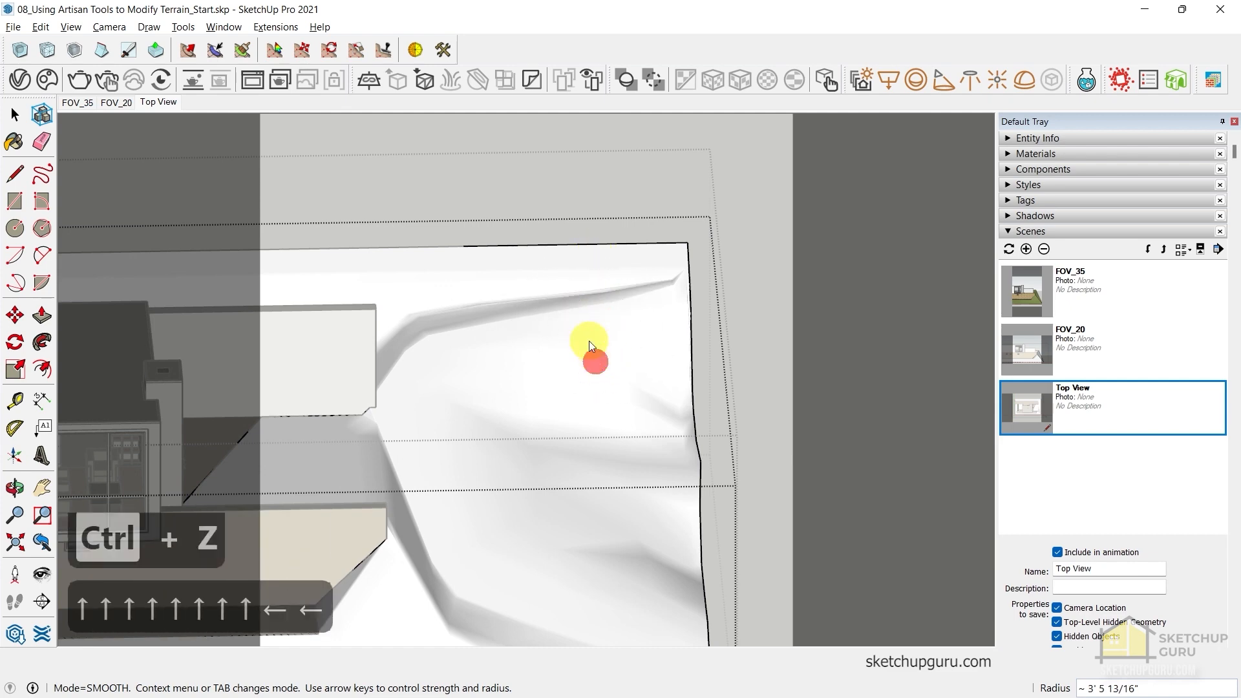
Try the Smooth brush at several spots on the grass slope beyond the patio
{"action": "mouse_move", "coordinate": [648, 347]}
{"action": "middle_mouse_down"}
{"action": "mouse_move", "coordinate": [510, 344]}
{"action": "mouse_move", "coordinate": [457, 369]}
{"action": "mouse_move", "coordinate": [585, 450]}
{"action": "mouse_move", "coordinate": [701, 399]}
{"action": "mouse_move", "coordinate": [512, 375]}
{"action": "mouse_move", "coordinate": [726, 532]}
{"action": "middle_mouse_up"}
{"action": "left_click", "coordinate": [457, 369]}
{"action": "left_click", "coordinate": [502, 437]}
{"action": "left_click", "coordinate": [465, 383]}
{"action": "key", "text": "ctrl+z"}
{"action": "key", "text": "ctrl+z"}
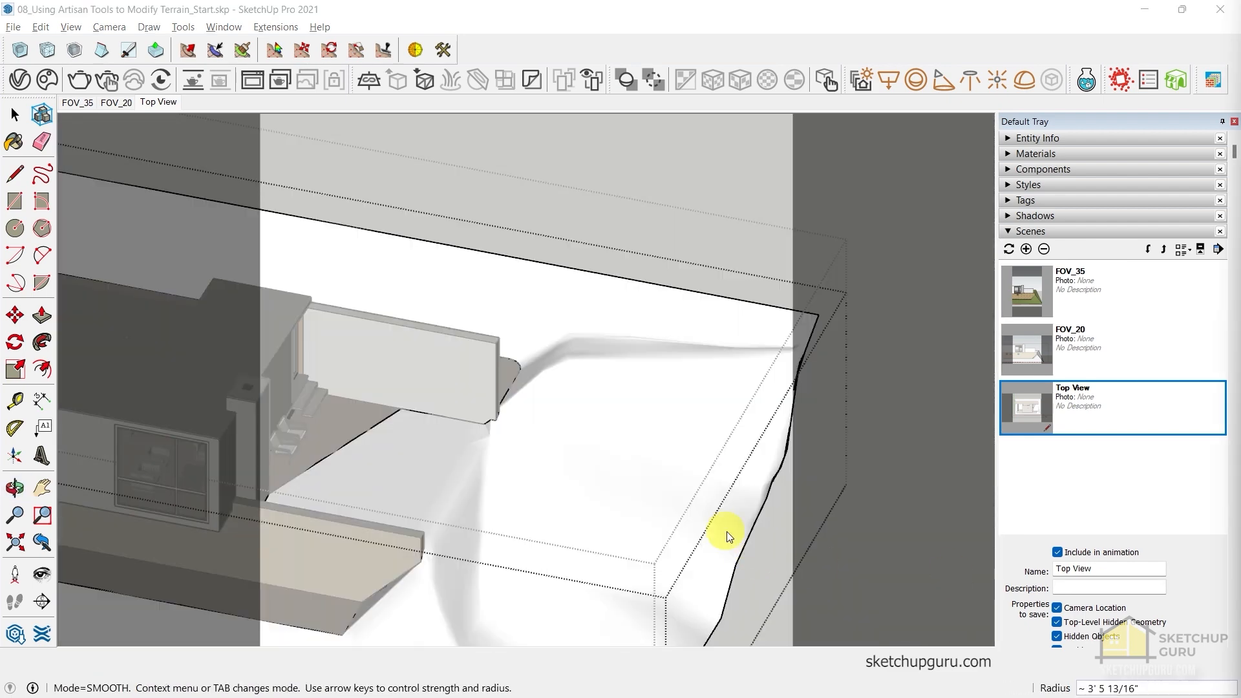
Switch the brush back to Sculpt mode and increase its strength over the grass strip behind the free-standing wall
{"action": "right_click", "coordinate": [581, 286]}
{"action": "left_click", "coordinate": [596, 300]}
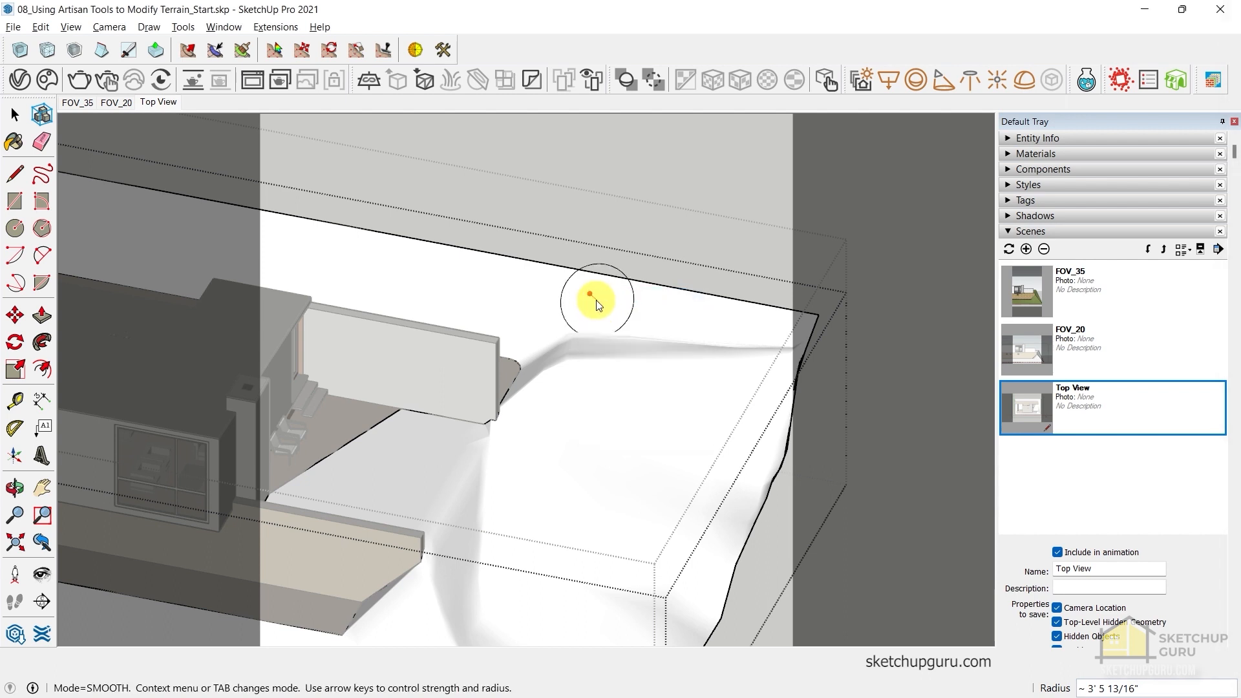
{"action": "key", "text": "Up"}
{"action": "key", "text": "Up"}
{"action": "key", "text": "Up"}
{"action": "key", "text": "Up"}
{"action": "key", "text": "Up"}
{"action": "key", "text": "Up"}
{"action": "key", "text": "Up"}
{"action": "key", "text": "Up"}
{"action": "key", "text": "Up"}
{"action": "key", "text": "Up"}
{"action": "key", "text": "Up"}
{"action": "key", "text": "Up"}
{"action": "key", "text": "Up"}
{"action": "key", "text": "Up"}
{"action": "key", "text": "Up"}
{"action": "key", "text": "Up"}
{"action": "key", "text": "Up"}
{"action": "key", "text": "Up"}
{"action": "key", "text": "Up"}
{"action": "key", "text": "Up"}
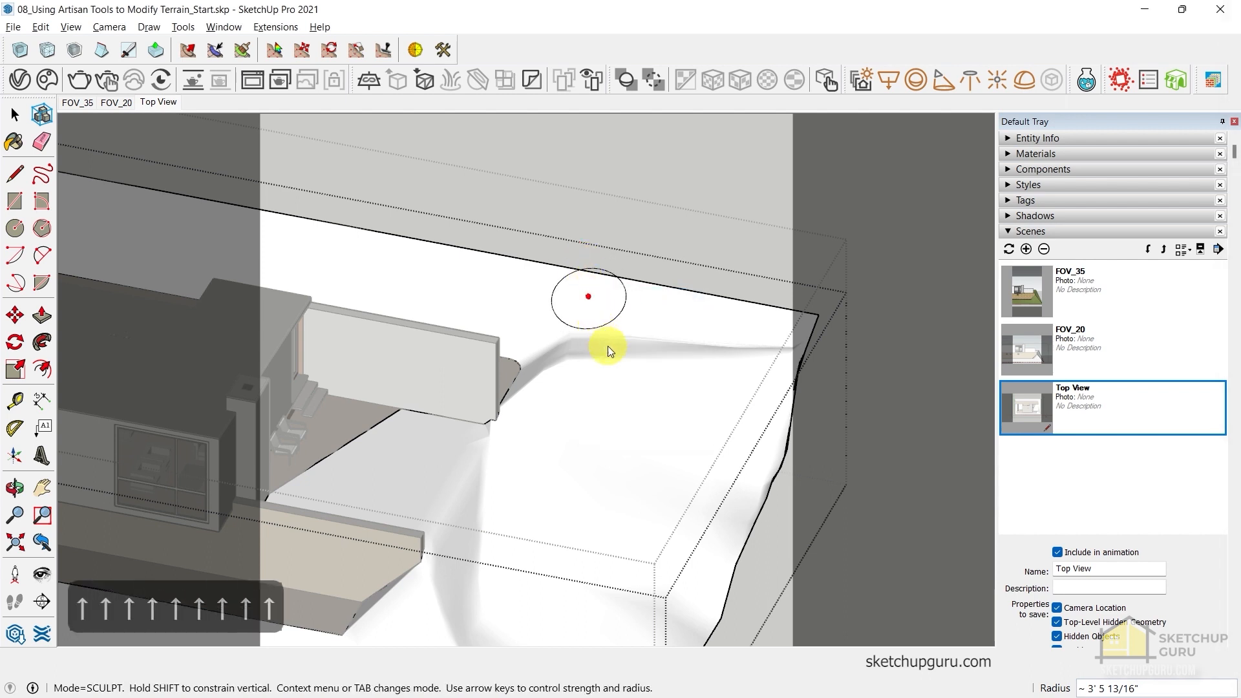
{"action": "middle_click_drag", "start_coordinate": [620, 354], "coordinate": [588, 308]}
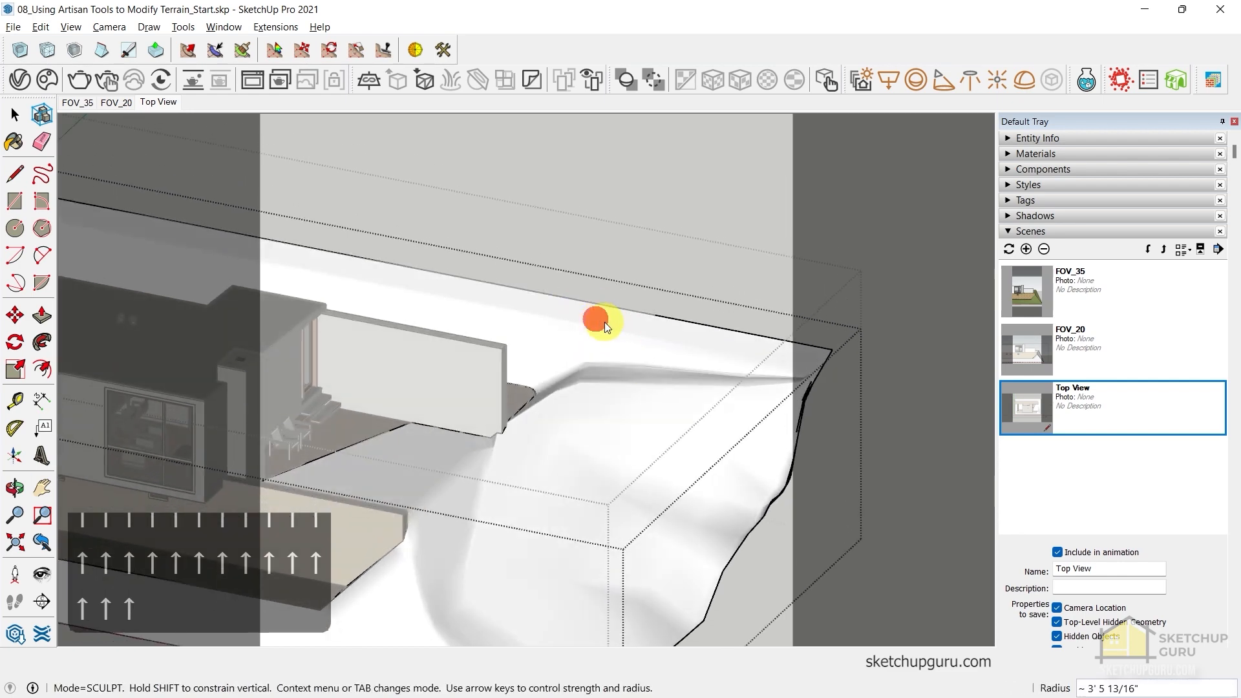
Enlarge the Sculpt brush radius to about 6' 4 13/16" and try sculpting the grass strip behind the wall
{"action": "key", "text": "Right"}
{"action": "key", "text": "Right"}
{"action": "key", "text": "Right"}
{"action": "key", "text": "Right"}
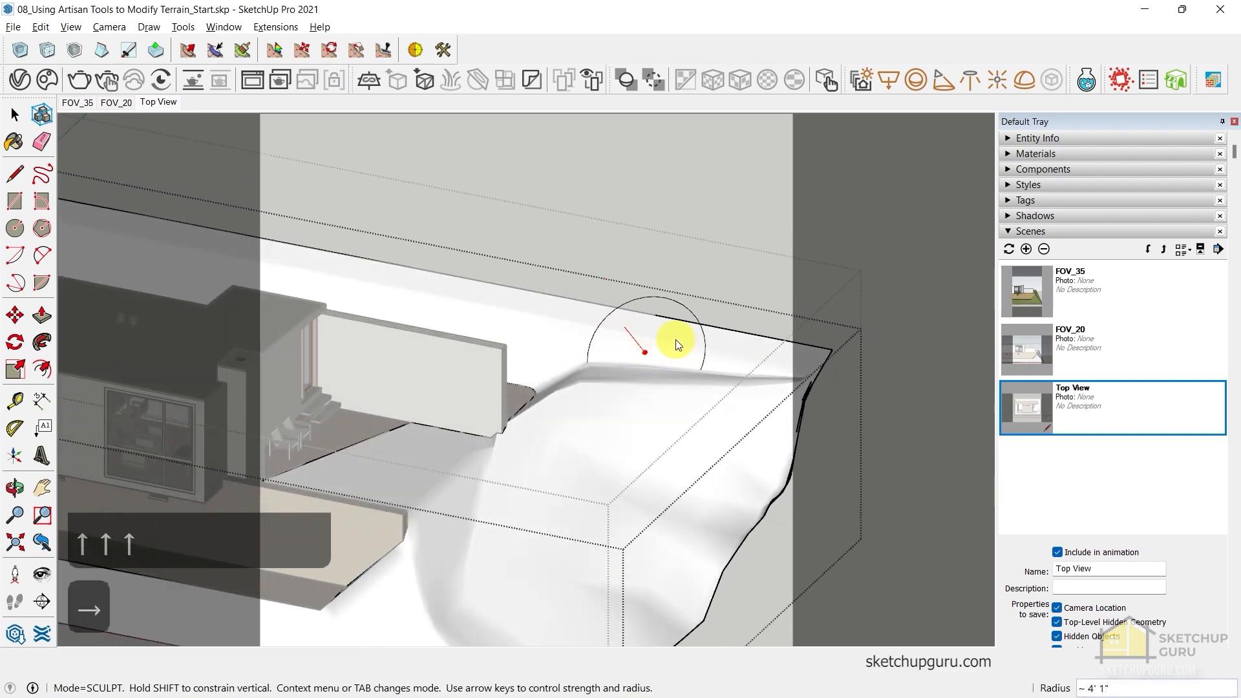
{"action": "left_click_drag", "start_coordinate": [634, 355], "coordinate": [693, 362]}
{"action": "mouse_move", "coordinate": [693, 362]}
{"action": "middle_mouse_down"}
{"action": "mouse_move", "coordinate": [648, 459]}
{"action": "mouse_move", "coordinate": [577, 348]}
{"action": "mouse_move", "coordinate": [657, 290]}
{"action": "mouse_move", "coordinate": [704, 366]}
{"action": "mouse_move", "coordinate": [526, 338]}
{"action": "mouse_move", "coordinate": [923, 194]}
{"action": "mouse_move", "coordinate": [703, 390]}
{"action": "mouse_move", "coordinate": [784, 271]}
{"action": "mouse_move", "coordinate": [648, 419]}
{"action": "middle_mouse_up"}
{"action": "left_click", "coordinate": [577, 348]}
{"action": "key", "text": "ctrl+z"}
{"action": "key", "text": "ctrl+z"}
{"action": "left_click", "coordinate": [658, 329]}
{"action": "key", "text": "ctrl+z"}
{"action": "key", "text": "ctrl+z"}
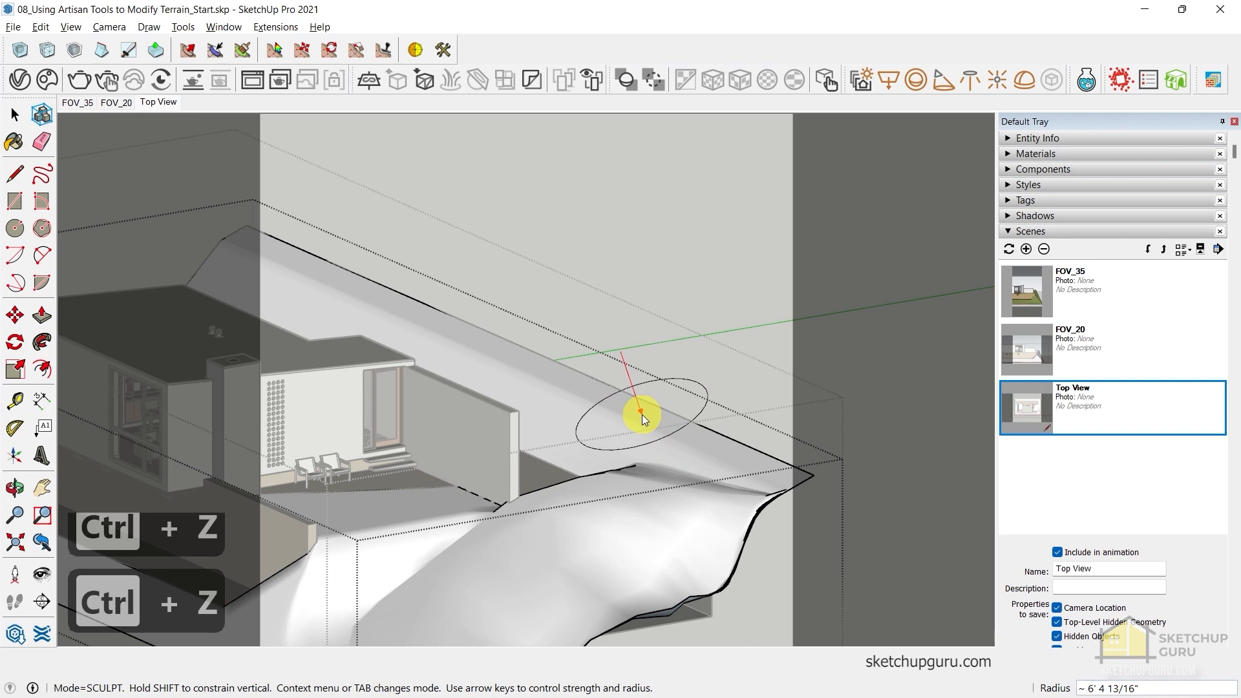
Increase the Sculpt brush's strength and try a stroke across the grass strip near the far corner
{"action": "key", "text": "Up"}
{"action": "key", "text": "Up"}
{"action": "key", "text": "Up"}
{"action": "key", "text": "Up"}
{"action": "key", "text": "Up"}
{"action": "key", "text": "Up"}
{"action": "key", "text": "Up"}
{"action": "key", "text": "Up"}
{"action": "key", "text": "Up"}
{"action": "key", "text": "Up"}
{"action": "key", "text": "Up"}
{"action": "key", "text": "Up"}
{"action": "key", "text": "Up"}
{"action": "key", "text": "Up"}
{"action": "key", "text": "Up"}
{"action": "key", "text": "Up"}
{"action": "key", "text": "Up"}
{"action": "key", "text": "Up"}
{"action": "key", "text": "Up"}
{"action": "key", "text": "Up"}
{"action": "key", "text": "Up"}
{"action": "key", "text": "Up"}
{"action": "key", "text": "Up"}
{"action": "key", "text": "Up"}
{"action": "key", "text": "Up"}
{"action": "key", "text": "Up"}
{"action": "key", "text": "Up"}
{"action": "key", "text": "Up"}
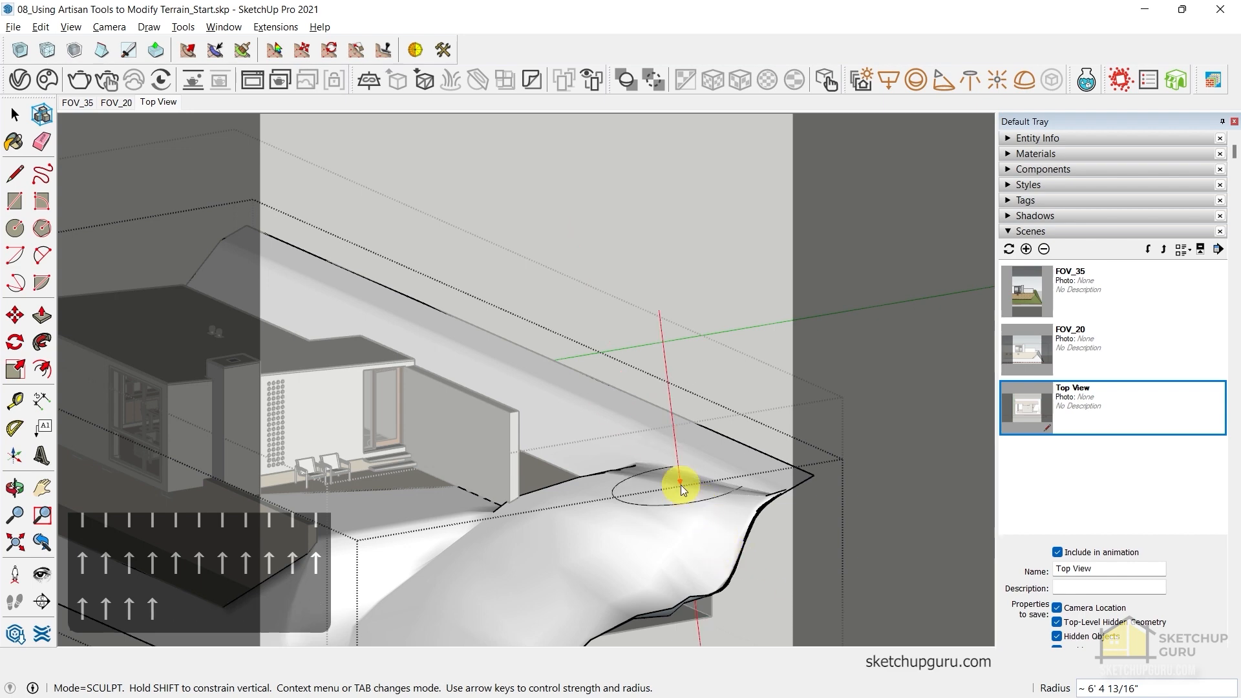
{"action": "left_click_drag", "start_coordinate": [656, 426], "coordinate": [665, 471]}
{"action": "mouse_move", "coordinate": [665, 472]}
{"action": "middle_mouse_down"}
{"action": "mouse_move", "coordinate": [584, 576]}
{"action": "mouse_move", "coordinate": [540, 435]}
{"action": "mouse_move", "coordinate": [617, 434]}
{"action": "middle_mouse_up"}
{"action": "key", "text": "ctrl+z"}
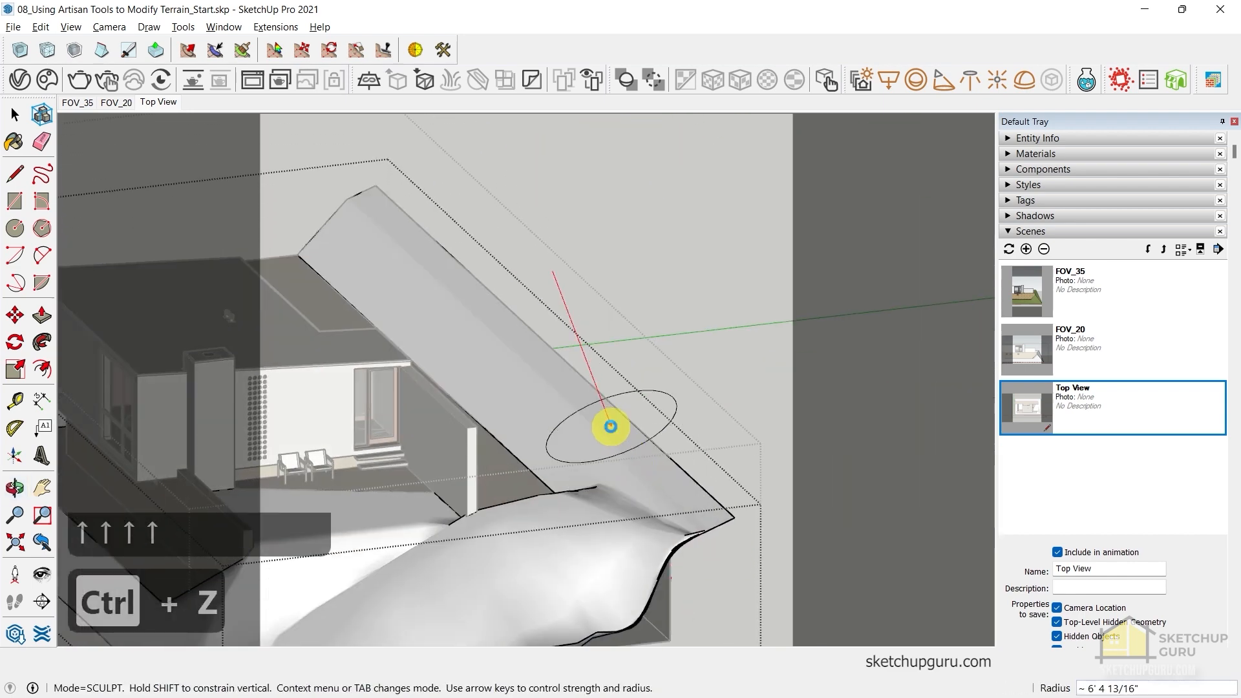
Adjust the Sculpt brush's strength and sculpt a hollow along the grass strip out to the far corner
{"action": "key", "text": "Up"}
{"action": "key", "text": "Up"}
{"action": "key", "text": "Up"}
{"action": "key", "text": "Up"}
{"action": "key", "text": "Up"}
{"action": "key", "text": "Up"}
{"action": "key", "text": "Up"}
{"action": "key", "text": "Up"}
{"action": "key", "text": "Up"}
{"action": "key", "text": "Up"}
{"action": "key", "text": "Up"}
{"action": "key", "text": "Up"}
{"action": "key", "text": "Up"}
{"action": "key", "text": "Up"}
{"action": "key", "text": "Up"}
{"action": "key", "text": "Up"}
{"action": "key", "text": "Up"}
{"action": "key", "text": "Up"}
{"action": "key", "text": "Up"}
{"action": "key", "text": "Up"}
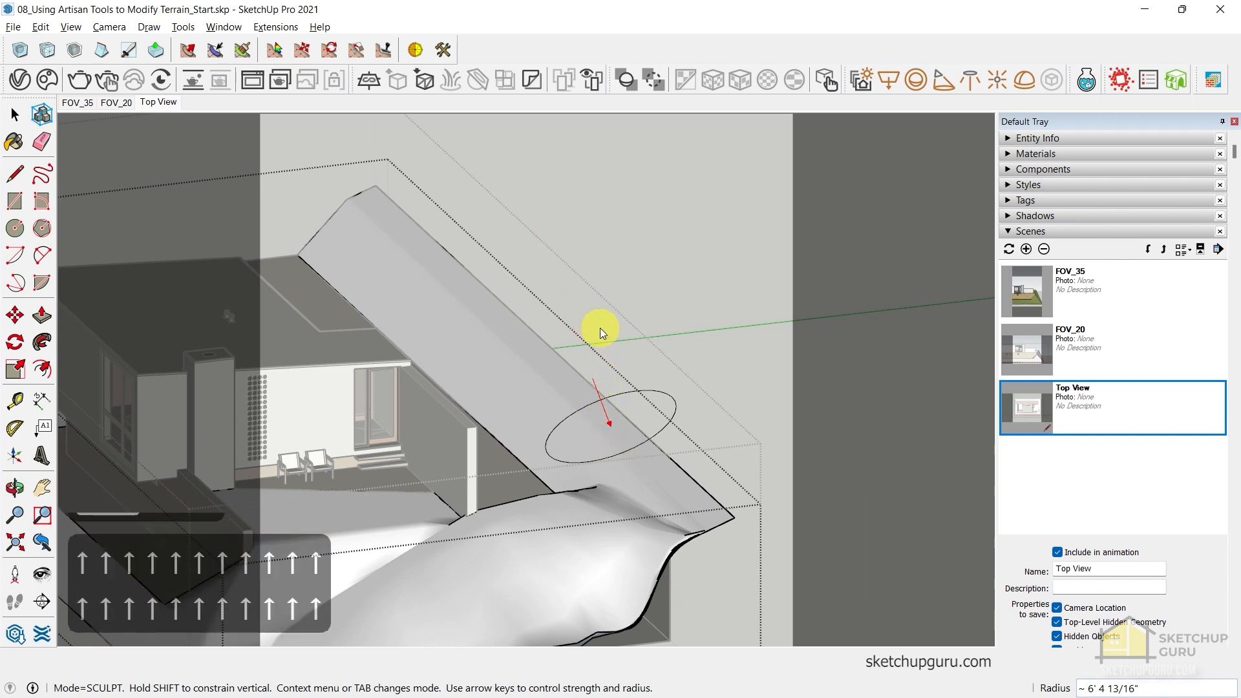
{"action": "key", "text": "Up"}
{"action": "key", "text": "Up"}
{"action": "key", "text": "Up"}
{"action": "key", "text": "Up"}
{"action": "key", "text": "Up"}
{"action": "key", "text": "Up"}
{"action": "left_click", "coordinate": [600, 417]}
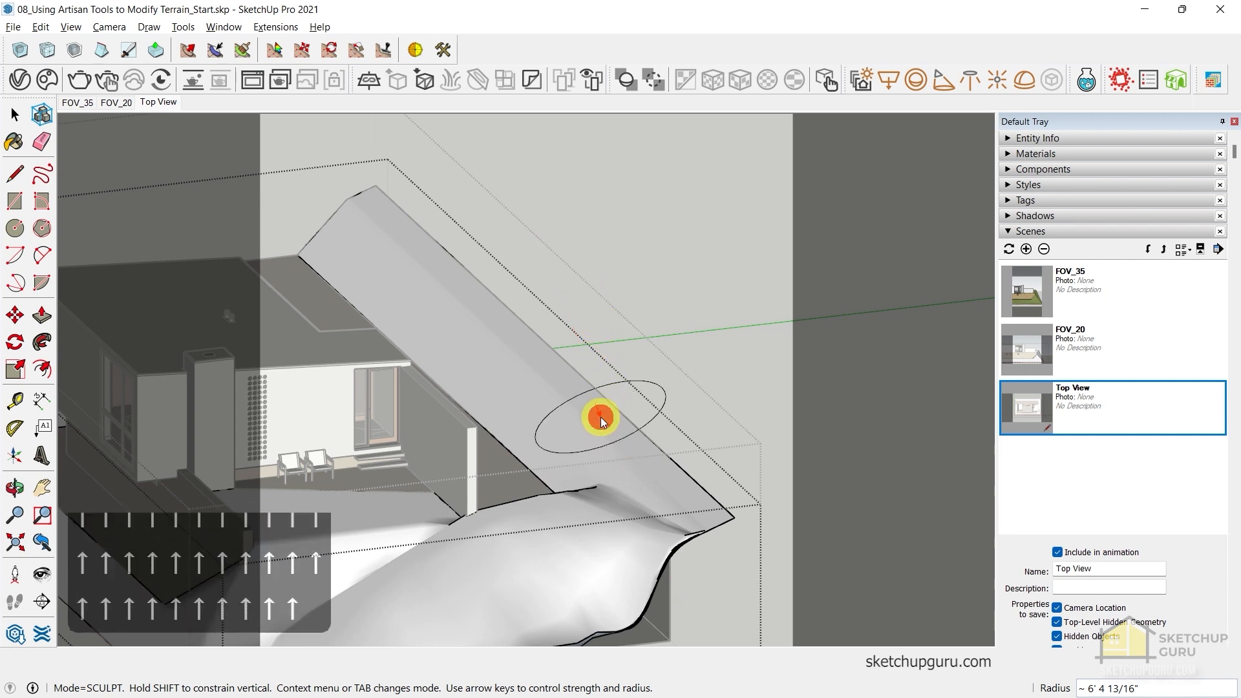
{"action": "left_click", "coordinate": [635, 462]}
{"action": "left_click", "coordinate": [680, 490]}
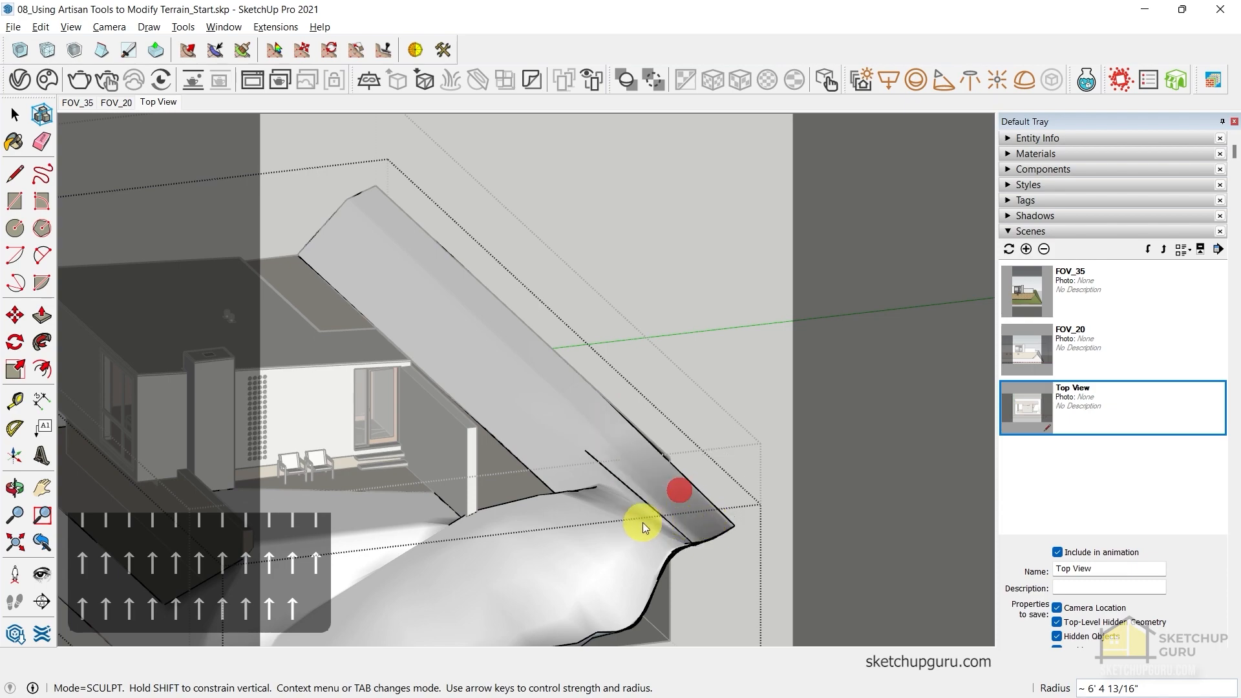
Soft-select the vertices at the terrain's far corner with Artisan's selection tool
{"action": "mouse_move", "coordinate": [643, 522]}
{"action": "middle_mouse_down"}
{"action": "mouse_move", "coordinate": [633, 582]}
{"action": "mouse_move", "coordinate": [588, 584]}
{"action": "mouse_move", "coordinate": [628, 336]}
{"action": "mouse_move", "coordinate": [604, 410]}
{"action": "mouse_move", "coordinate": [715, 397]}
{"action": "mouse_move", "coordinate": [582, 355]}
{"action": "mouse_move", "coordinate": [553, 524]}
{"action": "mouse_move", "coordinate": [243, 360]}
{"action": "mouse_move", "coordinate": [332, 265]}
{"action": "mouse_move", "coordinate": [498, 435]}
{"action": "middle_mouse_up"}
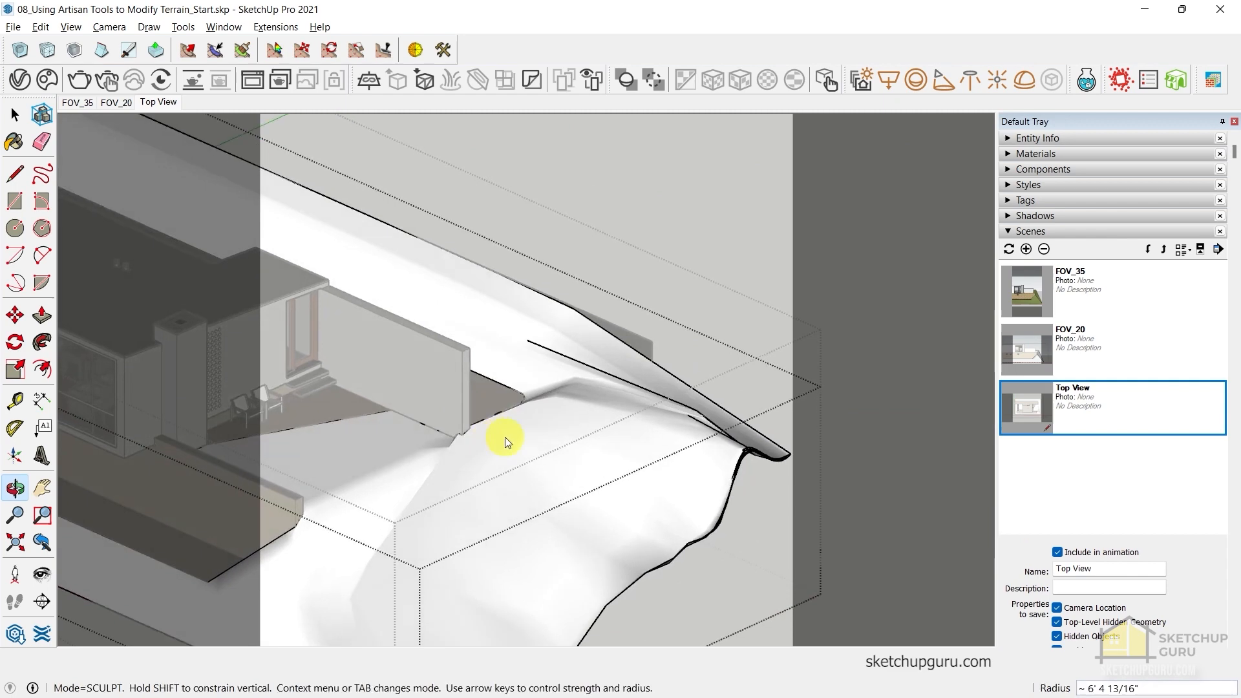
{"action": "left_click", "coordinate": [278, 57]}
{"action": "middle_click_drag", "start_coordinate": [554, 277], "coordinate": [495, 342]}
{"action": "left_click", "coordinate": [493, 260]}
{"action": "middle_click_drag", "start_coordinate": [559, 300], "coordinate": [585, 291]}
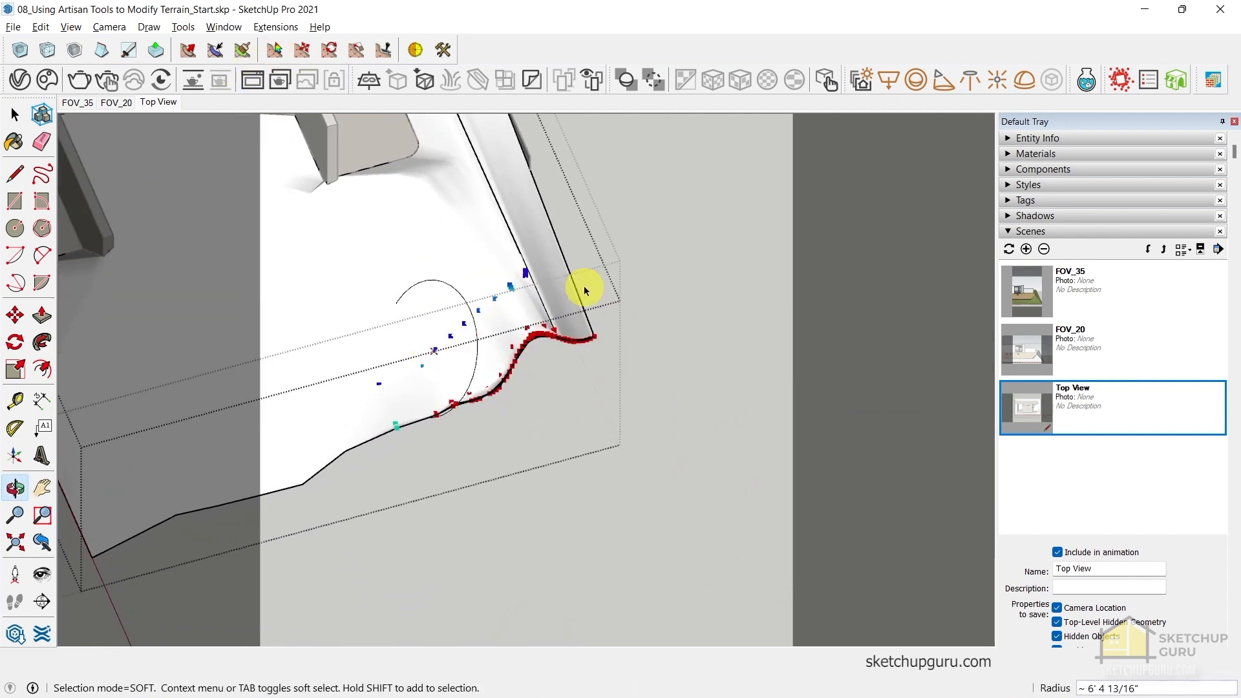
{"action": "scroll", "coordinate": [657, 373], "scroll_direction": "up", "scroll_amount": 3}
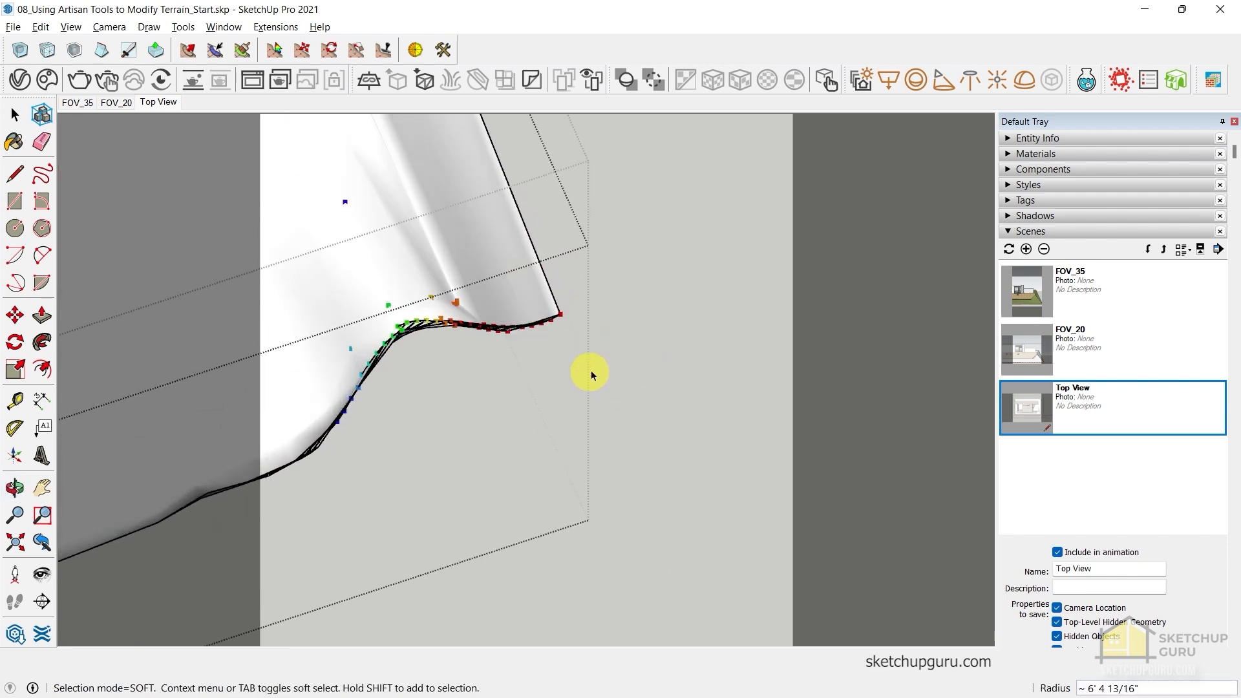
Move the soft-selected far-corner vertices vertically downward with Artisan's Vertex Move
{"action": "left_click", "coordinate": [301, 49]}
{"action": "left_click", "coordinate": [560, 313]}
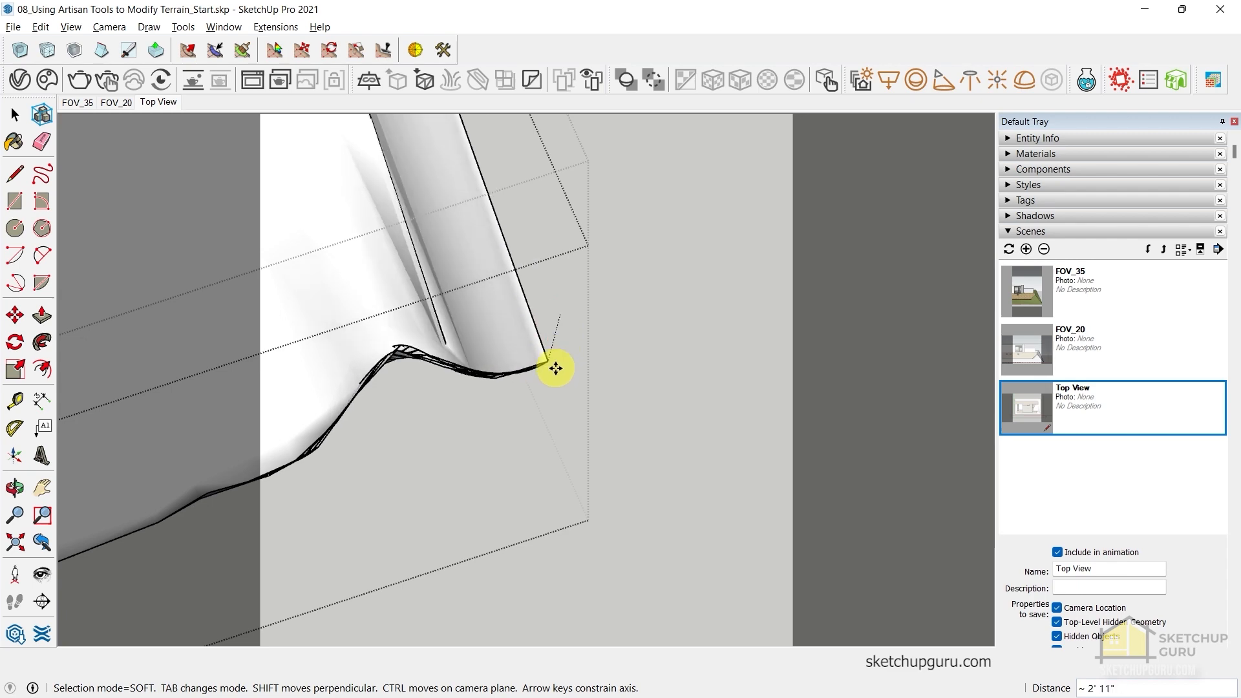
{"action": "middle_click_drag", "start_coordinate": [554, 369], "coordinate": [579, 304]}
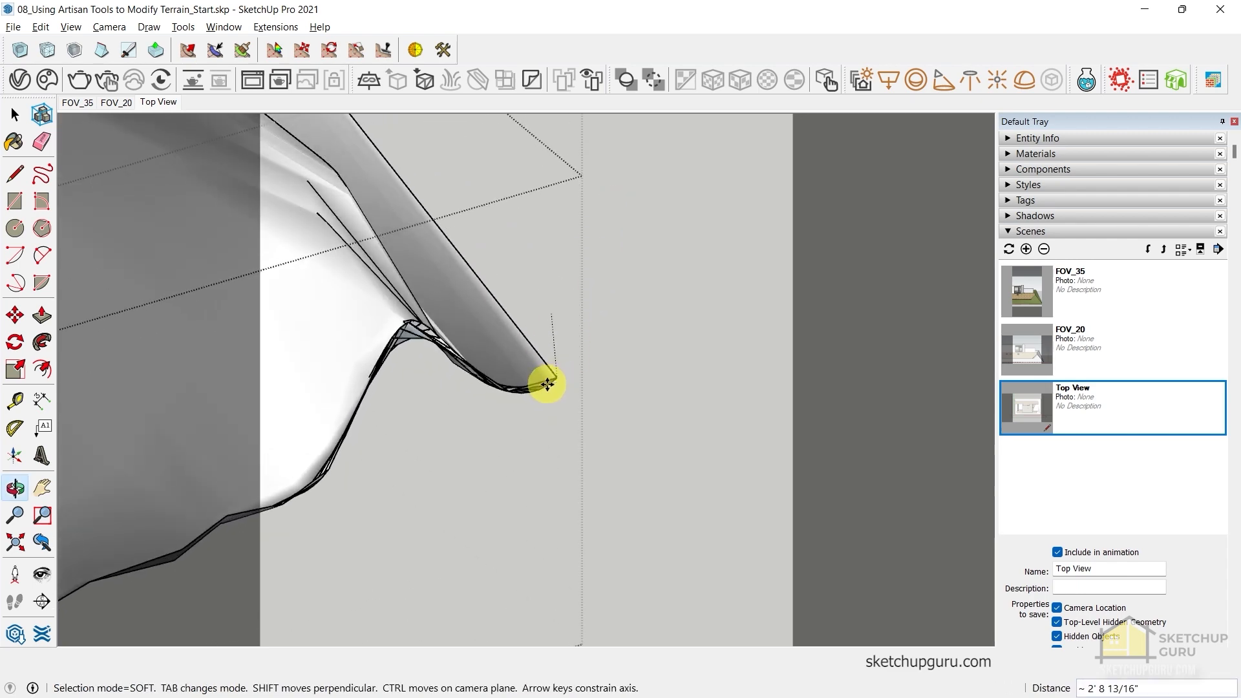
{"action": "left_click", "coordinate": [554, 430]}
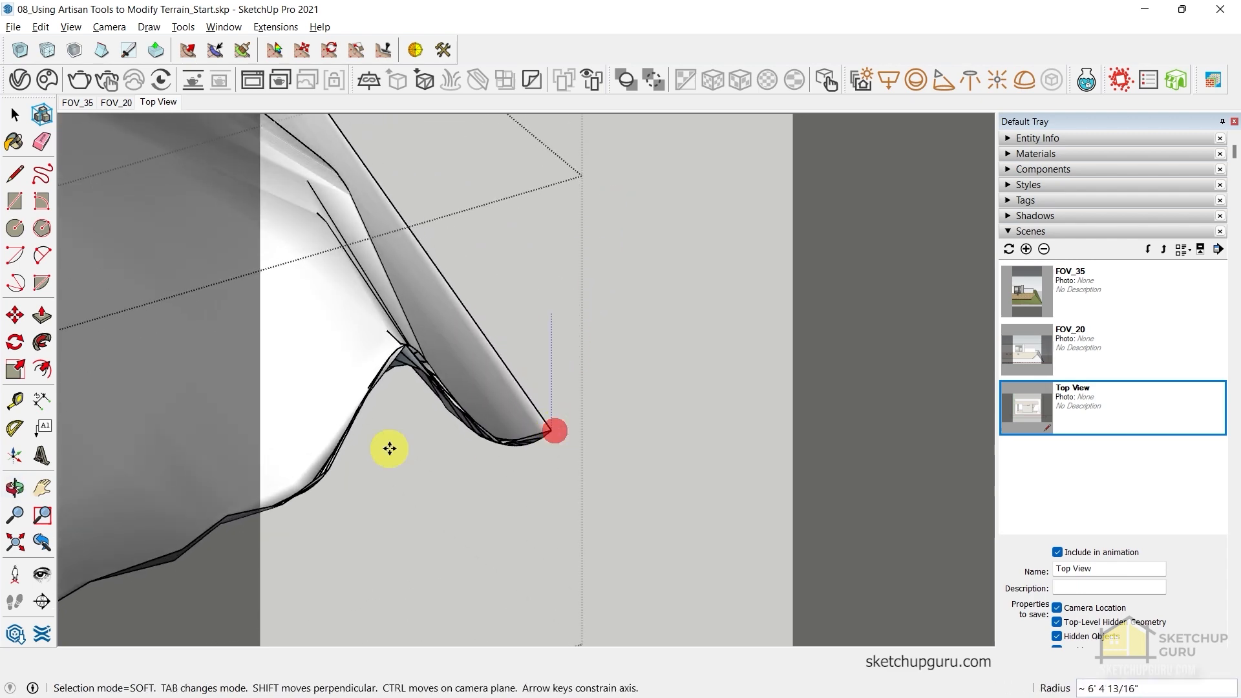
Sculpt the creased slope between the free-standing wall and the lowered far corner with the Sculpt brush
{"action": "middle_click_drag", "start_coordinate": [390, 448], "coordinate": [781, 327]}
{"action": "scroll", "coordinate": [654, 308], "scroll_direction": "down", "scroll_amount": 2}
{"action": "scroll", "coordinate": [653, 308], "scroll_direction": "down", "scroll_amount": 2}
{"action": "middle_click_drag", "start_coordinate": [654, 309], "coordinate": [599, 412]}
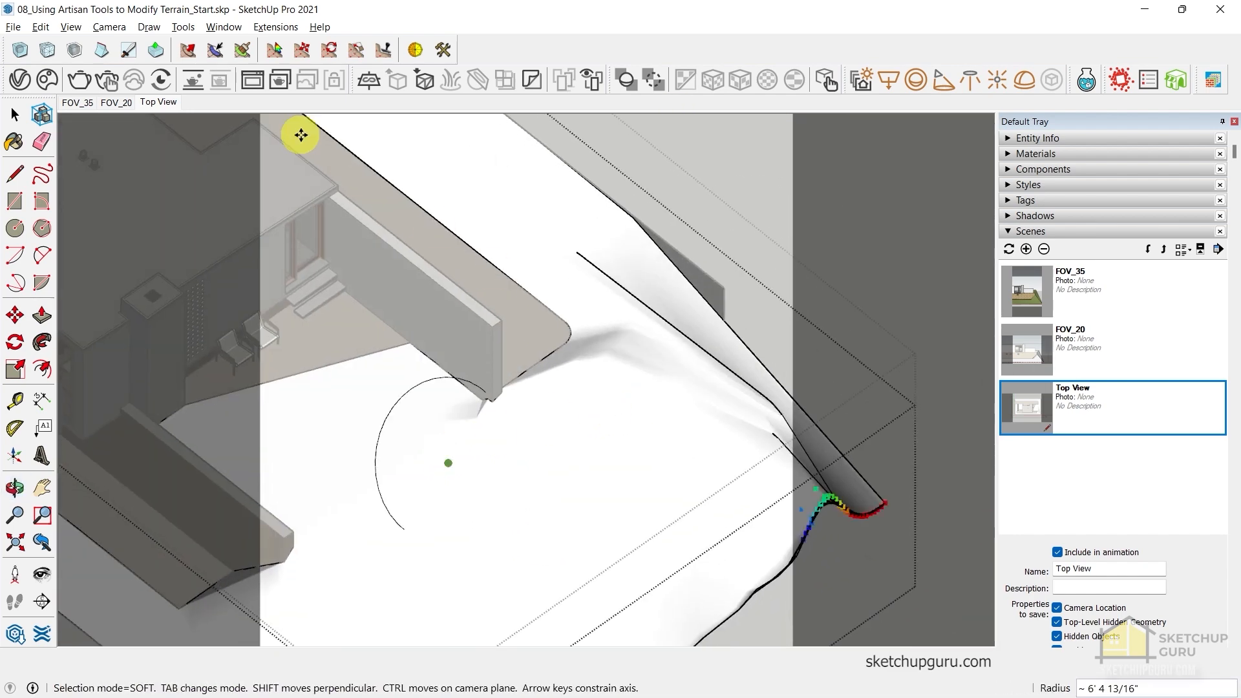
{"action": "left_click", "coordinate": [189, 51]}
{"action": "middle_click_drag", "start_coordinate": [770, 413], "coordinate": [655, 417], "text": "shift"}
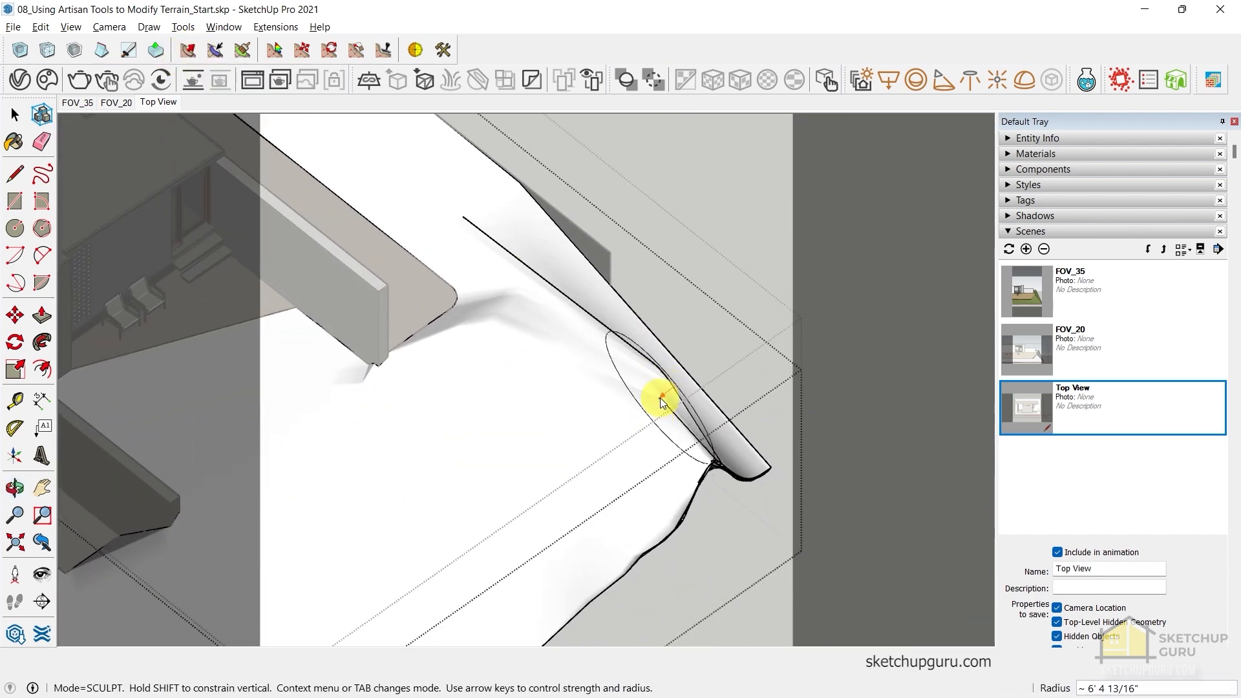
{"action": "mouse_move", "coordinate": [660, 398]}
{"action": "left_mouse_down"}
{"action": "mouse_move", "coordinate": [655, 411]}
{"action": "mouse_move", "coordinate": [584, 408]}
{"action": "left_mouse_up"}
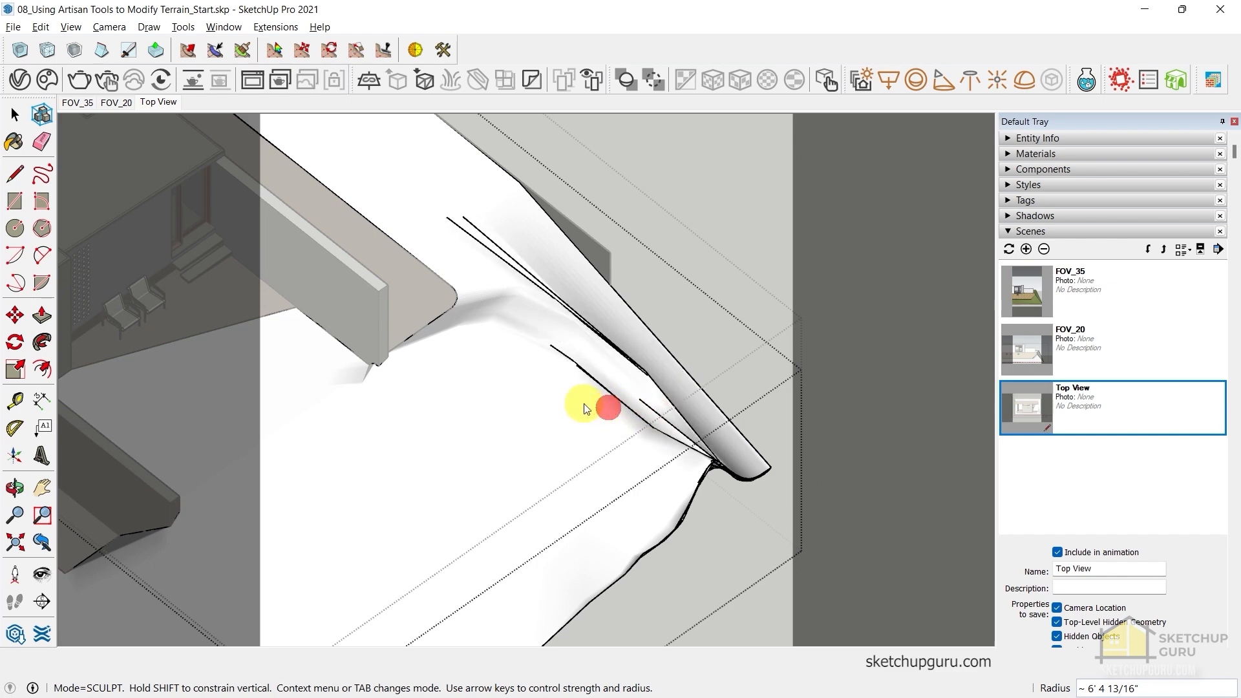
{"action": "middle_click_drag", "start_coordinate": [538, 370], "coordinate": [779, 319]}
{"action": "mouse_move", "coordinate": [468, 370]}
{"action": "left_mouse_down"}
{"action": "mouse_move", "coordinate": [542, 372]}
{"action": "mouse_move", "coordinate": [503, 393]}
{"action": "left_mouse_up"}
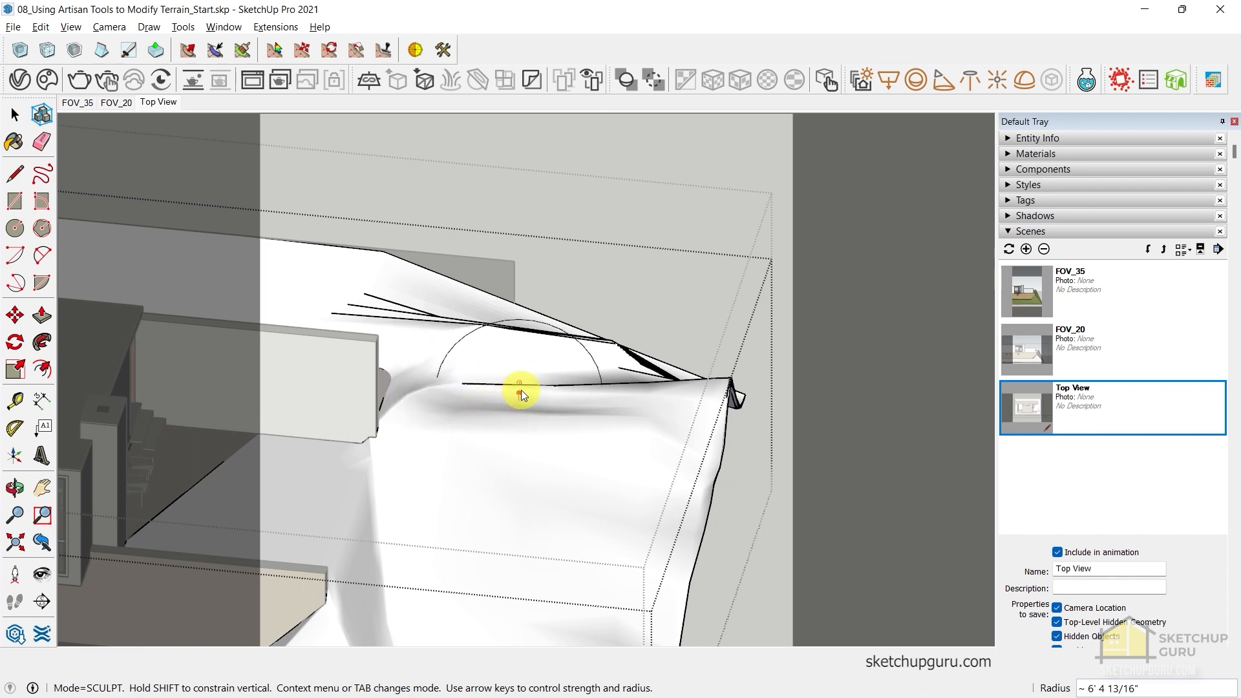
{"action": "mouse_move", "coordinate": [673, 410]}
{"action": "left_mouse_down"}
{"action": "mouse_move", "coordinate": [713, 399]}
{"action": "mouse_move", "coordinate": [716, 413]}
{"action": "mouse_move", "coordinate": [654, 444]}
{"action": "mouse_move", "coordinate": [729, 421]}
{"action": "mouse_move", "coordinate": [729, 452]}
{"action": "left_mouse_up"}
Switch the Artisan brush to Smooth, raise its strength, and smooth the creased slope between the free-standing wall and the far corner
{"action": "right_click", "coordinate": [618, 424]}
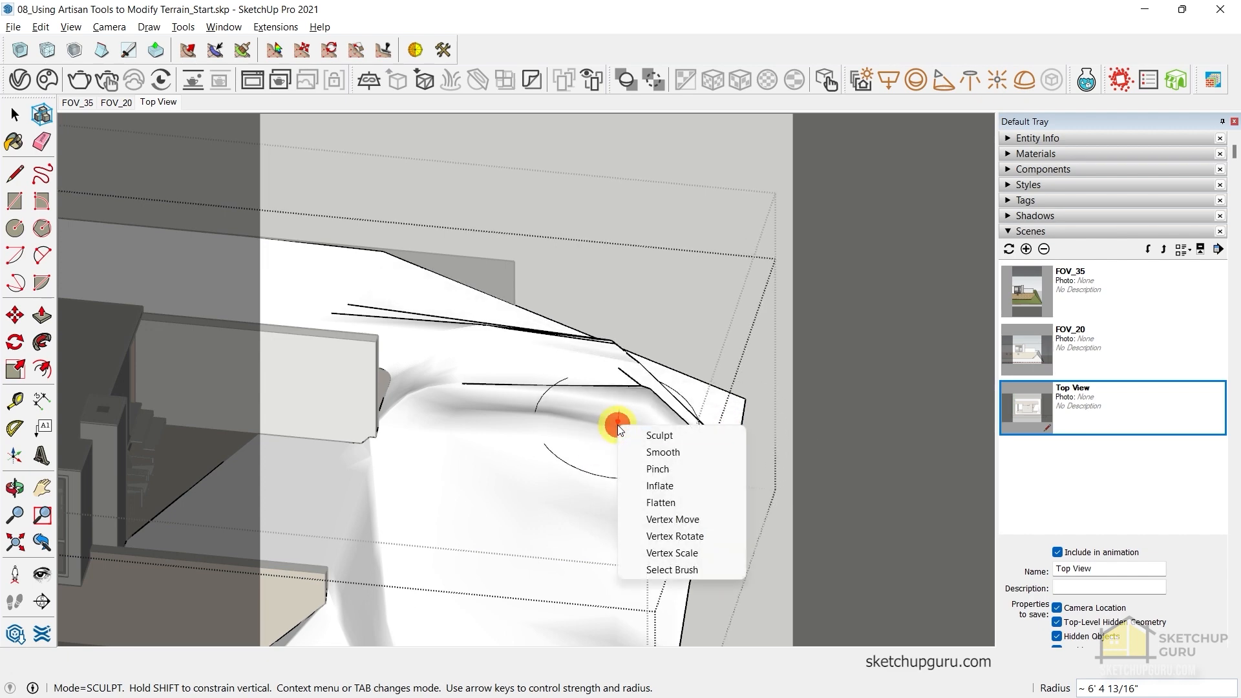
{"action": "left_click", "coordinate": [644, 453]}
{"action": "left_click_drag", "start_coordinate": [641, 391], "coordinate": [582, 362]}
{"action": "mouse_move", "coordinate": [582, 362]}
{"action": "middle_mouse_down"}
{"action": "mouse_move", "coordinate": [526, 383]}
{"action": "mouse_move", "coordinate": [538, 429]}
{"action": "mouse_move", "coordinate": [527, 395]}
{"action": "mouse_move", "coordinate": [541, 368]}
{"action": "mouse_move", "coordinate": [532, 428]}
{"action": "mouse_move", "coordinate": [534, 349]}
{"action": "middle_mouse_up"}
{"action": "key", "text": "Up"}
{"action": "key", "text": "Up"}
{"action": "key", "text": "Up"}
{"action": "key", "text": "Up"}
{"action": "key", "text": "Up"}
{"action": "key", "text": "Up"}
{"action": "key", "text": "Up"}
{"action": "key", "text": "Up"}
{"action": "key", "text": "Up"}
{"action": "key", "text": "Up"}
{"action": "key", "text": "Up"}
{"action": "key", "text": "Up"}
{"action": "key", "text": "Up"}
{"action": "key", "text": "Up"}
{"action": "key", "text": "Up"}
{"action": "key", "text": "Up"}
{"action": "key", "text": "Up"}
{"action": "key", "text": "Up"}
{"action": "key", "text": "Up"}
{"action": "key", "text": "Up"}
{"action": "key", "text": "Up"}
{"action": "key", "text": "Up"}
{"action": "key", "text": "Up"}
{"action": "left_click_drag", "start_coordinate": [534, 350], "coordinate": [646, 417]}
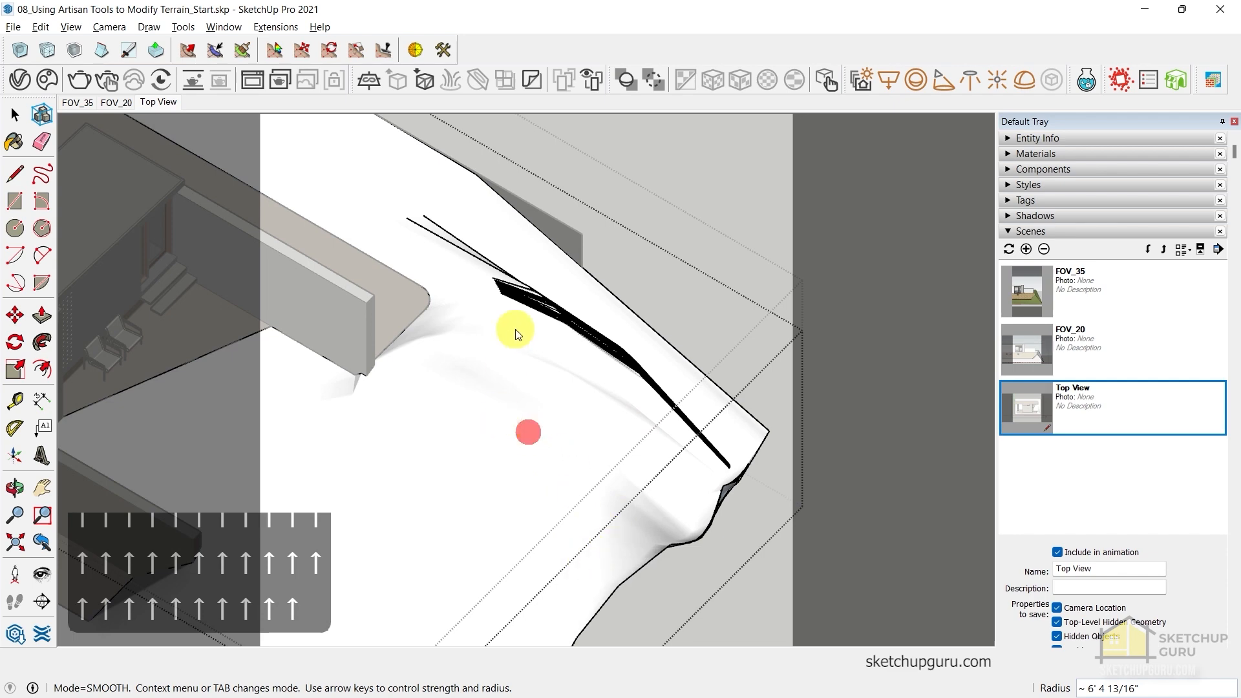
{"action": "left_click_drag", "start_coordinate": [515, 334], "coordinate": [440, 359]}
Reduce the Smooth brush's radius to about 3' 2 15/16" and smooth the jagged crease running from the terrace corner to the far corner
{"action": "middle_click_drag", "start_coordinate": [530, 317], "coordinate": [644, 455]}
{"action": "key", "text": "Left"}
{"action": "key", "text": "Left"}
{"action": "key", "text": "Left"}
{"action": "key", "text": "Left"}
{"action": "key", "text": "Left"}
{"action": "key", "text": "Left"}
{"action": "key", "text": "Left"}
{"action": "key", "text": "Left"}
{"action": "key", "text": "Left"}
{"action": "key", "text": "Left"}
{"action": "key", "text": "Left"}
{"action": "key", "text": "Left"}
{"action": "key", "text": "Left"}
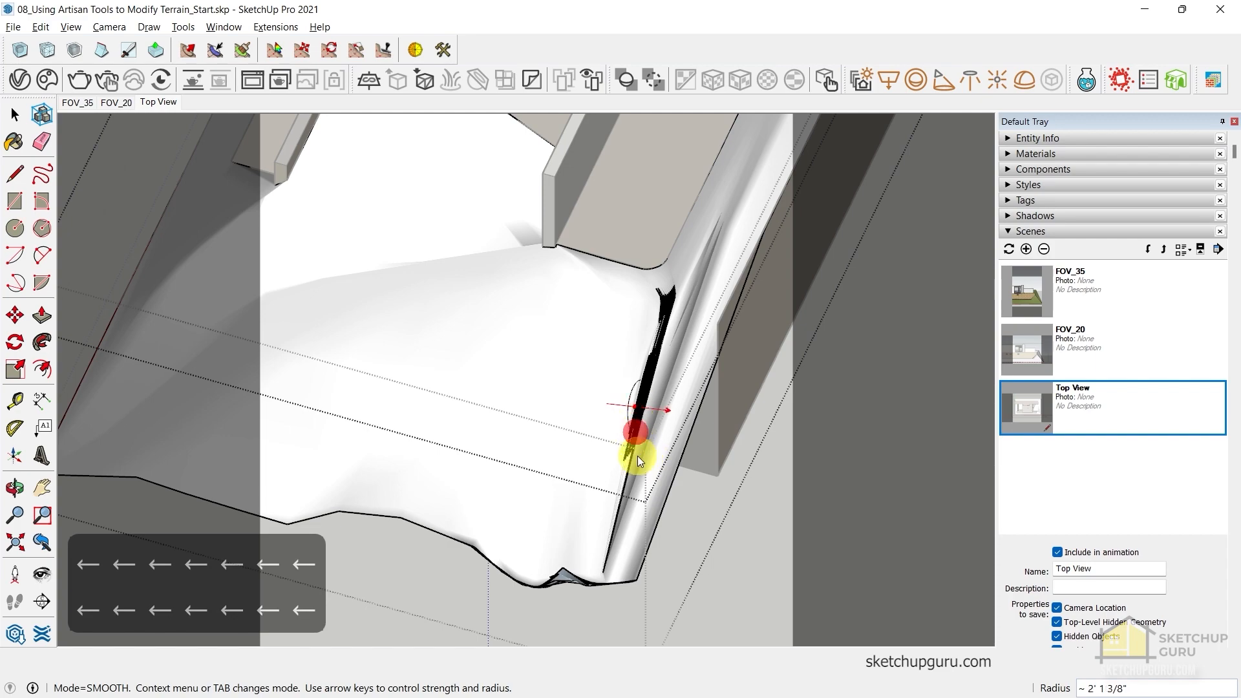
{"action": "middle_click_drag", "start_coordinate": [637, 455], "coordinate": [309, 122]}
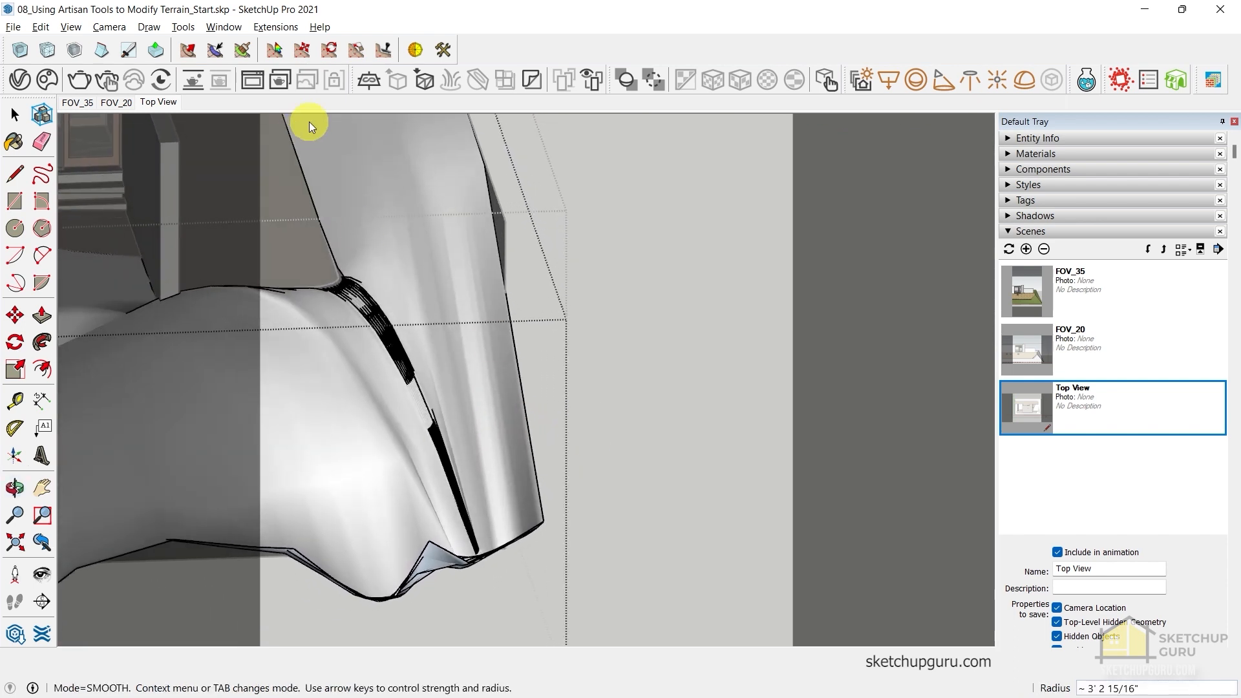
Adjust the Artisan brush's strength in Smooth mode, brush the outer tip of the far corner, and leave terrain editing
{"action": "left_click", "coordinate": [190, 51]}
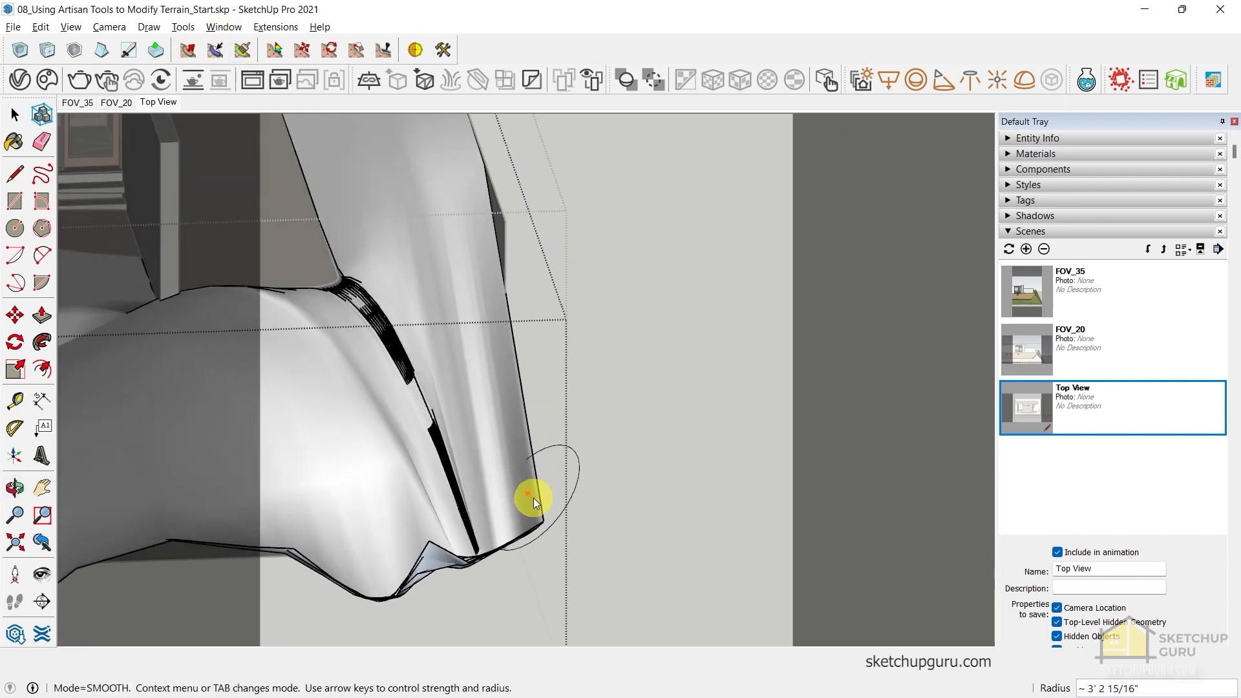
{"action": "key", "text": "Down"}
{"action": "key", "text": "Down"}
{"action": "key", "text": "Down"}
{"action": "key", "text": "Down"}
{"action": "key", "text": "Down"}
{"action": "key", "text": "Down"}
{"action": "key", "text": "Down"}
{"action": "key", "text": "Down"}
{"action": "key", "text": "Down"}
{"action": "key", "text": "Down"}
{"action": "key", "text": "Down"}
{"action": "key", "text": "Down"}
{"action": "left_click_drag", "start_coordinate": [541, 520], "coordinate": [541, 513]}
{"action": "left_click", "coordinate": [543, 519]}
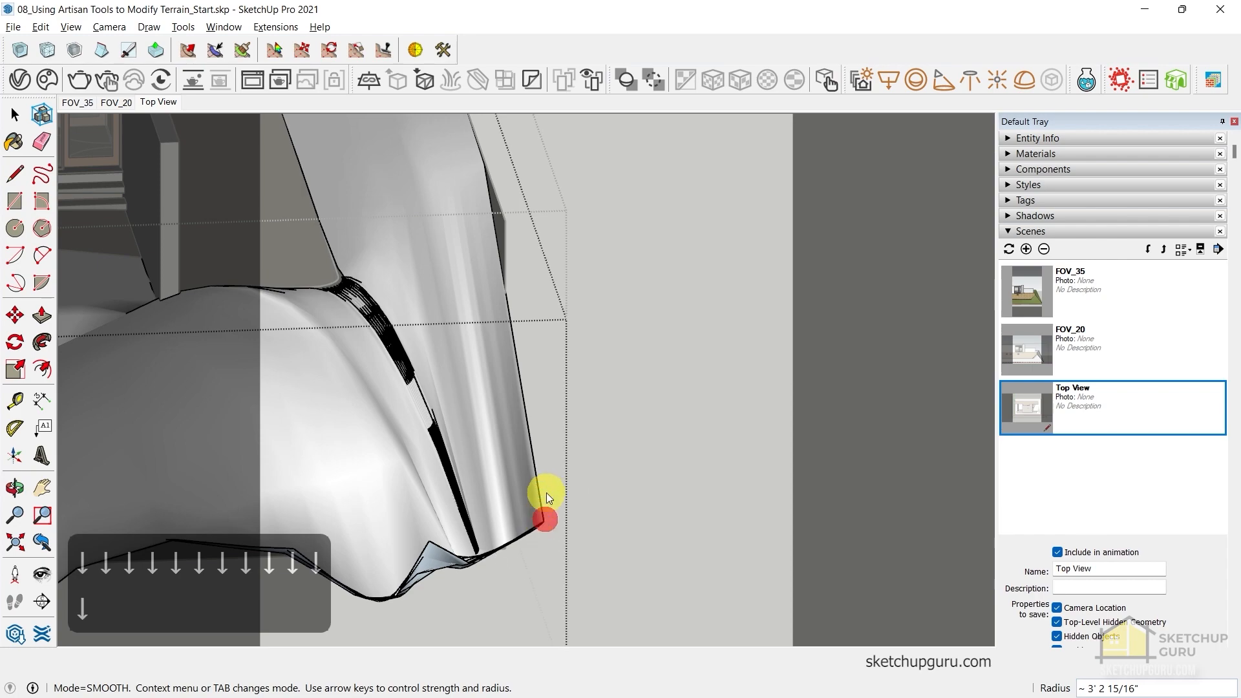
{"action": "mouse_move", "coordinate": [543, 510]}
{"action": "middle_mouse_down"}
{"action": "mouse_move", "coordinate": [496, 432]}
{"action": "mouse_move", "coordinate": [778, 552]}
{"action": "mouse_move", "coordinate": [748, 335]}
{"action": "mouse_move", "coordinate": [642, 316]}
{"action": "middle_mouse_up"}
{"action": "key", "text": "Escape"}
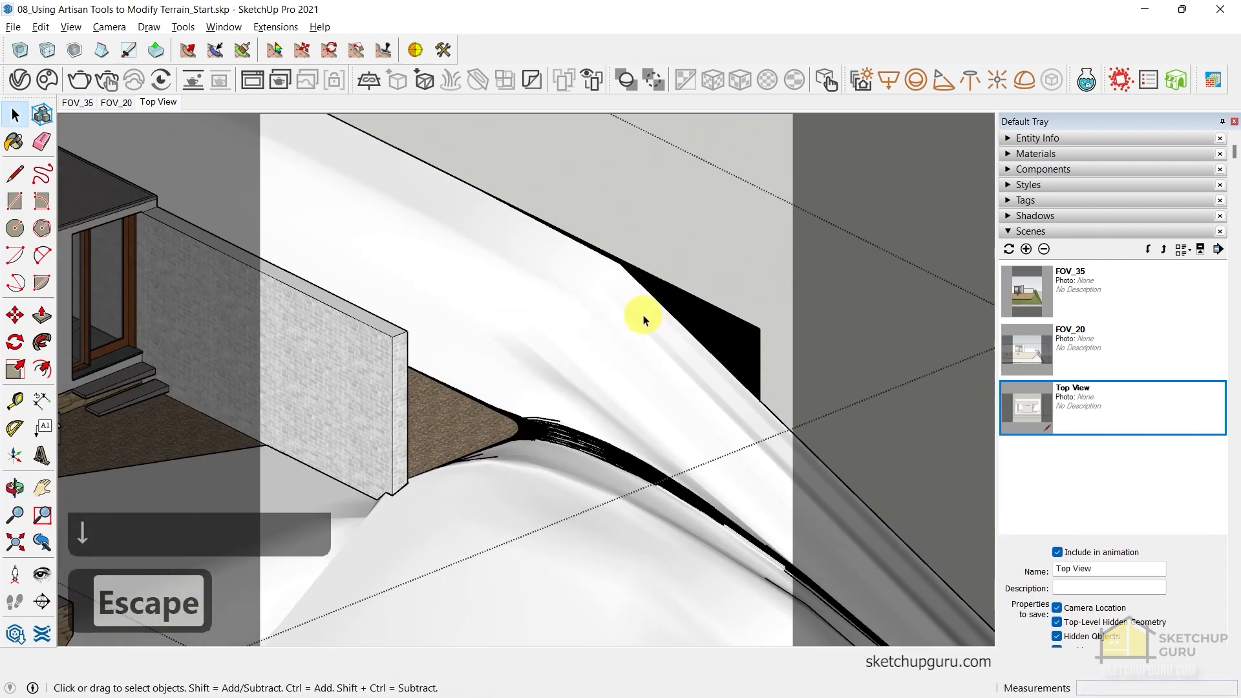
Group and delete the brown vertical side face standing along the grass strip's outer edge
{"action": "left_click", "coordinate": [691, 328]}
{"action": "scroll", "coordinate": [702, 326], "scroll_direction": "up", "scroll_amount": 2}
{"action": "scroll", "coordinate": [608, 348], "scroll_direction": "down", "scroll_amount": 3}
{"action": "middle_click_drag", "start_coordinate": [770, 347], "coordinate": [582, 371]}
{"action": "middle_click_drag", "start_coordinate": [820, 343], "coordinate": [342, 313], "text": "shift"}
{"action": "middle_click_drag", "start_coordinate": [510, 366], "coordinate": [448, 360]}
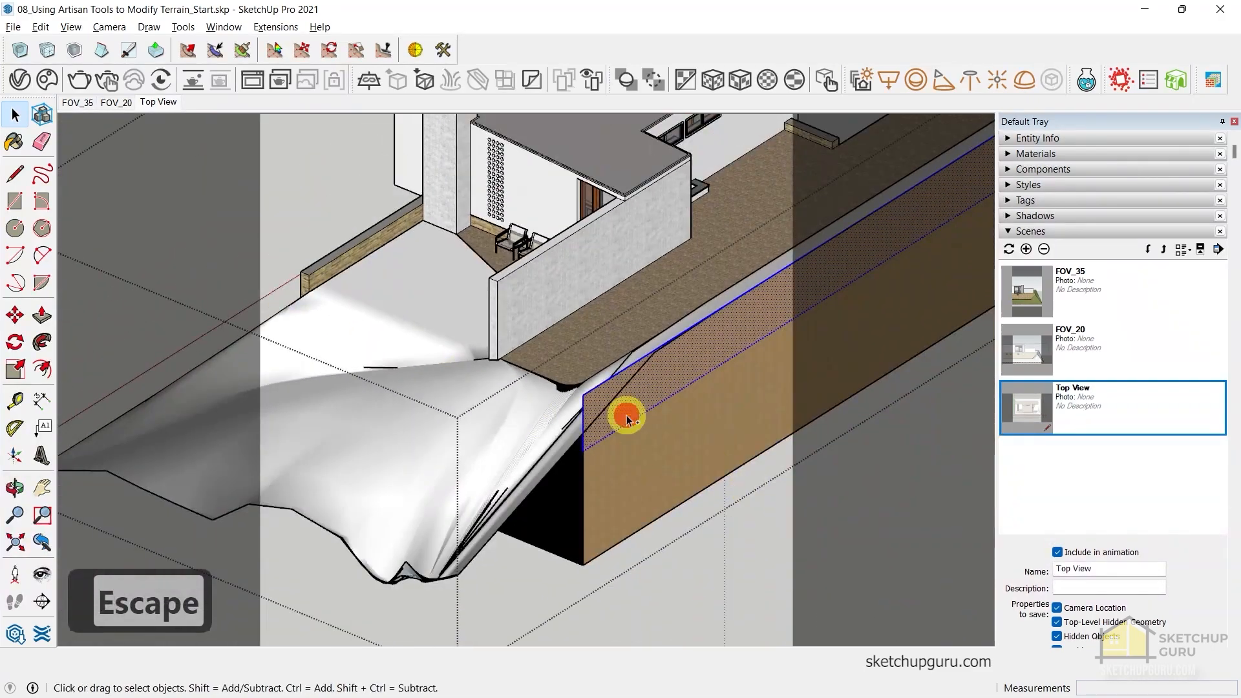
{"action": "left_click", "coordinate": [646, 443]}
{"action": "key", "text": "g"}
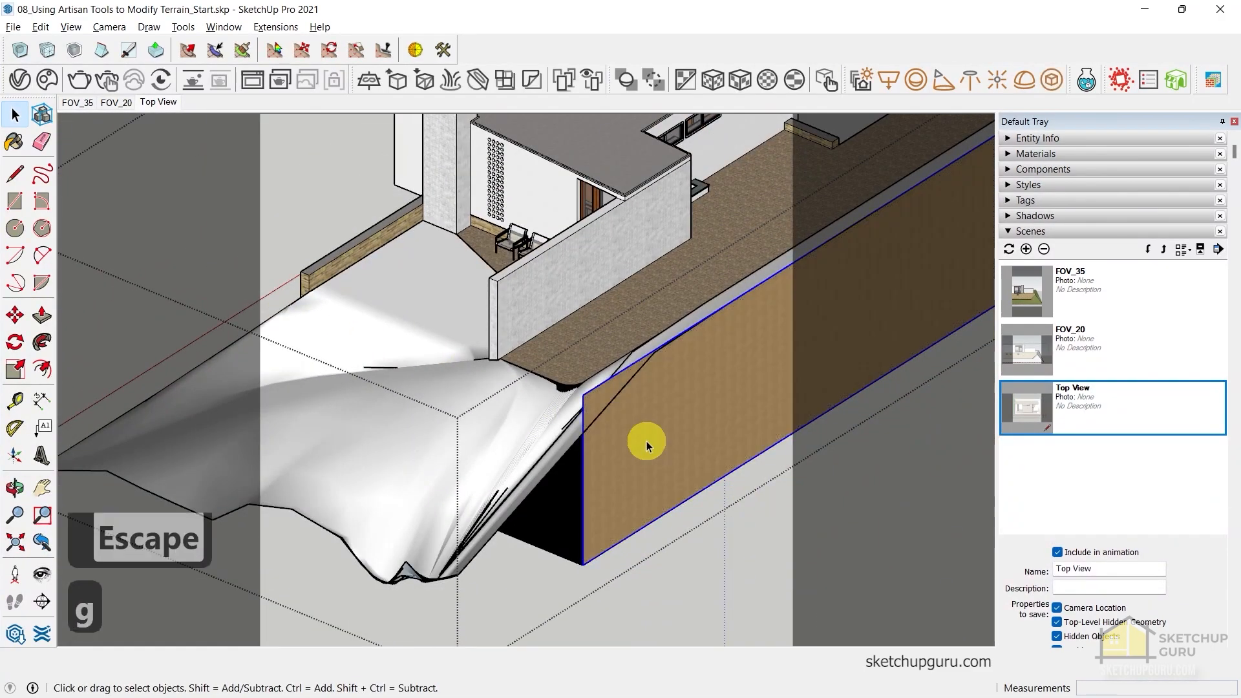
{"action": "key", "text": "Delete"}
{"action": "middle_click_drag", "start_coordinate": [549, 444], "coordinate": [835, 266]}
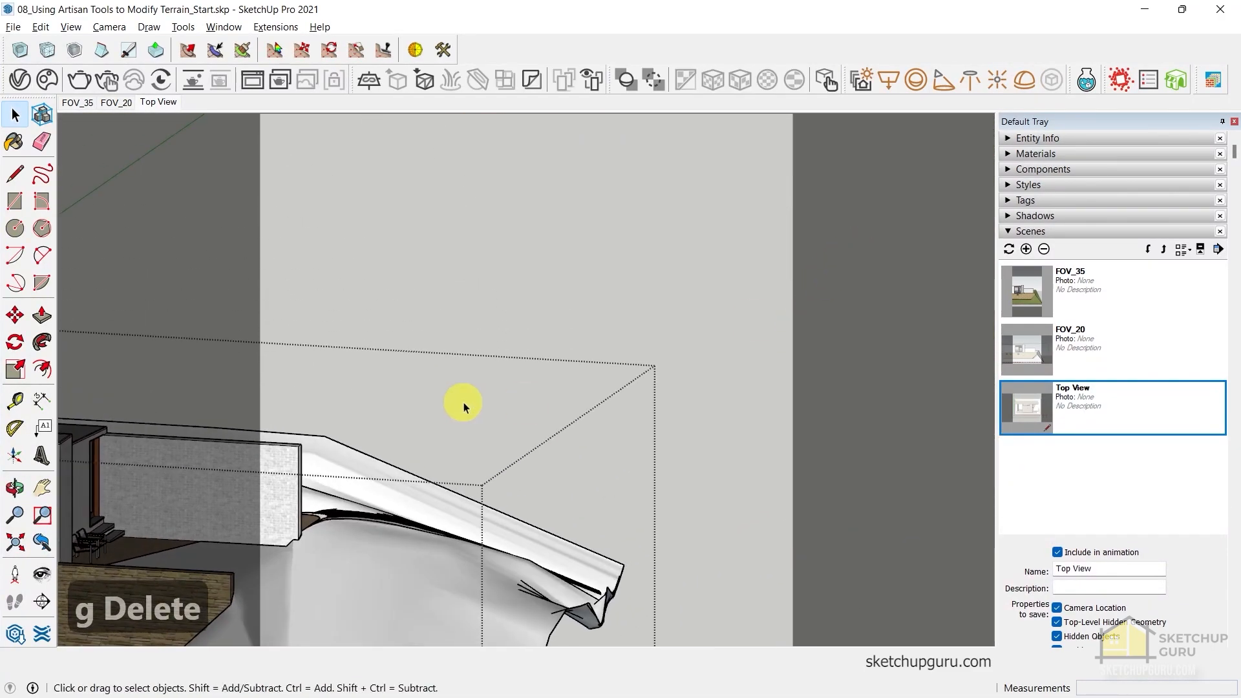
Reopen the terrain from the Top View scene and soft-select the vertices along its far outer edge with Artisan's Vertex Select
{"action": "middle_click_drag", "start_coordinate": [463, 406], "coordinate": [588, 351]}
{"action": "left_click", "coordinate": [598, 339]}
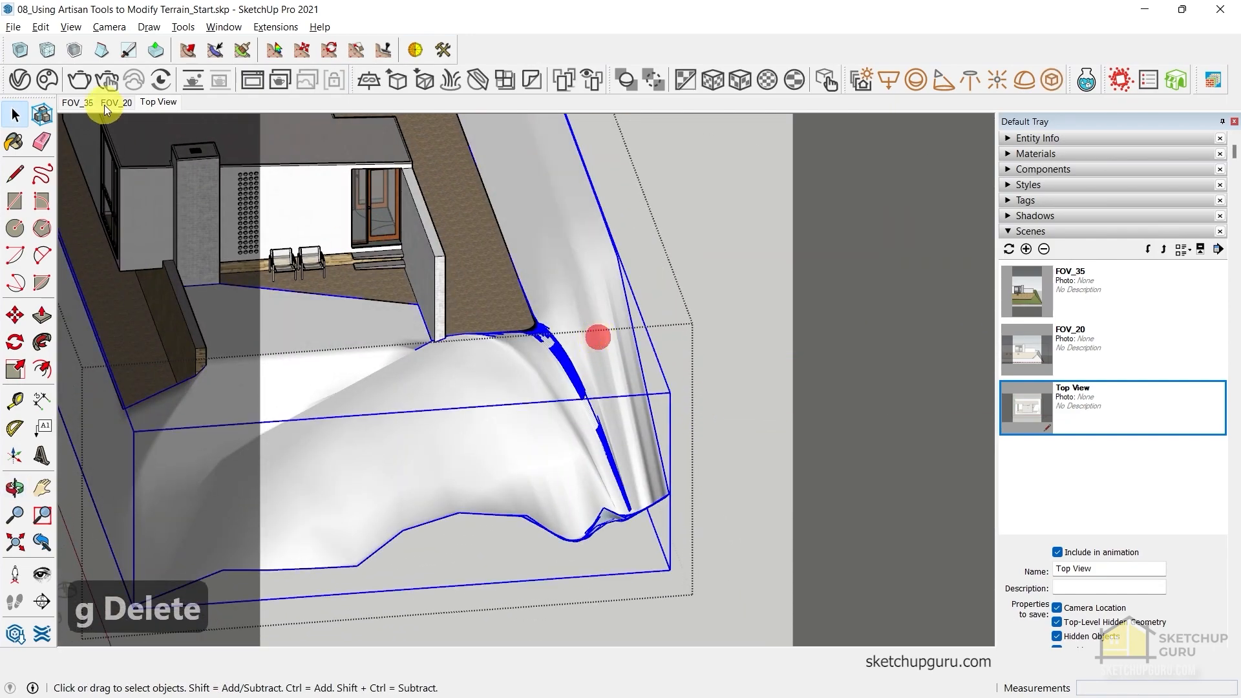
{"action": "left_click", "coordinate": [153, 102]}
{"action": "left_click", "coordinate": [715, 233]}
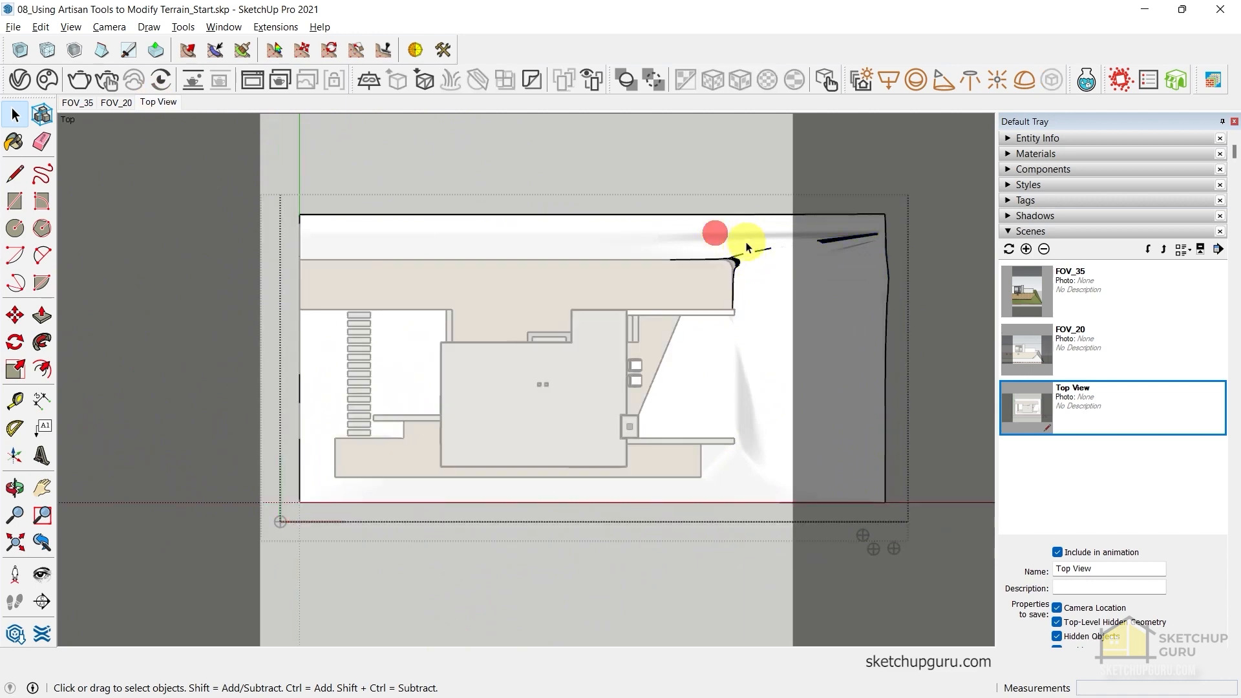
{"action": "scroll", "coordinate": [747, 247], "scroll_direction": "up", "scroll_amount": 3}
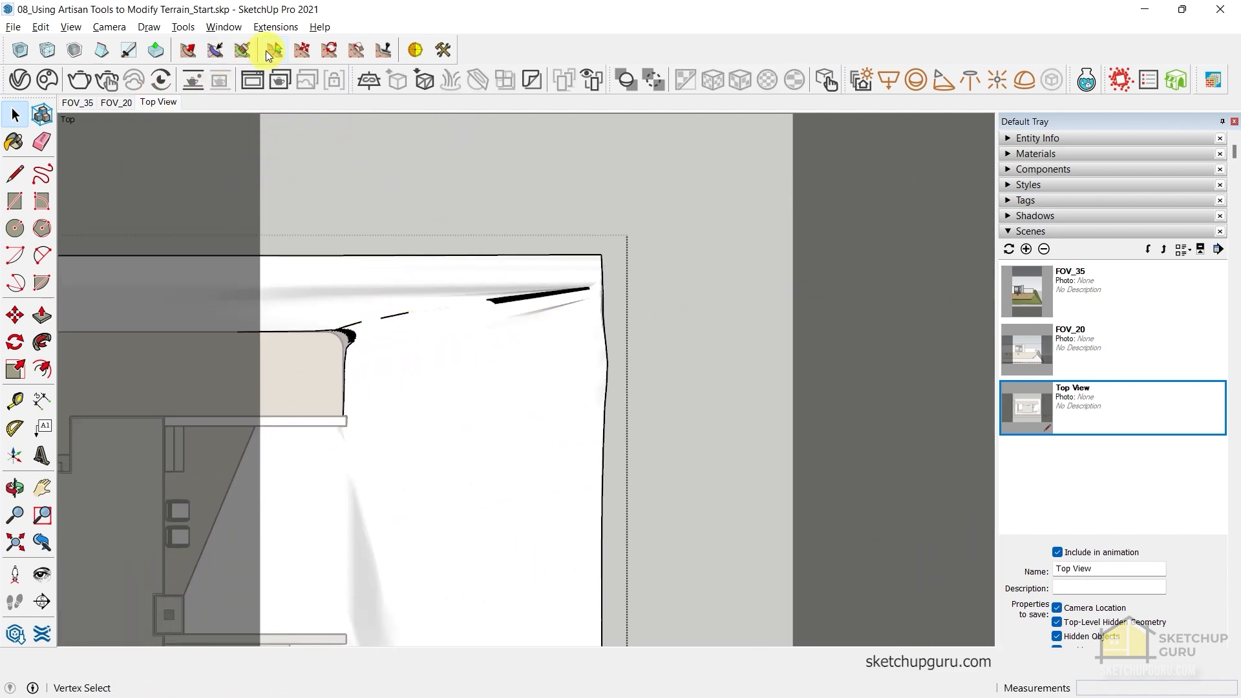
{"action": "left_click", "coordinate": [272, 51]}
{"action": "left_click", "coordinate": [274, 51]}
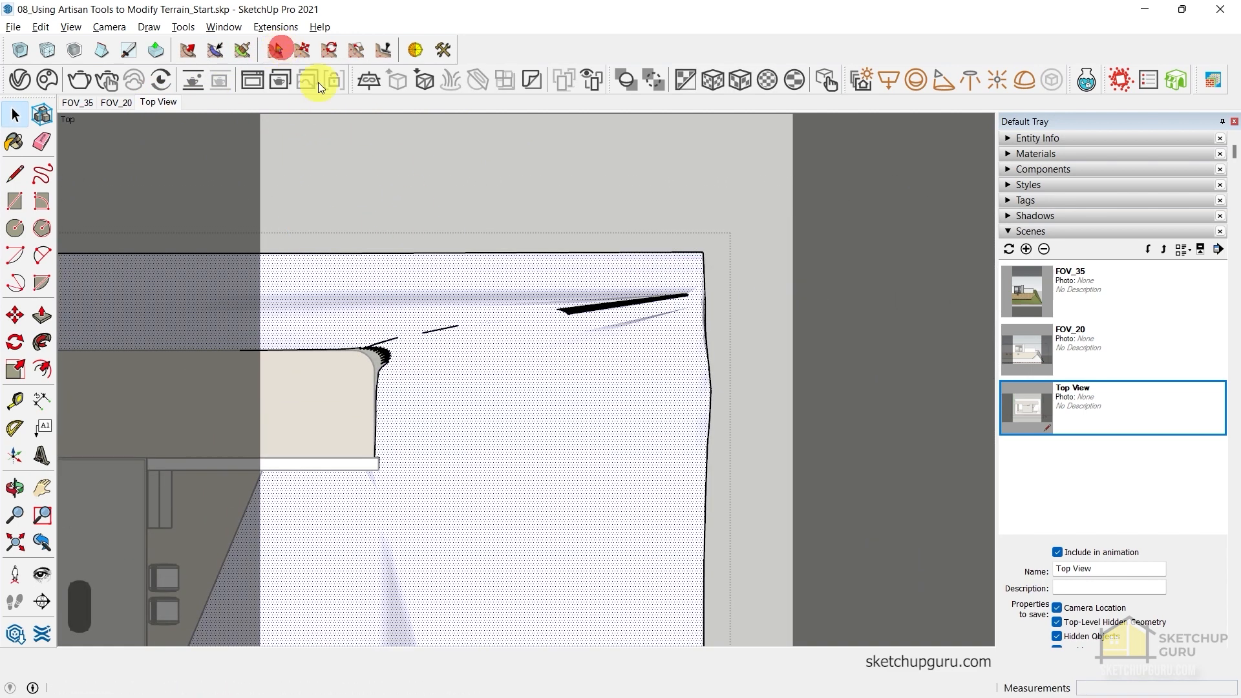
{"action": "left_click_drag", "start_coordinate": [296, 214], "coordinate": [760, 291]}
{"action": "middle_click_drag", "start_coordinate": [760, 291], "coordinate": [410, 105]}
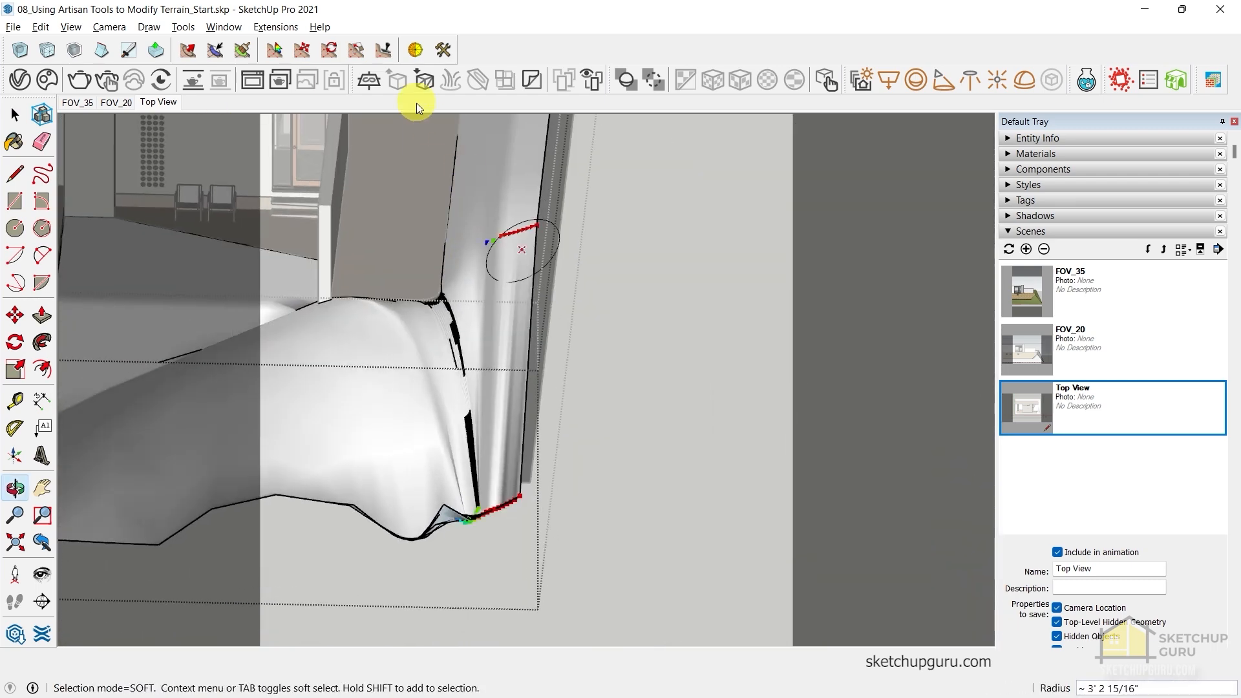
Move the soft-selected vertices at the far end of the outer edge vertically downward with Vertex Move
{"action": "left_click", "coordinate": [301, 50]}
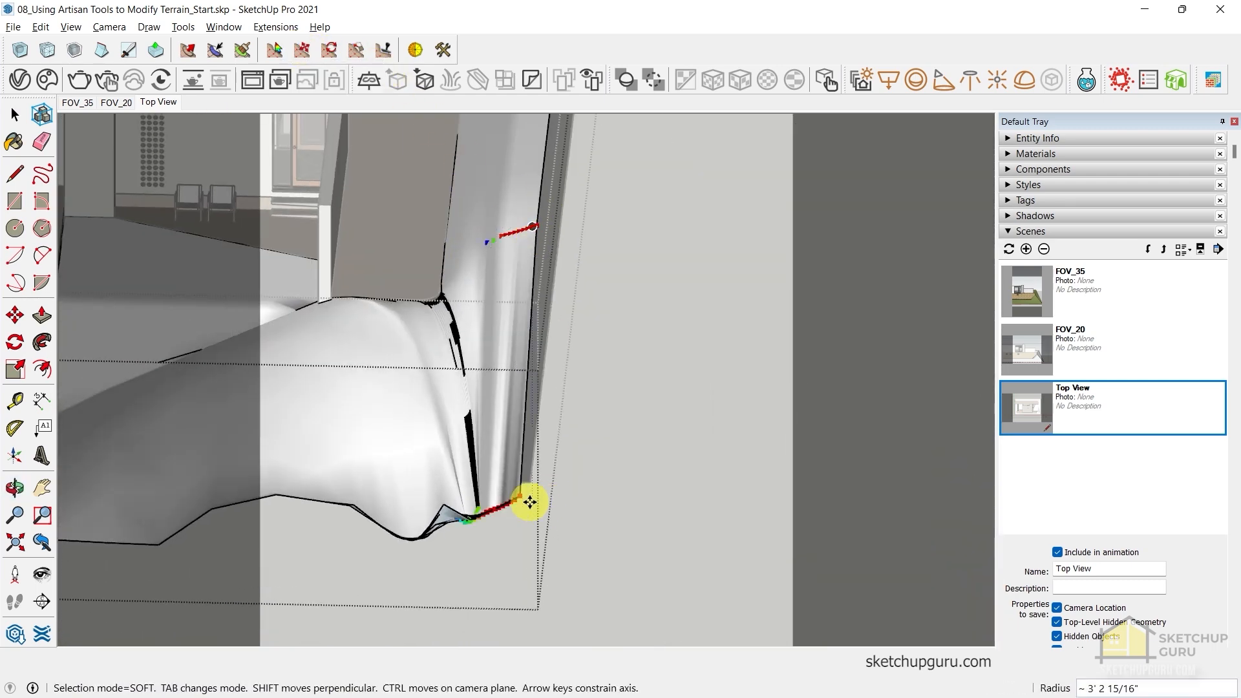
{"action": "middle_click_drag", "start_coordinate": [526, 518], "coordinate": [526, 452]}
{"action": "left_click_drag", "start_coordinate": [528, 501], "coordinate": [516, 579]}
{"action": "middle_click_drag", "start_coordinate": [516, 580], "coordinate": [271, 3]}
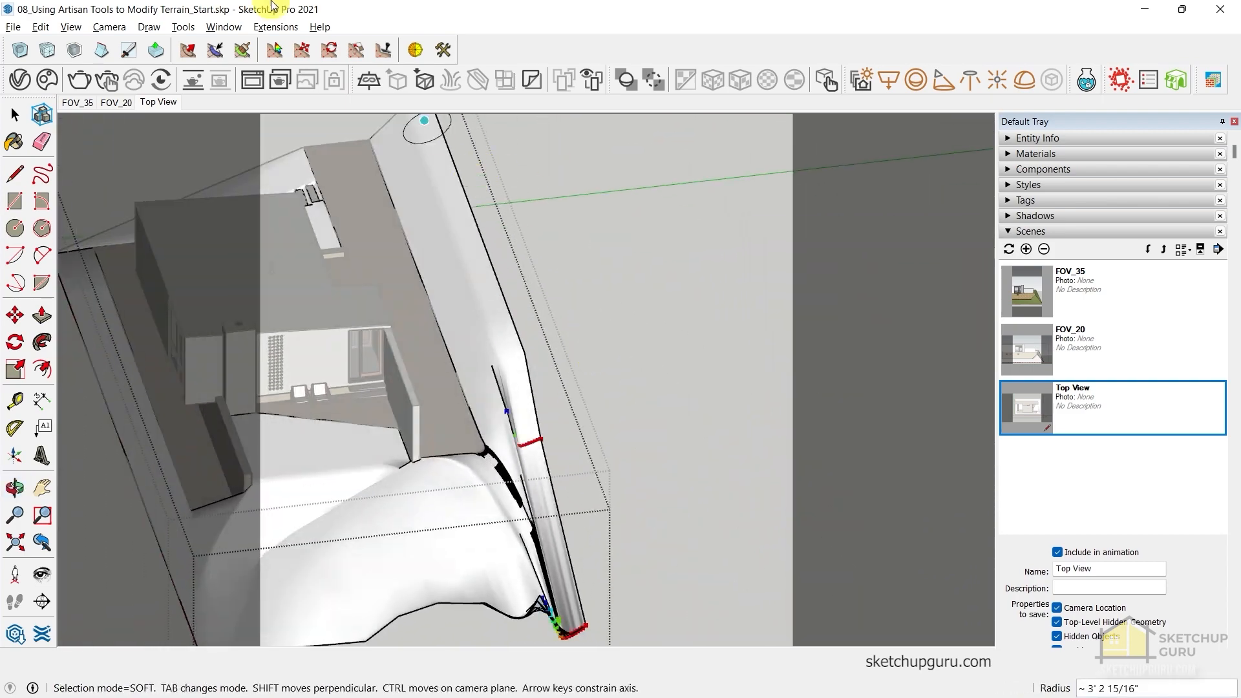
Soft-select the vertices along the grass strip's long outer edge, excluding the far corner and including the opposite end
{"action": "left_click", "coordinate": [155, 102]}
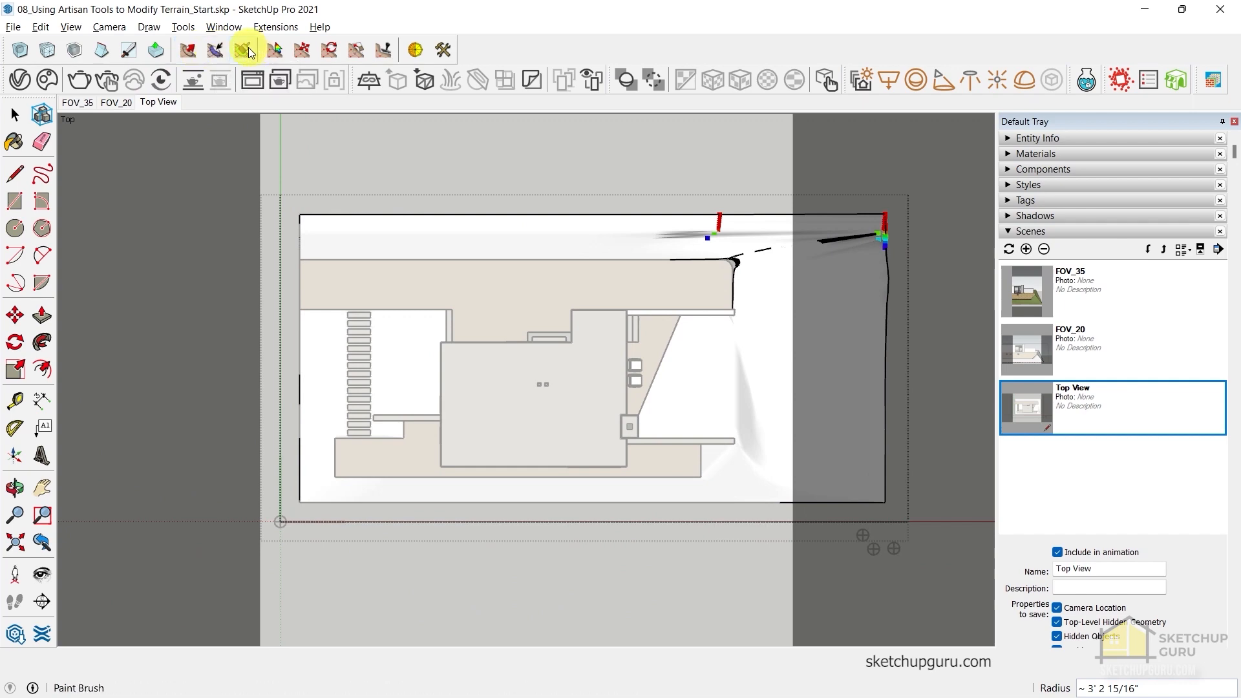
{"action": "left_click", "coordinate": [272, 53]}
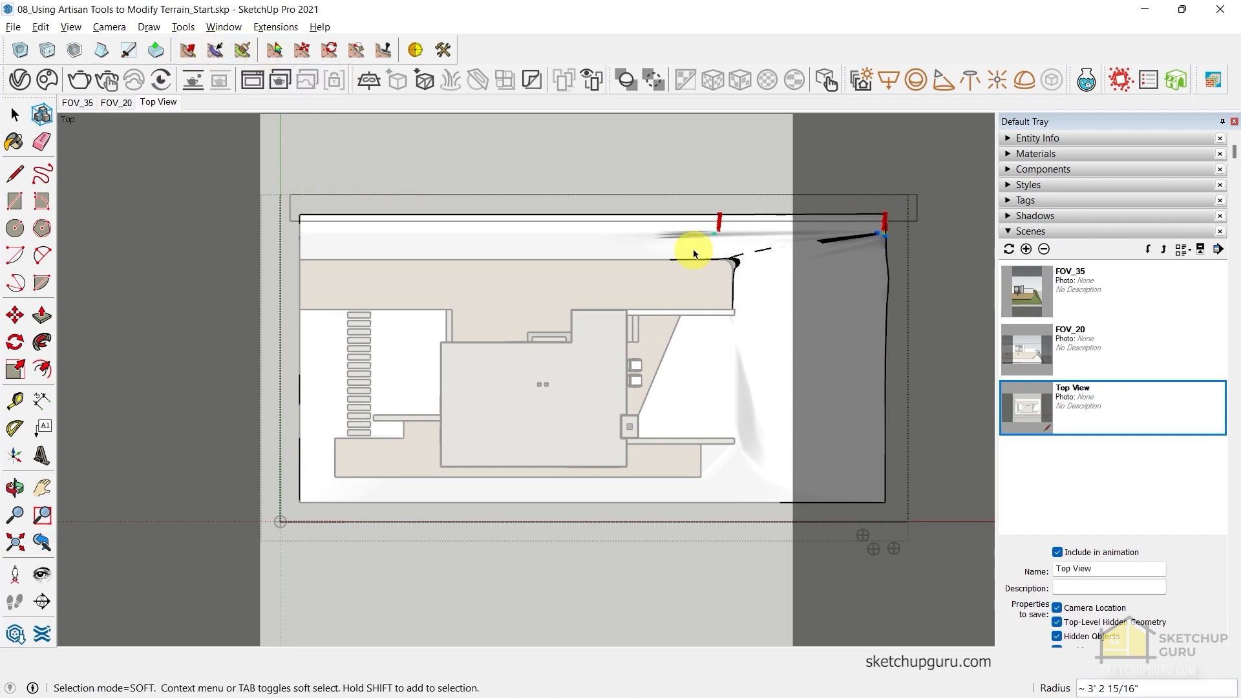
{"action": "middle_click_drag", "start_coordinate": [692, 254], "coordinate": [658, 360]}
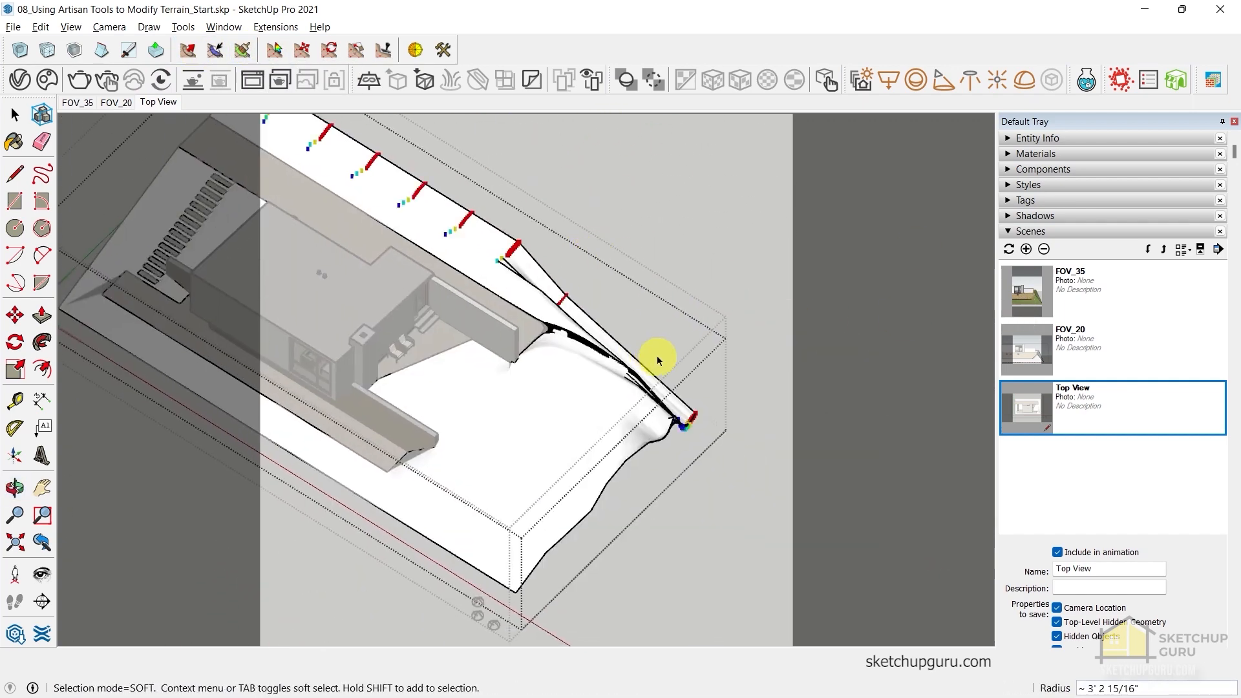
{"action": "left_click_drag", "start_coordinate": [705, 438], "coordinate": [546, 277]}
{"action": "middle_click_drag", "start_coordinate": [640, 303], "coordinate": [360, 365]}
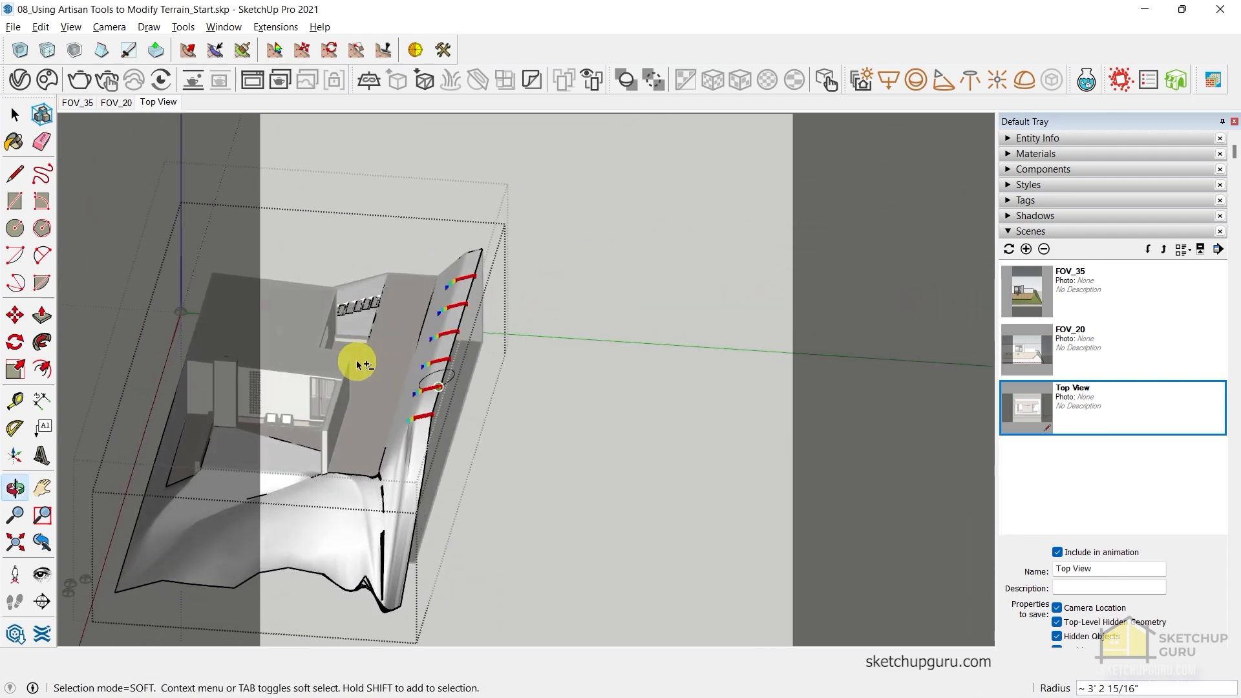
{"action": "mouse_move", "coordinate": [464, 290]}
{"action": "middle_mouse_down"}
{"action": "mouse_move", "coordinate": [466, 244]}
{"action": "mouse_move", "coordinate": [632, 343]}
{"action": "mouse_move", "coordinate": [479, 309]}
{"action": "middle_mouse_up"}
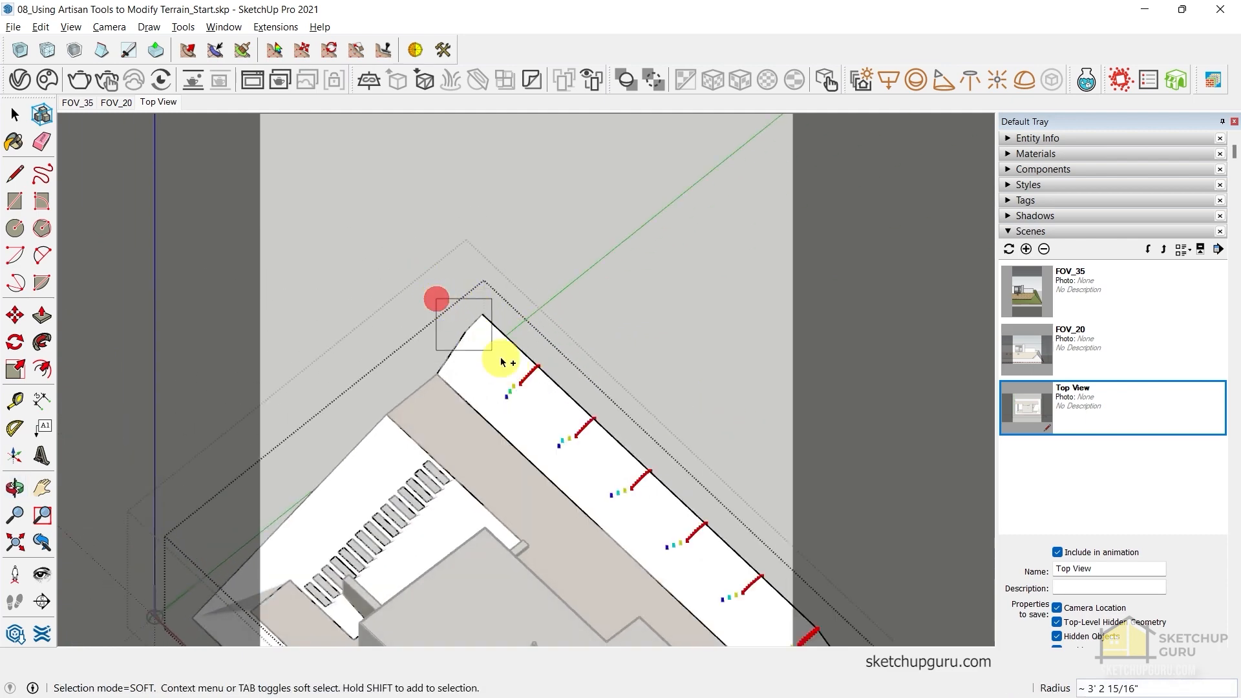
Move the soft-selected vertices of the long outer edge vertically downward by about 10' 9" with Vertex Move
{"action": "middle_click_drag", "start_coordinate": [497, 378], "coordinate": [272, 120]}
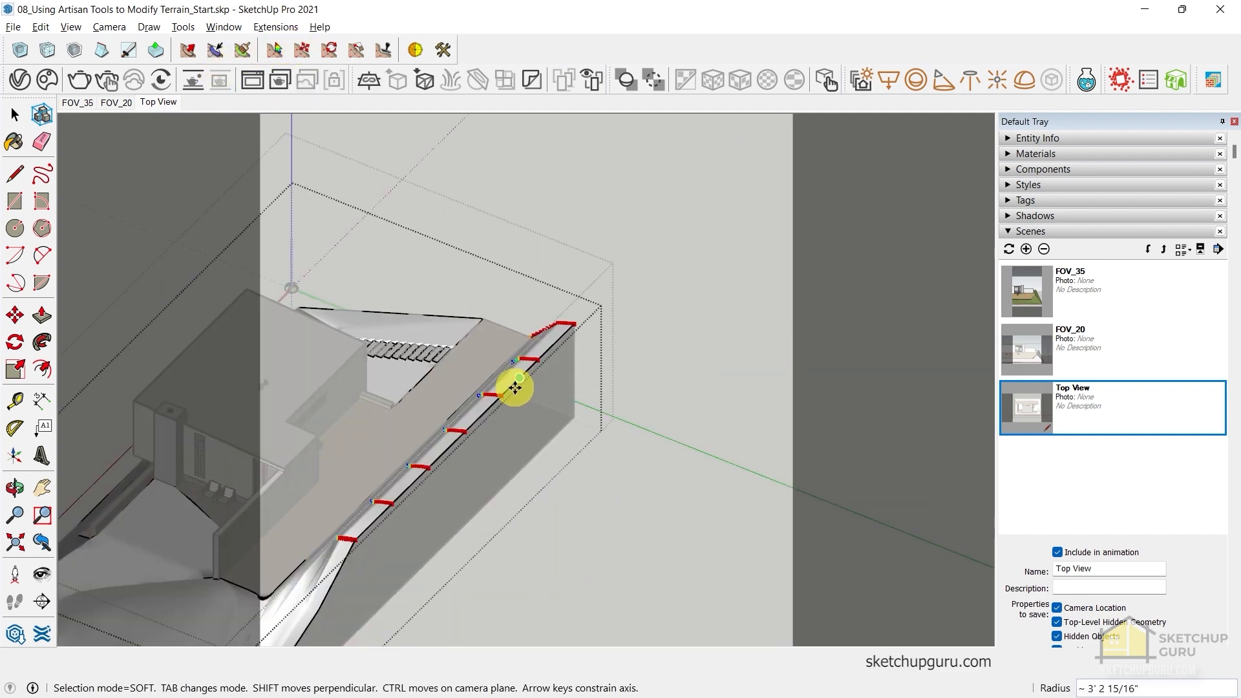
{"action": "scroll", "coordinate": [513, 382], "scroll_direction": "up", "scroll_amount": 3}
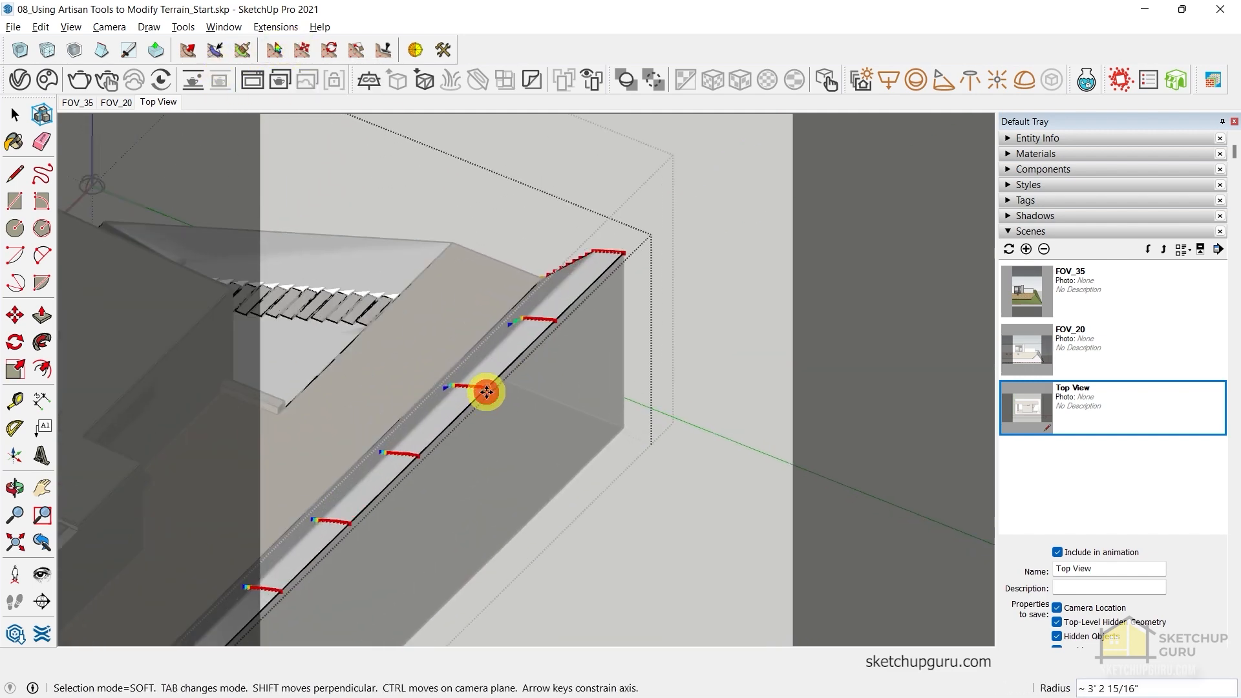
{"action": "left_click", "coordinate": [486, 392]}
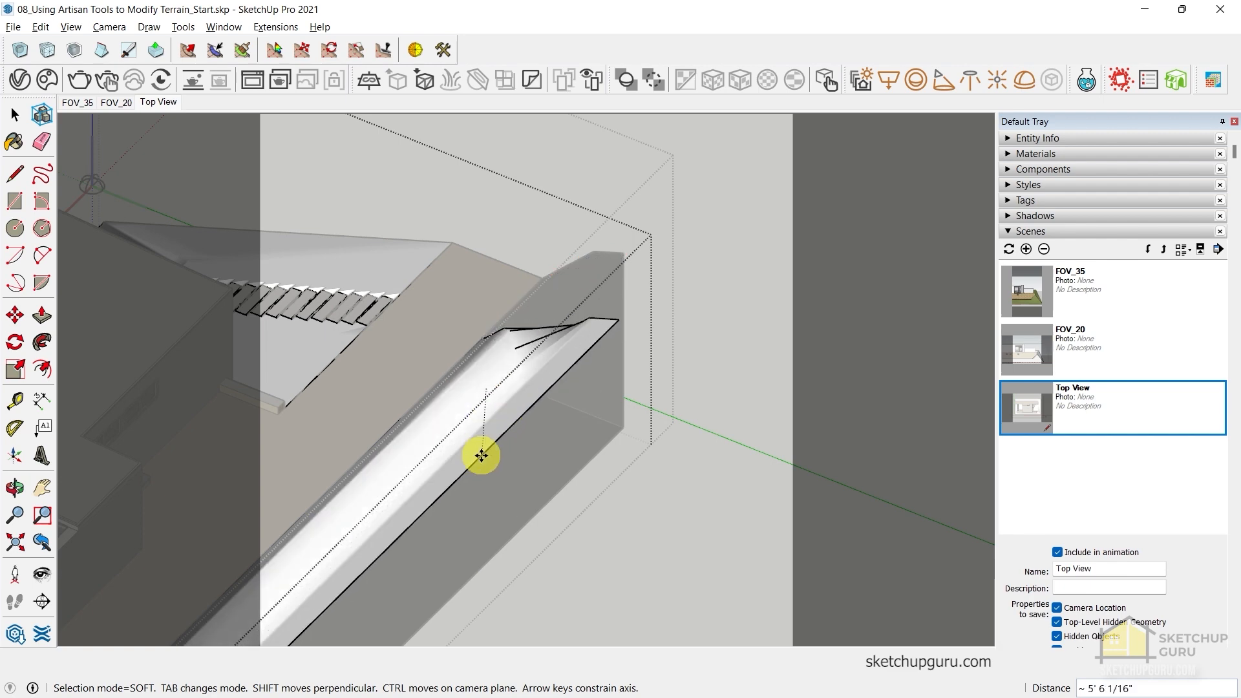
{"action": "middle_click_drag", "start_coordinate": [481, 456], "coordinate": [640, 258]}
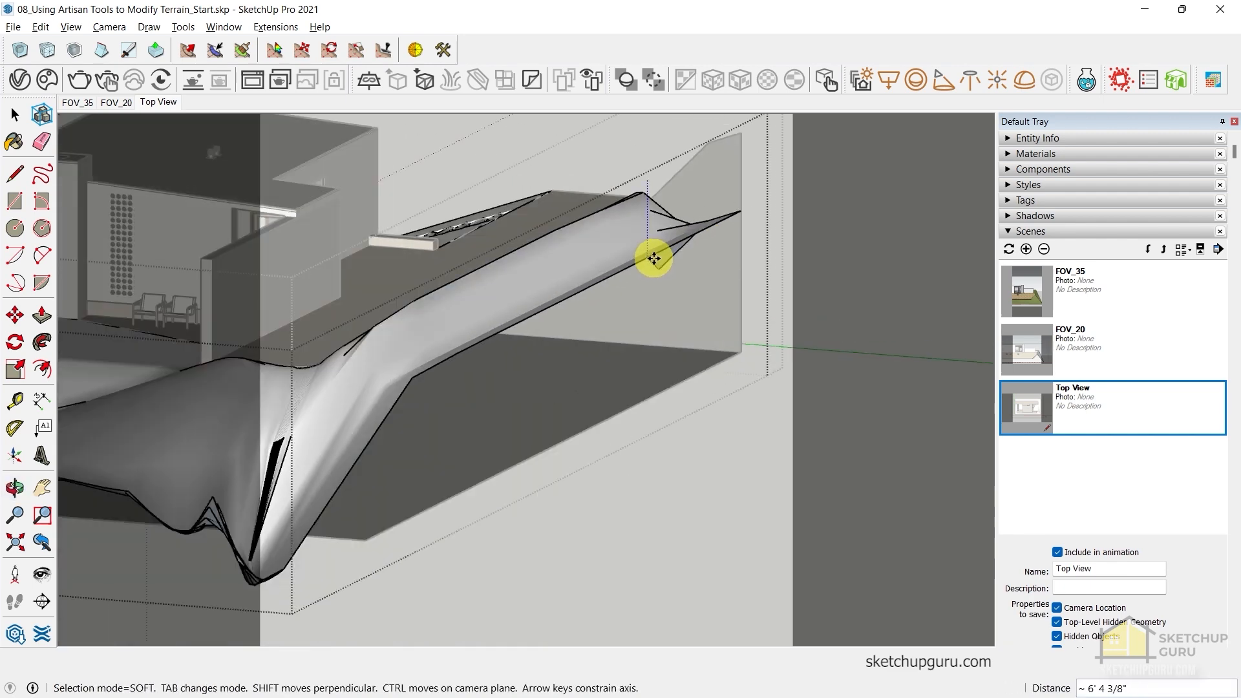
{"action": "key", "text": "Up"}
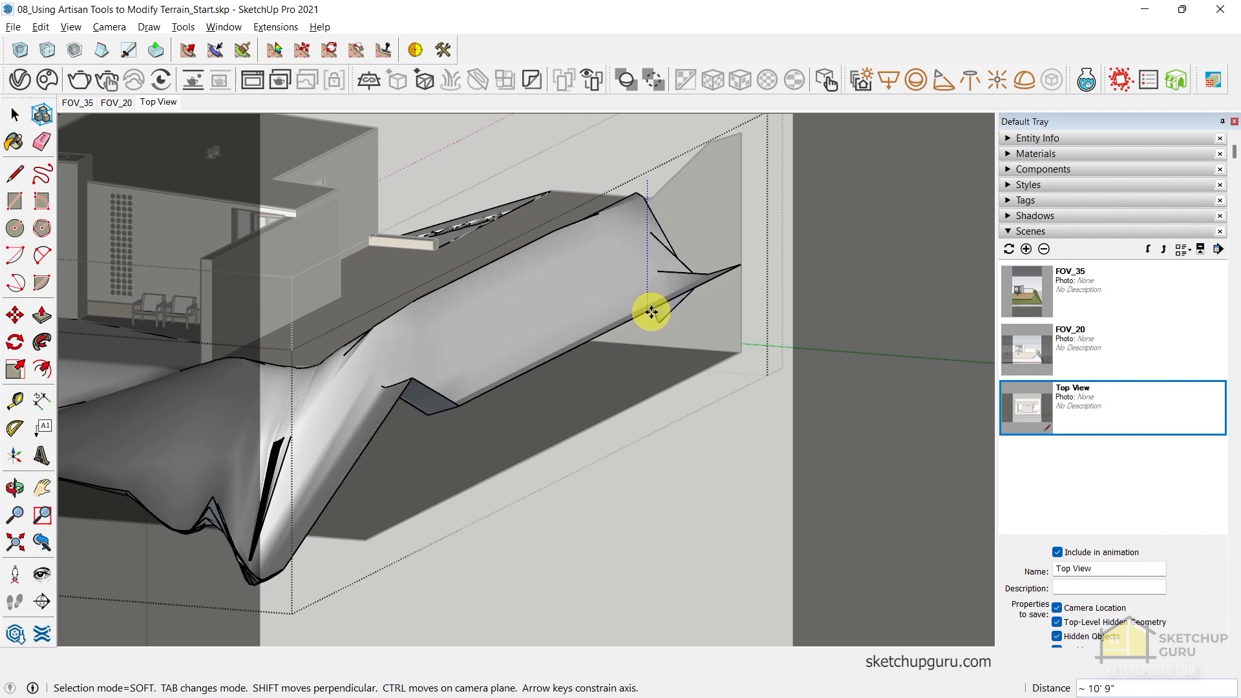
{"action": "left_click", "coordinate": [651, 312]}
{"action": "middle_click_drag", "start_coordinate": [546, 388], "coordinate": [471, 241]}
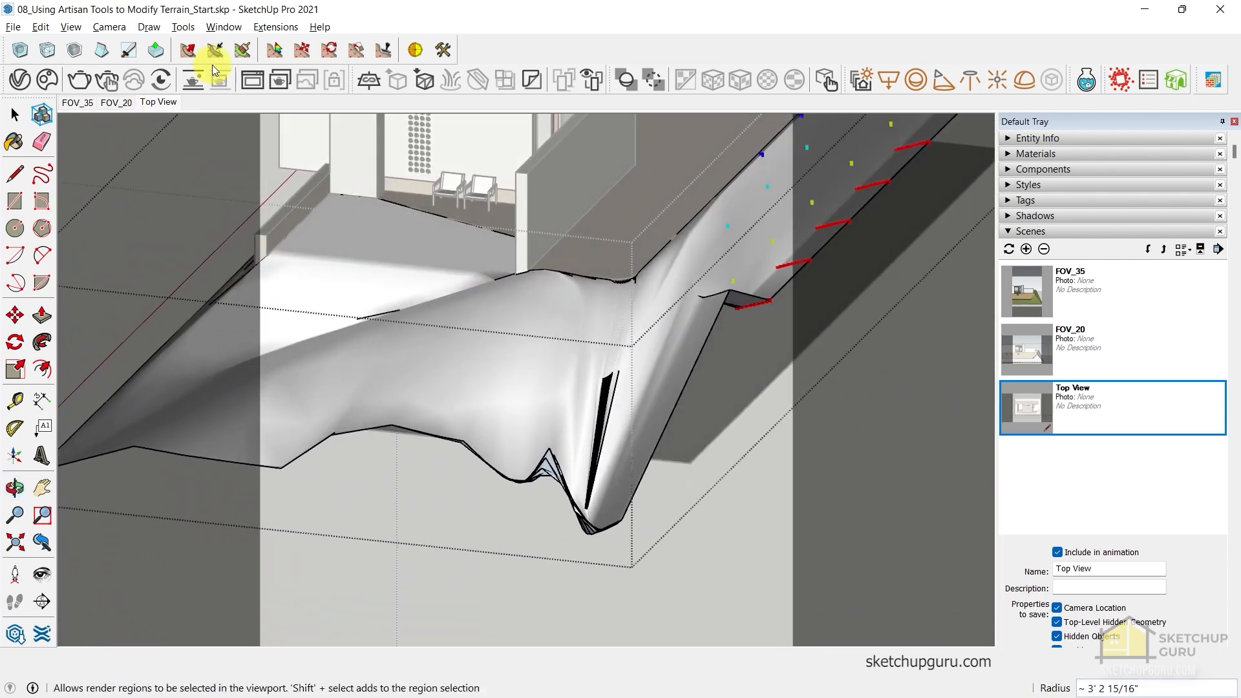
Adjust the Artisan brush's radius and strength and brush the spiked edge at the lowered far corner of the terrain
{"action": "left_click", "coordinate": [186, 57]}
{"action": "mouse_move", "coordinate": [641, 293]}
{"action": "middle_mouse_down"}
{"action": "mouse_move", "coordinate": [644, 212]}
{"action": "mouse_move", "coordinate": [659, 289]}
{"action": "mouse_move", "coordinate": [631, 338]}
{"action": "mouse_move", "coordinate": [576, 529]}
{"action": "mouse_move", "coordinate": [552, 476]}
{"action": "mouse_move", "coordinate": [862, 531]}
{"action": "mouse_move", "coordinate": [681, 336]}
{"action": "mouse_move", "coordinate": [593, 338]}
{"action": "mouse_move", "coordinate": [690, 413]}
{"action": "middle_mouse_up"}
{"action": "key", "text": "Right"}
{"action": "key", "text": "Right"}
{"action": "key", "text": "Up"}
{"action": "key", "text": "Left"}
{"action": "key", "text": "Left"}
{"action": "key", "text": "Left"}
{"action": "key", "text": "Left"}
{"action": "key", "text": "Left"}
{"action": "key", "text": "Left"}
{"action": "key", "text": "Left"}
{"action": "key", "text": "Left"}
{"action": "key", "text": "Left"}
{"action": "key", "text": "Left"}
{"action": "key", "text": "Left"}
{"action": "key", "text": "Left"}
{"action": "key", "text": "Left"}
{"action": "key", "text": "Left"}
{"action": "key", "text": "Left"}
{"action": "key", "text": "Left"}
{"action": "key", "text": "Left"}
{"action": "key", "text": "Left"}
{"action": "key", "text": "Left"}
{"action": "key", "text": "Left"}
{"action": "key", "text": "Left"}
{"action": "key", "text": "Up"}
{"action": "key", "text": "Up"}
{"action": "key", "text": "Up"}
{"action": "key", "text": "Up"}
{"action": "key", "text": "Up"}
{"action": "key", "text": "Up"}
{"action": "key", "text": "Up"}
{"action": "key", "text": "Up"}
{"action": "key", "text": "Up"}
{"action": "key", "text": "Up"}
{"action": "key", "text": "Up"}
{"action": "key", "text": "Up"}
{"action": "key", "text": "Up"}
{"action": "key", "text": "Up"}
{"action": "key", "text": "Up"}
{"action": "key", "text": "Up"}
{"action": "key", "text": "Up"}
{"action": "key", "text": "Up"}
{"action": "key", "text": "Up"}
{"action": "key", "text": "Up"}
{"action": "left_click", "coordinate": [590, 533]}
{"action": "left_click", "coordinate": [551, 476]}
Select the grass terrain's edges, leaving its faces out of the selection
{"action": "key", "text": "space"}
{"action": "scroll", "coordinate": [695, 236], "scroll_direction": "up", "scroll_amount": 3}
{"action": "scroll", "coordinate": [666, 333], "scroll_direction": "down", "scroll_amount": 2}
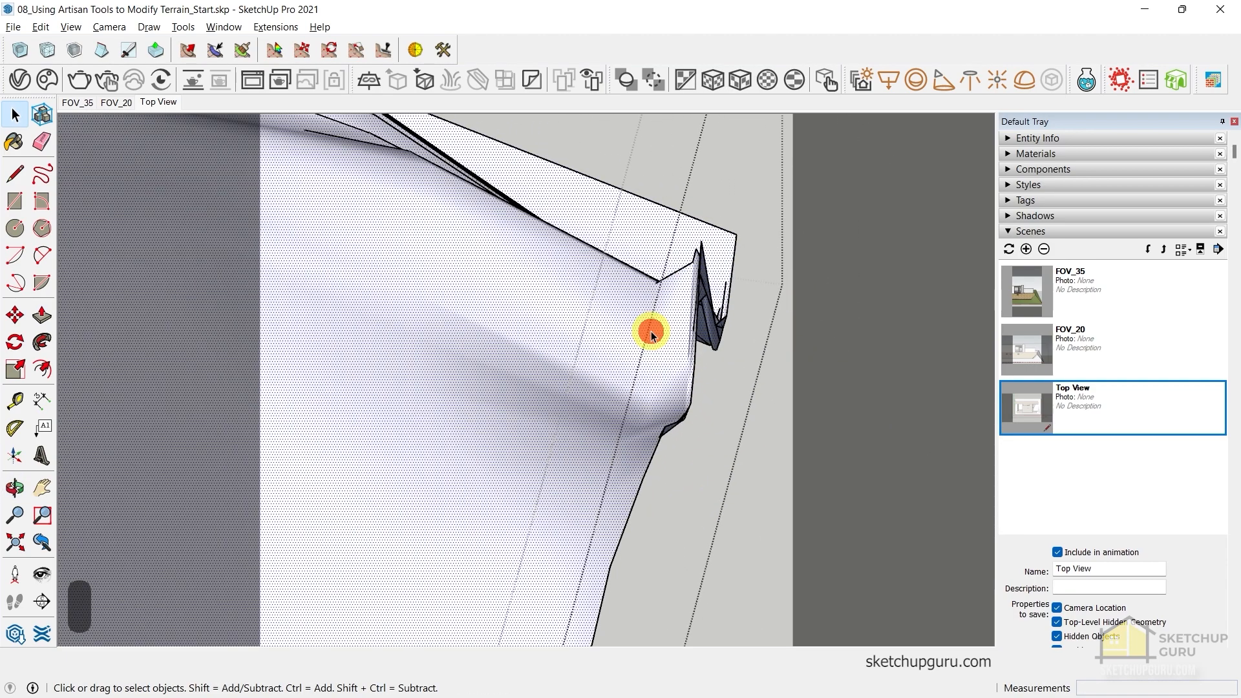
{"action": "left_click", "coordinate": [651, 331]}
{"action": "scroll", "coordinate": [647, 259], "scroll_direction": "down", "scroll_amount": 6}
{"action": "scroll", "coordinate": [662, 390], "scroll_direction": "up", "scroll_amount": 2}
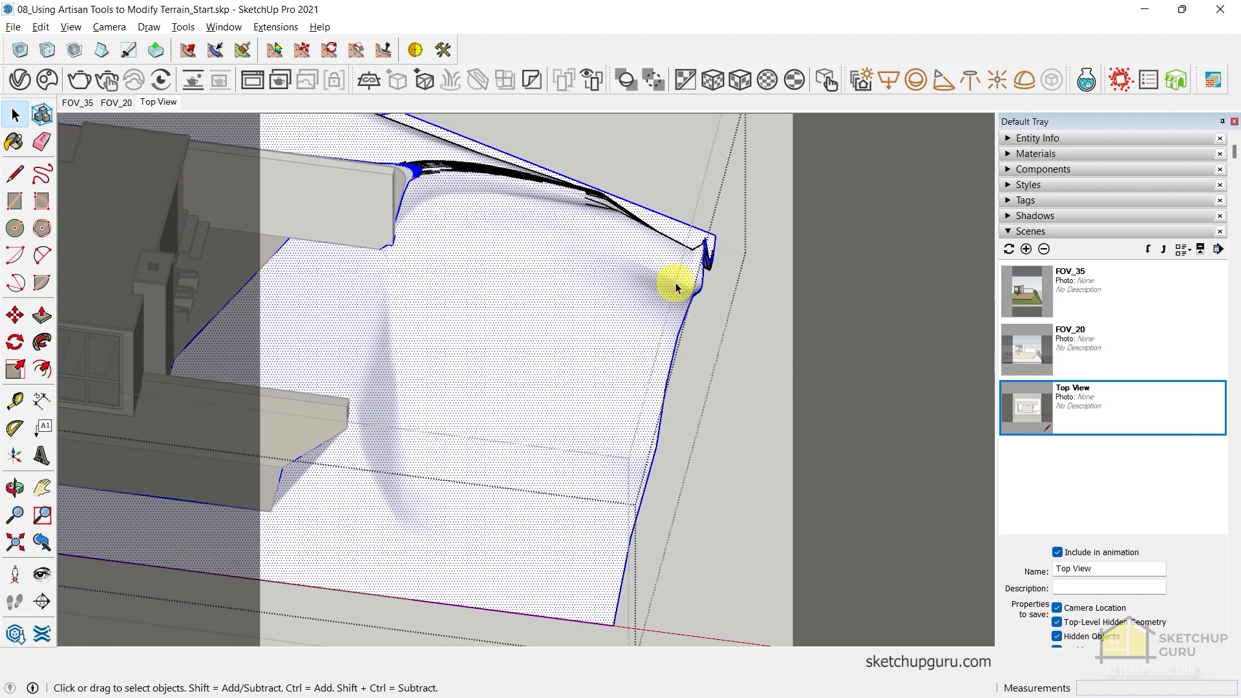
{"action": "scroll", "coordinate": [632, 291], "scroll_direction": "down", "scroll_amount": 2}
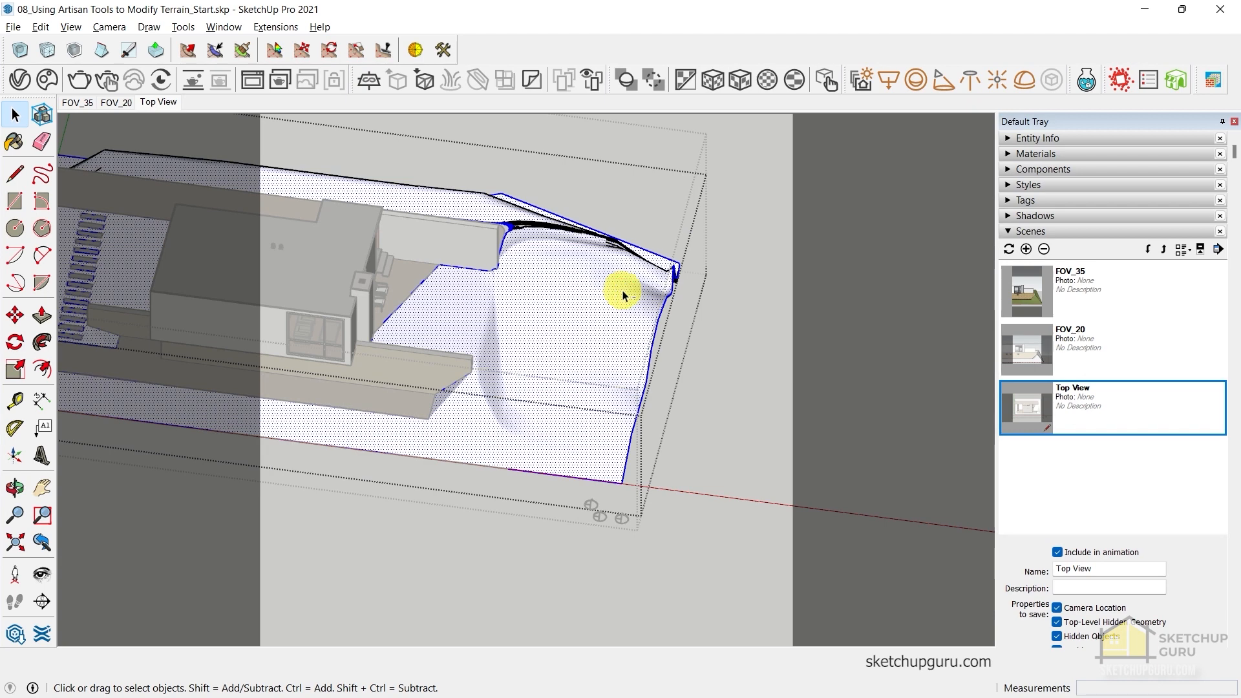
{"action": "left_click", "coordinate": [603, 298]}
{"action": "middle_click_drag", "start_coordinate": [674, 283], "coordinate": [587, 304]}
{"action": "left_click", "coordinate": [588, 304]}
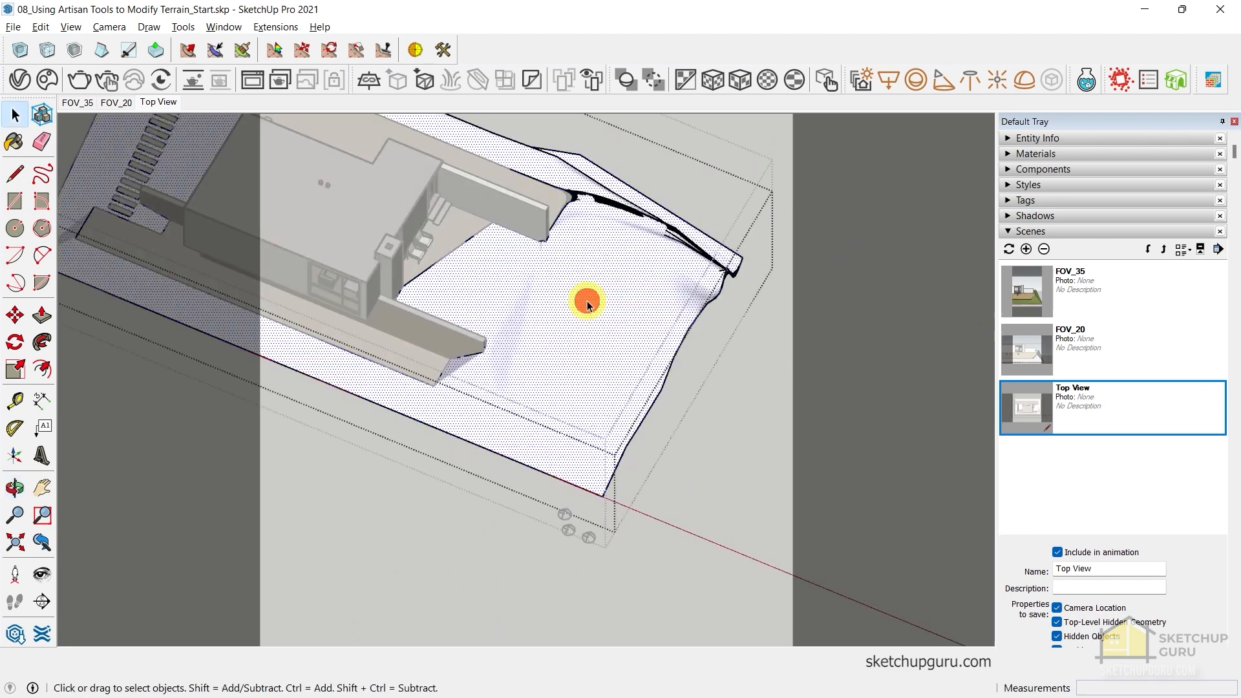
{"action": "left_click", "coordinate": [619, 286]}
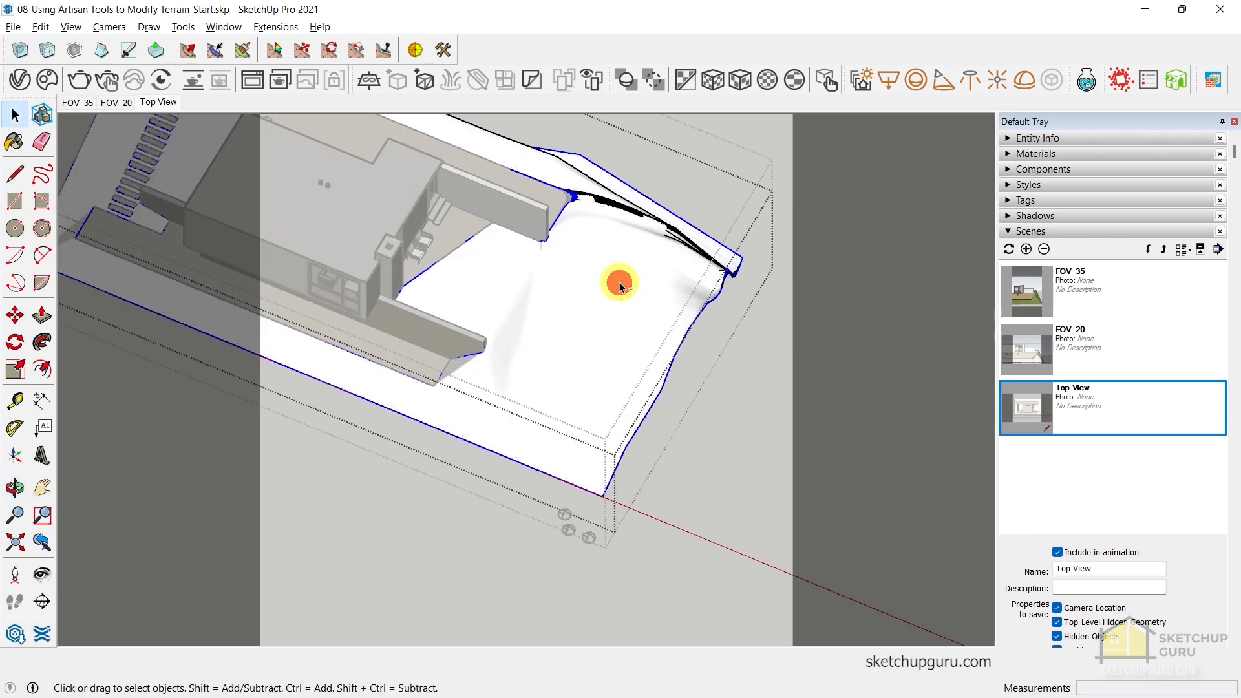
Crease the selected terrain edges with Artisan's Crease Selection, using the Crease operation and the Edges and Vertices scope
{"action": "left_click", "coordinate": [183, 26]}
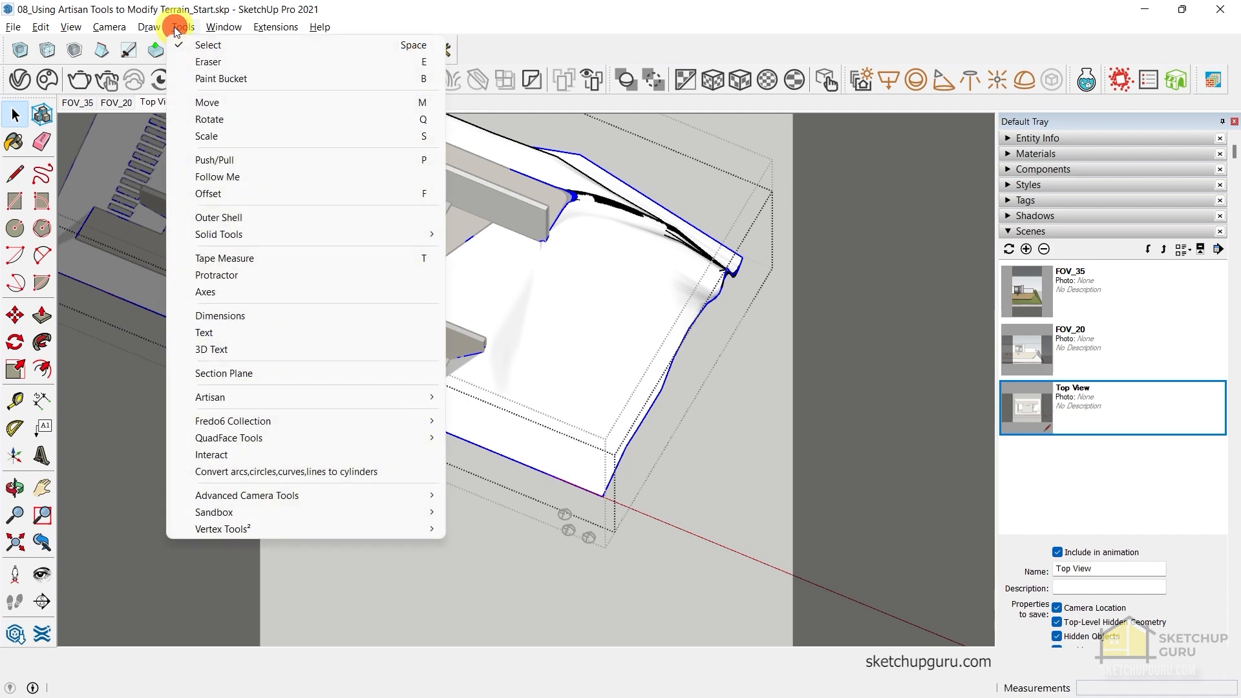
{"action": "left_click", "coordinate": [224, 397]}
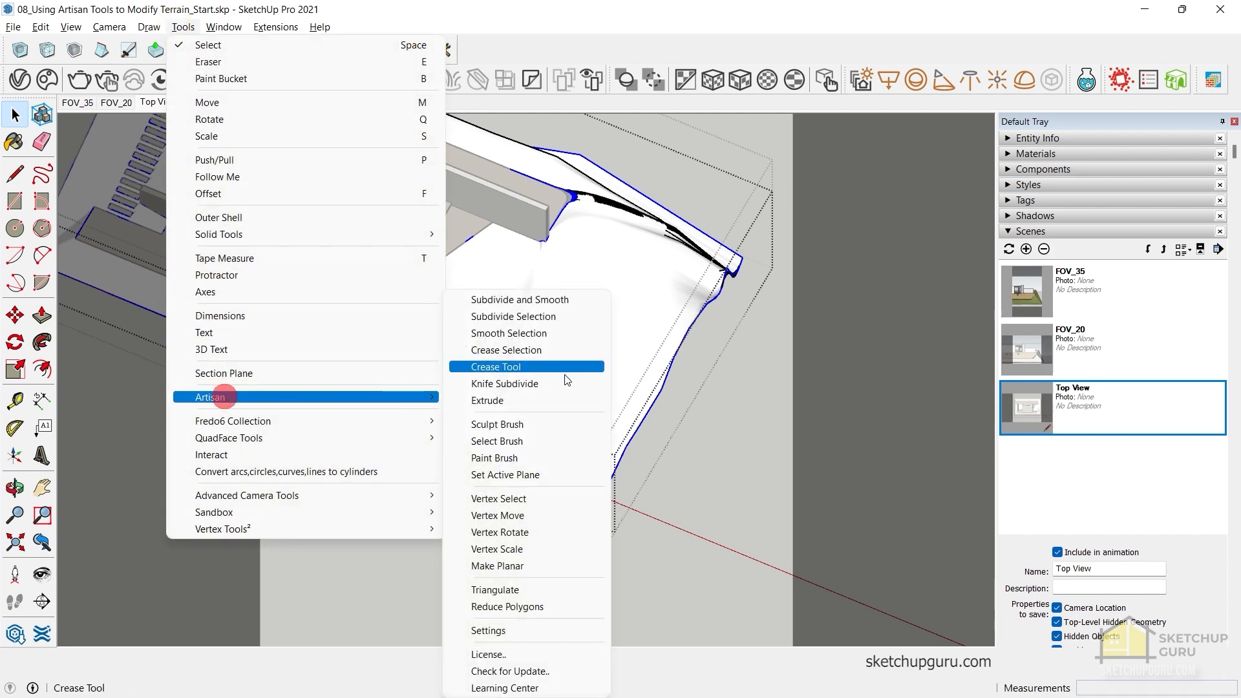
{"action": "left_click", "coordinate": [520, 353]}
{"action": "left_click", "coordinate": [656, 357]}
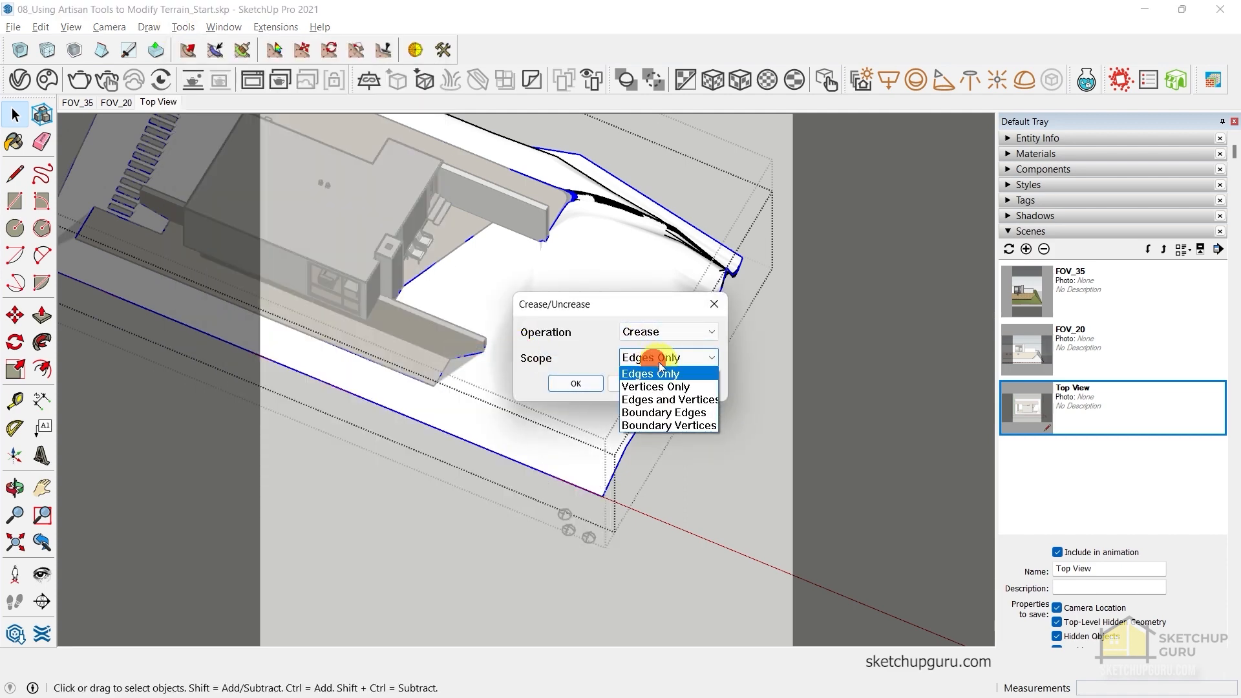
{"action": "left_click", "coordinate": [661, 399]}
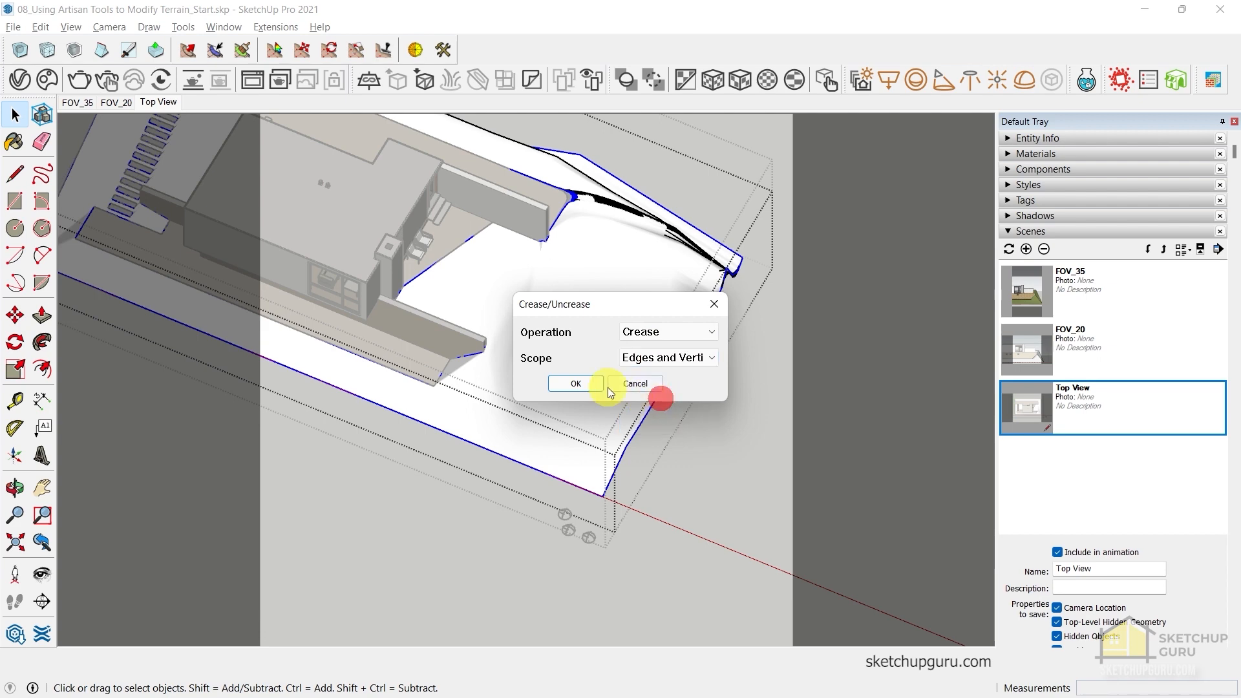
{"action": "left_click", "coordinate": [571, 384]}
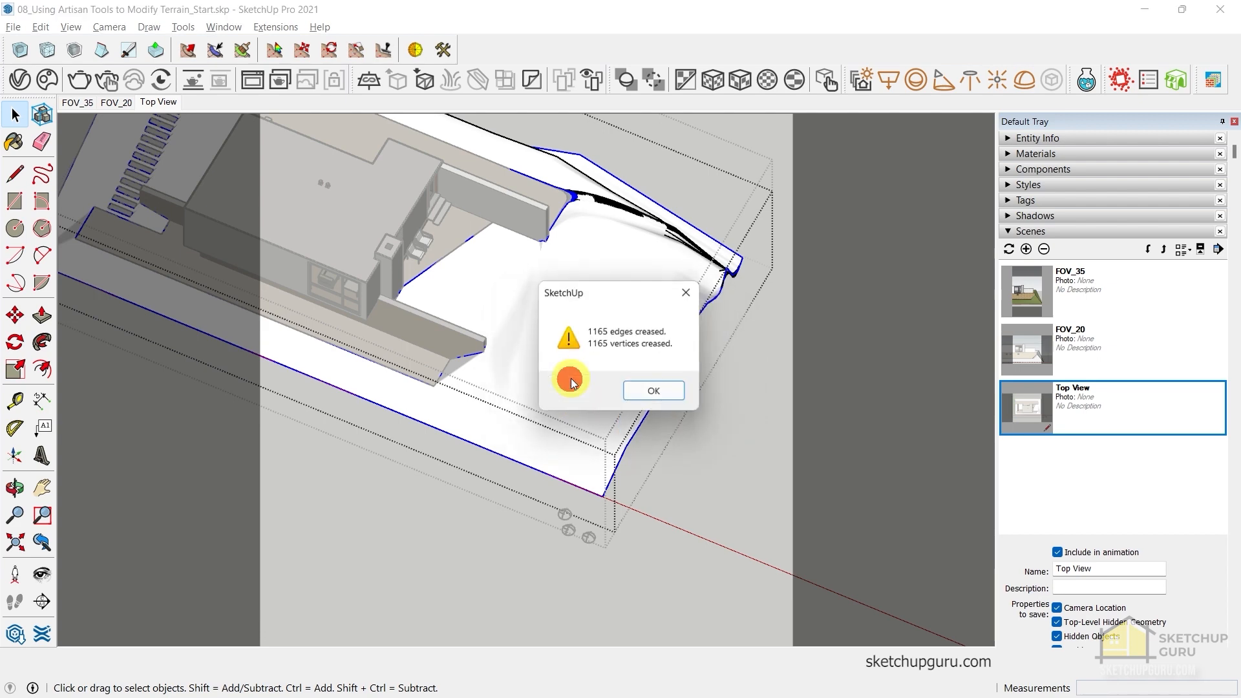
{"action": "left_click", "coordinate": [657, 388]}
{"action": "scroll", "coordinate": [676, 336], "scroll_direction": "up", "scroll_amount": 3}
{"action": "scroll", "coordinate": [679, 328], "scroll_direction": "up", "scroll_amount": 3}
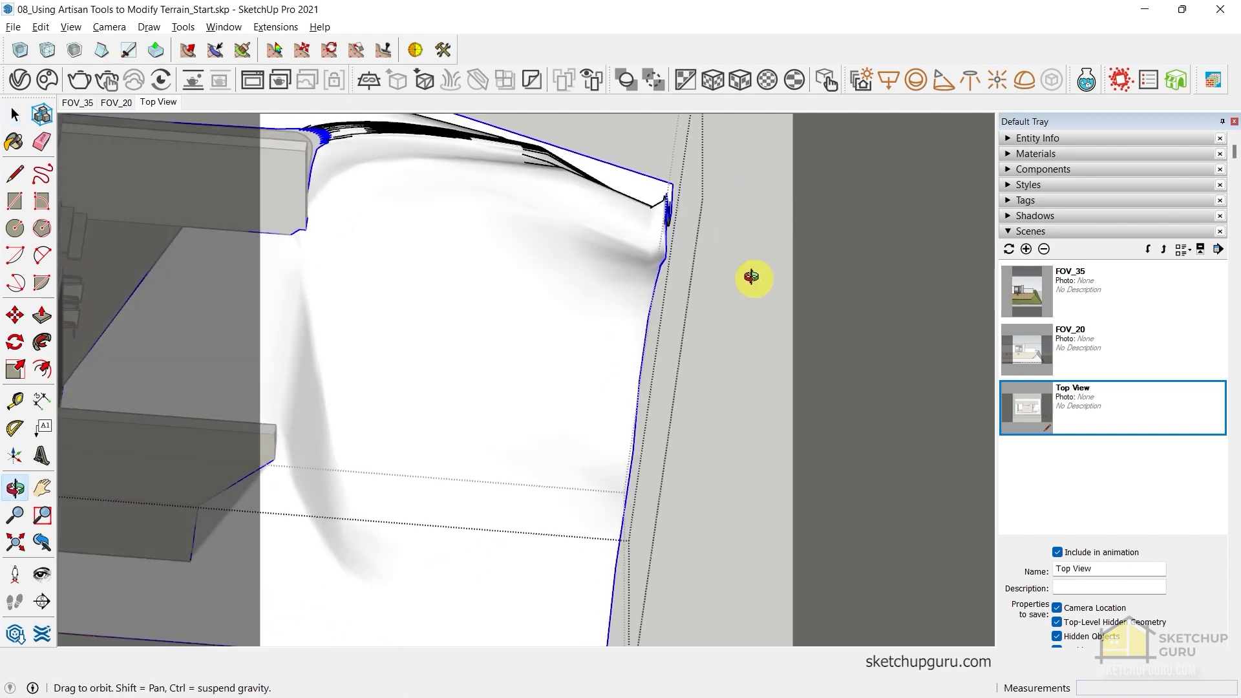
Start the Artisan brush in Smooth mode, enlarge its radius to about 3' 9 13/16" and lower its strength
{"action": "left_click", "coordinate": [191, 52]}
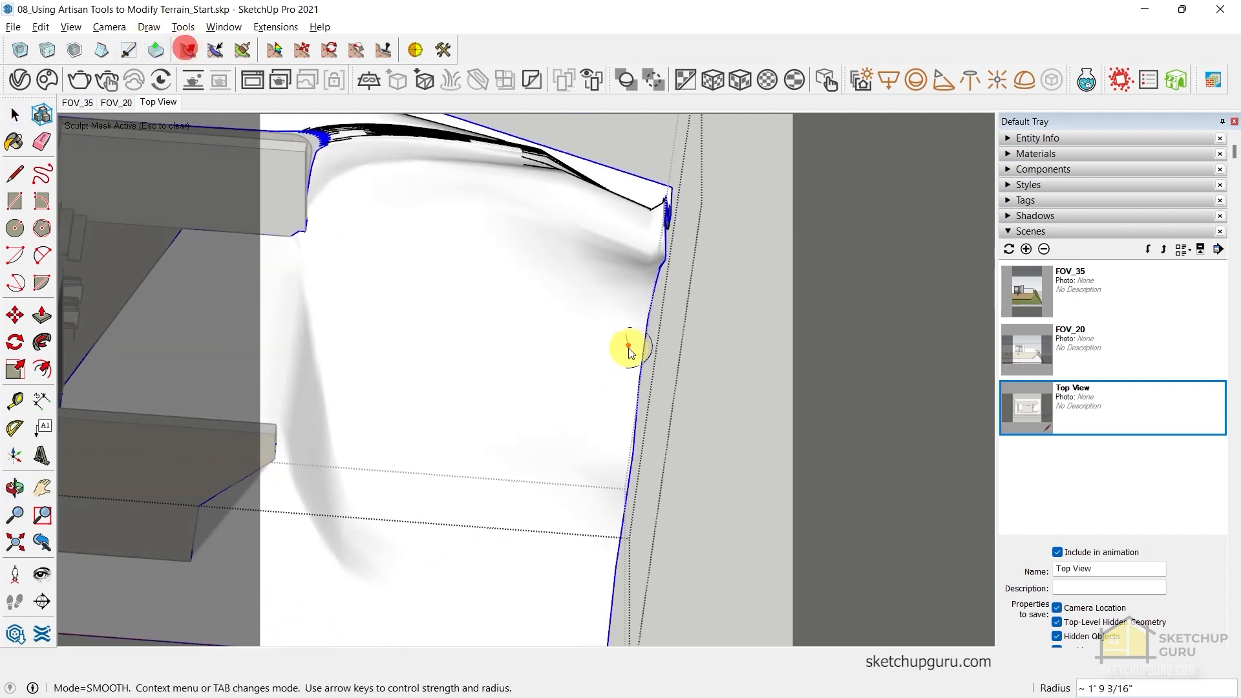
{"action": "key", "text": "Right"}
{"action": "key", "text": "Right"}
{"action": "key", "text": "Right"}
{"action": "key", "text": "Right"}
{"action": "key", "text": "Right"}
{"action": "key", "text": "Right"}
{"action": "key", "text": "Right"}
{"action": "key", "text": "Up"}
{"action": "key", "text": "Up"}
{"action": "key", "text": "Up"}
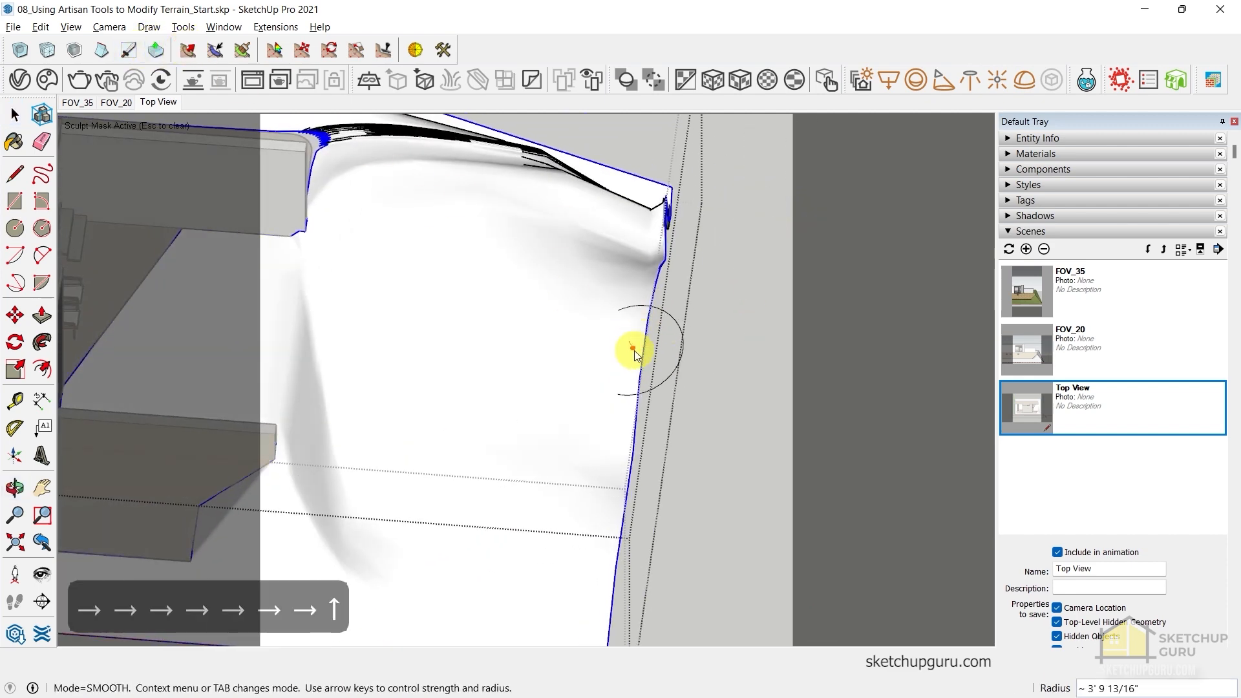
{"action": "key", "text": "Down"}
{"action": "key", "text": "Down"}
{"action": "key", "text": "Down"}
{"action": "key", "text": "Down"}
{"action": "key", "text": "Down"}
{"action": "key", "text": "Down"}
{"action": "key", "text": "Down"}
{"action": "key", "text": "Down"}
{"action": "key", "text": "Down"}
{"action": "mouse_move", "coordinate": [633, 362]}
{"action": "middle_mouse_down"}
{"action": "mouse_move", "coordinate": [654, 242]}
{"action": "mouse_move", "coordinate": [595, 407]}
{"action": "middle_mouse_up"}
Try the Smooth brush with the terrain surface selected as its mask, and undo the last two operations
{"action": "key", "text": "space"}
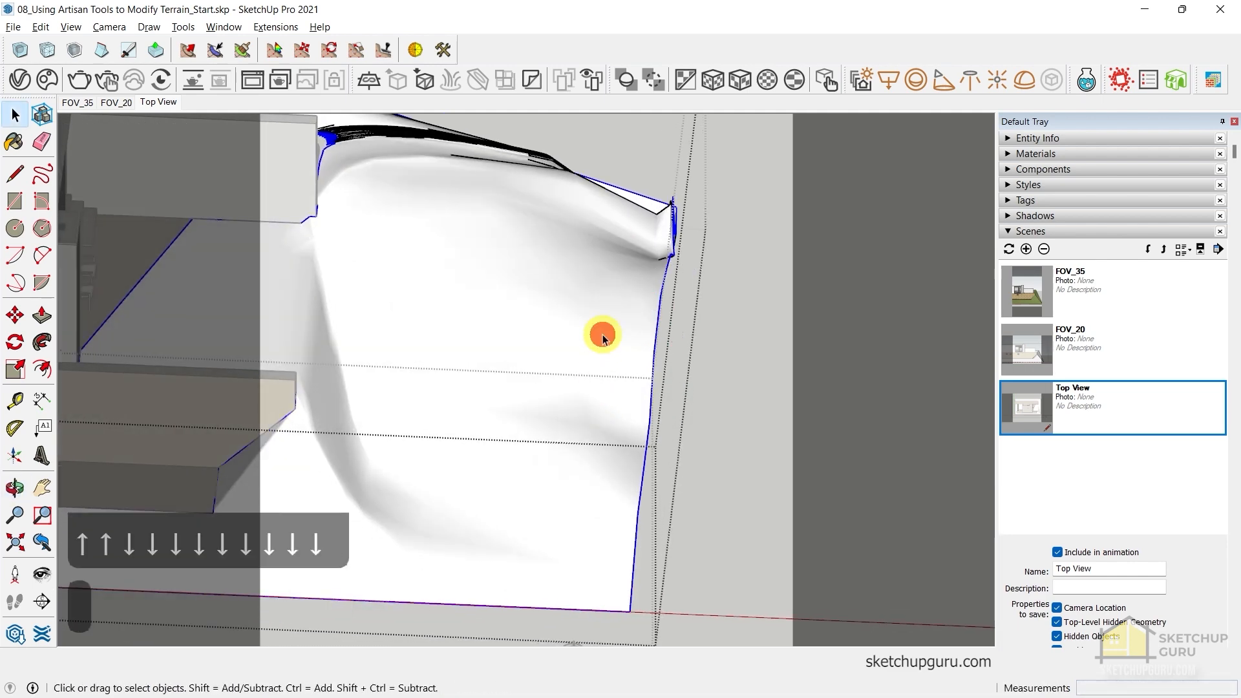
{"action": "left_click", "coordinate": [621, 300]}
{"action": "scroll", "coordinate": [623, 300], "scroll_direction": "up", "scroll_amount": 2}
{"action": "scroll", "coordinate": [637, 301], "scroll_direction": "down", "scroll_amount": 3}
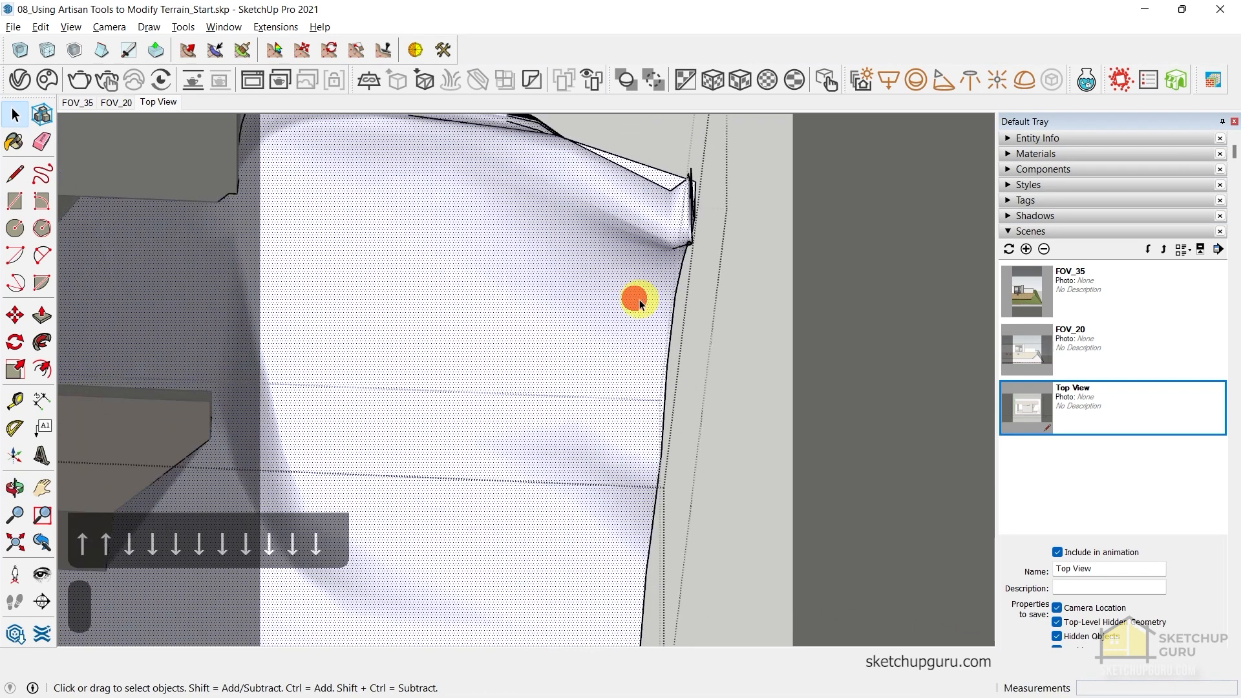
{"action": "left_click", "coordinate": [194, 50]}
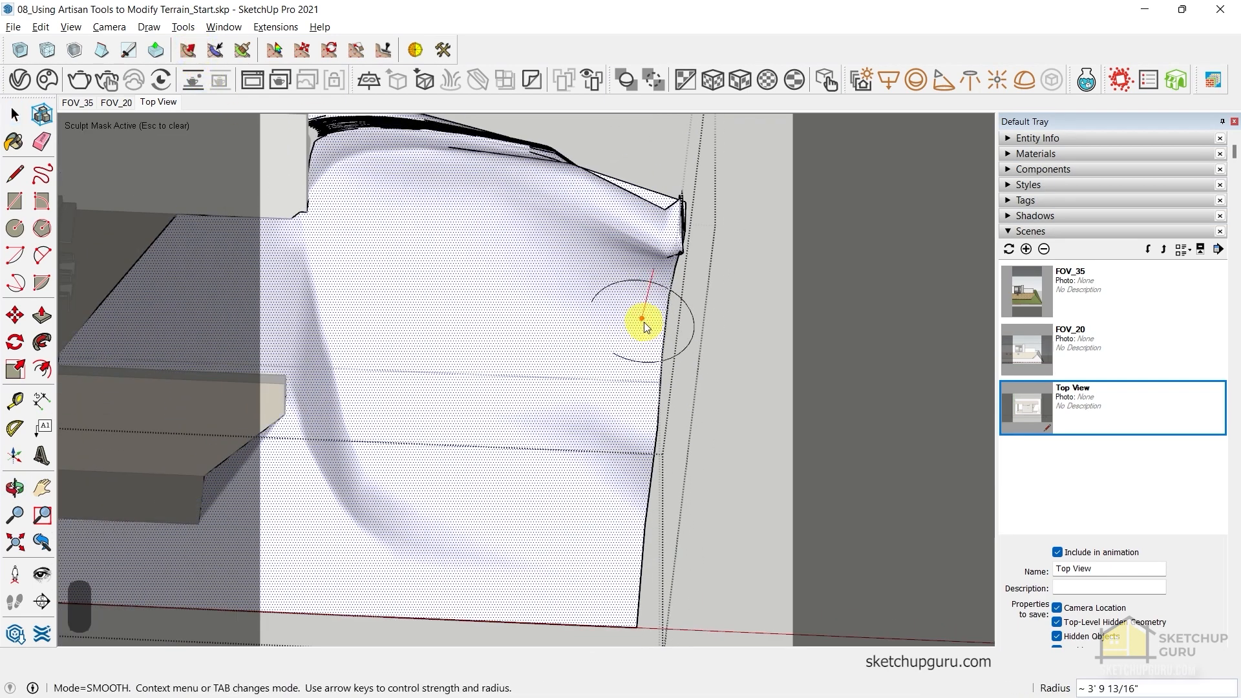
{"action": "key", "text": "ctrl+z"}
{"action": "key", "text": "ctrl+z"}
Try to sculpt the terrain near its outer edge with the brush in Sculpt mode, and undo the change
{"action": "right_click", "coordinate": [601, 364]}
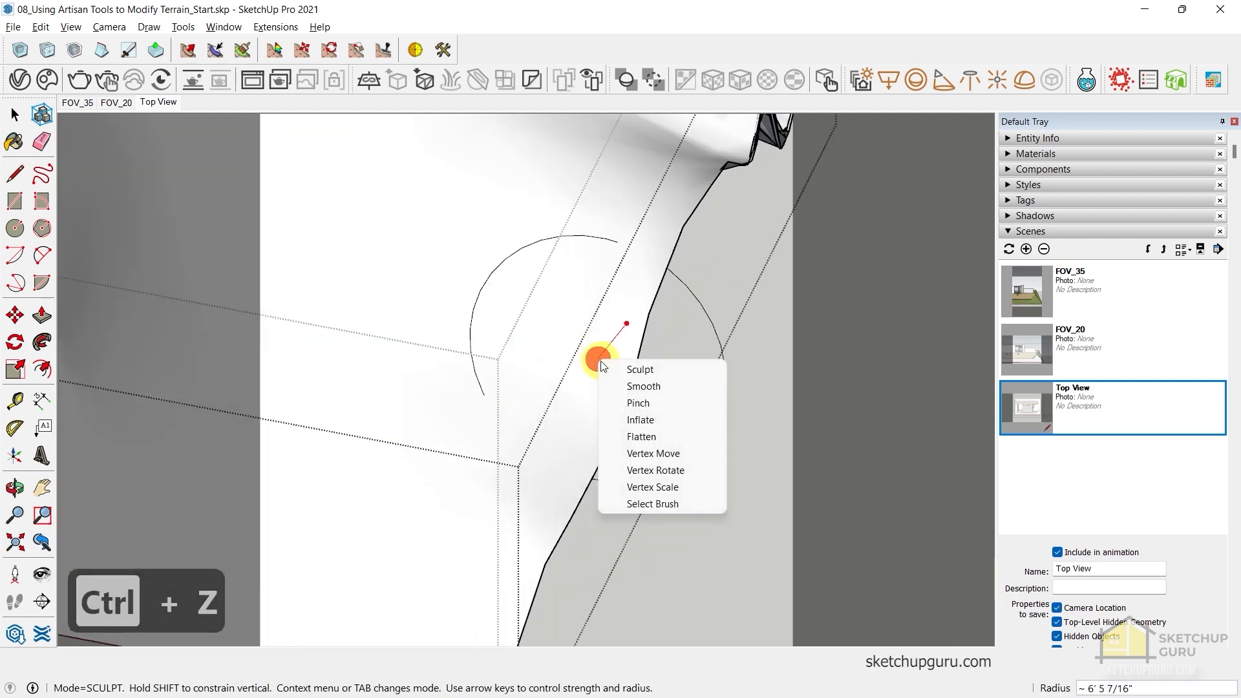
{"action": "left_click", "coordinate": [618, 367]}
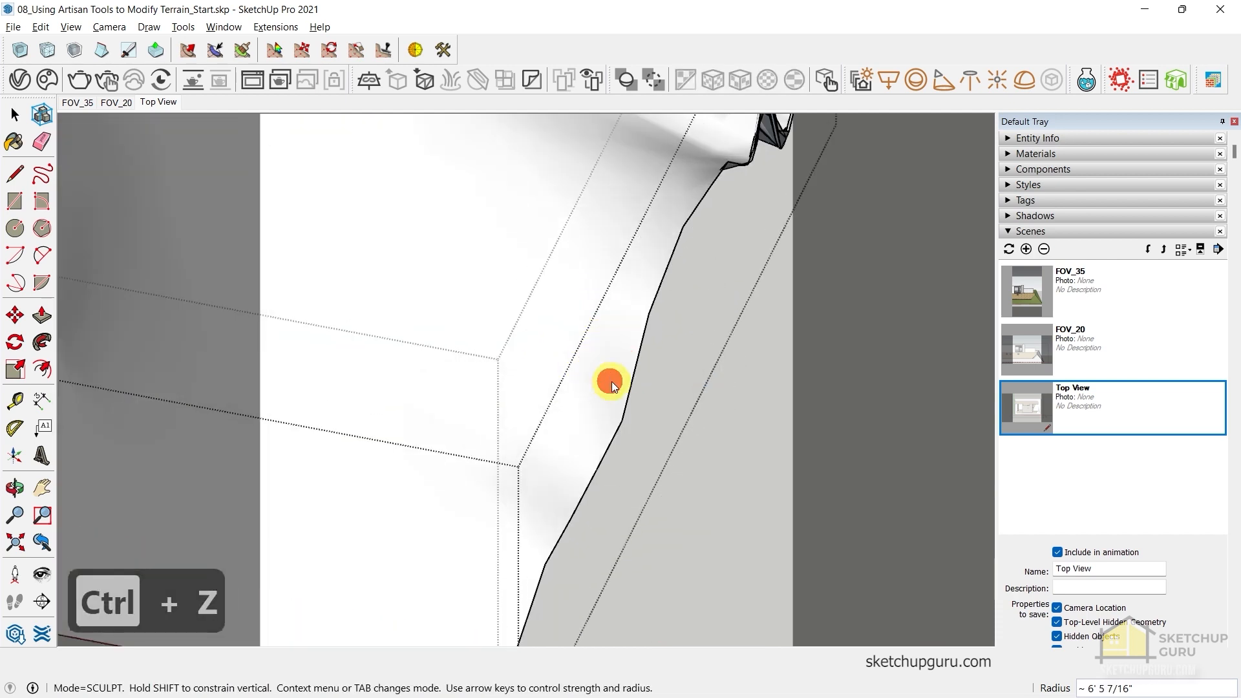
{"action": "mouse_move", "coordinate": [616, 424]}
{"action": "middle_mouse_down"}
{"action": "mouse_move", "coordinate": [610, 310]}
{"action": "mouse_move", "coordinate": [589, 399]}
{"action": "mouse_move", "coordinate": [533, 389]}
{"action": "middle_mouse_up"}
{"action": "mouse_move", "coordinate": [486, 366]}
{"action": "left_mouse_down"}
{"action": "mouse_move", "coordinate": [476, 397]}
{"action": "mouse_move", "coordinate": [463, 348]}
{"action": "left_mouse_up"}
{"action": "middle_click_drag", "start_coordinate": [485, 407], "coordinate": [457, 407]}
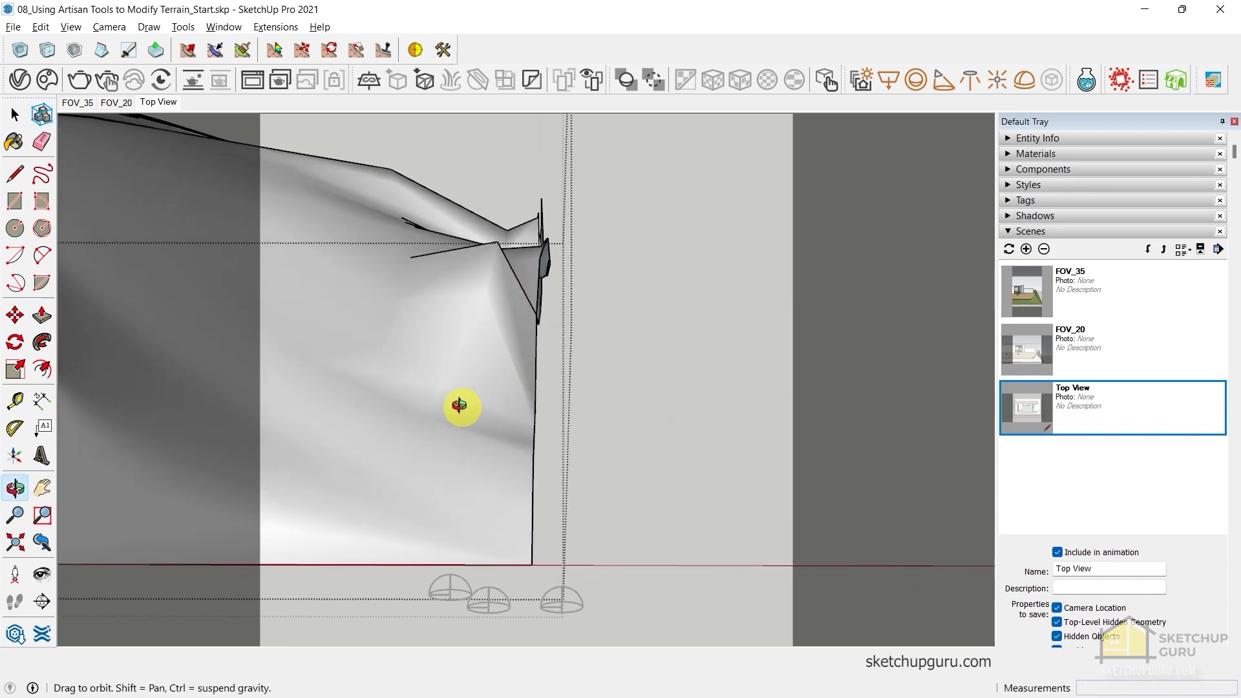
{"action": "key", "text": "ctrl+z"}
{"action": "key", "text": "ctrl+z"}
Switch the brush to Smooth mode and smooth the grass slope beside the upper retaining wall
{"action": "middle_click_drag", "start_coordinate": [485, 338], "coordinate": [432, 341]}
{"action": "right_click", "coordinate": [410, 228]}
{"action": "left_click", "coordinate": [443, 256]}
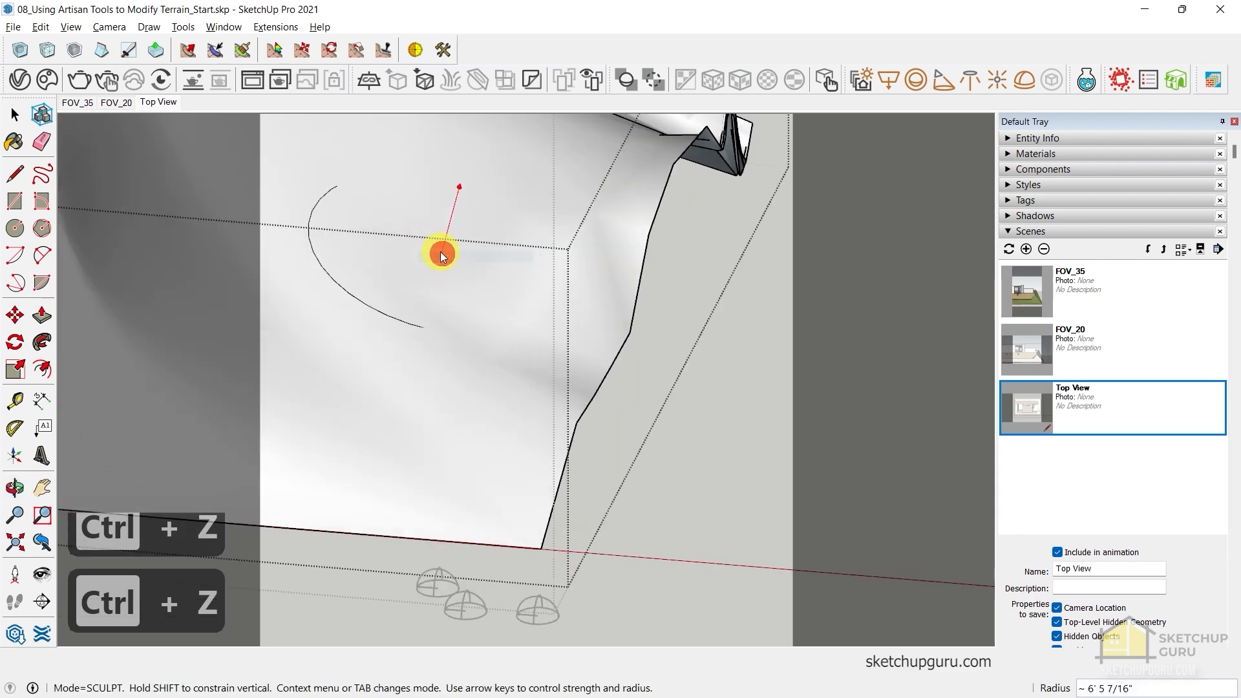
{"action": "middle_click_drag", "start_coordinate": [420, 240], "coordinate": [495, 384], "text": "shift"}
{"action": "scroll", "coordinate": [495, 384], "scroll_direction": "down", "scroll_amount": 2}
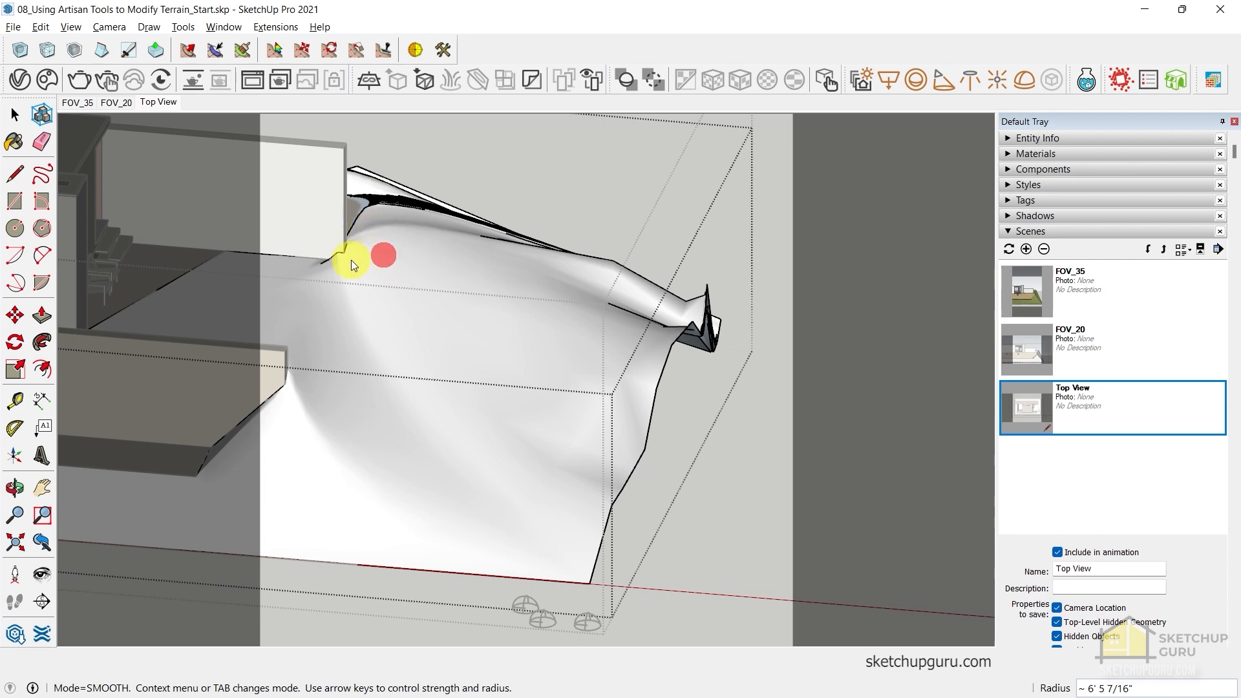
{"action": "middle_click_drag", "start_coordinate": [521, 305], "coordinate": [685, 386]}
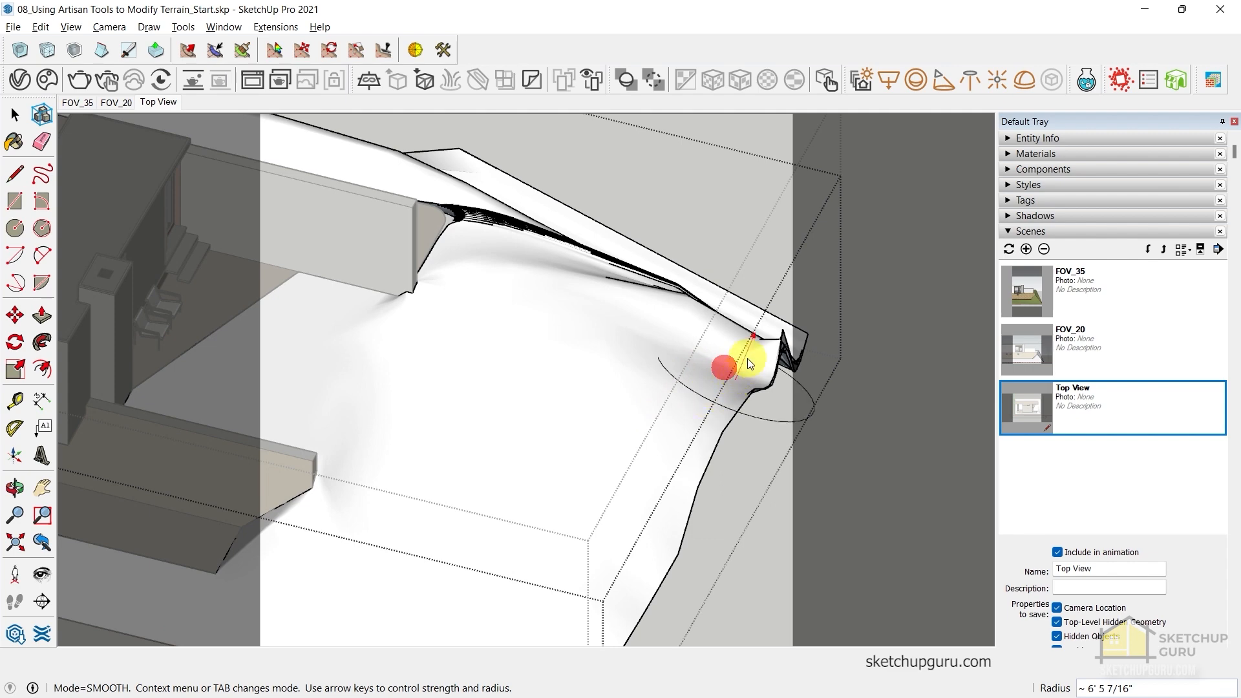
Smooth the folded terrain between the upper retaining wall's end and the far corner
{"action": "mouse_move", "coordinate": [753, 352]}
{"action": "middle_mouse_down"}
{"action": "mouse_move", "coordinate": [721, 353]}
{"action": "mouse_move", "coordinate": [726, 338]}
{"action": "mouse_move", "coordinate": [645, 521]}
{"action": "mouse_move", "coordinate": [588, 377]}
{"action": "middle_mouse_up"}
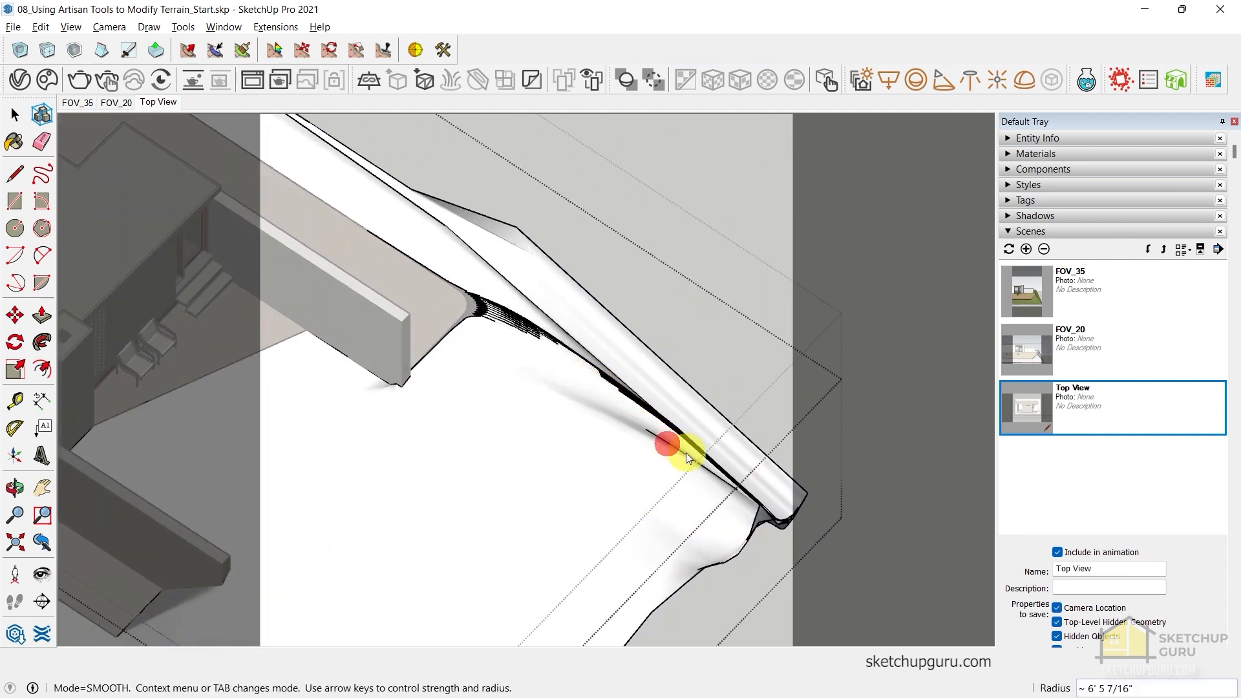
{"action": "middle_click_drag", "start_coordinate": [686, 453], "coordinate": [490, 443]}
{"action": "scroll", "coordinate": [518, 424], "scroll_direction": "down", "scroll_amount": 5}
{"action": "middle_click_drag", "start_coordinate": [534, 382], "coordinate": [895, 459]}
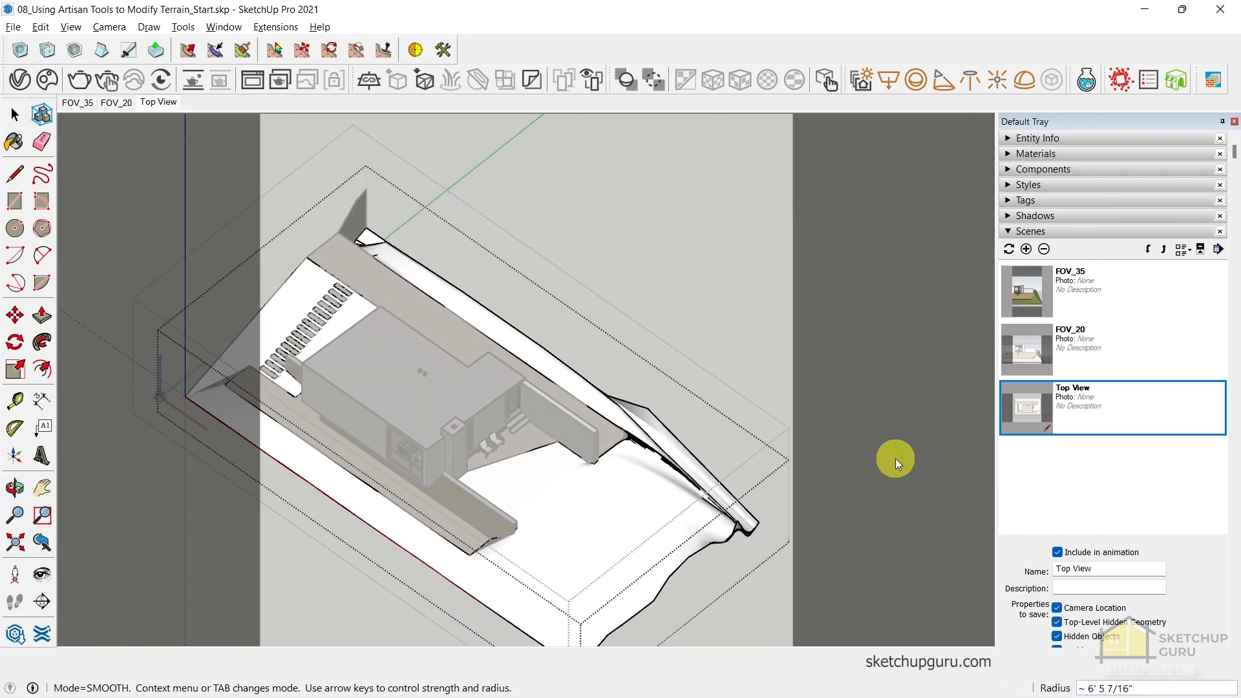
Try to smooth the terrain beside the end of the lower retaining wall, and undo the last stroke
{"action": "scroll", "coordinate": [632, 549], "scroll_direction": "up", "scroll_amount": 5}
{"action": "middle_click_drag", "start_coordinate": [631, 549], "coordinate": [833, 295]}
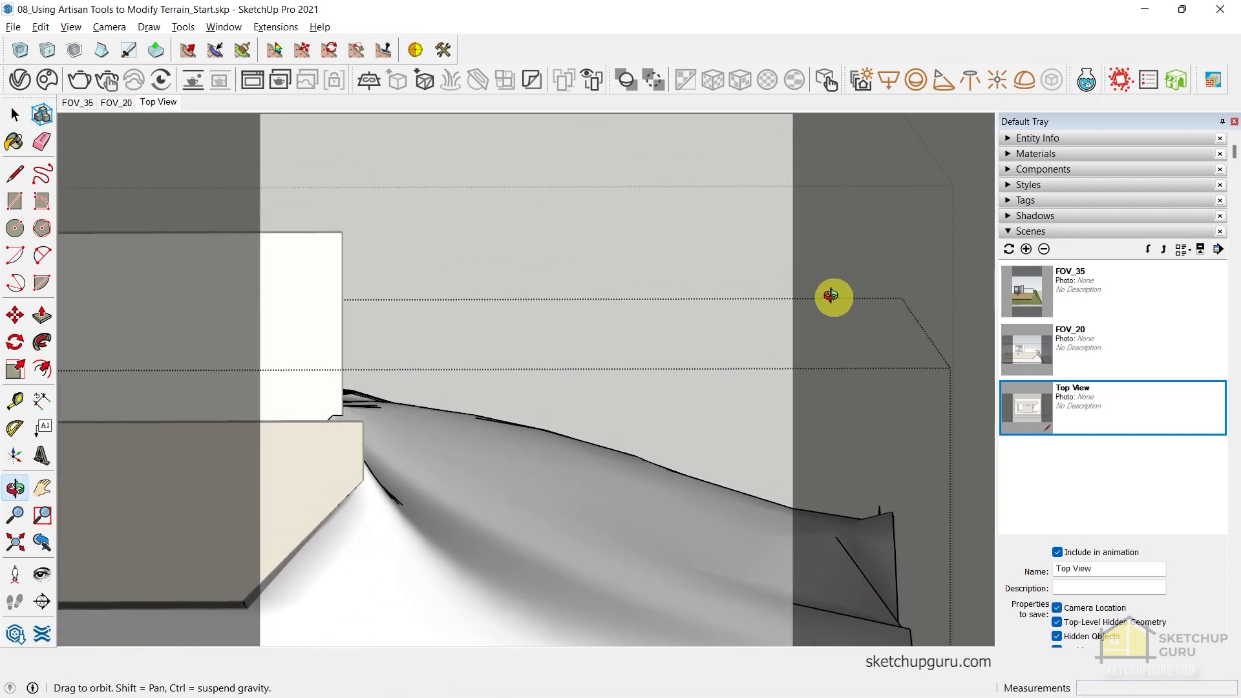
{"action": "middle_click_drag", "start_coordinate": [603, 416], "coordinate": [761, 389], "text": "shift"}
{"action": "scroll", "coordinate": [591, 460], "scroll_direction": "up", "scroll_amount": 3}
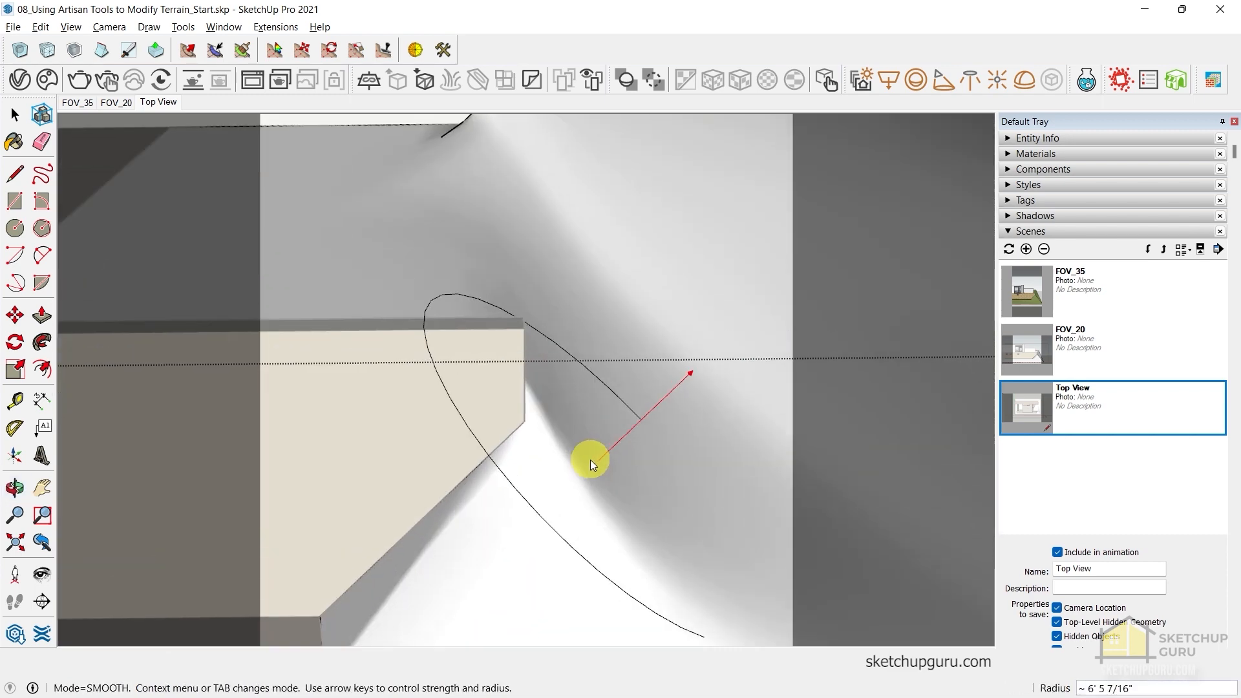
{"action": "middle_click_drag", "start_coordinate": [591, 459], "coordinate": [549, 403]}
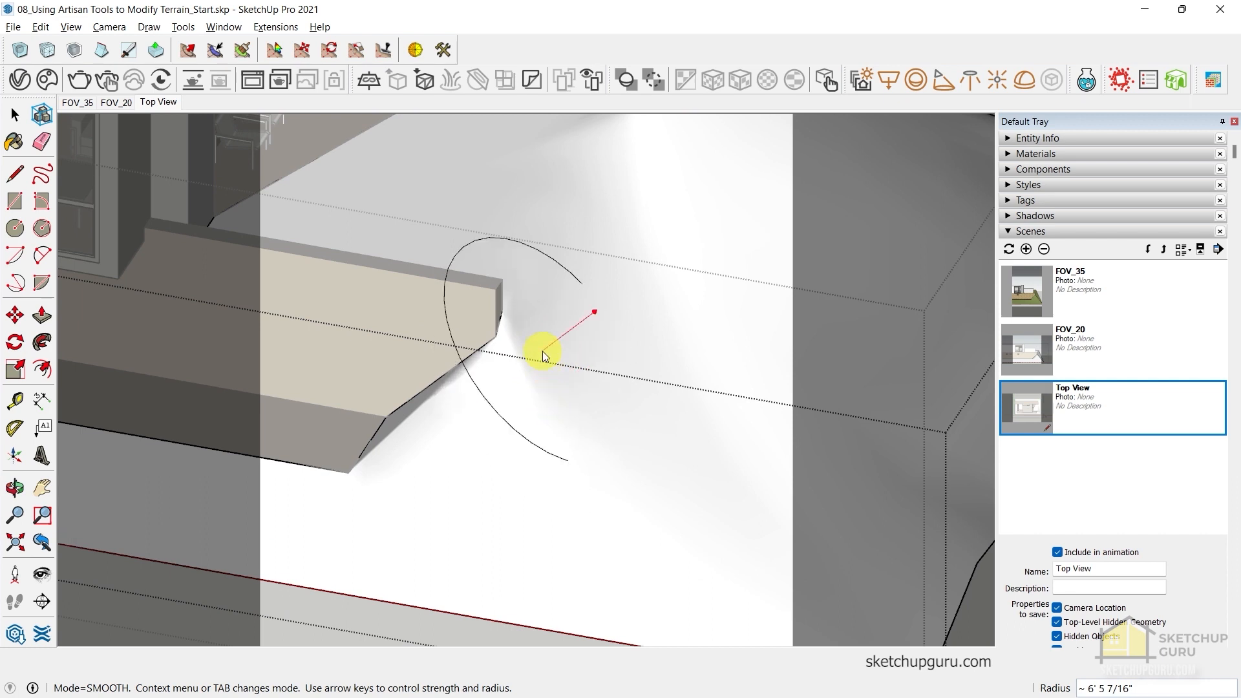
{"action": "mouse_move", "coordinate": [546, 368]}
{"action": "left_mouse_down"}
{"action": "mouse_move", "coordinate": [587, 403]}
{"action": "mouse_move", "coordinate": [555, 434]}
{"action": "left_mouse_up"}
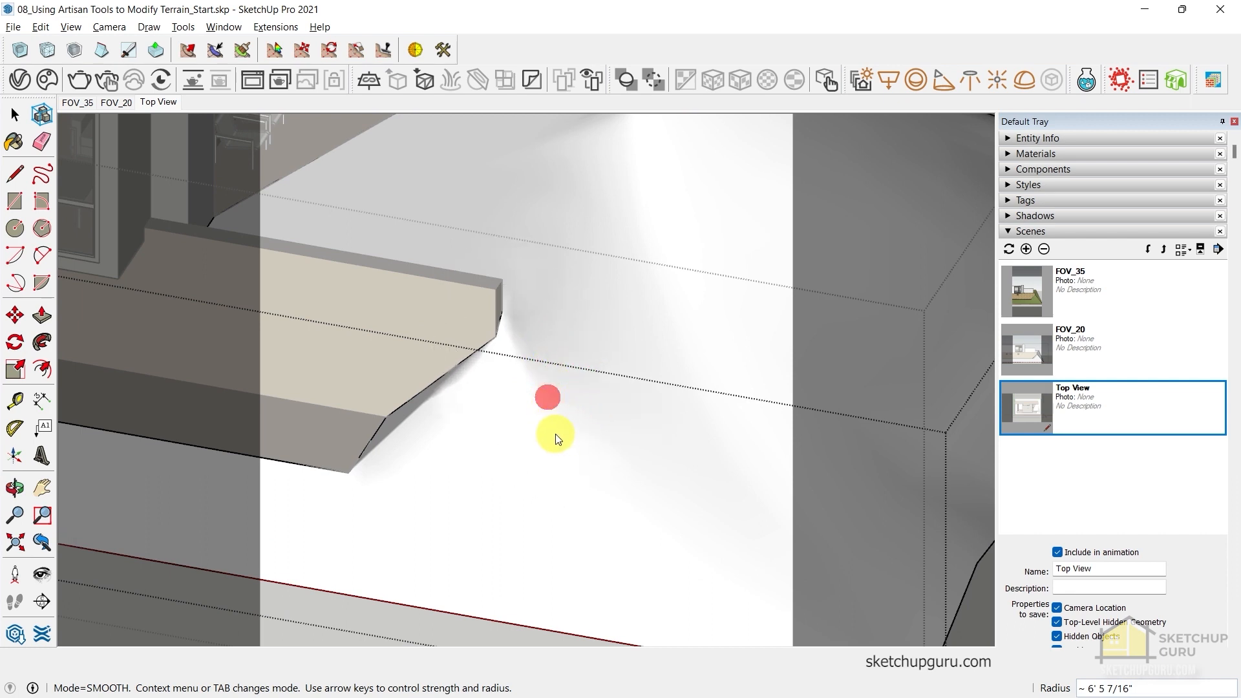
{"action": "mouse_move", "coordinate": [425, 458]}
{"action": "middle_mouse_down"}
{"action": "mouse_move", "coordinate": [627, 340]}
{"action": "mouse_move", "coordinate": [900, 338]}
{"action": "middle_mouse_up"}
{"action": "key", "text": "ctrl+z"}
Reduce the smoothing brush's radius to about 1' 2 3/8" at the lower retaining wall's base corner
{"action": "scroll", "coordinate": [609, 326], "scroll_direction": "down", "scroll_amount": 1}
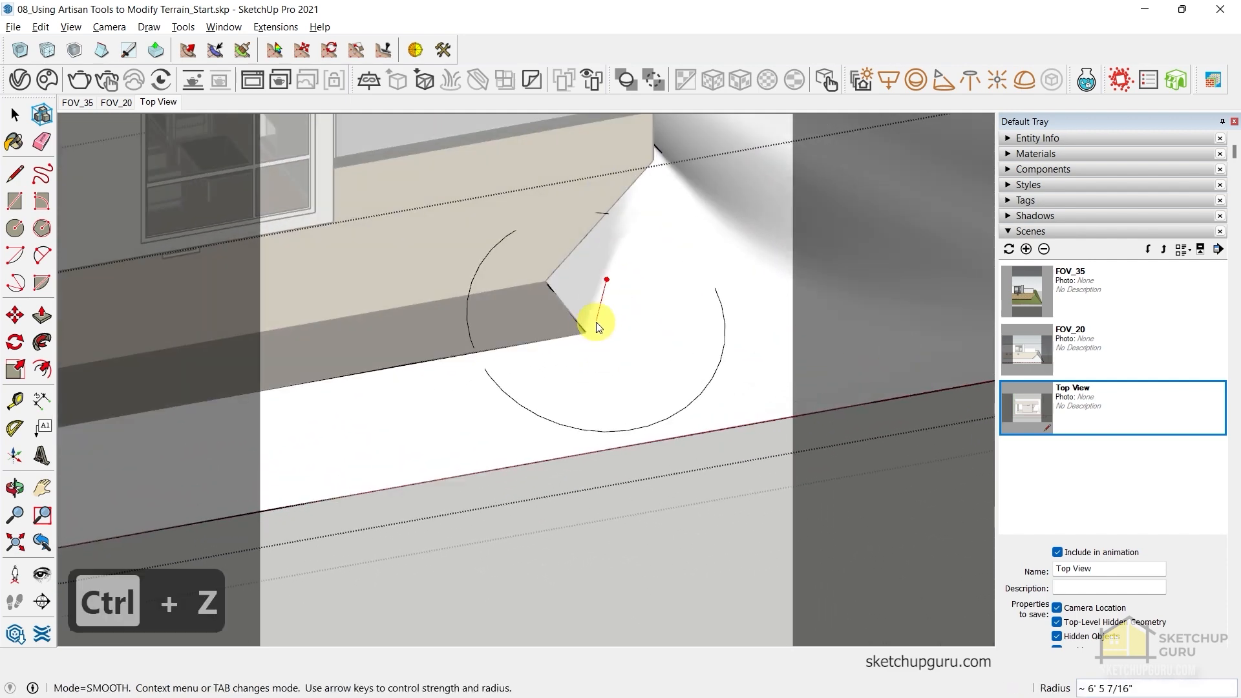
{"action": "scroll", "coordinate": [597, 319], "scroll_direction": "up", "scroll_amount": 2}
{"action": "key", "text": "Left"}
{"action": "key", "text": "Left"}
{"action": "key", "text": "Left"}
{"action": "key", "text": "Left"}
{"action": "key", "text": "Left"}
{"action": "key", "text": "Left"}
{"action": "key", "text": "Left"}
{"action": "key", "text": "Left"}
{"action": "key", "text": "Left"}
{"action": "key", "text": "Left"}
{"action": "key", "text": "Left"}
{"action": "key", "text": "Left"}
{"action": "key", "text": "Left"}
{"action": "key", "text": "Left"}
{"action": "key", "text": "Left"}
{"action": "key", "text": "Left"}
{"action": "key", "text": "Left"}
{"action": "key", "text": "Left"}
Try a small smoothing stroke on the terrain beside the lower retaining wall's base corner, and undo it
{"action": "left_click_drag", "start_coordinate": [615, 297], "coordinate": [701, 197]}
{"action": "key", "text": "ctrl+z"}
{"action": "key", "text": "ctrl+z"}
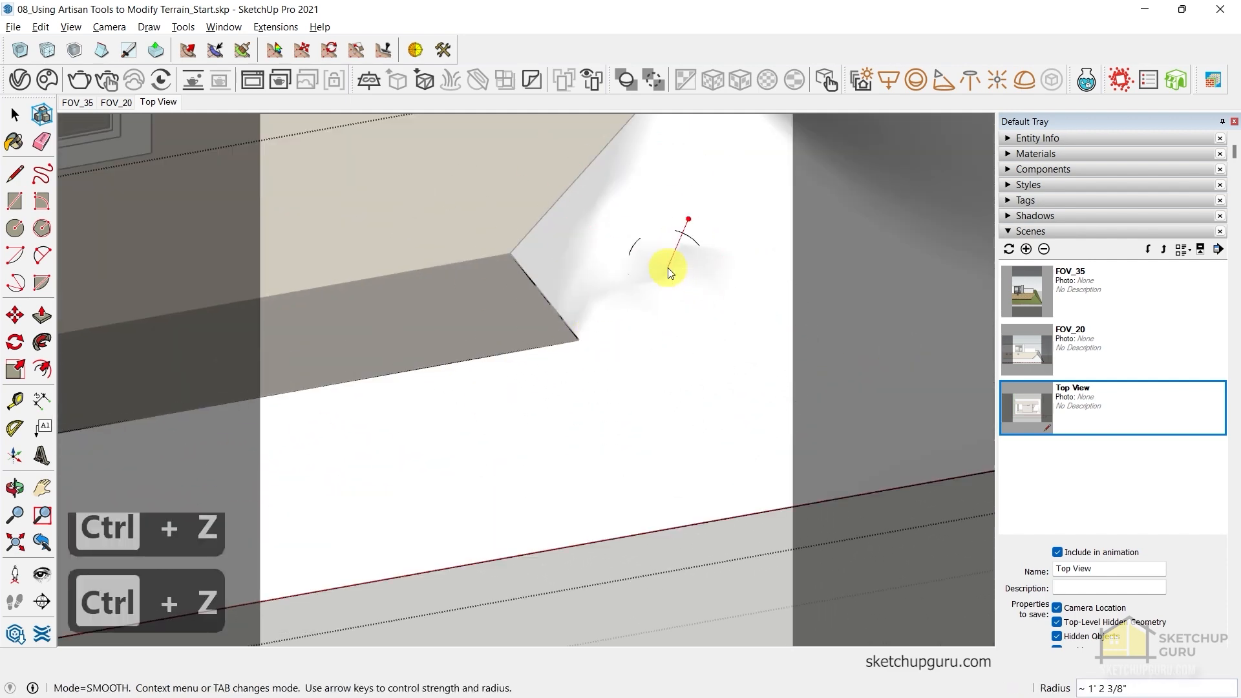
Reduce the Artisan smoothing brush's radius further at the lower retaining wall's base corner
{"action": "key", "text": "Down"}
{"action": "key", "text": "Down"}
{"action": "key", "text": "Down"}
{"action": "key", "text": "Down"}
{"action": "key", "text": "Down"}
{"action": "key", "text": "Down"}
{"action": "key", "text": "Down"}
{"action": "key", "text": "Down"}
{"action": "key", "text": "Down"}
{"action": "key", "text": "Down"}
{"action": "key", "text": "Down"}
{"action": "key", "text": "Down"}
{"action": "key", "text": "Down"}
{"action": "key", "text": "Down"}
{"action": "key", "text": "Down"}
{"action": "key", "text": "Down"}
{"action": "key", "text": "Down"}
{"action": "key", "text": "Down"}
{"action": "middle_click_drag", "start_coordinate": [624, 319], "coordinate": [637, 364]}
{"action": "scroll", "coordinate": [773, 304], "scroll_direction": "up", "scroll_amount": 6}
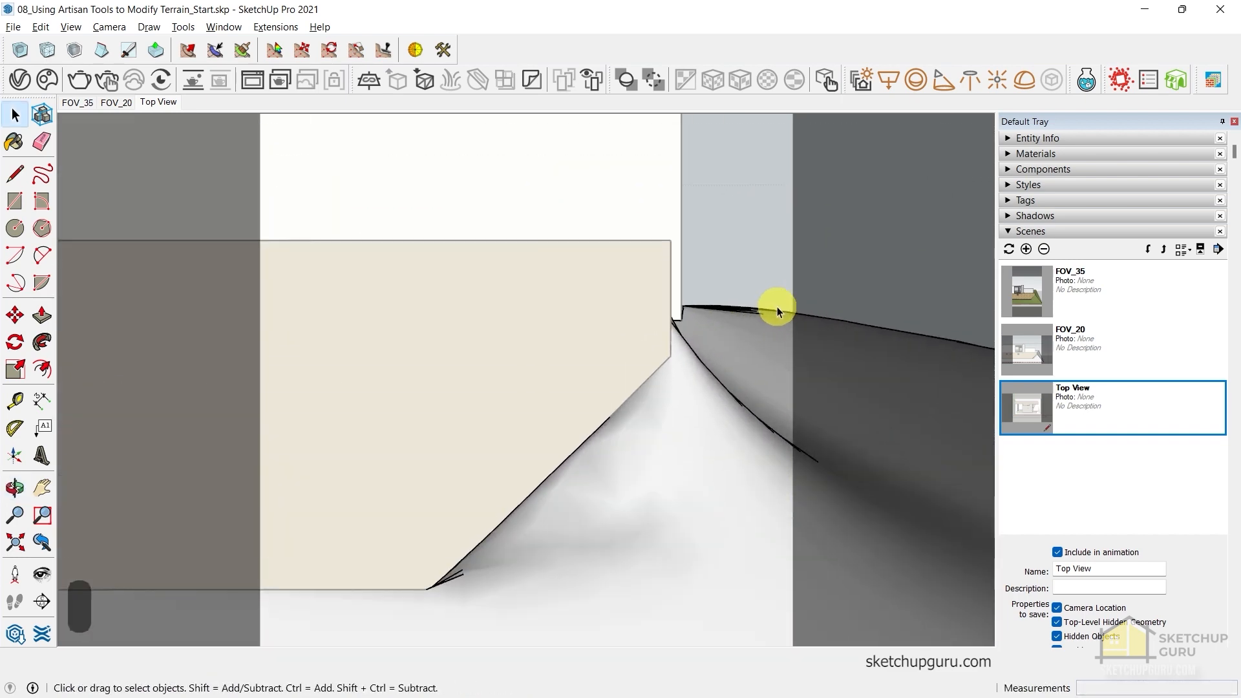
View the terrain beside the retaining walls and switch to the FOV_20 scene
{"action": "middle_click_drag", "start_coordinate": [773, 305], "coordinate": [487, 247]}
{"action": "left_click", "coordinate": [117, 102]}
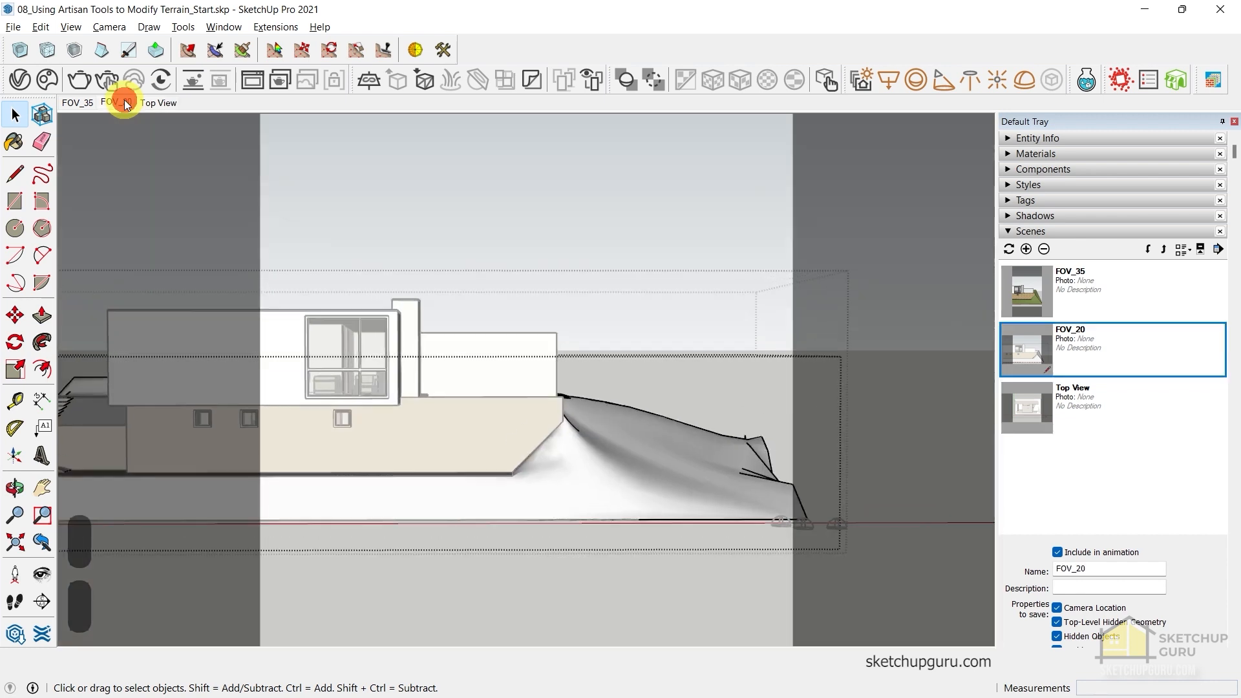
{"action": "key", "text": "Escape"}
{"action": "key", "text": "Escape"}
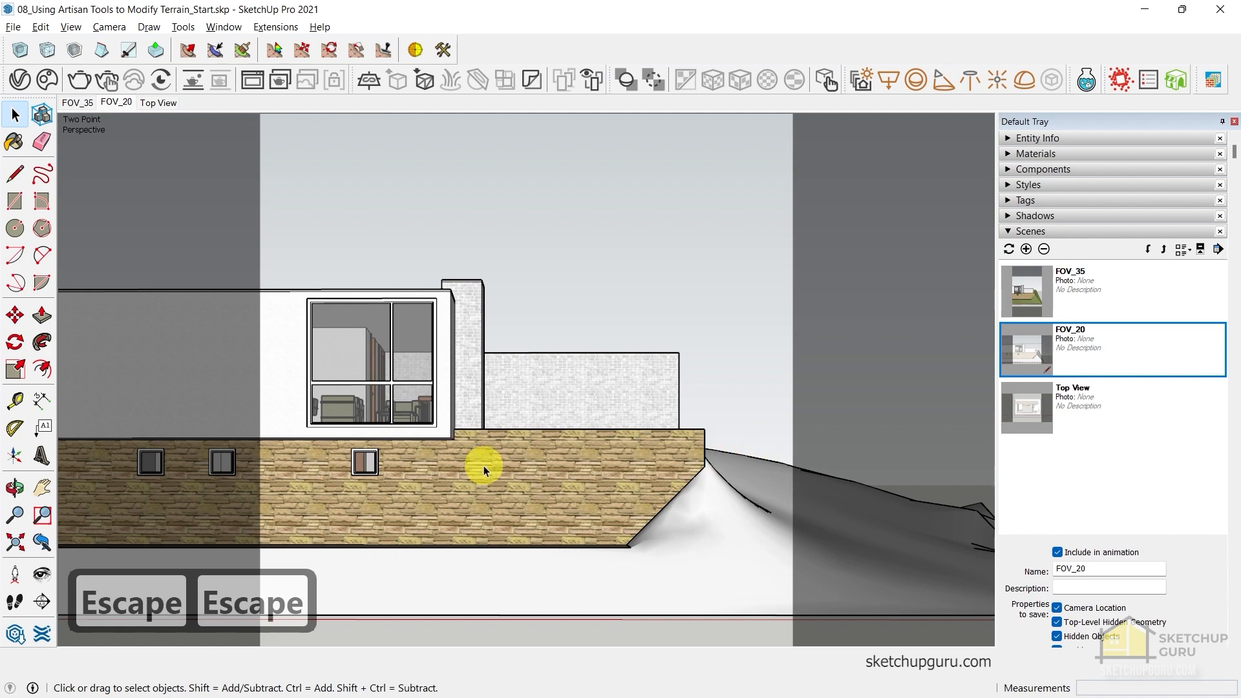
Draw an 8' wide rectangle along the terrain's long front edge, from its near corner to beyond its far corner
{"action": "middle_click_drag", "start_coordinate": [483, 466], "coordinate": [731, 378]}
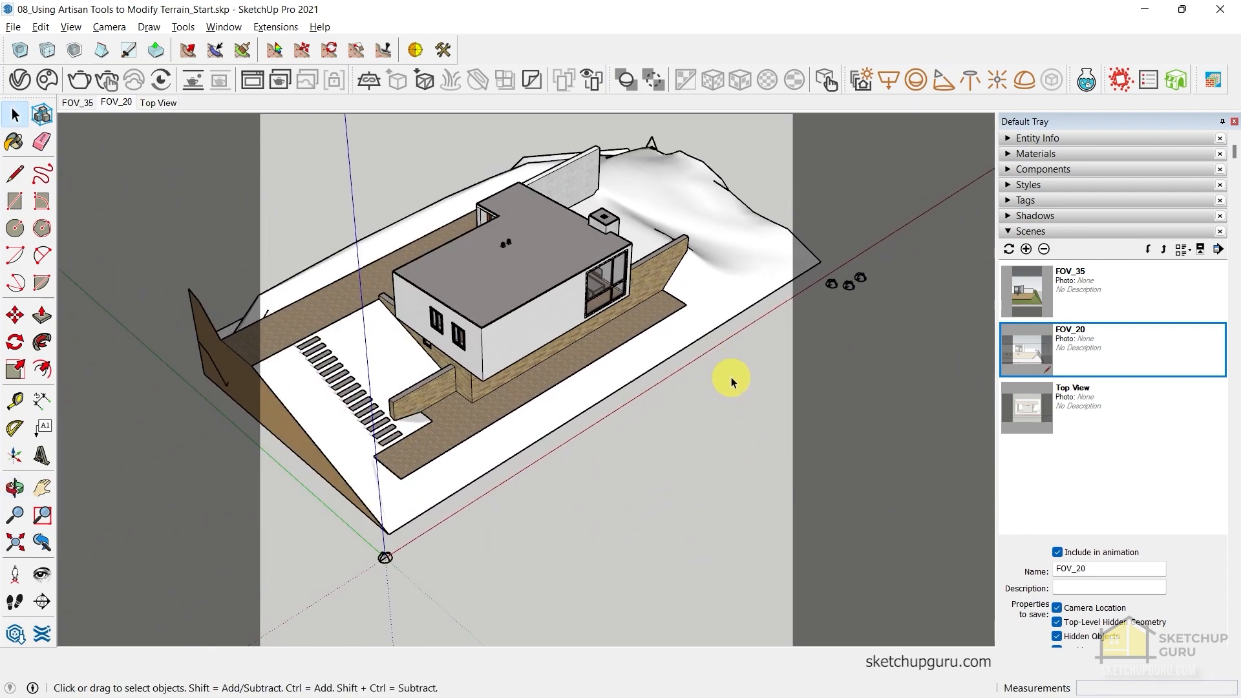
{"action": "scroll", "coordinate": [722, 385], "scroll_direction": "up", "scroll_amount": 2}
{"action": "scroll", "coordinate": [721, 385], "scroll_direction": "down", "scroll_amount": 1}
{"action": "key", "text": "r"}
{"action": "scroll", "coordinate": [509, 446], "scroll_direction": "down", "scroll_amount": 1}
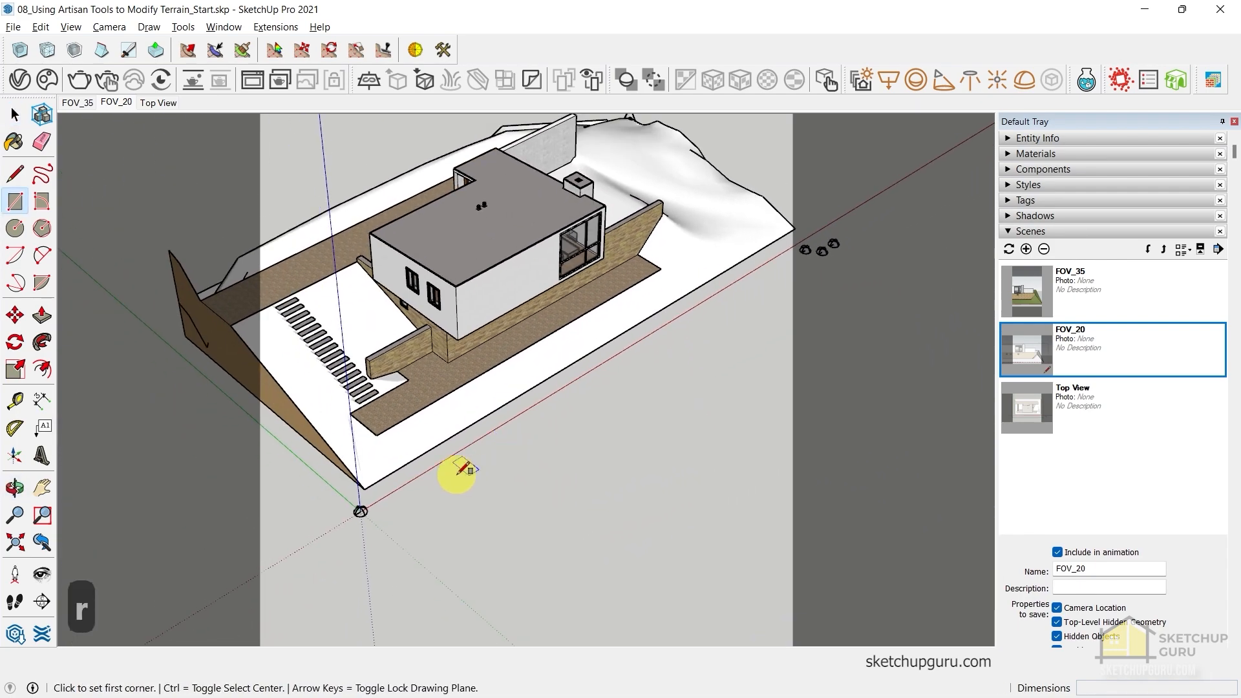
{"action": "scroll", "coordinate": [452, 478], "scroll_direction": "up", "scroll_amount": 2}
{"action": "scroll", "coordinate": [632, 444], "scroll_direction": "down", "scroll_amount": 2}
{"action": "scroll", "coordinate": [440, 473], "scroll_direction": "up", "scroll_amount": 4}
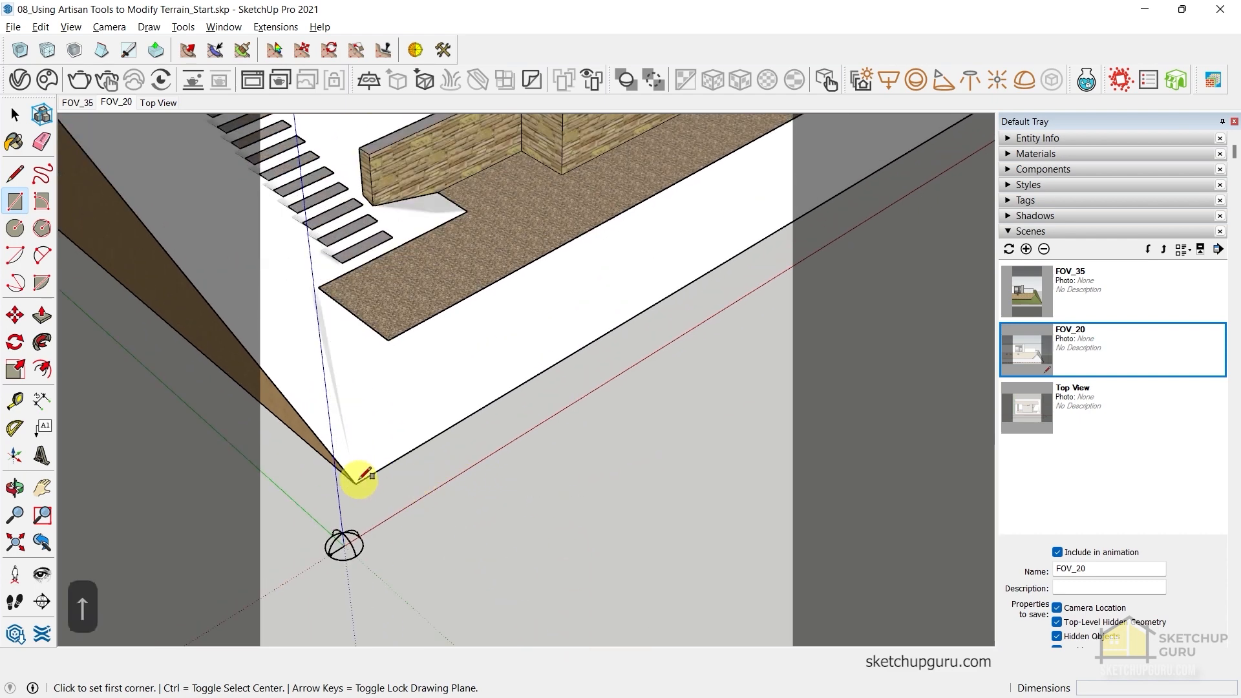
{"action": "left_click", "coordinate": [356, 483]}
{"action": "scroll", "coordinate": [415, 458], "scroll_direction": "down", "scroll_amount": 5}
{"action": "middle_click_drag", "start_coordinate": [584, 397], "coordinate": [485, 515]}
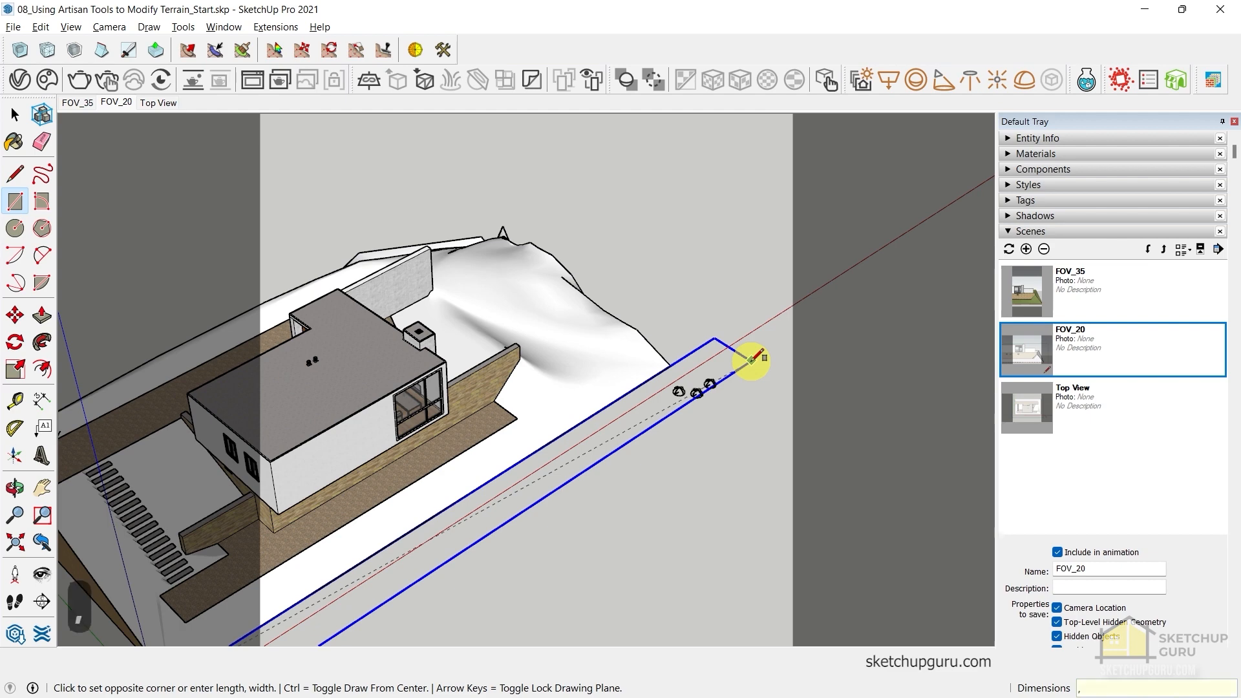
{"action": "type", "text": "8'"}
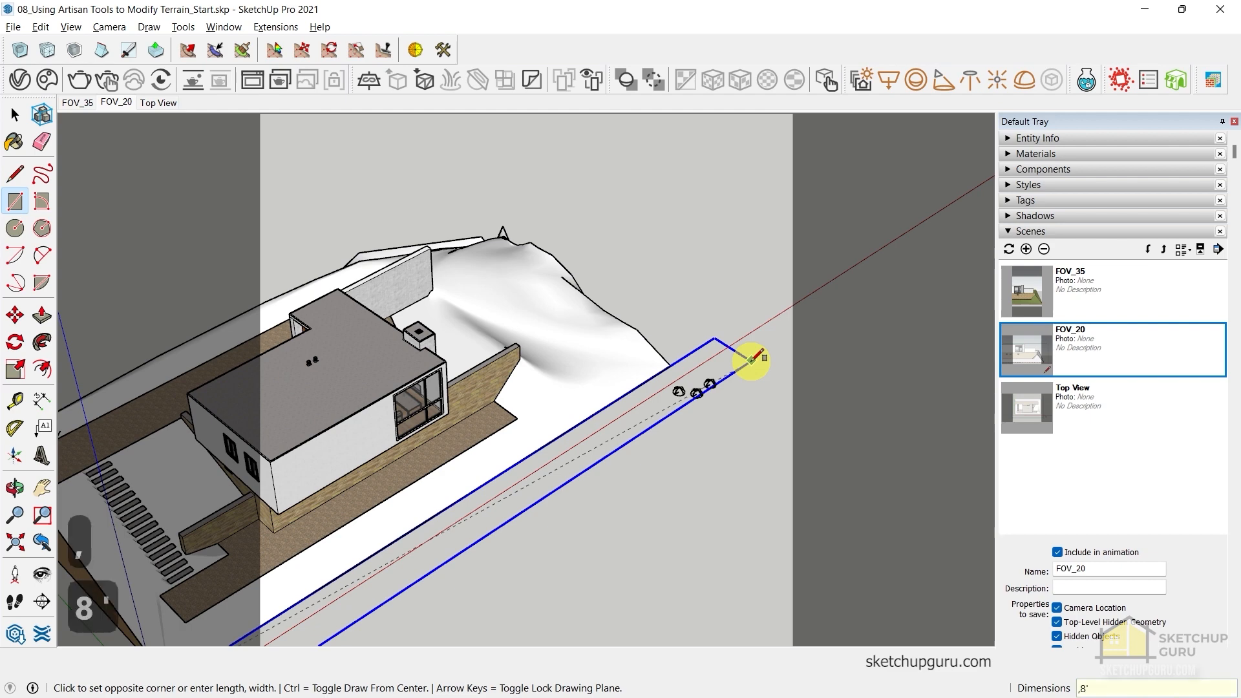
{"action": "key", "text": "Return"}
Group the new rectangular strip along the terrain's front edge and open the group for editing
{"action": "middle_click_drag", "start_coordinate": [753, 358], "coordinate": [701, 457]}
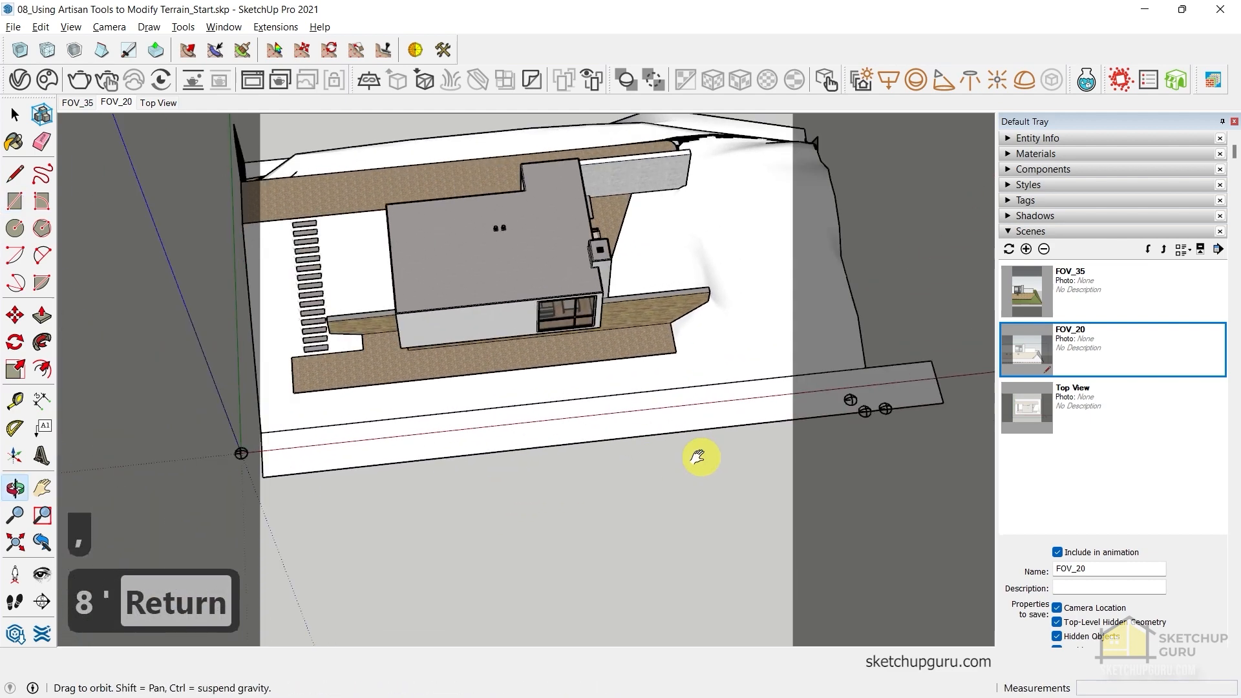
{"action": "key", "text": "space"}
{"action": "scroll", "coordinate": [665, 390], "scroll_direction": "up", "scroll_amount": 3}
{"action": "left_click", "coordinate": [670, 393]}
{"action": "scroll", "coordinate": [494, 429], "scroll_direction": "down", "scroll_amount": 3}
{"action": "mouse_move", "coordinate": [493, 429]}
{"action": "middle_mouse_down"}
{"action": "mouse_move", "coordinate": [728, 332]}
{"action": "mouse_move", "coordinate": [527, 471]}
{"action": "mouse_move", "coordinate": [502, 435]}
{"action": "middle_mouse_up"}
{"action": "scroll", "coordinate": [527, 472], "scroll_direction": "up", "scroll_amount": 3}
{"action": "key", "text": "g"}
{"action": "scroll", "coordinate": [503, 430], "scroll_direction": "up", "scroll_amount": 2}
{"action": "double_click", "coordinate": [505, 429]}
Push/Pull the strip's top face by 4" to form a thin slab
{"action": "key", "text": "p"}
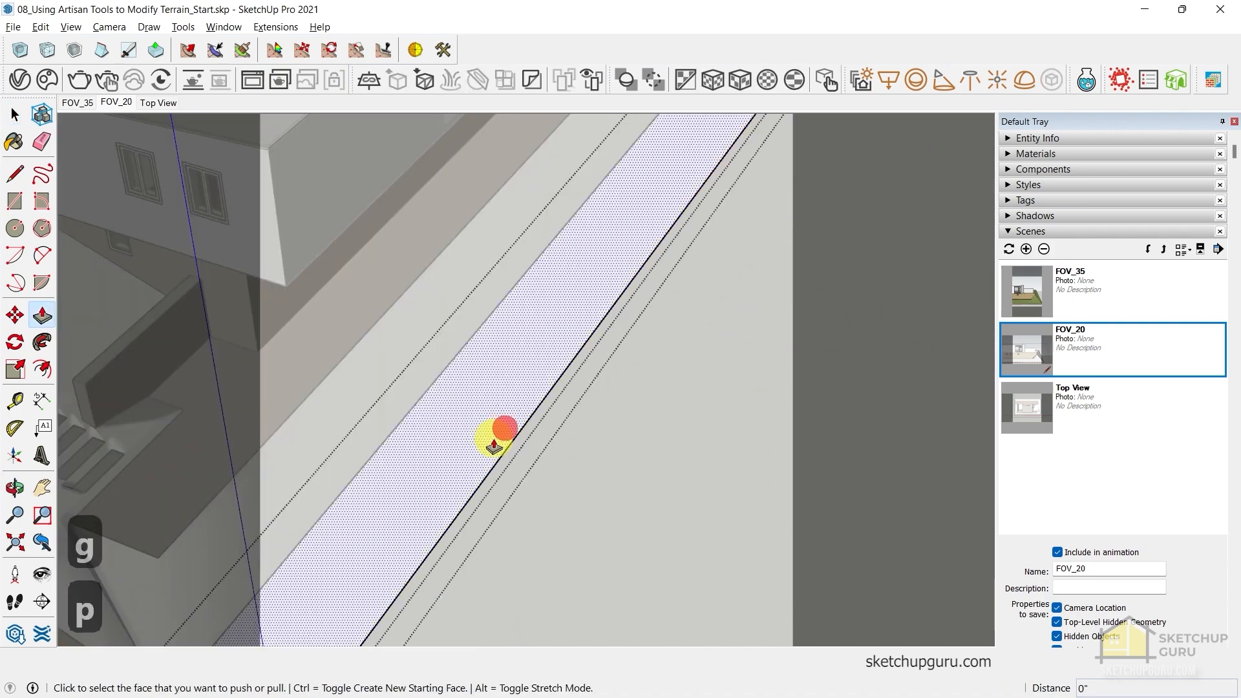
{"action": "left_click", "coordinate": [493, 444]}
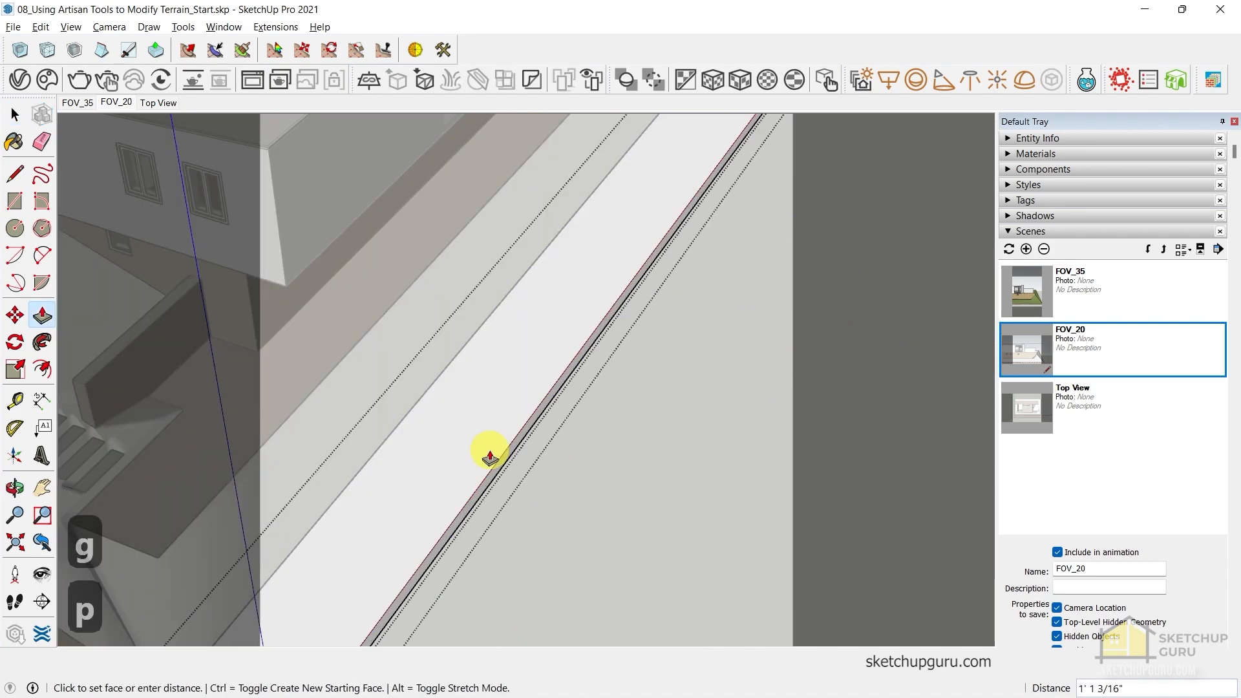
{"action": "type", "text": "4\""}
{"action": "key", "text": "Return"}
{"action": "key", "text": "Escape"}
Pull the slab's long outer side away from the terrain to widen it, exit the group and return to the FOV_20 scene
{"action": "middle_click_drag", "start_coordinate": [492, 446], "coordinate": [543, 512]}
{"action": "scroll", "coordinate": [348, 509], "scroll_direction": "up", "scroll_amount": 3}
{"action": "scroll", "coordinate": [408, 386], "scroll_direction": "up", "scroll_amount": 2}
{"action": "key", "text": "m"}
{"action": "scroll", "coordinate": [679, 471], "scroll_direction": "up", "scroll_amount": 2}
{"action": "key", "text": "space"}
{"action": "key", "text": "p"}
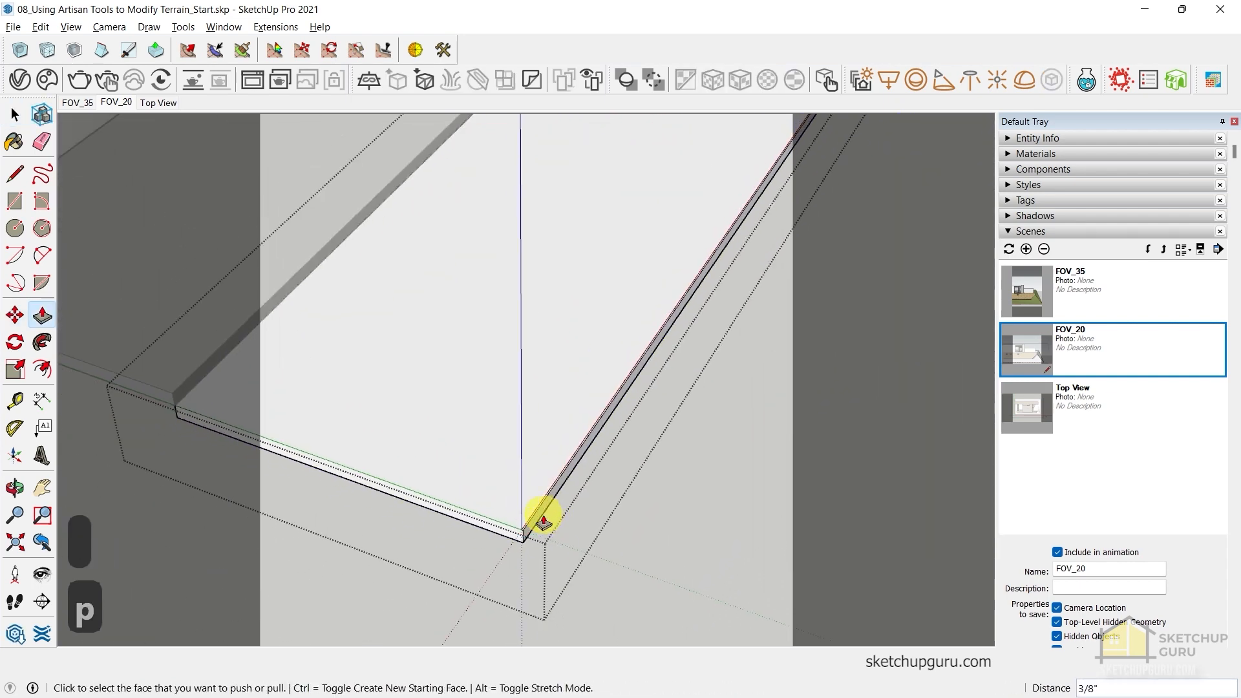
{"action": "left_click_drag", "start_coordinate": [541, 515], "coordinate": [517, 492]}
{"action": "scroll", "coordinate": [490, 368], "scroll_direction": "down", "scroll_amount": 5}
{"action": "left_click", "coordinate": [795, 498]}
{"action": "key", "text": "Escape"}
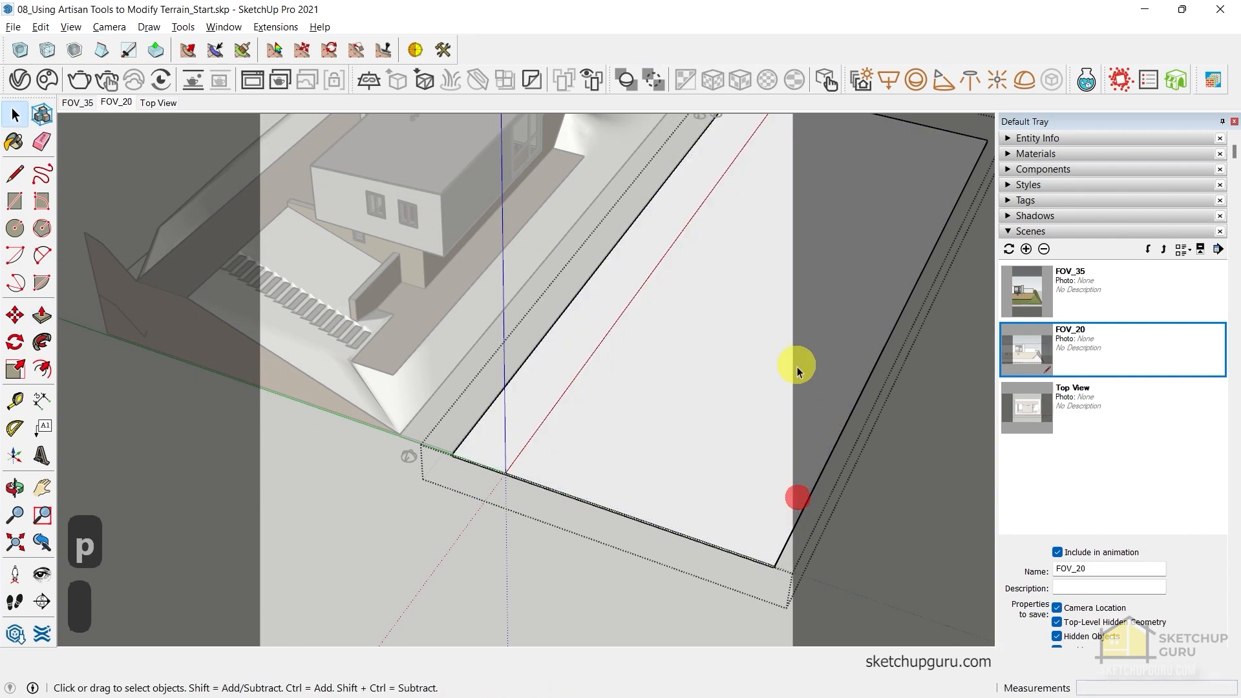
{"action": "key", "text": "Escape"}
{"action": "key", "text": "Escape"}
{"action": "left_click", "coordinate": [118, 105]}
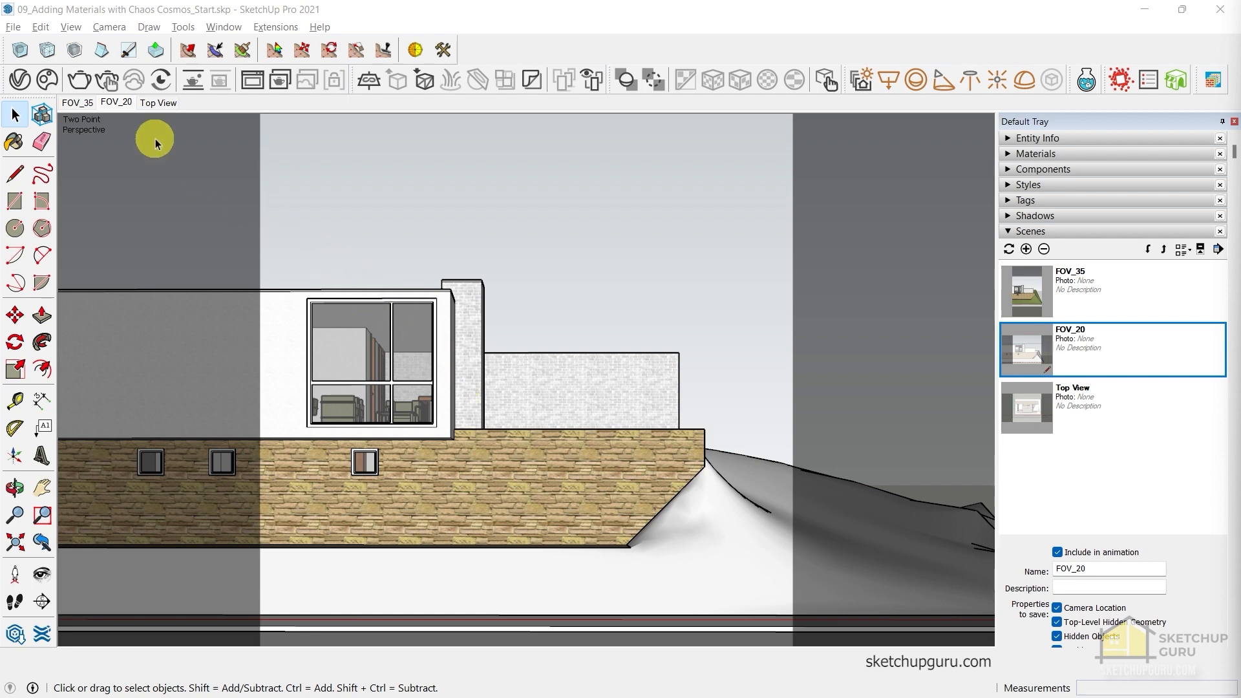
Open the Chaos Cosmos Browser in a maximized window and look through its Materials category
{"action": "left_click", "coordinate": [44, 79]}
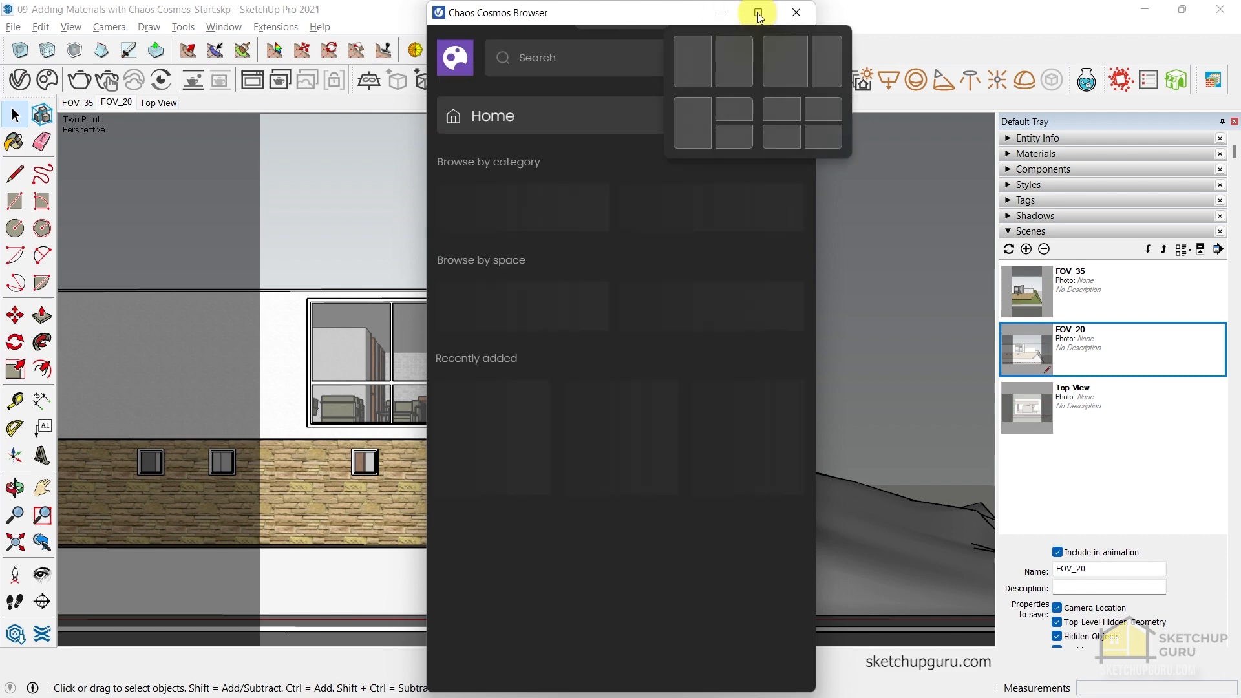
{"action": "left_click", "coordinate": [759, 14]}
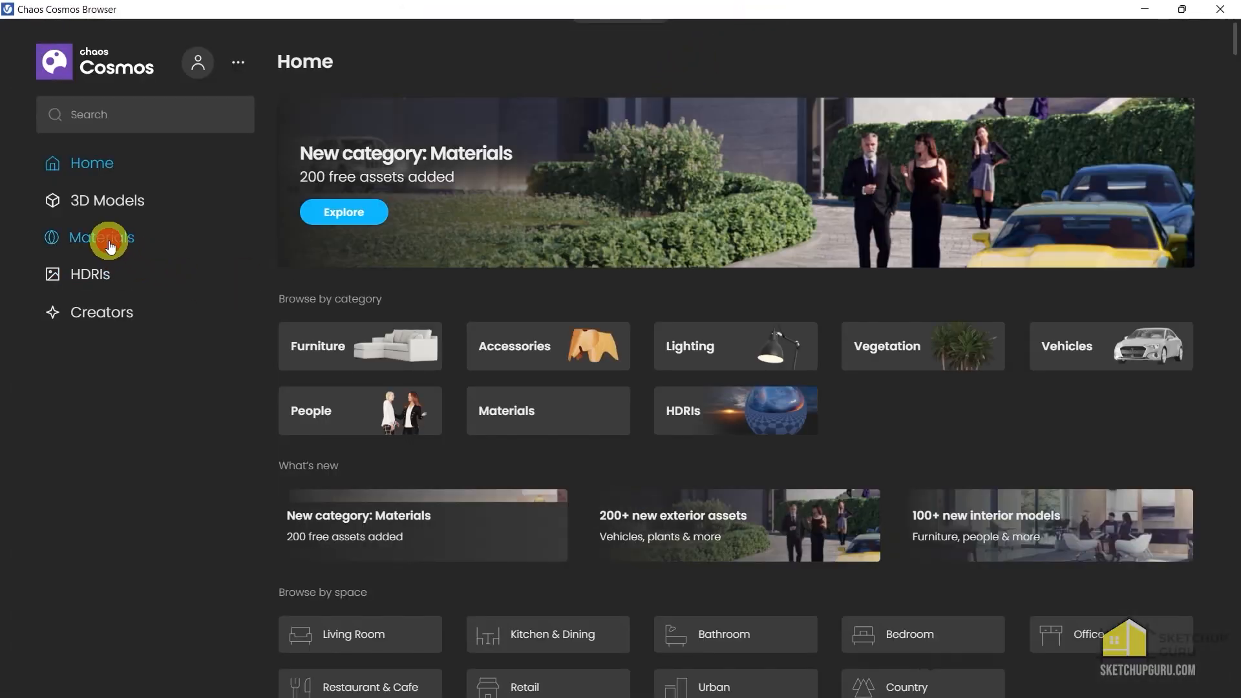
{"action": "left_click", "coordinate": [105, 238]}
{"action": "scroll", "coordinate": [569, 369], "scroll_direction": "down", "scroll_amount": 10}
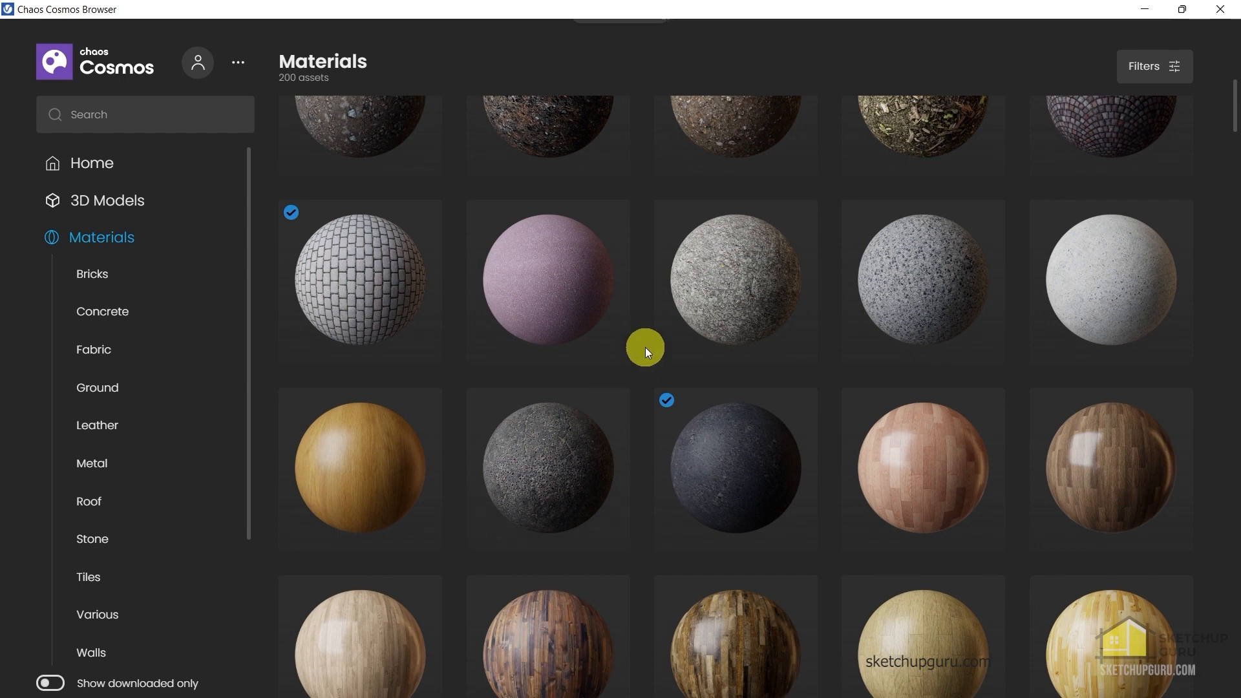
Show the Walls materials and download Plaster White 01 70cm
{"action": "scroll", "coordinate": [165, 444], "scroll_direction": "down", "scroll_amount": 2}
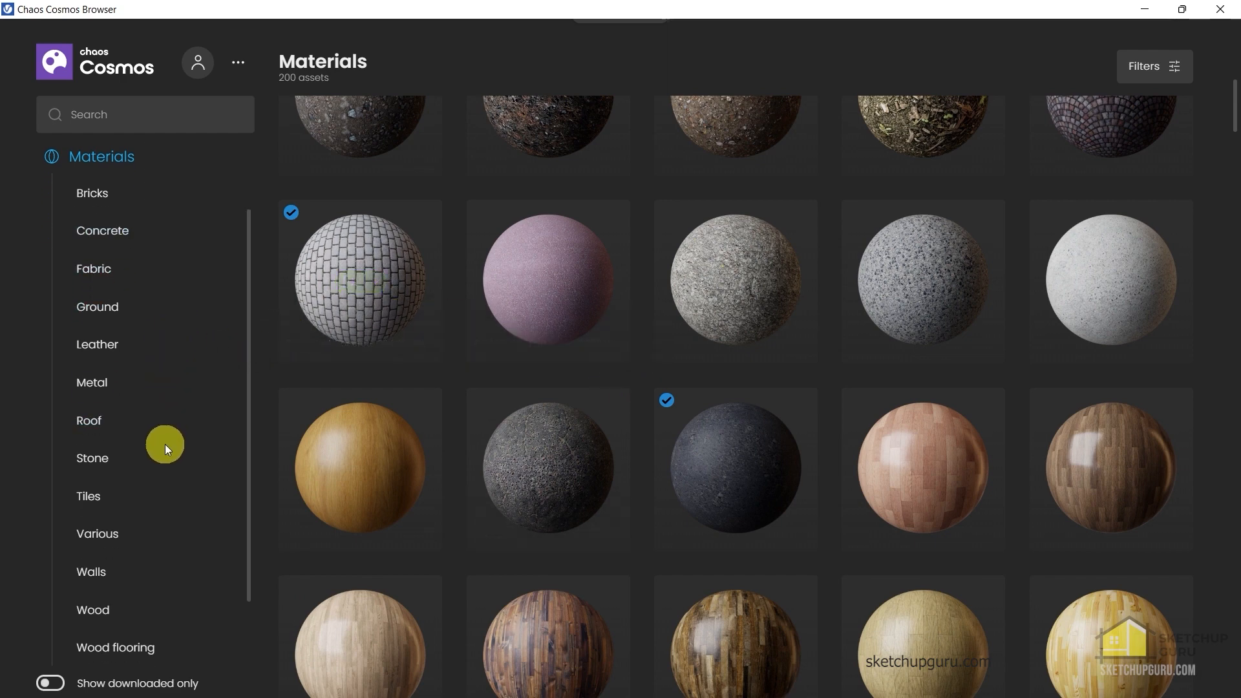
{"action": "left_click", "coordinate": [110, 573]}
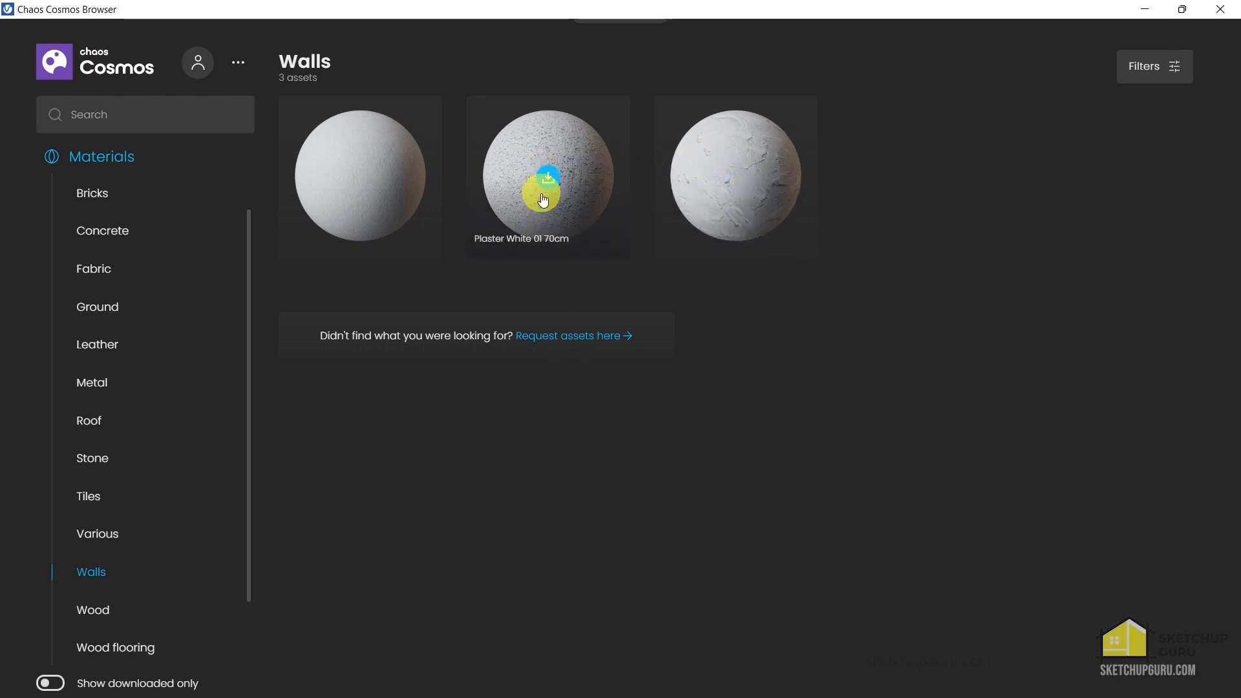
{"action": "left_click", "coordinate": [545, 174]}
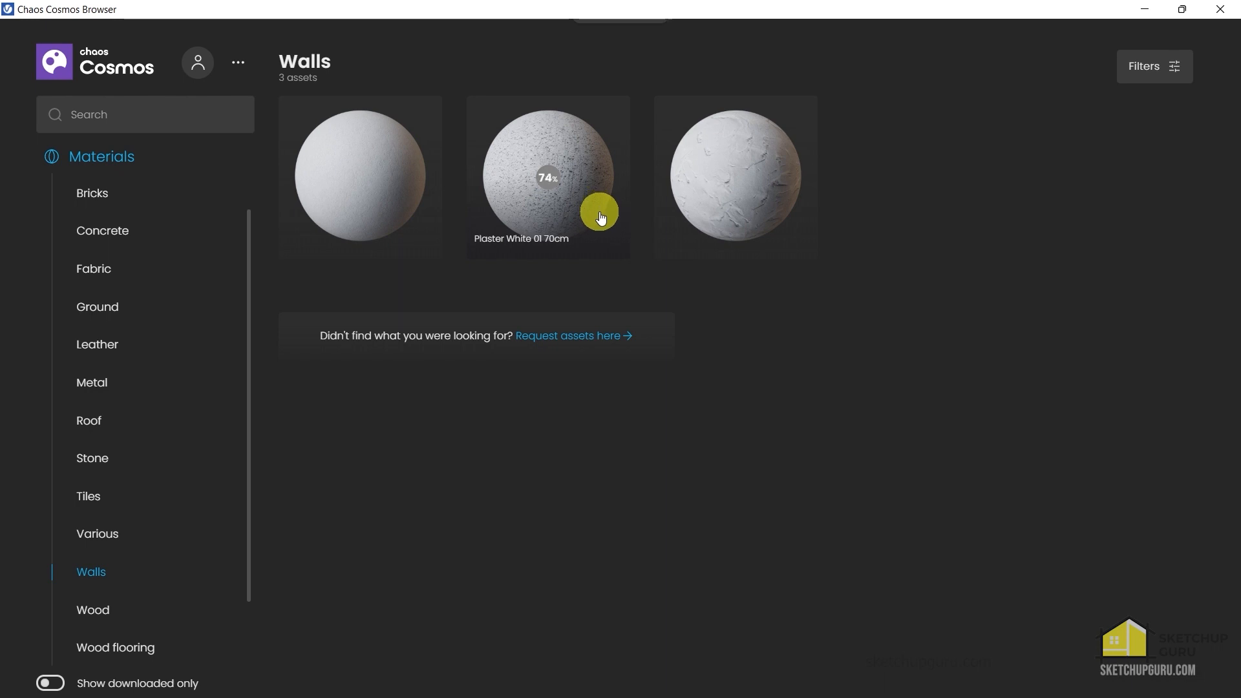
Browse the Concrete and Wood material categories in Chaos Cosmos
{"action": "left_click", "coordinate": [95, 230]}
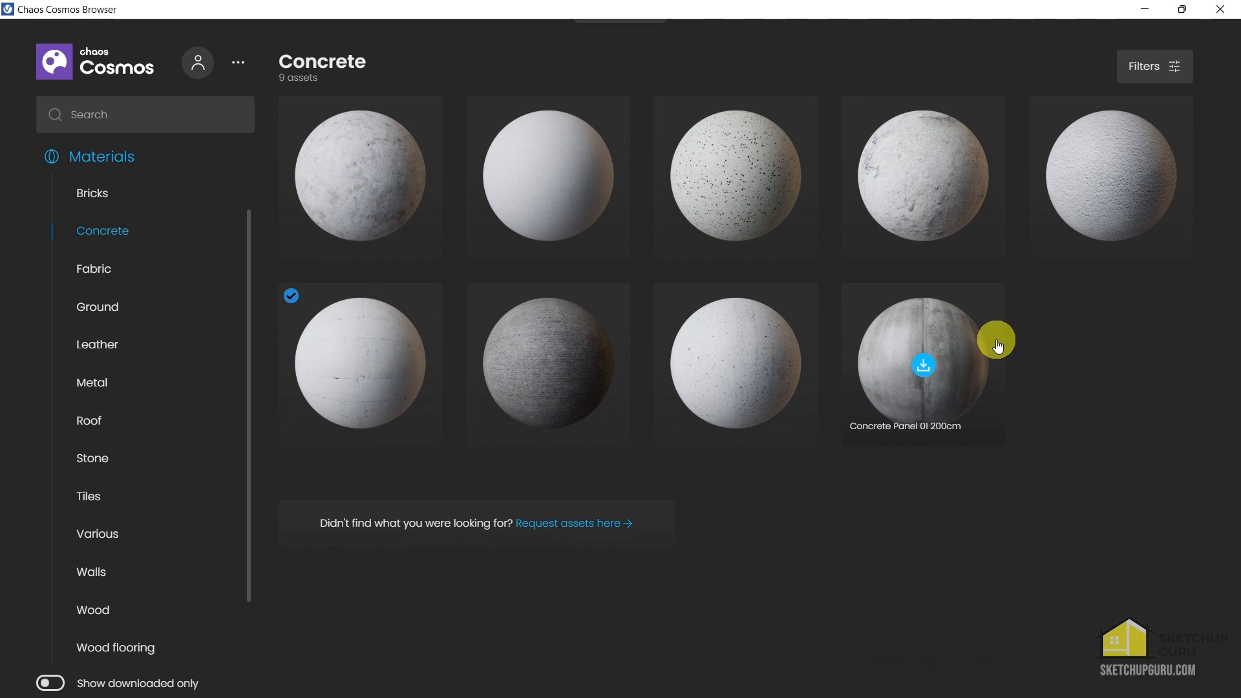
{"action": "scroll", "coordinate": [153, 596], "scroll_direction": "down", "scroll_amount": 2}
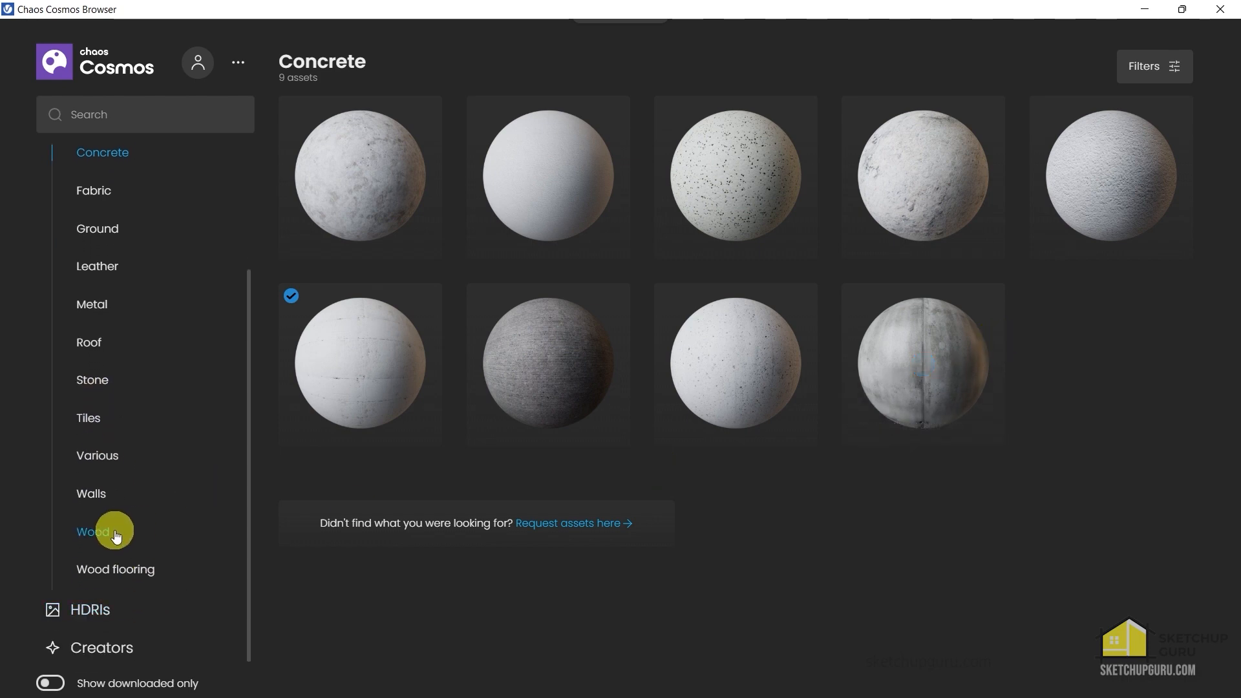
{"action": "left_click", "coordinate": [115, 532]}
Import Plaster White 01 70cm from the Walls category into the model and minimize the Cosmos browser
{"action": "left_click", "coordinate": [98, 498]}
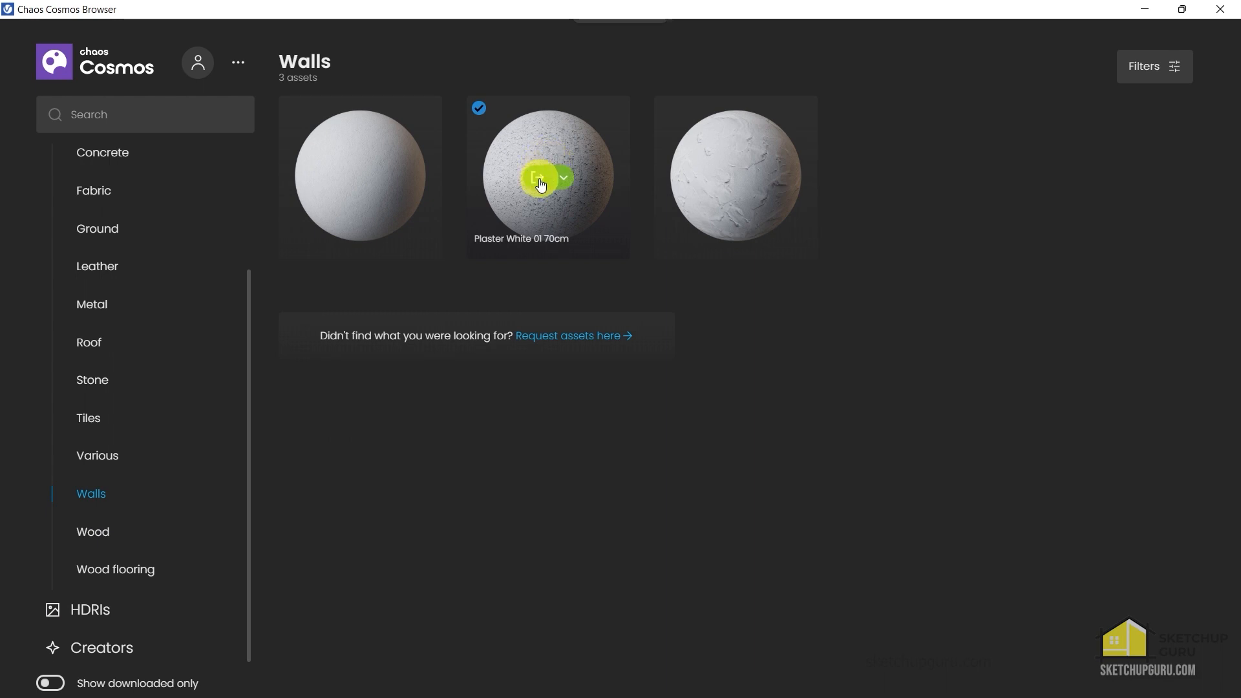
{"action": "left_click", "coordinate": [541, 181]}
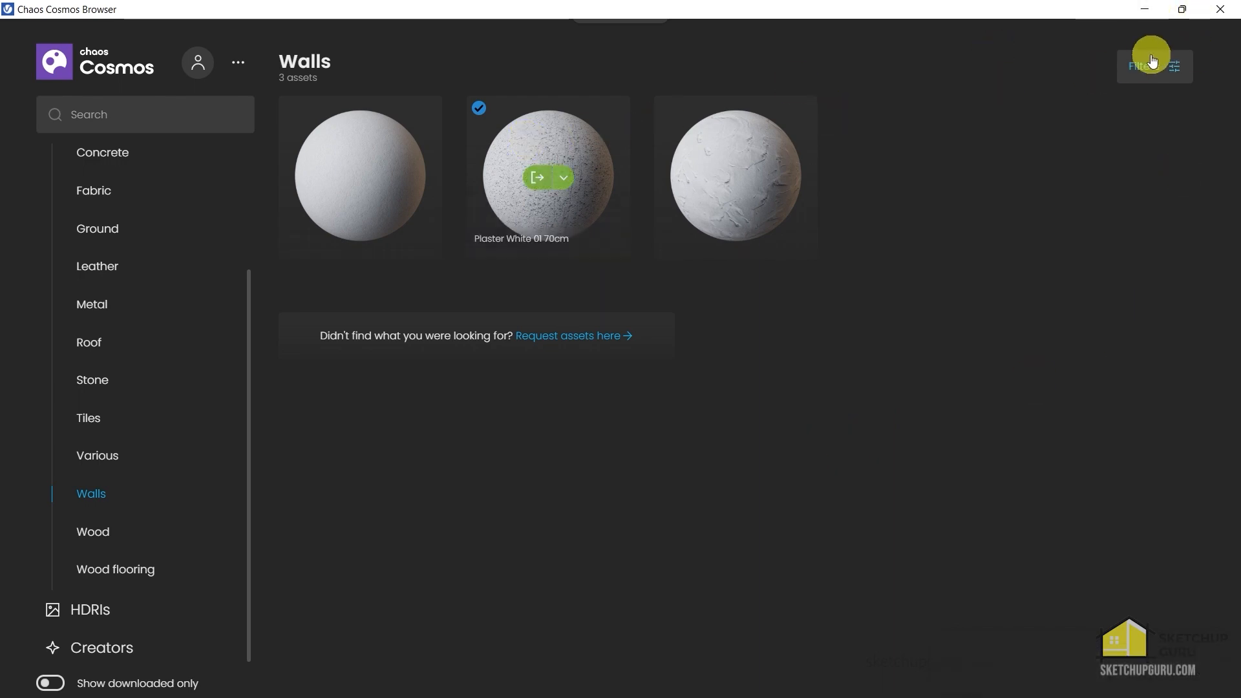
{"action": "left_click", "coordinate": [1145, 10]}
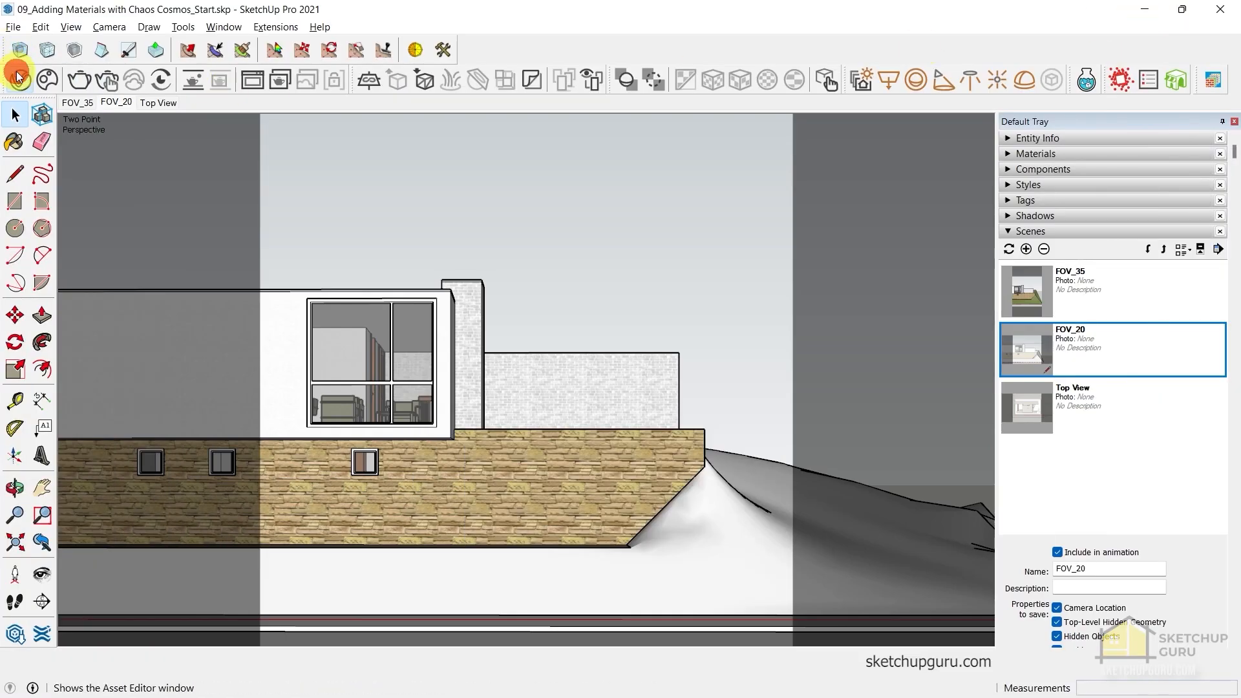
Inspect the preview and settings of the Plaster White 01 70cm material in the V-Ray Asset Editor, and close the editor
{"action": "left_click", "coordinate": [18, 78]}
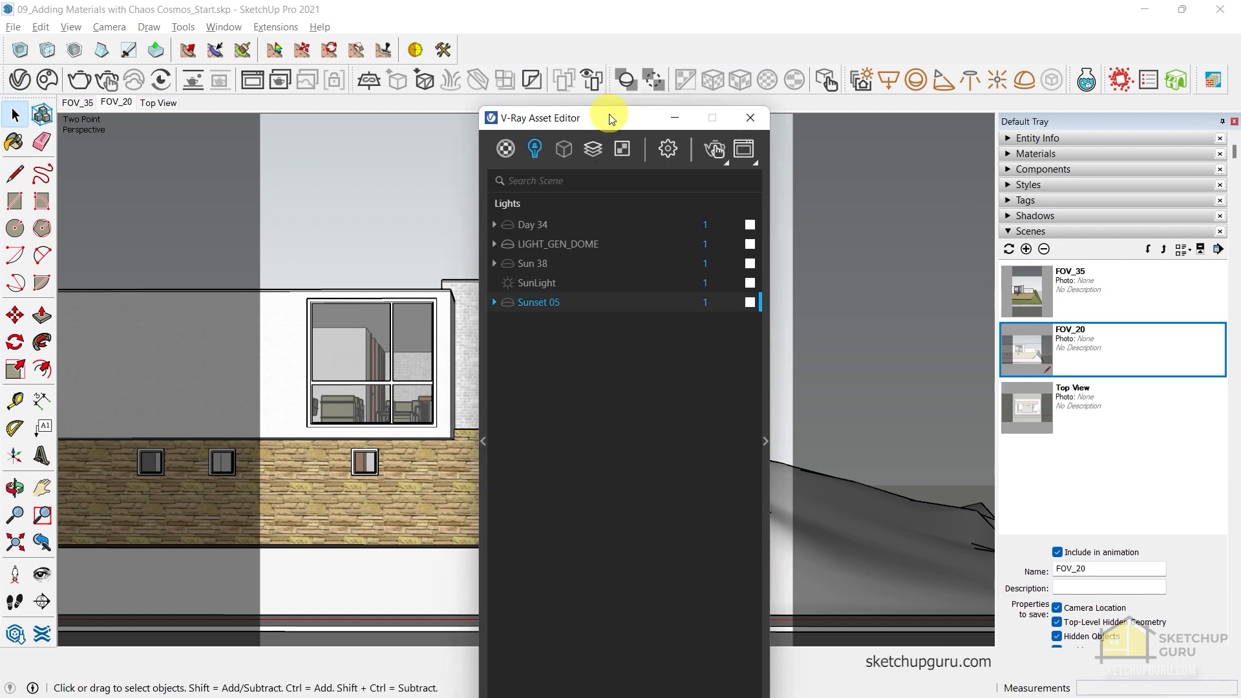
{"action": "left_click", "coordinate": [499, 109]}
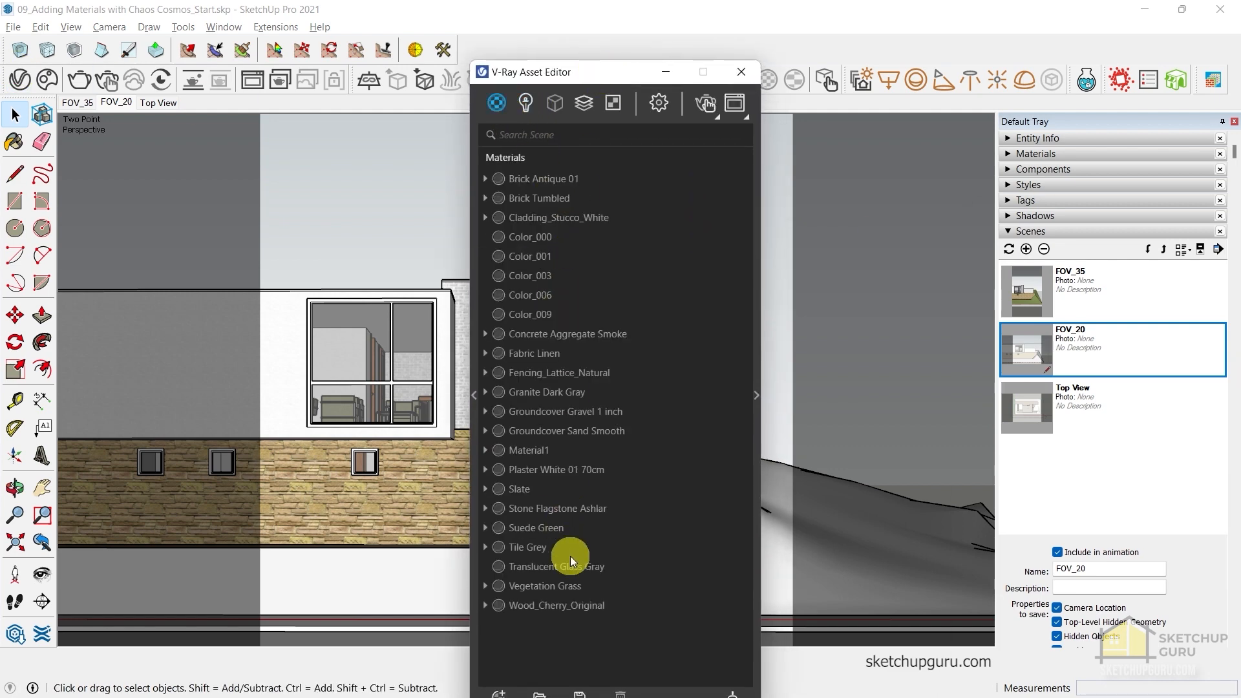
{"action": "left_click", "coordinate": [548, 472]}
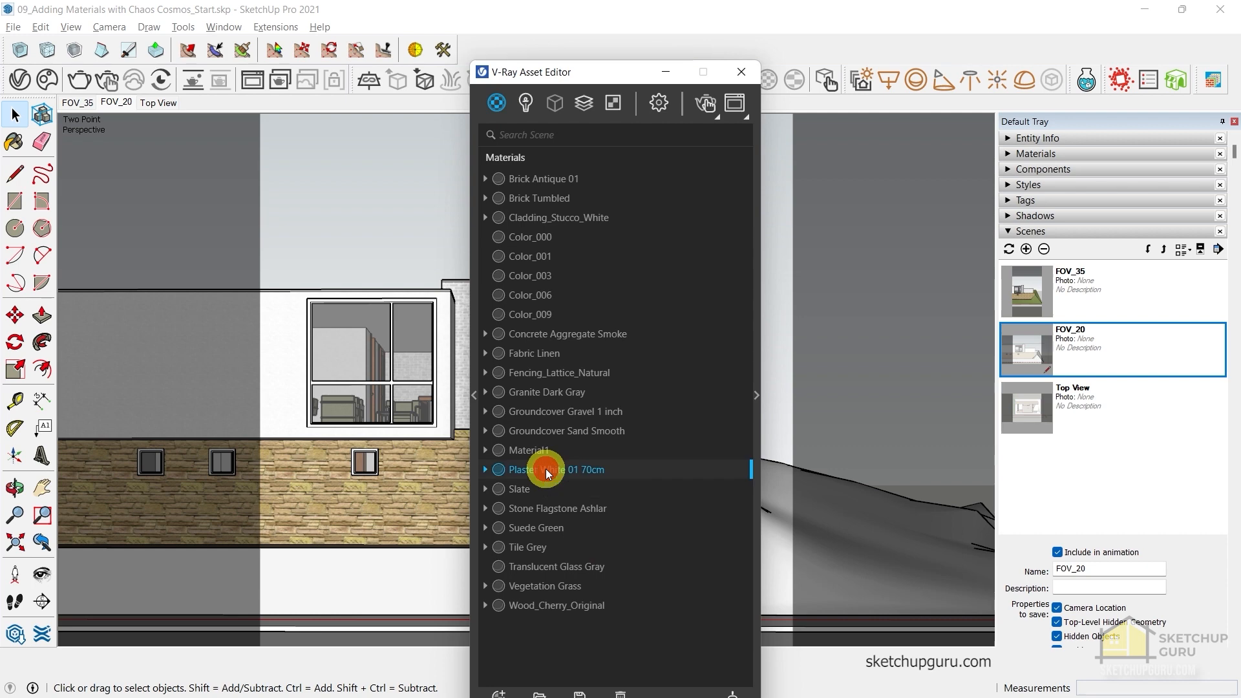
{"action": "left_click", "coordinate": [753, 443]}
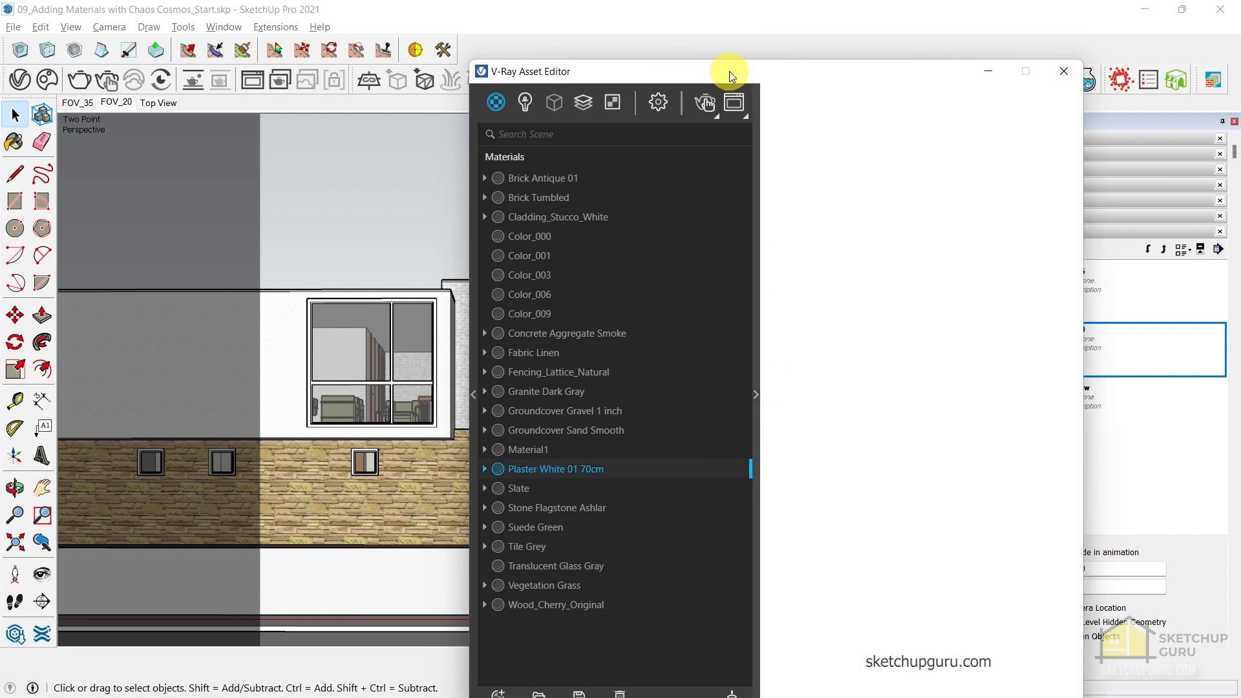
{"action": "left_click_drag", "start_coordinate": [729, 71], "coordinate": [552, 15]}
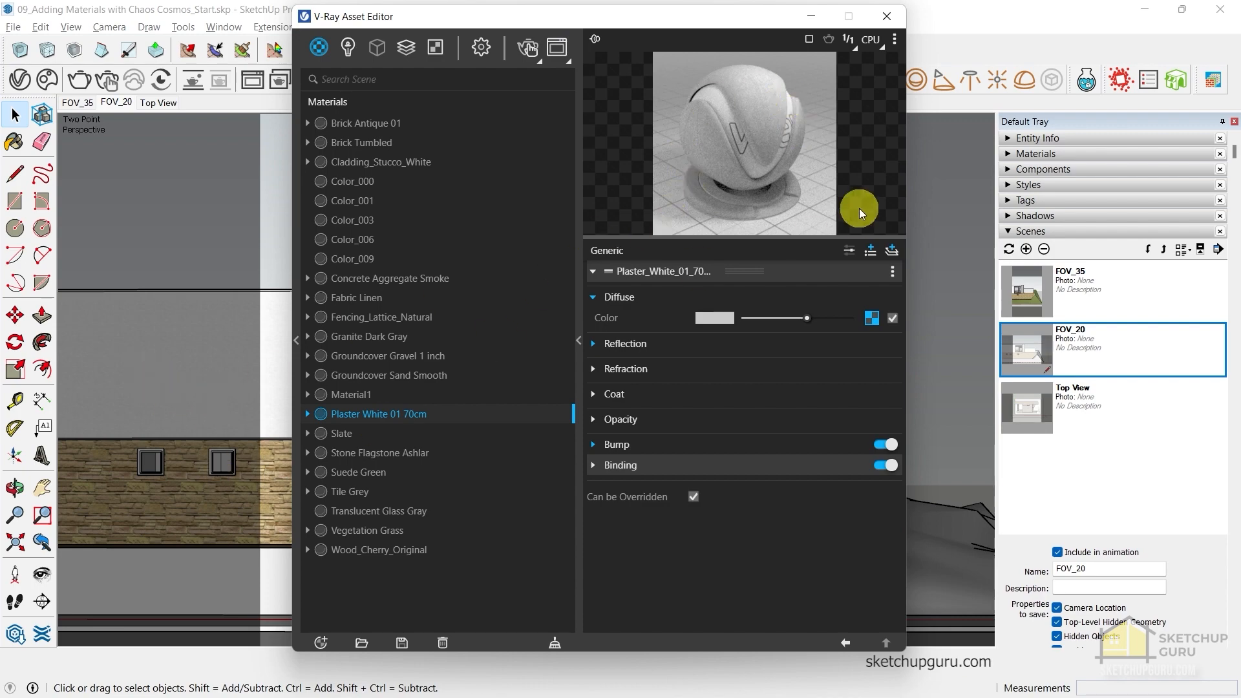
{"action": "left_click", "coordinate": [886, 12]}
Paint the upper floor's outer wall face around the large window with Plaster White 01 70cm
{"action": "scroll", "coordinate": [519, 444], "scroll_direction": "up", "scroll_amount": 5}
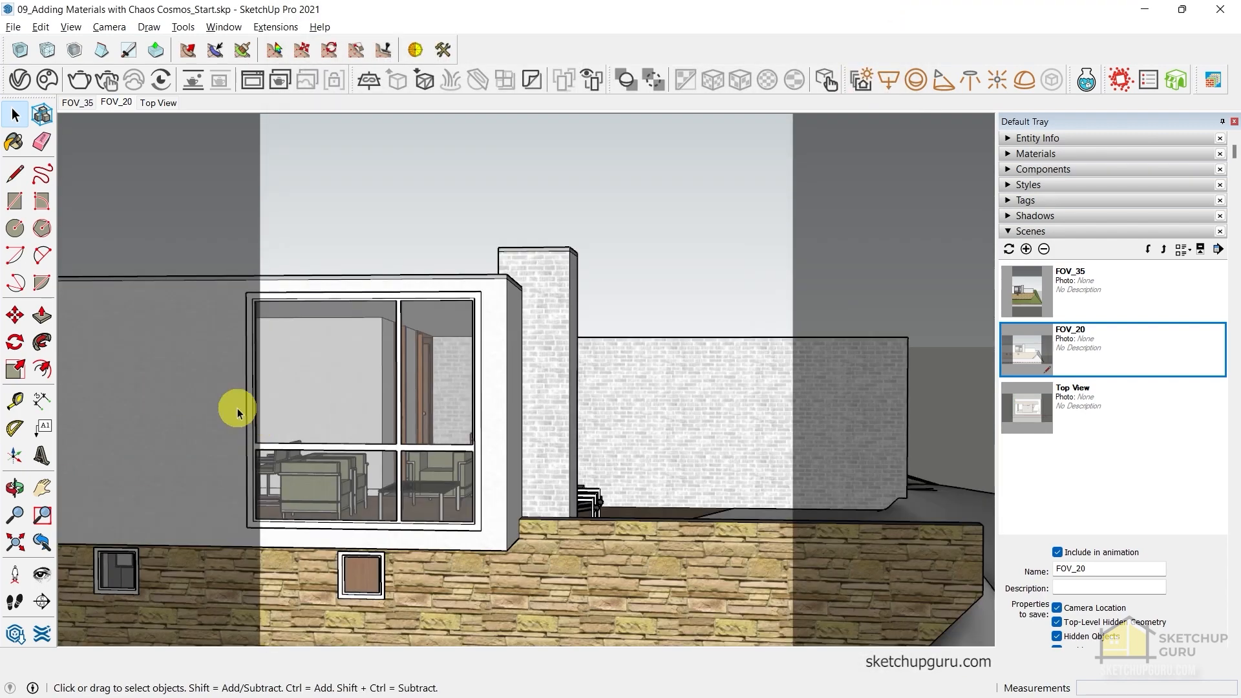
{"action": "scroll", "coordinate": [396, 360], "scroll_direction": "up", "scroll_amount": 2}
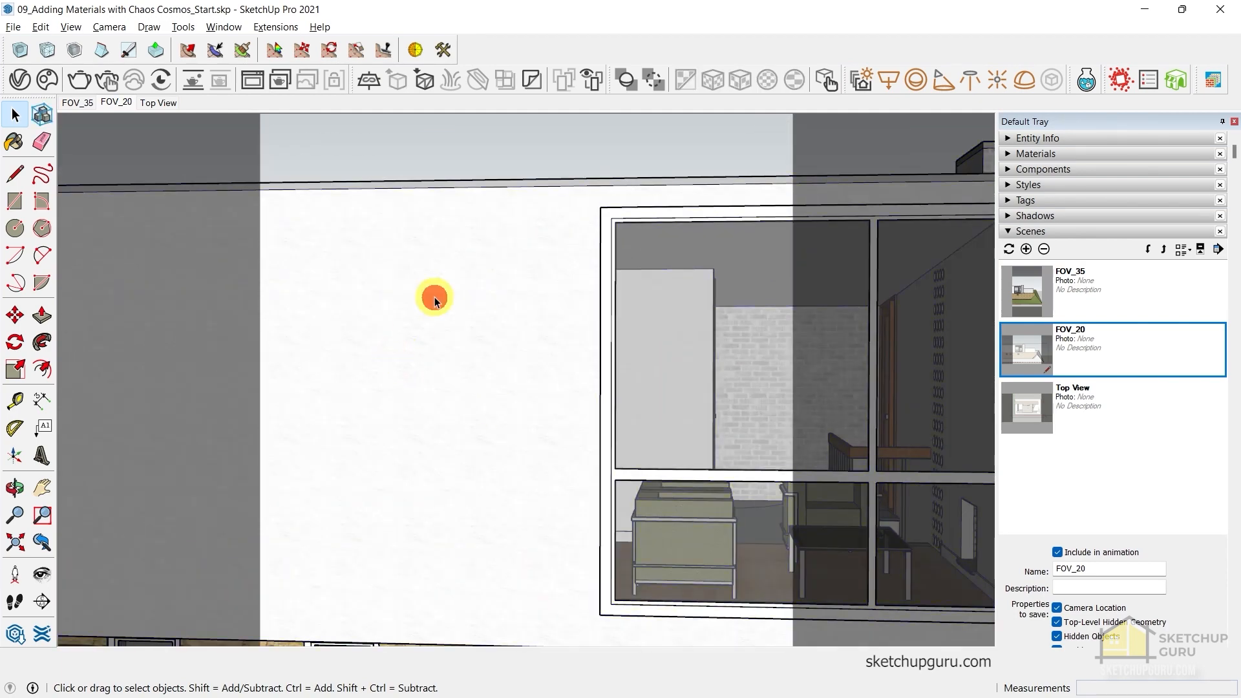
{"action": "scroll", "coordinate": [434, 297], "scroll_direction": "down", "scroll_amount": 6}
{"action": "middle_click_drag", "start_coordinate": [467, 280], "coordinate": [582, 368]}
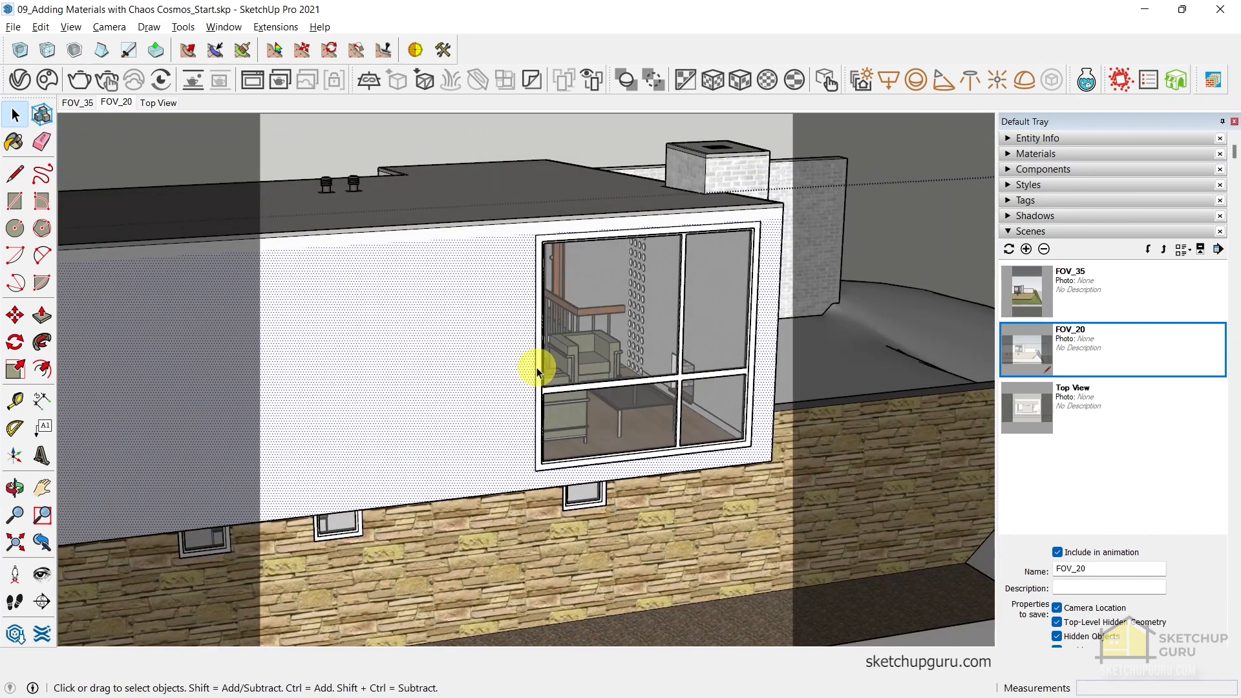
{"action": "key", "text": "b"}
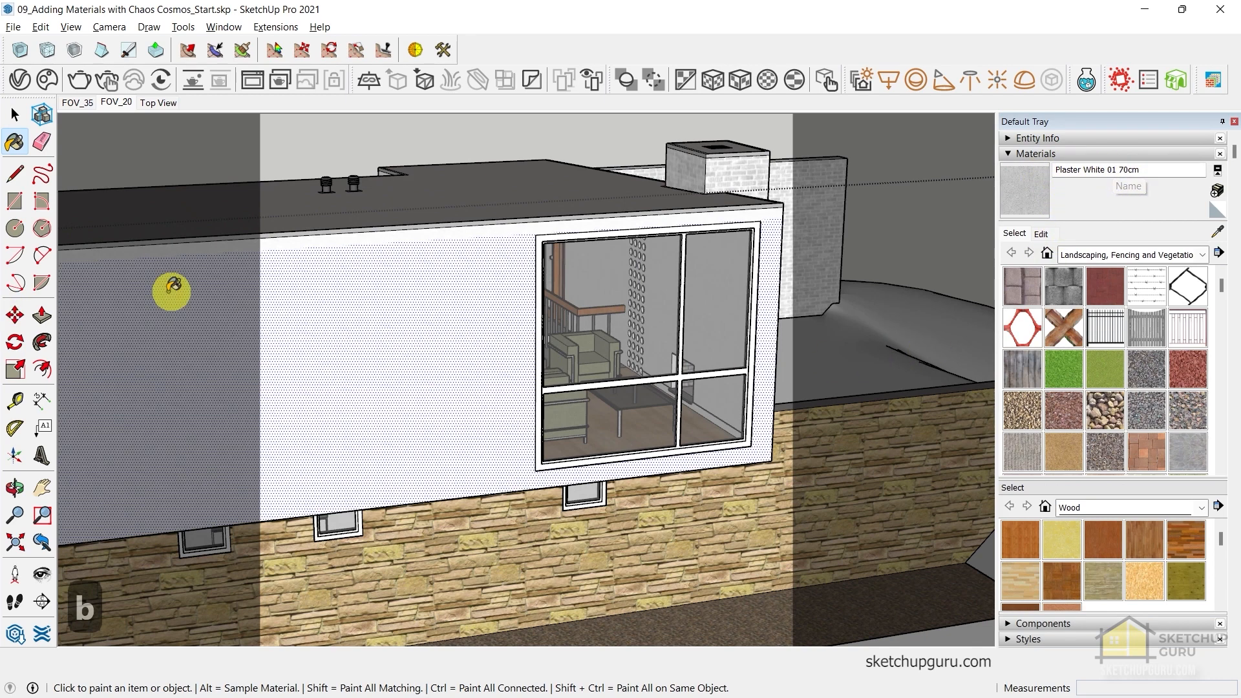
{"action": "left_click", "coordinate": [384, 284]}
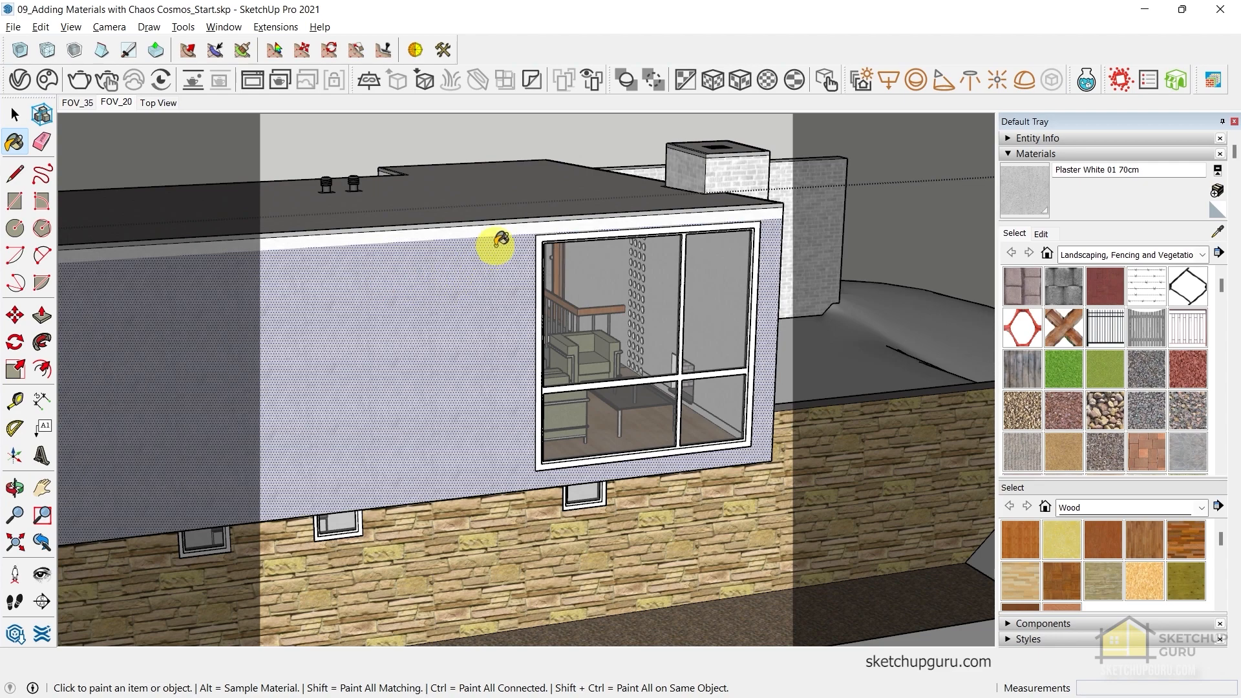
Paint the band above the upper floor's front wall and the side wall beside the chimney with Plaster White 01 70cm
{"action": "scroll", "coordinate": [504, 216], "scroll_direction": "up", "scroll_amount": 3}
{"action": "left_click", "coordinate": [505, 205]}
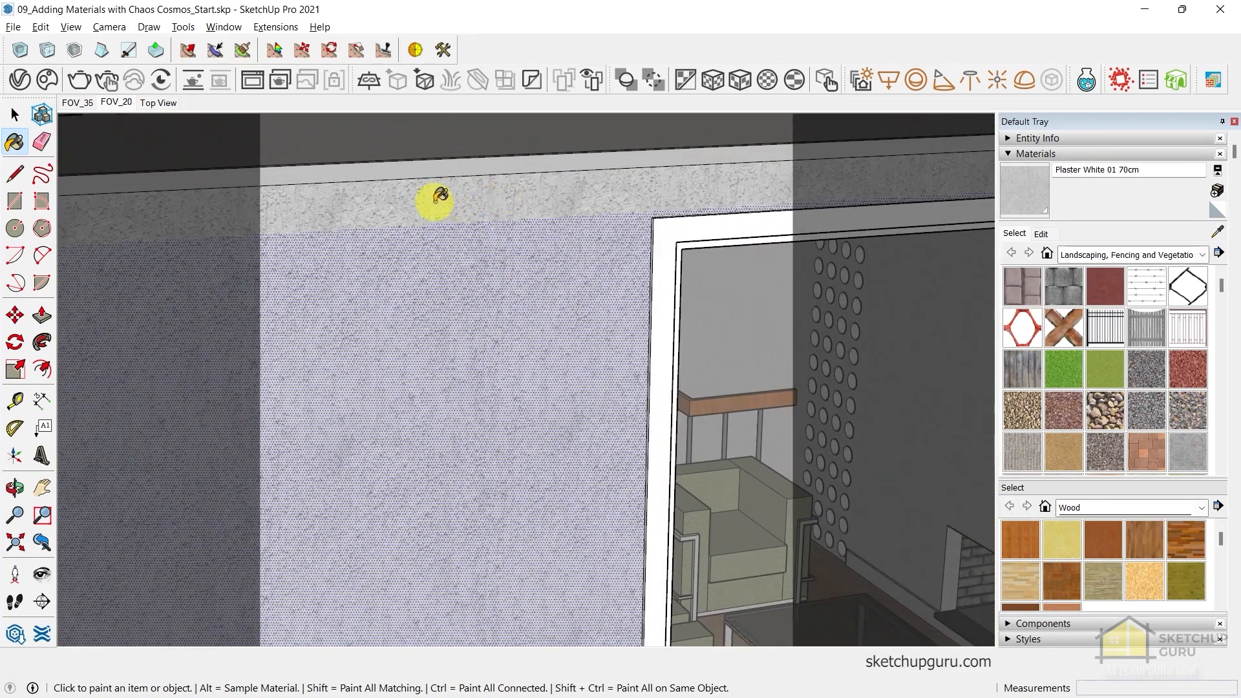
{"action": "scroll", "coordinate": [435, 207], "scroll_direction": "up", "scroll_amount": 2}
{"action": "middle_click_drag", "start_coordinate": [437, 216], "coordinate": [524, 310]}
{"action": "left_click", "coordinate": [525, 303]}
{"action": "left_click", "coordinate": [477, 139]}
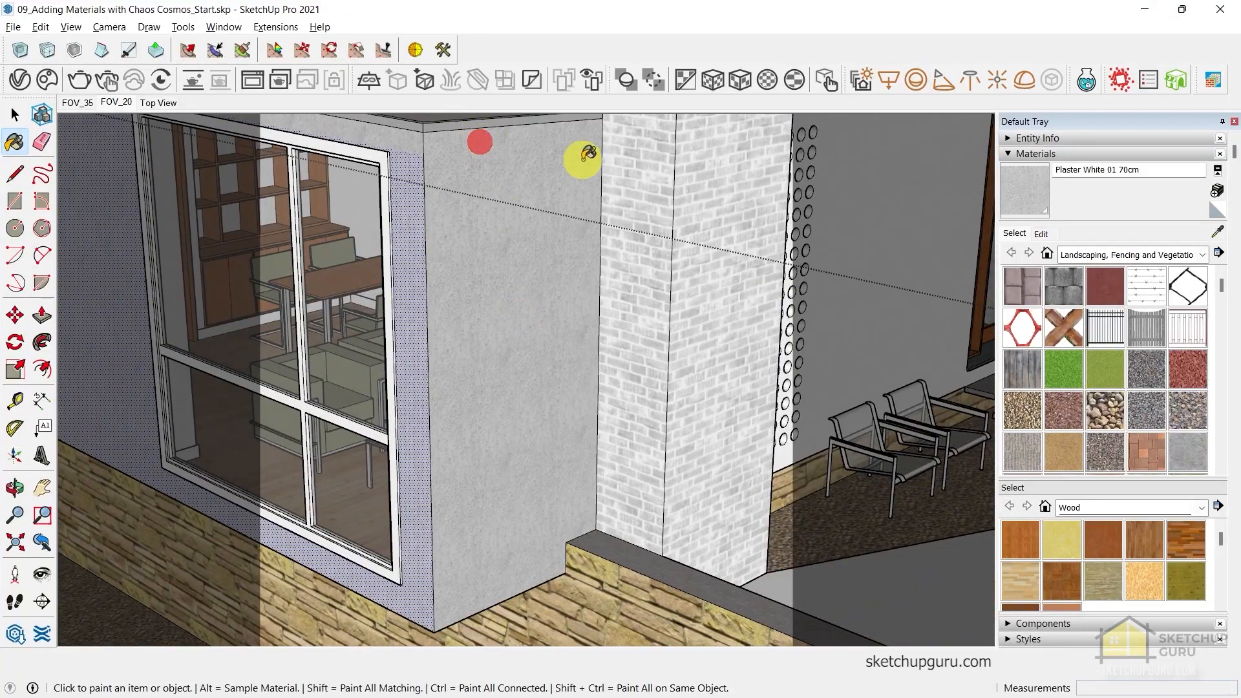
Paint the terrace wall with the perforated screen and the band above it with Plaster White 01 70cm
{"action": "middle_click_drag", "start_coordinate": [582, 157], "coordinate": [297, 346]}
{"action": "left_click", "coordinate": [639, 331]}
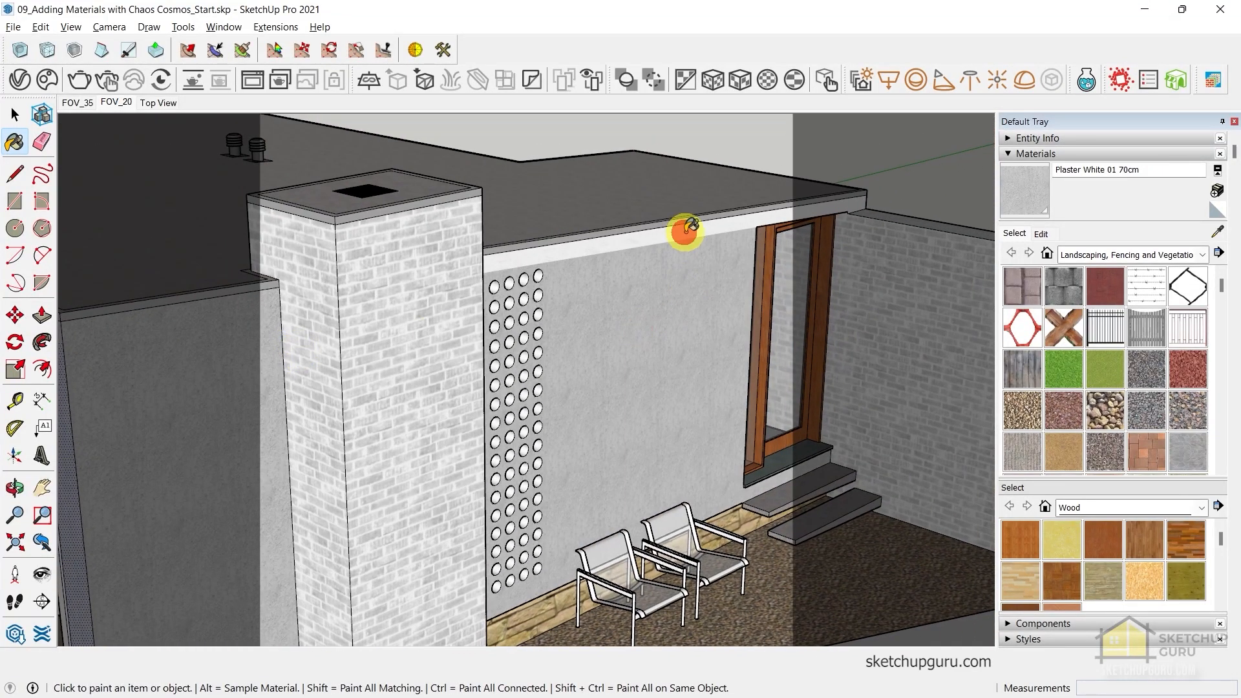
{"action": "left_click", "coordinate": [685, 229]}
Sample the plaster from the upper floor's front wall and set its texture width to 70cm
{"action": "mouse_move", "coordinate": [748, 286]}
{"action": "middle_mouse_down"}
{"action": "mouse_move", "coordinate": [512, 253]}
{"action": "mouse_move", "coordinate": [477, 300]}
{"action": "mouse_move", "coordinate": [590, 281]}
{"action": "mouse_move", "coordinate": [731, 225]}
{"action": "middle_mouse_up"}
{"action": "middle_click_drag", "start_coordinate": [501, 387], "coordinate": [696, 436]}
{"action": "scroll", "coordinate": [566, 228], "scroll_direction": "up", "scroll_amount": 2}
{"action": "middle_click_drag", "start_coordinate": [567, 292], "coordinate": [621, 429]}
{"action": "scroll", "coordinate": [424, 363], "scroll_direction": "up", "scroll_amount": 6}
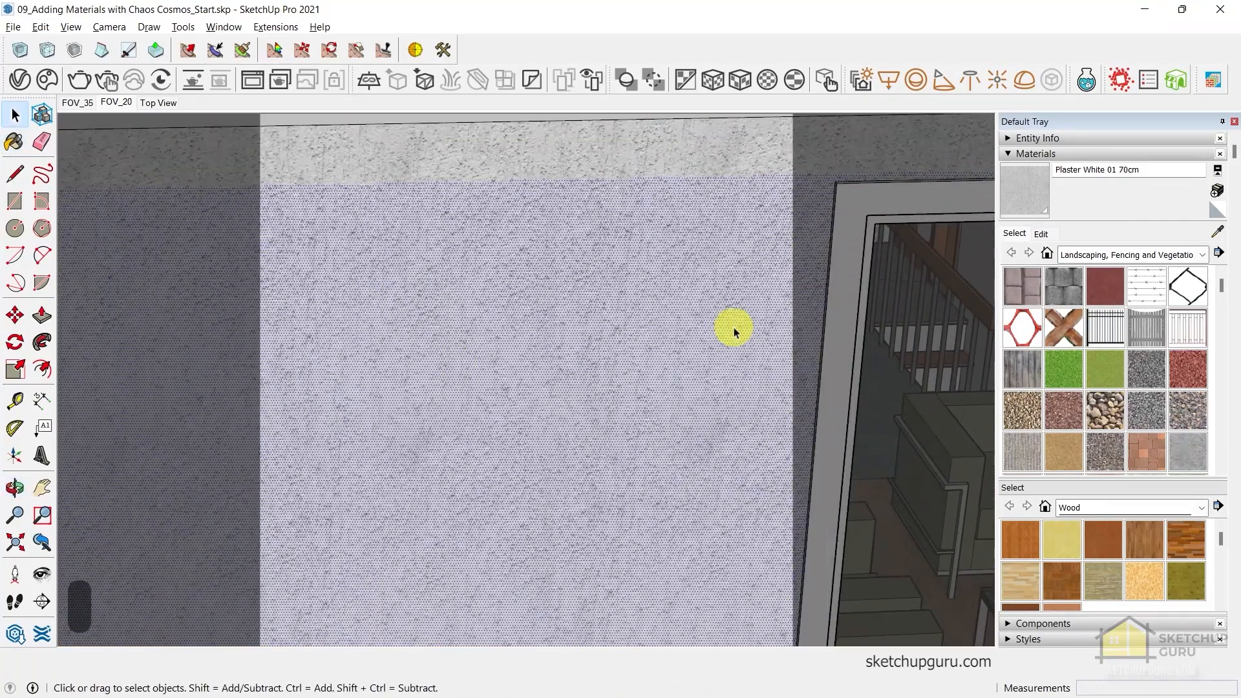
{"action": "left_click", "coordinate": [1218, 231]}
{"action": "left_click", "coordinate": [631, 252]}
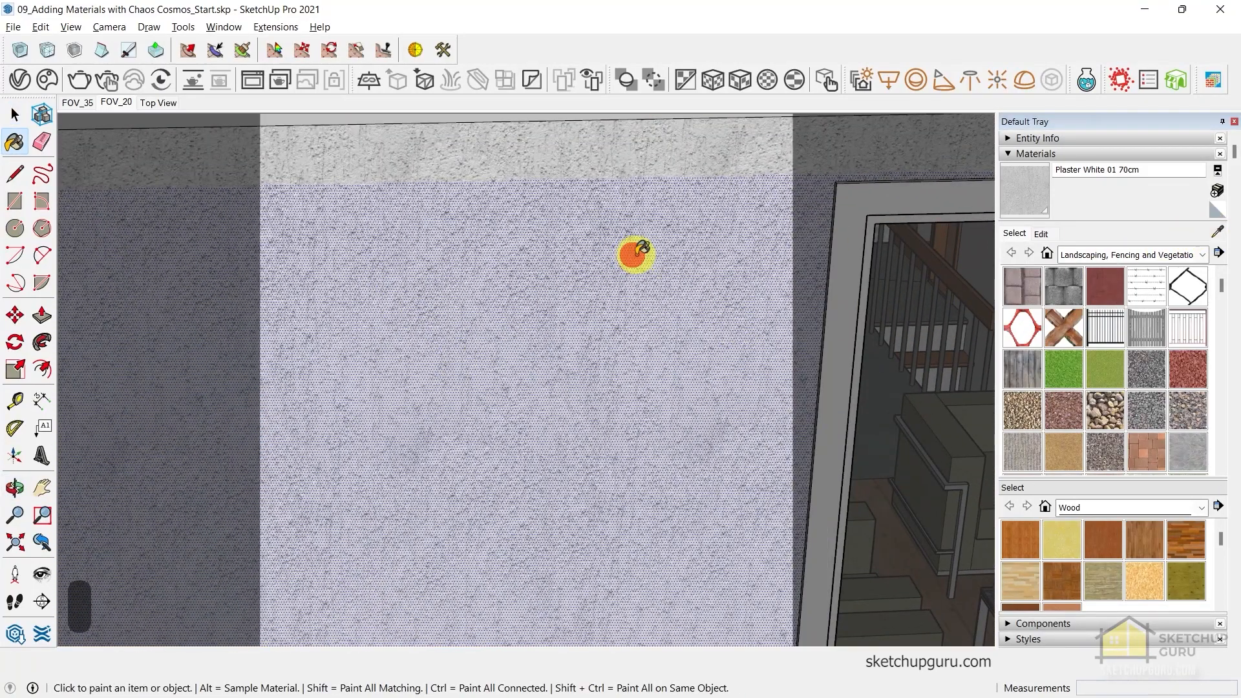
{"action": "left_click", "coordinate": [1042, 234]}
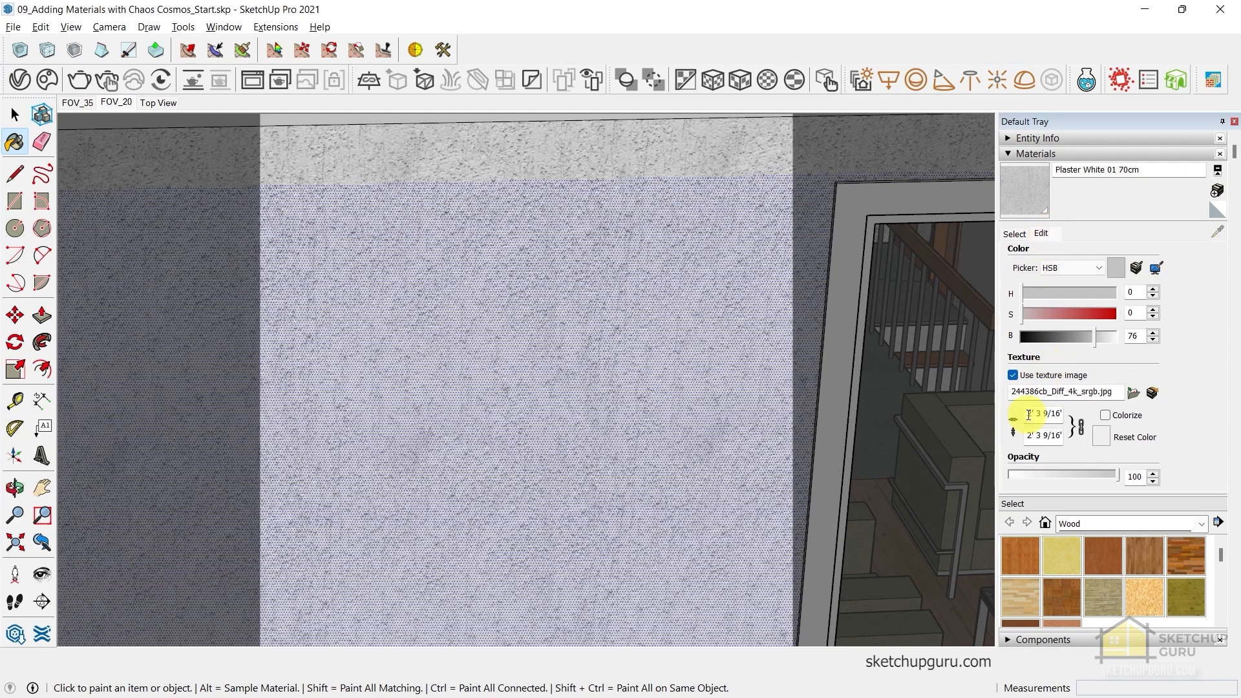
{"action": "left_click", "coordinate": [1029, 414]}
{"action": "type", "text": "70cm"}
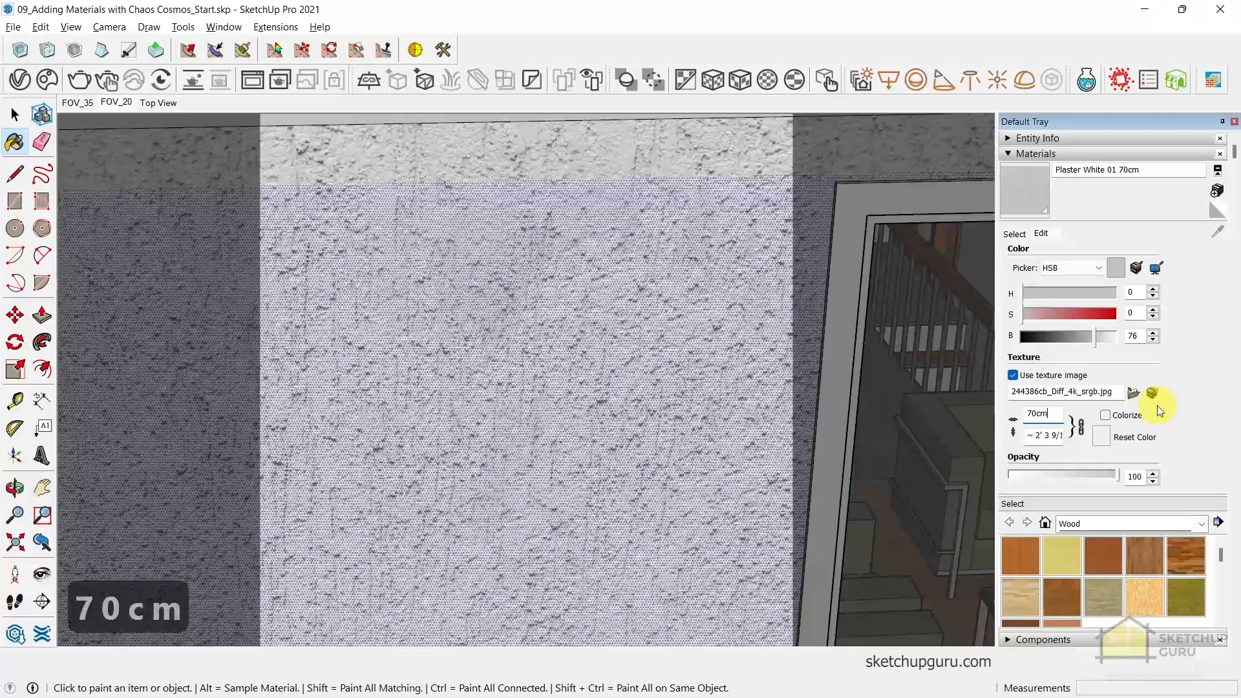
{"action": "key", "text": "Return"}
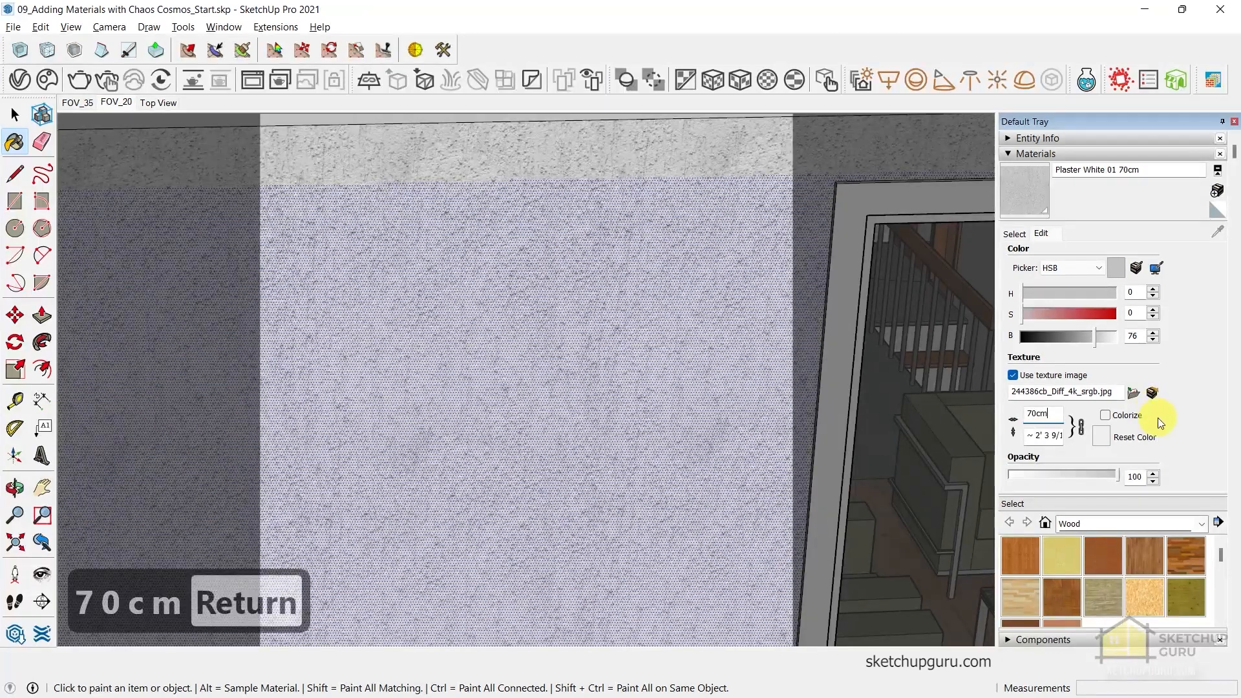
{"action": "key", "text": "Tab"}
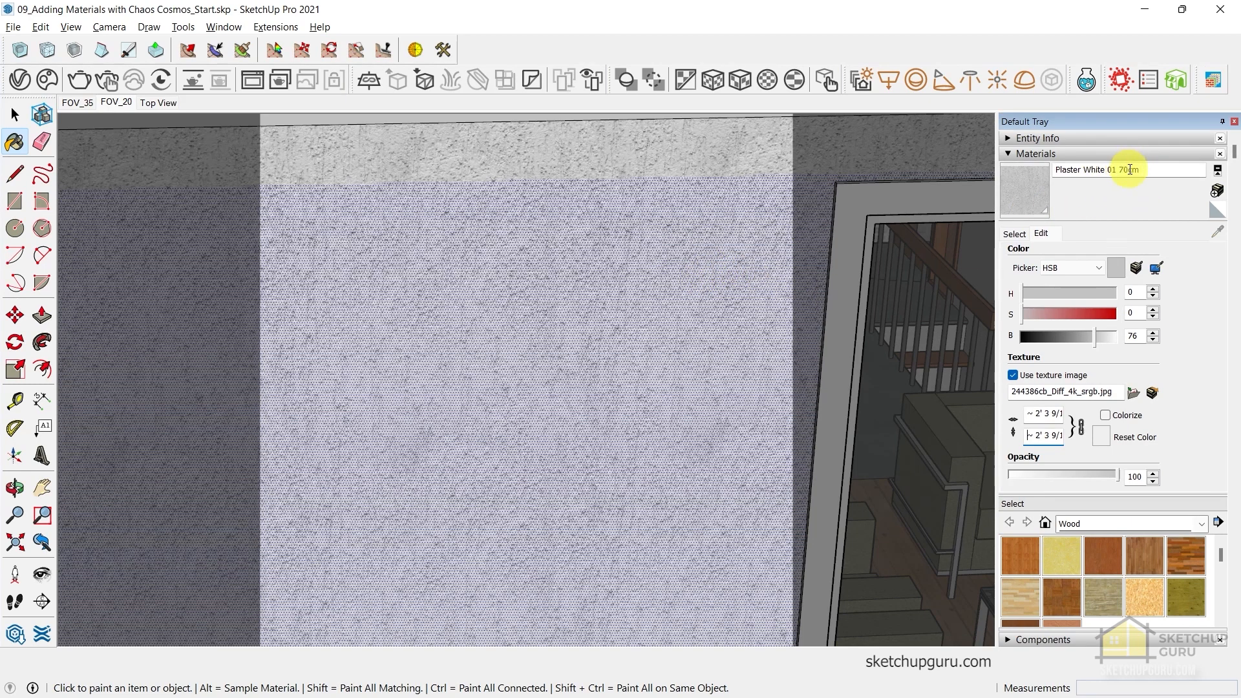
{"action": "left_click", "coordinate": [14, 116]}
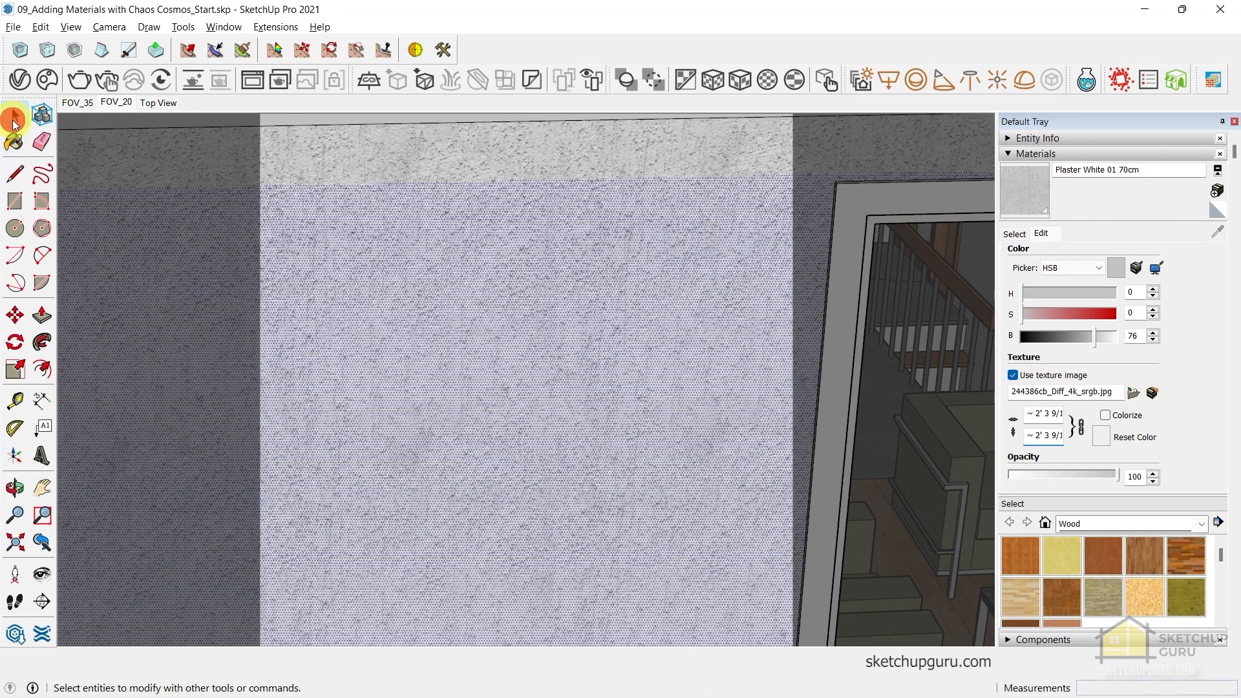
Return to the FOV_20 scene and browse the Stone materials in Chaos Cosmos
{"action": "left_click", "coordinate": [115, 102]}
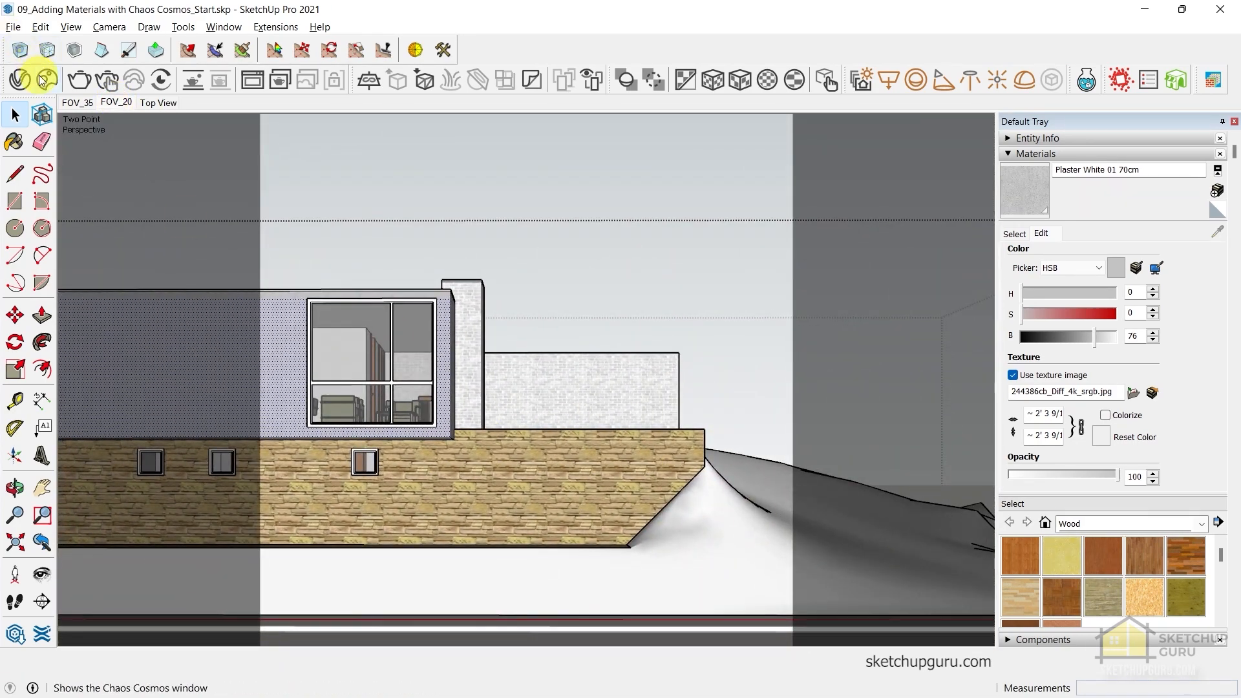
{"action": "left_click", "coordinate": [42, 81]}
{"action": "left_click", "coordinate": [760, 11]}
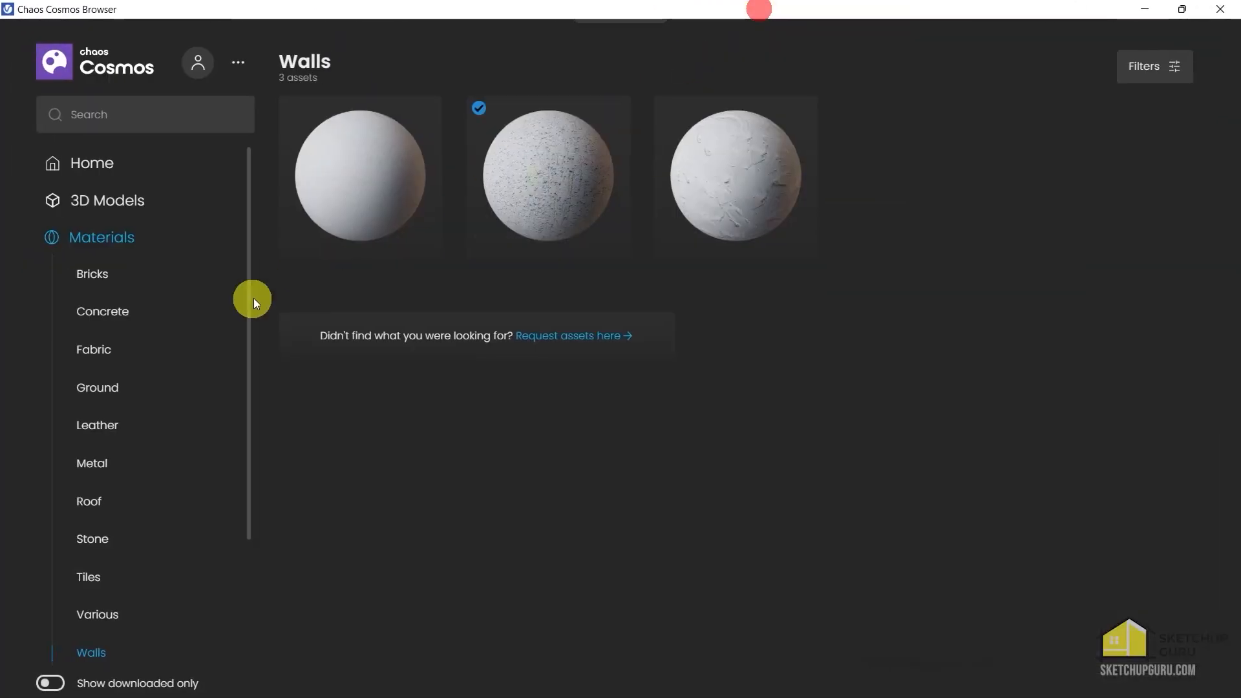
{"action": "scroll", "coordinate": [152, 477], "scroll_direction": "down", "scroll_amount": 3}
{"action": "left_click", "coordinate": [89, 414]}
{"action": "left_click", "coordinate": [86, 378]}
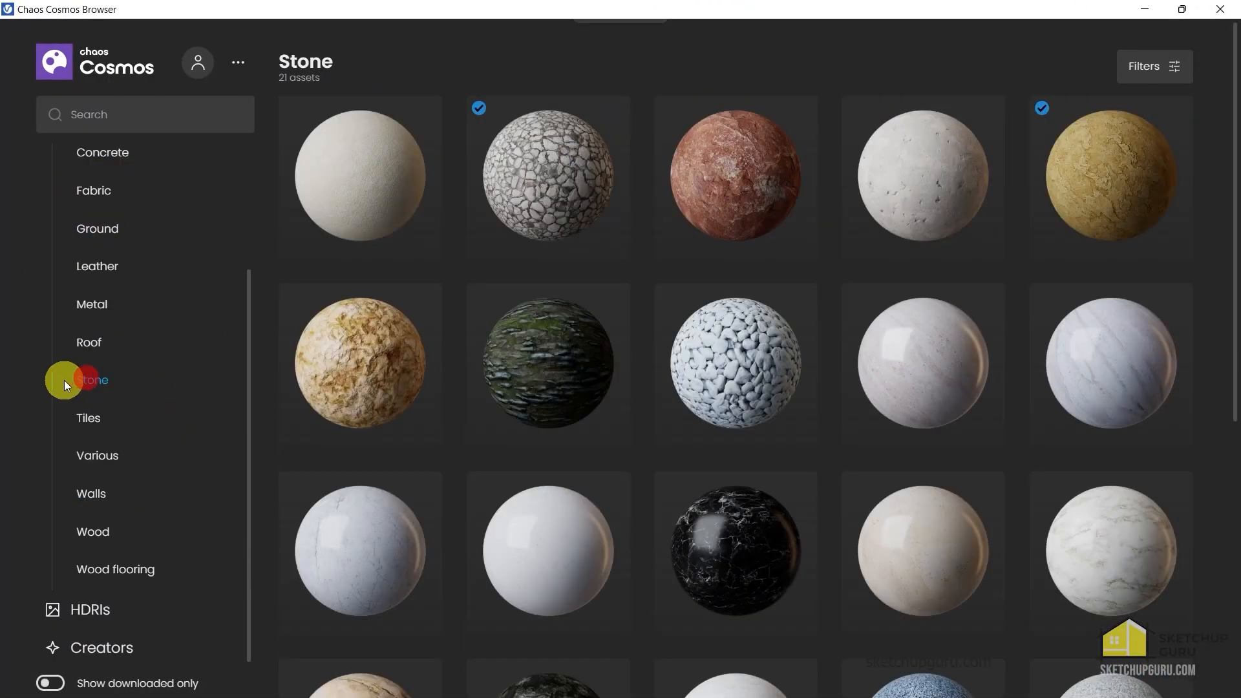
{"action": "mouse_move", "coordinate": [1115, 152]}
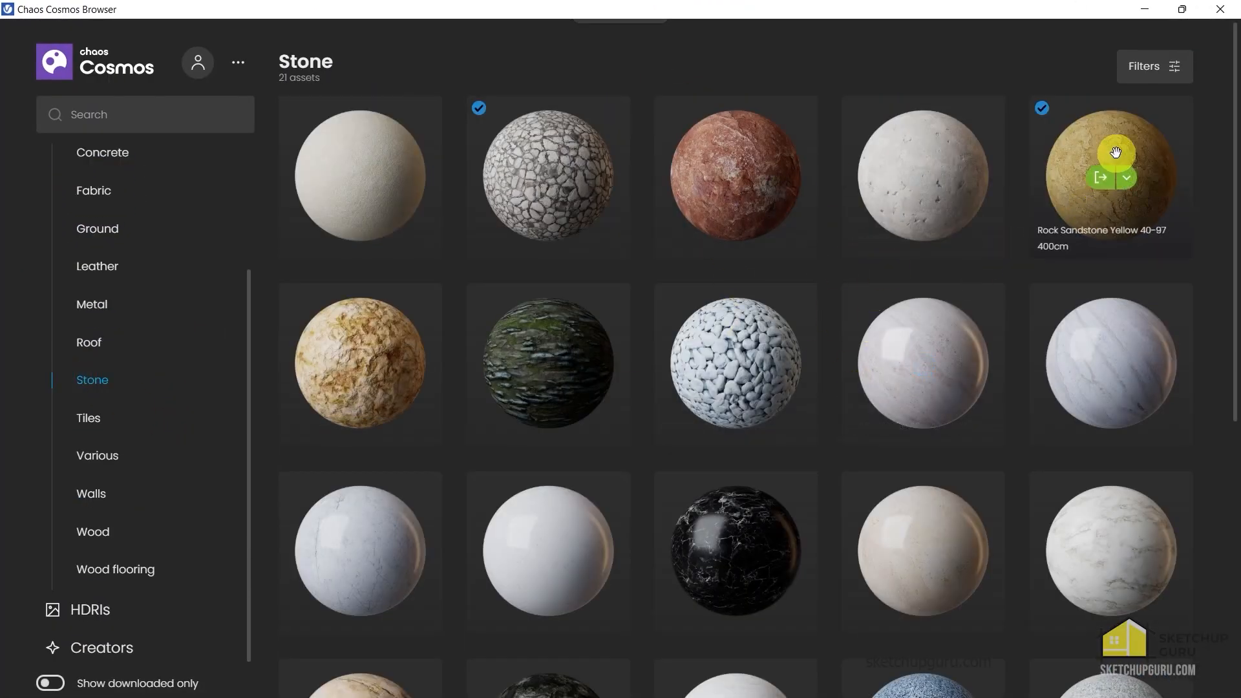
{"action": "mouse_move", "coordinate": [365, 300]}
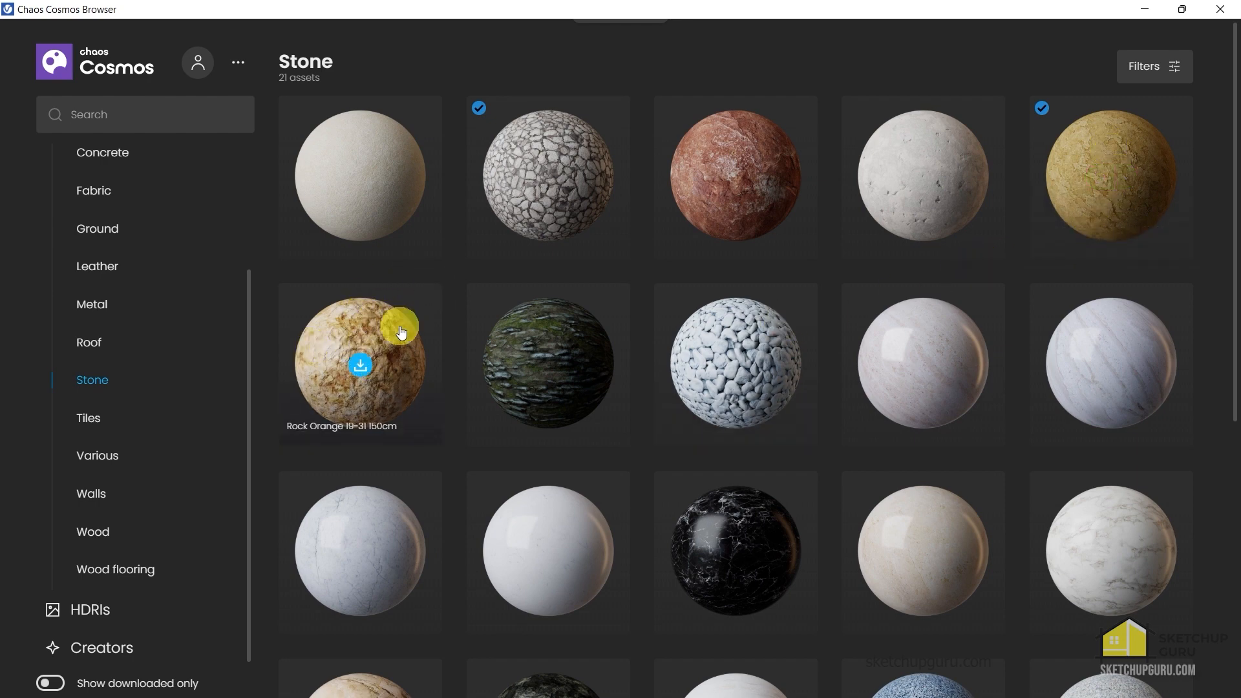
{"action": "scroll", "coordinate": [149, 407], "scroll_direction": "up", "scroll_amount": 3}
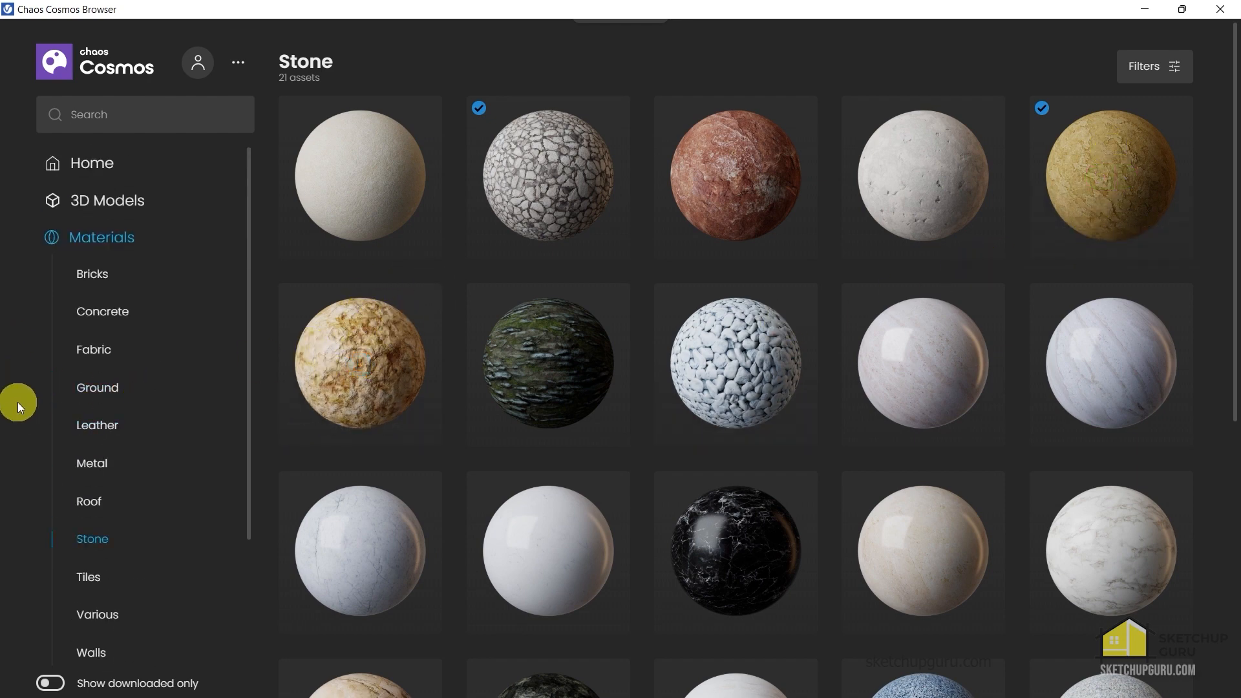
Import Brick Wall White 07 100cm from the Bricks category into the model and minimize the Cosmos browser
{"action": "left_click", "coordinate": [91, 278]}
{"action": "mouse_move", "coordinate": [942, 133]}
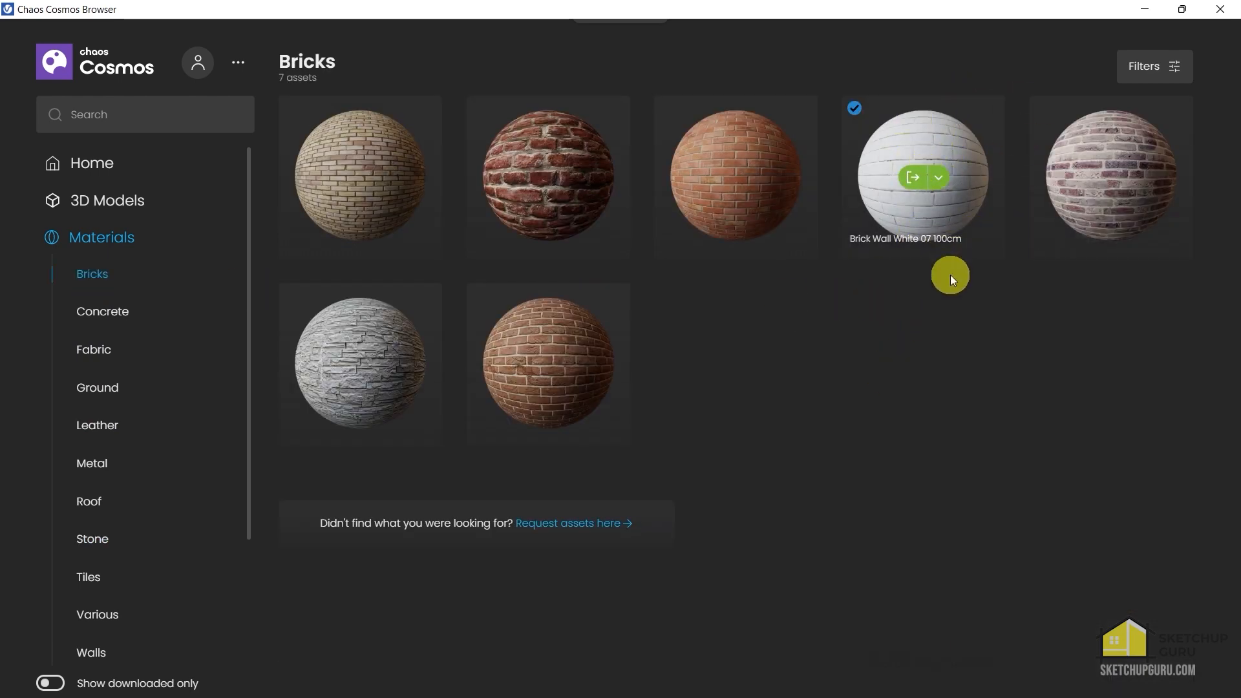
{"action": "left_click", "coordinate": [912, 179]}
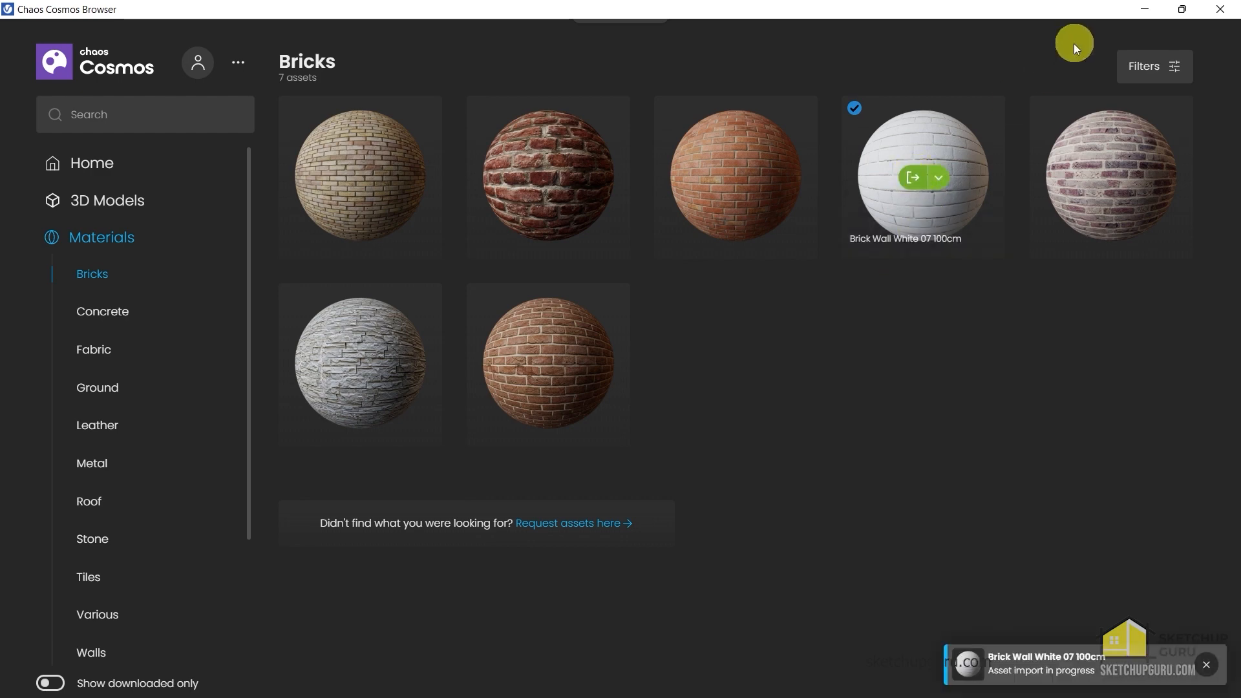
{"action": "left_click", "coordinate": [1145, 9]}
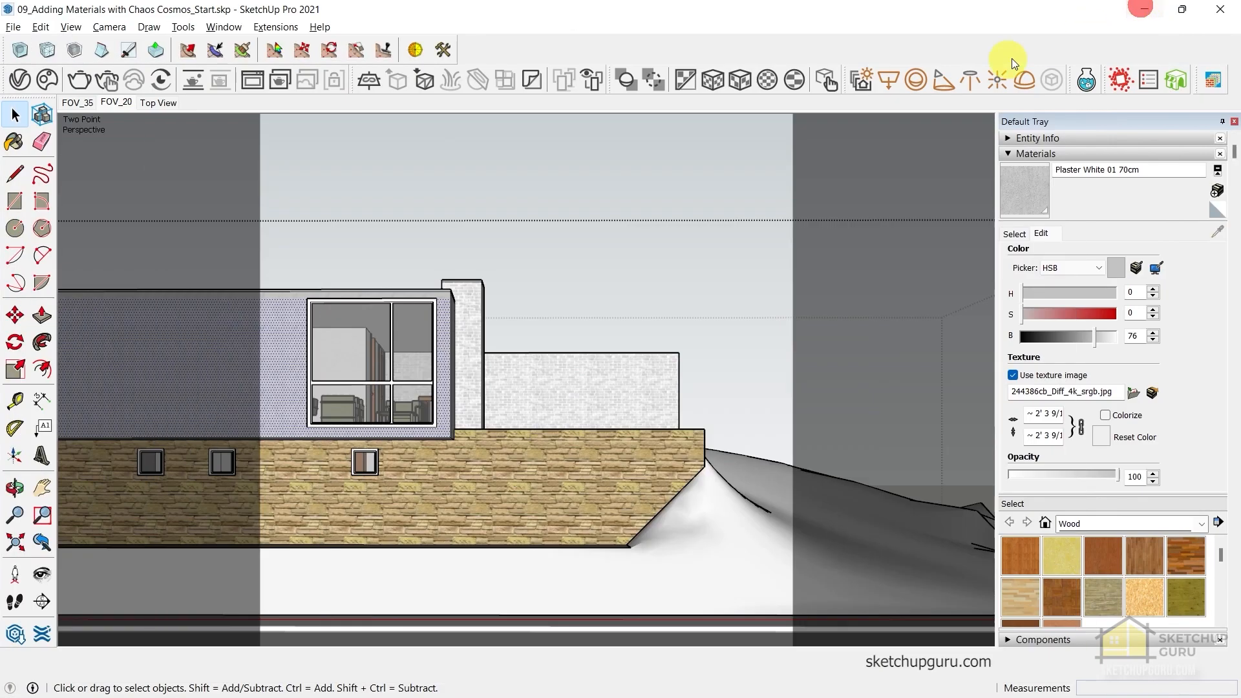
Make Brick Wall White 07 100cm the current material in the V-Ray Asset Editor and close the editor
{"action": "left_click", "coordinate": [20, 79]}
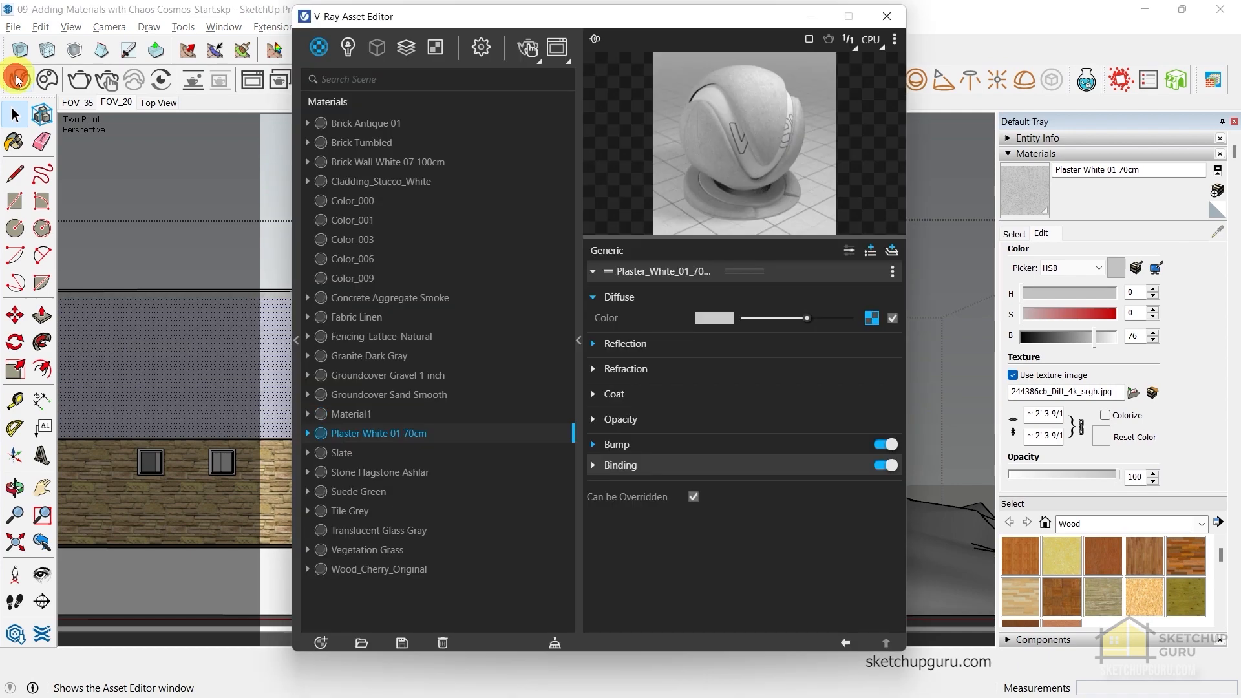
{"action": "left_click", "coordinate": [397, 163]}
{"action": "left_click", "coordinate": [886, 16]}
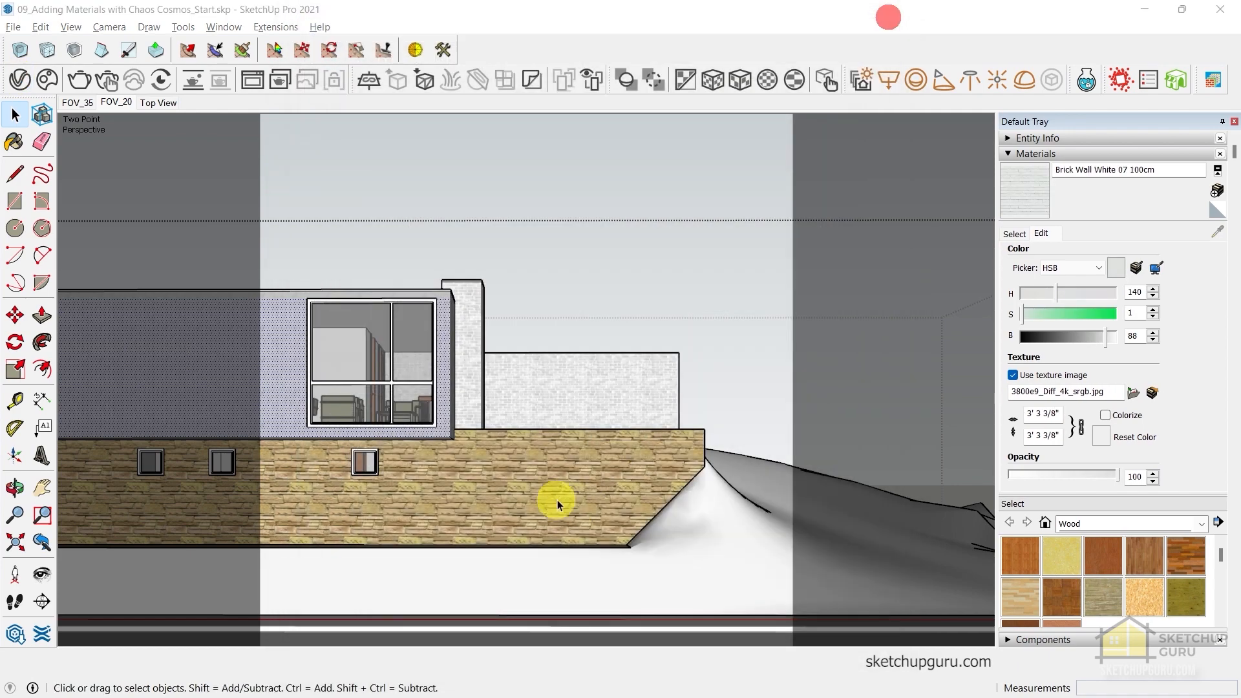
Paint the stone-clad base wall and the strip along its upper edge with Brick Wall White 07 100cm
{"action": "middle_click_drag", "start_coordinate": [557, 499], "coordinate": [449, 521]}
{"action": "double_click", "coordinate": [432, 557]}
{"action": "scroll", "coordinate": [402, 576], "scroll_direction": "up", "scroll_amount": 3}
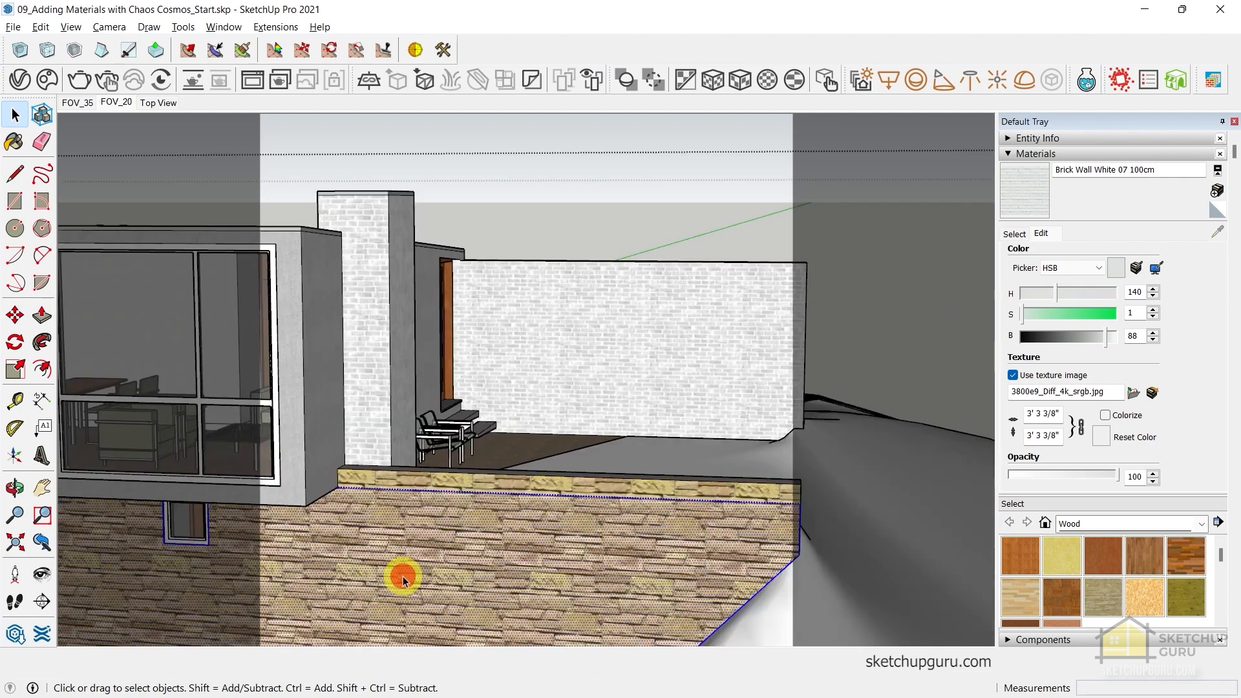
{"action": "scroll", "coordinate": [402, 576], "scroll_direction": "up", "scroll_amount": 5}
{"action": "key", "text": "b"}
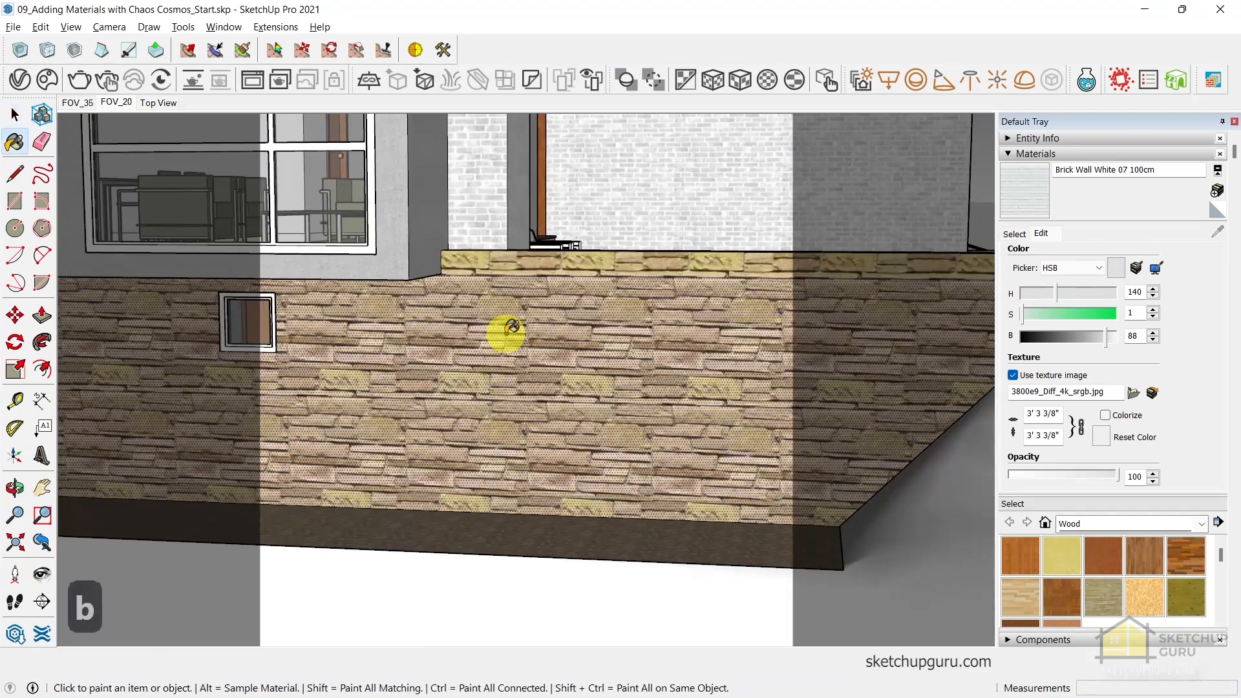
{"action": "left_click", "coordinate": [507, 331]}
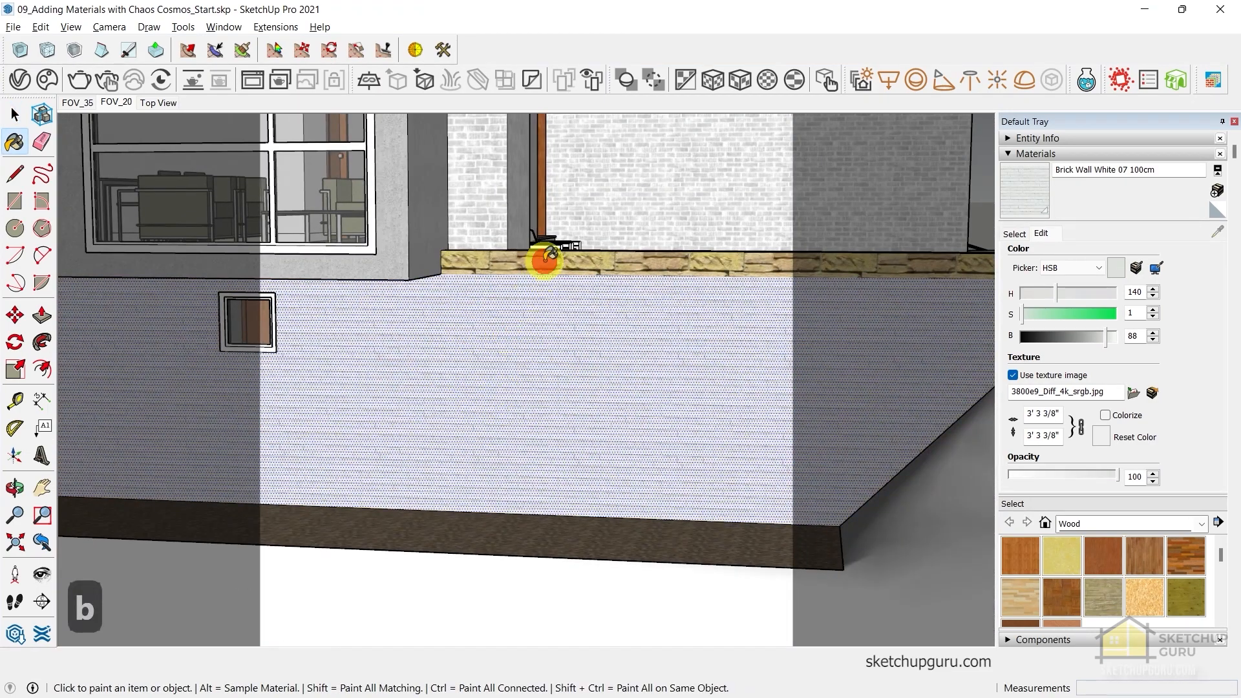
{"action": "left_click", "coordinate": [544, 262]}
Paint the chimney faces and the long wall beside the terrace with Brick Wall White 07 100cm
{"action": "middle_click_drag", "start_coordinate": [714, 169], "coordinate": [582, 301]}
{"action": "left_click", "coordinate": [371, 242]}
{"action": "middle_click_drag", "start_coordinate": [402, 227], "coordinate": [460, 274]}
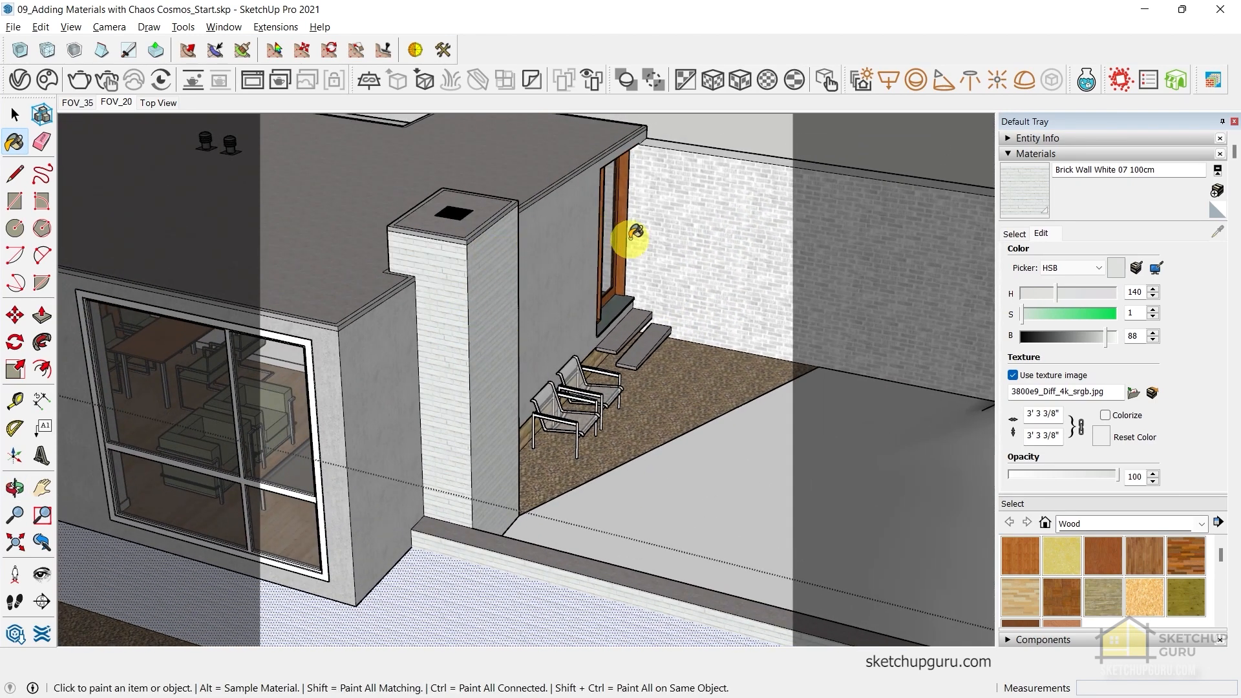
{"action": "mouse_move", "coordinate": [632, 233]}
{"action": "middle_mouse_down"}
{"action": "mouse_move", "coordinate": [269, 386]}
{"action": "mouse_move", "coordinate": [539, 470]}
{"action": "mouse_move", "coordinate": [382, 379]}
{"action": "middle_mouse_up"}
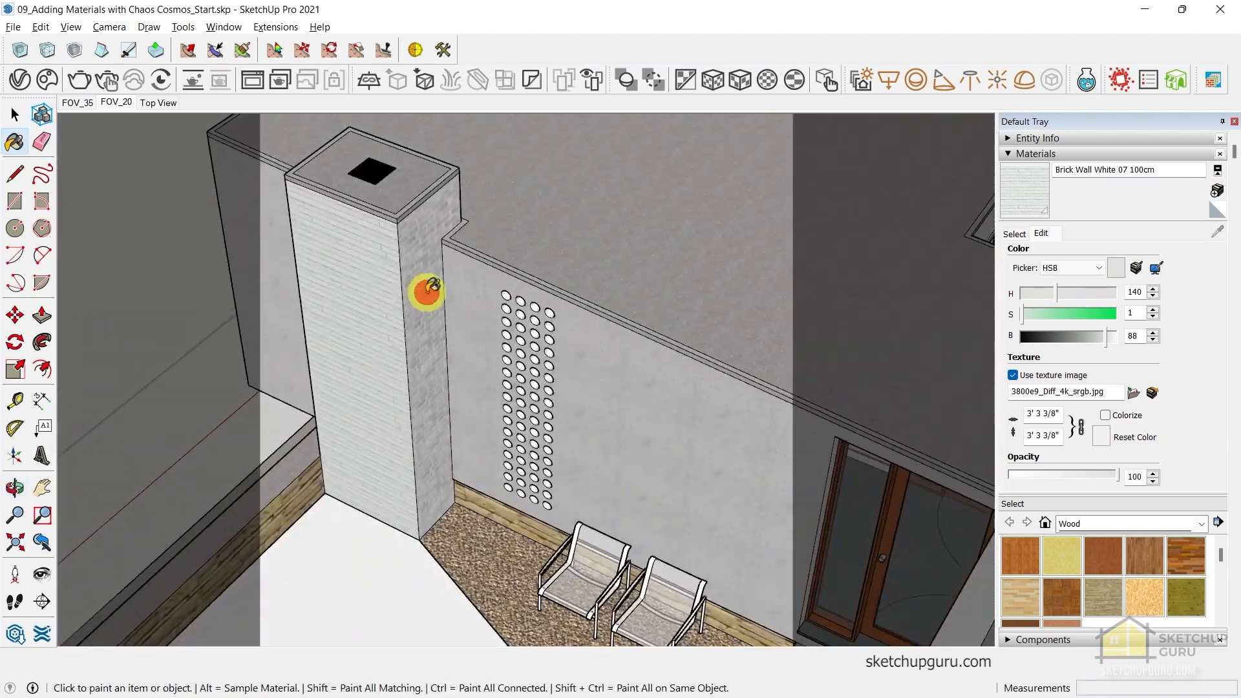
{"action": "left_click", "coordinate": [424, 290]}
{"action": "mouse_move", "coordinate": [421, 241]}
{"action": "middle_mouse_down"}
{"action": "mouse_move", "coordinate": [452, 352]}
{"action": "mouse_move", "coordinate": [435, 355]}
{"action": "mouse_move", "coordinate": [793, 433]}
{"action": "mouse_move", "coordinate": [601, 272]}
{"action": "mouse_move", "coordinate": [608, 329]}
{"action": "mouse_move", "coordinate": [576, 264]}
{"action": "middle_mouse_up"}
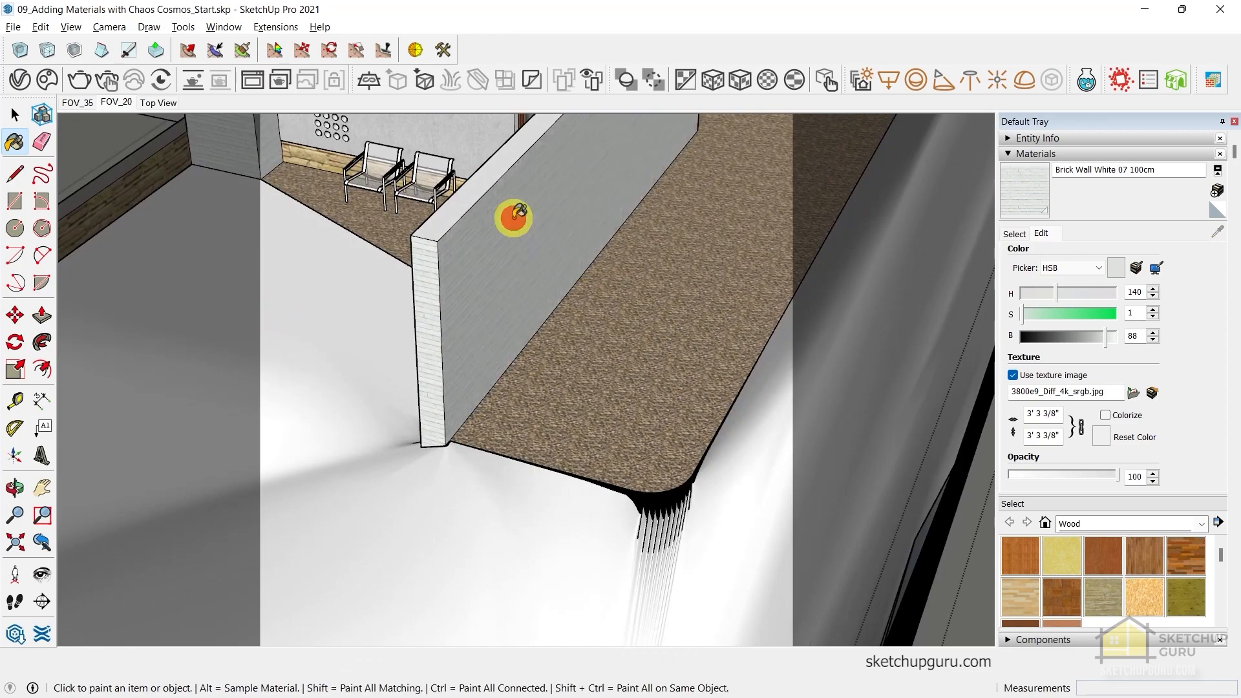
{"action": "middle_click_drag", "start_coordinate": [512, 216], "coordinate": [347, 361]}
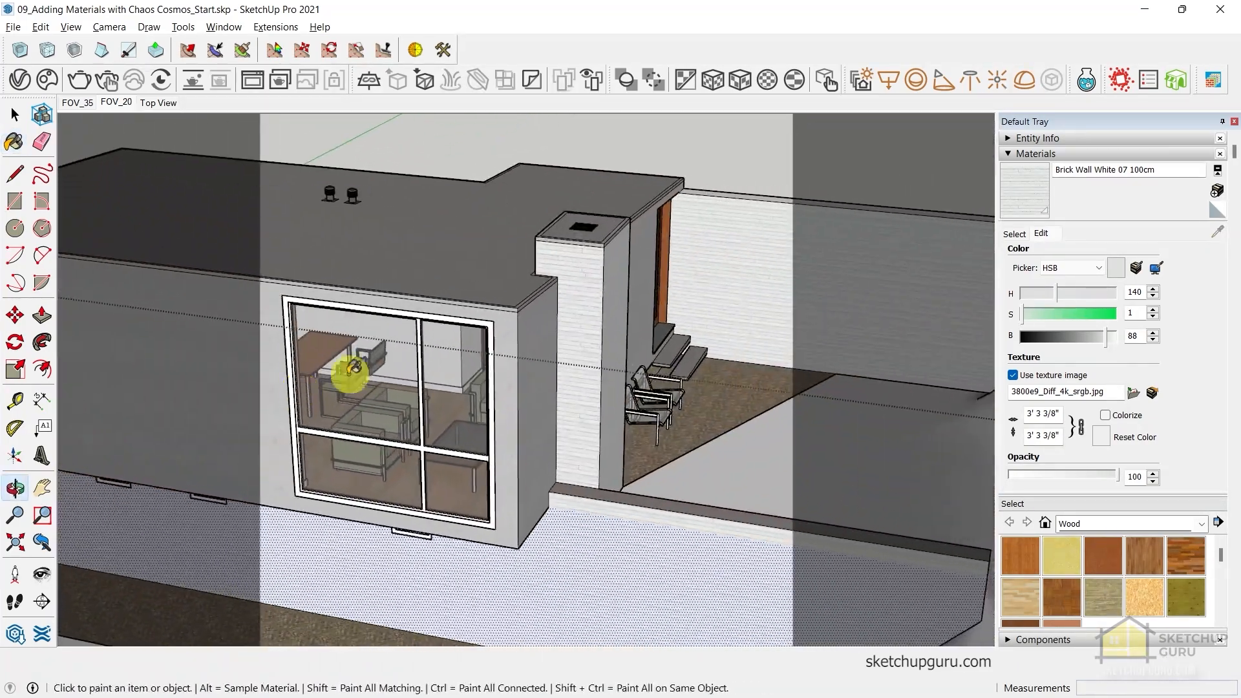
{"action": "mouse_move", "coordinate": [569, 386]}
{"action": "middle_mouse_down"}
{"action": "mouse_move", "coordinate": [421, 463]}
{"action": "mouse_move", "coordinate": [743, 396]}
{"action": "mouse_move", "coordinate": [196, 471]}
{"action": "mouse_move", "coordinate": [828, 515]}
{"action": "mouse_move", "coordinate": [670, 433]}
{"action": "mouse_move", "coordinate": [593, 487]}
{"action": "mouse_move", "coordinate": [900, 369]}
{"action": "mouse_move", "coordinate": [362, 463]}
{"action": "mouse_move", "coordinate": [494, 382]}
{"action": "mouse_move", "coordinate": [620, 349]}
{"action": "mouse_move", "coordinate": [522, 429]}
{"action": "middle_mouse_up"}
{"action": "key", "text": "space"}
{"action": "scroll", "coordinate": [495, 383], "scroll_direction": "up", "scroll_amount": 4}
Return to the FOV_20 scene and import Grass 39-39 150cm from the Ground category of Chaos Cosmos
{"action": "left_click", "coordinate": [117, 103]}
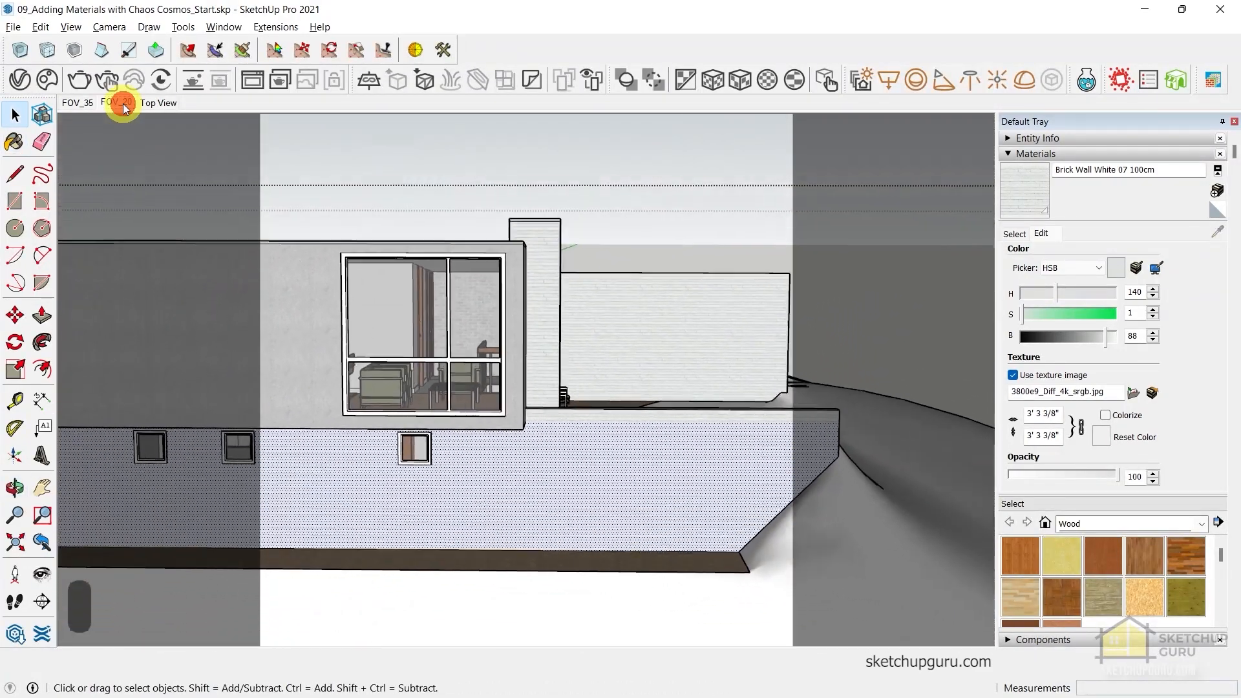
{"action": "left_click", "coordinate": [44, 84]}
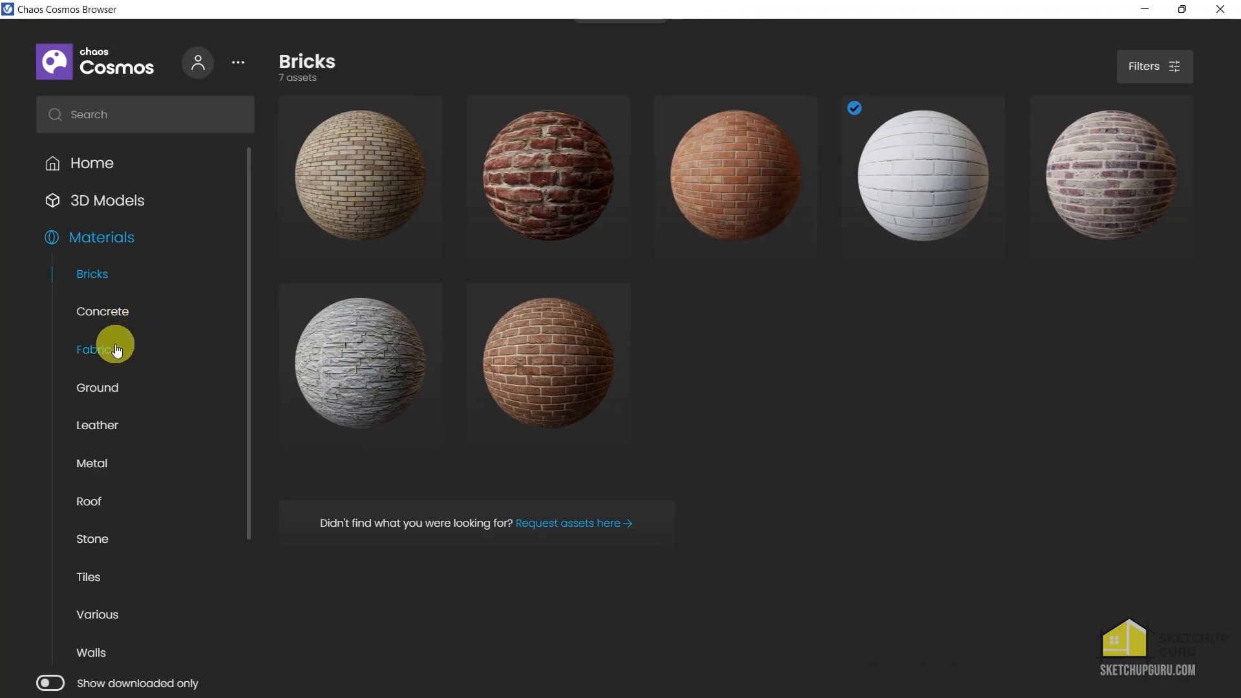
{"action": "left_click", "coordinate": [118, 391]}
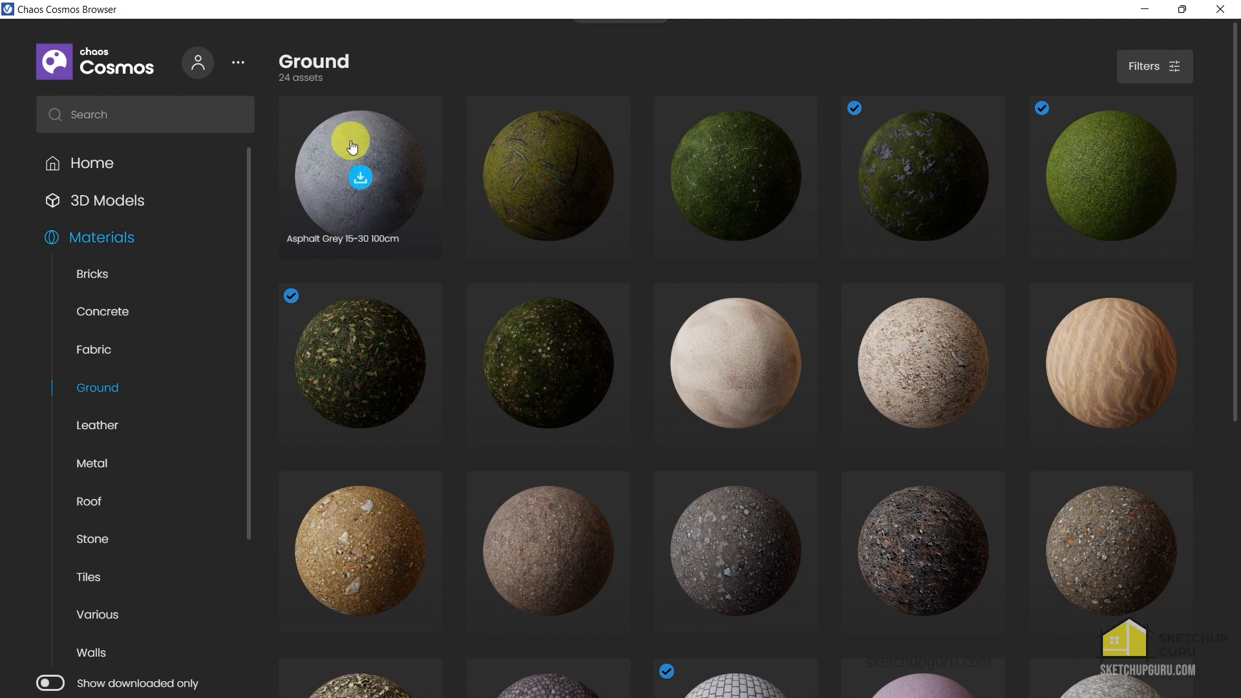
{"action": "scroll", "coordinate": [194, 349], "scroll_direction": "down", "scroll_amount": 2}
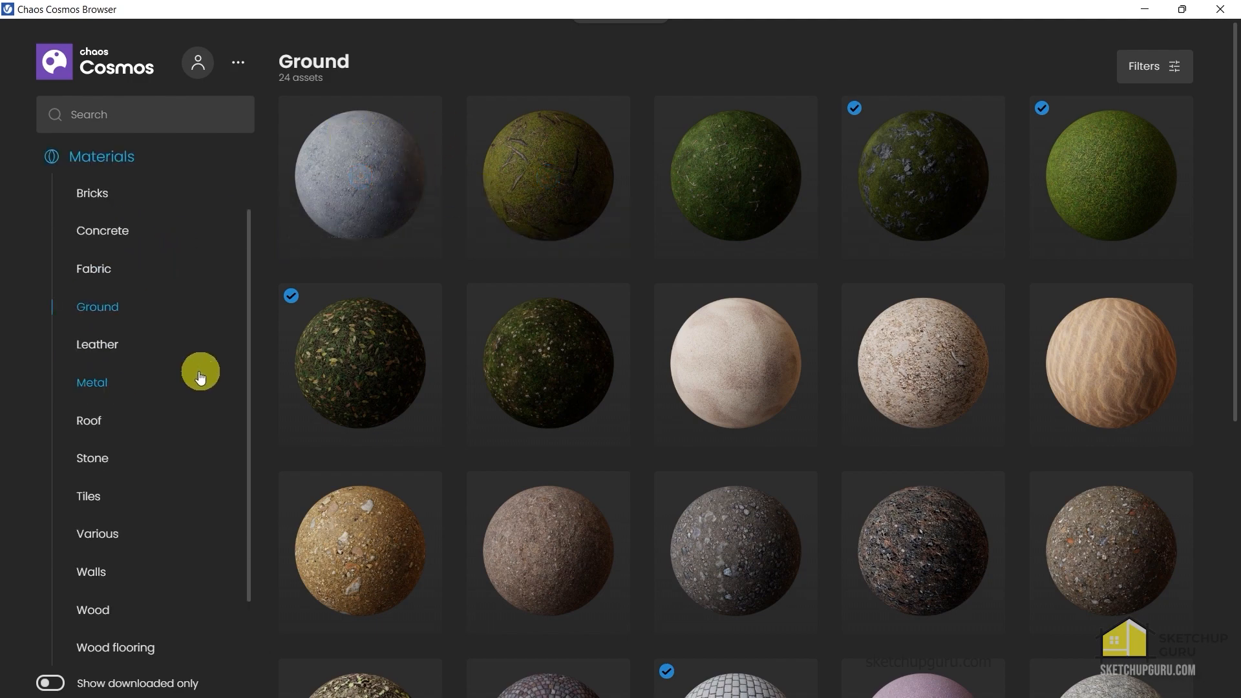
{"action": "scroll", "coordinate": [720, 452], "scroll_direction": "down", "scroll_amount": 5}
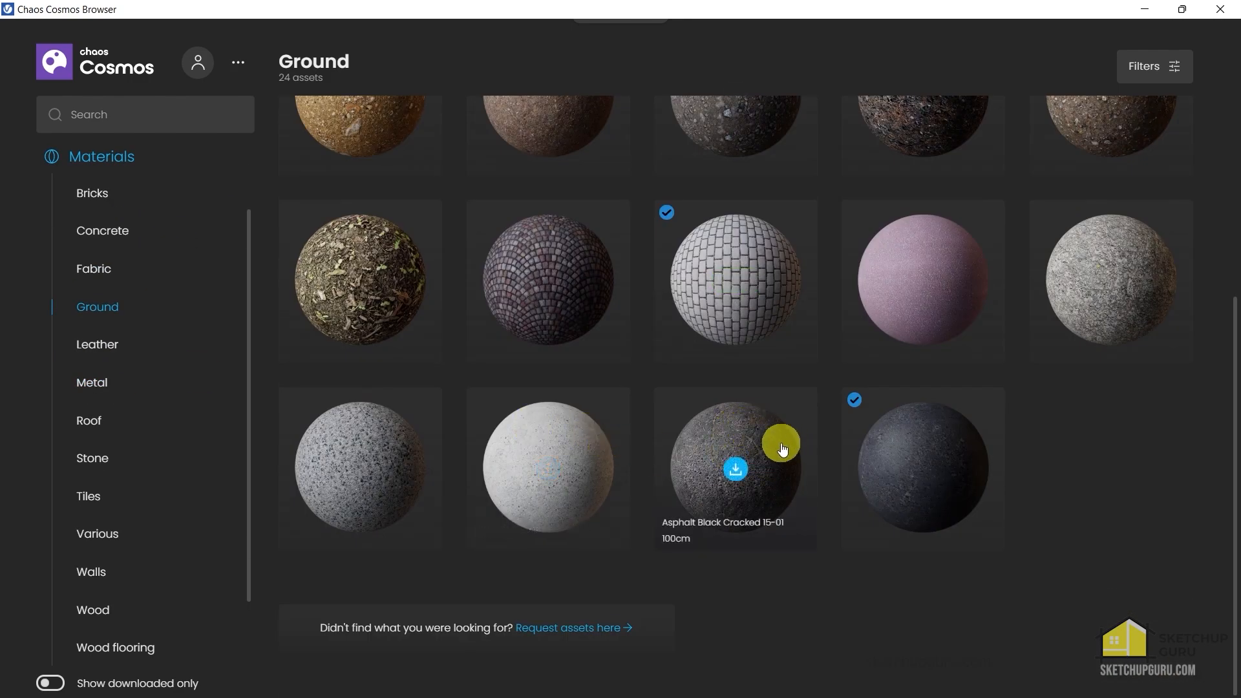
{"action": "scroll", "coordinate": [624, 339], "scroll_direction": "up", "scroll_amount": 2}
{"action": "scroll", "coordinate": [649, 348], "scroll_direction": "up", "scroll_amount": 3}
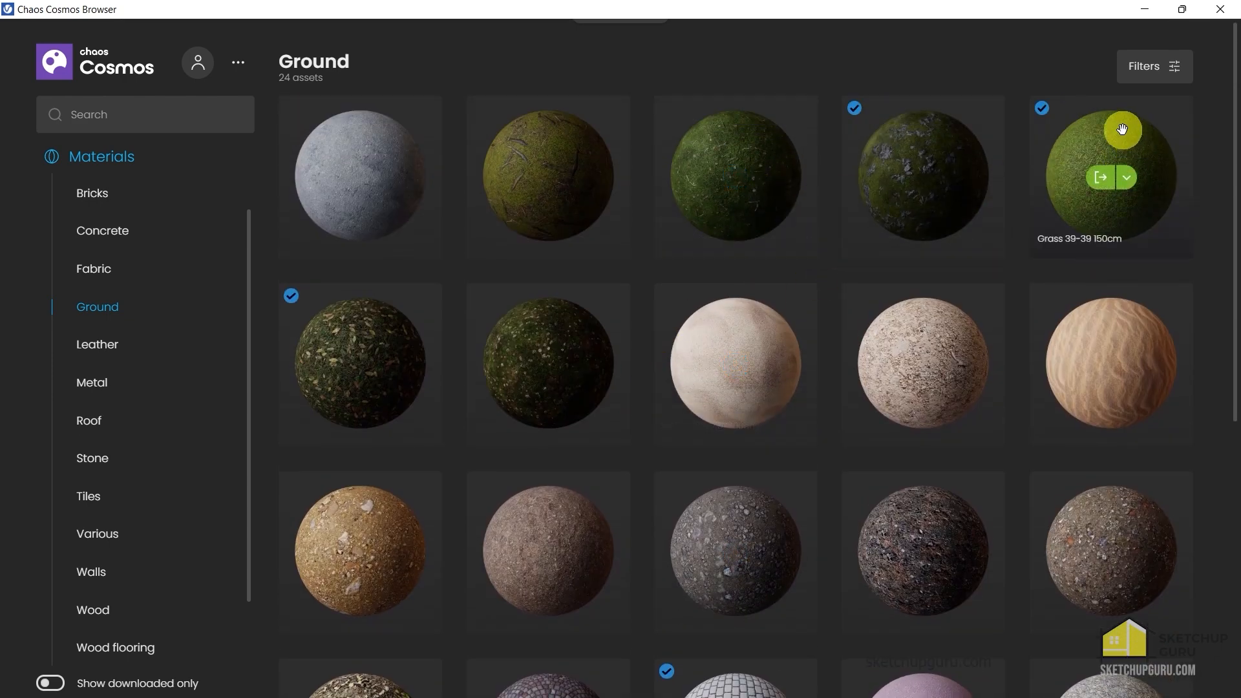
{"action": "left_click", "coordinate": [1101, 179]}
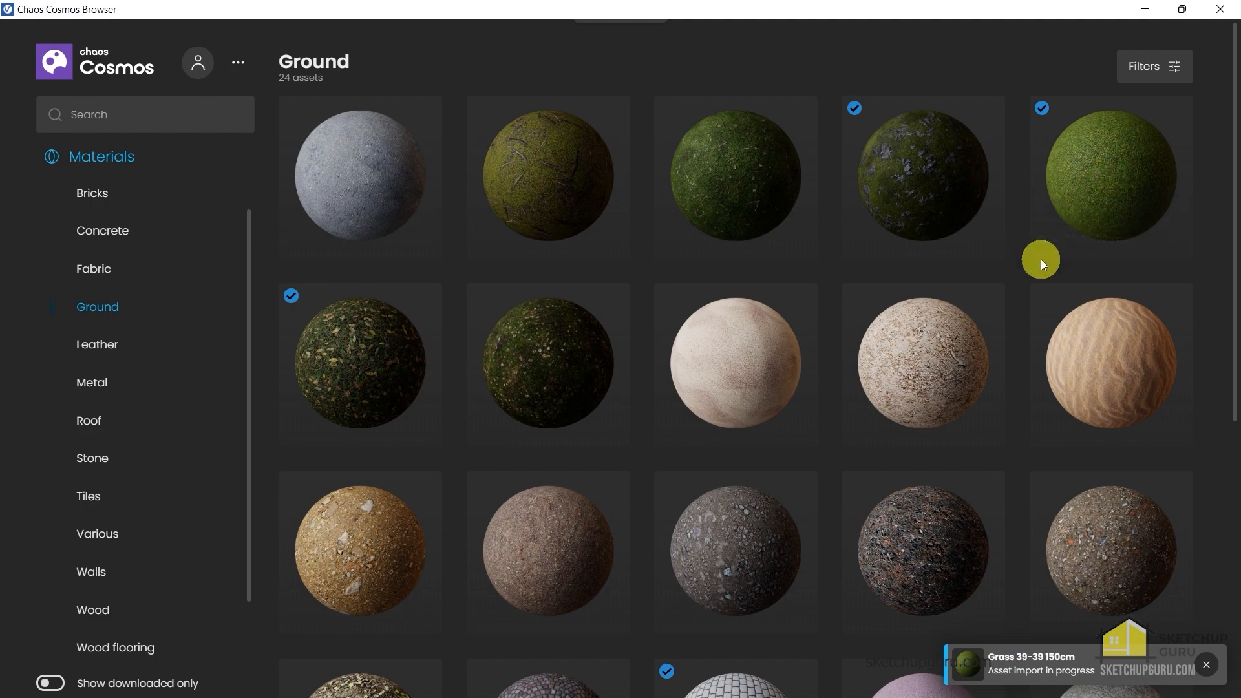
Apply Grass 39-39 150cm to the selected terrain surfaces around the house, close the asset editor and leave the terrain's editing context
{"action": "left_click", "coordinate": [1145, 9]}
{"action": "middle_click_drag", "start_coordinate": [446, 317], "coordinate": [743, 298]}
{"action": "left_click", "coordinate": [746, 372]}
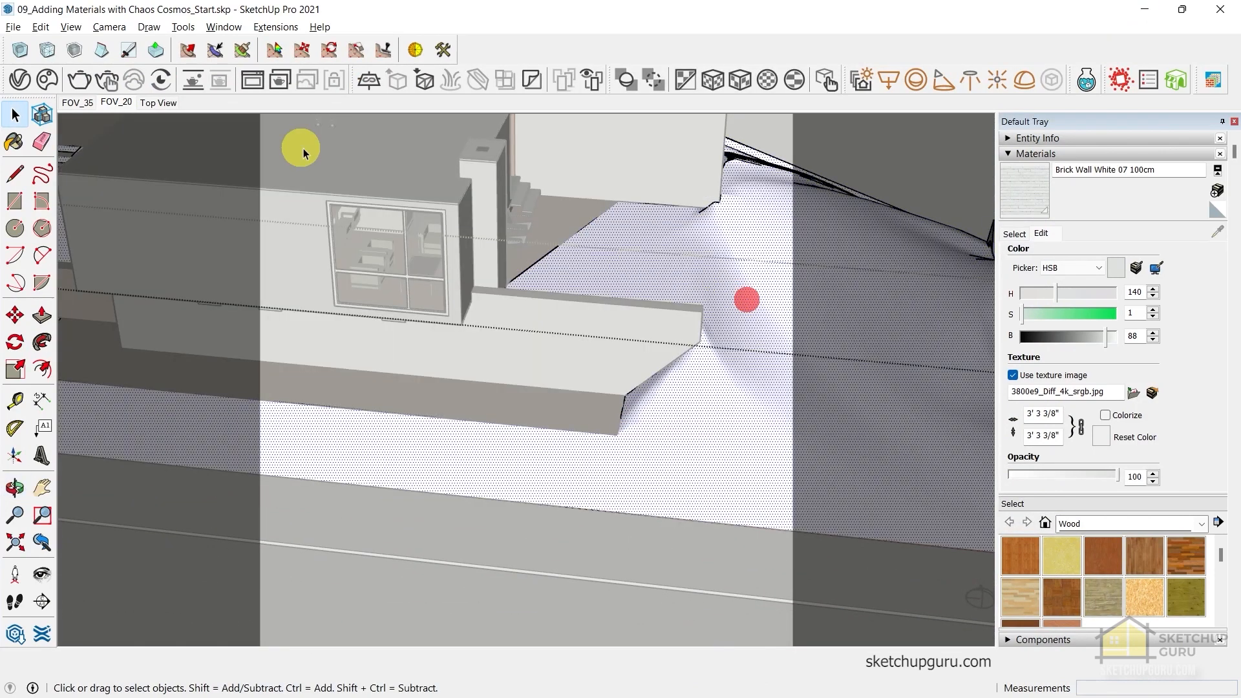
{"action": "left_click", "coordinate": [19, 79]}
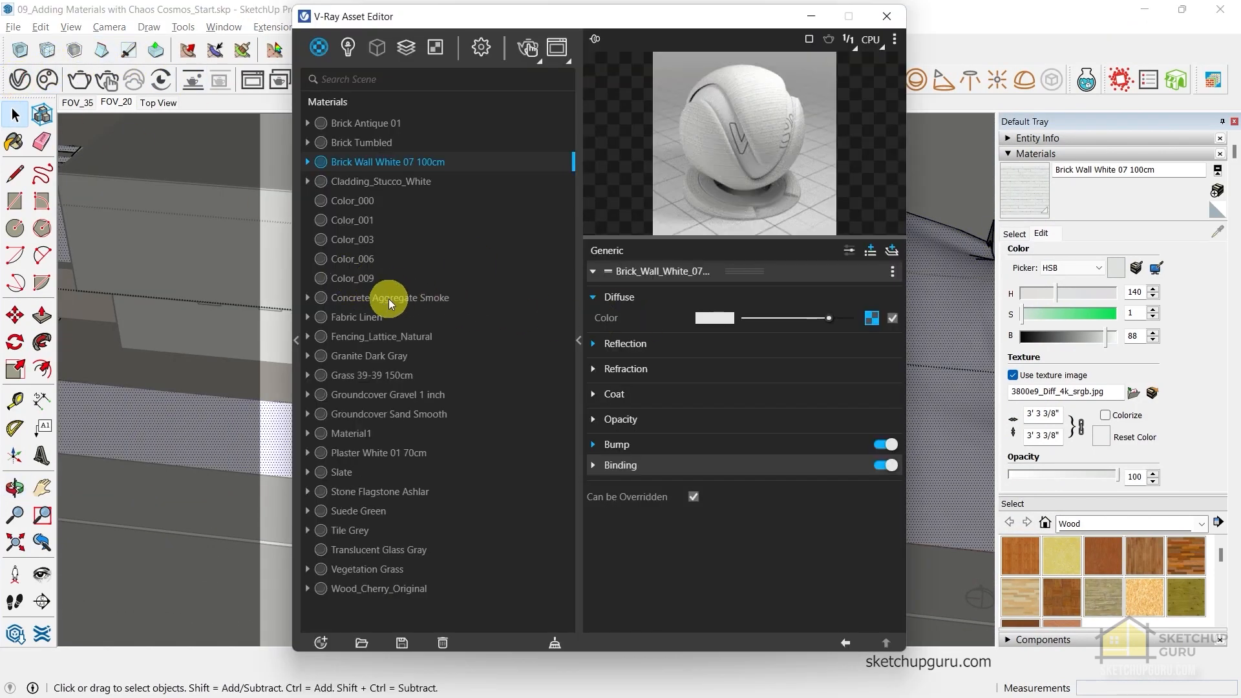
{"action": "left_click", "coordinate": [354, 375]}
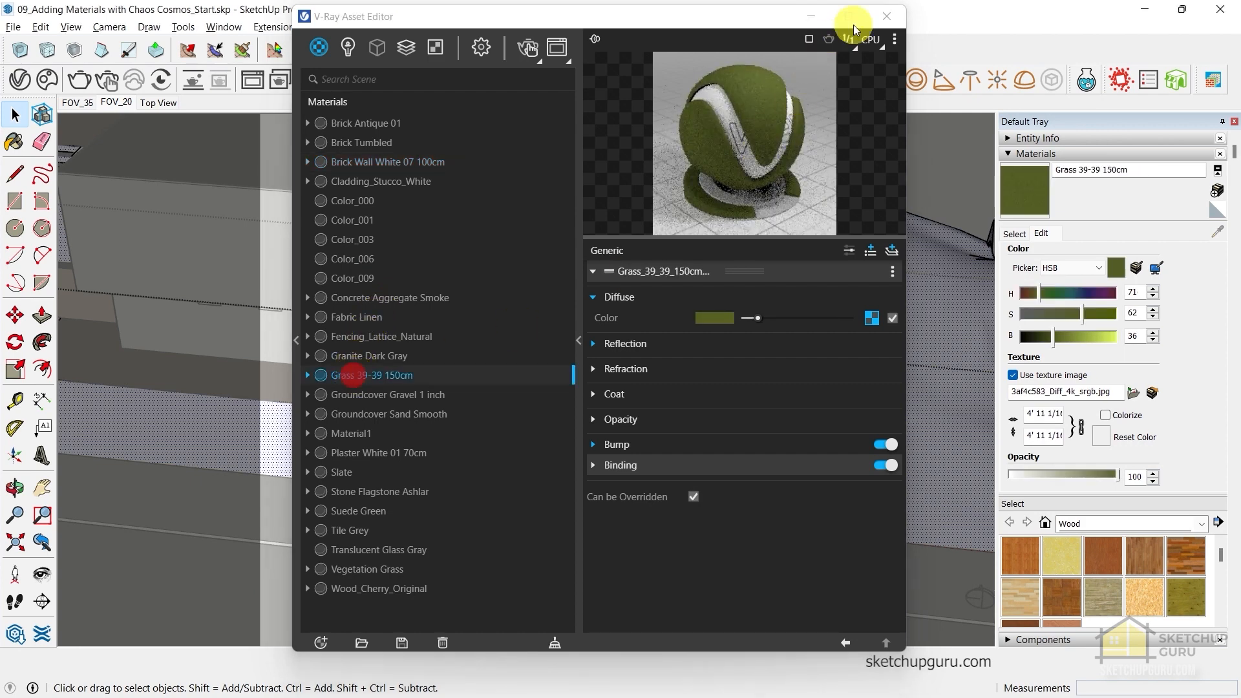
{"action": "right_click", "coordinate": [391, 380]}
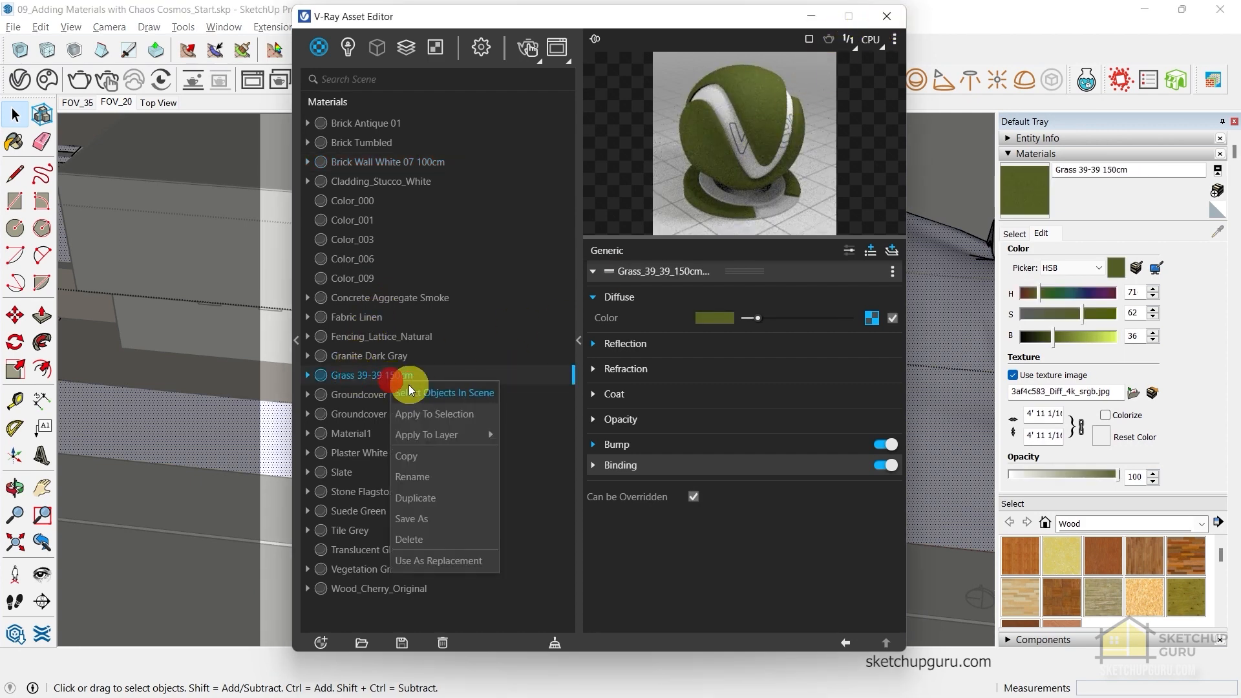
{"action": "left_click", "coordinate": [444, 413]}
{"action": "left_click", "coordinate": [895, 18]}
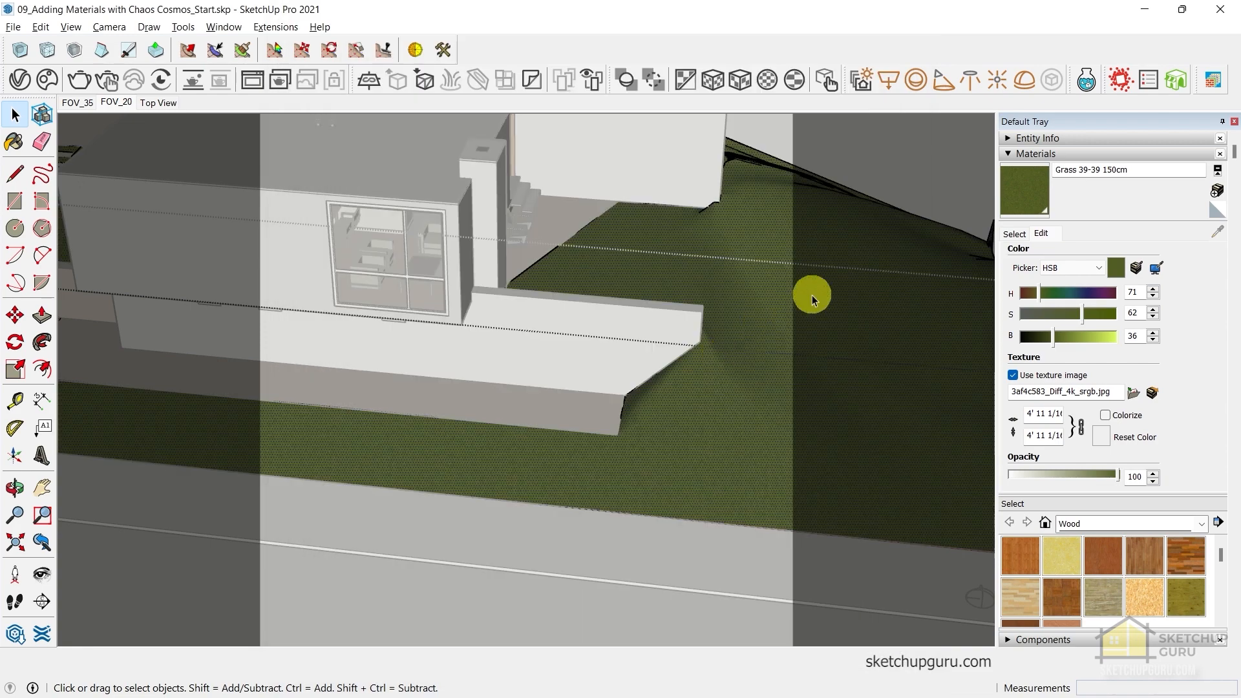
{"action": "scroll", "coordinate": [821, 338], "scroll_direction": "up", "scroll_amount": 3}
{"action": "middle_click_drag", "start_coordinate": [789, 376], "coordinate": [701, 347]}
{"action": "scroll", "coordinate": [701, 346], "scroll_direction": "down", "scroll_amount": 3}
{"action": "key", "text": "Escape"}
{"action": "key", "text": "Escape"}
{"action": "key", "text": "Escape"}
Start an interactive V-Ray render of the FOV_20 scene and examine the brick walls and grass up close
{"action": "middle_click_drag", "start_coordinate": [660, 424], "coordinate": [614, 331]}
{"action": "scroll", "coordinate": [360, 368], "scroll_direction": "up", "scroll_amount": 4}
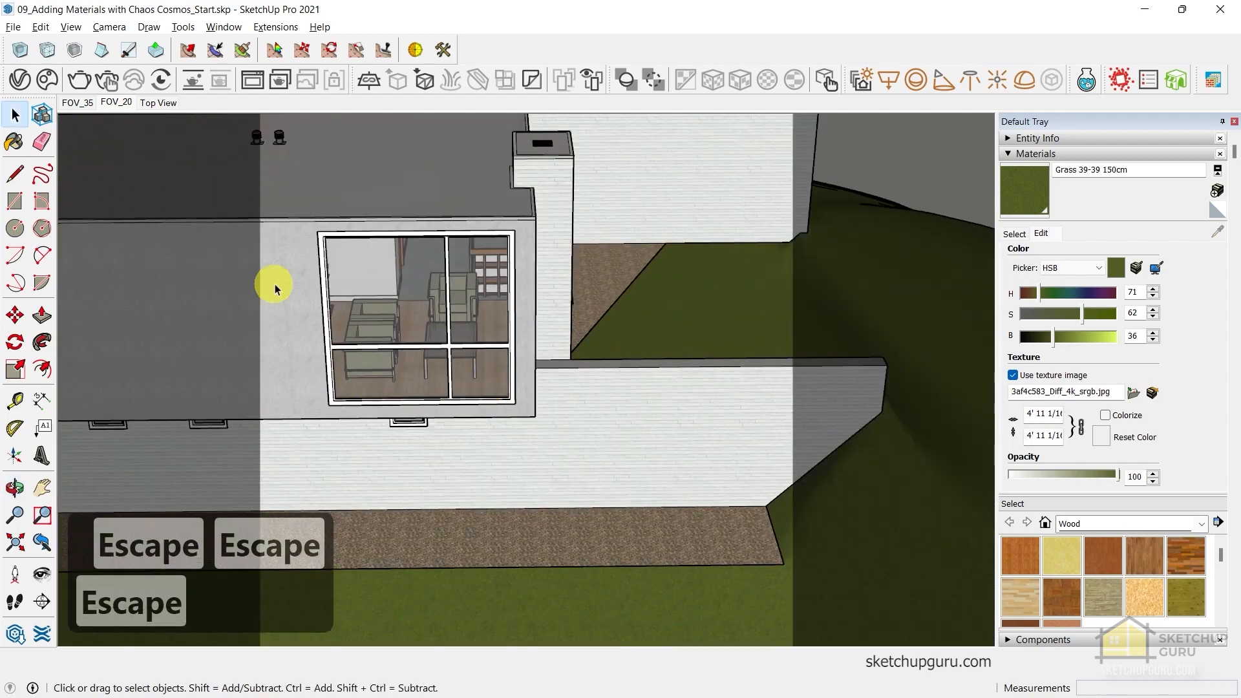
{"action": "left_click", "coordinate": [117, 104]}
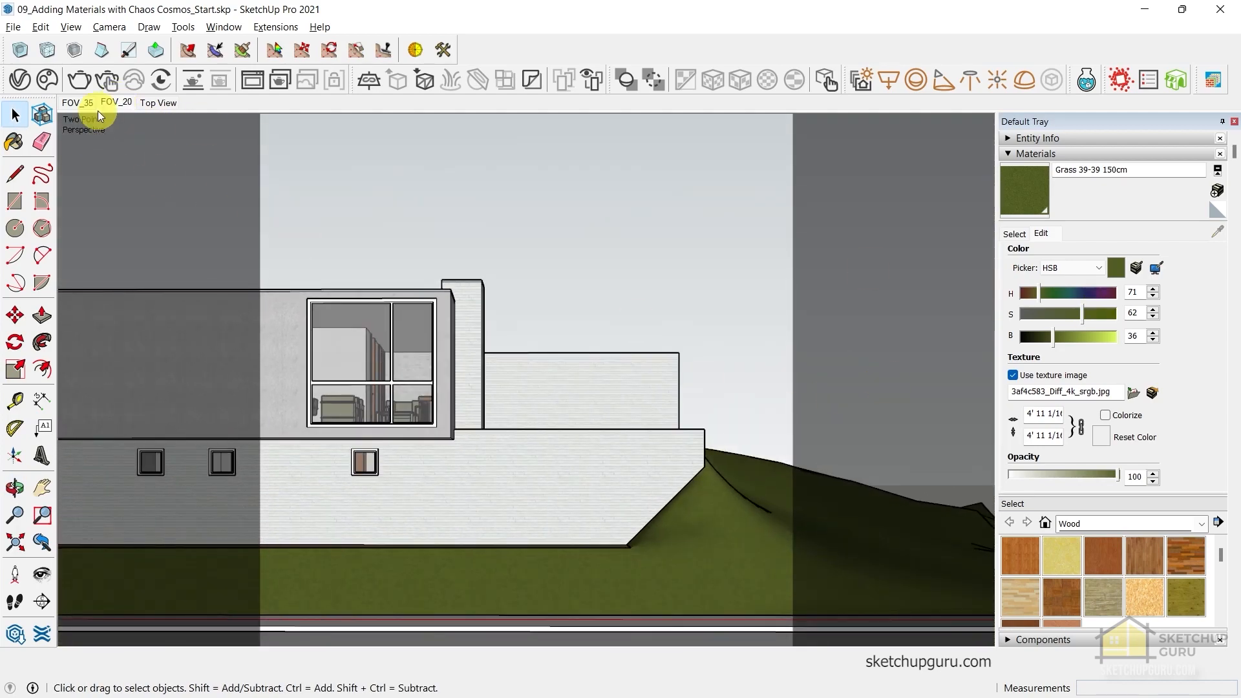
{"action": "left_click", "coordinate": [105, 78]}
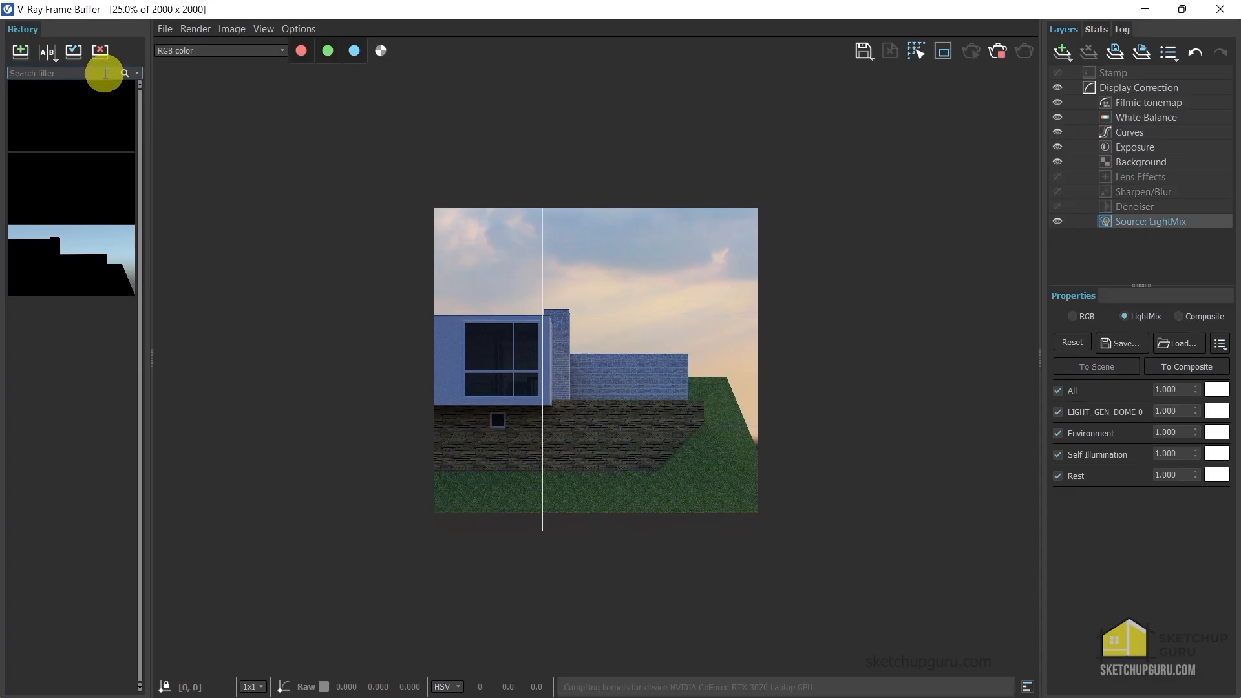
{"action": "scroll", "coordinate": [830, 439], "scroll_direction": "up", "scroll_amount": 3}
{"action": "scroll", "coordinate": [818, 429], "scroll_direction": "down", "scroll_amount": 3}
{"action": "scroll", "coordinate": [730, 548], "scroll_direction": "up", "scroll_amount": 3}
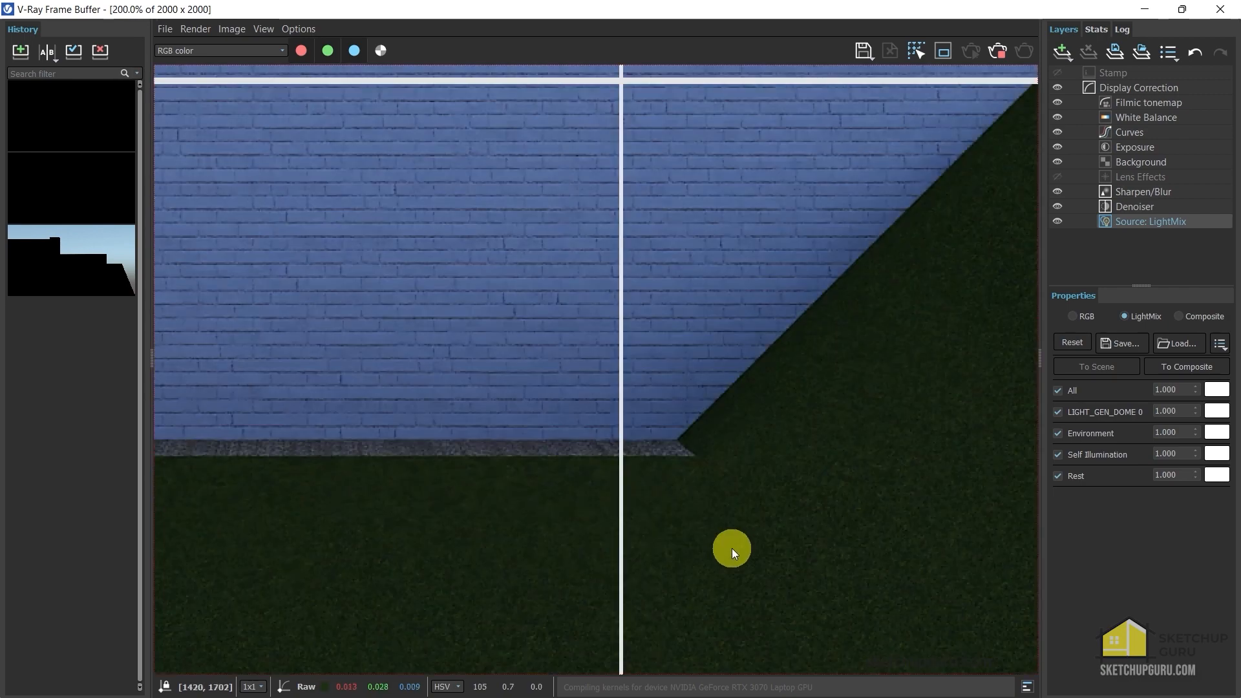
{"action": "scroll", "coordinate": [728, 550], "scroll_direction": "down", "scroll_amount": 3}
{"action": "scroll", "coordinate": [779, 499], "scroll_direction": "down", "scroll_amount": 2}
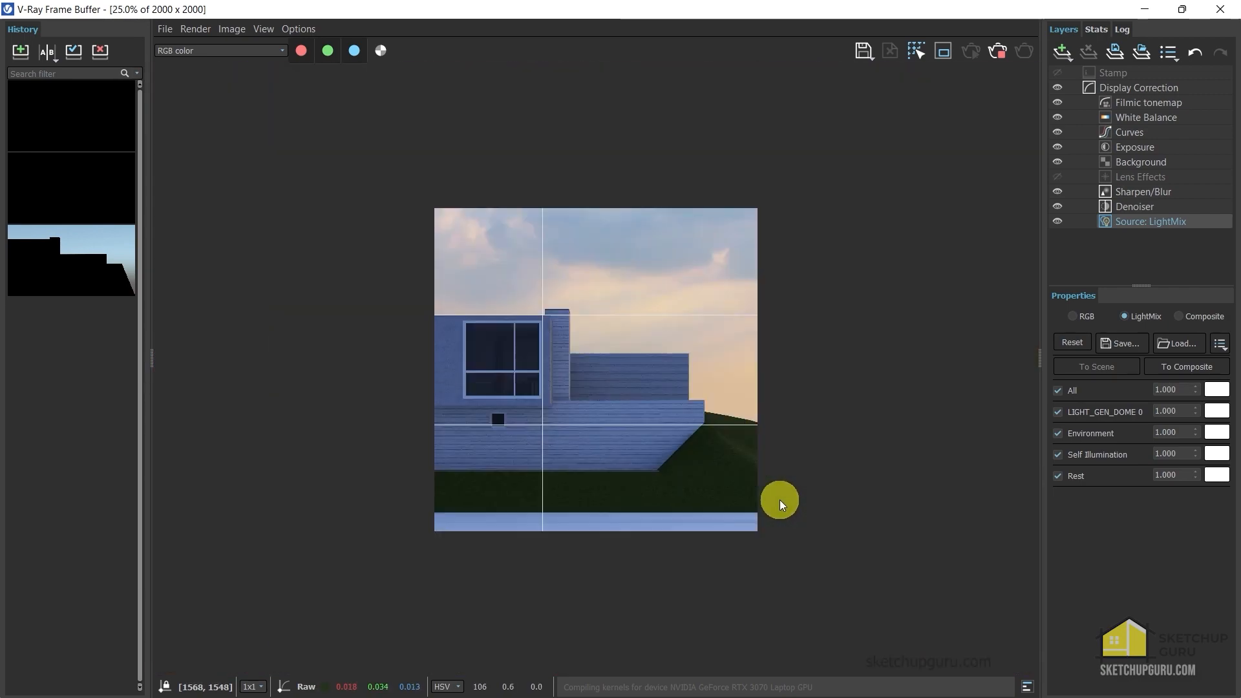
{"action": "scroll", "coordinate": [786, 478], "scroll_direction": "up", "scroll_amount": 2}
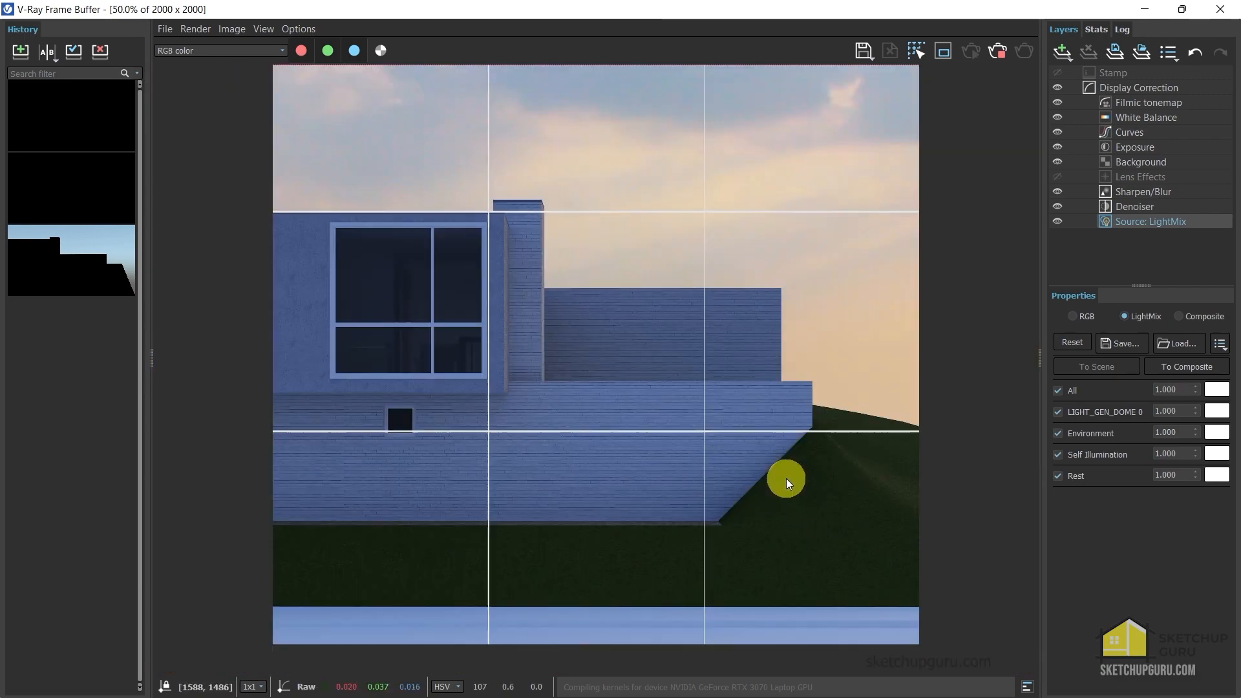
Save the render to the frame buffer history, try the A/B comparison, and stop the render
{"action": "left_click", "coordinate": [21, 51]}
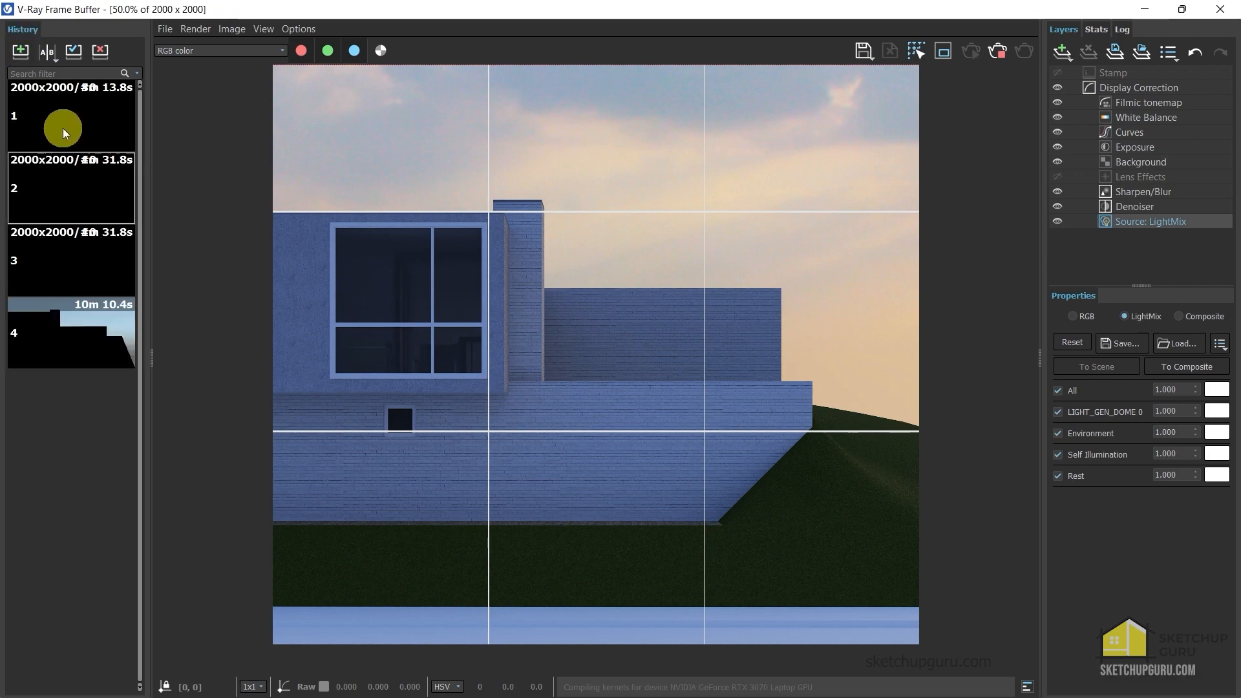
{"action": "scroll", "coordinate": [393, 230], "scroll_direction": "down", "scroll_amount": 2}
{"action": "scroll", "coordinate": [701, 394], "scroll_direction": "up", "scroll_amount": 2}
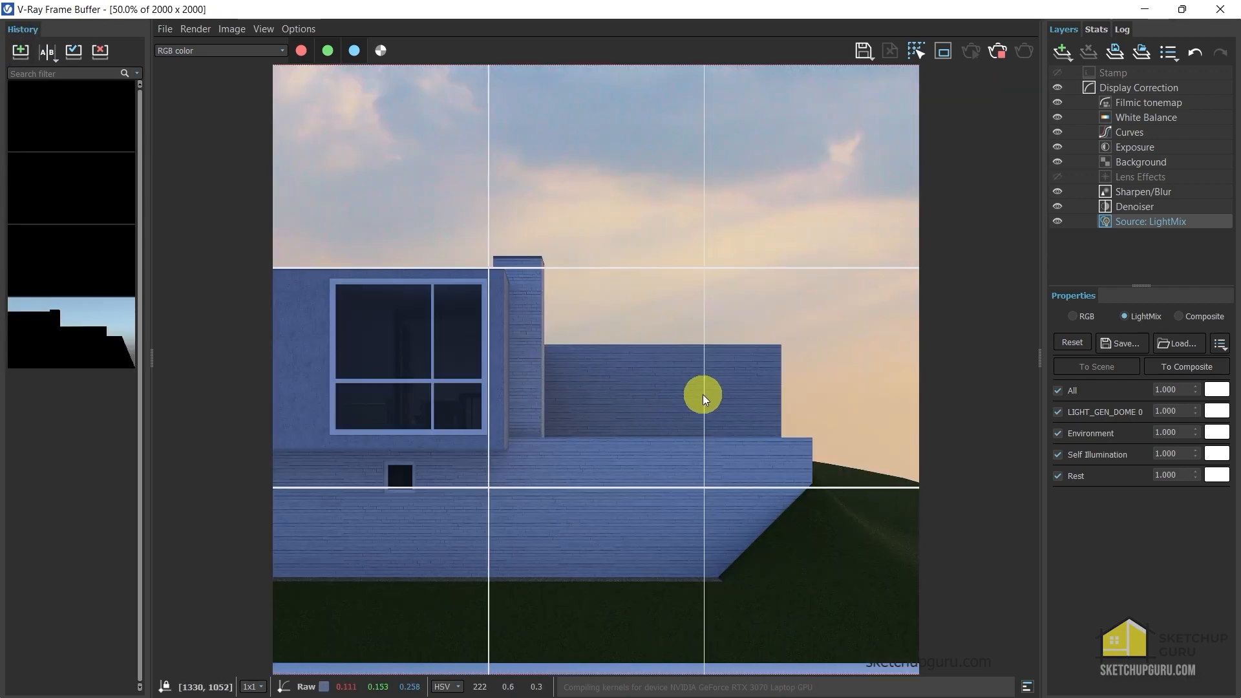
{"action": "scroll", "coordinate": [701, 394], "scroll_direction": "down", "scroll_amount": 1}
{"action": "left_click", "coordinate": [46, 52]}
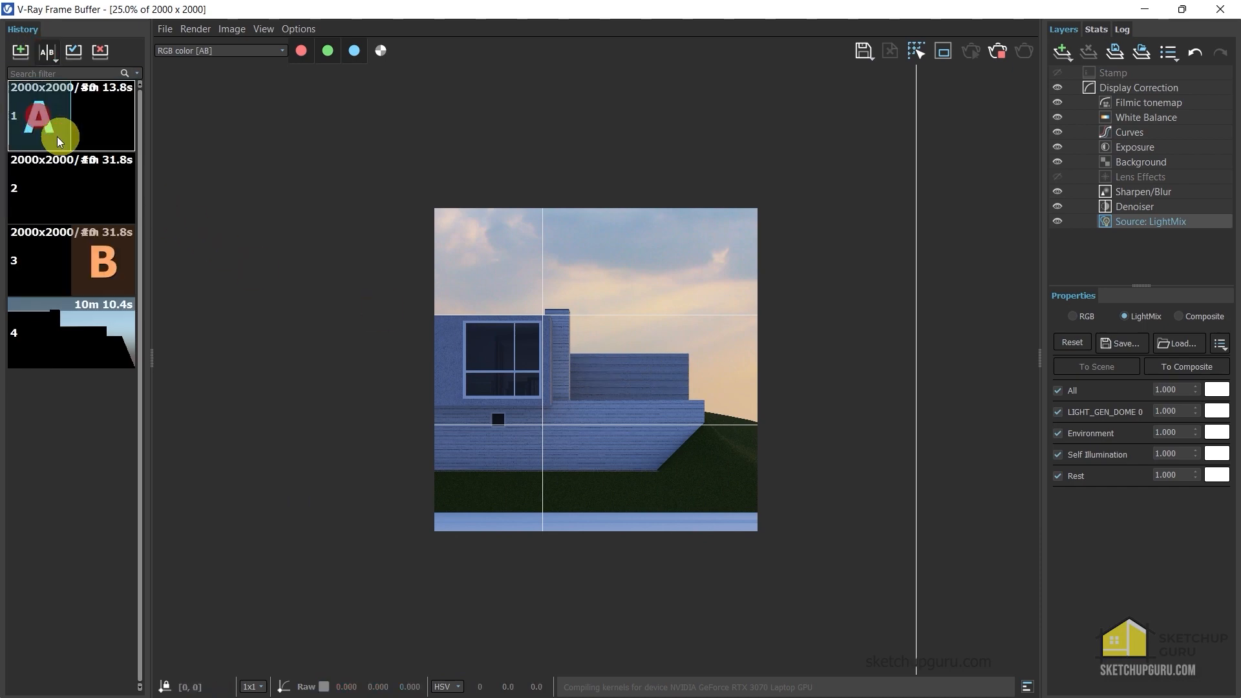
{"action": "left_click", "coordinate": [910, 342]}
{"action": "left_click_drag", "start_coordinate": [866, 345], "coordinate": [914, 349]}
{"action": "left_click", "coordinate": [996, 55]}
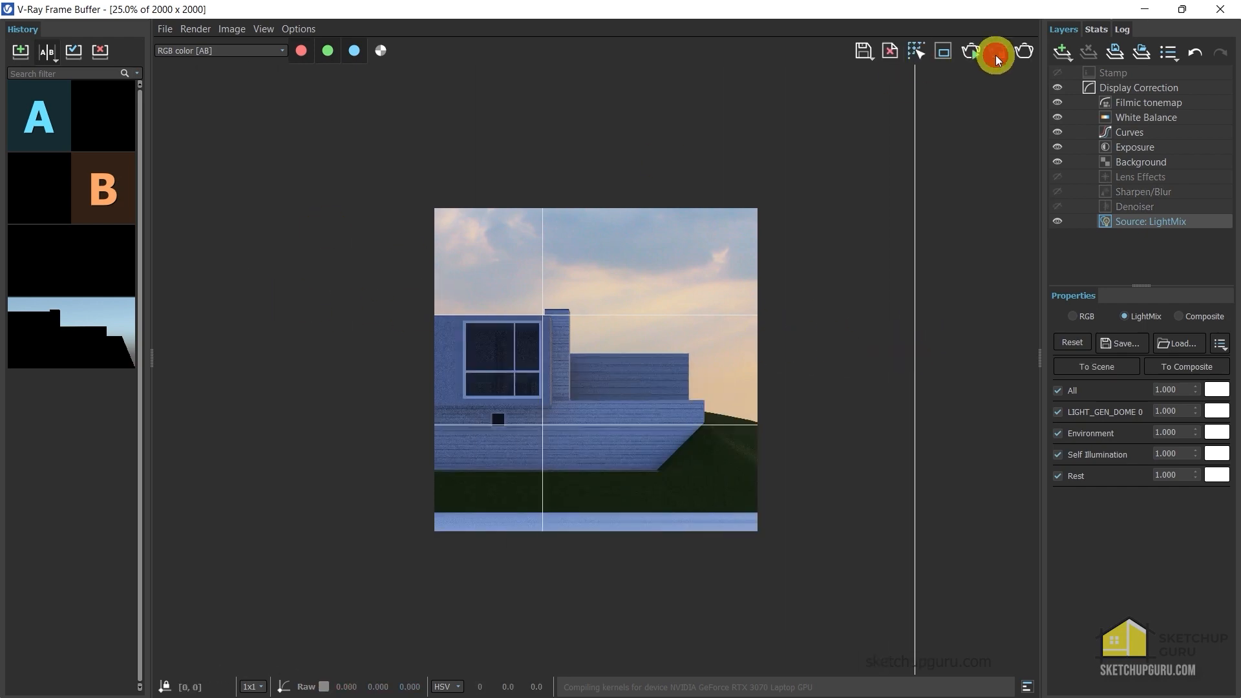
{"action": "left_click", "coordinate": [1220, 9]}
Examine the house, the grass terrain and the street area in front of the plot from above
{"action": "middle_click_drag", "start_coordinate": [662, 407], "coordinate": [721, 468]}
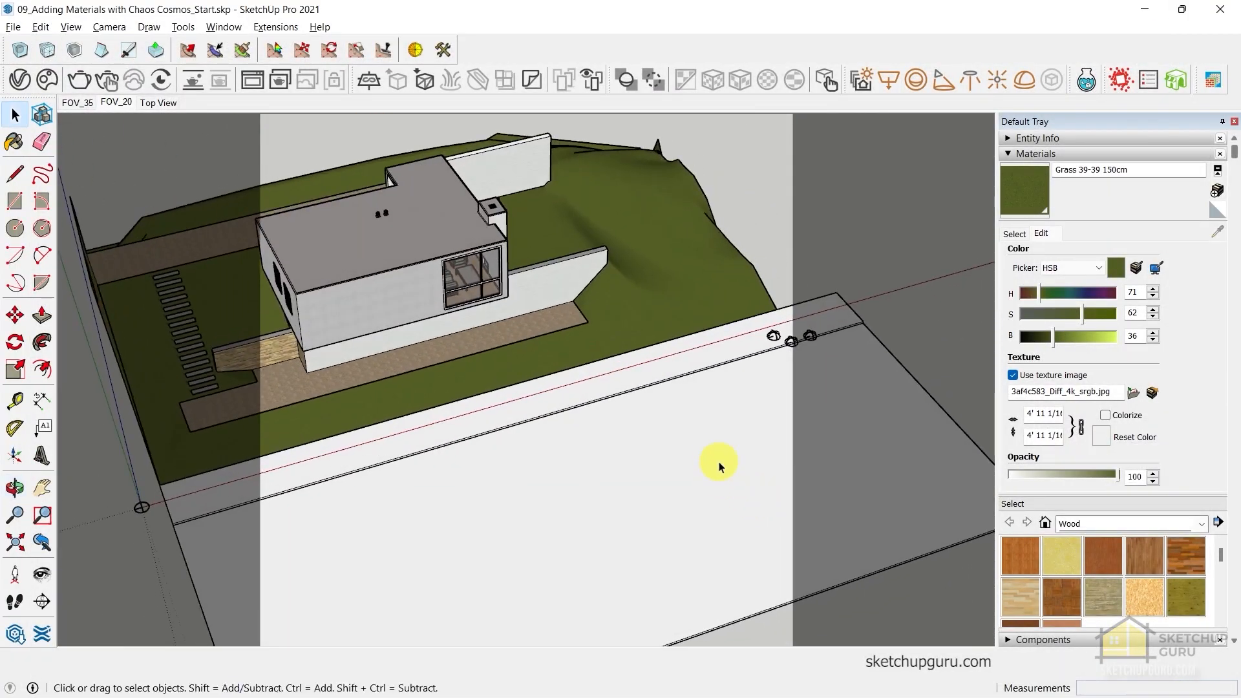
{"action": "scroll", "coordinate": [623, 401], "scroll_direction": "down", "scroll_amount": 2}
{"action": "scroll", "coordinate": [654, 384], "scroll_direction": "up", "scroll_amount": 5}
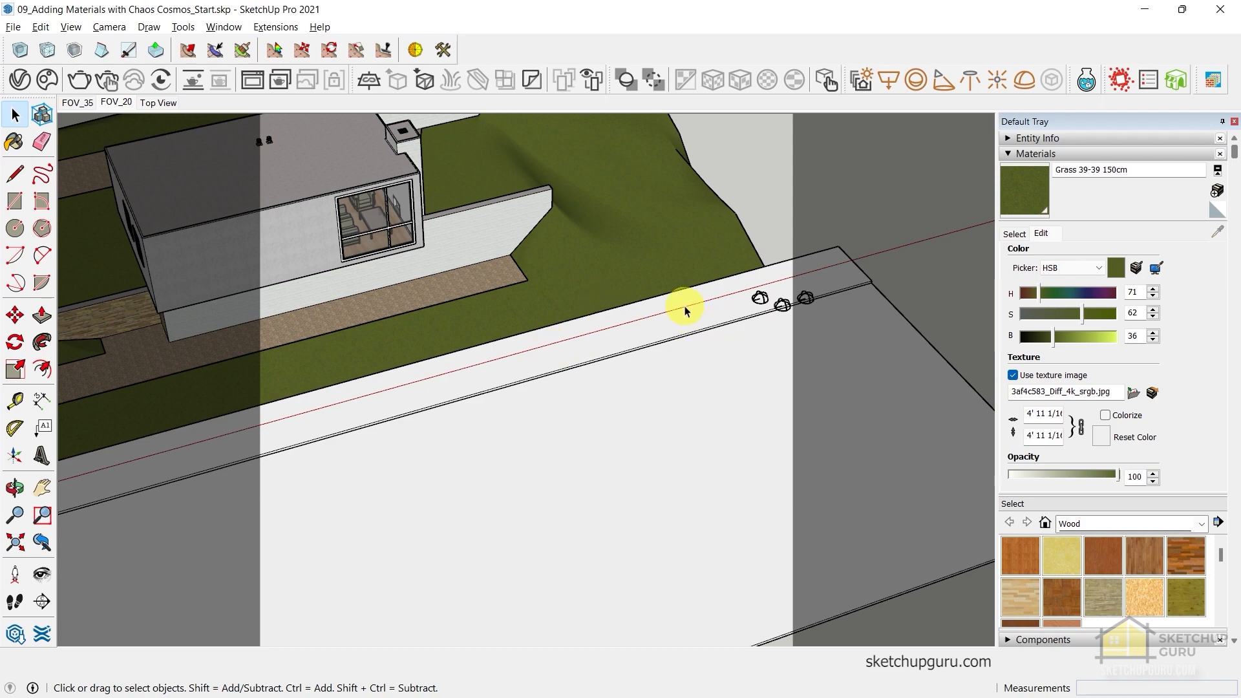
{"action": "middle_click_drag", "start_coordinate": [643, 313], "coordinate": [620, 233]}
{"action": "scroll", "coordinate": [622, 336], "scroll_direction": "up", "scroll_amount": 3}
{"action": "middle_click_drag", "start_coordinate": [622, 335], "coordinate": [701, 319]}
{"action": "scroll", "coordinate": [590, 355], "scroll_direction": "down", "scroll_amount": 5}
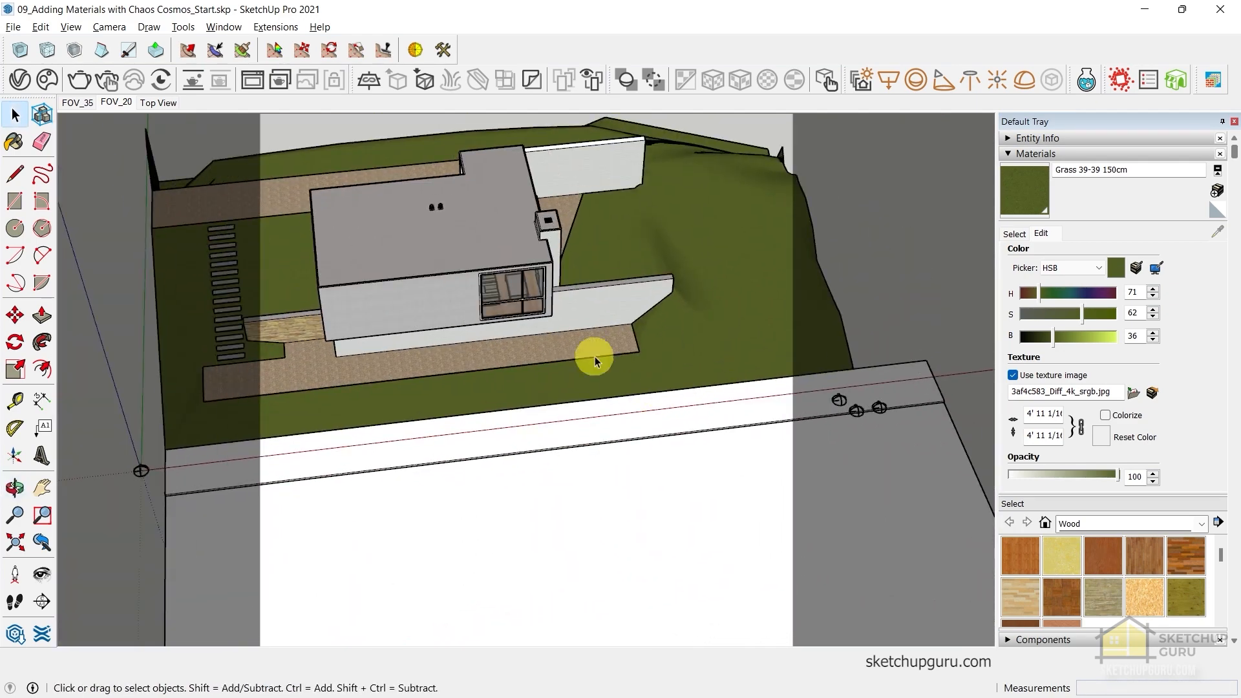
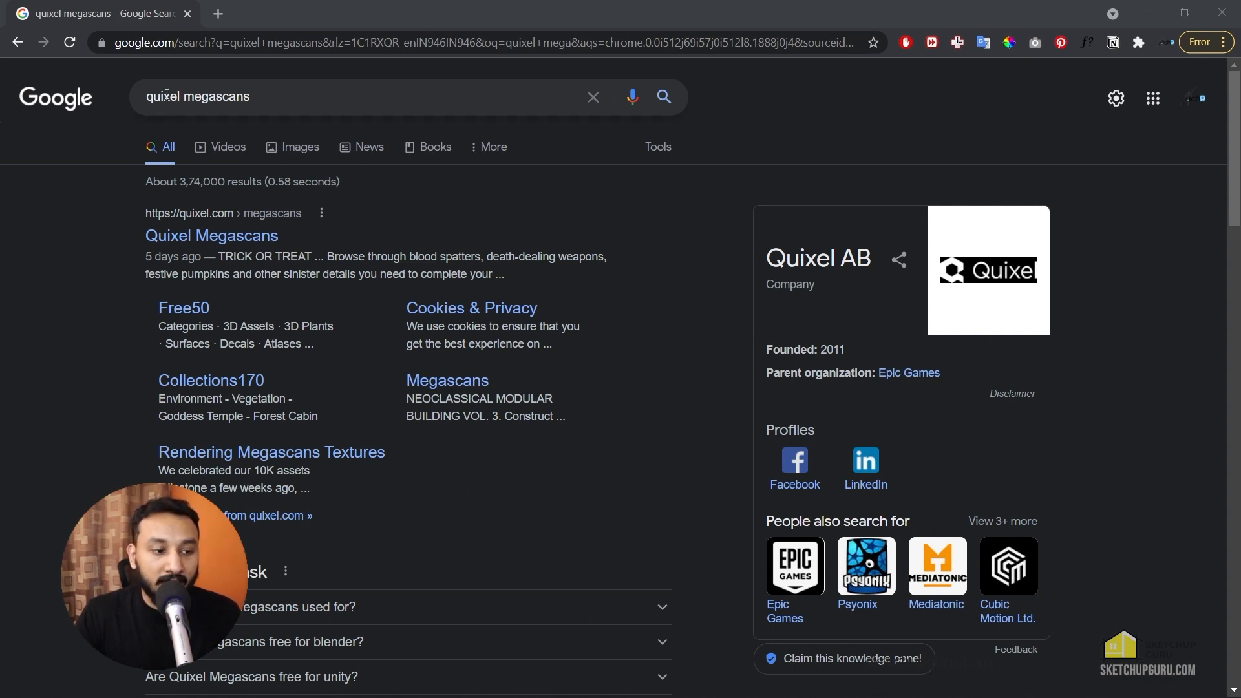
Open the Quixel Megascans site from the browser's search results and sign in with Epic Games
{"action": "left_click", "coordinate": [218, 238]}
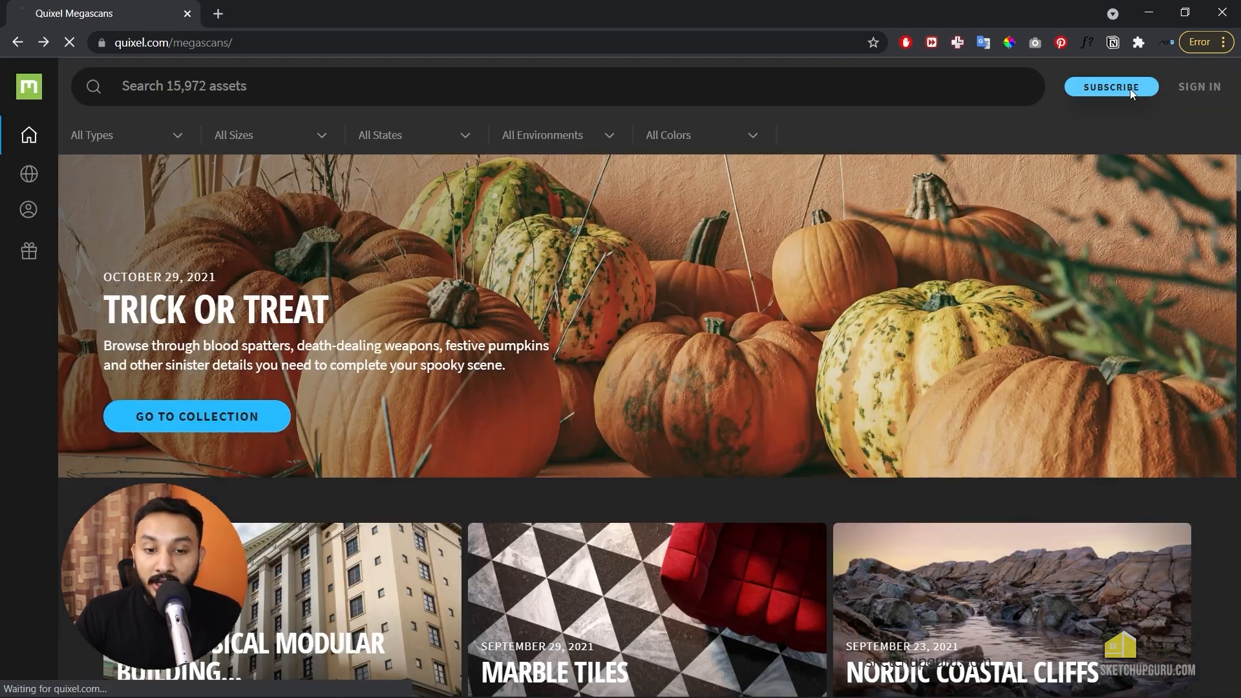
{"action": "left_click", "coordinate": [1130, 88]}
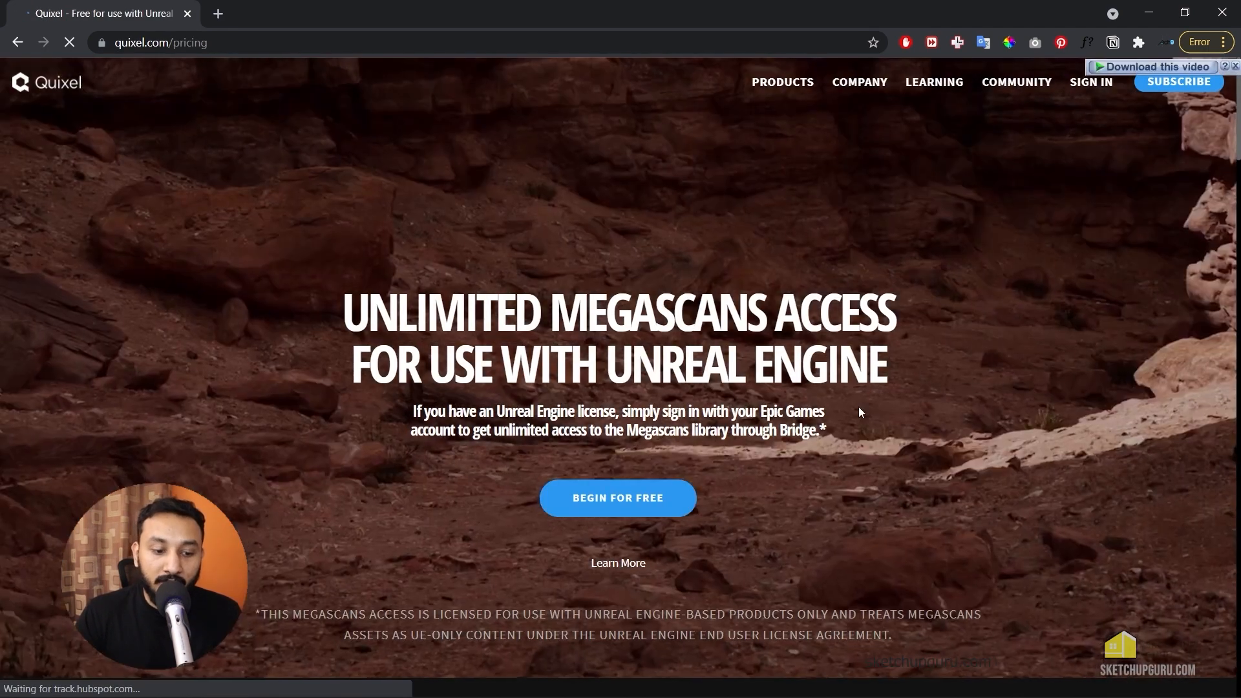
{"action": "left_click", "coordinate": [626, 505]}
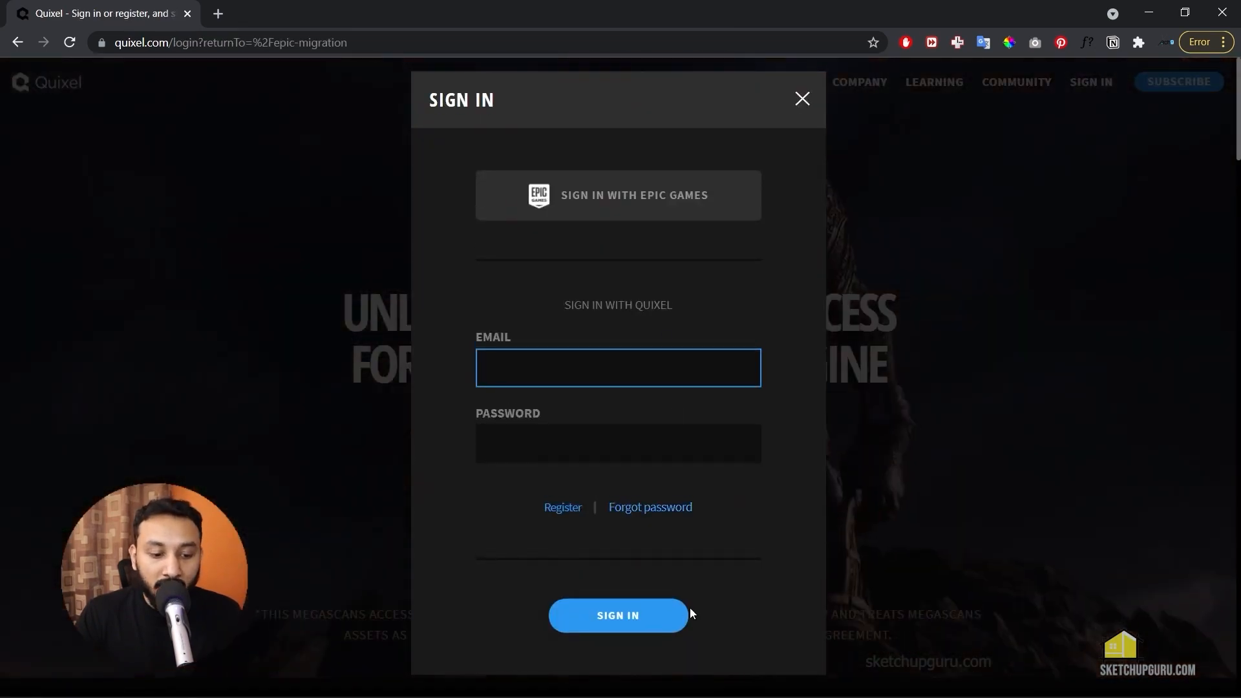
{"action": "left_click", "coordinate": [801, 101]}
{"action": "left_click", "coordinate": [1089, 82]}
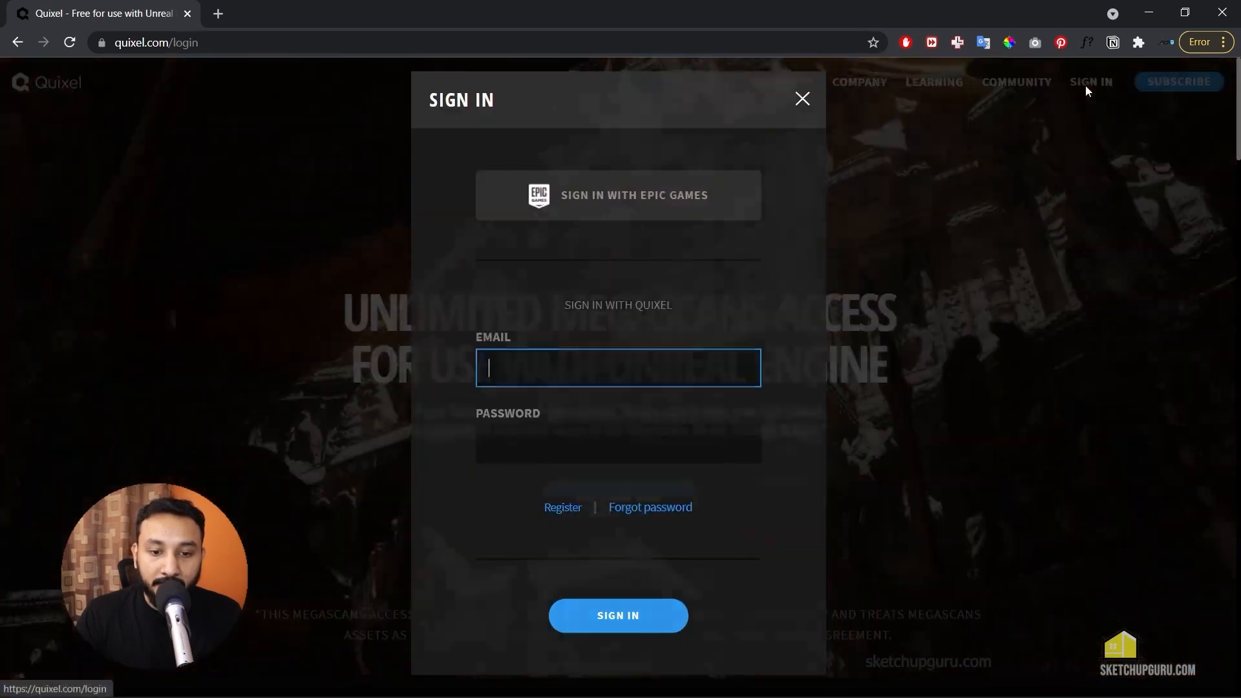
{"action": "left_click", "coordinate": [618, 201]}
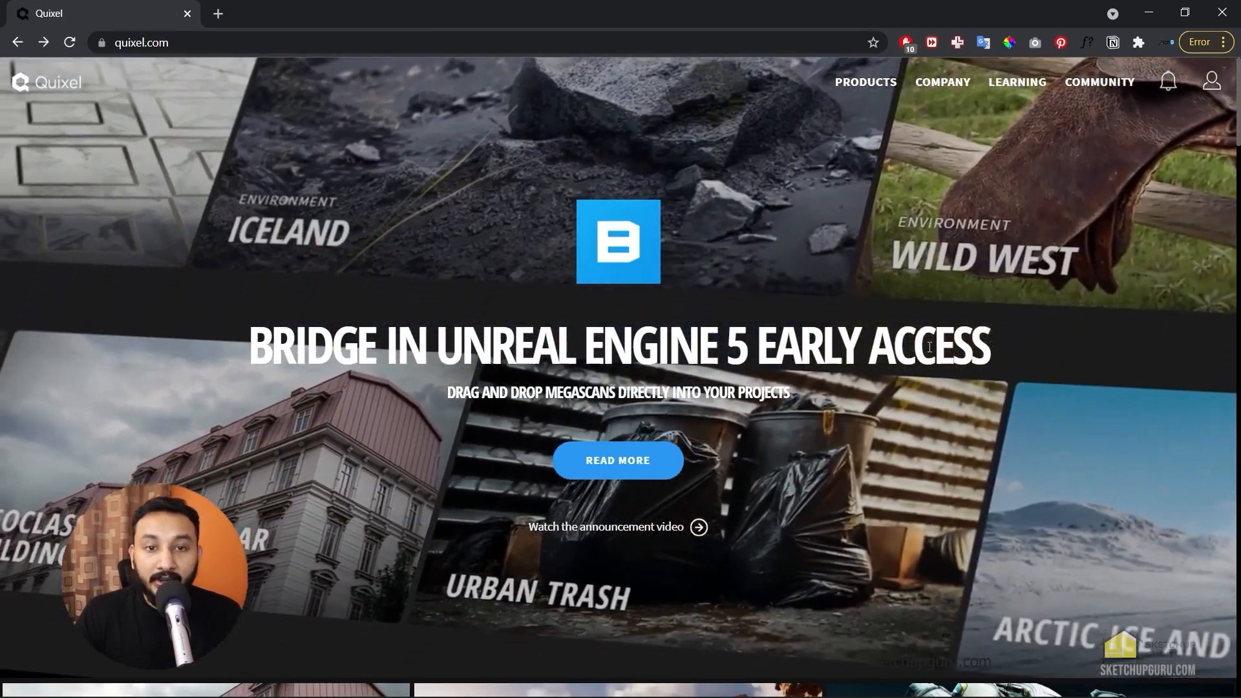
Request the Bridge download from its page on the Quixel site and cancel the Quixel Mixer 2021.1.2 setup wizard
{"action": "scroll", "coordinate": [891, 340], "scroll_direction": "down", "scroll_amount": 7}
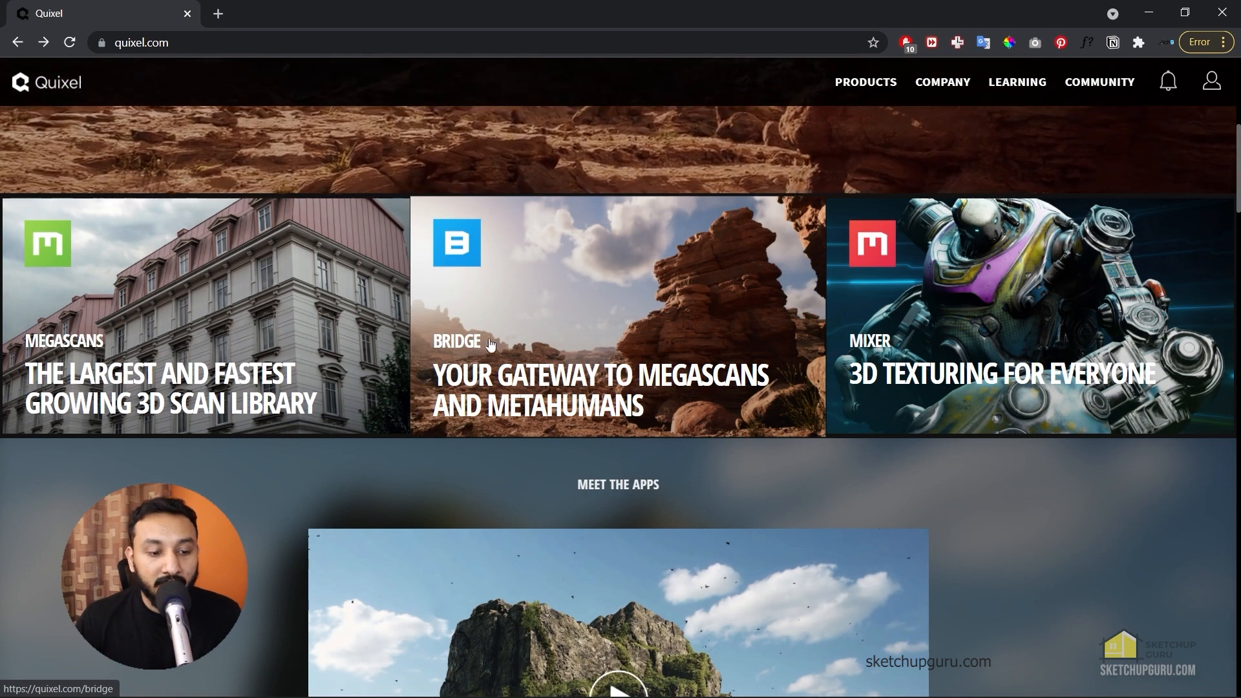
{"action": "left_click", "coordinate": [469, 341]}
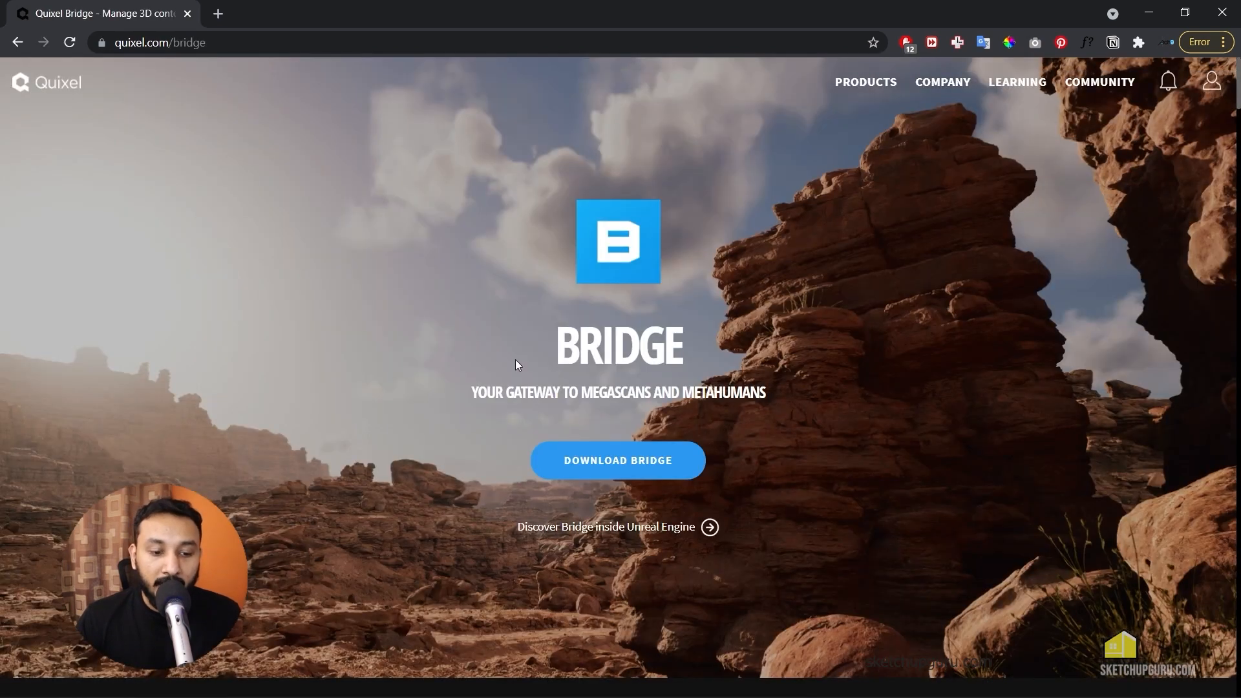
{"action": "left_click", "coordinate": [680, 461]}
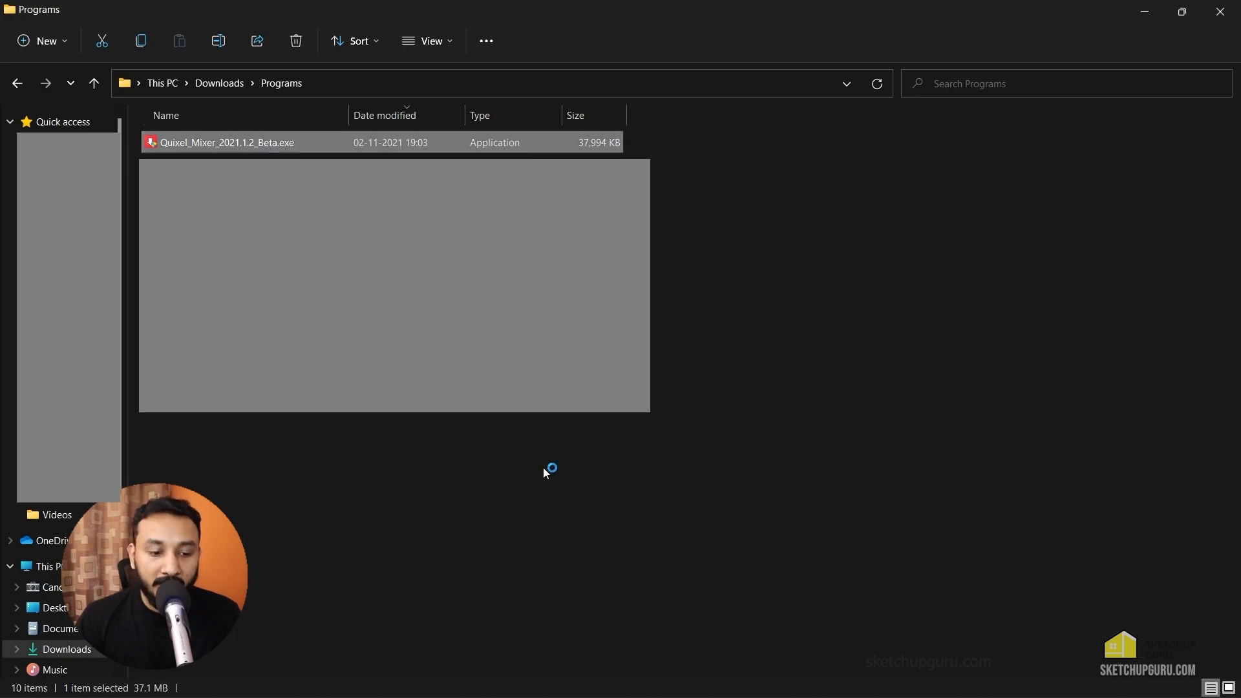
{"action": "left_click", "coordinate": [1143, 6]}
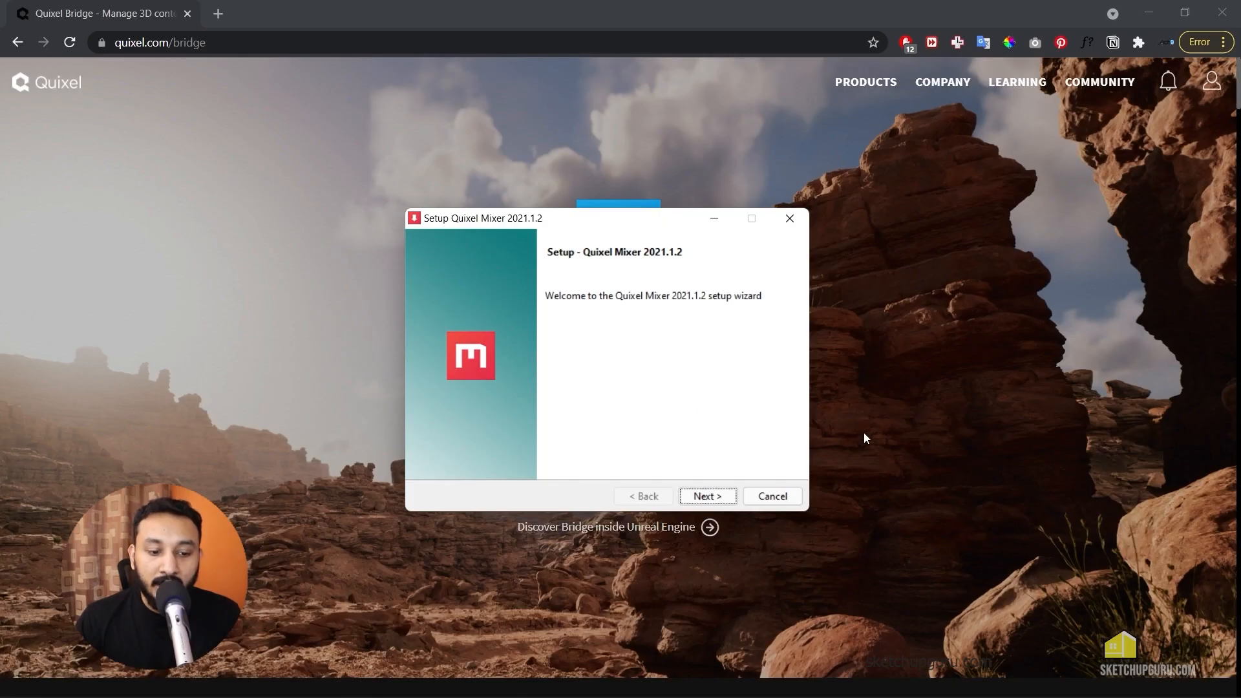
{"action": "left_click", "coordinate": [766, 503]}
{"action": "left_click", "coordinate": [647, 413]}
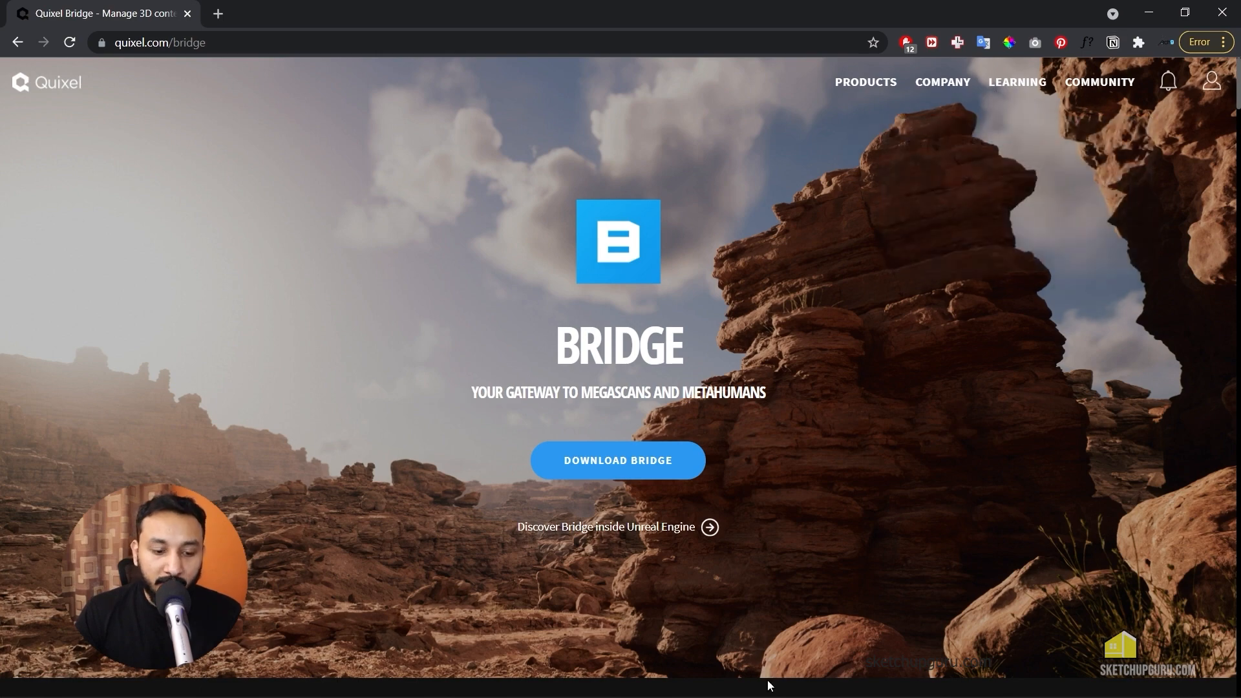
Switch to Quixel Bridge, look through its home page and examine the details of the Gravel Road surface
{"action": "left_click", "coordinate": [867, 684]}
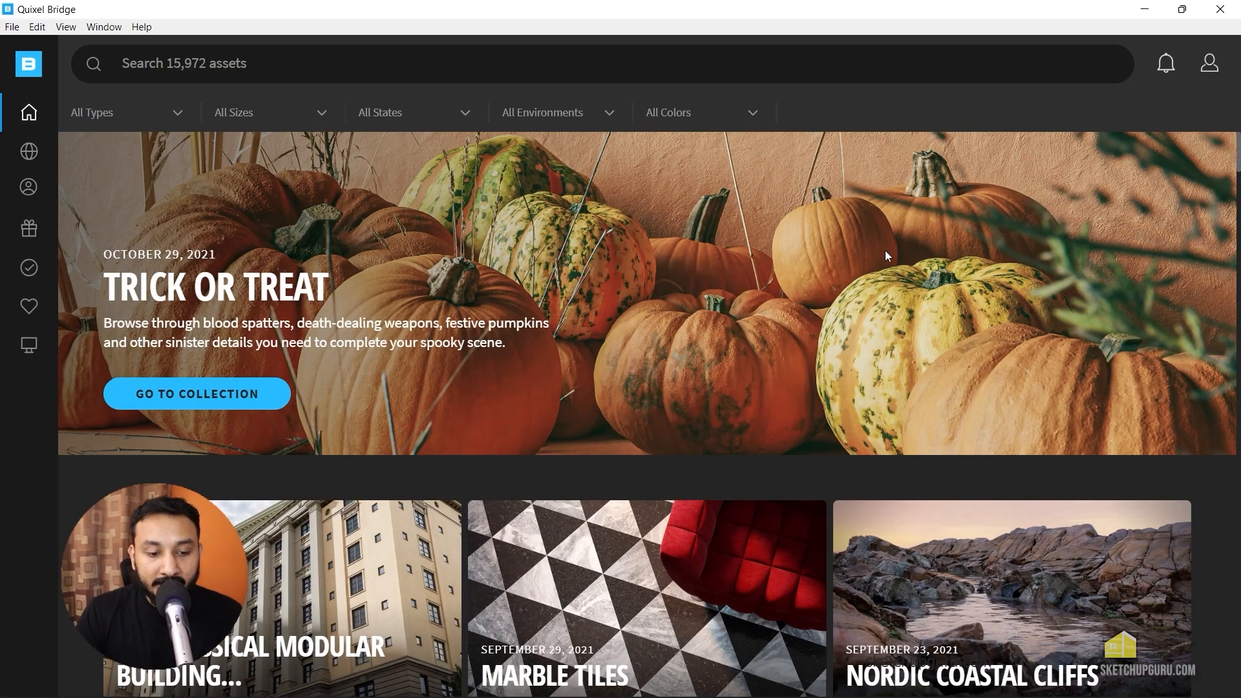
{"action": "scroll", "coordinate": [887, 256], "scroll_direction": "down", "scroll_amount": 5}
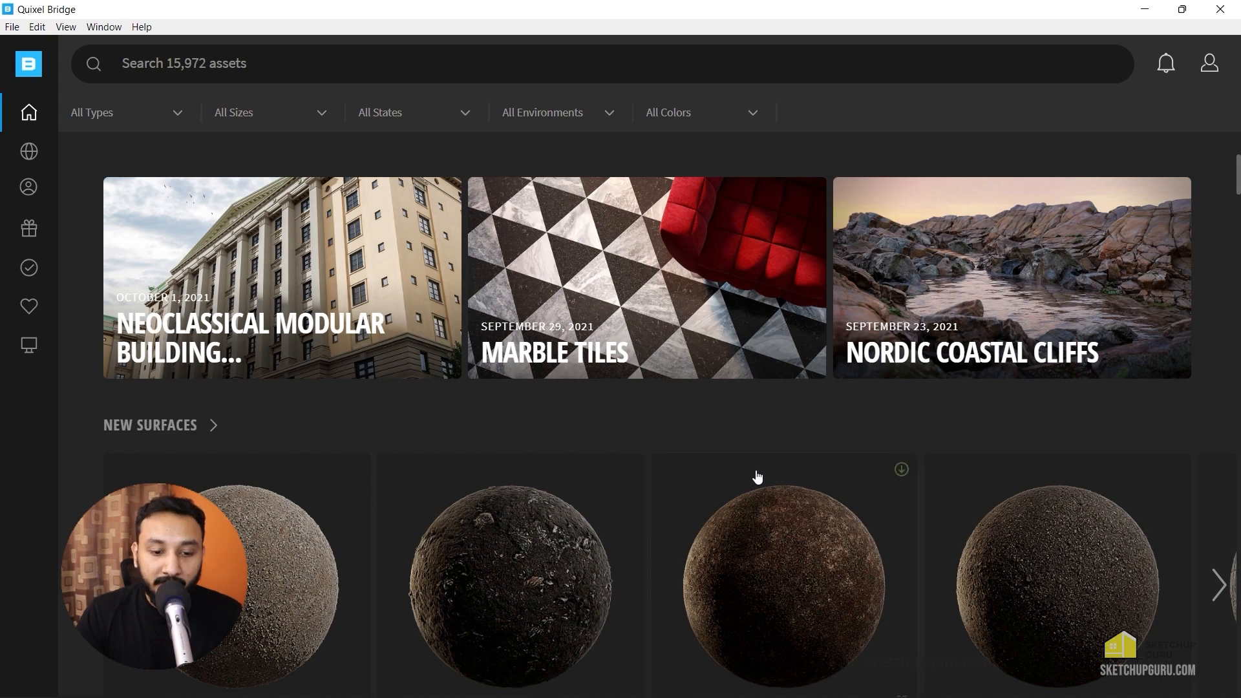
{"action": "scroll", "coordinate": [757, 476], "scroll_direction": "up", "scroll_amount": 5}
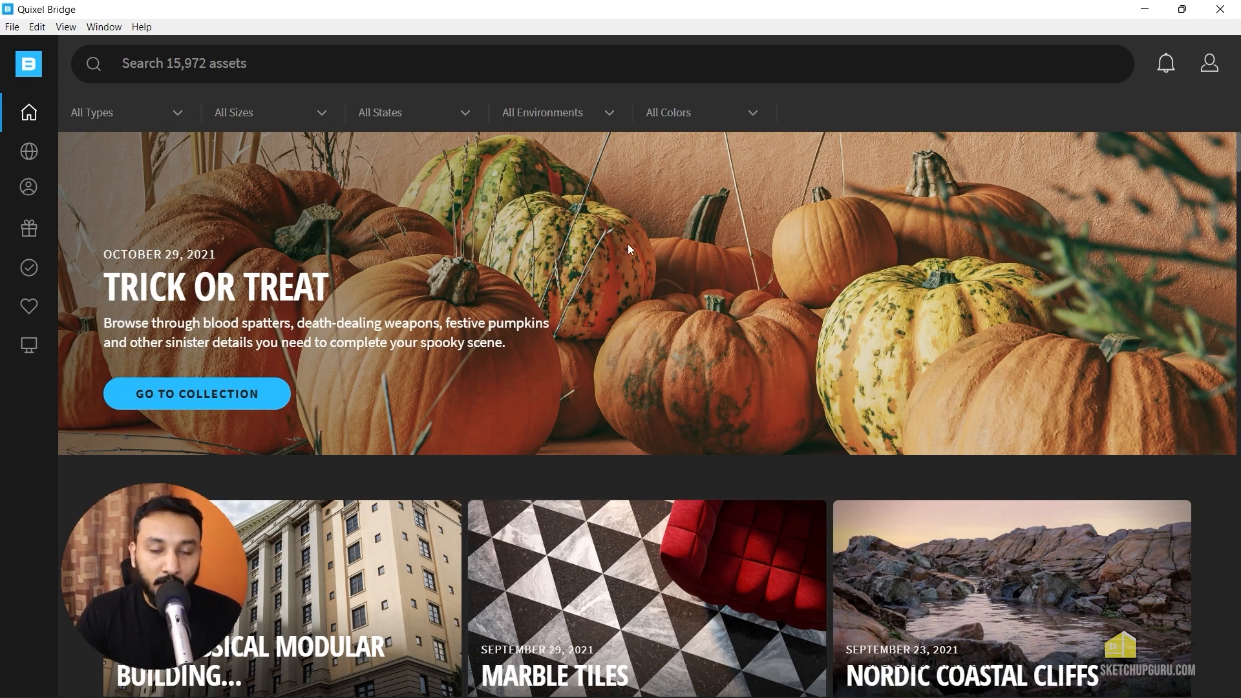
{"action": "scroll", "coordinate": [524, 343], "scroll_direction": "down", "scroll_amount": 10}
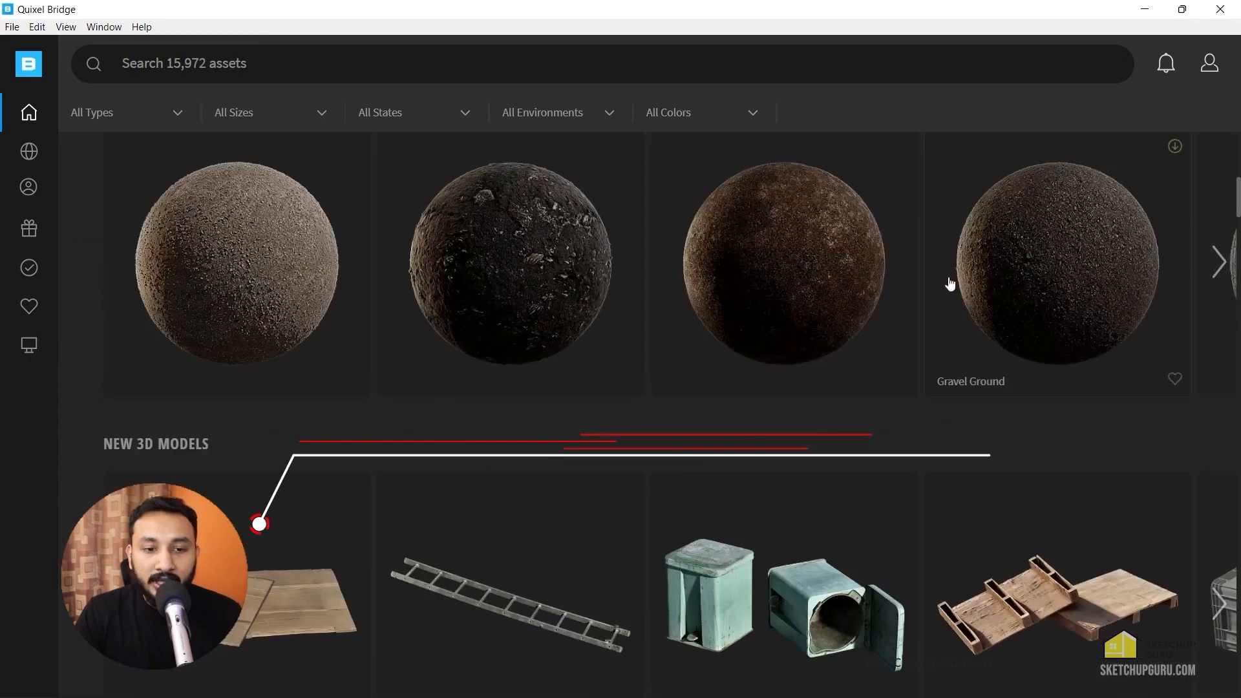
{"action": "left_click", "coordinate": [249, 248]}
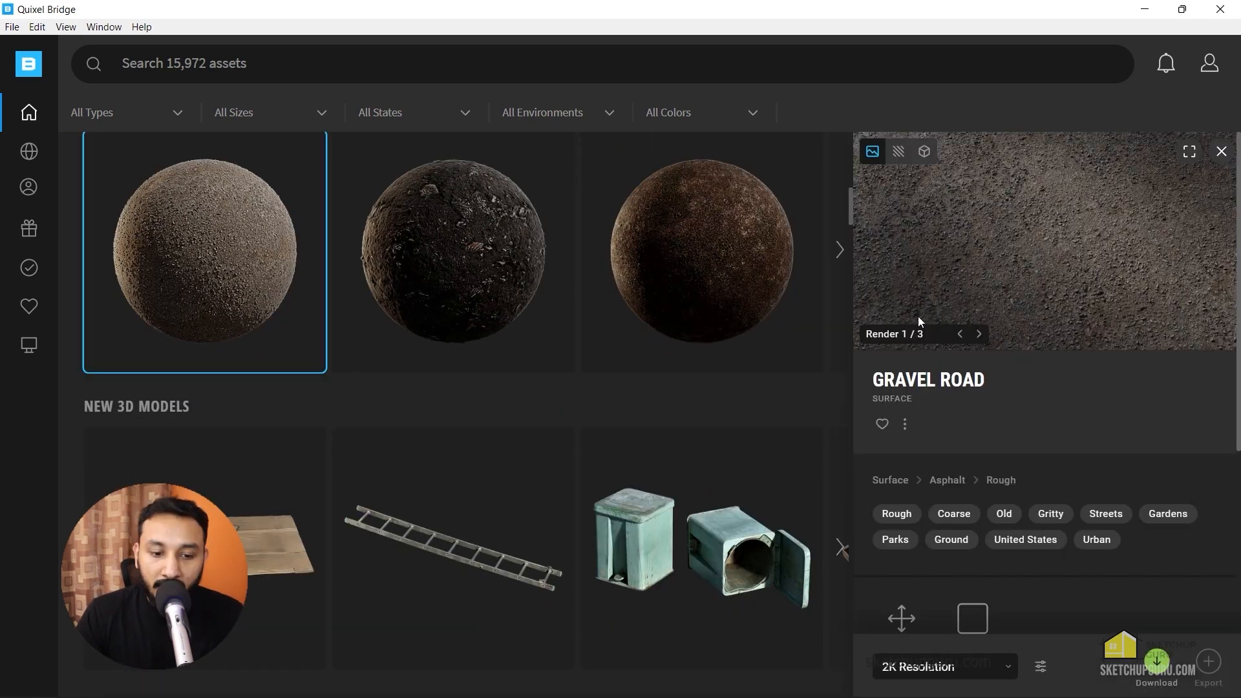
{"action": "scroll", "coordinate": [1006, 426], "scroll_direction": "down", "scroll_amount": 5}
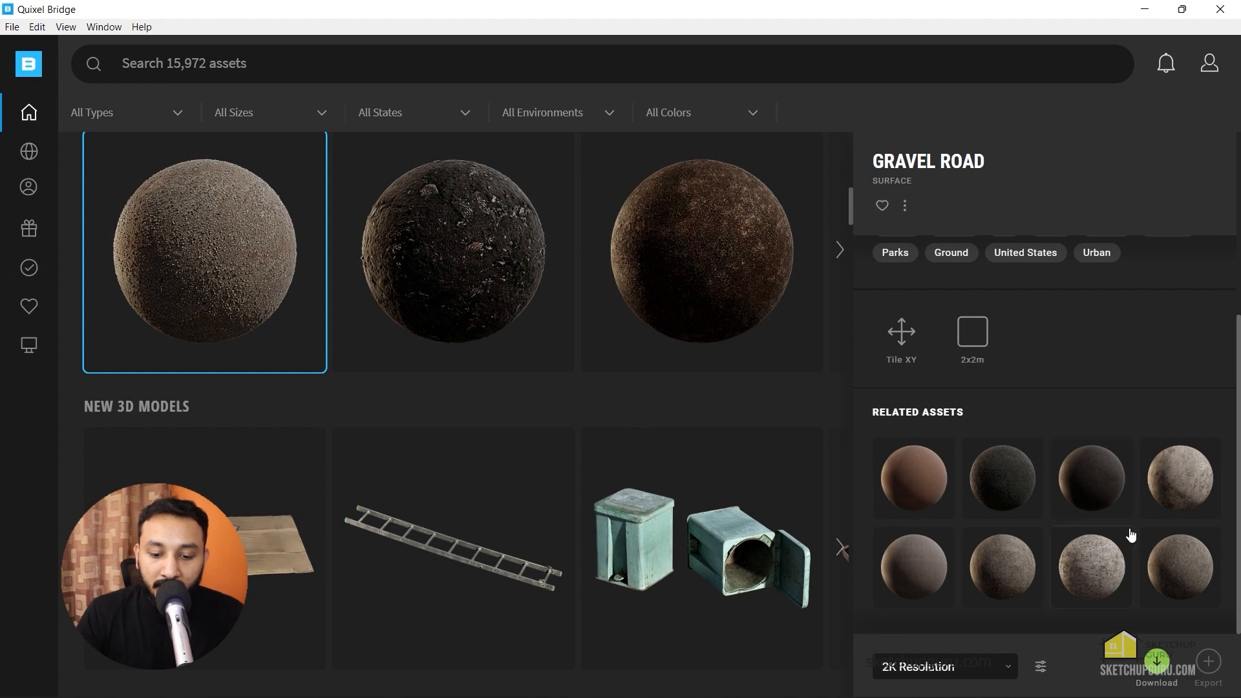
Open the export settings for the Gravel Road surface and choose Custom Socket Export as the export target
{"action": "left_click", "coordinate": [1041, 672]}
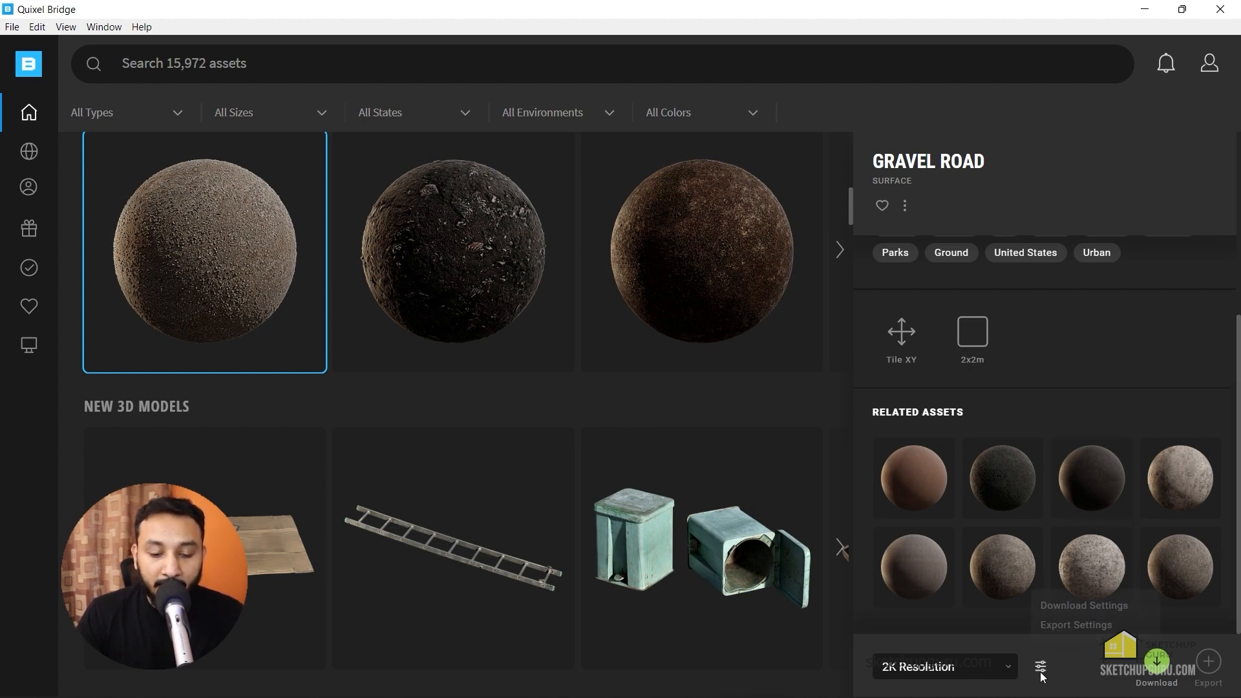
{"action": "left_click", "coordinate": [1076, 625]}
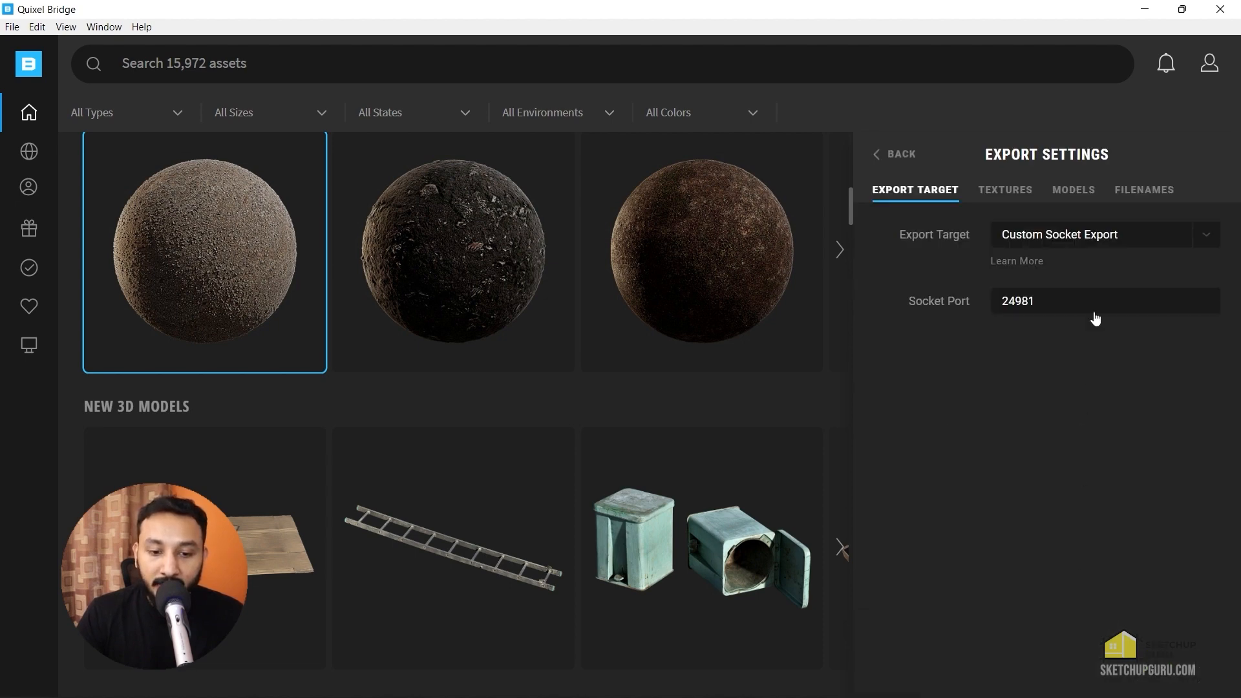
{"action": "left_click", "coordinate": [1092, 242]}
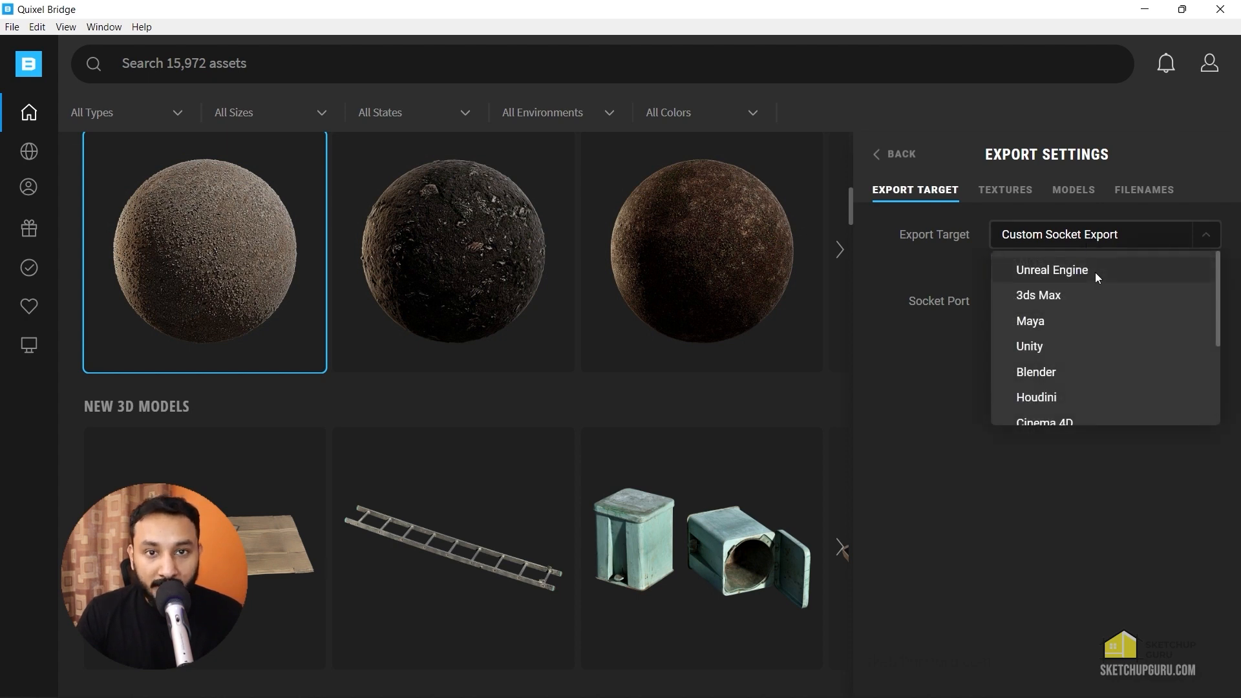
{"action": "scroll", "coordinate": [1095, 273], "scroll_direction": "down", "scroll_amount": 5}
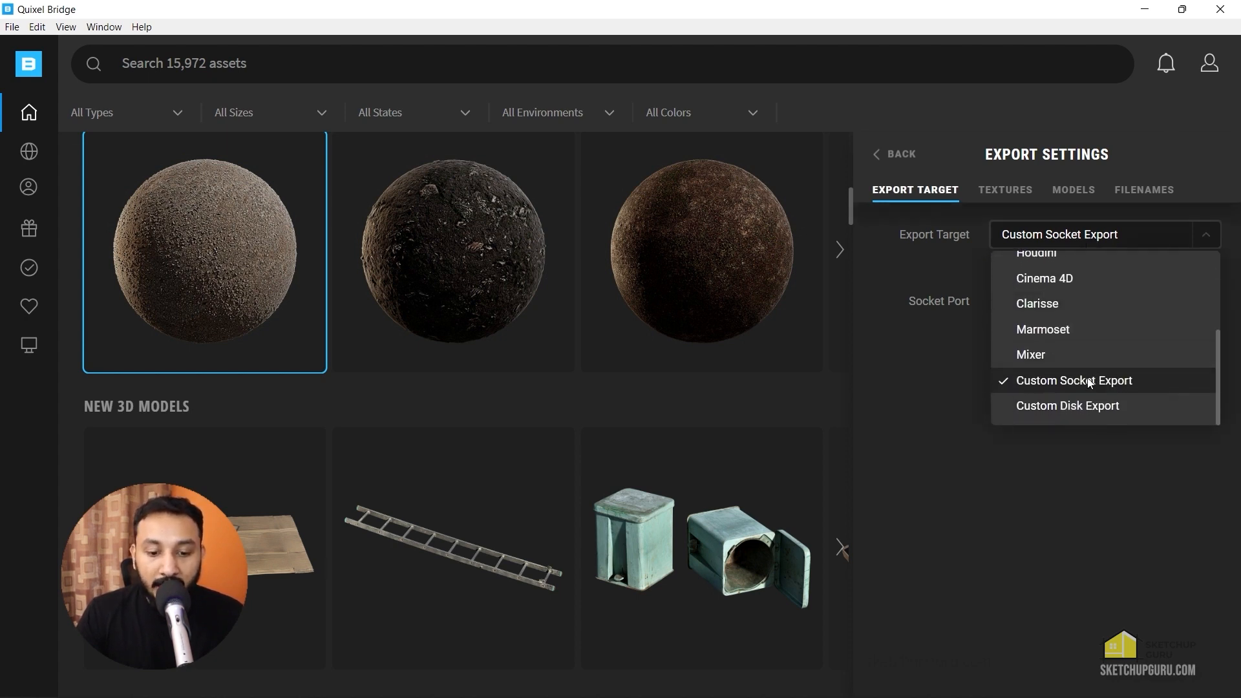
{"action": "left_click", "coordinate": [1090, 382]}
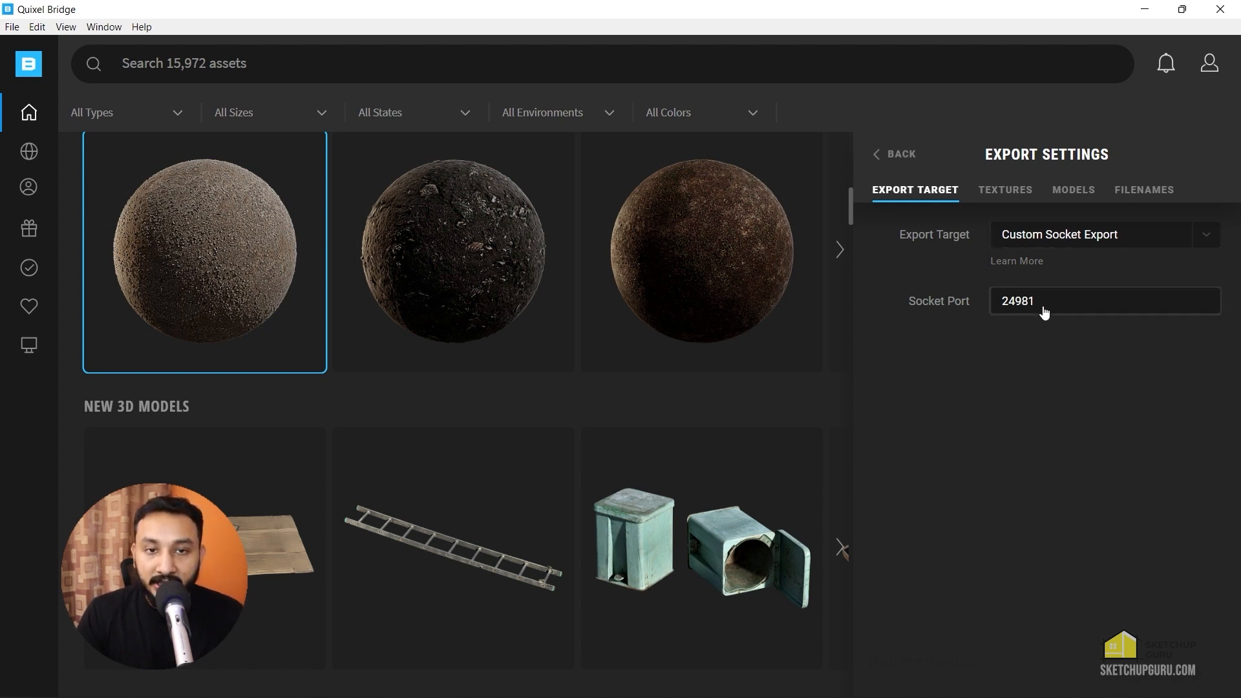
Switch to Transmutr, check the Megascans Bridge socket port in its options, and return to the asset details in Quixel Bridge
{"action": "mouse_move", "coordinate": [761, 689]}
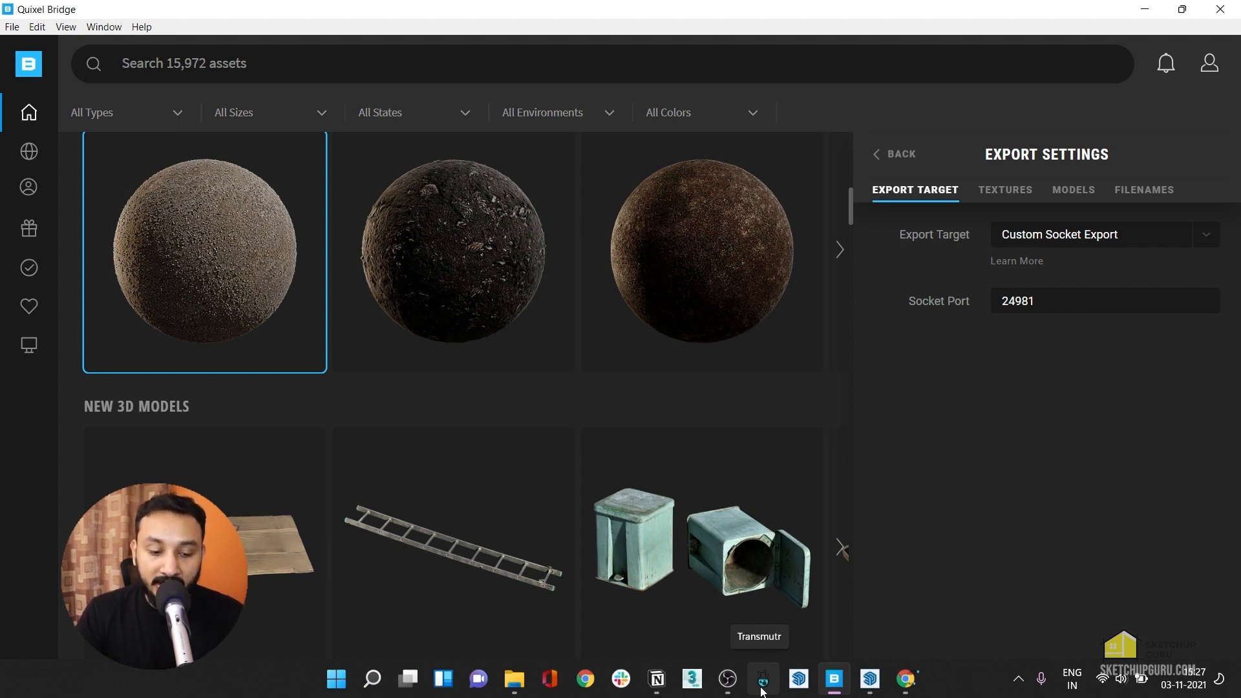
{"action": "left_click", "coordinate": [763, 679]}
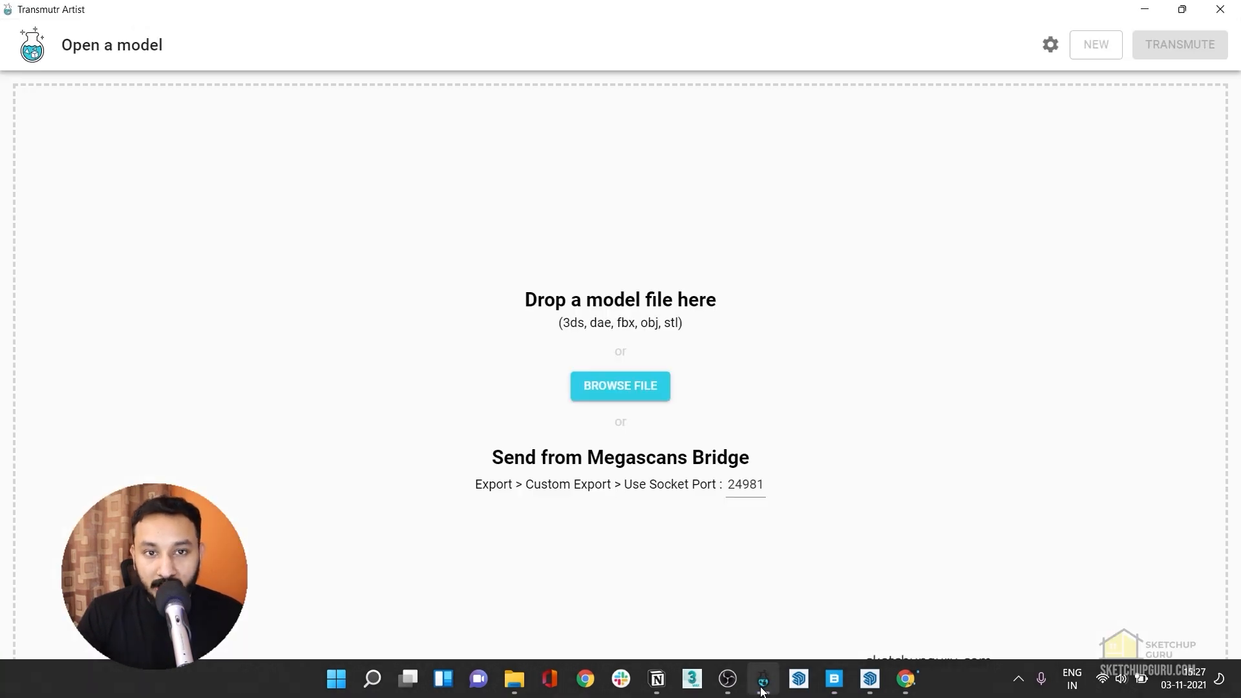
{"action": "left_click", "coordinate": [1051, 42]}
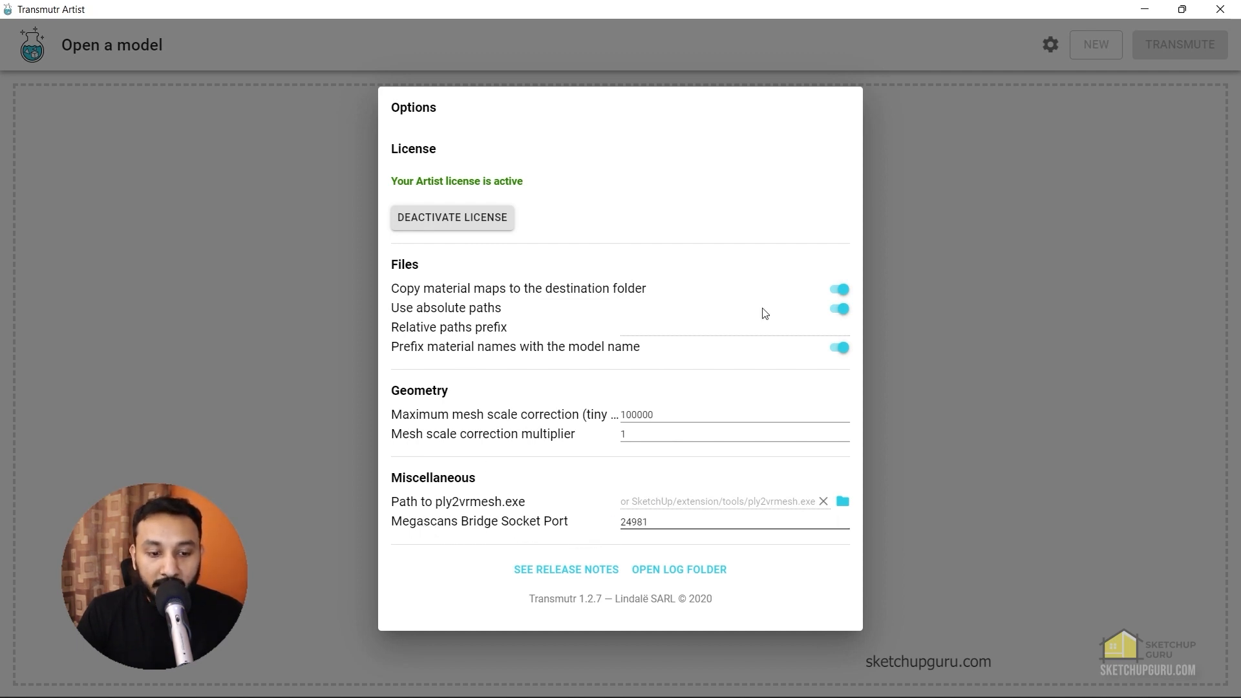
{"action": "left_click", "coordinate": [1043, 135]}
{"action": "left_click", "coordinate": [1145, 10]}
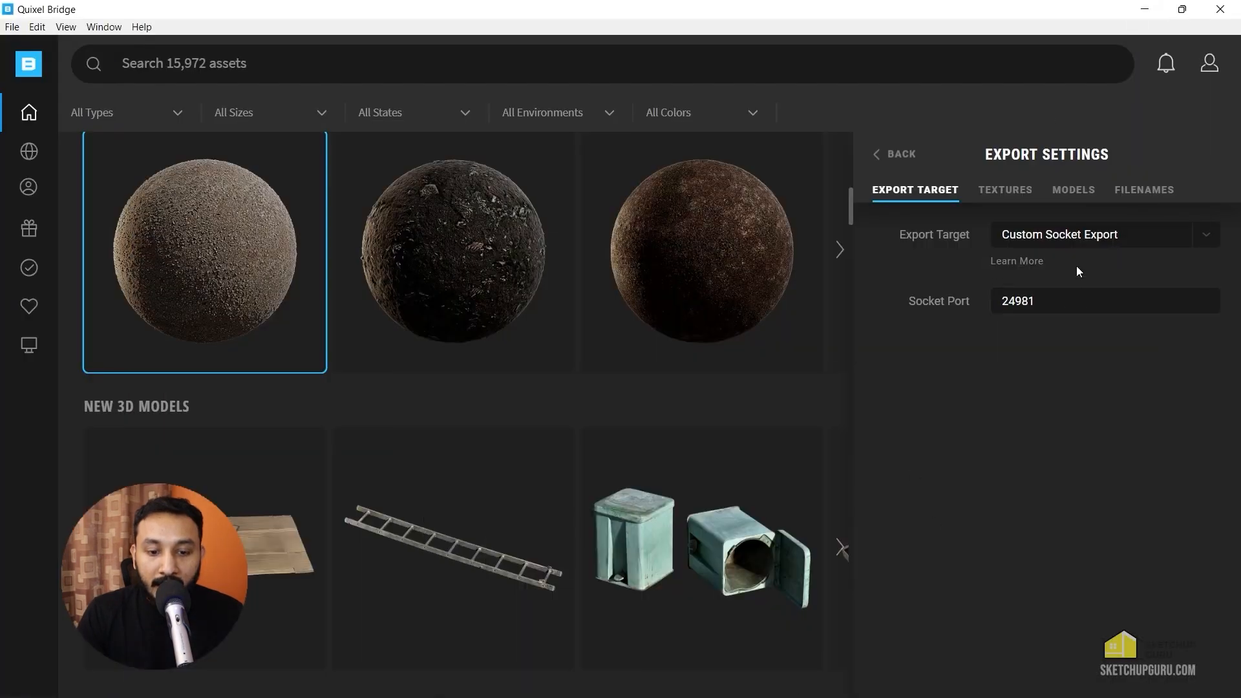
{"action": "left_click", "coordinate": [882, 153]}
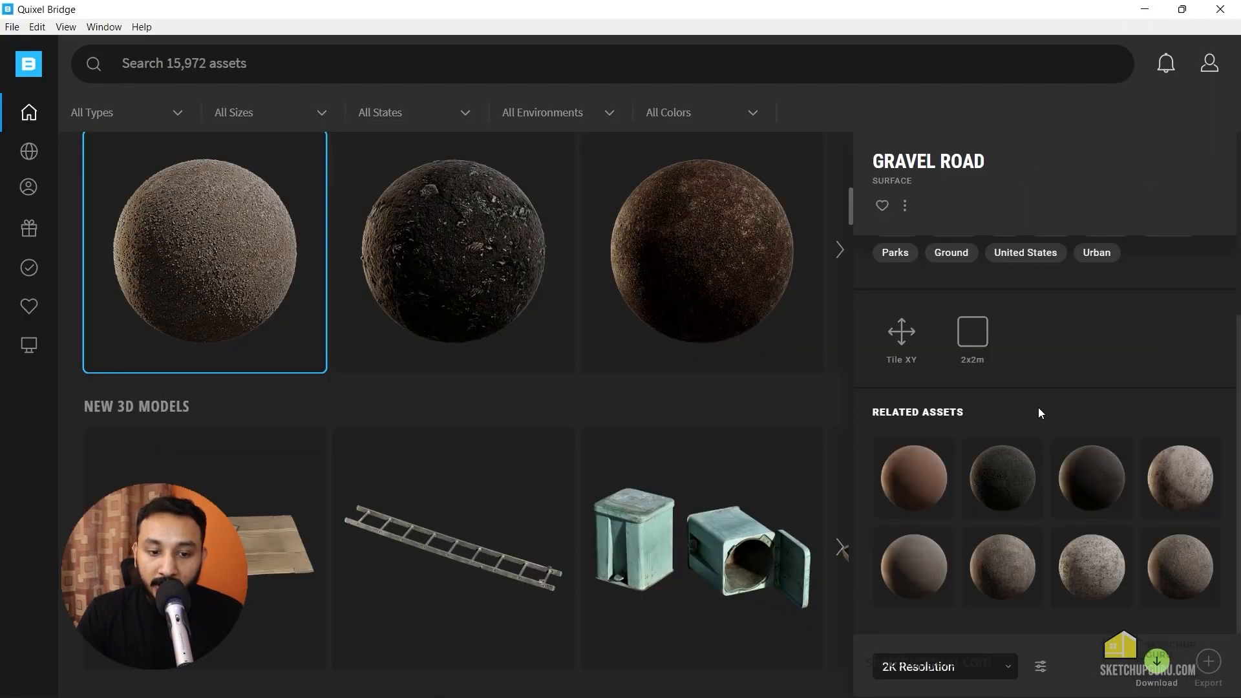
Download the Cardboard Sheet 3D asset at 2K resolution, export it to Transmutr and inspect the model there from above
{"action": "key", "text": "Down"}
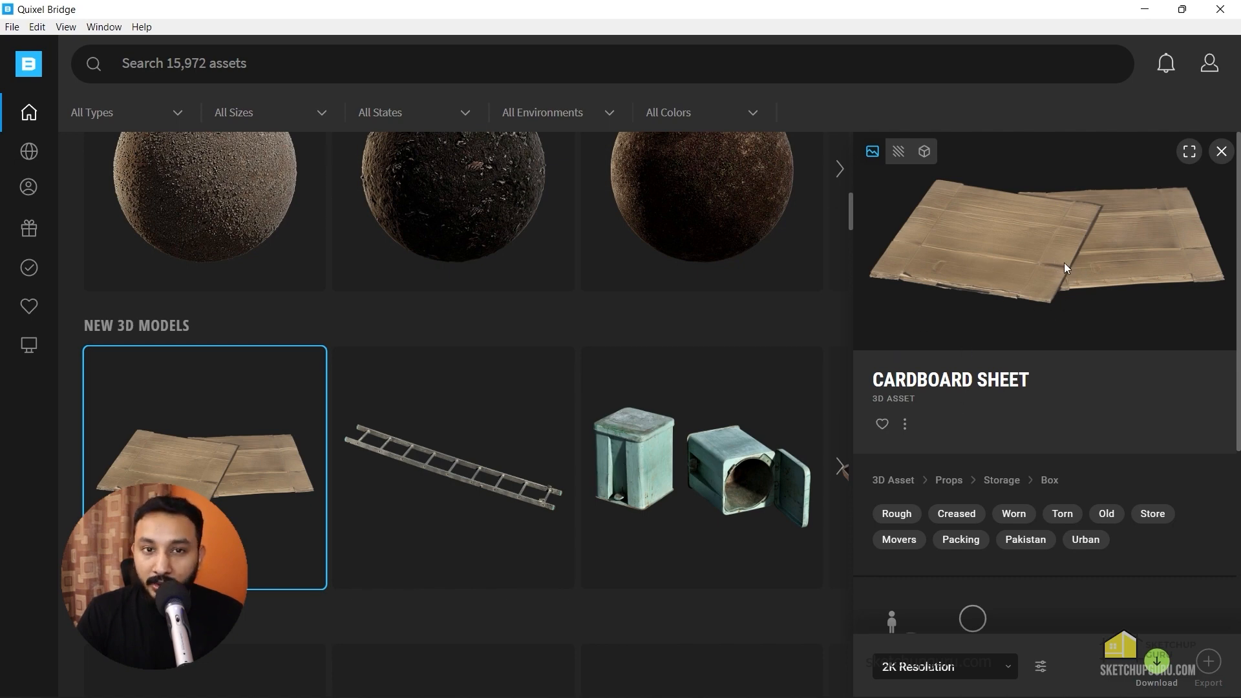
{"action": "left_click", "coordinate": [1180, 669]}
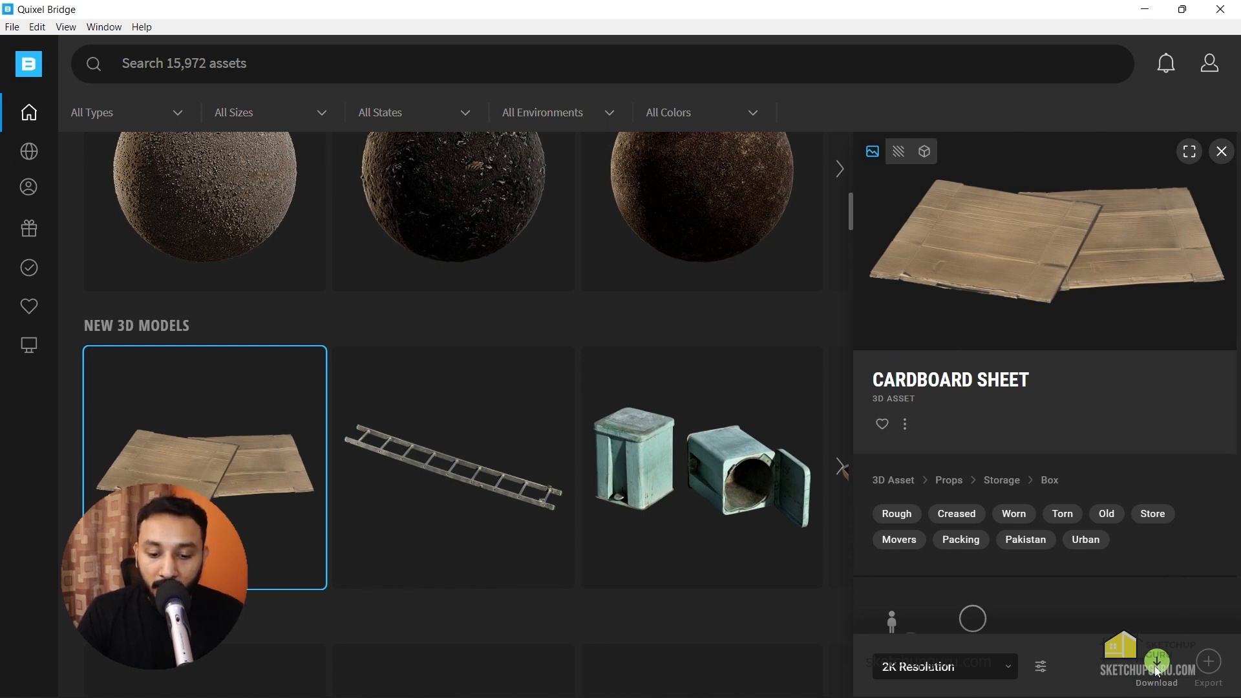
{"action": "left_click", "coordinate": [1209, 661]}
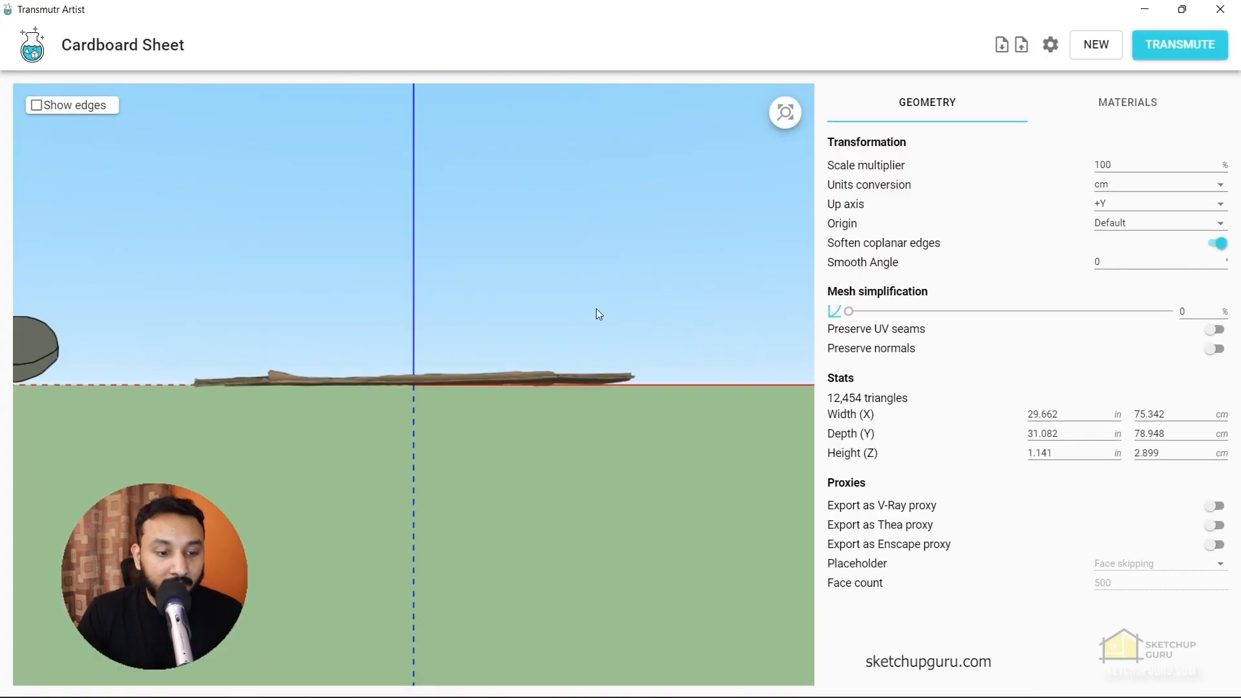
{"action": "left_click_drag", "start_coordinate": [596, 313], "coordinate": [457, 384]}
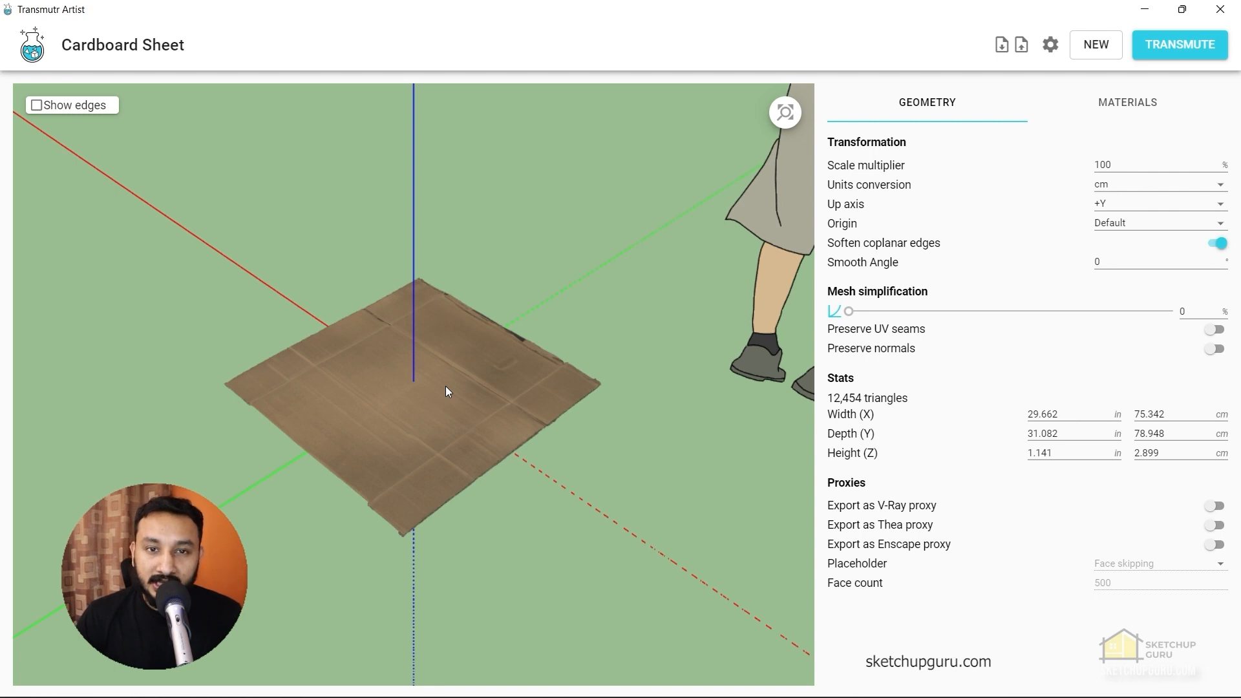
{"action": "left_click_drag", "start_coordinate": [446, 388], "coordinate": [646, 407]}
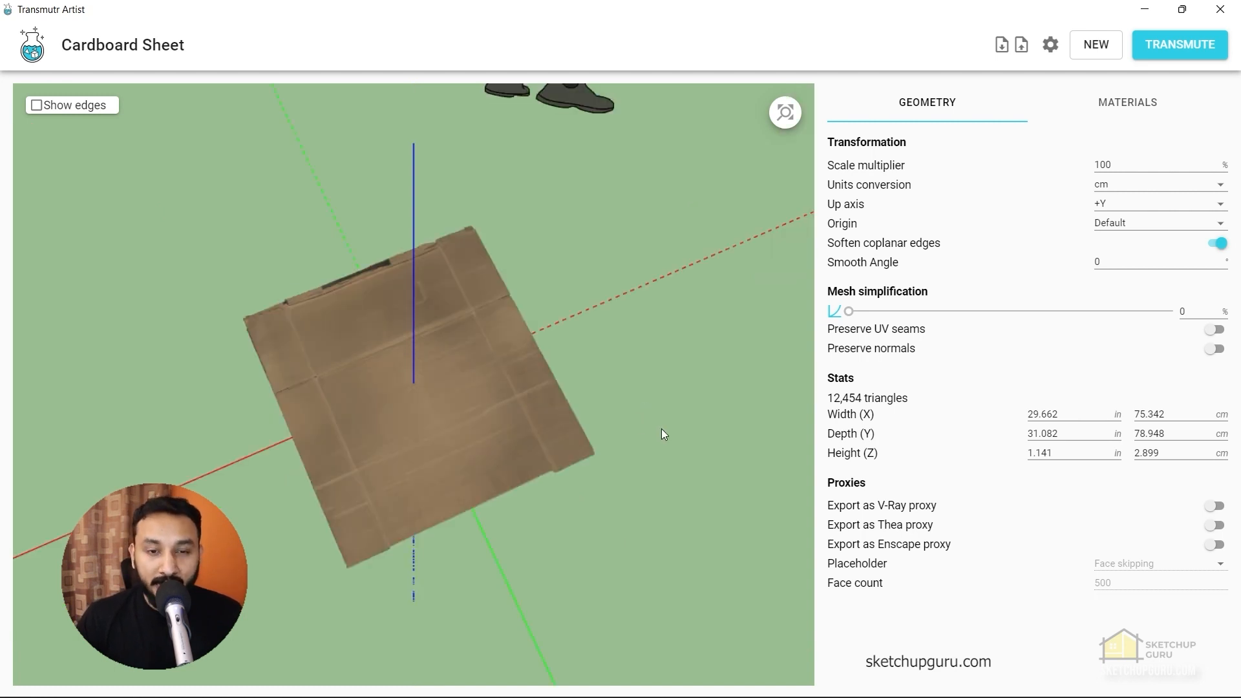
Set the Cardboard Sheet's mesh simplification to about 77.39% and check its material
{"action": "left_click_drag", "start_coordinate": [532, 511], "coordinate": [577, 449]}
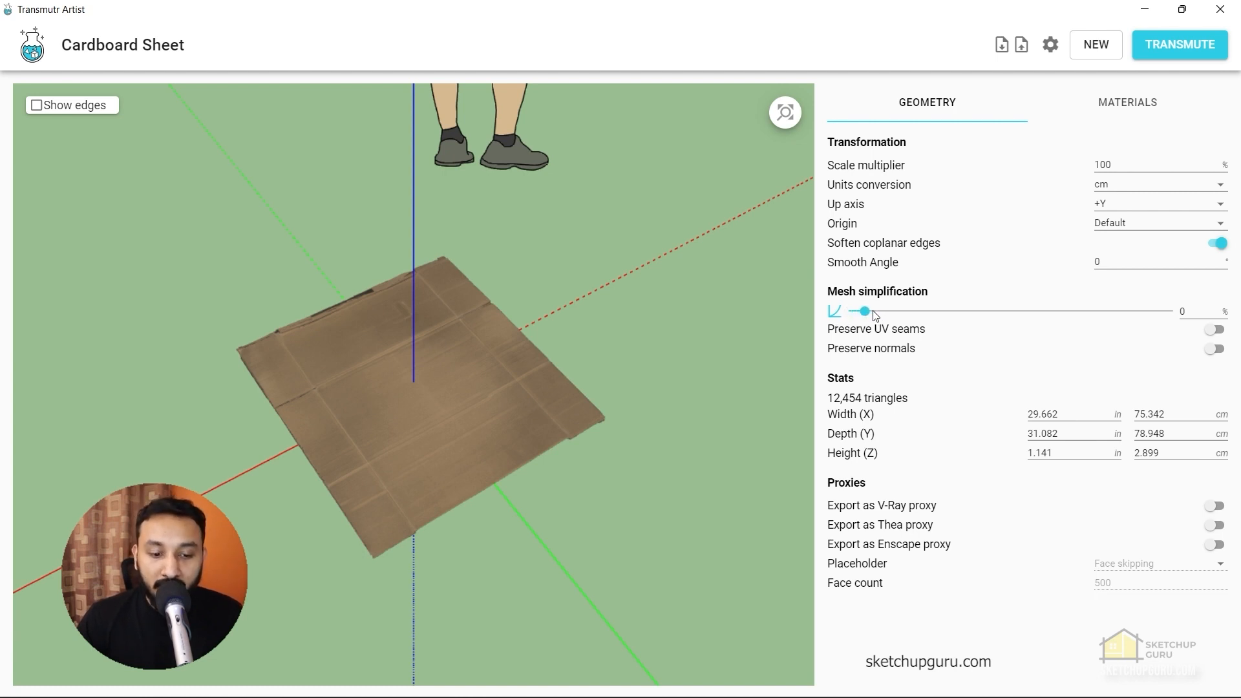
{"action": "left_click_drag", "start_coordinate": [876, 316], "coordinate": [1024, 317]}
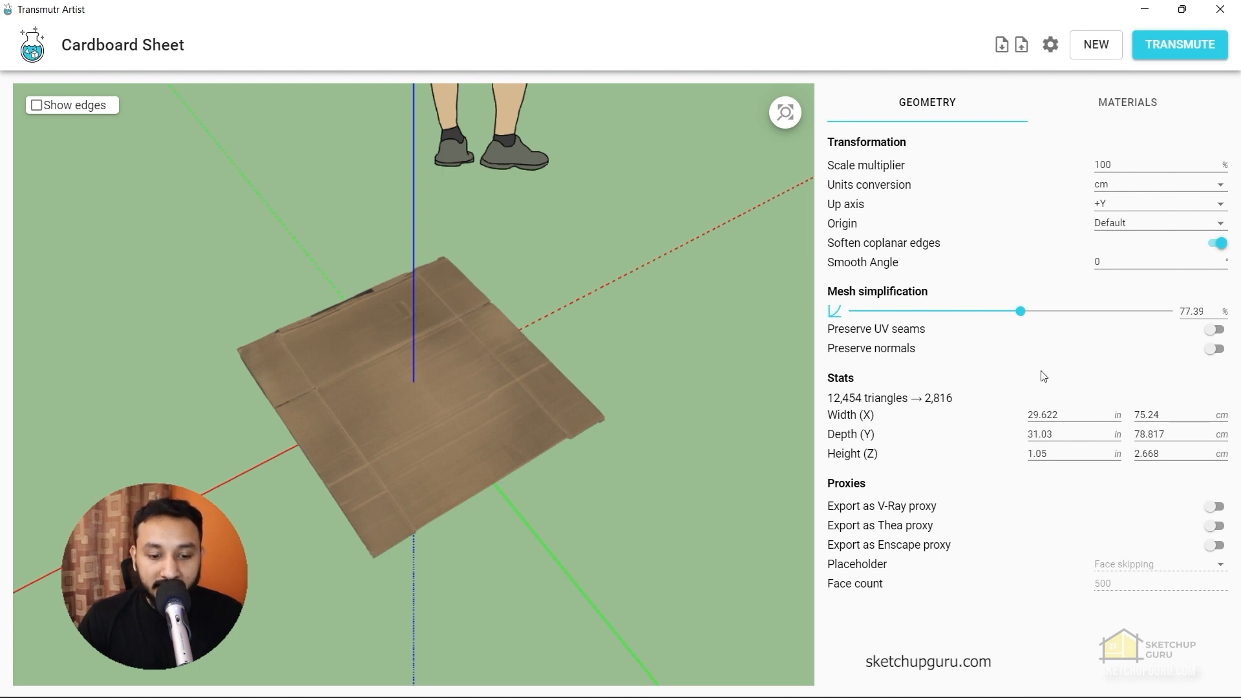
{"action": "left_click", "coordinate": [1125, 106]}
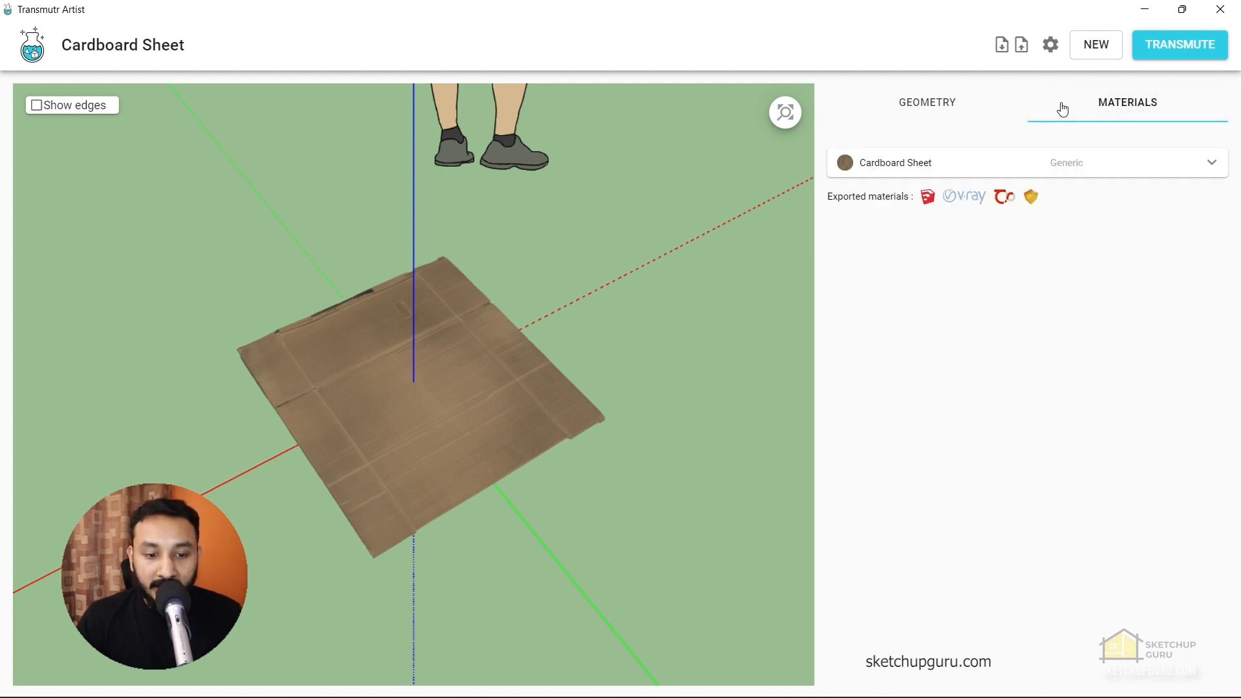
{"action": "left_click", "coordinate": [944, 102]}
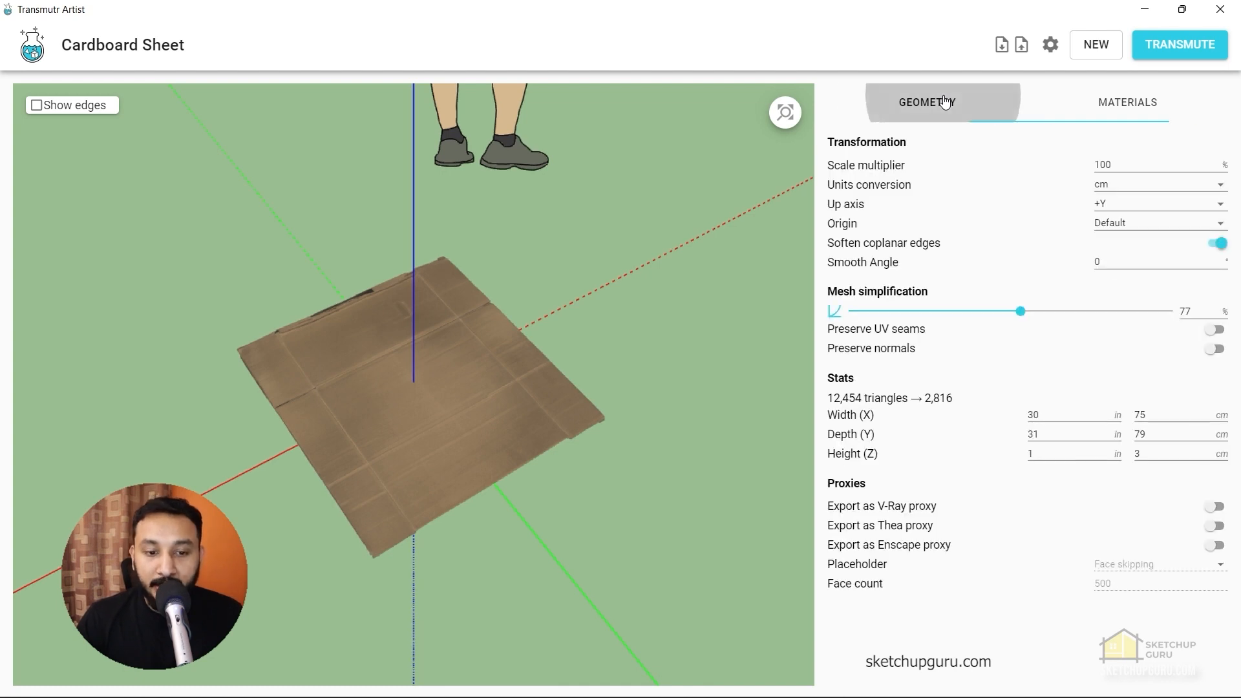
Start exporting the Cardboard Sheet as a SketchUp file, and copy the path of the asset's download folder from Quixel Bridge
{"action": "left_click", "coordinate": [1194, 47]}
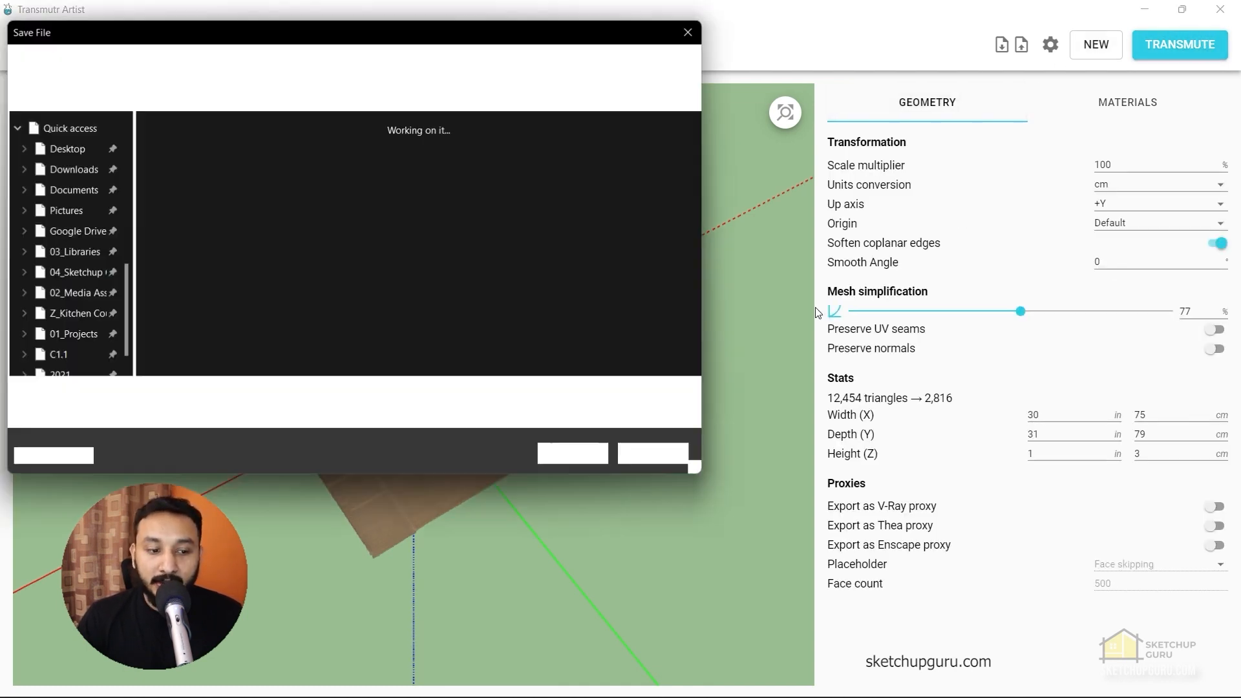
{"action": "left_click_drag", "start_coordinate": [350, 37], "coordinate": [653, 84]}
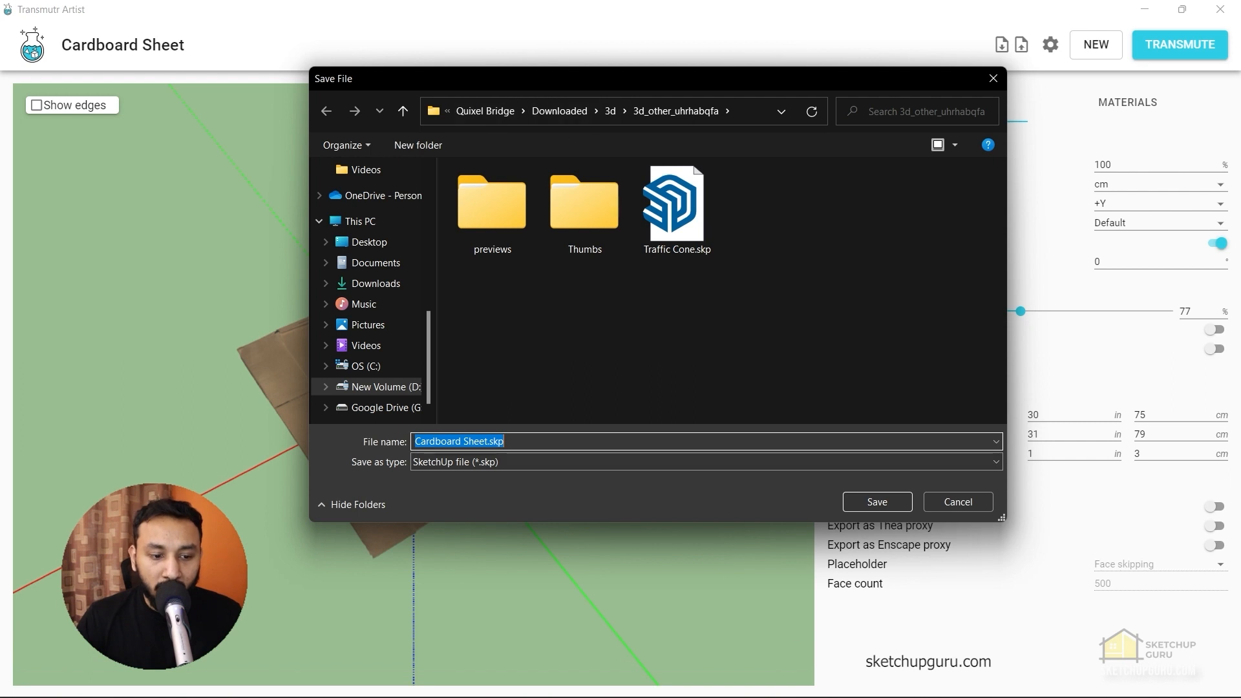
{"action": "left_click", "coordinate": [842, 684]}
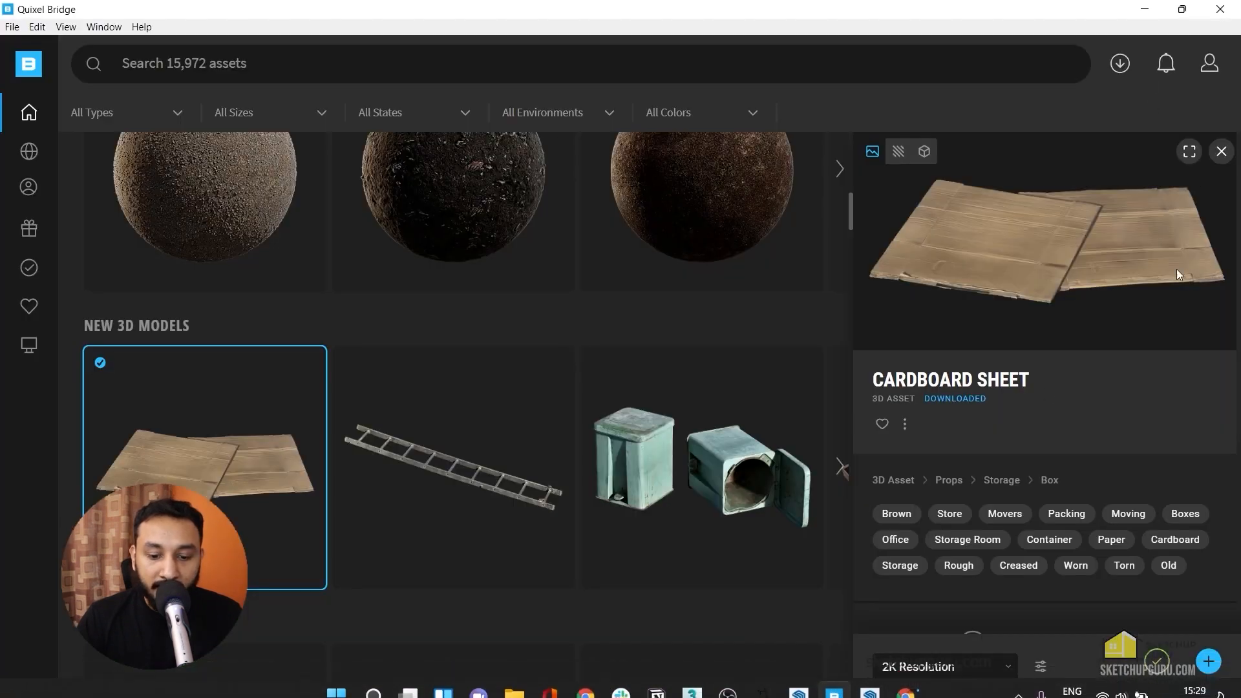
{"action": "left_click", "coordinate": [906, 427]}
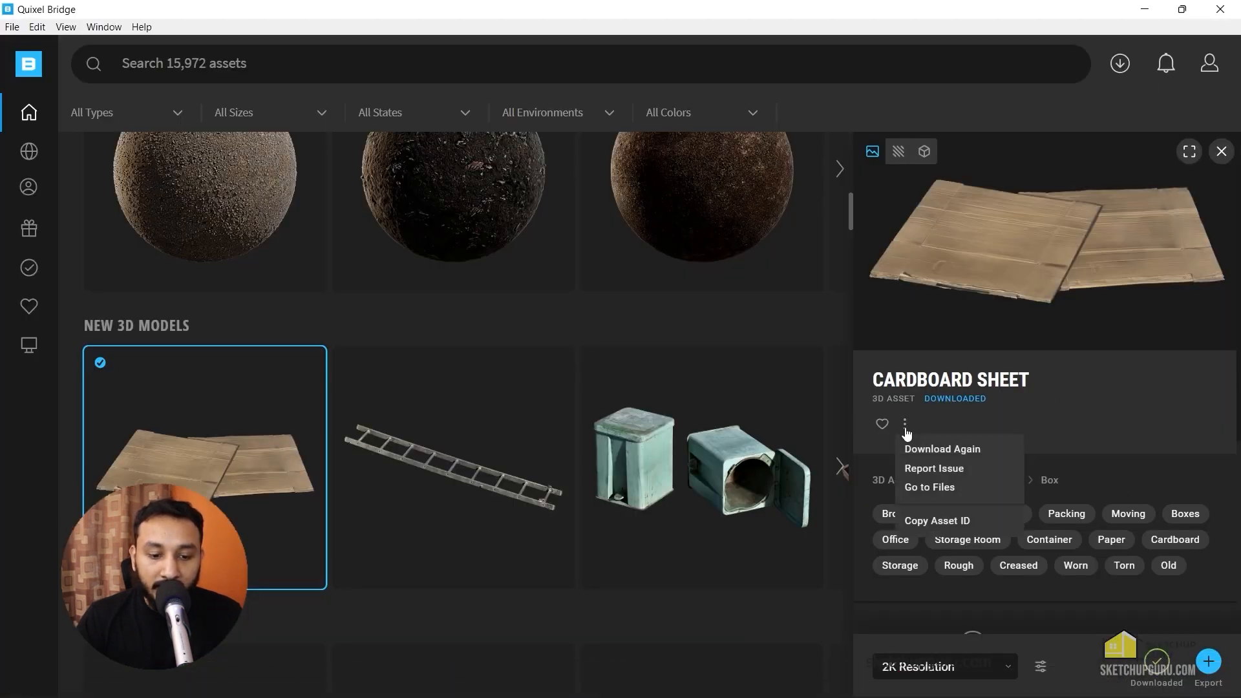
{"action": "left_click", "coordinate": [943, 489]}
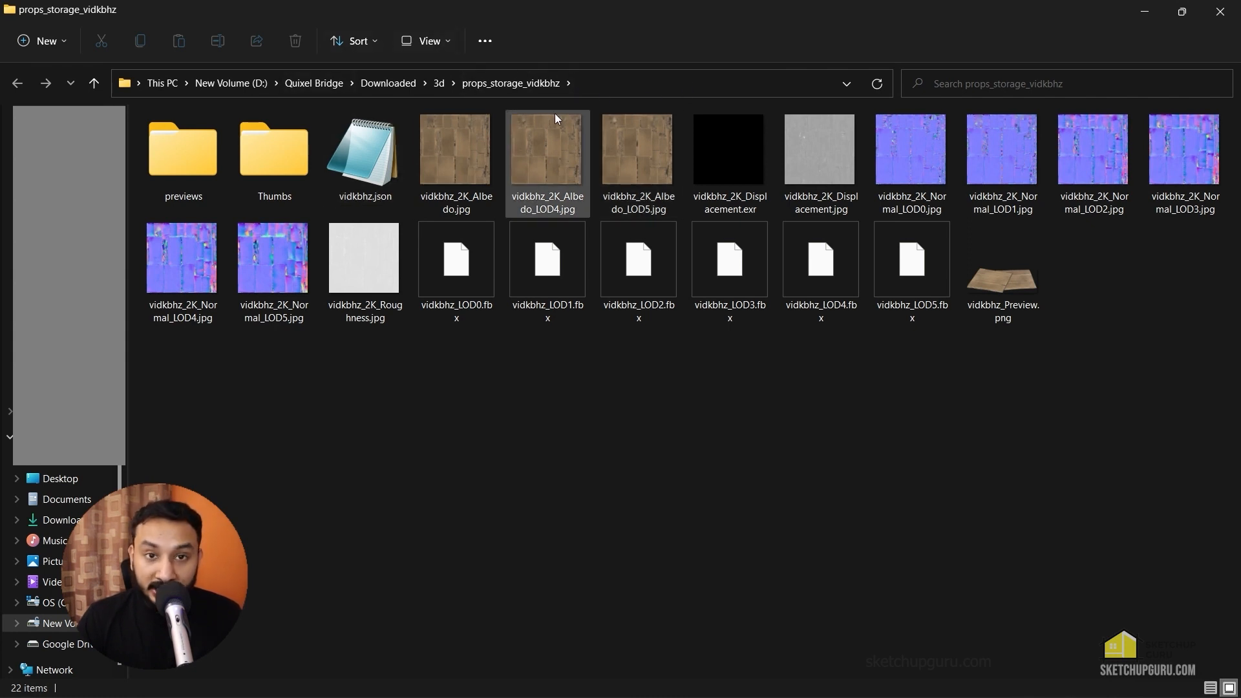
{"action": "left_click", "coordinate": [637, 85]}
{"action": "key", "text": "ctrl+c"}
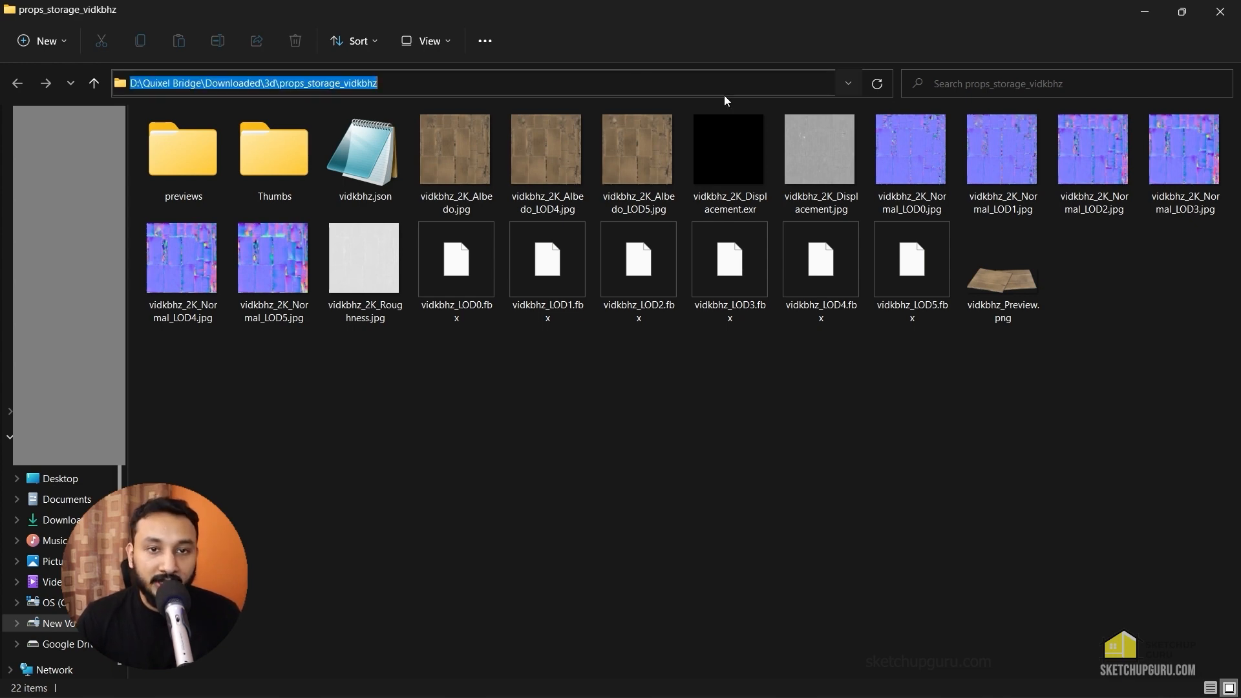
{"action": "left_click", "coordinate": [1145, 11]}
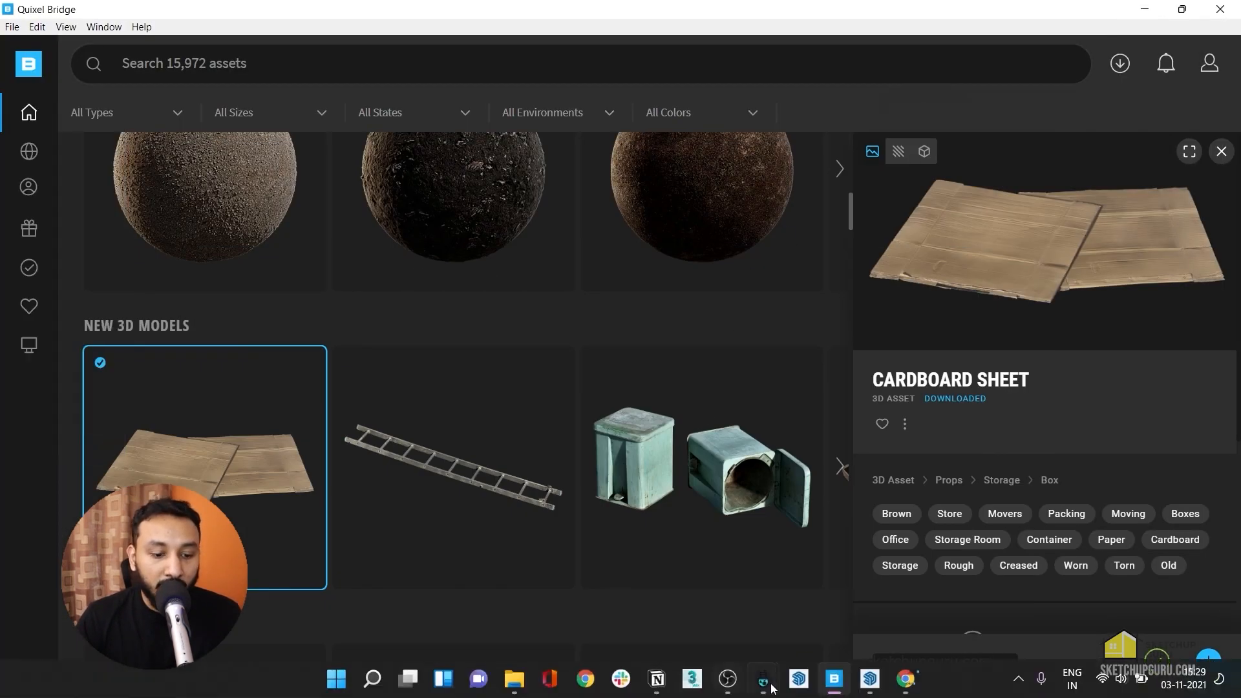
Return to Transmutr Artist and export the model as Cardboard Sheet.skp into D:\Quixel Bridge\Downloaded\3d\props_storage_vidkbhz
{"action": "mouse_move", "coordinate": [763, 679]}
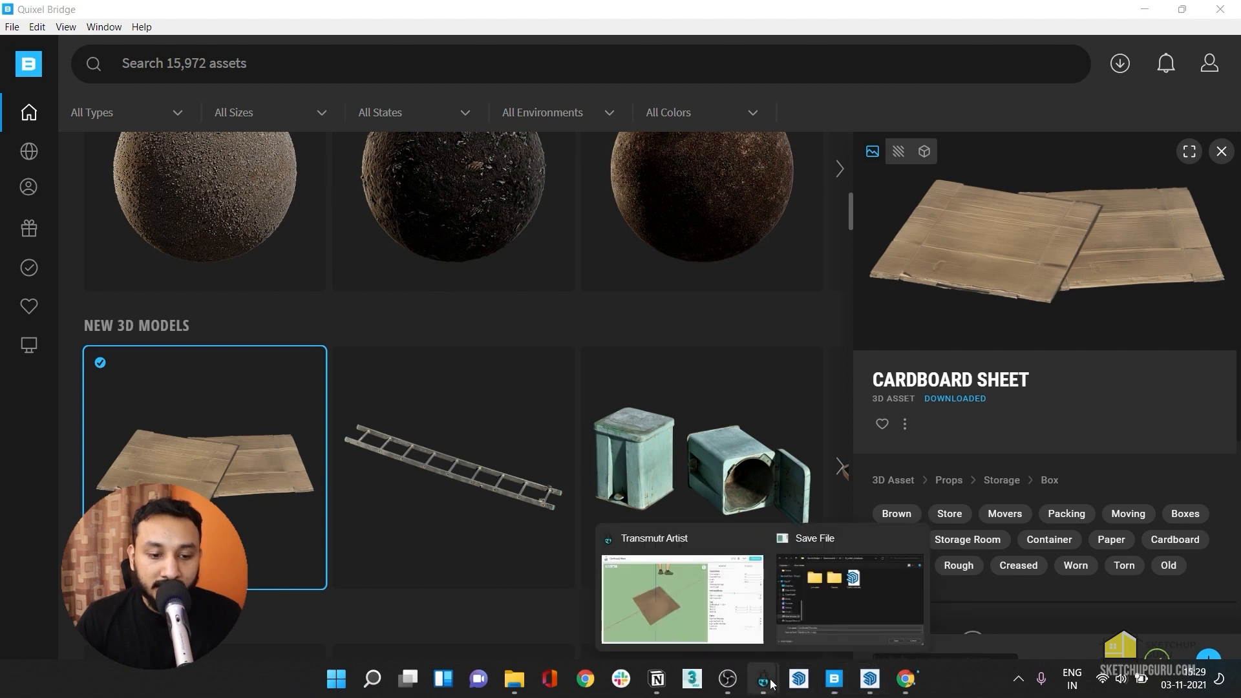
{"action": "left_click", "coordinate": [708, 592]}
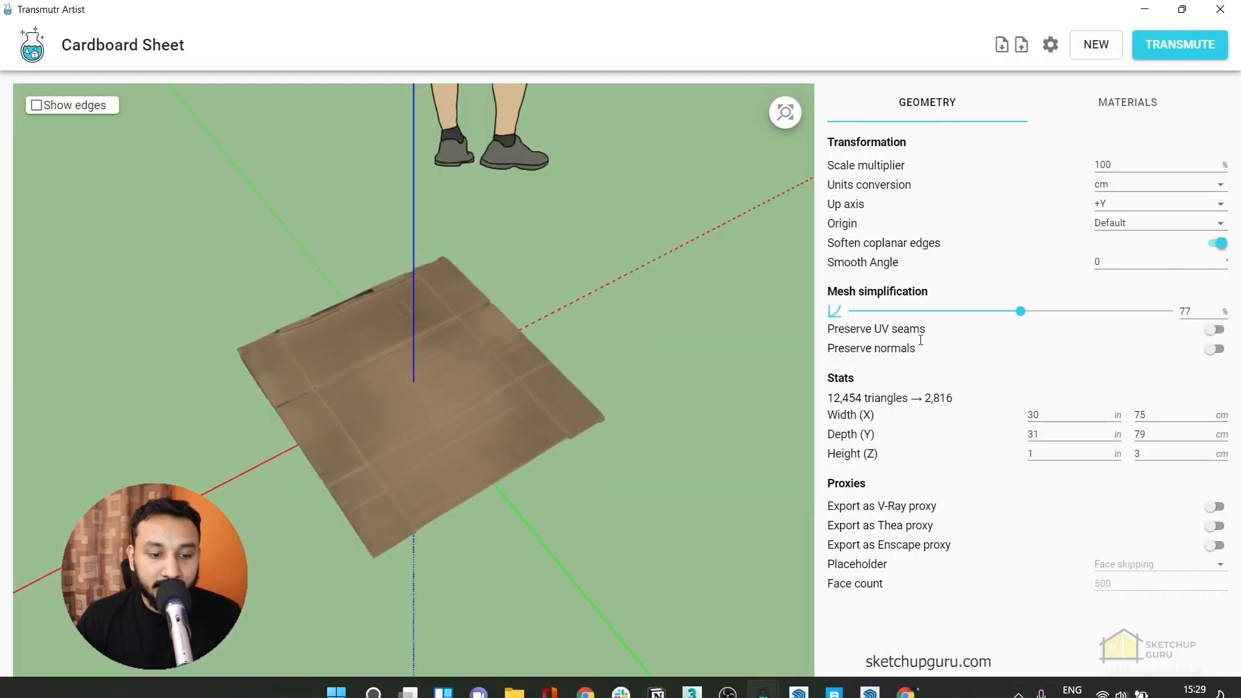
{"action": "left_click", "coordinate": [1188, 51]}
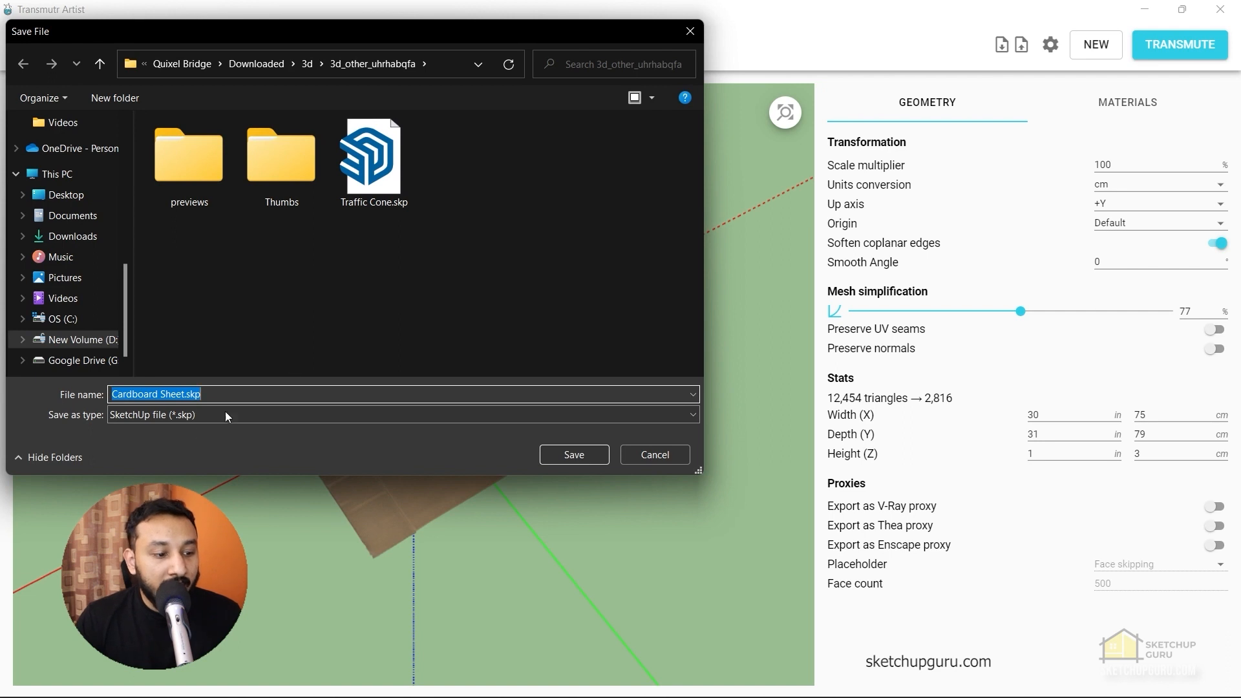
{"action": "key", "text": "ctrl+v"}
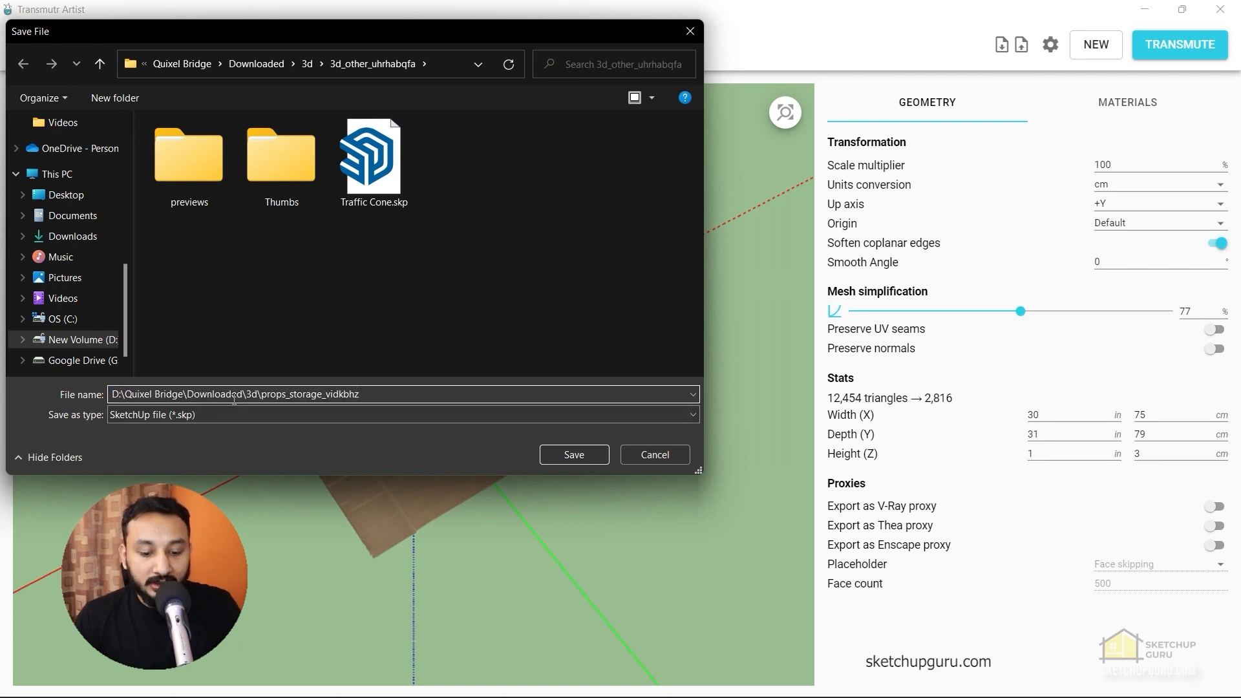
{"action": "key", "text": "Return"}
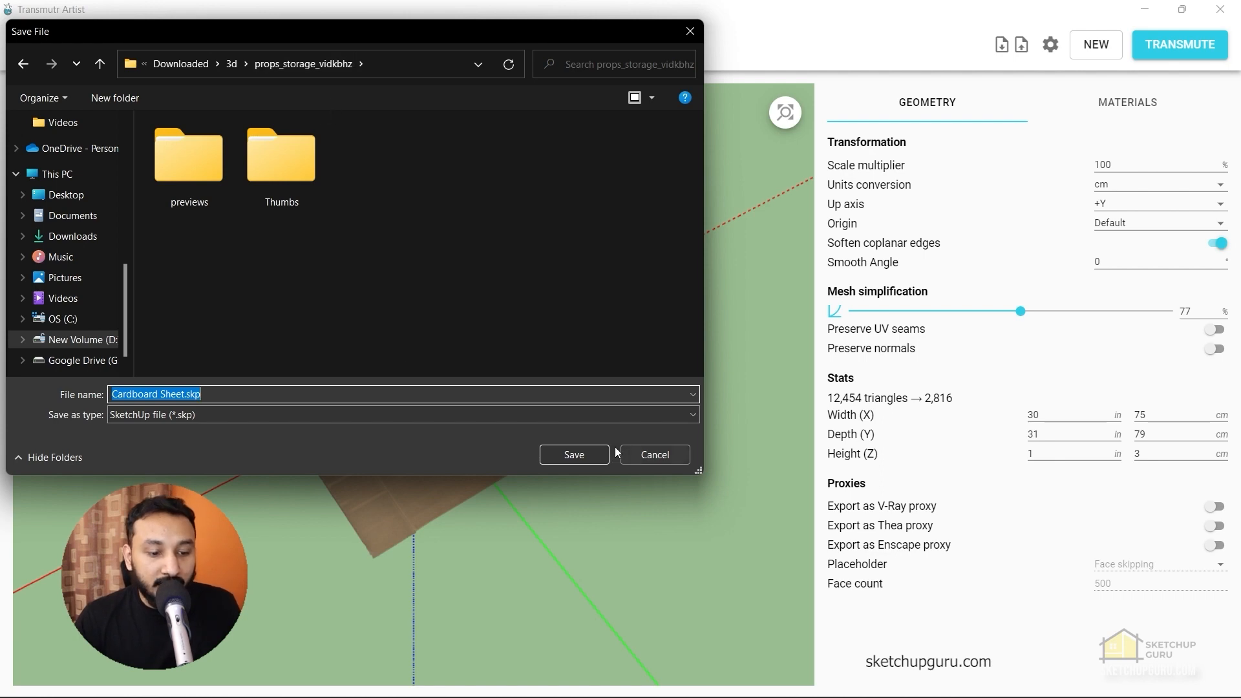
{"action": "left_click", "coordinate": [593, 455]}
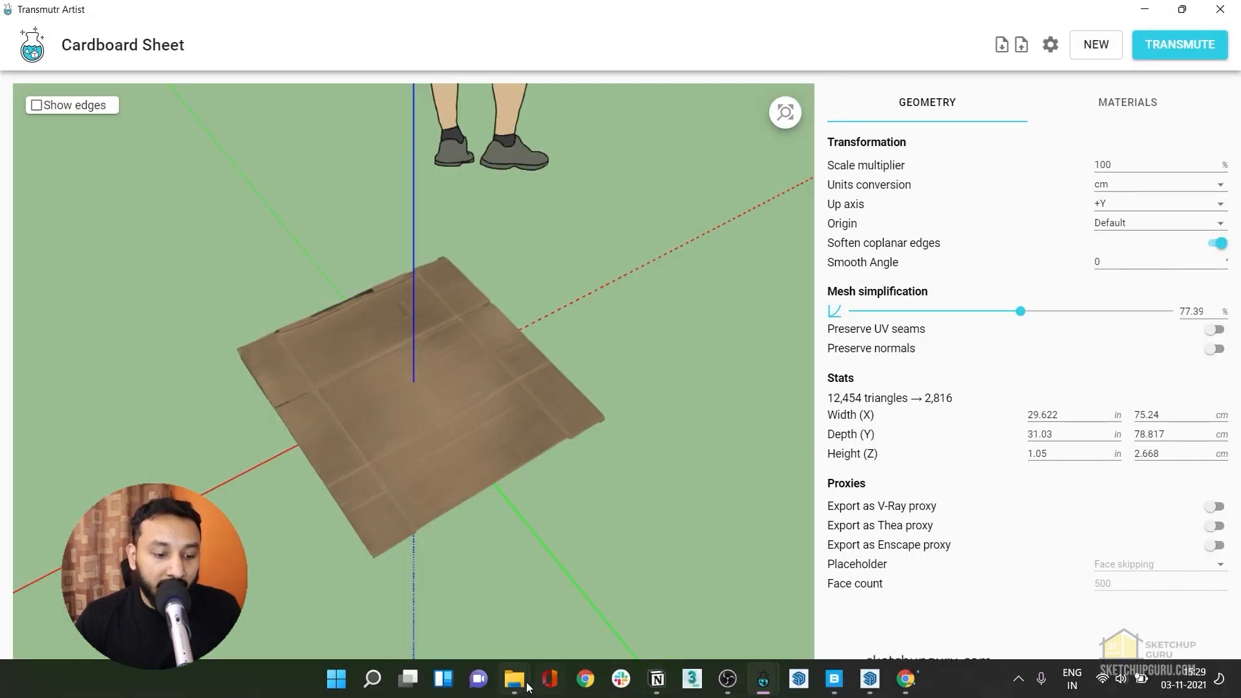
Switch to SketchUp, open Cardboard Sheet.skp from the props_storage_vidkbhz folder, and inspect the converted model
{"action": "mouse_move", "coordinate": [525, 687]}
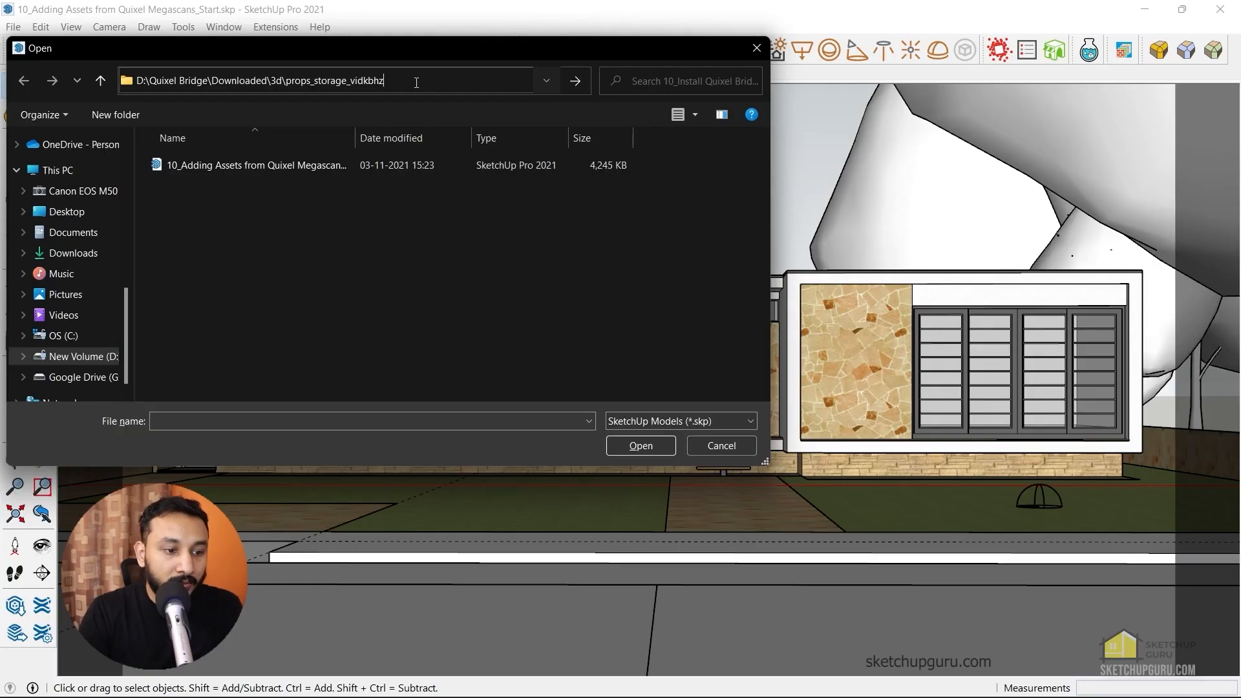
{"action": "left_click", "coordinate": [416, 82]}
{"action": "key", "text": "Return"}
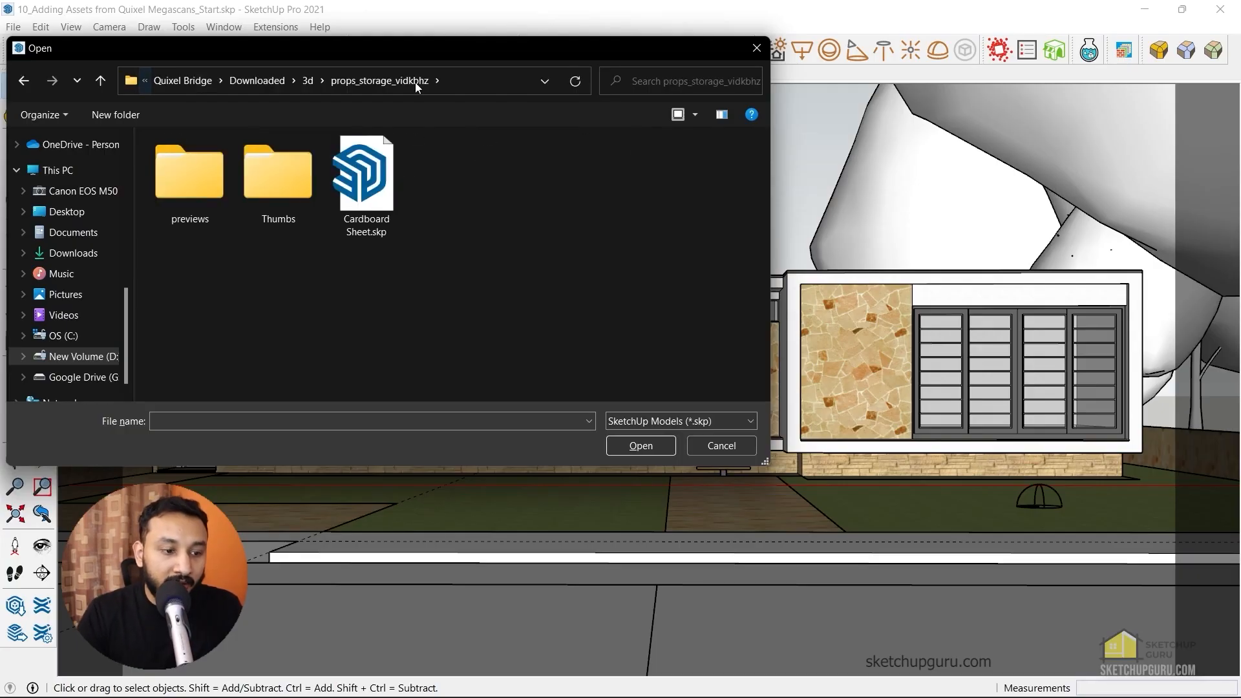
{"action": "left_click", "coordinate": [388, 162]}
{"action": "double_click", "coordinate": [388, 161]}
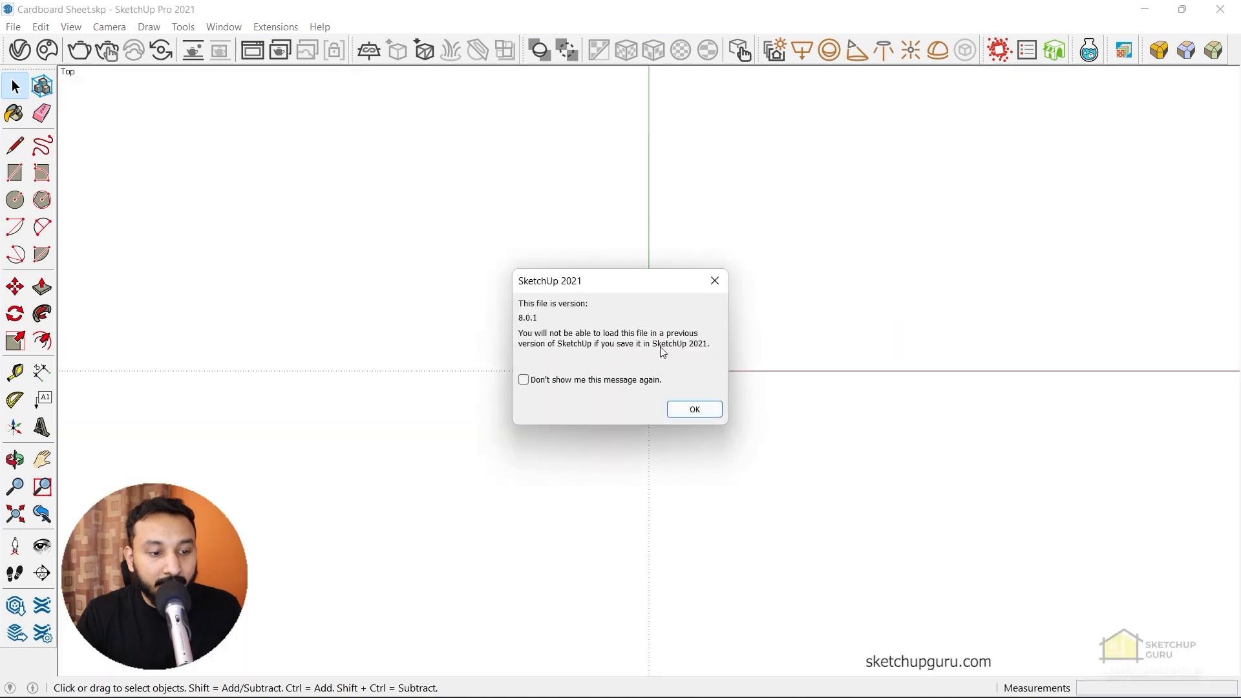
{"action": "left_click", "coordinate": [695, 409]}
{"action": "middle_click_drag", "start_coordinate": [669, 390], "coordinate": [260, 120]}
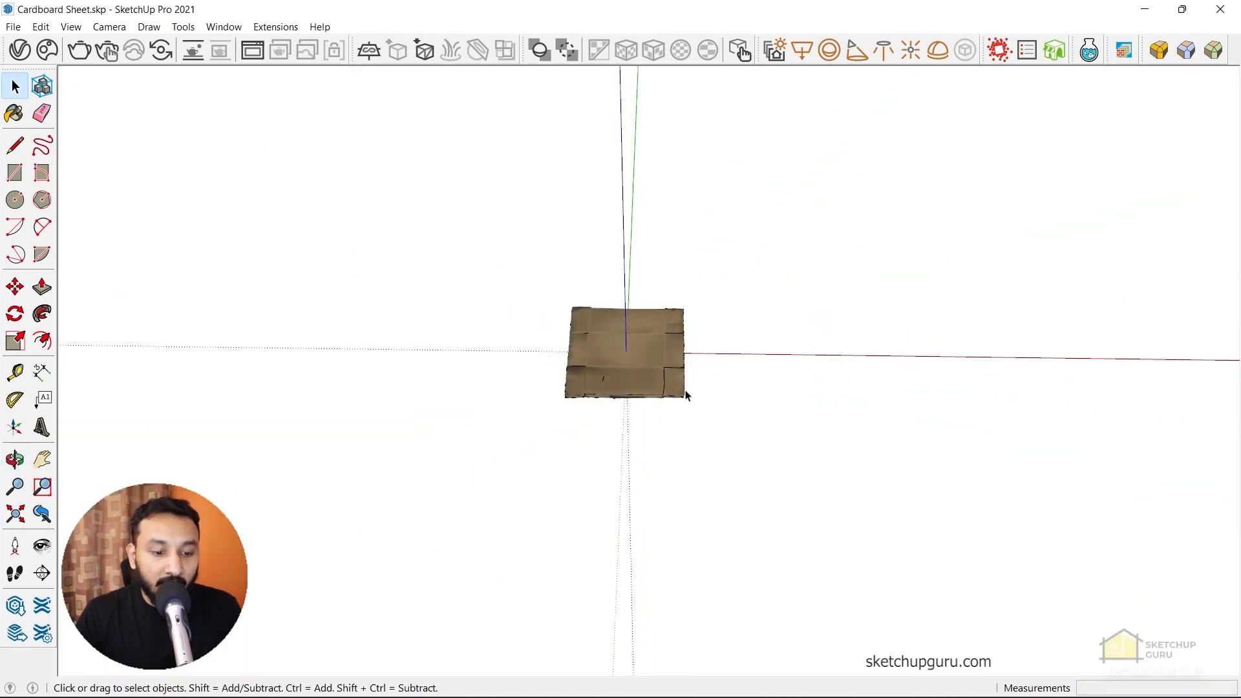
{"action": "scroll", "coordinate": [683, 340], "scroll_direction": "up", "scroll_amount": 5}
{"action": "middle_click_drag", "start_coordinate": [682, 340], "coordinate": [513, 445]}
{"action": "scroll", "coordinate": [517, 453], "scroll_direction": "down", "scroll_amount": 3}
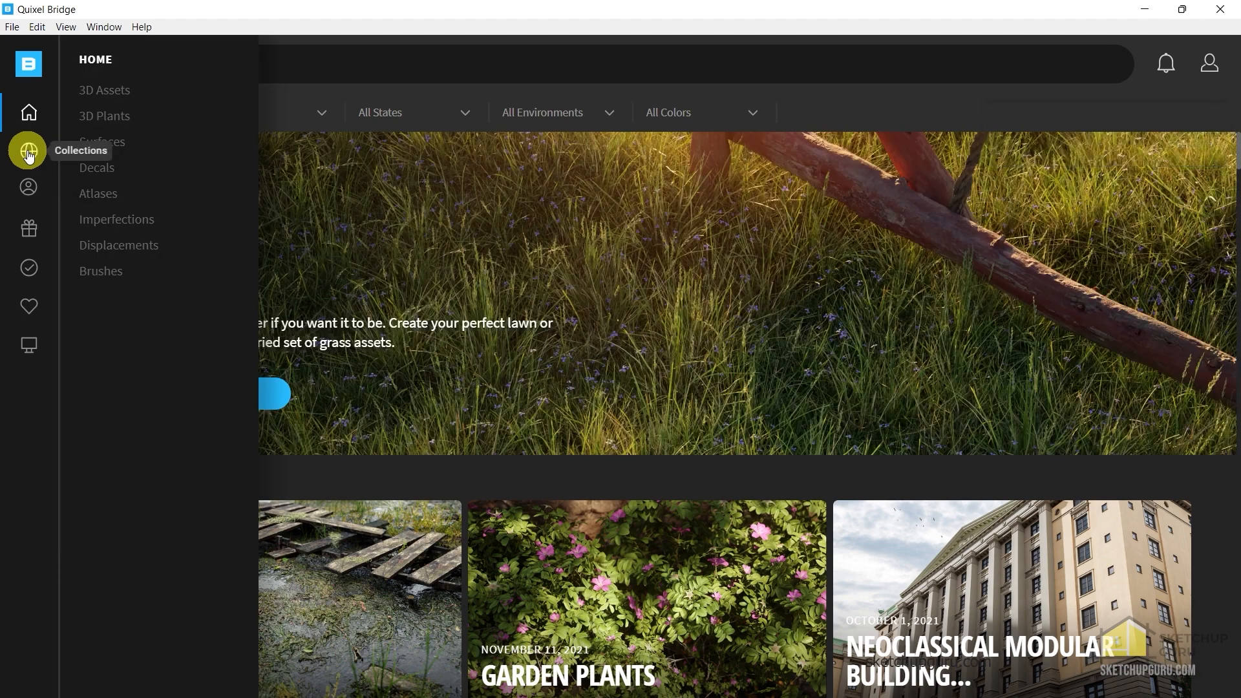
Switch to Quixel Bridge and open the Asphalt category of the Surfaces library
{"action": "left_click", "coordinate": [43, 160]}
{"action": "left_click", "coordinate": [31, 116]}
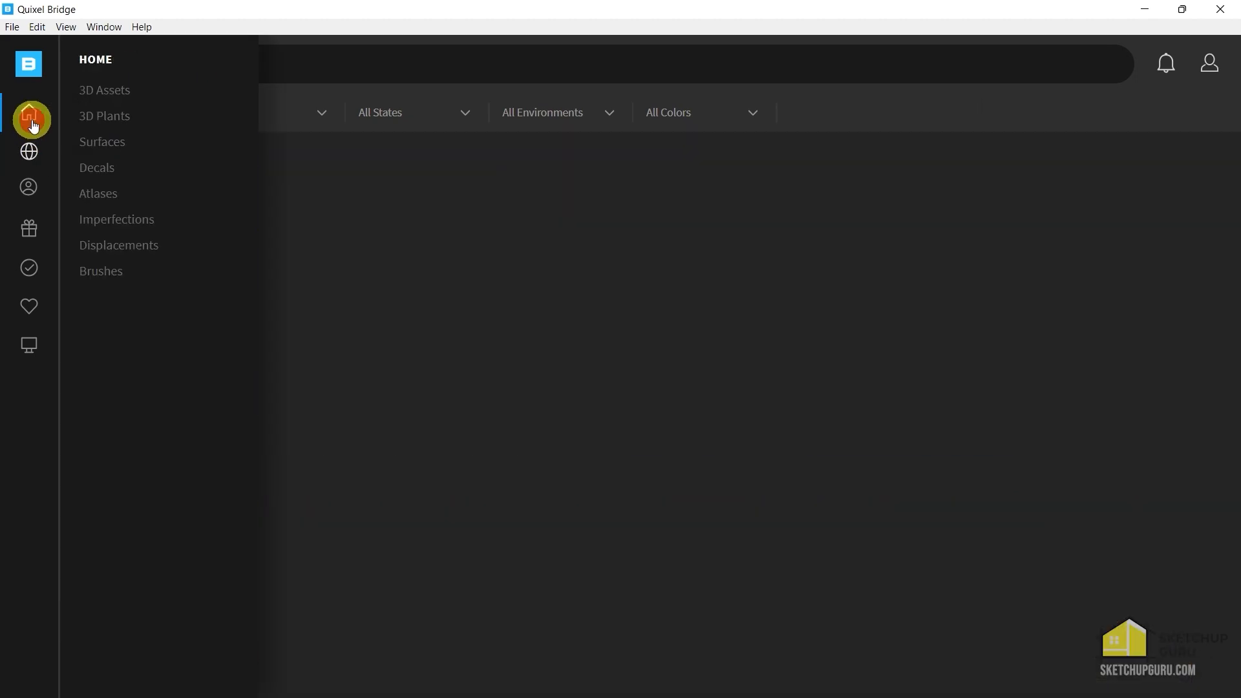
{"action": "left_click", "coordinate": [108, 148]}
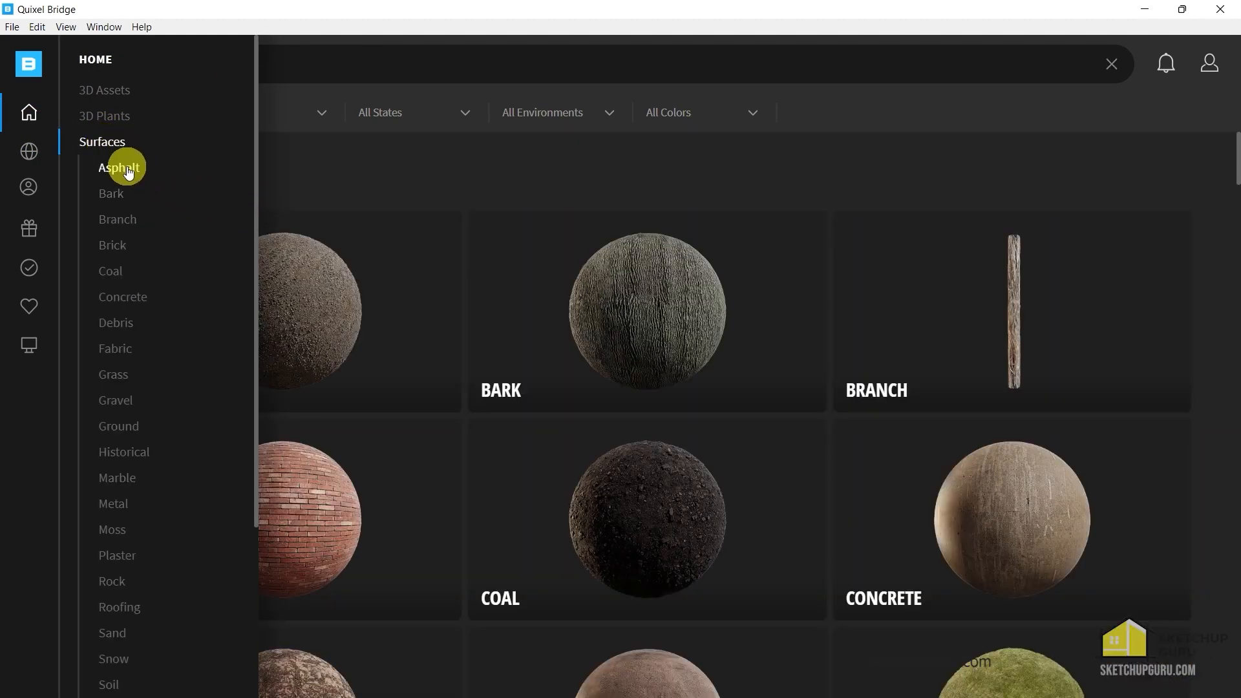
{"action": "left_click", "coordinate": [121, 168]}
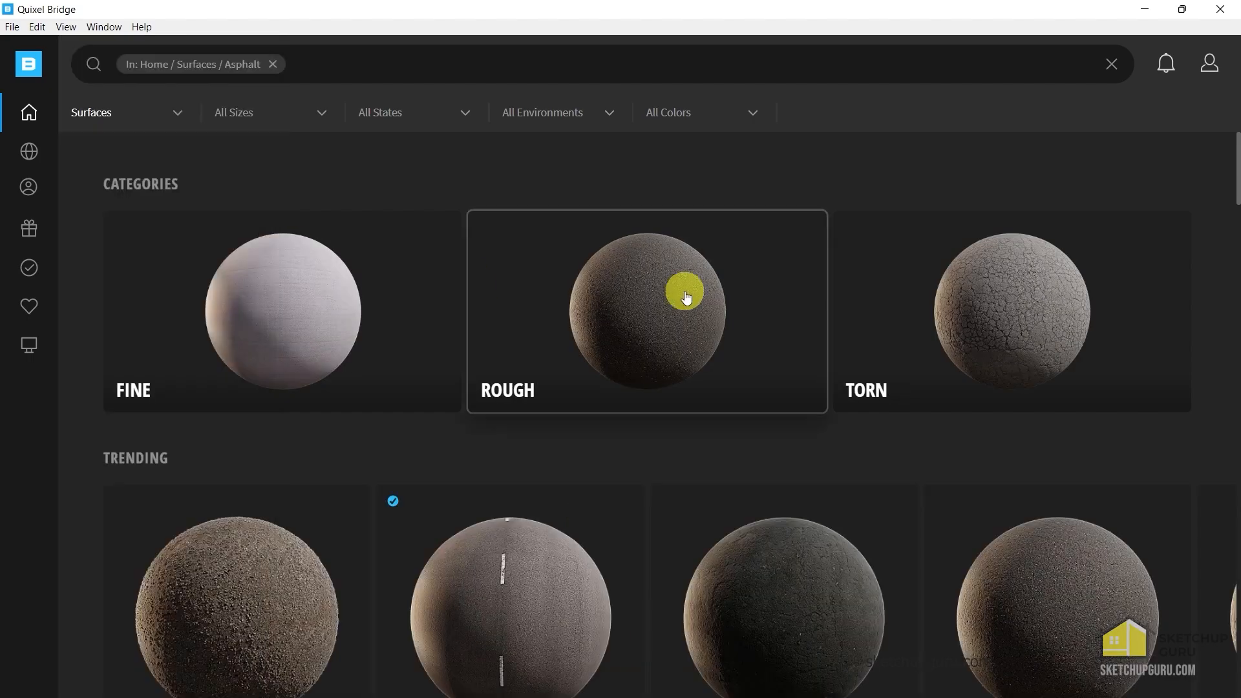
Browse the asphalt surfaces and select the downloaded Fine American Road surface
{"action": "scroll", "coordinate": [723, 362], "scroll_direction": "down", "scroll_amount": 5}
{"action": "scroll", "coordinate": [510, 311], "scroll_direction": "down", "scroll_amount": 12}
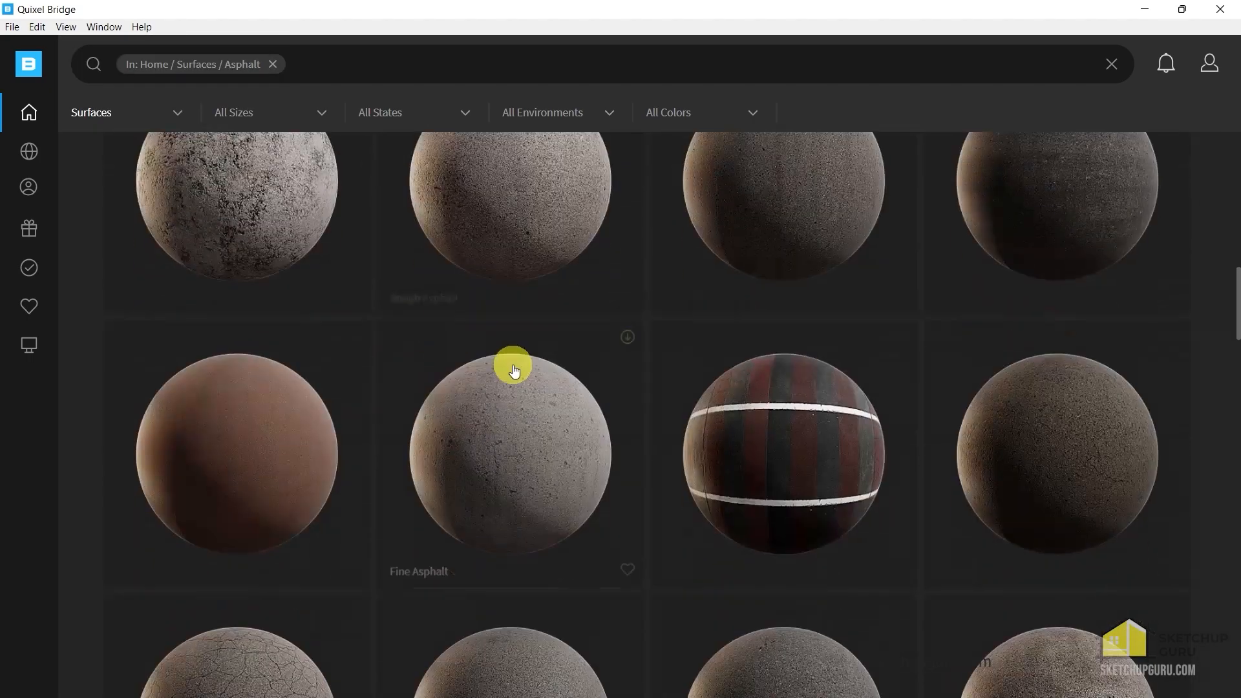
{"action": "scroll", "coordinate": [507, 378], "scroll_direction": "down", "scroll_amount": 15}
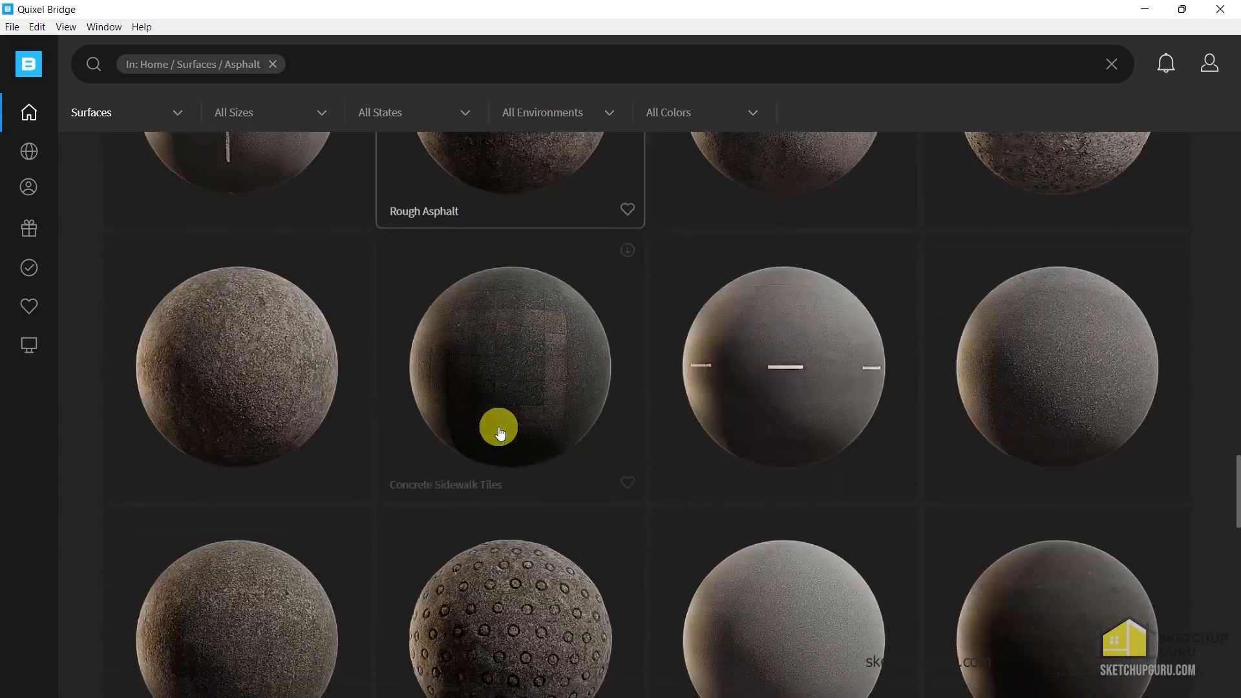
{"action": "scroll", "coordinate": [681, 396], "scroll_direction": "down", "scroll_amount": 10}
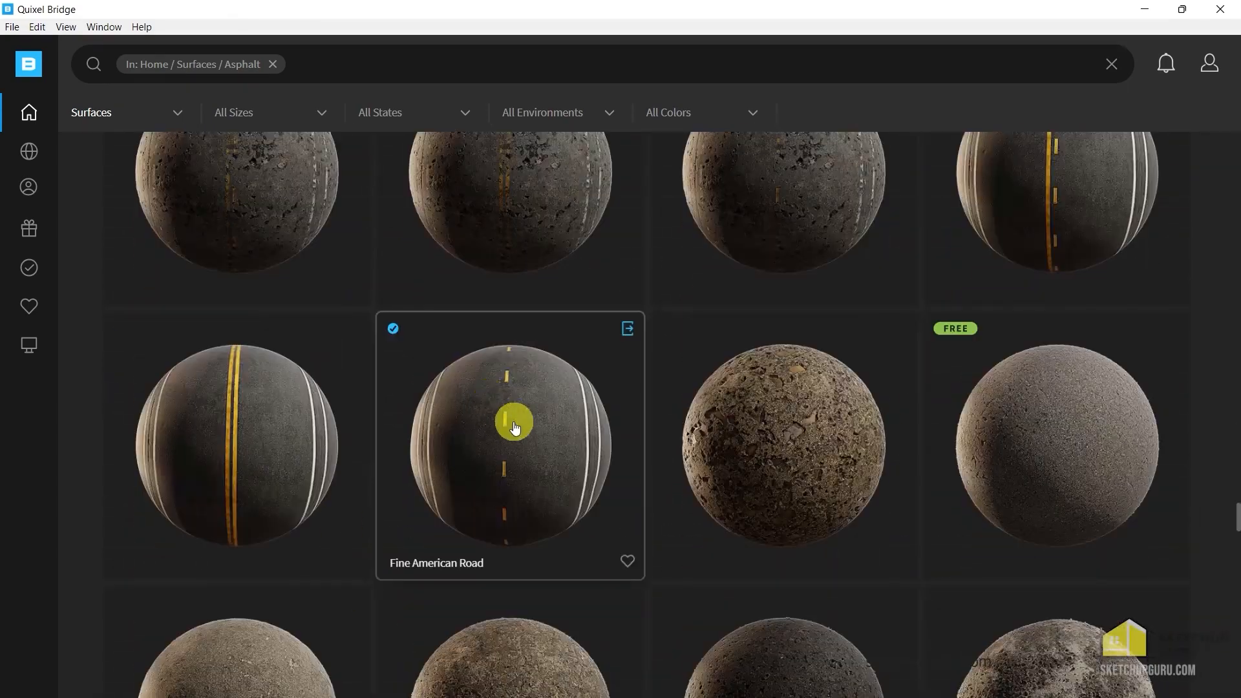
{"action": "scroll", "coordinate": [527, 407], "scroll_direction": "up", "scroll_amount": 3}
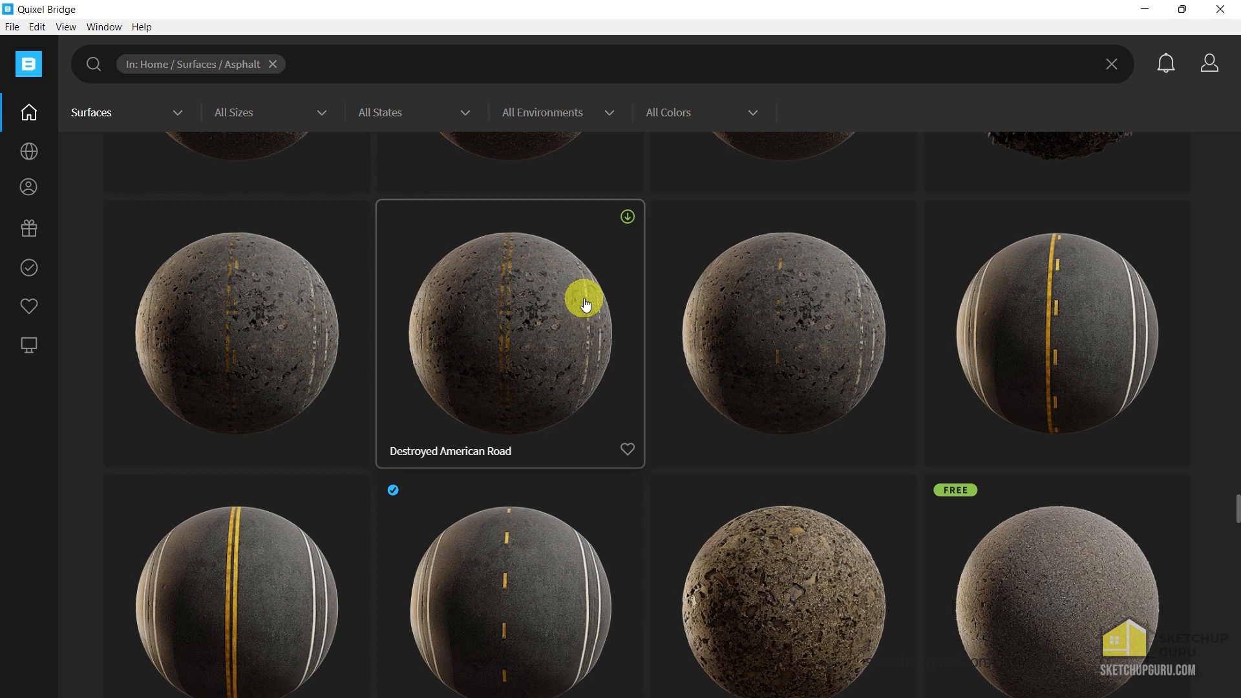
{"action": "scroll", "coordinate": [562, 310], "scroll_direction": "down", "scroll_amount": 3}
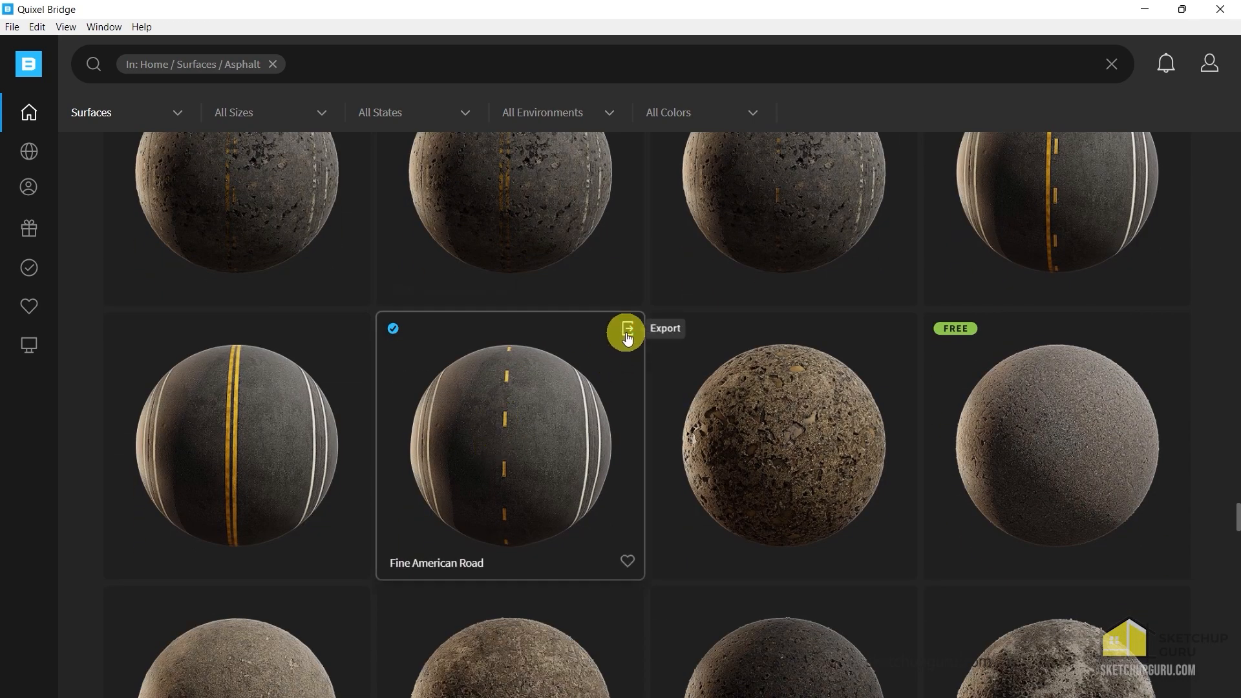
{"action": "left_click", "coordinate": [526, 375]}
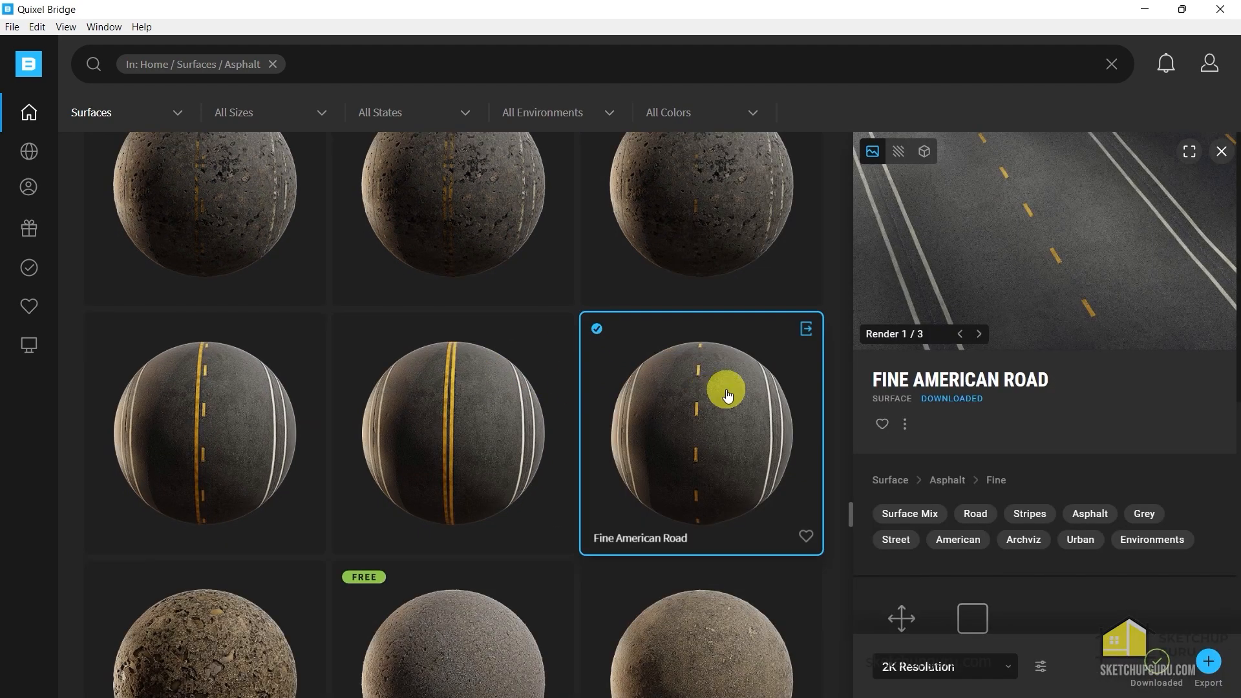
Review the Fine American Road surface's details and open the folder containing its downloaded files
{"action": "scroll", "coordinate": [1161, 358], "scroll_direction": "down", "scroll_amount": 5}
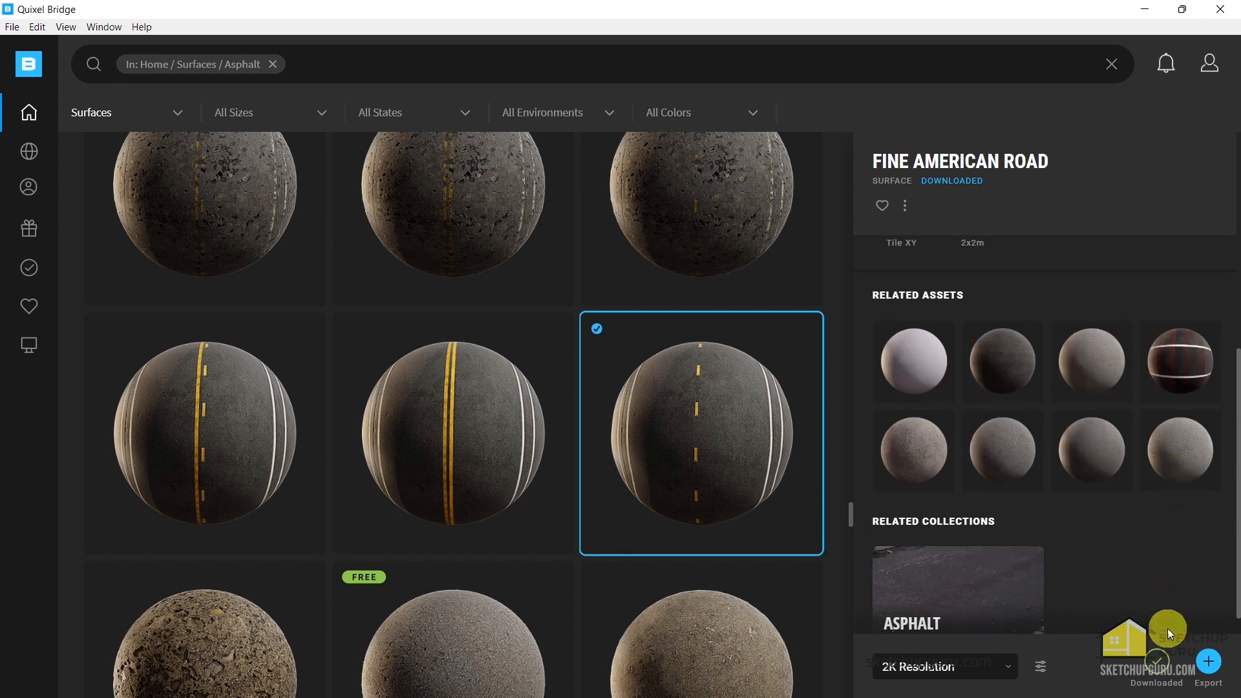
{"action": "scroll", "coordinate": [1086, 478], "scroll_direction": "up", "scroll_amount": 5}
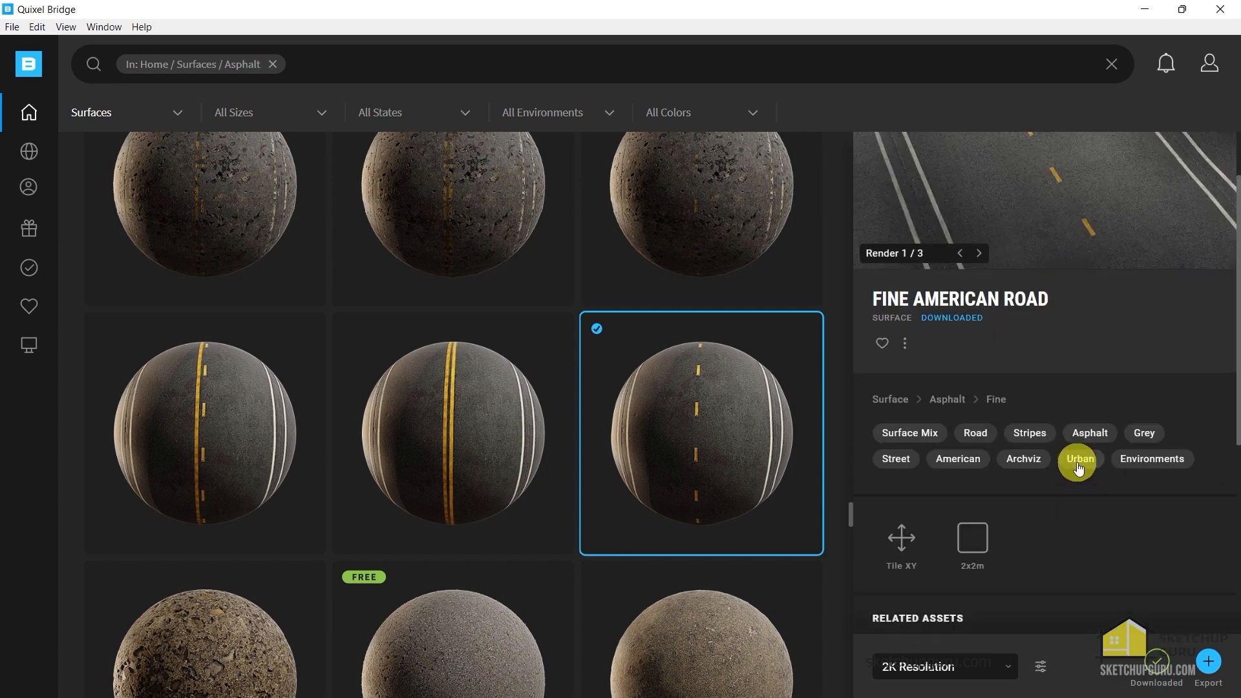
{"action": "scroll", "coordinate": [1074, 463], "scroll_direction": "down", "scroll_amount": 3}
{"action": "scroll", "coordinate": [1035, 445], "scroll_direction": "up", "scroll_amount": 4}
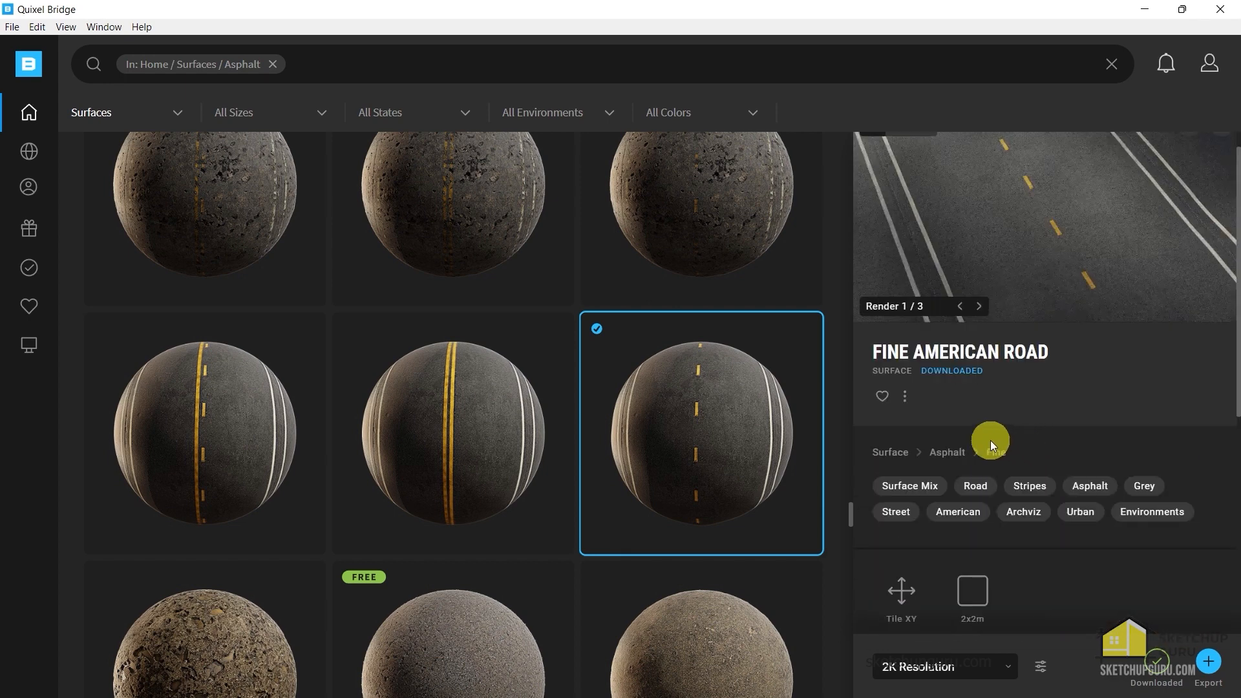
{"action": "left_click", "coordinate": [905, 396]}
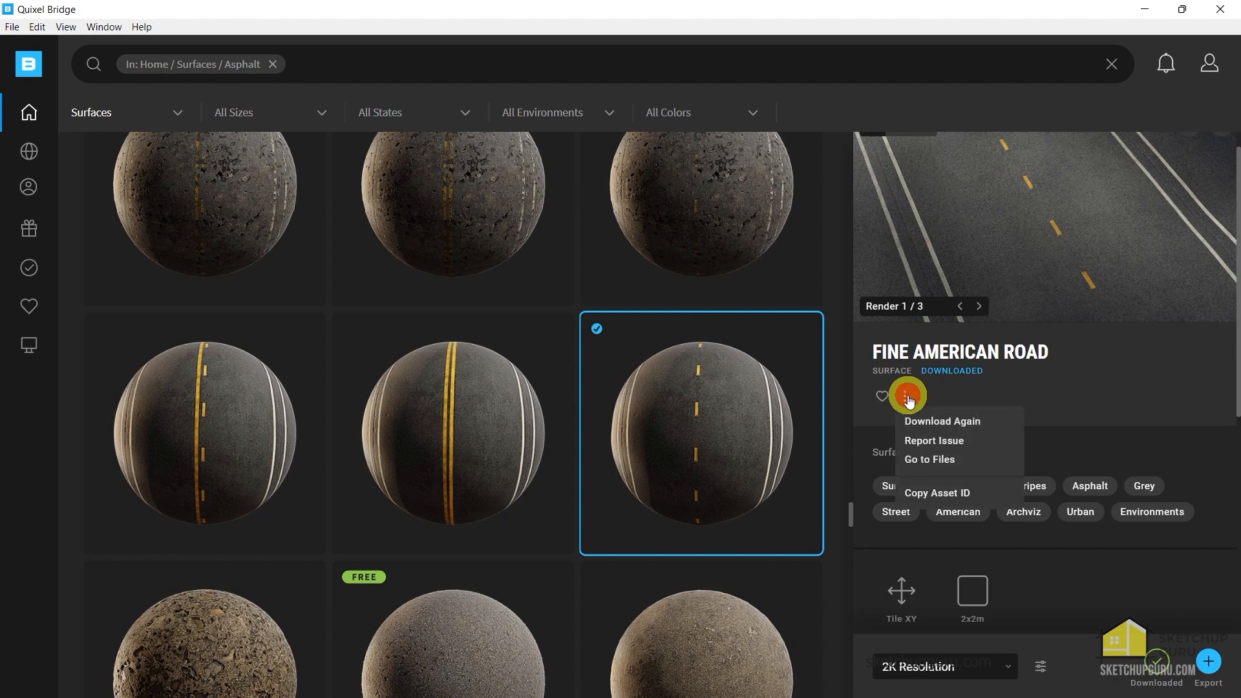
{"action": "left_click", "coordinate": [942, 460]}
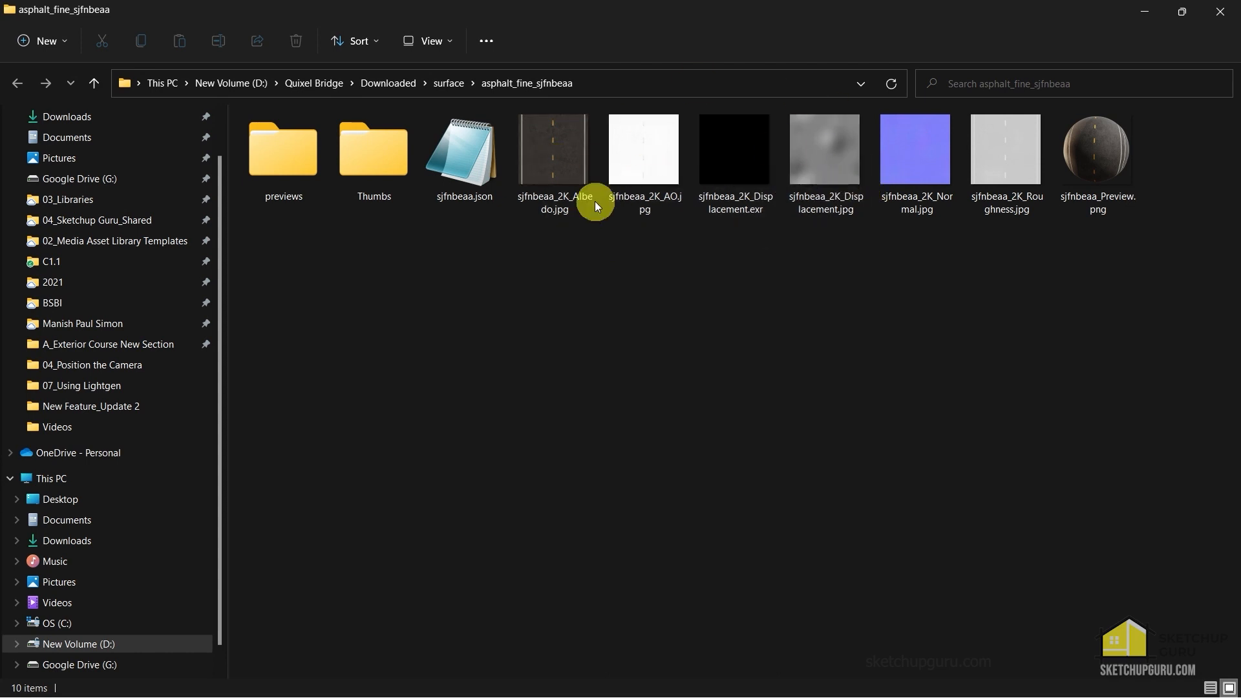
Copy the path of the asphalt_fine_sjfnbeaa folder and switch back to SketchUp
{"action": "left_click", "coordinate": [607, 84]}
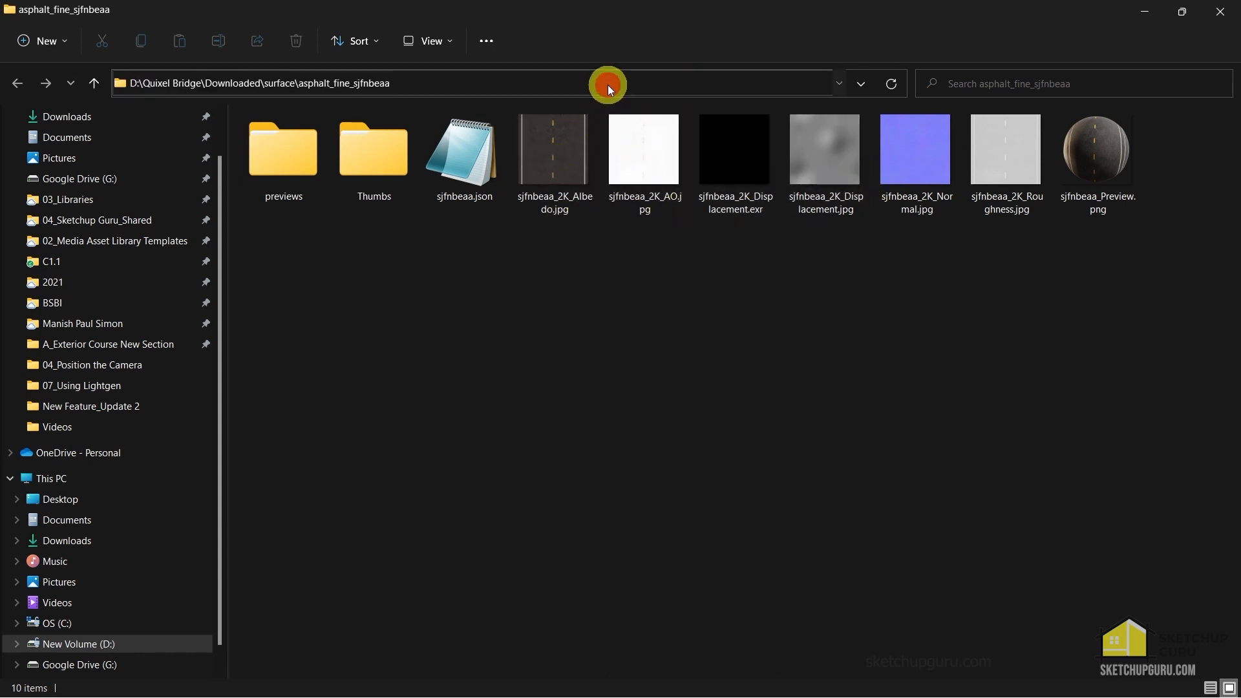
{"action": "key", "text": "ctrl+c"}
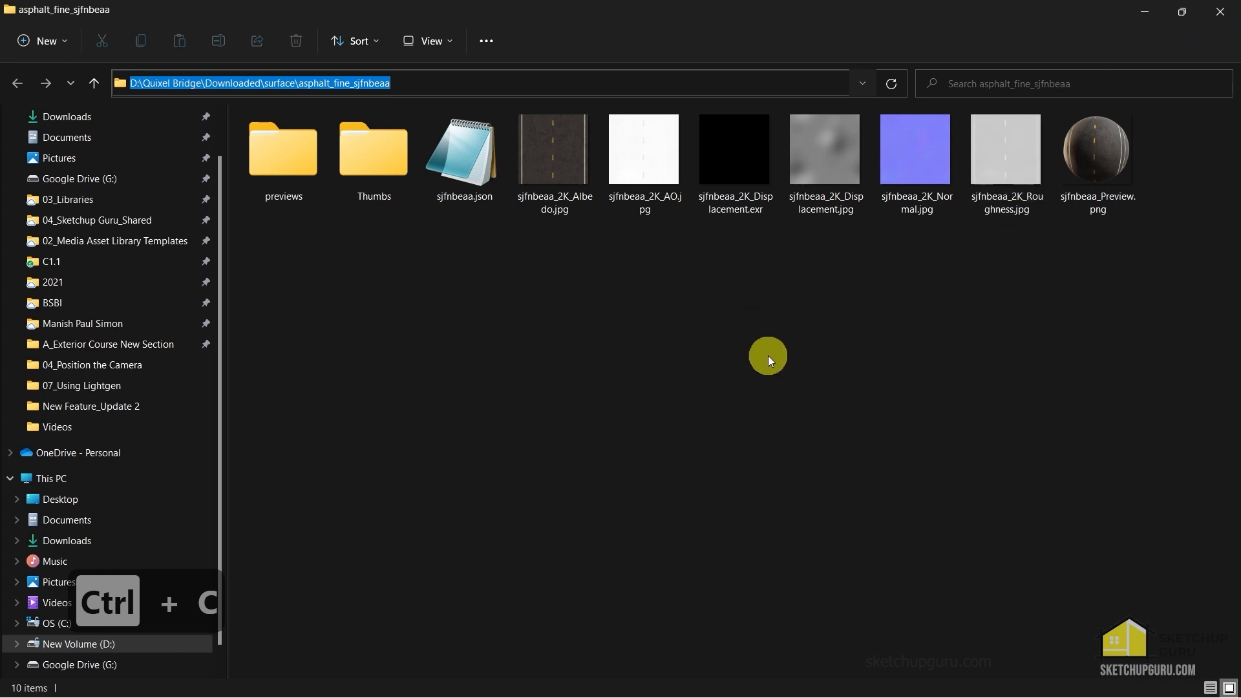
{"action": "left_click", "coordinate": [768, 355]}
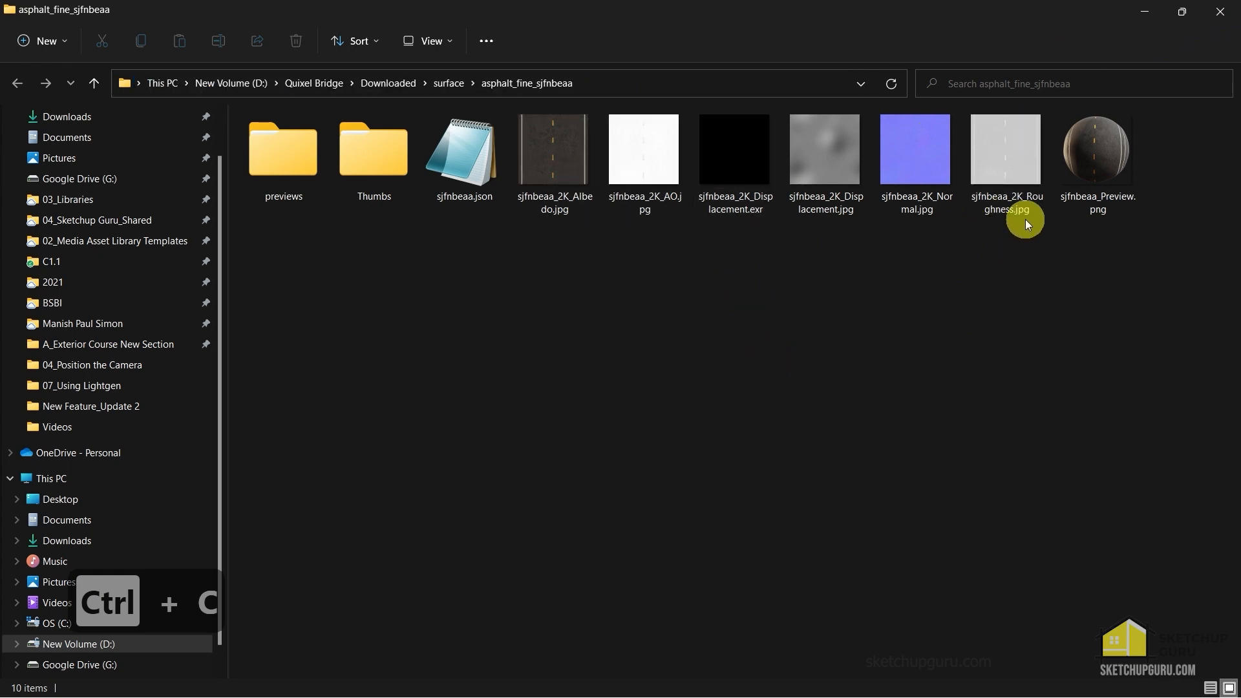
{"action": "left_click", "coordinate": [1146, 12]}
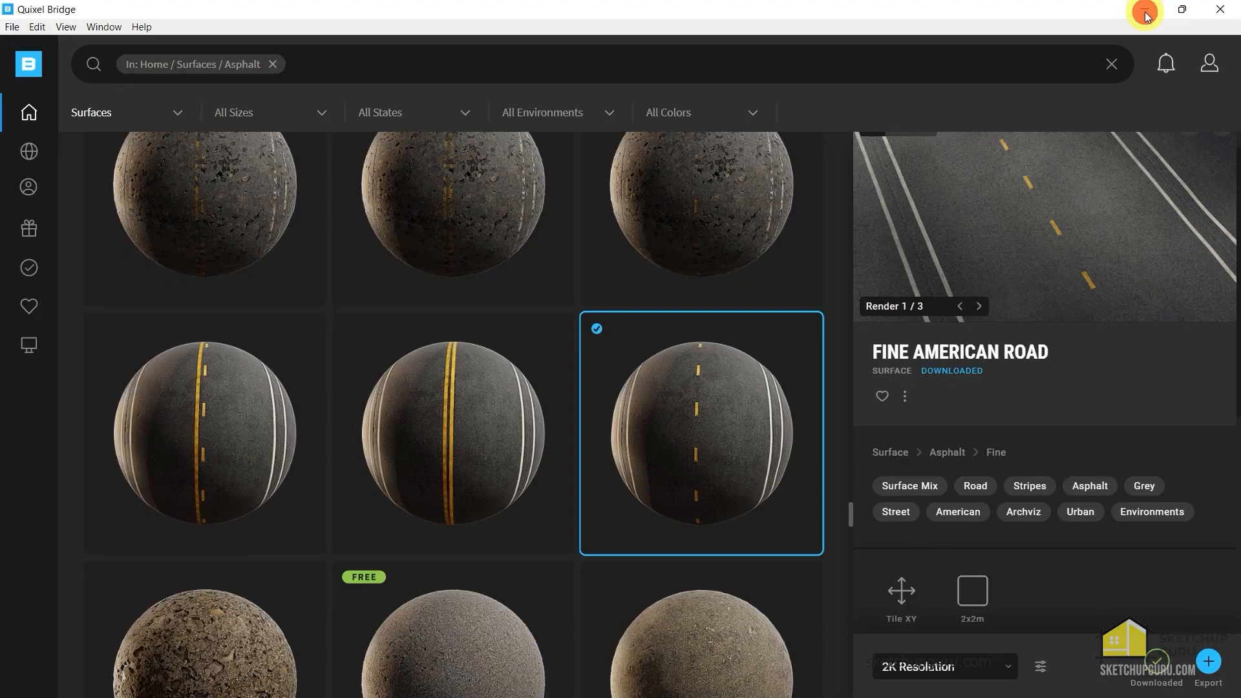
{"action": "left_click", "coordinate": [1145, 11]}
Open the V-Ray Asset Editor, create a Generic material and name it Road_Fine
{"action": "left_click", "coordinate": [20, 78]}
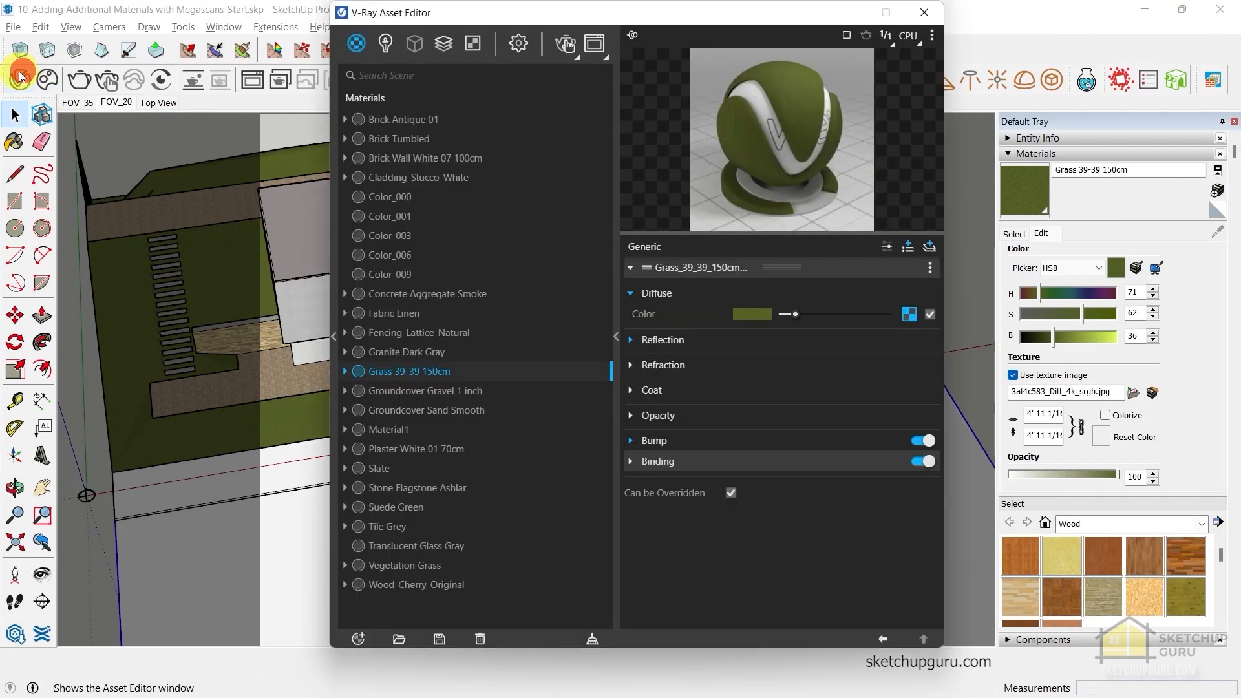
{"action": "left_click", "coordinate": [355, 51]}
{"action": "left_click", "coordinate": [363, 55]}
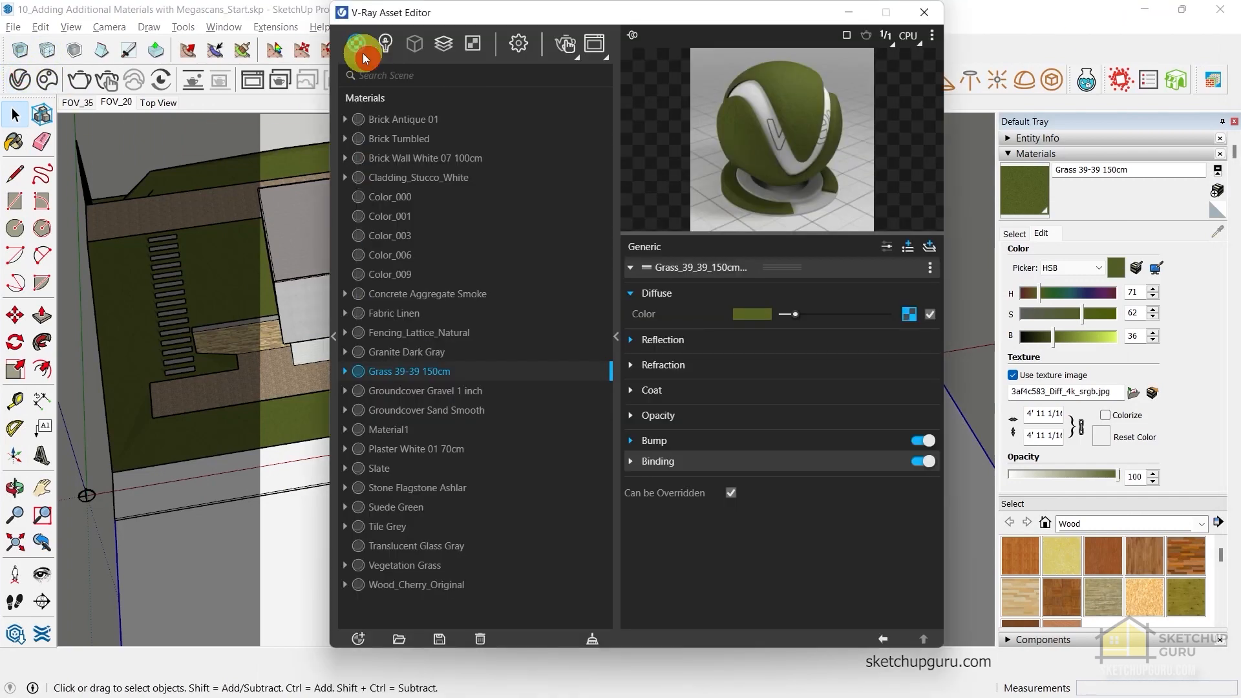
{"action": "right_click", "coordinate": [379, 352]}
{"action": "left_click", "coordinate": [422, 443]}
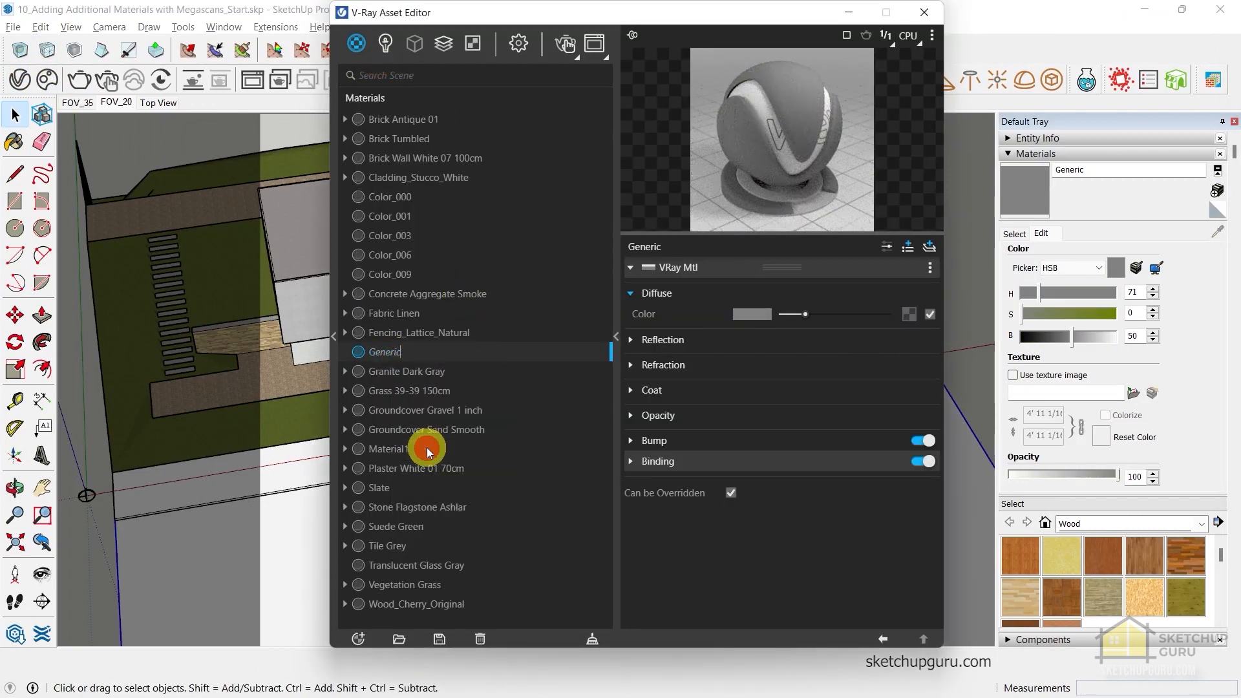
{"action": "key", "text": "ctrl+a"}
{"action": "type", "text": "Road"}
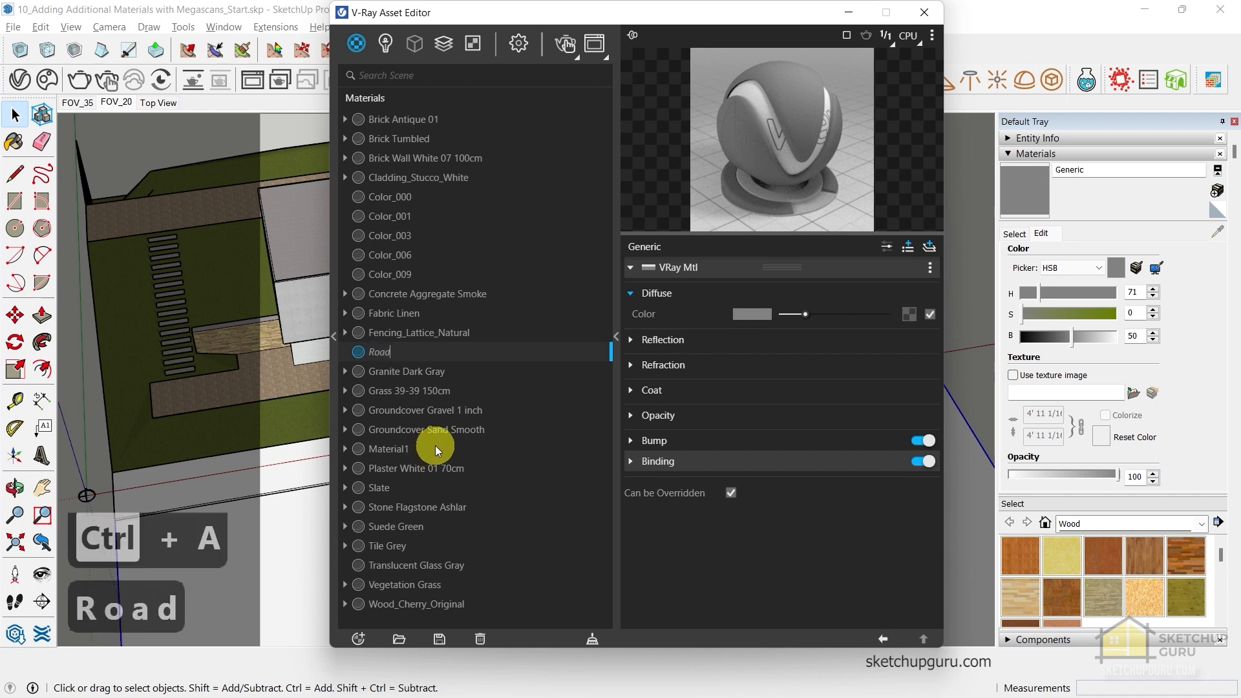
{"action": "type", "text": "_Fine_"}
{"action": "key", "text": "BackSpace"}
{"action": "key", "text": "Return"}
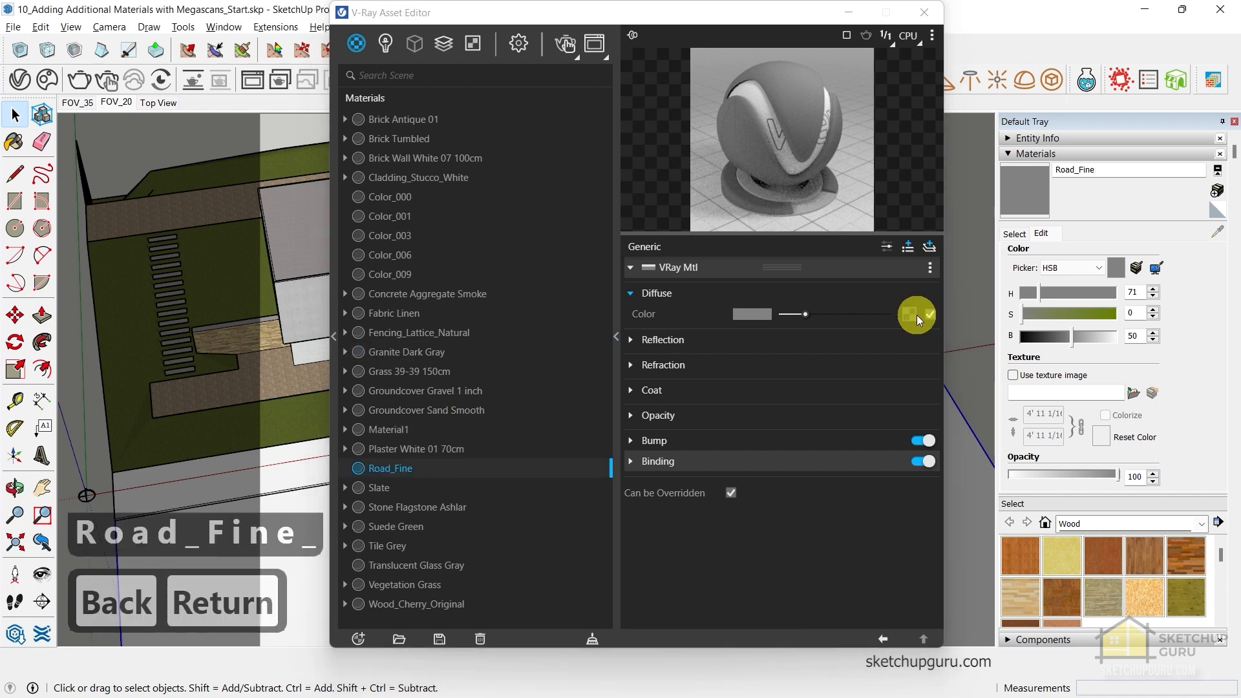
Load sjfnbeaa_2K_Albedo.jpg from D:\Quixel Bridge\Downloaded\surface\asphalt_fine_sjfnbeaa as a bitmap for Road_Fine's diffuse color
{"action": "left_click", "coordinate": [913, 315]}
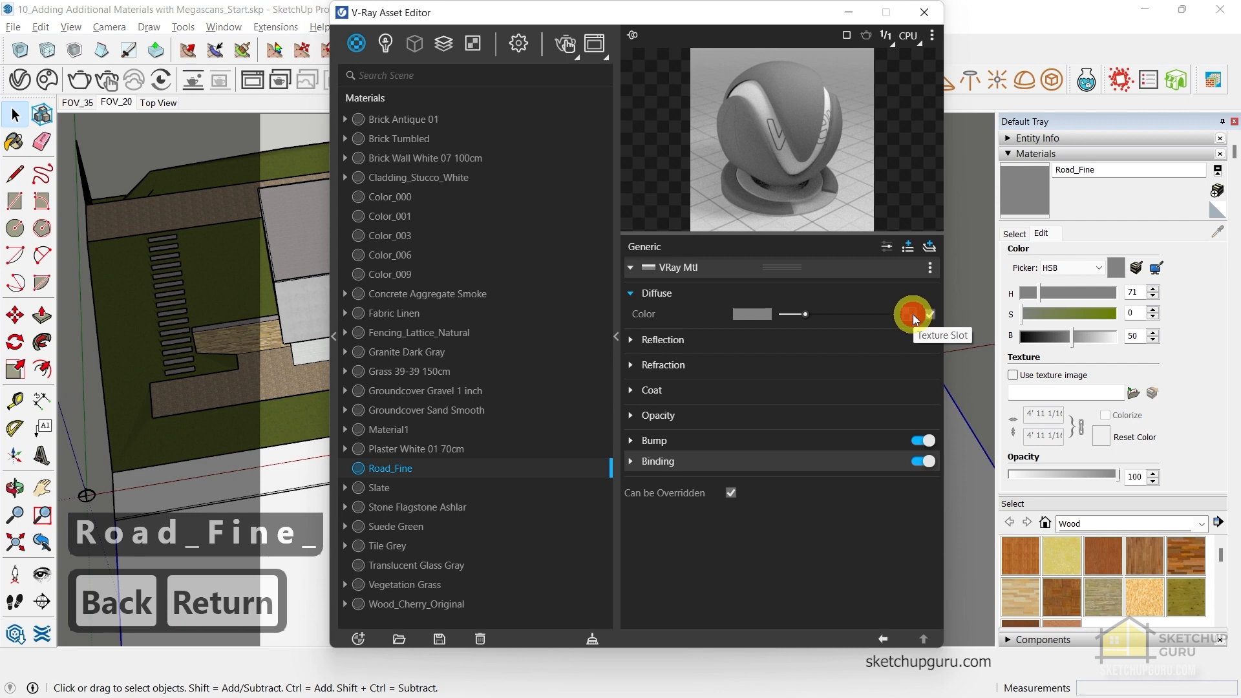
{"action": "left_click", "coordinate": [870, 322]}
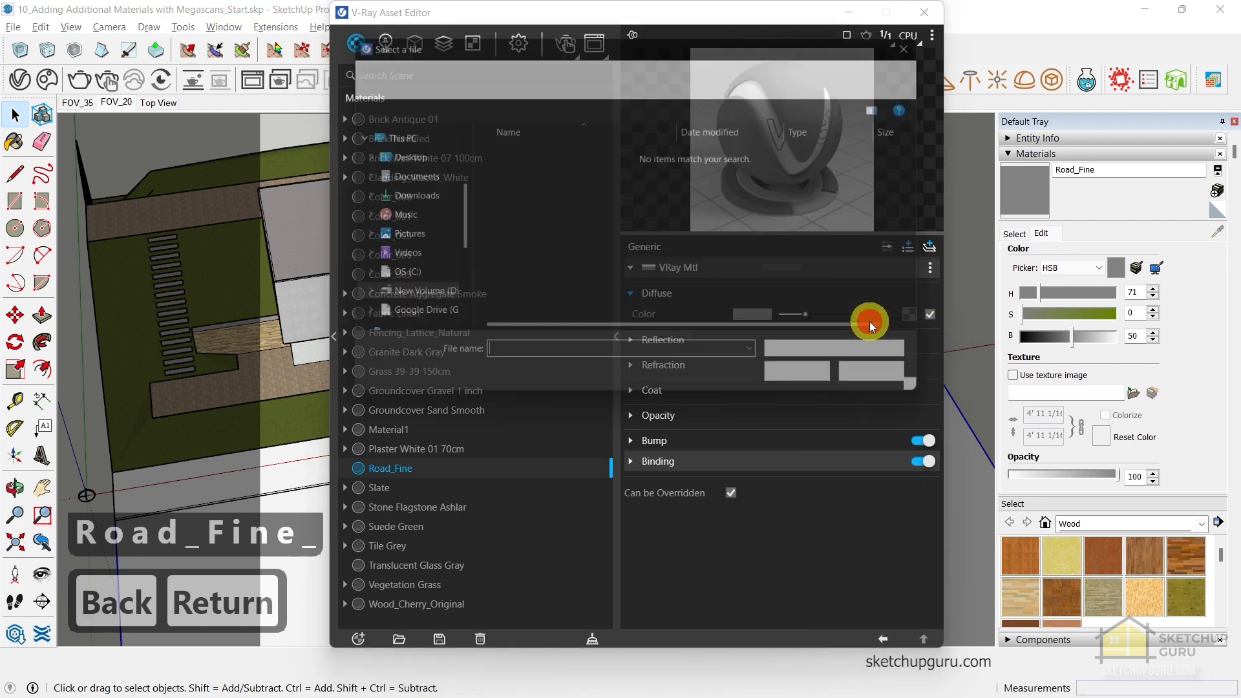
{"action": "left_click", "coordinate": [654, 66]}
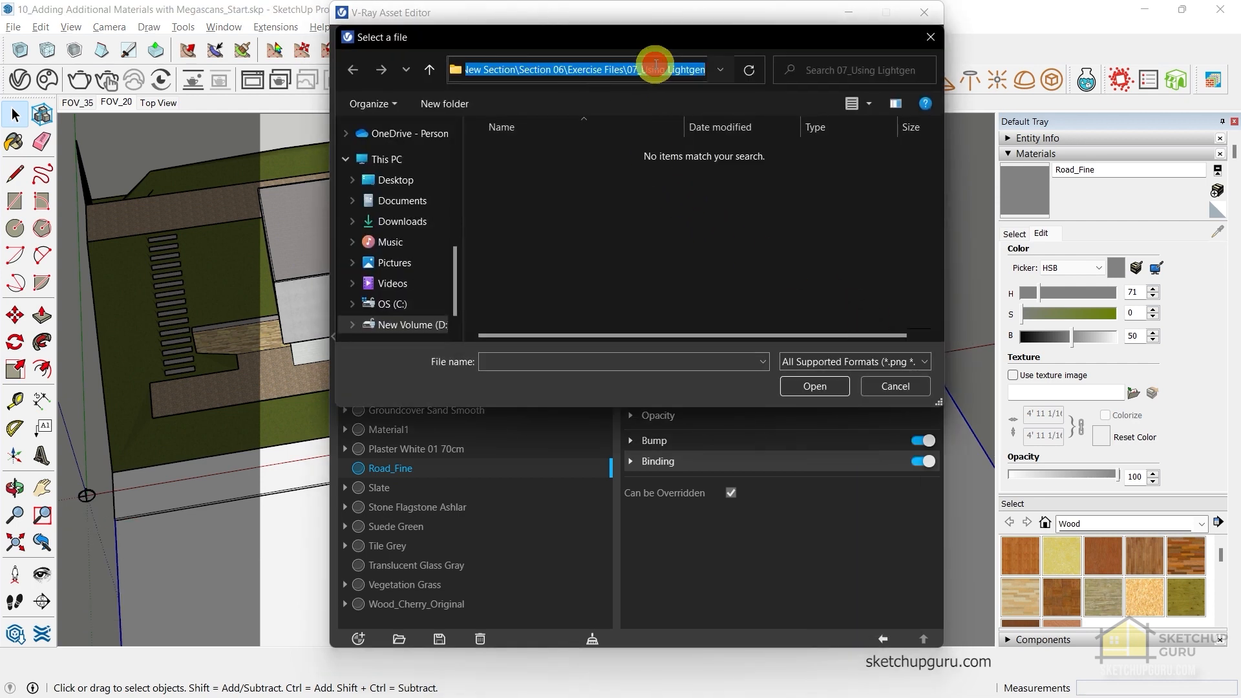
{"action": "key", "text": "ctrl+v"}
{"action": "key", "text": "Return"}
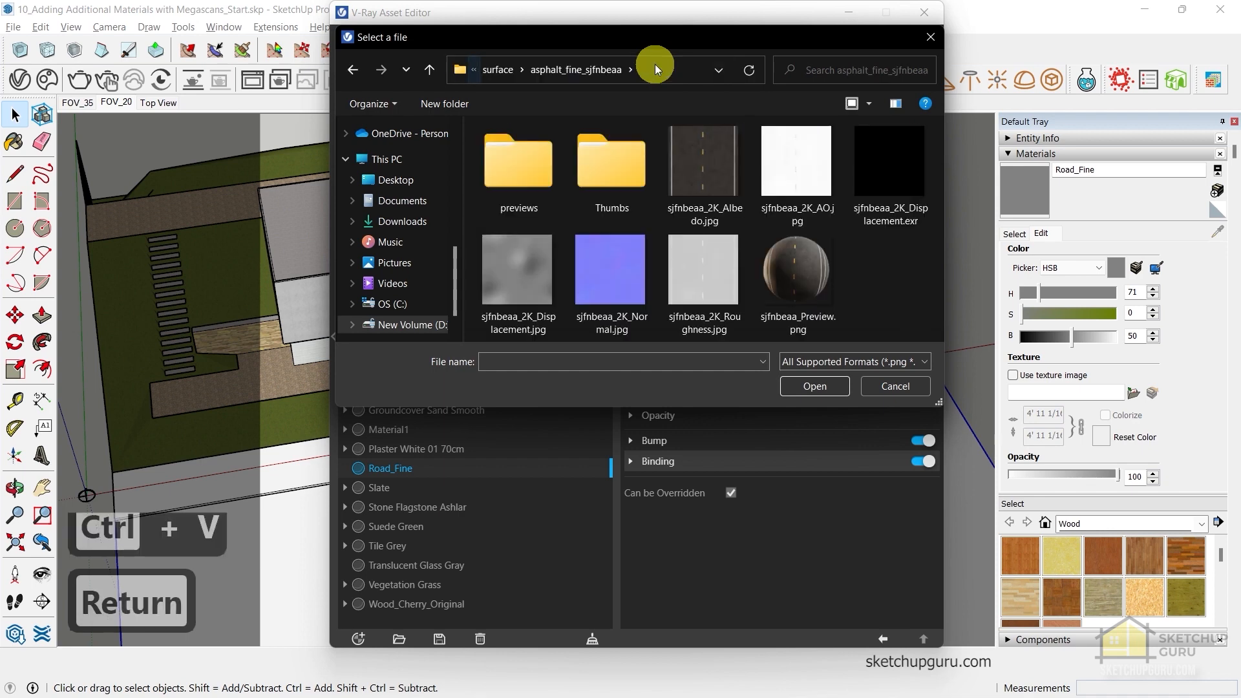
{"action": "left_click", "coordinate": [720, 150]}
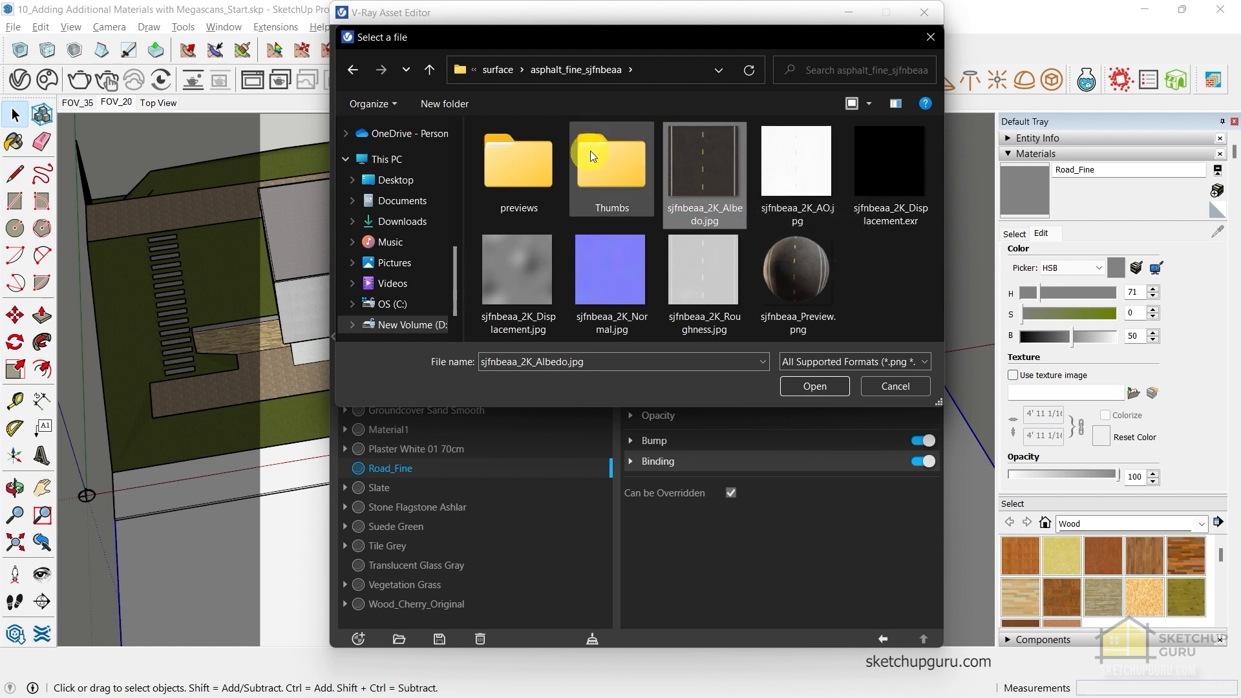
{"action": "left_click", "coordinate": [834, 388]}
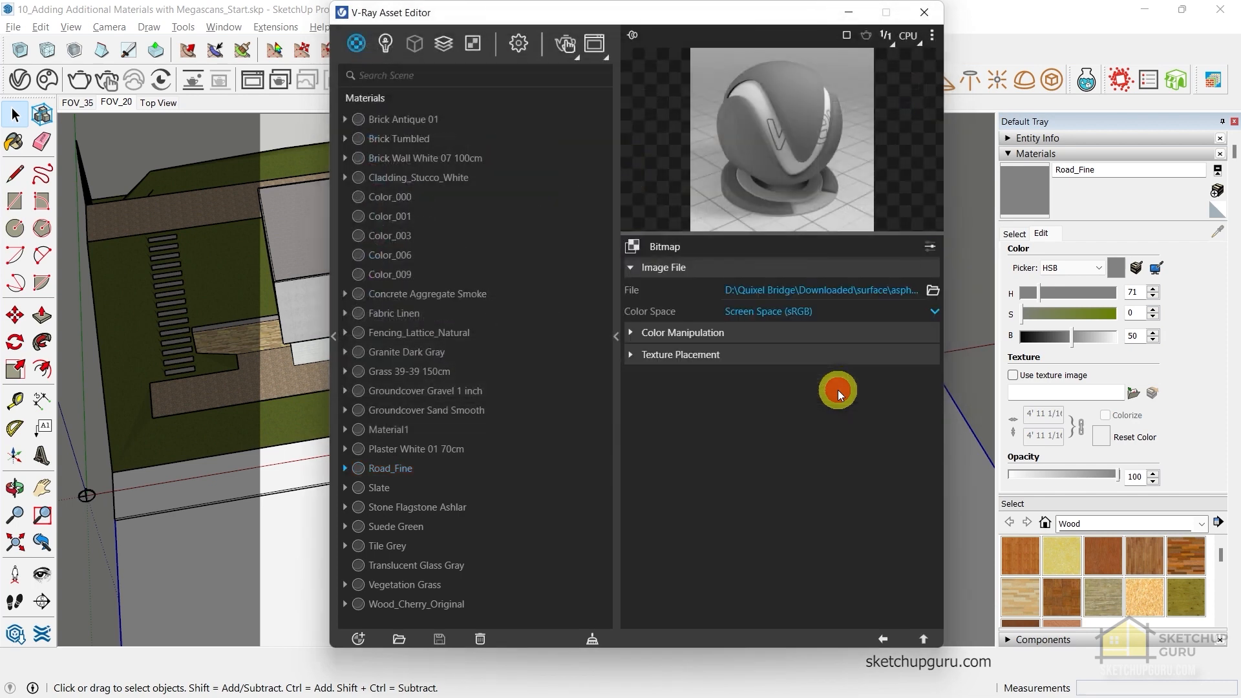
{"action": "left_click", "coordinate": [886, 633]}
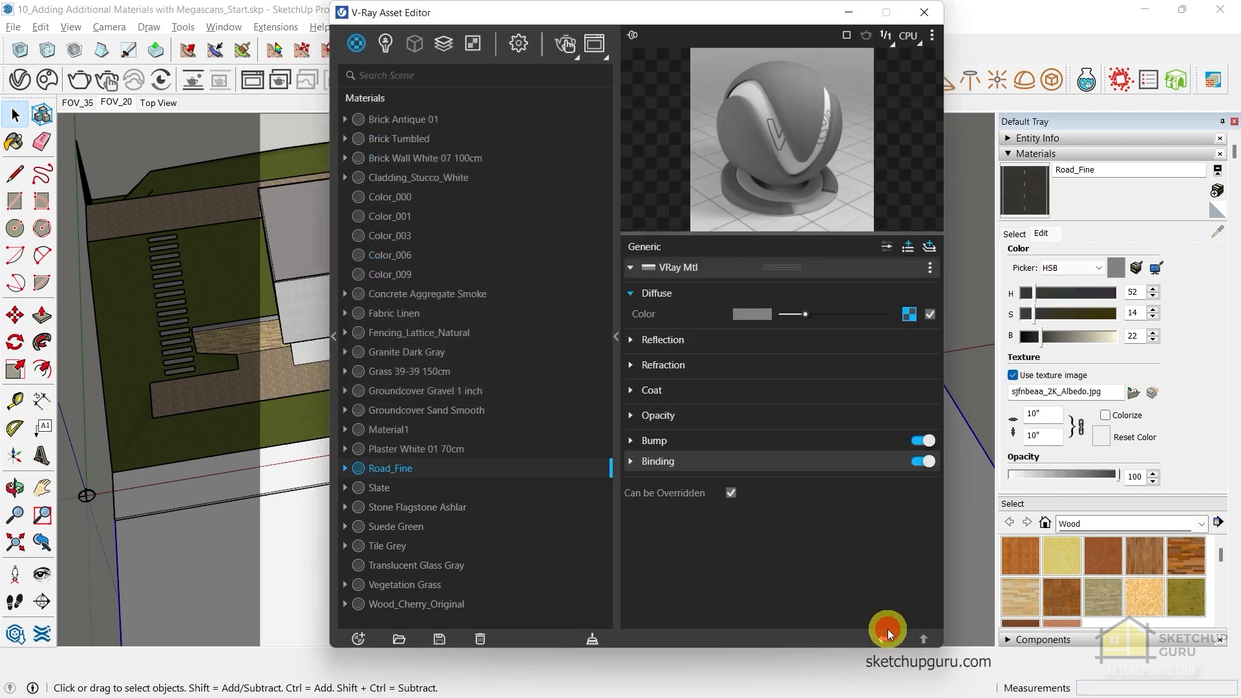
Assign sjfnbeaa_2K_AO.jpg as a bitmap texture to the Road_Fine material's reflection color
{"action": "left_click", "coordinate": [663, 342]}
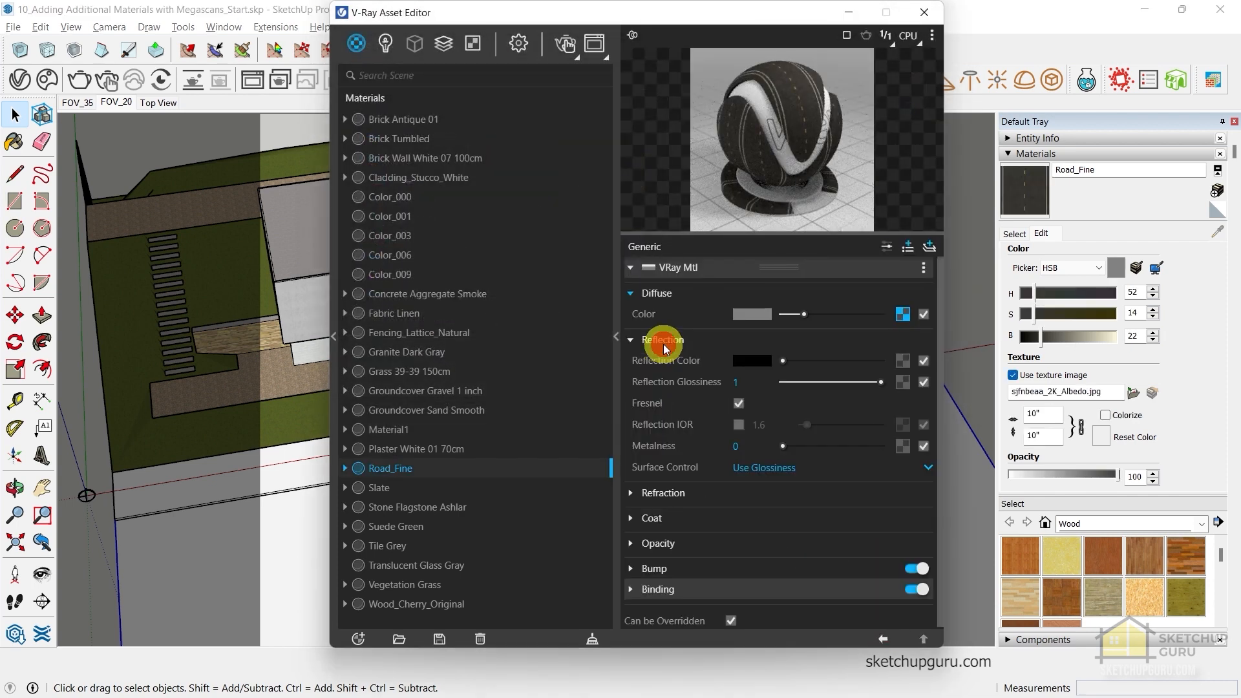
{"action": "left_click", "coordinate": [903, 363]}
{"action": "left_click", "coordinate": [847, 48]}
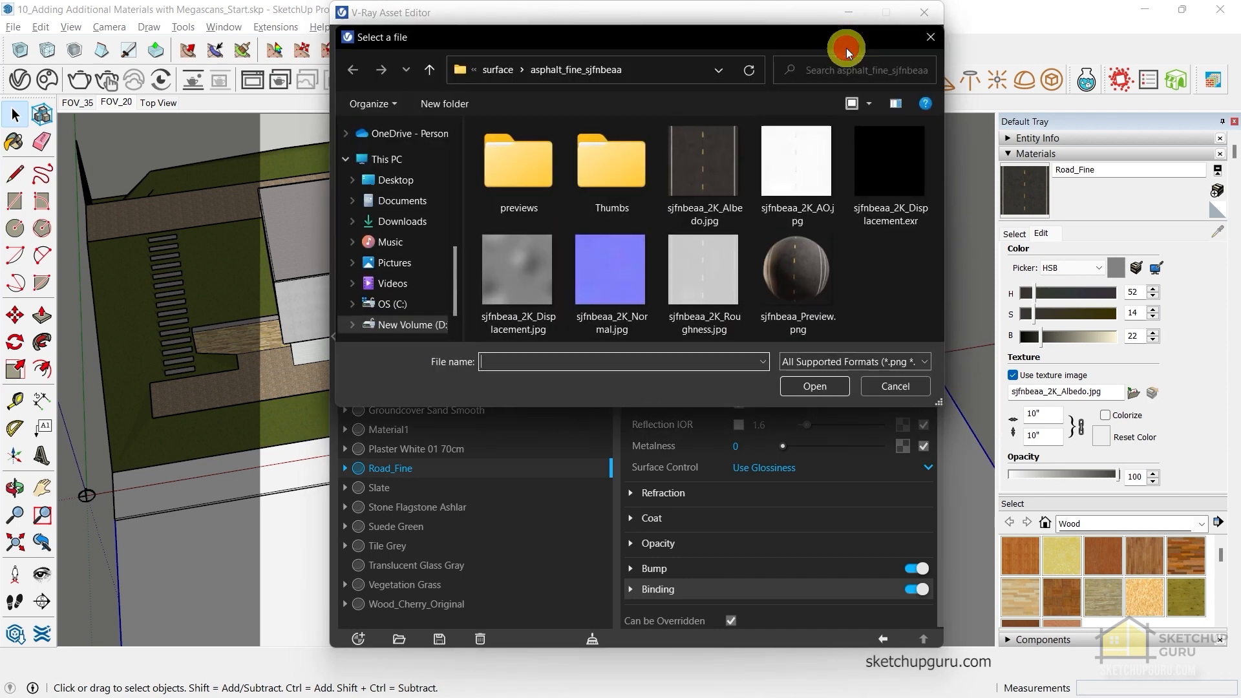
{"action": "left_click", "coordinate": [796, 168]}
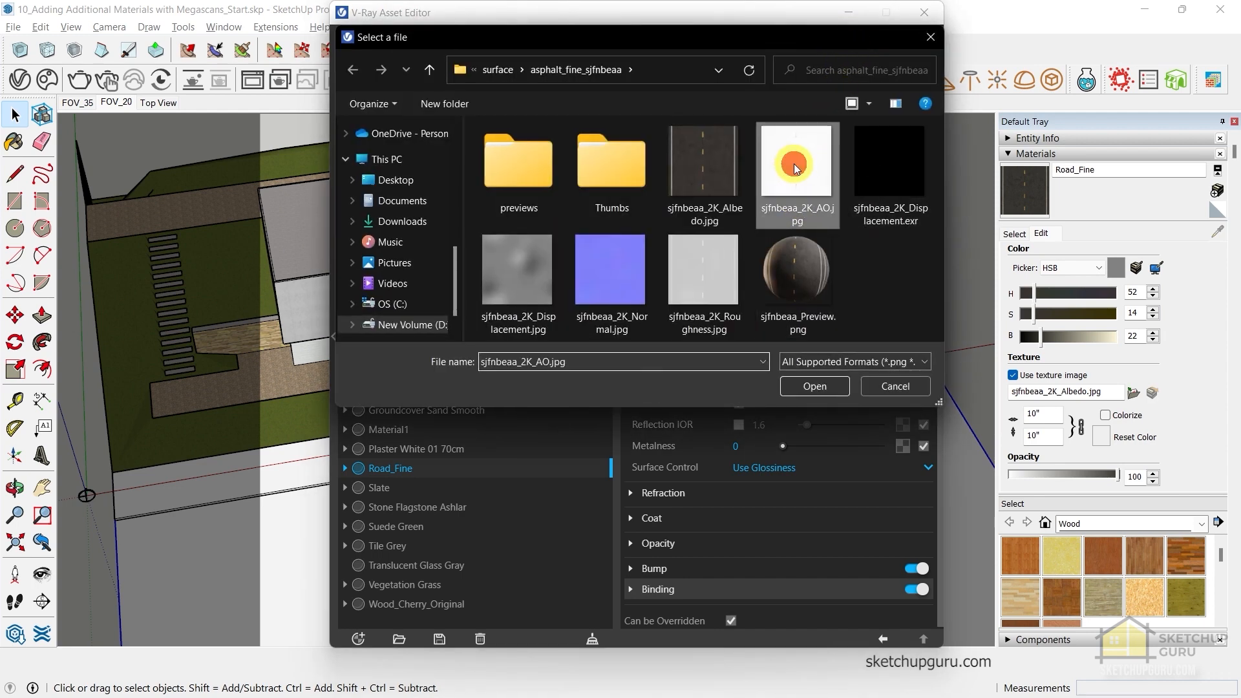
{"action": "left_click", "coordinate": [806, 386]}
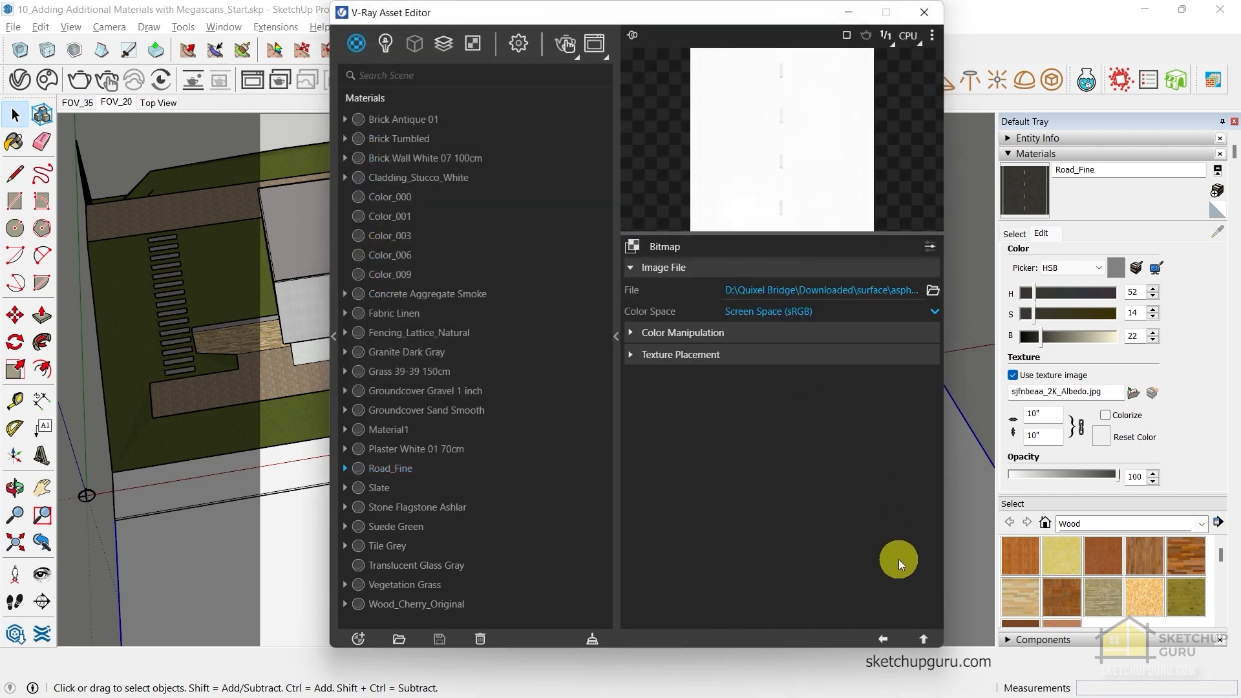
{"action": "left_click", "coordinate": [883, 640]}
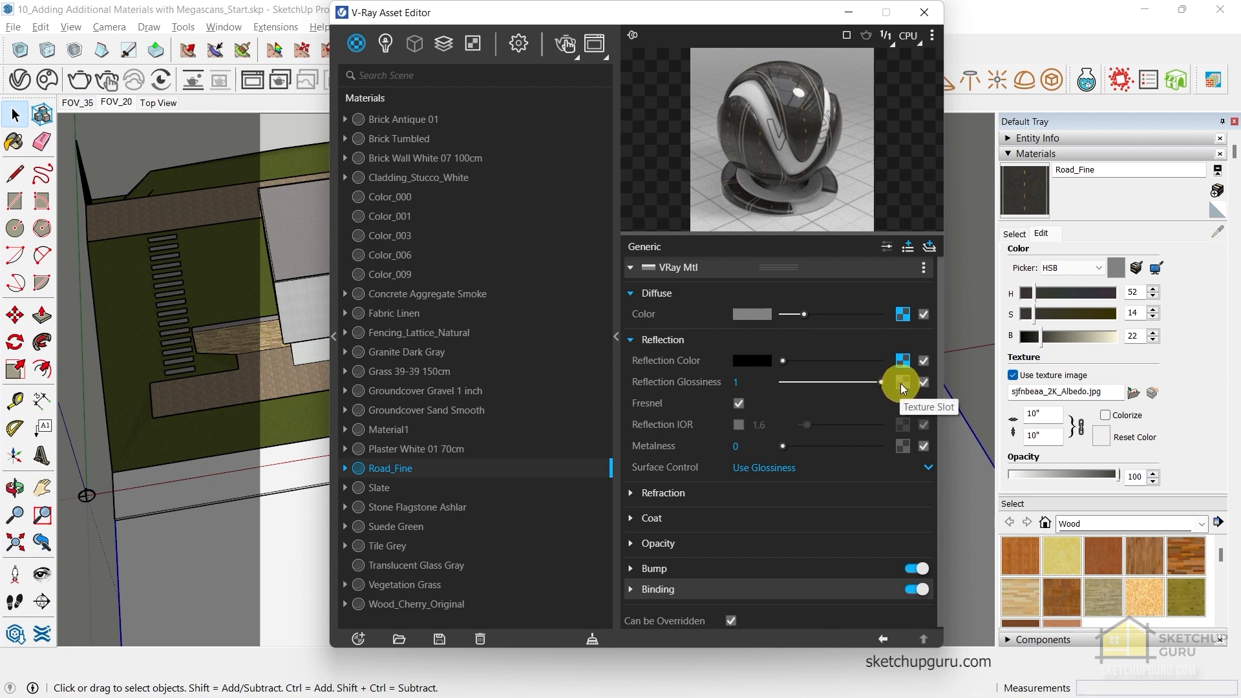
Set Surface Control to Use Roughness and assign the sjfnbeaa_2K_Roughness.jpg bitmap to Reflection Roughness
{"action": "left_click", "coordinate": [761, 470]}
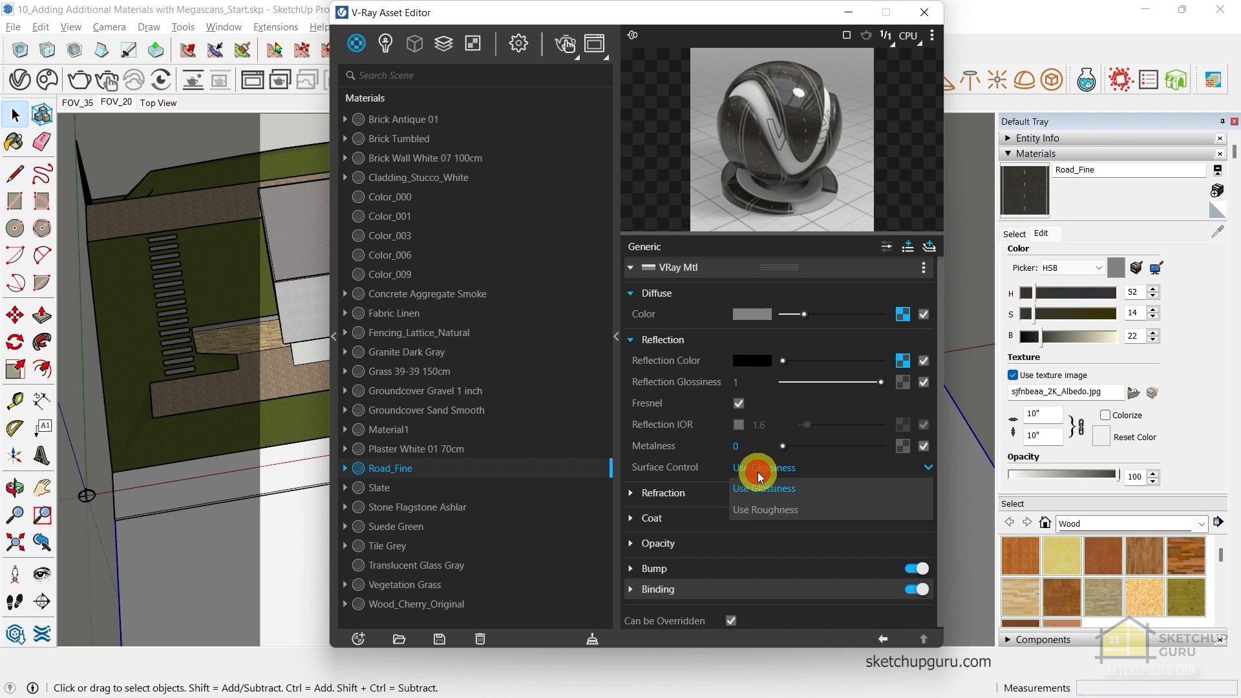
{"action": "left_click", "coordinate": [769, 511]}
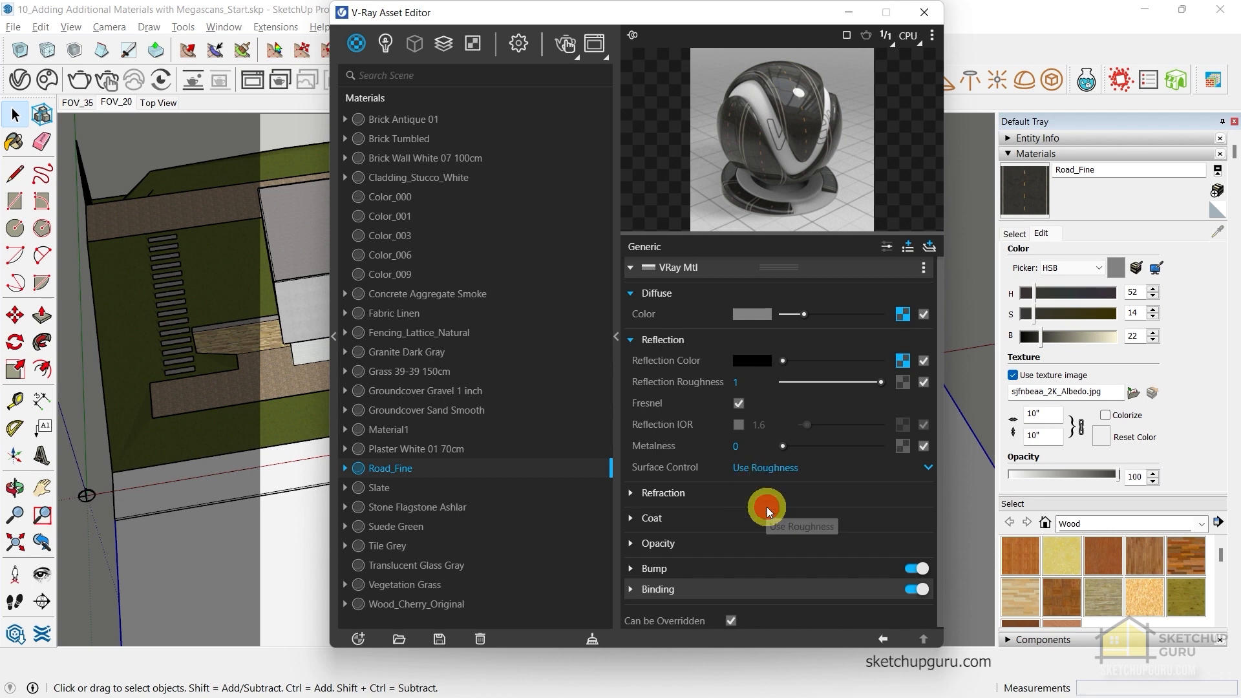
{"action": "left_click", "coordinate": [904, 382]}
{"action": "left_click", "coordinate": [847, 52]}
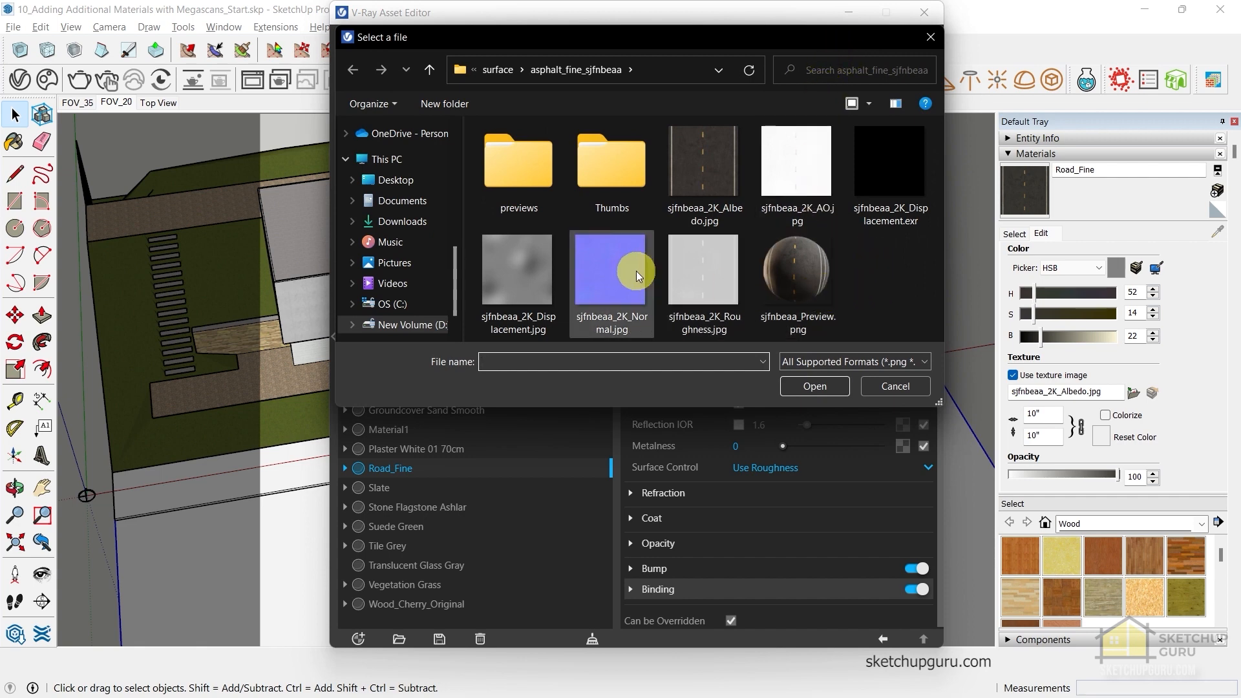
{"action": "left_click", "coordinate": [724, 311]}
{"action": "left_click", "coordinate": [813, 386]}
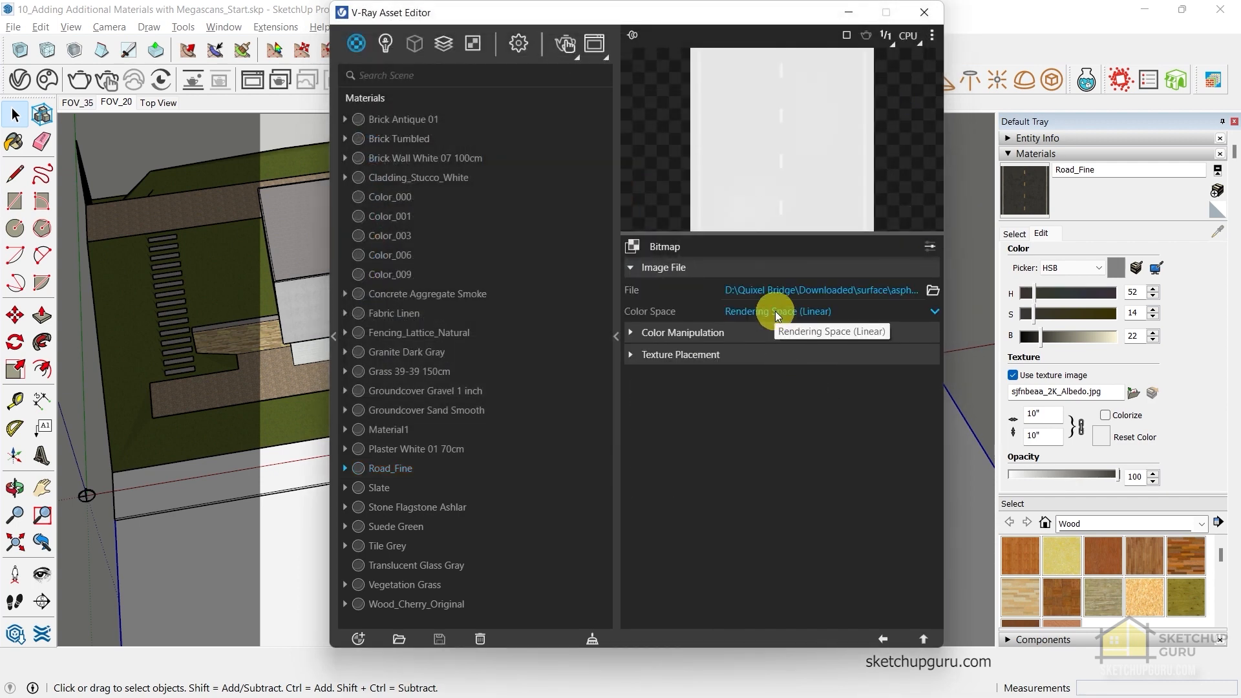
{"action": "left_click", "coordinate": [883, 638]}
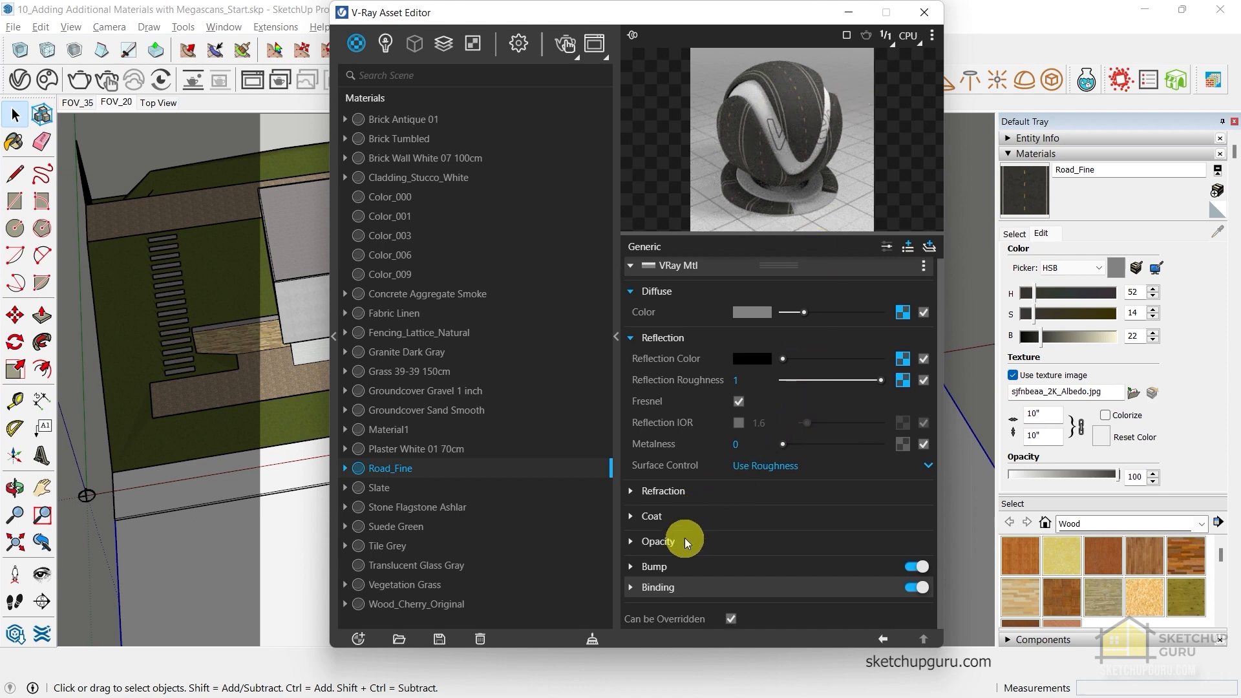
Set Road_Fine's bump mode to Normal Map and load sjfnbeaa_2K_Normal.jpg as its bitmap texture
{"action": "left_click", "coordinate": [653, 567]}
{"action": "scroll", "coordinate": [761, 437], "scroll_direction": "down", "scroll_amount": 1}
{"action": "left_click", "coordinate": [753, 547]}
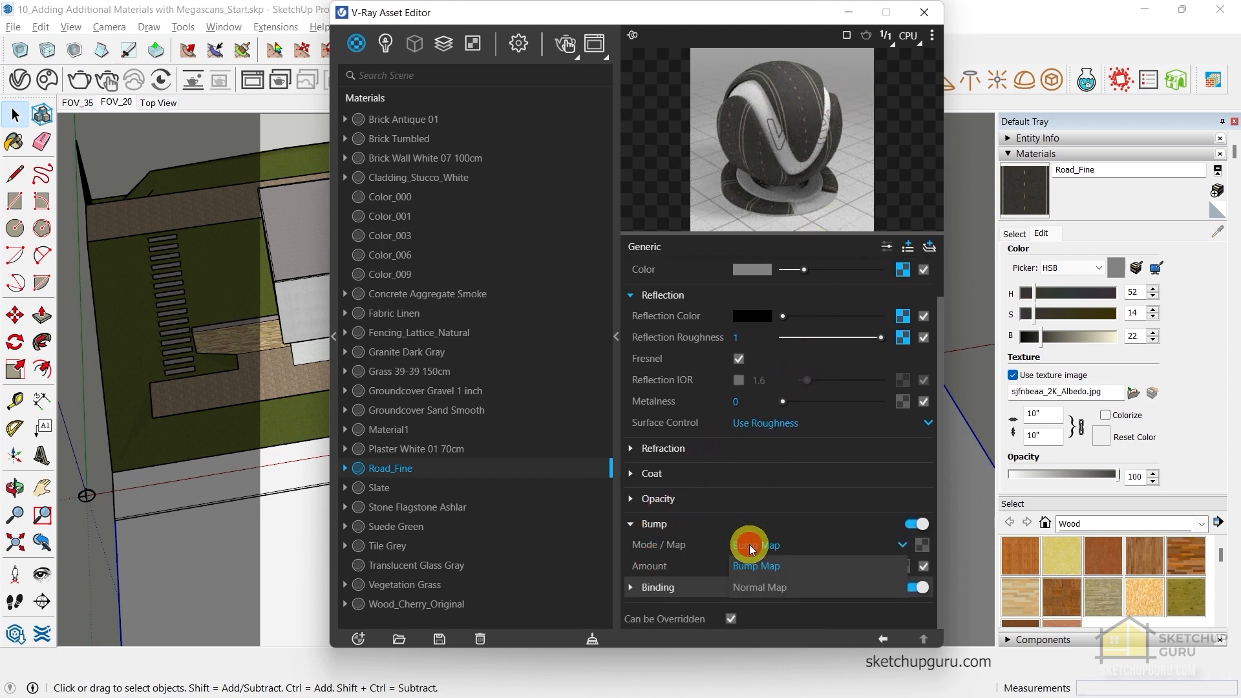
{"action": "left_click", "coordinate": [755, 586]}
{"action": "left_click", "coordinate": [922, 545]}
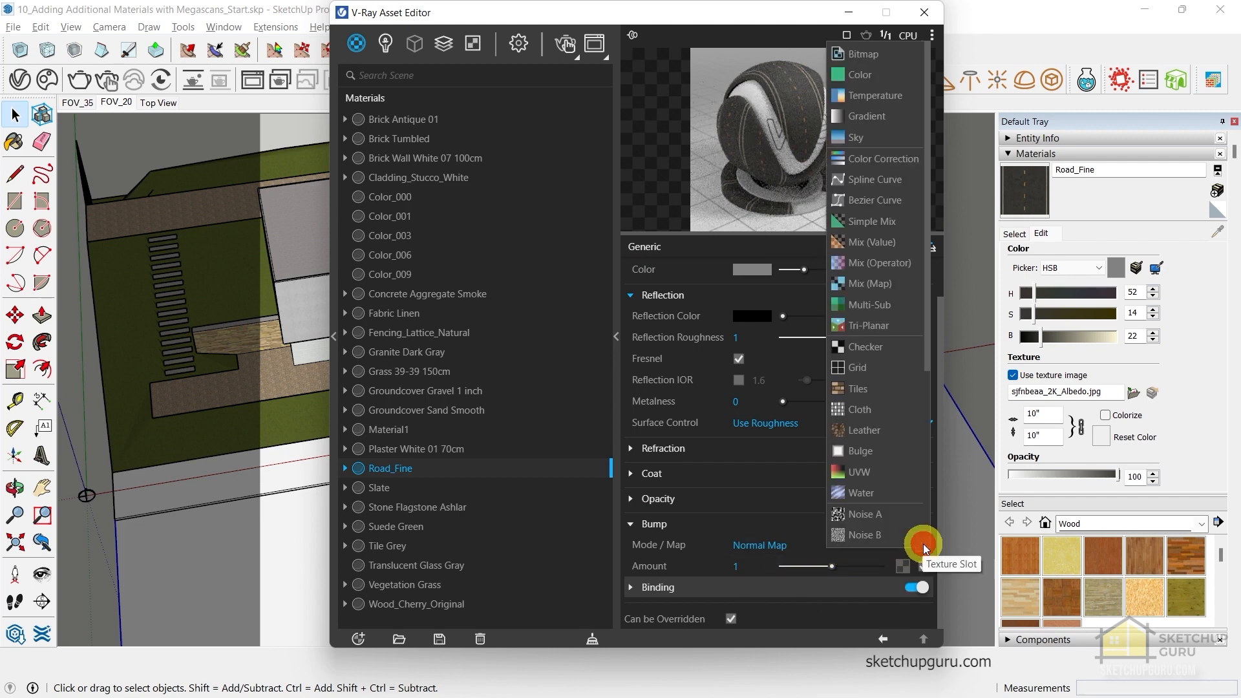
{"action": "left_click", "coordinate": [860, 54]}
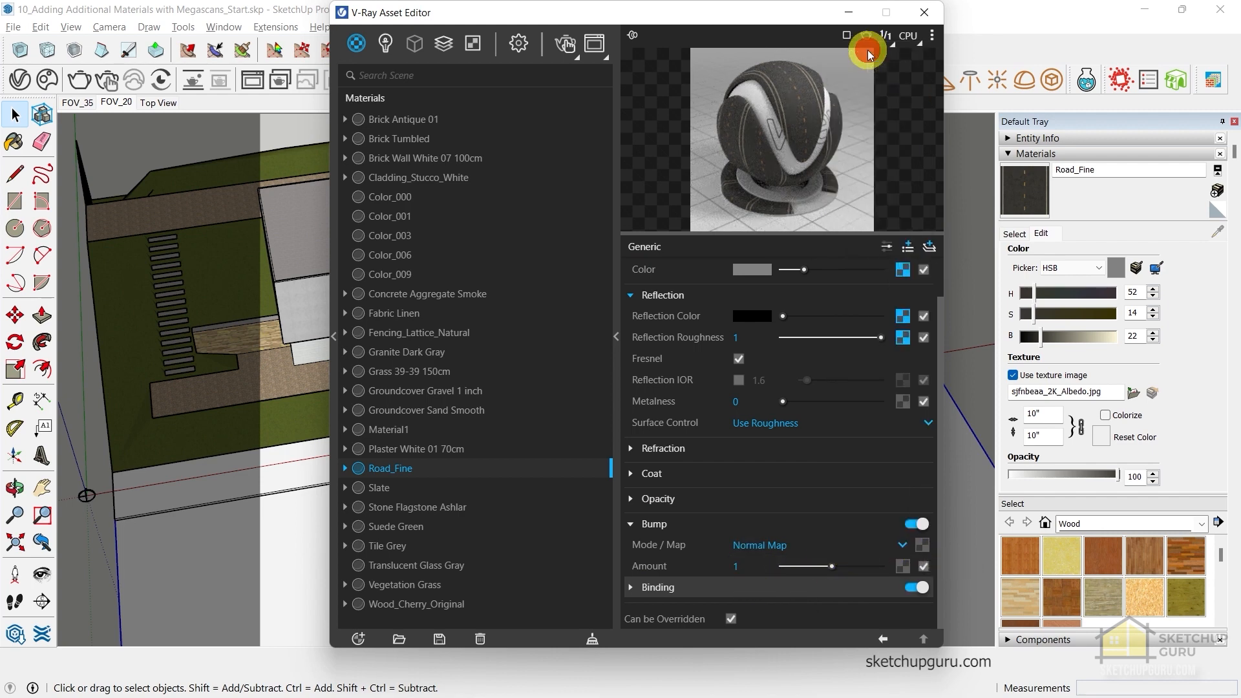
{"action": "left_click", "coordinate": [614, 271]}
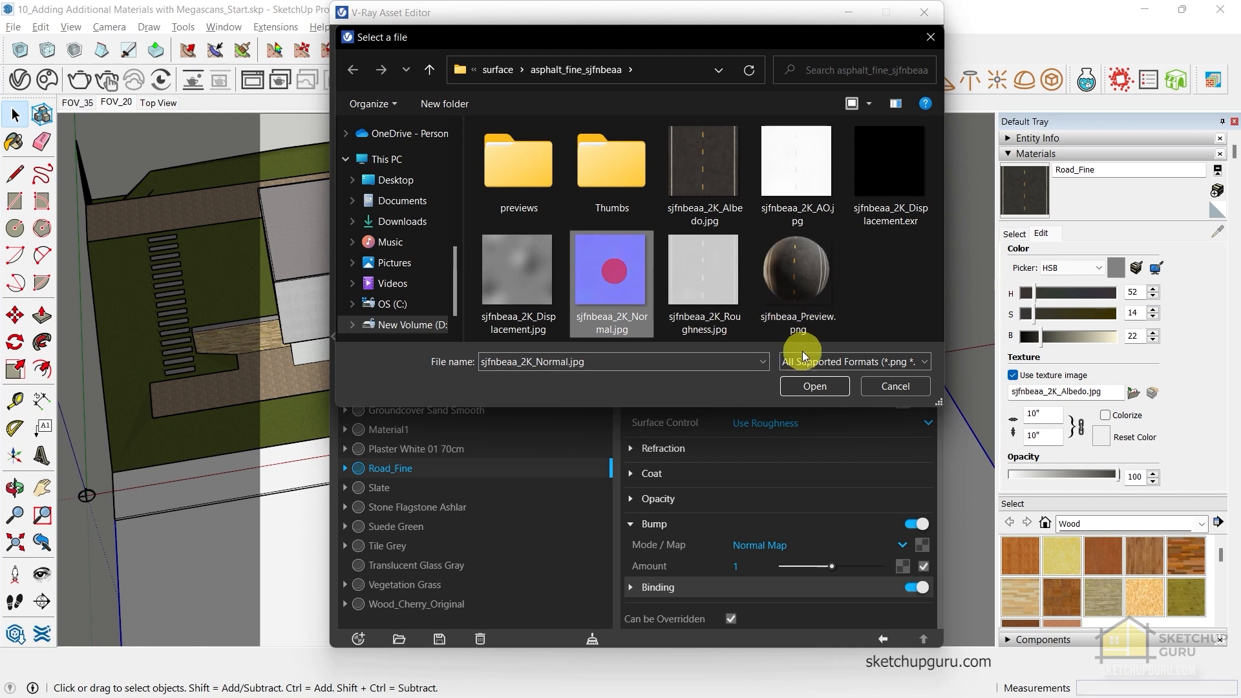
{"action": "left_click", "coordinate": [808, 383]}
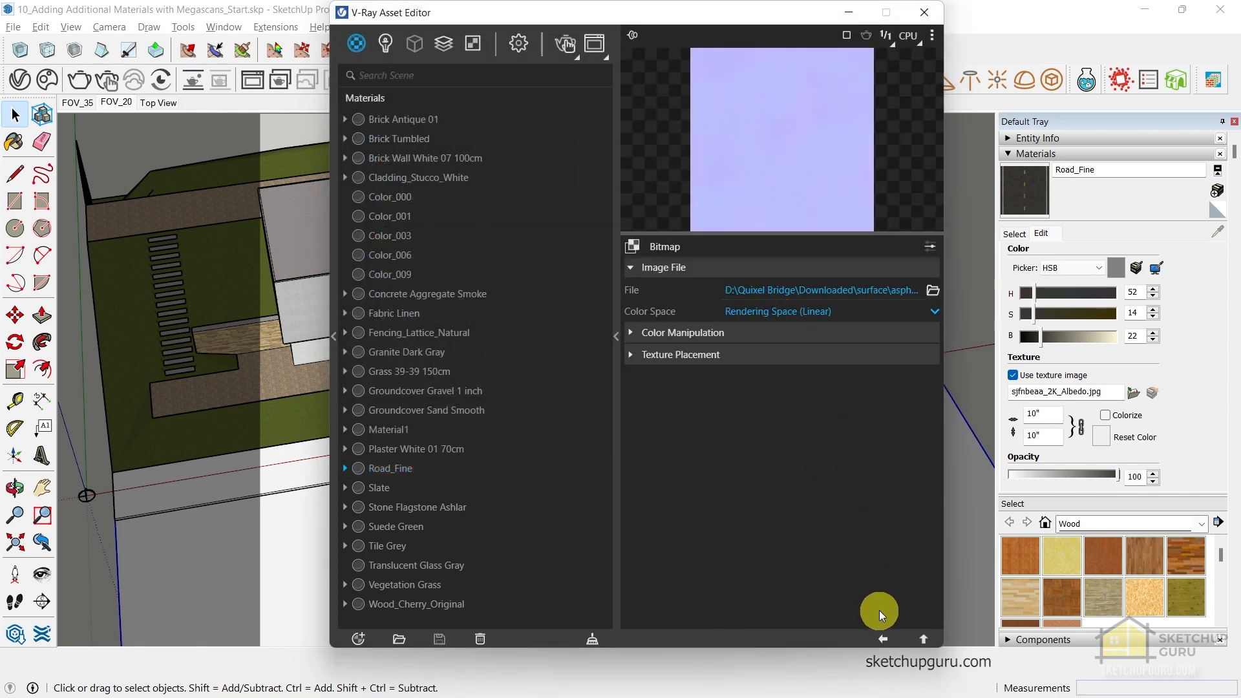
{"action": "left_click", "coordinate": [883, 639]}
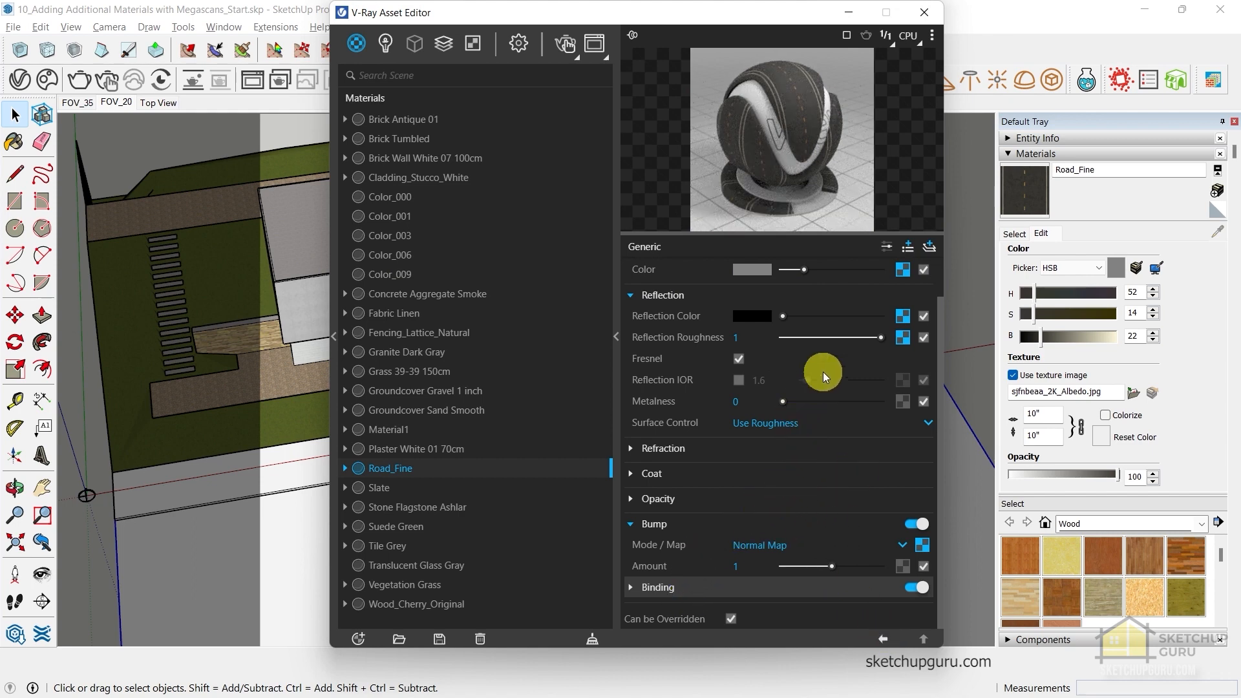
Add a Displacement attribute to Road_Fine and set its mode to 2D Displacement
{"action": "left_click", "coordinate": [909, 248]}
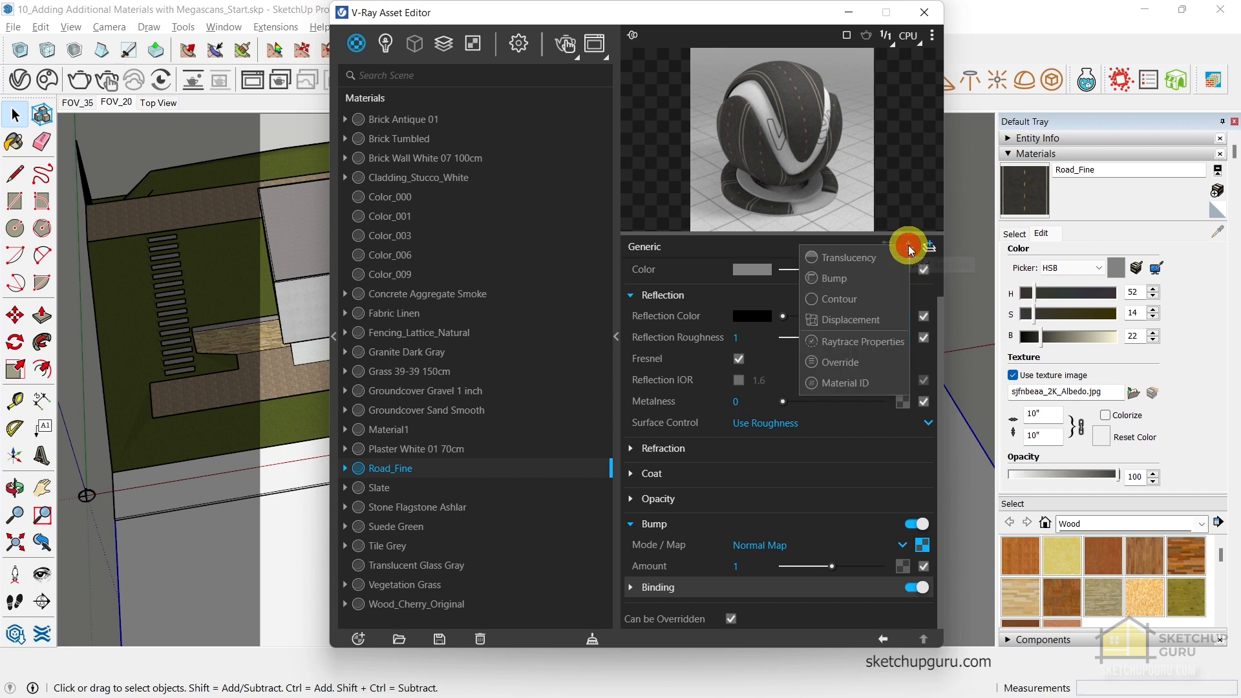
{"action": "left_click", "coordinate": [863, 318]}
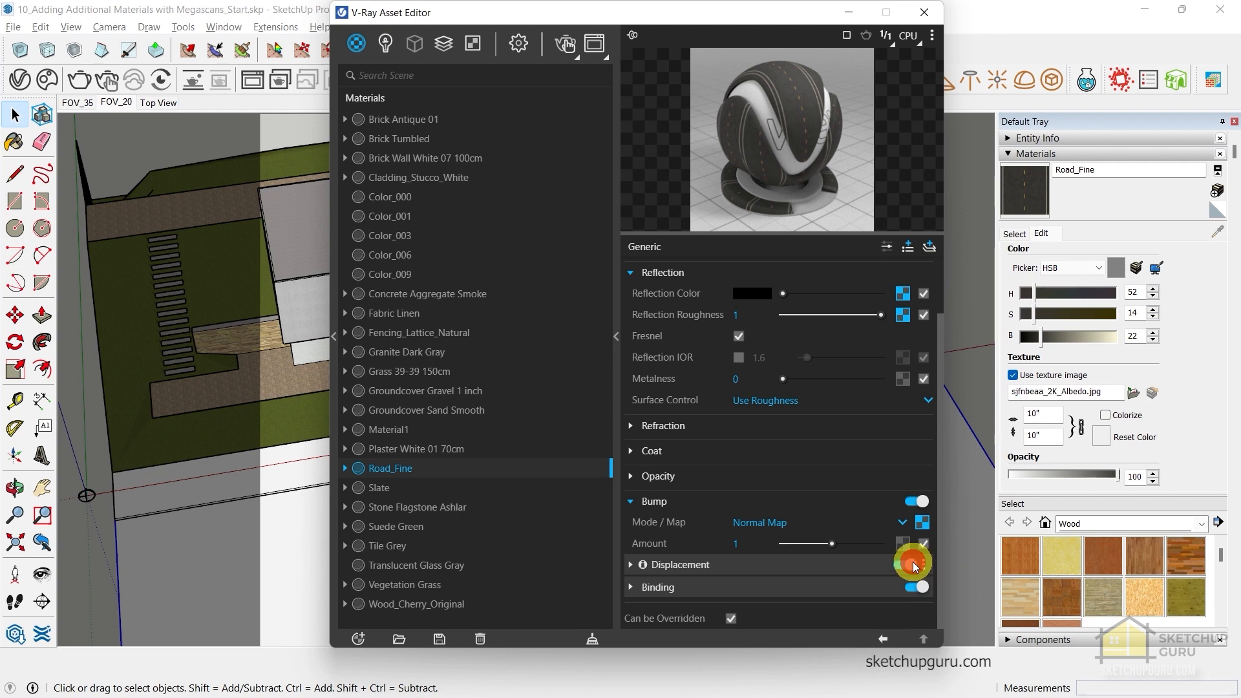
{"action": "left_click", "coordinate": [797, 564]}
{"action": "scroll", "coordinate": [808, 453], "scroll_direction": "down", "scroll_amount": 3}
{"action": "left_click", "coordinate": [763, 403]}
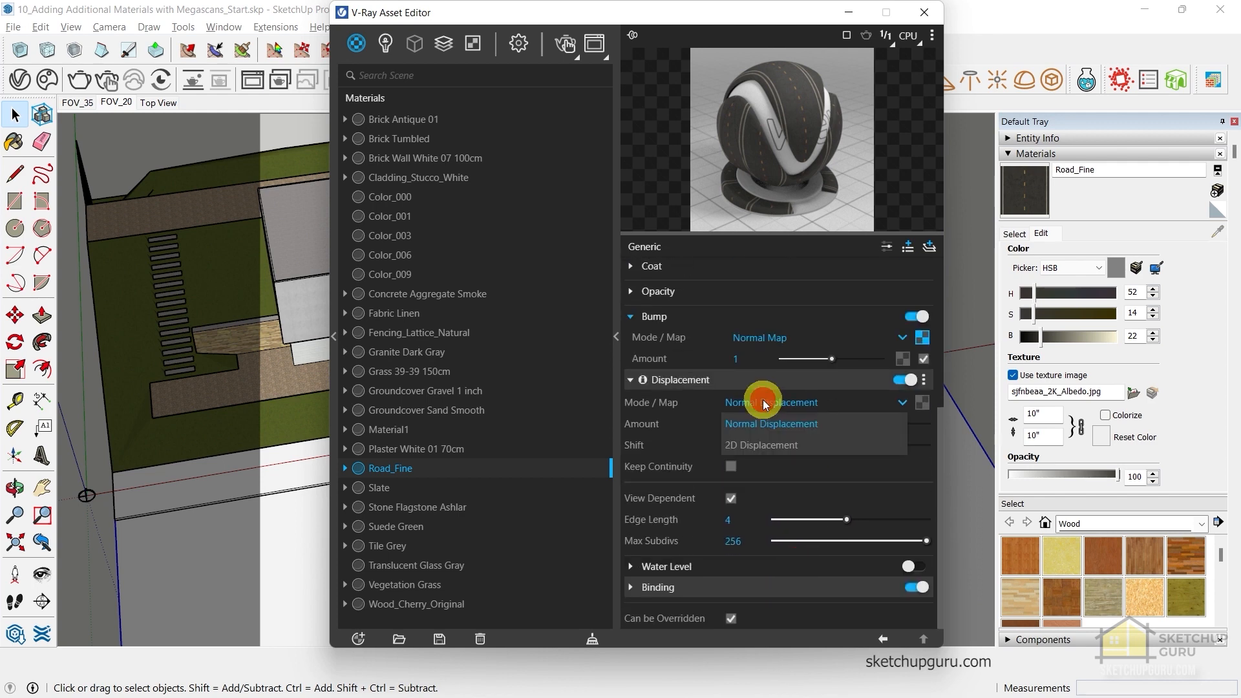
{"action": "left_click", "coordinate": [750, 446]}
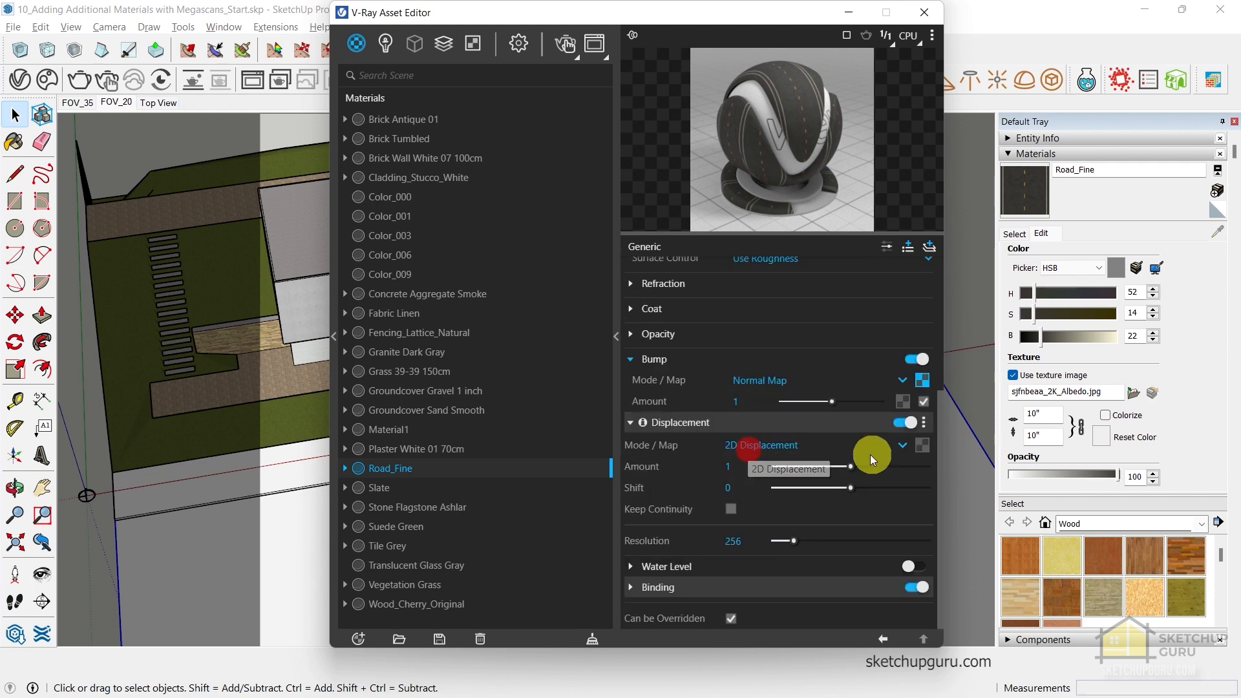
Load sjfnbeaa_2K_Displacement.jpg as the displacement bitmap and set its color space to Rendering Space (Linear)
{"action": "left_click", "coordinate": [925, 445]}
{"action": "left_click", "coordinate": [868, 53]}
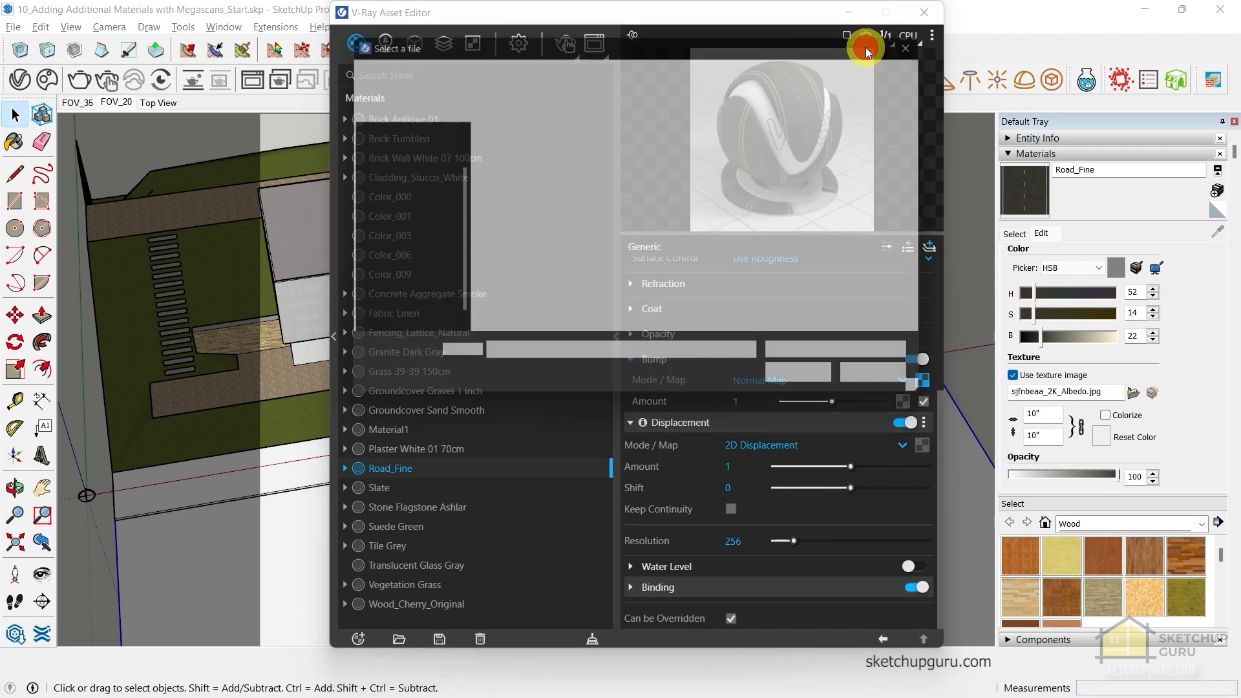
{"action": "left_click", "coordinate": [535, 285]}
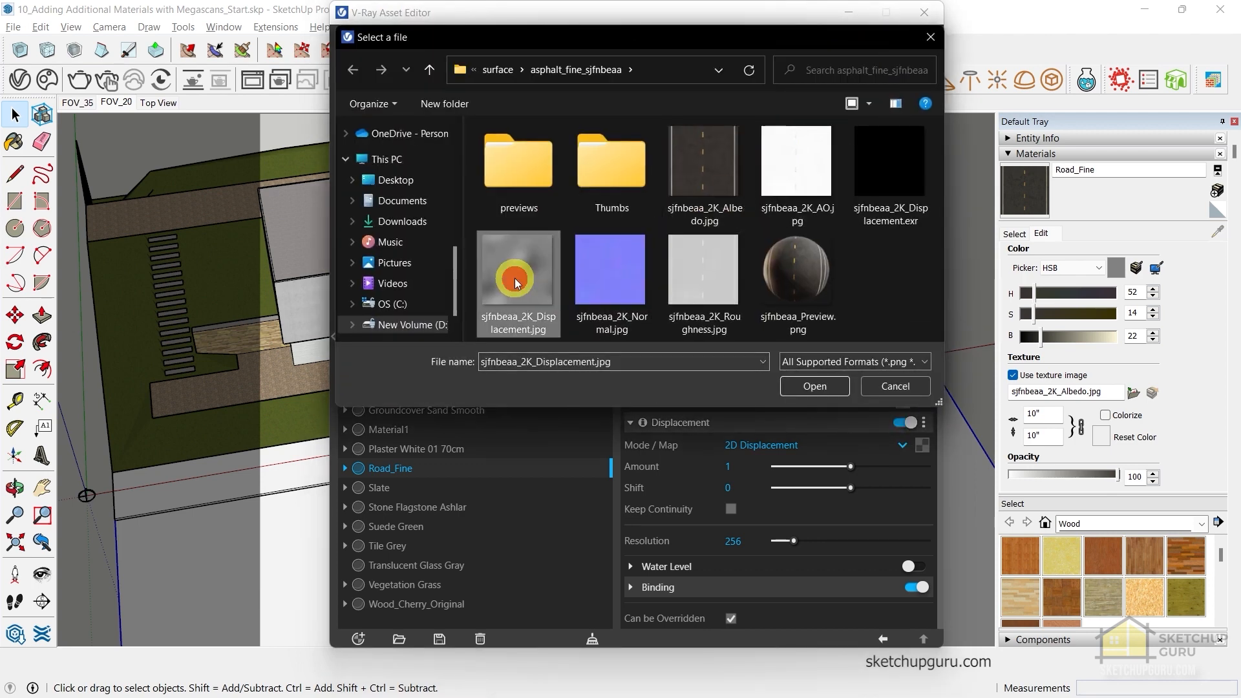
{"action": "left_click", "coordinate": [816, 386]}
{"action": "left_click", "coordinate": [789, 308]}
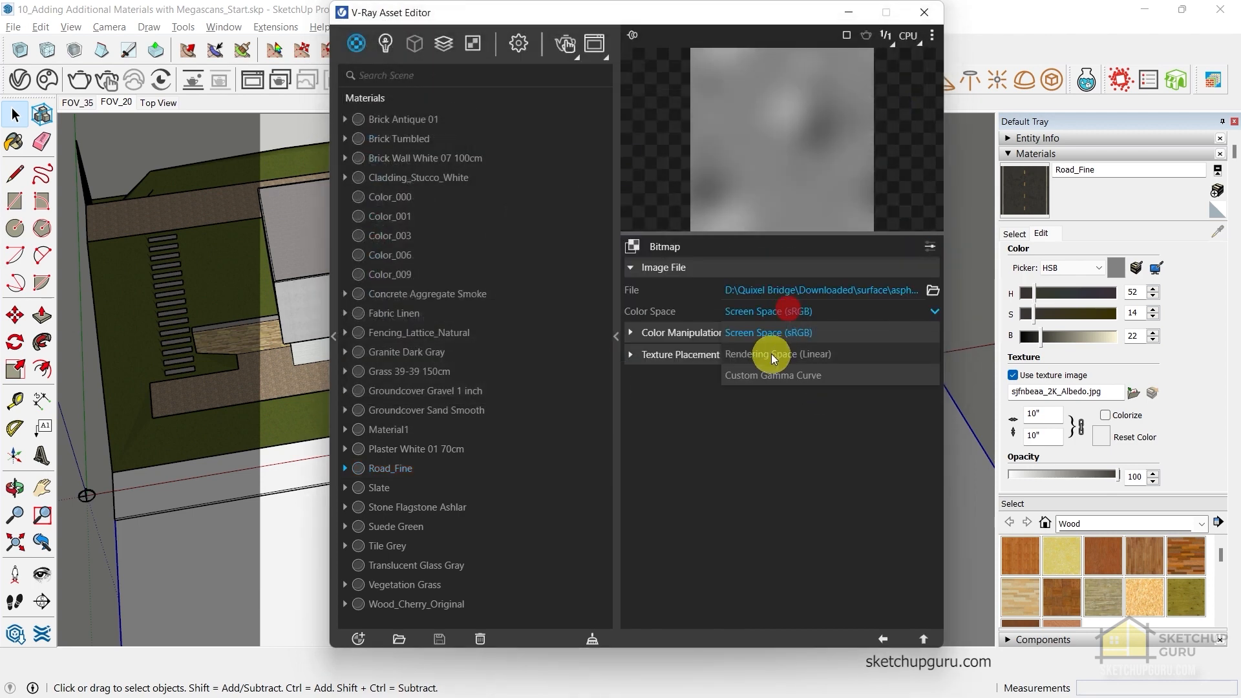
{"action": "left_click", "coordinate": [770, 357]}
{"action": "left_click", "coordinate": [883, 640]}
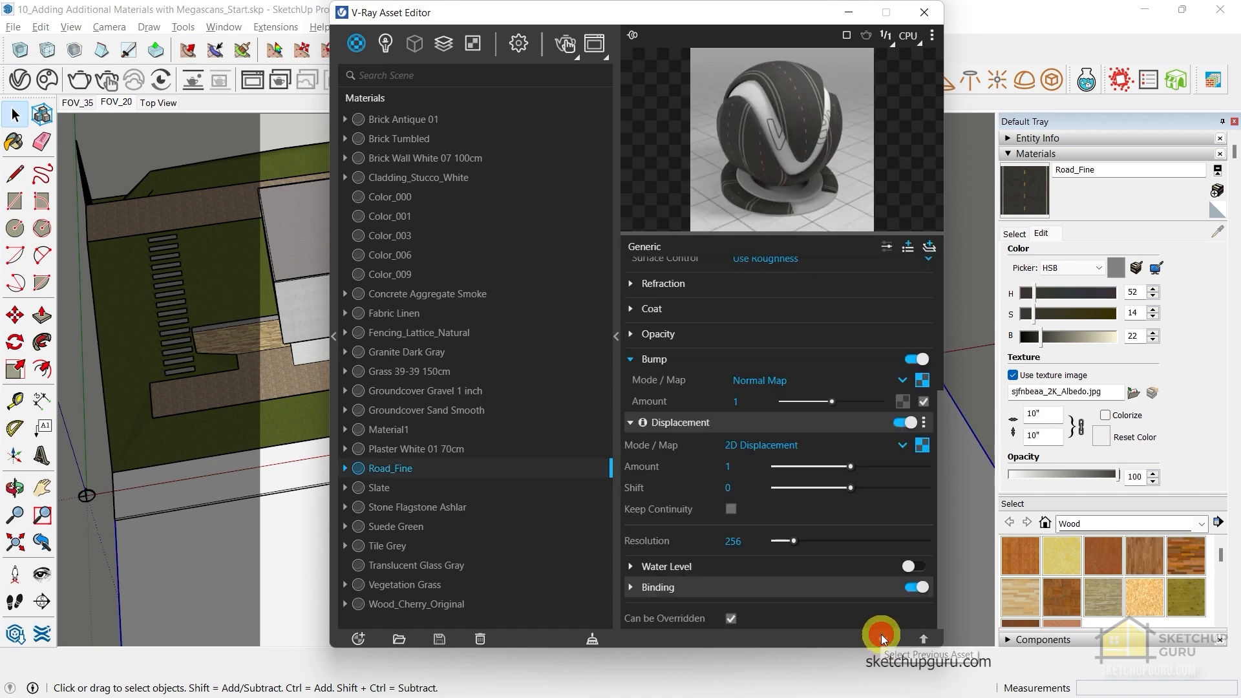
Set the displacement amount to 2 and close the V-Ray Asset Editor
{"action": "double_click", "coordinate": [743, 465]}
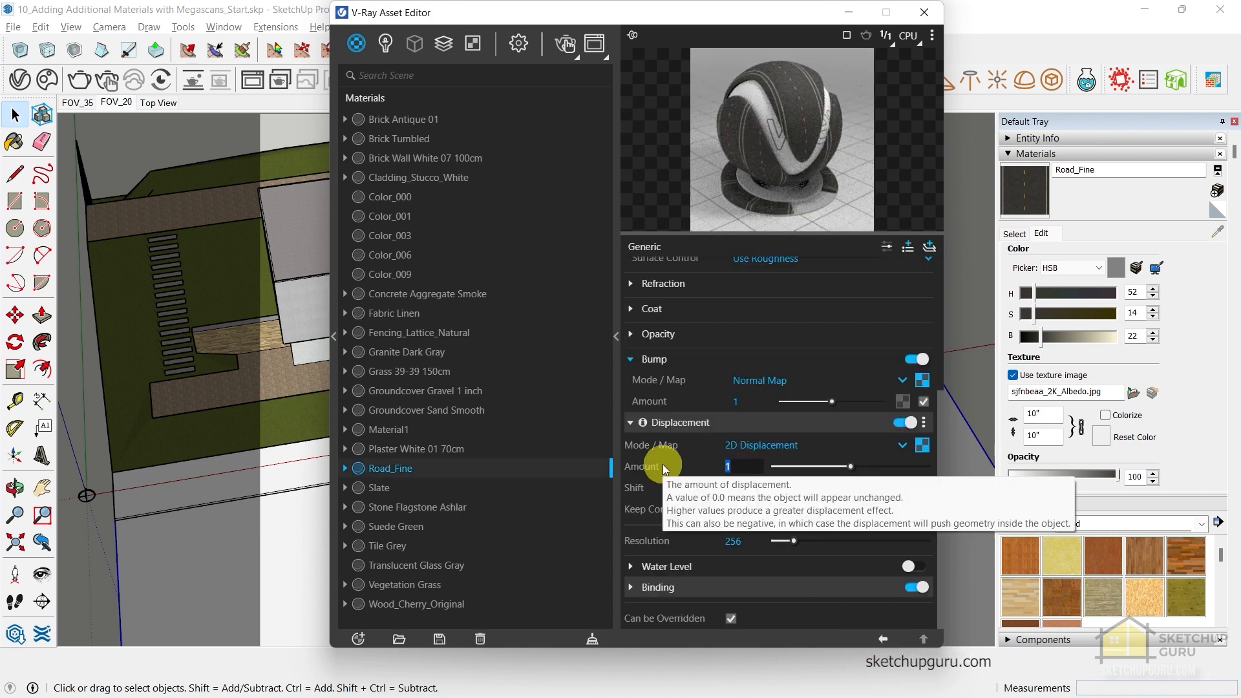
{"action": "type", "text": "2"}
{"action": "key", "text": "Return"}
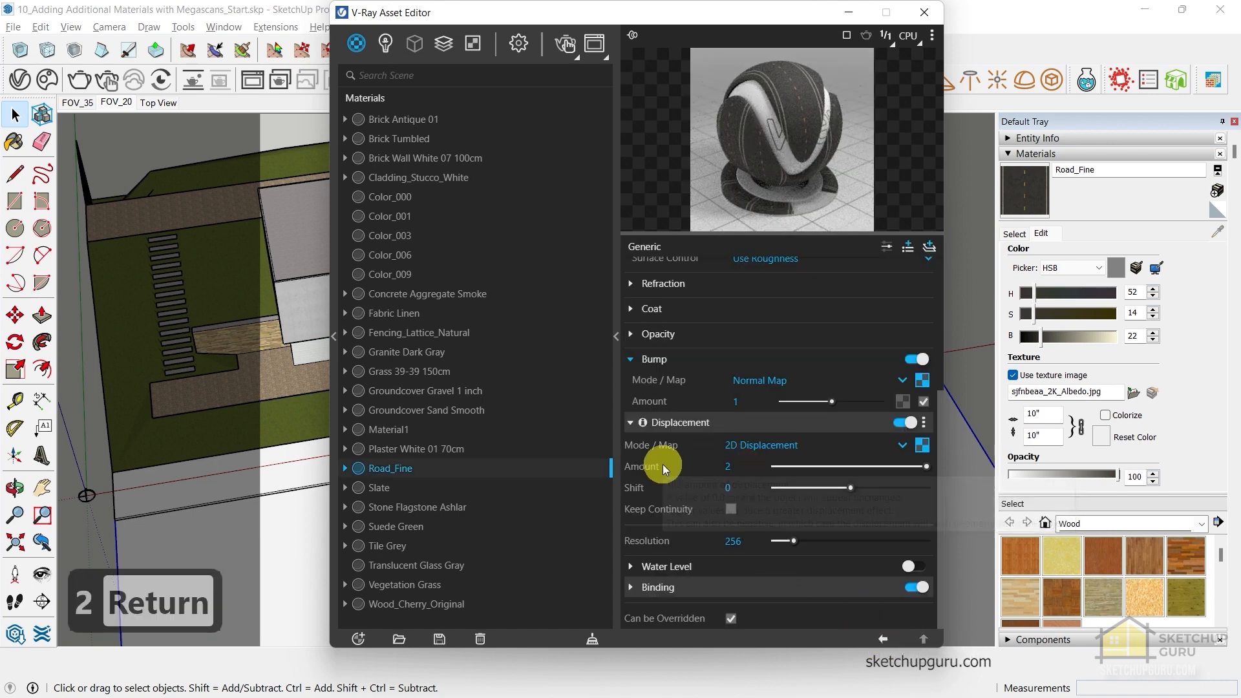
{"action": "left_click", "coordinate": [933, 17]}
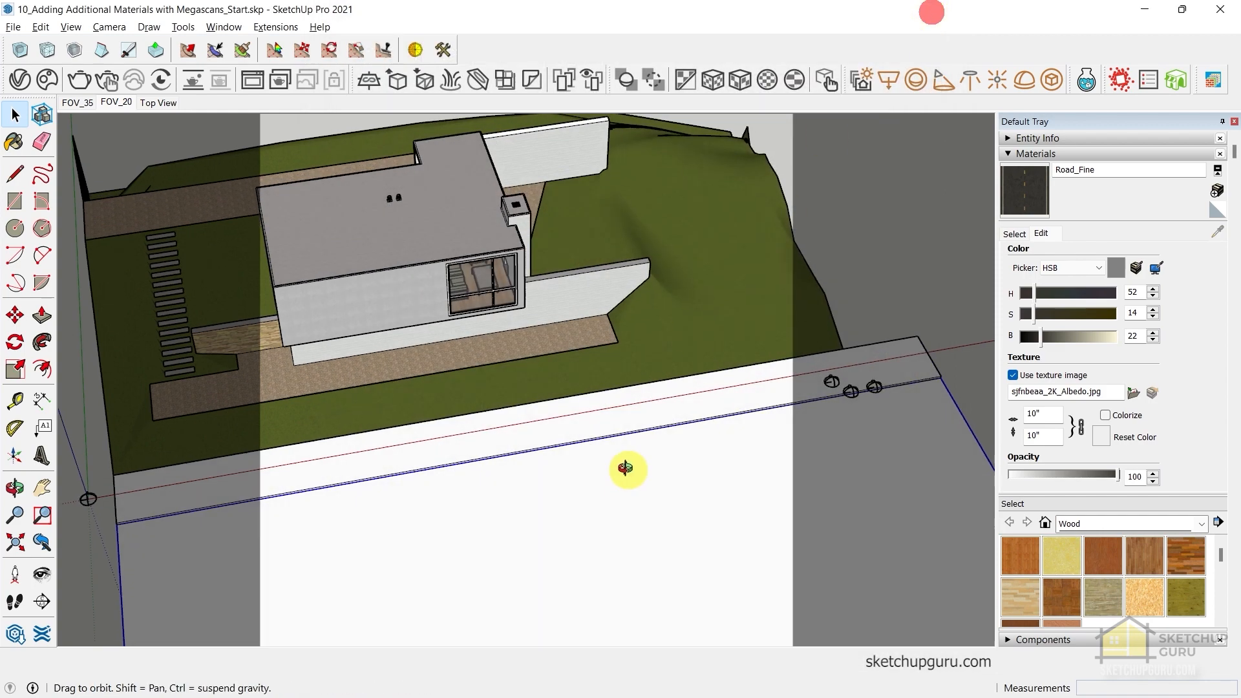
Paint the large white road face in front of the house with the Road_Fine material
{"action": "mouse_move", "coordinate": [626, 465]}
{"action": "middle_mouse_down"}
{"action": "mouse_move", "coordinate": [634, 474]}
{"action": "mouse_move", "coordinate": [505, 417]}
{"action": "middle_mouse_up"}
{"action": "scroll", "coordinate": [517, 466], "scroll_direction": "down", "scroll_amount": 1}
{"action": "left_click", "coordinate": [521, 495]}
{"action": "scroll", "coordinate": [502, 507], "scroll_direction": "up", "scroll_amount": 4}
{"action": "mouse_move", "coordinate": [502, 507]}
{"action": "middle_mouse_down"}
{"action": "mouse_move", "coordinate": [580, 524]}
{"action": "mouse_move", "coordinate": [607, 506]}
{"action": "middle_mouse_up"}
{"action": "key", "text": "b"}
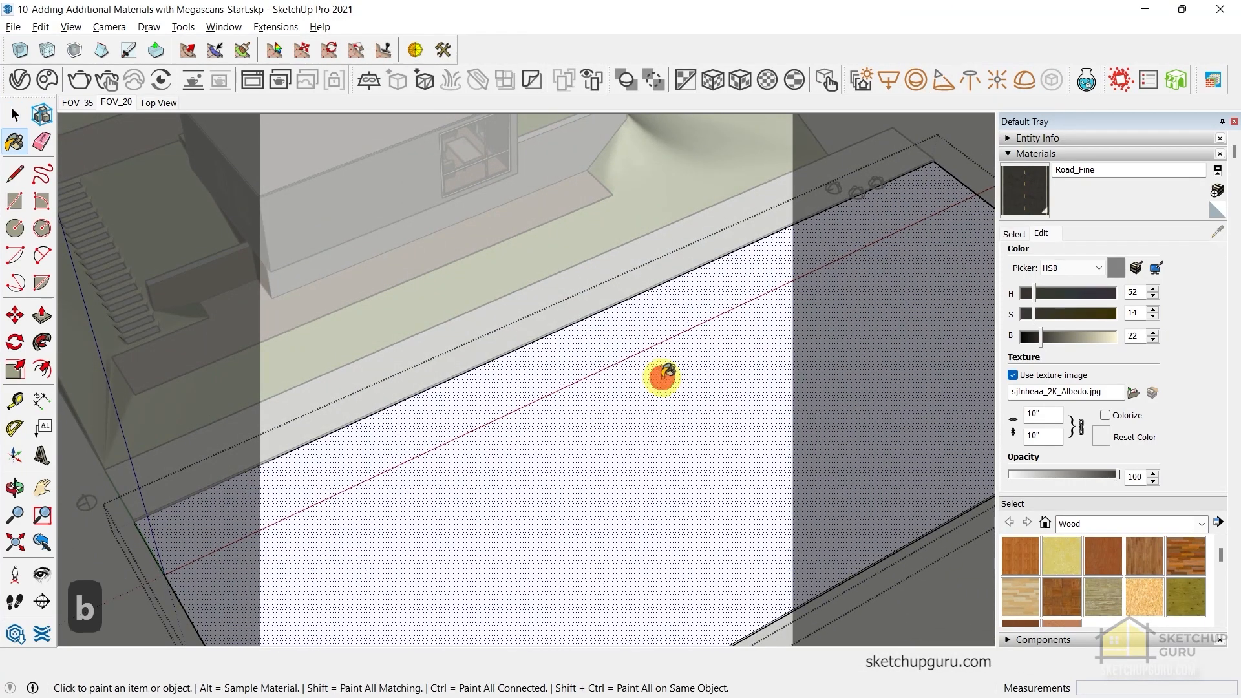
{"action": "left_click", "coordinate": [660, 371]}
{"action": "key", "text": "space"}
Start positioning the road face's texture, scale it up and rotate it so the lane lines run along the road
{"action": "scroll", "coordinate": [603, 341], "scroll_direction": "up", "scroll_amount": 4}
{"action": "scroll", "coordinate": [647, 344], "scroll_direction": "up", "scroll_amount": 3}
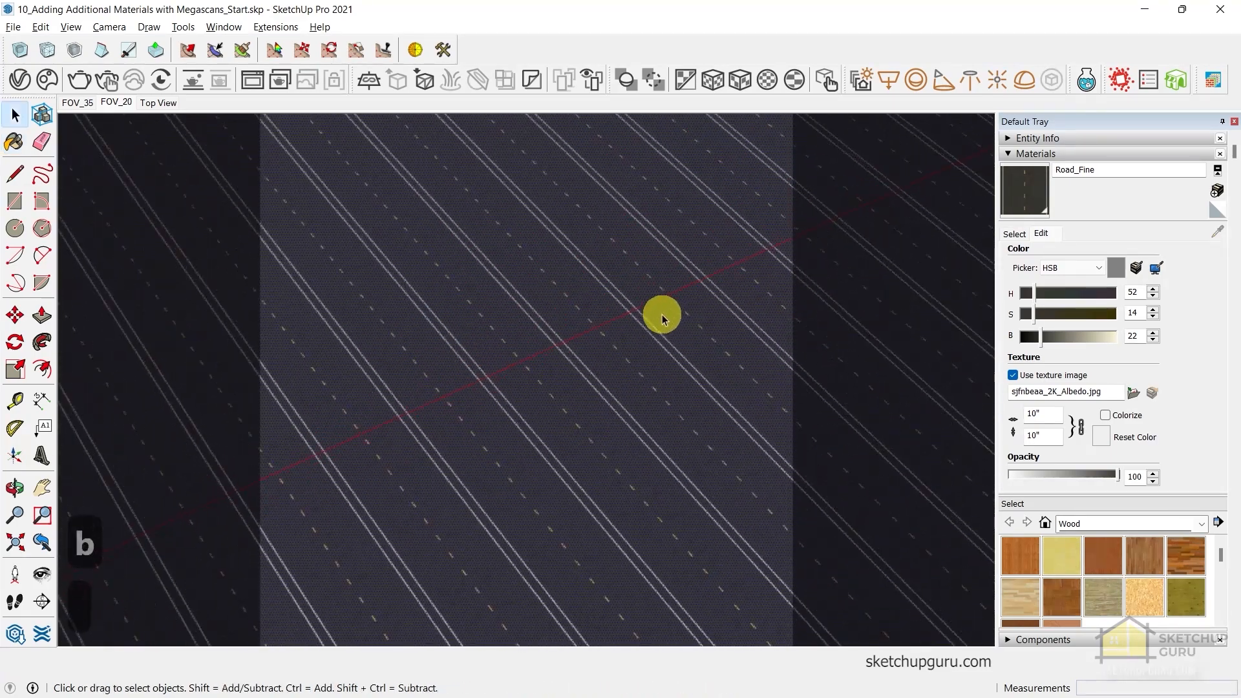
{"action": "middle_click_drag", "start_coordinate": [662, 317], "coordinate": [554, 402]}
{"action": "scroll", "coordinate": [548, 406], "scroll_direction": "down", "scroll_amount": 2}
{"action": "scroll", "coordinate": [612, 332], "scroll_direction": "down", "scroll_amount": 2}
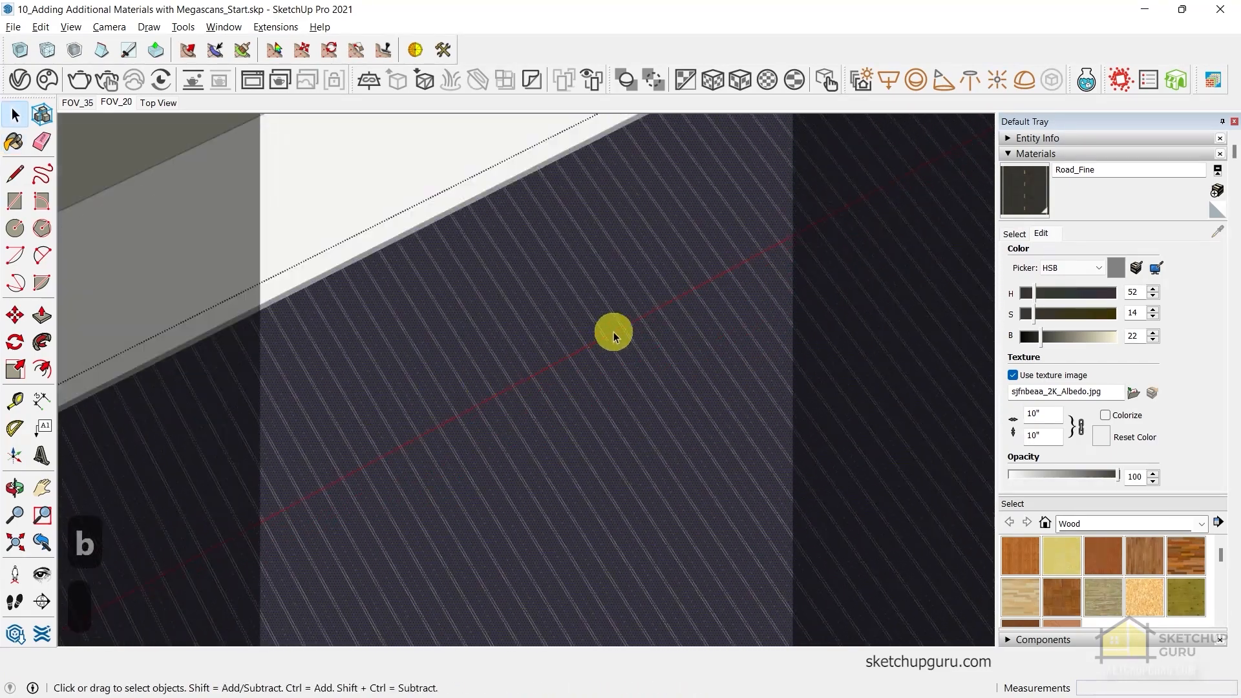
{"action": "right_click", "coordinate": [587, 293]}
{"action": "mouse_move", "coordinate": [658, 503]}
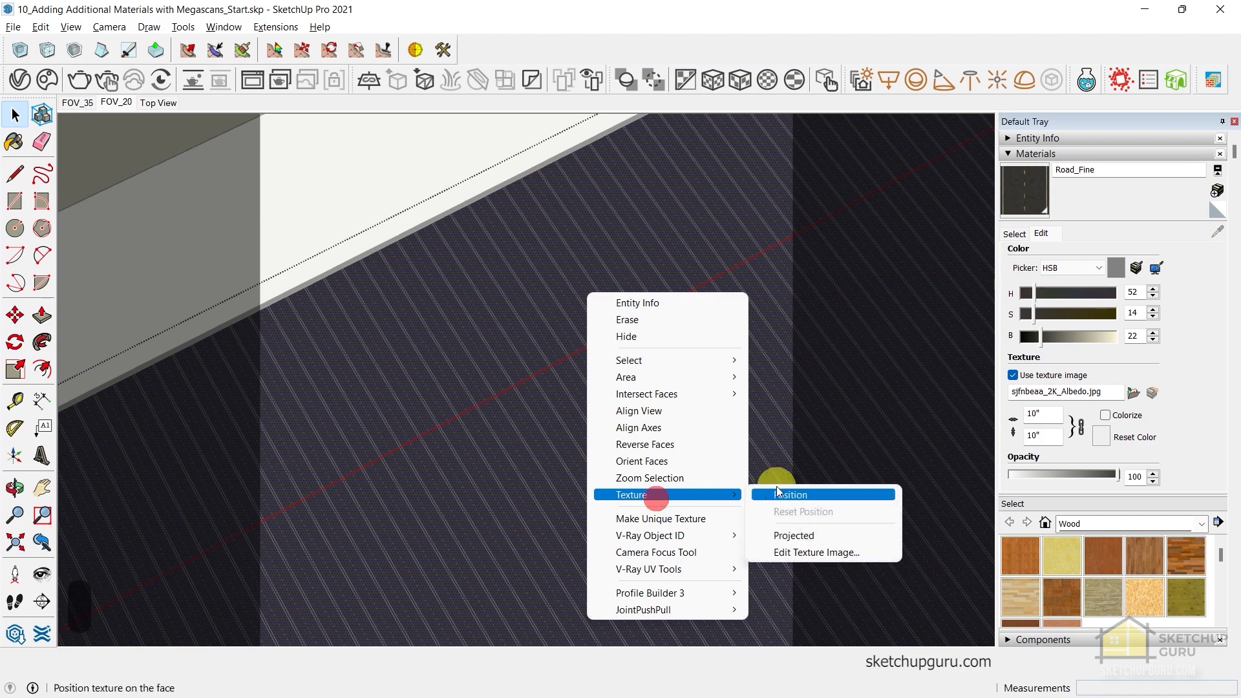
{"action": "left_click", "coordinate": [786, 495]}
{"action": "scroll", "coordinate": [555, 467], "scroll_direction": "down", "scroll_amount": 2}
{"action": "scroll", "coordinate": [590, 390], "scroll_direction": "up", "scroll_amount": 2}
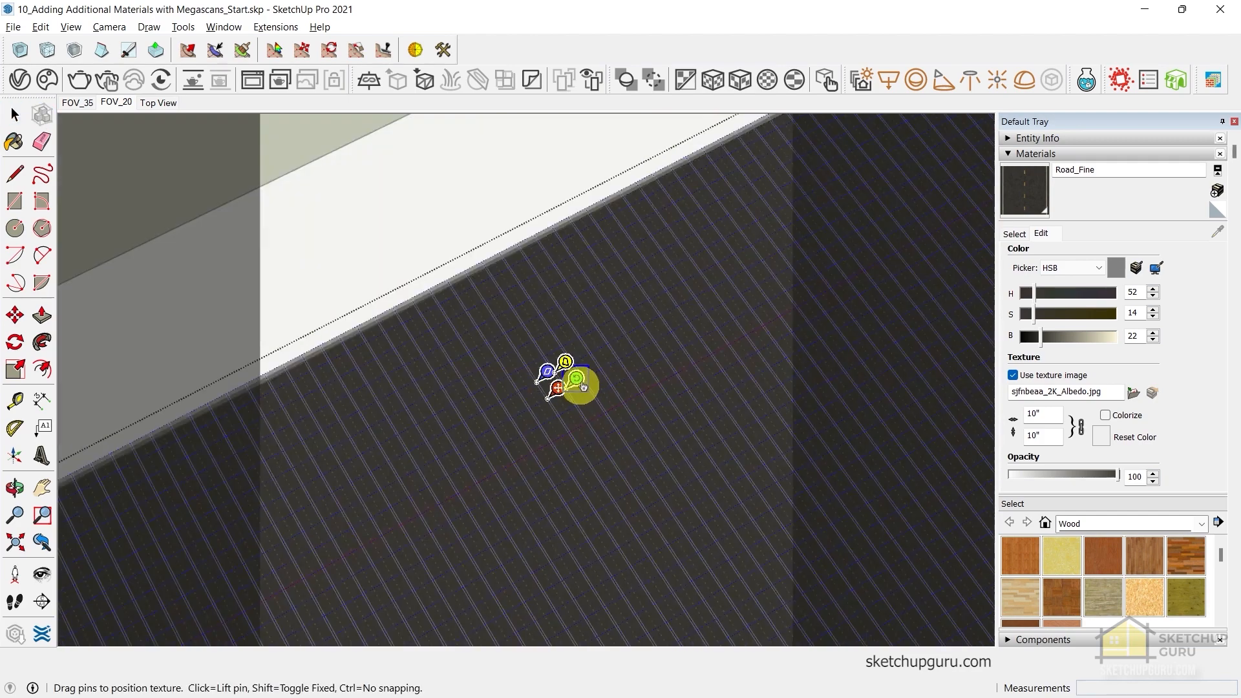
{"action": "left_click_drag", "start_coordinate": [575, 384], "coordinate": [648, 197]}
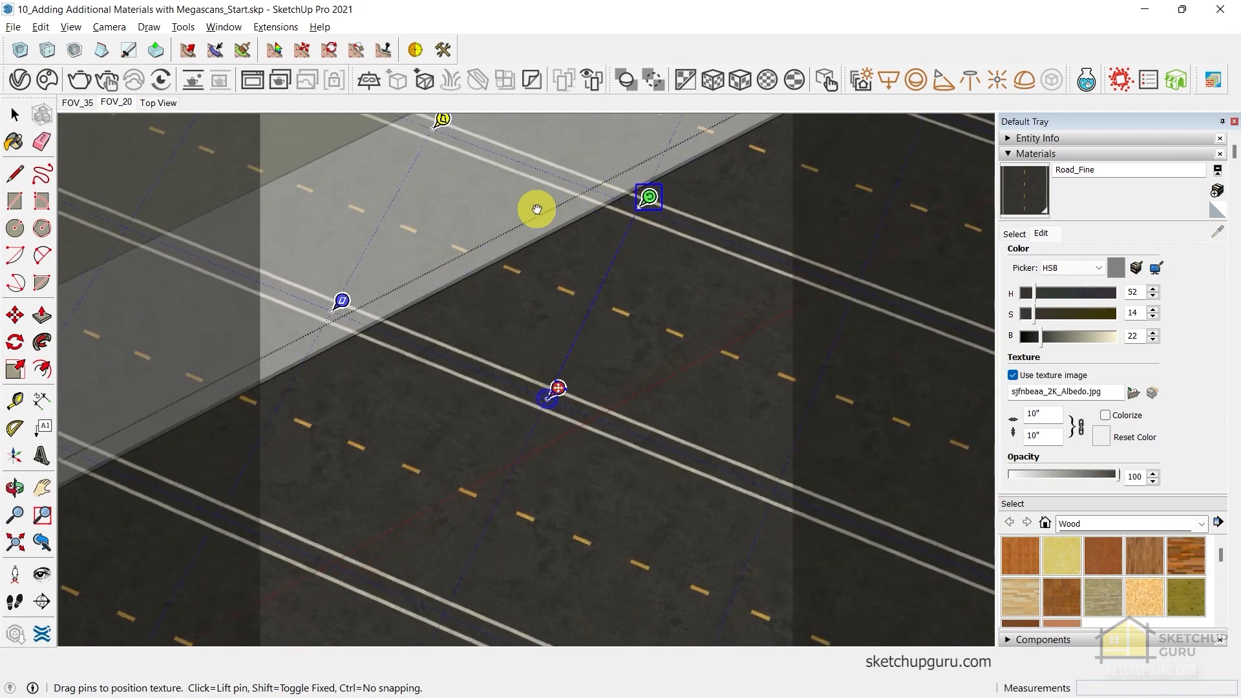
{"action": "left_click_drag", "start_coordinate": [423, 205], "coordinate": [387, 129]}
{"action": "scroll", "coordinate": [575, 362], "scroll_direction": "down", "scroll_amount": 5}
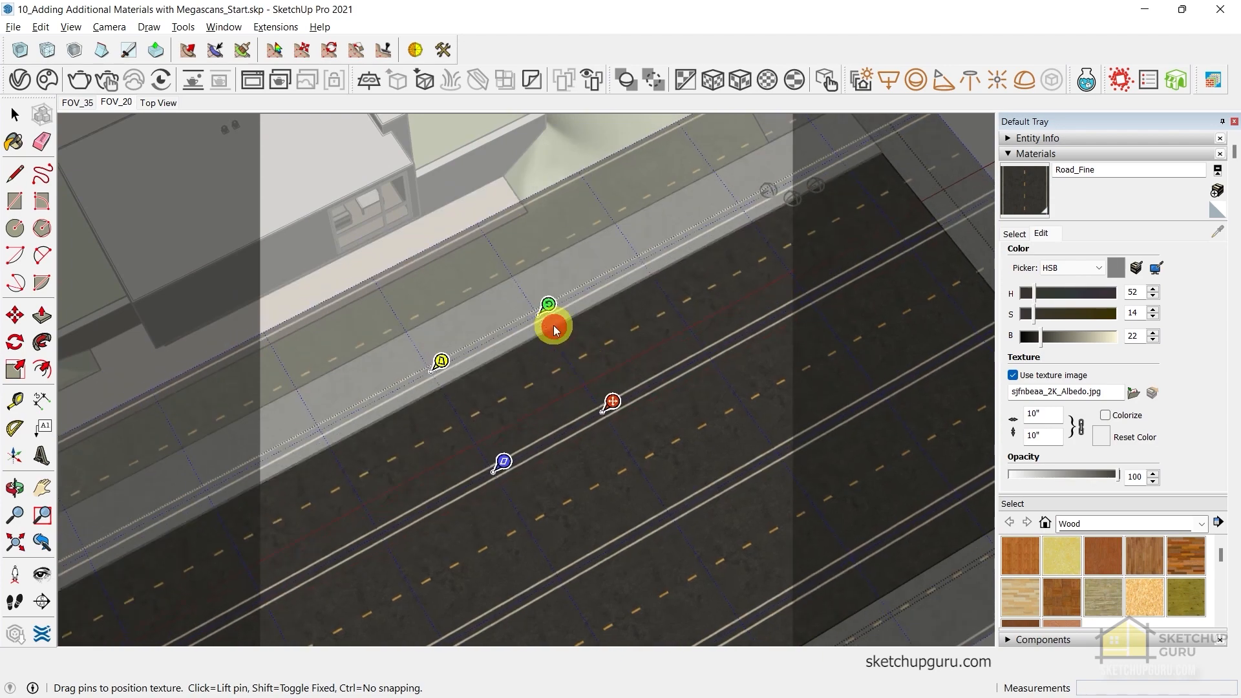
Enlarge and shift the road texture until the lanes fit the road's width, and finish the positioning
{"action": "left_click_drag", "start_coordinate": [548, 311], "coordinate": [524, 265]}
{"action": "left_click_drag", "start_coordinate": [572, 356], "coordinate": [607, 400]}
{"action": "left_click_drag", "start_coordinate": [560, 309], "coordinate": [540, 285]}
{"action": "left_click_drag", "start_coordinate": [563, 331], "coordinate": [555, 309]}
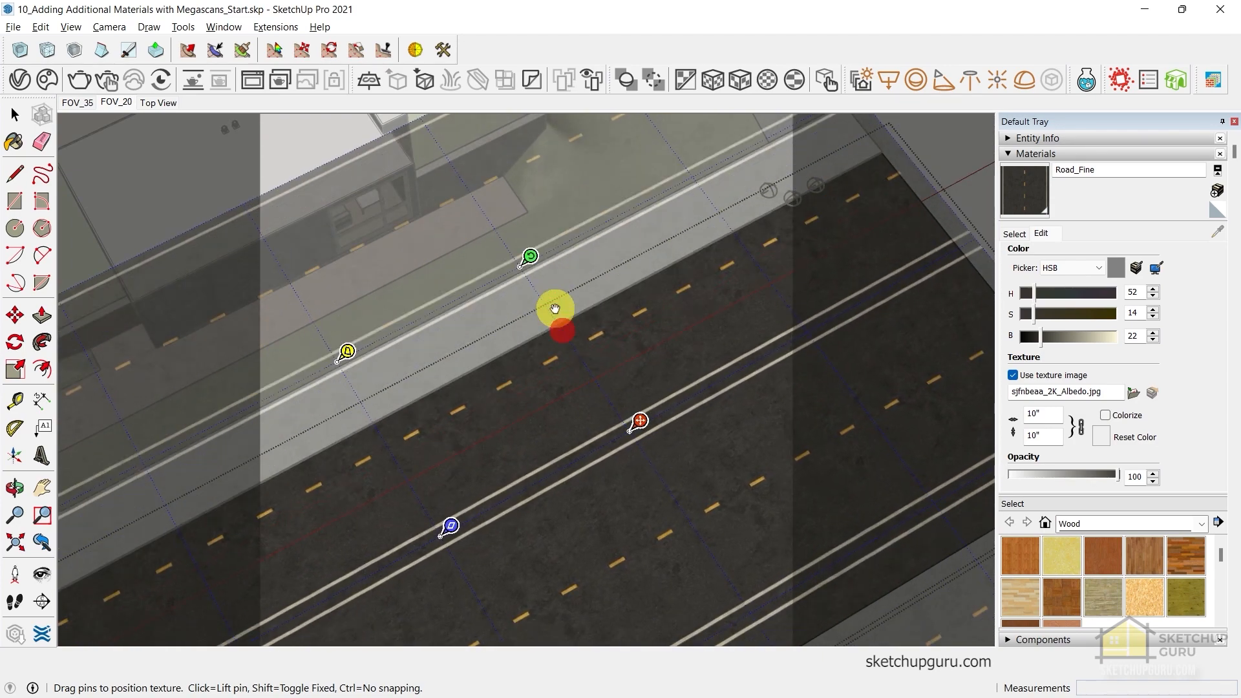
{"action": "left_click_drag", "start_coordinate": [532, 260], "coordinate": [542, 290]}
{"action": "scroll", "coordinate": [517, 291], "scroll_direction": "up", "scroll_amount": 3}
{"action": "scroll", "coordinate": [588, 288], "scroll_direction": "up", "scroll_amount": 2}
{"action": "right_click", "coordinate": [486, 297]}
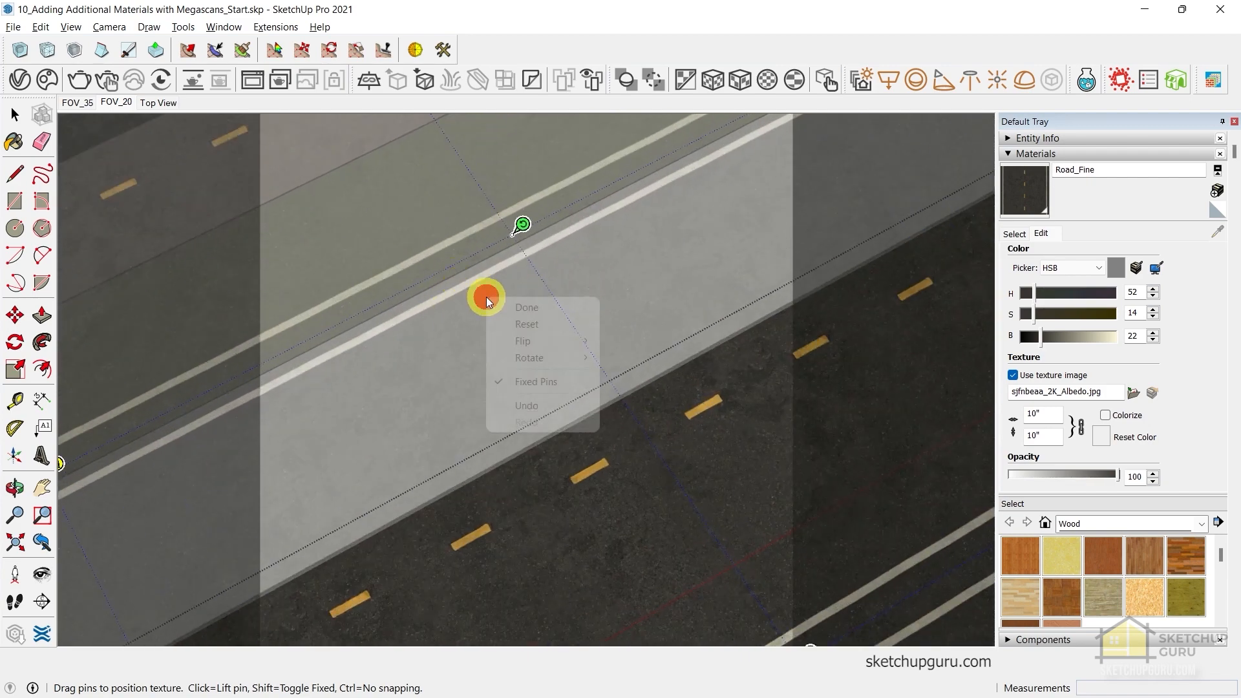
{"action": "left_click", "coordinate": [502, 306]}
Reposition the road texture so its white edge line runs just inside the road along the sidewalk
{"action": "middle_click_drag", "start_coordinate": [723, 408], "coordinate": [260, 362]}
{"action": "scroll", "coordinate": [610, 388], "scroll_direction": "down", "scroll_amount": 3}
{"action": "scroll", "coordinate": [261, 363], "scroll_direction": "down", "scroll_amount": 2}
{"action": "right_click", "coordinate": [406, 304]}
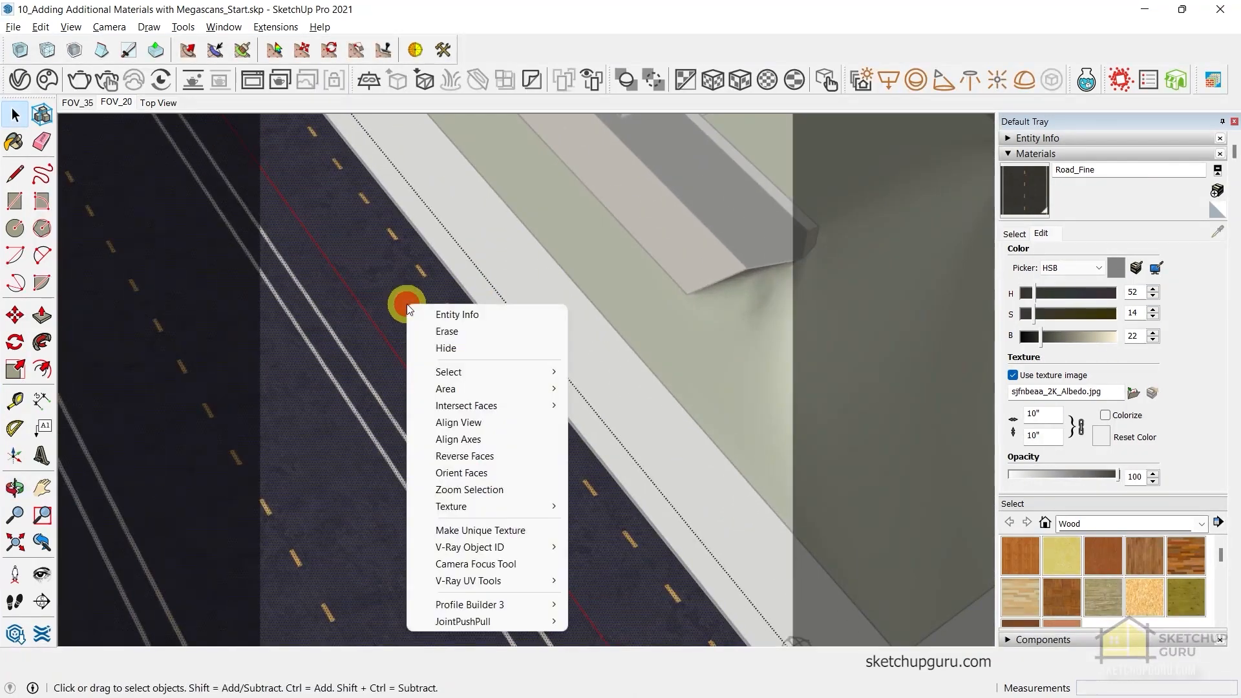
{"action": "mouse_move", "coordinate": [435, 502]}
{"action": "left_click", "coordinate": [611, 505]}
{"action": "middle_click_drag", "start_coordinate": [515, 449], "coordinate": [408, 494], "text": "shift"}
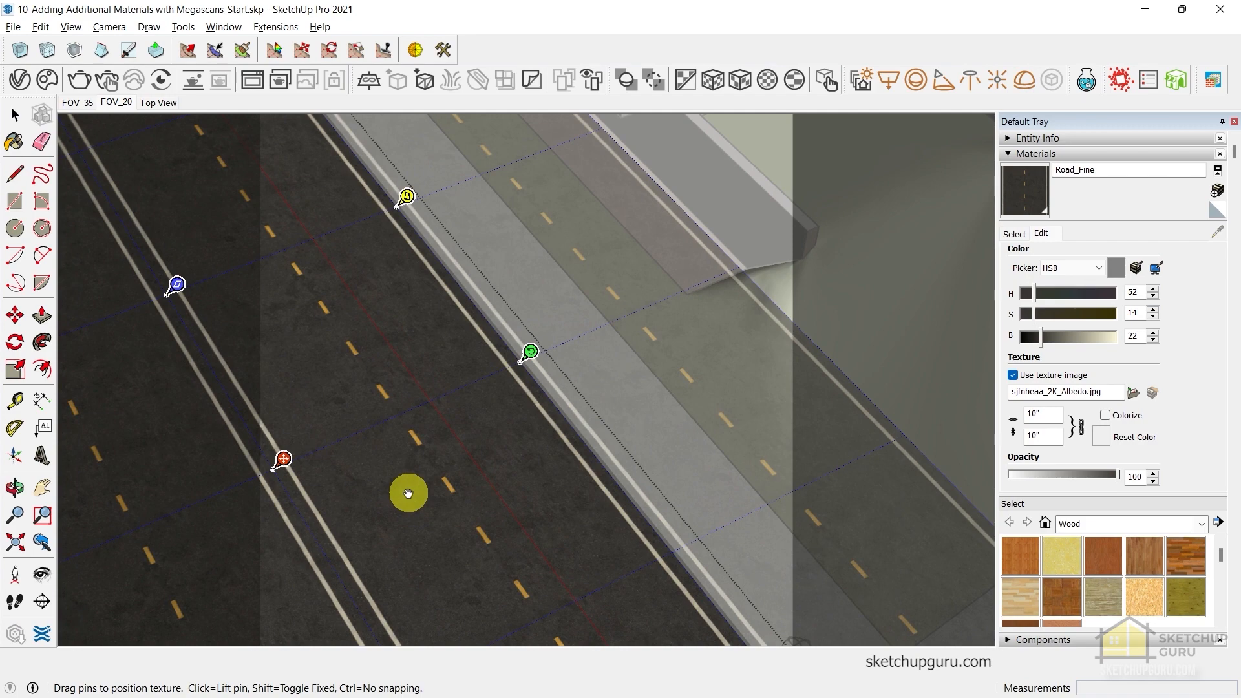
{"action": "right_click", "coordinate": [460, 405]}
{"action": "left_click", "coordinate": [482, 411]}
{"action": "middle_click_drag", "start_coordinate": [482, 411], "coordinate": [693, 393]}
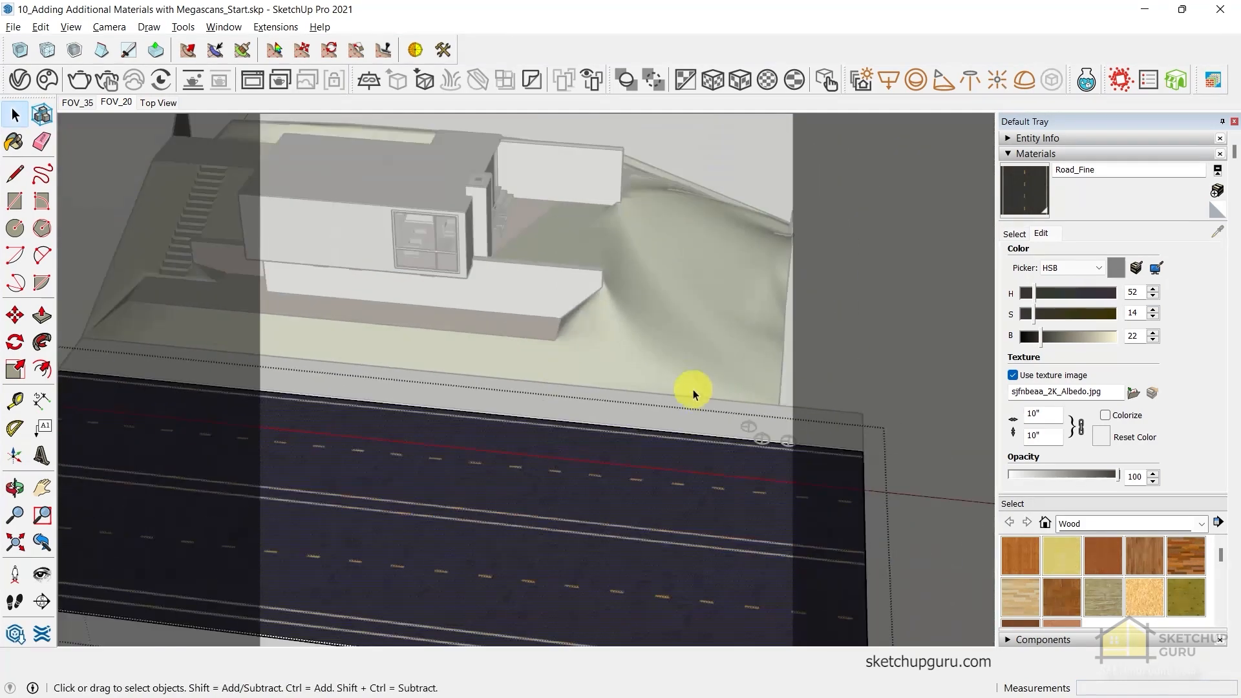
Review the textured road from the FOV_20 scene and from an elevated view of the house
{"action": "left_click", "coordinate": [118, 103]}
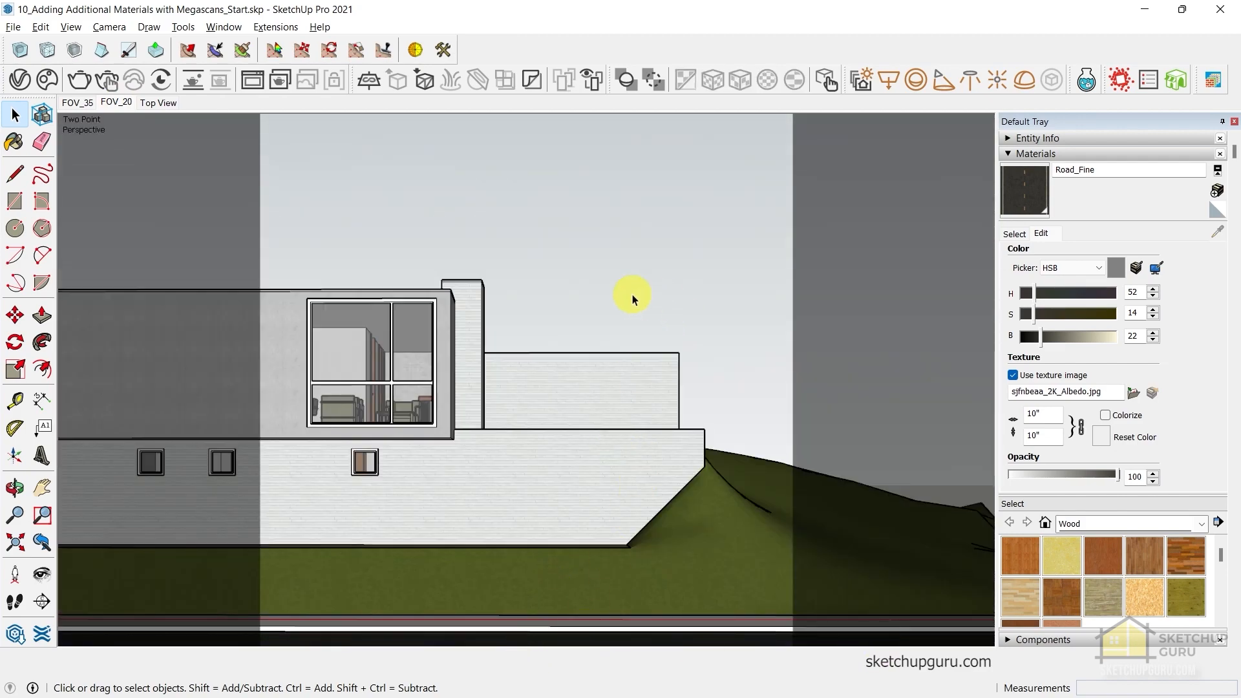
{"action": "middle_click_drag", "start_coordinate": [633, 294], "coordinate": [649, 227]}
{"action": "scroll", "coordinate": [611, 407], "scroll_direction": "down", "scroll_amount": 1}
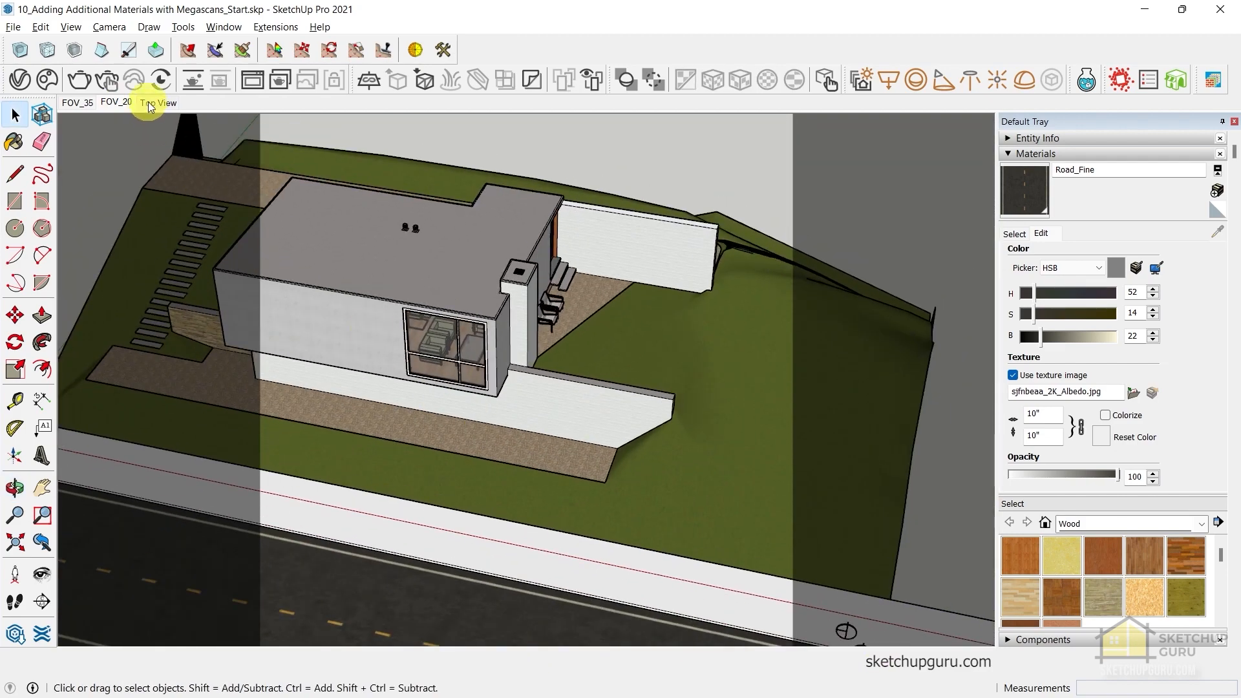
{"action": "left_click", "coordinate": [117, 102]}
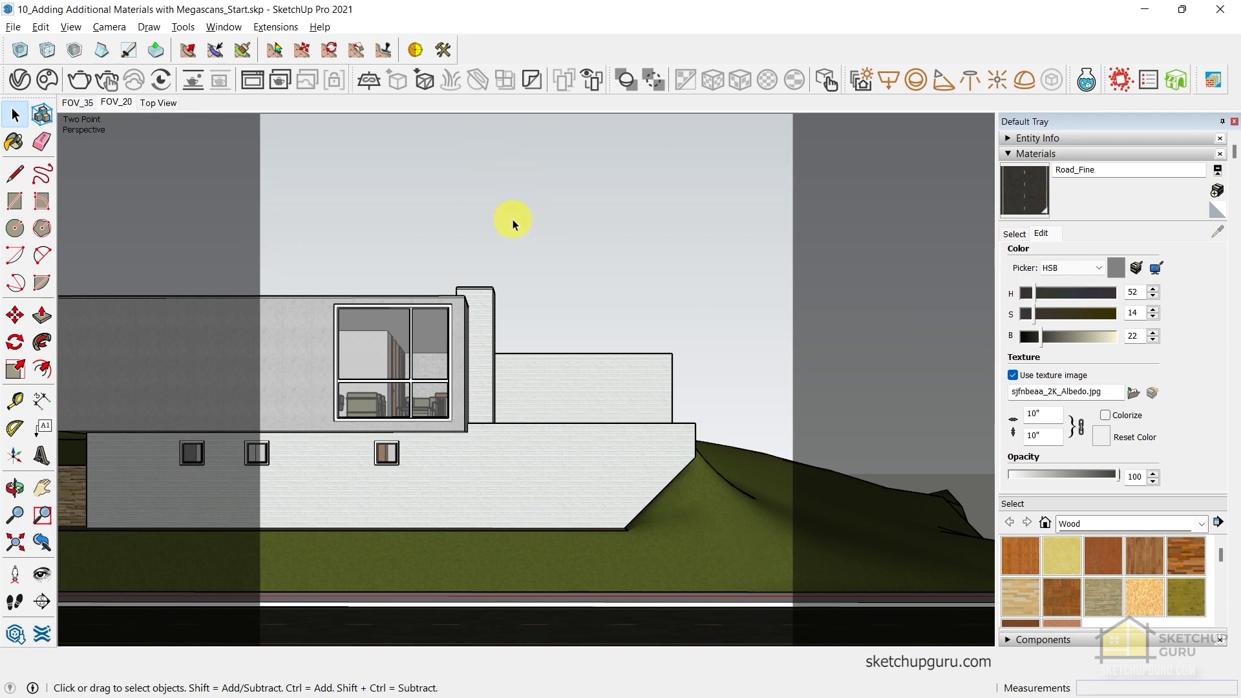
Select the untextured white sidewalk strip between the lawn and the road, and switch to the other open application
{"action": "middle_click_drag", "start_coordinate": [513, 219], "coordinate": [615, 494]}
{"action": "key", "text": "Escape"}
{"action": "key", "text": "Escape"}
{"action": "key", "text": "Escape"}
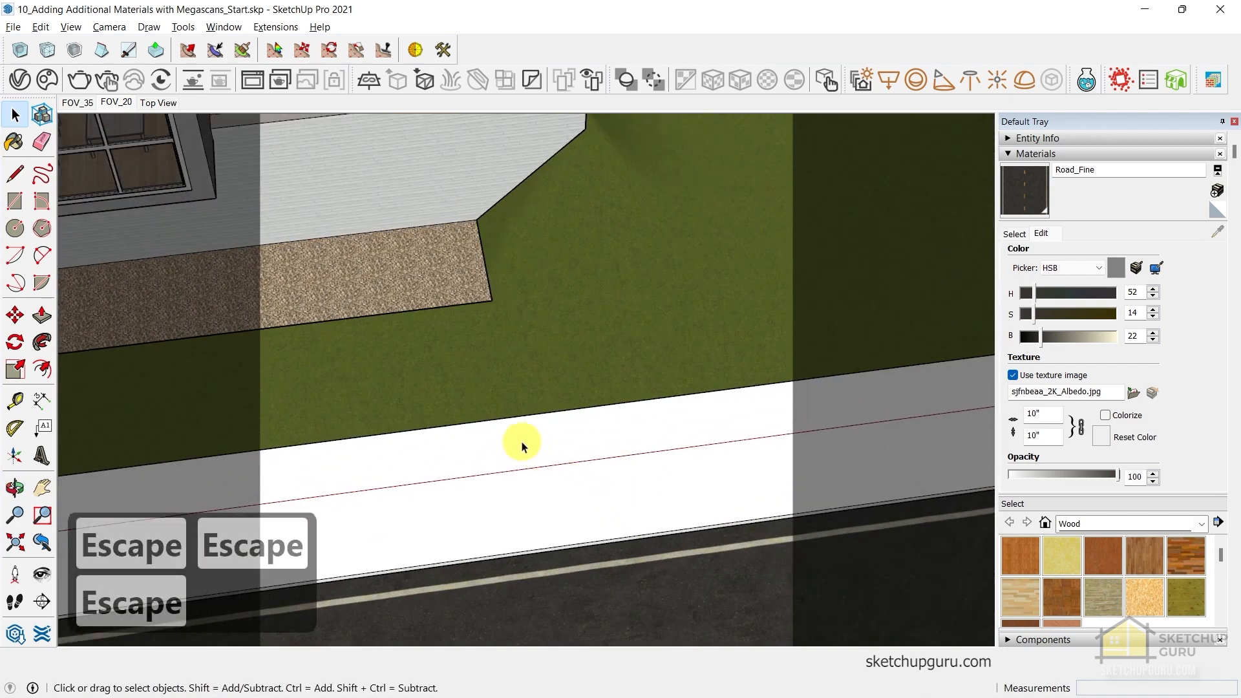
{"action": "key", "text": "Escape"}
{"action": "left_click", "coordinate": [501, 451]}
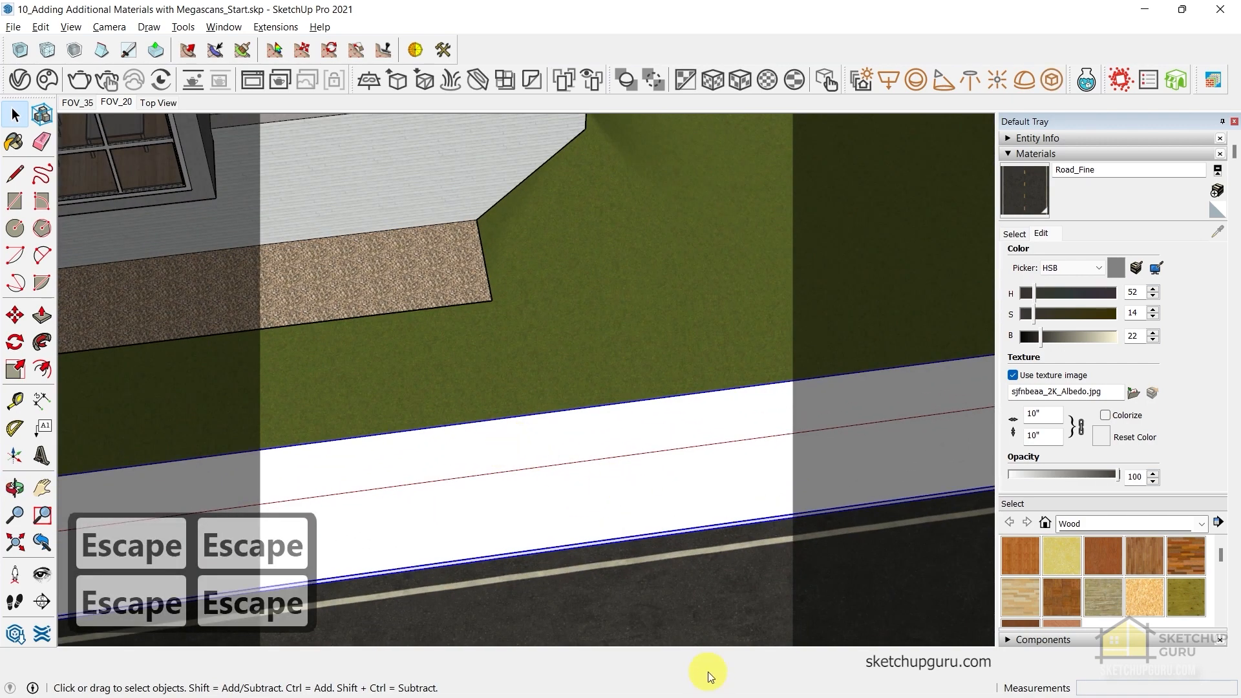
{"action": "key", "text": "alt+Tab"}
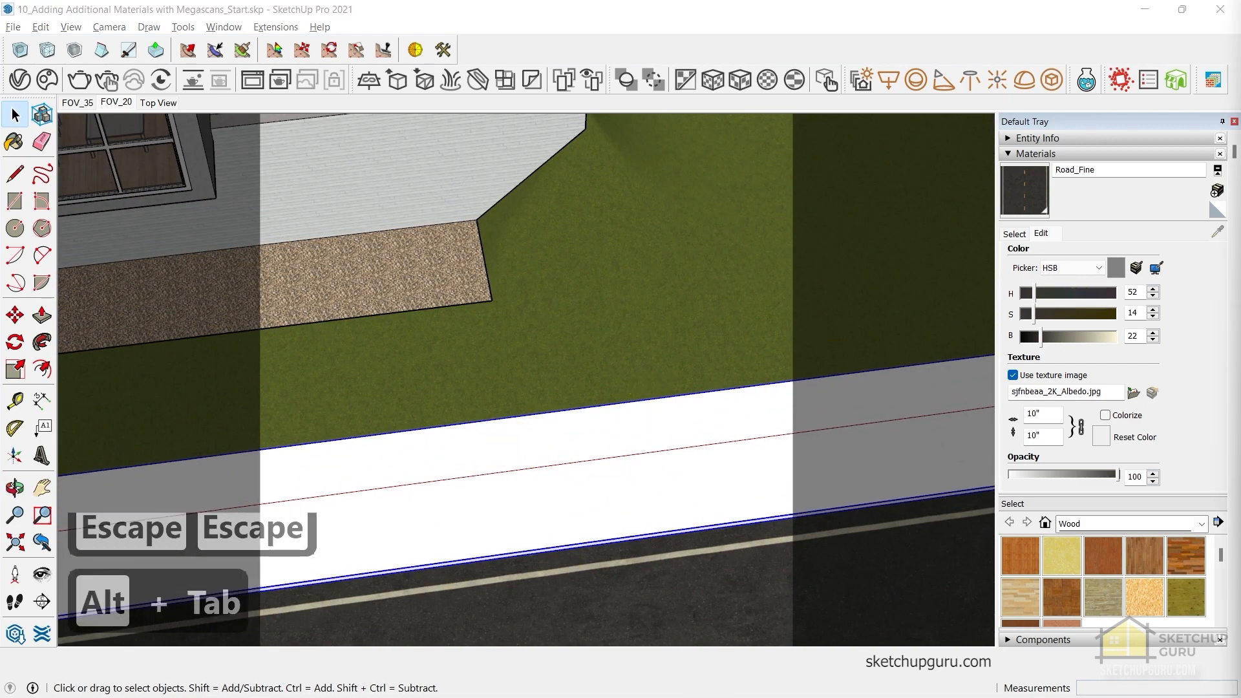
Open the V-Ray Asset Editor, expand its material library and show the contents of the Vray Exterior Material Library
{"action": "scroll", "coordinate": [699, 382], "scroll_direction": "down", "scroll_amount": 4}
{"action": "scroll", "coordinate": [653, 478], "scroll_direction": "up", "scroll_amount": 3}
{"action": "middle_click_drag", "start_coordinate": [604, 421], "coordinate": [643, 462]}
{"action": "scroll", "coordinate": [644, 462], "scroll_direction": "down", "scroll_amount": 1}
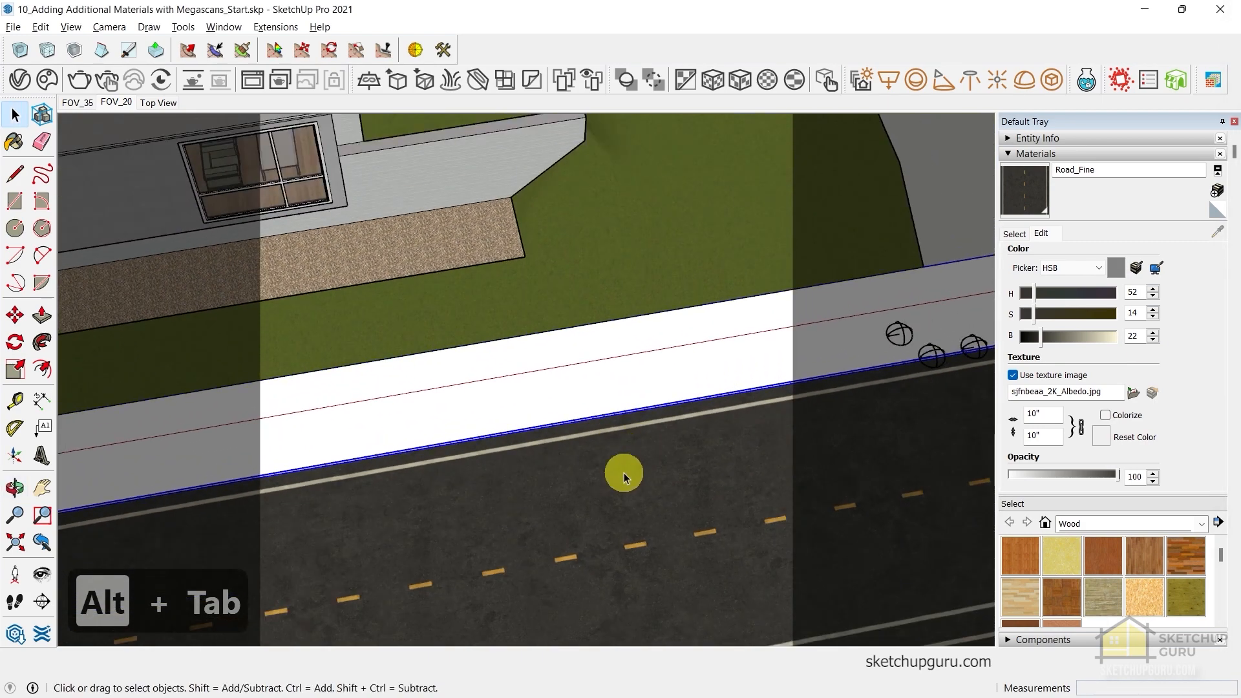
{"action": "left_click", "coordinate": [19, 89]}
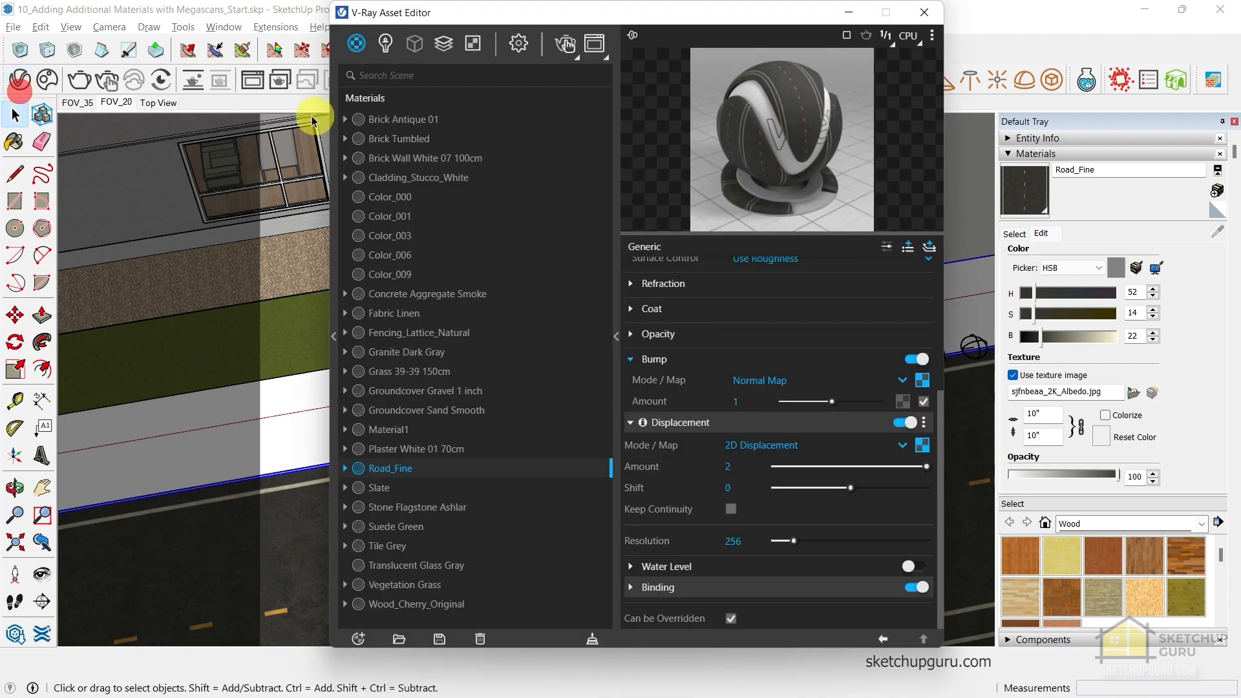
{"action": "left_click", "coordinate": [332, 331]}
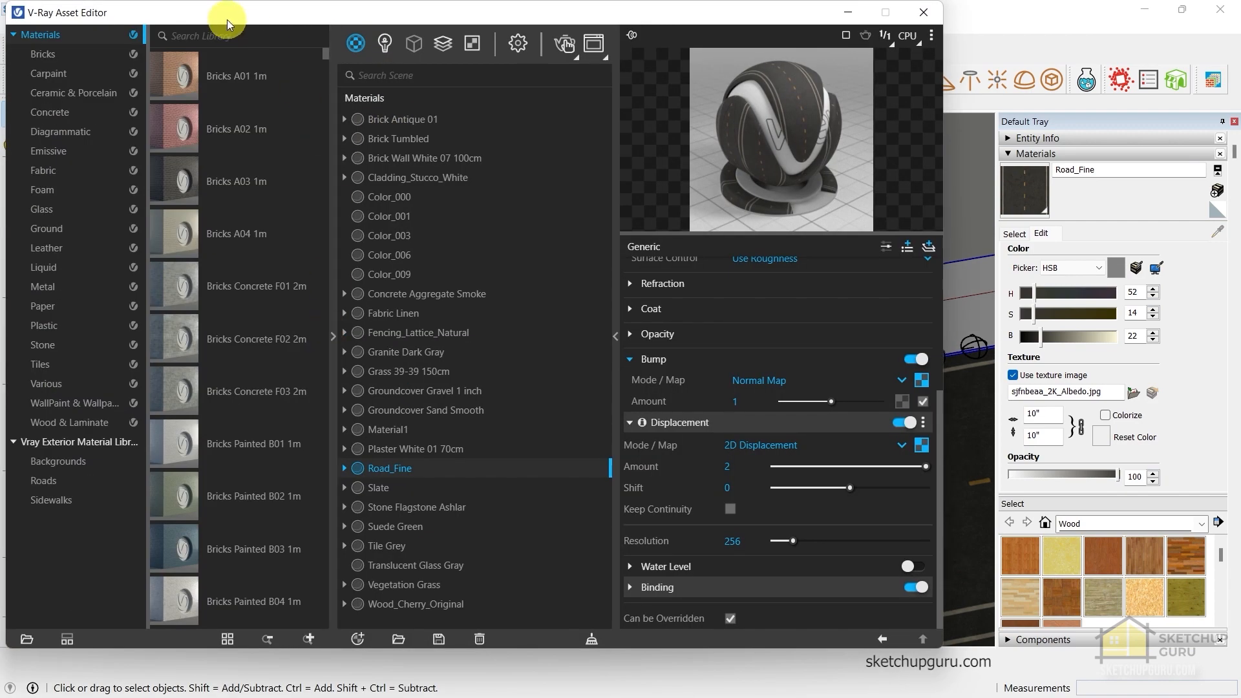
{"action": "left_click_drag", "start_coordinate": [227, 13], "coordinate": [344, 13]}
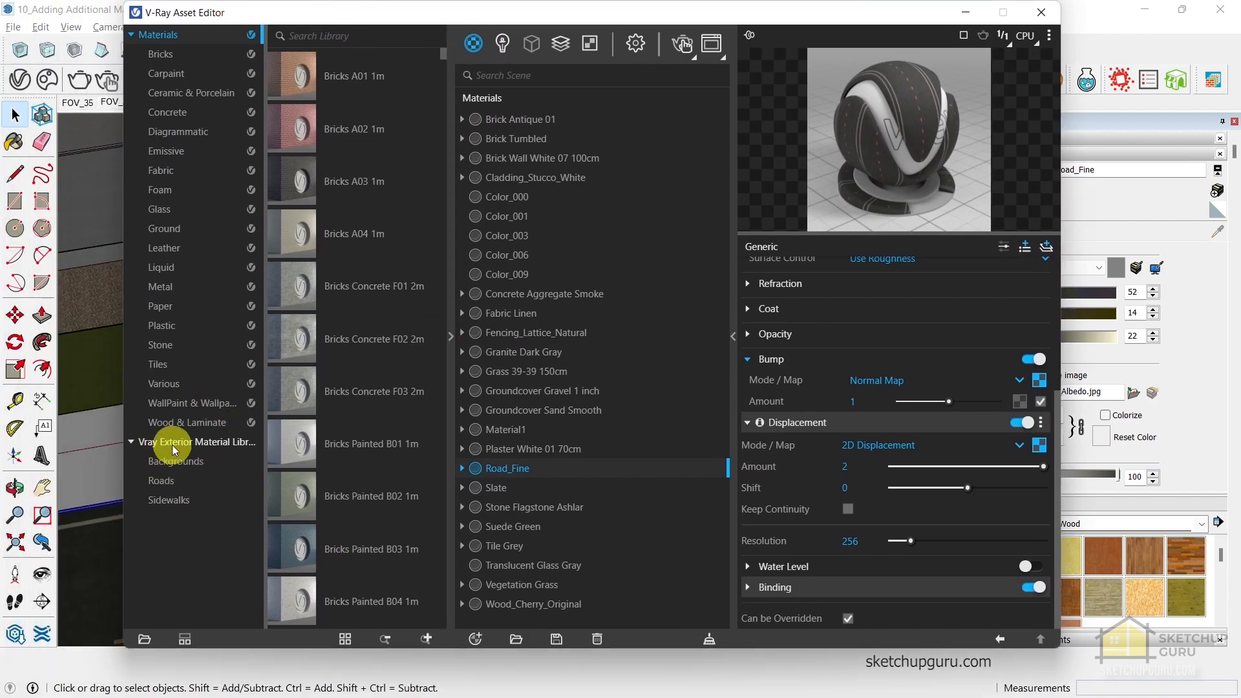
{"action": "left_click", "coordinate": [209, 441]}
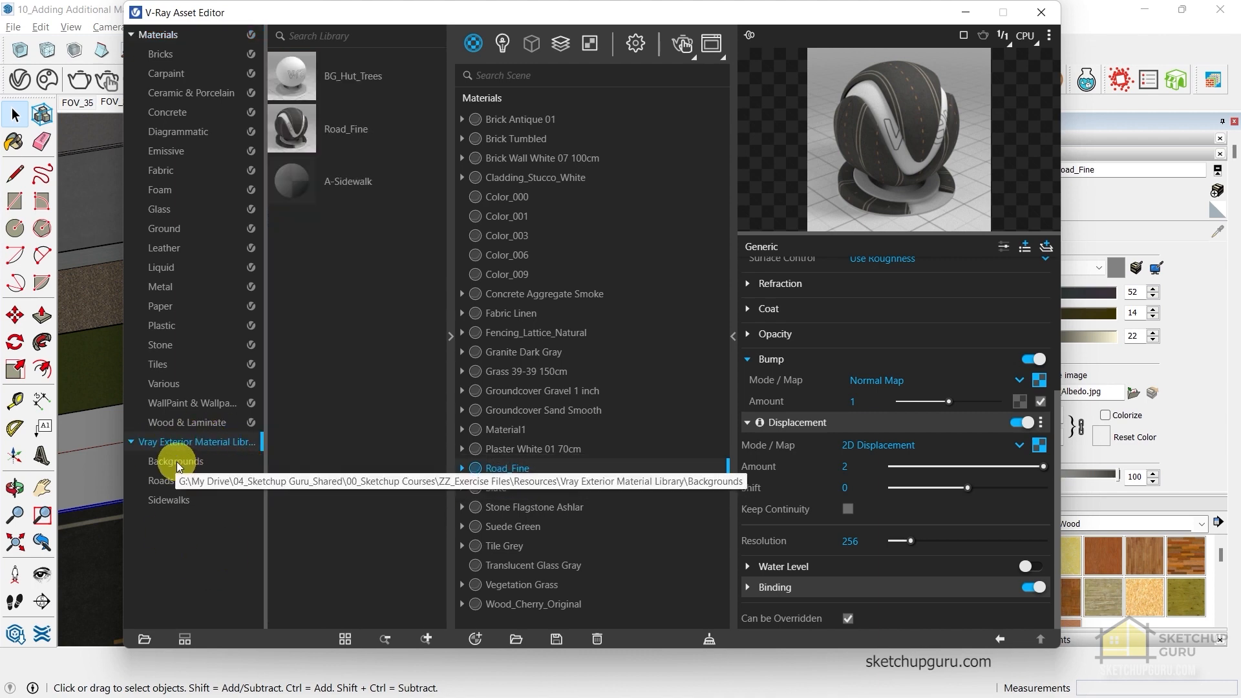
Create a Bricks folder inside the Vray Exterior Material Library folder and load that library folder again
{"action": "left_click", "coordinate": [145, 638]}
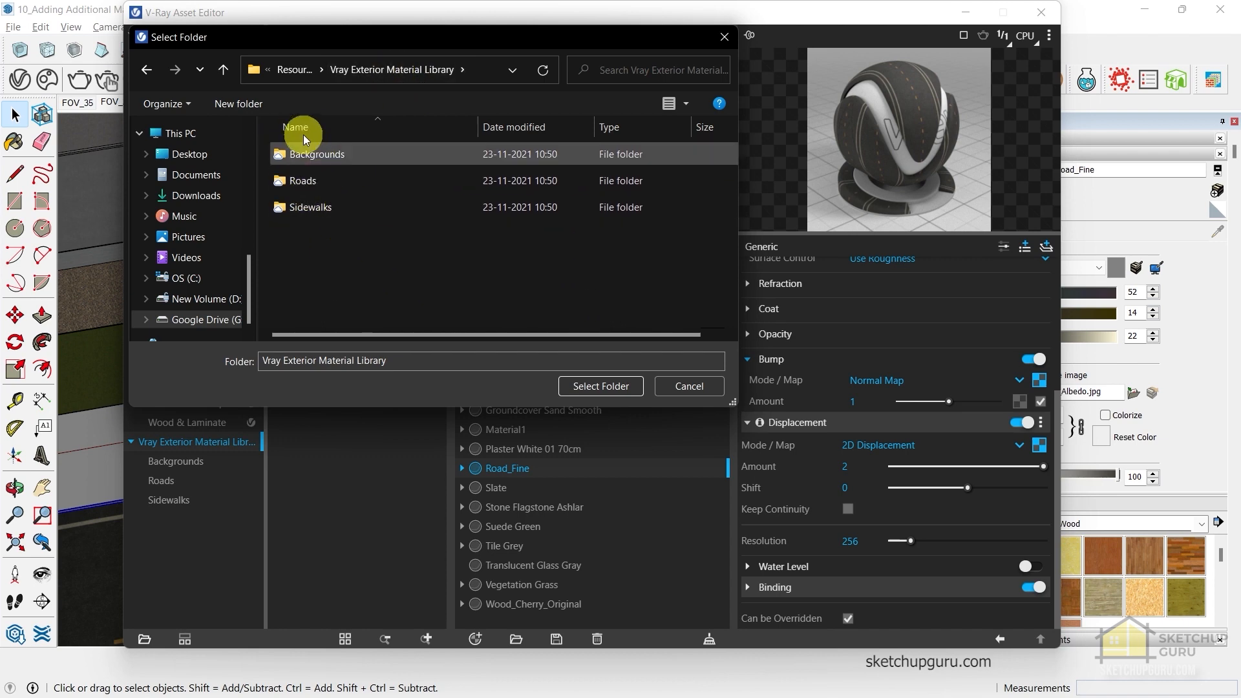
{"action": "left_click", "coordinate": [257, 110]}
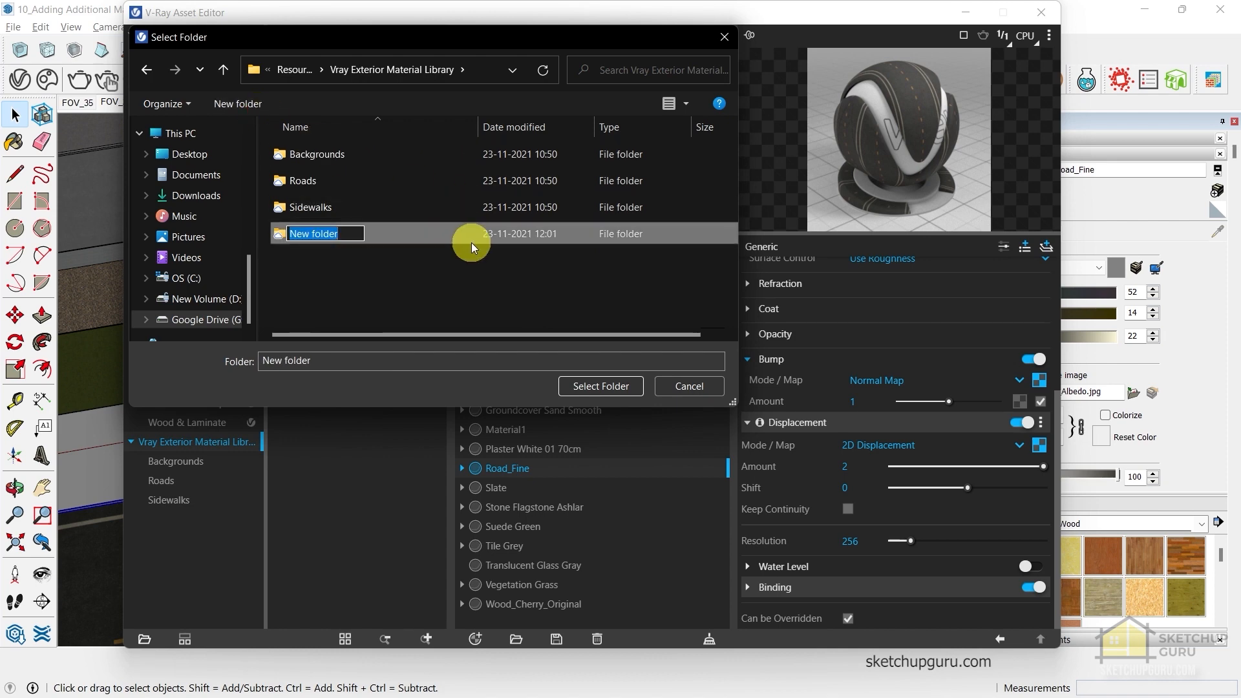
{"action": "type", "text": "Bricks"}
{"action": "key", "text": "Return"}
{"action": "key", "text": "Return"}
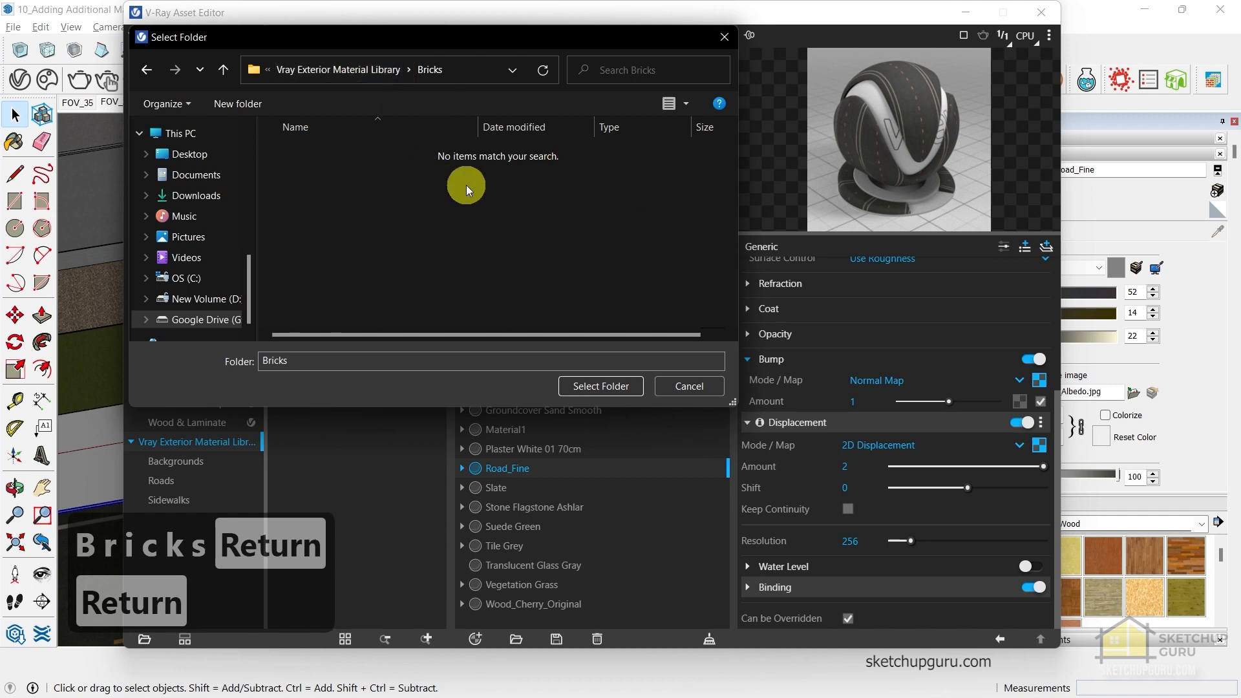
{"action": "left_click", "coordinate": [355, 69]}
{"action": "left_click", "coordinate": [468, 284]}
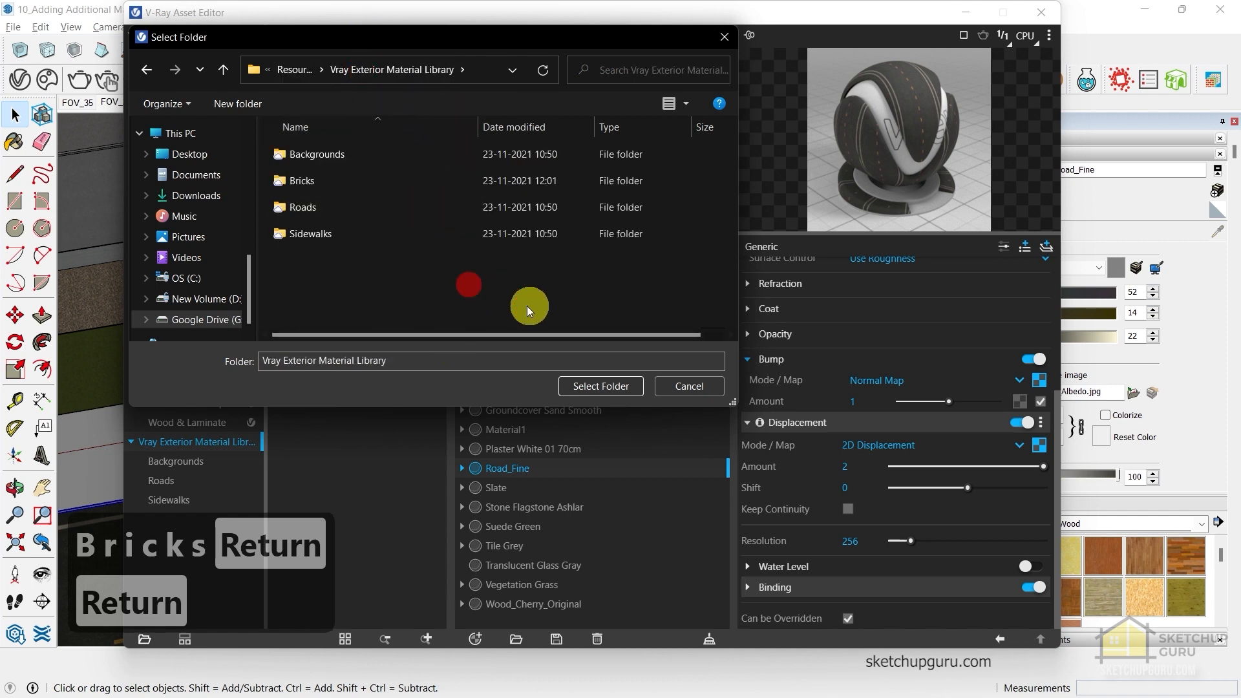
{"action": "left_click", "coordinate": [601, 386]}
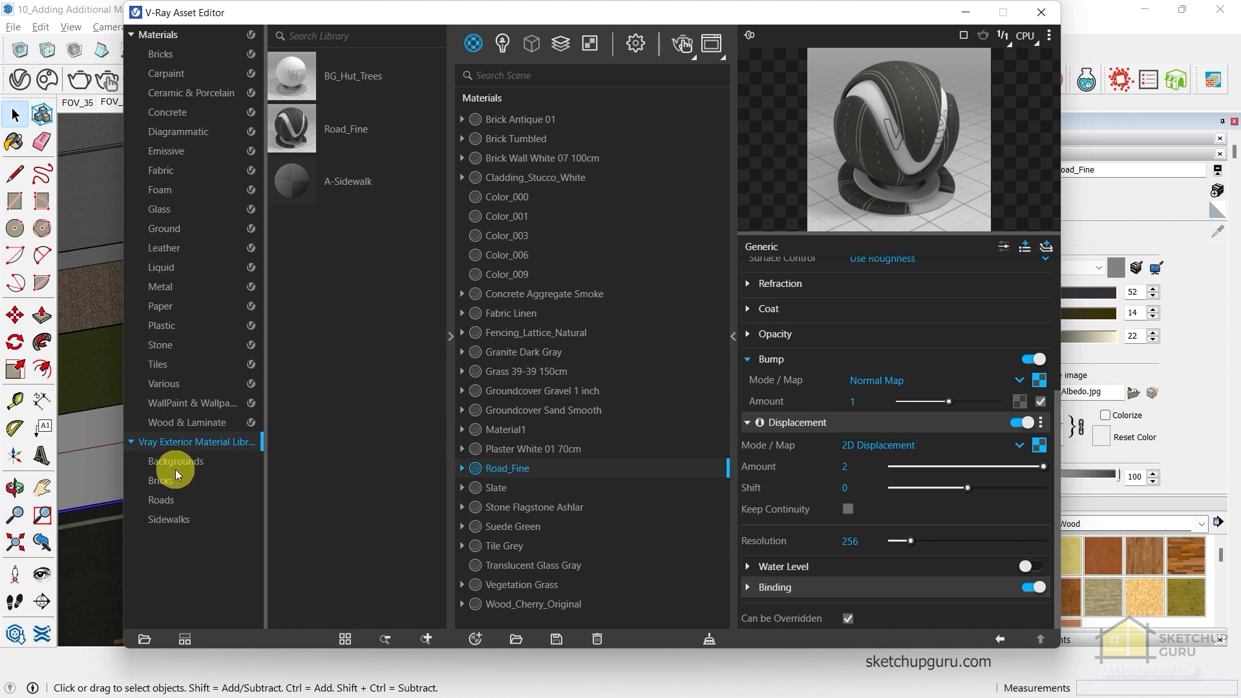
Rename the scene material Road_Fine as Road_Fine_New and save it into the Roads category of the exterior library
{"action": "left_click", "coordinate": [163, 502]}
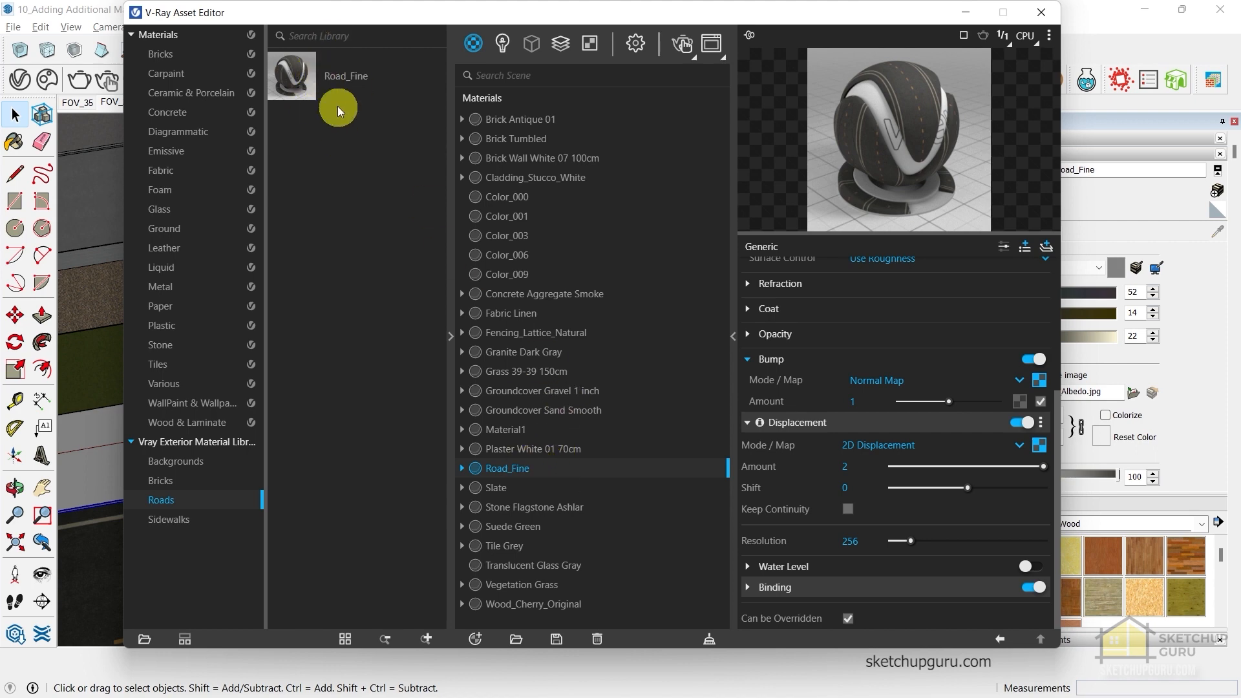
{"action": "right_click", "coordinate": [520, 468]}
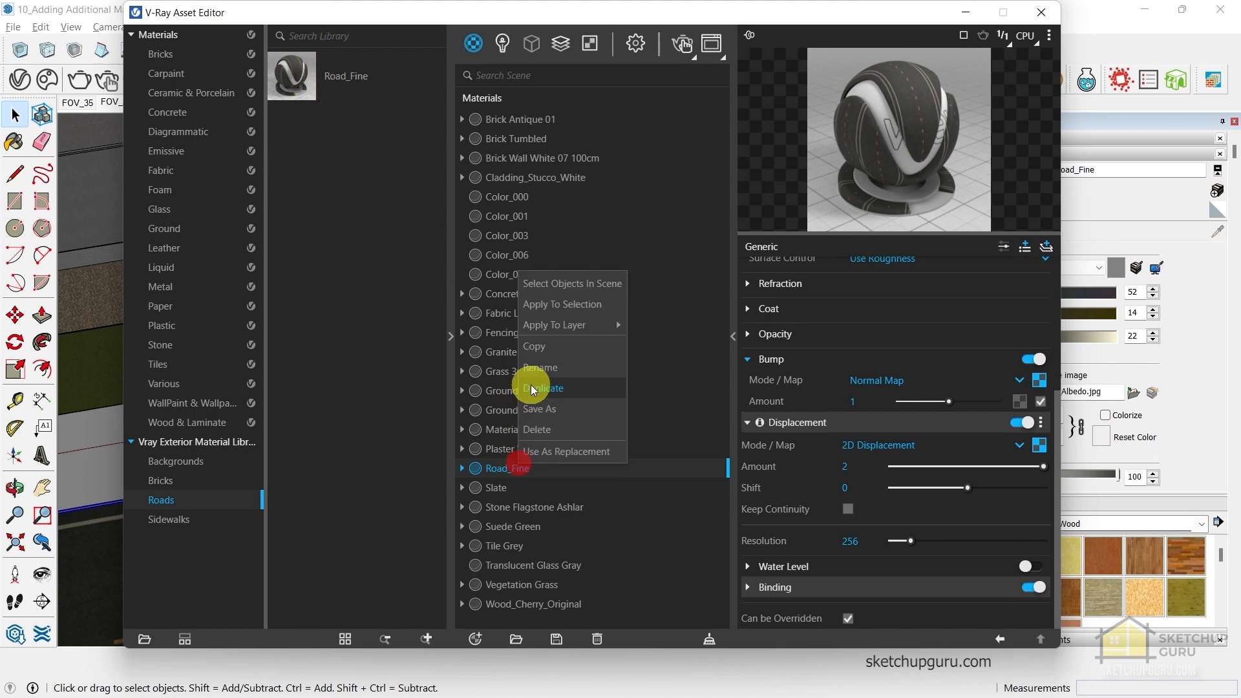
{"action": "left_click", "coordinate": [532, 371]}
{"action": "type", "text": "_New"}
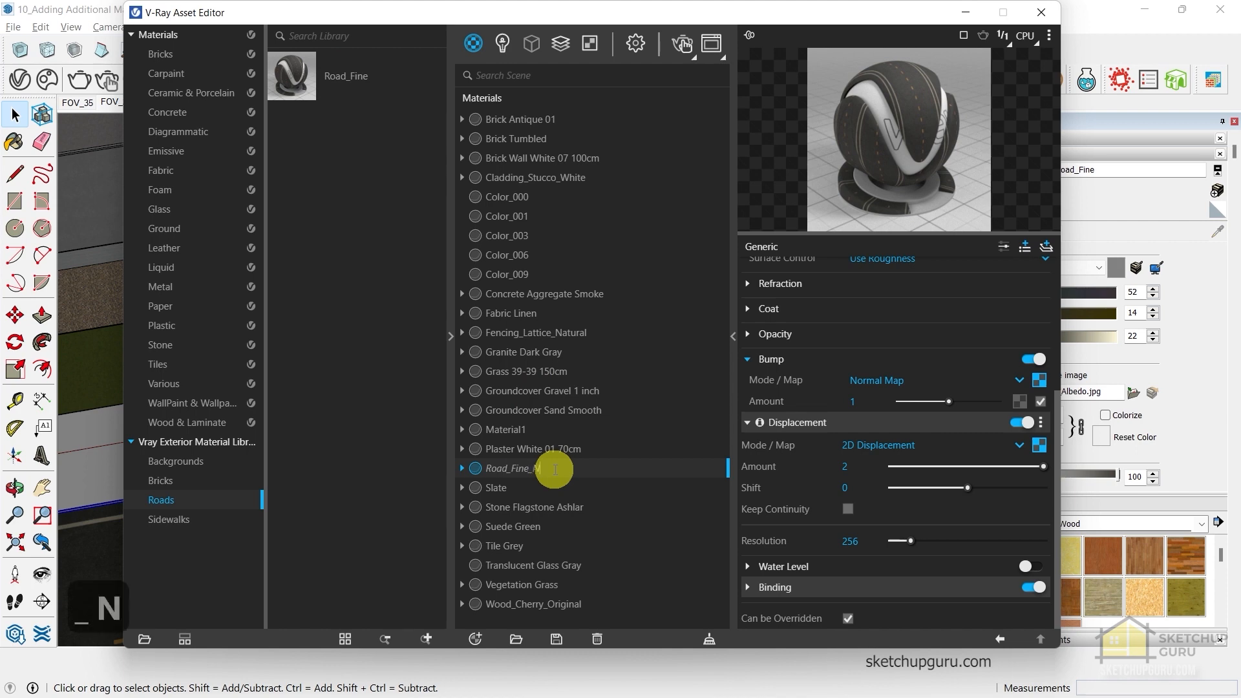
{"action": "key", "text": "Return"}
{"action": "left_click_drag", "start_coordinate": [528, 471], "coordinate": [332, 138]}
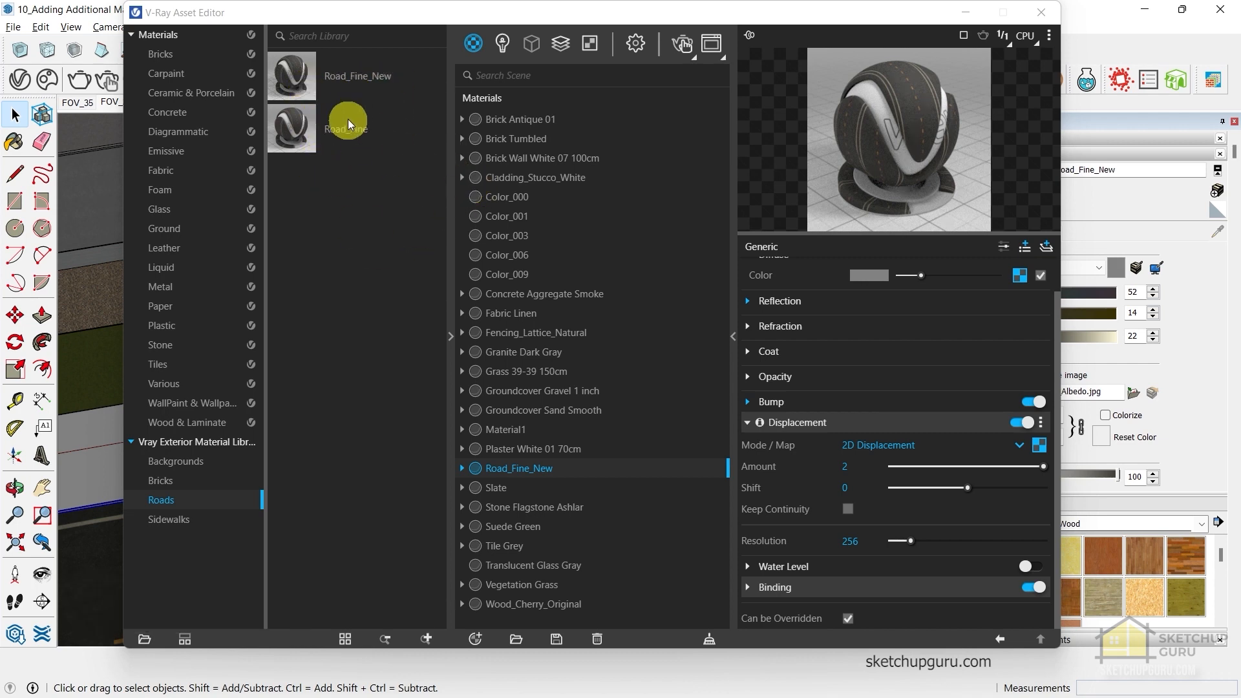
Delete the Road_Fine_New material from the Roads library category
{"action": "left_click_drag", "start_coordinate": [278, 126], "coordinate": [353, 167]}
{"action": "right_click", "coordinate": [303, 68]}
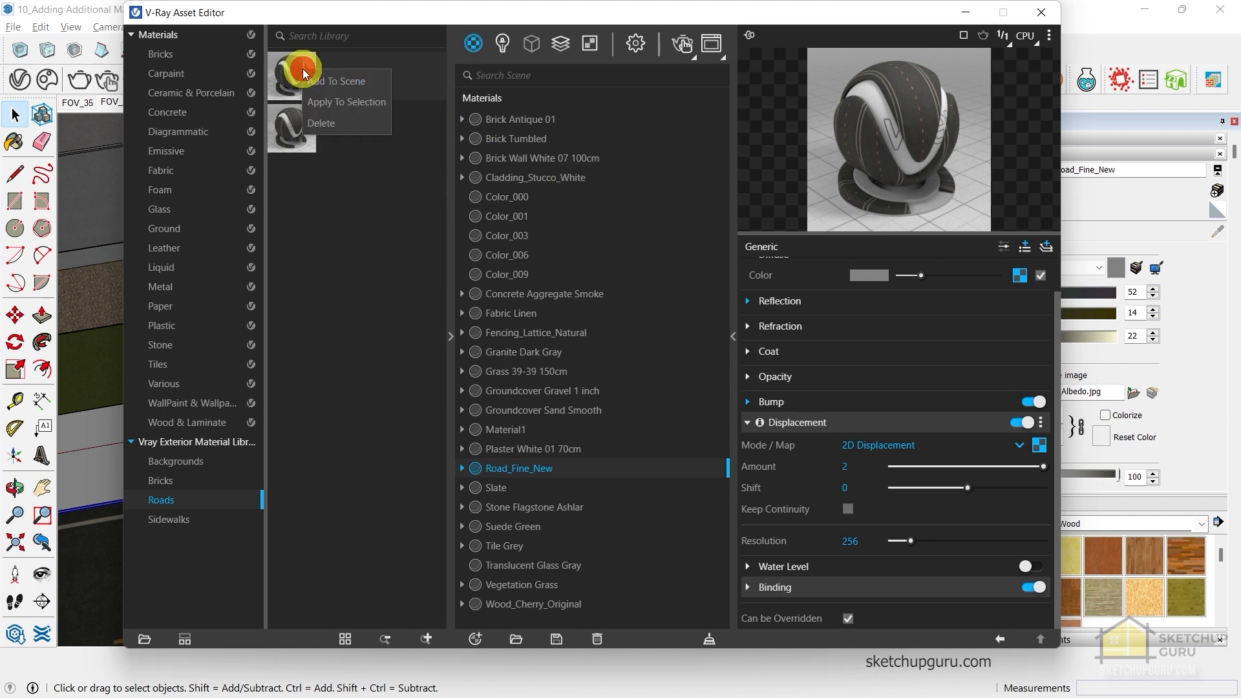
{"action": "left_click", "coordinate": [282, 73]}
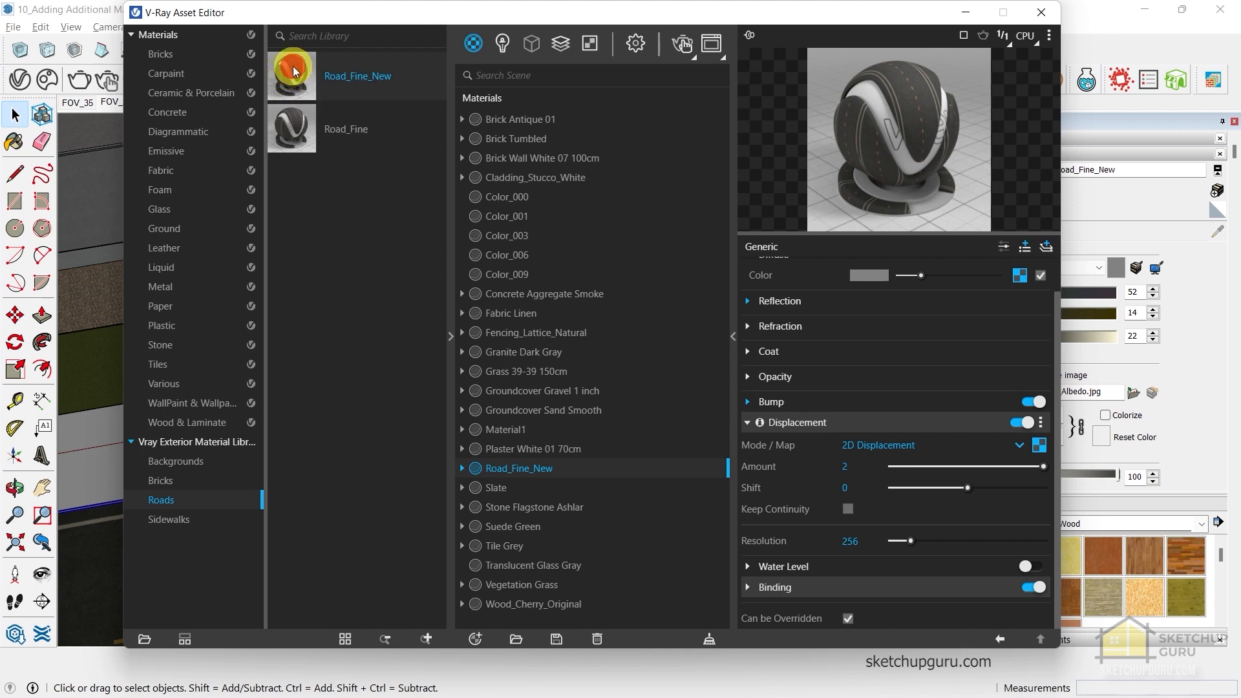
{"action": "right_click", "coordinate": [293, 67]}
{"action": "left_click", "coordinate": [307, 120]}
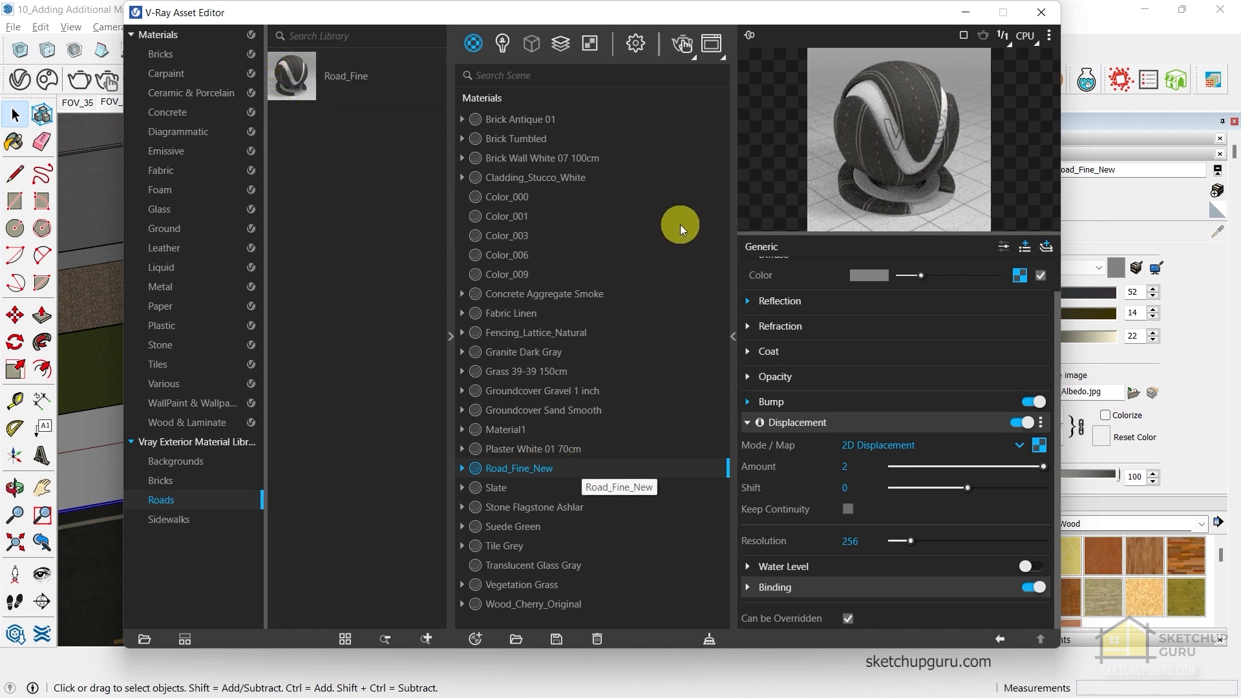
Add the A-Sidewalk material from the Sidewalks library category to the scene materials
{"action": "left_click", "coordinate": [189, 524]}
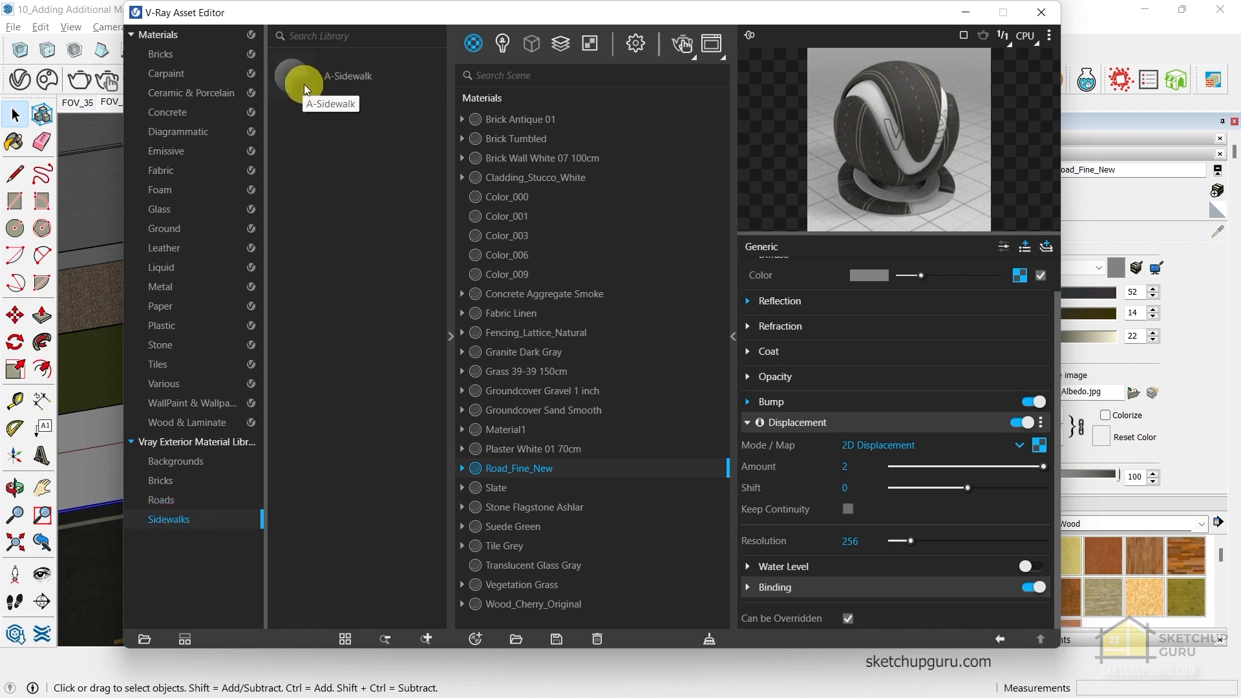
{"action": "left_click_drag", "start_coordinate": [305, 74], "coordinate": [580, 239]}
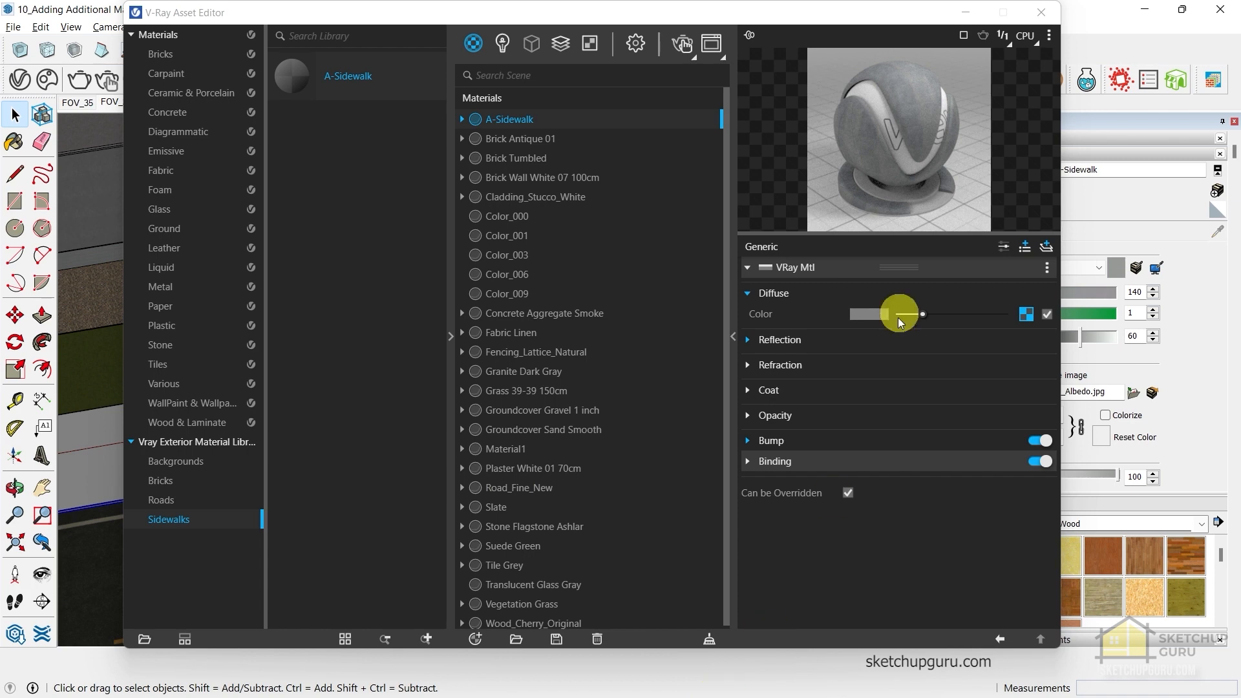
Switch to Quixel Bridge, search for sidewalk and narrow the surfaces to the Stone Floor category
{"action": "key", "text": "alt+Tab"}
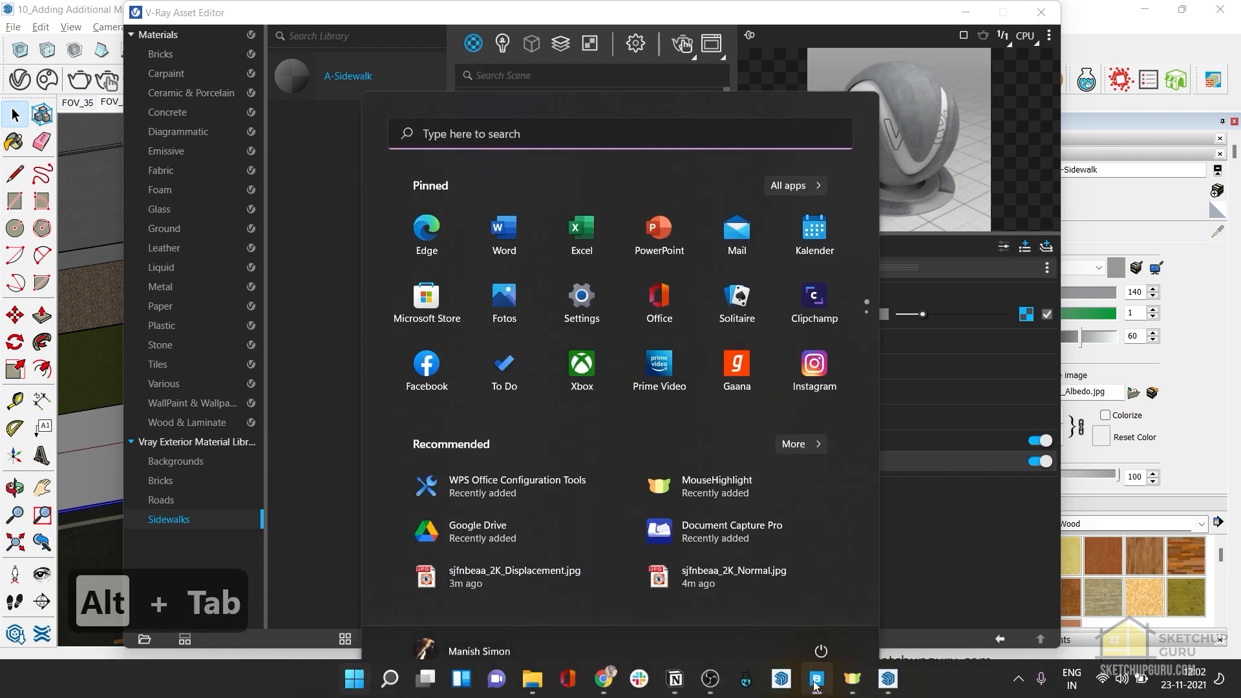
{"action": "left_click", "coordinate": [816, 680]}
{"action": "left_click", "coordinate": [274, 65]}
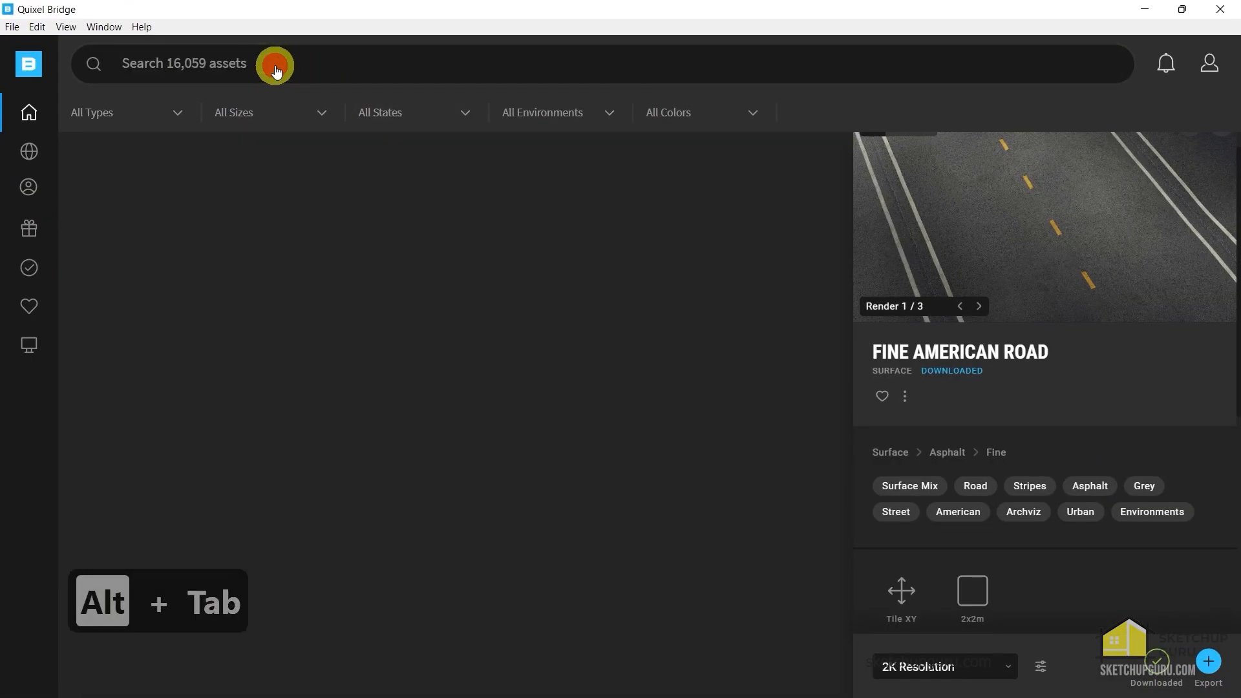
{"action": "type", "text": "sidewalk"}
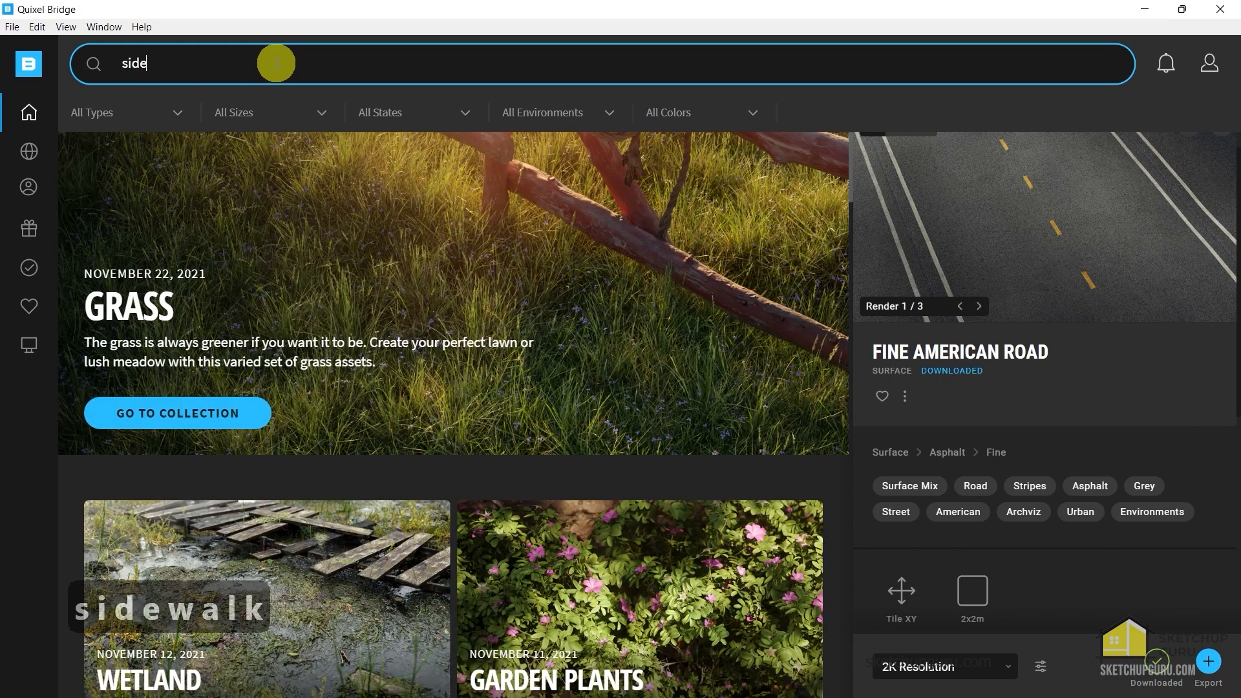
{"action": "key", "text": "Return"}
{"action": "left_click", "coordinate": [721, 190]}
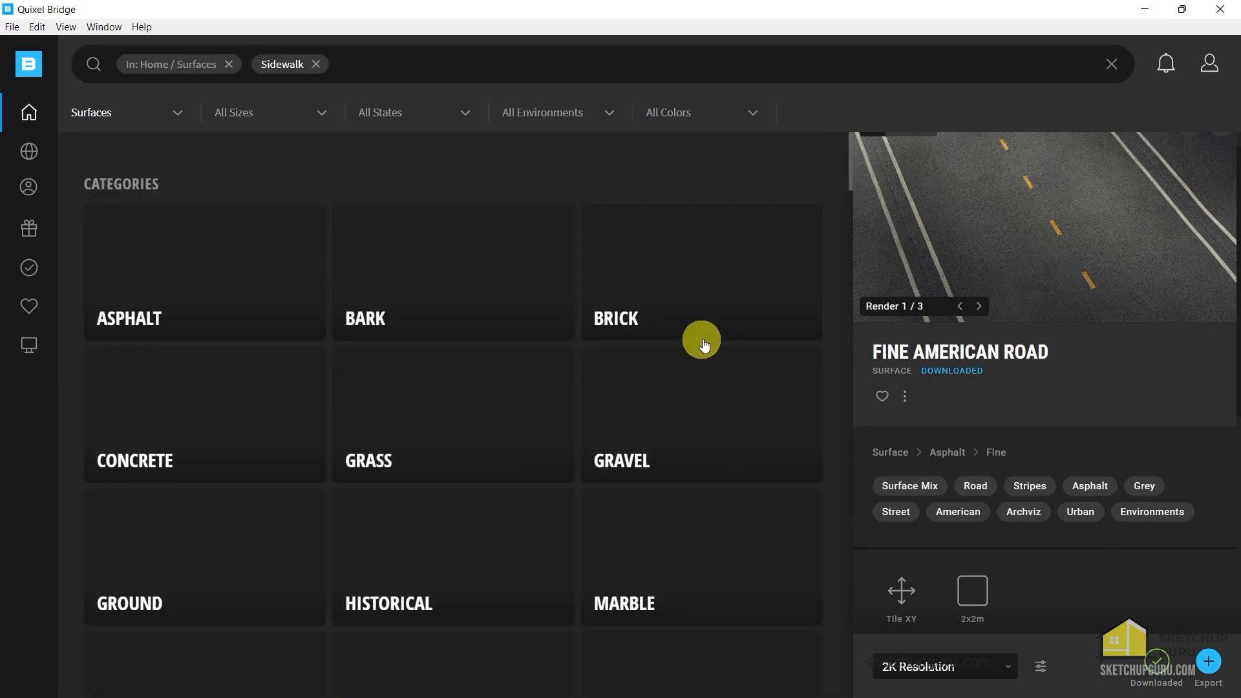
{"action": "scroll", "coordinate": [494, 285], "scroll_direction": "down", "scroll_amount": 9}
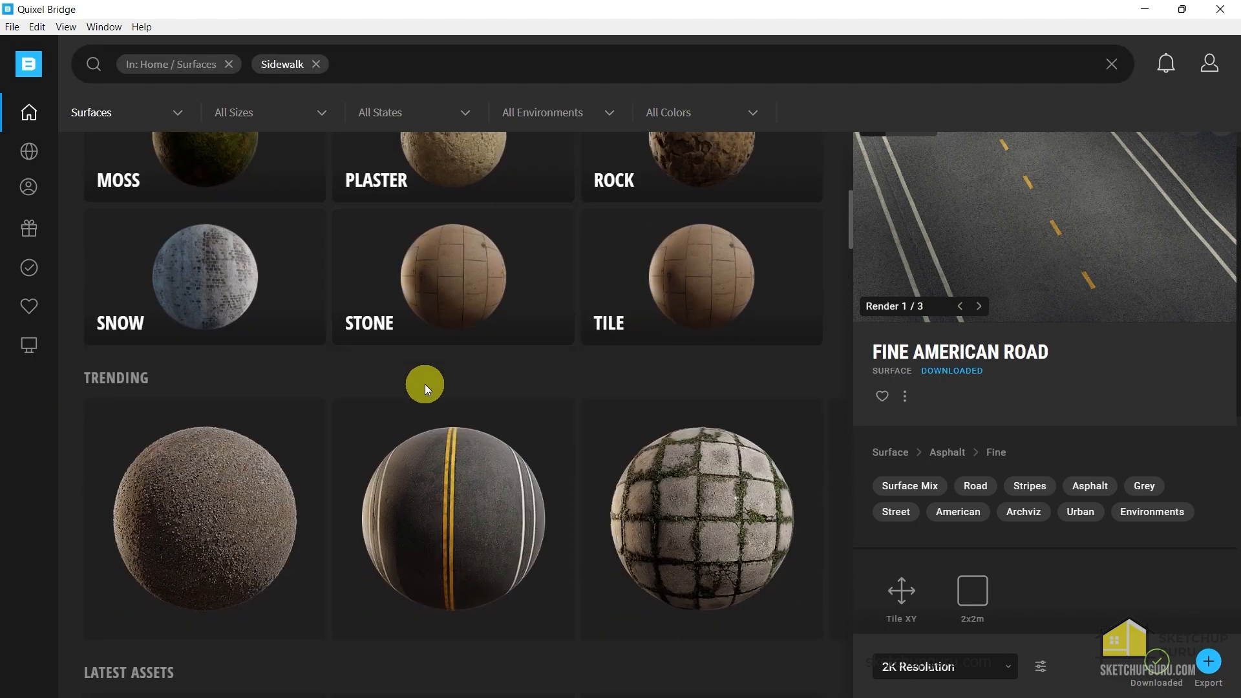
{"action": "left_click", "coordinate": [479, 265]}
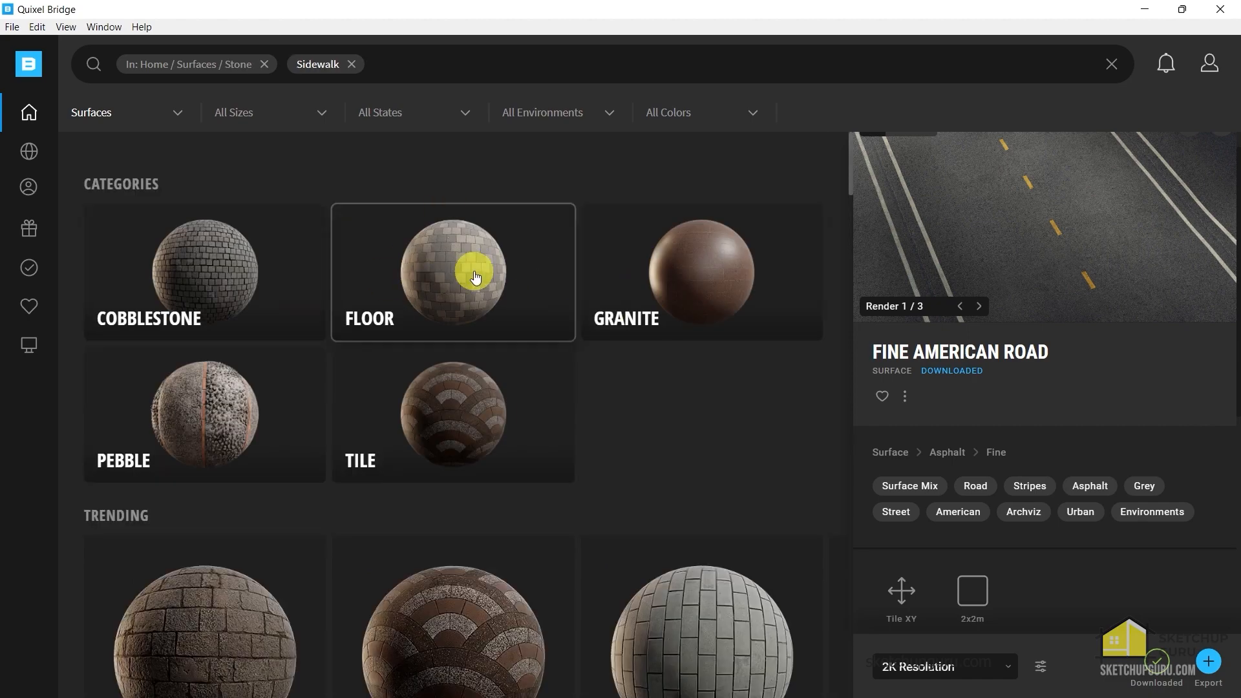
{"action": "left_click", "coordinate": [475, 276]}
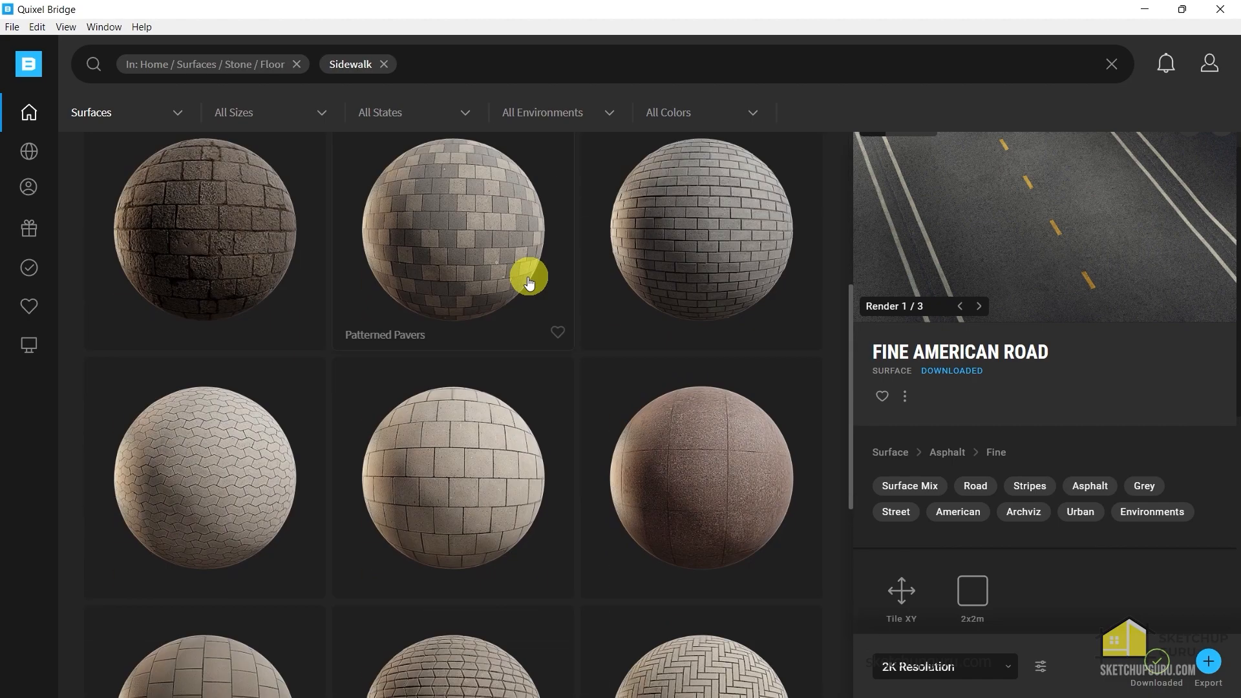
Look through the stone floor sidewalk surfaces for a suitable paving texture
{"action": "scroll", "coordinate": [526, 277], "scroll_direction": "down", "scroll_amount": 5}
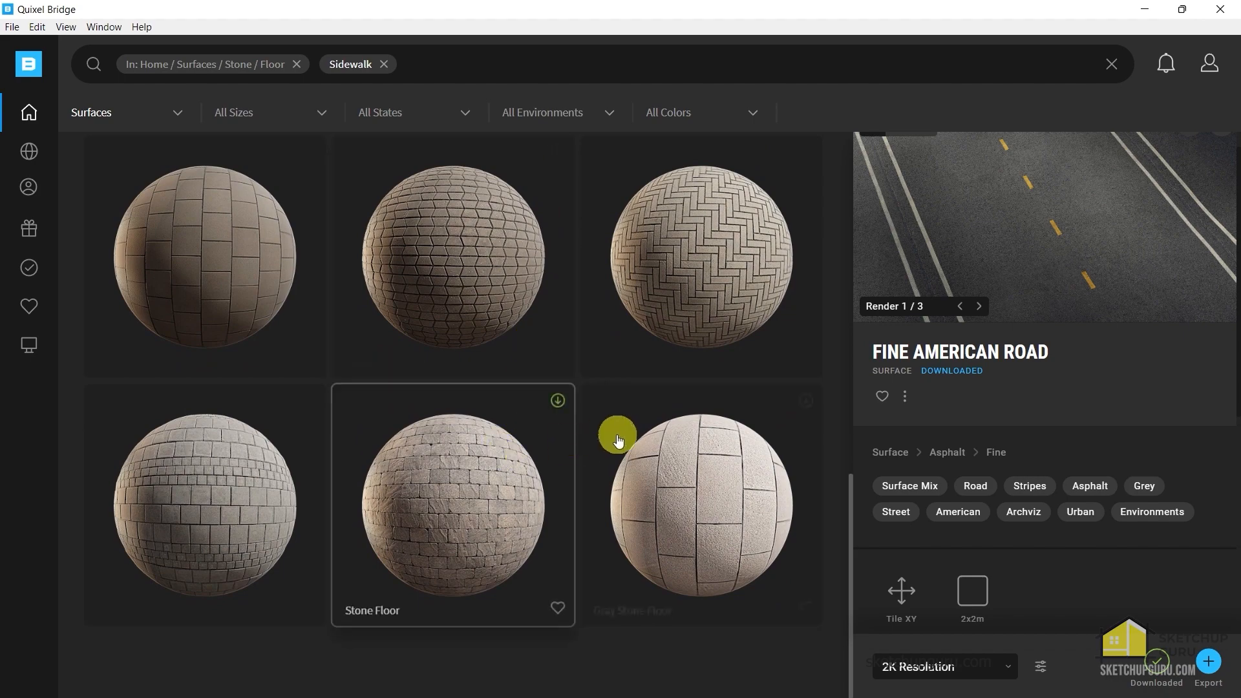
{"action": "scroll", "coordinate": [691, 531], "scroll_direction": "up", "scroll_amount": 3}
{"action": "scroll", "coordinate": [687, 531], "scroll_direction": "up", "scroll_amount": 3}
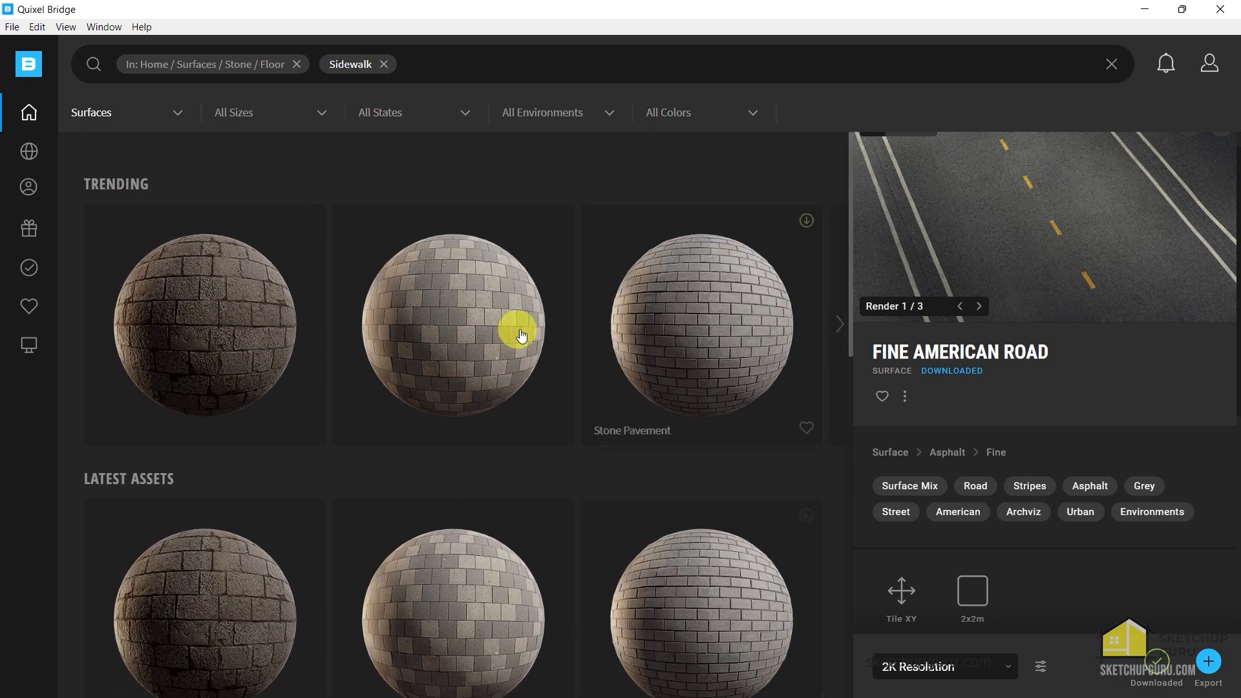
{"action": "key", "text": "alt+Tab"}
{"action": "key", "text": "alt+Tab"}
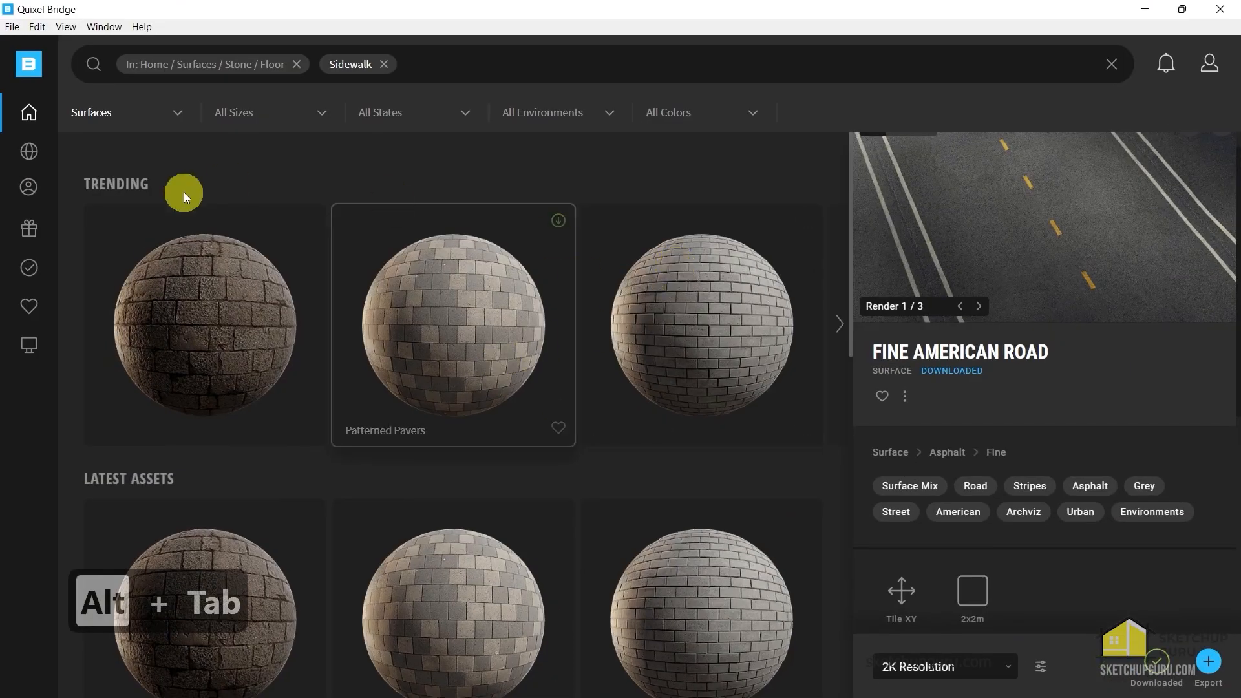
Remove the Sidewalk search term, browse all the stone floor surfaces, and minimize Quixel Bridge
{"action": "left_click", "coordinate": [385, 64]}
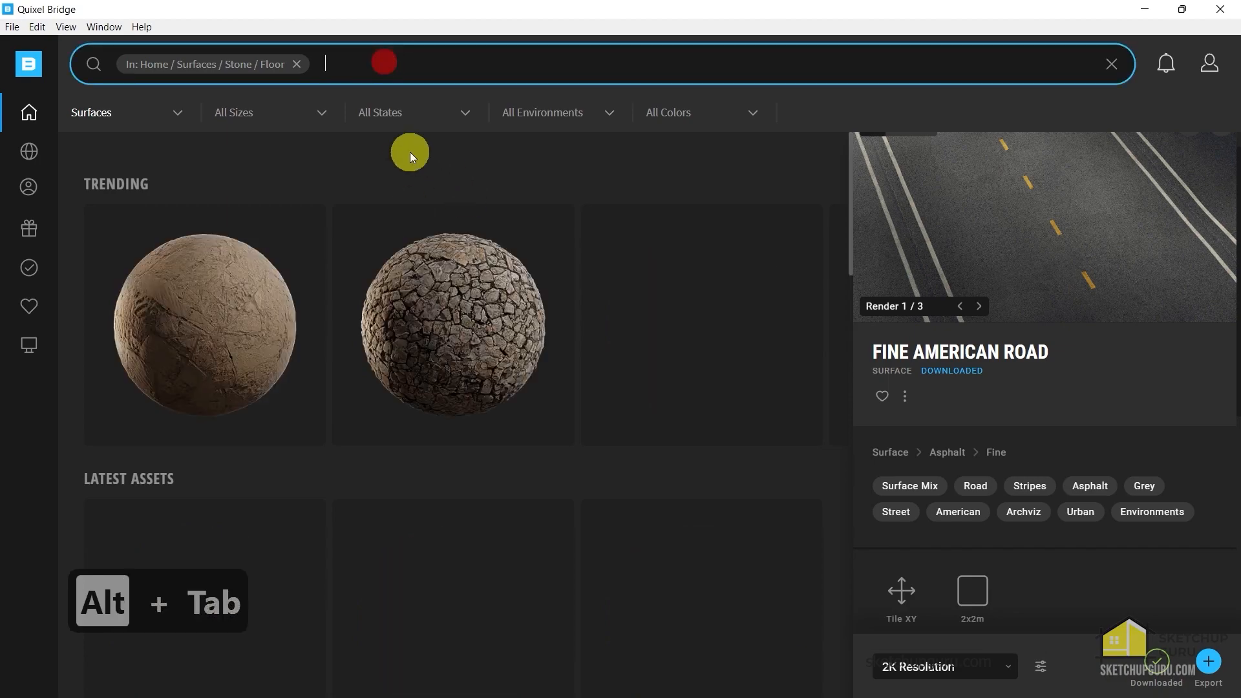
{"action": "scroll", "coordinate": [517, 379], "scroll_direction": "down", "scroll_amount": 8}
{"action": "scroll", "coordinate": [511, 394], "scroll_direction": "down", "scroll_amount": 3}
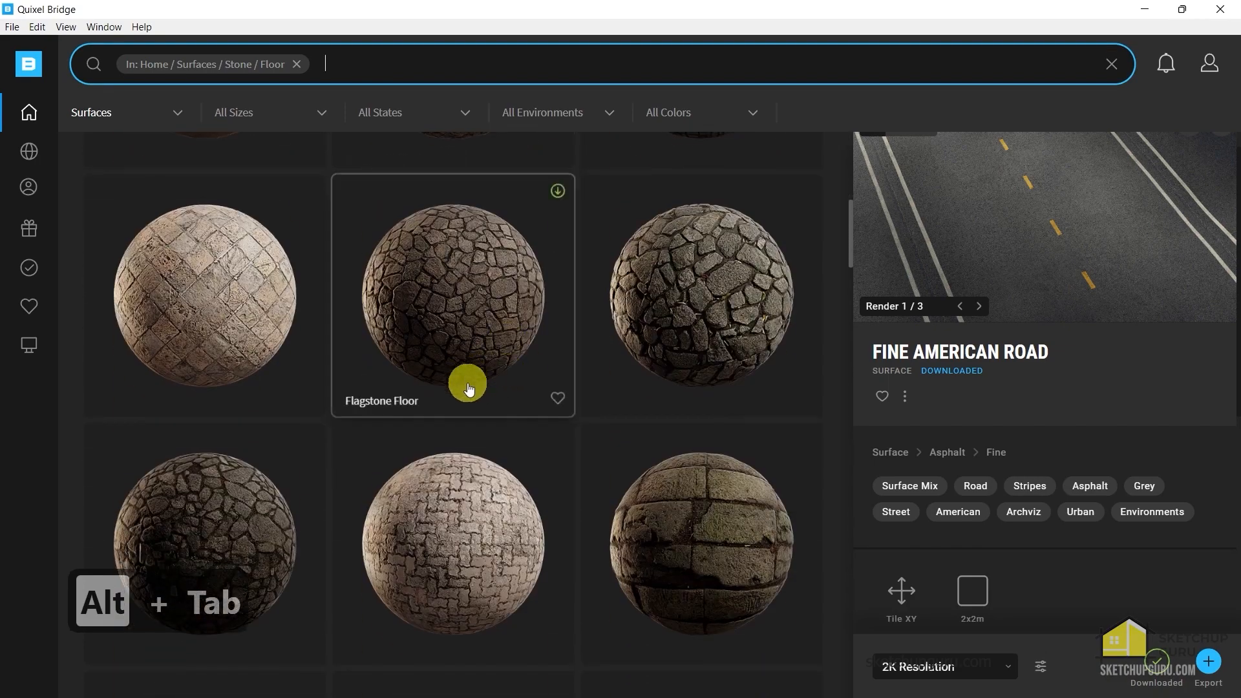
{"action": "scroll", "coordinate": [536, 430], "scroll_direction": "down", "scroll_amount": 3}
{"action": "scroll", "coordinate": [517, 452], "scroll_direction": "up", "scroll_amount": 3}
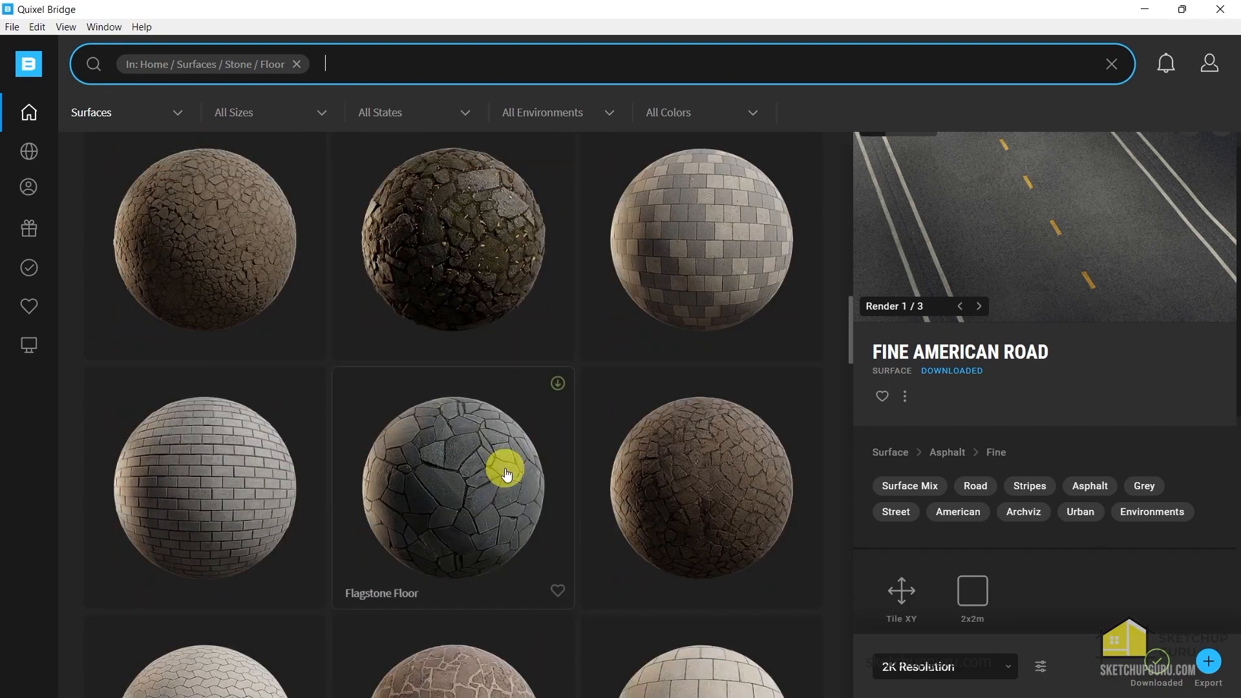
{"action": "left_click", "coordinate": [1145, 9]}
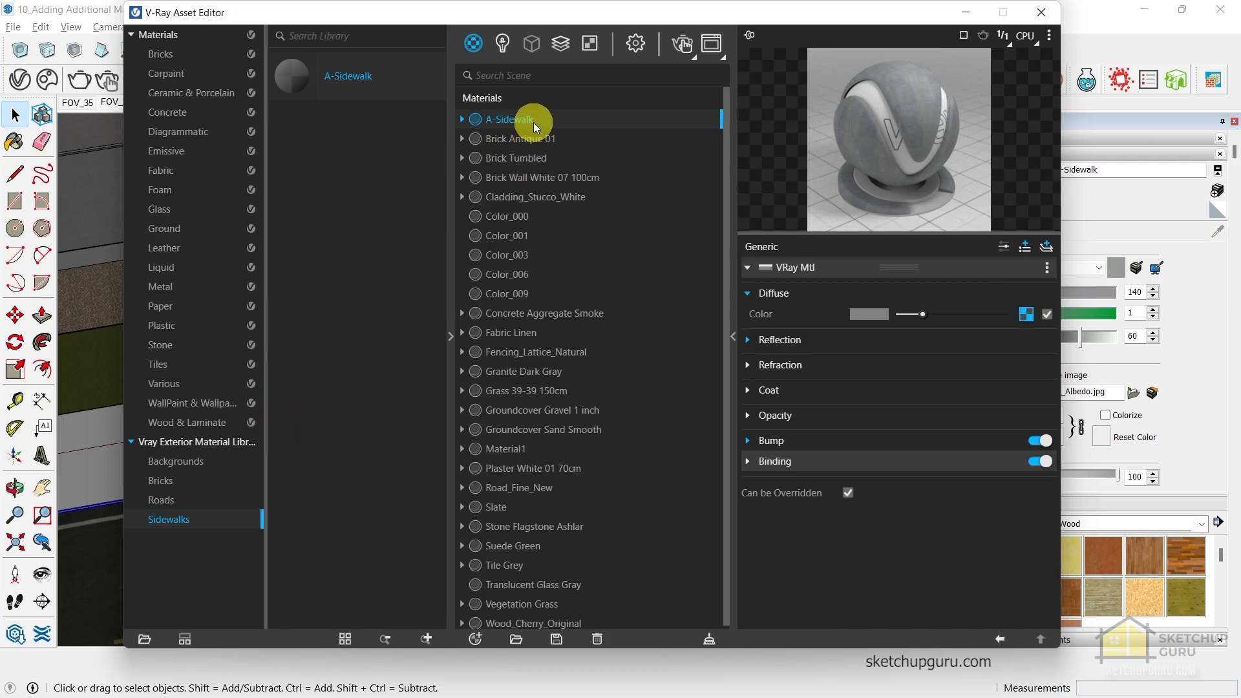
Close the V-Ray Asset Editor and paint the white sidewalk strip beside the road with the A-Sidewalk material
{"action": "left_click", "coordinate": [1037, 16]}
{"action": "scroll", "coordinate": [431, 399], "scroll_direction": "up", "scroll_amount": 5}
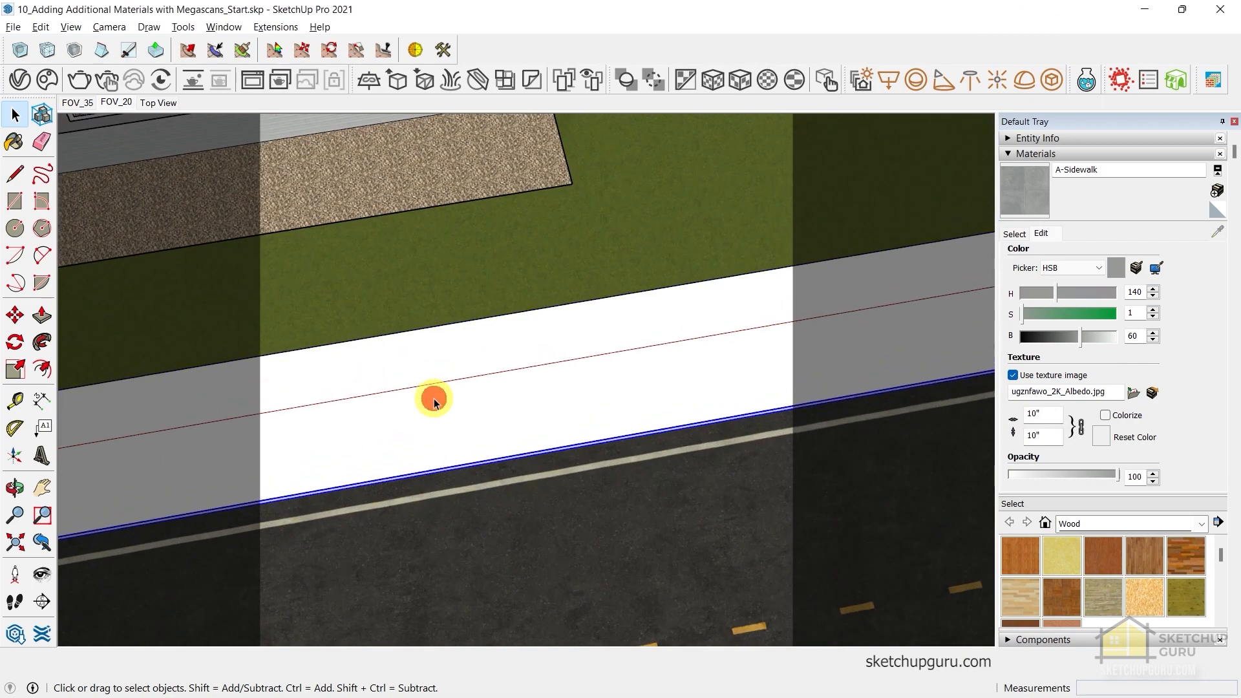
{"action": "key", "text": "b"}
{"action": "left_click", "coordinate": [568, 358]}
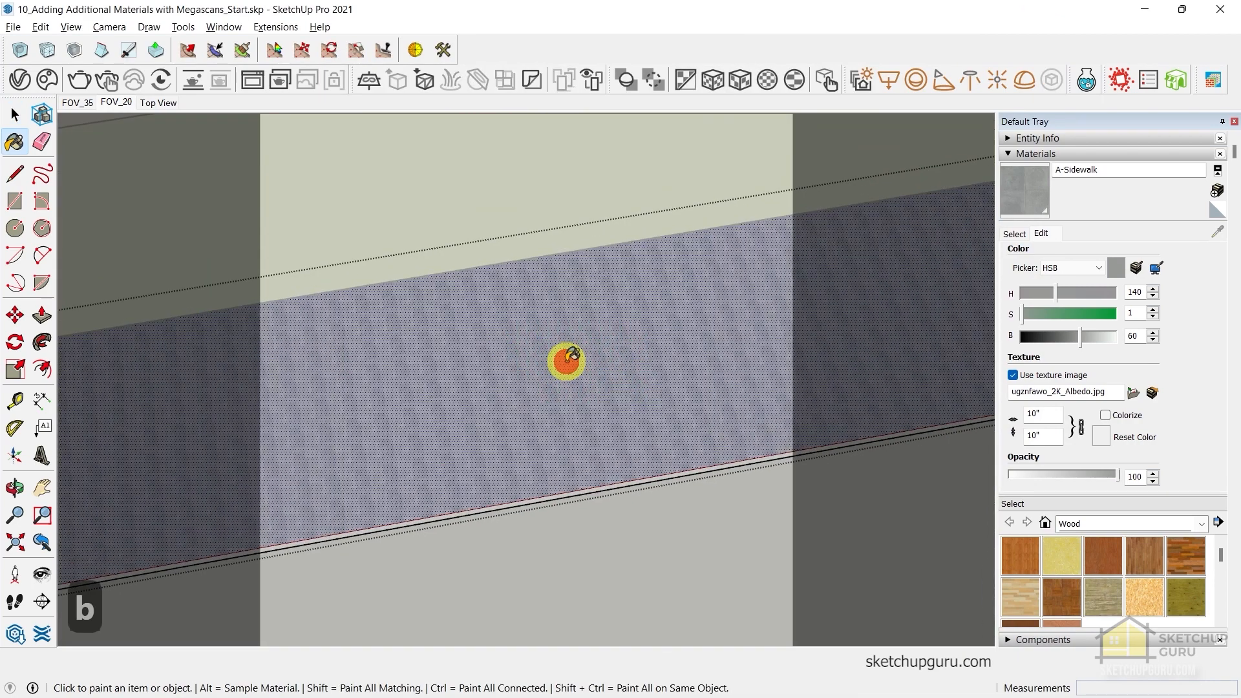
Try a texture size of 4' for the A-Sidewalk material
{"action": "key", "text": "space"}
{"action": "scroll", "coordinate": [549, 349], "scroll_direction": "down", "scroll_amount": 1}
{"action": "scroll", "coordinate": [731, 360], "scroll_direction": "up", "scroll_amount": 3}
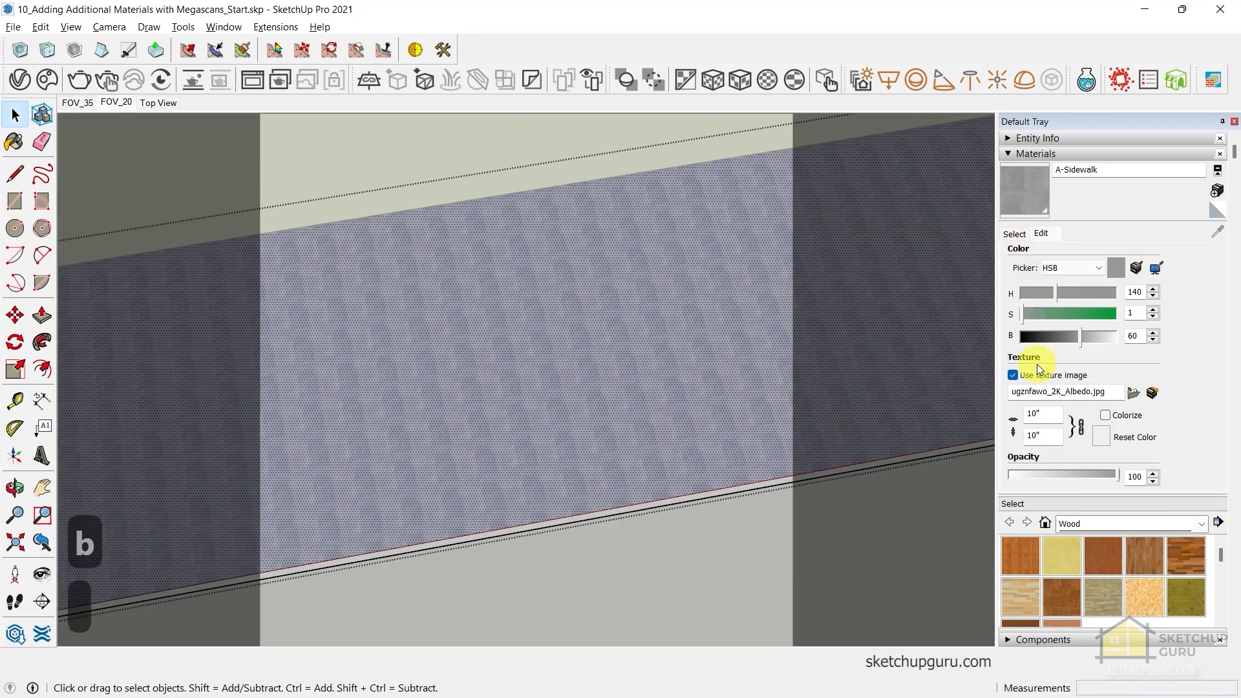
{"action": "double_click", "coordinate": [1045, 414]}
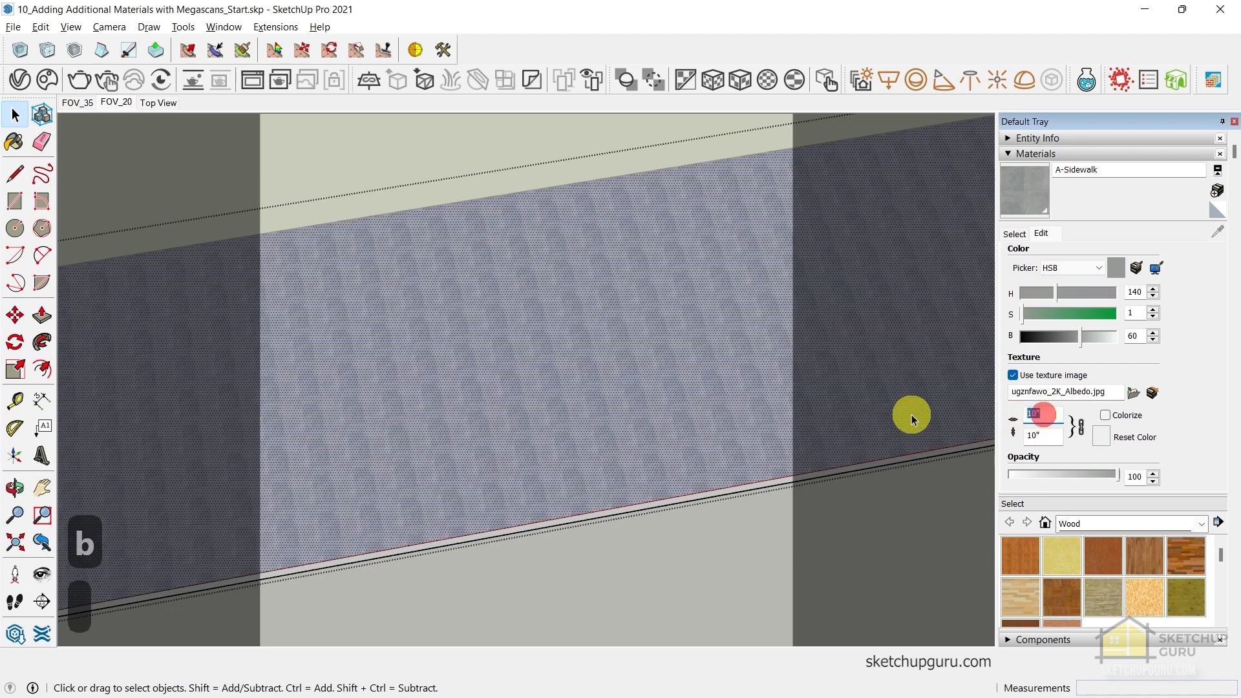
{"action": "type", "text": "4'"}
{"action": "key", "text": "Tab"}
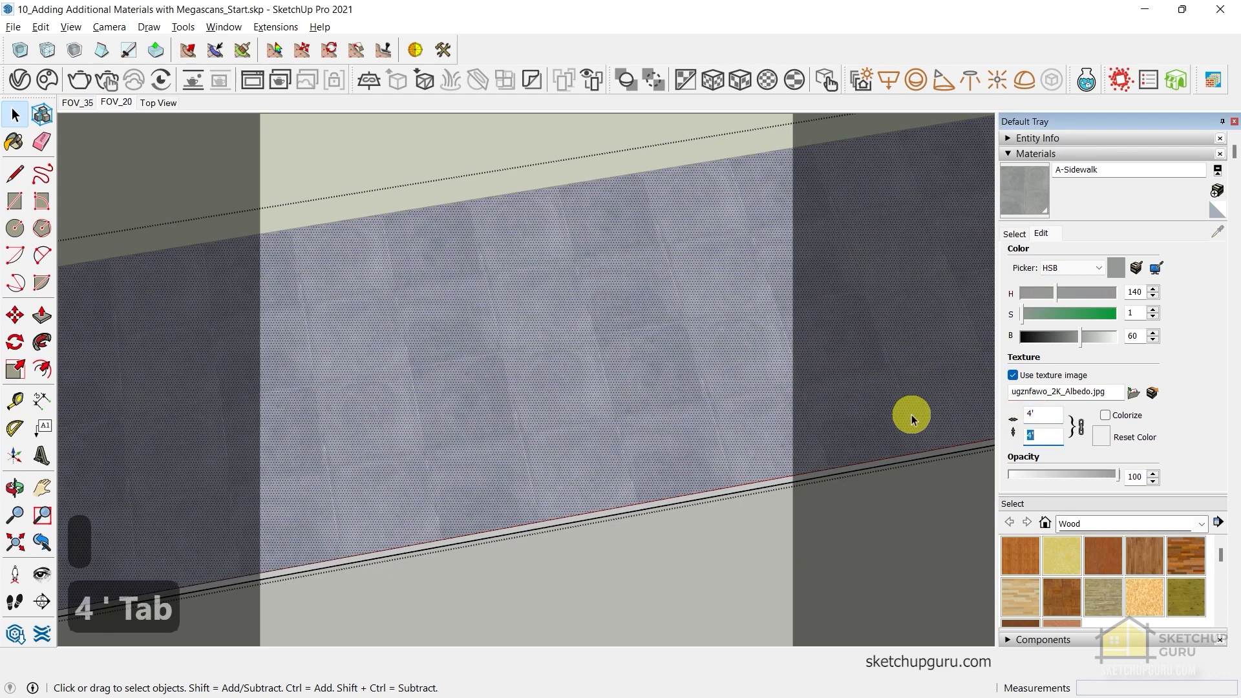
Set the A-Sidewalk texture size to 8' and leave the sidewalk group
{"action": "double_click", "coordinate": [1041, 413]}
{"action": "type", "text": "8'"}
{"action": "key", "text": "Tab"}
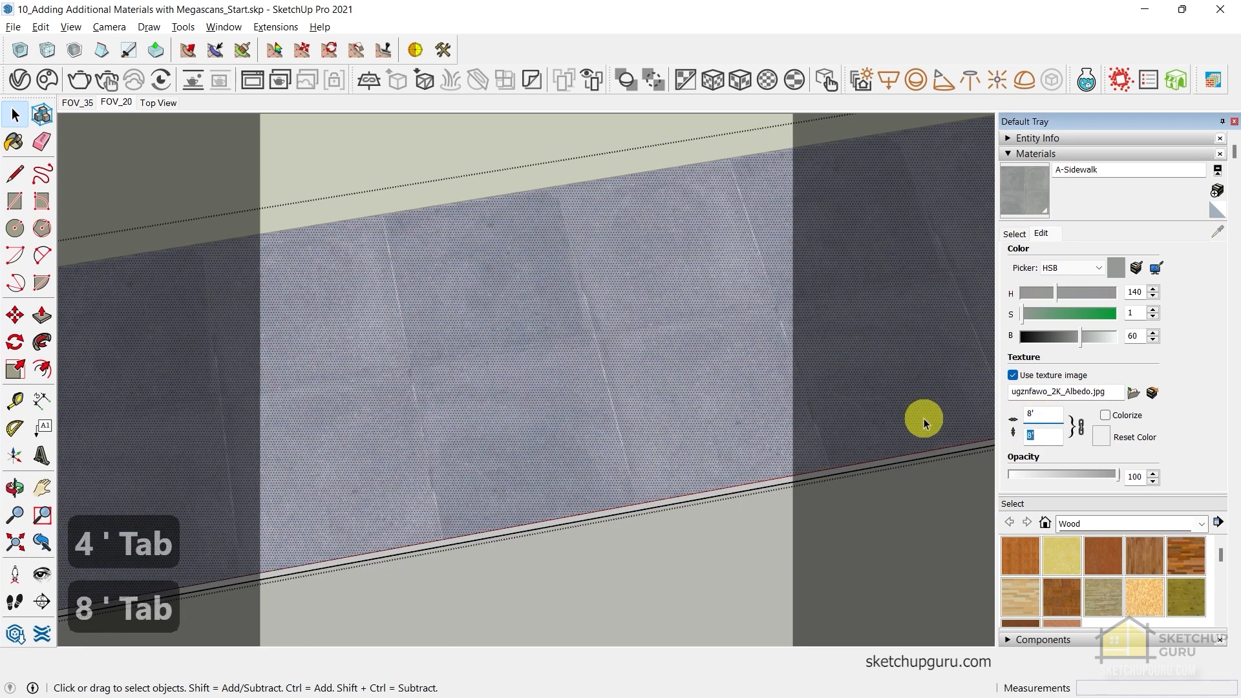
{"action": "middle_click_drag", "start_coordinate": [665, 401], "coordinate": [480, 316]}
{"action": "scroll", "coordinate": [480, 317], "scroll_direction": "down", "scroll_amount": 2}
{"action": "key", "text": "Escape"}
{"action": "key", "text": "Escape"}
{"action": "scroll", "coordinate": [556, 391], "scroll_direction": "up", "scroll_amount": 2}
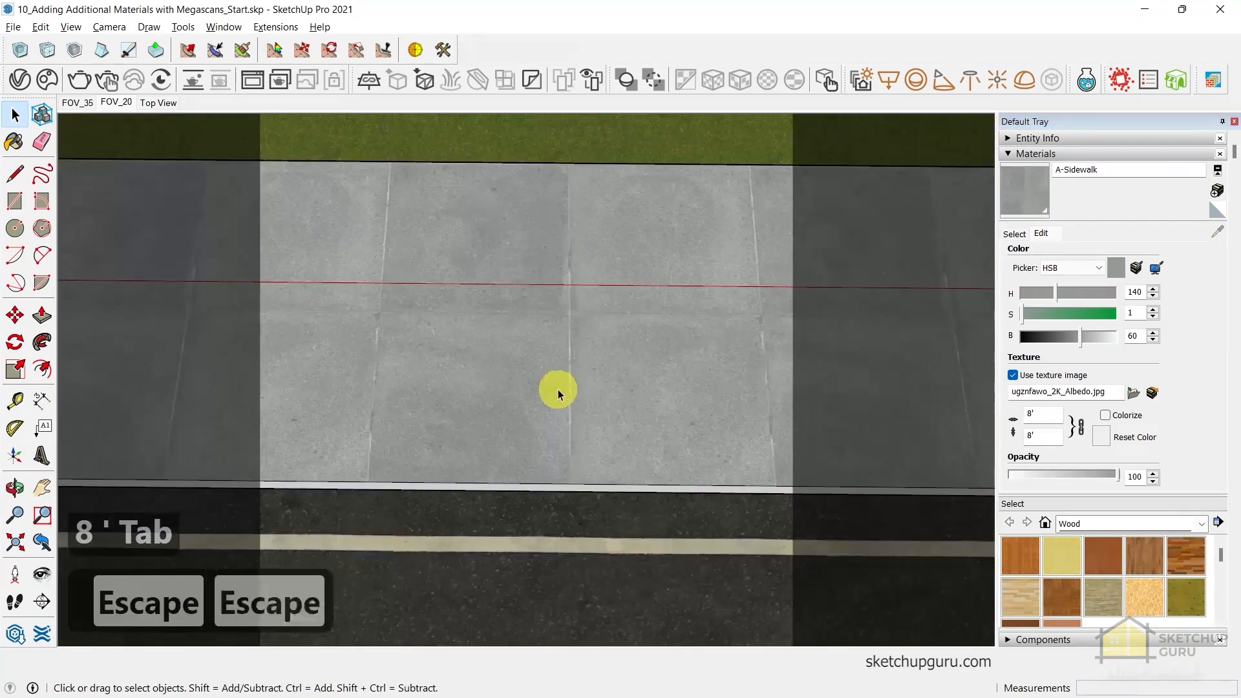
Examine the scale of the paving slabs along the sidewalk between the lawn and the road
{"action": "scroll", "coordinate": [557, 388], "scroll_direction": "down", "scroll_amount": 3}
{"action": "mouse_move", "coordinate": [502, 421]}
{"action": "middle_mouse_down"}
{"action": "mouse_move", "coordinate": [887, 252]}
{"action": "mouse_move", "coordinate": [917, 258]}
{"action": "mouse_move", "coordinate": [506, 421]}
{"action": "middle_mouse_up"}
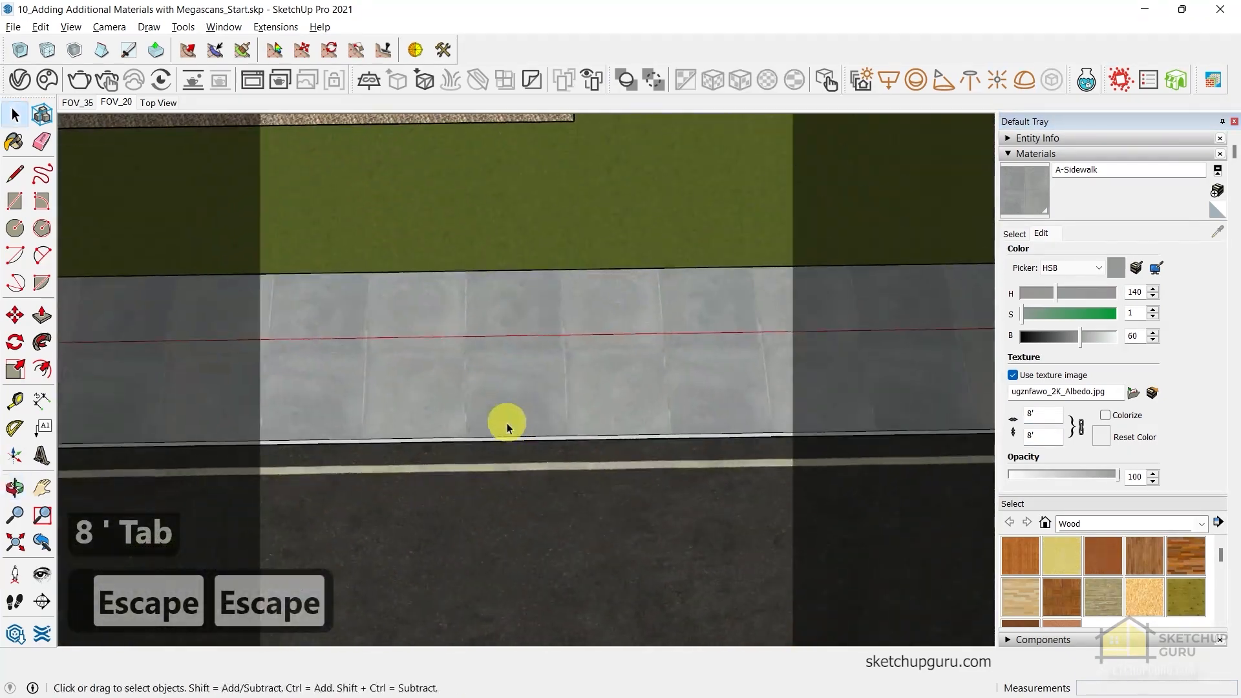
{"action": "scroll", "coordinate": [514, 419], "scroll_direction": "down", "scroll_amount": 1}
{"action": "key", "text": "Escape"}
{"action": "key", "text": "Escape"}
{"action": "scroll", "coordinate": [493, 388], "scroll_direction": "down", "scroll_amount": 2}
{"action": "scroll", "coordinate": [702, 360], "scroll_direction": "up", "scroll_amount": 1}
{"action": "scroll", "coordinate": [665, 338], "scroll_direction": "up", "scroll_amount": 2}
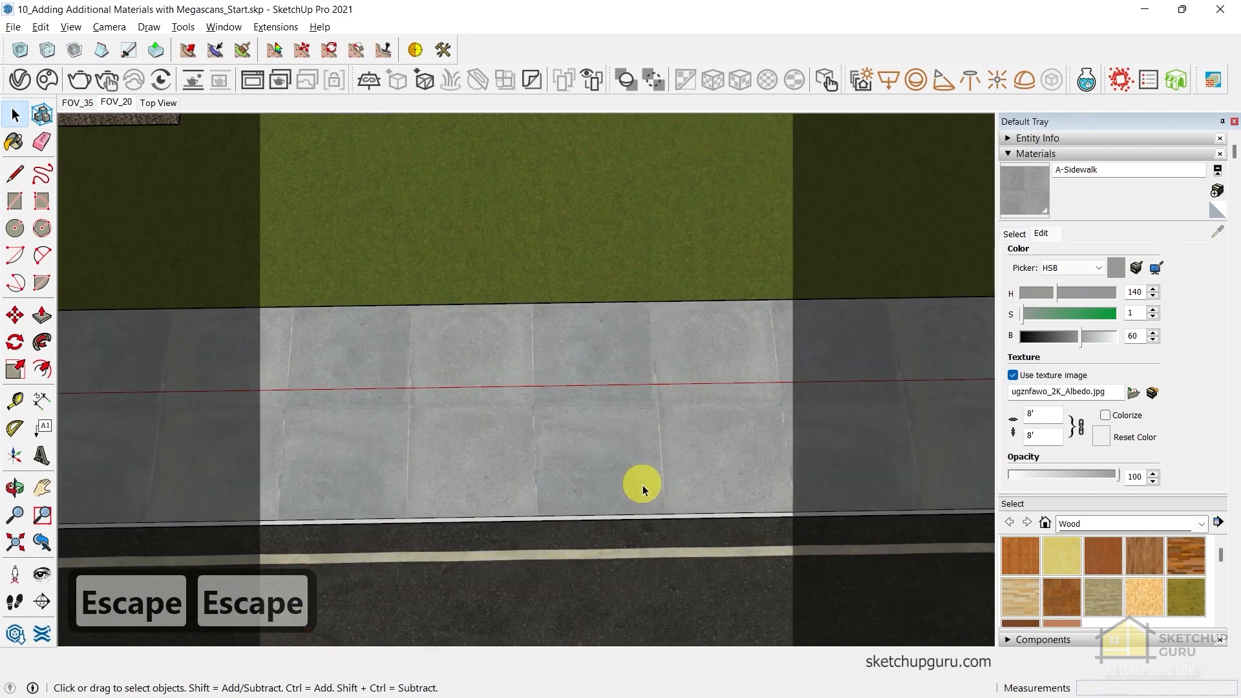
Switch to the FOV_20 scene and start the V-Ray interactive render
{"action": "scroll", "coordinate": [643, 488], "scroll_direction": "down", "scroll_amount": 4}
{"action": "left_click", "coordinate": [121, 104]}
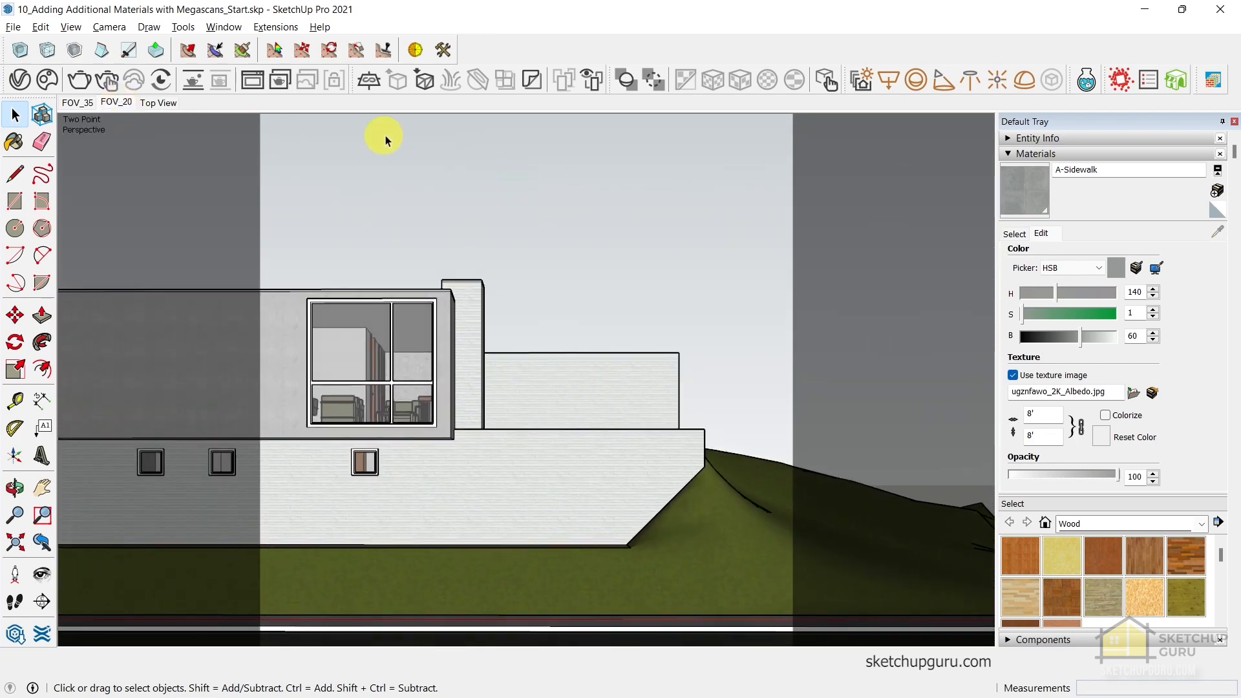
{"action": "left_click", "coordinate": [108, 79]}
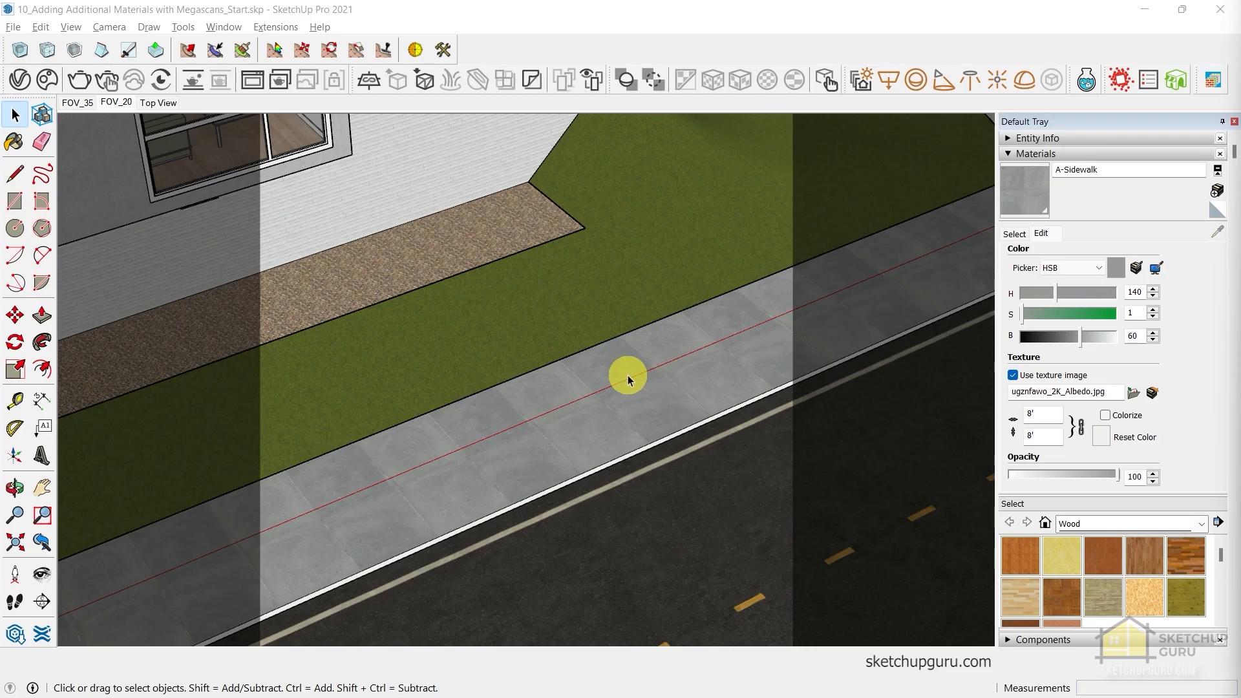
Examine the textured sidewalk and its plain white edge along the road up close and from farther away
{"action": "scroll", "coordinate": [614, 385], "scroll_direction": "down", "scroll_amount": 2}
{"action": "scroll", "coordinate": [677, 485], "scroll_direction": "up", "scroll_amount": 3}
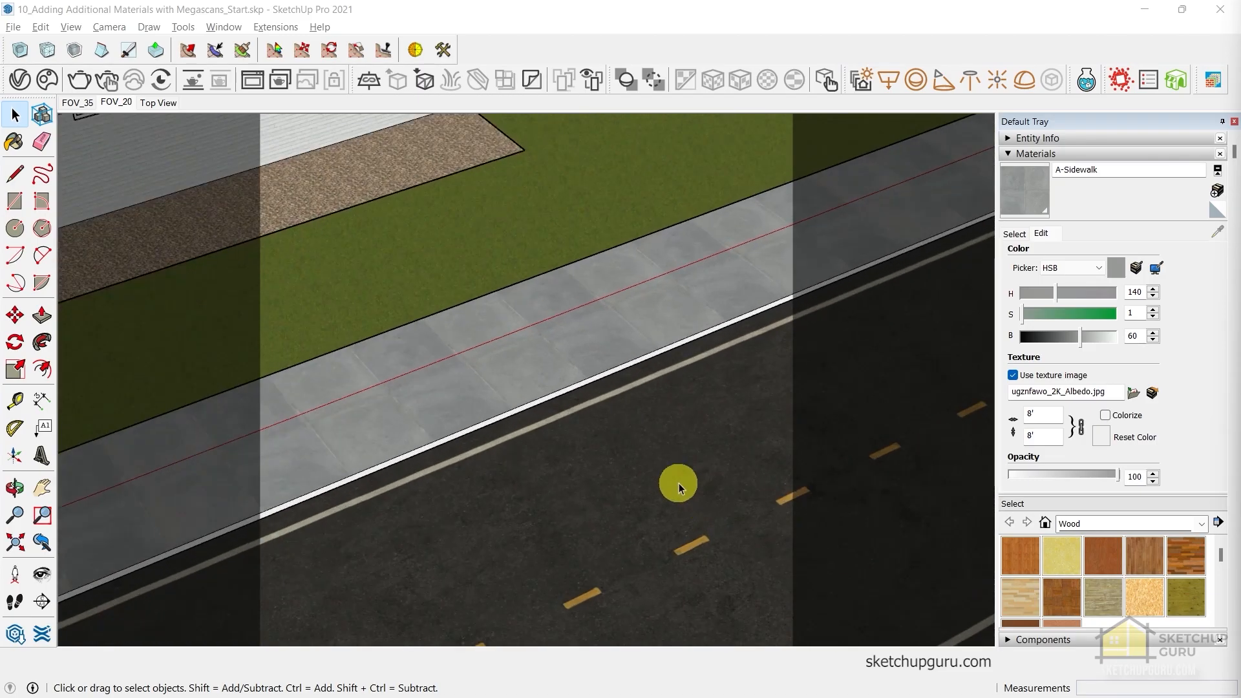
{"action": "scroll", "coordinate": [606, 401], "scroll_direction": "up", "scroll_amount": 2}
{"action": "middle_click_drag", "start_coordinate": [600, 376], "coordinate": [603, 425]}
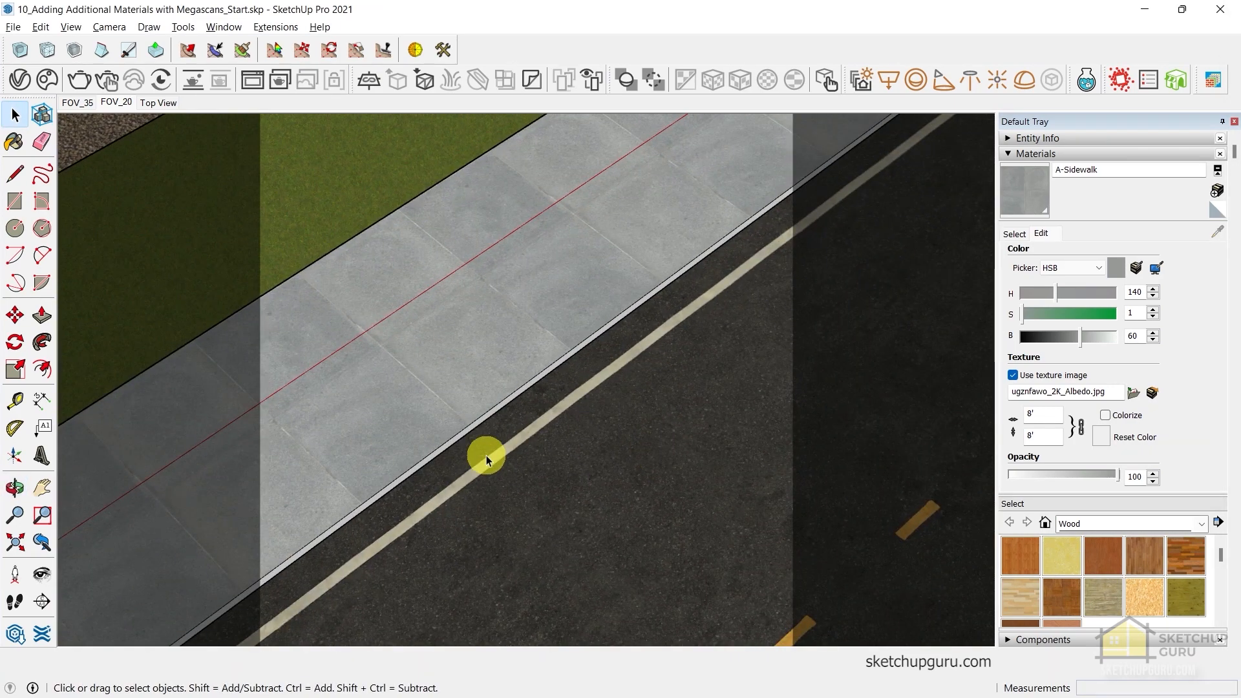
{"action": "scroll", "coordinate": [502, 446], "scroll_direction": "down", "scroll_amount": 1}
{"action": "scroll", "coordinate": [507, 427], "scroll_direction": "up", "scroll_amount": 2}
{"action": "scroll", "coordinate": [509, 423], "scroll_direction": "down", "scroll_amount": 5}
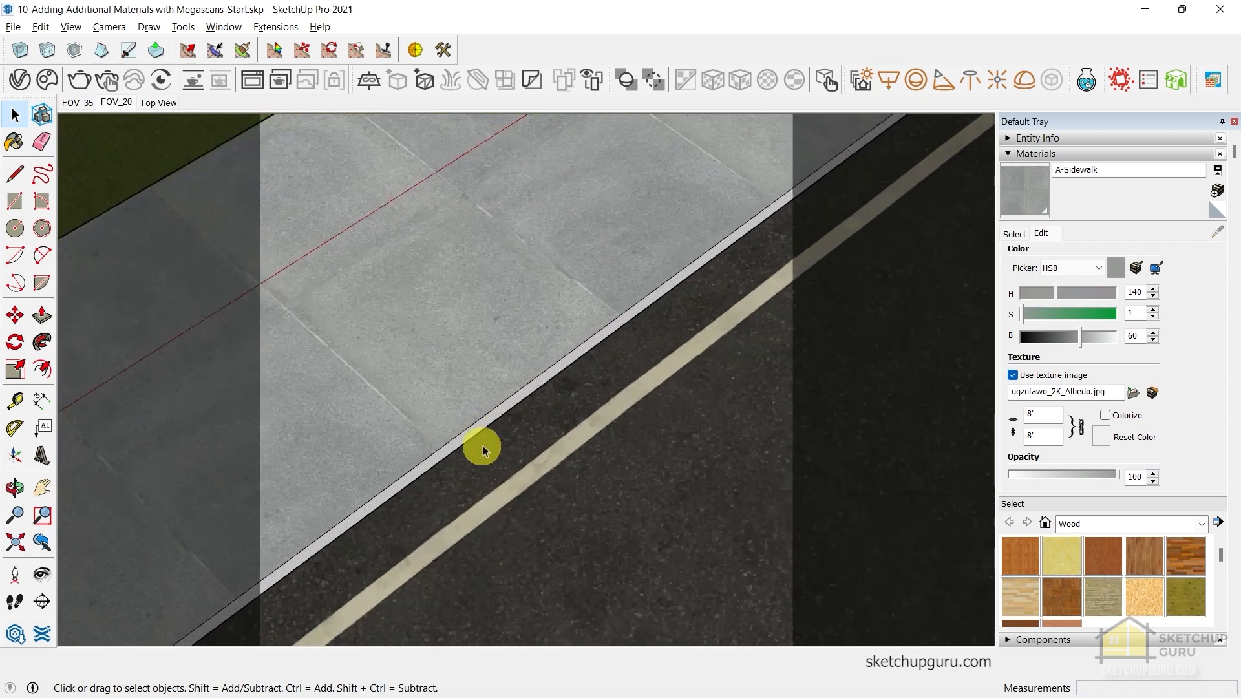
{"action": "middle_click_drag", "start_coordinate": [776, 400], "coordinate": [626, 371]}
{"action": "scroll", "coordinate": [649, 374], "scroll_direction": "down", "scroll_amount": 2}
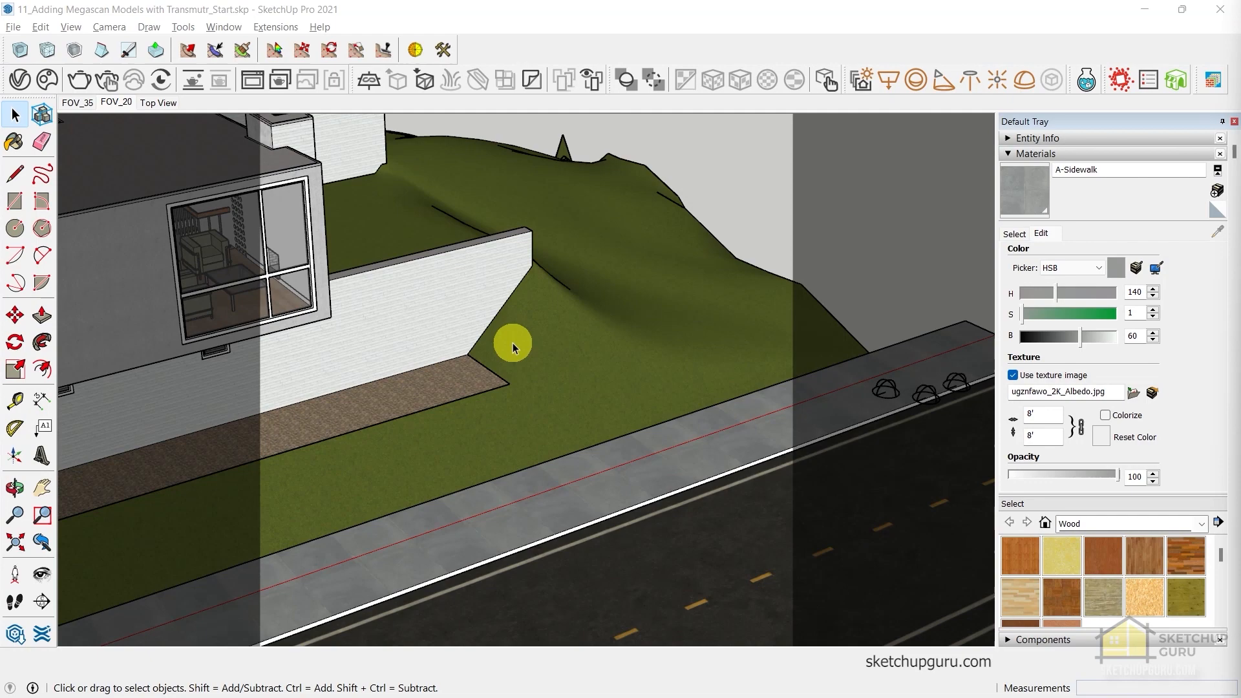
Open Transmutr, copy the Megascans Bridge Socket Port value from its options, and close the options
{"action": "scroll", "coordinate": [596, 476], "scroll_direction": "up", "scroll_amount": 2}
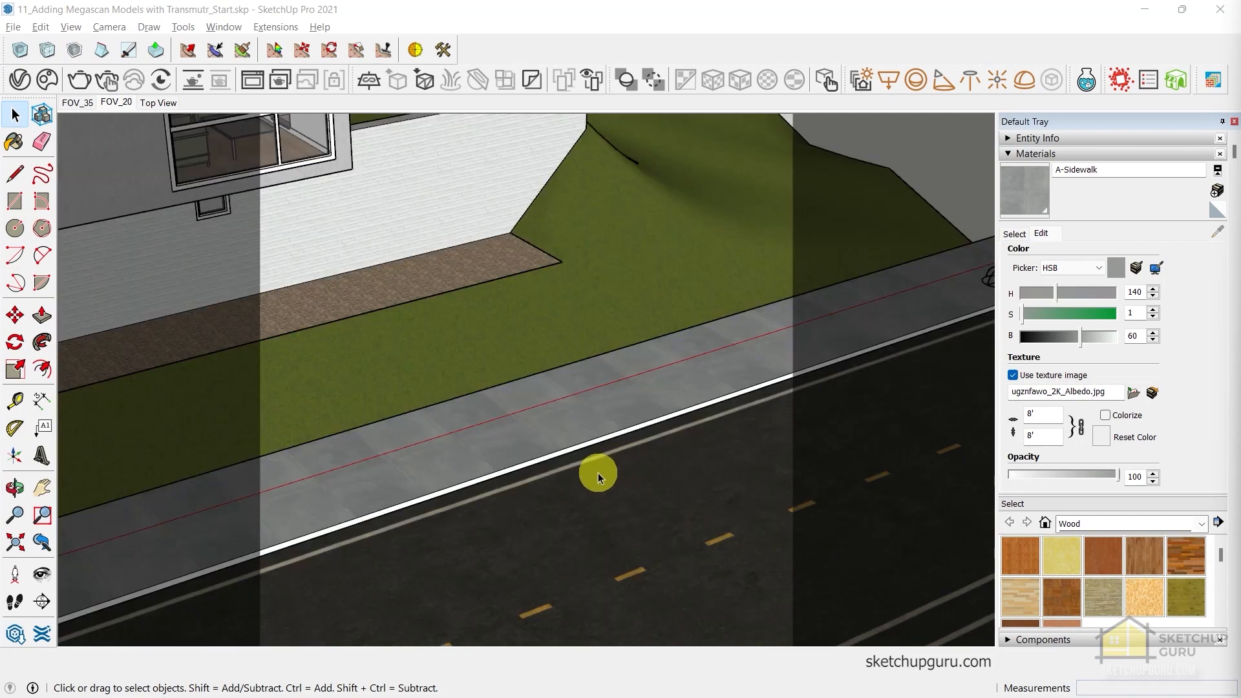
{"action": "scroll", "coordinate": [614, 450], "scroll_direction": "down", "scroll_amount": 2}
{"action": "middle_click_drag", "start_coordinate": [608, 446], "coordinate": [599, 452]}
{"action": "scroll", "coordinate": [488, 322], "scroll_direction": "down", "scroll_amount": 2}
{"action": "scroll", "coordinate": [571, 471], "scroll_direction": "up", "scroll_amount": 3}
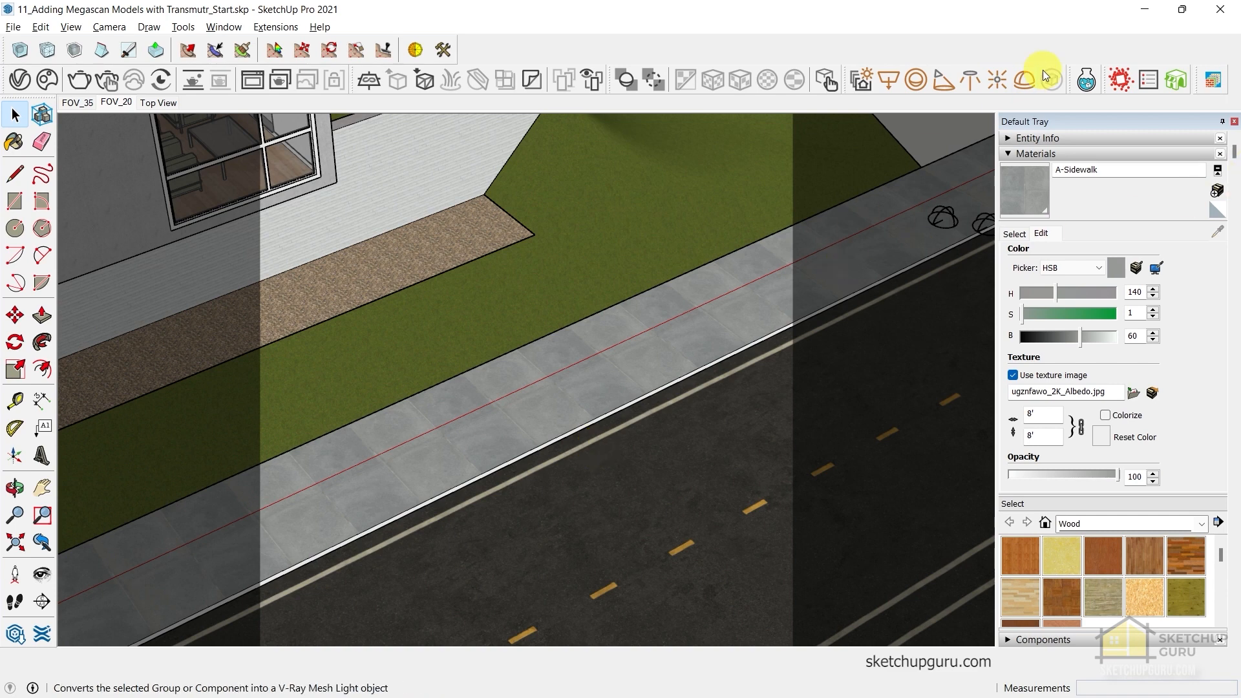
{"action": "left_click", "coordinate": [1089, 80]}
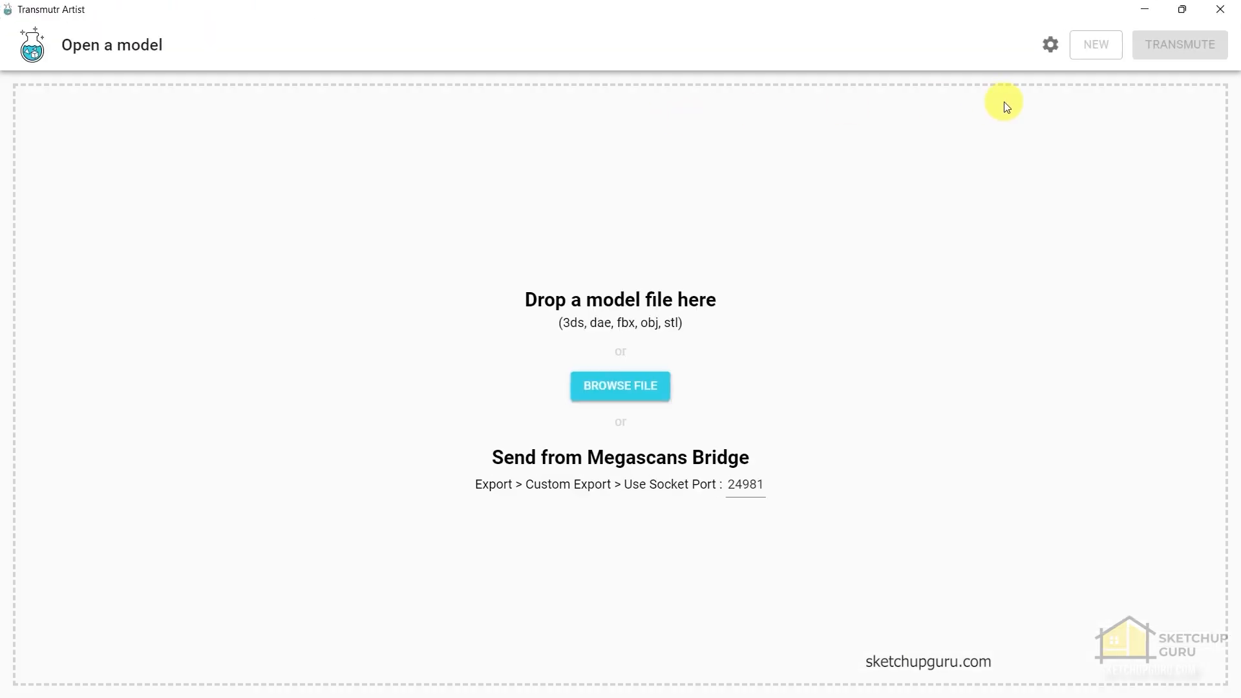
{"action": "left_click", "coordinate": [1049, 47]}
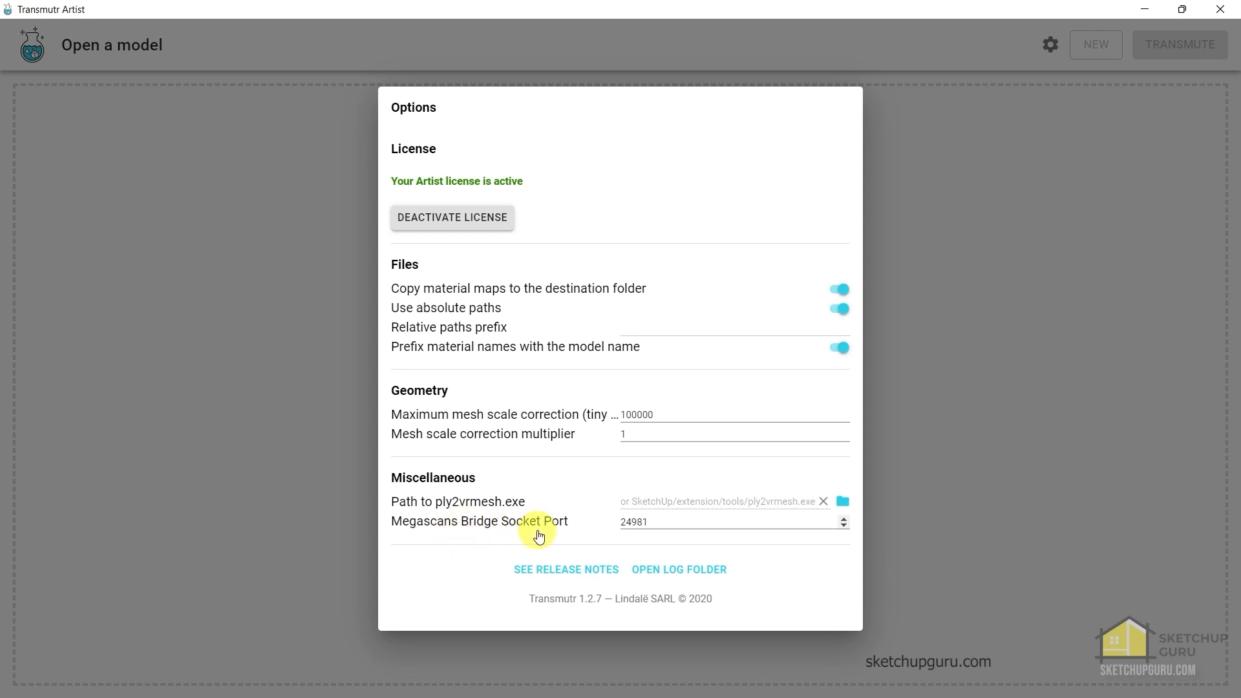
{"action": "double_click", "coordinate": [630, 522]}
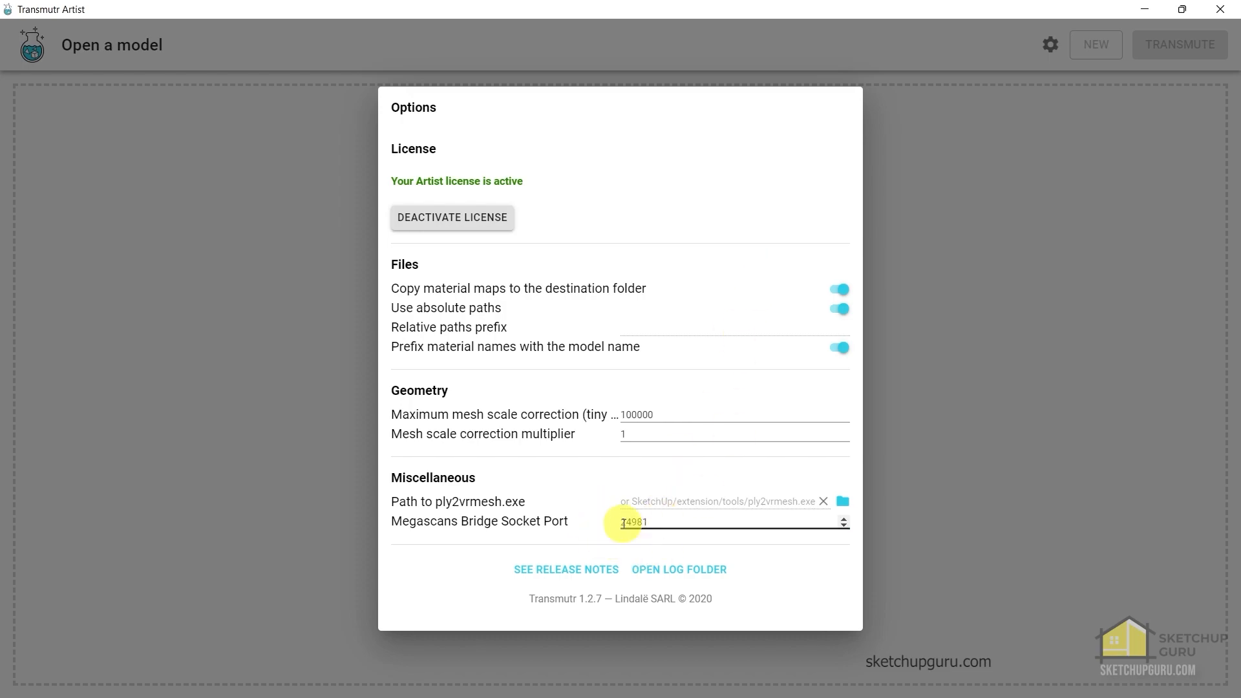
{"action": "key", "text": "ctrl+c"}
{"action": "left_click", "coordinate": [1003, 239]}
Switch to Quixel Bridge and look through the locally downloaded Megascans assets
{"action": "key", "text": "super"}
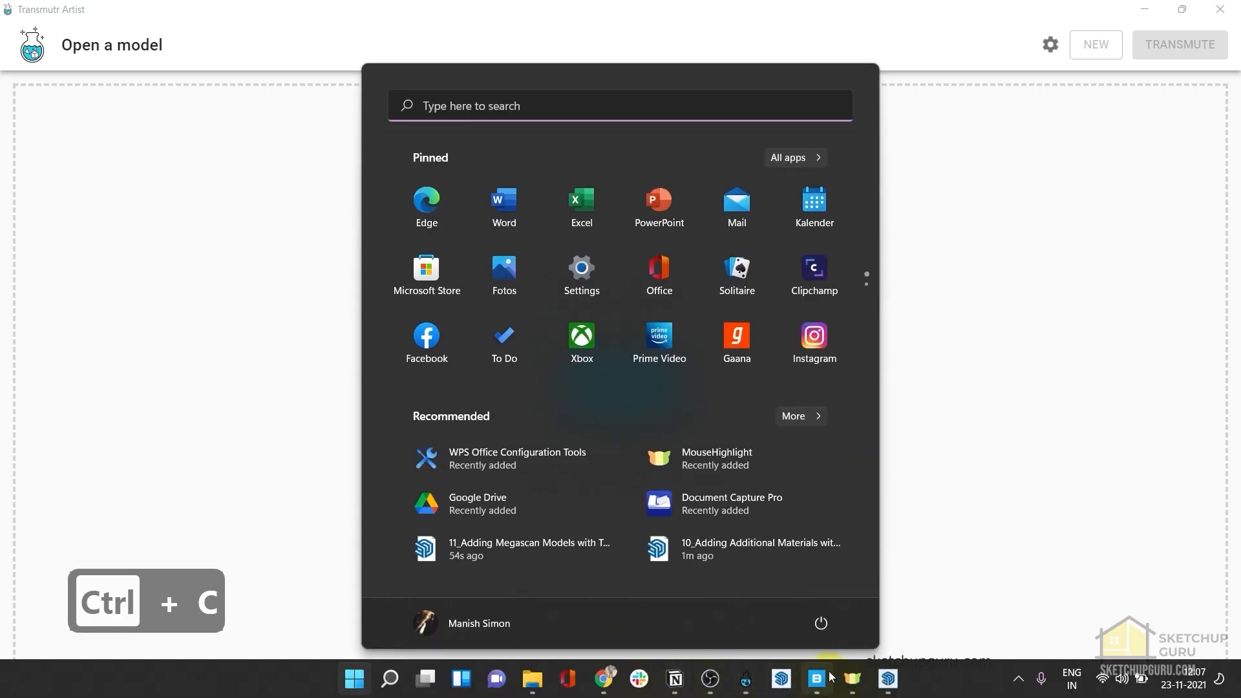
{"action": "left_click", "coordinate": [824, 676]}
{"action": "mouse_move", "coordinate": [21, 164]}
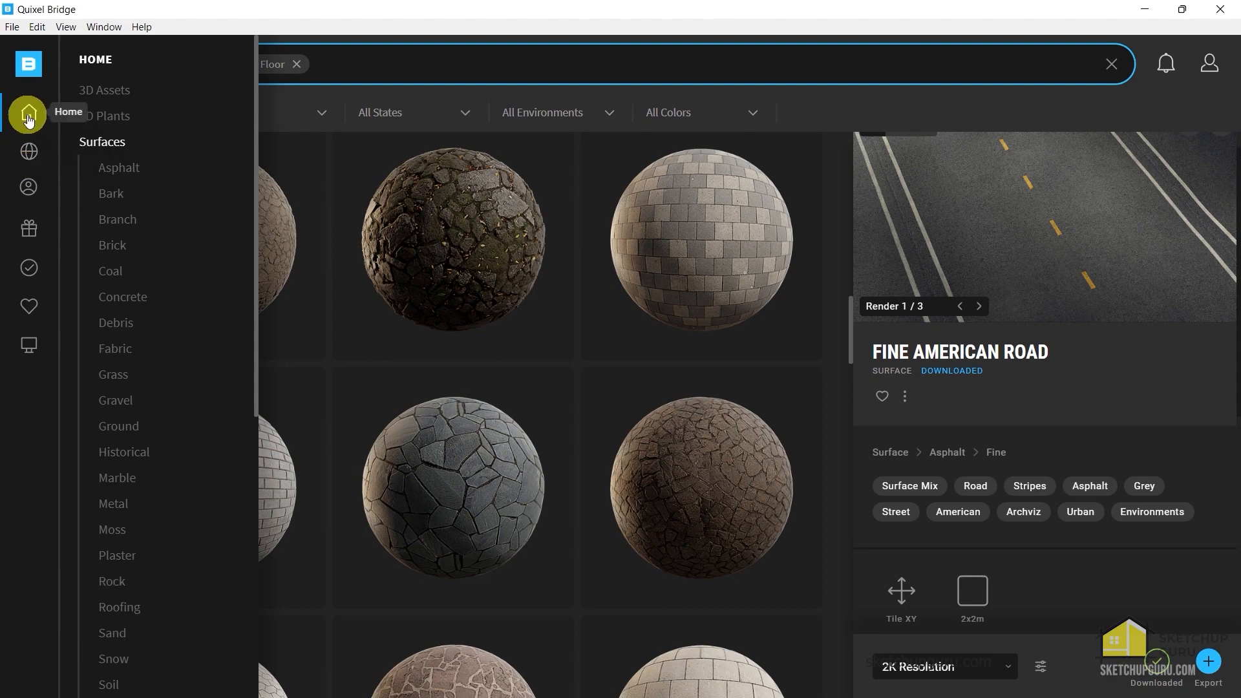
{"action": "left_click", "coordinate": [29, 345]}
{"action": "scroll", "coordinate": [580, 381], "scroll_direction": "down", "scroll_amount": 5}
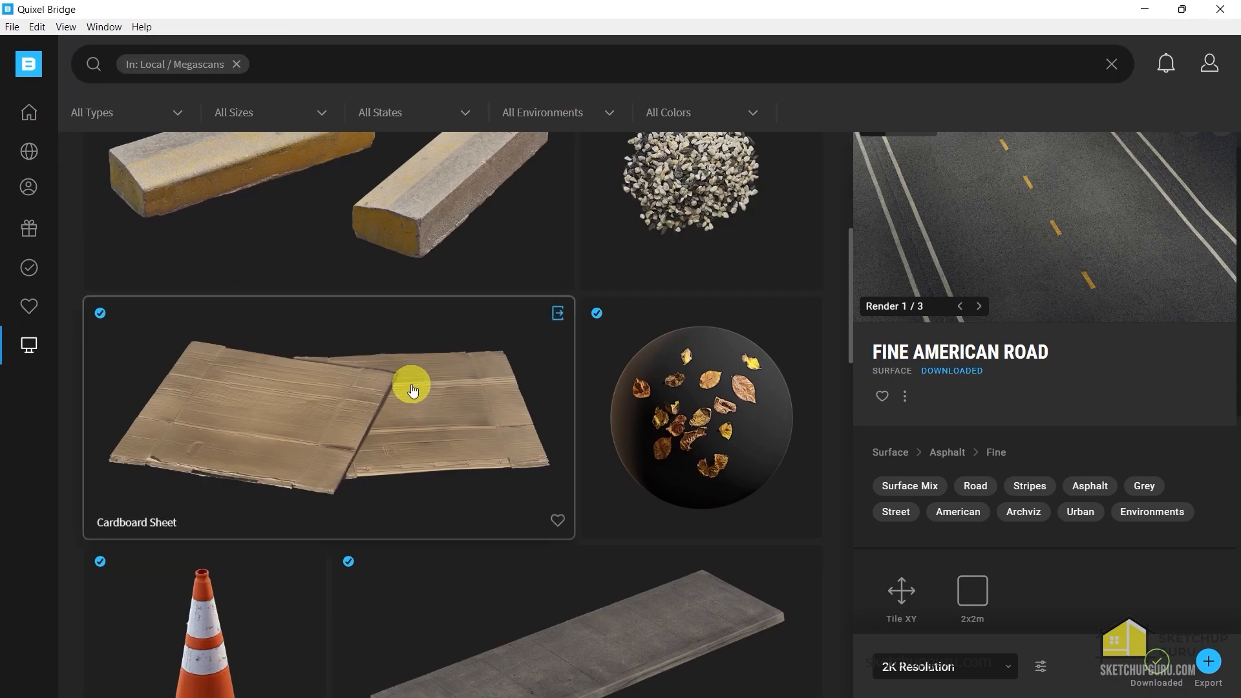
{"action": "scroll", "coordinate": [407, 385], "scroll_direction": "up", "scroll_amount": 3}
Remove the Local / Megascans filter and search the whole asset library for Curbs
{"action": "left_click", "coordinate": [307, 59]}
{"action": "left_click", "coordinate": [236, 64]}
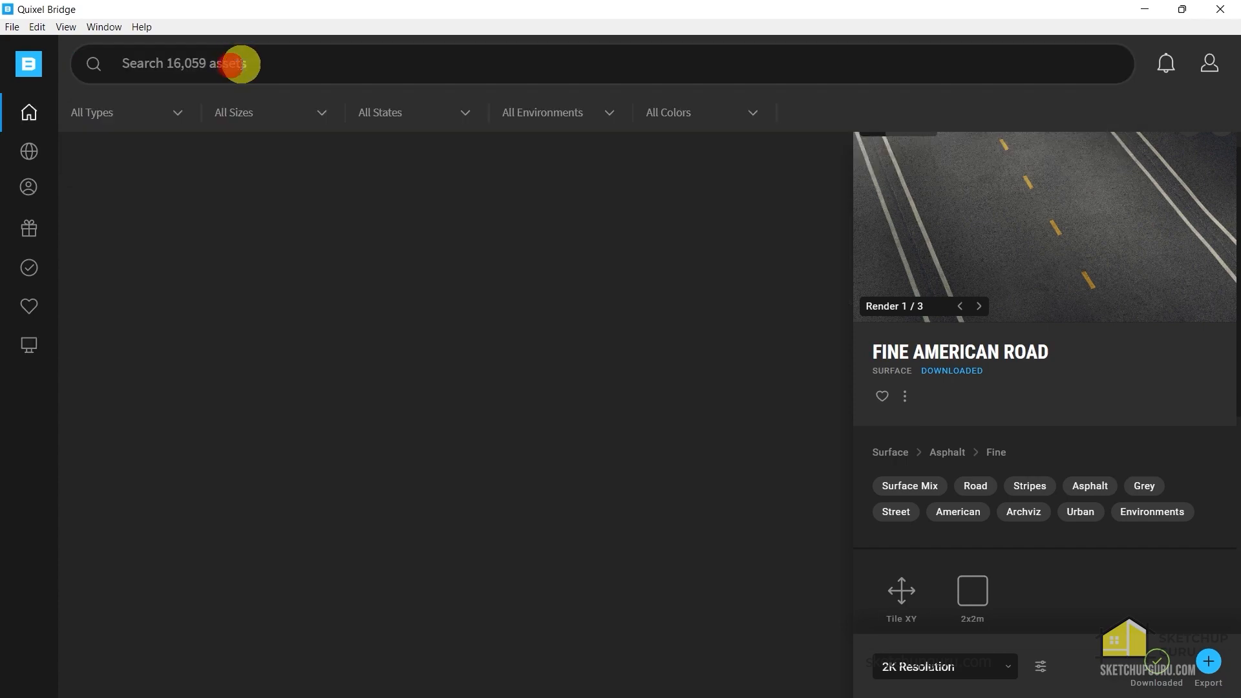
{"action": "left_click", "coordinate": [240, 64]}
{"action": "type", "text": "curb"}
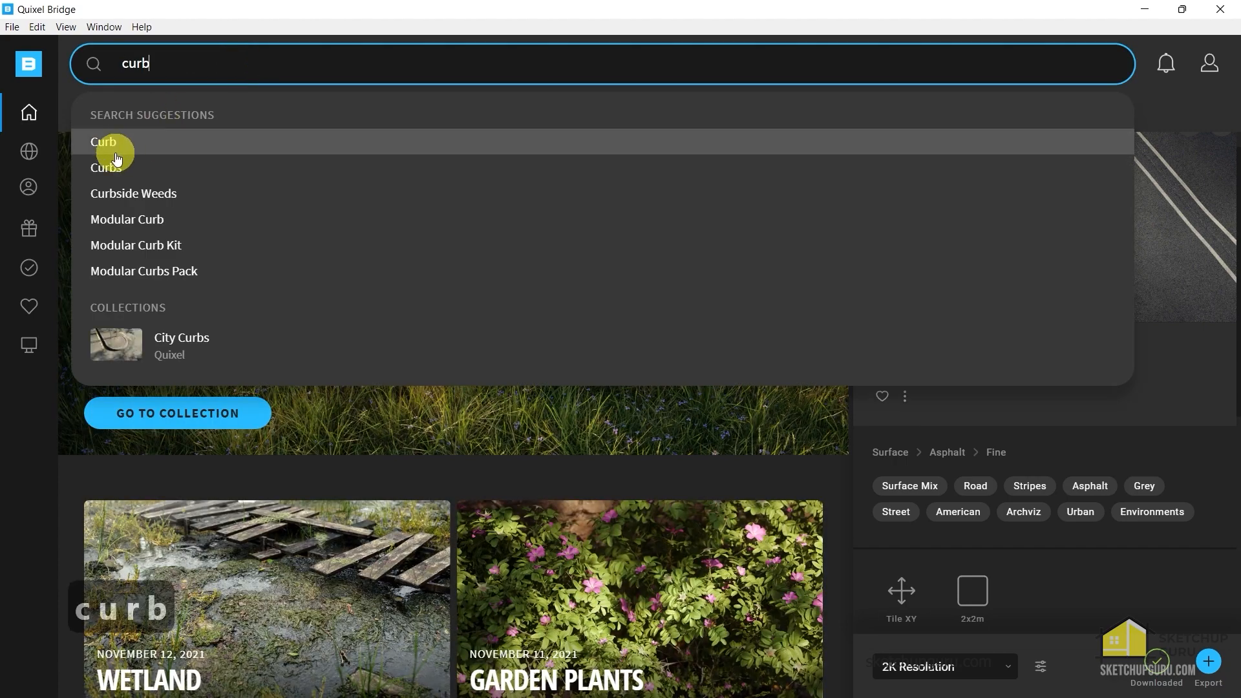
{"action": "left_click", "coordinate": [111, 166]}
Look through the Curbs results for a 3D curb model suited to the sidewalk edge
{"action": "scroll", "coordinate": [651, 324], "scroll_direction": "down", "scroll_amount": 5}
{"action": "scroll", "coordinate": [592, 271], "scroll_direction": "up", "scroll_amount": 9}
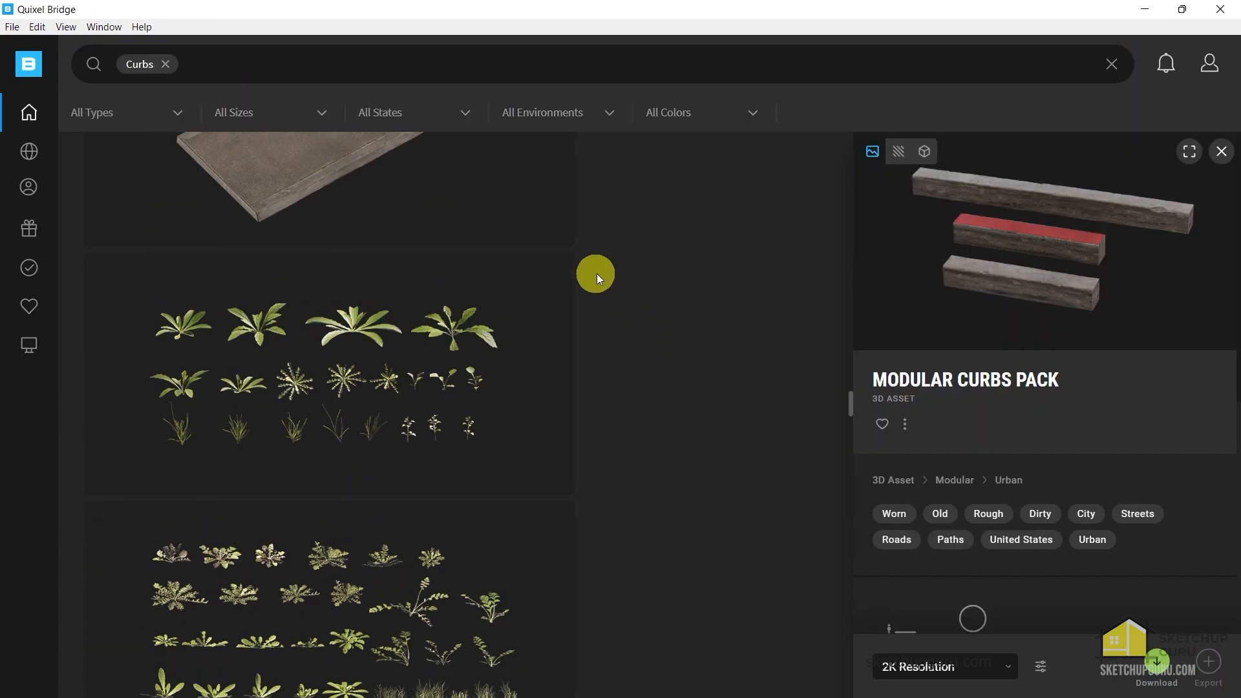
{"action": "scroll", "coordinate": [351, 363], "scroll_direction": "down", "scroll_amount": 2}
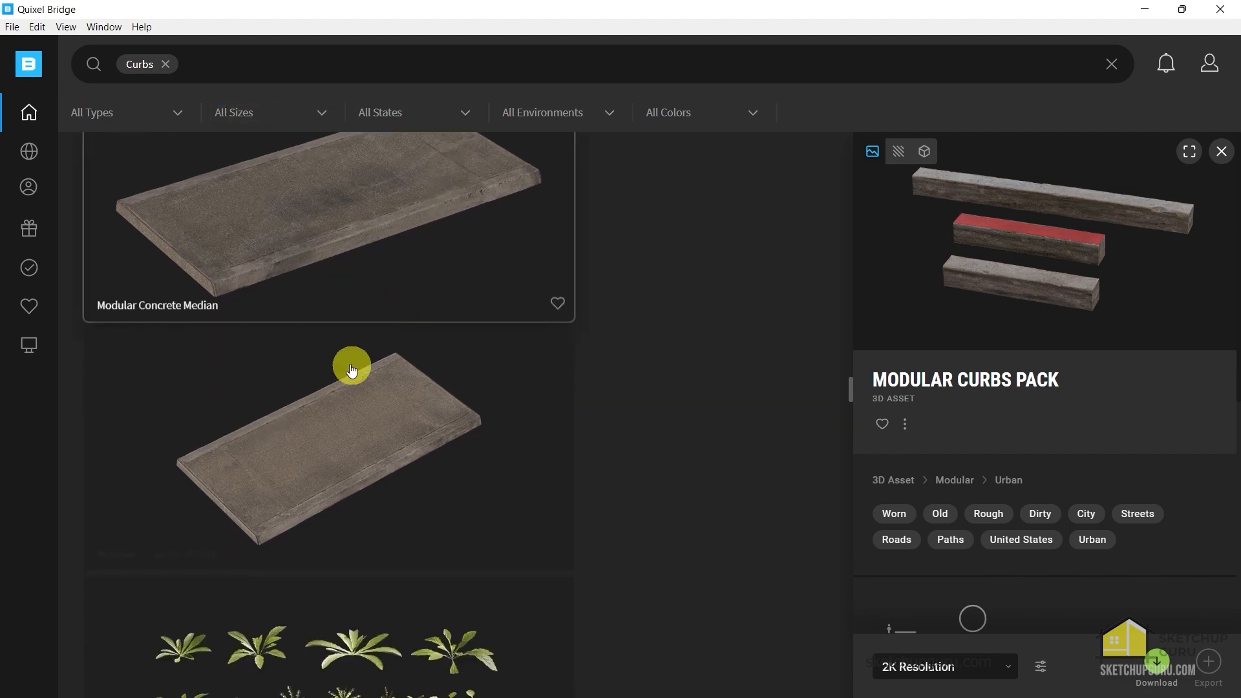
{"action": "scroll", "coordinate": [414, 333], "scroll_direction": "down", "scroll_amount": 5}
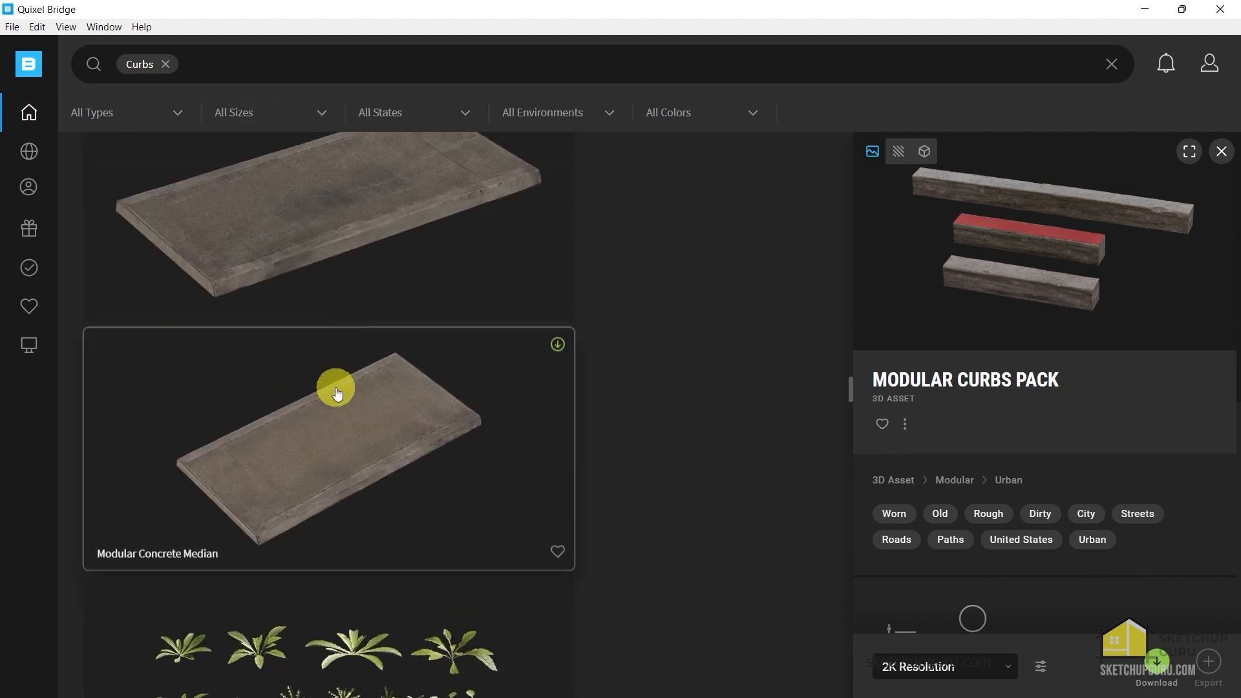
{"action": "scroll", "coordinate": [388, 385], "scroll_direction": "down", "scroll_amount": 5}
{"action": "scroll", "coordinate": [433, 360], "scroll_direction": "down", "scroll_amount": 10}
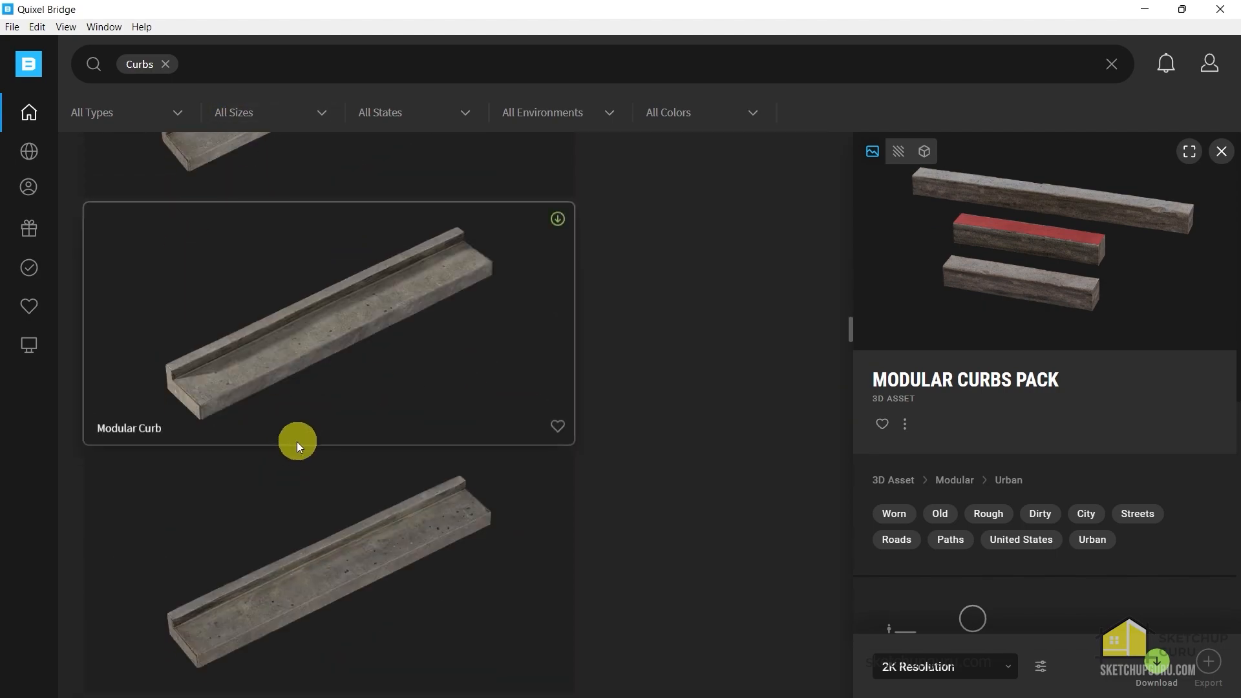
{"action": "scroll", "coordinate": [505, 406], "scroll_direction": "up", "scroll_amount": 10}
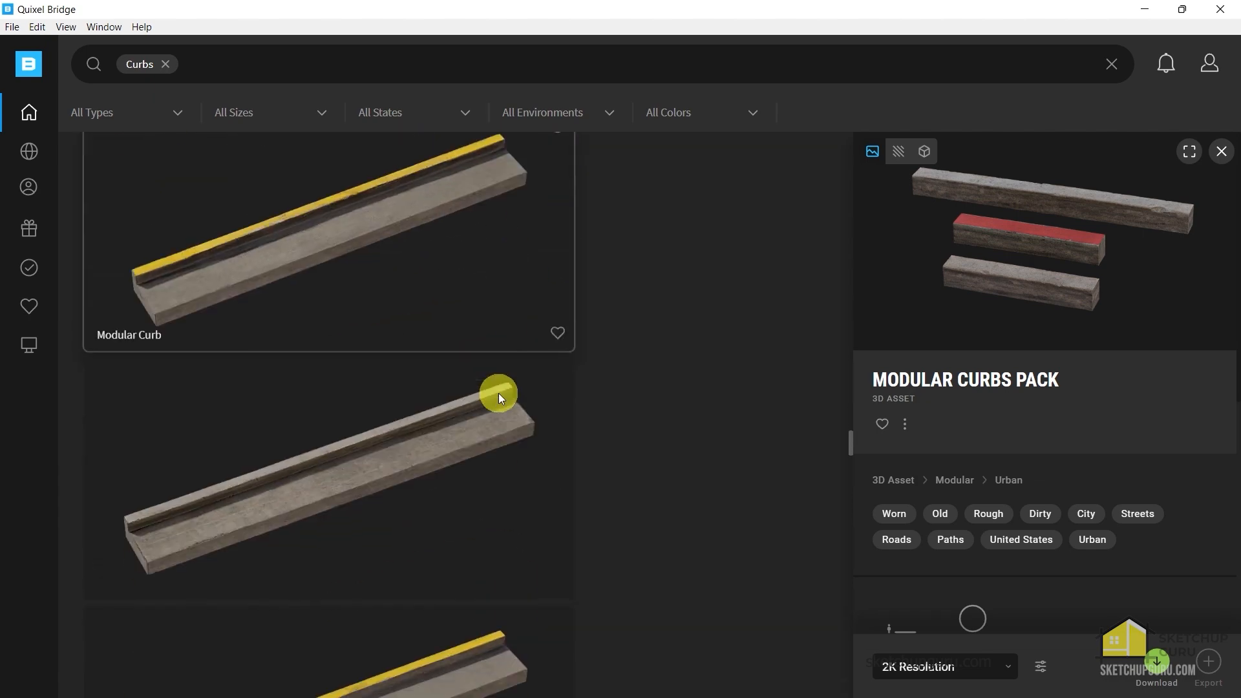
{"action": "scroll", "coordinate": [544, 322], "scroll_direction": "down", "scroll_amount": 6}
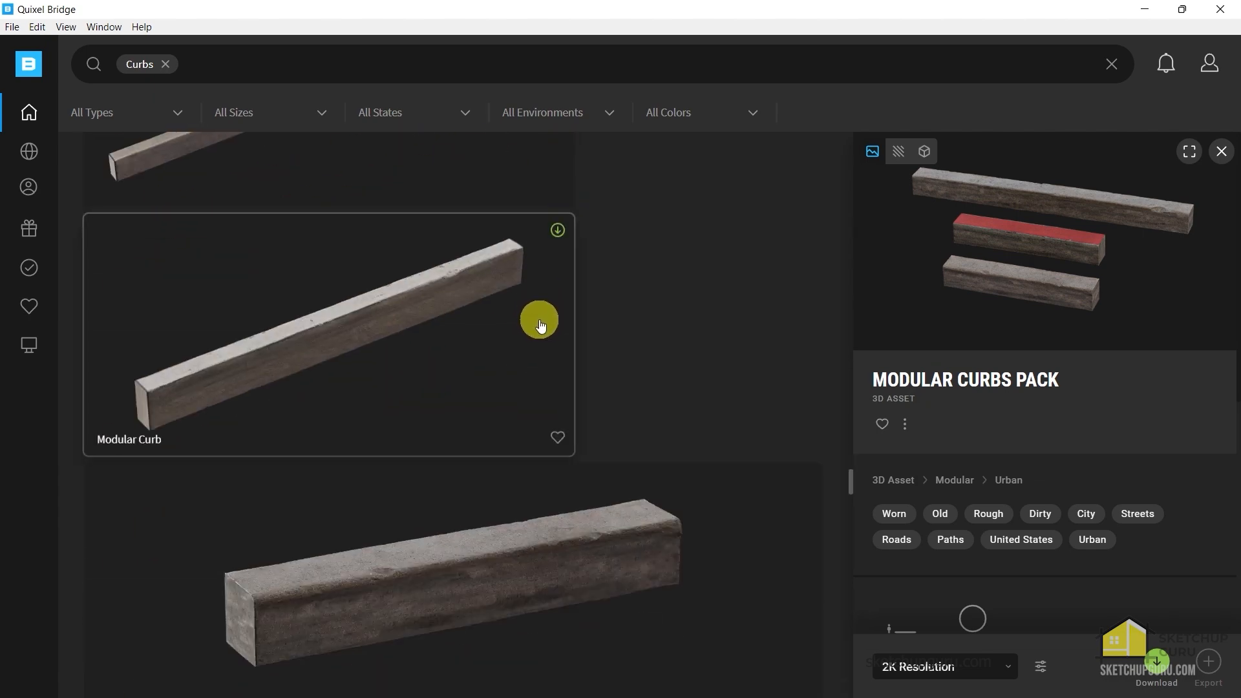
{"action": "scroll", "coordinate": [535, 370], "scroll_direction": "down", "scroll_amount": 8}
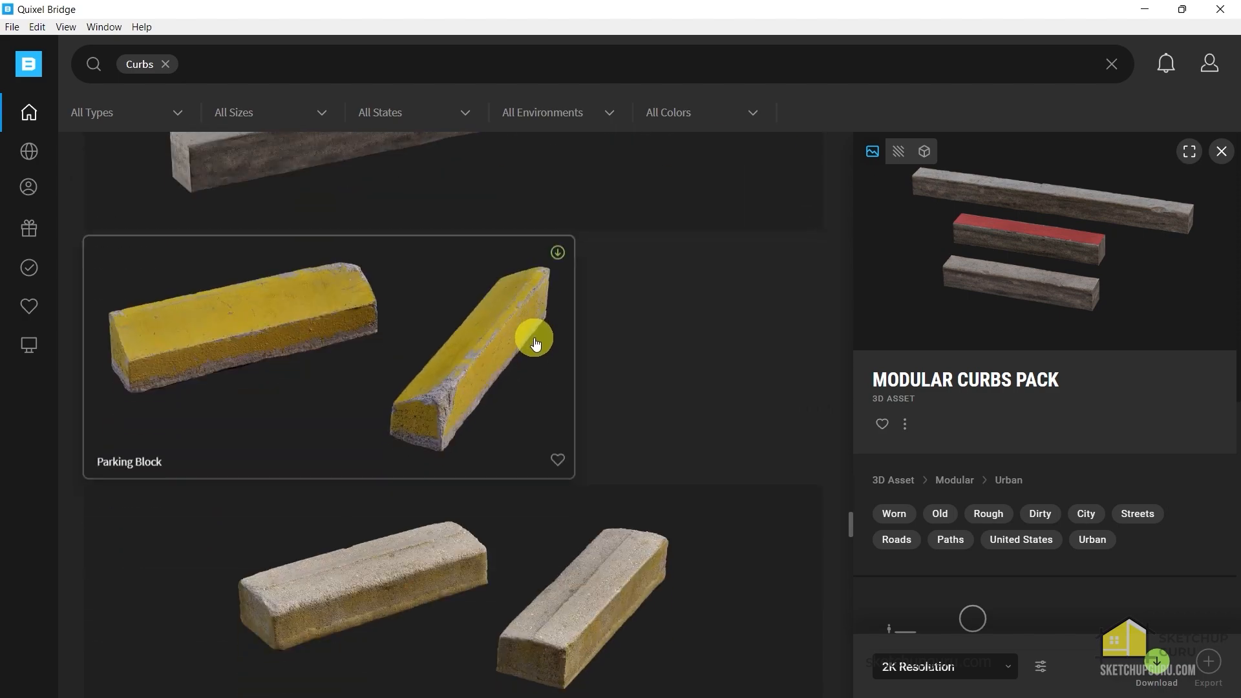
{"action": "scroll", "coordinate": [409, 343], "scroll_direction": "down", "scroll_amount": 10}
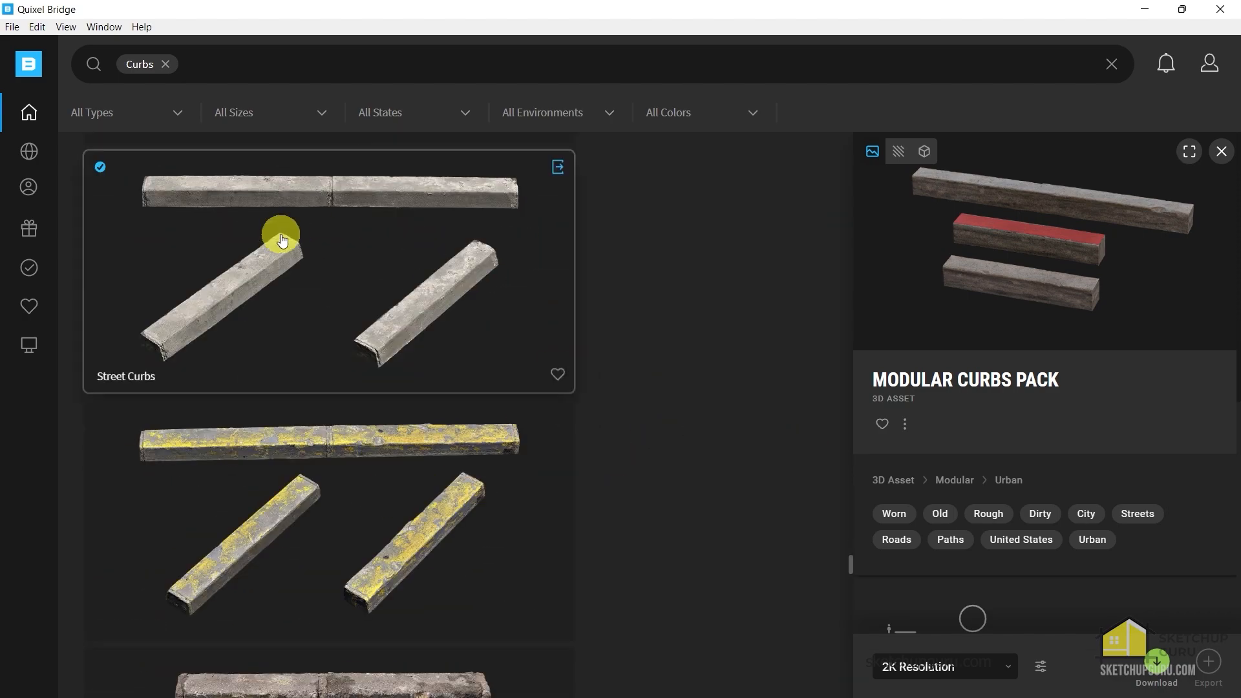
Select the Street Curbs asset and check the export settings for the Custom Socket Export target and its socket port
{"action": "left_click", "coordinate": [332, 211]}
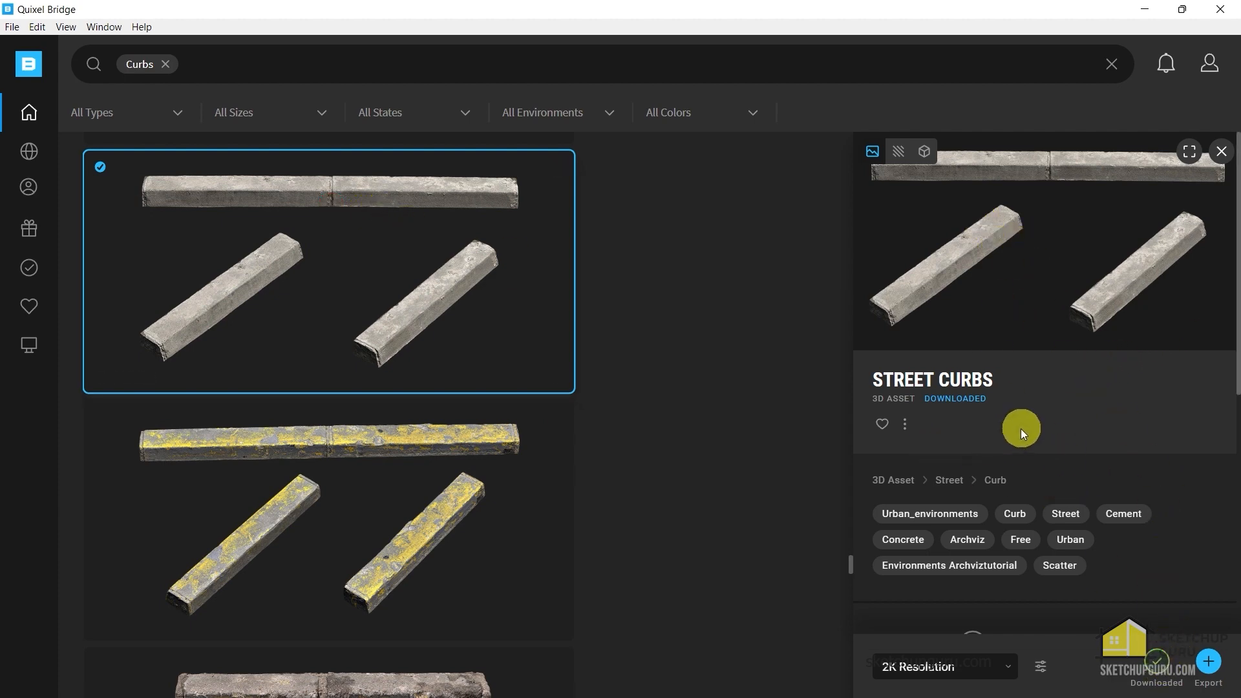
{"action": "left_click", "coordinate": [1041, 668]}
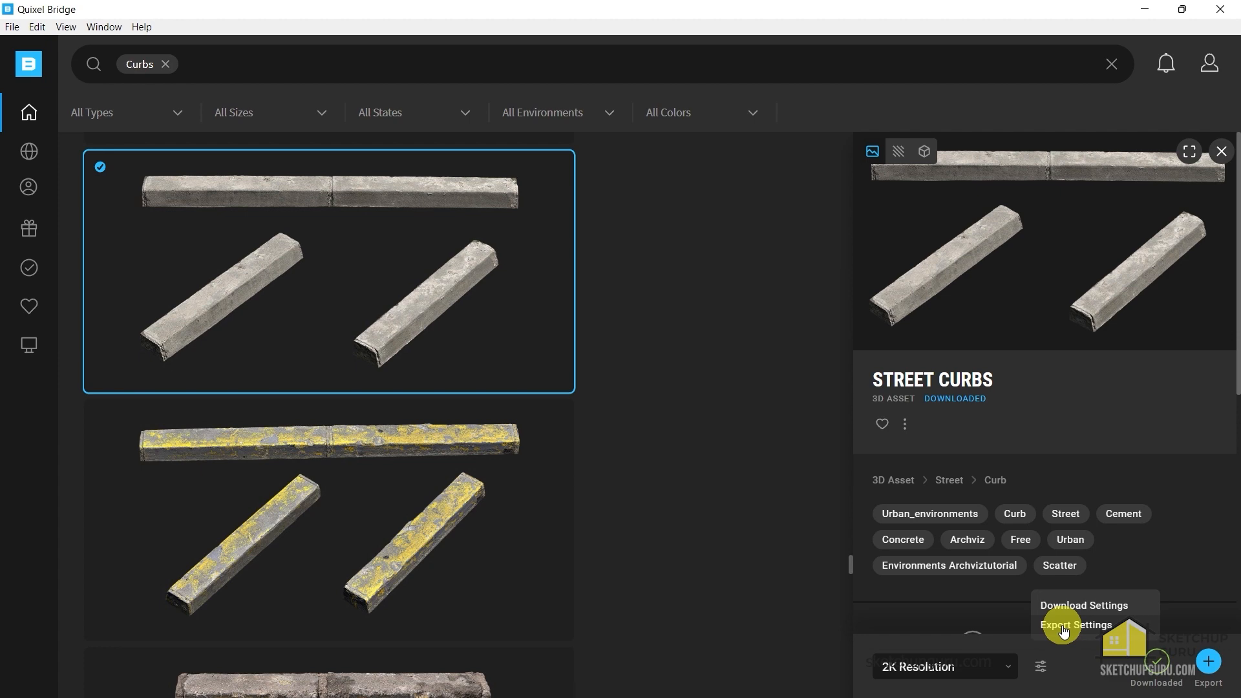
{"action": "left_click", "coordinate": [1064, 626]}
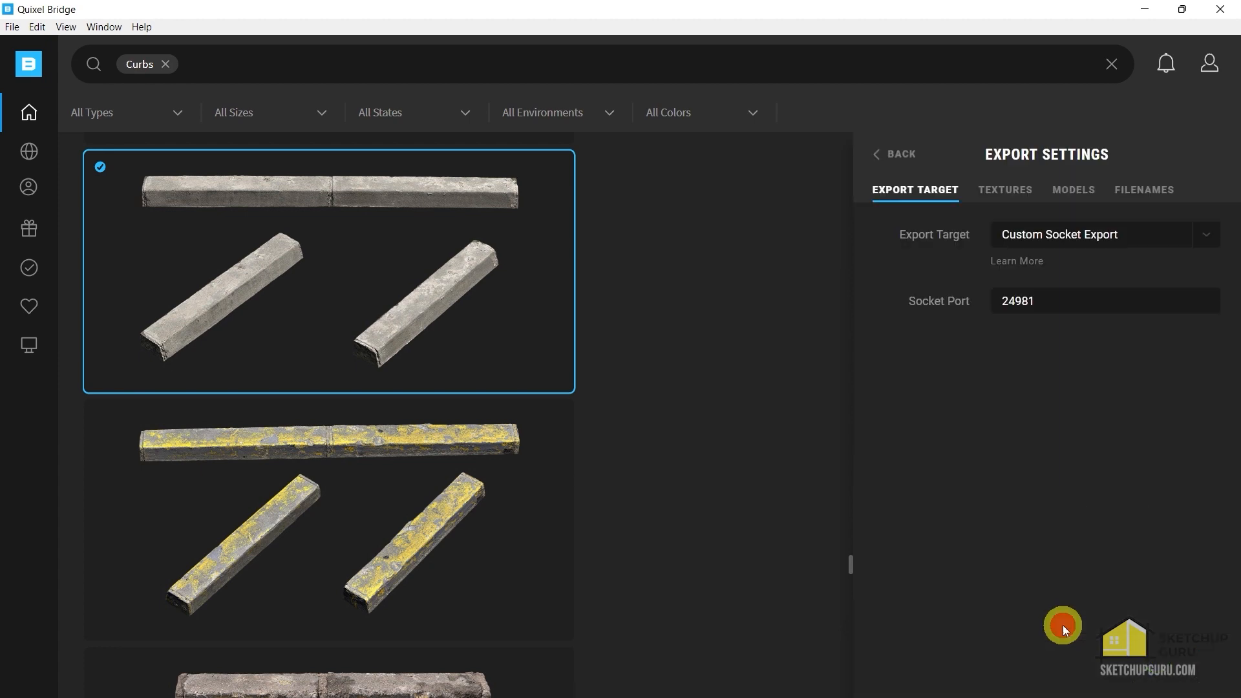
{"action": "left_click", "coordinate": [1081, 236]}
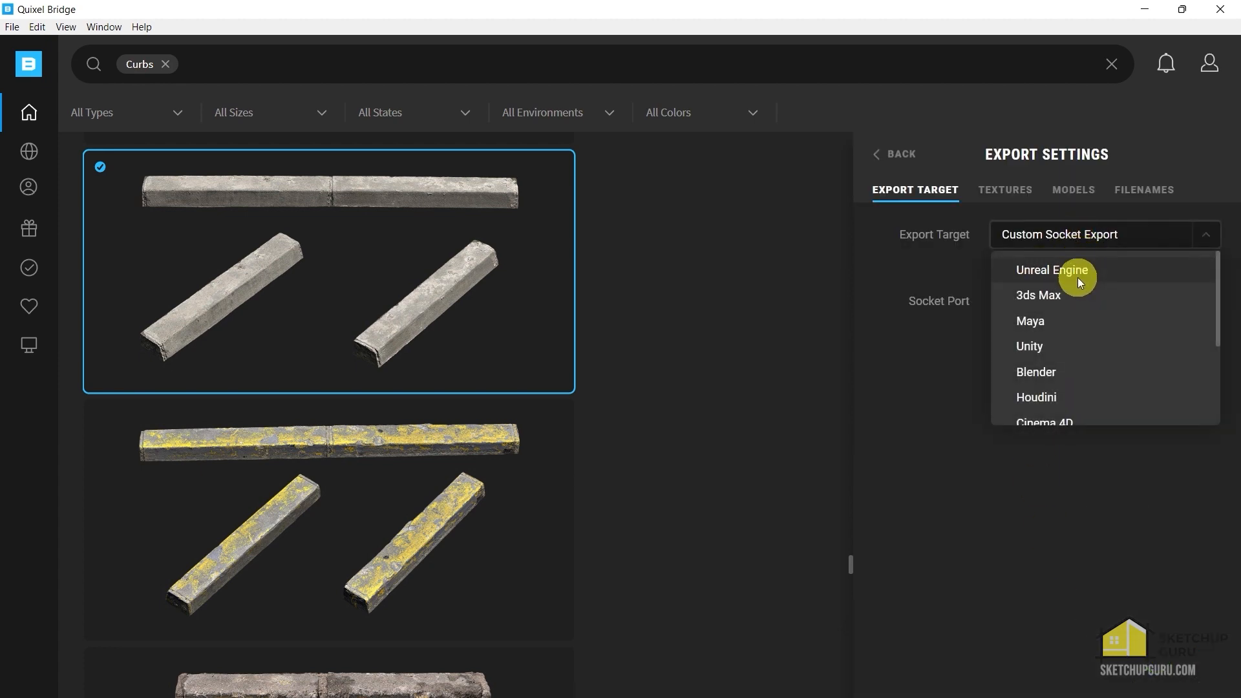
{"action": "scroll", "coordinate": [1061, 362], "scroll_direction": "down", "scroll_amount": 3}
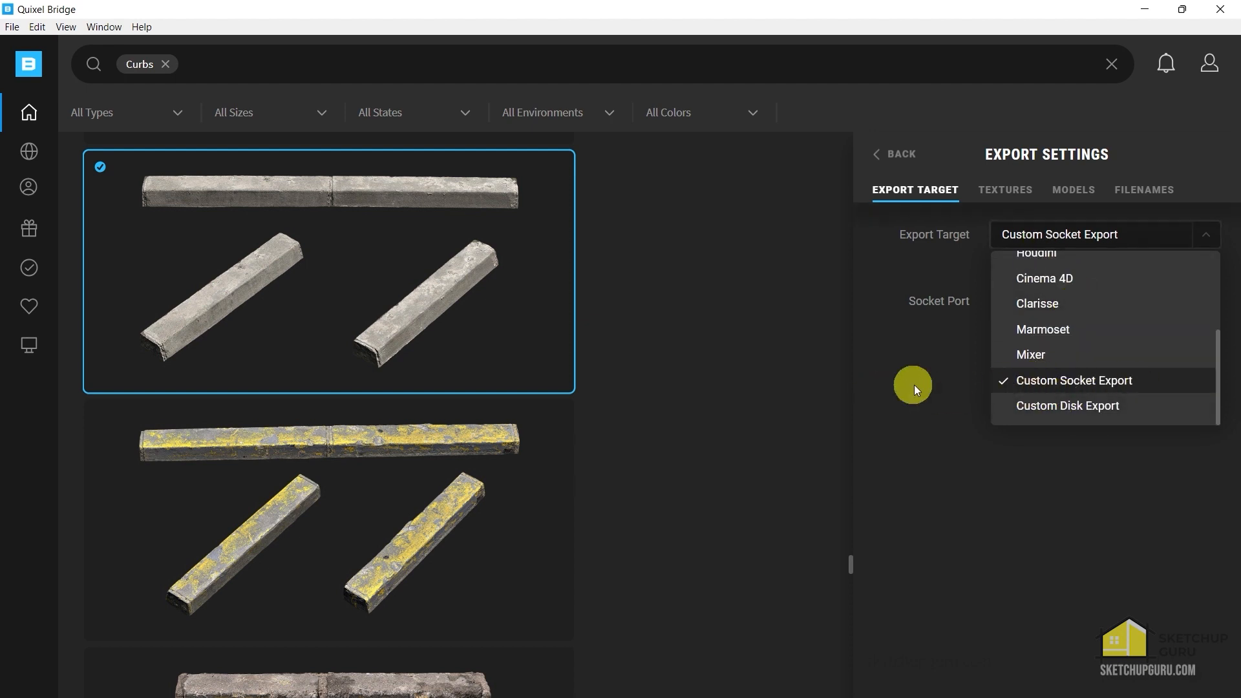
{"action": "left_click", "coordinate": [921, 363]}
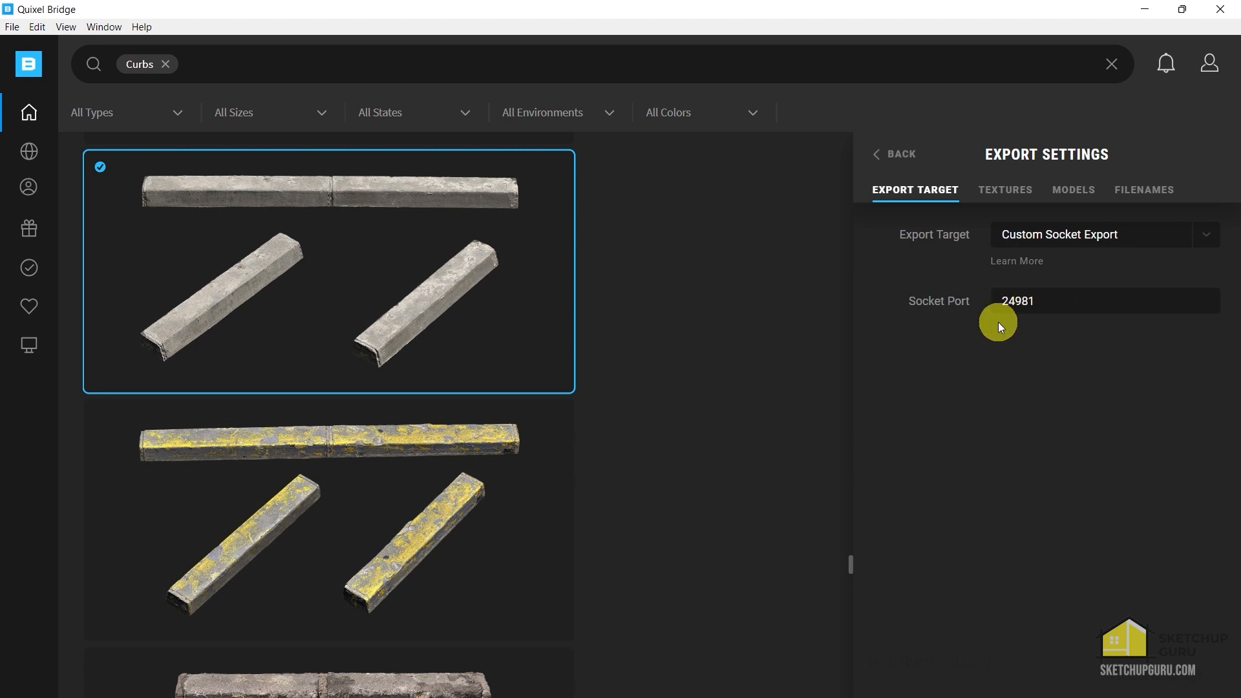
{"action": "left_click", "coordinate": [888, 160]}
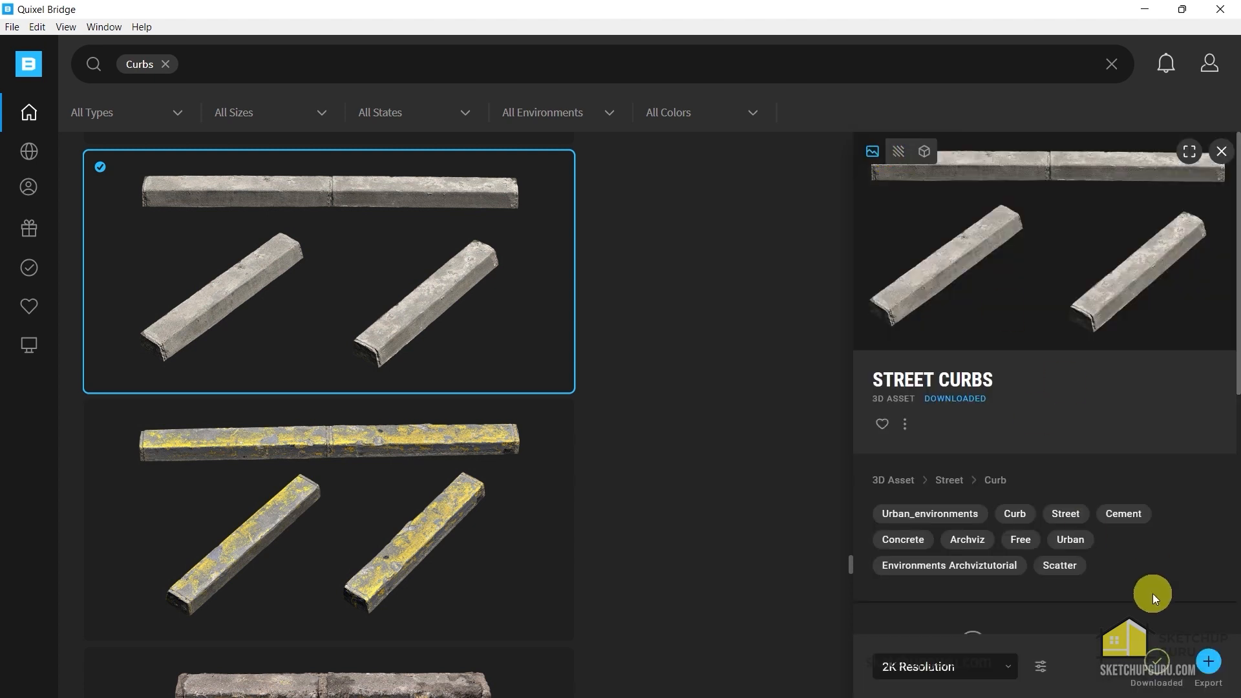
Export the Street Curbs asset to Transmutr and set its mesh simplification to about 78%
{"action": "left_click", "coordinate": [1206, 661]}
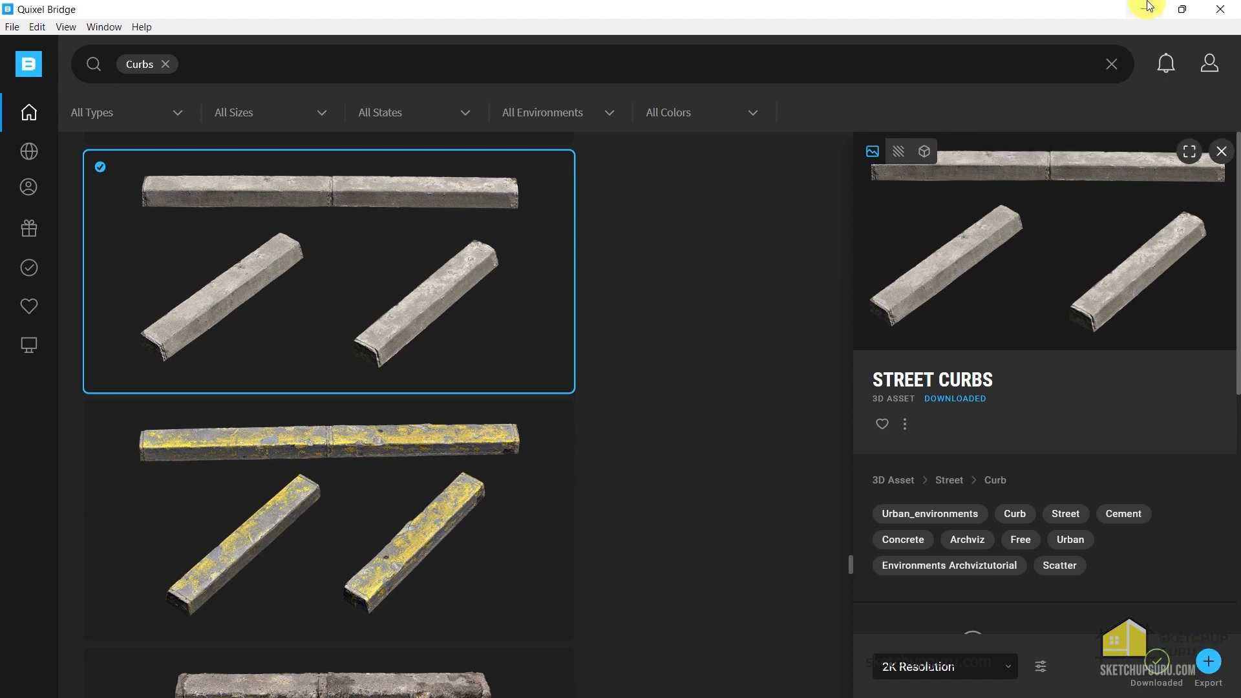
{"action": "left_click", "coordinate": [1148, 7]}
{"action": "mouse_move", "coordinate": [497, 332]}
{"action": "left_mouse_down"}
{"action": "mouse_move", "coordinate": [464, 467]}
{"action": "mouse_move", "coordinate": [256, 472]}
{"action": "mouse_move", "coordinate": [222, 285]}
{"action": "mouse_move", "coordinate": [200, 393]}
{"action": "mouse_move", "coordinate": [459, 398]}
{"action": "mouse_move", "coordinate": [350, 335]}
{"action": "mouse_move", "coordinate": [229, 359]}
{"action": "mouse_move", "coordinate": [625, 391]}
{"action": "left_mouse_up"}
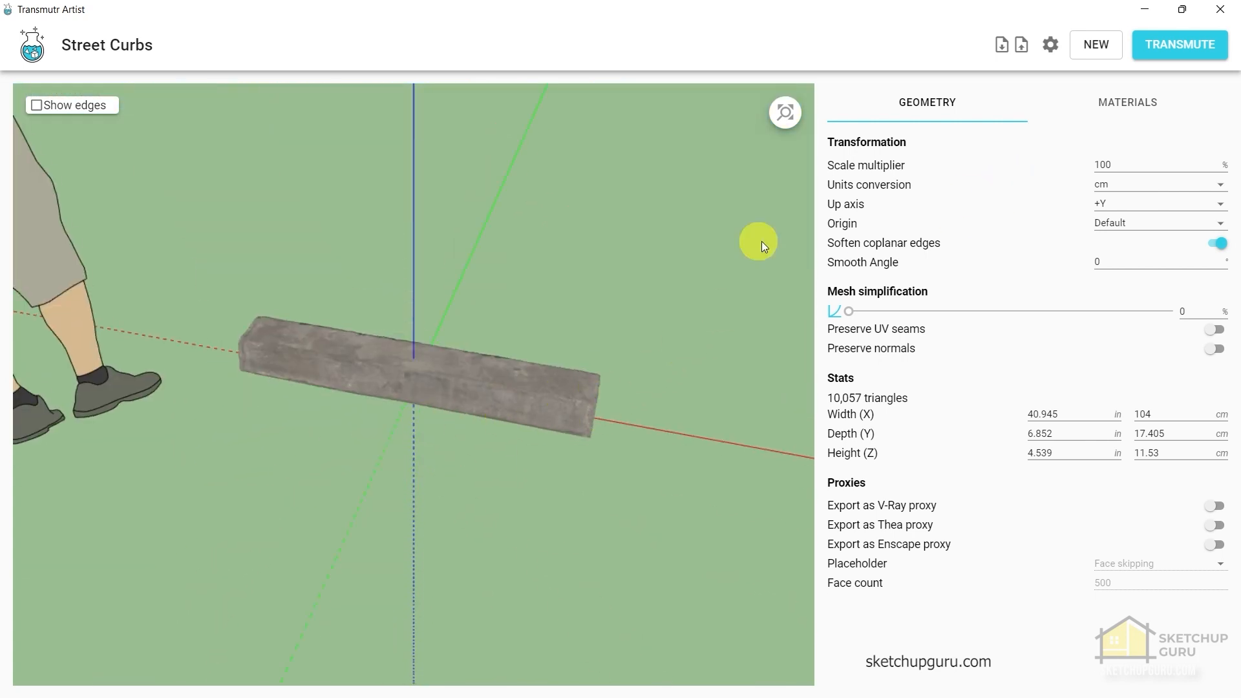
{"action": "mouse_move", "coordinate": [528, 337]}
{"action": "left_mouse_down"}
{"action": "mouse_move", "coordinate": [568, 442]}
{"action": "mouse_move", "coordinate": [624, 313]}
{"action": "mouse_move", "coordinate": [541, 403]}
{"action": "mouse_move", "coordinate": [533, 385]}
{"action": "mouse_move", "coordinate": [601, 504]}
{"action": "mouse_move", "coordinate": [552, 513]}
{"action": "mouse_move", "coordinate": [562, 452]}
{"action": "mouse_move", "coordinate": [579, 443]}
{"action": "left_mouse_up"}
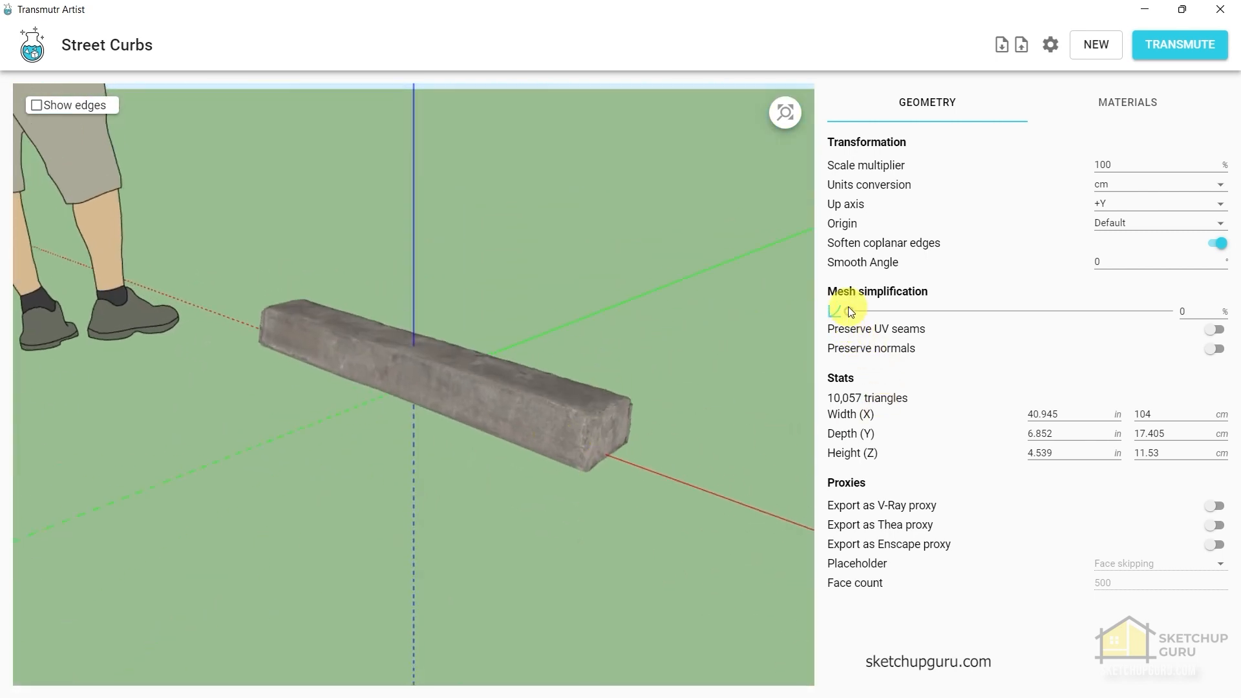
{"action": "left_click", "coordinate": [848, 311]}
{"action": "left_click_drag", "start_coordinate": [1023, 319], "coordinate": [1037, 316]}
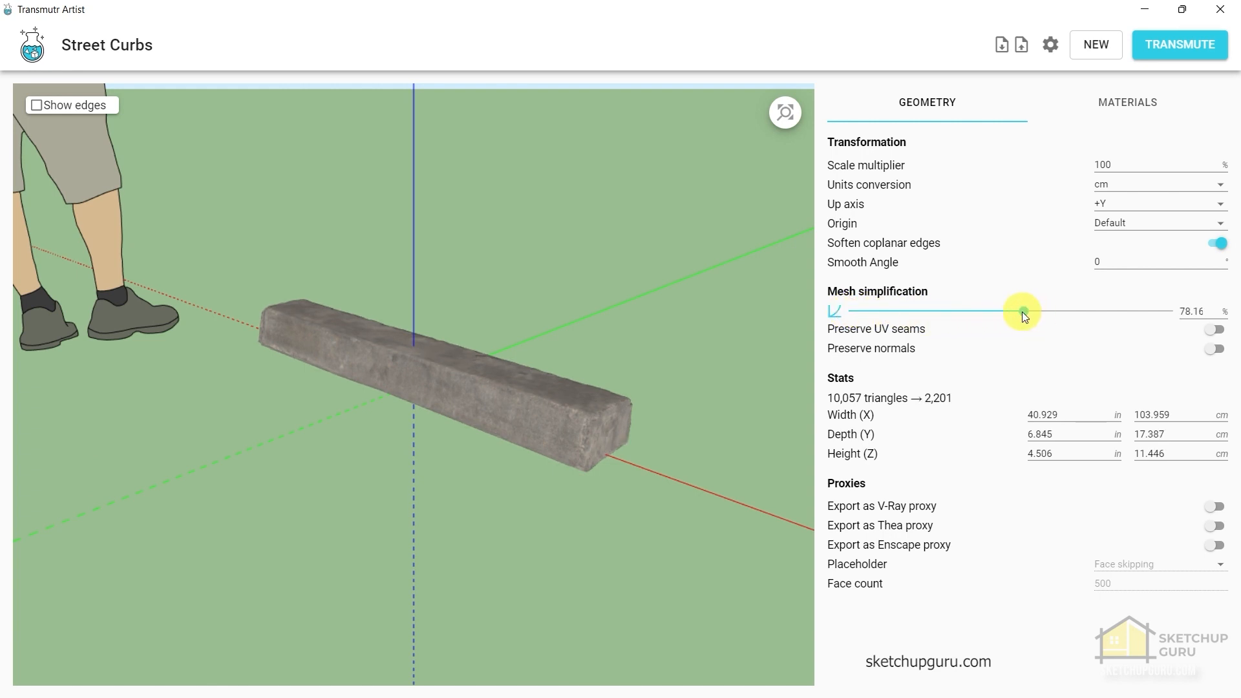
Return to Quixel Bridge, open the Street Curbs download folder, and copy its path
{"action": "left_click", "coordinate": [1162, 51]}
{"action": "left_click_drag", "start_coordinate": [395, 20], "coordinate": [766, 47]}
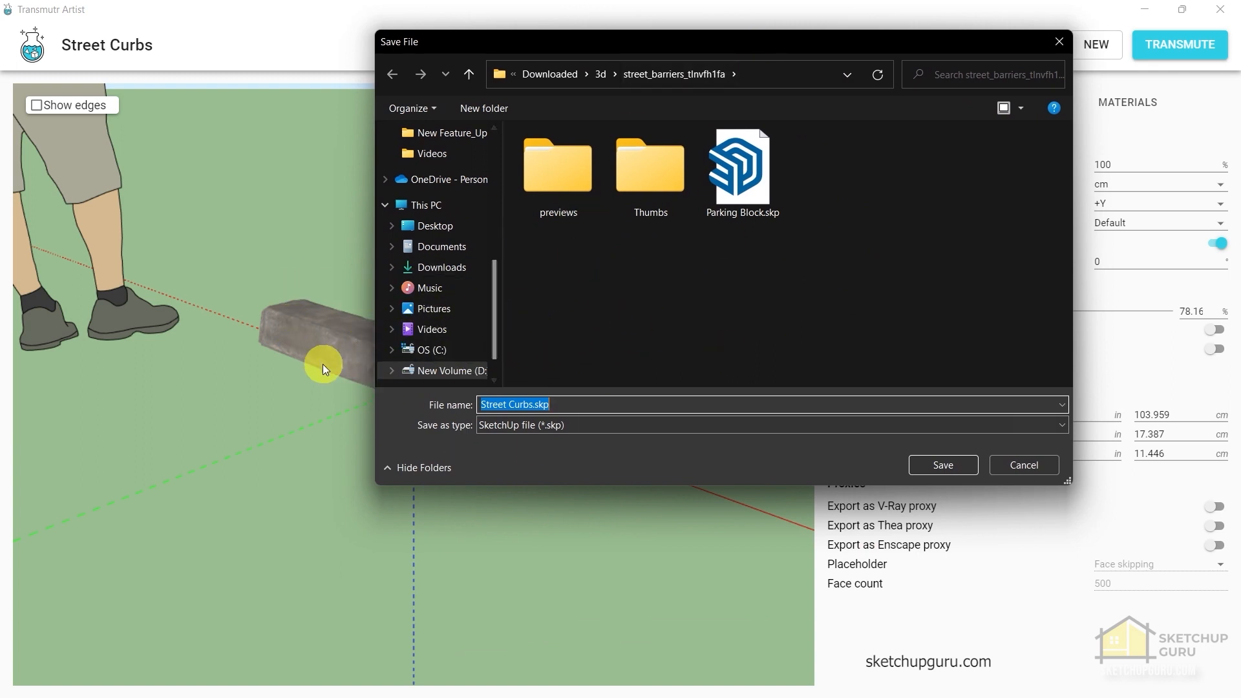
{"action": "key", "text": "alt+Tab"}
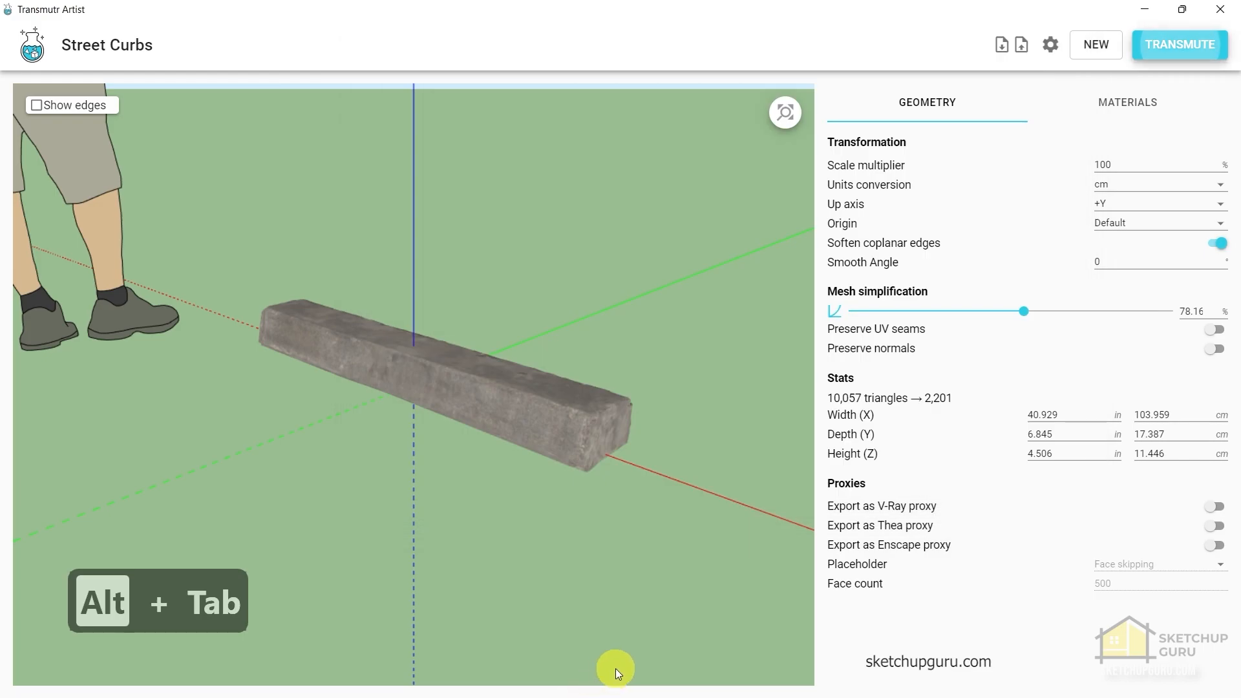
{"action": "key", "text": "alt+Tab"}
{"action": "left_click", "coordinate": [906, 428]}
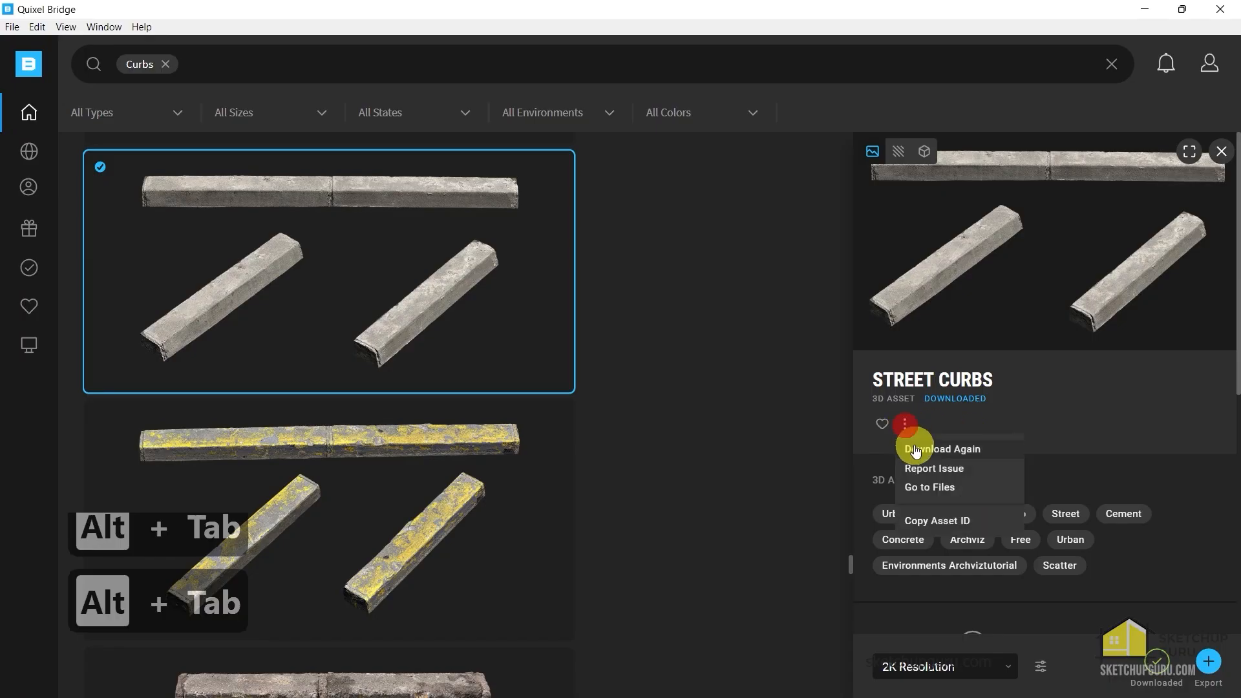
{"action": "left_click", "coordinate": [932, 489]}
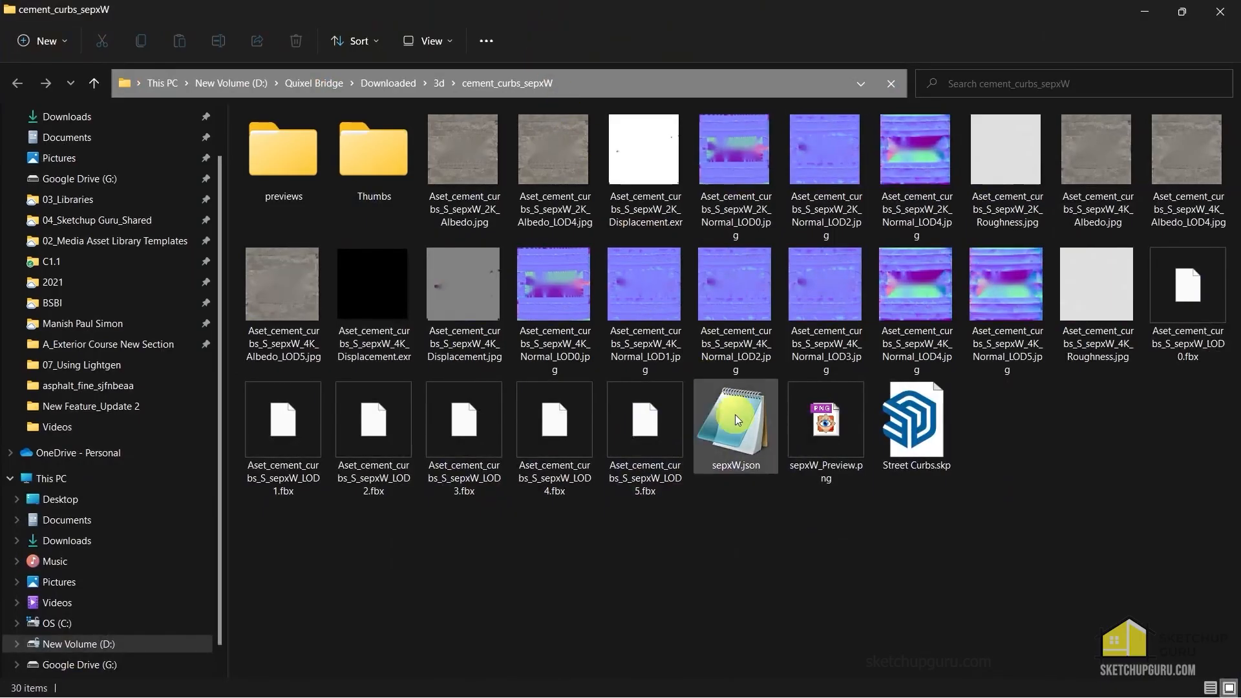
{"action": "left_click", "coordinate": [623, 89]}
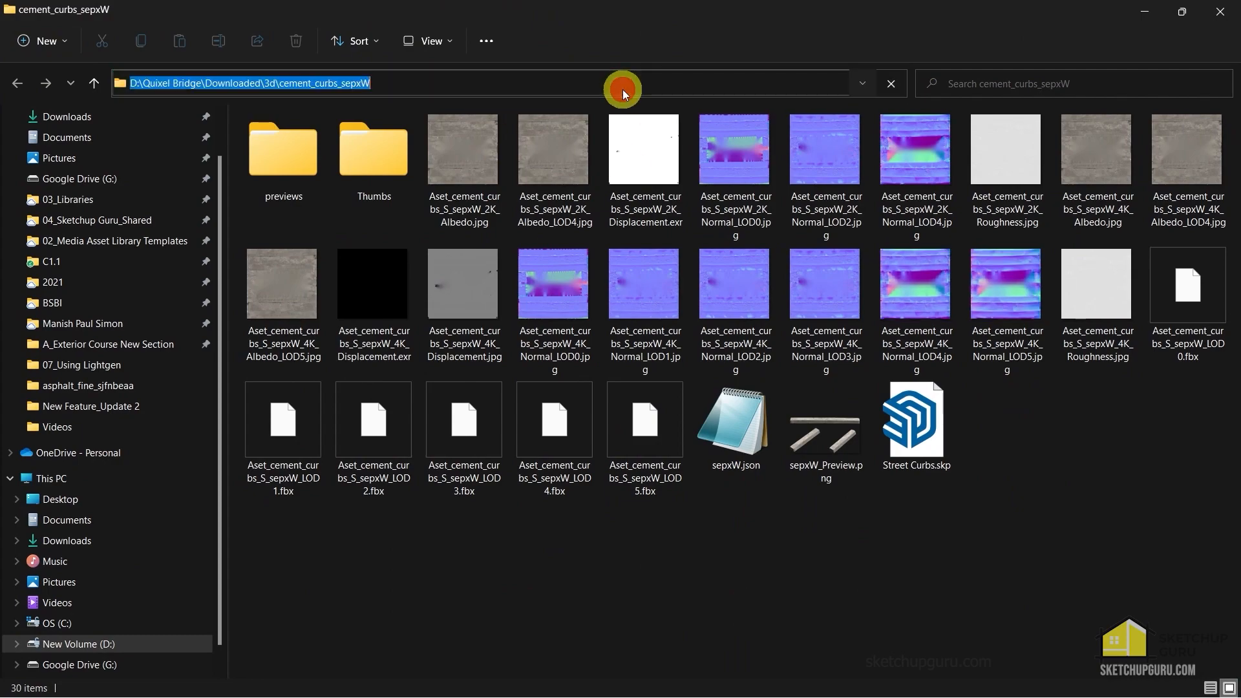
{"action": "key", "text": "ctrl+c"}
In Transmutr, point the Street Curbs.skp save location to the copied cement_curbs_sepxW folder, copy the path again, and cancel the save
{"action": "key", "text": "alt+Tab"}
{"action": "key", "text": "alt+Tab"}
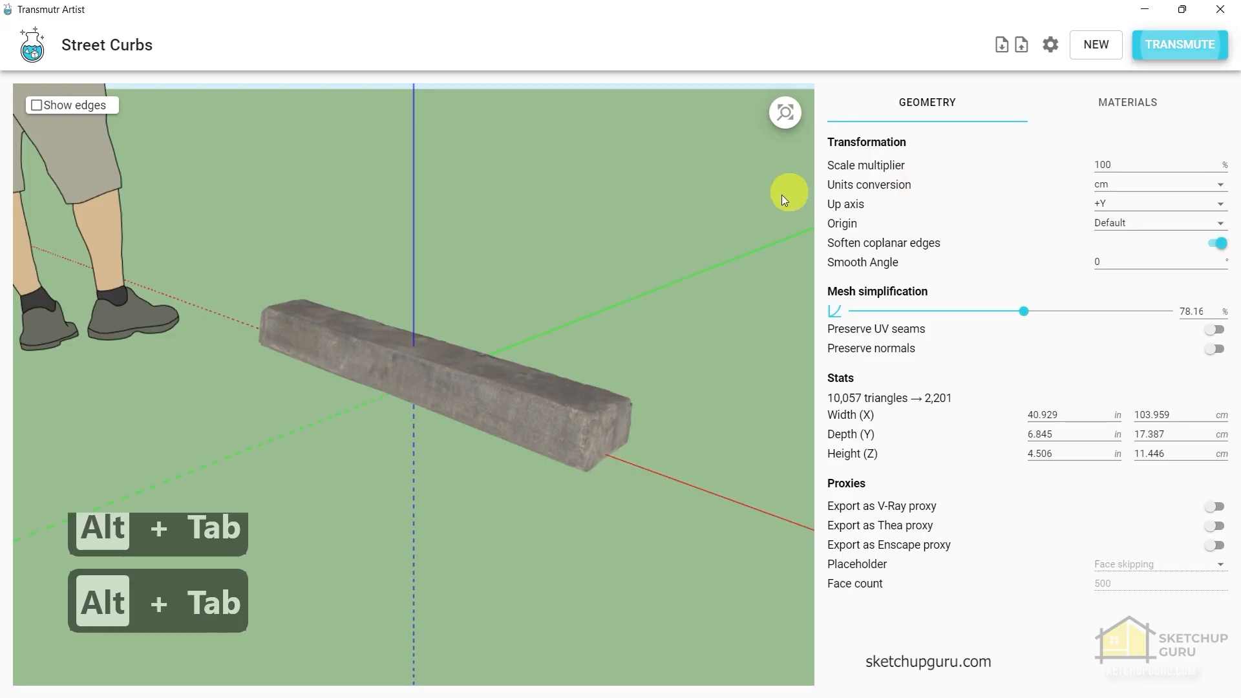
{"action": "left_click", "coordinate": [1180, 44]}
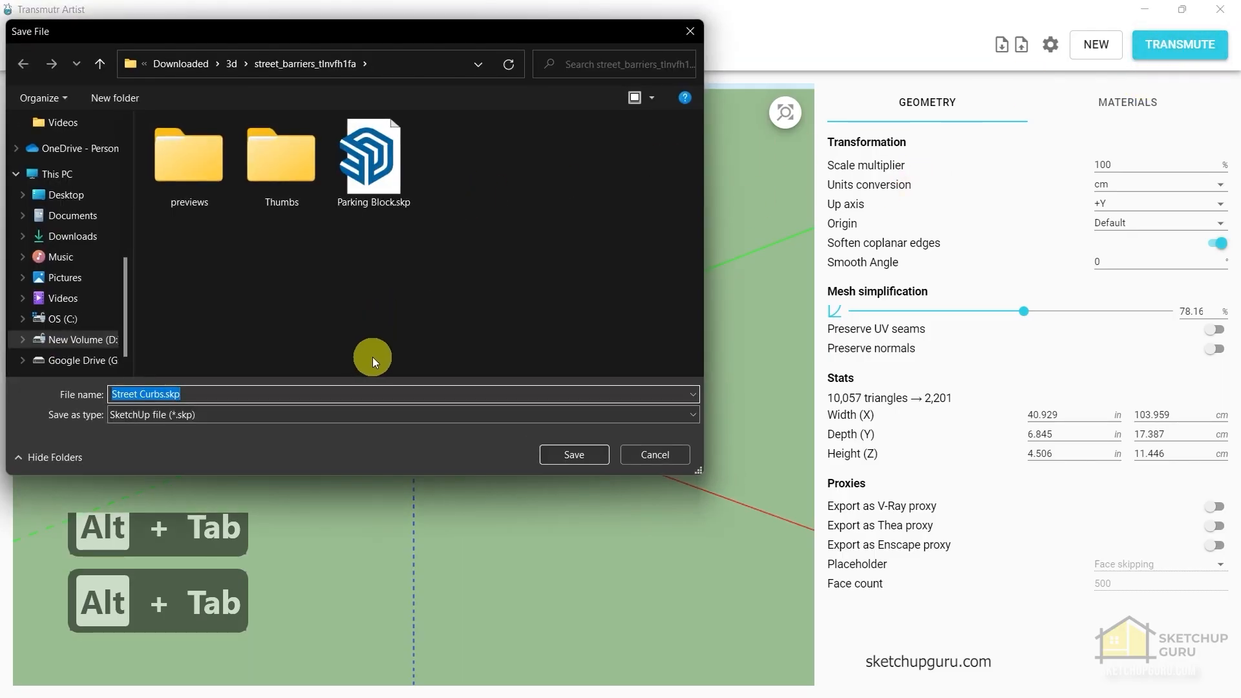
{"action": "key", "text": "ctrl+v"}
{"action": "key", "text": "Return"}
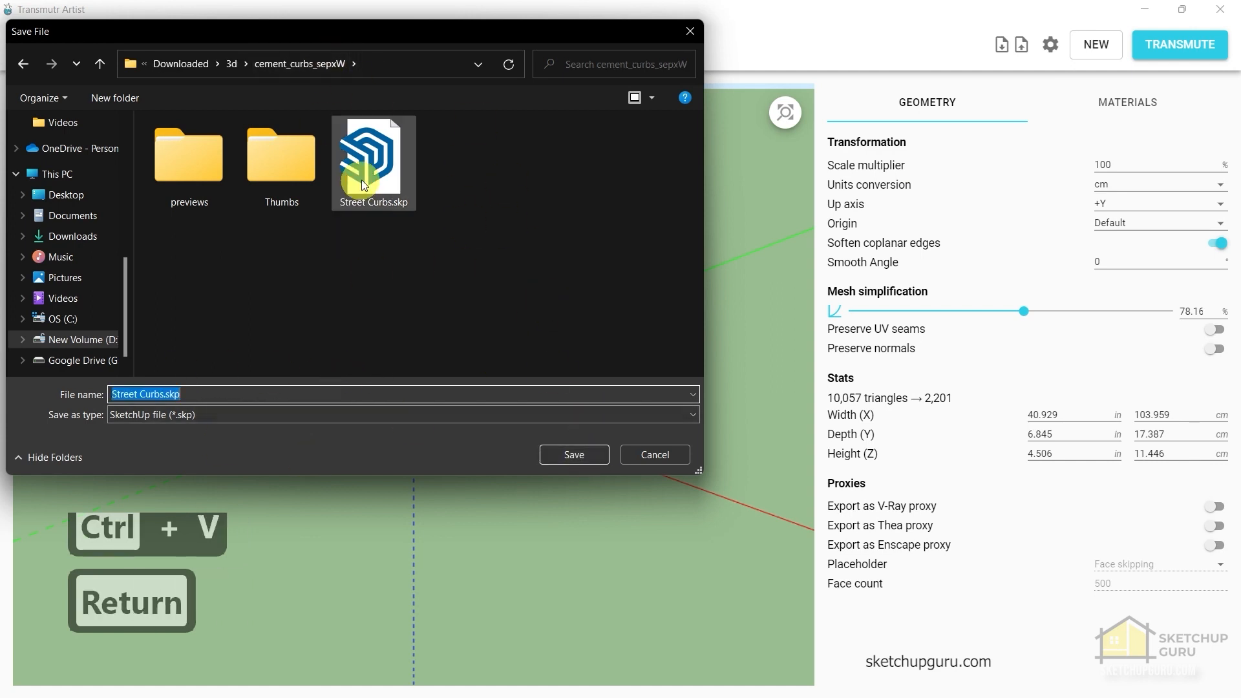
{"action": "left_click", "coordinate": [384, 59]}
{"action": "key", "text": "ctrl+c"}
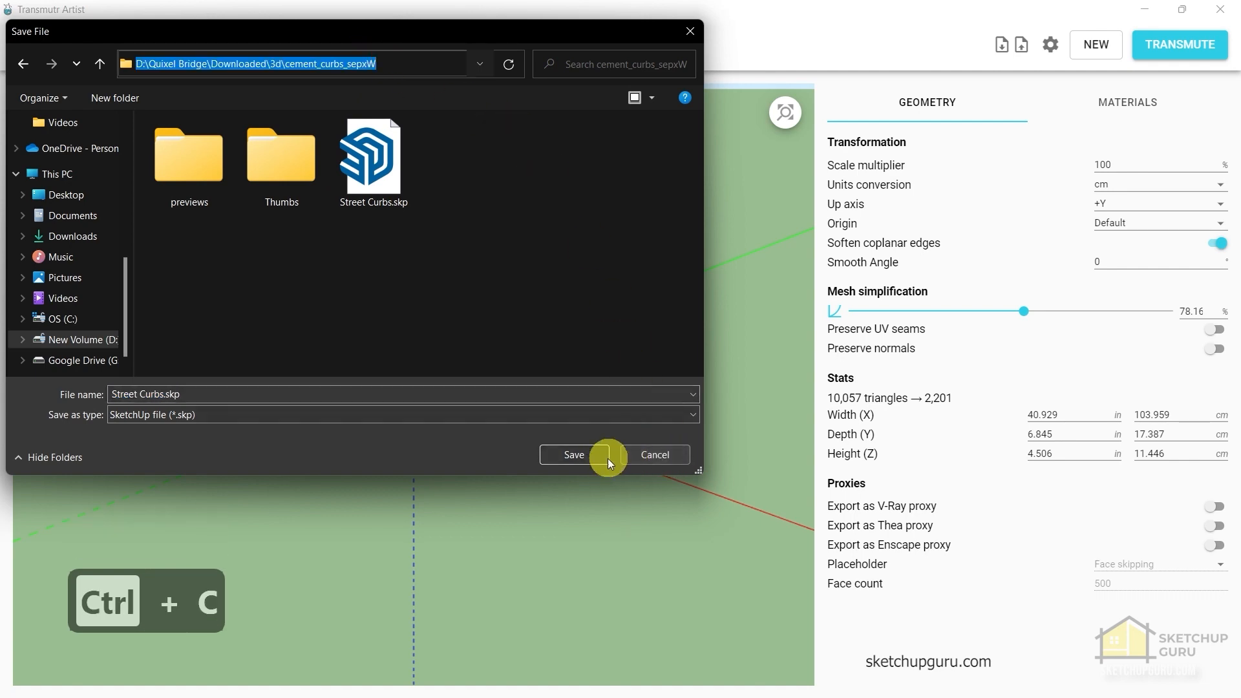
{"action": "left_click", "coordinate": [655, 455]}
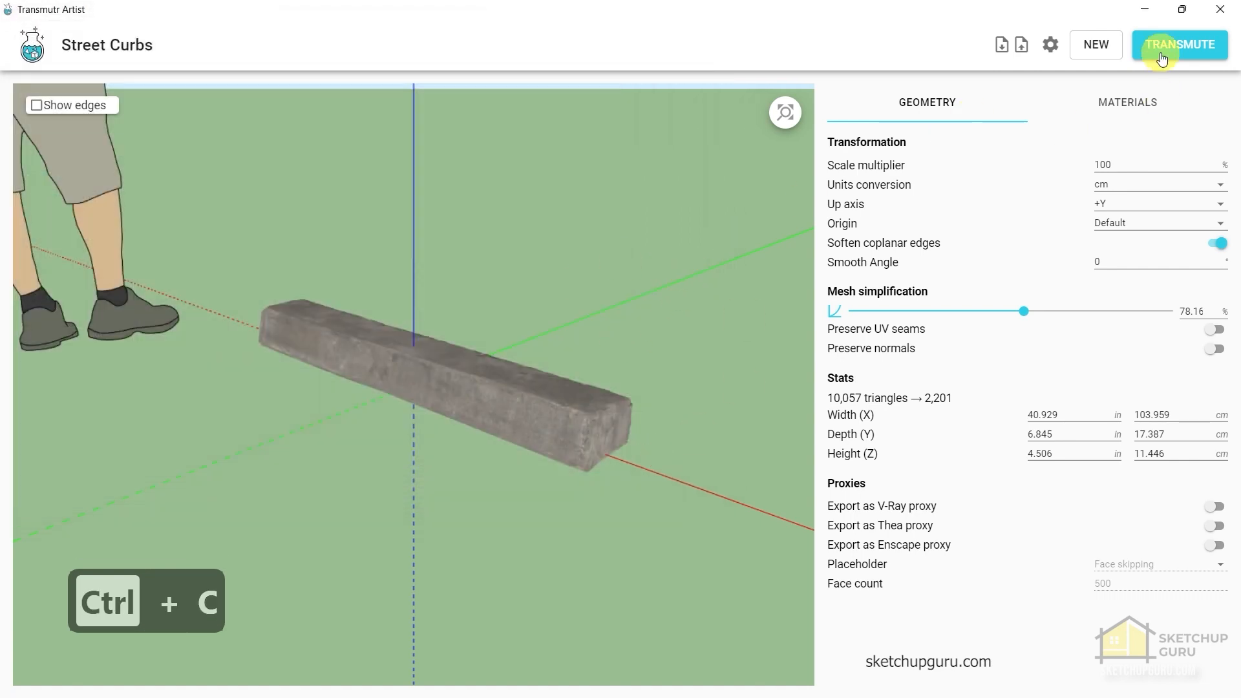
Switch to SketchUp, import Street Curbs.skp from the cement_curbs_sepxW folder, and place it against the sidewalk's road-side edge
{"action": "left_click", "coordinate": [1150, 7]}
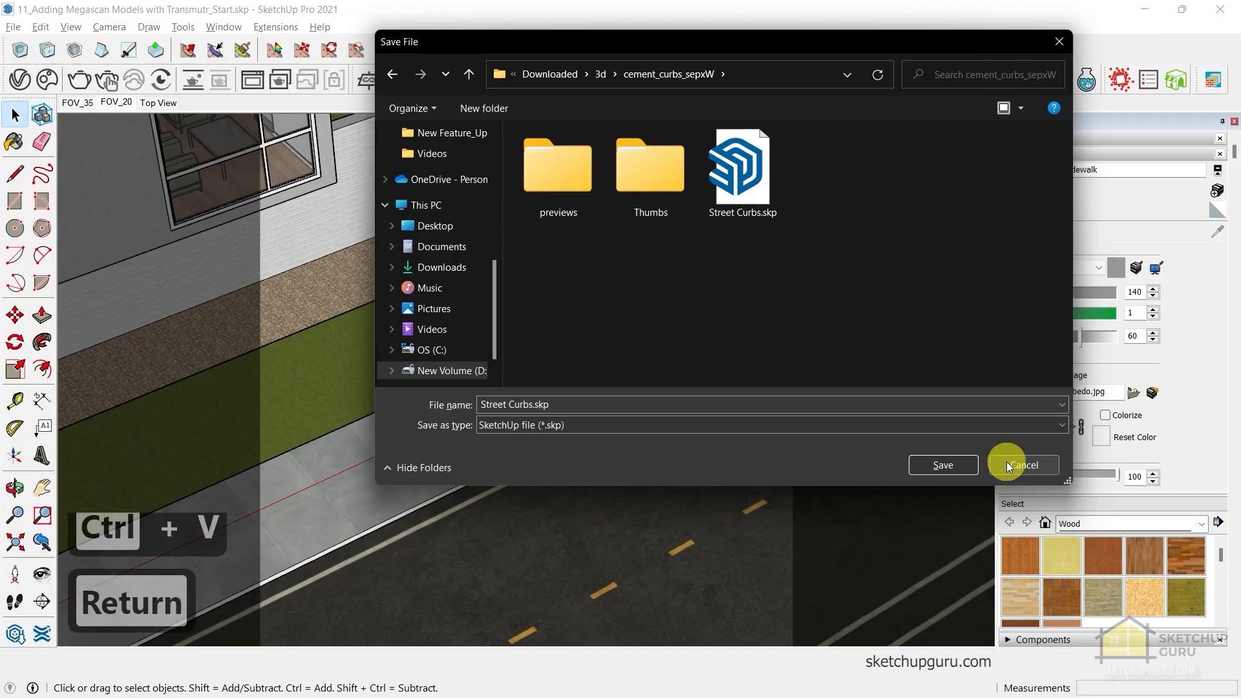
{"action": "left_click", "coordinate": [1006, 462]}
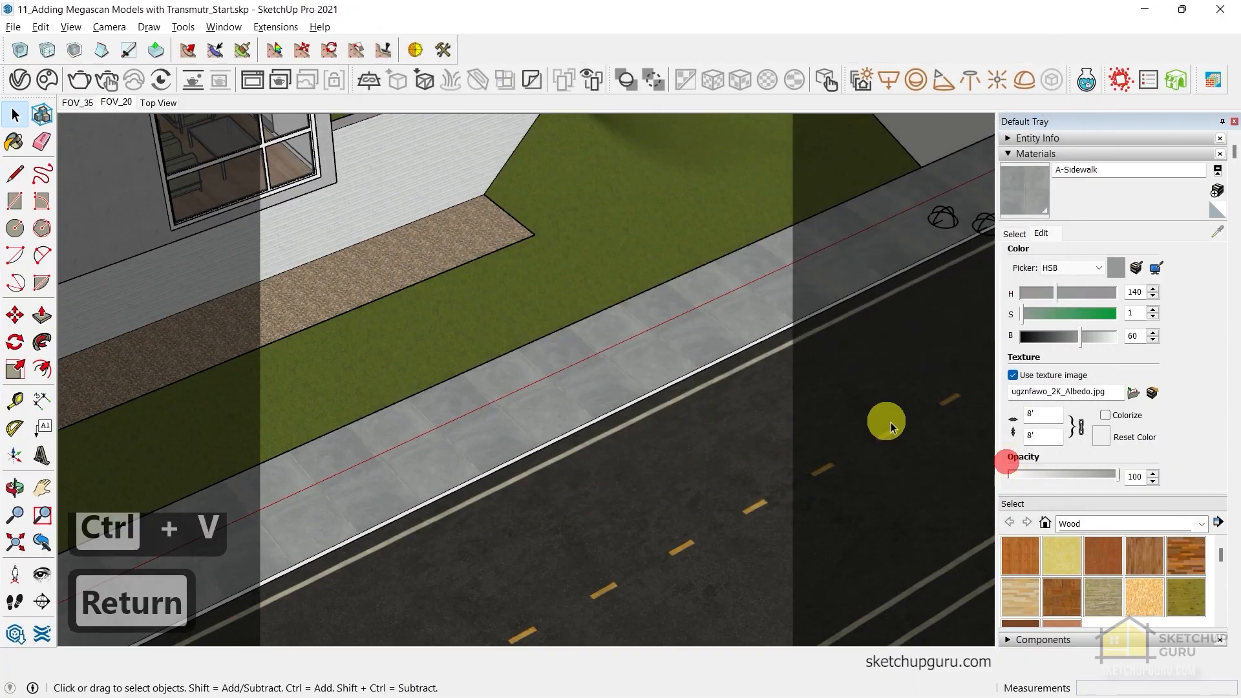
{"action": "left_click", "coordinate": [12, 27]}
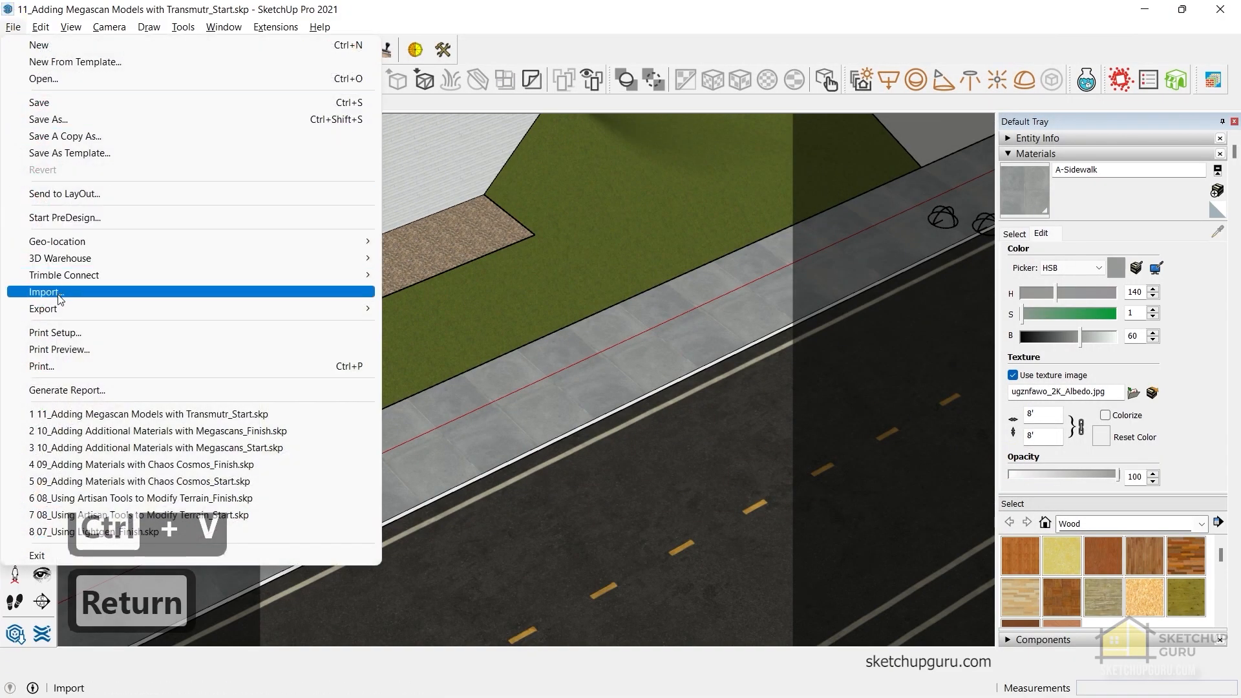
{"action": "left_click", "coordinate": [58, 296]}
{"action": "key", "text": "ctrl+v"}
{"action": "key", "text": "Return"}
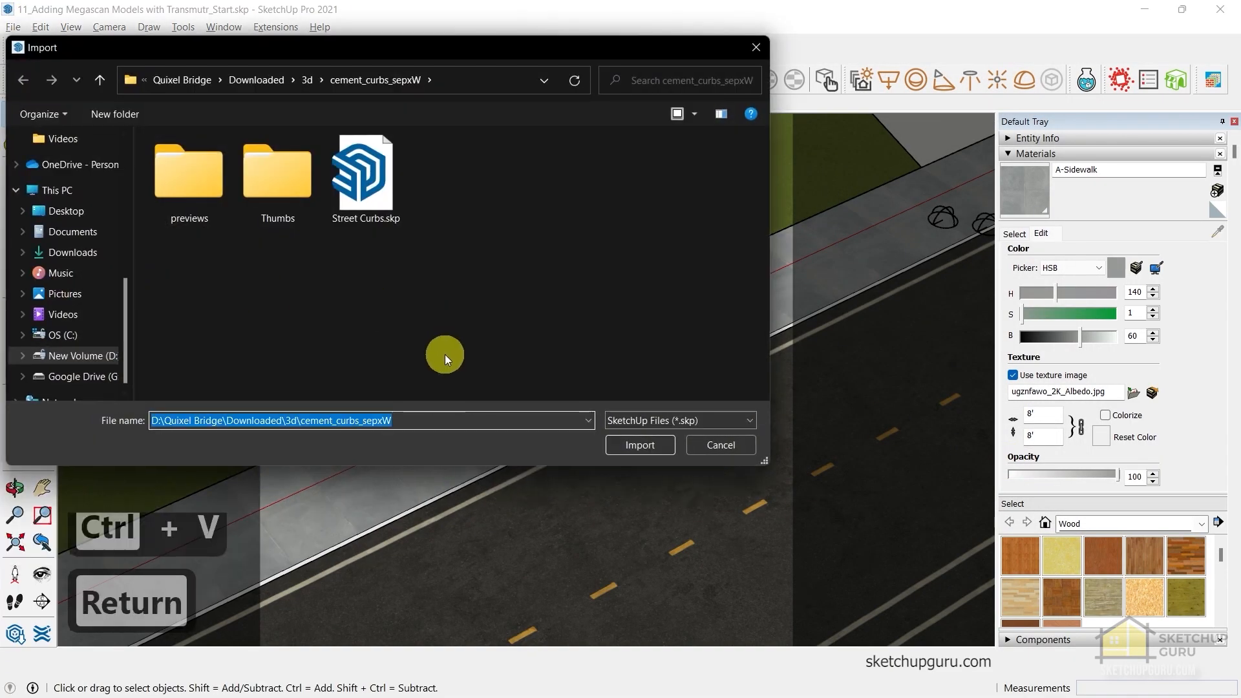
{"action": "left_click", "coordinate": [386, 187]}
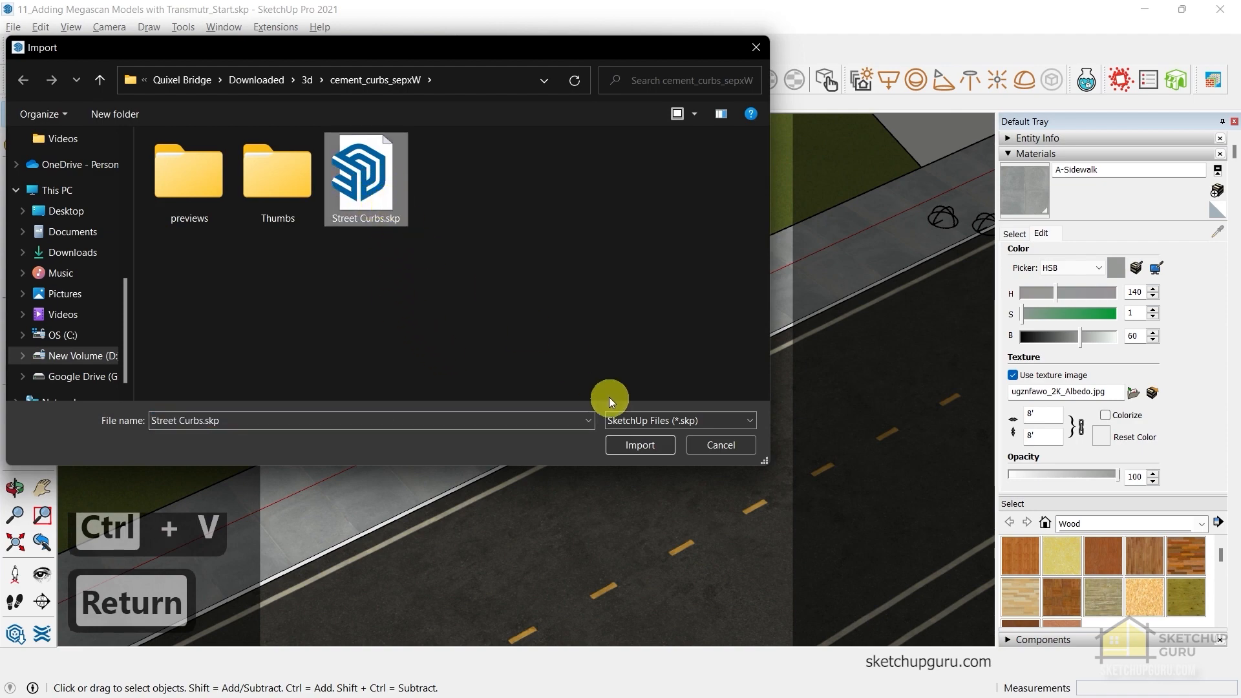
{"action": "left_click", "coordinate": [637, 444]}
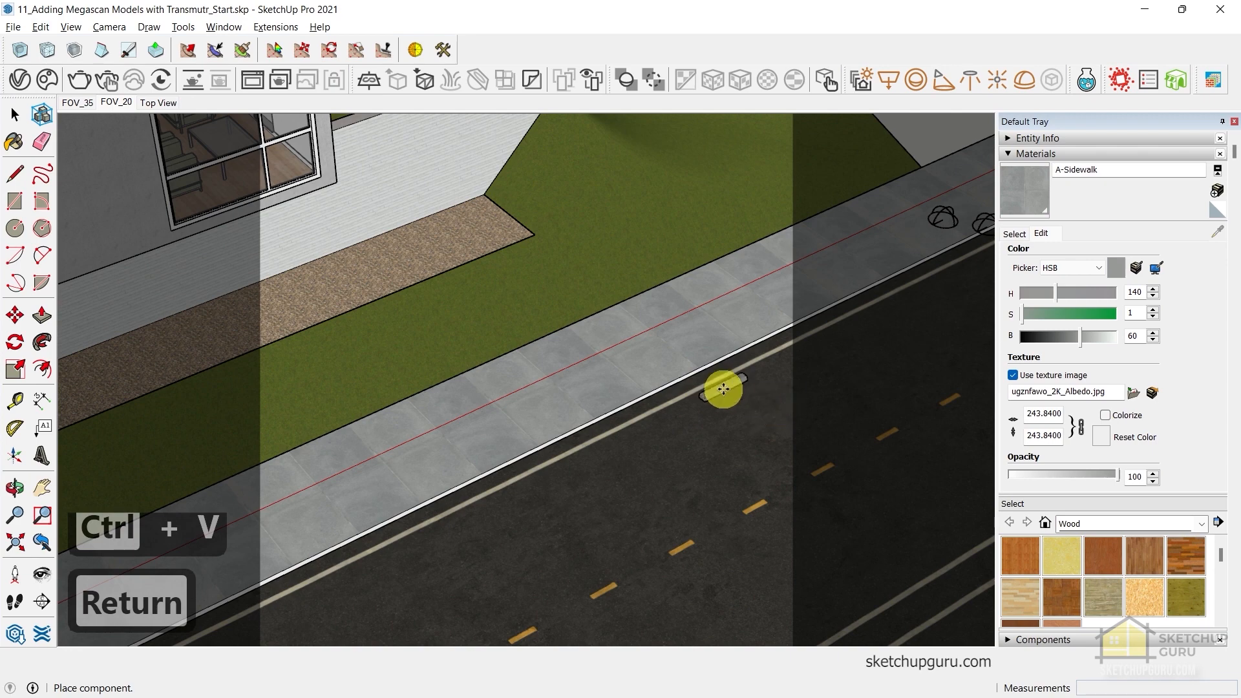
{"action": "scroll", "coordinate": [688, 396], "scroll_direction": "up", "scroll_amount": 4}
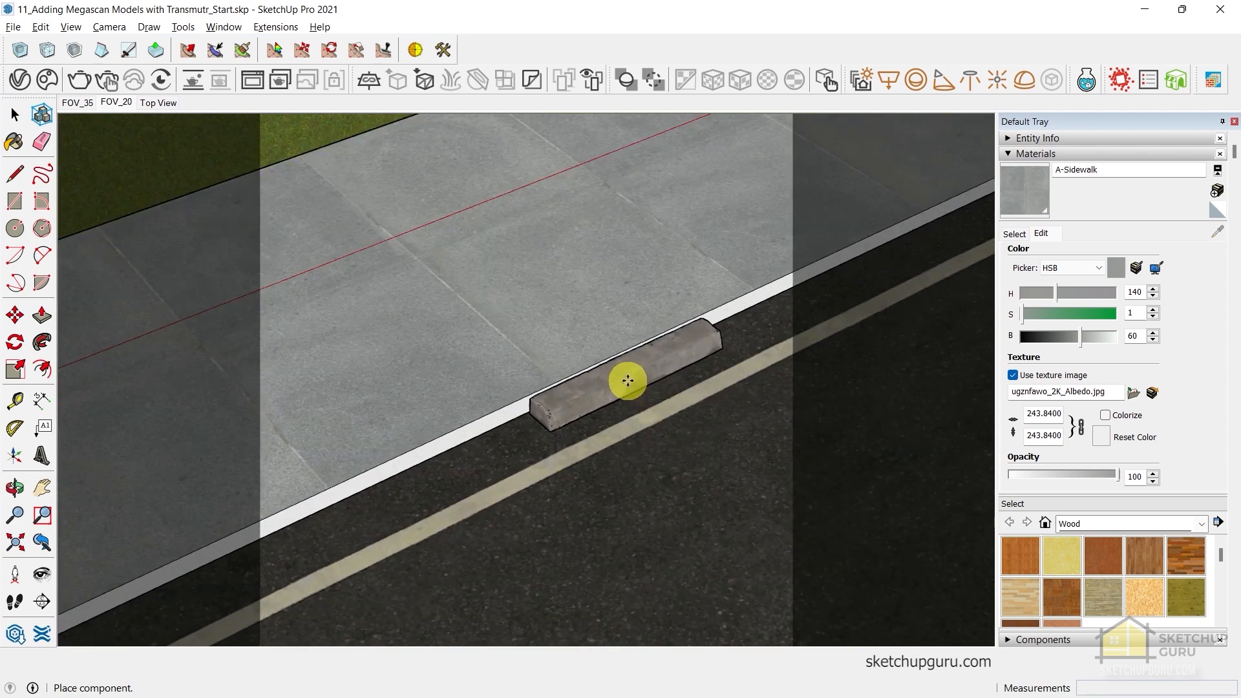
{"action": "left_click", "coordinate": [626, 380]}
Move the curb about 6 3/8" along the sidewalk edge to align its end corner with the paving joint
{"action": "middle_click_drag", "start_coordinate": [626, 381], "coordinate": [449, 420]}
{"action": "scroll", "coordinate": [430, 434], "scroll_direction": "up", "scroll_amount": 2}
{"action": "scroll", "coordinate": [414, 431], "scroll_direction": "up", "scroll_amount": 4}
{"action": "key", "text": "m"}
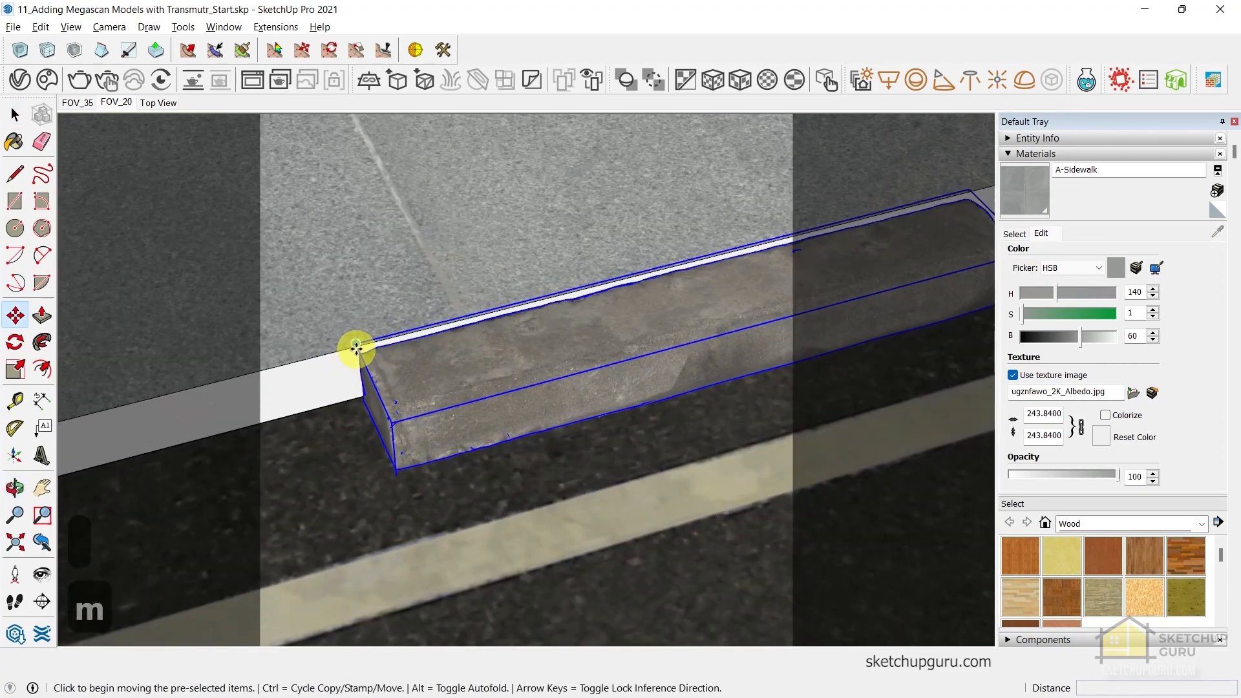
{"action": "left_click", "coordinate": [354, 339]}
{"action": "left_click", "coordinate": [463, 319]}
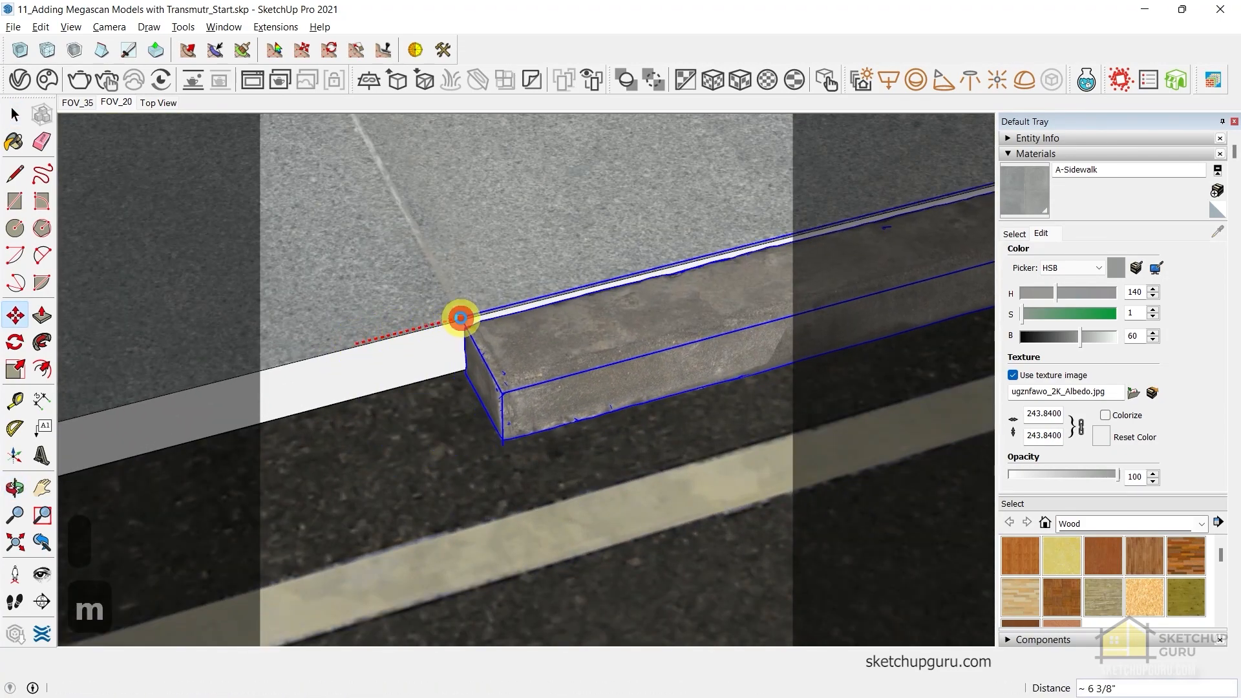
Scale the curb along its length until its free end reaches the next paving joint
{"action": "middle_click_drag", "start_coordinate": [502, 334], "coordinate": [502, 404]}
{"action": "key", "text": "s"}
{"action": "left_click", "coordinate": [499, 380]}
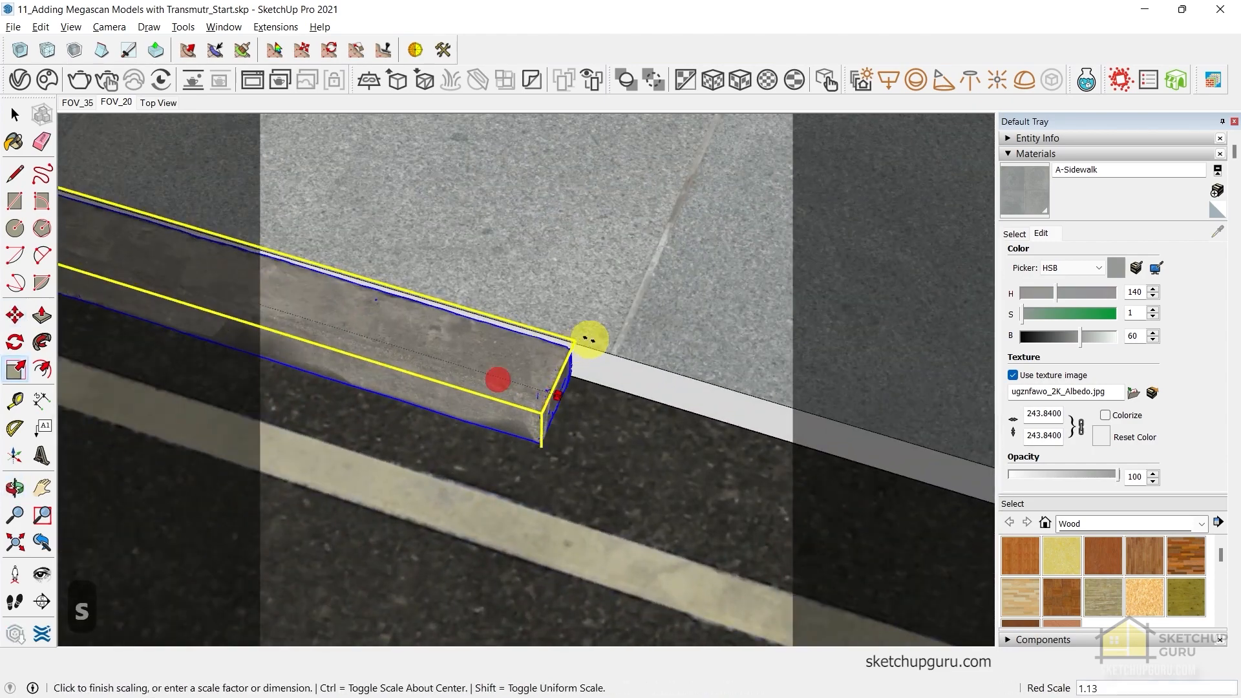
{"action": "left_click", "coordinate": [613, 331]}
{"action": "middle_click_drag", "start_coordinate": [613, 331], "coordinate": [382, 390]}
{"action": "key", "text": "space"}
From the top view, copy the curb about 4' 5/16" along the sidewalk edge so the copy starts at the next paving joint
{"action": "middle_click_drag", "start_coordinate": [399, 397], "coordinate": [507, 410]}
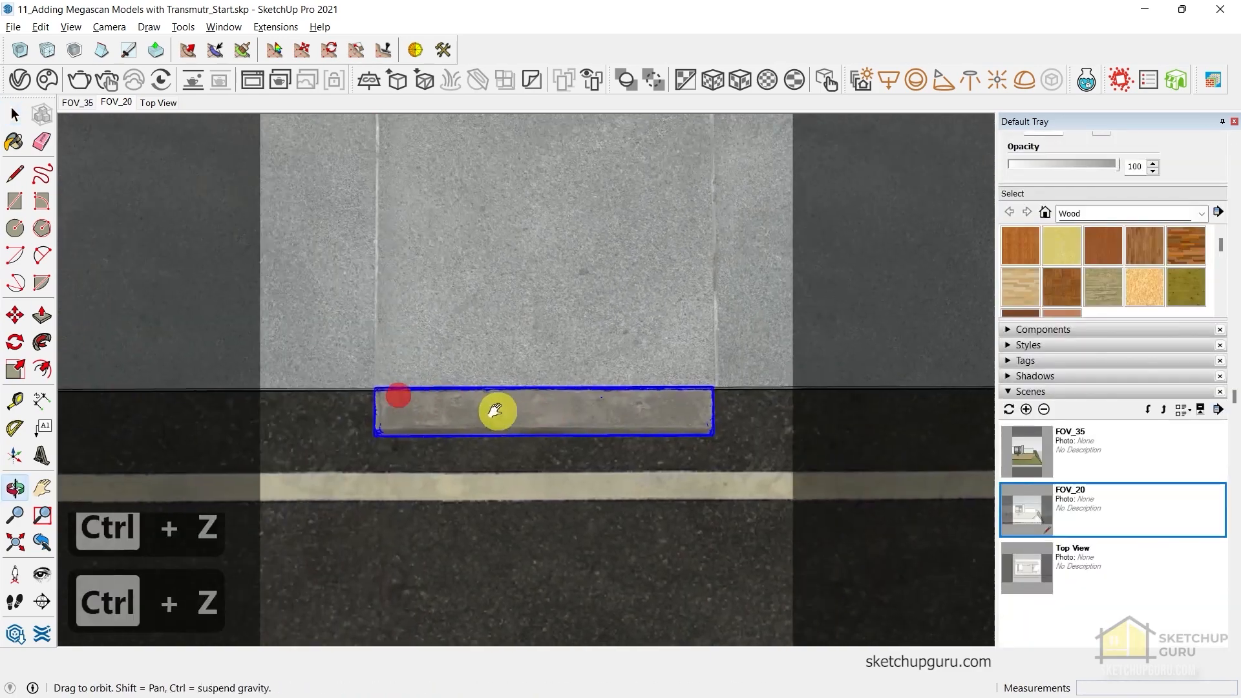
{"action": "key", "text": "alt+w"}
{"action": "key", "text": "alt+t"}
{"action": "scroll", "coordinate": [506, 414], "scroll_direction": "down", "scroll_amount": 3}
{"action": "scroll", "coordinate": [382, 360], "scroll_direction": "up", "scroll_amount": 6}
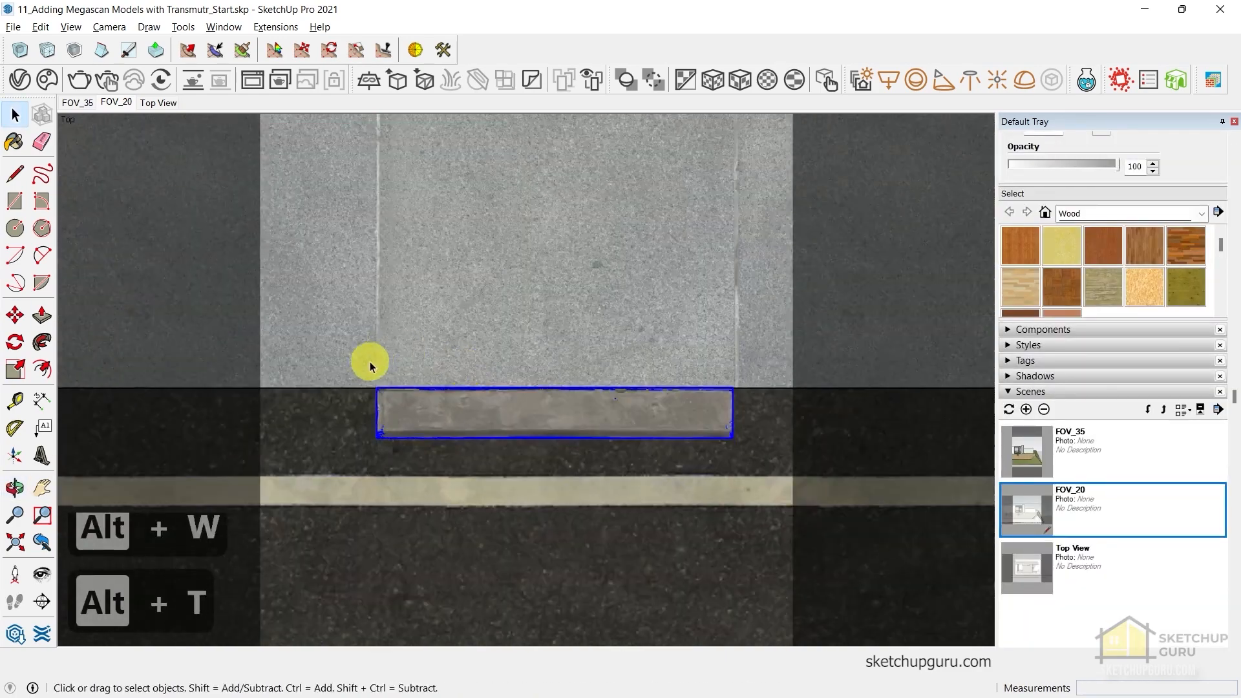
{"action": "key", "text": "m"}
{"action": "left_click", "coordinate": [384, 360]}
{"action": "scroll", "coordinate": [238, 324], "scroll_direction": "down", "scroll_amount": 2}
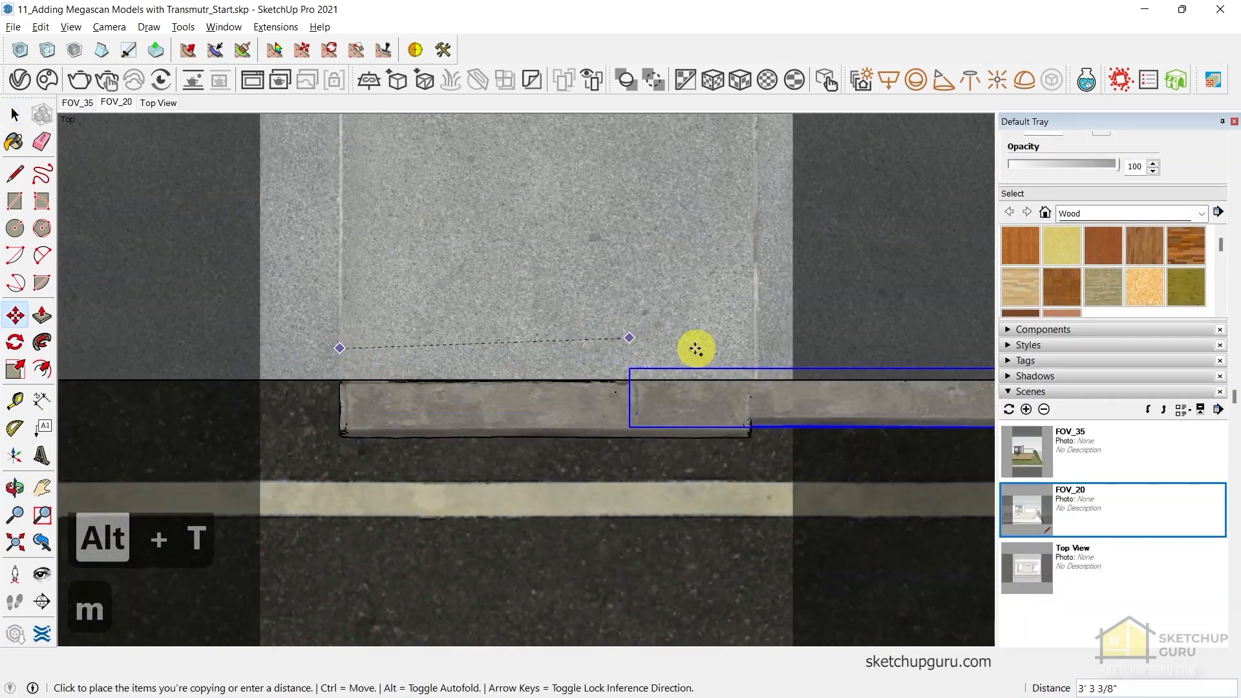
{"action": "scroll", "coordinate": [748, 352], "scroll_direction": "up", "scroll_amount": 2}
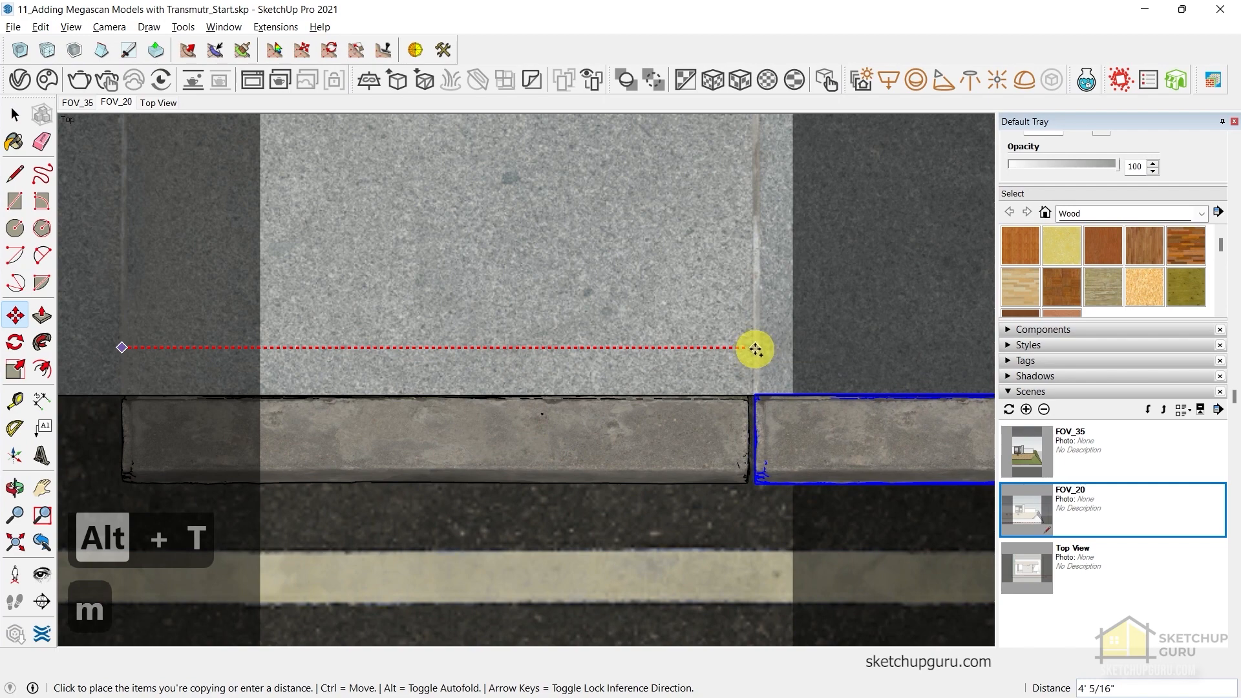
{"action": "left_click", "coordinate": [755, 349]}
Array the copied curb ten times (x10) along the sidewalk edge
{"action": "scroll", "coordinate": [421, 352], "scroll_direction": "down", "scroll_amount": 4}
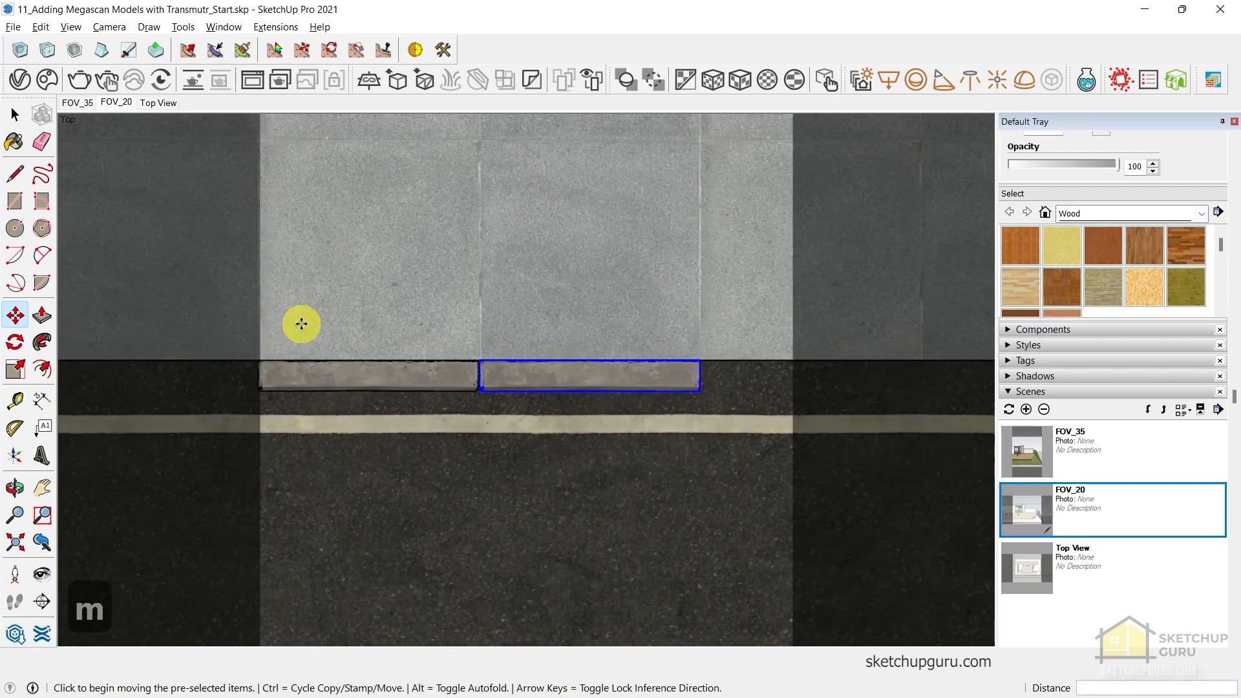
{"action": "key", "text": "Return"}
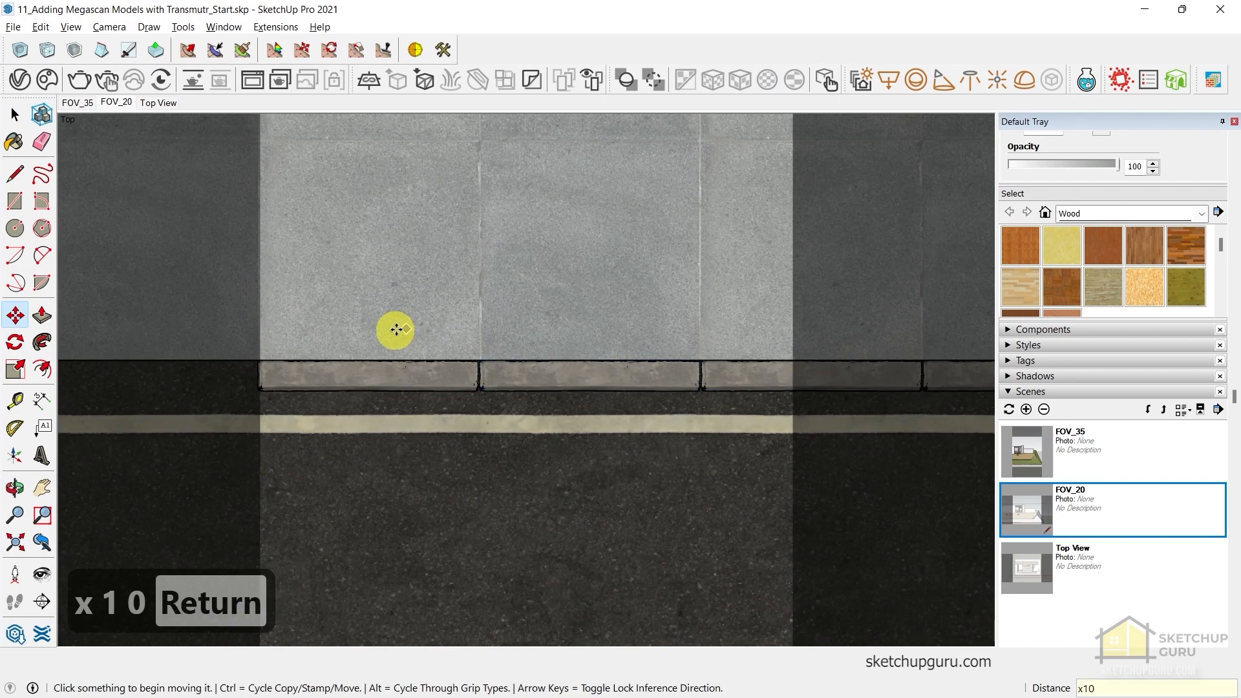
{"action": "scroll", "coordinate": [278, 323], "scroll_direction": "down", "scroll_amount": 4}
{"action": "scroll", "coordinate": [246, 302], "scroll_direction": "down", "scroll_amount": 3}
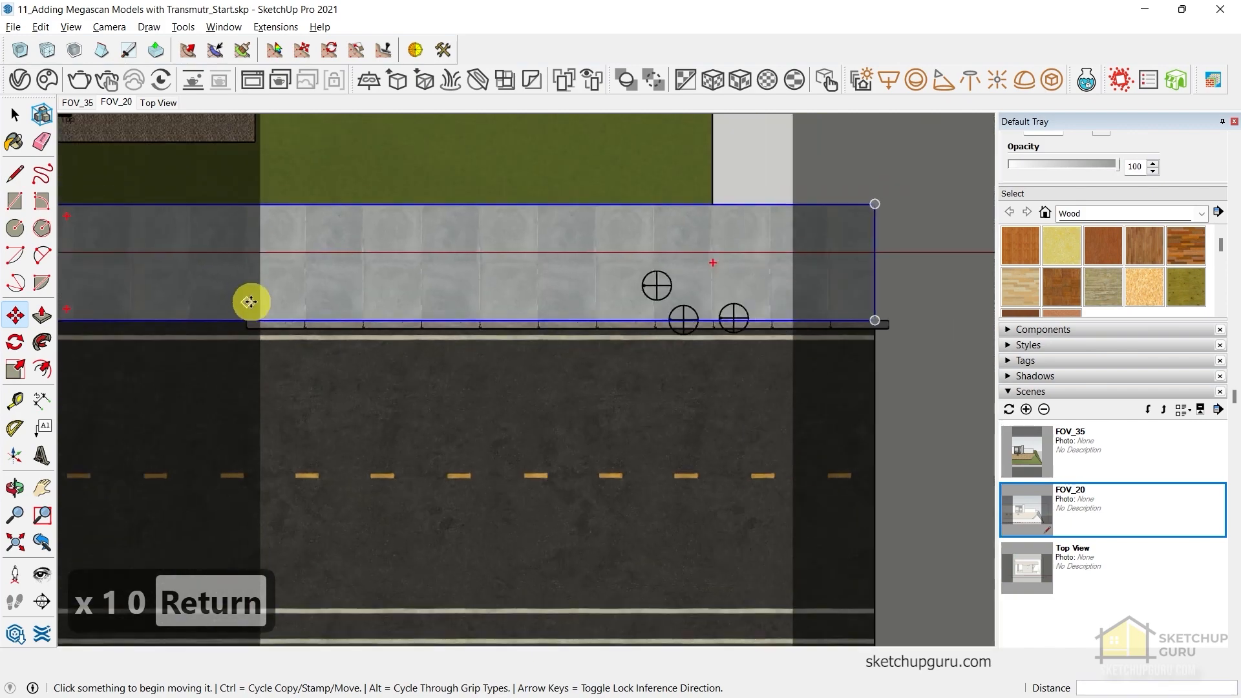
Select the row of curbs without the round markers and copy it about 44' 2 5/8" along the sidewalk to continue from the first curb
{"action": "key", "text": "space"}
{"action": "left_click_drag", "start_coordinate": [207, 285], "coordinate": [925, 411]}
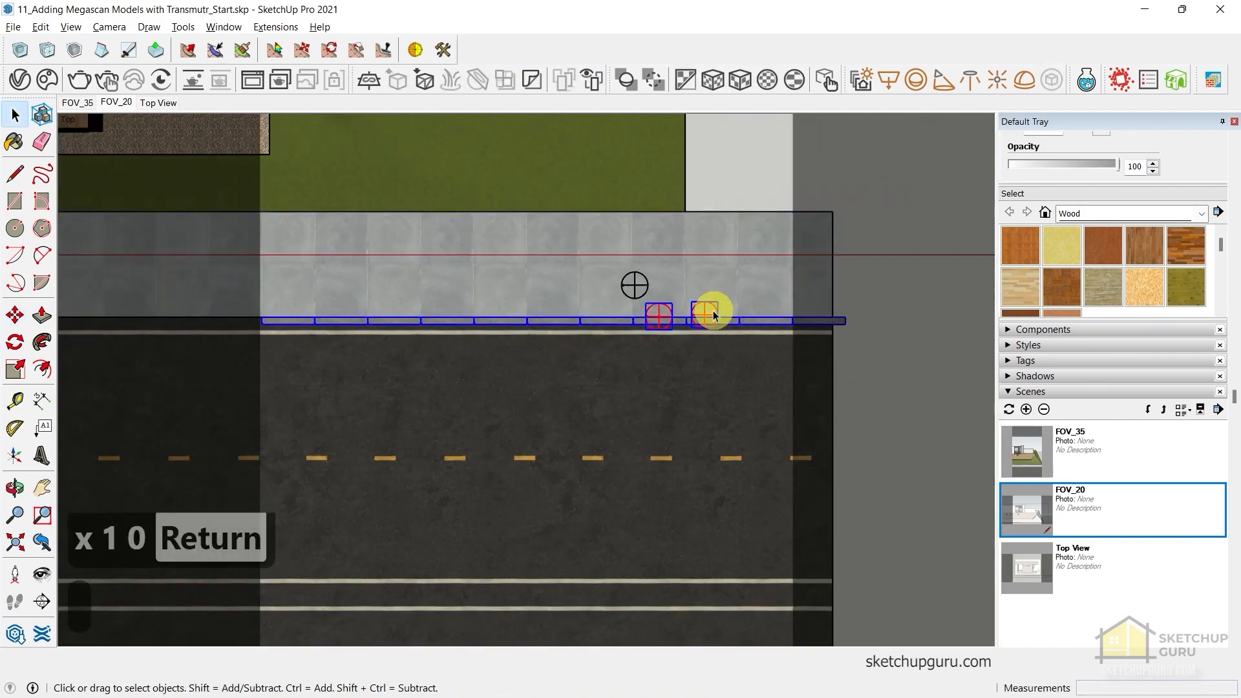
{"action": "scroll", "coordinate": [714, 311], "scroll_direction": "up", "scroll_amount": 3}
{"action": "left_click_drag", "start_coordinate": [731, 309], "coordinate": [540, 256], "text": "ctrl+shift"}
{"action": "scroll", "coordinate": [939, 272], "scroll_direction": "down", "scroll_amount": 3}
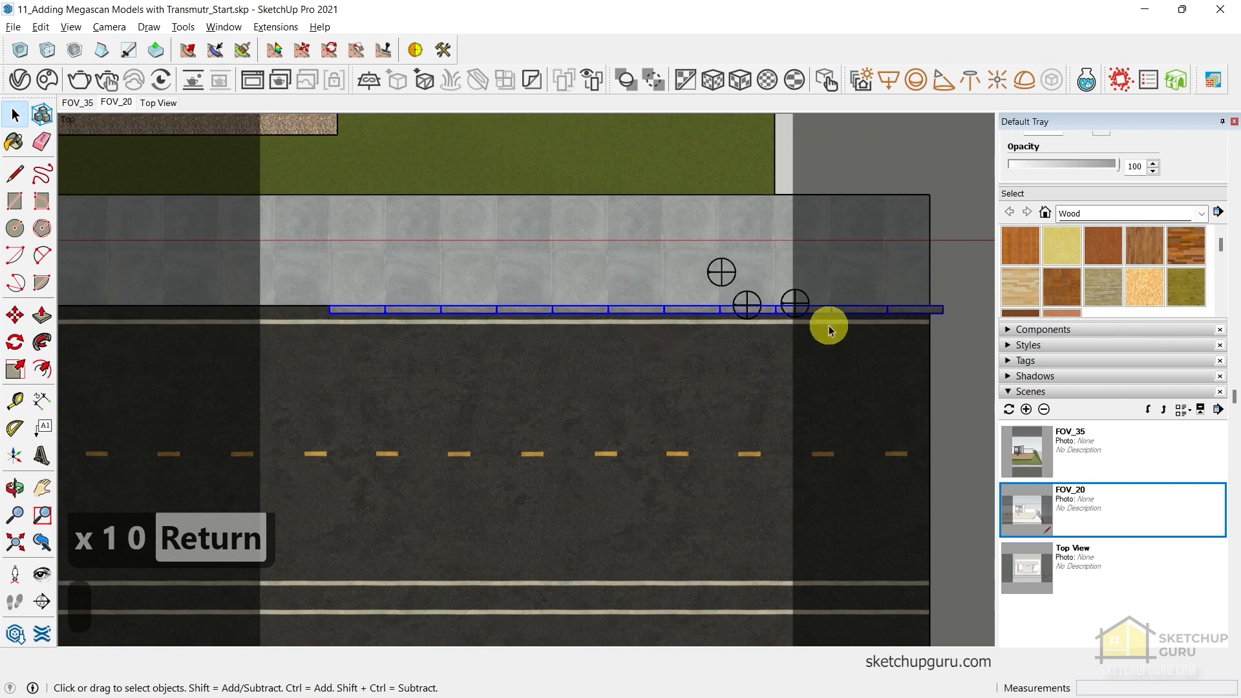
{"action": "key", "text": "m"}
{"action": "left_click", "coordinate": [946, 299]}
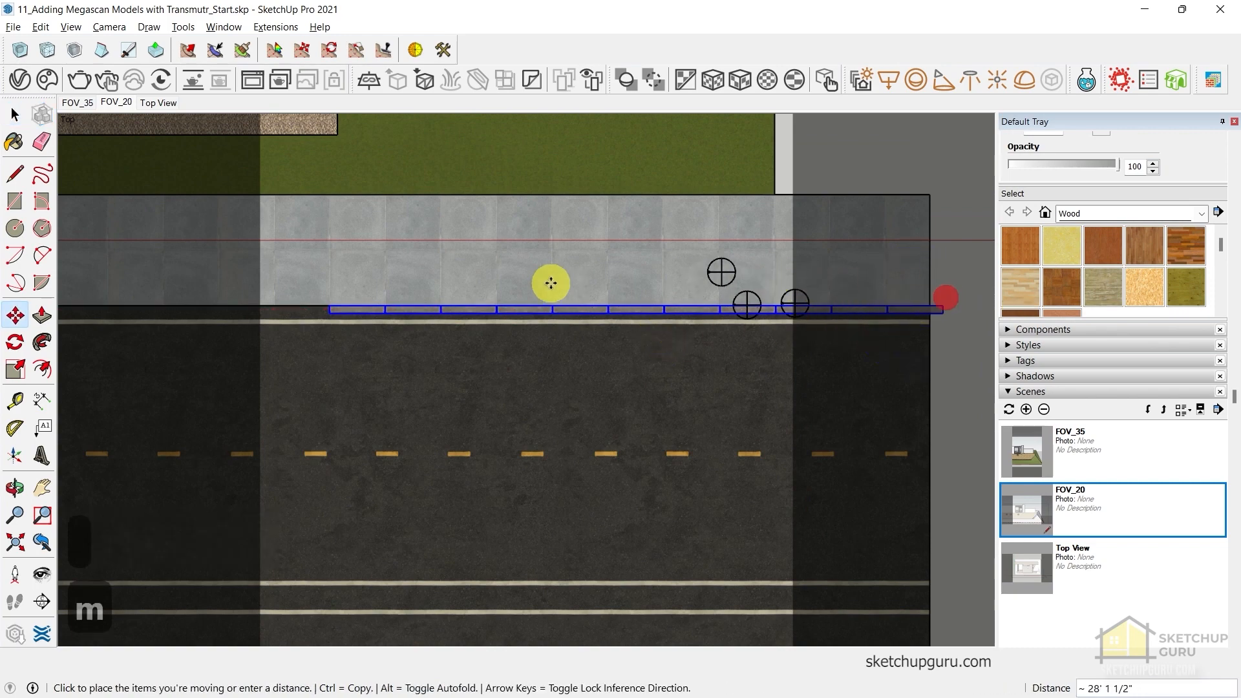
{"action": "middle_click_drag", "start_coordinate": [390, 285], "coordinate": [666, 286], "text": "shift"}
{"action": "key", "text": "ctrl"}
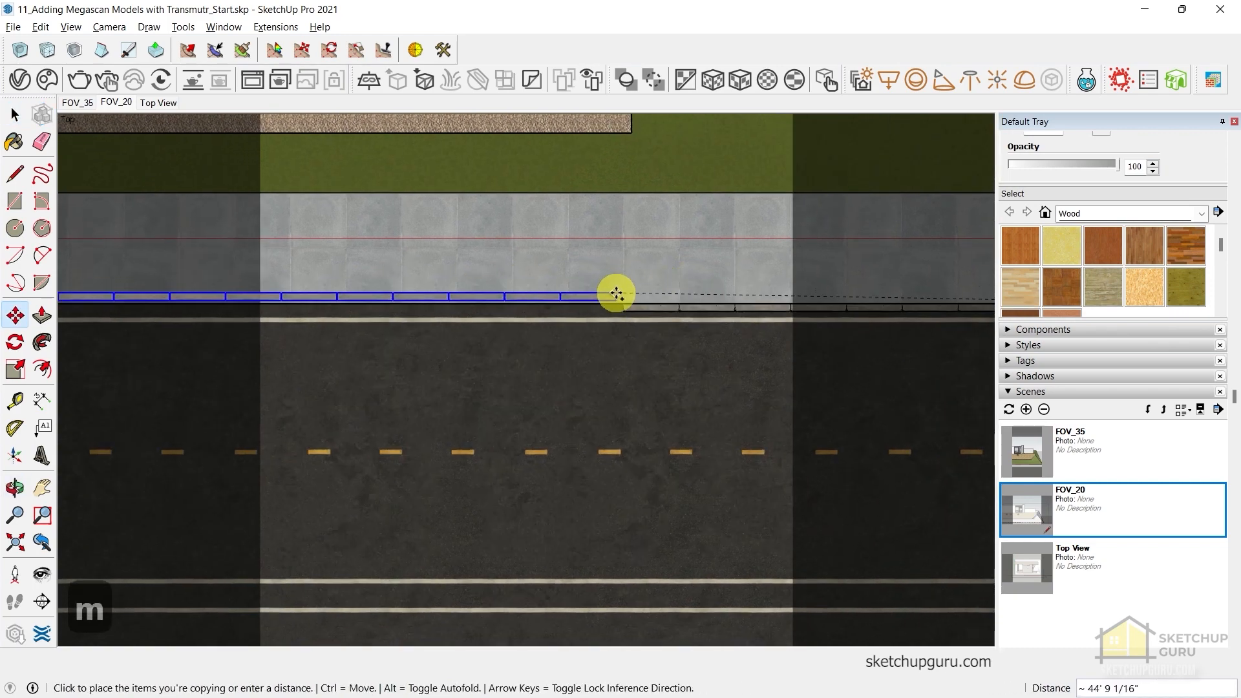
{"action": "scroll", "coordinate": [619, 291], "scroll_direction": "up", "scroll_amount": 4}
{"action": "scroll", "coordinate": [620, 299], "scroll_direction": "up", "scroll_amount": 4}
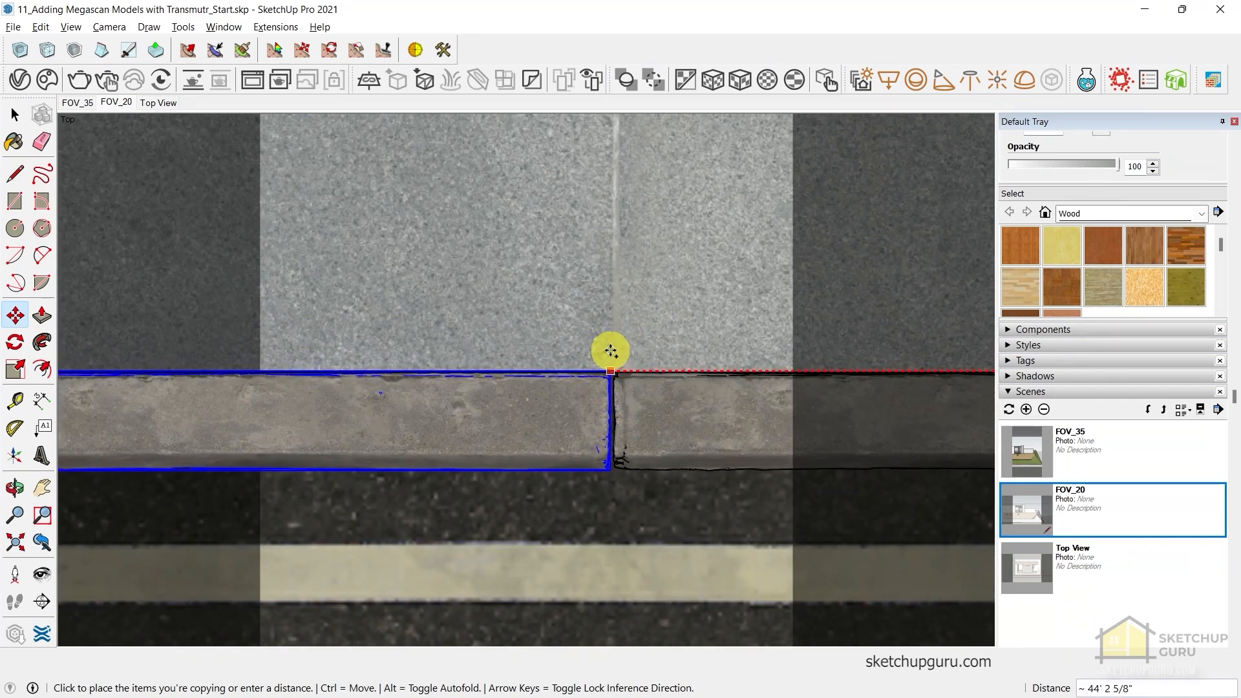
{"action": "left_click", "coordinate": [613, 351]}
{"action": "scroll", "coordinate": [867, 337], "scroll_direction": "down", "scroll_amount": 6}
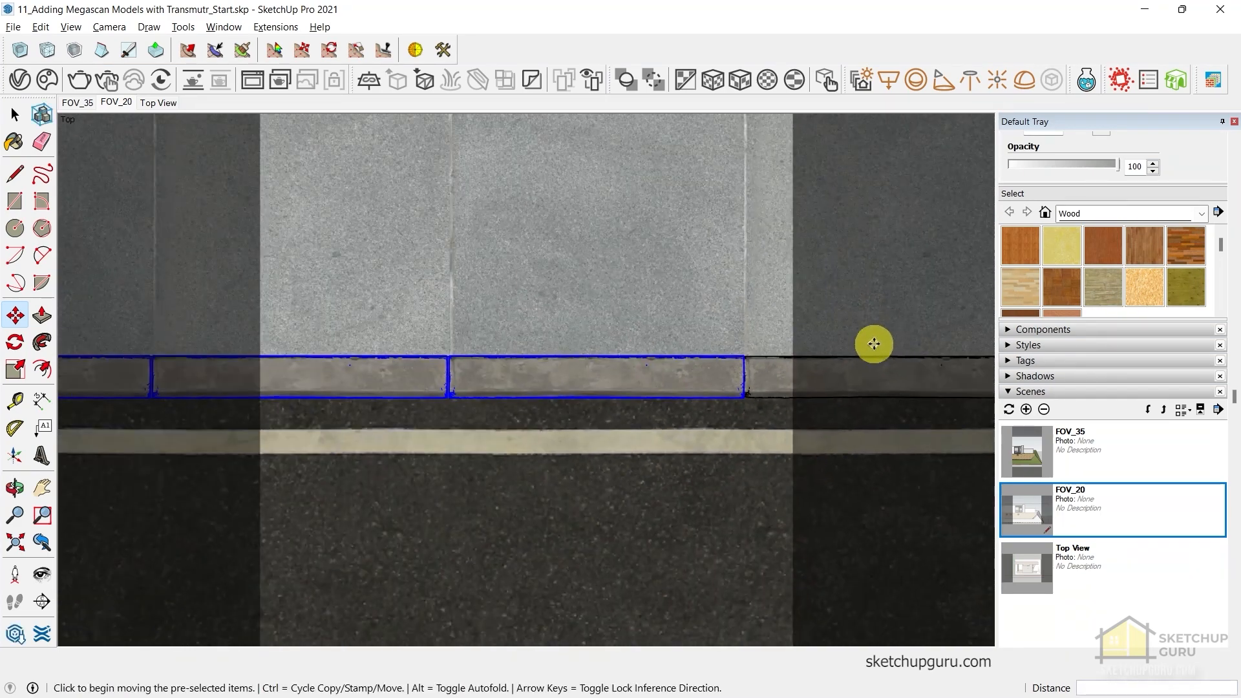
{"action": "scroll", "coordinate": [784, 321], "scroll_direction": "down", "scroll_amount": 8}
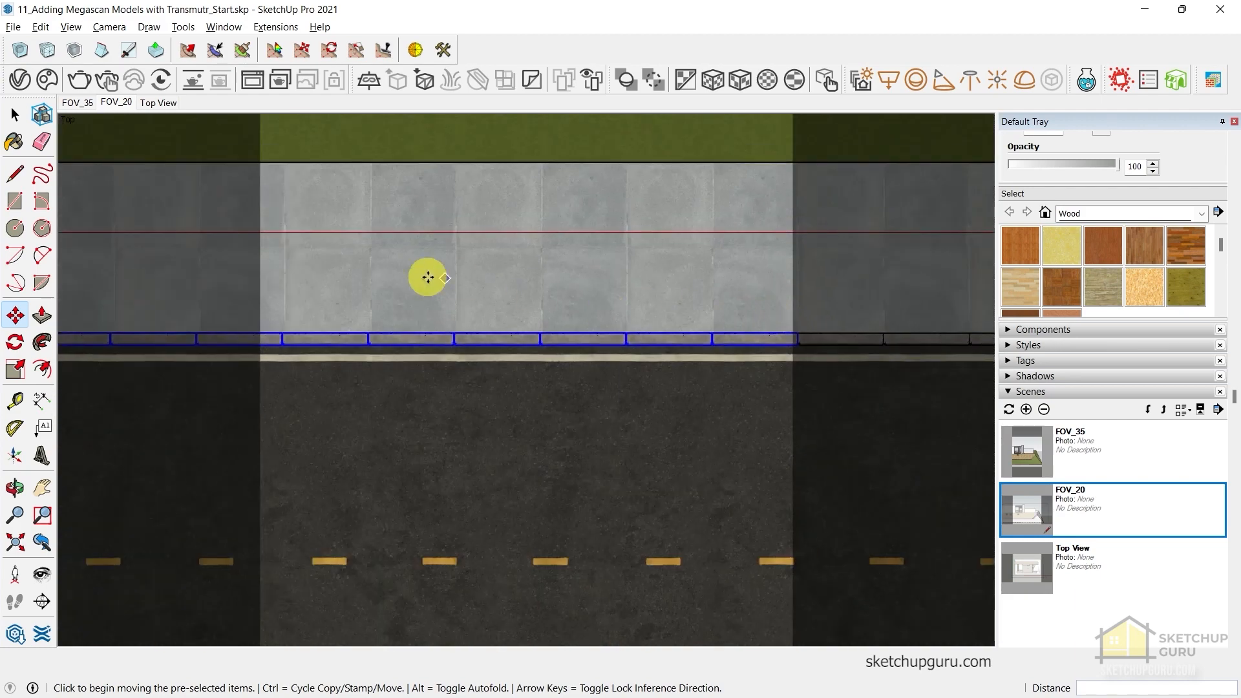
{"action": "key", "text": "Escape"}
Sample the Street Curbs_Street Curbs material from a curb and open it in the V-Ray Asset Editor
{"action": "scroll", "coordinate": [508, 373], "scroll_direction": "up", "scroll_amount": 4}
{"action": "middle_click_drag", "start_coordinate": [508, 369], "coordinate": [471, 144]}
{"action": "left_click", "coordinate": [481, 328]}
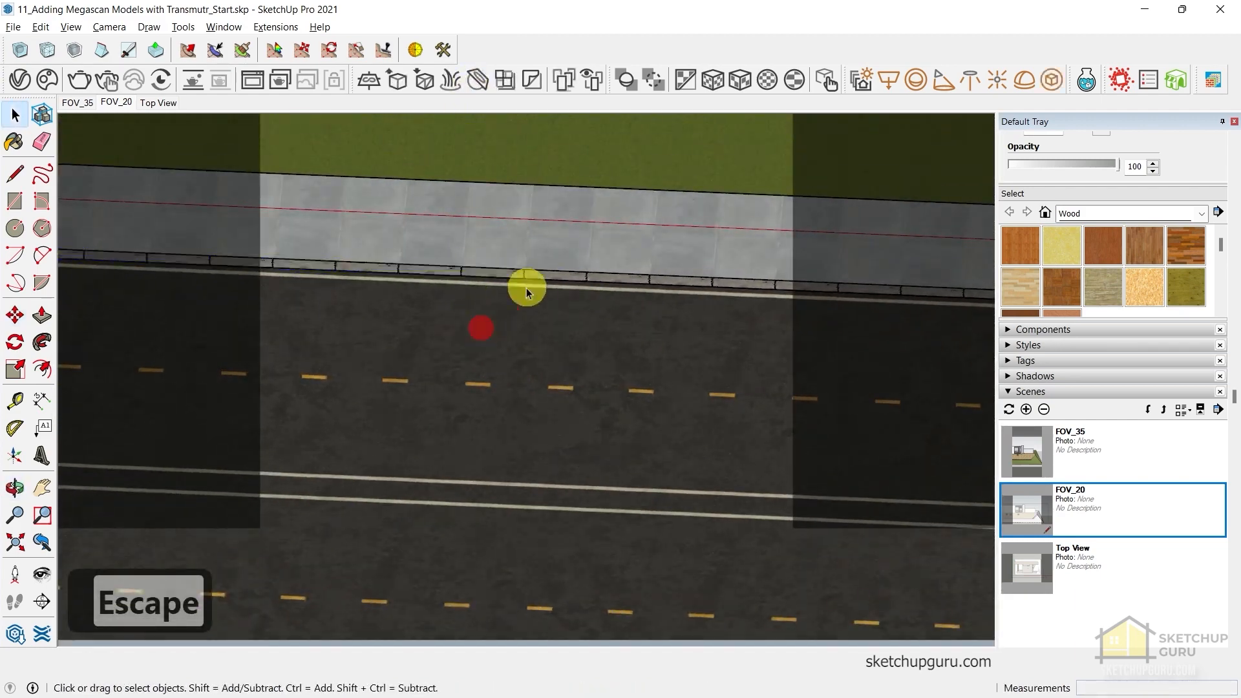
{"action": "scroll", "coordinate": [527, 288], "scroll_direction": "up", "scroll_amount": 7}
{"action": "middle_click_drag", "start_coordinate": [510, 311], "coordinate": [704, 233]}
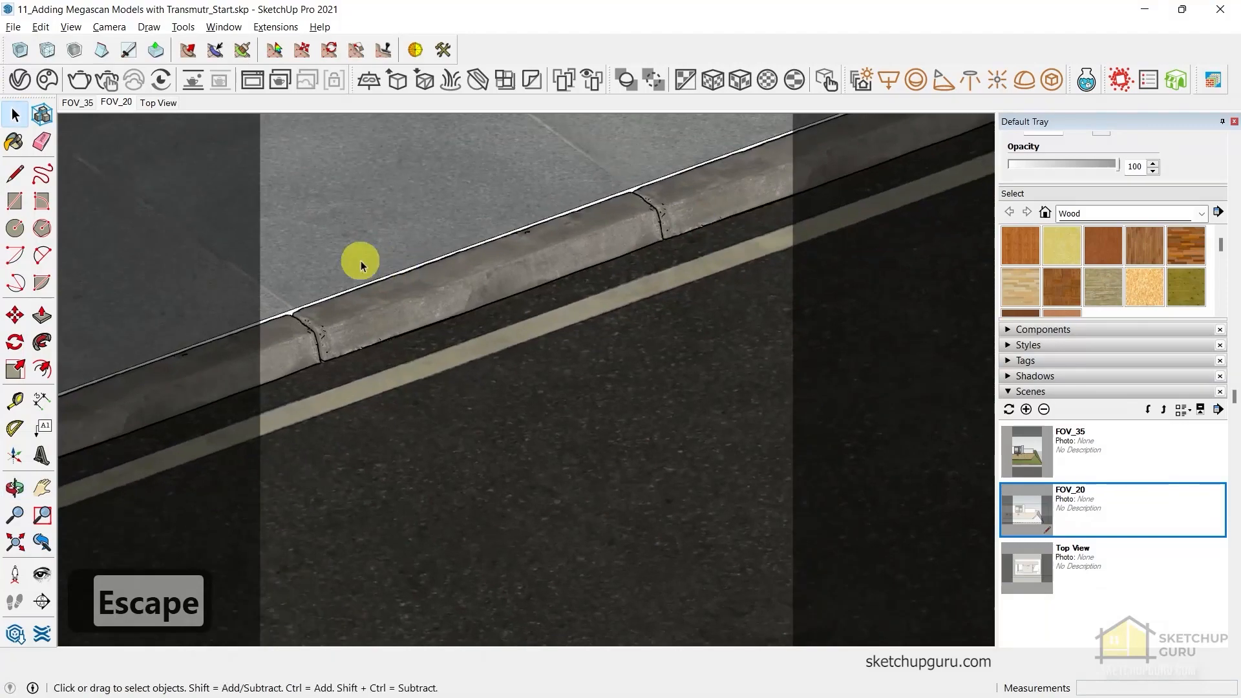
{"action": "scroll", "coordinate": [366, 340], "scroll_direction": "up", "scroll_amount": 3}
{"action": "scroll", "coordinate": [512, 379], "scroll_direction": "up", "scroll_amount": 3}
{"action": "middle_click_drag", "start_coordinate": [513, 378], "coordinate": [579, 390]}
{"action": "key", "text": "b"}
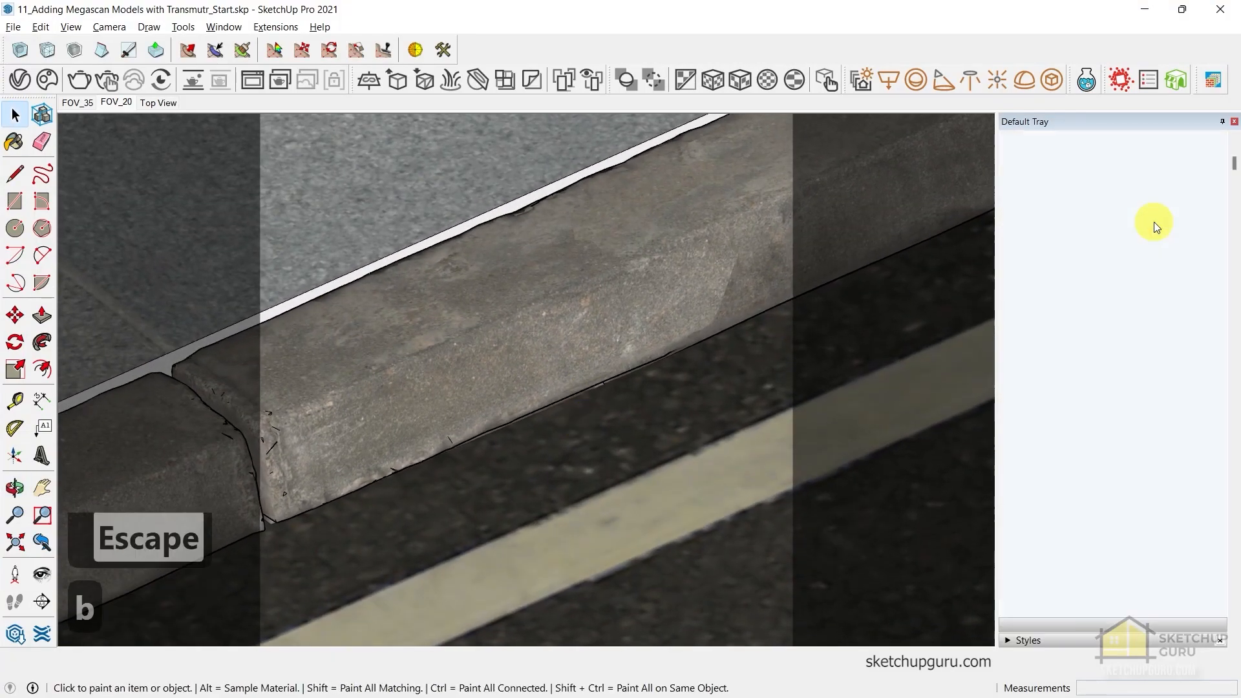
{"action": "left_click", "coordinate": [1016, 220]}
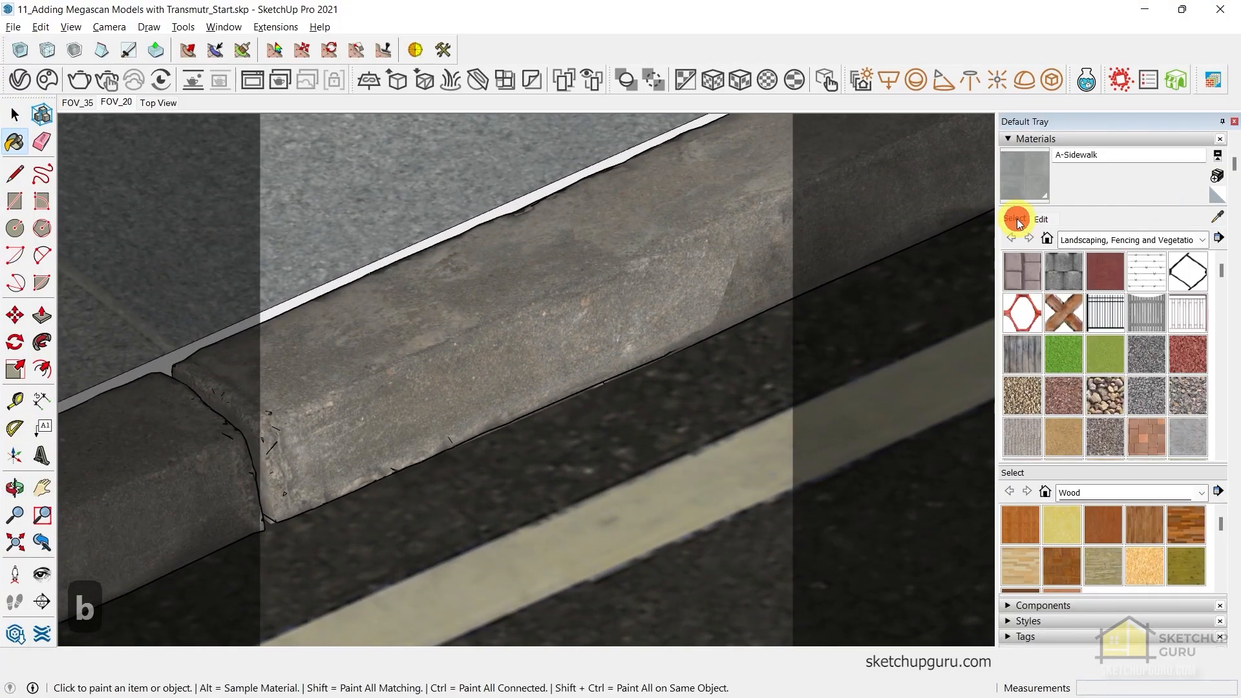
{"action": "left_click", "coordinate": [1216, 217]}
{"action": "left_click", "coordinate": [639, 303]}
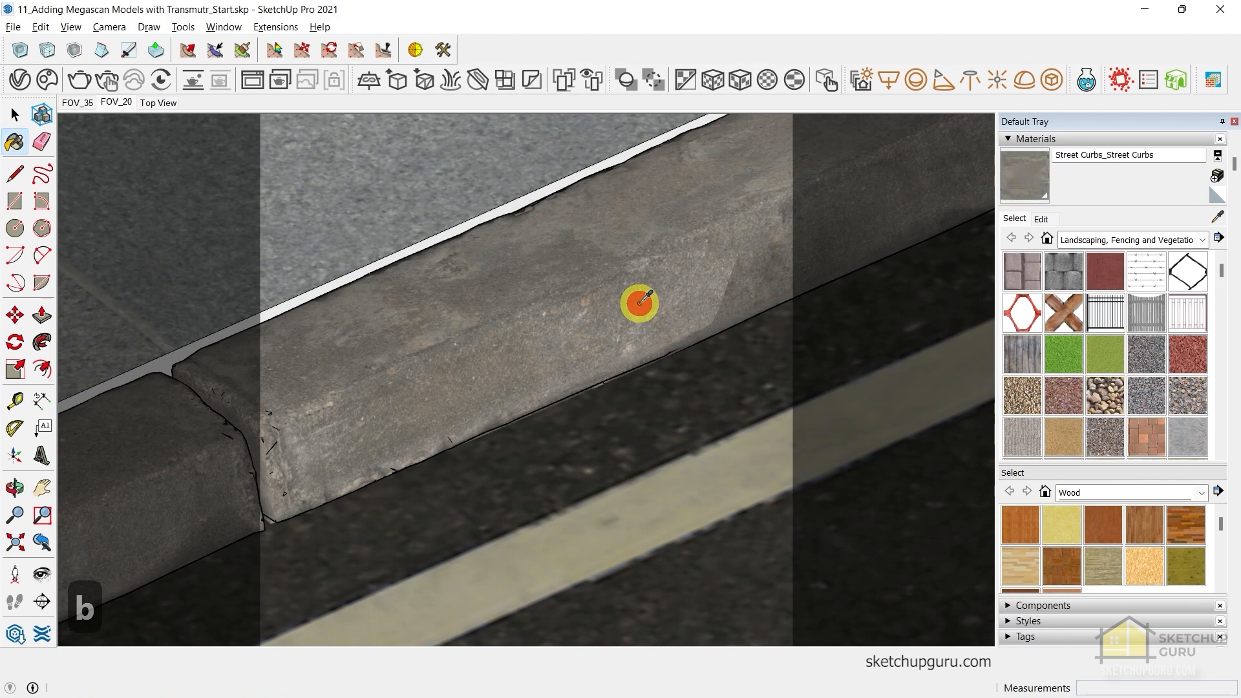
{"action": "left_click", "coordinate": [20, 81]}
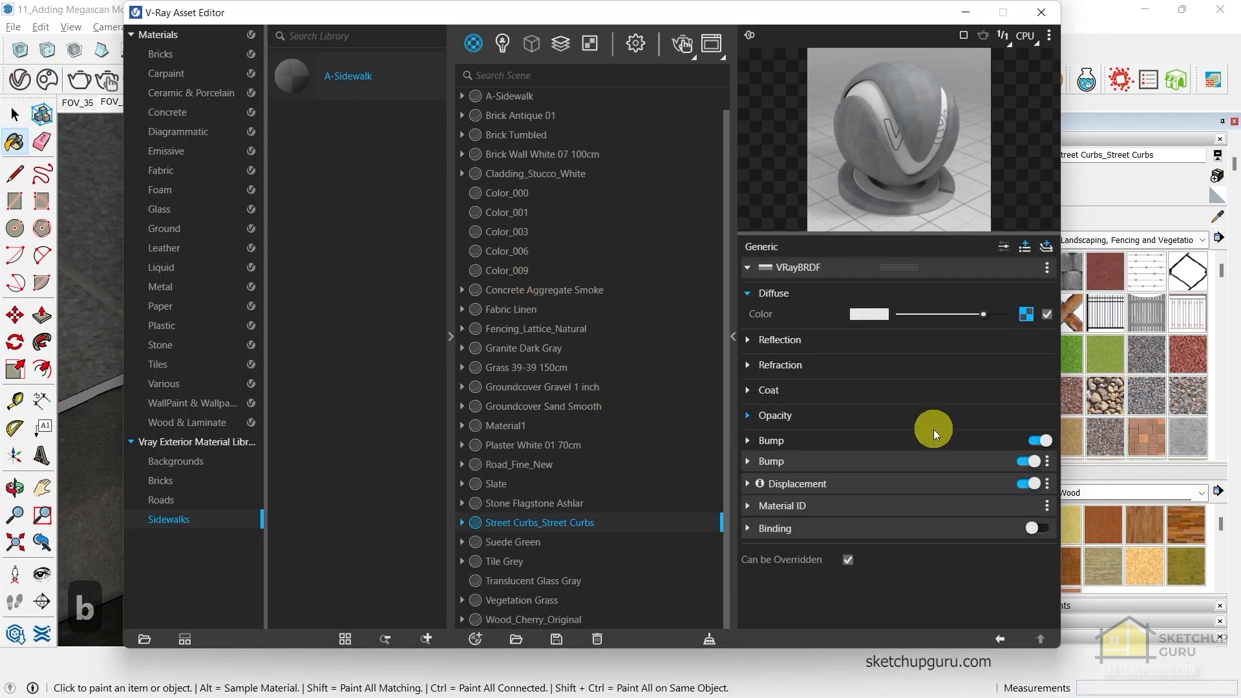
Examine the curb material's diffuse bitmap, normal bump and displacement settings, and close the asset editor
{"action": "left_click", "coordinate": [1028, 316]}
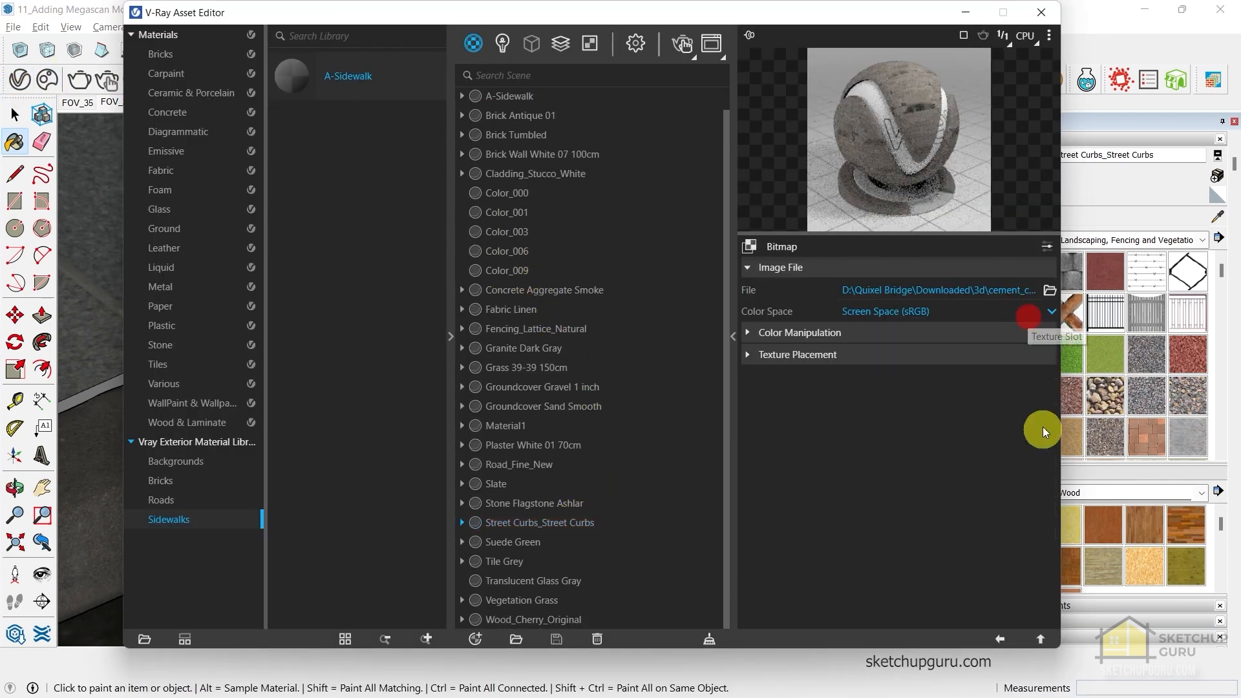
{"action": "left_click", "coordinate": [1001, 638]}
{"action": "left_click", "coordinate": [770, 466]}
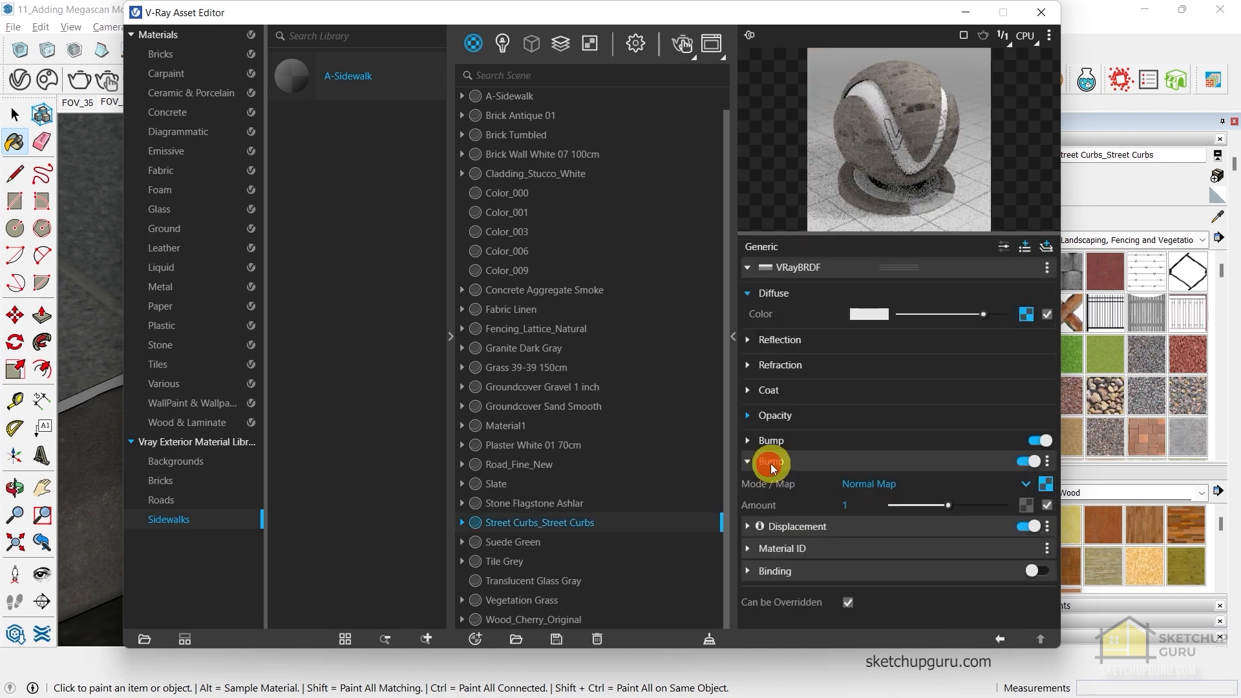
{"action": "left_click", "coordinate": [763, 464]}
{"action": "left_click", "coordinate": [863, 483]}
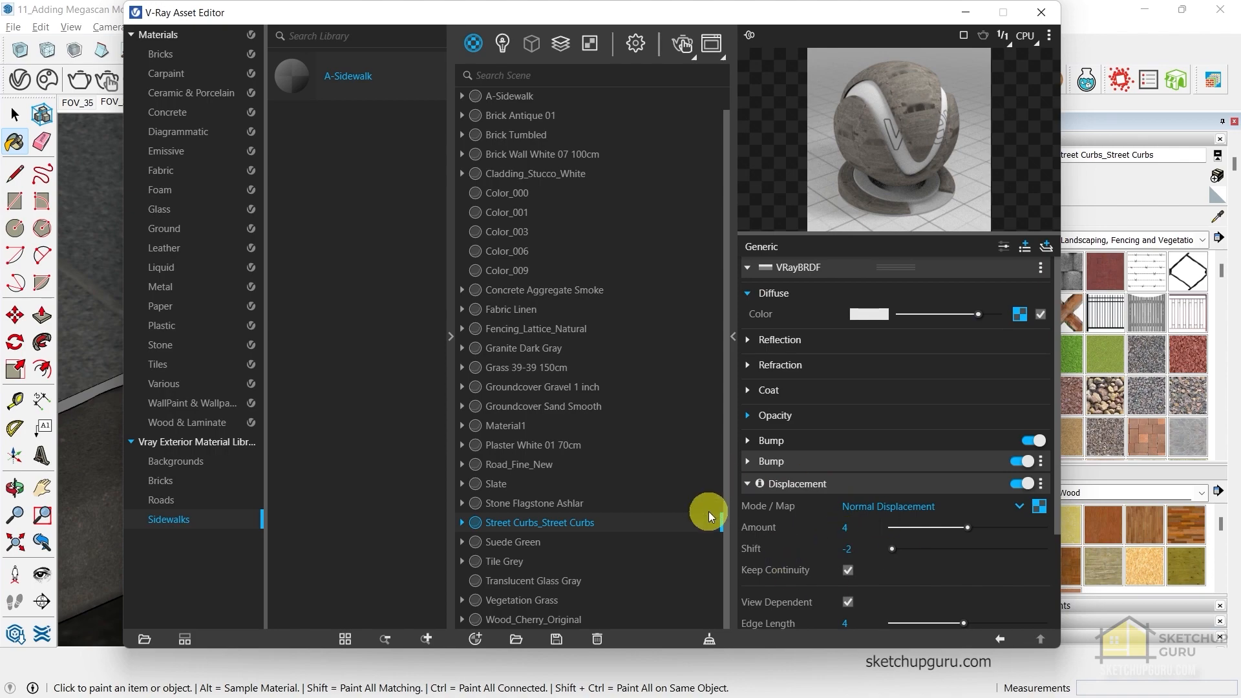
{"action": "left_click", "coordinate": [768, 483]}
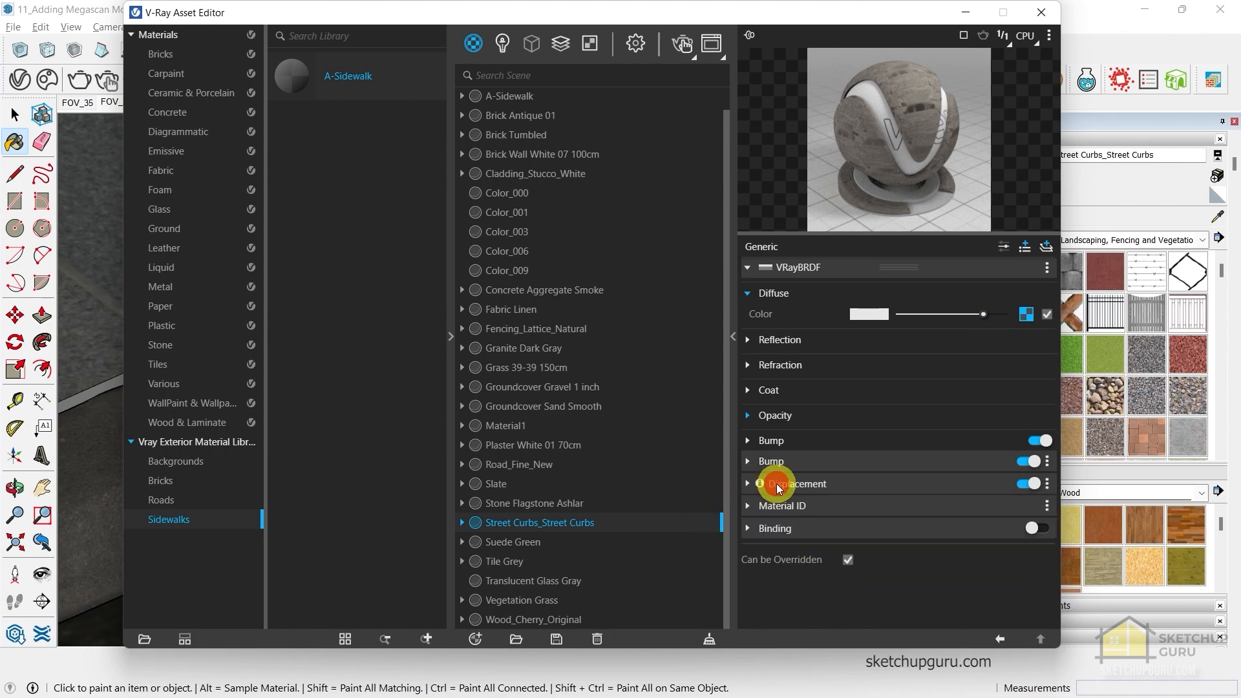
{"action": "left_click", "coordinate": [1041, 12]}
Push/Pull the sidewalk's top surface by 7/16" toward the level of the curb tops and leave the sidewalk's editing context
{"action": "mouse_move", "coordinate": [765, 381]}
{"action": "middle_mouse_down"}
{"action": "mouse_move", "coordinate": [587, 421]}
{"action": "mouse_move", "coordinate": [448, 277]}
{"action": "mouse_move", "coordinate": [510, 334]}
{"action": "mouse_move", "coordinate": [845, 374]}
{"action": "mouse_move", "coordinate": [912, 227]}
{"action": "mouse_move", "coordinate": [945, 265]}
{"action": "mouse_move", "coordinate": [656, 378]}
{"action": "middle_mouse_up"}
{"action": "scroll", "coordinate": [499, 341], "scroll_direction": "up", "scroll_amount": 4}
{"action": "key", "text": "space"}
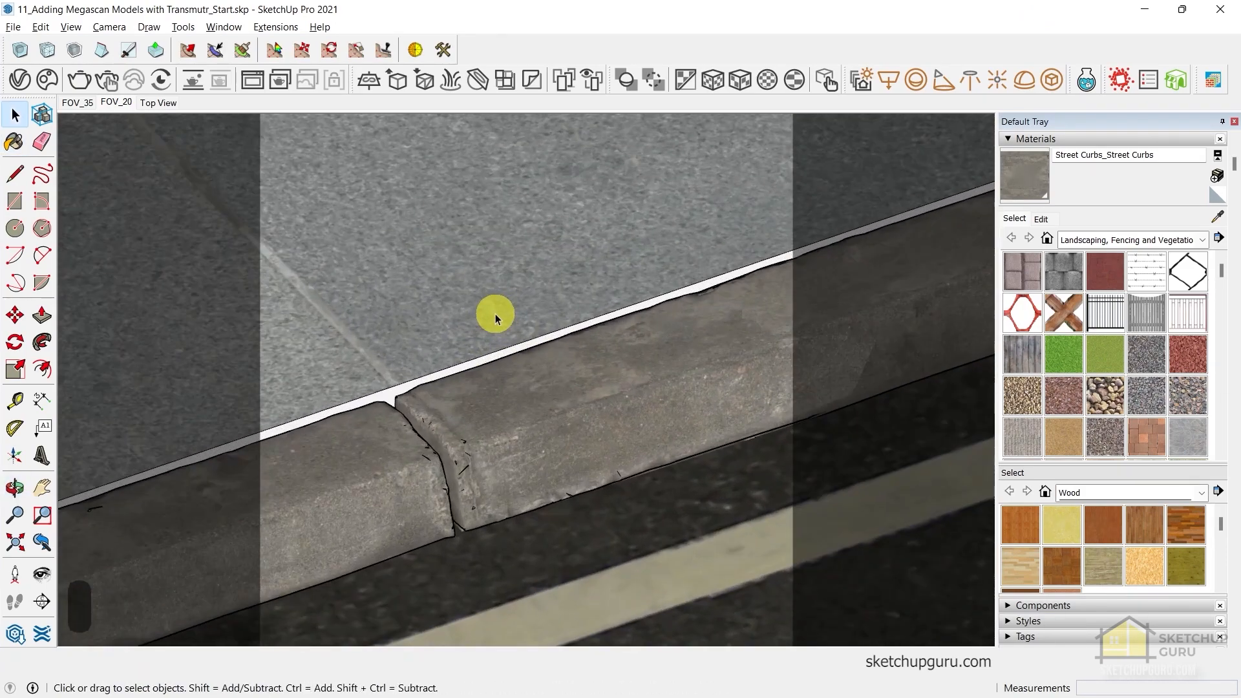
{"action": "scroll", "coordinate": [495, 318], "scroll_direction": "up", "scroll_amount": 3}
{"action": "left_click", "coordinate": [482, 313]}
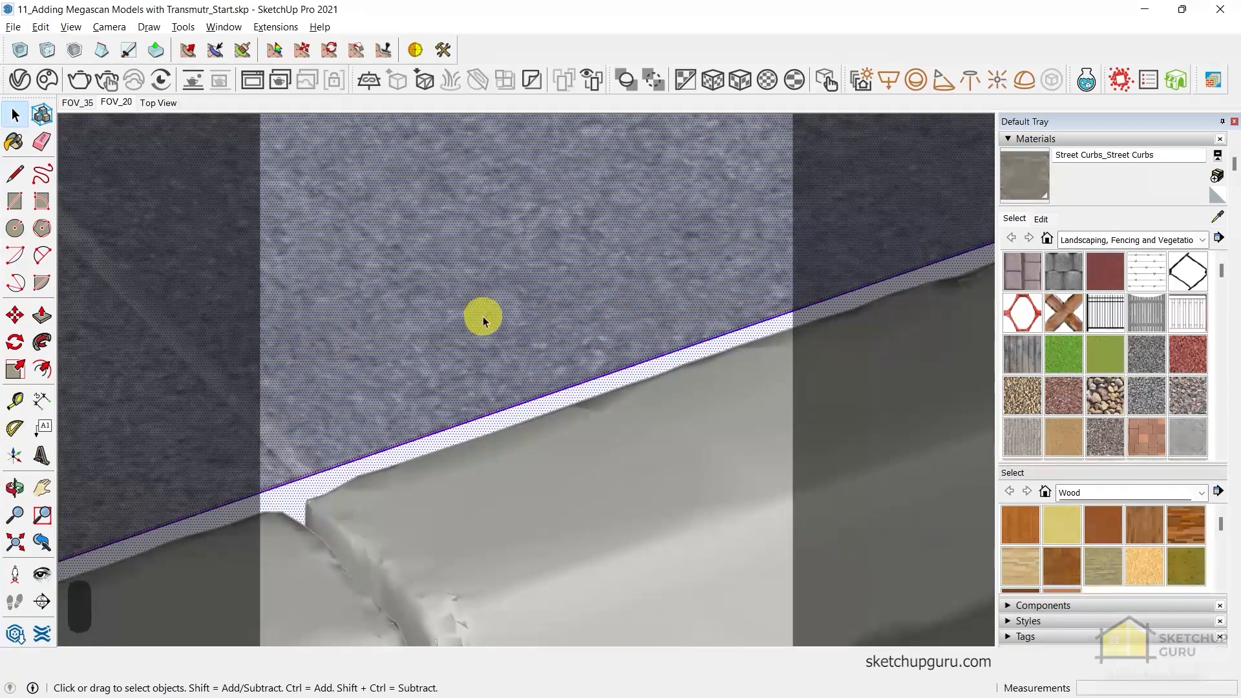
{"action": "key", "text": "p"}
{"action": "left_click", "coordinate": [479, 328]}
{"action": "middle_click_drag", "start_coordinate": [479, 332], "coordinate": [573, 393]}
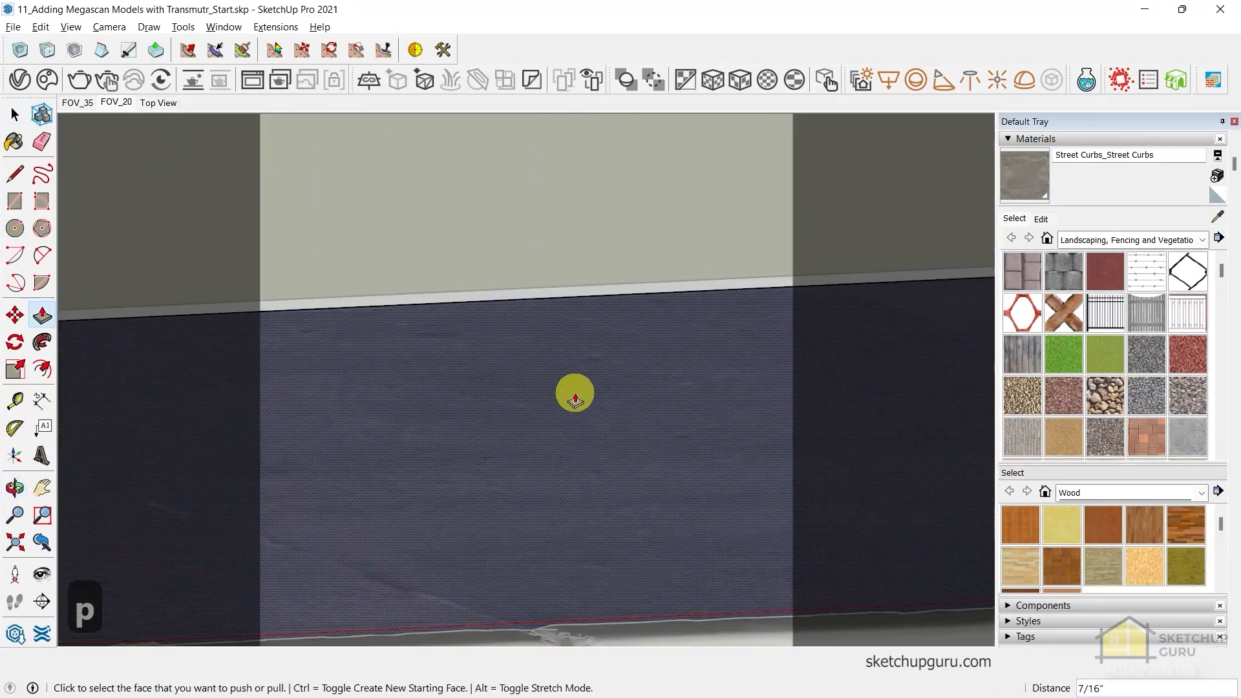
{"action": "key", "text": "space"}
{"action": "key", "text": "Escape"}
{"action": "key", "text": "Escape"}
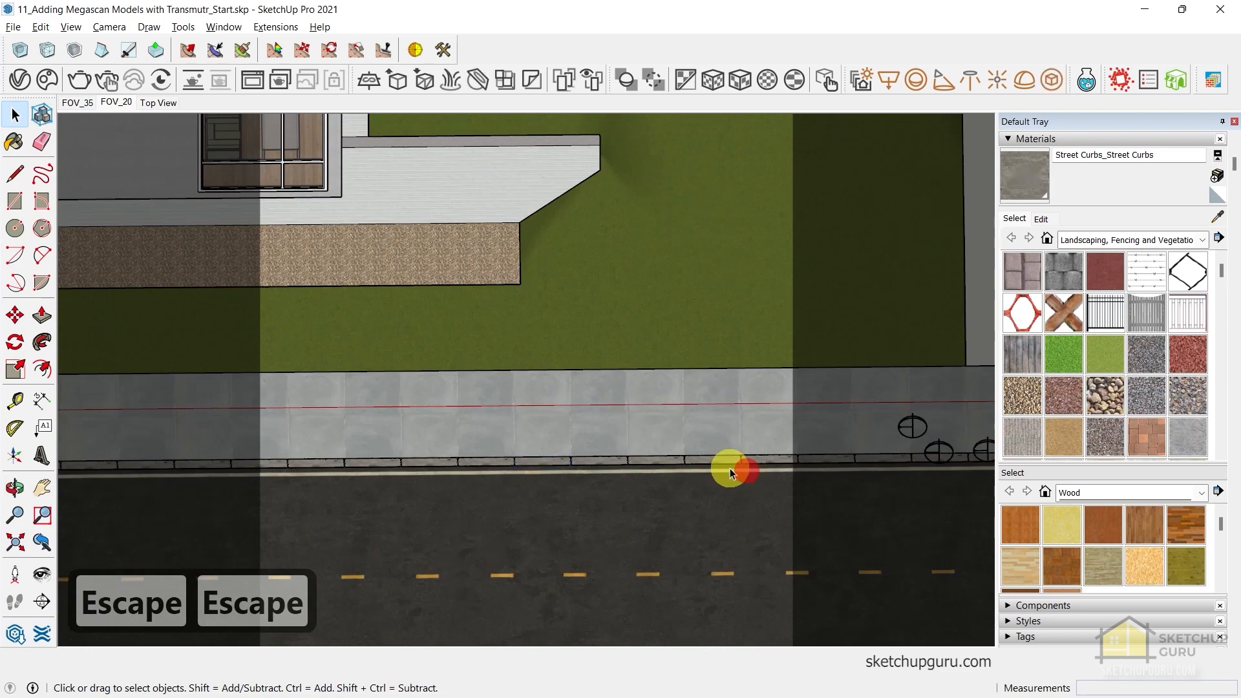
In the Top View scene, select every street curb, leave out the round markers, and group the curbs
{"action": "left_click", "coordinate": [707, 464]}
{"action": "scroll", "coordinate": [706, 464], "scroll_direction": "down", "scroll_amount": 4}
{"action": "left_click", "coordinate": [159, 101]}
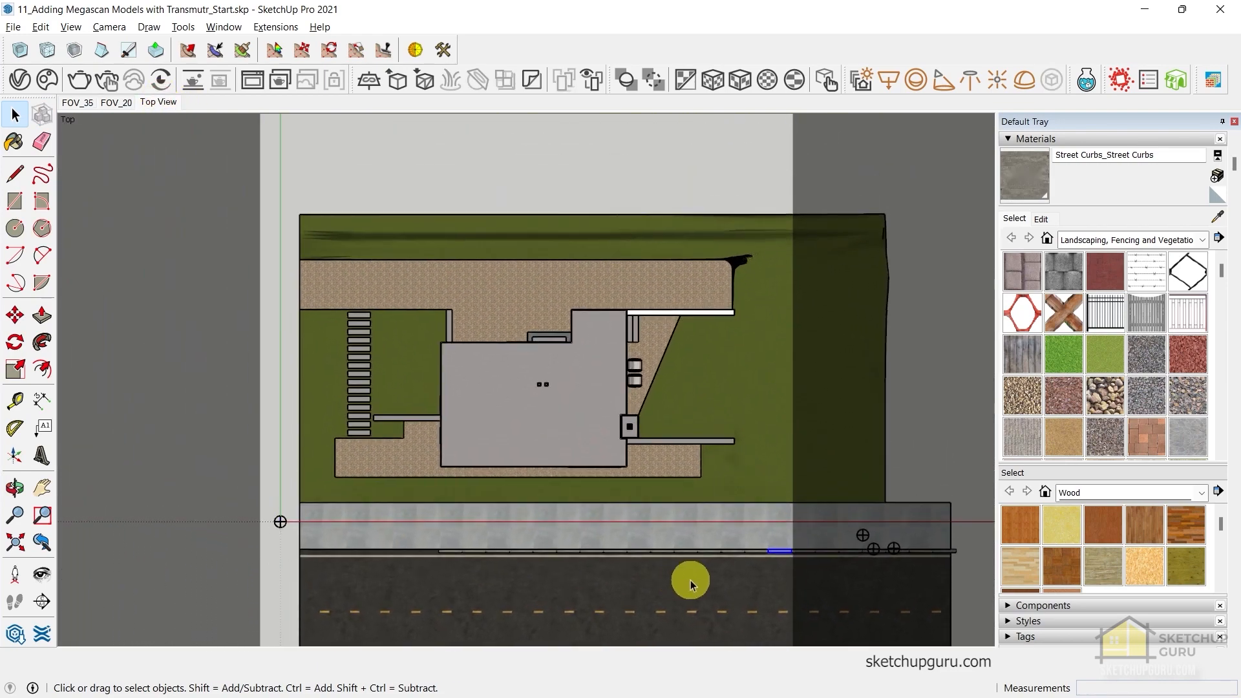
{"action": "scroll", "coordinate": [753, 608], "scroll_direction": "up", "scroll_amount": 2}
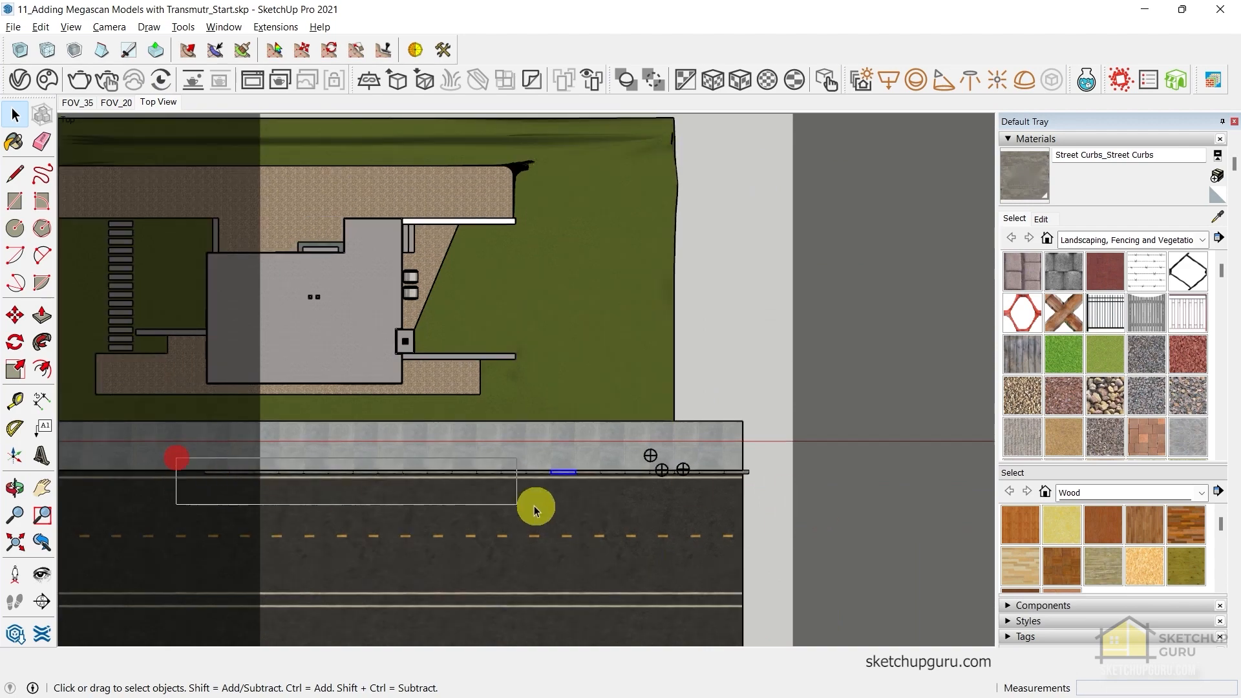
{"action": "left_click_drag", "start_coordinate": [887, 521], "coordinate": [887, 521]}
{"action": "scroll", "coordinate": [711, 468], "scroll_direction": "up", "scroll_amount": 5}
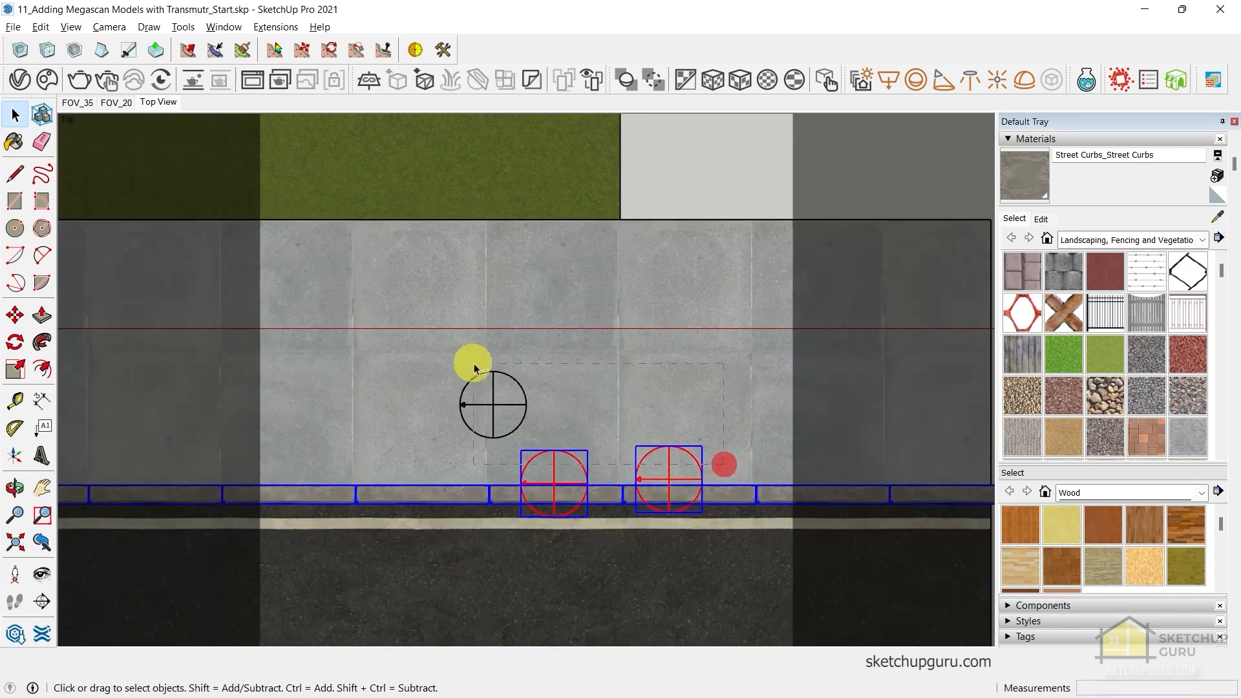
{"action": "scroll", "coordinate": [776, 362], "scroll_direction": "down", "scroll_amount": 5}
{"action": "key", "text": "g"}
Move the grouped curb row about 3/8" toward the sidewalk's upper edge at its free end to tighten the gap
{"action": "middle_click_drag", "start_coordinate": [554, 409], "coordinate": [784, 295]}
{"action": "scroll", "coordinate": [569, 375], "scroll_direction": "up", "scroll_amount": 2}
{"action": "scroll", "coordinate": [544, 400], "scroll_direction": "up", "scroll_amount": 4}
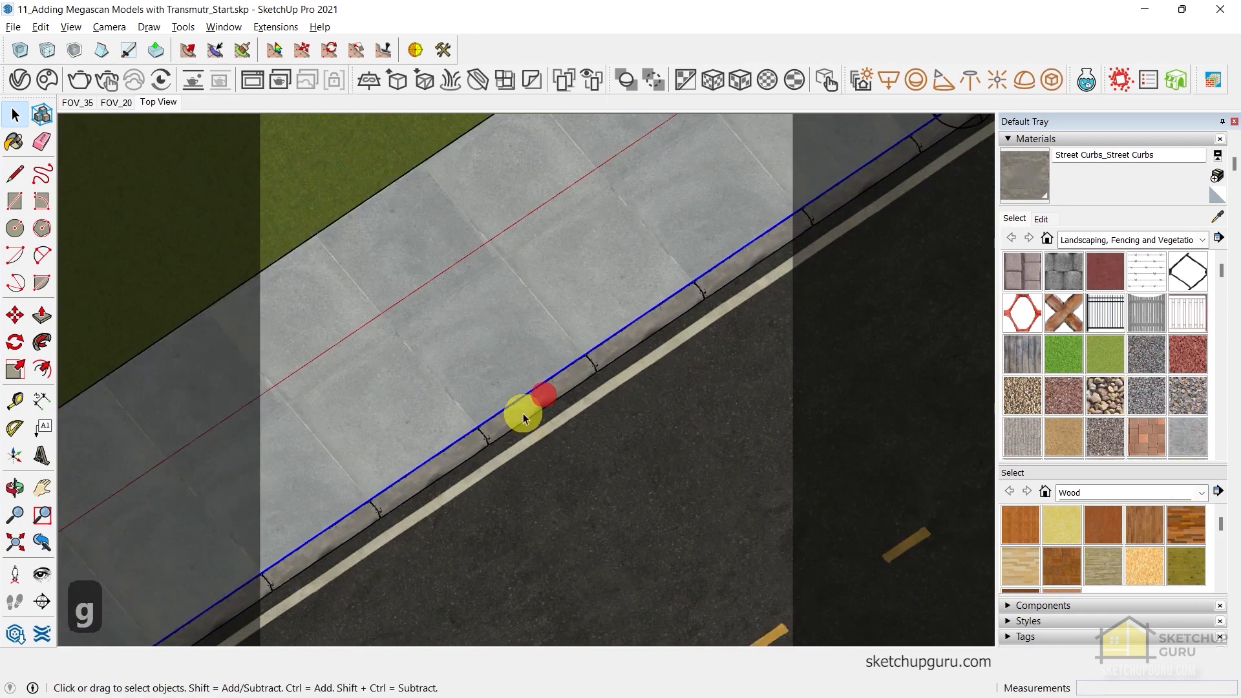
{"action": "left_click", "coordinate": [524, 413]}
{"action": "scroll", "coordinate": [624, 309], "scroll_direction": "down", "scroll_amount": 6}
{"action": "mouse_move", "coordinate": [349, 484]}
{"action": "middle_mouse_down", "text": "shift"}
{"action": "mouse_move", "coordinate": [787, 343]}
{"action": "mouse_move", "coordinate": [865, 201]}
{"action": "middle_mouse_up", "text": "shift"}
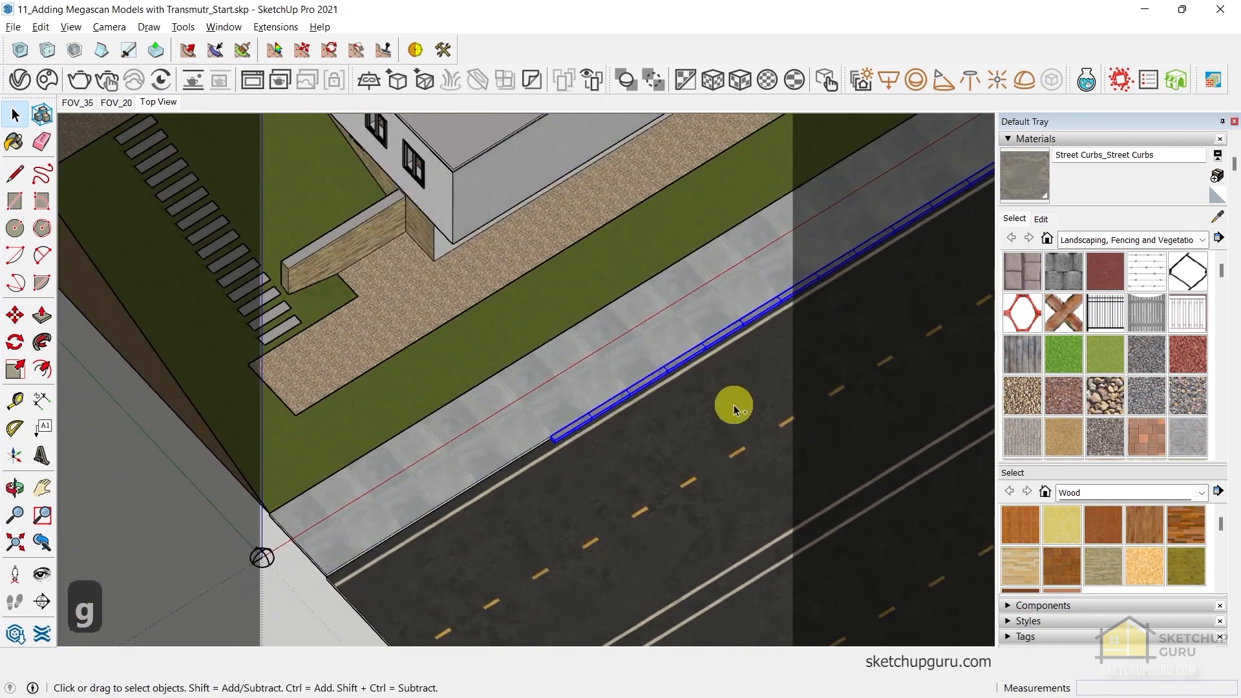
{"action": "left_click", "coordinate": [729, 427]}
{"action": "scroll", "coordinate": [661, 385], "scroll_direction": "up", "scroll_amount": 5}
{"action": "middle_click_drag", "start_coordinate": [307, 505], "coordinate": [463, 285]}
{"action": "scroll", "coordinate": [313, 474], "scroll_direction": "up", "scroll_amount": 5}
{"action": "key", "text": "m"}
{"action": "left_click", "coordinate": [284, 499]}
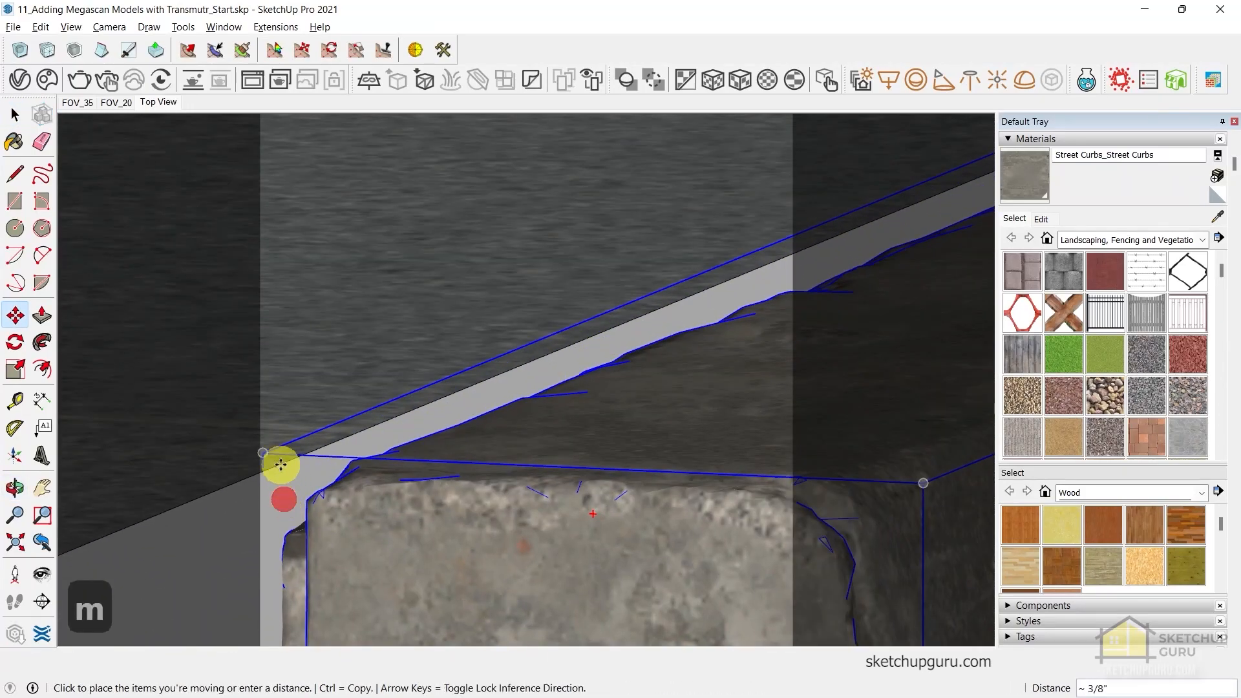
{"action": "left_click", "coordinate": [278, 455]}
{"action": "key", "text": "space"}
{"action": "scroll", "coordinate": [366, 416], "scroll_direction": "down", "scroll_amount": 7}
{"action": "middle_click_drag", "start_coordinate": [455, 401], "coordinate": [623, 496]}
{"action": "scroll", "coordinate": [623, 496], "scroll_direction": "down", "scroll_amount": 6}
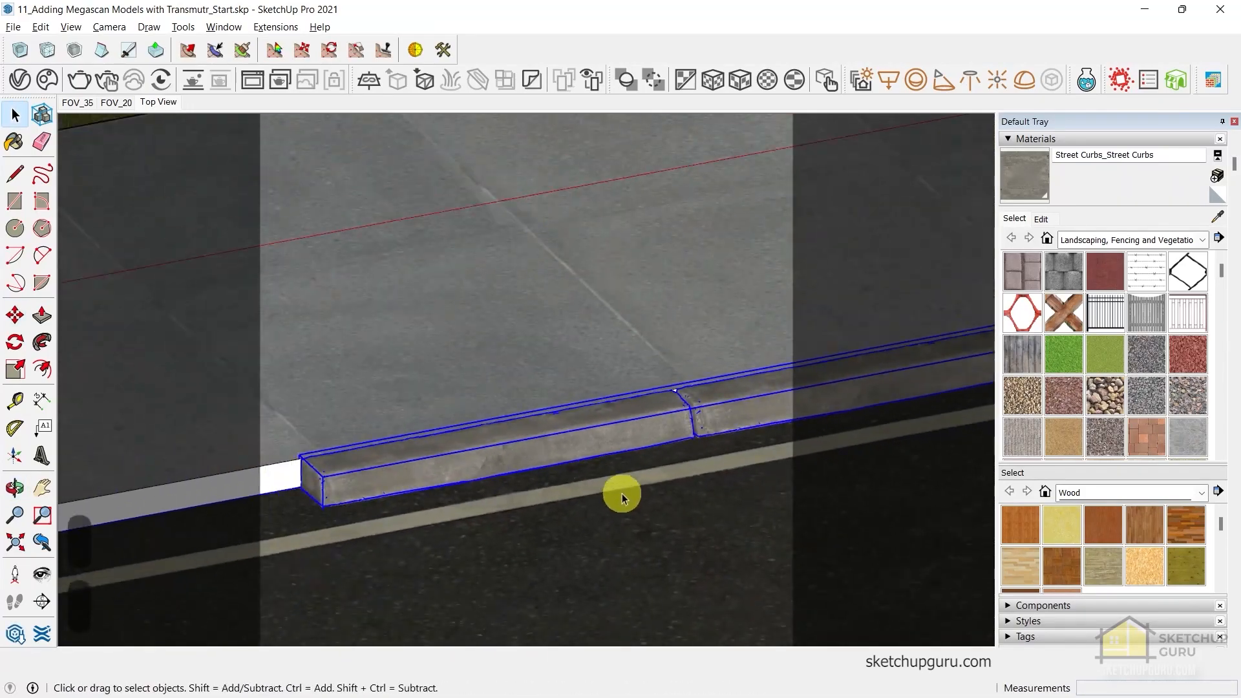
Clear the selection of the grouped street curbs and switch to the FOV_20 scene
{"action": "middle_click_drag", "start_coordinate": [748, 442], "coordinate": [291, 566]}
{"action": "key", "text": "Escape"}
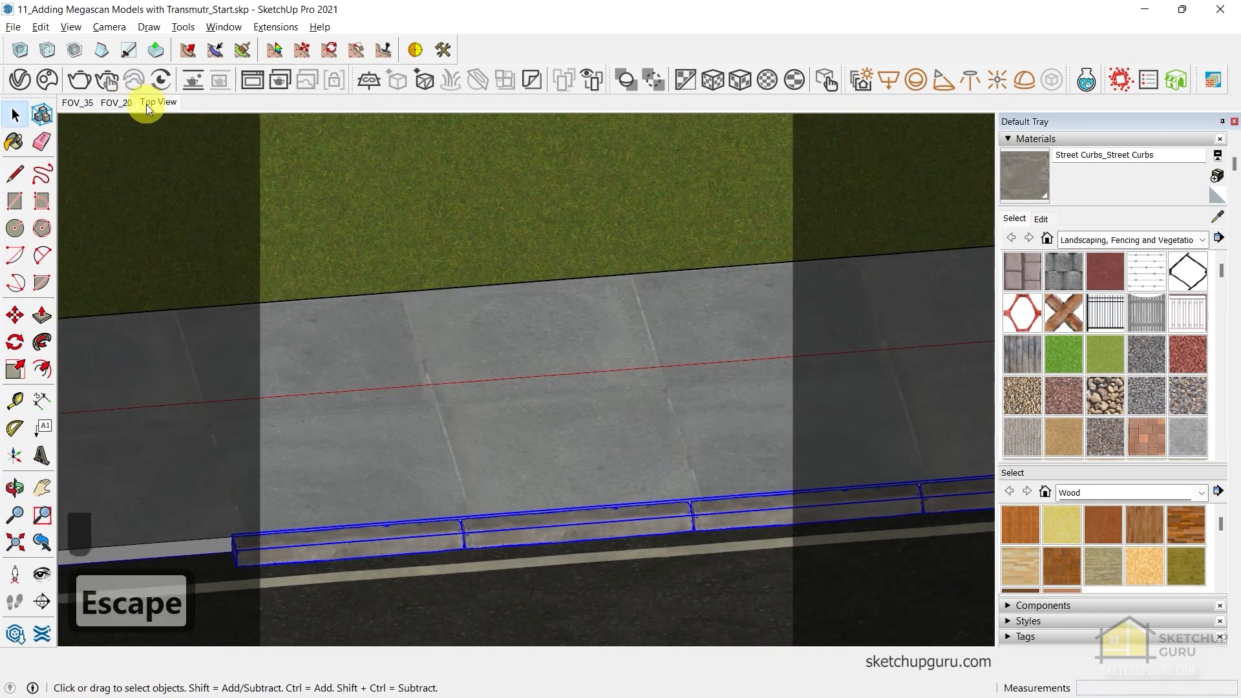
{"action": "left_click", "coordinate": [125, 104]}
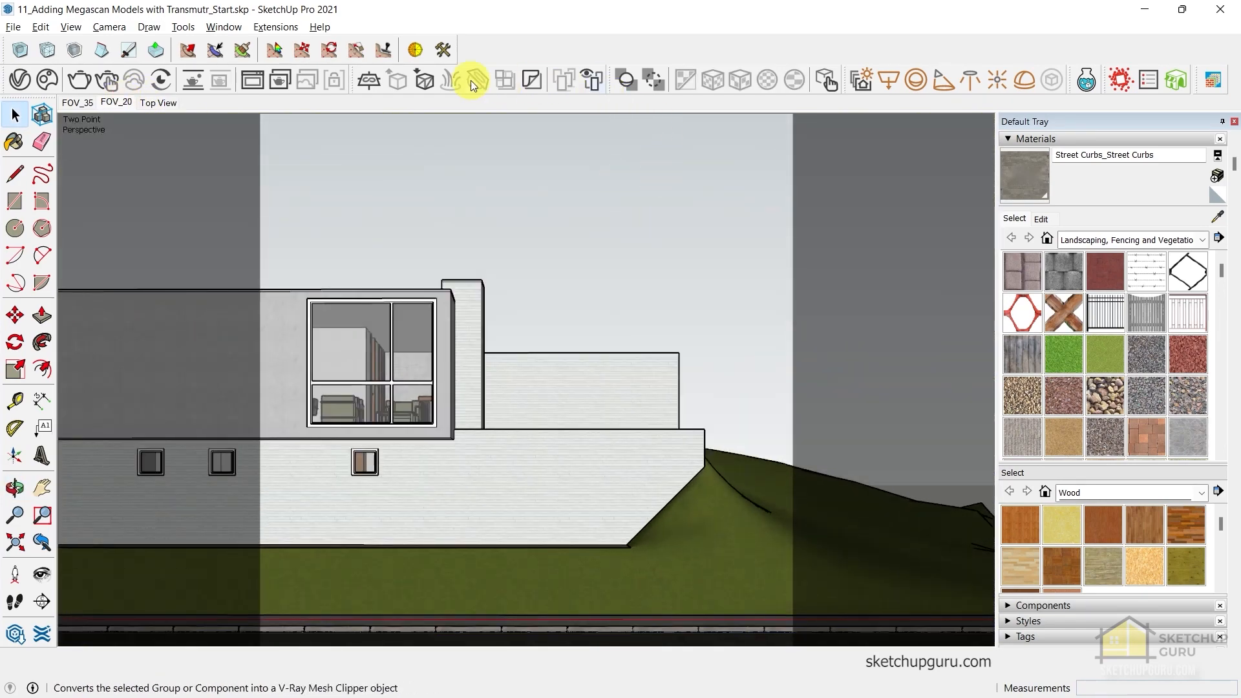
{"action": "left_click", "coordinate": [104, 89]}
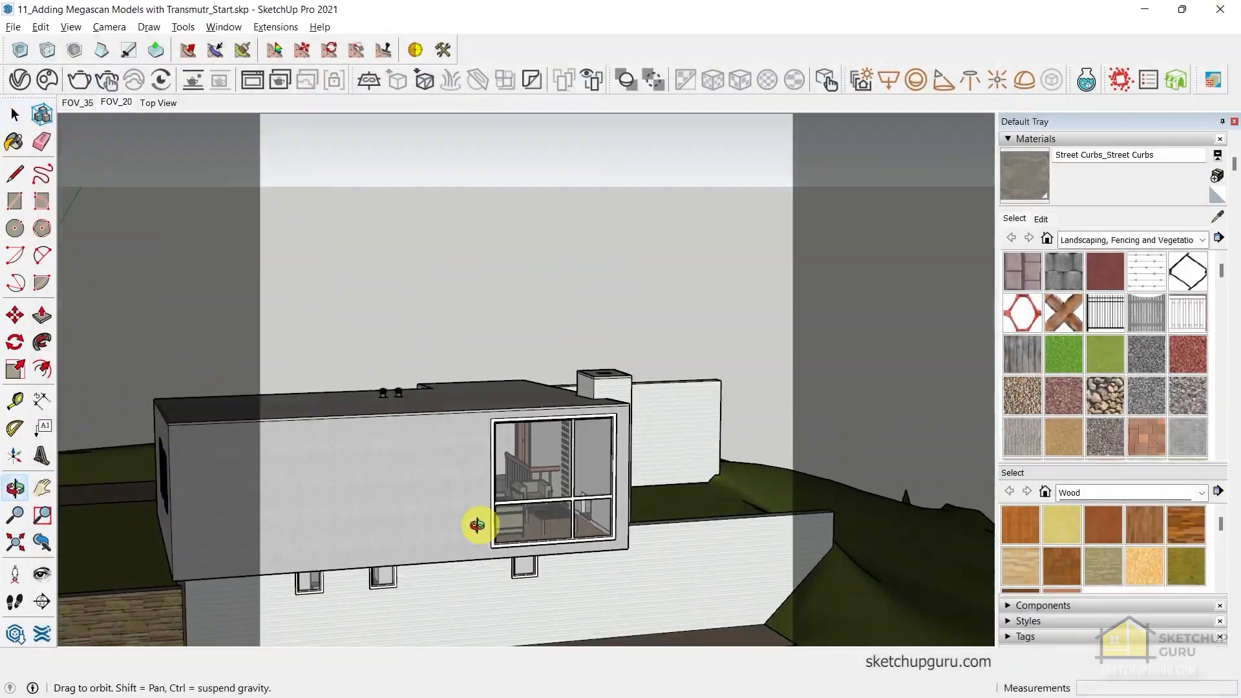
Open the road for editing alongside the street curb row
{"action": "left_click_drag", "start_coordinate": [477, 526], "coordinate": [417, 286]}
{"action": "middle_click_drag", "start_coordinate": [417, 287], "coordinate": [381, 126]}
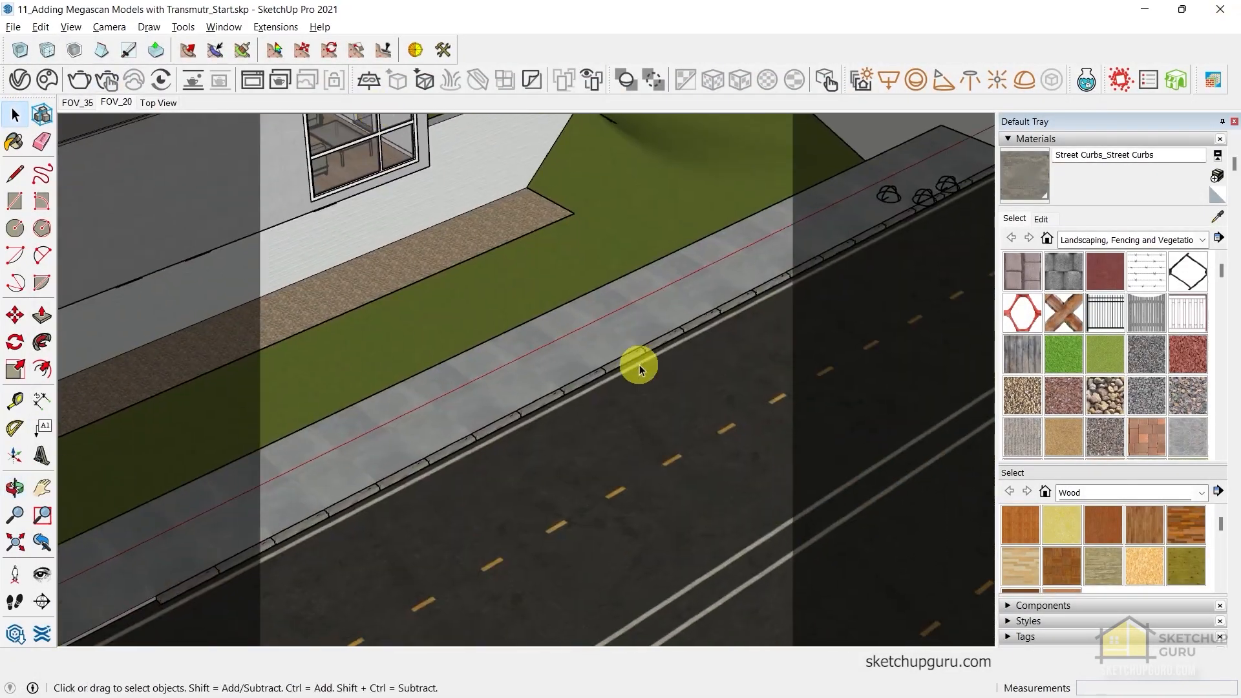
{"action": "scroll", "coordinate": [641, 368], "scroll_direction": "up", "scroll_amount": 3}
{"action": "middle_click_drag", "start_coordinate": [572, 388], "coordinate": [601, 427]}
{"action": "scroll", "coordinate": [452, 440], "scroll_direction": "down", "scroll_amount": 2}
{"action": "scroll", "coordinate": [521, 441], "scroll_direction": "up", "scroll_amount": 1}
{"action": "double_click", "coordinate": [599, 421]}
Reposition the road texture so its white edge line shifts slightly away from the curbs, and leave the road's editing context
{"action": "right_click", "coordinate": [558, 418]}
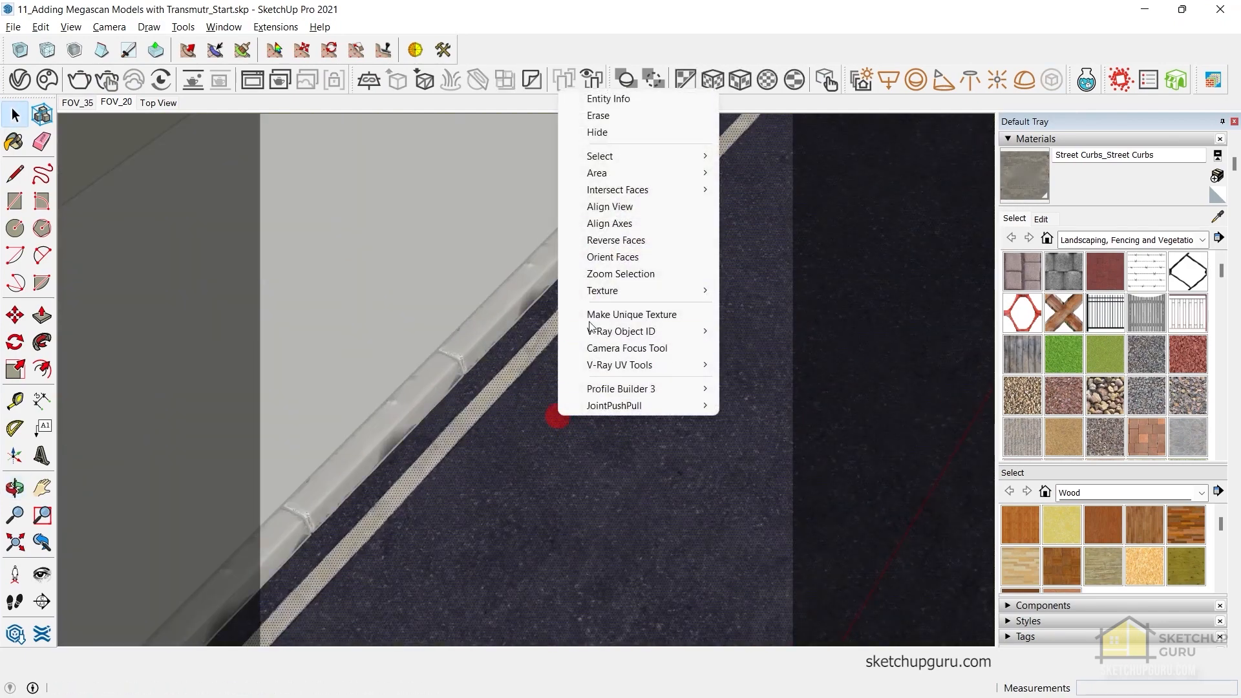
{"action": "mouse_move", "coordinate": [604, 300]}
{"action": "left_click", "coordinate": [754, 291]}
{"action": "left_click_drag", "start_coordinate": [692, 318], "coordinate": [709, 324]}
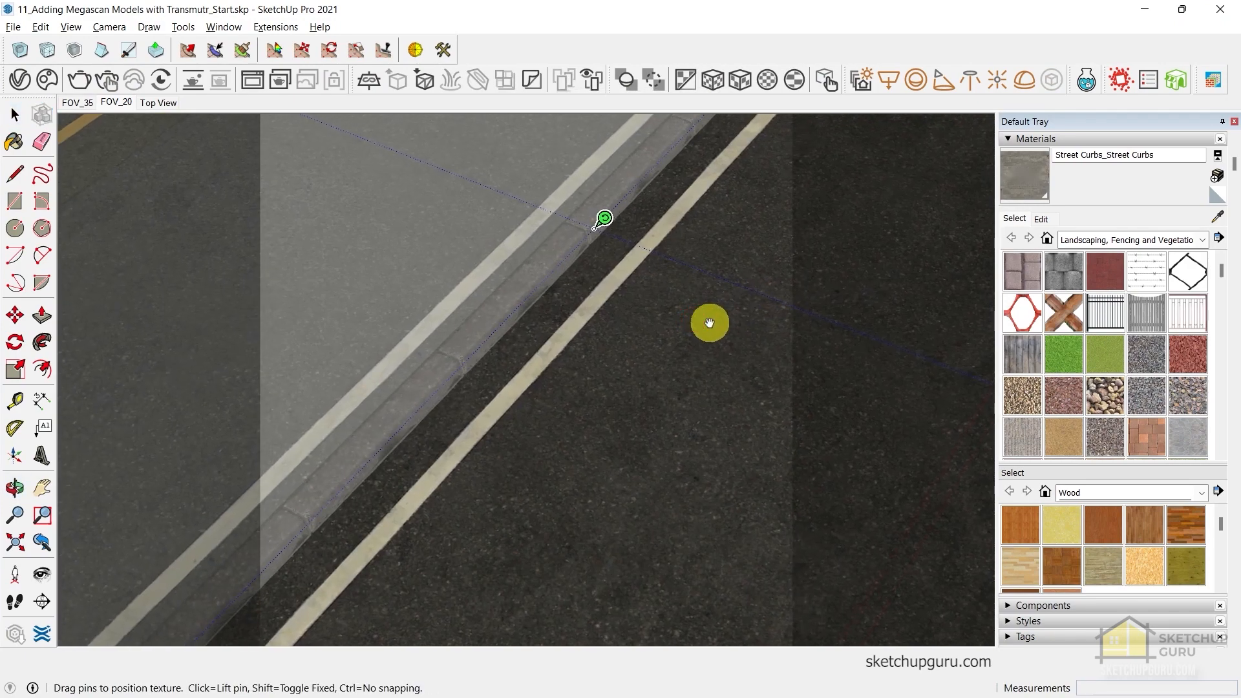
{"action": "right_click", "coordinate": [665, 333]}
{"action": "left_click", "coordinate": [700, 340]}
{"action": "key", "text": "Escape"}
{"action": "key", "text": "Escape"}
{"action": "scroll", "coordinate": [641, 407], "scroll_direction": "down", "scroll_amount": 3}
{"action": "middle_click_drag", "start_coordinate": [640, 408], "coordinate": [635, 498]}
{"action": "key", "text": "Escape"}
{"action": "key", "text": "Escape"}
{"action": "scroll", "coordinate": [635, 498], "scroll_direction": "down", "scroll_amount": 3}
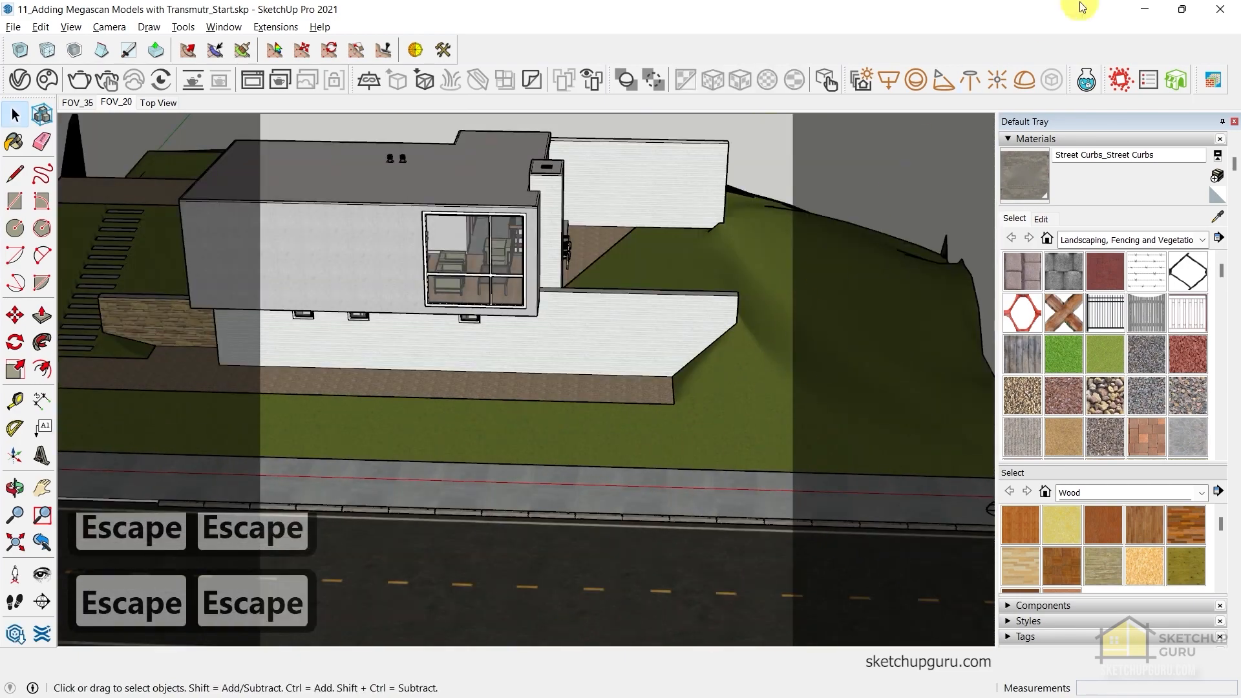
Switch to Quixel Bridge and browse the Building 3D assets, including Beam, Combined, Door, Pillar and Wall
{"action": "left_click", "coordinate": [1137, 4]}
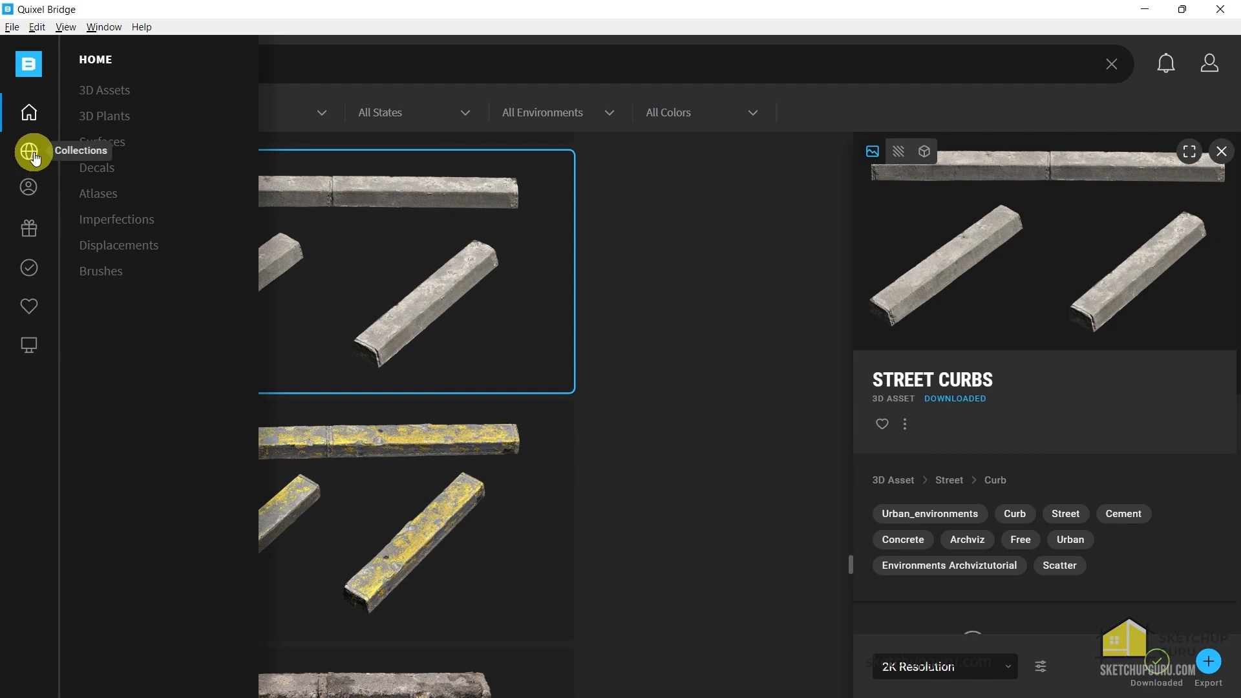
{"action": "left_click", "coordinate": [34, 157]}
{"action": "left_click", "coordinate": [28, 113]}
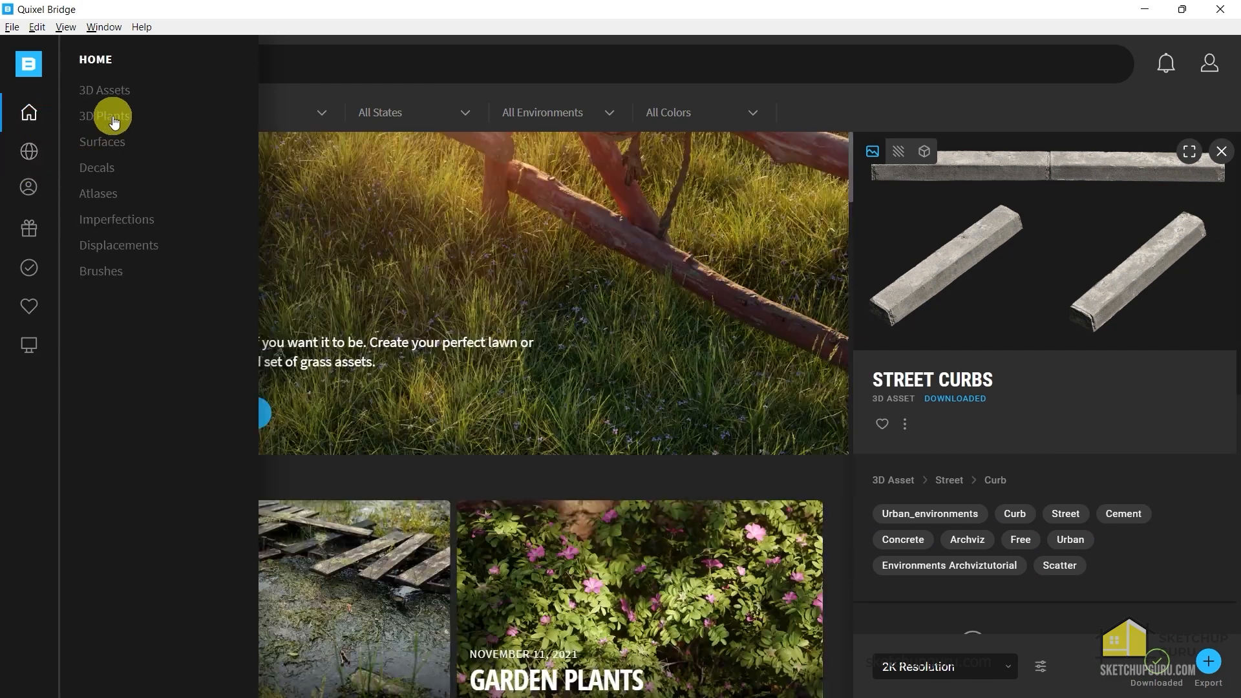
{"action": "left_click", "coordinate": [106, 97]}
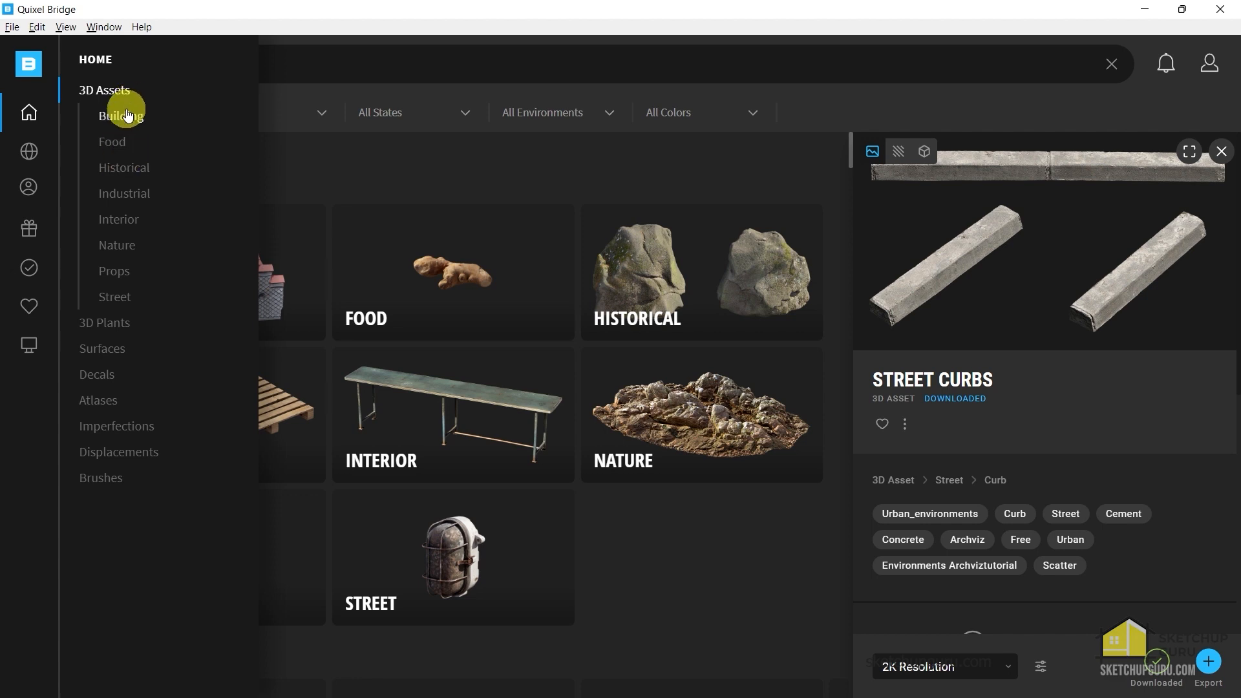
{"action": "left_click", "coordinate": [127, 115]}
{"action": "left_click", "coordinate": [145, 181]}
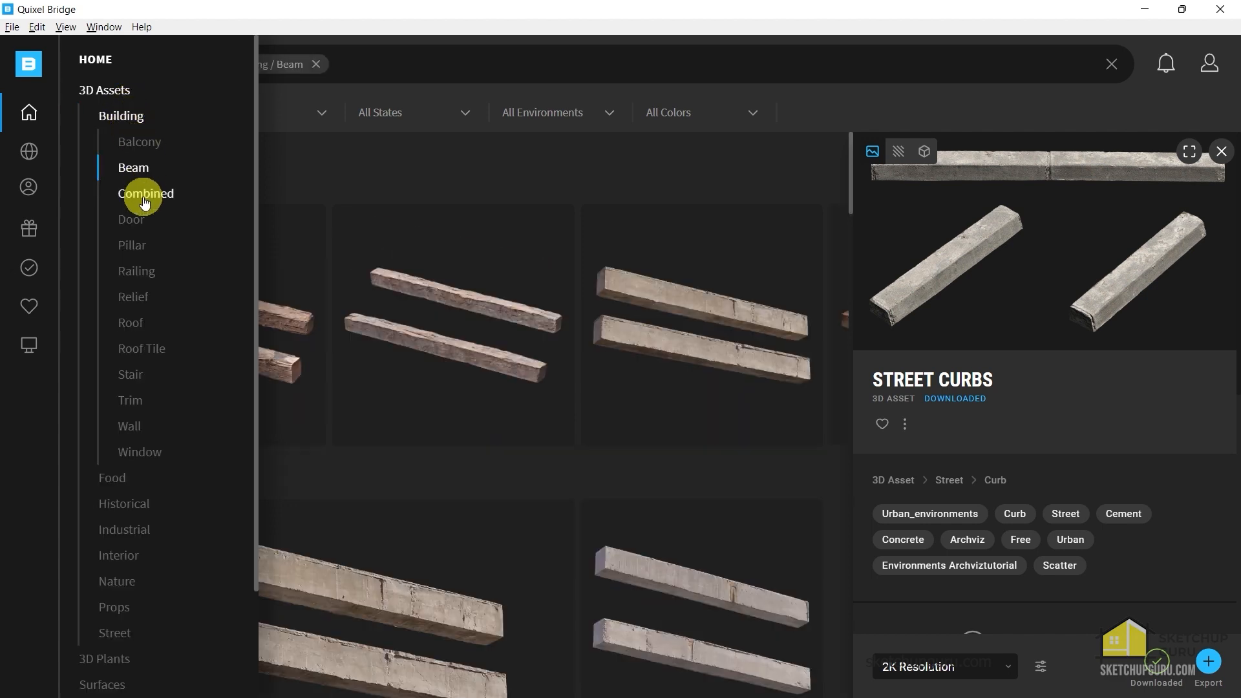
{"action": "left_click", "coordinate": [144, 197]}
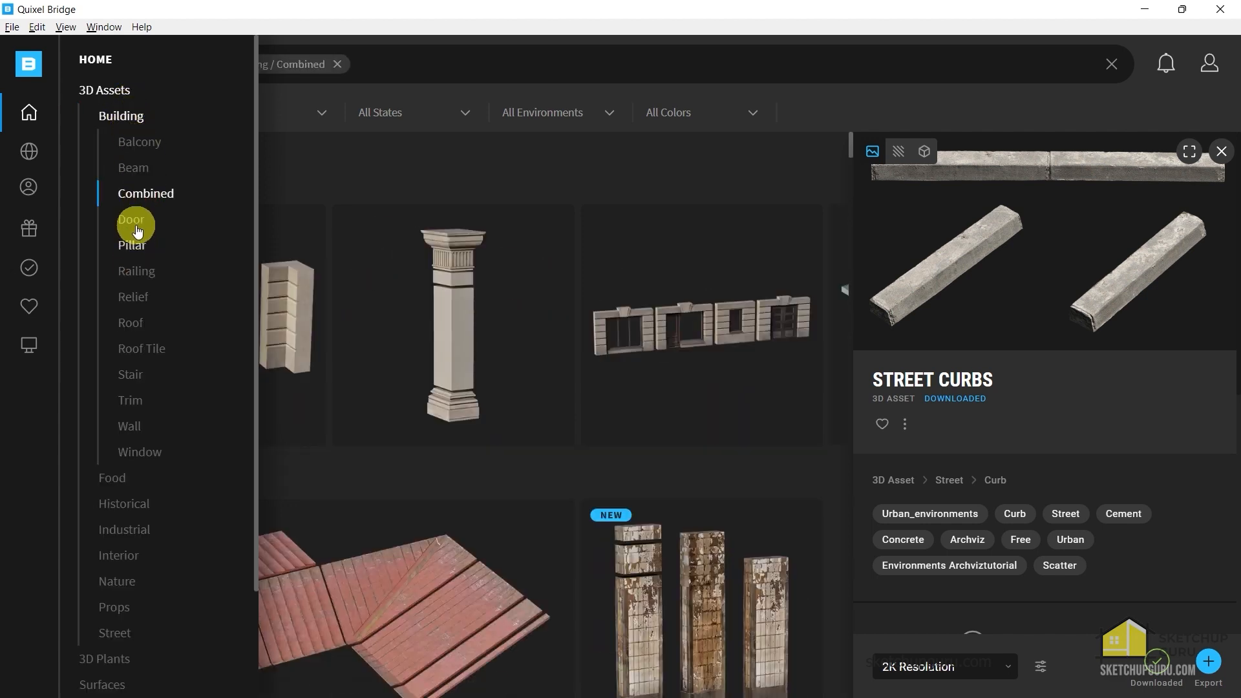
{"action": "left_click", "coordinate": [133, 223]}
{"action": "left_click", "coordinate": [132, 248]}
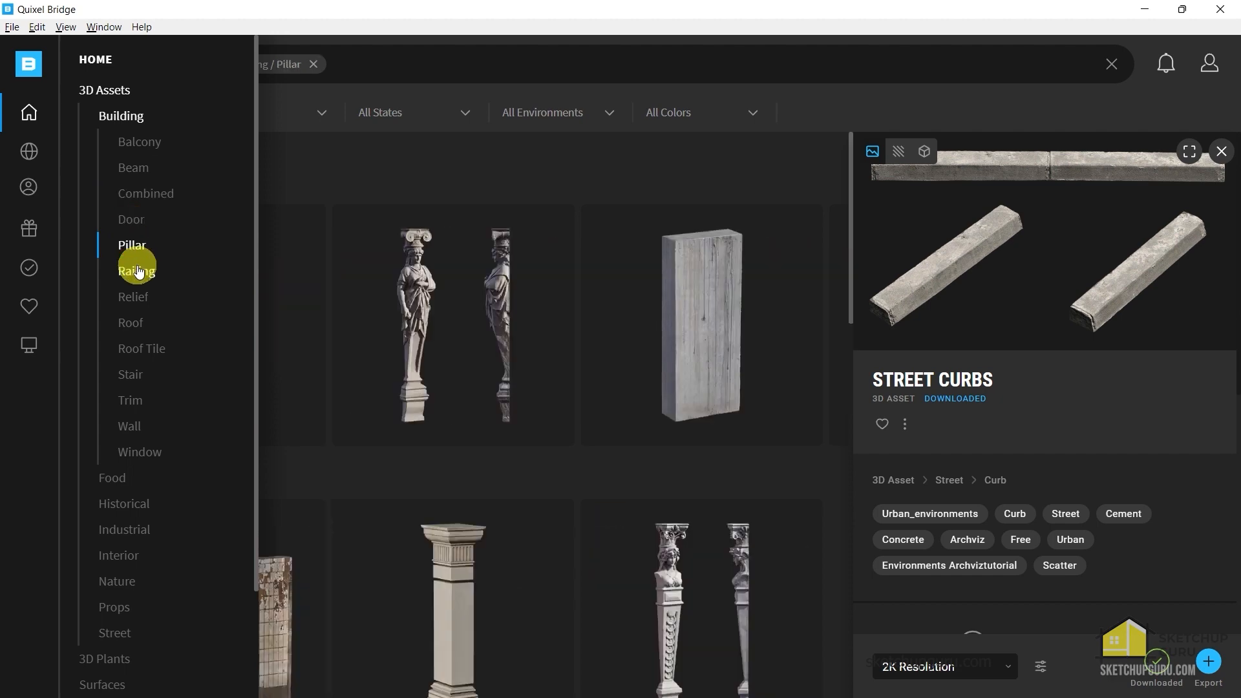
{"action": "left_click", "coordinate": [131, 429]}
{"action": "scroll", "coordinate": [446, 399], "scroll_direction": "down", "scroll_amount": 5}
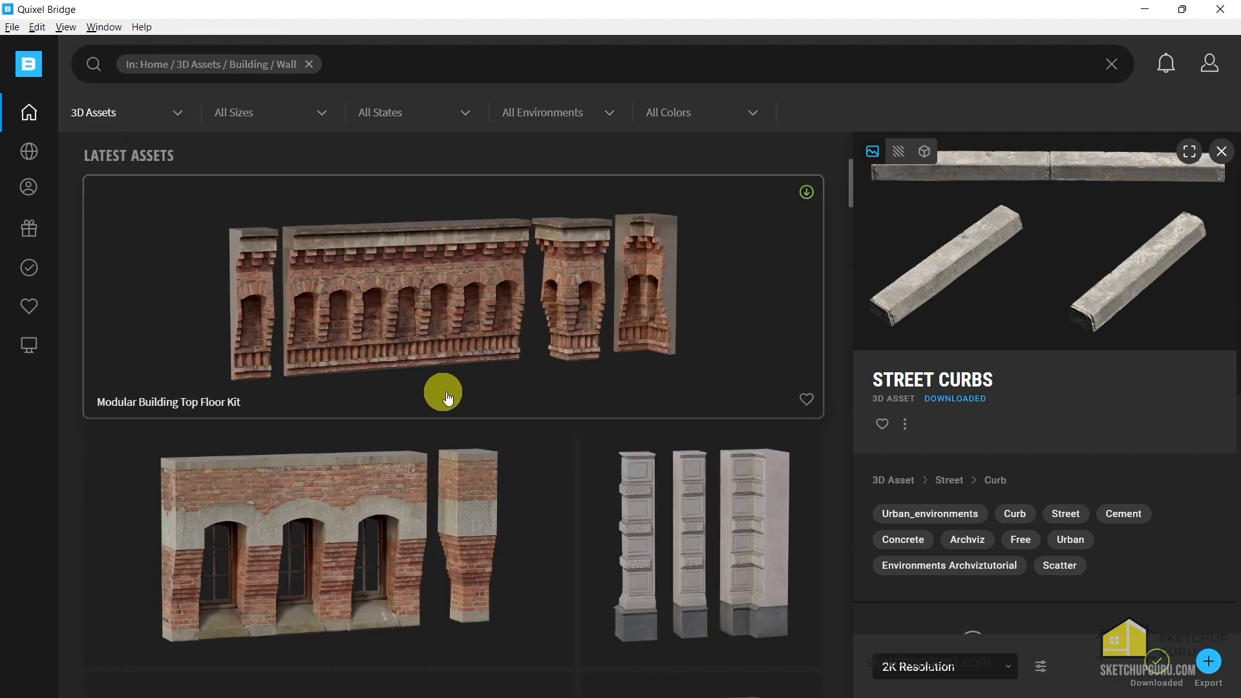
{"action": "scroll", "coordinate": [170, 388], "scroll_direction": "down", "scroll_amount": 2}
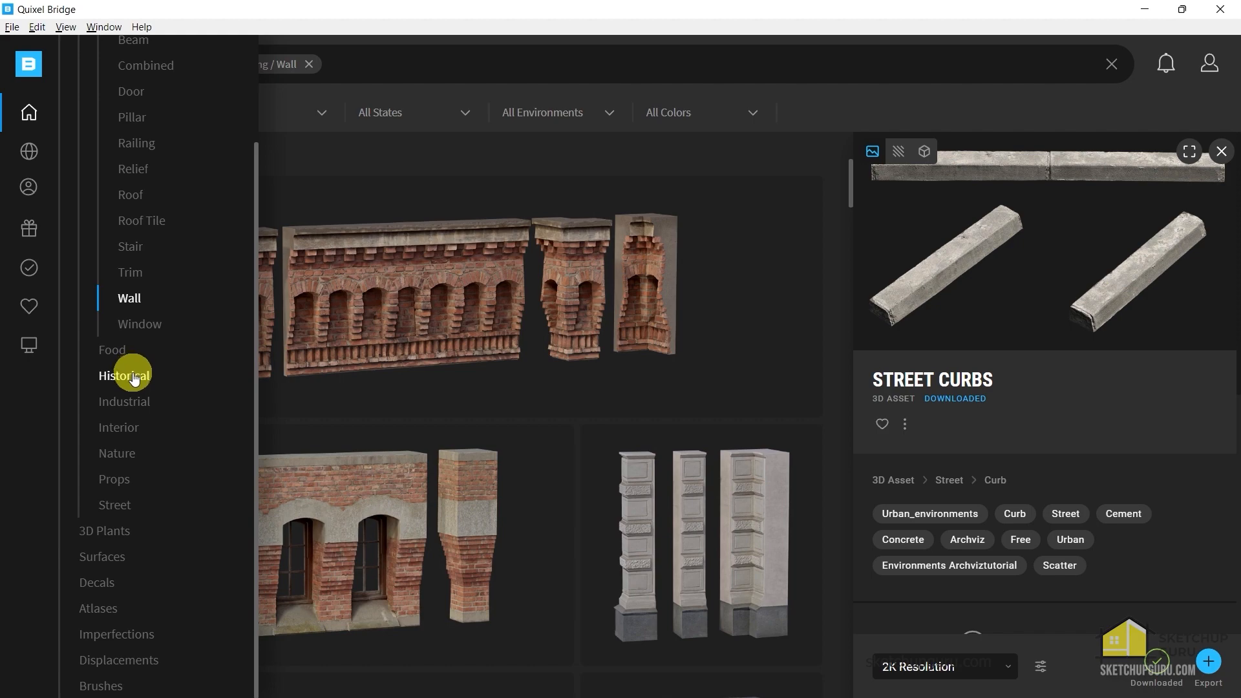
Browse the Interior 3D assets for furniture, cushions and decorative objects
{"action": "left_click", "coordinate": [125, 430]}
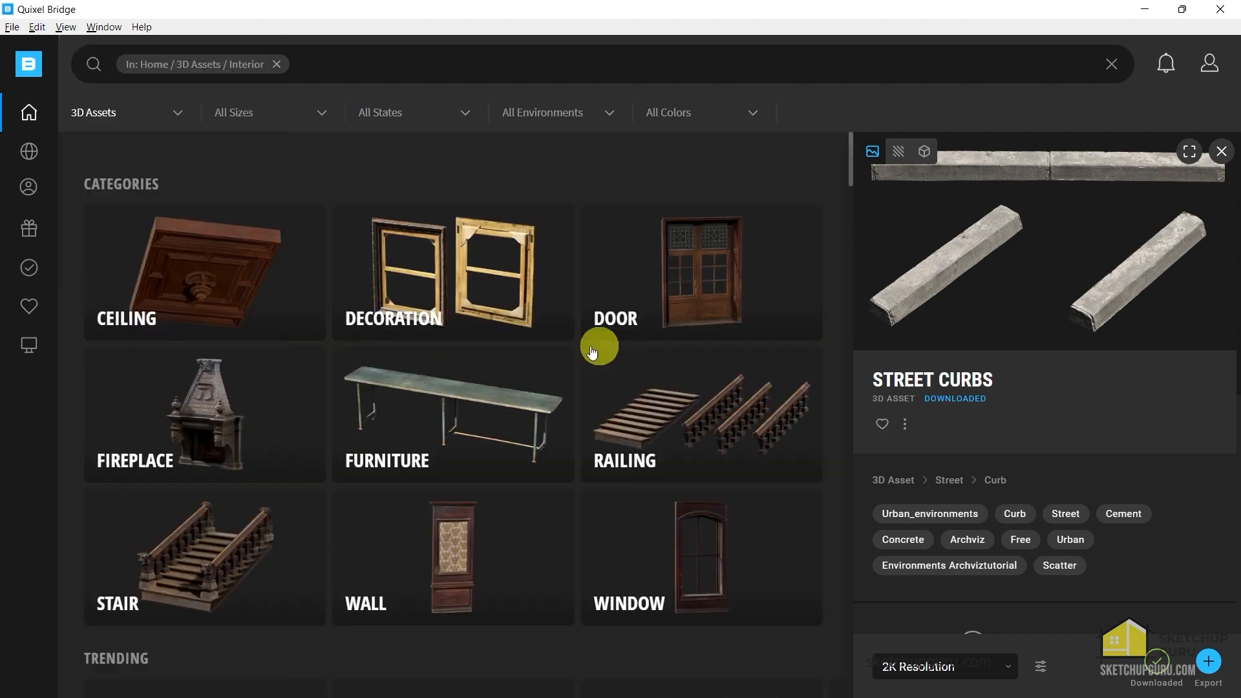
{"action": "scroll", "coordinate": [325, 313], "scroll_direction": "down", "scroll_amount": 8}
{"action": "scroll", "coordinate": [325, 313], "scroll_direction": "down", "scroll_amount": 15}
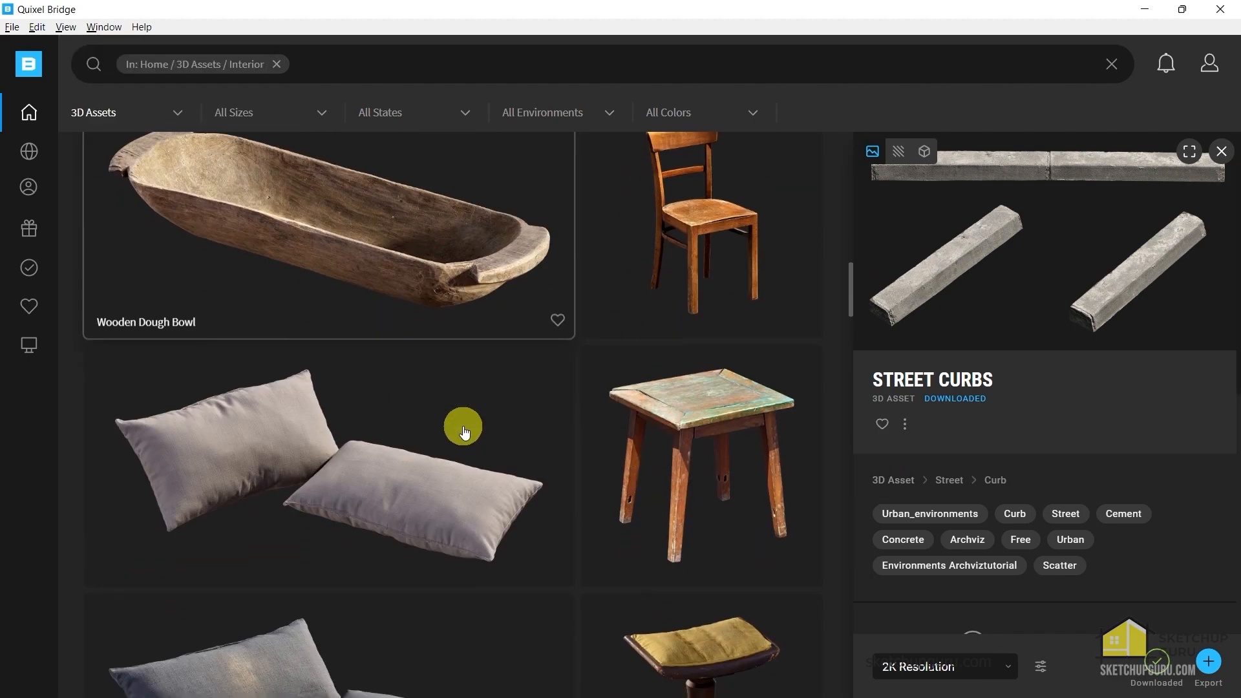
{"action": "scroll", "coordinate": [426, 420], "scroll_direction": "down", "scroll_amount": 5}
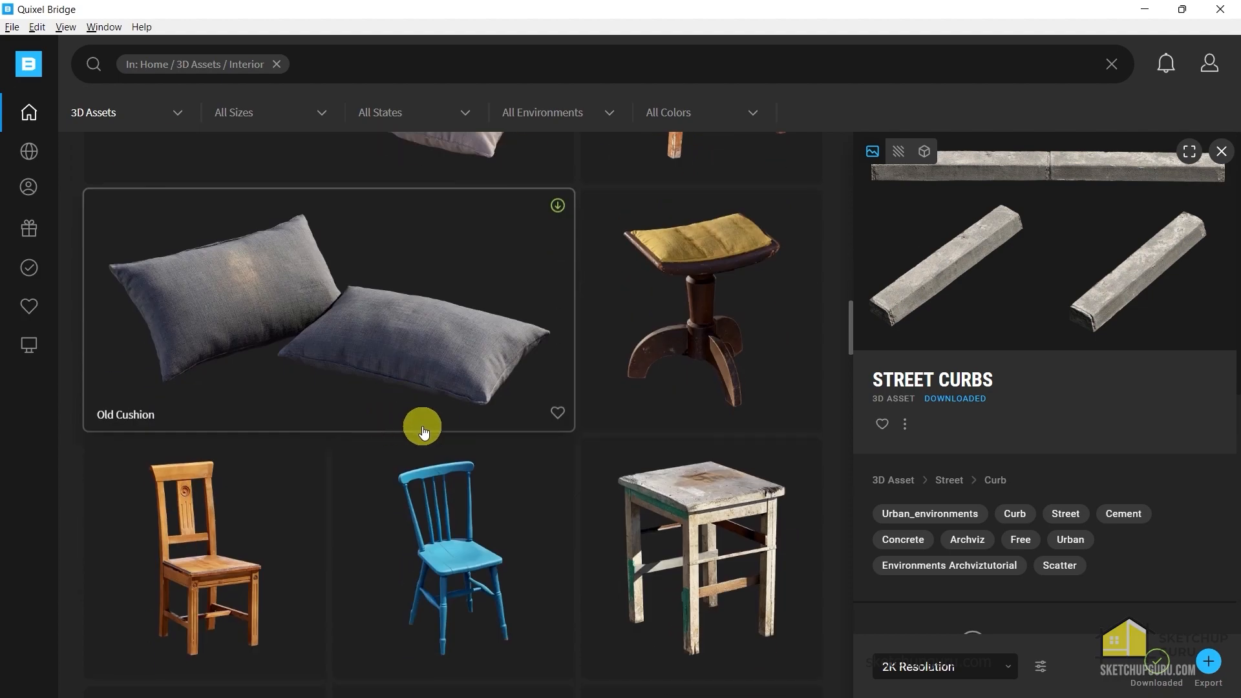
{"action": "scroll", "coordinate": [432, 426], "scroll_direction": "down", "scroll_amount": 12}
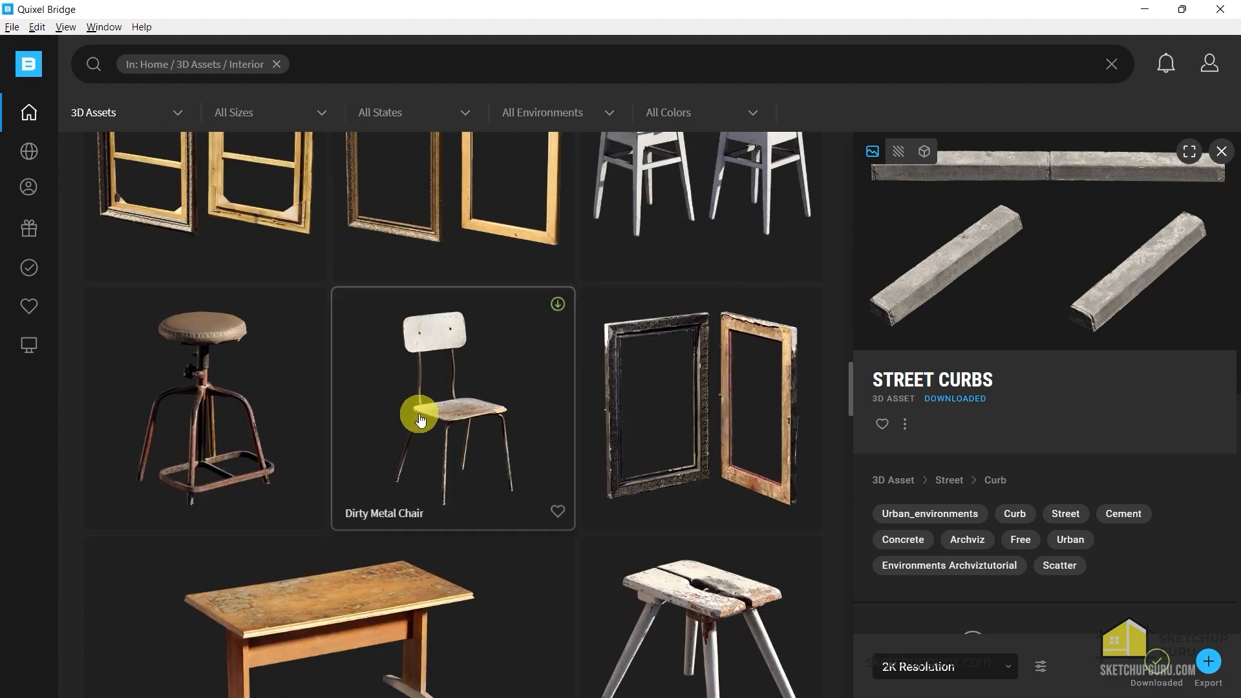
{"action": "scroll", "coordinate": [458, 388], "scroll_direction": "down", "scroll_amount": 10}
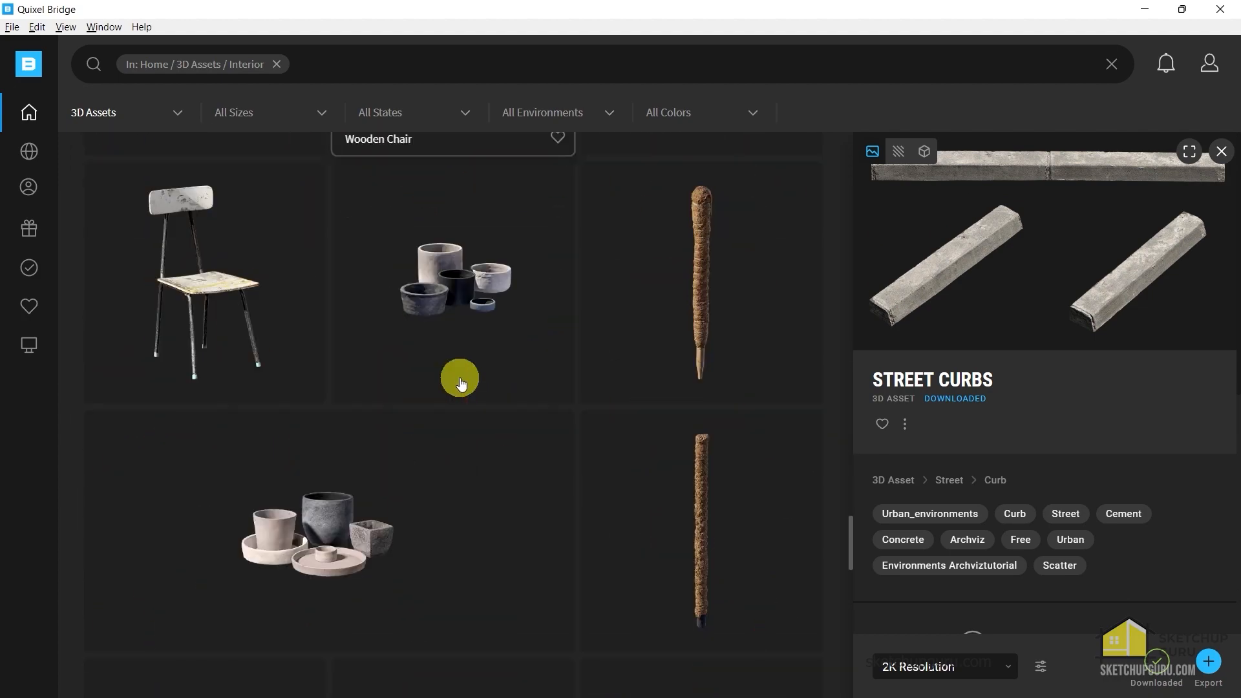
{"action": "scroll", "coordinate": [495, 328], "scroll_direction": "up", "scroll_amount": 4}
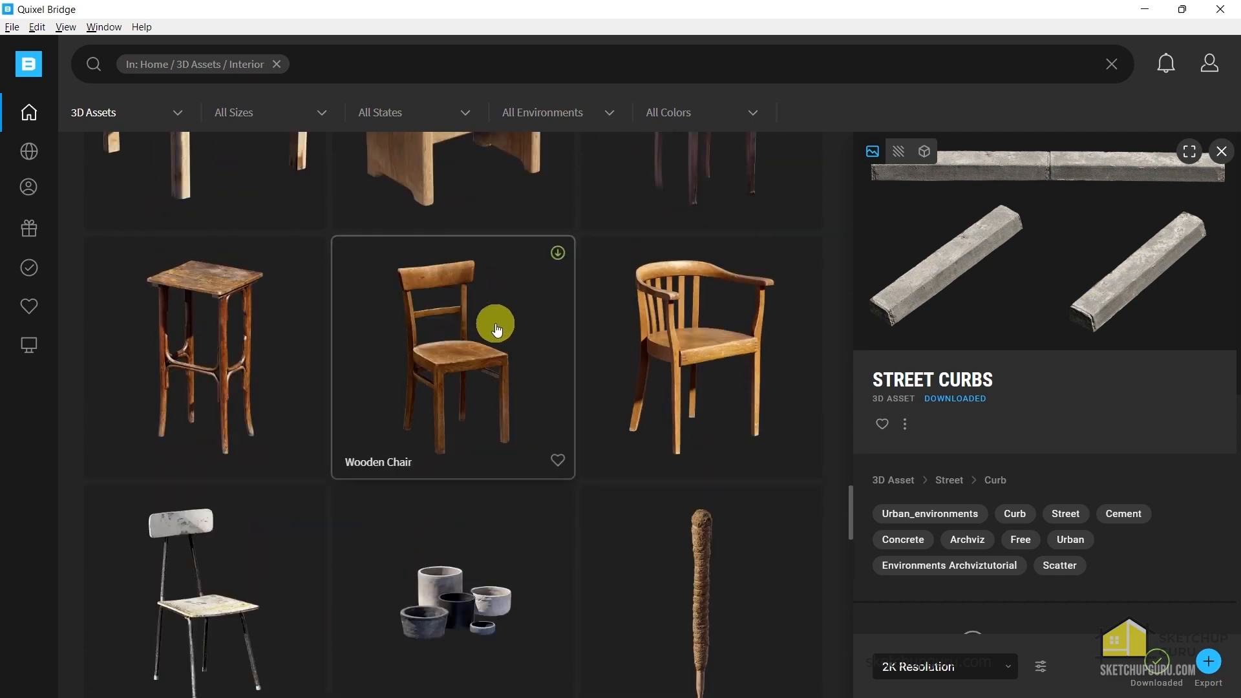
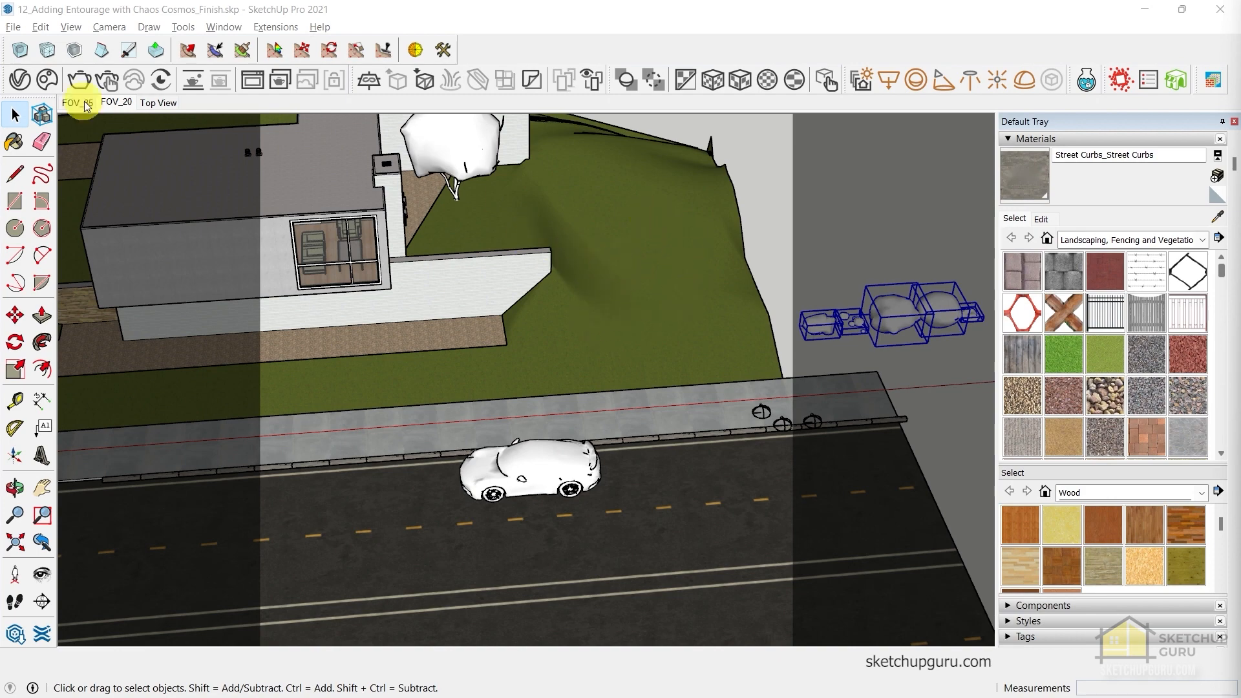
Browse the Flowers, grass & rocks models in the Chaos Cosmos Browser and close it
{"action": "left_click", "coordinate": [46, 79]}
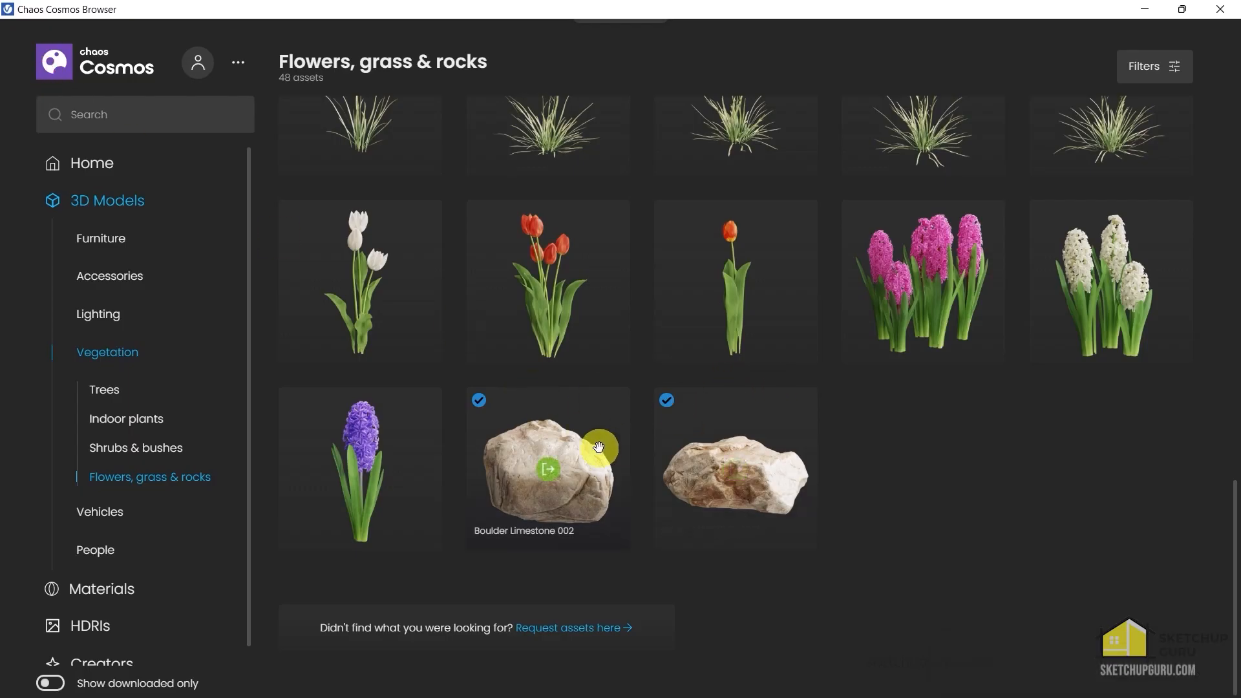
{"action": "scroll", "coordinate": [687, 460], "scroll_direction": "up", "scroll_amount": 2}
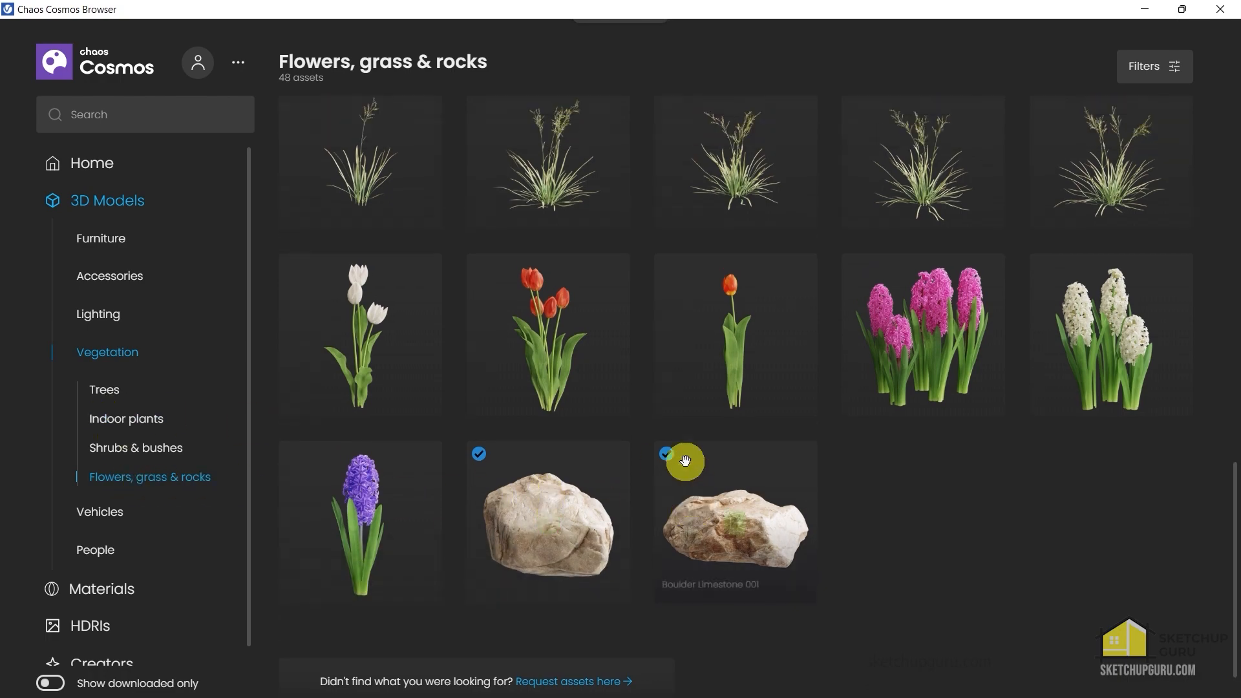
{"action": "scroll", "coordinate": [551, 612], "scroll_direction": "down", "scroll_amount": 1}
{"action": "scroll", "coordinate": [566, 556], "scroll_direction": "up", "scroll_amount": 10}
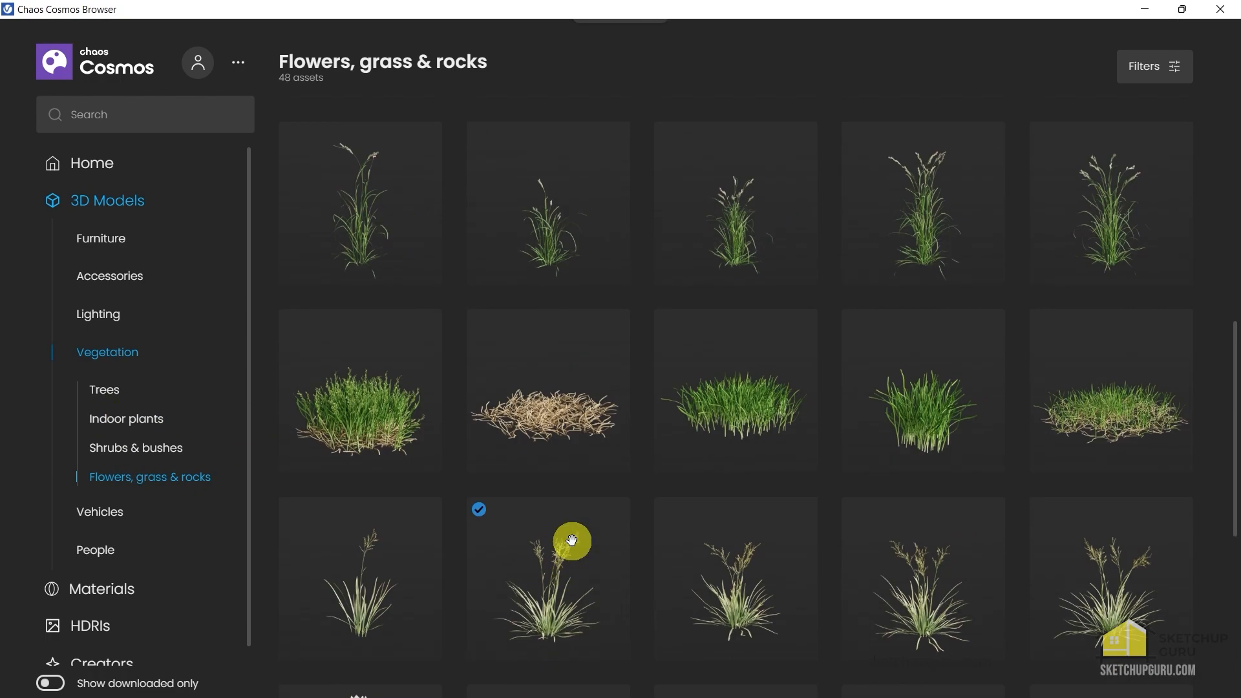
{"action": "scroll", "coordinate": [585, 337], "scroll_direction": "up", "scroll_amount": 5}
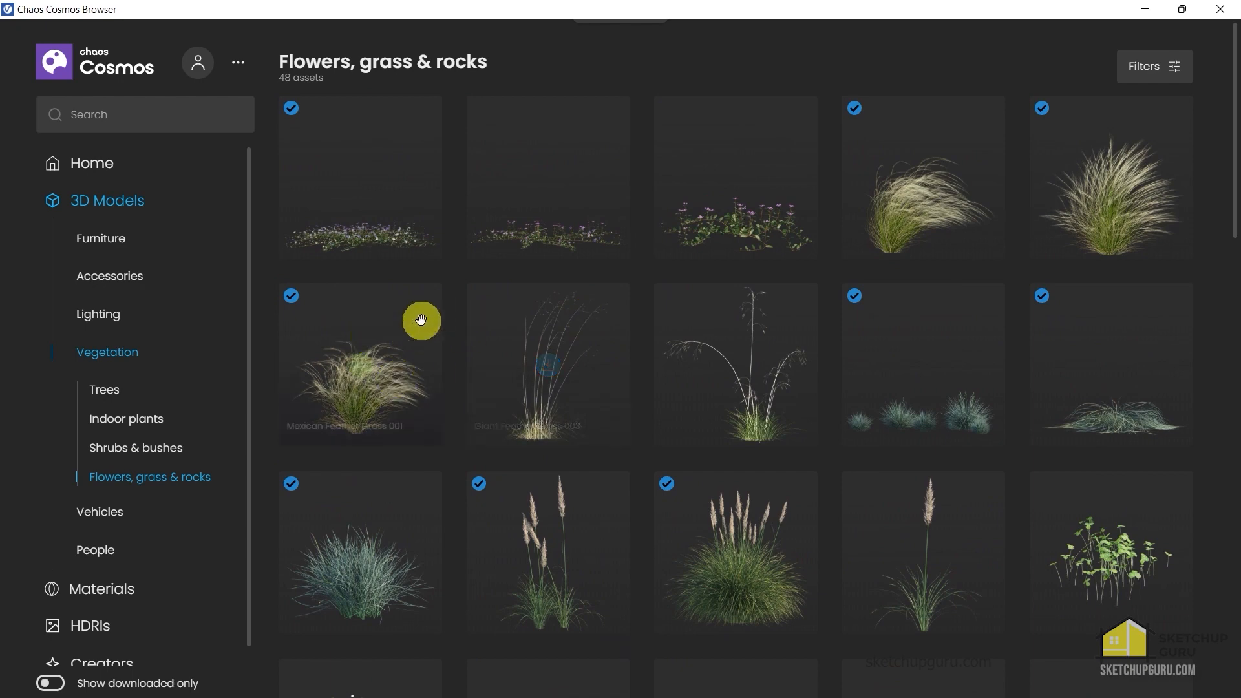
{"action": "left_click", "coordinate": [1226, 13]}
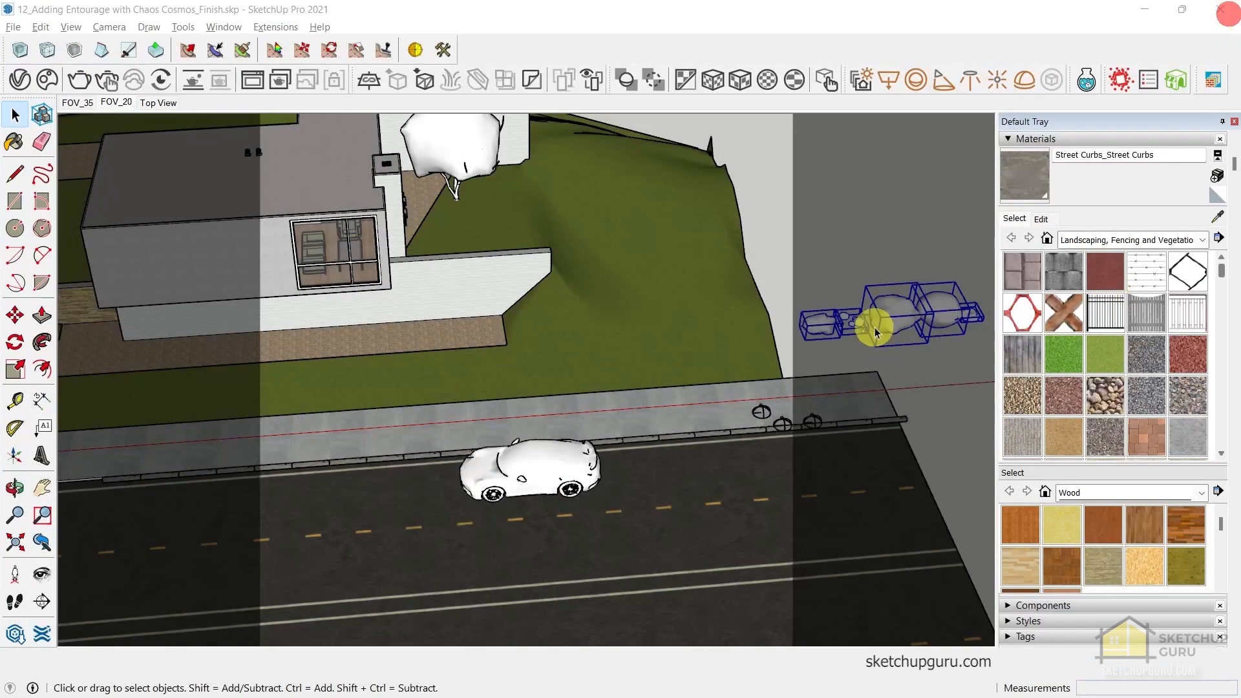
Look over the house site and deselect the row of imported models beside the terrain
{"action": "scroll", "coordinate": [876, 320], "scroll_direction": "up", "scroll_amount": 6}
{"action": "middle_click_drag", "start_coordinate": [479, 356], "coordinate": [516, 218], "text": "shift"}
{"action": "scroll", "coordinate": [724, 358], "scroll_direction": "down", "scroll_amount": 2}
{"action": "left_click", "coordinate": [710, 317]}
{"action": "scroll", "coordinate": [711, 316], "scroll_direction": "down", "scroll_amount": 1}
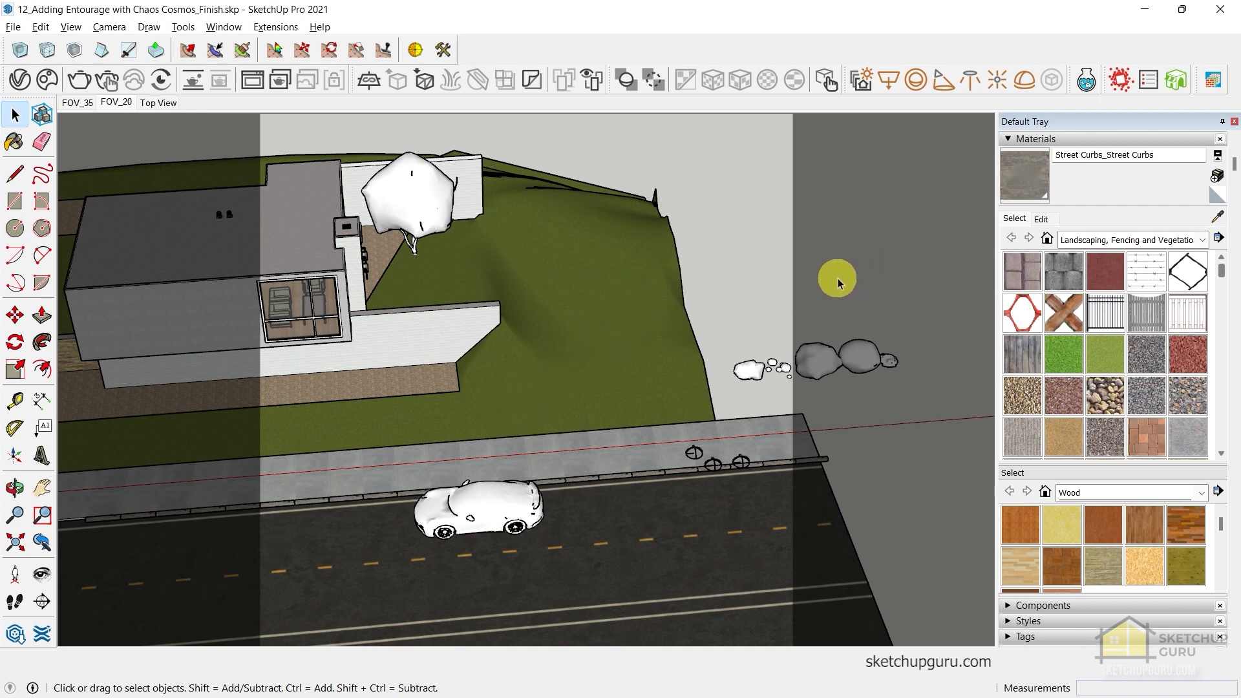
Browse the Skatter v2 Contents in 3D Bazaar and open the details of Skatter Tall Grass
{"action": "left_click", "coordinate": [1176, 81]}
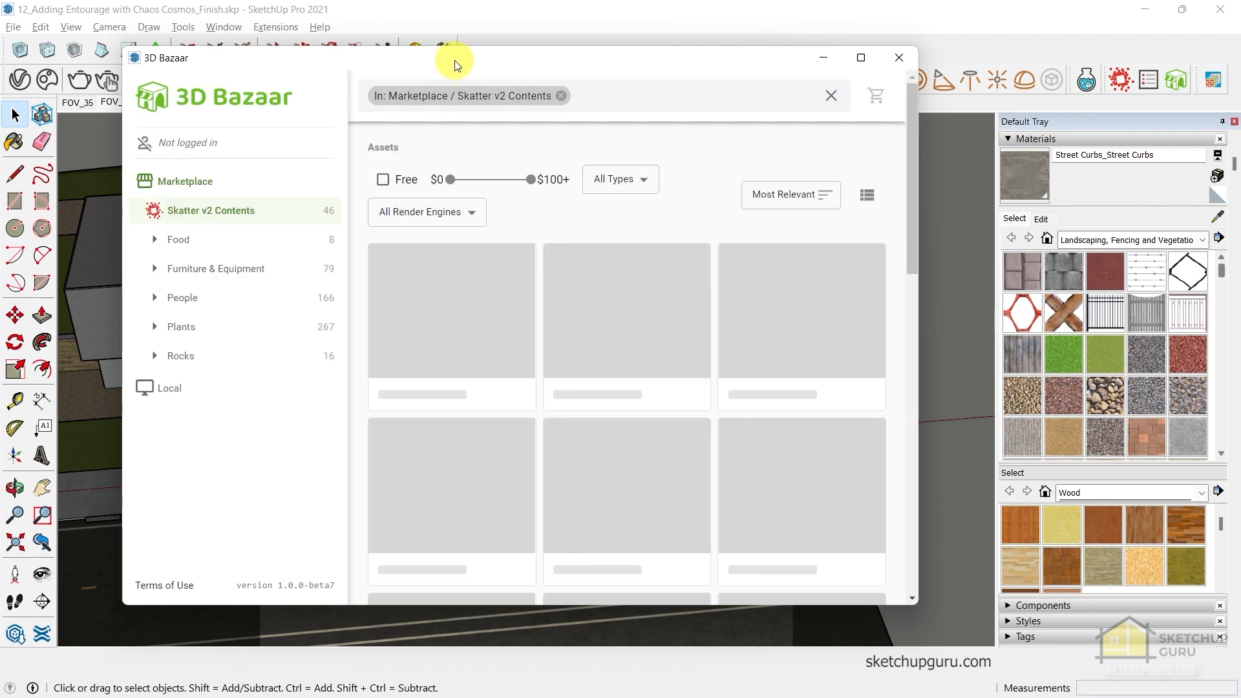
{"action": "scroll", "coordinate": [591, 333], "scroll_direction": "down", "scroll_amount": 3}
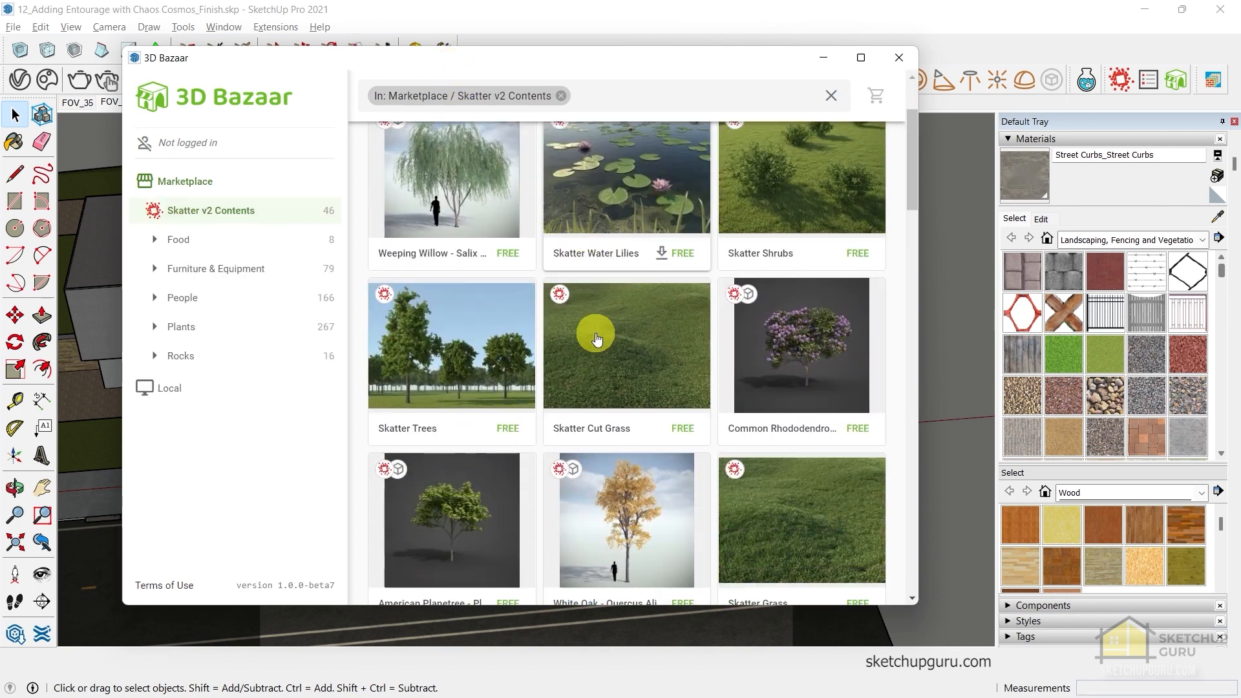
{"action": "scroll", "coordinate": [598, 341], "scroll_direction": "down", "scroll_amount": 2}
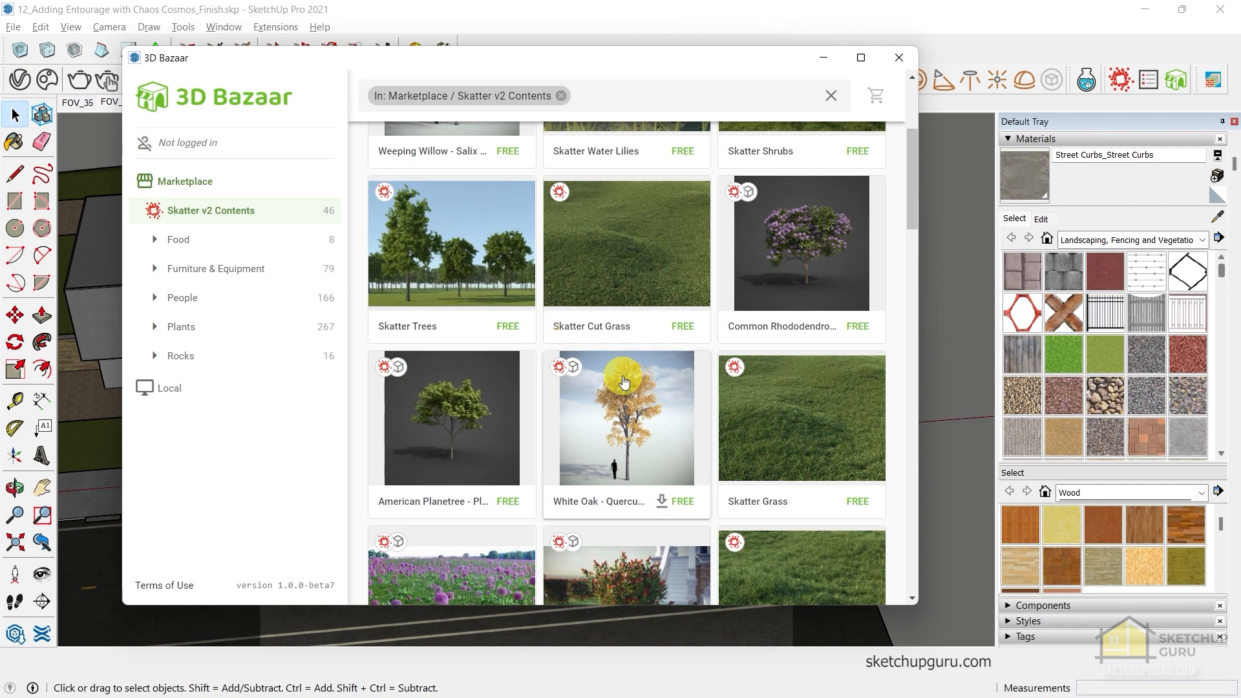
{"action": "scroll", "coordinate": [606, 272], "scroll_direction": "down", "scroll_amount": 2}
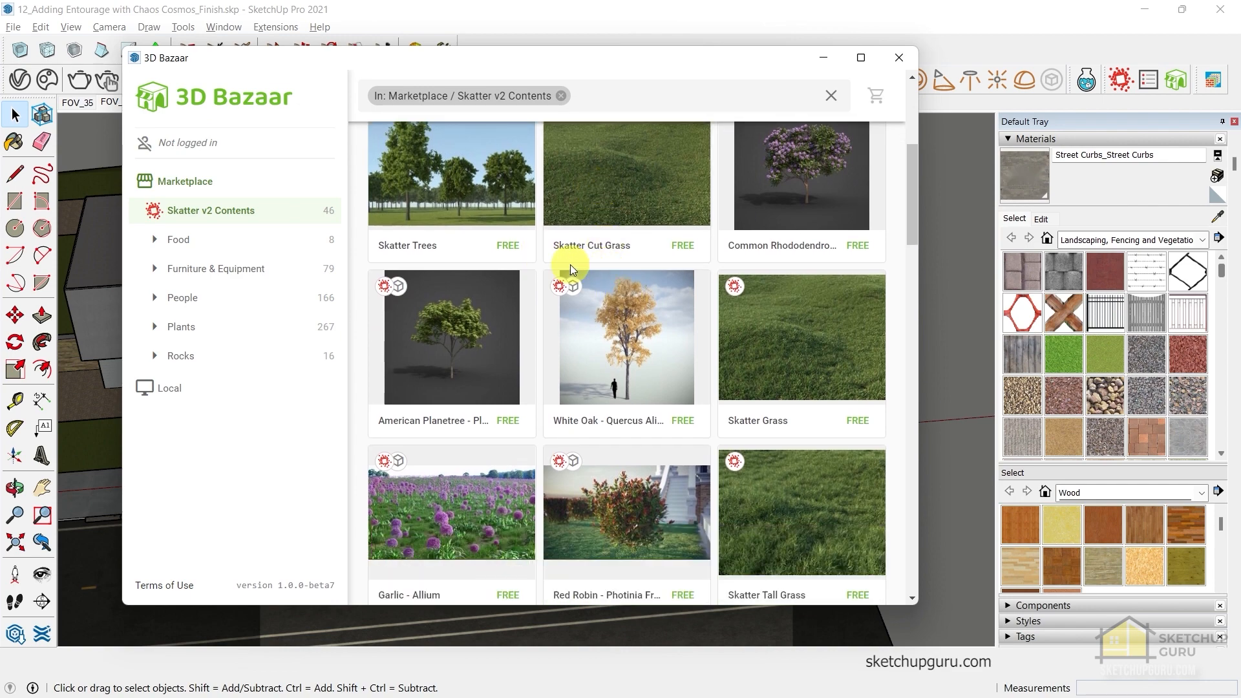
{"action": "scroll", "coordinate": [647, 272], "scroll_direction": "down", "scroll_amount": 1}
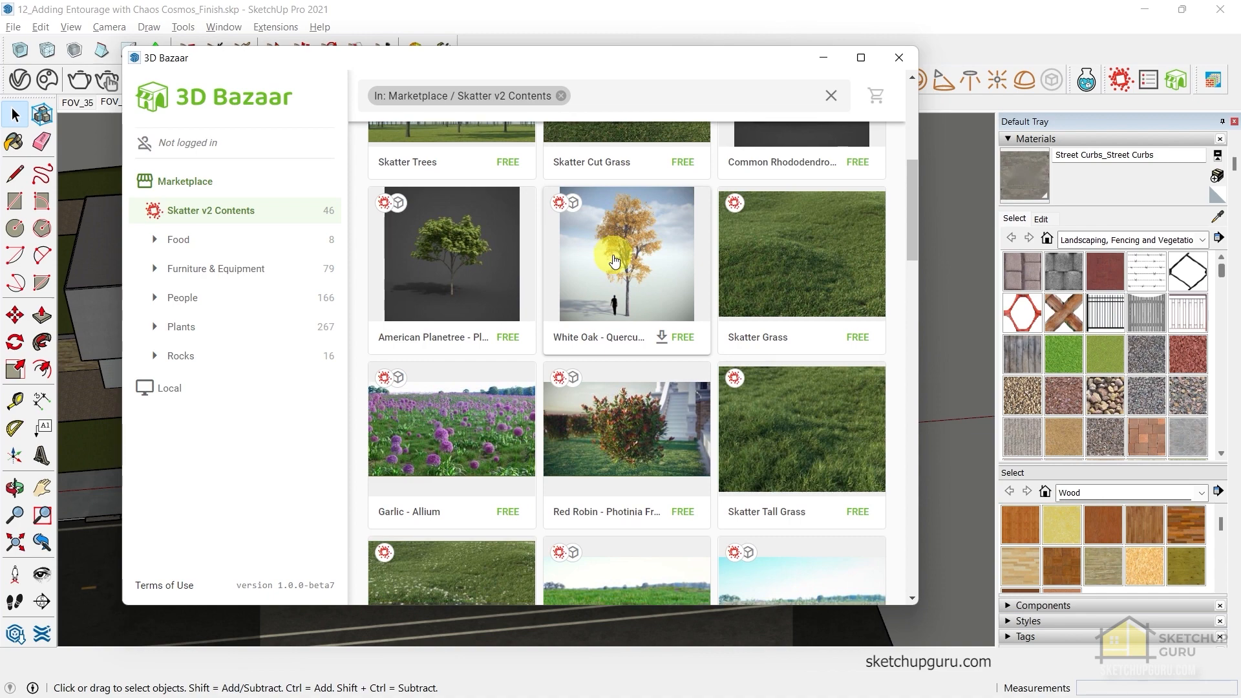
{"action": "scroll", "coordinate": [646, 284], "scroll_direction": "down", "scroll_amount": 1}
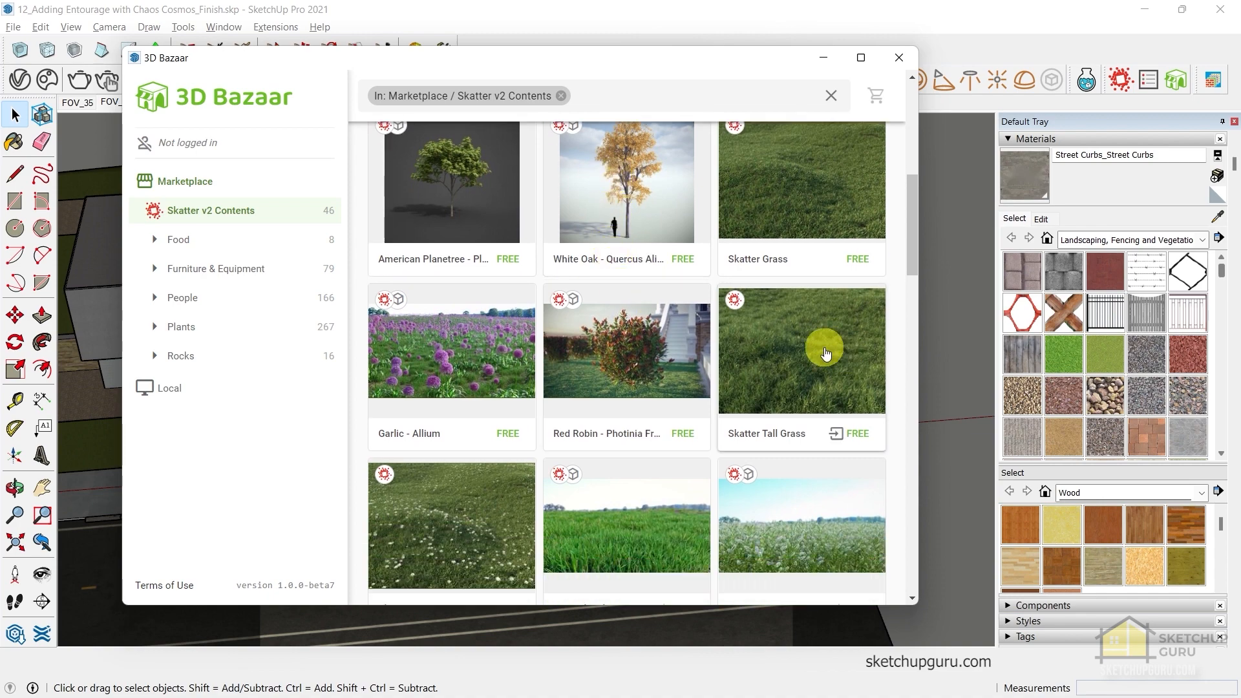
{"action": "left_click", "coordinate": [825, 352]}
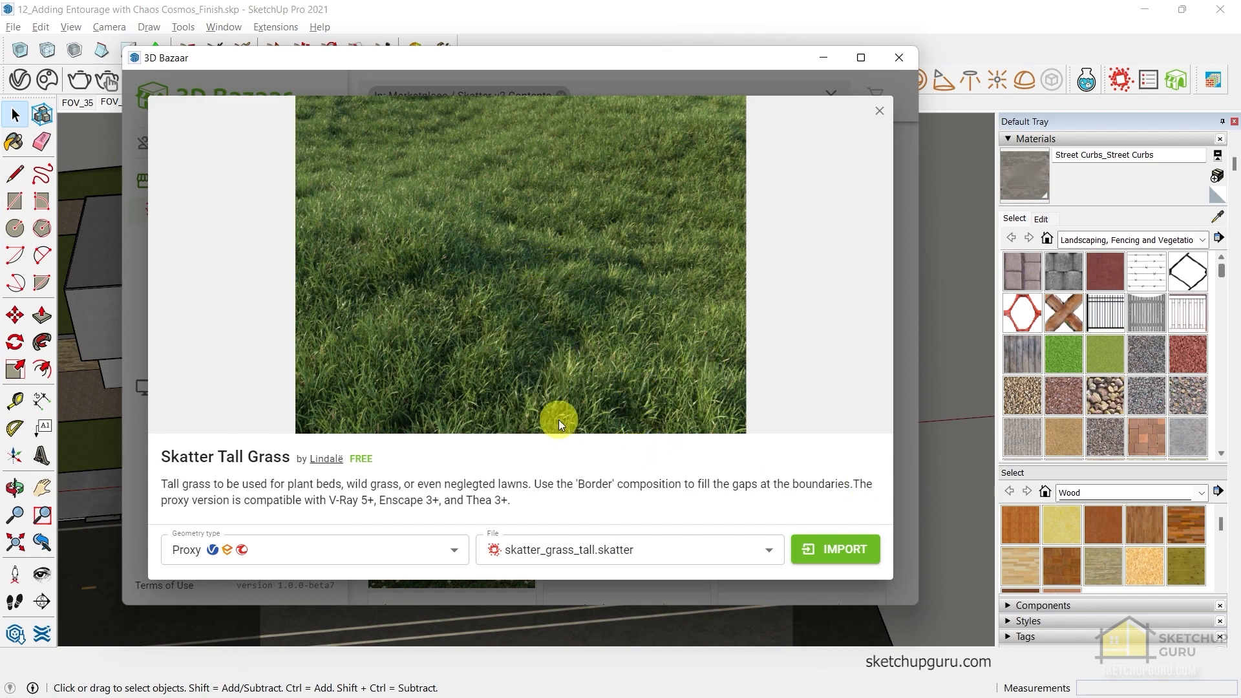
Import Skatter Tall Grass with Proxy geometry from skatter_grass_tall.skatter and move its Composition Editor aside
{"action": "left_click", "coordinate": [365, 567]}
{"action": "left_click", "coordinate": [355, 548]}
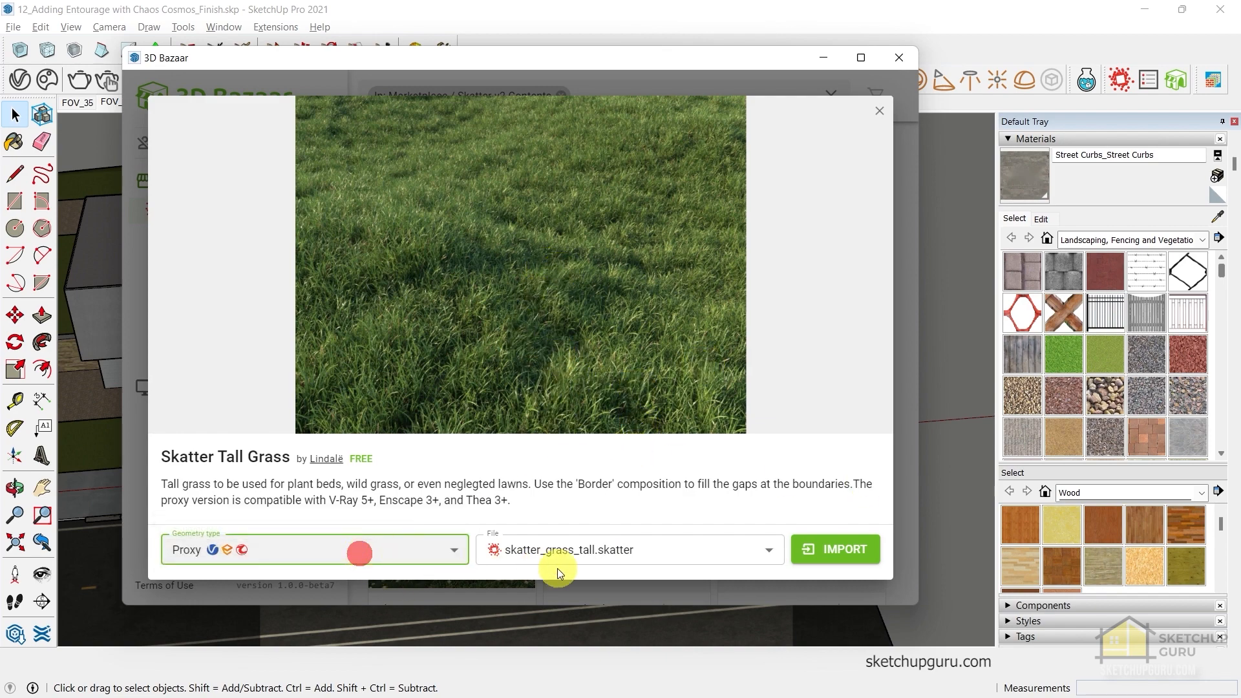
{"action": "left_click", "coordinate": [586, 560]}
{"action": "left_click", "coordinate": [599, 550]}
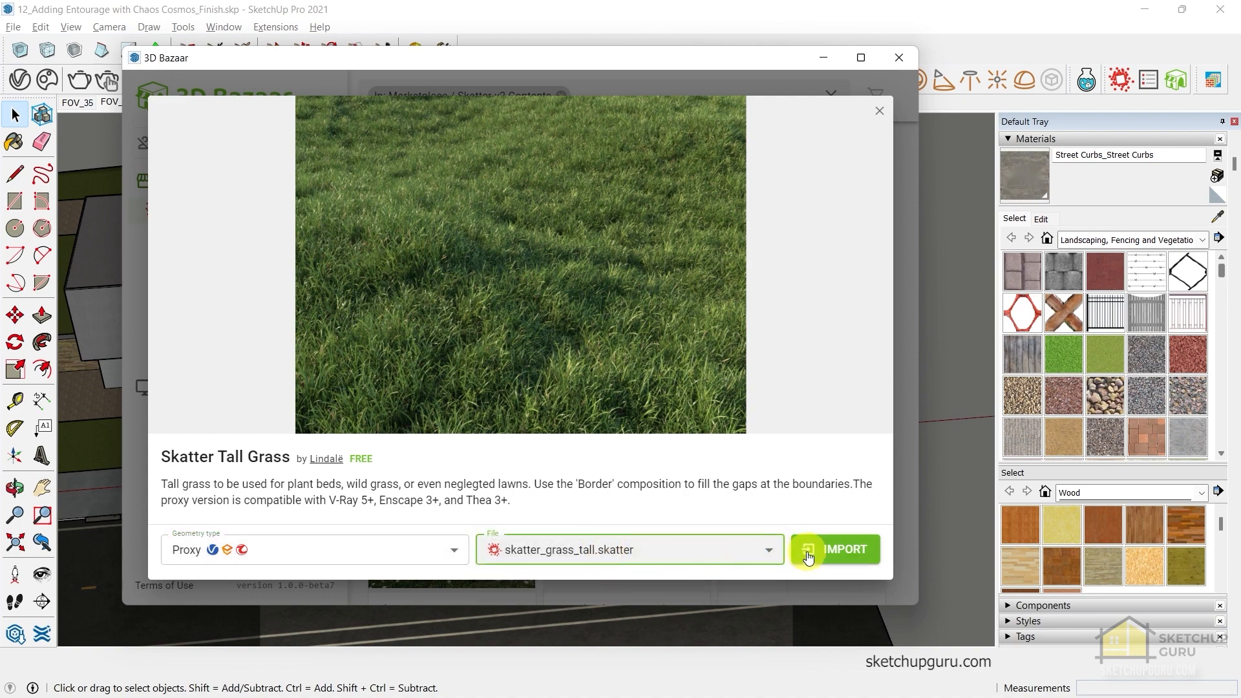
{"action": "left_click", "coordinate": [849, 560]}
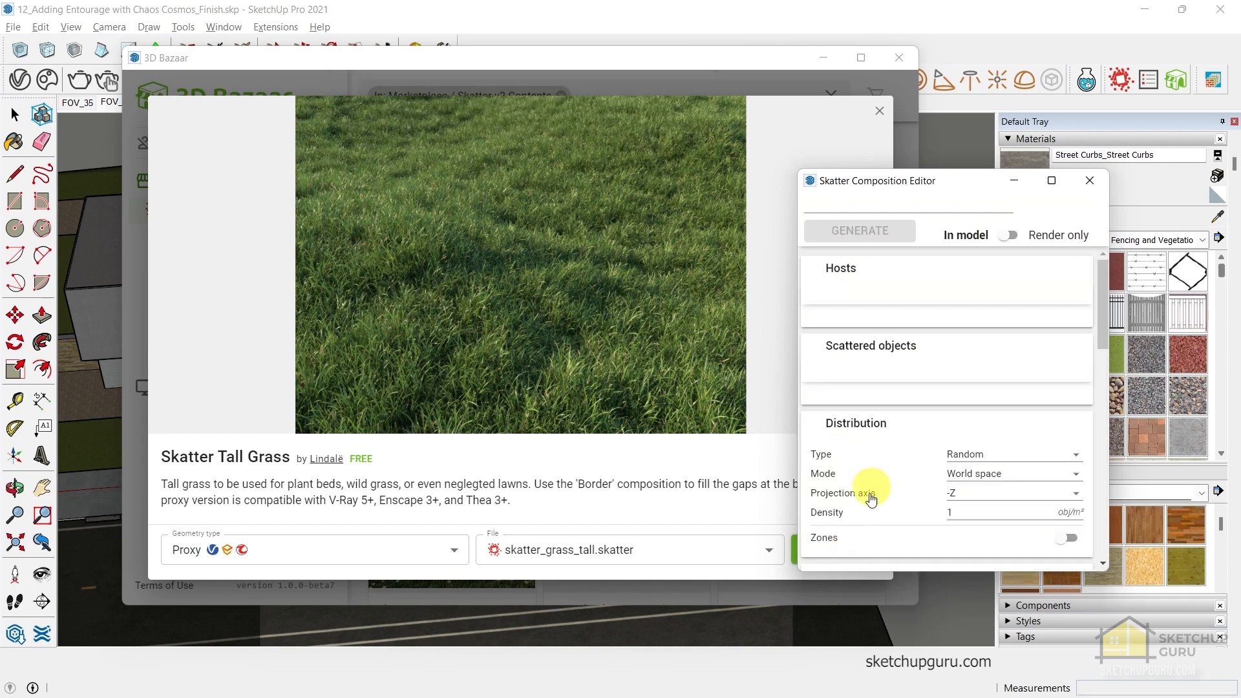
{"action": "left_click_drag", "start_coordinate": [941, 181], "coordinate": [644, 159]}
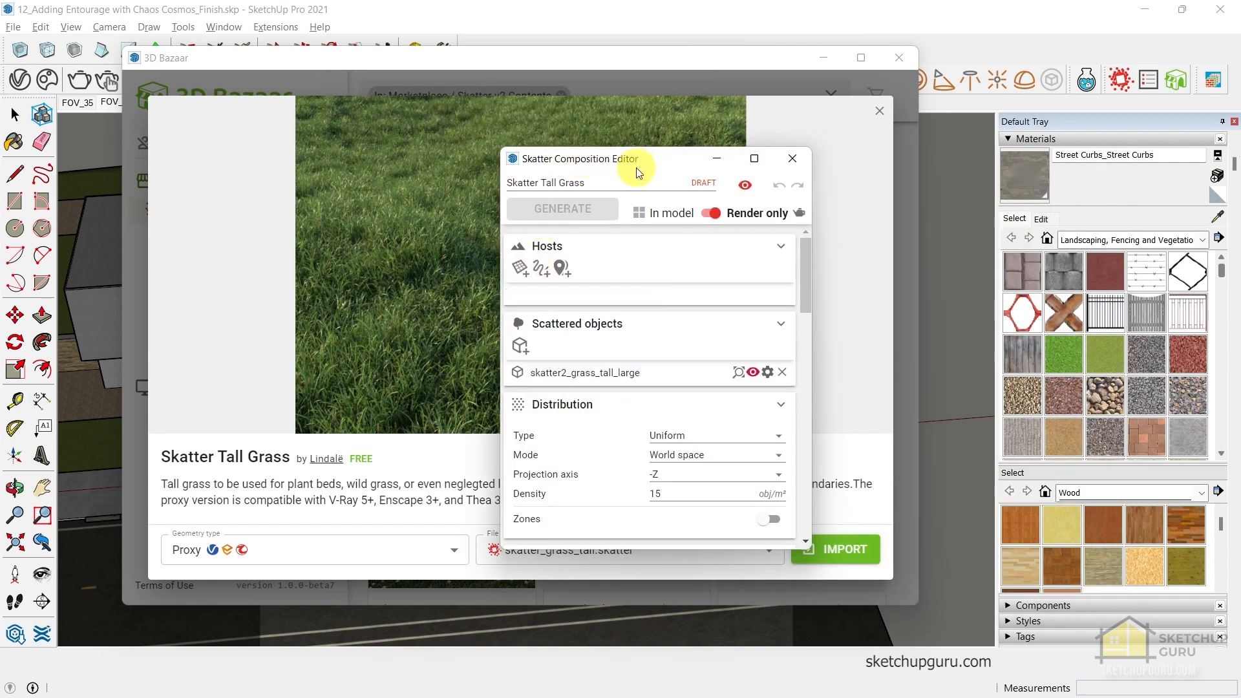
Check the composition list in the Skatter Composition Manager and close 3D Bazaar, leaving the Composition Editor beside the model
{"action": "left_click", "coordinate": [1146, 82]}
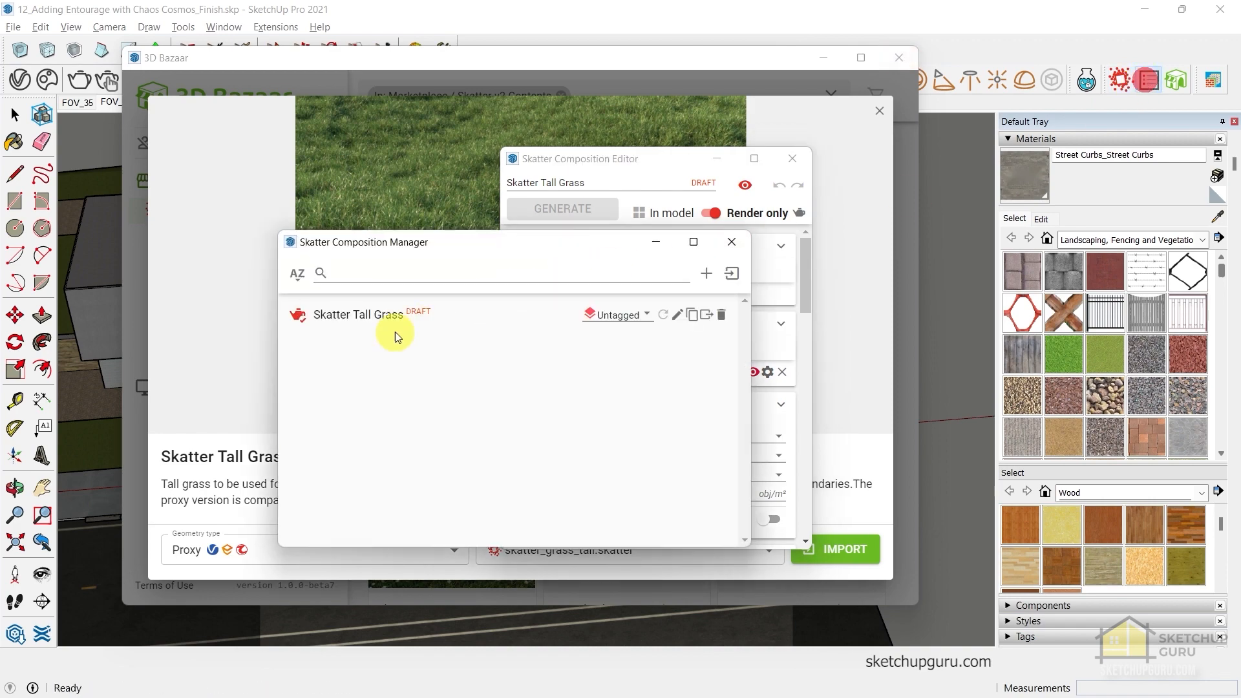
{"action": "left_click", "coordinate": [731, 241]}
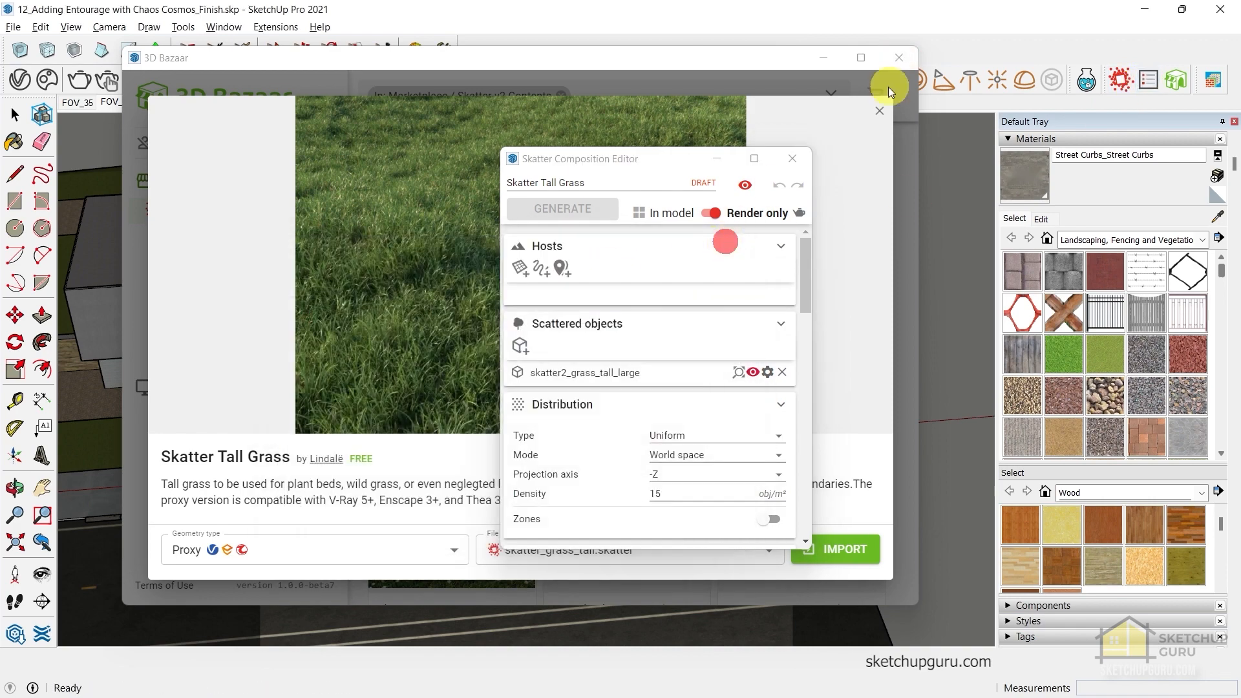
{"action": "left_click", "coordinate": [880, 110]}
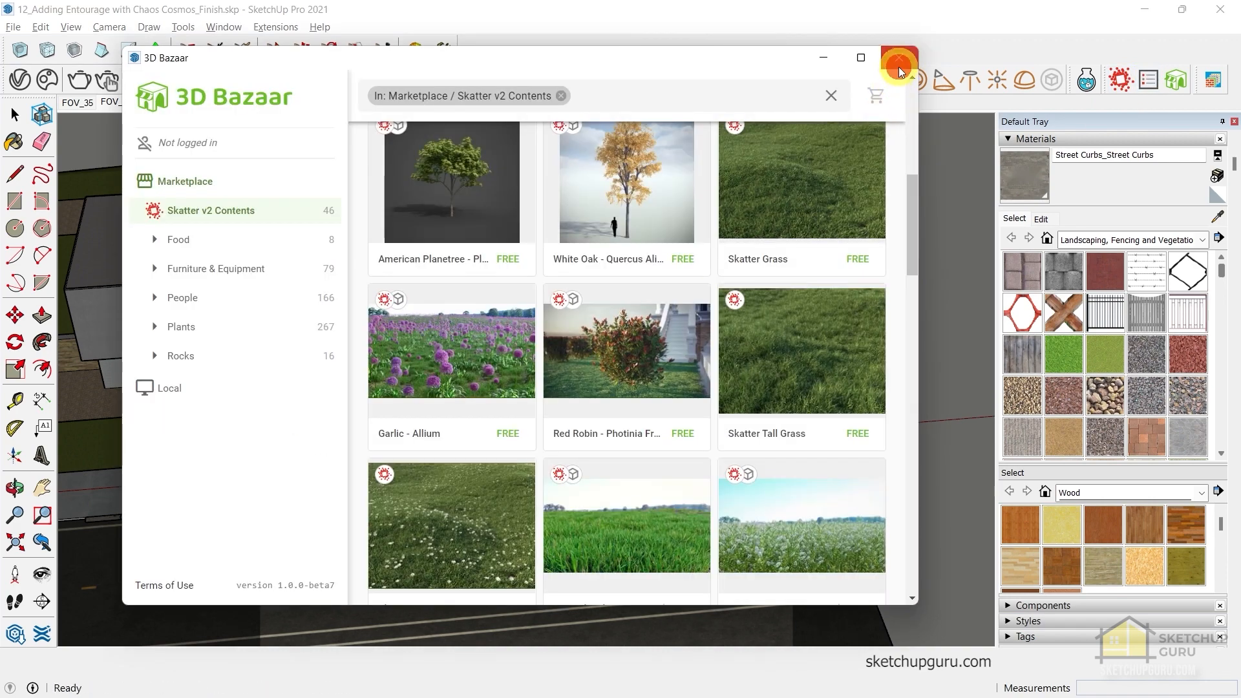
{"action": "left_click", "coordinate": [899, 58]}
{"action": "left_click_drag", "start_coordinate": [644, 160], "coordinate": [847, 119]}
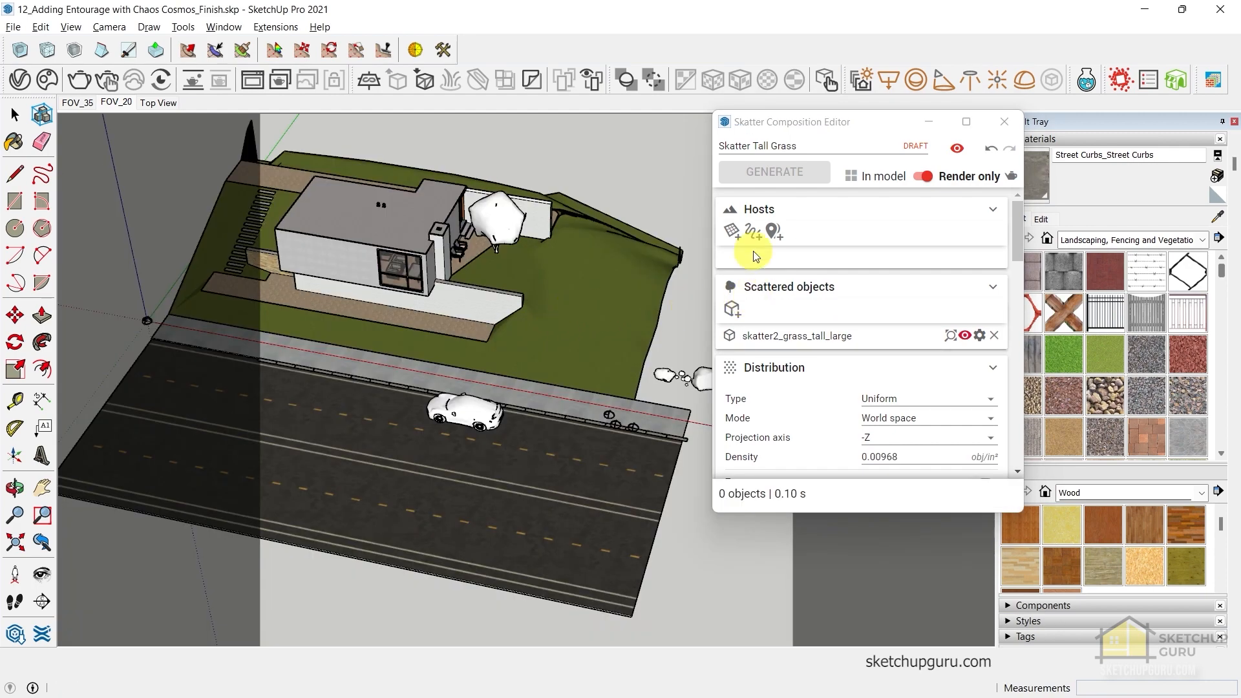
{"action": "left_click", "coordinate": [732, 233]}
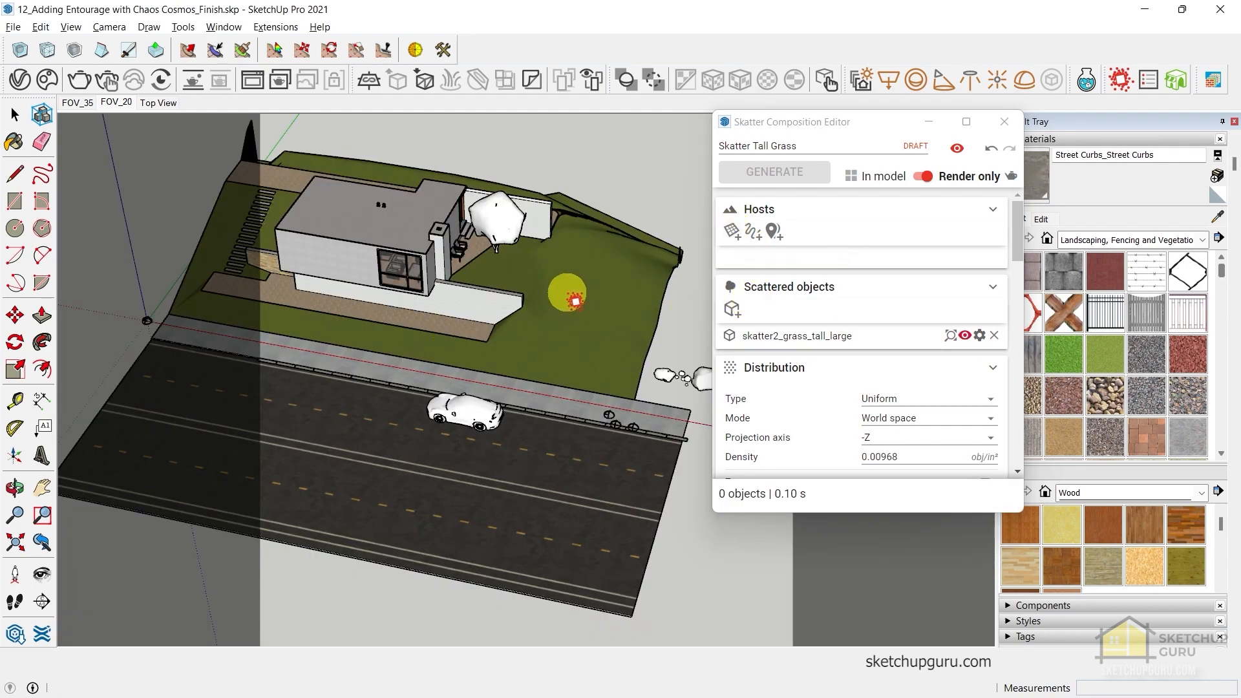
{"action": "scroll", "coordinate": [621, 213], "scroll_direction": "up", "scroll_amount": 2}
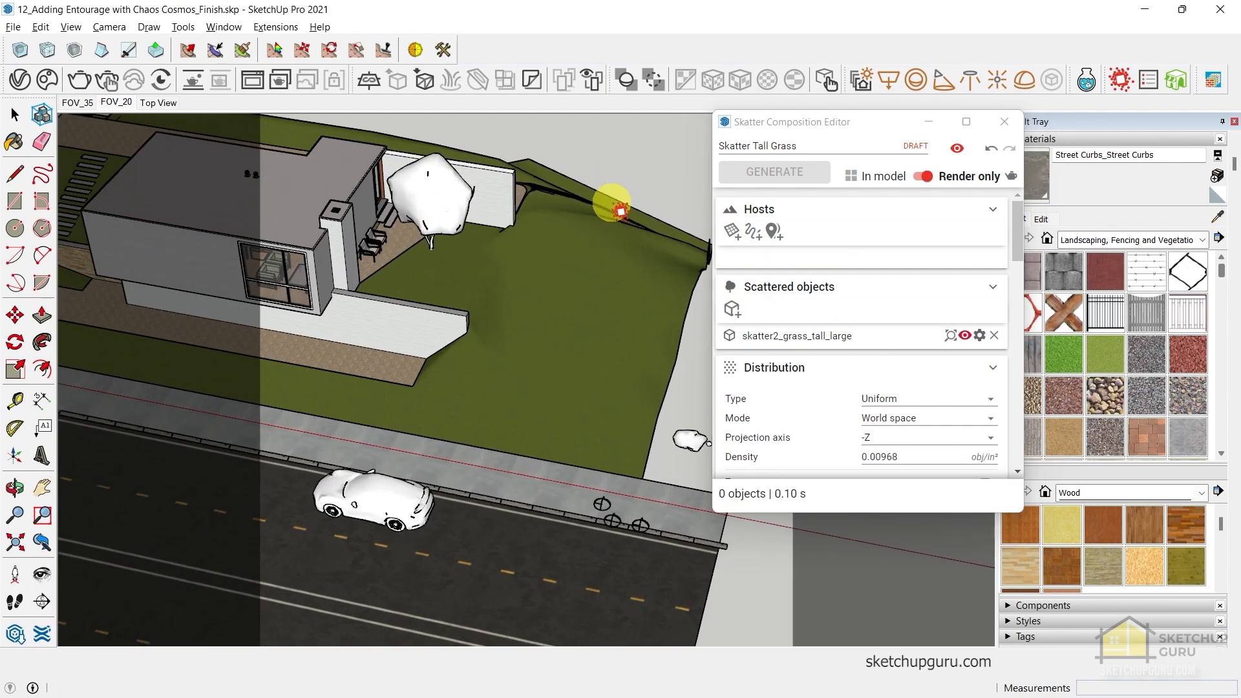
{"action": "scroll", "coordinate": [587, 211], "scroll_direction": "down", "scroll_amount": 1}
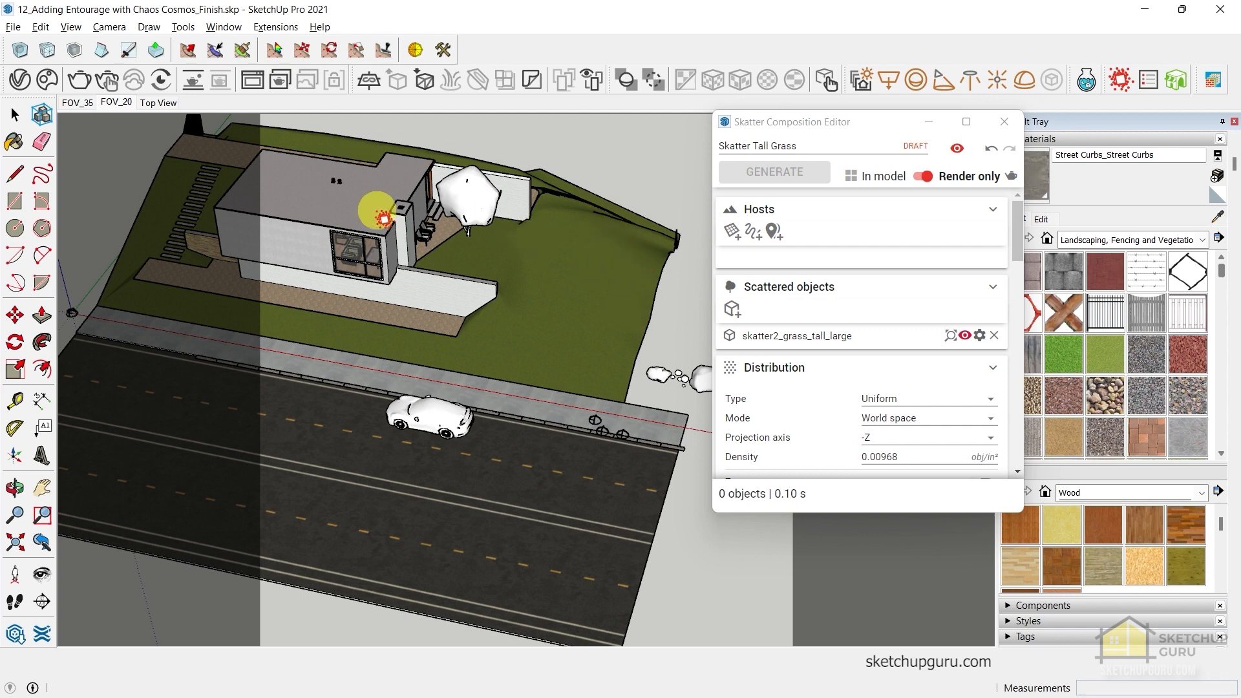
Open the group containing the house site and cut the grass terrain group out of it
{"action": "left_click", "coordinate": [16, 117]}
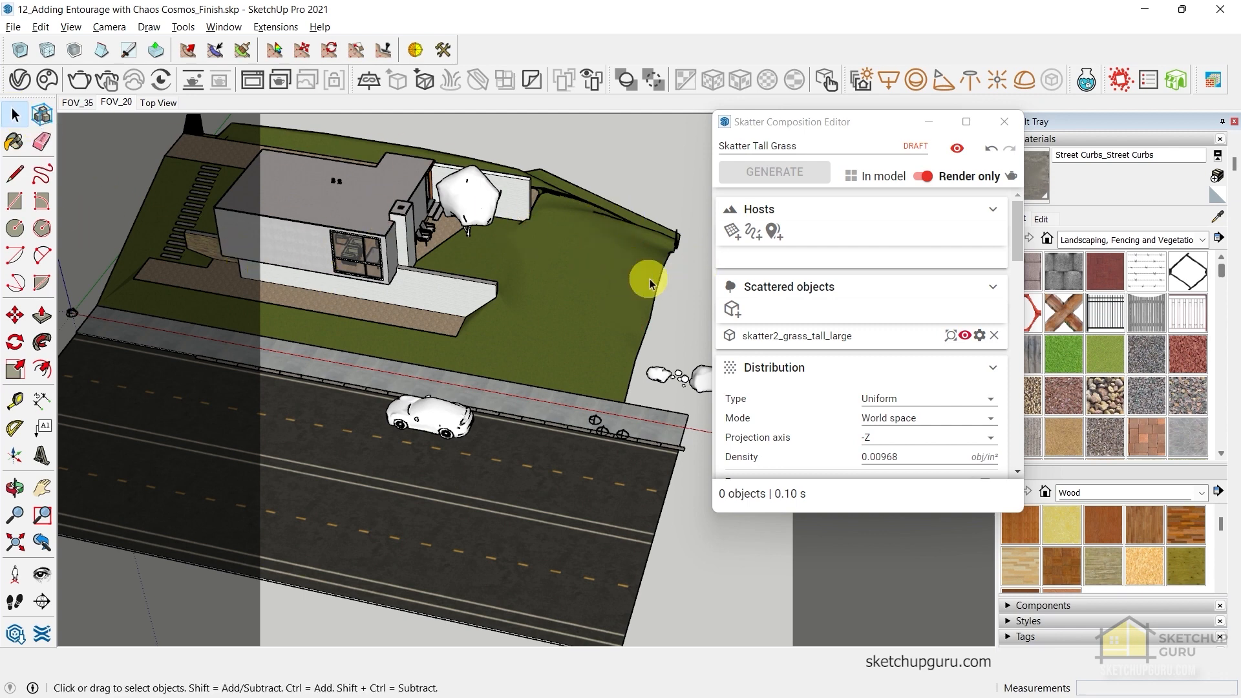
{"action": "double_click", "coordinate": [563, 257]}
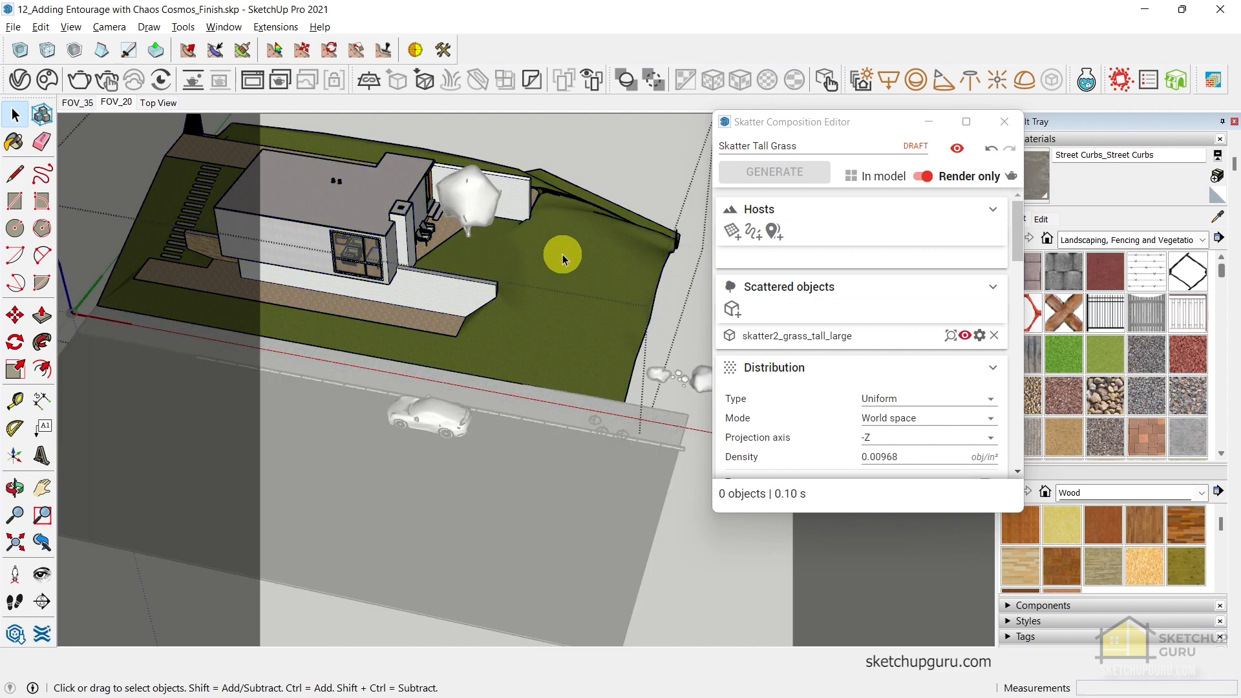
{"action": "left_click", "coordinate": [563, 257]}
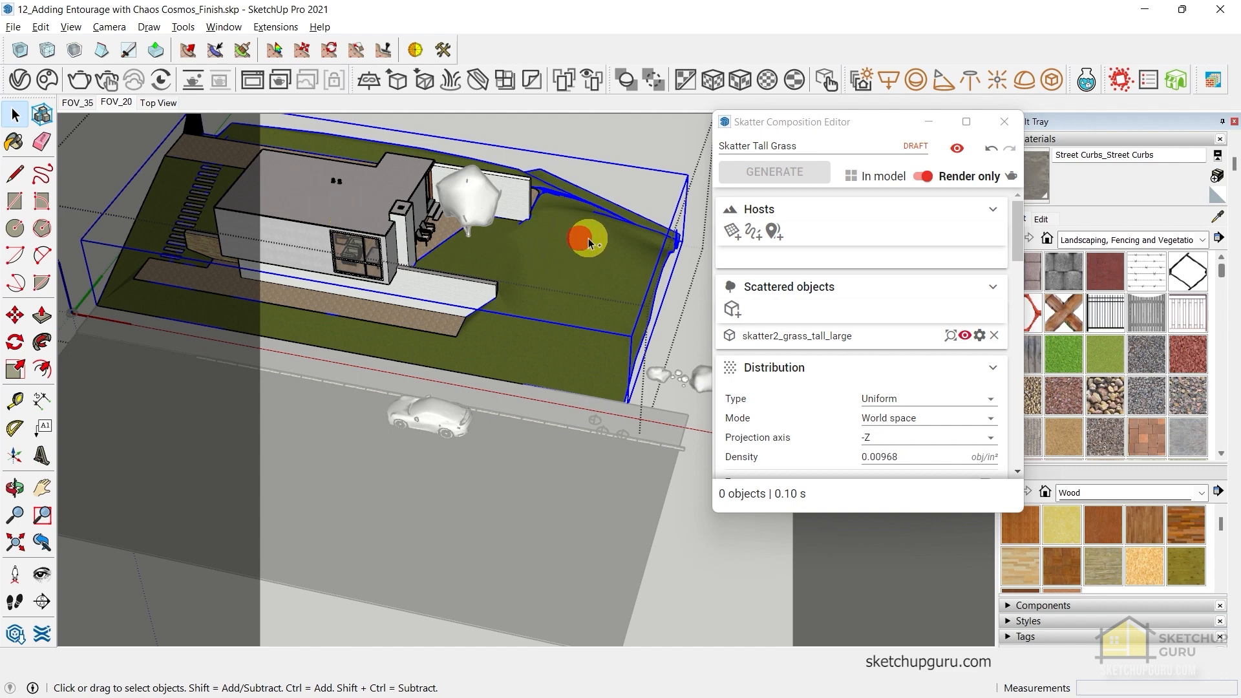
{"action": "key", "text": "ctrl+x"}
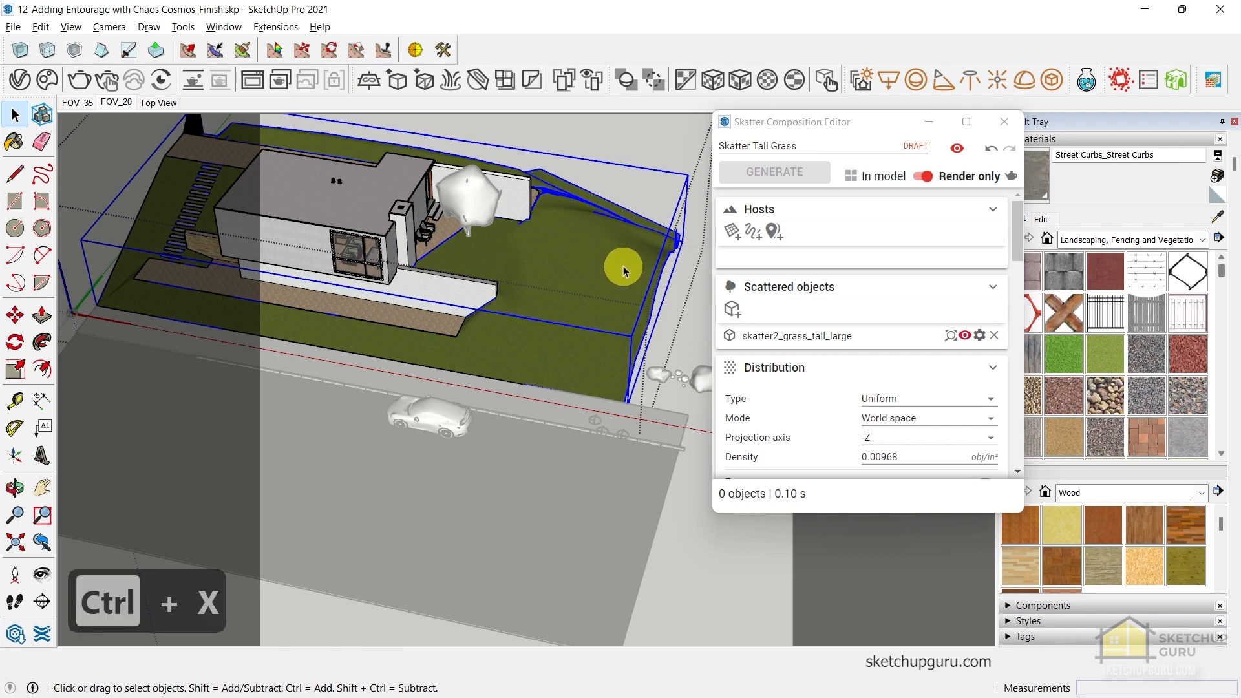
Leave the site group and paste the grass terrain in place at the top level of the model
{"action": "scroll", "coordinate": [466, 285], "scroll_direction": "down", "scroll_amount": 3}
{"action": "middle_click_drag", "start_coordinate": [540, 329], "coordinate": [626, 302]}
{"action": "key", "text": "Escape"}
{"action": "key", "text": "Escape"}
{"action": "key", "text": "Escape"}
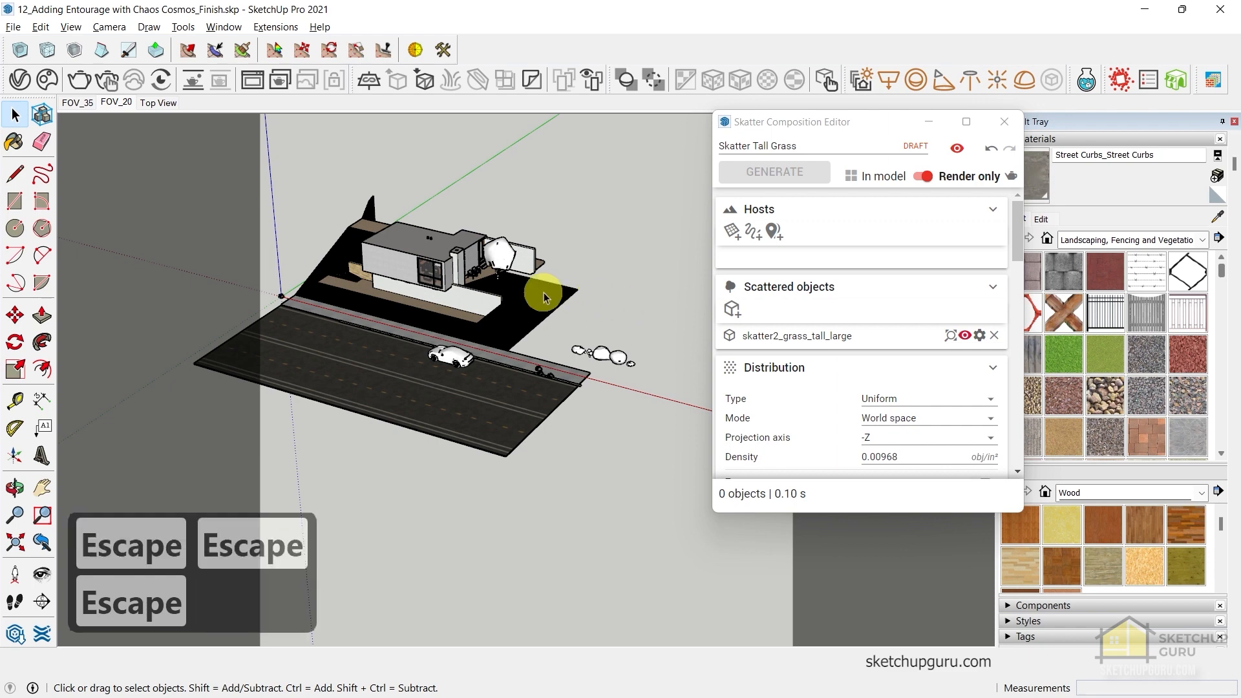
{"action": "mouse_move", "coordinate": [540, 285]}
{"action": "middle_mouse_down"}
{"action": "mouse_move", "coordinate": [638, 324]}
{"action": "mouse_move", "coordinate": [569, 269]}
{"action": "mouse_move", "coordinate": [550, 278]}
{"action": "middle_mouse_up"}
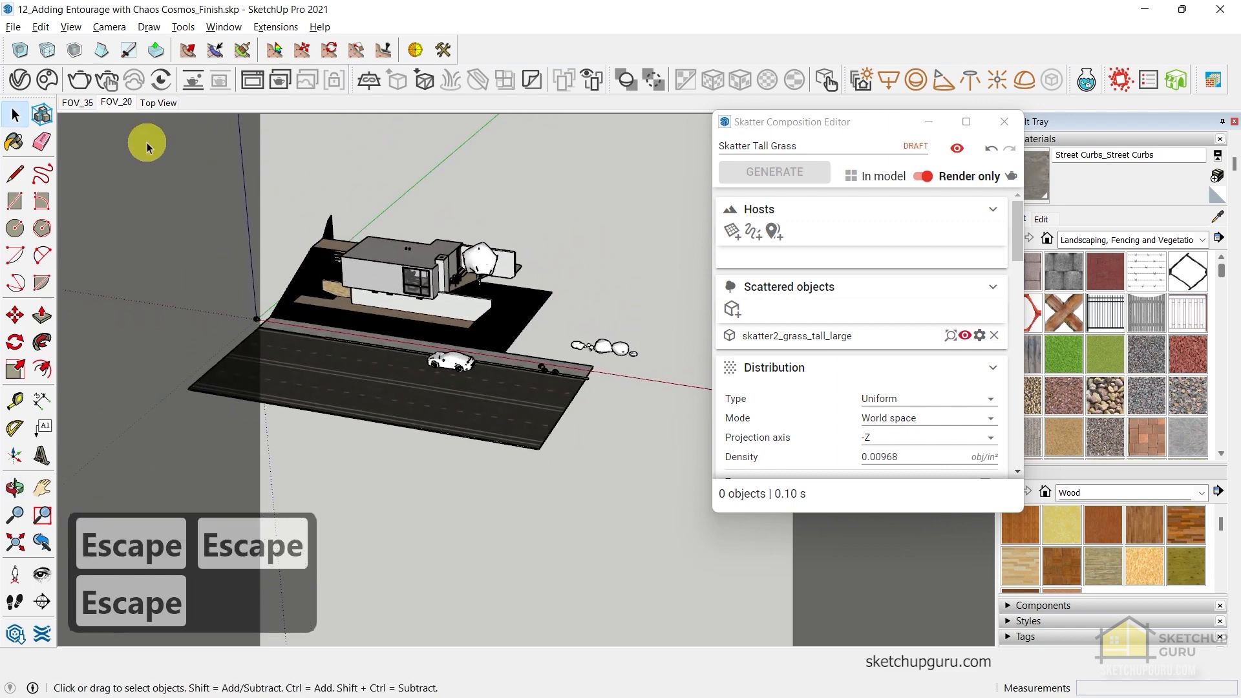
{"action": "left_click", "coordinate": [41, 26]}
{"action": "left_click", "coordinate": [95, 137]}
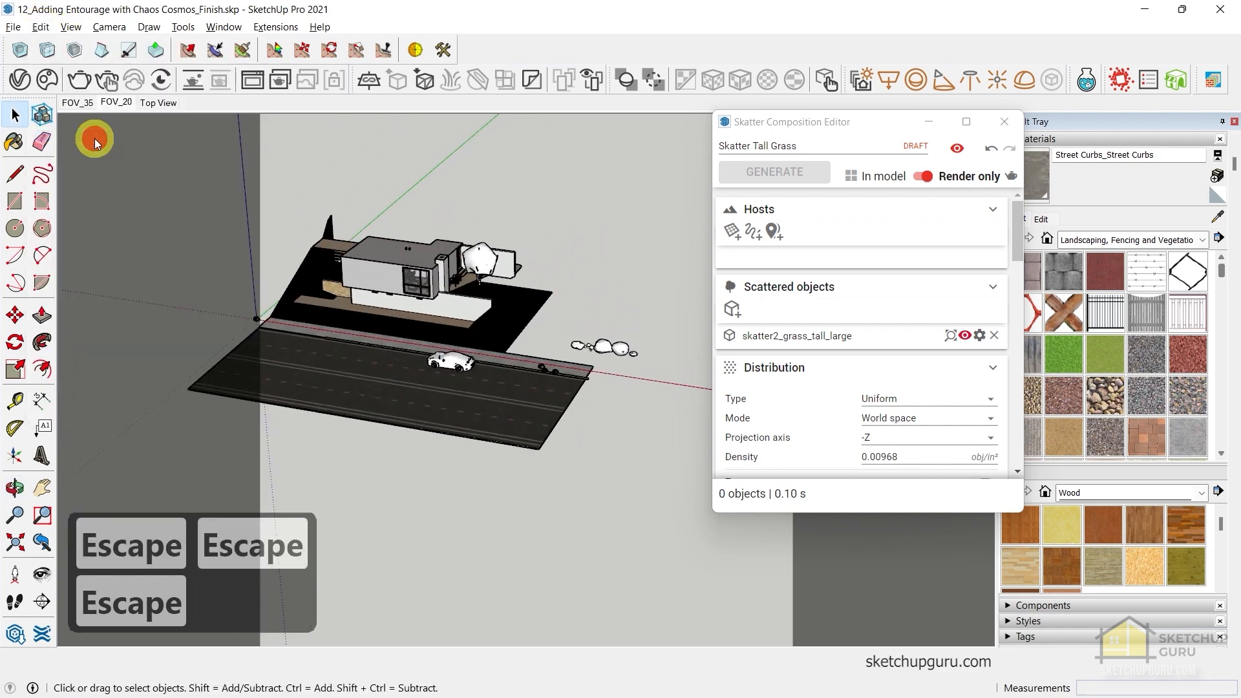
Add the grass terrain group as the host surface of the Skatter Tall Grass composition and finish picking
{"action": "scroll", "coordinate": [575, 327], "scroll_direction": "up", "scroll_amount": 5}
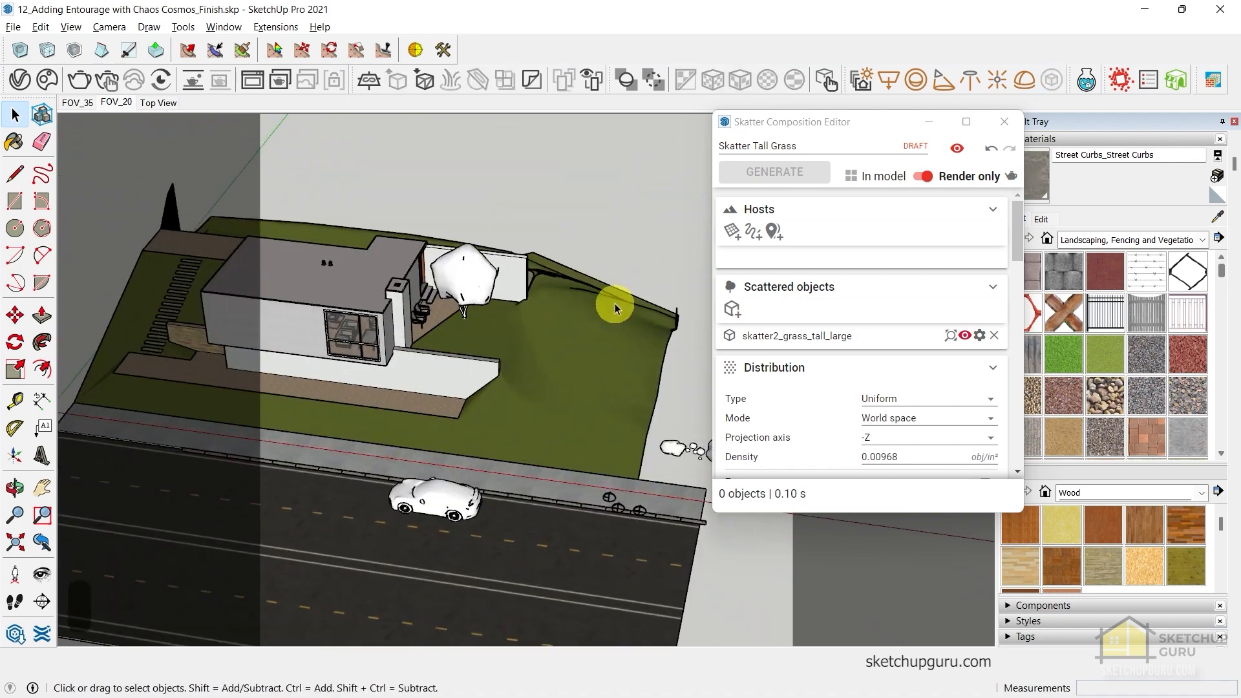
{"action": "left_click", "coordinate": [590, 334]}
{"action": "left_click", "coordinate": [627, 166]}
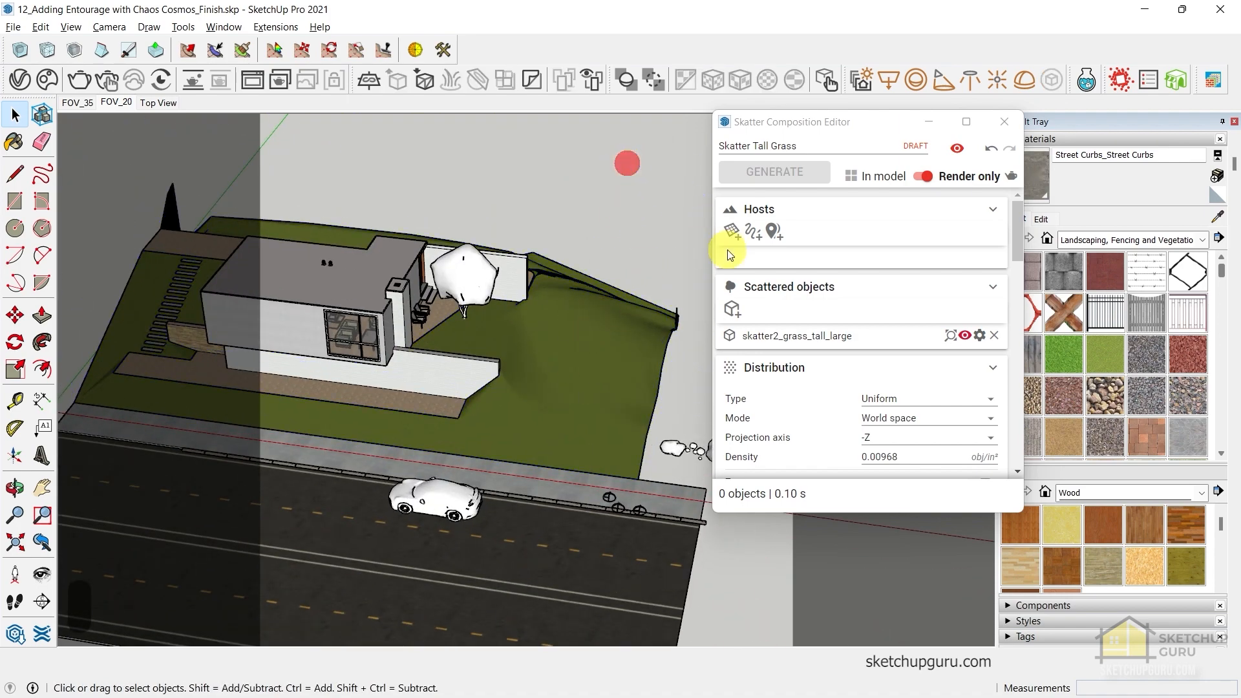
{"action": "left_click", "coordinate": [732, 234]}
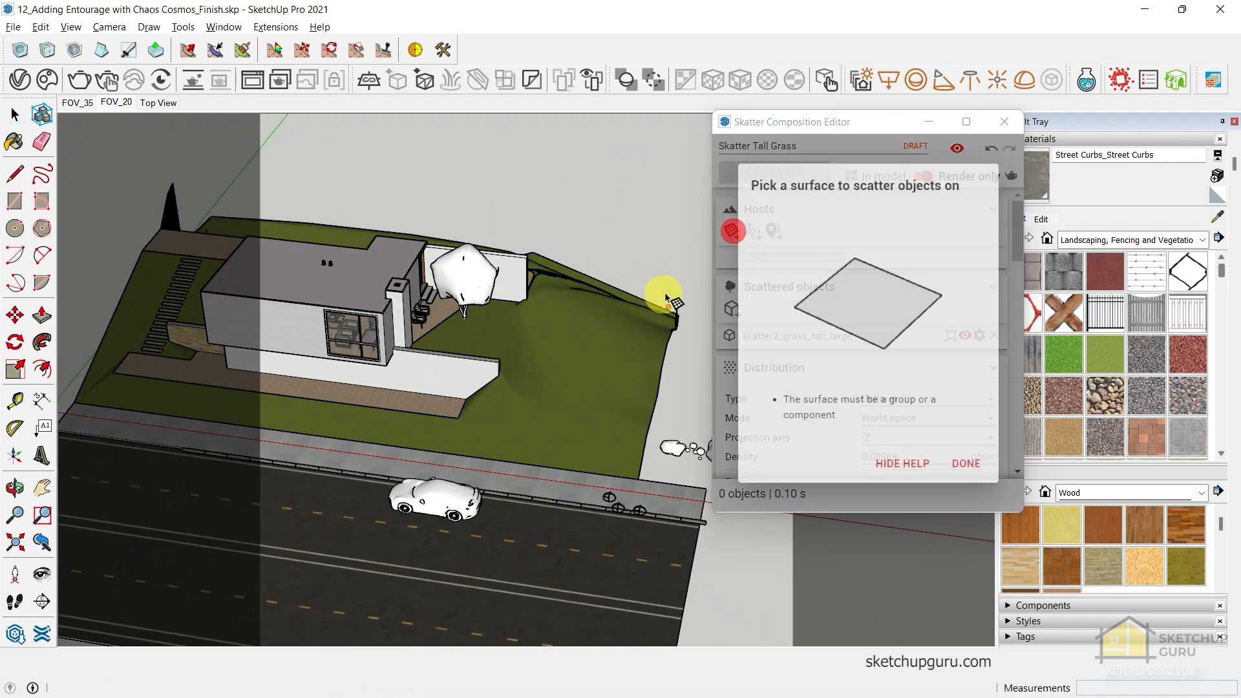
{"action": "left_click", "coordinate": [590, 330]}
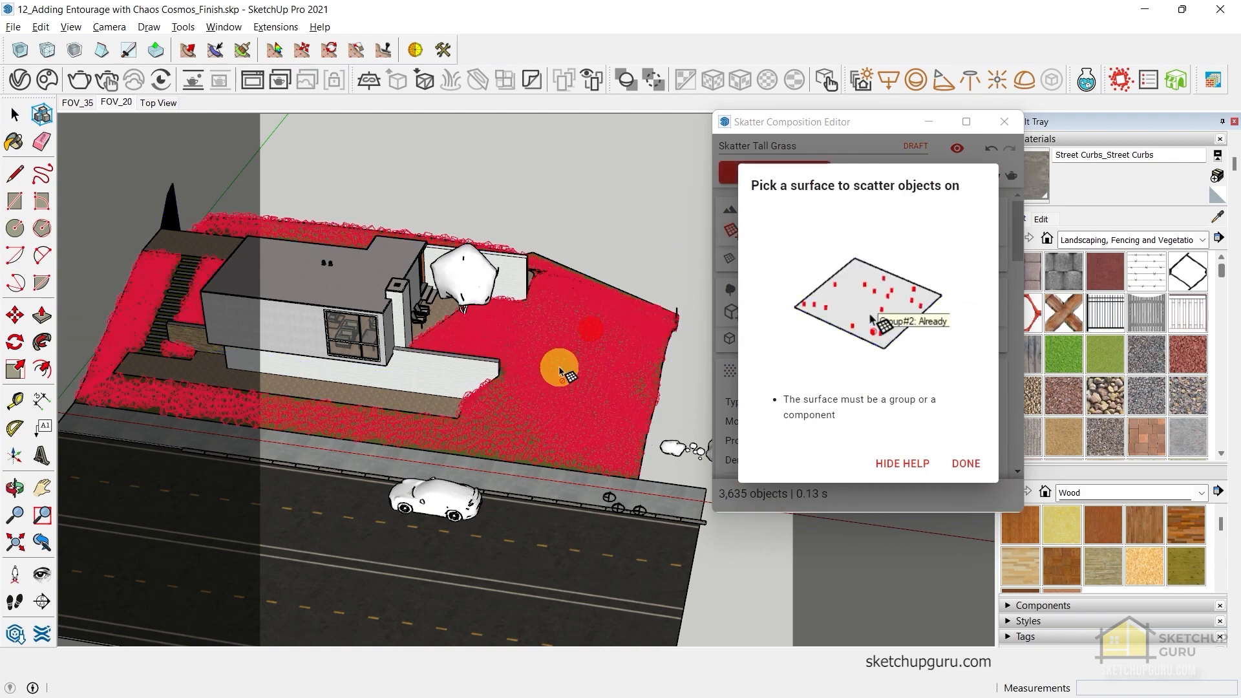
{"action": "scroll", "coordinate": [486, 404], "scroll_direction": "up", "scroll_amount": 2}
{"action": "scroll", "coordinate": [493, 402], "scroll_direction": "up", "scroll_amount": 2}
{"action": "scroll", "coordinate": [518, 392], "scroll_direction": "down", "scroll_amount": 2}
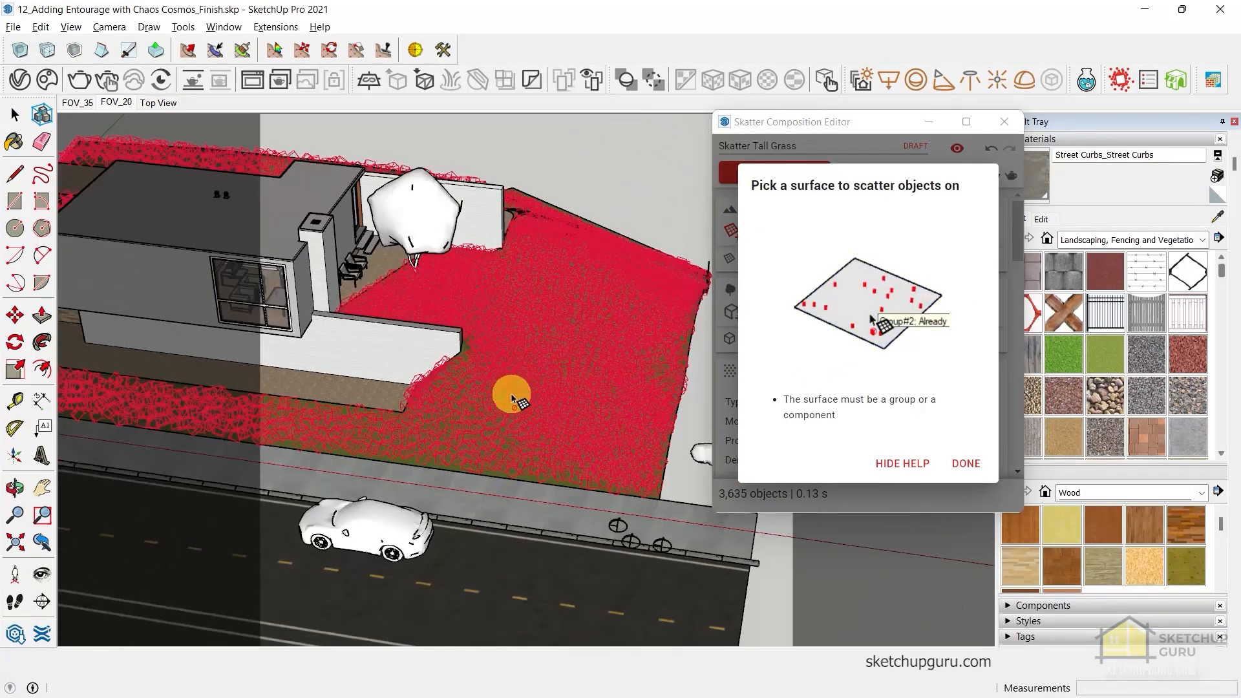
{"action": "middle_click_drag", "start_coordinate": [513, 394], "coordinate": [533, 366]}
{"action": "middle_click_drag", "start_coordinate": [604, 279], "coordinate": [285, 239]}
{"action": "middle_click_drag", "start_coordinate": [368, 341], "coordinate": [596, 430]}
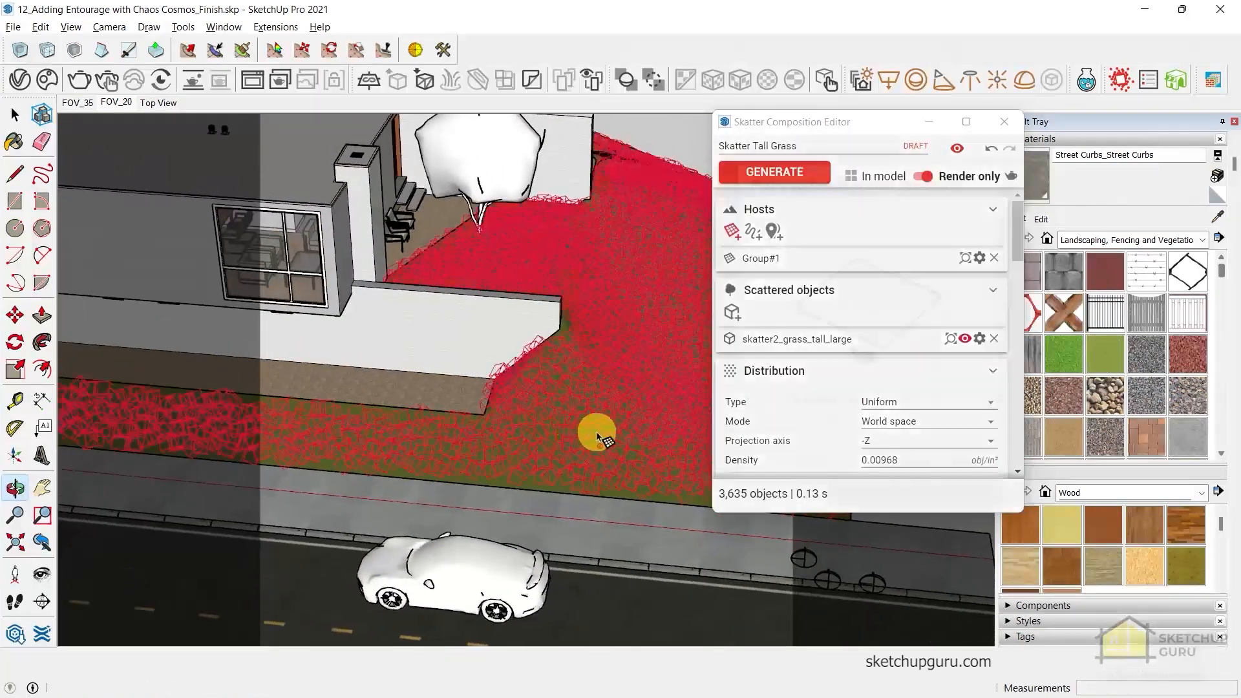
{"action": "left_click", "coordinate": [963, 464]}
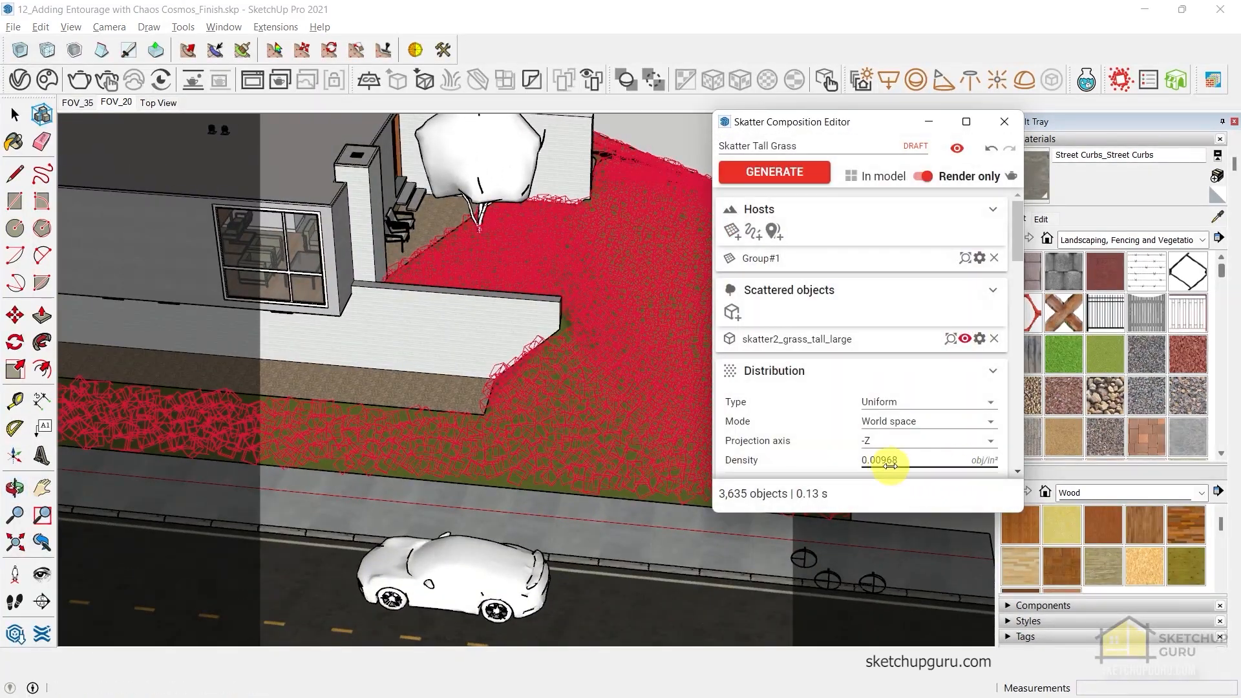
Set the tall grass density to 0.012 obj/in² and generate the composition as Render only
{"action": "left_click_drag", "start_coordinate": [878, 460], "coordinate": [889, 466]}
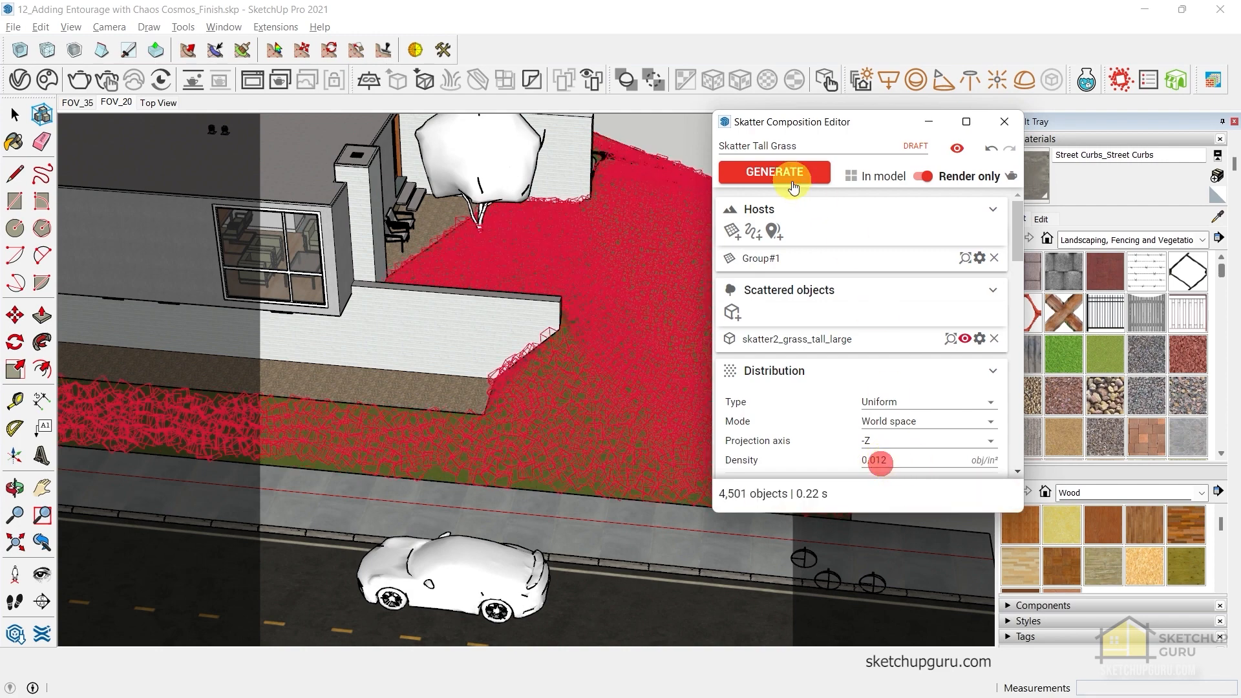
{"action": "left_click", "coordinate": [788, 172]}
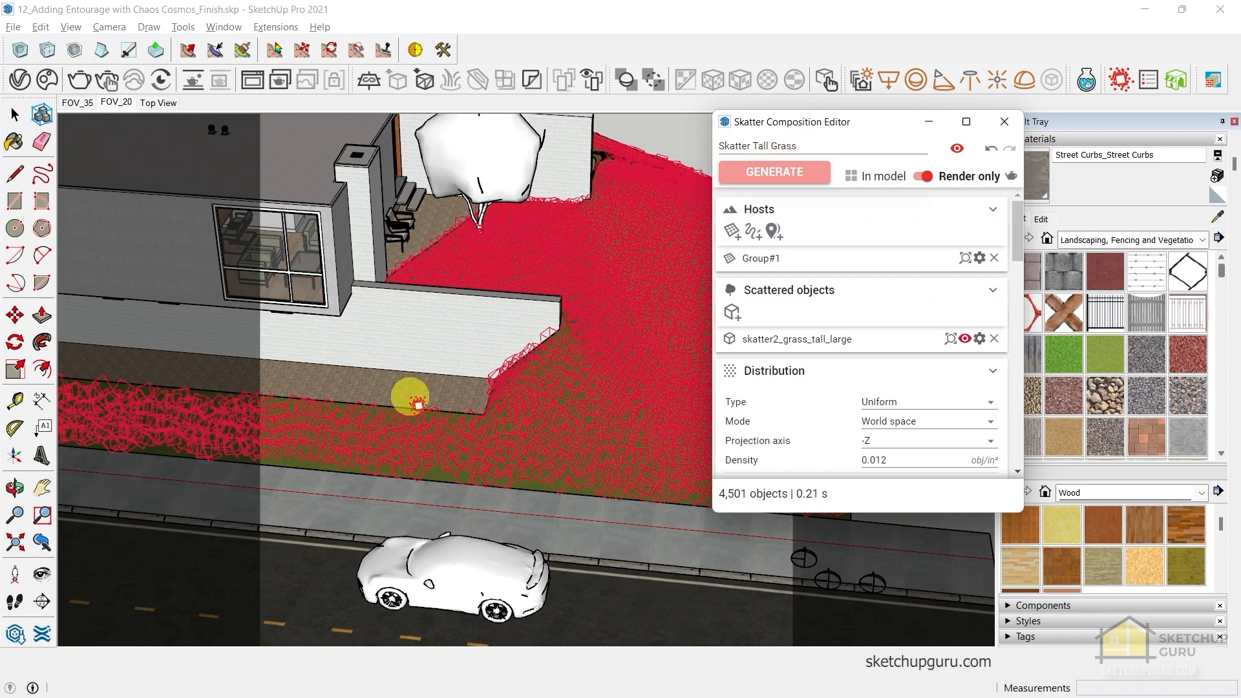
Try generating the tall grass as In model geometry, inspect it on the terrain, and undo it
{"action": "left_click", "coordinate": [923, 178]}
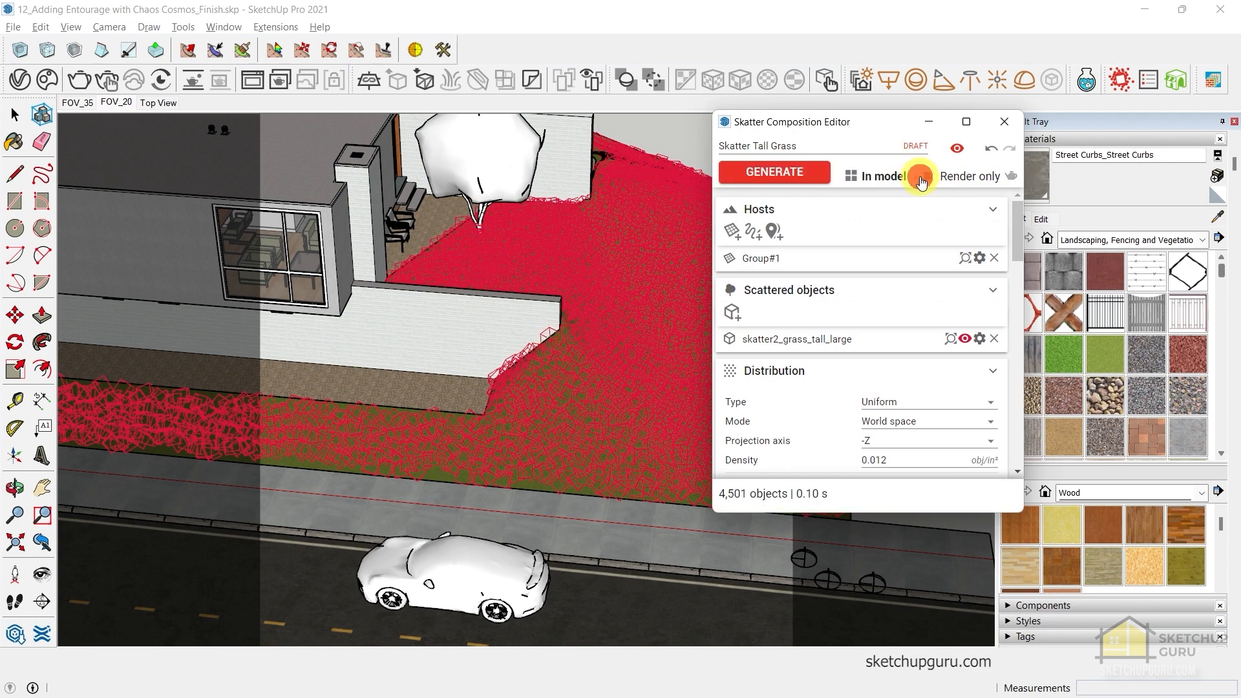
{"action": "left_click", "coordinate": [776, 174]}
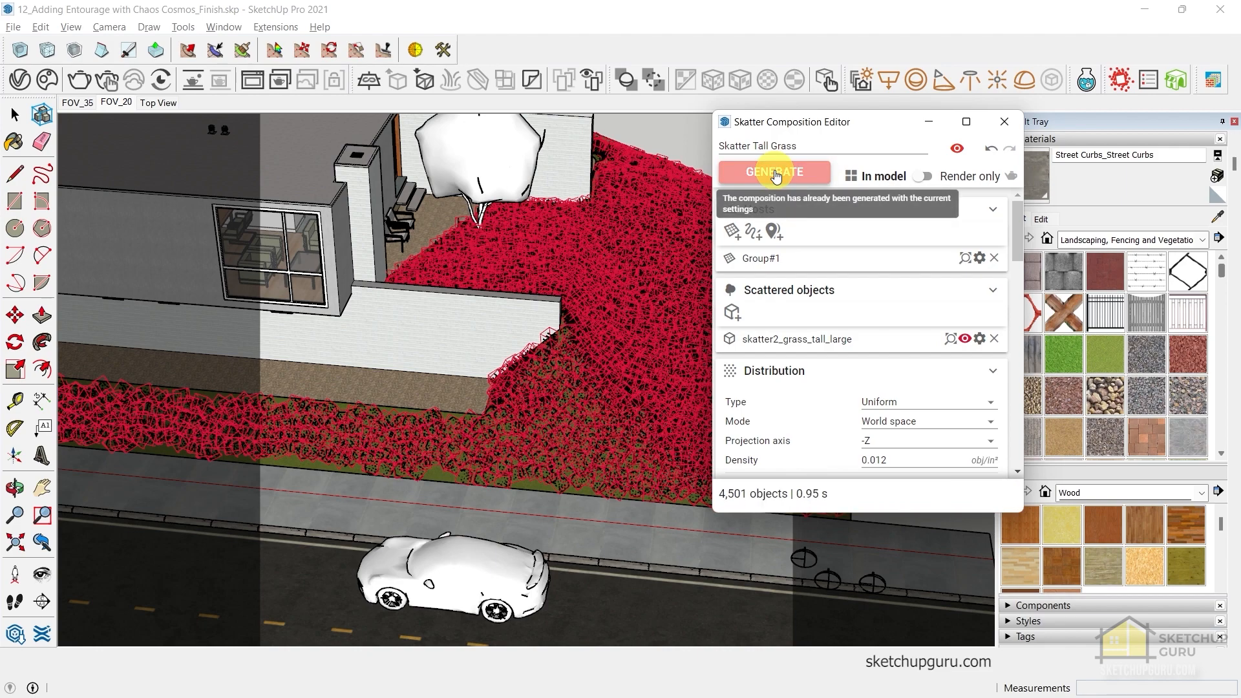
{"action": "scroll", "coordinate": [604, 408], "scroll_direction": "up", "scroll_amount": 2}
{"action": "scroll", "coordinate": [589, 513], "scroll_direction": "up", "scroll_amount": 2}
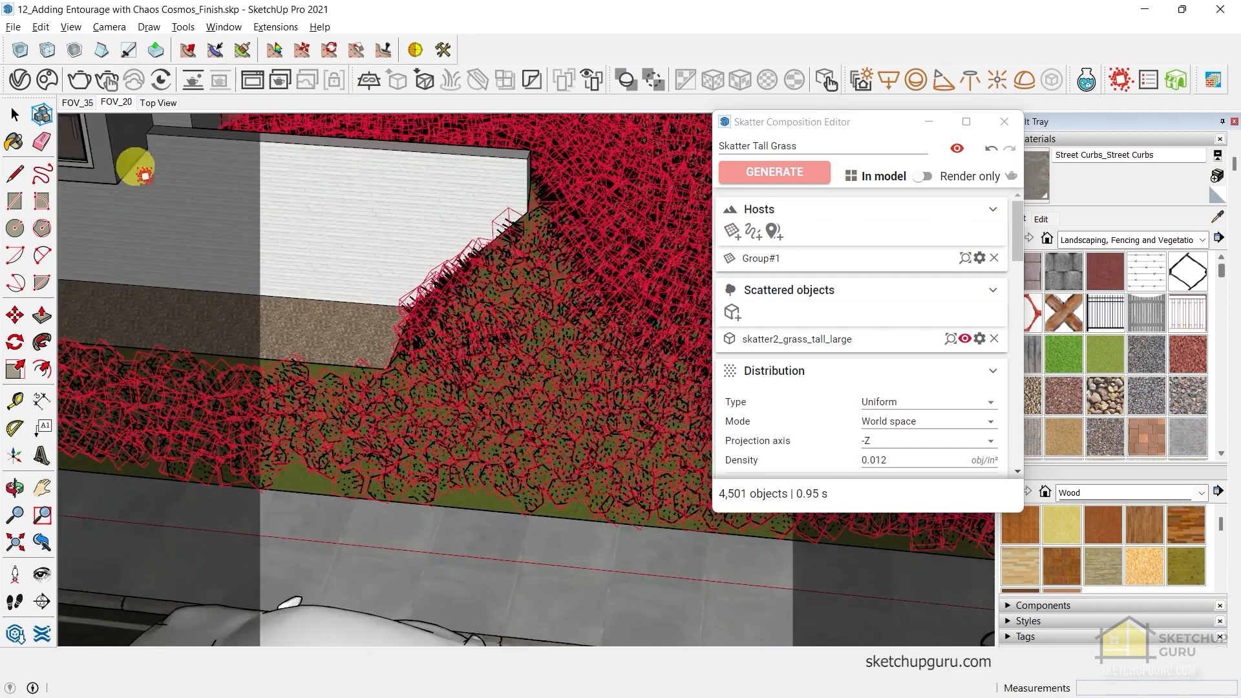
{"action": "left_click", "coordinate": [15, 115]}
{"action": "scroll", "coordinate": [573, 452], "scroll_direction": "up", "scroll_amount": 2}
{"action": "middle_click_drag", "start_coordinate": [574, 452], "coordinate": [506, 450]}
{"action": "scroll", "coordinate": [506, 450], "scroll_direction": "down", "scroll_amount": 5}
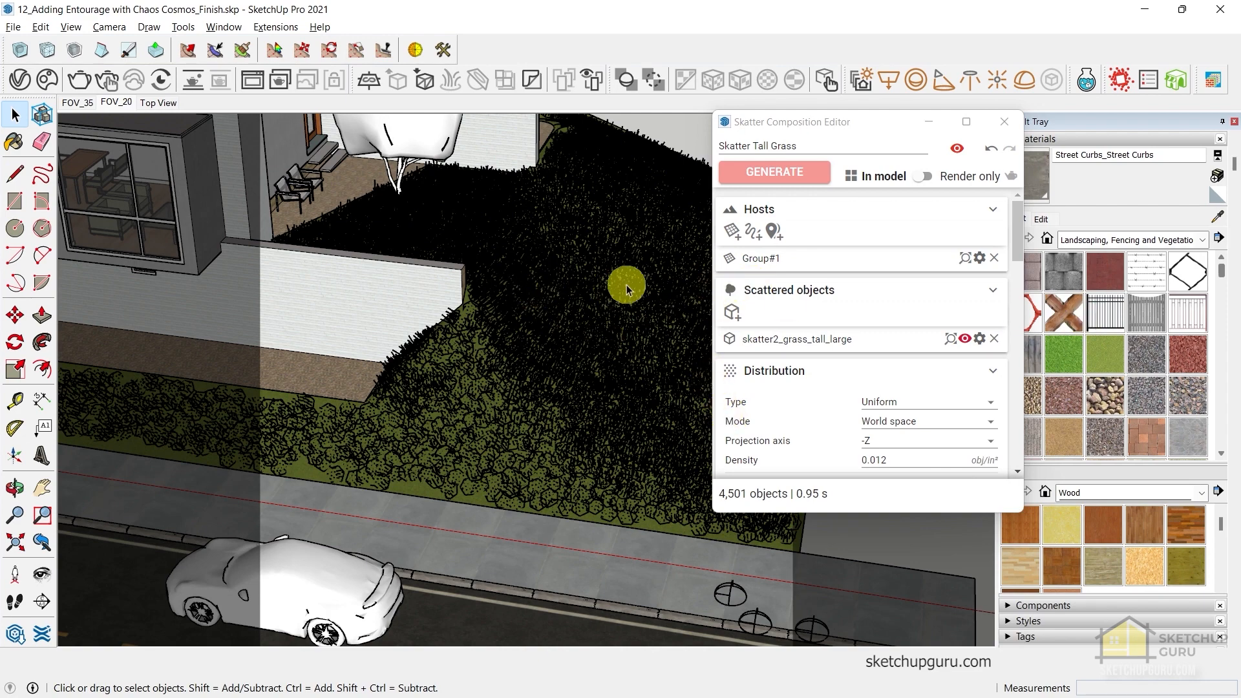
{"action": "key", "text": "ctrl+z"}
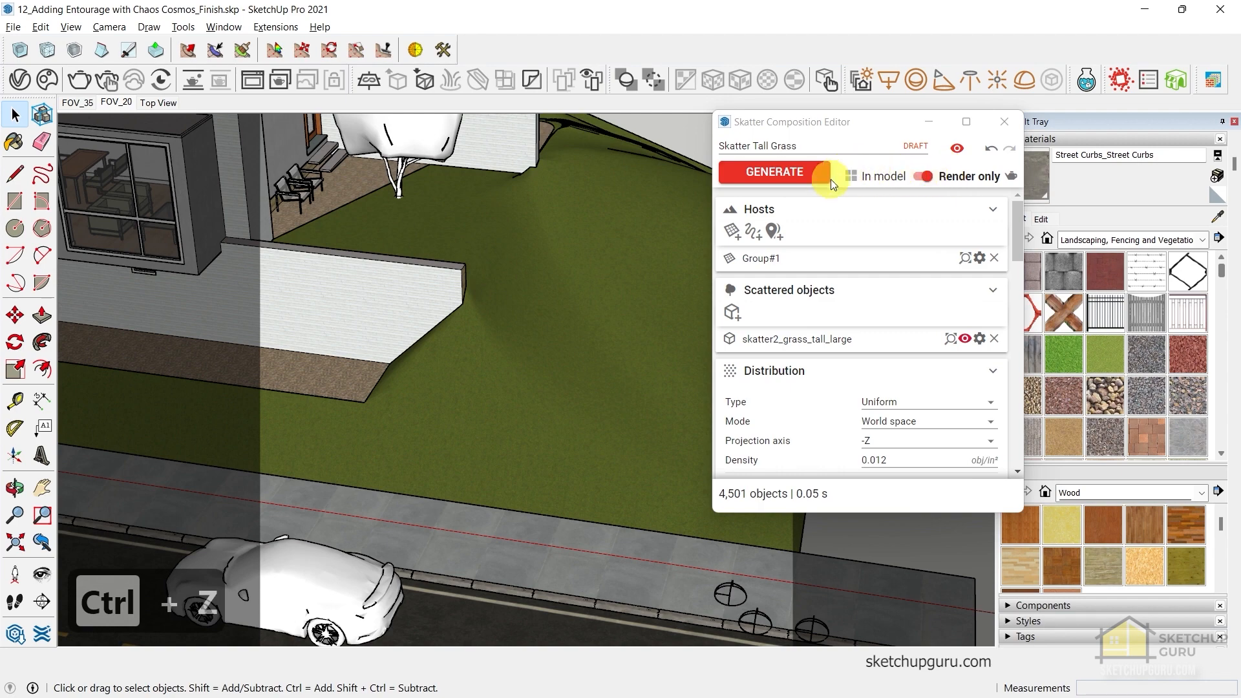
Generate the Skatter Tall Grass composition again in Render only mode and check its coverage beside the house
{"action": "left_click", "coordinate": [772, 183]}
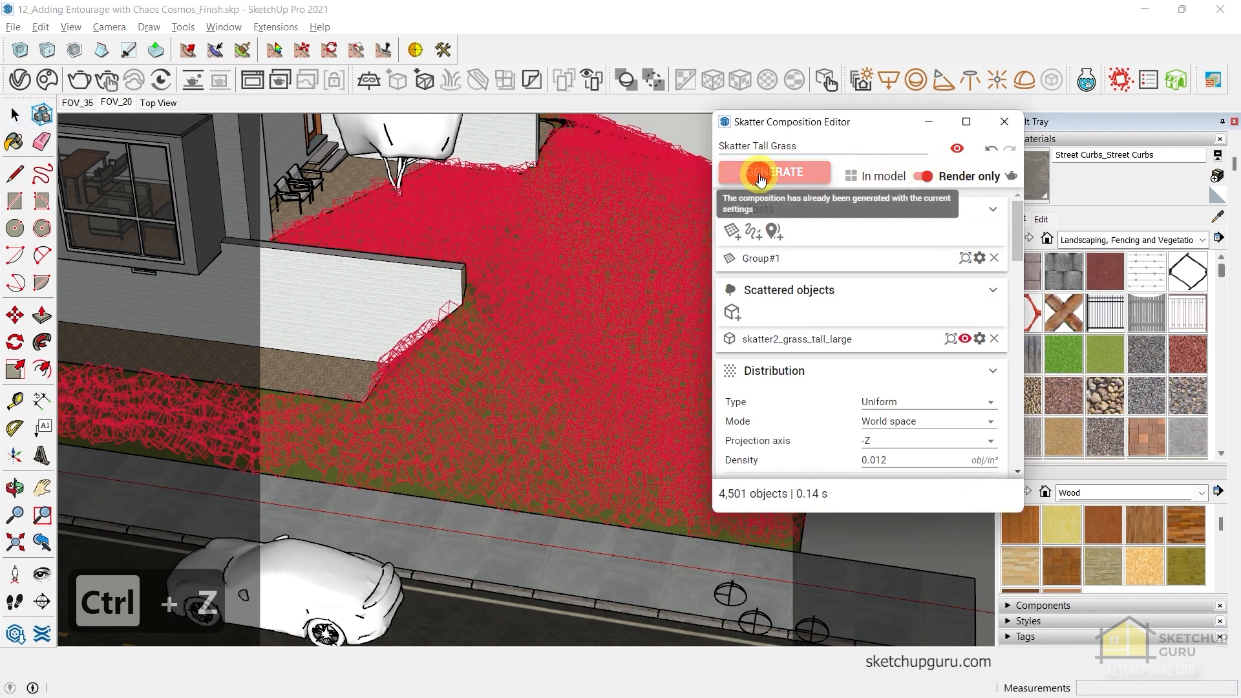
{"action": "middle_click_drag", "start_coordinate": [470, 410], "coordinate": [576, 369]}
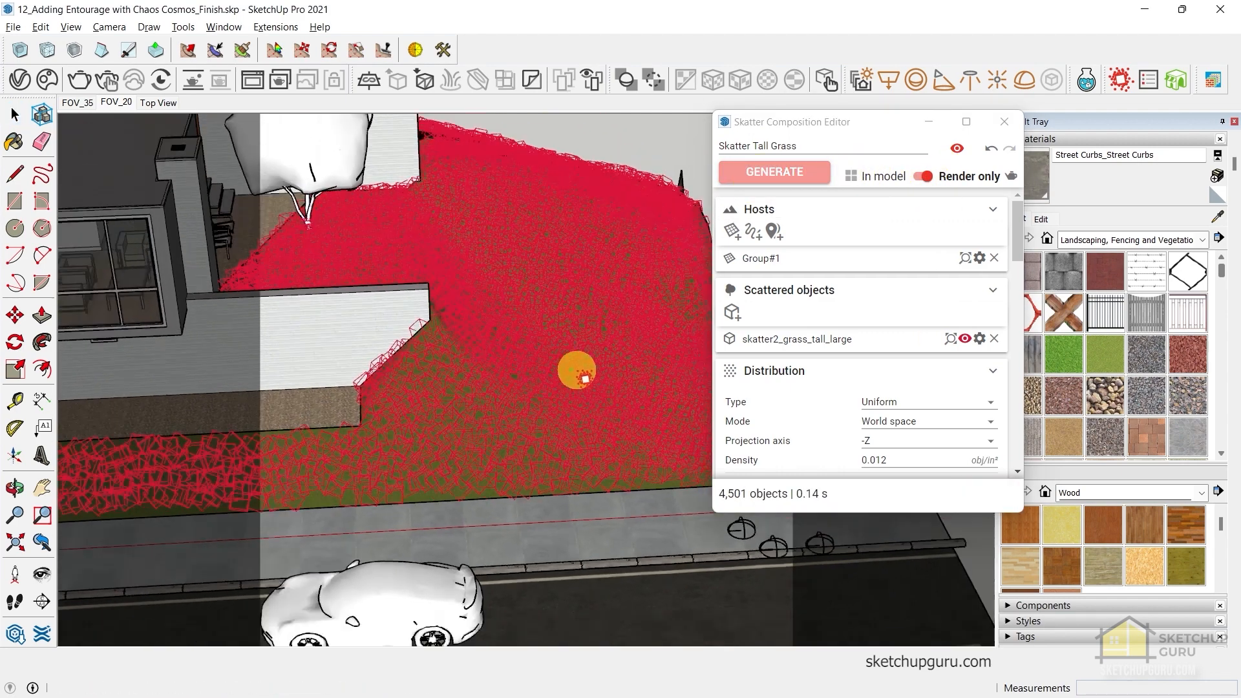
{"action": "middle_click_drag", "start_coordinate": [366, 465], "coordinate": [429, 438]}
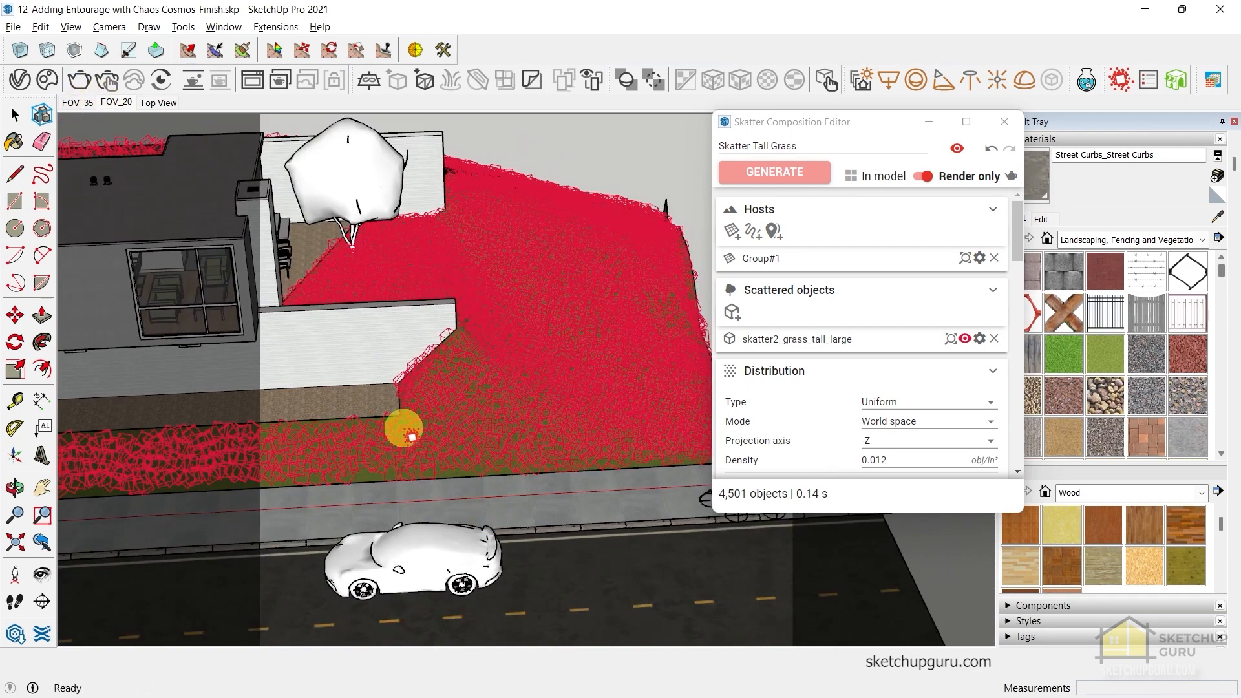
Start an interactive V-Ray render of the FOV_20 scene and examine the tall grass along the wall, slope and sidewalk
{"action": "left_click", "coordinate": [114, 102]}
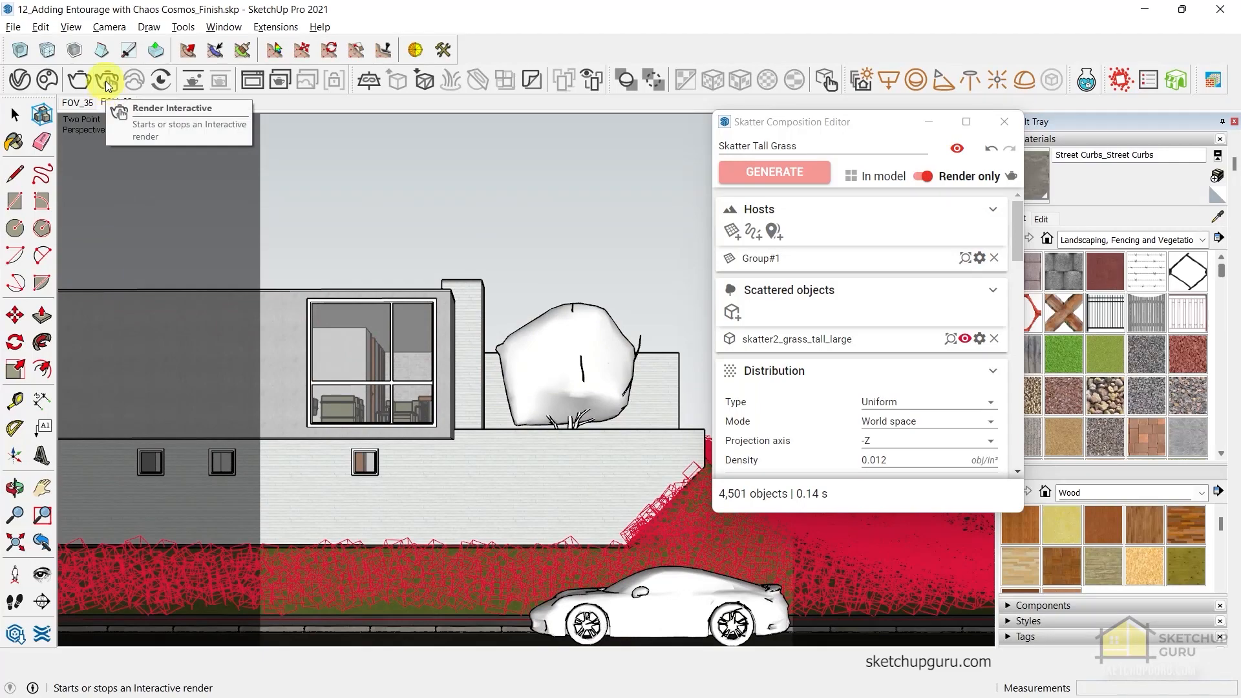
{"action": "left_click", "coordinate": [107, 83]}
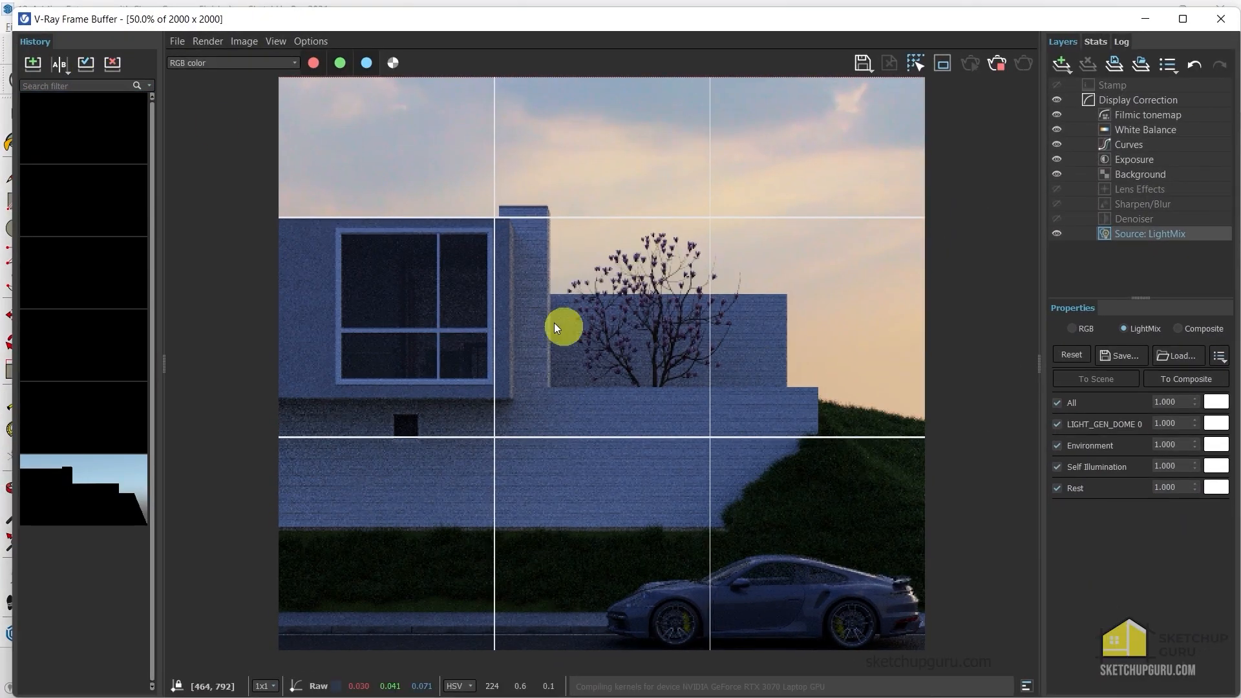
{"action": "scroll", "coordinate": [890, 490], "scroll_direction": "up", "scroll_amount": 2}
{"action": "scroll", "coordinate": [848, 420], "scroll_direction": "down", "scroll_amount": 1}
{"action": "scroll", "coordinate": [528, 558], "scroll_direction": "up", "scroll_amount": 1}
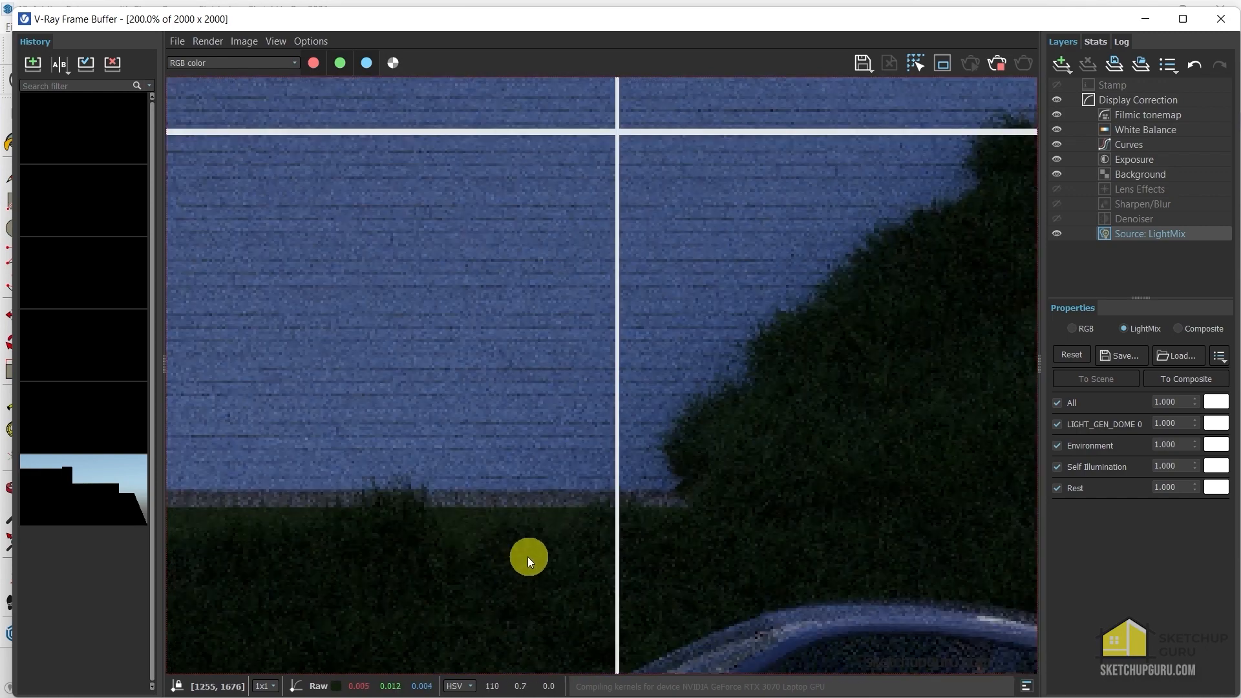
{"action": "scroll", "coordinate": [527, 557], "scroll_direction": "down", "scroll_amount": 1}
{"action": "scroll", "coordinate": [428, 504], "scroll_direction": "up", "scroll_amount": 2}
{"action": "scroll", "coordinate": [731, 485], "scroll_direction": "down", "scroll_amount": 1}
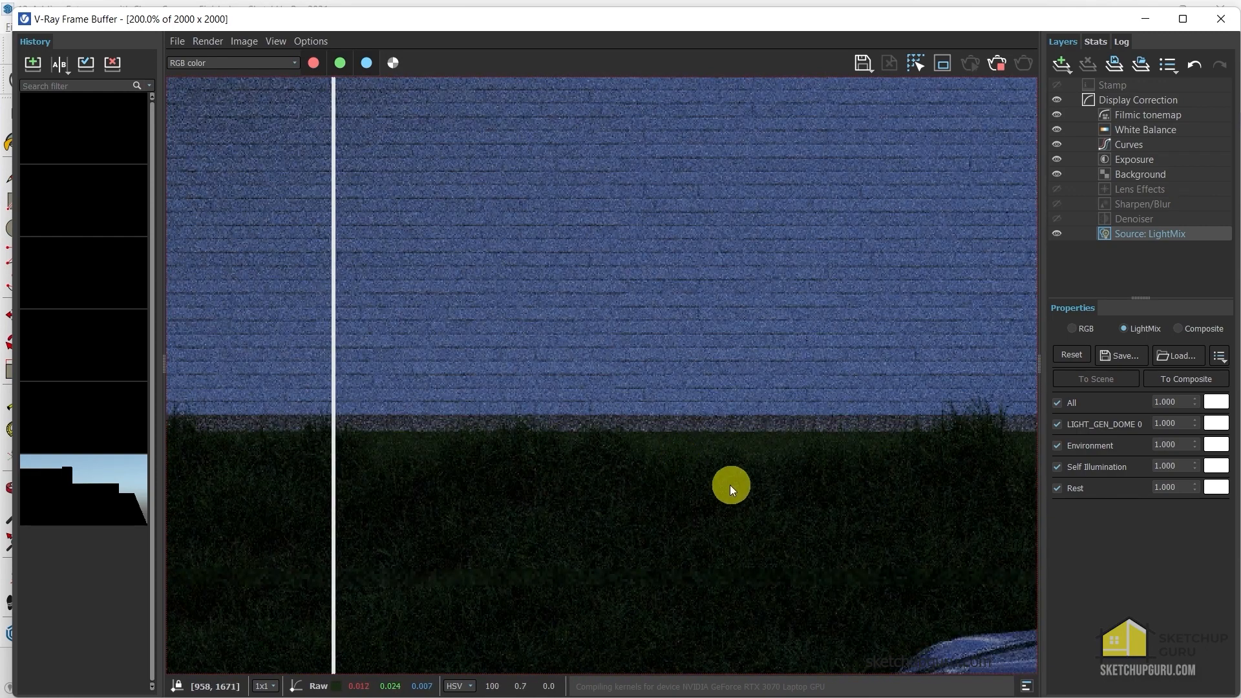
{"action": "scroll", "coordinate": [731, 460], "scroll_direction": "down", "scroll_amount": 1}
{"action": "scroll", "coordinate": [569, 605], "scroll_direction": "up", "scroll_amount": 1}
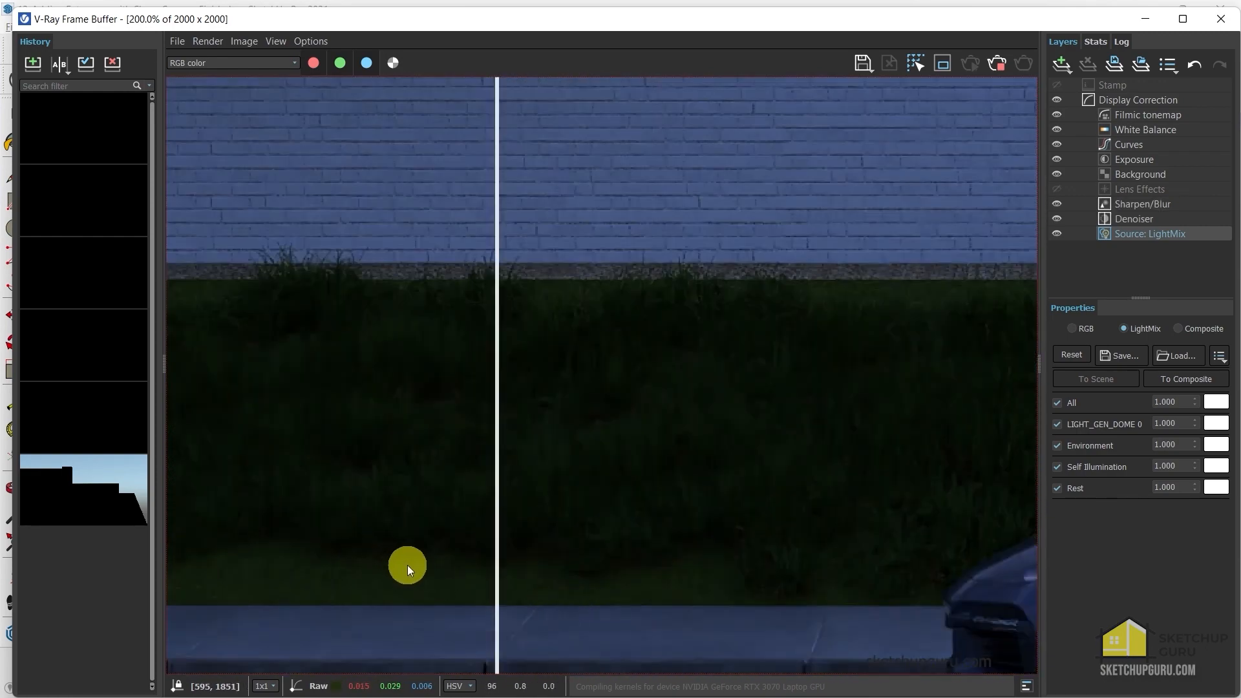
{"action": "scroll", "coordinate": [668, 511], "scroll_direction": "down", "scroll_amount": 1}
{"action": "scroll", "coordinate": [708, 371], "scroll_direction": "up", "scroll_amount": 1}
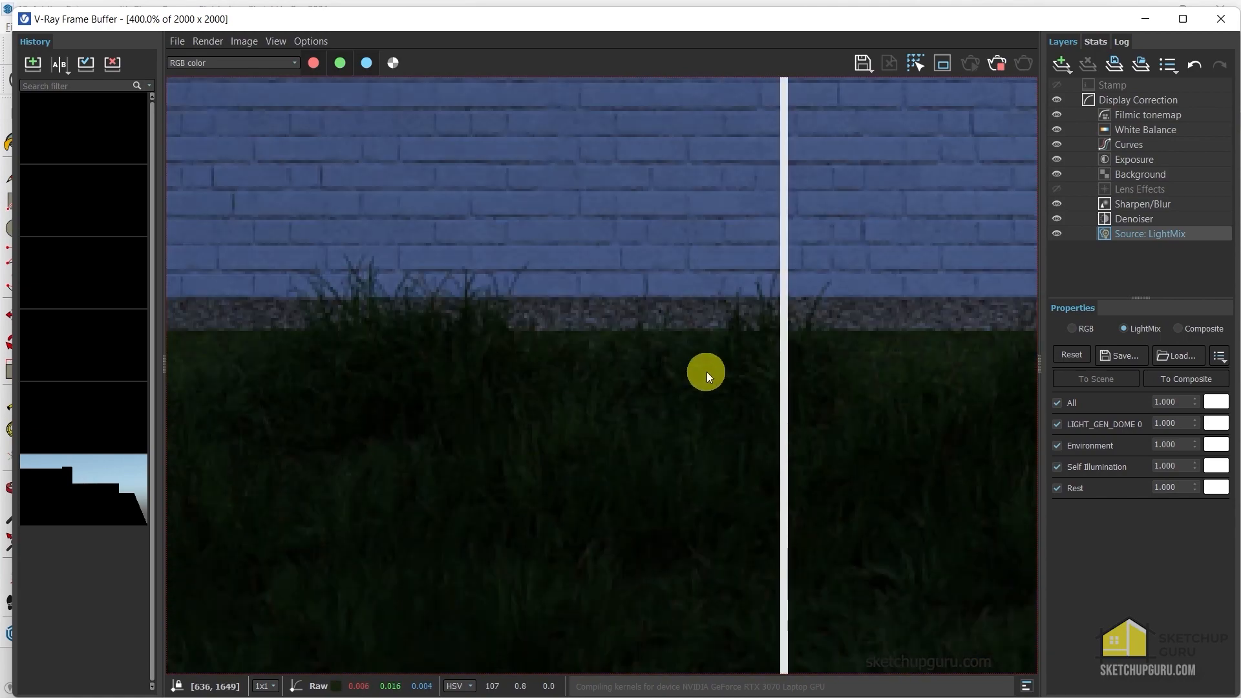
{"action": "scroll", "coordinate": [650, 398], "scroll_direction": "down", "scroll_amount": 1}
{"action": "scroll", "coordinate": [979, 424], "scroll_direction": "up", "scroll_amount": 2}
{"action": "scroll", "coordinate": [758, 398], "scroll_direction": "down", "scroll_amount": 2}
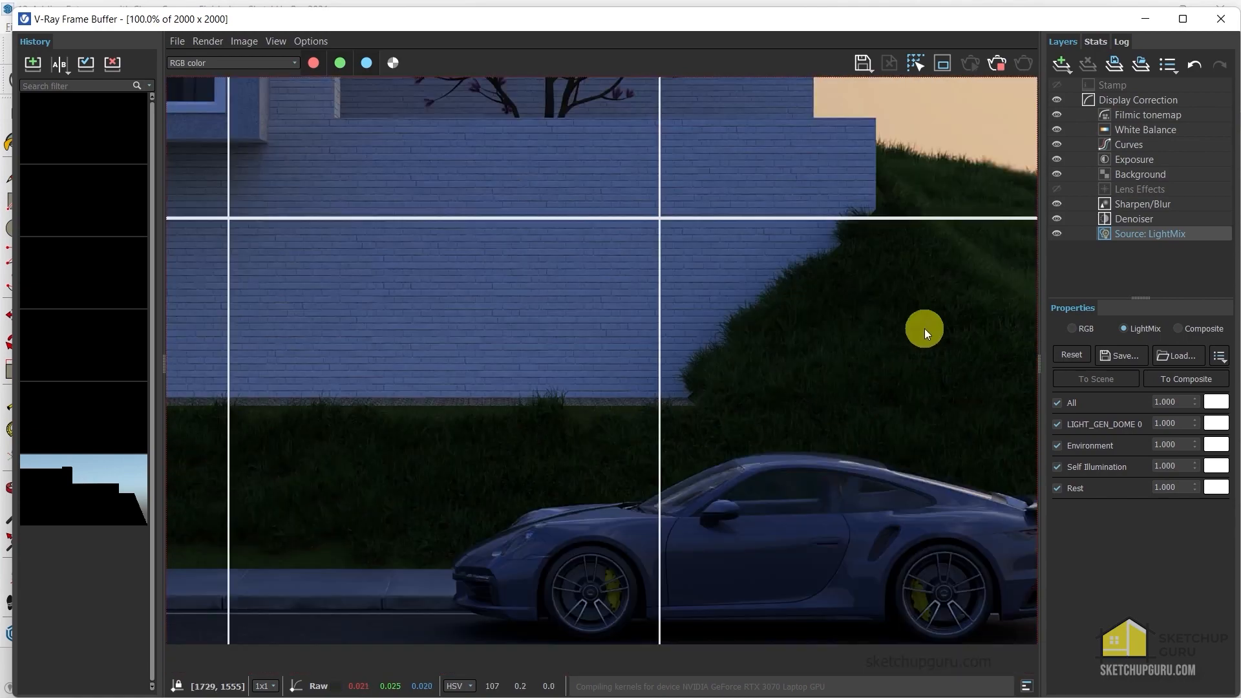
{"action": "scroll", "coordinate": [953, 173], "scroll_direction": "up", "scroll_amount": 1}
{"action": "scroll", "coordinate": [889, 225], "scroll_direction": "down", "scroll_amount": 2}
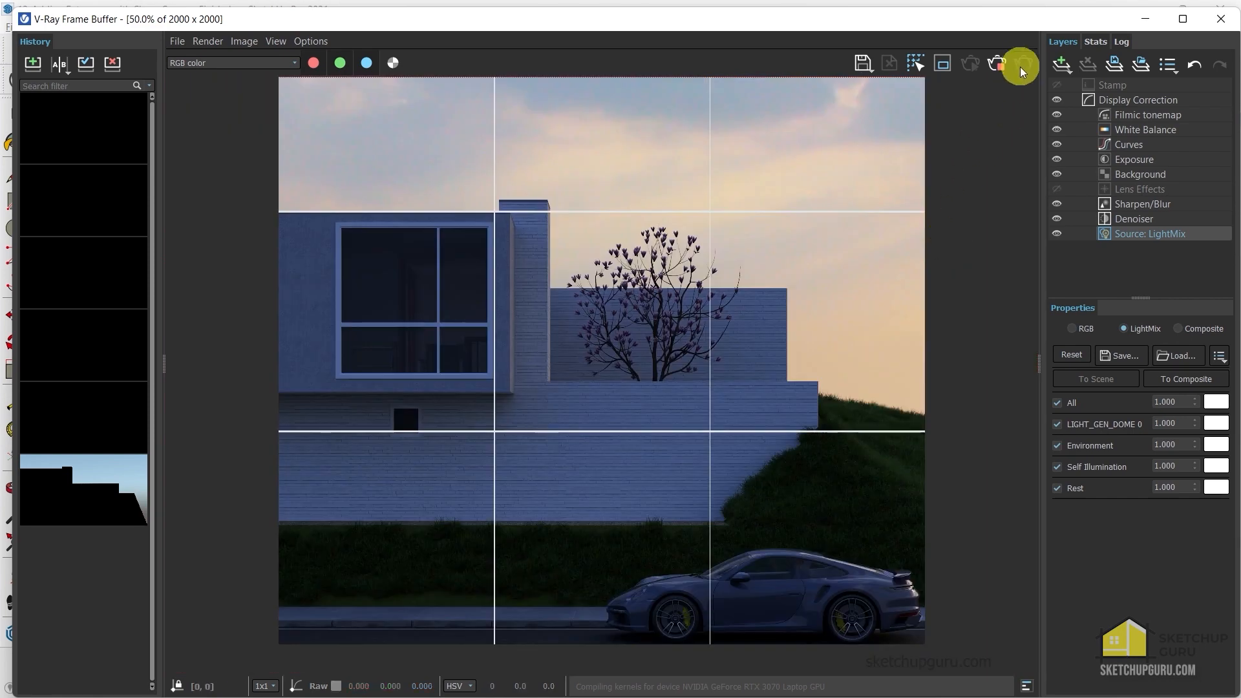
Stop the interactive render, save the image to the render history, and close the frame buffer and the composition editor
{"action": "left_click", "coordinate": [998, 64]}
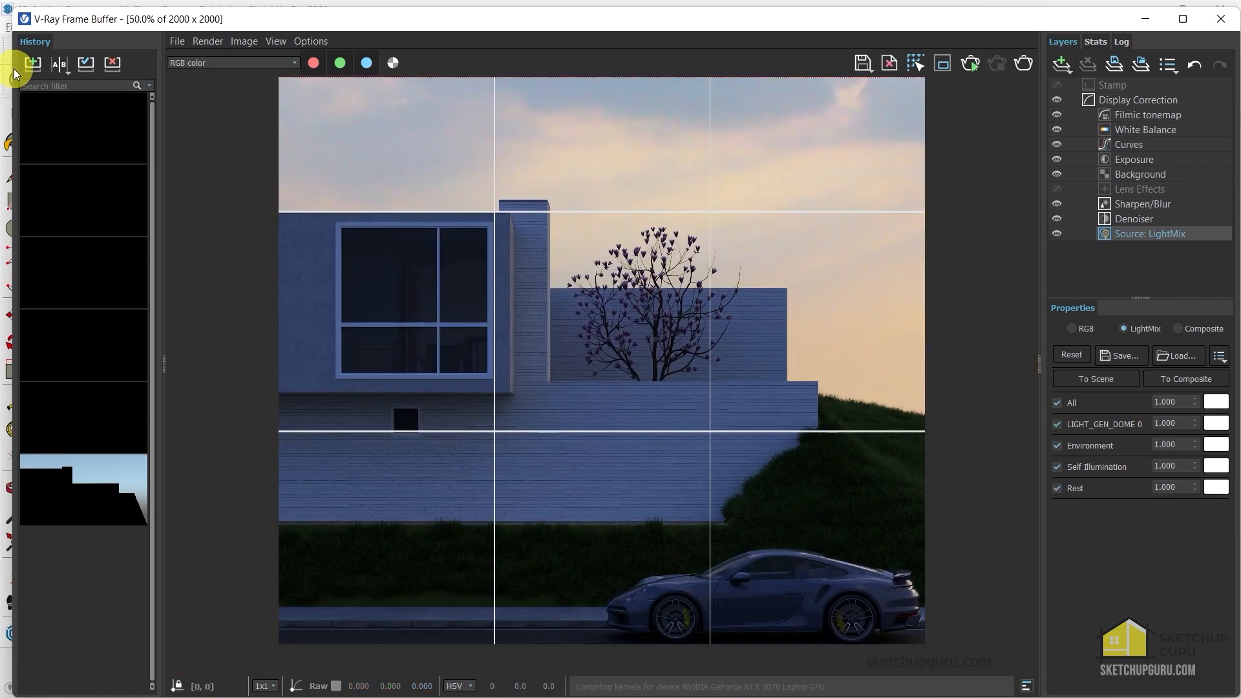
{"action": "left_click", "coordinate": [32, 62]}
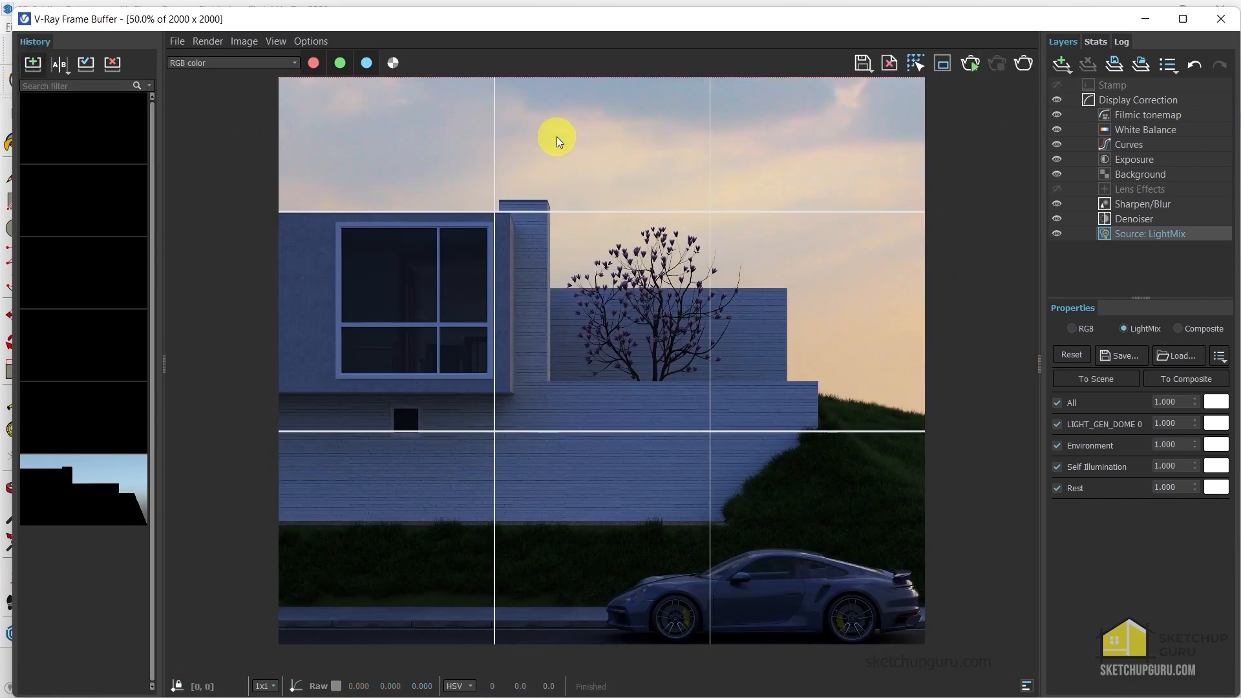
{"action": "left_click", "coordinate": [1220, 18]}
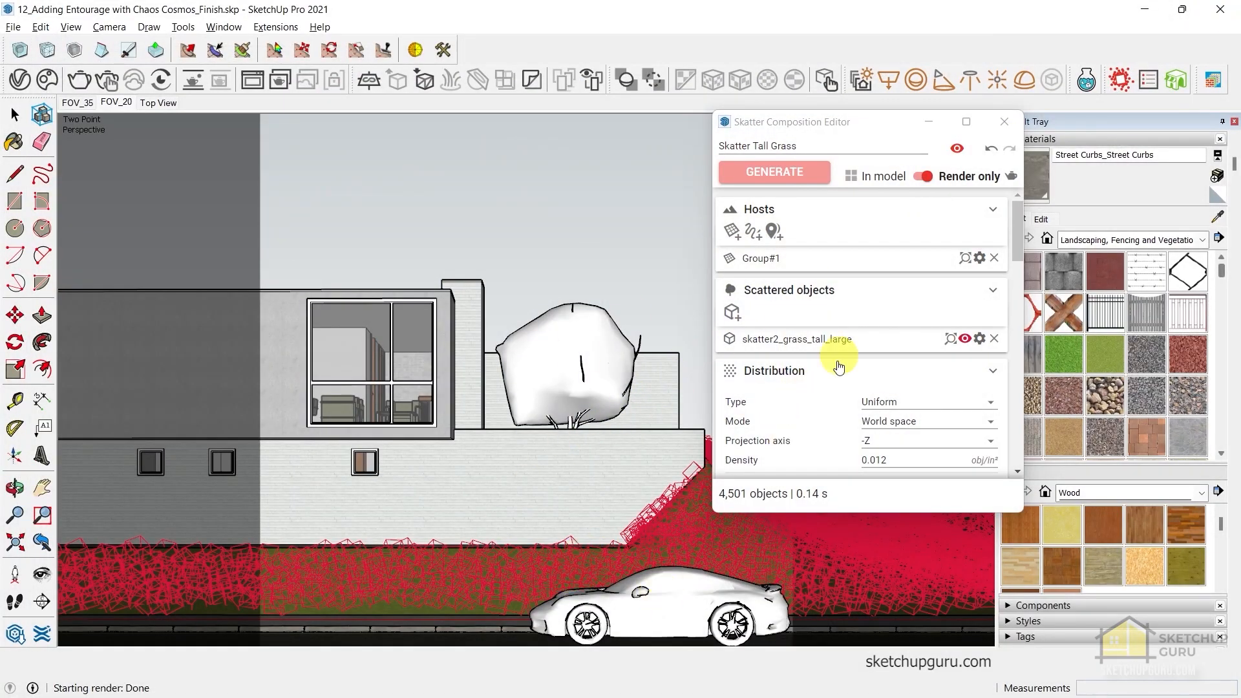
{"action": "left_click", "coordinate": [1000, 121]}
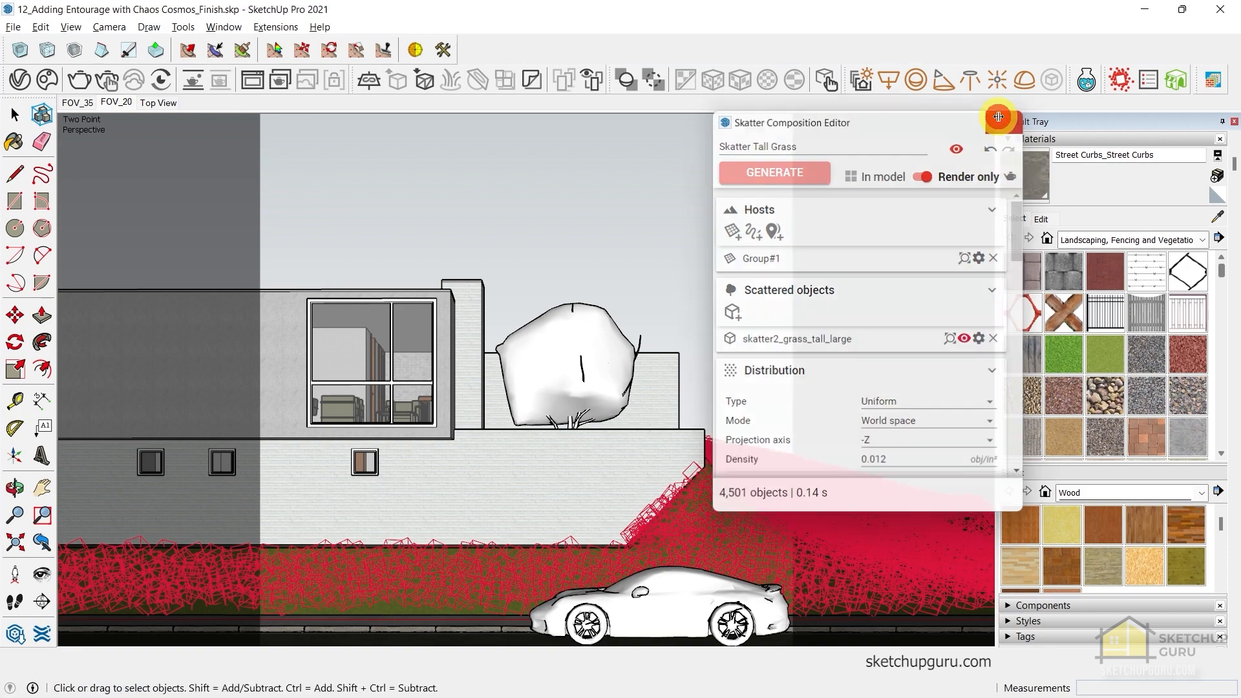
Import the skatter_grass_tall_border.skatter file of Skatter Tall Grass from 3D Bazaar with Proxy geometry
{"action": "left_click", "coordinate": [1175, 83]}
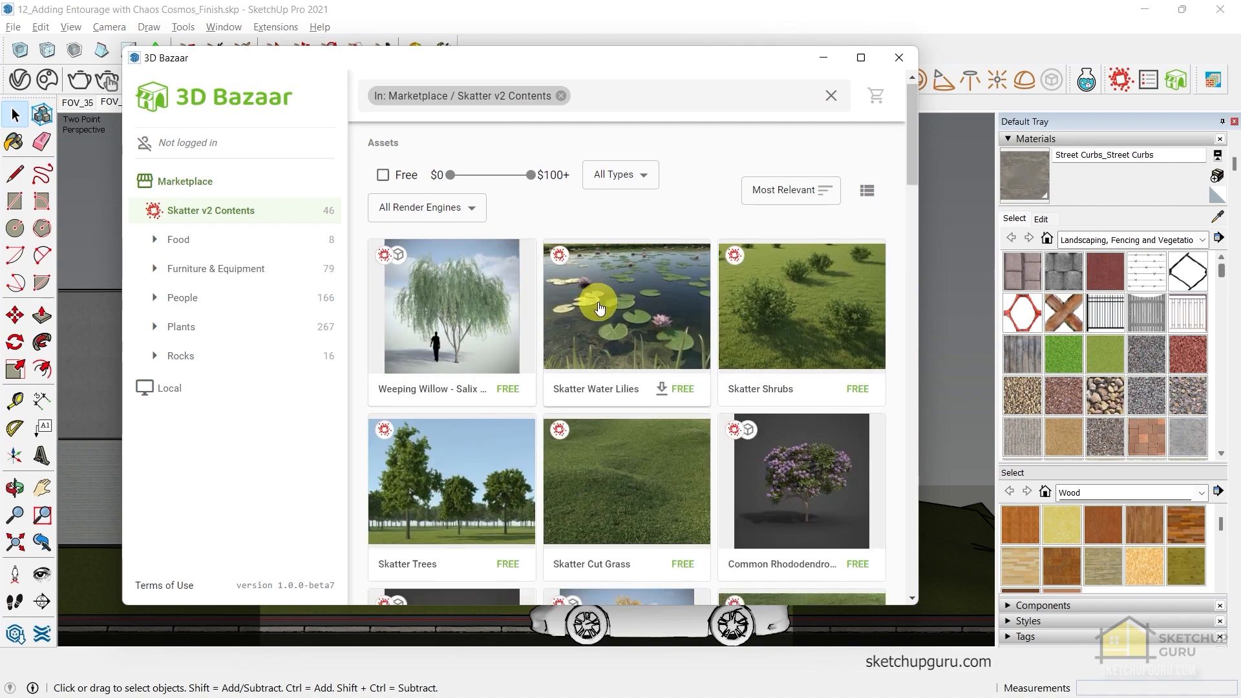
{"action": "scroll", "coordinate": [562, 324], "scroll_direction": "down", "scroll_amount": 5}
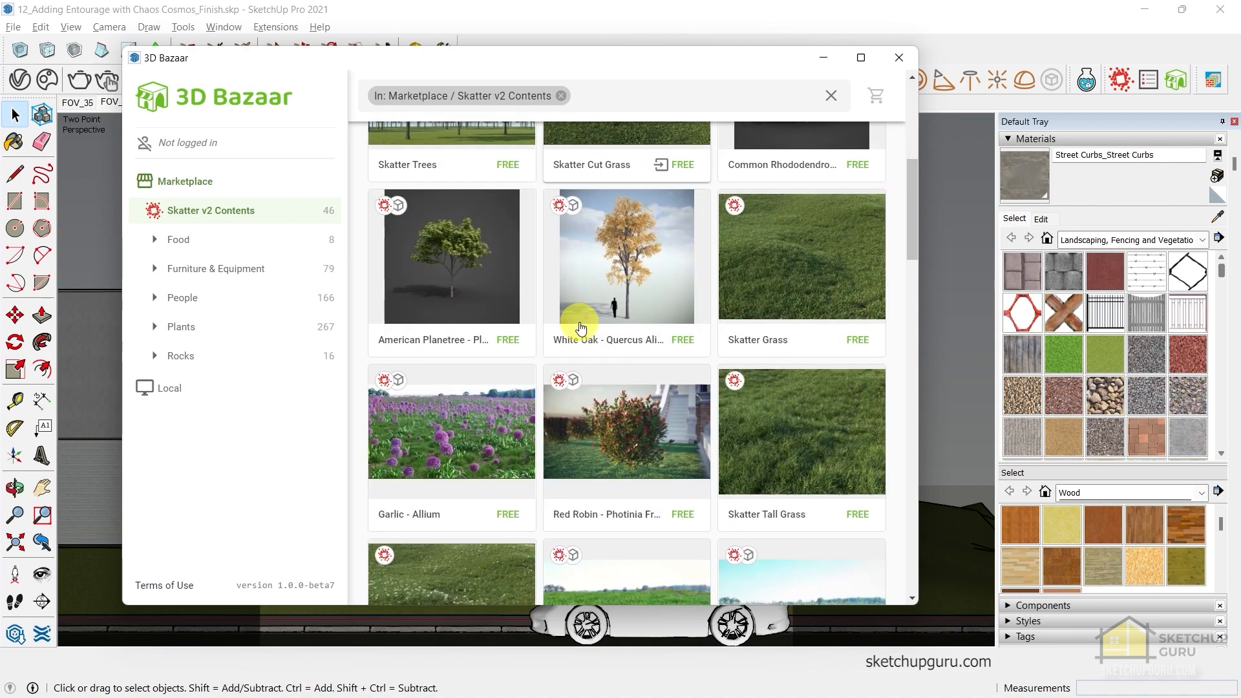
{"action": "left_click", "coordinate": [821, 453]}
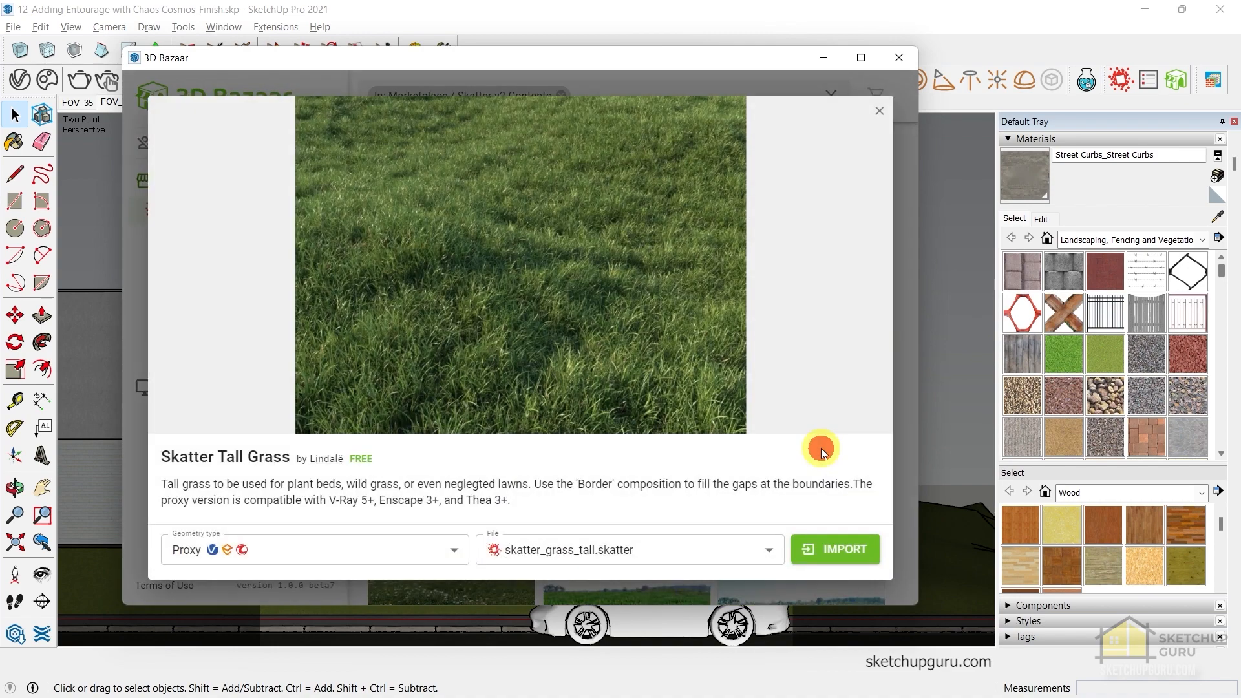
{"action": "left_click", "coordinate": [545, 556]}
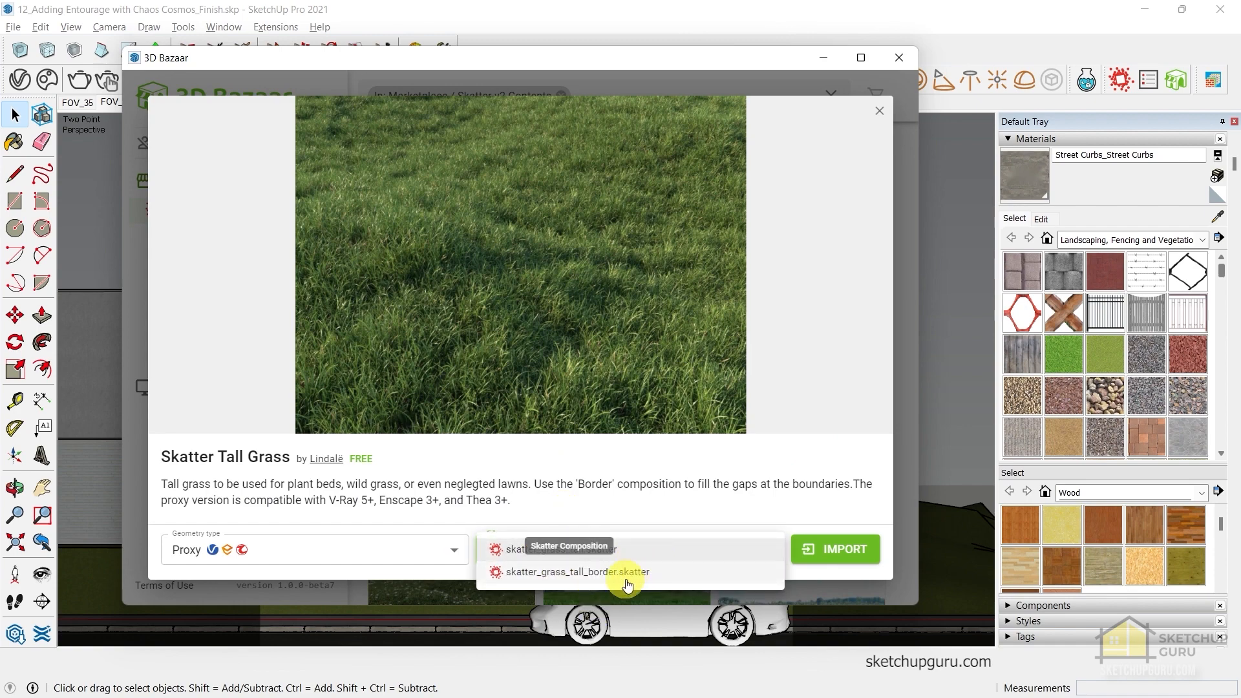
{"action": "left_click", "coordinate": [577, 574]}
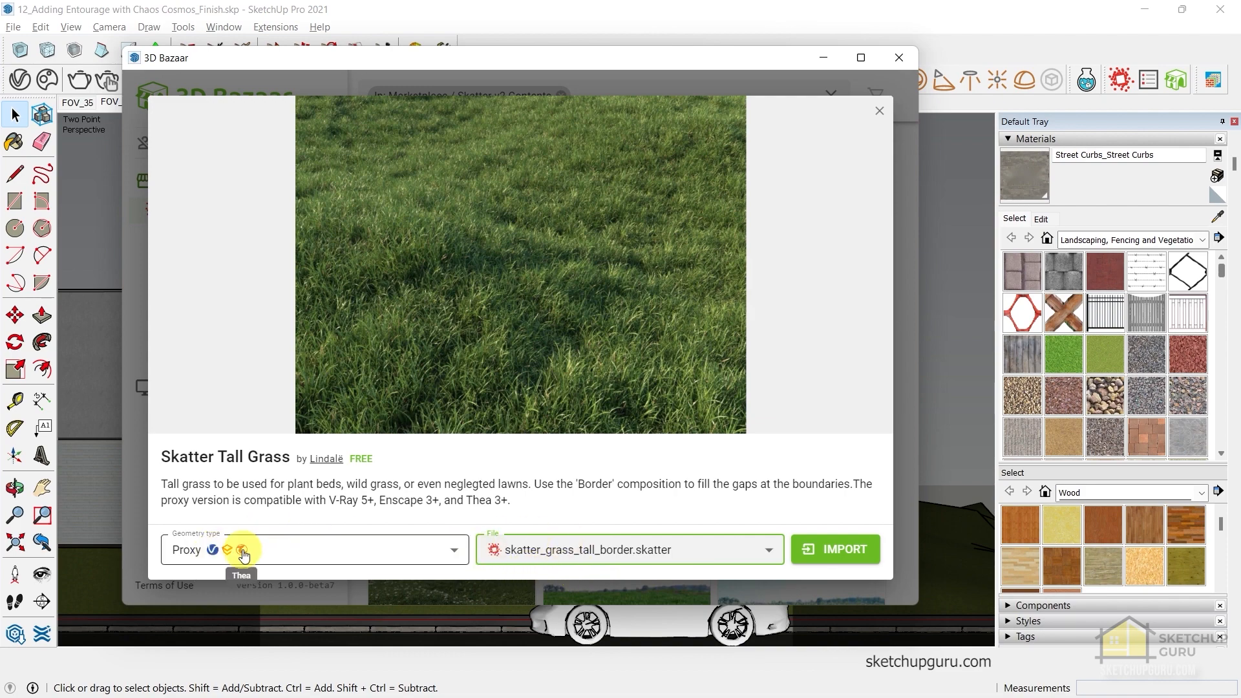
{"action": "left_click", "coordinate": [838, 553]}
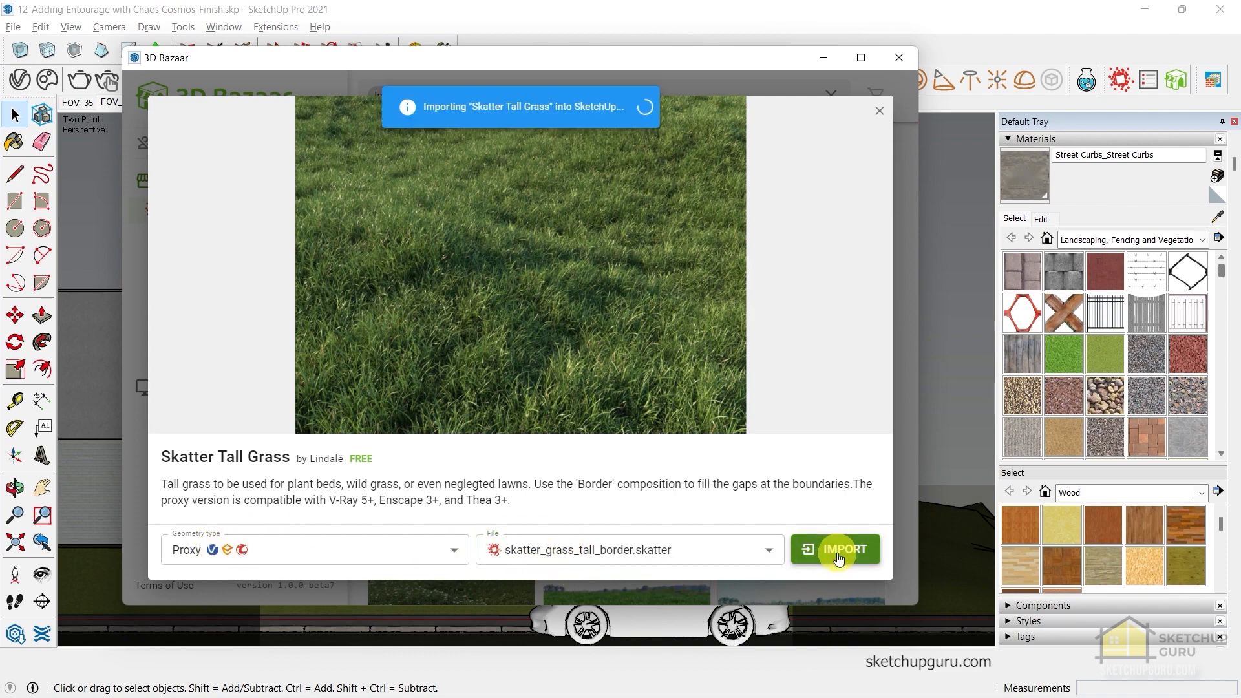
{"action": "left_click_drag", "start_coordinate": [789, 119], "coordinate": [433, 122]}
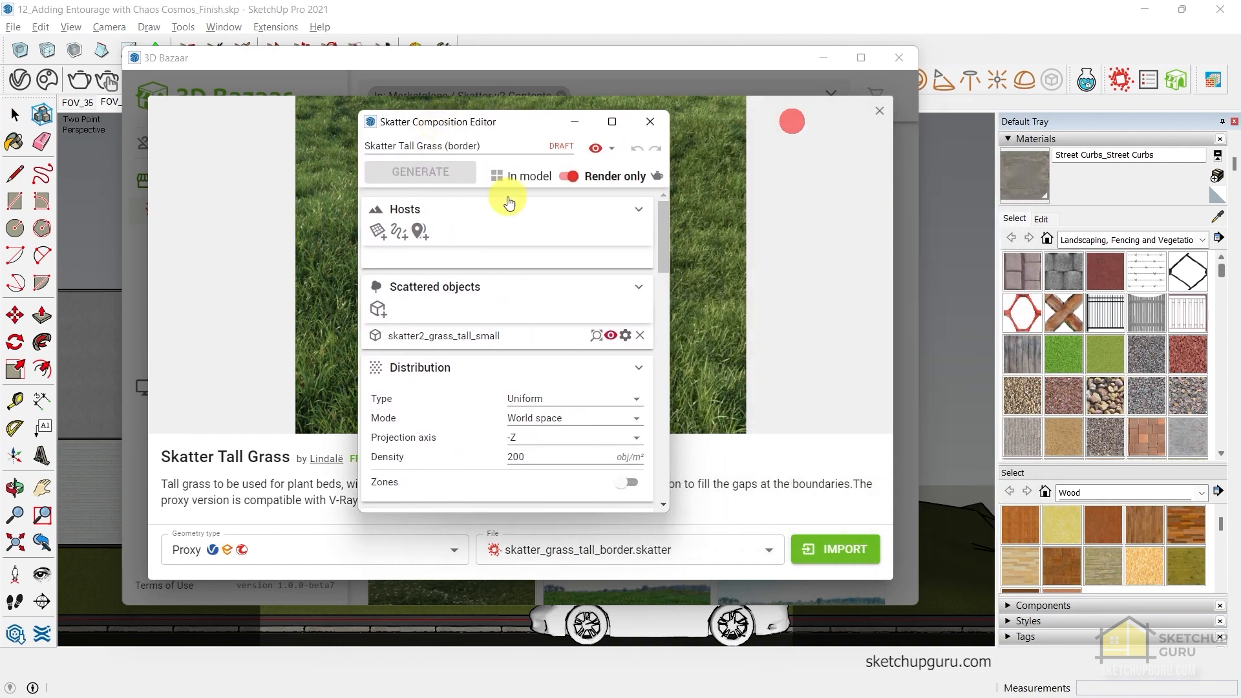
Check the scene's compositions in the Skatter Composition Manager, and close the manager and 3D Bazaar
{"action": "left_click", "coordinate": [1149, 79]}
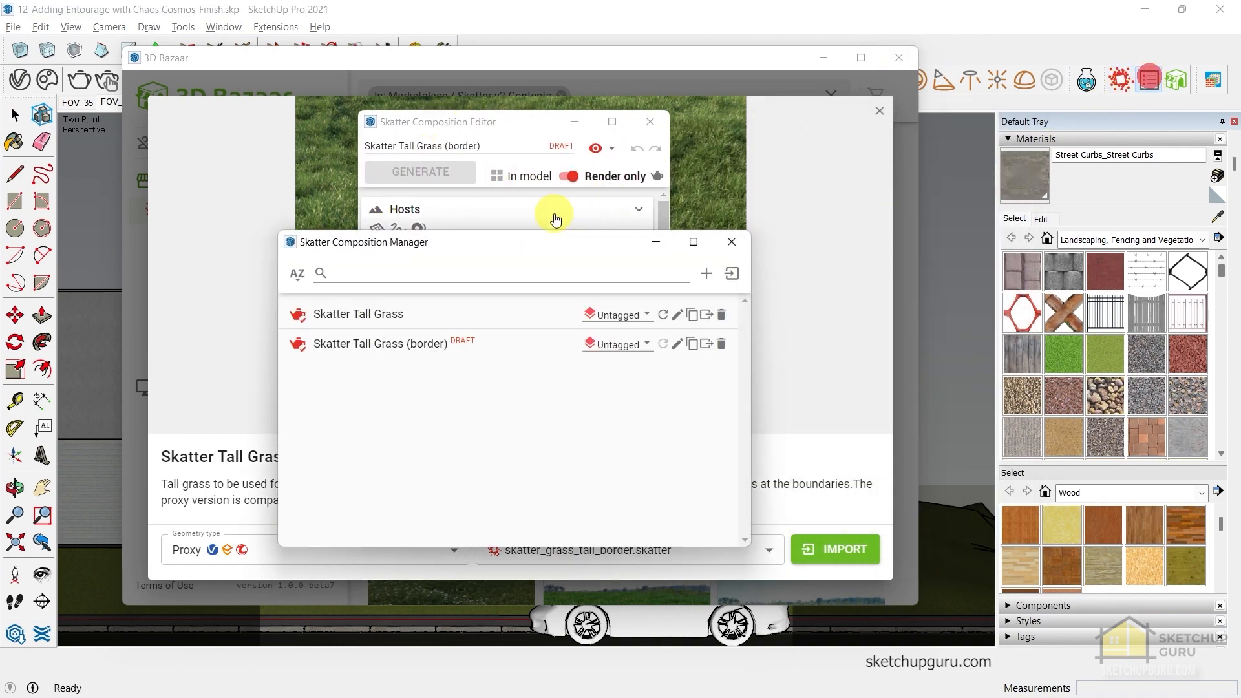
{"action": "left_click_drag", "start_coordinate": [442, 246], "coordinate": [850, 122]}
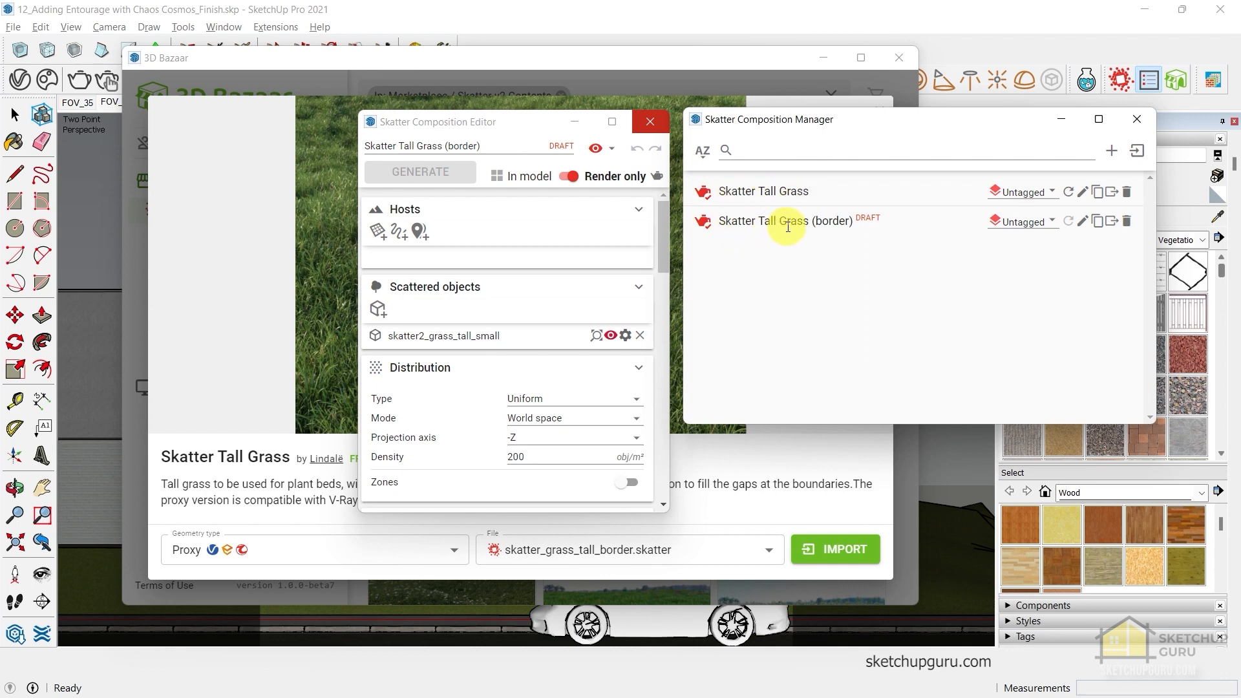
{"action": "left_click", "coordinate": [1137, 119]}
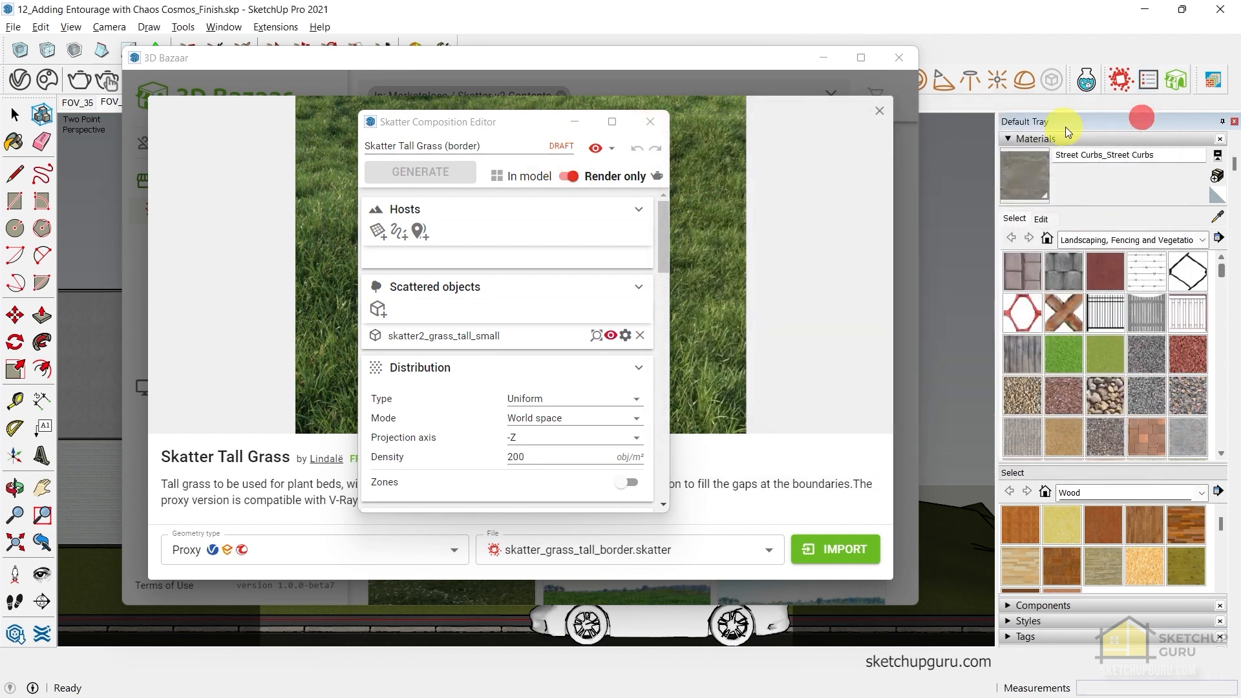
{"action": "left_click", "coordinate": [876, 109]}
{"action": "left_click", "coordinate": [897, 57]}
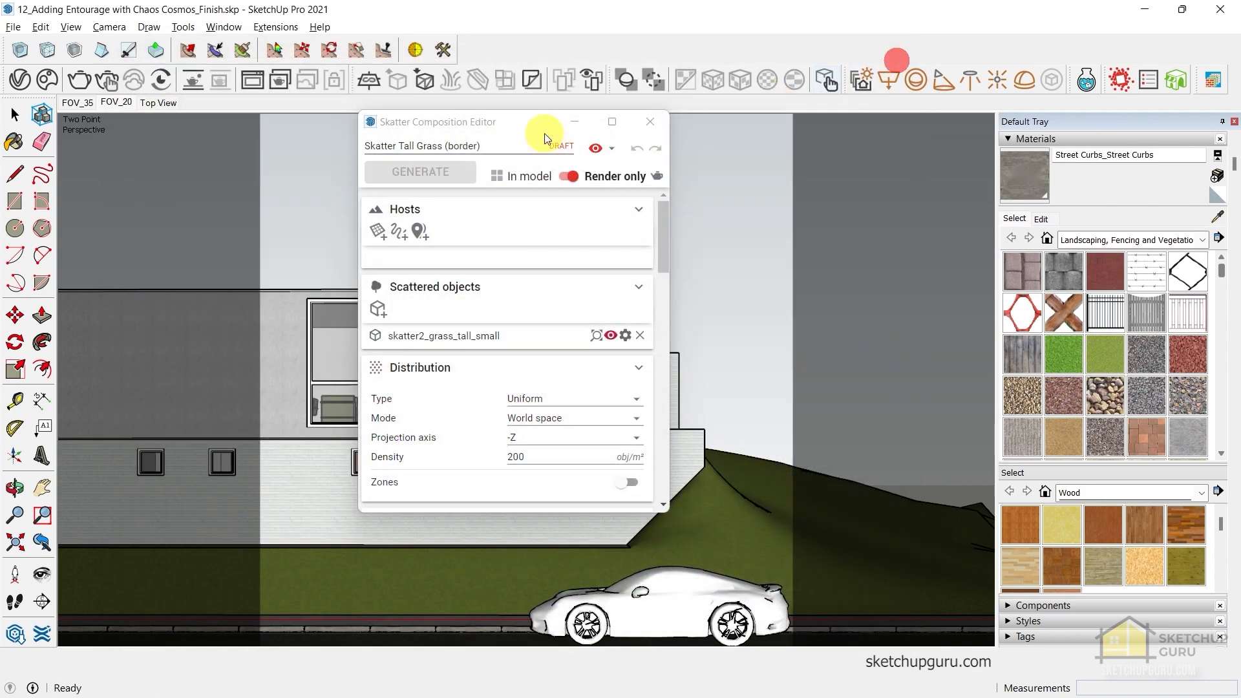
{"action": "mouse_move", "coordinate": [515, 123]}
{"action": "left_mouse_down"}
{"action": "mouse_move", "coordinate": [762, 155]}
{"action": "mouse_move", "coordinate": [876, 145]}
{"action": "left_mouse_up"}
Add the grass terrain group as the host surface of the Skatter Tall Grass (border) composition and finish picking
{"action": "left_click", "coordinate": [526, 575]}
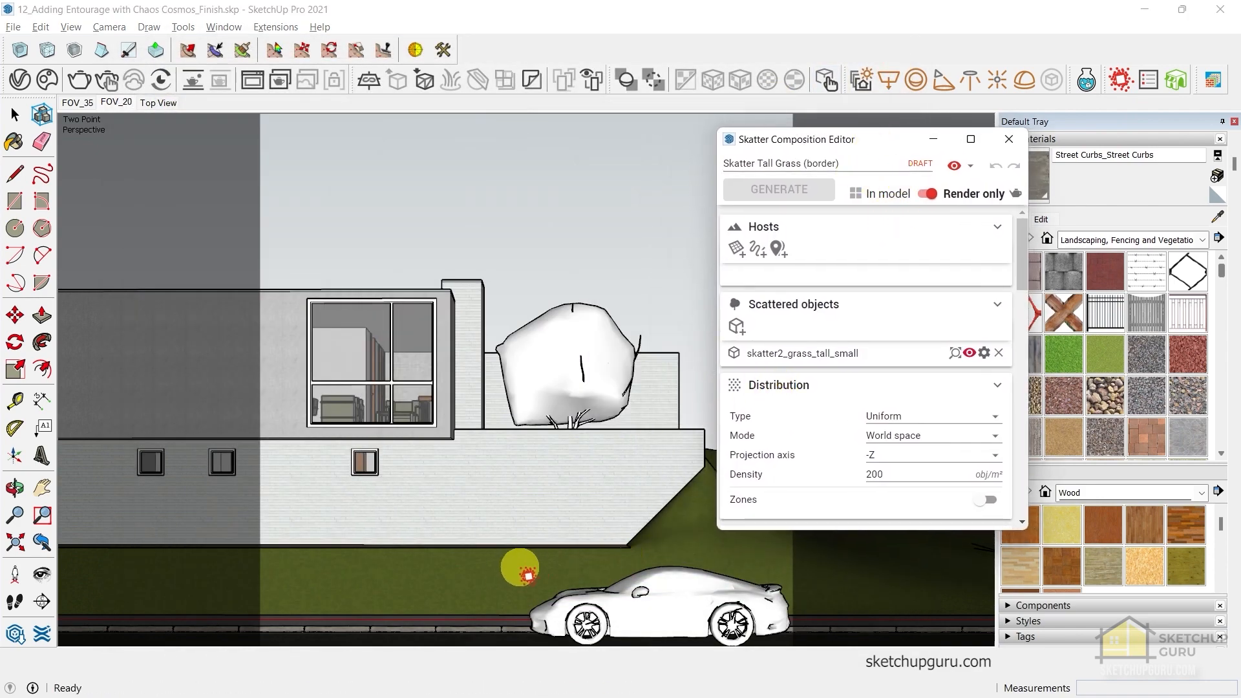
{"action": "middle_click_drag", "start_coordinate": [682, 510], "coordinate": [432, 637]}
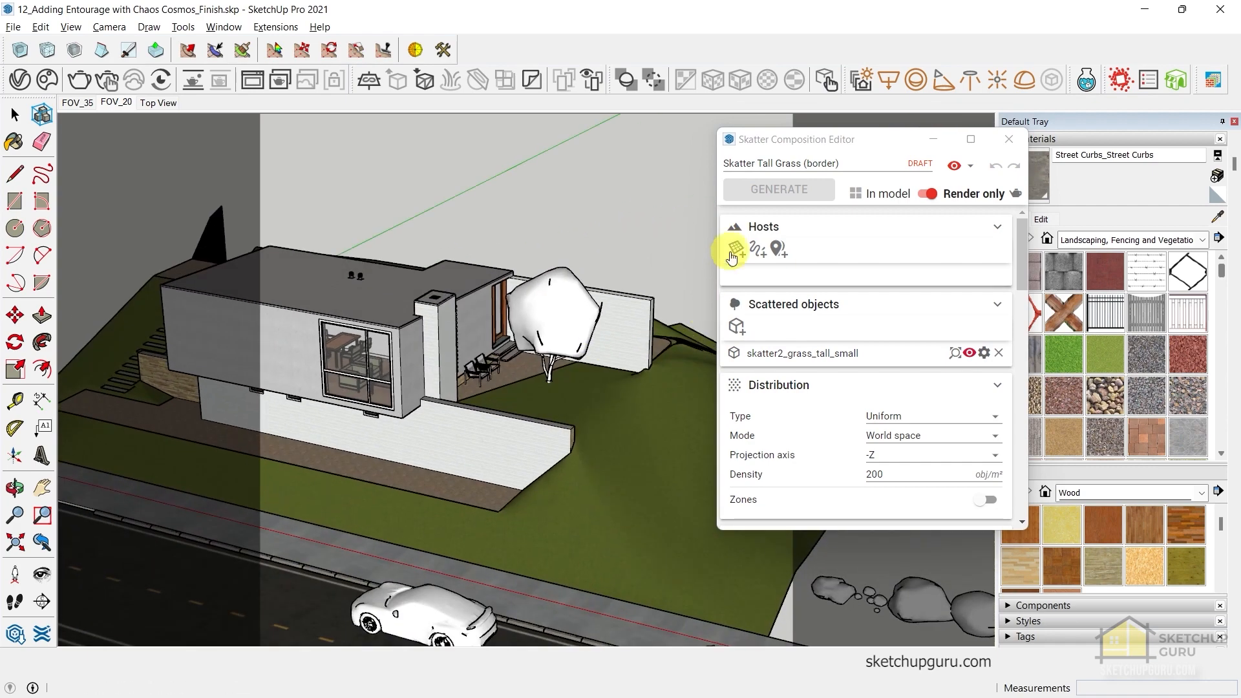
{"action": "left_click", "coordinate": [737, 251]}
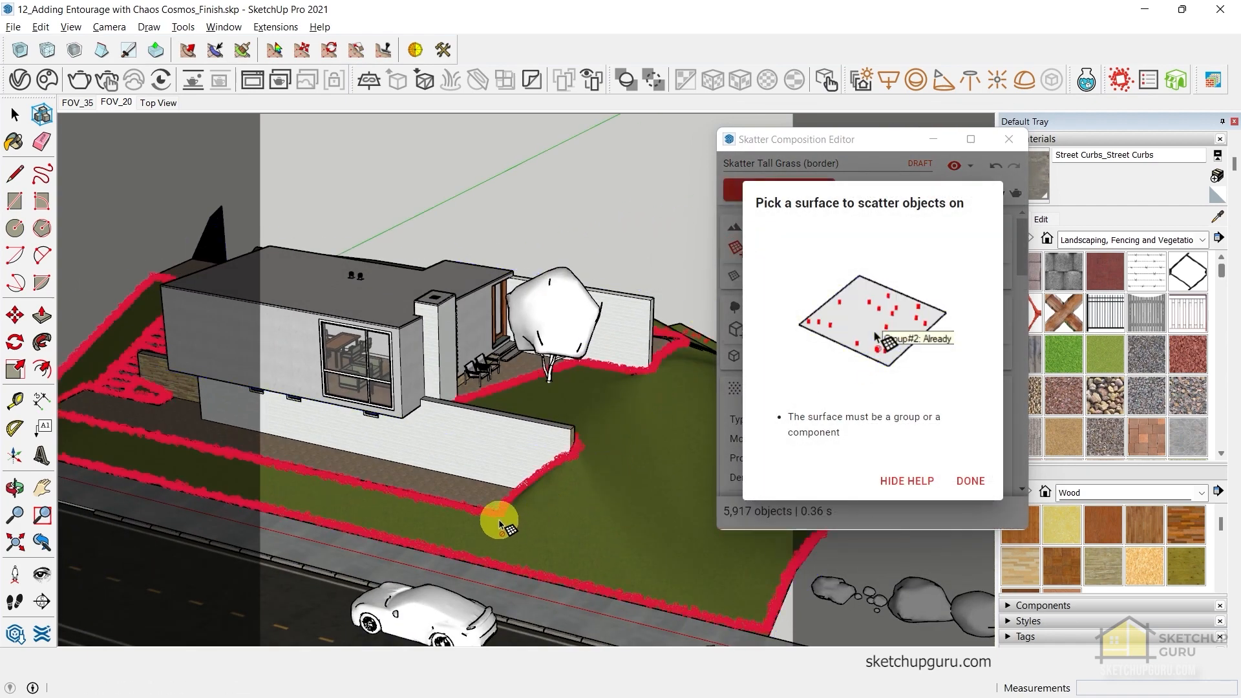
{"action": "scroll", "coordinate": [435, 518], "scroll_direction": "up", "scroll_amount": 5}
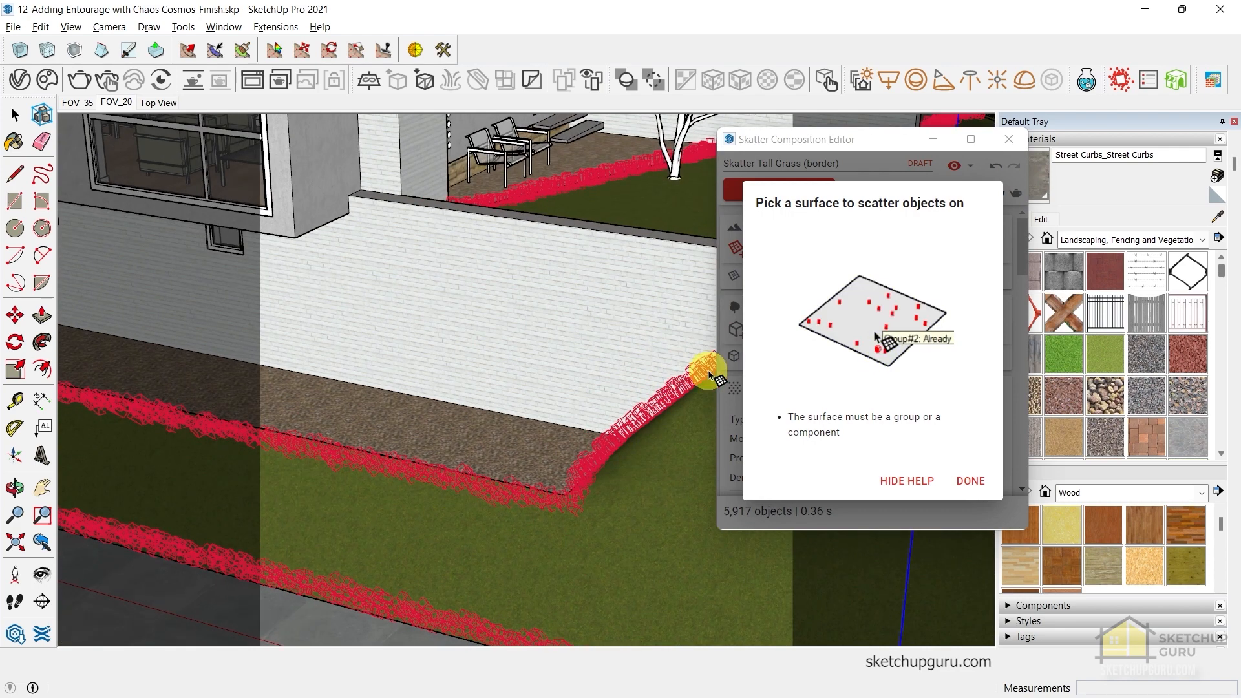
{"action": "scroll", "coordinate": [421, 611], "scroll_direction": "down", "scroll_amount": 5}
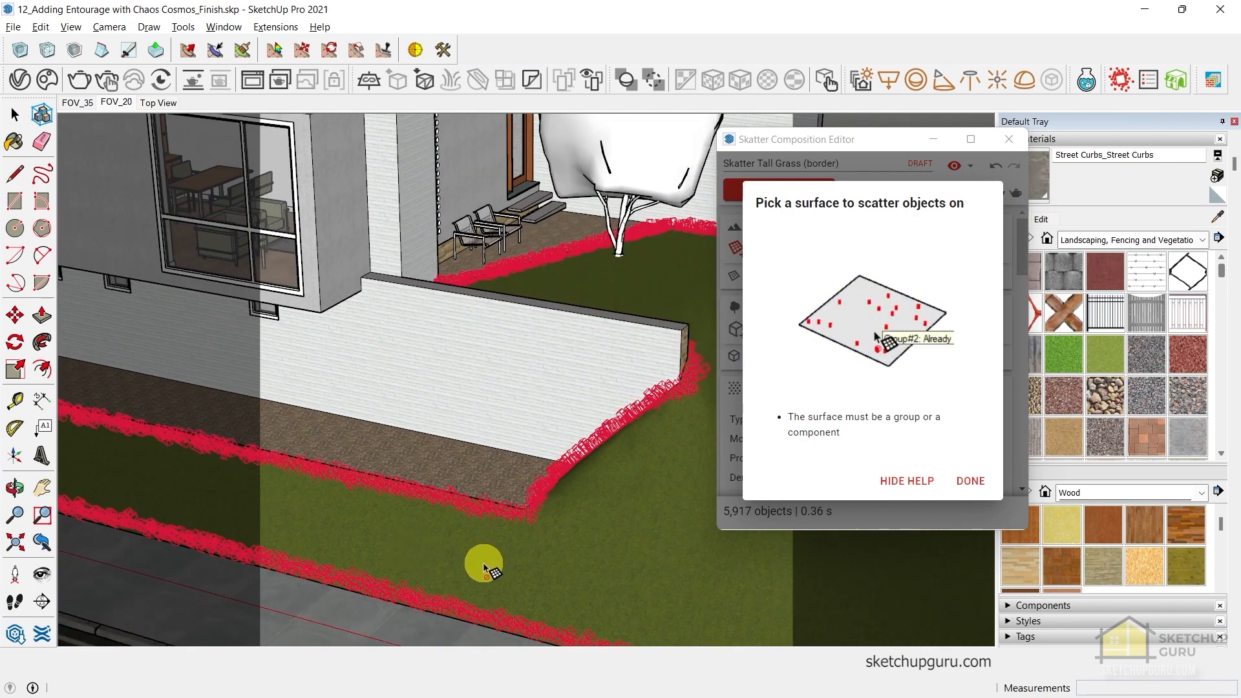
{"action": "left_click", "coordinate": [971, 482]}
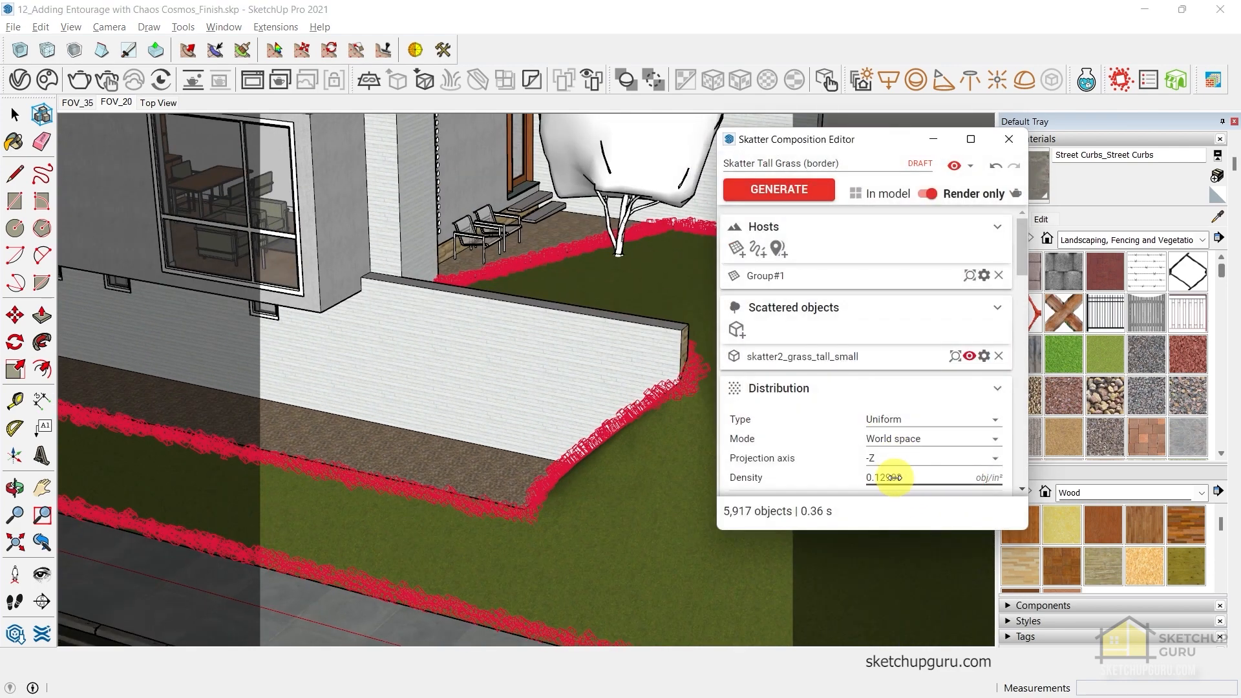
Set the border grass density to 0.14 obj/in², generate the composition as Render only, and close its editor
{"action": "left_click_drag", "start_coordinate": [886, 477], "coordinate": [888, 477]}
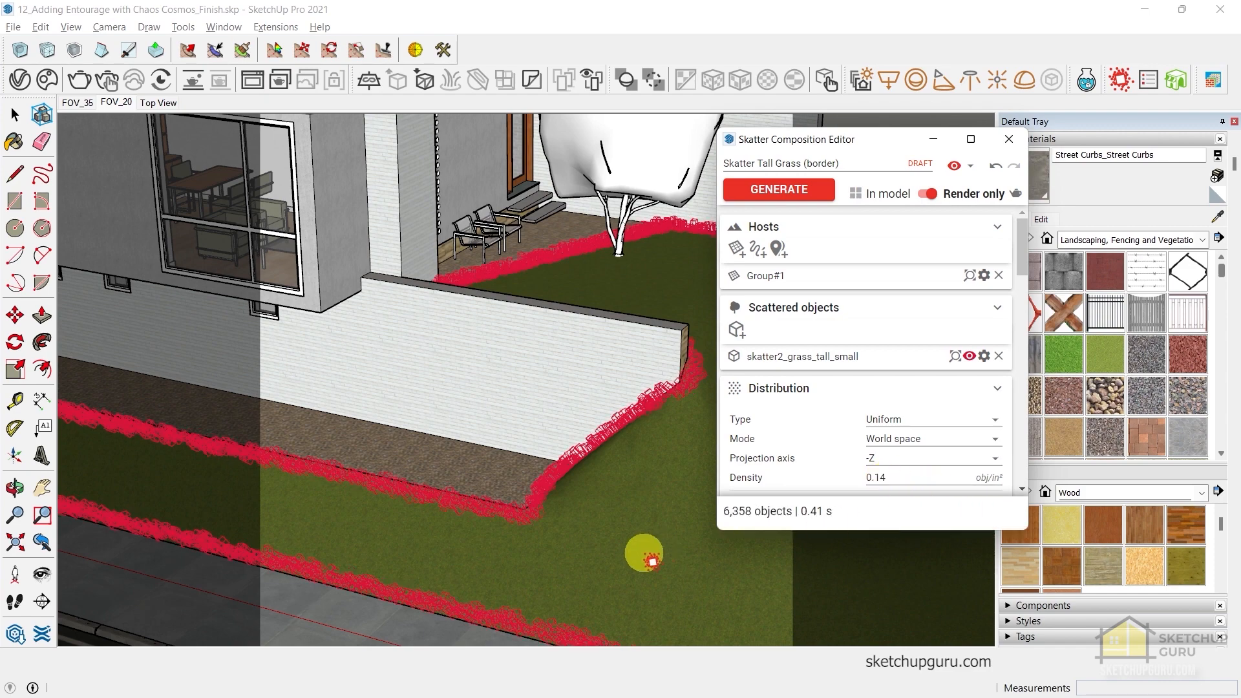
{"action": "scroll", "coordinate": [562, 520], "scroll_direction": "up", "scroll_amount": 3}
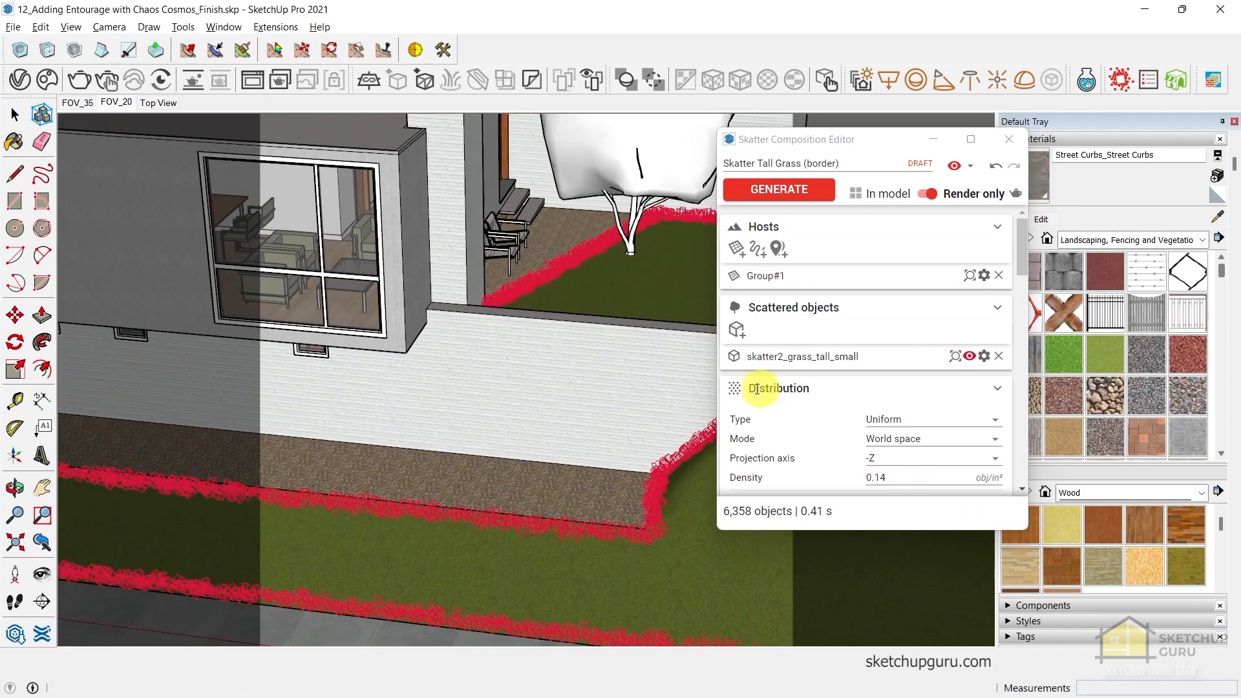
{"action": "left_click", "coordinate": [808, 196]}
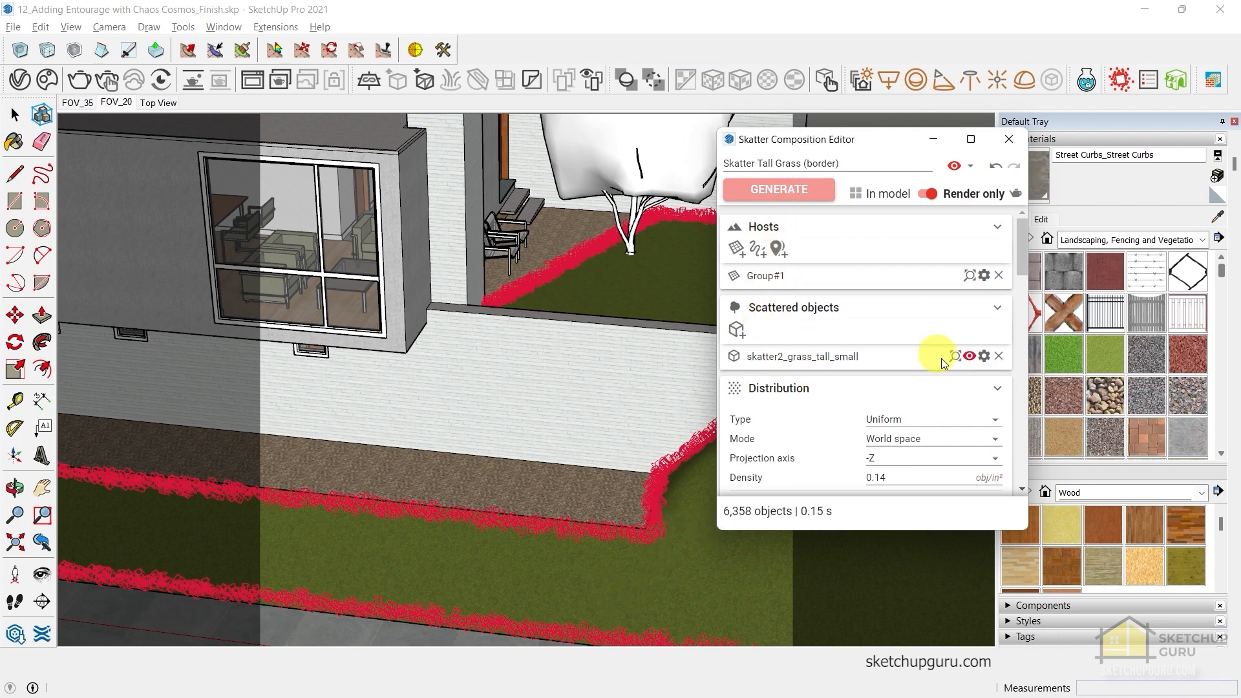
{"action": "left_click", "coordinate": [780, 249]}
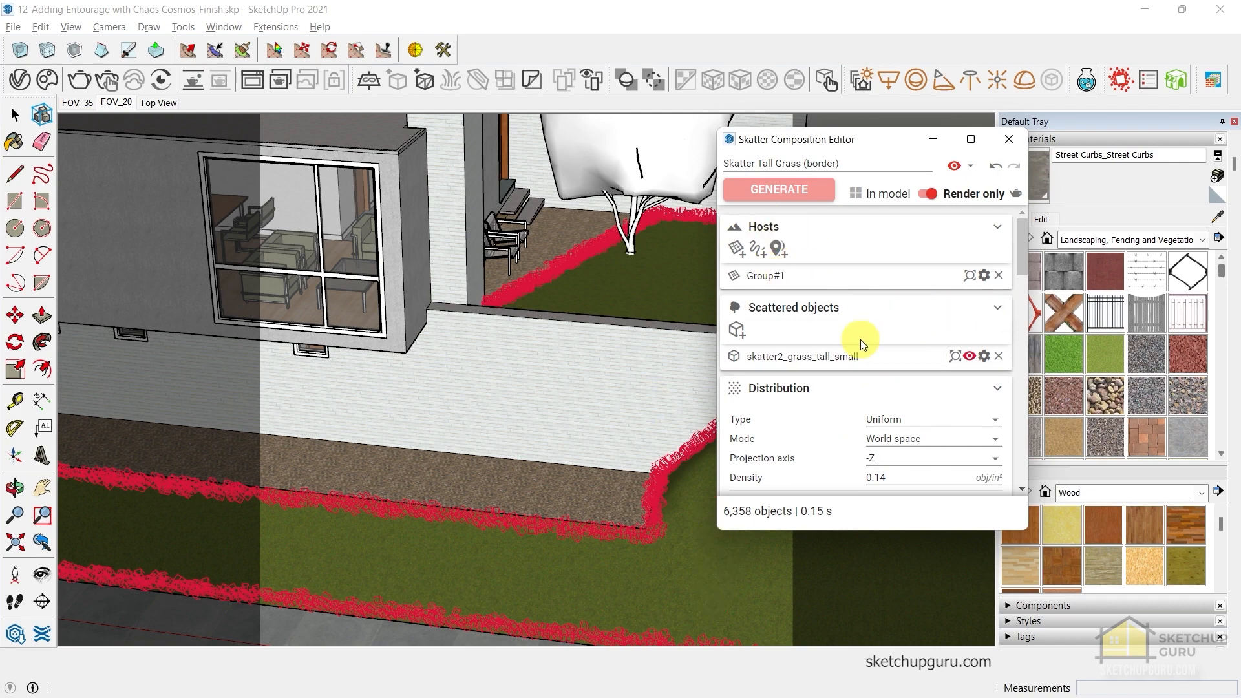
{"action": "left_click", "coordinate": [1011, 134]}
Render the FOV_20 scene interactively with the border grass, examine the edges along the wall and sidewalk, and close the frame buffer
{"action": "left_click", "coordinate": [124, 105]}
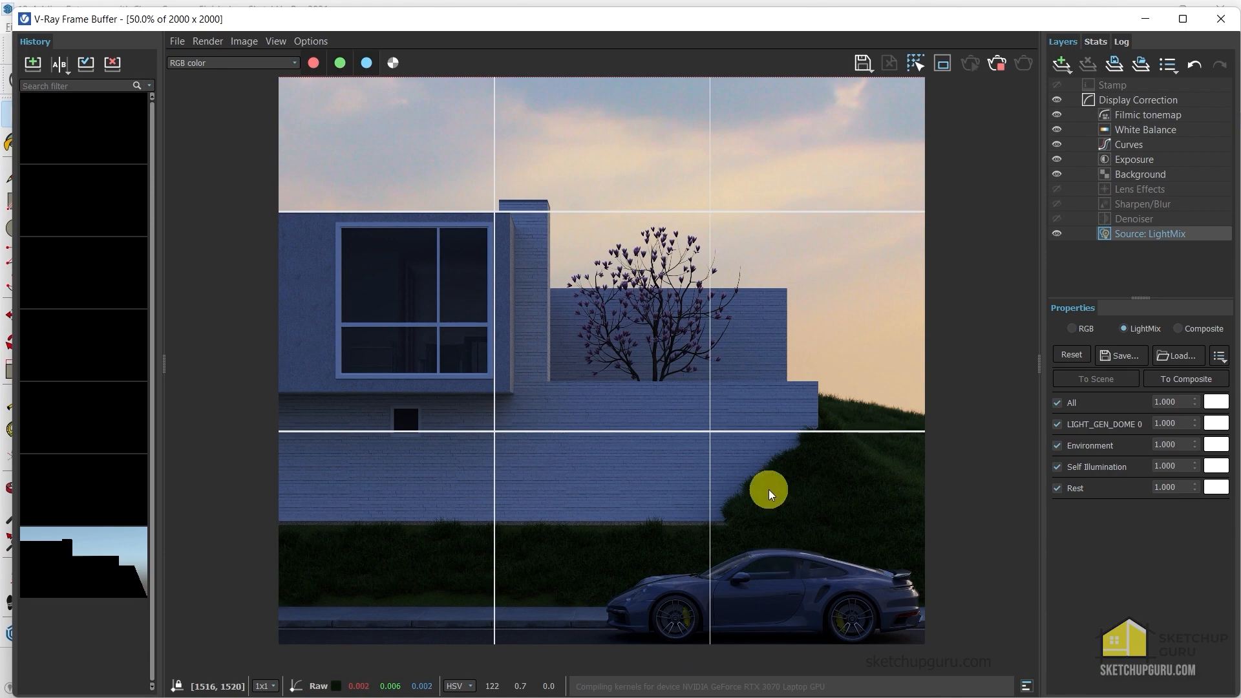
{"action": "scroll", "coordinate": [560, 626], "scroll_direction": "up", "scroll_amount": 2}
{"action": "scroll", "coordinate": [590, 576], "scroll_direction": "down", "scroll_amount": 2}
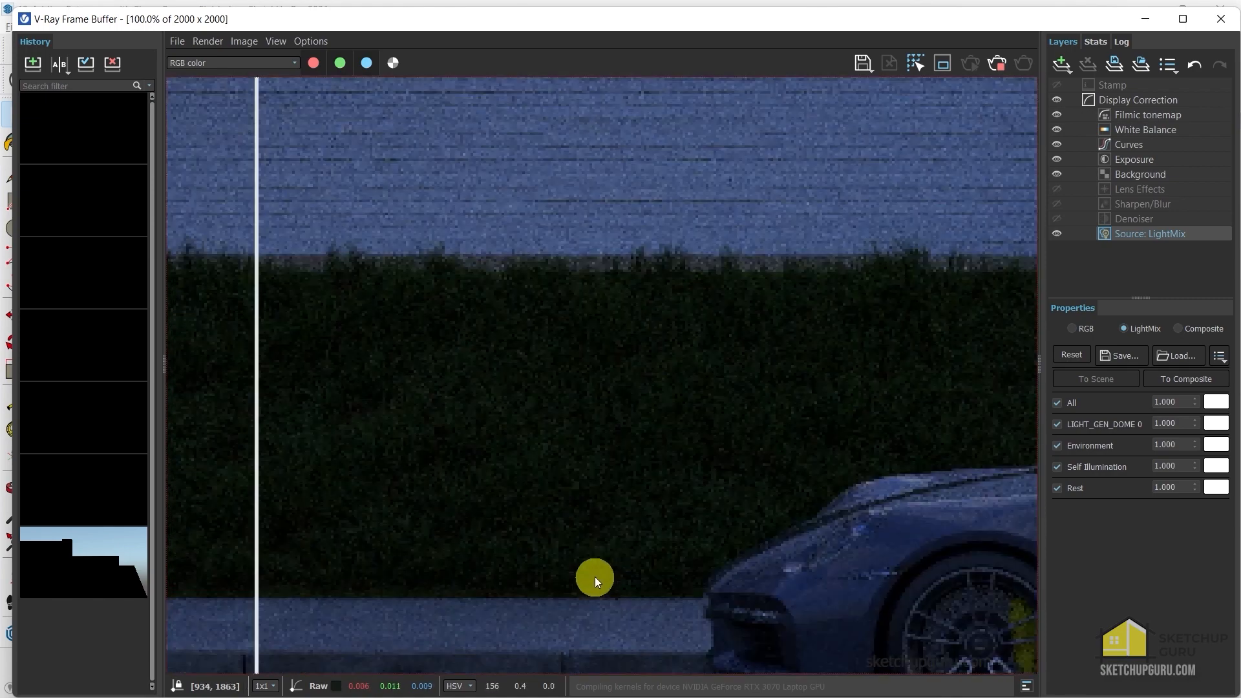
{"action": "scroll", "coordinate": [835, 446], "scroll_direction": "down", "scroll_amount": 1}
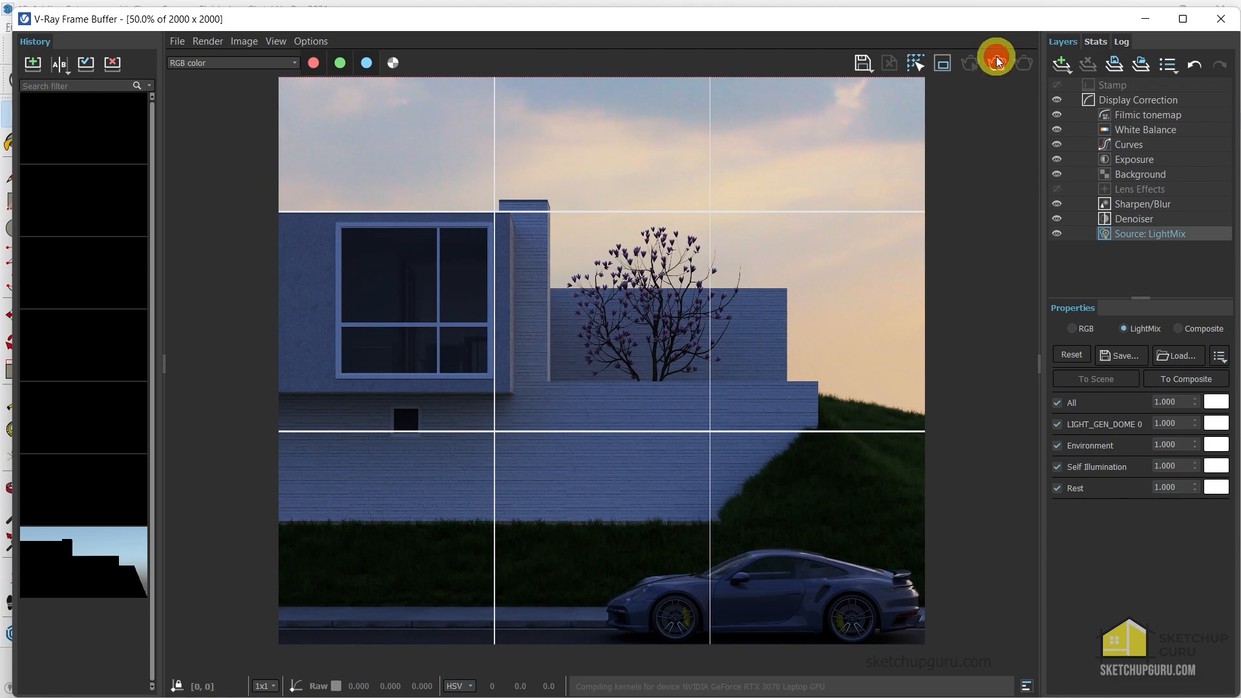
{"action": "left_click", "coordinate": [1221, 19]}
{"action": "mouse_move", "coordinate": [540, 521]}
{"action": "middle_mouse_down"}
{"action": "mouse_move", "coordinate": [695, 495]}
{"action": "mouse_move", "coordinate": [369, 421]}
{"action": "mouse_move", "coordinate": [556, 415]}
{"action": "mouse_move", "coordinate": [425, 439]}
{"action": "middle_mouse_up"}
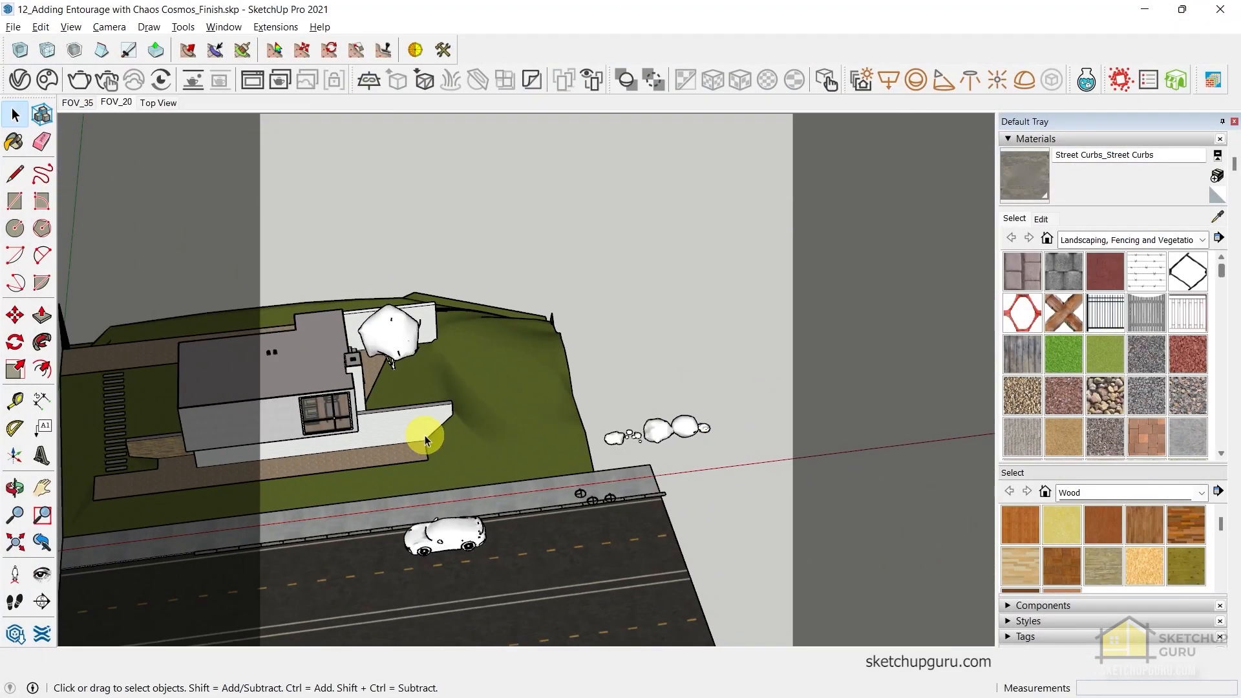
{"action": "scroll", "coordinate": [425, 439], "scroll_direction": "up", "scroll_amount": 2}
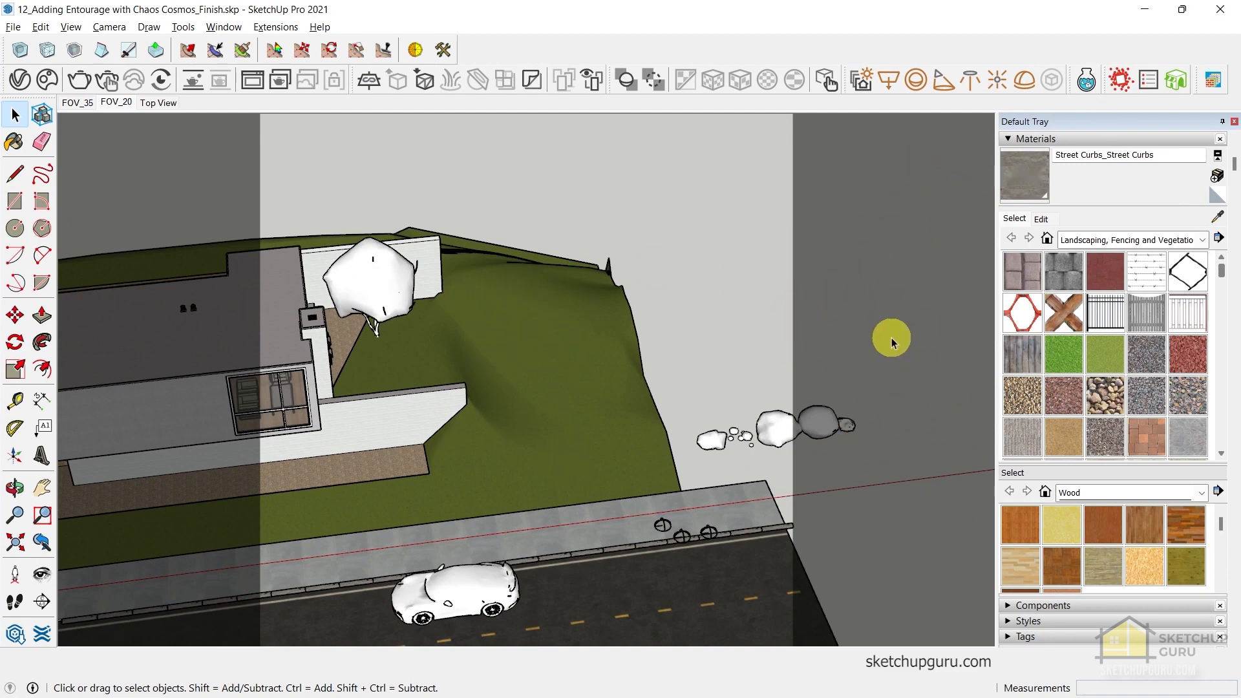
Create a new Skatter composition named "Random Objects on Terrain" and close the Composition Manager
{"action": "left_click", "coordinate": [1150, 77]}
{"action": "left_click_drag", "start_coordinate": [812, 117], "coordinate": [530, 87]}
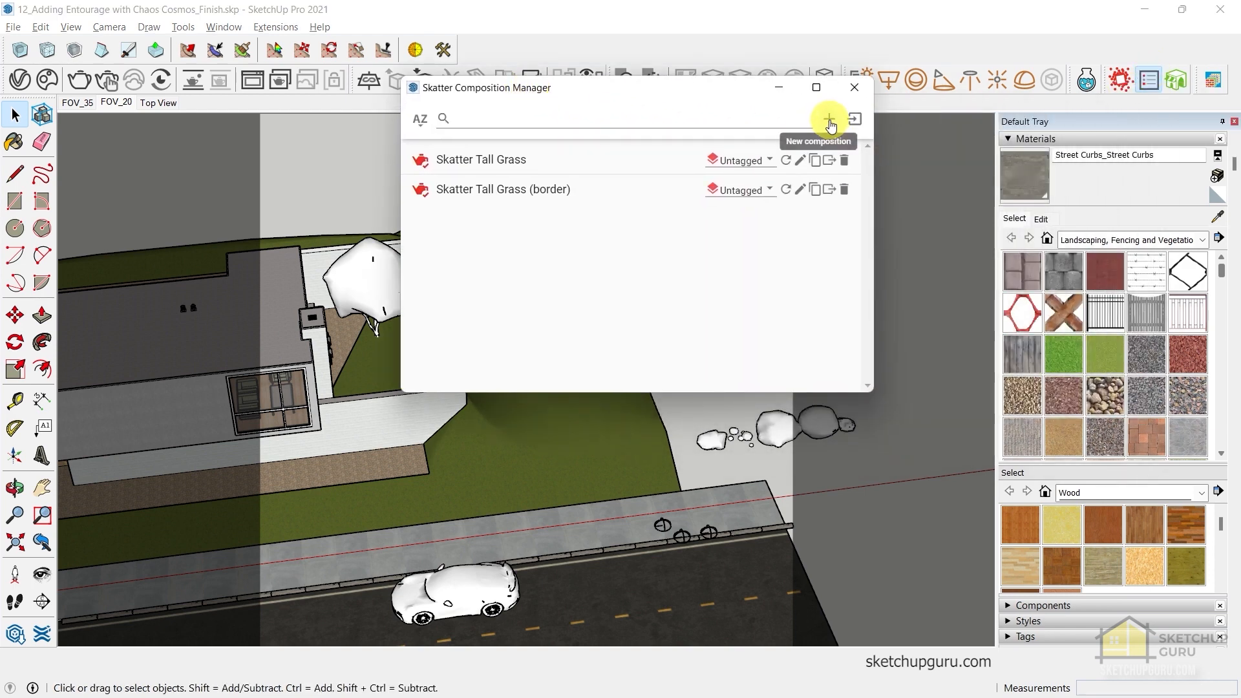
{"action": "left_click", "coordinate": [829, 121]}
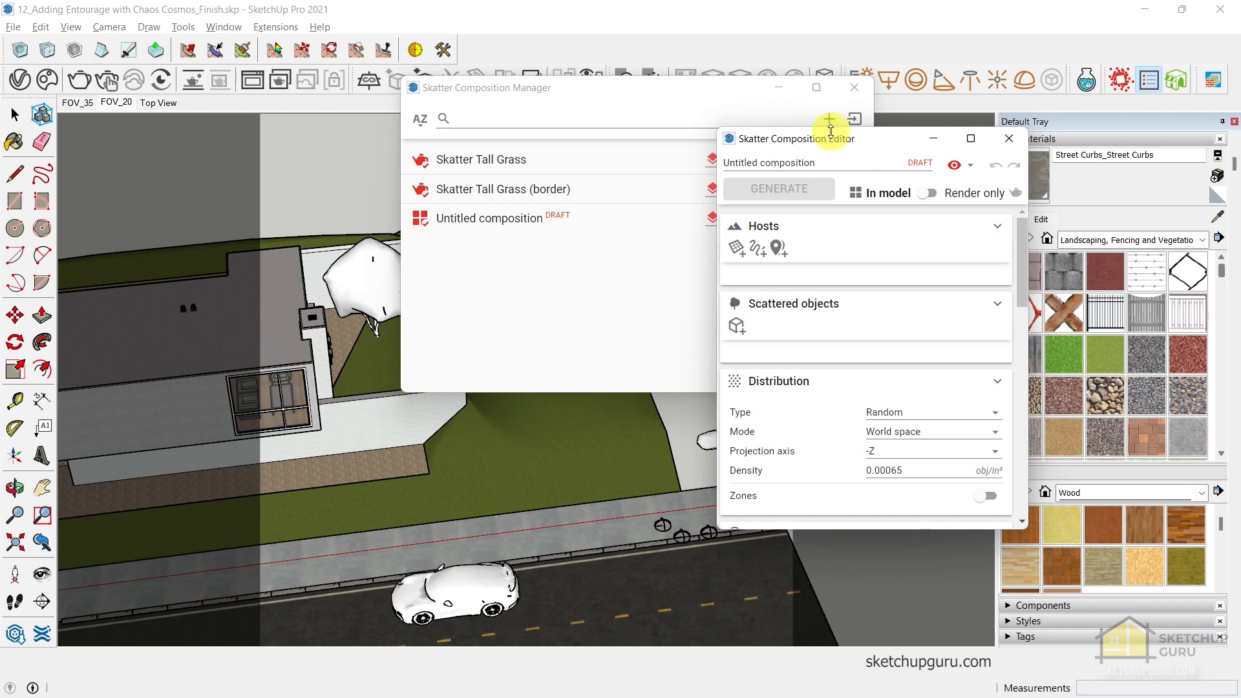
{"action": "left_click", "coordinate": [828, 162]}
{"action": "type", "text": "R"}
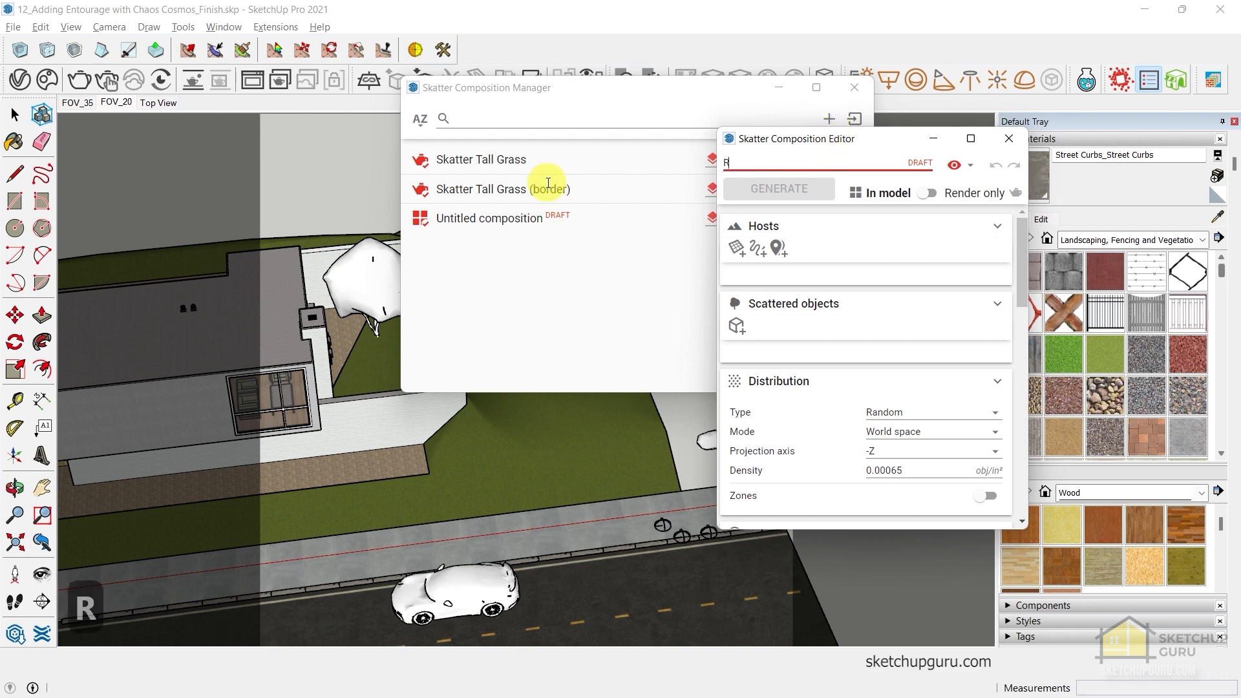
{"action": "type", "text": "andom Objects o"}
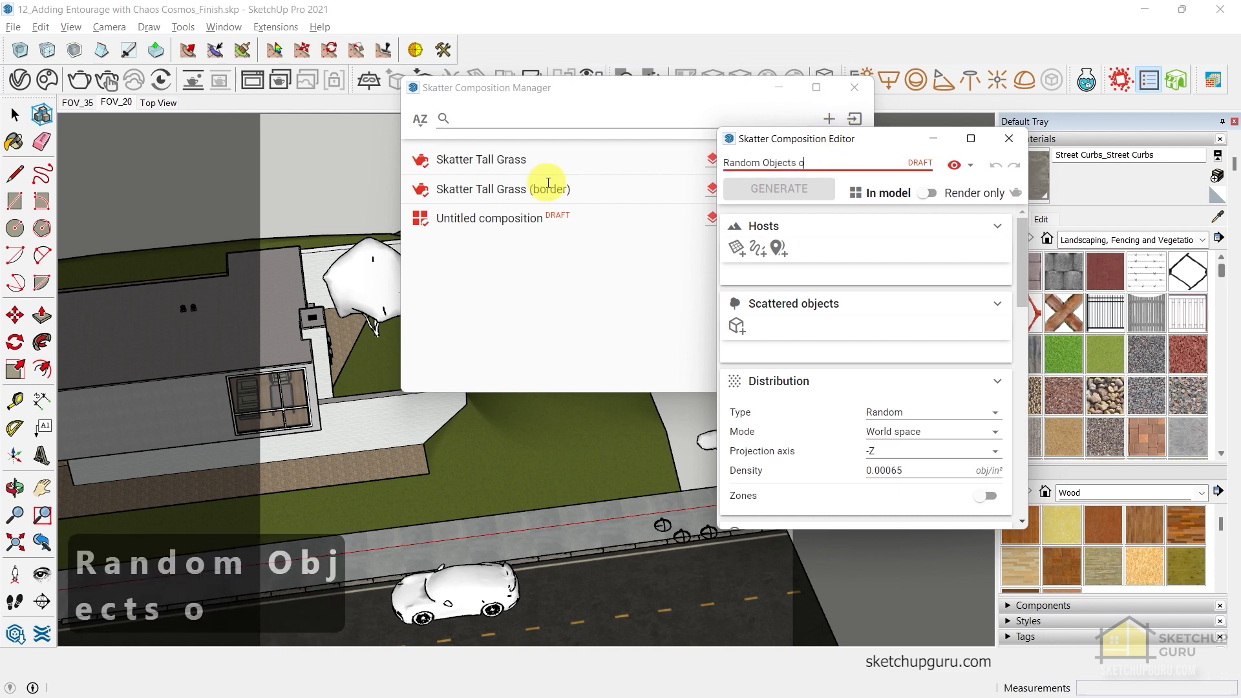
{"action": "type", "text": "n Terrain"}
{"action": "left_click", "coordinate": [855, 88]}
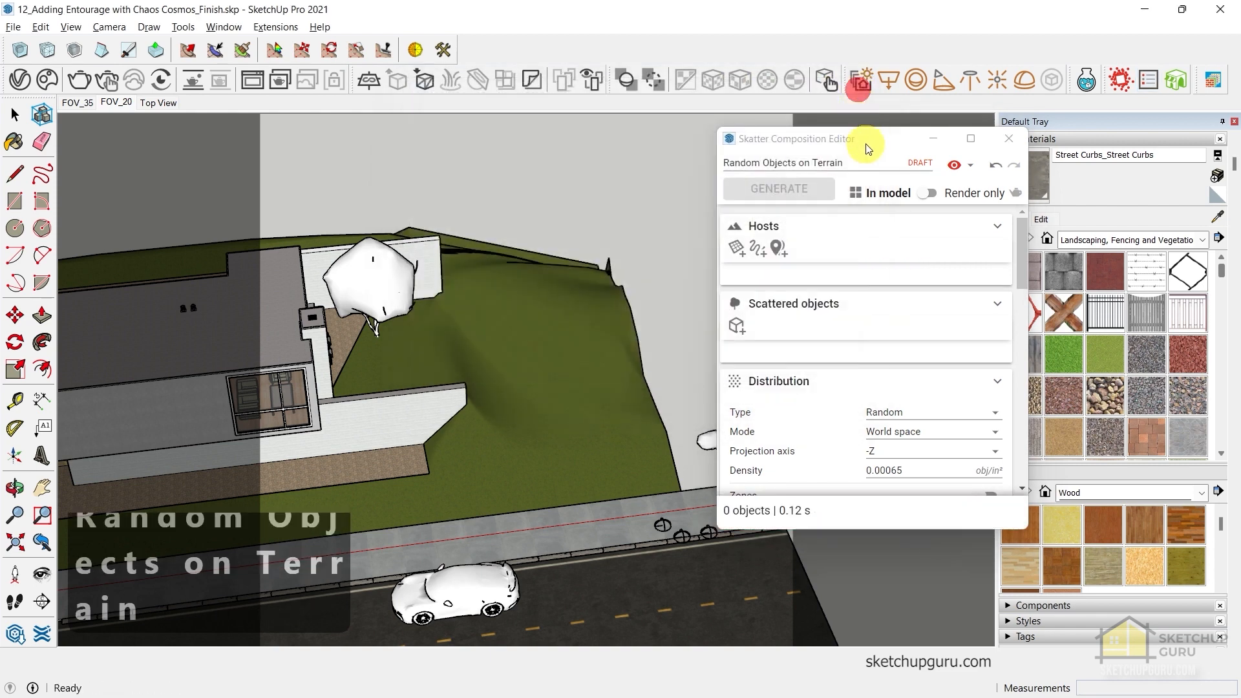
Add the Boulder Limestone 001 and Blue Fescue 003 proxies beside the terrain as scattered objects
{"action": "left_click_drag", "start_coordinate": [868, 149], "coordinate": [421, 136]}
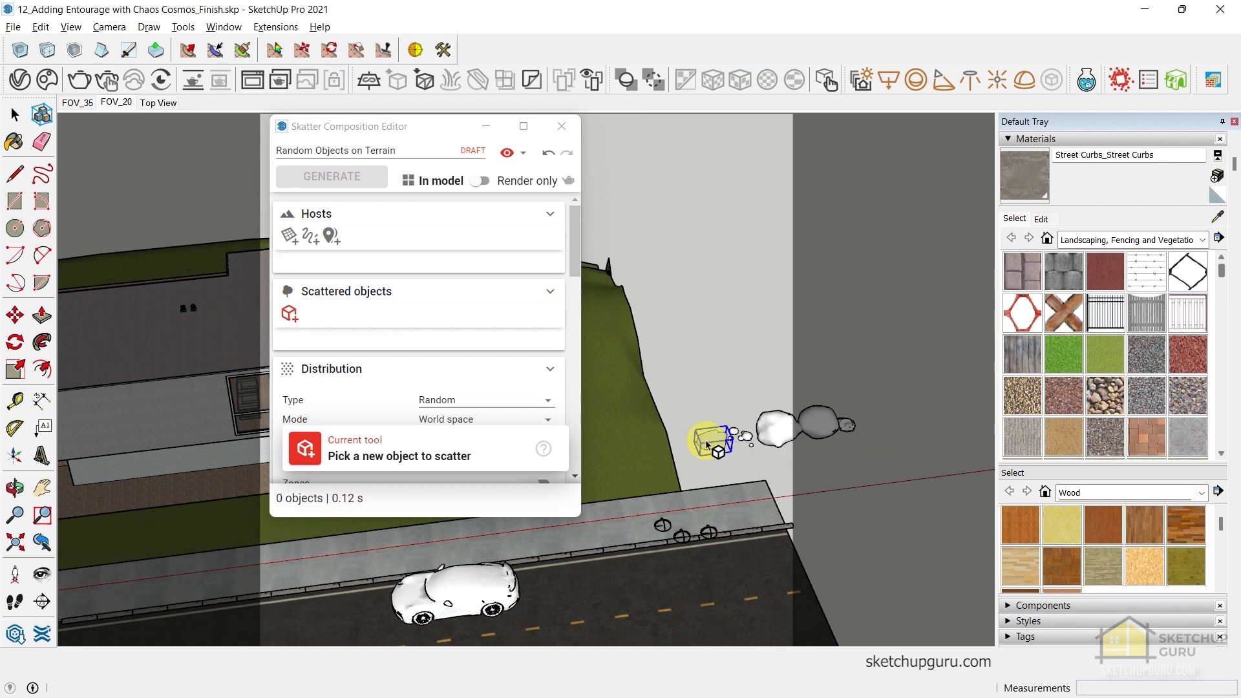
{"action": "left_click", "coordinate": [708, 440]}
{"action": "scroll", "coordinate": [748, 437], "scroll_direction": "up", "scroll_amount": 4}
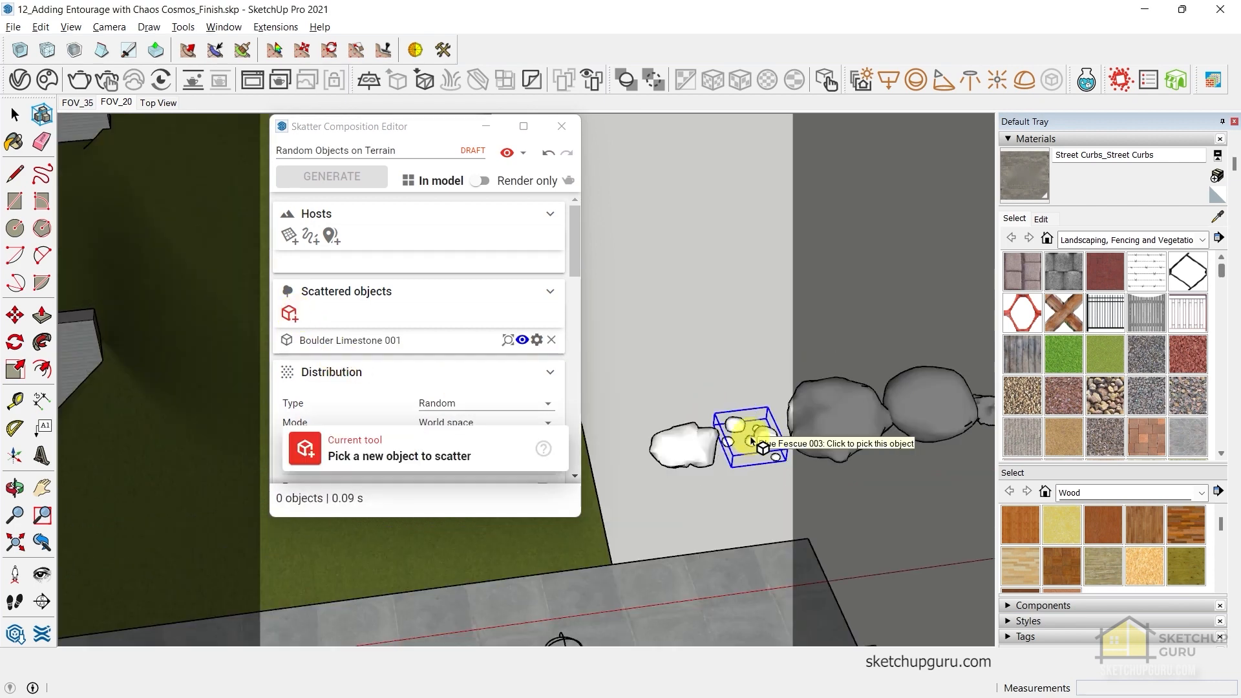
{"action": "left_click", "coordinate": [755, 440]}
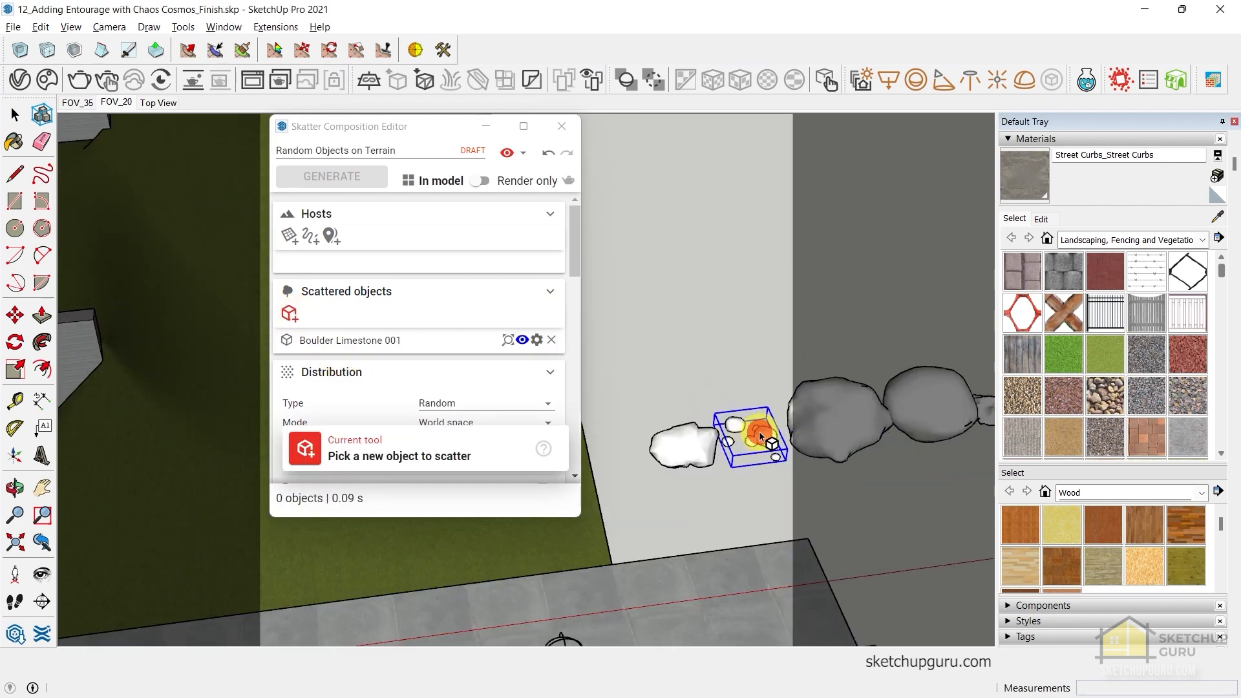
{"action": "scroll", "coordinate": [706, 519], "scroll_direction": "up", "scroll_amount": 3}
Add the Mexican Feather Grass 003, Mexican Feather Grass 001 and Blue Fescue 002 proxies to the scattered objects
{"action": "left_click", "coordinate": [291, 315]}
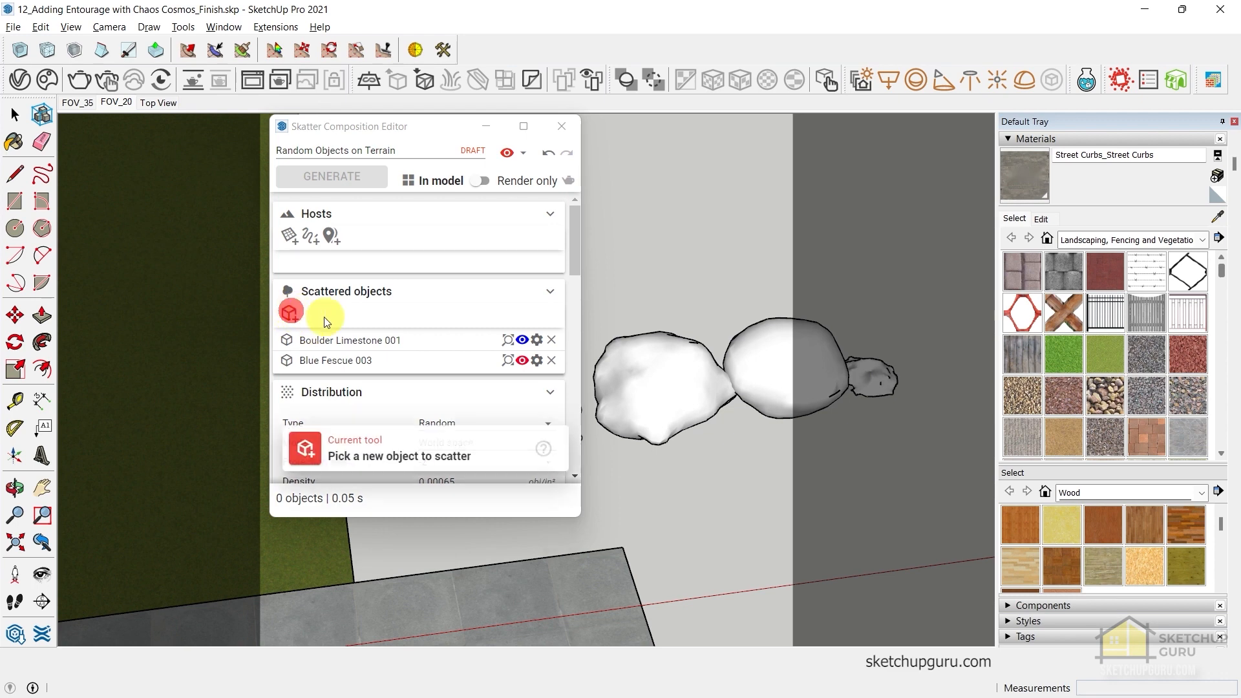
{"action": "left_click", "coordinate": [666, 387]}
{"action": "left_click", "coordinate": [666, 384]}
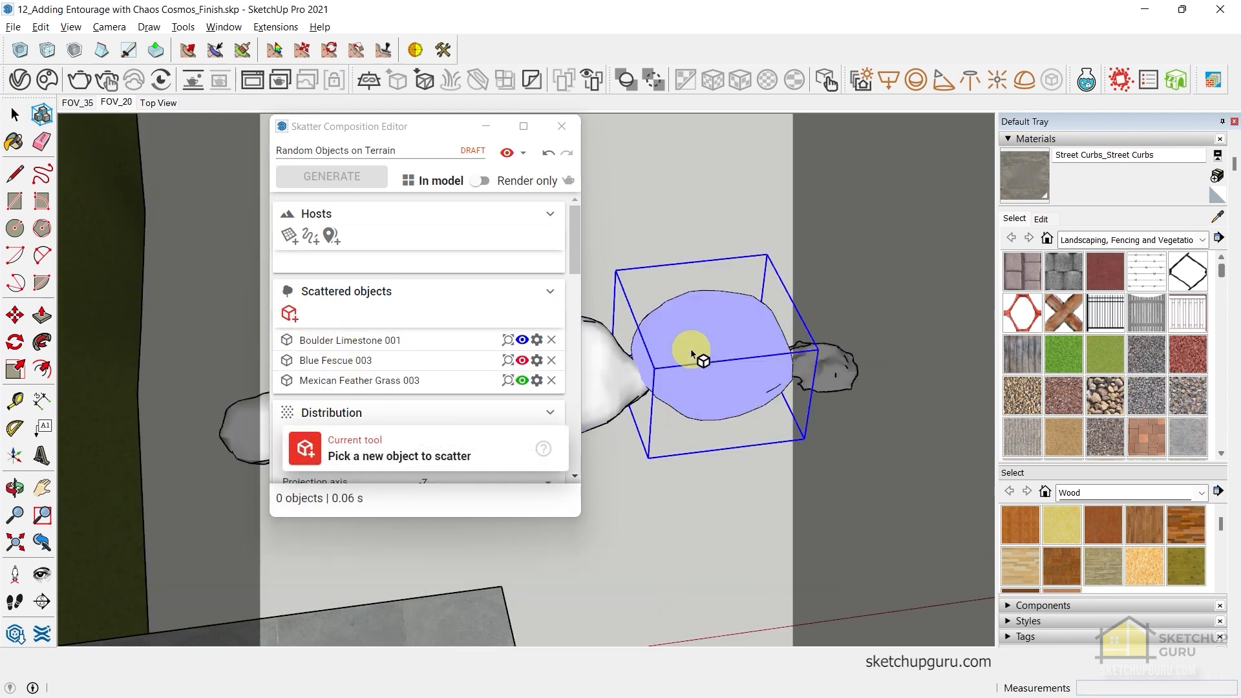
{"action": "left_click", "coordinate": [692, 346]}
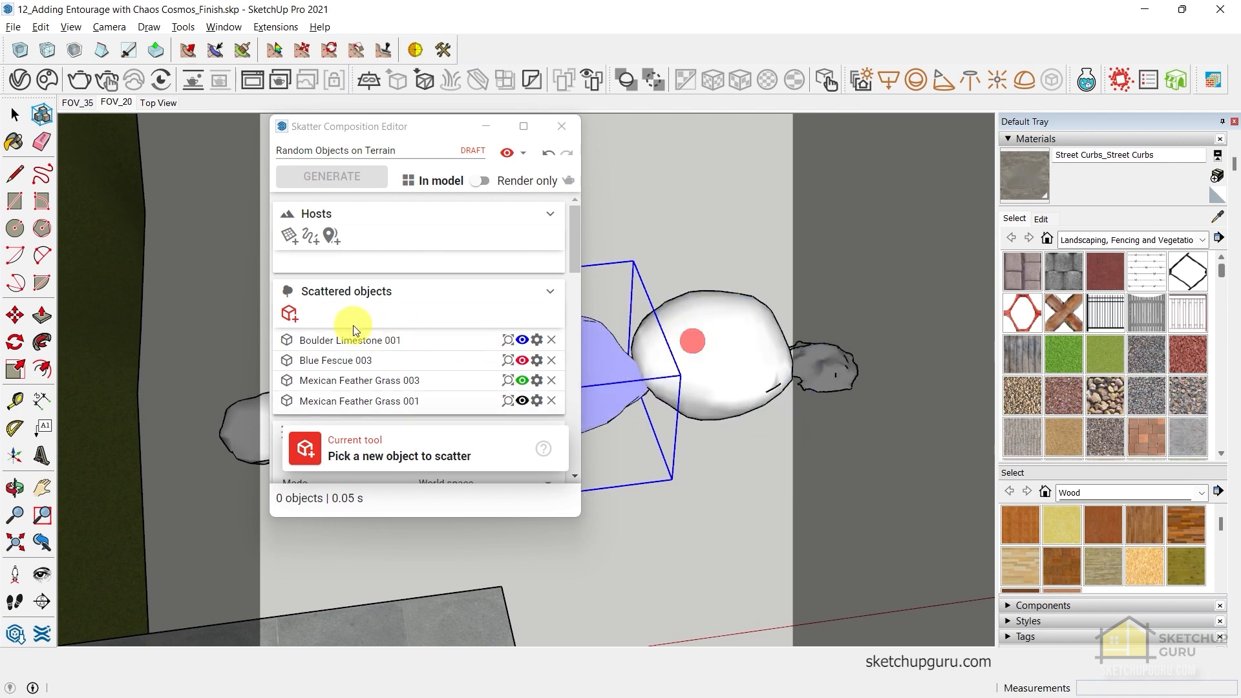
{"action": "left_click", "coordinate": [290, 314]}
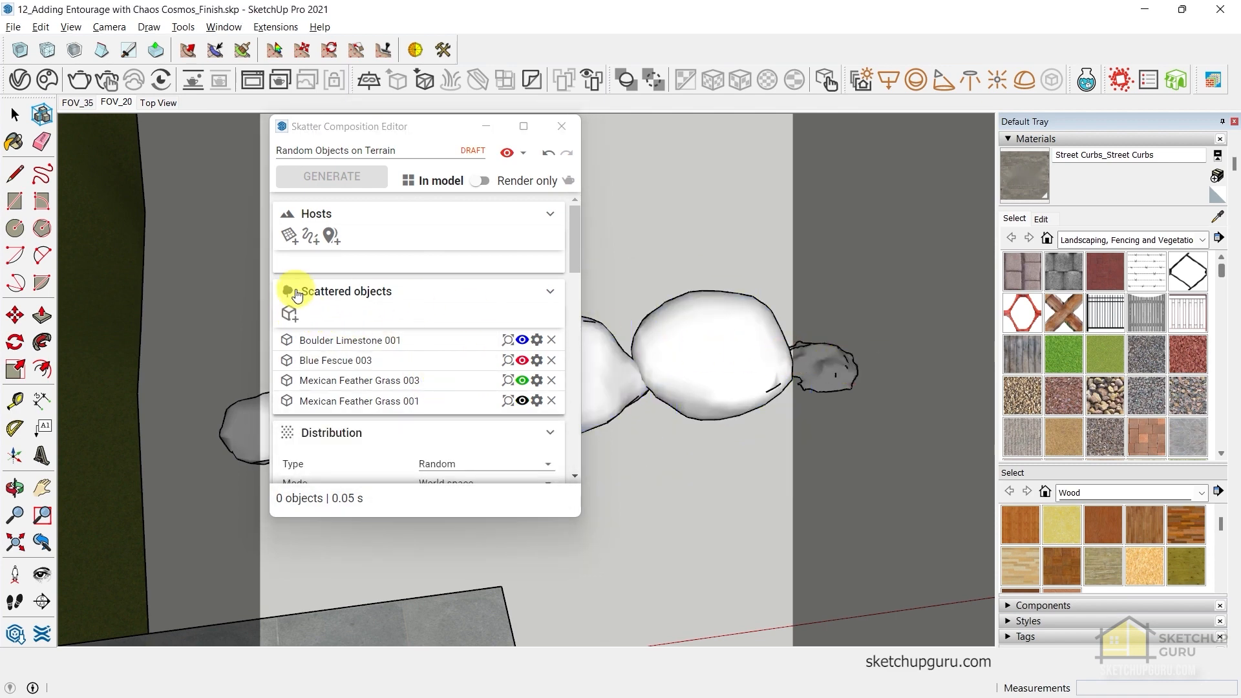
{"action": "left_click", "coordinate": [289, 313]}
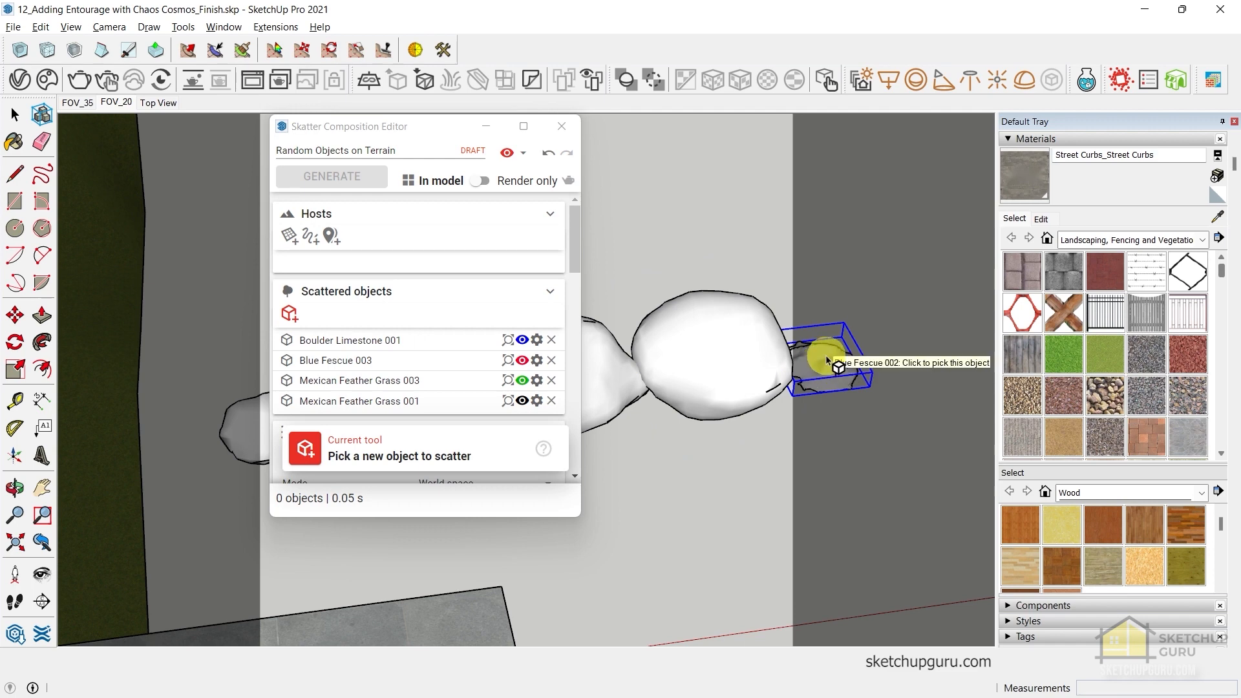
{"action": "left_click", "coordinate": [825, 355]}
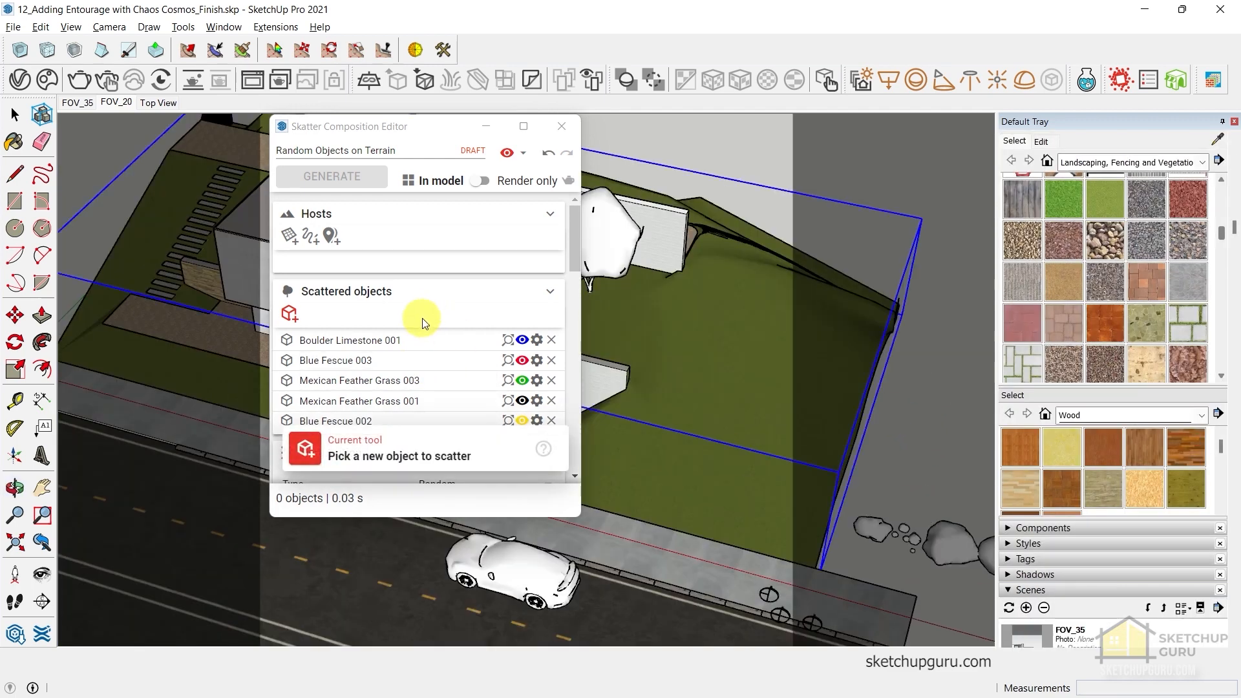
Pick the green terrain group as the host surface for the scatter and finish picking
{"action": "left_click", "coordinate": [382, 364]}
{"action": "left_click", "coordinate": [289, 237]}
{"action": "left_click", "coordinate": [740, 366]}
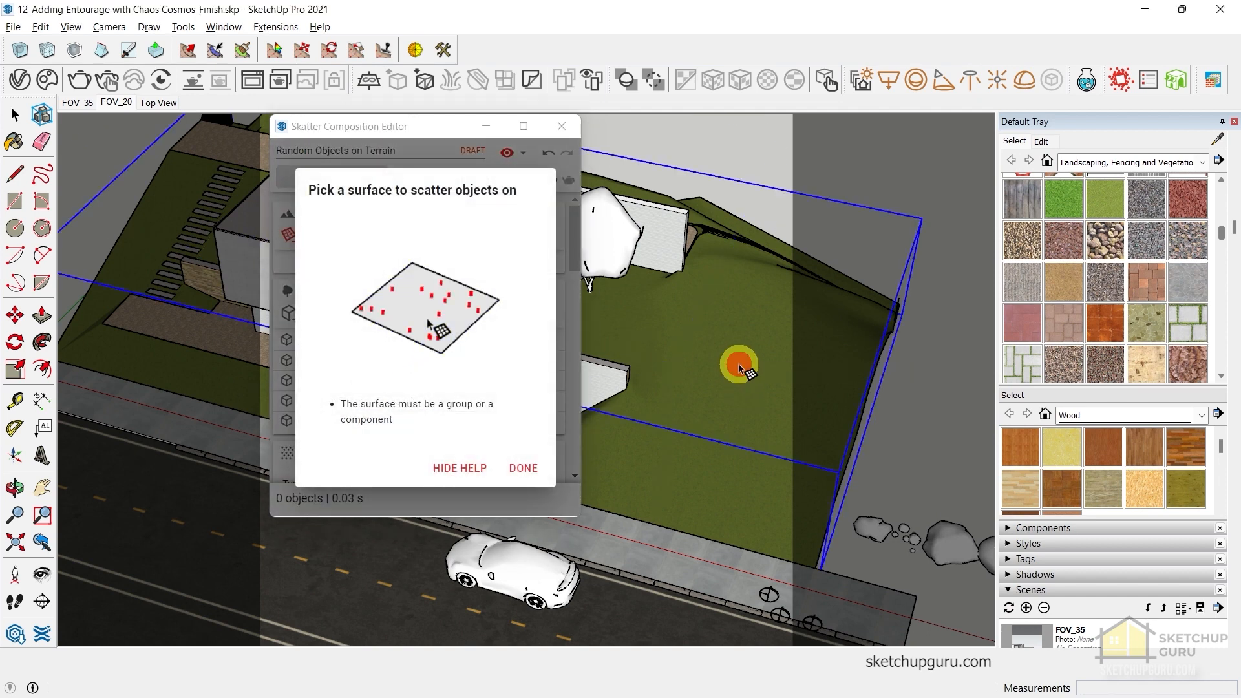
{"action": "middle_click_drag", "start_coordinate": [660, 460], "coordinate": [854, 448]}
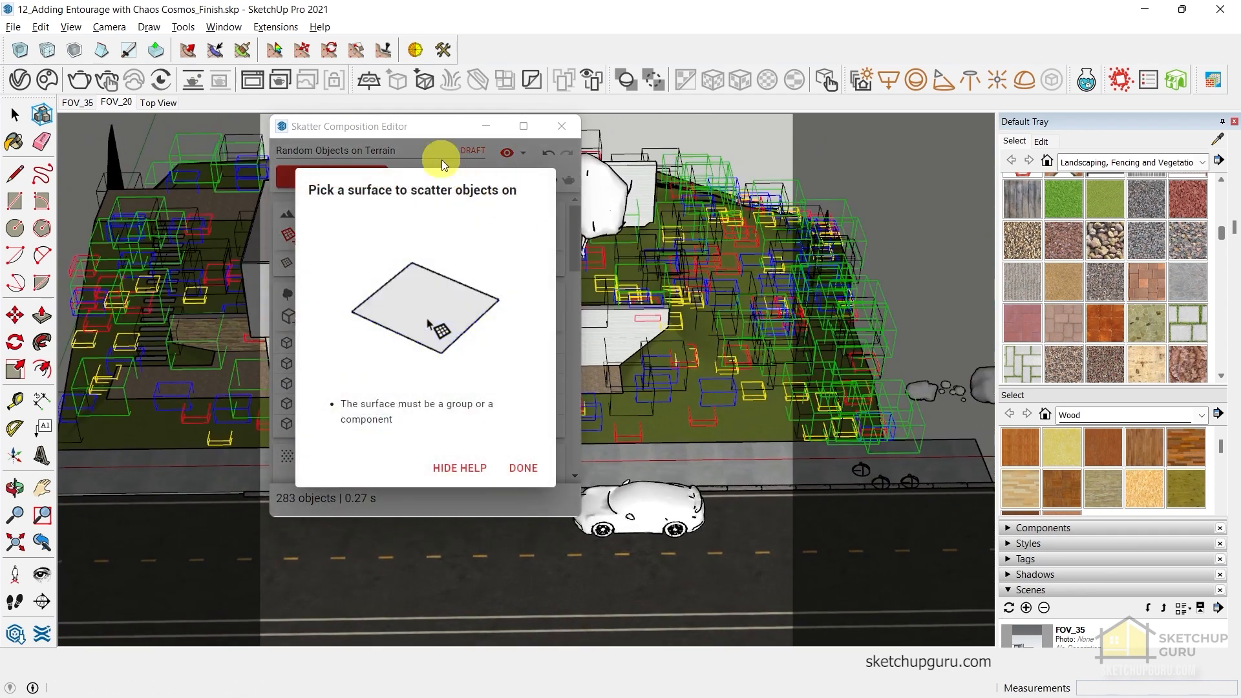
{"action": "left_click_drag", "start_coordinate": [386, 124], "coordinate": [254, 117]}
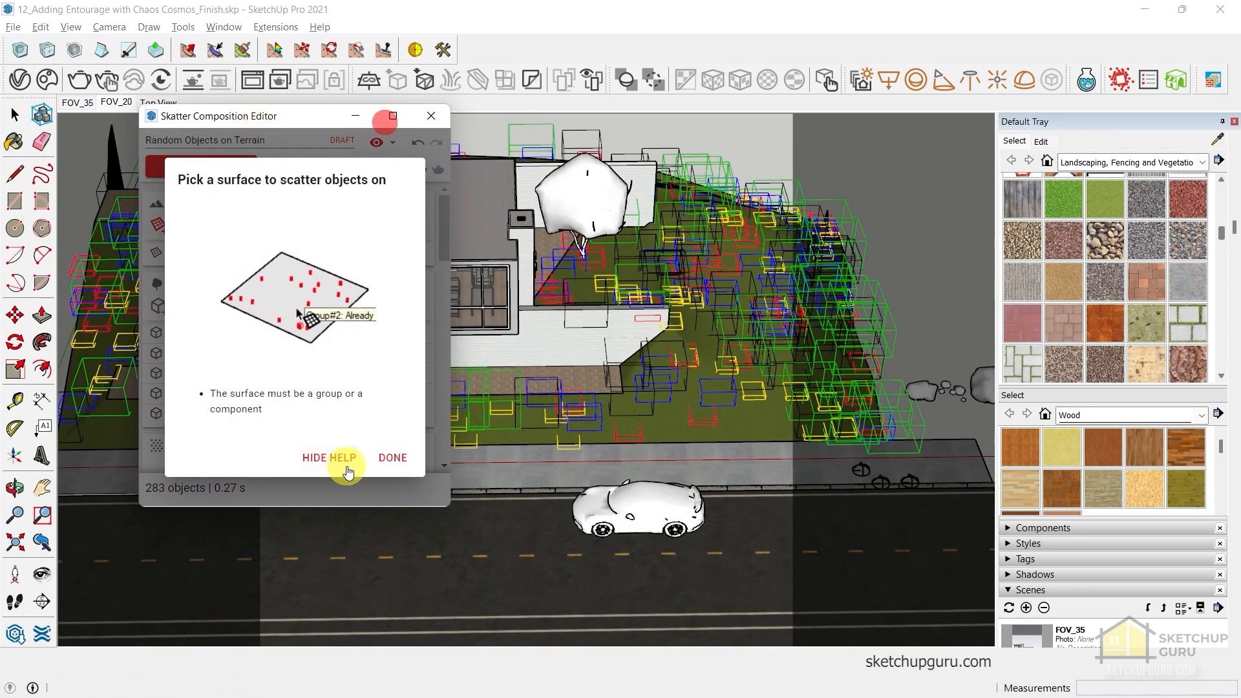
{"action": "left_click", "coordinate": [390, 456]}
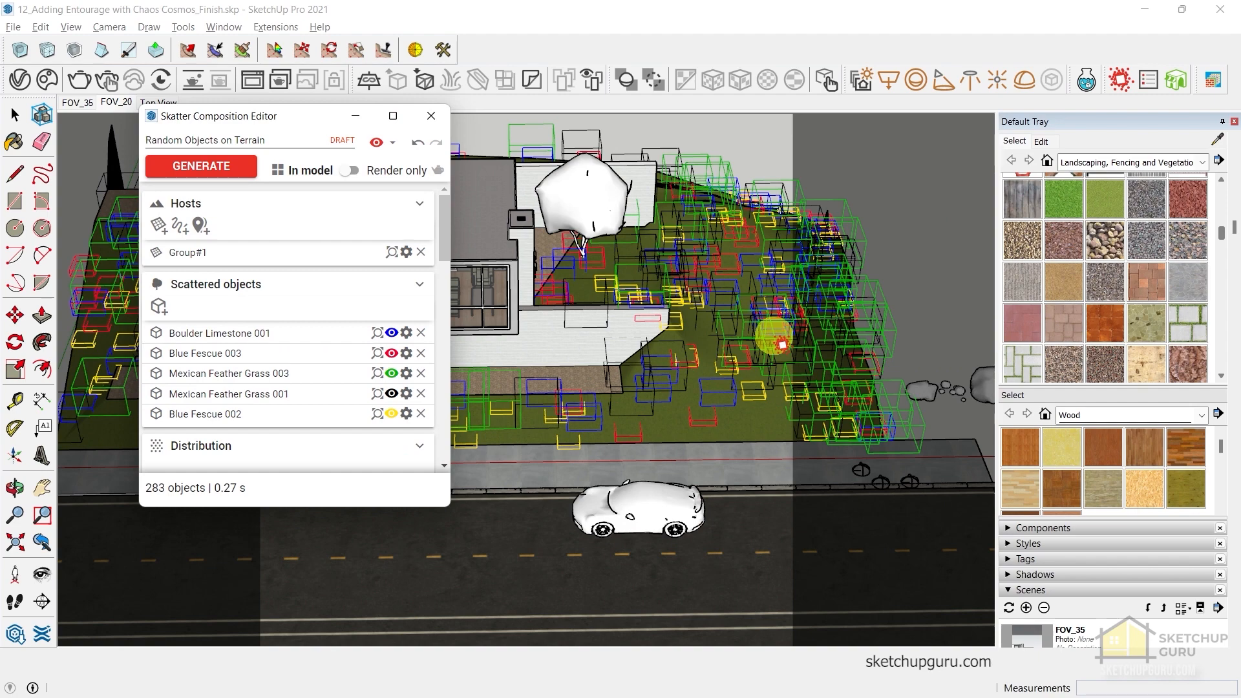
Enable random scale in the composition's transformations
{"action": "scroll", "coordinate": [727, 315], "scroll_direction": "up", "scroll_amount": 2}
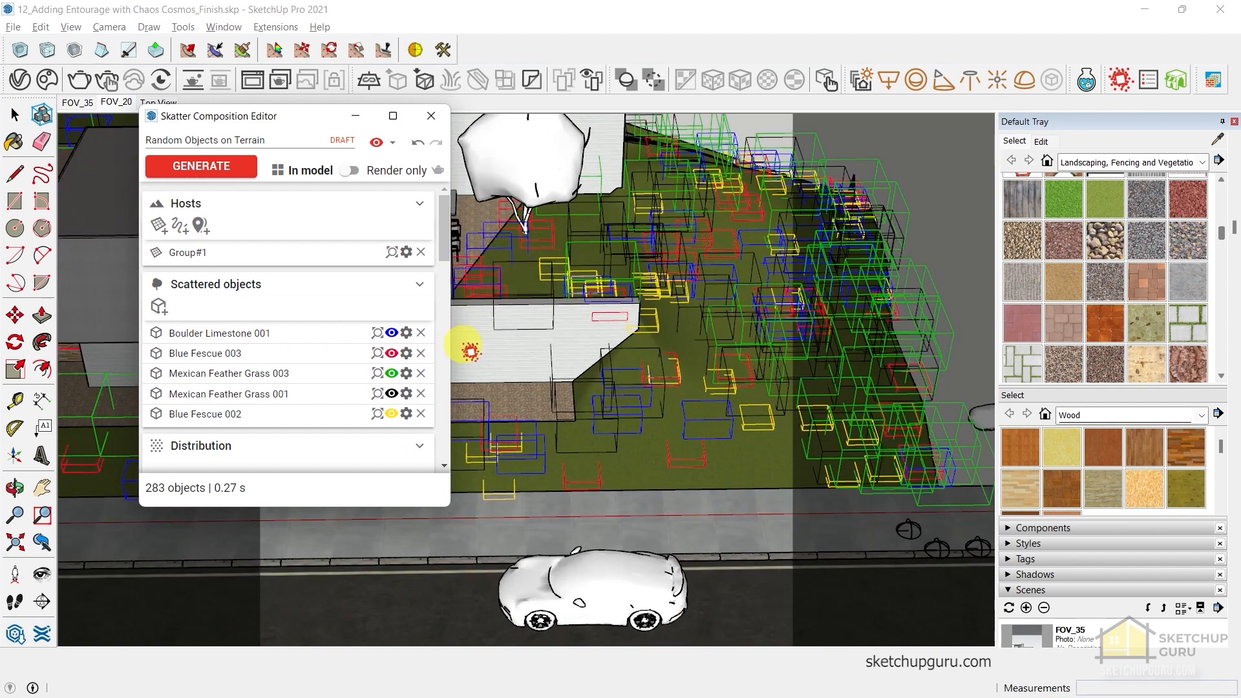
{"action": "middle_click_drag", "start_coordinate": [673, 349], "coordinate": [795, 349], "text": "shift"}
{"action": "scroll", "coordinate": [573, 333], "scroll_direction": "down", "scroll_amount": 1}
{"action": "scroll", "coordinate": [813, 371], "scroll_direction": "up", "scroll_amount": 2}
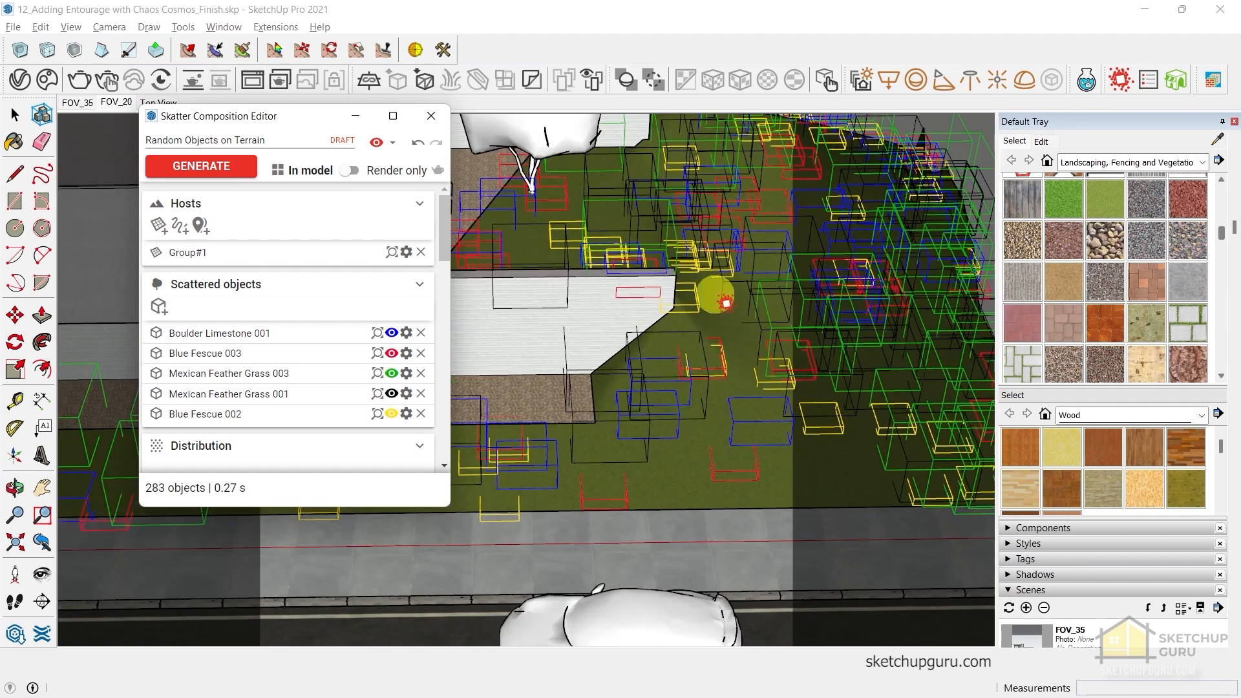
{"action": "scroll", "coordinate": [725, 302], "scroll_direction": "down", "scroll_amount": 1}
{"action": "scroll", "coordinate": [440, 219], "scroll_direction": "down", "scroll_amount": 10}
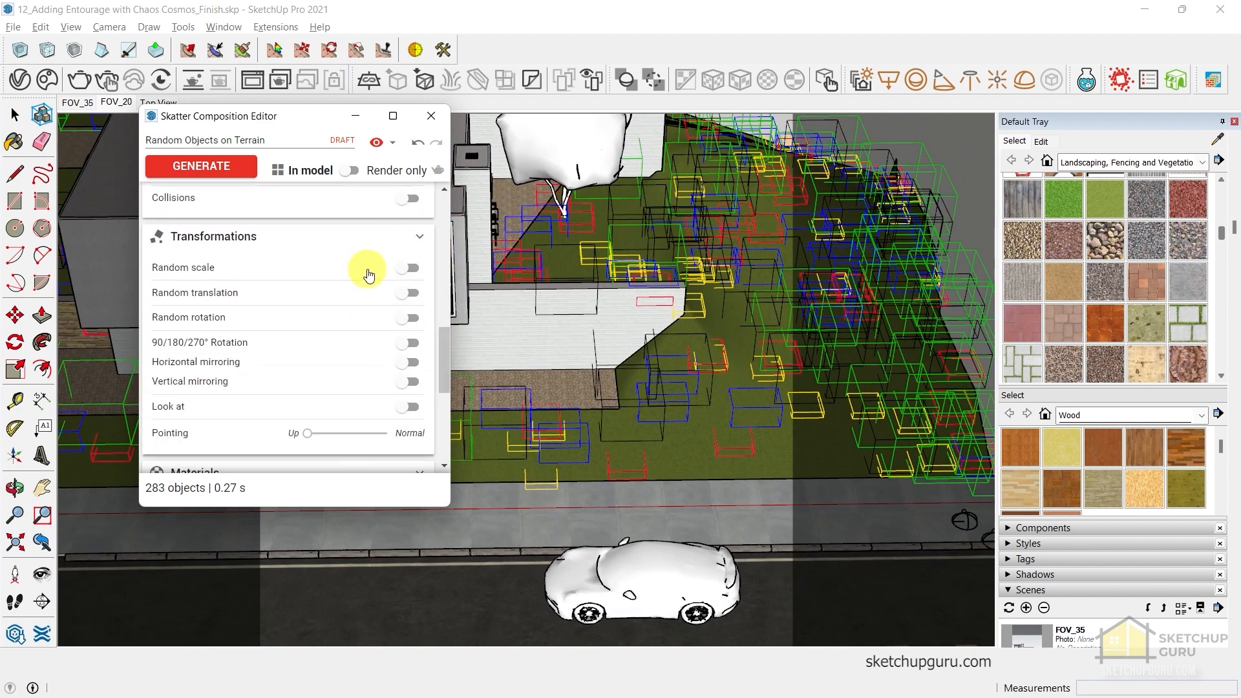
{"action": "left_click", "coordinate": [407, 268]}
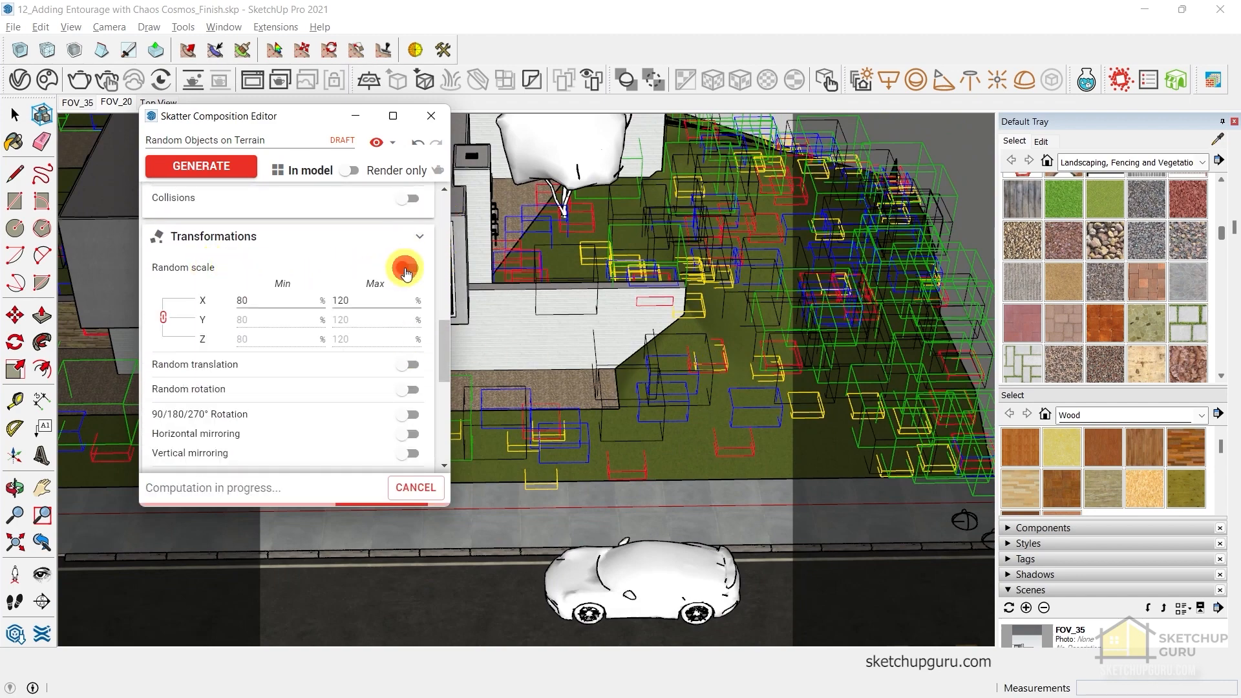
{"action": "middle_click_drag", "start_coordinate": [545, 348], "coordinate": [665, 443]}
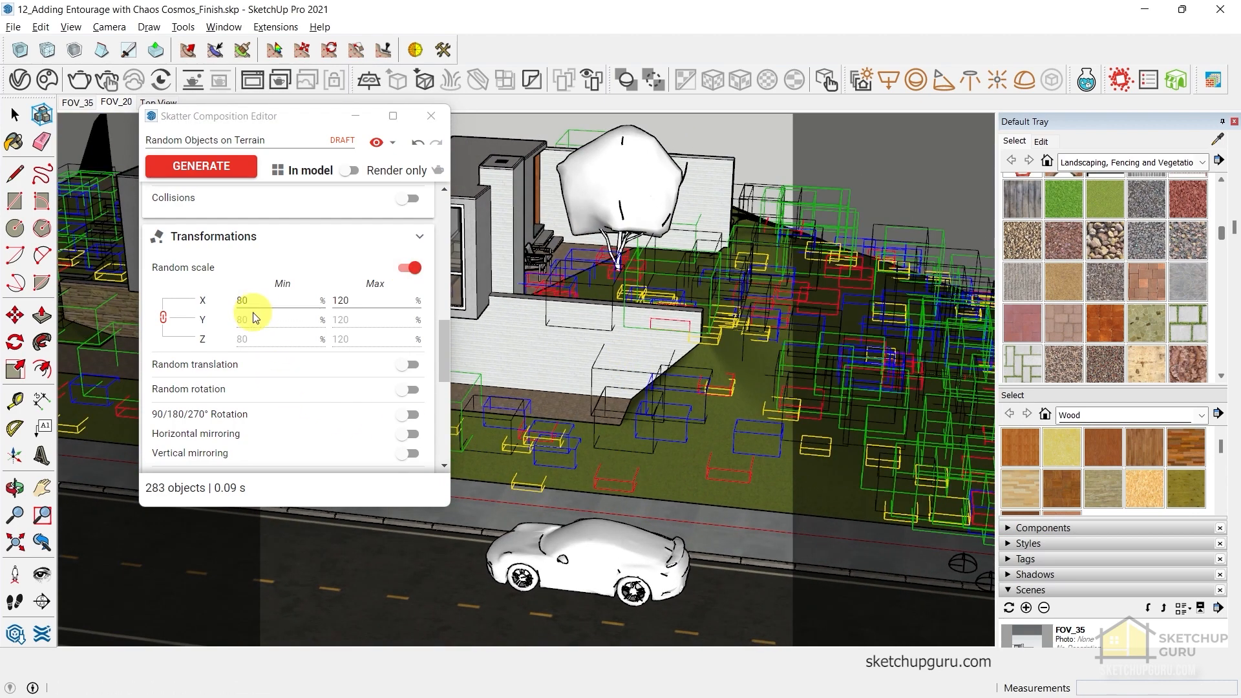
Set the random scale range to a minimum of 40% and a maximum of 100%
{"action": "left_click", "coordinate": [363, 299]}
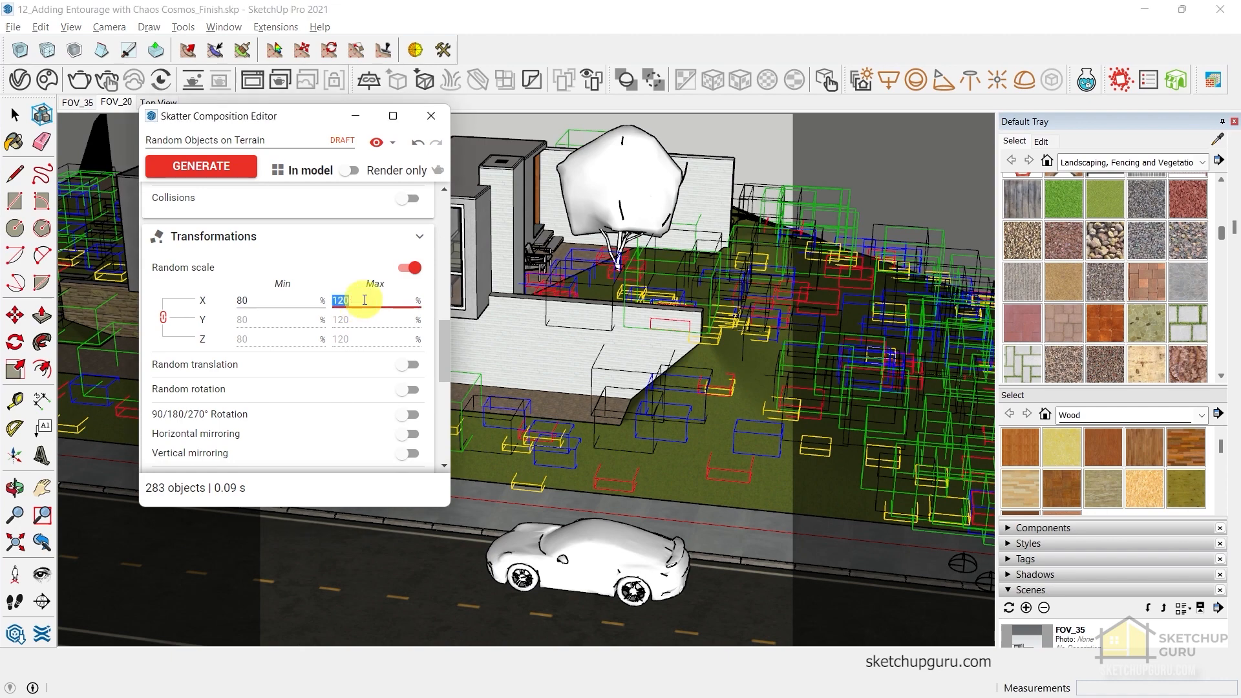
{"action": "type", "text": "100"}
{"action": "key", "text": "Return"}
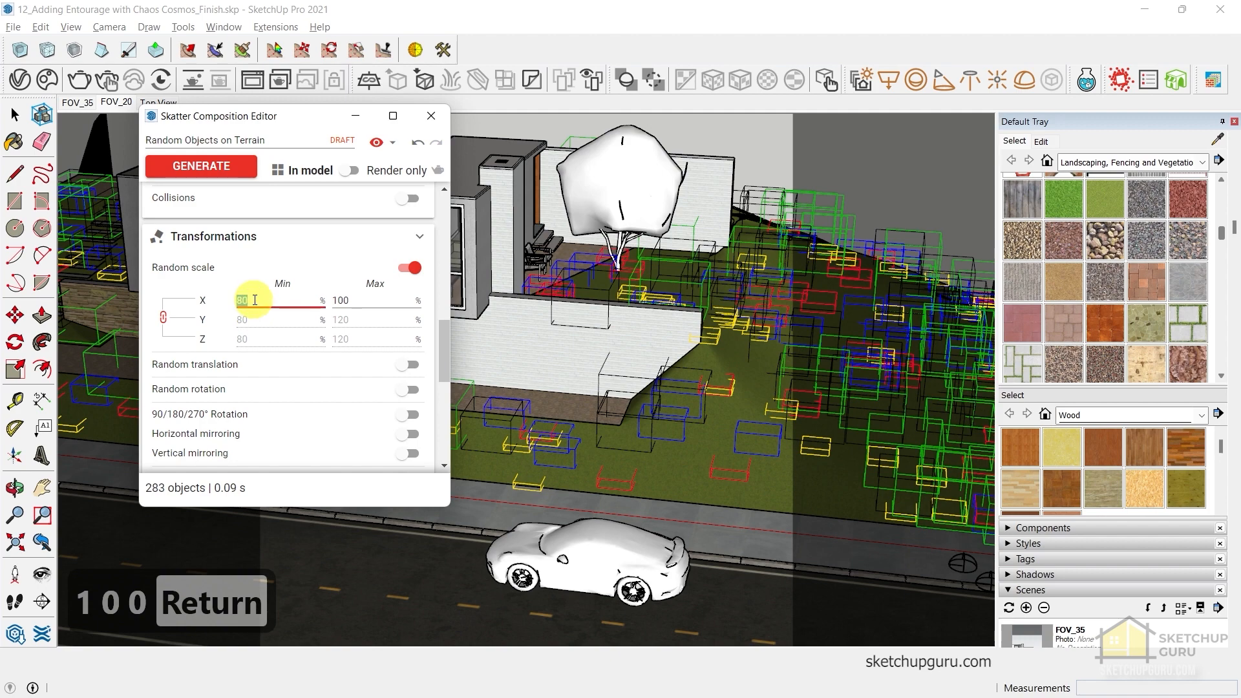
{"action": "type", "text": "40"}
{"action": "key", "text": "Return"}
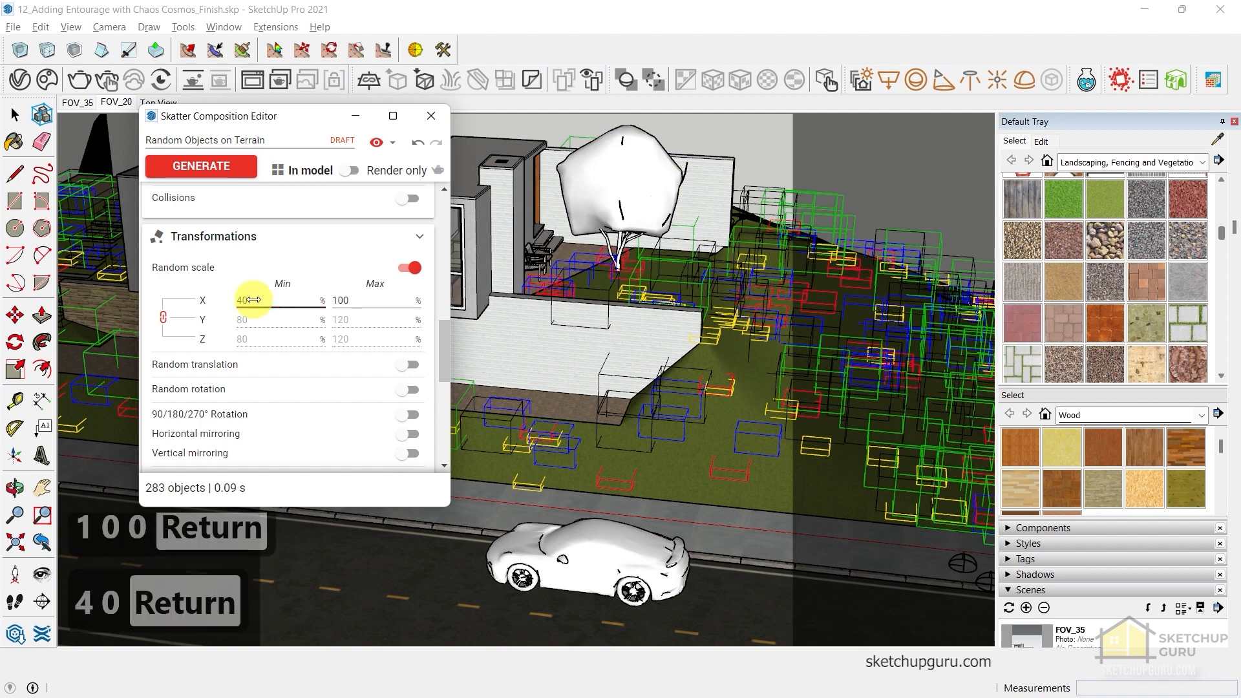
Enable random rotation for the scattered objects and inspect the preview boxes on the terrain
{"action": "scroll", "coordinate": [368, 306], "scroll_direction": "up", "scroll_amount": 4}
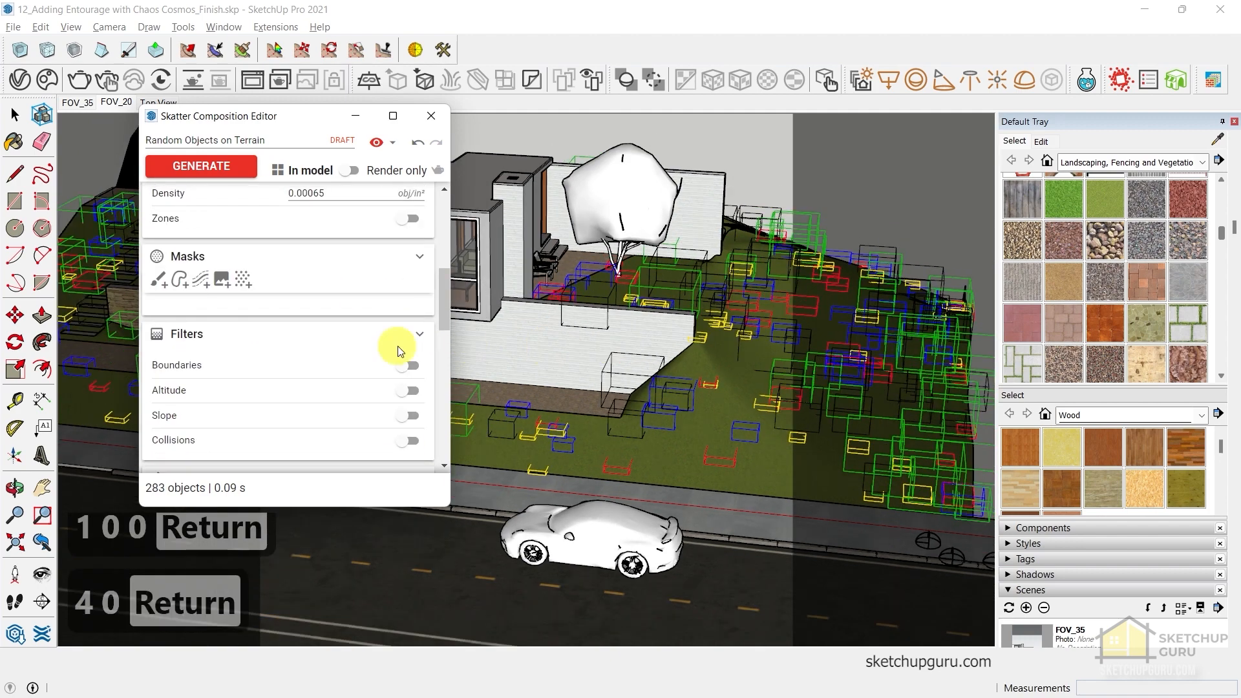
{"action": "scroll", "coordinate": [399, 351], "scroll_direction": "down", "scroll_amount": 4}
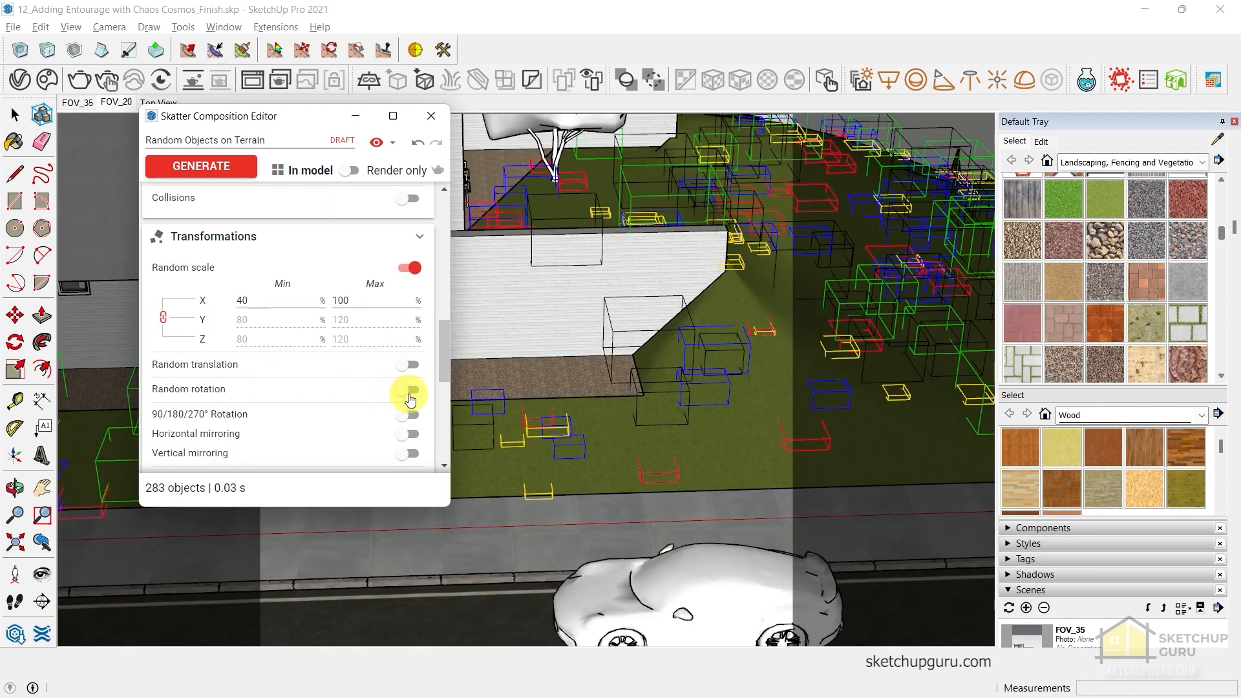
{"action": "middle_click_drag", "start_coordinate": [750, 358], "coordinate": [692, 363]}
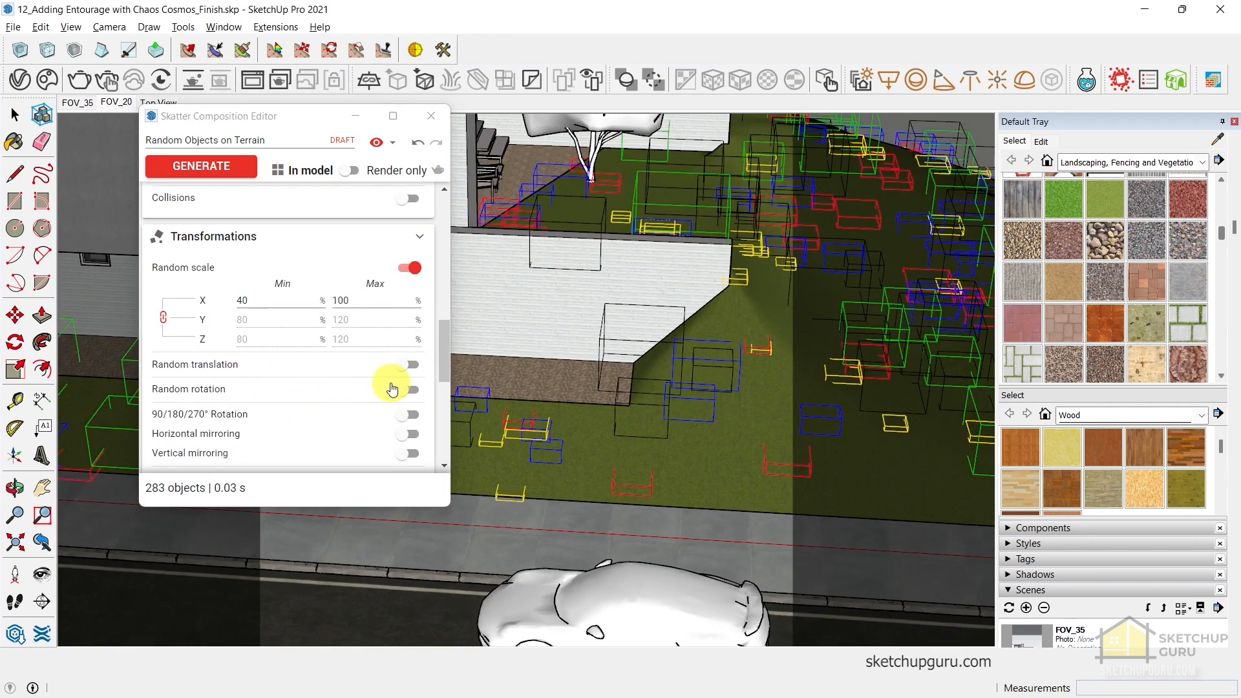
{"action": "left_click", "coordinate": [410, 389]}
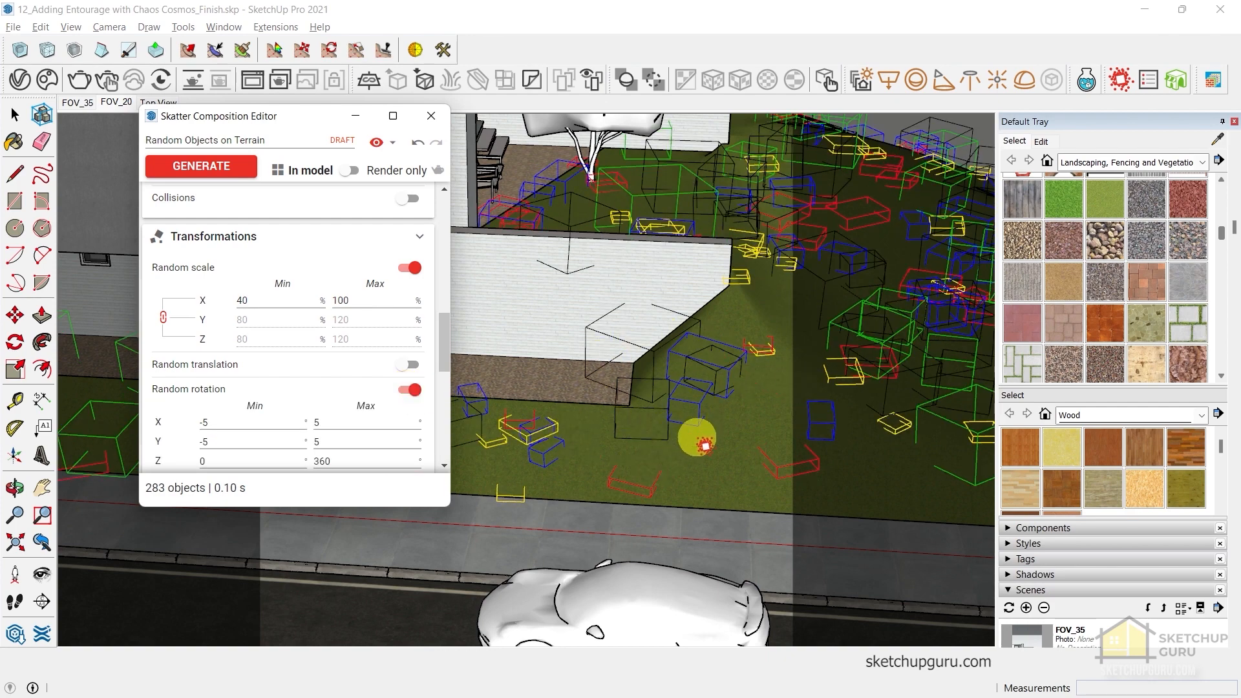
{"action": "middle_click_drag", "start_coordinate": [773, 449], "coordinate": [819, 412]}
{"action": "scroll", "coordinate": [820, 412], "scroll_direction": "down", "scroll_amount": 3}
Open the individual settings of the scattered Boulder Limestone 001 and reduce its scale multiplier
{"action": "scroll", "coordinate": [341, 377], "scroll_direction": "up", "scroll_amount": 8}
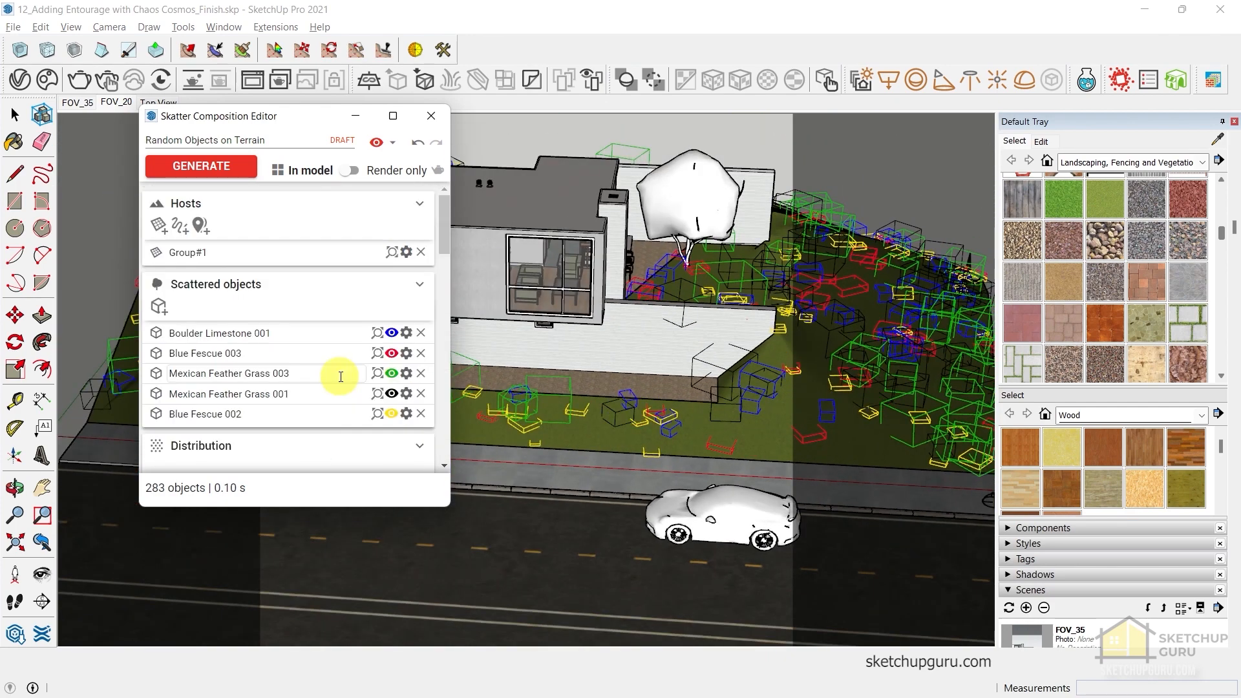
{"action": "scroll", "coordinate": [747, 406], "scroll_direction": "up", "scroll_amount": 2}
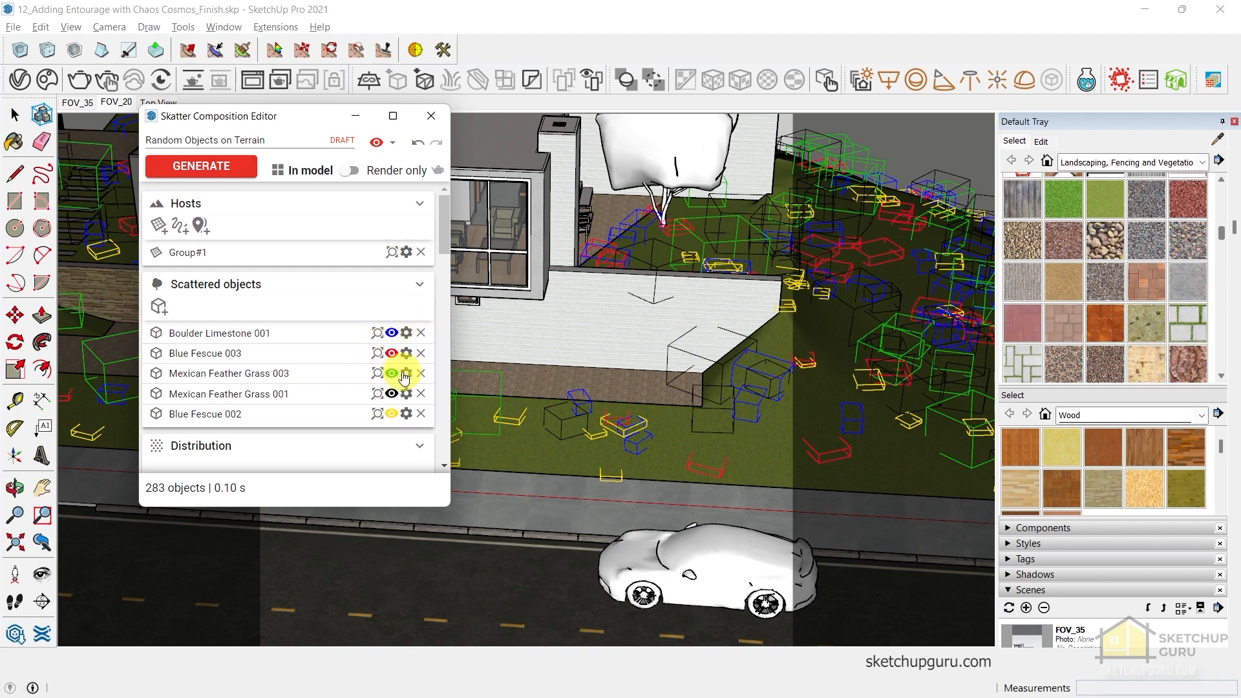
{"action": "left_click", "coordinate": [406, 333]}
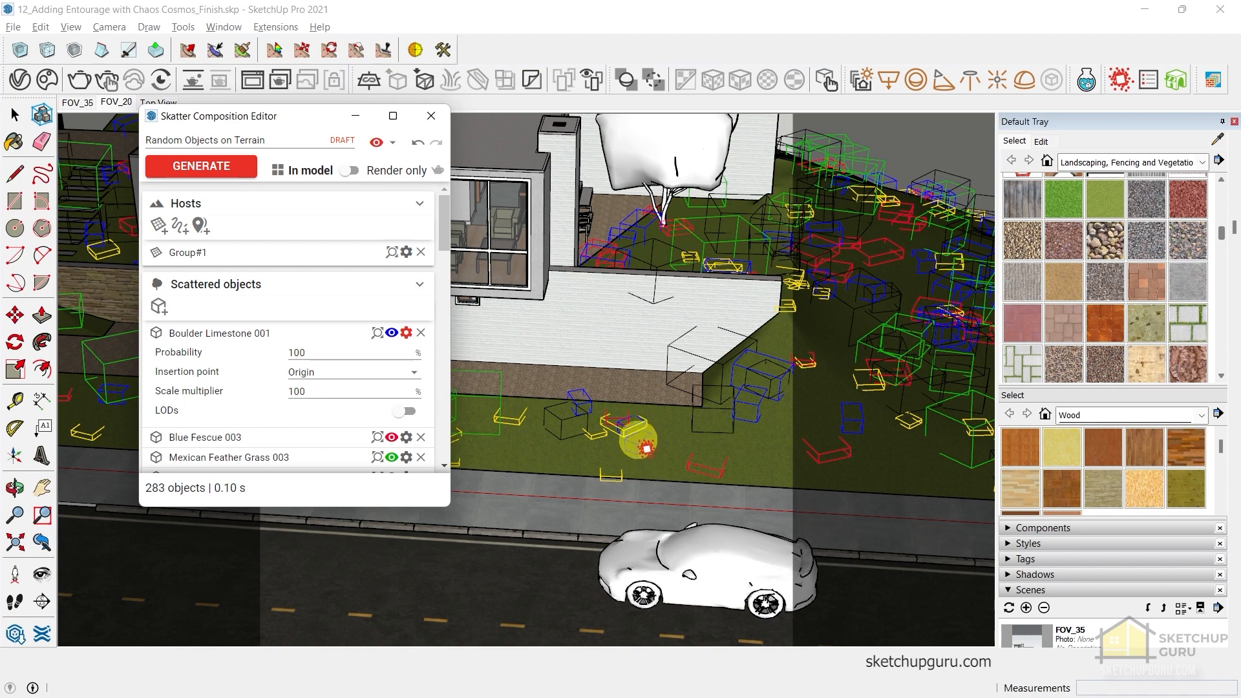
{"action": "scroll", "coordinate": [762, 421], "scroll_direction": "down", "scroll_amount": 2}
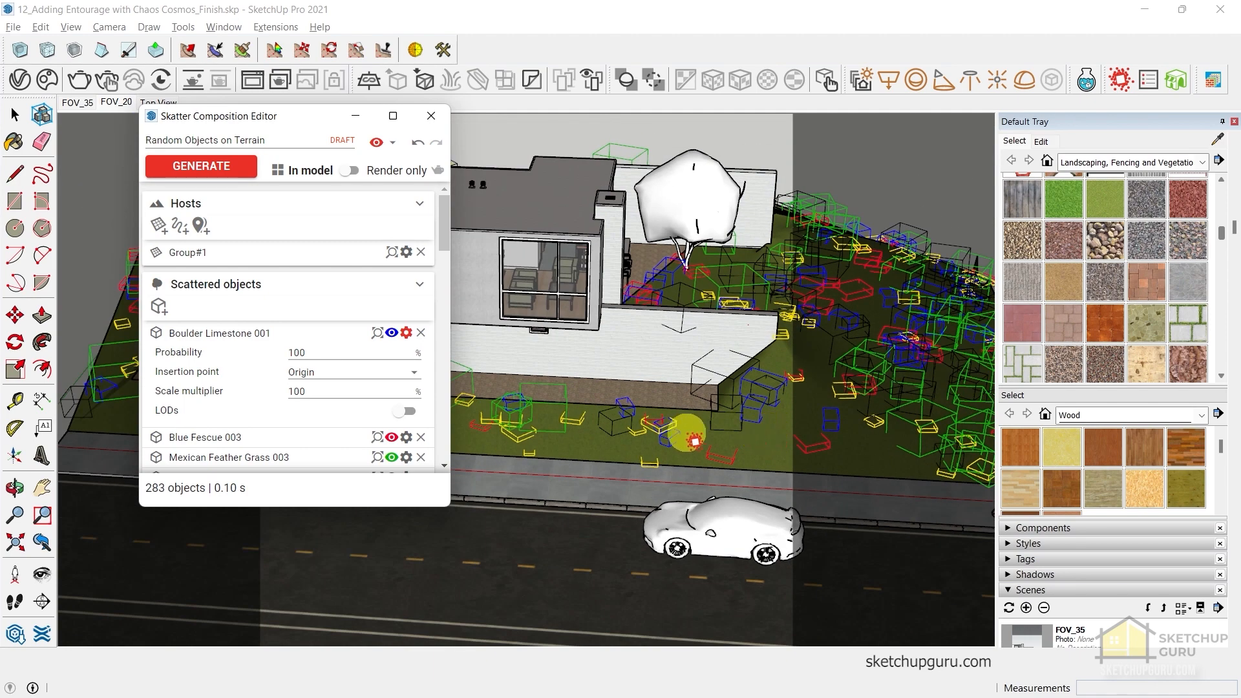
{"action": "scroll", "coordinate": [512, 387], "scroll_direction": "up", "scroll_amount": 3}
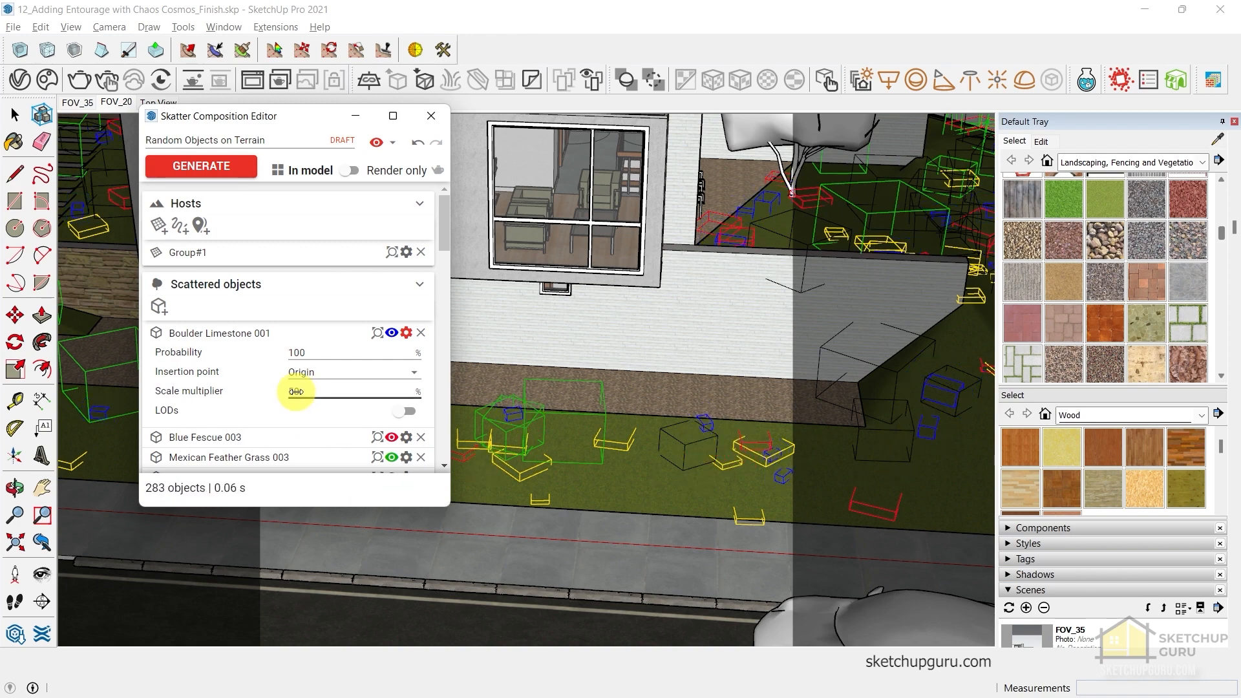
Set the scattered Boulder Limestone 001 to a scale multiplier of 59% and a probability of 50%
{"action": "left_click_drag", "start_coordinate": [301, 393], "coordinate": [272, 362]}
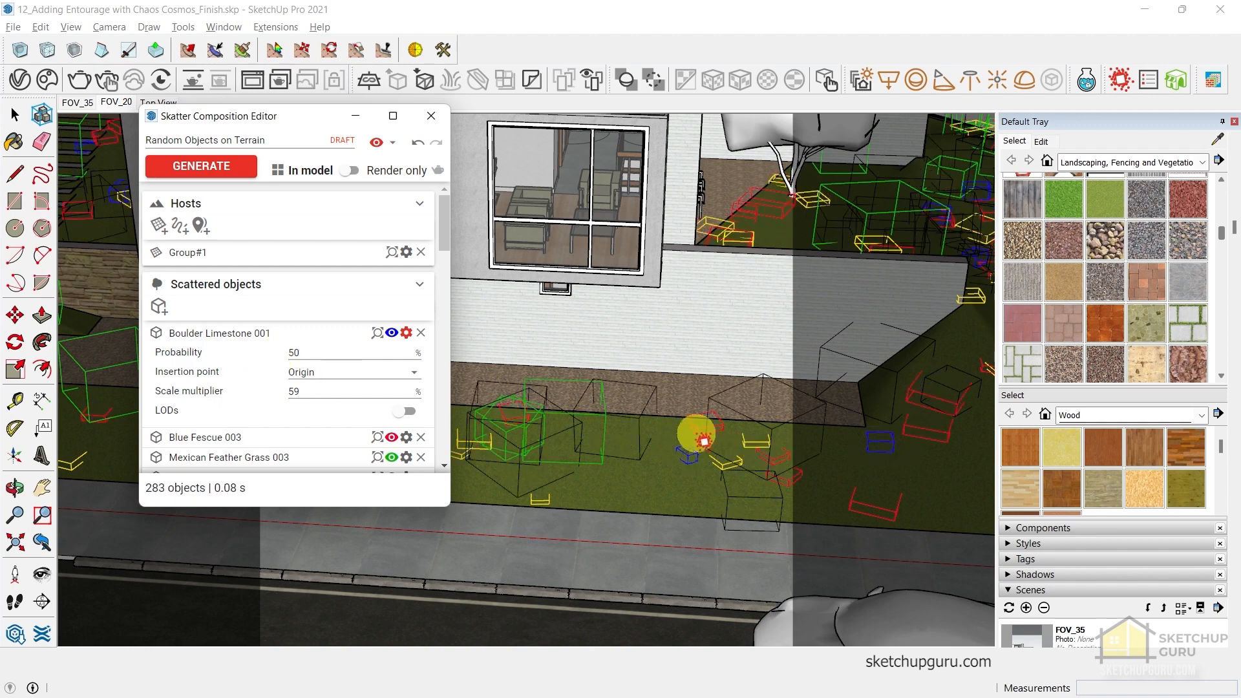
{"action": "scroll", "coordinate": [637, 475], "scroll_direction": "down", "scroll_amount": 5}
{"action": "middle_click_drag", "start_coordinate": [642, 478], "coordinate": [767, 435]}
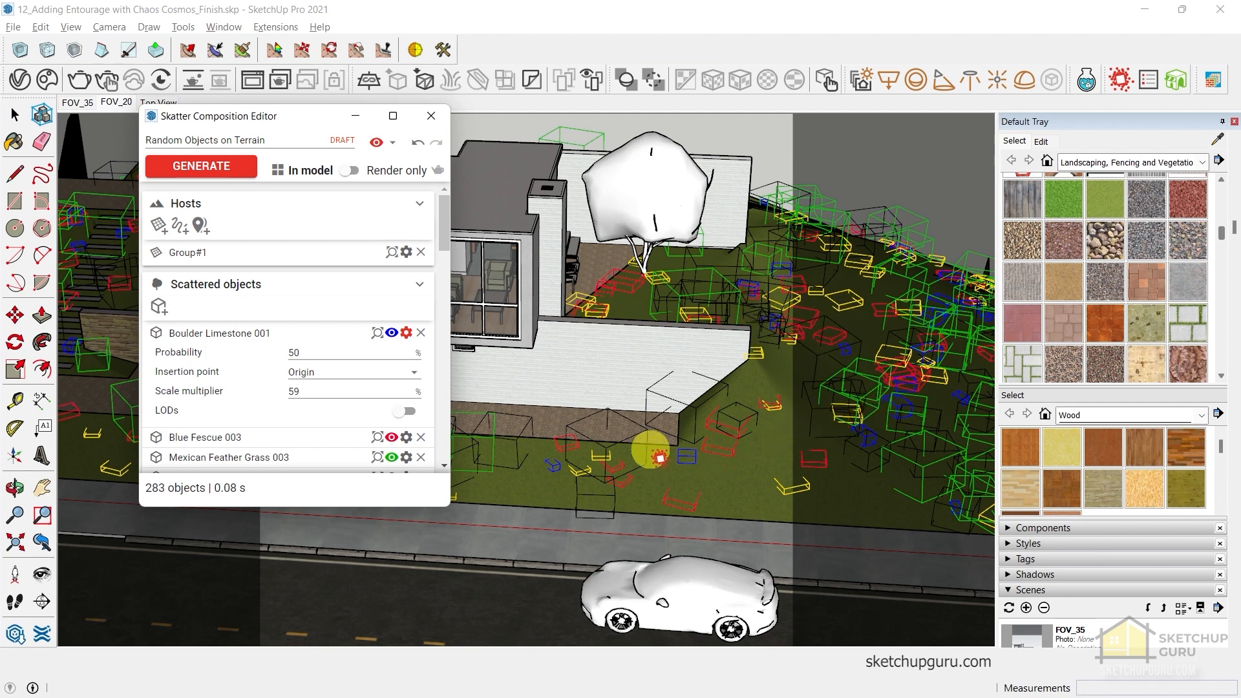
Set the scattered Mexican Feather Grass 003 to a scale multiplier of 80% and a probability of 80%
{"action": "scroll", "coordinate": [399, 426], "scroll_direction": "down", "scroll_amount": 1}
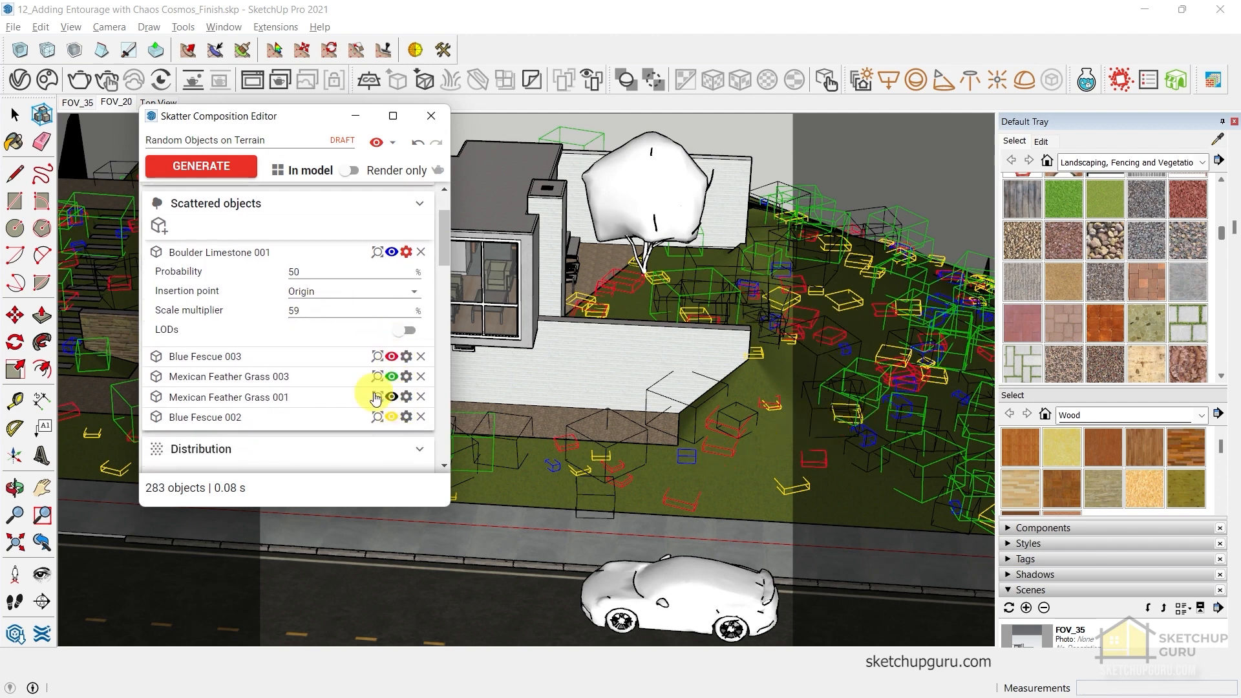
{"action": "left_click", "coordinate": [407, 378]}
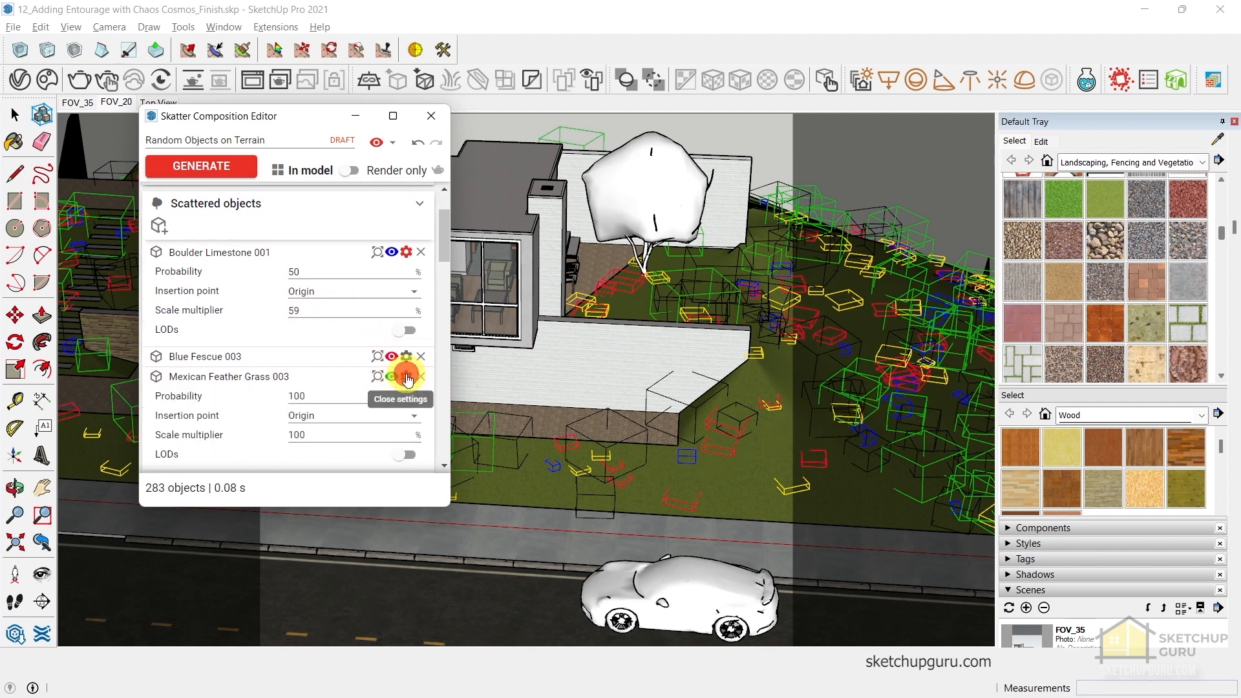
{"action": "scroll", "coordinate": [809, 429], "scroll_direction": "up", "scroll_amount": 2}
{"action": "scroll", "coordinate": [543, 430], "scroll_direction": "up", "scroll_amount": 3}
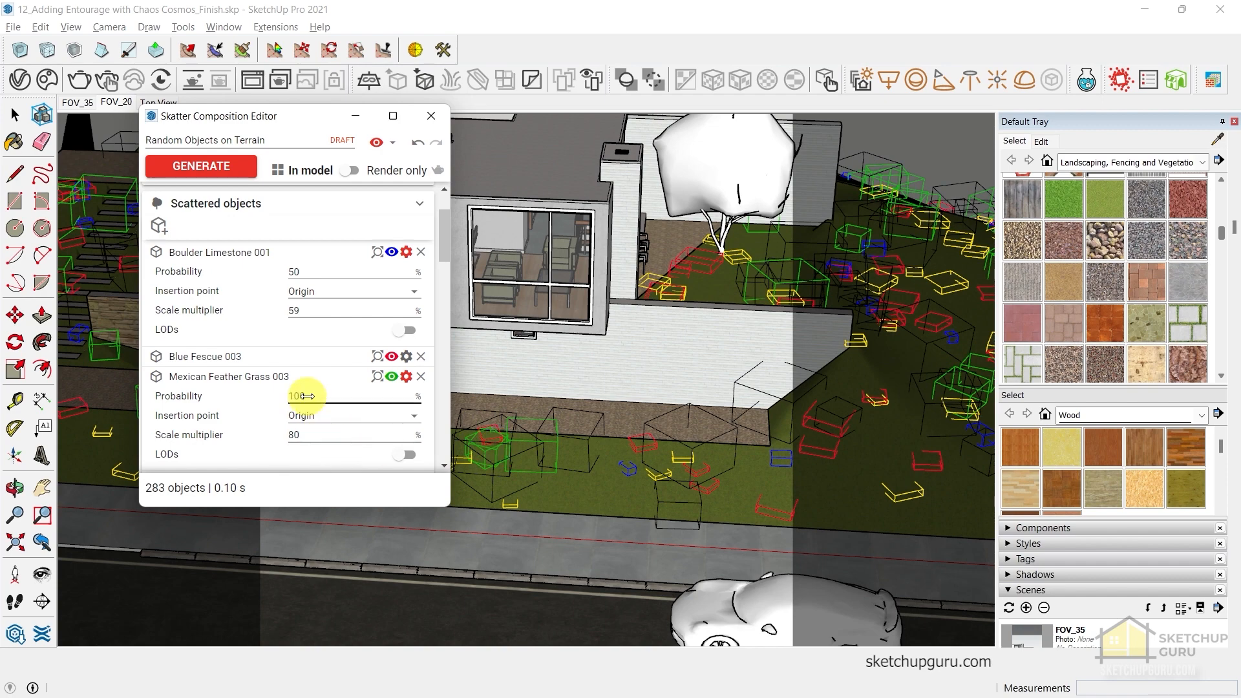
{"action": "left_click_drag", "start_coordinate": [289, 399], "coordinate": [294, 410]}
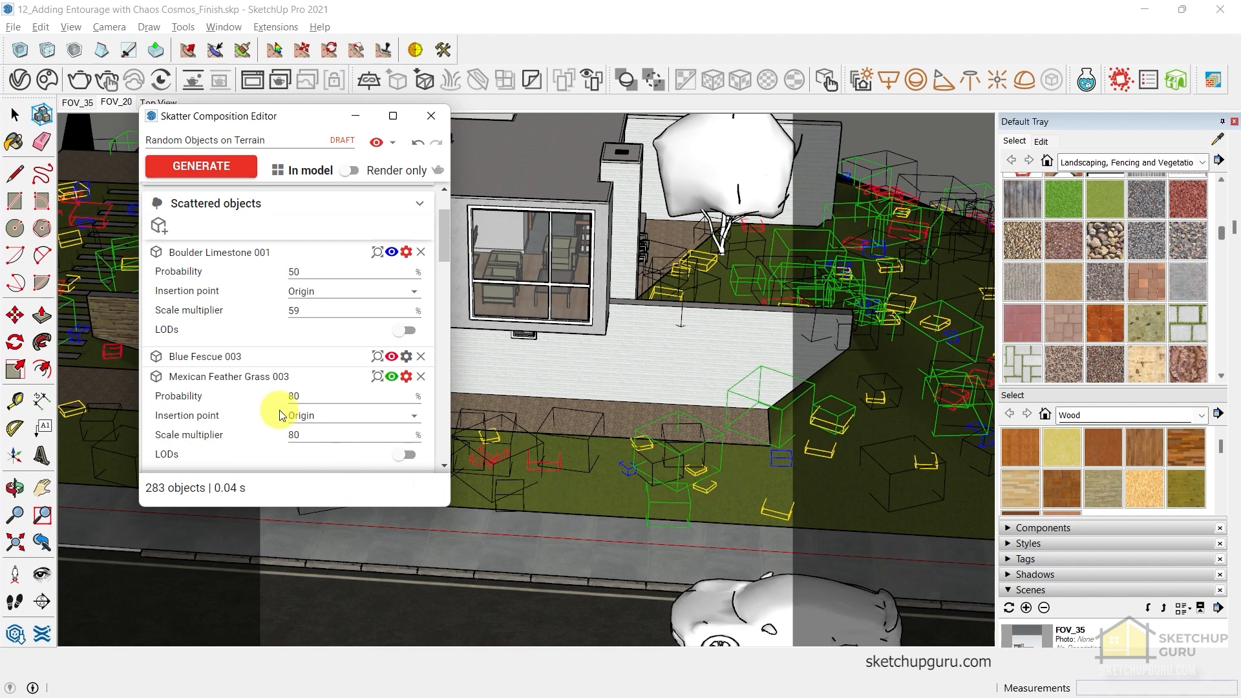
Set the scattered Mexican Feather Grass 001 to a scale multiplier of 81% and a probability of 80%
{"action": "scroll", "coordinate": [349, 419], "scroll_direction": "down", "scroll_amount": 1}
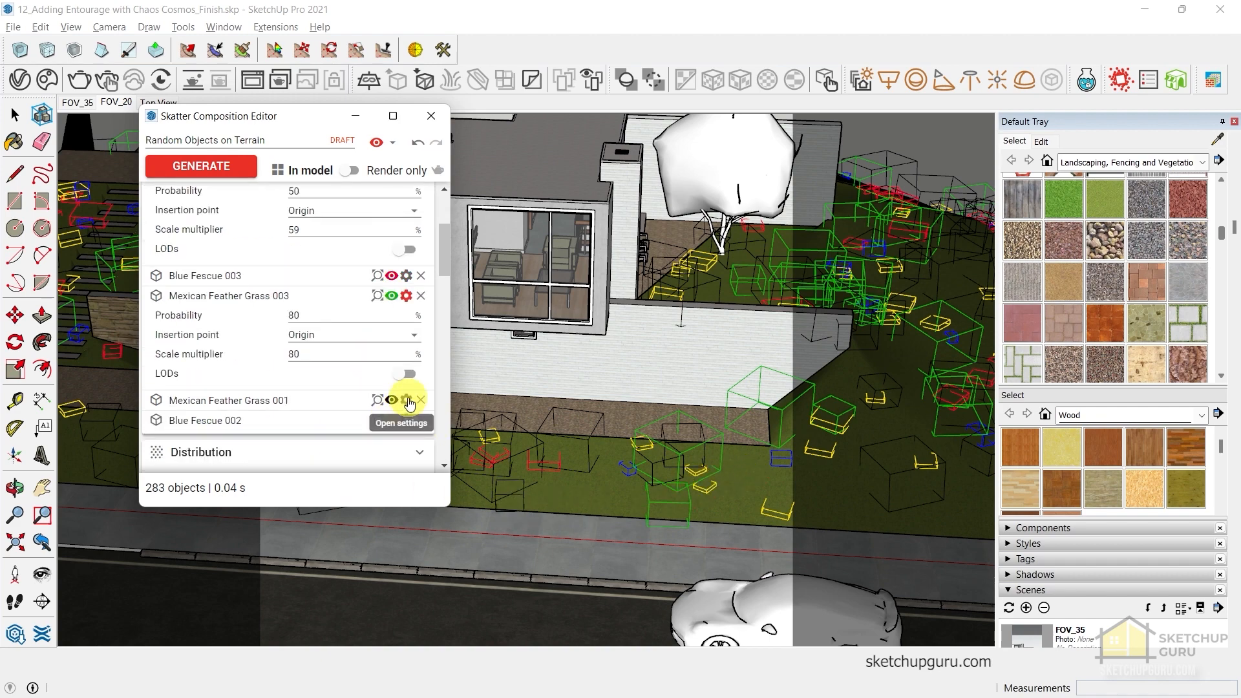
{"action": "left_click", "coordinate": [406, 400]}
{"action": "scroll", "coordinate": [353, 434], "scroll_direction": "down", "scroll_amount": 1}
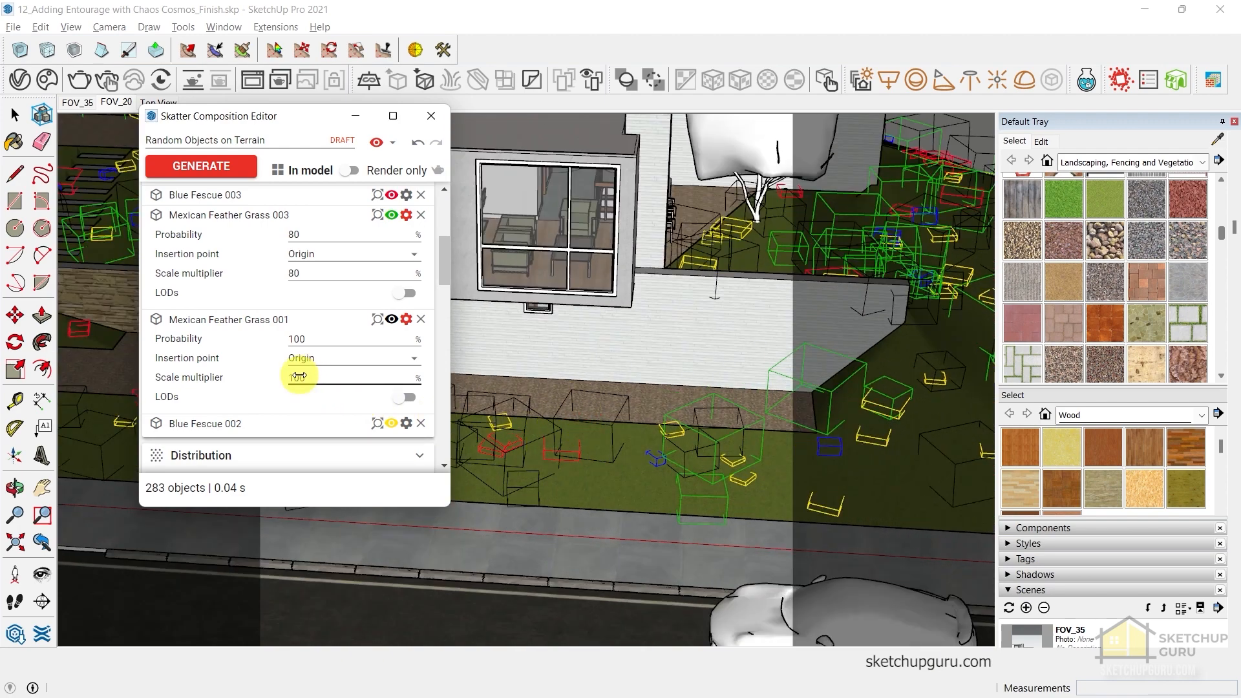
{"action": "left_click_drag", "start_coordinate": [294, 375], "coordinate": [292, 376]}
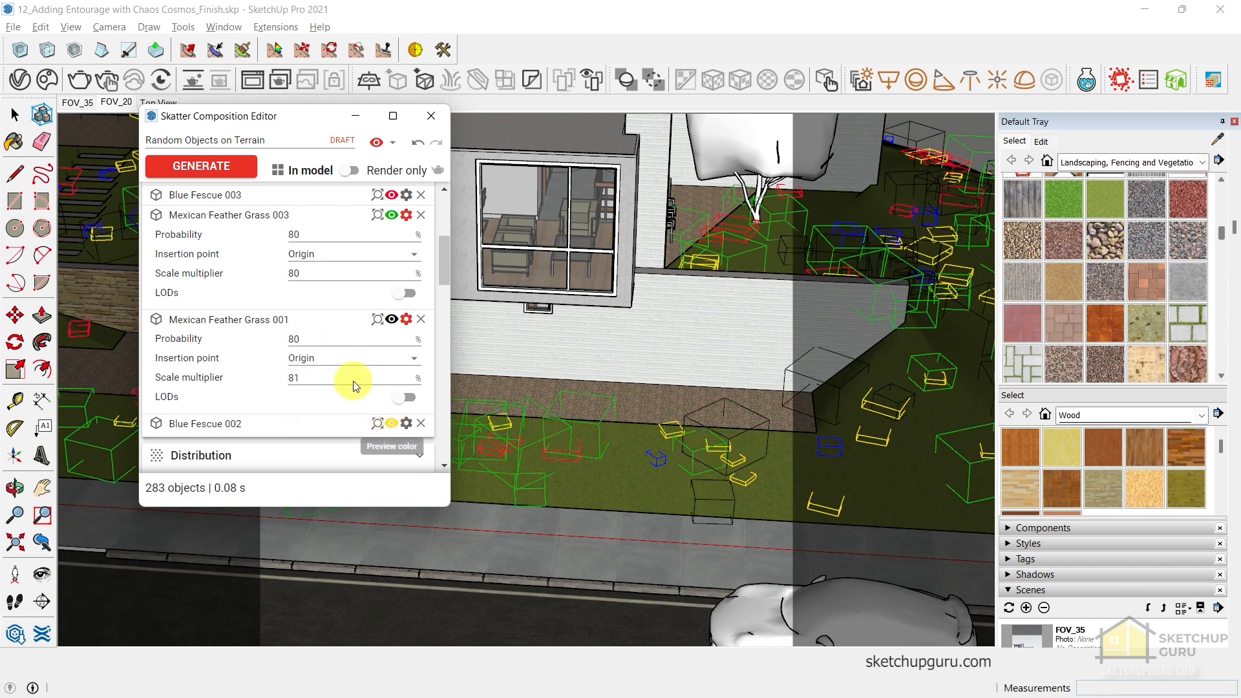
Switch the composition to render-only output, generate it and close the composition editor
{"action": "scroll", "coordinate": [359, 382], "scroll_direction": "down", "scroll_amount": 3}
{"action": "scroll", "coordinate": [367, 383], "scroll_direction": "down", "scroll_amount": 2}
{"action": "scroll", "coordinate": [341, 376], "scroll_direction": "up", "scroll_amount": 4}
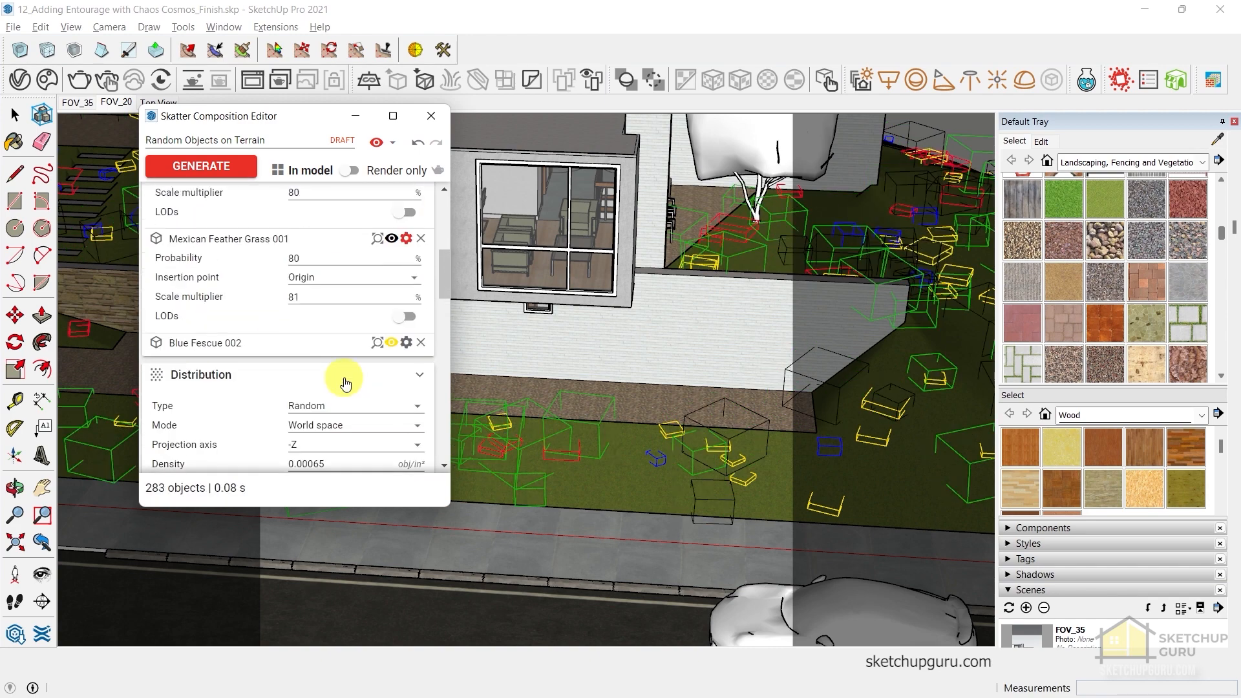
{"action": "scroll", "coordinate": [305, 358], "scroll_direction": "up", "scroll_amount": 5}
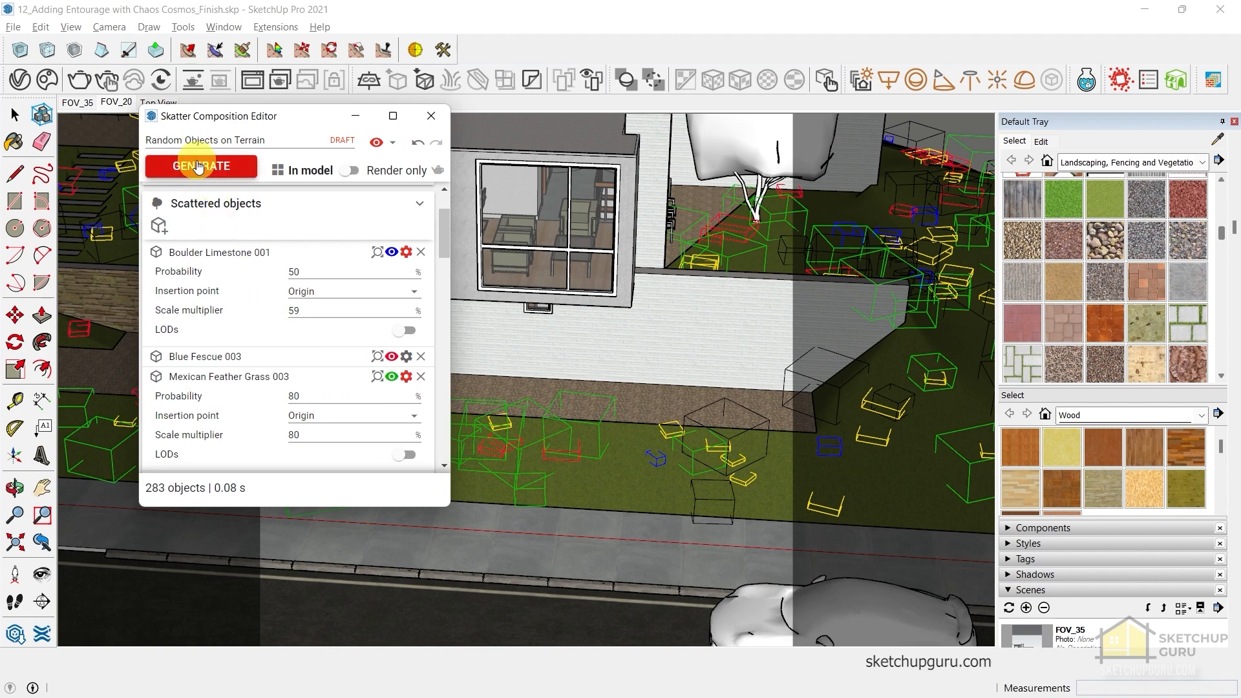
{"action": "left_click", "coordinate": [350, 172]}
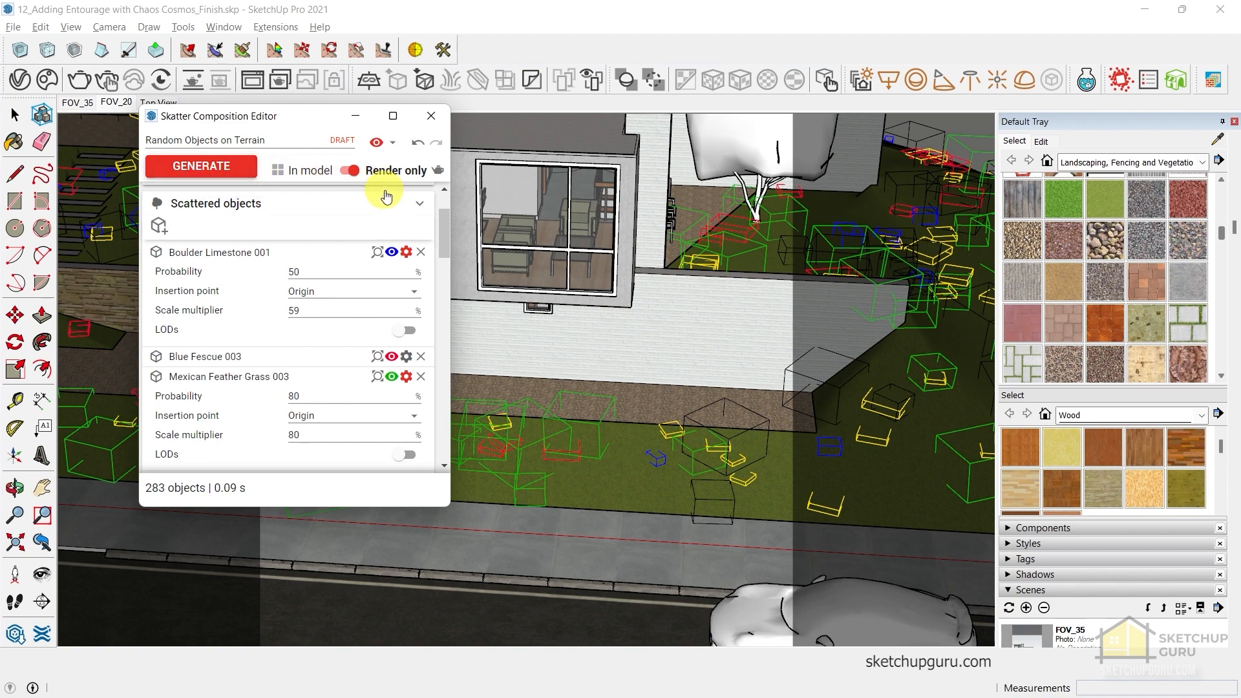
{"action": "left_click", "coordinate": [227, 167]}
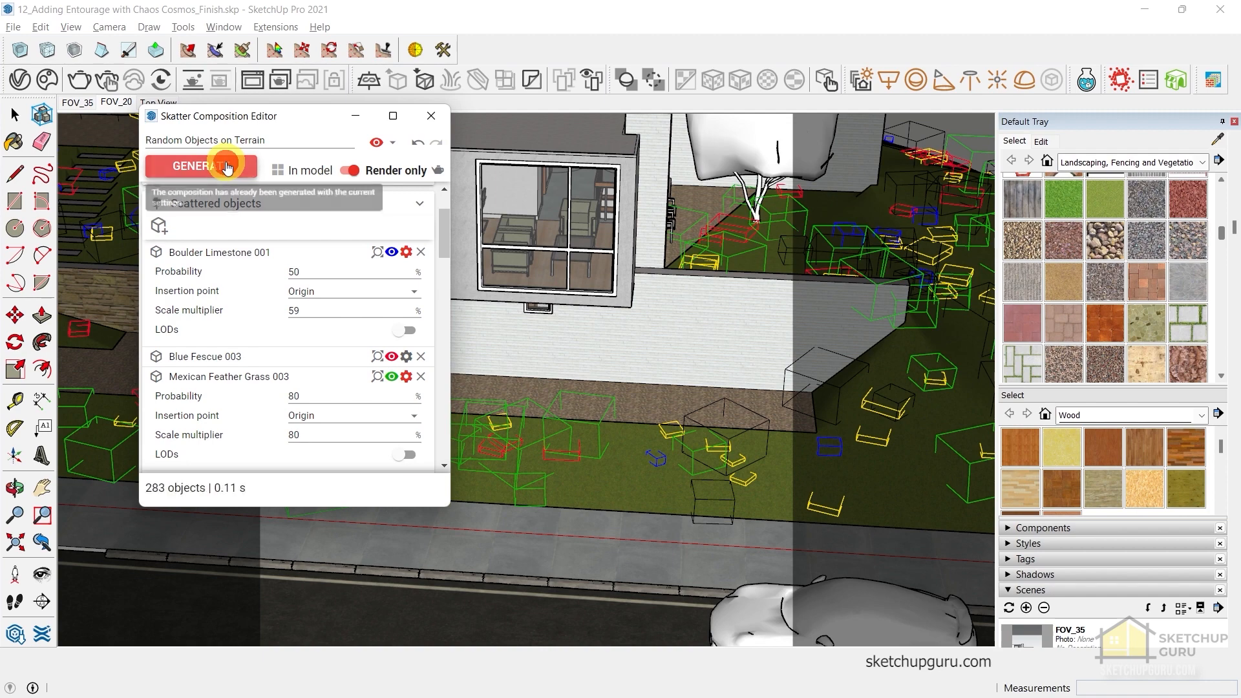
{"action": "left_click", "coordinate": [428, 116]}
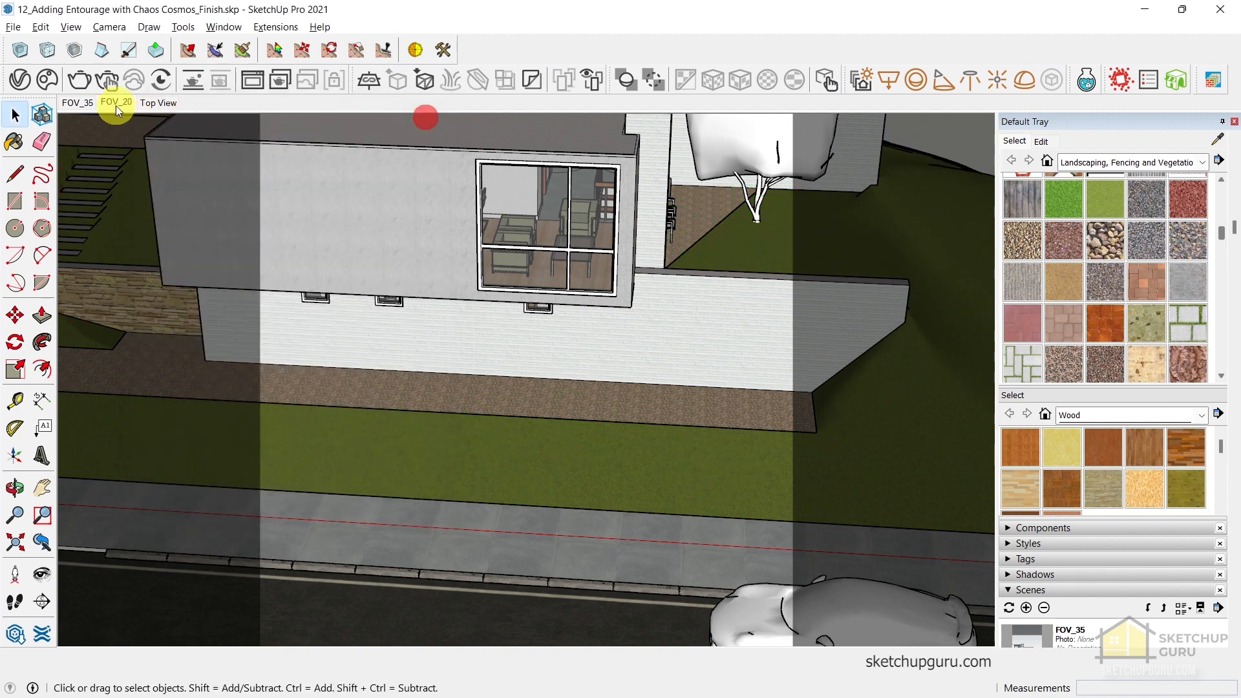
Restore the FOV_20 scene view and start an interactive V-Ray render of it
{"action": "left_click", "coordinate": [114, 102]}
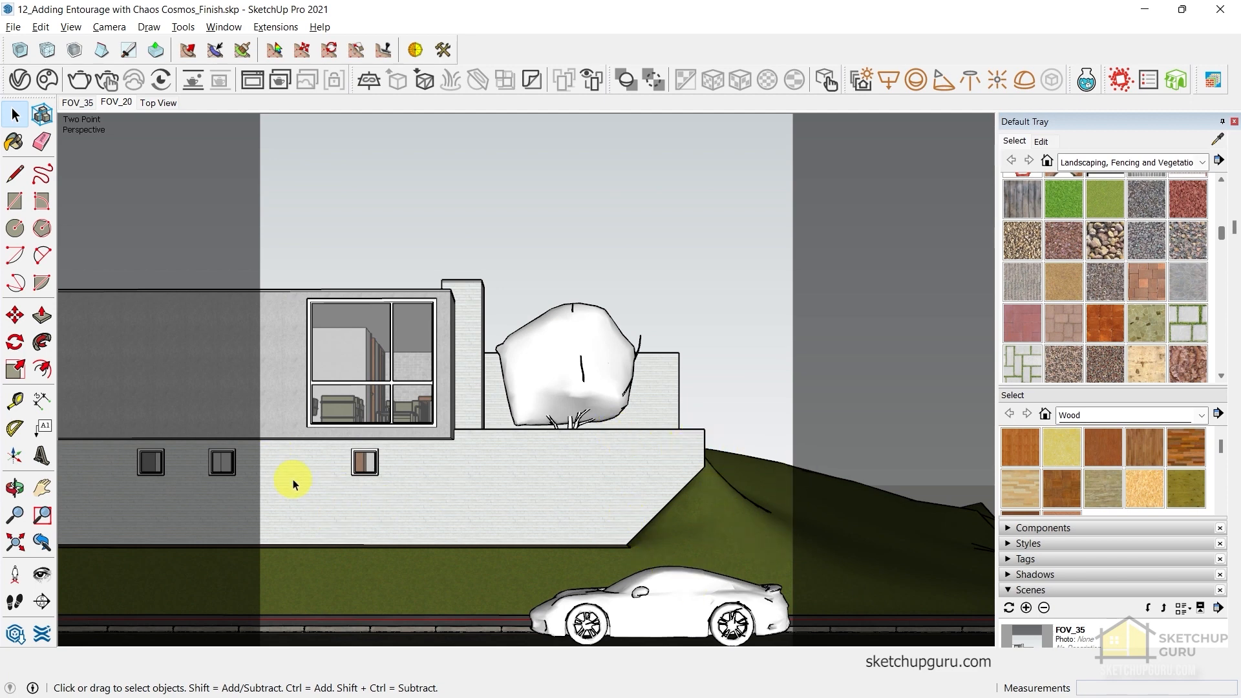
{"action": "left_click", "coordinate": [111, 81]}
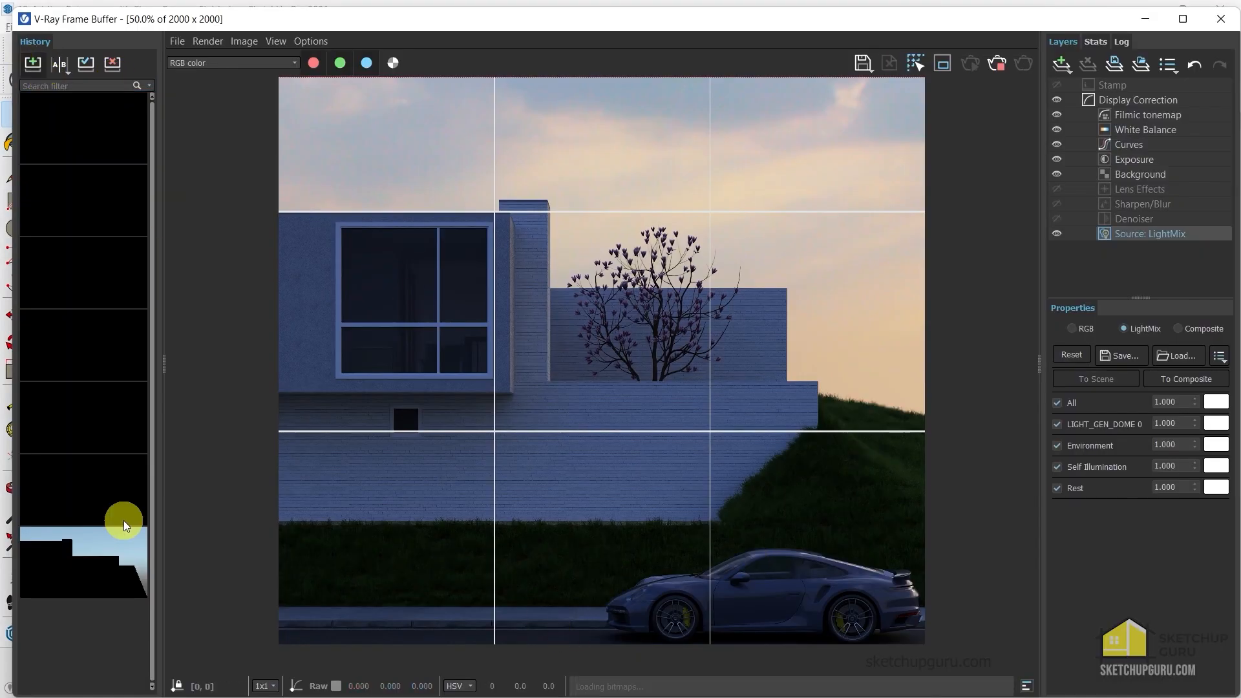
Examine the scattered grasses and boulders along the wall base, on the hillside and near the car in the render
{"action": "scroll", "coordinate": [627, 544], "scroll_direction": "up", "scroll_amount": 1}
{"action": "scroll", "coordinate": [875, 487], "scroll_direction": "up", "scroll_amount": 1}
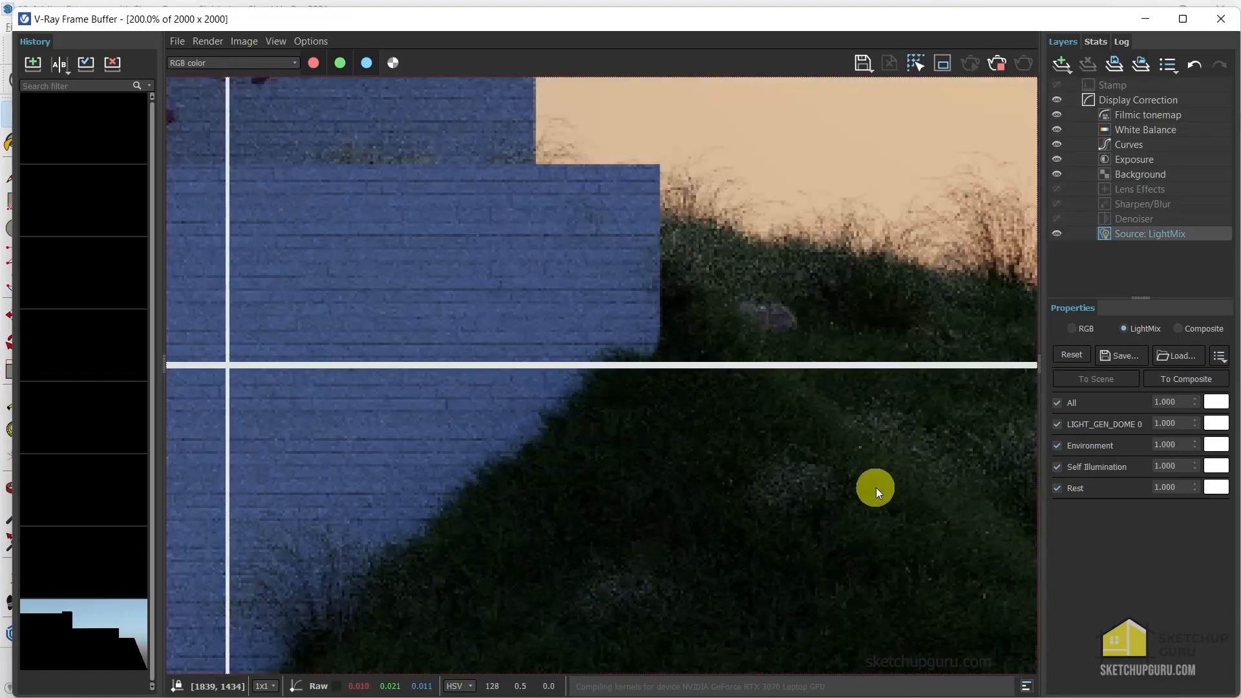
{"action": "scroll", "coordinate": [856, 444], "scroll_direction": "down", "scroll_amount": 1}
{"action": "scroll", "coordinate": [653, 518], "scroll_direction": "up", "scroll_amount": 1}
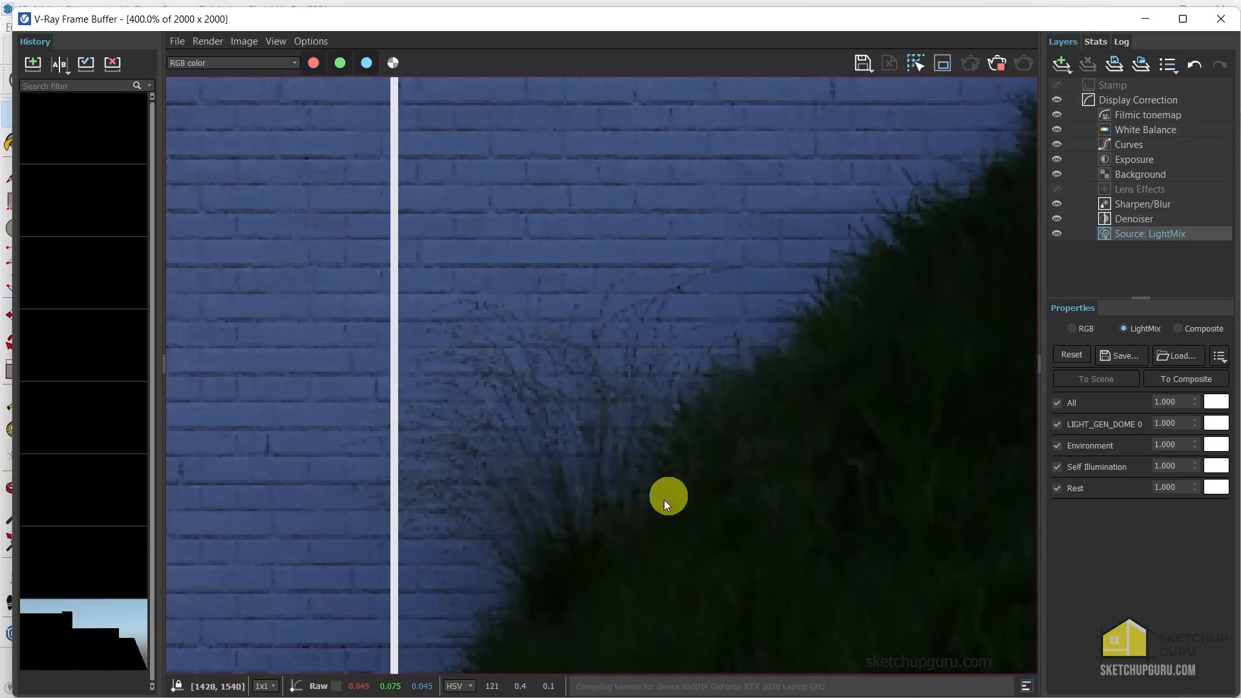
{"action": "scroll", "coordinate": [668, 498], "scroll_direction": "down", "scroll_amount": 1}
{"action": "scroll", "coordinate": [409, 534], "scroll_direction": "up", "scroll_amount": 1}
{"action": "scroll", "coordinate": [587, 461], "scroll_direction": "up", "scroll_amount": 1}
{"action": "scroll", "coordinate": [723, 462], "scroll_direction": "down", "scroll_amount": 2}
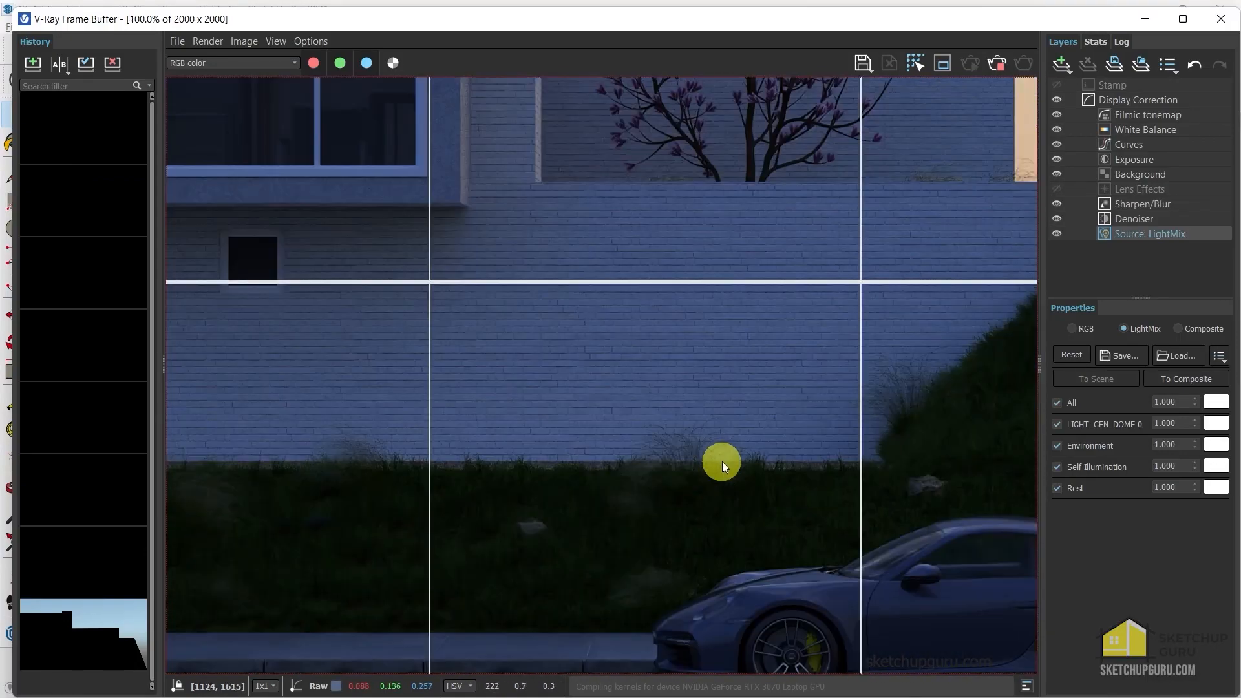
{"action": "scroll", "coordinate": [615, 501], "scroll_direction": "down", "scroll_amount": 1}
{"action": "scroll", "coordinate": [382, 522], "scroll_direction": "up", "scroll_amount": 2}
{"action": "scroll", "coordinate": [314, 477], "scroll_direction": "up", "scroll_amount": 1}
{"action": "scroll", "coordinate": [656, 507], "scroll_direction": "down", "scroll_amount": 2}
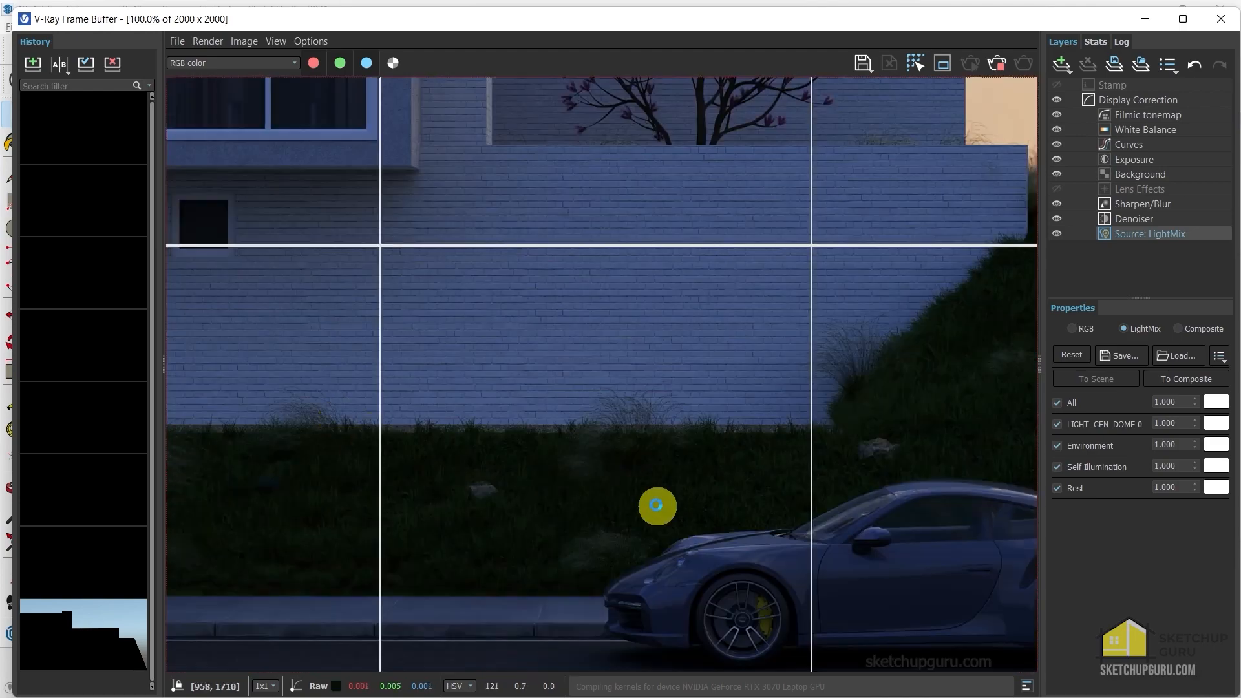
{"action": "scroll", "coordinate": [890, 468], "scroll_direction": "up", "scroll_amount": 1}
{"action": "scroll", "coordinate": [781, 468], "scroll_direction": "down", "scroll_amount": 2}
{"action": "scroll", "coordinate": [878, 464], "scroll_direction": "up", "scroll_amount": 1}
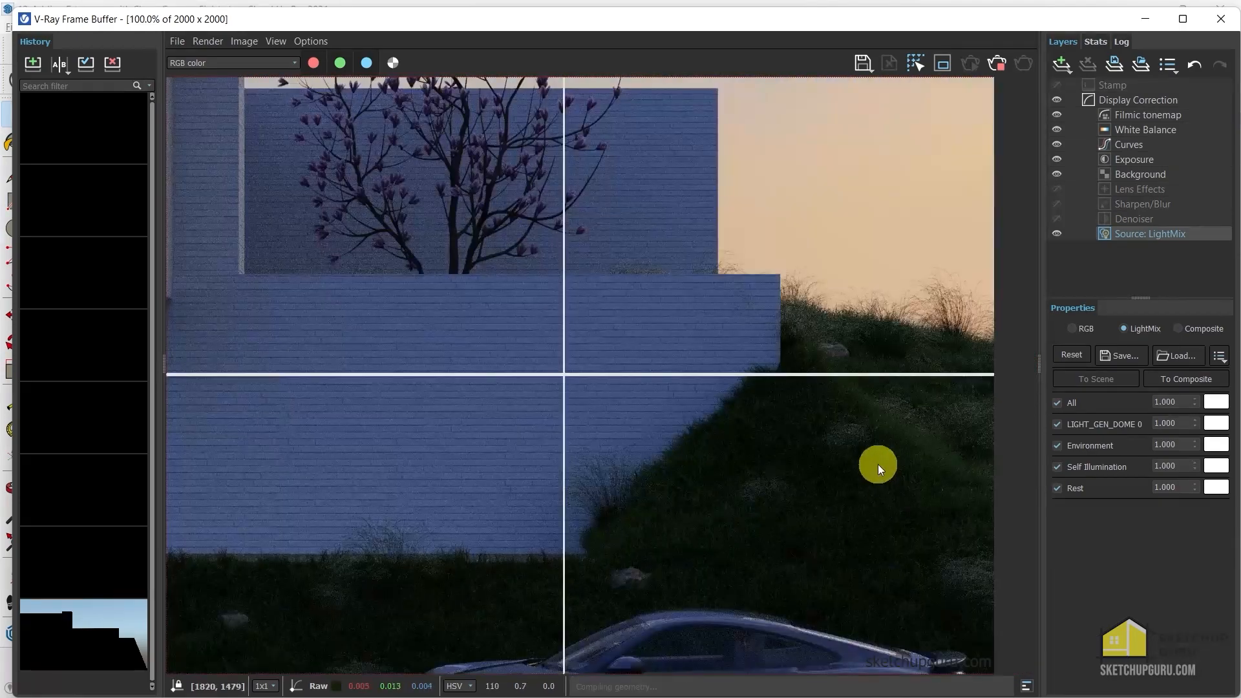
{"action": "scroll", "coordinate": [825, 426], "scroll_direction": "down", "scroll_amount": 1}
{"action": "scroll", "coordinate": [583, 576], "scroll_direction": "up", "scroll_amount": 2}
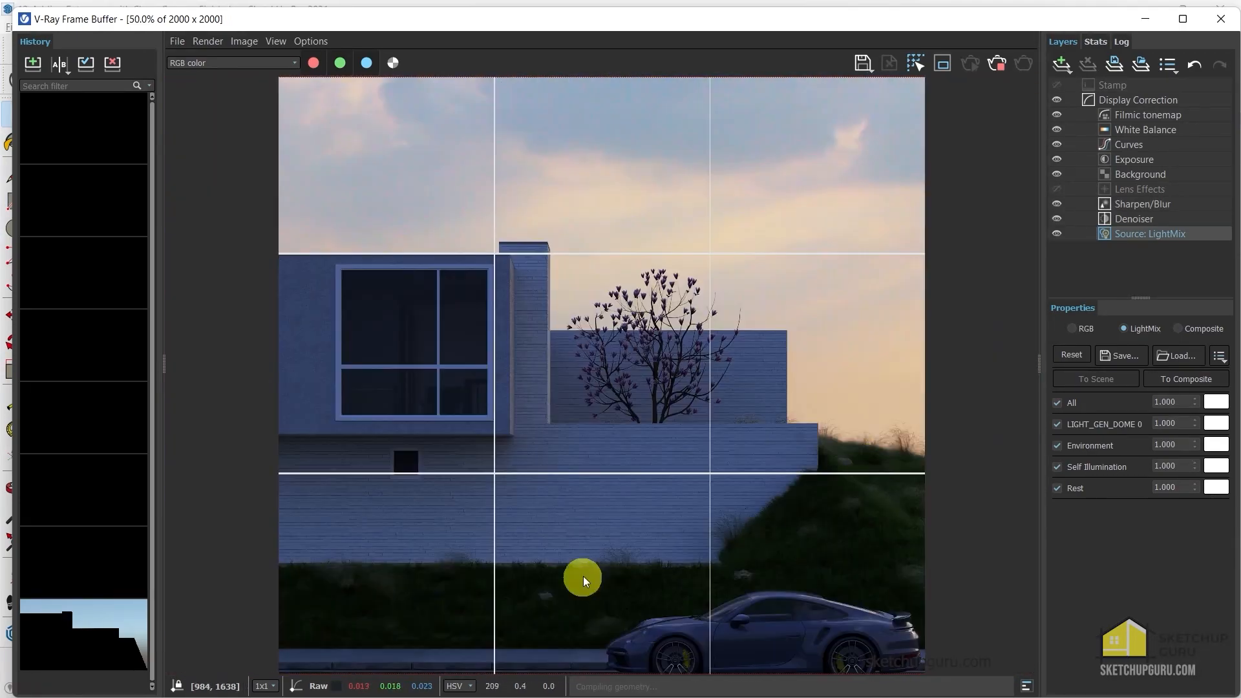
{"action": "scroll", "coordinate": [633, 575], "scroll_direction": "down", "scroll_amount": 1}
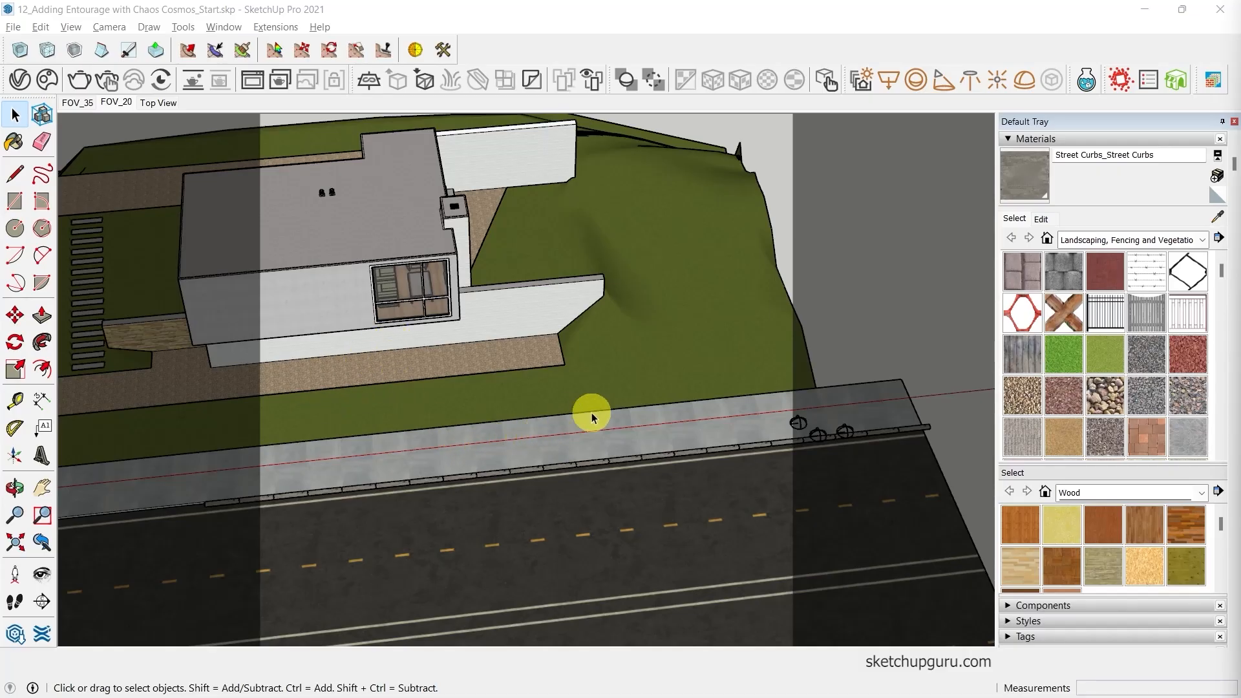
Import the grey-blue sports car from the Vehicles category of the Chaos Cosmos 3D models
{"action": "middle_click_drag", "start_coordinate": [593, 415], "coordinate": [659, 477]}
{"action": "scroll", "coordinate": [640, 372], "scroll_direction": "down", "scroll_amount": 2}
{"action": "scroll", "coordinate": [711, 439], "scroll_direction": "up", "scroll_amount": 2}
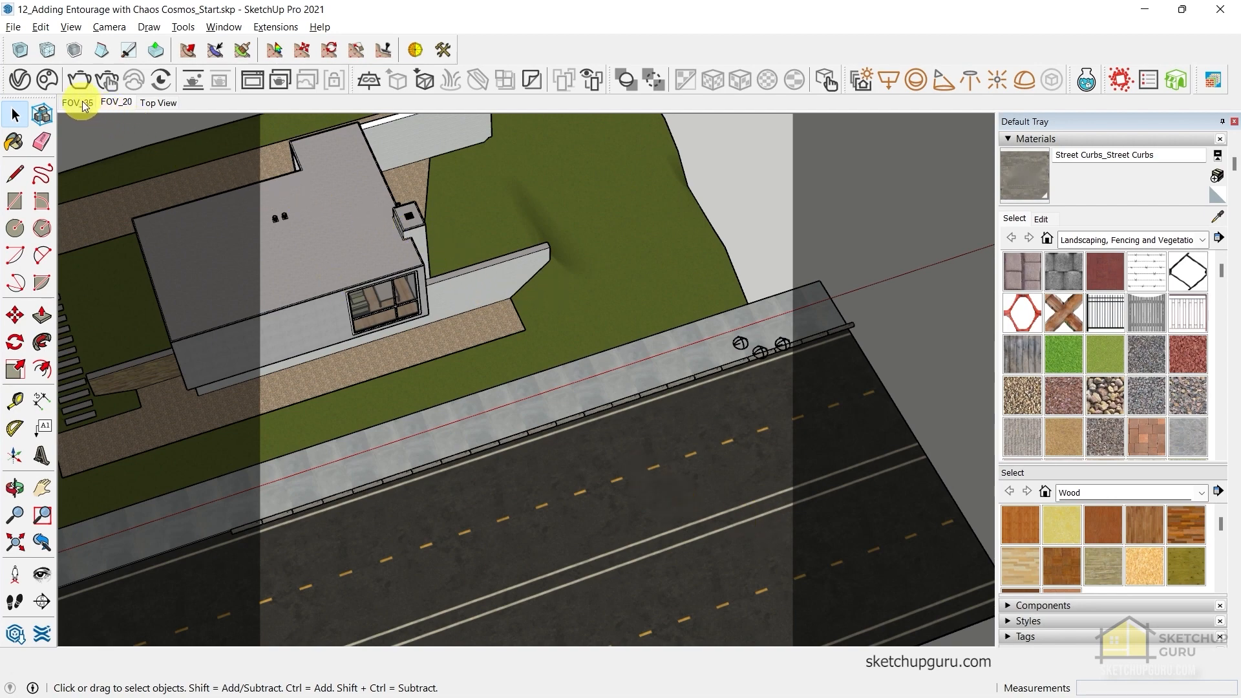
{"action": "left_click", "coordinate": [48, 80]}
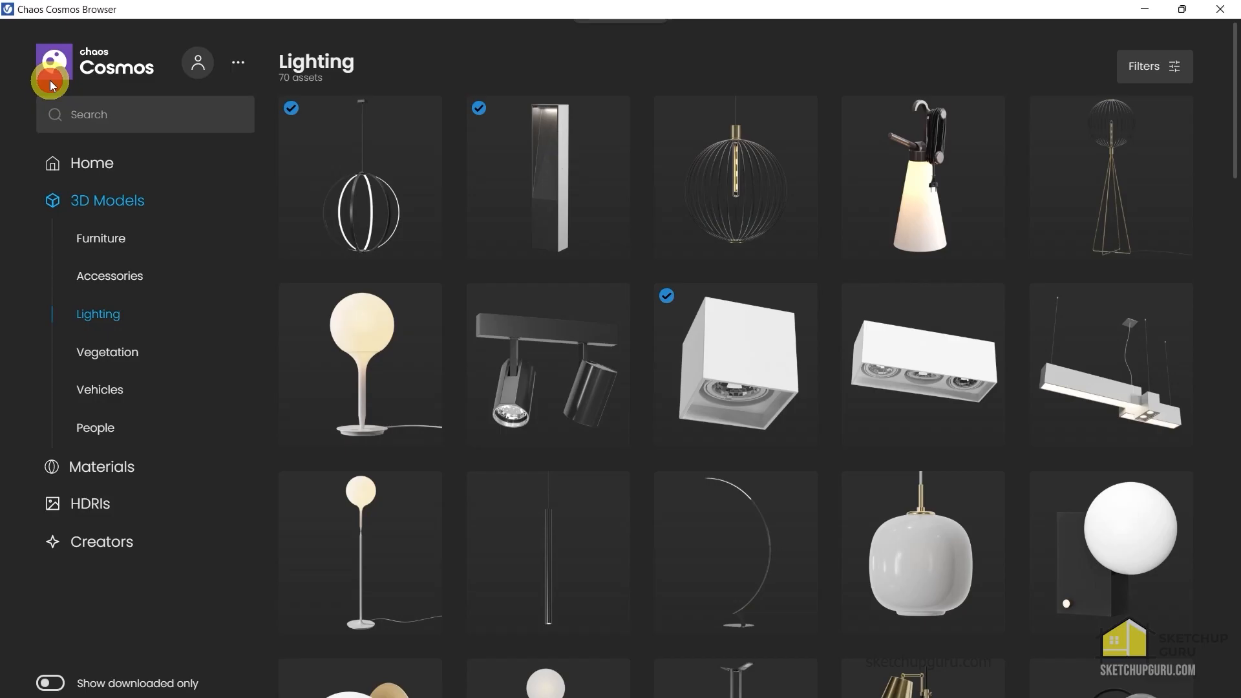
{"action": "left_click", "coordinate": [107, 391]}
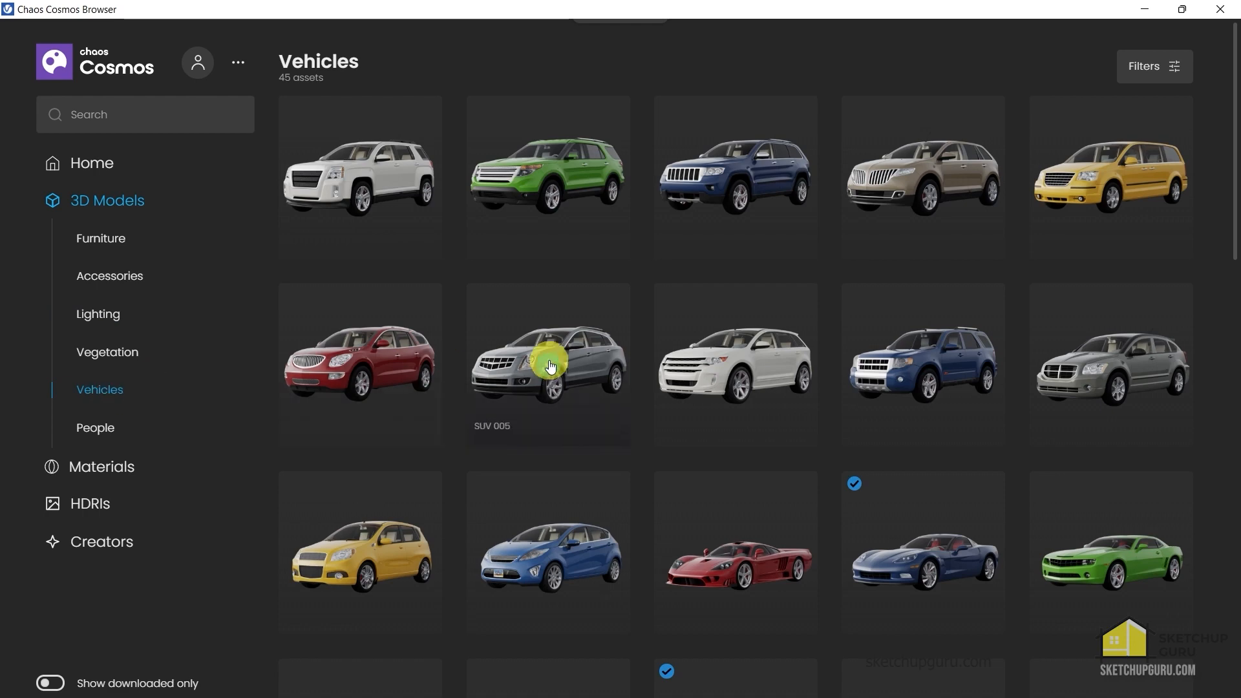
{"action": "scroll", "coordinate": [582, 375], "scroll_direction": "down", "scroll_amount": 3}
{"action": "scroll", "coordinate": [647, 326], "scroll_direction": "down", "scroll_amount": 3}
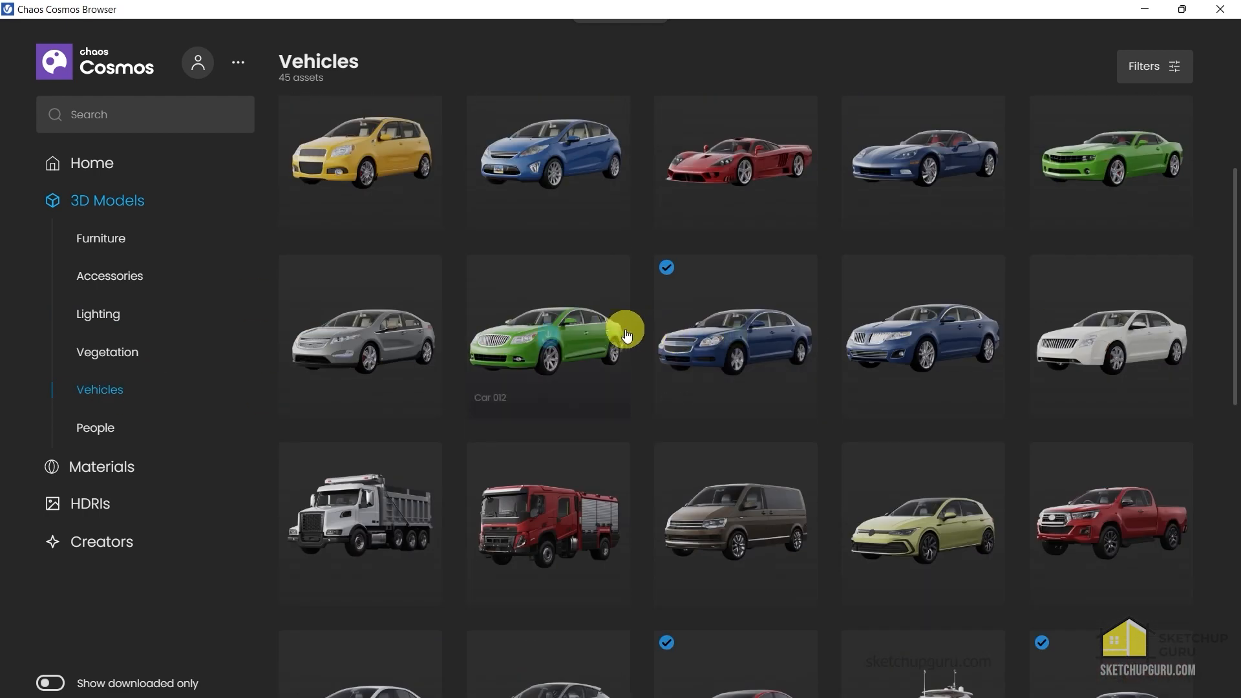
{"action": "scroll", "coordinate": [814, 362], "scroll_direction": "down", "scroll_amount": 5}
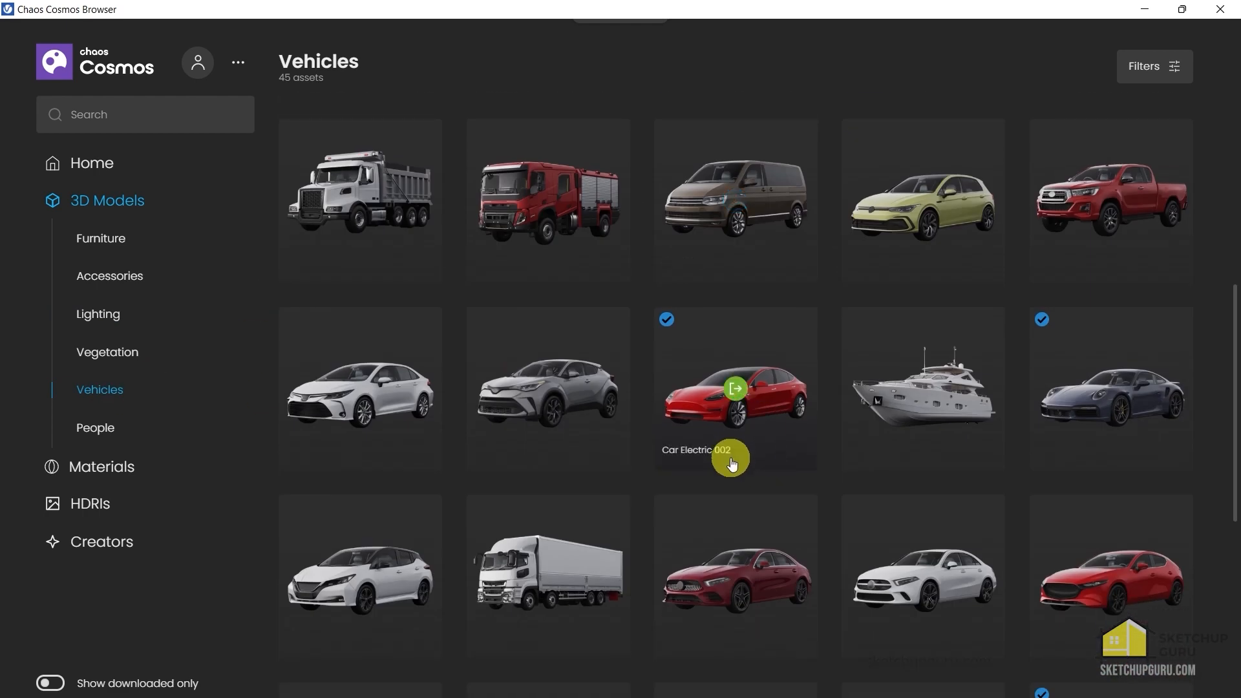
{"action": "left_click", "coordinate": [1112, 392]}
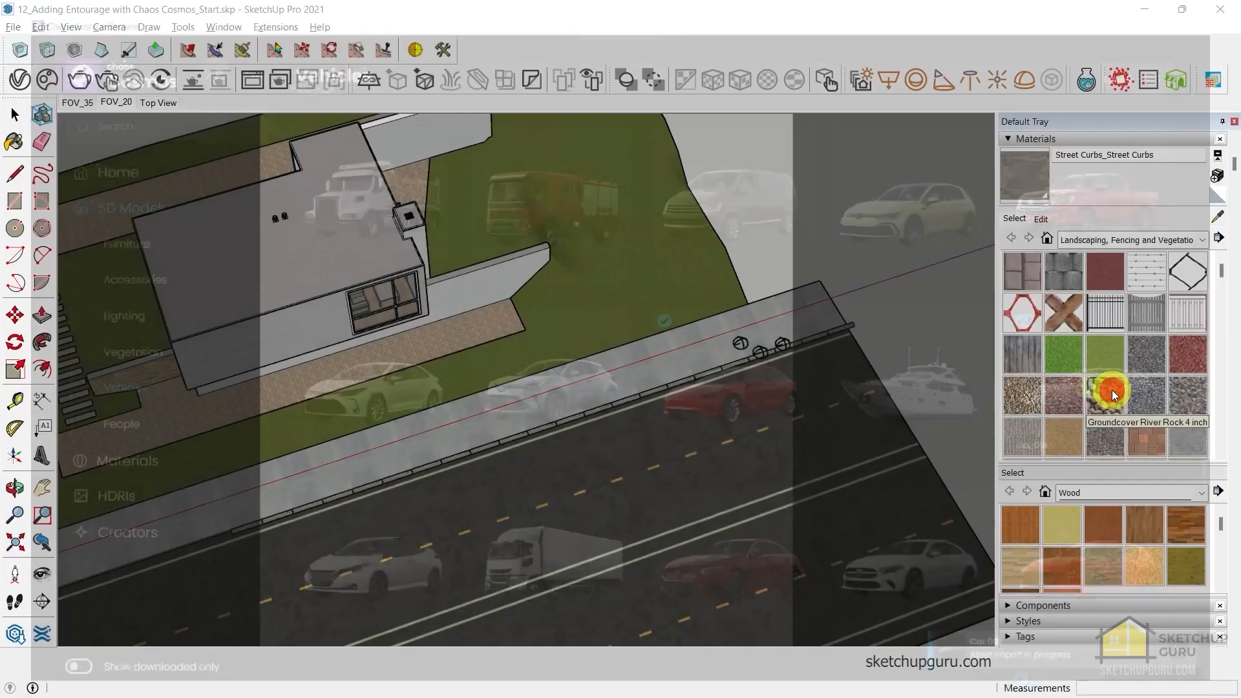
Place the imported car on the road in front of the house
{"action": "scroll", "coordinate": [718, 453], "scroll_direction": "up", "scroll_amount": 5}
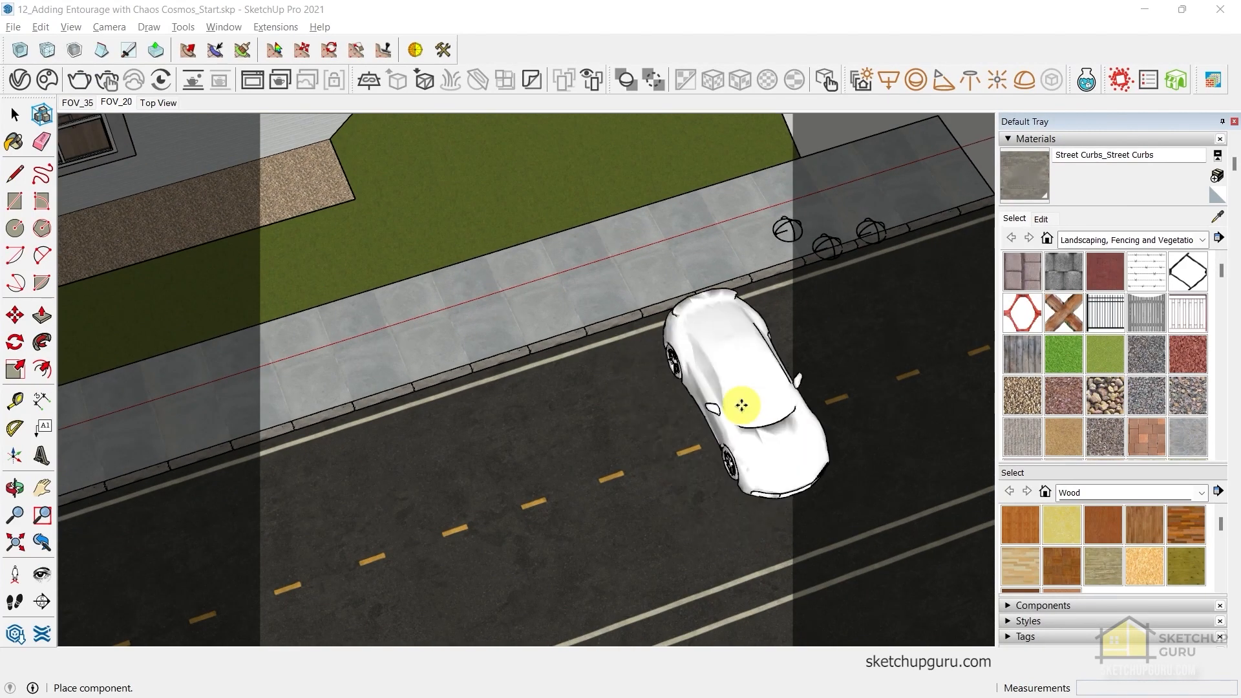
{"action": "left_click", "coordinate": [741, 405]}
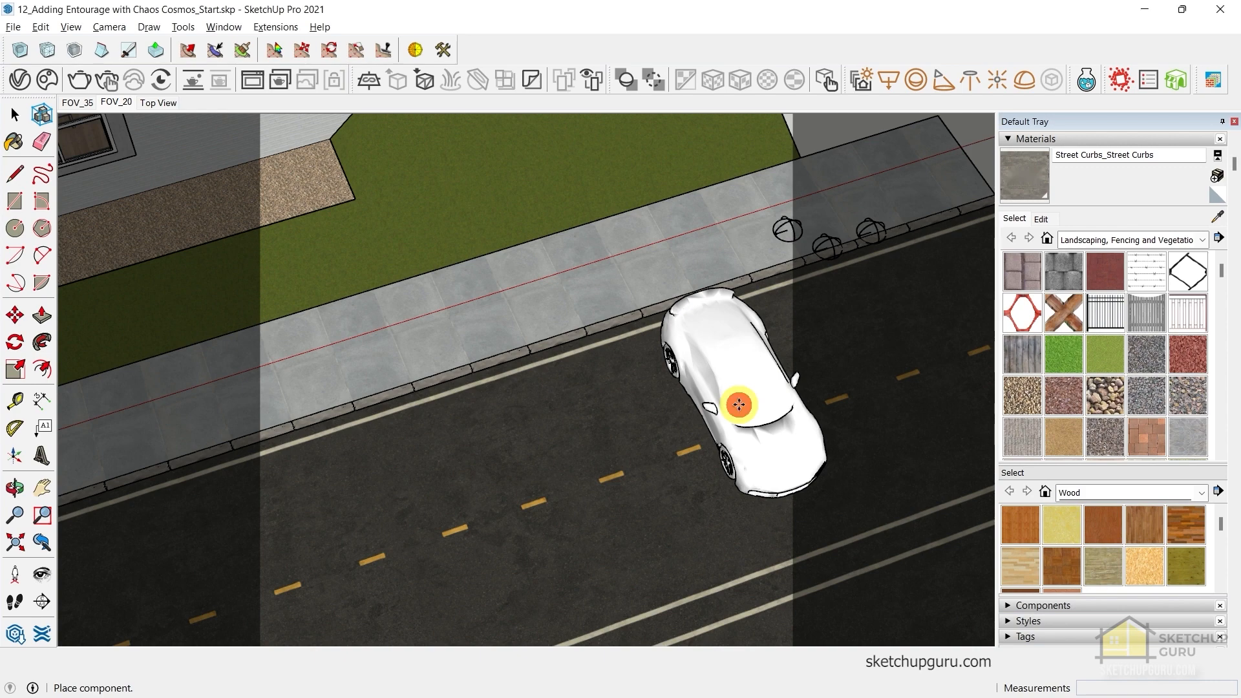
{"action": "scroll", "coordinate": [734, 388], "scroll_direction": "up", "scroll_amount": 3}
Rotate the placed car by 90 degrees so that it lines up with the road
{"action": "left_click", "coordinate": [731, 381]}
{"action": "scroll", "coordinate": [640, 362], "scroll_direction": "down", "scroll_amount": 3}
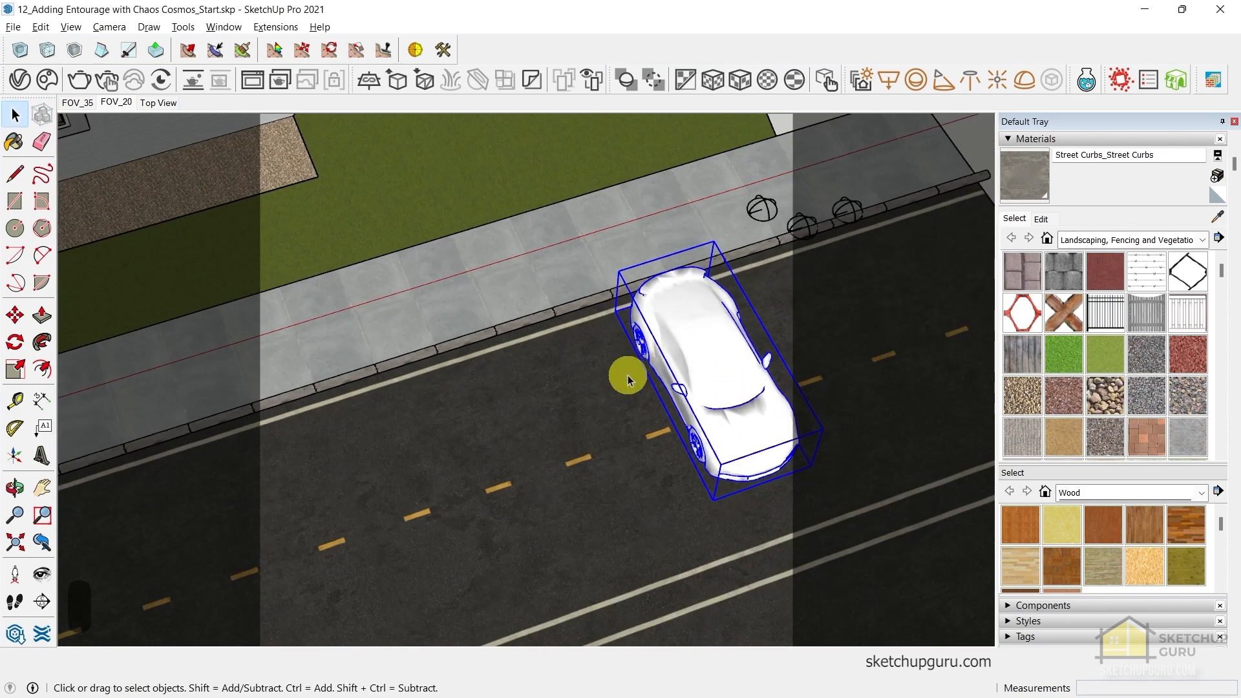
{"action": "scroll", "coordinate": [617, 421], "scroll_direction": "up", "scroll_amount": 3}
{"action": "key", "text": "q"}
{"action": "left_click", "coordinate": [606, 448]}
{"action": "left_click", "coordinate": [641, 436]}
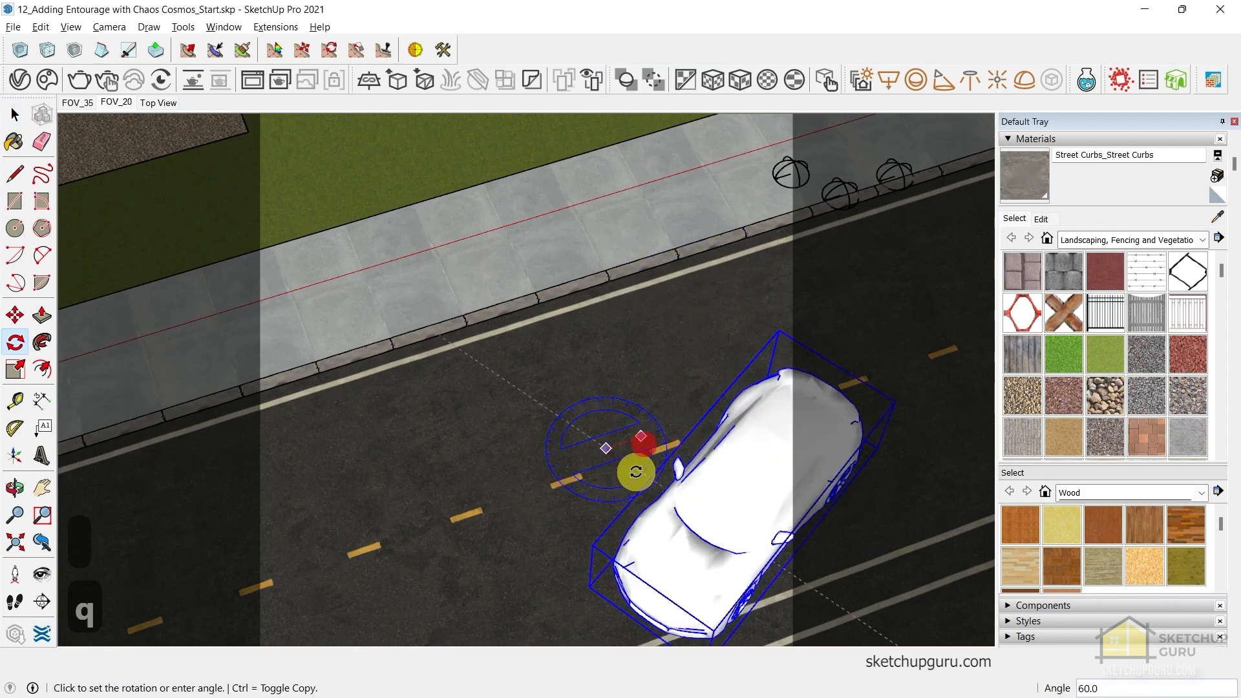
{"action": "key", "text": "Return"}
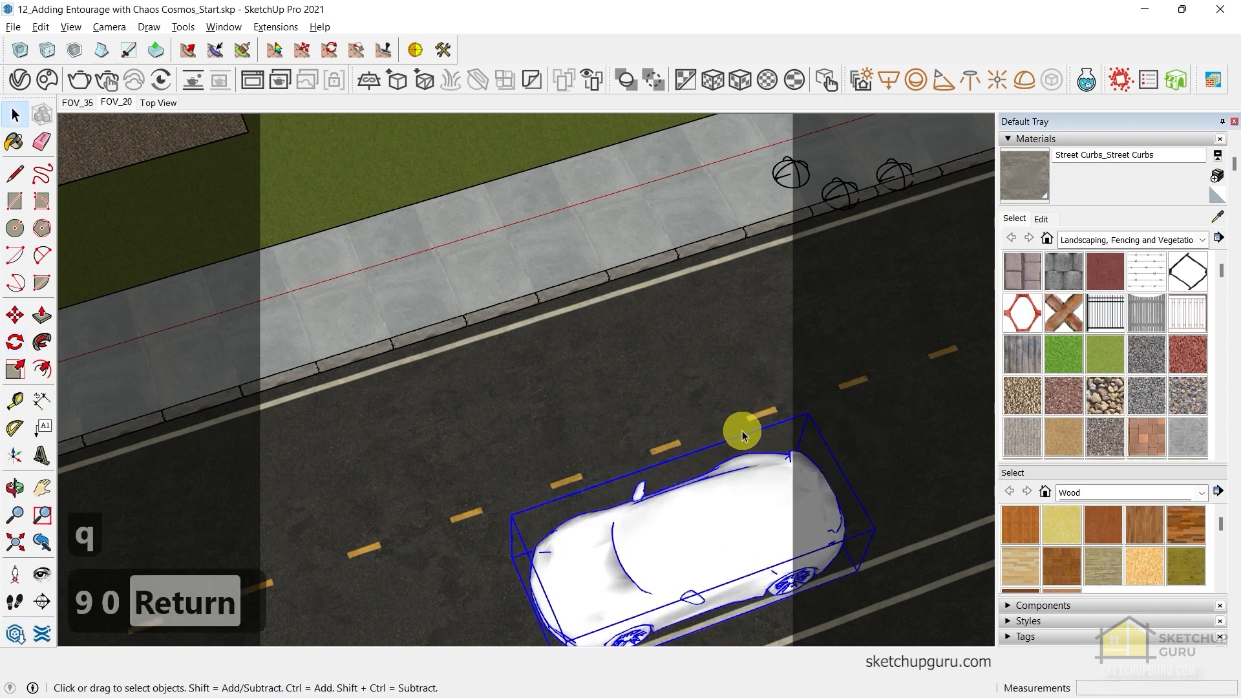
Move the car about 12 feet across the road so that it stands beside the curb
{"action": "key", "text": "m"}
{"action": "left_click", "coordinate": [766, 412]}
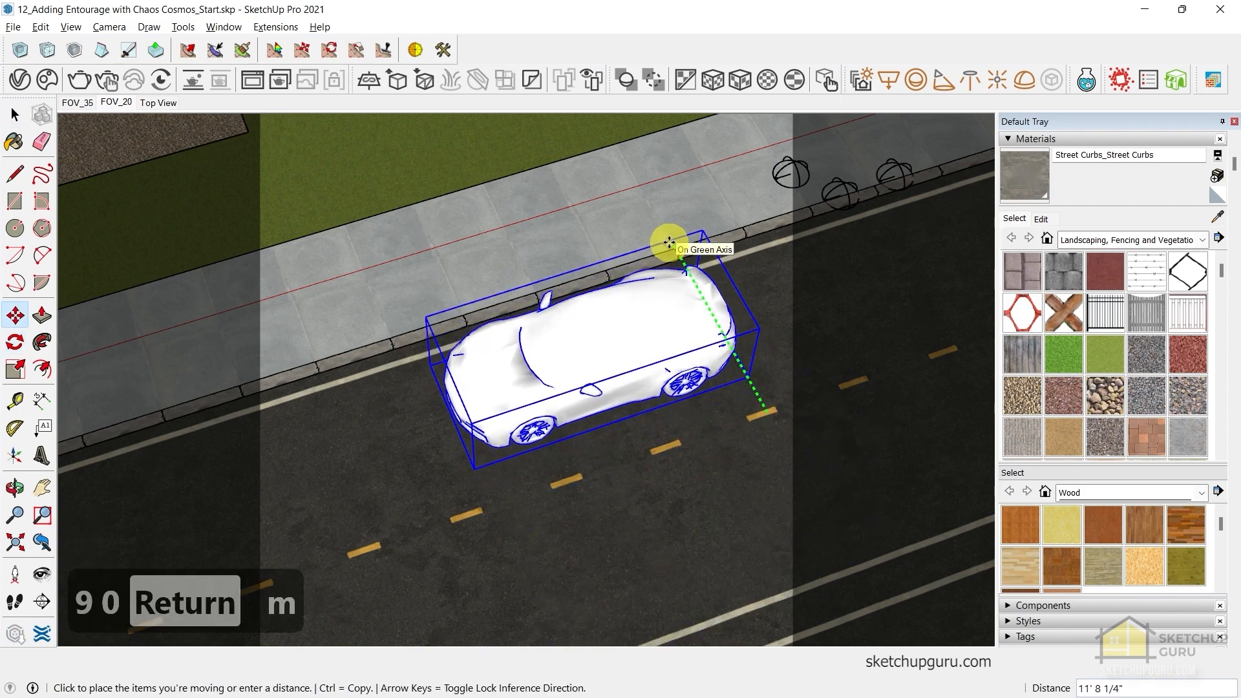
{"action": "left_click", "coordinate": [665, 234]}
{"action": "middle_click_drag", "start_coordinate": [664, 233], "coordinate": [563, 258]}
{"action": "key", "text": "space"}
Lower the car vertically by about 3/4" so that the bottom of its wheel sits on the road surface
{"action": "scroll", "coordinate": [630, 400], "scroll_direction": "up", "scroll_amount": 10}
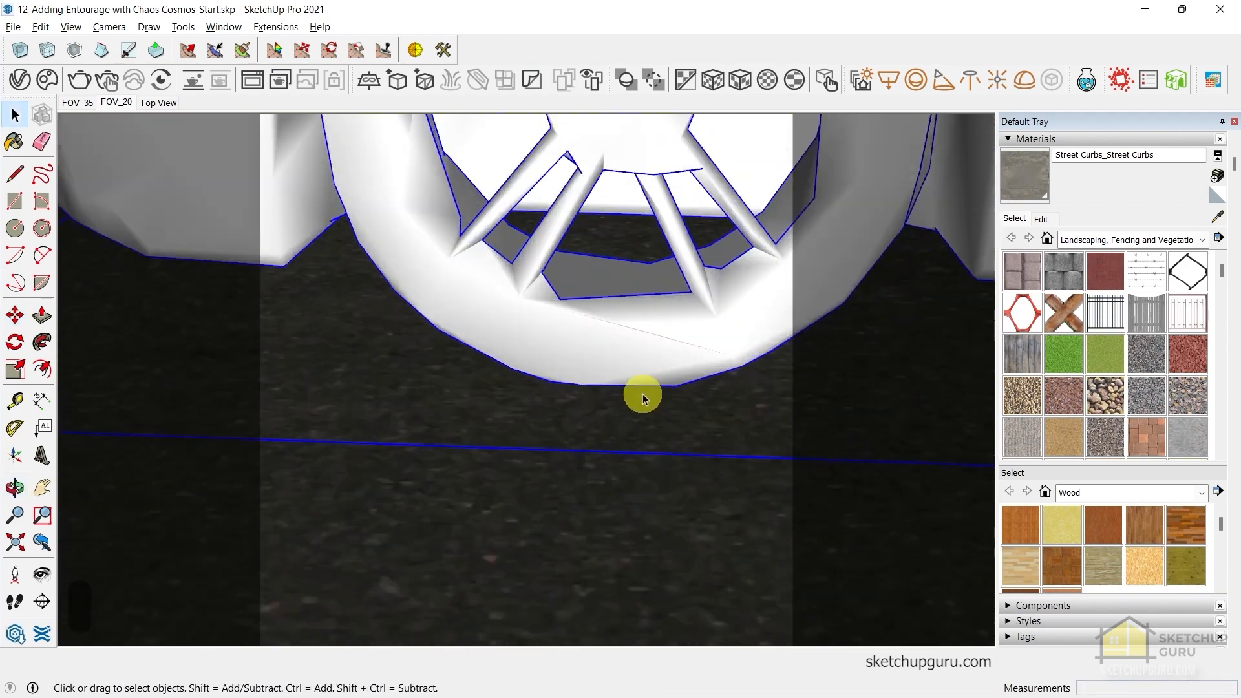
{"action": "middle_click_drag", "start_coordinate": [643, 398], "coordinate": [615, 351]}
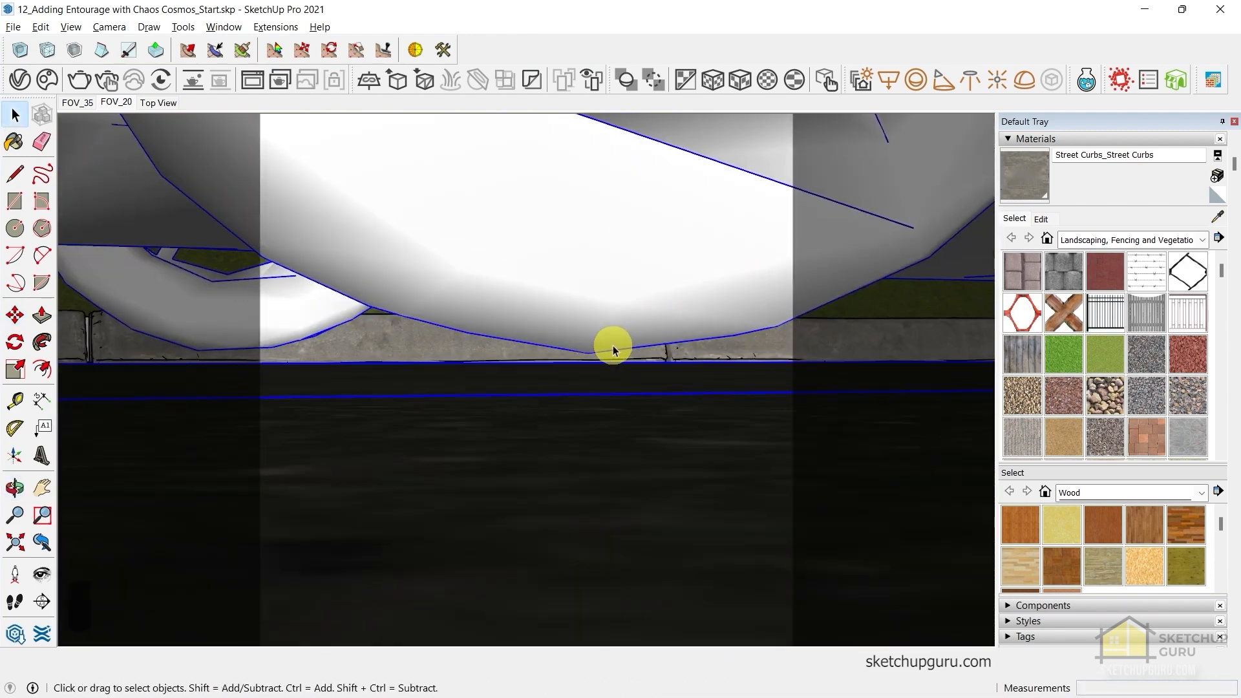
{"action": "scroll", "coordinate": [608, 346], "scroll_direction": "up", "scroll_amount": 2}
{"action": "key", "text": "m"}
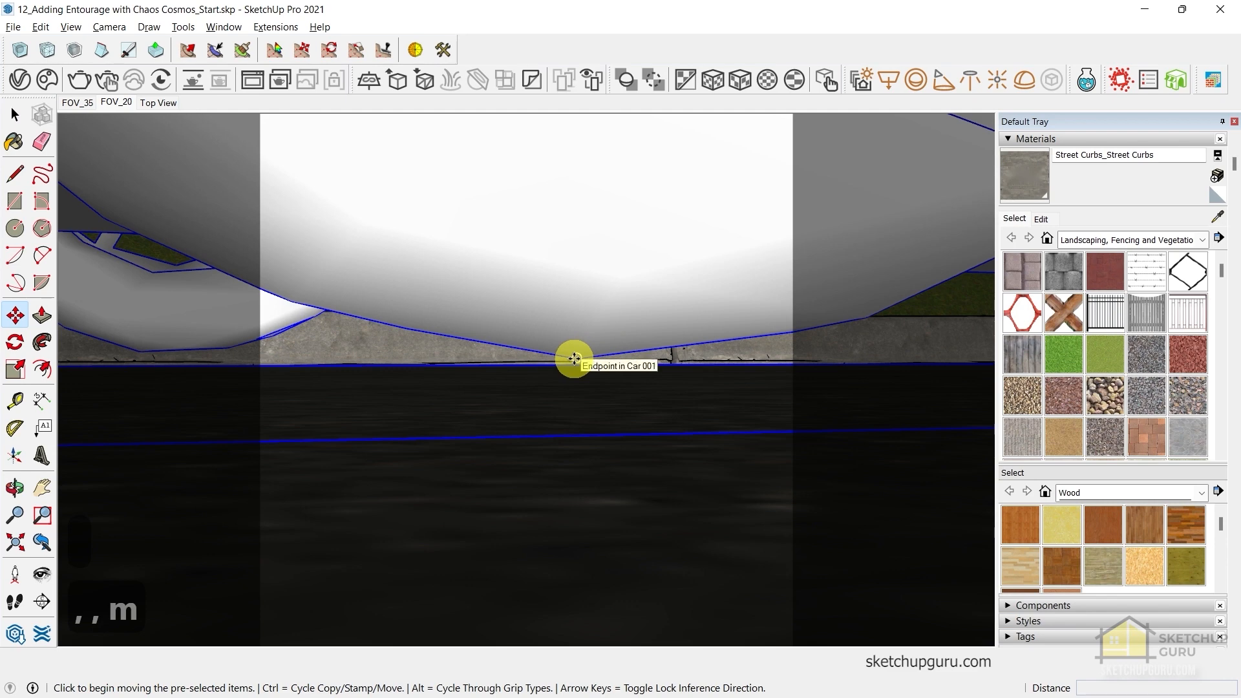
{"action": "left_click", "coordinate": [574, 359]}
{"action": "key", "text": "Up"}
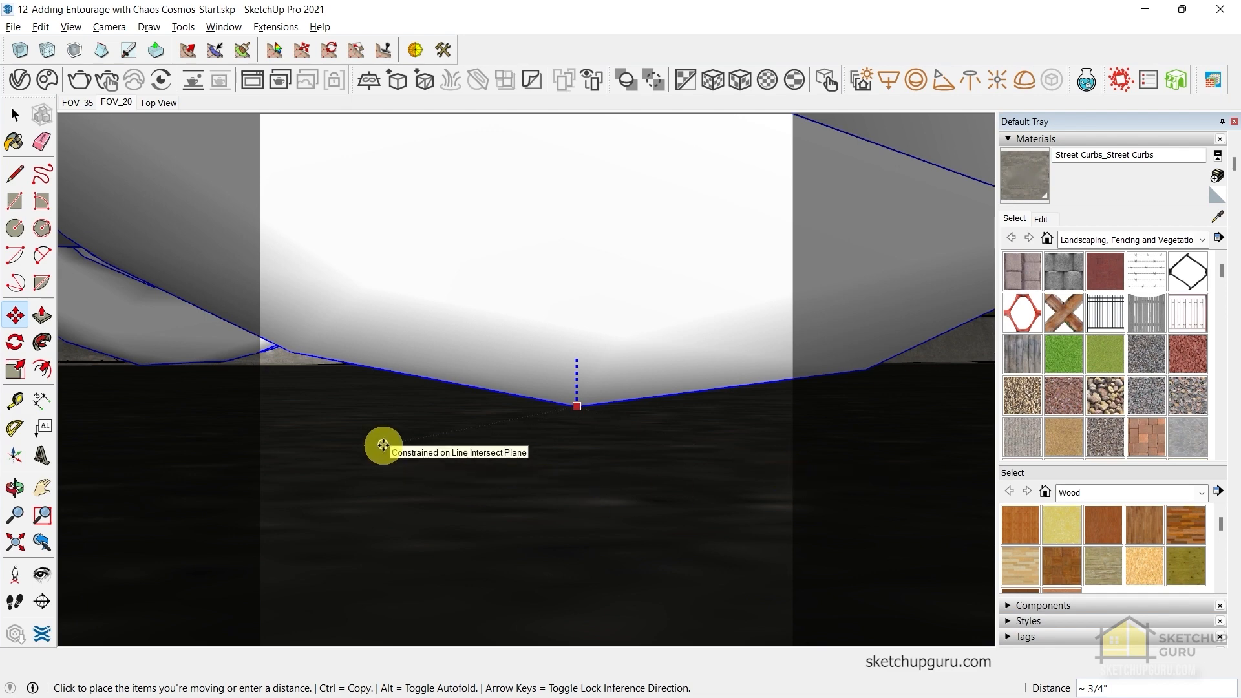
{"action": "left_click", "coordinate": [383, 445]}
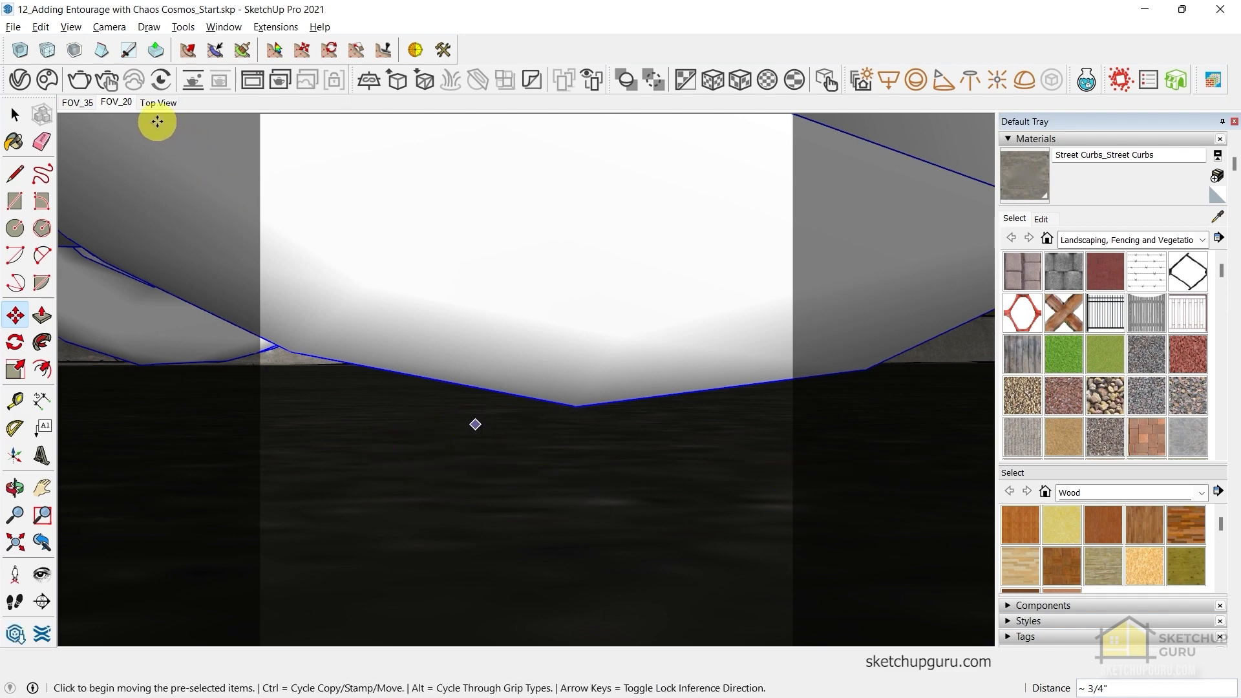
Recall the FOV_20 scene and slide the car about 11' 8" along the road into the camera frame
{"action": "left_click", "coordinate": [113, 103]}
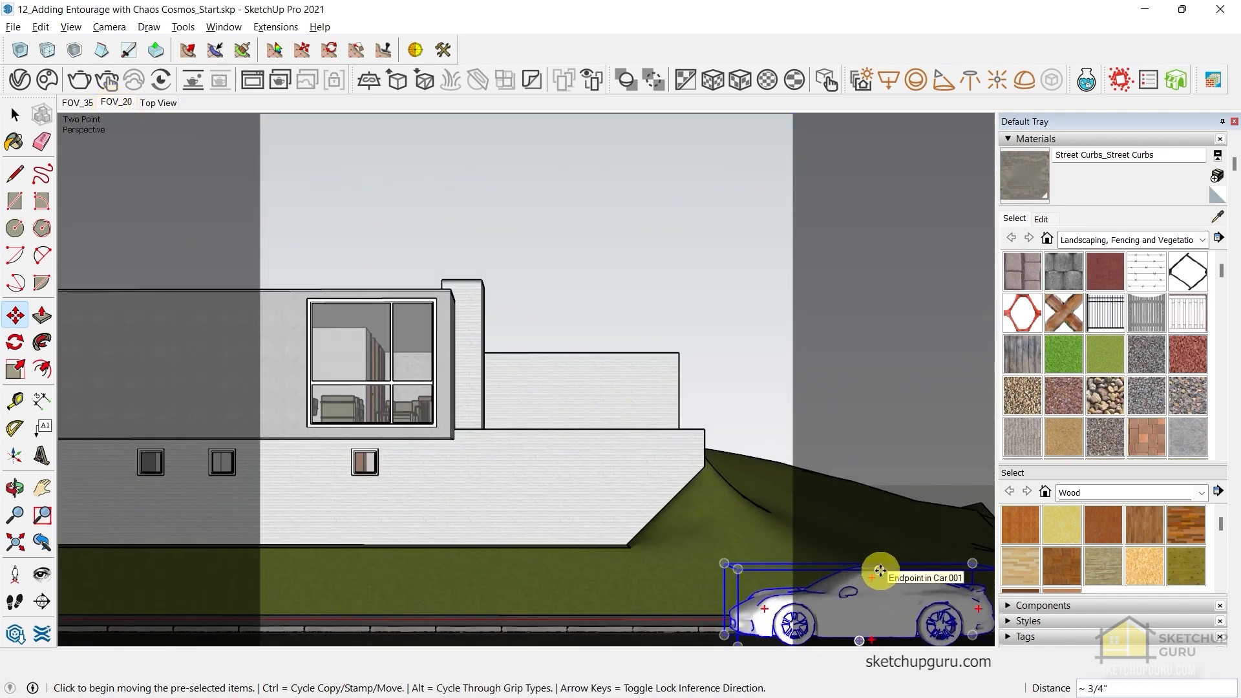
{"action": "key", "text": "space"}
{"action": "key", "text": "m"}
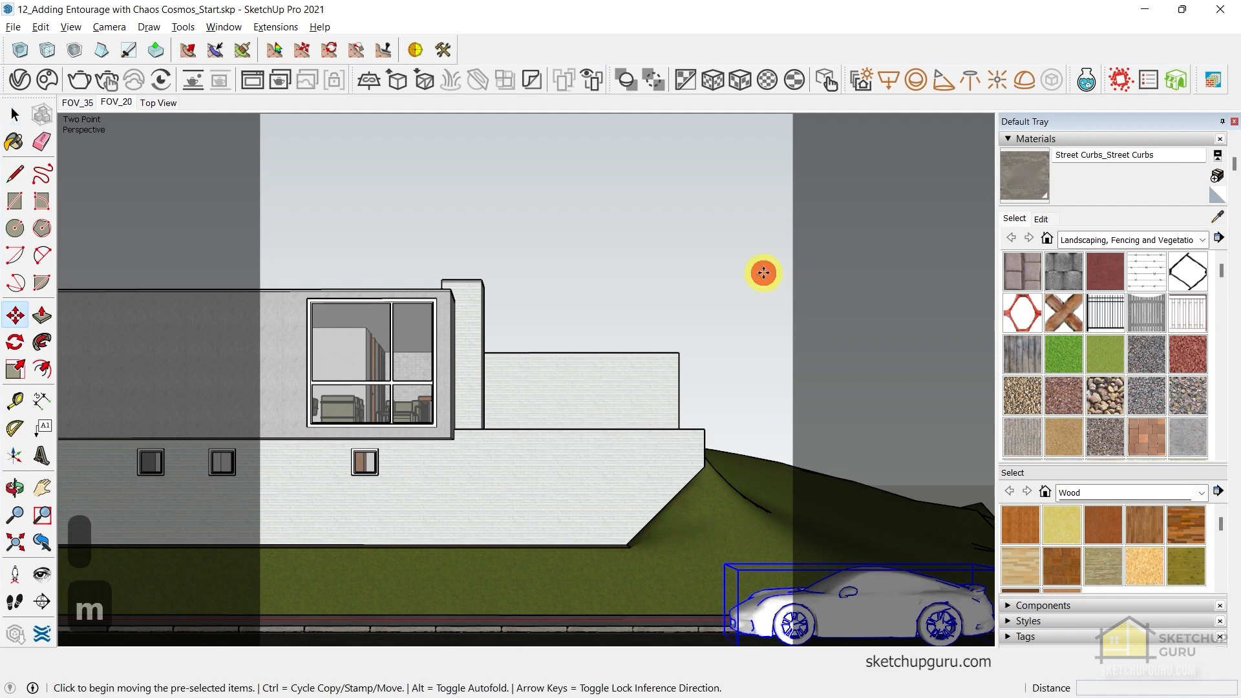
{"action": "left_click", "coordinate": [765, 272]}
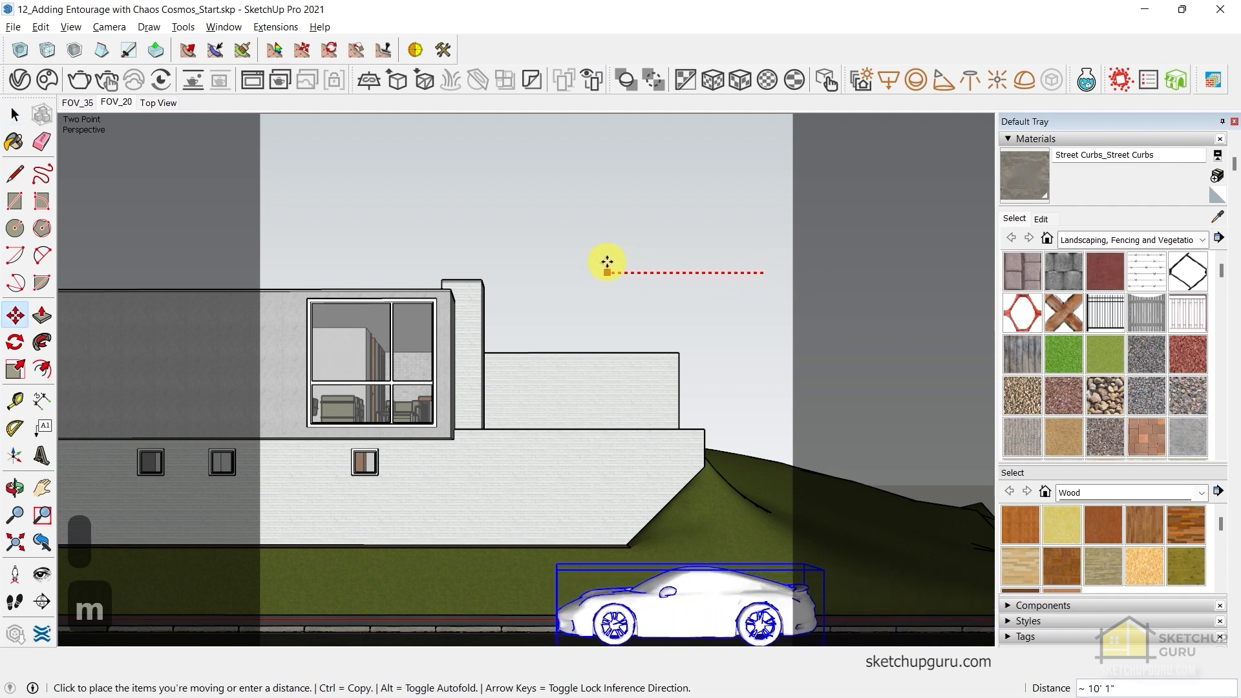
{"action": "left_click", "coordinate": [583, 261]}
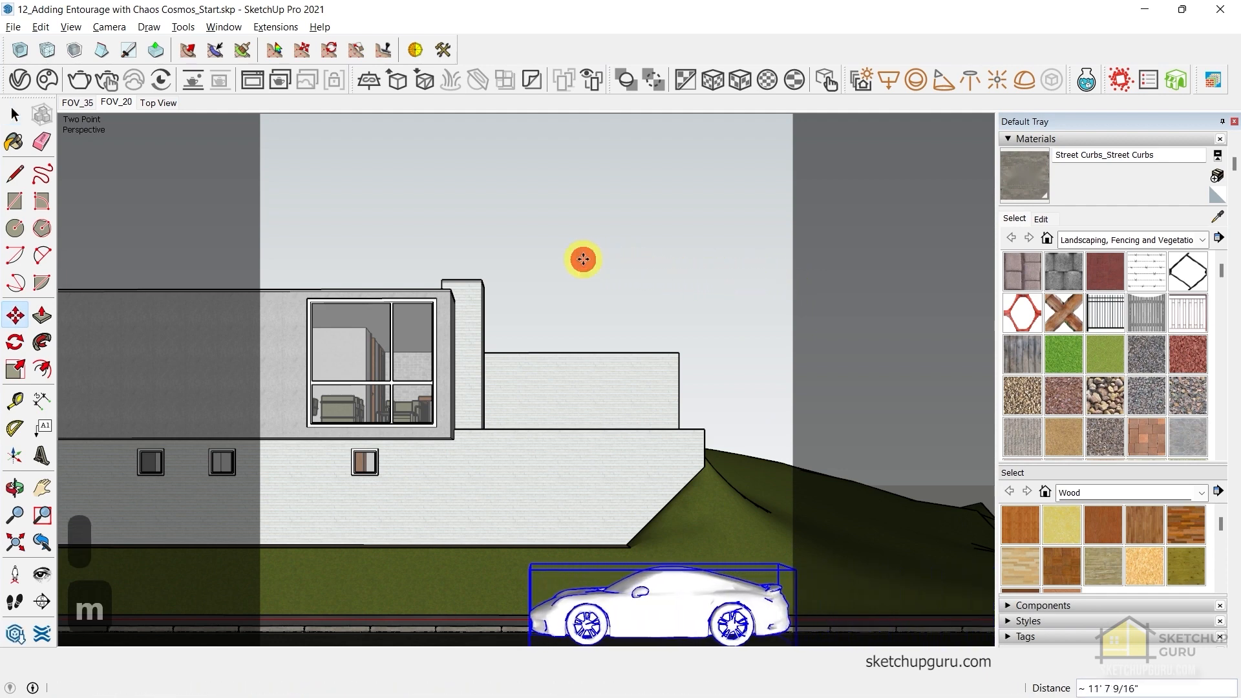
{"action": "key", "text": "space"}
Open the Trees category of the Vegetation models in the Chaos Cosmos library
{"action": "middle_click_drag", "start_coordinate": [686, 372], "coordinate": [523, 501]}
{"action": "scroll", "coordinate": [576, 277], "scroll_direction": "up", "scroll_amount": 5}
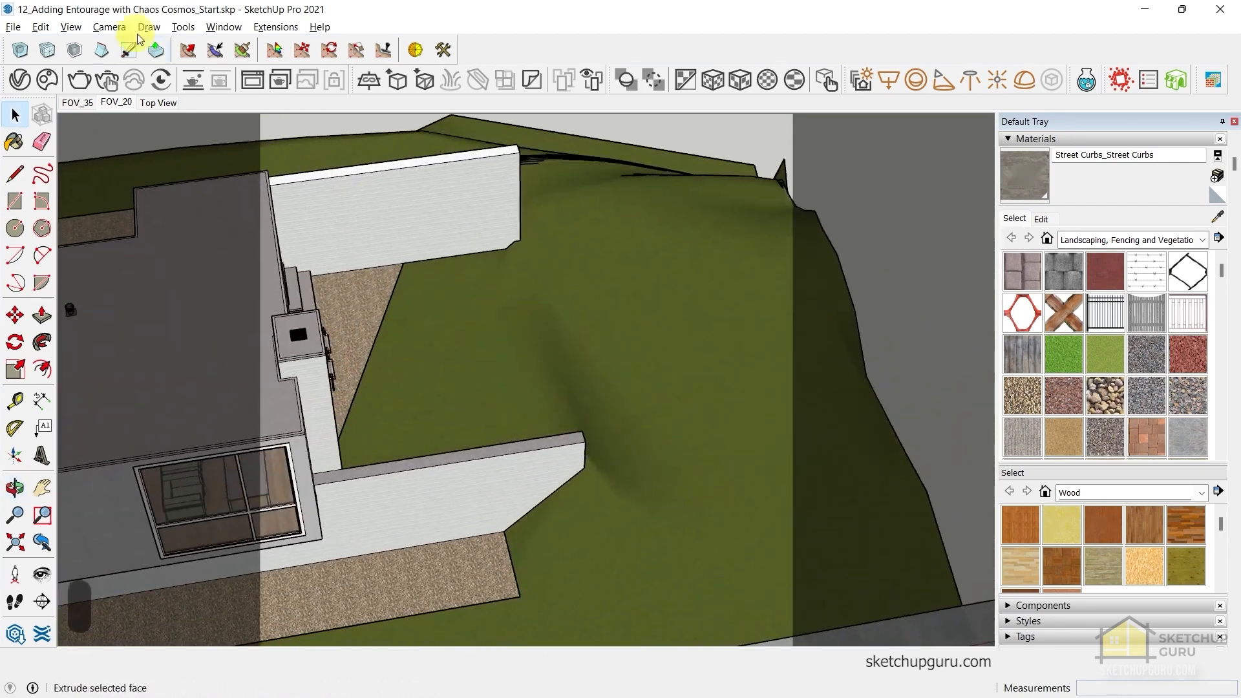
{"action": "left_click", "coordinate": [48, 80]}
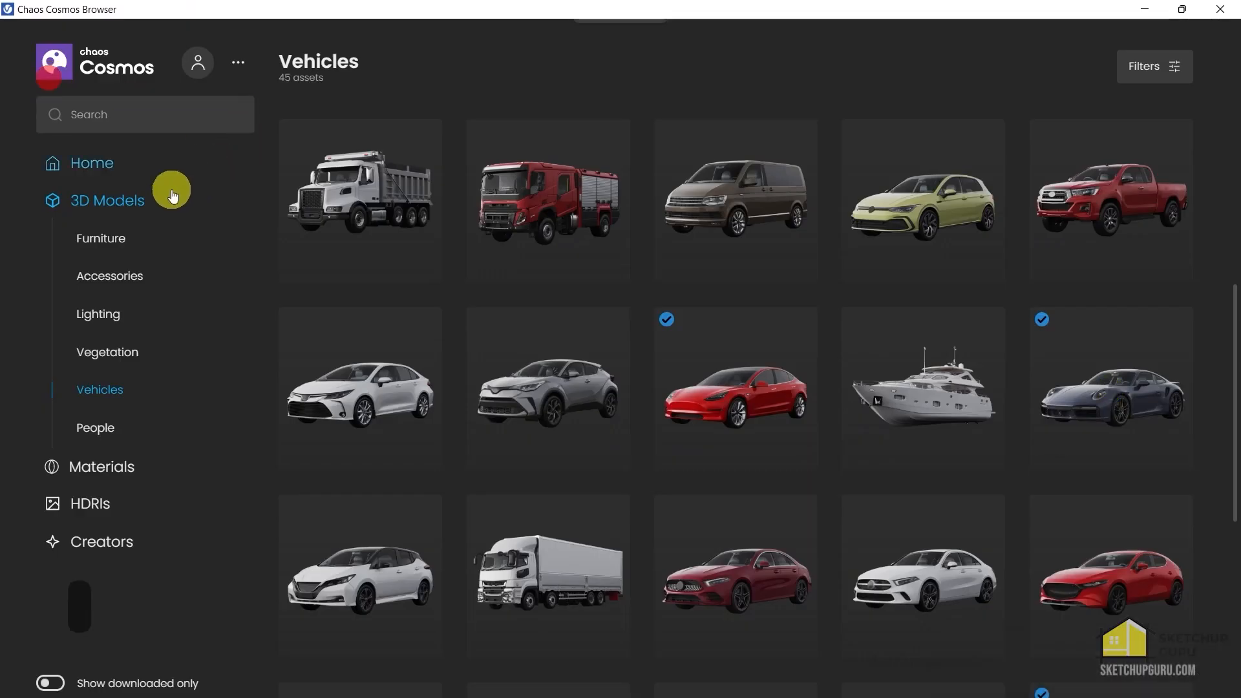
{"action": "left_click", "coordinate": [103, 354]}
{"action": "left_click", "coordinate": [105, 392]}
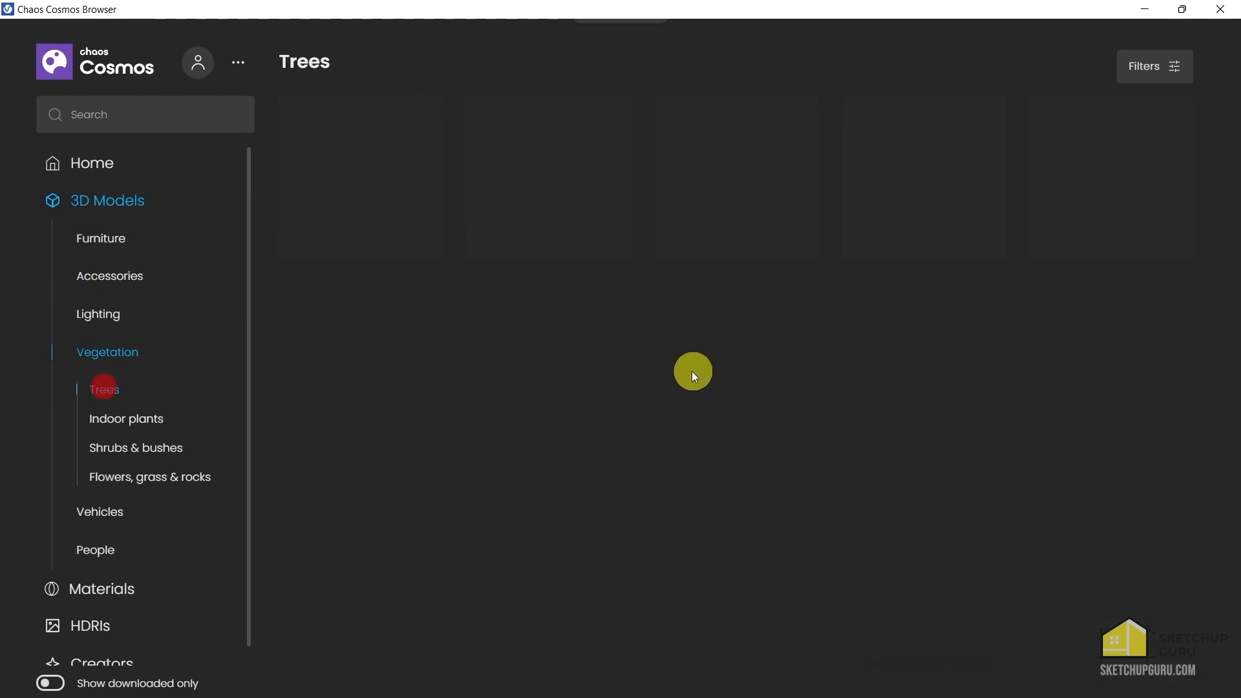
Find Chinese Magnolia 003 among the Trees models and import it
{"action": "scroll", "coordinate": [727, 262], "scroll_direction": "down", "scroll_amount": 3}
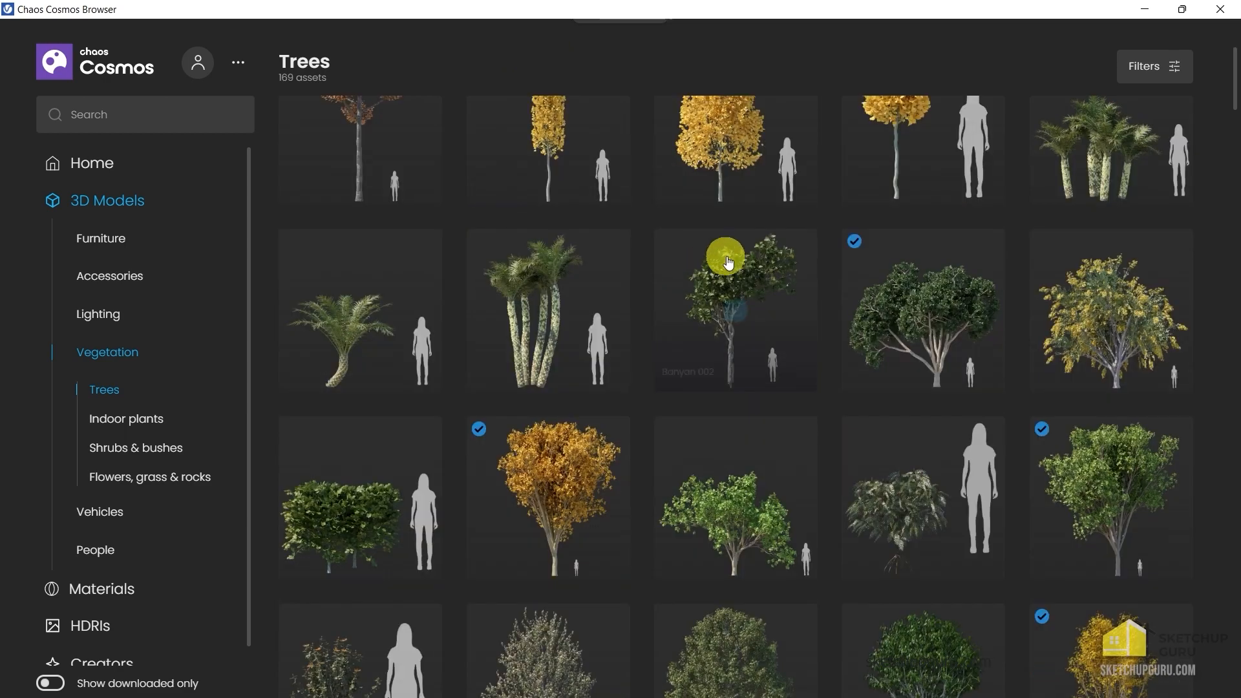
{"action": "scroll", "coordinate": [776, 331], "scroll_direction": "down", "scroll_amount": 3}
{"action": "scroll", "coordinate": [782, 323], "scroll_direction": "down", "scroll_amount": 3}
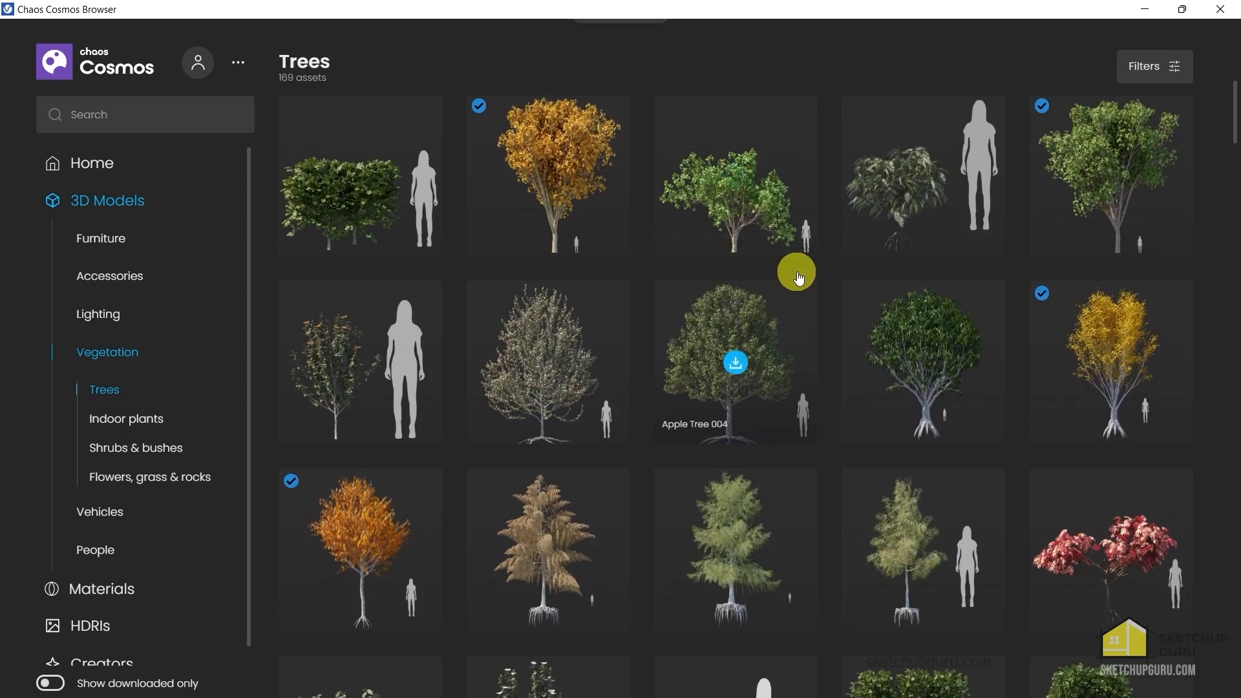
{"action": "scroll", "coordinate": [769, 291], "scroll_direction": "down", "scroll_amount": 3}
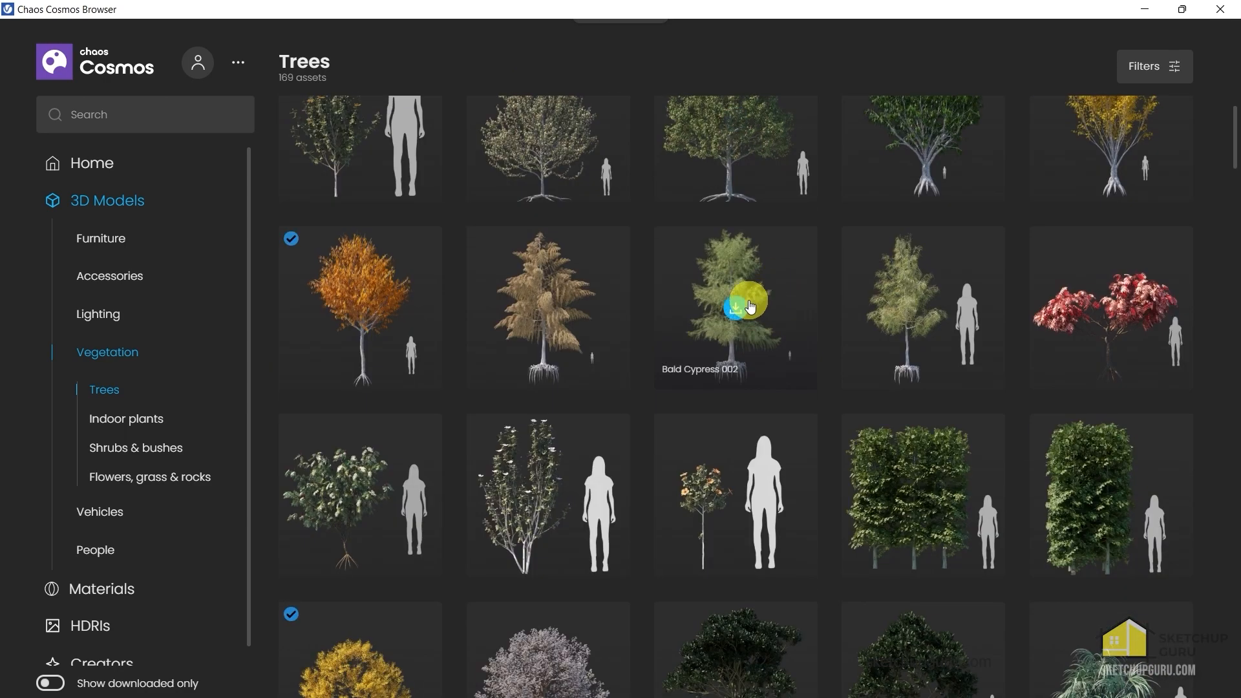
{"action": "scroll", "coordinate": [747, 317], "scroll_direction": "down", "scroll_amount": 5}
{"action": "scroll", "coordinate": [743, 330], "scroll_direction": "down", "scroll_amount": 3}
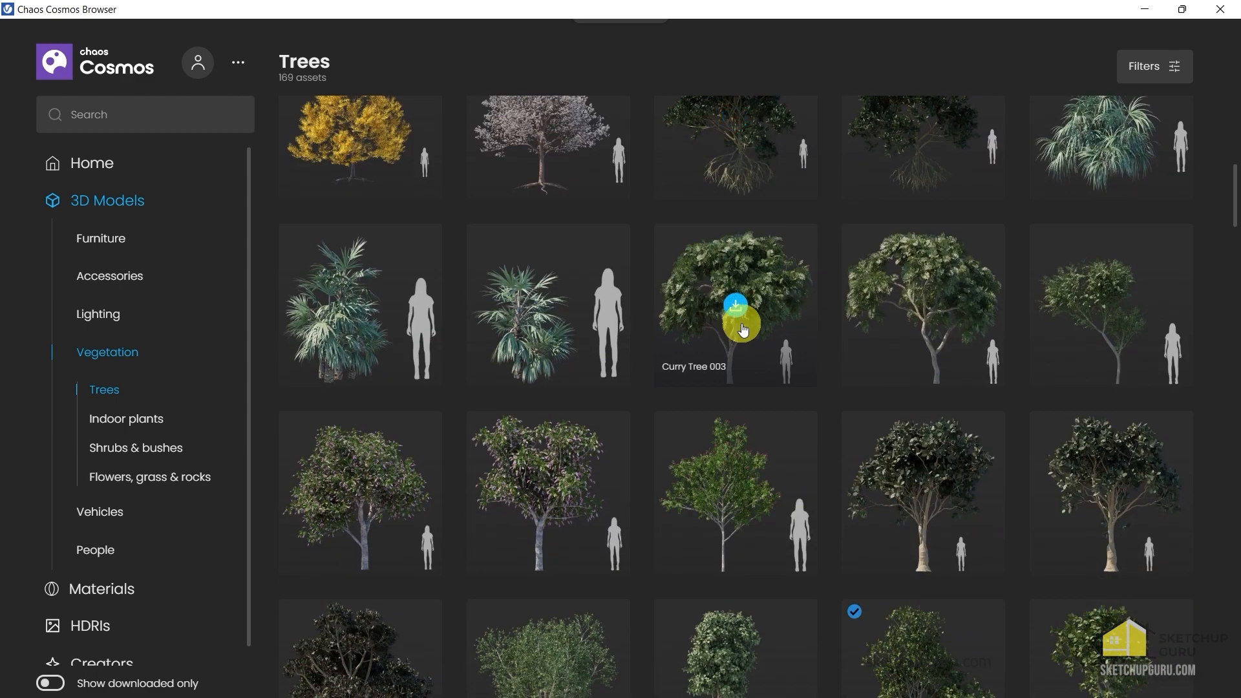
{"action": "scroll", "coordinate": [750, 326], "scroll_direction": "down", "scroll_amount": 4}
{"action": "scroll", "coordinate": [621, 388], "scroll_direction": "down", "scroll_amount": 4}
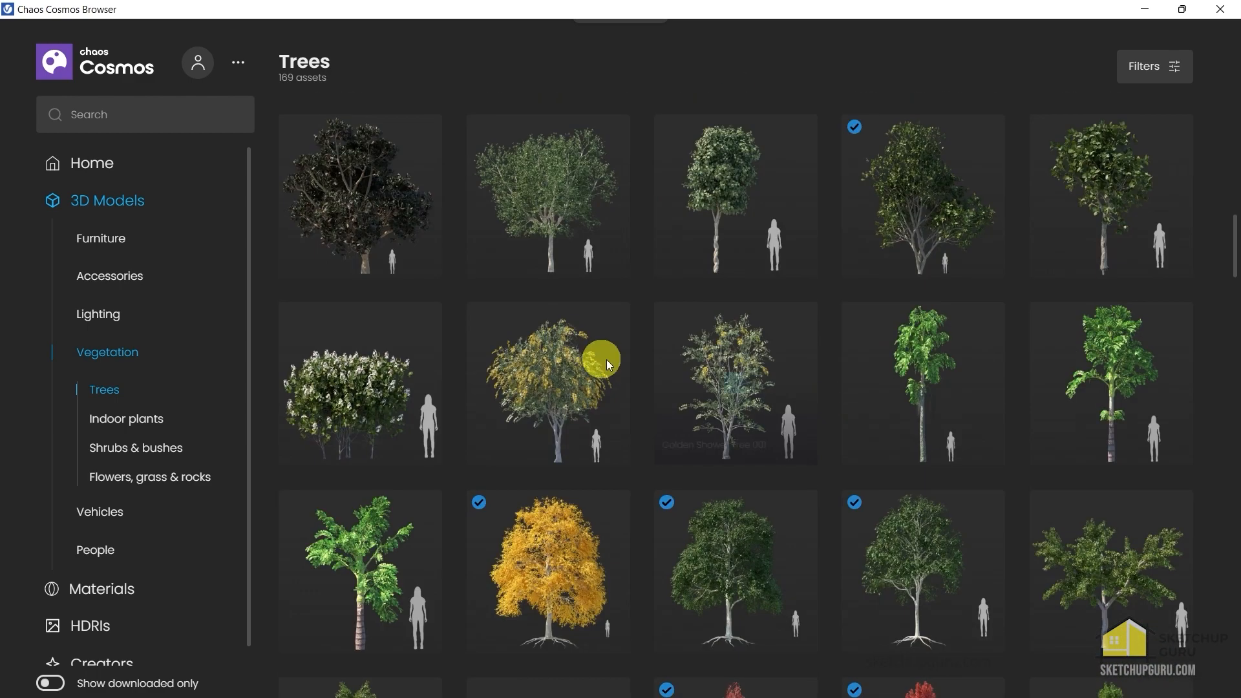
{"action": "scroll", "coordinate": [606, 360], "scroll_direction": "down", "scroll_amount": 5}
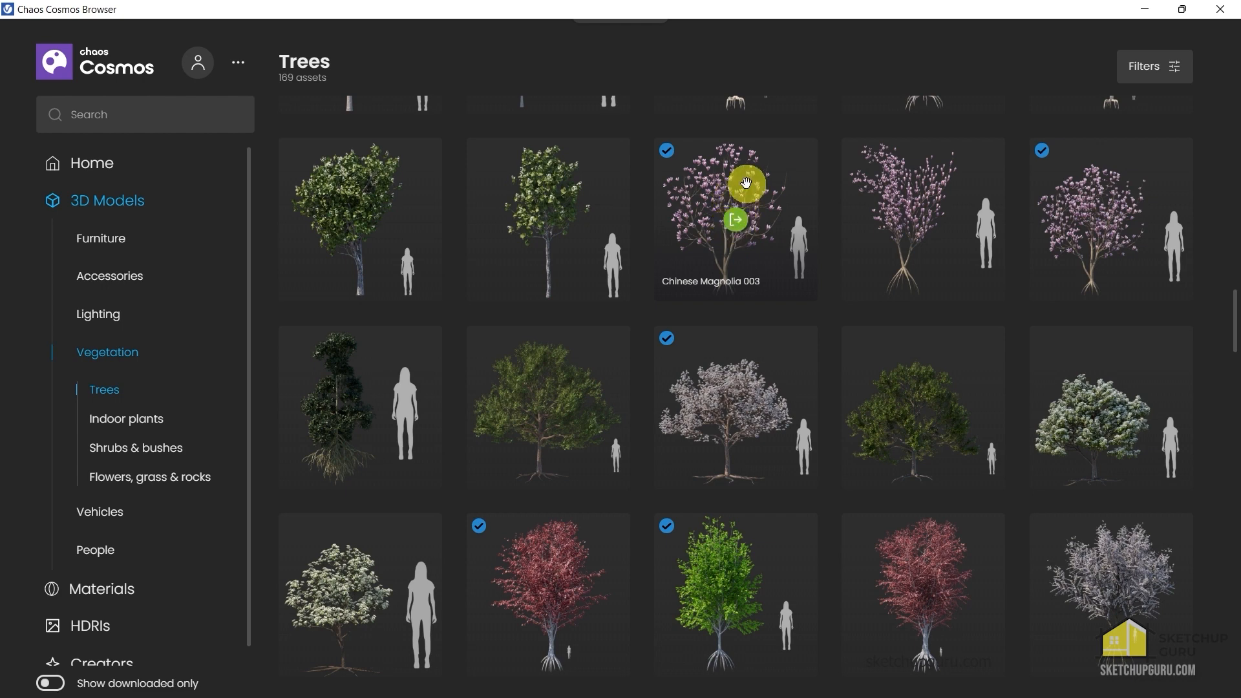
{"action": "left_click", "coordinate": [734, 225]}
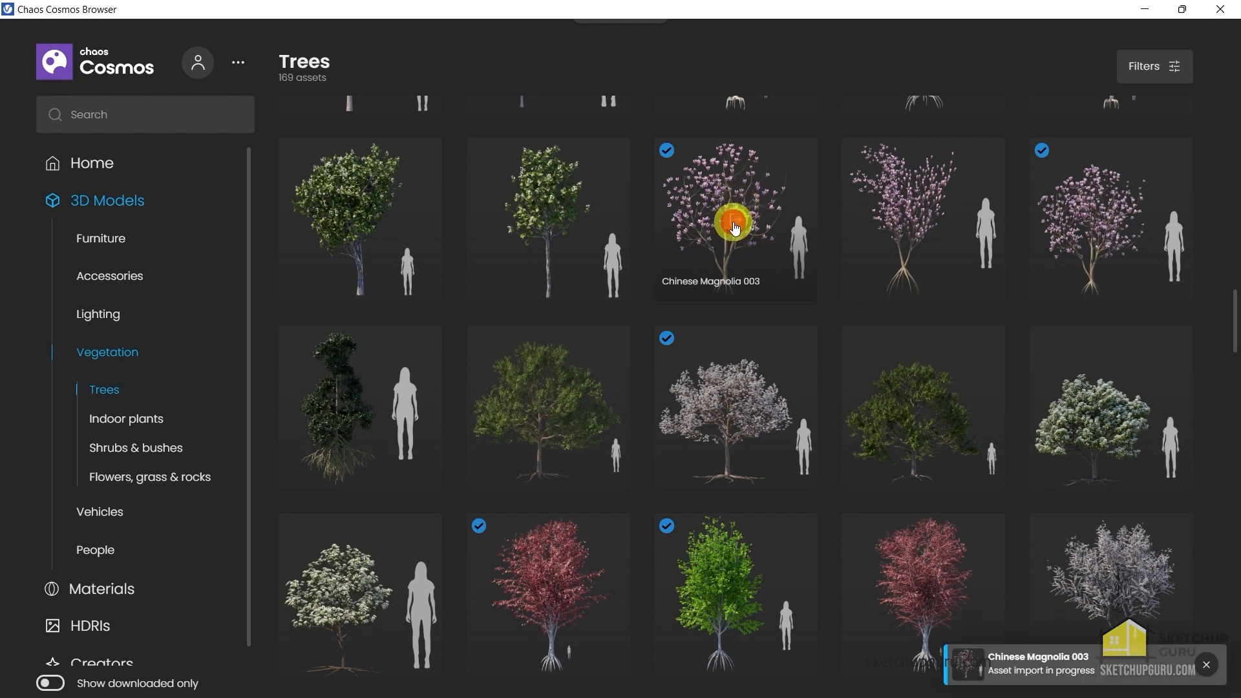
Place the magnolia tree where the gravel terrace meets the lawn beside the house
{"action": "scroll", "coordinate": [396, 286], "scroll_direction": "up", "scroll_amount": 3}
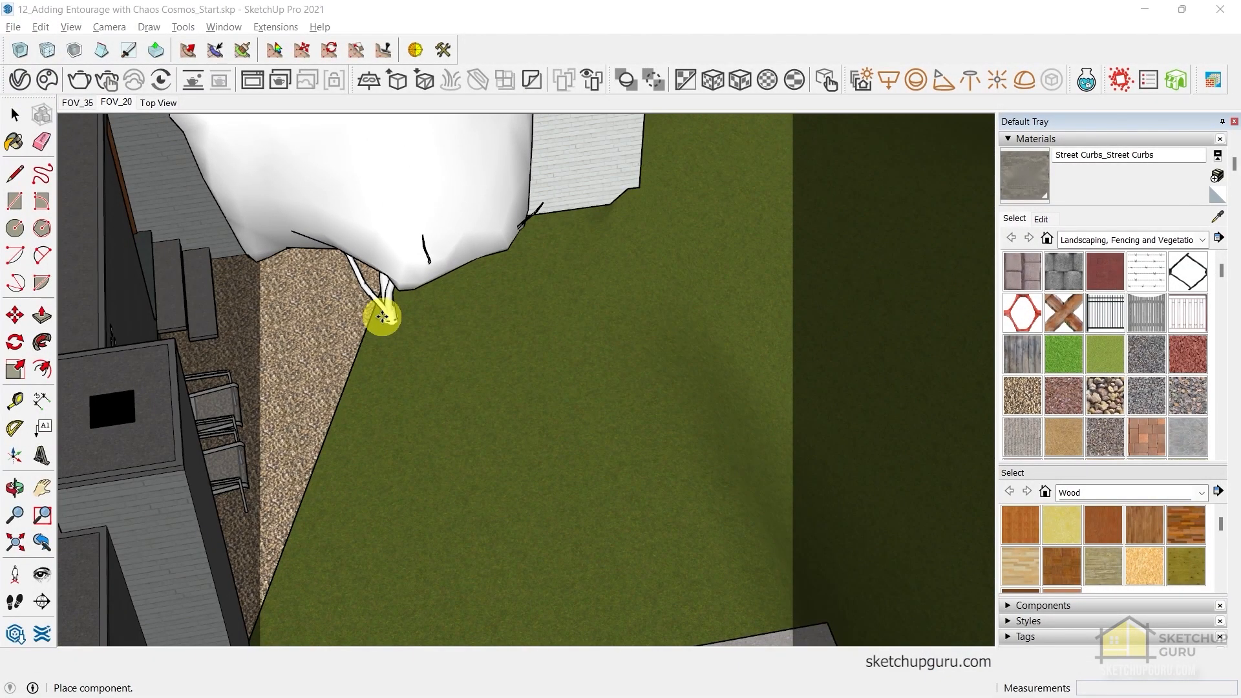
{"action": "left_click", "coordinate": [380, 322]}
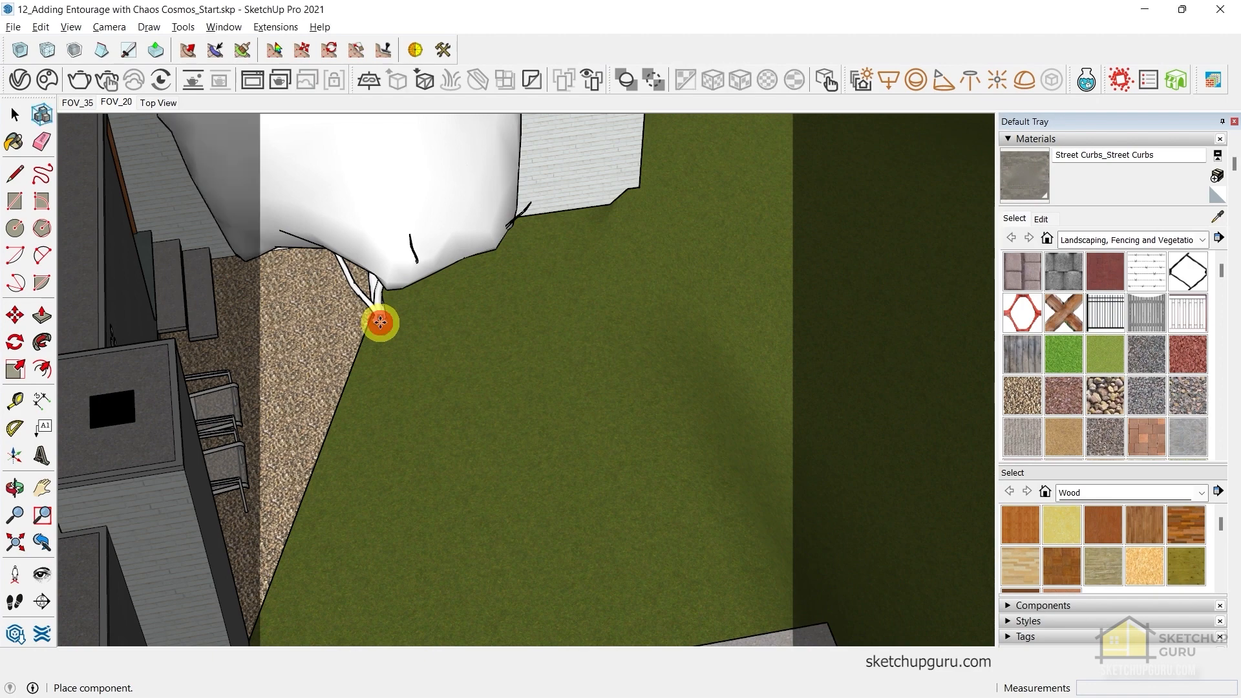
{"action": "middle_click_drag", "start_coordinate": [380, 322], "coordinate": [555, 485]}
{"action": "key", "text": "m"}
{"action": "left_click", "coordinate": [539, 572]}
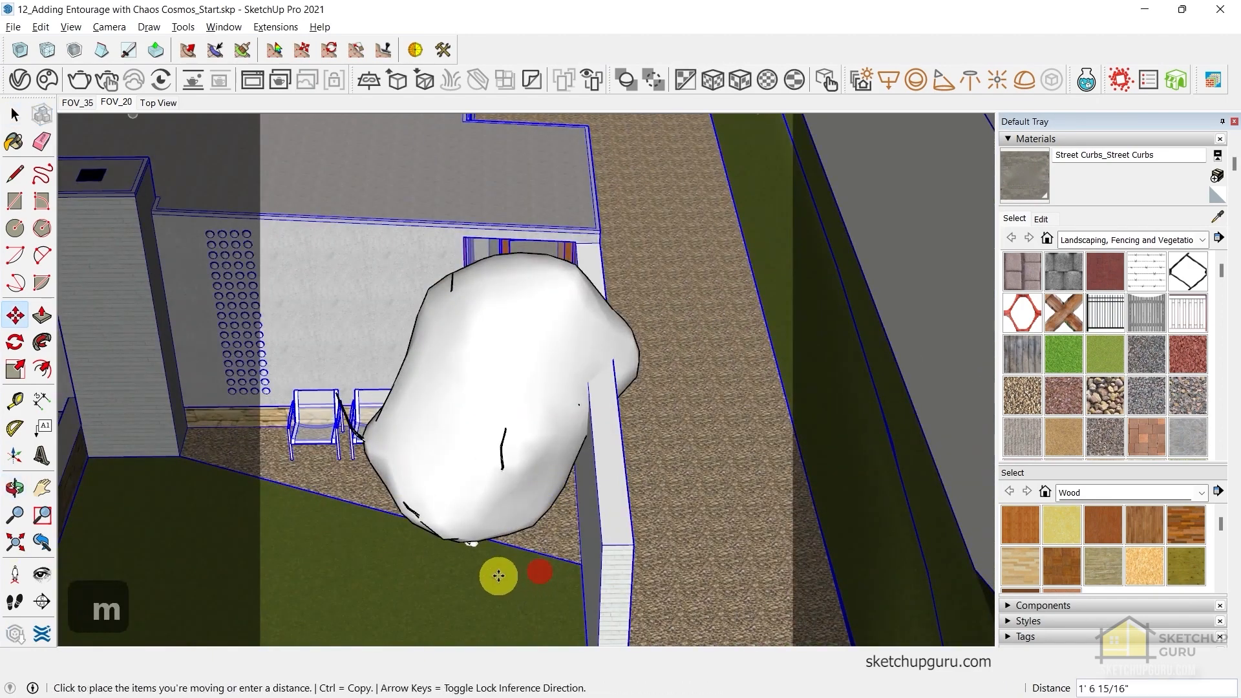
{"action": "key", "text": "space"}
Shift the magnolia about 2 feet along the green axis and nudge it slightly further onto the lawn
{"action": "left_click", "coordinate": [501, 507]}
{"action": "key", "text": "m"}
{"action": "left_click", "coordinate": [531, 564]}
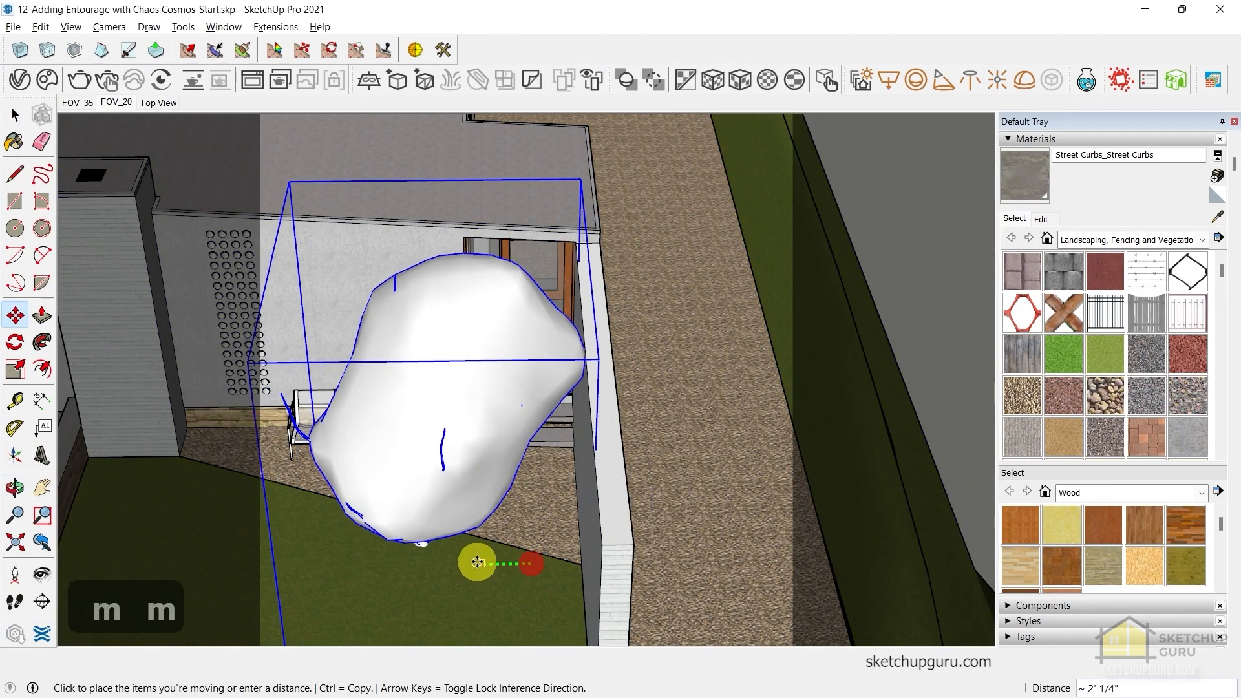
{"action": "middle_click_drag", "start_coordinate": [462, 563], "coordinate": [779, 360]}
{"action": "key", "text": "space"}
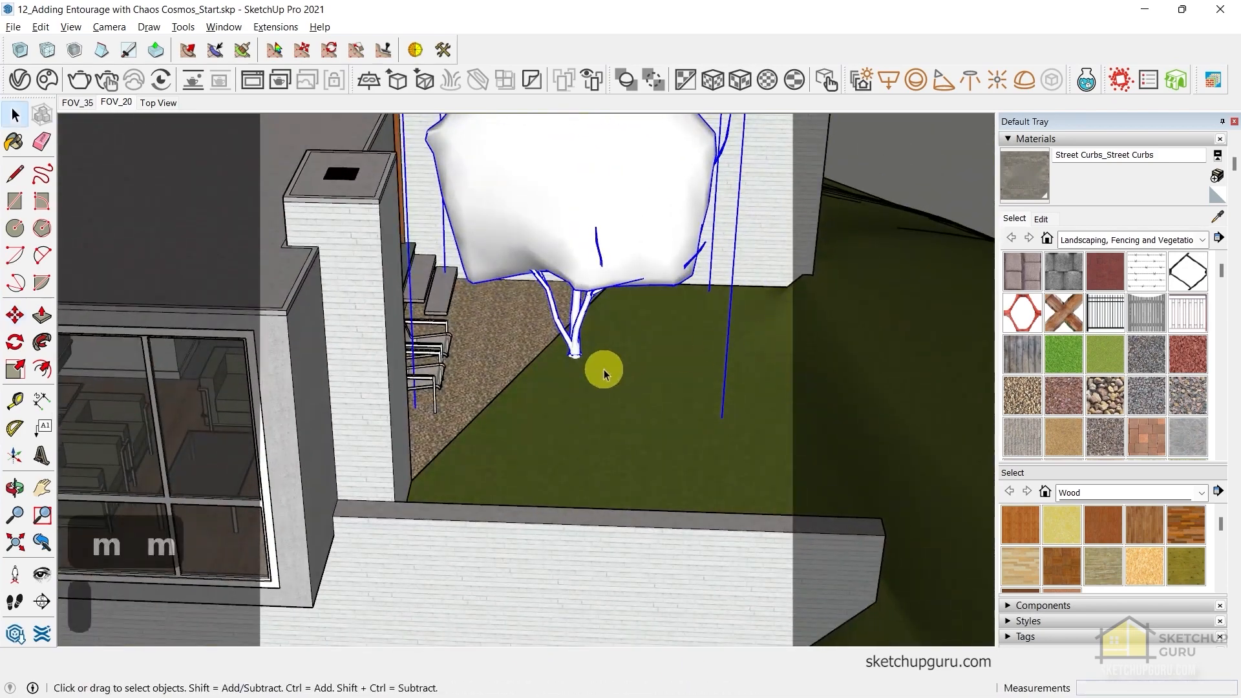
{"action": "key", "text": "m"}
{"action": "left_click", "coordinate": [593, 371]}
{"action": "left_click", "coordinate": [609, 372]}
{"action": "key", "text": "space"}
Examine the magnolia and the car in relation to the house from the street side and from above
{"action": "scroll", "coordinate": [613, 332], "scroll_direction": "down", "scroll_amount": 2}
{"action": "scroll", "coordinate": [613, 332], "scroll_direction": "down", "scroll_amount": 3}
{"action": "middle_click_drag", "start_coordinate": [613, 331], "coordinate": [609, 143]}
{"action": "middle_click_drag", "start_coordinate": [517, 444], "coordinate": [525, 474]}
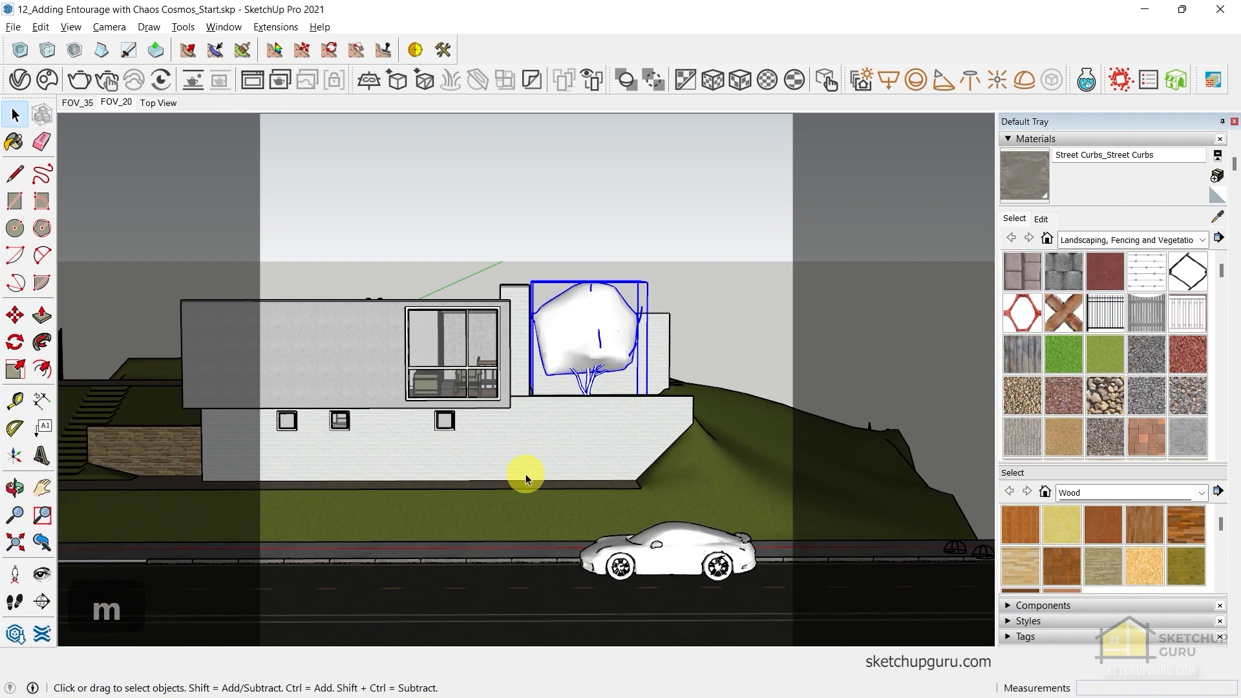
{"action": "scroll", "coordinate": [643, 521], "scroll_direction": "up", "scroll_amount": 6}
{"action": "middle_click_drag", "start_coordinate": [560, 547], "coordinate": [593, 632]}
{"action": "middle_click_drag", "start_coordinate": [707, 458], "coordinate": [648, 426], "text": "shift"}
{"action": "scroll", "coordinate": [648, 427], "scroll_direction": "down", "scroll_amount": 3}
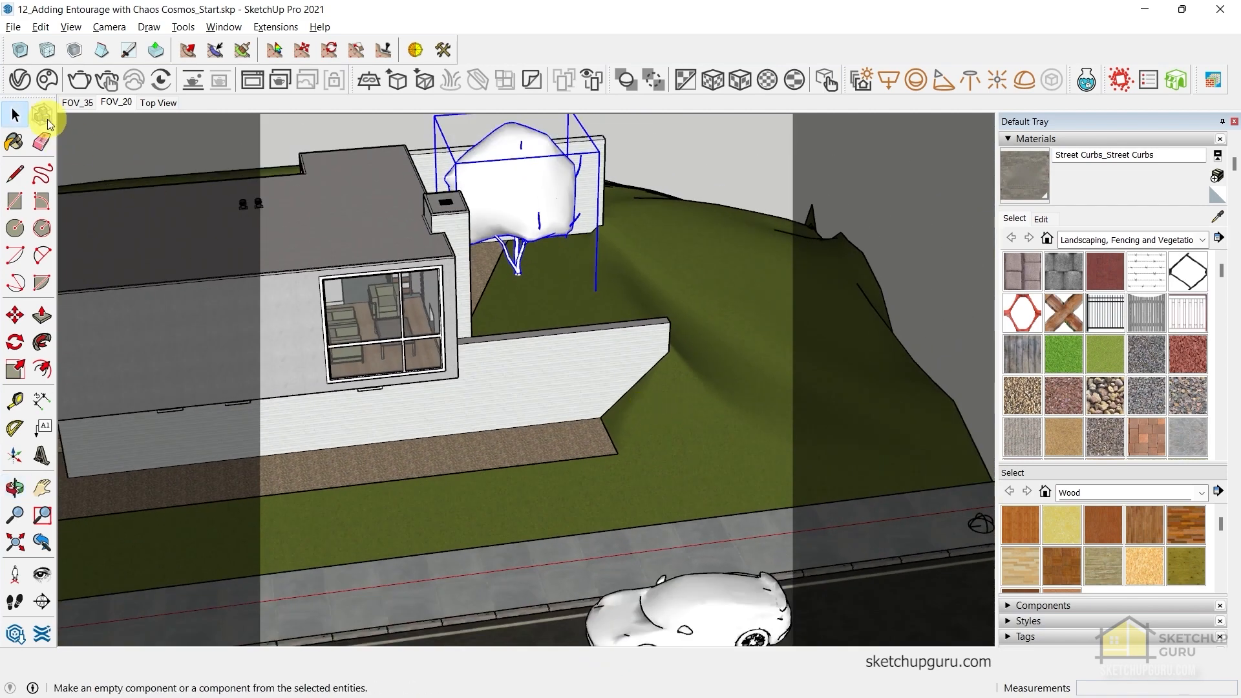
Import Mexican Feather Grass 003 from the Flowers, grass & rocks category and place it along the gravel strip below the front wall
{"action": "left_click", "coordinate": [48, 79]}
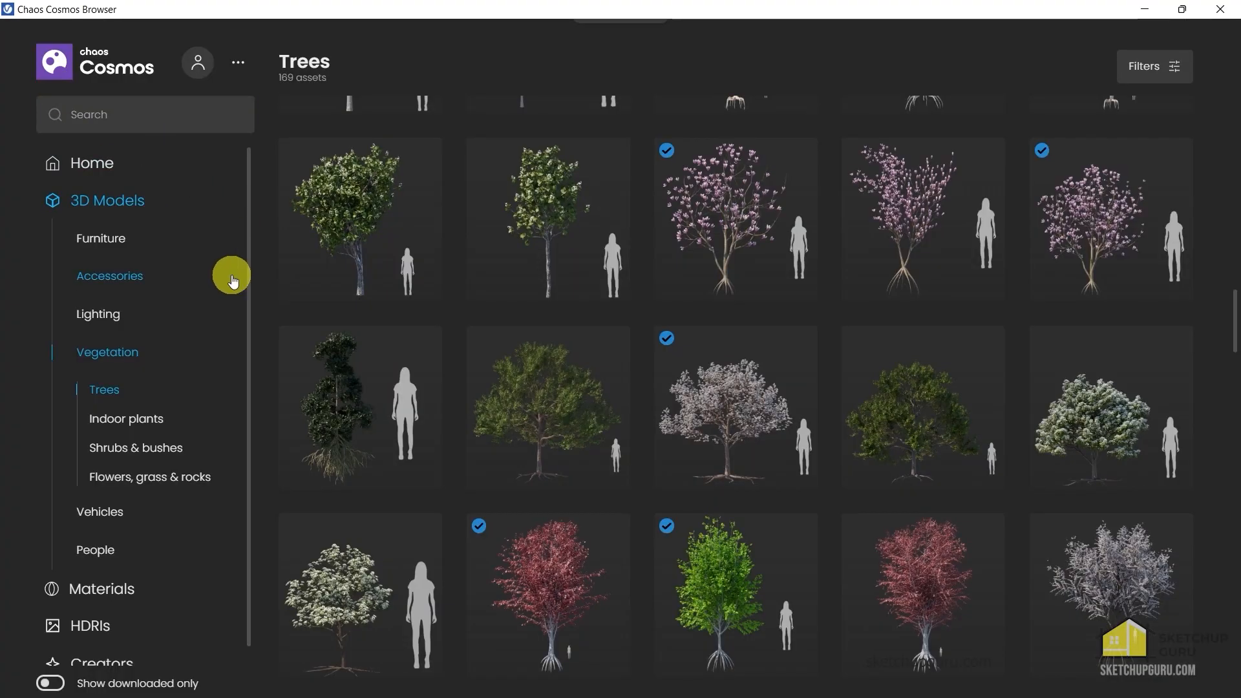
{"action": "left_click", "coordinate": [186, 453]}
{"action": "left_click", "coordinate": [164, 486]}
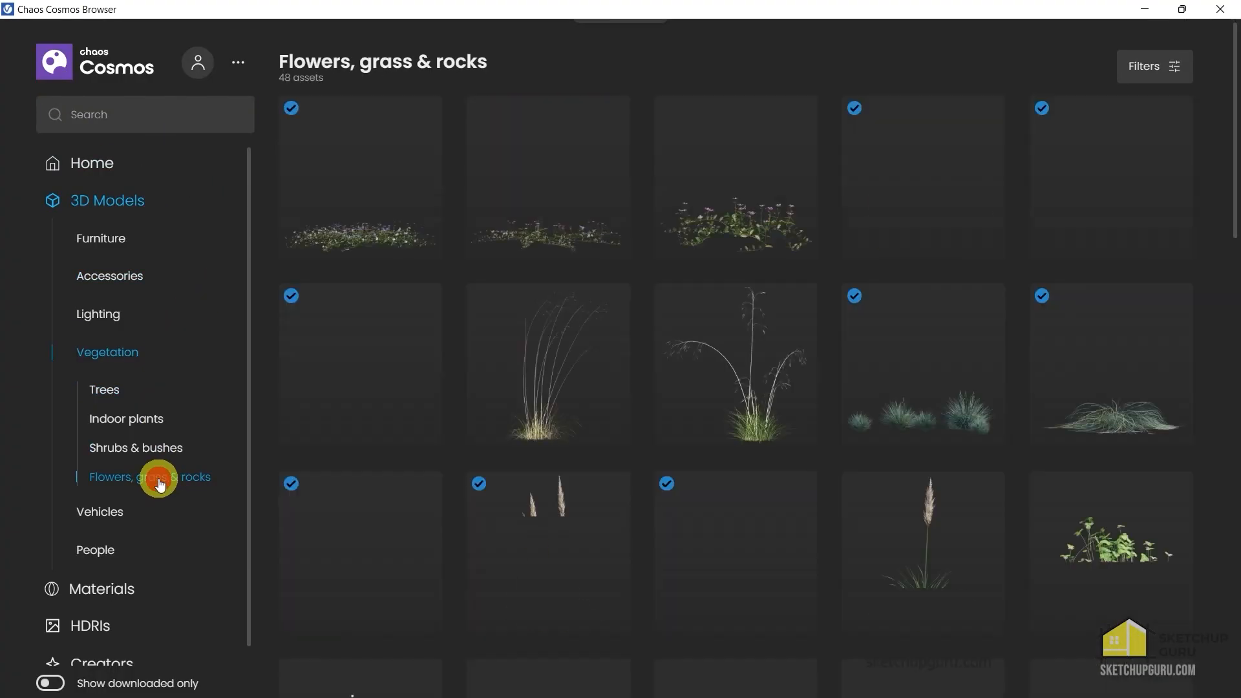
{"action": "mouse_move", "coordinate": [942, 169]}
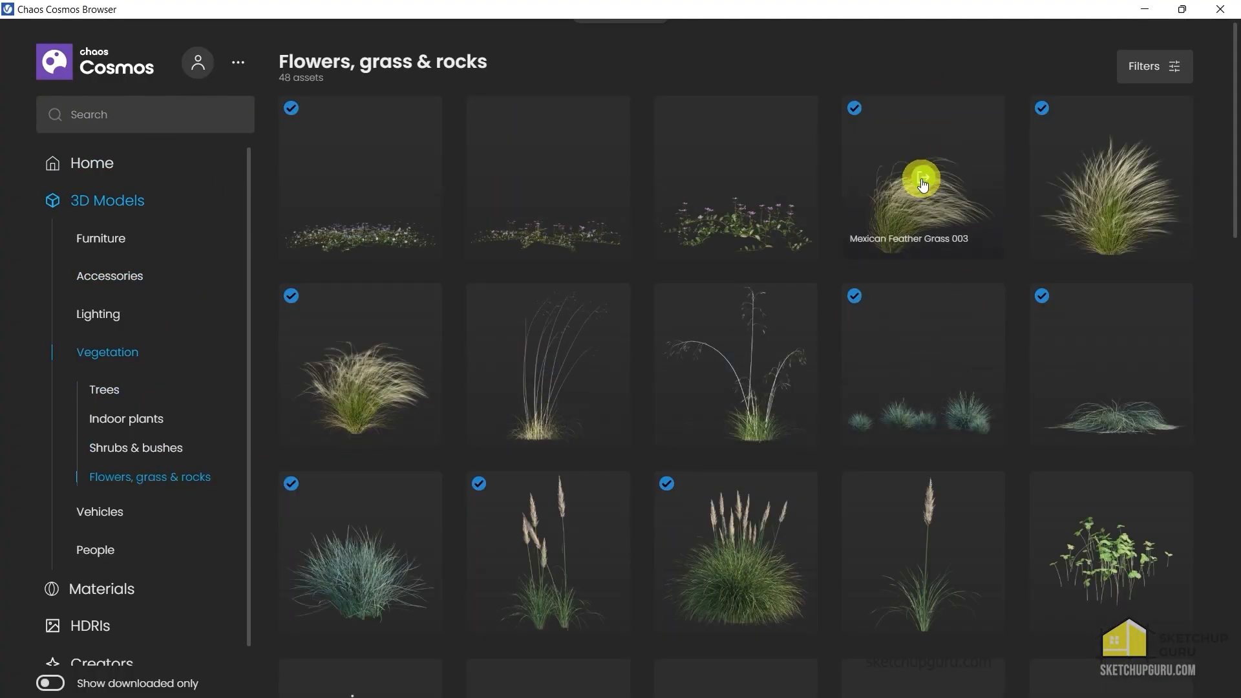
{"action": "left_click", "coordinate": [923, 183]}
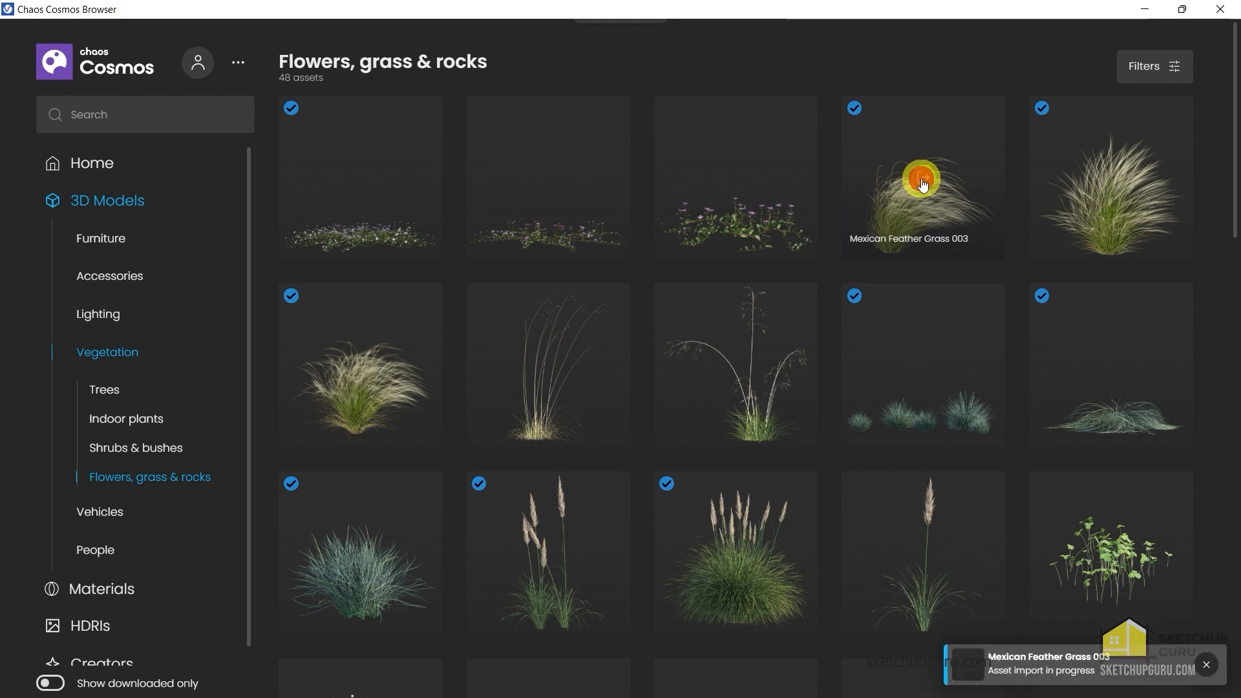
{"action": "scroll", "coordinate": [511, 481], "scroll_direction": "up", "scroll_amount": 3}
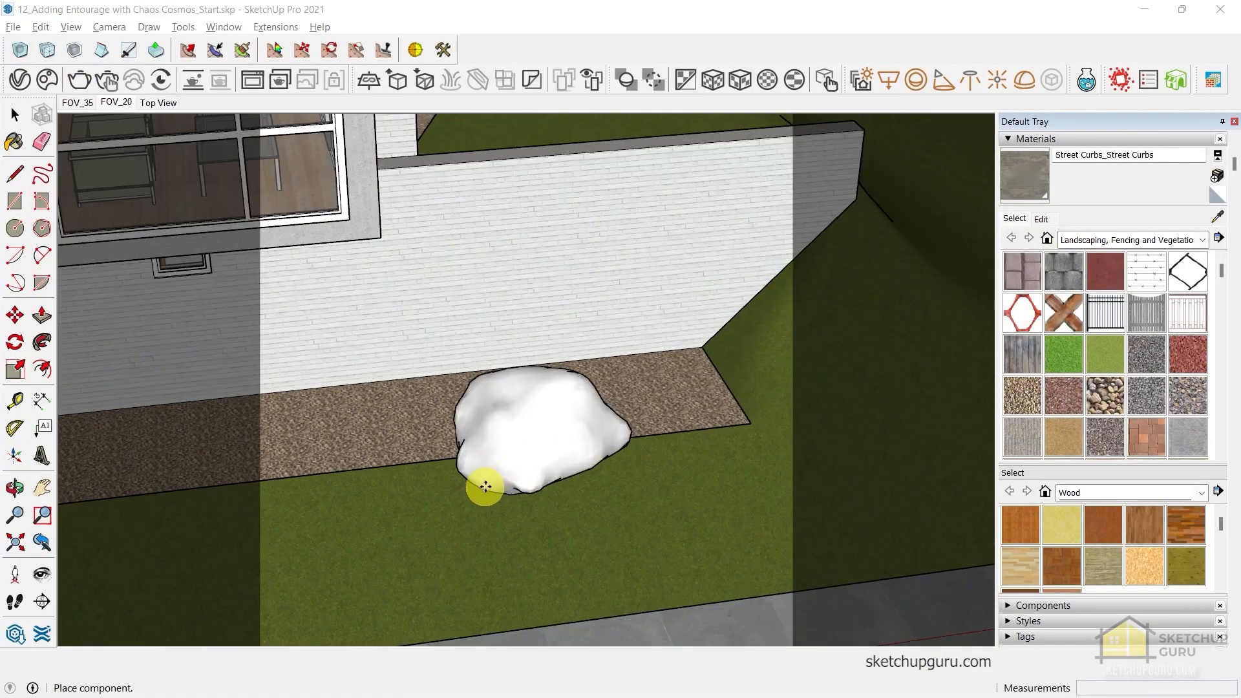
{"action": "left_click", "coordinate": [437, 494]}
Import the rounded feather grass clump from the second row of models and place it beside the first grass on the gravel strip
{"action": "left_click", "coordinate": [46, 79]}
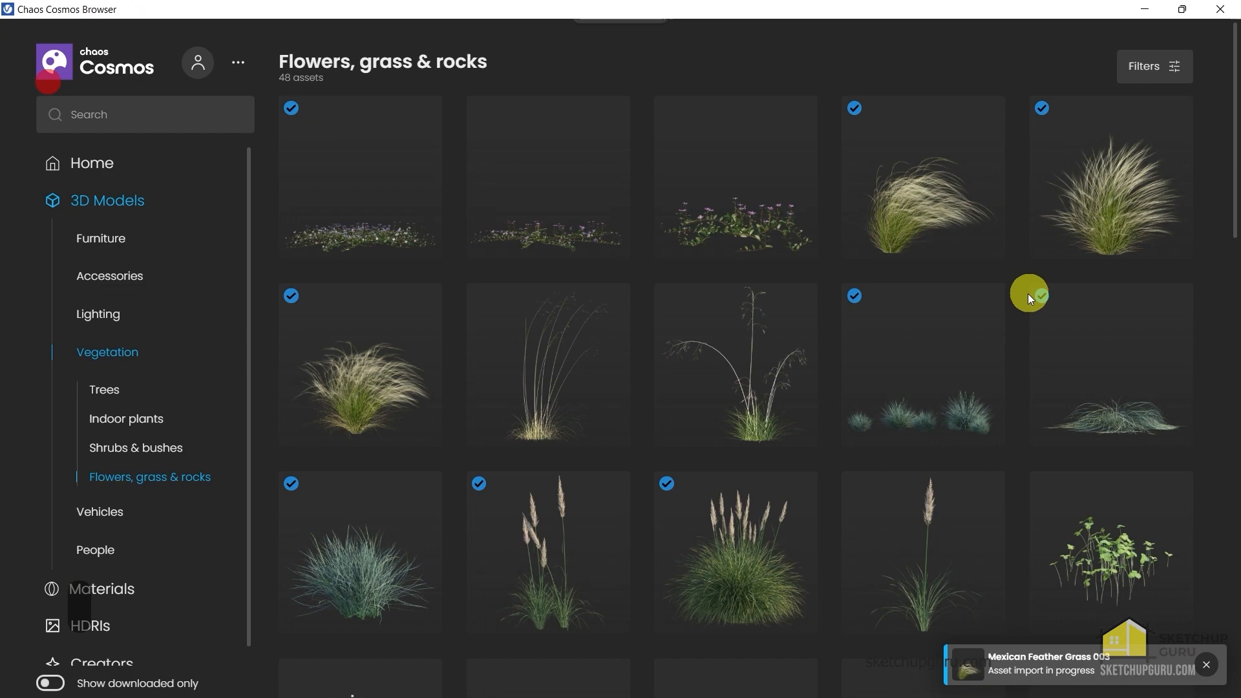
{"action": "left_click", "coordinate": [363, 373]}
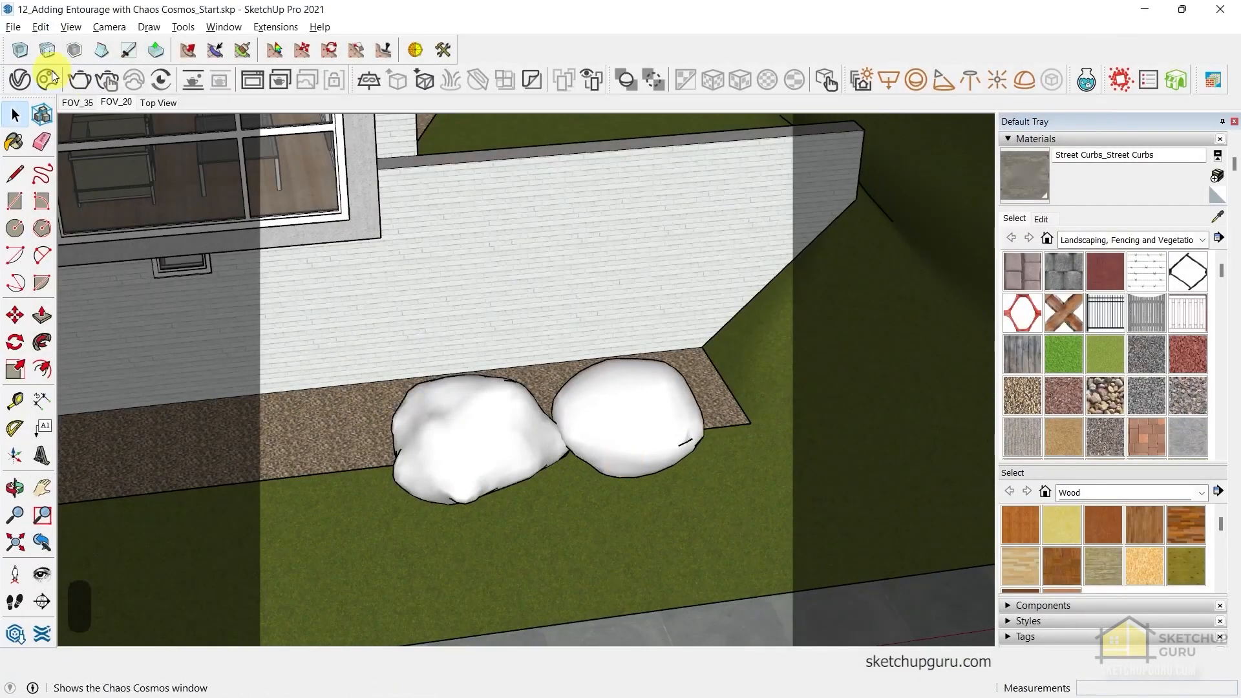
Import Blue Fescue 002 and Blue Fescue 003 from Chaos Cosmos and place one on each side of the two feather grass clumps
{"action": "left_click", "coordinate": [52, 73]}
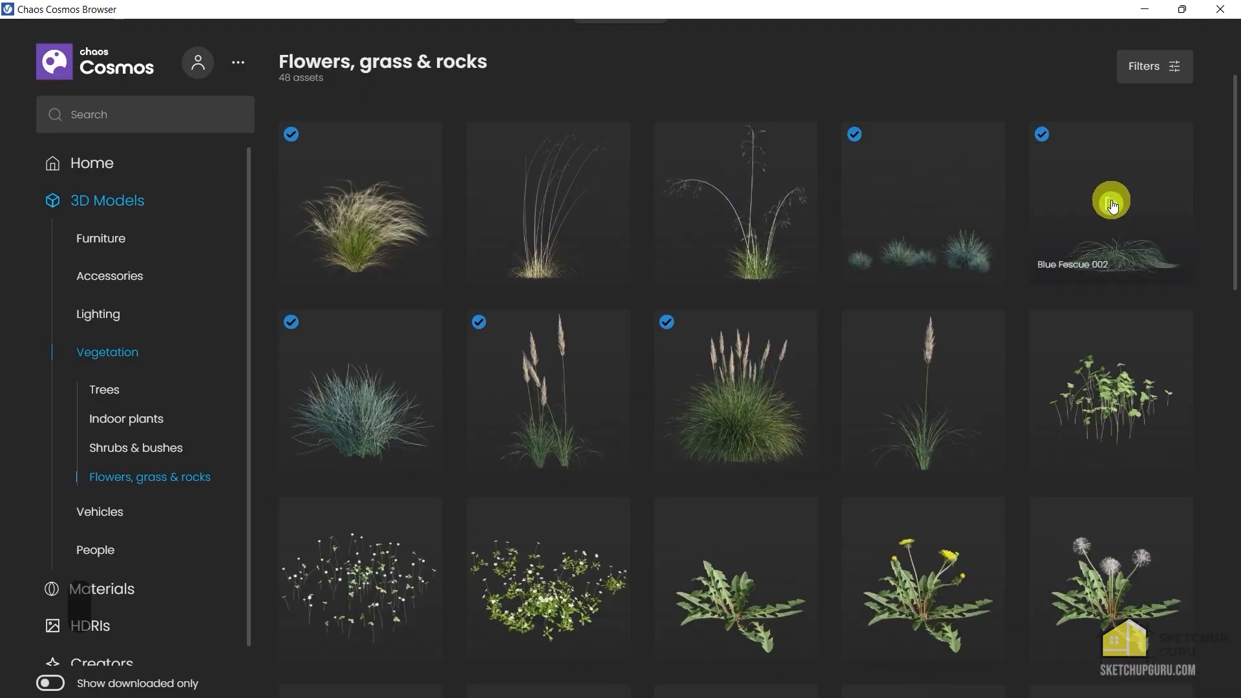
{"action": "left_click", "coordinate": [1107, 206]}
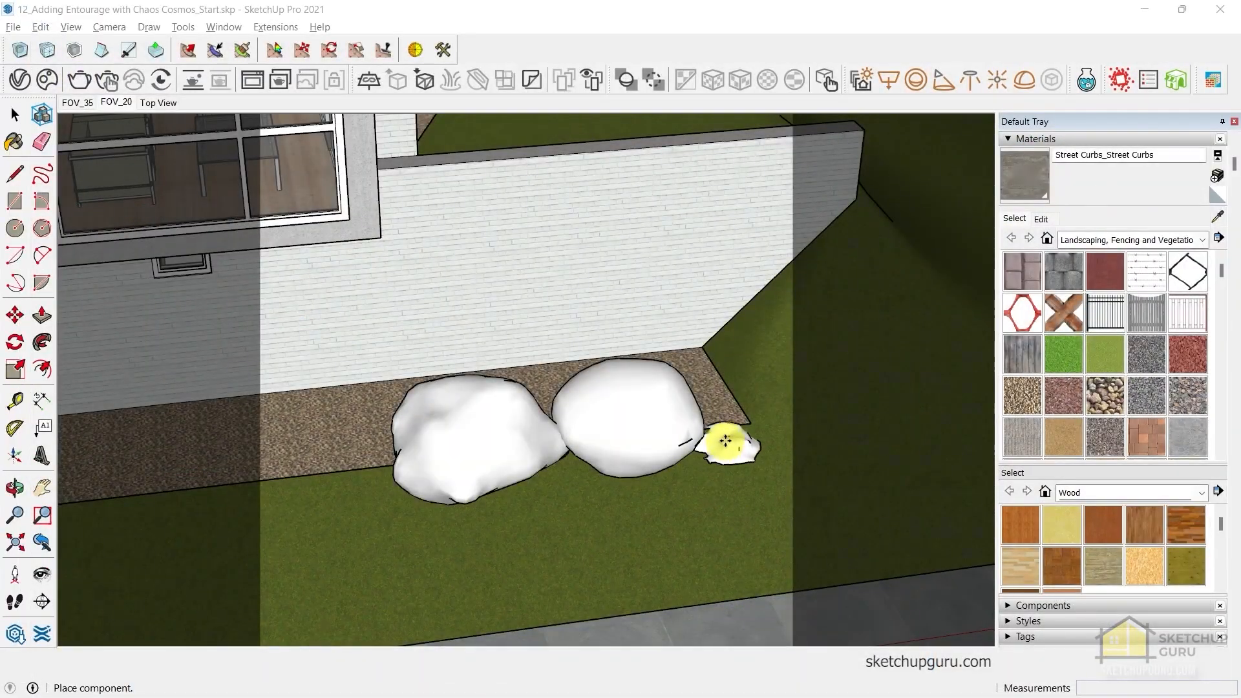
{"action": "left_click", "coordinate": [731, 433]}
{"action": "left_click", "coordinate": [48, 79]}
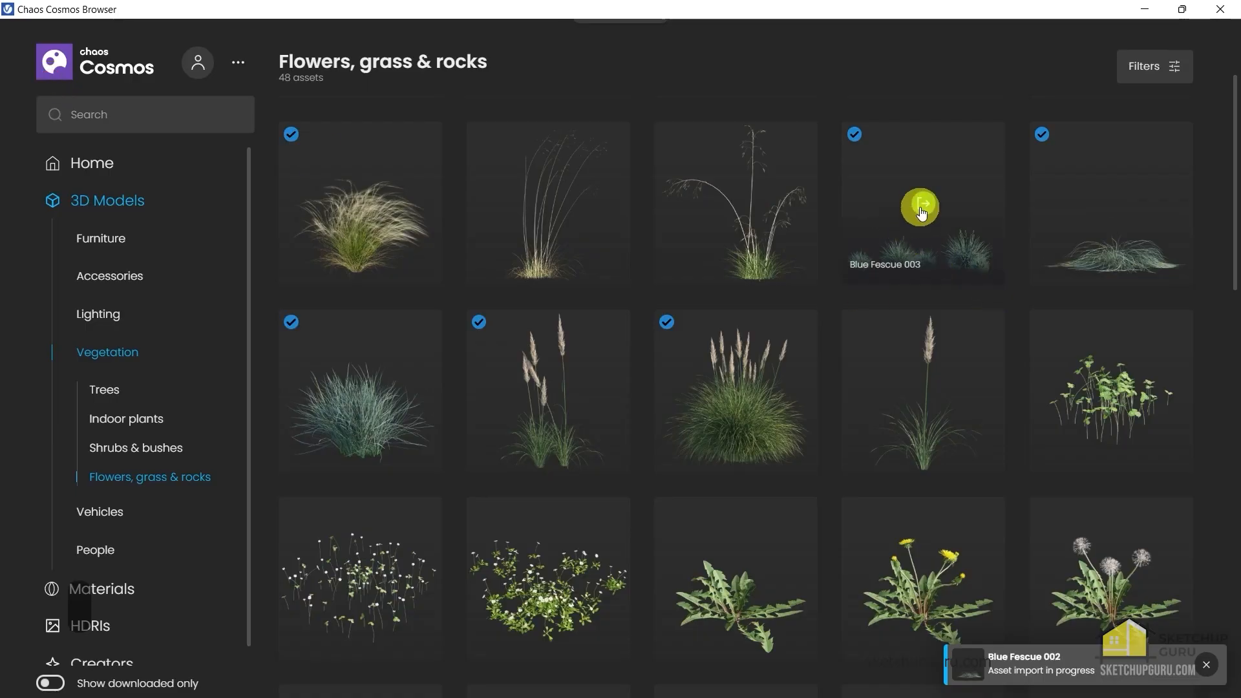
{"action": "left_click", "coordinate": [921, 205]}
{"action": "left_click", "coordinate": [355, 421]}
Import the last limestone boulder in the Flowers, grass & rocks category and place it beyond the small fescue clumps
{"action": "left_click", "coordinate": [46, 77]}
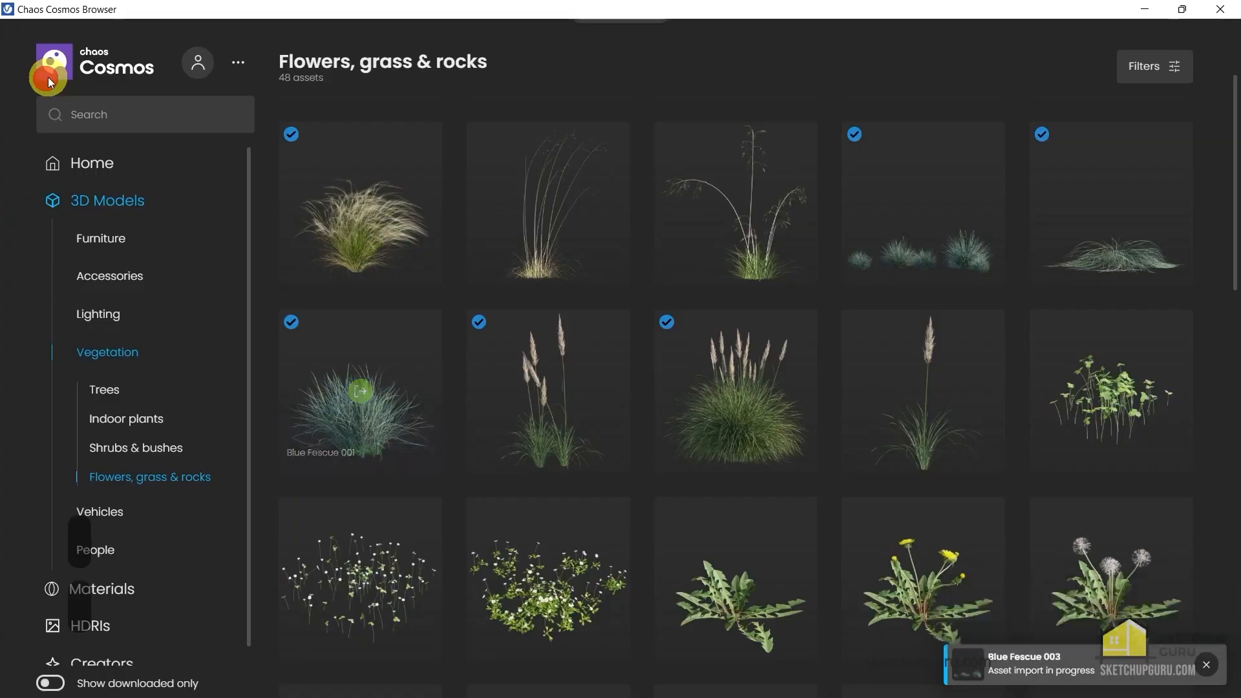
{"action": "scroll", "coordinate": [414, 362], "scroll_direction": "down", "scroll_amount": 10}
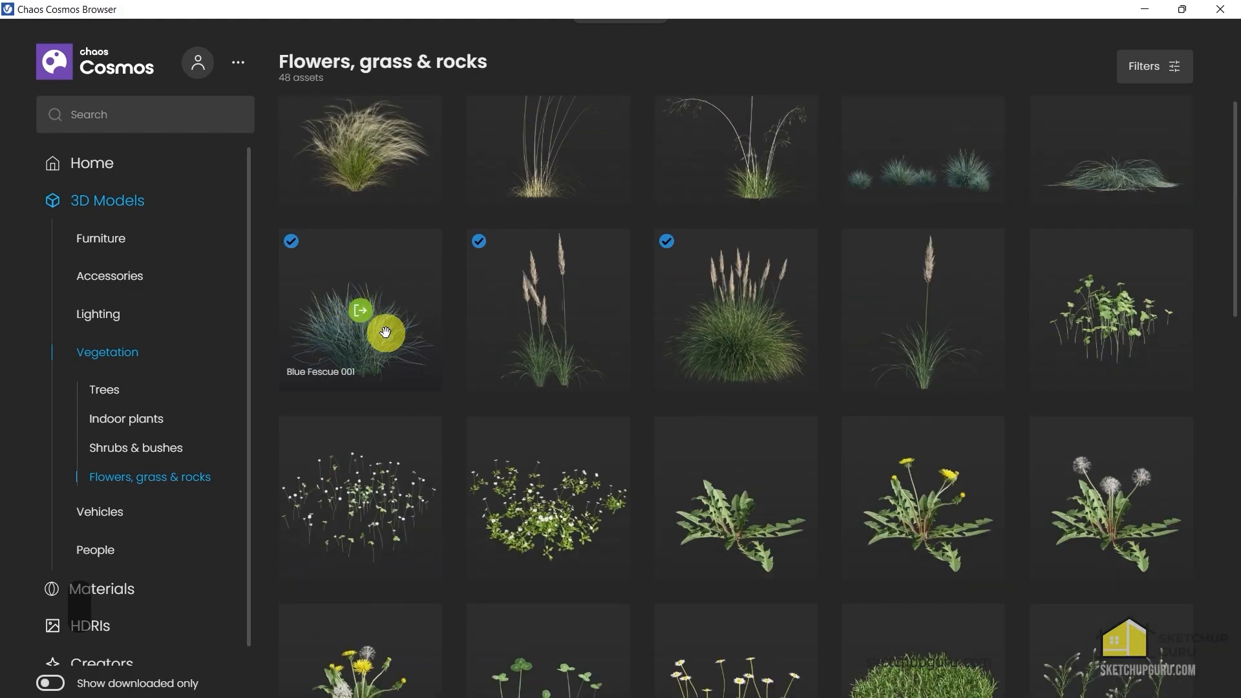
{"action": "scroll", "coordinate": [558, 482], "scroll_direction": "down", "scroll_amount": 5}
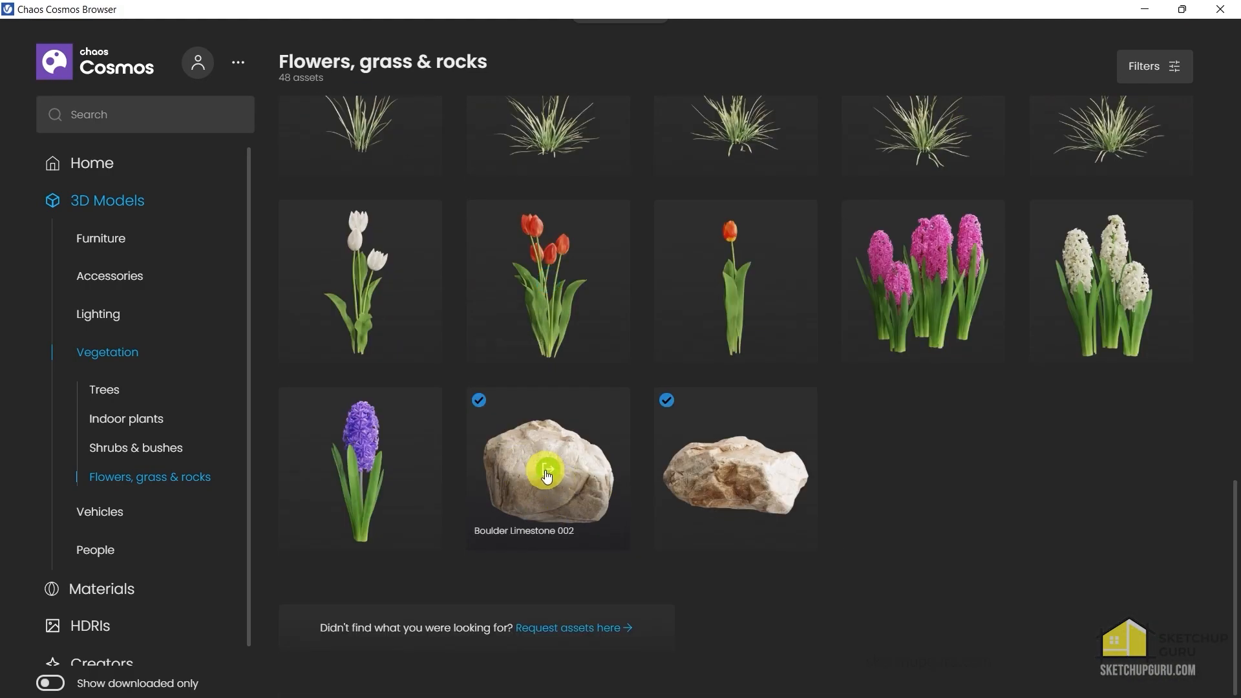
{"action": "left_click", "coordinate": [738, 475]}
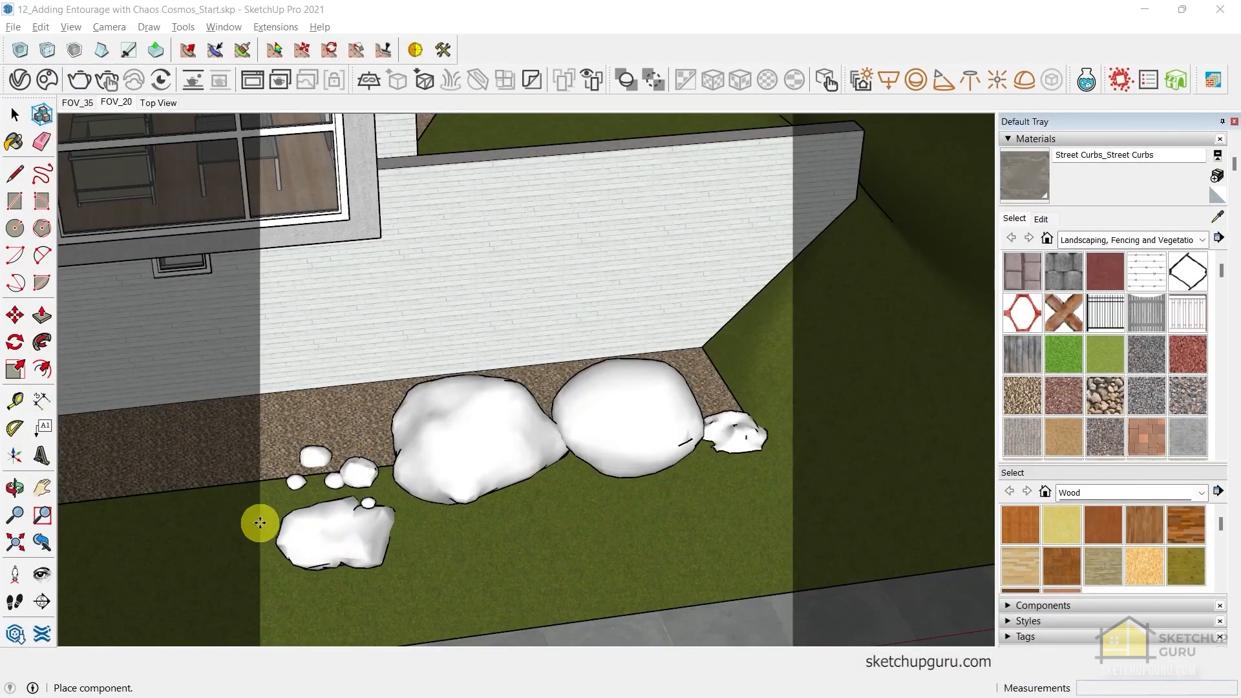
{"action": "left_click", "coordinate": [222, 507]}
Examine the row of grasses and the boulder along the front wall in relation to the house and lawn
{"action": "middle_click_drag", "start_coordinate": [447, 421], "coordinate": [578, 479]}
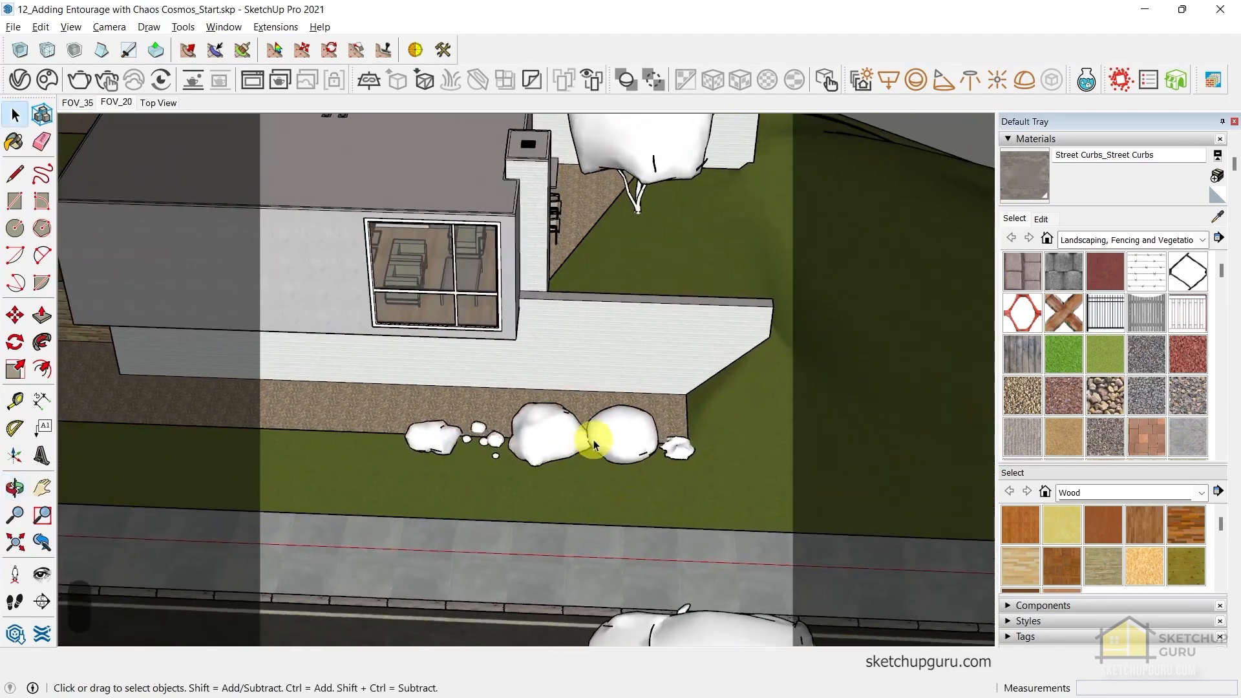
{"action": "scroll", "coordinate": [593, 443], "scroll_direction": "down", "scroll_amount": 3}
{"action": "scroll", "coordinate": [632, 427], "scroll_direction": "up", "scroll_amount": 5}
{"action": "scroll", "coordinate": [471, 485], "scroll_direction": "down", "scroll_amount": 3}
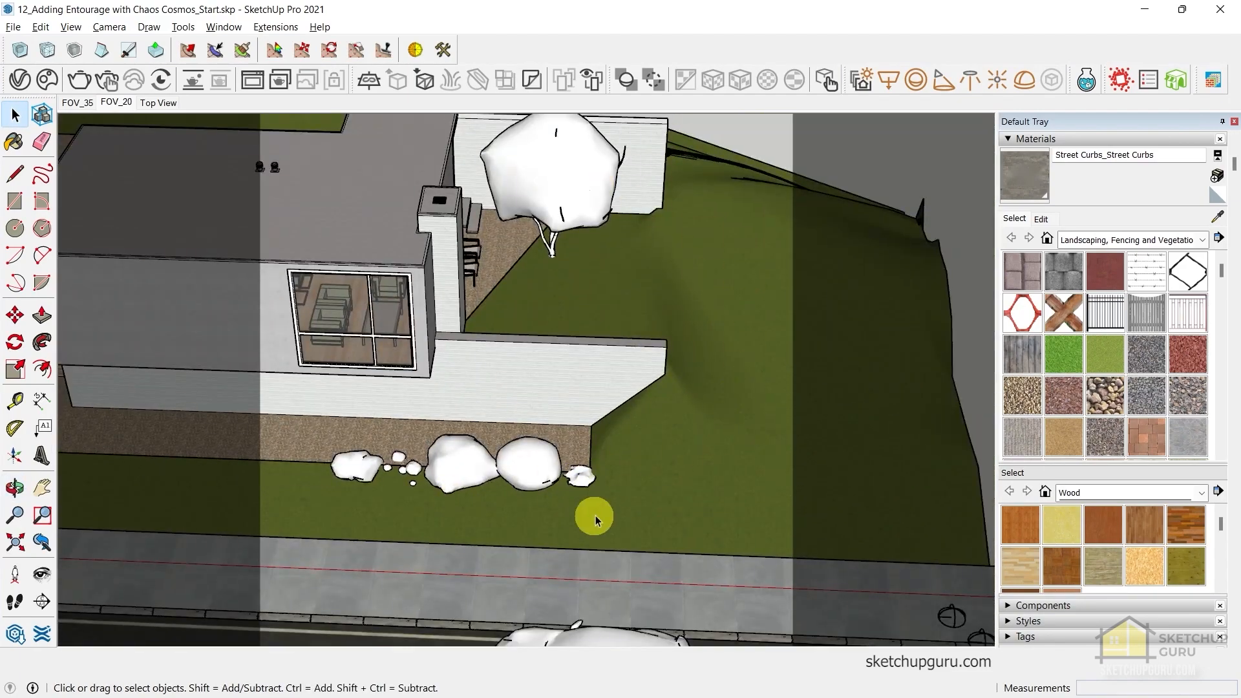
{"action": "scroll", "coordinate": [462, 462], "scroll_direction": "up", "scroll_amount": 2}
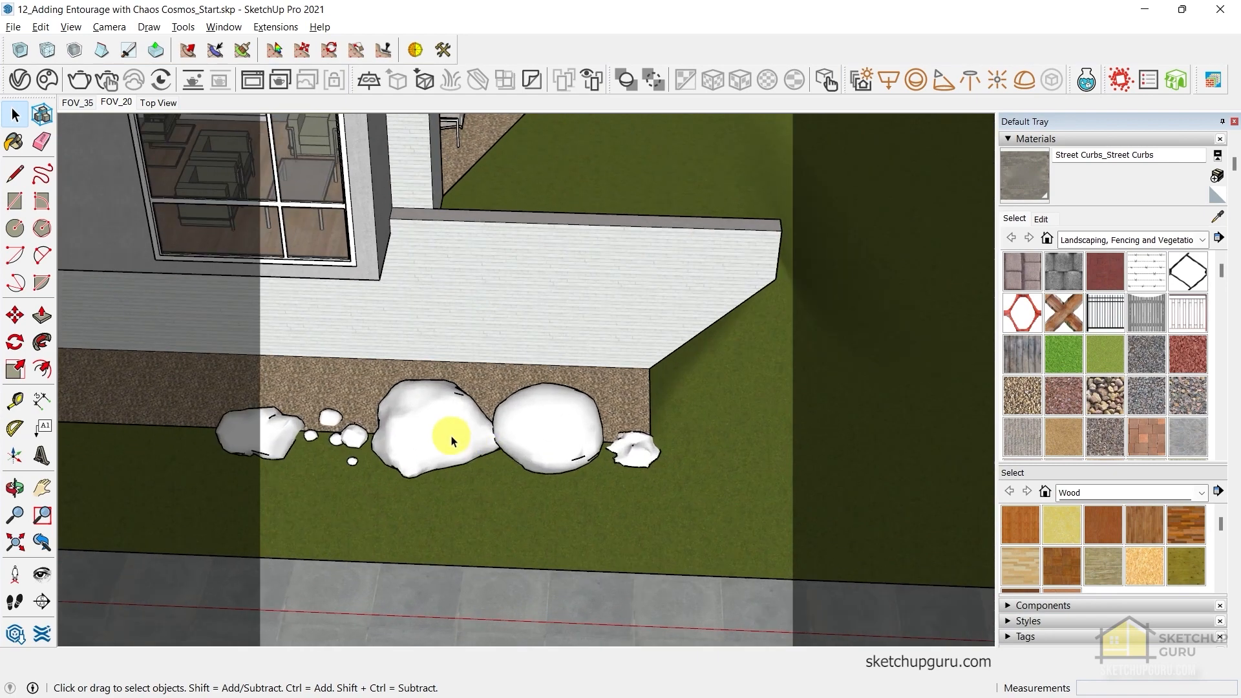
{"action": "scroll", "coordinate": [360, 429], "scroll_direction": "up", "scroll_amount": 2}
{"action": "scroll", "coordinate": [576, 408], "scroll_direction": "down", "scroll_amount": 2}
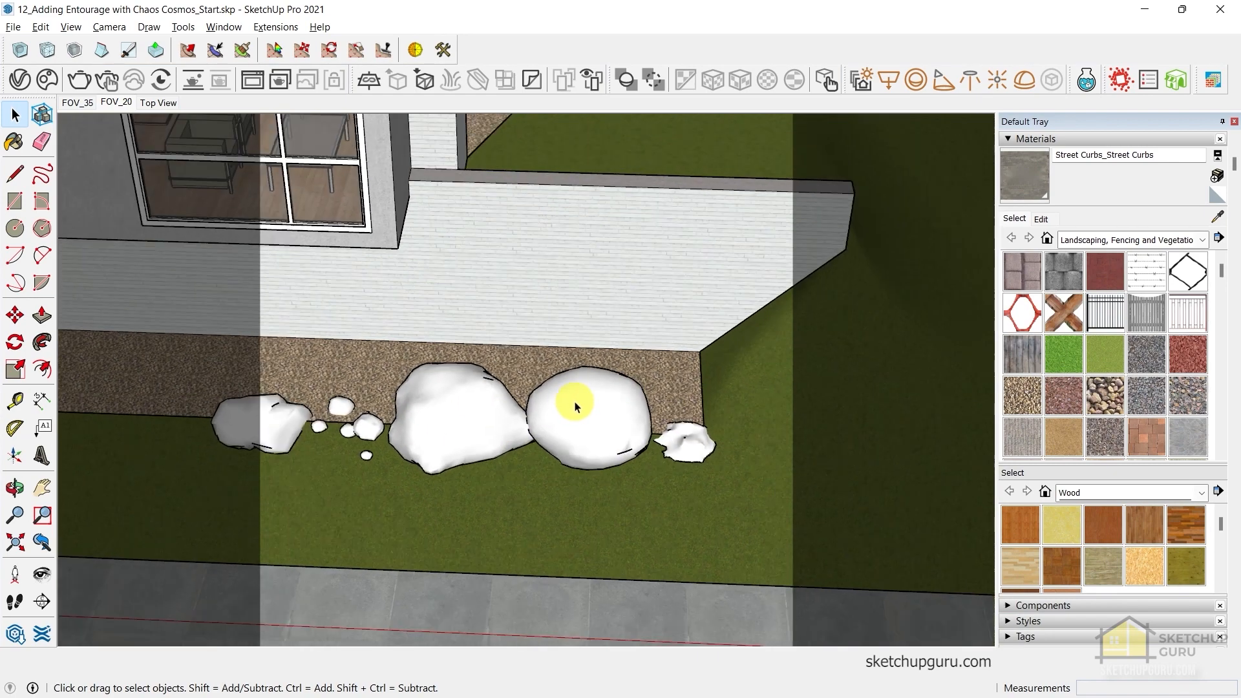
{"action": "scroll", "coordinate": [553, 423], "scroll_direction": "down", "scroll_amount": 2}
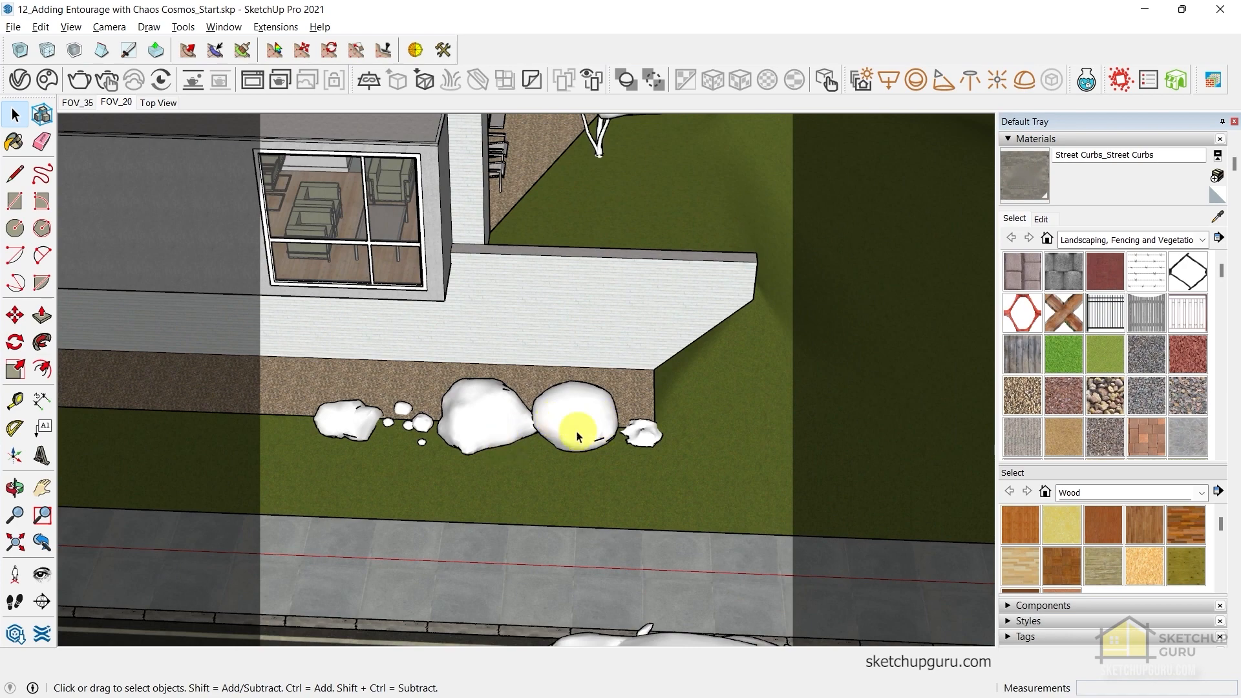
Move the whole row of grasses and the boulder sideways along the front wall, clear of the terrain's edge
{"action": "middle_click_drag", "start_coordinate": [578, 436], "coordinate": [280, 468]}
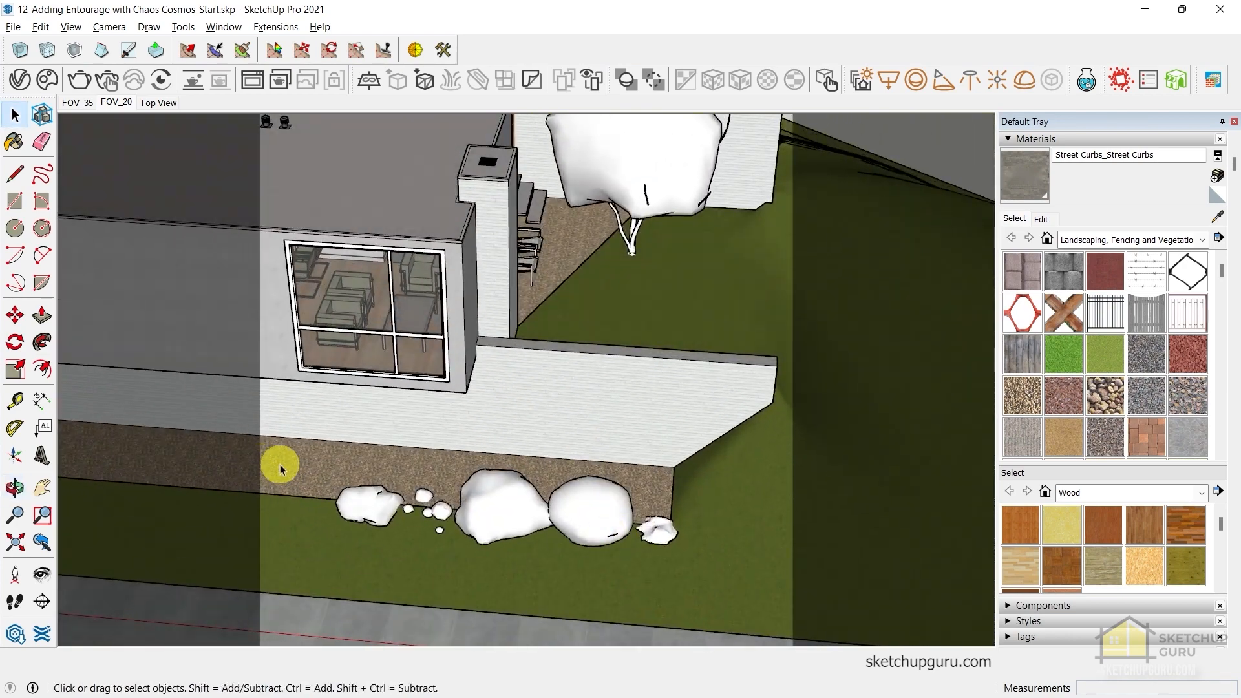
{"action": "left_click_drag", "start_coordinate": [281, 468], "coordinate": [734, 557]}
{"action": "scroll", "coordinate": [640, 557], "scroll_direction": "down", "scroll_amount": 1}
{"action": "key", "text": "m"}
{"action": "left_click_drag", "start_coordinate": [508, 567], "coordinate": [704, 563]}
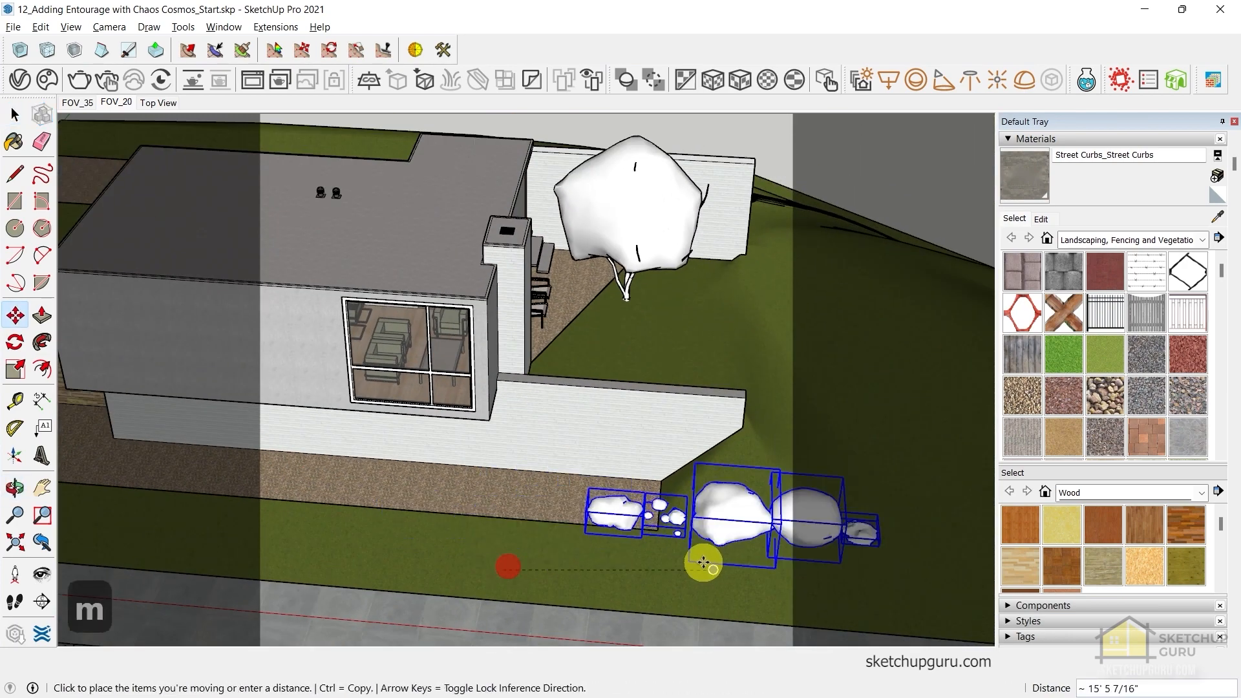
{"action": "middle_click_drag", "start_coordinate": [703, 564], "coordinate": [748, 438]}
{"action": "middle_click_drag", "start_coordinate": [825, 439], "coordinate": [635, 409]}
{"action": "key", "text": "space"}
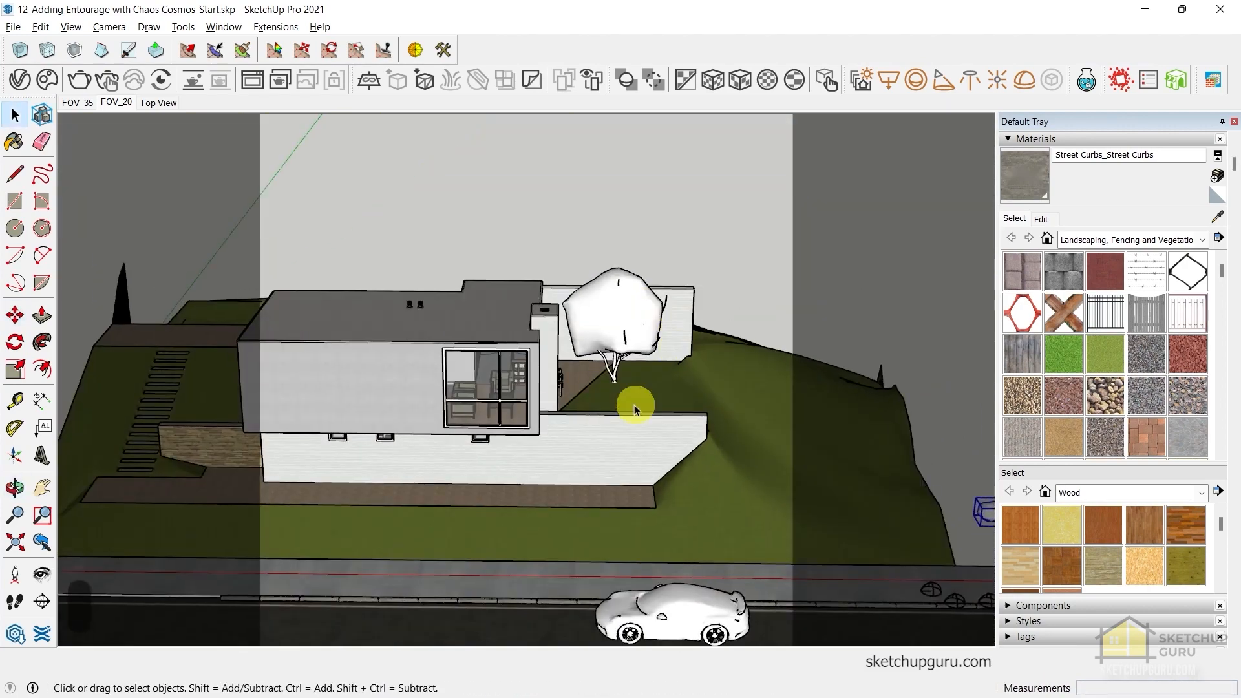
Restore the FOV_20 scene view and start a V-Ray interactive render of it
{"action": "left_click", "coordinate": [114, 104]}
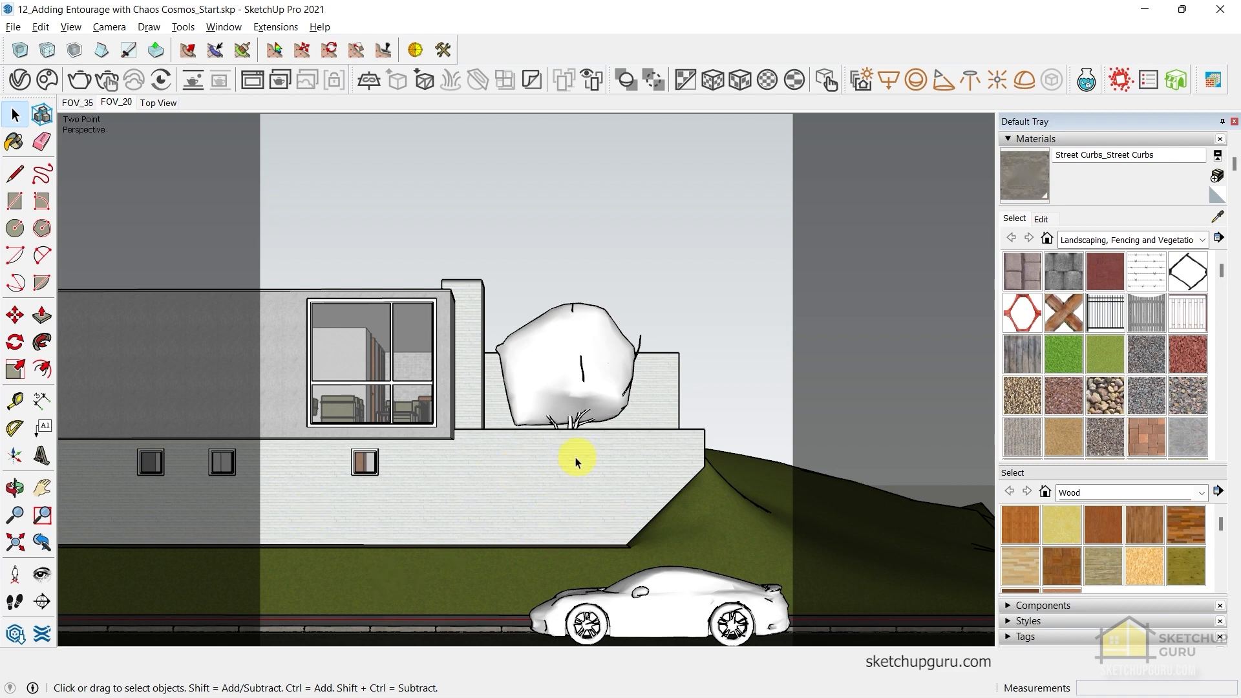
{"action": "scroll", "coordinate": [530, 468], "scroll_direction": "down", "scroll_amount": 2}
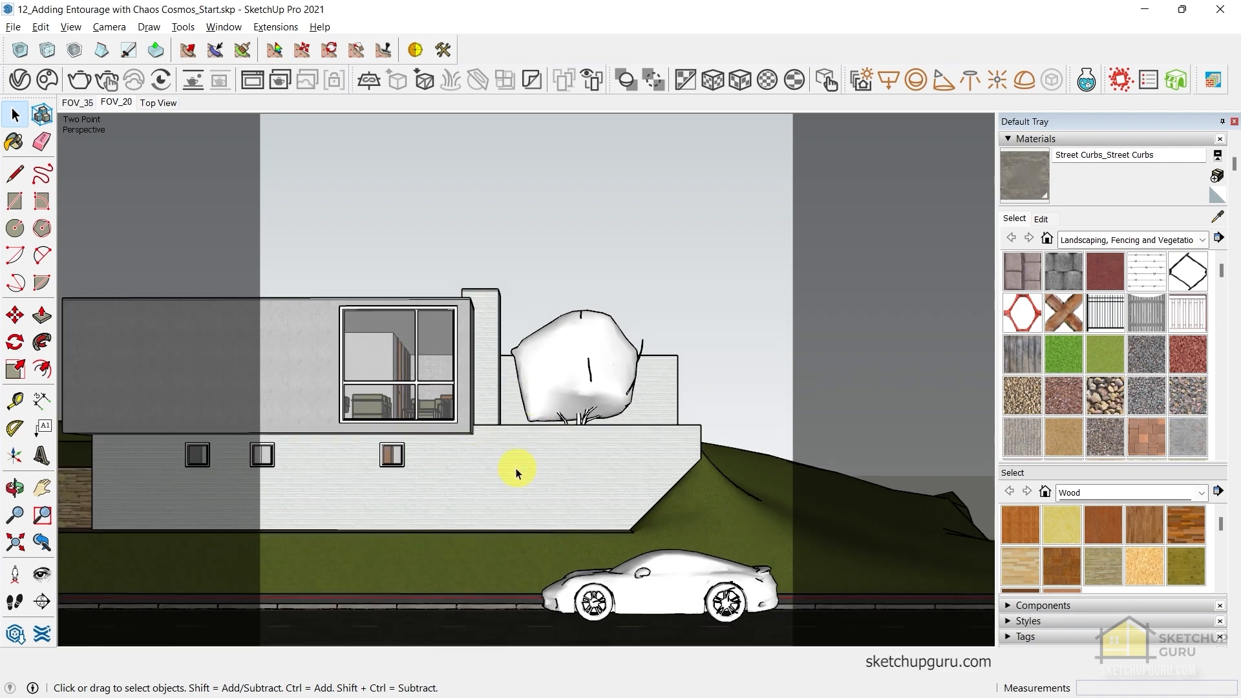
{"action": "scroll", "coordinate": [562, 508], "scroll_direction": "up", "scroll_amount": 3}
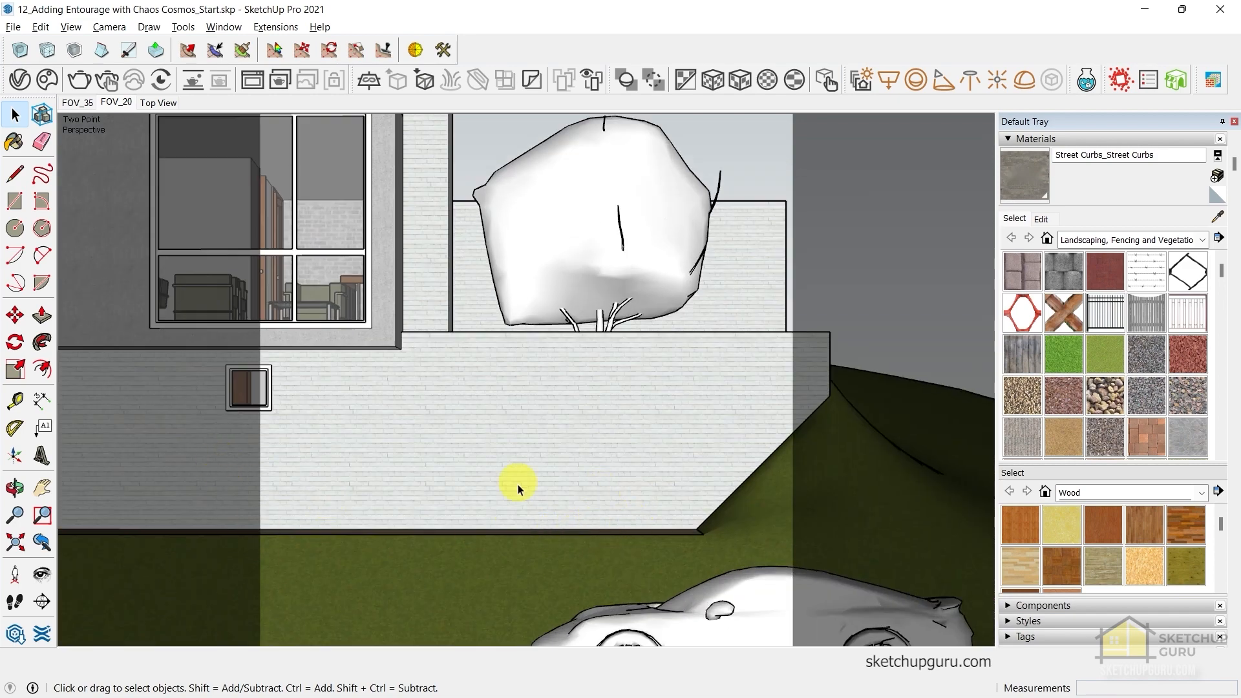
{"action": "left_click", "coordinate": [118, 103]}
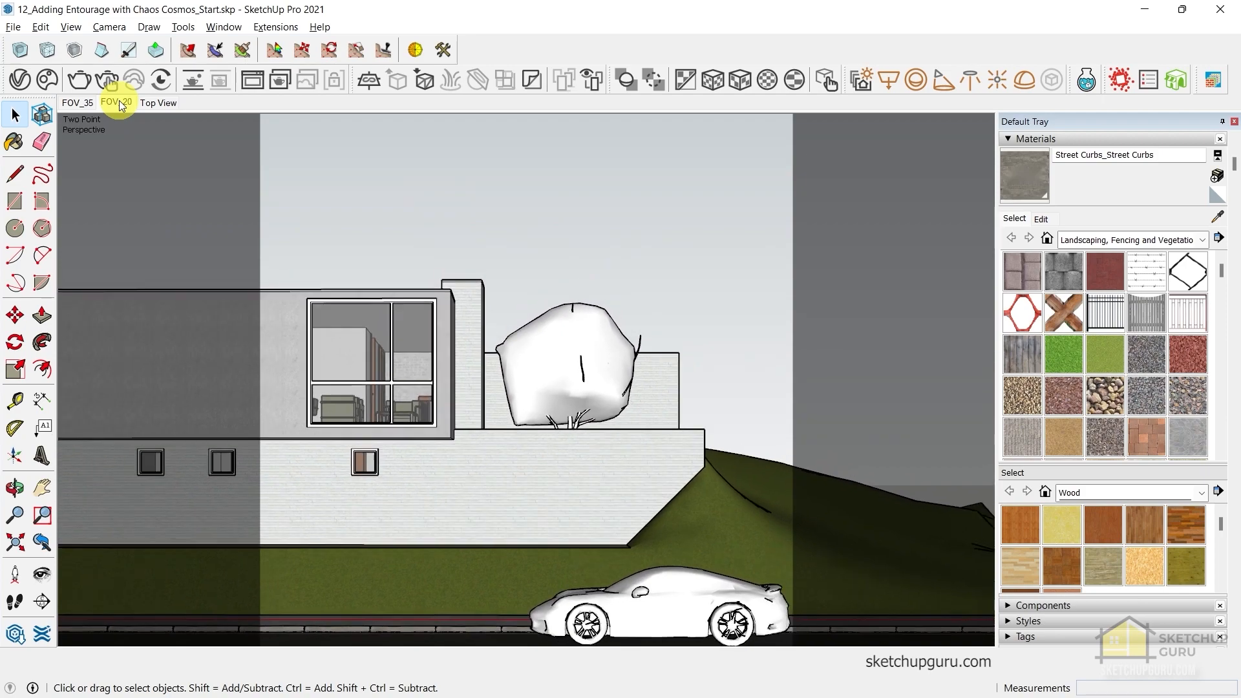
{"action": "left_click", "coordinate": [105, 81]}
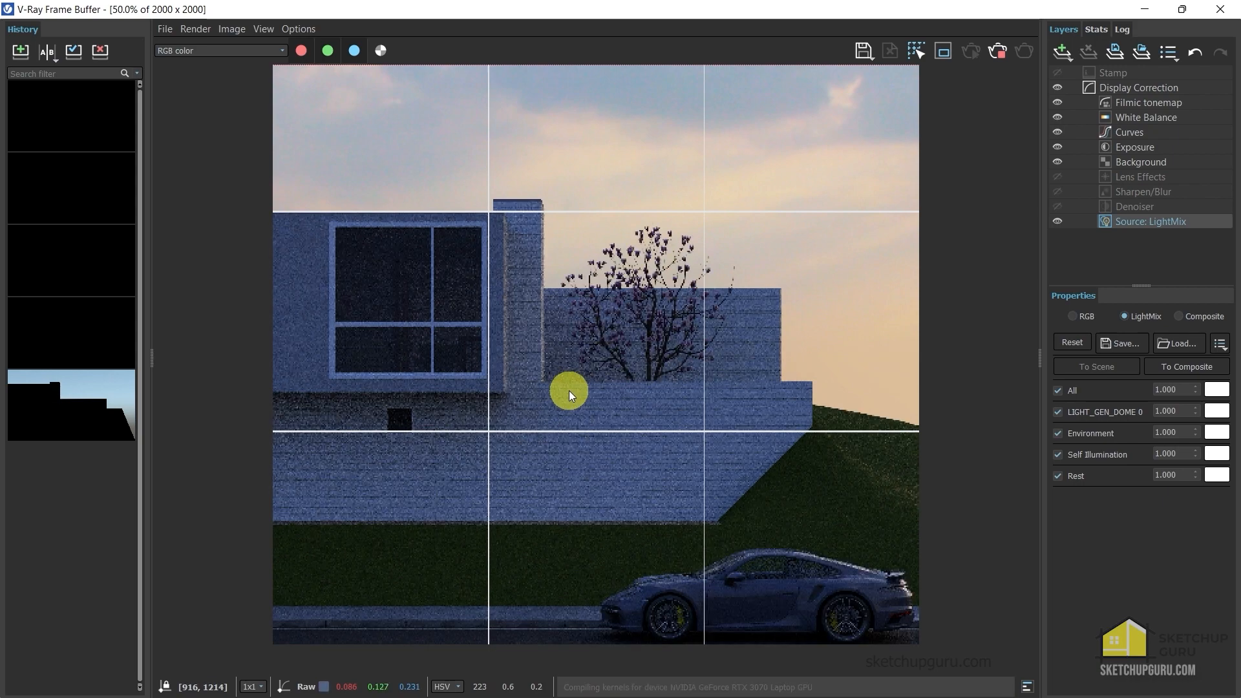
Examine the rendered magnolia, brick wall, sloping lawn and parked car up close and in the full frame
{"action": "scroll", "coordinate": [693, 500], "scroll_direction": "down", "scroll_amount": 1}
{"action": "scroll", "coordinate": [559, 311], "scroll_direction": "up", "scroll_amount": 2}
{"action": "scroll", "coordinate": [655, 517], "scroll_direction": "down", "scroll_amount": 2}
{"action": "scroll", "coordinate": [707, 547], "scroll_direction": "up", "scroll_amount": 1}
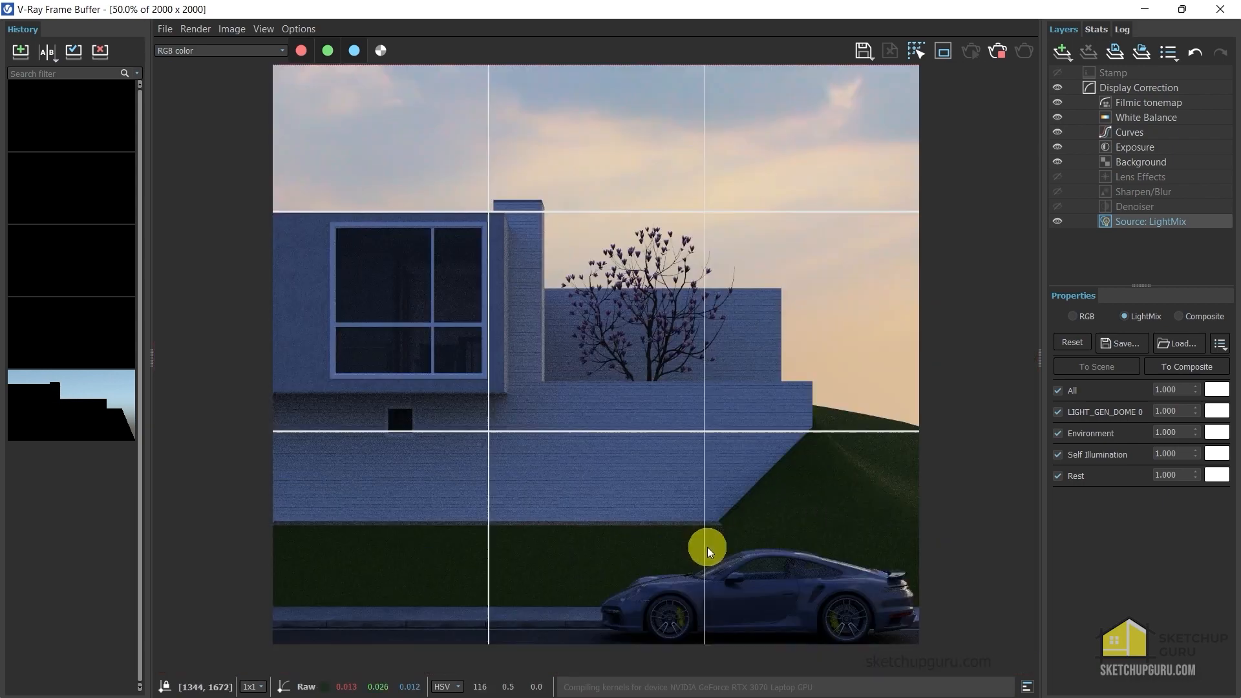
{"action": "scroll", "coordinate": [630, 489], "scroll_direction": "down", "scroll_amount": 1}
{"action": "scroll", "coordinate": [638, 517], "scroll_direction": "up", "scroll_amount": 1}
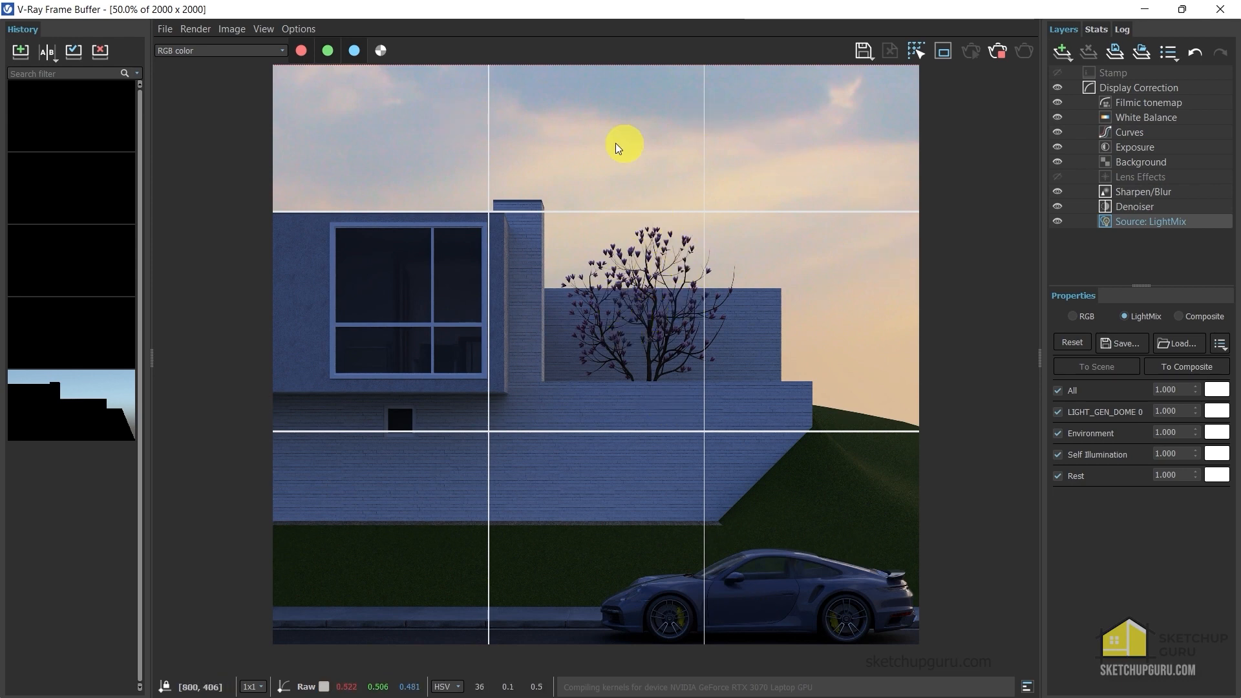
{"action": "scroll", "coordinate": [748, 232], "scroll_direction": "down", "scroll_amount": 1}
{"action": "scroll", "coordinate": [673, 475], "scroll_direction": "up", "scroll_amount": 2}
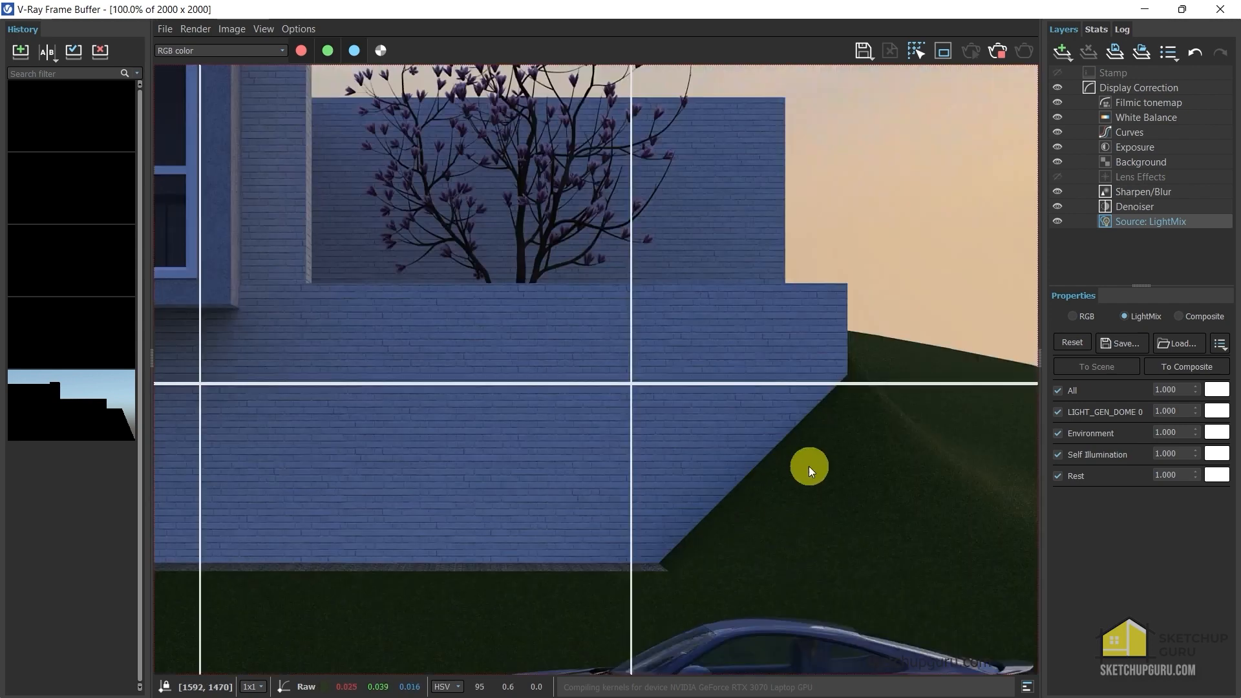
{"action": "scroll", "coordinate": [820, 502], "scroll_direction": "down", "scroll_amount": 2}
{"action": "scroll", "coordinate": [692, 475], "scroll_direction": "up", "scroll_amount": 1}
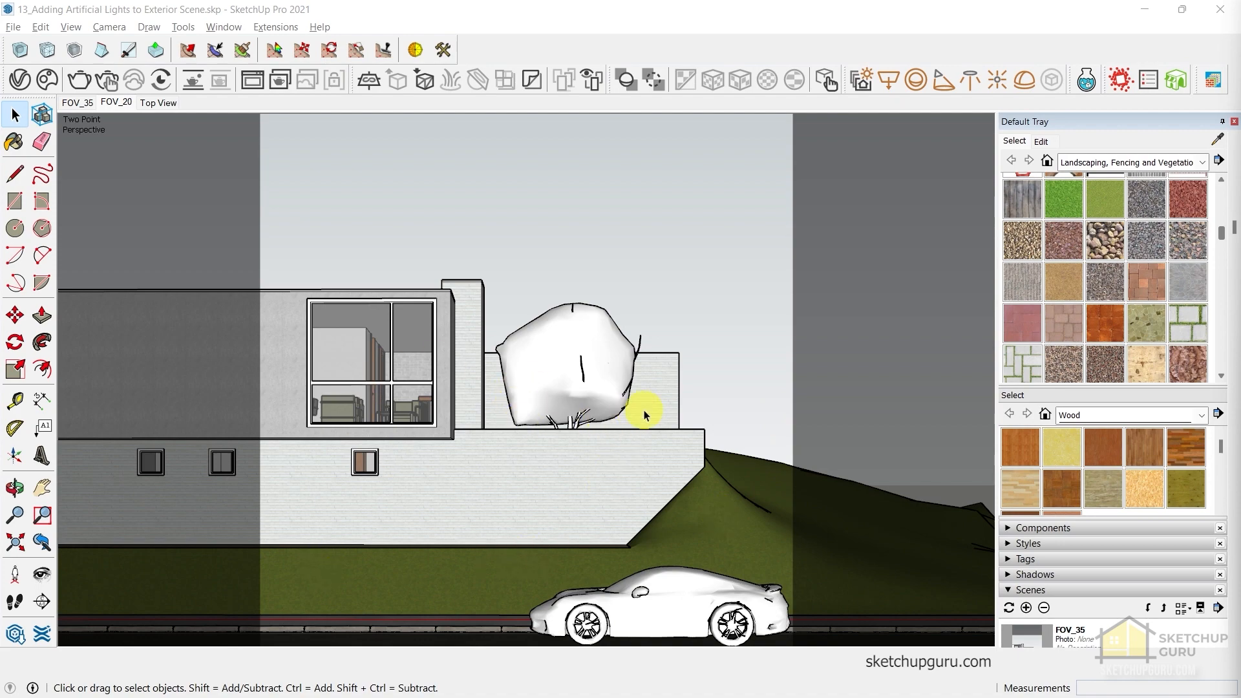
Draw a V-Ray rectangle light on the road in front of the house, beside the parked car
{"action": "middle_click_drag", "start_coordinate": [541, 318], "coordinate": [518, 524]}
{"action": "scroll", "coordinate": [516, 524], "scroll_direction": "up", "scroll_amount": 4}
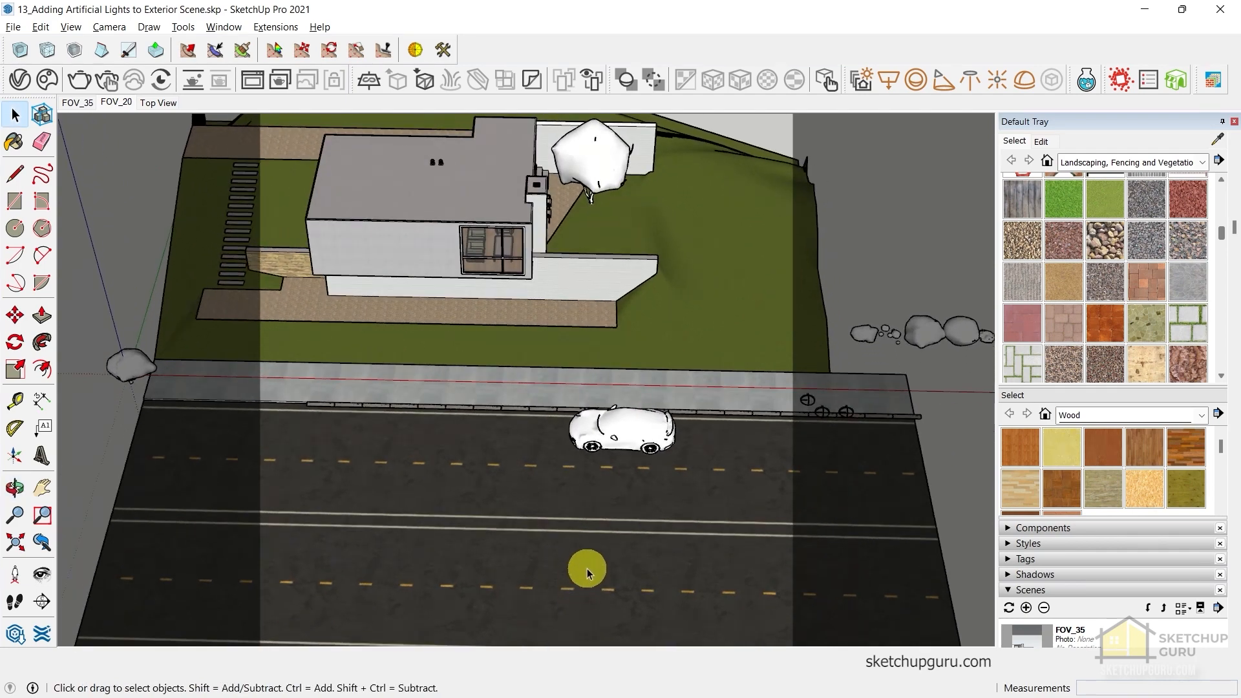
{"action": "left_click", "coordinate": [889, 75]}
{"action": "scroll", "coordinate": [388, 453], "scroll_direction": "up", "scroll_amount": 3}
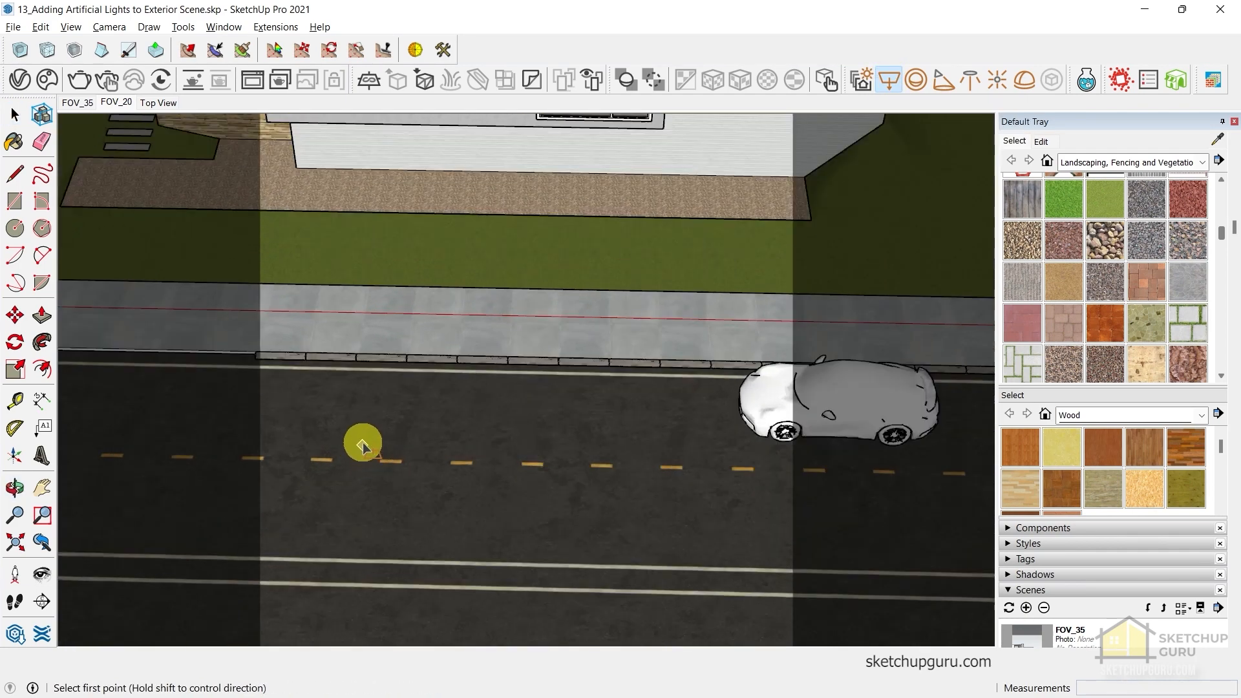
{"action": "left_click", "coordinate": [360, 426]}
{"action": "left_click", "coordinate": [507, 529]}
Raise the rectangle light vertically above the road in two successive moves along the blue axis
{"action": "middle_click_drag", "start_coordinate": [424, 449], "coordinate": [509, 352]}
{"action": "key", "text": "m"}
{"action": "left_click", "coordinate": [514, 314]}
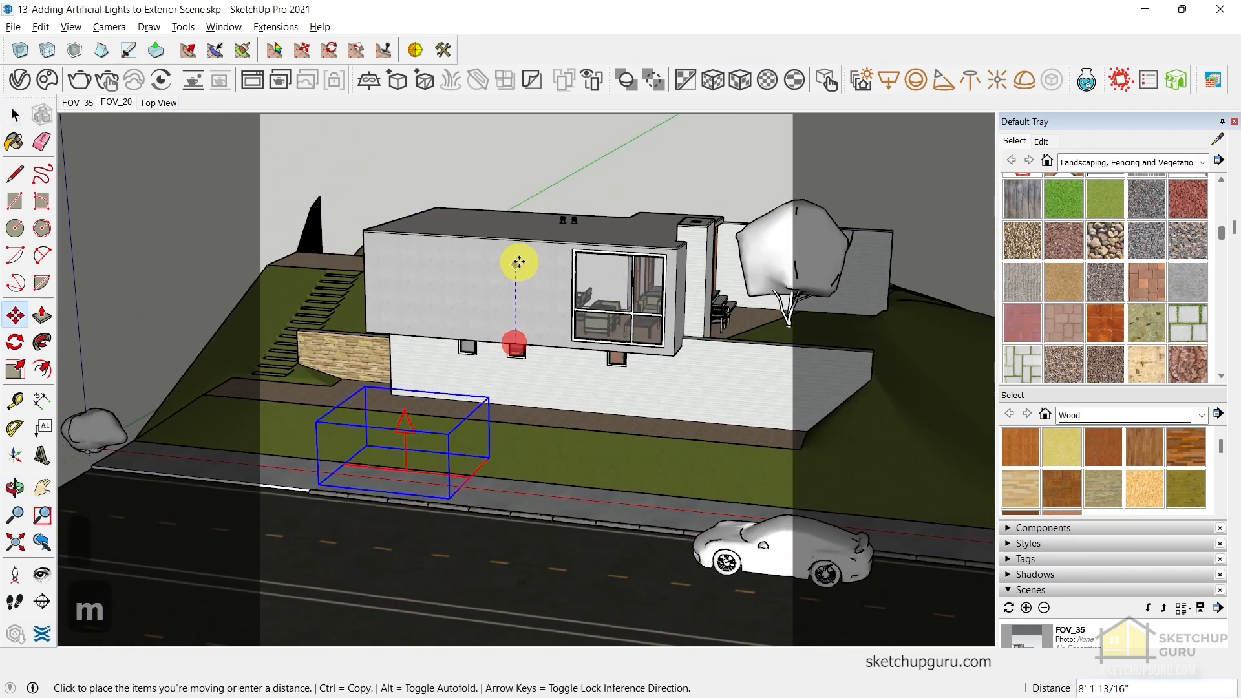
{"action": "left_click", "coordinate": [515, 245]}
{"action": "left_click", "coordinate": [502, 329]}
{"action": "scroll", "coordinate": [502, 327], "scroll_direction": "up", "scroll_amount": 2}
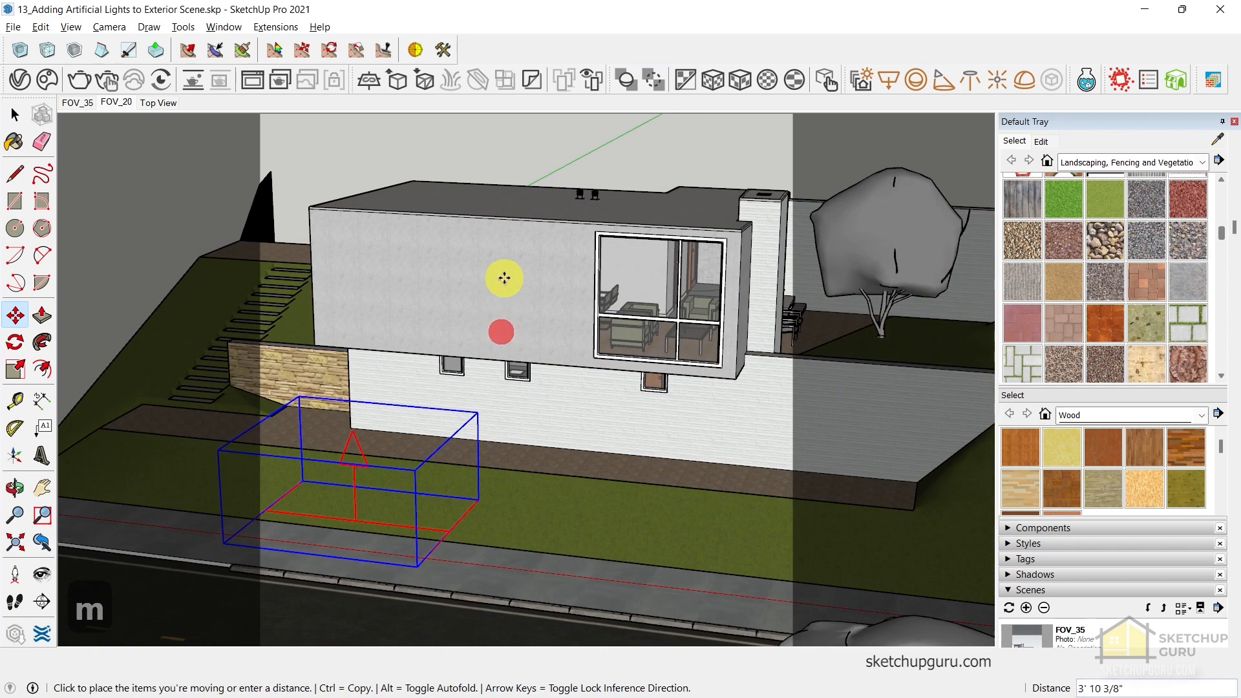
{"action": "left_click", "coordinate": [504, 261]}
Rotate the rectangle light 180 degrees in the plane of the front facade so that it points downward
{"action": "key", "text": "space"}
{"action": "key", "text": "q"}
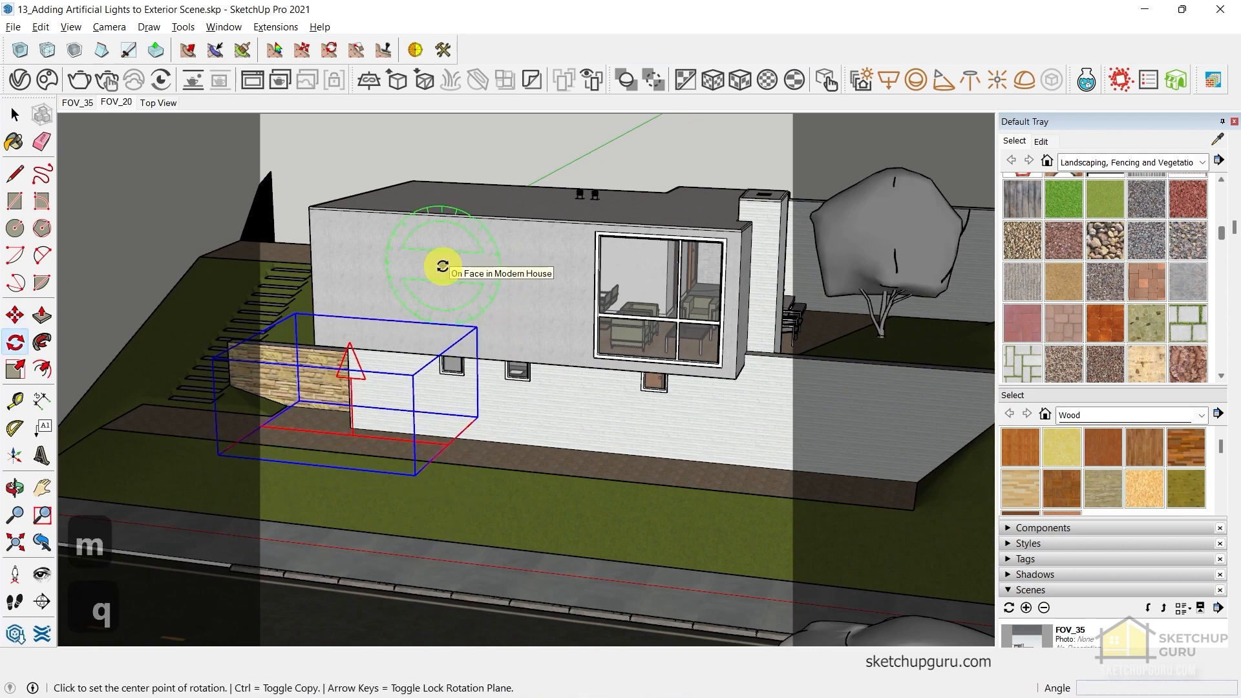
{"action": "left_click", "coordinate": [449, 267]}
{"action": "left_click", "coordinate": [499, 272]}
{"action": "type", "text": "180"}
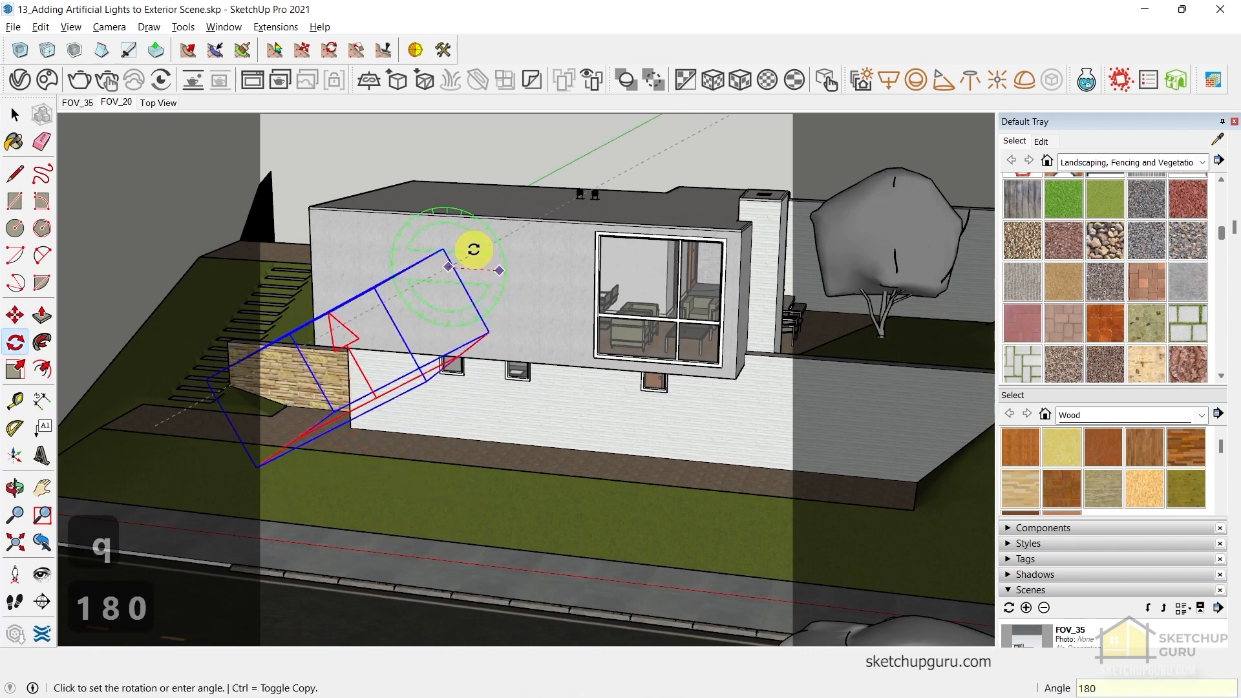
{"action": "key", "text": "Return"}
{"action": "key", "text": "m"}
{"action": "key", "text": "space"}
In the Top View scene, shift the rectangle light along the street toward the car, then back about 3' 5"
{"action": "left_click", "coordinate": [159, 102]}
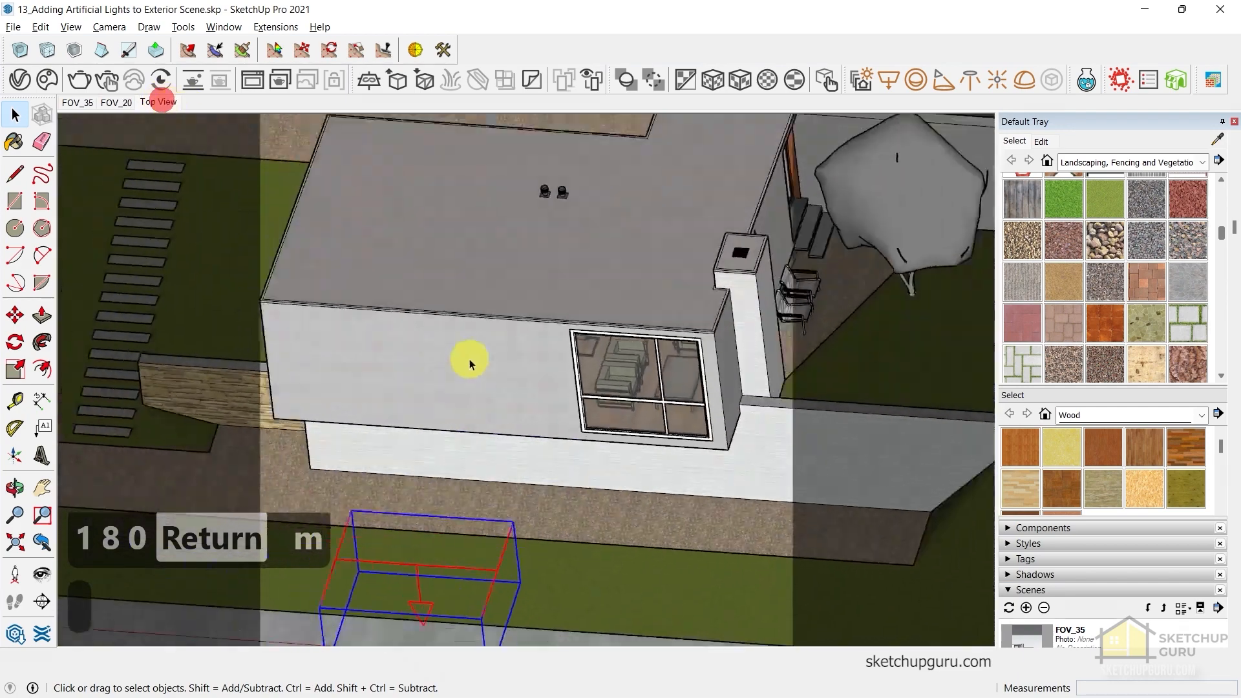
{"action": "key", "text": "m"}
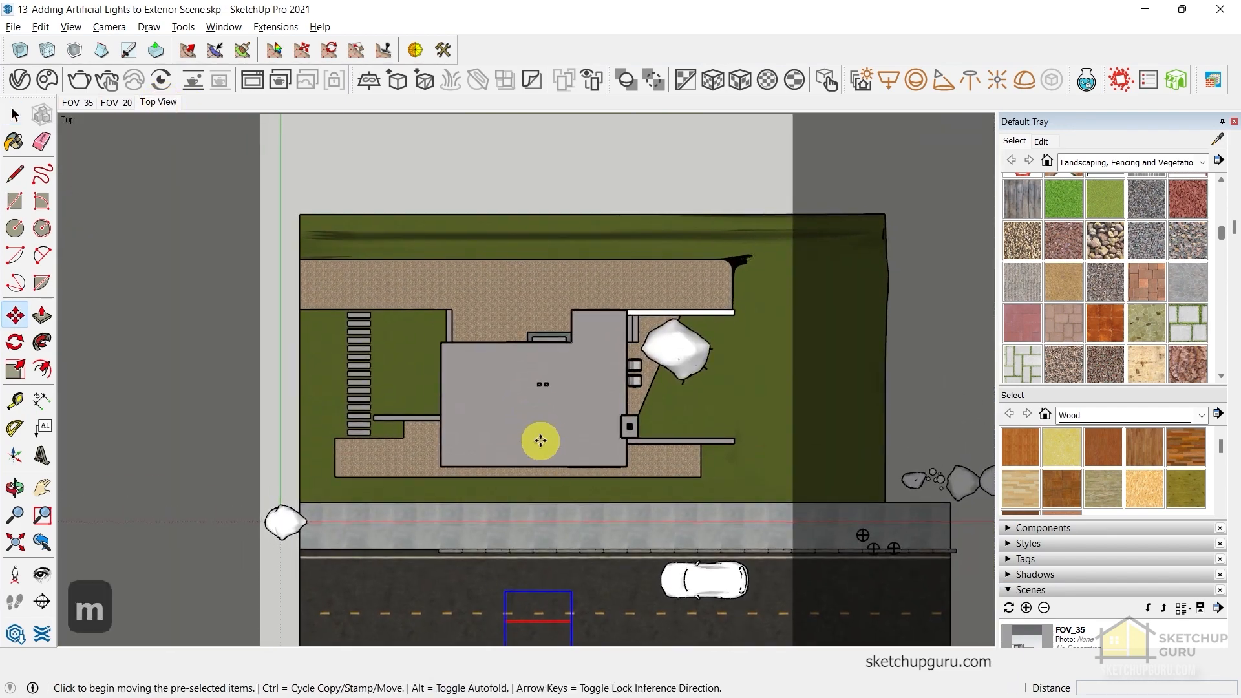
{"action": "left_click", "coordinate": [540, 441]}
{"action": "left_click", "coordinate": [571, 437]}
{"action": "scroll", "coordinate": [692, 595], "scroll_direction": "up", "scroll_amount": 3}
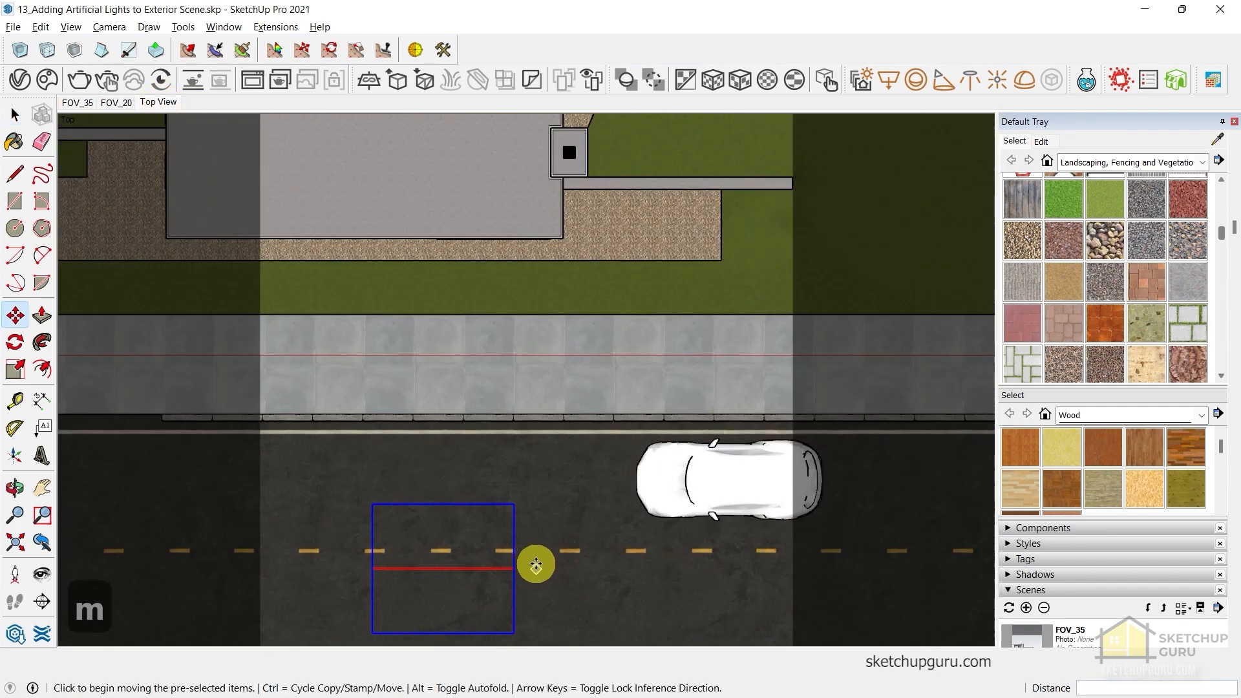
{"action": "scroll", "coordinate": [540, 493], "scroll_direction": "down", "scroll_amount": 2}
{"action": "scroll", "coordinate": [482, 251], "scroll_direction": "up", "scroll_amount": 2}
{"action": "left_click", "coordinate": [492, 155]}
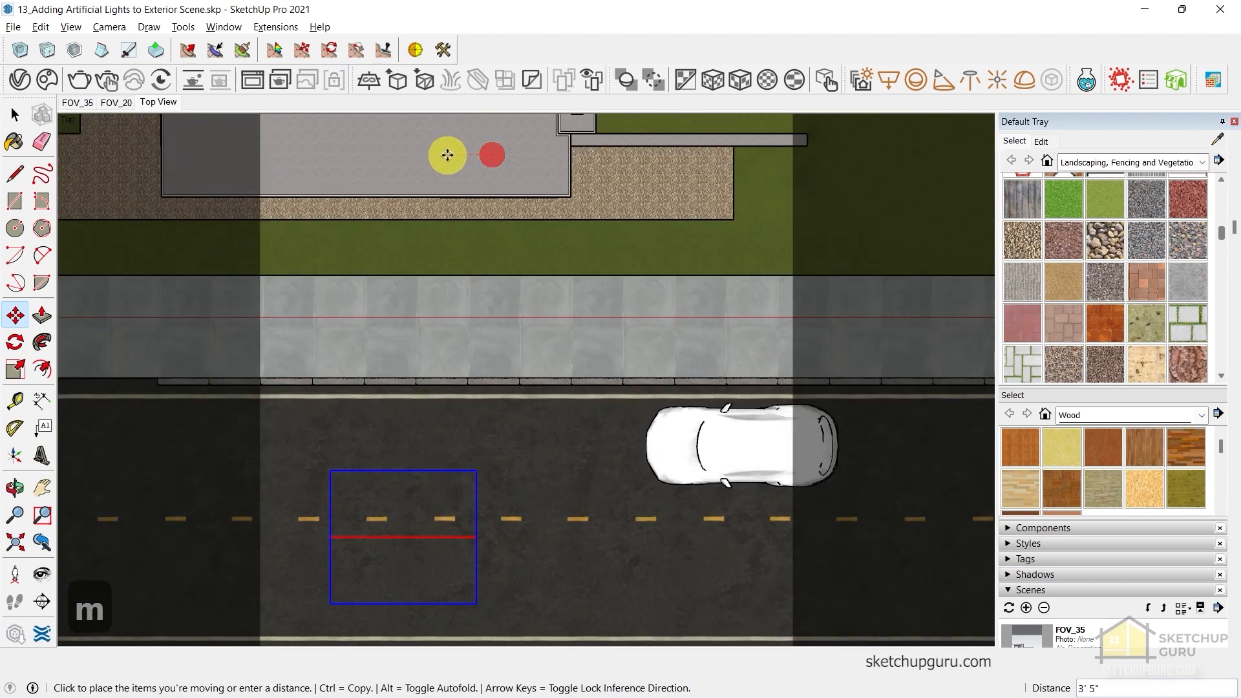
{"action": "left_click", "coordinate": [447, 155]}
{"action": "scroll", "coordinate": [526, 344], "scroll_direction": "down", "scroll_amount": 2}
{"action": "scroll", "coordinate": [511, 427], "scroll_direction": "up", "scroll_amount": 1}
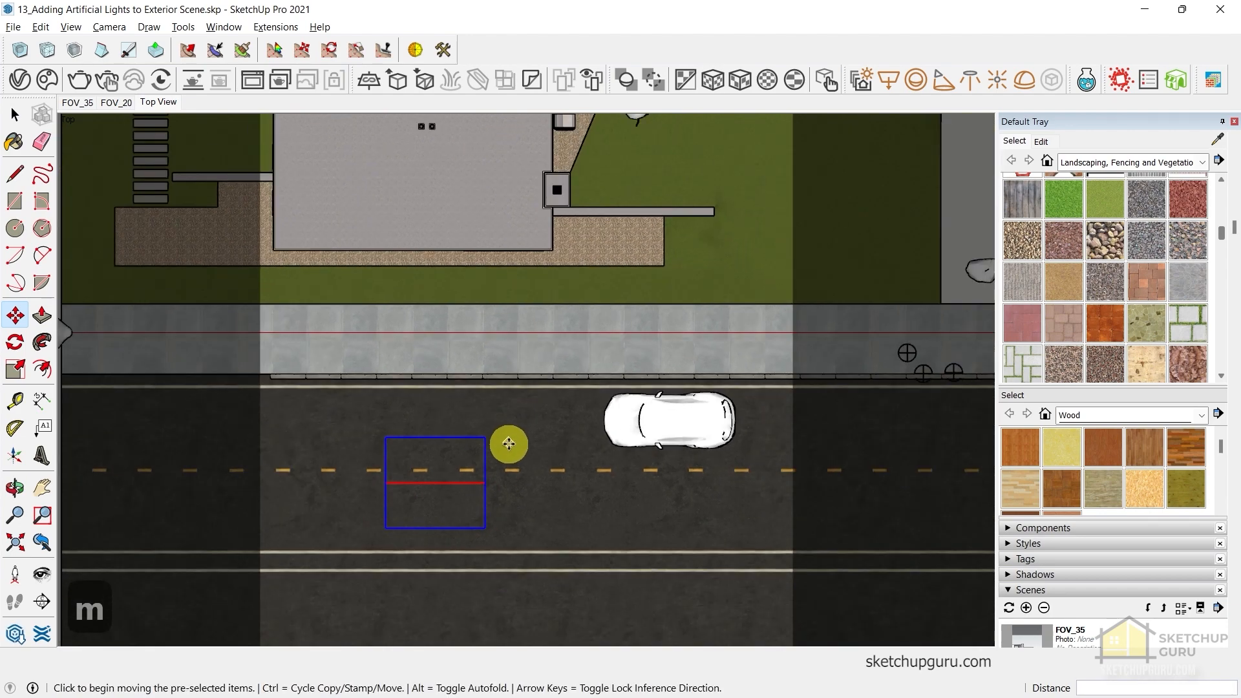
Copy the rectangle light twice along the street toward and past the car at equal spacing, making a row of three
{"action": "scroll", "coordinate": [509, 444], "scroll_direction": "up", "scroll_amount": 1}
{"action": "key", "text": "ctrl"}
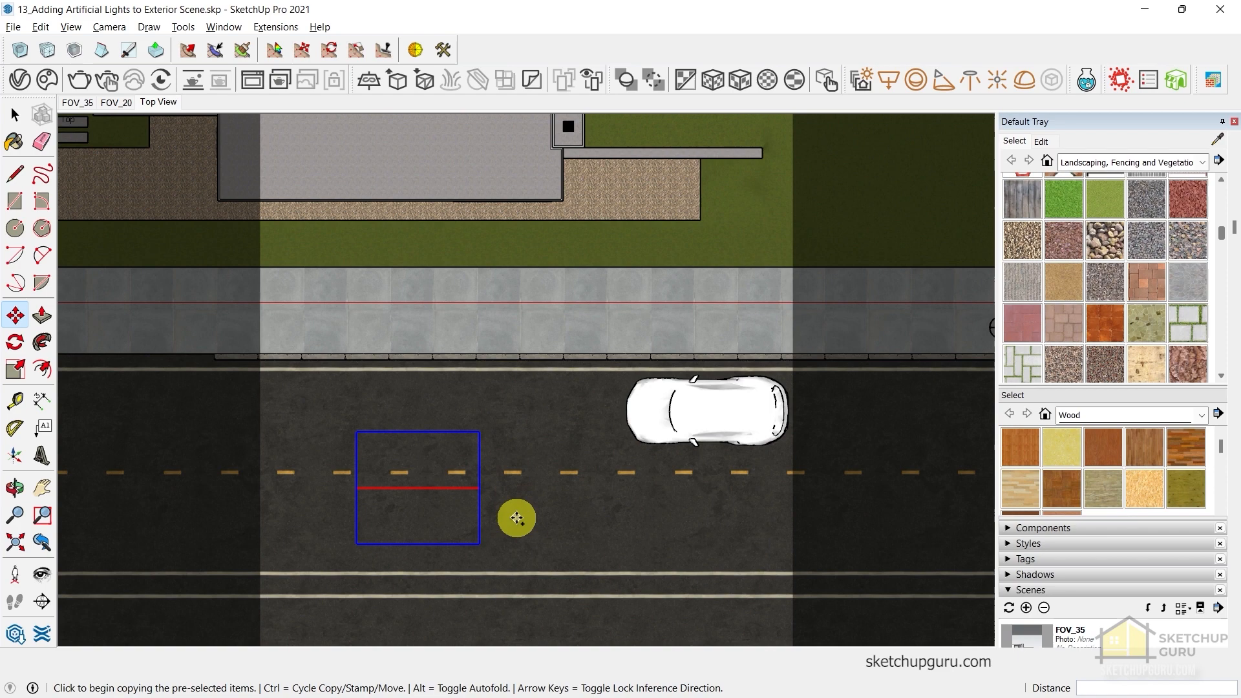
{"action": "left_click", "coordinate": [430, 399]}
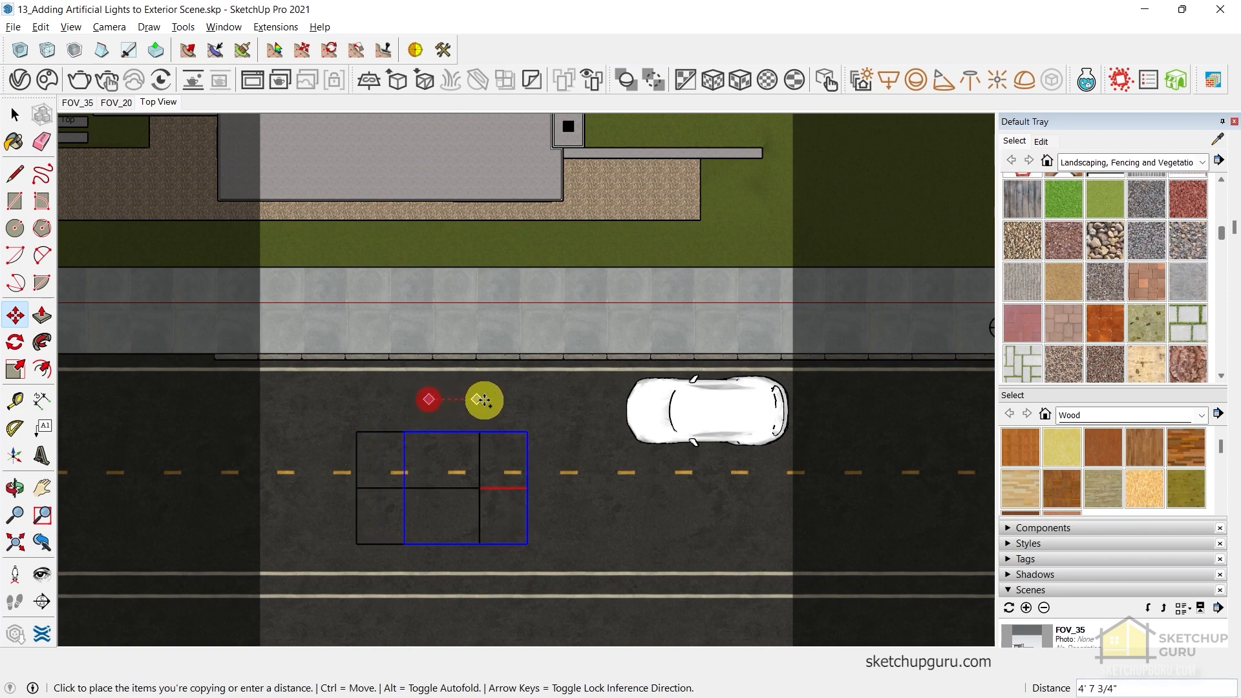
{"action": "left_click", "coordinate": [646, 330]}
{"action": "type", "text": "x2"}
{"action": "key", "text": "Return"}
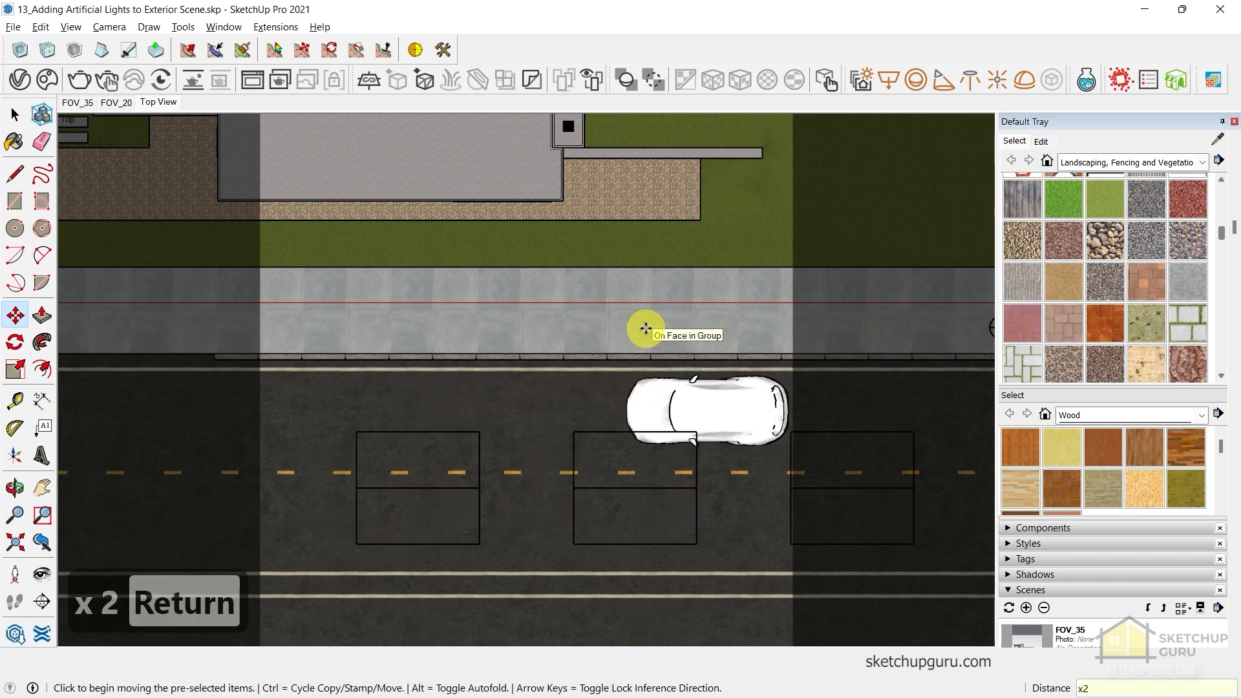
Select all three rectangle lights above the road and group them
{"action": "scroll", "coordinate": [430, 396], "scroll_direction": "down", "scroll_amount": 3}
{"action": "key", "text": "space"}
{"action": "left_click", "coordinate": [613, 446]}
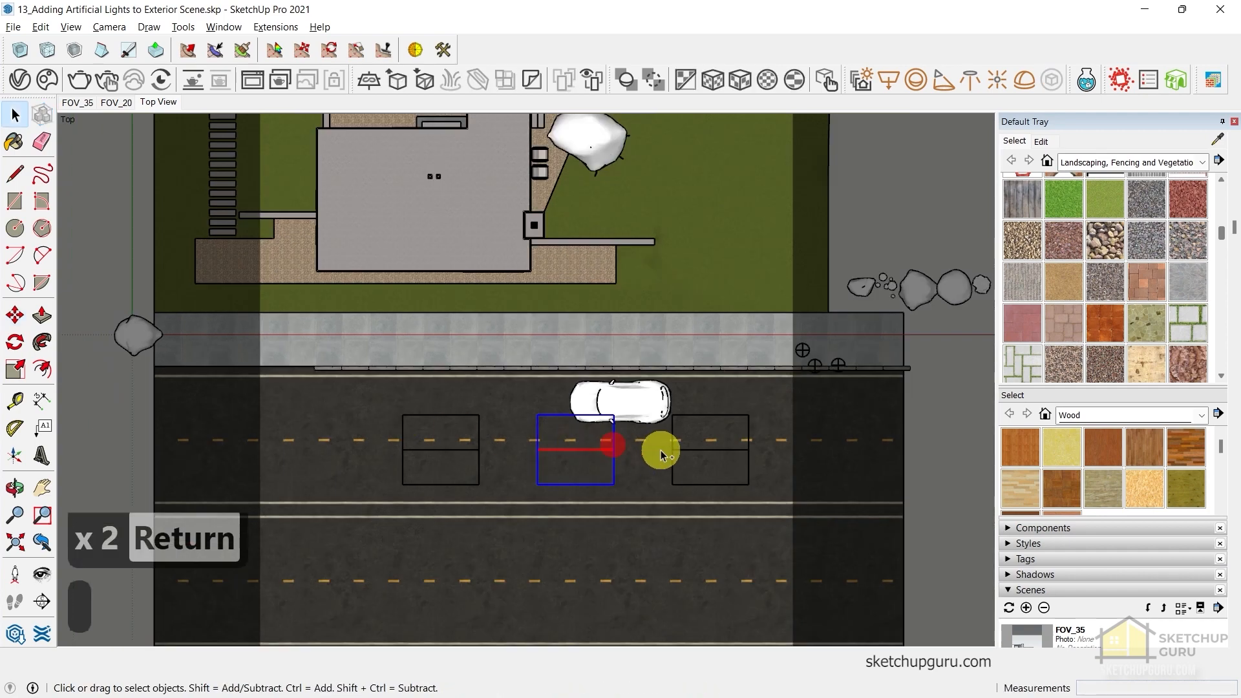
{"action": "left_click", "coordinate": [672, 450], "text": "ctrl"}
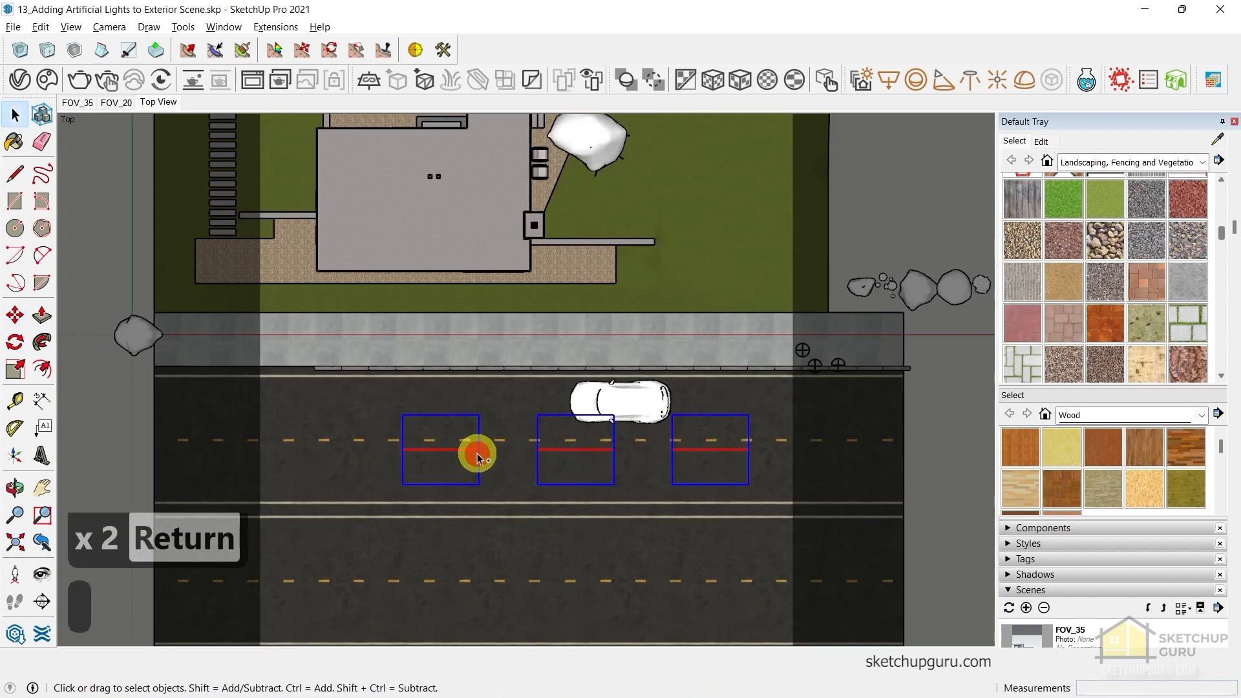
{"action": "scroll", "coordinate": [521, 439], "scroll_direction": "up", "scroll_amount": 3}
{"action": "scroll", "coordinate": [446, 458], "scroll_direction": "down", "scroll_amount": 2}
{"action": "key", "text": "g"}
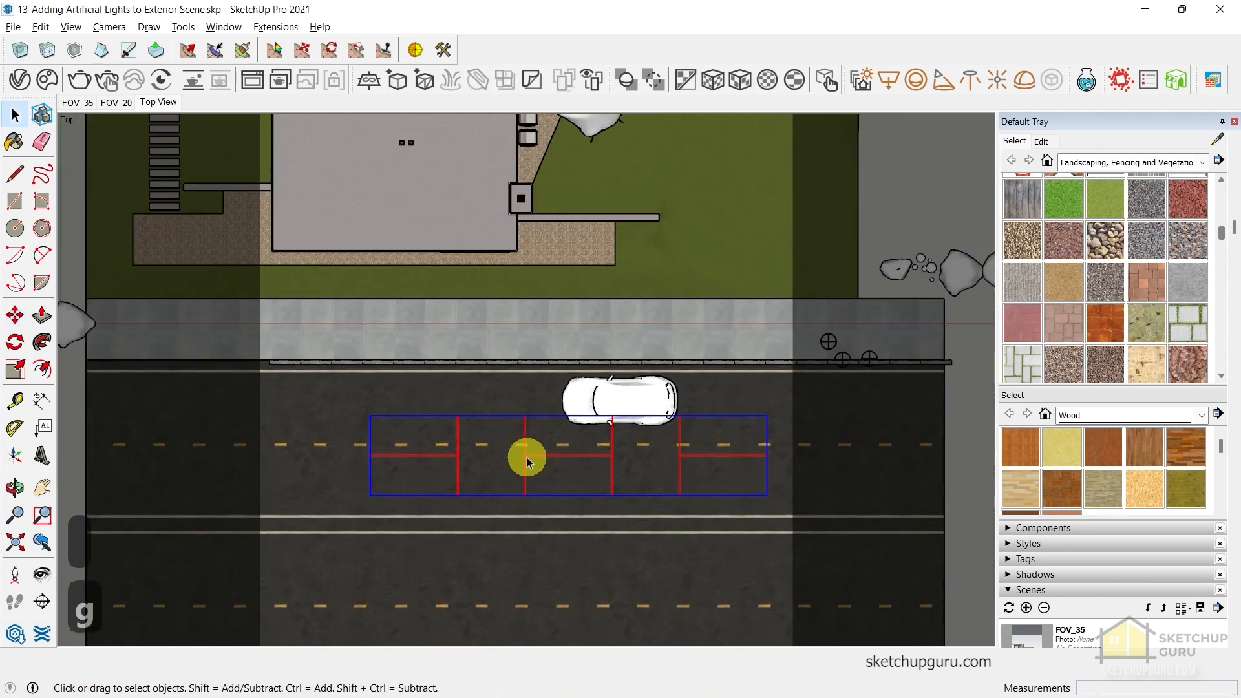
Copy the group of three lights straight toward the house so that it sits over the sidewalk in plan
{"action": "scroll", "coordinate": [446, 446], "scroll_direction": "down", "scroll_amount": 2}
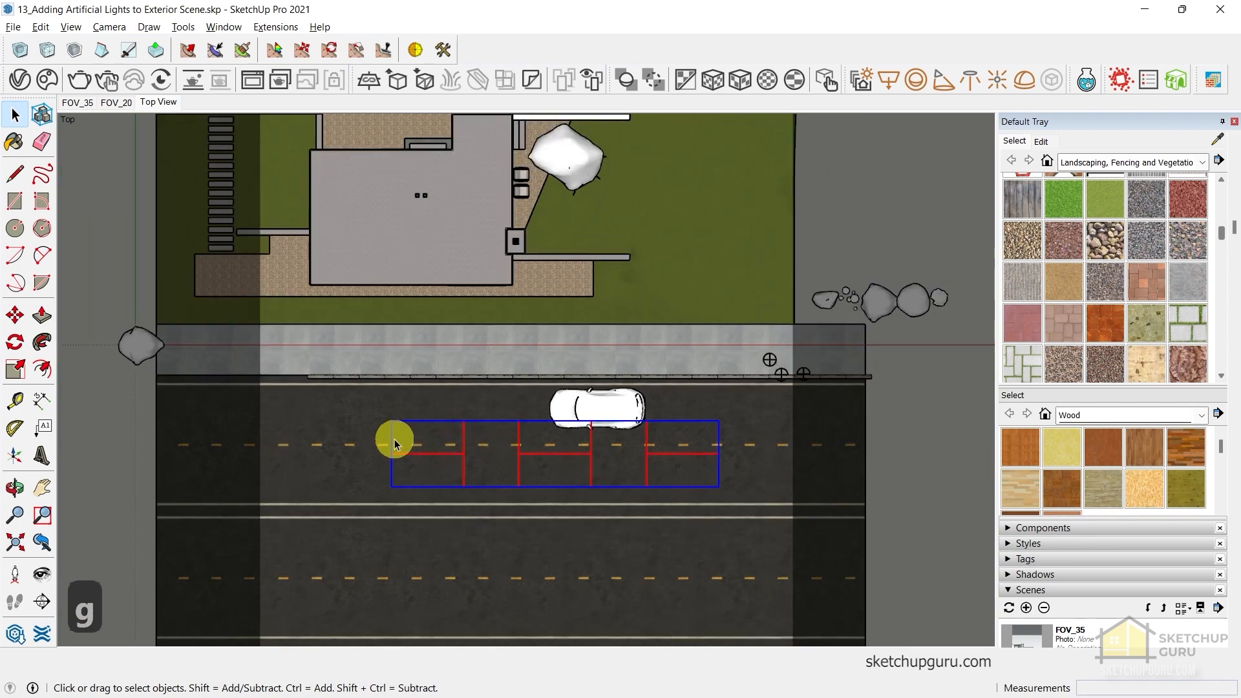
{"action": "scroll", "coordinate": [381, 436], "scroll_direction": "up", "scroll_amount": 3}
{"action": "key", "text": "m"}
{"action": "left_click", "coordinate": [341, 501]}
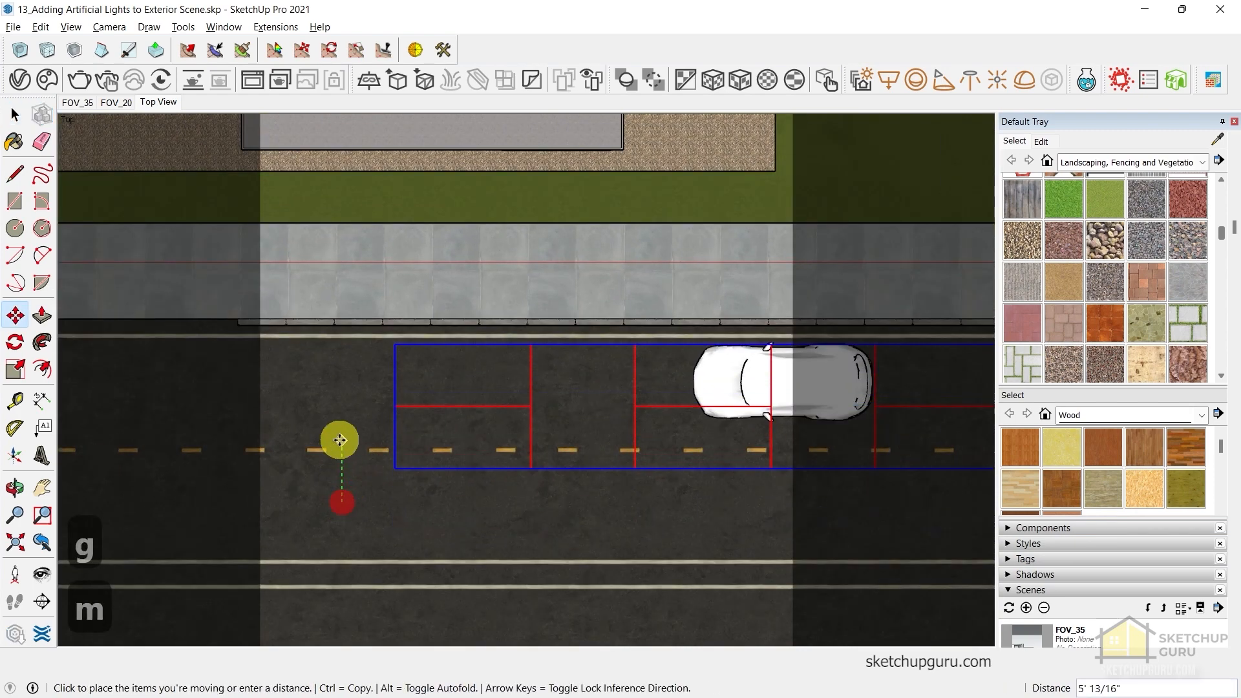
{"action": "key", "text": "ctrl"}
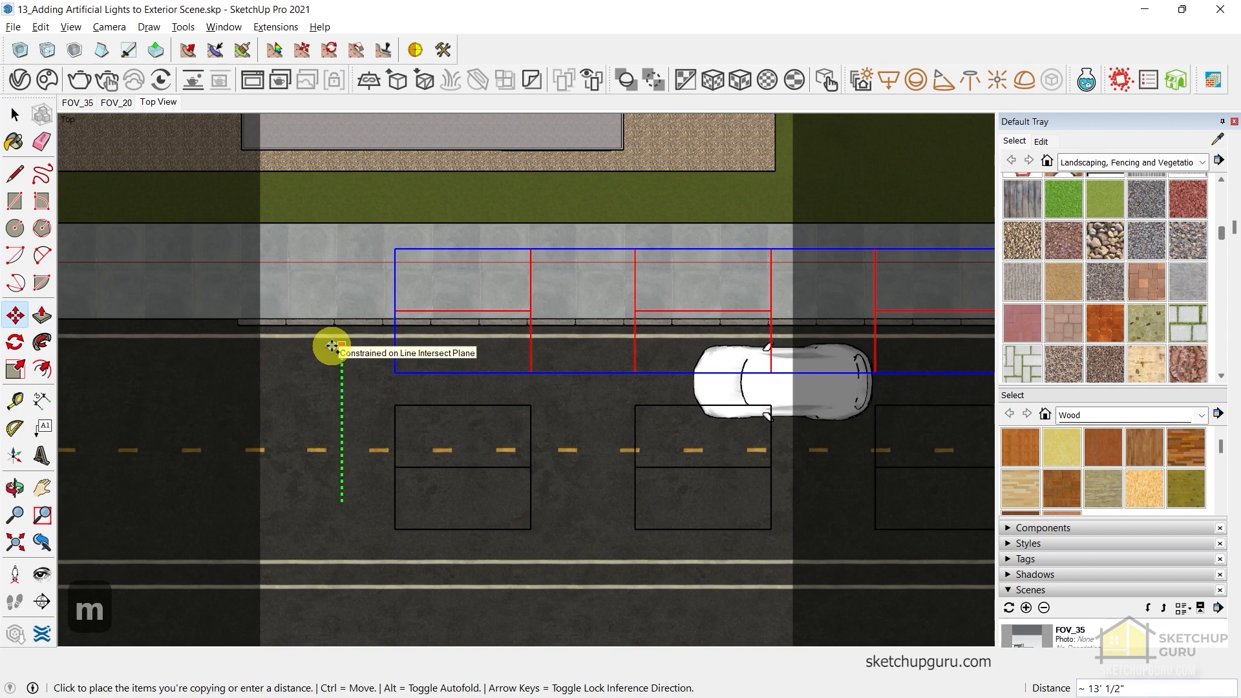
{"action": "key", "text": "ctrl+z"}
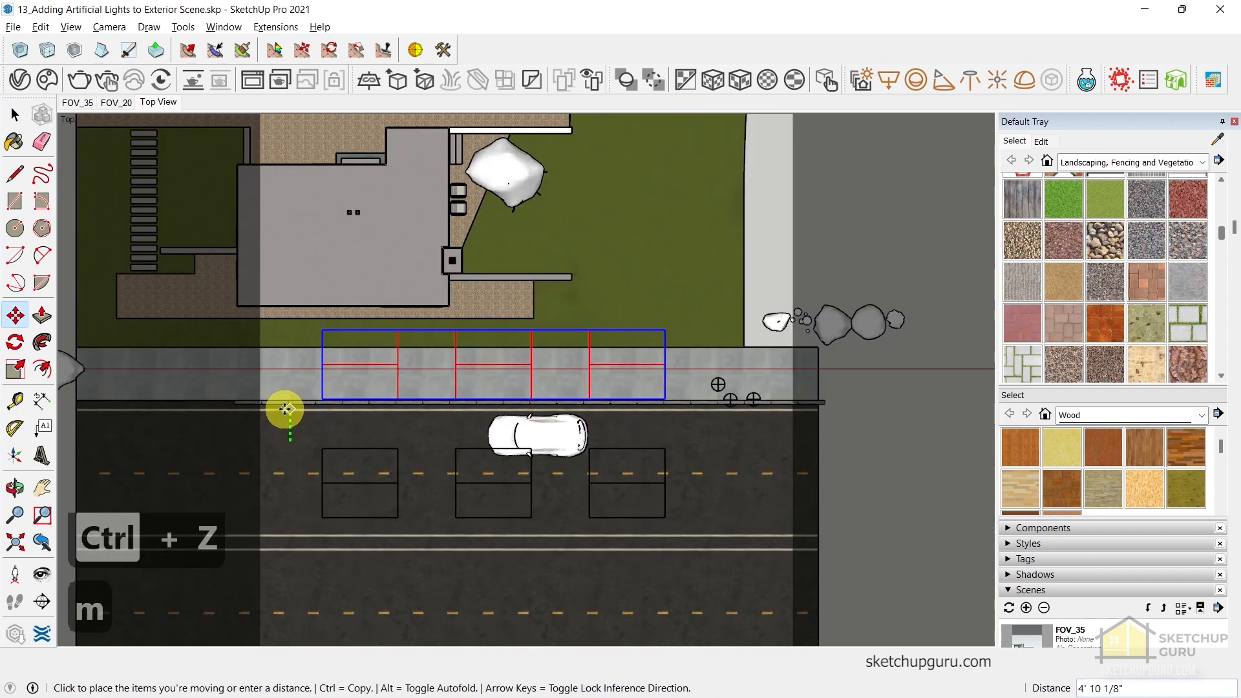
{"action": "left_click", "coordinate": [285, 409]}
{"action": "key", "text": "space"}
{"action": "scroll", "coordinate": [560, 329], "scroll_direction": "up", "scroll_amount": 3}
{"action": "scroll", "coordinate": [525, 355], "scroll_direction": "down", "scroll_amount": 3}
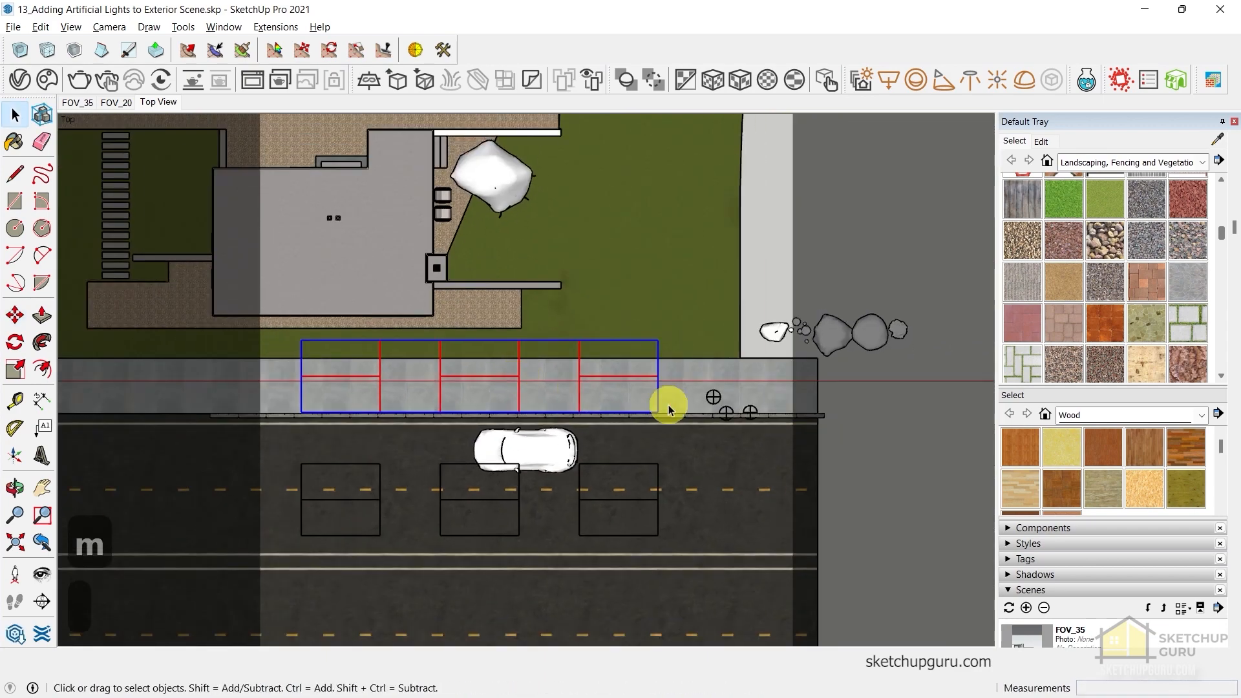
From the Top View scene, copy the sidewalk light group toward the back so the new group covers the house and side yard
{"action": "middle_click_drag", "start_coordinate": [670, 409], "coordinate": [643, 358]}
{"action": "scroll", "coordinate": [644, 362], "scroll_direction": "down", "scroll_amount": 3}
{"action": "scroll", "coordinate": [666, 391], "scroll_direction": "up", "scroll_amount": 3}
{"action": "middle_click_drag", "start_coordinate": [598, 409], "coordinate": [851, 443]}
{"action": "scroll", "coordinate": [828, 356], "scroll_direction": "up", "scroll_amount": 3}
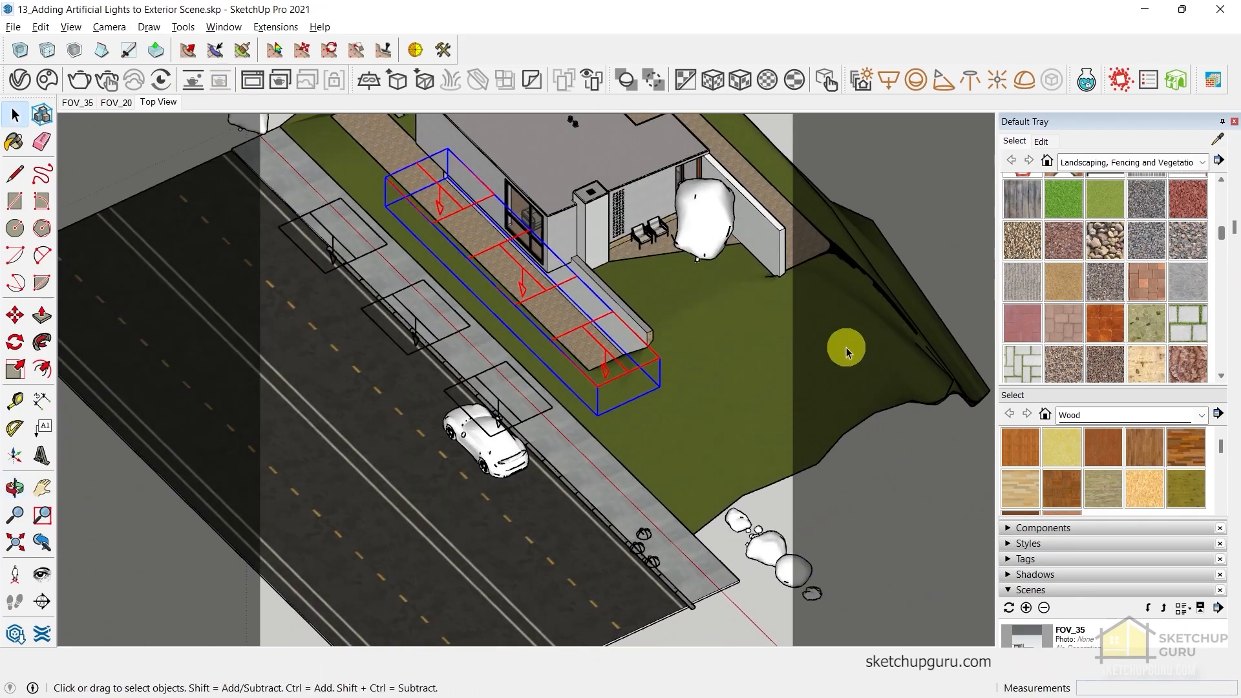
{"action": "scroll", "coordinate": [815, 355], "scroll_direction": "down", "scroll_amount": 3}
{"action": "middle_click_drag", "start_coordinate": [787, 360], "coordinate": [743, 478]}
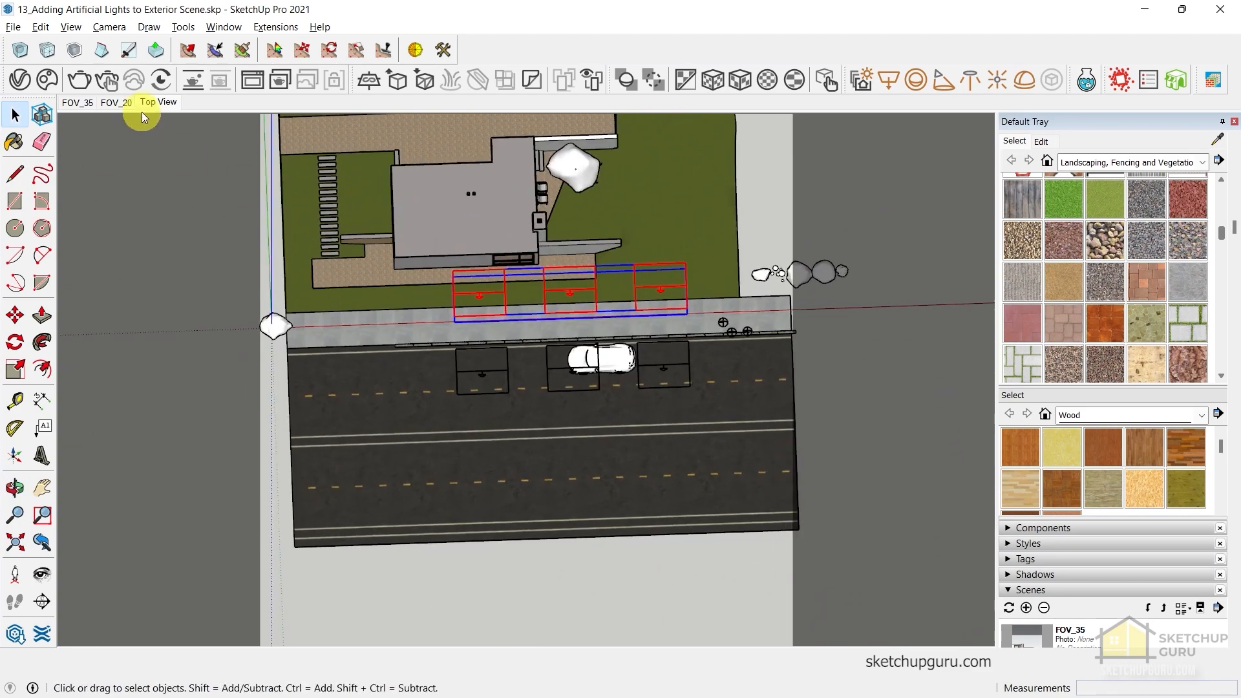
{"action": "left_click", "coordinate": [156, 102]}
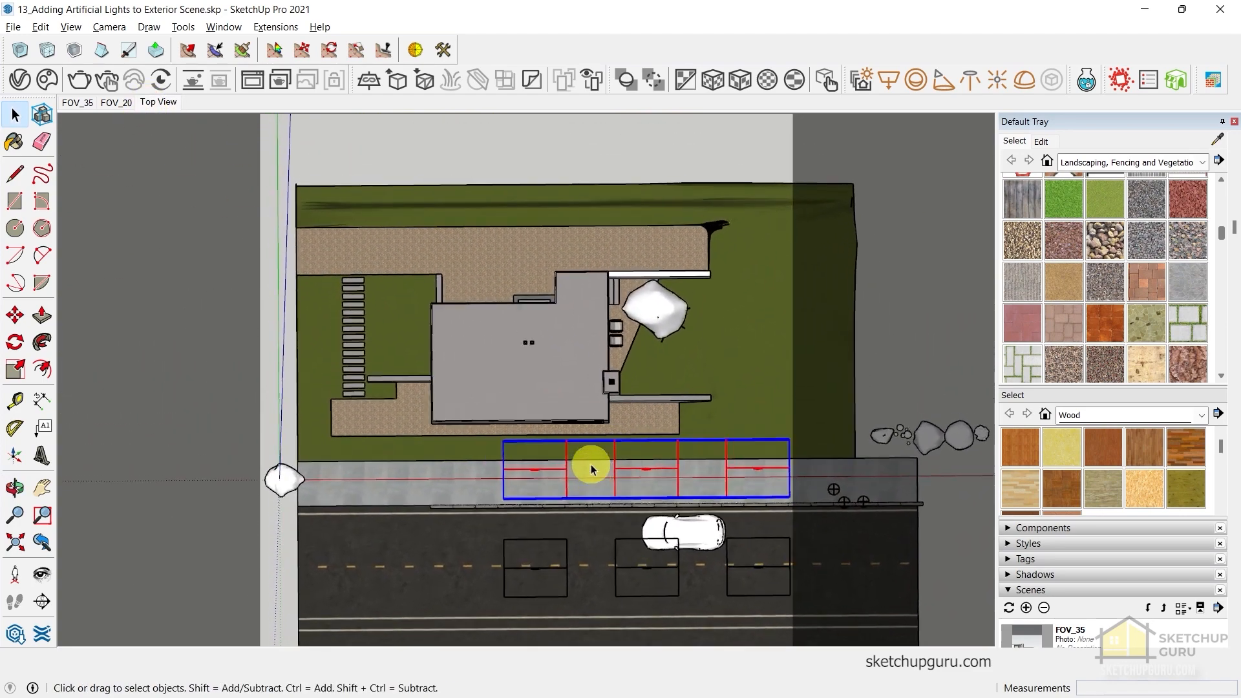
{"action": "key", "text": "m"}
{"action": "key", "text": "ctrl"}
{"action": "left_click", "coordinate": [533, 457]}
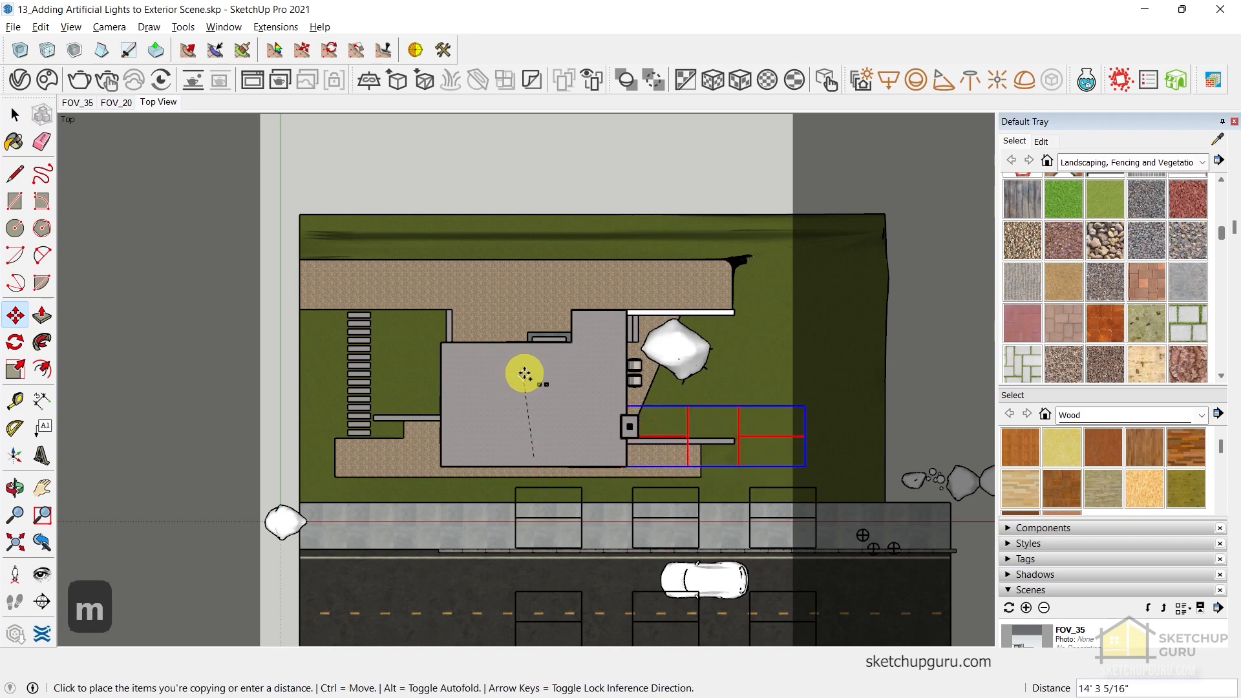
{"action": "left_click", "coordinate": [529, 341]}
{"action": "key", "text": "space"}
Inside the rearmost light group, delete the middle light and the one over the house roof, keeping only the side-yard light
{"action": "scroll", "coordinate": [706, 400], "scroll_direction": "up", "scroll_amount": 2}
{"action": "double_click", "coordinate": [695, 396]}
{"action": "left_click", "coordinate": [695, 395]}
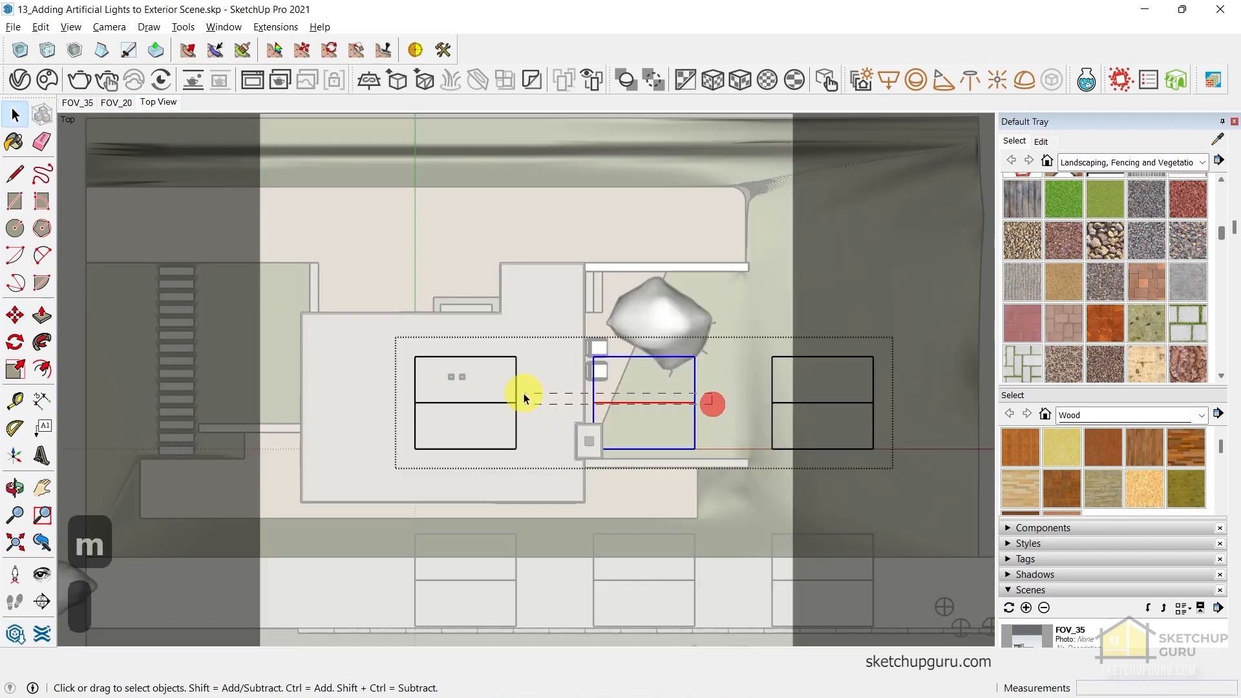
{"action": "key", "text": "Delete"}
{"action": "scroll", "coordinate": [511, 390], "scroll_direction": "down", "scroll_amount": 3}
{"action": "key", "text": "Escape"}
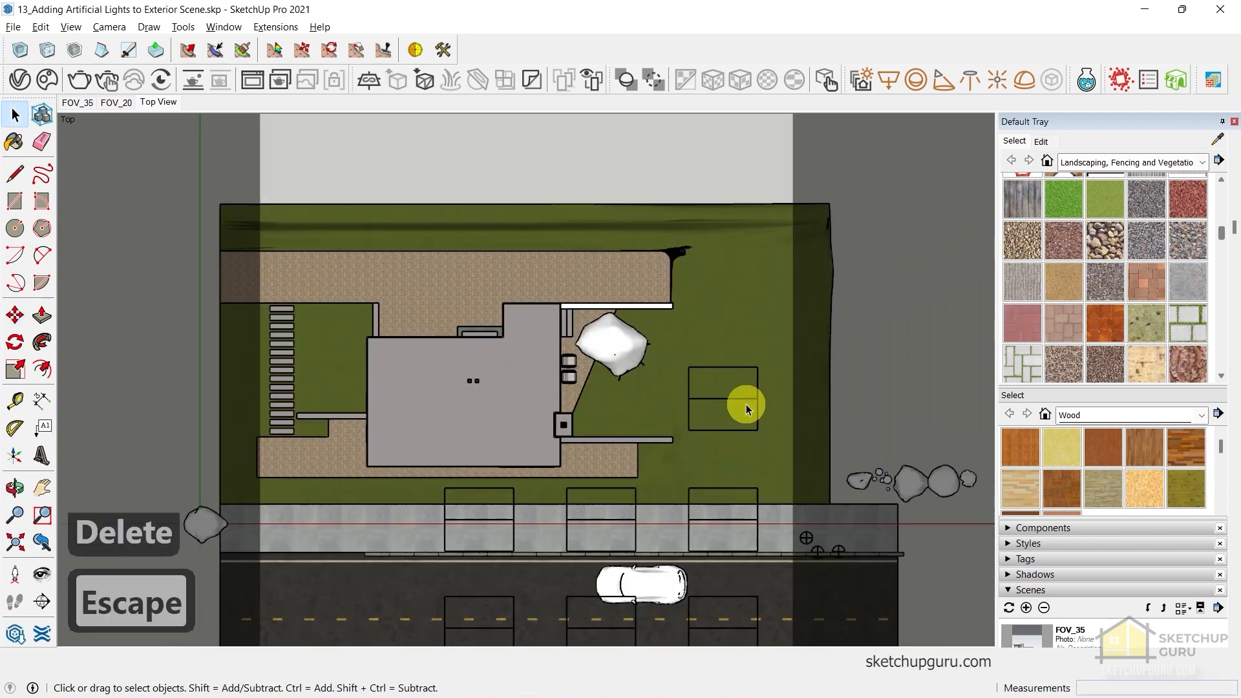
Inside the rearmost group, make the remaining rectangle light over the side lawn unique
{"action": "left_click", "coordinate": [729, 401]}
{"action": "scroll", "coordinate": [709, 390], "scroll_direction": "up", "scroll_amount": 3}
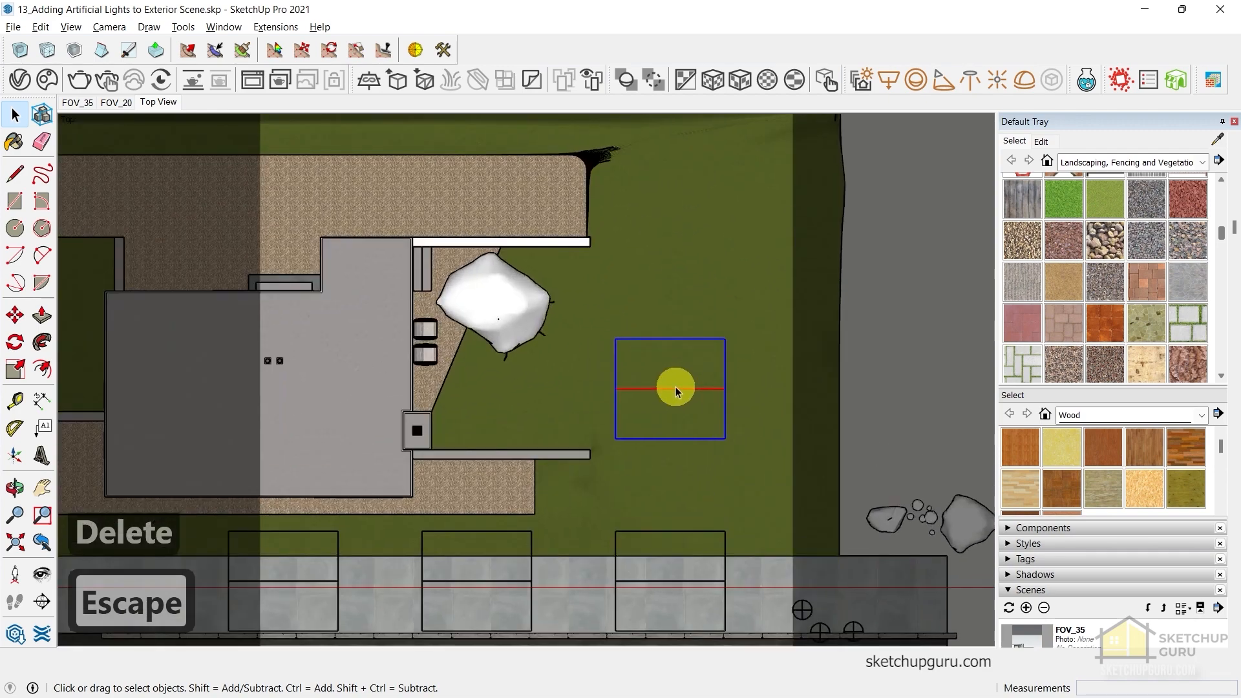
{"action": "double_click", "coordinate": [631, 391]}
{"action": "left_click", "coordinate": [630, 390]}
{"action": "right_click", "coordinate": [631, 393]}
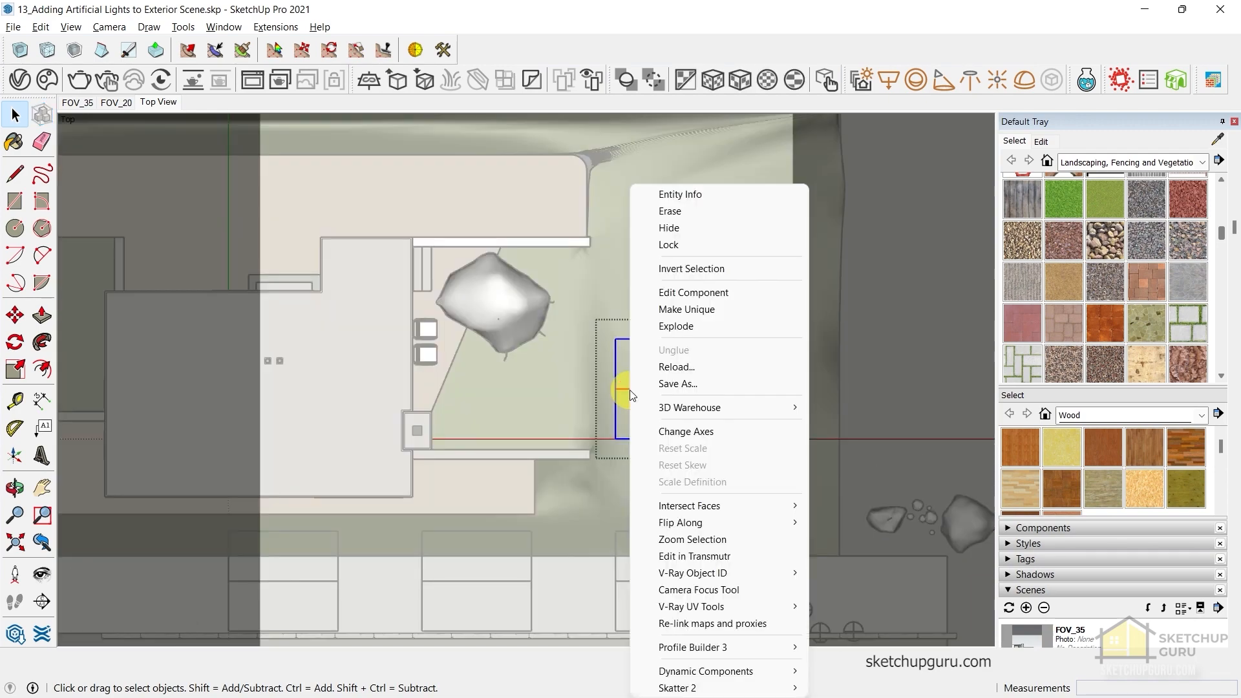
{"action": "left_click", "coordinate": [693, 294]}
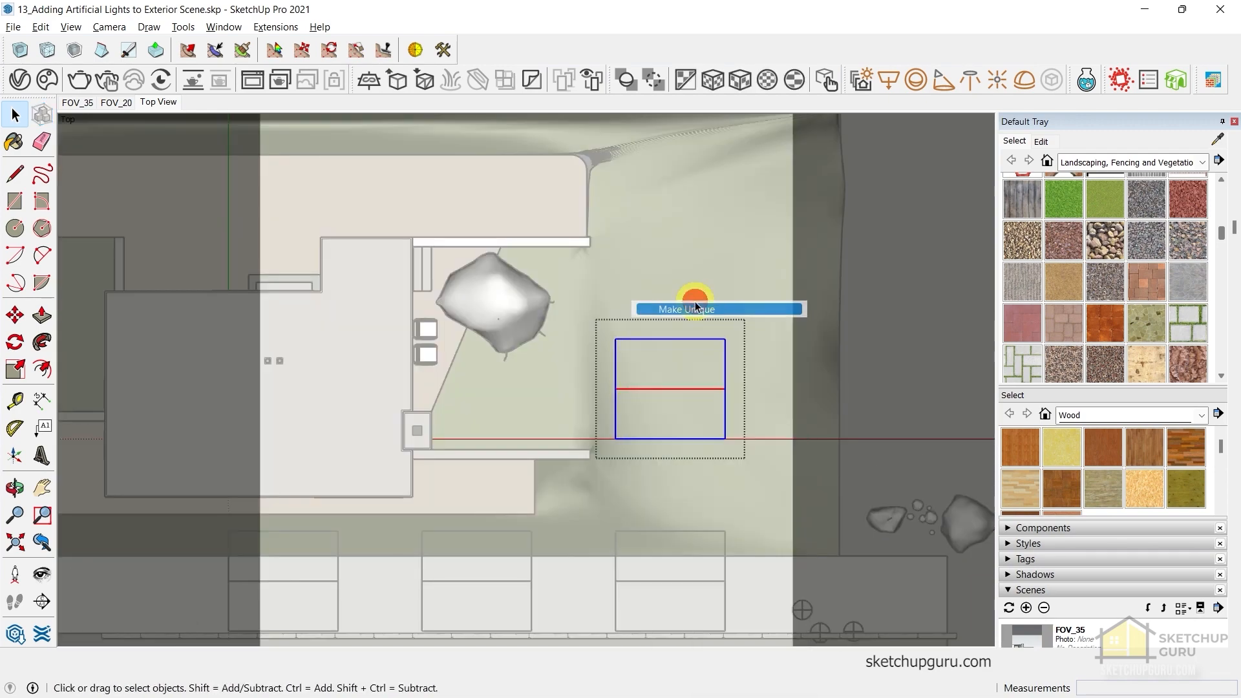
Copy the unique side-lawn light toward the back of the yard, beyond the tree
{"action": "scroll", "coordinate": [646, 368], "scroll_direction": "down", "scroll_amount": 2}
{"action": "scroll", "coordinate": [647, 366], "scroll_direction": "up", "scroll_amount": 2}
{"action": "key", "text": "m"}
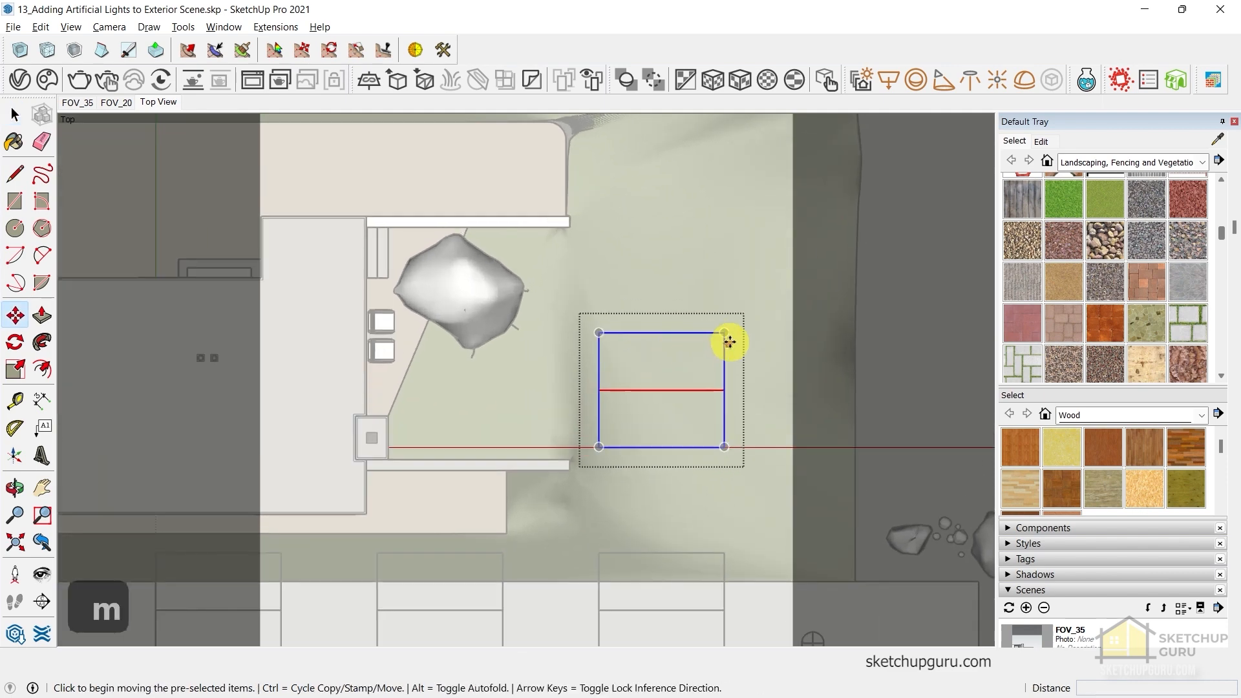
{"action": "left_click", "coordinate": [723, 334]}
{"action": "key", "text": "ctrl"}
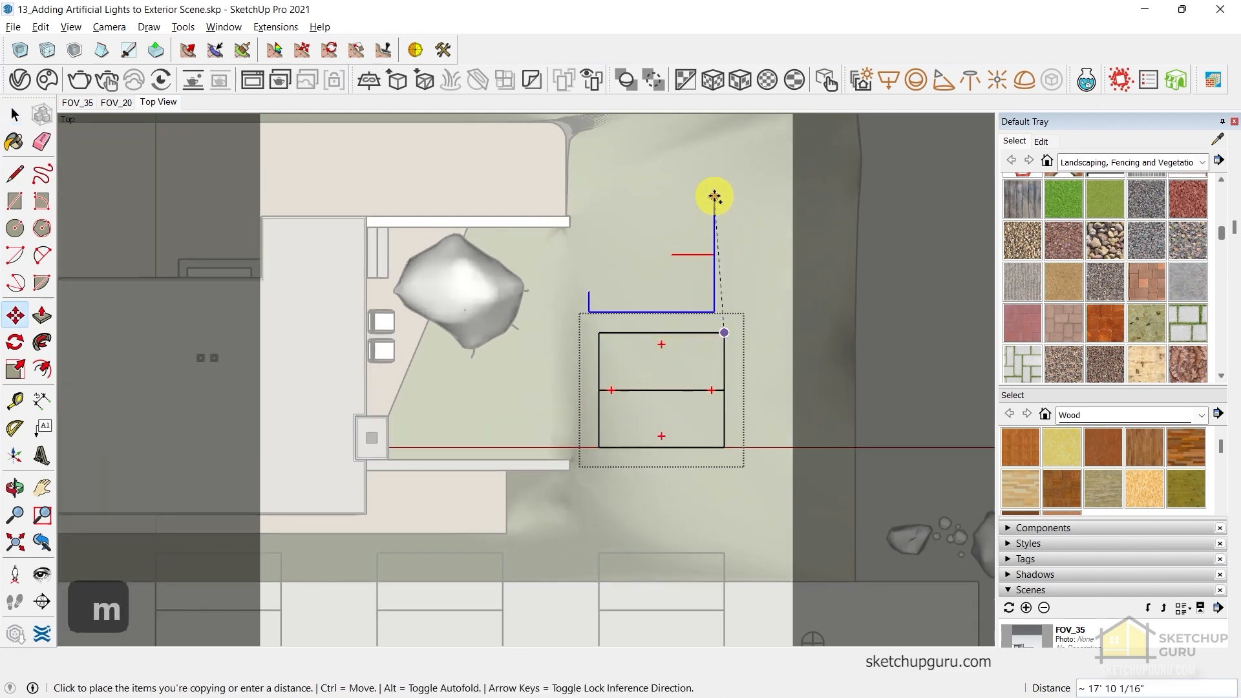
{"action": "left_click", "coordinate": [725, 178]}
{"action": "scroll", "coordinate": [657, 235], "scroll_direction": "down", "scroll_amount": 2}
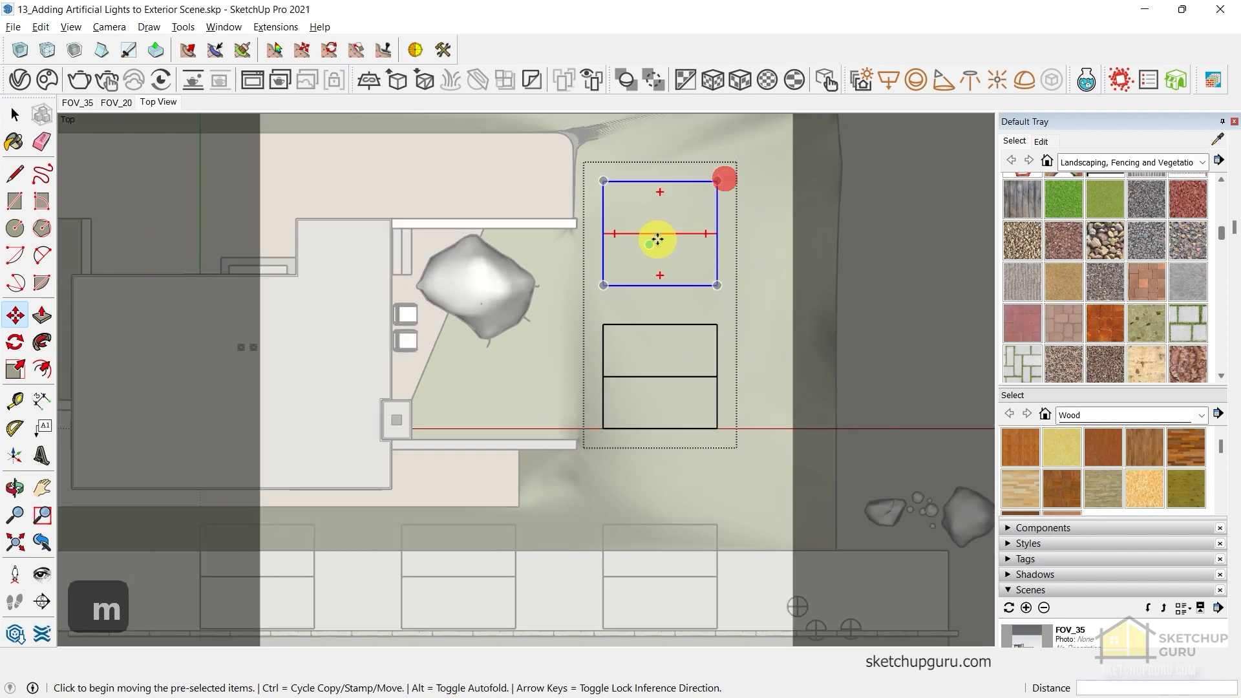
Leave the light group and examine the layout of the rectangle lights around the house from an oblique view
{"action": "middle_click_drag", "start_coordinate": [717, 304], "coordinate": [610, 407]}
{"action": "scroll", "coordinate": [632, 418], "scroll_direction": "down", "scroll_amount": 2}
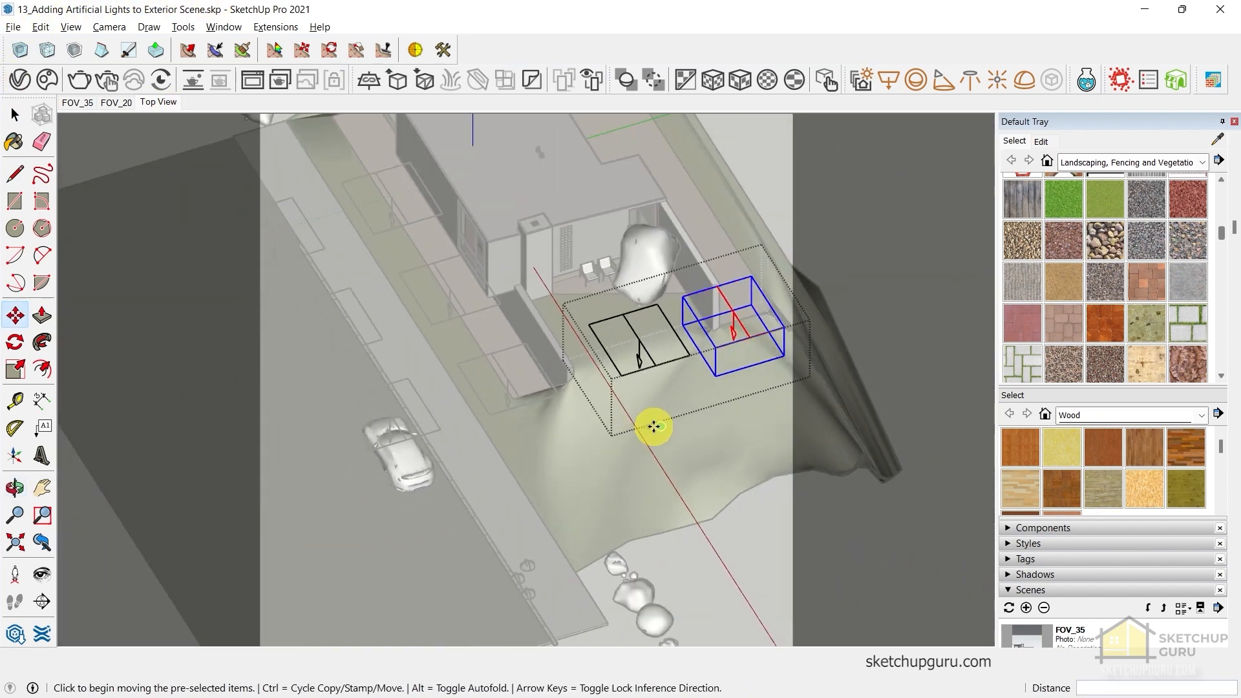
{"action": "scroll", "coordinate": [659, 378], "scroll_direction": "up", "scroll_amount": 4}
{"action": "scroll", "coordinate": [726, 396], "scroll_direction": "down", "scroll_amount": 6}
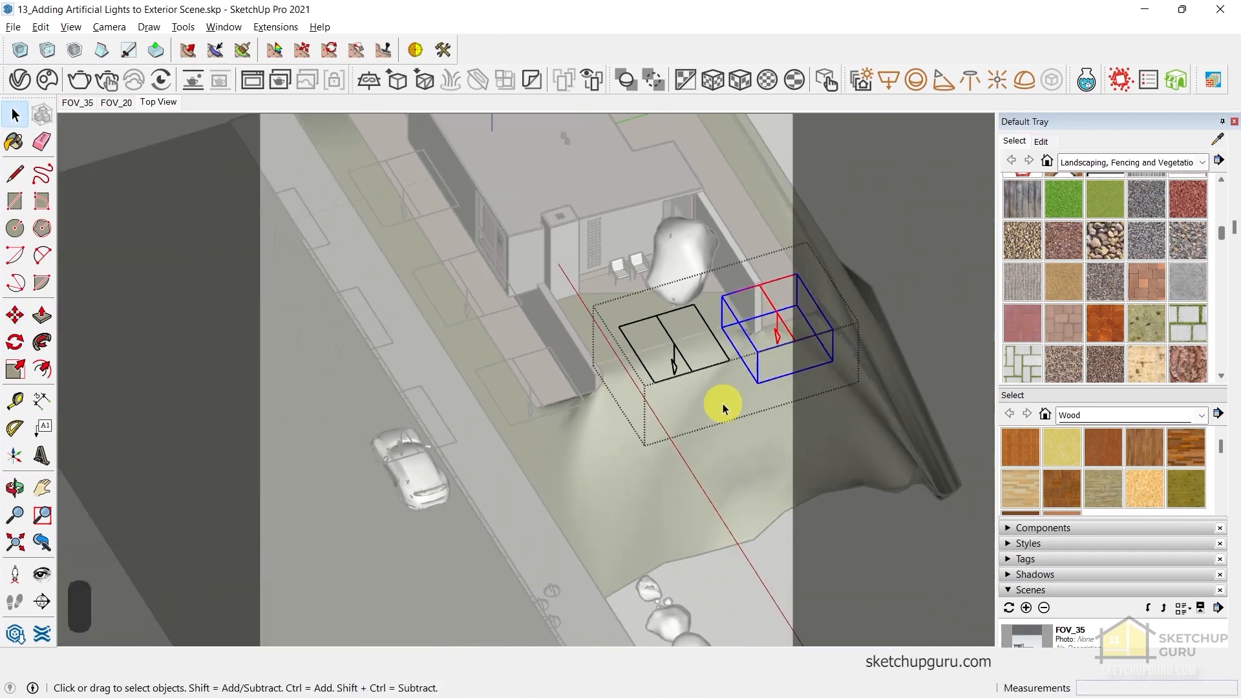
{"action": "key", "text": "Escape"}
{"action": "key", "text": "Escape"}
{"action": "middle_click_drag", "start_coordinate": [588, 418], "coordinate": [722, 381]}
{"action": "scroll", "coordinate": [658, 349], "scroll_direction": "down", "scroll_amount": 3}
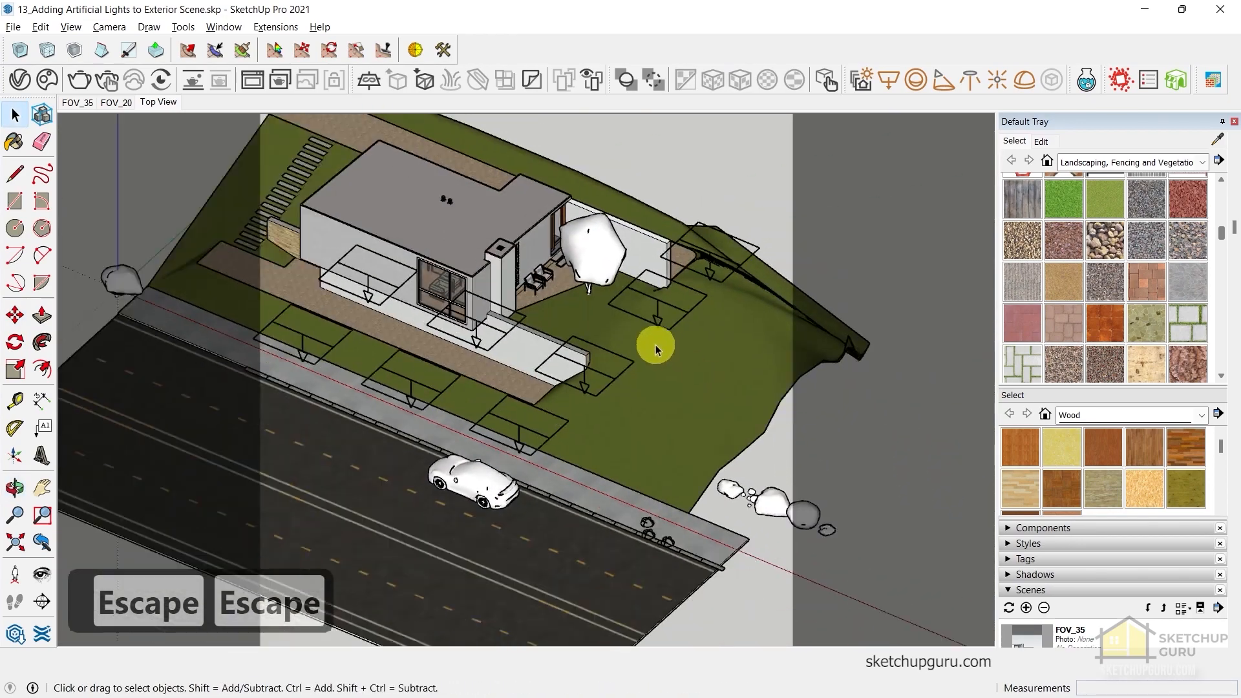
{"action": "scroll", "coordinate": [659, 306], "scroll_direction": "up", "scroll_amount": 3}
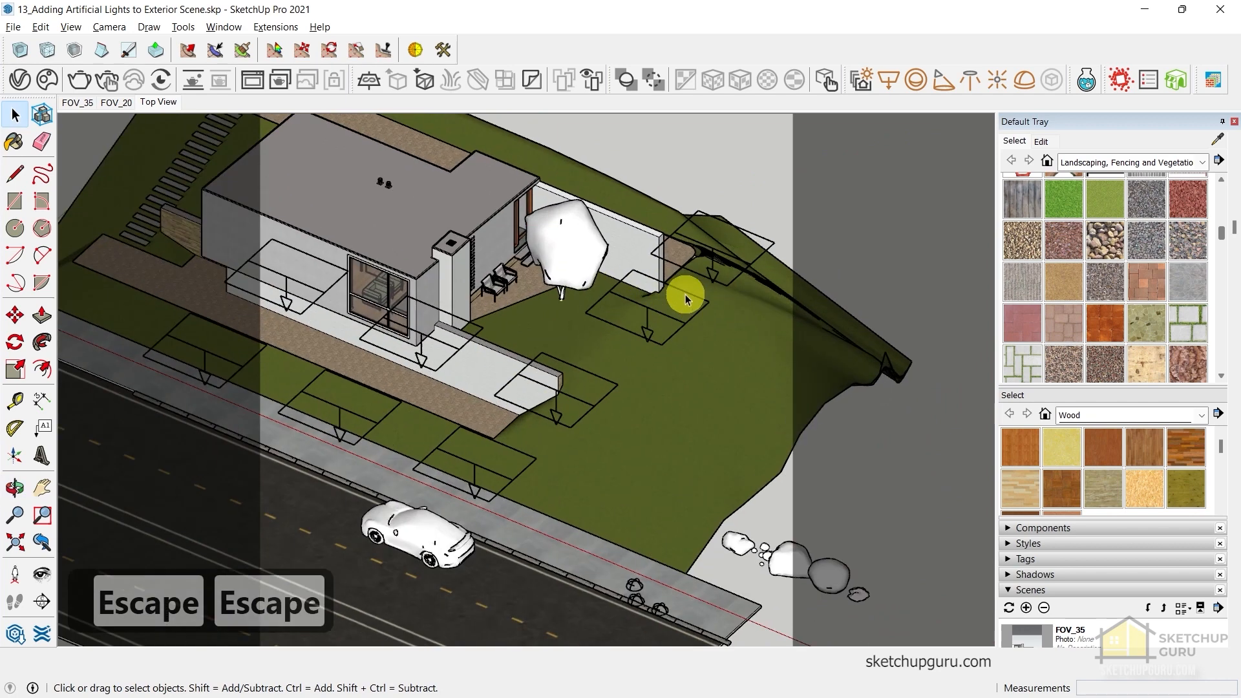
In the V-Ray Asset Editor's lights, rename the first rectangle light to "Street Light"
{"action": "left_click", "coordinate": [20, 79]}
{"action": "left_click", "coordinate": [503, 42]}
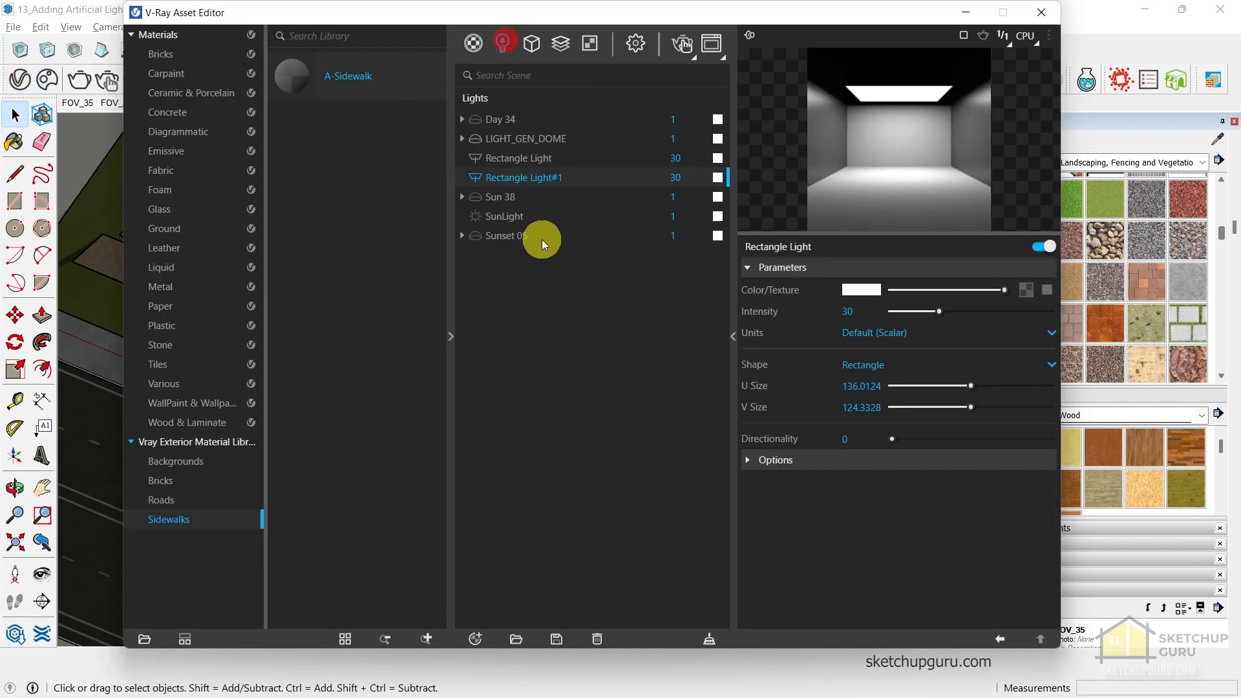
{"action": "left_click", "coordinate": [528, 158]}
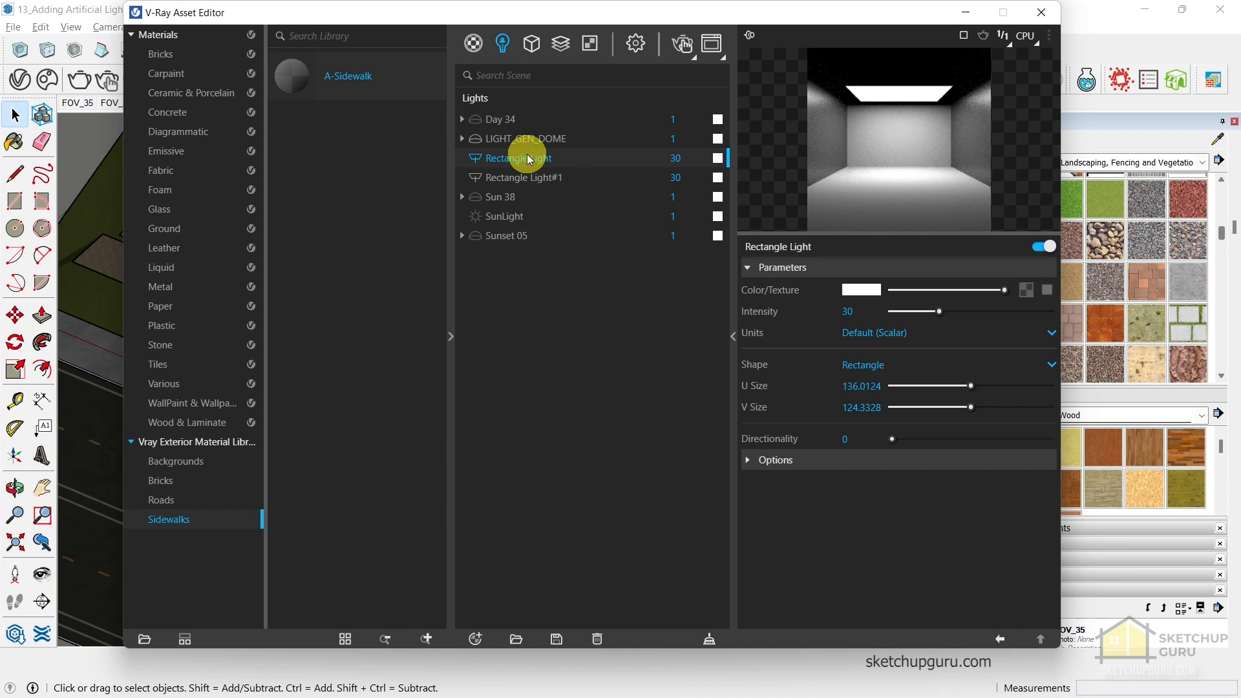
{"action": "right_click", "coordinate": [502, 159]}
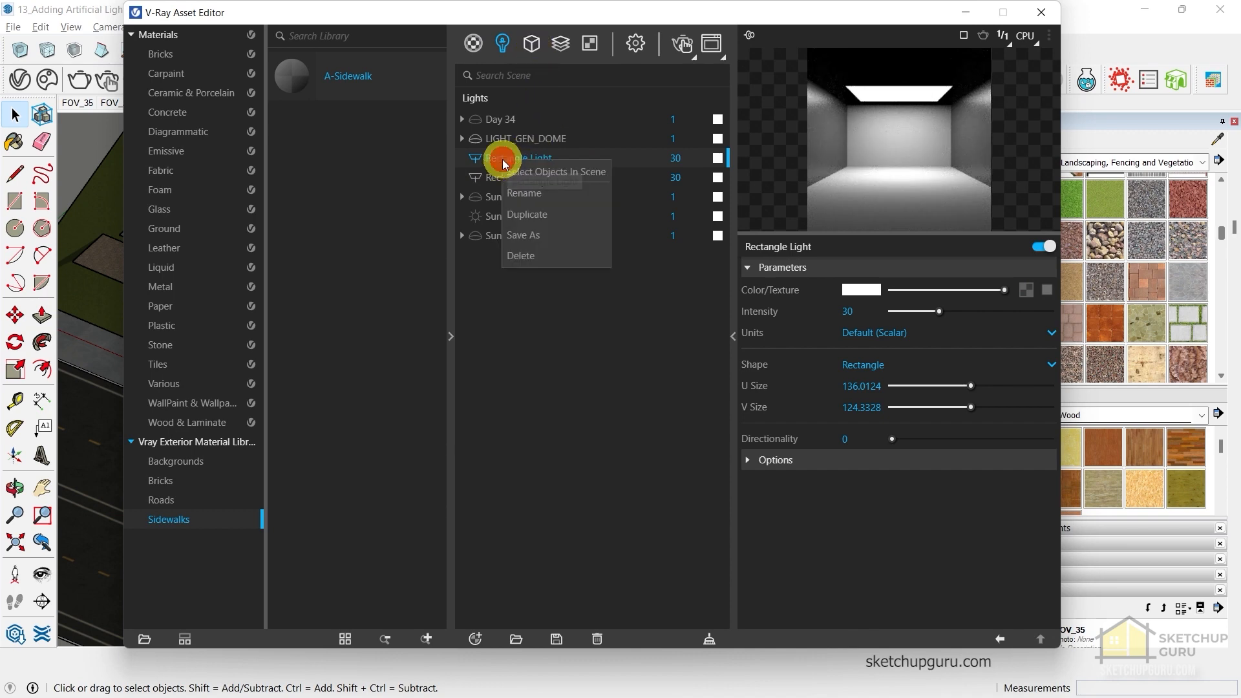
{"action": "left_click", "coordinate": [537, 197]}
{"action": "key", "text": "ctrl+a"}
{"action": "type", "text": "Street"}
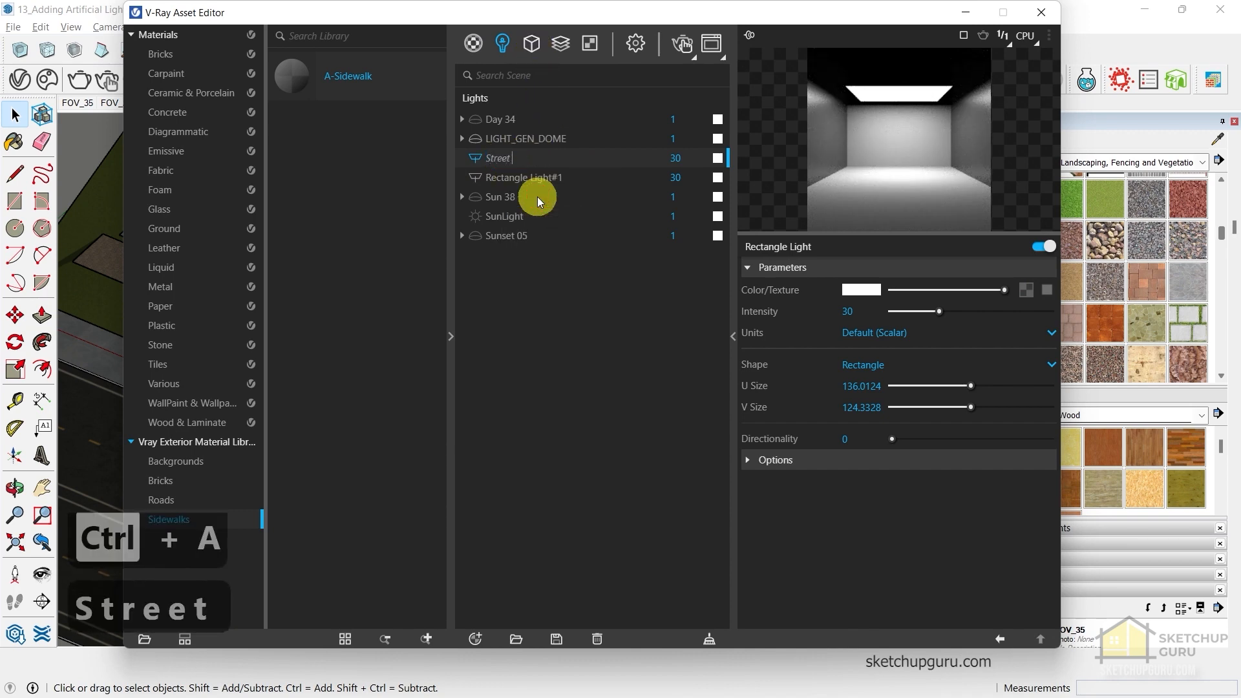
{"action": "type", "text": " Light"}
{"action": "key", "text": "Return"}
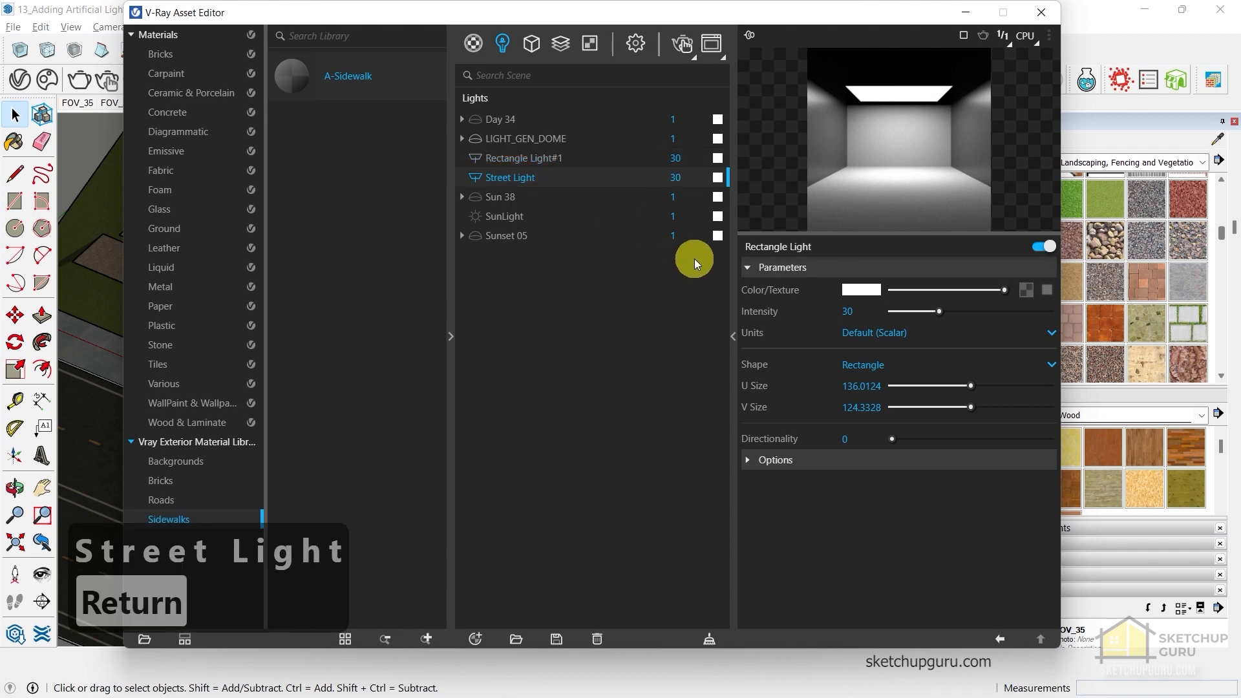
Make the Street Light invisible and set its directionality to 0.51
{"action": "left_click", "coordinate": [793, 462]}
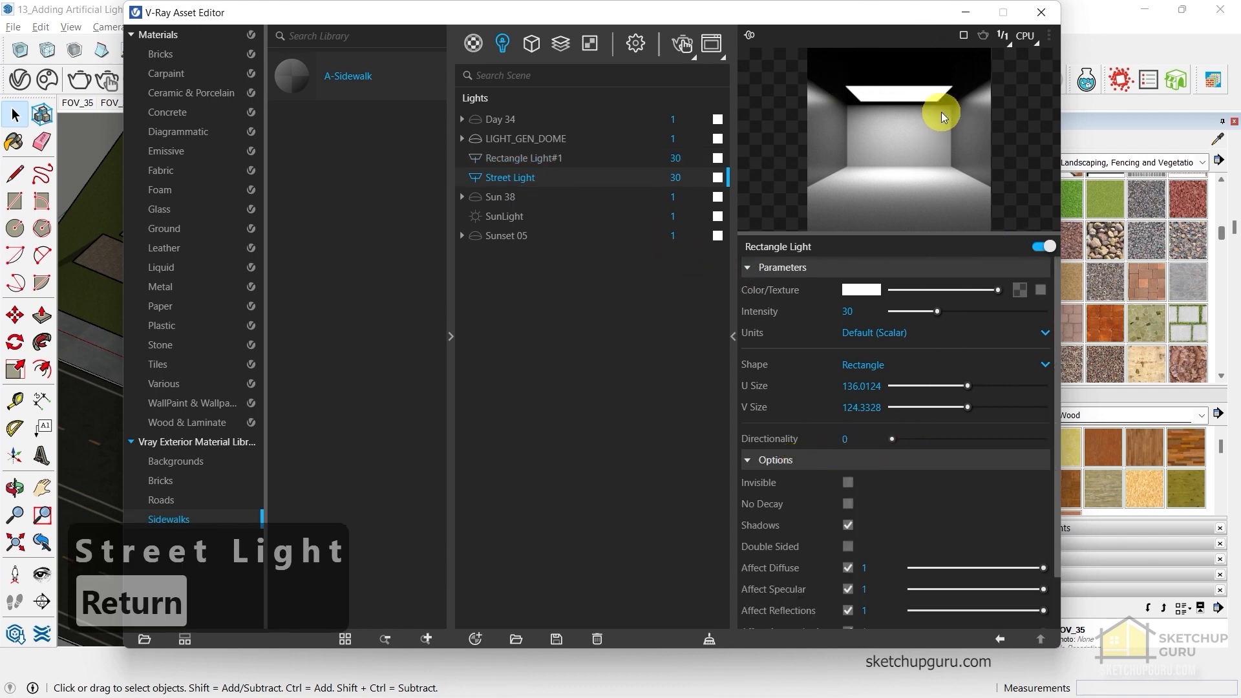
{"action": "left_click", "coordinate": [847, 484]}
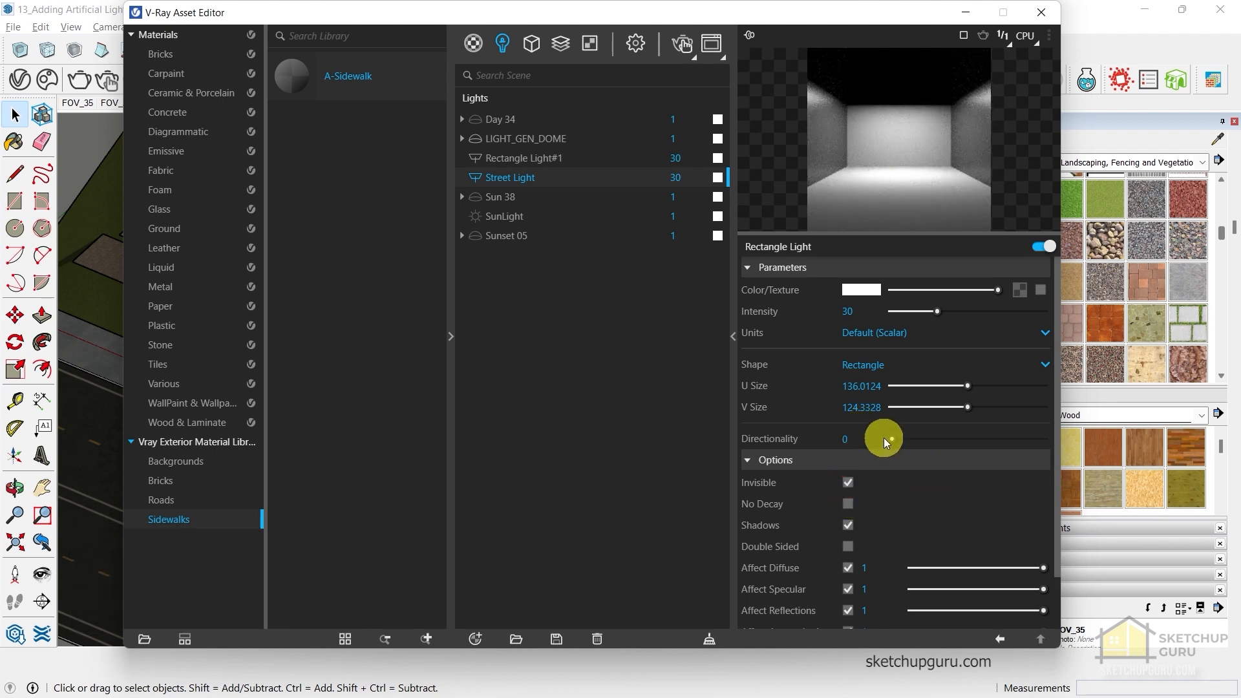
{"action": "left_click_drag", "start_coordinate": [891, 437], "coordinate": [969, 439]}
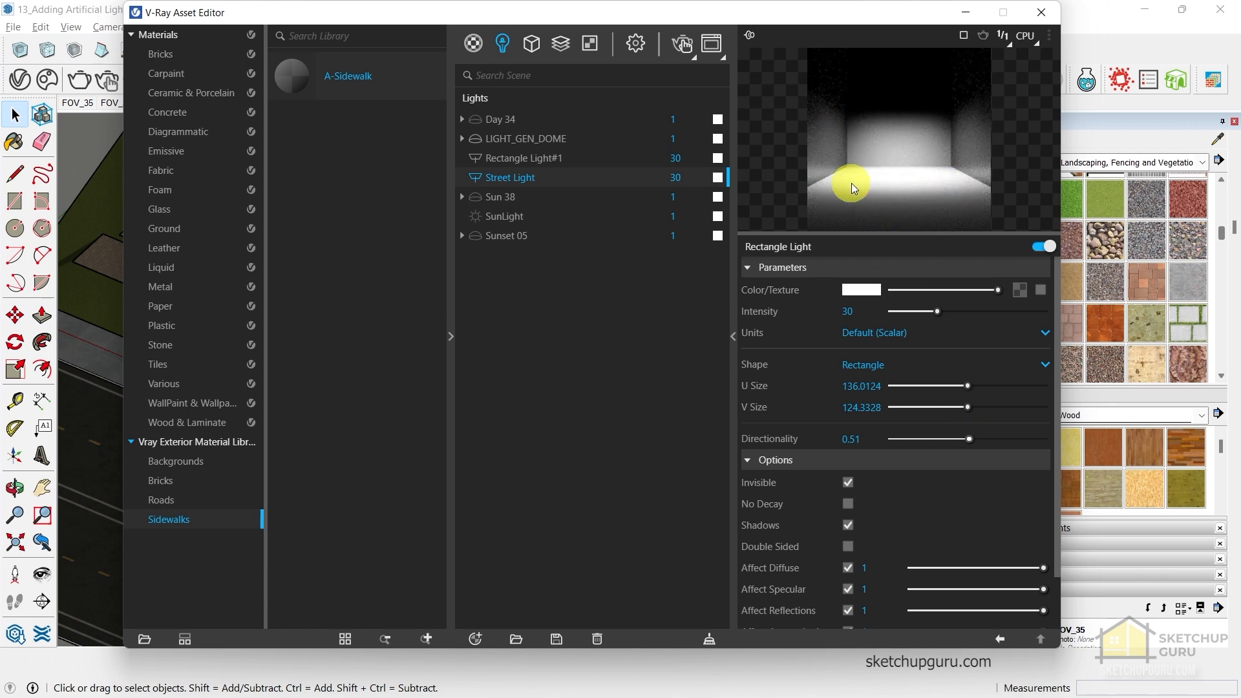
Rename the remaining rectangle light, Rectangle Light#1, to "Landscape Light"
{"action": "left_click", "coordinate": [534, 159]}
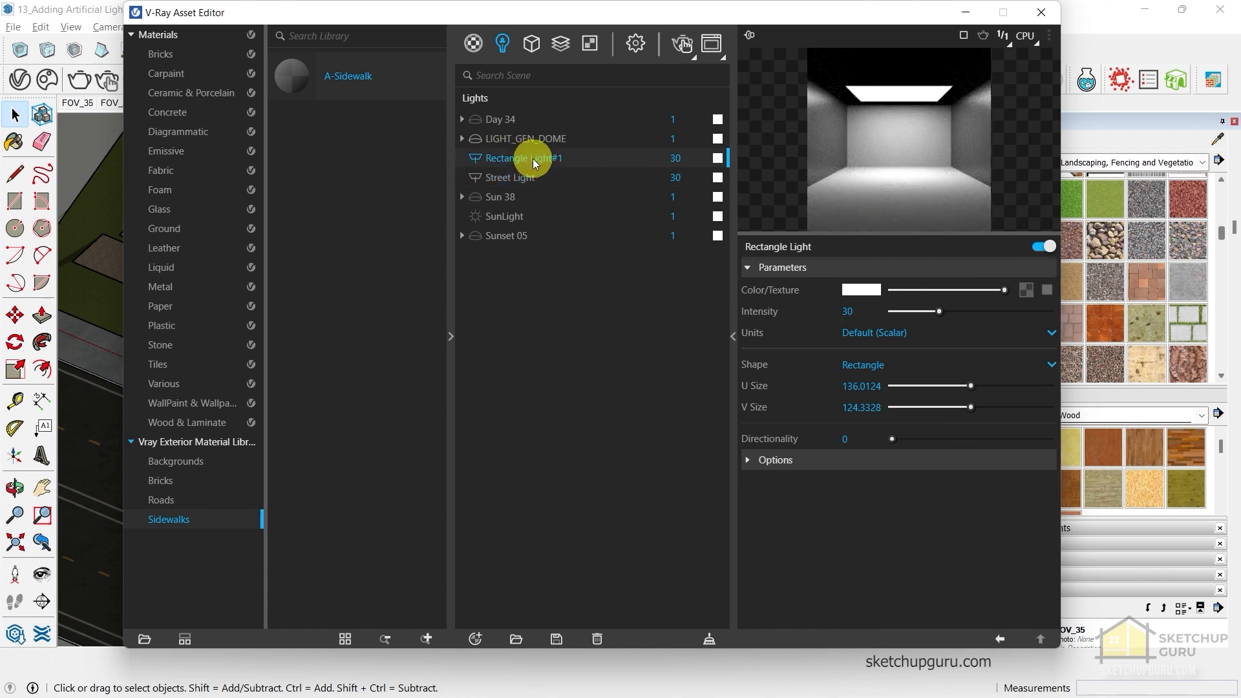
{"action": "right_click", "coordinate": [534, 162]}
{"action": "left_click", "coordinate": [556, 191]}
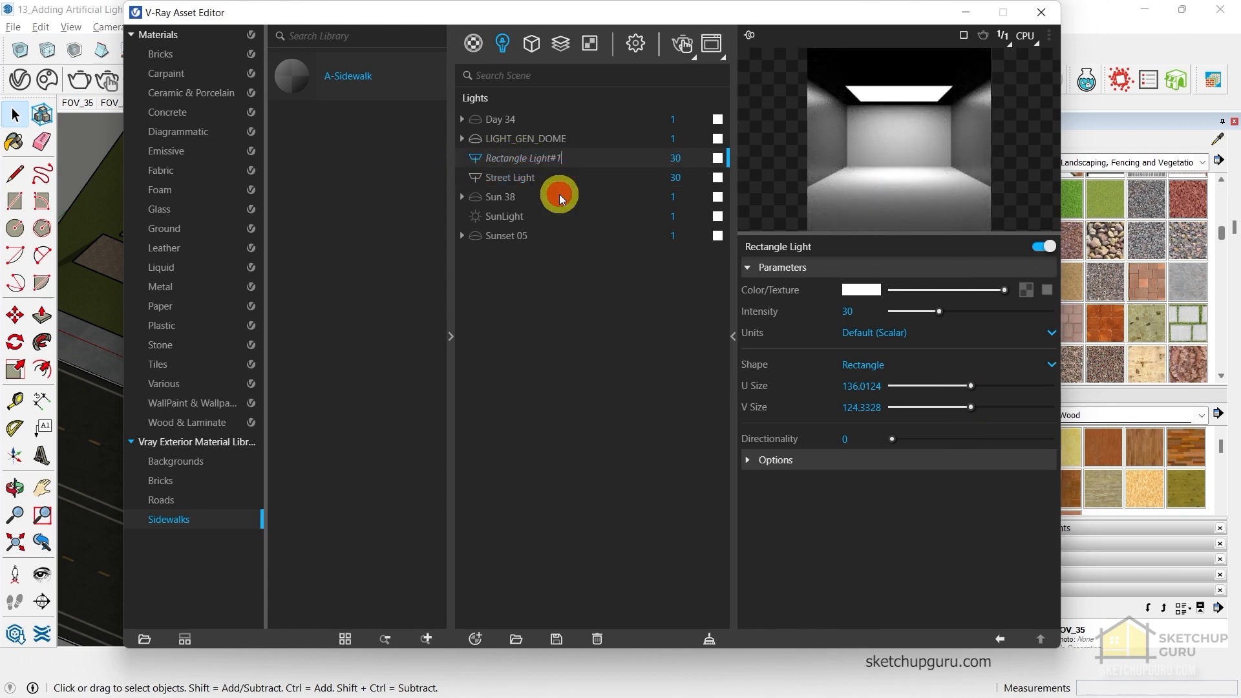
{"action": "double_click", "coordinate": [537, 158]}
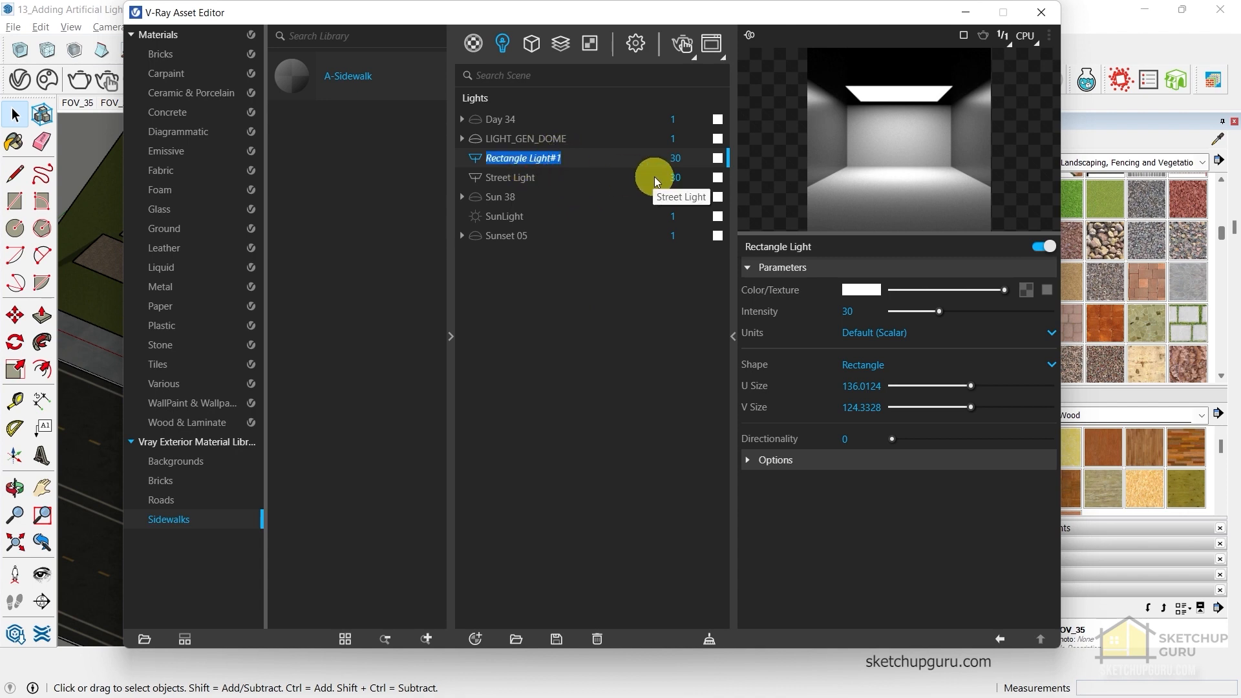
{"action": "type", "text": "Landsc"}
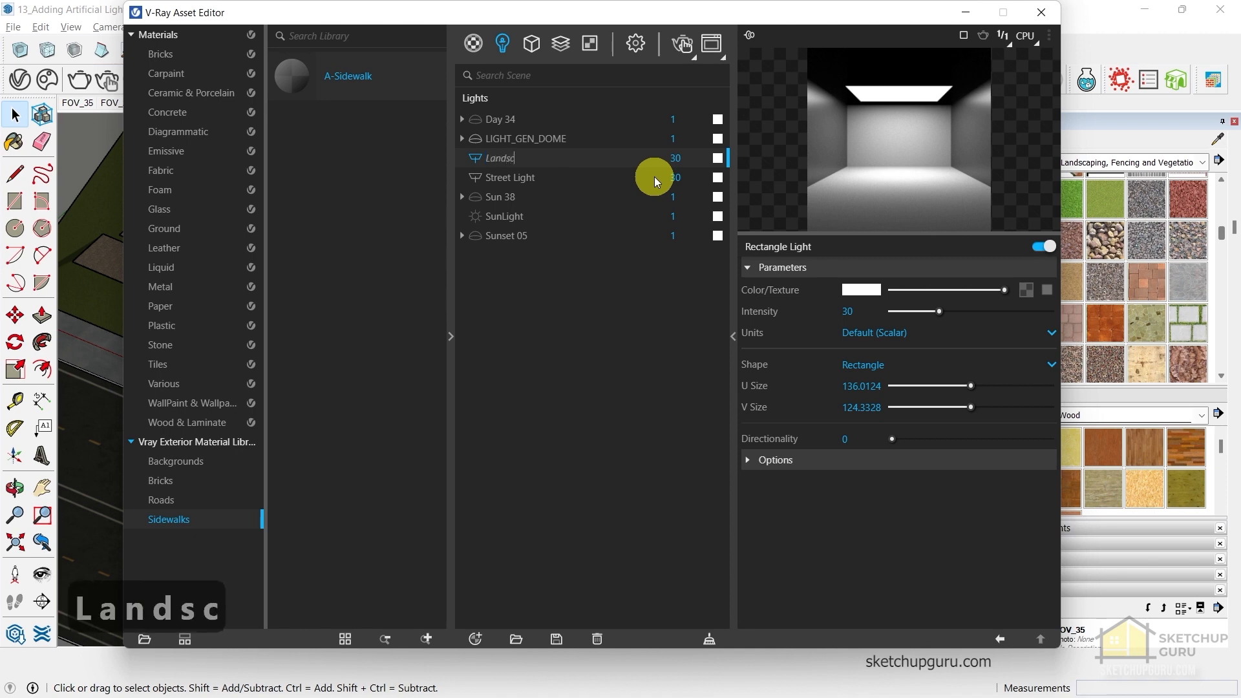
{"action": "type", "text": "ape Light"}
{"action": "key", "text": "Return"}
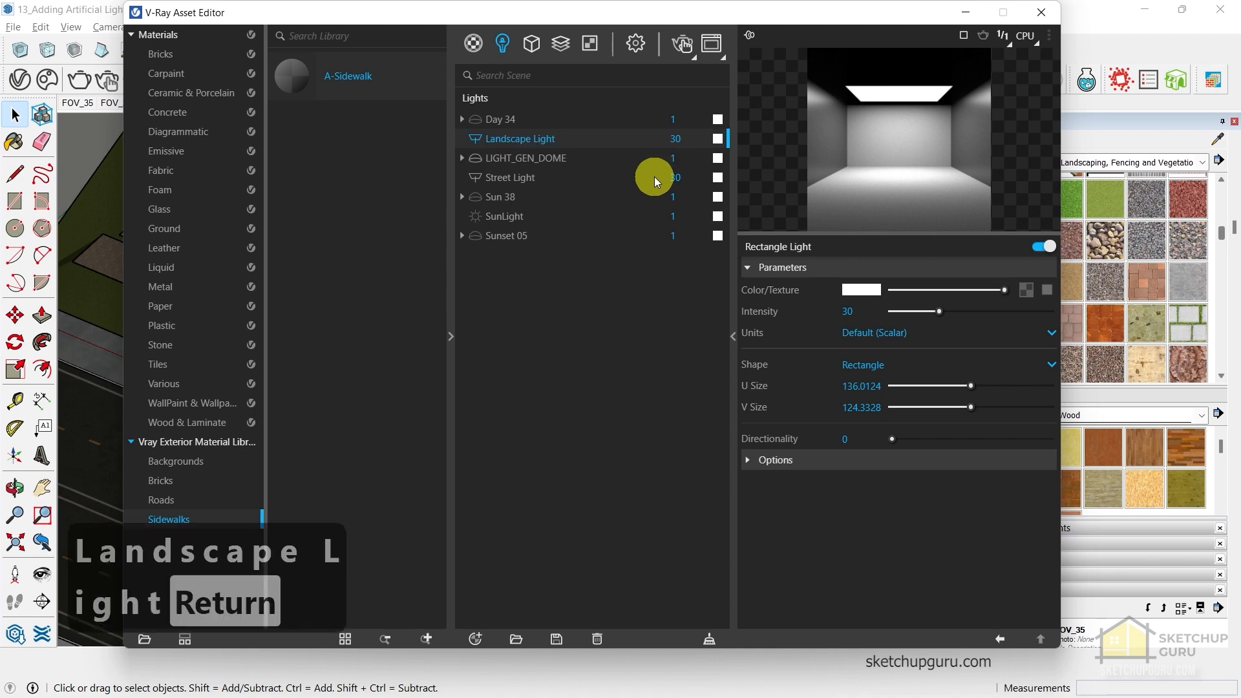
Make the Landscape Light invisible, set its directionality to 0.5, and close the Asset Editor
{"action": "left_click", "coordinate": [810, 456]}
{"action": "left_click", "coordinate": [846, 483]}
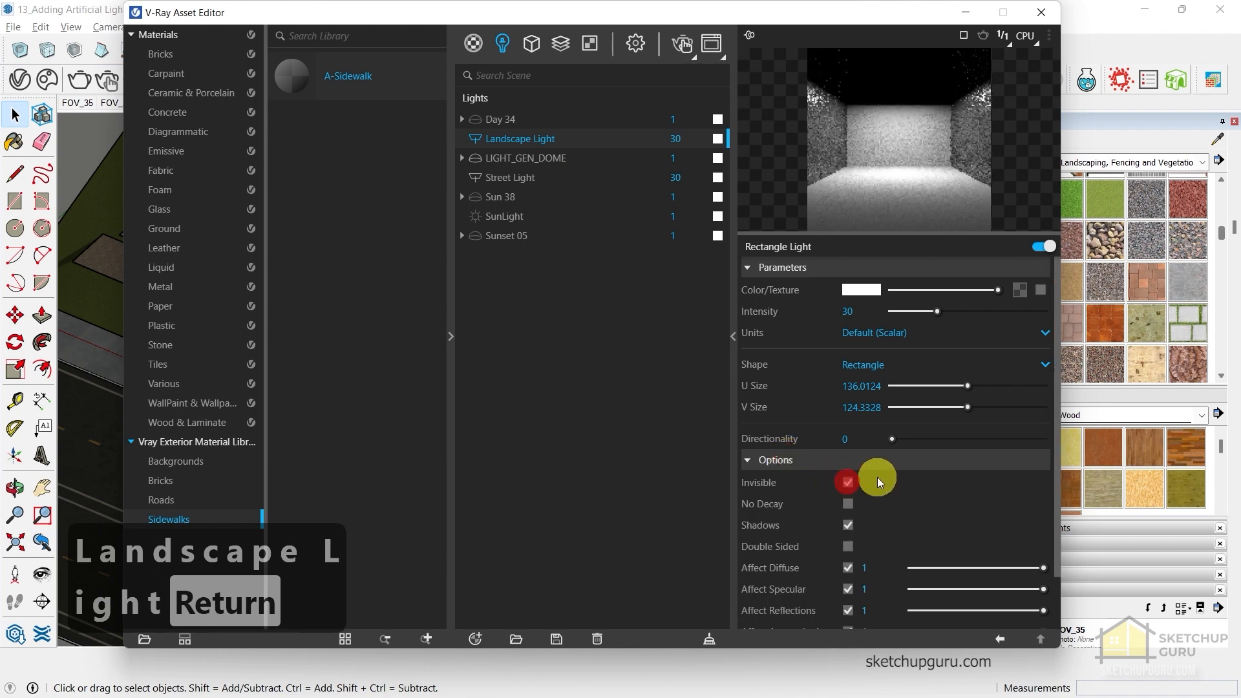
{"action": "left_click_drag", "start_coordinate": [893, 439], "coordinate": [967, 435]}
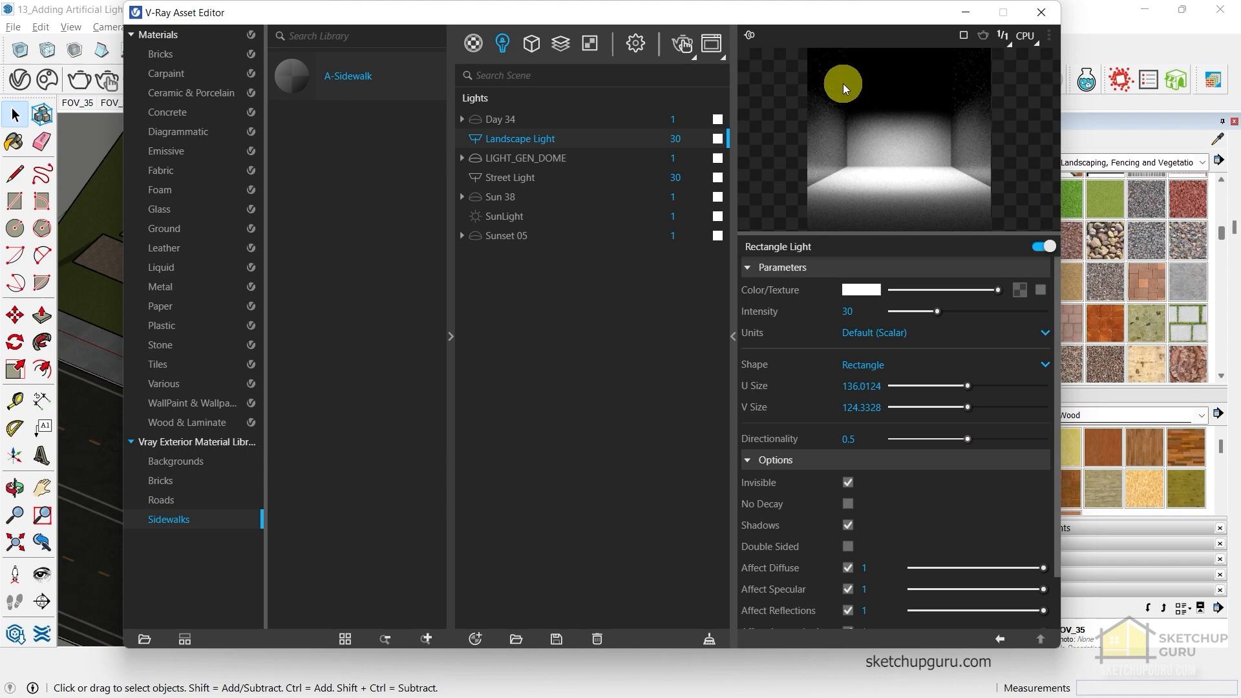
{"action": "left_click", "coordinate": [1041, 12]}
Start an interactive render of the FOV_20 scene and examine the image and its LightMix light list
{"action": "mouse_move", "coordinate": [673, 263]}
{"action": "middle_mouse_down"}
{"action": "mouse_move", "coordinate": [595, 379]}
{"action": "mouse_move", "coordinate": [732, 259]}
{"action": "mouse_move", "coordinate": [731, 345]}
{"action": "middle_mouse_up"}
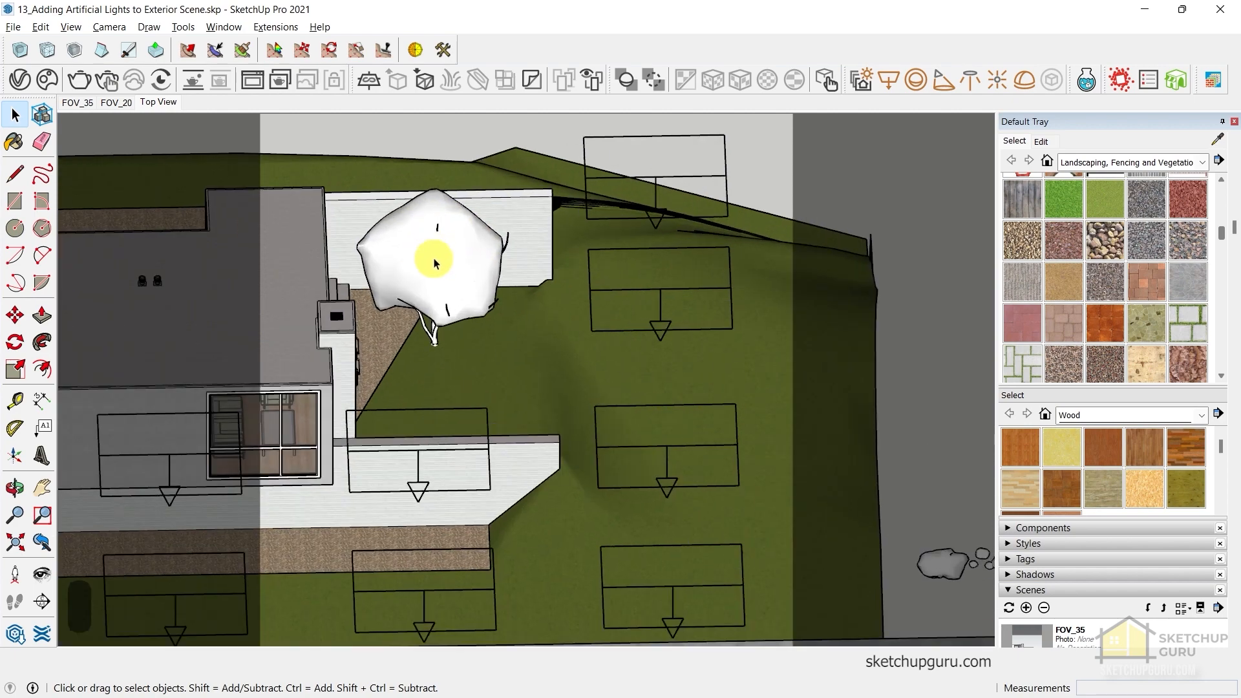
{"action": "left_click", "coordinate": [122, 102]}
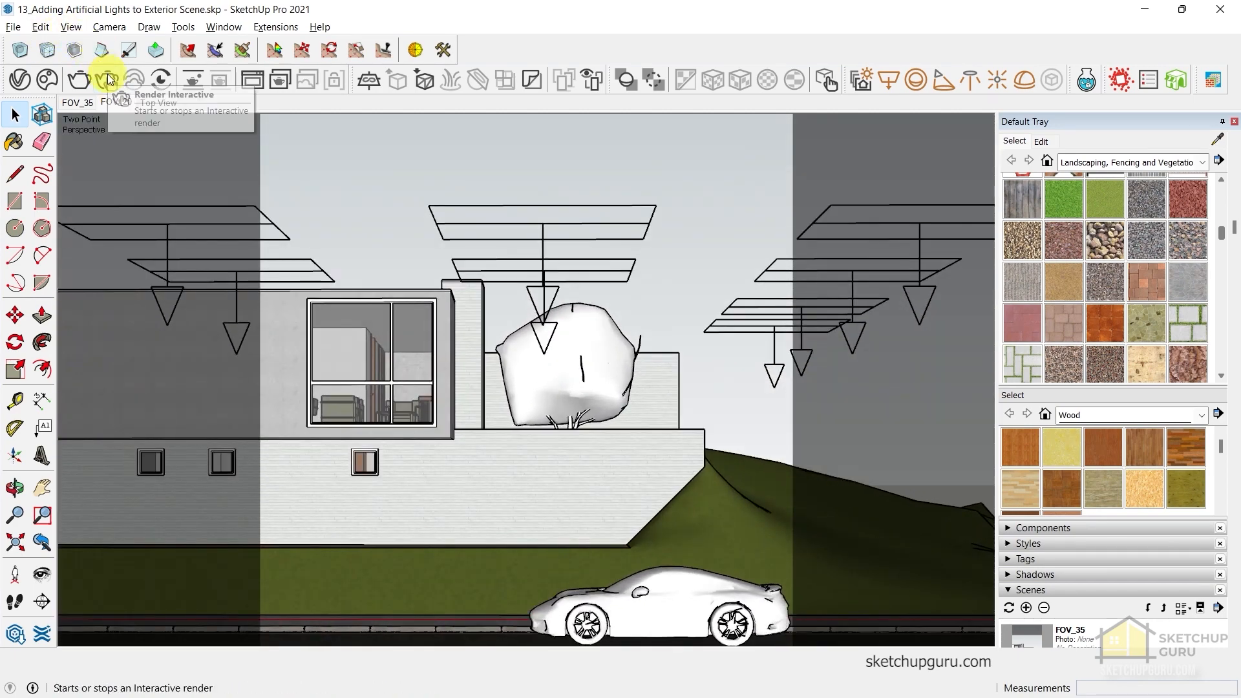
{"action": "left_click", "coordinate": [108, 75]}
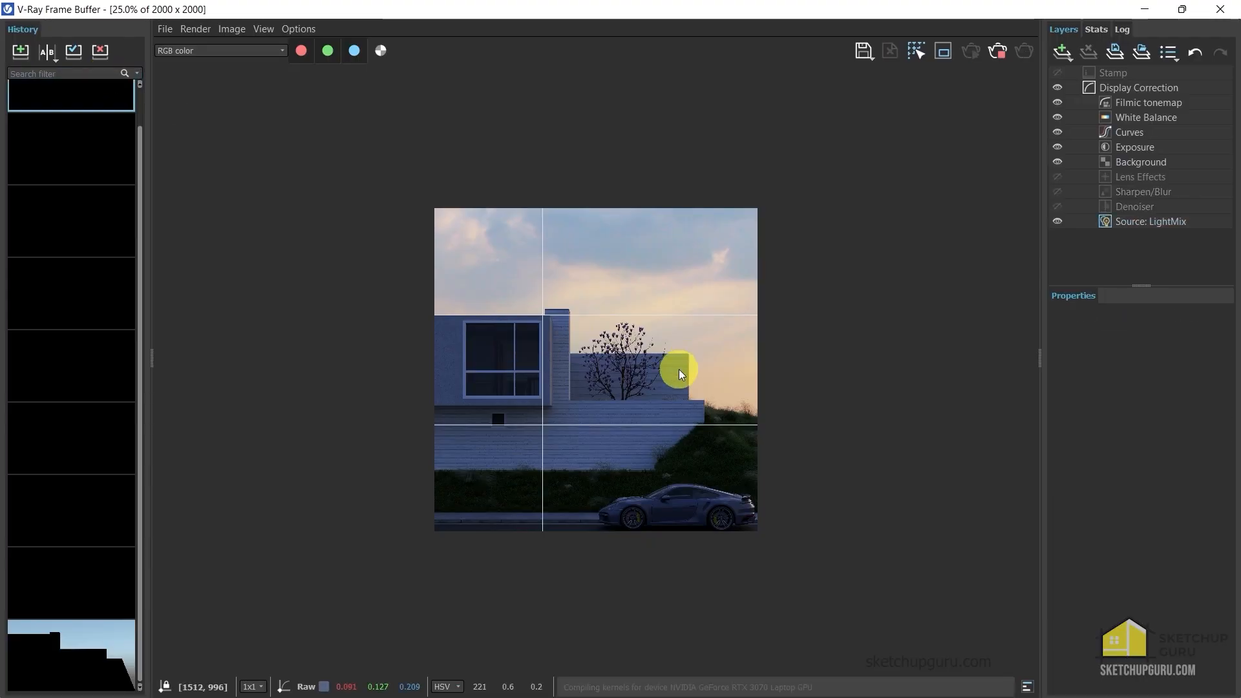
{"action": "scroll", "coordinate": [679, 370], "scroll_direction": "up", "scroll_amount": 1}
{"action": "scroll", "coordinate": [892, 507], "scroll_direction": "up", "scroll_amount": 1}
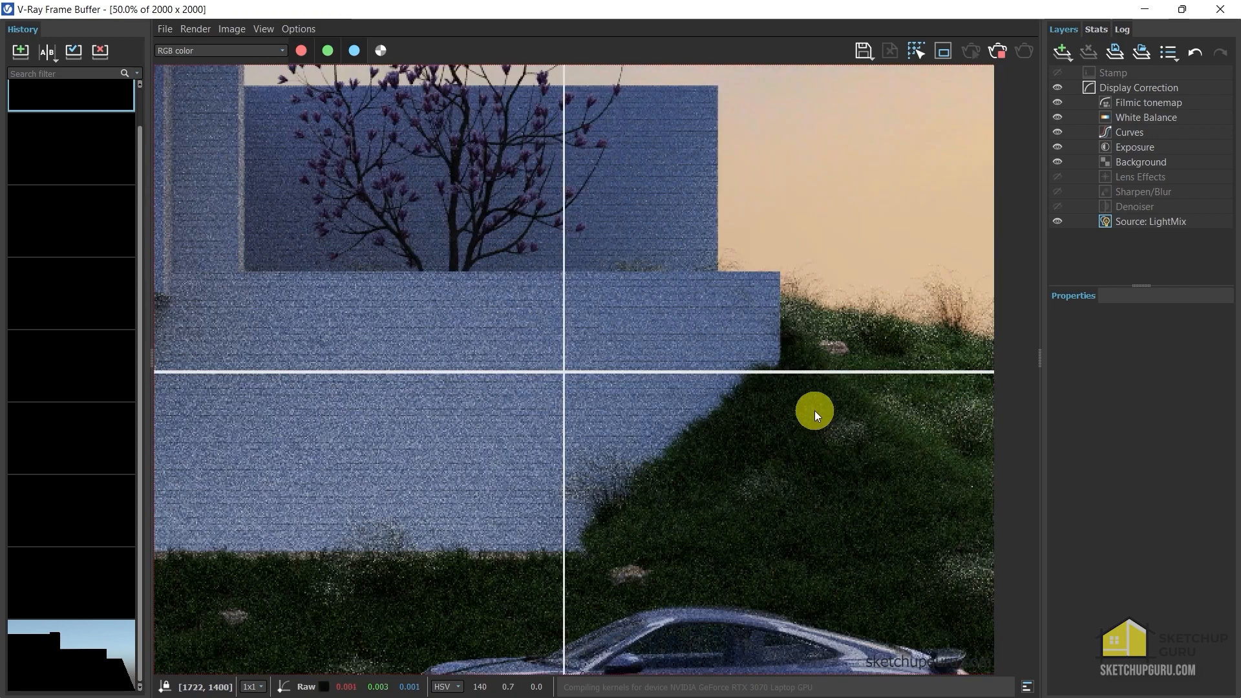
{"action": "scroll", "coordinate": [814, 410], "scroll_direction": "down", "scroll_amount": 1}
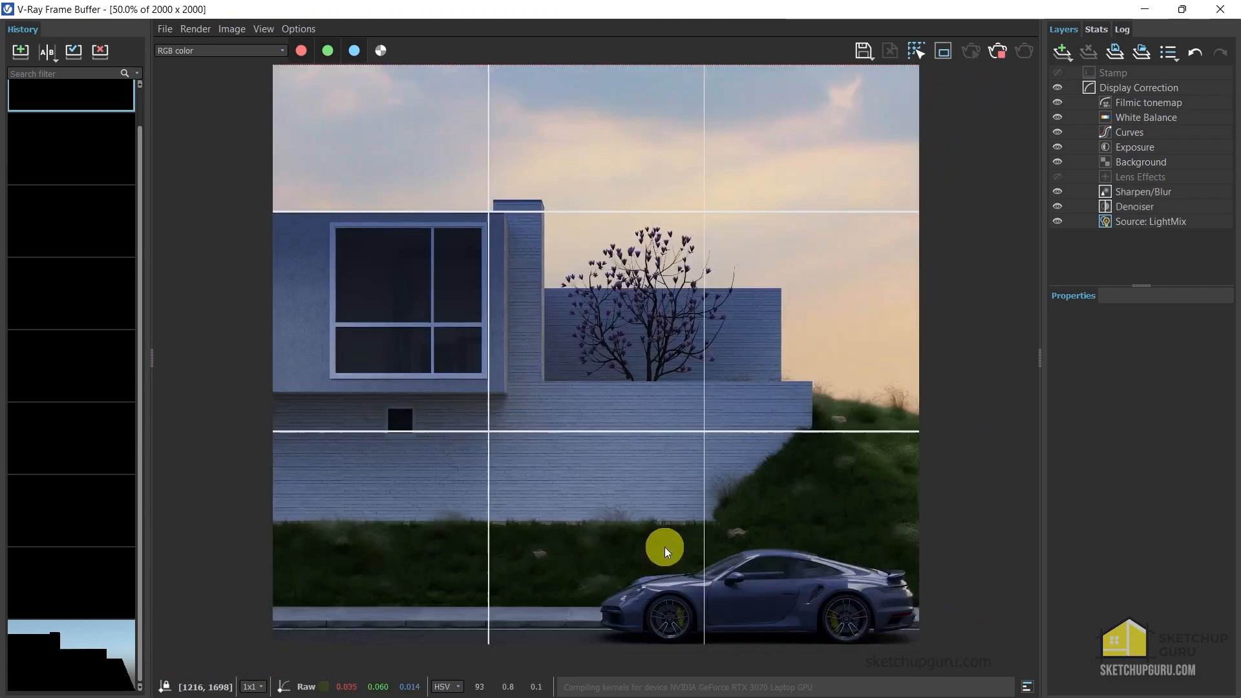
{"action": "scroll", "coordinate": [703, 514], "scroll_direction": "down", "scroll_amount": 1}
{"action": "scroll", "coordinate": [672, 569], "scroll_direction": "up", "scroll_amount": 1}
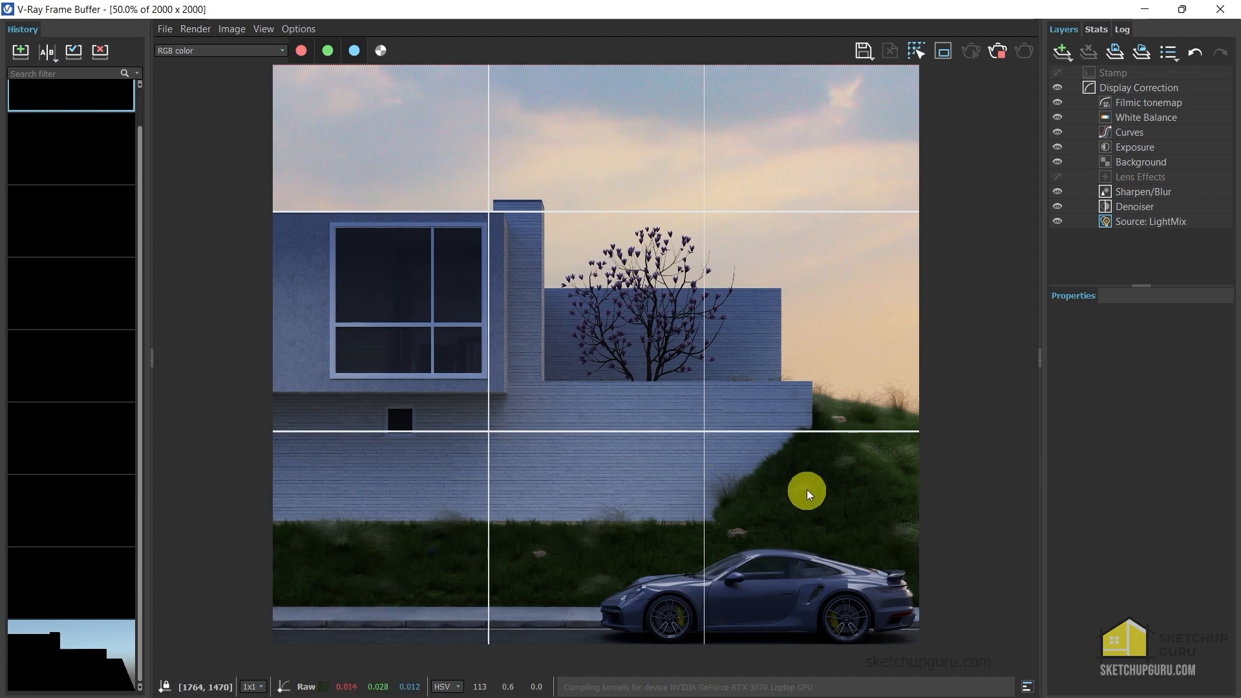
{"action": "left_click", "coordinate": [1150, 222]}
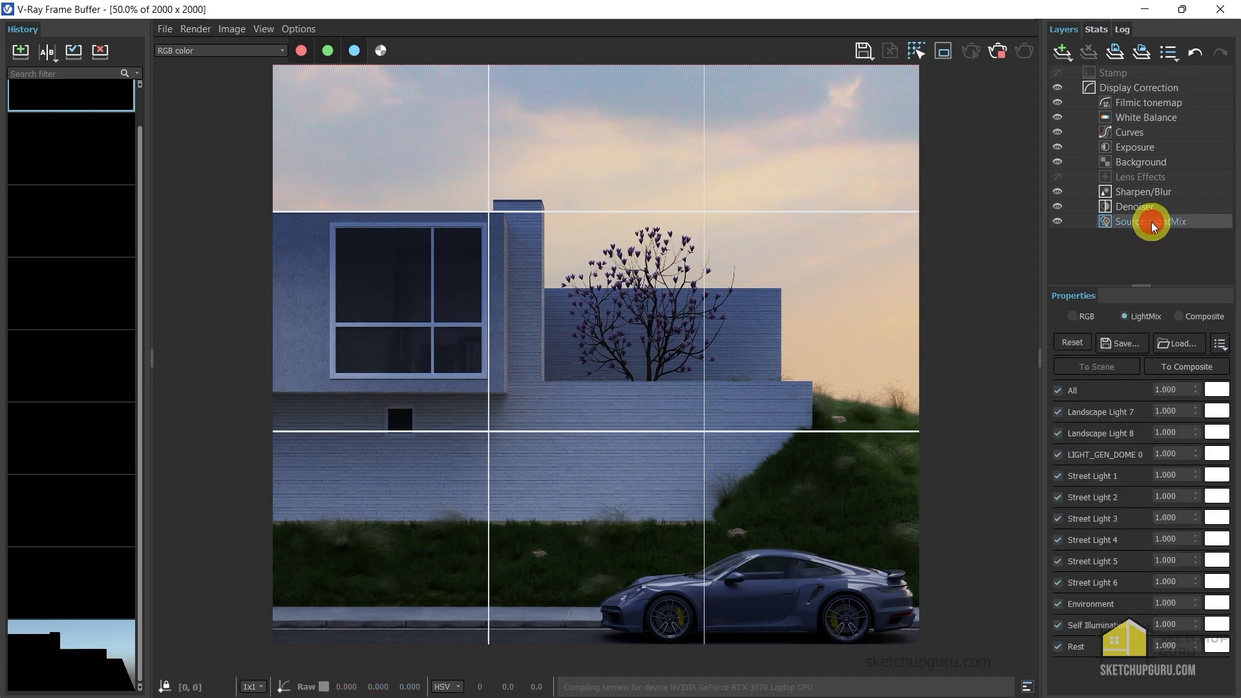
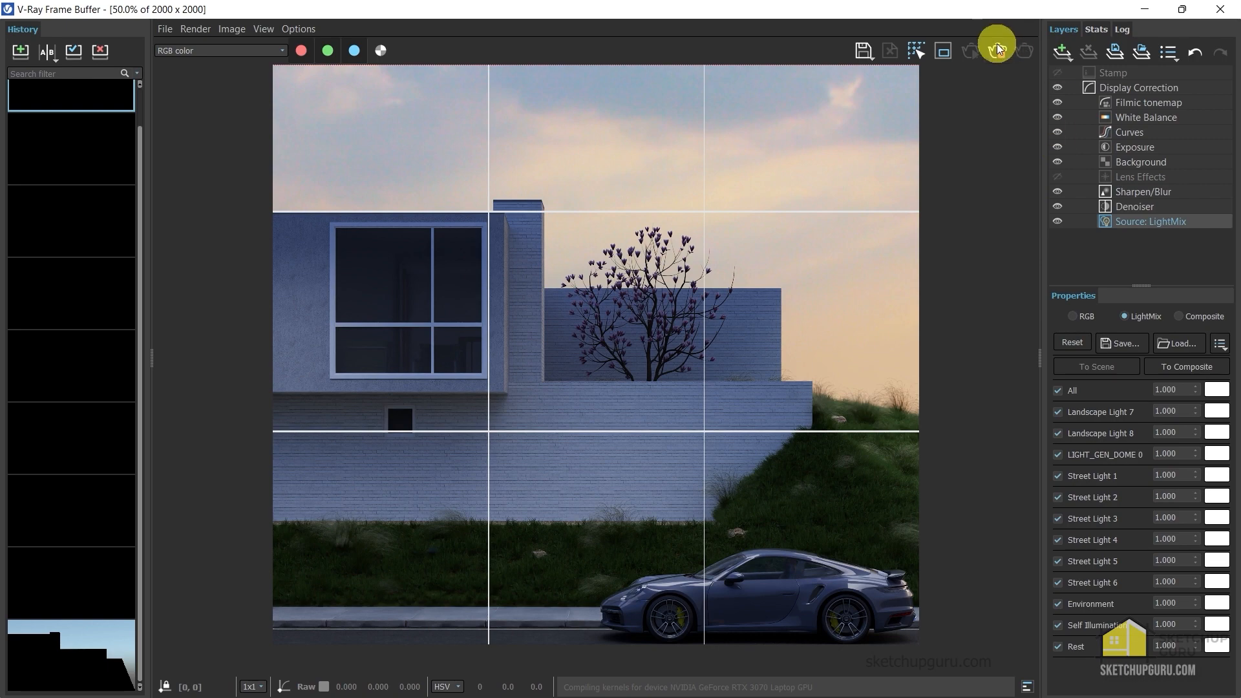
Set the Light Mix render element to group lights by Group Instances
{"action": "left_click", "coordinate": [1145, 9]}
{"action": "left_click", "coordinate": [20, 79]}
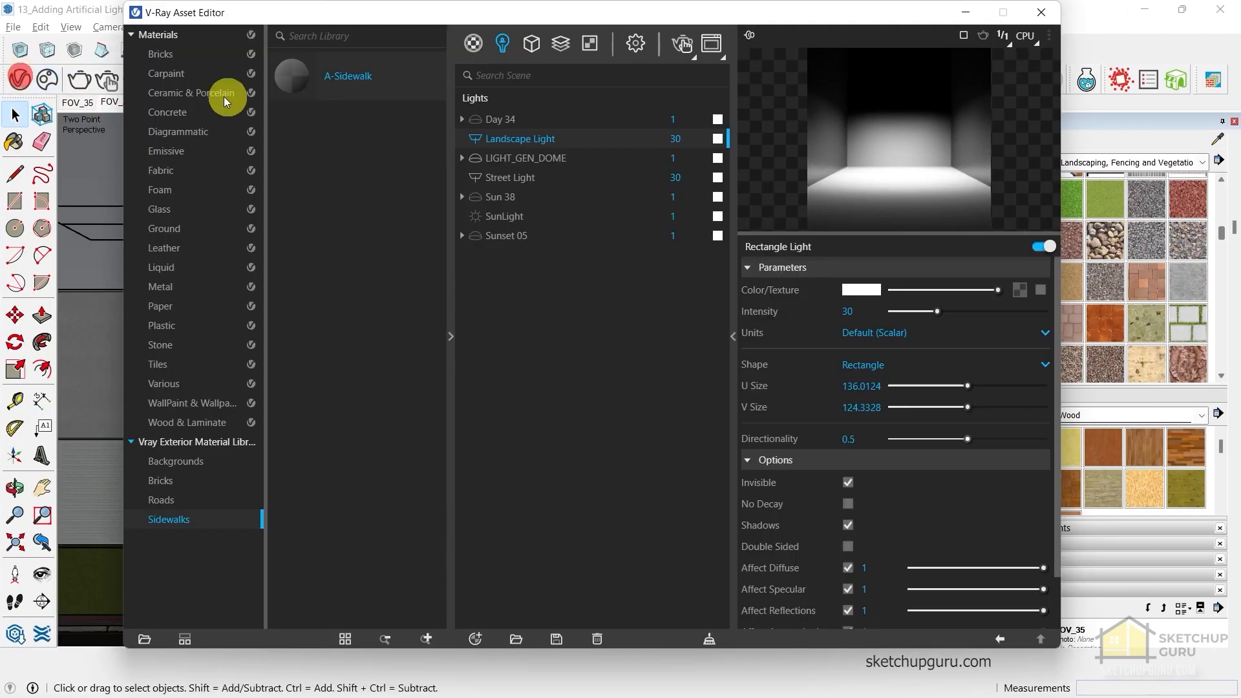
{"action": "left_click", "coordinate": [560, 44]}
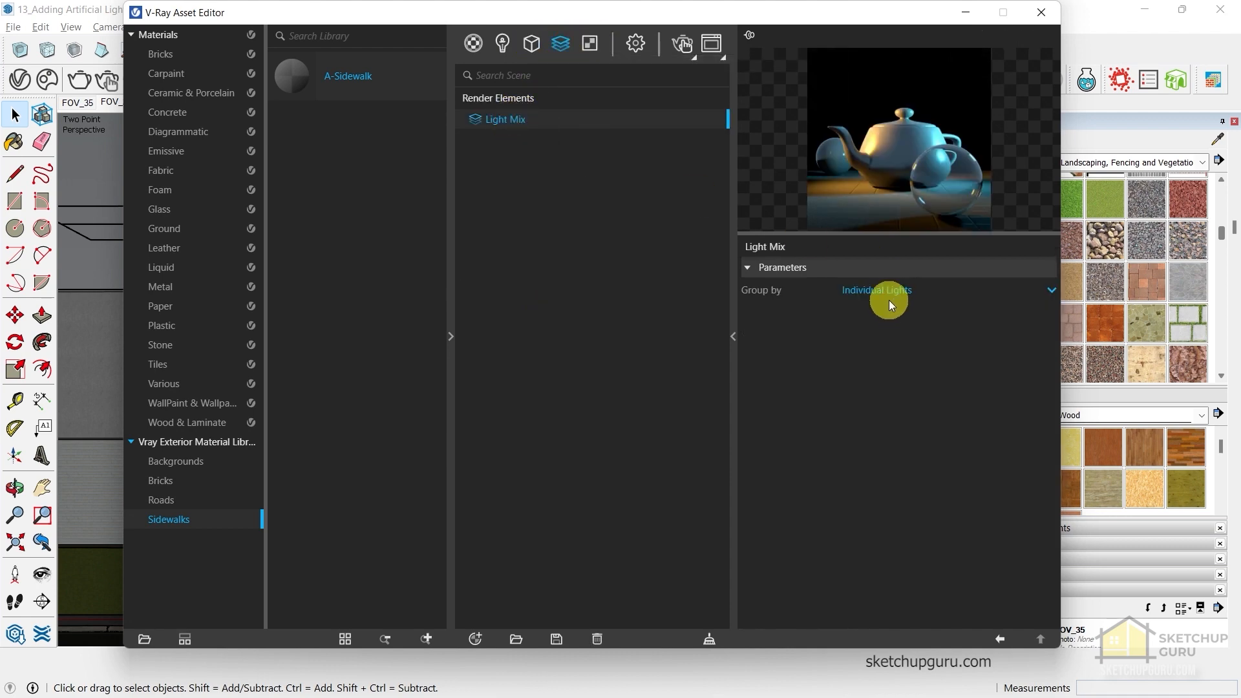
{"action": "left_click", "coordinate": [887, 290]}
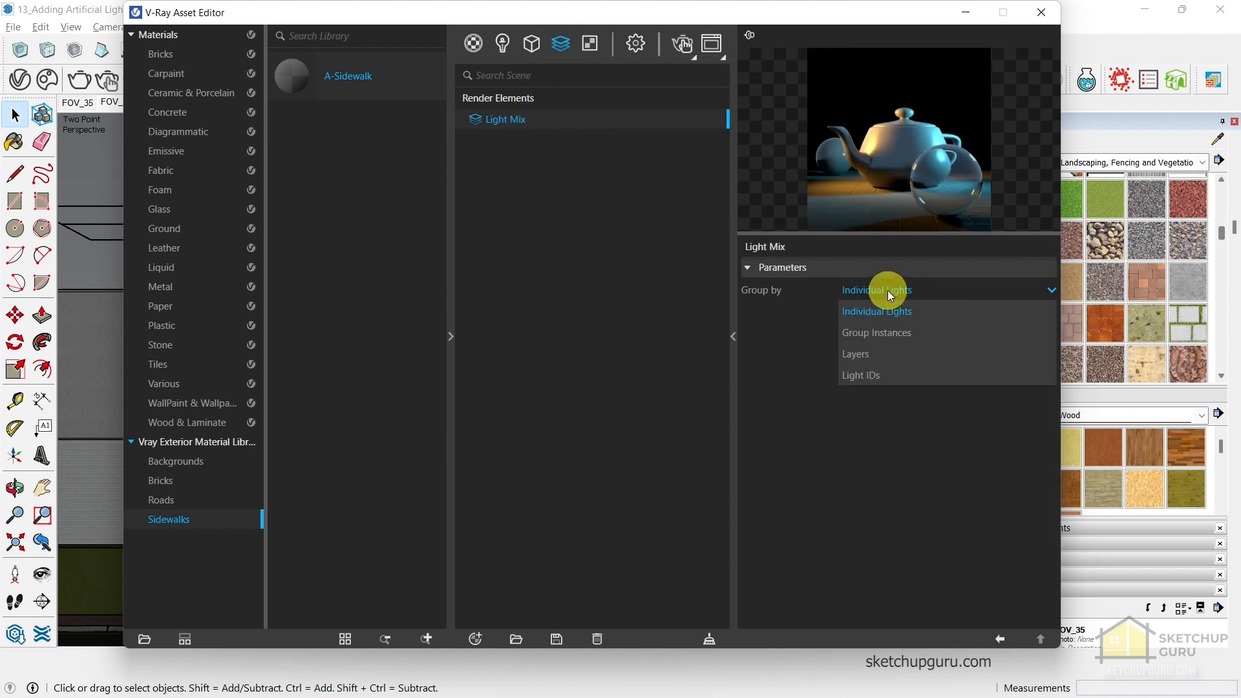
{"action": "left_click", "coordinate": [898, 331]}
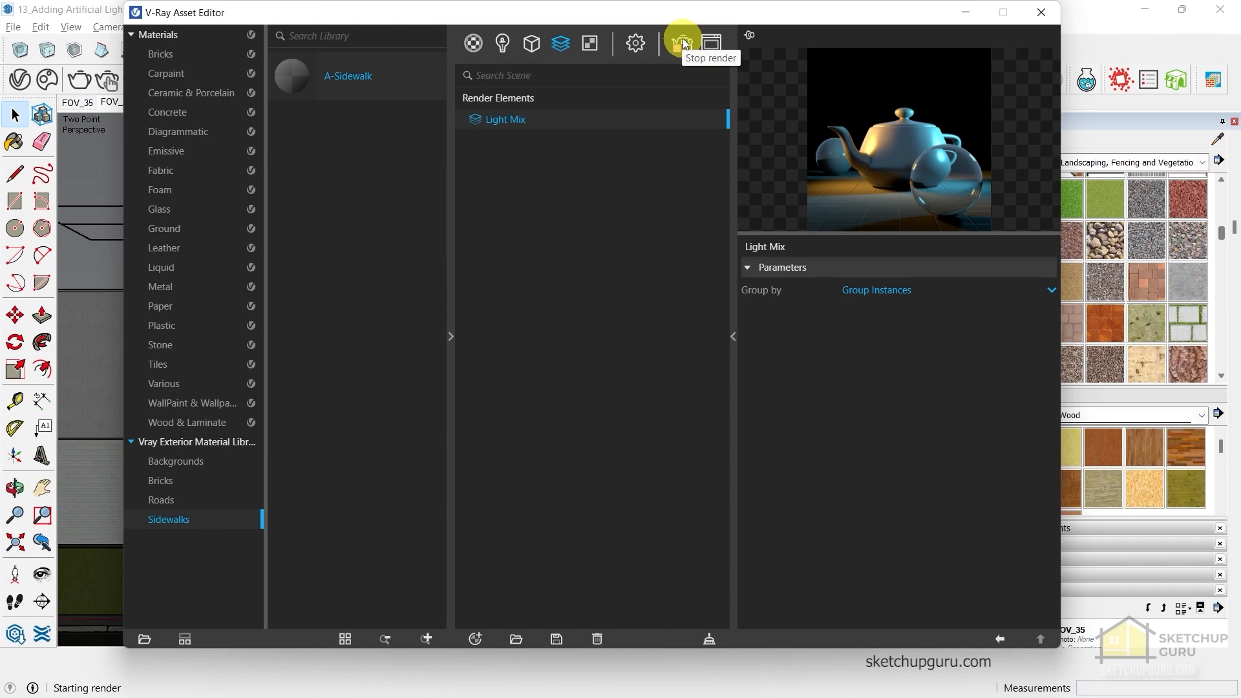
In the frame buffer's LightMix, give the Street Light a warm orange colour with a temperature of 3843 K
{"action": "key", "text": "alt+Tab"}
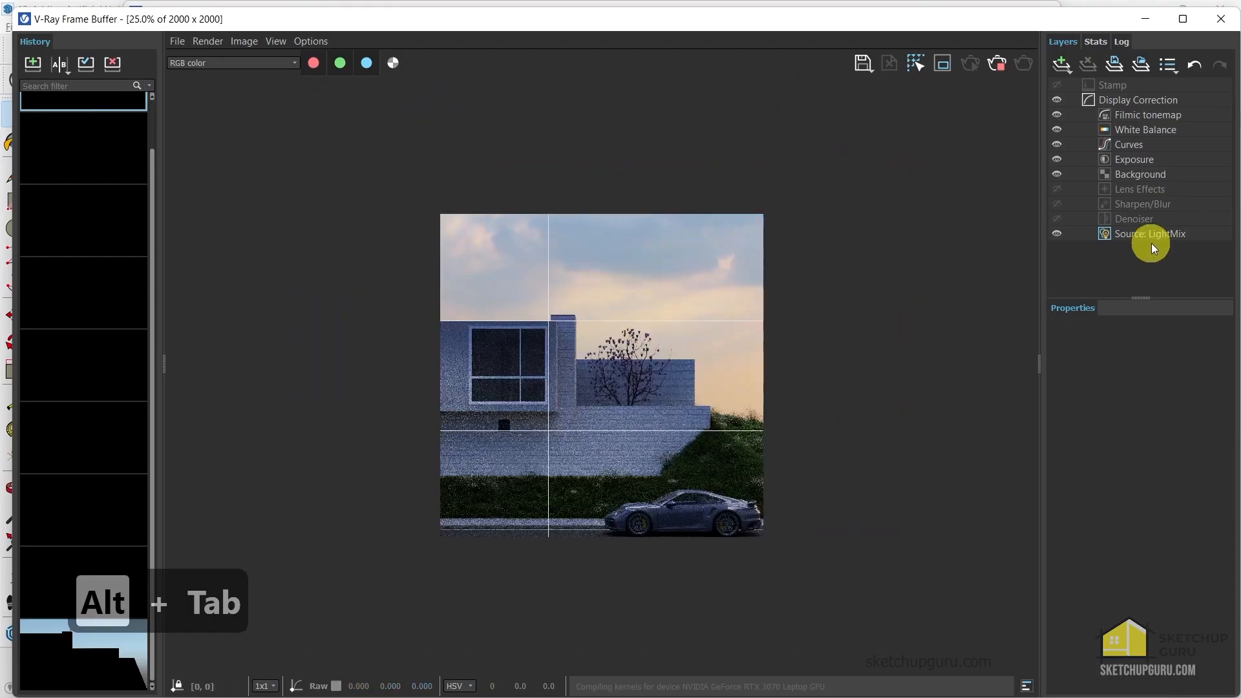
{"action": "left_click", "coordinate": [1146, 240]}
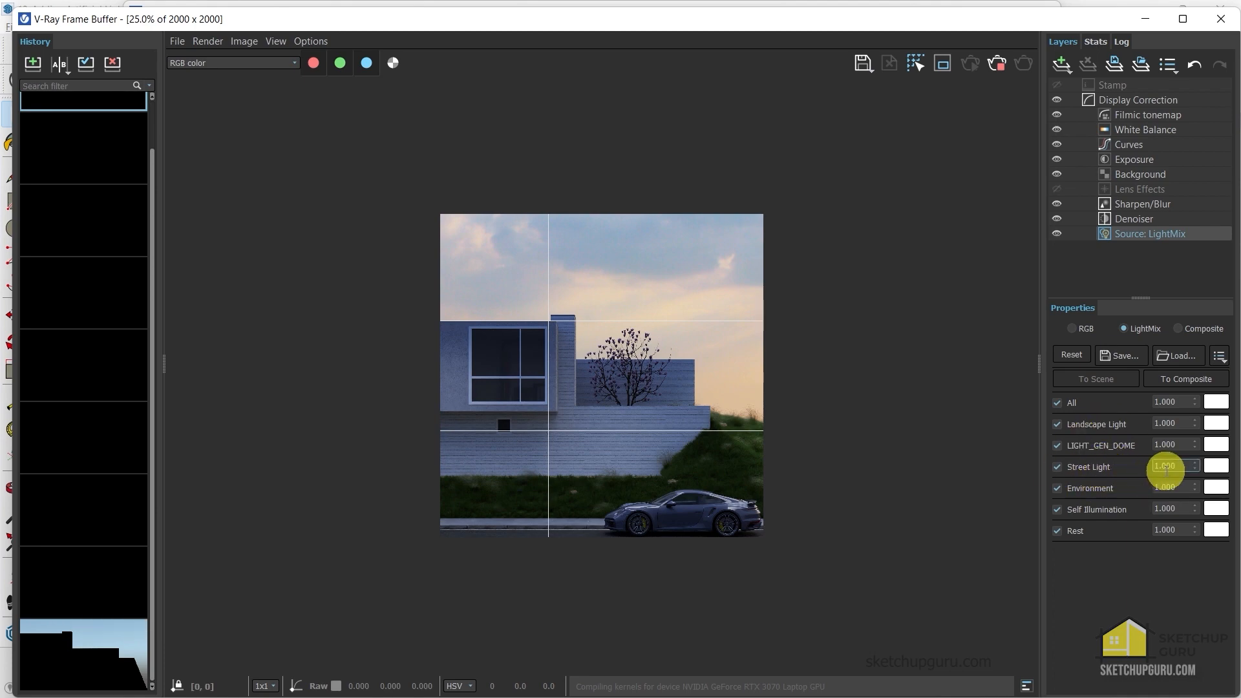
{"action": "scroll", "coordinate": [602, 431], "scroll_direction": "up", "scroll_amount": 1}
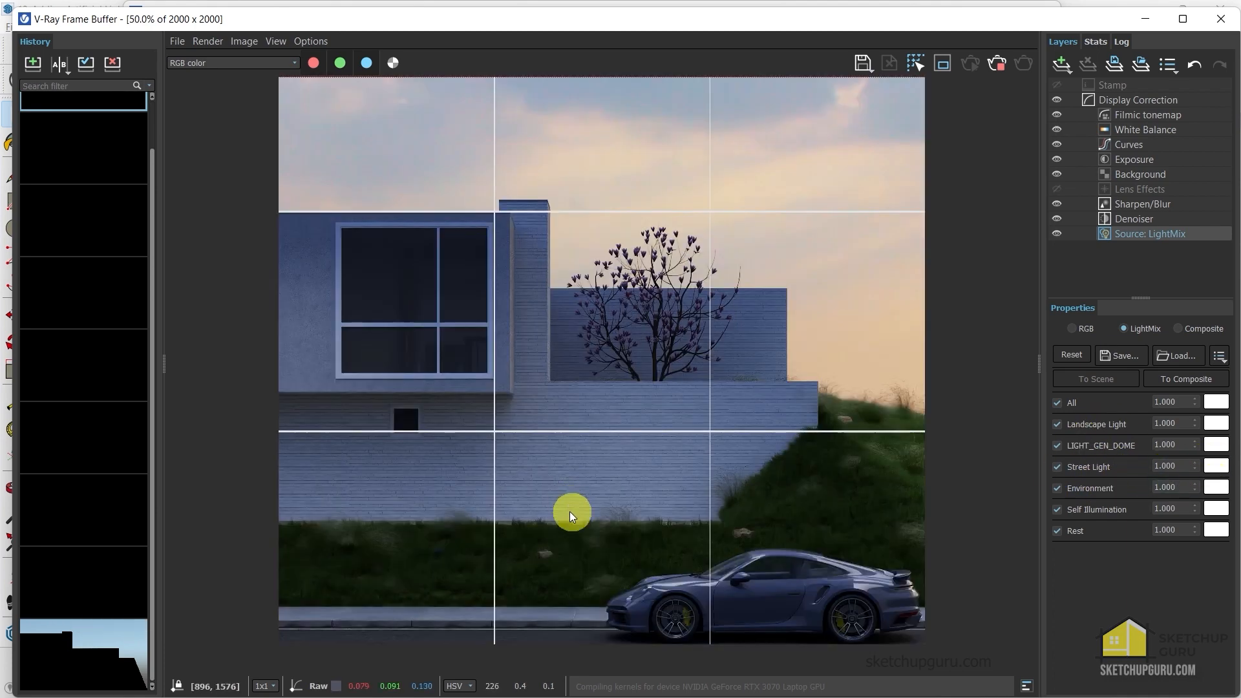
{"action": "left_click", "coordinate": [1216, 466]}
{"action": "left_click_drag", "start_coordinate": [1119, 370], "coordinate": [1107, 379]}
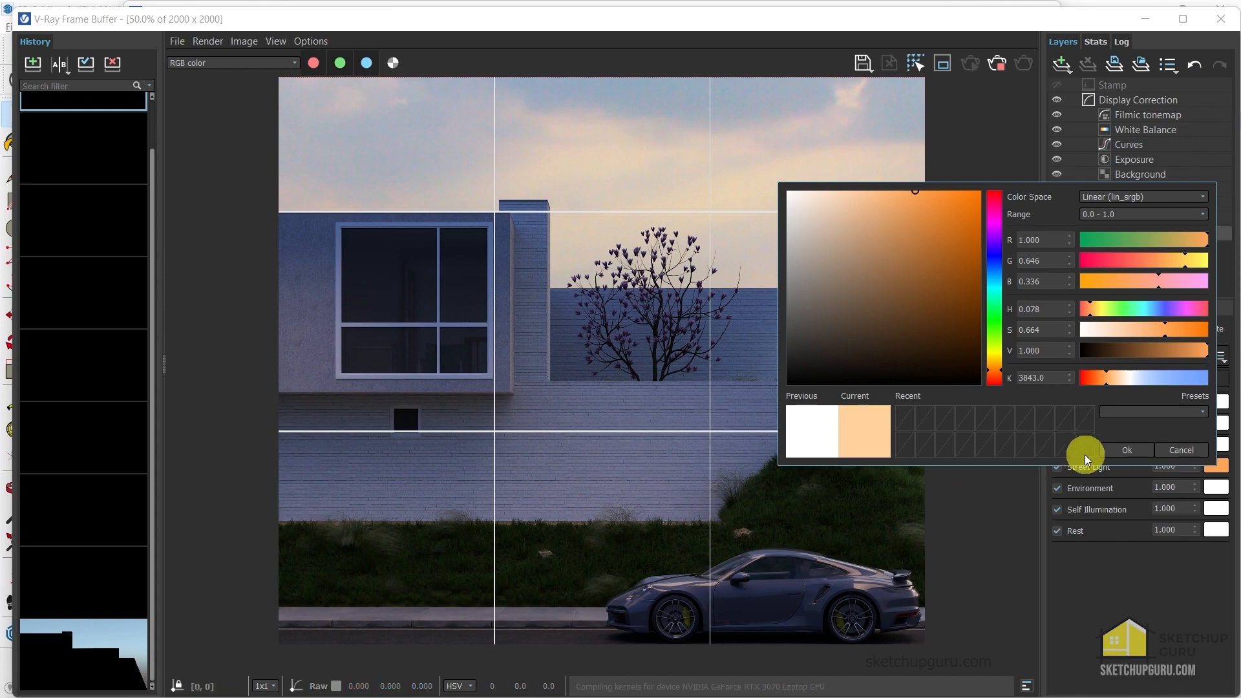
{"action": "left_click", "coordinate": [1118, 450]}
Raise the Street Light's LightMix intensity to 5 and check the rendered house front
{"action": "double_click", "coordinate": [1173, 466]}
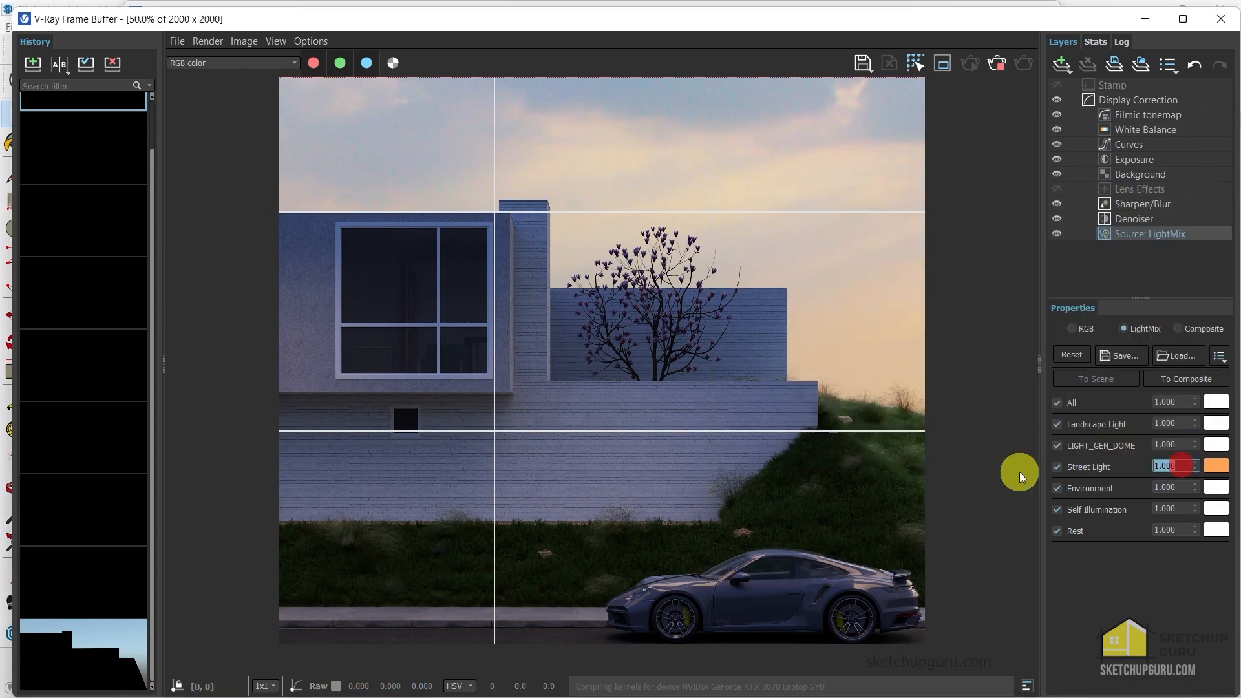
{"action": "type", "text": "5"}
{"action": "key", "text": "Return"}
{"action": "scroll", "coordinate": [668, 397], "scroll_direction": "down", "scroll_amount": 1}
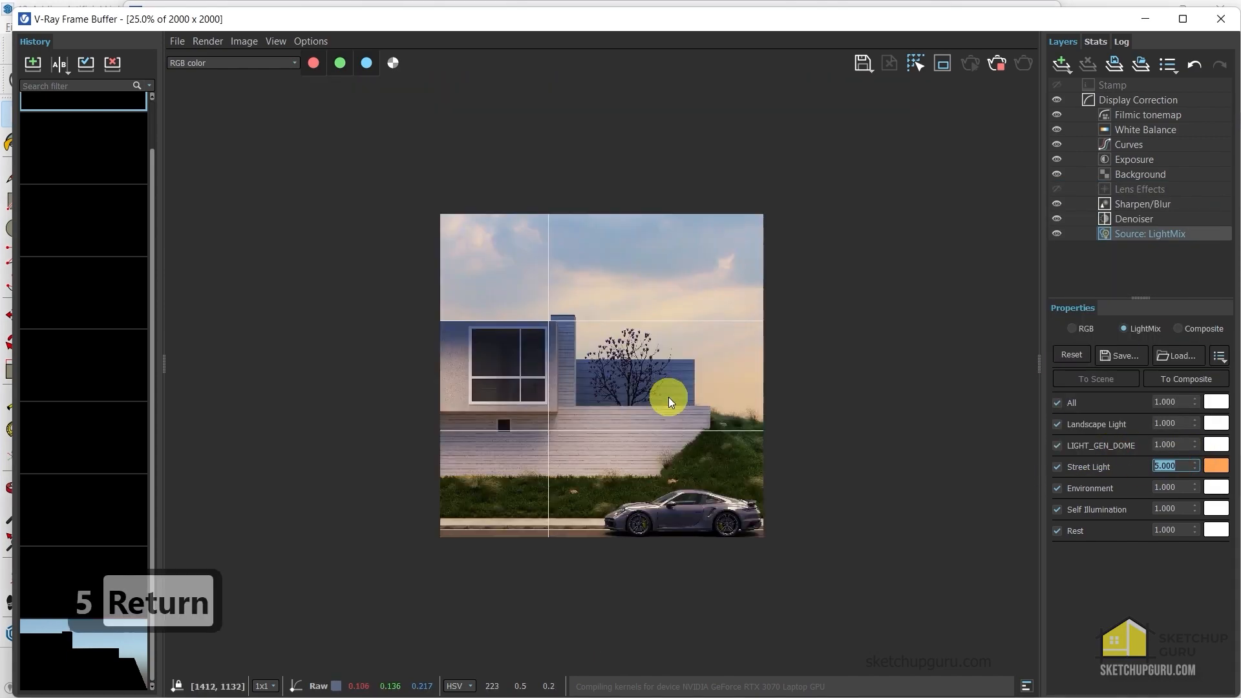
{"action": "scroll", "coordinate": [590, 534], "scroll_direction": "up", "scroll_amount": 1}
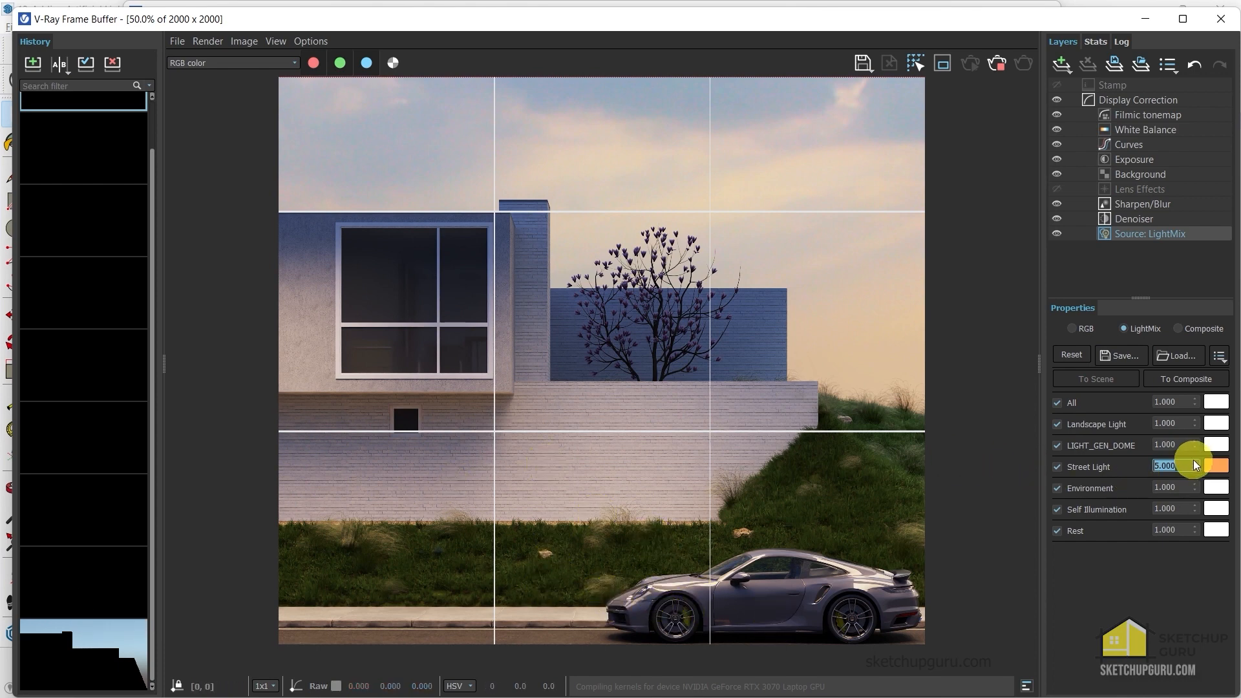
Try a LightMix intensity of 3 for the Landscape Light, and set it back to 1
{"action": "left_click", "coordinate": [1185, 423]}
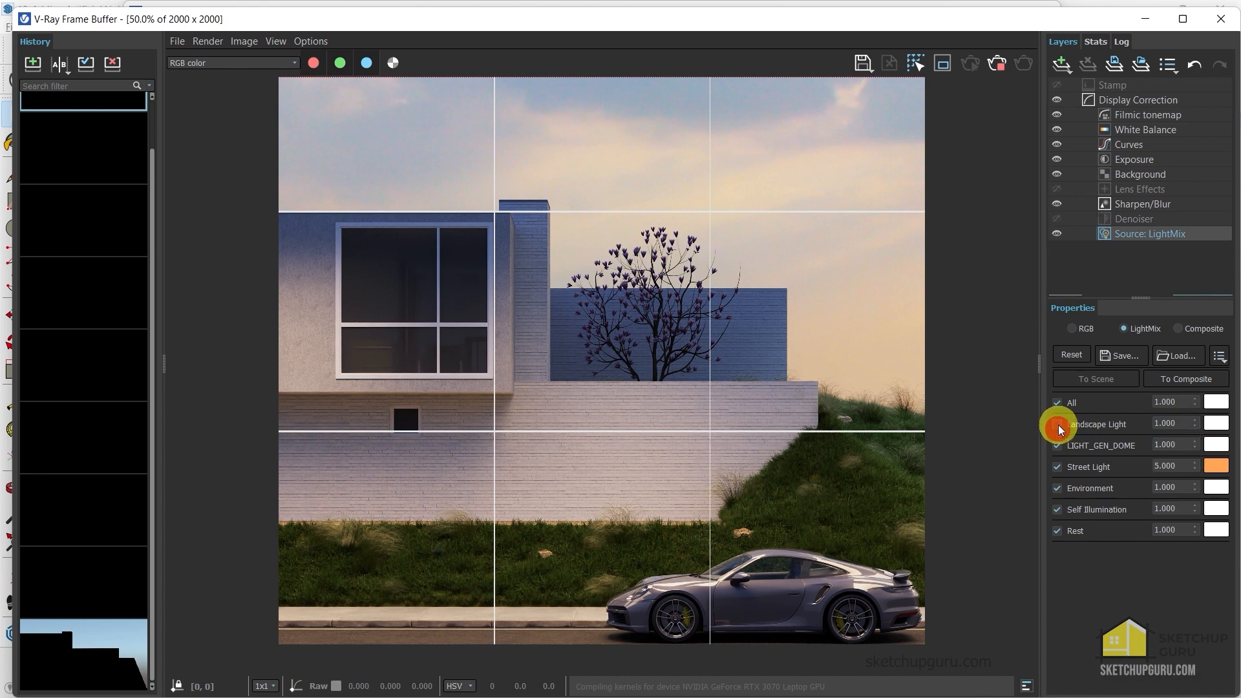
{"action": "left_click", "coordinate": [1060, 425]}
{"action": "type", "text": "3"}
{"action": "key", "text": "Return"}
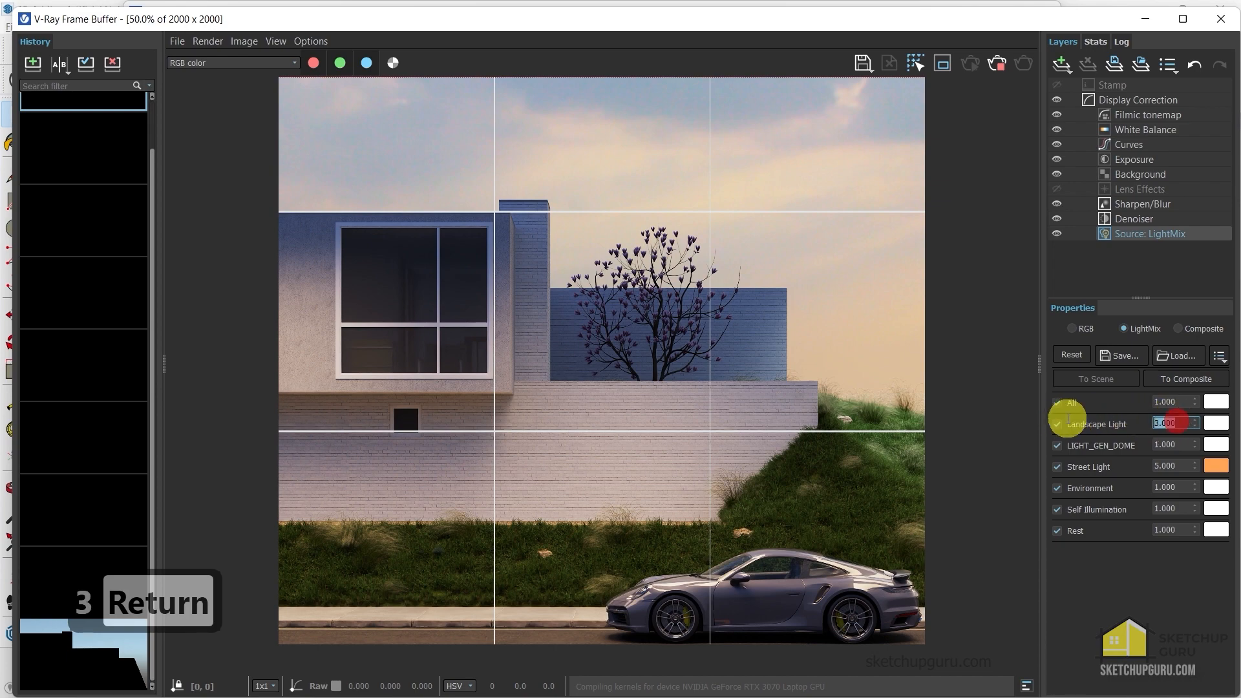
{"action": "type", "text": "1"}
{"action": "key", "text": "Return"}
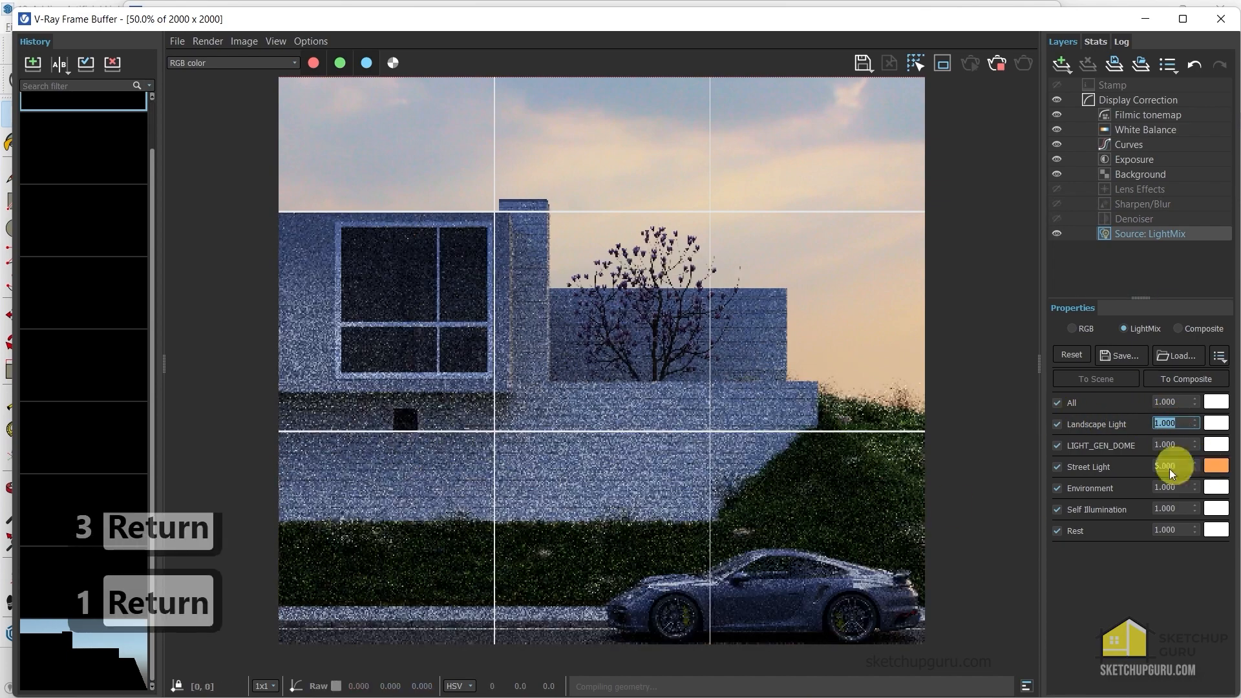
Toggle the Street Light off and on in the LightMix to compare its effect on the render
{"action": "left_click", "coordinate": [1169, 590]}
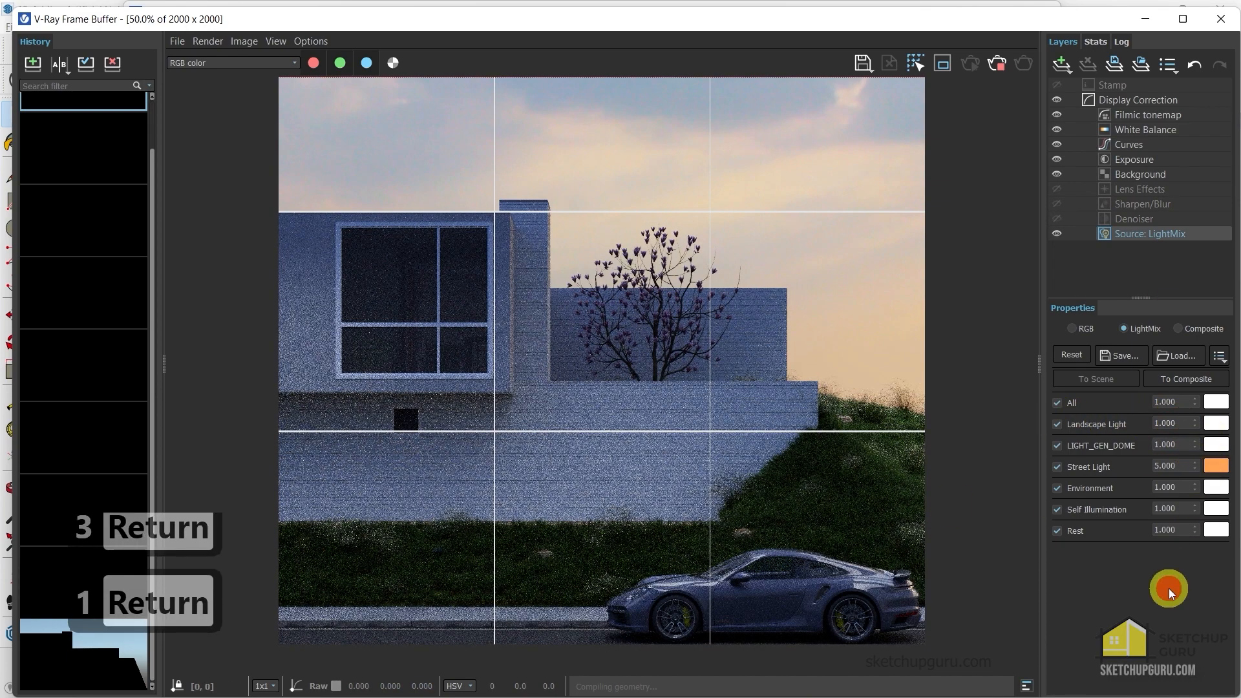
{"action": "left_click", "coordinate": [1058, 470]}
{"action": "left_click", "coordinate": [1058, 469]}
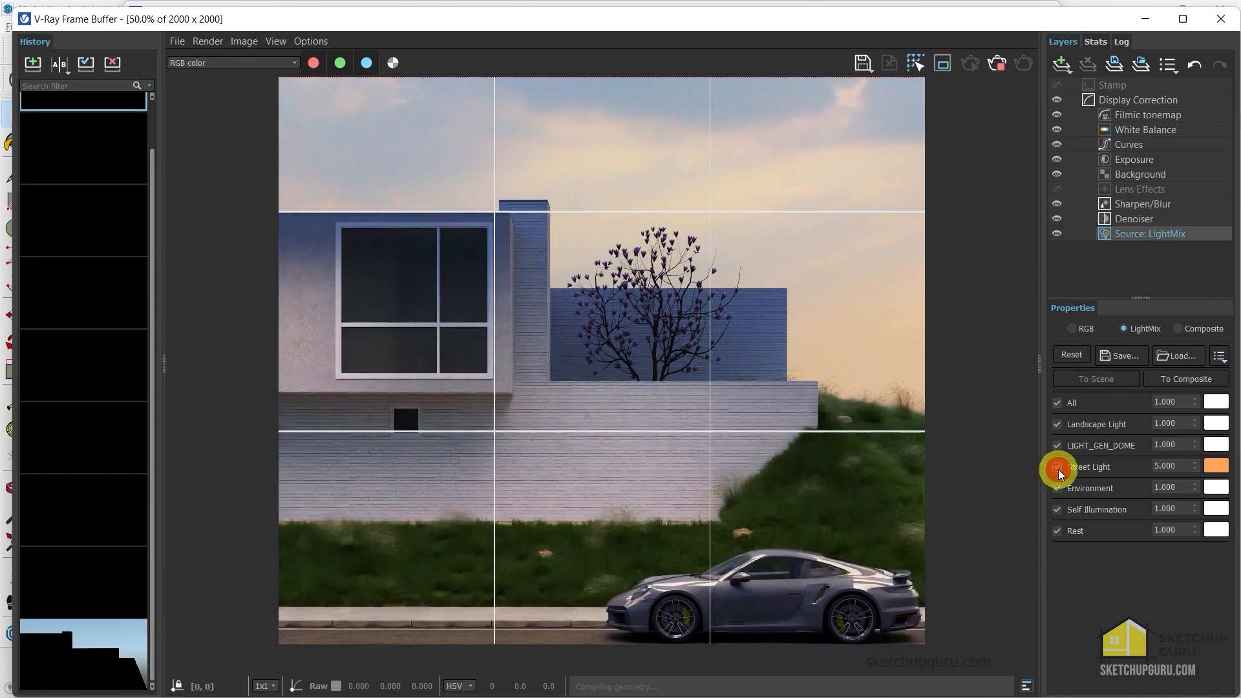
{"action": "scroll", "coordinate": [669, 434], "scroll_direction": "down", "scroll_amount": 1}
{"action": "scroll", "coordinate": [668, 434], "scroll_direction": "up", "scroll_amount": 1}
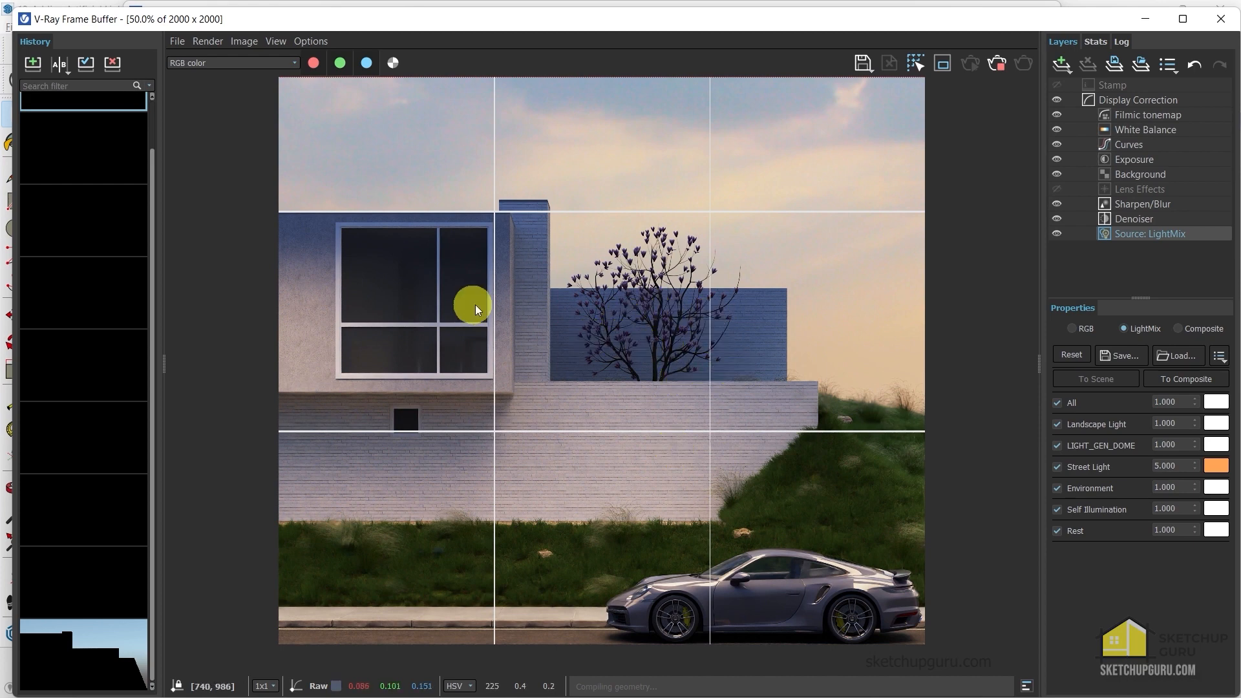
Stop the render, save the image to the render history, and return to the SketchUp model
{"action": "left_click", "coordinate": [996, 64]}
{"action": "left_click", "coordinate": [34, 62]}
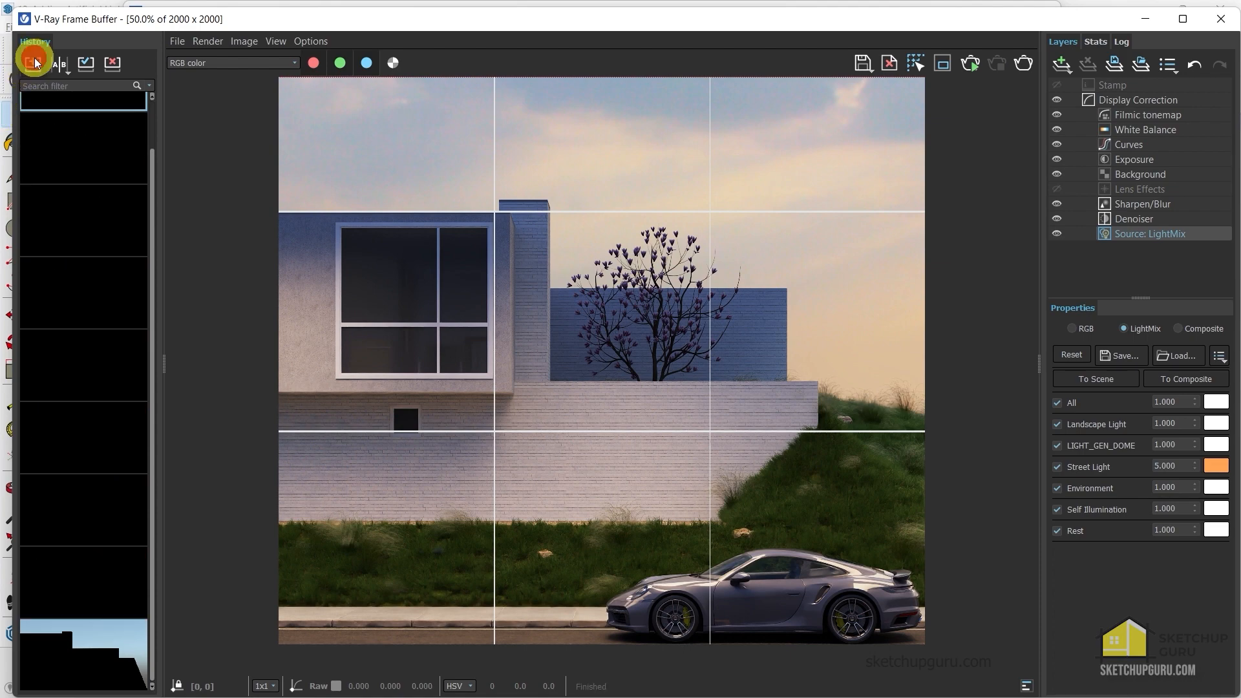
{"action": "left_click", "coordinate": [1148, 18]}
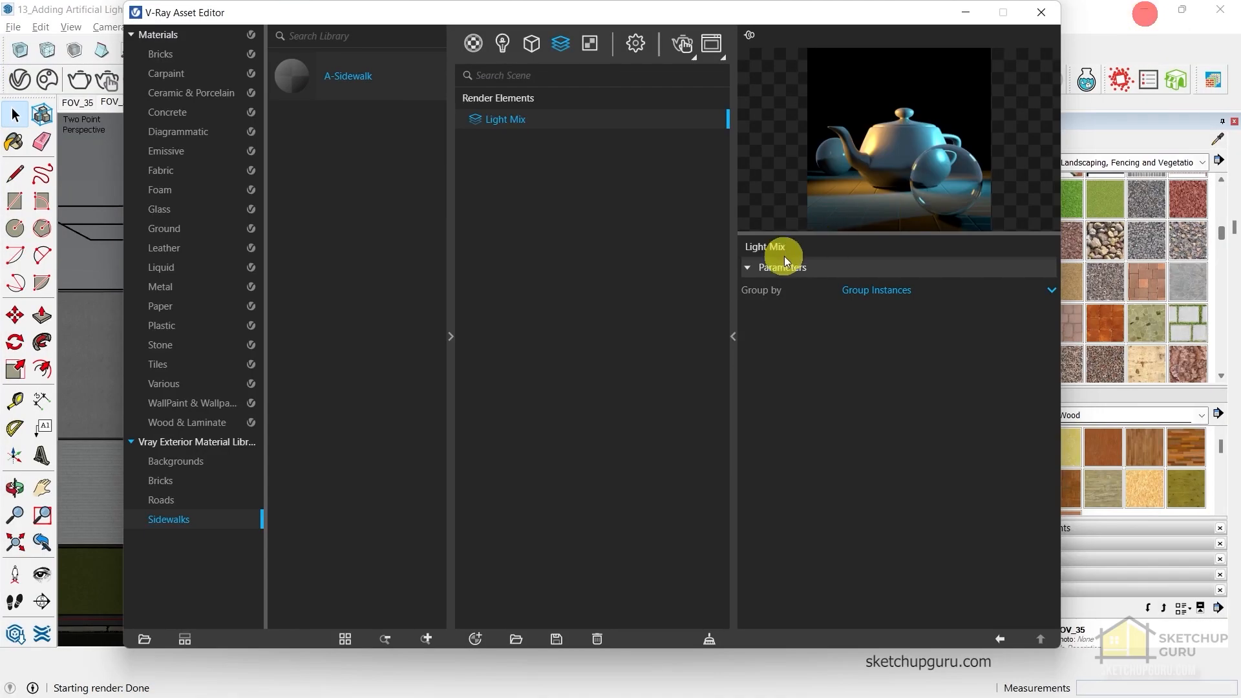
{"action": "left_click", "coordinate": [1043, 13]}
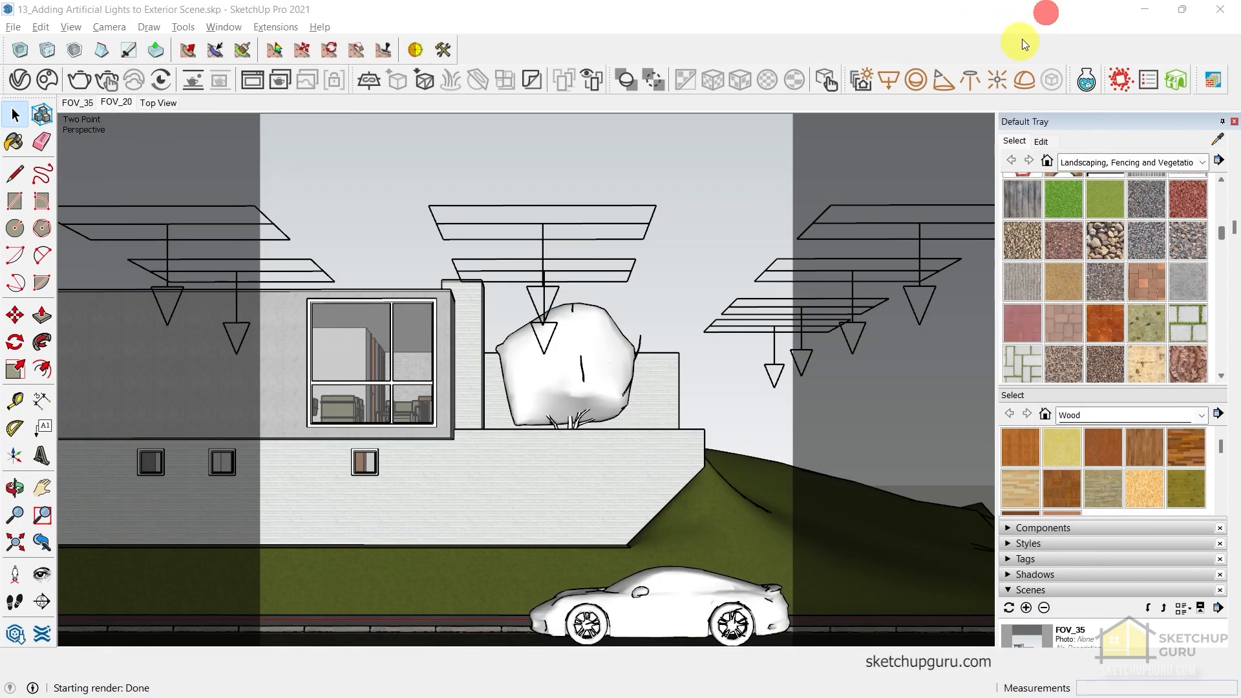
Place a V-Ray rectangle light on the gravel paving between the tree and the white brick wall
{"action": "mouse_move", "coordinate": [556, 453]}
{"action": "middle_mouse_down"}
{"action": "mouse_move", "coordinate": [507, 521]}
{"action": "mouse_move", "coordinate": [429, 416]}
{"action": "middle_mouse_up"}
{"action": "scroll", "coordinate": [347, 387], "scroll_direction": "up", "scroll_amount": 3}
{"action": "middle_click_drag", "start_coordinate": [348, 387], "coordinate": [438, 427]}
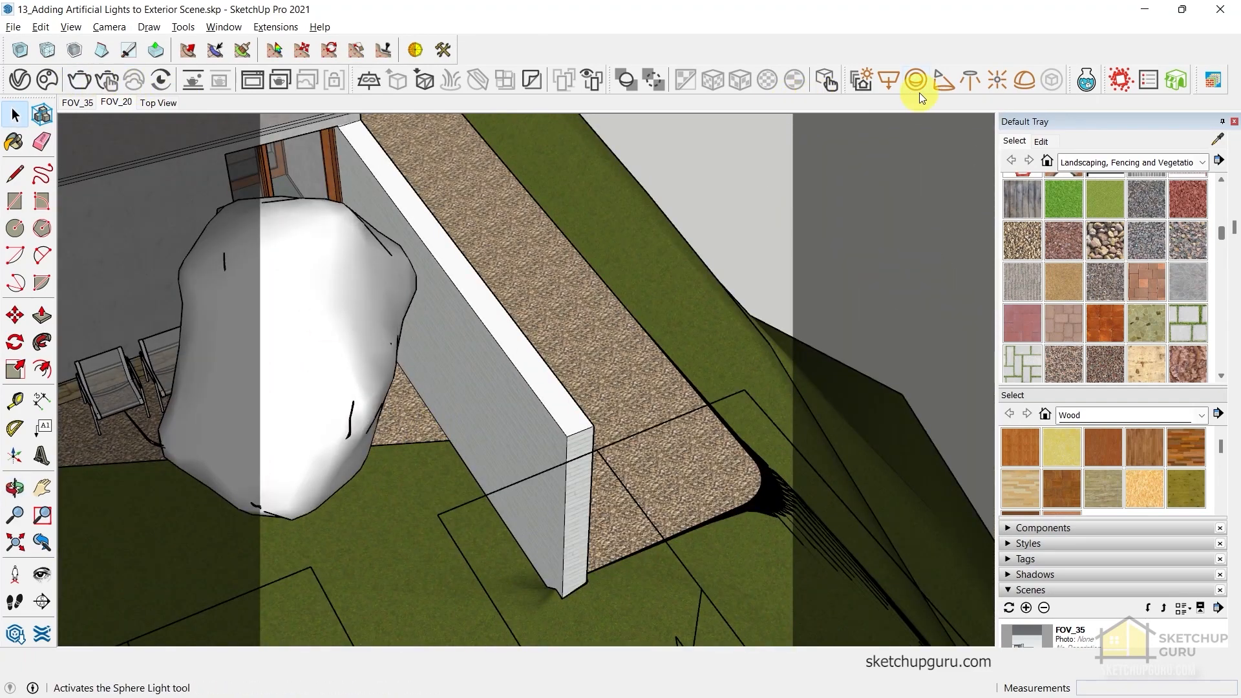
{"action": "left_click", "coordinate": [889, 79]}
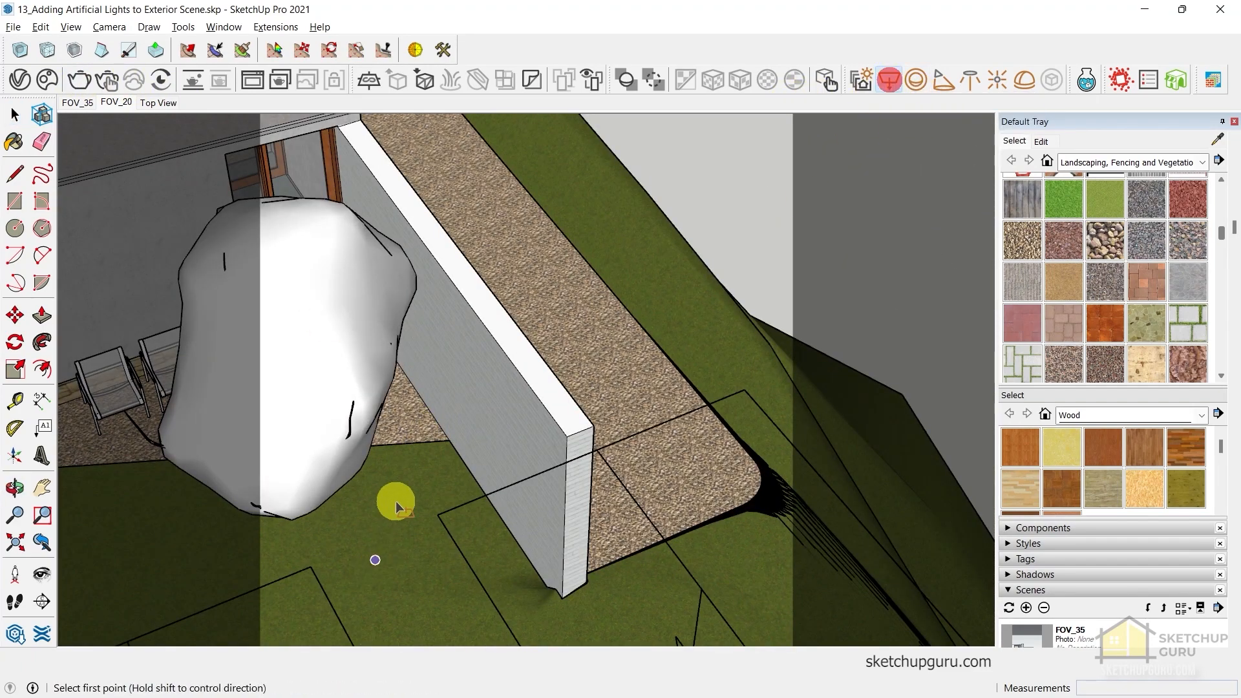
{"action": "scroll", "coordinate": [399, 443], "scroll_direction": "up", "scroll_amount": 5}
{"action": "scroll", "coordinate": [368, 338], "scroll_direction": "up", "scroll_amount": 3}
{"action": "left_click", "coordinate": [337, 297]}
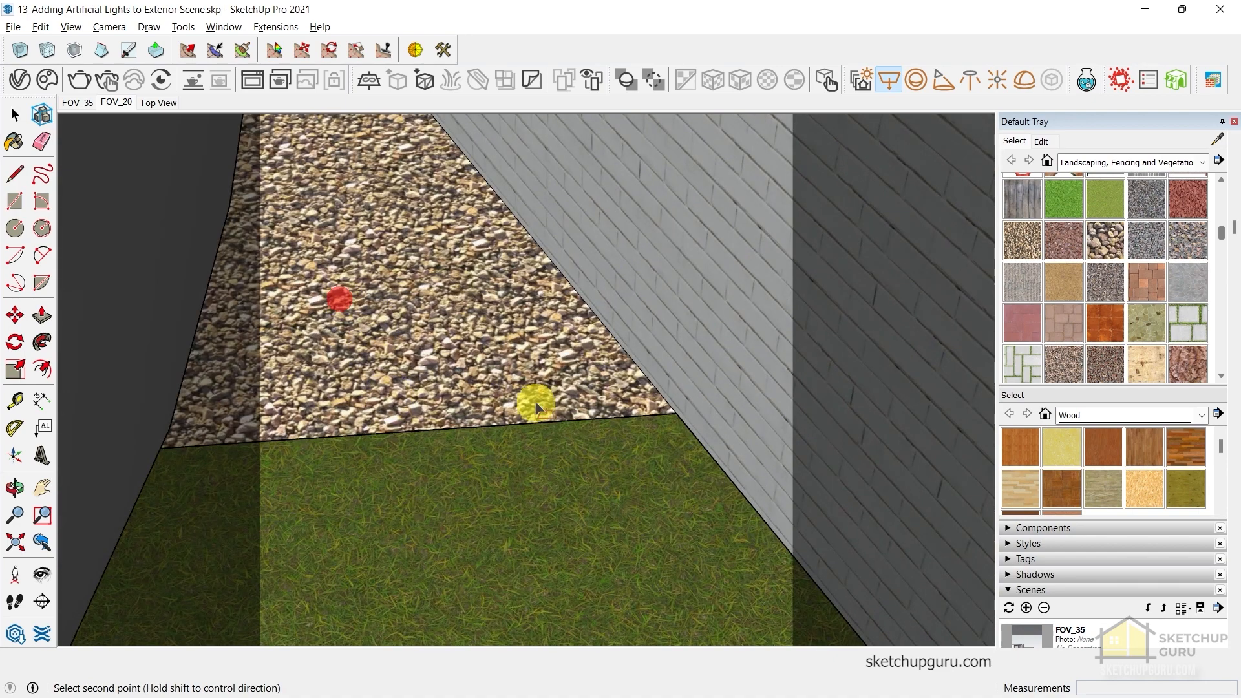
{"action": "left_click", "coordinate": [560, 394]}
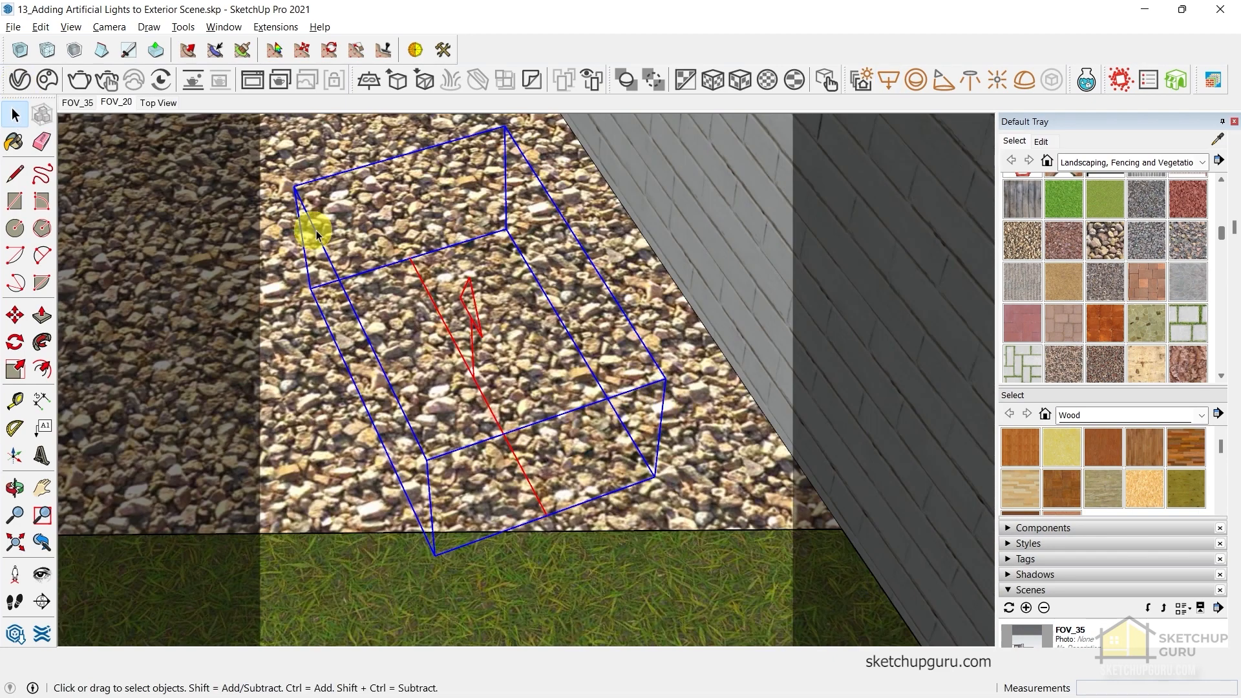
Rename the new Rectangle Light as Tree Light in the V-Ray light list
{"action": "left_click", "coordinate": [18, 79]}
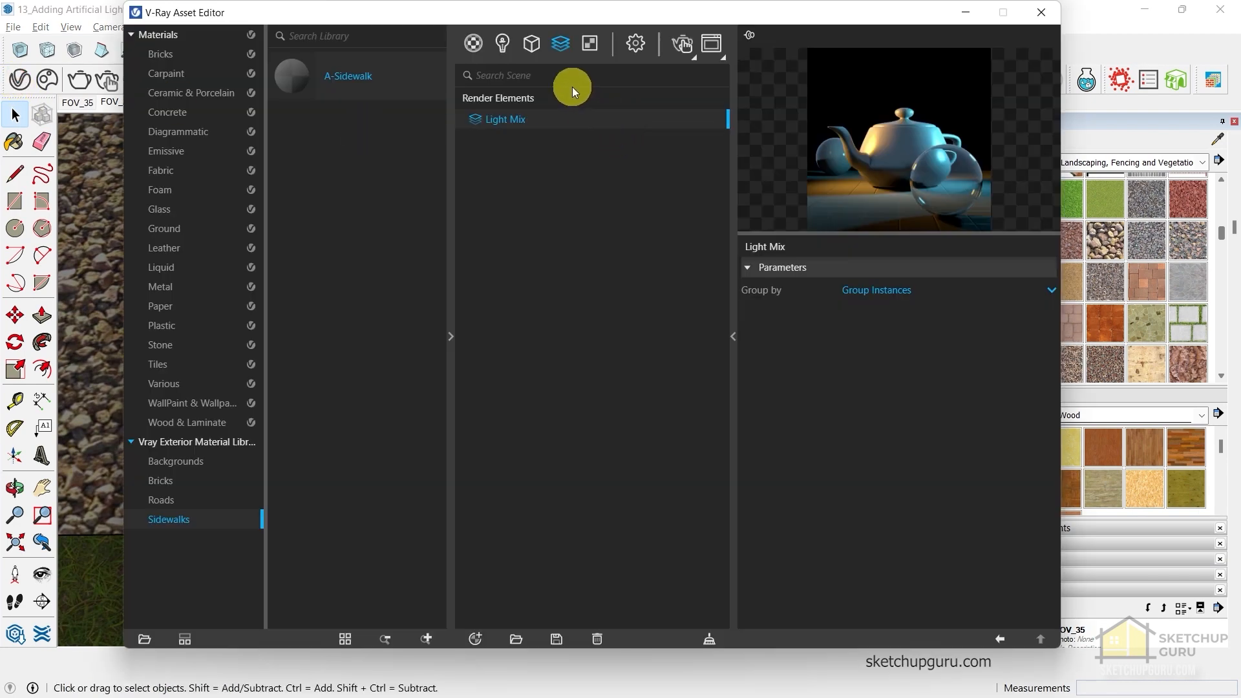
{"action": "left_click", "coordinate": [504, 43]}
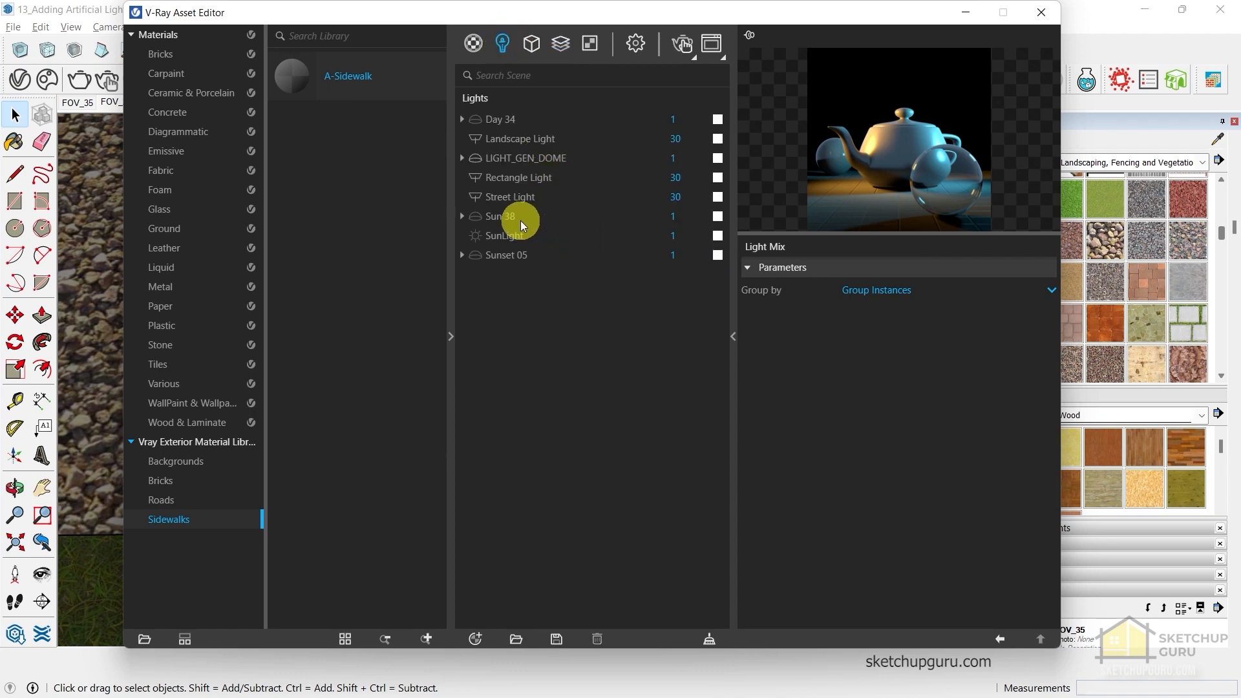
{"action": "left_click", "coordinate": [515, 180]}
{"action": "right_click", "coordinate": [514, 183]}
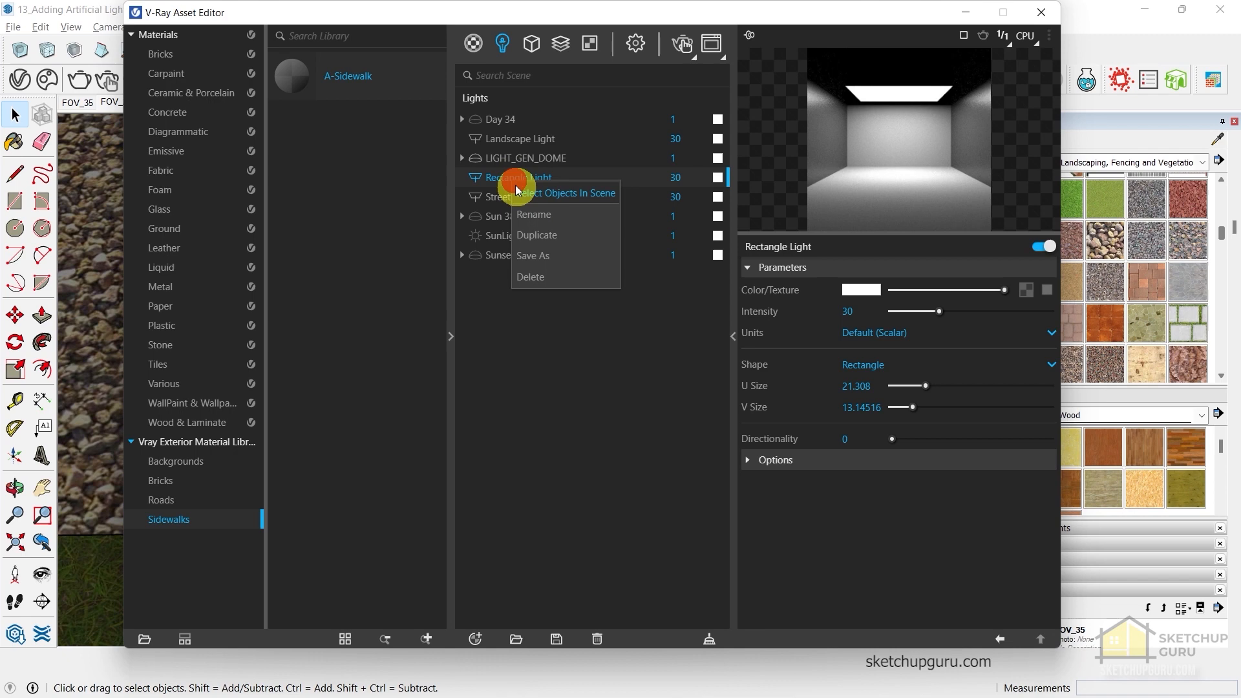
{"action": "left_click", "coordinate": [545, 220]}
{"action": "key", "text": "ctrl+a"}
{"action": "type", "text": "Tree L"}
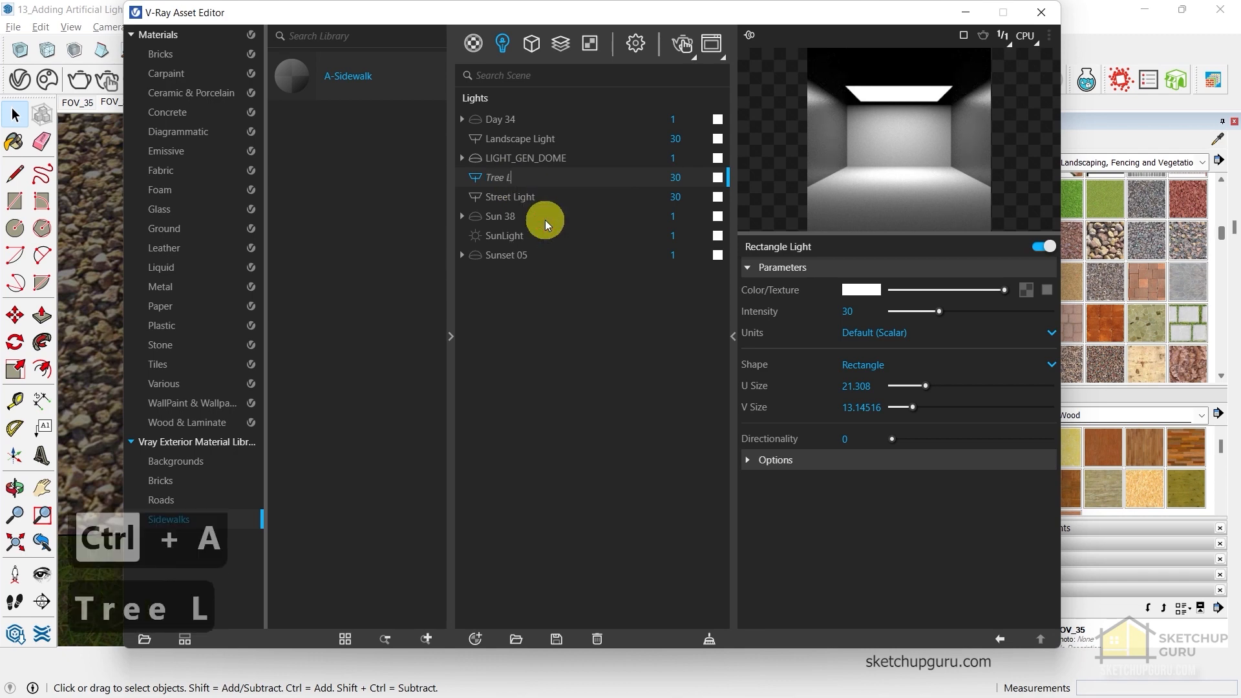
{"action": "type", "text": "ight"}
{"action": "key", "text": "Return"}
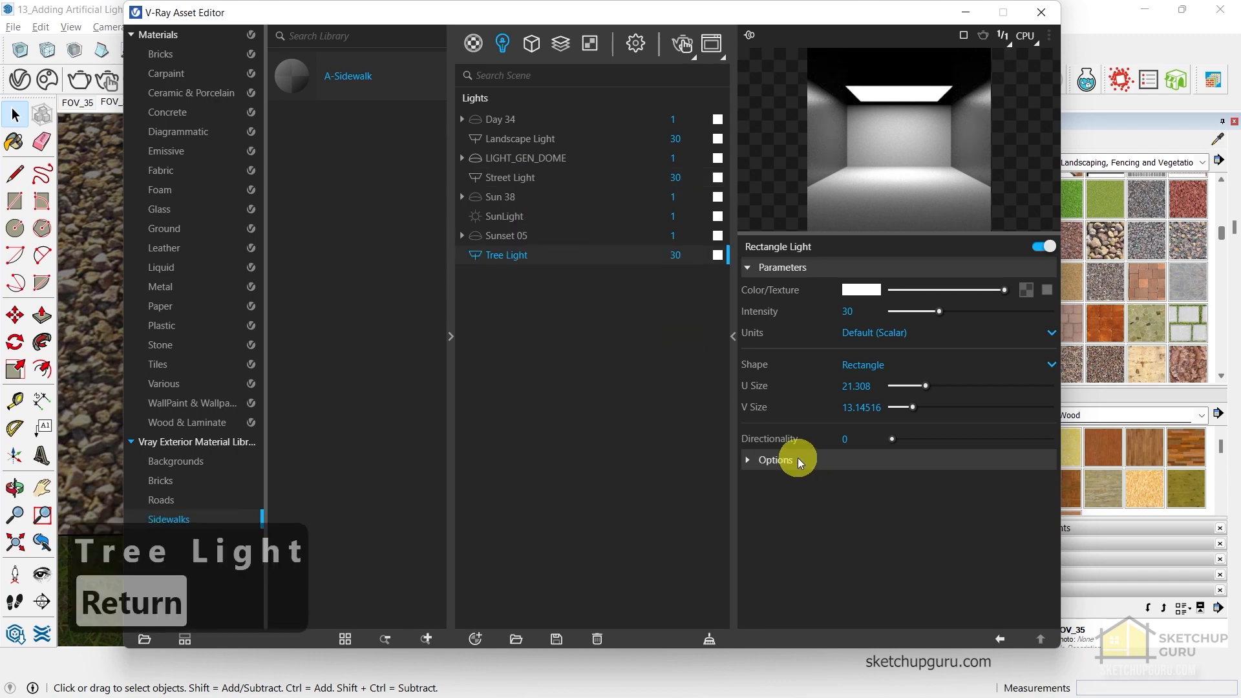
Change the Tree Light's shape to Disc, make it invisible, and set its directionality to 0.46
{"action": "left_click", "coordinate": [868, 367]}
{"action": "left_click", "coordinate": [860, 404]}
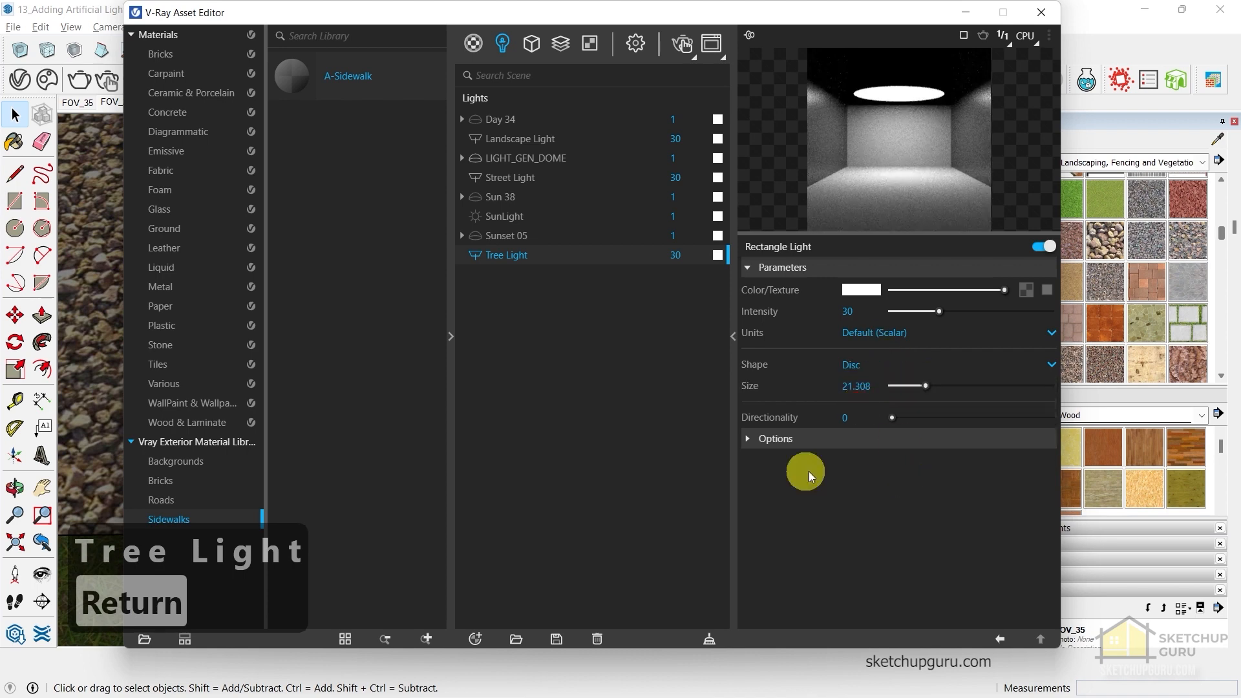
{"action": "left_click", "coordinate": [775, 440]}
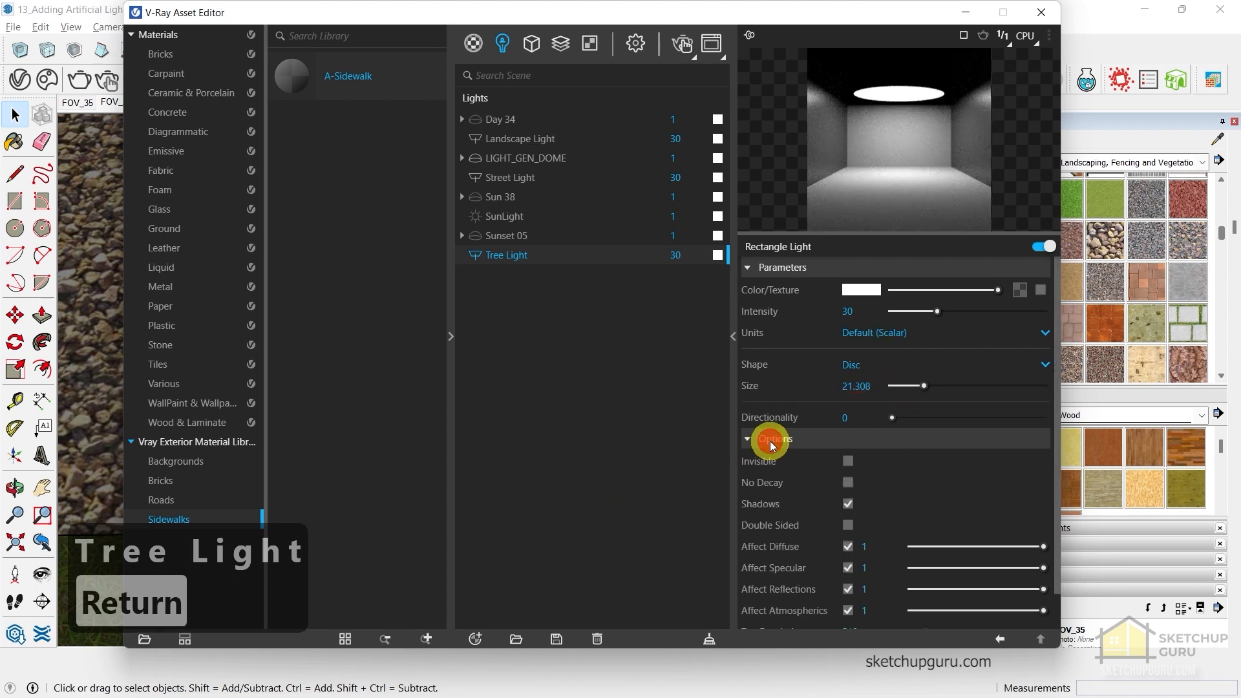
{"action": "left_click", "coordinate": [846, 462]}
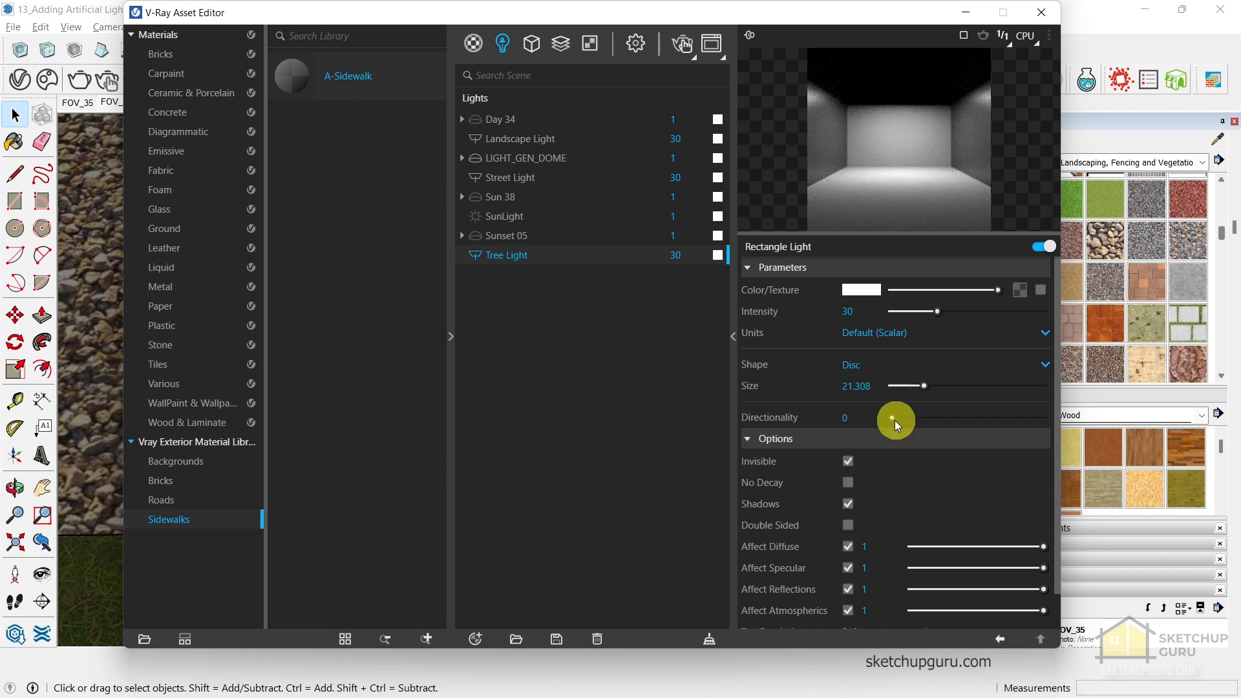
{"action": "left_click", "coordinate": [776, 438]}
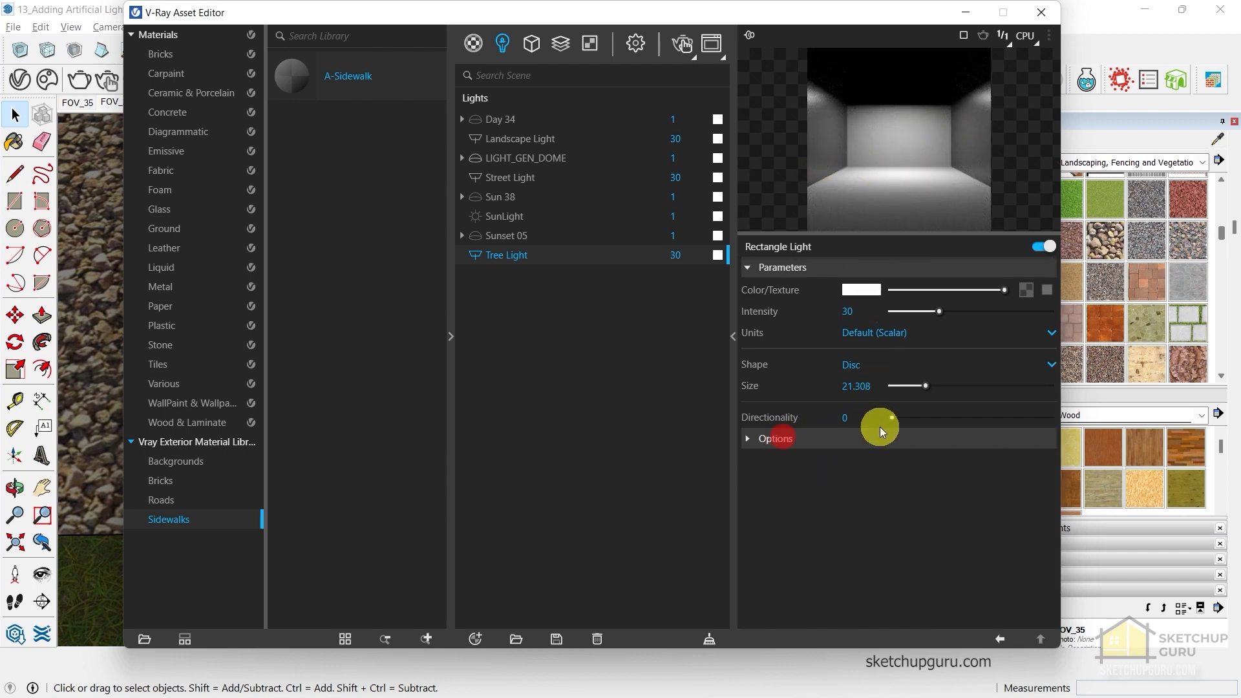
{"action": "left_click_drag", "start_coordinate": [892, 417], "coordinate": [965, 419]}
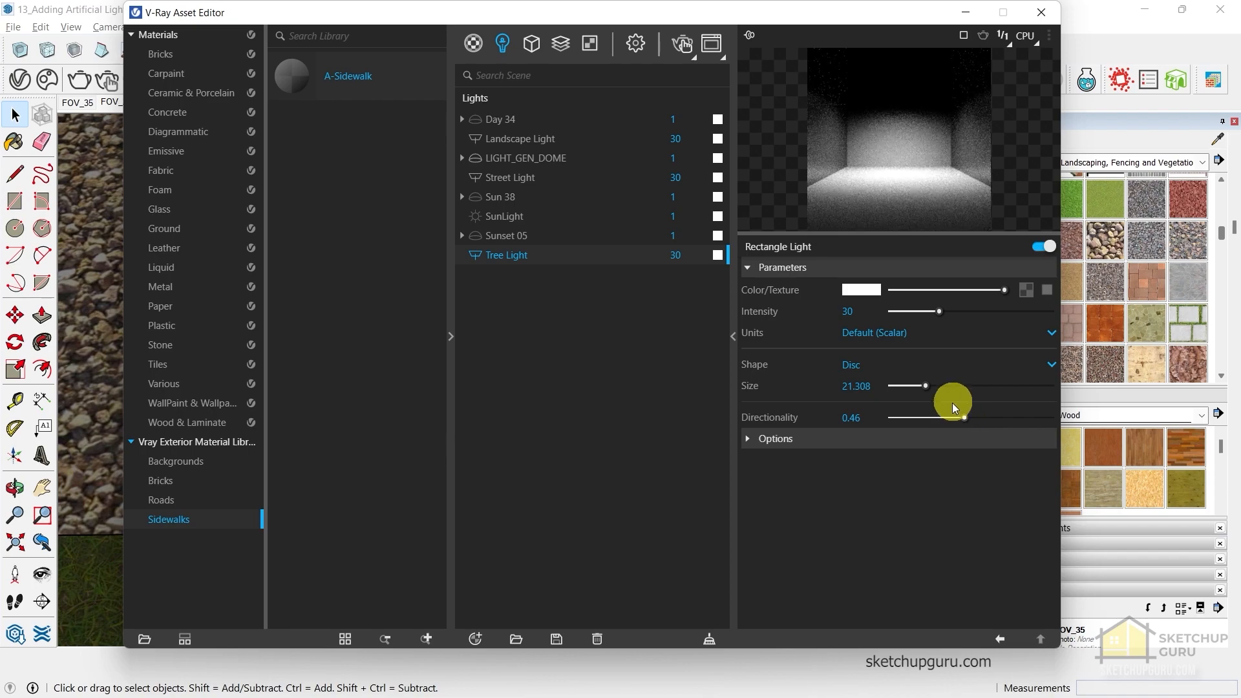
{"action": "left_click", "coordinate": [1039, 13]}
Scale up the disc-shaped Tree Light uniformly from its corner
{"action": "scroll", "coordinate": [543, 299], "scroll_direction": "down", "scroll_amount": 5}
{"action": "key", "text": "s"}
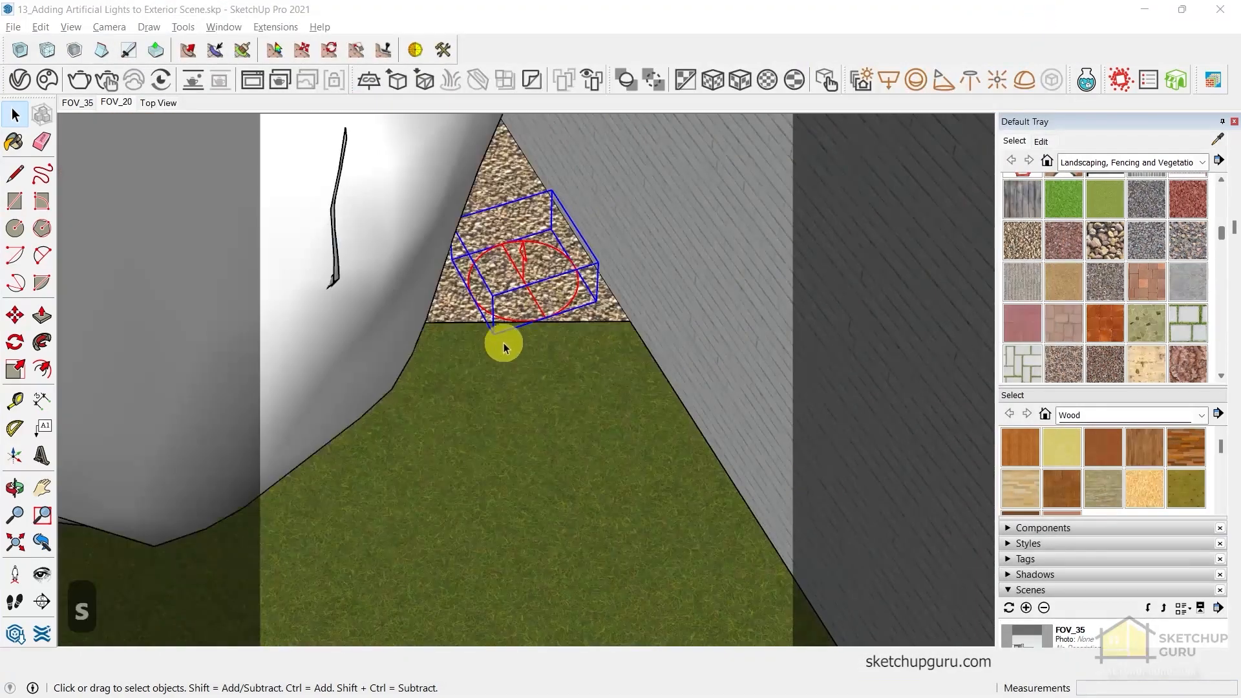
{"action": "mouse_move", "coordinate": [495, 329]}
{"action": "middle_mouse_down"}
{"action": "mouse_move", "coordinate": [485, 242]}
{"action": "mouse_move", "coordinate": [518, 265]}
{"action": "middle_mouse_up"}
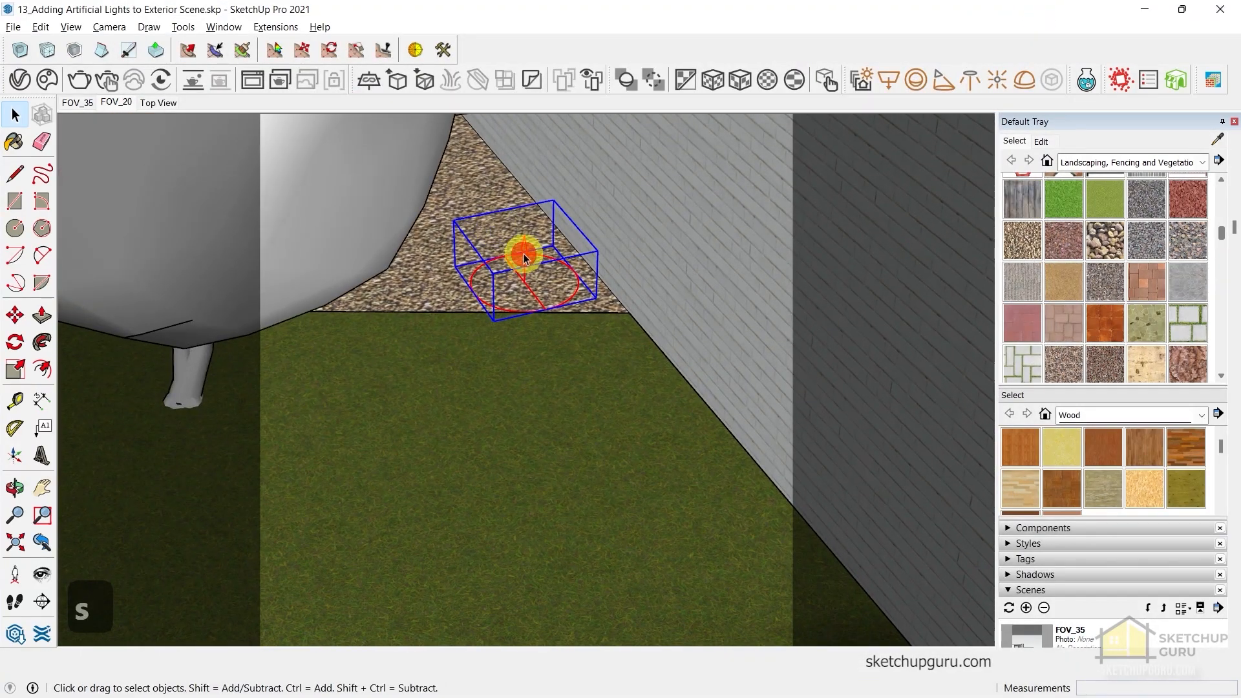
{"action": "key", "text": "s"}
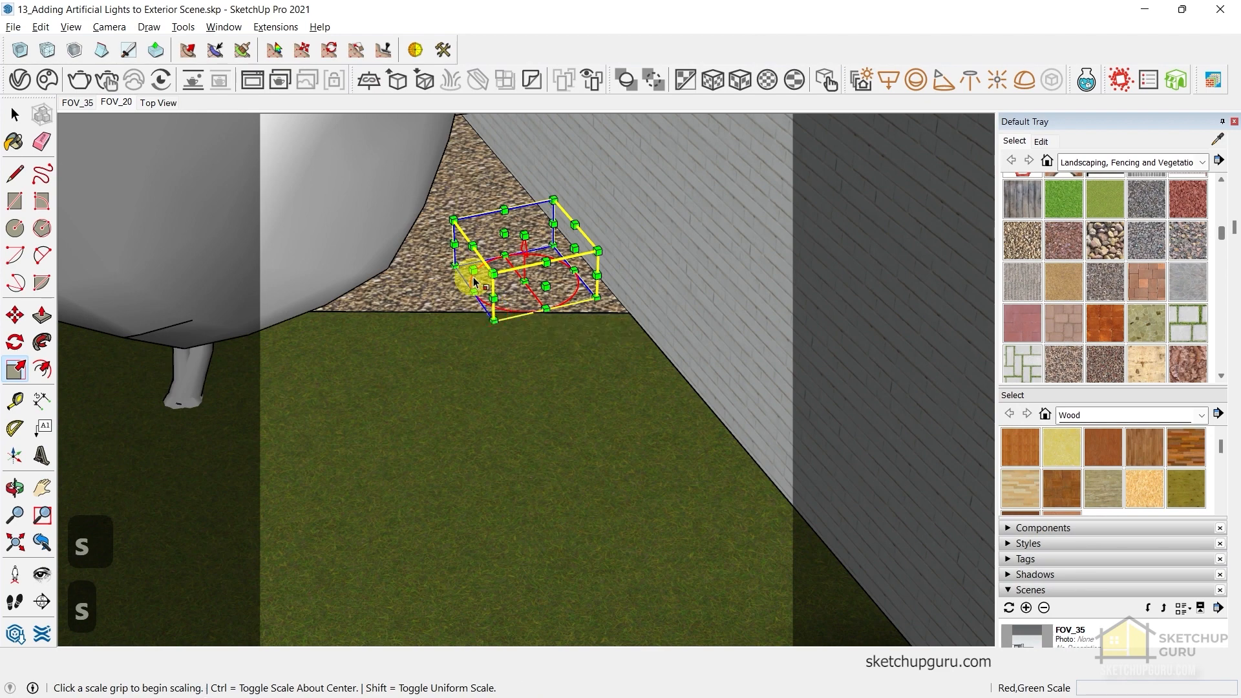
{"action": "left_click", "coordinate": [494, 273]}
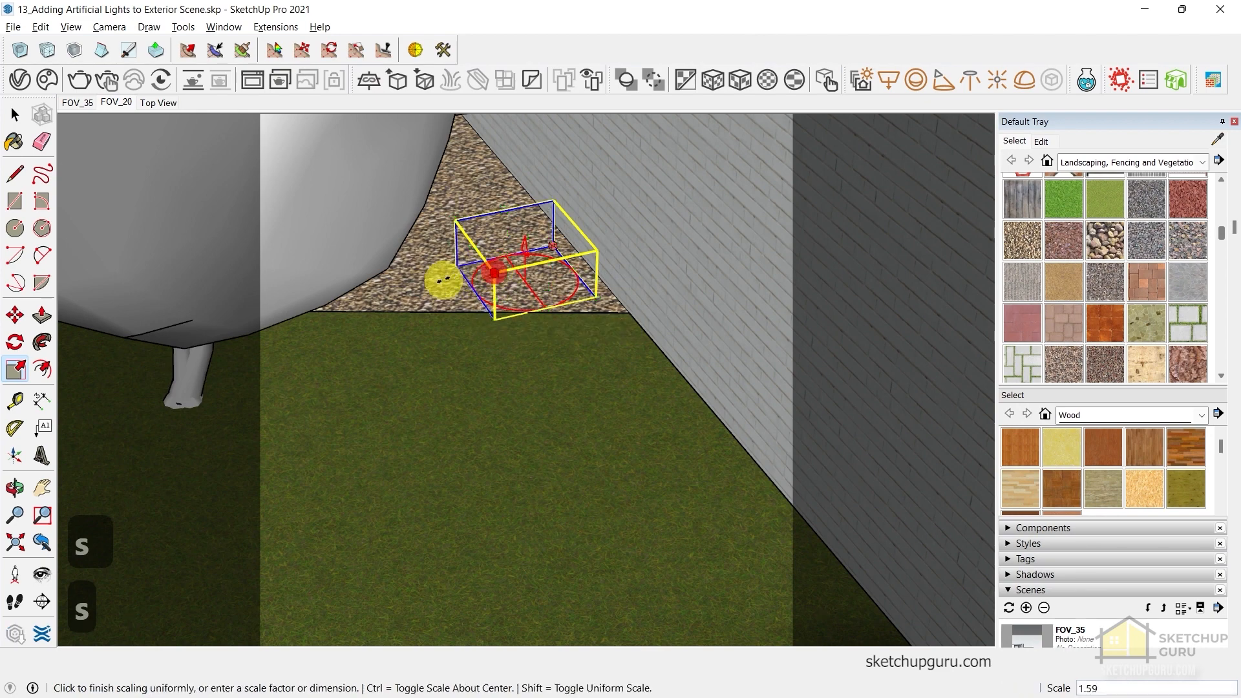
{"action": "left_click", "coordinate": [377, 288]}
Rotate the Tree Light about its lower corner beside the wall, raising the edge nearest the tree
{"action": "middle_click_drag", "start_coordinate": [521, 369], "coordinate": [568, 336]}
{"action": "key", "text": "q"}
{"action": "key", "text": "Right"}
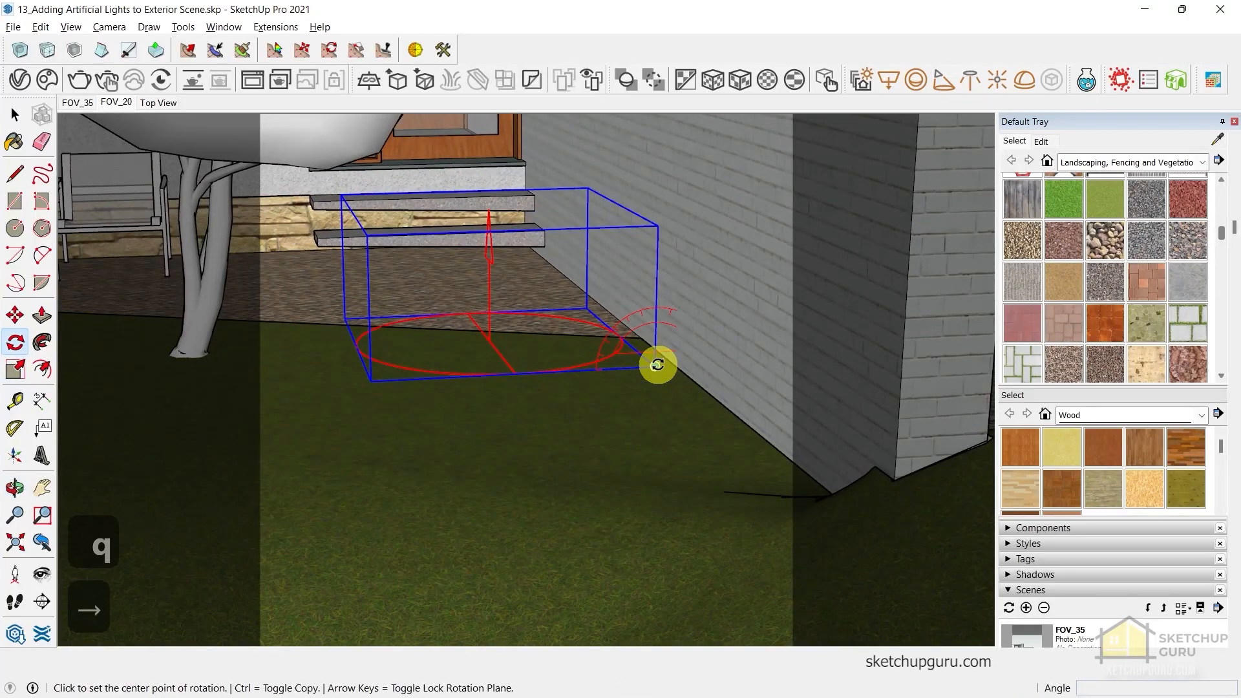
{"action": "key", "text": "Left"}
{"action": "key", "text": "Right"}
{"action": "left_click", "coordinate": [656, 365]}
{"action": "left_click", "coordinate": [402, 378]}
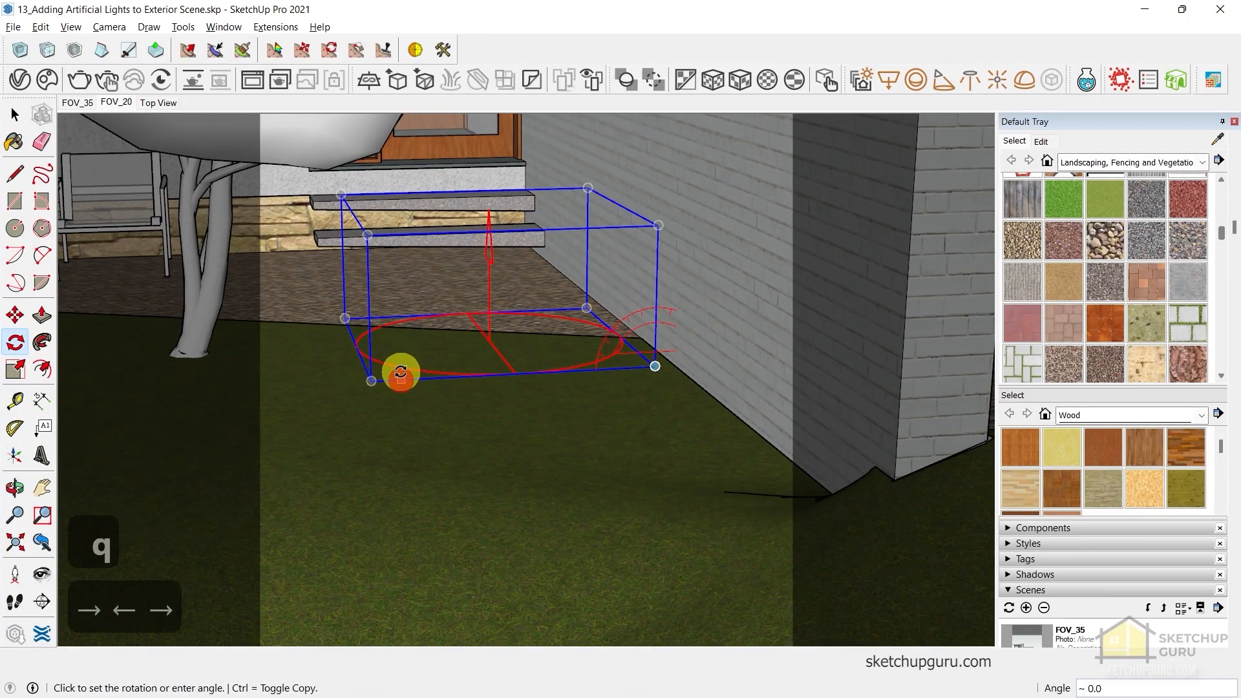
{"action": "left_click", "coordinate": [386, 269]}
{"action": "key", "text": "space"}
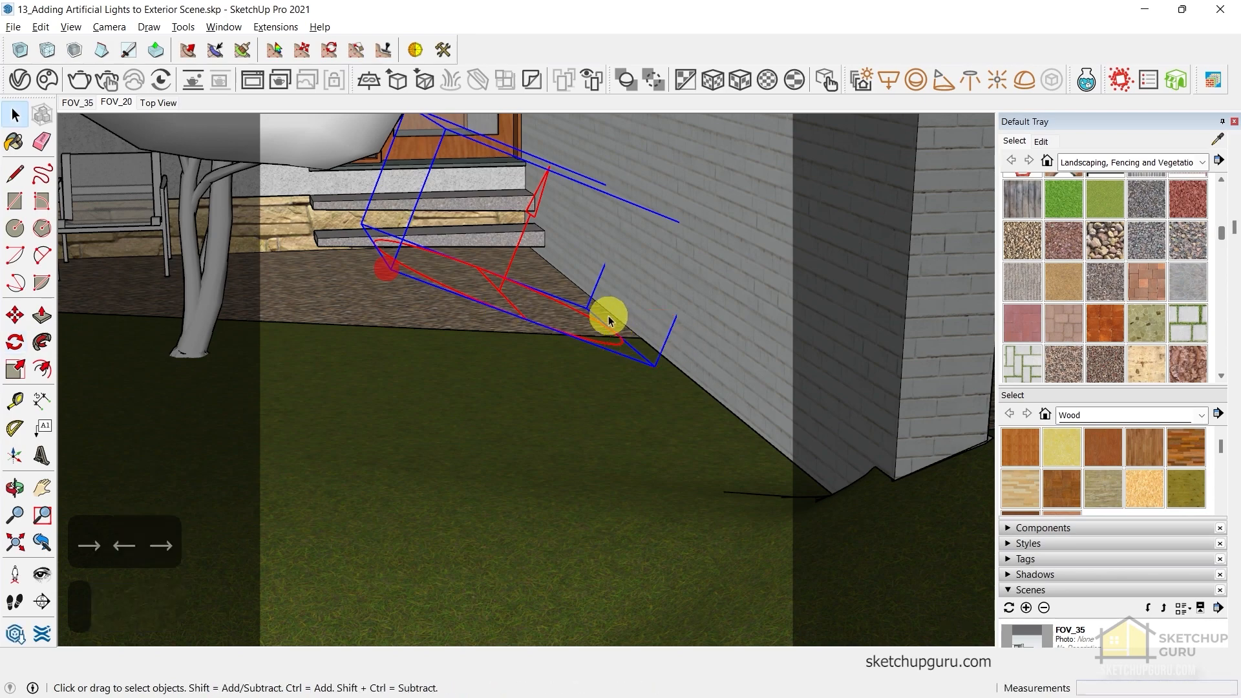
Move the Tree Light about 2' 6" along the ground toward the tree trunk
{"action": "middle_click_drag", "start_coordinate": [604, 313], "coordinate": [953, 245]}
{"action": "scroll", "coordinate": [635, 210], "scroll_direction": "down", "scroll_amount": 4}
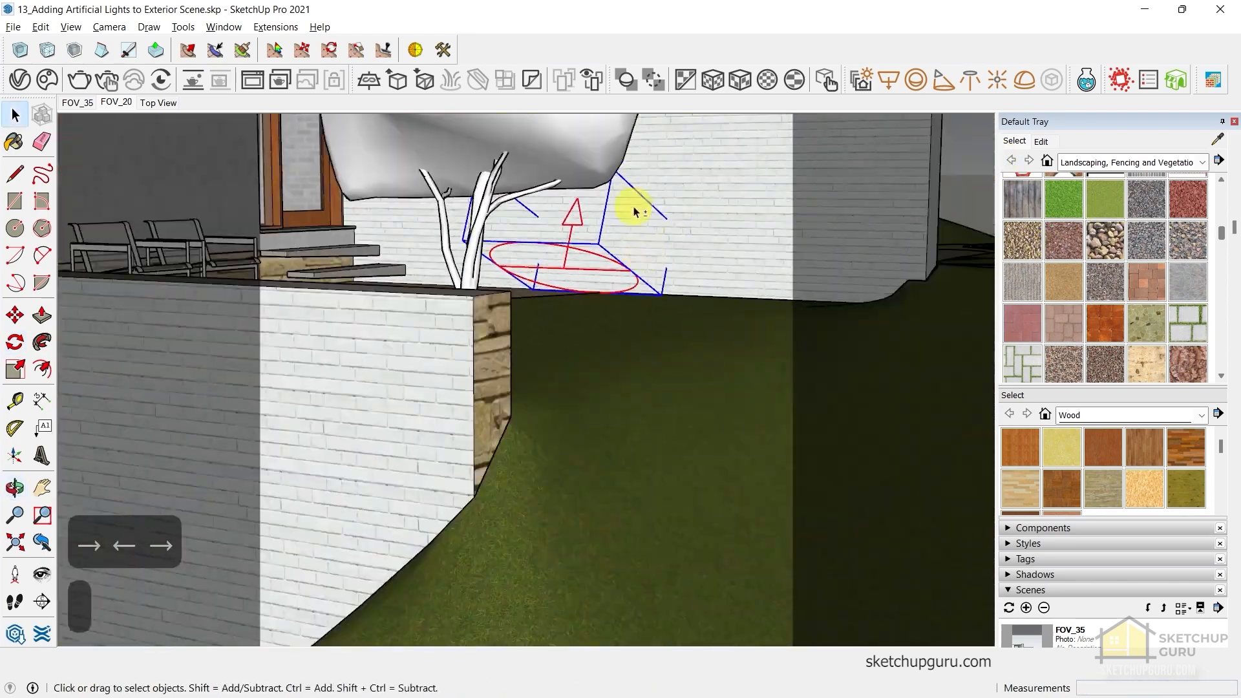
{"action": "middle_click_drag", "start_coordinate": [635, 211], "coordinate": [426, 471]}
{"action": "middle_click_drag", "start_coordinate": [689, 491], "coordinate": [543, 444], "text": "shift"}
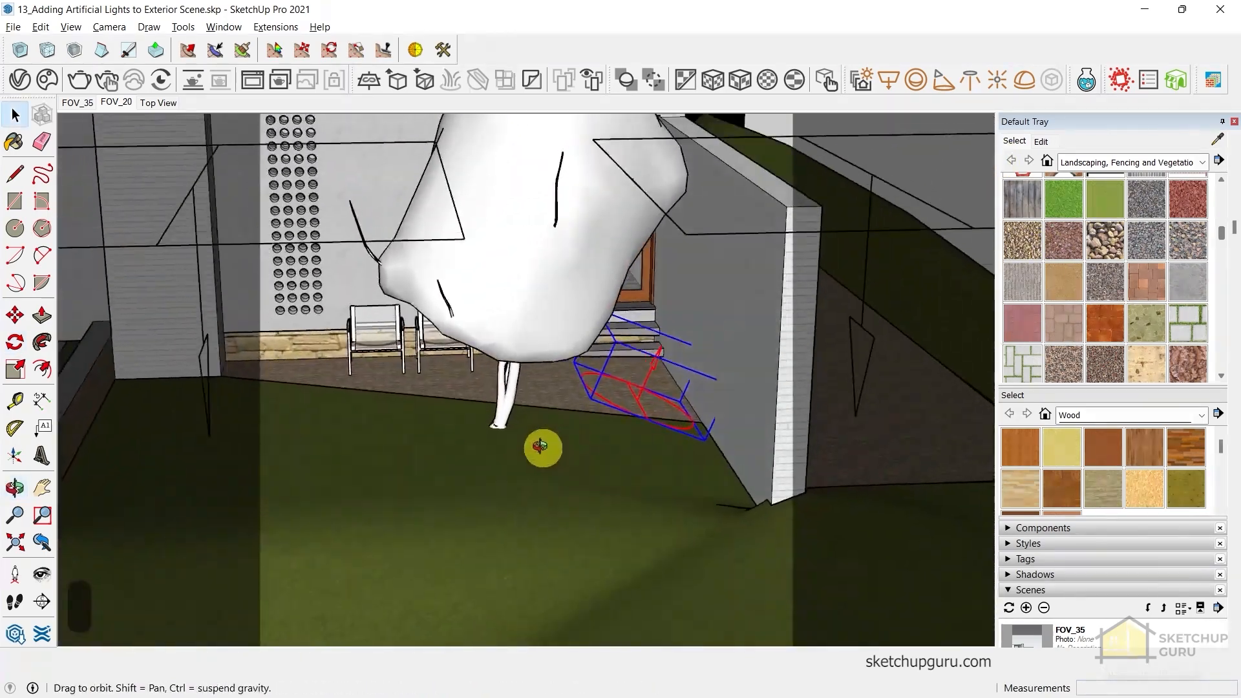
{"action": "key", "text": "m"}
{"action": "left_click", "coordinate": [677, 445]}
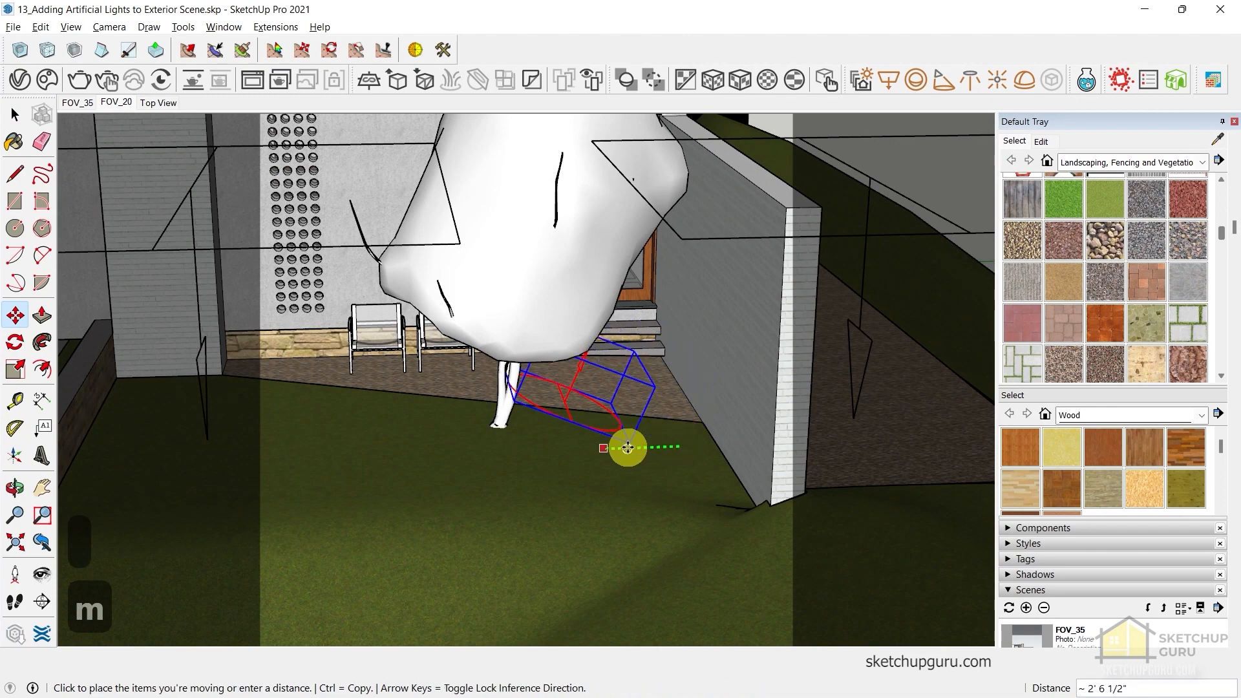
{"action": "left_click", "coordinate": [627, 447]}
{"action": "middle_click_drag", "start_coordinate": [626, 446], "coordinate": [571, 429]}
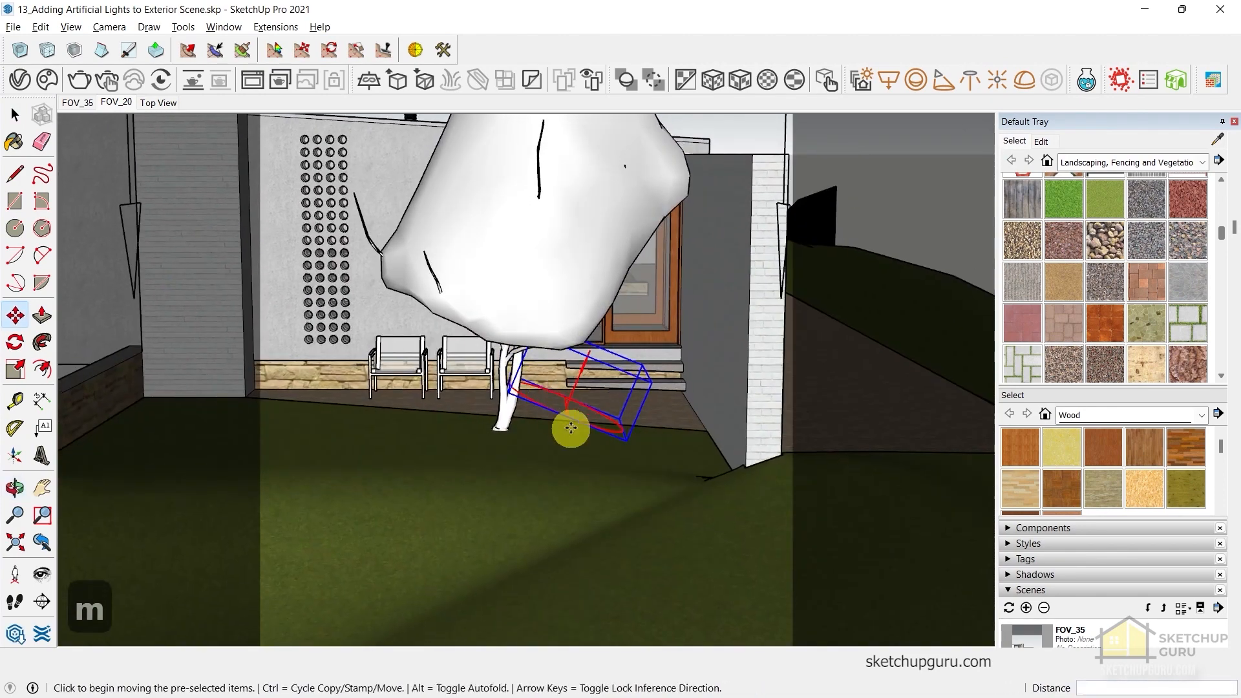
{"action": "key", "text": "m"}
{"action": "scroll", "coordinate": [570, 436], "scroll_direction": "up", "scroll_amount": 2}
{"action": "left_click", "coordinate": [571, 447]}
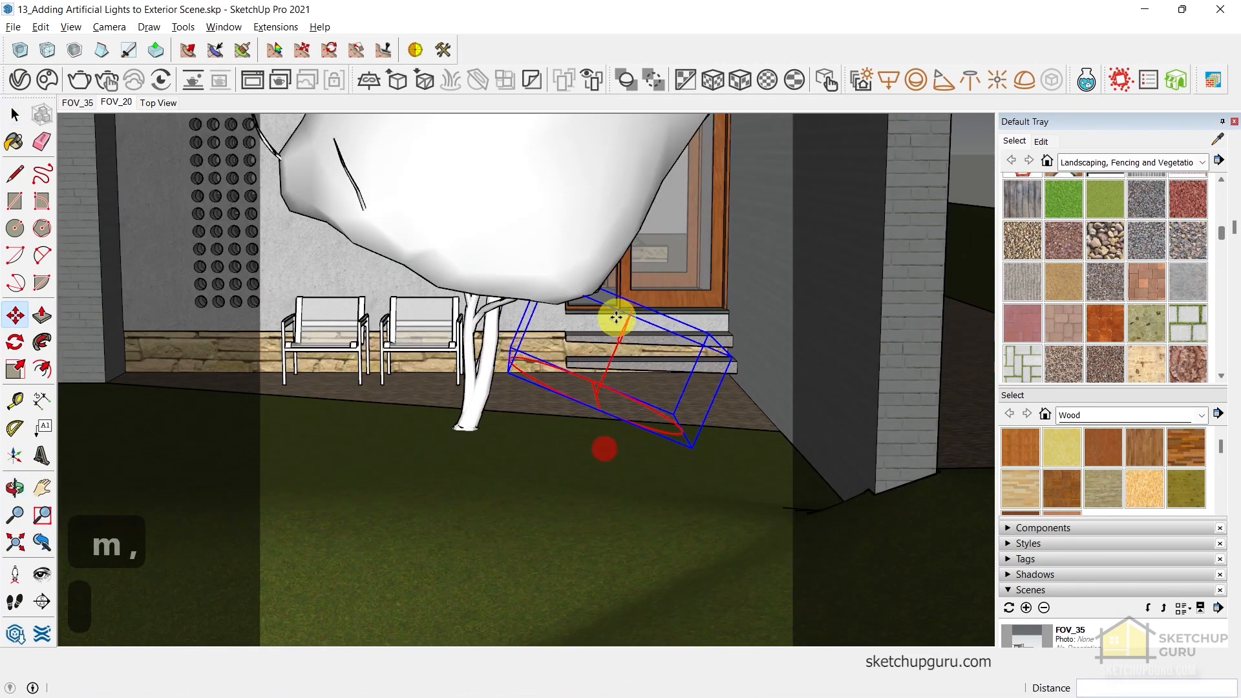
{"action": "key", "text": "space"}
Place a V-Ray sphere light on the wooden floor inside the dining room, in front of the wood-panelled wall
{"action": "middle_click_drag", "start_coordinate": [826, 280], "coordinate": [992, 485]}
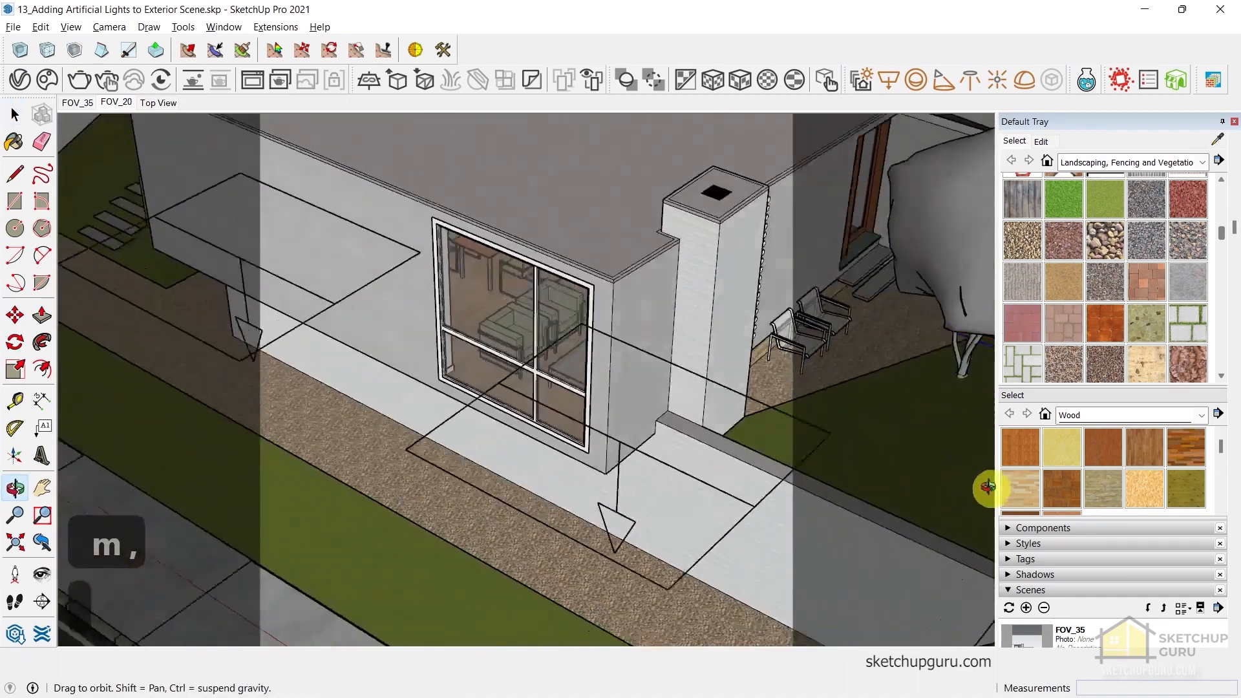
{"action": "scroll", "coordinate": [453, 310], "scroll_direction": "up", "scroll_amount": 5}
{"action": "scroll", "coordinate": [537, 358], "scroll_direction": "up", "scroll_amount": 2}
{"action": "mouse_move", "coordinate": [537, 357]}
{"action": "middle_mouse_down"}
{"action": "mouse_move", "coordinate": [404, 377]}
{"action": "mouse_move", "coordinate": [275, 277]}
{"action": "mouse_move", "coordinate": [487, 374]}
{"action": "mouse_move", "coordinate": [499, 429]}
{"action": "mouse_move", "coordinate": [620, 161]}
{"action": "middle_mouse_up"}
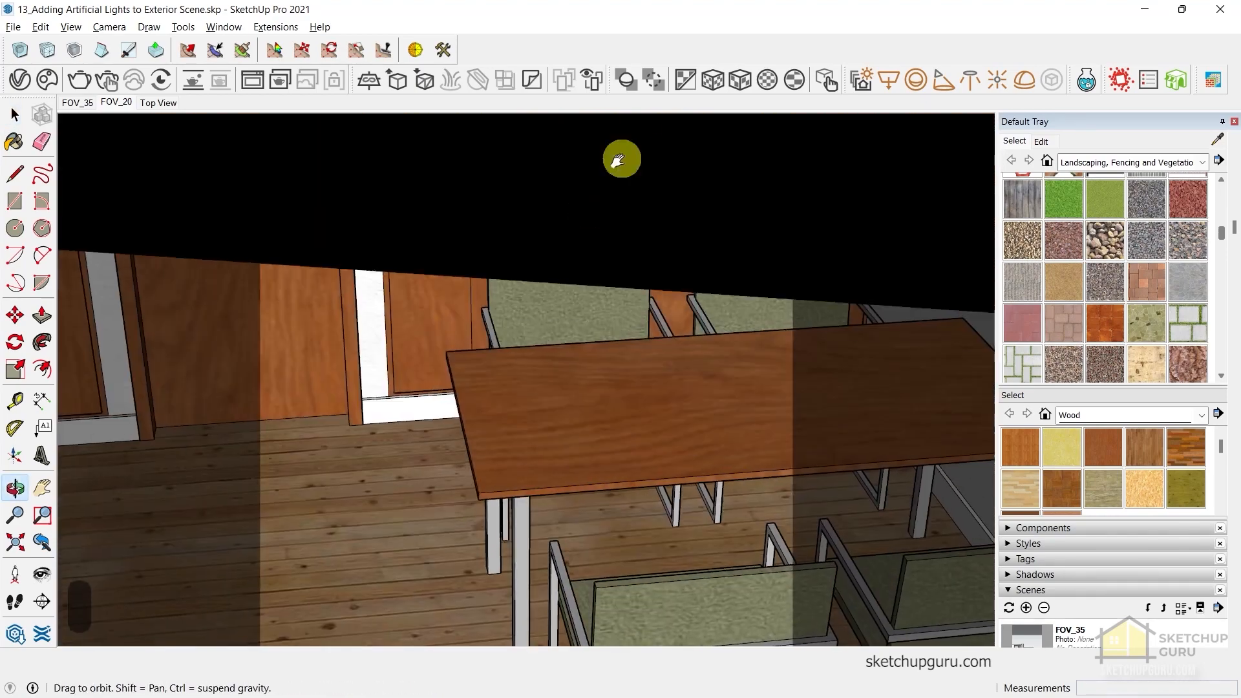
{"action": "mouse_move", "coordinate": [311, 485]}
{"action": "middle_mouse_down", "text": "shift"}
{"action": "mouse_move", "coordinate": [457, 394]}
{"action": "mouse_move", "coordinate": [650, 402]}
{"action": "middle_mouse_up", "text": "shift"}
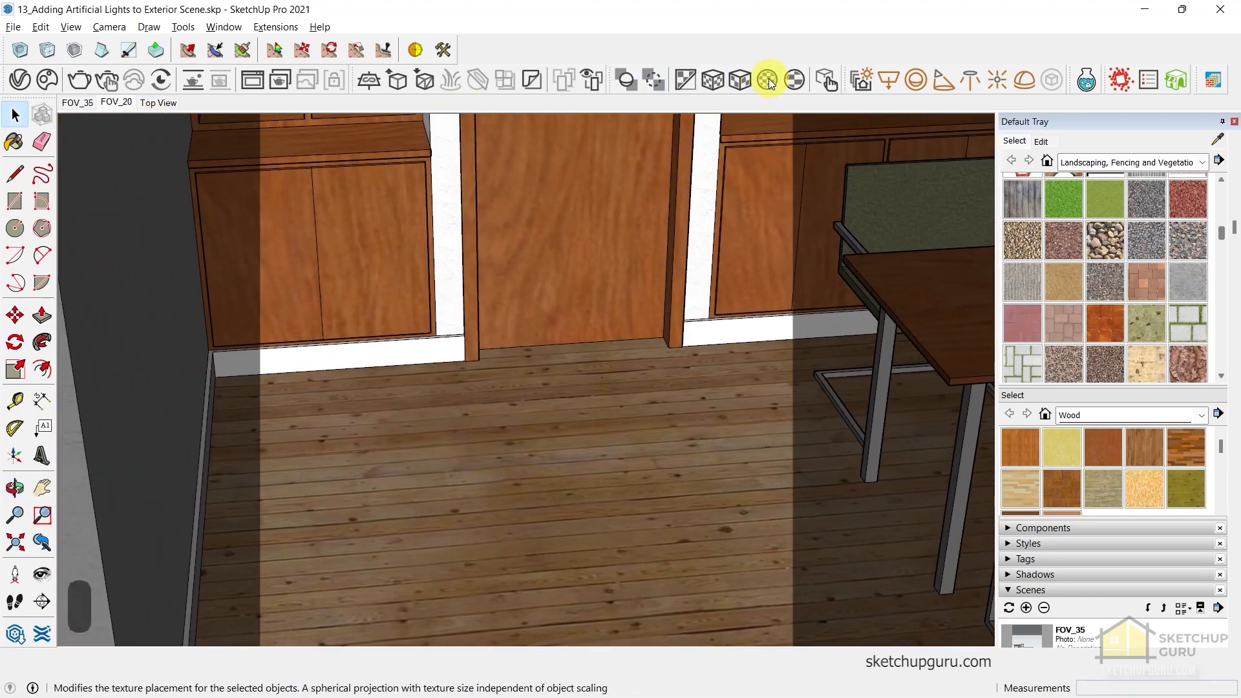
{"action": "left_click", "coordinate": [916, 79]}
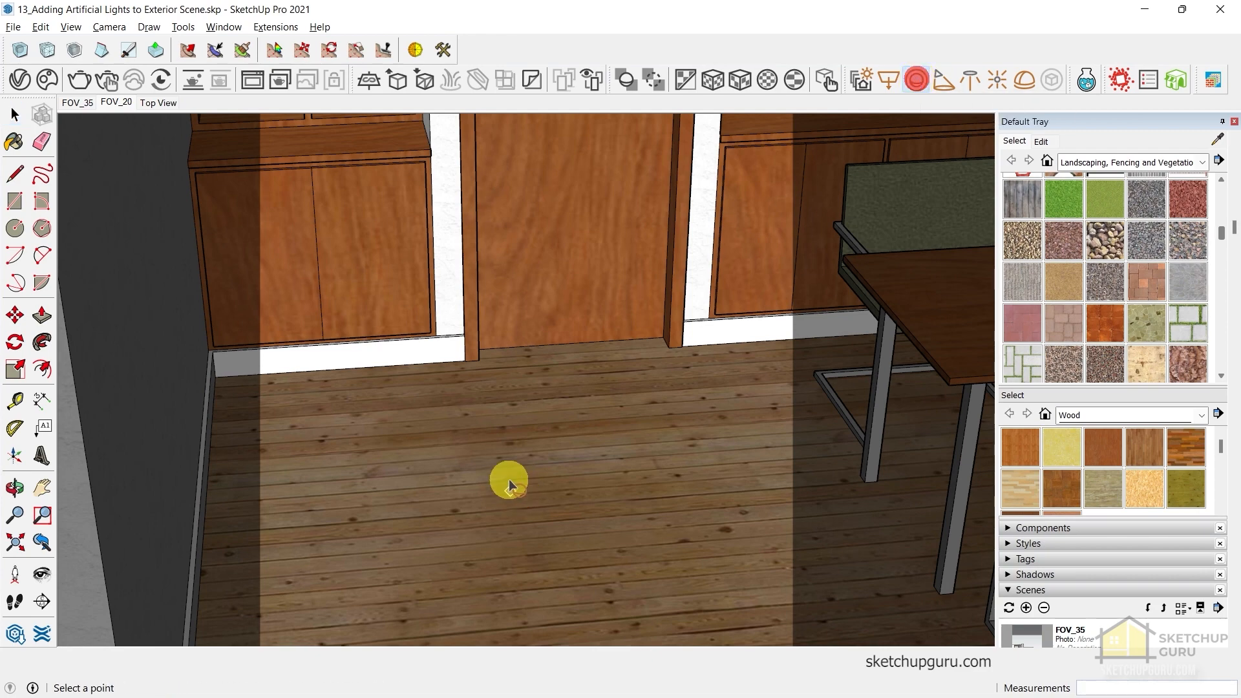
{"action": "left_click", "coordinate": [613, 472]}
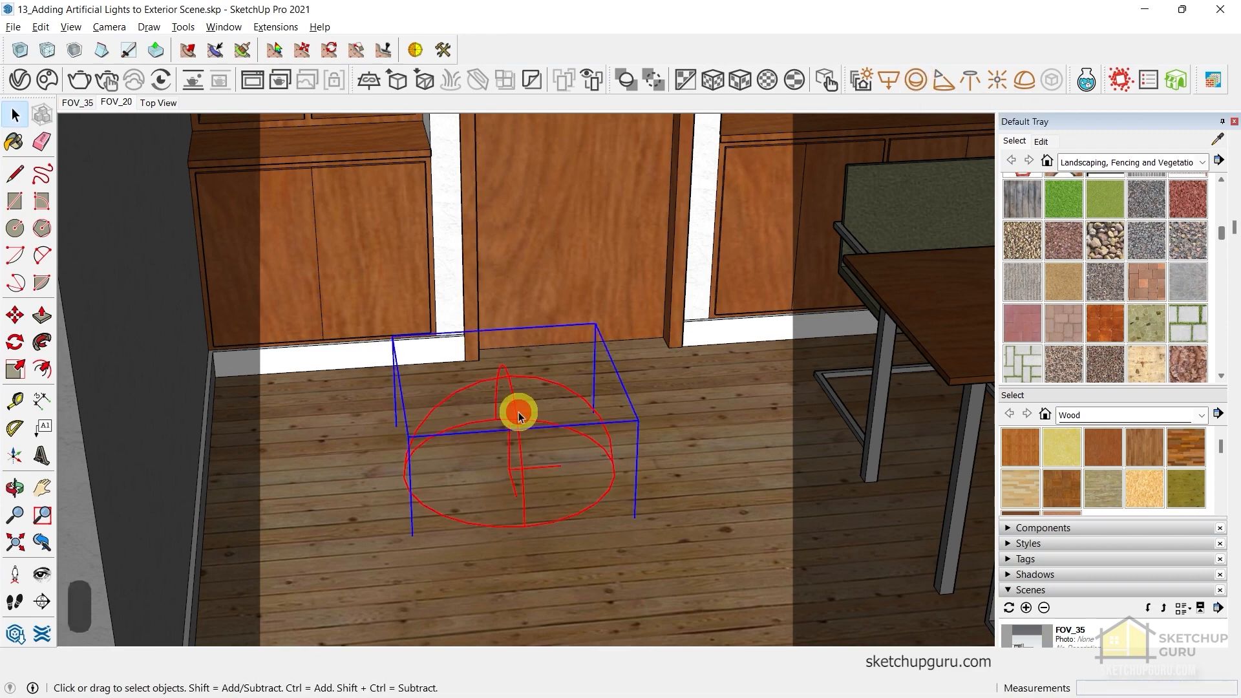
Raise the sphere light about 1' 11" vertically above the dining room floor
{"action": "key", "text": "m"}
{"action": "left_click", "coordinate": [575, 292]}
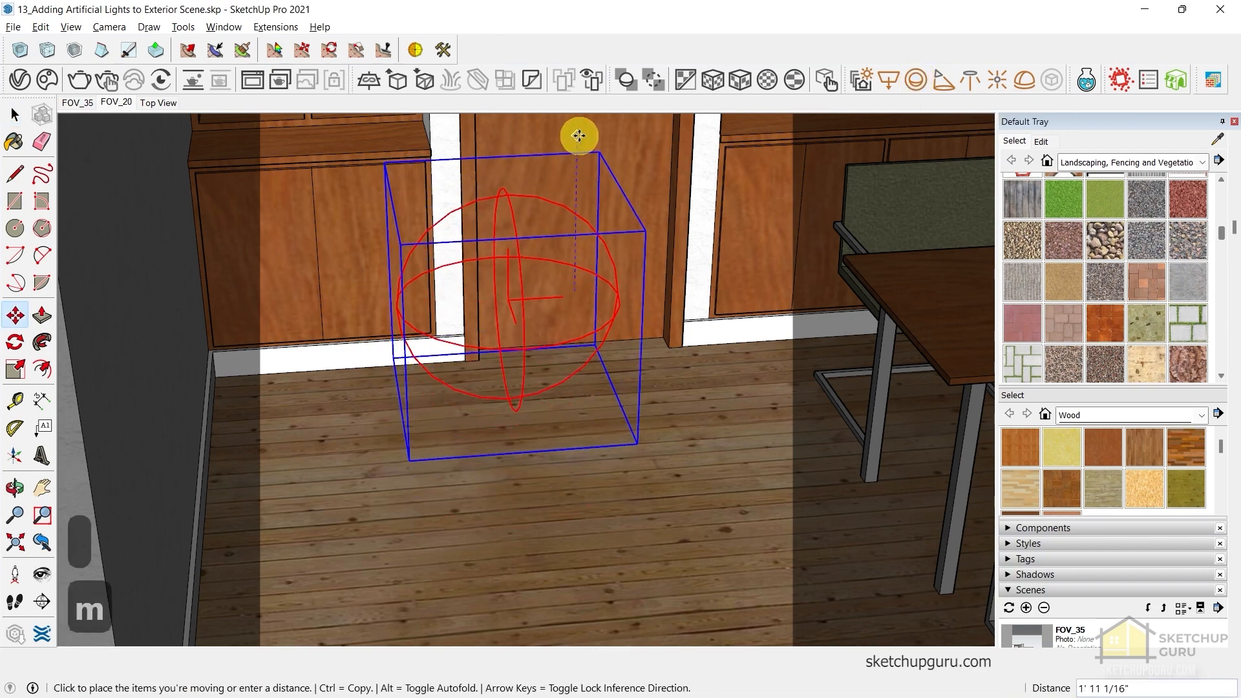
{"action": "left_click", "coordinate": [579, 135]}
Undo the stray sphere light copy and make a copy of the light parallel to the floorboards, toward the dining table
{"action": "middle_click_drag", "start_coordinate": [577, 338], "coordinate": [484, 424]}
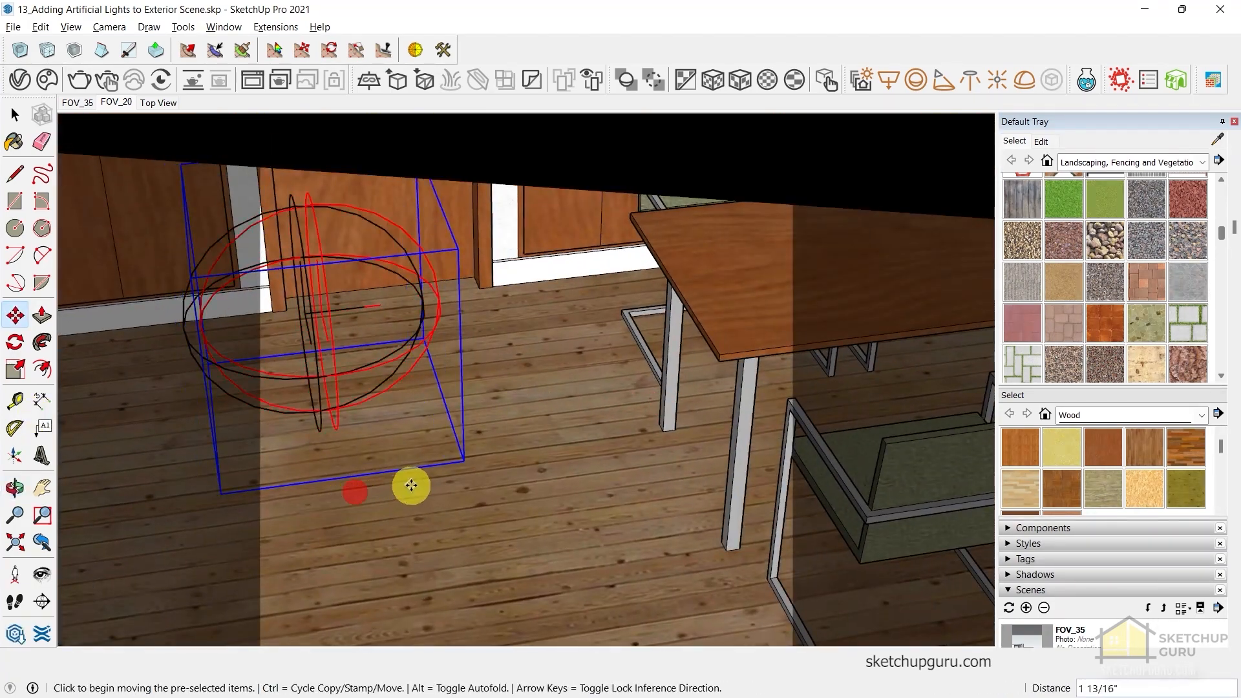
{"action": "key", "text": "space"}
{"action": "key", "text": "ctrl+z"}
{"action": "left_click", "coordinate": [319, 379]}
{"action": "scroll", "coordinate": [319, 407], "scroll_direction": "up", "scroll_amount": 3}
{"action": "key", "text": "m"}
{"action": "left_click", "coordinate": [374, 519]}
{"action": "key", "text": "ctrl"}
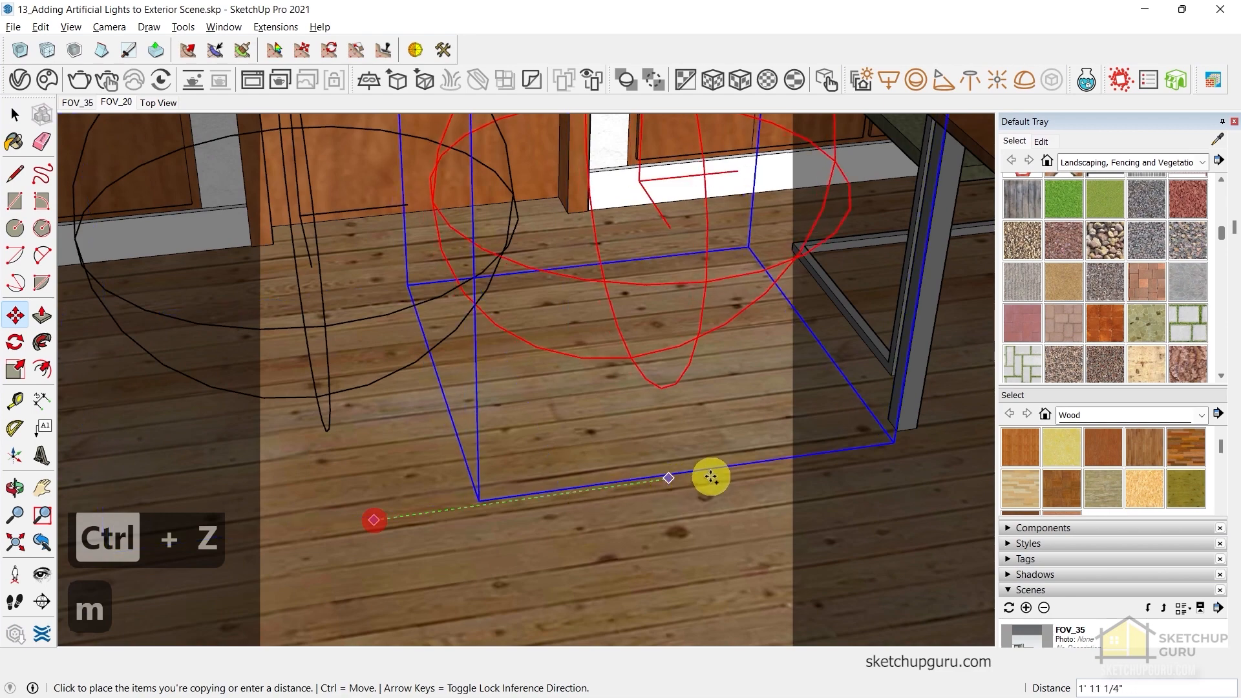
{"action": "left_click", "coordinate": [770, 467]}
{"action": "key", "text": "space"}
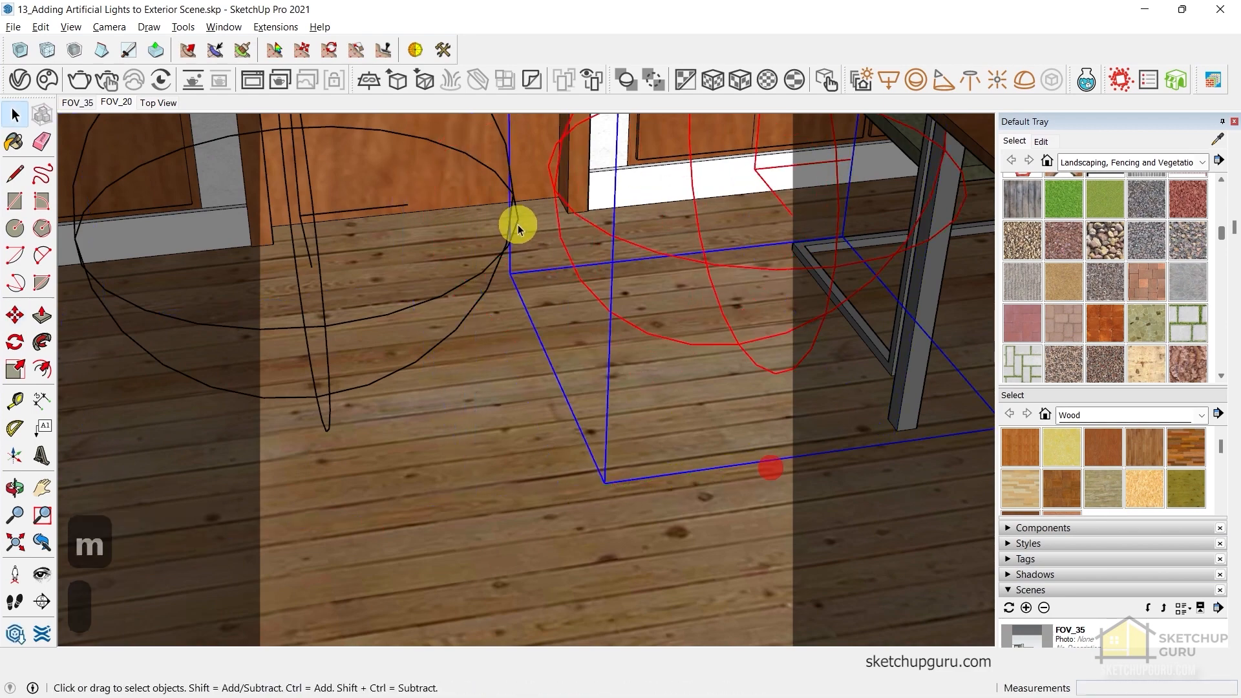
Group the two dining room sphere lights and open the group for editing
{"action": "left_click", "coordinate": [492, 296], "text": "shift"}
{"action": "key", "text": "g"}
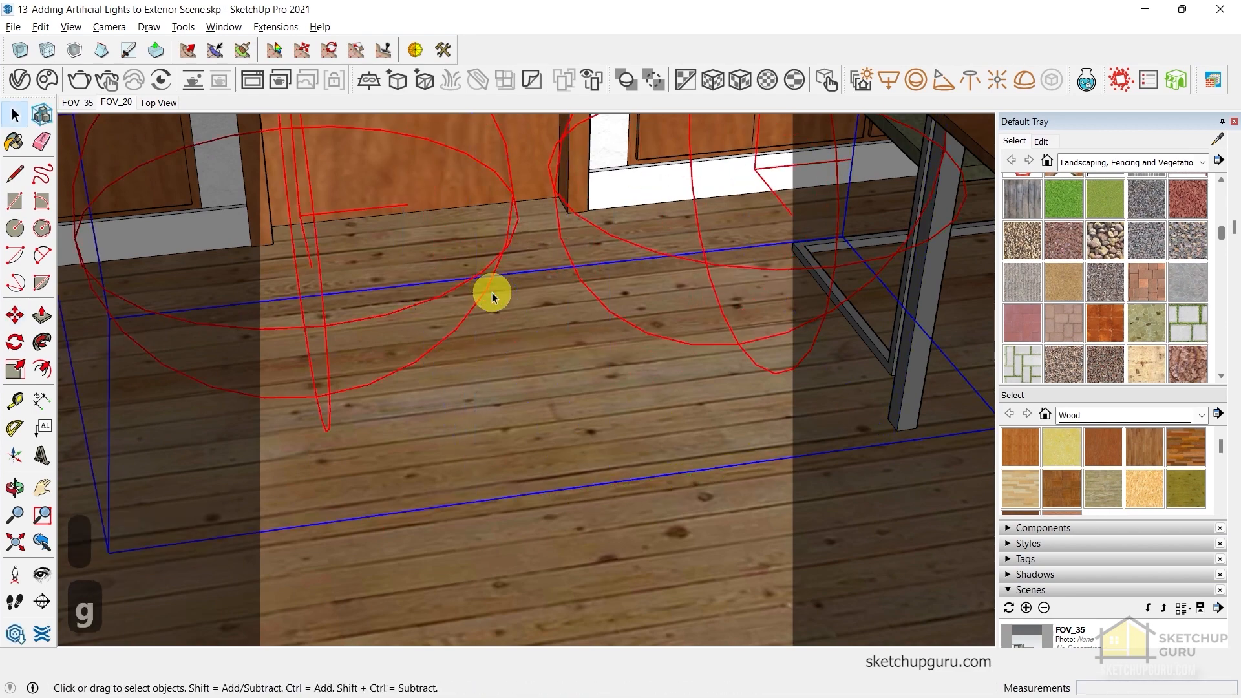
{"action": "double_click", "coordinate": [585, 212]}
{"action": "middle_click_drag", "start_coordinate": [573, 213], "coordinate": [643, 310]}
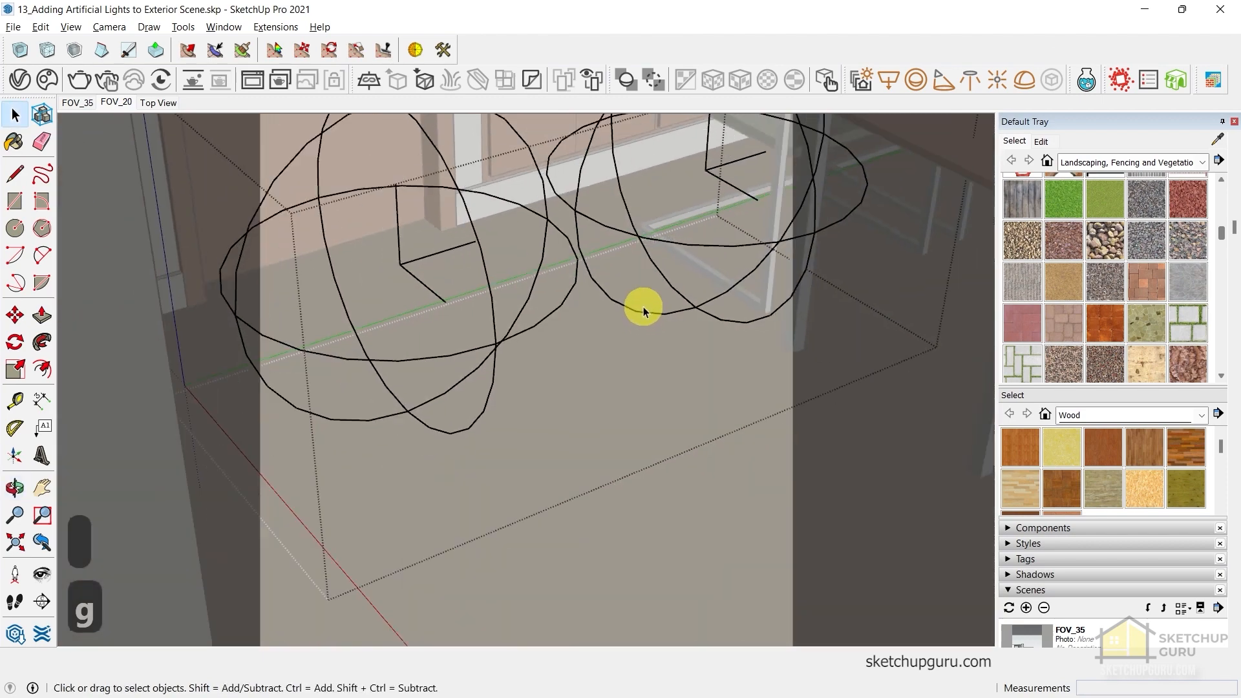
Hide the rest of the model and move the farther sphere light about 5' 7" along the red axis
{"action": "key", "text": "j"}
{"action": "scroll", "coordinate": [562, 324], "scroll_direction": "down", "scroll_amount": 4}
{"action": "middle_click_drag", "start_coordinate": [543, 313], "coordinate": [391, 332]}
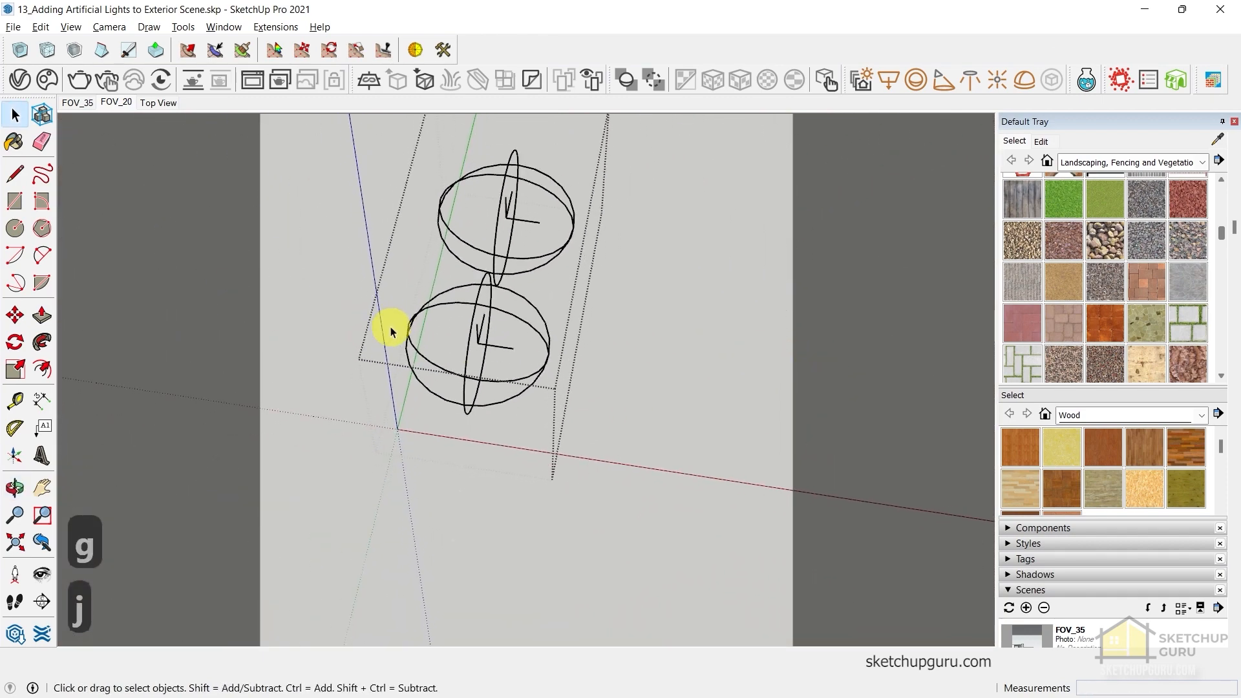
{"action": "key", "text": "j"}
{"action": "key", "text": "j"}
{"action": "middle_click_drag", "start_coordinate": [621, 385], "coordinate": [404, 216]}
{"action": "key", "text": "j"}
{"action": "key", "text": "j"}
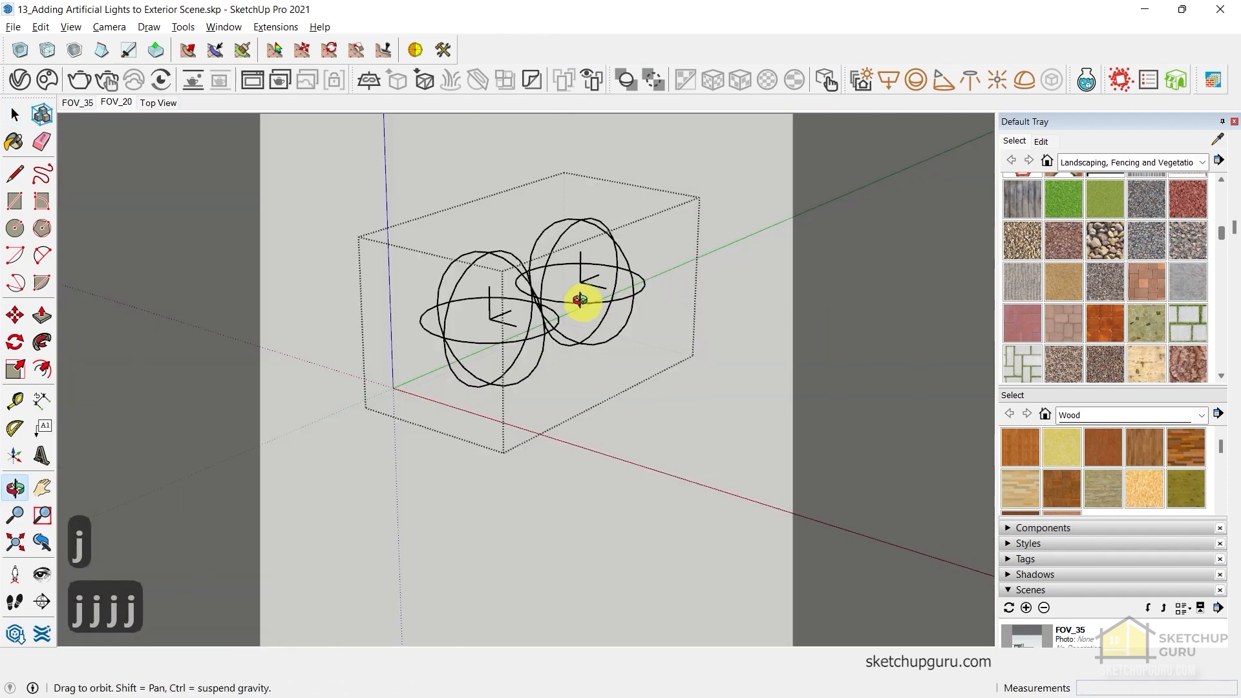
{"action": "left_click", "coordinate": [608, 289]}
{"action": "middle_click_drag", "start_coordinate": [609, 288], "coordinate": [406, 312]}
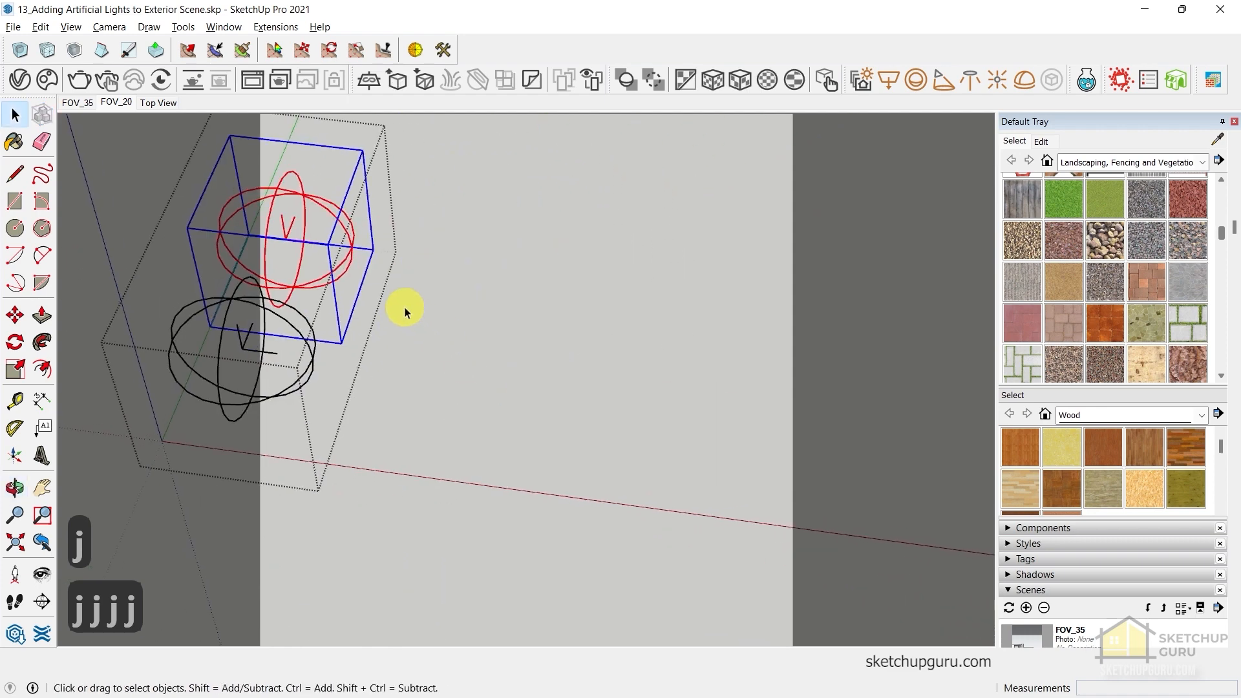
{"action": "key", "text": "m"}
{"action": "left_click", "coordinate": [372, 287]}
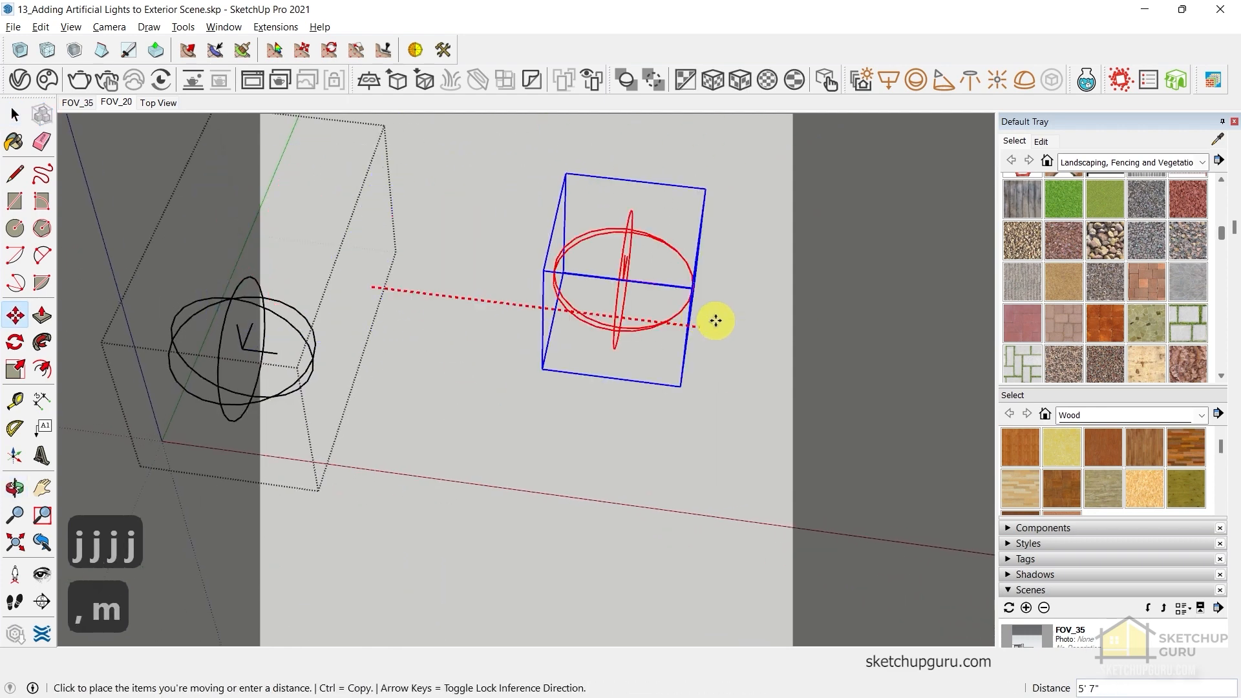
{"action": "left_click", "coordinate": [718, 322]}
Move the sphere light about 4' along the green axis and show the rest of the model again
{"action": "middle_click_drag", "start_coordinate": [715, 360], "coordinate": [518, 416]}
{"action": "left_click", "coordinate": [610, 410]}
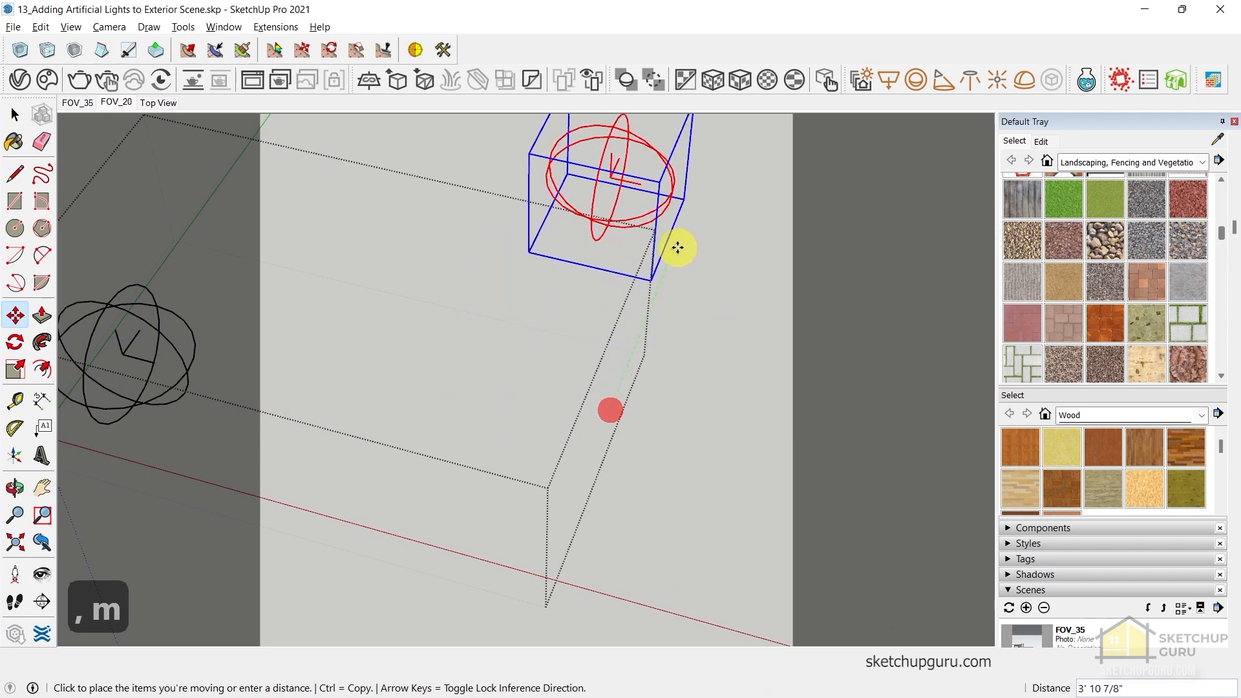
{"action": "left_click", "coordinate": [683, 234]}
{"action": "middle_click_drag", "start_coordinate": [682, 234], "coordinate": [837, 243]}
{"action": "key", "text": "j"}
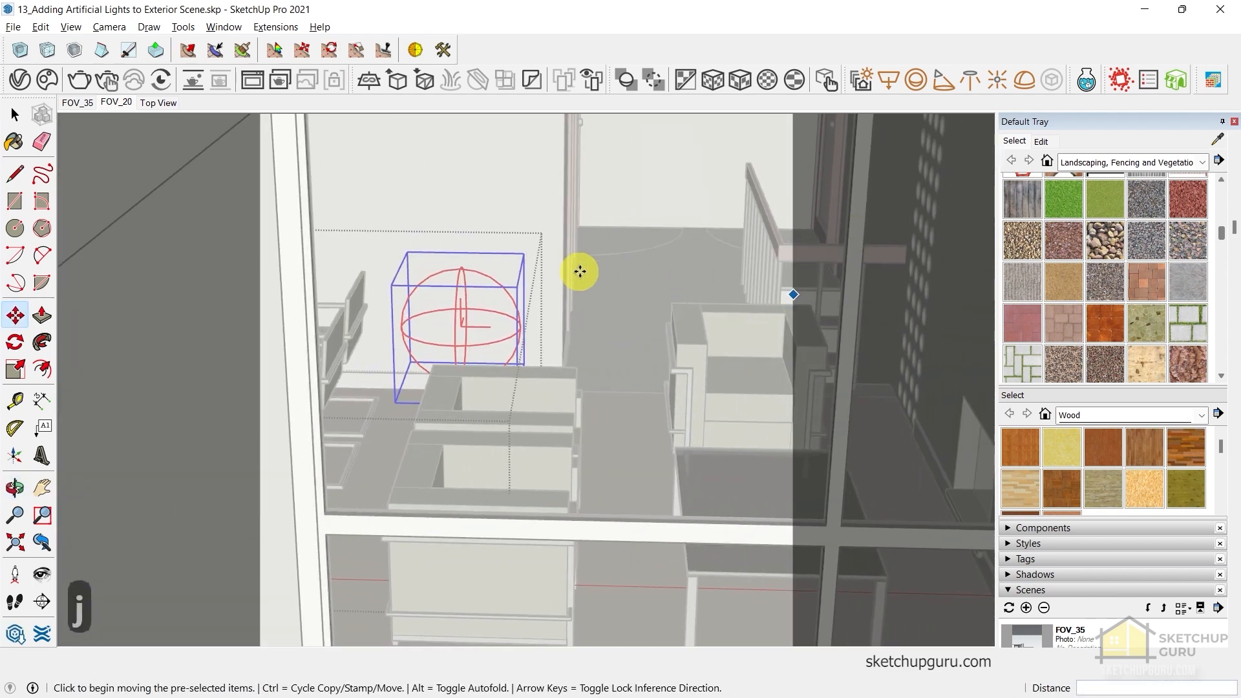
Move the sphere light about 3' 3" along the red axis, past the sofas toward the staircase side
{"action": "scroll", "coordinate": [510, 187], "scroll_direction": "down", "scroll_amount": 3}
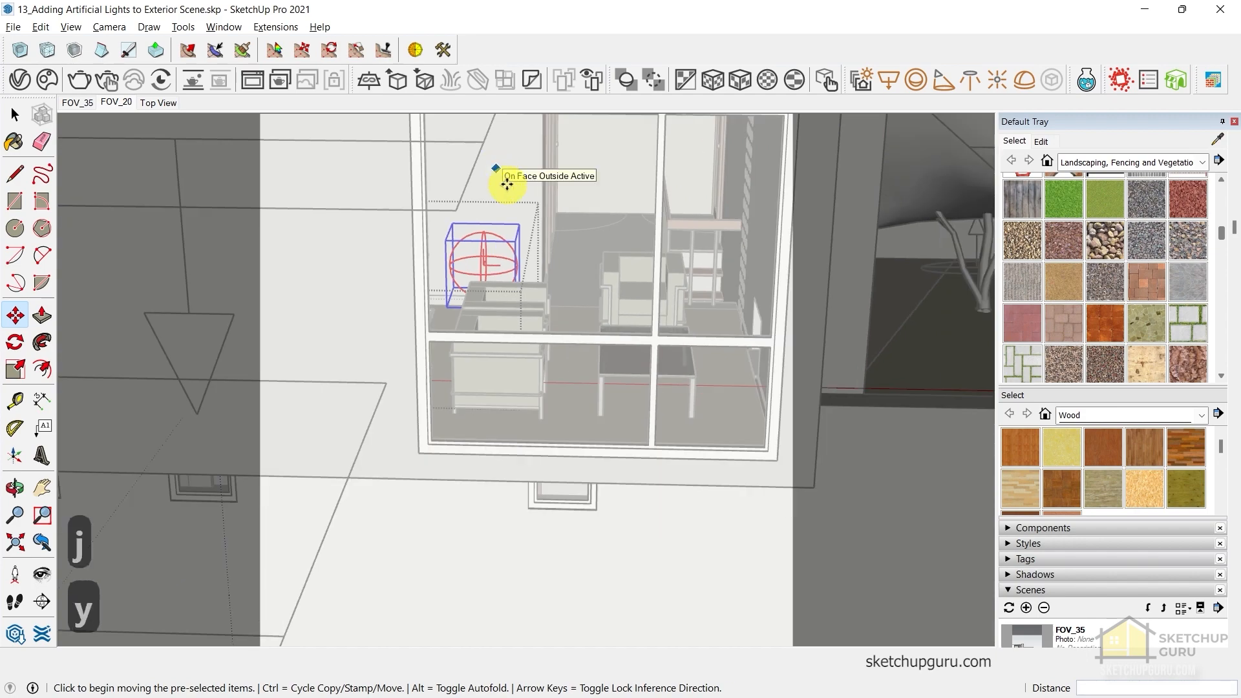
{"action": "scroll", "coordinate": [603, 269], "scroll_direction": "up", "scroll_amount": 6}
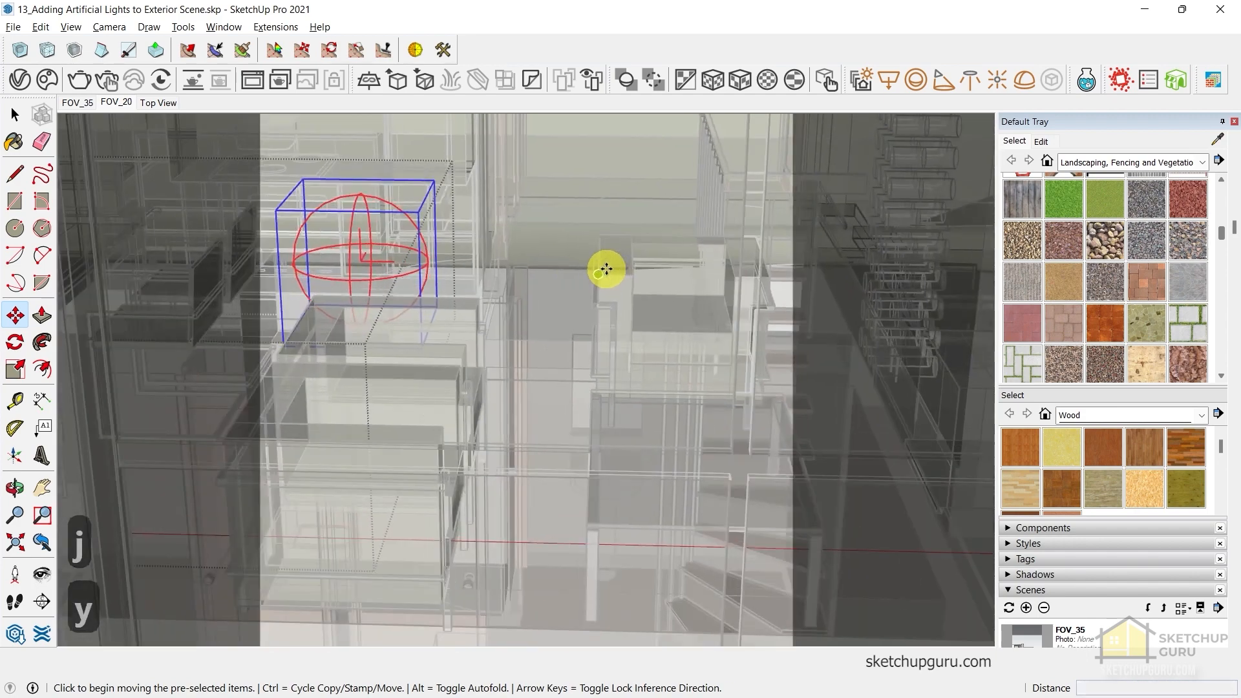
{"action": "middle_click_drag", "start_coordinate": [604, 269], "coordinate": [593, 642]}
{"action": "middle_click_drag", "start_coordinate": [482, 305], "coordinate": [388, 199]}
{"action": "left_click", "coordinate": [388, 199]}
{"action": "left_click", "coordinate": [601, 207]}
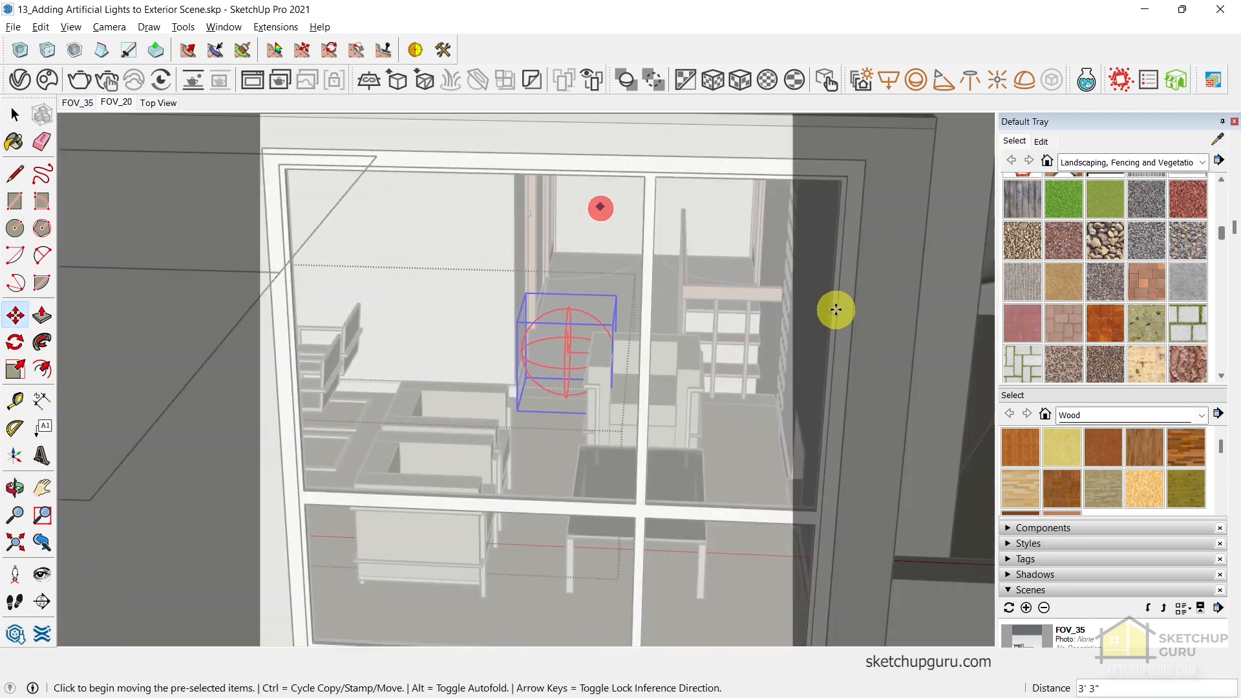
Hide the Roof tag to expose the rooms from above
{"action": "left_click", "coordinate": [1040, 564]}
{"action": "left_click", "coordinate": [1010, 487]}
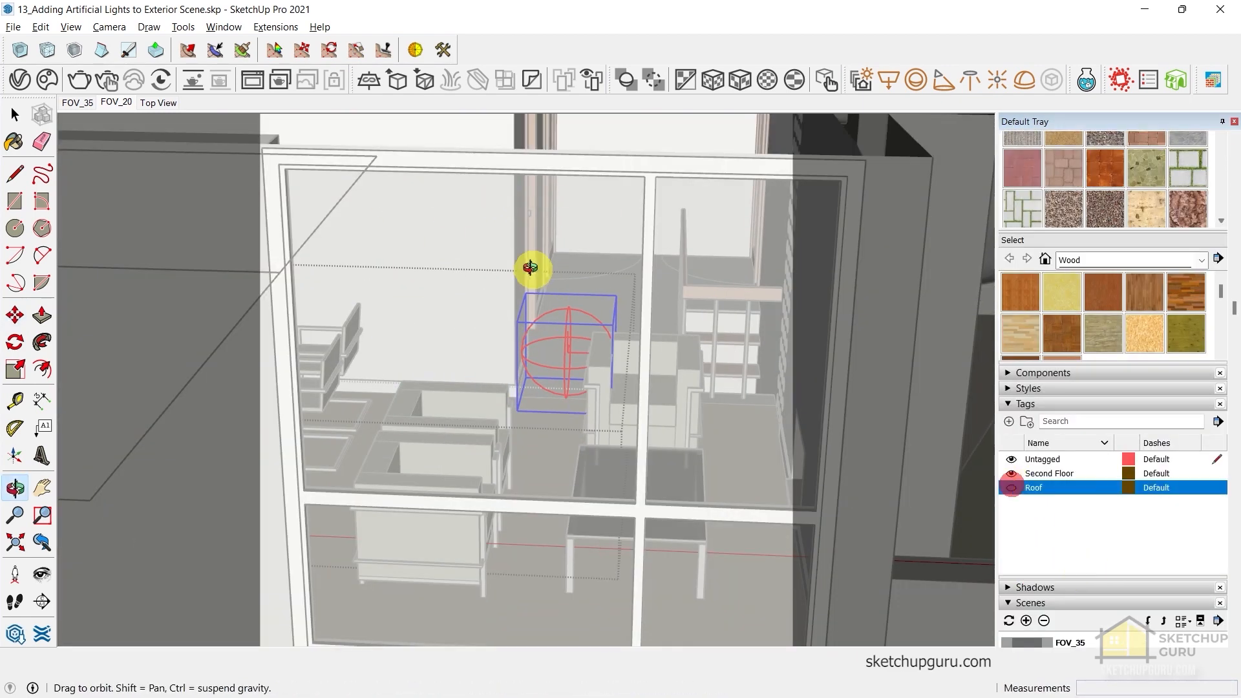
{"action": "mouse_move", "coordinate": [527, 269]}
{"action": "middle_mouse_down"}
{"action": "mouse_move", "coordinate": [541, 277]}
{"action": "mouse_move", "coordinate": [531, 228]}
{"action": "mouse_move", "coordinate": [524, 241]}
{"action": "mouse_move", "coordinate": [543, 252]}
{"action": "middle_mouse_up"}
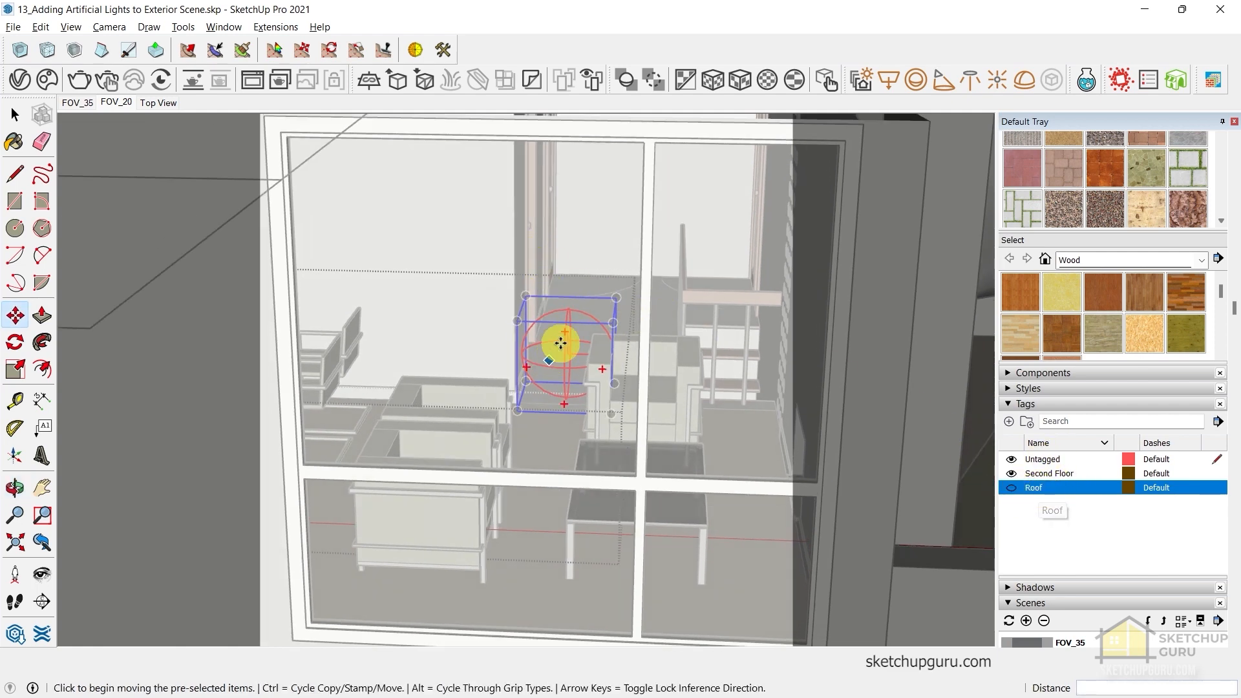
{"action": "middle_click_drag", "start_coordinate": [669, 403], "coordinate": [992, 471]}
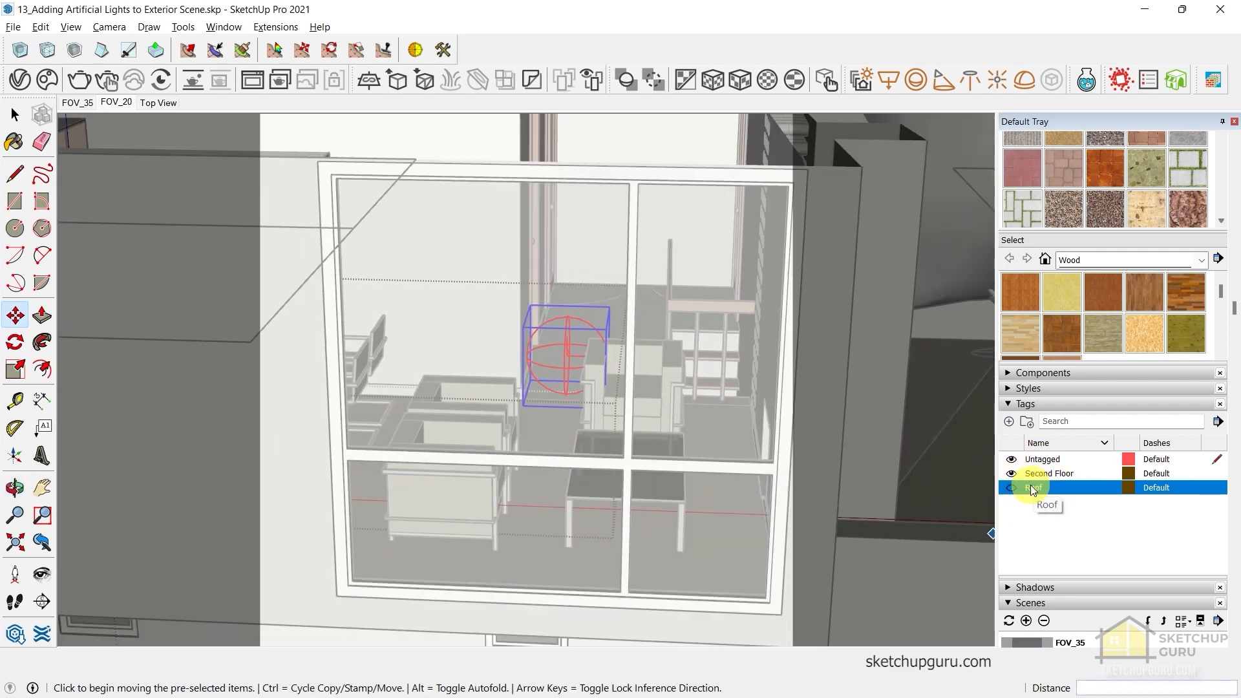
{"action": "left_click", "coordinate": [1011, 489]}
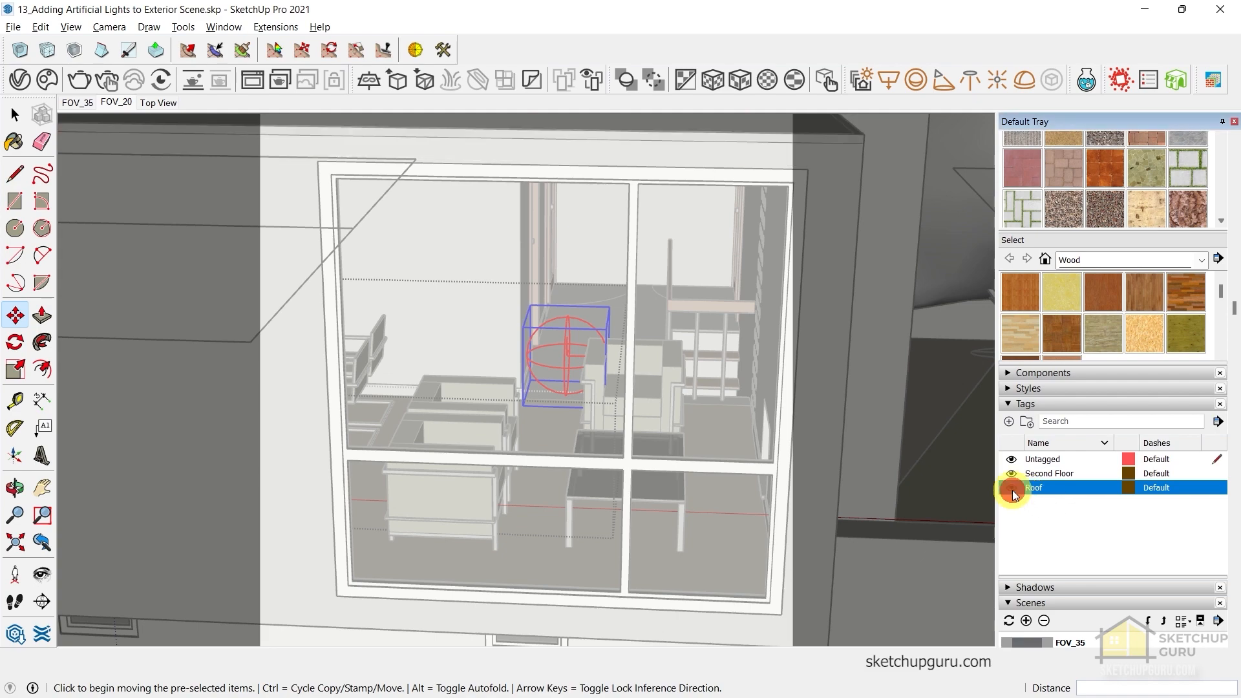
{"action": "left_click", "coordinate": [1012, 489]}
Move the sphere light about 6' 6" down the hallway and sideways over the stairs
{"action": "middle_click_drag", "start_coordinate": [576, 311], "coordinate": [563, 516]}
{"action": "left_click", "coordinate": [586, 417]}
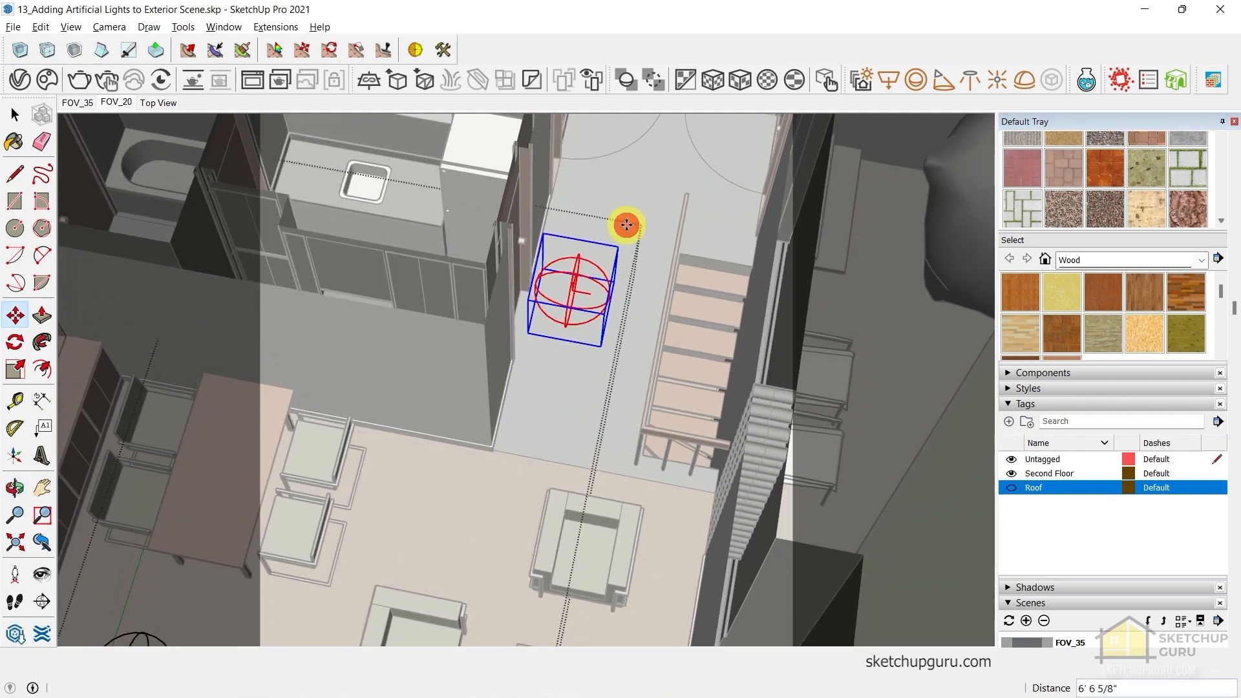
{"action": "left_click", "coordinate": [715, 215]}
Scale the sphere light down uniformly above the stairs
{"action": "scroll", "coordinate": [713, 317], "scroll_direction": "up", "scroll_amount": 3}
{"action": "middle_click_drag", "start_coordinate": [713, 318], "coordinate": [734, 336]}
{"action": "key", "text": "s"}
{"action": "left_click", "coordinate": [715, 300]}
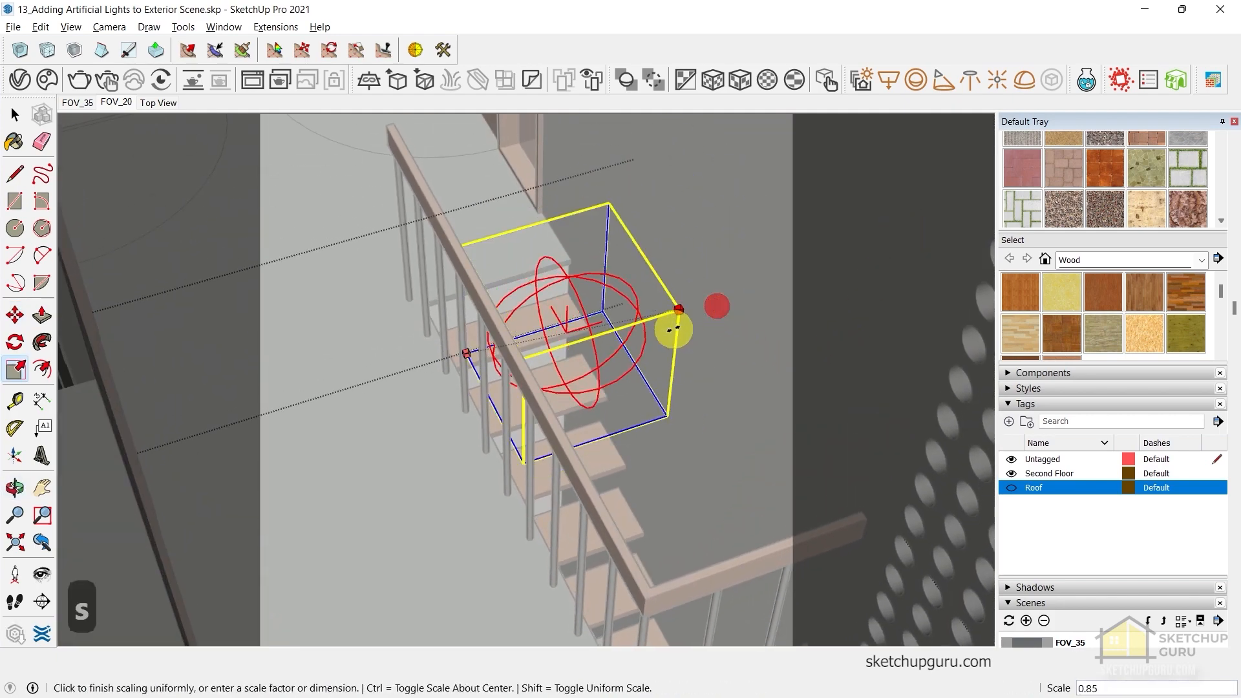
{"action": "left_click", "coordinate": [643, 336]}
Lower the sphere light about 2' 3" and shift it about 1' 10" along the staircase on the green axis
{"action": "key", "text": "space"}
{"action": "left_click", "coordinate": [664, 304]}
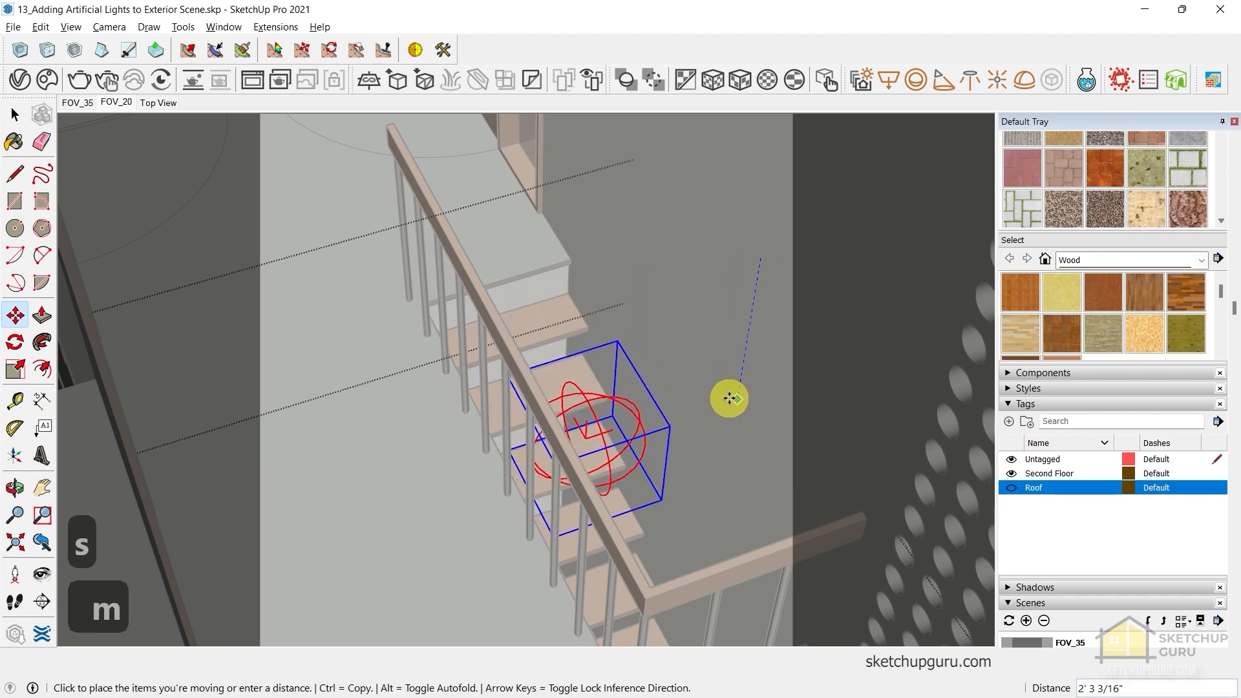
{"action": "left_click", "coordinate": [728, 397]}
{"action": "middle_click_drag", "start_coordinate": [729, 396], "coordinate": [671, 379]}
{"action": "left_click", "coordinate": [624, 250]}
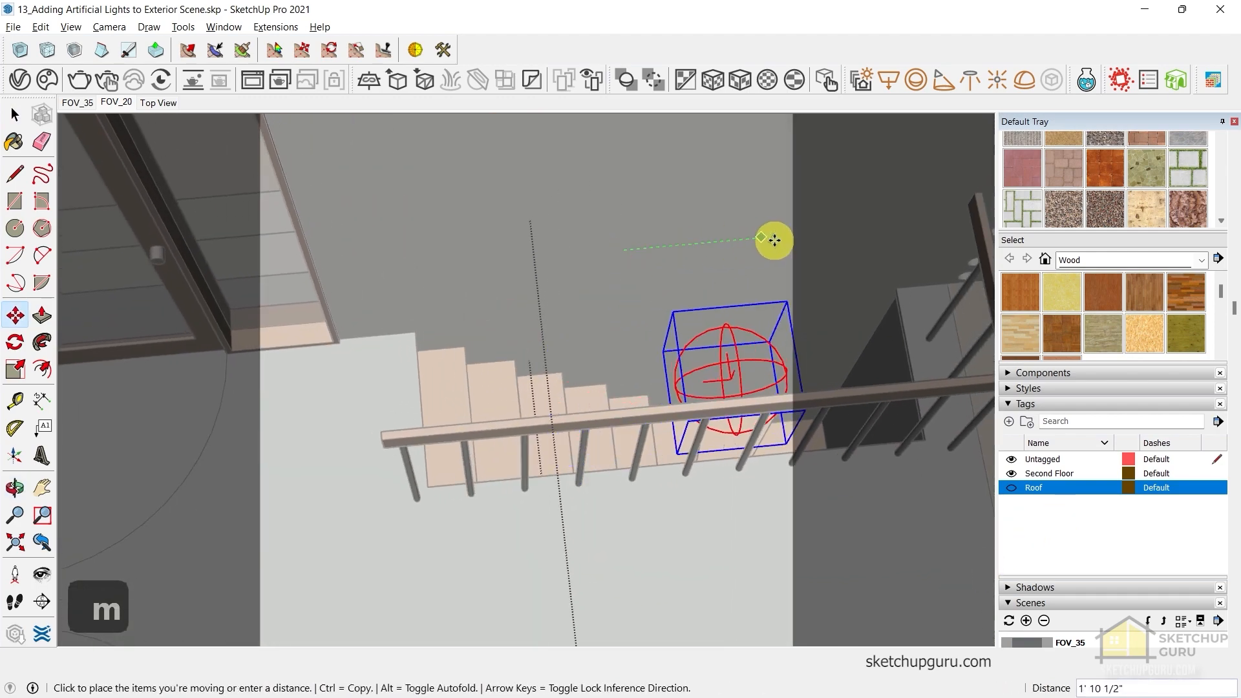
{"action": "left_click", "coordinate": [774, 240]}
Move the sphere light away from the staircase toward the floor below the seating area
{"action": "middle_click_drag", "start_coordinate": [775, 240], "coordinate": [446, 471]}
{"action": "scroll", "coordinate": [582, 275], "scroll_direction": "up", "scroll_amount": 3}
{"action": "left_click", "coordinate": [549, 246]}
{"action": "left_click", "coordinate": [554, 274]}
{"action": "key", "text": "space"}
{"action": "scroll", "coordinate": [496, 405], "scroll_direction": "down", "scroll_amount": 6}
{"action": "scroll", "coordinate": [365, 480], "scroll_direction": "up", "scroll_amount": 4}
{"action": "key", "text": "m"}
{"action": "left_click", "coordinate": [380, 299]}
{"action": "left_click", "coordinate": [446, 471]}
{"action": "scroll", "coordinate": [636, 507], "scroll_direction": "up", "scroll_amount": 2}
{"action": "left_click", "coordinate": [634, 504]}
Switch on X-ray display and nudge the sphere light about 6" horizontally, adjusting its place below the coffee table
{"action": "middle_click_drag", "start_coordinate": [569, 388], "coordinate": [646, 491]}
{"action": "key", "text": "y"}
{"action": "left_click", "coordinate": [653, 490]}
{"action": "key", "text": "m"}
{"action": "left_click", "coordinate": [596, 299]}
{"action": "left_click", "coordinate": [631, 302]}
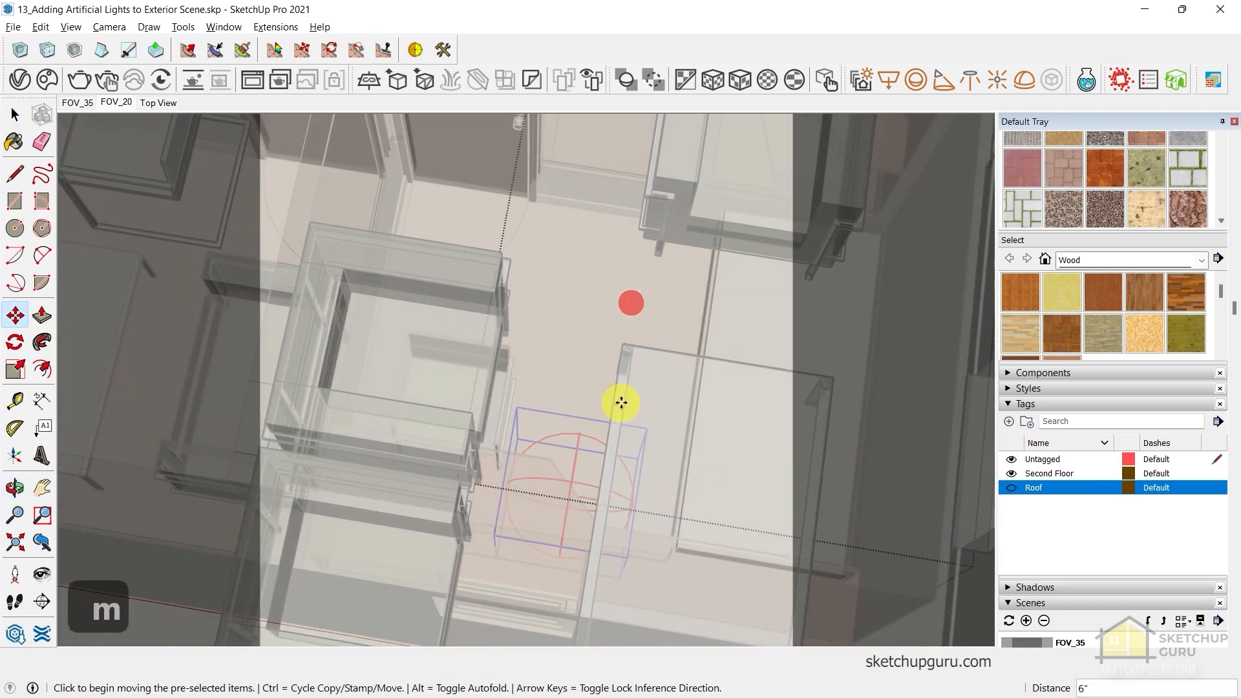
{"action": "middle_click_drag", "start_coordinate": [622, 403], "coordinate": [216, 488]}
{"action": "left_click", "coordinate": [540, 338]}
{"action": "left_click", "coordinate": [598, 322]}
Lower the sphere light vertically into the ground-floor room beside the stairs, ending with about 9", and close the light group
{"action": "middle_click_drag", "start_coordinate": [598, 321], "coordinate": [673, 459]}
{"action": "scroll", "coordinate": [702, 424], "scroll_direction": "down", "scroll_amount": 2}
{"action": "left_click", "coordinate": [729, 418]}
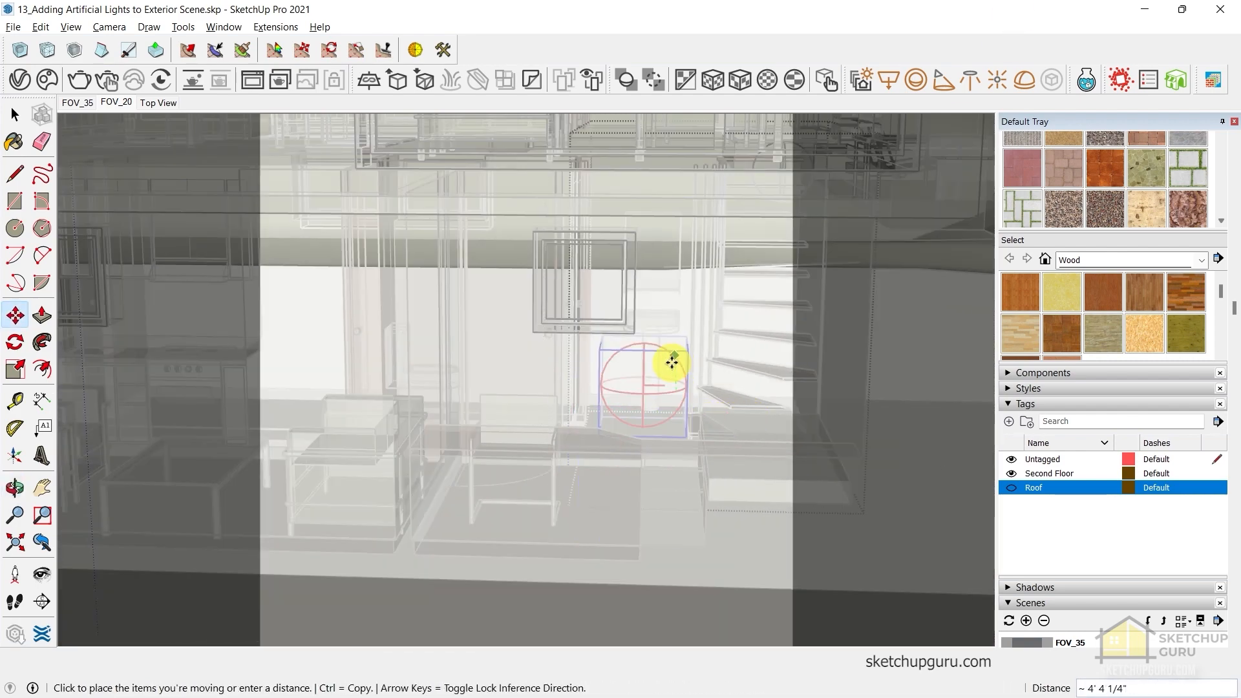
{"action": "key", "text": "Up"}
{"action": "scroll", "coordinate": [673, 362], "scroll_direction": "up", "scroll_amount": 2}
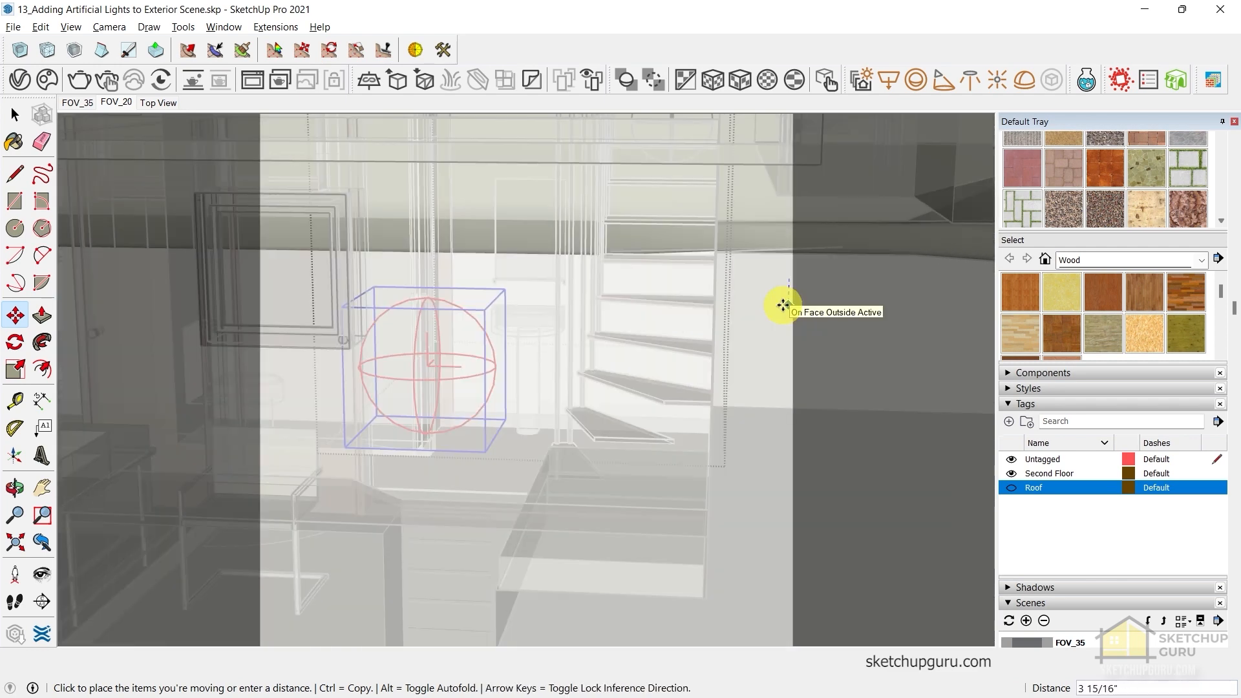
{"action": "key", "text": "Up"}
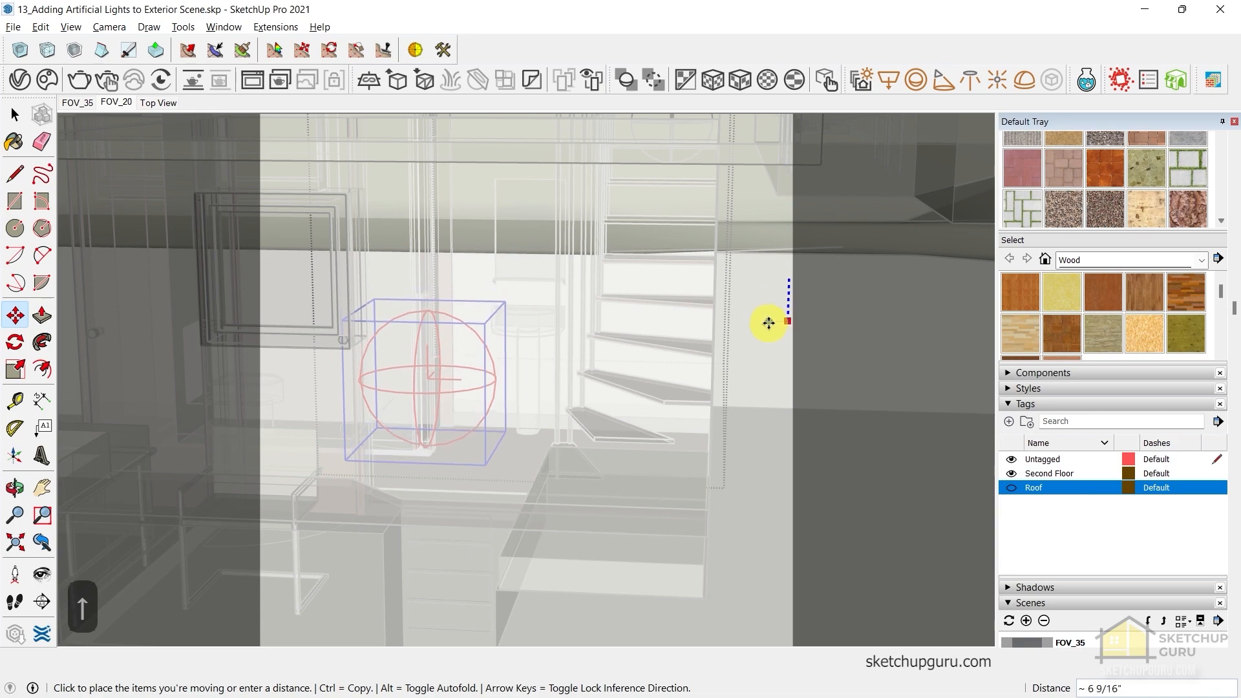
{"action": "left_click", "coordinate": [766, 332]}
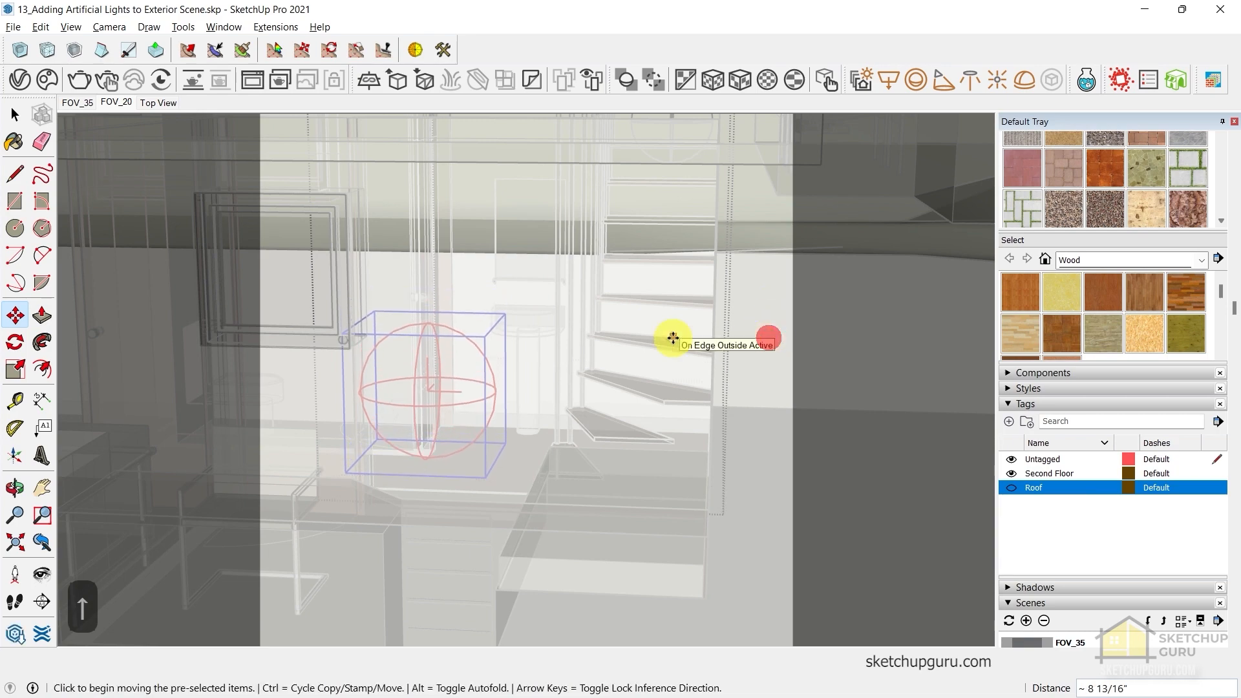
{"action": "middle_click_drag", "start_coordinate": [499, 379], "coordinate": [526, 302]}
{"action": "key", "text": "space"}
{"action": "key", "text": "Escape"}
{"action": "key", "text": "Escape"}
{"action": "key", "text": "Escape"}
{"action": "key", "text": "Escape"}
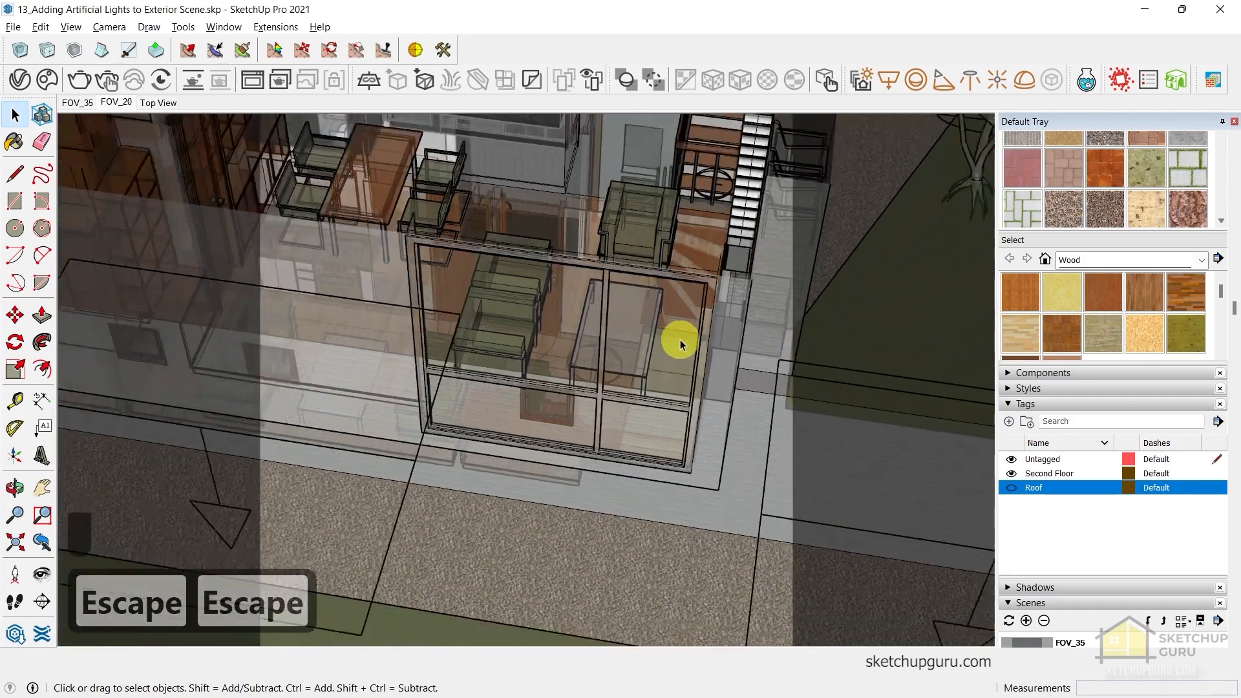
Check the lowered sphere light's position behind the small window and its entry among the V-Ray lights
{"action": "scroll", "coordinate": [535, 394], "scroll_direction": "up", "scroll_amount": 5}
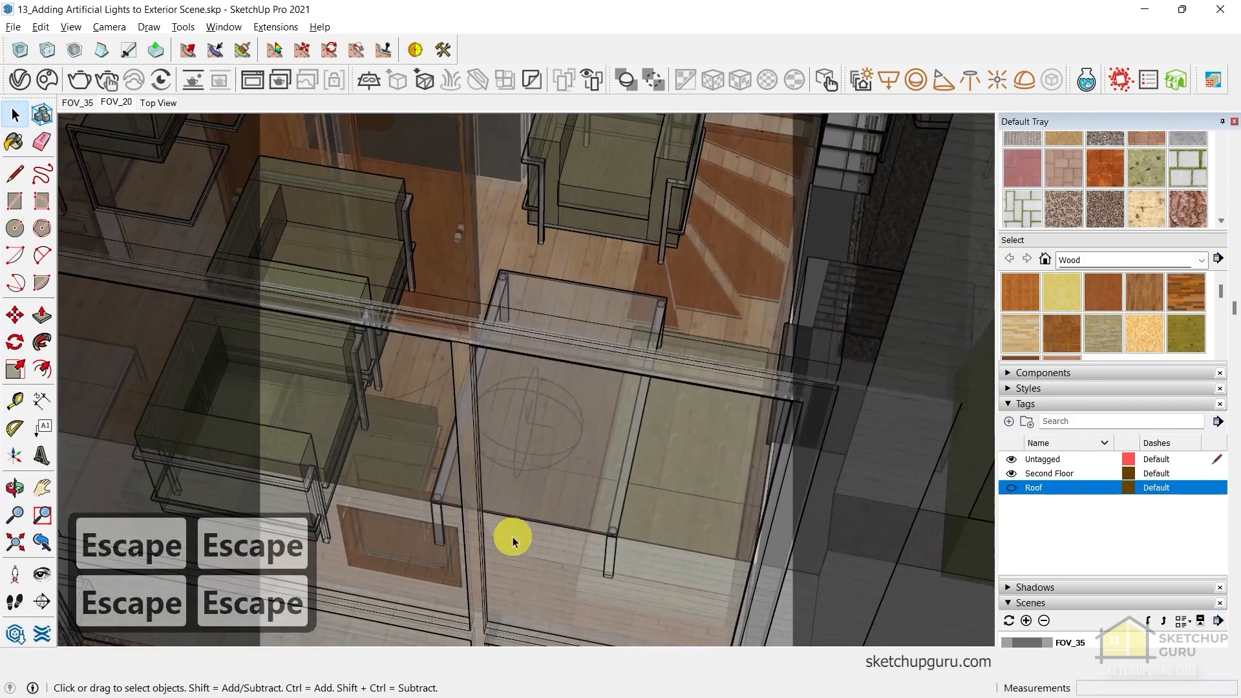
{"action": "middle_click_drag", "start_coordinate": [510, 535], "coordinate": [526, 499]}
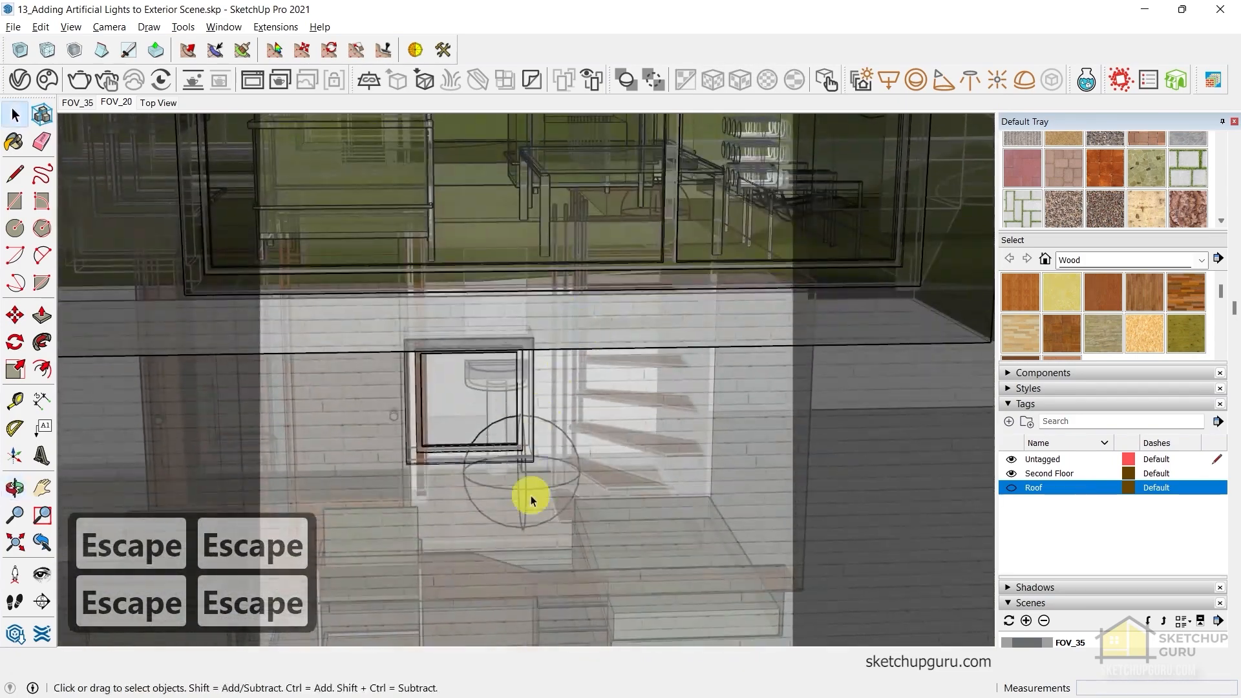
{"action": "scroll", "coordinate": [526, 499], "scroll_direction": "up", "scroll_amount": 3}
{"action": "left_click", "coordinate": [22, 79]}
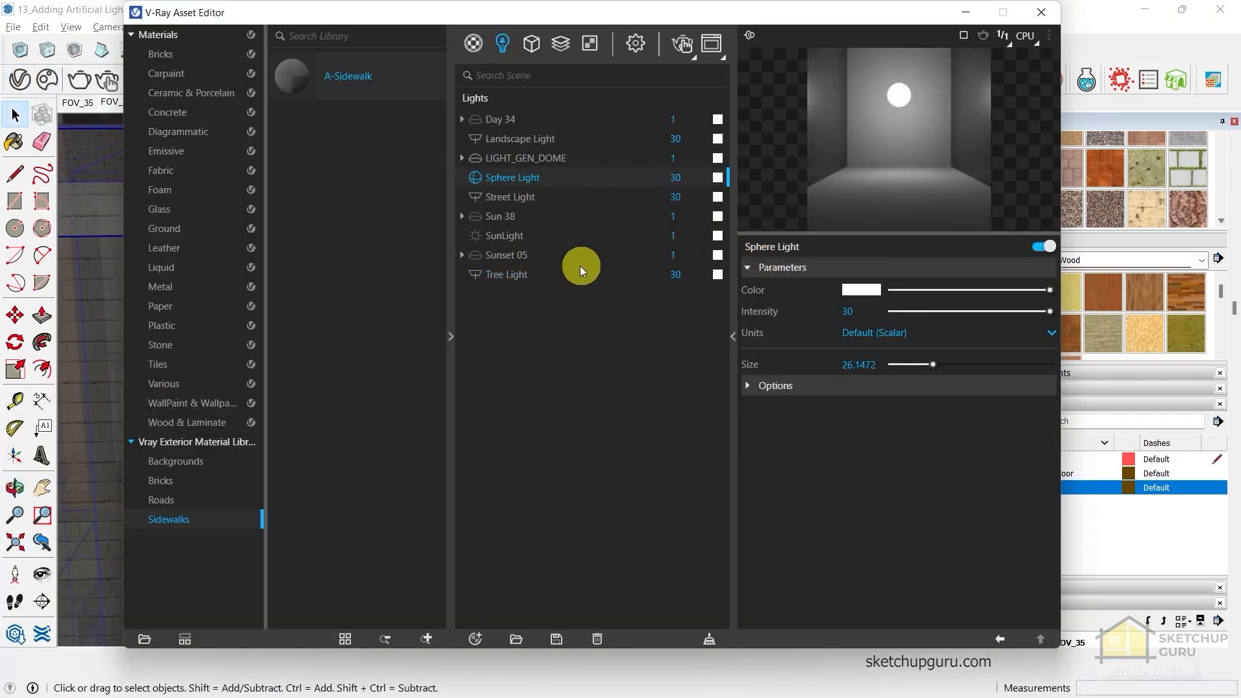
{"action": "left_click", "coordinate": [1041, 12]}
Reopen the sphere light group, select the ground-floor sphere light and make it unique
{"action": "scroll", "coordinate": [619, 454], "scroll_direction": "up", "scroll_amount": 3}
{"action": "mouse_move", "coordinate": [619, 454]}
{"action": "middle_mouse_down"}
{"action": "mouse_move", "coordinate": [526, 446]}
{"action": "mouse_move", "coordinate": [736, 561]}
{"action": "mouse_move", "coordinate": [1019, 544]}
{"action": "middle_mouse_up"}
{"action": "middle_click_drag", "start_coordinate": [304, 459], "coordinate": [1078, 322], "text": "shift"}
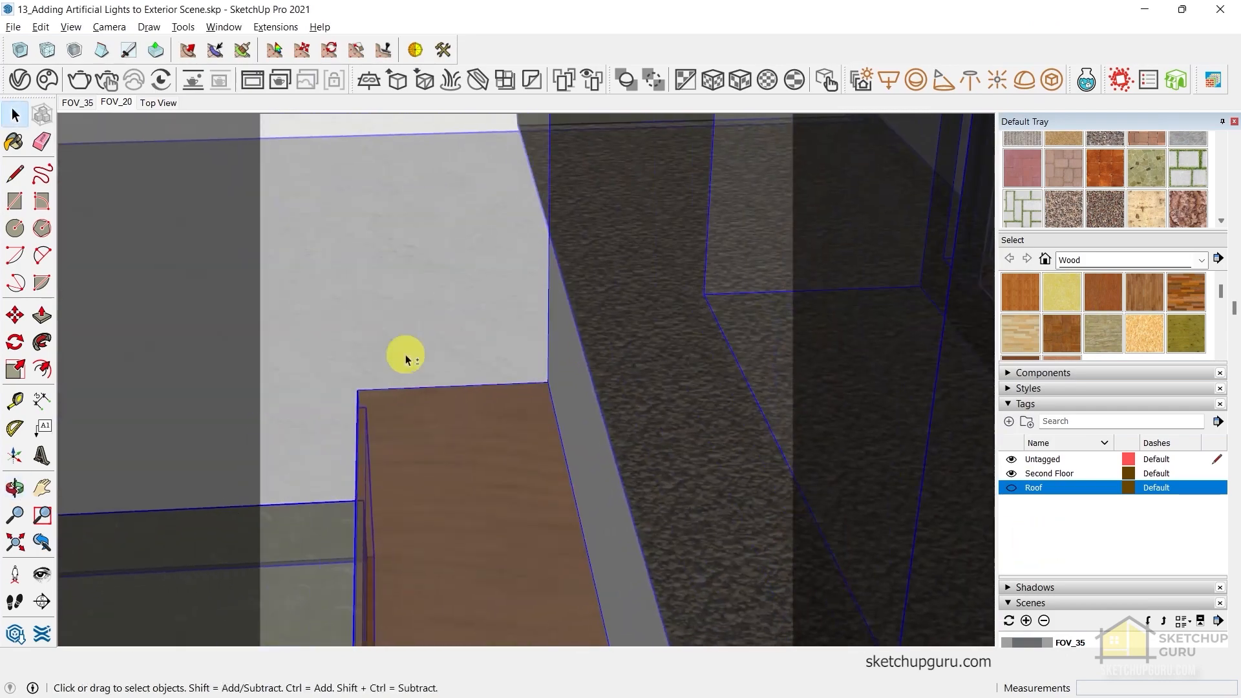
{"action": "mouse_move", "coordinate": [407, 361]}
{"action": "middle_mouse_down", "text": "shift"}
{"action": "mouse_move", "coordinate": [1014, 296]}
{"action": "mouse_move", "coordinate": [638, 346]}
{"action": "middle_mouse_up", "text": "shift"}
{"action": "left_click", "coordinate": [569, 327]}
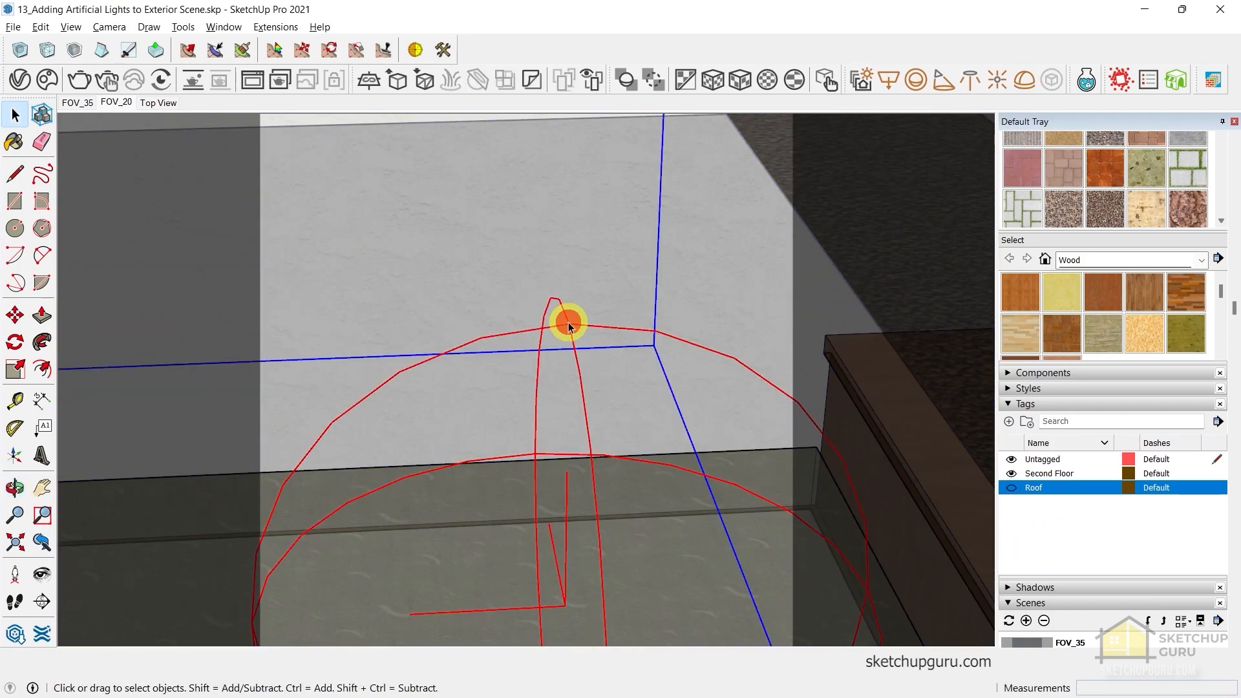
{"action": "double_click", "coordinate": [569, 327]}
{"action": "key", "text": "Escape"}
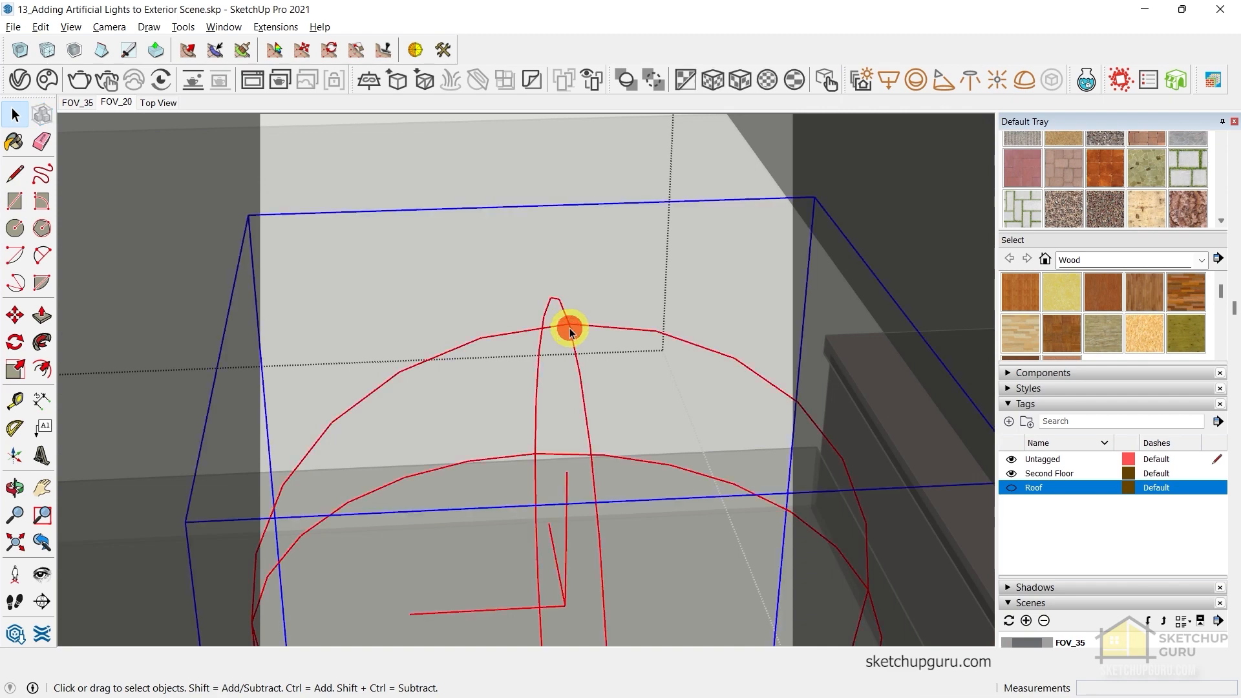
{"action": "right_click", "coordinate": [569, 330]}
{"action": "key", "text": "Escape"}
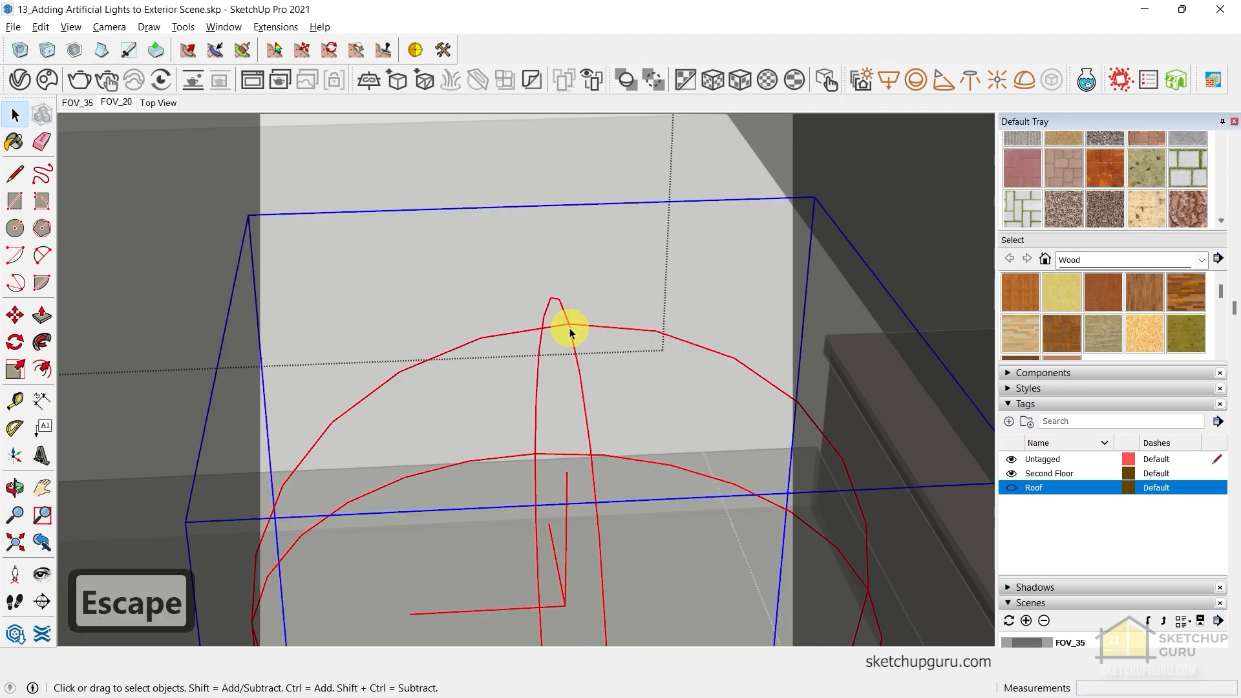
{"action": "right_click", "coordinate": [569, 327]}
{"action": "left_click", "coordinate": [617, 310]}
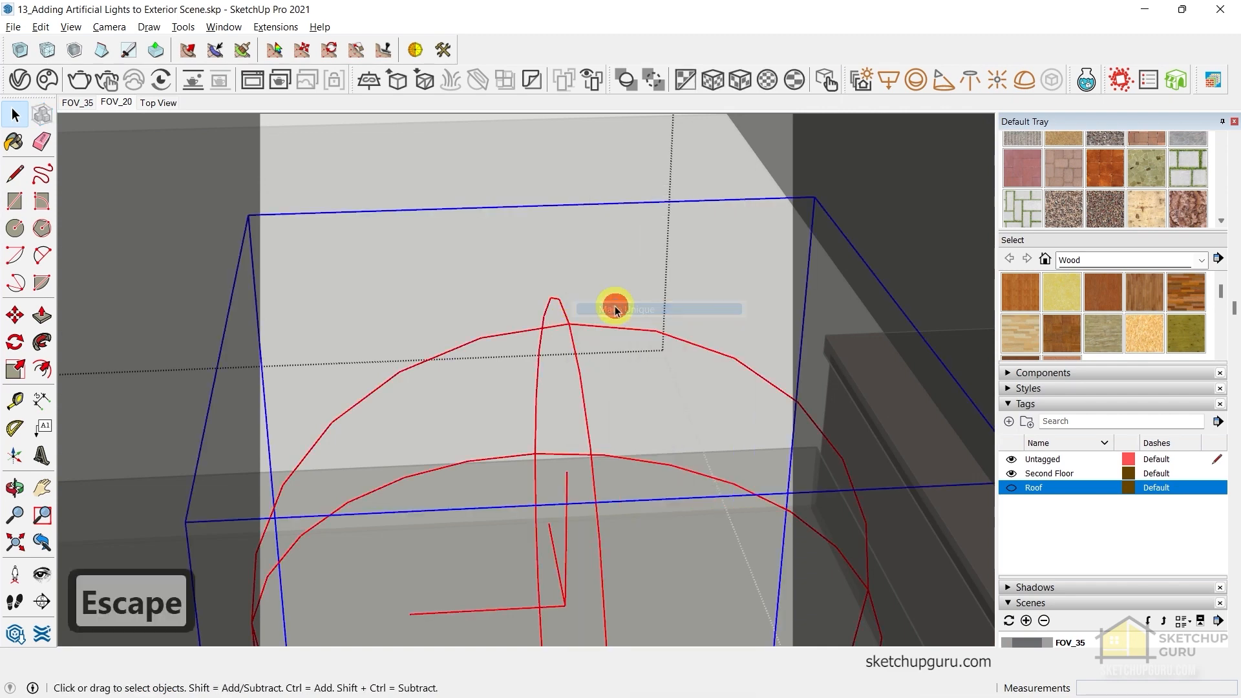
Rename the original sphere light in the V-Ray asset list as Top Floor Light
{"action": "left_click", "coordinate": [20, 79]}
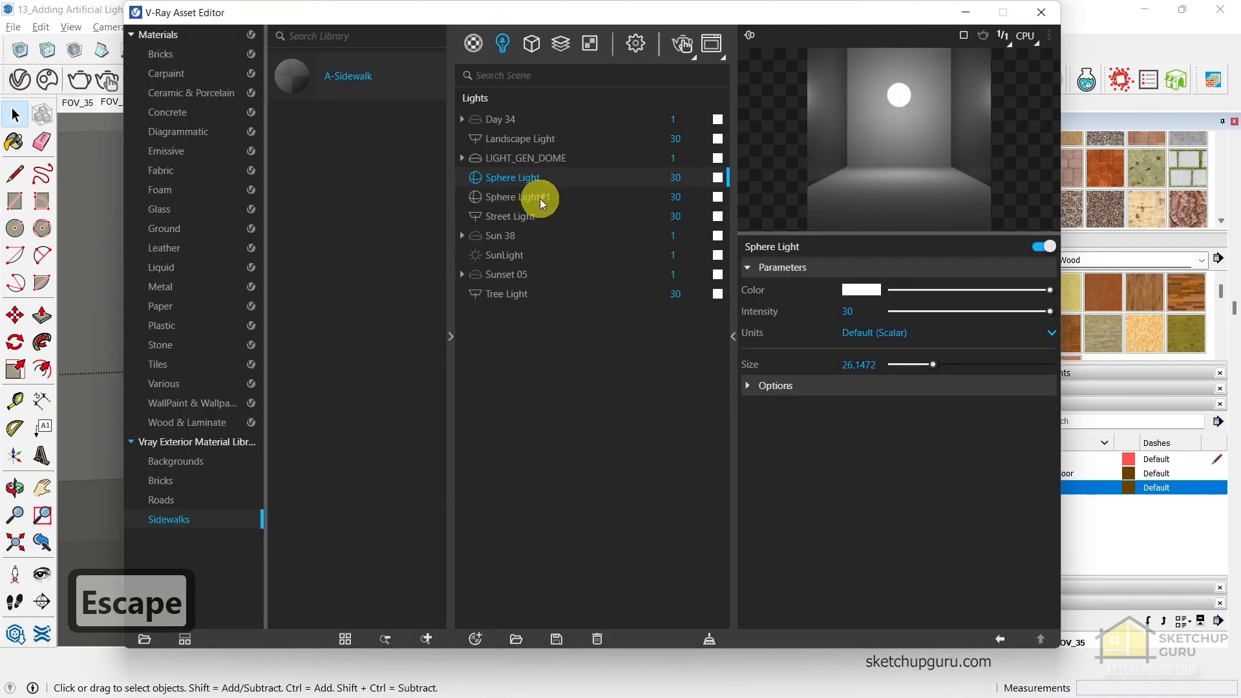
{"action": "left_click", "coordinate": [539, 198]}
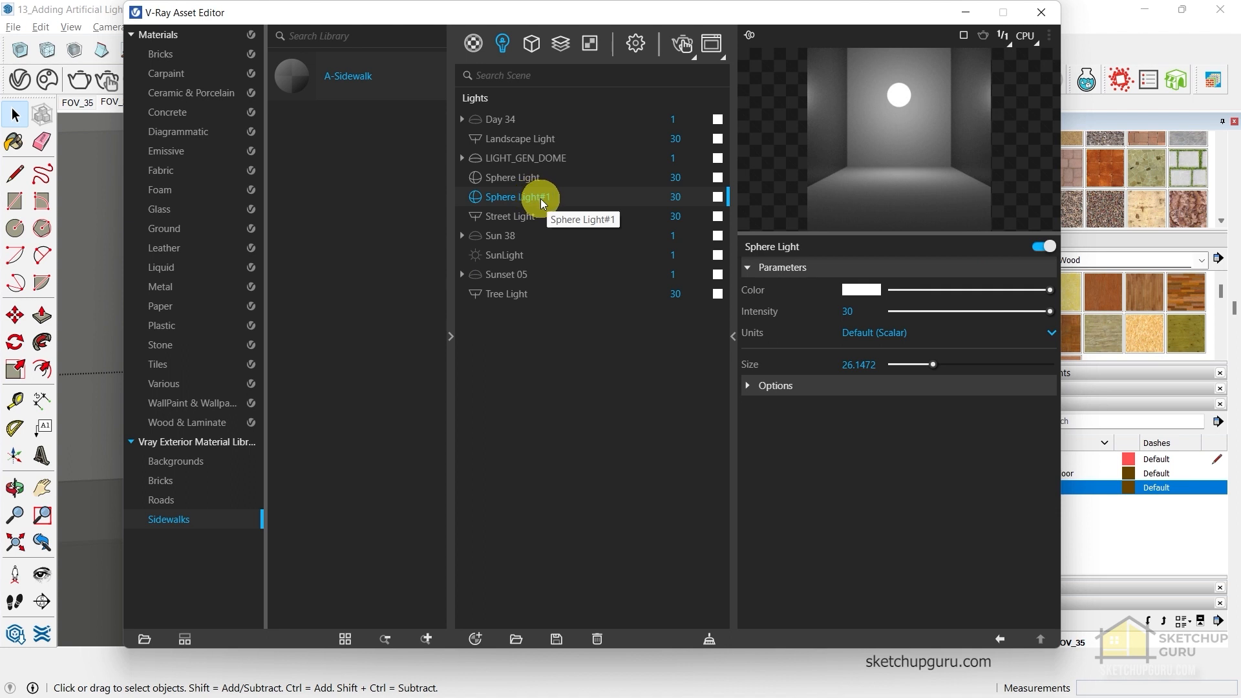
{"action": "left_click", "coordinate": [521, 176]}
{"action": "right_click", "coordinate": [521, 176]}
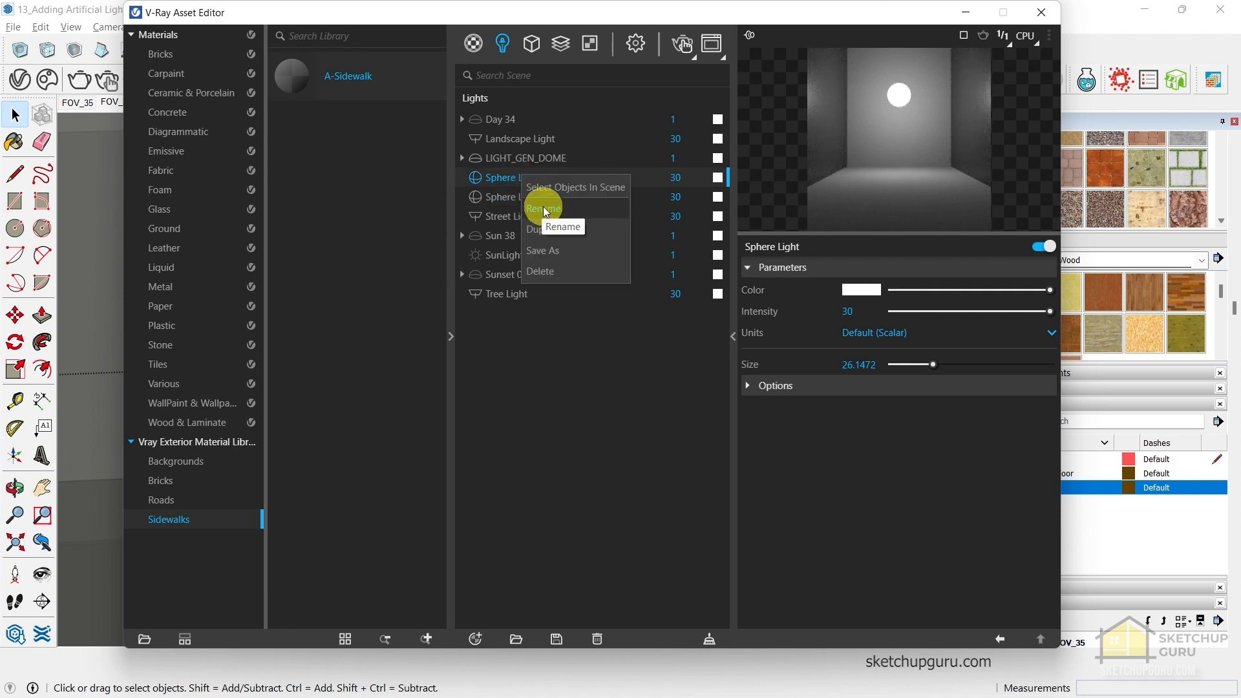
{"action": "left_click", "coordinate": [543, 207]}
{"action": "key", "text": "ctrl+a"}
{"action": "type", "text": "Top Fl"}
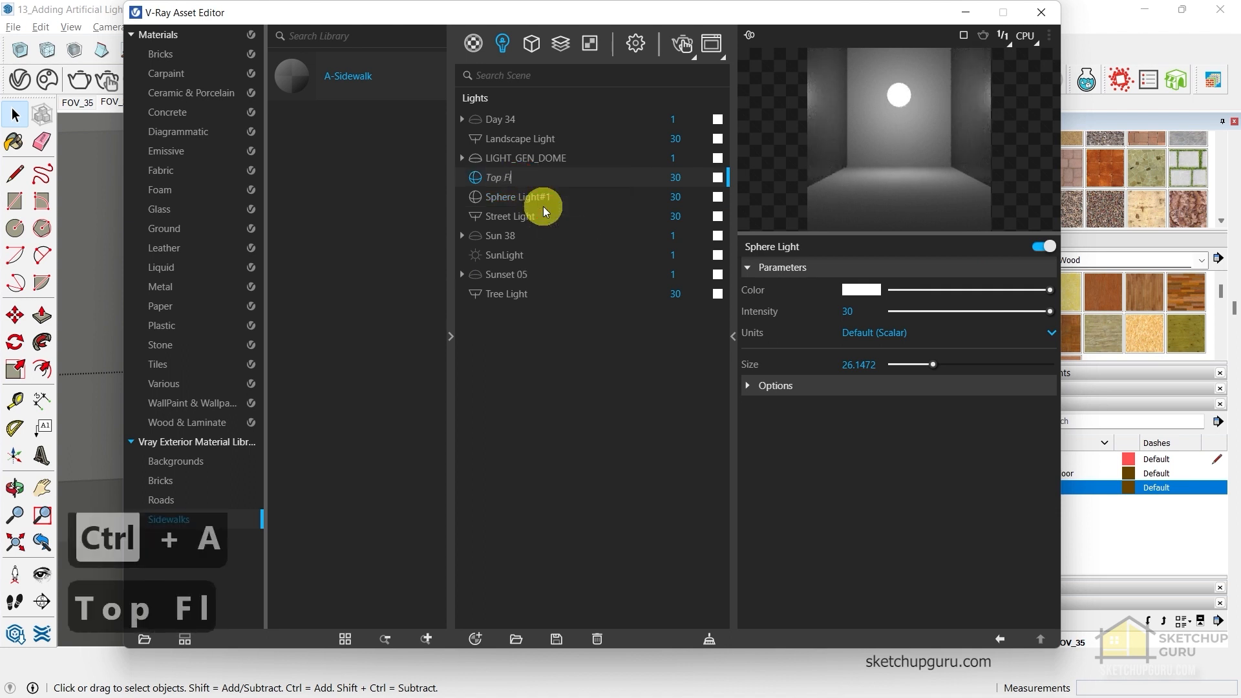
{"action": "type", "text": "oor Light"}
{"action": "key", "text": "Return"}
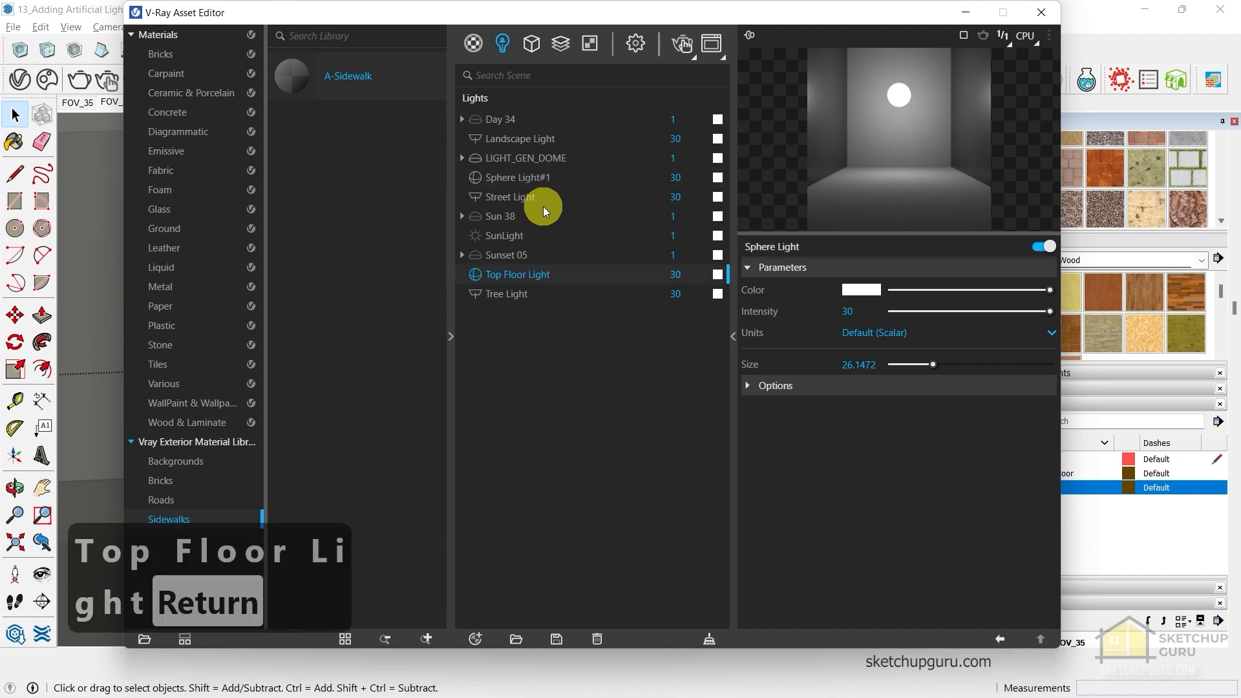
Rename the second sphere light, Sphere Light#1, as Bottom Floor Light
{"action": "right_click", "coordinate": [525, 186]}
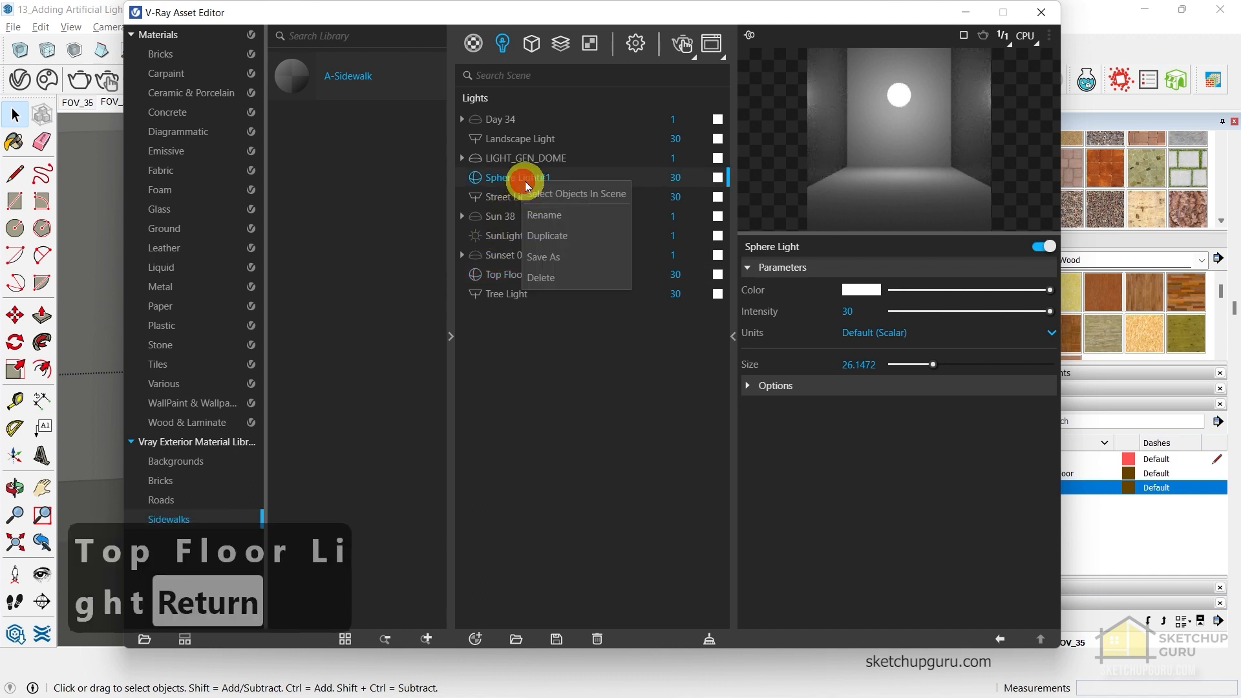
{"action": "left_click", "coordinate": [562, 216]}
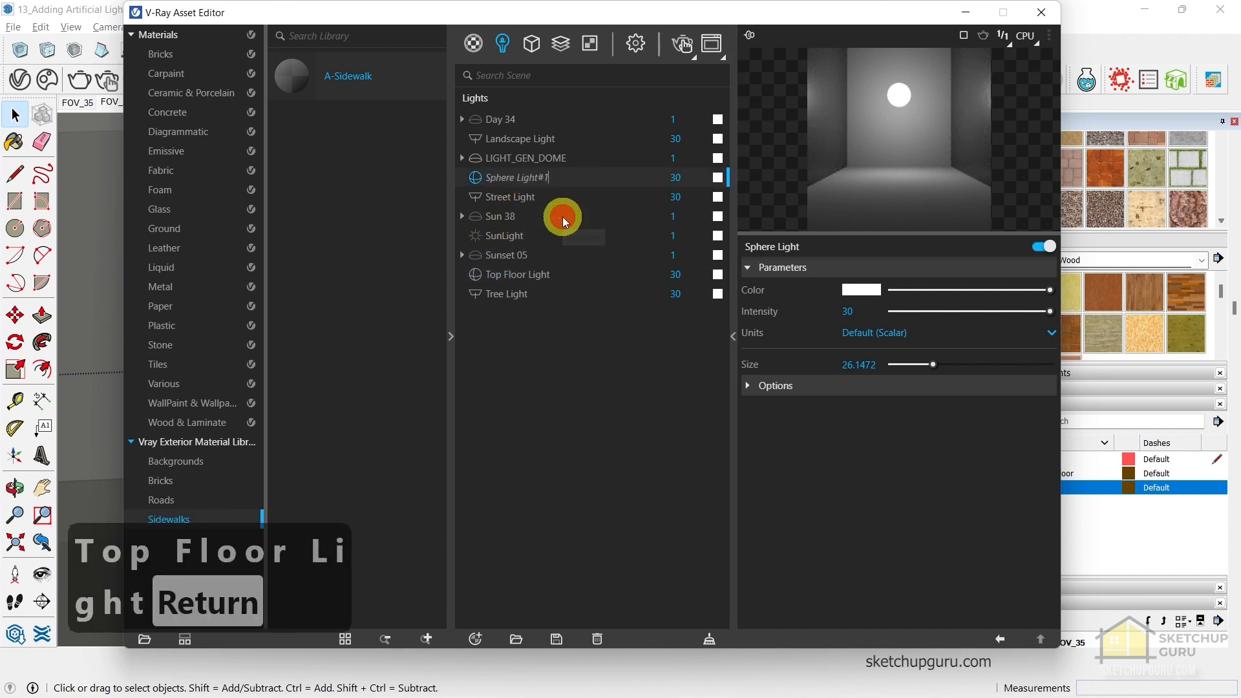
{"action": "key", "text": "ctrl+a"}
{"action": "type", "text": "Bottom Floor Light"}
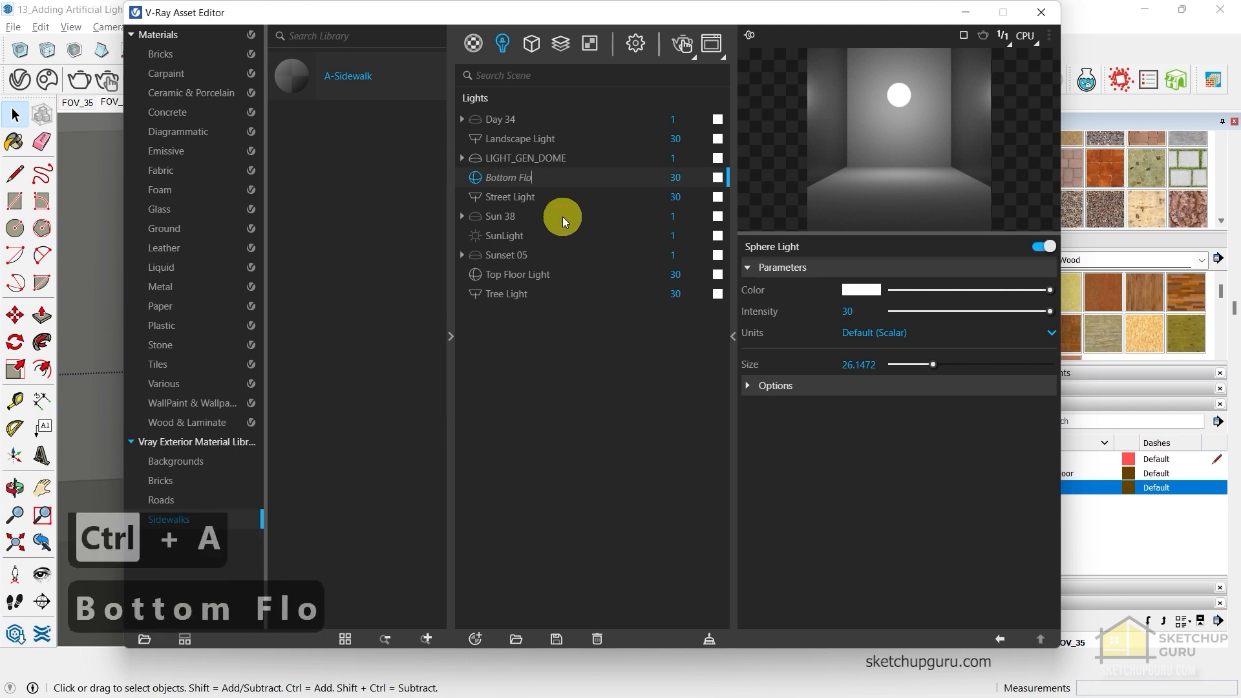
{"action": "key", "text": "Return"}
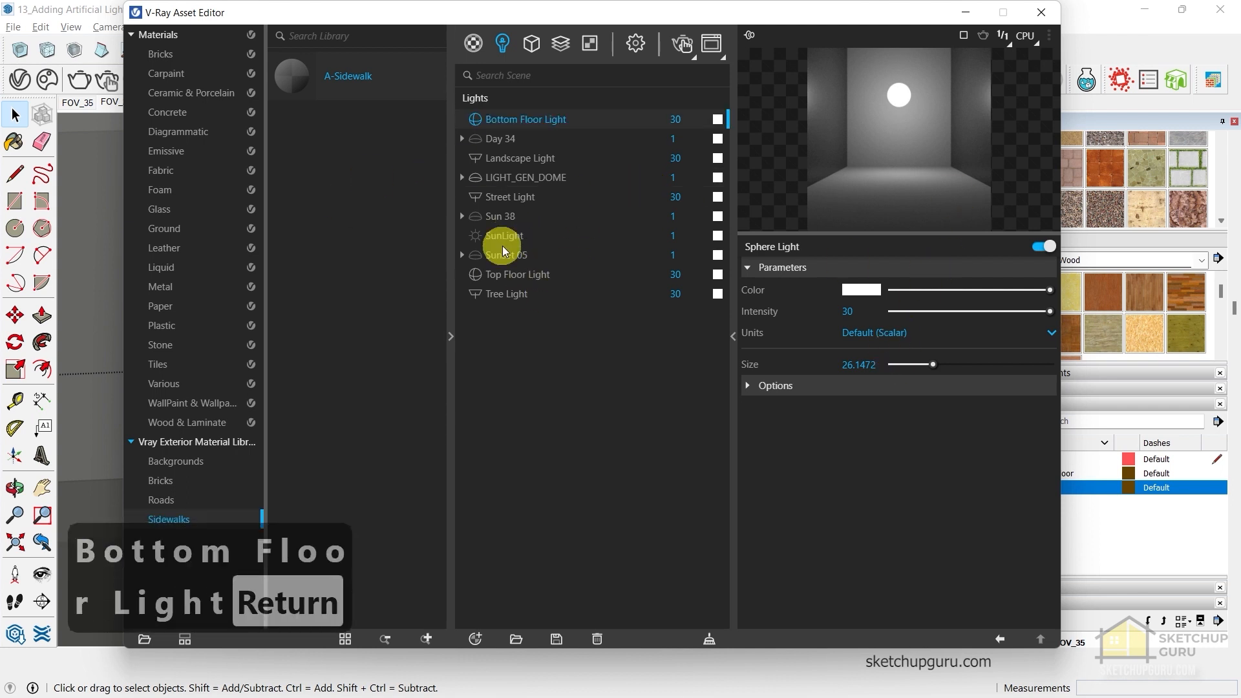
Make both the Top Floor Light and the Bottom Floor Light invisible in their light options and close the asset editor
{"action": "left_click", "coordinate": [521, 275]}
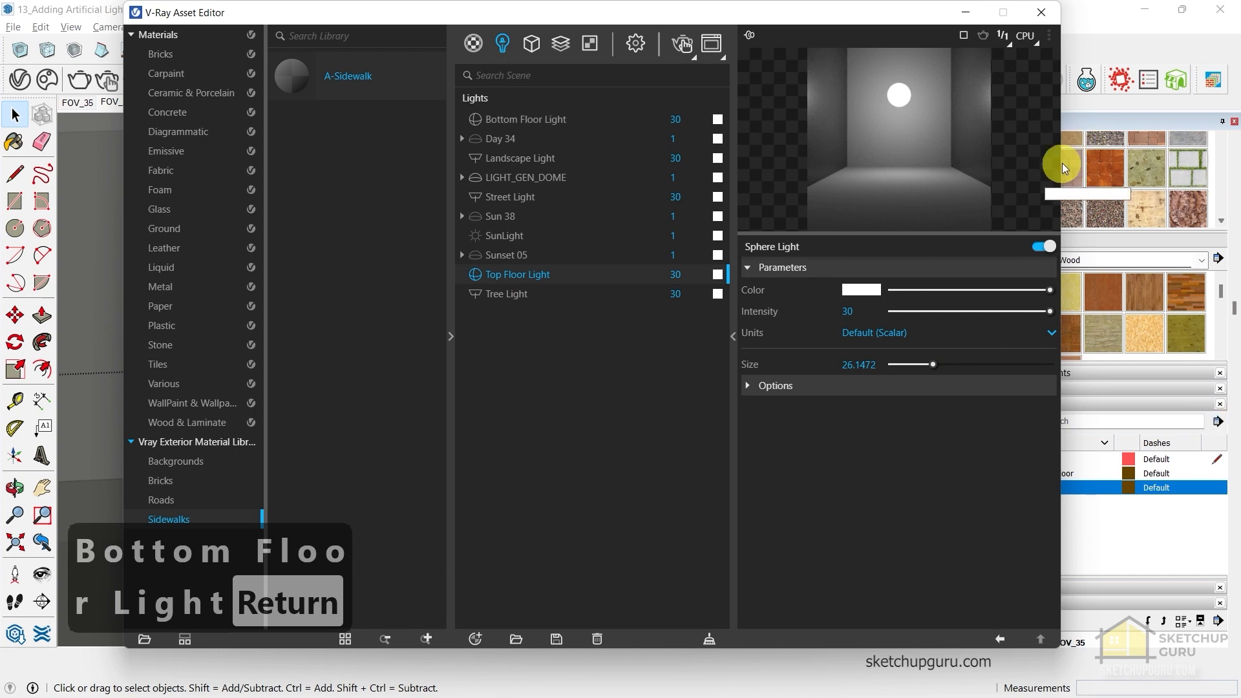
{"action": "left_click", "coordinate": [1041, 12]}
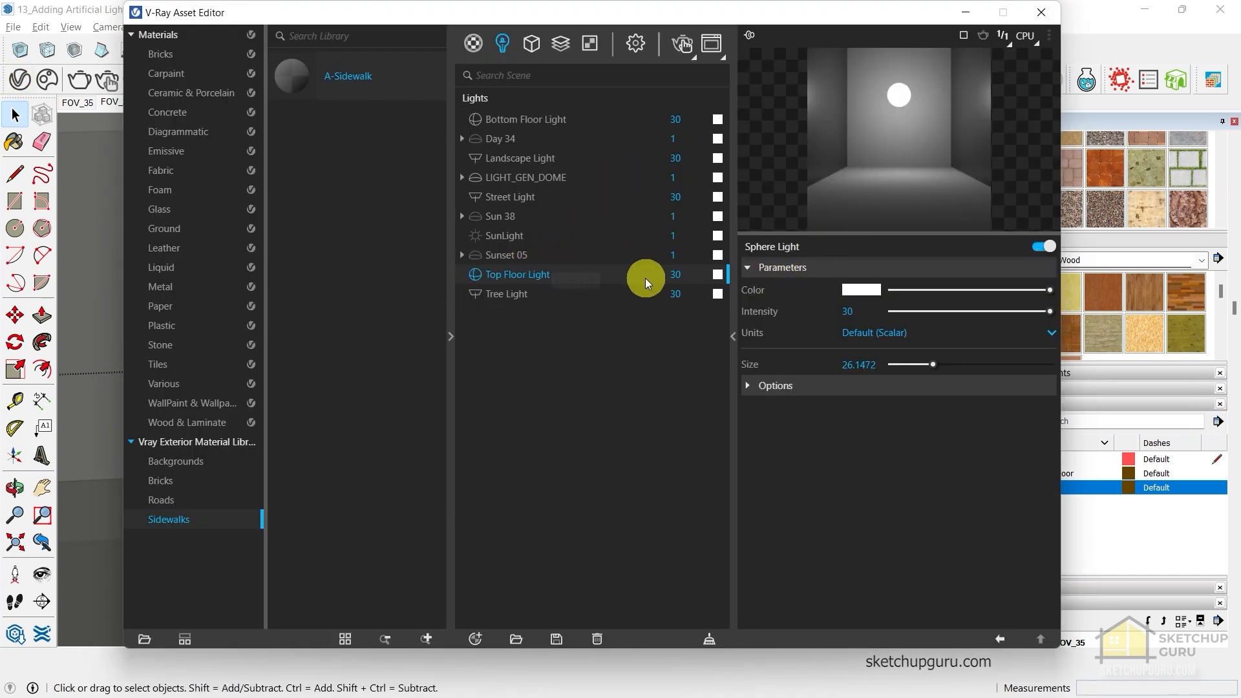
{"action": "left_click", "coordinate": [764, 387]}
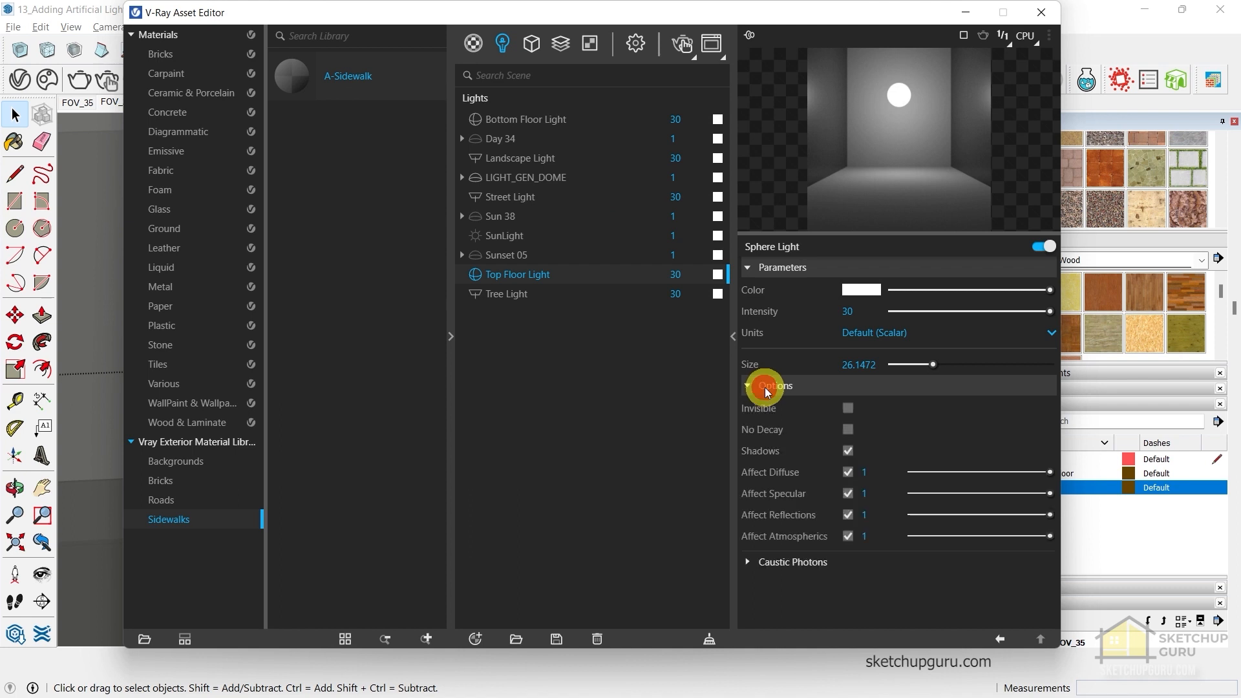
{"action": "left_click", "coordinate": [848, 408]}
{"action": "left_click", "coordinate": [520, 116]}
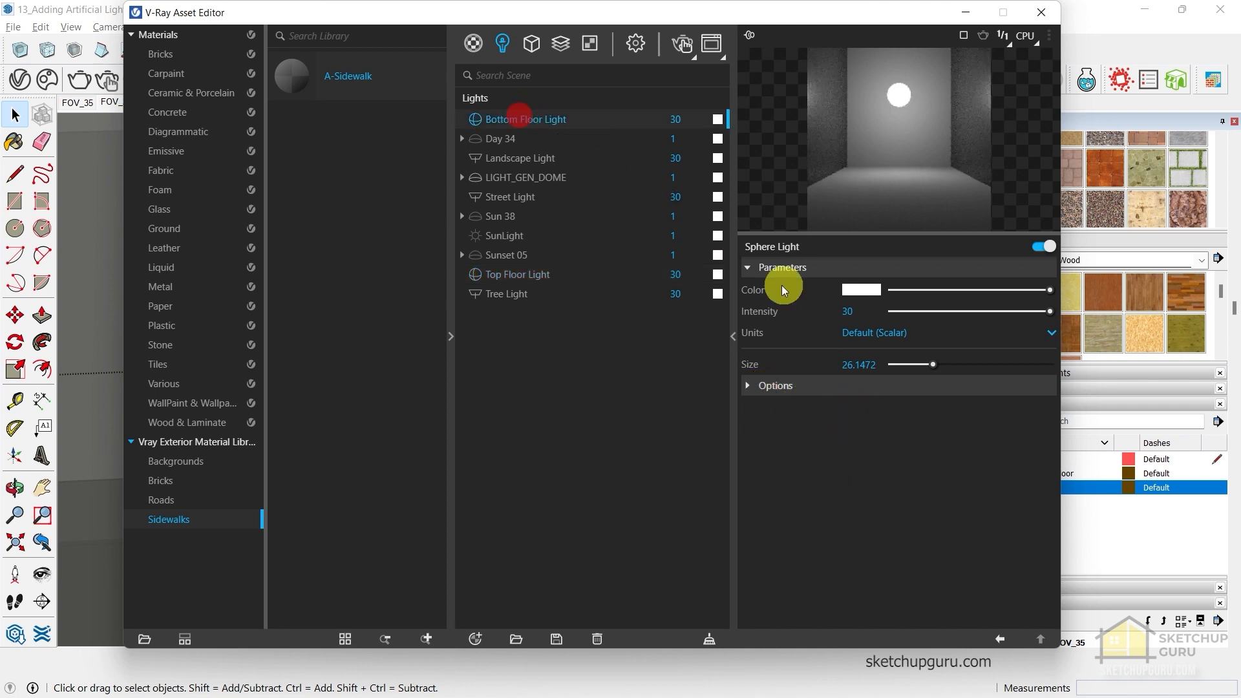
{"action": "left_click", "coordinate": [790, 387]}
{"action": "left_click", "coordinate": [848, 410]}
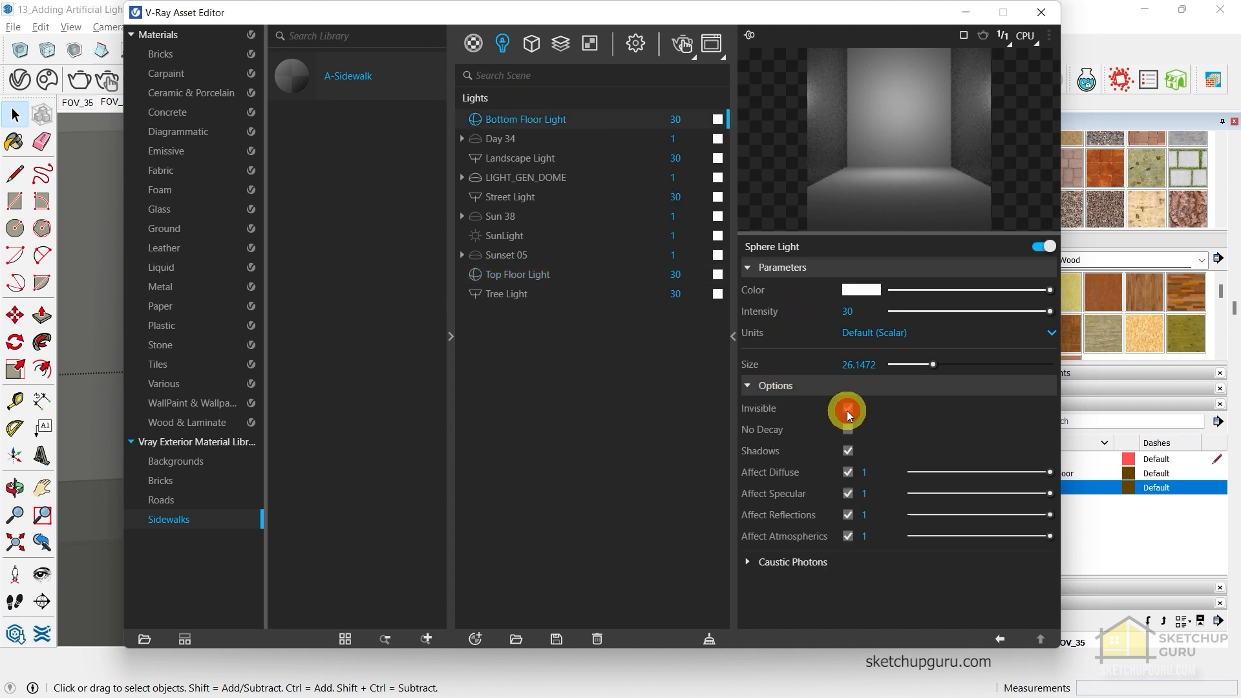
{"action": "left_click", "coordinate": [1041, 13]}
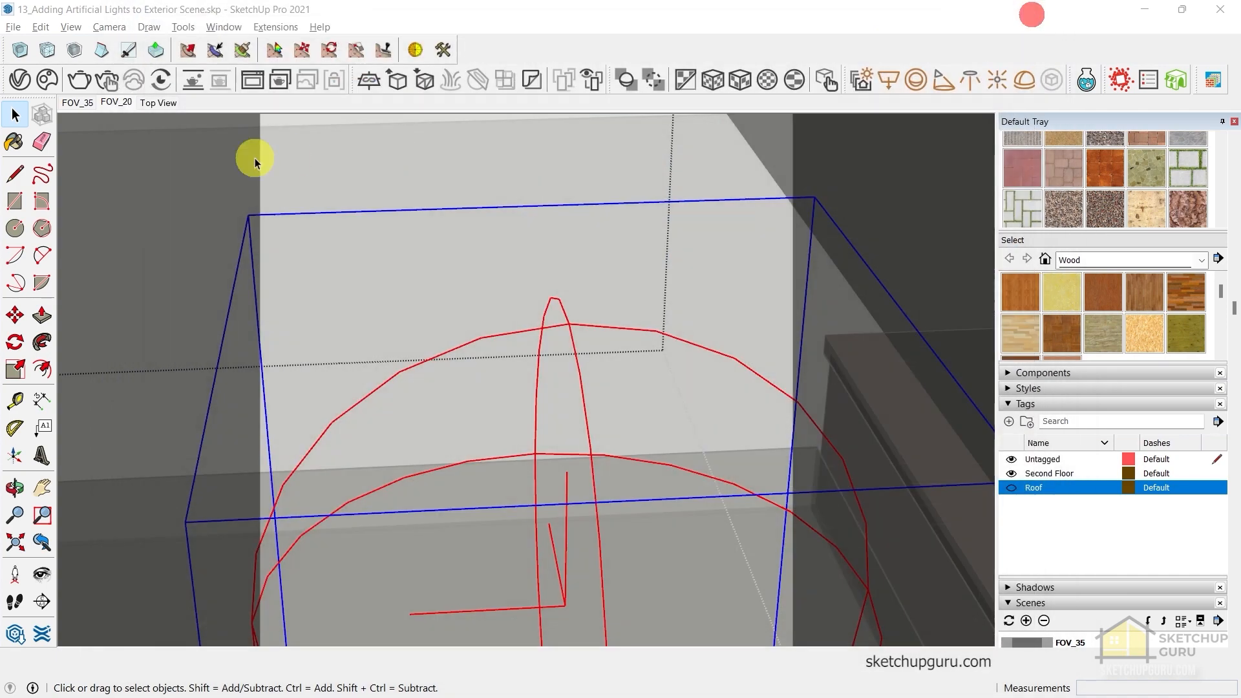
Return to the FOV_20 scene, leave the light group and start an interactive V-Ray render
{"action": "left_click", "coordinate": [123, 102]}
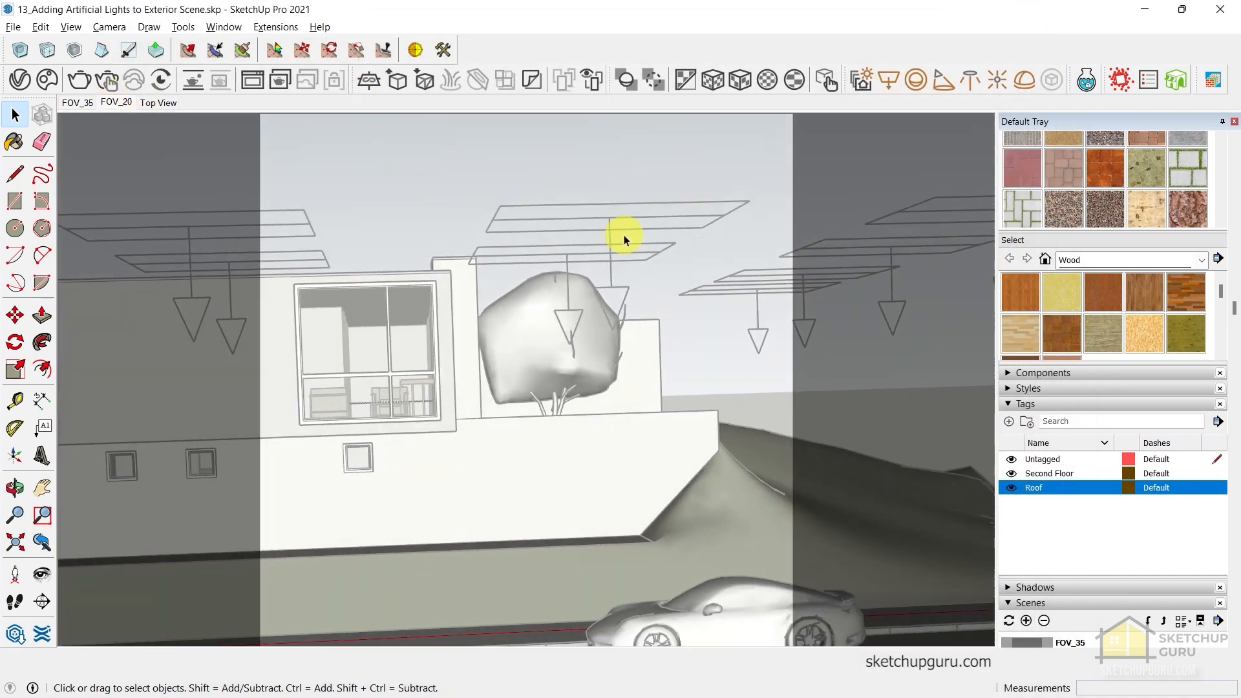
{"action": "key", "text": "Escape"}
{"action": "key", "text": "Escape"}
{"action": "key", "text": "Escape"}
{"action": "key", "text": "Escape"}
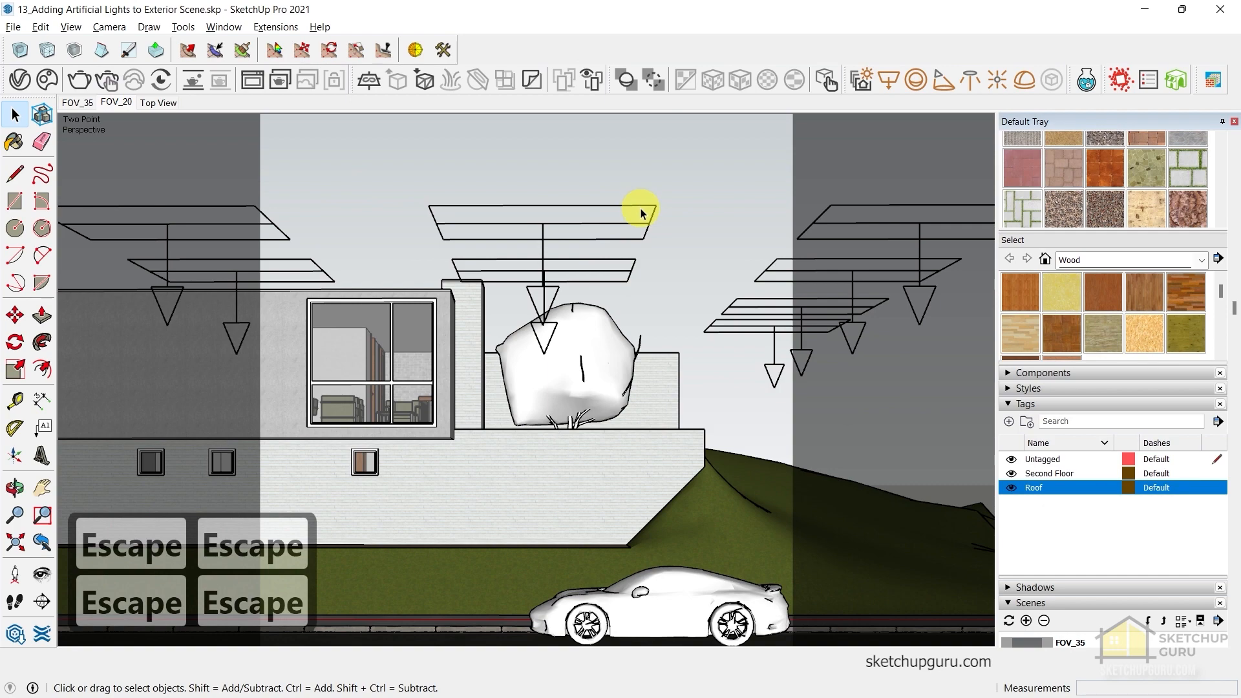
{"action": "left_click", "coordinate": [108, 81]}
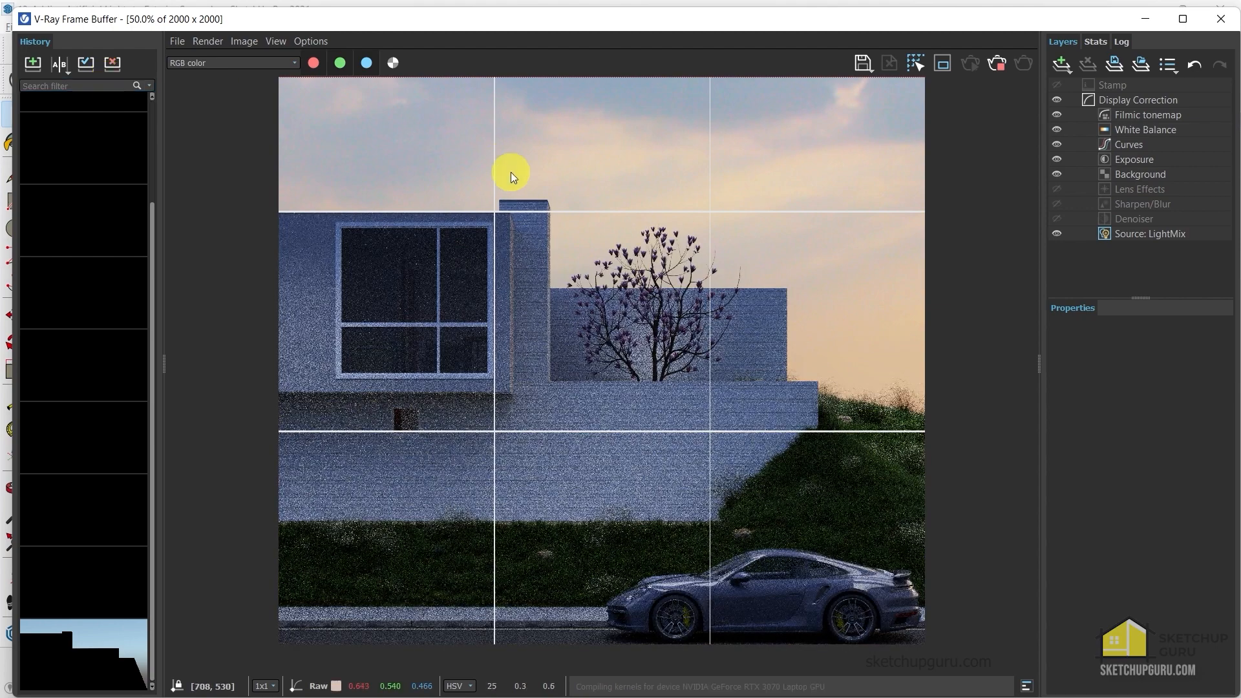
Show the render's LightMix settings and set the Bottom Floor Light intensity to 10
{"action": "left_click", "coordinate": [1156, 240]}
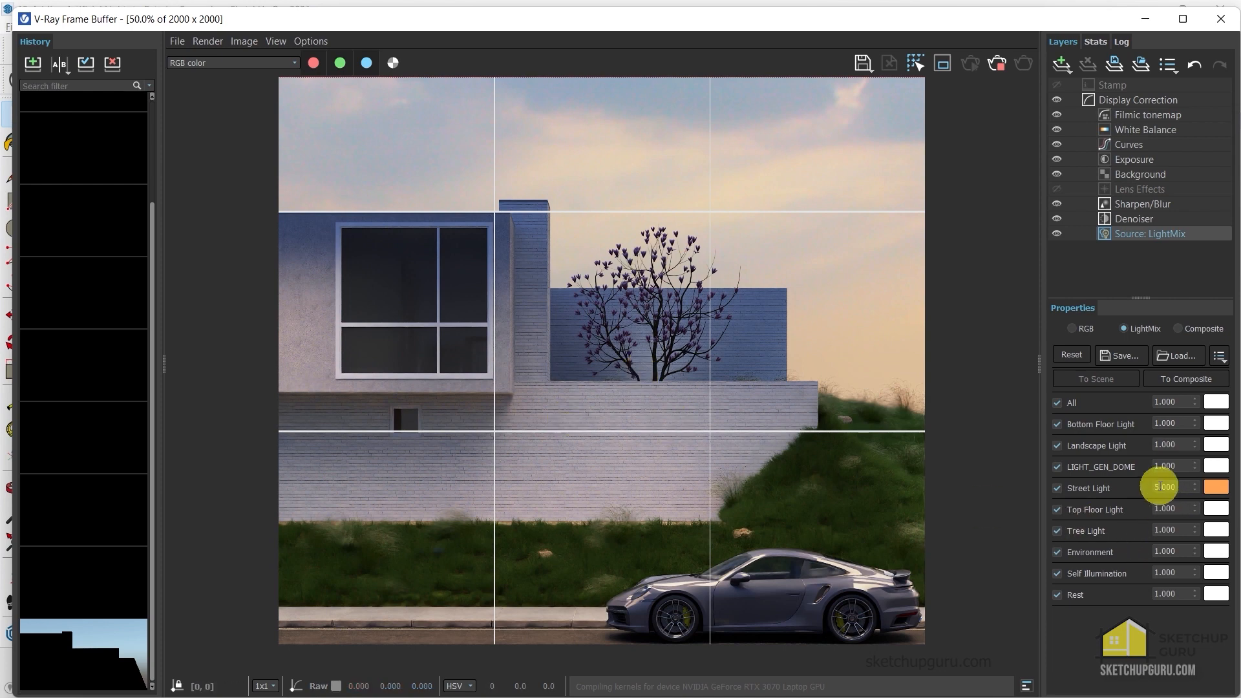
{"action": "left_click", "coordinate": [1183, 423]}
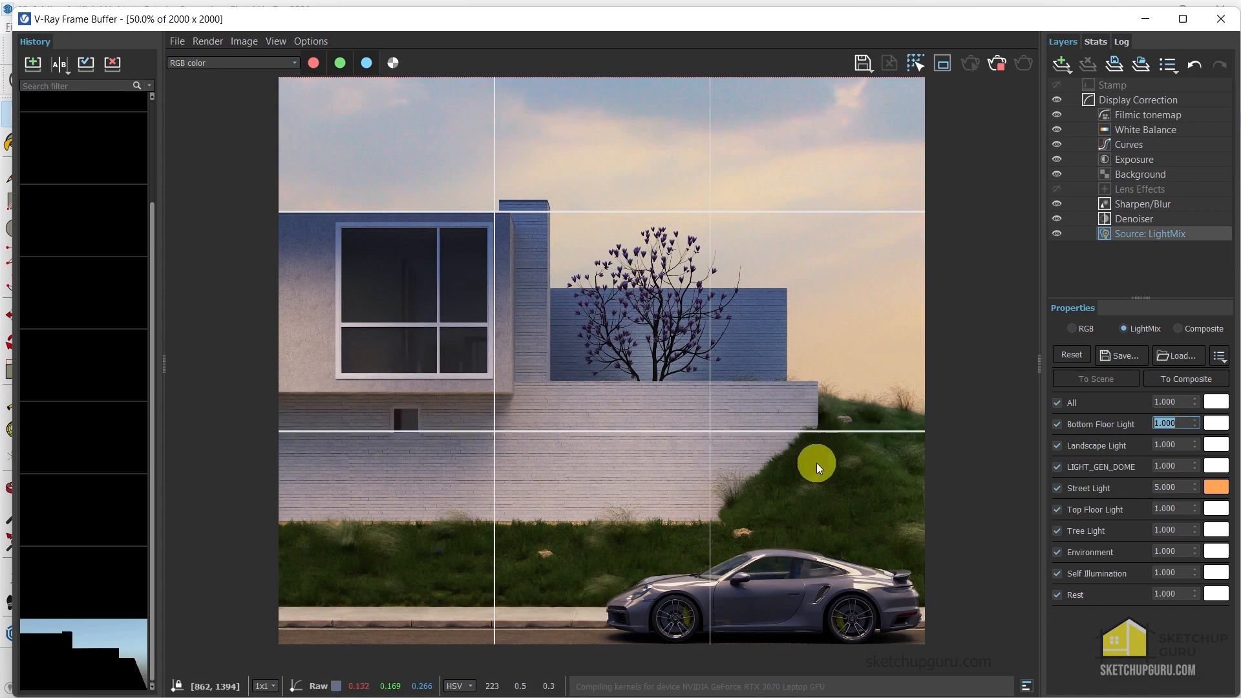
{"action": "type", "text": "10"}
{"action": "key", "text": "Return"}
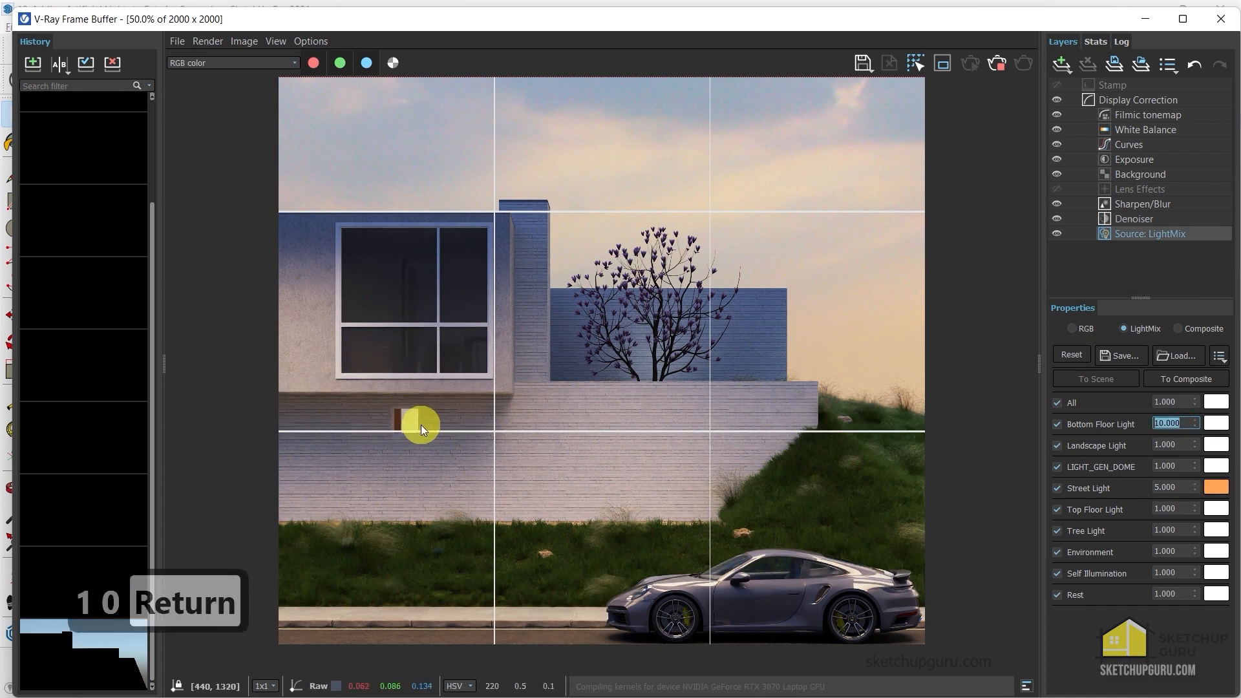
Give the Bottom Floor Light a warm 4340 K colour and set its LightMix intensity to 5
{"action": "left_click", "coordinate": [1216, 422]}
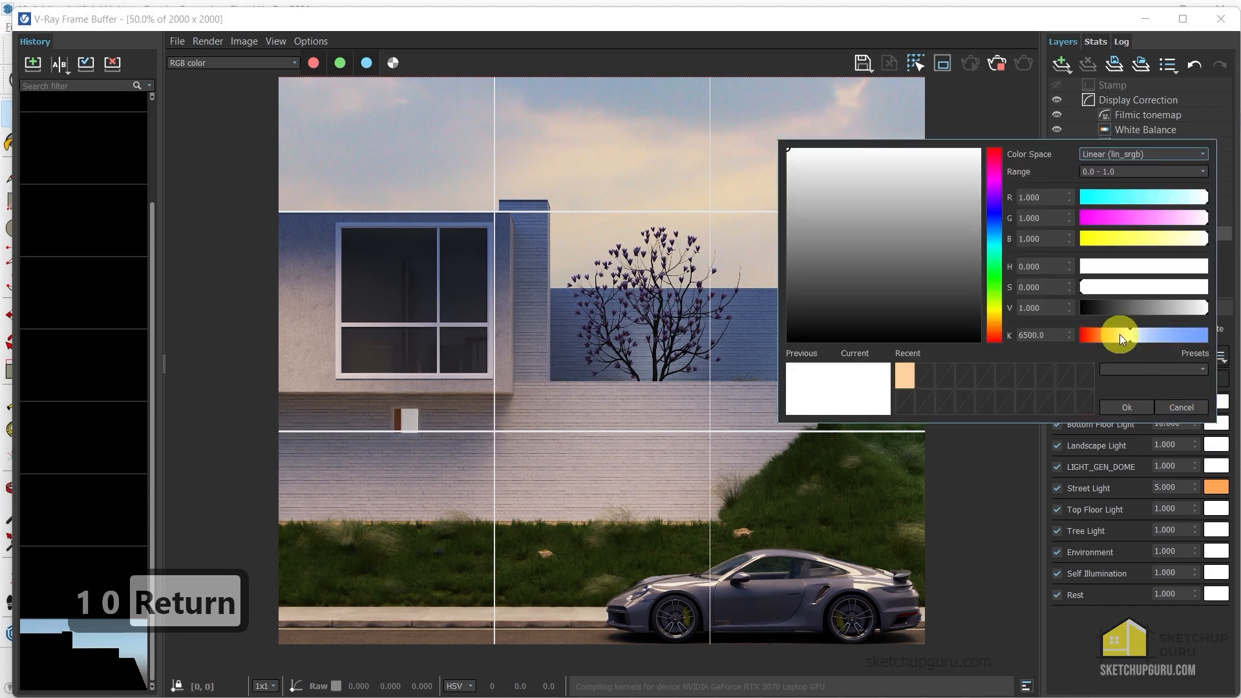
{"action": "left_click_drag", "start_coordinate": [1119, 335], "coordinate": [1111, 335]}
{"action": "left_click", "coordinate": [1125, 407]}
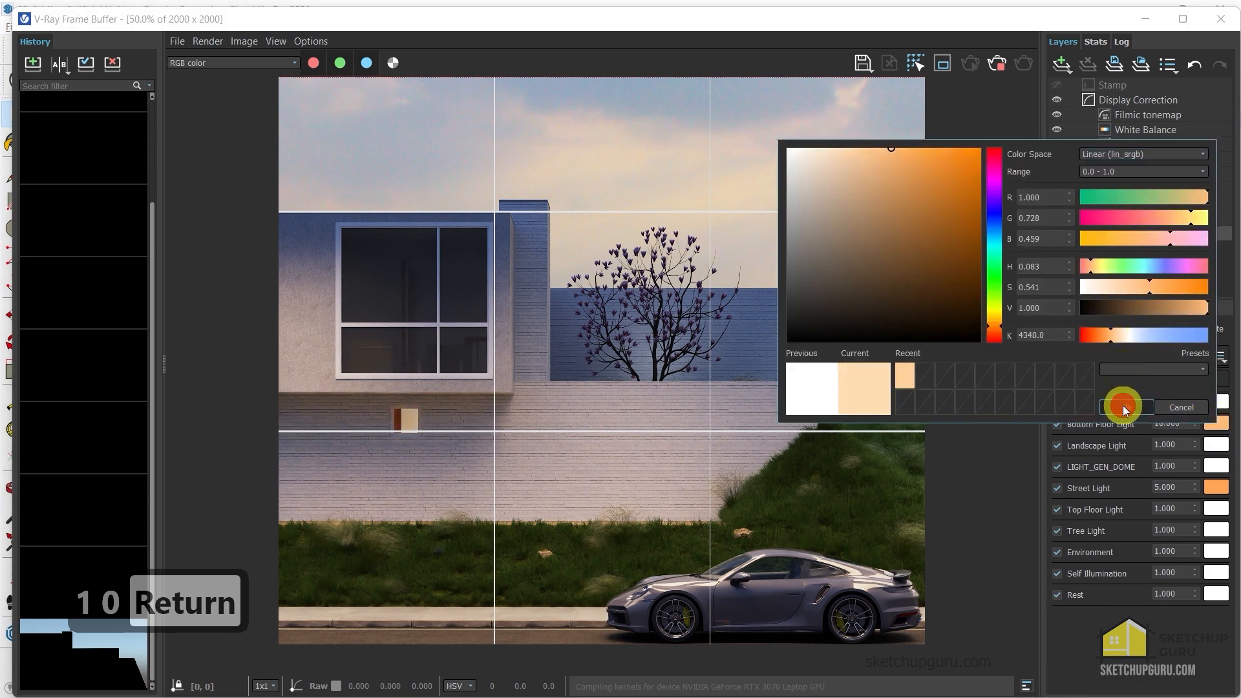
{"action": "type", "text": "5"}
{"action": "key", "text": "Return"}
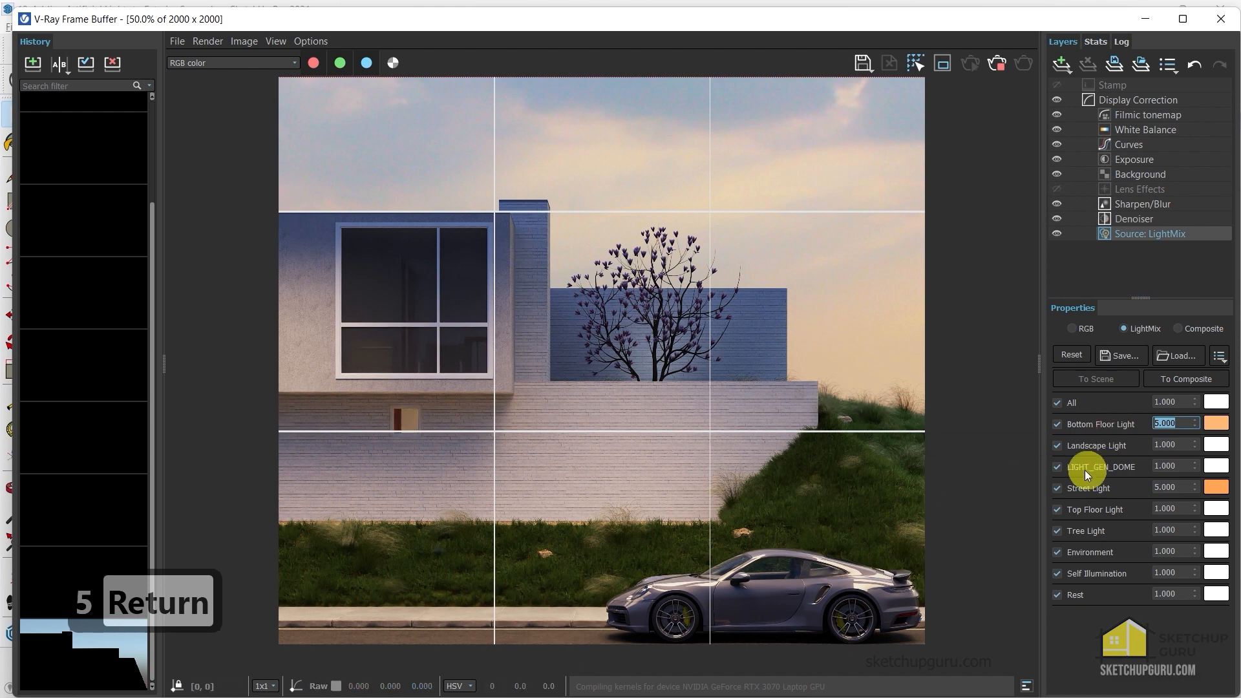
Set the Top Floor Light's LightMix intensity to 10 and give it a slightly warm 5122 K colour
{"action": "double_click", "coordinate": [1168, 509]}
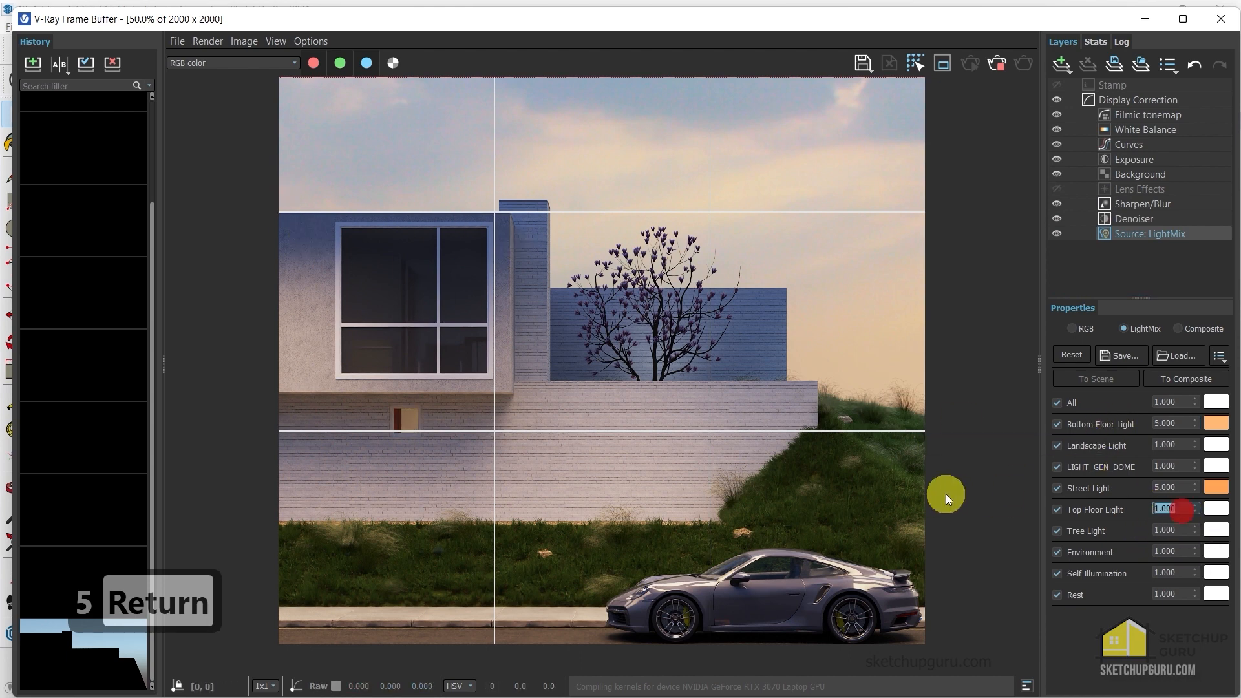
{"action": "type", "text": "10"}
{"action": "key", "text": "Return"}
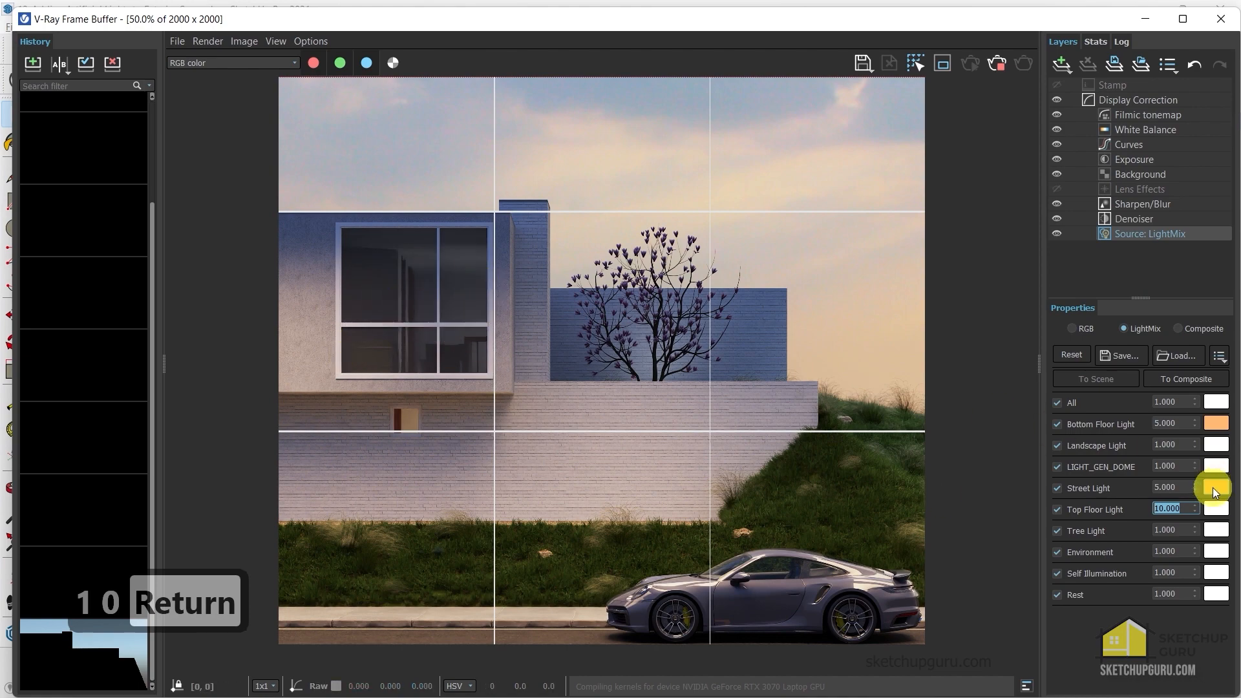
{"action": "left_click", "coordinate": [1215, 508]}
{"action": "left_click", "coordinate": [1118, 422]}
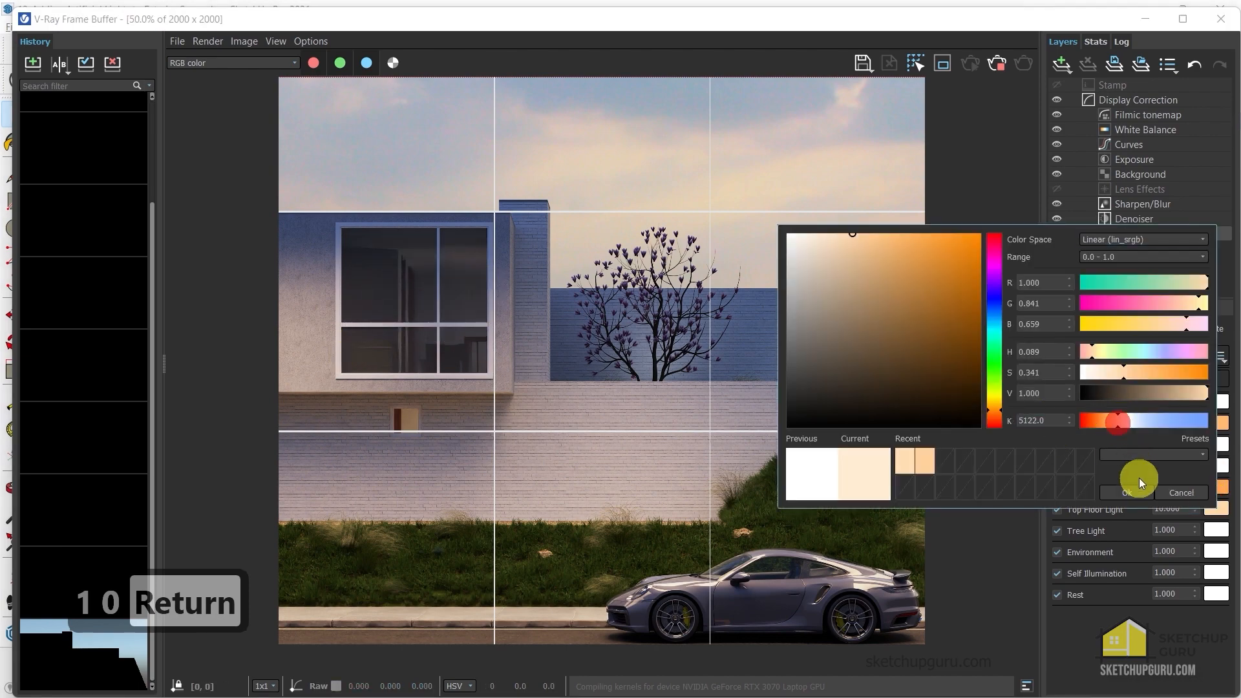
{"action": "left_click", "coordinate": [1128, 493]}
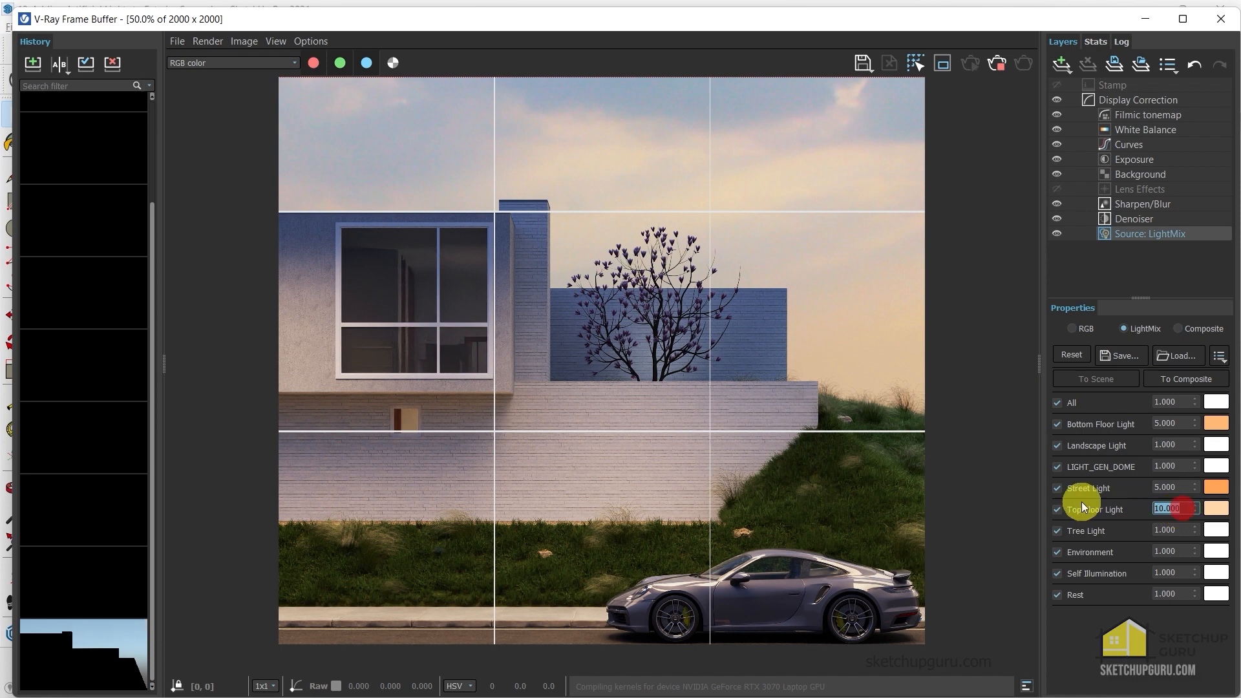
Raise the Top Floor Light's intensity to 20, check the whole image and save the current render to the history
{"action": "type", "text": "20"}
{"action": "key", "text": "Return"}
{"action": "middle_click_drag", "start_coordinate": [482, 356], "coordinate": [514, 406]}
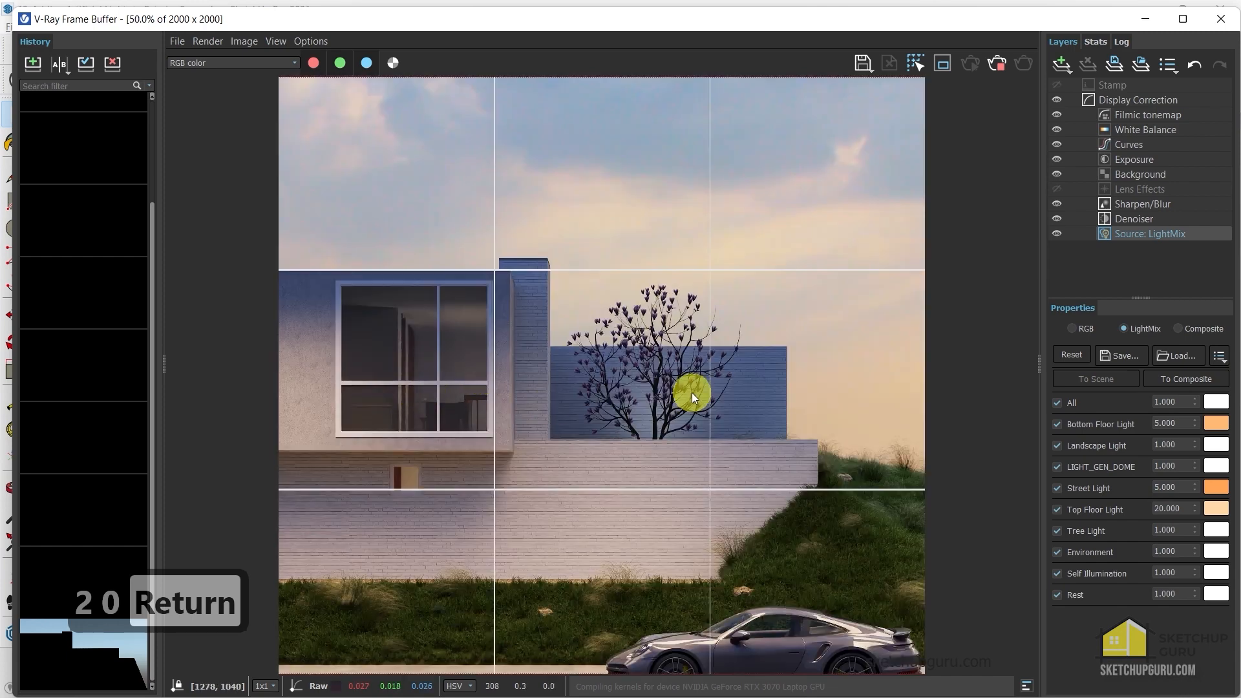
{"action": "scroll", "coordinate": [573, 509], "scroll_direction": "down", "scroll_amount": 1}
{"action": "scroll", "coordinate": [573, 509], "scroll_direction": "up", "scroll_amount": 1}
{"action": "scroll", "coordinate": [537, 452], "scroll_direction": "down", "scroll_amount": 1}
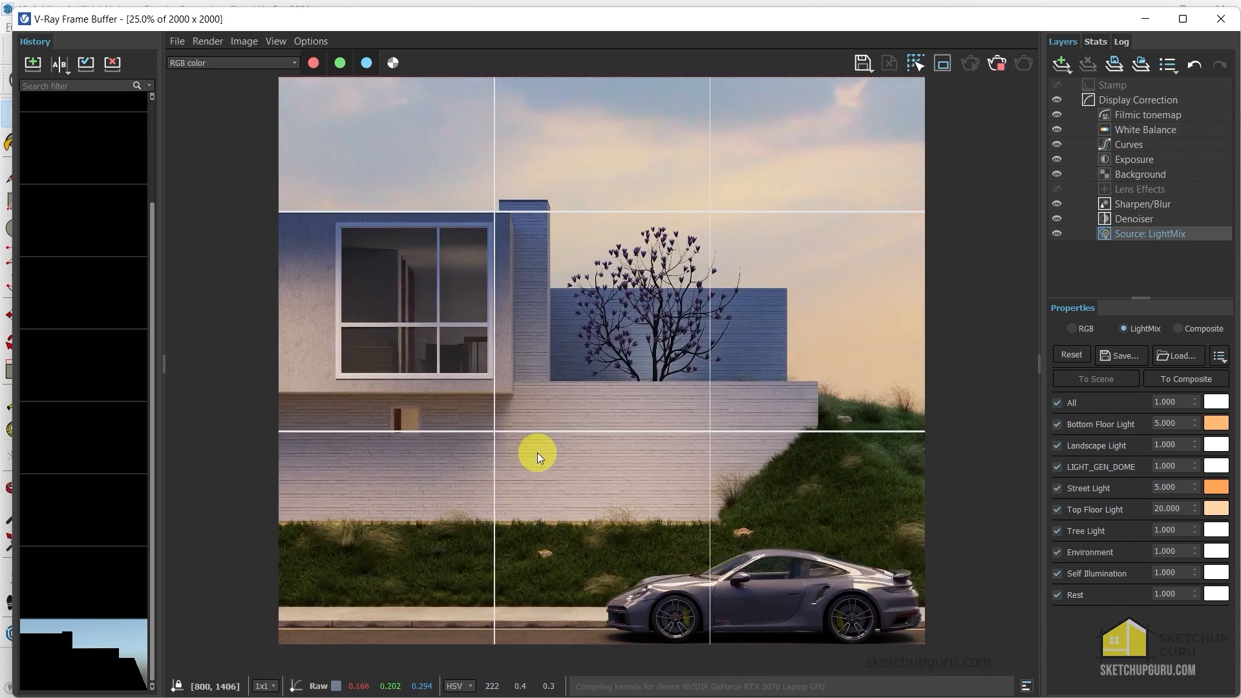
{"action": "scroll", "coordinate": [554, 452], "scroll_direction": "up", "scroll_amount": 2}
{"action": "scroll", "coordinate": [551, 459], "scroll_direction": "down", "scroll_amount": 1}
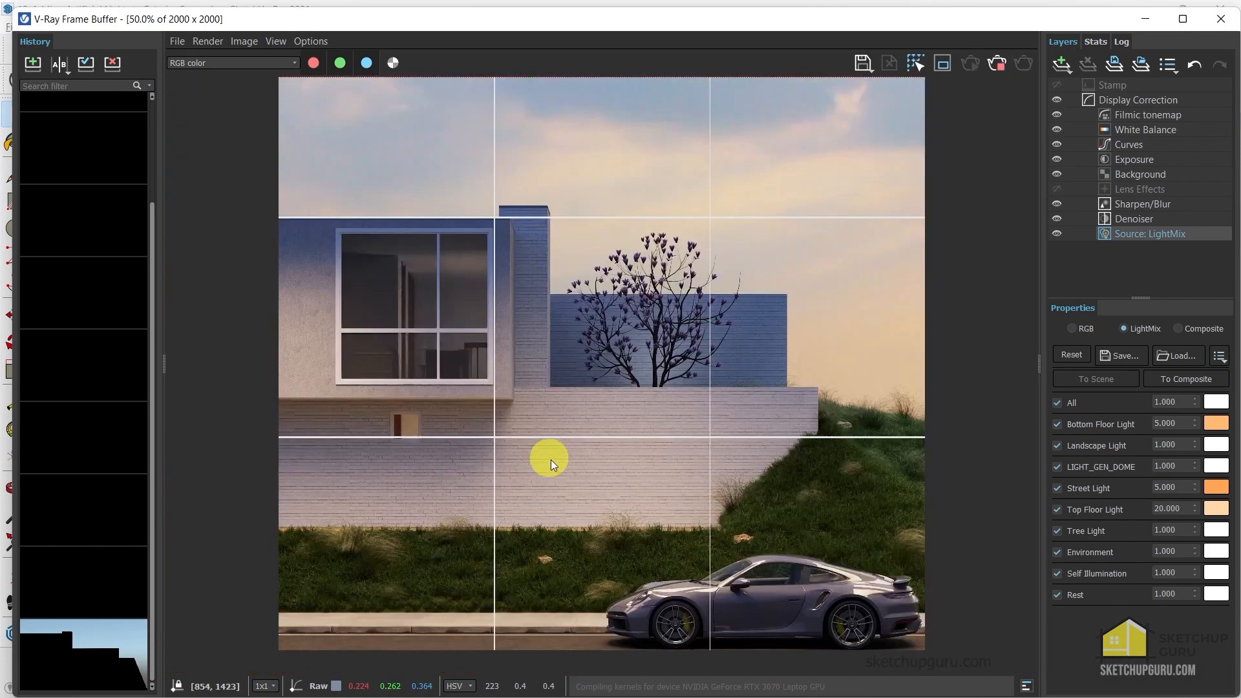
{"action": "left_click", "coordinate": [45, 66]}
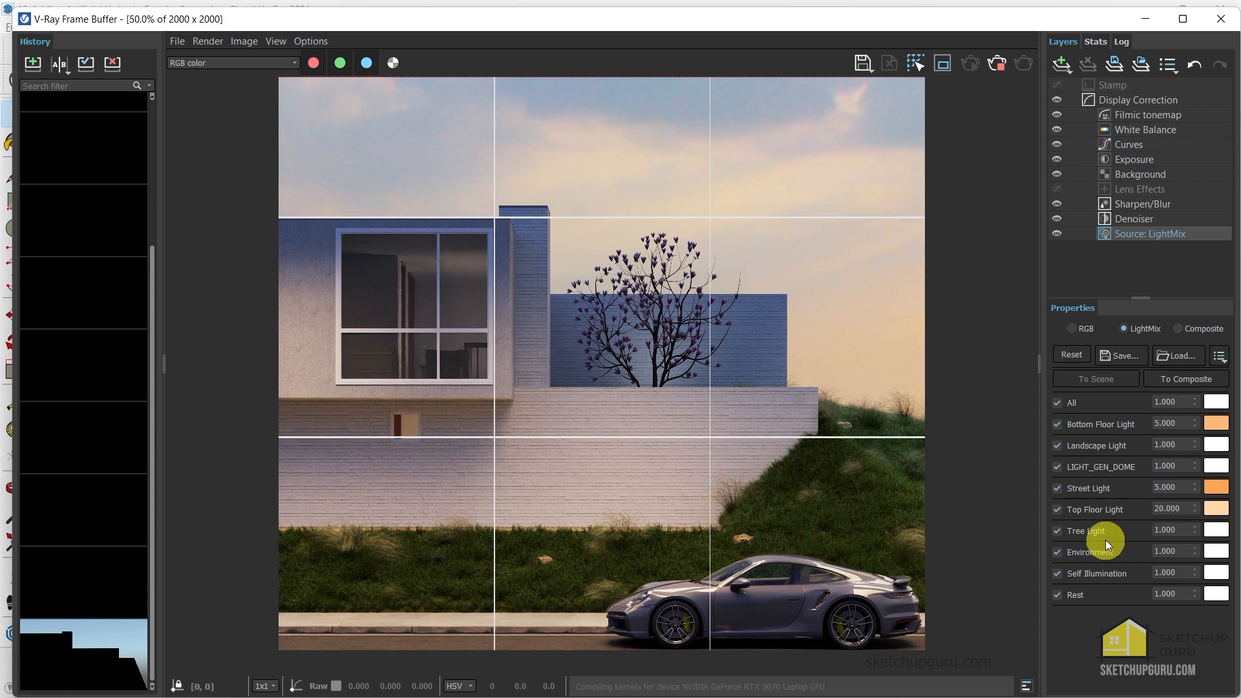
Try a Tree Light intensity of 10 in LightMix and settle on 5
{"action": "type", "text": "10"}
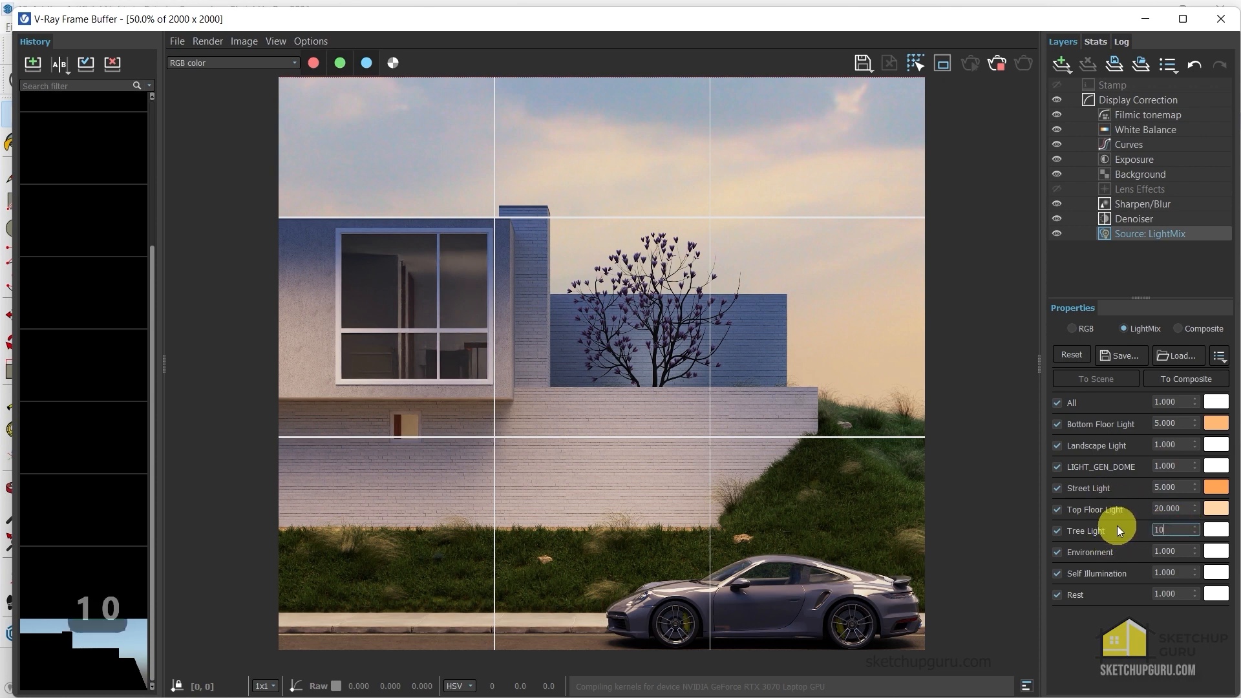
{"action": "key", "text": "Return"}
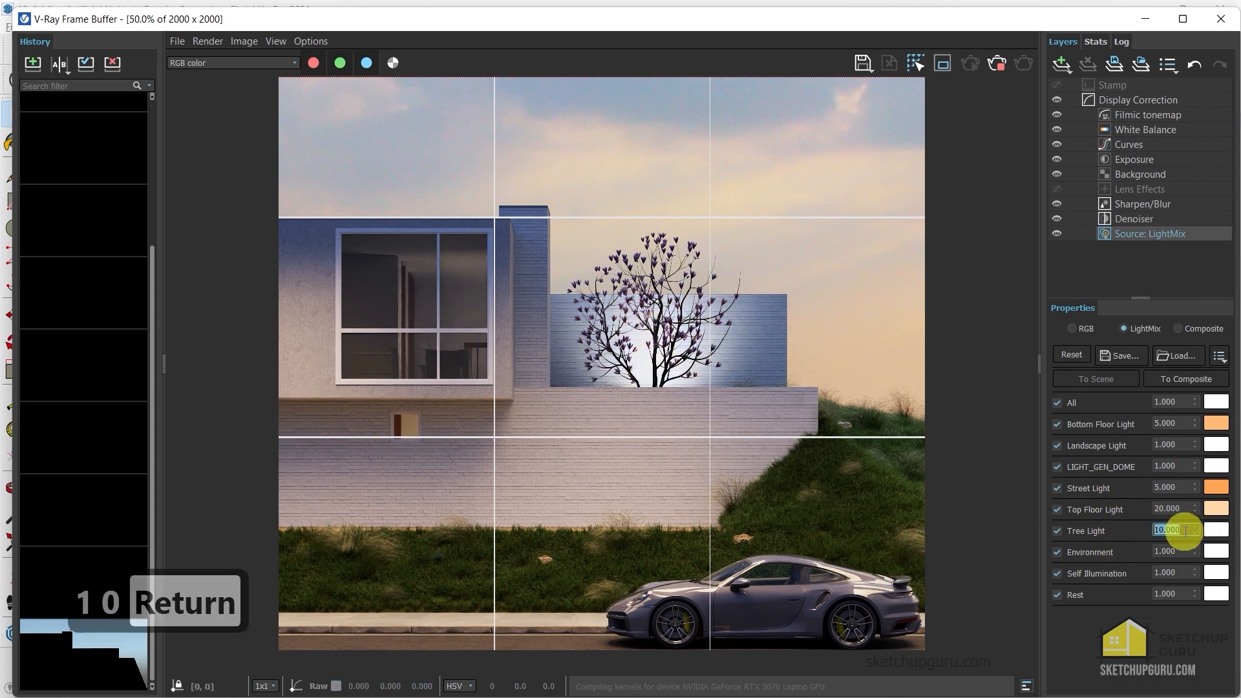
{"action": "left_click_drag", "start_coordinate": [1183, 531], "coordinate": [1057, 530]}
{"action": "type", "text": "5"}
{"action": "key", "text": "Return"}
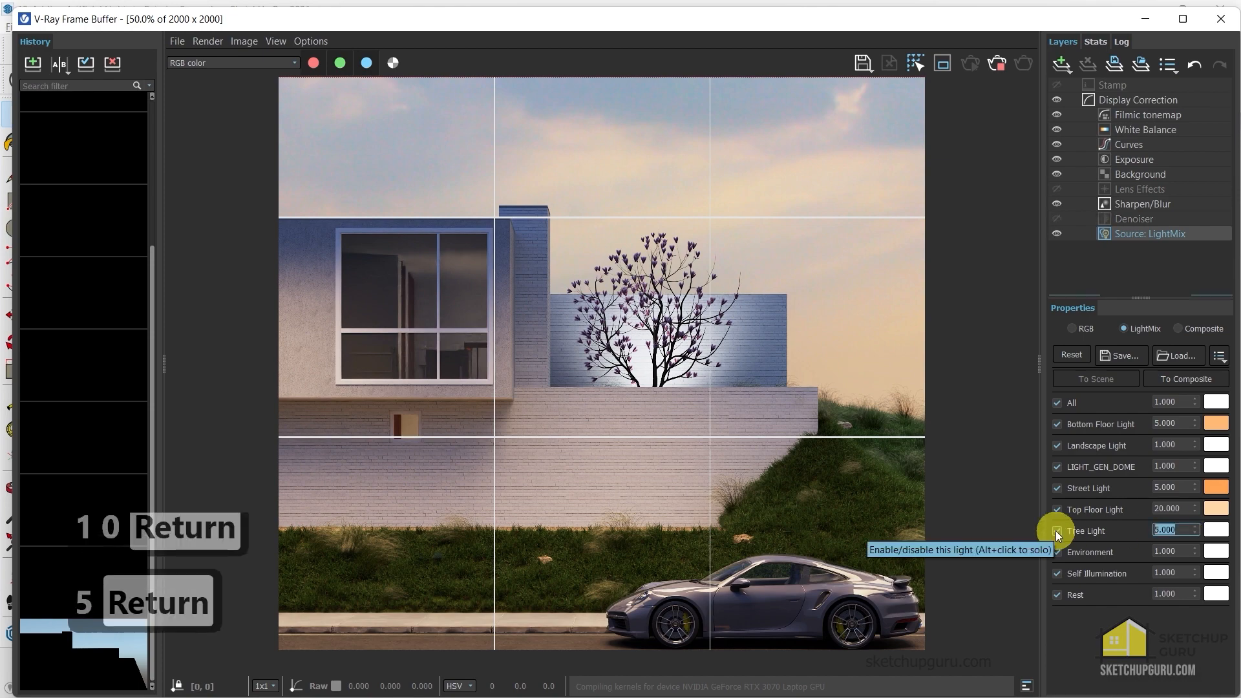
Give the Tree Light a warm 3772 K colour in LightMix and check it on the tree and the whole image
{"action": "left_click", "coordinate": [1219, 530]}
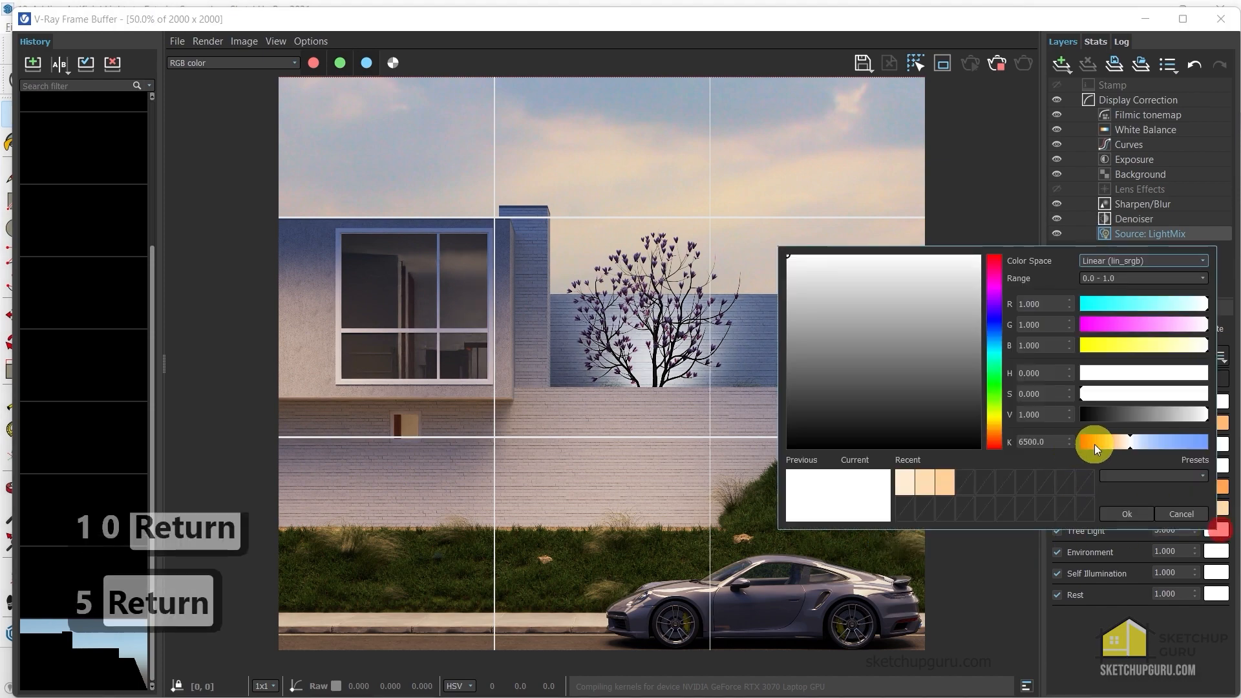
{"action": "left_click_drag", "start_coordinate": [1095, 444], "coordinate": [1106, 443]}
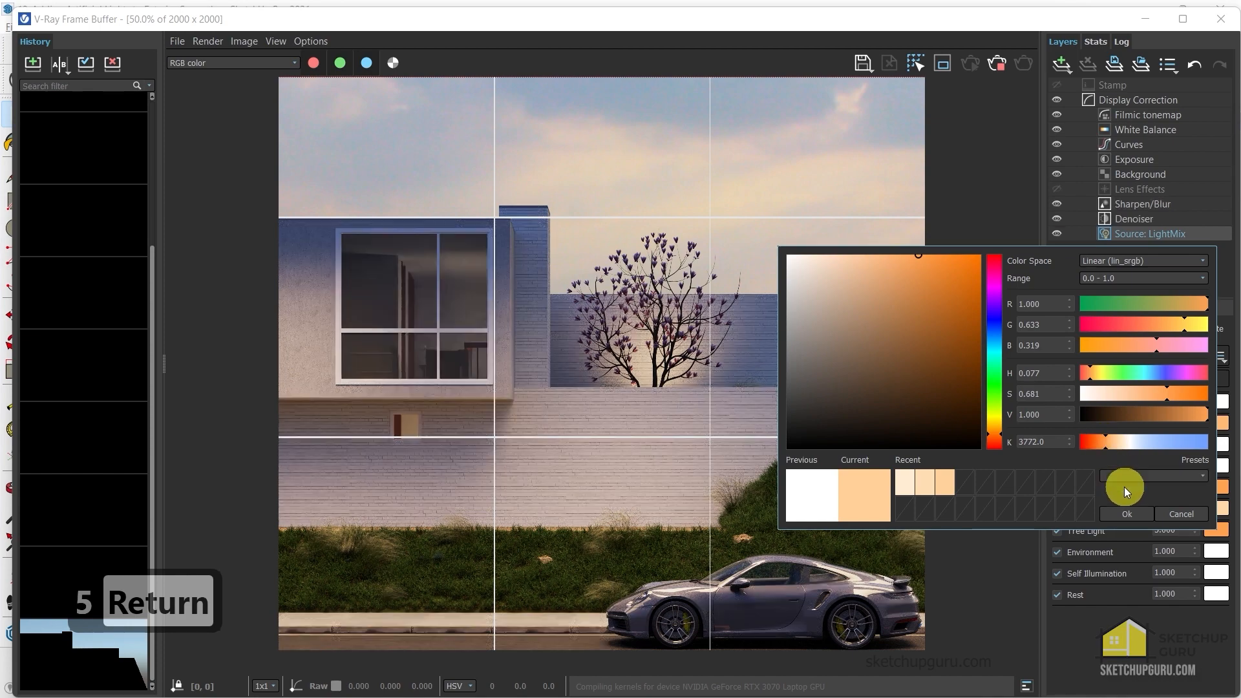
{"action": "left_click", "coordinate": [1128, 514]}
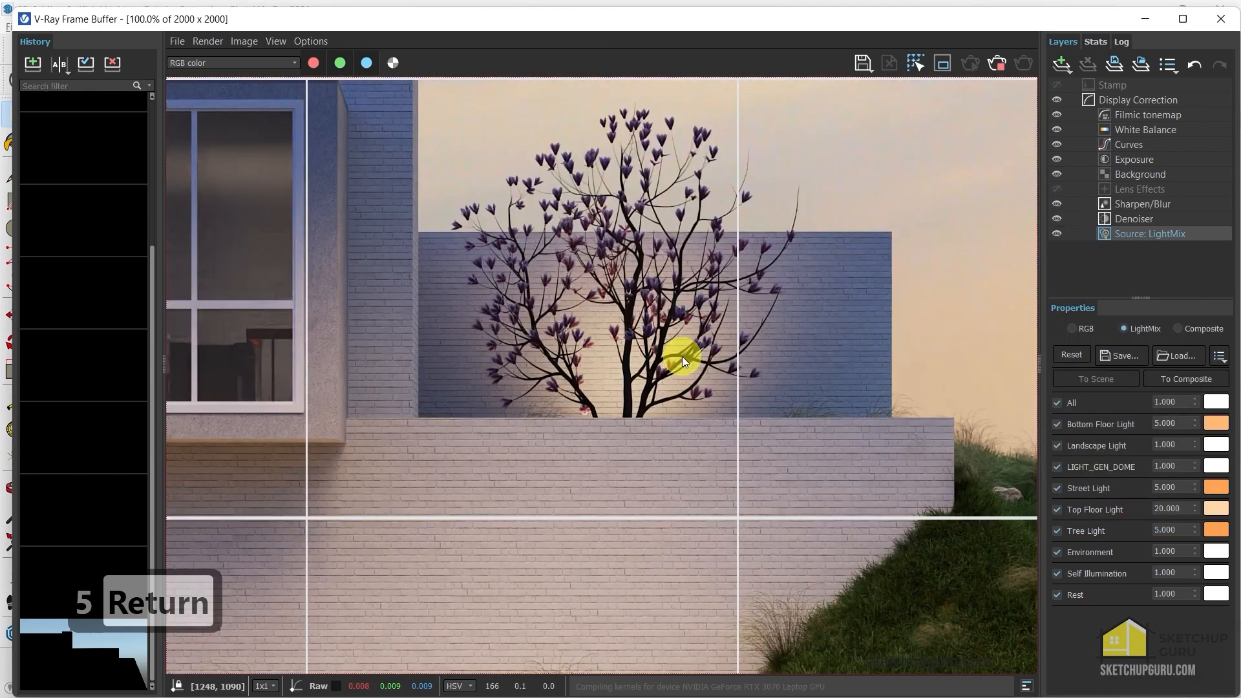
{"action": "scroll", "coordinate": [696, 328], "scroll_direction": "up", "scroll_amount": 3}
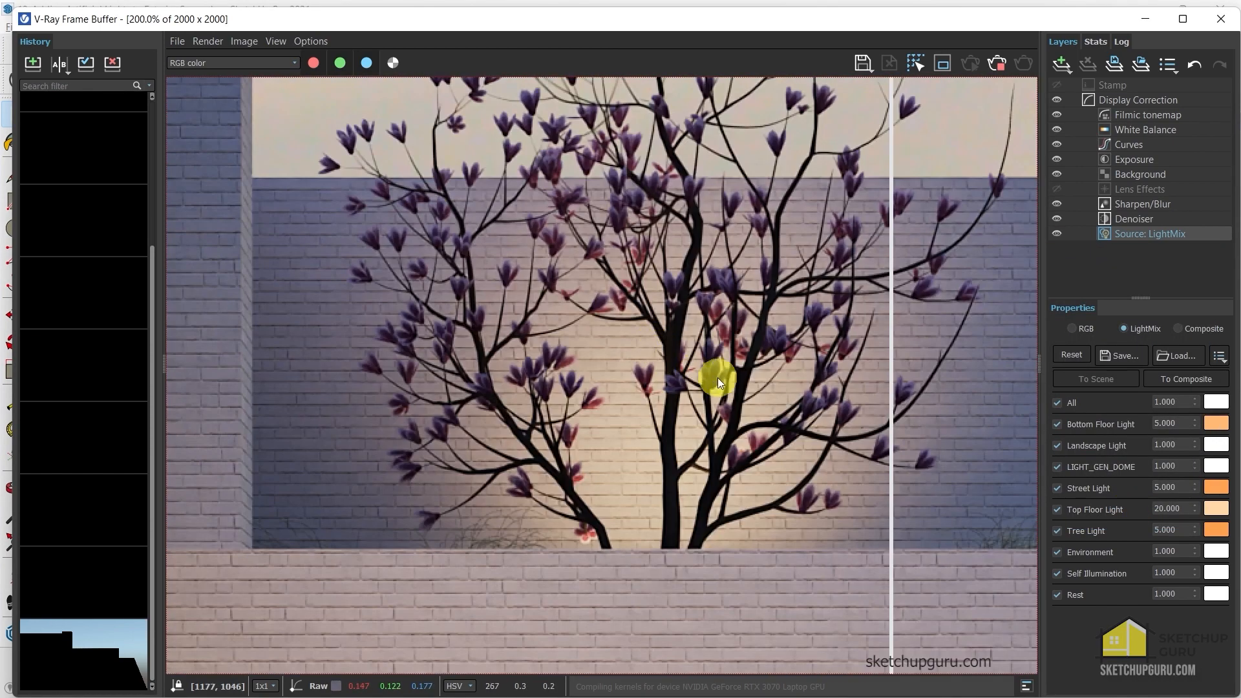
{"action": "scroll", "coordinate": [718, 378], "scroll_direction": "down", "scroll_amount": 3}
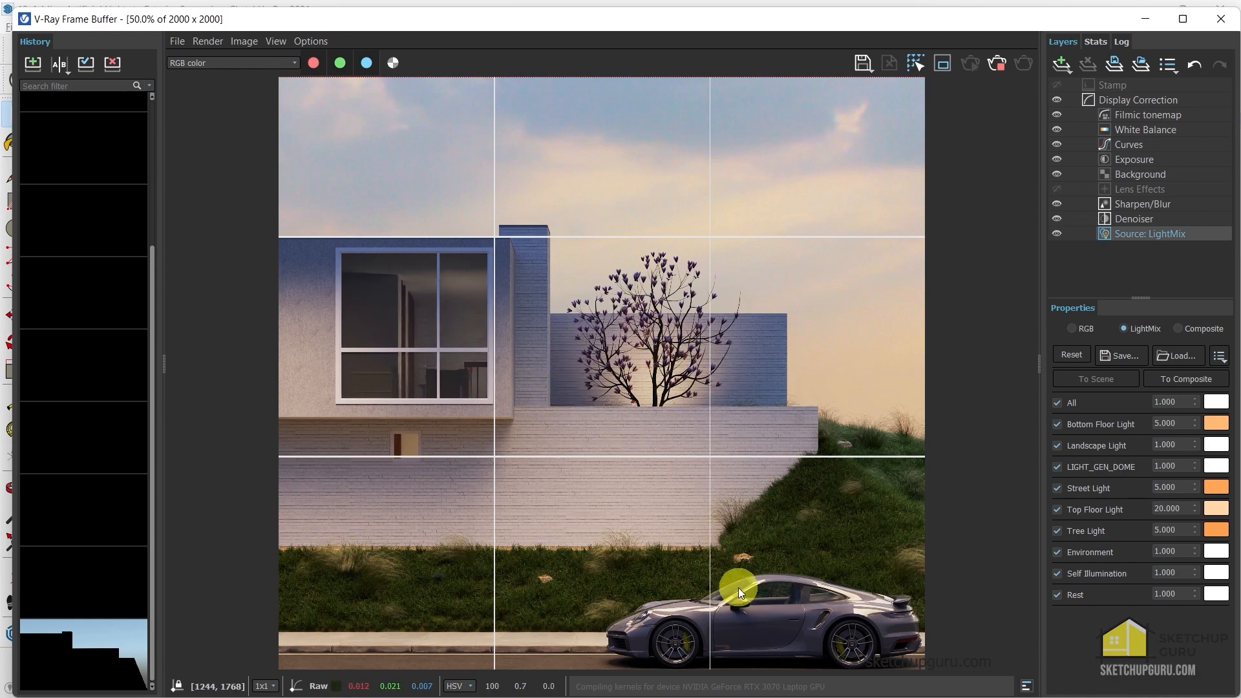
{"action": "scroll", "coordinate": [647, 361], "scroll_direction": "up", "scroll_amount": 2}
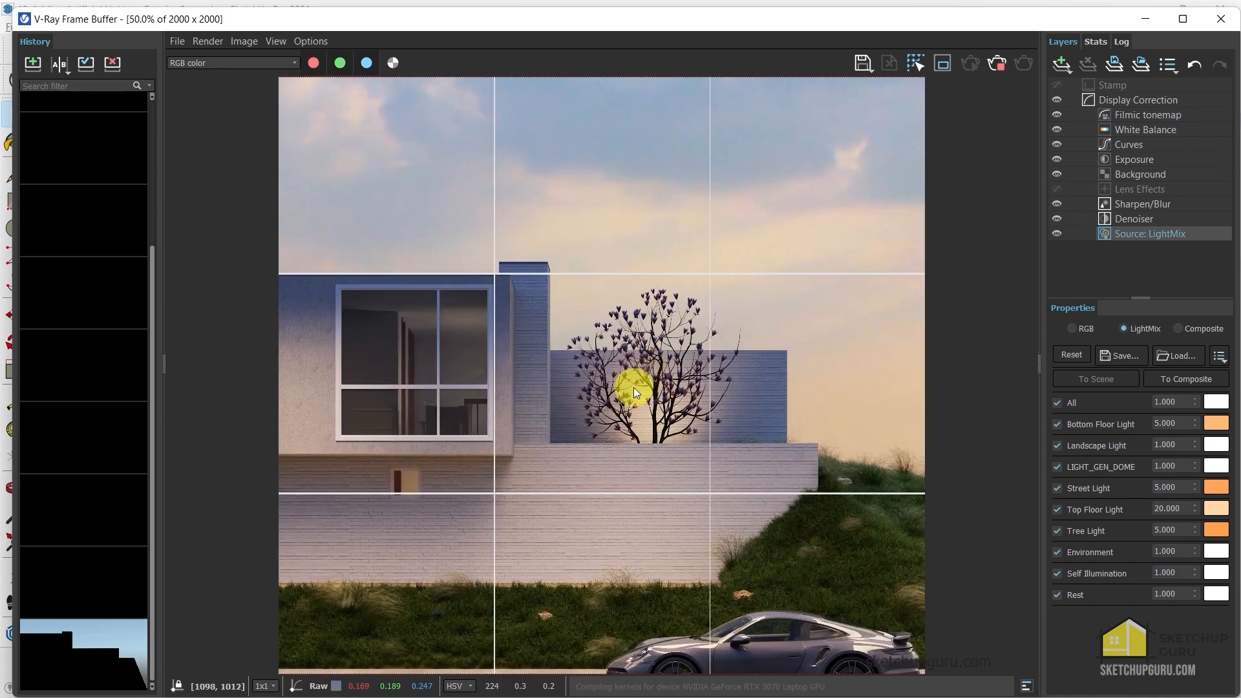
{"action": "scroll", "coordinate": [516, 154], "scroll_direction": "down", "scroll_amount": 2}
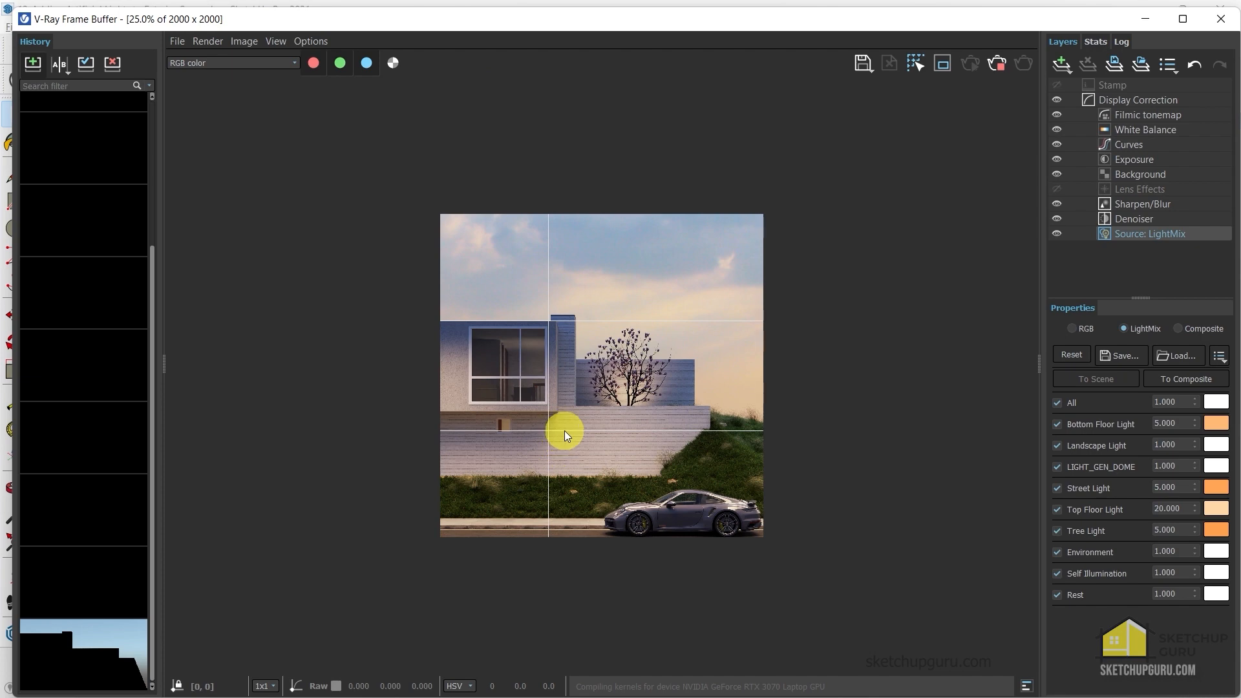
{"action": "scroll", "coordinate": [498, 391], "scroll_direction": "up", "scroll_amount": 2}
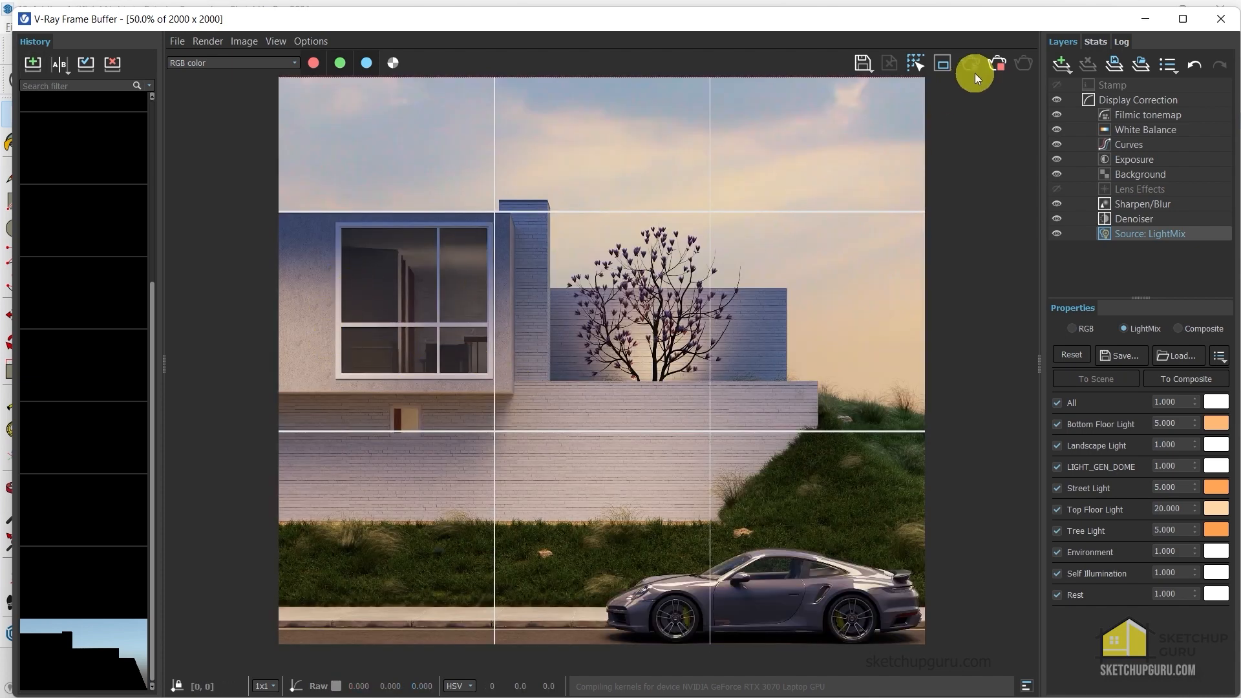
Switch back to the SketchUp model and hide the Roof tag to expose the top floor interior
{"action": "left_click", "coordinate": [1145, 19]}
{"action": "middle_click_drag", "start_coordinate": [536, 396], "coordinate": [311, 510]}
{"action": "scroll", "coordinate": [276, 360], "scroll_direction": "up", "scroll_amount": 5}
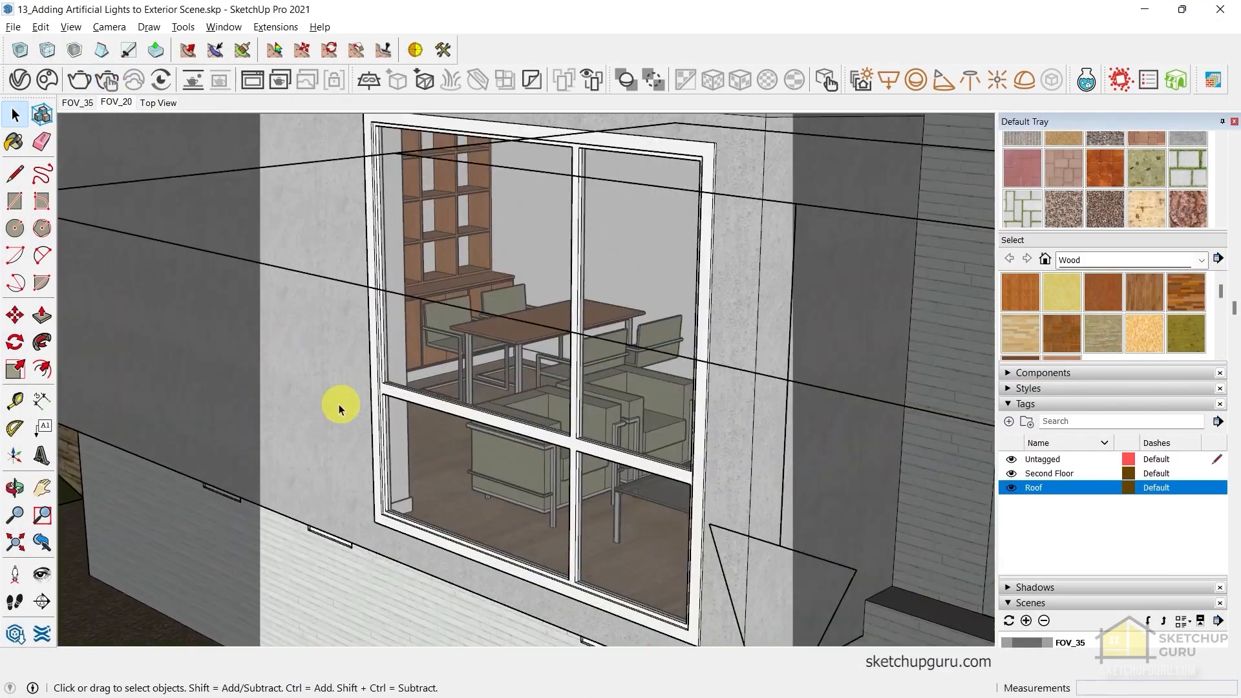
{"action": "middle_click_drag", "start_coordinate": [338, 407], "coordinate": [612, 330]}
{"action": "left_click", "coordinate": [596, 270]}
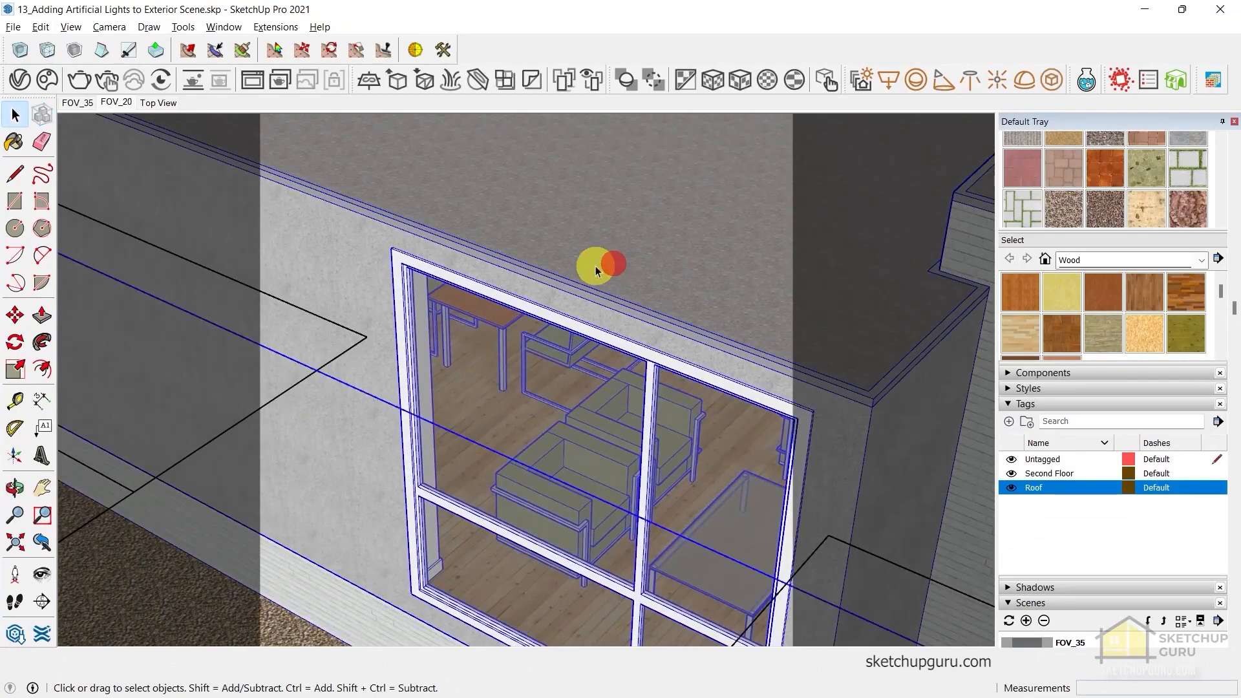
{"action": "left_click", "coordinate": [1012, 488]}
{"action": "middle_click_drag", "start_coordinate": [460, 353], "coordinate": [416, 449]}
{"action": "middle_click_drag", "start_coordinate": [776, 372], "coordinate": [731, 396], "text": "shift"}
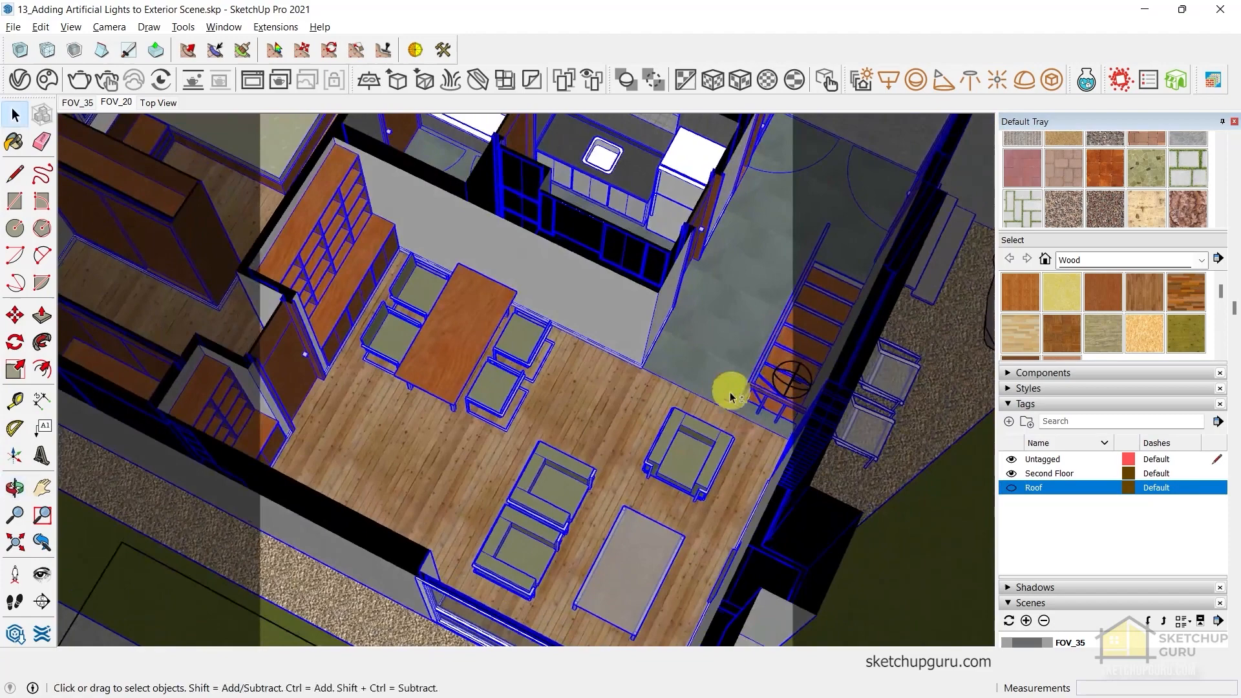
Copy the sphere light by the staircase about 17' 5" across the room to the dining area, inside the house group
{"action": "left_click", "coordinate": [794, 372]}
{"action": "scroll", "coordinate": [794, 372], "scroll_direction": "up", "scroll_amount": 2}
{"action": "middle_click_drag", "start_coordinate": [794, 372], "coordinate": [650, 329]}
{"action": "key", "text": "m"}
{"action": "double_click", "coordinate": [642, 333]}
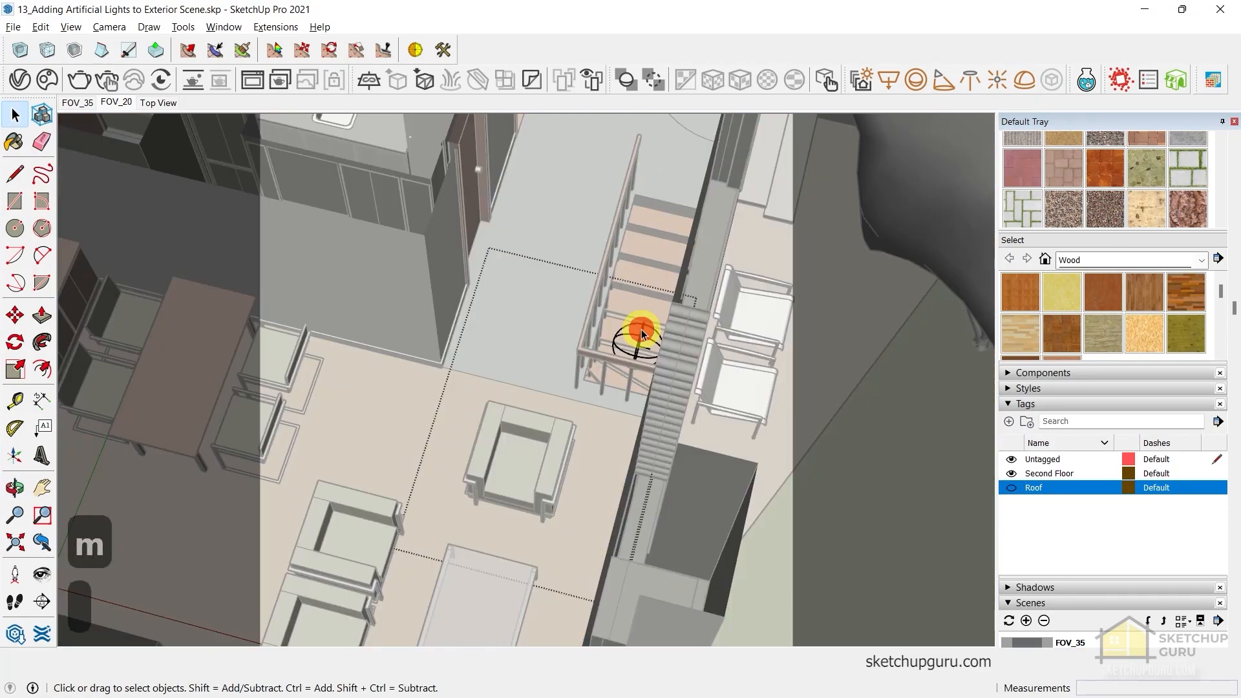
{"action": "scroll", "coordinate": [643, 326], "scroll_direction": "down", "scroll_amount": 3}
{"action": "key", "text": "m"}
{"action": "left_click", "coordinate": [646, 316]}
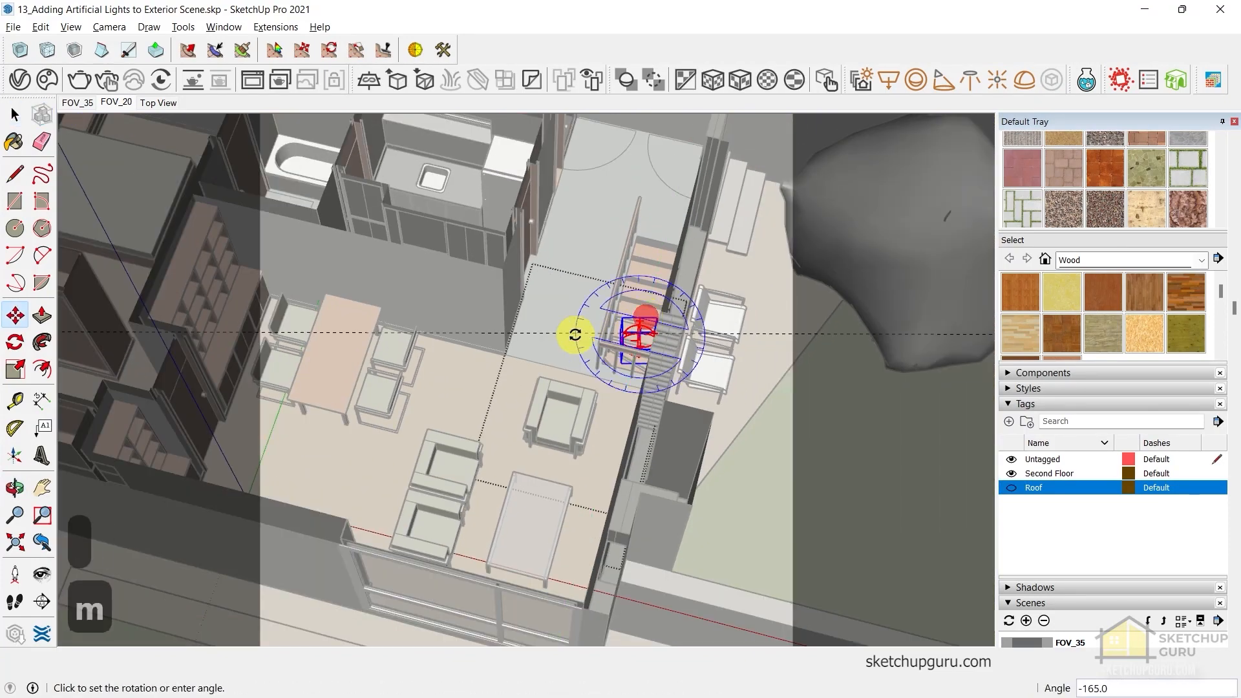
{"action": "key", "text": "space"}
{"action": "key", "text": "m"}
{"action": "key", "text": "ctrl"}
{"action": "left_click", "coordinate": [645, 300]}
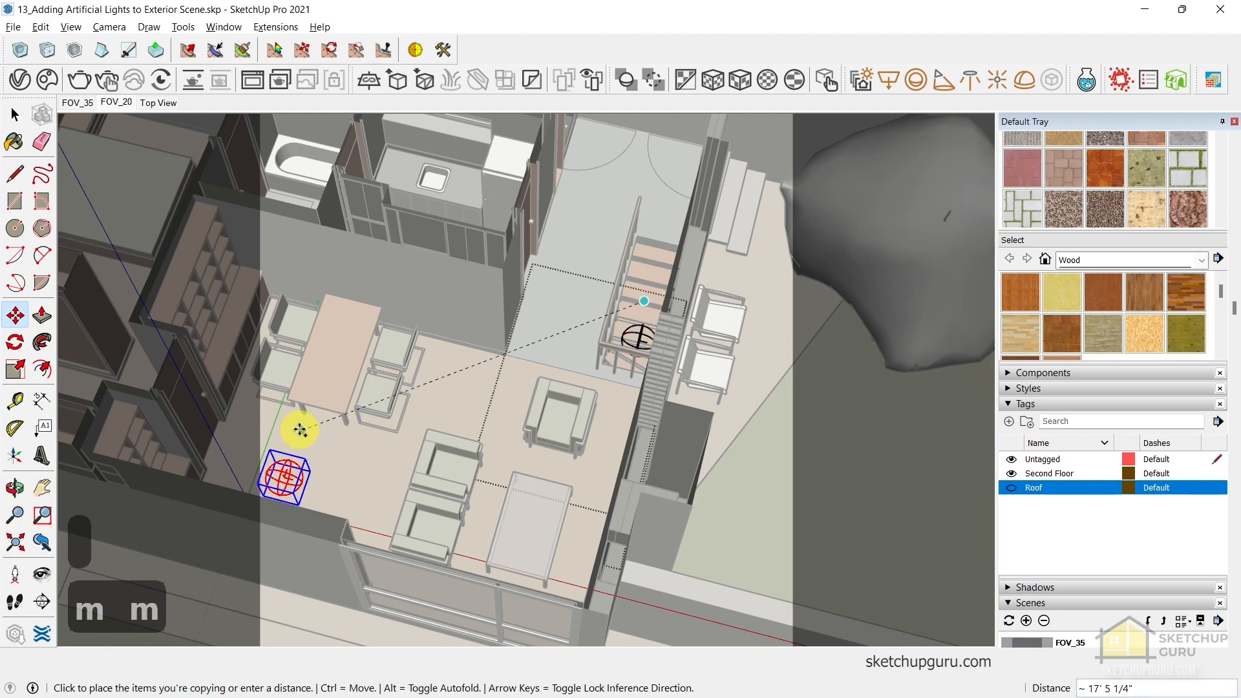
{"action": "left_click", "coordinate": [299, 429]}
Raise the copied sphere light vertically beside the dining table
{"action": "middle_click_drag", "start_coordinate": [471, 336], "coordinate": [455, 298]}
{"action": "left_click", "coordinate": [458, 311]}
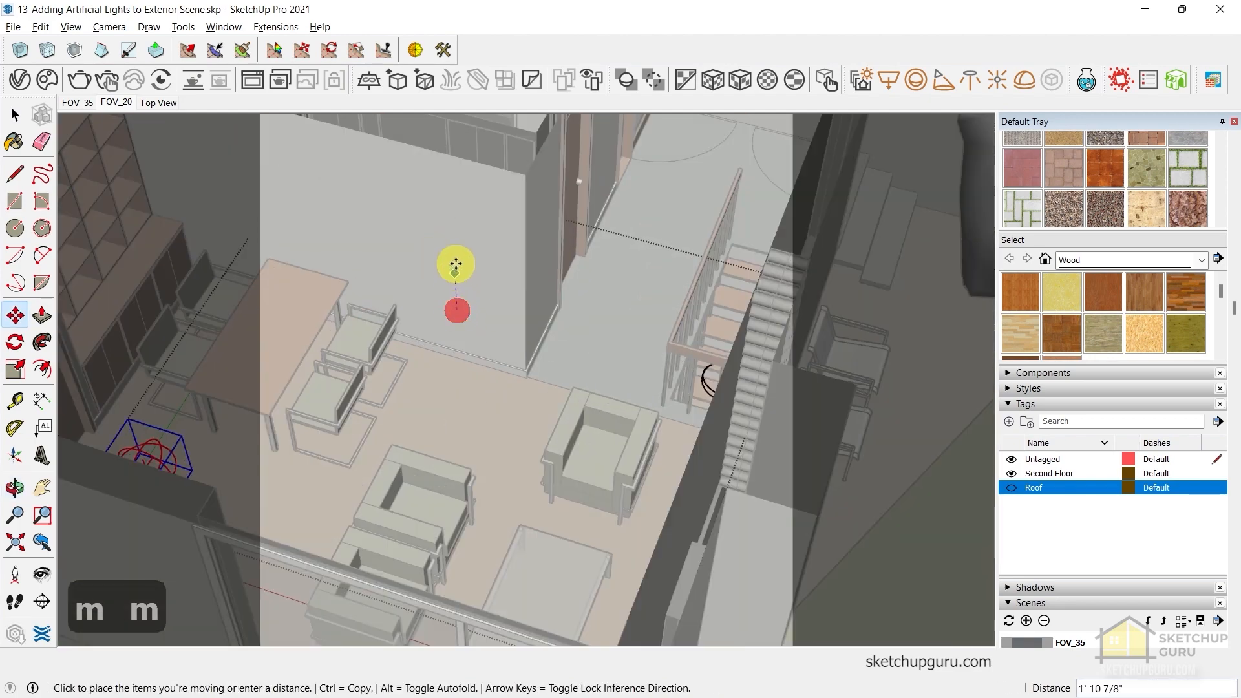
{"action": "left_click", "coordinate": [452, 231]}
{"action": "middle_click_drag", "start_coordinate": [452, 232], "coordinate": [620, 342]}
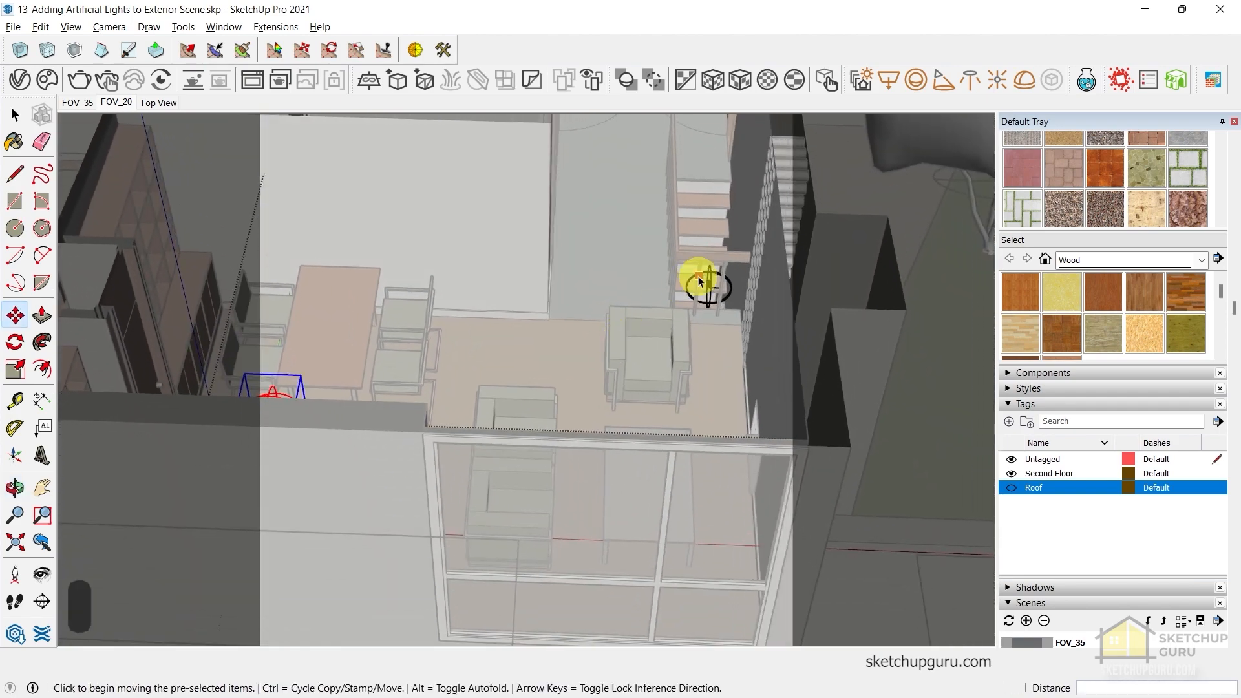
{"action": "scroll", "coordinate": [699, 278], "scroll_direction": "down", "scroll_amount": 1}
Exit the house group and start an interactive render from the FOV_20 scene
{"action": "key", "text": "space"}
{"action": "key", "text": "Escape"}
{"action": "key", "text": "Escape"}
{"action": "key", "text": "Escape"}
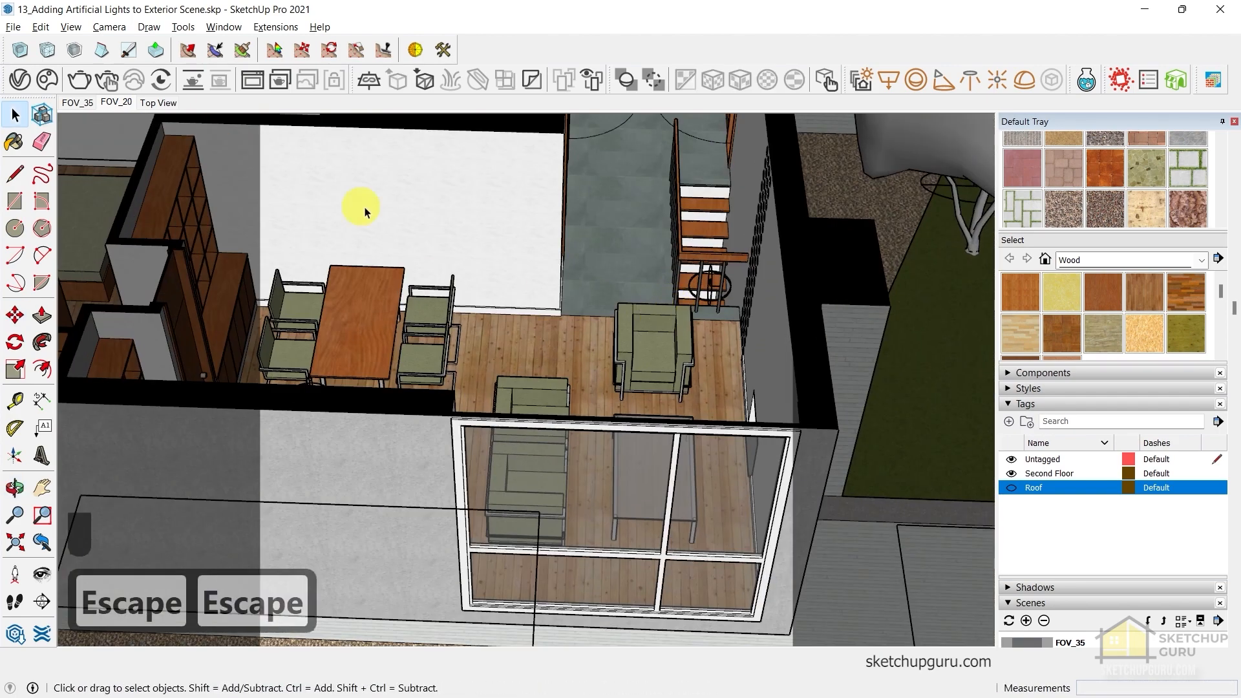
{"action": "left_click", "coordinate": [117, 103]}
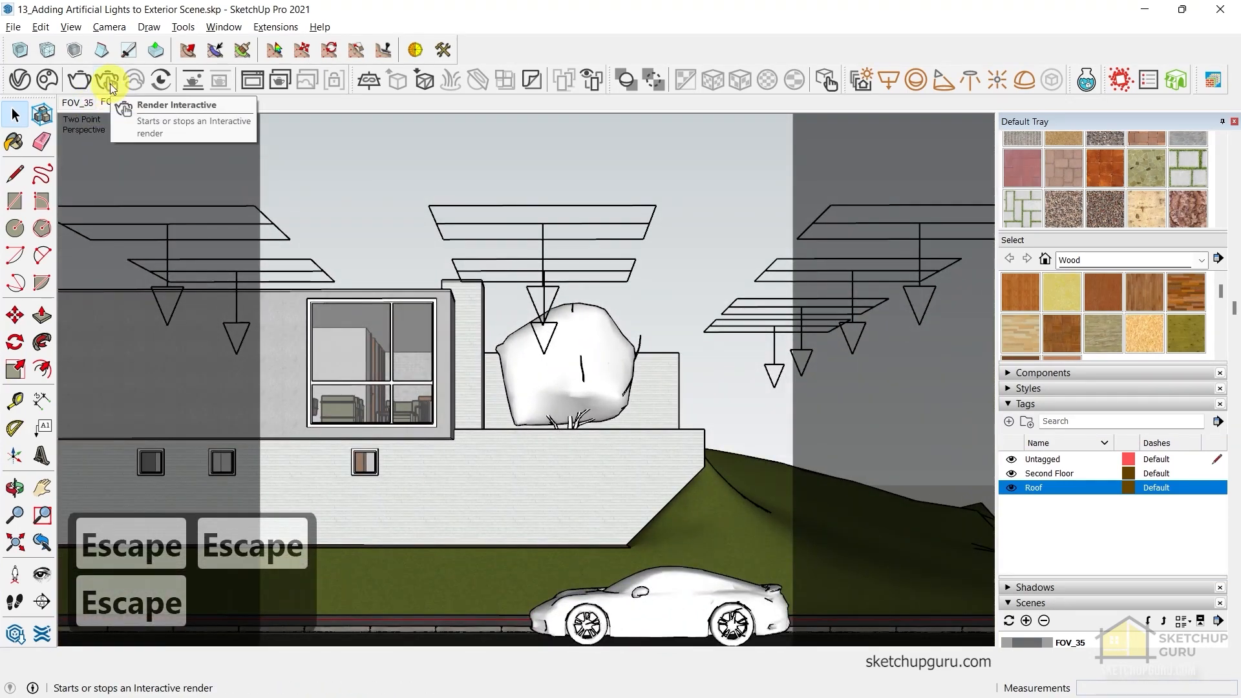
{"action": "left_click", "coordinate": [110, 86]}
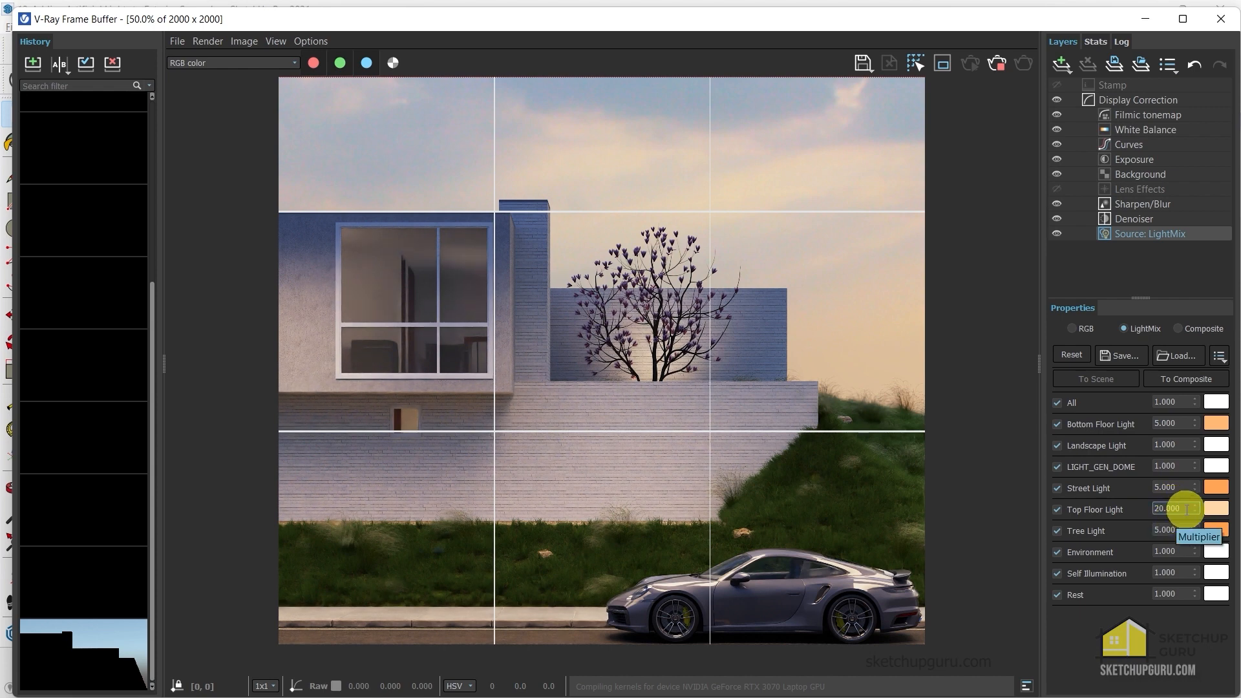
Give the Top Floor Light a warmer 4127 K colour in LightMix
{"action": "left_click", "coordinate": [1216, 509]}
{"action": "left_click", "coordinate": [1108, 424]}
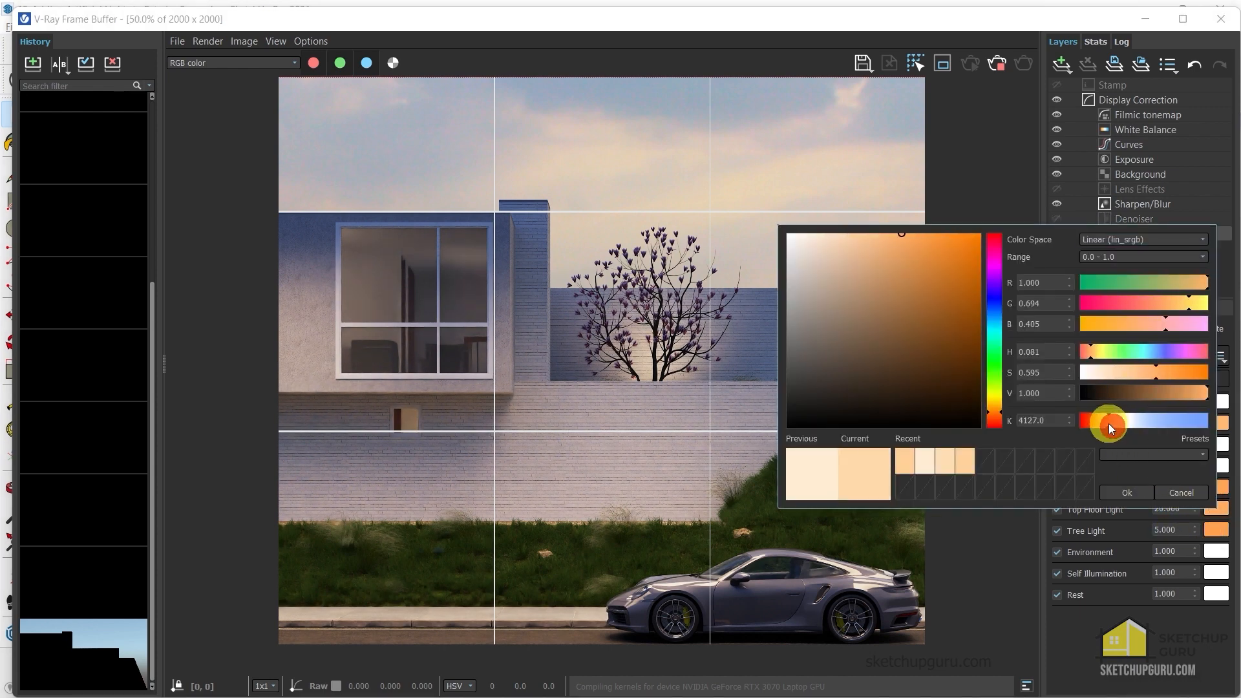
{"action": "left_click", "coordinate": [1128, 492]}
Try a Top Floor Light intensity of 30 in LightMix and set it back to 20
{"action": "double_click", "coordinate": [1176, 509]}
{"action": "type", "text": "3"}
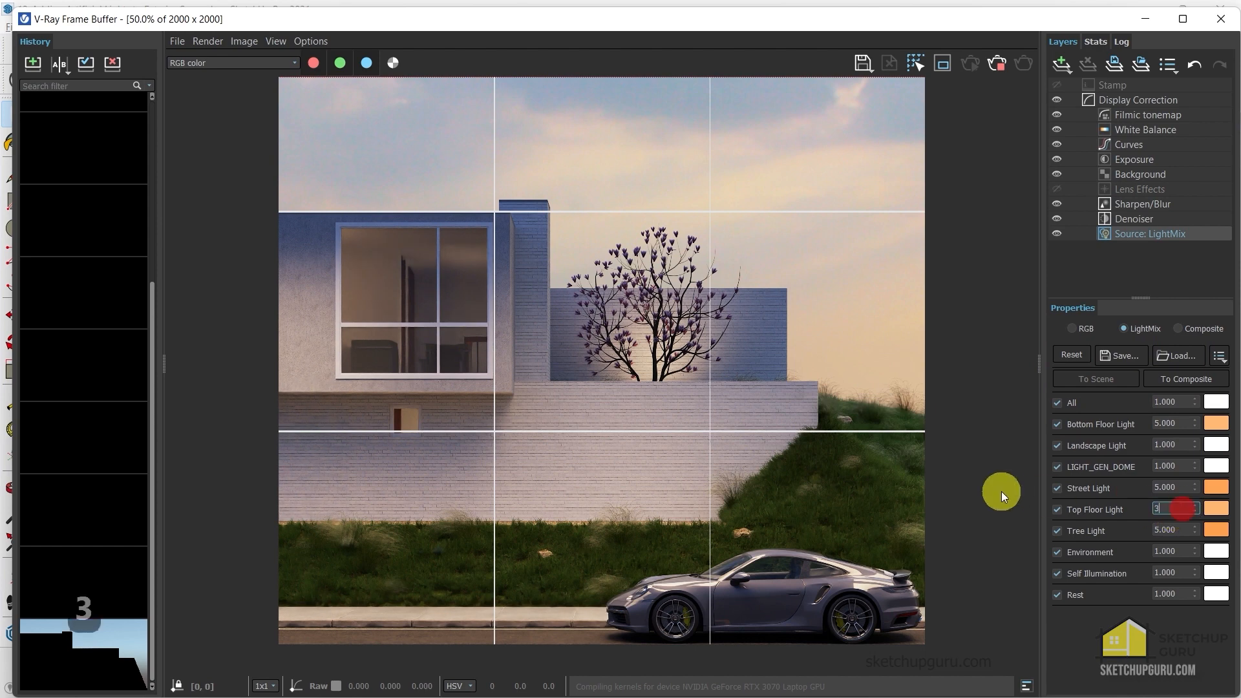
{"action": "type", "text": "0"}
{"action": "key", "text": "Return"}
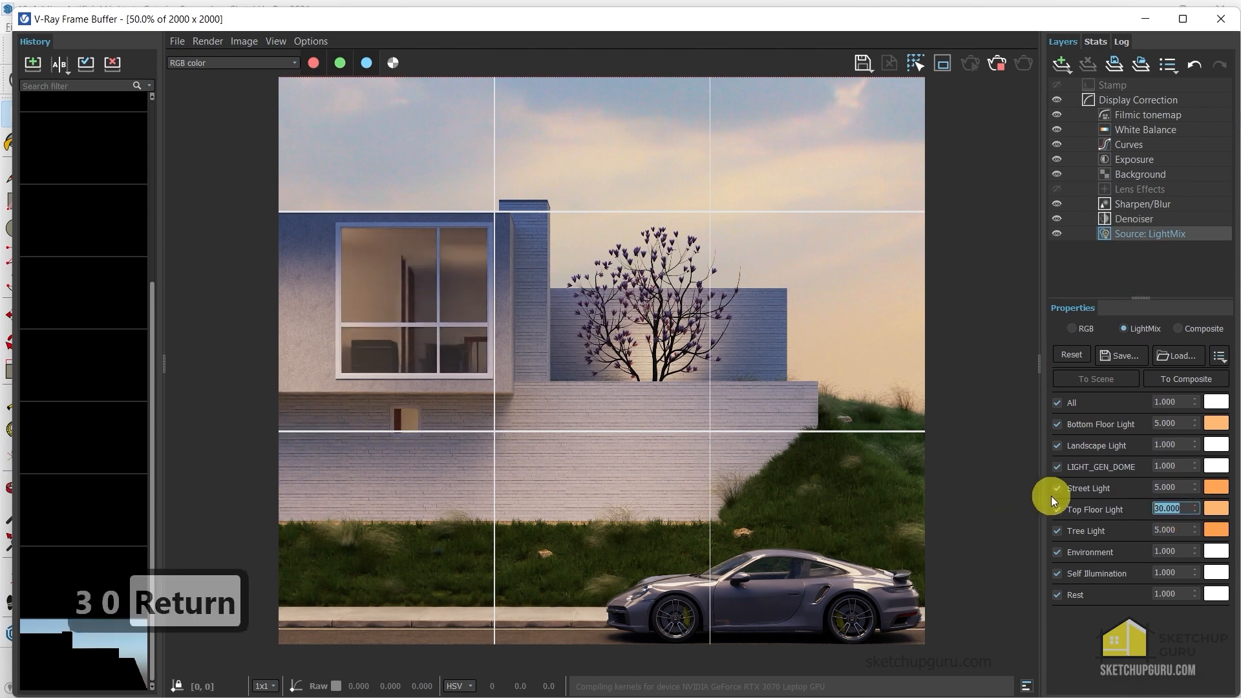
{"action": "left_click", "coordinate": [1183, 509]}
{"action": "type", "text": "20"}
{"action": "key", "text": "Return"}
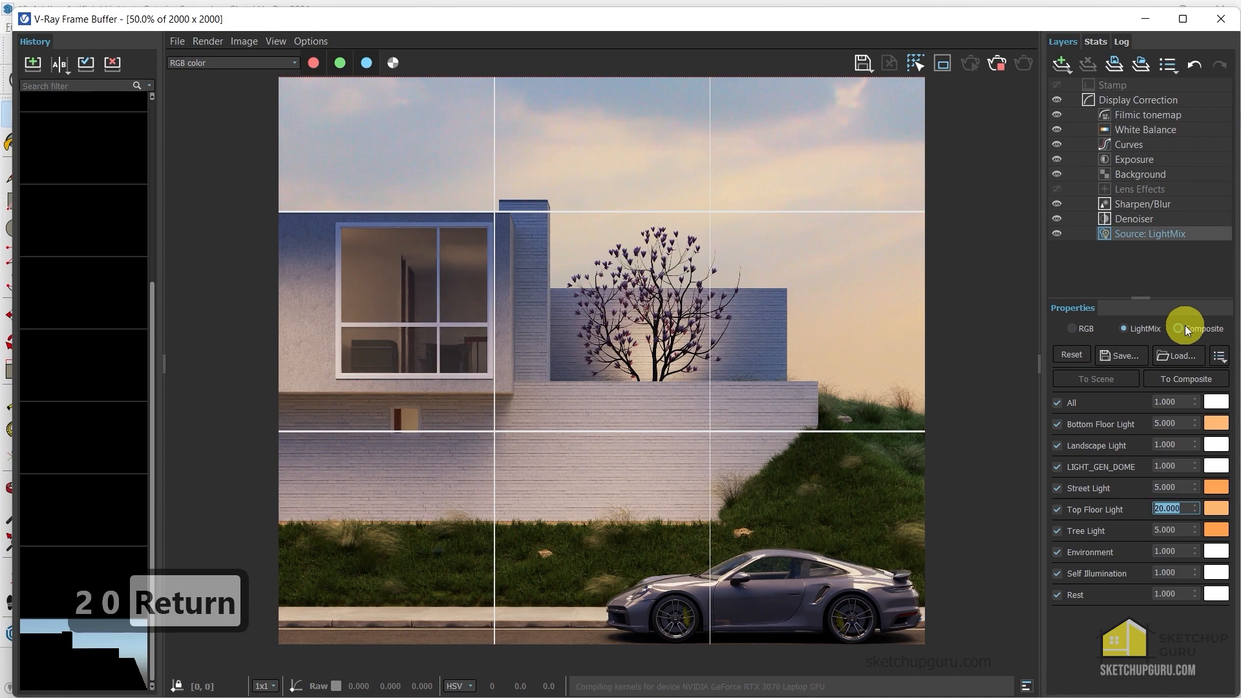
Turn off the Background layer in the frame buffer and check the whole image without the guide lines
{"action": "scroll", "coordinate": [606, 340], "scroll_direction": "up", "scroll_amount": 1}
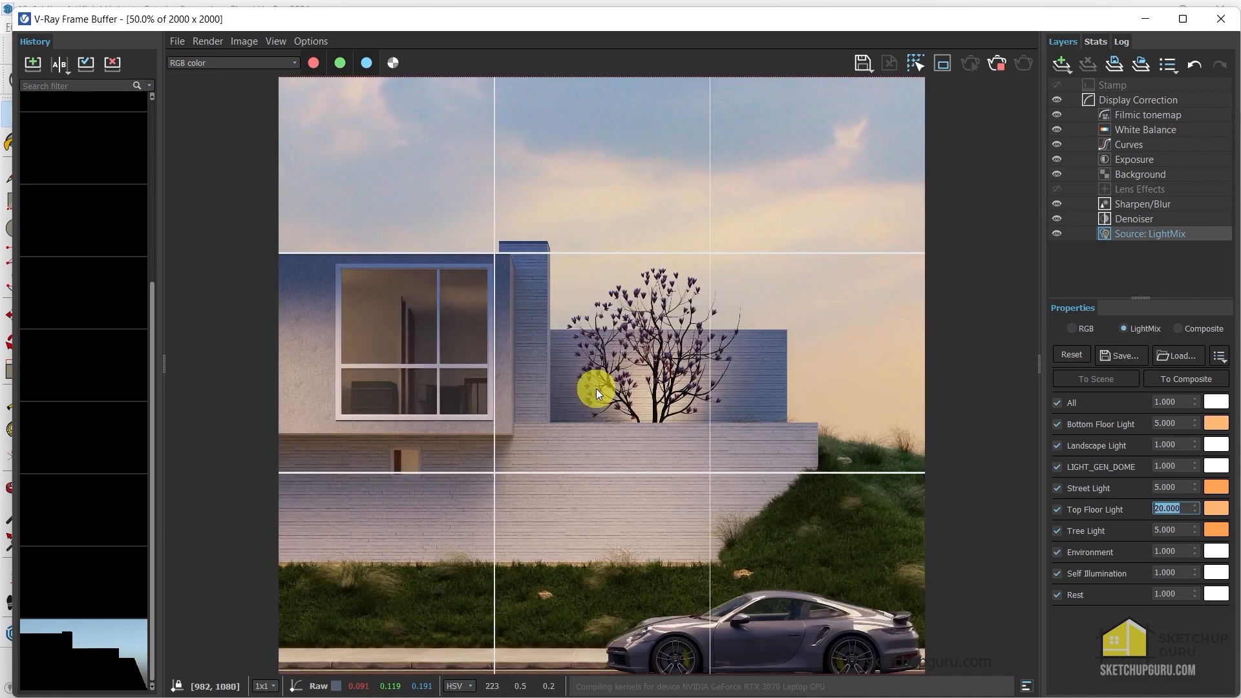
{"action": "left_click", "coordinate": [1058, 174]}
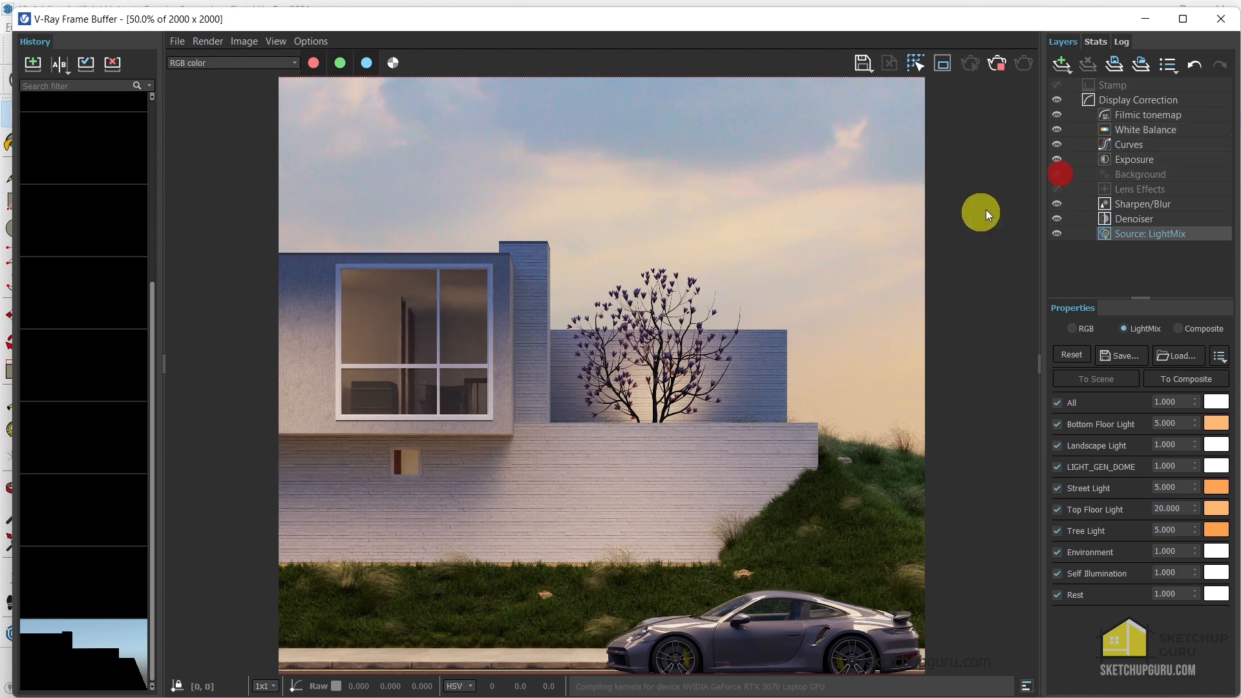
{"action": "scroll", "coordinate": [713, 386], "scroll_direction": "down", "scroll_amount": 1}
{"action": "scroll", "coordinate": [653, 430], "scroll_direction": "up", "scroll_amount": 1}
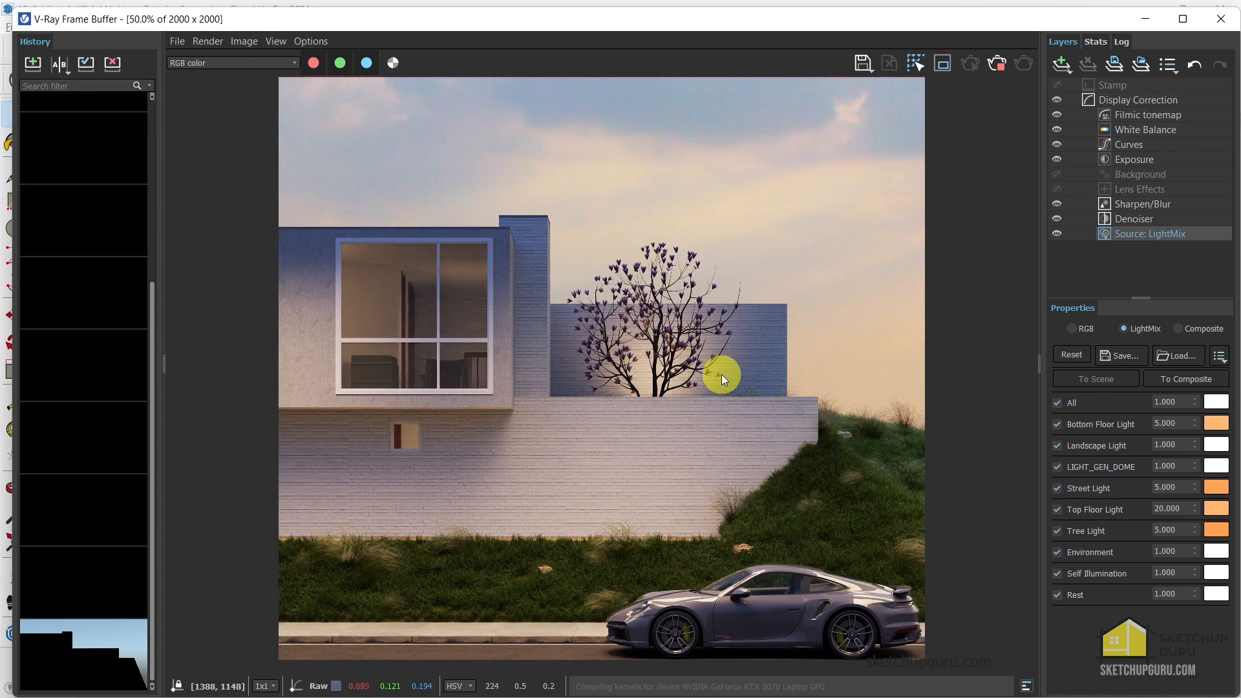
{"action": "middle_click_drag", "start_coordinate": [733, 531], "coordinate": [619, 498]}
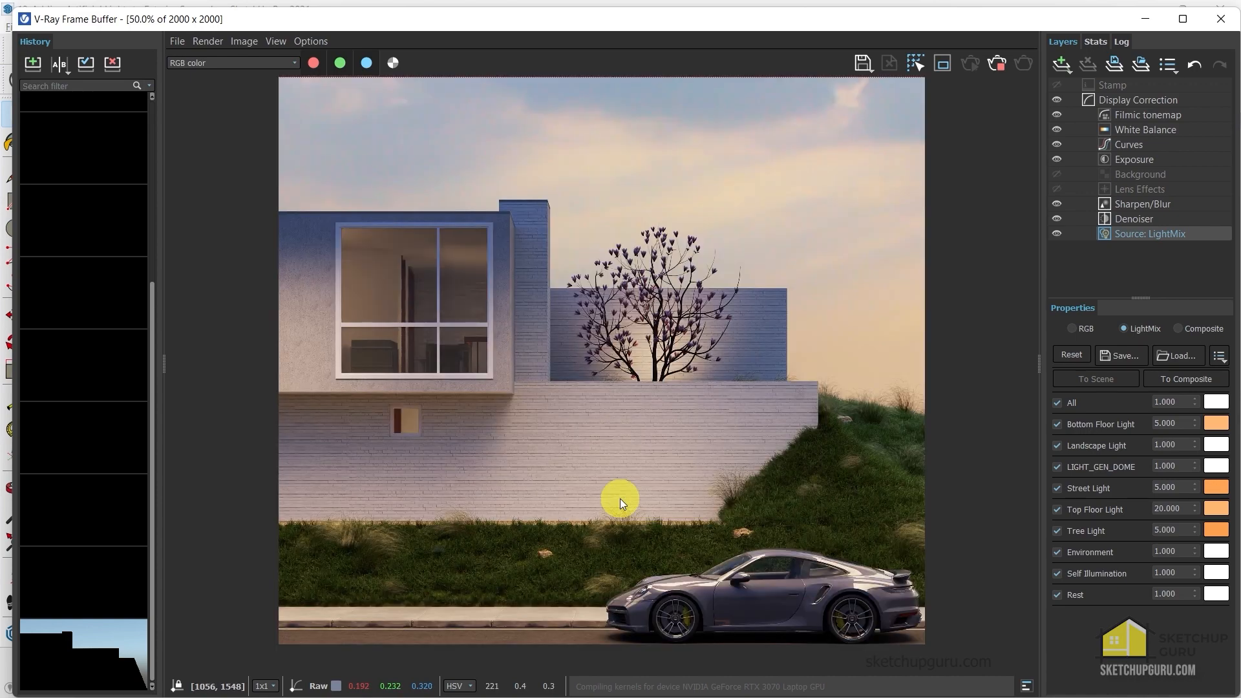
{"action": "scroll", "coordinate": [619, 499], "scroll_direction": "down", "scroll_amount": 1}
{"action": "scroll", "coordinate": [619, 472], "scroll_direction": "up", "scroll_amount": 1}
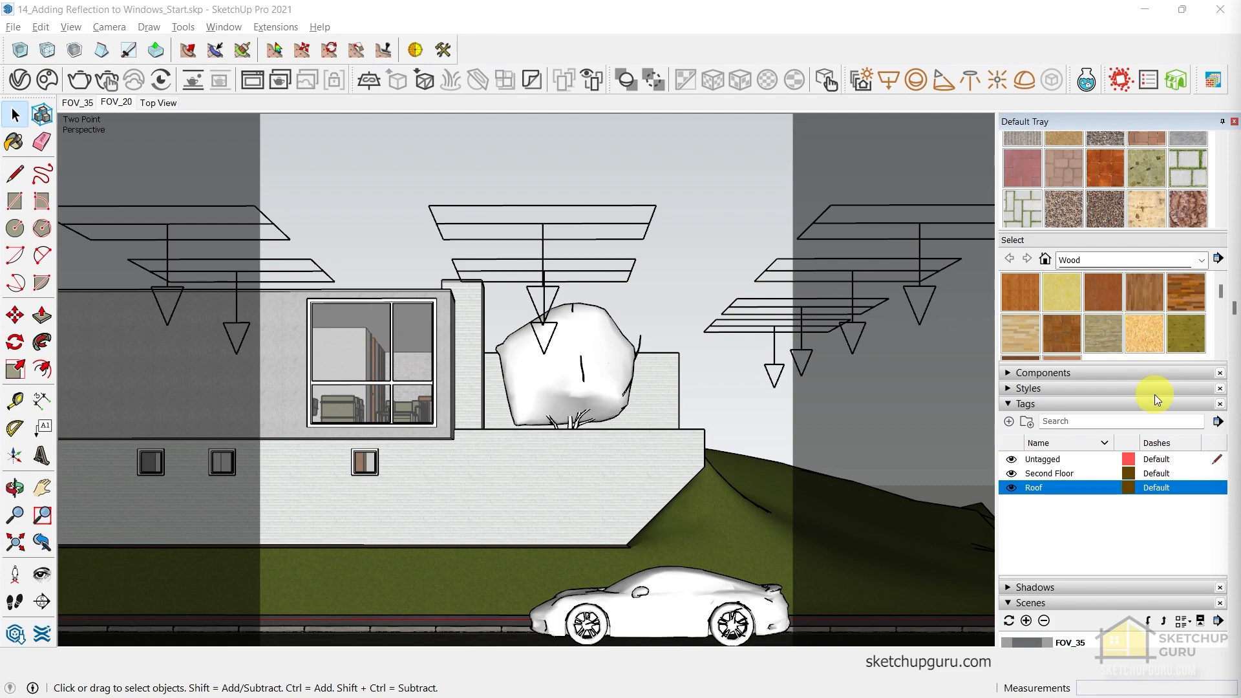
Sample the glass material of the large upper-floor window and open it in the V-Ray Asset Editor
{"action": "key", "text": "b"}
{"action": "key", "text": "b"}
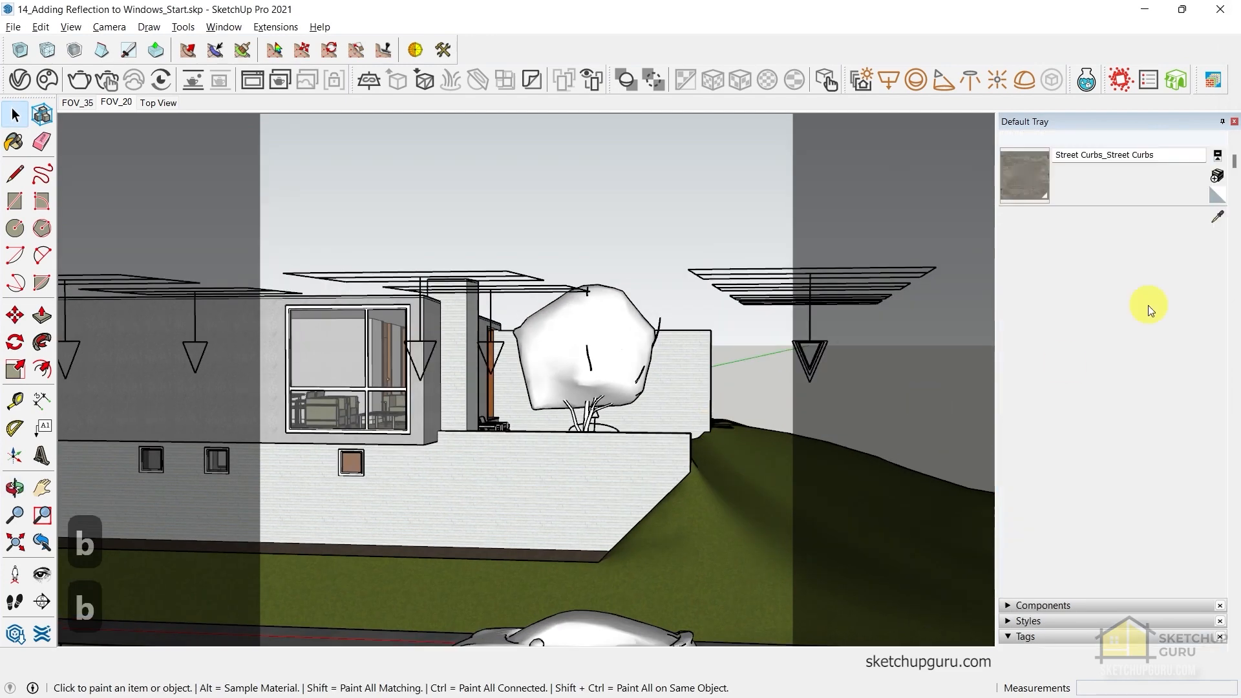
{"action": "left_click", "coordinate": [316, 338], "text": "alt"}
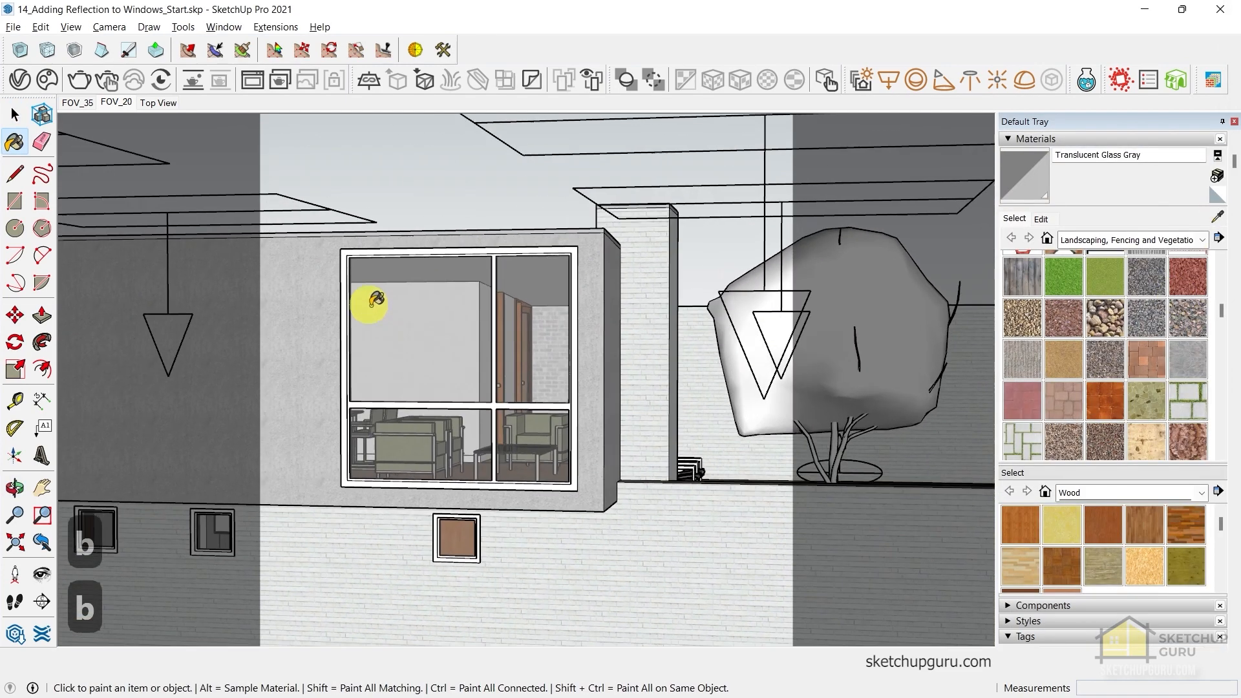
{"action": "left_click", "coordinate": [19, 79]}
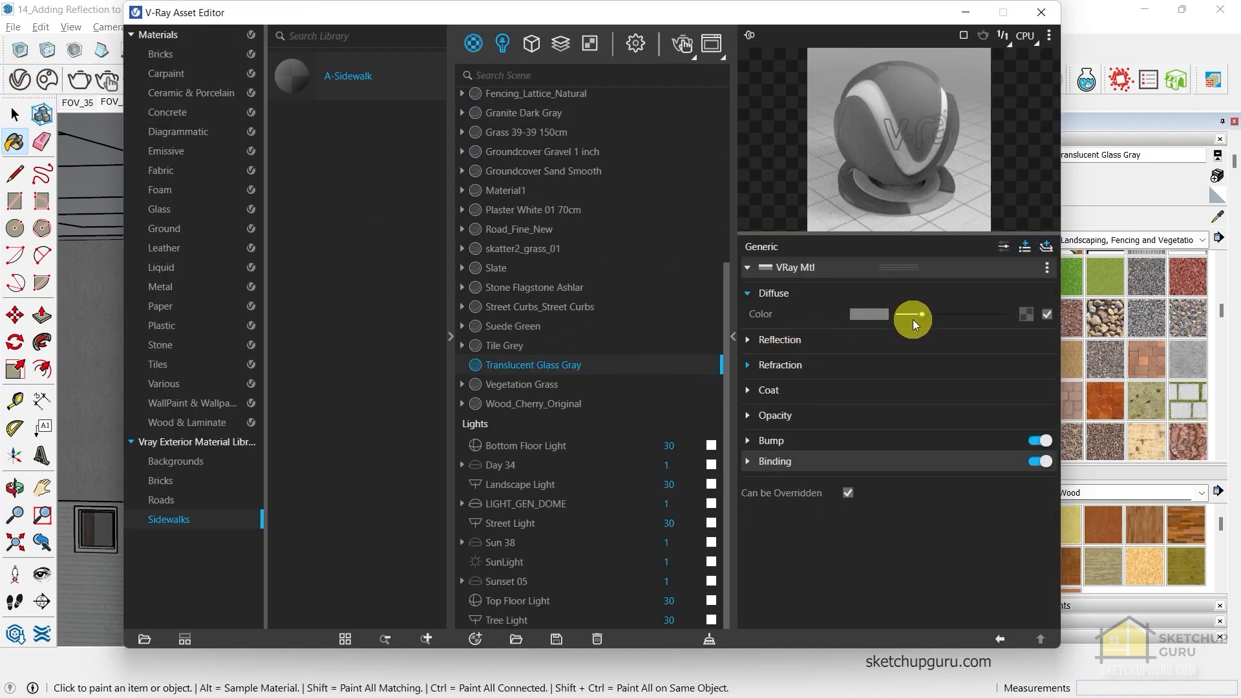
Set the Translucent Glass Gray diffuse color to black and its reflection color to full white
{"action": "left_click_drag", "start_coordinate": [918, 313], "coordinate": [898, 314]}
{"action": "left_click", "coordinate": [778, 339]}
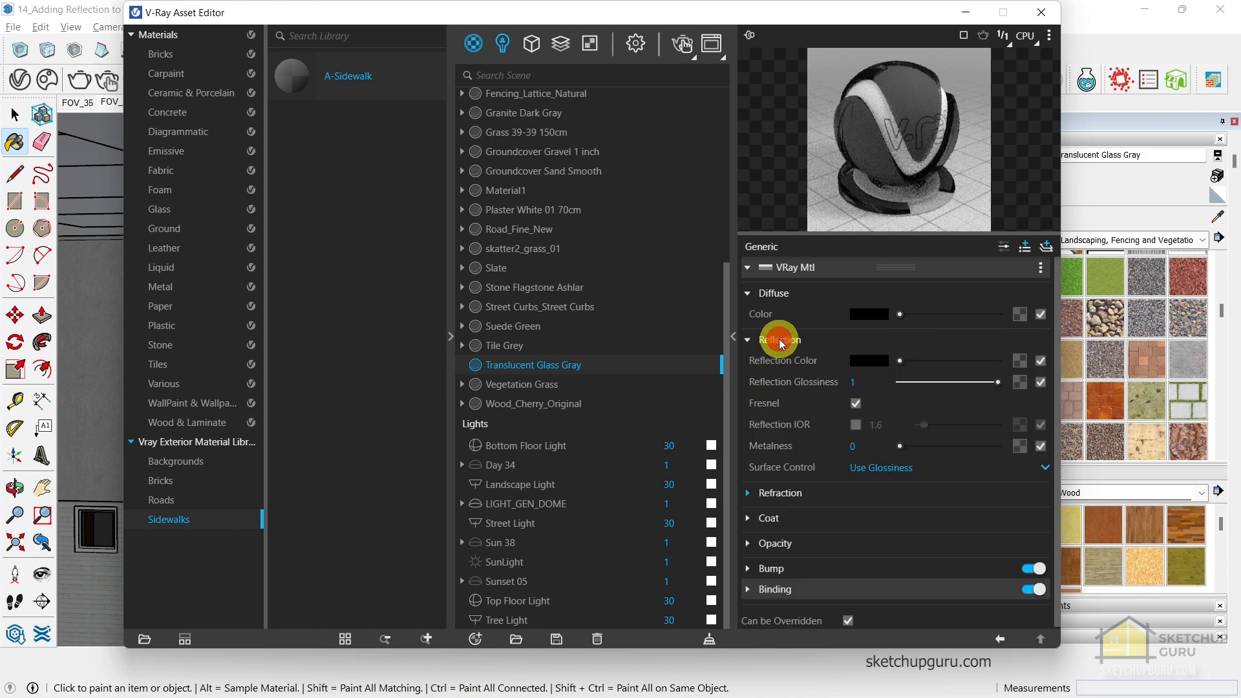
{"action": "left_click", "coordinate": [909, 361]}
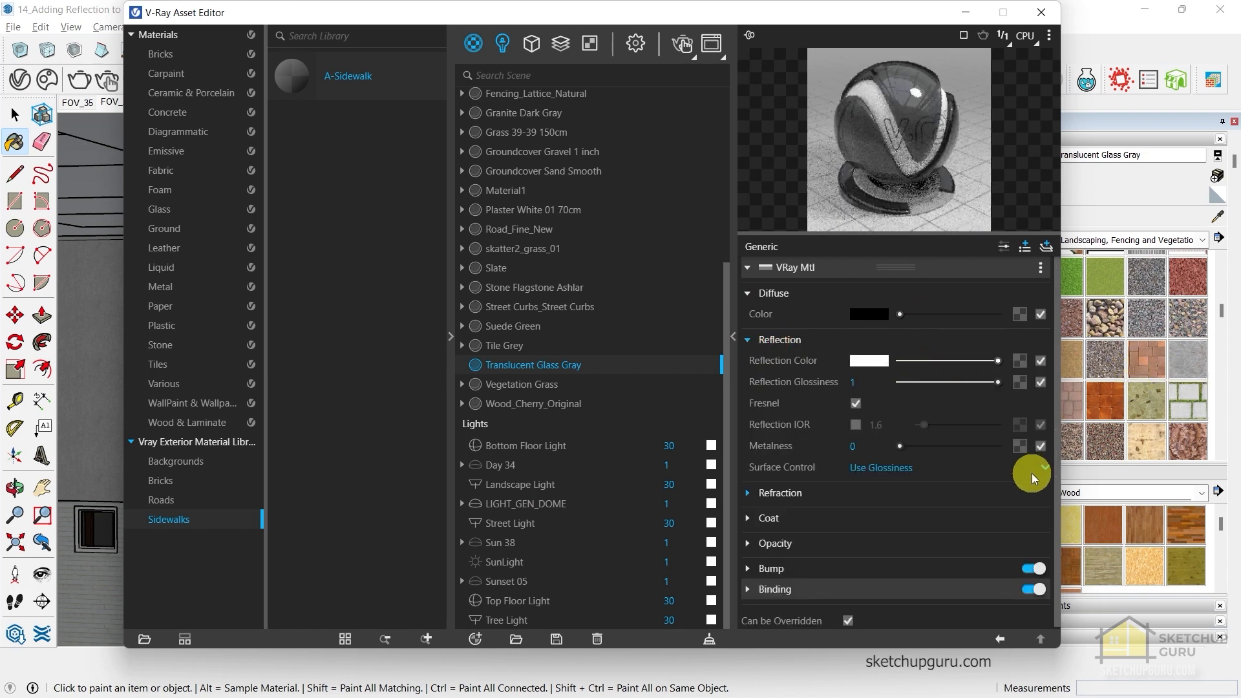
Set the glass refraction color to full white, enable Thin-Walled, and close the Asset Editor
{"action": "left_click", "coordinate": [782, 492]}
{"action": "scroll", "coordinate": [905, 460], "scroll_direction": "down", "scroll_amount": 2}
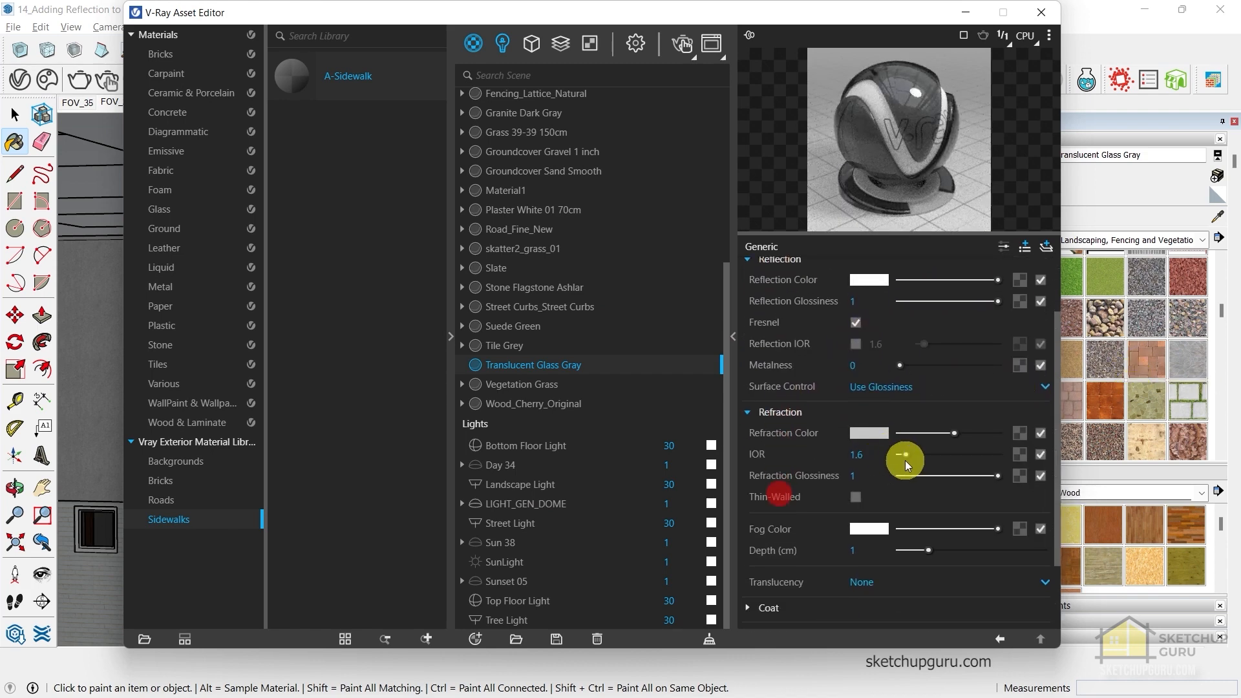
{"action": "left_click_drag", "start_coordinate": [952, 430], "coordinate": [1007, 429]}
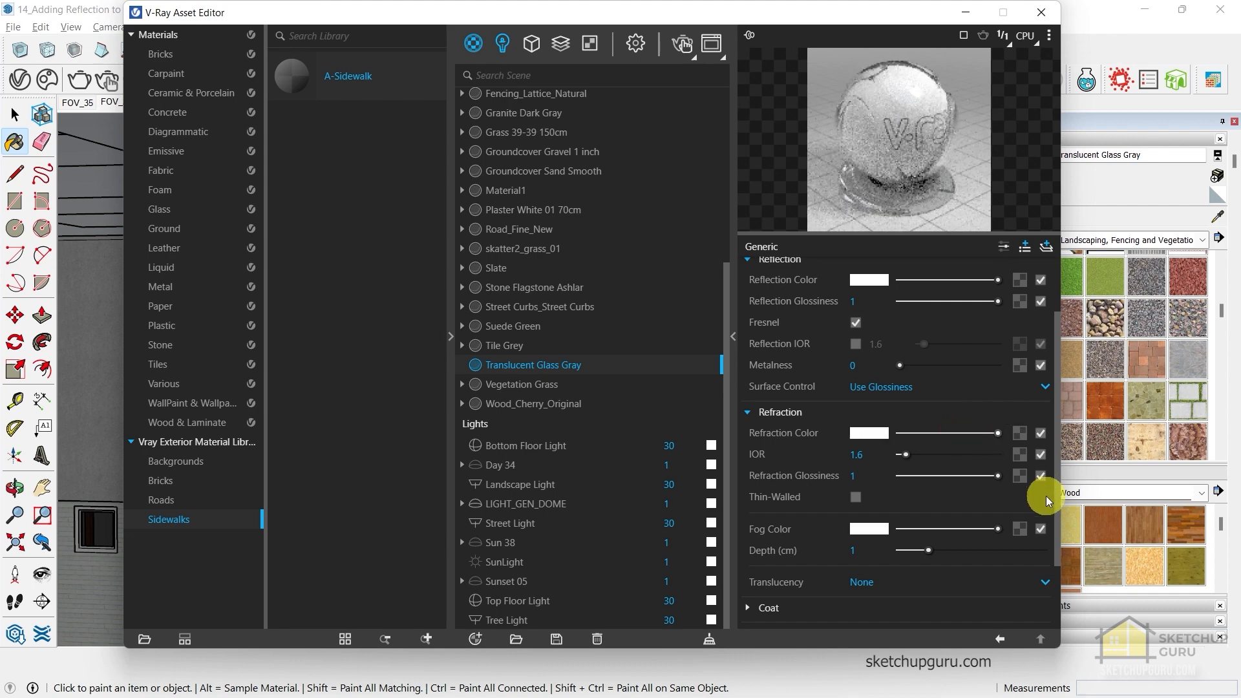
{"action": "left_click", "coordinate": [855, 498]}
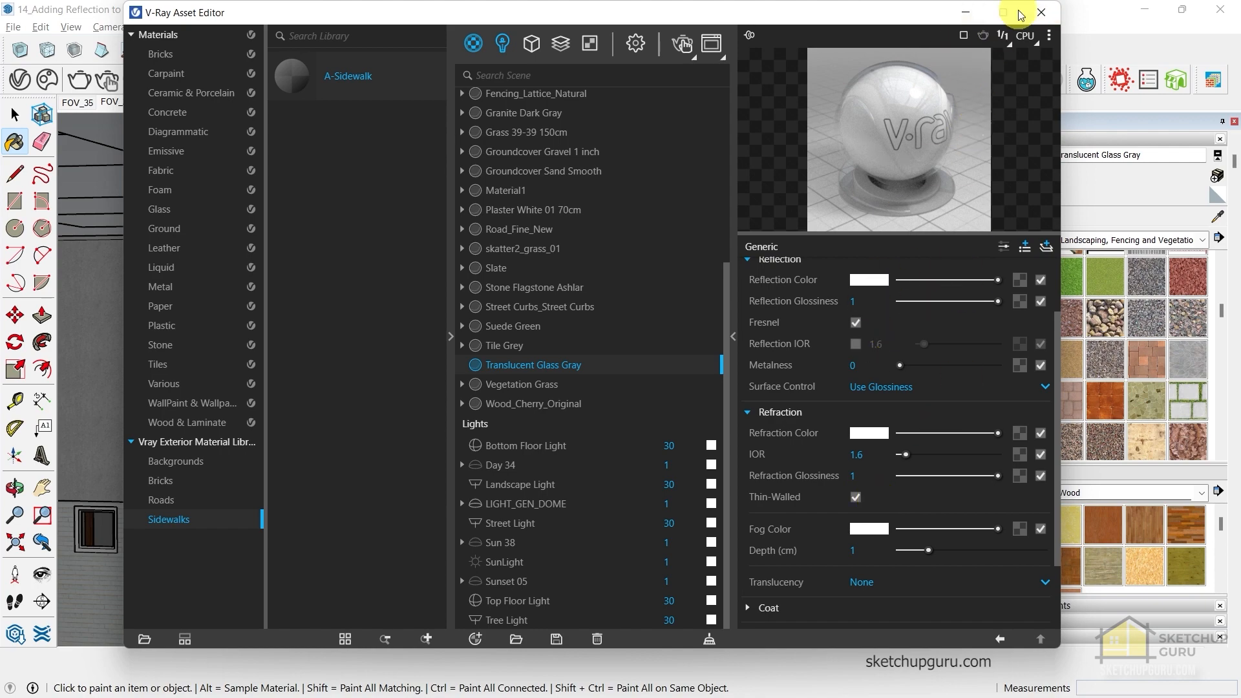
{"action": "left_click", "coordinate": [1041, 12]}
Inside the large upper-floor window, select all four glass panes and combine them into one group
{"action": "scroll", "coordinate": [443, 235], "scroll_direction": "up", "scroll_amount": 5}
{"action": "middle_click_drag", "start_coordinate": [388, 327], "coordinate": [622, 446]}
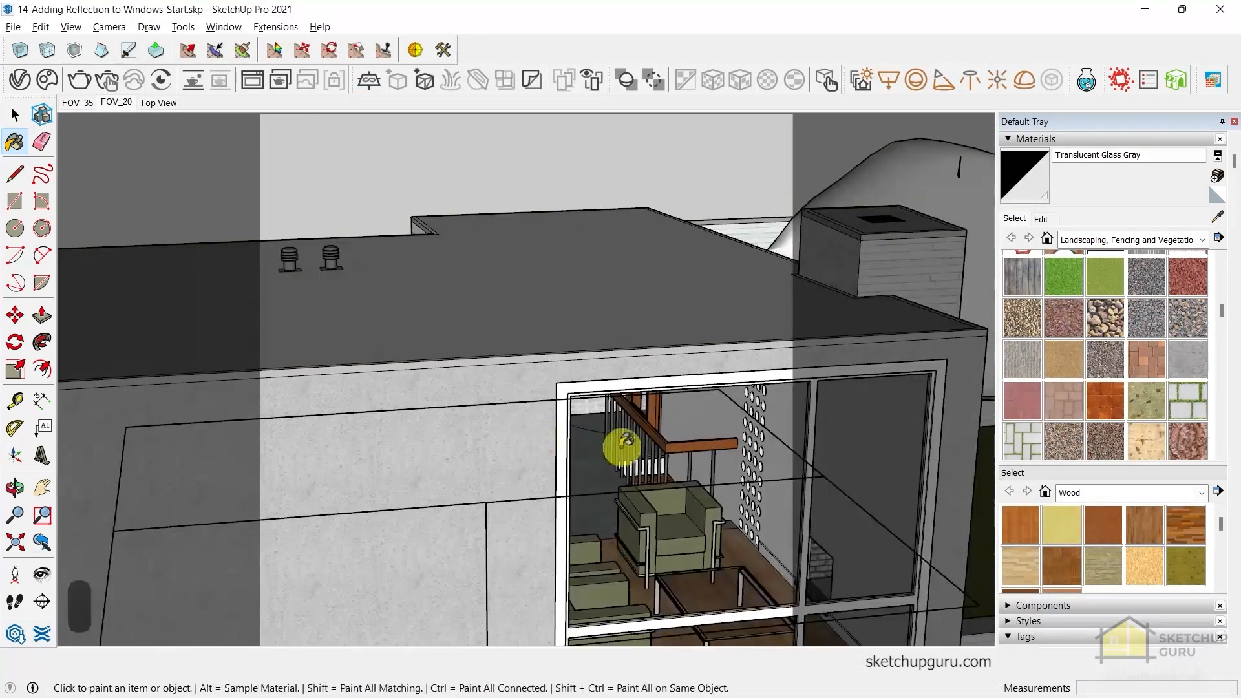
{"action": "key", "text": "space"}
{"action": "scroll", "coordinate": [709, 493], "scroll_direction": "up", "scroll_amount": 2}
{"action": "middle_click_drag", "start_coordinate": [710, 493], "coordinate": [551, 338], "text": "shift"}
{"action": "double_click", "coordinate": [535, 244]}
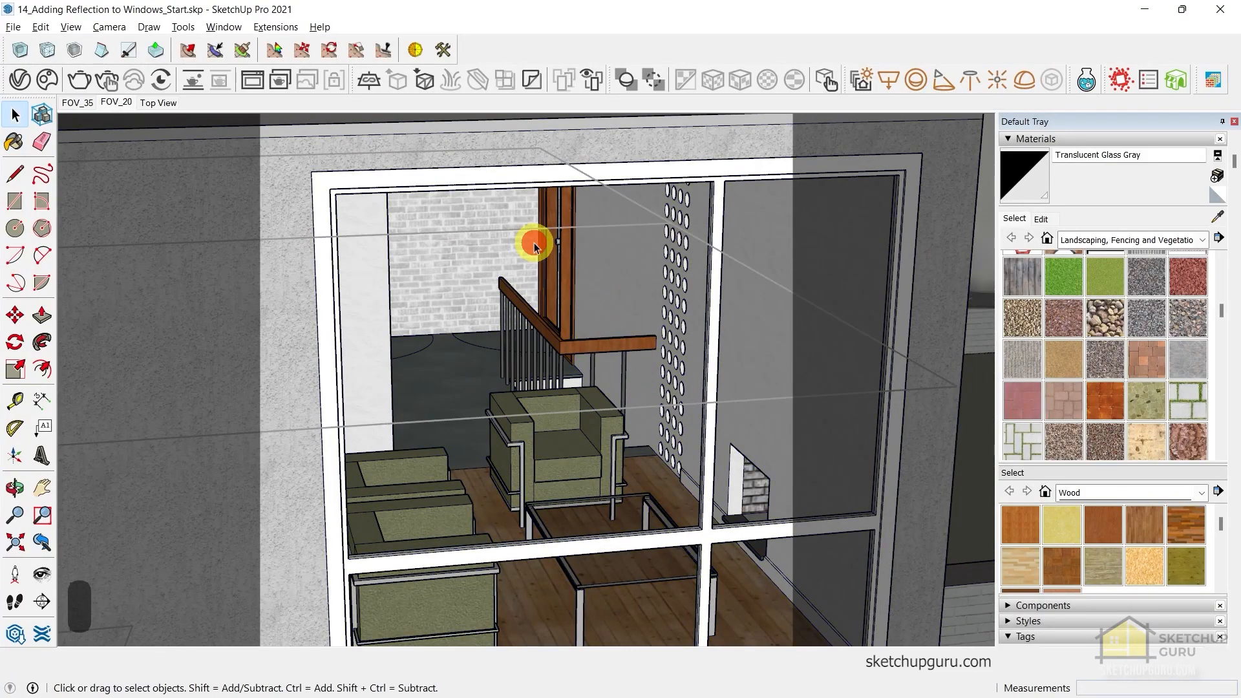
{"action": "left_click", "coordinate": [534, 243]}
{"action": "scroll", "coordinate": [598, 321], "scroll_direction": "up", "scroll_amount": 6}
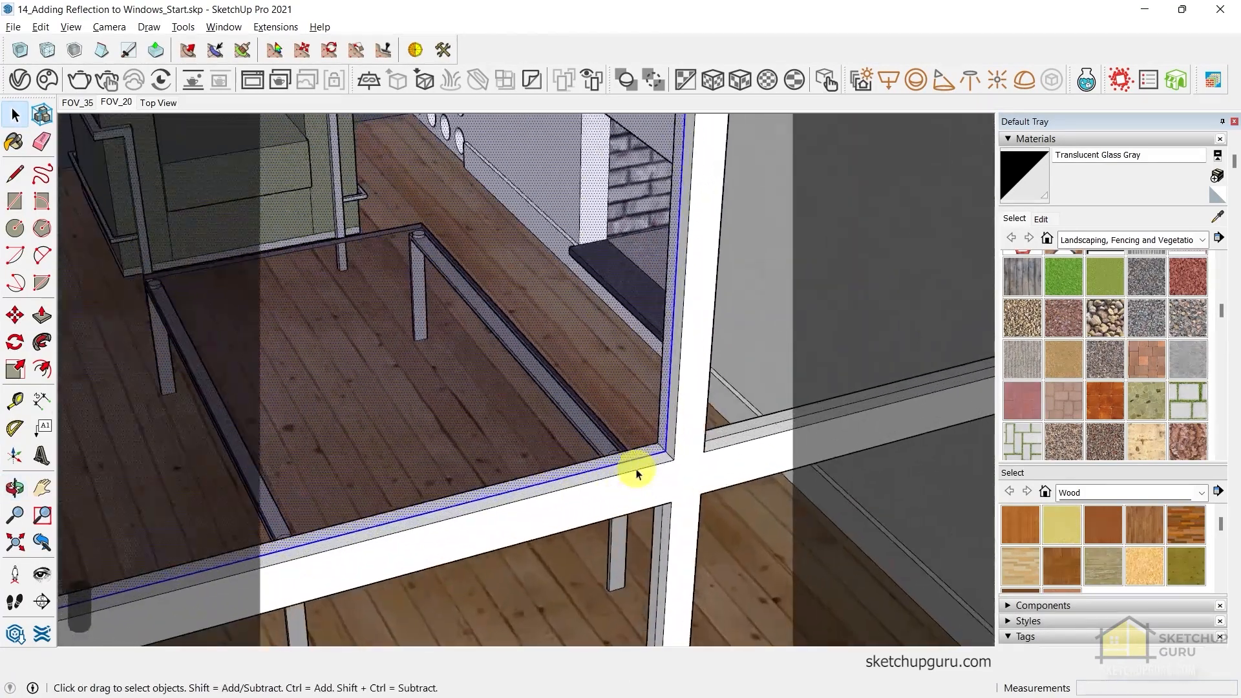
{"action": "scroll", "coordinate": [535, 347], "scroll_direction": "down", "scroll_amount": 3}
{"action": "scroll", "coordinate": [707, 277], "scroll_direction": "down", "scroll_amount": 2}
{"action": "scroll", "coordinate": [679, 410], "scroll_direction": "down", "scroll_amount": 2}
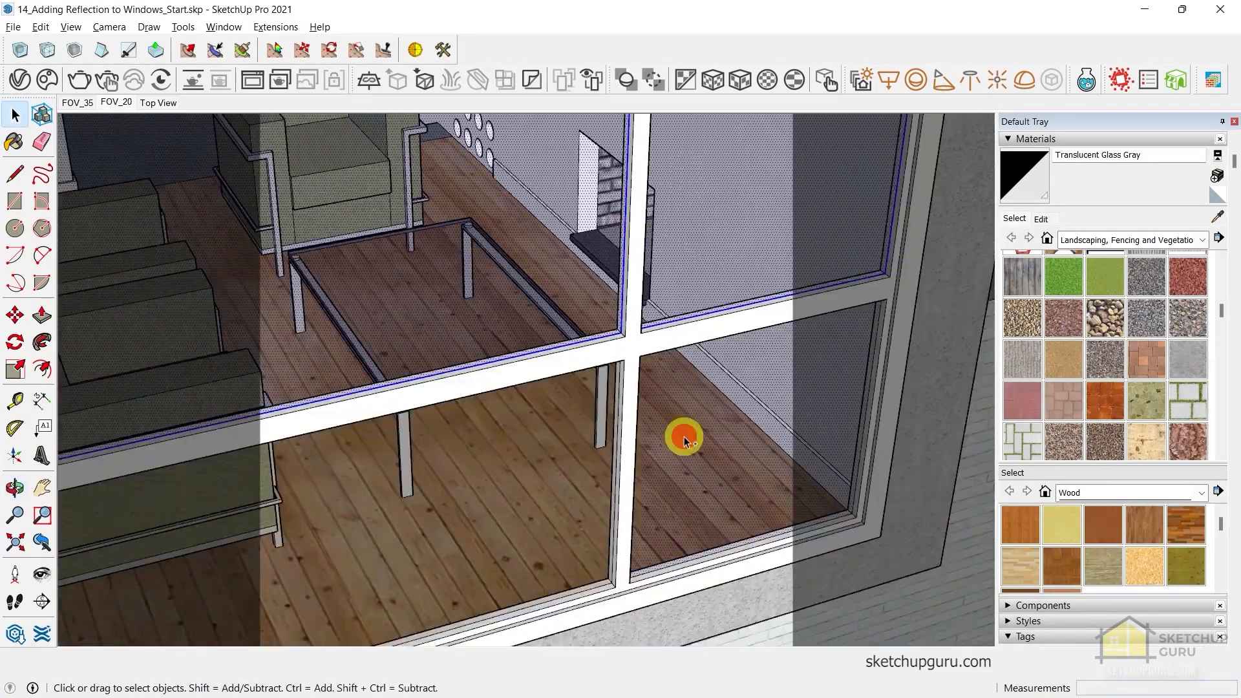
{"action": "scroll", "coordinate": [499, 463], "scroll_direction": "down", "scroll_amount": 5}
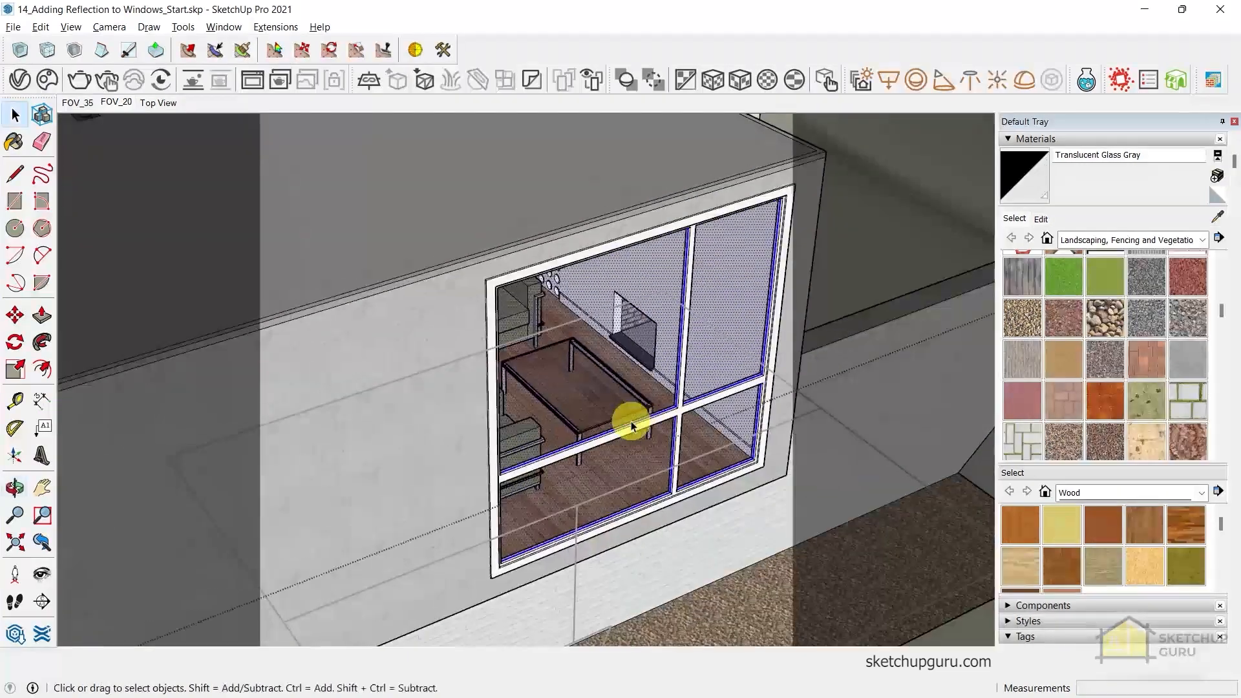
{"action": "key", "text": "g"}
Open the glass group with the rest of the model hidden and push/pull the large upper pane 5 mm
{"action": "scroll", "coordinate": [649, 388], "scroll_direction": "up", "scroll_amount": 3}
{"action": "double_click", "coordinate": [649, 384]}
{"action": "key", "text": "j"}
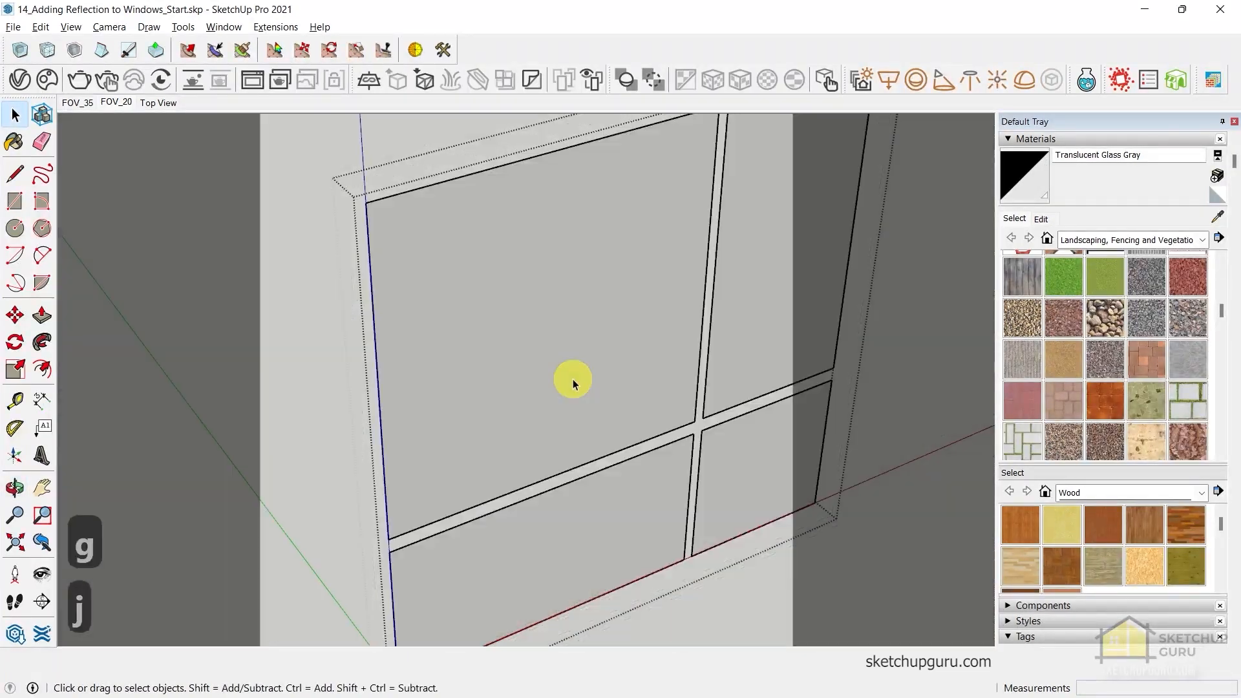
{"action": "middle_click_drag", "start_coordinate": [573, 384], "coordinate": [554, 304]}
{"action": "left_click", "coordinate": [555, 305]}
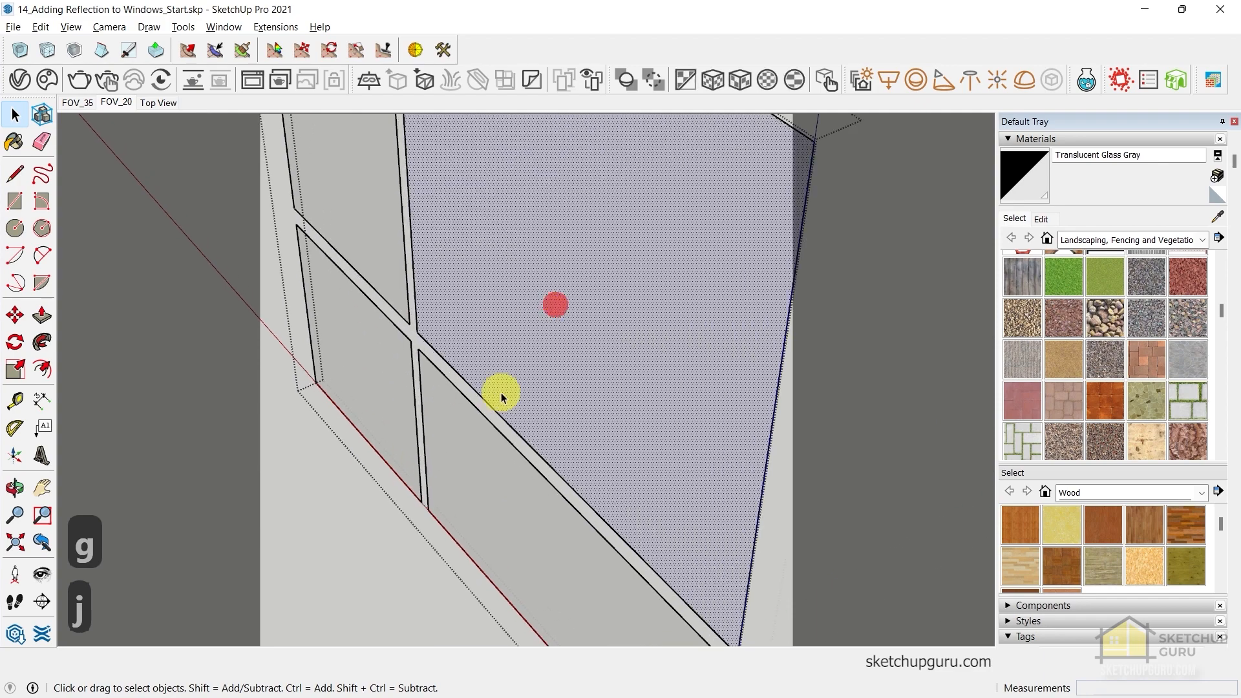
{"action": "scroll", "coordinate": [510, 407], "scroll_direction": "up", "scroll_amount": 2}
{"action": "key", "text": "p"}
{"action": "left_click", "coordinate": [535, 388]}
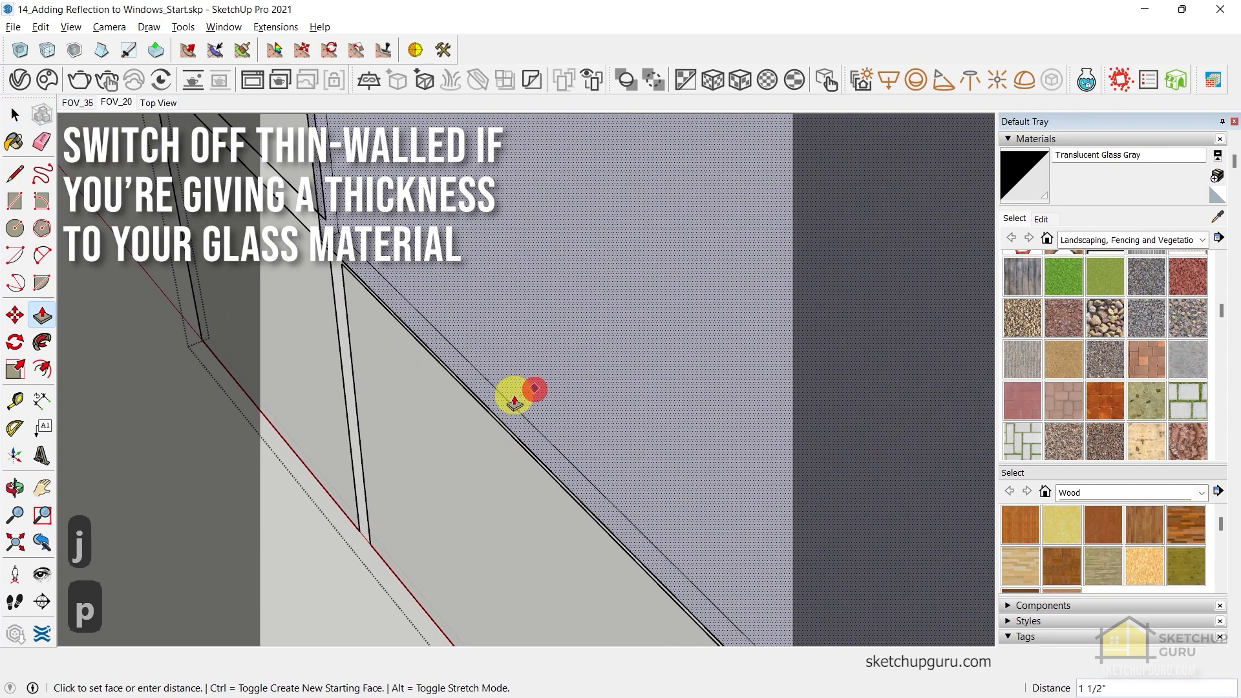
{"action": "type", "text": "5mm"}
{"action": "key", "text": "Return"}
Push/pull the remaining three panes to match the 5 mm thickness of the first pane, and exit the glass group
{"action": "middle_click_drag", "start_coordinate": [513, 396], "coordinate": [433, 370]}
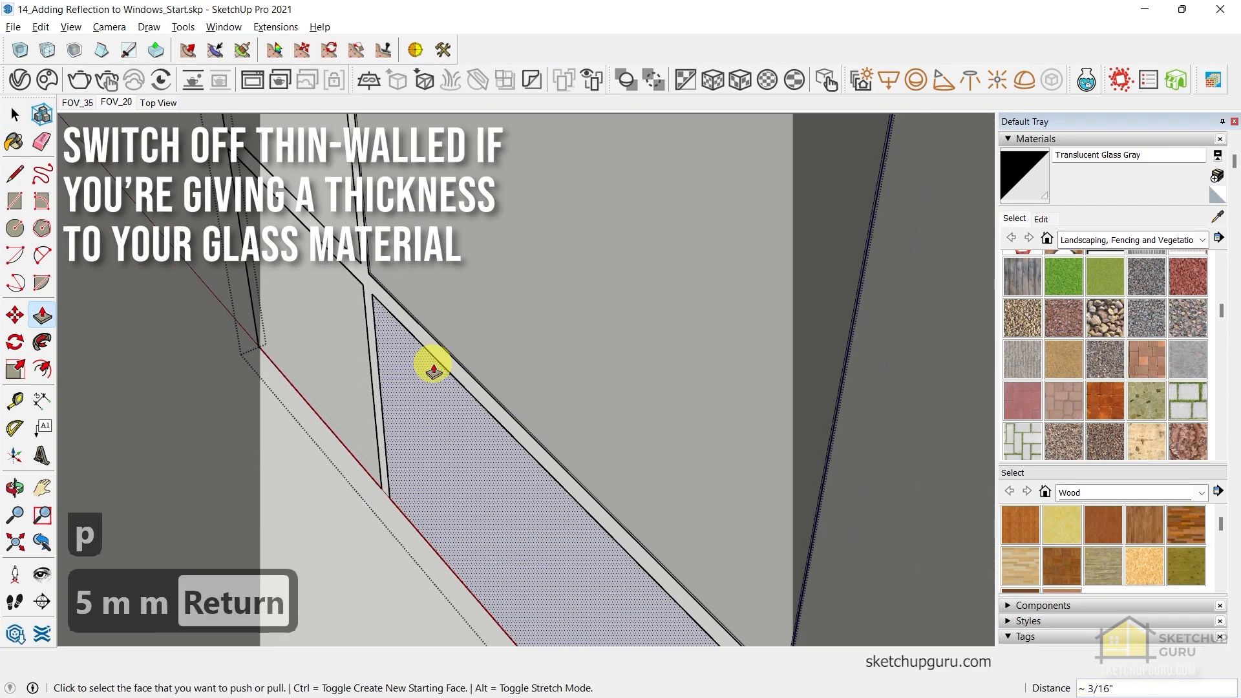
{"action": "left_click", "coordinate": [332, 223]}
{"action": "left_click", "coordinate": [381, 287]}
{"action": "left_click", "coordinate": [340, 325]}
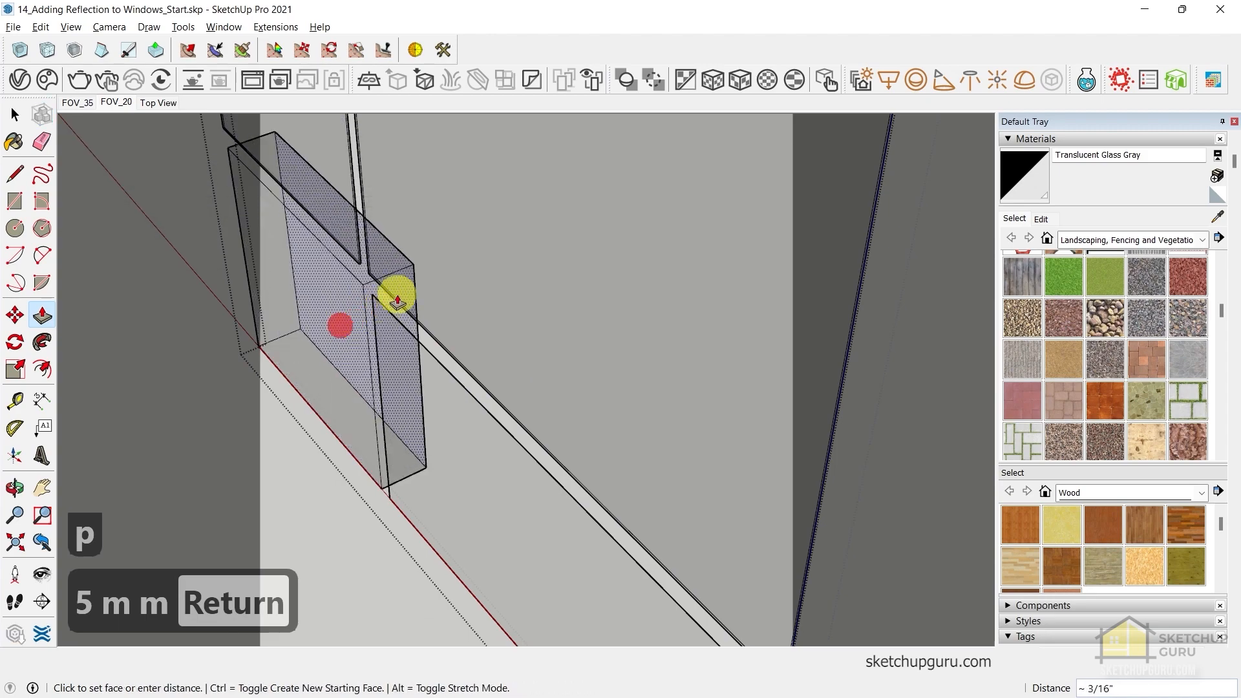
{"action": "left_click", "coordinate": [355, 239]}
{"action": "left_click", "coordinate": [382, 344]}
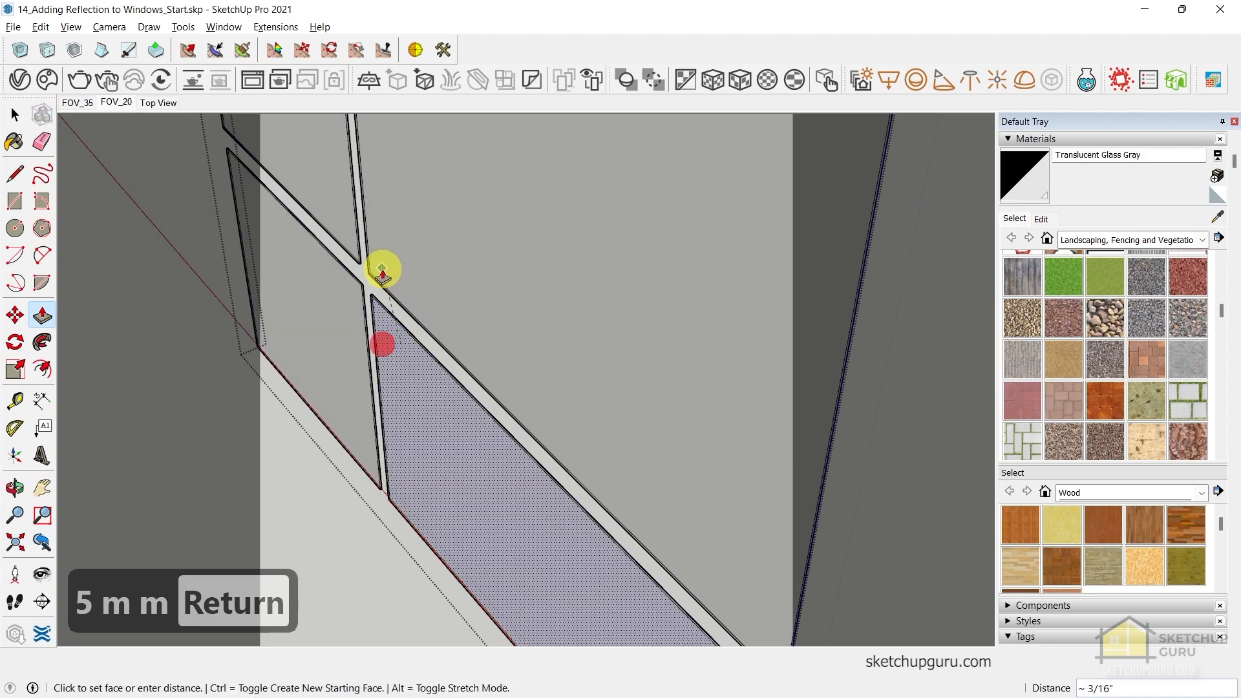
{"action": "left_click", "coordinate": [382, 269]}
{"action": "middle_click_drag", "start_coordinate": [383, 269], "coordinate": [430, 360]}
{"action": "key", "text": "space"}
{"action": "key", "text": "Escape"}
{"action": "key", "text": "Escape"}
{"action": "key", "text": "Escape"}
{"action": "scroll", "coordinate": [540, 375], "scroll_direction": "down", "scroll_amount": 1}
{"action": "middle_click_drag", "start_coordinate": [692, 415], "coordinate": [485, 382]}
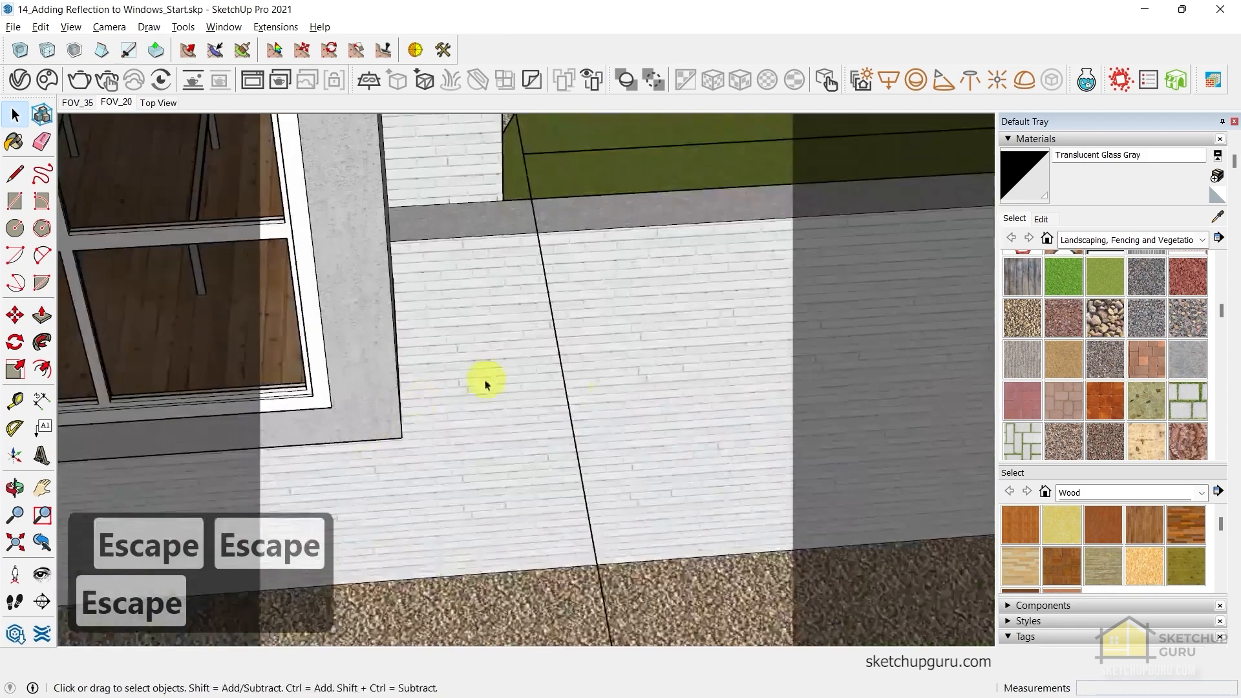
{"action": "key", "text": "Escape"}
Examine the upper-floor window and the building's street facade from outside
{"action": "scroll", "coordinate": [686, 372], "scroll_direction": "down", "scroll_amount": 6}
{"action": "middle_click_drag", "start_coordinate": [715, 368], "coordinate": [527, 360]}
{"action": "scroll", "coordinate": [574, 323], "scroll_direction": "up", "scroll_amount": 2}
{"action": "scroll", "coordinate": [573, 323], "scroll_direction": "down", "scroll_amount": 2}
{"action": "scroll", "coordinate": [482, 358], "scroll_direction": "up", "scroll_amount": 3}
{"action": "scroll", "coordinate": [691, 317], "scroll_direction": "down", "scroll_amount": 2}
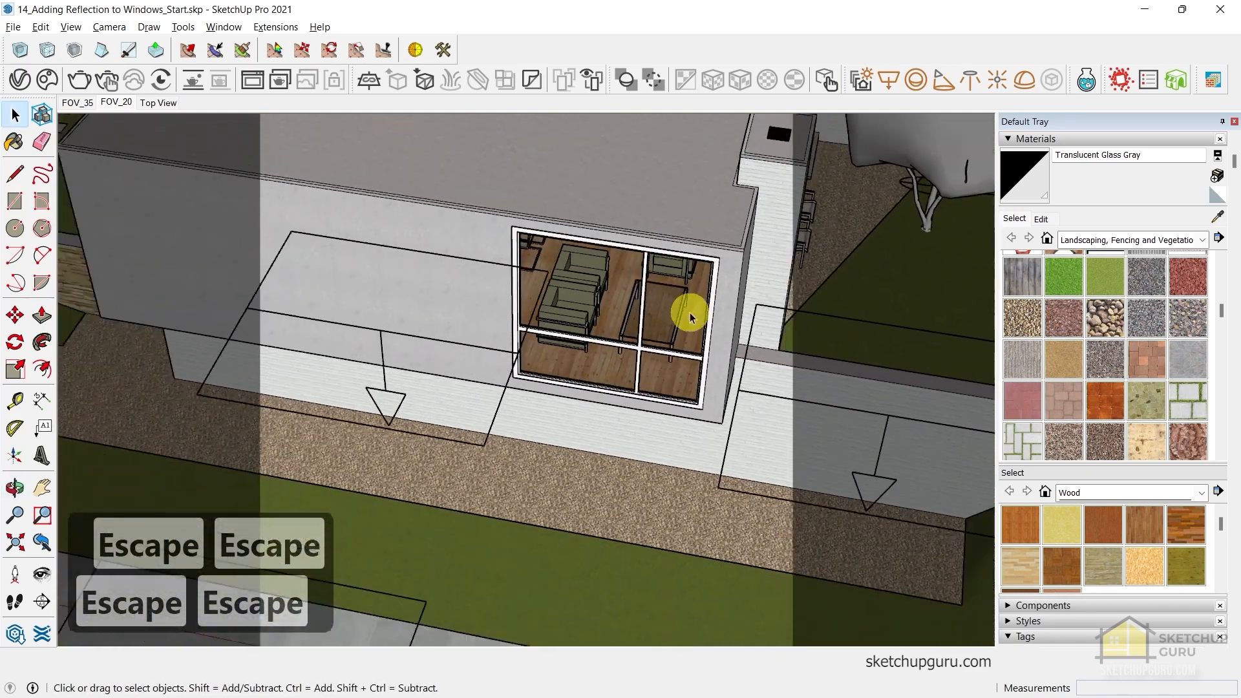
{"action": "middle_click_drag", "start_coordinate": [648, 379], "coordinate": [785, 311]}
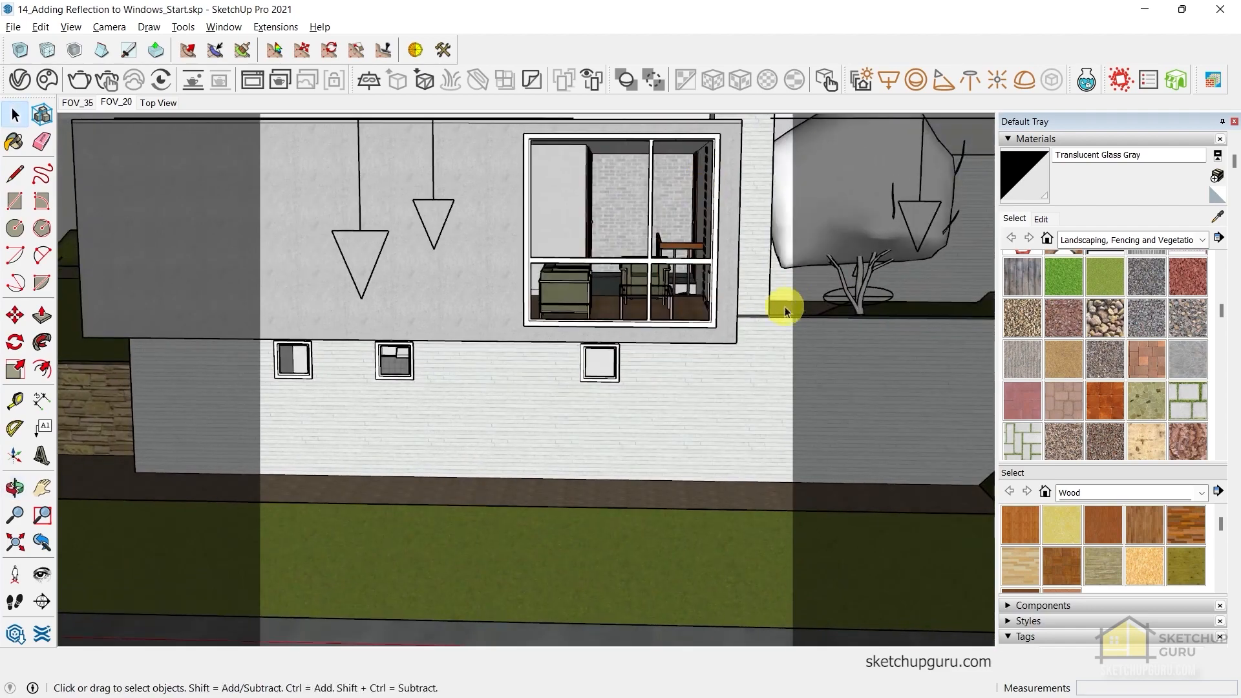
Draw a vertical rectangle about 246 by 98 feet along the far edge of the road, parallel to the street
{"action": "middle_click_drag", "start_coordinate": [665, 249], "coordinate": [626, 332]}
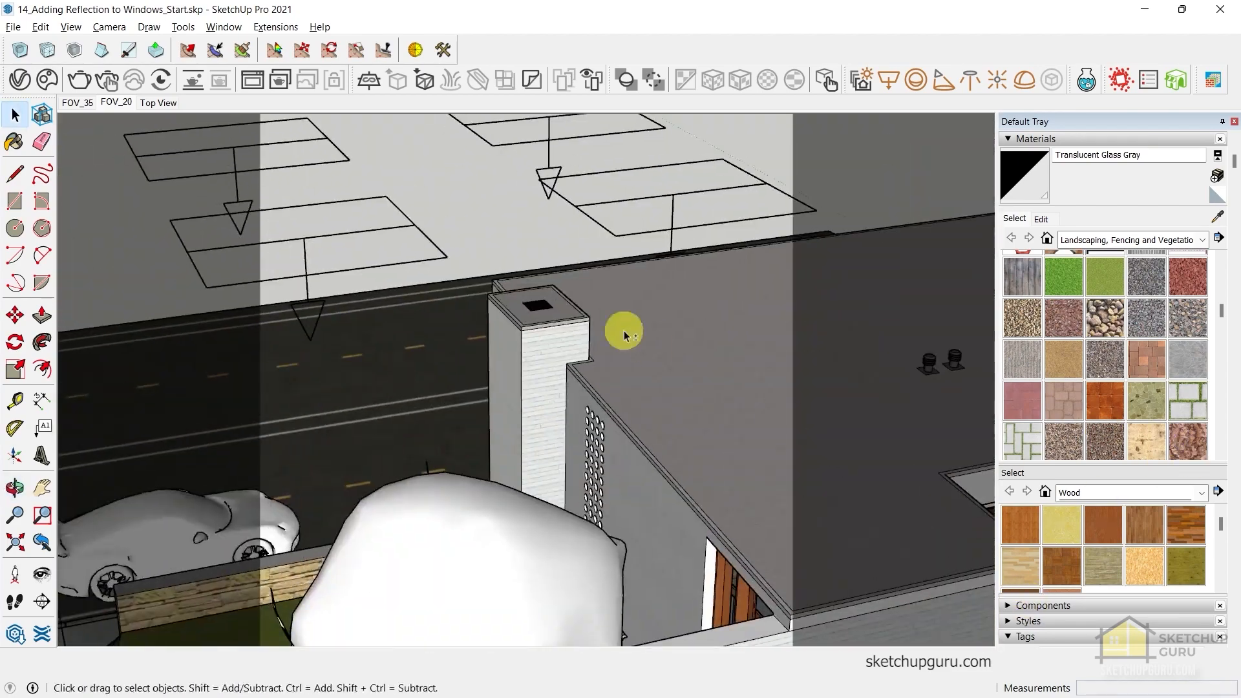
{"action": "middle_click_drag", "start_coordinate": [536, 271], "coordinate": [784, 557], "text": "shift"}
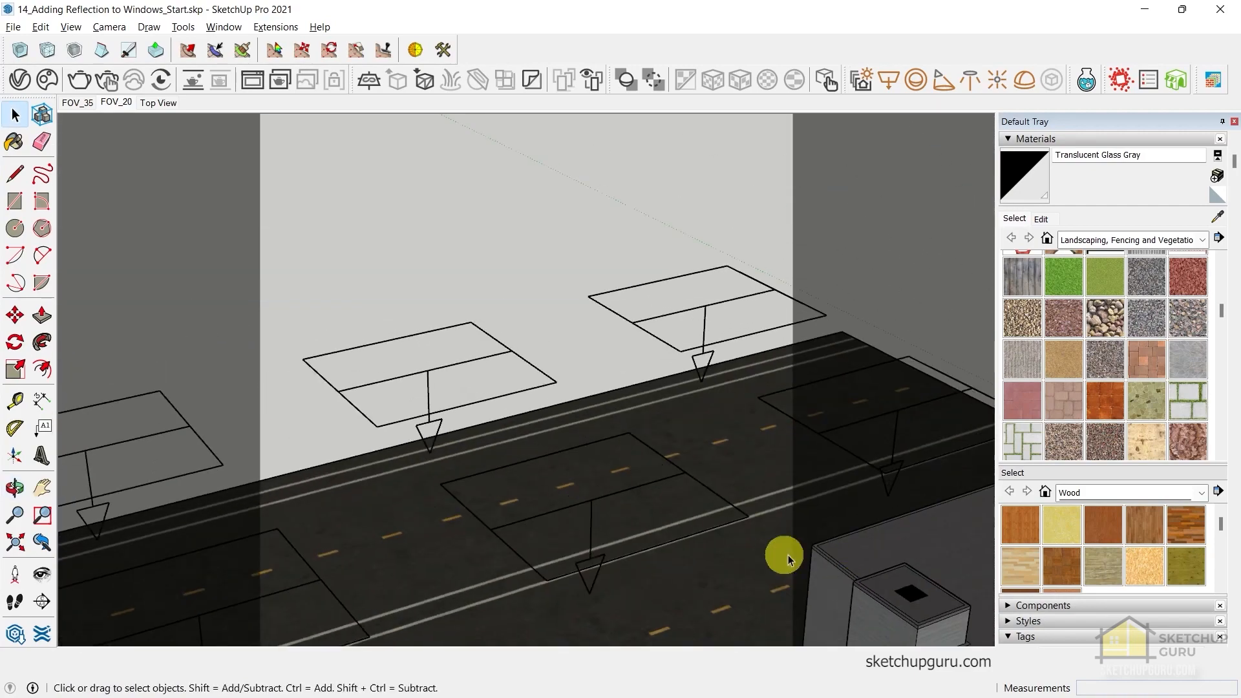
{"action": "scroll", "coordinate": [508, 382], "scroll_direction": "down", "scroll_amount": 4}
{"action": "middle_click_drag", "start_coordinate": [508, 381], "coordinate": [1086, 479]}
{"action": "scroll", "coordinate": [657, 352], "scroll_direction": "down", "scroll_amount": 2}
{"action": "key", "text": "Escape"}
{"action": "key", "text": "r"}
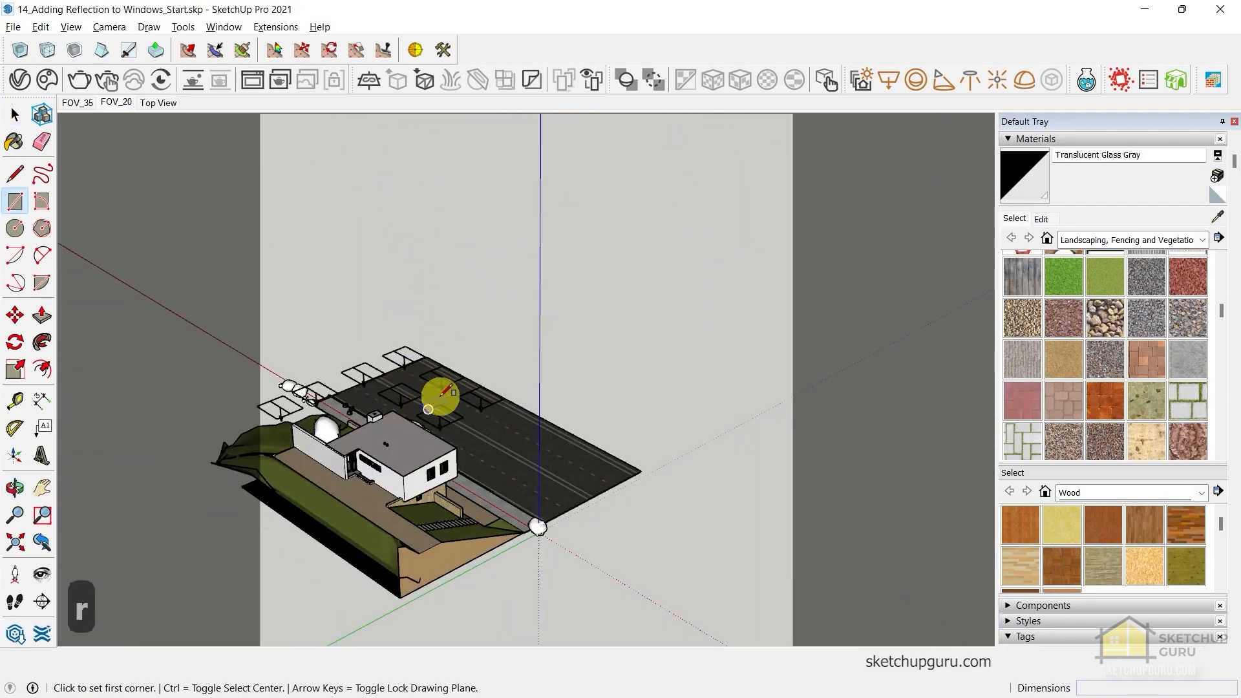
{"action": "left_click", "coordinate": [420, 182]}
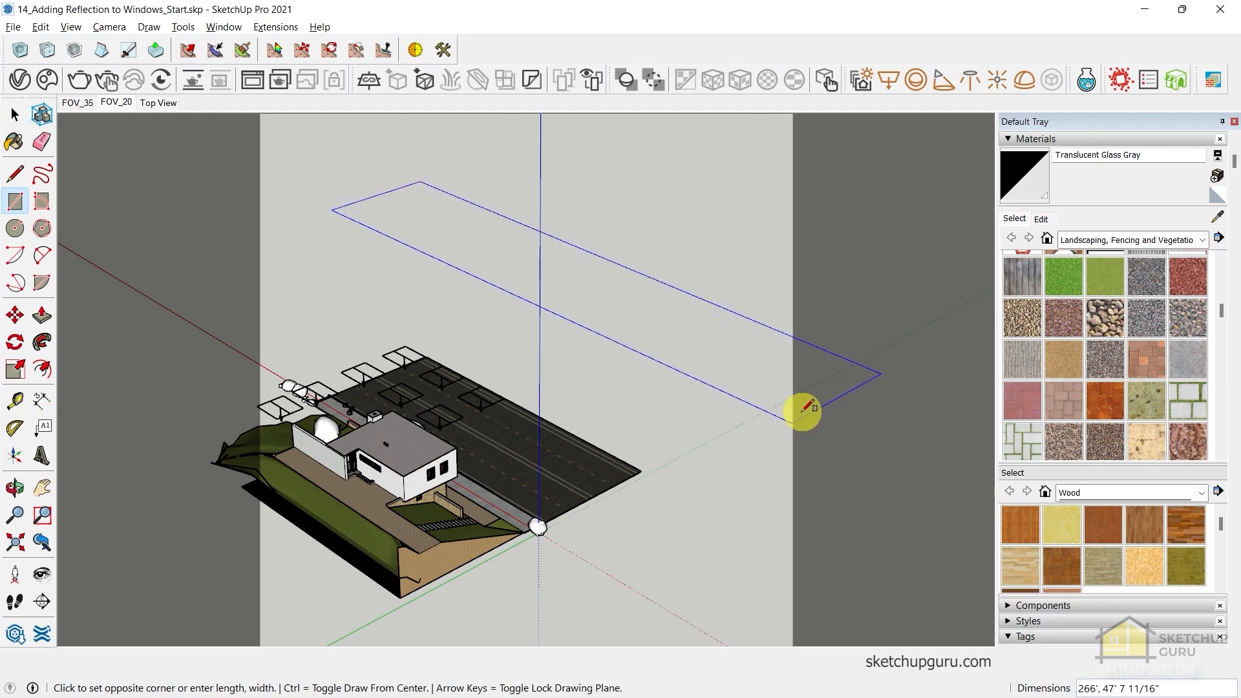
{"action": "key", "text": "Right"}
{"action": "key", "text": "Left"}
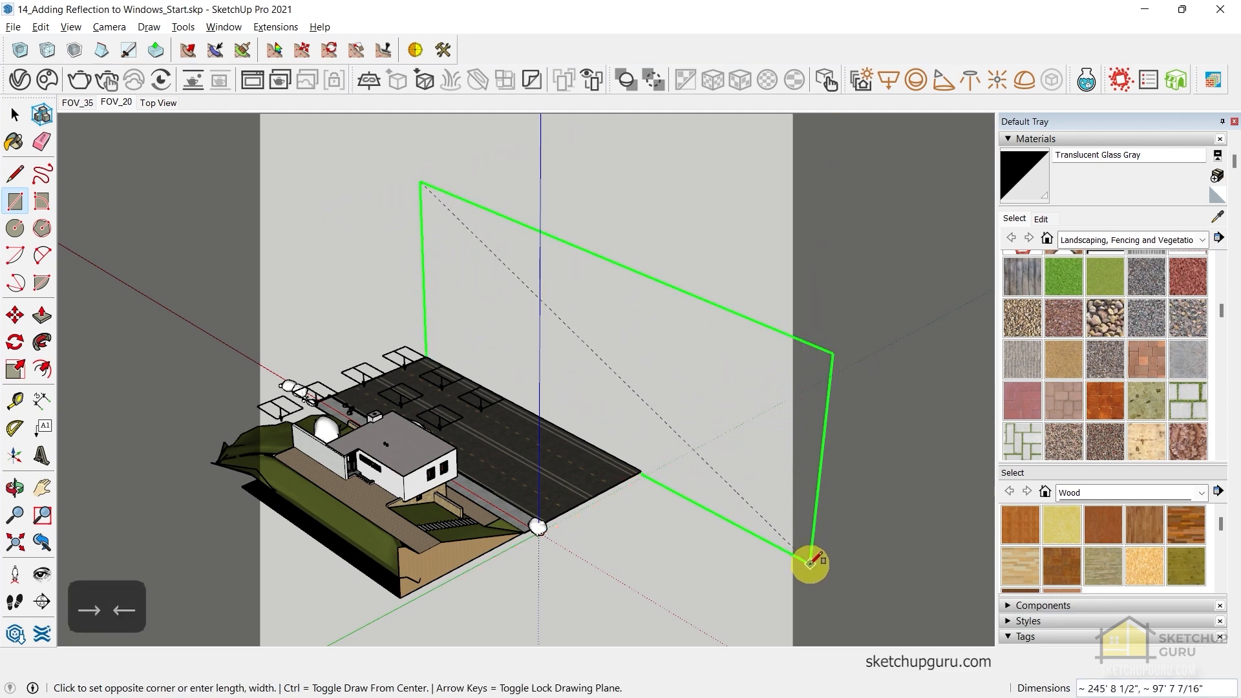
{"action": "left_click", "coordinate": [815, 575]}
Group the large rectangle and raise it vertically until its lower edge sits above the road
{"action": "middle_click_drag", "start_coordinate": [815, 574], "coordinate": [673, 457]}
{"action": "key", "text": "space"}
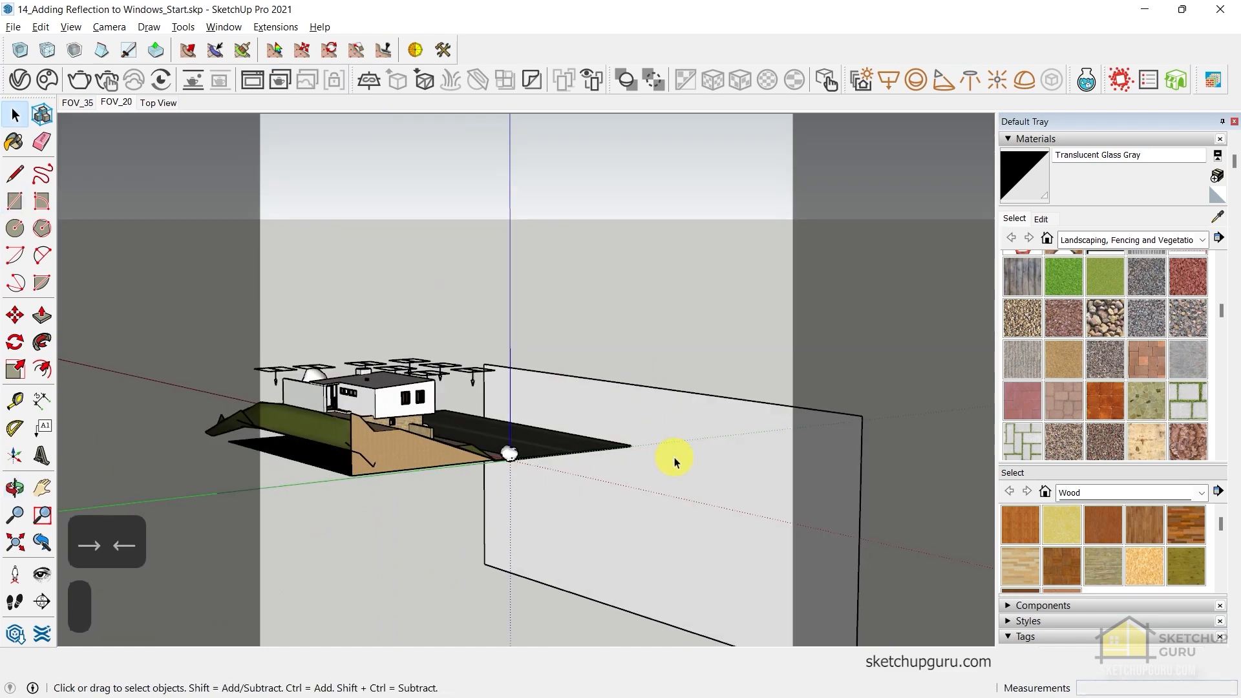
{"action": "left_click", "coordinate": [674, 456]}
{"action": "key", "text": "g"}
{"action": "key", "text": "m"}
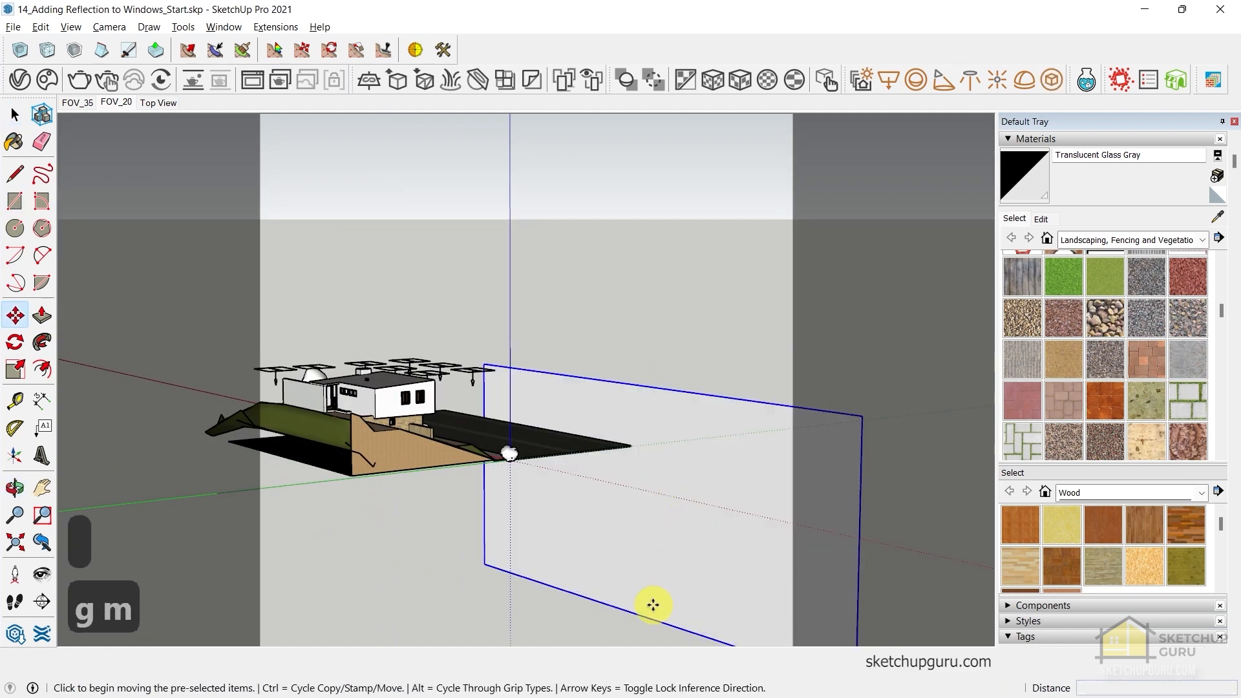
{"action": "left_click", "coordinate": [652, 620]}
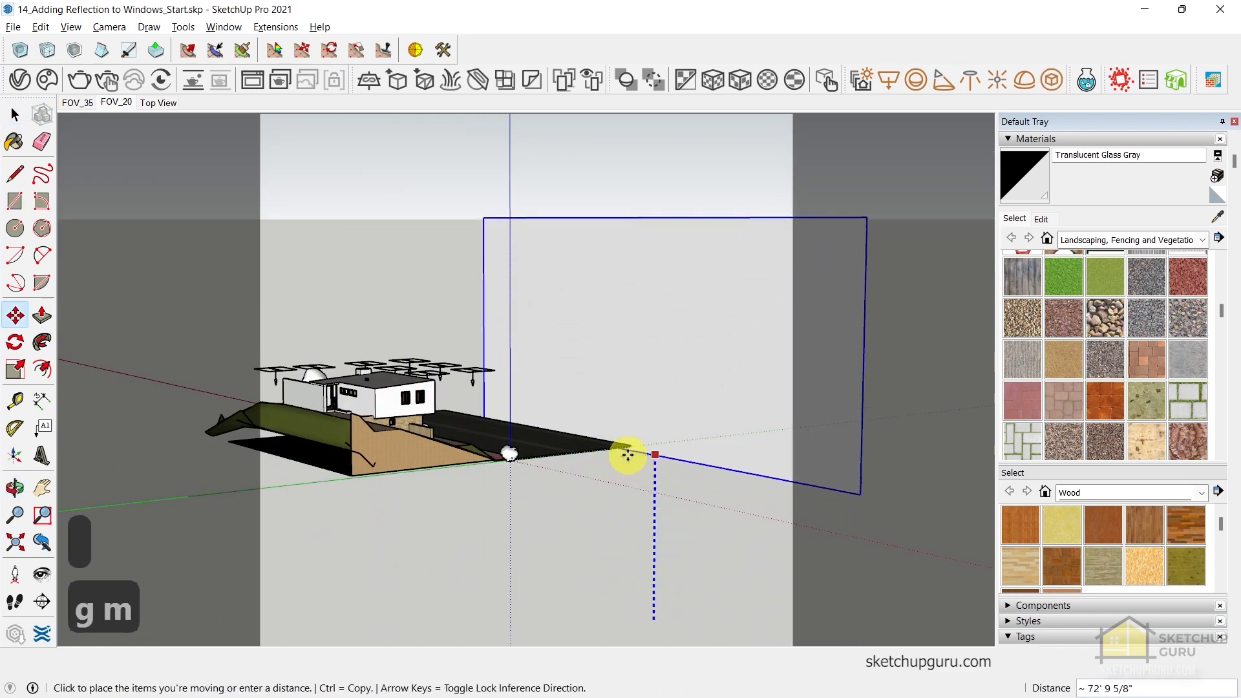
{"action": "left_click", "coordinate": [625, 445]}
Lower the rectangle panel vertically by about 12 feet
{"action": "middle_click_drag", "start_coordinate": [623, 444], "coordinate": [633, 283]}
{"action": "left_click", "coordinate": [633, 283]}
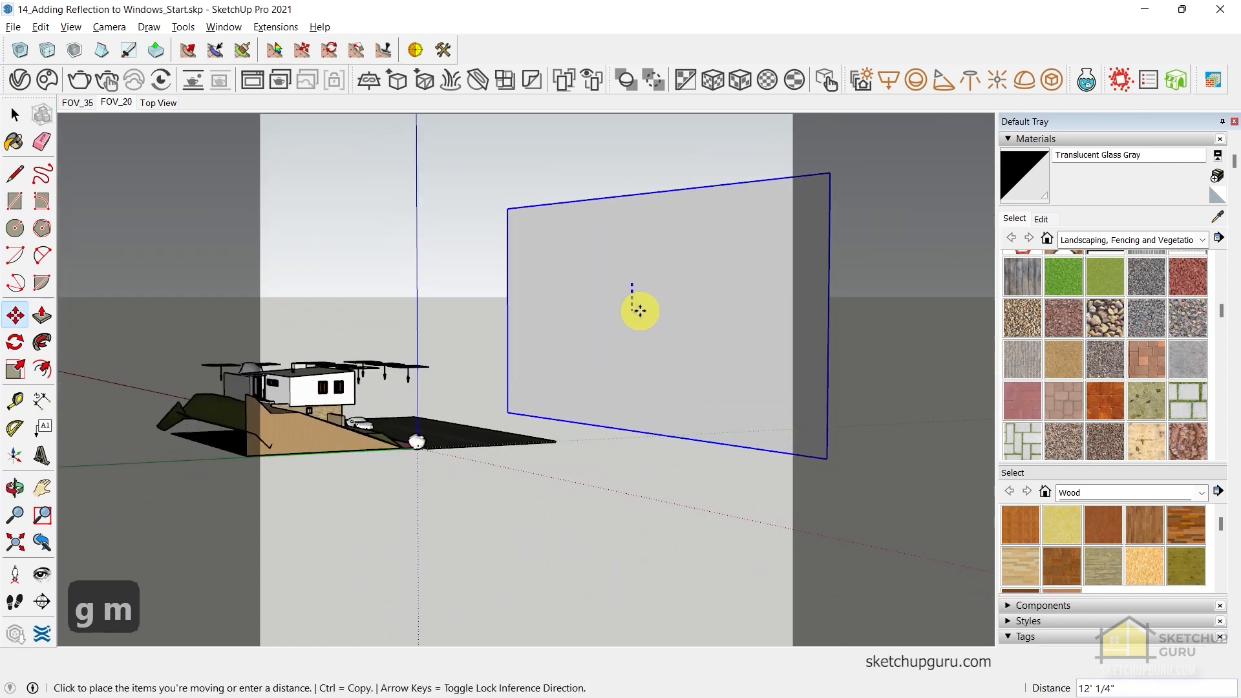
{"action": "left_click", "coordinate": [639, 313]}
{"action": "key", "text": "space"}
Slide the rectangle panel sideways along the street direction to adjust its position opposite the house
{"action": "mouse_move", "coordinate": [564, 346]}
{"action": "middle_mouse_down"}
{"action": "mouse_move", "coordinate": [789, 380]}
{"action": "mouse_move", "coordinate": [948, 327]}
{"action": "middle_mouse_up"}
{"action": "left_click", "coordinate": [407, 285]}
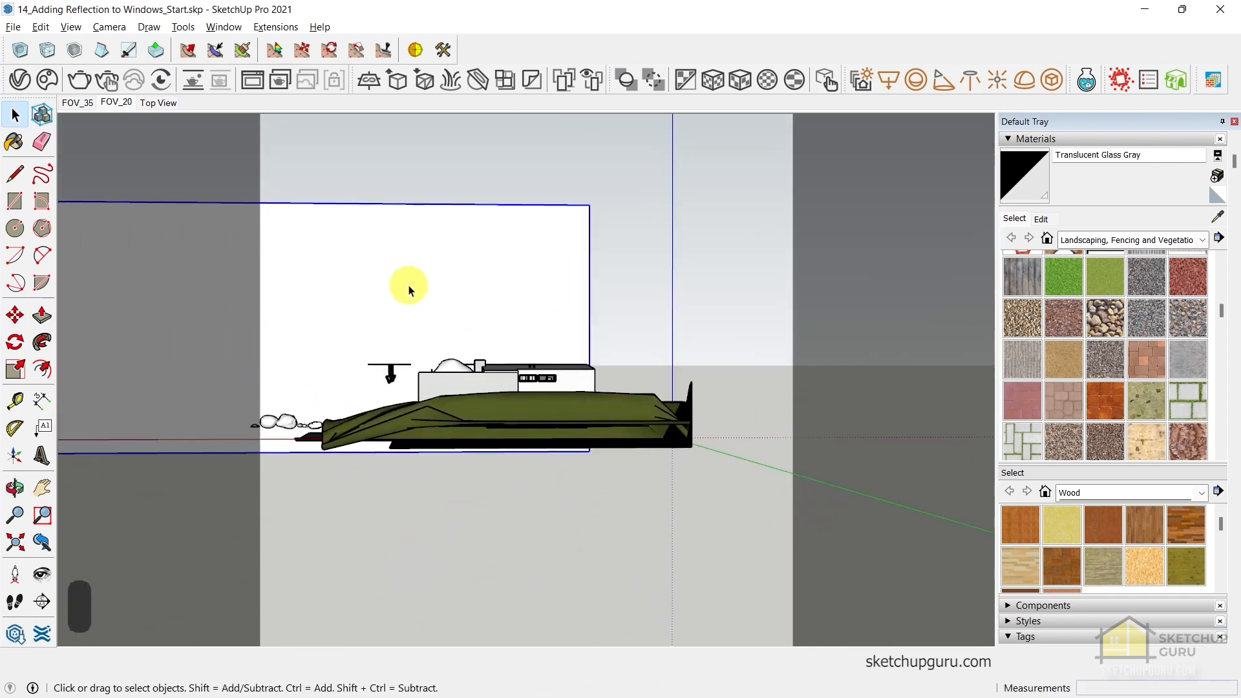
{"action": "key", "text": "m"}
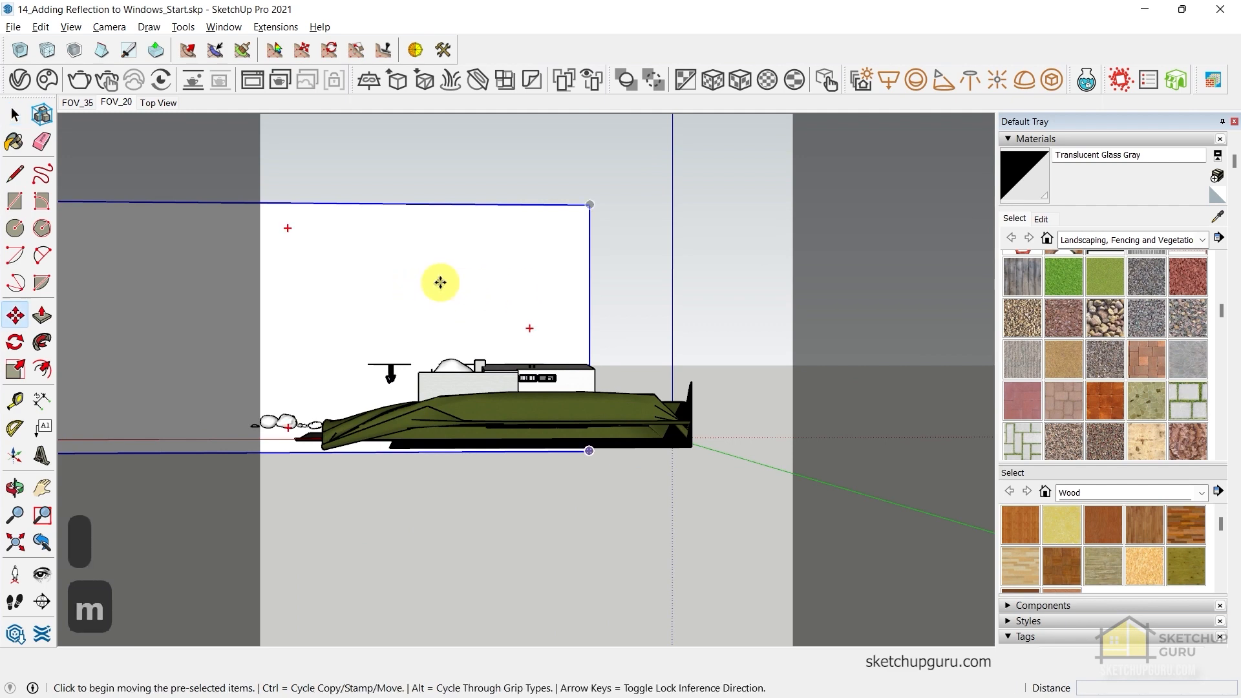
{"action": "left_click", "coordinate": [440, 283]}
{"action": "left_click", "coordinate": [643, 278]}
{"action": "middle_click_drag", "start_coordinate": [643, 278], "coordinate": [595, 338]}
{"action": "key", "text": "space"}
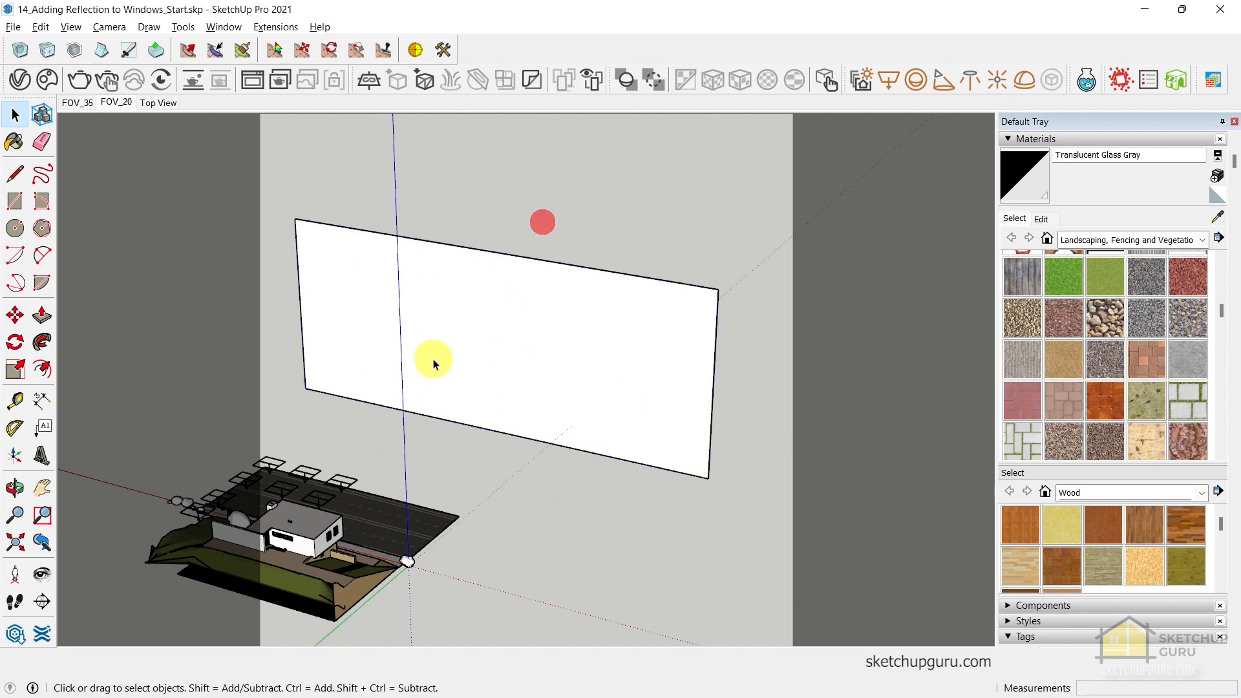
Open the large panel group for editing and select its face
{"action": "left_click", "coordinate": [450, 338]}
{"action": "double_click", "coordinate": [457, 278]}
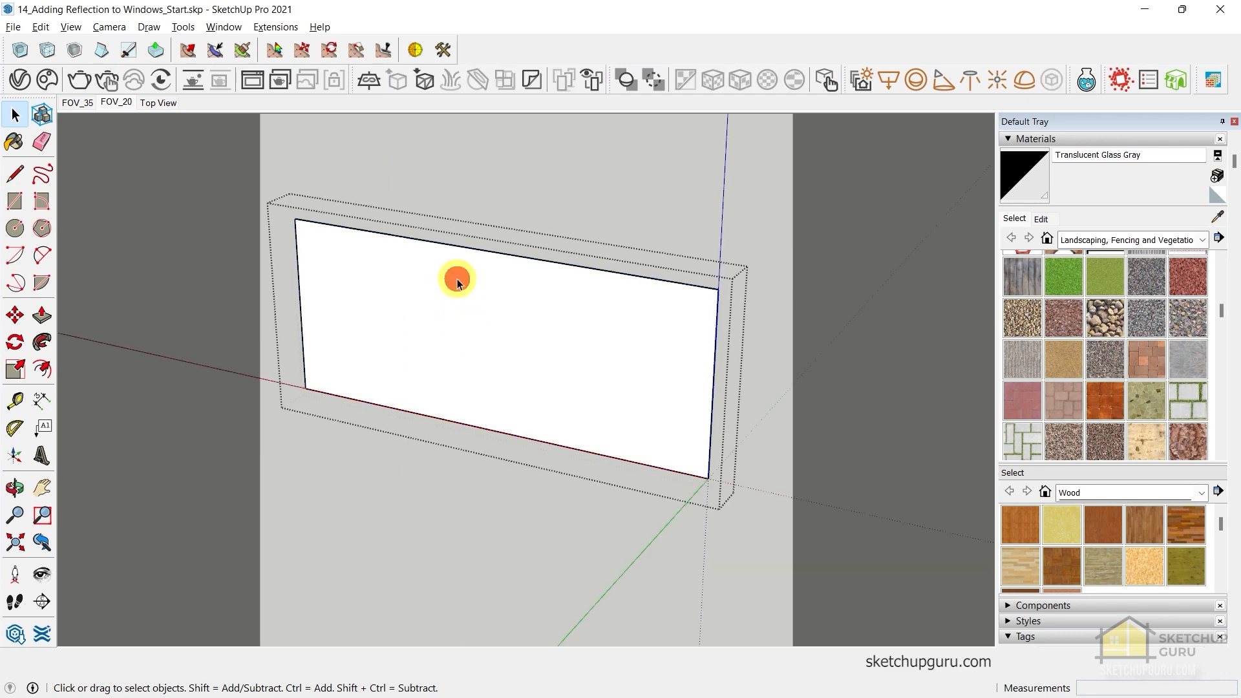
{"action": "left_click", "coordinate": [453, 340]}
Import the Unsplash JPEG of huts and trees as a texture and fit it to the panel face's full height
{"action": "left_click", "coordinate": [13, 27]}
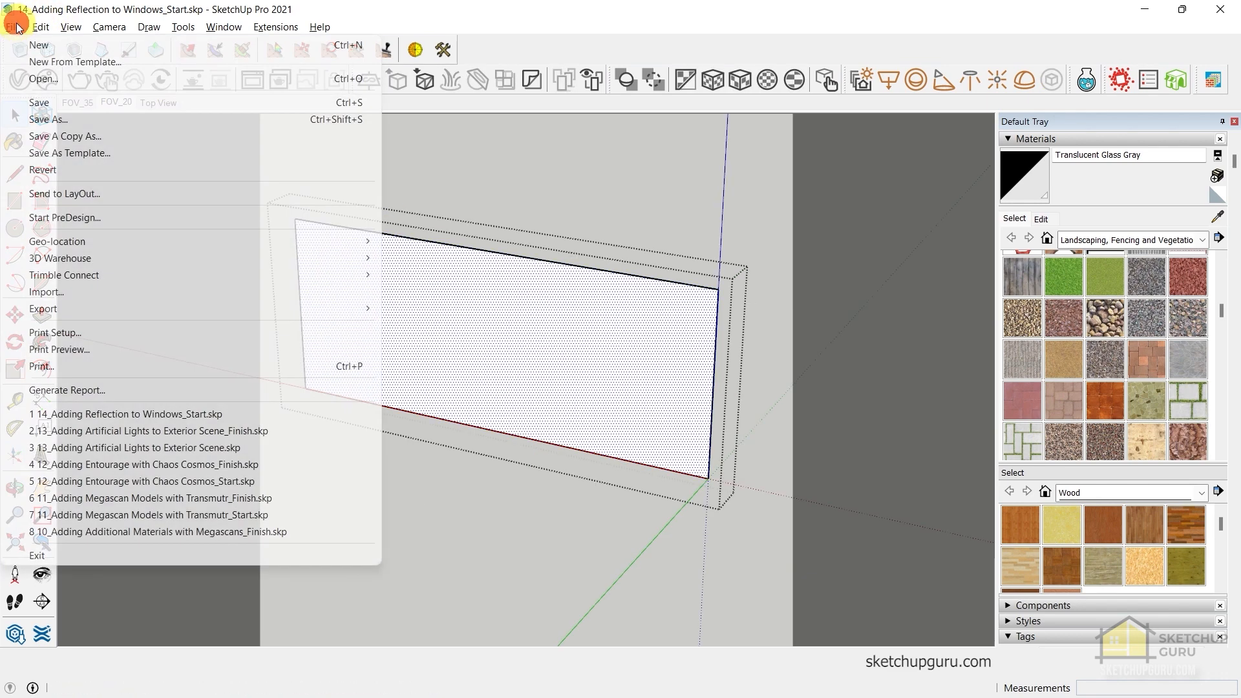
{"action": "left_click", "coordinate": [83, 291]}
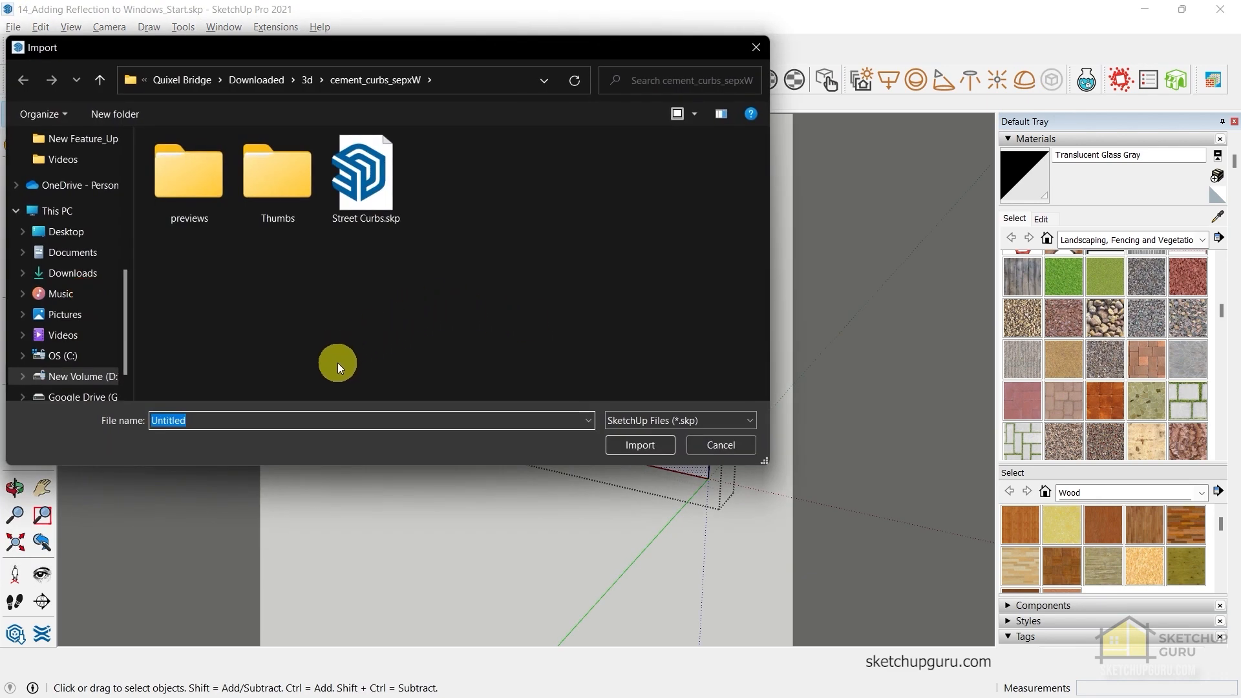
{"action": "left_click", "coordinate": [667, 422]}
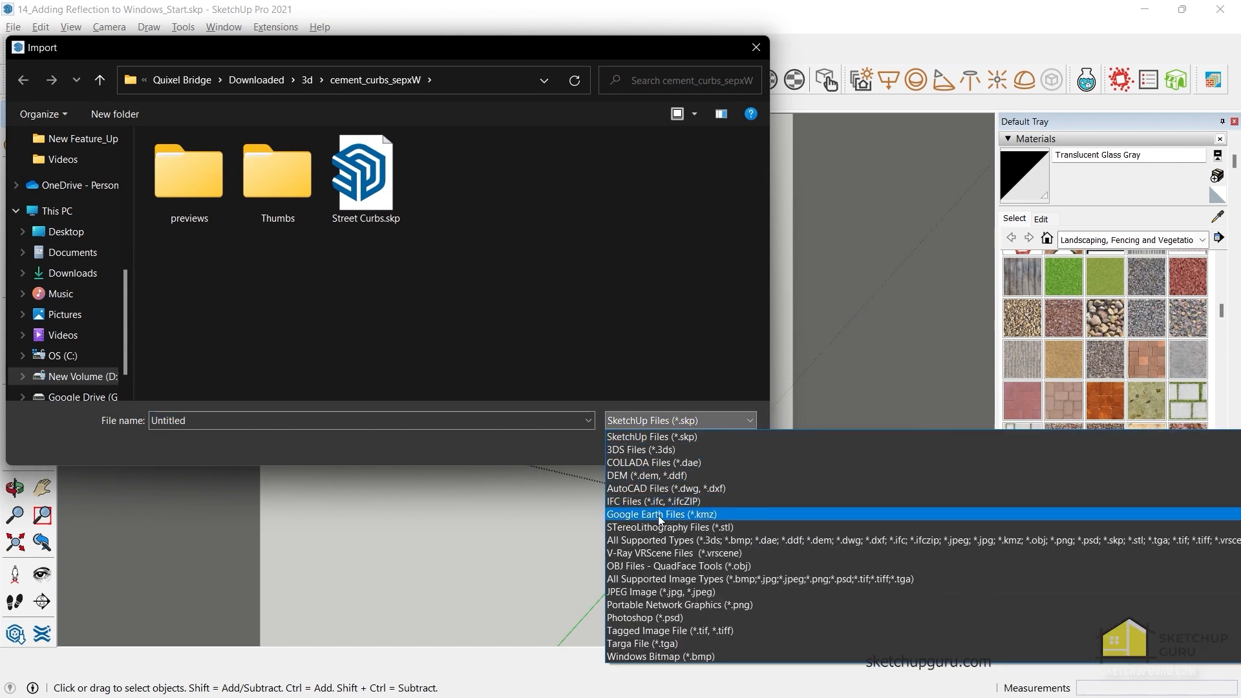
{"action": "left_click", "coordinate": [661, 593]}
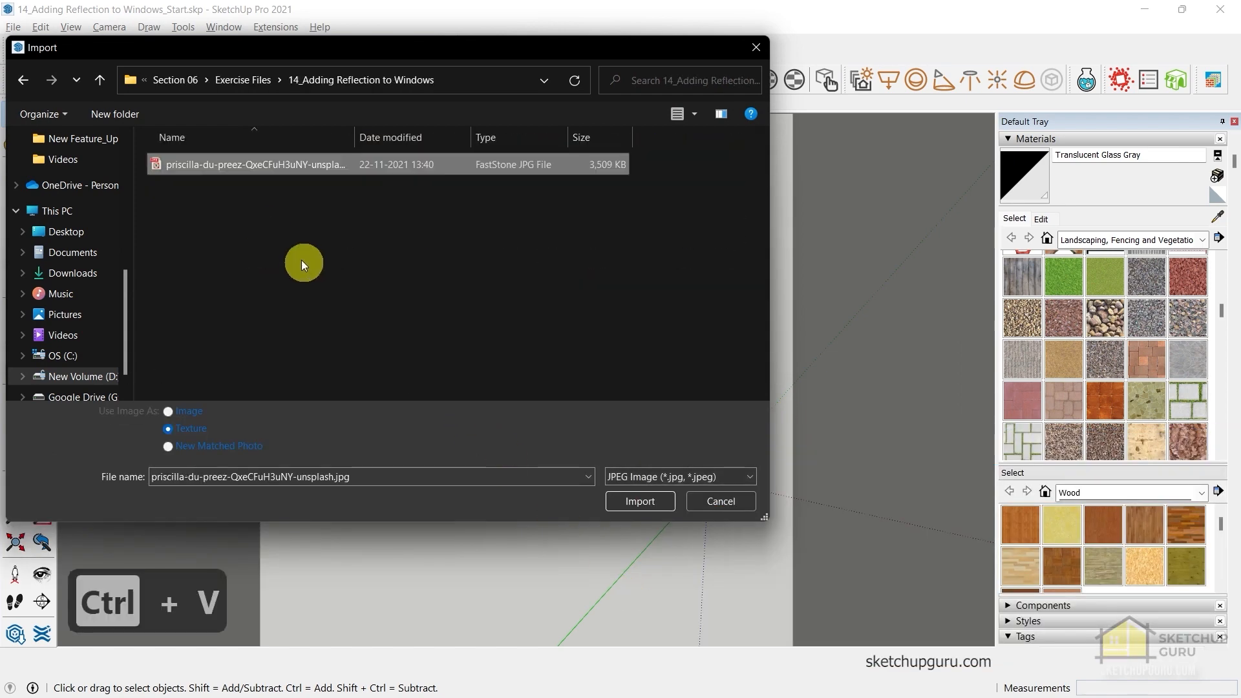
{"action": "left_click", "coordinate": [308, 164]}
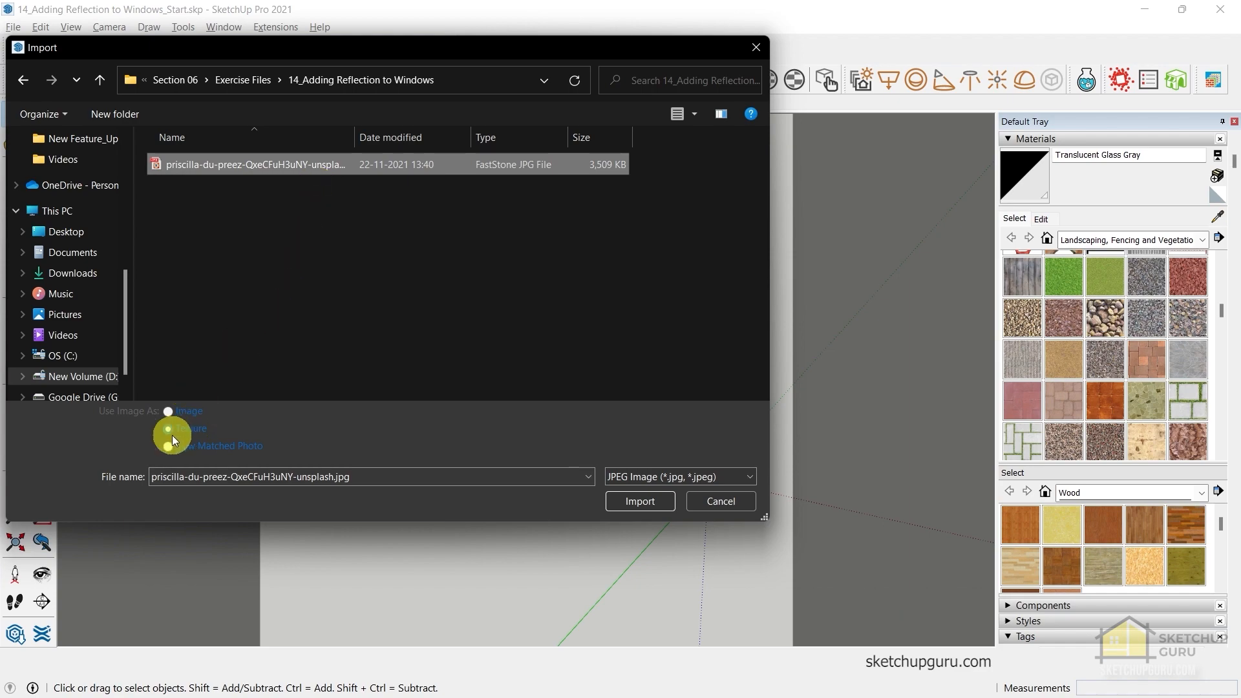
{"action": "left_click", "coordinate": [642, 502]}
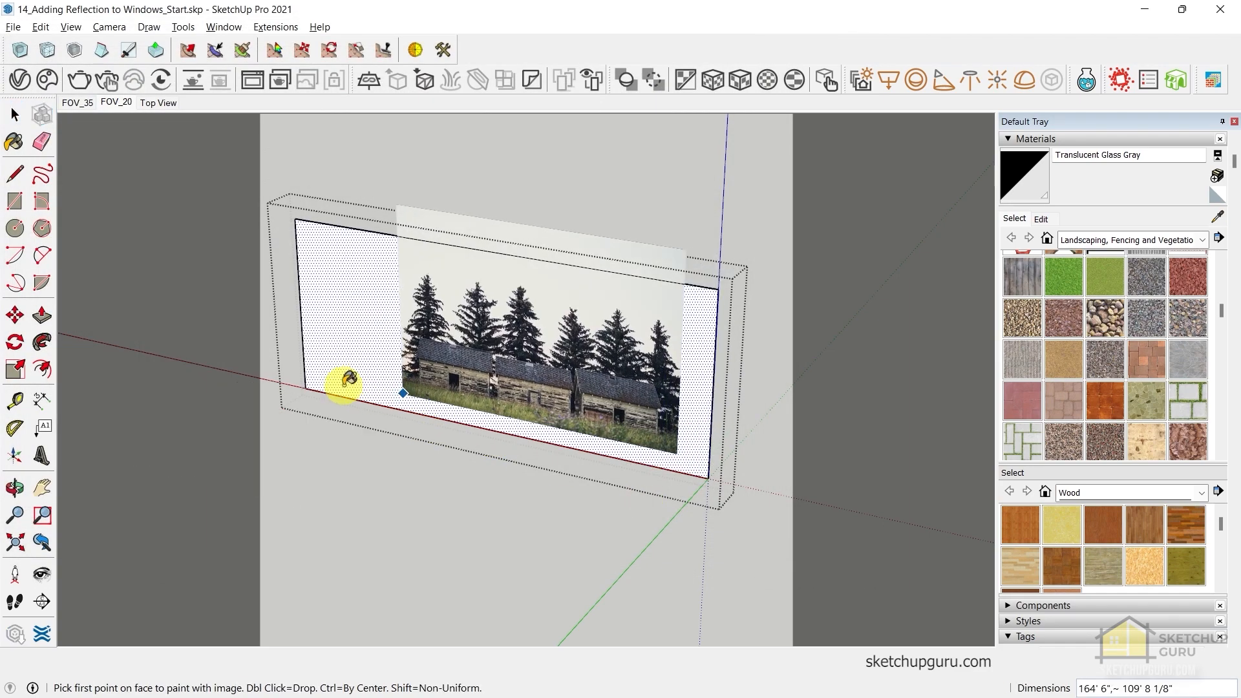
{"action": "left_click", "coordinate": [307, 390]}
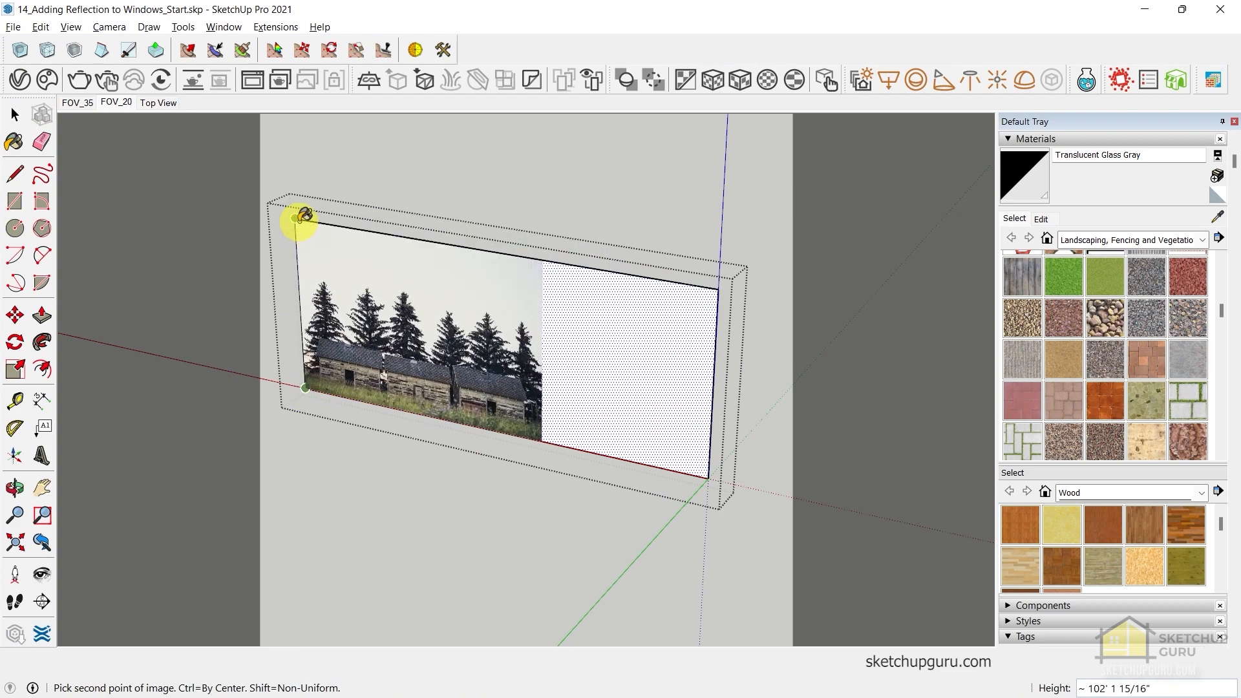
{"action": "left_click", "coordinate": [299, 222]}
Shift the image texture sideways along the panel face with texture positioning, then leave the group
{"action": "mouse_move", "coordinate": [436, 344]}
{"action": "middle_mouse_down"}
{"action": "mouse_move", "coordinate": [541, 354]}
{"action": "mouse_move", "coordinate": [517, 354]}
{"action": "middle_mouse_up"}
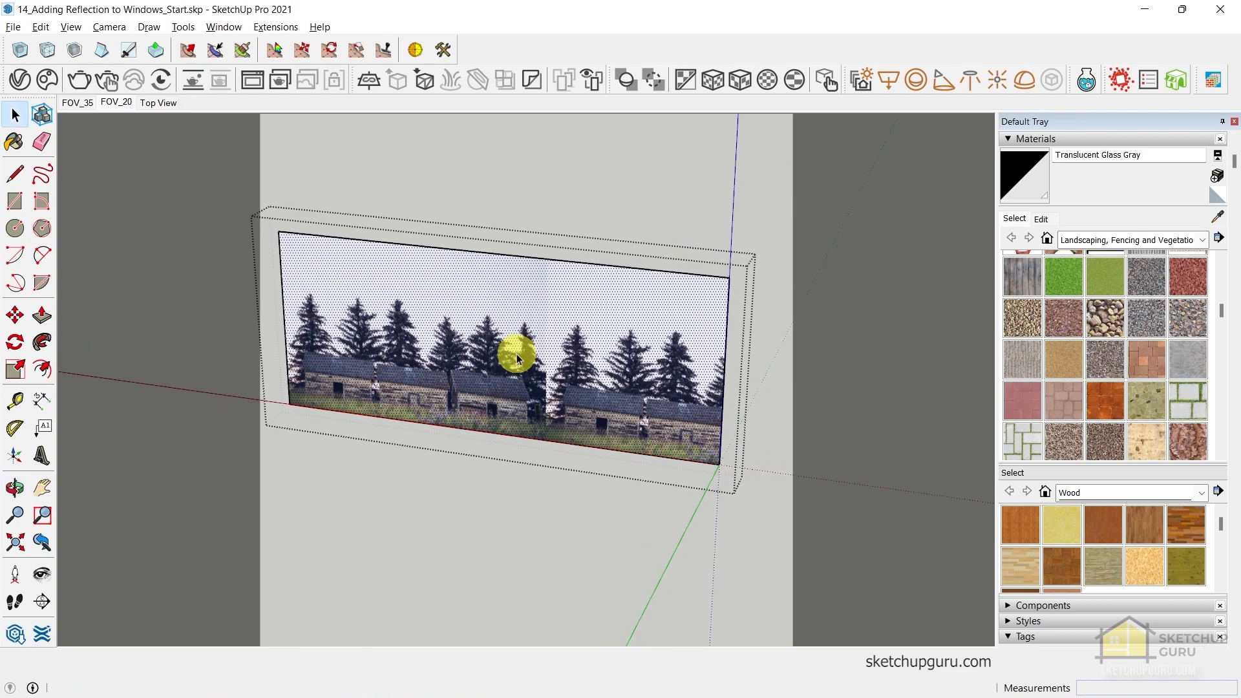
{"action": "right_click", "coordinate": [480, 319]}
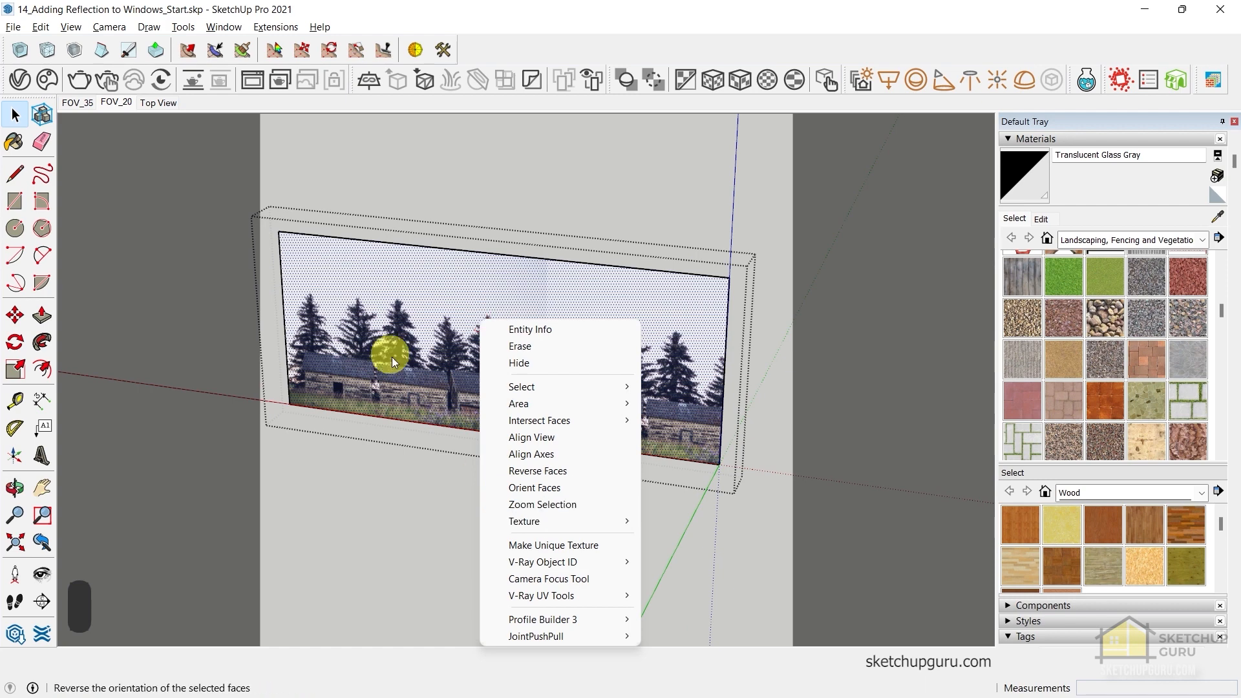
{"action": "left_click", "coordinate": [382, 186]}
{"action": "middle_click_drag", "start_coordinate": [402, 356], "coordinate": [547, 200]}
{"action": "double_click", "coordinate": [411, 401]}
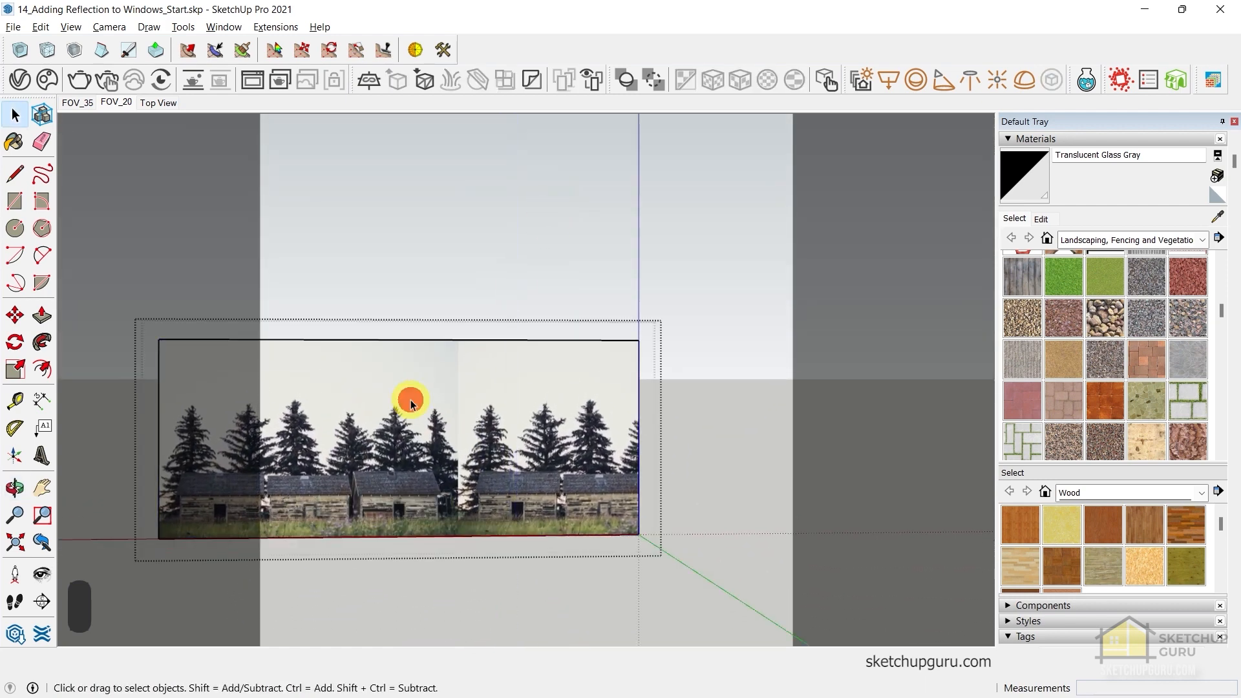
{"action": "right_click", "coordinate": [368, 435]}
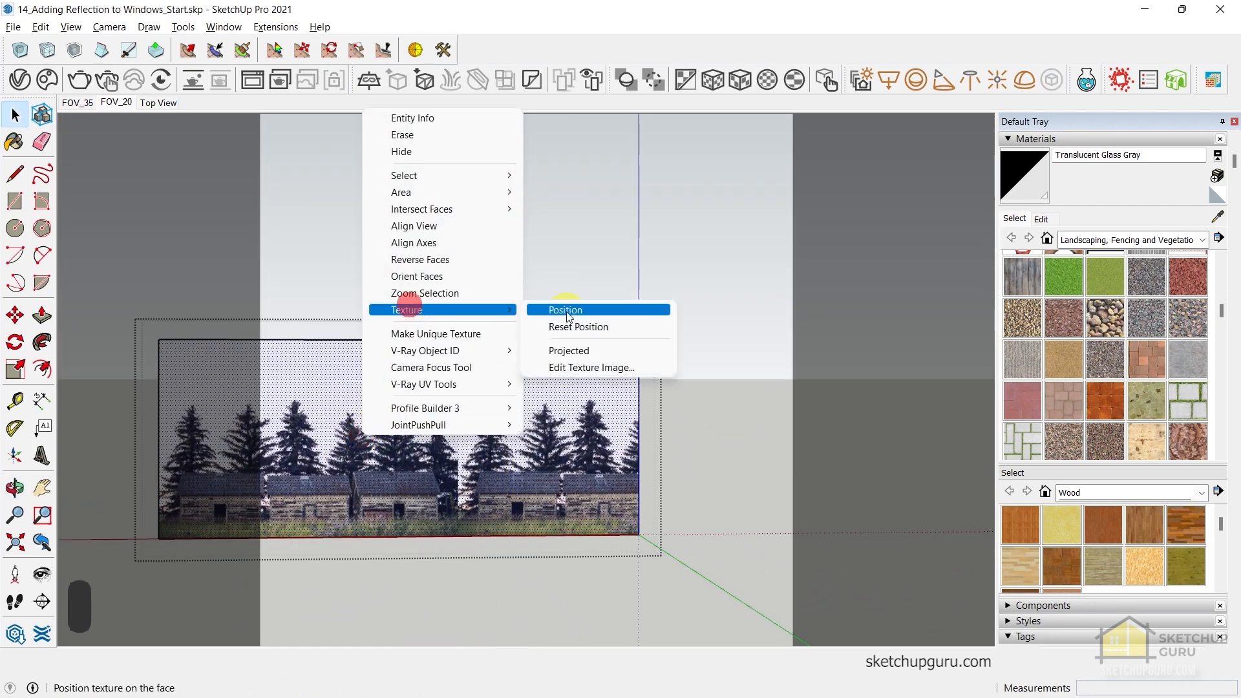
{"action": "left_click", "coordinate": [567, 311]}
{"action": "left_click_drag", "start_coordinate": [405, 405], "coordinate": [452, 408]}
{"action": "right_click", "coordinate": [420, 419]}
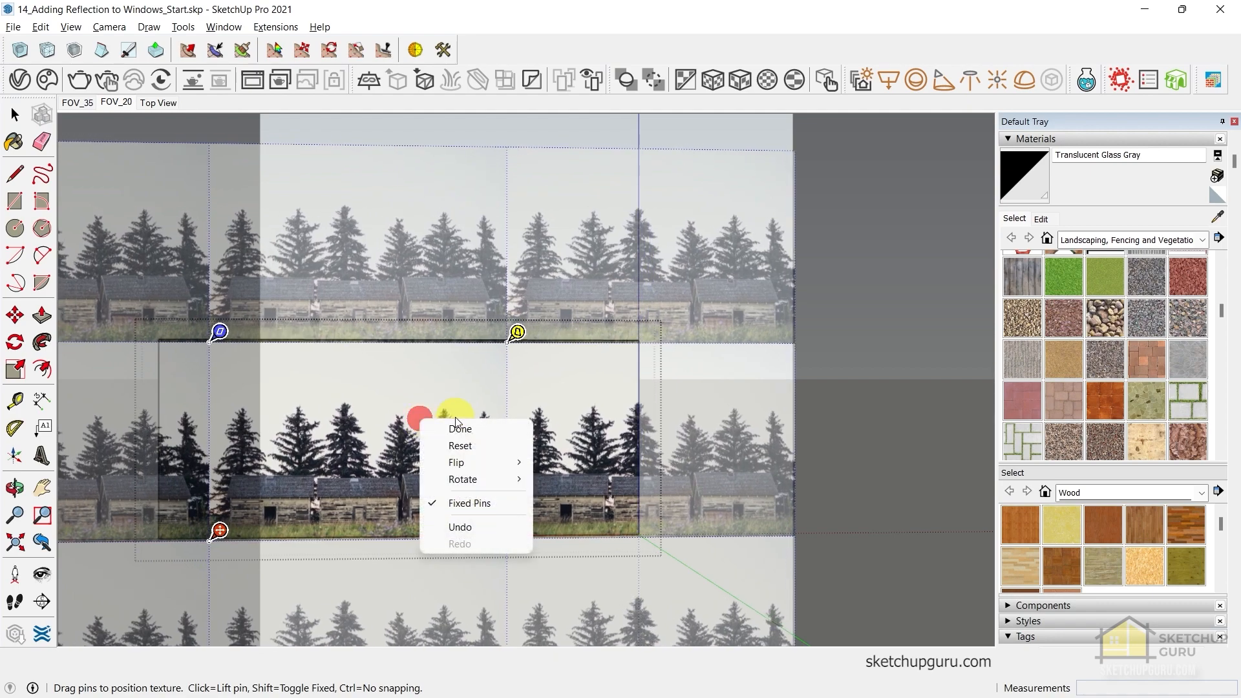
{"action": "key", "text": "Escape"}
{"action": "key", "text": "Escape"}
Measure the wall height of a hut in the panel image with the Tape Measure
{"action": "middle_click_drag", "start_coordinate": [505, 463], "coordinate": [626, 474]}
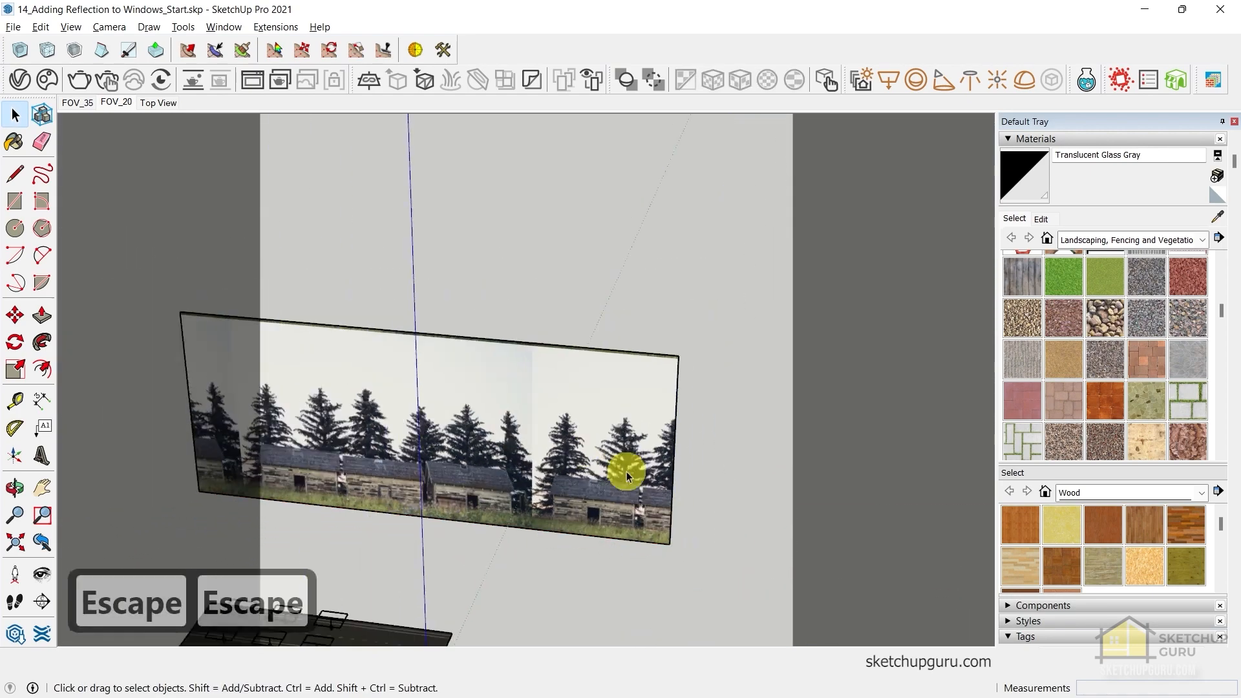
{"action": "scroll", "coordinate": [452, 501], "scroll_direction": "up", "scroll_amount": 10}
{"action": "key", "text": "t"}
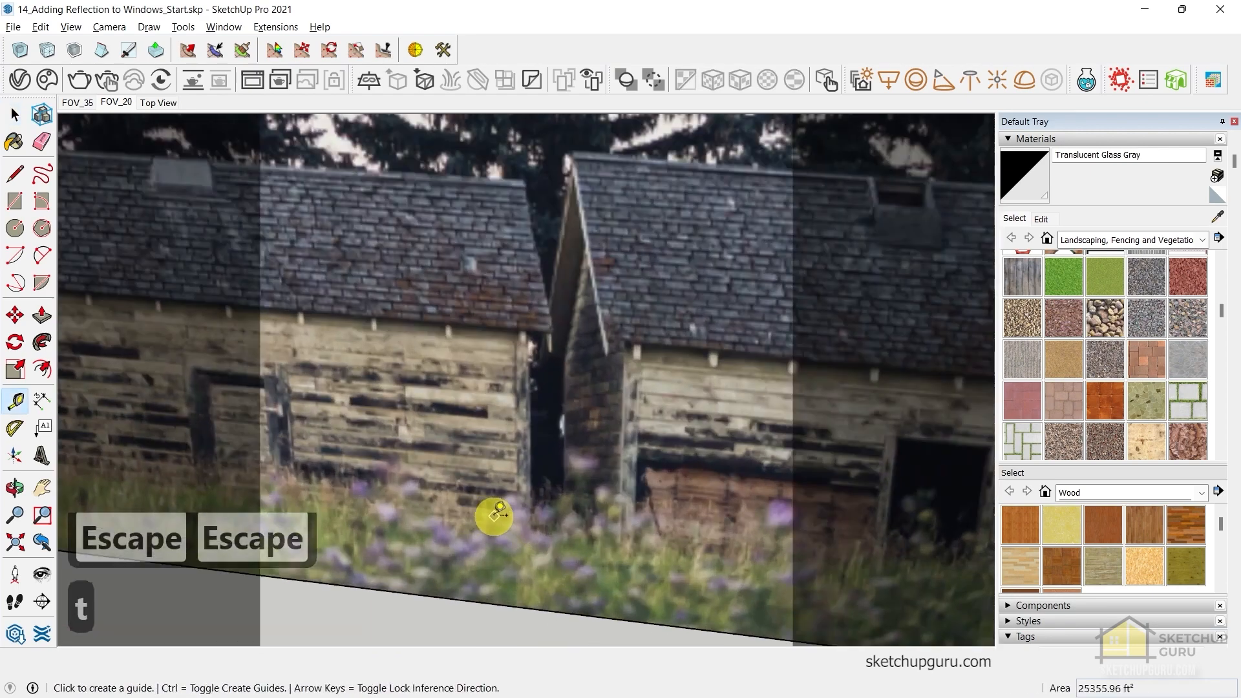
{"action": "left_click", "coordinate": [494, 516]}
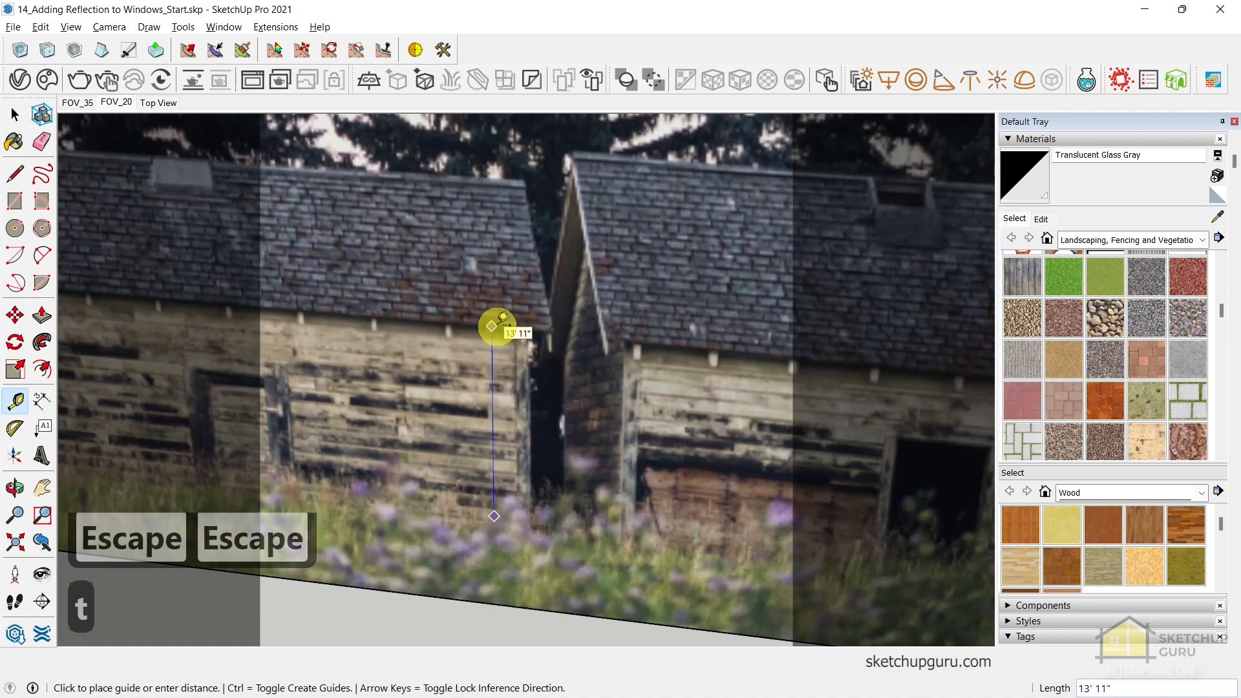
{"action": "left_click", "coordinate": [492, 325]}
{"action": "key", "text": "space"}
{"action": "scroll", "coordinate": [489, 352], "scroll_direction": "down", "scroll_amount": 8}
Scale the image texture down on the panel face by pulling in its scale pin
{"action": "right_click", "coordinate": [468, 304]}
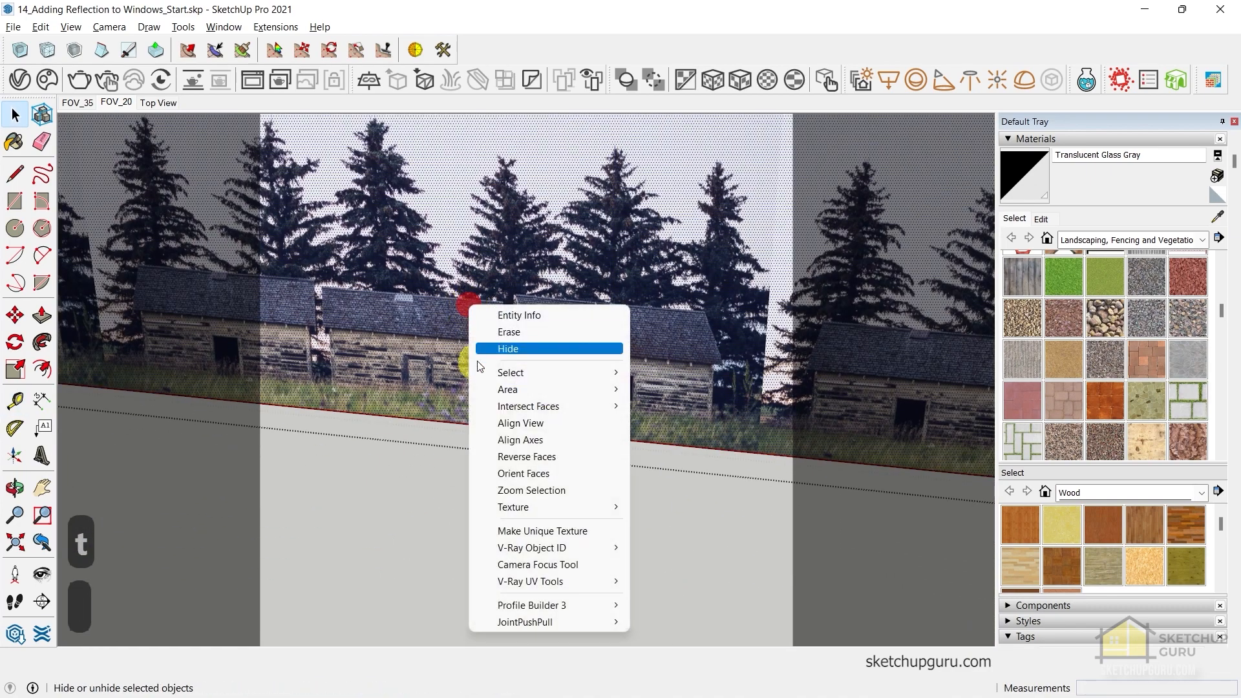
{"action": "mouse_move", "coordinate": [556, 507]}
{"action": "left_click", "coordinate": [665, 506]}
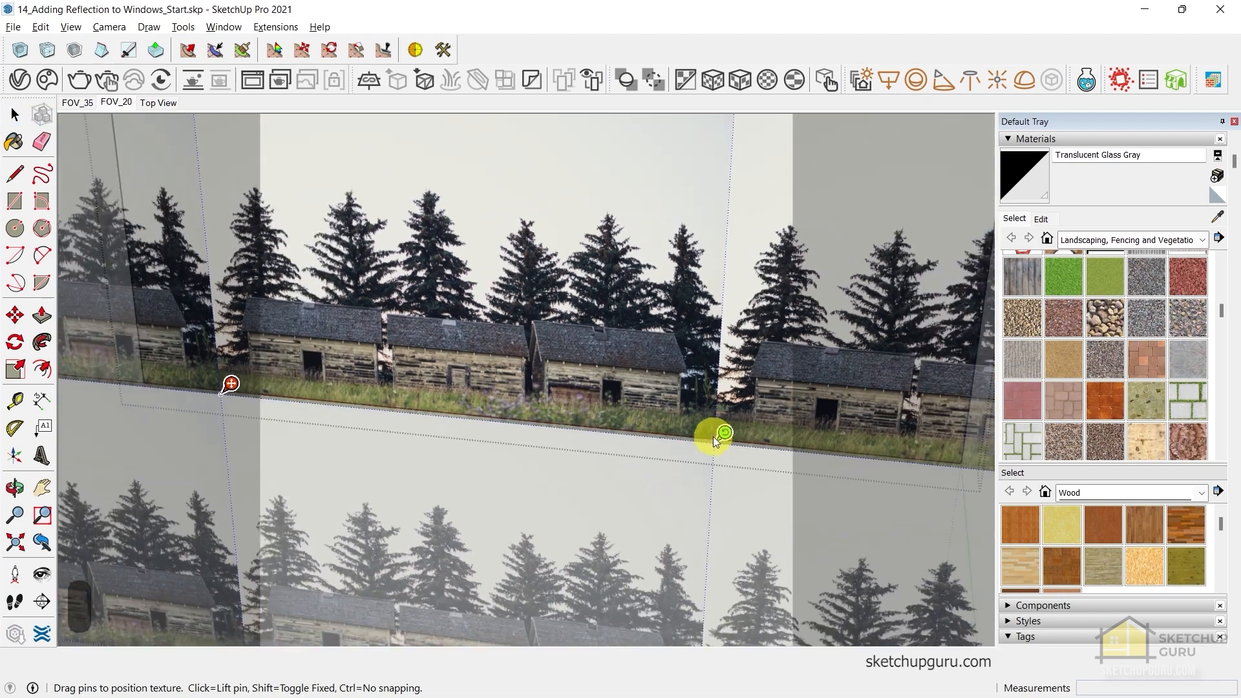
{"action": "left_click_drag", "start_coordinate": [715, 442], "coordinate": [672, 427]}
{"action": "right_click", "coordinate": [562, 383]}
{"action": "left_click", "coordinate": [581, 388]}
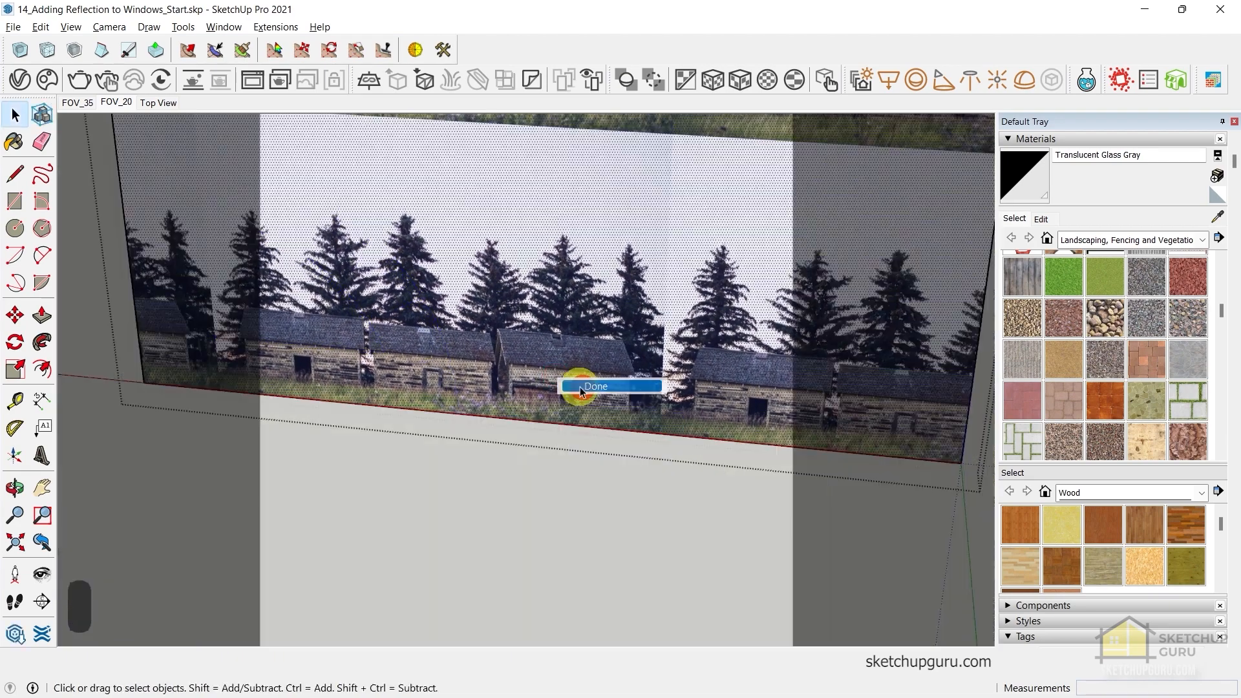
Measure the hut's wall height again on the rescaled panel image
{"action": "scroll", "coordinate": [443, 396], "scroll_direction": "up", "scroll_amount": 6}
{"action": "key", "text": "t"}
{"action": "key", "text": "t"}
{"action": "left_click", "coordinate": [577, 447]}
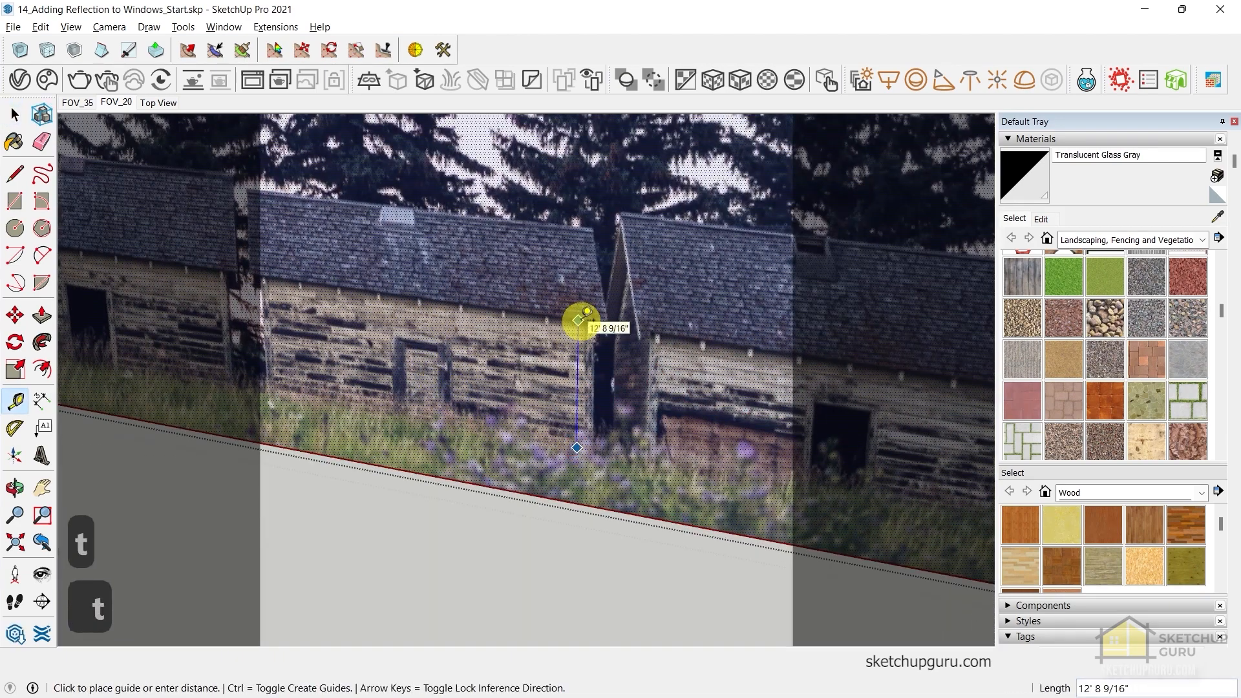
{"action": "key", "text": "space"}
Reduce the panel texture's scale slightly further, then exit the panel group
{"action": "scroll", "coordinate": [556, 336], "scroll_direction": "down", "scroll_amount": 5}
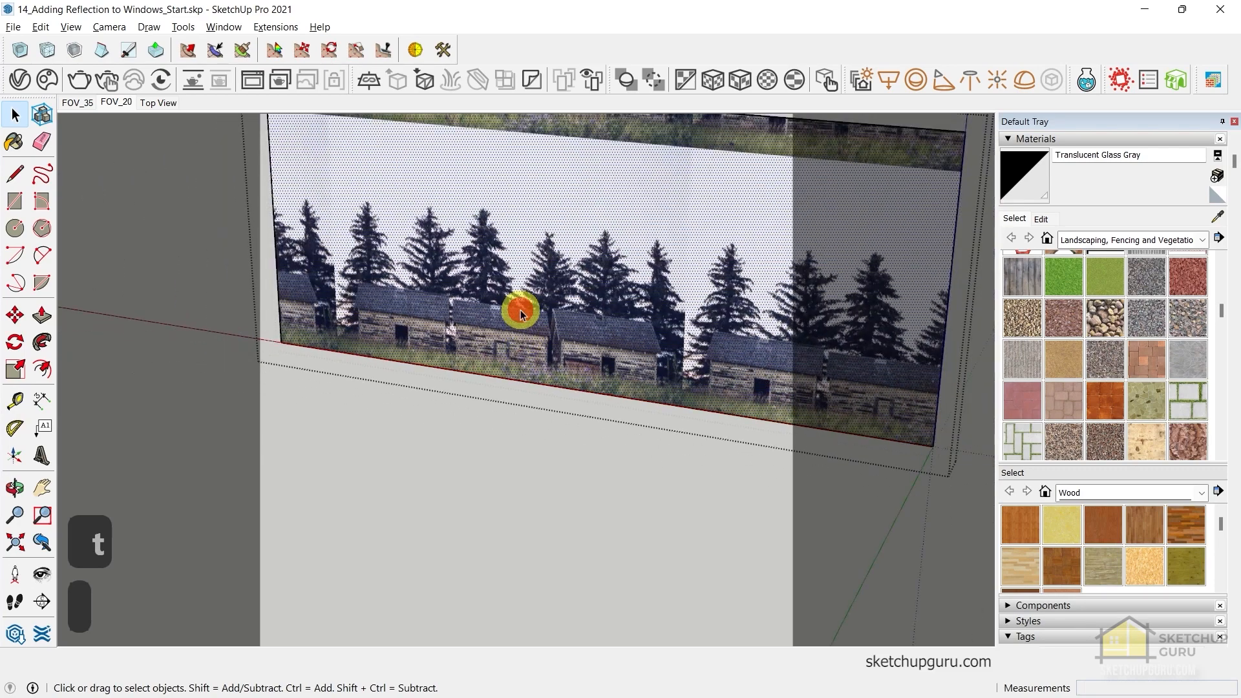
{"action": "right_click", "coordinate": [520, 311]}
{"action": "mouse_move", "coordinate": [569, 512]}
{"action": "left_click", "coordinate": [693, 512]}
{"action": "scroll", "coordinate": [537, 362], "scroll_direction": "up", "scroll_amount": 5}
{"action": "key", "text": "t"}
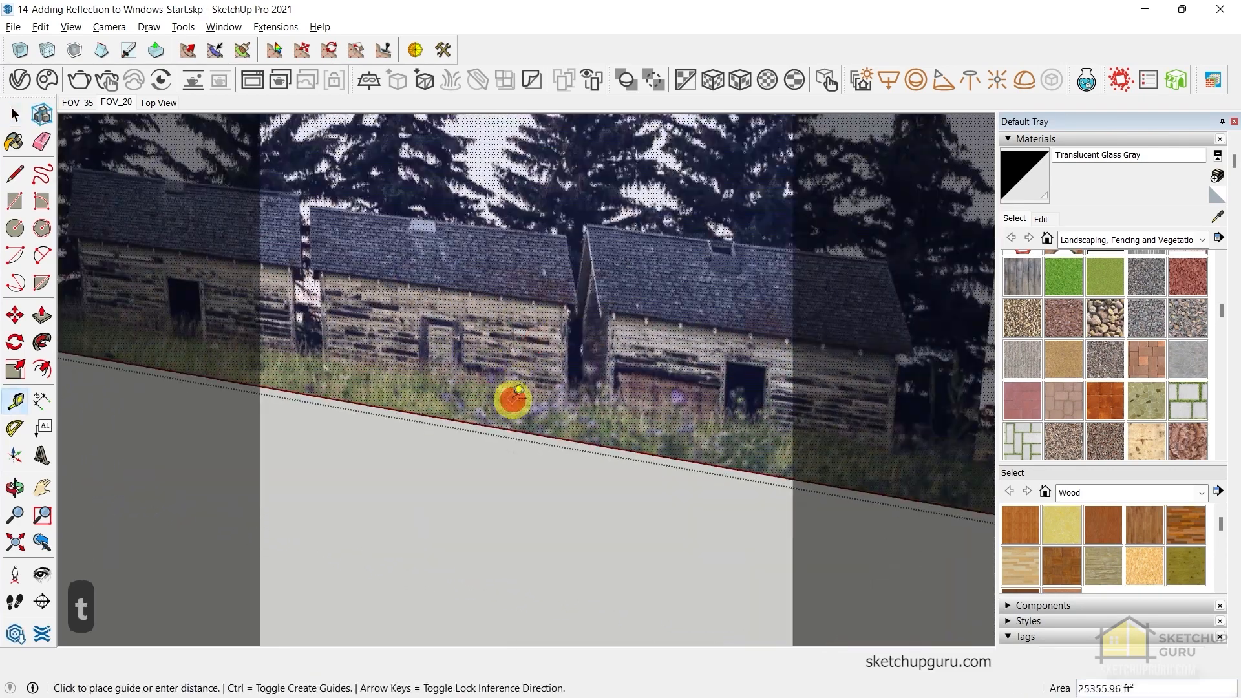
{"action": "key", "text": "space"}
{"action": "scroll", "coordinate": [516, 309], "scroll_direction": "down", "scroll_amount": 3}
{"action": "middle_click_drag", "start_coordinate": [518, 313], "coordinate": [705, 306]}
{"action": "key", "text": "Escape"}
{"action": "key", "text": "Escape"}
Sample the hut-and-trees image material from the panel's textured face
{"action": "scroll", "coordinate": [517, 346], "scroll_direction": "up", "scroll_amount": 3}
{"action": "mouse_move", "coordinate": [563, 362]}
{"action": "middle_mouse_down"}
{"action": "mouse_move", "coordinate": [621, 375]}
{"action": "mouse_move", "coordinate": [513, 393]}
{"action": "mouse_move", "coordinate": [614, 415]}
{"action": "mouse_move", "coordinate": [493, 360]}
{"action": "middle_mouse_up"}
{"action": "scroll", "coordinate": [507, 394], "scroll_direction": "down", "scroll_amount": 3}
{"action": "scroll", "coordinate": [493, 360], "scroll_direction": "up", "scroll_amount": 3}
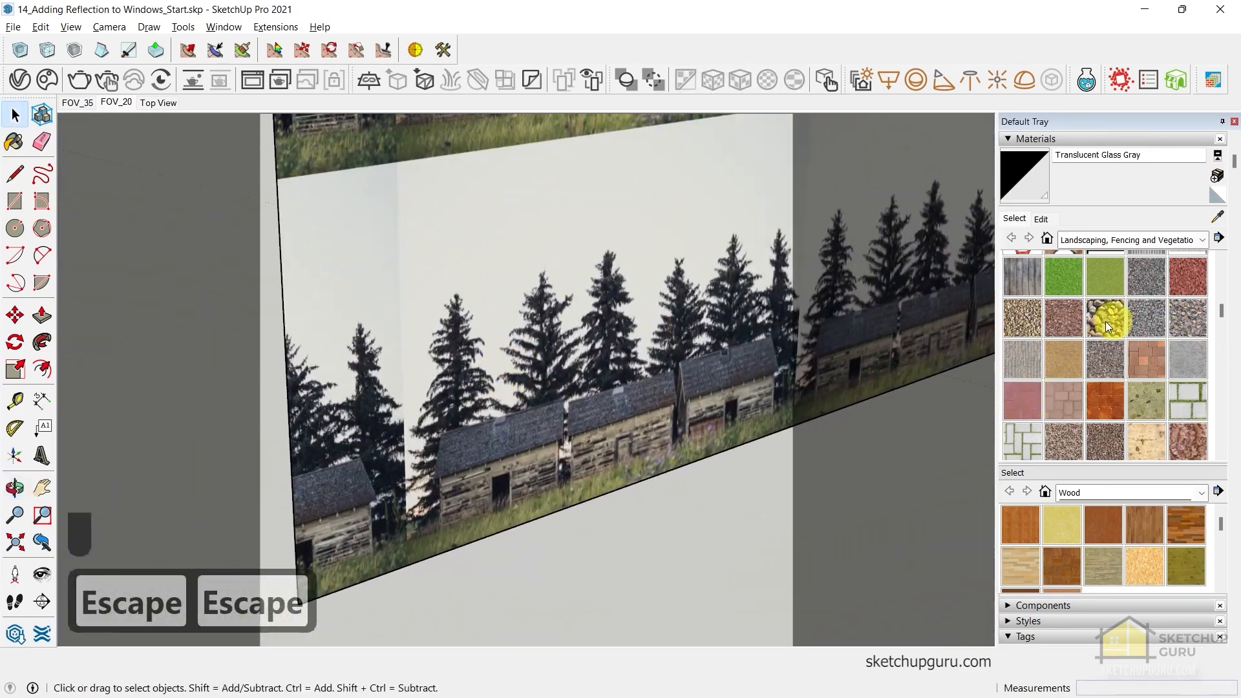
{"action": "key", "text": "b"}
{"action": "left_click", "coordinate": [1216, 213]}
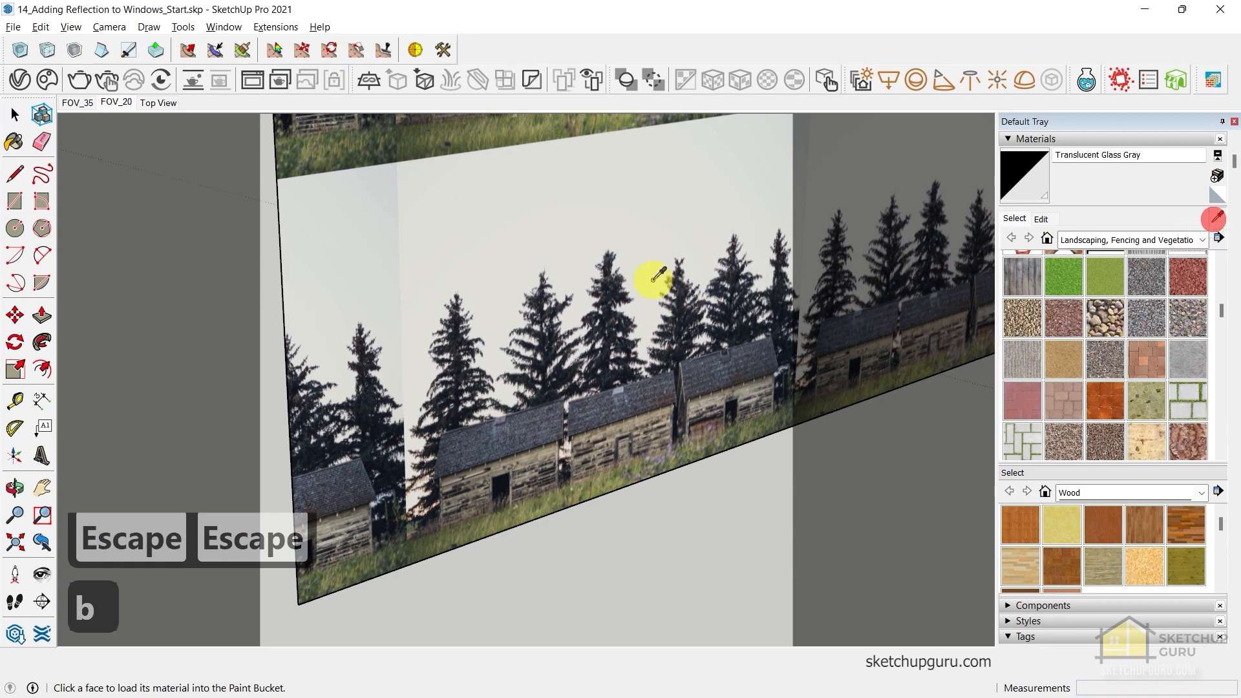
{"action": "left_click", "coordinate": [590, 244]}
Paint the panel's blank reverse face inside its group with the sampled image material, then exit the group
{"action": "middle_click_drag", "start_coordinate": [590, 243], "coordinate": [808, 353]}
{"action": "key", "text": "space"}
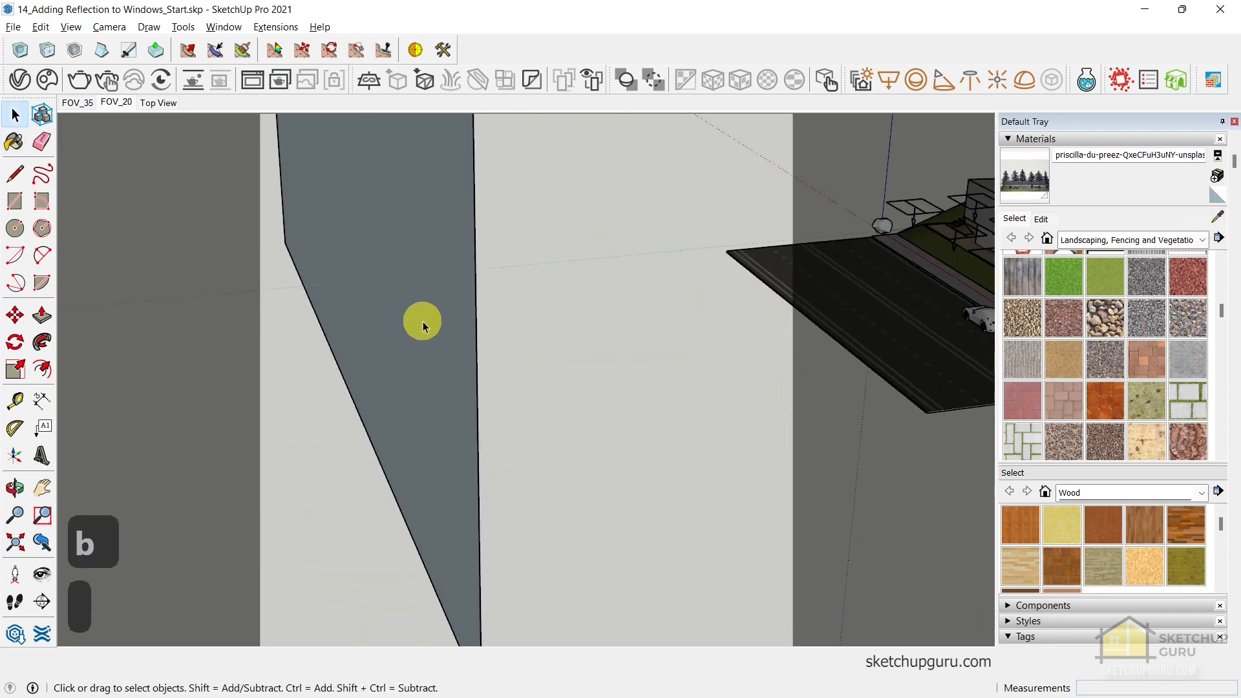
{"action": "double_click", "coordinate": [419, 316]}
{"action": "scroll", "coordinate": [526, 388], "scroll_direction": "down", "scroll_amount": 3}
{"action": "key", "text": "b"}
{"action": "left_click", "coordinate": [435, 249]}
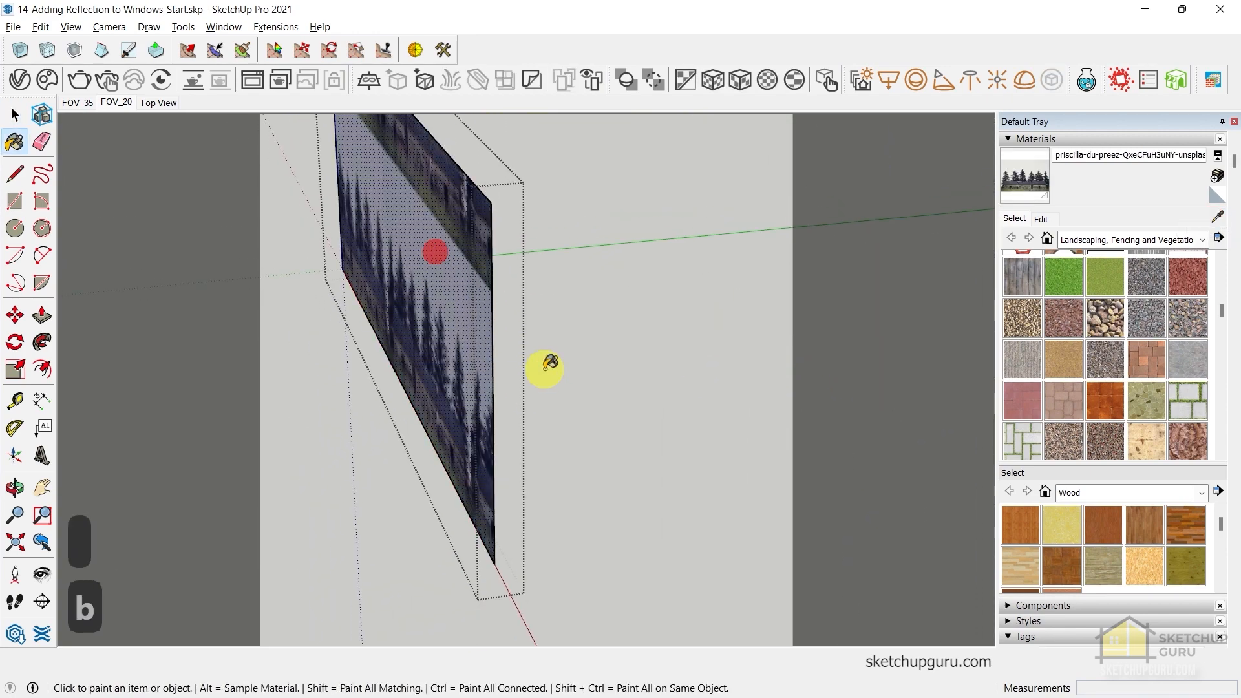
{"action": "mouse_move", "coordinate": [546, 363]}
{"action": "middle_mouse_down"}
{"action": "mouse_move", "coordinate": [349, 366]}
{"action": "mouse_move", "coordinate": [149, 313]}
{"action": "mouse_move", "coordinate": [463, 349]}
{"action": "mouse_move", "coordinate": [336, 380]}
{"action": "mouse_move", "coordinate": [423, 285]}
{"action": "mouse_move", "coordinate": [503, 350]}
{"action": "mouse_move", "coordinate": [546, 355]}
{"action": "mouse_move", "coordinate": [493, 340]}
{"action": "mouse_move", "coordinate": [405, 362]}
{"action": "mouse_move", "coordinate": [704, 363]}
{"action": "middle_mouse_up"}
{"action": "mouse_move", "coordinate": [658, 405]}
{"action": "middle_mouse_down"}
{"action": "mouse_move", "coordinate": [532, 418]}
{"action": "mouse_move", "coordinate": [535, 399]}
{"action": "middle_mouse_up"}
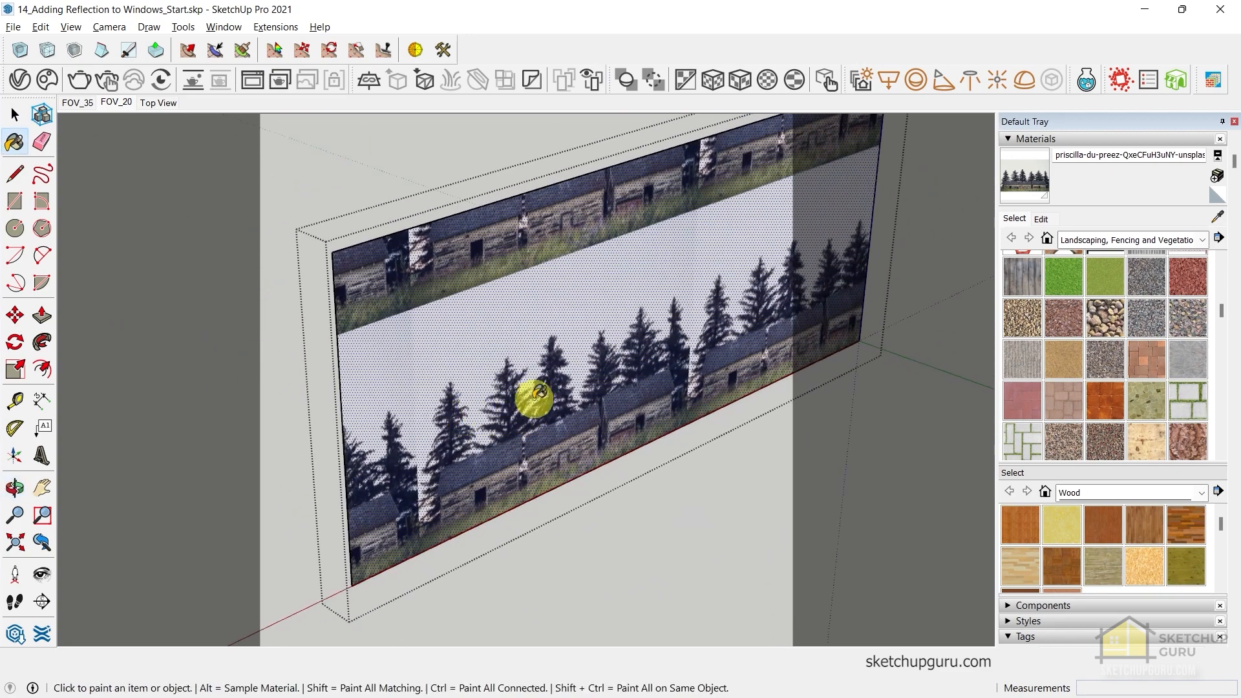
{"action": "scroll", "coordinate": [534, 399], "scroll_direction": "down", "scroll_amount": 3}
{"action": "key", "text": "space"}
{"action": "key", "text": "Escape"}
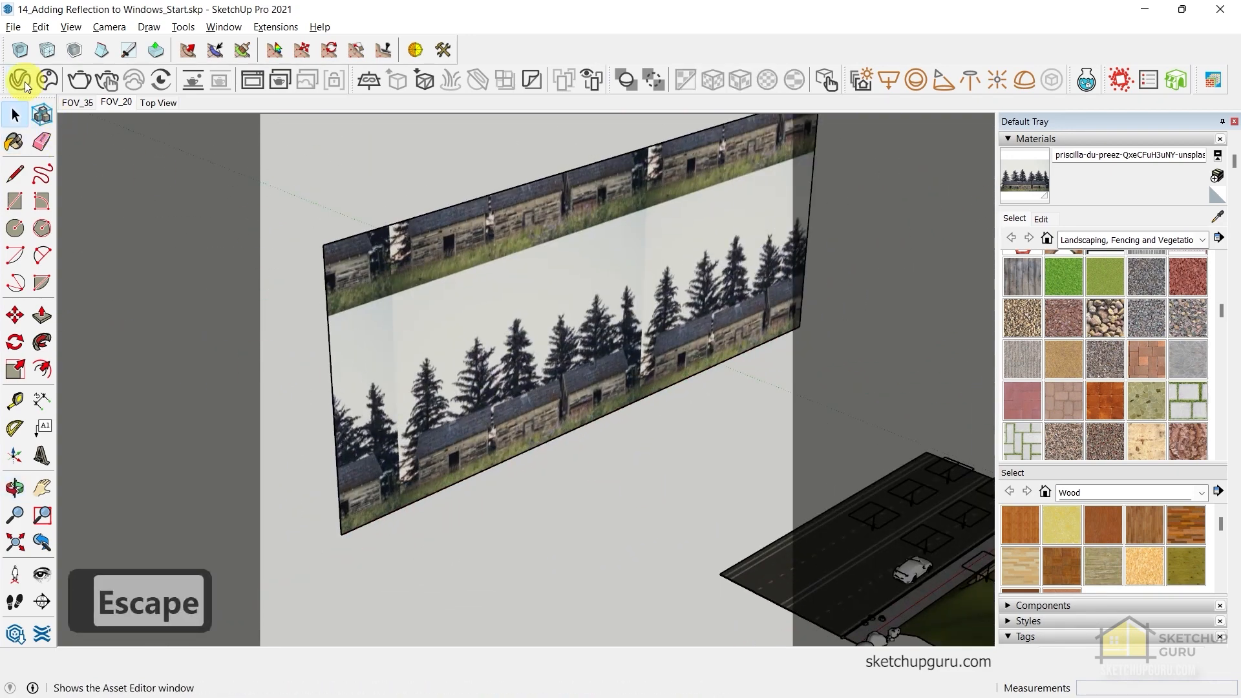
Add Raytrace Properties to the panel's image material in V-Ray and turn off Visible to Camera and Cast Shadows
{"action": "left_click", "coordinate": [23, 81]}
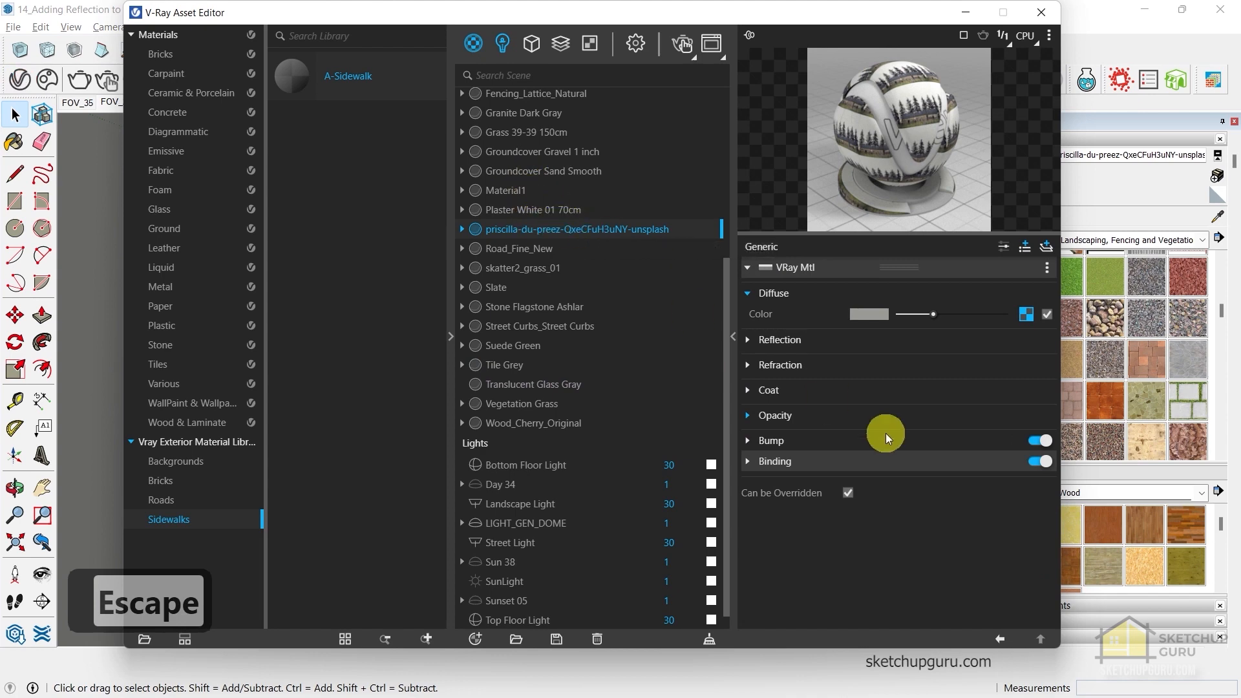
{"action": "left_click", "coordinate": [1026, 247]}
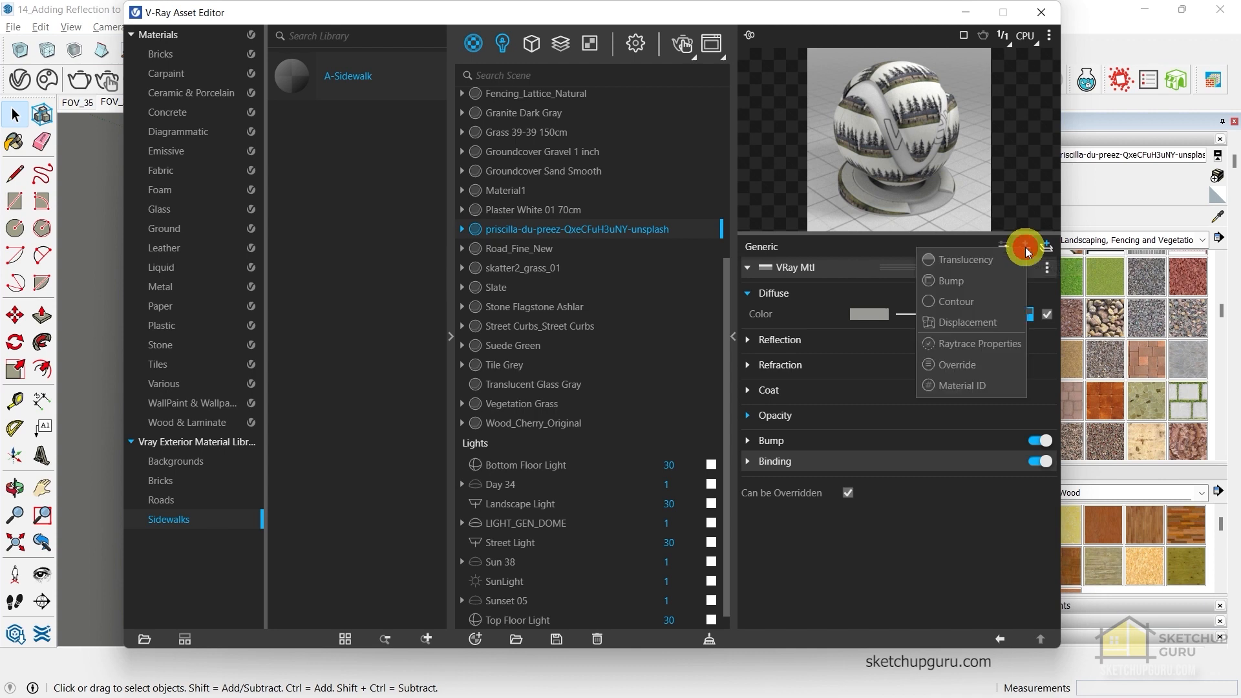
{"action": "left_click", "coordinate": [975, 342]}
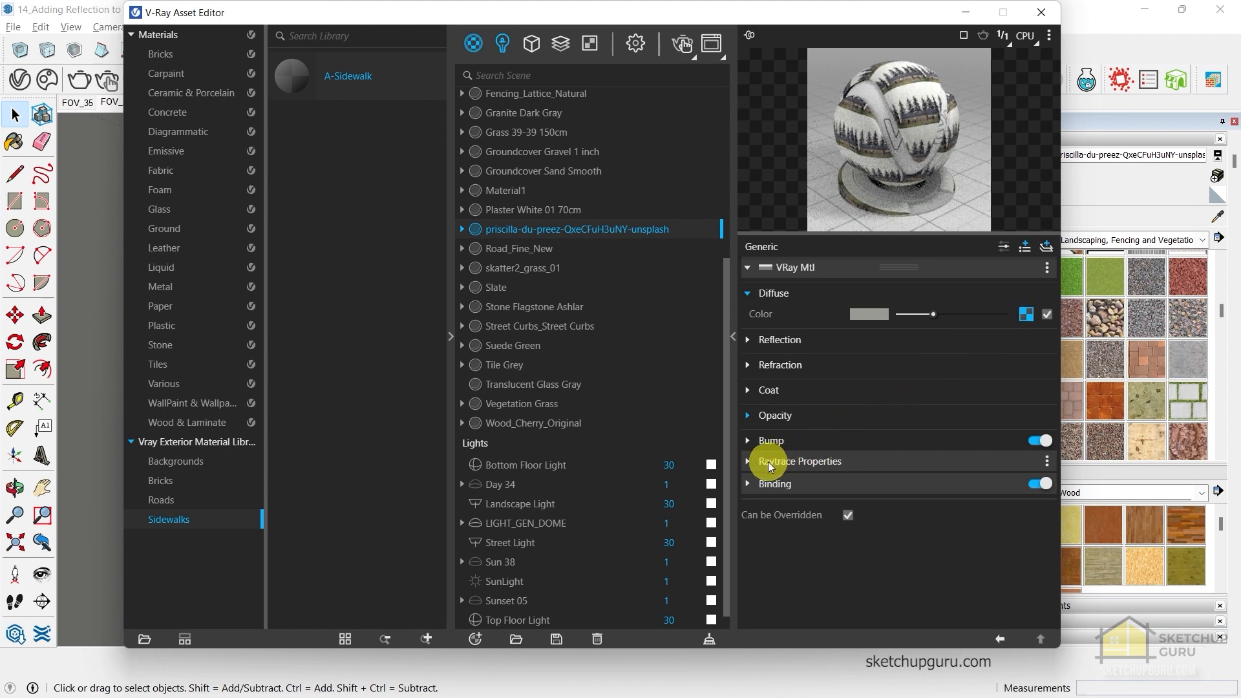
{"action": "left_click", "coordinate": [768, 462]}
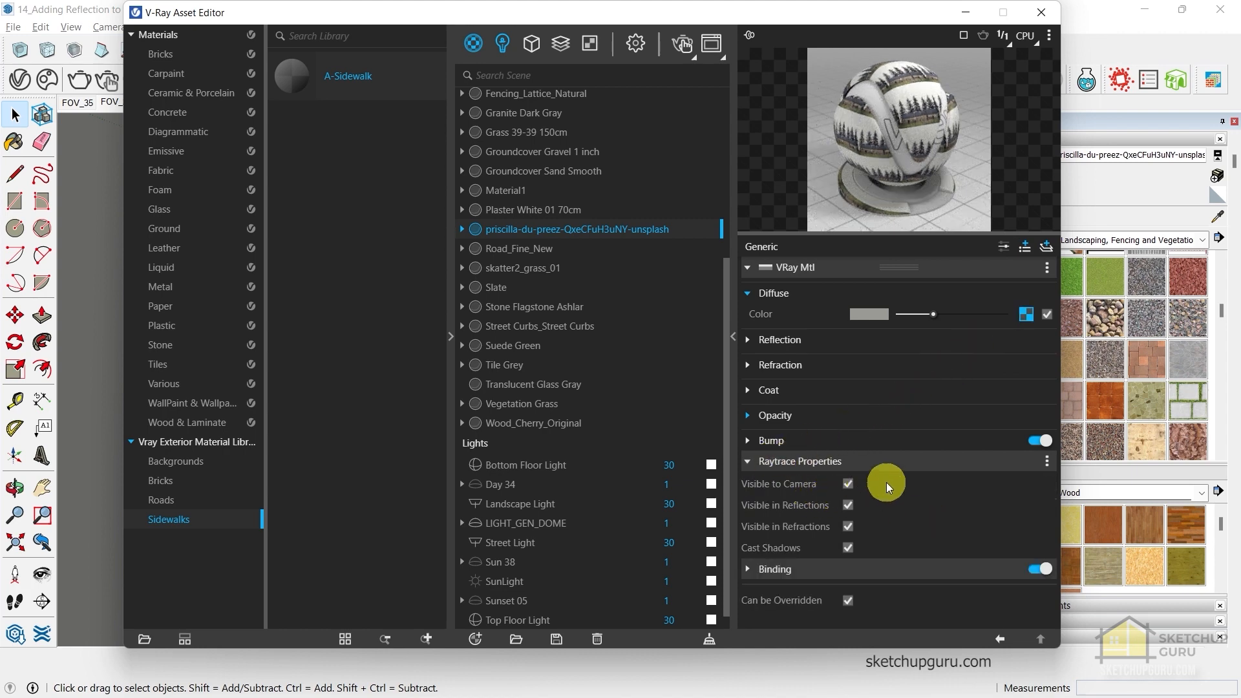
{"action": "left_click", "coordinate": [849, 484]}
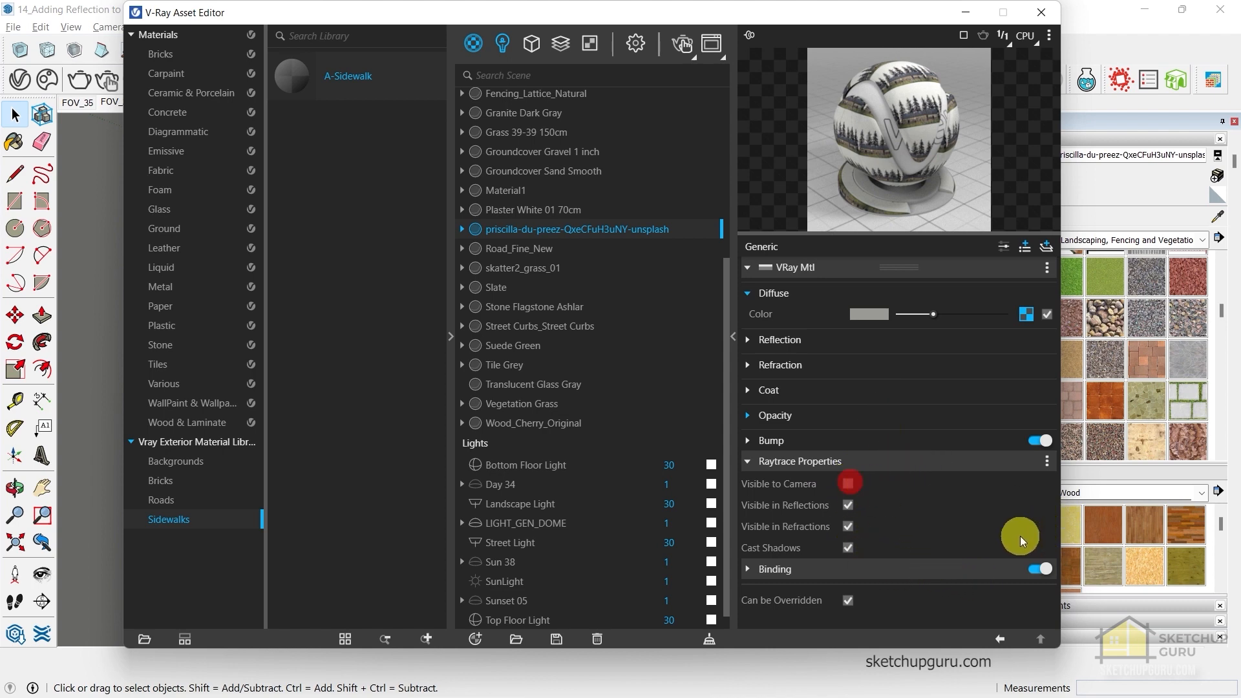
{"action": "left_click", "coordinate": [847, 548]}
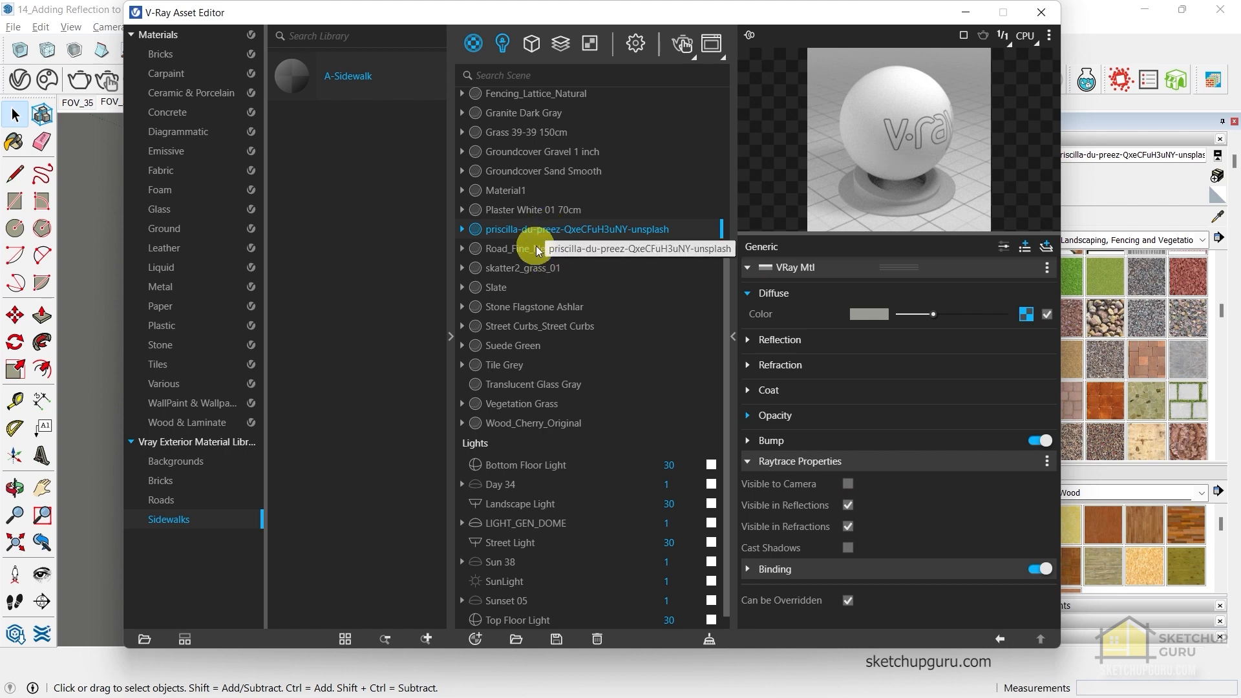
Review the Backgrounds and Sidewalks categories of the exterior material library, then close the V-Ray Asset Editor
{"action": "left_click", "coordinate": [173, 468]}
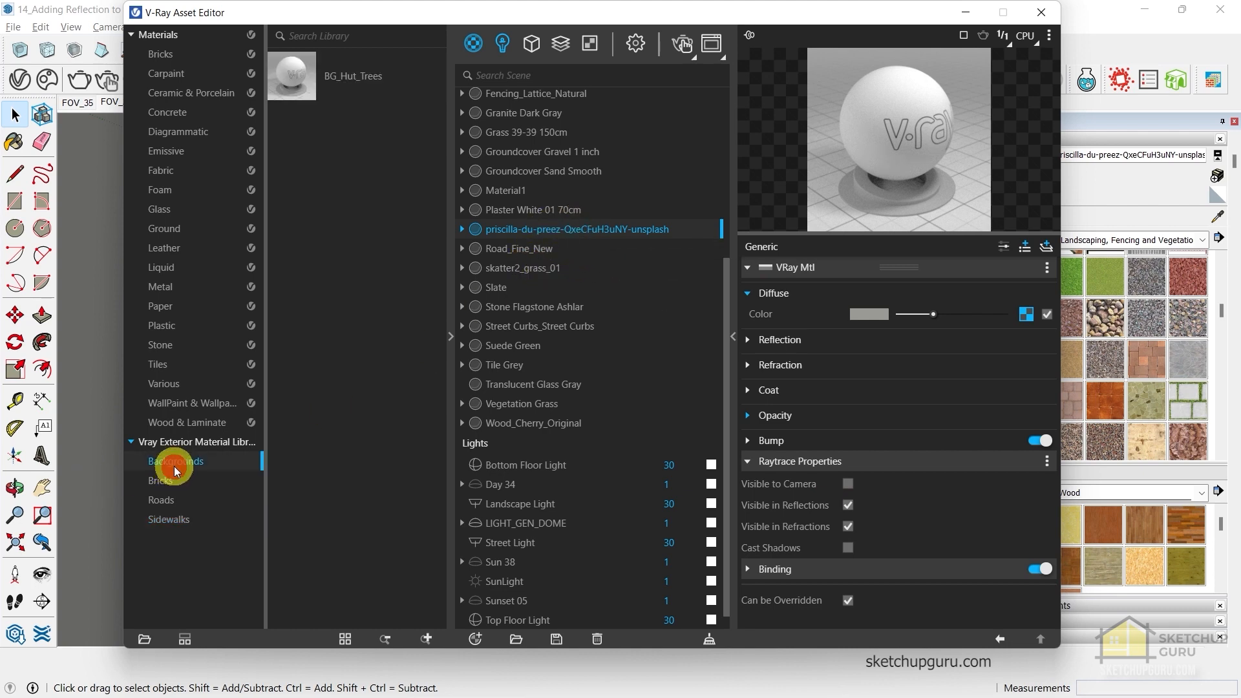
{"action": "left_click", "coordinate": [191, 519]}
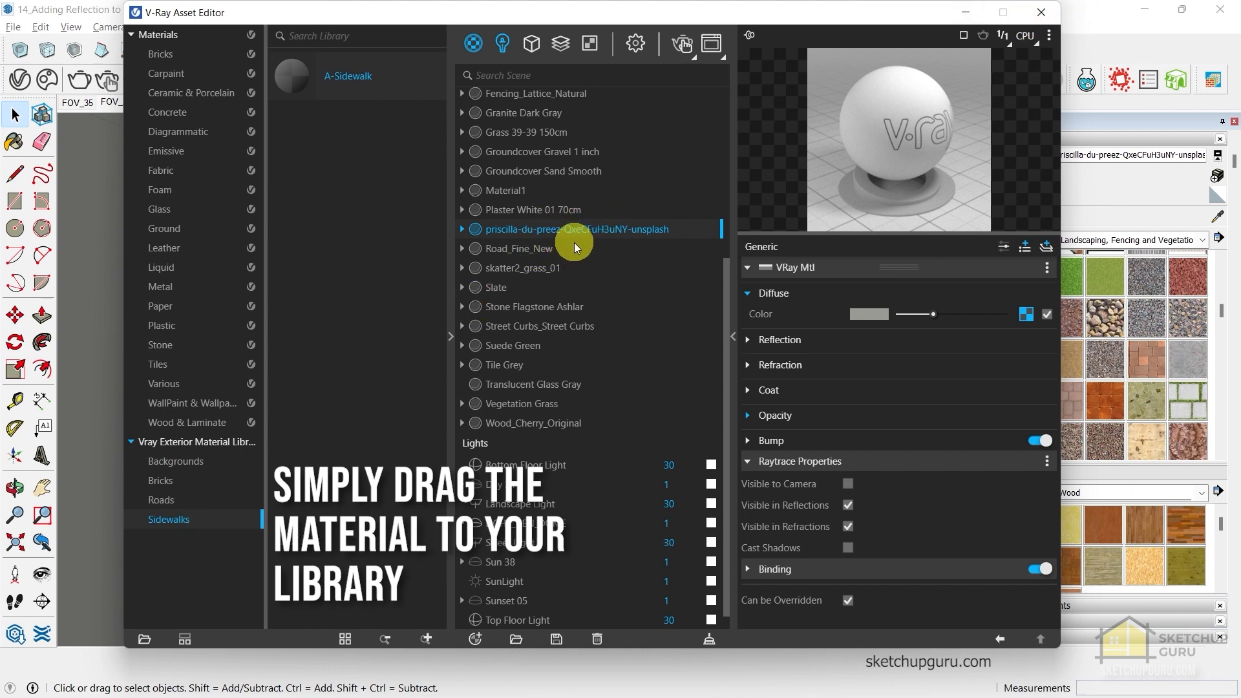
{"action": "left_click", "coordinate": [1041, 12]}
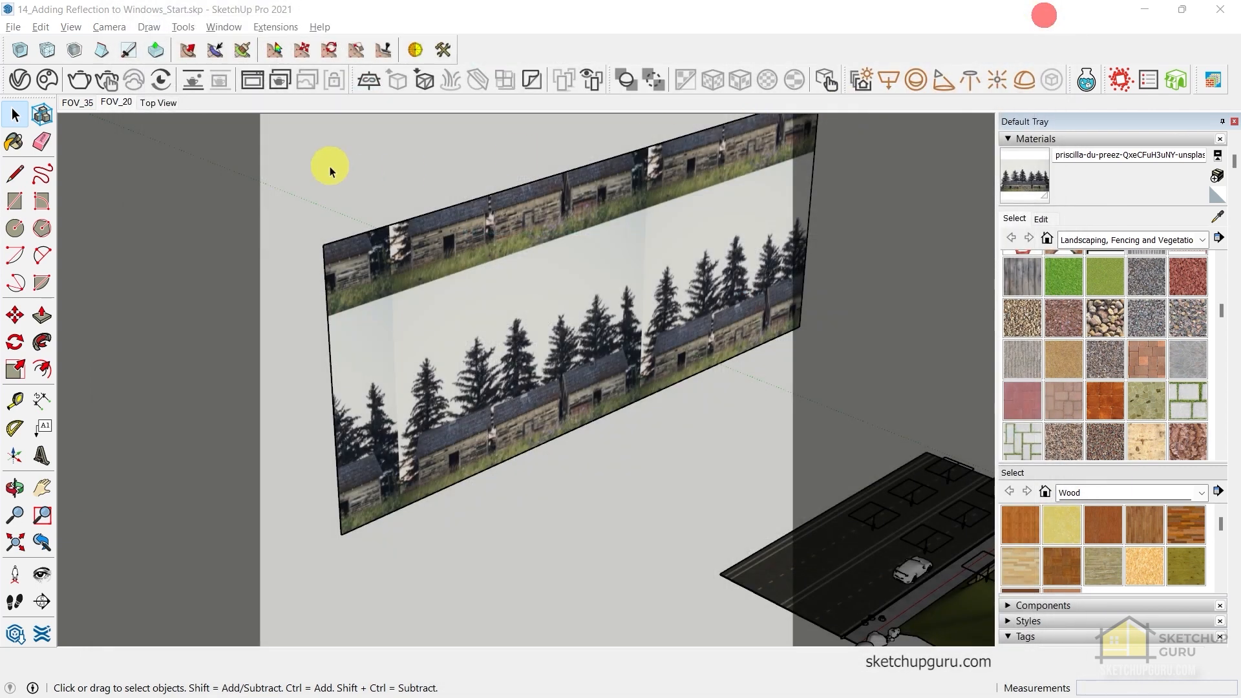
Render the FOV_20 scene, check the window reflections and turn off Top Floor Light in the LightMix
{"action": "left_click", "coordinate": [123, 103]}
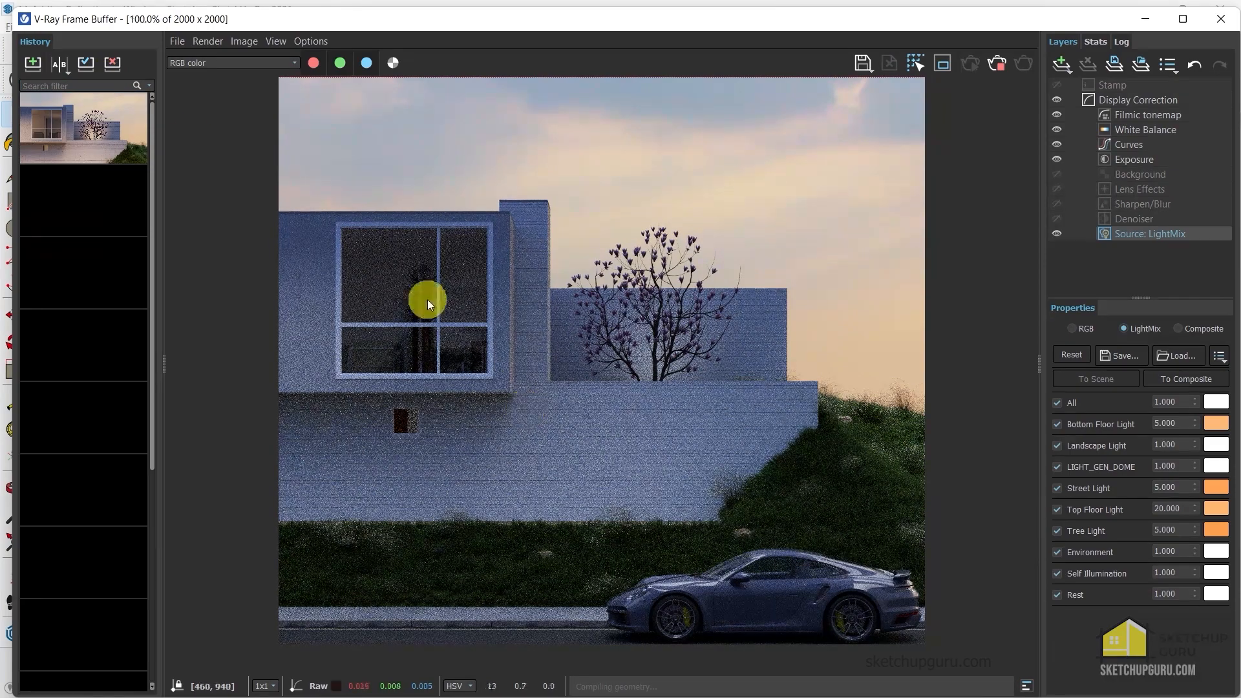
{"action": "scroll", "coordinate": [428, 300], "scroll_direction": "up", "scroll_amount": 4}
{"action": "scroll", "coordinate": [401, 432], "scroll_direction": "down", "scroll_amount": 4}
{"action": "scroll", "coordinate": [374, 478], "scroll_direction": "up", "scroll_amount": 6}
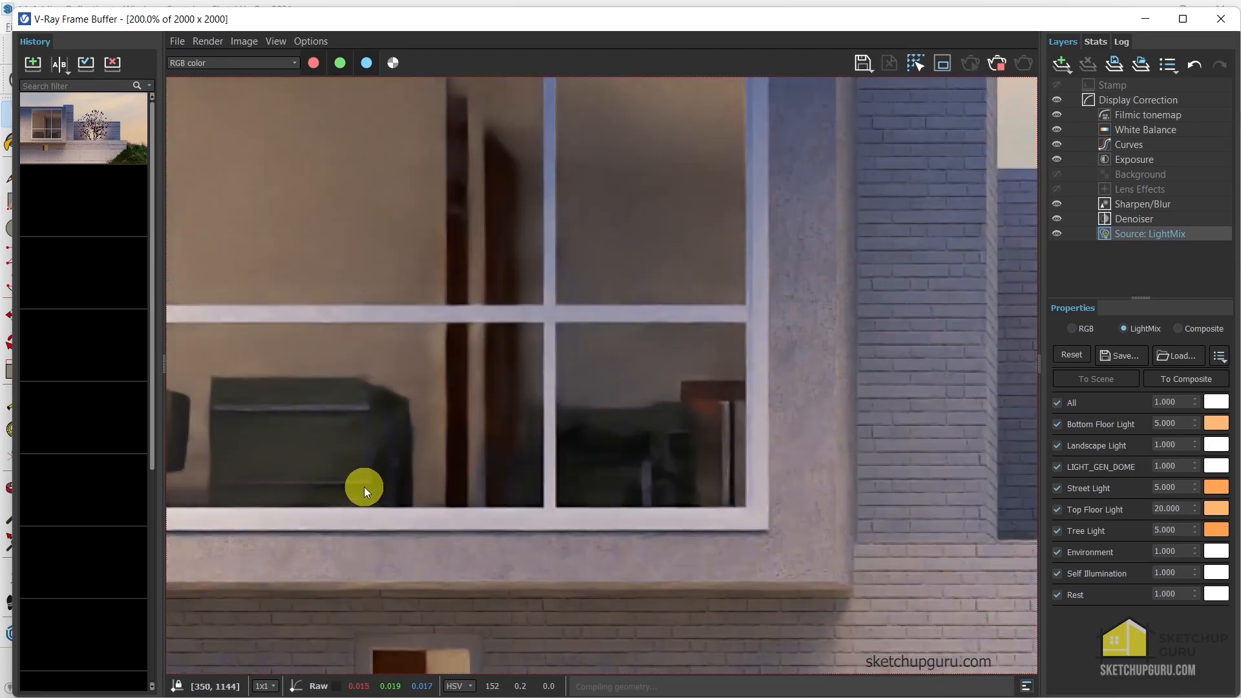
{"action": "scroll", "coordinate": [410, 393], "scroll_direction": "down", "scroll_amount": 3}
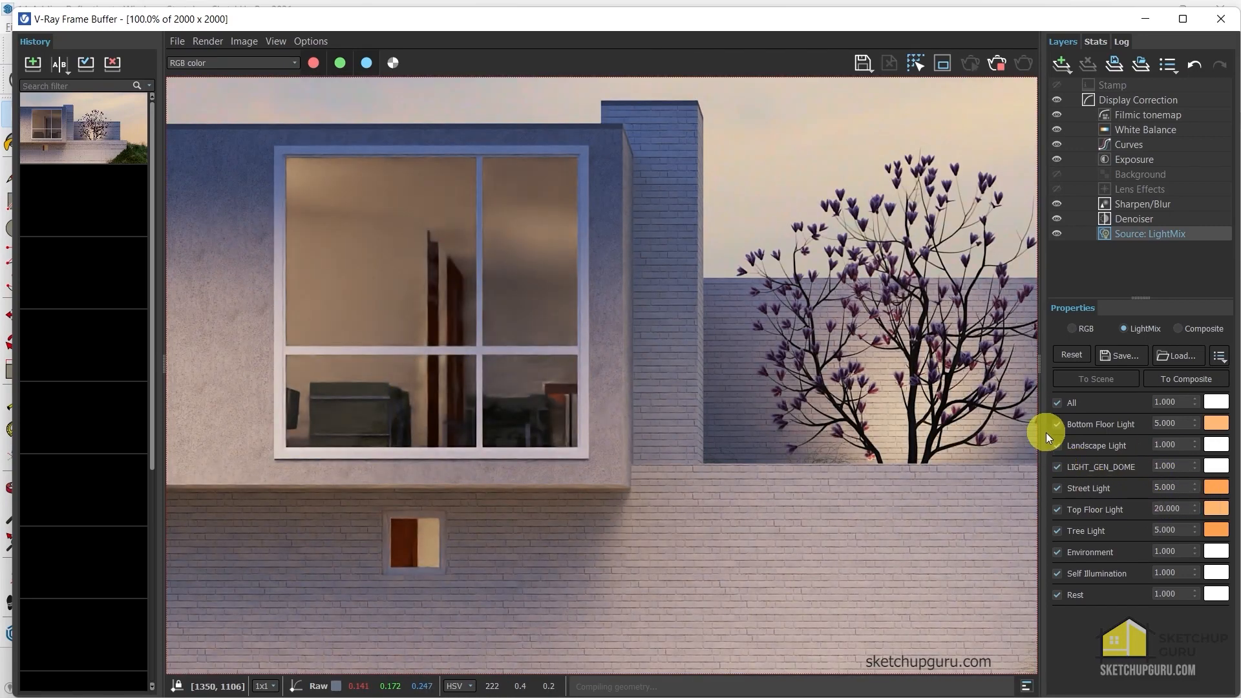
{"action": "left_click", "coordinate": [1059, 510]}
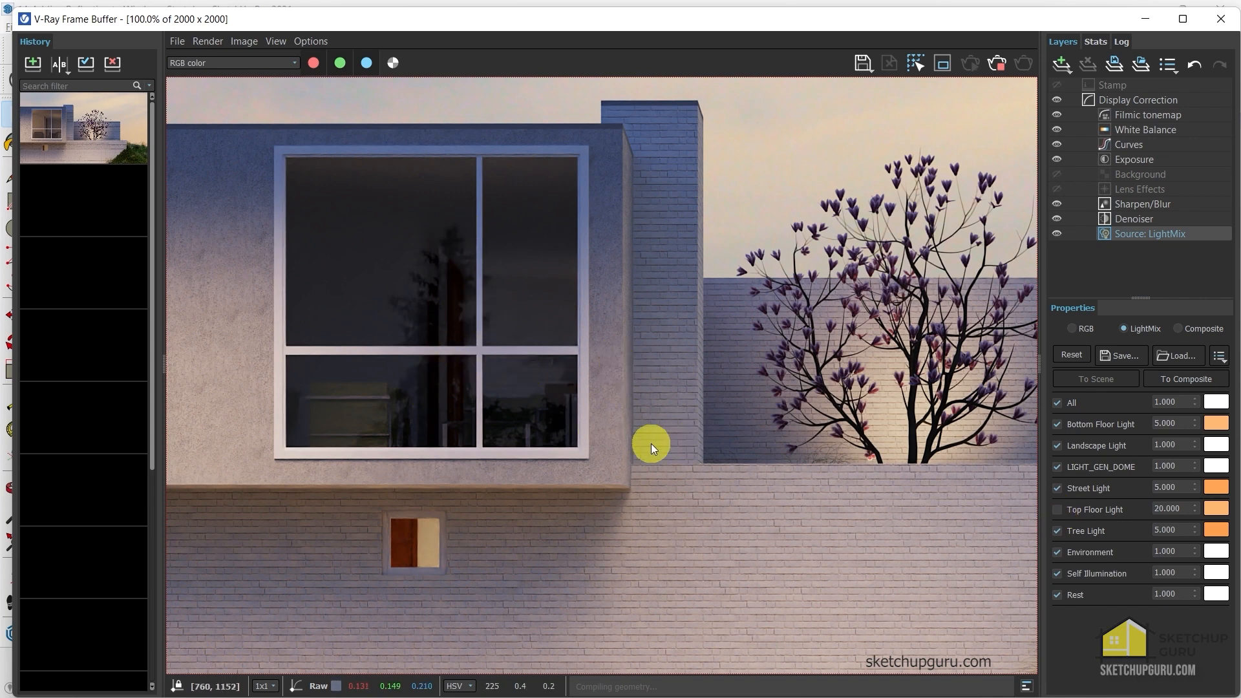
{"action": "middle_click_drag", "start_coordinate": [660, 482], "coordinate": [542, 552]}
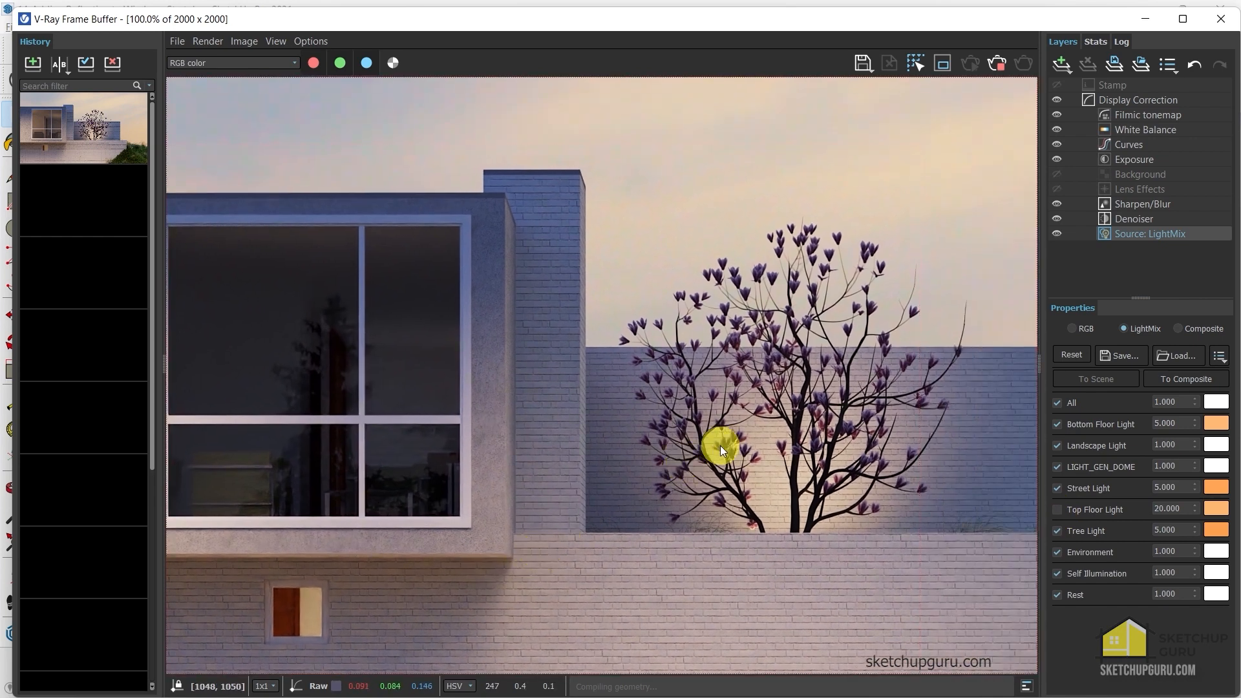
Arrange the SketchUp and V-Ray Frame Buffer windows side by side
{"action": "left_click_drag", "start_coordinate": [736, 6], "coordinate": [774, 202]}
{"action": "mouse_move", "coordinate": [712, 23]}
{"action": "left_mouse_down"}
{"action": "mouse_move", "coordinate": [776, 243]}
{"action": "mouse_move", "coordinate": [1240, 323]}
{"action": "left_mouse_up"}
{"action": "left_click_drag", "start_coordinate": [446, 220], "coordinate": [0, 234]}
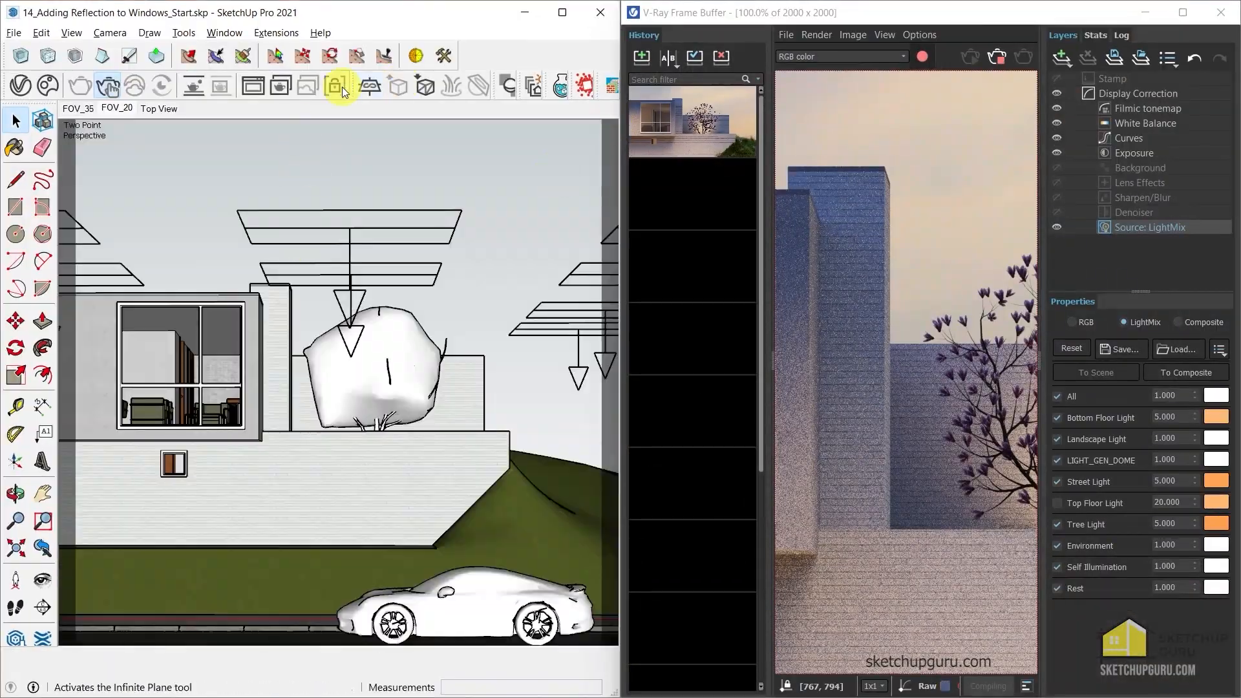
Lock the V-Ray render camera and collapse the History and Layers areas of the frame buffer
{"action": "left_click", "coordinate": [336, 86]}
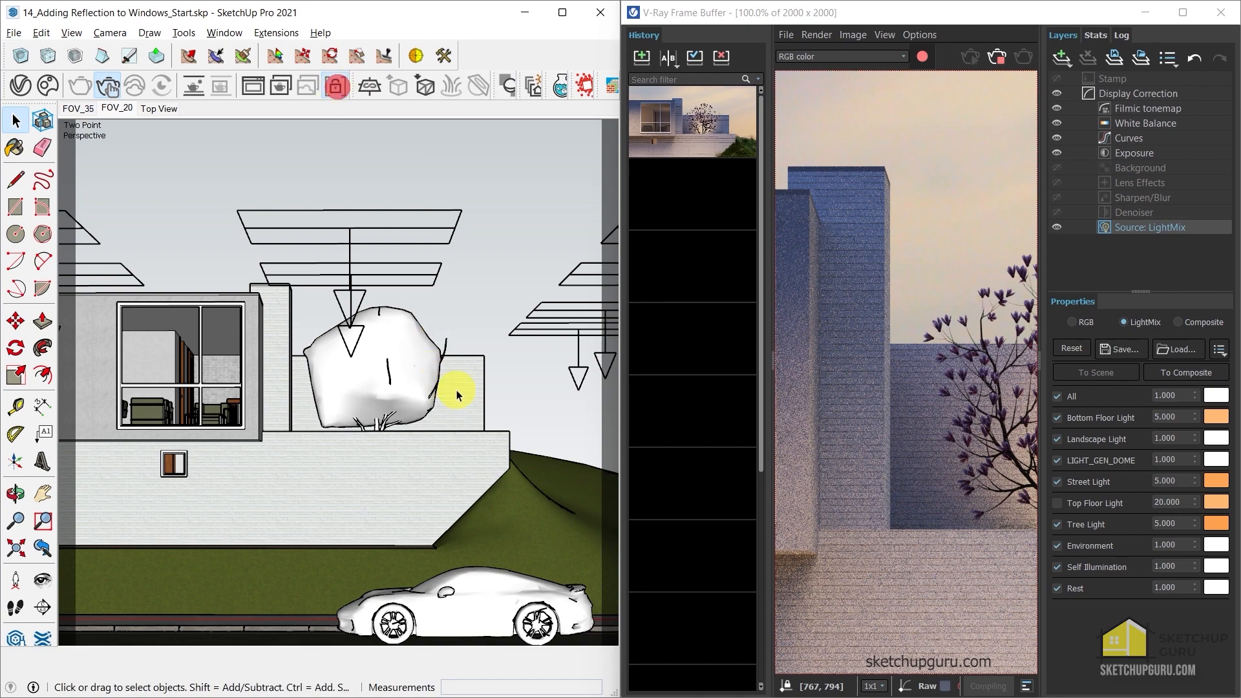
{"action": "mouse_move", "coordinate": [449, 388]}
{"action": "middle_mouse_down"}
{"action": "mouse_move", "coordinate": [324, 518]}
{"action": "mouse_move", "coordinate": [234, 389]}
{"action": "mouse_move", "coordinate": [859, 349]}
{"action": "middle_mouse_up"}
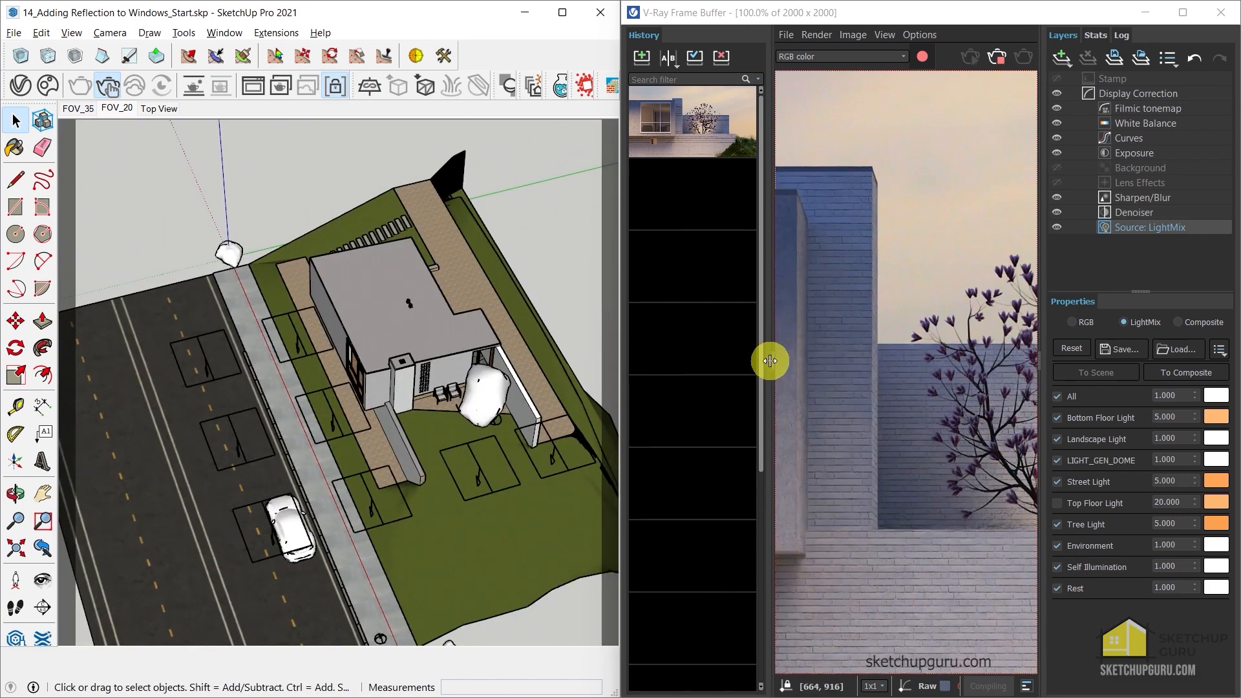
{"action": "left_click_drag", "start_coordinate": [770, 361], "coordinate": [623, 360]}
{"action": "left_click", "coordinate": [1038, 360]}
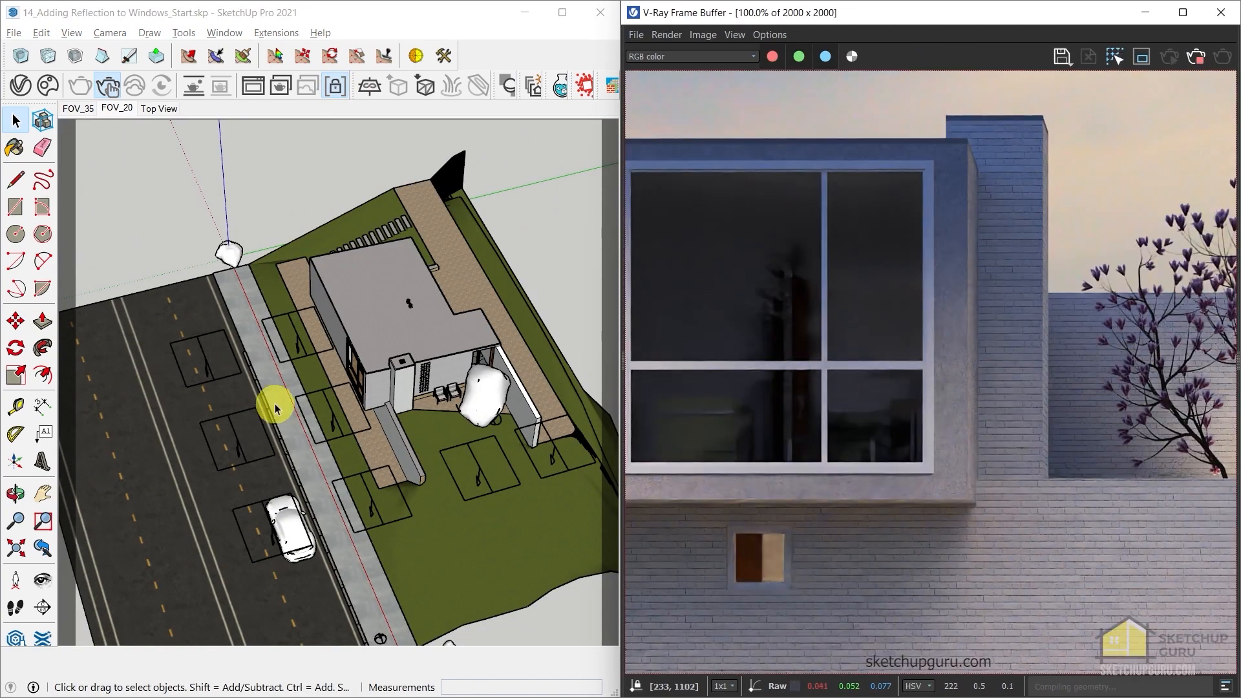
Raise the hut-and-trees panel about 8' 4" and shift it lengthwise about 16' 2"
{"action": "mouse_move", "coordinate": [275, 405]}
{"action": "middle_mouse_down"}
{"action": "mouse_move", "coordinate": [216, 377]}
{"action": "mouse_move", "coordinate": [543, 487]}
{"action": "mouse_move", "coordinate": [430, 392]}
{"action": "middle_mouse_up"}
{"action": "left_click", "coordinate": [244, 297]}
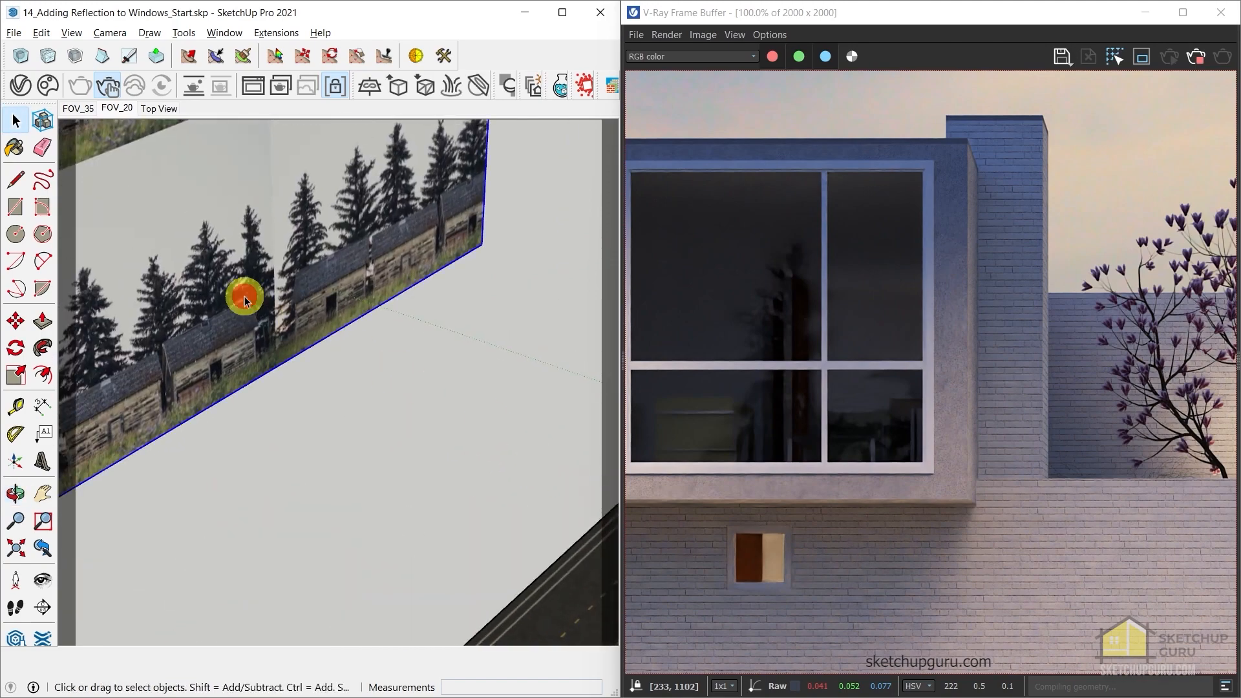
{"action": "key", "text": "m"}
{"action": "left_click", "coordinate": [324, 327]}
{"action": "left_click", "coordinate": [324, 304]}
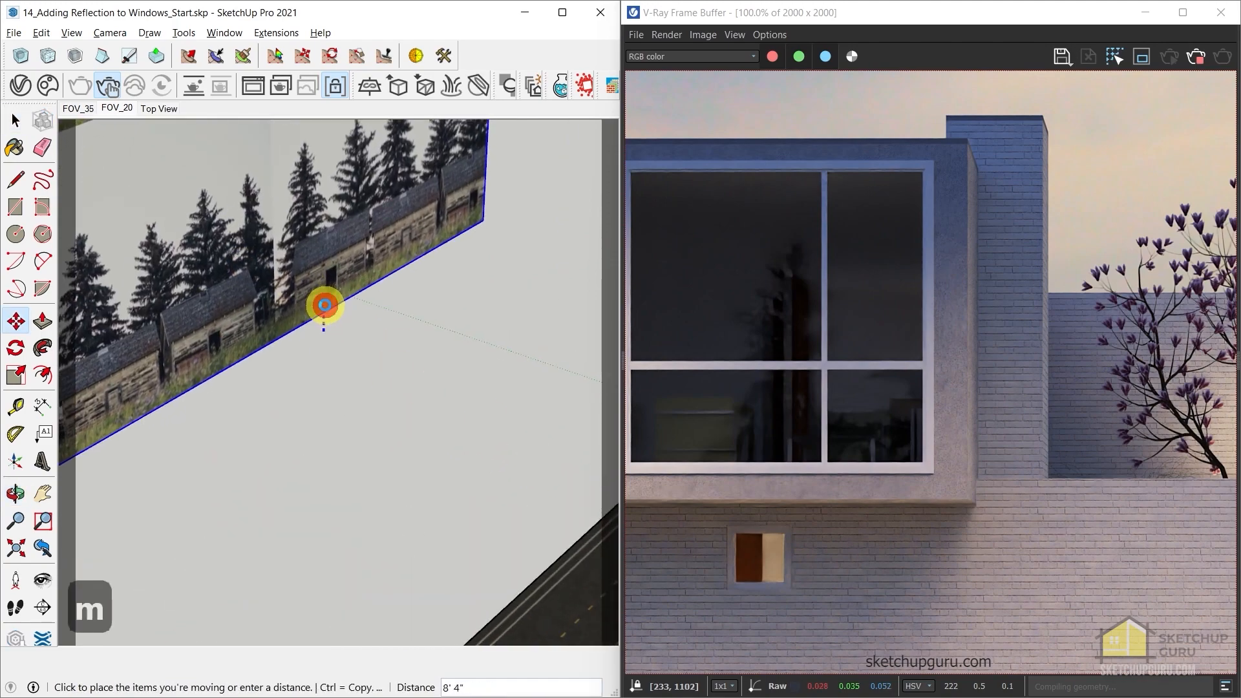
Check the window reflections in the updated render and lower the hut-and-trees panel by about 9'
{"action": "scroll", "coordinate": [882, 457], "scroll_direction": "up", "scroll_amount": 2}
{"action": "scroll", "coordinate": [1065, 460], "scroll_direction": "down", "scroll_amount": 2}
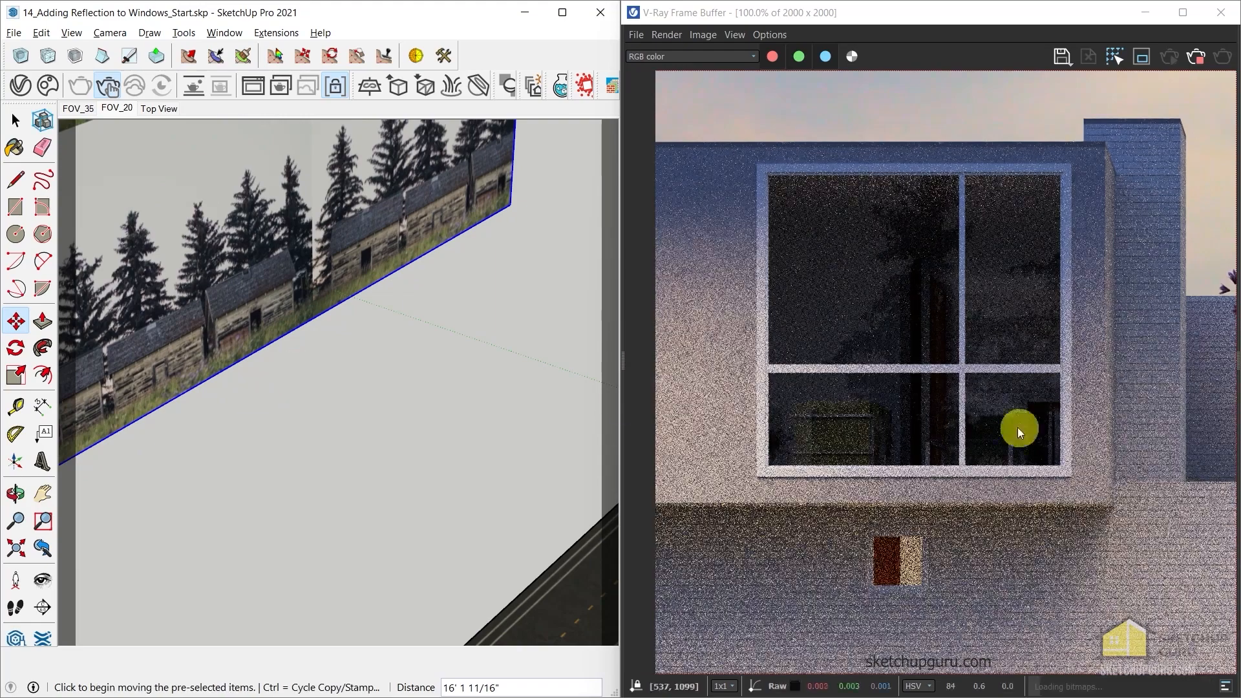
{"action": "scroll", "coordinate": [974, 409], "scroll_direction": "up", "scroll_amount": 2}
{"action": "scroll", "coordinate": [954, 409], "scroll_direction": "down", "scroll_amount": 2}
{"action": "scroll", "coordinate": [993, 426], "scroll_direction": "down", "scroll_amount": 1}
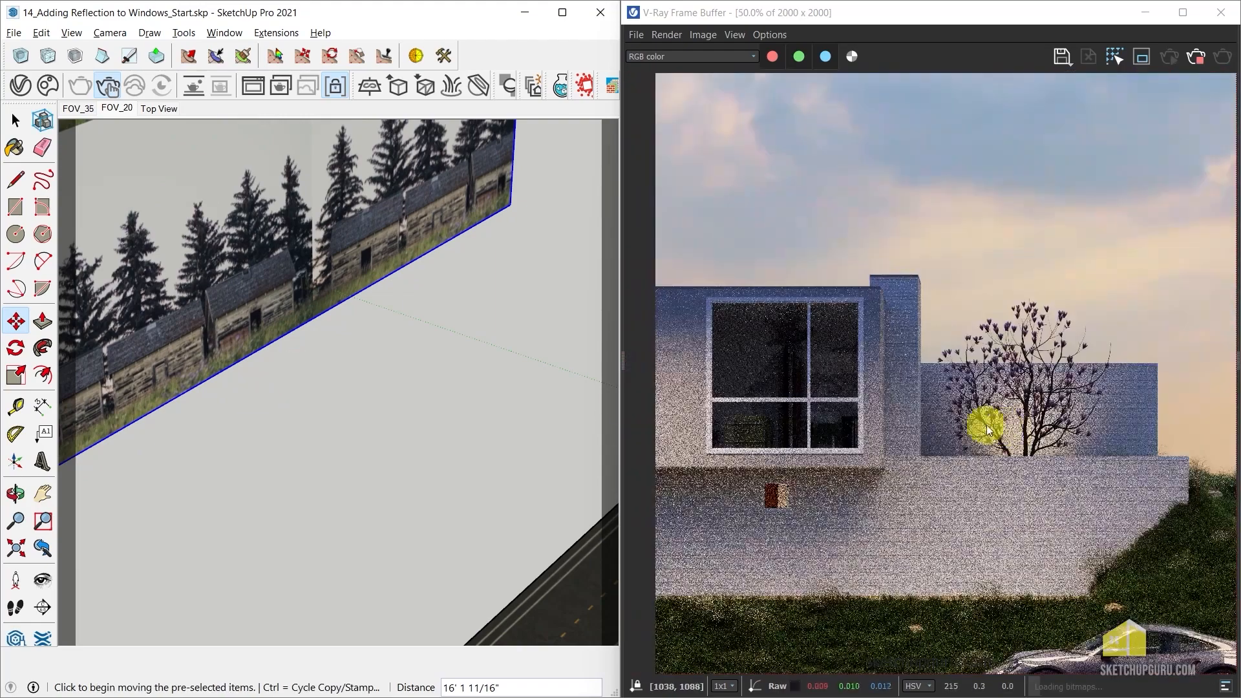
{"action": "scroll", "coordinate": [790, 379], "scroll_direction": "up", "scroll_amount": 2}
{"action": "scroll", "coordinate": [804, 275], "scroll_direction": "down", "scroll_amount": 2}
{"action": "scroll", "coordinate": [799, 435], "scroll_direction": "up", "scroll_amount": 2}
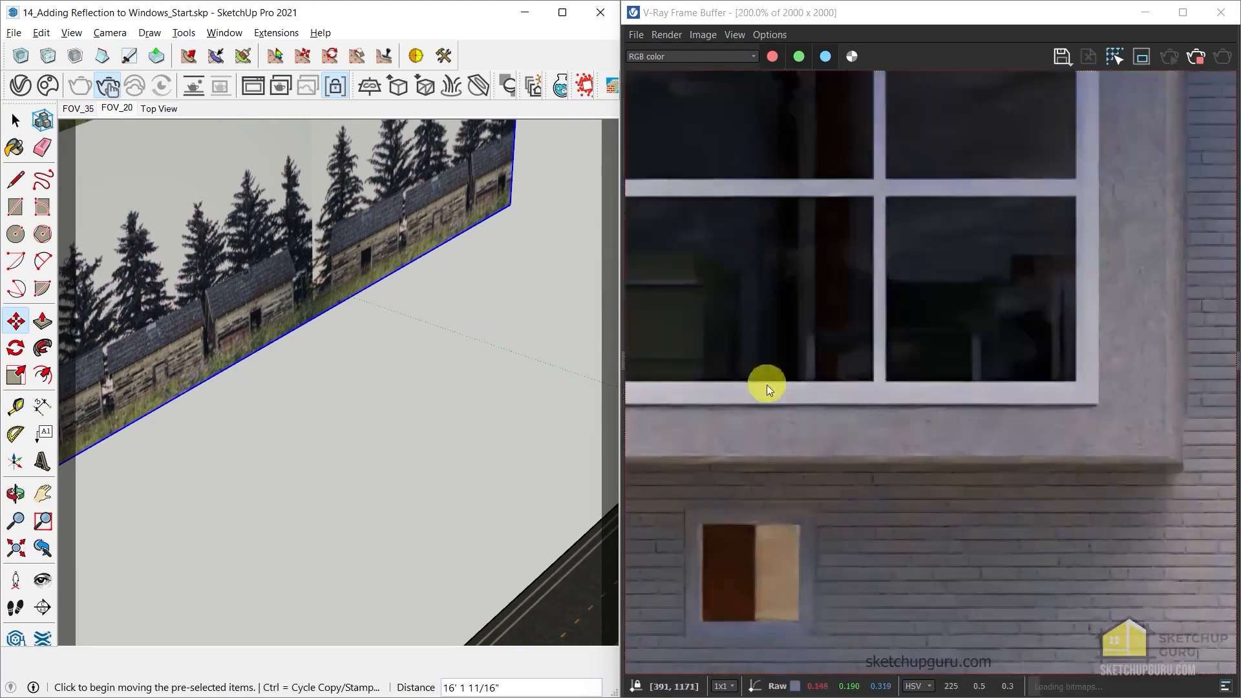
{"action": "scroll", "coordinate": [765, 385], "scroll_direction": "down", "scroll_amount": 1}
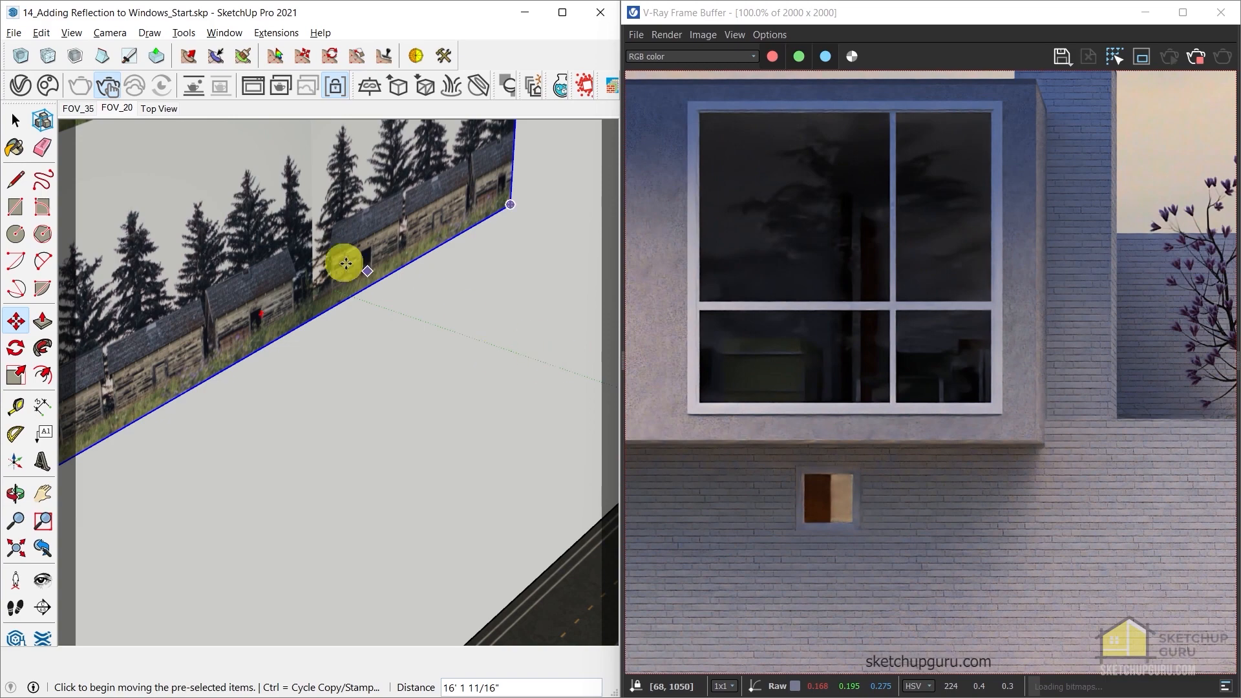
{"action": "left_click", "coordinate": [291, 201]}
{"action": "left_click", "coordinate": [304, 216]}
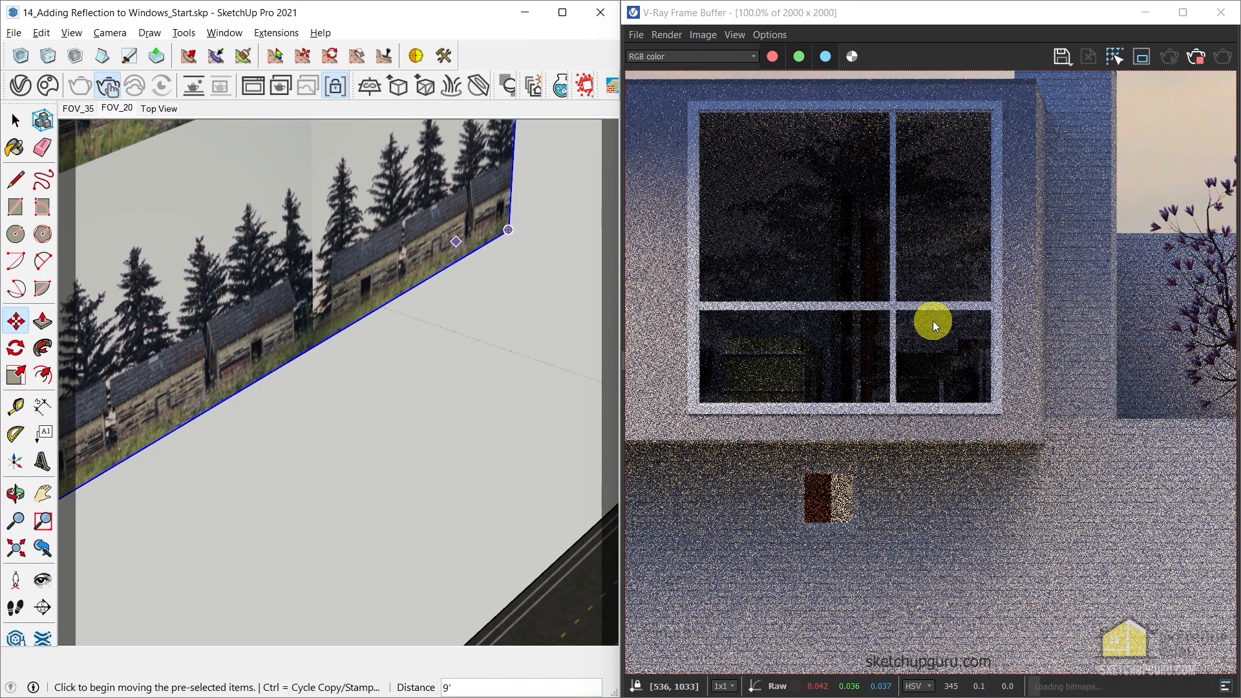
Import the Banyan 003 tree from Chaos Cosmos and place it beyond the road, opposite the house
{"action": "scroll", "coordinate": [408, 391], "scroll_direction": "down", "scroll_amount": 5}
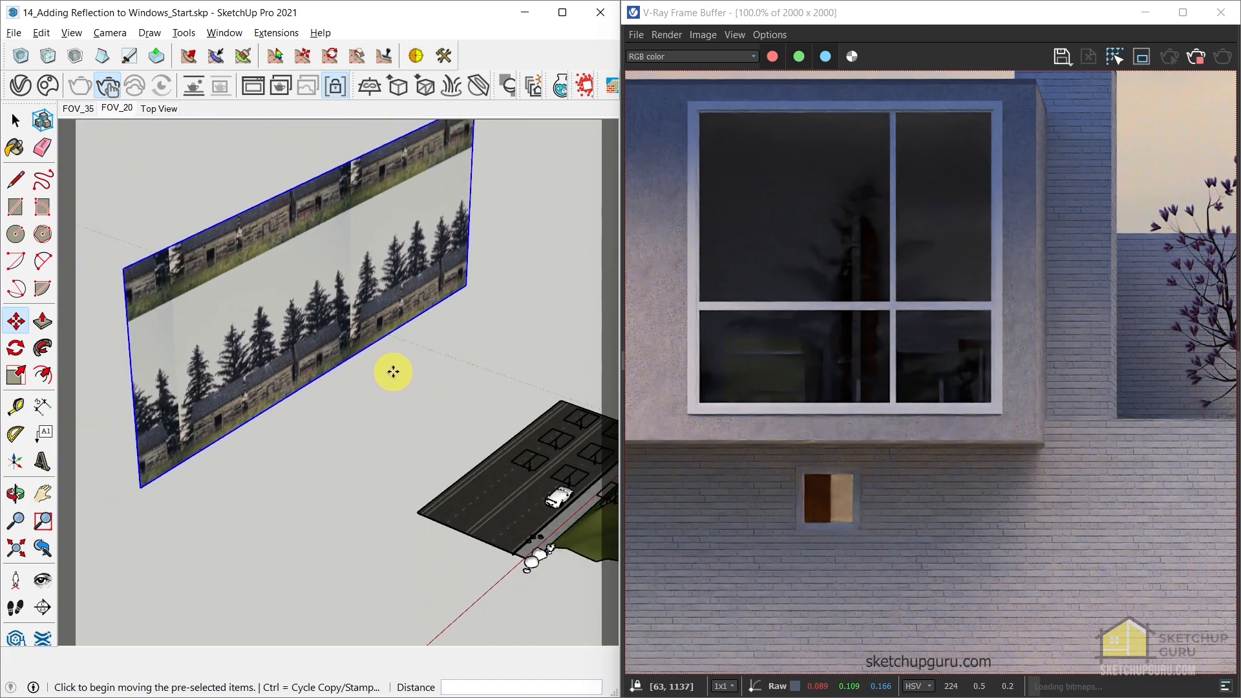
{"action": "mouse_move", "coordinate": [393, 371]}
{"action": "middle_mouse_down"}
{"action": "mouse_move", "coordinate": [498, 421]}
{"action": "mouse_move", "coordinate": [562, 424]}
{"action": "mouse_move", "coordinate": [388, 414]}
{"action": "middle_mouse_up"}
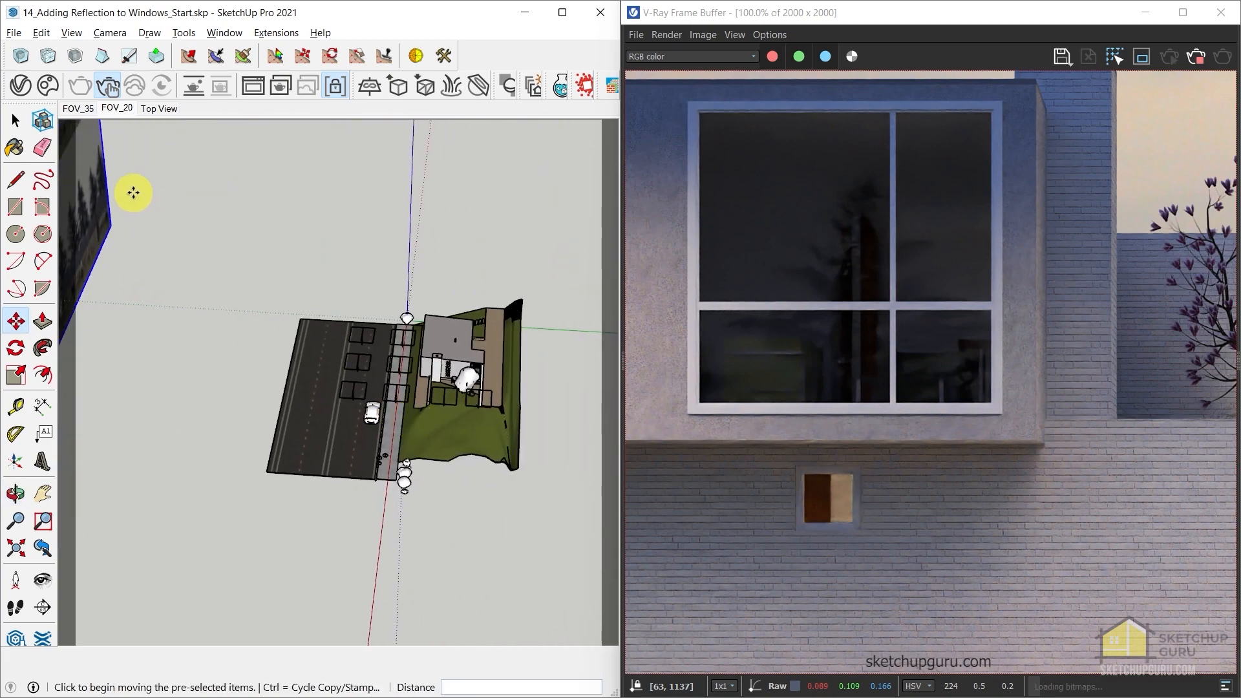
{"action": "left_click", "coordinate": [46, 85]}
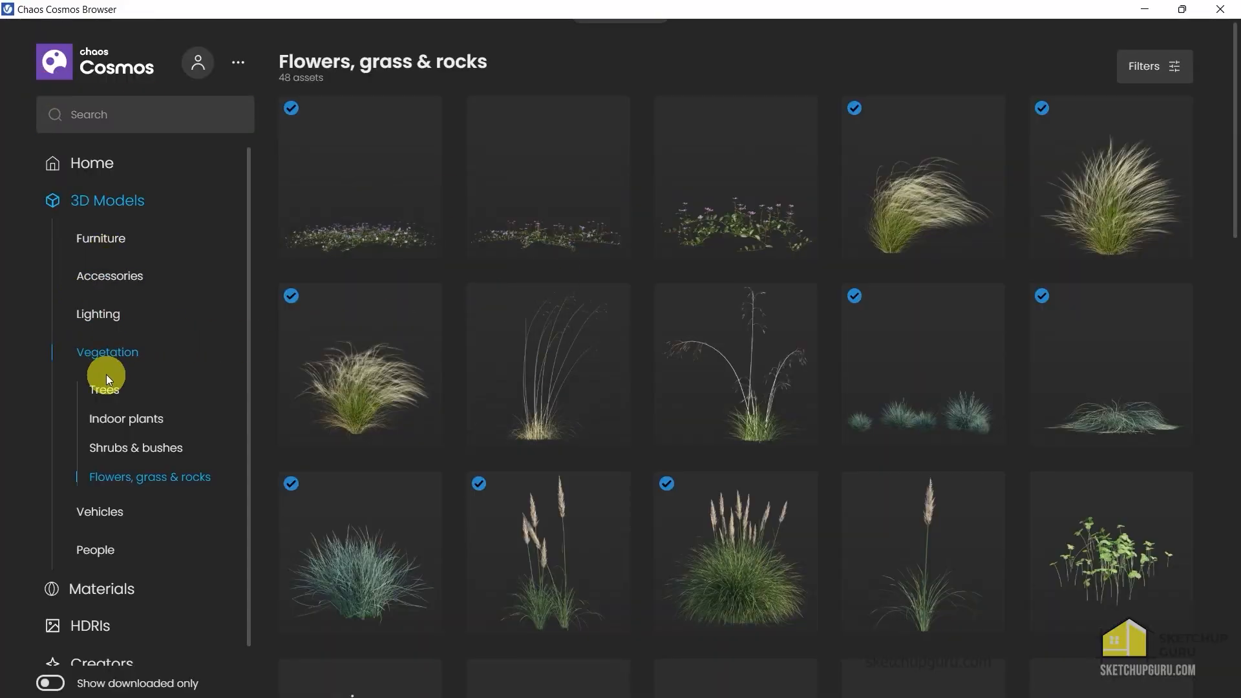
{"action": "left_click", "coordinate": [116, 391]}
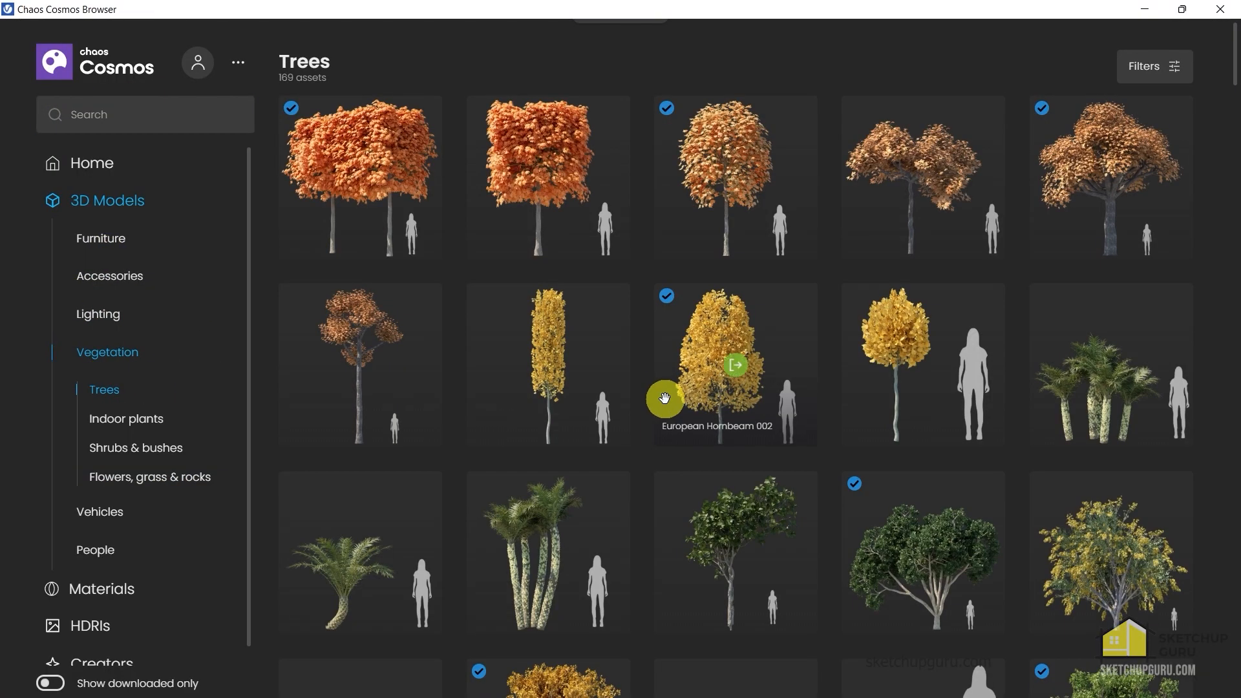
{"action": "scroll", "coordinate": [793, 437], "scroll_direction": "down", "scroll_amount": 3}
{"action": "scroll", "coordinate": [792, 437], "scroll_direction": "down", "scroll_amount": 10}
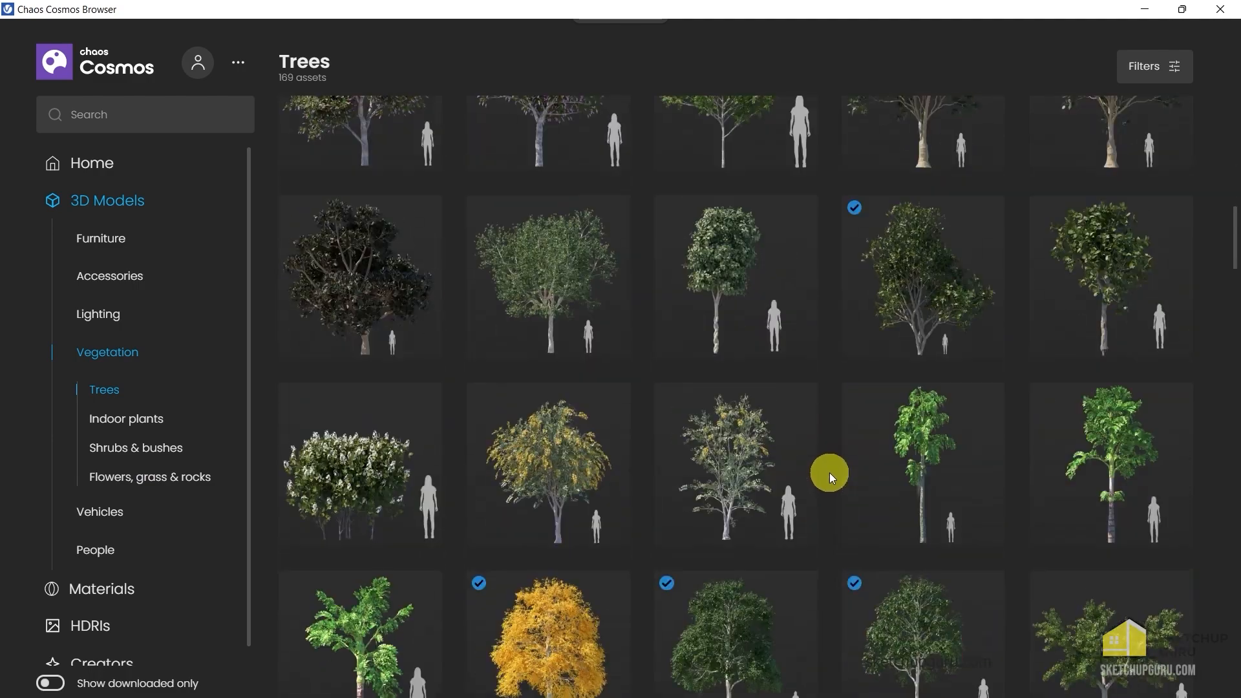
{"action": "mouse_move", "coordinate": [922, 283]}
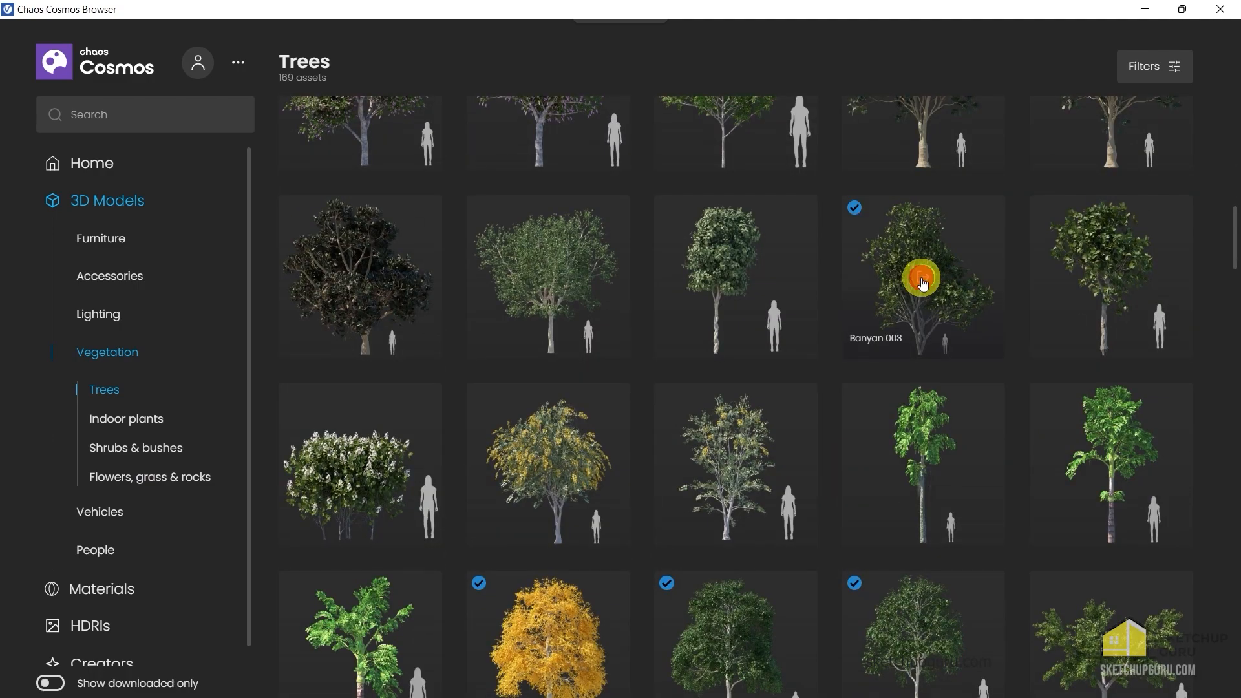
{"action": "left_click", "coordinate": [923, 281]}
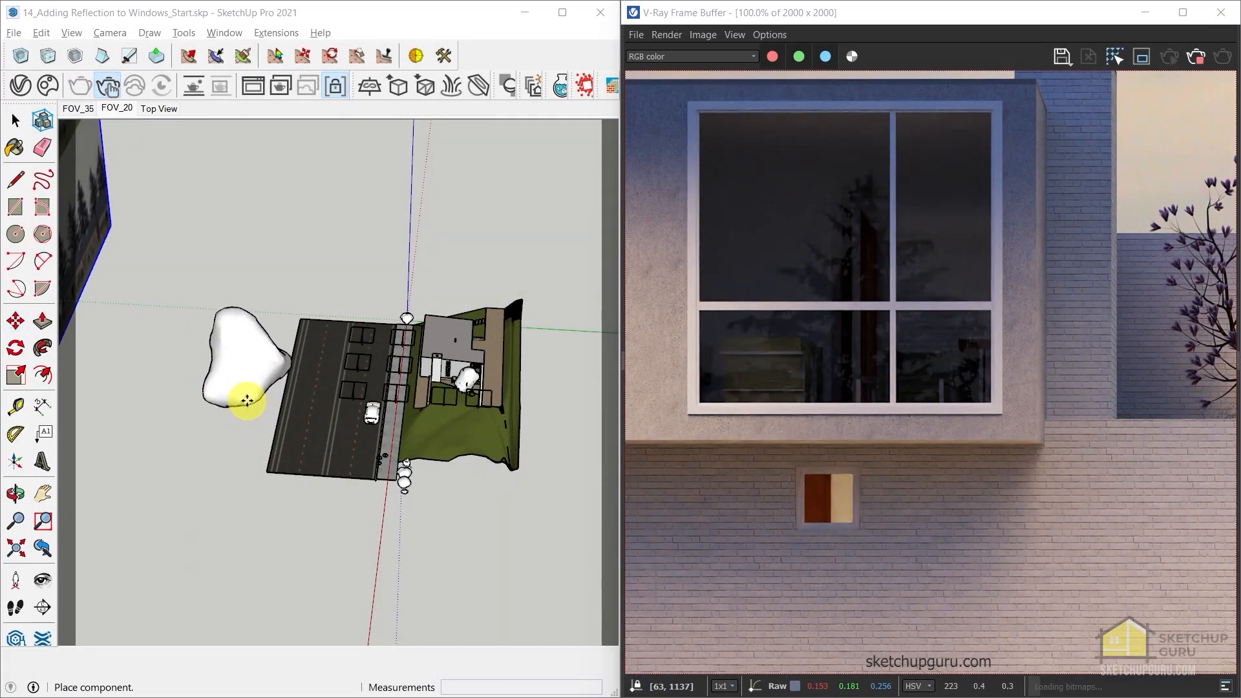
{"action": "left_click", "coordinate": [247, 401]}
Shift the banyan tree along the road in two moves, the second about 12' 6"
{"action": "middle_click_drag", "start_coordinate": [258, 471], "coordinate": [347, 438]}
{"action": "key", "text": "m"}
{"action": "left_click", "coordinate": [457, 460]}
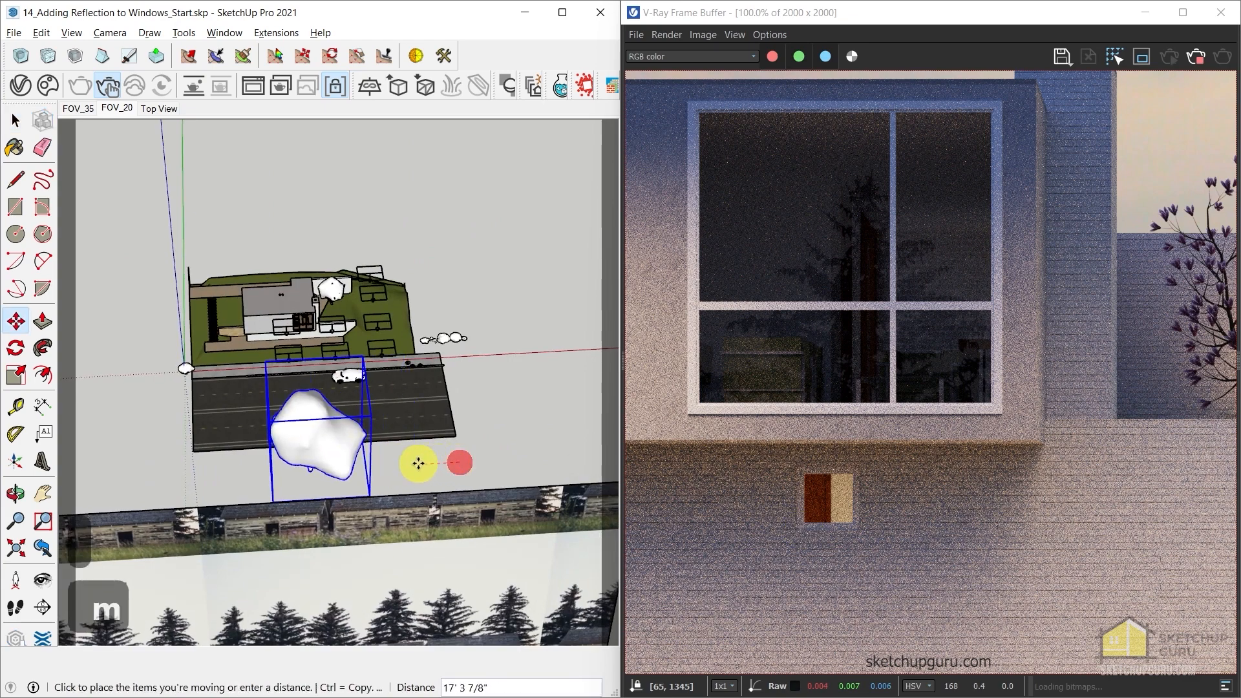
{"action": "left_click", "coordinate": [415, 465]}
{"action": "key", "text": "space"}
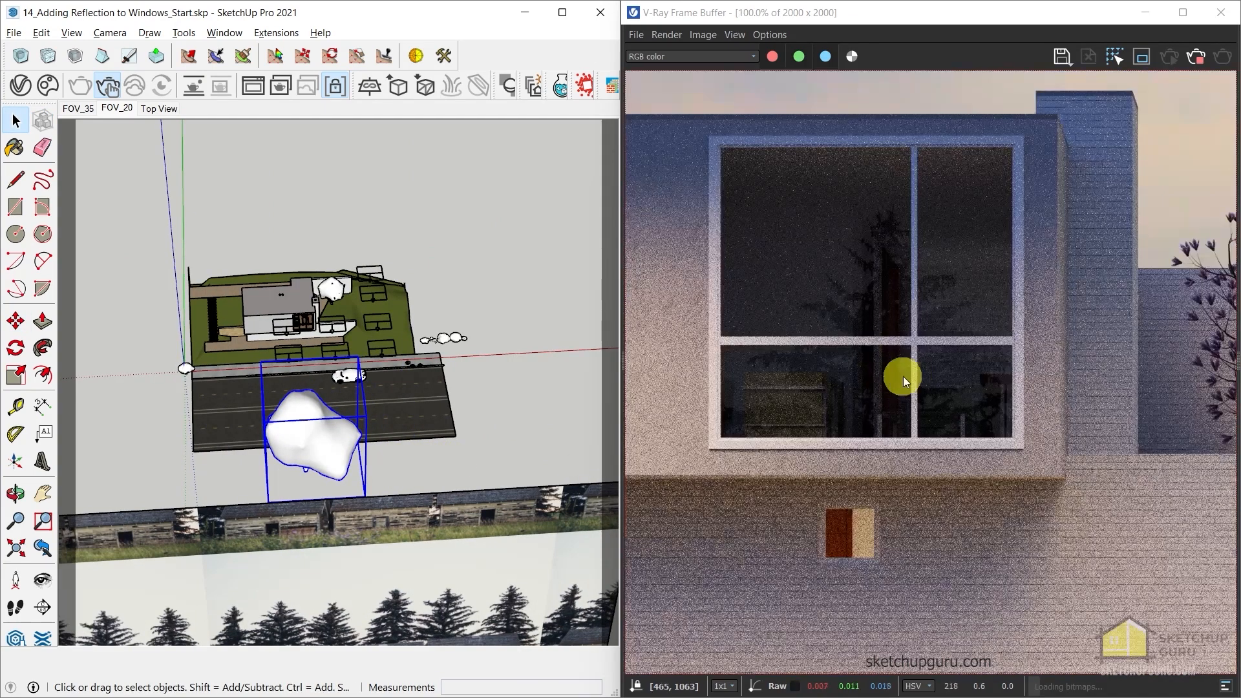
{"action": "key", "text": "m"}
{"action": "left_click", "coordinate": [419, 455]}
{"action": "left_click", "coordinate": [390, 458]}
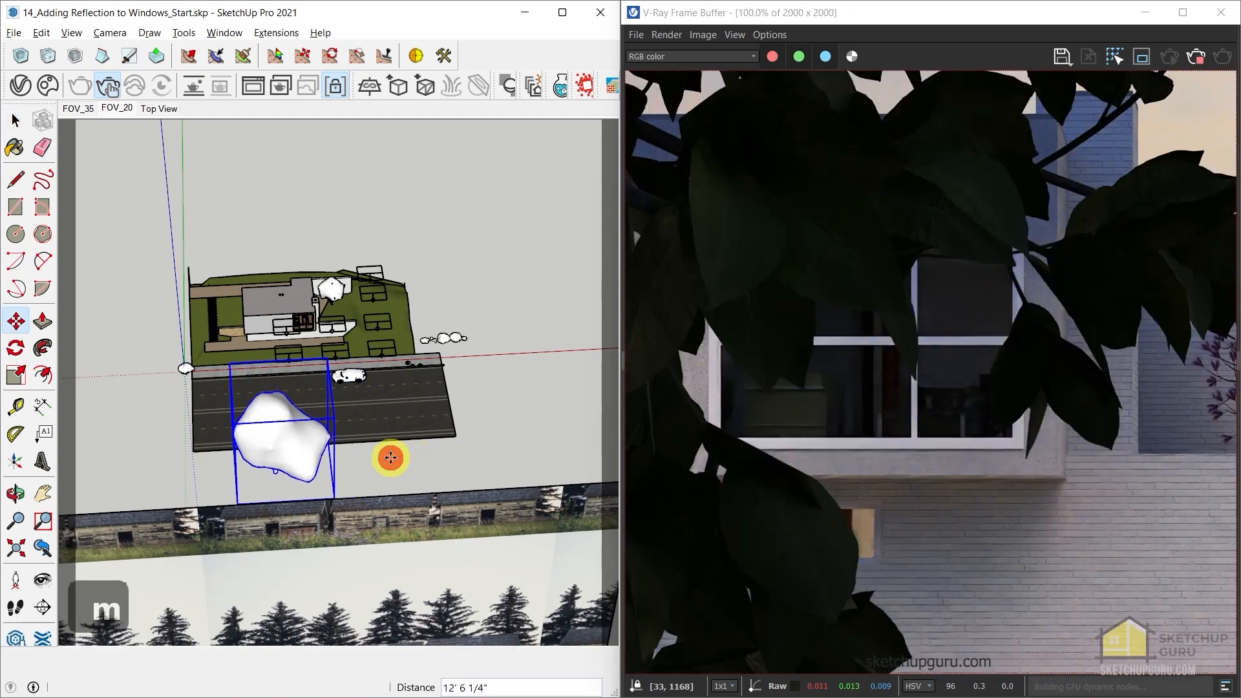
Check the whole render for the banyan tree's effect and delete the tree from the model
{"action": "scroll", "coordinate": [1005, 429], "scroll_direction": "down", "scroll_amount": 3}
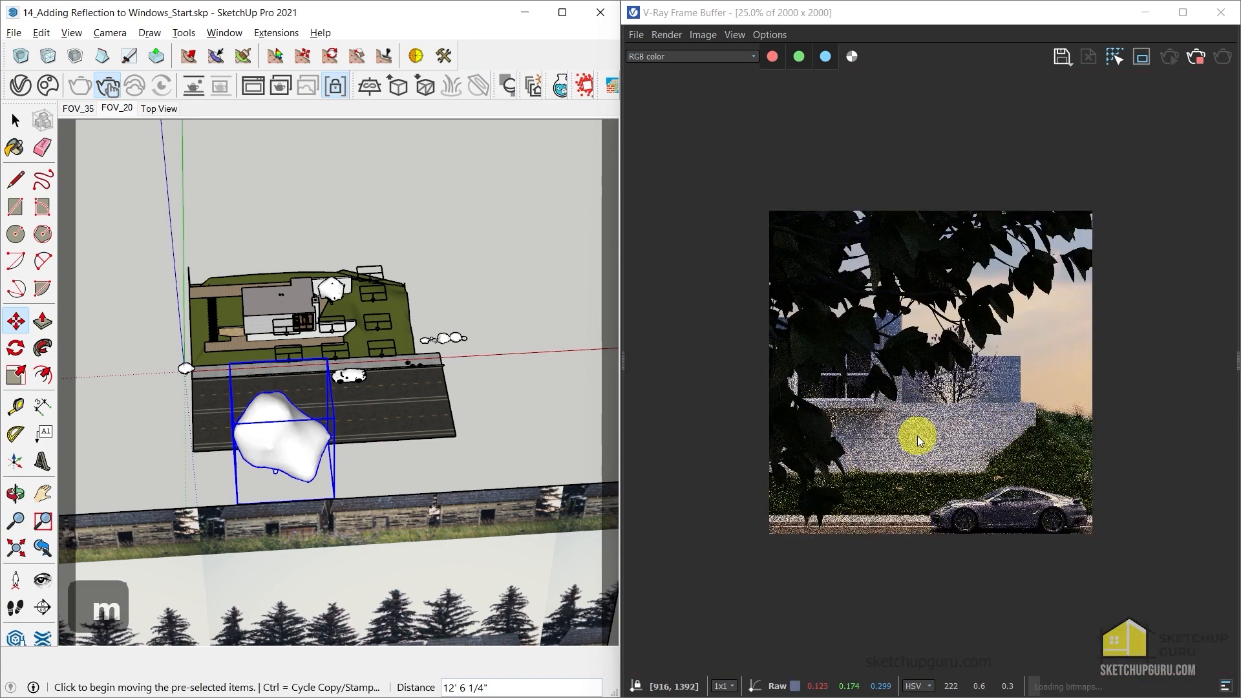
{"action": "scroll", "coordinate": [917, 435], "scroll_direction": "up", "scroll_amount": 3}
{"action": "key", "text": "space"}
{"action": "left_click", "coordinate": [278, 430]}
{"action": "key", "text": "Delete"}
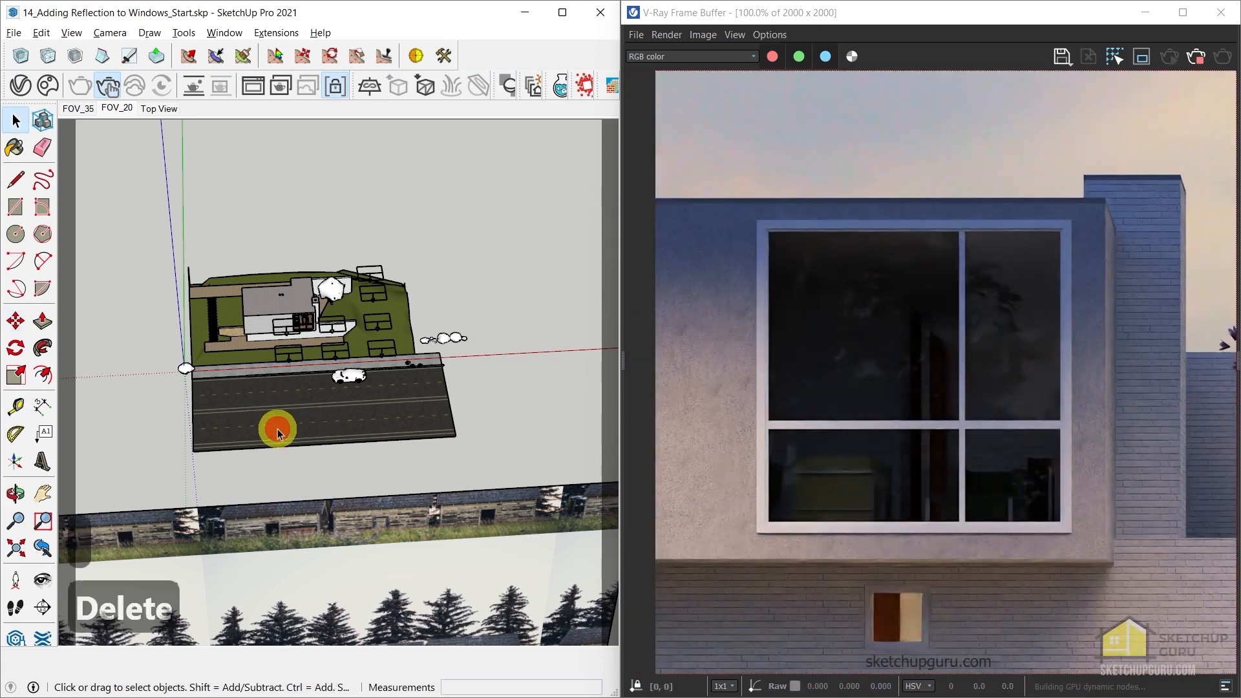
Import a smaller green tree from the Chaos Cosmos Trees category and place it at the road's far edge opposite the house
{"action": "left_click", "coordinate": [49, 83]}
{"action": "scroll", "coordinate": [834, 362], "scroll_direction": "down", "scroll_amount": 5}
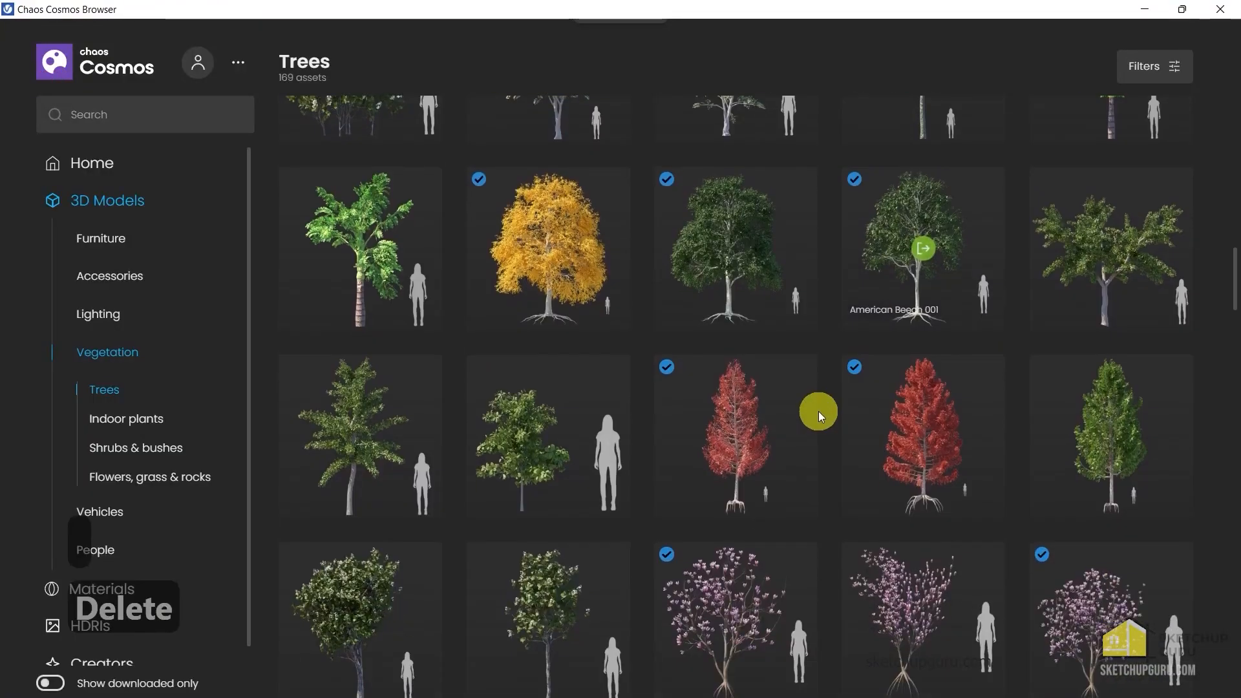
{"action": "scroll", "coordinate": [728, 479], "scroll_direction": "down", "scroll_amount": 10}
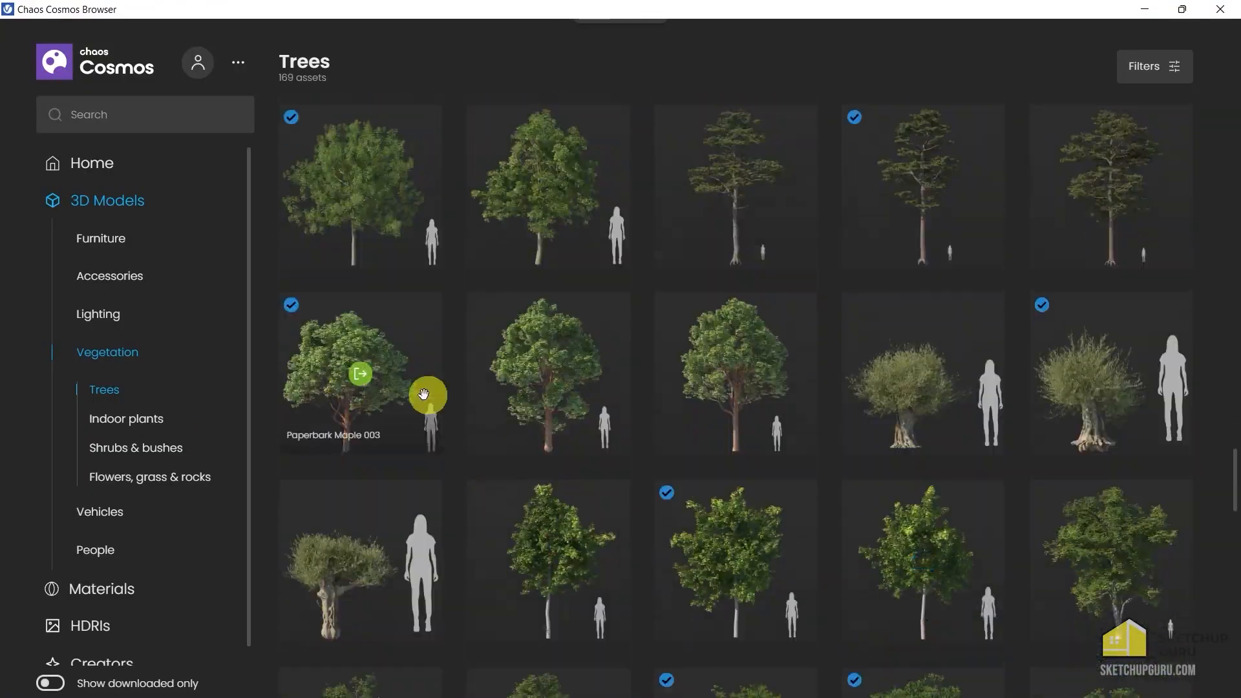
{"action": "left_click", "coordinate": [359, 182]}
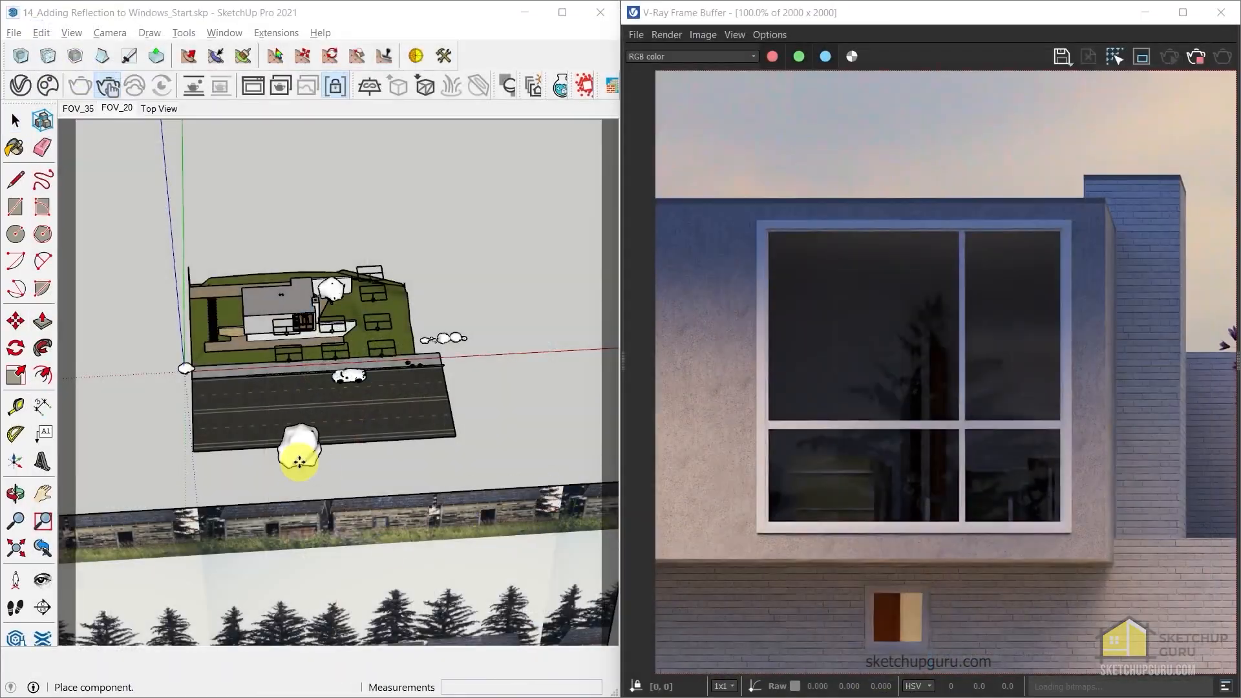
{"action": "left_click", "coordinate": [297, 452]}
{"action": "scroll", "coordinate": [874, 456], "scroll_direction": "down", "scroll_amount": 3}
{"action": "scroll", "coordinate": [875, 456], "scroll_direction": "up", "scroll_amount": 3}
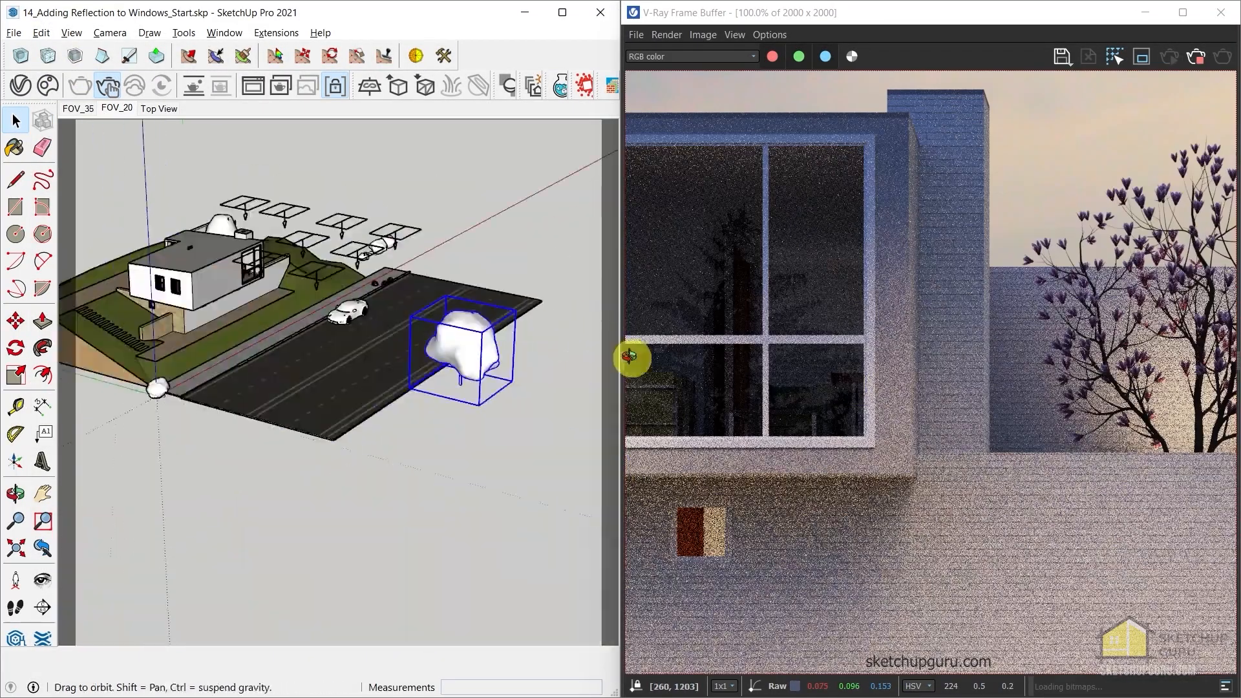
Move the green tree about 7' 2 1/2" along the far edge of the road and check its reflection in the rendered window
{"action": "key", "text": "m"}
{"action": "left_click", "coordinate": [192, 402]}
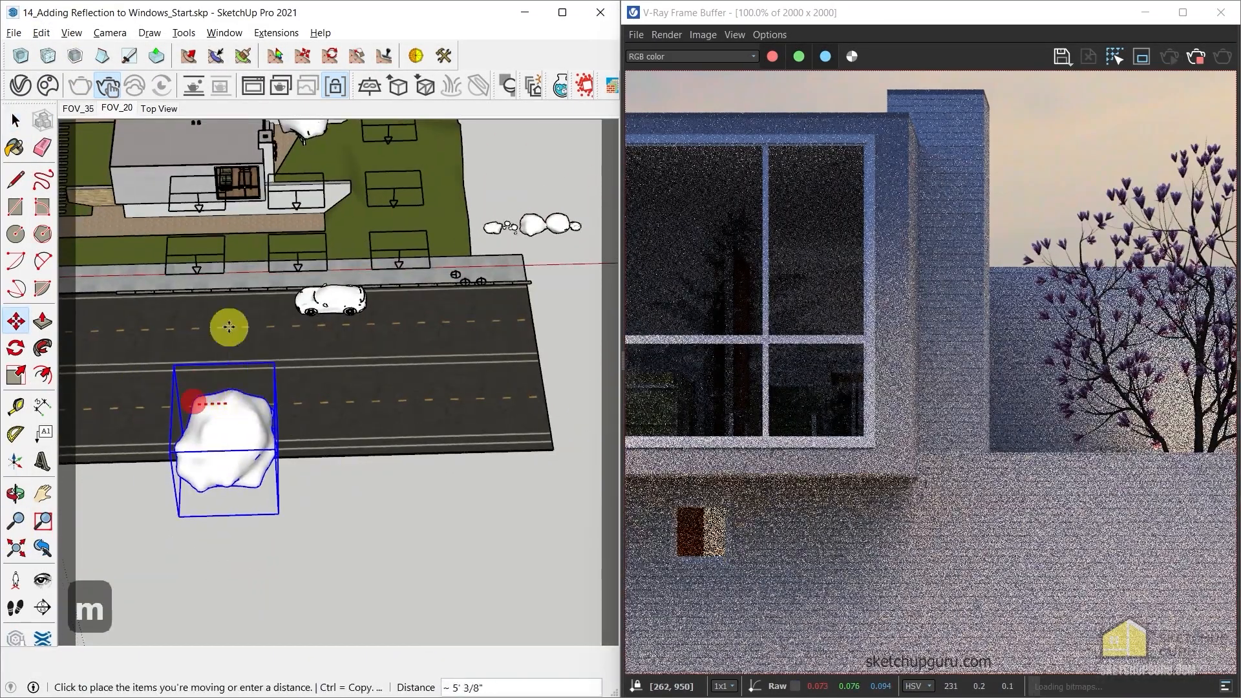
{"action": "left_click", "coordinate": [241, 166]}
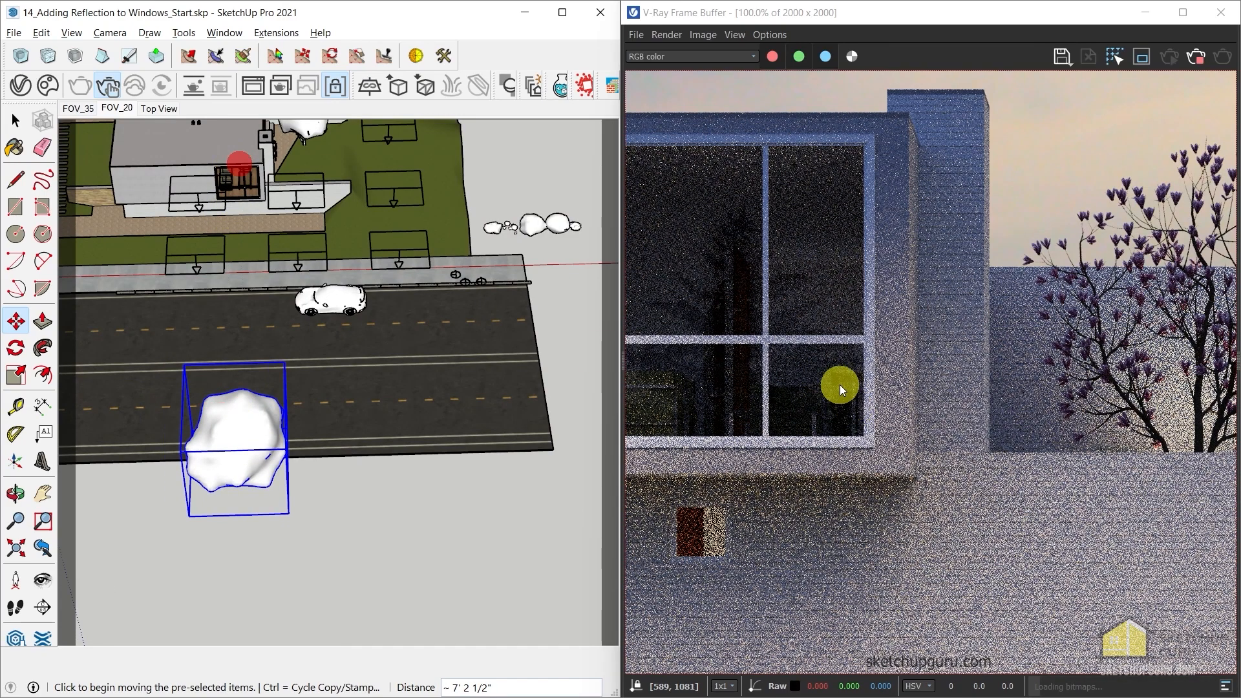
{"action": "scroll", "coordinate": [799, 333], "scroll_direction": "down", "scroll_amount": 2}
{"action": "scroll", "coordinate": [798, 333], "scroll_direction": "up", "scroll_amount": 2}
{"action": "scroll", "coordinate": [762, 366], "scroll_direction": "up", "scroll_amount": 1}
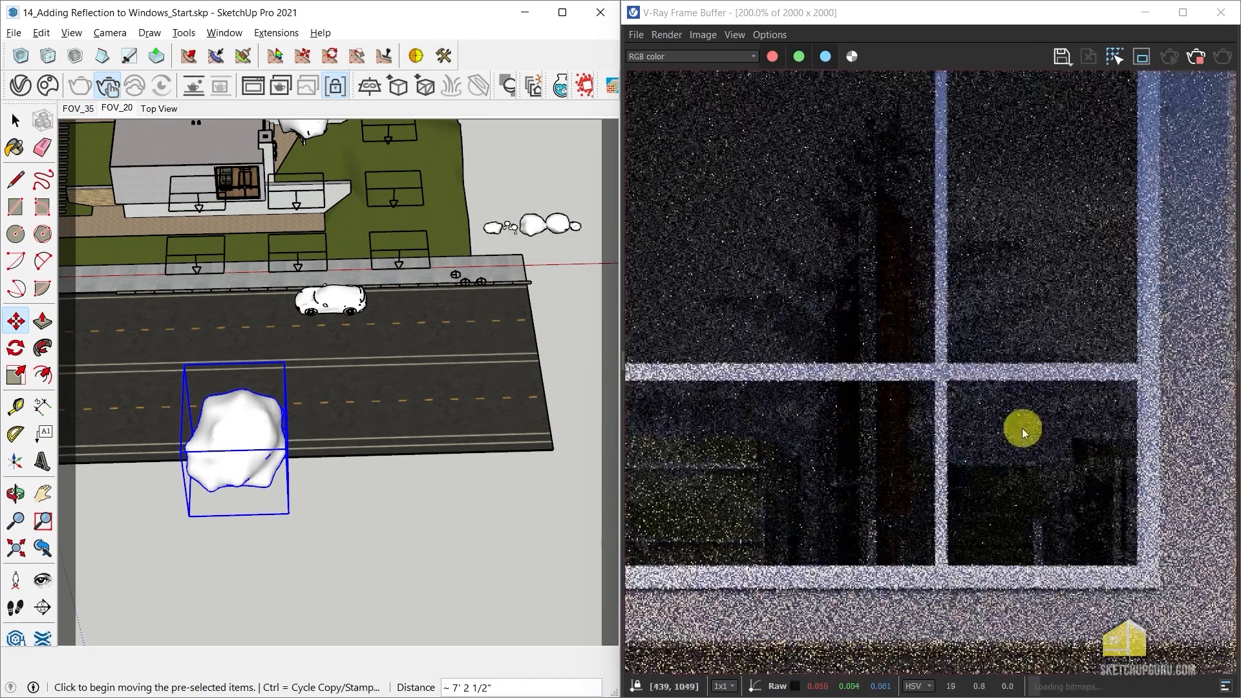
{"action": "scroll", "coordinate": [1034, 427], "scroll_direction": "down", "scroll_amount": 3}
Fine-tune the green tree's position opposite the house with a further move of 9 5/8"
{"action": "key", "text": "space"}
{"action": "mouse_move", "coordinate": [324, 444]}
{"action": "middle_mouse_down"}
{"action": "mouse_move", "coordinate": [188, 327]}
{"action": "mouse_move", "coordinate": [199, 330]}
{"action": "mouse_move", "coordinate": [138, 402]}
{"action": "middle_mouse_up"}
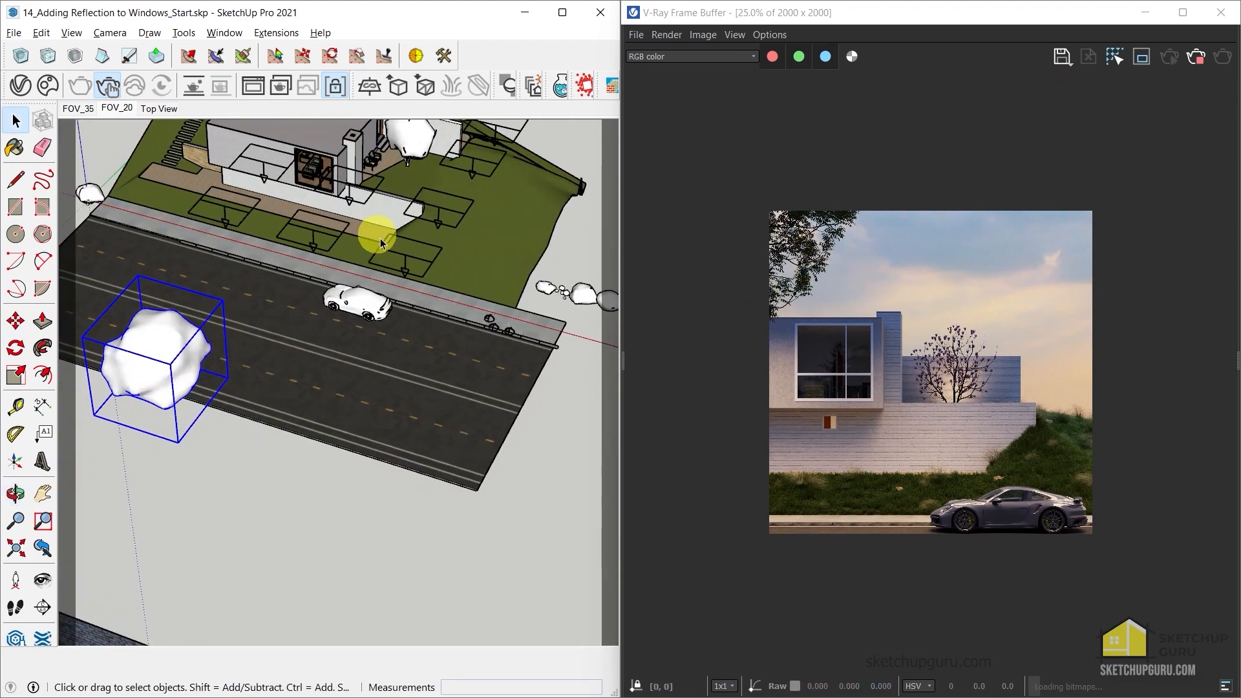
{"action": "scroll", "coordinate": [305, 240], "scroll_direction": "up", "scroll_amount": 3}
{"action": "mouse_move", "coordinate": [305, 240]}
{"action": "middle_mouse_down"}
{"action": "mouse_move", "coordinate": [410, 360]}
{"action": "mouse_move", "coordinate": [341, 242]}
{"action": "mouse_move", "coordinate": [355, 280]}
{"action": "middle_mouse_up"}
{"action": "key", "text": "m"}
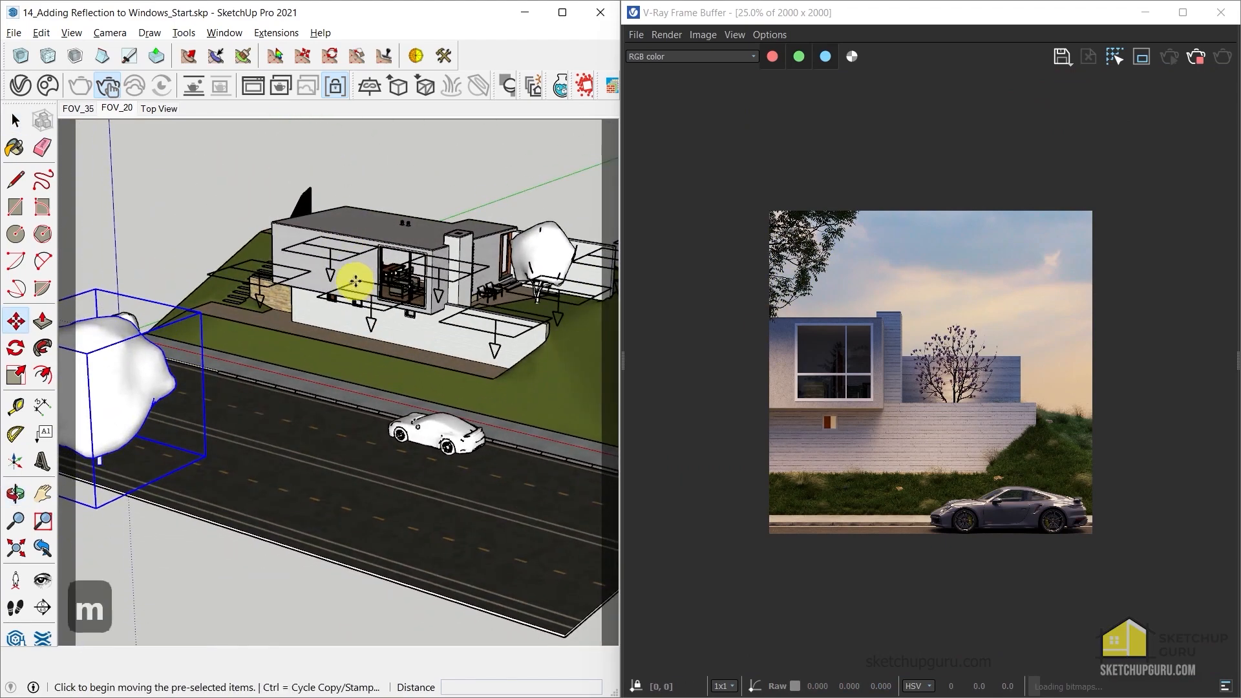
{"action": "scroll", "coordinate": [358, 273], "scroll_direction": "up", "scroll_amount": 3}
{"action": "left_click_drag", "start_coordinate": [357, 273], "coordinate": [358, 241]}
{"action": "middle_click_drag", "start_coordinate": [357, 241], "coordinate": [538, 527]}
{"action": "left_click", "coordinate": [539, 526]}
{"action": "key", "text": "space"}
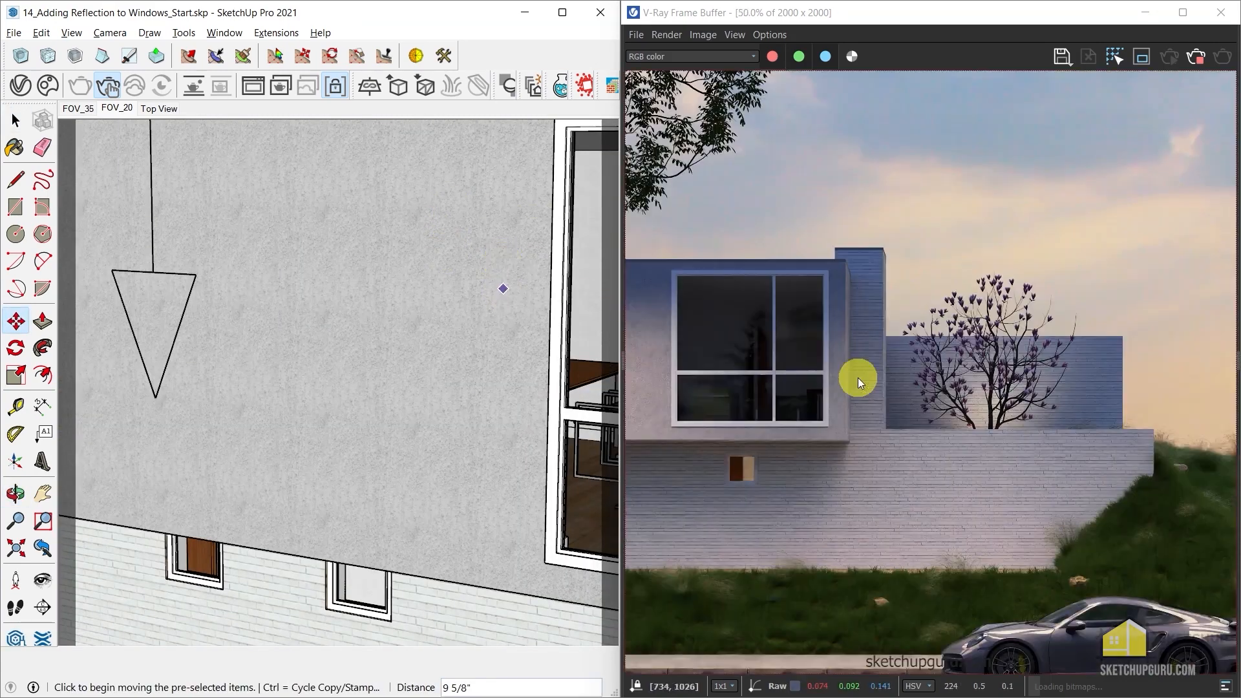
Examine the large window's reflections in the render up close, stop the interactive render and return to the full-size model view
{"action": "scroll", "coordinate": [859, 378], "scroll_direction": "down", "scroll_amount": 1}
{"action": "scroll", "coordinate": [774, 324], "scroll_direction": "up", "scroll_amount": 3}
{"action": "scroll", "coordinate": [790, 327], "scroll_direction": "down", "scroll_amount": 1}
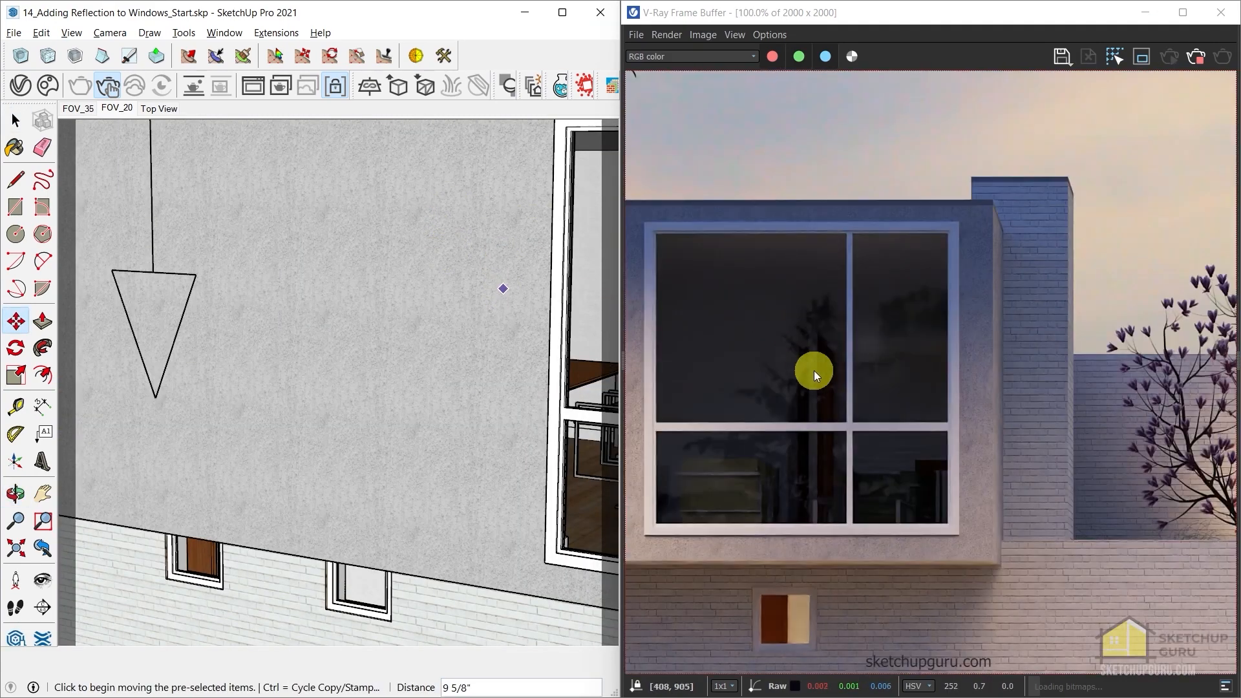
{"action": "scroll", "coordinate": [840, 401], "scroll_direction": "up", "scroll_amount": 2}
{"action": "scroll", "coordinate": [841, 401], "scroll_direction": "down", "scroll_amount": 2}
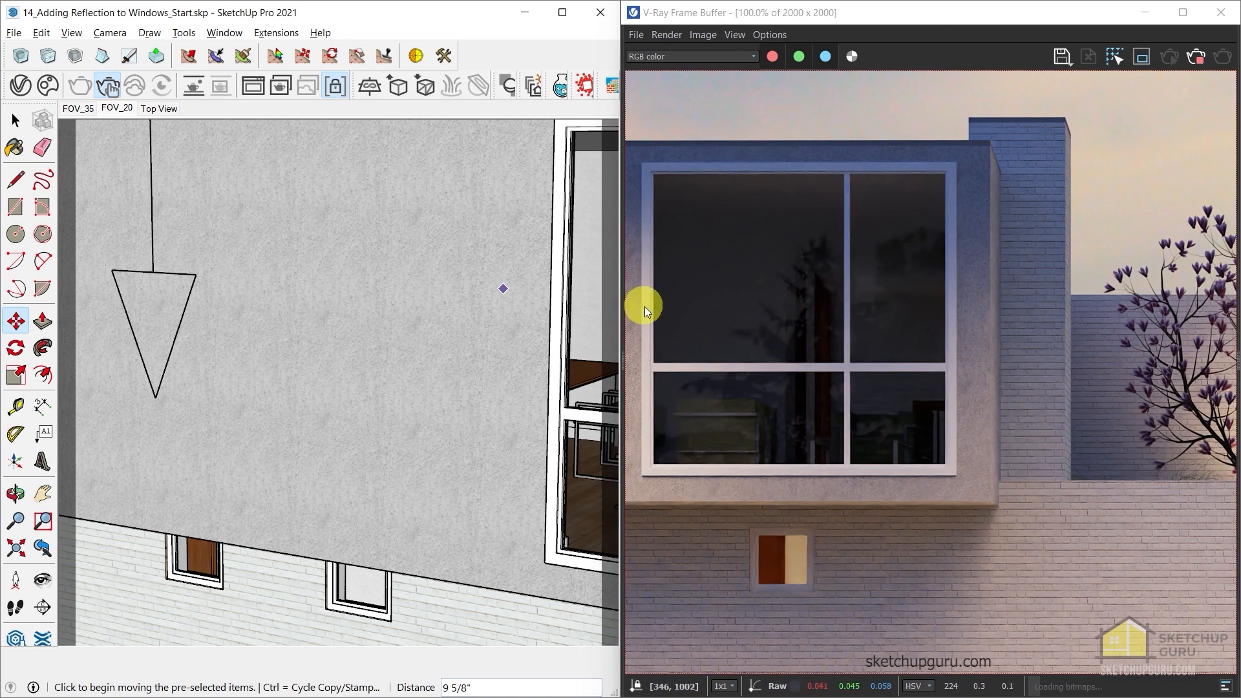
{"action": "left_click", "coordinate": [1196, 56]}
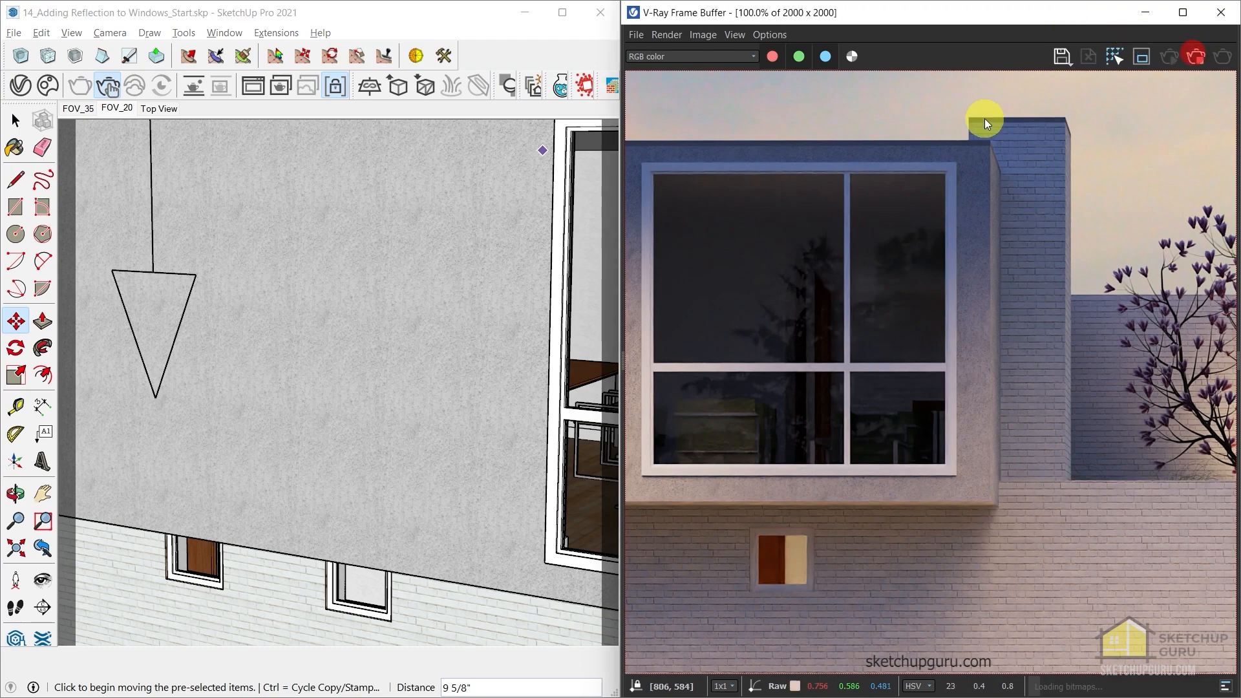
{"action": "left_click", "coordinate": [562, 13]}
{"action": "left_click", "coordinate": [1219, 12]}
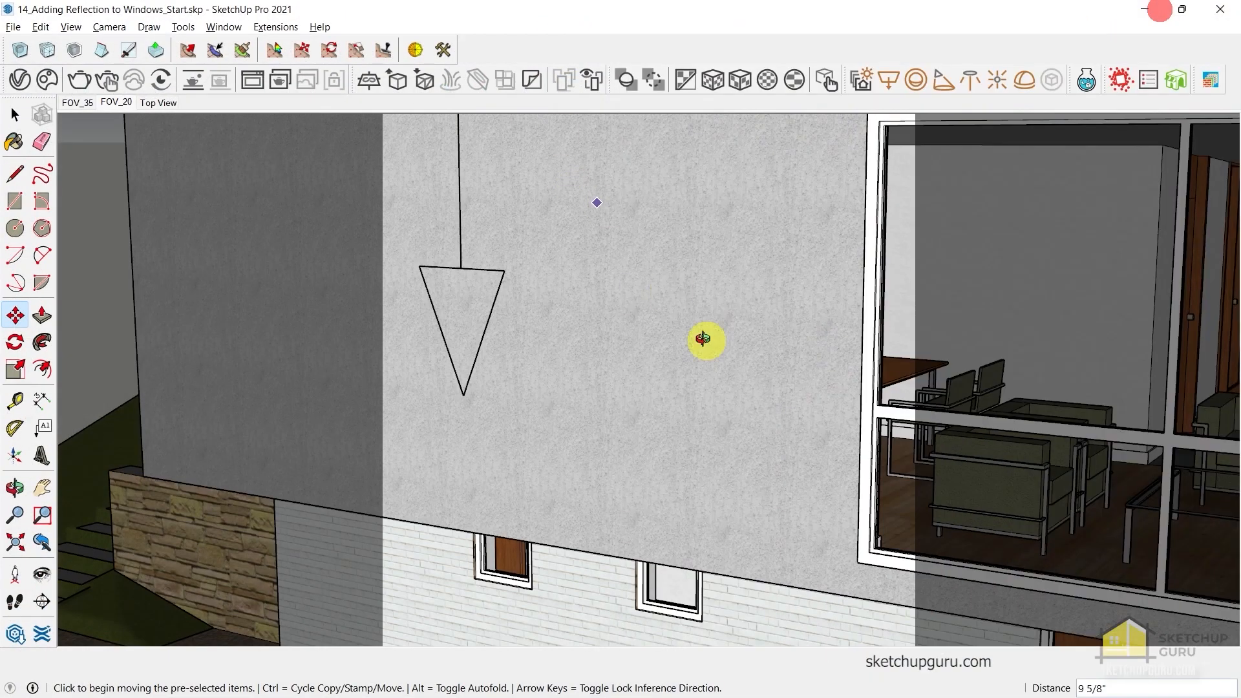
Open the large window's glass group and copy the glass panes 5/8" inward to make a second layer of glazing
{"action": "middle_click_drag", "start_coordinate": [703, 339], "coordinate": [667, 242]}
{"action": "key", "text": "space"}
{"action": "left_click", "coordinate": [666, 238]}
{"action": "double_click", "coordinate": [666, 238]}
{"action": "scroll", "coordinate": [807, 352], "scroll_direction": "up", "scroll_amount": 2}
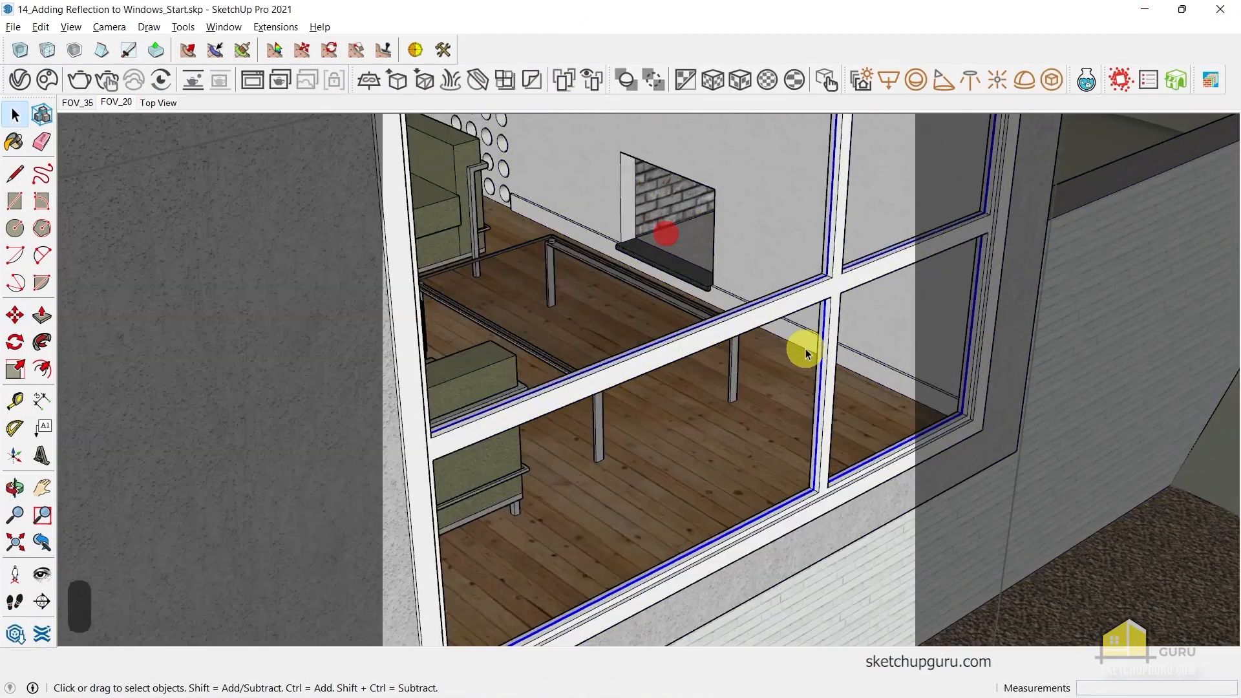
{"action": "key", "text": "j"}
{"action": "middle_click_drag", "start_coordinate": [643, 377], "coordinate": [936, 432]}
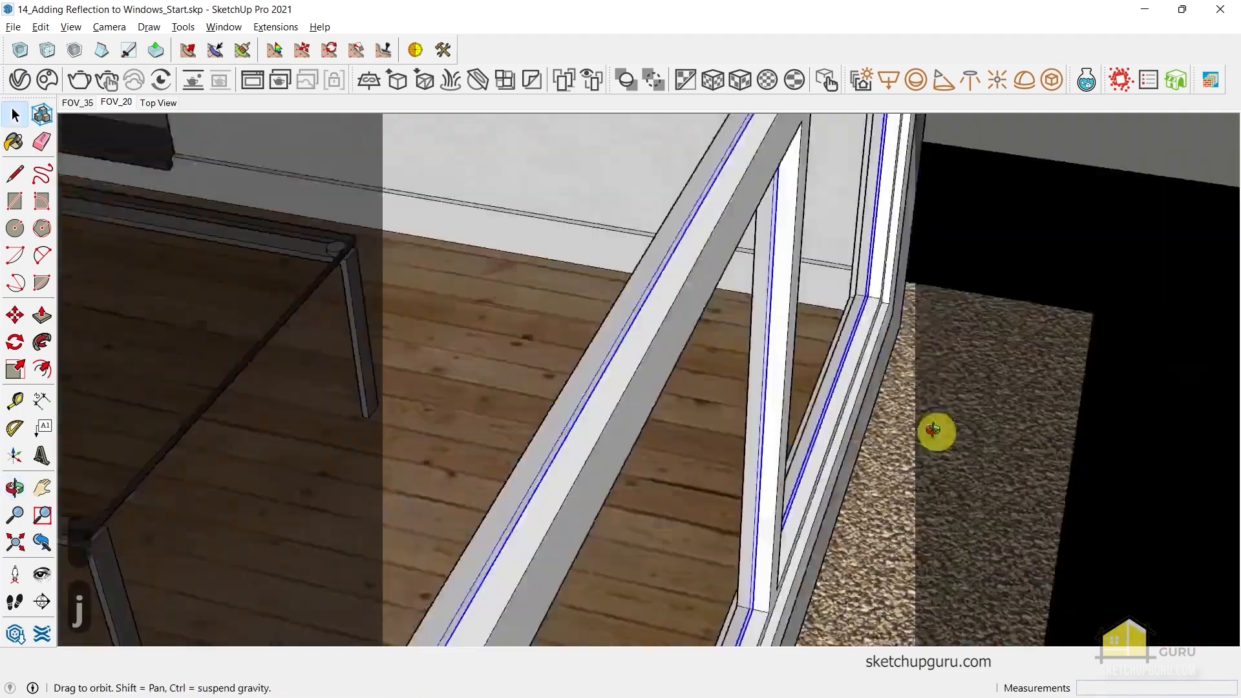
{"action": "key", "text": "m"}
{"action": "scroll", "coordinate": [748, 444], "scroll_direction": "up", "scroll_amount": 5}
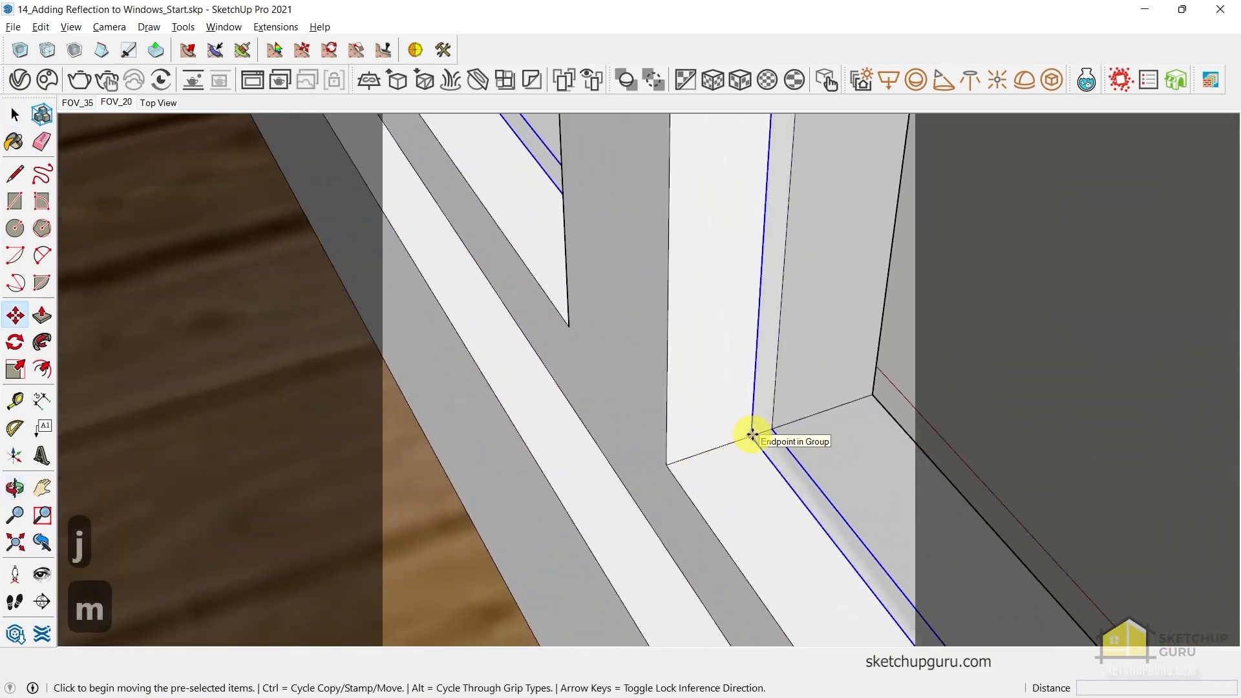
{"action": "key", "text": "ctrl"}
{"action": "left_click", "coordinate": [749, 436]}
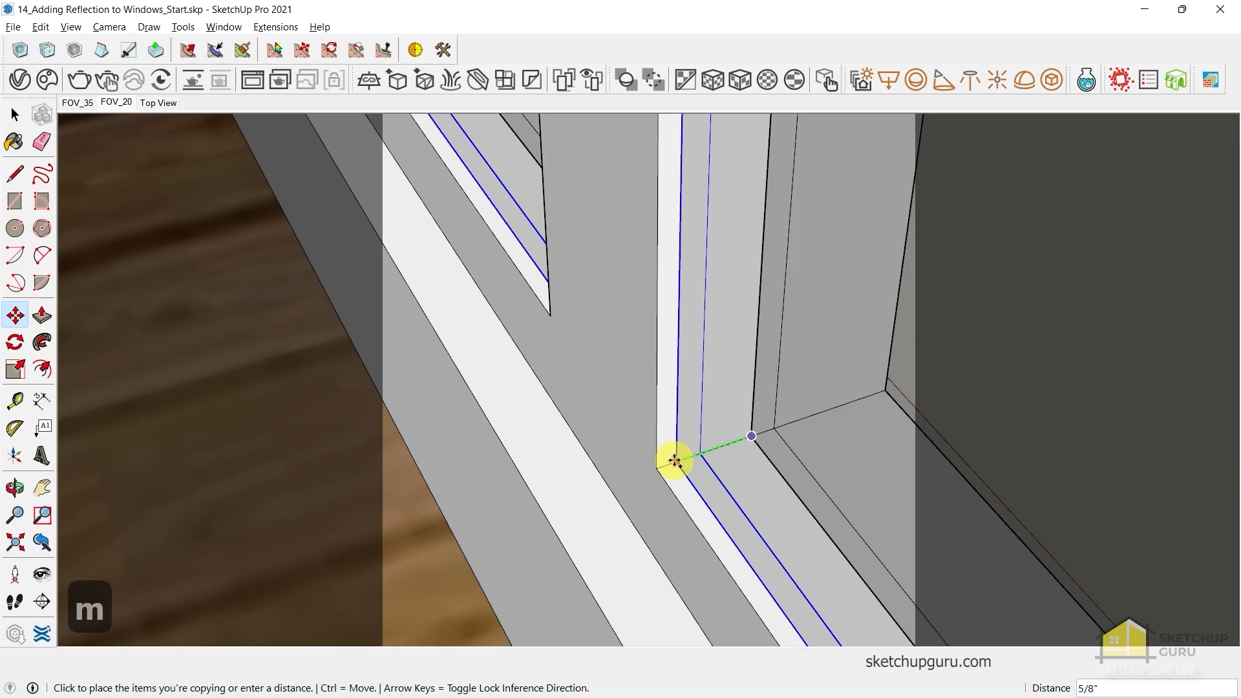
{"action": "left_click", "coordinate": [673, 460]}
{"action": "key", "text": "space"}
{"action": "scroll", "coordinate": [658, 462], "scroll_direction": "down", "scroll_amount": 1}
{"action": "middle_click_drag", "start_coordinate": [656, 461], "coordinate": [670, 515]}
{"action": "scroll", "coordinate": [615, 393], "scroll_direction": "down", "scroll_amount": 2}
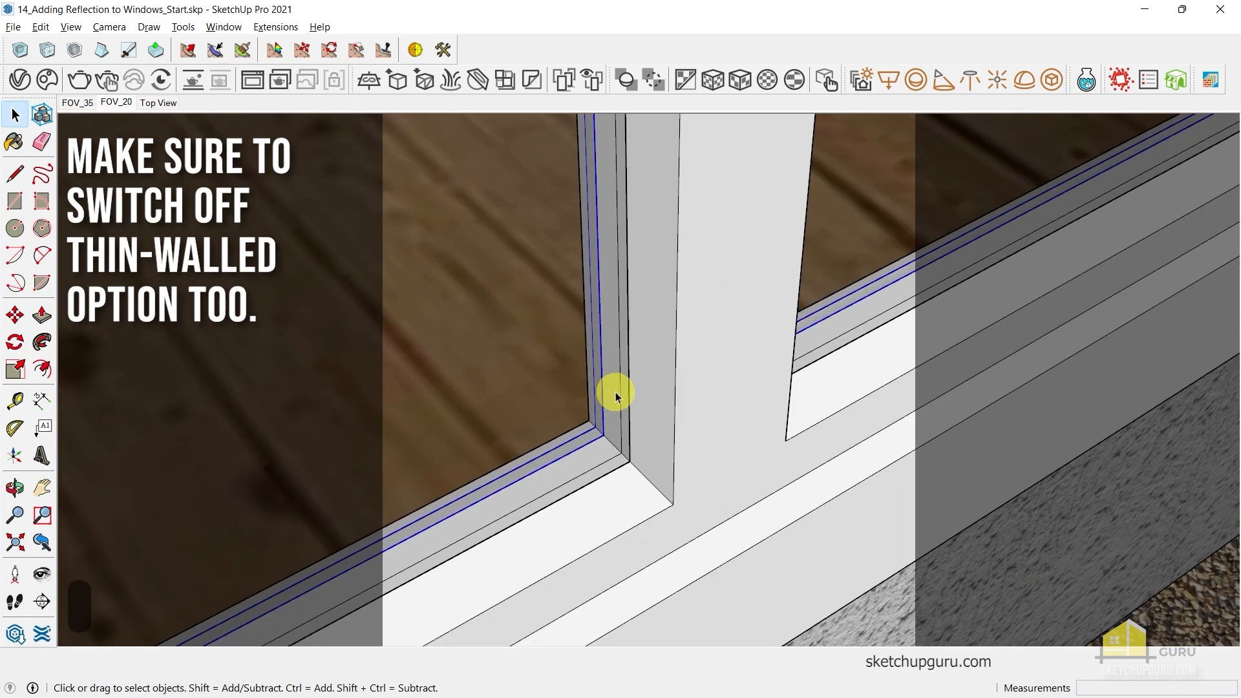
Turn off the Thin-Walled refraction option of the Translucent Glass Gray material
{"action": "left_click", "coordinate": [18, 83]}
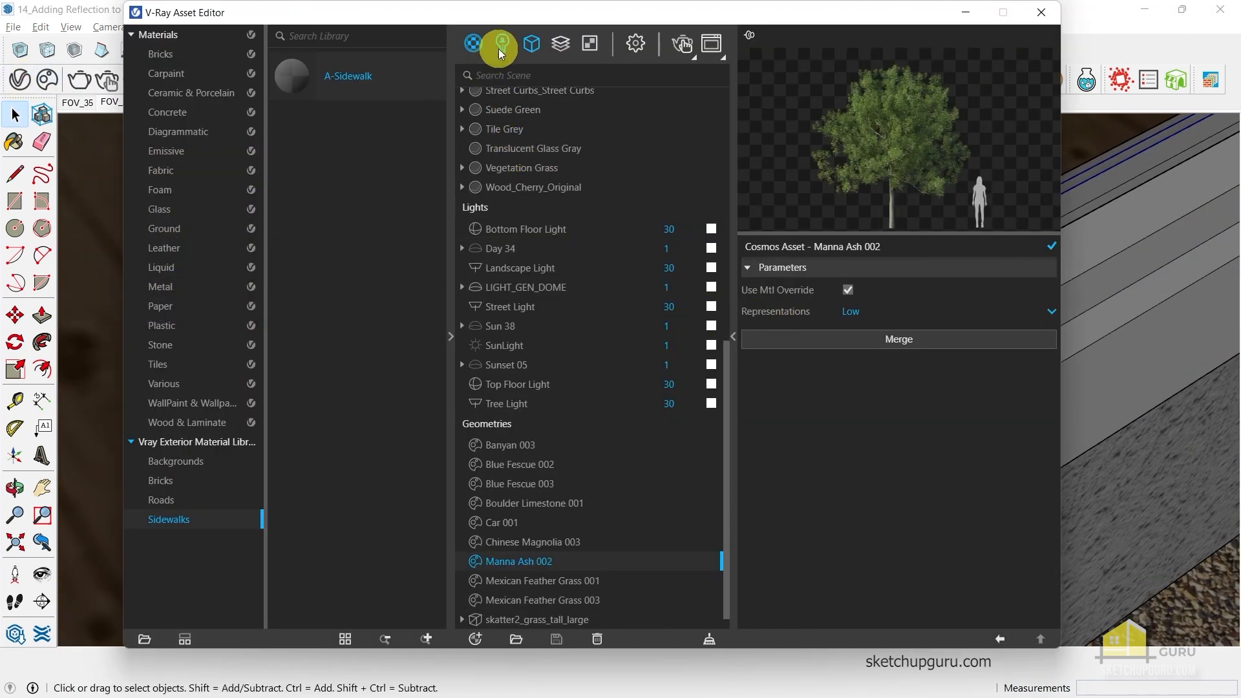
{"action": "left_click", "coordinate": [479, 44]}
{"action": "scroll", "coordinate": [618, 431], "scroll_direction": "down", "scroll_amount": 1}
{"action": "left_click", "coordinate": [552, 581]}
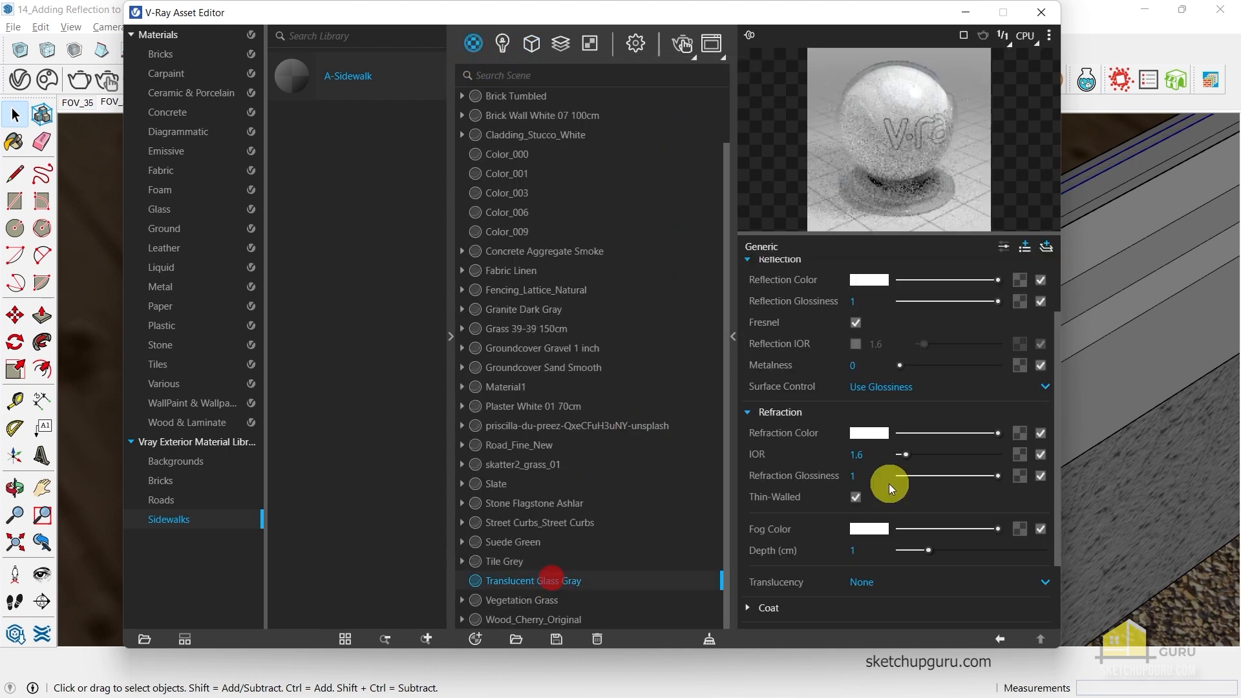
{"action": "left_click", "coordinate": [855, 498]}
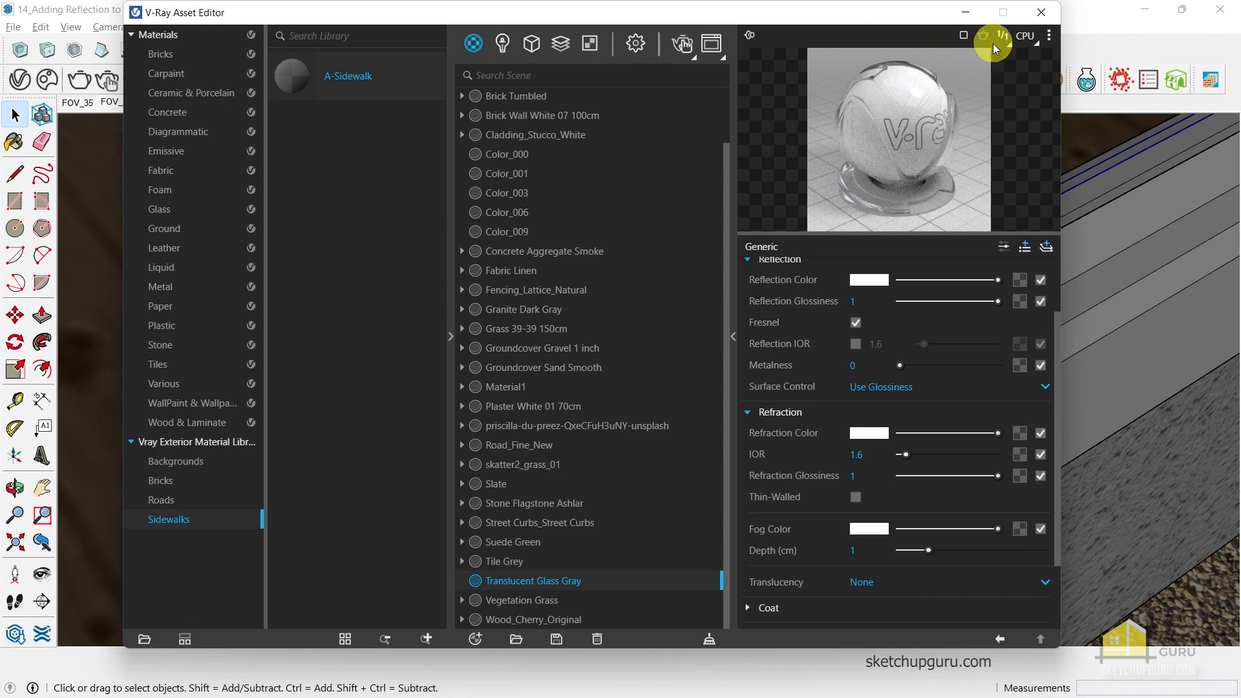
{"action": "left_click", "coordinate": [1042, 14]}
Leave the glass group, return to the FOV_20 scene and start an interactive render
{"action": "left_click", "coordinate": [111, 101]}
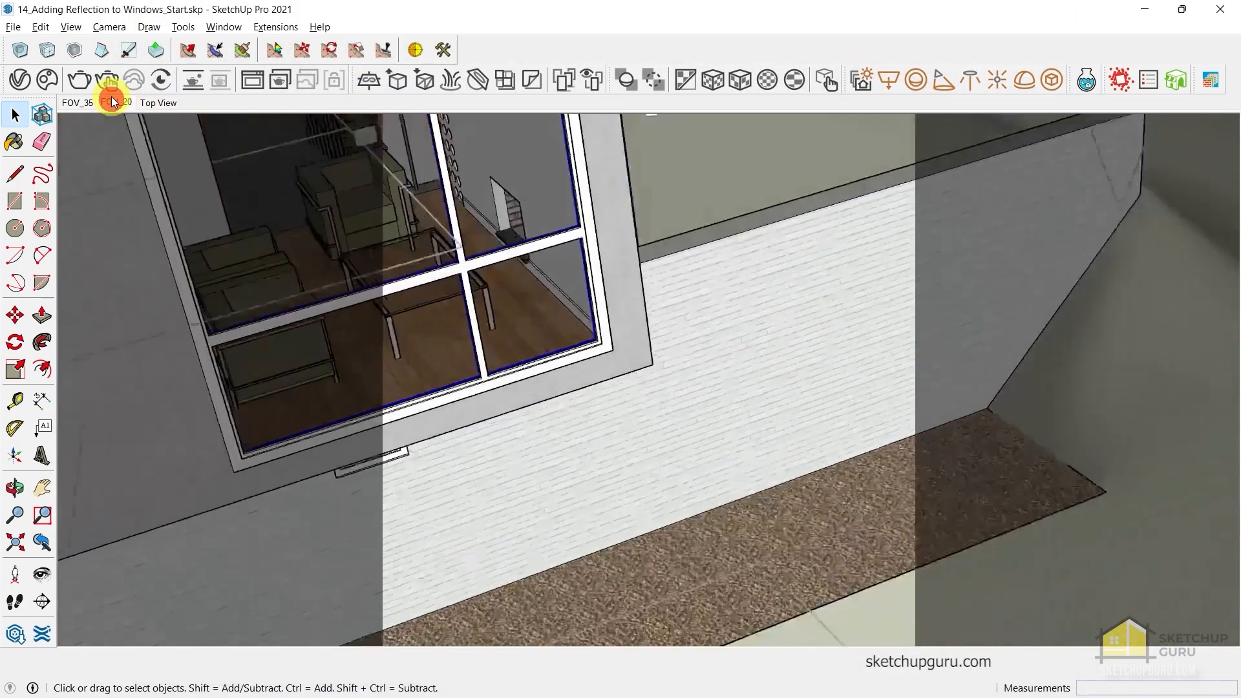
{"action": "key", "text": "Escape"}
{"action": "key", "text": "Escape"}
{"action": "key", "text": "Escape"}
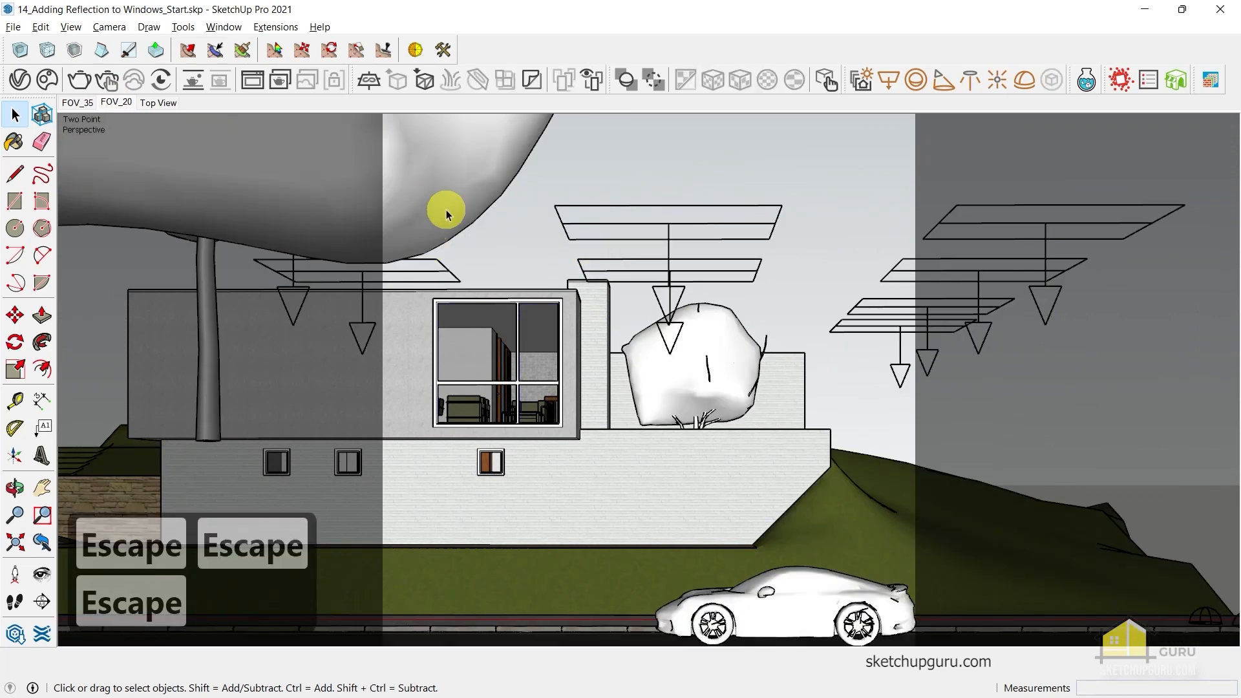
{"action": "left_click", "coordinate": [457, 184]}
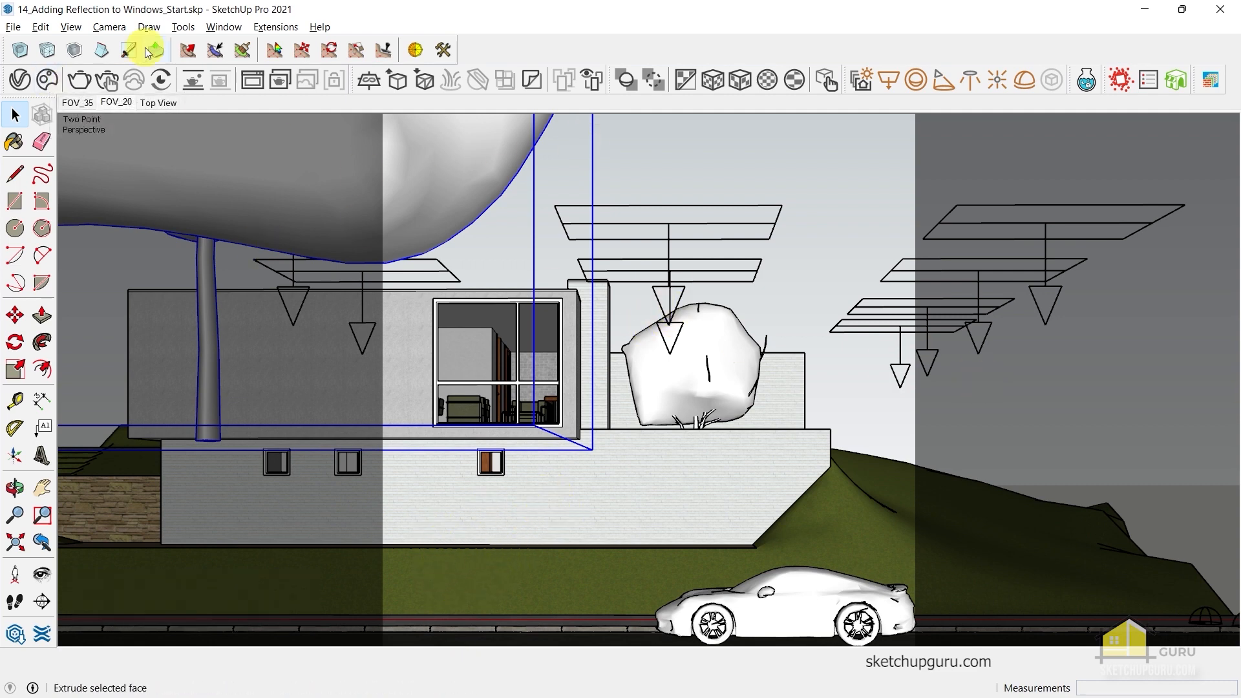
{"action": "left_click", "coordinate": [105, 82]}
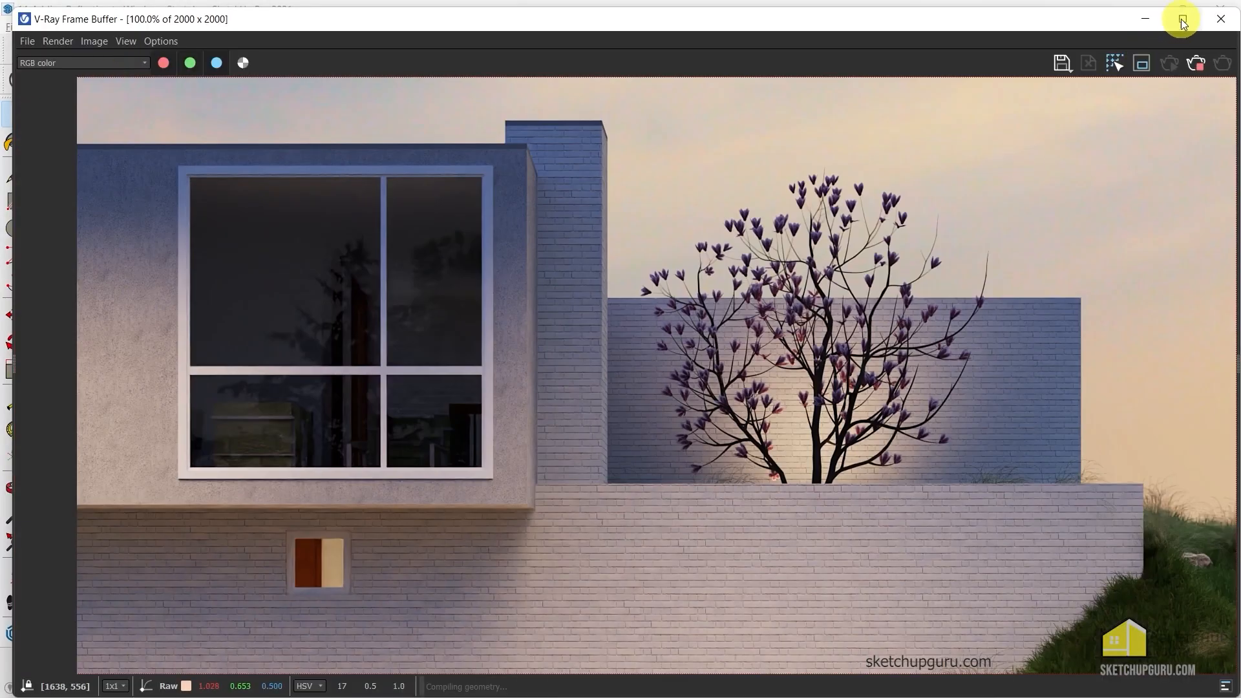
Limit the render to a region around the large window and lock the render camera, with model and render side by side
{"action": "left_click", "coordinate": [1183, 18]}
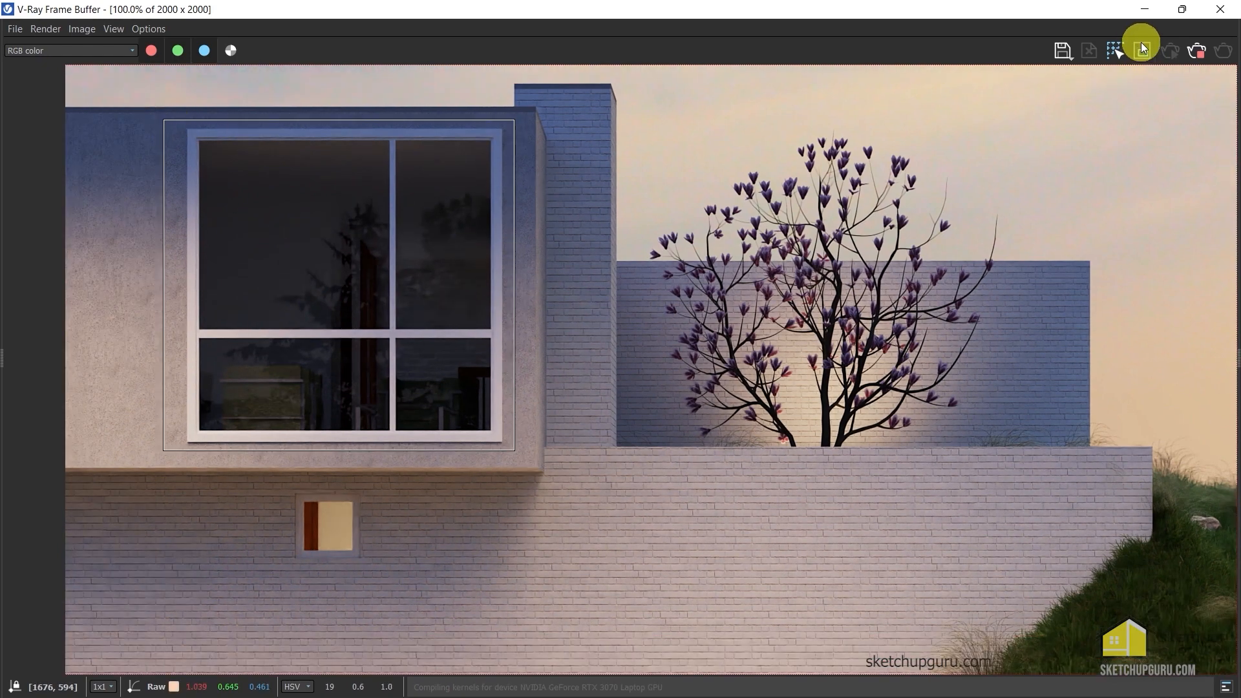
{"action": "left_click_drag", "start_coordinate": [164, 121], "coordinate": [520, 455]}
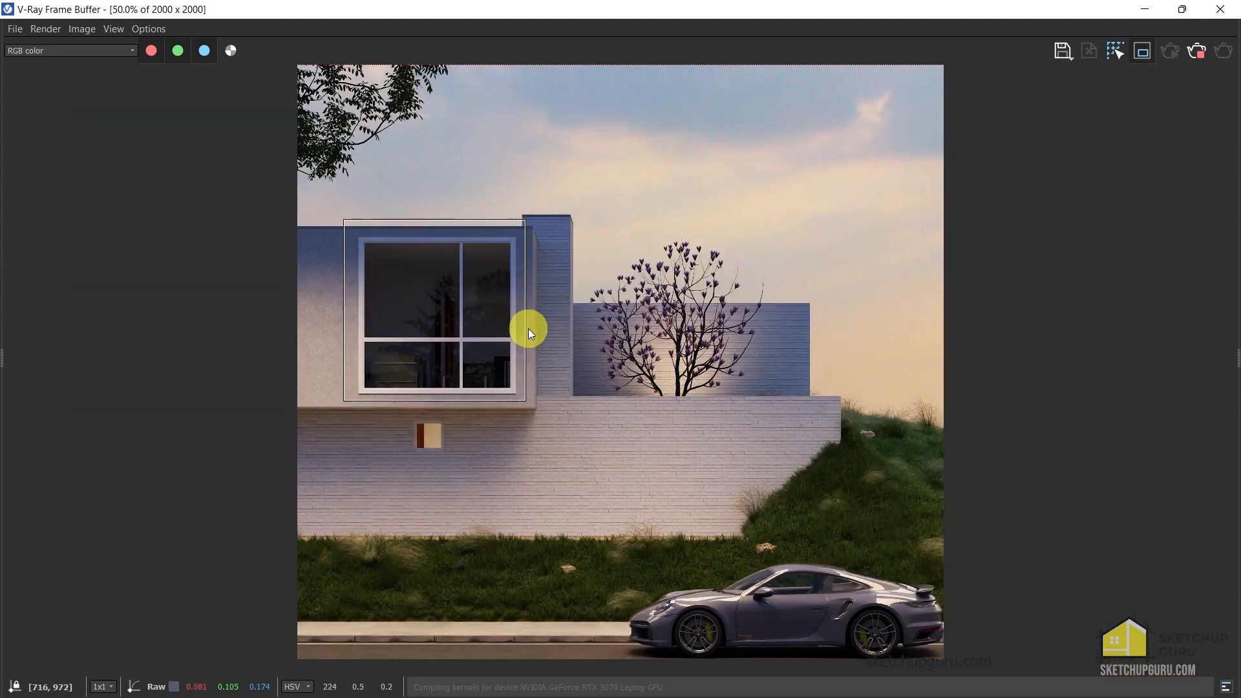
{"action": "mouse_move", "coordinate": [454, 13]}
{"action": "left_mouse_down"}
{"action": "mouse_move", "coordinate": [534, 127]}
{"action": "mouse_move", "coordinate": [1180, 278]}
{"action": "mouse_move", "coordinate": [1240, 276]}
{"action": "left_mouse_up"}
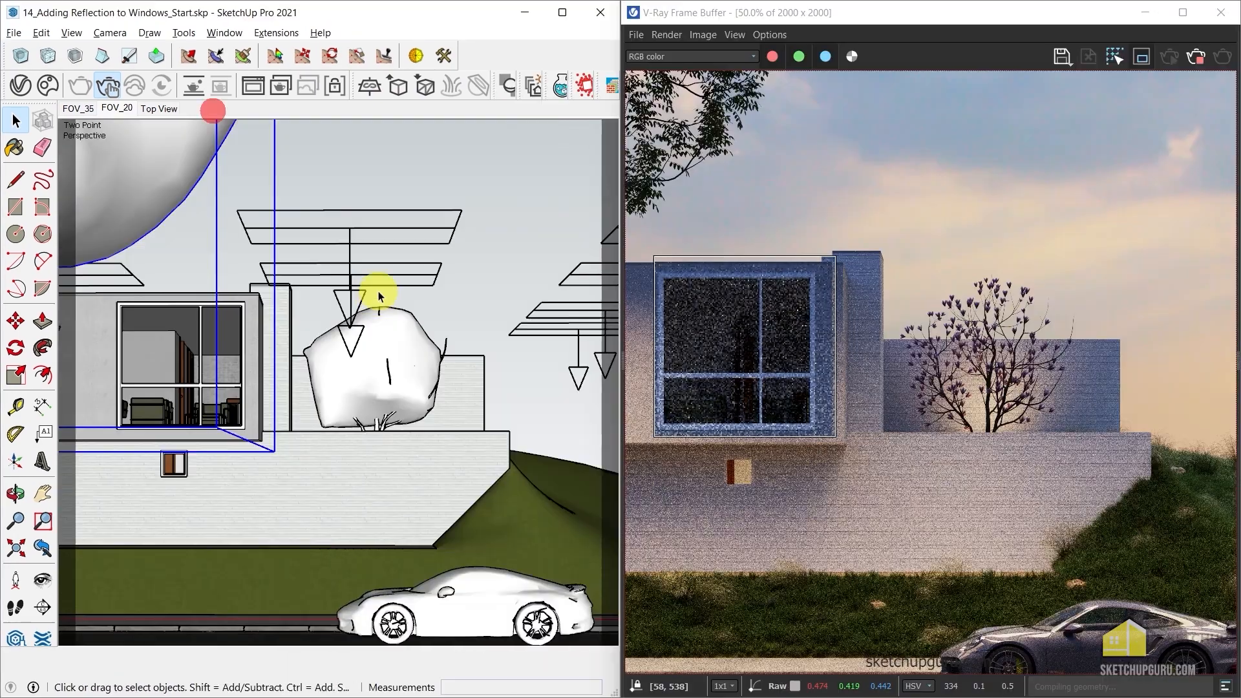
{"action": "left_click", "coordinate": [334, 85]}
Shift the image texture of fir trees and cabins sideways on the reflection panel using texture positioning
{"action": "mouse_move", "coordinate": [389, 261]}
{"action": "middle_mouse_down"}
{"action": "mouse_move", "coordinate": [435, 410]}
{"action": "mouse_move", "coordinate": [278, 471]}
{"action": "mouse_move", "coordinate": [352, 435]}
{"action": "mouse_move", "coordinate": [230, 474]}
{"action": "mouse_move", "coordinate": [255, 324]}
{"action": "mouse_move", "coordinate": [502, 463]}
{"action": "mouse_move", "coordinate": [350, 239]}
{"action": "middle_mouse_up"}
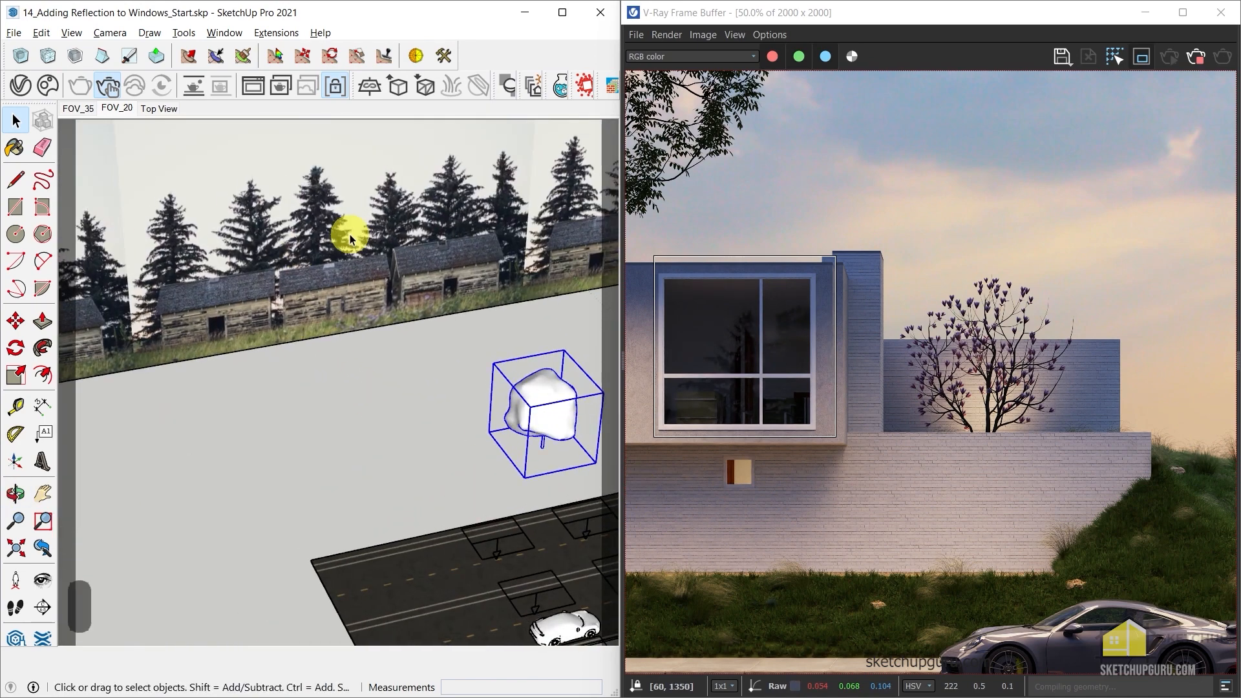
{"action": "left_click", "coordinate": [337, 197]}
{"action": "right_click", "coordinate": [340, 198]}
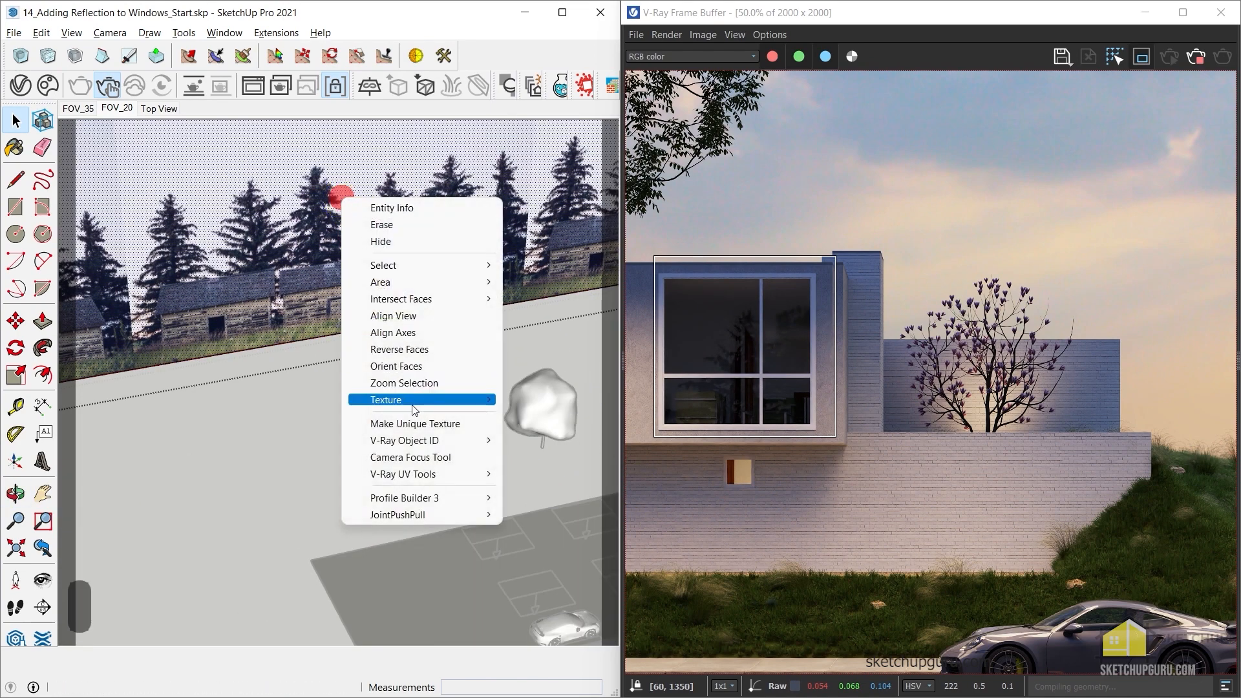
{"action": "mouse_move", "coordinate": [416, 400]}
{"action": "left_click", "coordinate": [545, 400]}
{"action": "mouse_move", "coordinate": [444, 258]}
{"action": "left_mouse_down"}
{"action": "mouse_move", "coordinate": [390, 258]}
{"action": "mouse_move", "coordinate": [452, 252]}
{"action": "mouse_move", "coordinate": [436, 270]}
{"action": "left_mouse_up"}
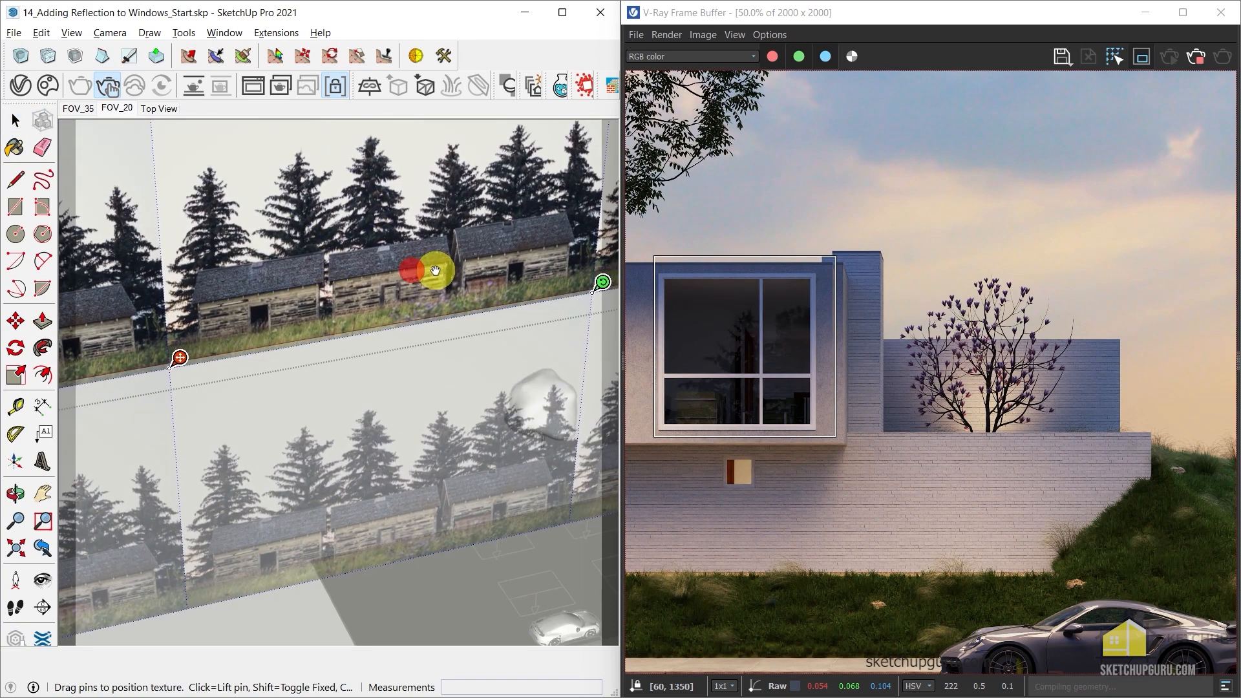
{"action": "right_click", "coordinate": [437, 269]}
{"action": "left_click", "coordinate": [460, 284]}
{"action": "scroll", "coordinate": [459, 285], "scroll_direction": "down", "scroll_amount": 3}
{"action": "mouse_move", "coordinate": [460, 285]}
{"action": "middle_mouse_down"}
{"action": "mouse_move", "coordinate": [440, 302]}
{"action": "mouse_move", "coordinate": [442, 285]}
{"action": "middle_mouse_up"}
Inspect the updated reflections in the large window, comparing close-up and whole-image views of the render
{"action": "scroll", "coordinate": [777, 351], "scroll_direction": "up", "scroll_amount": 2}
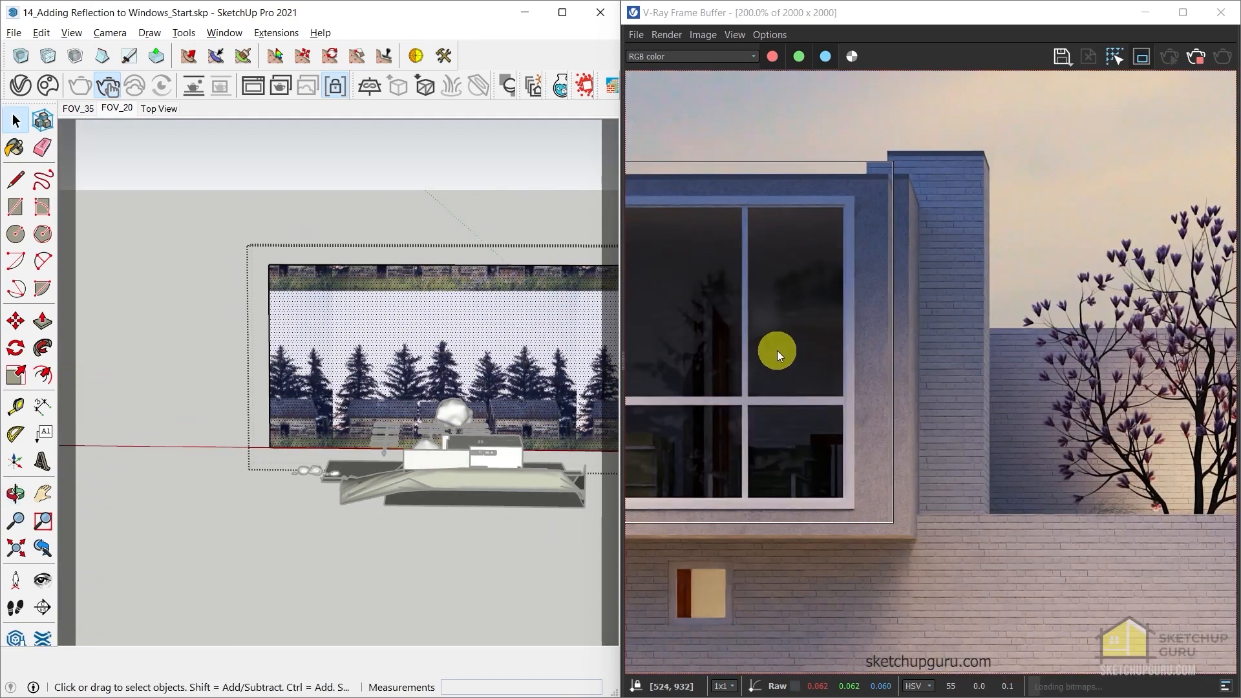
{"action": "scroll", "coordinate": [857, 367], "scroll_direction": "down", "scroll_amount": 2}
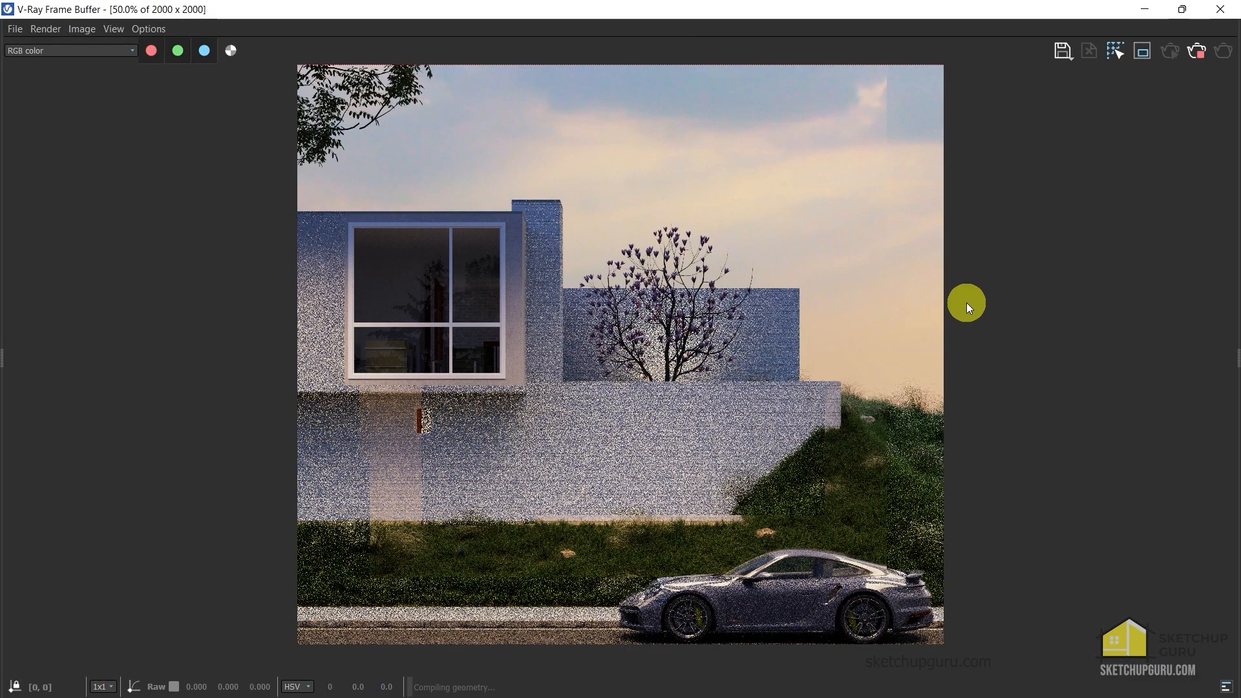
{"action": "scroll", "coordinate": [600, 332], "scroll_direction": "up", "scroll_amount": 2}
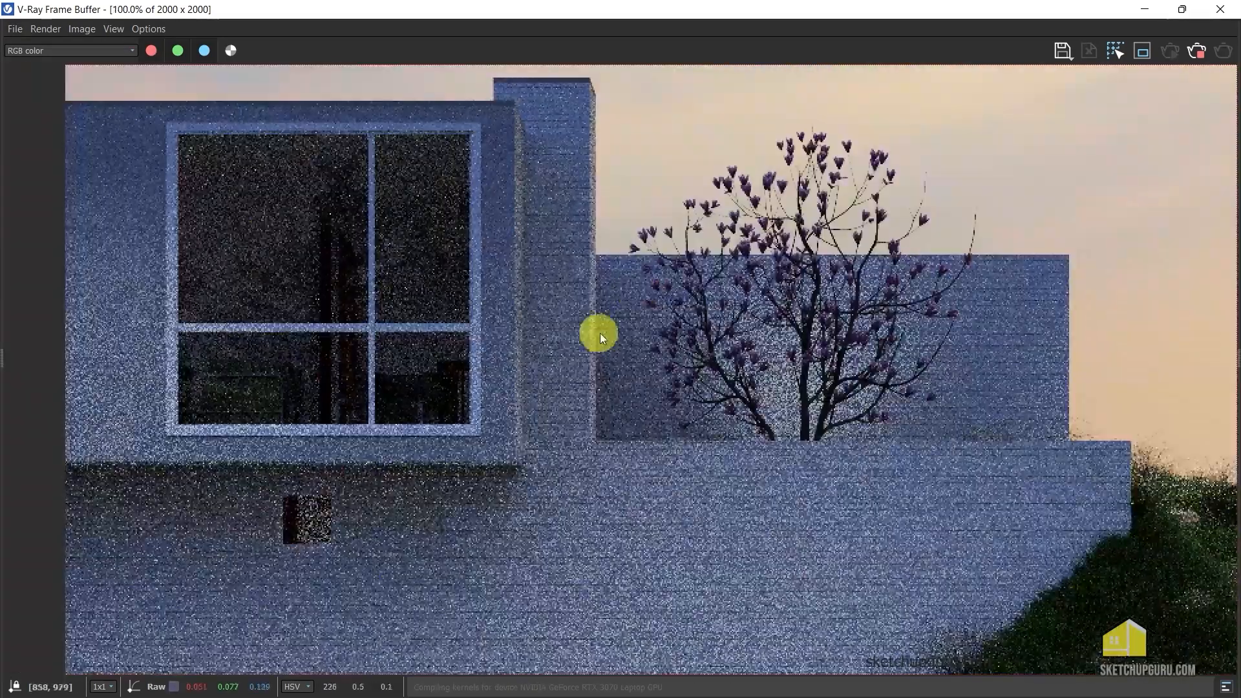
{"action": "scroll", "coordinate": [389, 259], "scroll_direction": "up", "scroll_amount": 1}
{"action": "scroll", "coordinate": [382, 303], "scroll_direction": "down", "scroll_amount": 1}
{"action": "scroll", "coordinate": [373, 331], "scroll_direction": "down", "scroll_amount": 1}
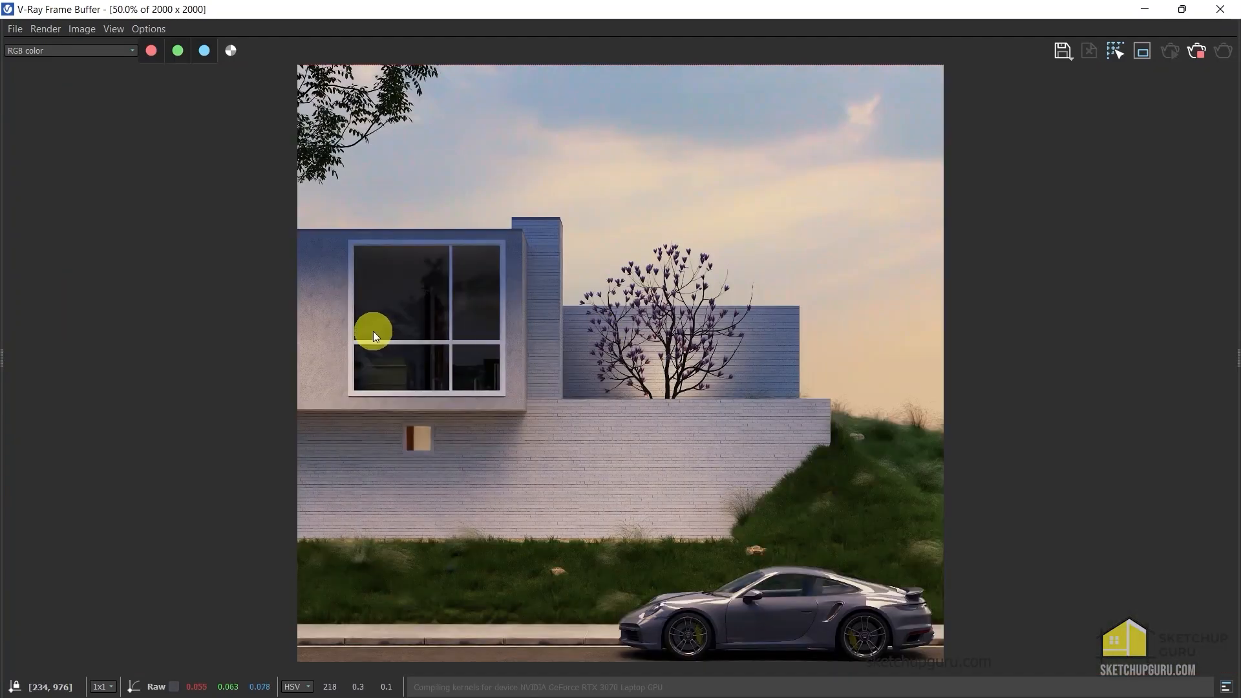
{"action": "scroll", "coordinate": [339, 304], "scroll_direction": "up", "scroll_amount": 2}
{"action": "scroll", "coordinate": [340, 304], "scroll_direction": "down", "scroll_amount": 1}
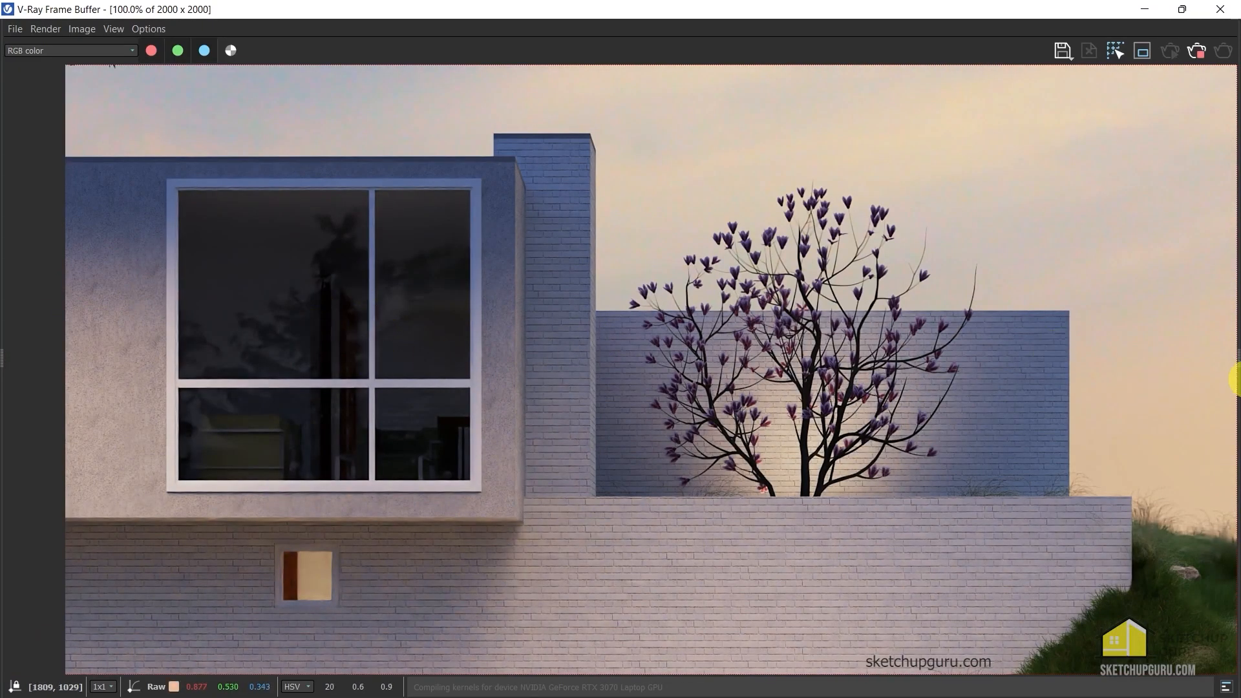
Show the render's LightMix settings and enable the Top Floor Light
{"action": "left_click", "coordinate": [1236, 359]}
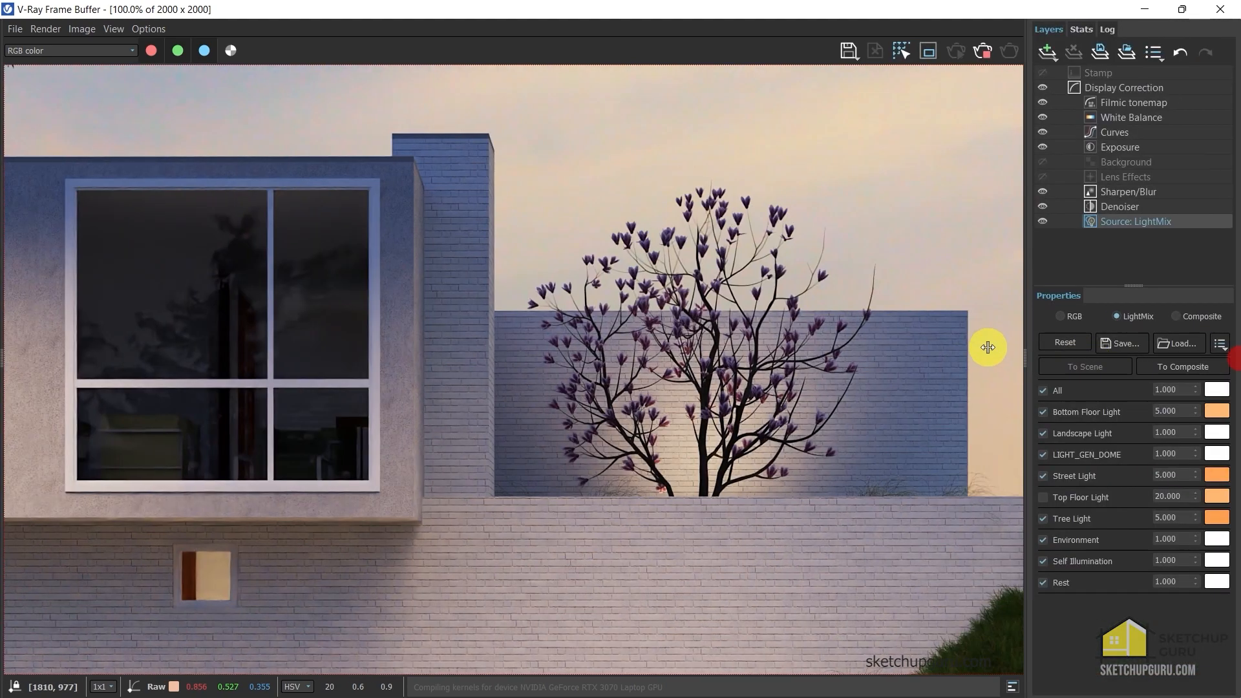
{"action": "left_click", "coordinate": [1024, 497]}
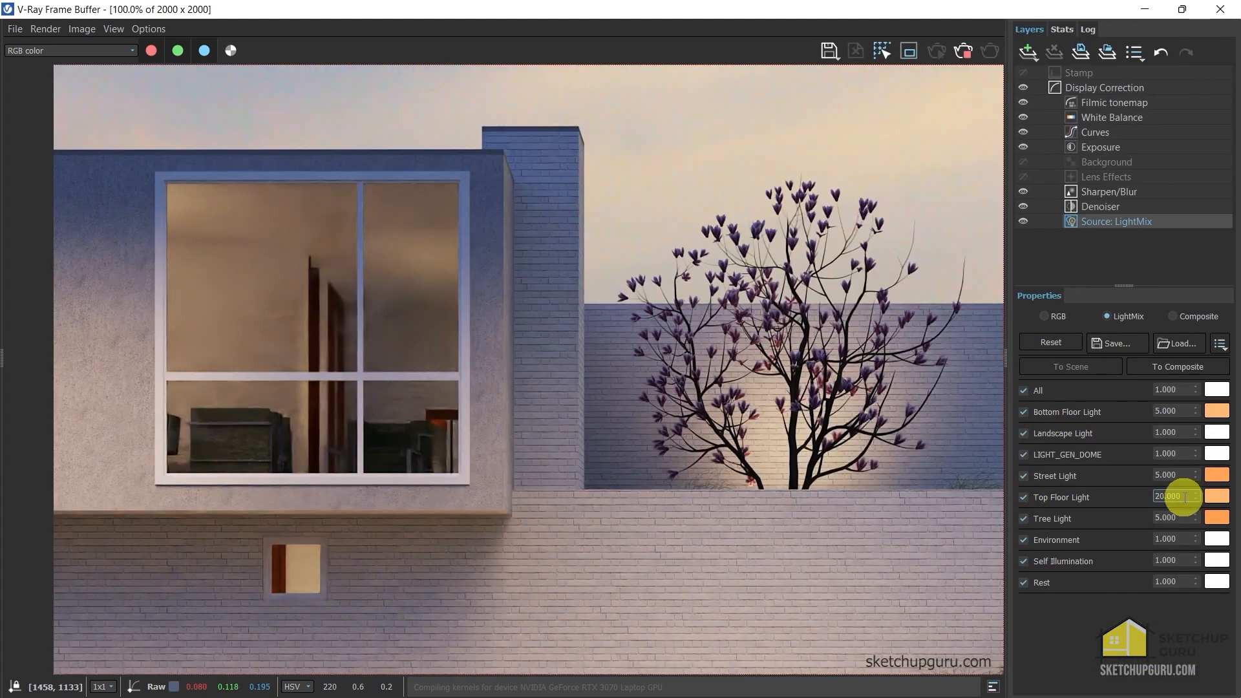
Try an intensity of 10 for the Top Floor Light in the LightMix, and settle on 5
{"action": "double_click", "coordinate": [1184, 497]}
{"action": "type", "text": "10"}
{"action": "key", "text": "Return"}
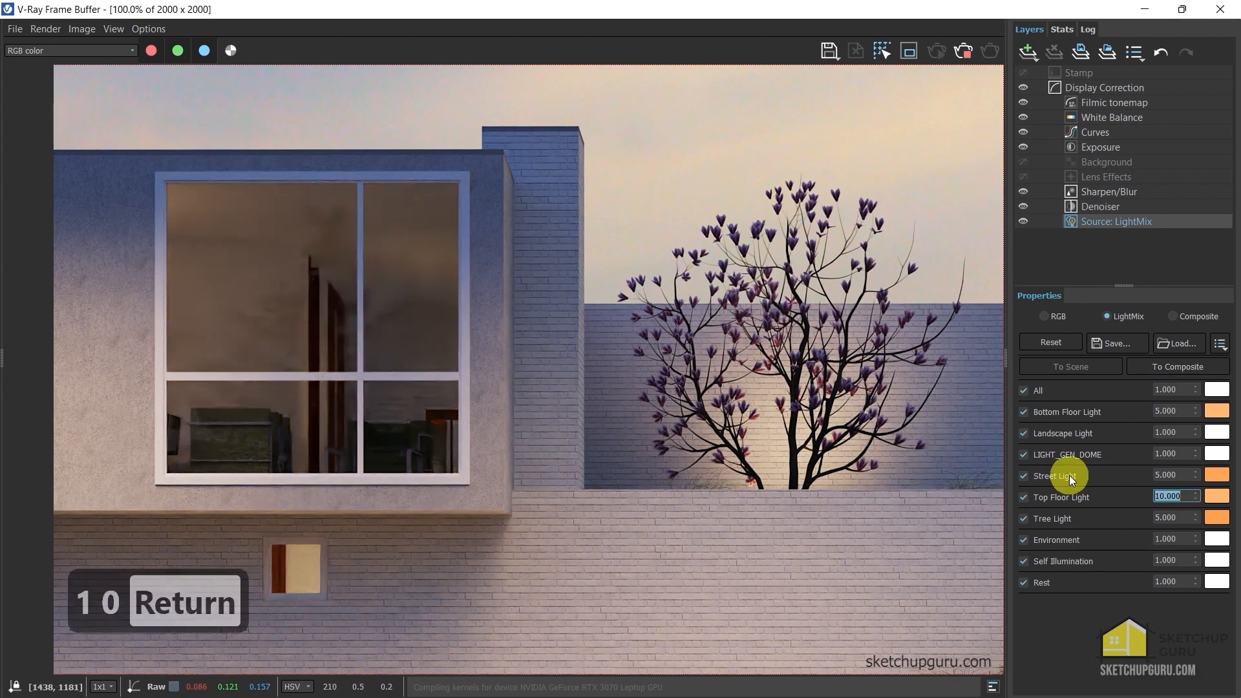
{"action": "left_click", "coordinate": [1181, 496]}
{"action": "type", "text": "5"}
{"action": "key", "text": "Return"}
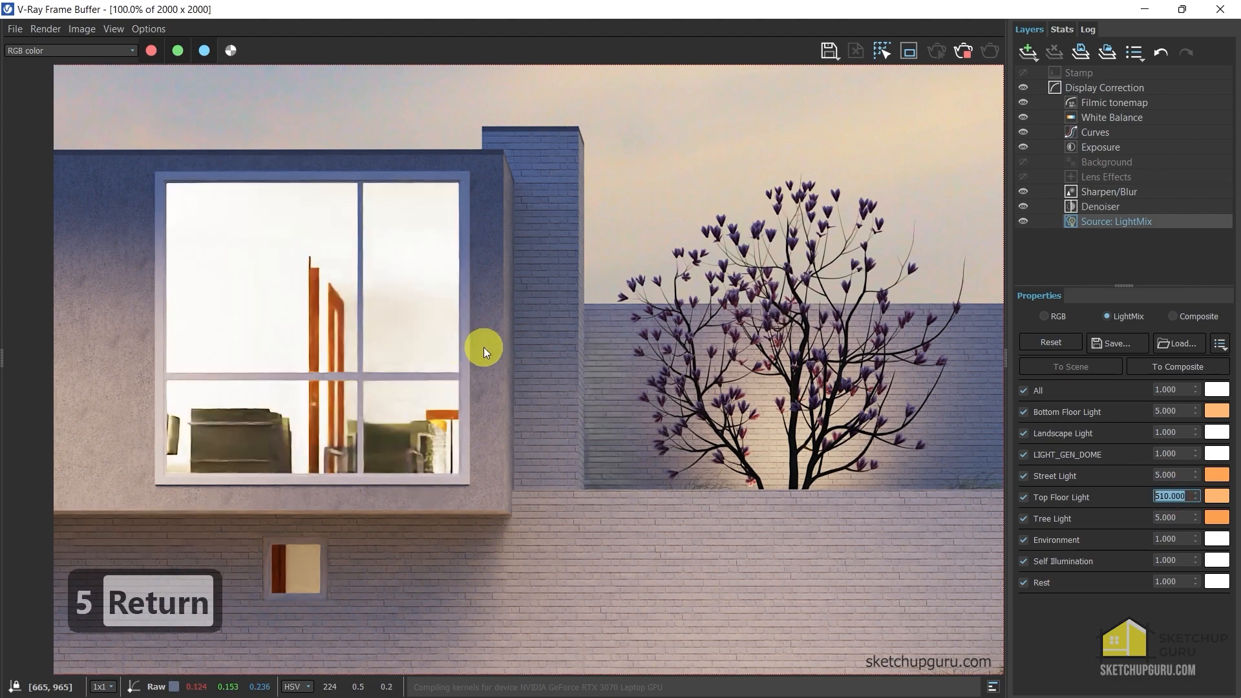
{"action": "left_click", "coordinate": [1183, 496]}
{"action": "key", "text": "ctrl+a"}
{"action": "type", "text": "5"}
{"action": "key", "text": "Return"}
Examine the window reflections close up and in the whole image, and compare the two stored renders side by side
{"action": "scroll", "coordinate": [322, 332], "scroll_direction": "down", "scroll_amount": 2}
{"action": "scroll", "coordinate": [521, 397], "scroll_direction": "up", "scroll_amount": 1}
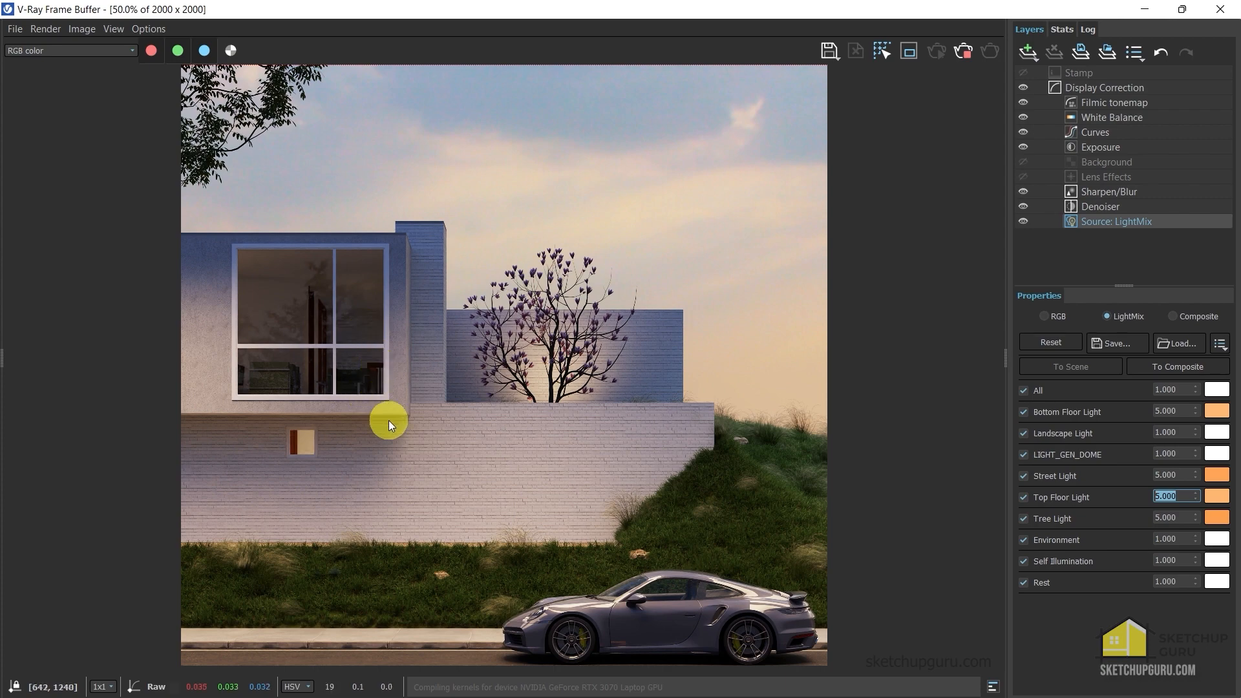
{"action": "scroll", "coordinate": [389, 420], "scroll_direction": "down", "scroll_amount": 1}
{"action": "scroll", "coordinate": [408, 398], "scroll_direction": "up", "scroll_amount": 2}
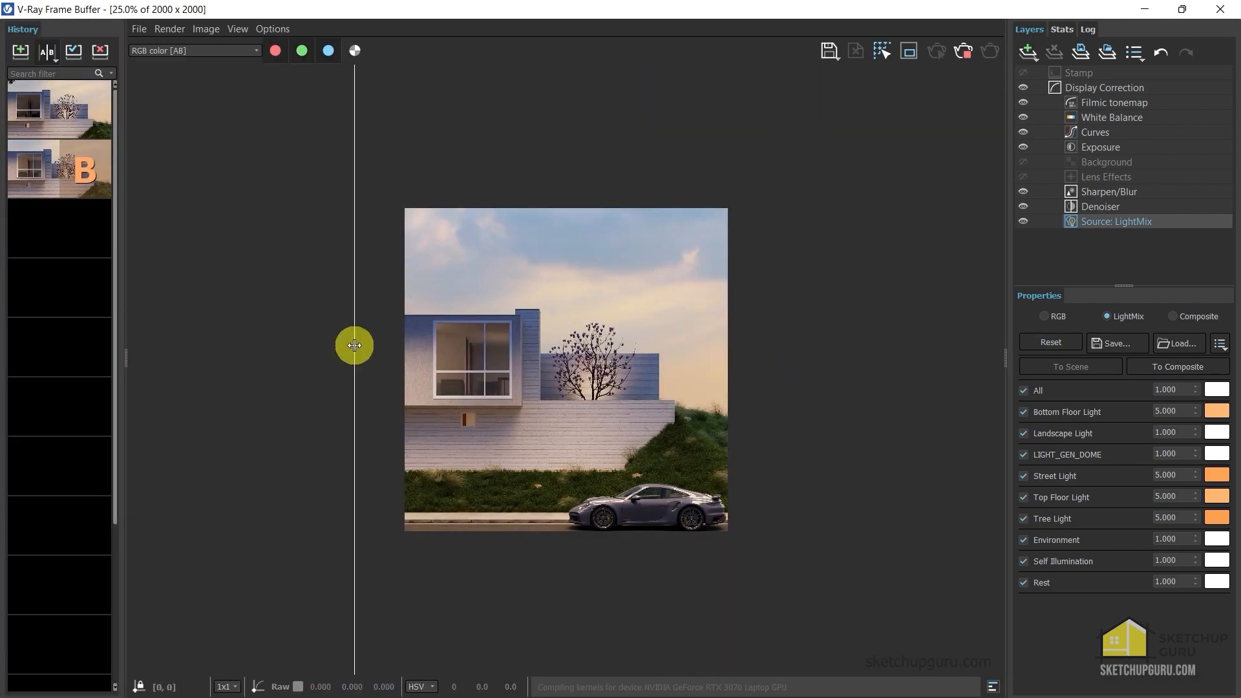
{"action": "scroll", "coordinate": [764, 371], "scroll_direction": "up", "scroll_amount": 1}
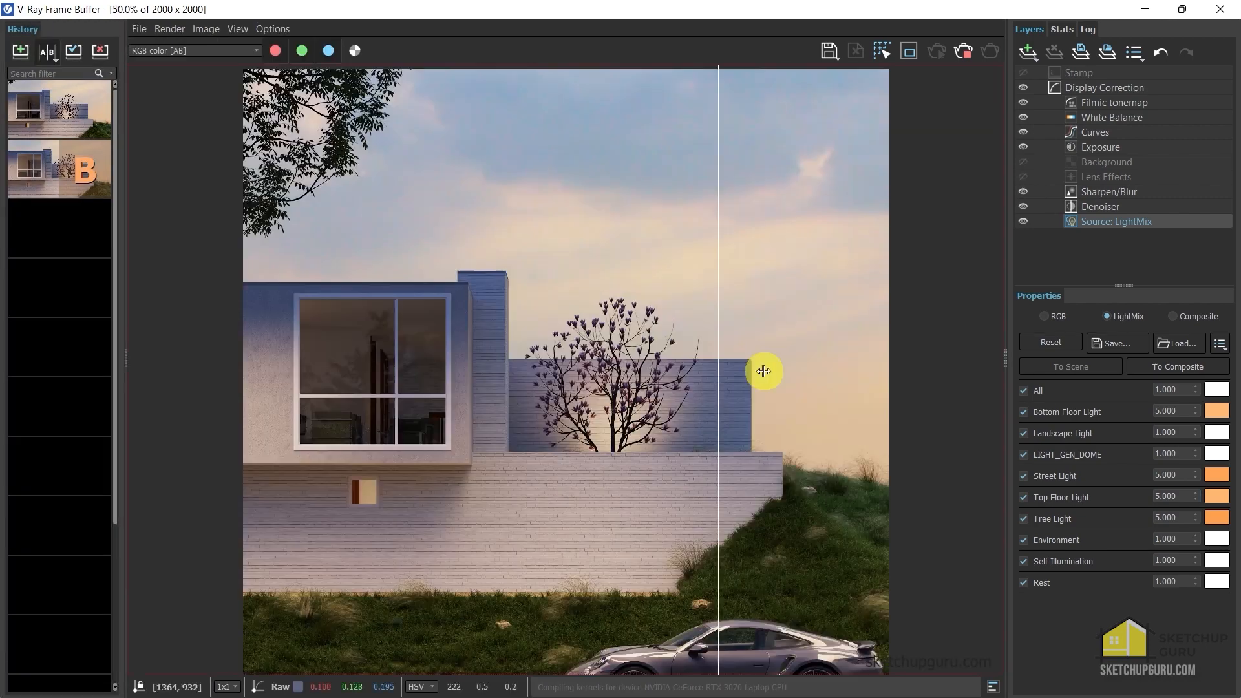
{"action": "scroll", "coordinate": [356, 327], "scroll_direction": "down", "scroll_amount": 1}
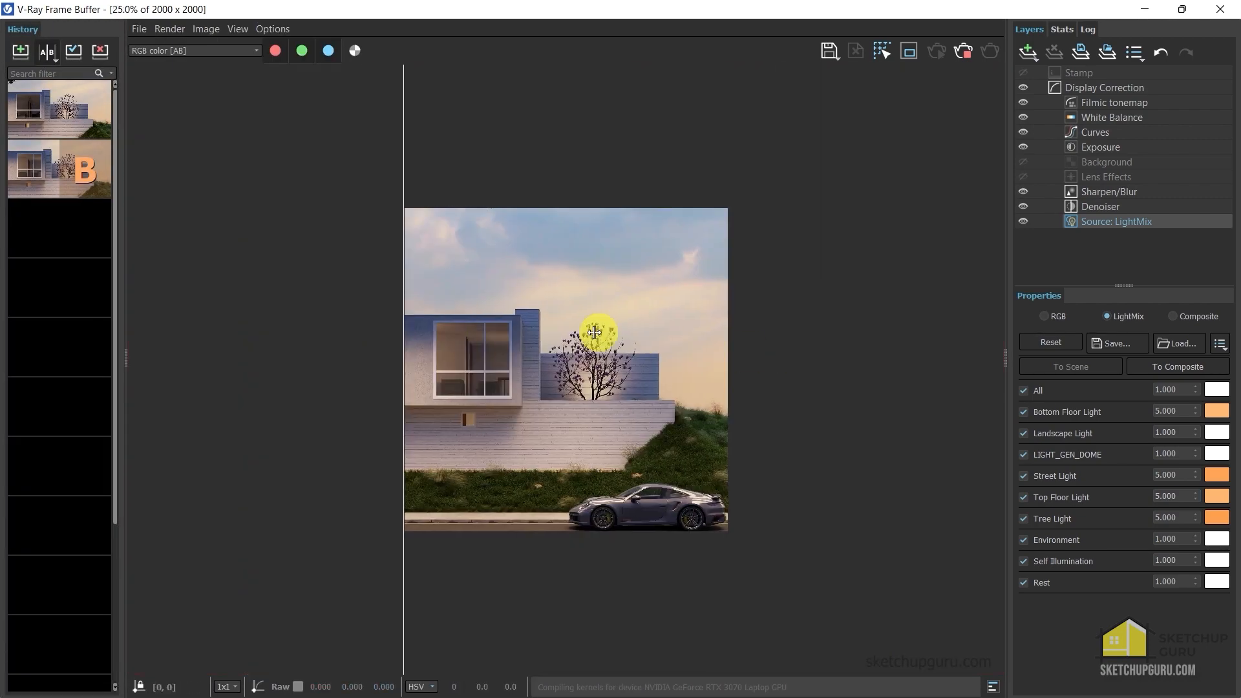
{"action": "left_click_drag", "start_coordinate": [594, 332], "coordinate": [793, 453]}
{"action": "scroll", "coordinate": [737, 382], "scroll_direction": "up", "scroll_amount": 1}
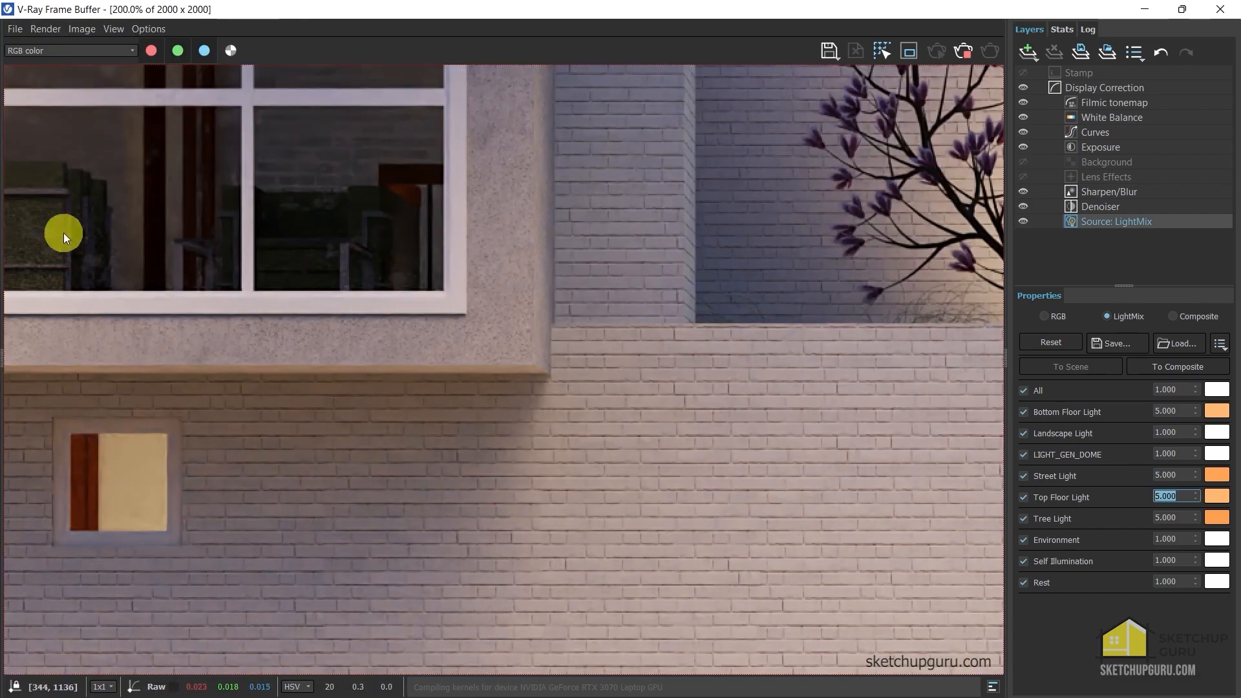
{"action": "middle_click_drag", "start_coordinate": [64, 233], "coordinate": [379, 349]}
{"action": "scroll", "coordinate": [338, 375], "scroll_direction": "down", "scroll_amount": 1}
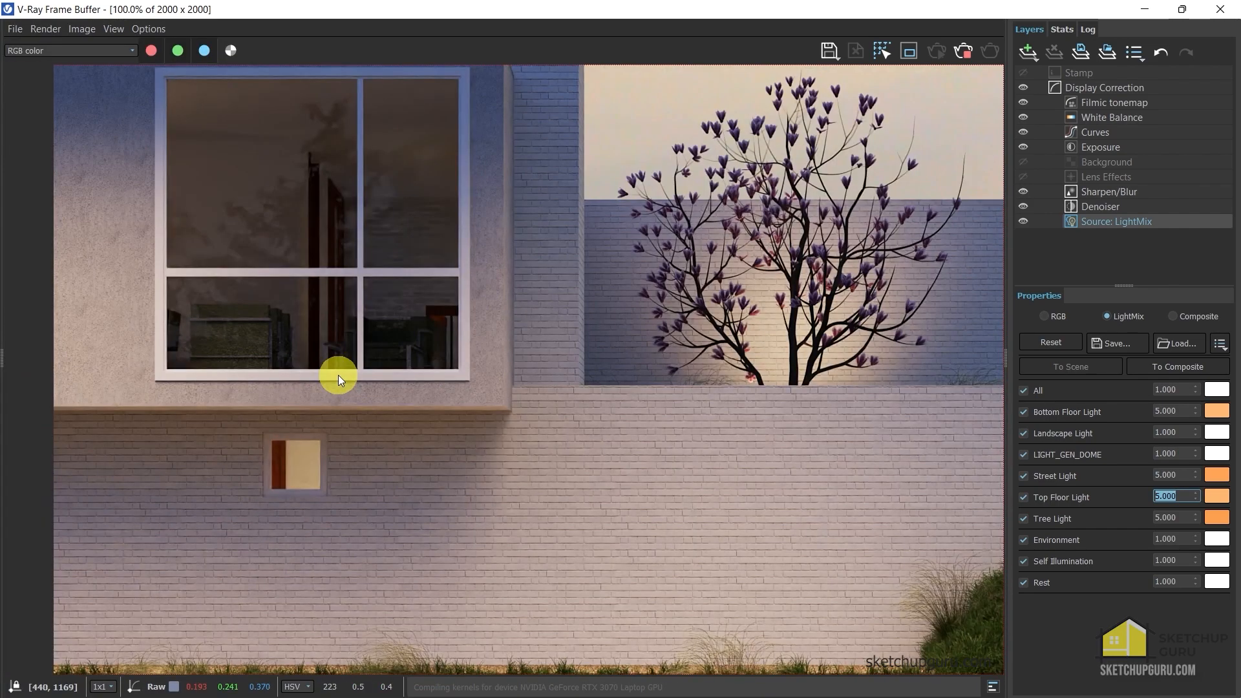
{"action": "scroll", "coordinate": [338, 375], "scroll_direction": "down", "scroll_amount": 1}
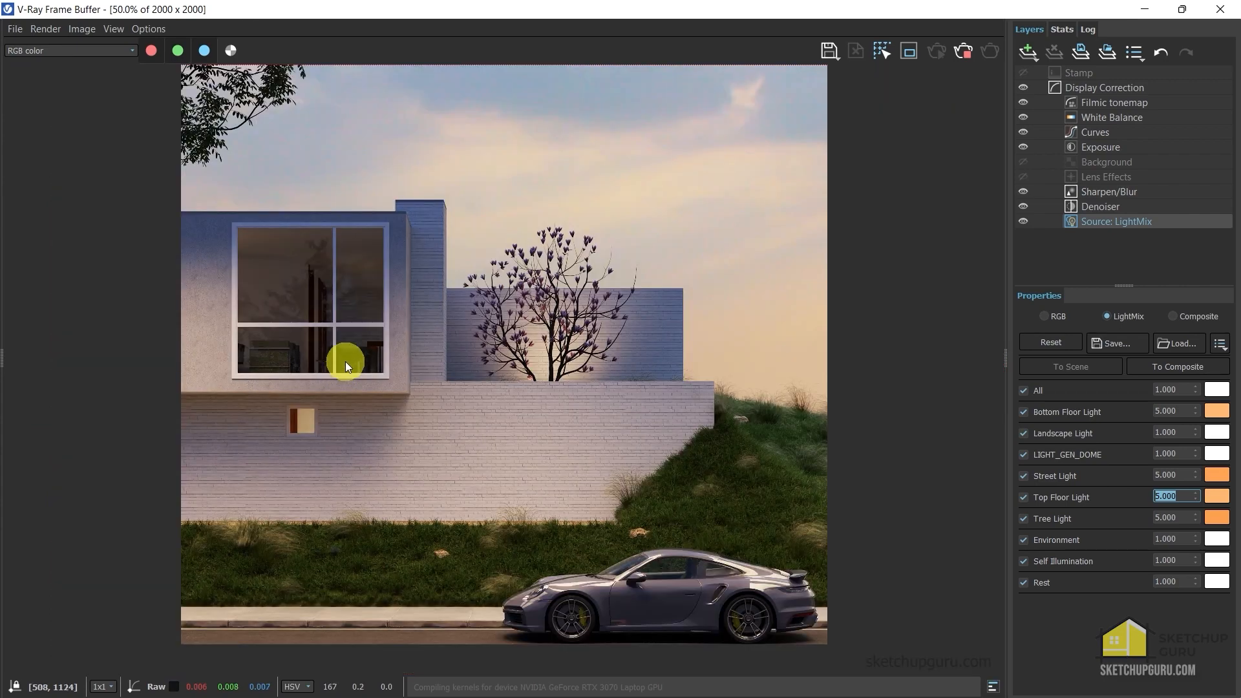
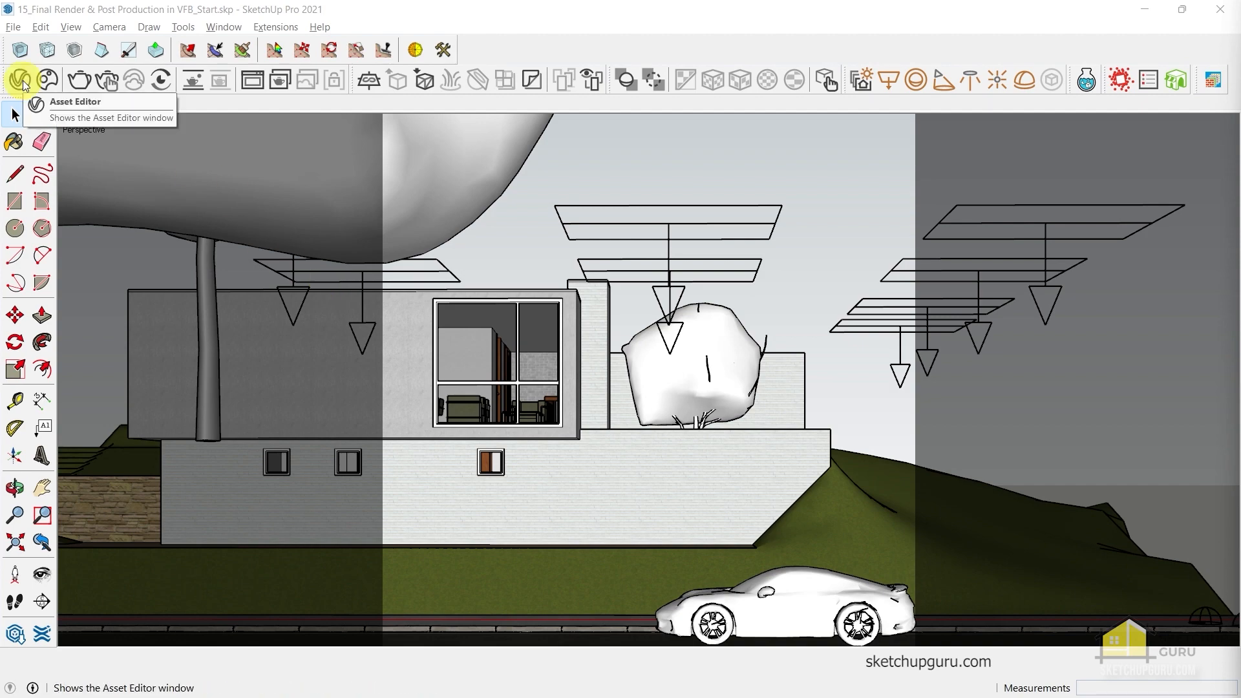
Add a Cryptomatte render element and set its ID type to Material Name
{"action": "left_click", "coordinate": [19, 80]}
{"action": "left_click", "coordinate": [560, 46]}
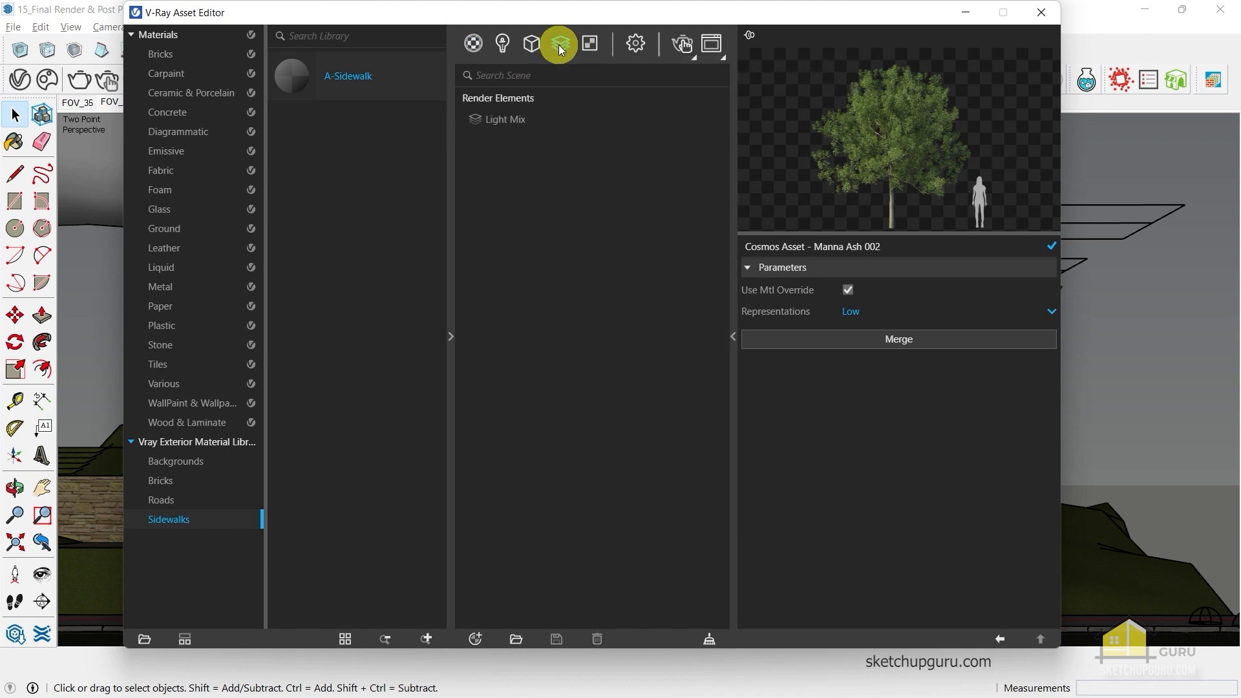
{"action": "left_click", "coordinate": [559, 45]}
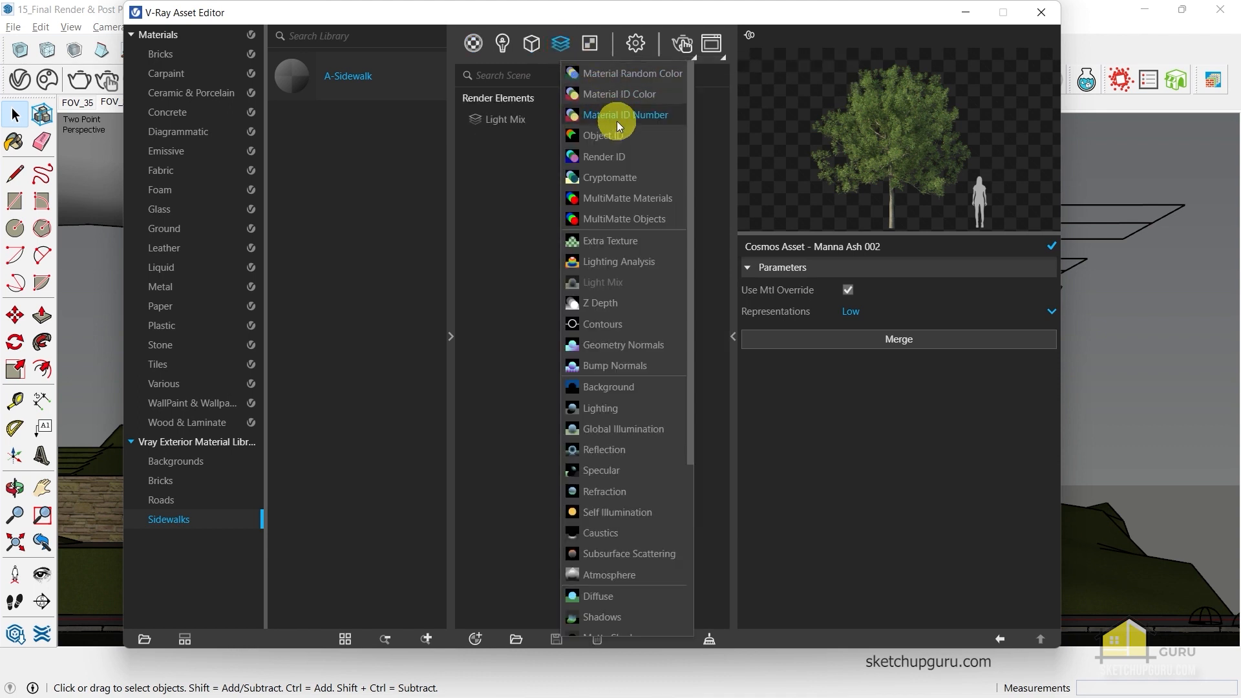
{"action": "left_click", "coordinate": [619, 177]}
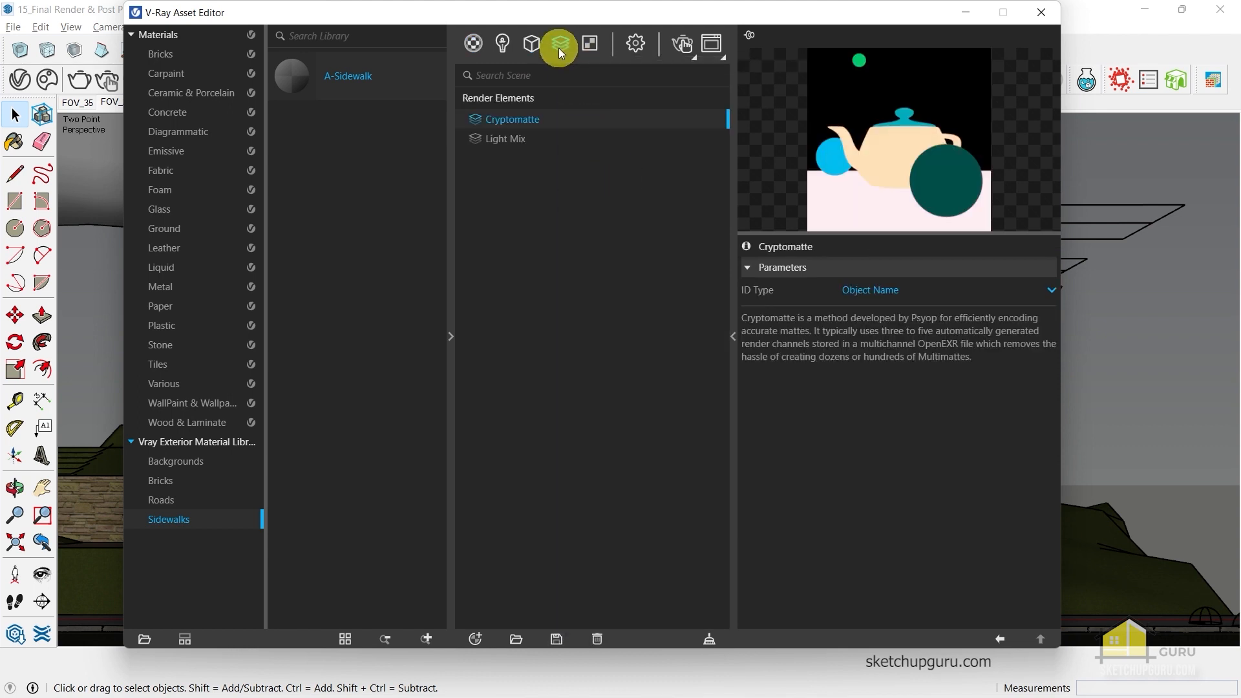
{"action": "left_click", "coordinate": [862, 292]}
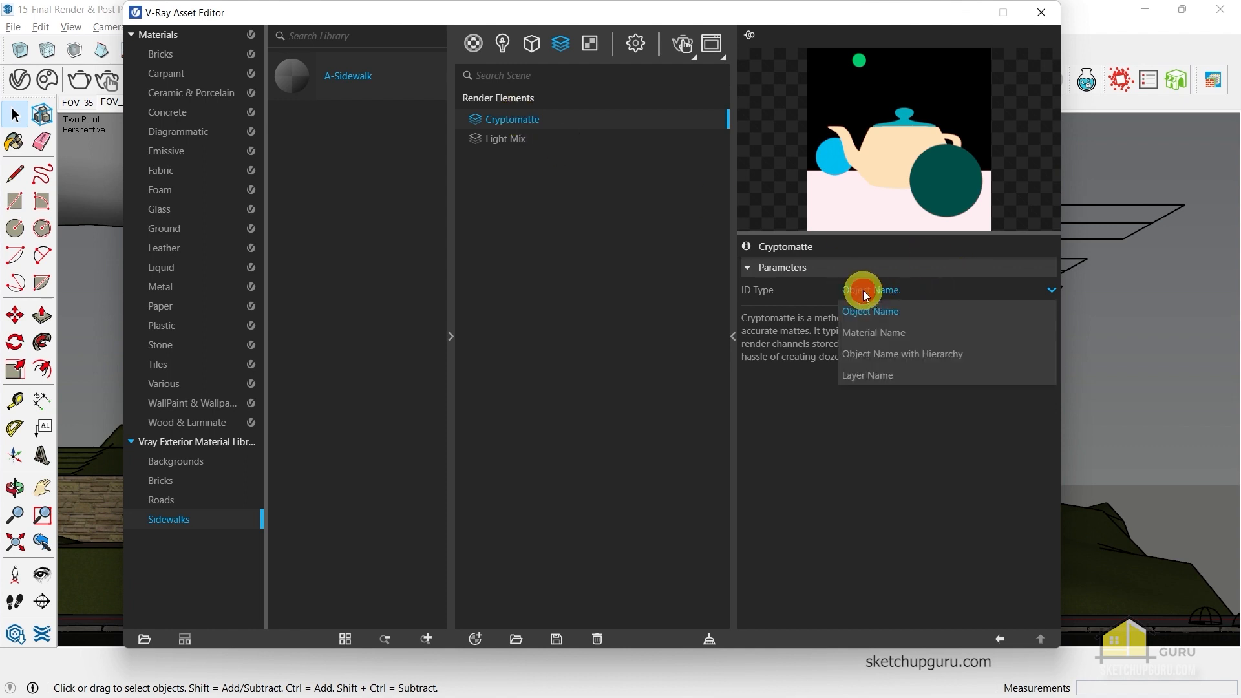
{"action": "left_click", "coordinate": [883, 333]}
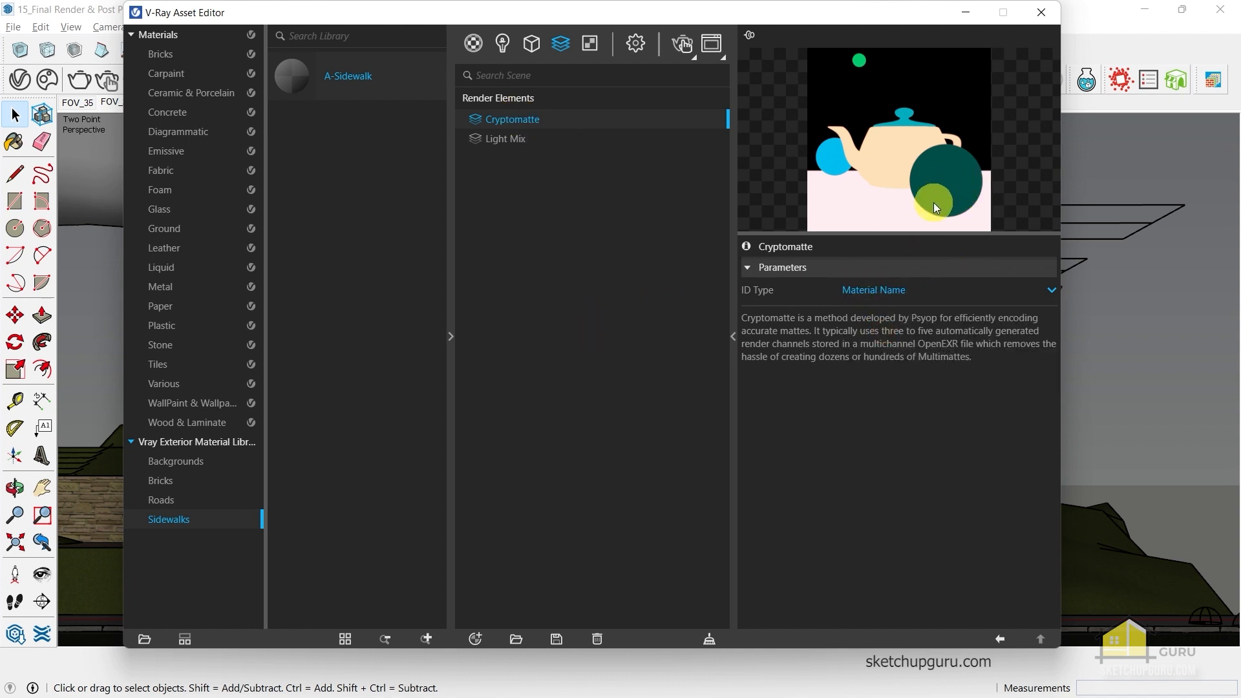
Add the Reflection, Specular, Refraction and MultiMatte Materials render elements to the scene
{"action": "left_click", "coordinate": [560, 42]}
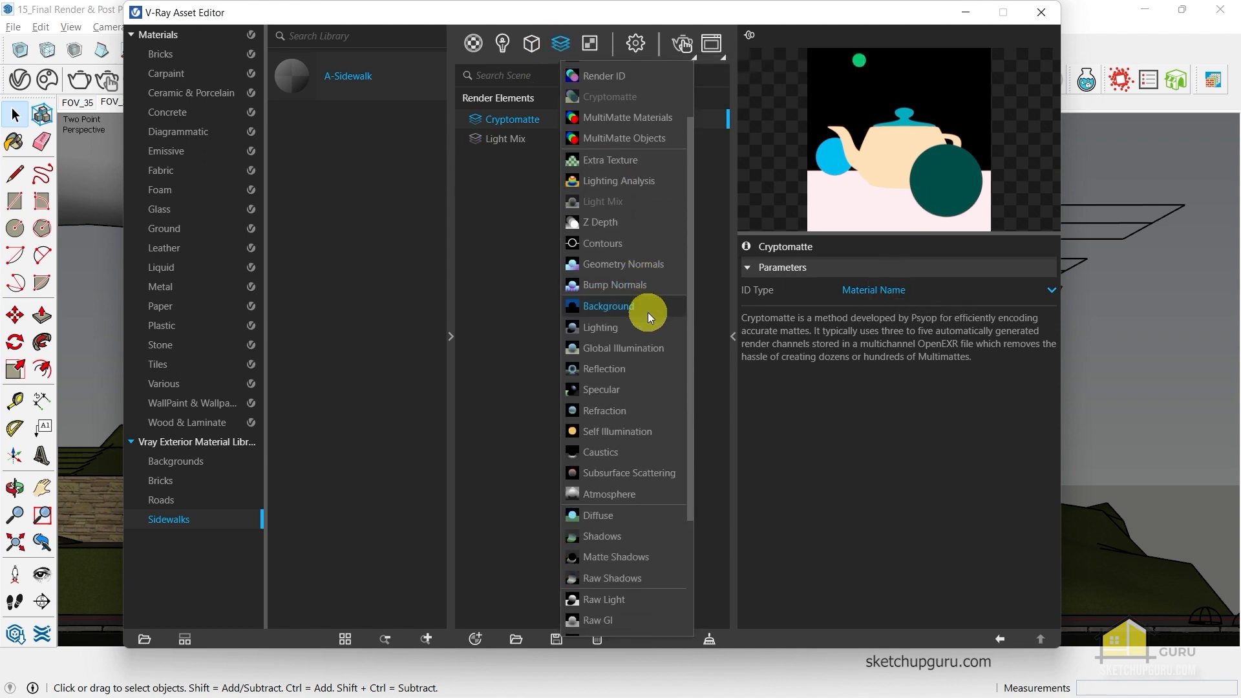
{"action": "left_click", "coordinate": [610, 366]}
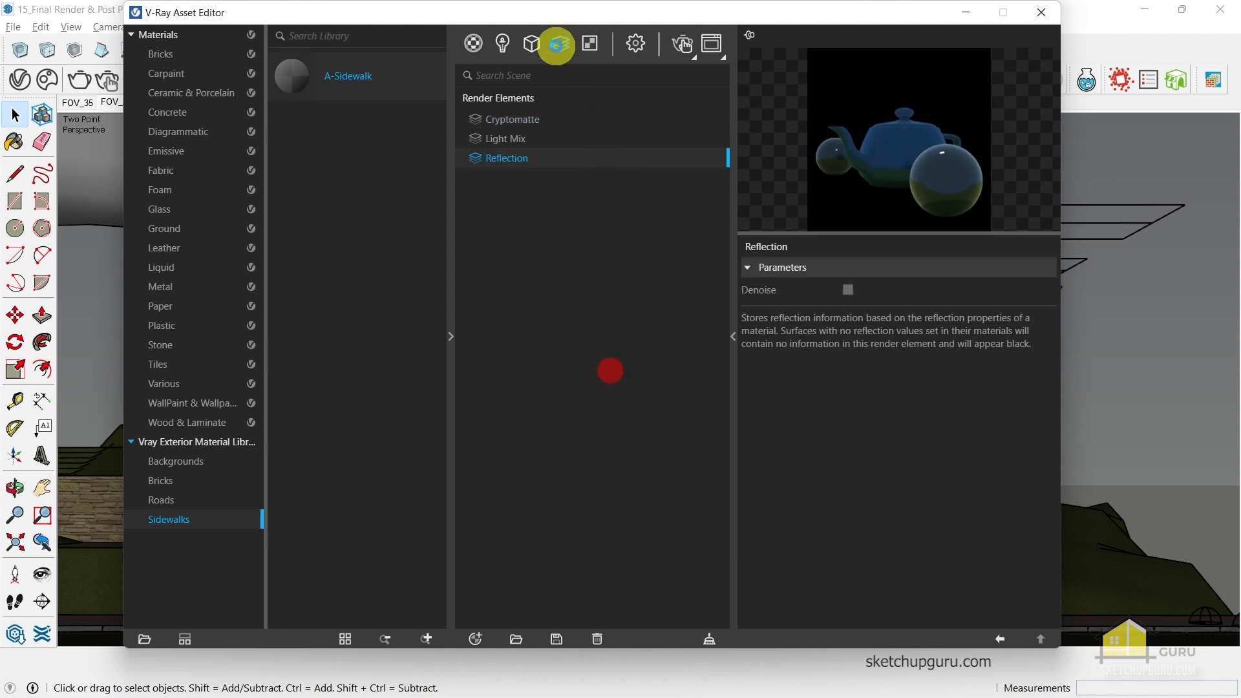
{"action": "left_click", "coordinate": [556, 42]}
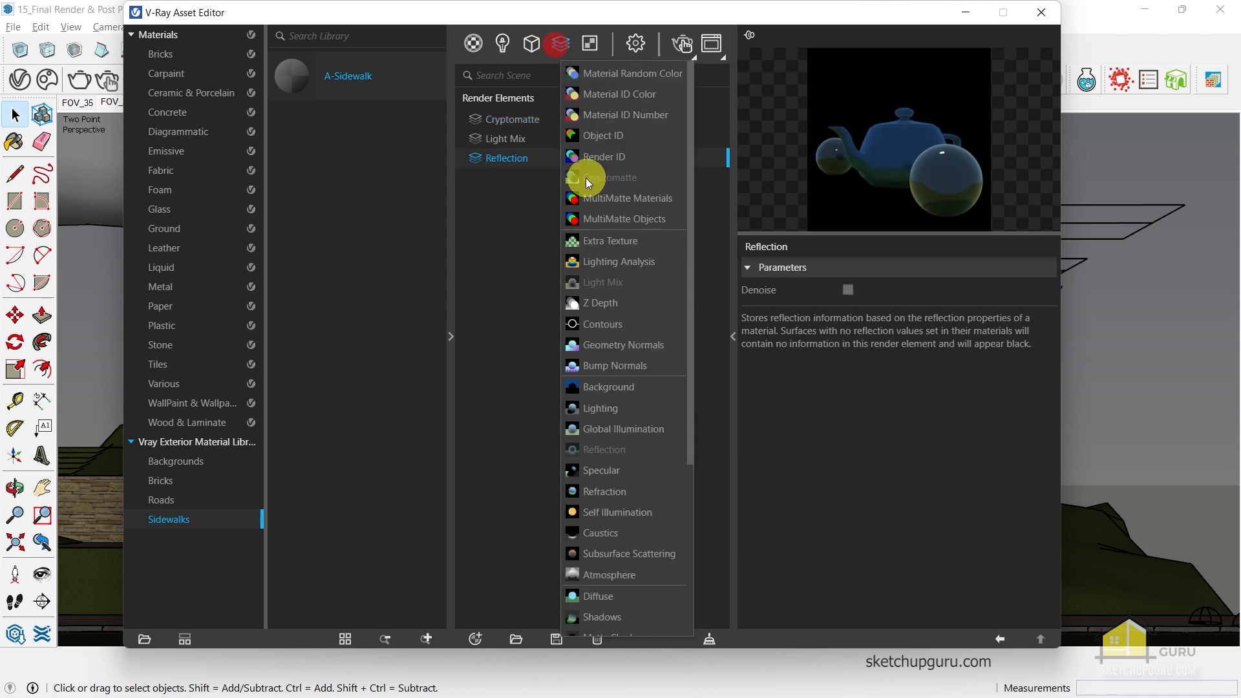
{"action": "left_click", "coordinate": [619, 462]}
{"action": "left_click", "coordinate": [557, 45]}
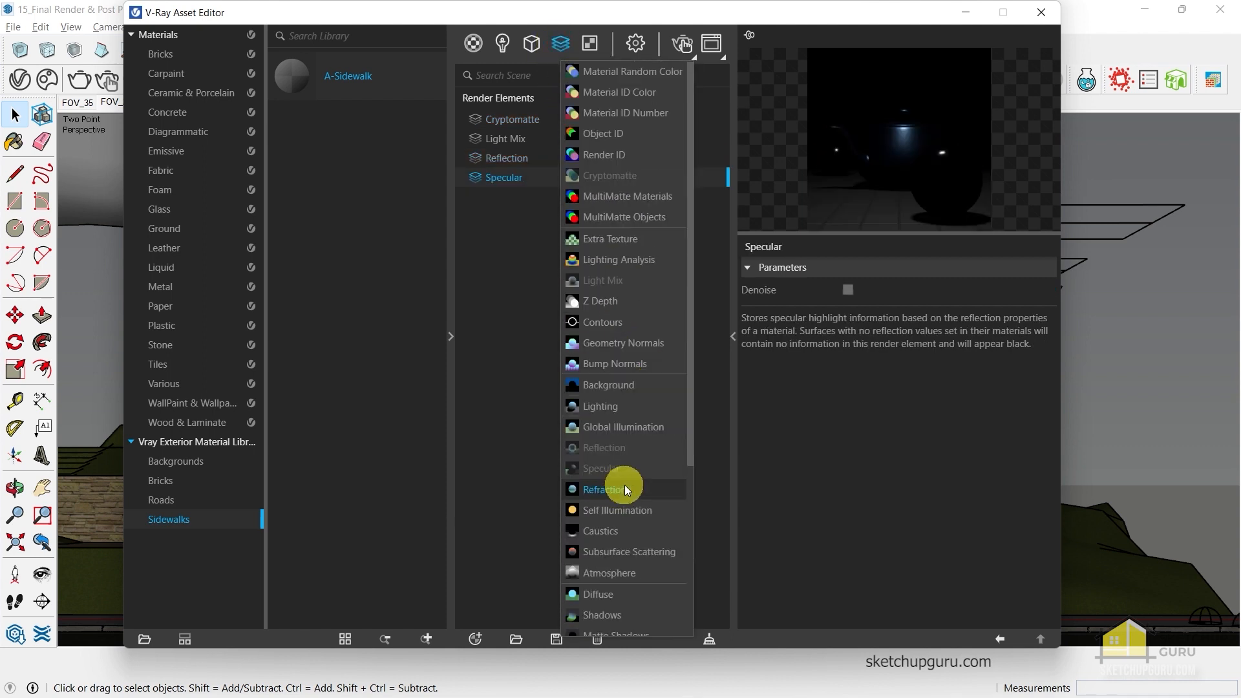
{"action": "left_click", "coordinate": [618, 491]}
{"action": "left_click", "coordinate": [561, 43]}
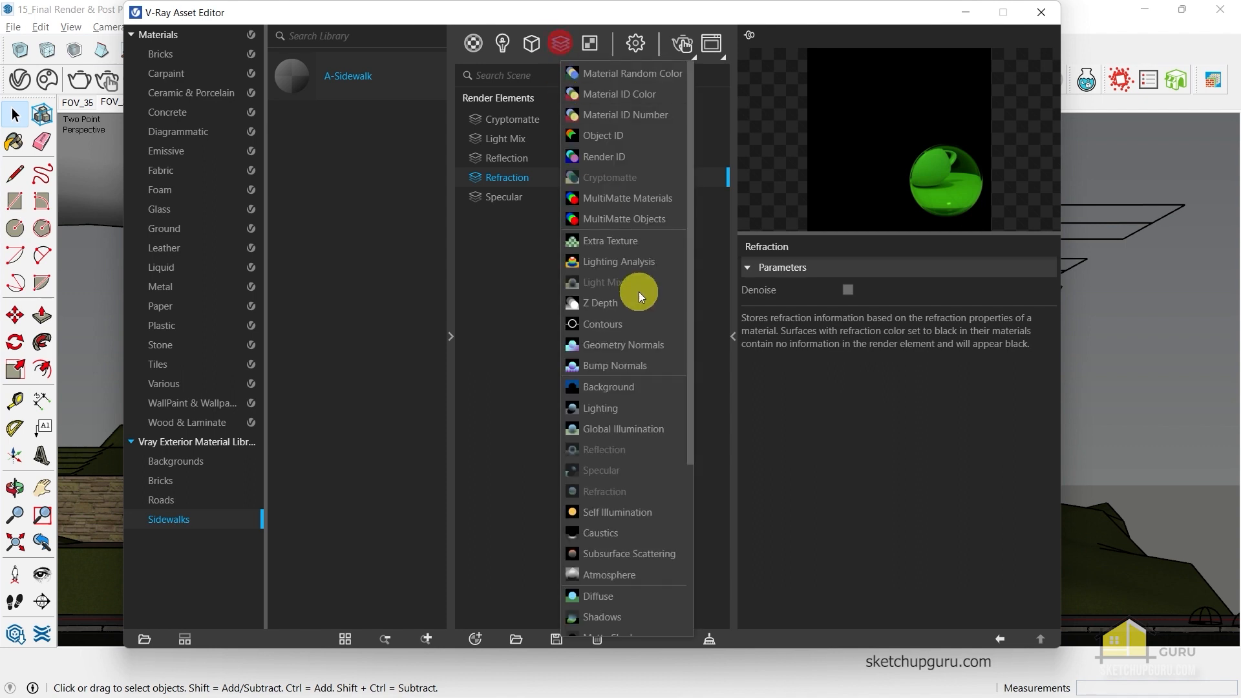
{"action": "left_click", "coordinate": [641, 201]}
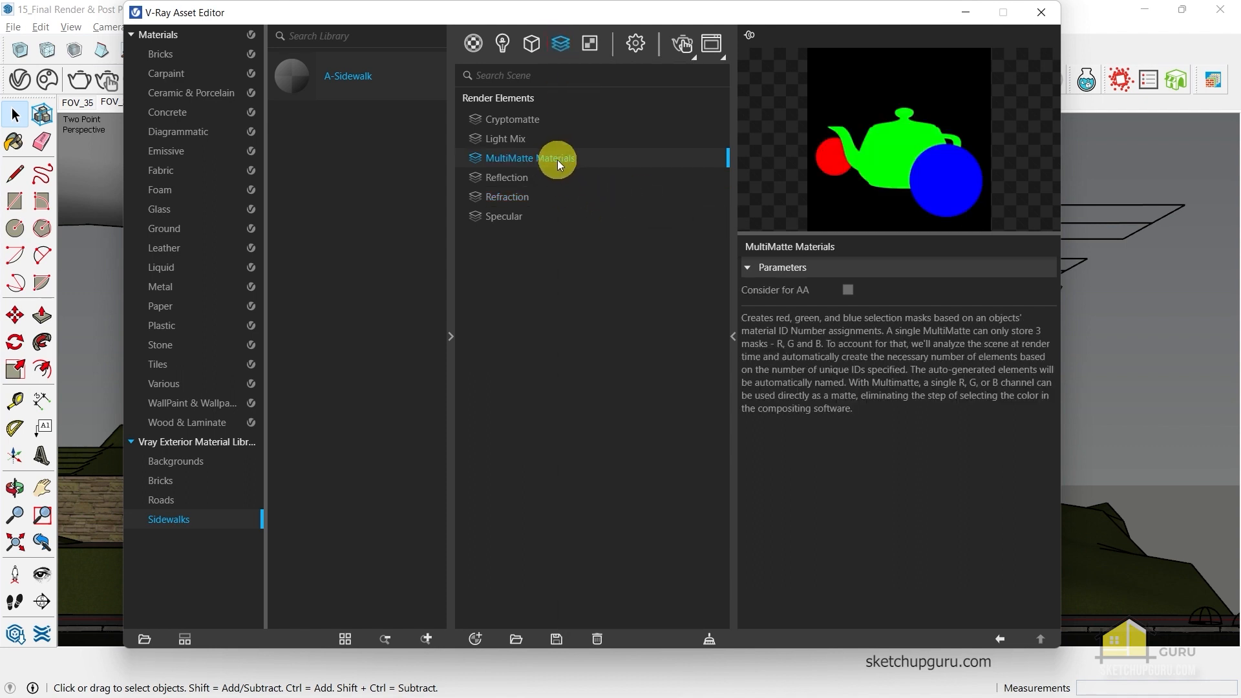
{"action": "left_click", "coordinate": [529, 121]}
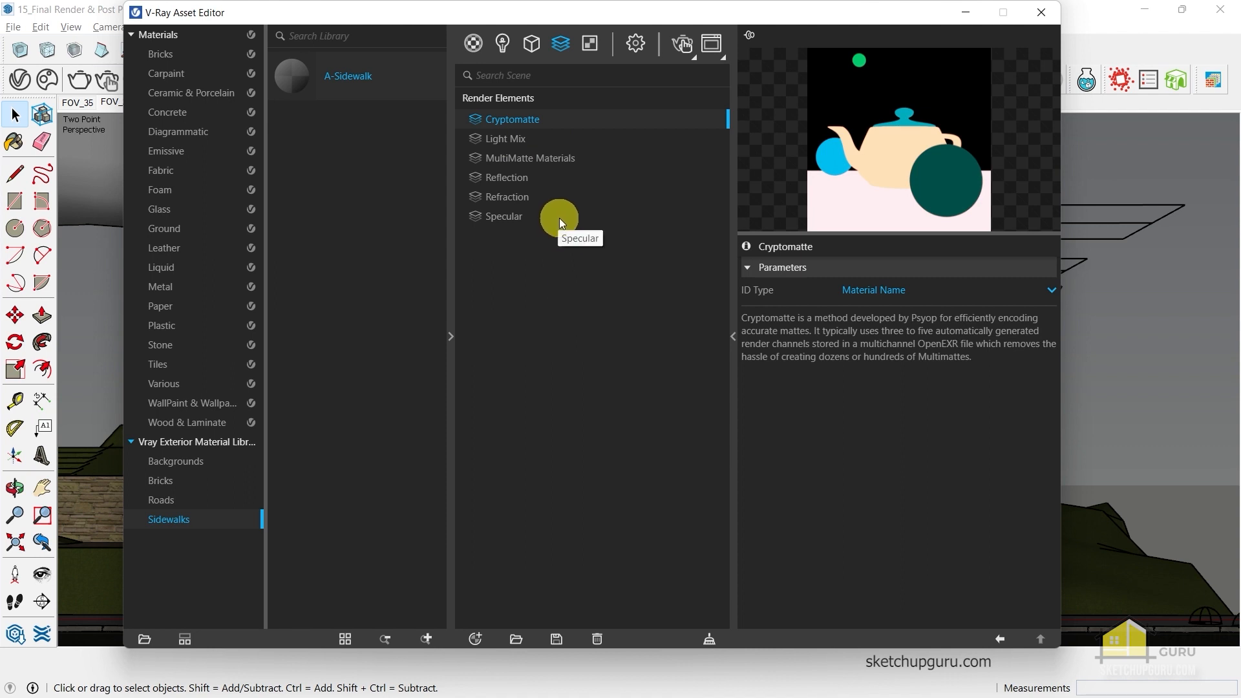
Turn off interactive and progressive rendering and set the render quality to High
{"action": "left_click", "coordinate": [638, 37]}
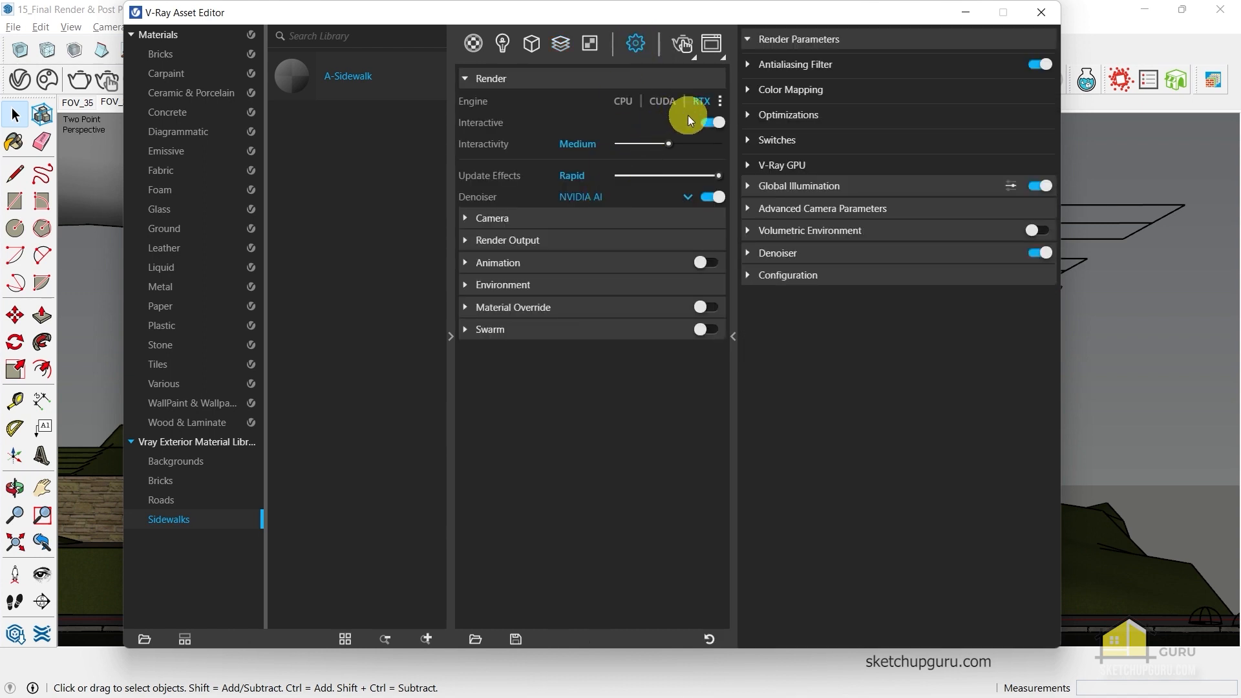
{"action": "left_click", "coordinate": [713, 121]}
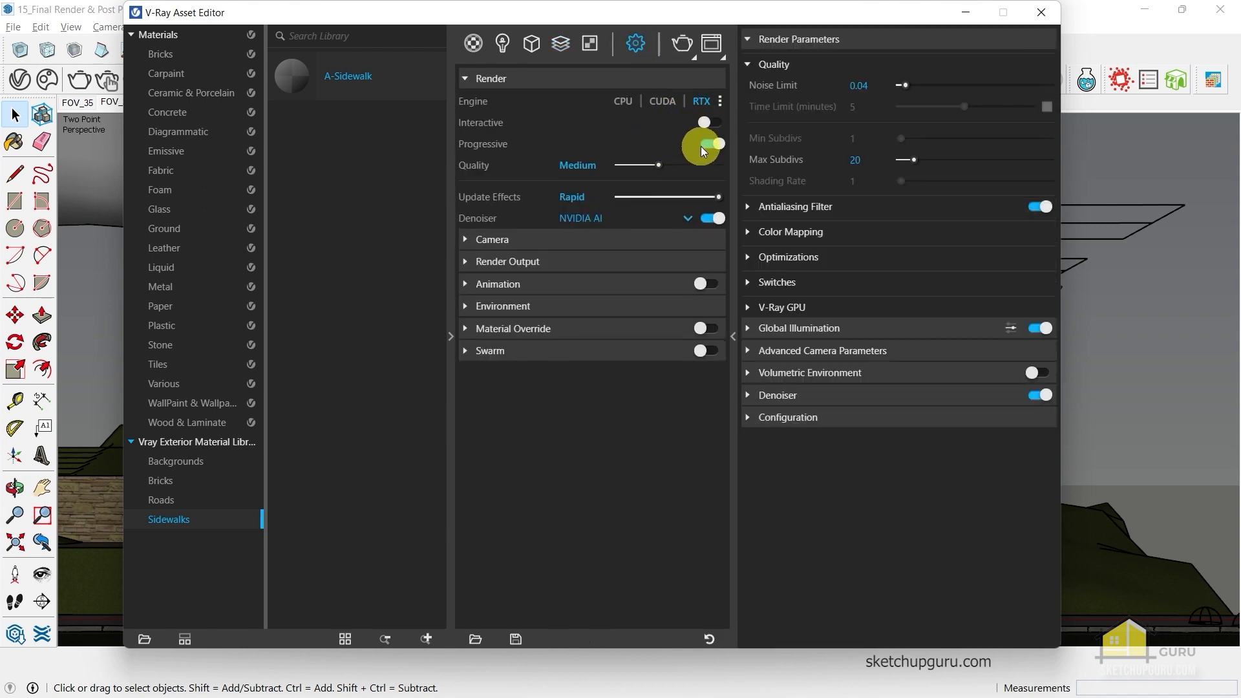
{"action": "left_click", "coordinate": [711, 142]}
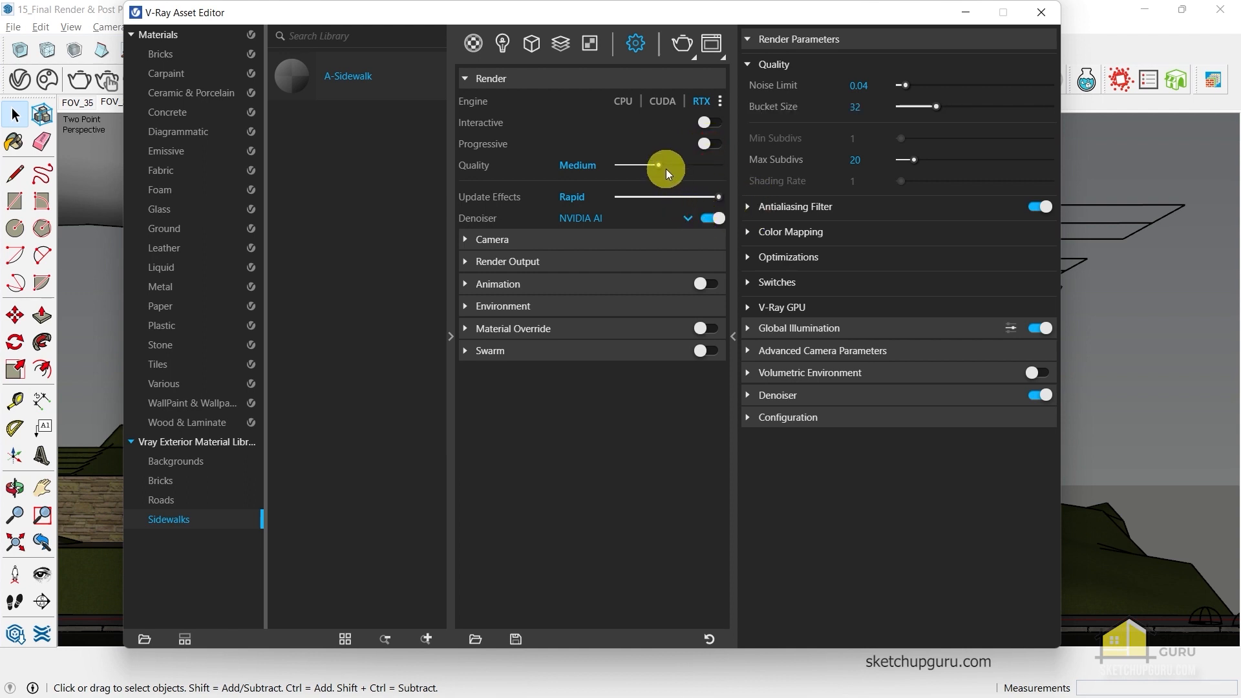
{"action": "left_click_drag", "start_coordinate": [665, 165], "coordinate": [710, 167]}
{"action": "mouse_move", "coordinate": [710, 167]}
{"action": "left_mouse_down"}
{"action": "mouse_move", "coordinate": [731, 166]}
{"action": "mouse_move", "coordinate": [695, 168]}
{"action": "left_mouse_up"}
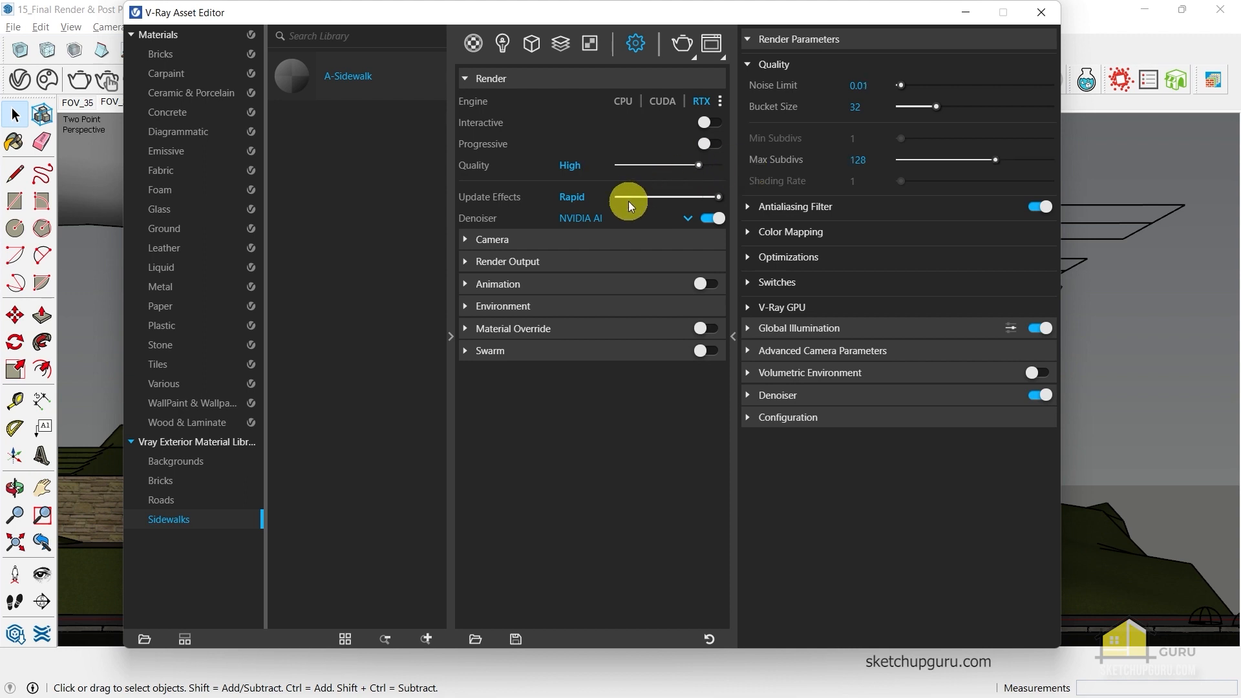
Set effects to update at the end with the V-Ray denoiser, and show the render output settings
{"action": "left_click_drag", "start_coordinate": [708, 196], "coordinate": [596, 197]}
{"action": "left_click", "coordinate": [591, 216]}
{"action": "left_click", "coordinate": [576, 231]}
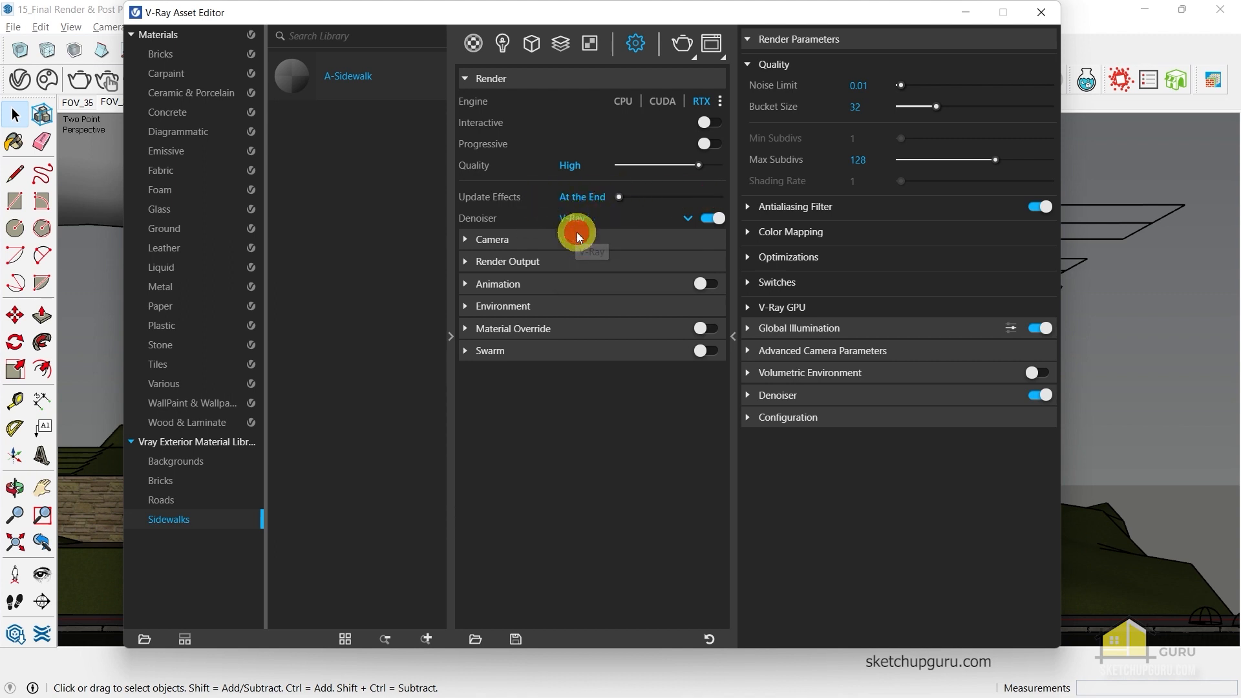
{"action": "left_click", "coordinate": [483, 239]}
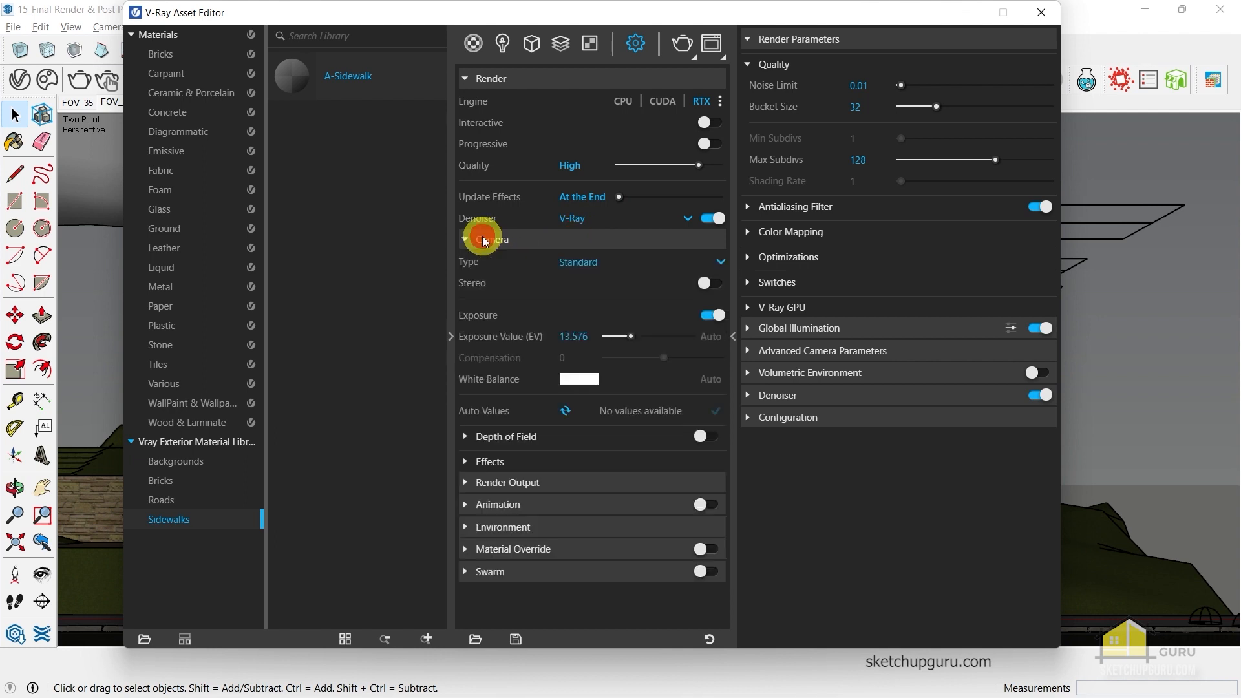
{"action": "left_click", "coordinate": [483, 240]}
{"action": "left_click", "coordinate": [491, 261]}
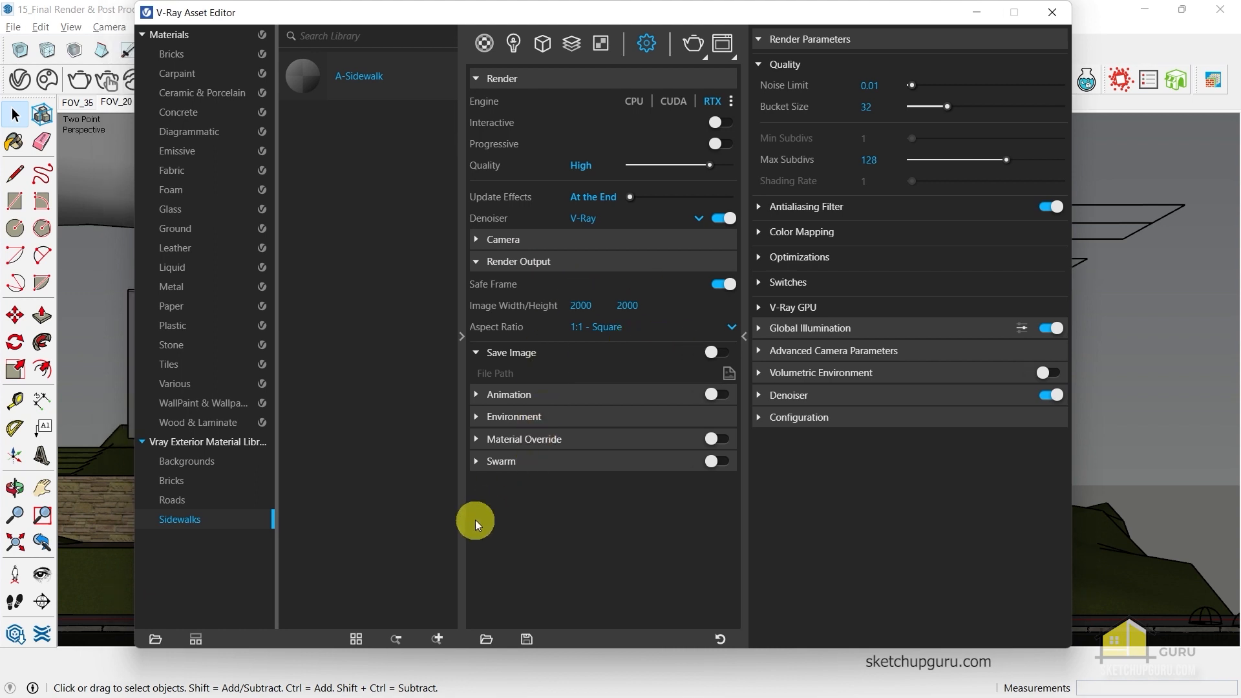
Save the V-Ray render settings to a file named Final Render Setting
{"action": "left_click", "coordinate": [527, 638]}
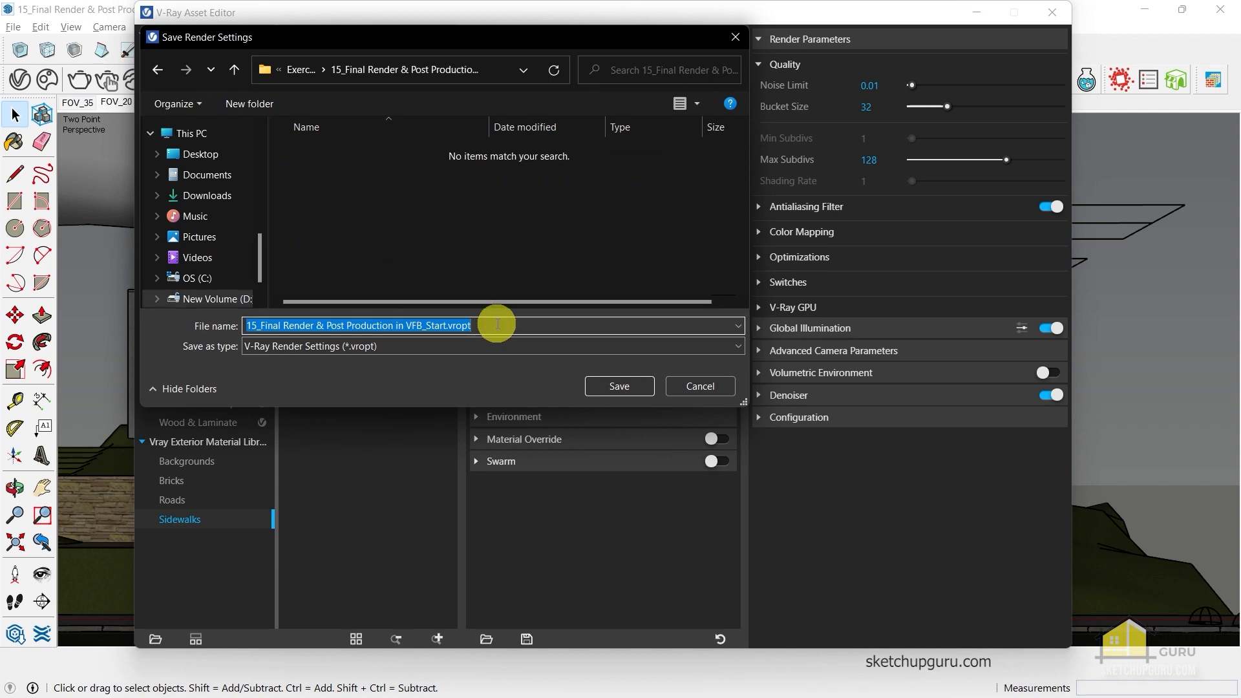
{"action": "type", "text": "Final Render S"}
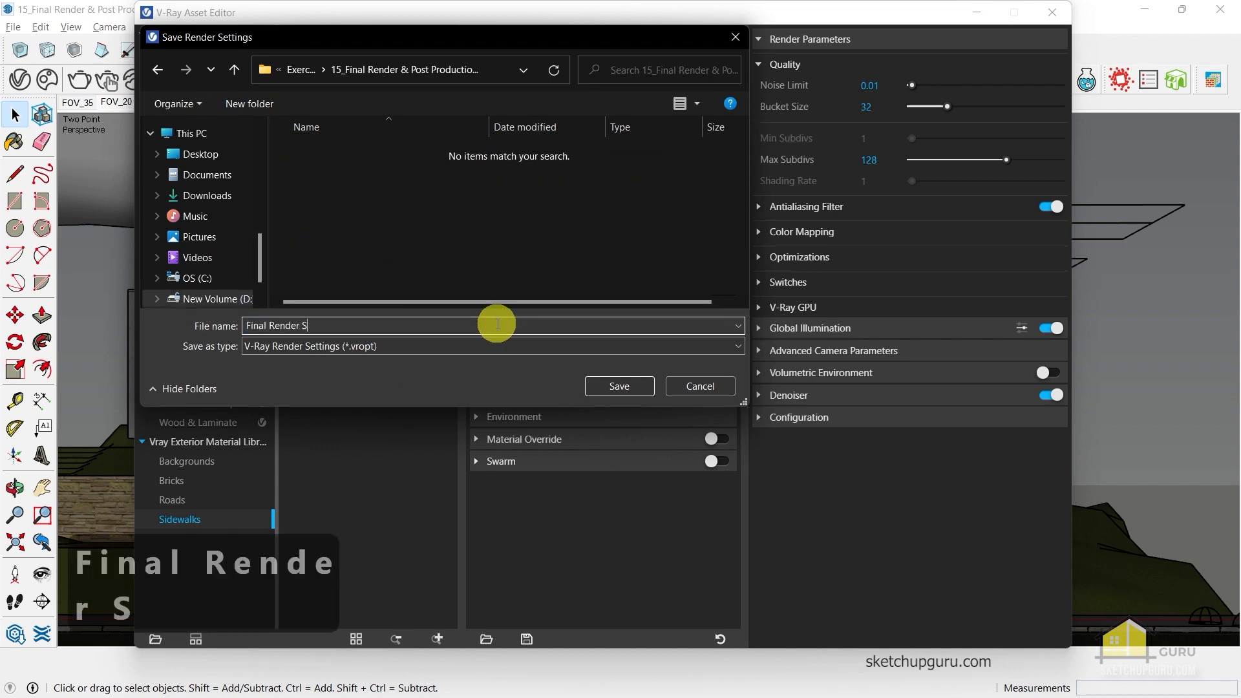
{"action": "type", "text": "etting"}
{"action": "key", "text": "Return"}
Recheck the render elements and settings, and save the model with the FOV_20 scene active
{"action": "left_click", "coordinate": [571, 43]}
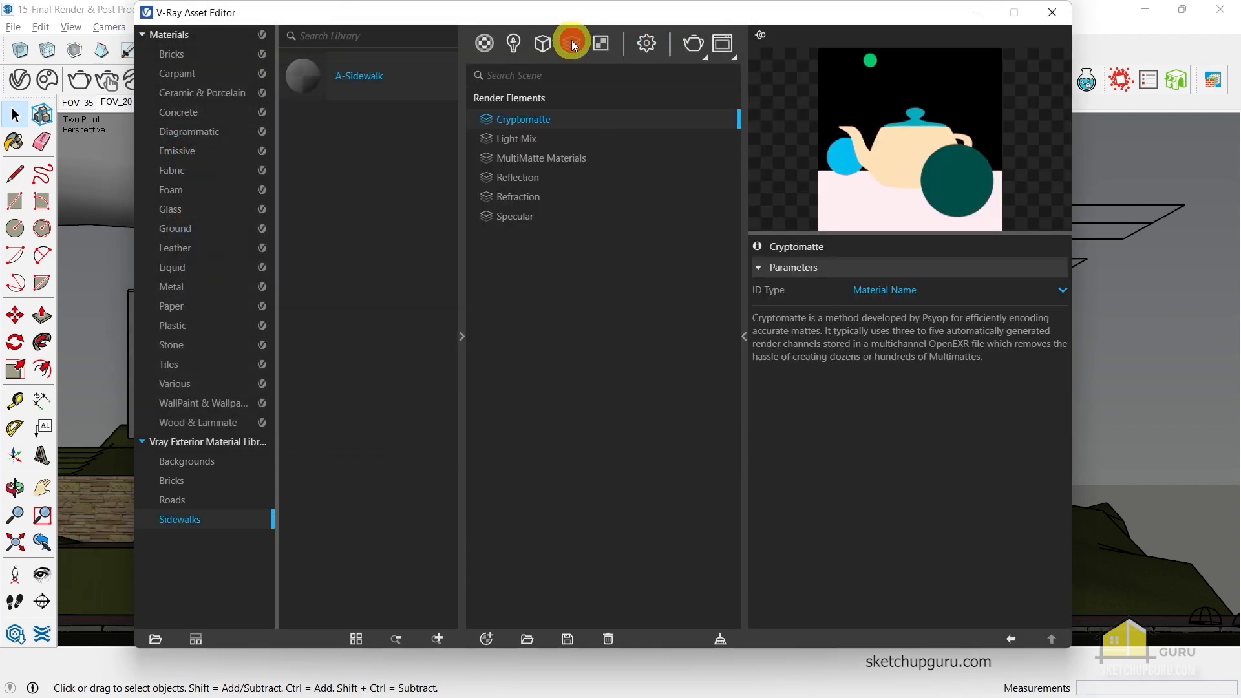
{"action": "left_click", "coordinate": [644, 46]}
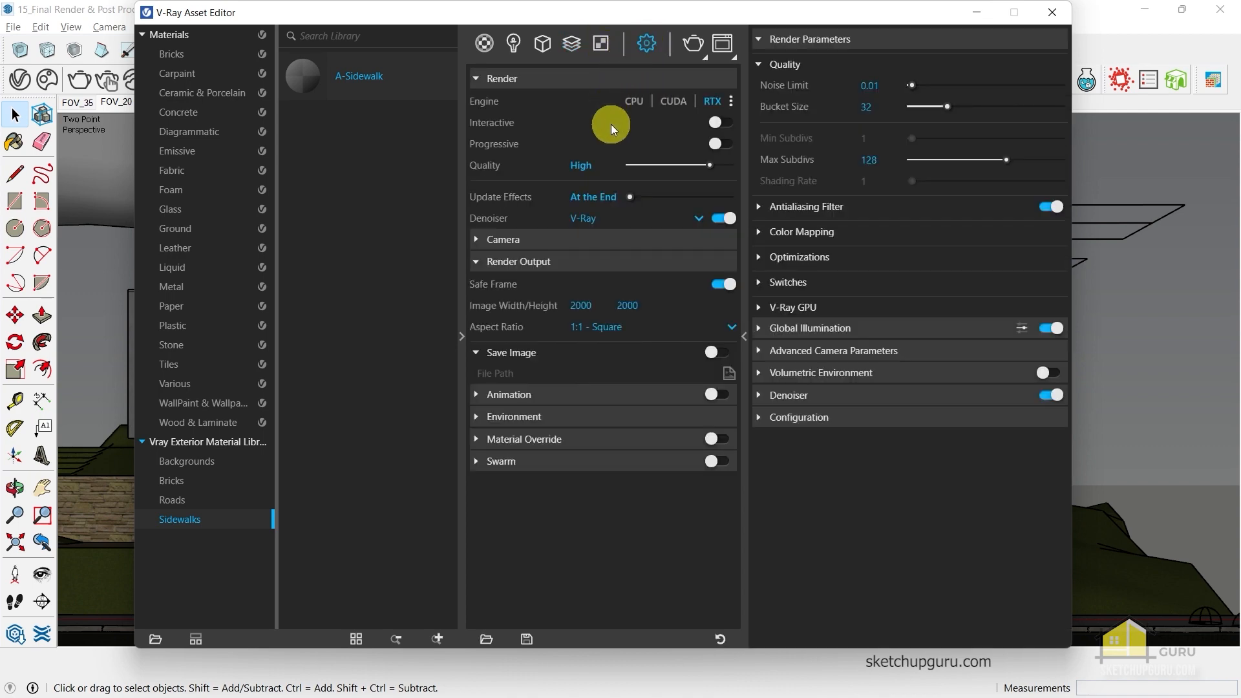
{"action": "left_click", "coordinate": [13, 27]}
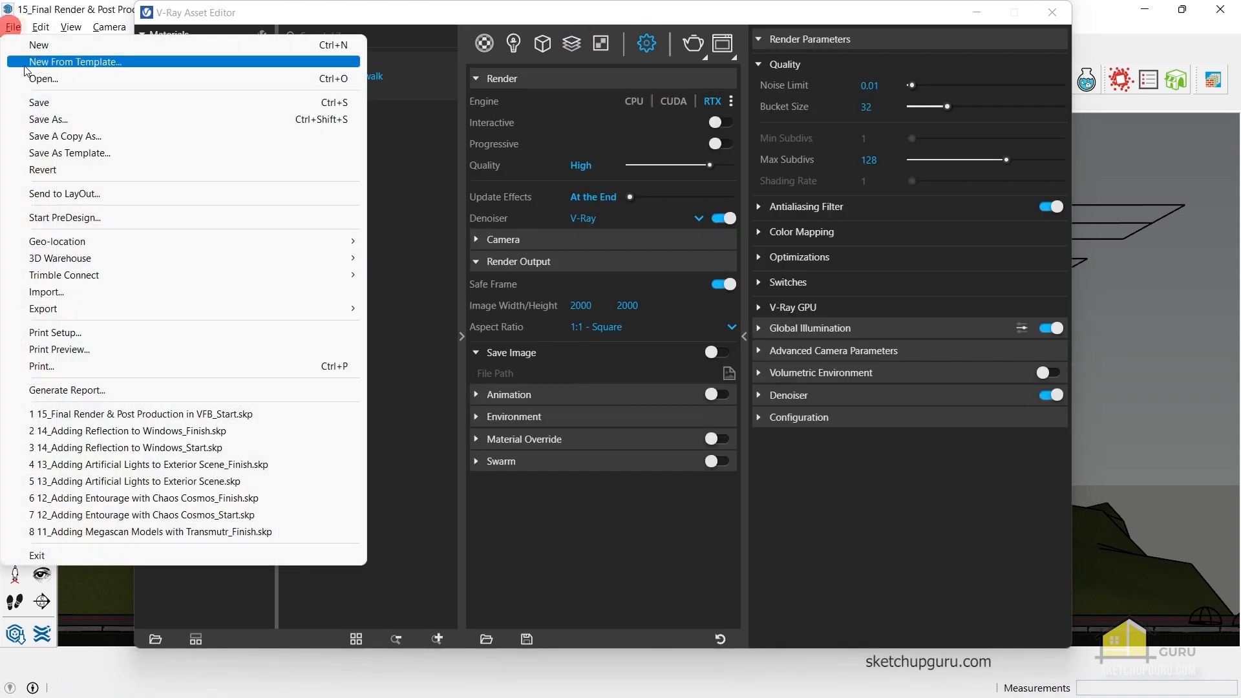
{"action": "left_click", "coordinate": [34, 102]}
{"action": "left_click", "coordinate": [115, 103]}
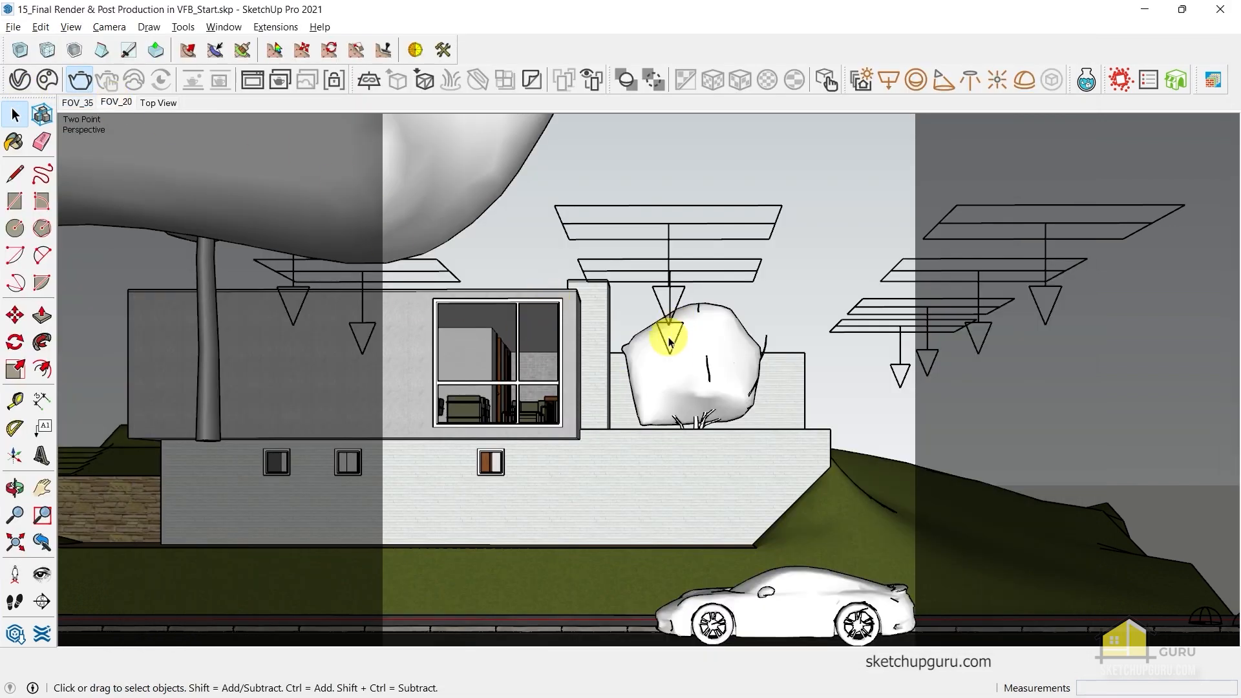
Start the final V-Ray render of the FOV_20 scene and inspect the image while it renders
{"action": "left_click", "coordinate": [85, 87]}
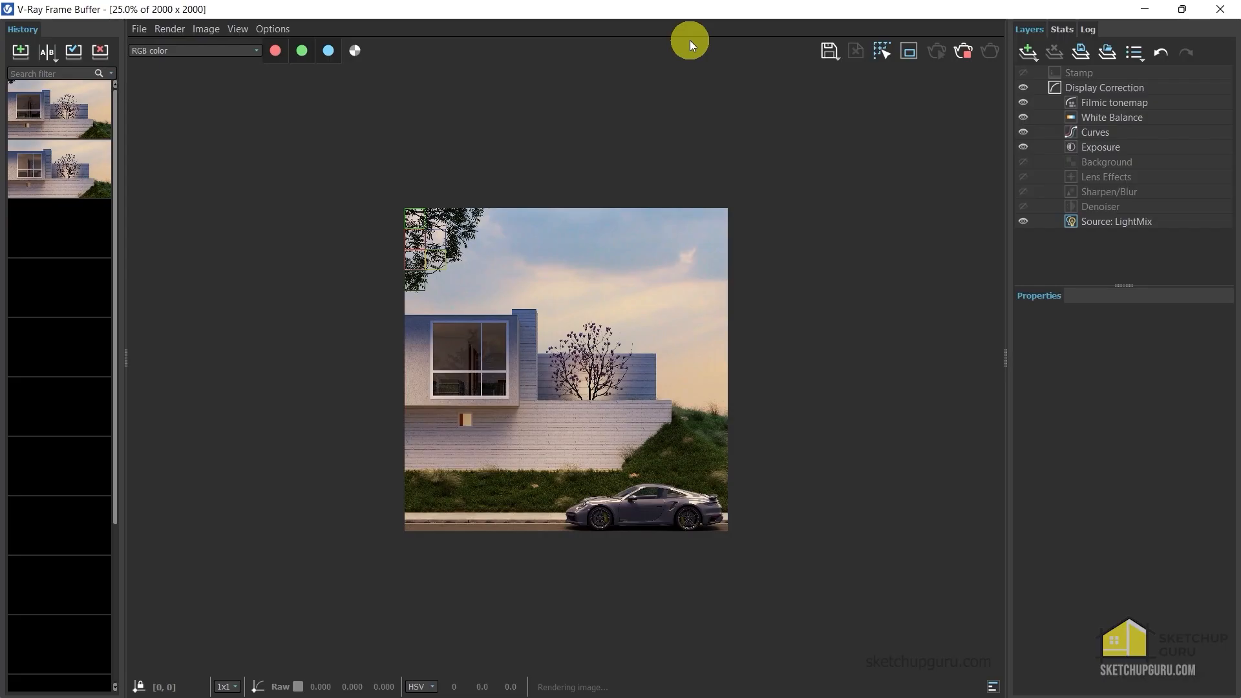
{"action": "scroll", "coordinate": [422, 257], "scroll_direction": "up", "scroll_amount": 2}
{"action": "scroll", "coordinate": [422, 257], "scroll_direction": "down", "scroll_amount": 2}
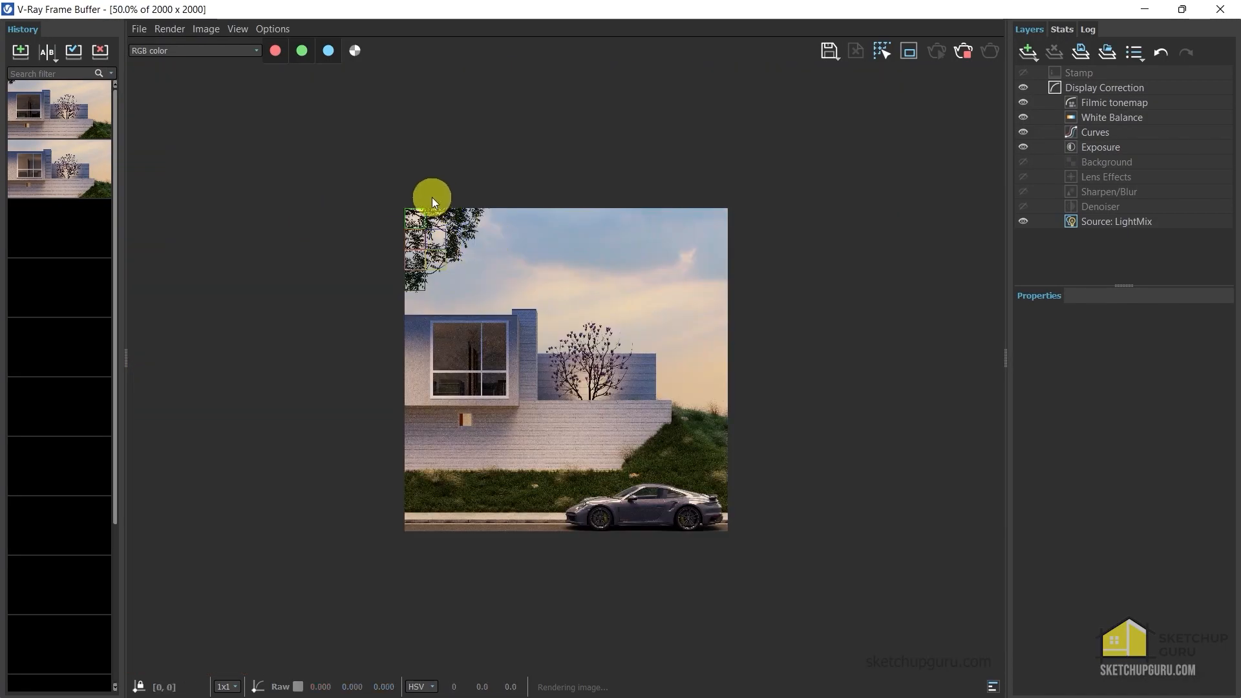
{"action": "scroll", "coordinate": [375, 213], "scroll_direction": "up", "scroll_amount": 1}
{"action": "scroll", "coordinate": [376, 213], "scroll_direction": "down", "scroll_amount": 1}
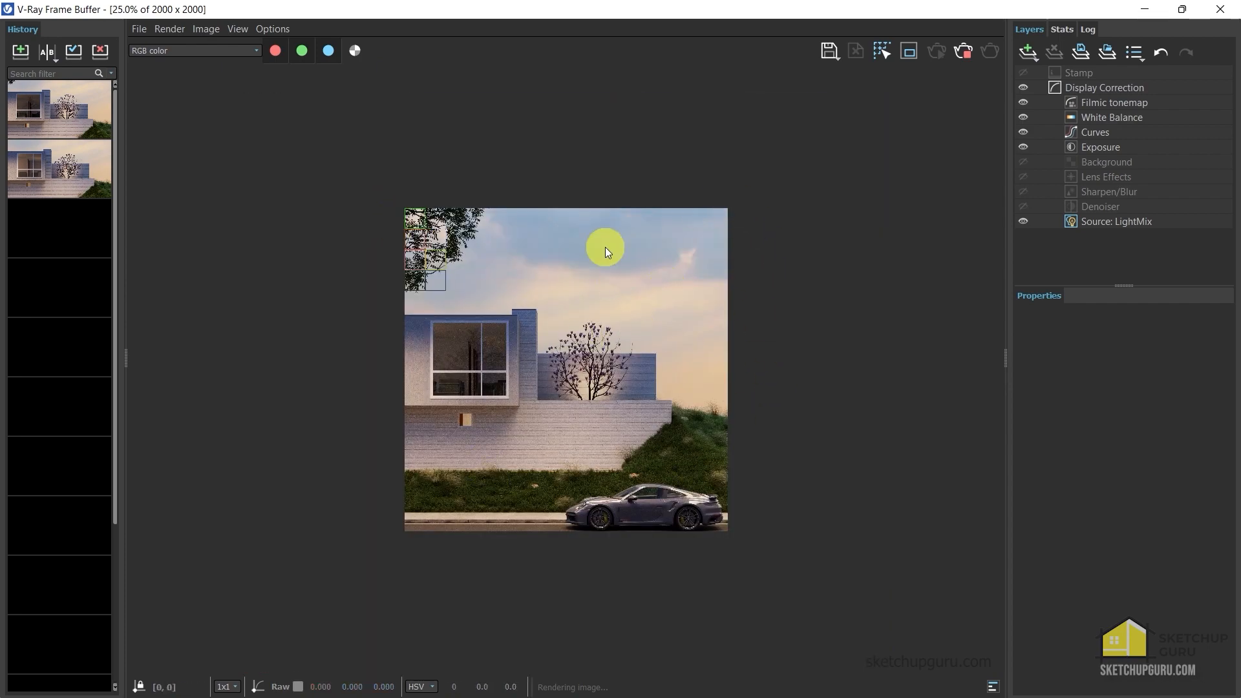
{"action": "scroll", "coordinate": [410, 265], "scroll_direction": "up", "scroll_amount": 2}
{"action": "scroll", "coordinate": [411, 265], "scroll_direction": "down", "scroll_amount": 2}
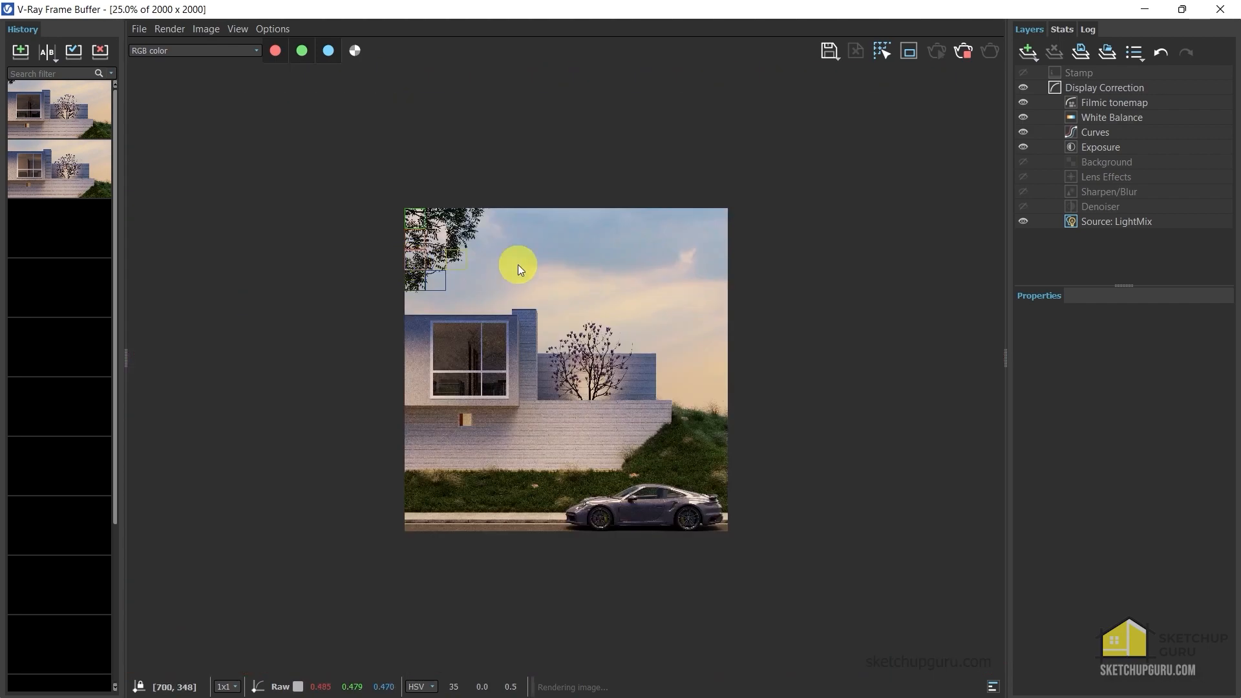
{"action": "scroll", "coordinate": [504, 310], "scroll_direction": "up", "scroll_amount": 2}
{"action": "scroll", "coordinate": [452, 310], "scroll_direction": "down", "scroll_amount": 2}
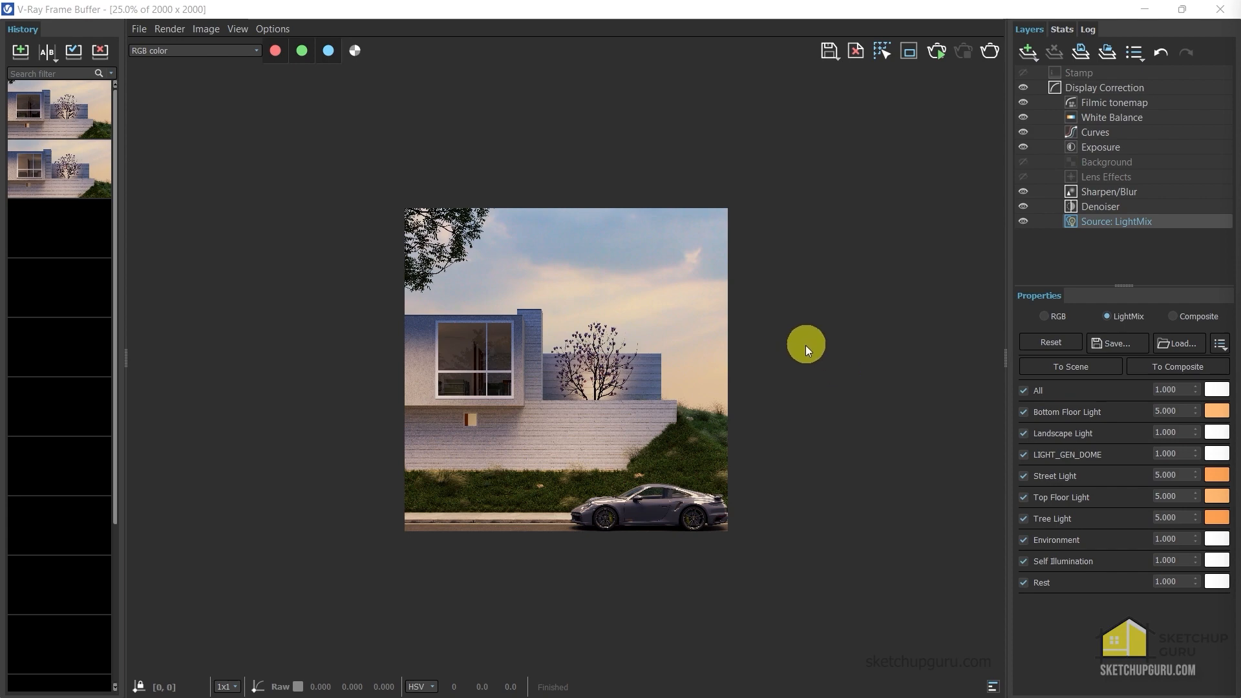
Add a Lookup Table correction layer directly under Display Correction in the frame buffer's layer stack
{"action": "left_click", "coordinate": [1077, 72]}
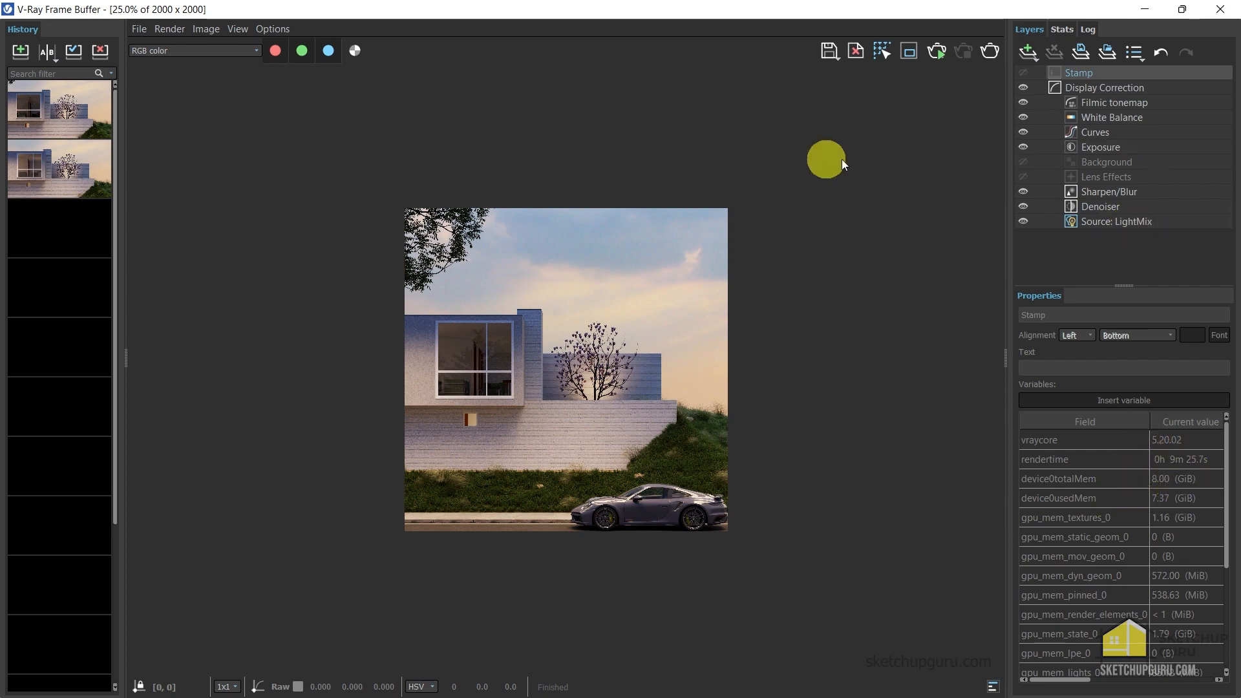
{"action": "left_click", "coordinate": [1086, 87]}
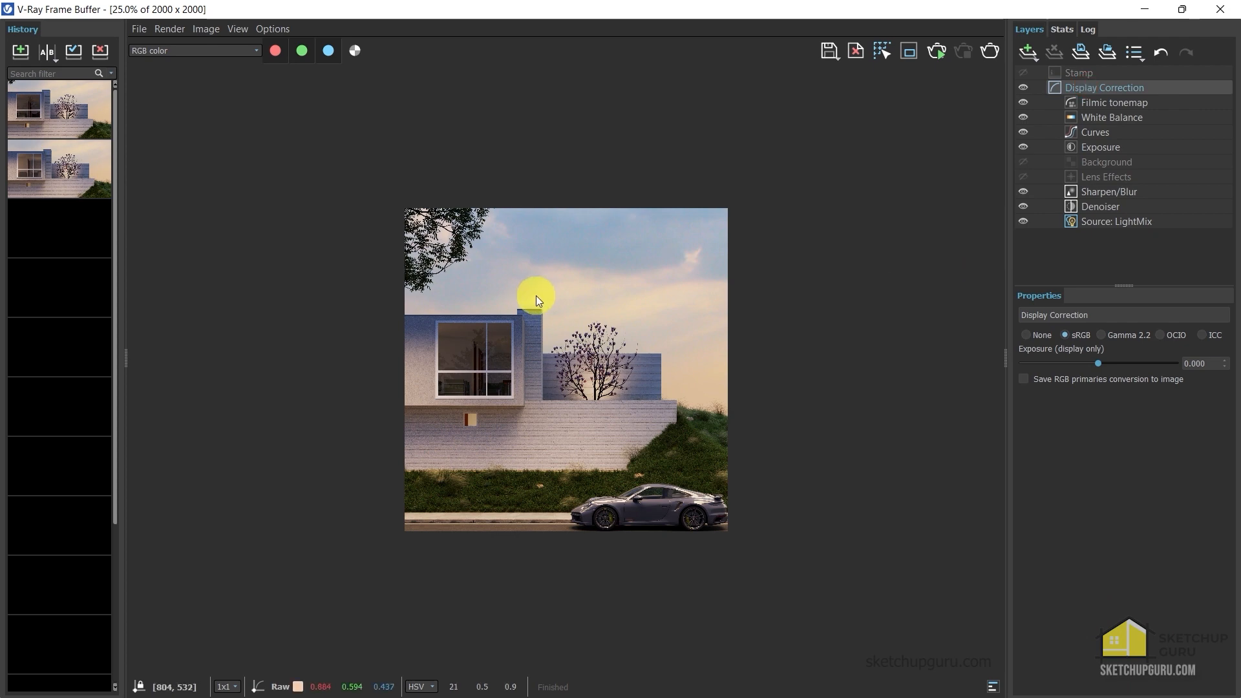
{"action": "scroll", "coordinate": [564, 392], "scroll_direction": "up", "scroll_amount": 1}
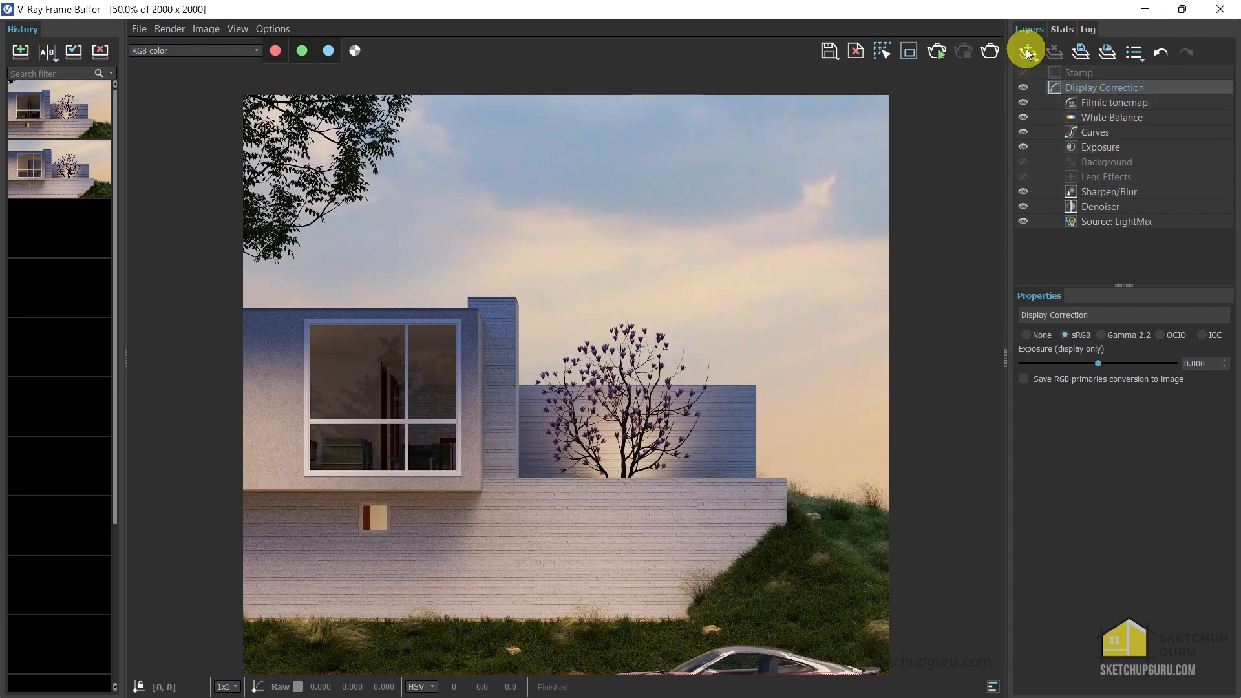
{"action": "left_click", "coordinate": [1026, 50]}
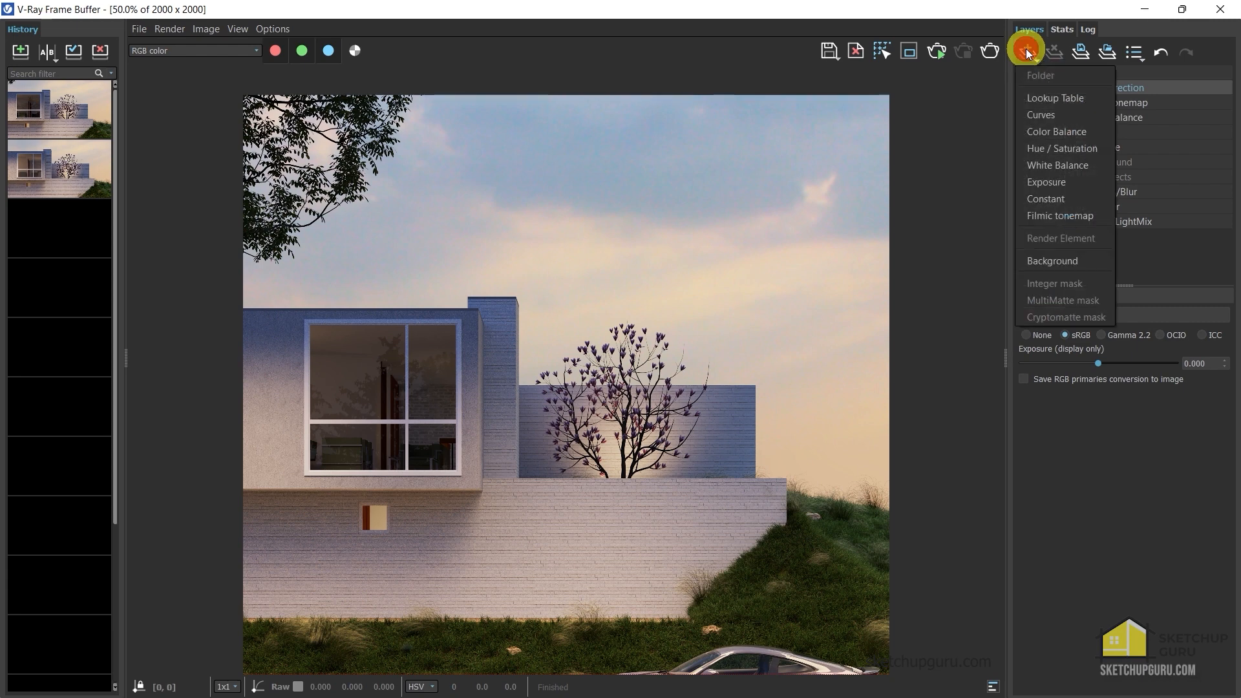
{"action": "left_click", "coordinate": [1053, 99]}
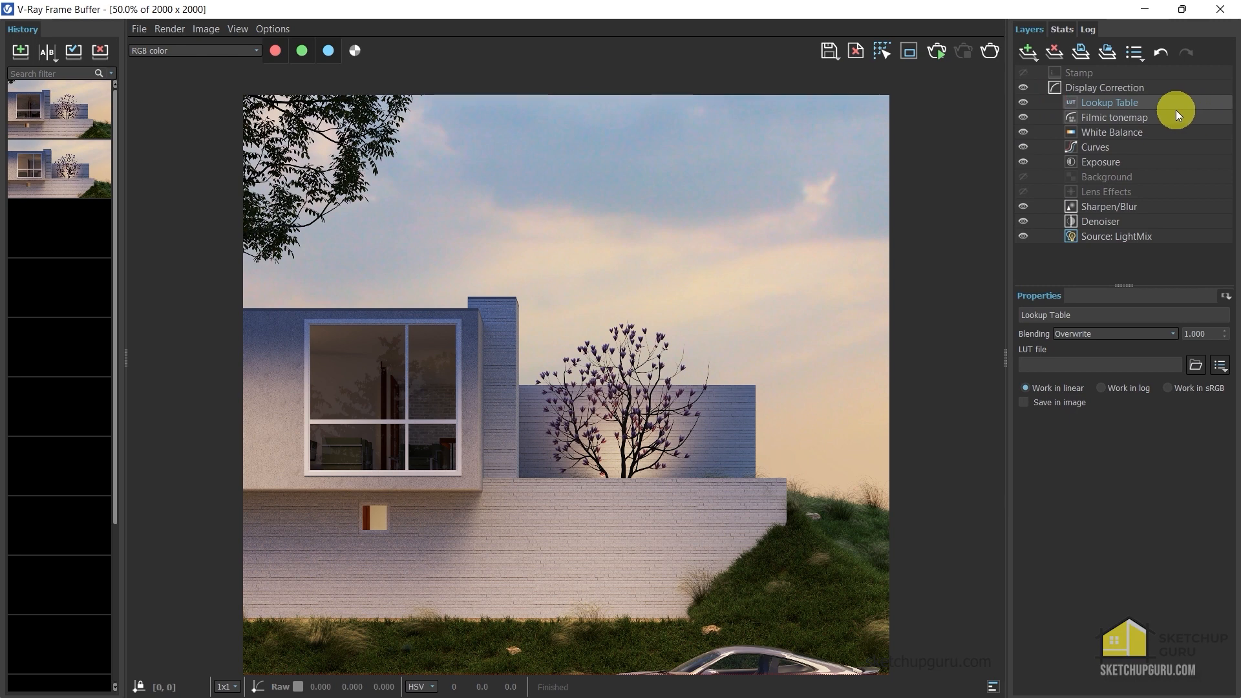
Load db_5.cube from the 15_Final Render & Post Production in VFB folder as the LUT file, and compare the image with and without it
{"action": "left_click", "coordinate": [1193, 365]}
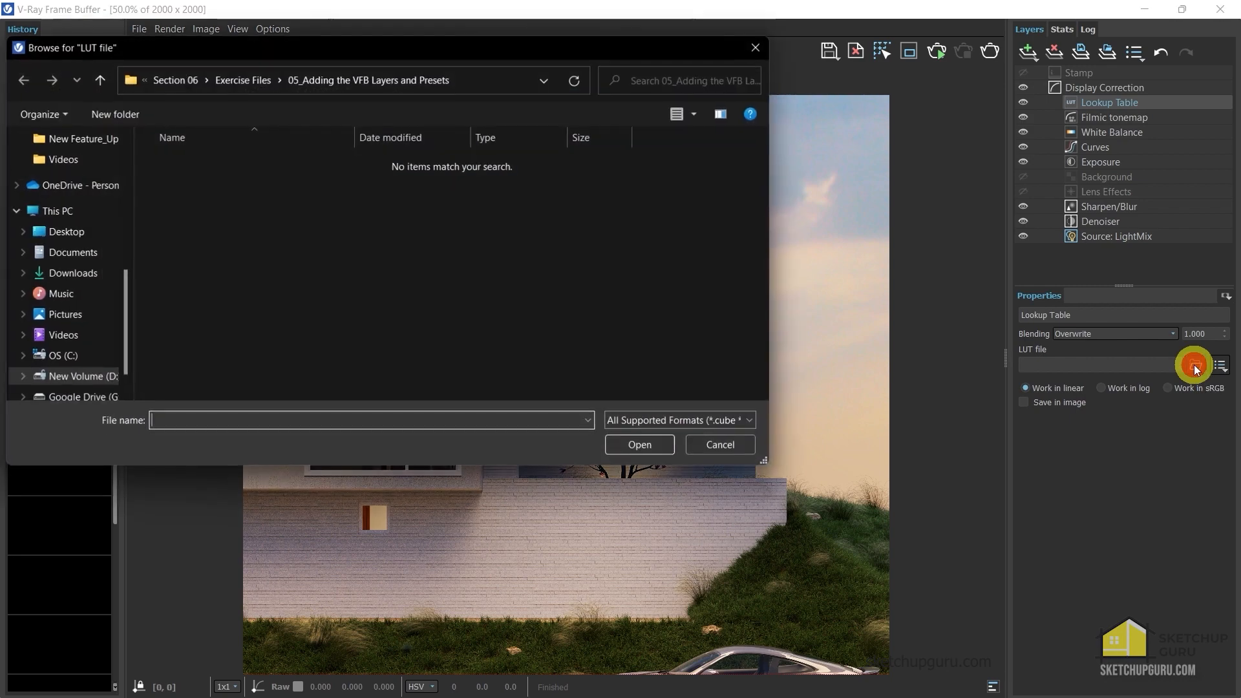
{"action": "left_click_drag", "start_coordinate": [375, 55], "coordinate": [585, 109]}
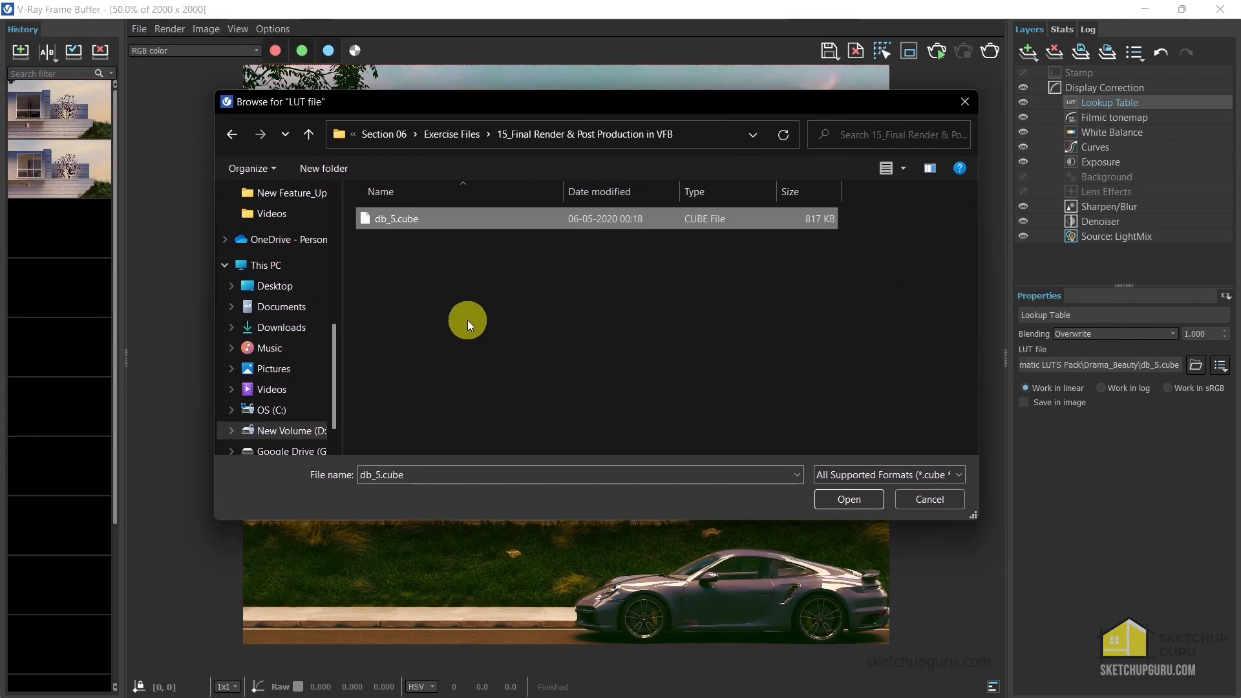
{"action": "left_click", "coordinate": [467, 320]}
{"action": "left_click", "coordinate": [401, 224]}
{"action": "left_click", "coordinate": [847, 492]}
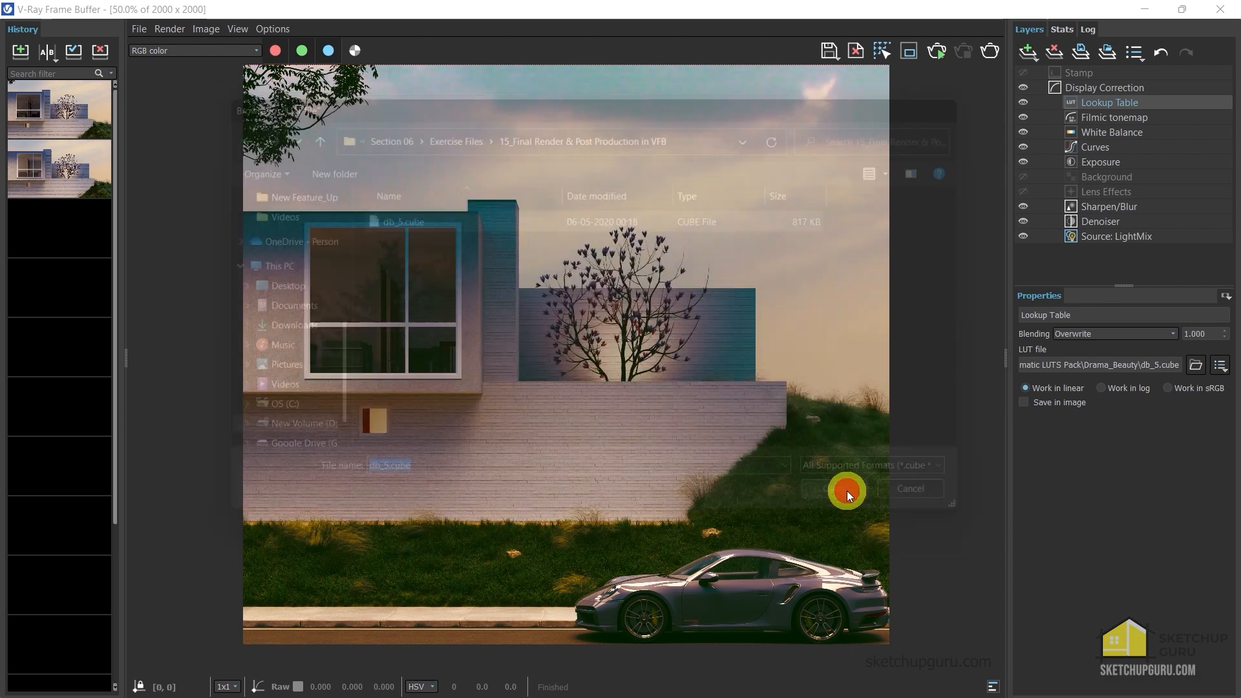
{"action": "left_click", "coordinate": [1023, 102]}
{"action": "left_click", "coordinate": [1023, 102]}
{"action": "left_click", "coordinate": [1022, 100]}
{"action": "left_click", "coordinate": [1022, 101]}
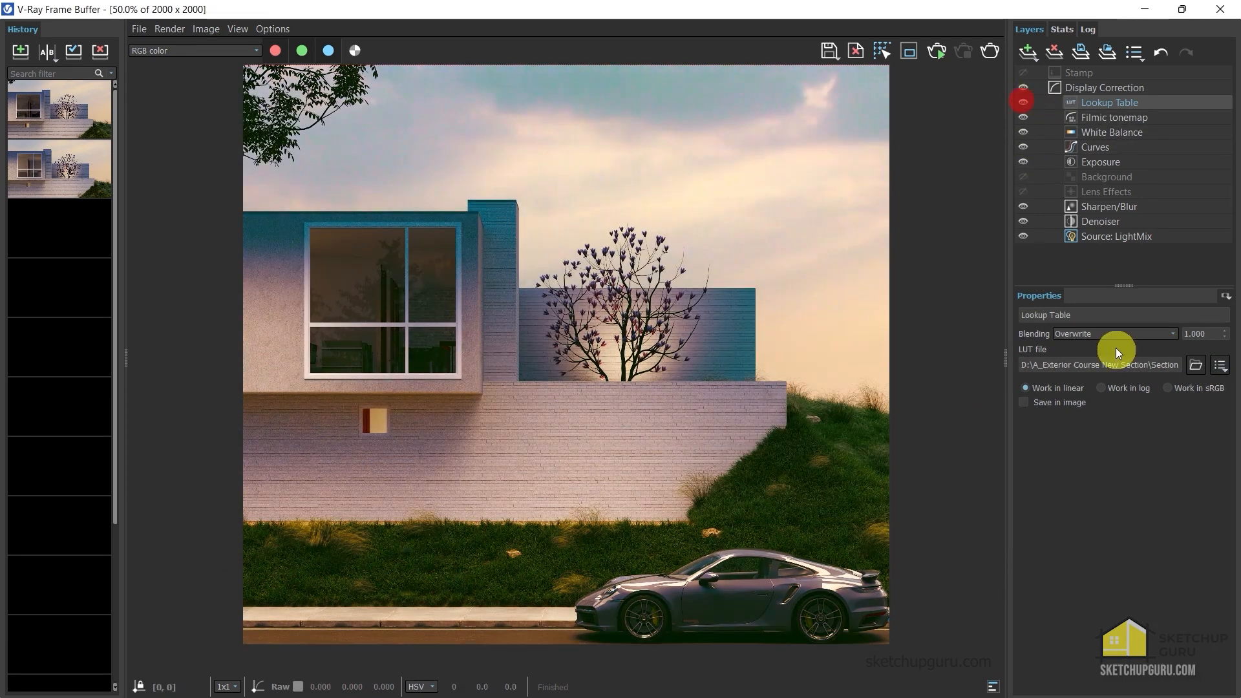
Set the Lookup Table layer's blending mode to Screen and check its effect on the render
{"action": "left_click", "coordinate": [1174, 335]}
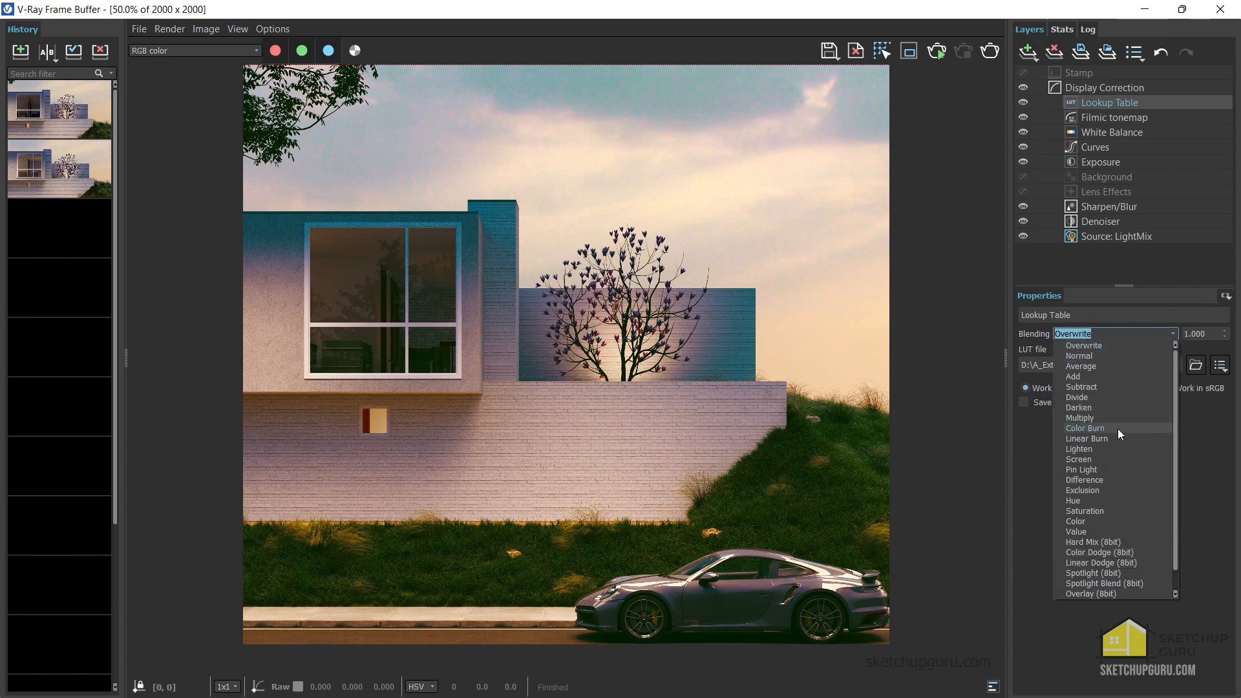
{"action": "left_click", "coordinate": [1077, 459]}
{"action": "scroll", "coordinate": [648, 375], "scroll_direction": "down", "scroll_amount": 1}
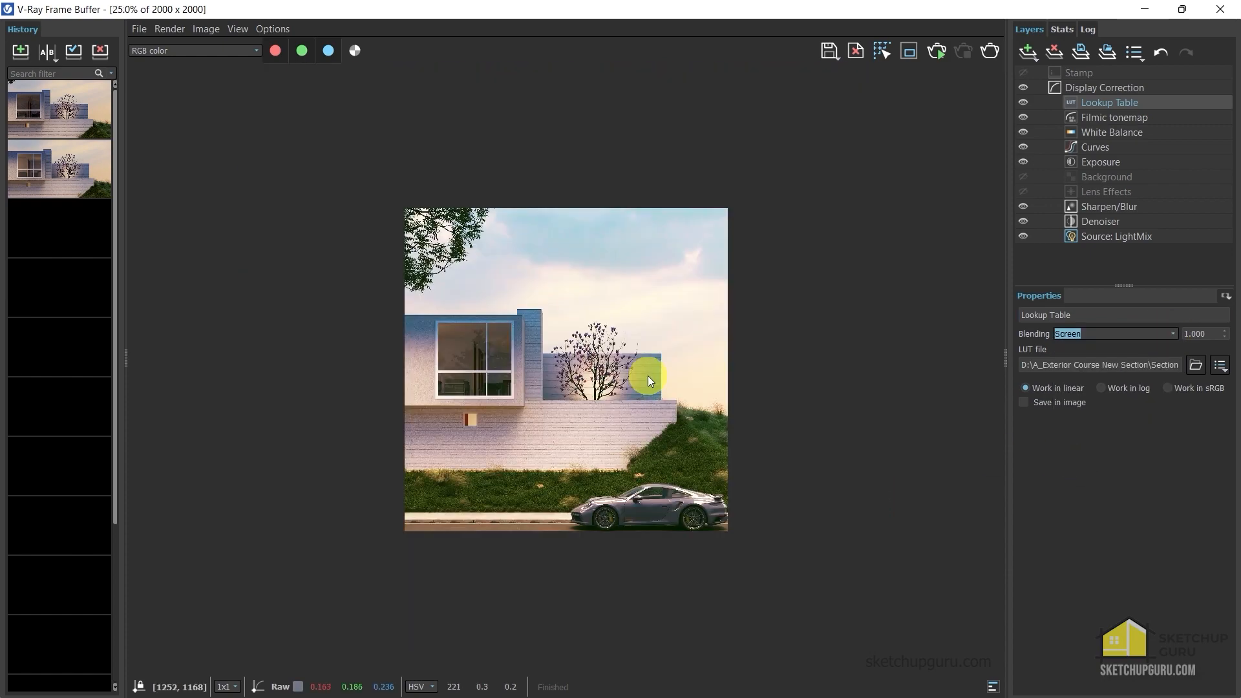
{"action": "scroll", "coordinate": [572, 395], "scroll_direction": "up", "scroll_amount": 1}
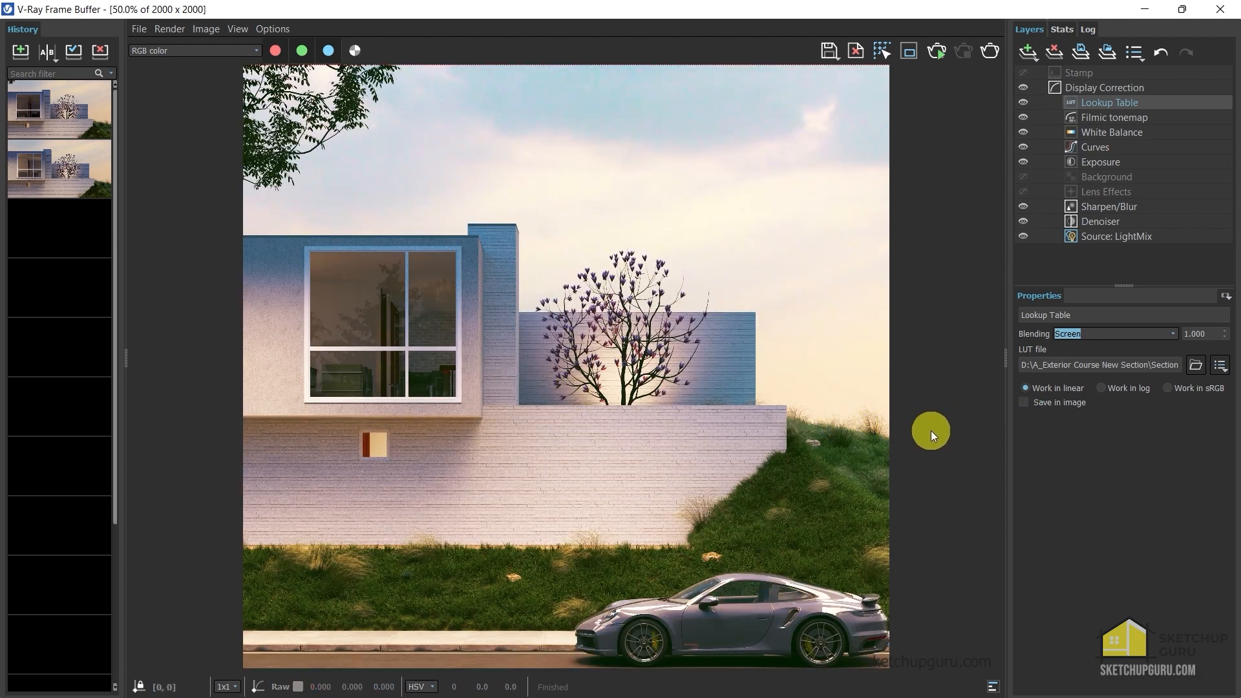
{"action": "left_click", "coordinate": [1023, 98]}
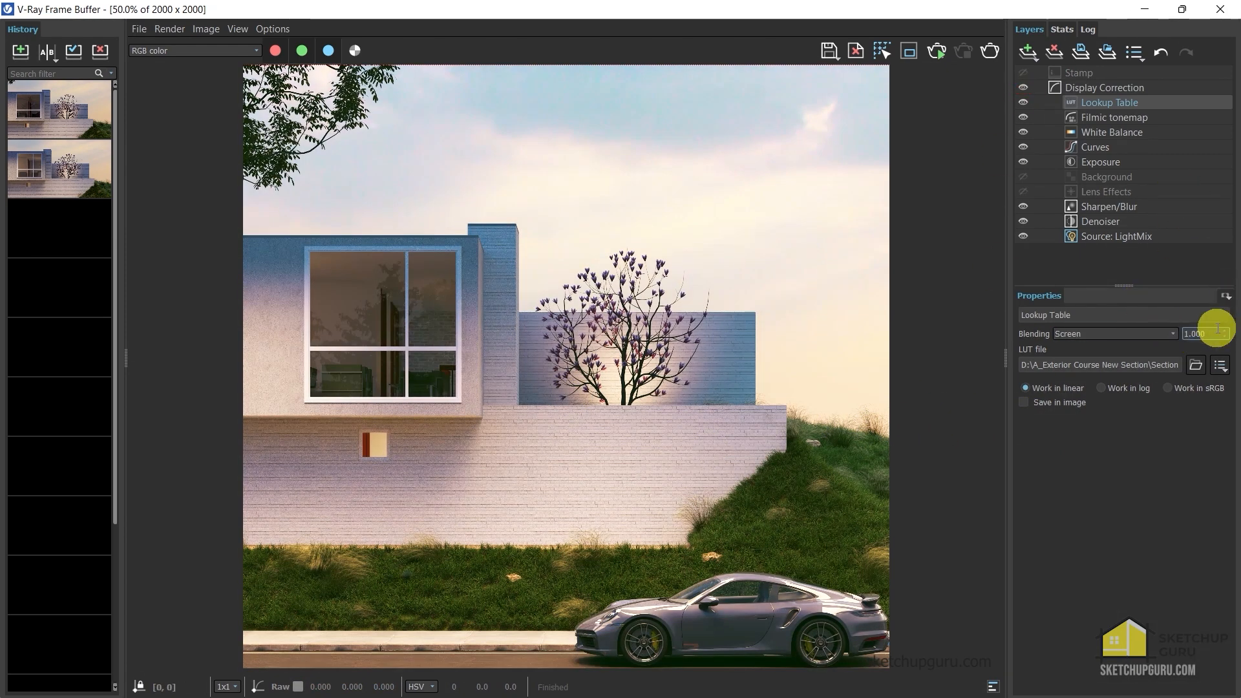
Set the Lookup Table layer's blend amount to 0.320 and compare the image with the layer off and on
{"action": "left_click_drag", "start_coordinate": [1228, 335], "coordinate": [1222, 448]}
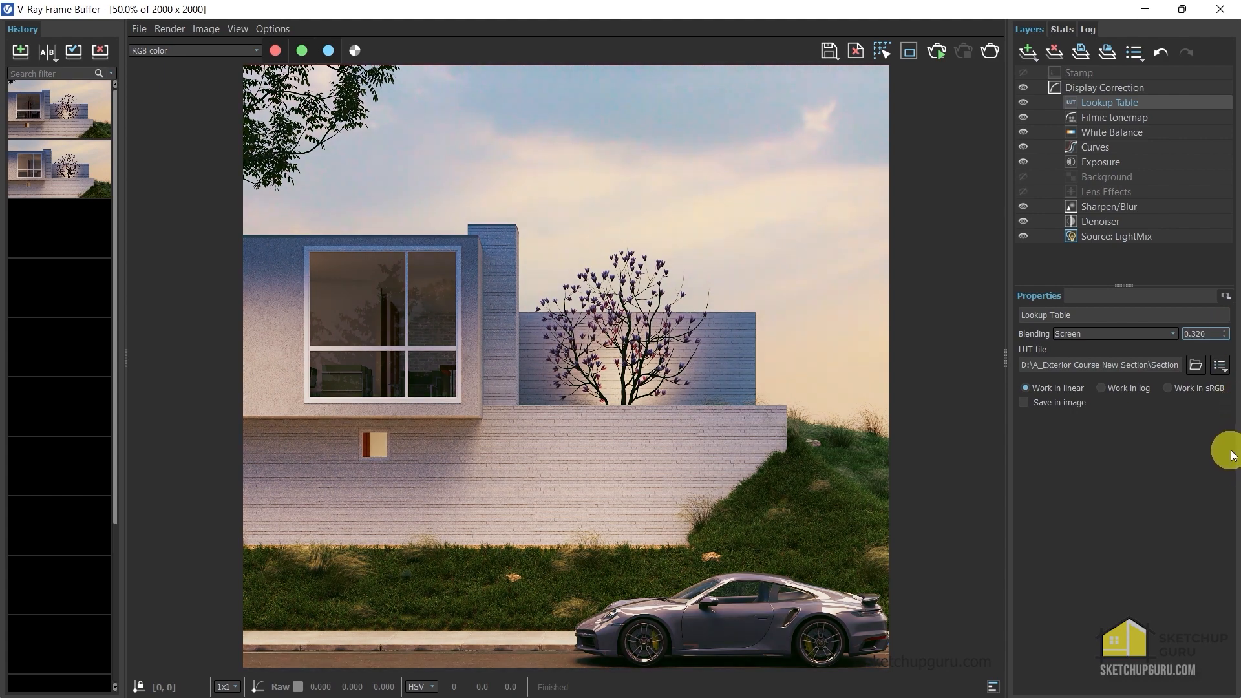
{"action": "left_click", "coordinate": [1136, 495]}
{"action": "left_click", "coordinate": [1022, 101]}
{"action": "left_click", "coordinate": [1021, 102]}
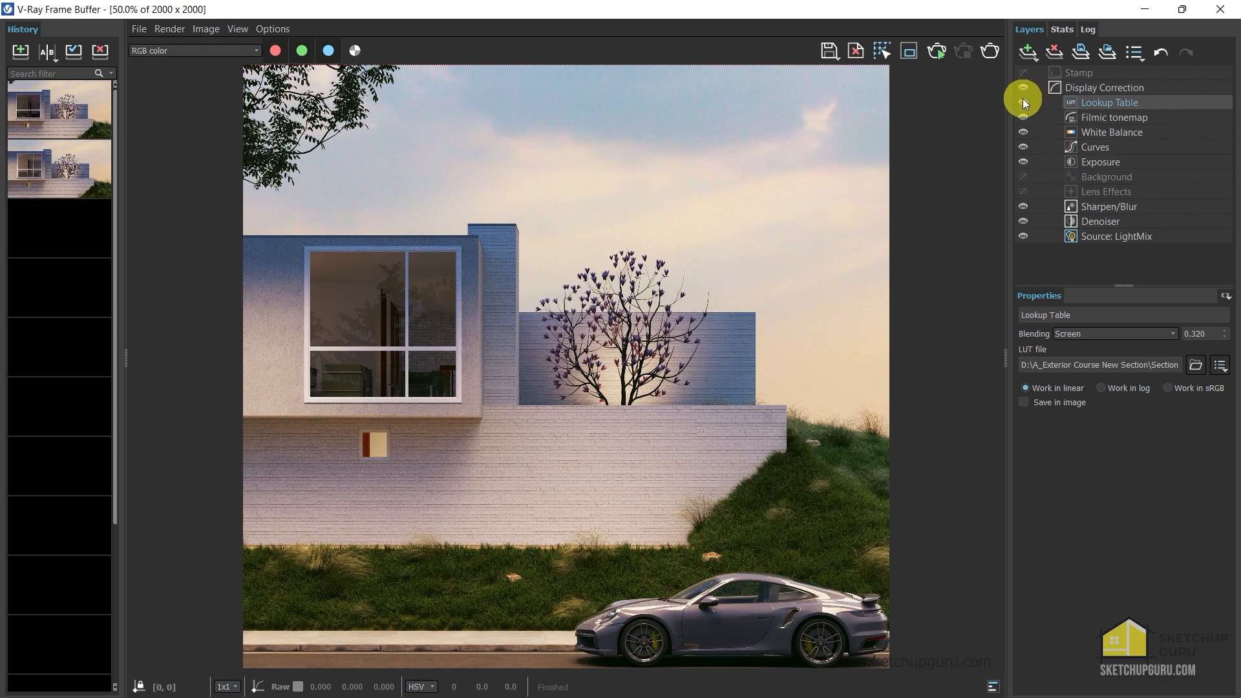
{"action": "left_click", "coordinate": [1023, 98]}
{"action": "left_click", "coordinate": [1023, 98]}
{"action": "scroll", "coordinate": [630, 355], "scroll_direction": "down", "scroll_amount": 1}
{"action": "scroll", "coordinate": [600, 375], "scroll_direction": "up", "scroll_amount": 1}
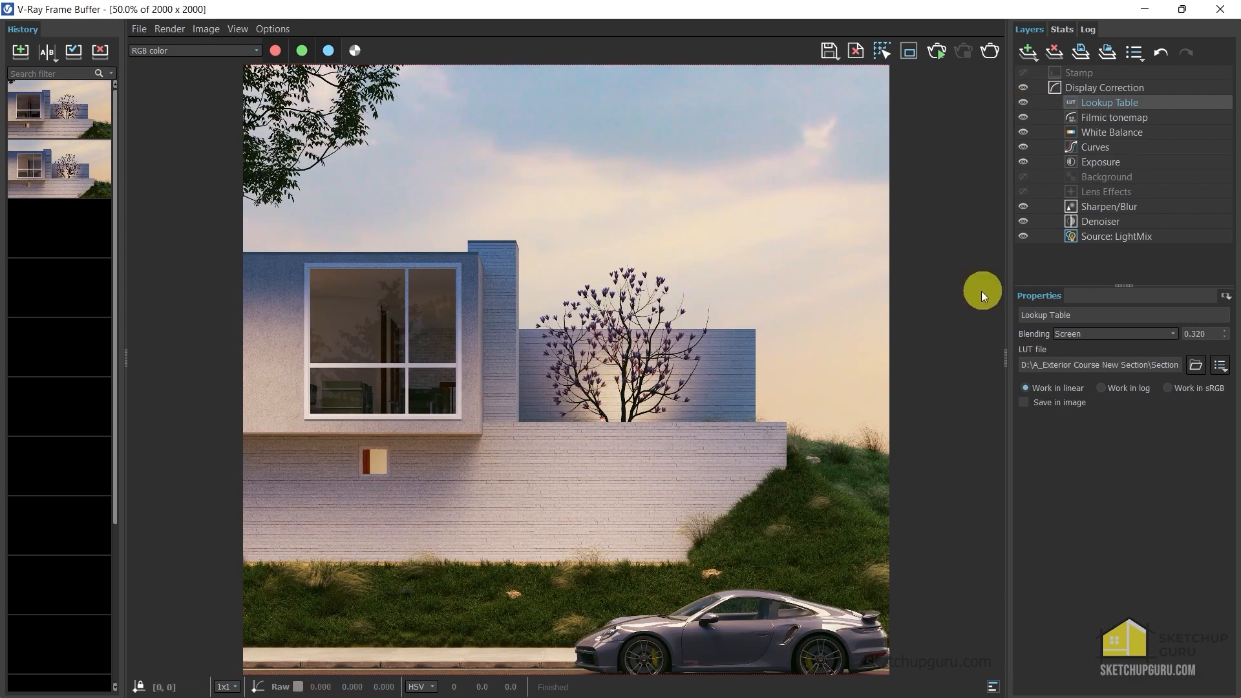
Slightly increase the sharpen amount and sharpen radius of the Sharpen/Blur layer
{"action": "left_click", "coordinate": [1101, 207]}
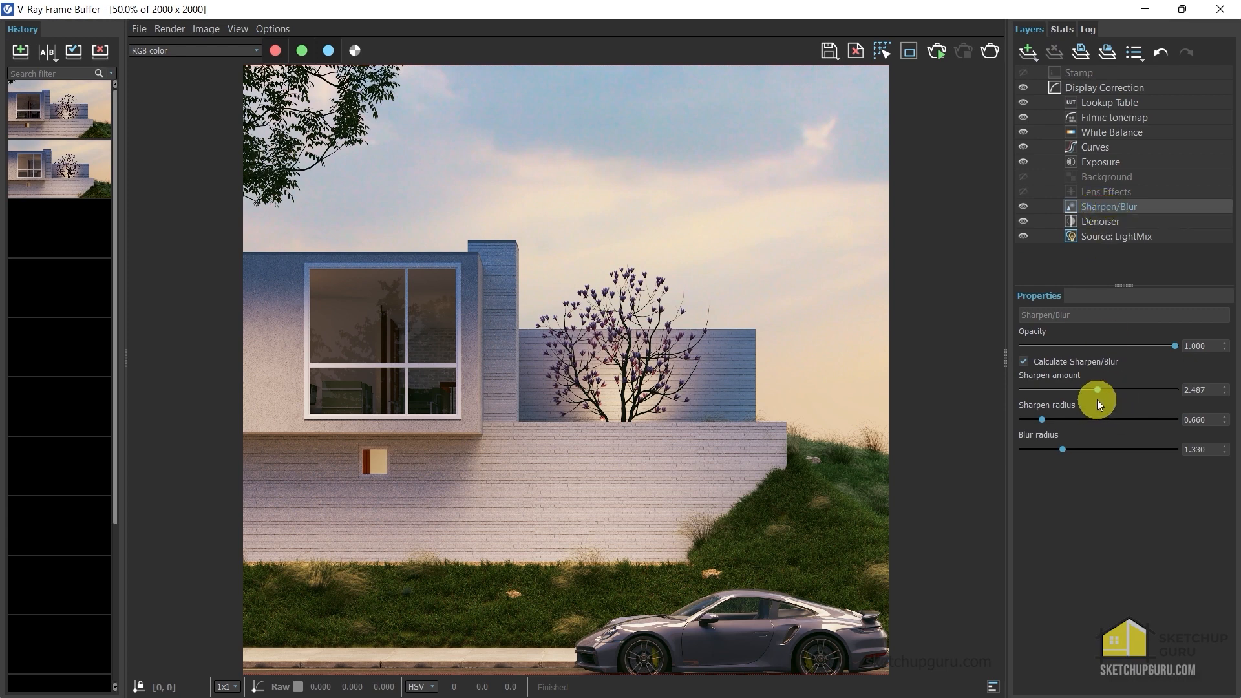
{"action": "left_click_drag", "start_coordinate": [1097, 390], "coordinate": [1115, 389]}
{"action": "mouse_move", "coordinate": [1042, 420]}
{"action": "left_mouse_down"}
{"action": "mouse_move", "coordinate": [1124, 419]}
{"action": "mouse_move", "coordinate": [1045, 425]}
{"action": "left_mouse_up"}
Enable bloom/glare in Lens Effects with size 40.789 and intensity 1.711, and inspect the glow around the windows
{"action": "left_click", "coordinate": [1121, 190]}
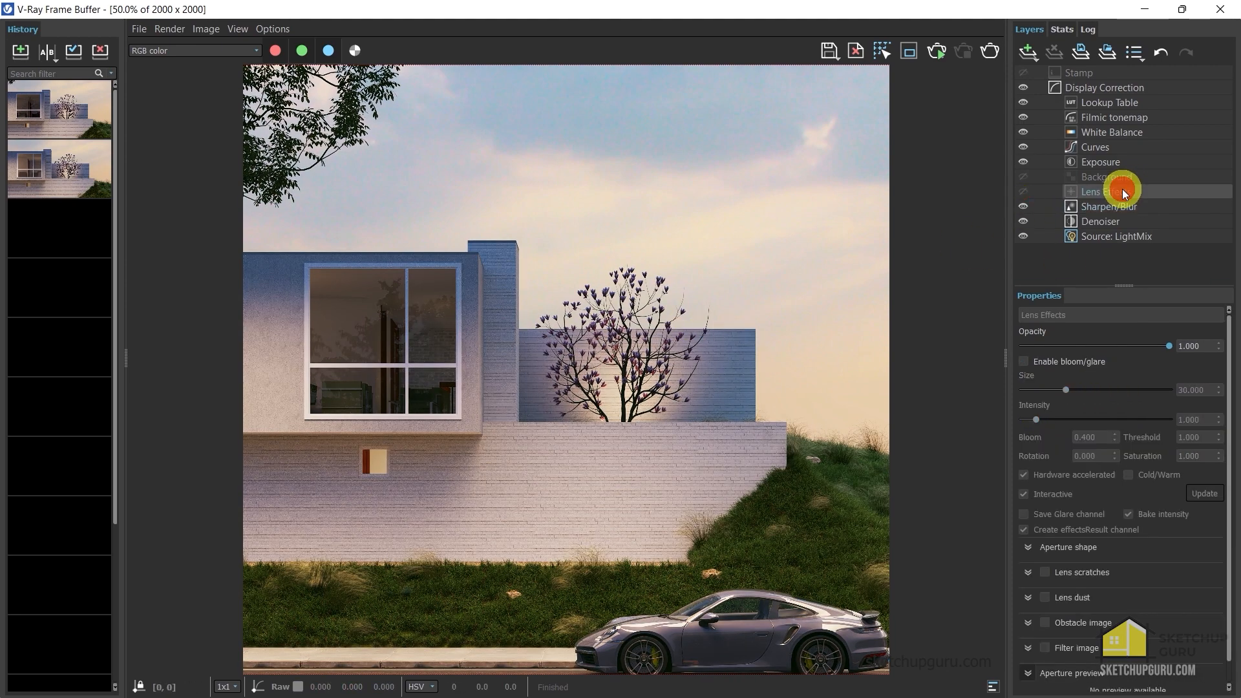
{"action": "left_click", "coordinate": [1021, 363]}
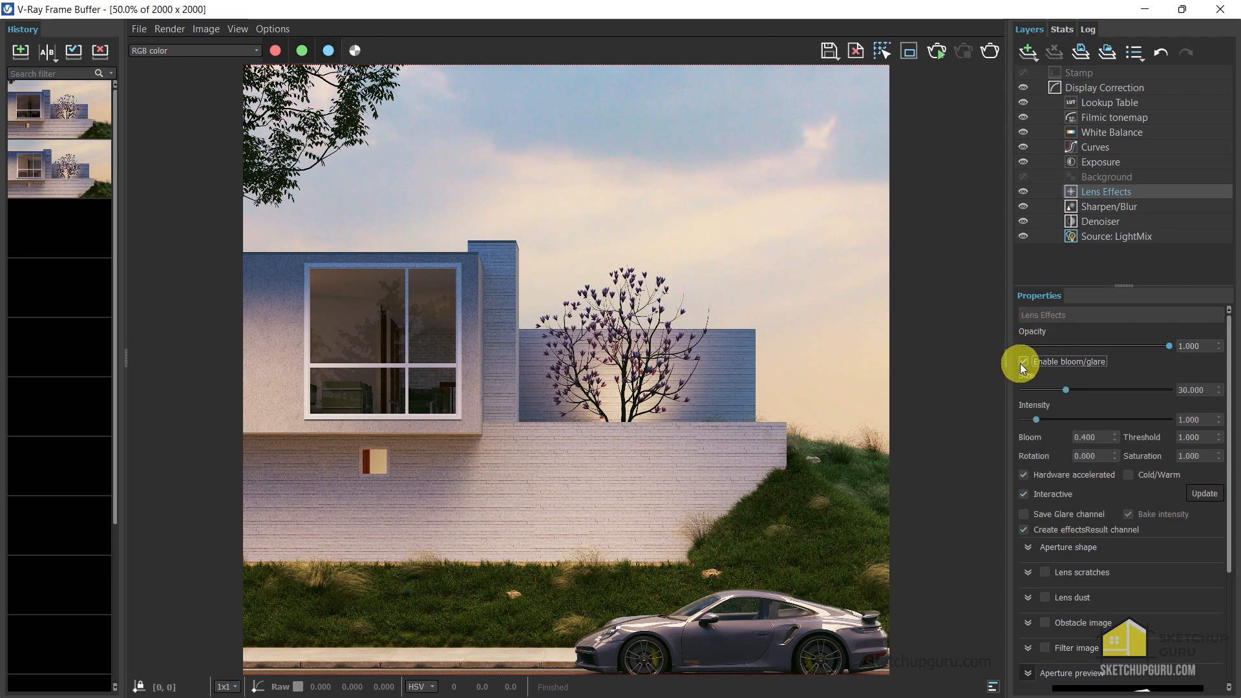
{"action": "left_click_drag", "start_coordinate": [1062, 391], "coordinate": [1047, 423]}
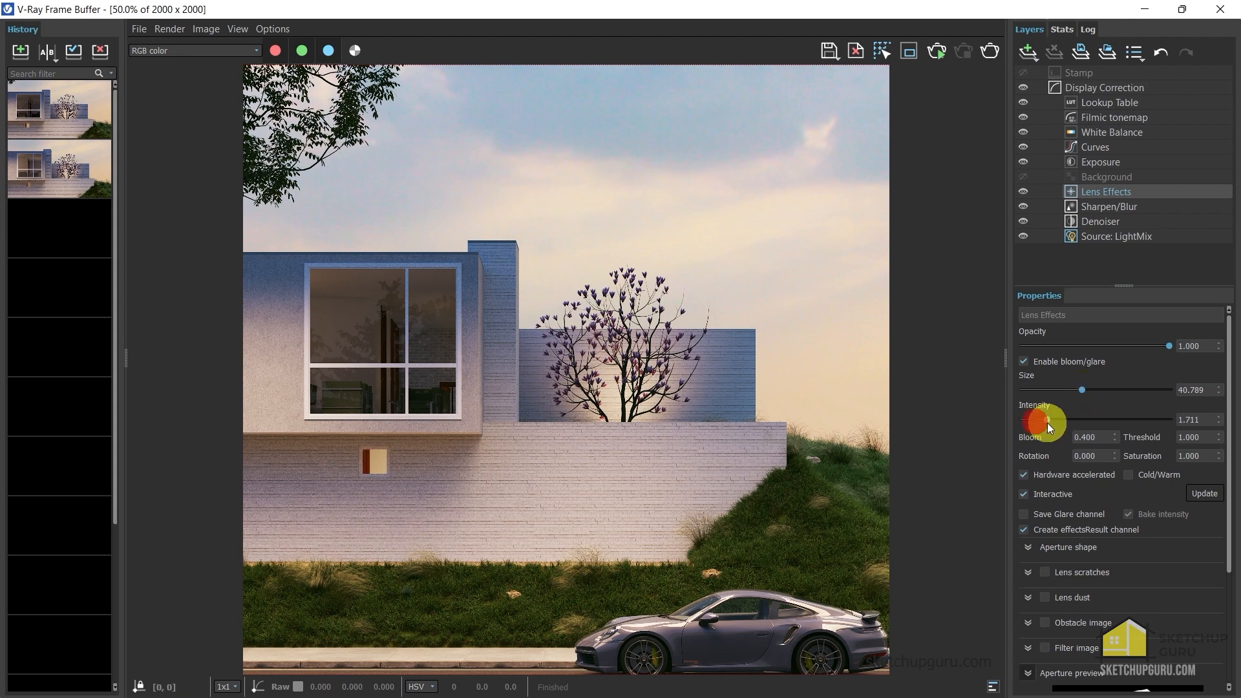
{"action": "left_click", "coordinate": [483, 456]}
{"action": "scroll", "coordinate": [365, 448], "scroll_direction": "up", "scroll_amount": 2}
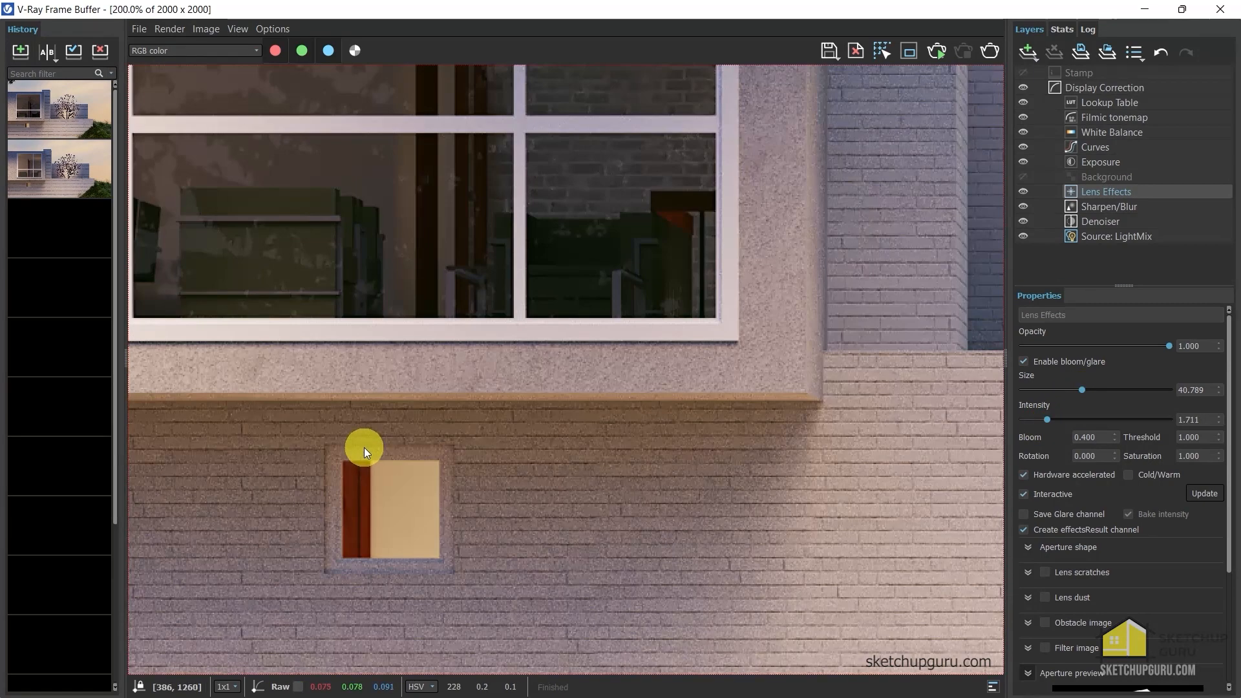
{"action": "scroll", "coordinate": [367, 451], "scroll_direction": "down", "scroll_amount": 2}
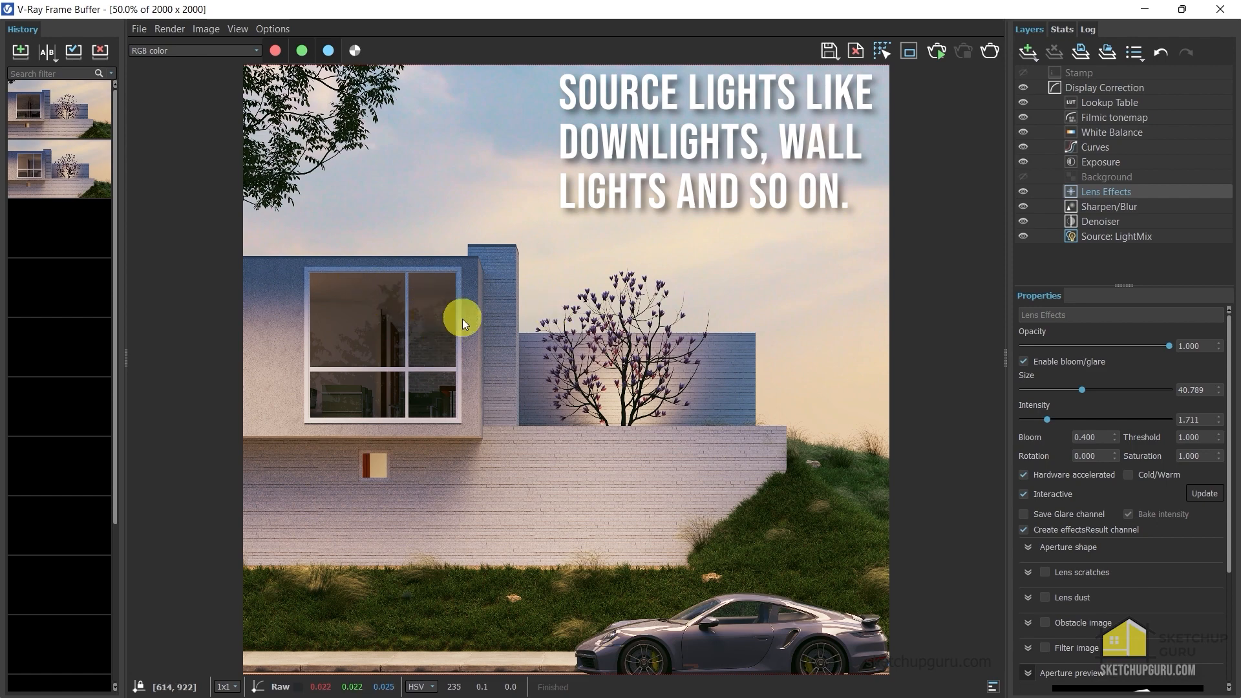
{"action": "scroll", "coordinate": [460, 419], "scroll_direction": "down", "scroll_amount": 2}
{"action": "scroll", "coordinate": [630, 437], "scroll_direction": "up", "scroll_amount": 2}
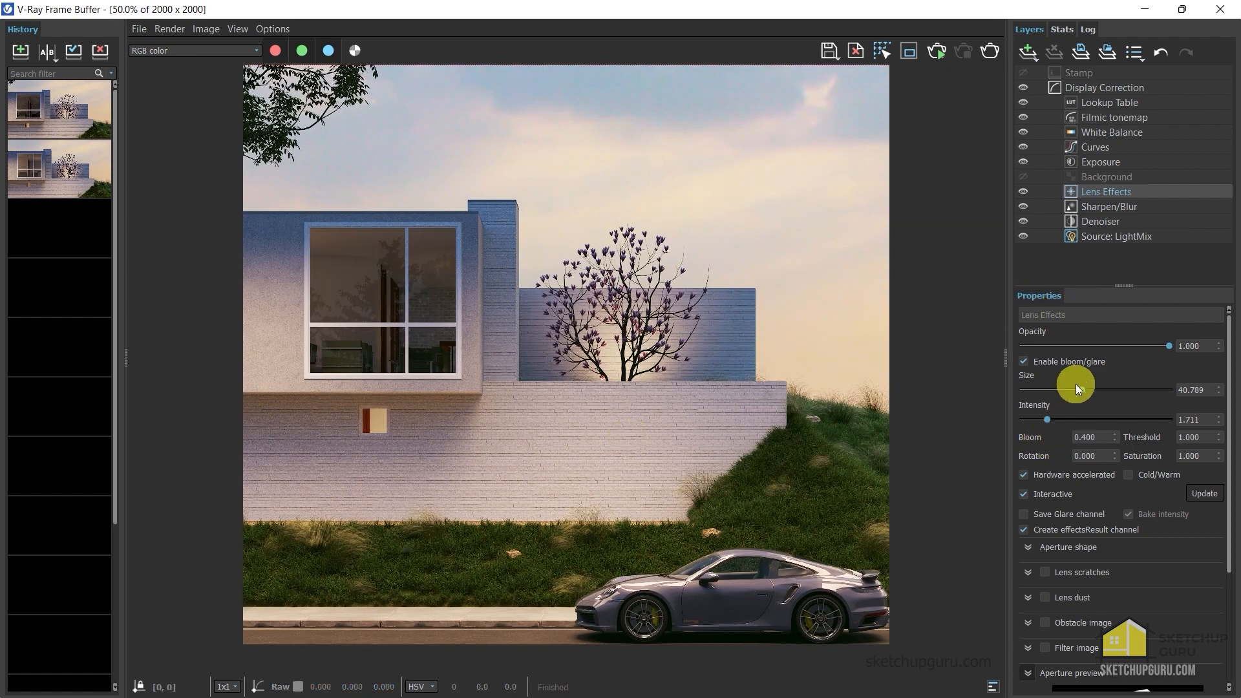
Reduce the bloom/glare size to 35.088 and its intensity to 1.140, and check the whole image
{"action": "left_click_drag", "start_coordinate": [1076, 389], "coordinate": [1039, 420]}
{"action": "scroll", "coordinate": [744, 304], "scroll_direction": "down", "scroll_amount": 1}
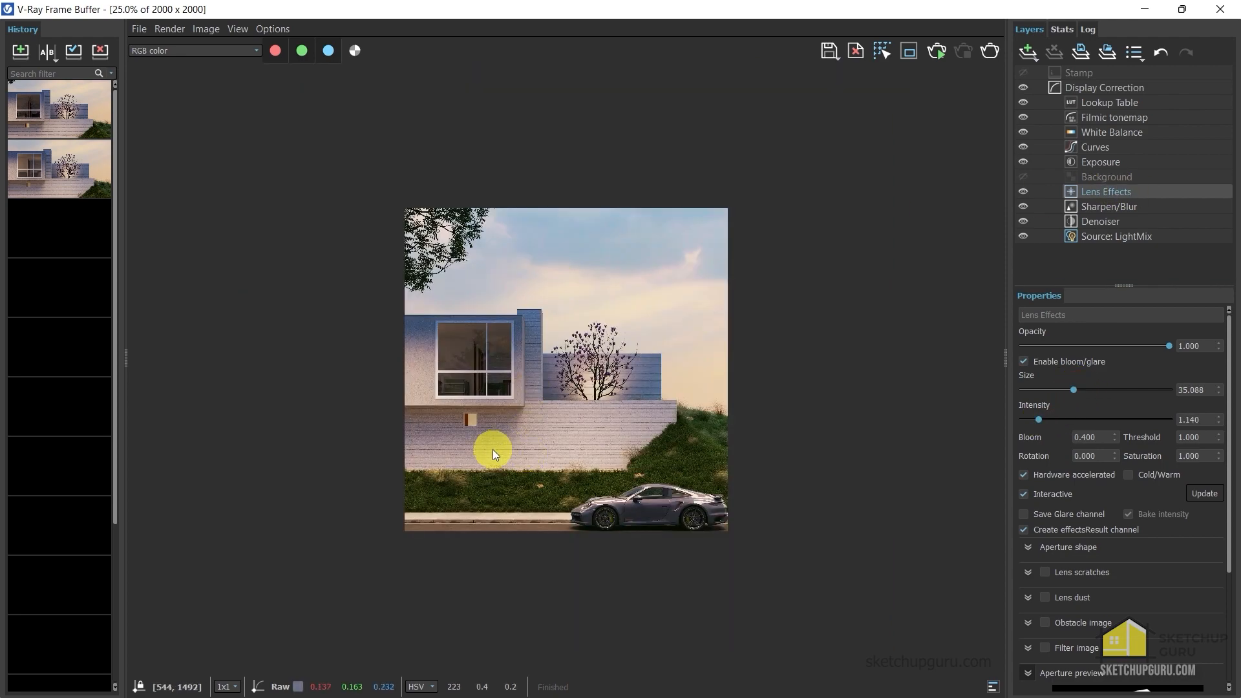
{"action": "scroll", "coordinate": [493, 449], "scroll_direction": "up", "scroll_amount": 1}
Lower the Lookup Table layer's blend amount to 0.202 after comparing the image with the layer off and on
{"action": "left_click", "coordinate": [1024, 102]}
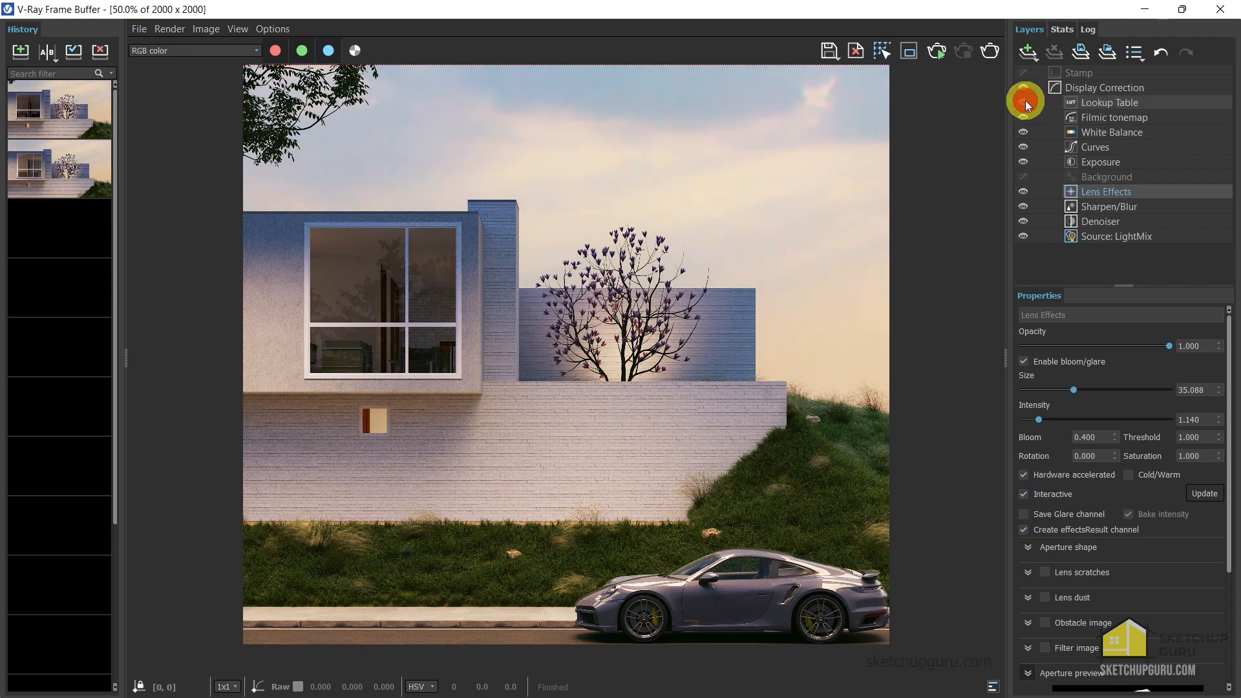
{"action": "scroll", "coordinate": [693, 254], "scroll_direction": "down", "scroll_amount": 1}
{"action": "scroll", "coordinate": [593, 396], "scroll_direction": "up", "scroll_amount": 1}
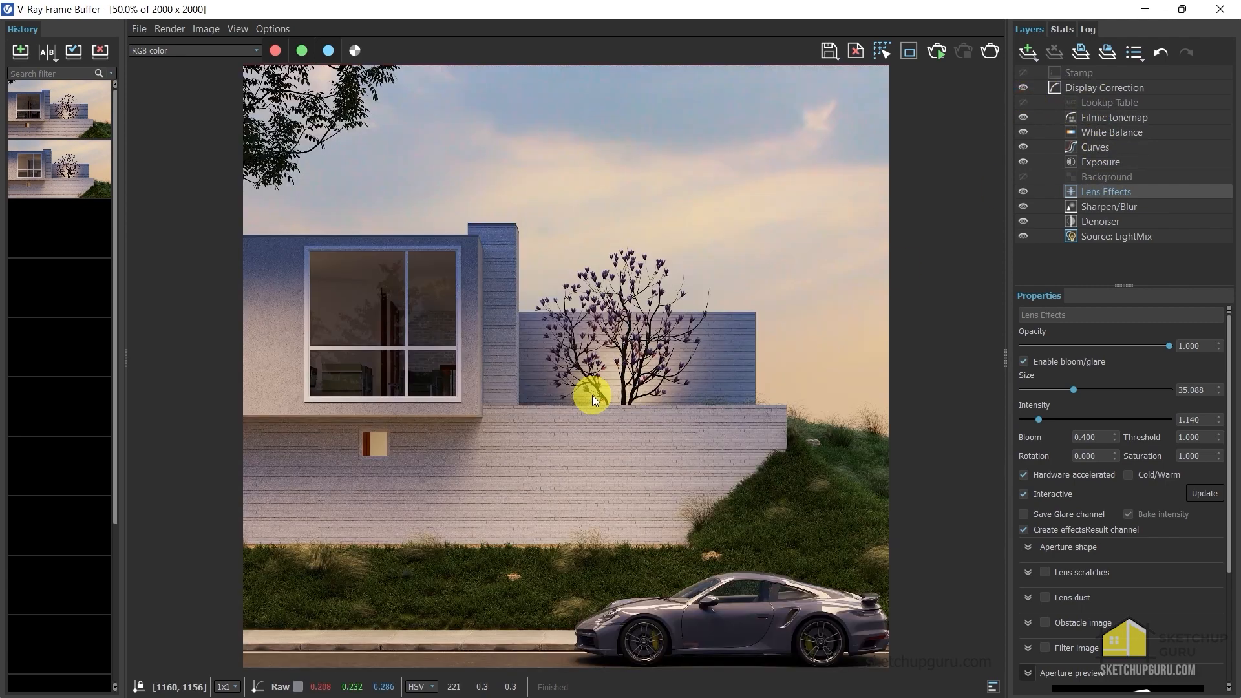
{"action": "left_click", "coordinate": [1023, 102]}
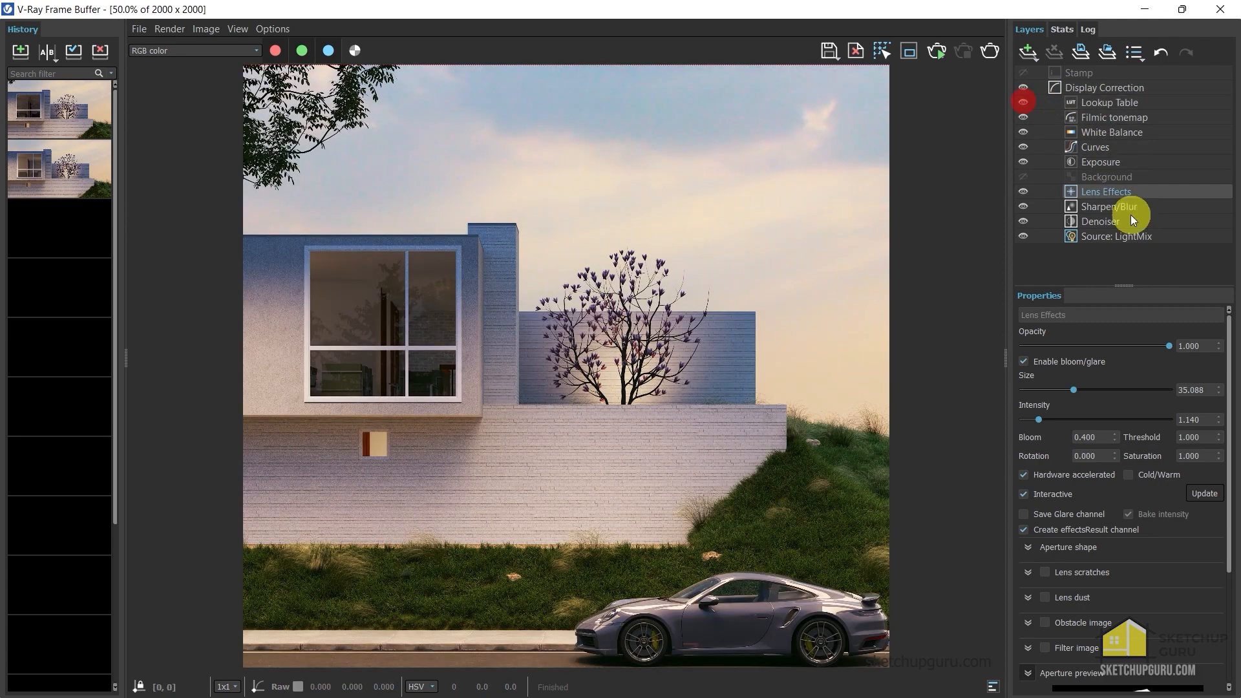
{"action": "left_click", "coordinate": [1112, 106]}
{"action": "left_click", "coordinate": [1224, 336]}
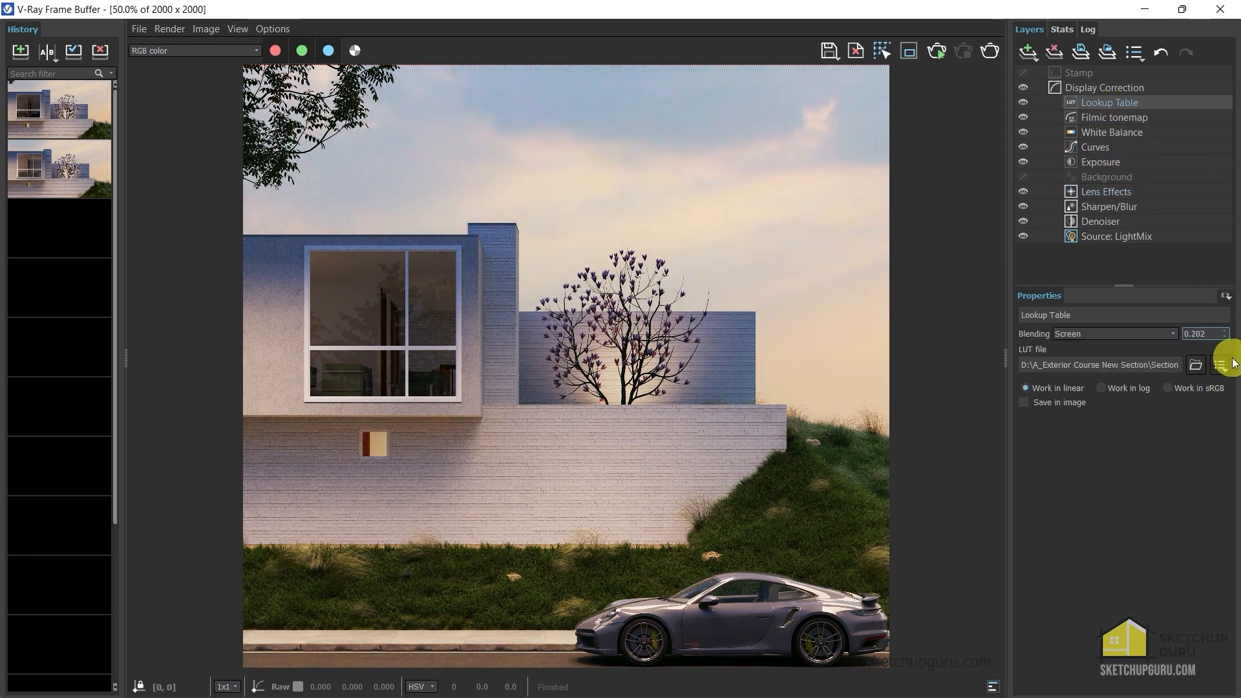
{"action": "left_click", "coordinate": [1023, 102]}
{"action": "left_click", "coordinate": [1023, 102]}
{"action": "scroll", "coordinate": [653, 386], "scroll_direction": "down", "scroll_amount": 2}
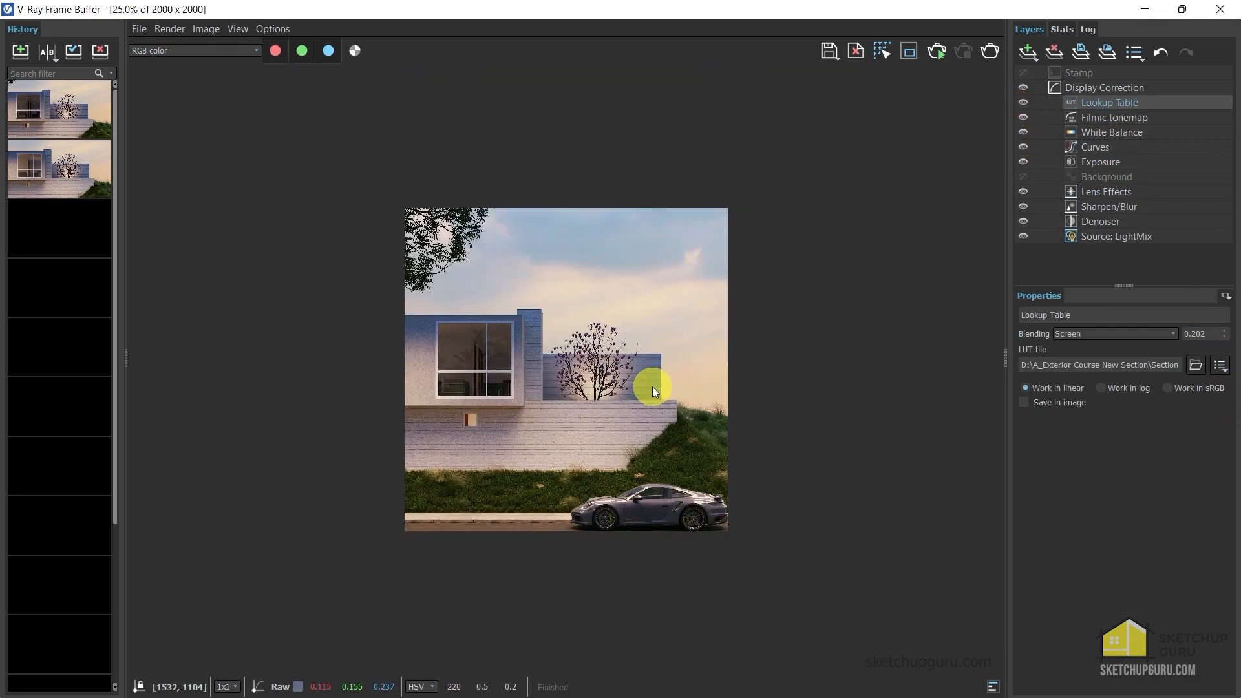
Send the LightMix source with all its light layers to the composite
{"action": "left_click", "coordinate": [1126, 237]}
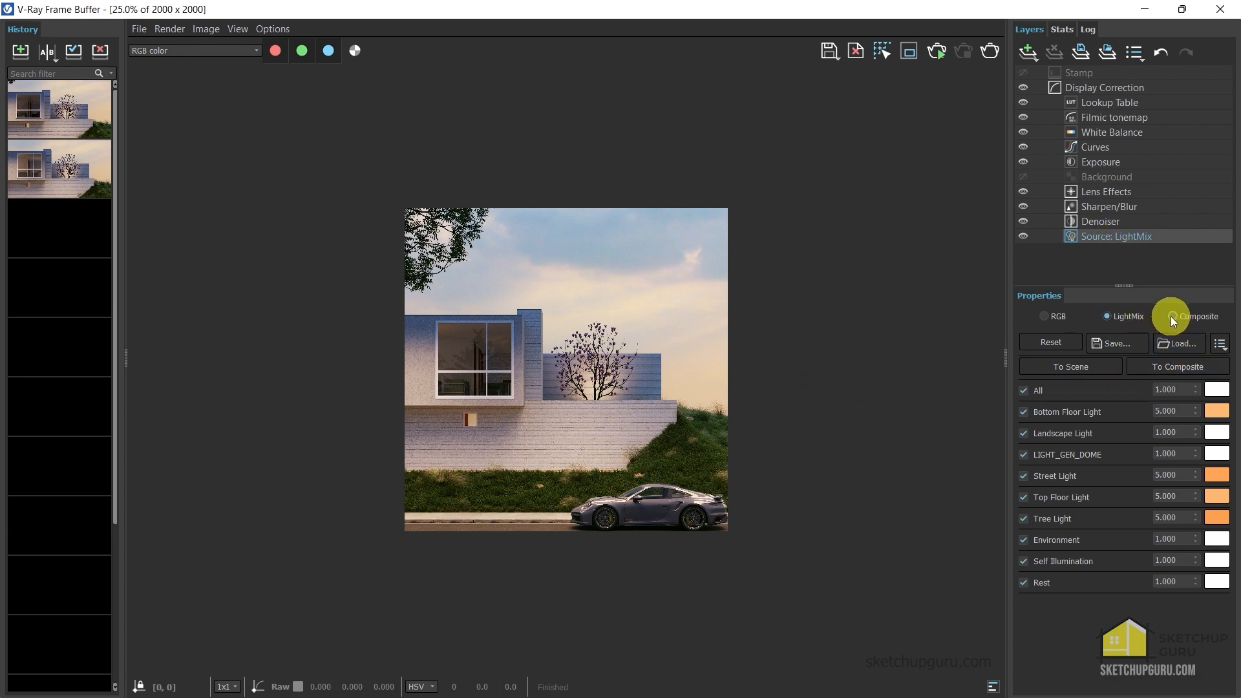
{"action": "left_click", "coordinate": [1161, 367]}
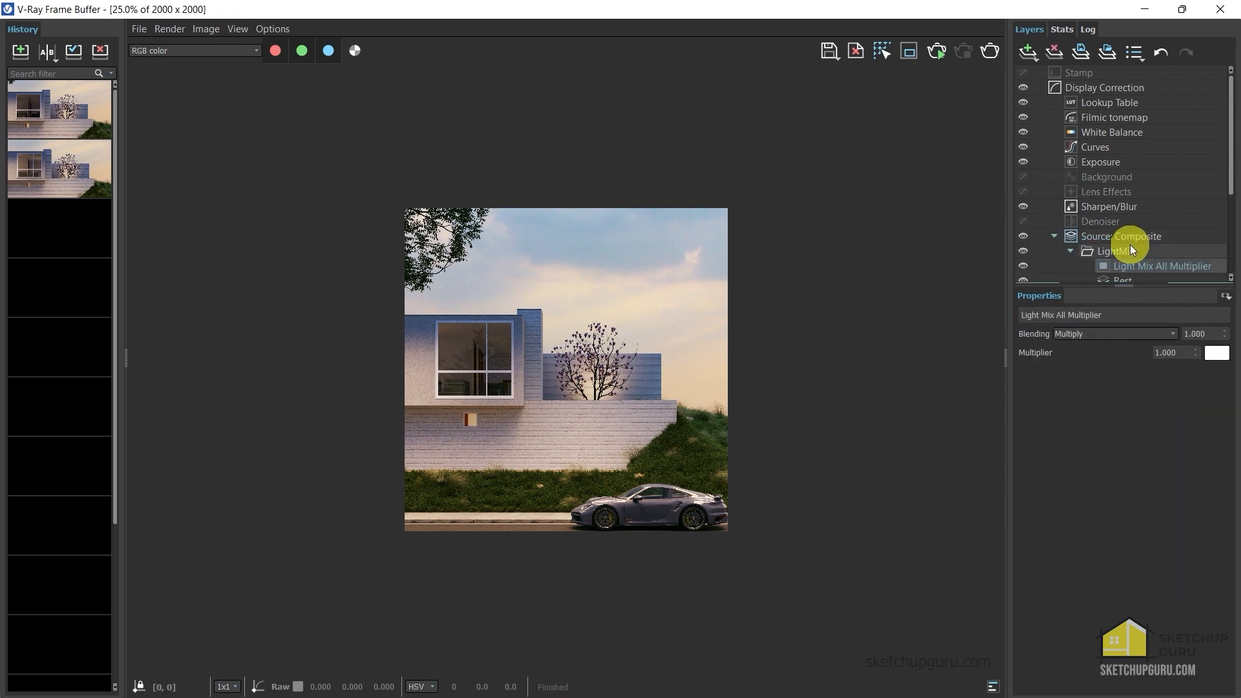
{"action": "scroll", "coordinate": [1106, 258], "scroll_direction": "down", "scroll_amount": 3}
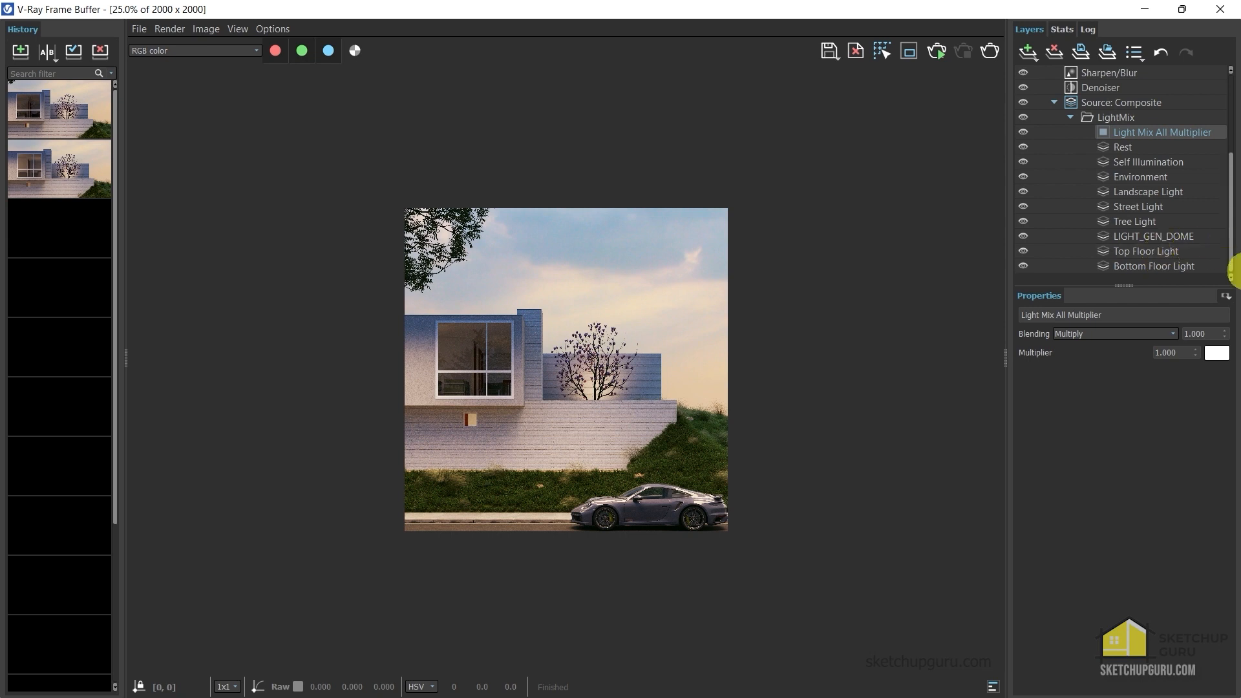
Add a Curves layer to the Top Floor Light element in the LightMix folder
{"action": "left_click", "coordinate": [1138, 253]}
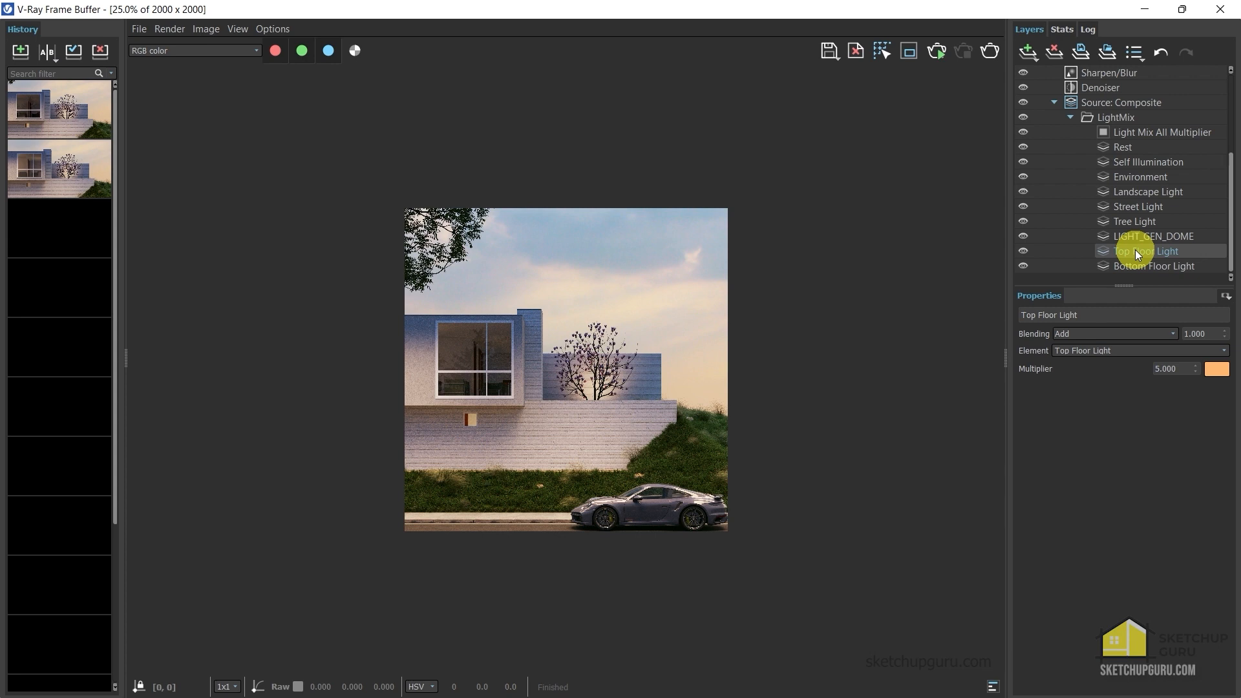
{"action": "right_click", "coordinate": [1138, 254]}
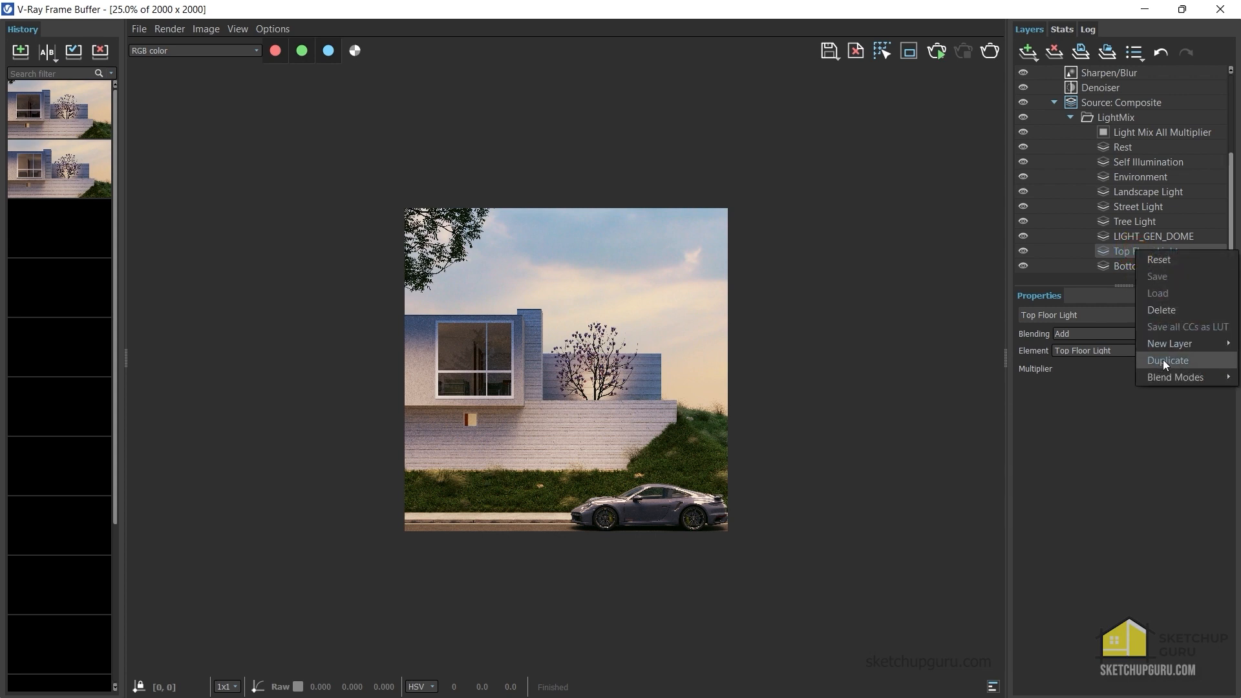
{"action": "mouse_move", "coordinate": [1166, 342]}
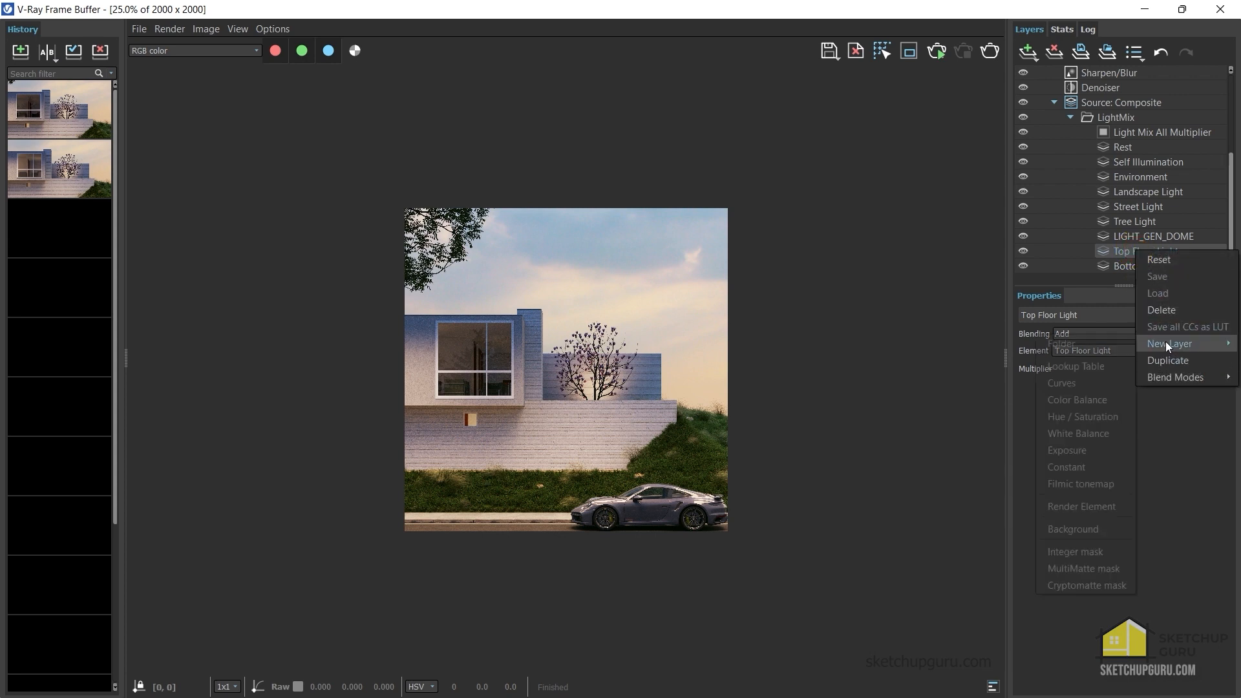
{"action": "left_click", "coordinate": [1089, 383]}
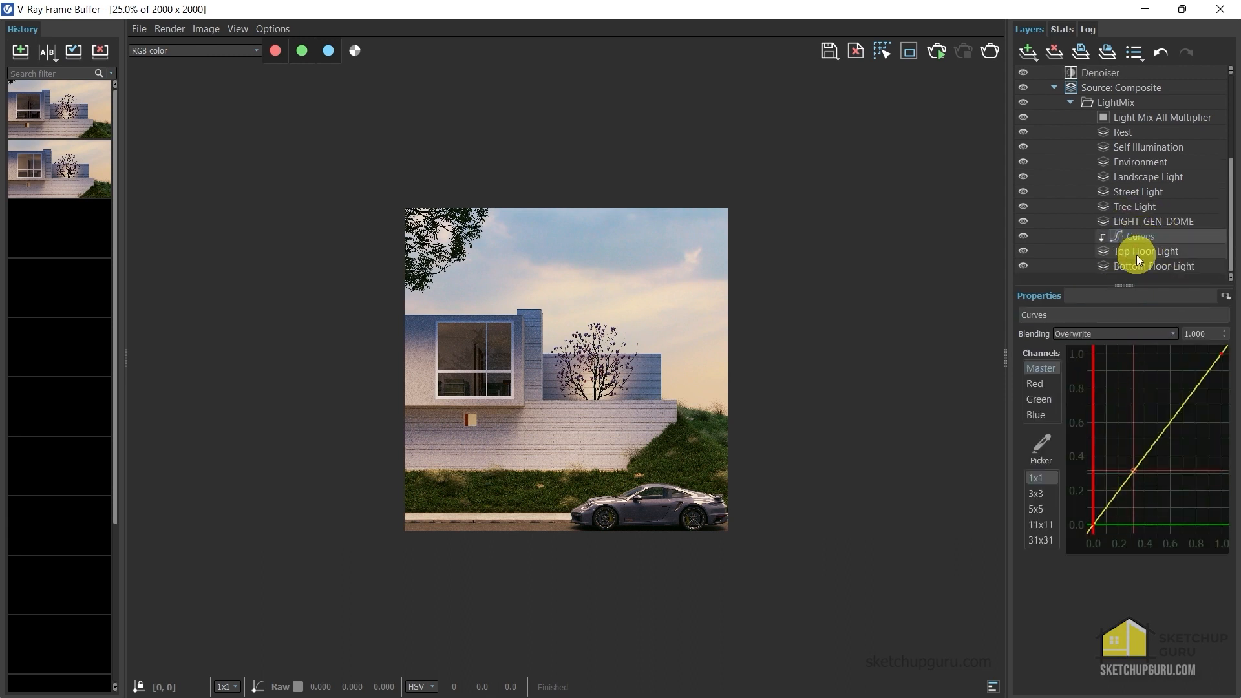
Bend the new Curves layer's master curve strongly upward to brighten the top floor interior
{"action": "left_click", "coordinate": [1177, 422]}
{"action": "left_click", "coordinate": [1221, 354]}
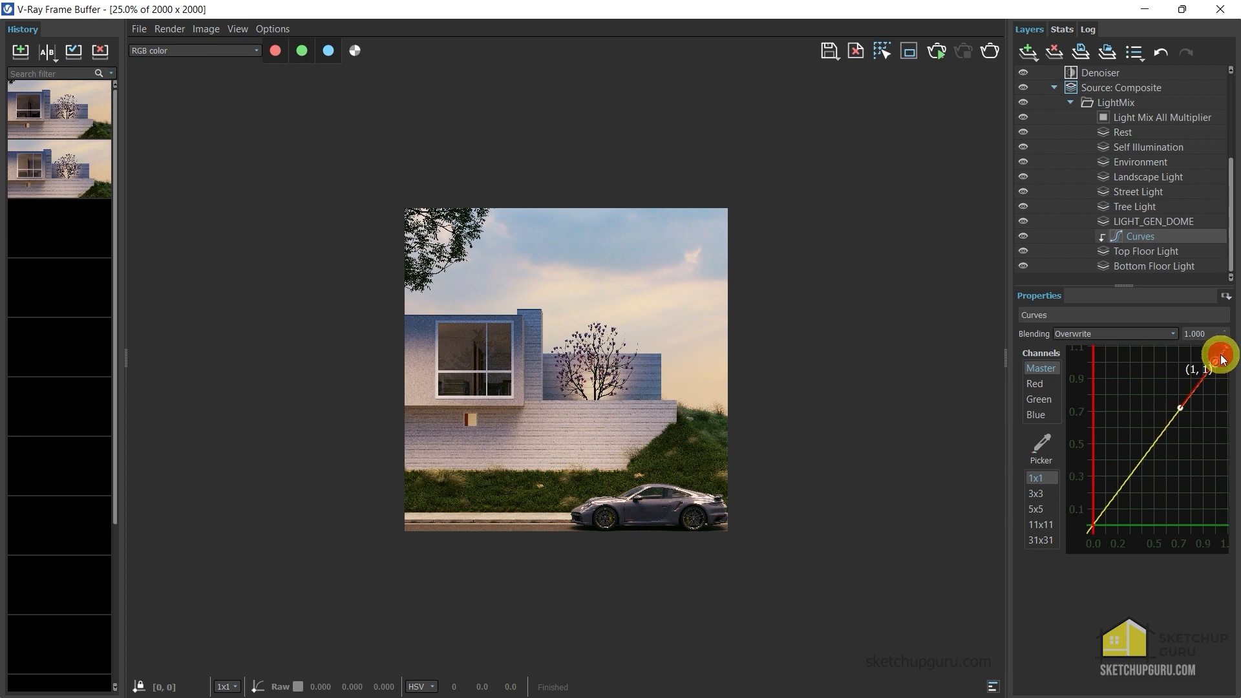
{"action": "left_click_drag", "start_coordinate": [1183, 408], "coordinate": [1142, 390]}
{"action": "scroll", "coordinate": [466, 380], "scroll_direction": "up", "scroll_amount": 1}
{"action": "left_click", "coordinate": [1093, 525]}
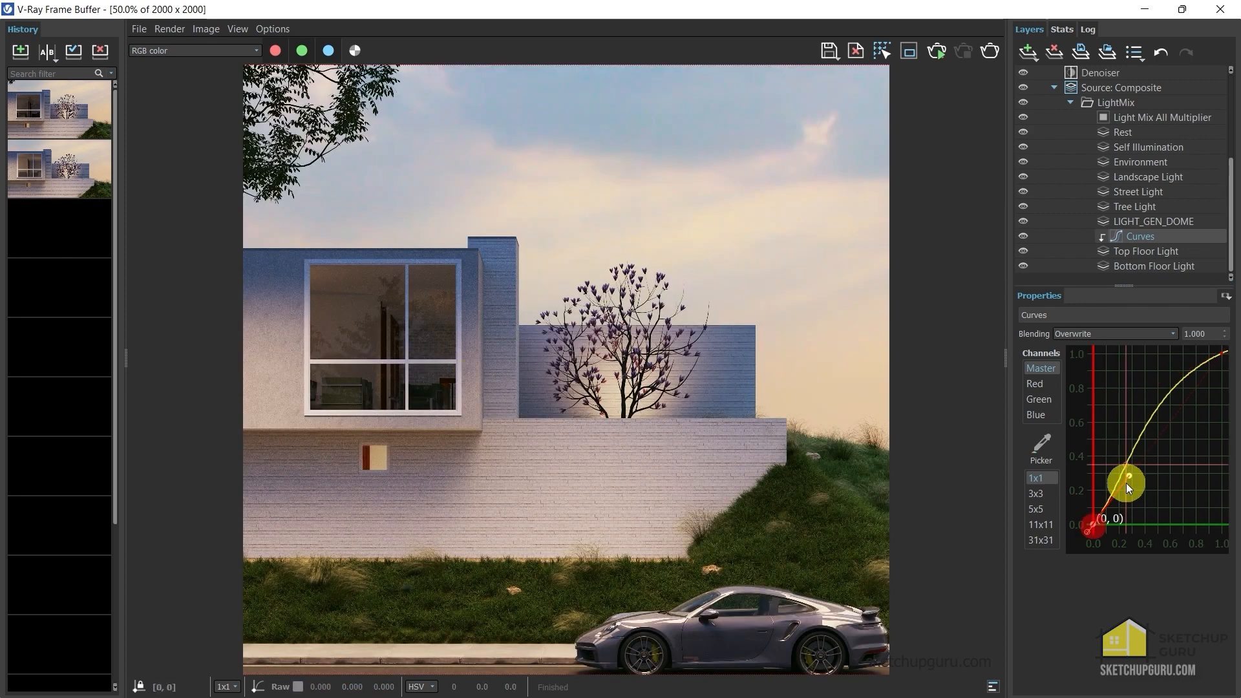
{"action": "left_click_drag", "start_coordinate": [1126, 483], "coordinate": [1110, 459]}
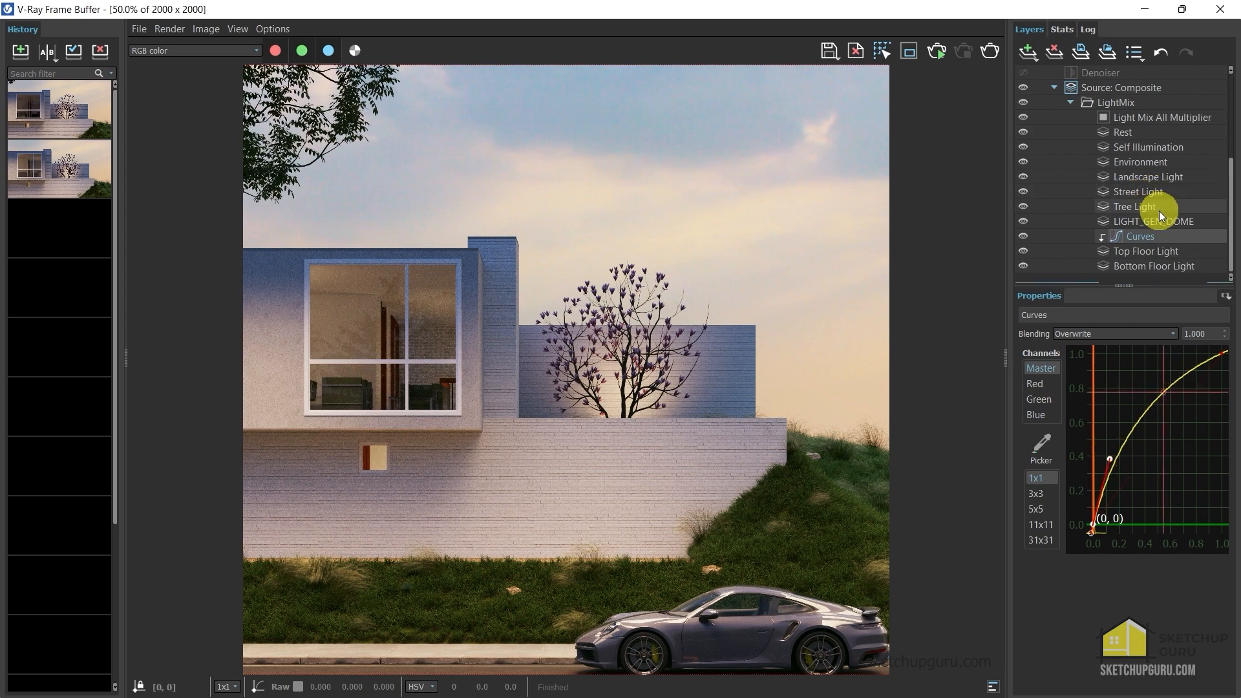
Set the Top Floor Light multiplier to 7 after trying 10
{"action": "left_click", "coordinate": [1153, 248]}
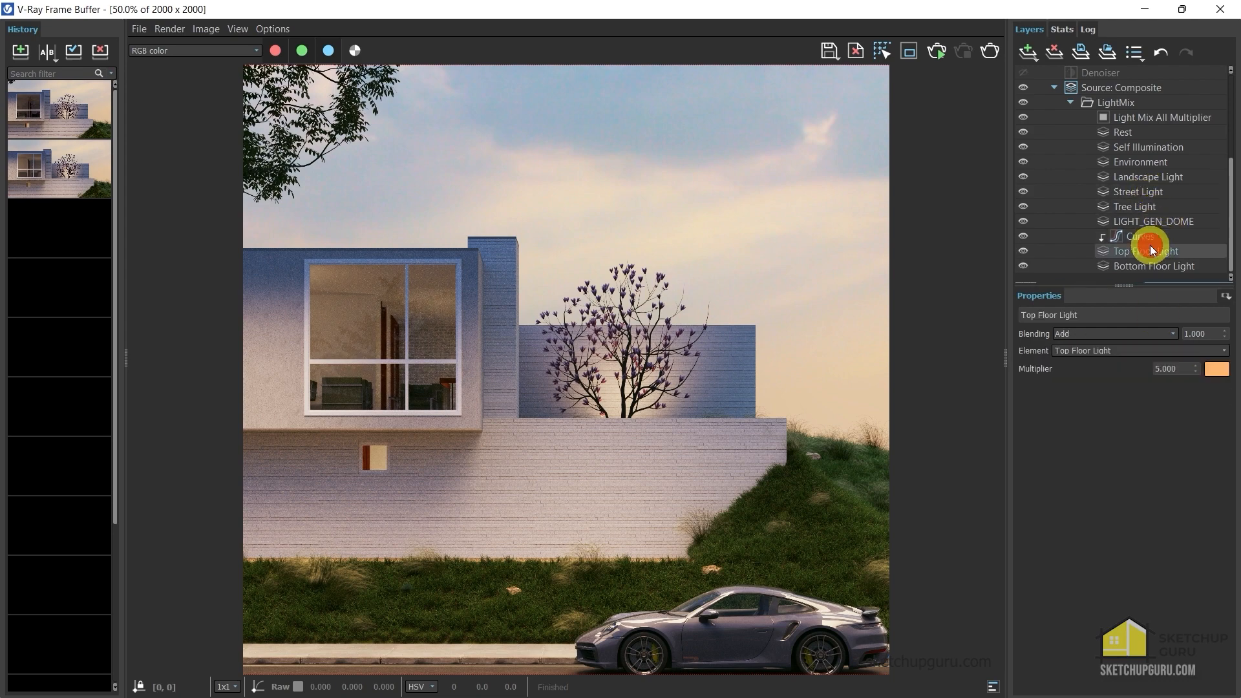
{"action": "double_click", "coordinate": [1191, 370]}
{"action": "type", "text": "10"}
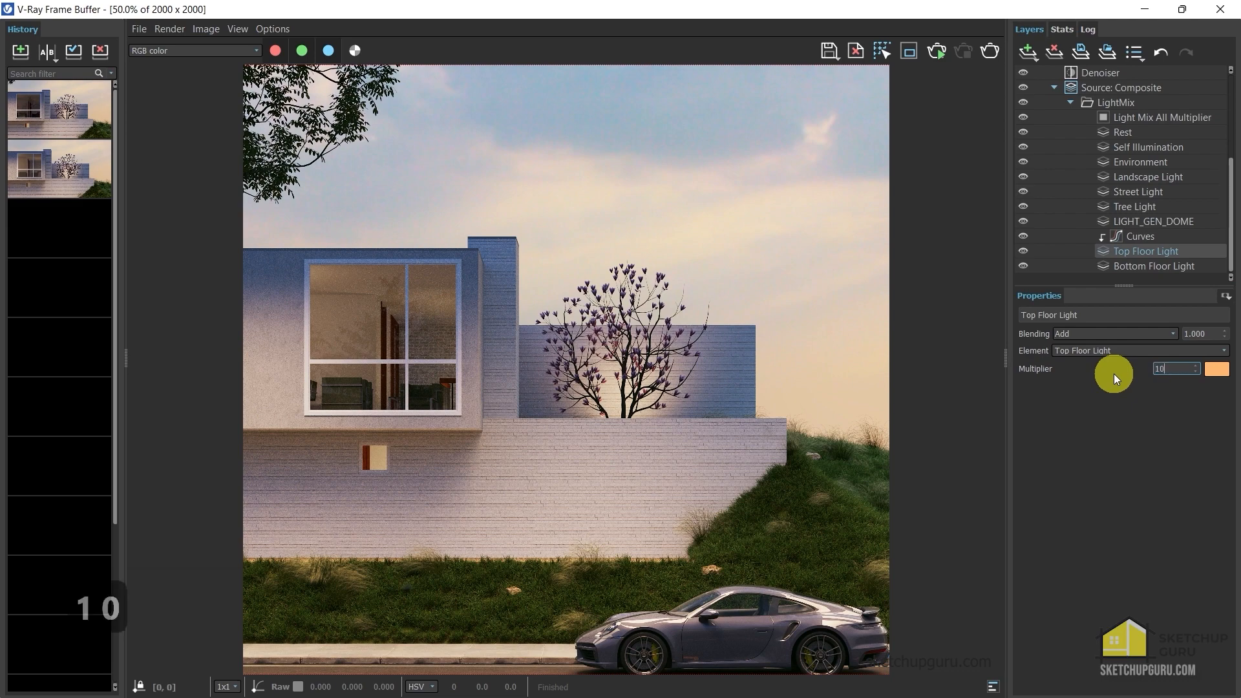
{"action": "key", "text": "Return"}
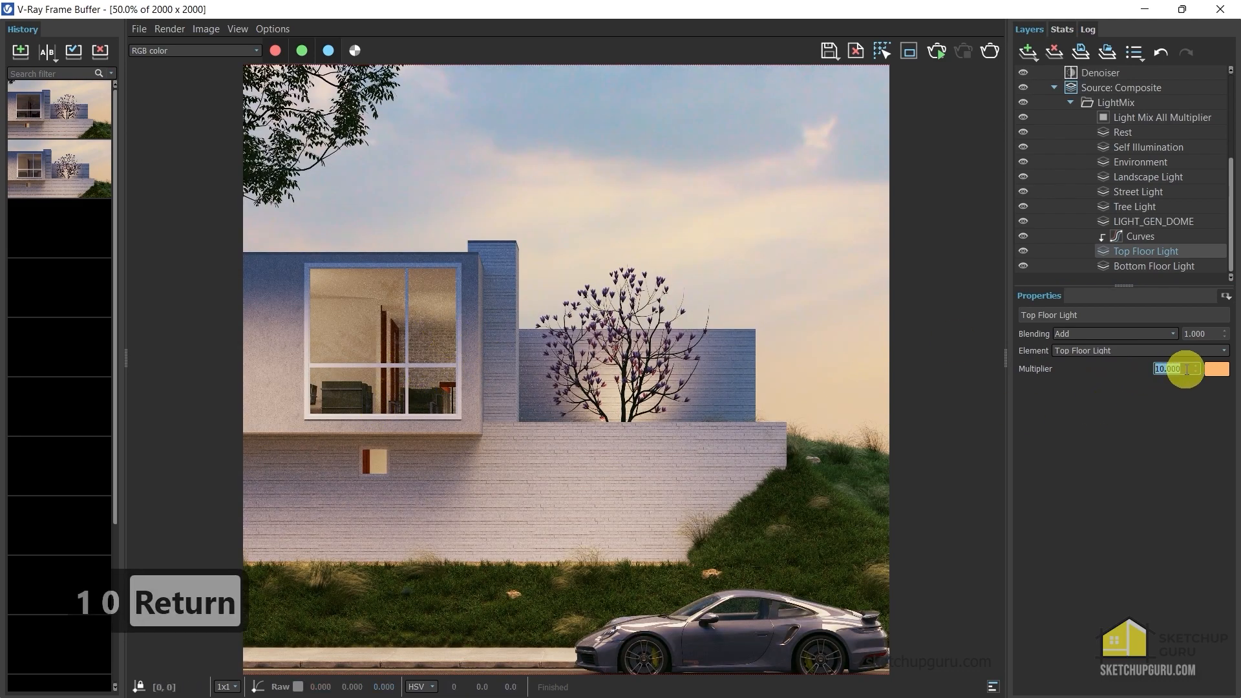
{"action": "type", "text": "7"}
{"action": "key", "text": "Return"}
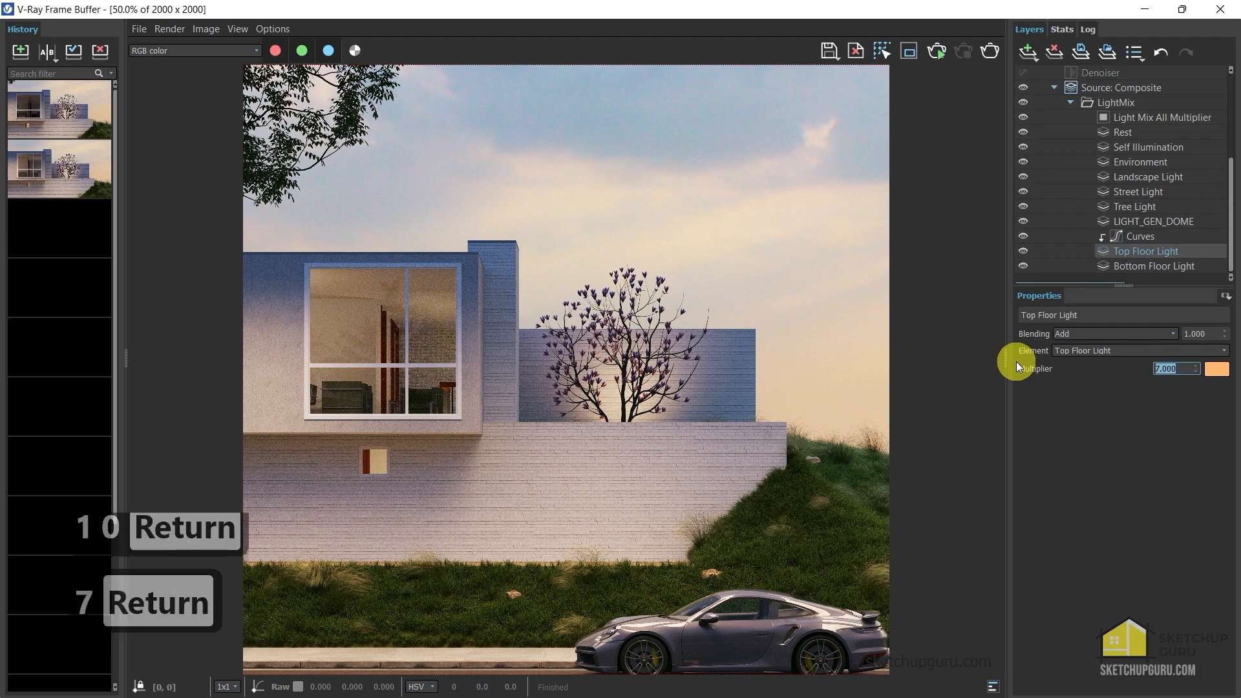
Set the blending mode of the Top Floor Light's Curves layer to Screen and inspect the wall and windows
{"action": "left_click", "coordinate": [1161, 238]}
{"action": "left_click", "coordinate": [1173, 327]}
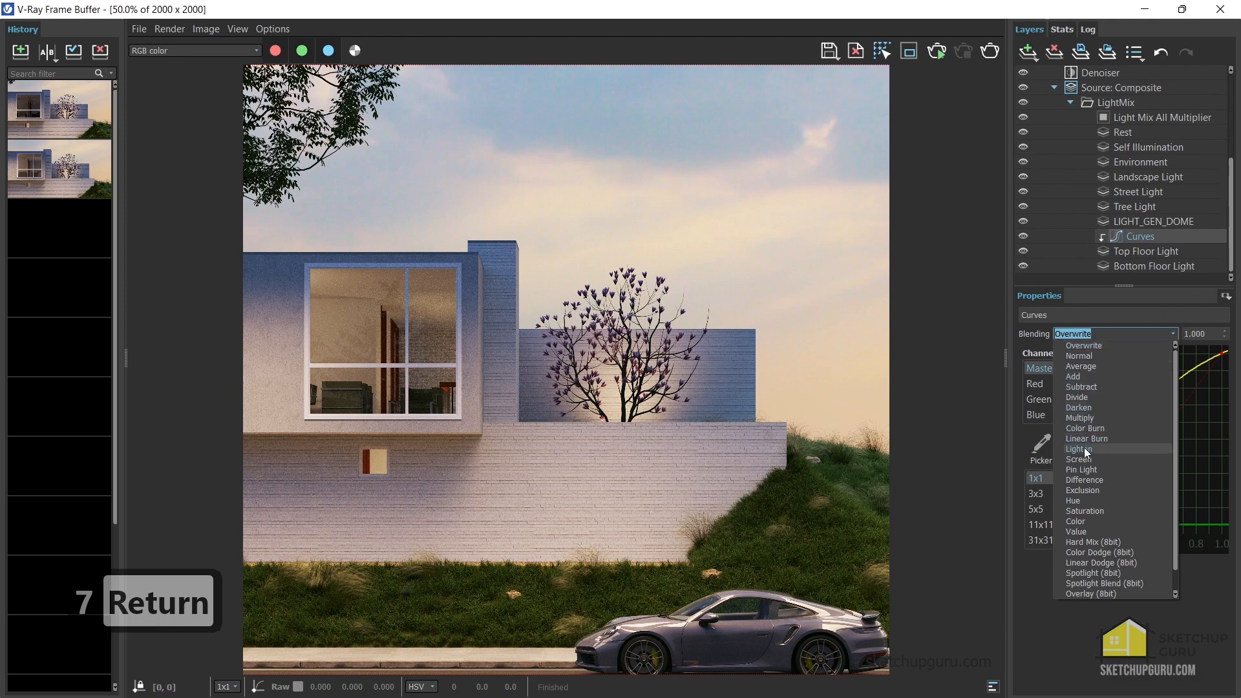
{"action": "left_click", "coordinate": [1078, 459]}
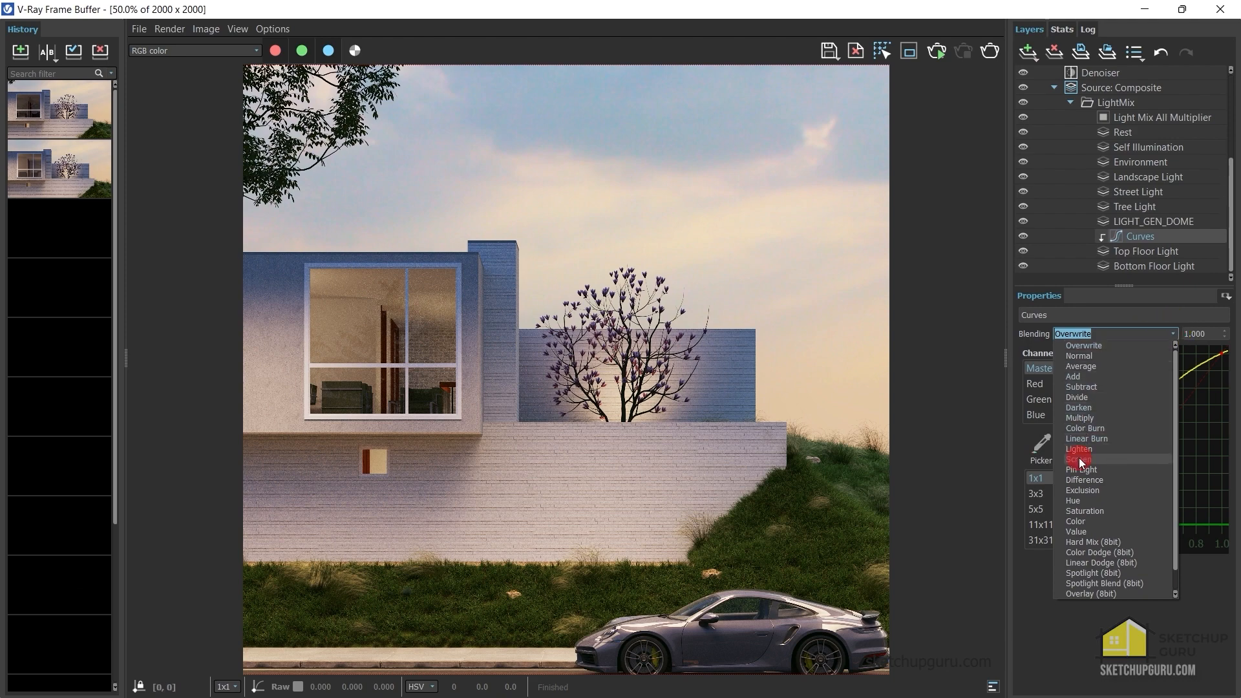
{"action": "left_click", "coordinate": [1176, 332]}
{"action": "left_click", "coordinate": [1176, 332]}
{"action": "left_click", "coordinate": [1196, 598]}
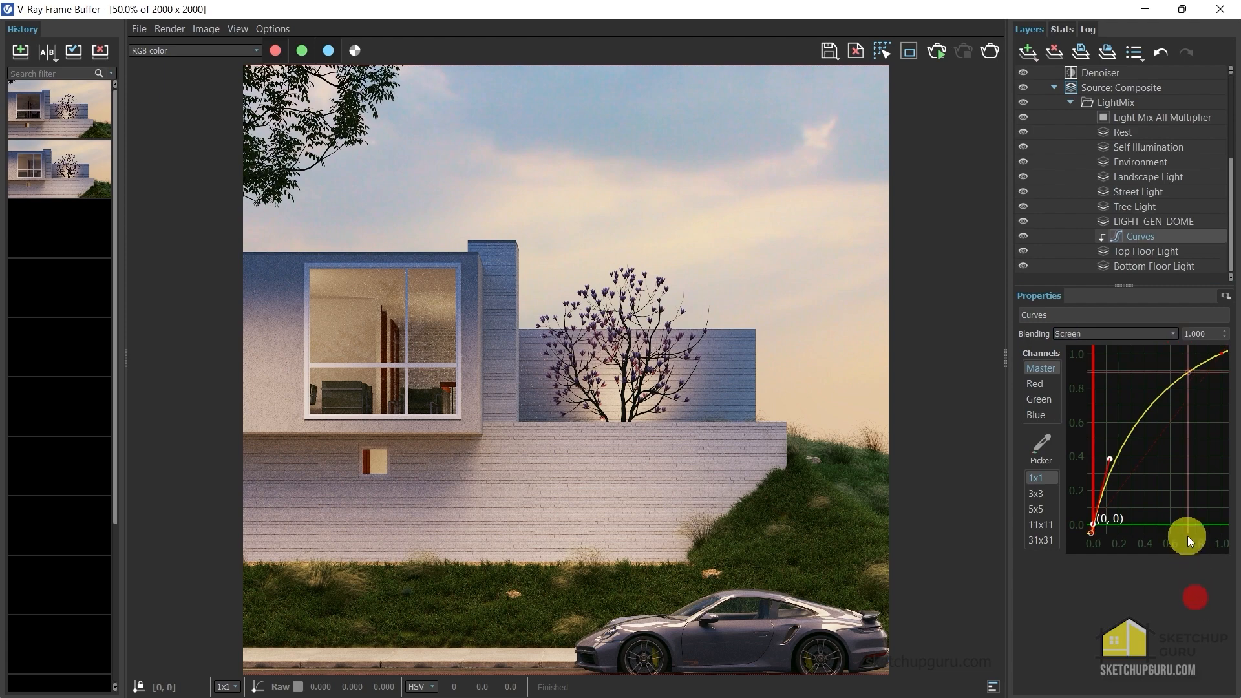
{"action": "scroll", "coordinate": [1163, 204], "scroll_direction": "up", "scroll_amount": 4}
{"action": "scroll", "coordinate": [525, 456], "scroll_direction": "up", "scroll_amount": 4}
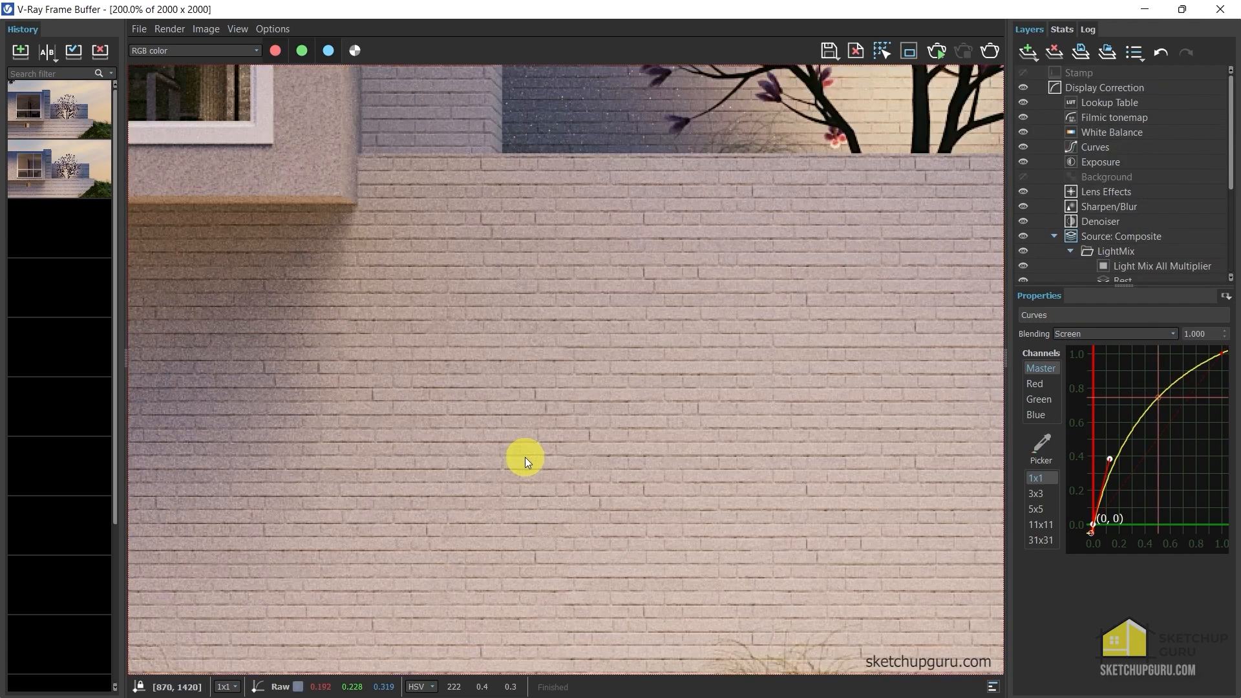
{"action": "scroll", "coordinate": [525, 457], "scroll_direction": "down", "scroll_amount": 4}
{"action": "scroll", "coordinate": [624, 485], "scroll_direction": "up", "scroll_amount": 2}
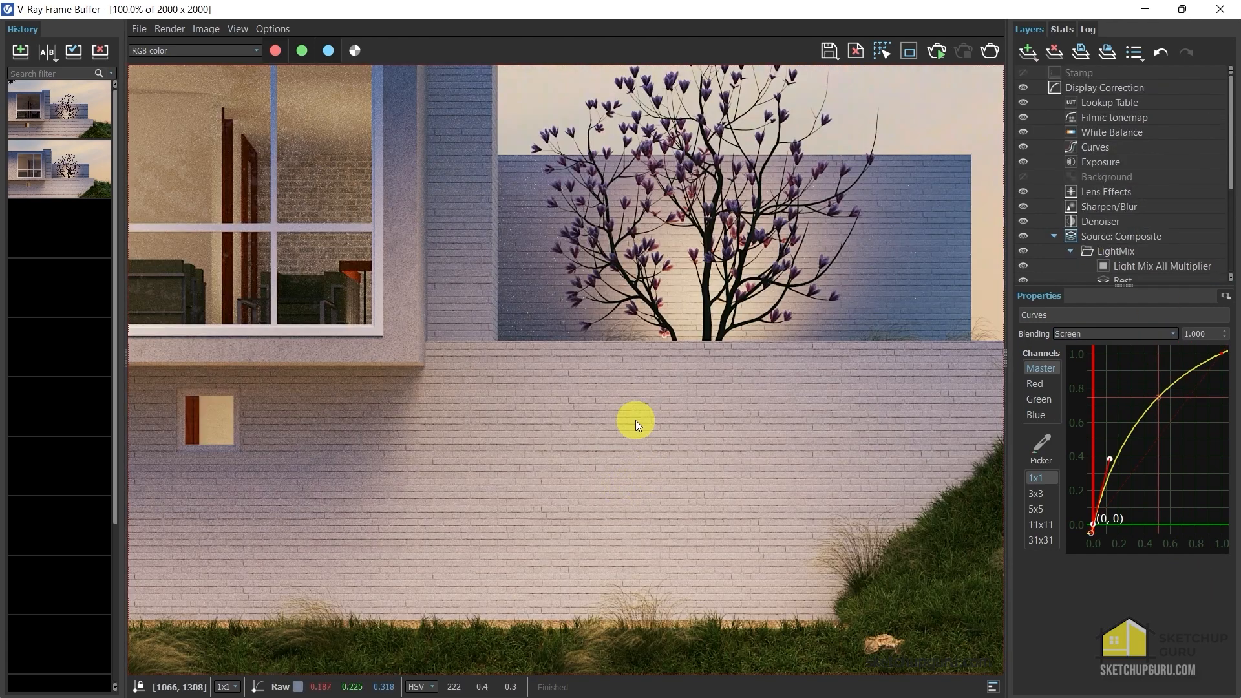
Create a new folder layer and place it above the LightMix folder, directly under Source: Composite
{"action": "left_click", "coordinate": [1096, 251]}
{"action": "scroll", "coordinate": [1149, 208], "scroll_direction": "down", "scroll_amount": 2}
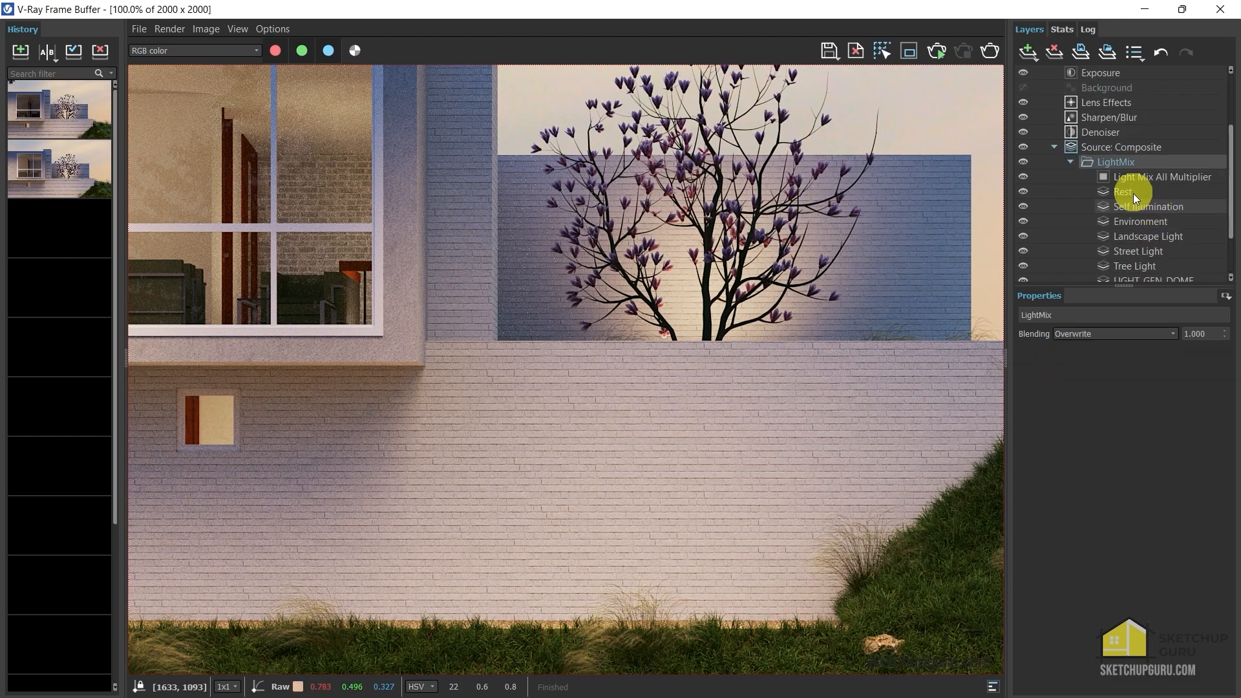
{"action": "left_click", "coordinate": [1028, 50]}
{"action": "left_click", "coordinate": [1034, 72]}
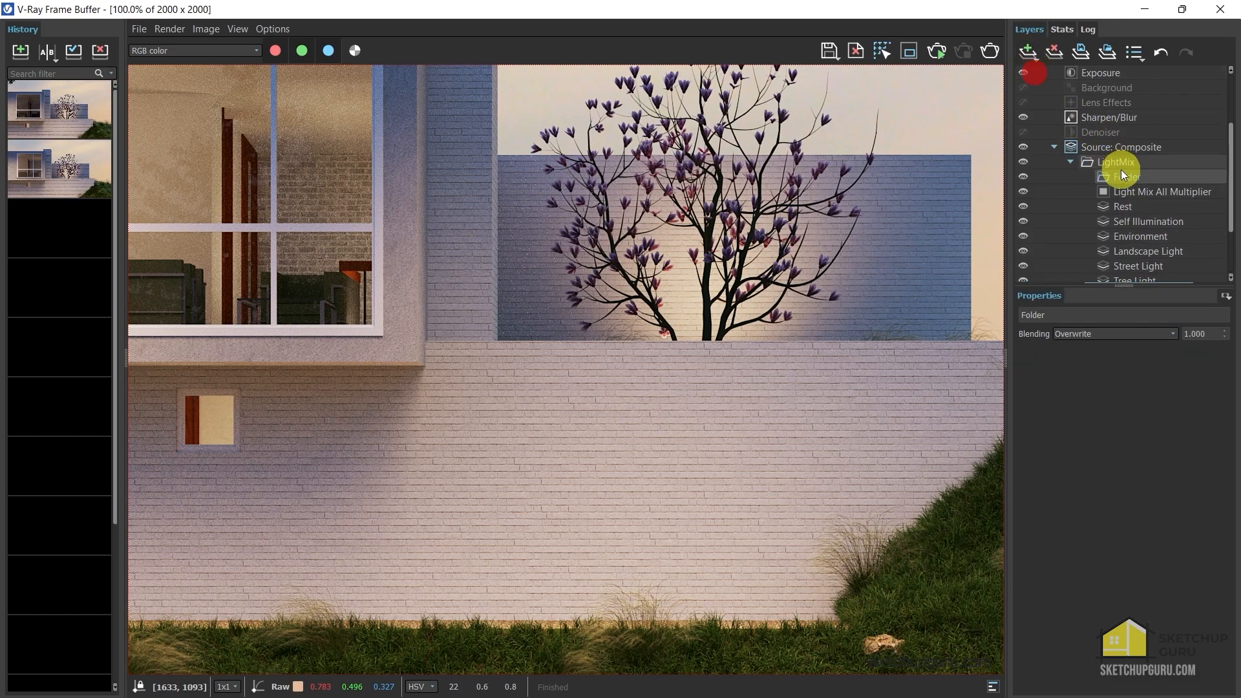
{"action": "left_click_drag", "start_coordinate": [1121, 169], "coordinate": [1123, 153]}
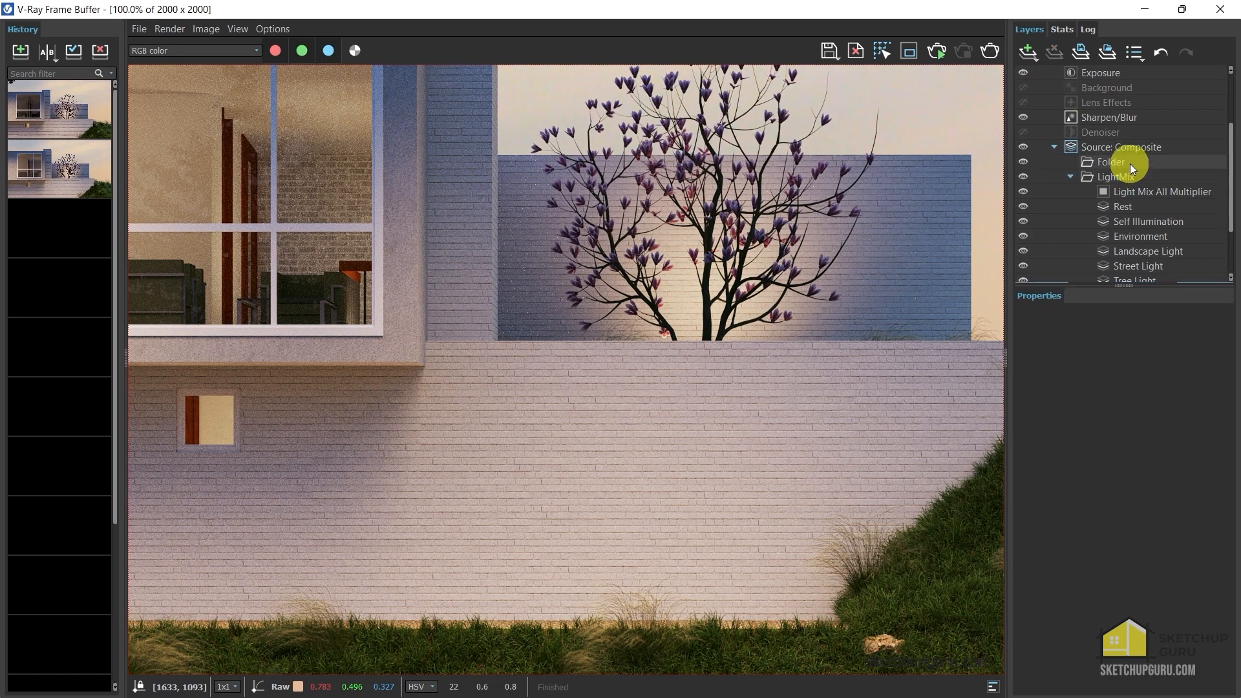
Add a Cryptomatte mask to the new folder and look over the brick wall
{"action": "left_click", "coordinate": [1122, 163]}
{"action": "left_click", "coordinate": [1022, 51]}
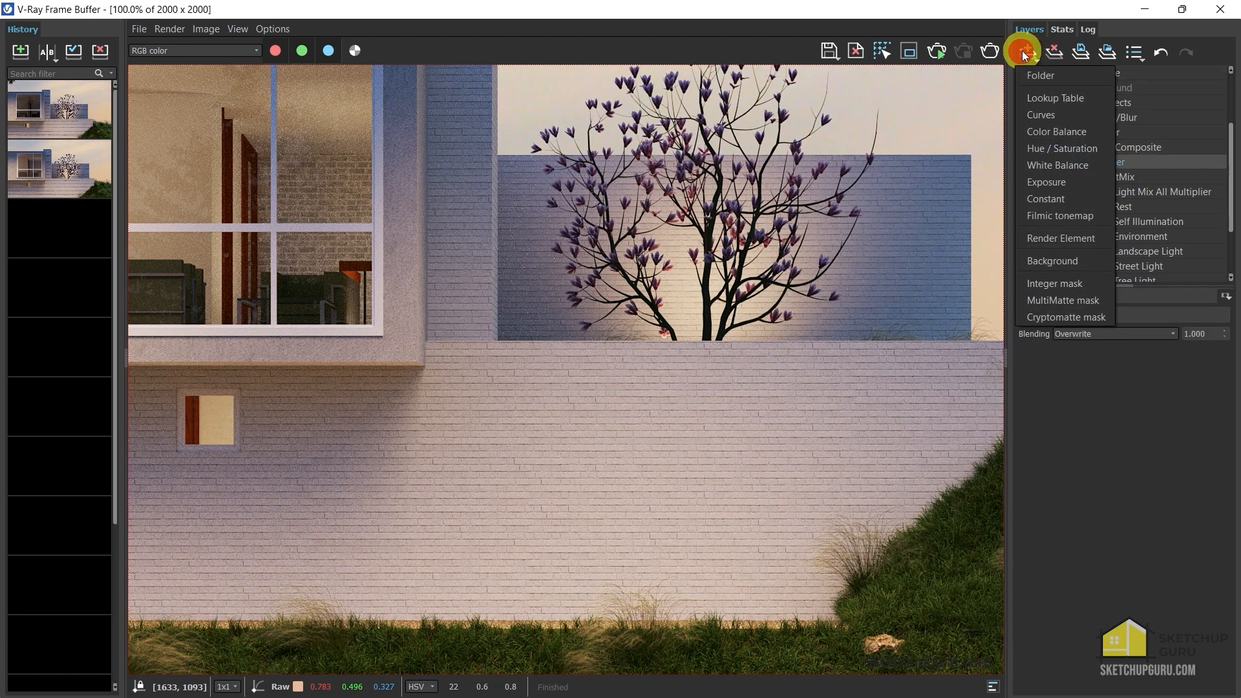
{"action": "left_click", "coordinate": [1062, 315]}
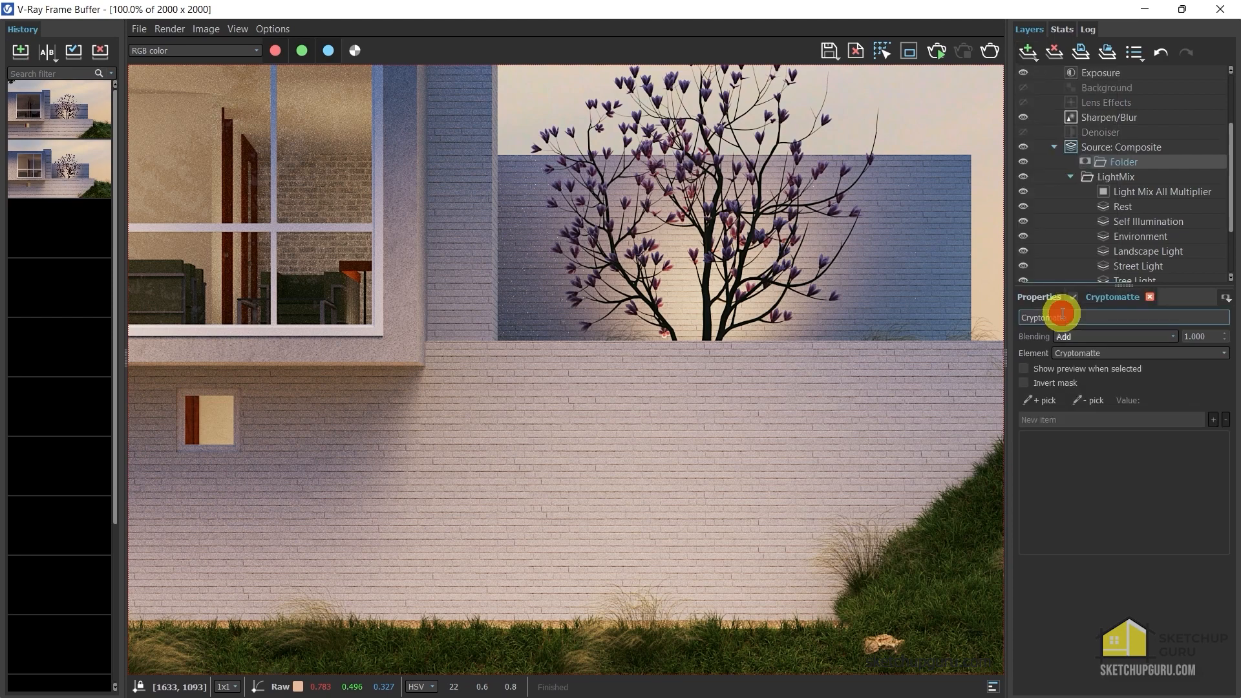
{"action": "scroll", "coordinate": [1147, 206], "scroll_direction": "down", "scroll_amount": 1}
{"action": "scroll", "coordinate": [1146, 207], "scroll_direction": "up", "scroll_amount": 1}
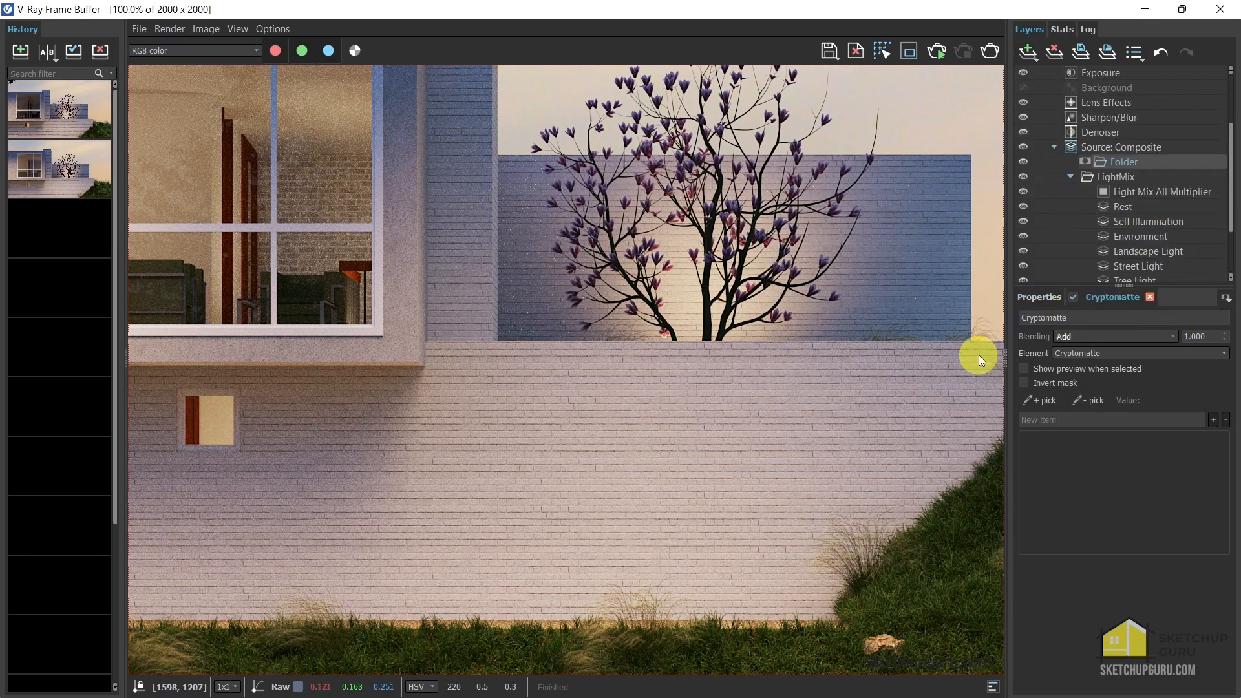
{"action": "scroll", "coordinate": [526, 398], "scroll_direction": "down", "scroll_amount": 3}
{"action": "scroll", "coordinate": [527, 399], "scroll_direction": "up", "scroll_amount": 3}
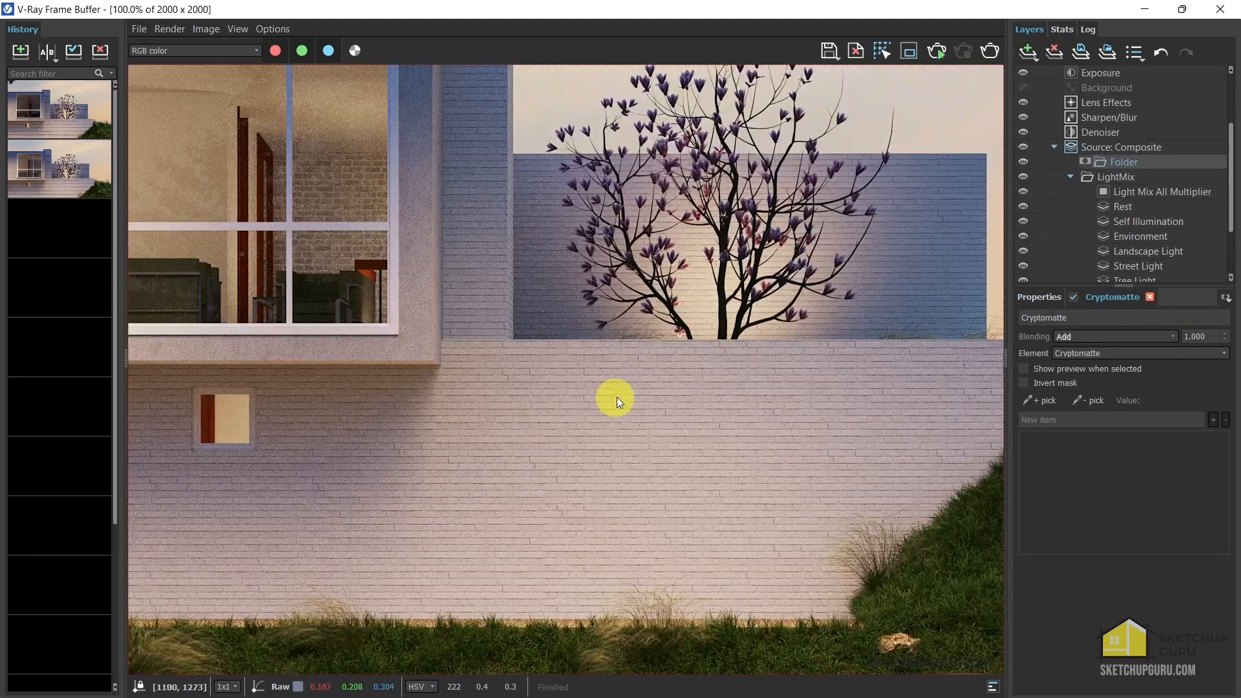
Pick the Brick Wall White 07 100cm material for the Cryptomatte mask and check the mask preview briefly
{"action": "left_click", "coordinate": [1037, 398]}
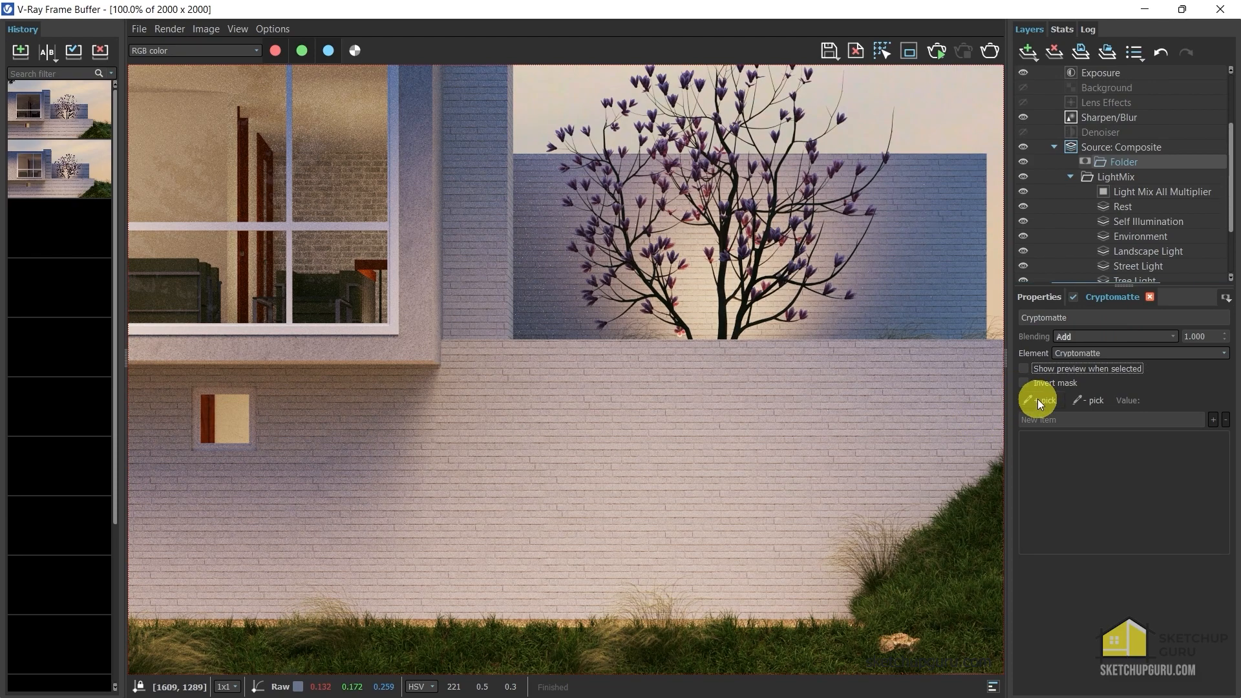
{"action": "left_click", "coordinate": [589, 412]}
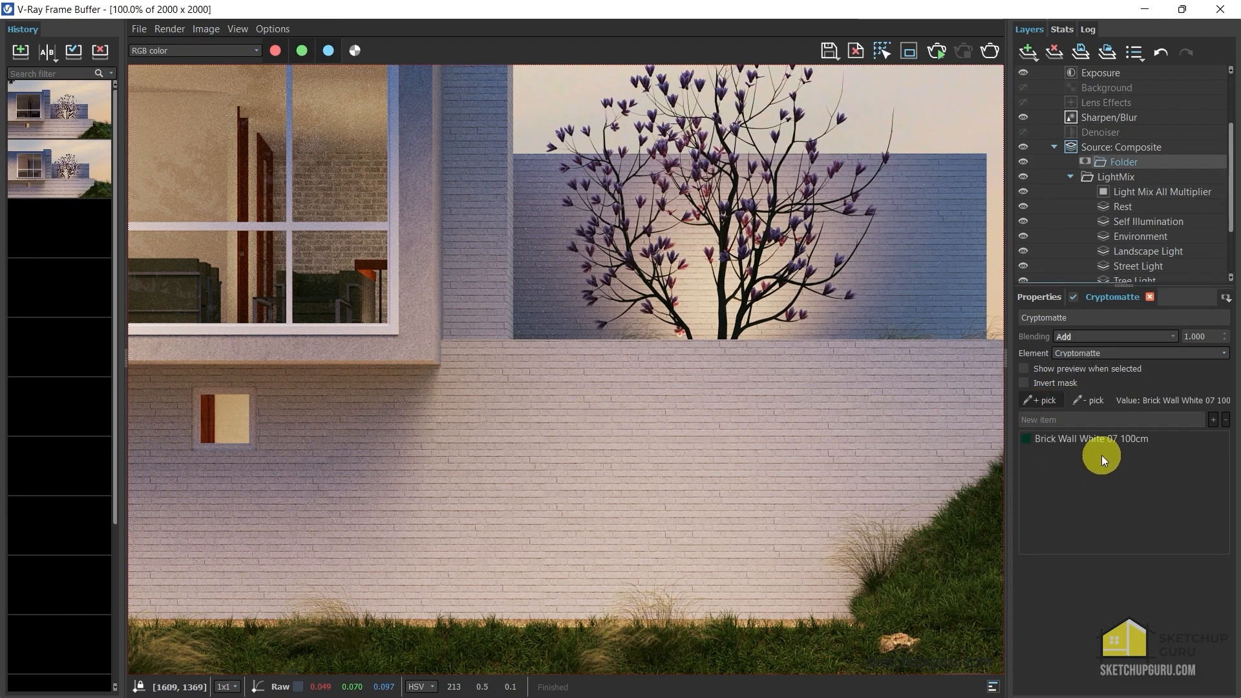
{"action": "left_click", "coordinate": [1022, 439]}
{"action": "scroll", "coordinate": [614, 426], "scroll_direction": "down", "scroll_amount": 2}
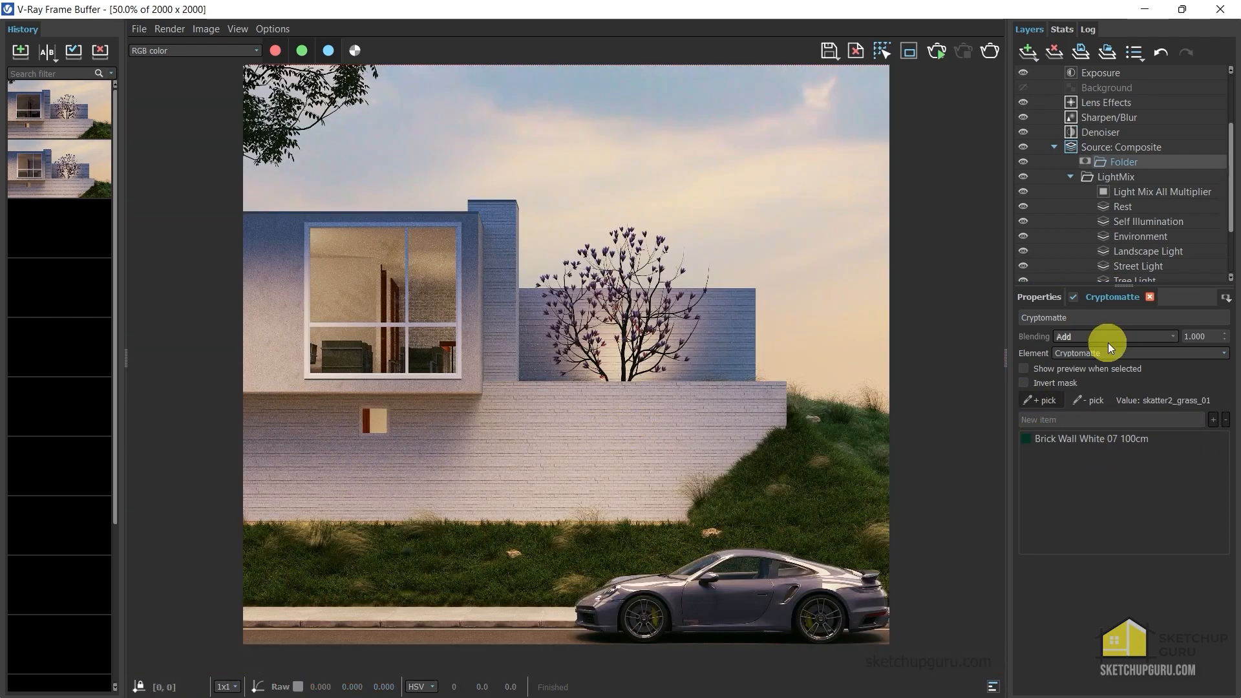
{"action": "left_click", "coordinate": [1027, 369]}
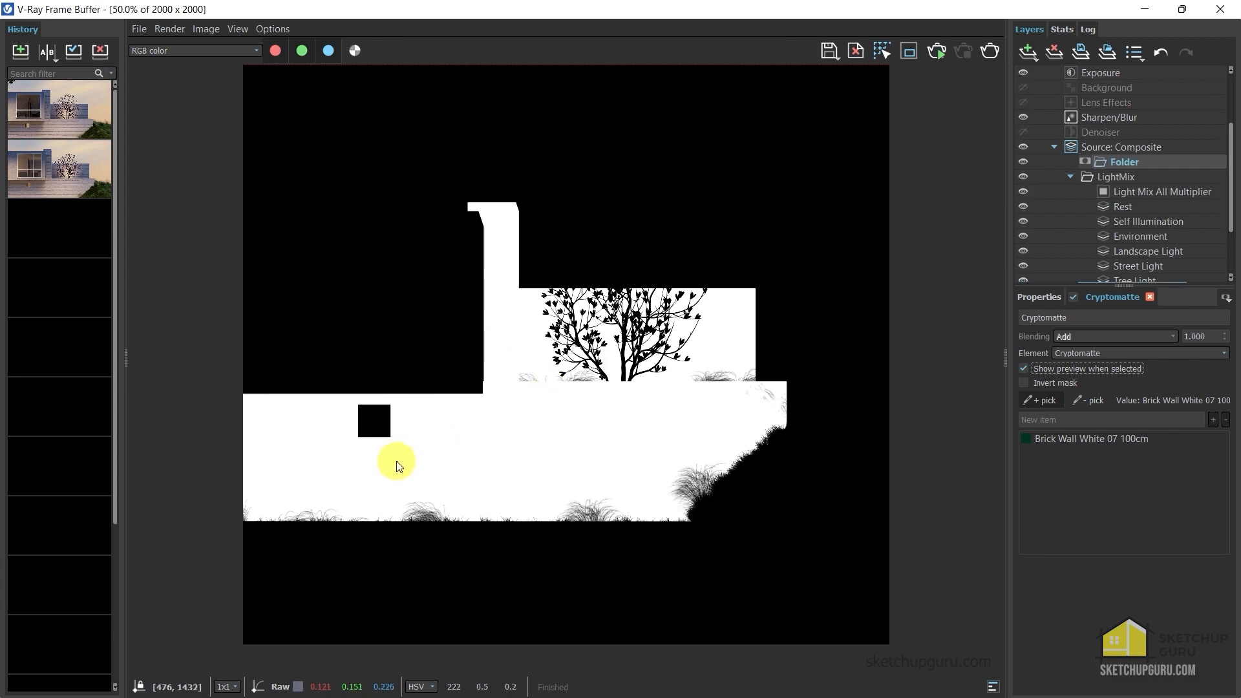
{"action": "left_click", "coordinate": [1025, 367]}
{"action": "scroll", "coordinate": [507, 400], "scroll_direction": "up", "scroll_amount": 2}
{"action": "scroll", "coordinate": [507, 400], "scroll_direction": "down", "scroll_amount": 2}
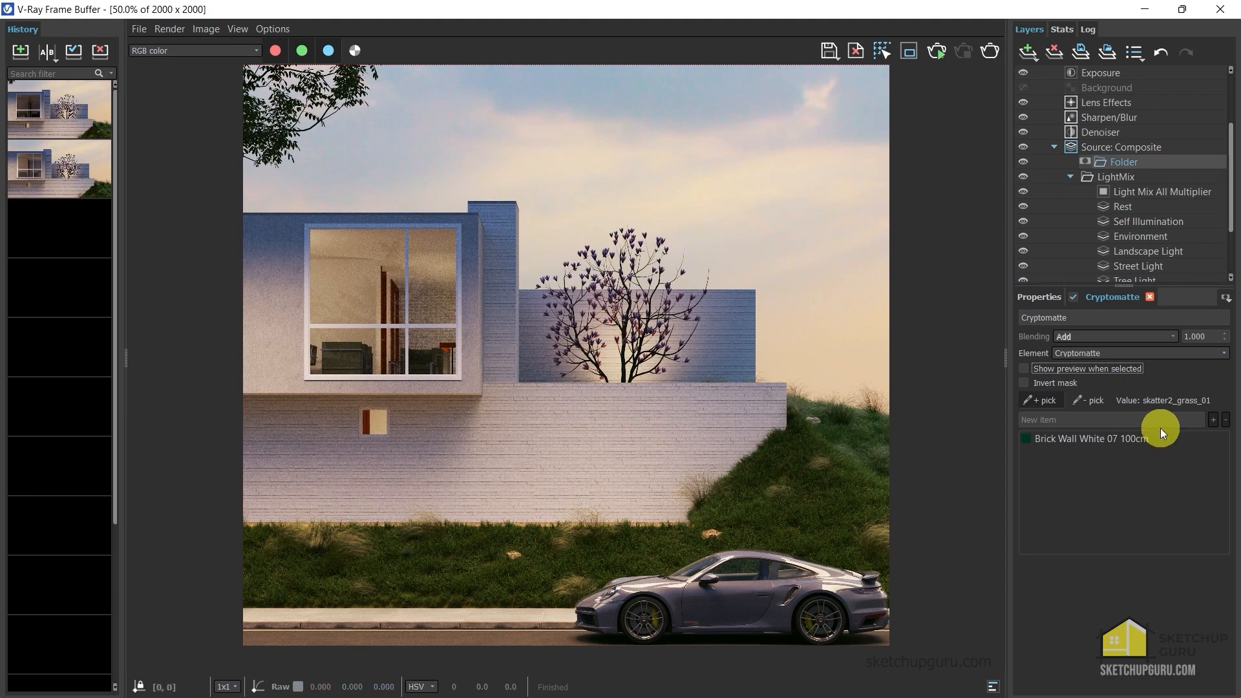
Add a Hue / Saturation layer inside the masked folder
{"action": "right_click", "coordinate": [1119, 162]}
{"action": "mouse_move", "coordinate": [1150, 257]}
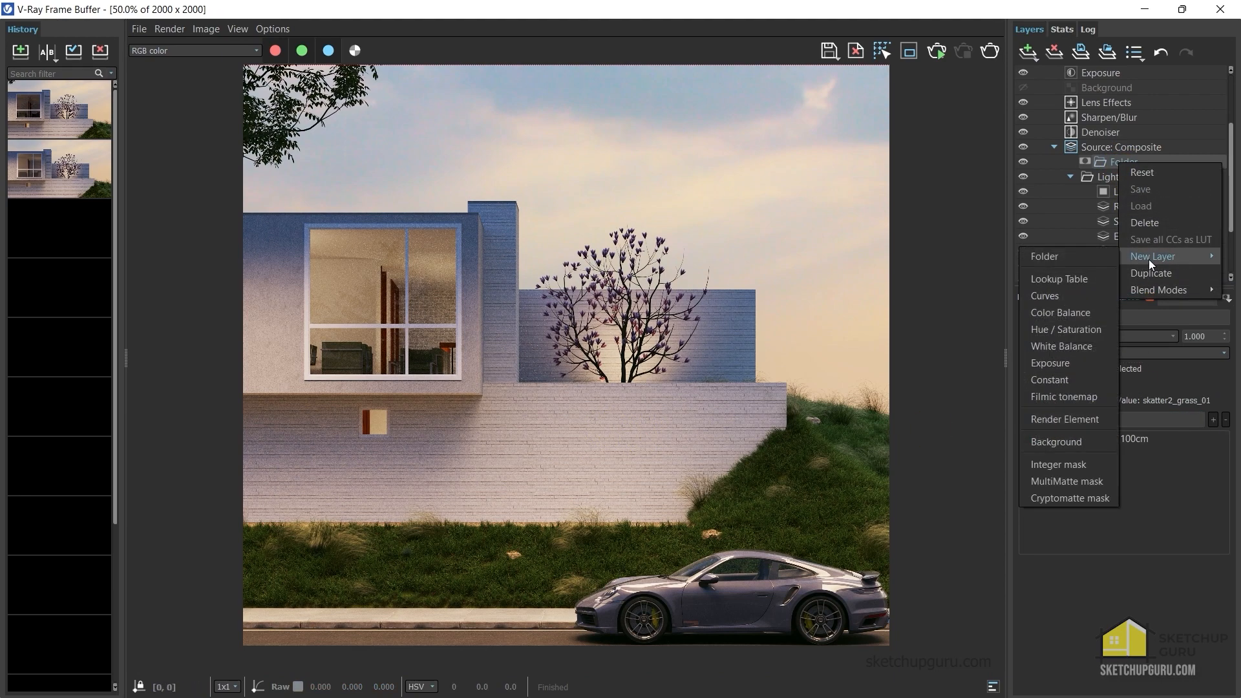
{"action": "left_click", "coordinate": [1076, 330]}
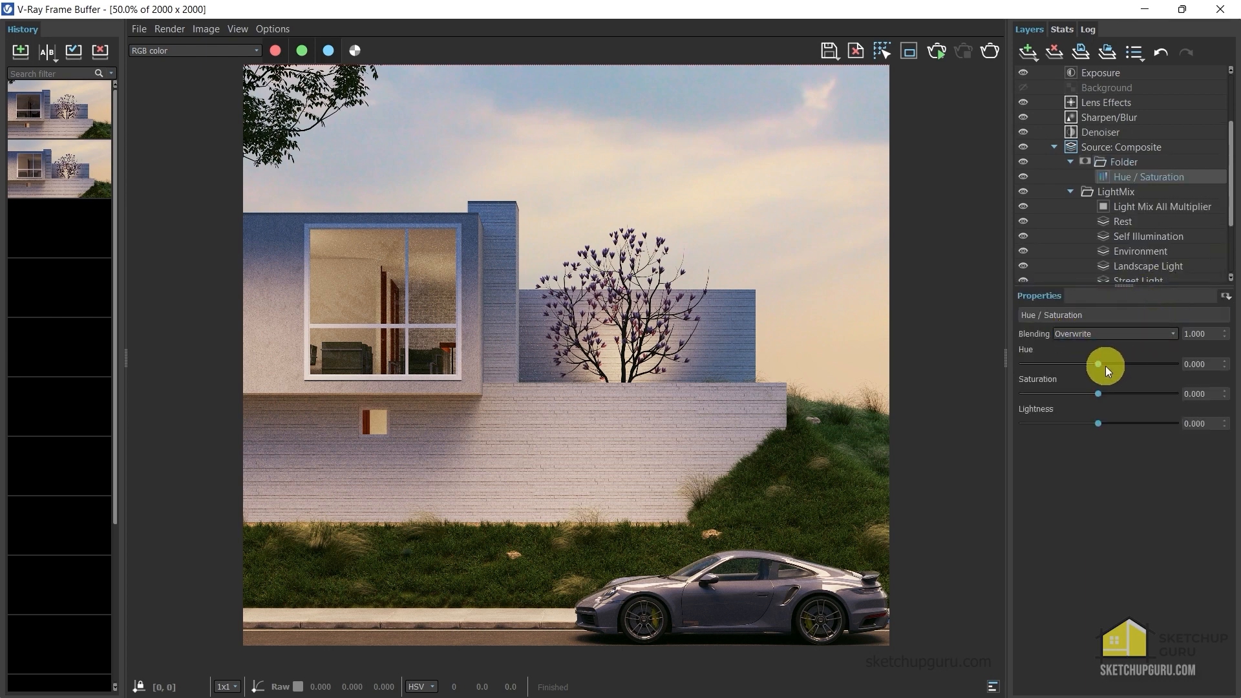
Set the brick wall's hue to 0, saturation to -0.013 and lightness to -0.131, and check the whole image
{"action": "left_click_drag", "start_coordinate": [1099, 363], "coordinate": [1089, 427]}
{"action": "type", "text": "0"}
{"action": "key", "text": "Tab"}
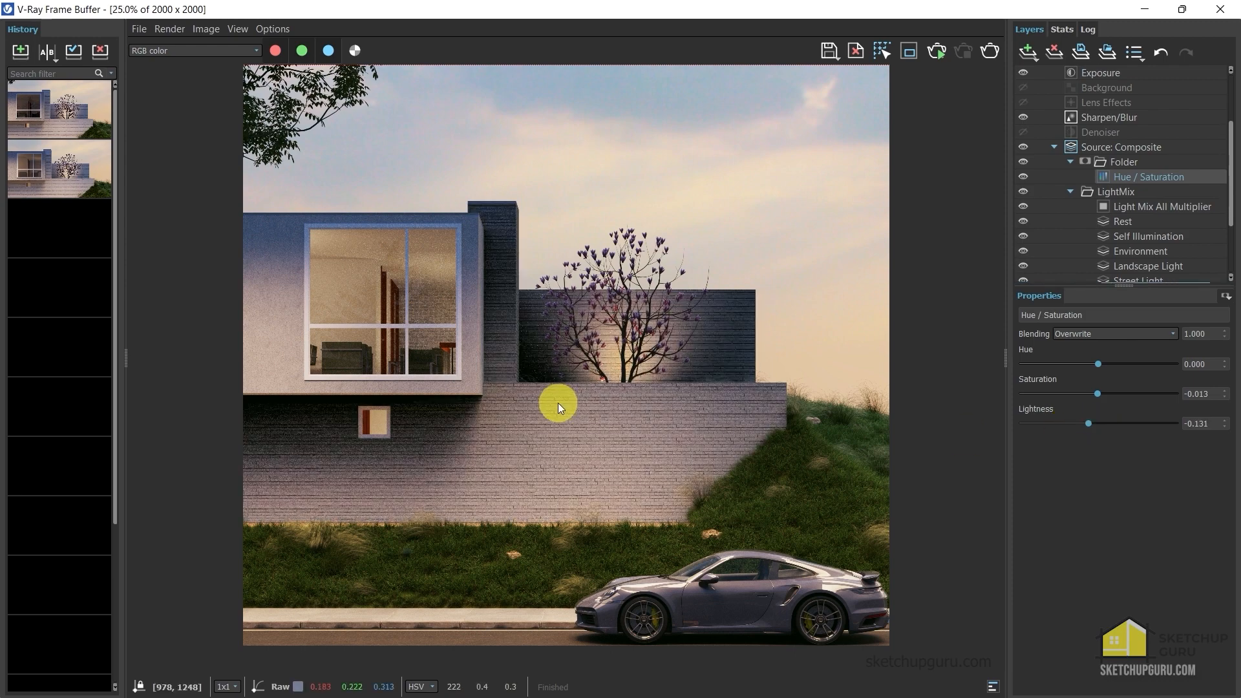
{"action": "scroll", "coordinate": [557, 402], "scroll_direction": "down", "scroll_amount": 2}
{"action": "scroll", "coordinate": [553, 406], "scroll_direction": "up", "scroll_amount": 2}
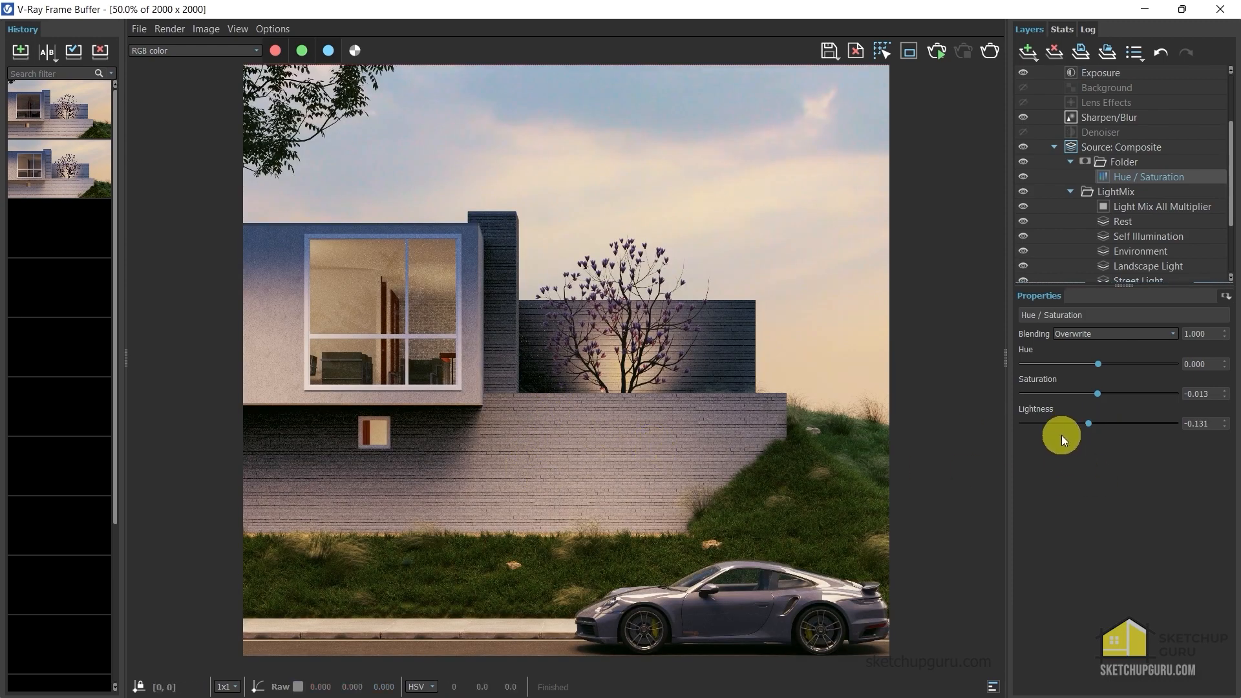
Set the brick wall's Hue / Saturation lightness to -0.105 and check the whole image
{"action": "left_click_drag", "start_coordinate": [1088, 426], "coordinate": [1091, 424]}
{"action": "scroll", "coordinate": [584, 460], "scroll_direction": "down", "scroll_amount": 2}
{"action": "scroll", "coordinate": [561, 448], "scroll_direction": "up", "scroll_amount": 2}
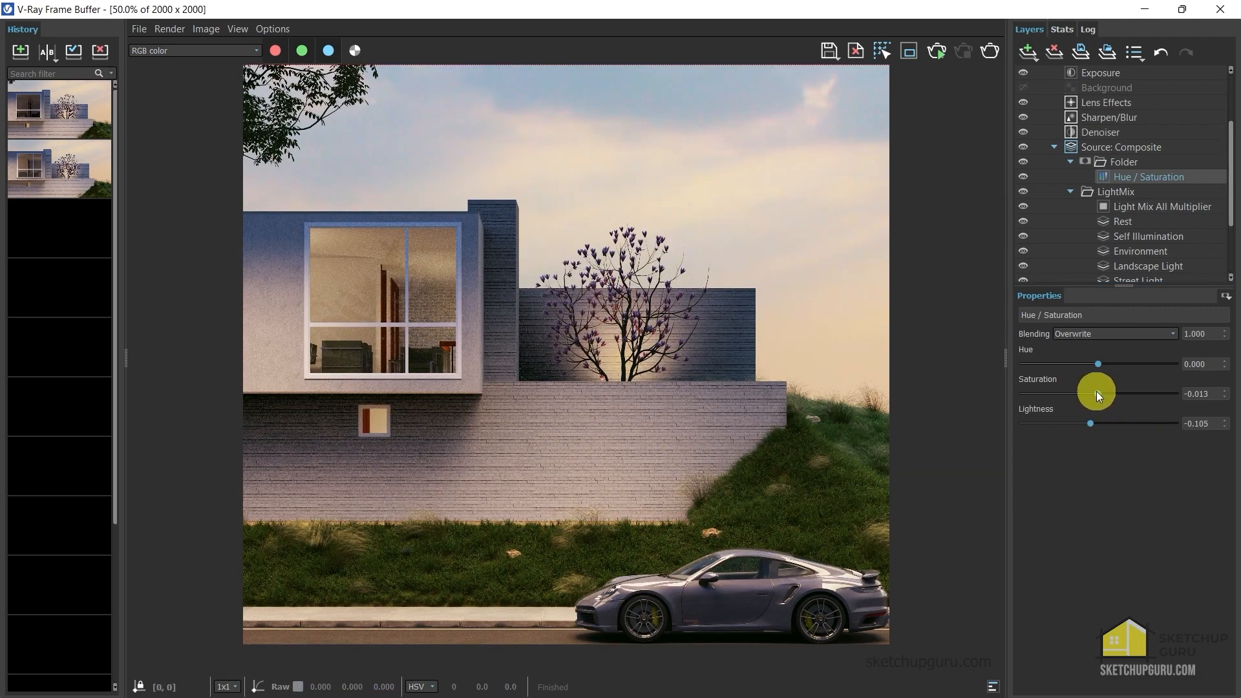
Add a Color Balance layer to the masked folder with cyan-red 0.013, magenta-green 0.030 and yellow-blue -0.013, and check its effect on the brick
{"action": "right_click", "coordinate": [1106, 161]}
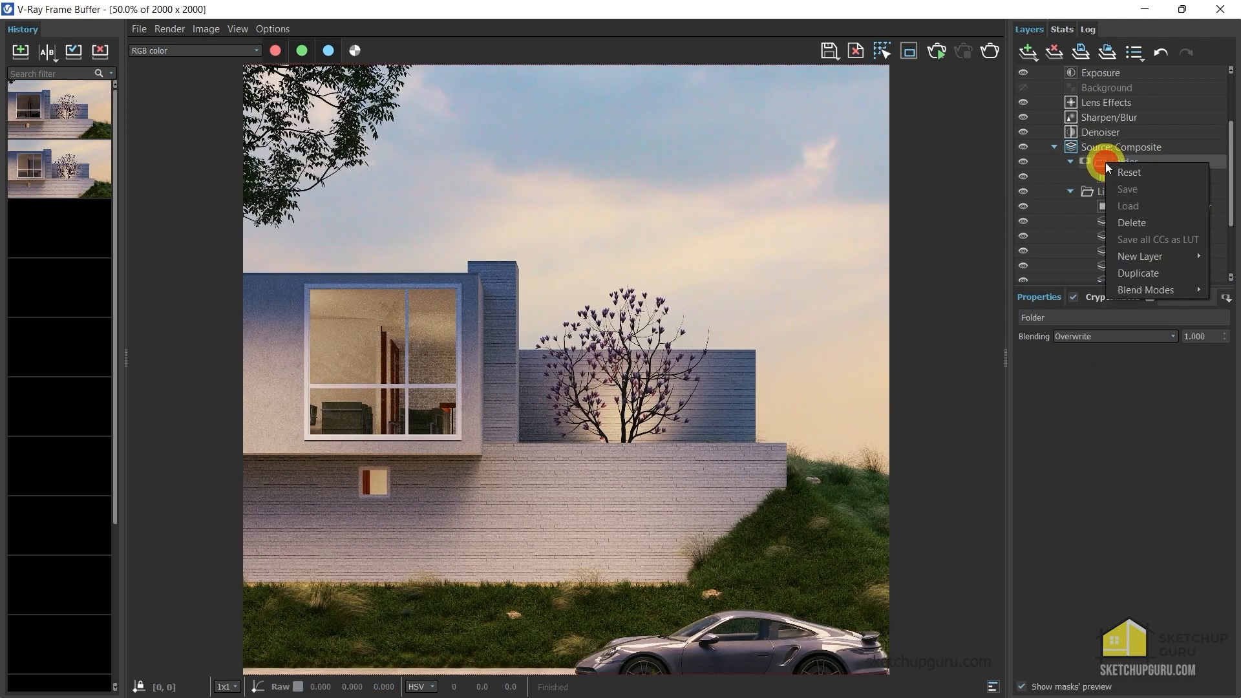
{"action": "mouse_move", "coordinate": [1133, 255]}
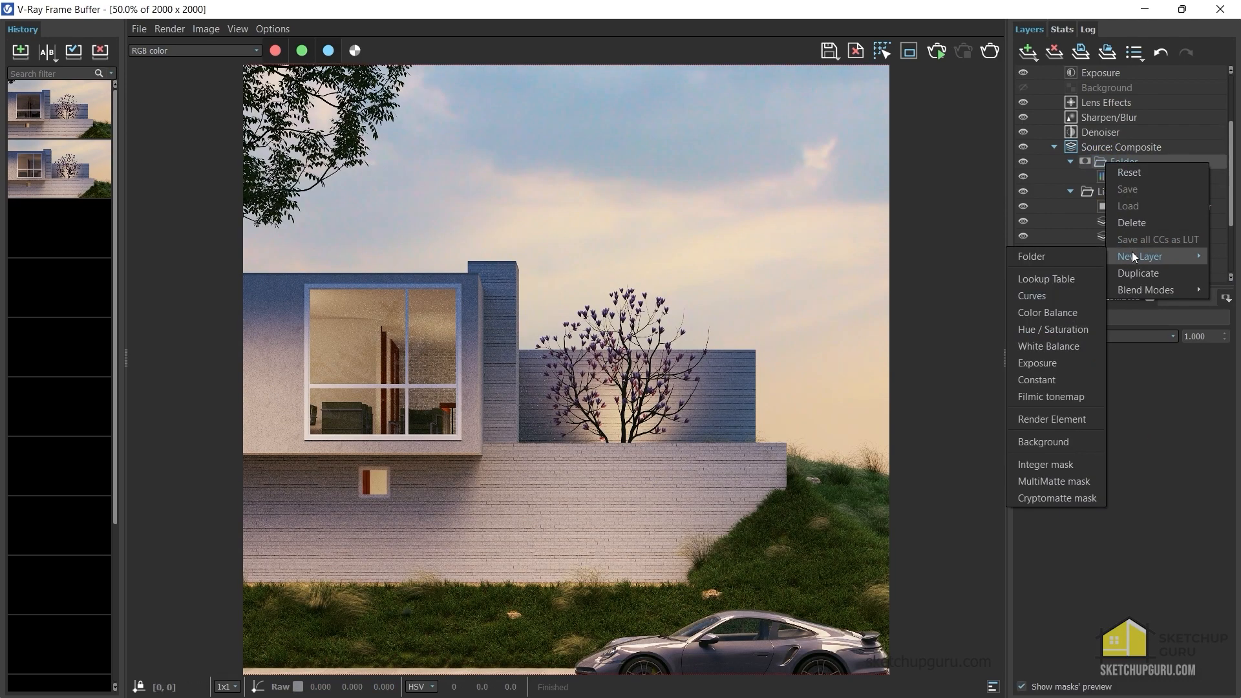
{"action": "left_click", "coordinate": [1051, 313]}
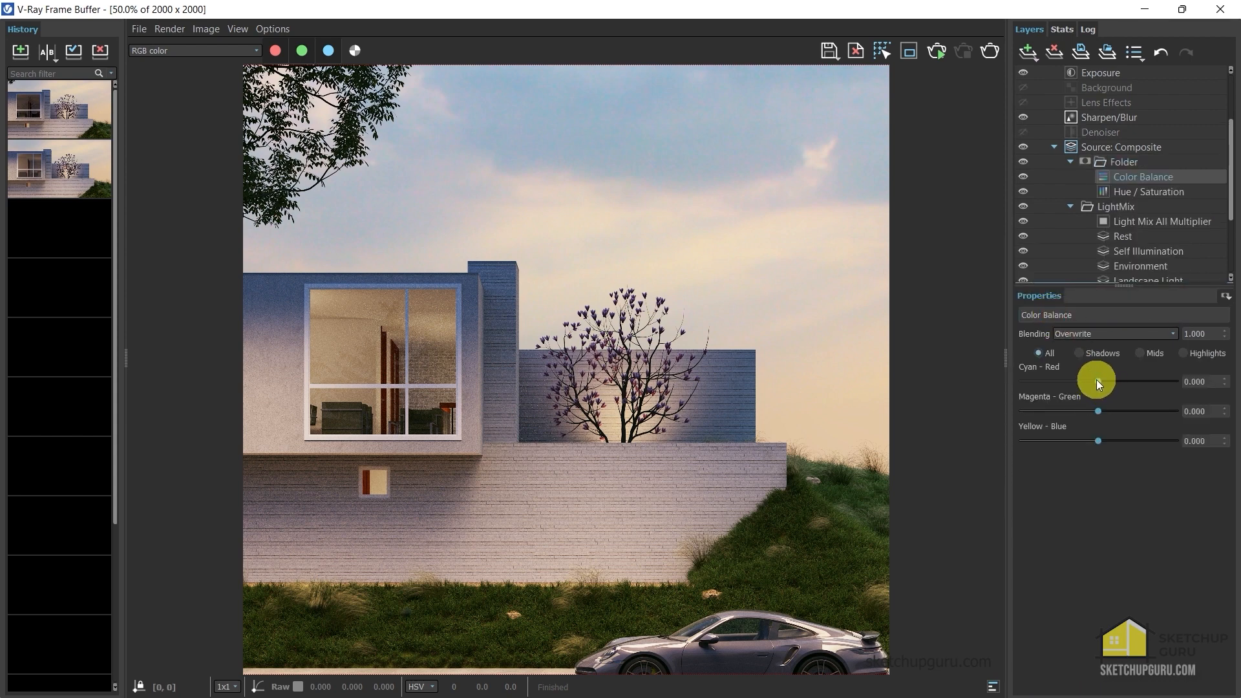
{"action": "mouse_move", "coordinate": [1097, 380]}
{"action": "left_mouse_down"}
{"action": "mouse_move", "coordinate": [1119, 380]}
{"action": "mouse_move", "coordinate": [1059, 385]}
{"action": "mouse_move", "coordinate": [1102, 386]}
{"action": "left_mouse_up"}
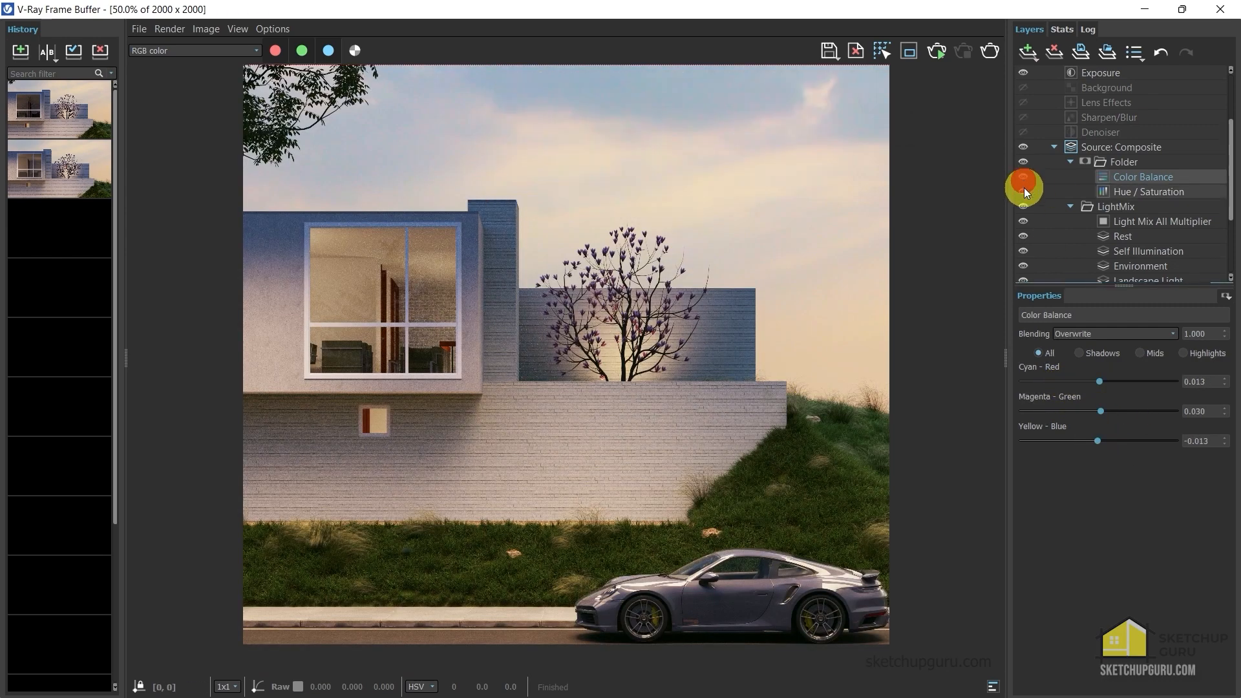
{"action": "left_click", "coordinate": [1024, 188]}
{"action": "left_click", "coordinate": [1024, 188]}
{"action": "scroll", "coordinate": [522, 402], "scroll_direction": "down", "scroll_amount": 1}
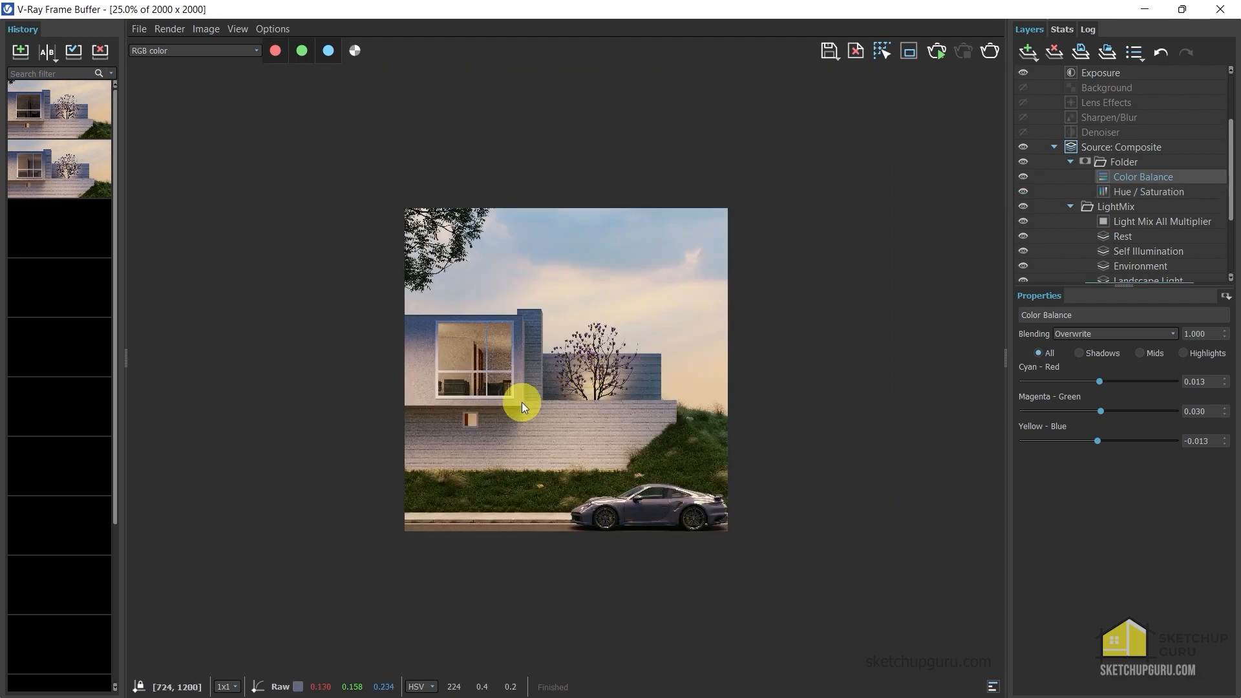
{"action": "scroll", "coordinate": [510, 404], "scroll_direction": "up", "scroll_amount": 1}
{"action": "scroll", "coordinate": [498, 370], "scroll_direction": "up", "scroll_amount": 1}
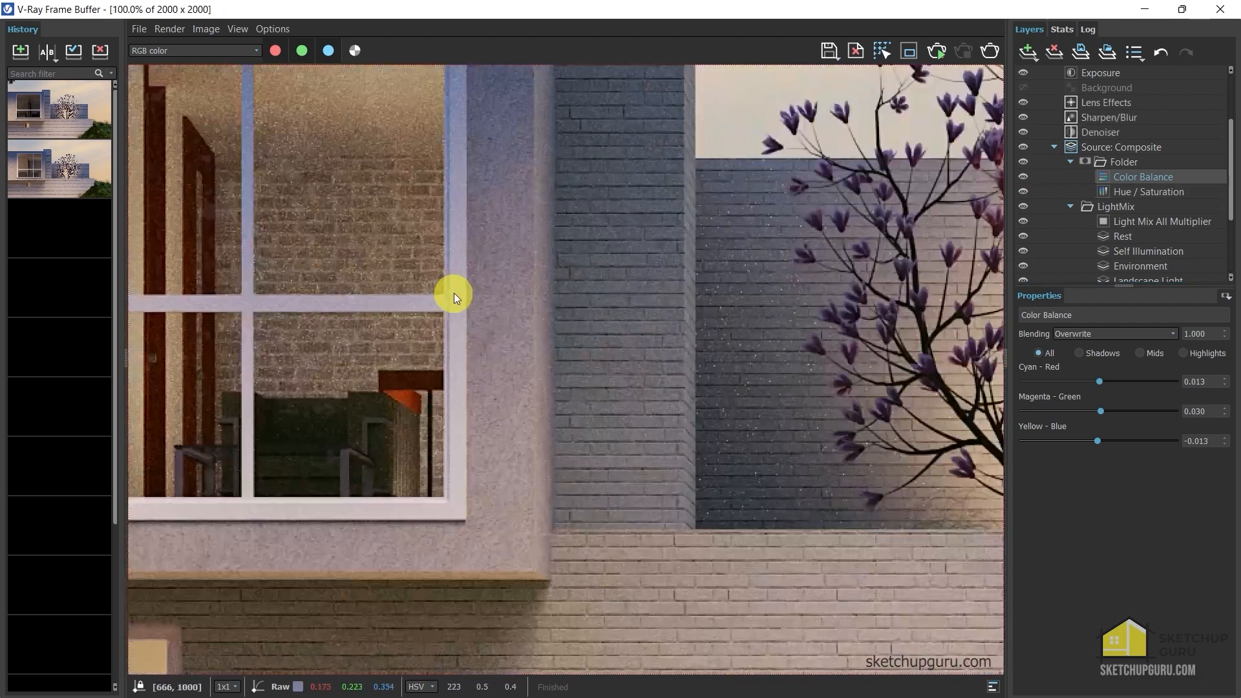
{"action": "scroll", "coordinate": [454, 296], "scroll_direction": "down", "scroll_amount": 1}
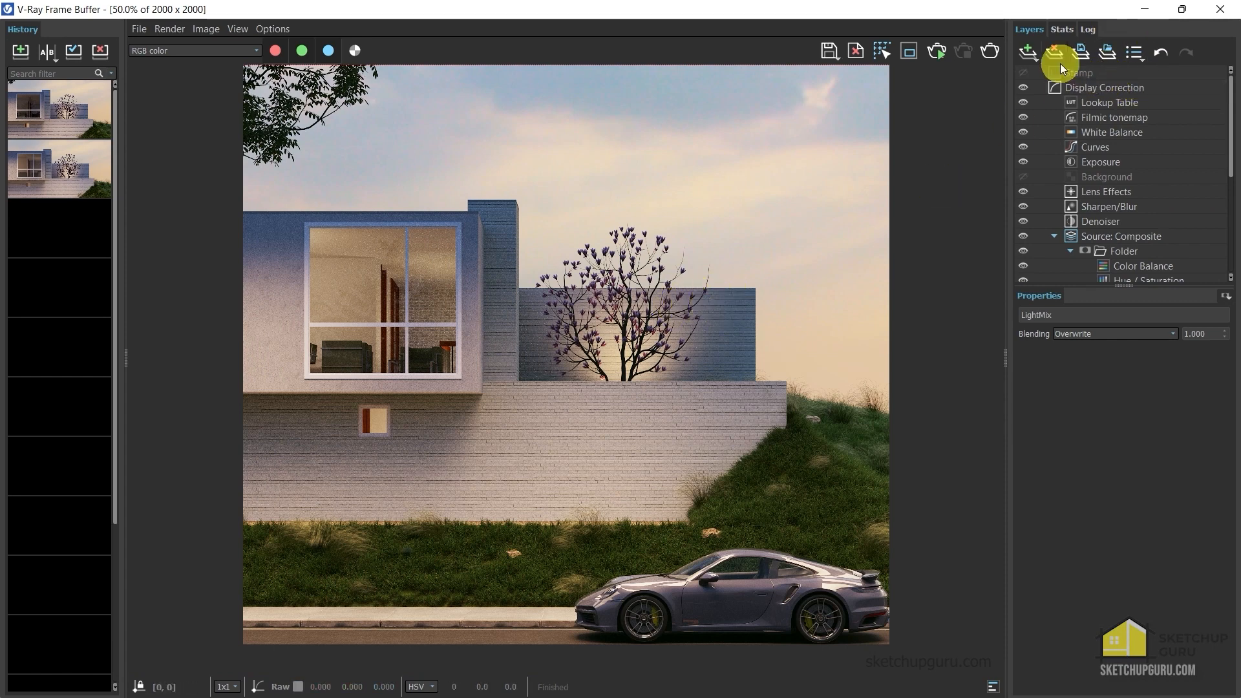
Add a Curves layer and move it out of the LightMix folder to directly below the Exposure layer
{"action": "left_click", "coordinate": [1030, 52]}
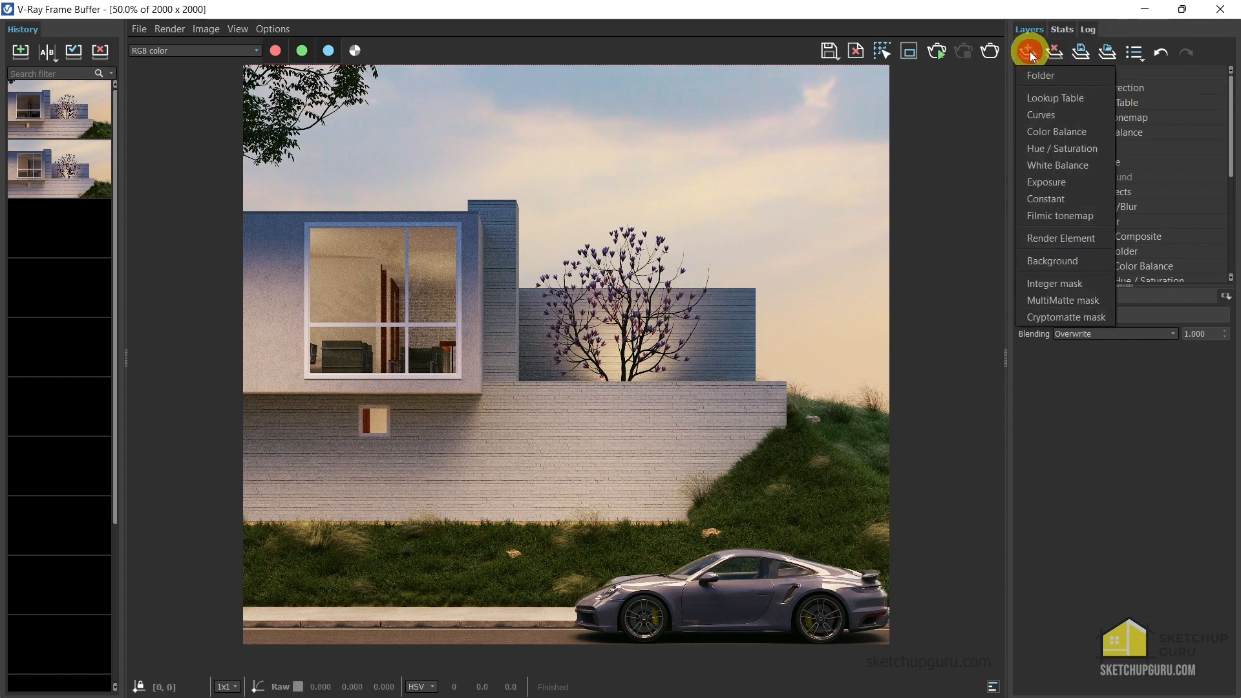
{"action": "left_click", "coordinate": [1042, 116]}
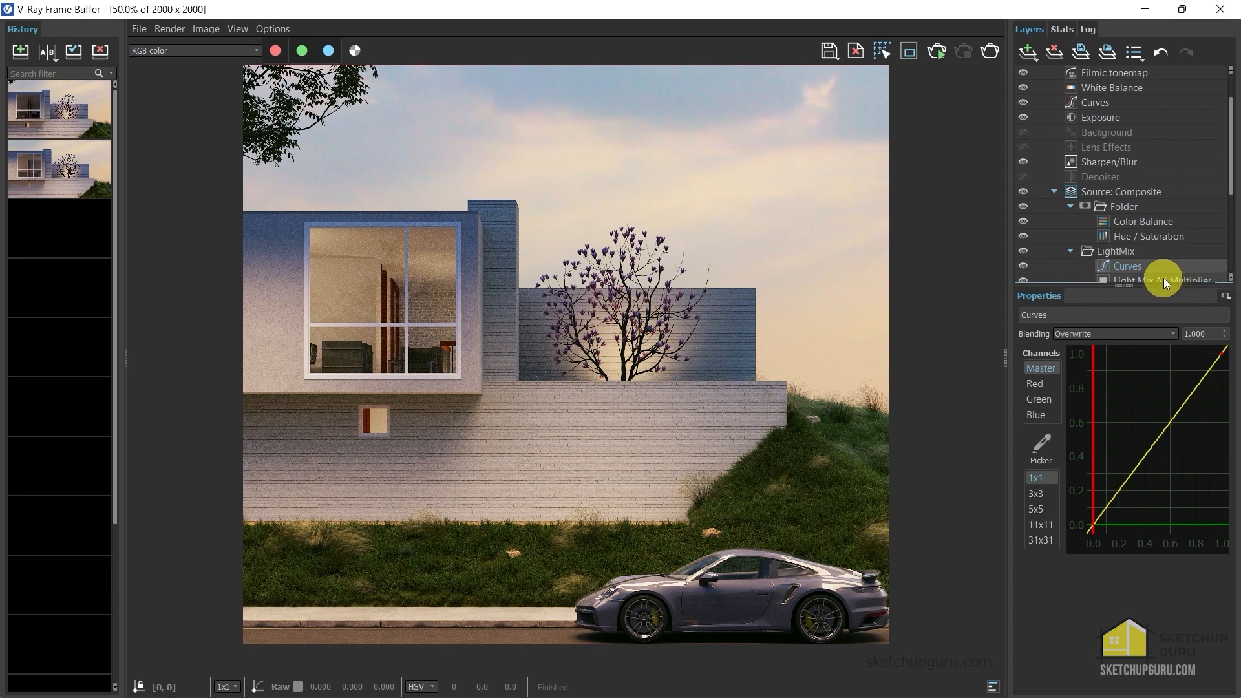
{"action": "scroll", "coordinate": [1152, 249], "scroll_direction": "down", "scroll_amount": 1}
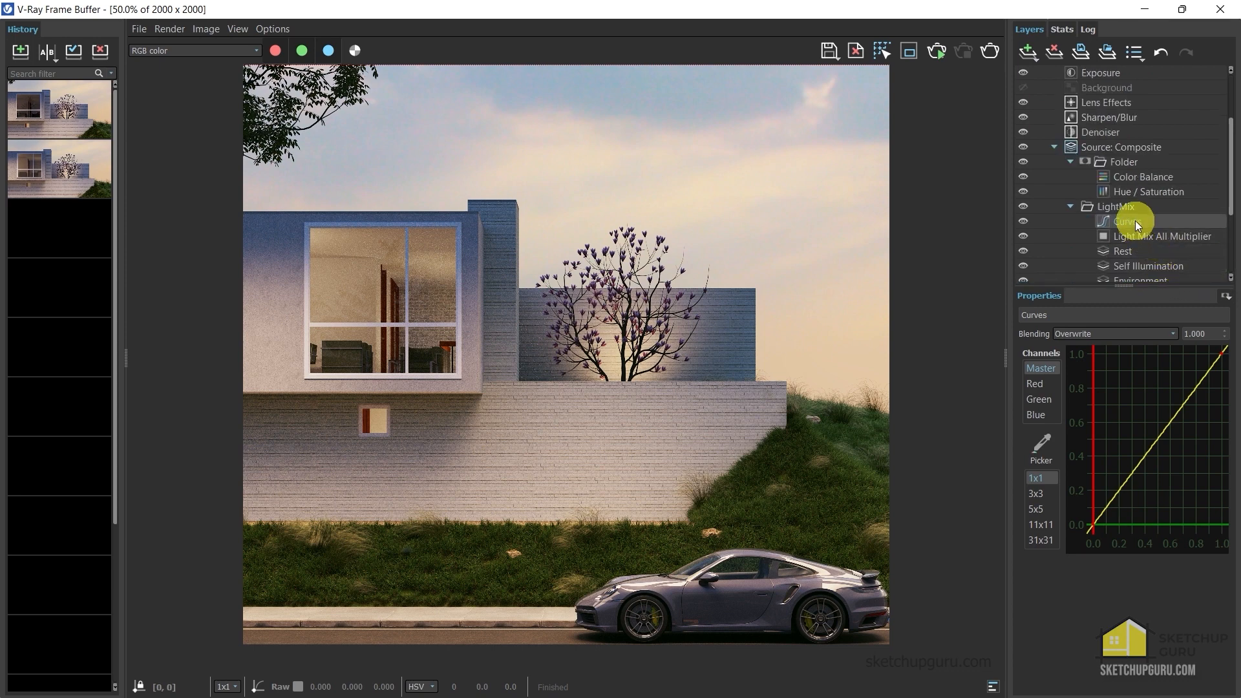
{"action": "left_click_drag", "start_coordinate": [1136, 220], "coordinate": [1115, 81]}
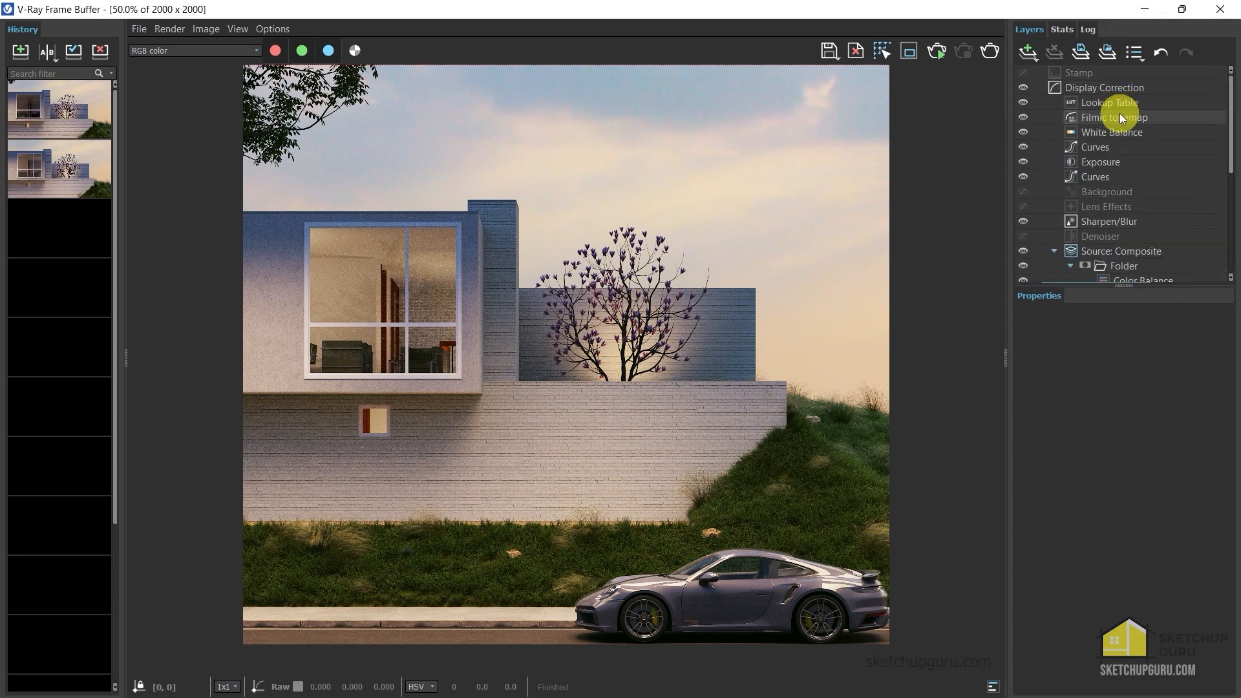
Add a Cryptomatte mask to the new Curves layer, pick the window's Translucent Glass Gray material and check the mask preview briefly
{"action": "left_click", "coordinate": [1099, 180]}
{"action": "right_click", "coordinate": [1098, 179]}
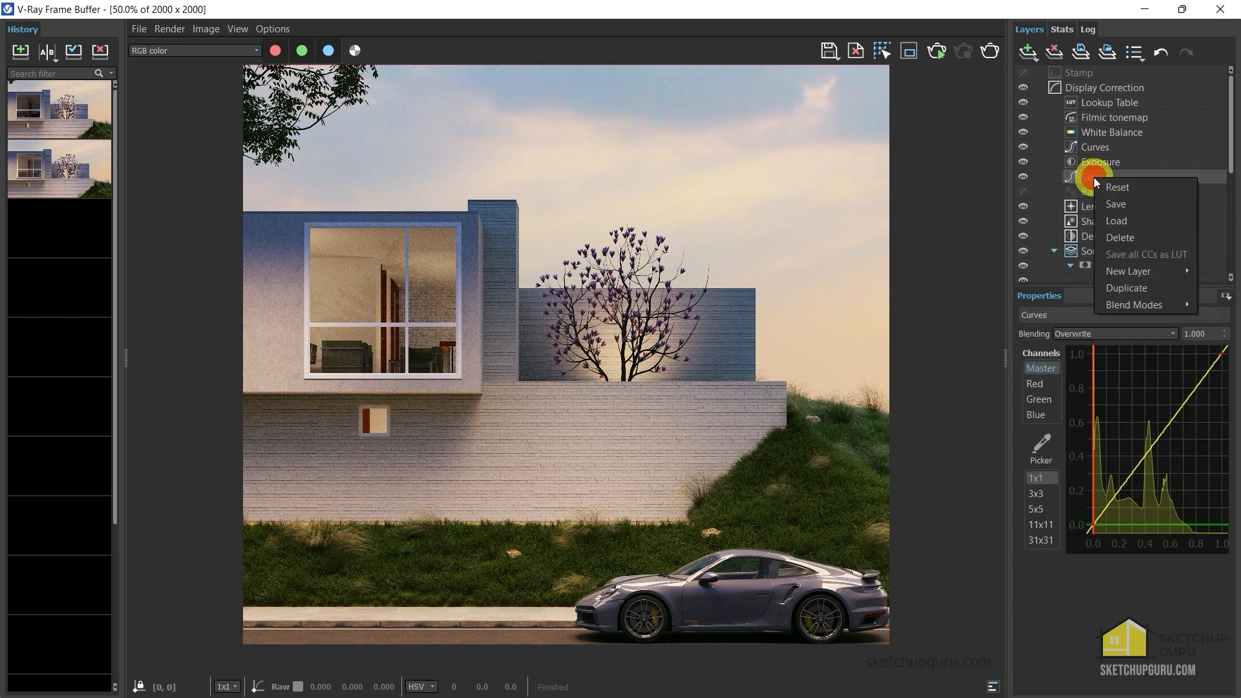
{"action": "left_click", "coordinate": [1145, 305]}
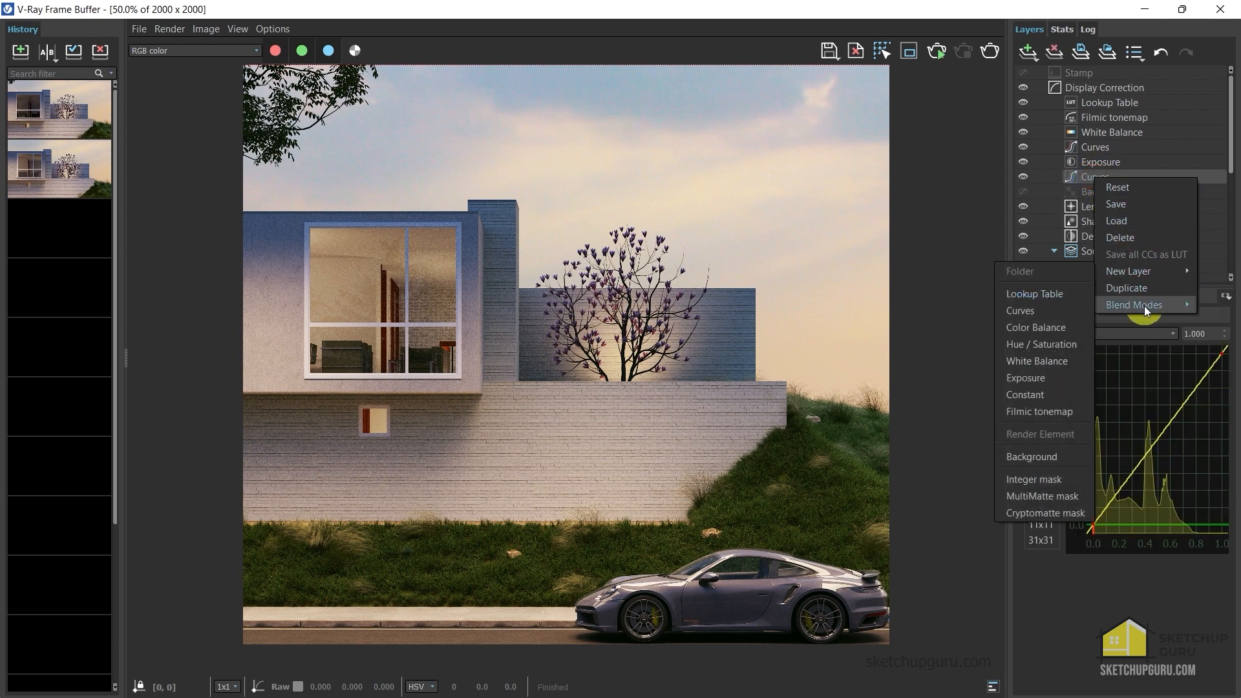
{"action": "mouse_move", "coordinate": [1138, 270]}
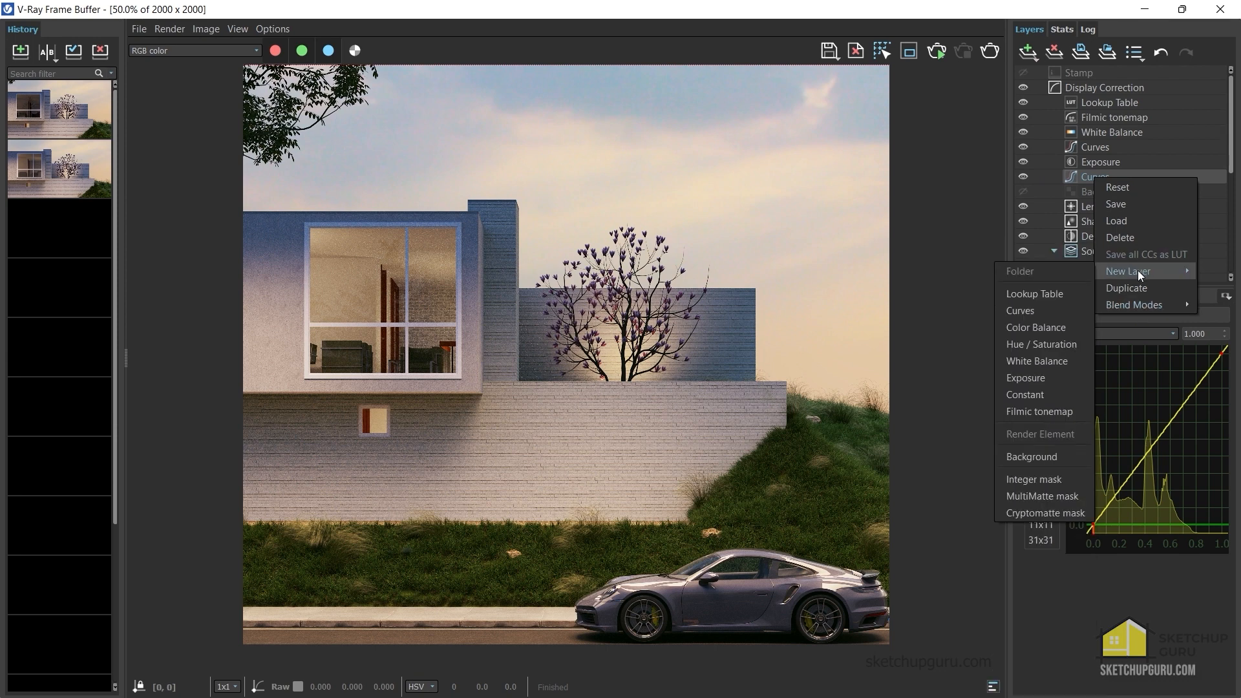
{"action": "left_click", "coordinate": [1042, 514]}
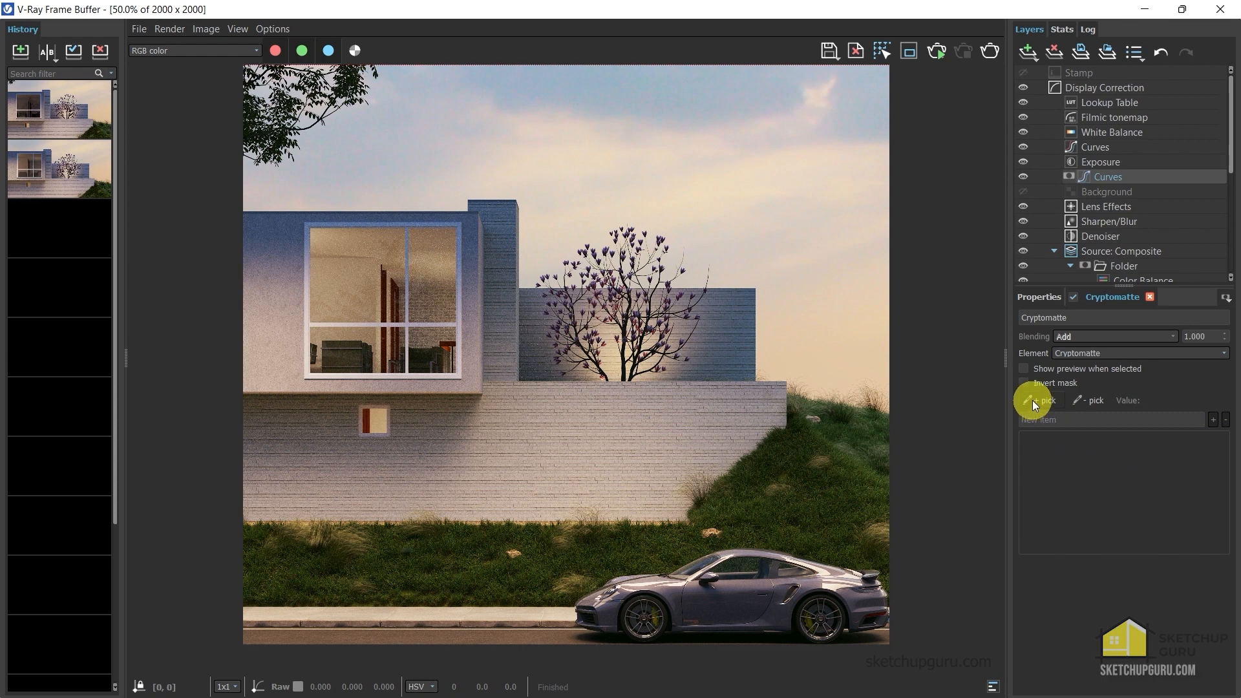
{"action": "left_click", "coordinate": [1033, 402]}
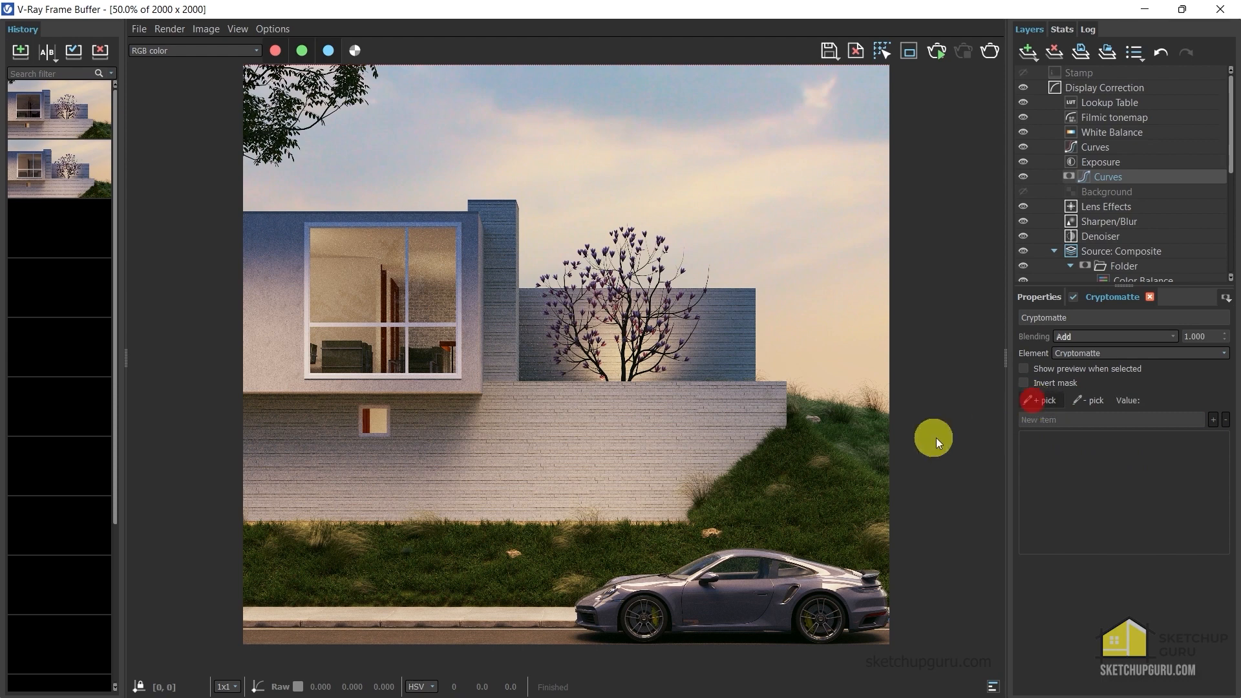
{"action": "left_click", "coordinate": [375, 275]}
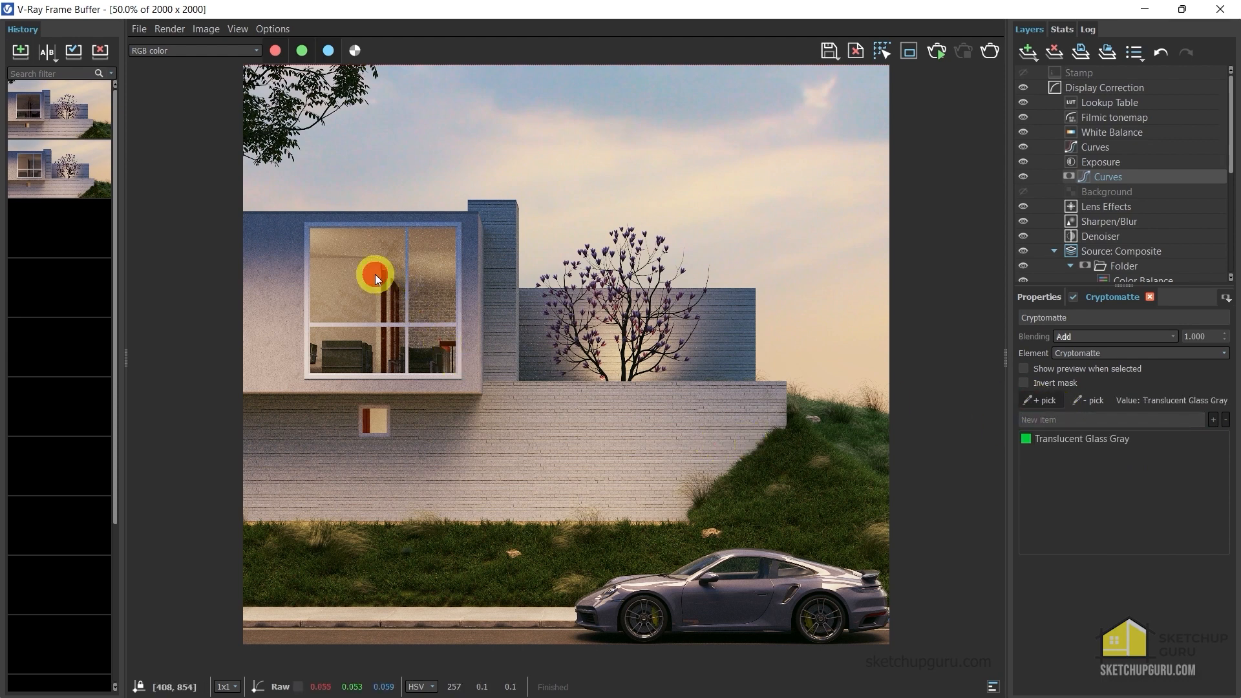
{"action": "left_click", "coordinate": [1024, 370]}
{"action": "left_click", "coordinate": [1020, 370]}
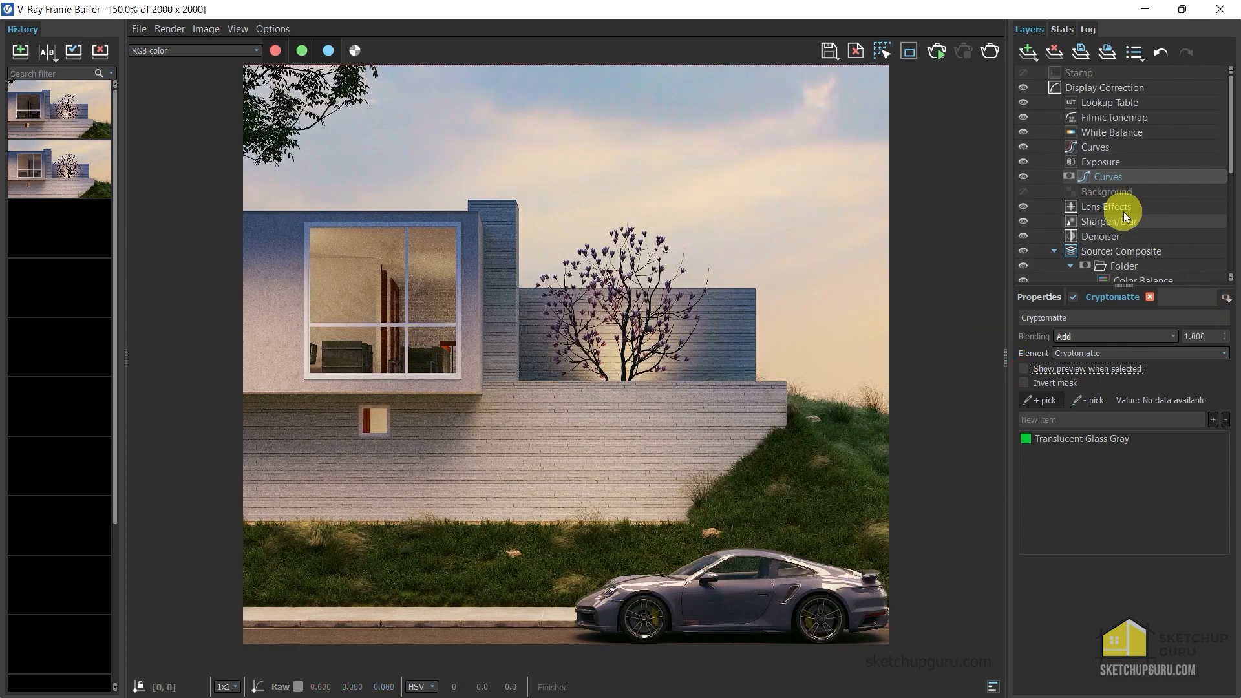
Shape the masked Curves layer's master curve into an S-curve that lifts the highlights and deepens the shadows of the window glass
{"action": "left_click", "coordinate": [1097, 177]}
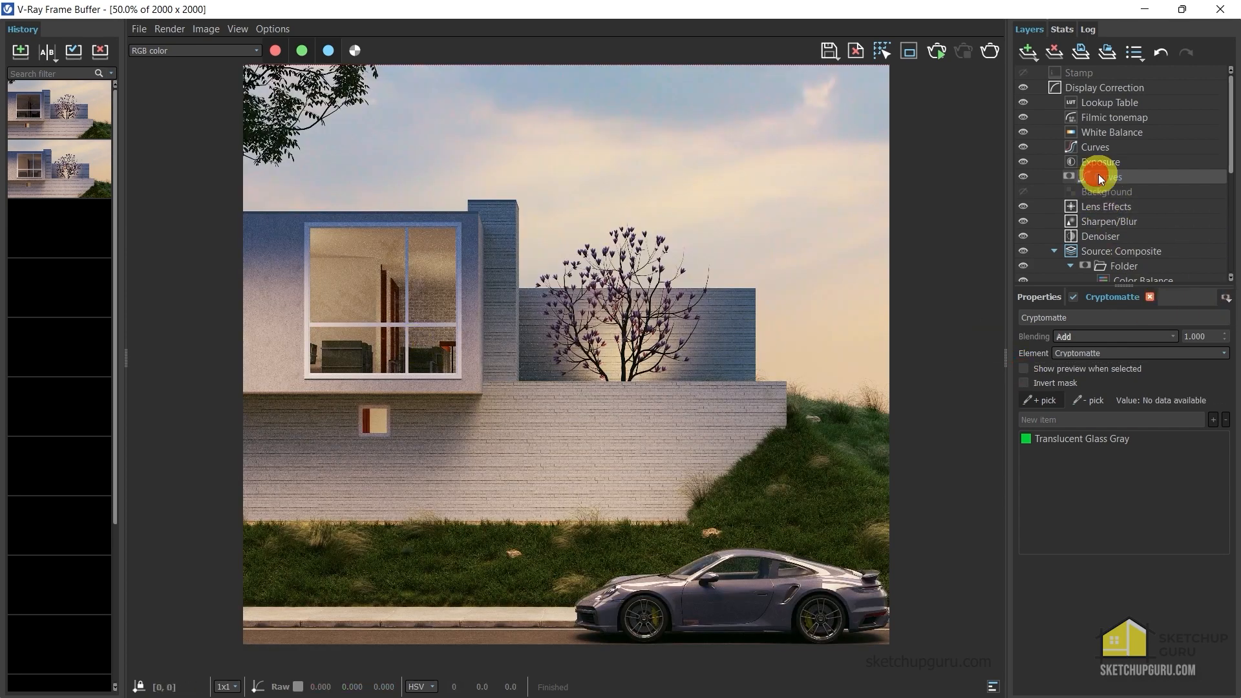
{"action": "left_click", "coordinate": [1033, 299]}
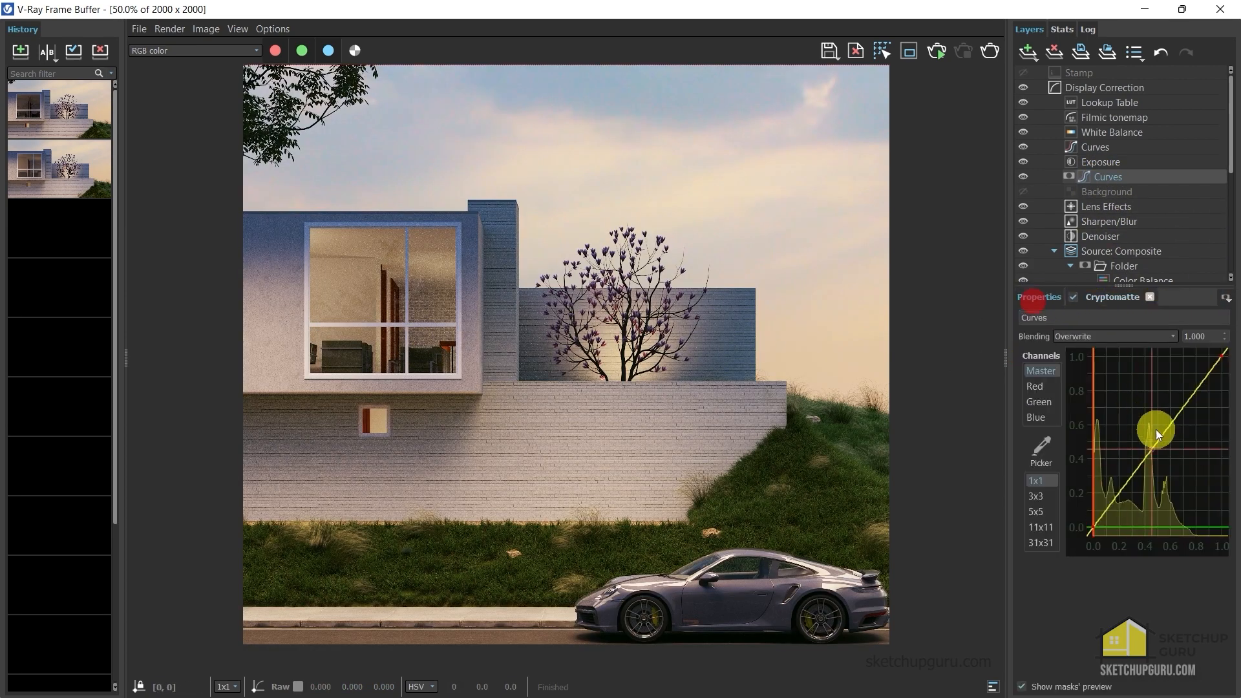
{"action": "left_click_drag", "start_coordinate": [1220, 355], "coordinate": [1162, 397]}
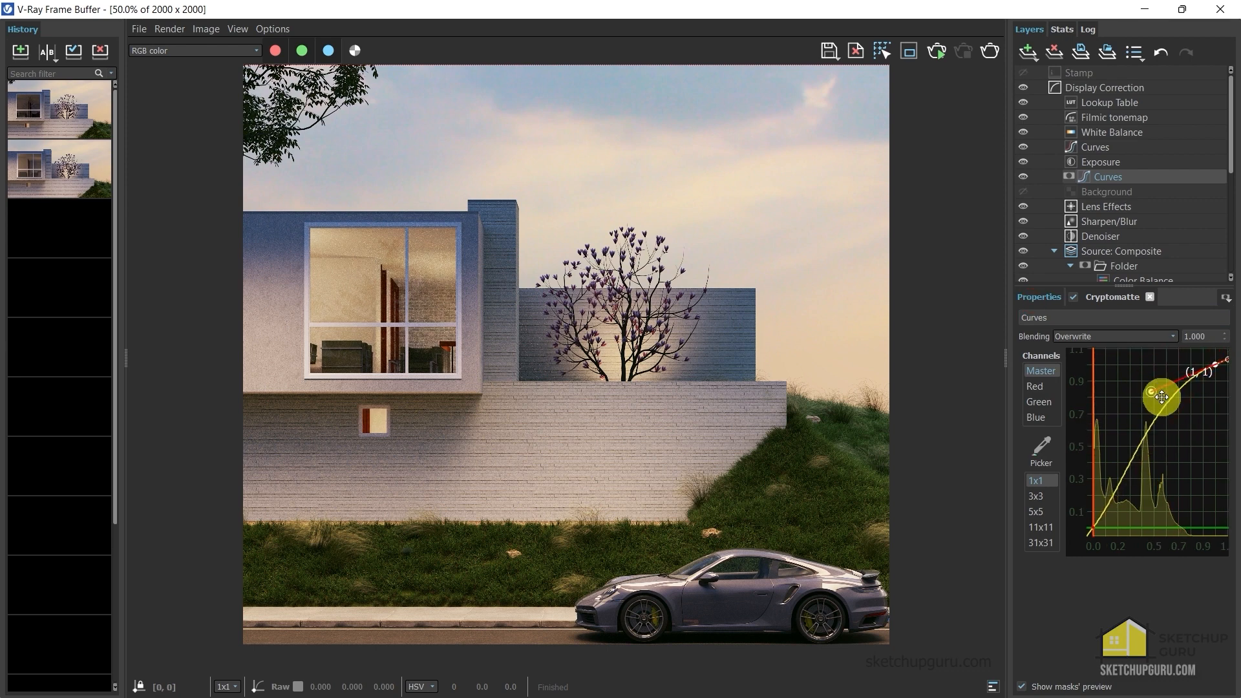
{"action": "left_click_drag", "start_coordinate": [1097, 526], "coordinate": [1097, 528]}
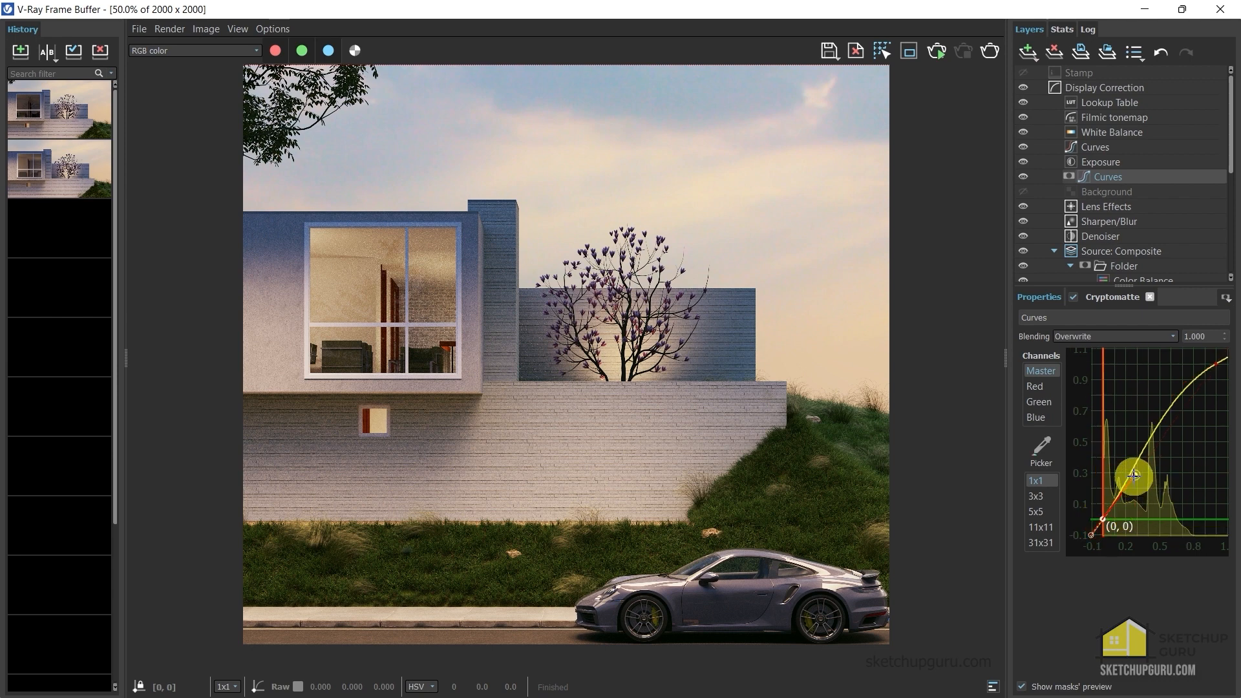
{"action": "mouse_move", "coordinate": [1135, 475]}
{"action": "left_mouse_down"}
{"action": "mouse_move", "coordinate": [1158, 494]}
{"action": "mouse_move", "coordinate": [1150, 481]}
{"action": "left_mouse_up"}
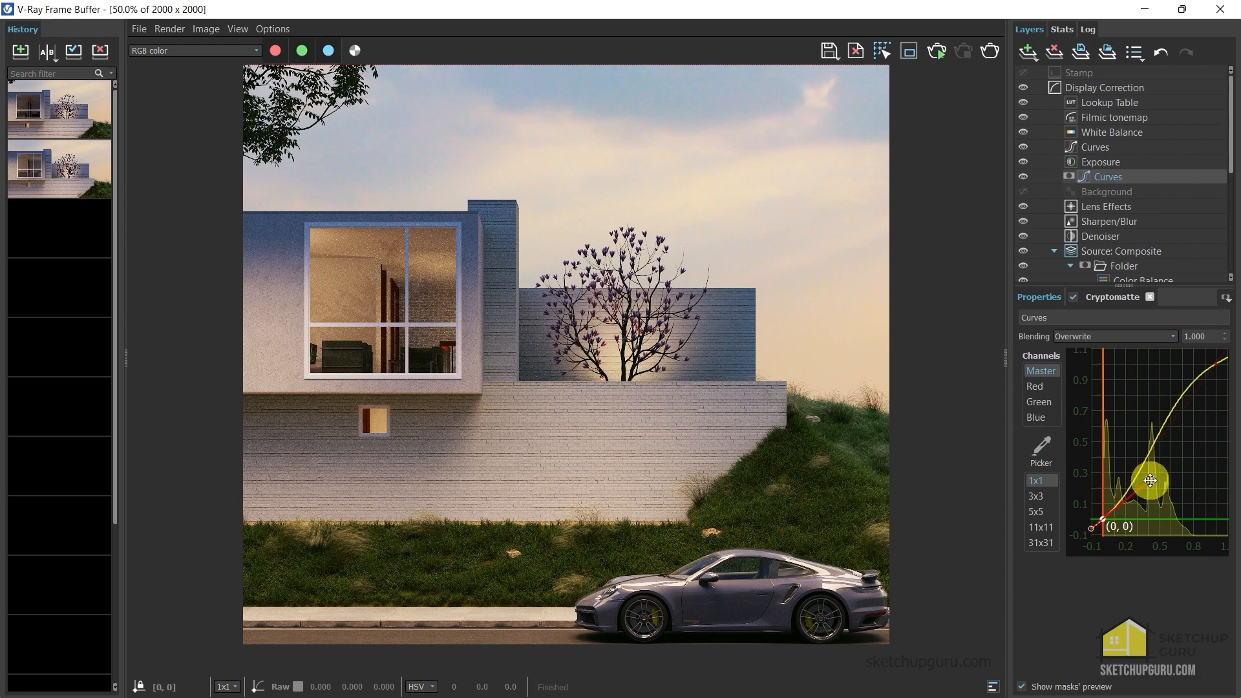
Inspect the window interior closely and reduce the masked Curves layer's blending amount to 0.376
{"action": "scroll", "coordinate": [363, 269], "scroll_direction": "up", "scroll_amount": 2}
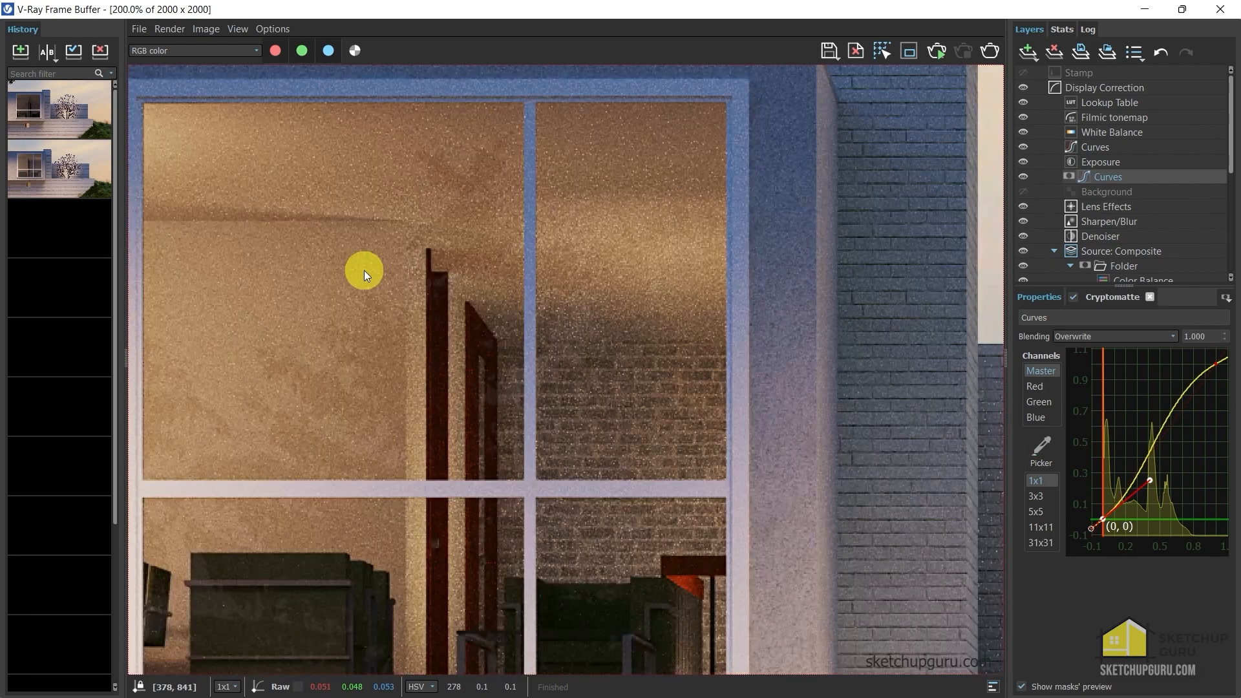
{"action": "scroll", "coordinate": [363, 270], "scroll_direction": "down", "scroll_amount": 1}
{"action": "scroll", "coordinate": [414, 379], "scroll_direction": "down", "scroll_amount": 1}
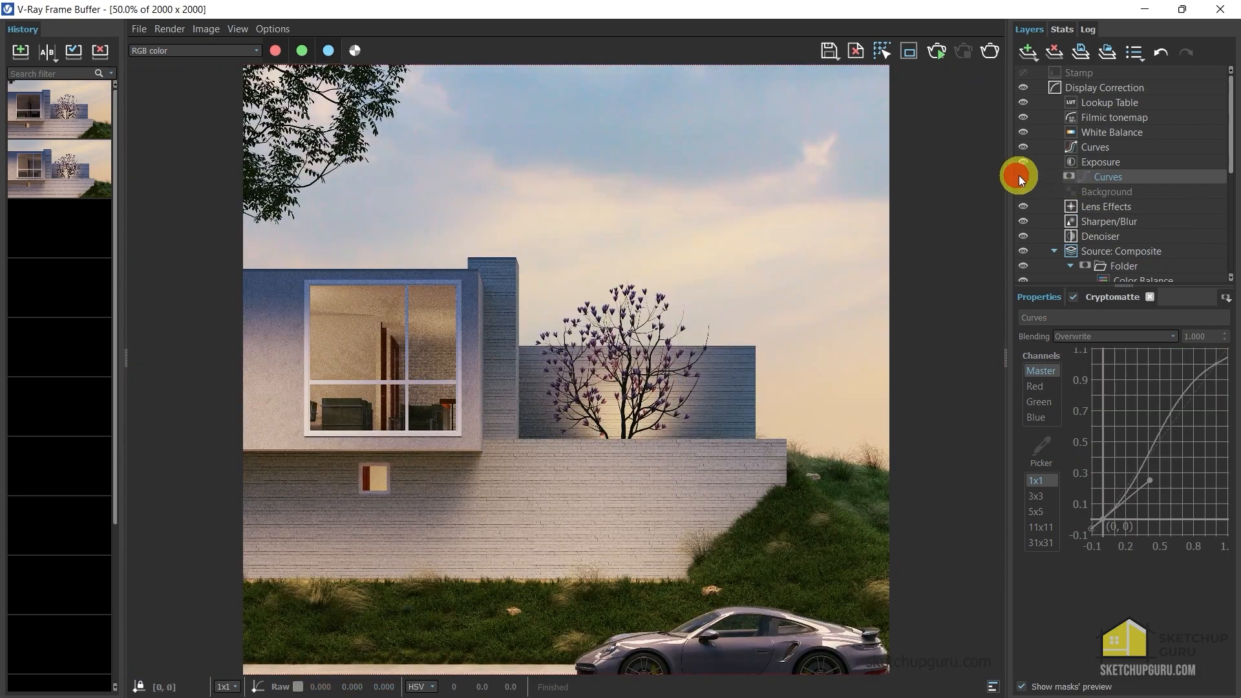
{"action": "left_click_drag", "start_coordinate": [1232, 334], "coordinate": [1231, 450]}
Add an Exposure layer above the masked Curves layer and give it a Cryptomatte mask
{"action": "left_click", "coordinate": [1032, 50]}
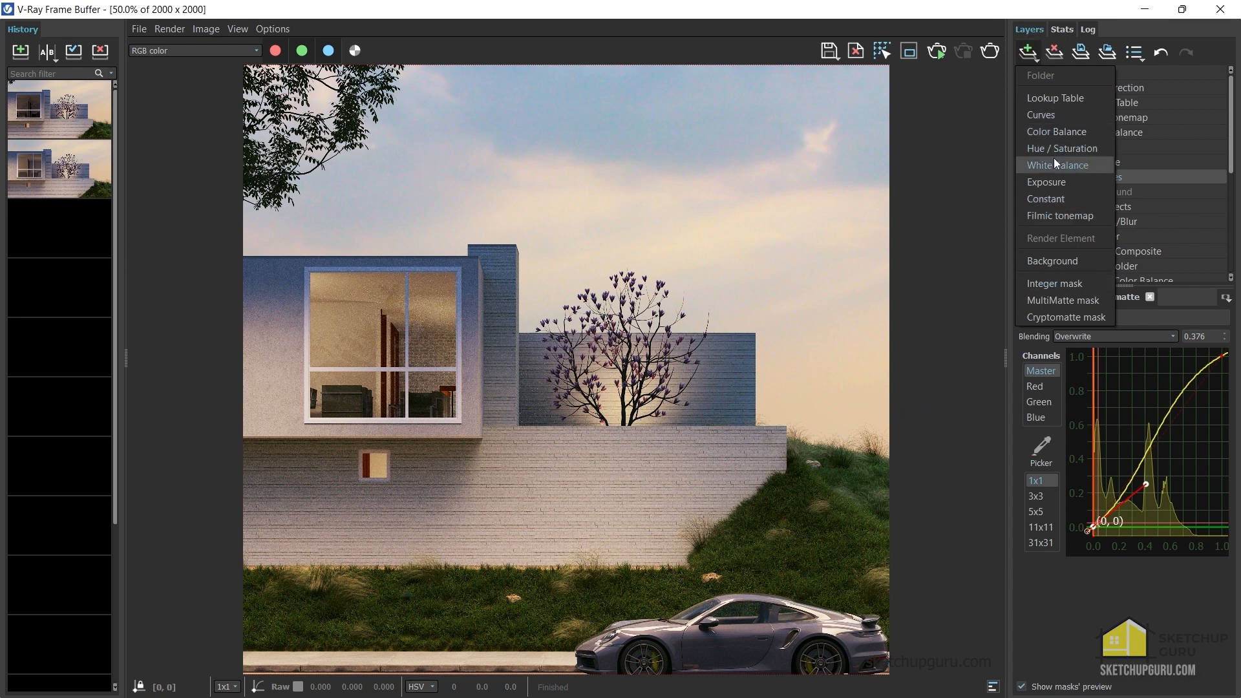
{"action": "left_click", "coordinate": [1056, 178]}
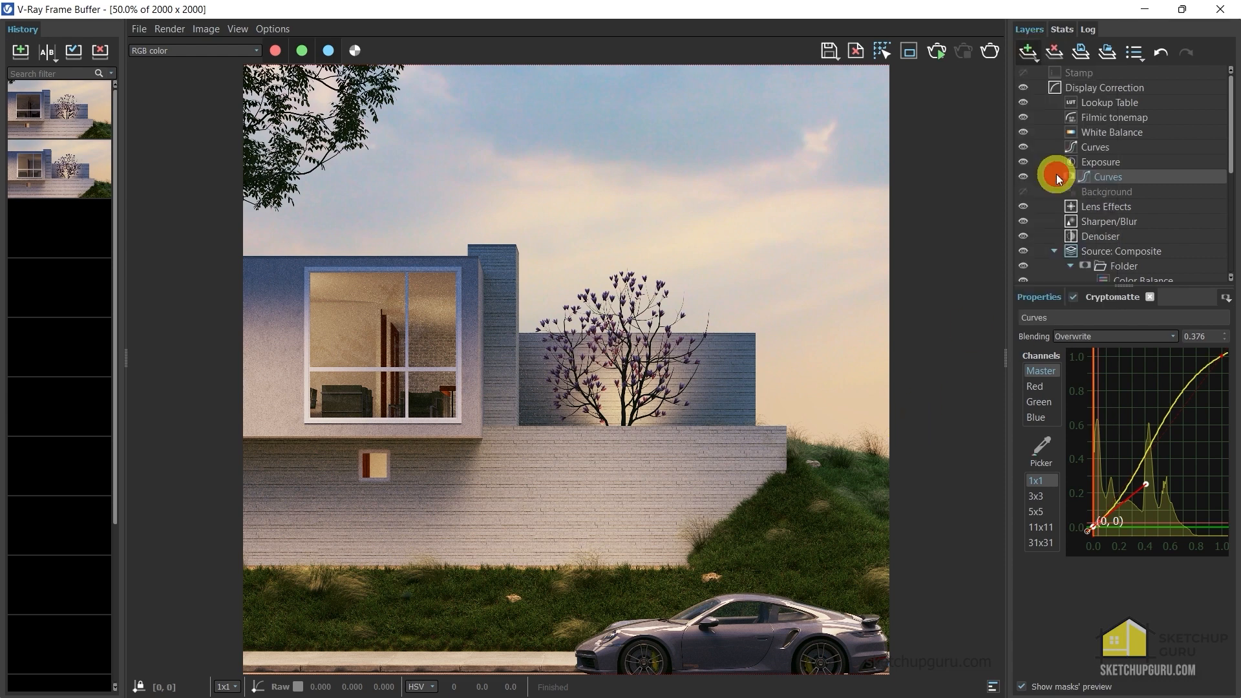
{"action": "right_click", "coordinate": [1097, 177]}
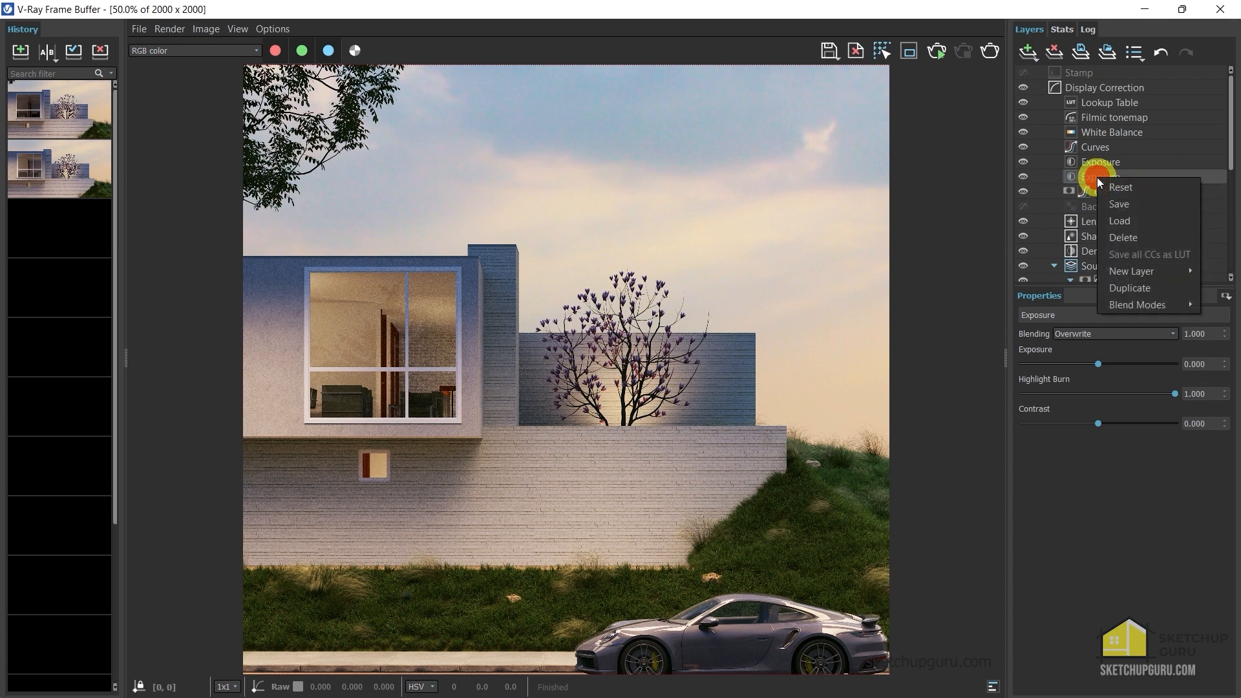
{"action": "mouse_move", "coordinate": [1138, 273]}
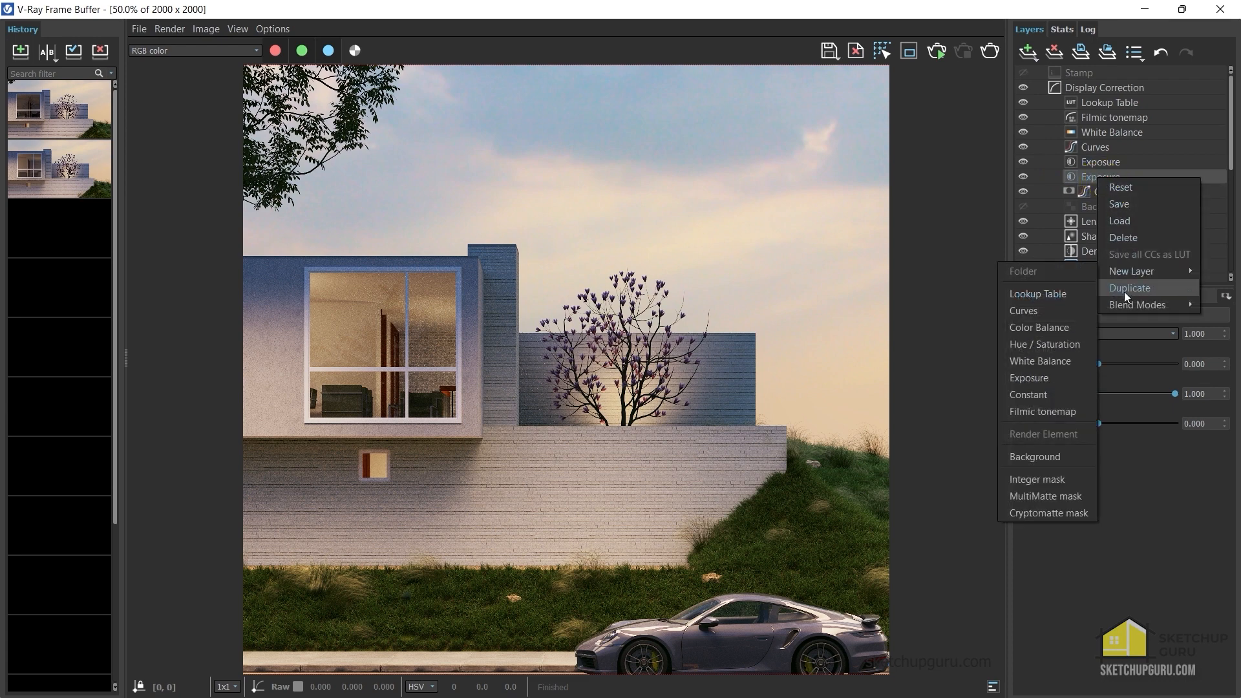
{"action": "left_click", "coordinate": [1056, 506]}
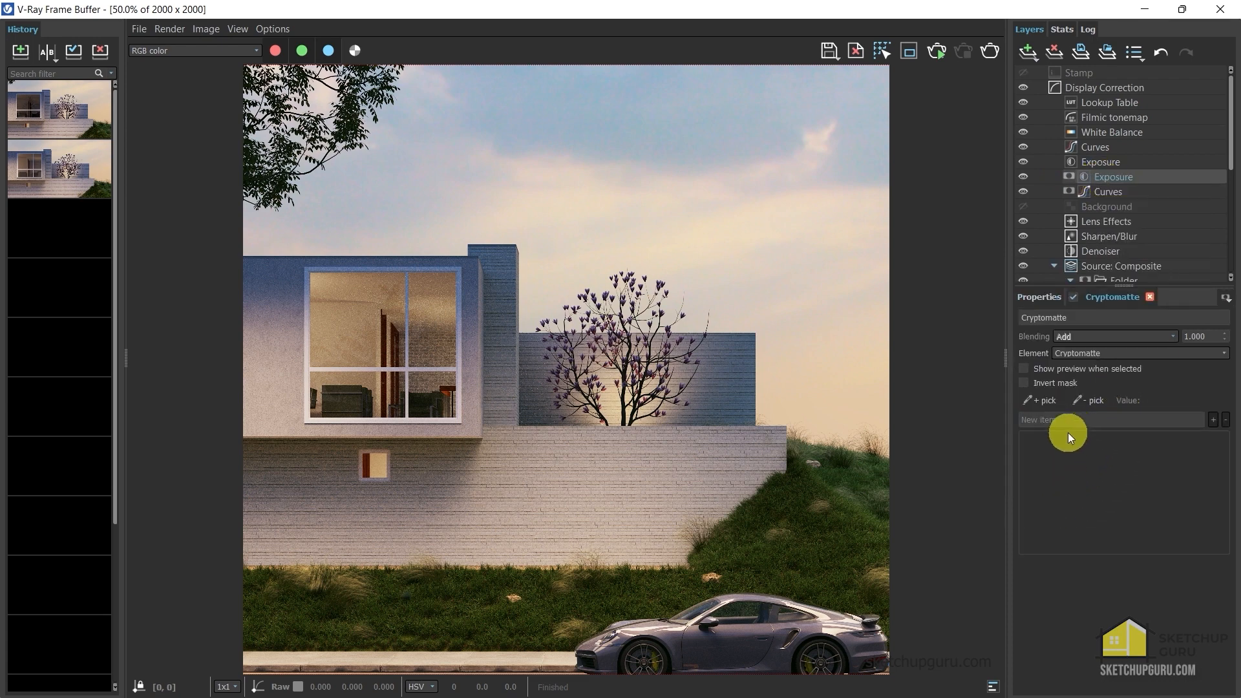
Pick the skatter2_grass_01 material on the slope for the Cryptomatte mask and check the mask preview briefly
{"action": "left_click", "coordinate": [1032, 399]}
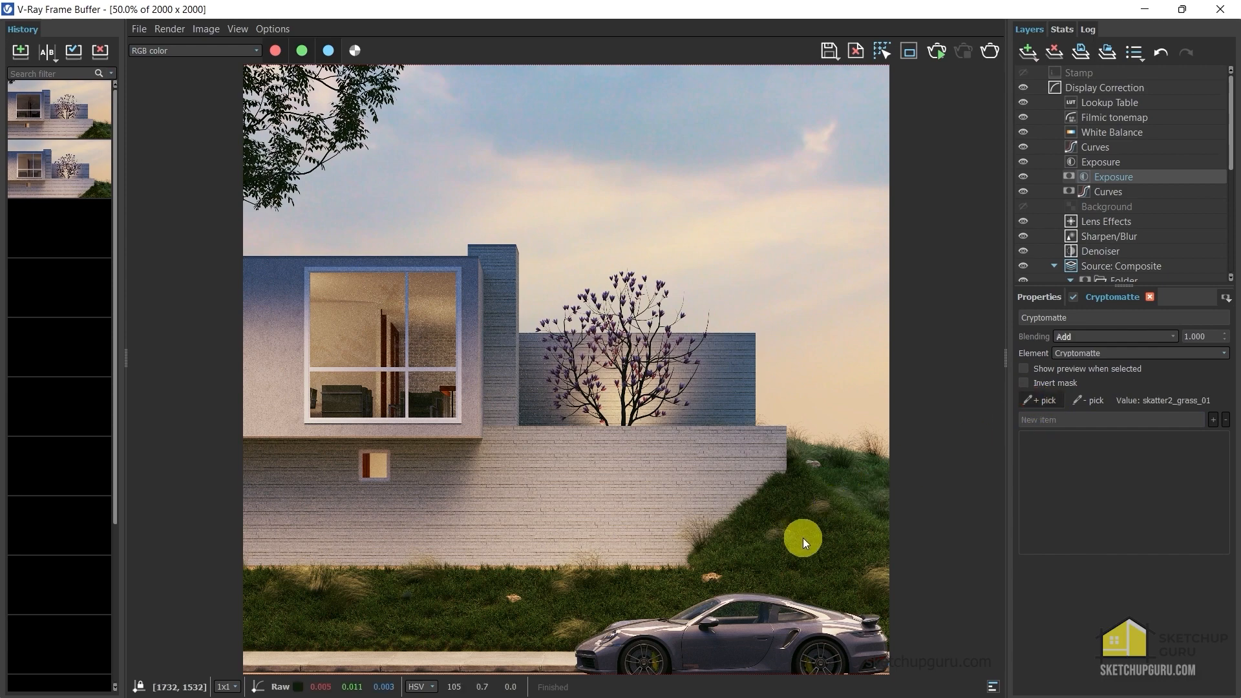
{"action": "left_click", "coordinate": [808, 541]}
{"action": "left_click", "coordinate": [1024, 369]}
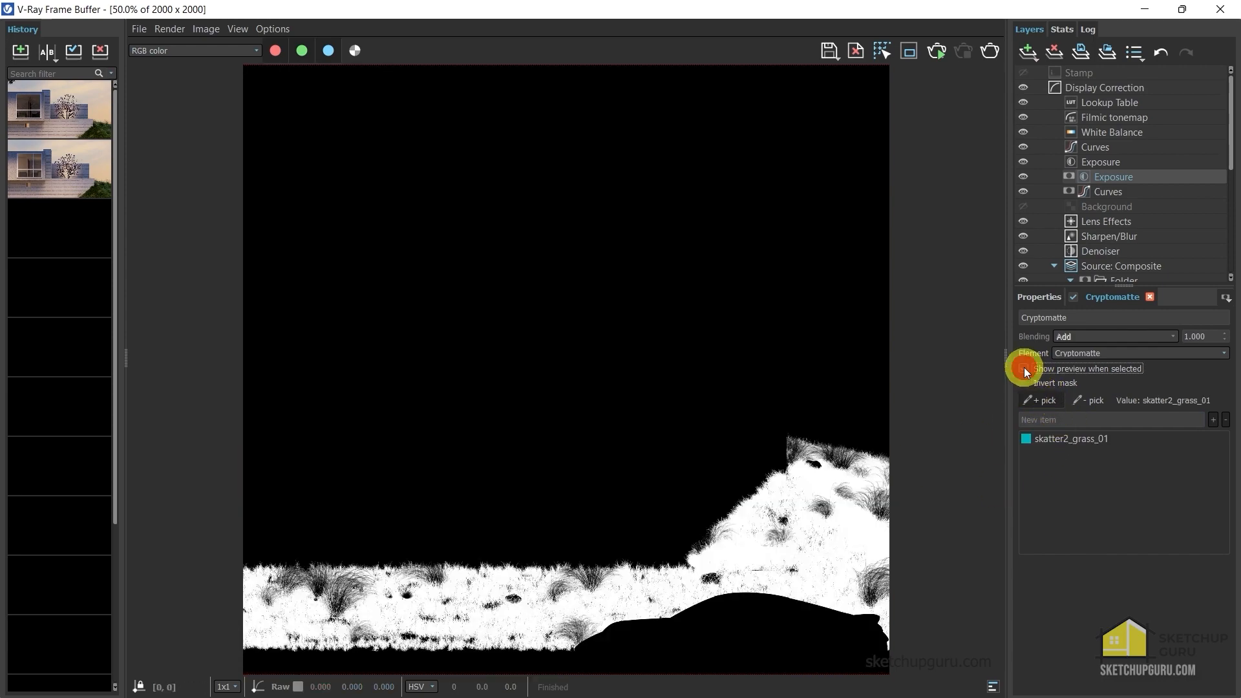
{"action": "left_click", "coordinate": [1024, 369]}
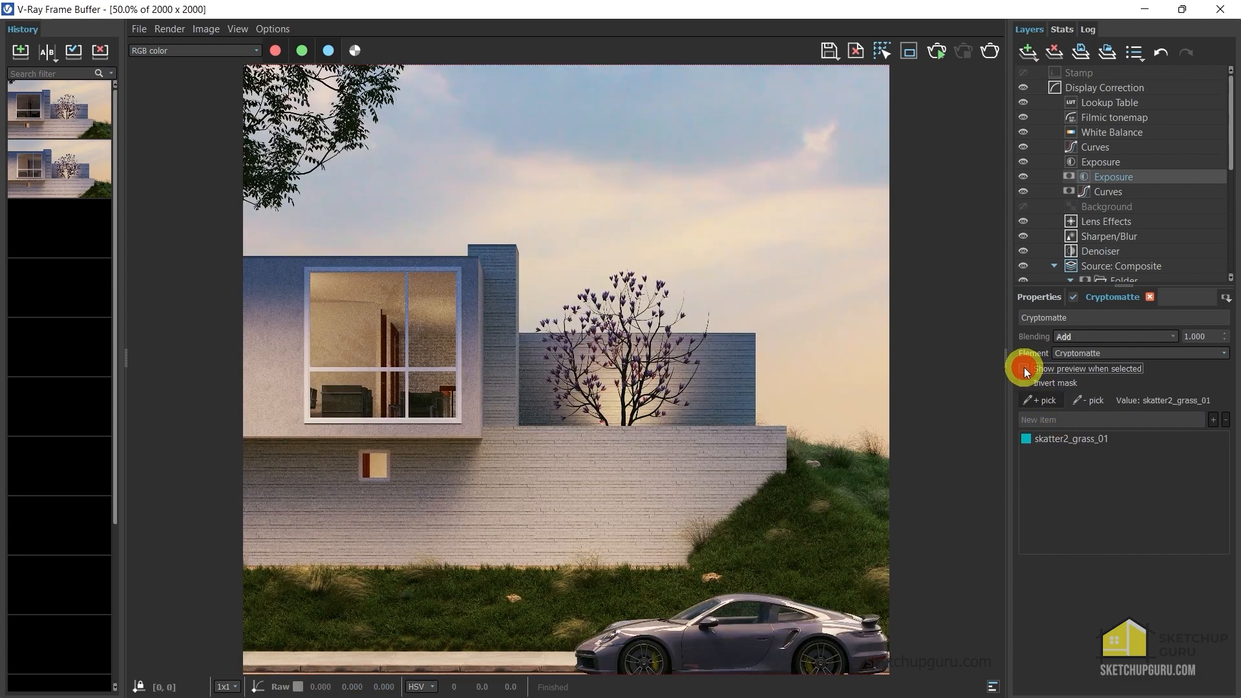
Set the grass-masked Exposure layer to exposure -0.190, highlight burn 0.354 and contrast -0.021
{"action": "left_click", "coordinate": [1110, 176]}
{"action": "left_click", "coordinate": [1039, 296]}
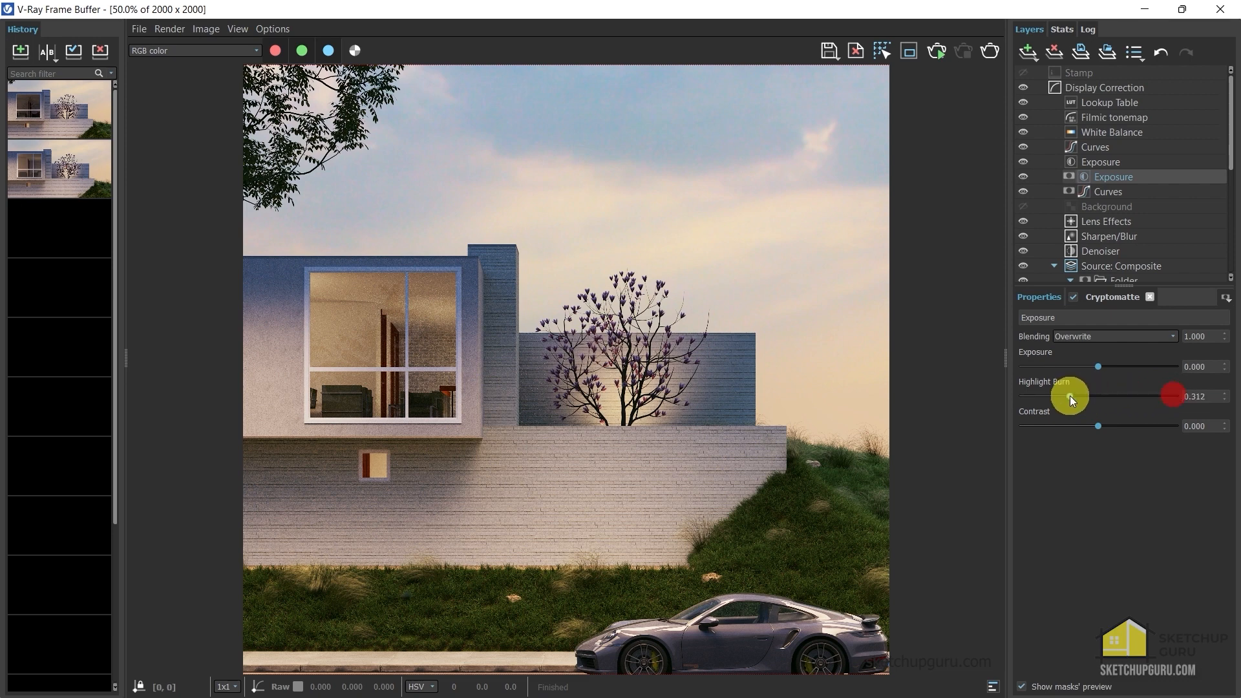
{"action": "mouse_move", "coordinate": [1095, 371]}
{"action": "left_mouse_down"}
{"action": "mouse_move", "coordinate": [1079, 366]}
{"action": "mouse_move", "coordinate": [1106, 366]}
{"action": "mouse_move", "coordinate": [1096, 368]}
{"action": "left_mouse_up"}
{"action": "left_click_drag", "start_coordinate": [1098, 427], "coordinate": [1096, 426]}
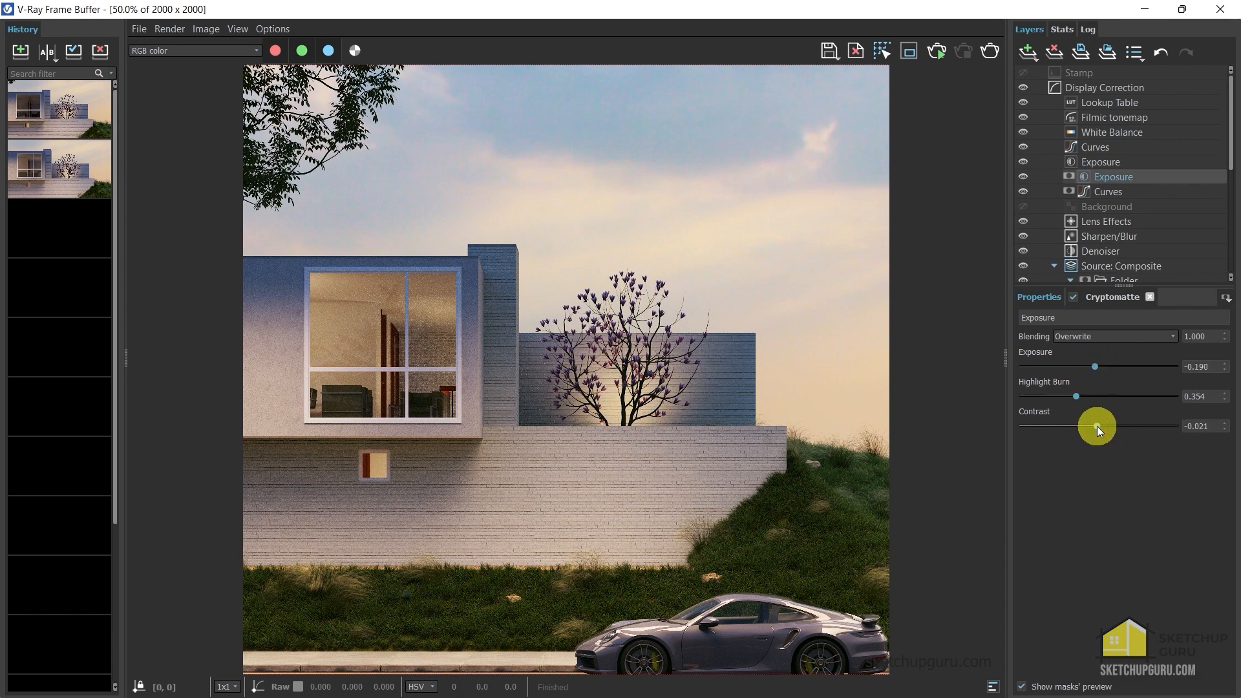
{"action": "scroll", "coordinate": [640, 510], "scroll_direction": "down", "scroll_amount": 1}
{"action": "scroll", "coordinate": [614, 515], "scroll_direction": "up", "scroll_amount": 1}
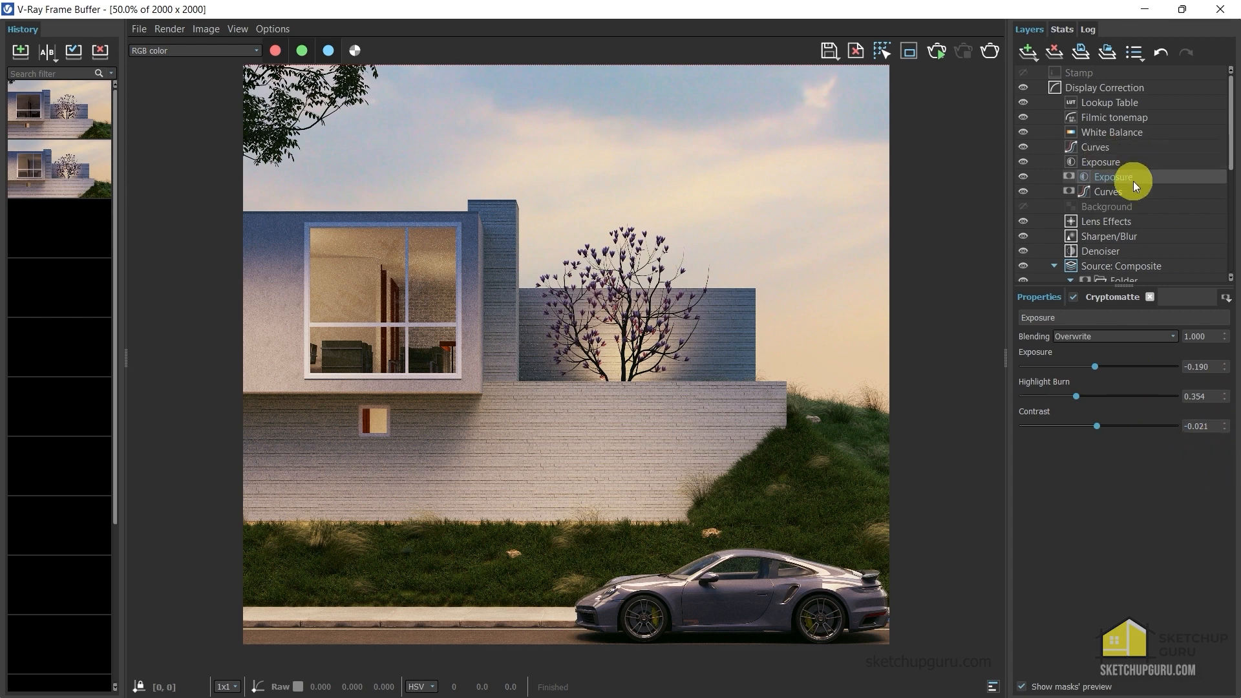
{"action": "scroll", "coordinate": [1107, 207], "scroll_direction": "down", "scroll_amount": 3}
{"action": "scroll", "coordinate": [1136, 216], "scroll_direction": "up", "scroll_amount": 3}
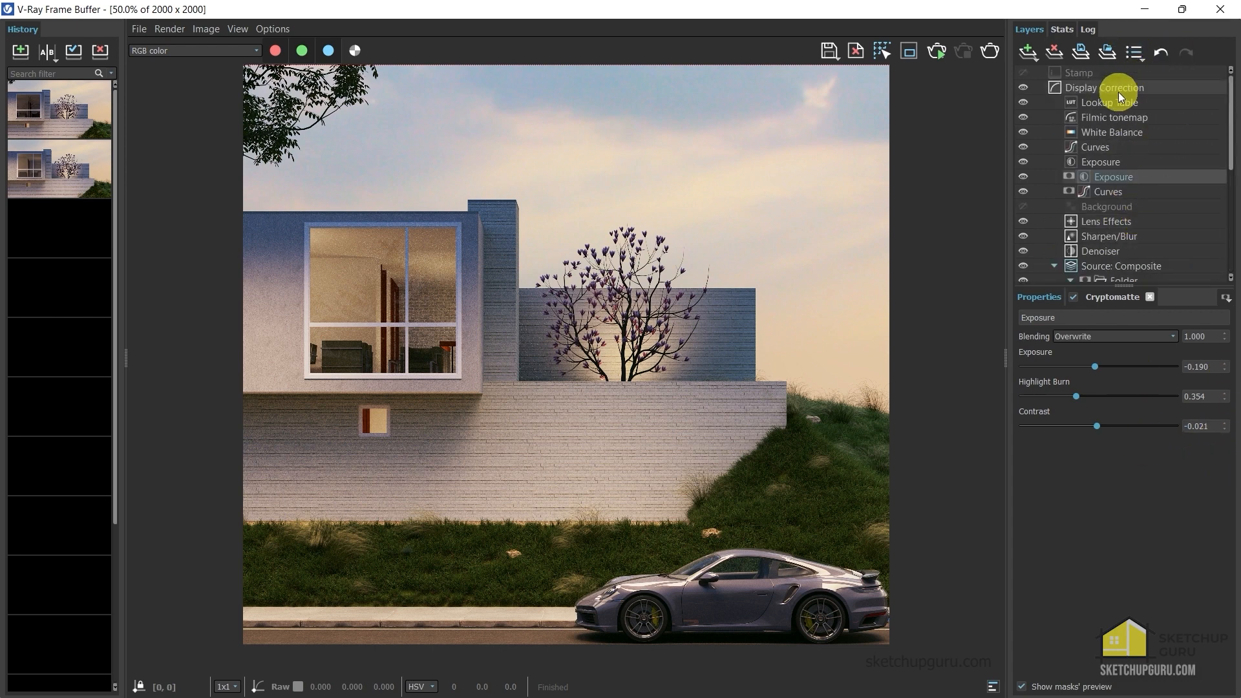
Save the complete layer tree as a VFB layers file named Final Layer Tree in the final render exercise folder
{"action": "left_click", "coordinate": [1082, 56]}
{"action": "left_click", "coordinate": [479, 436]}
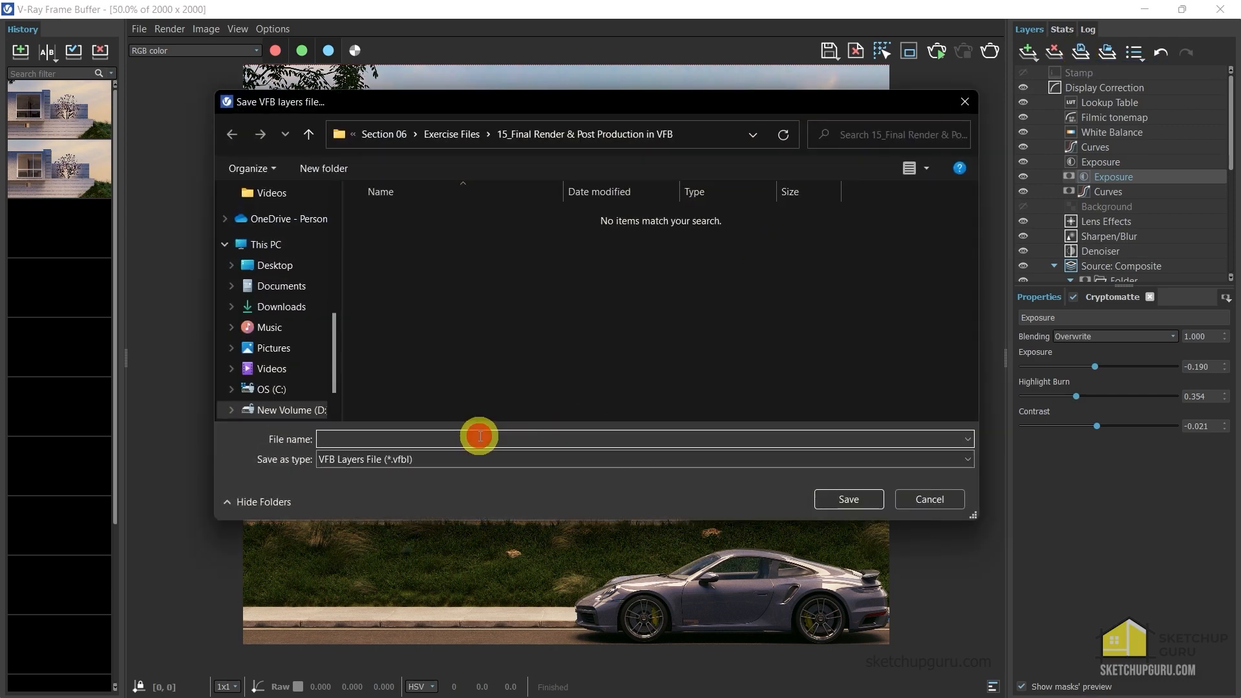
{"action": "type", "text": "Fina"}
{"action": "key", "text": "BackSpace"}
{"action": "type", "text": "l L"}
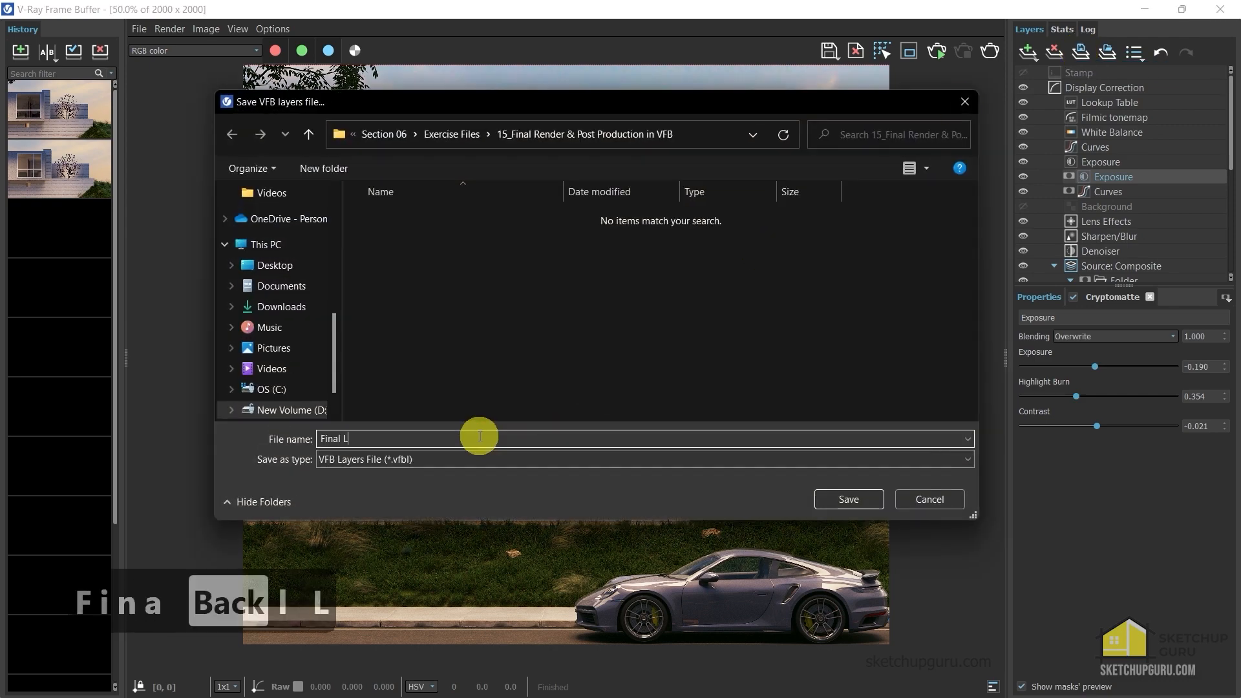
{"action": "type", "text": "ayer Tree"}
{"action": "left_click", "coordinate": [847, 499]}
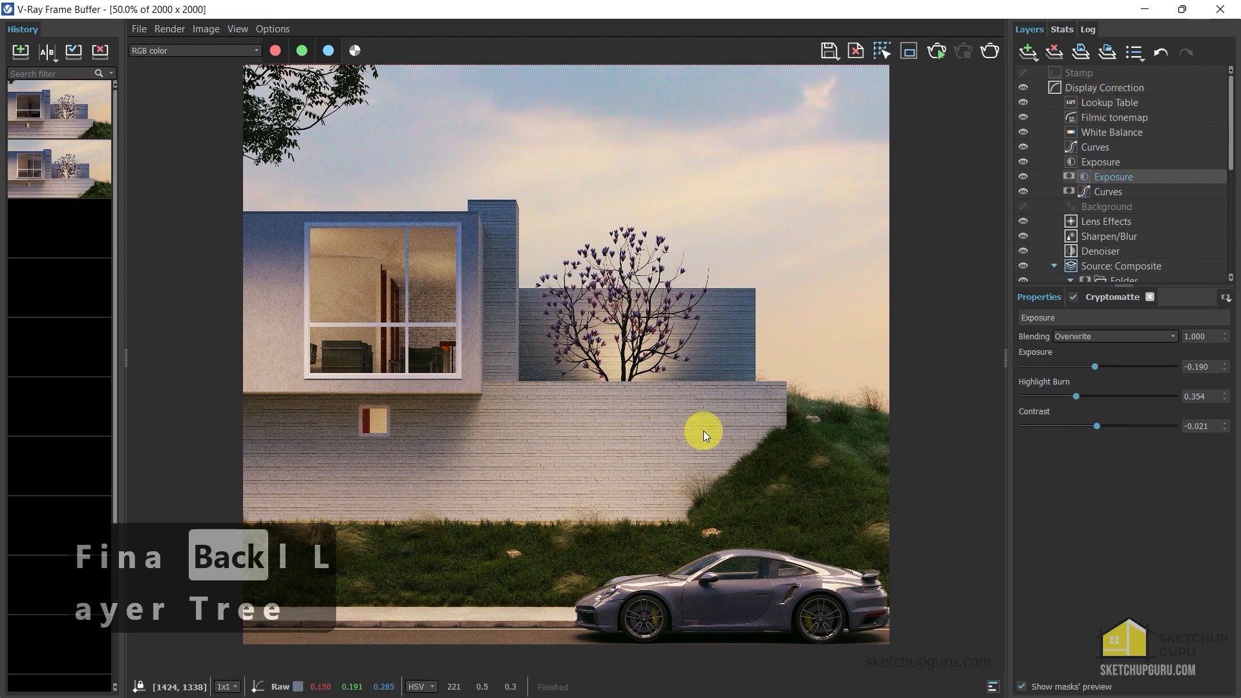
Look at the saved layer files available for loading without loading any, and review the overall render
{"action": "left_click", "coordinate": [1107, 53]}
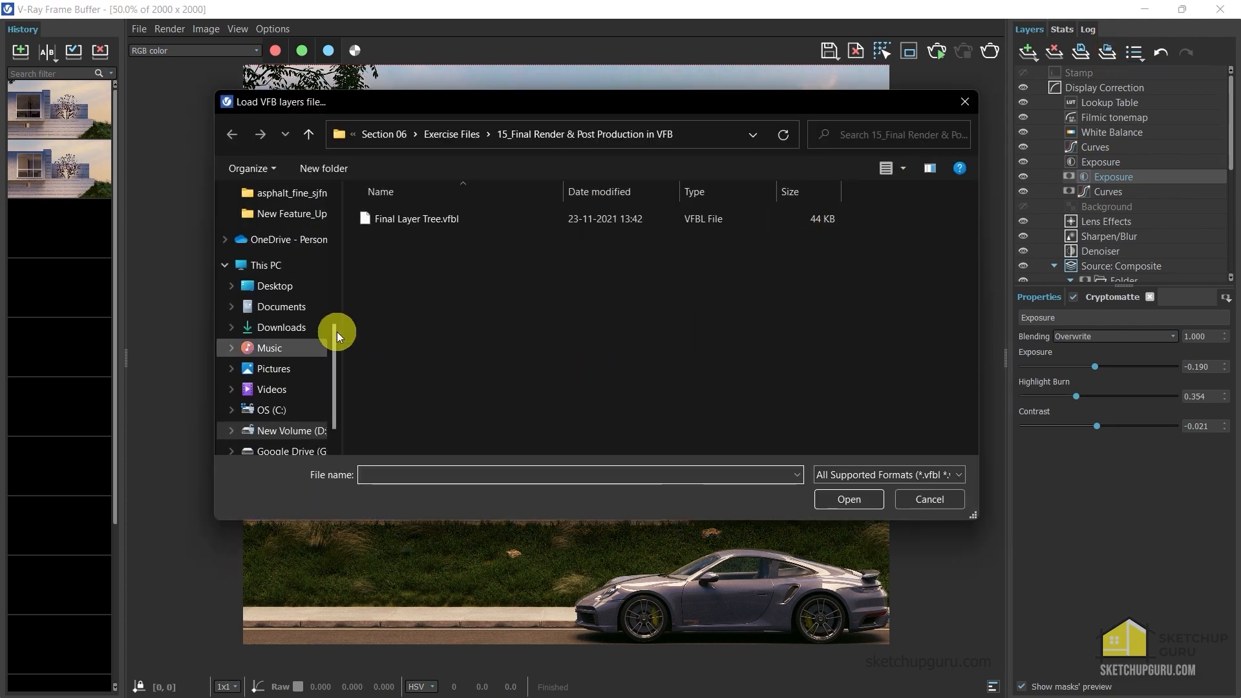
{"action": "left_click", "coordinate": [929, 499]}
{"action": "scroll", "coordinate": [541, 299], "scroll_direction": "down", "scroll_amount": 2}
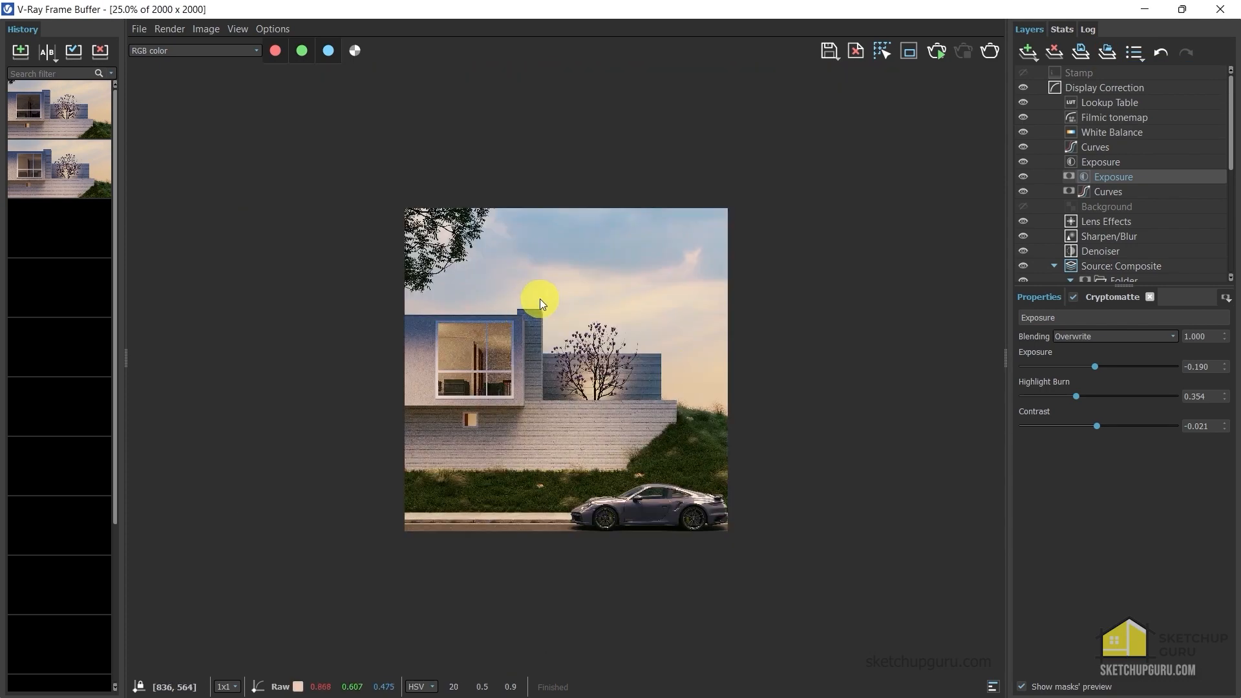
{"action": "scroll", "coordinate": [906, 278], "scroll_direction": "up", "scroll_amount": 3}
{"action": "scroll", "coordinate": [864, 290], "scroll_direction": "down", "scroll_amount": 1}
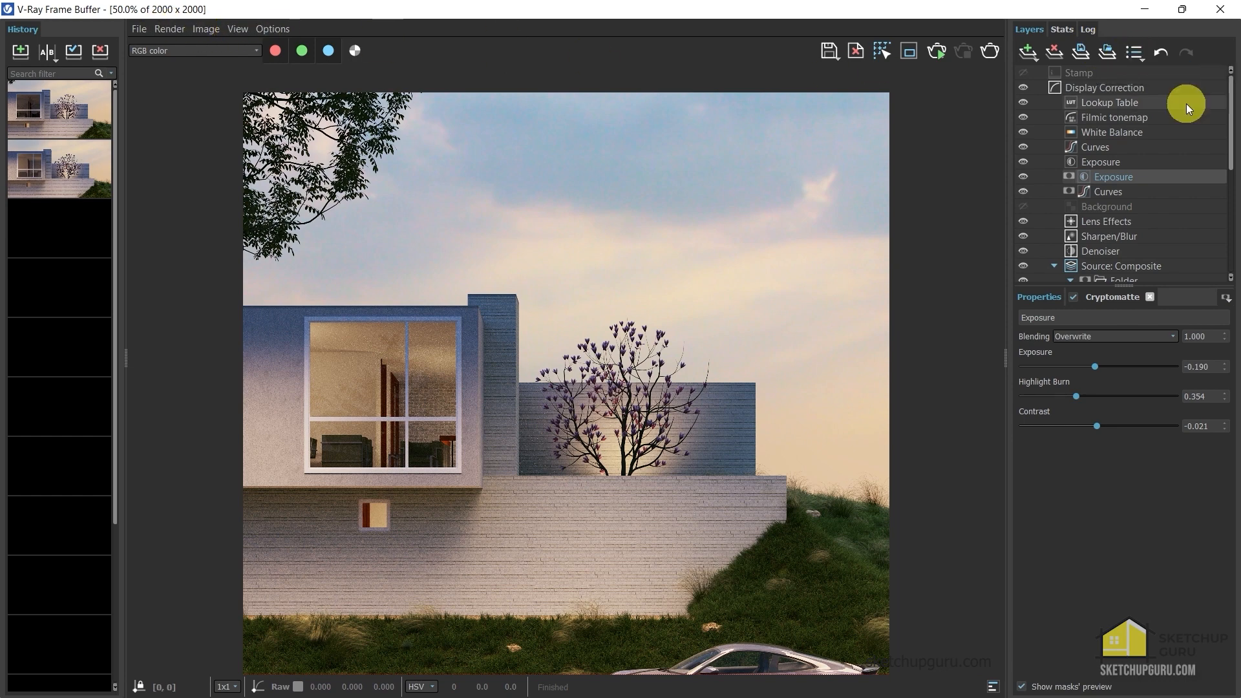
Set the frame buffer's layer presets path to the presets folder in Section 06's Exercise Files and save the settings
{"action": "left_click", "coordinate": [272, 28]}
{"action": "left_click", "coordinate": [287, 44]}
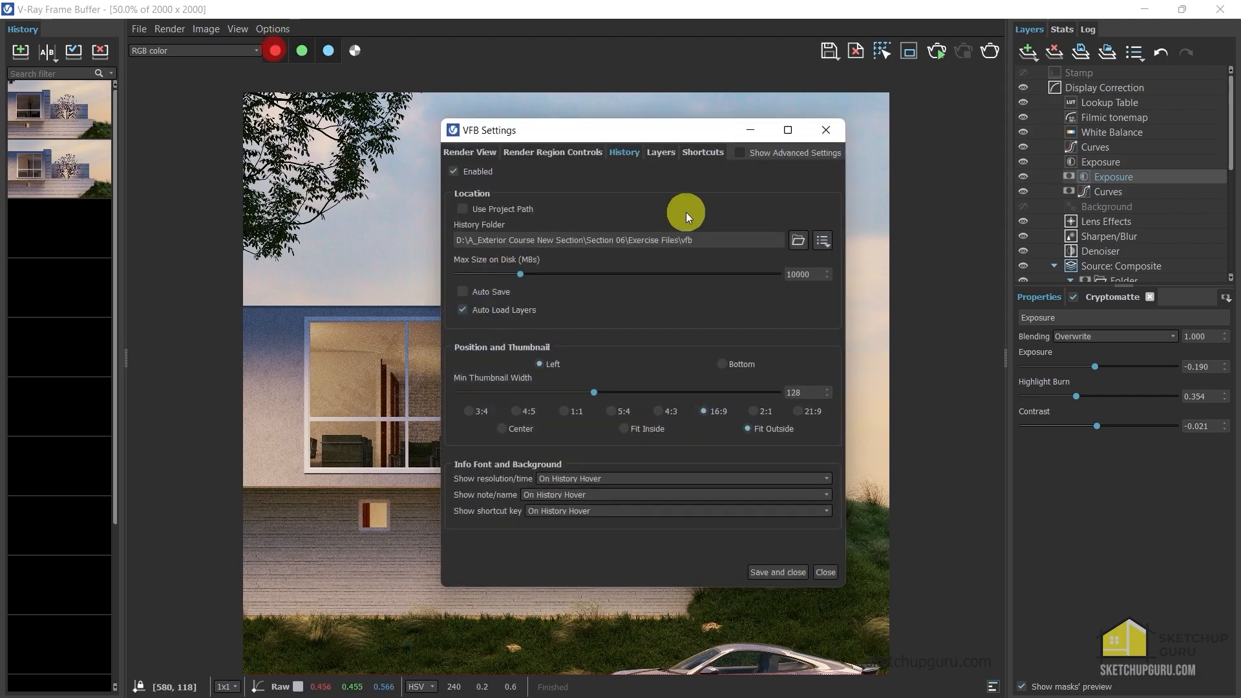
{"action": "left_click", "coordinate": [661, 155]}
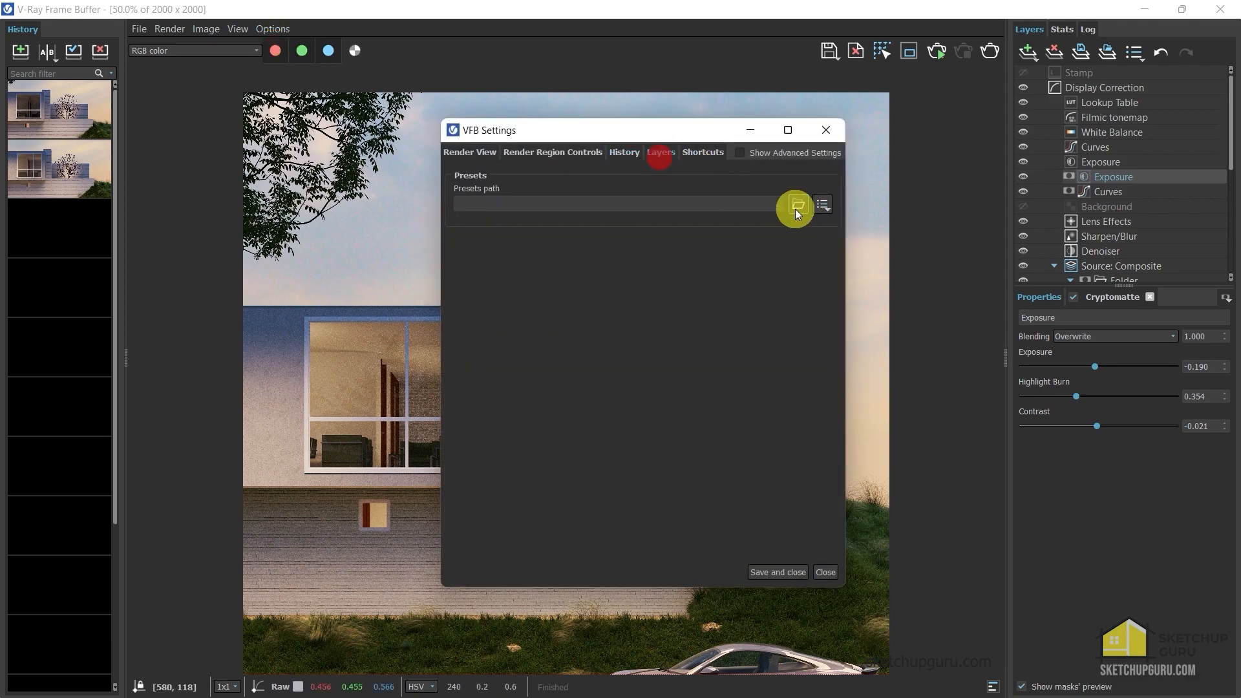
{"action": "left_click", "coordinate": [795, 209]}
{"action": "scroll", "coordinate": [511, 342], "scroll_direction": "up", "scroll_amount": 2}
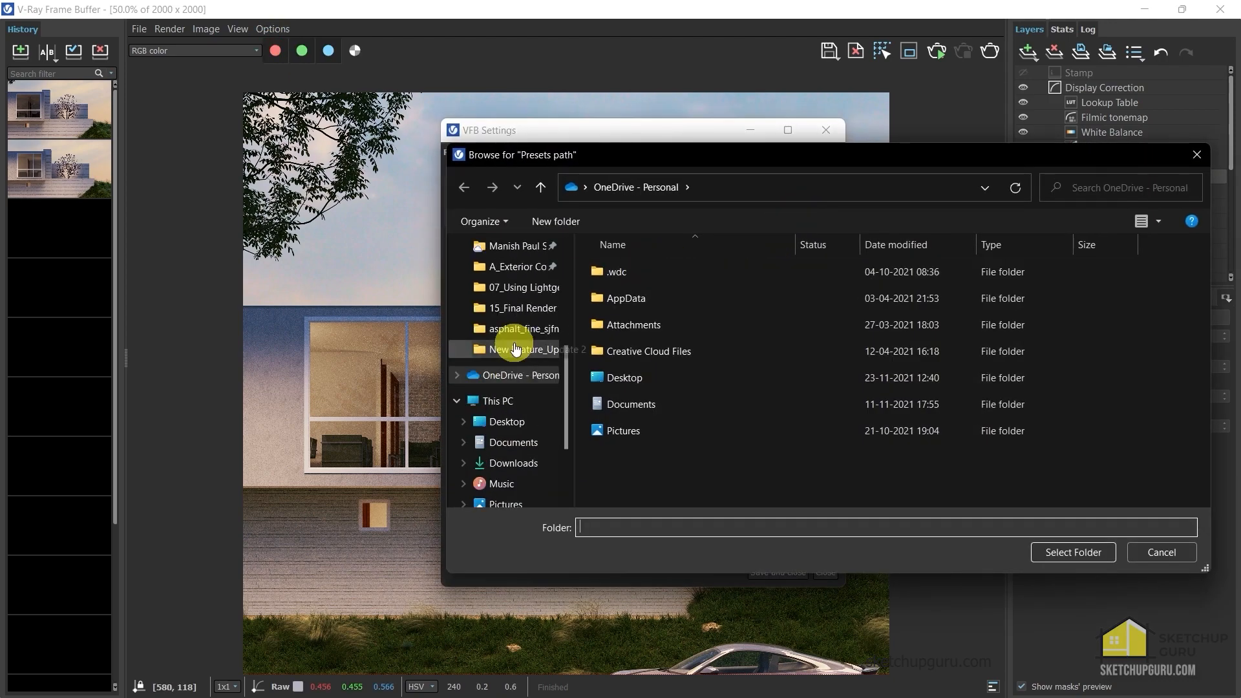
{"action": "left_click", "coordinate": [510, 346]}
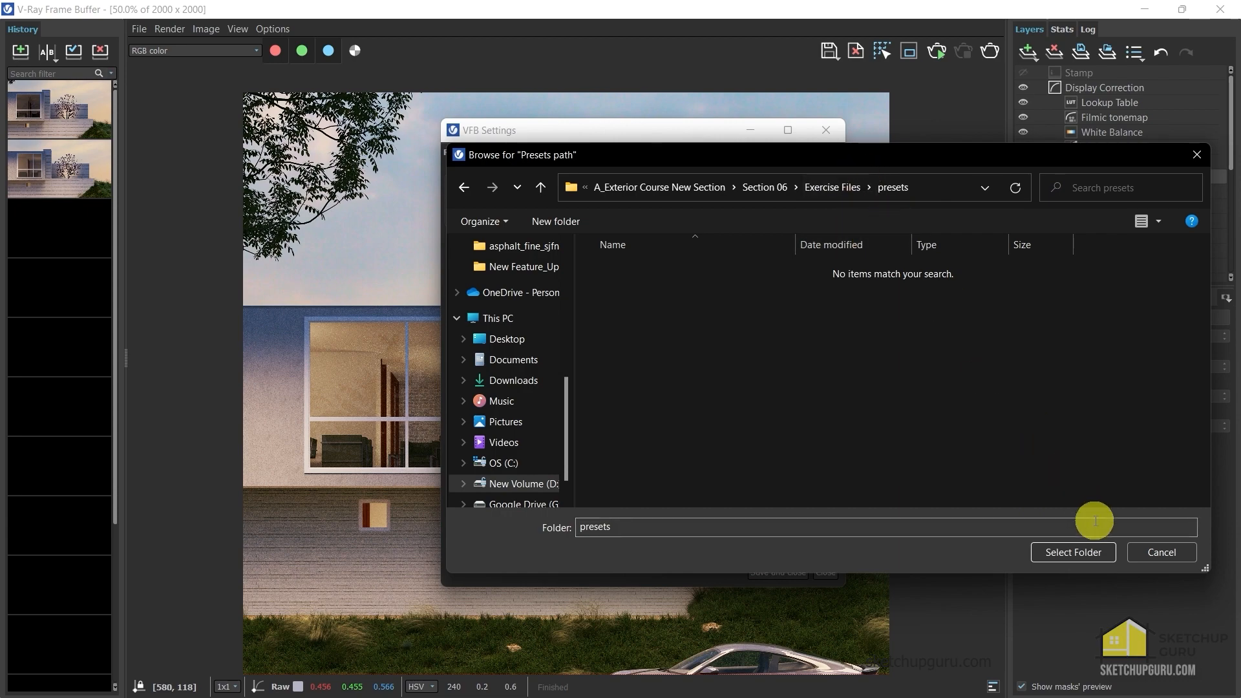
{"action": "left_click", "coordinate": [1089, 552]}
{"action": "left_click", "coordinate": [790, 574]}
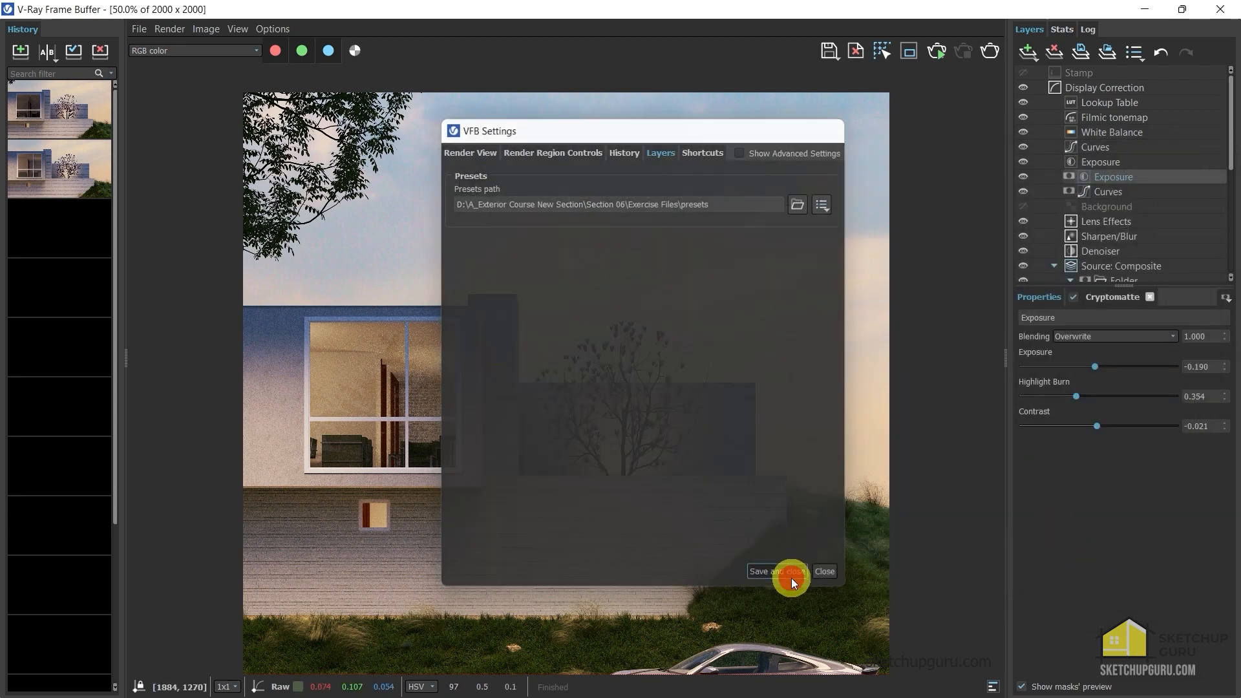
Save the current layer tree into the presets folder as Final Preset
{"action": "left_click", "coordinate": [1134, 51]}
{"action": "left_click", "coordinate": [1016, 98]}
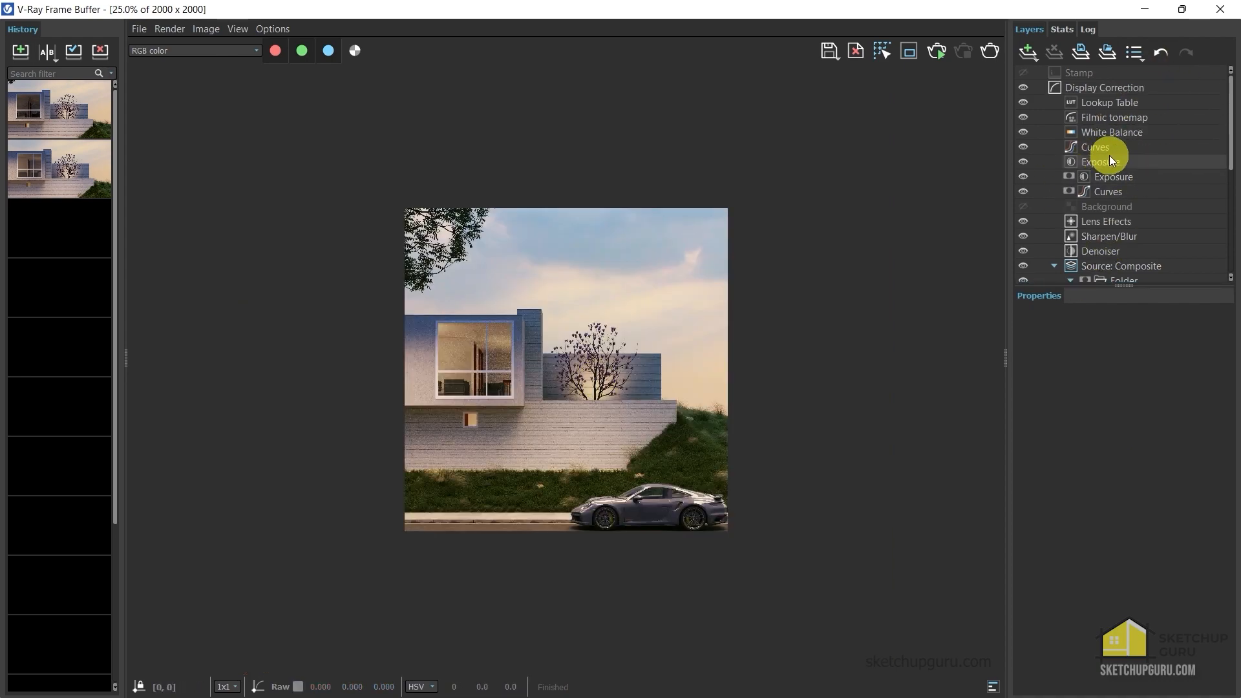
{"action": "left_click", "coordinate": [1081, 52]}
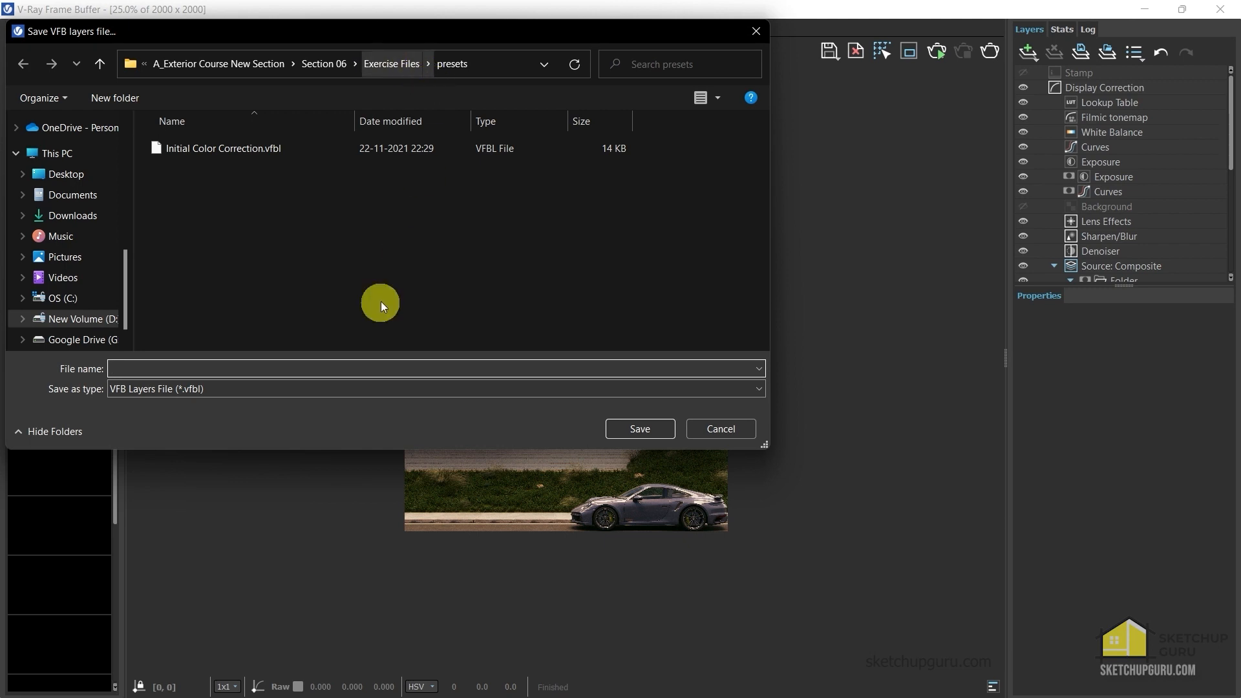
{"action": "left_click", "coordinate": [283, 366]}
{"action": "type", "text": "Final Preset"}
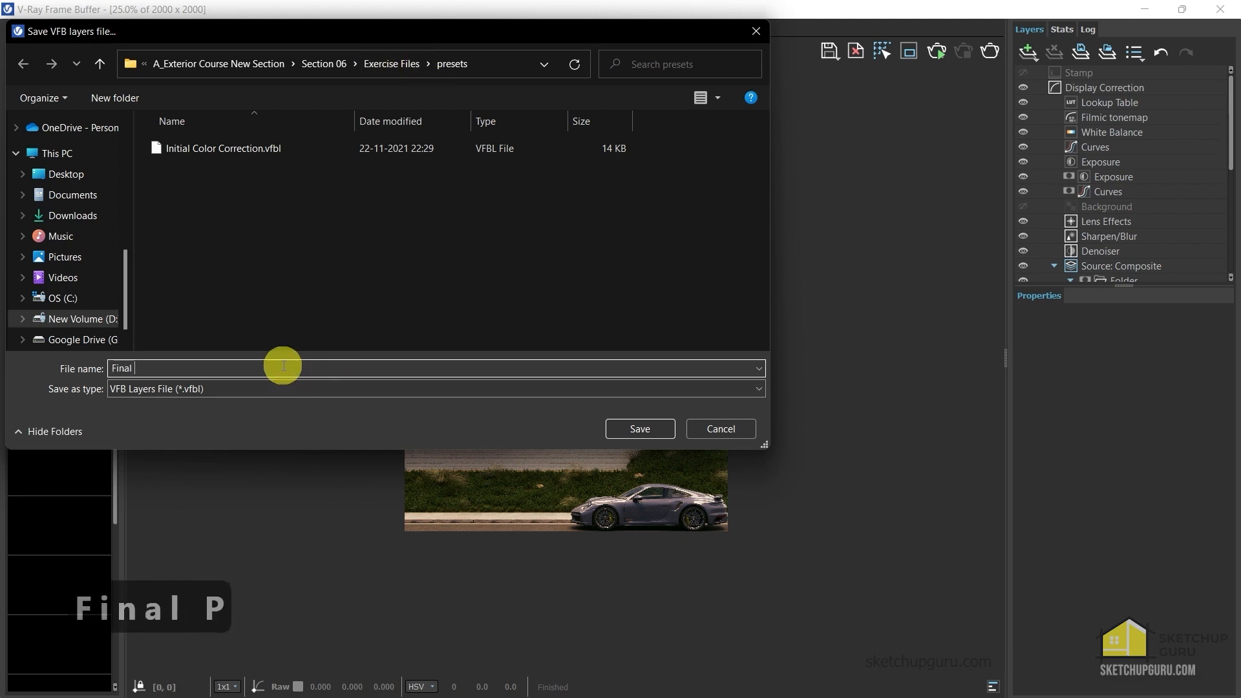
{"action": "key", "text": "Return"}
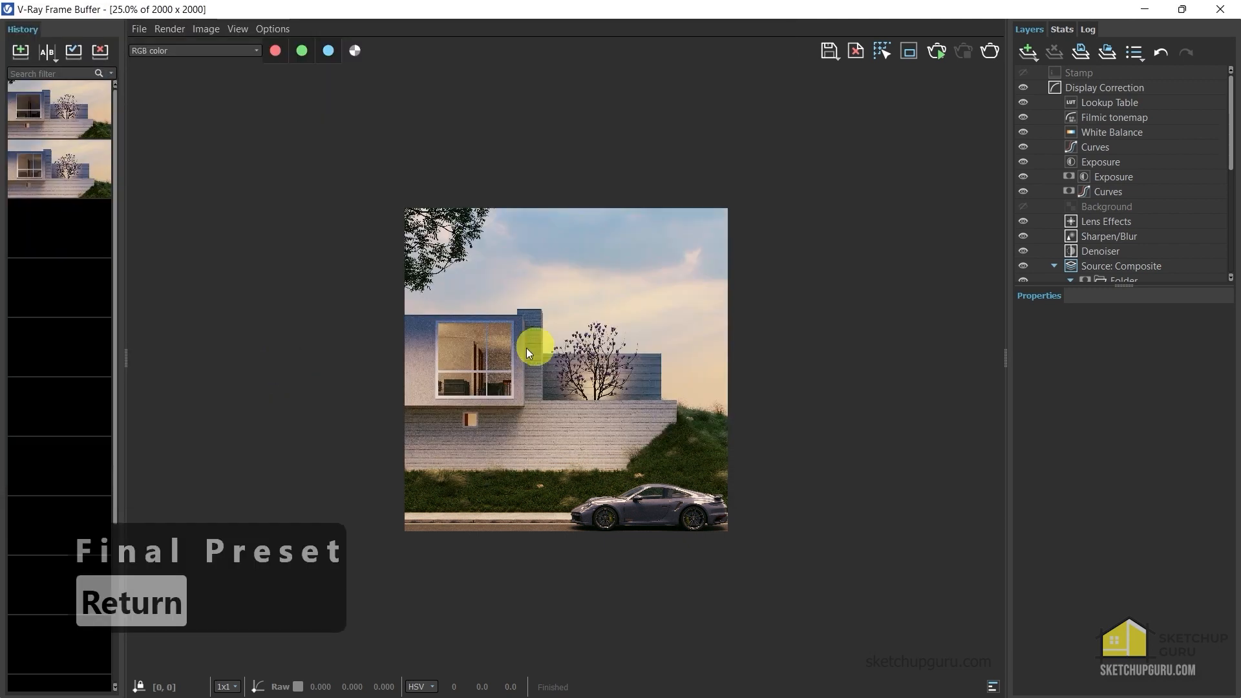
Load the Initial Color Correction preset for comparison and switch back to Final Preset
{"action": "left_click", "coordinate": [1134, 53]}
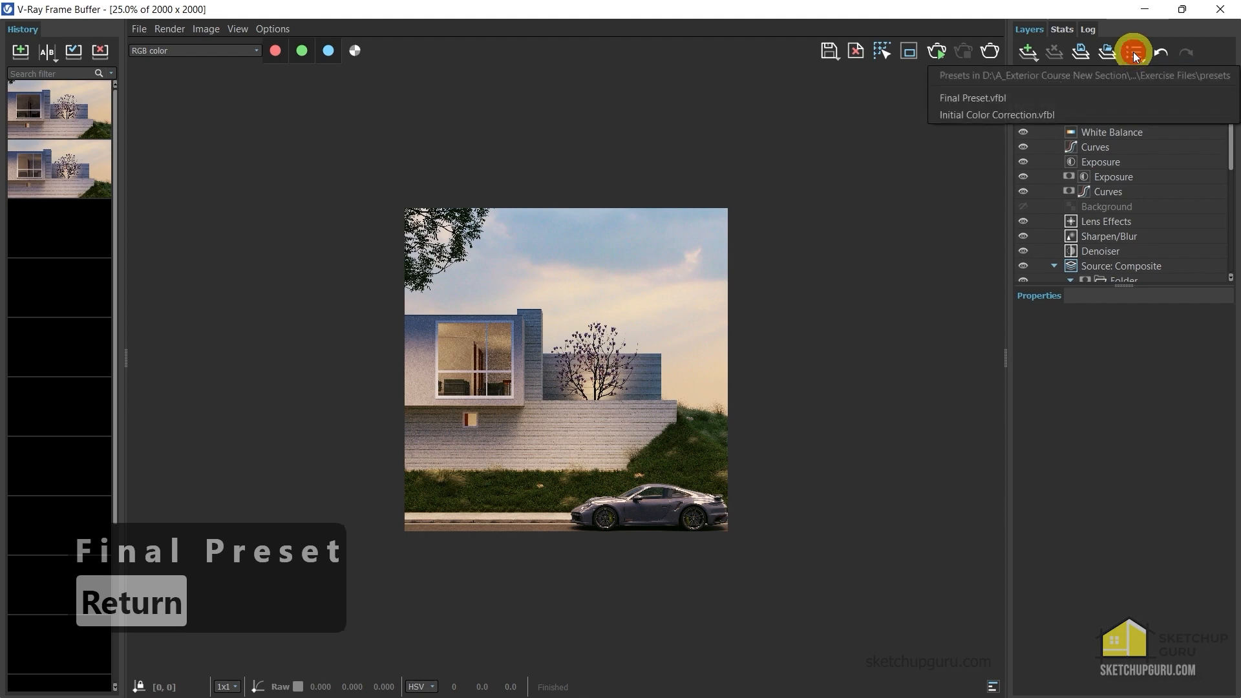
{"action": "left_click", "coordinate": [984, 113]}
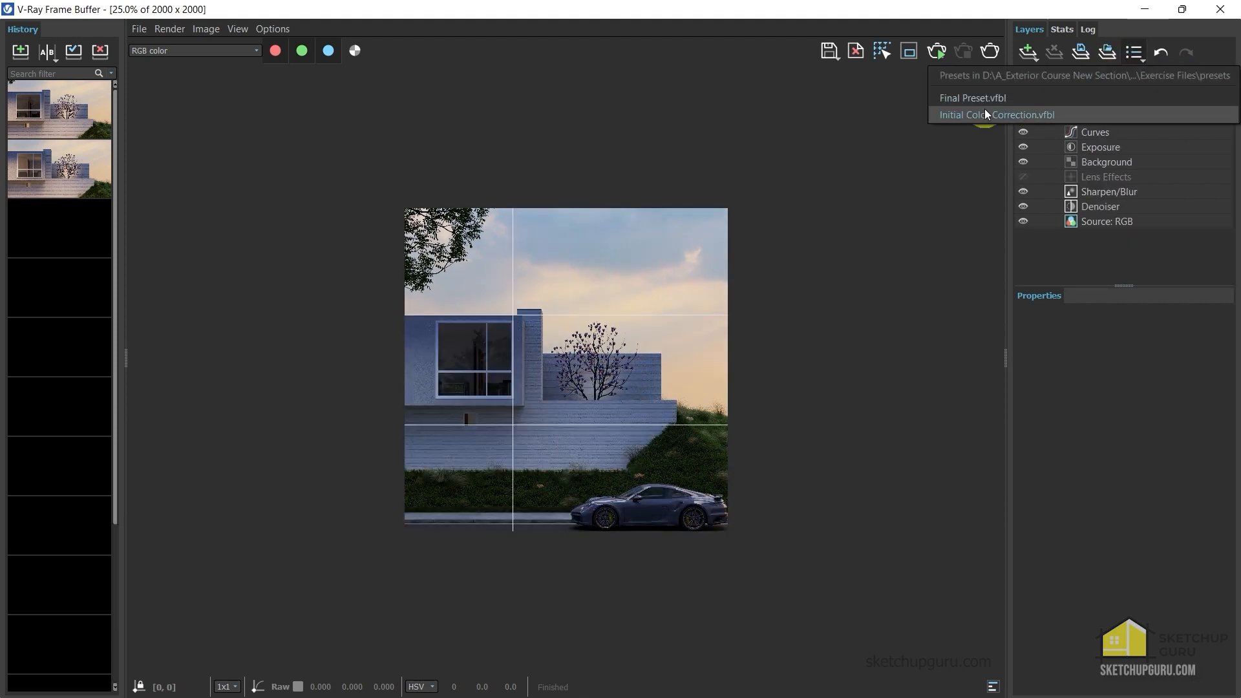
{"action": "left_click", "coordinate": [991, 91]}
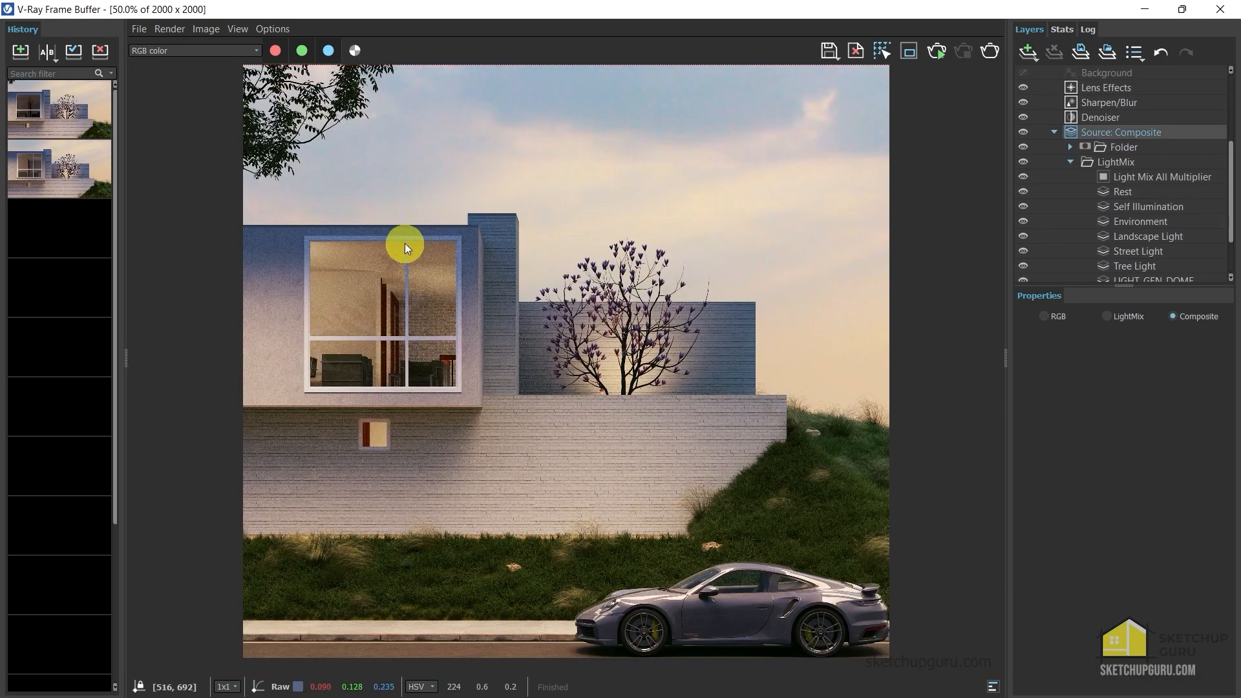
Create a new folder in the Composite source and place it above the existing masked folder
{"action": "scroll", "coordinate": [382, 262], "scroll_direction": "up", "scroll_amount": 1}
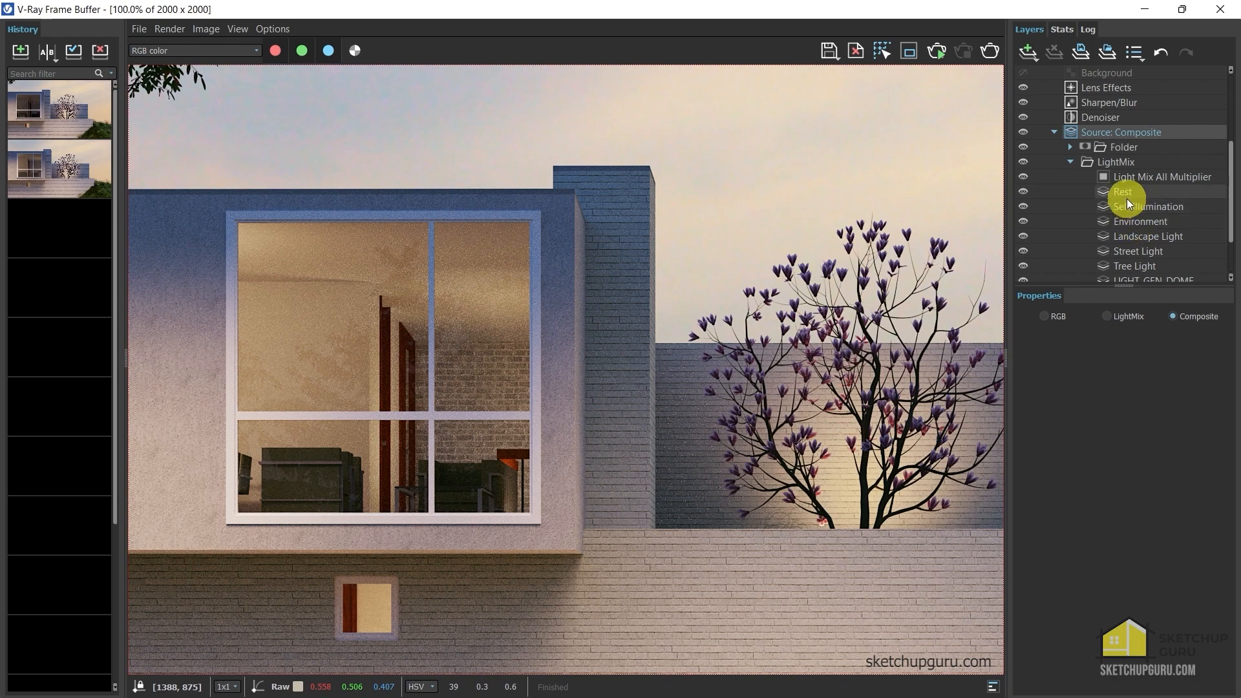
{"action": "left_click", "coordinate": [1117, 145]}
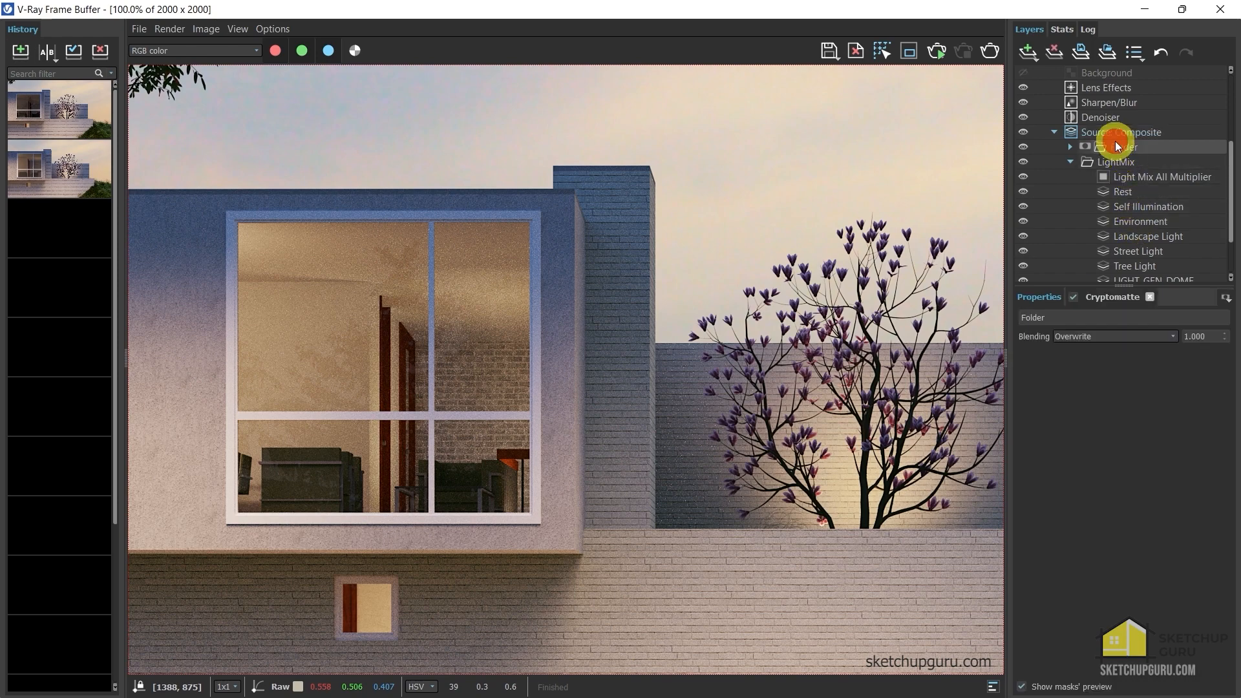
{"action": "left_click", "coordinate": [1029, 52]}
{"action": "left_click", "coordinate": [1042, 70]}
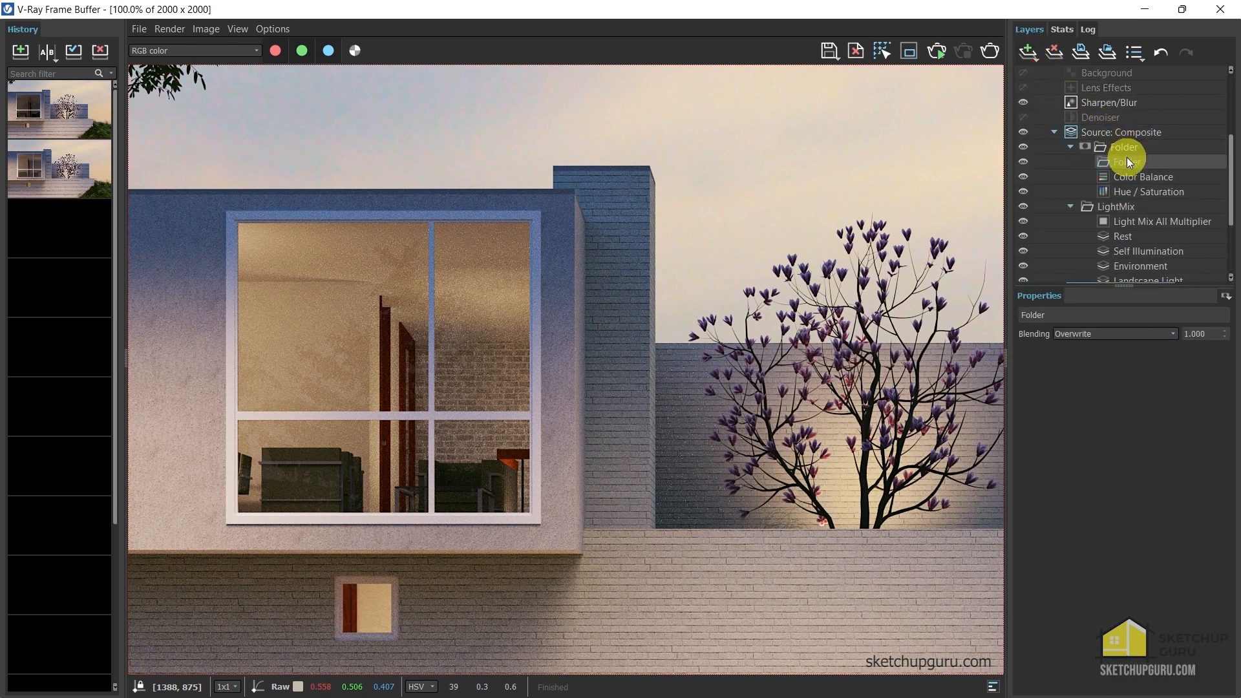
{"action": "left_click_drag", "start_coordinate": [1126, 157], "coordinate": [1127, 140]}
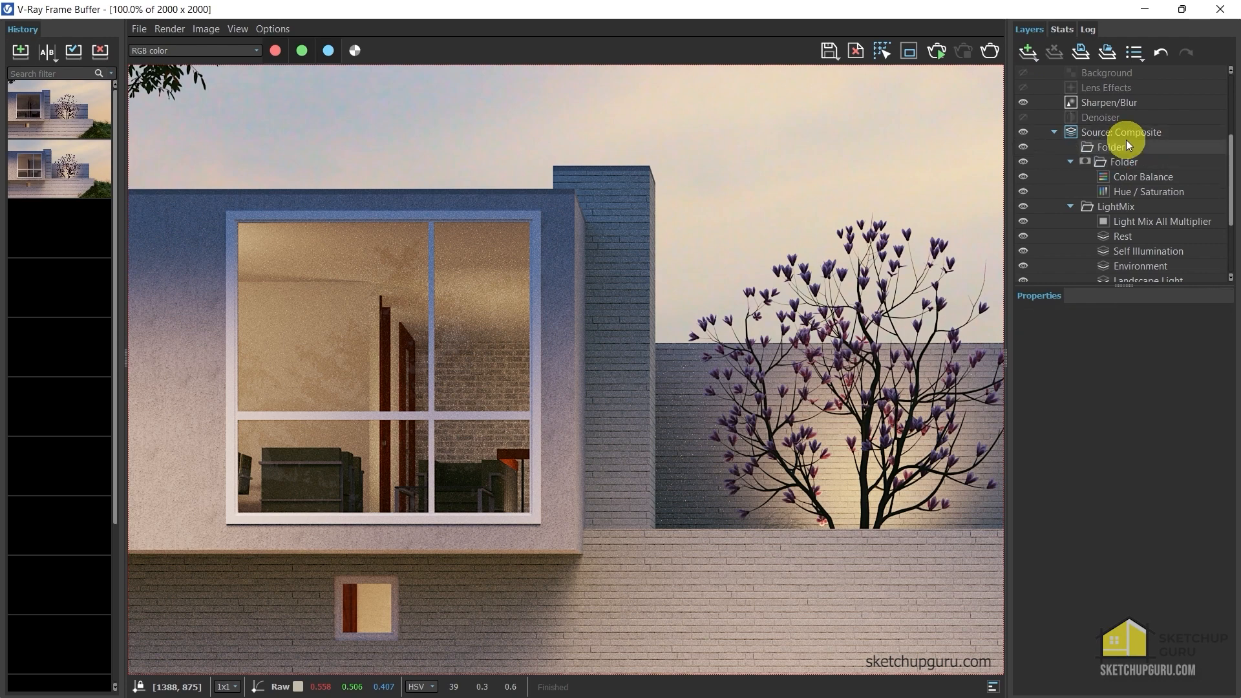
Add a Render Element layer inside the new empty folder and set its element to Reflection
{"action": "left_click", "coordinate": [1106, 146]}
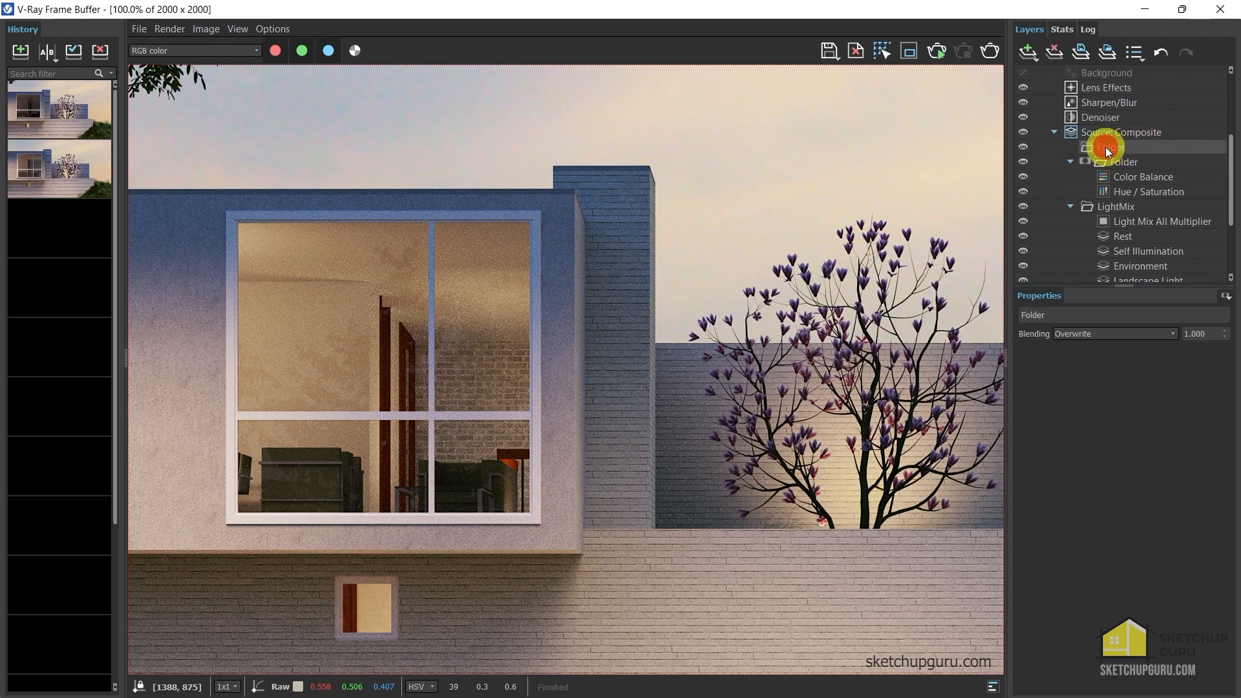
{"action": "right_click", "coordinate": [1106, 147]}
{"action": "mouse_move", "coordinate": [1142, 245]}
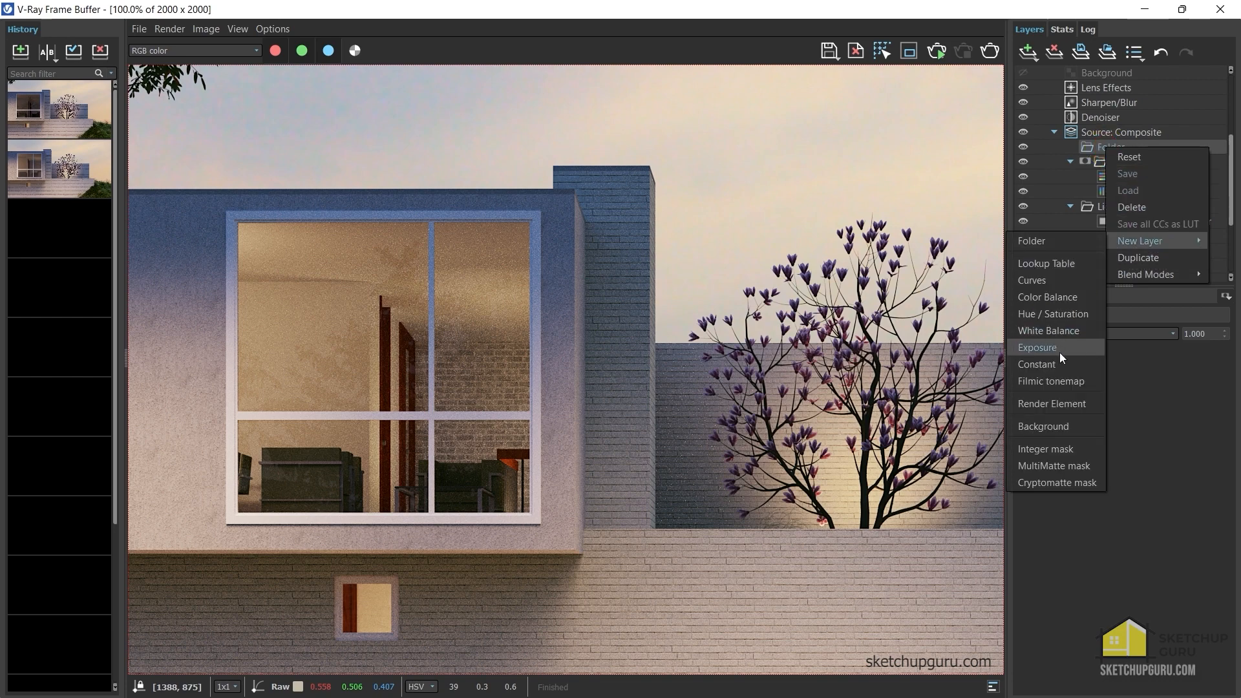
{"action": "left_click", "coordinate": [1052, 404]}
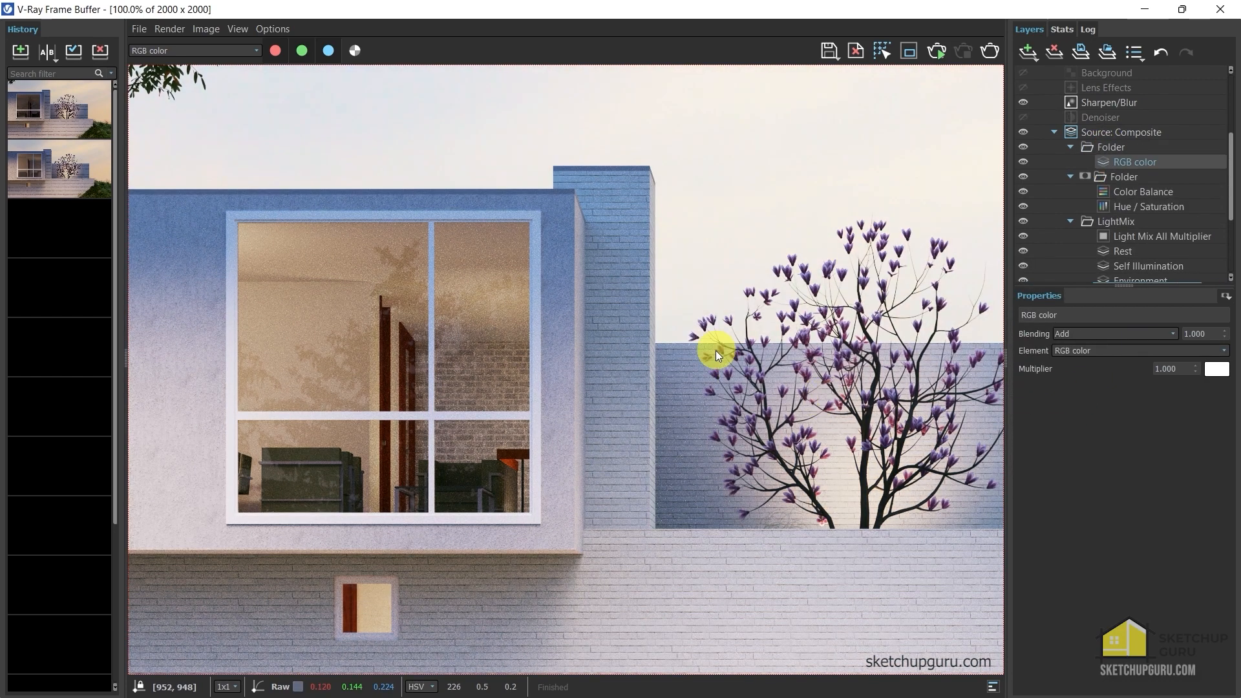
{"action": "scroll", "coordinate": [716, 350], "scroll_direction": "down", "scroll_amount": 4}
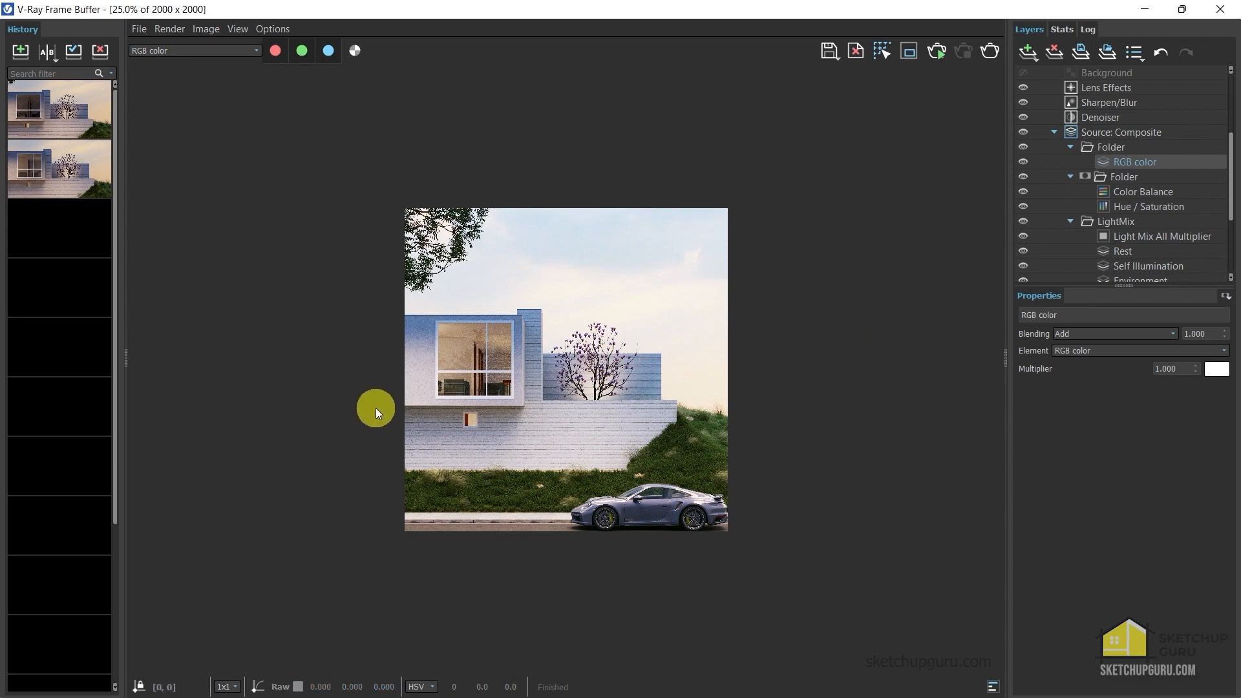
{"action": "scroll", "coordinate": [639, 414], "scroll_direction": "up", "scroll_amount": 1}
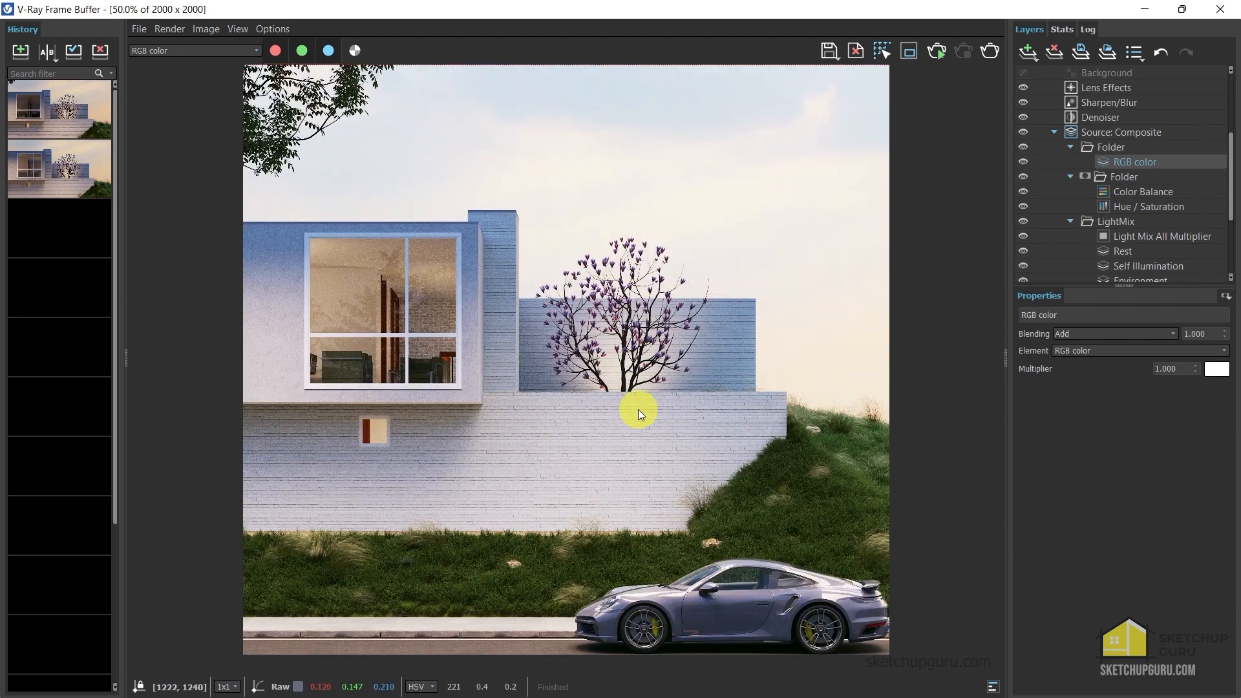
{"action": "left_click", "coordinate": [1119, 355]}
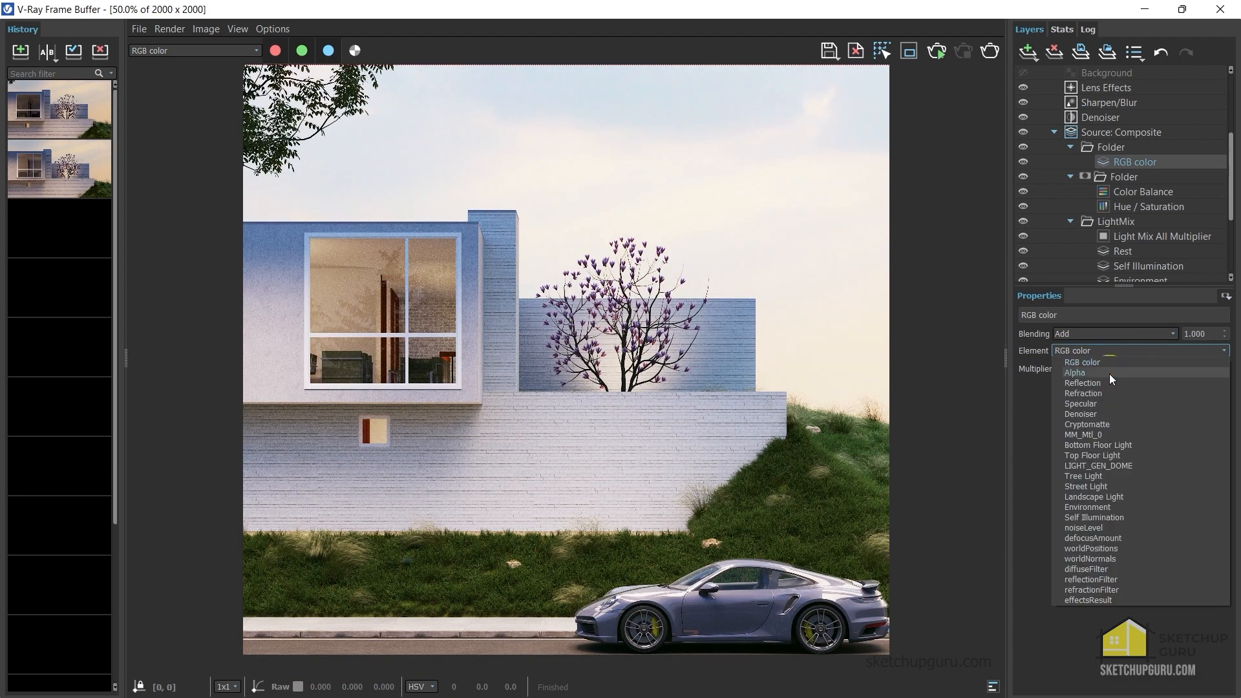
{"action": "left_click", "coordinate": [1085, 383]}
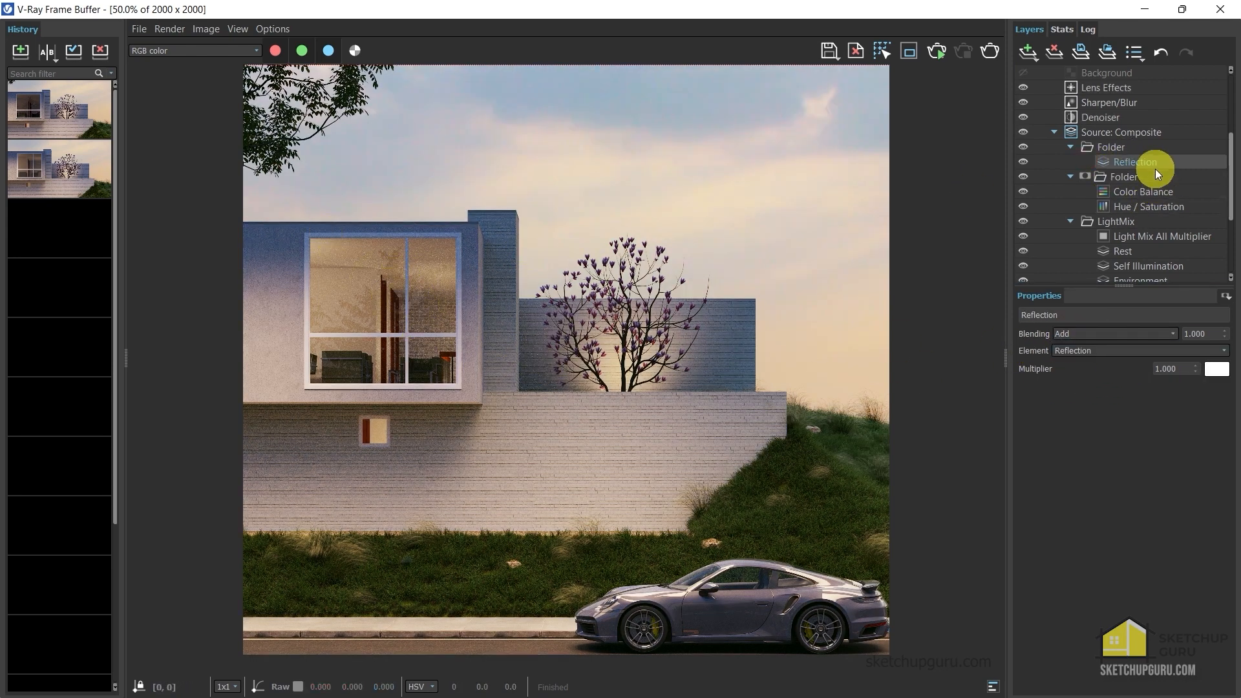
Add a Cryptomatte mask to the Reflection render element layer
{"action": "right_click", "coordinate": [1120, 164]}
{"action": "mouse_move", "coordinate": [1154, 257]}
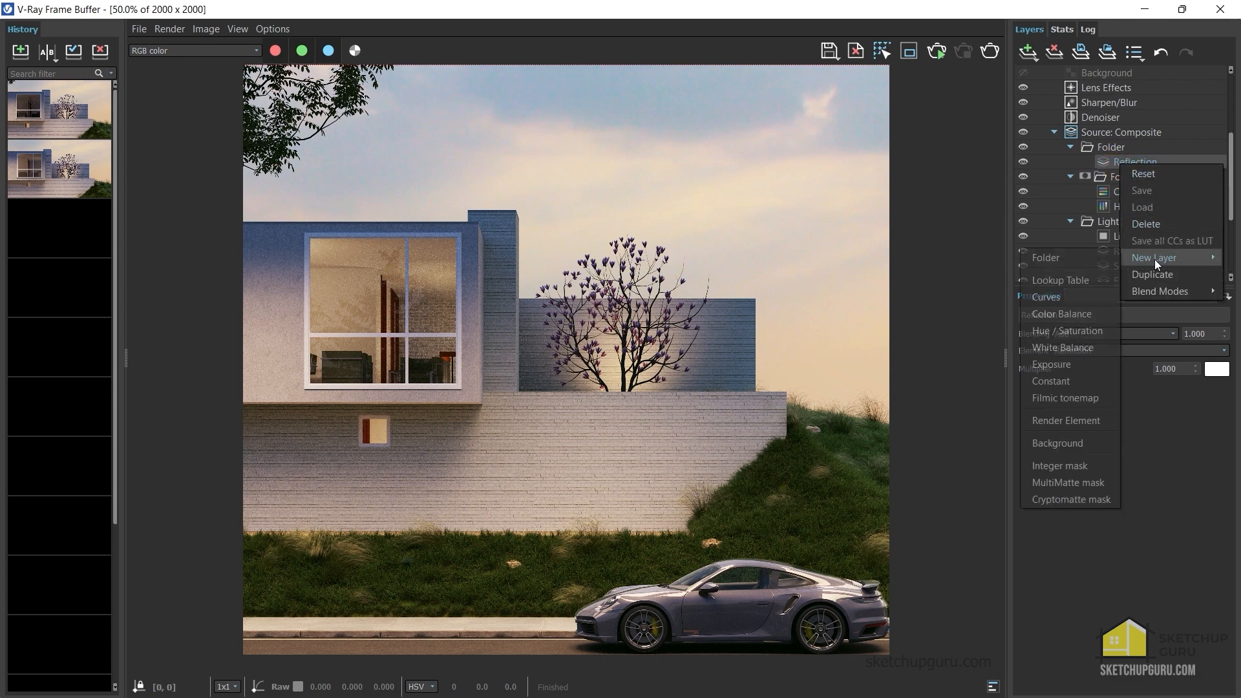
{"action": "left_click", "coordinate": [1055, 500]}
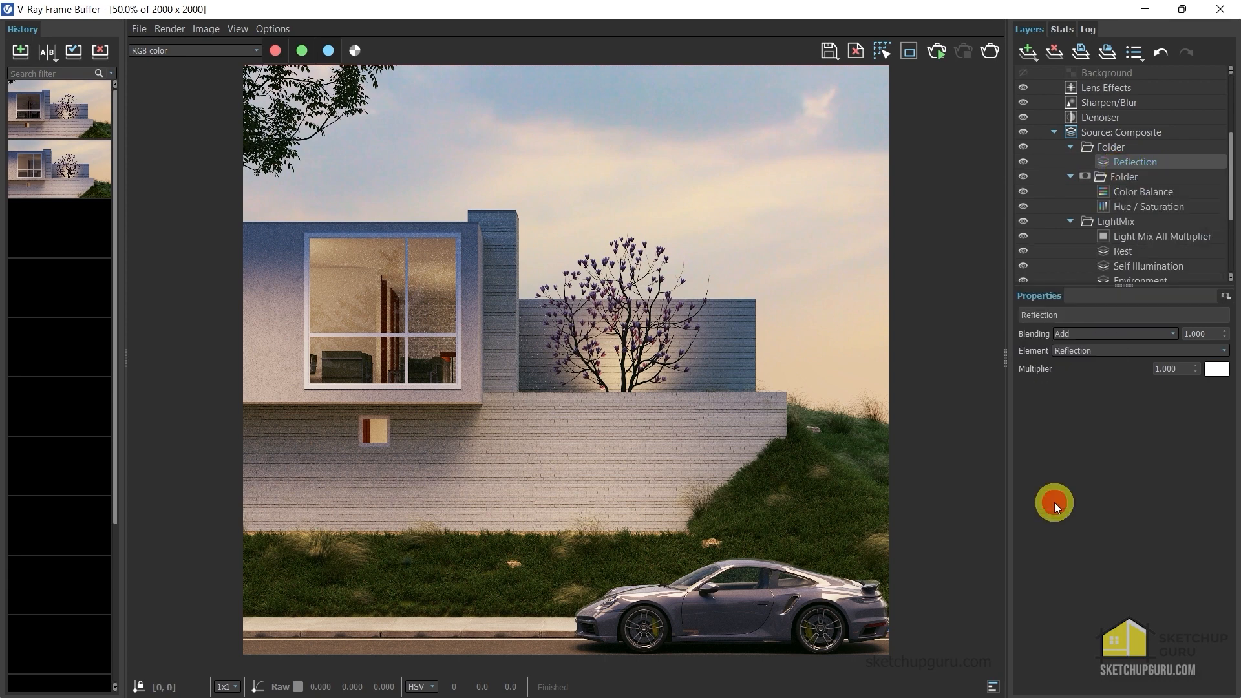
Pick the large window's glass, Translucent Glass Gray, as the Cryptomatte mask of the Reflection layer
{"action": "left_click", "coordinate": [1038, 402]}
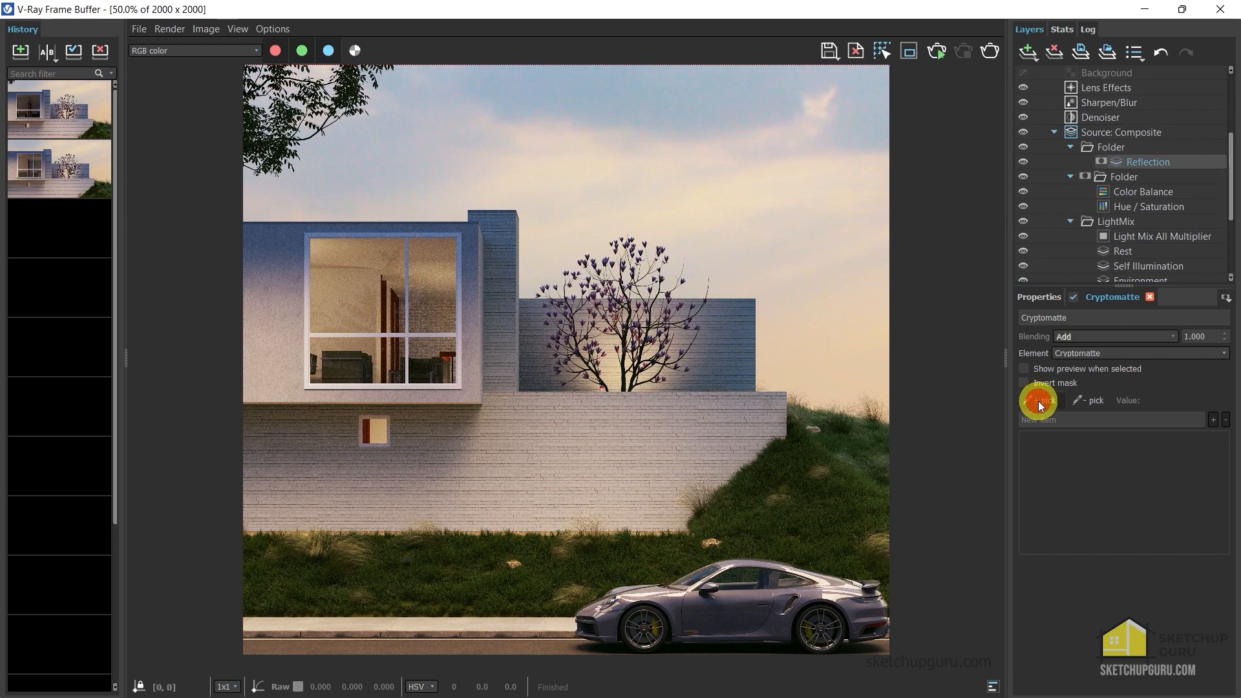
{"action": "left_click", "coordinate": [369, 285]}
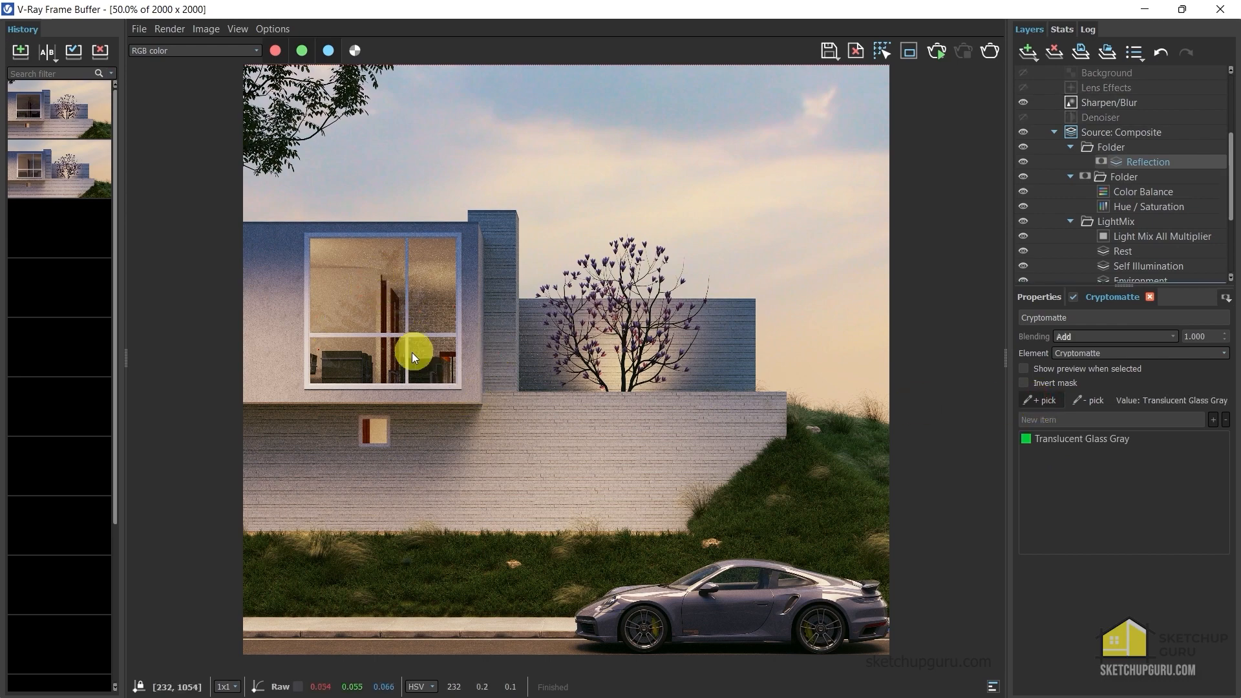
{"action": "scroll", "coordinate": [386, 315], "scroll_direction": "up", "scroll_amount": 2}
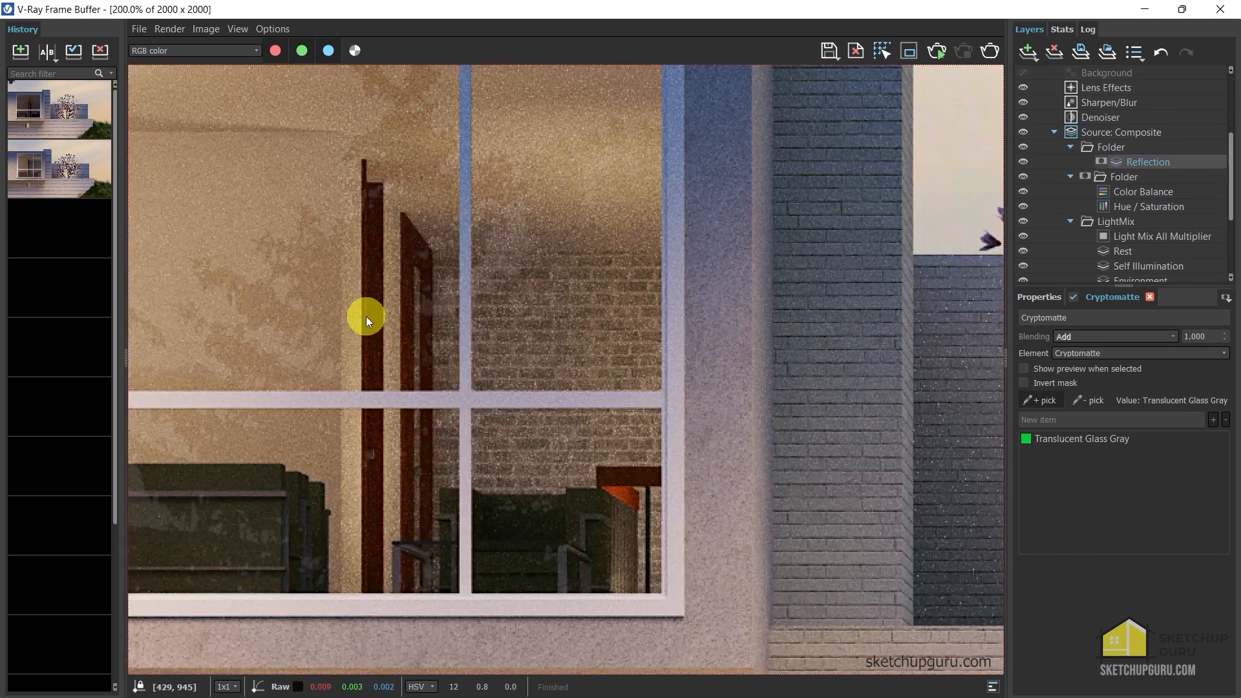
{"action": "scroll", "coordinate": [382, 318], "scroll_direction": "down", "scroll_amount": 1}
{"action": "scroll", "coordinate": [527, 347], "scroll_direction": "down", "scroll_amount": 1}
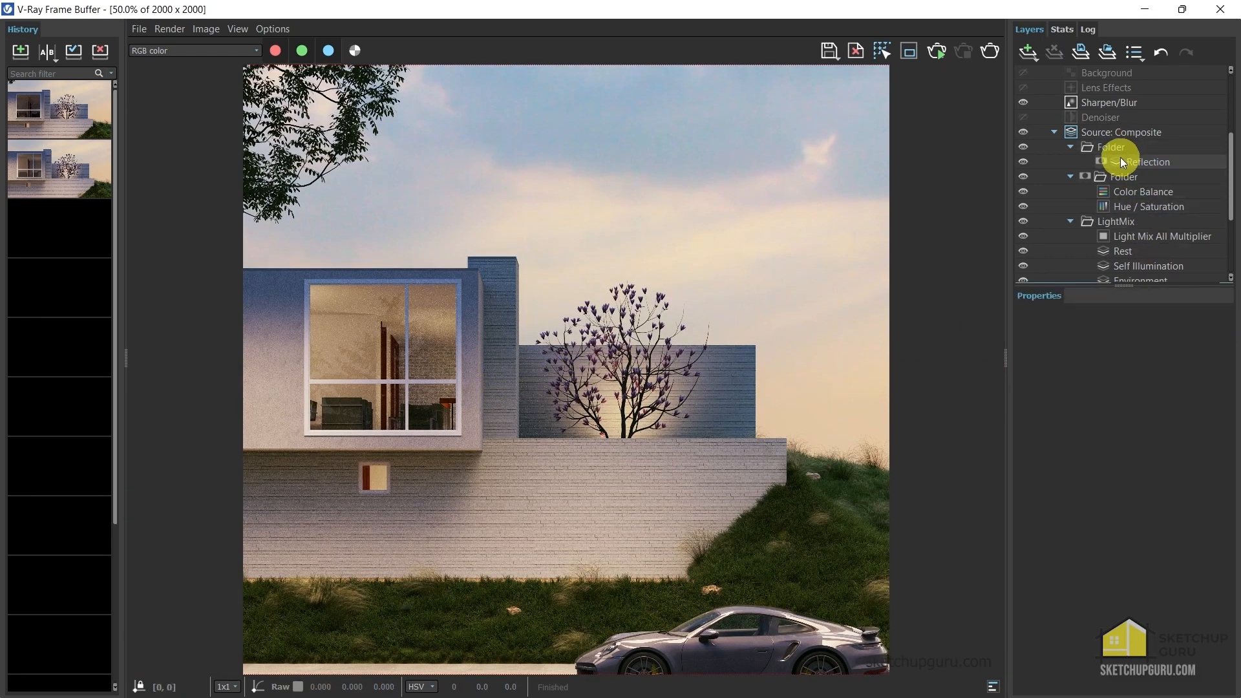
Add another Render Element layer inside the folder holding Reflection and set its element to Refraction
{"action": "left_click", "coordinate": [1124, 158]}
{"action": "left_click", "coordinate": [1107, 147]}
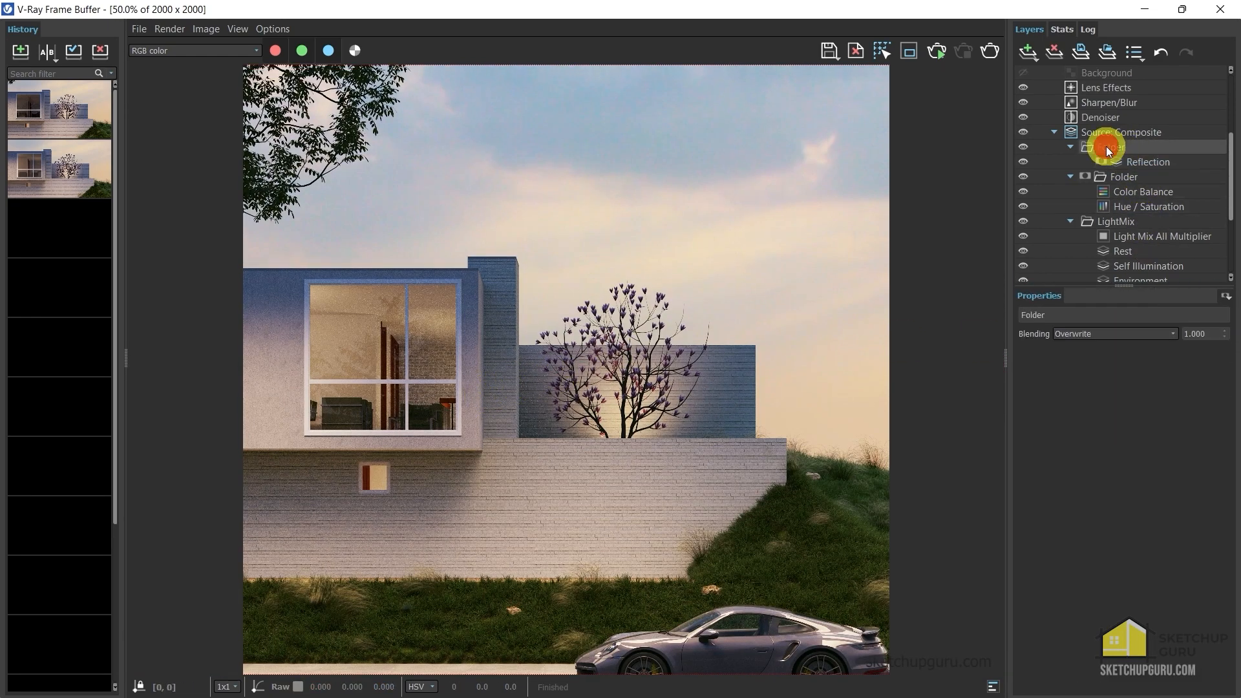
{"action": "right_click", "coordinate": [1107, 147]}
{"action": "mouse_move", "coordinate": [1136, 241]}
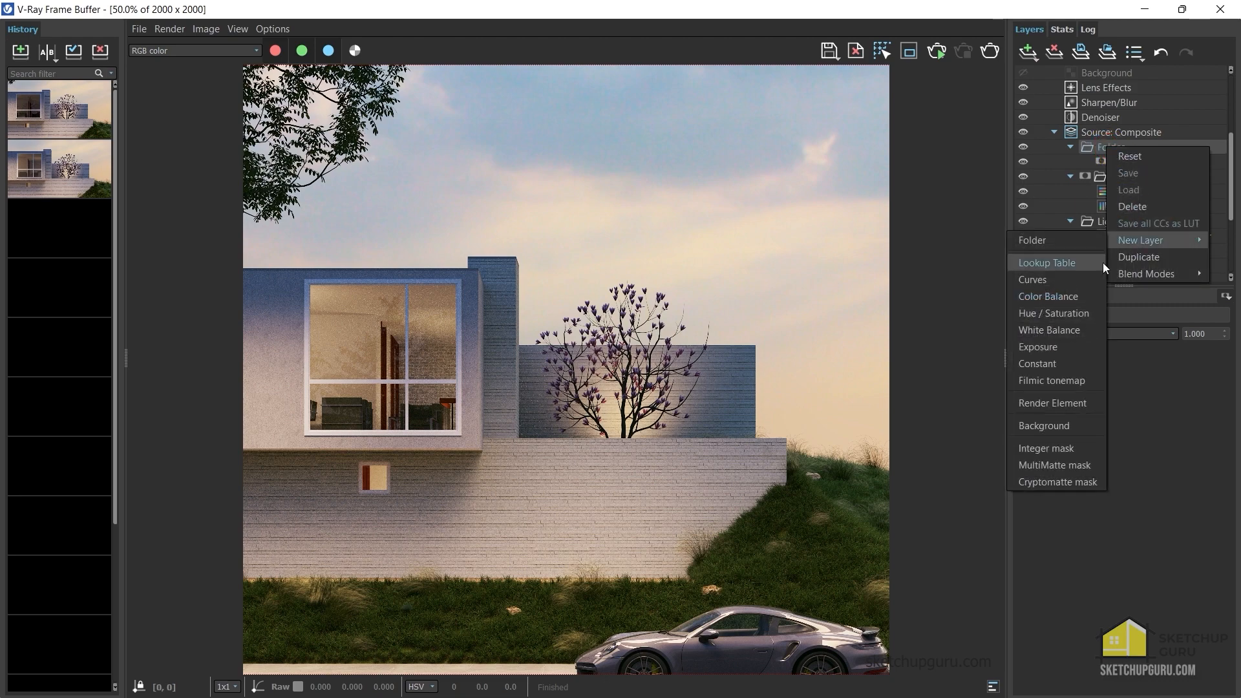
{"action": "left_click", "coordinate": [1052, 404]}
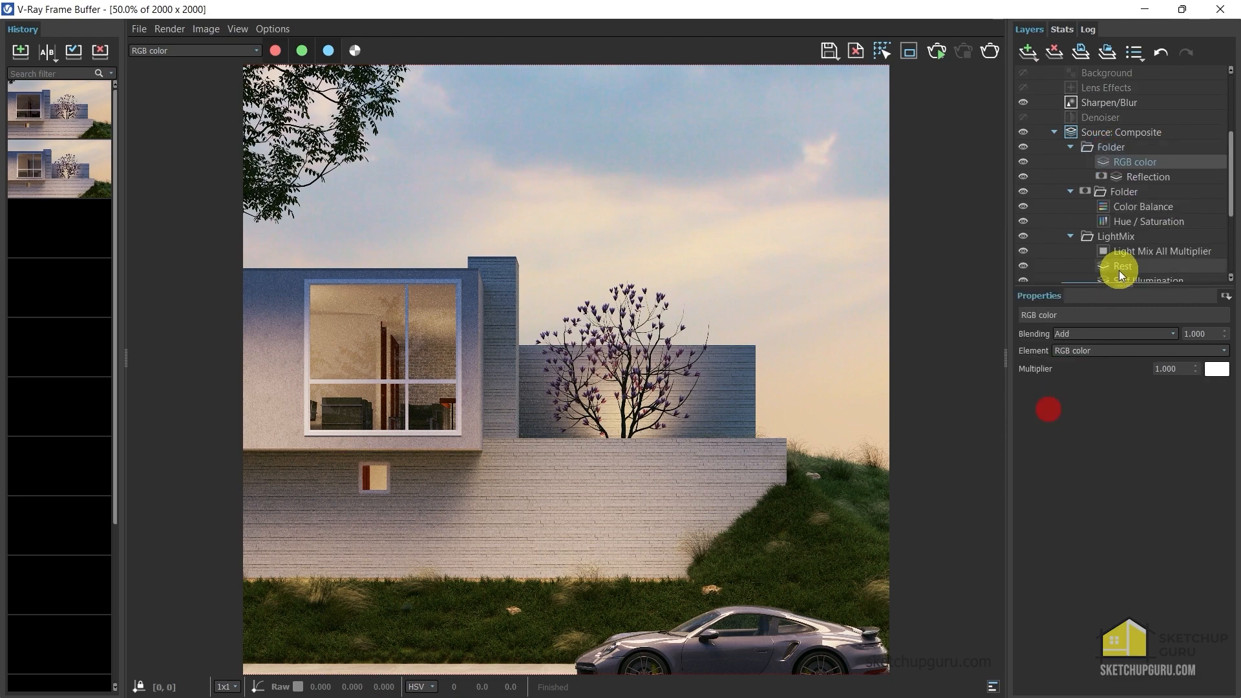
{"action": "left_click", "coordinate": [1103, 348]}
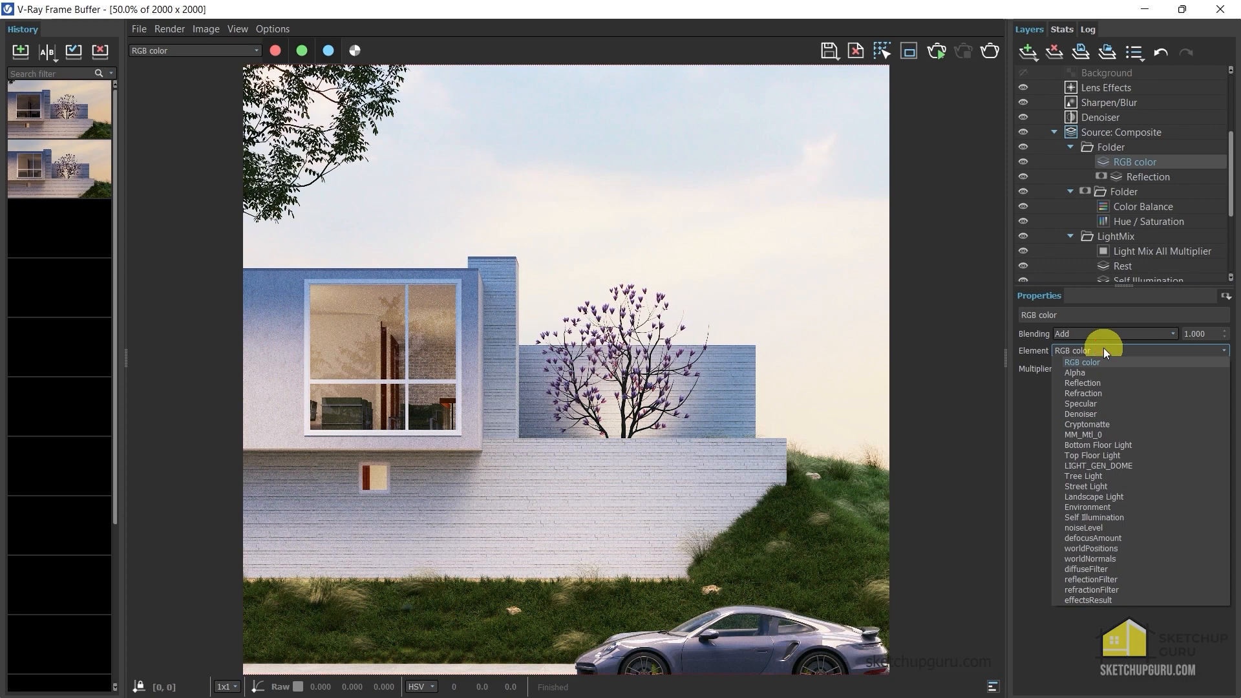
{"action": "left_click", "coordinate": [1092, 397]}
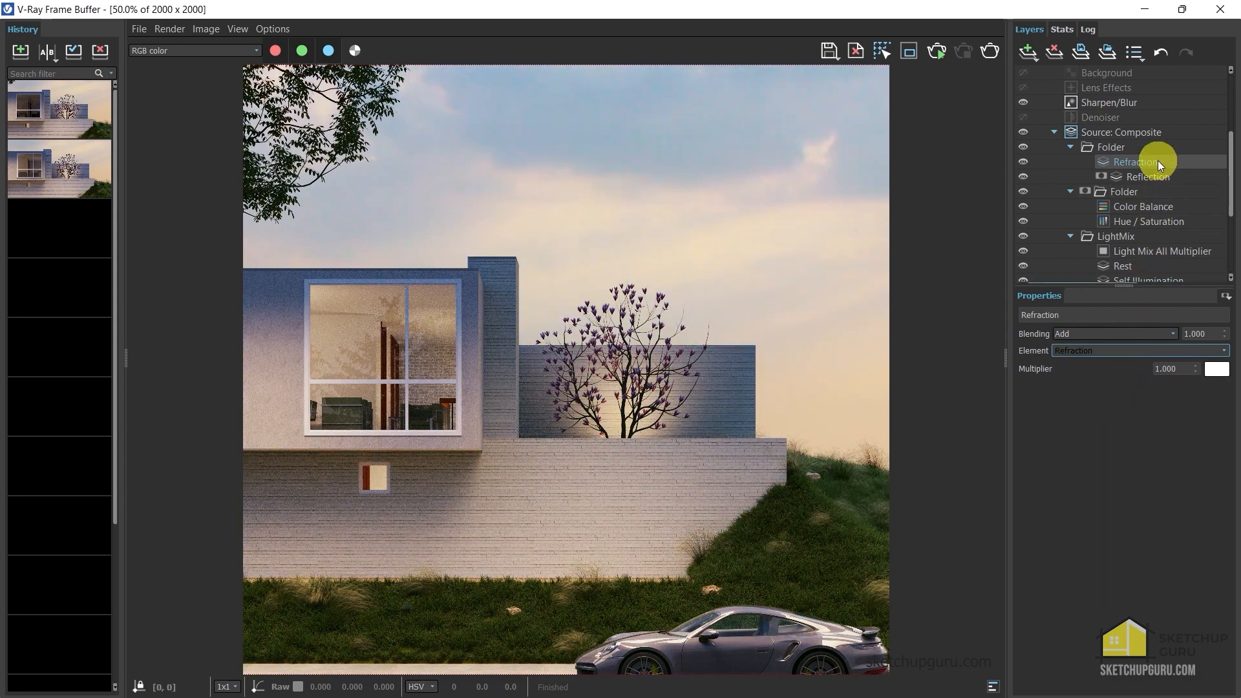
Add a Cryptomatte mask to the Refraction layer and pick the large window's glass, Translucent Glass Gray, for it
{"action": "right_click", "coordinate": [1123, 160]}
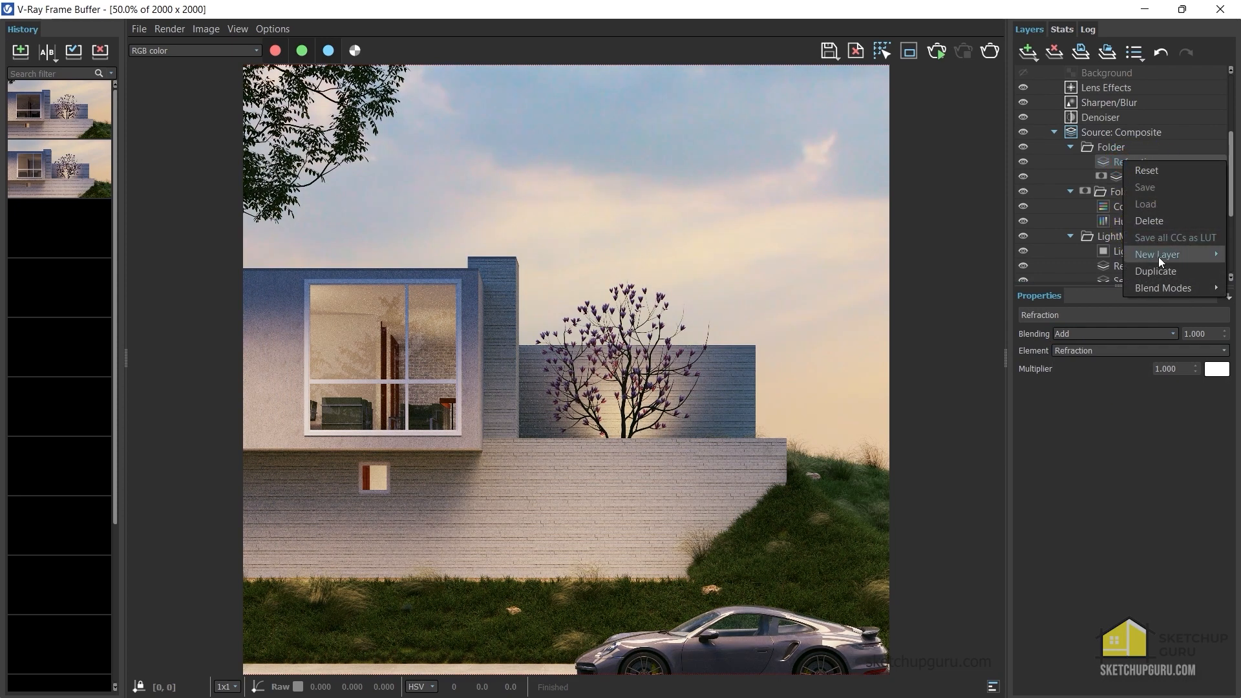
{"action": "mouse_move", "coordinate": [1158, 257]}
{"action": "left_click", "coordinate": [1068, 495]}
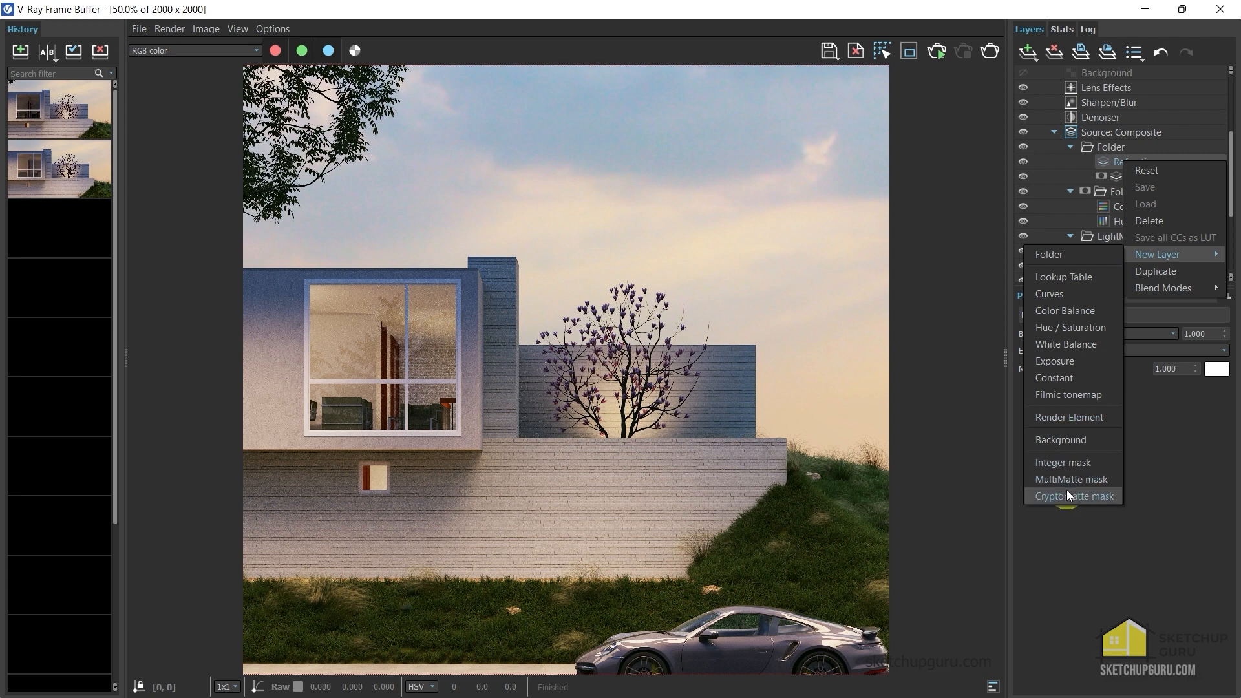
{"action": "left_click", "coordinate": [1033, 402]}
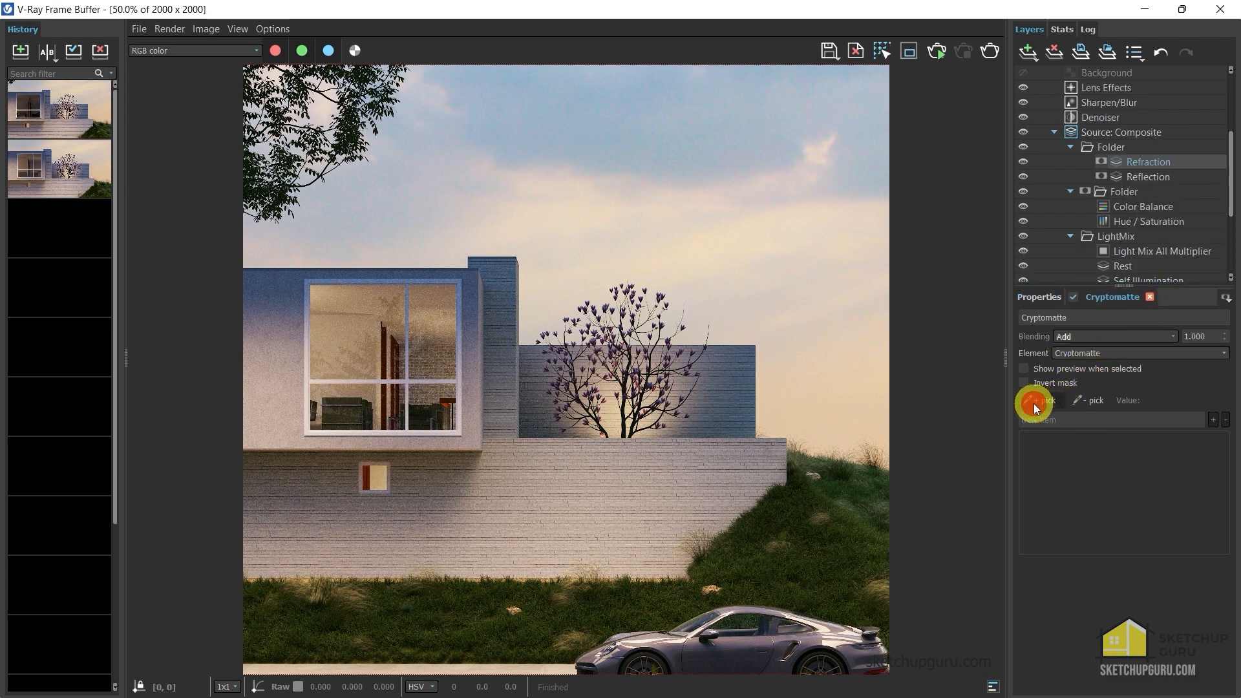
{"action": "left_click", "coordinate": [387, 327]}
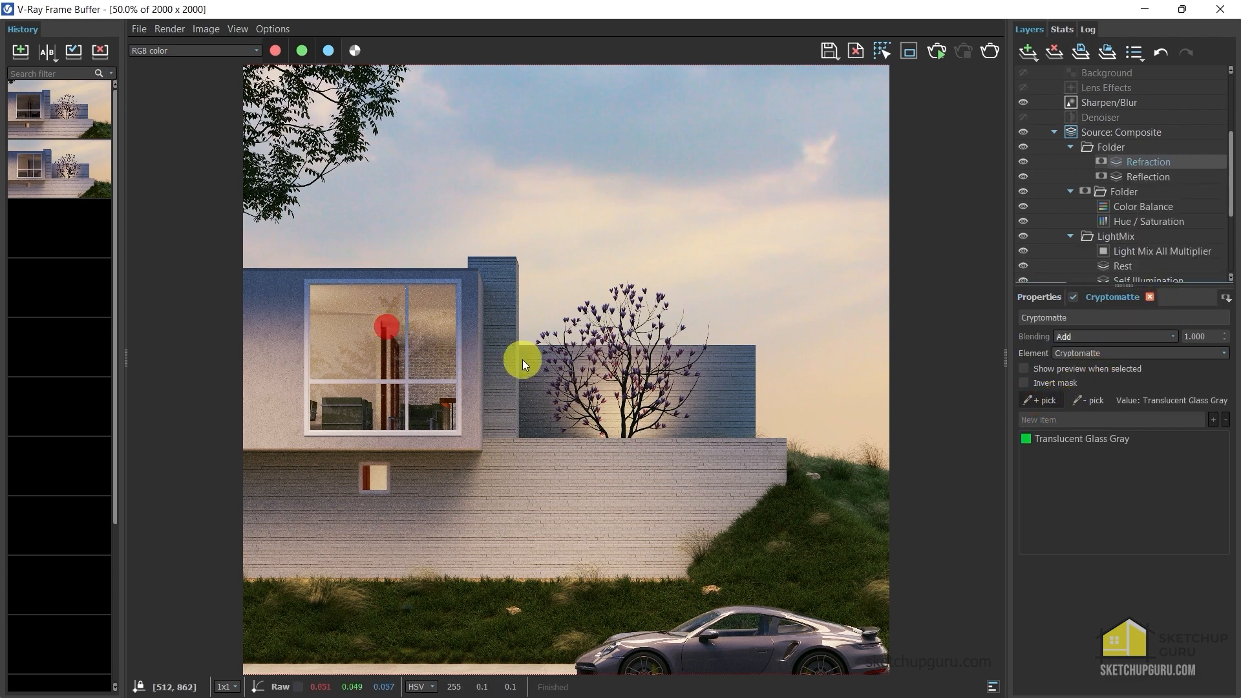
{"action": "scroll", "coordinate": [351, 356], "scroll_direction": "up", "scroll_amount": 1}
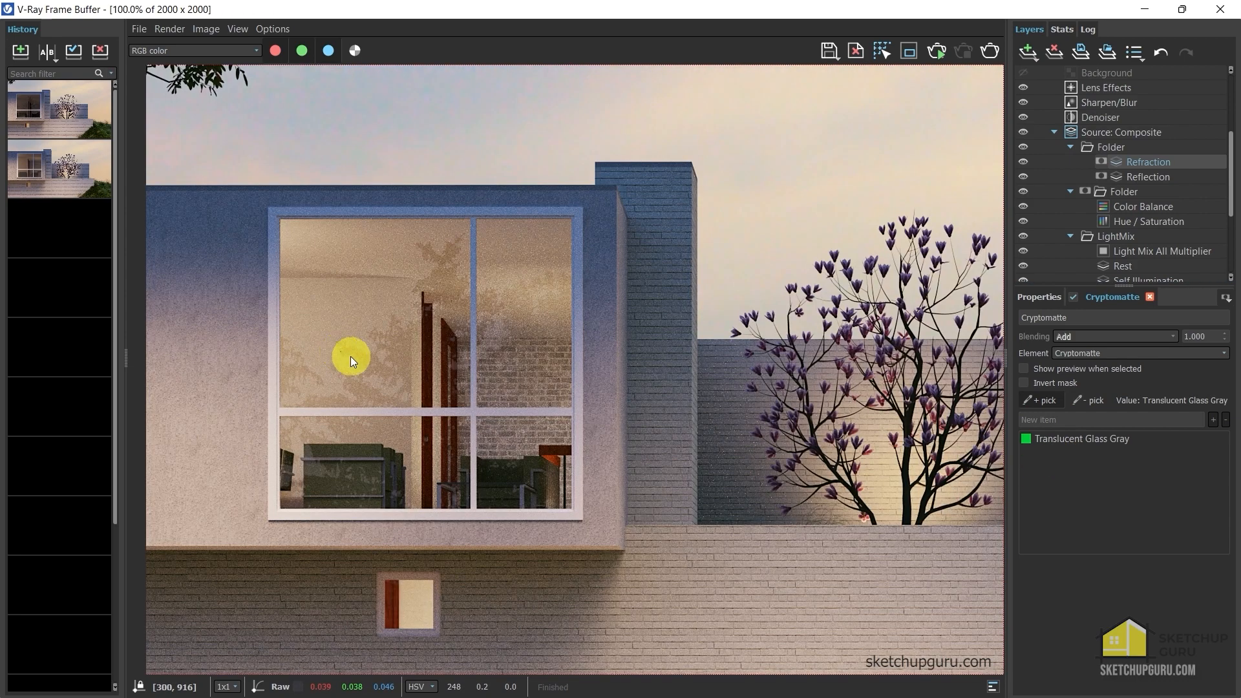
{"action": "scroll", "coordinate": [514, 339], "scroll_direction": "down", "scroll_amount": 1}
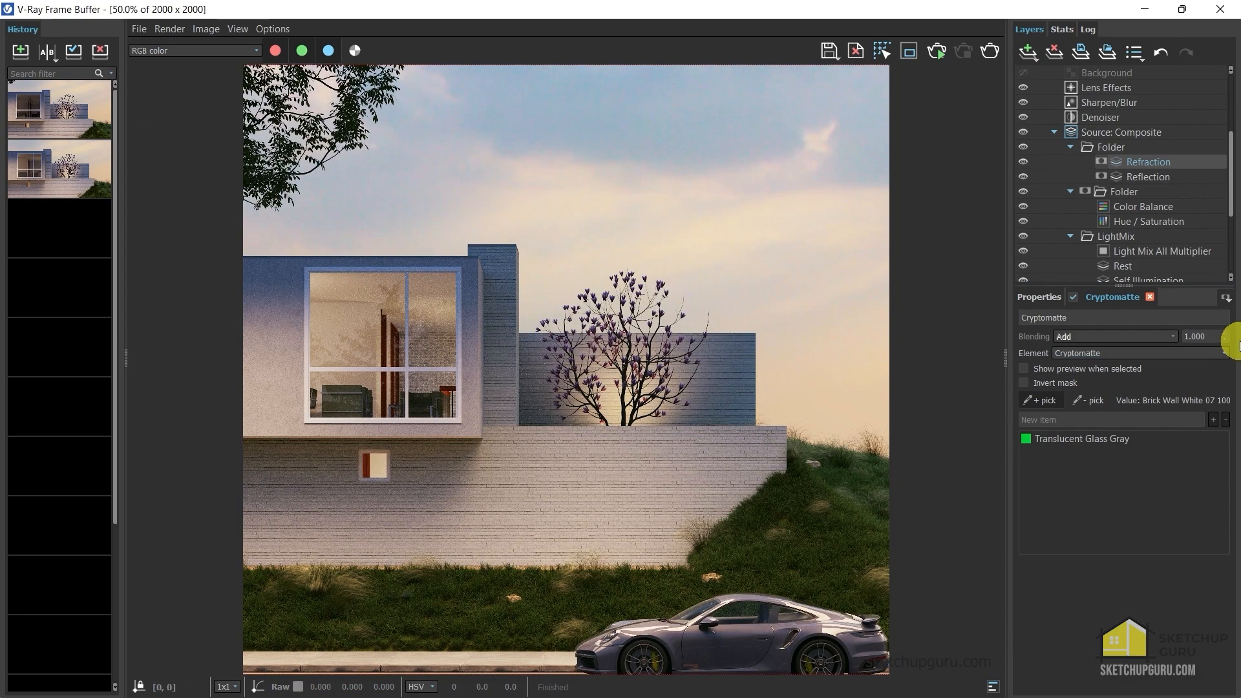
Compare the render with the reflection and refraction folder hidden and shown, then examine the whole image
{"action": "left_click", "coordinate": [1019, 146]}
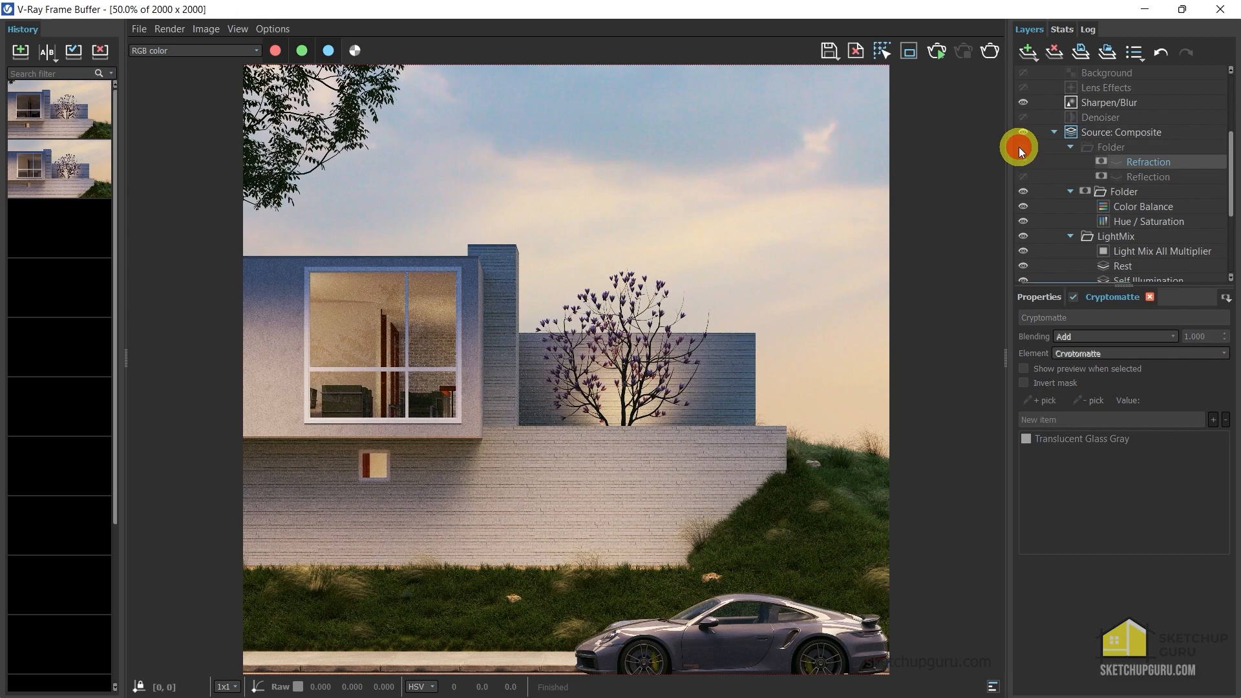
{"action": "left_click", "coordinate": [1019, 146]}
{"action": "left_click", "coordinate": [1019, 146]}
{"action": "left_click", "coordinate": [1019, 146]}
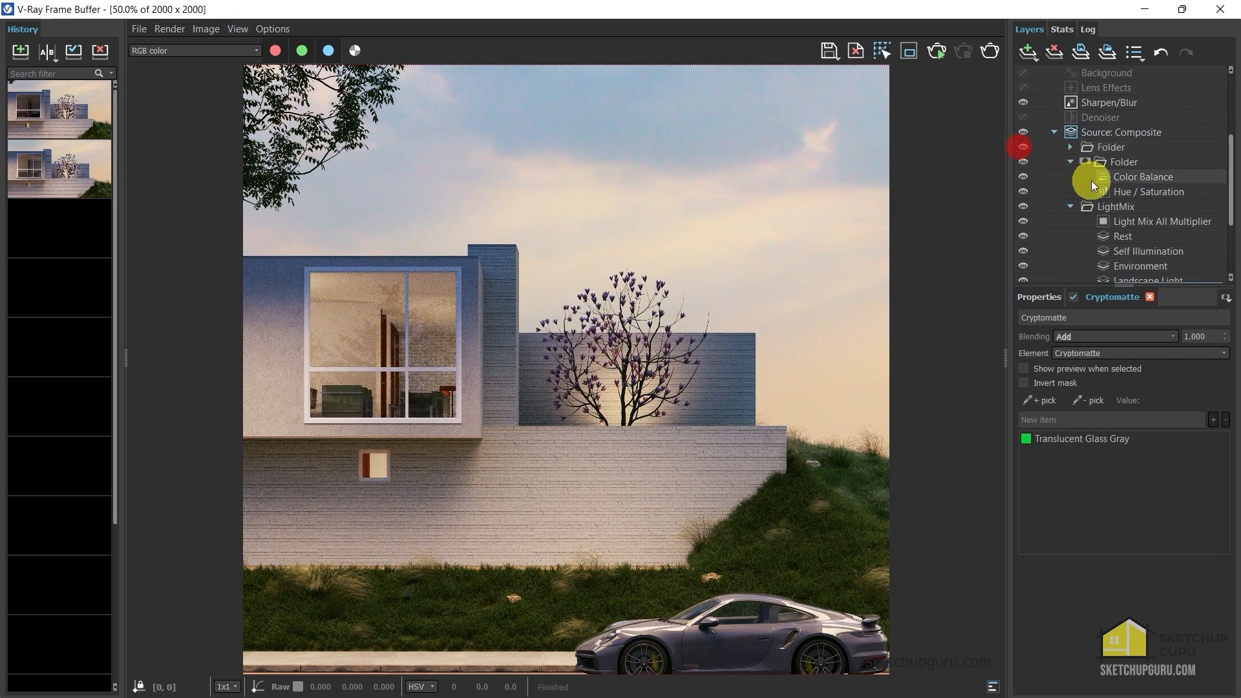
{"action": "scroll", "coordinate": [473, 344], "scroll_direction": "down", "scroll_amount": 1}
{"action": "scroll", "coordinate": [501, 382], "scroll_direction": "up", "scroll_amount": 1}
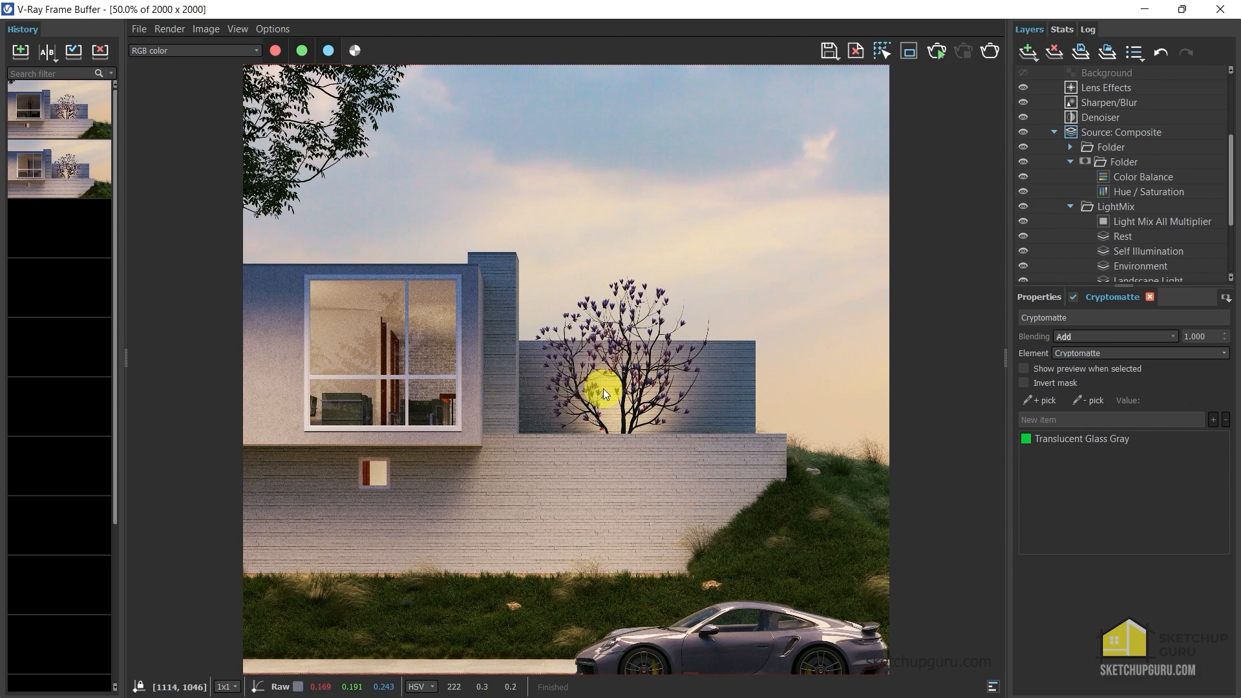
{"action": "scroll", "coordinate": [594, 392], "scroll_direction": "down", "scroll_amount": 1}
{"action": "scroll", "coordinate": [559, 388], "scroll_direction": "up", "scroll_amount": 1}
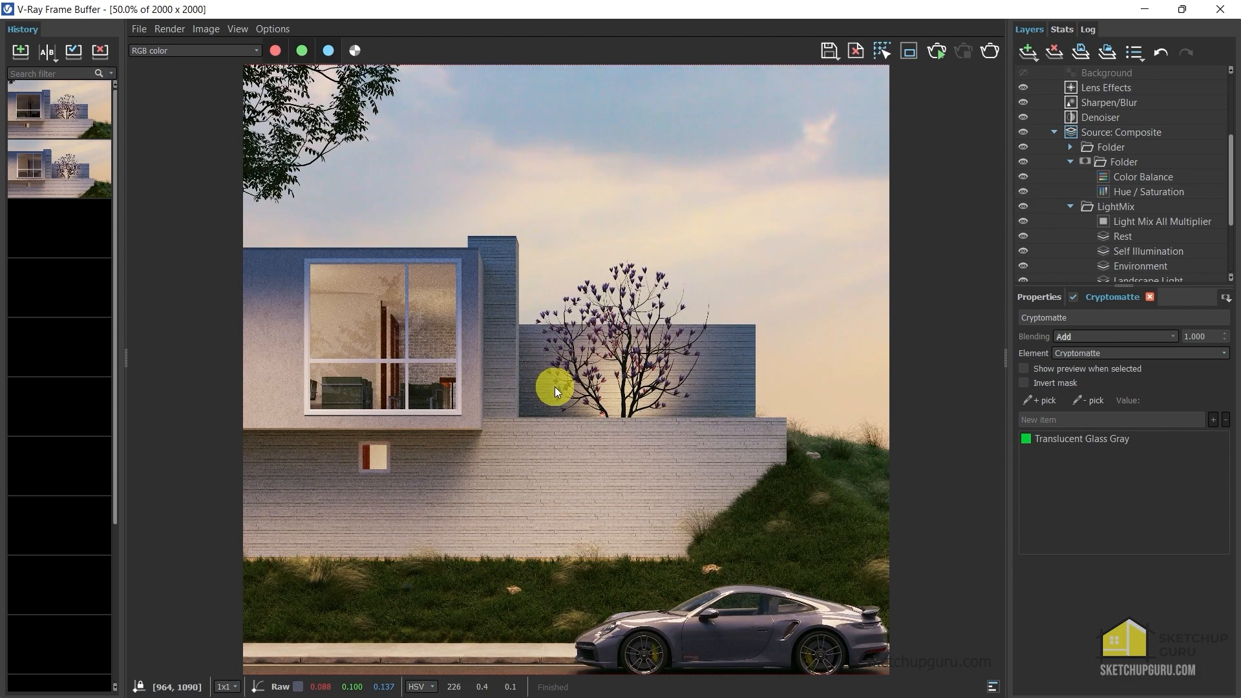
{"action": "scroll", "coordinate": [823, 363], "scroll_direction": "down", "scroll_amount": 1}
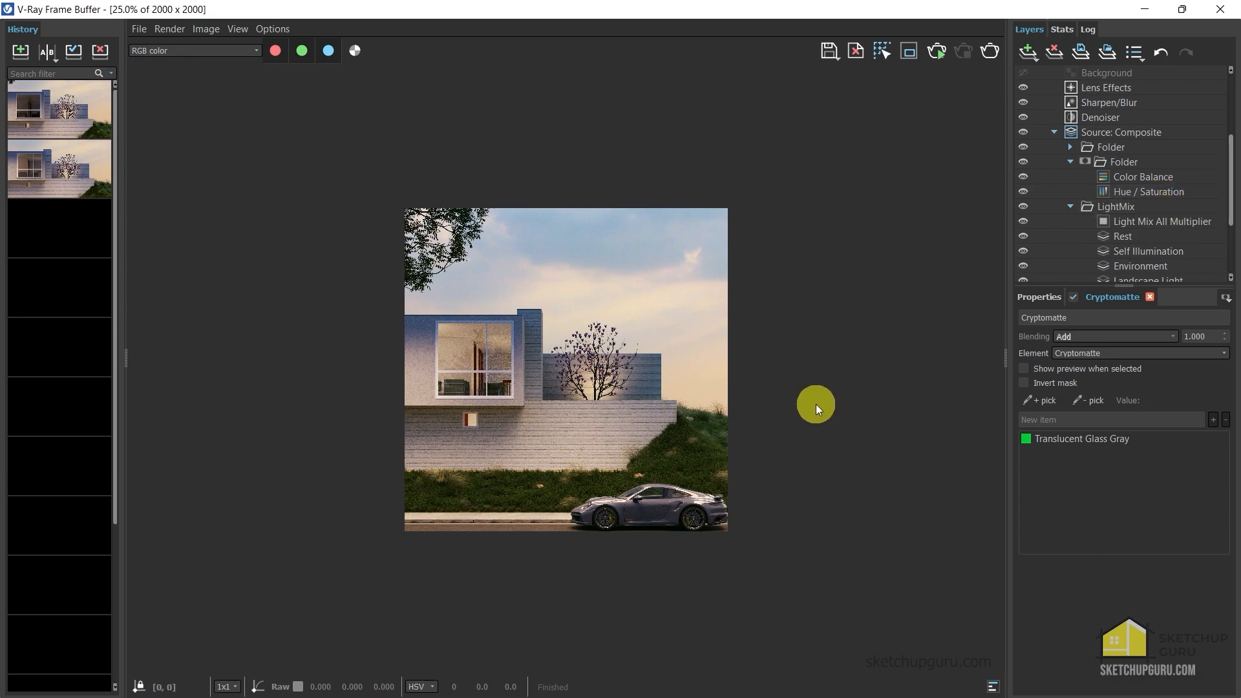
{"action": "scroll", "coordinate": [815, 405], "scroll_direction": "up", "scroll_amount": 1}
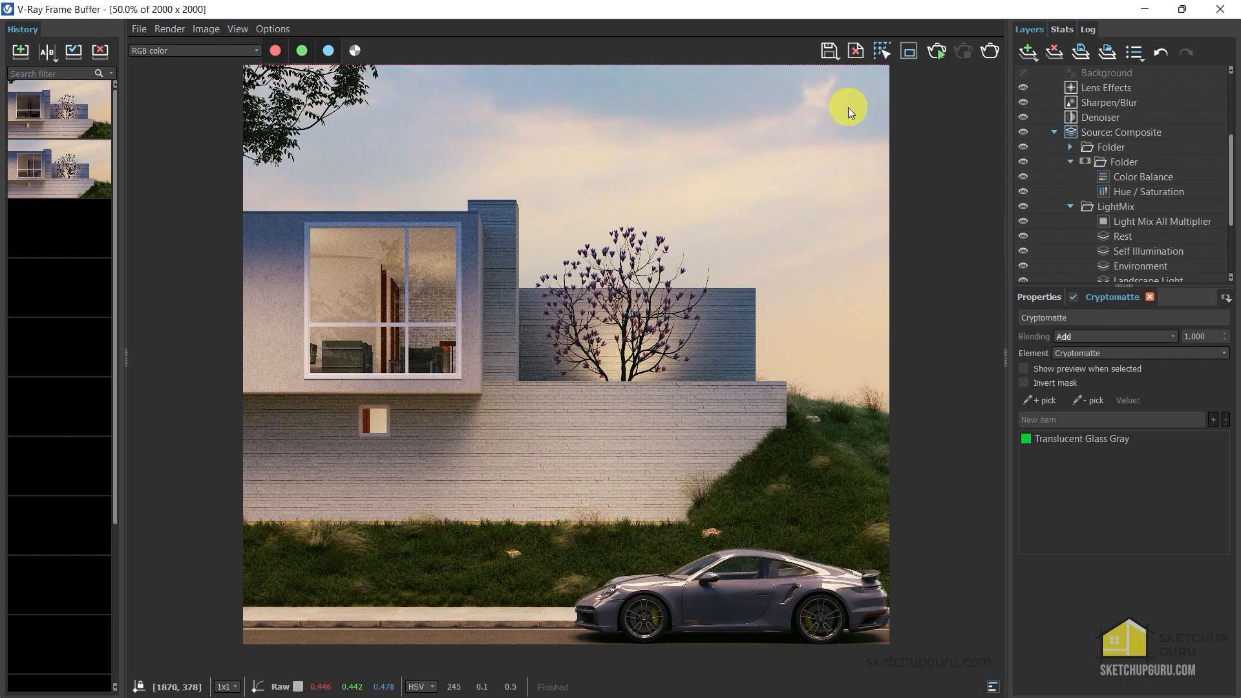
Save the finished image as a PNG named Final Render in the 15_Final Render & Post Production in VFB folder and view the saved file
{"action": "left_click", "coordinate": [829, 47]}
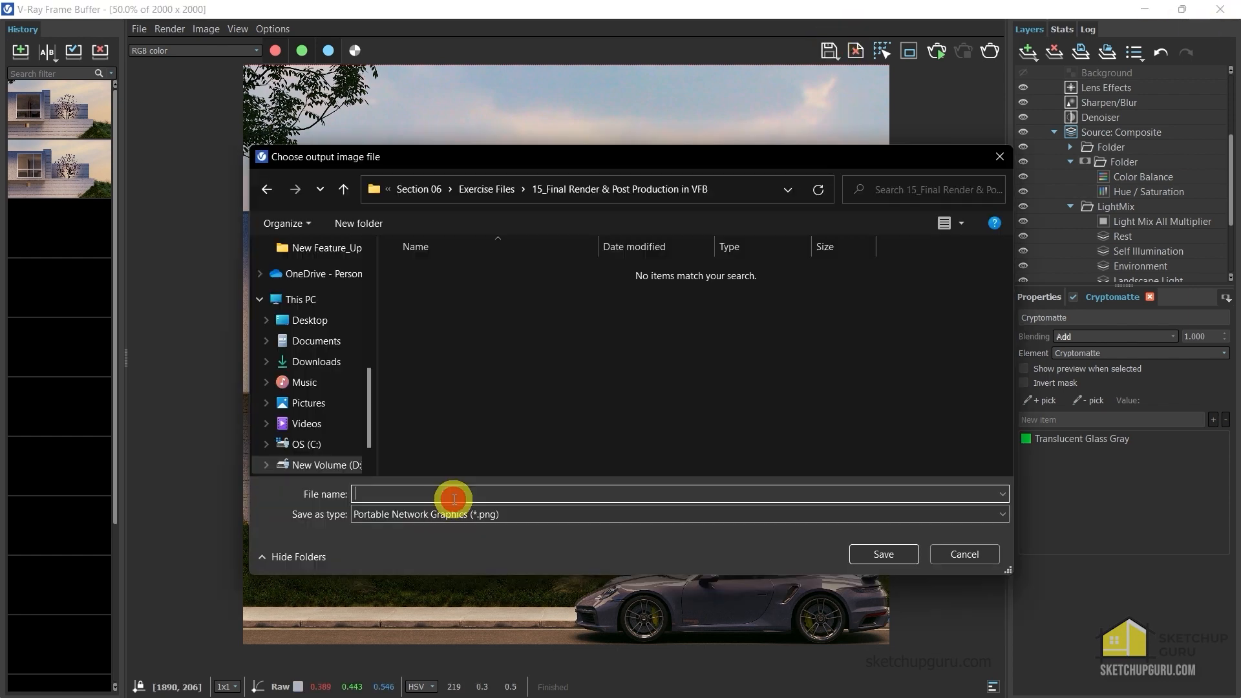
{"action": "left_click", "coordinate": [455, 494]}
{"action": "type", "text": "Final Render"}
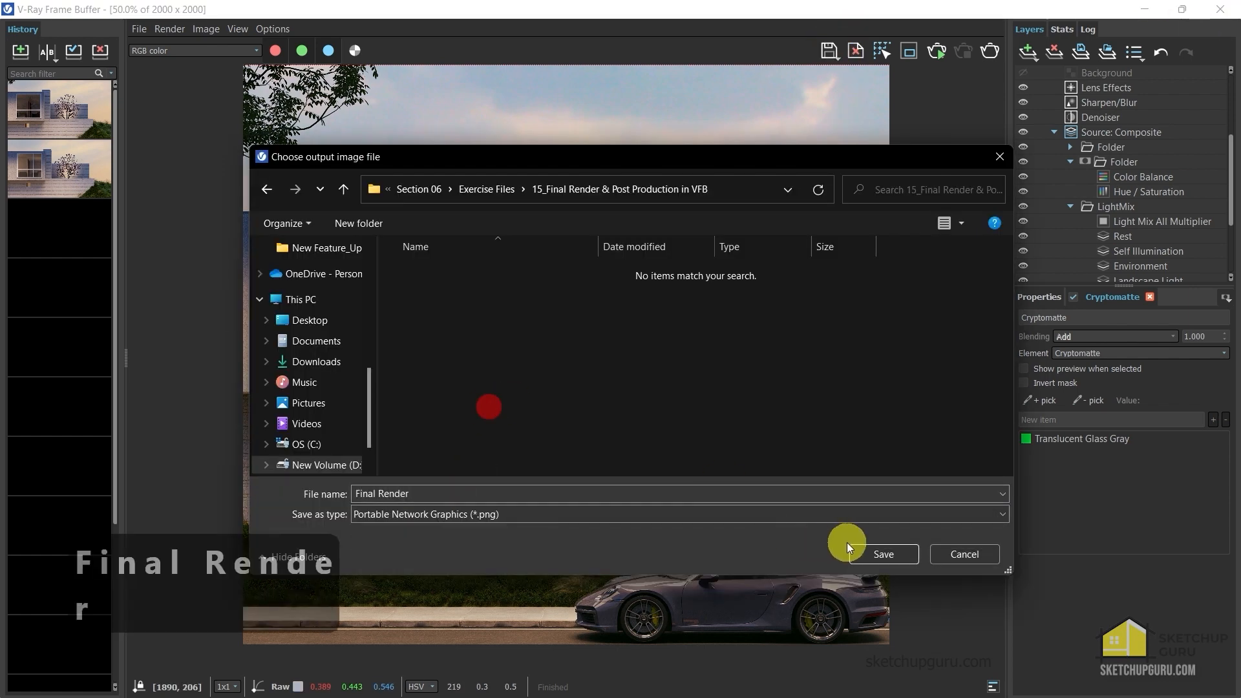
{"action": "left_click", "coordinate": [874, 550]}
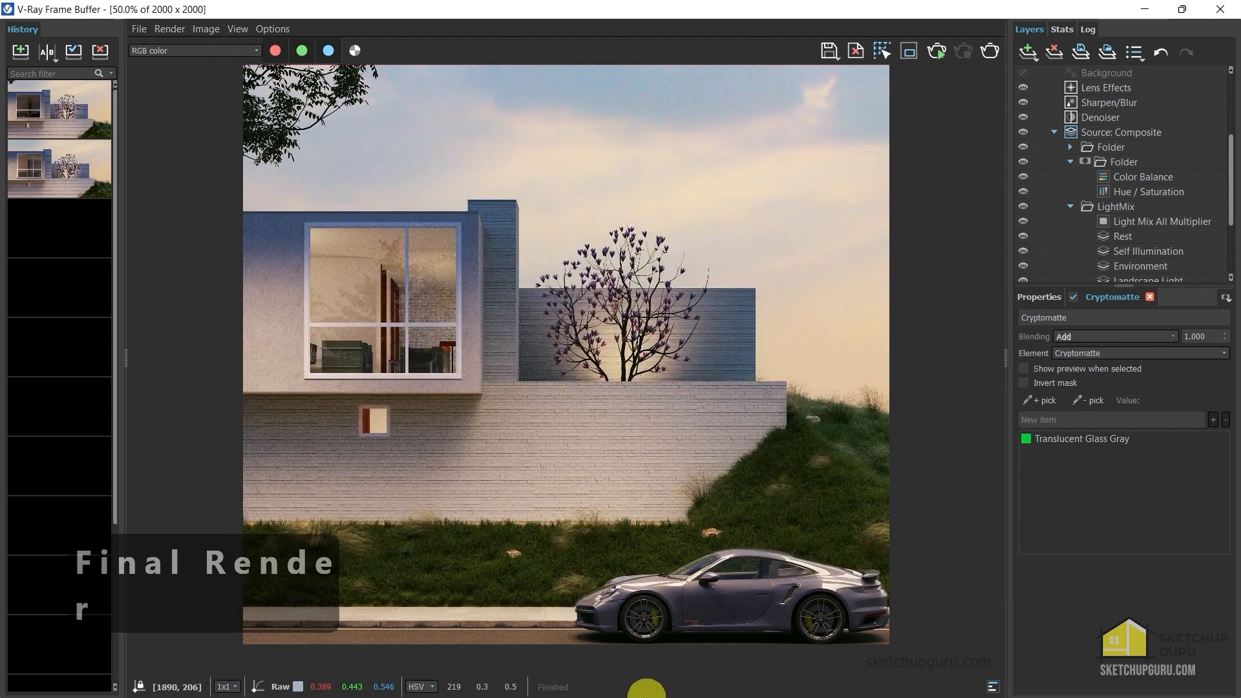
{"action": "key", "text": "super+e"}
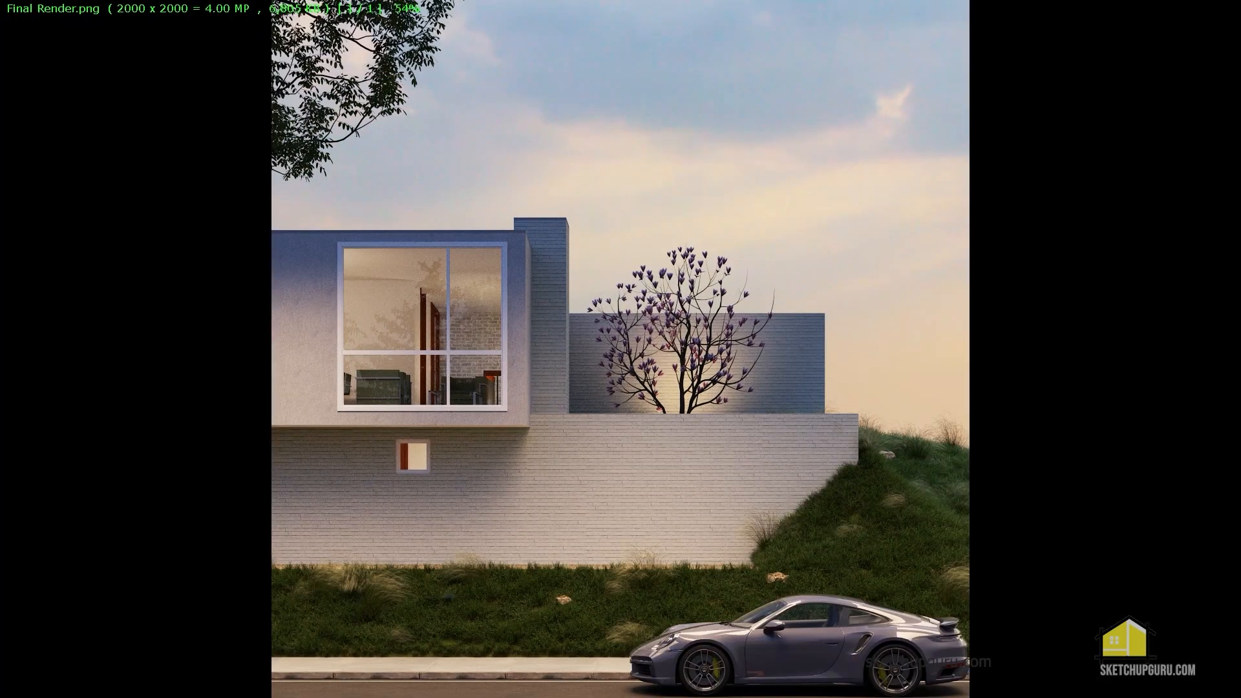